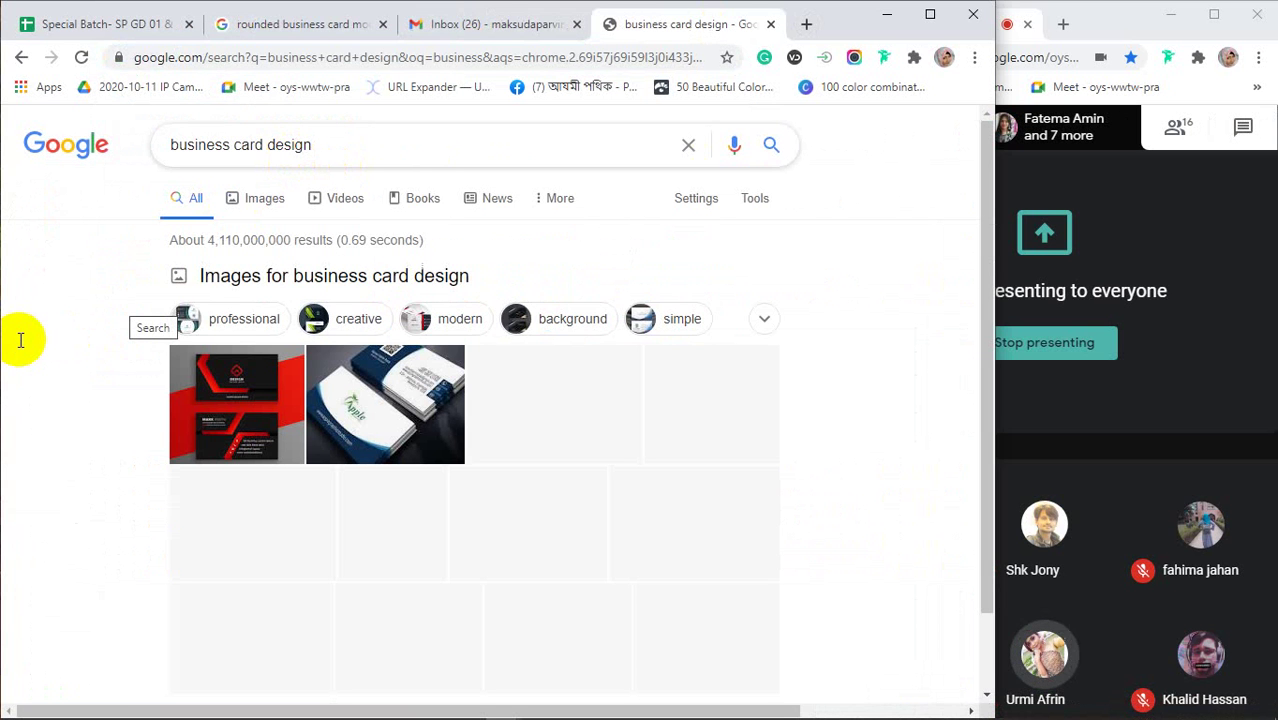
Trim the query from 'business card design' to 'business card' and run the search
{"action": "scroll", "coordinate": [125, 342], "scroll_direction": "down", "scroll_amount": 3}
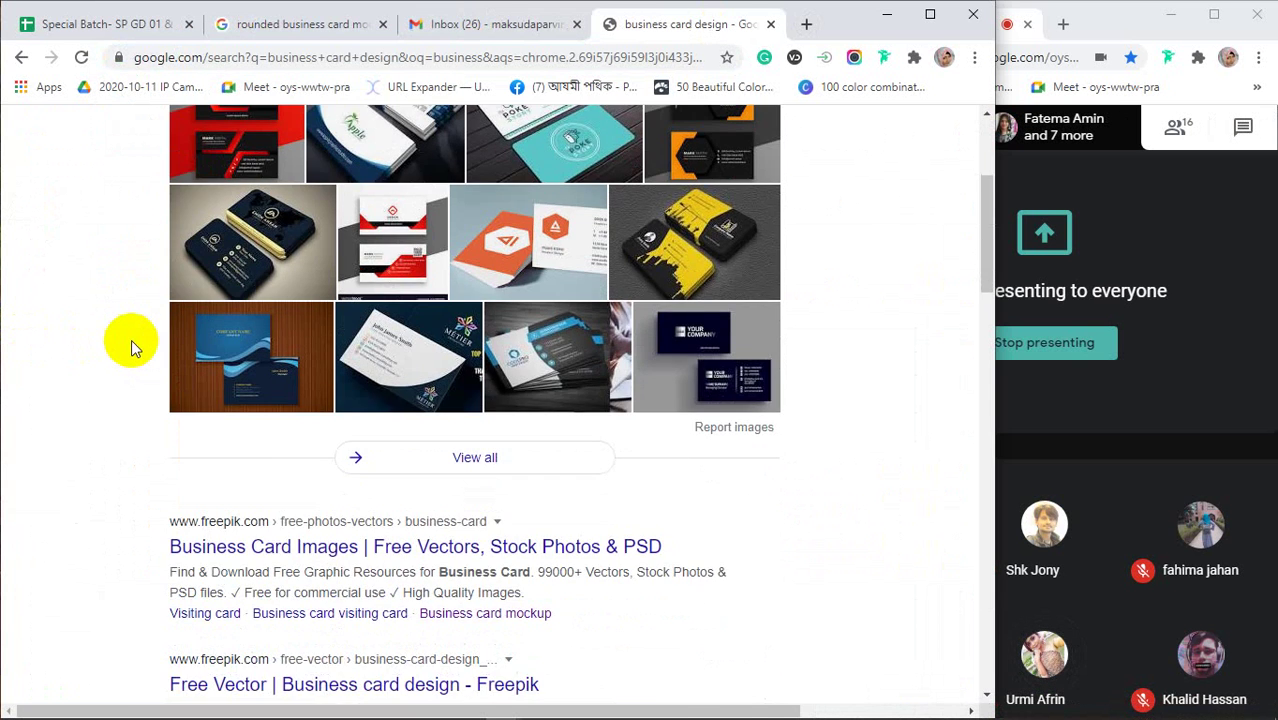
{"action": "scroll", "coordinate": [131, 339], "scroll_direction": "up", "scroll_amount": 3}
{"action": "left_click", "coordinate": [366, 150]}
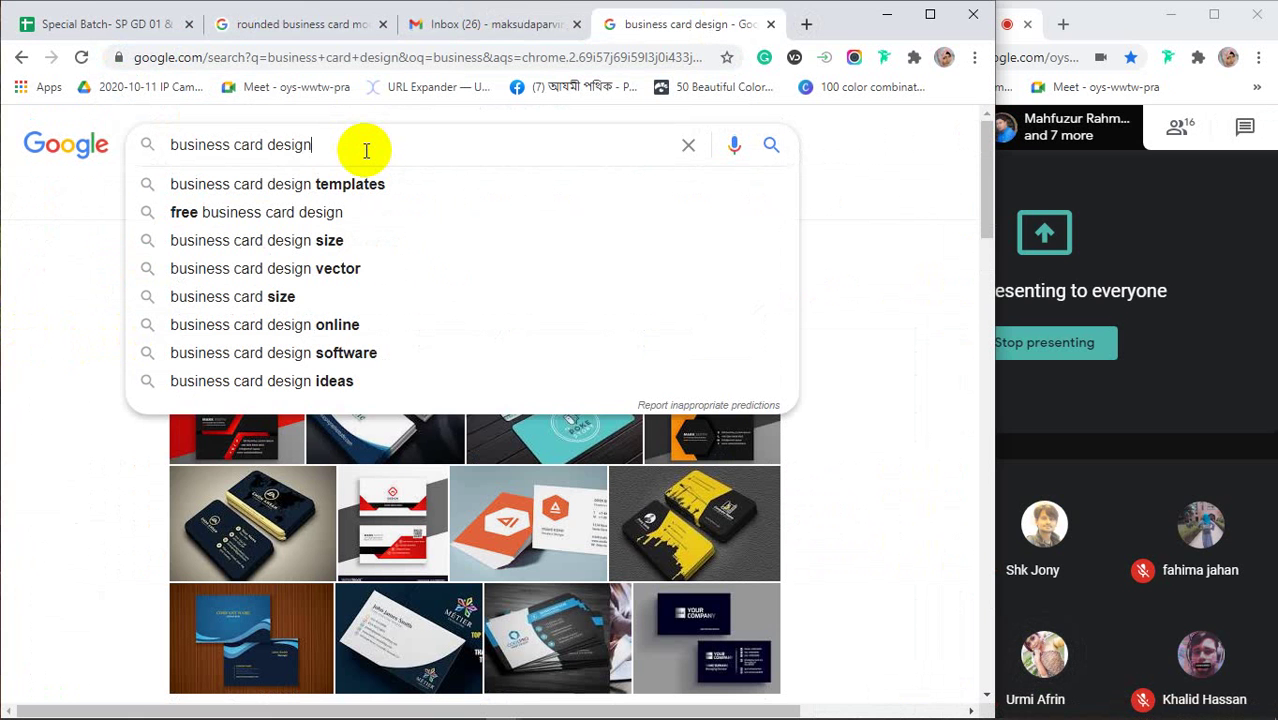
{"action": "key", "text": "BackSpace"}
{"action": "key", "text": "BackSpace"}
{"action": "key", "text": "BackSpace"}
{"action": "key", "text": "BackSpace"}
{"action": "key", "text": "BackSpace"}
{"action": "key", "text": "BackSpace"}
{"action": "key", "text": "BackSpace"}
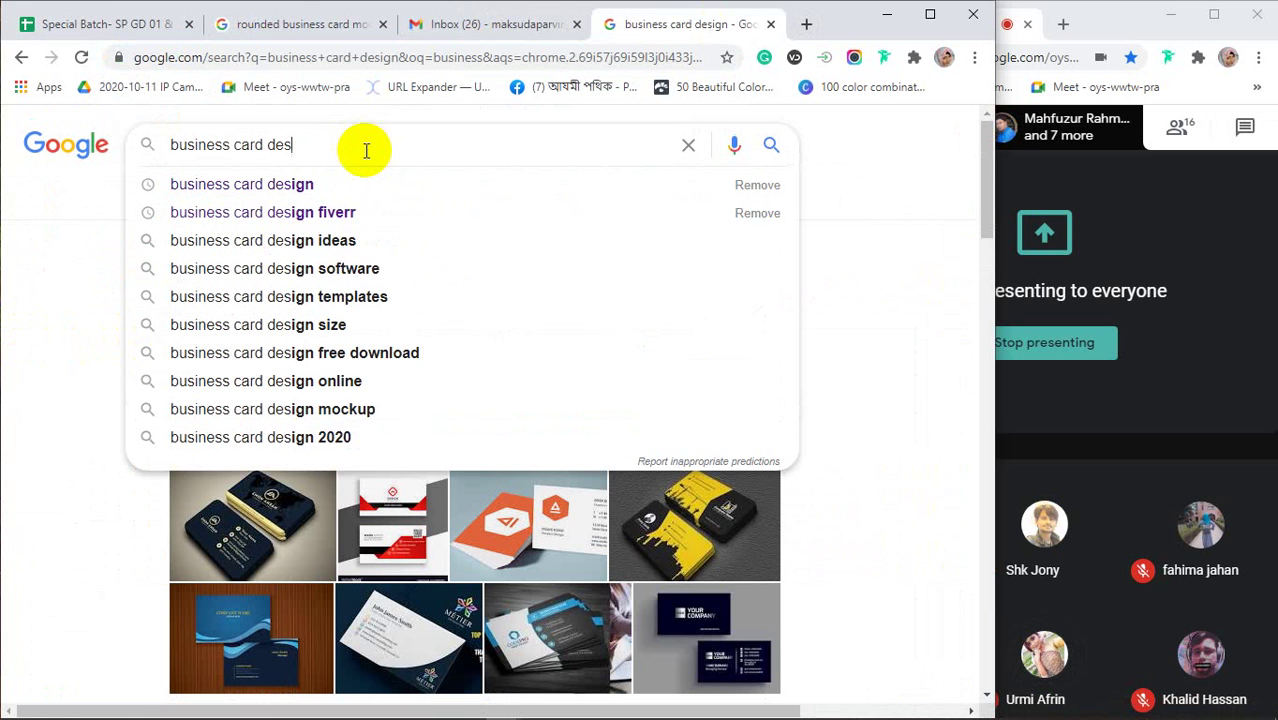
{"action": "key", "text": "Return"}
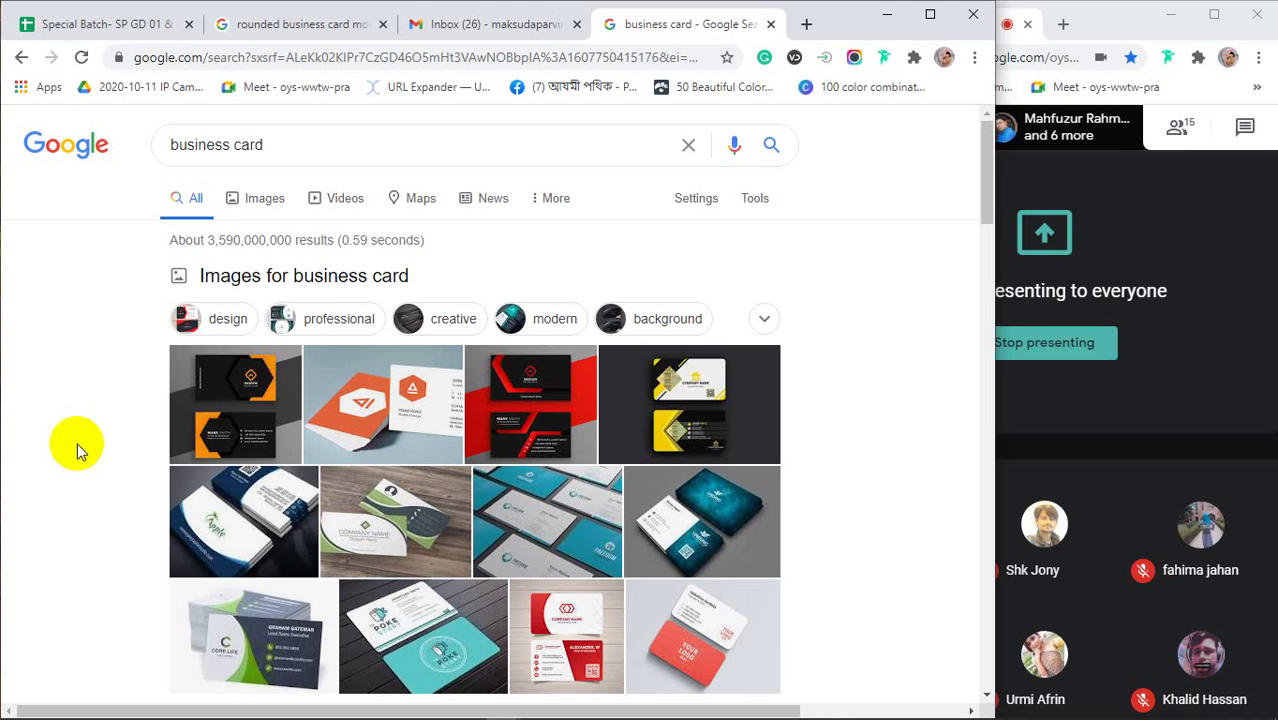
{"action": "scroll", "coordinate": [71, 374], "scroll_direction": "down", "scroll_amount": 3}
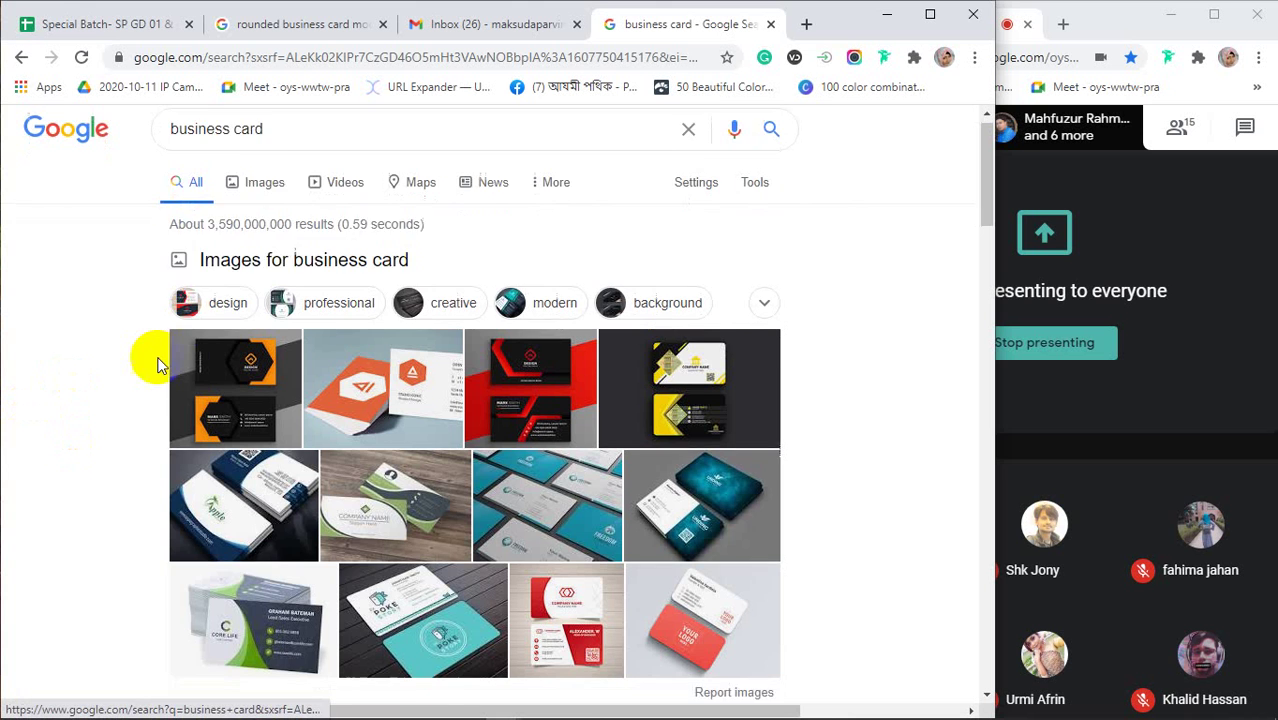
{"action": "scroll", "coordinate": [77, 400], "scroll_direction": "up", "scroll_amount": 2}
{"action": "scroll", "coordinate": [77, 404], "scroll_direction": "up", "scroll_amount": 1}
Prefix the query with 'what is' and search for 'what is business card'
{"action": "left_click", "coordinate": [174, 143]}
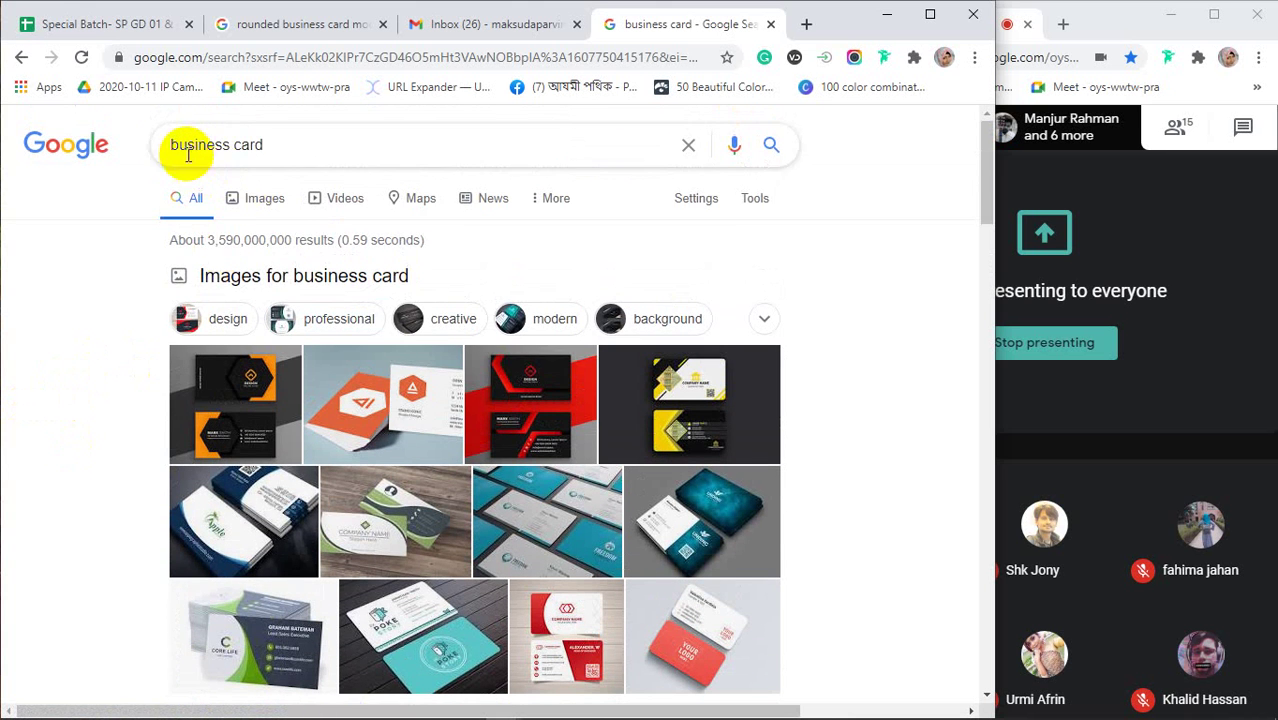
{"action": "type", "text": "what "}
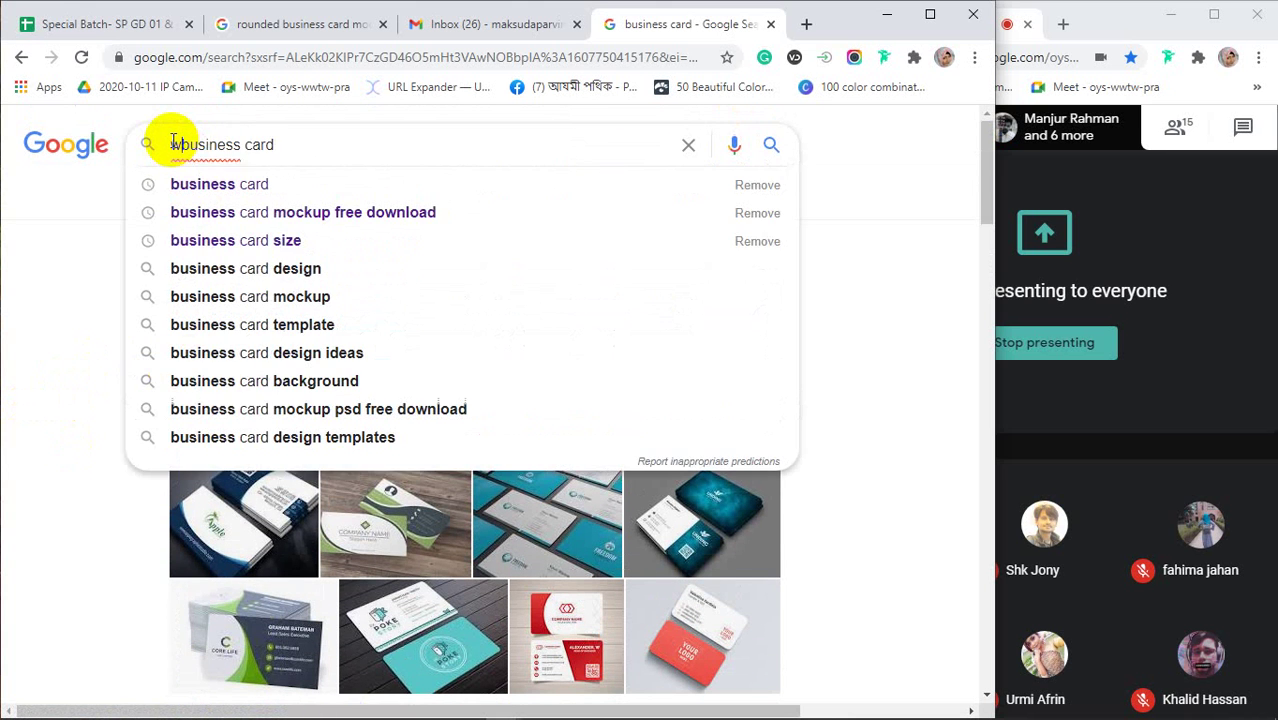
{"action": "type", "text": "is"}
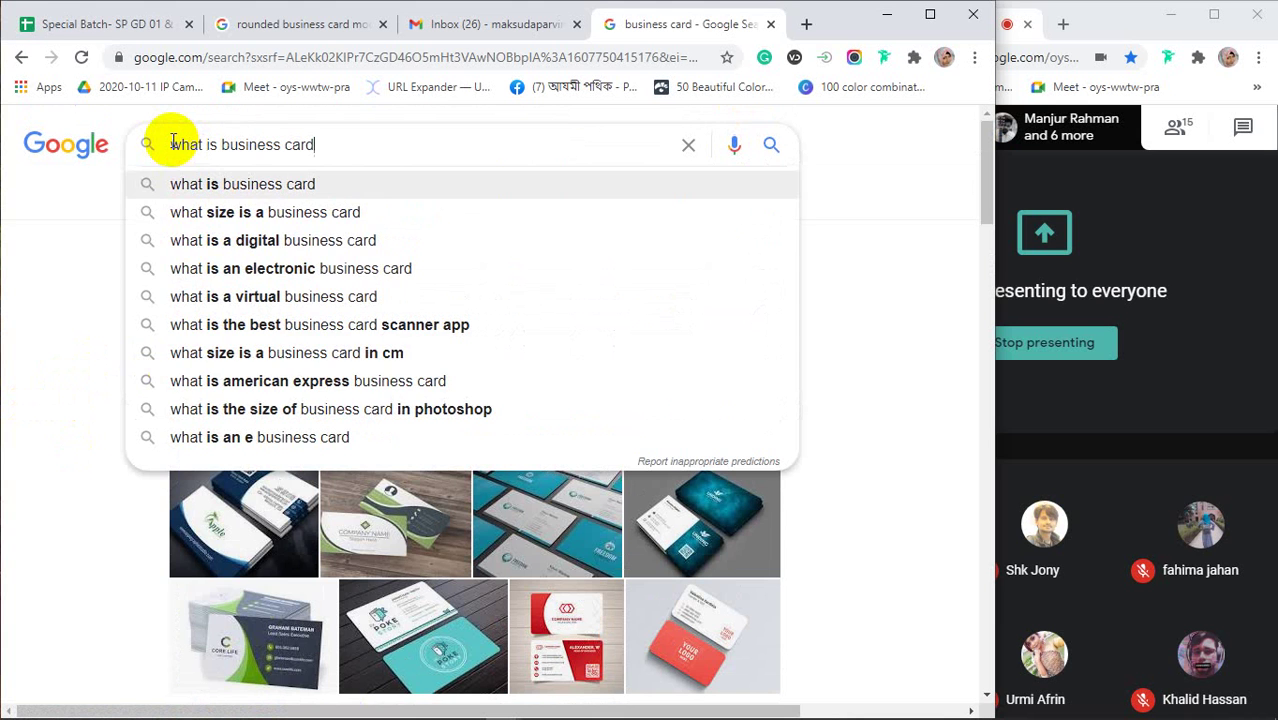
{"action": "key", "text": "Return"}
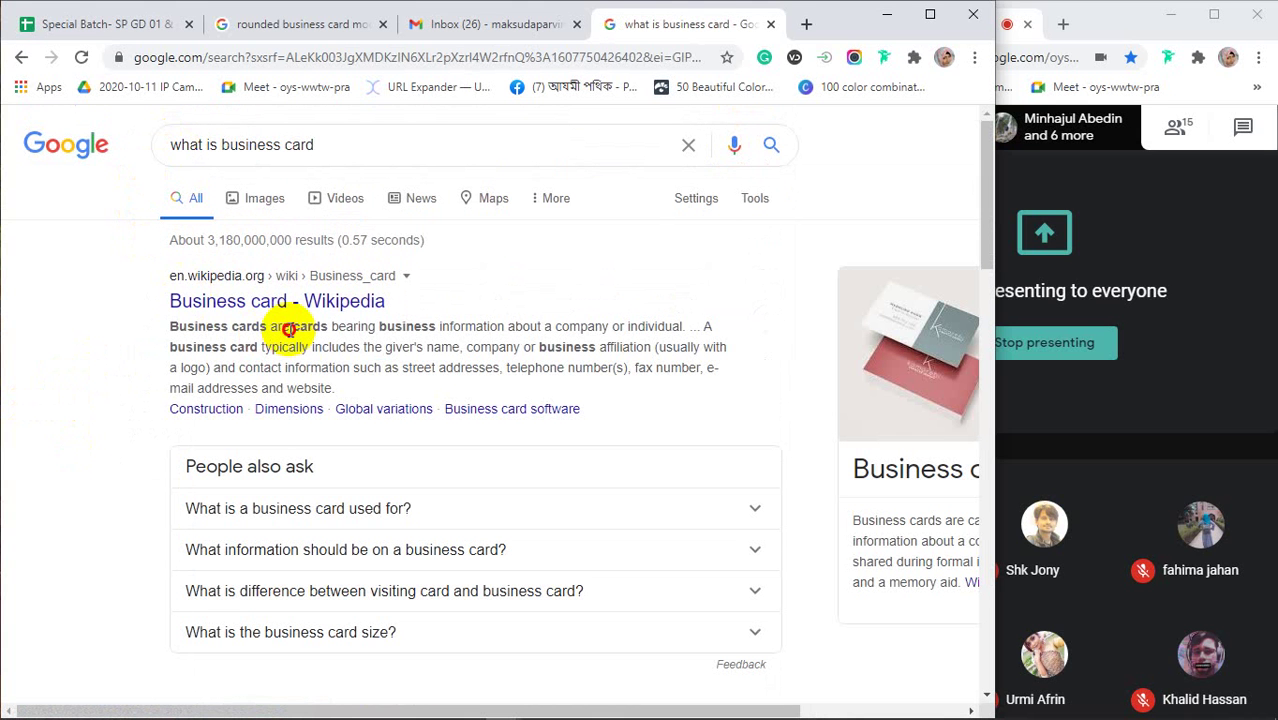
Highlight 'cards', 'company' and 'individual' in the Wikipedia business card definition
{"action": "left_click_drag", "start_coordinate": [291, 326], "coordinate": [360, 328]}
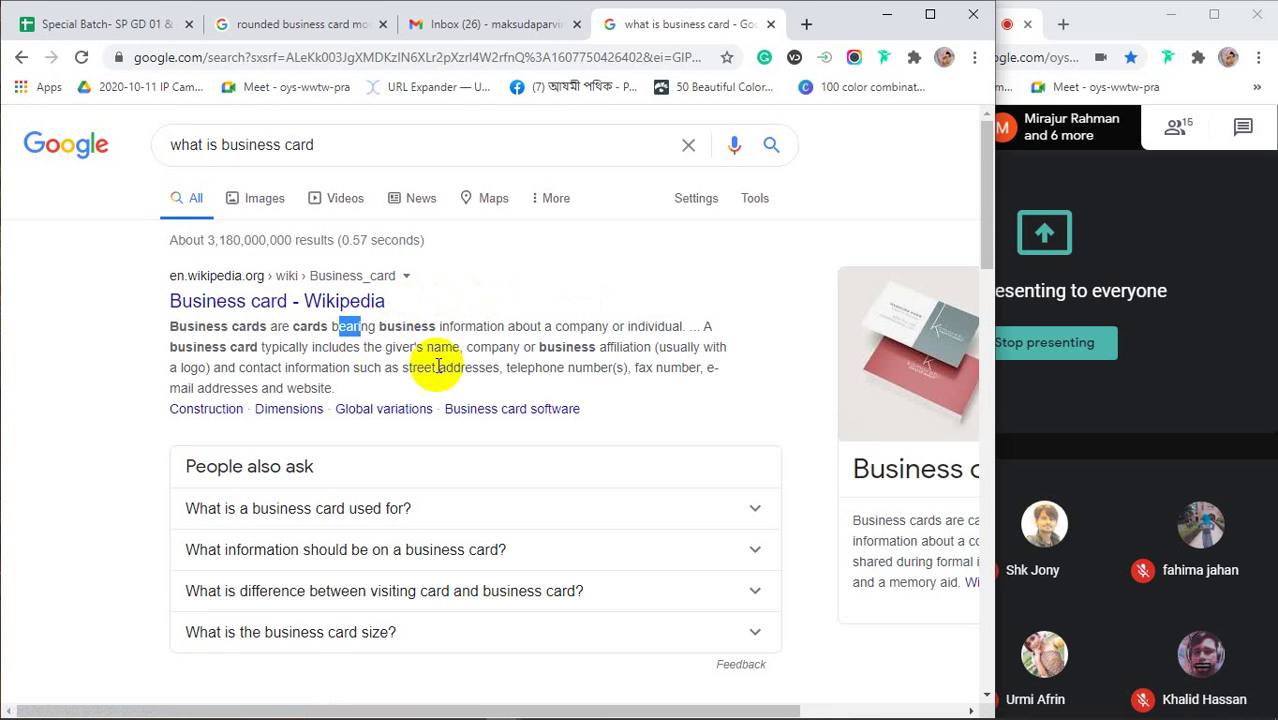
{"action": "left_click_drag", "start_coordinate": [440, 326], "coordinate": [472, 326]}
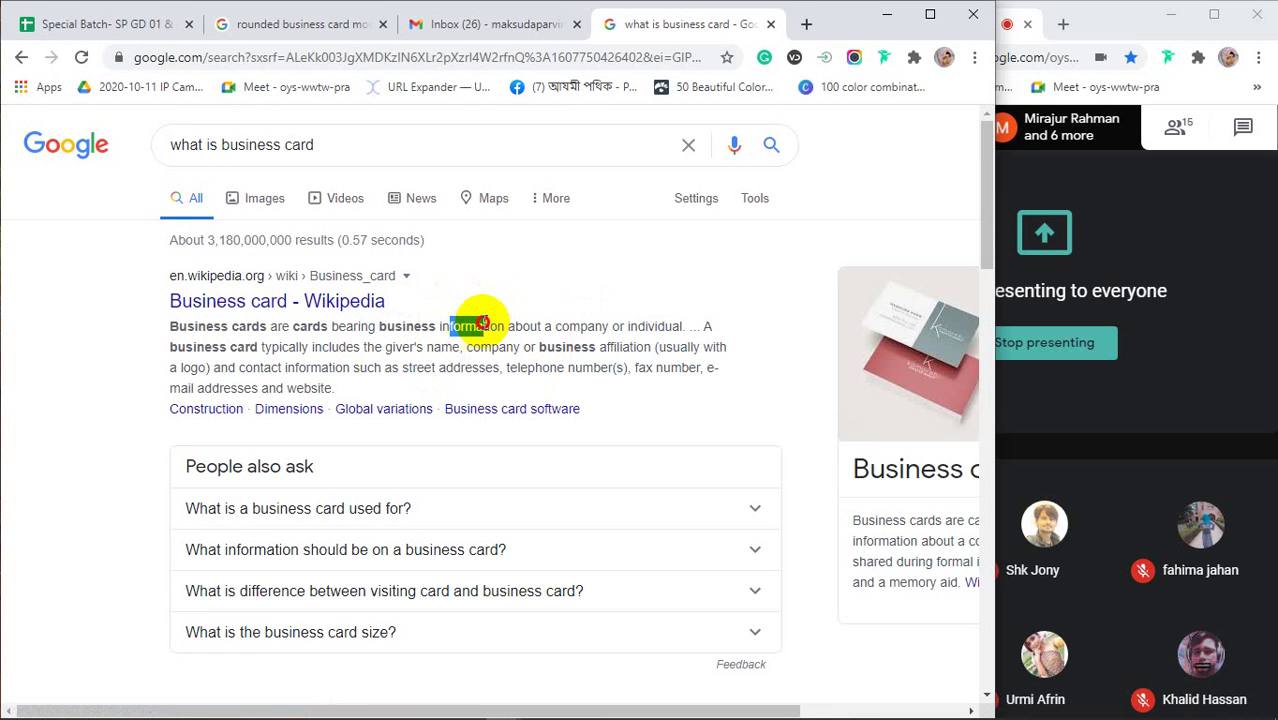
{"action": "left_click_drag", "start_coordinate": [552, 326], "coordinate": [672, 326]}
{"action": "left_click", "coordinate": [656, 316]}
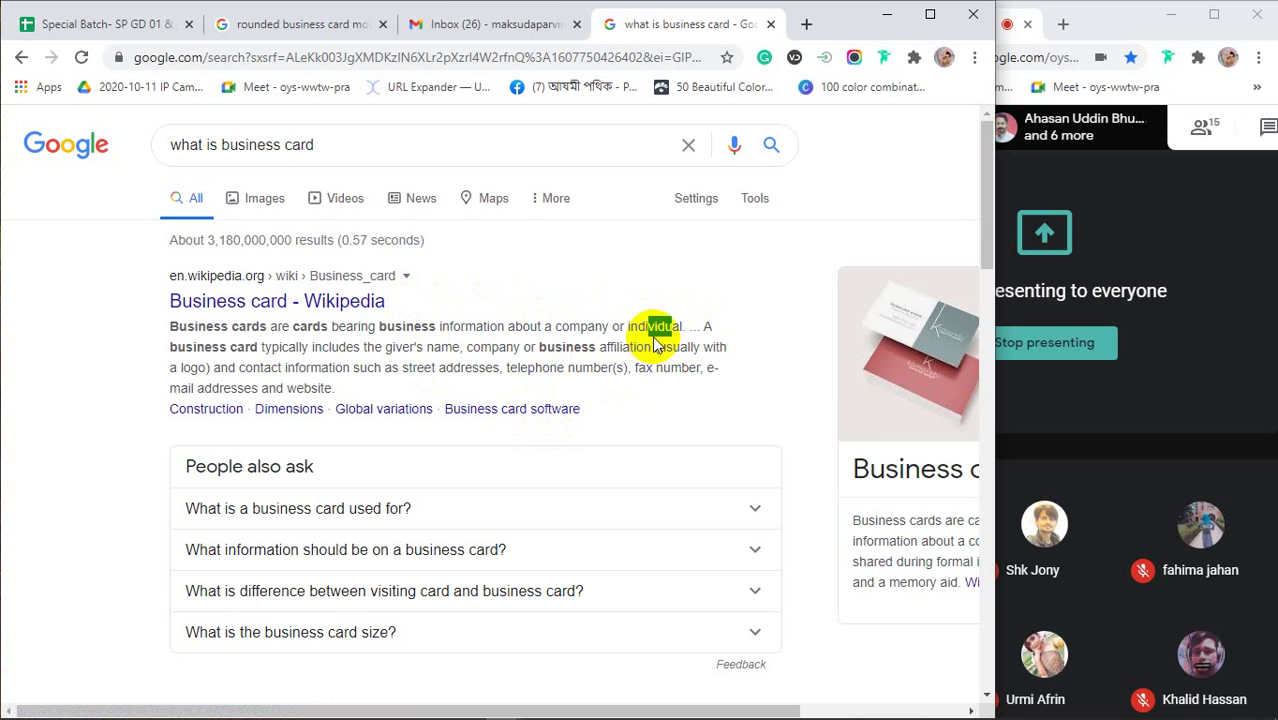
{"action": "left_click_drag", "start_coordinate": [628, 327], "coordinate": [652, 327]}
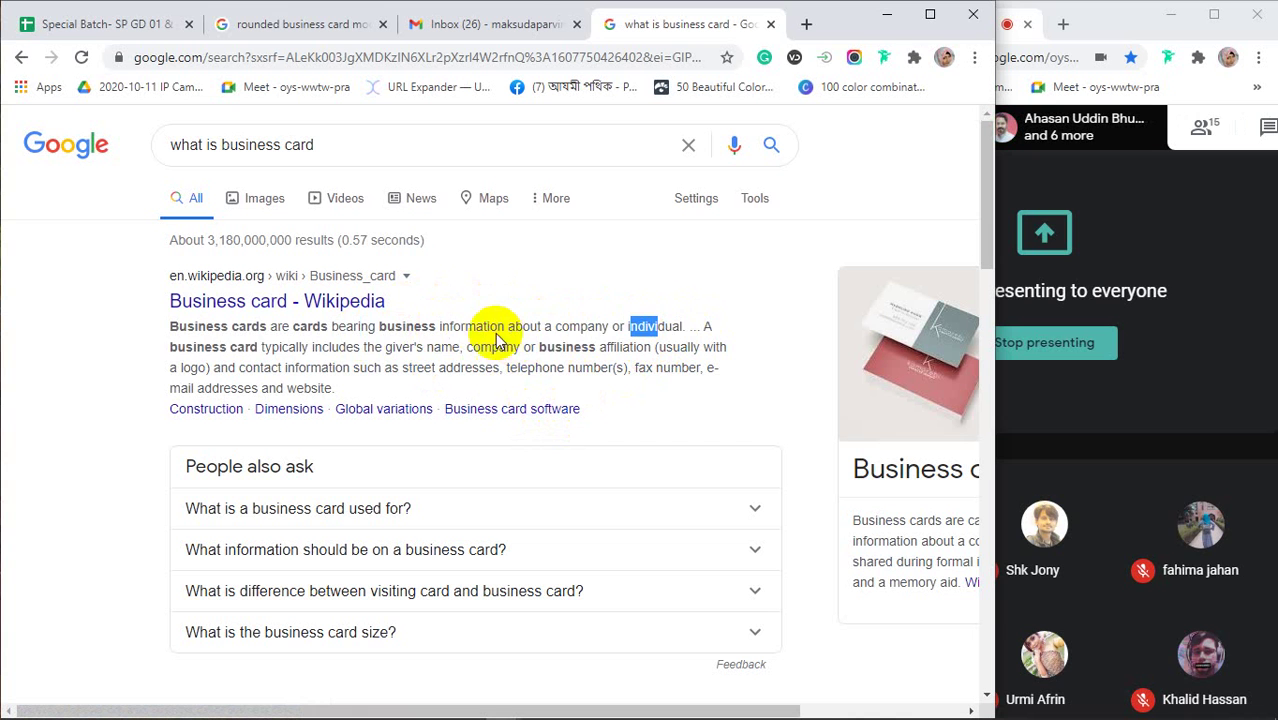
{"action": "left_click_drag", "start_coordinate": [478, 327], "coordinate": [560, 345]}
{"action": "left_click", "coordinate": [562, 322]}
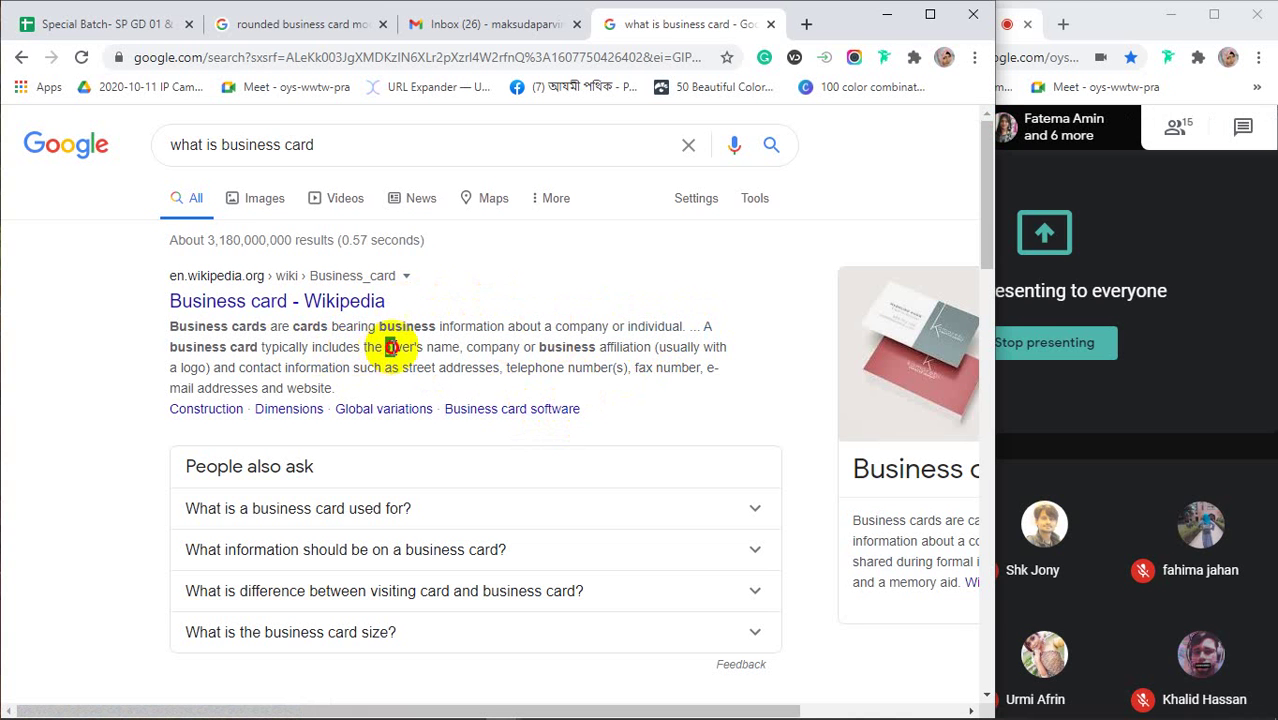
Highlight the giver's name, contact information and street addresses, then expand 'What is a business card used for?'
{"action": "left_click_drag", "start_coordinate": [385, 347], "coordinate": [519, 347]}
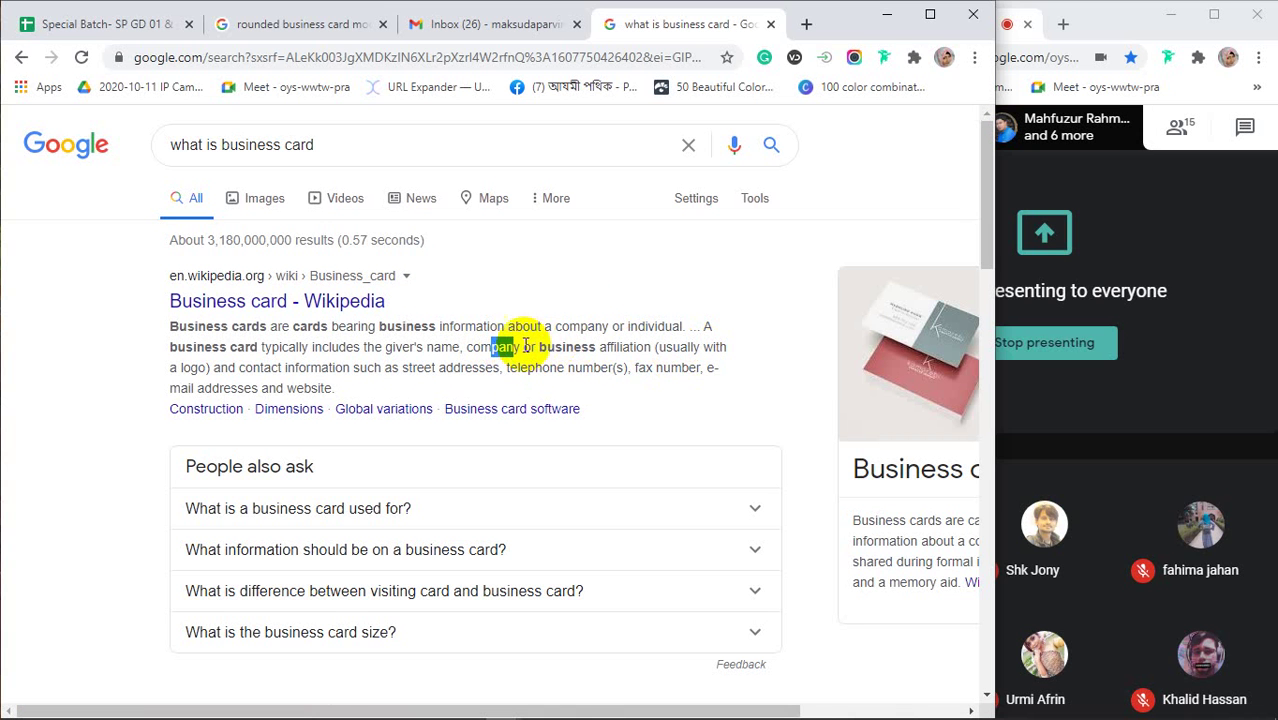
{"action": "left_click_drag", "start_coordinate": [539, 347], "coordinate": [597, 347]}
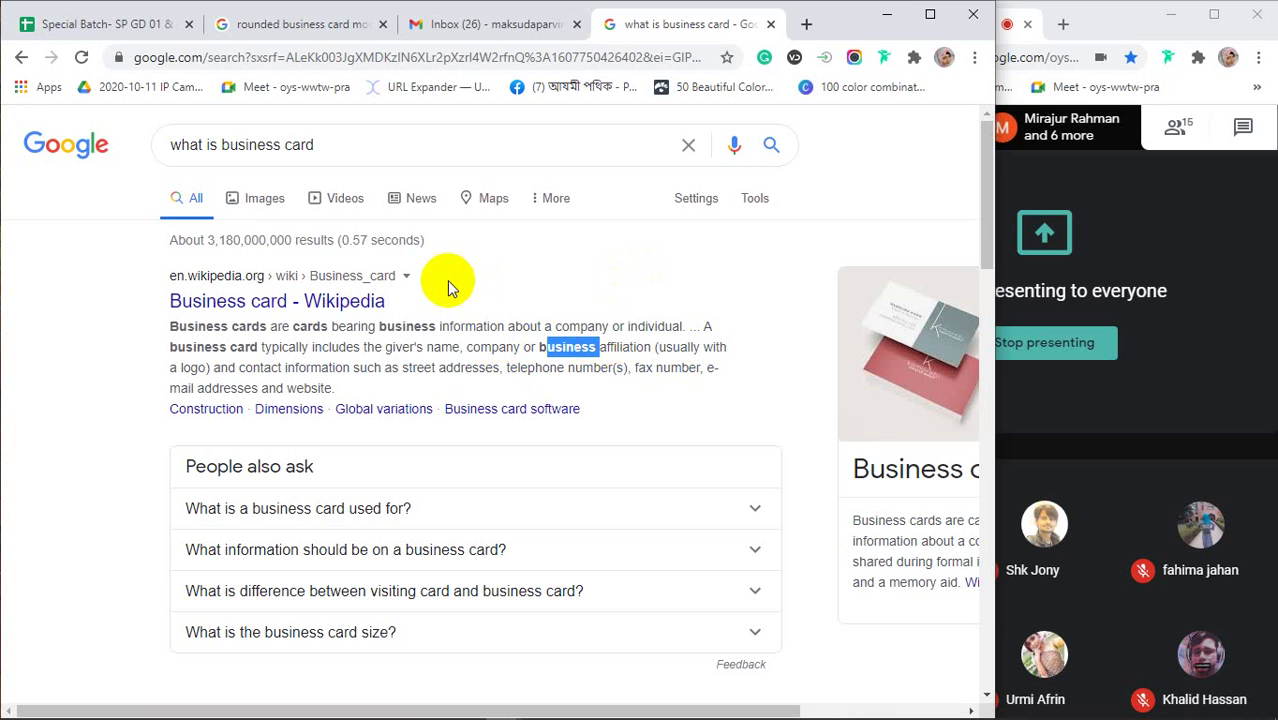
{"action": "left_click_drag", "start_coordinate": [254, 367], "coordinate": [298, 366]}
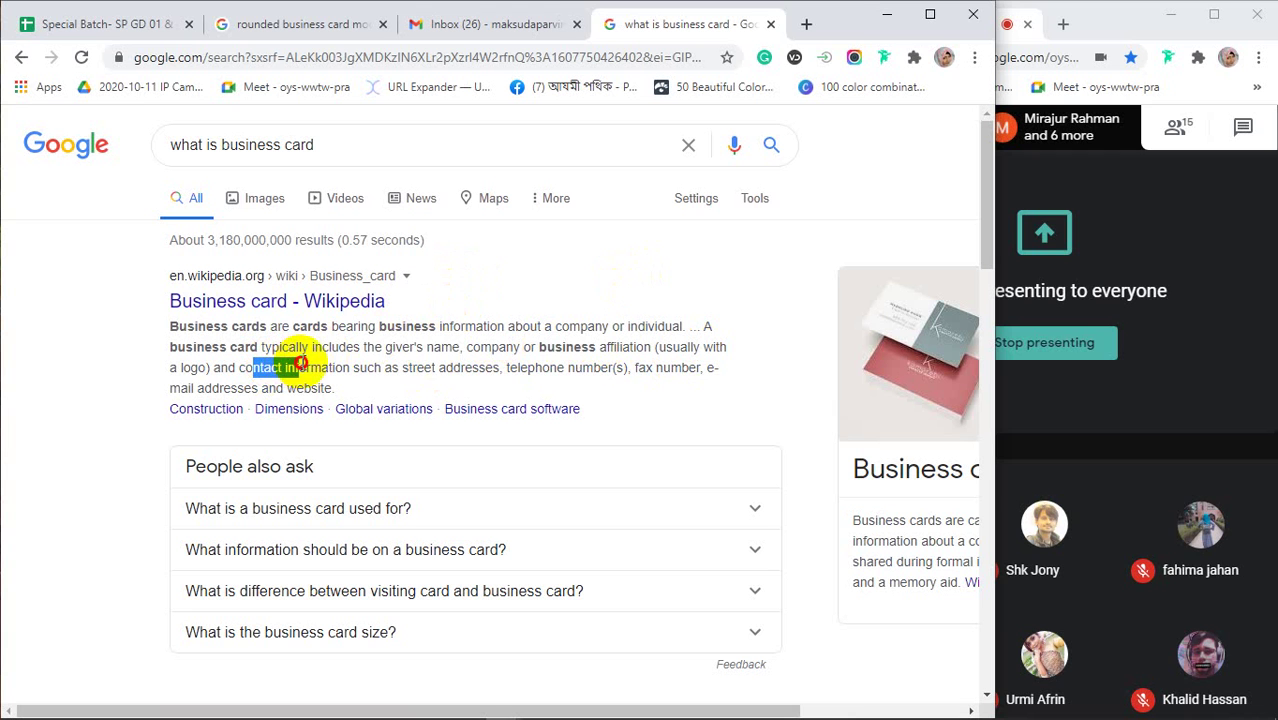
{"action": "left_click_drag", "start_coordinate": [403, 367], "coordinate": [462, 368]}
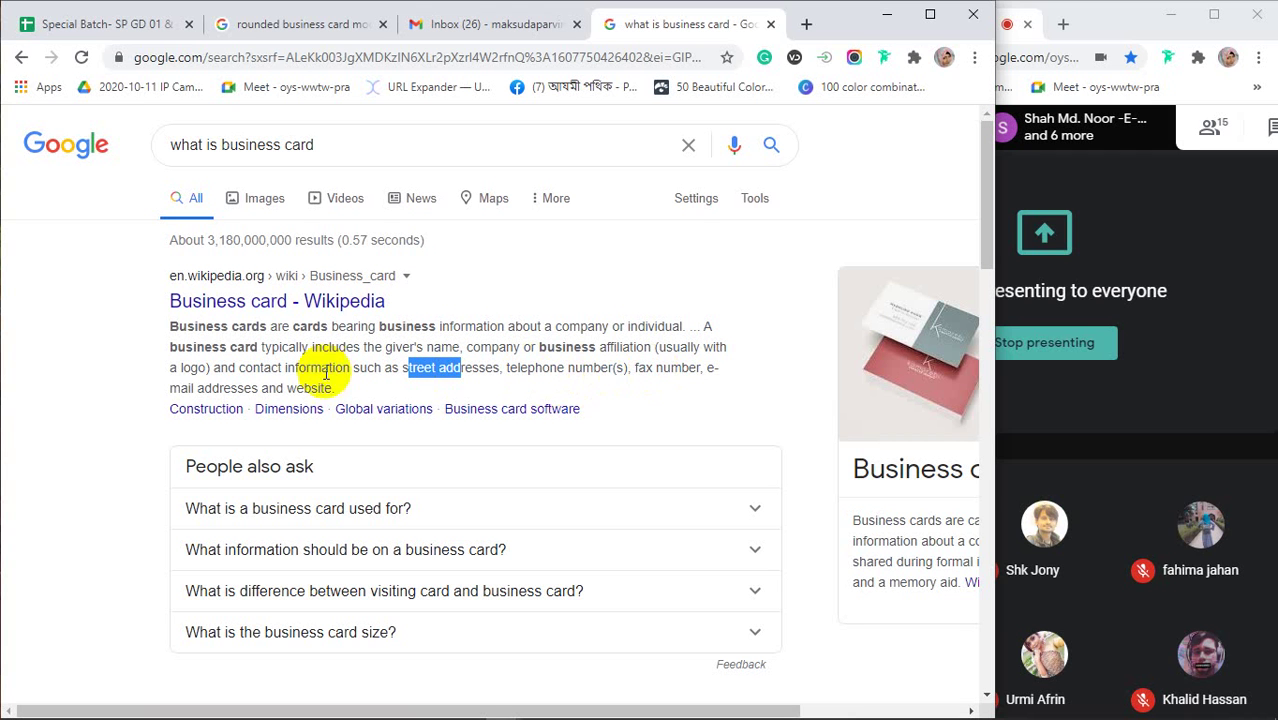
{"action": "scroll", "coordinate": [300, 390], "scroll_direction": "down", "scroll_amount": 1}
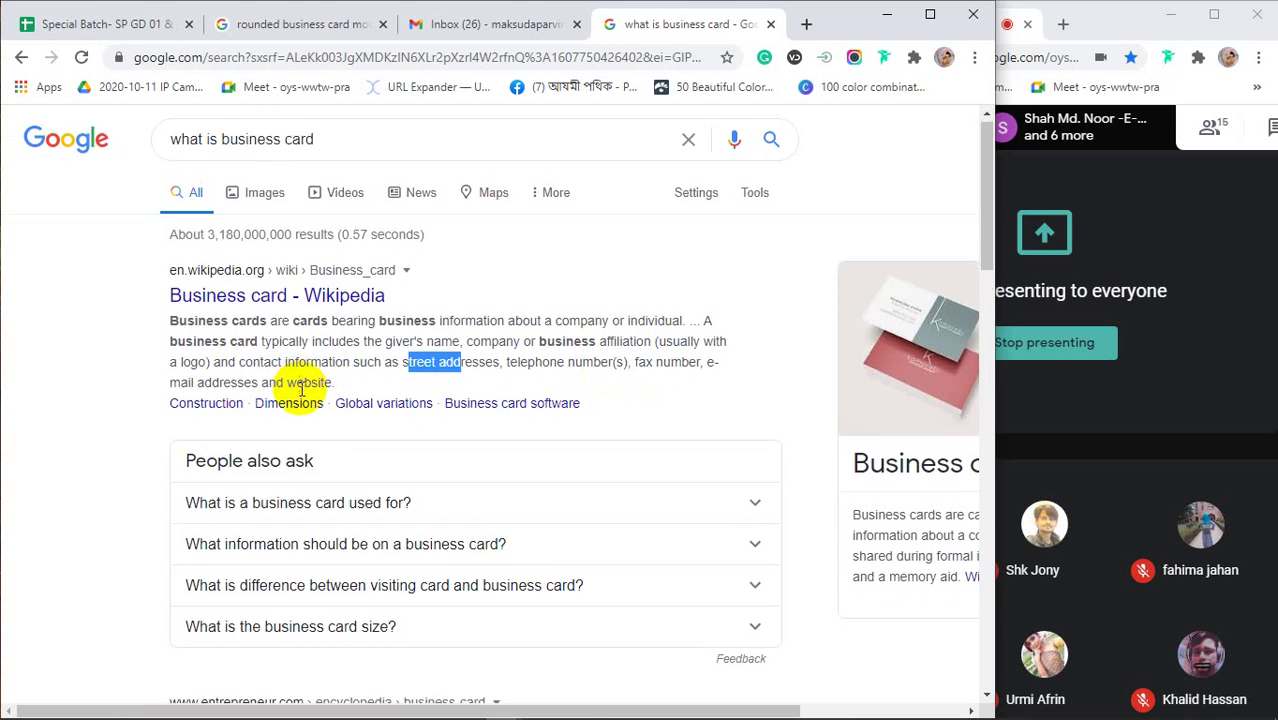
{"action": "scroll", "coordinate": [300, 390], "scroll_direction": "down", "scroll_amount": 1}
{"action": "left_click", "coordinate": [282, 414]}
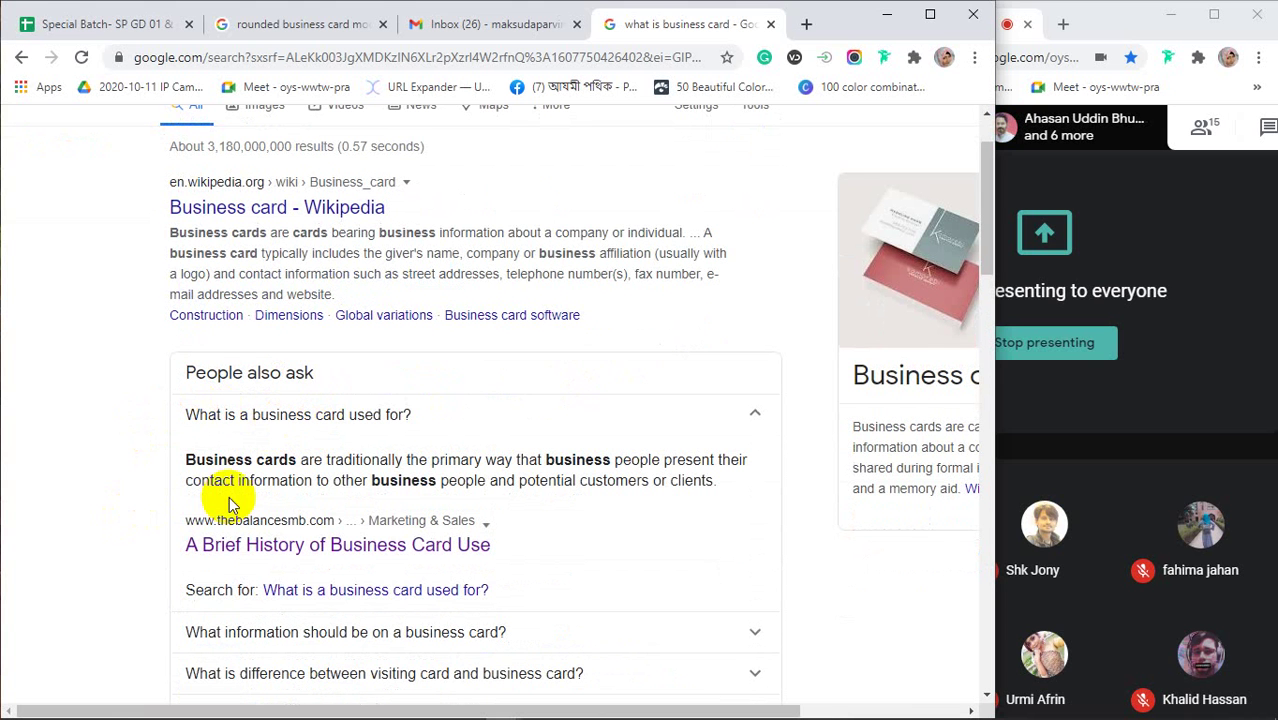
Highlight 'traditionally', 'primary', 'business people' and 'potential customers or clients' in the usage answer
{"action": "left_click_drag", "start_coordinate": [352, 460], "coordinate": [372, 460]}
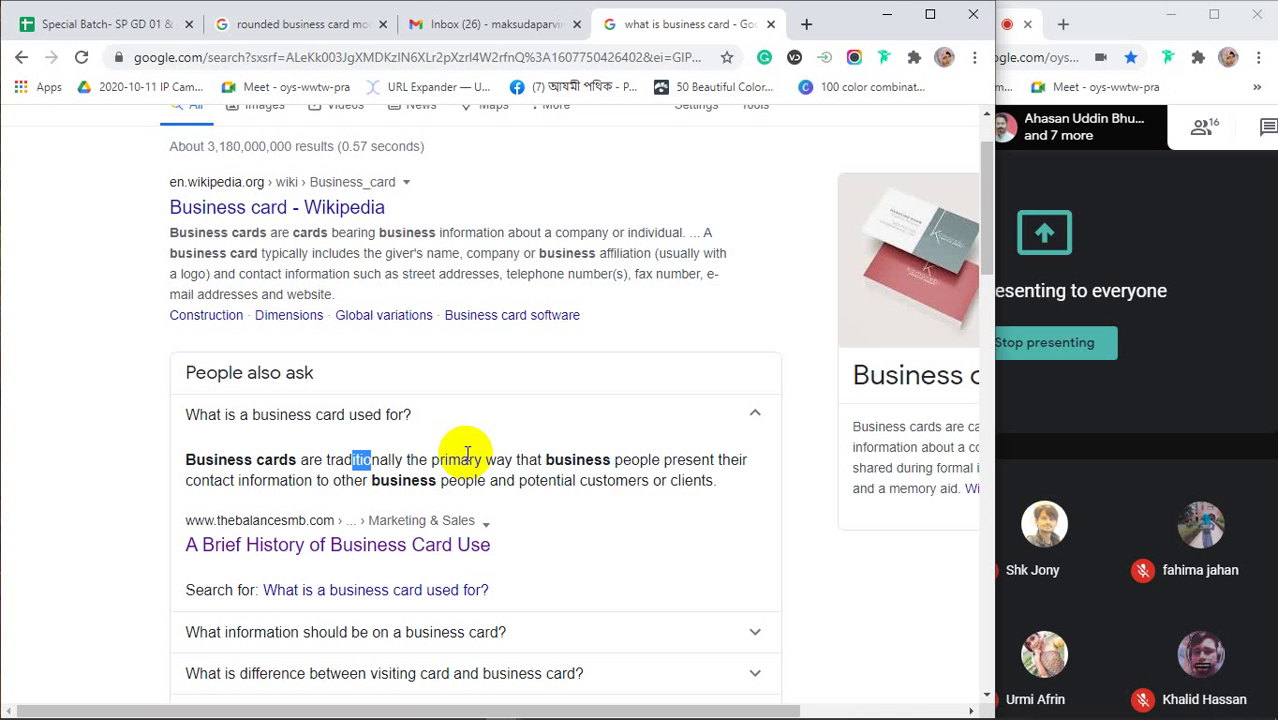
{"action": "left_click_drag", "start_coordinate": [431, 459], "coordinate": [468, 459]}
{"action": "left_click_drag", "start_coordinate": [546, 459], "coordinate": [650, 460]}
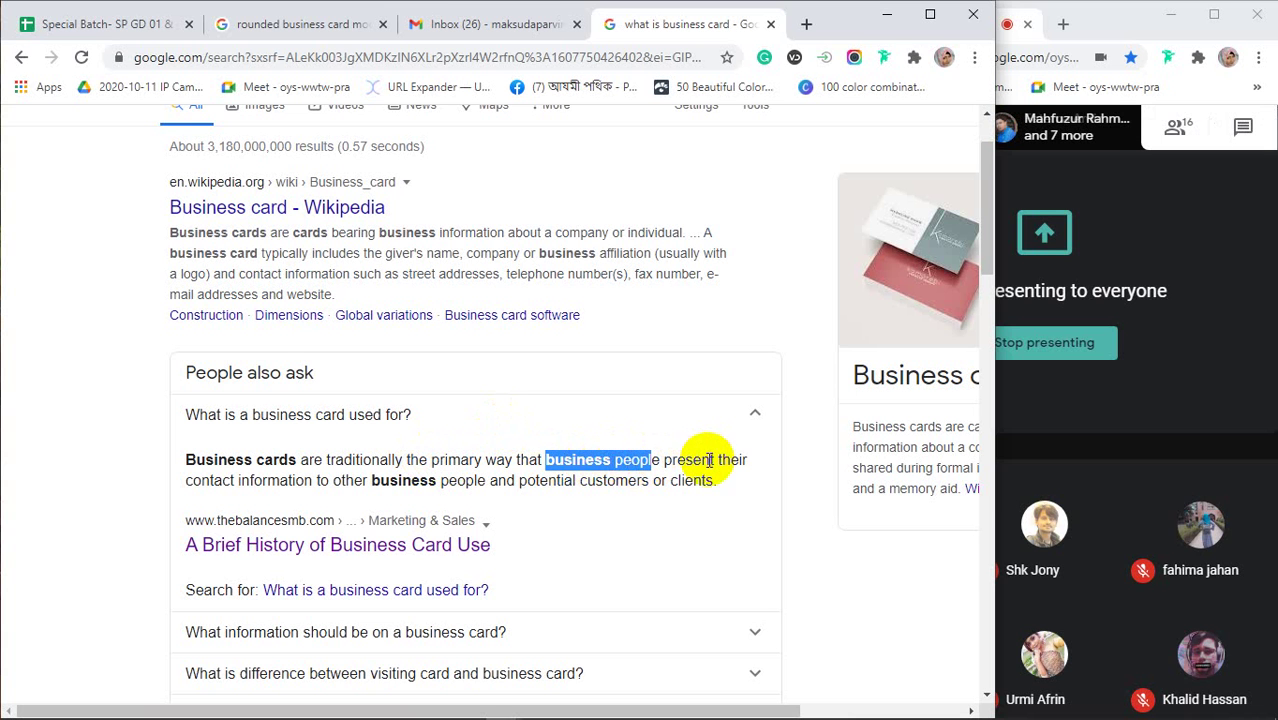
{"action": "left_click_drag", "start_coordinate": [213, 480], "coordinate": [430, 480]}
{"action": "left_click_drag", "start_coordinate": [527, 481], "coordinate": [693, 481]}
{"action": "left_click", "coordinate": [697, 481]}
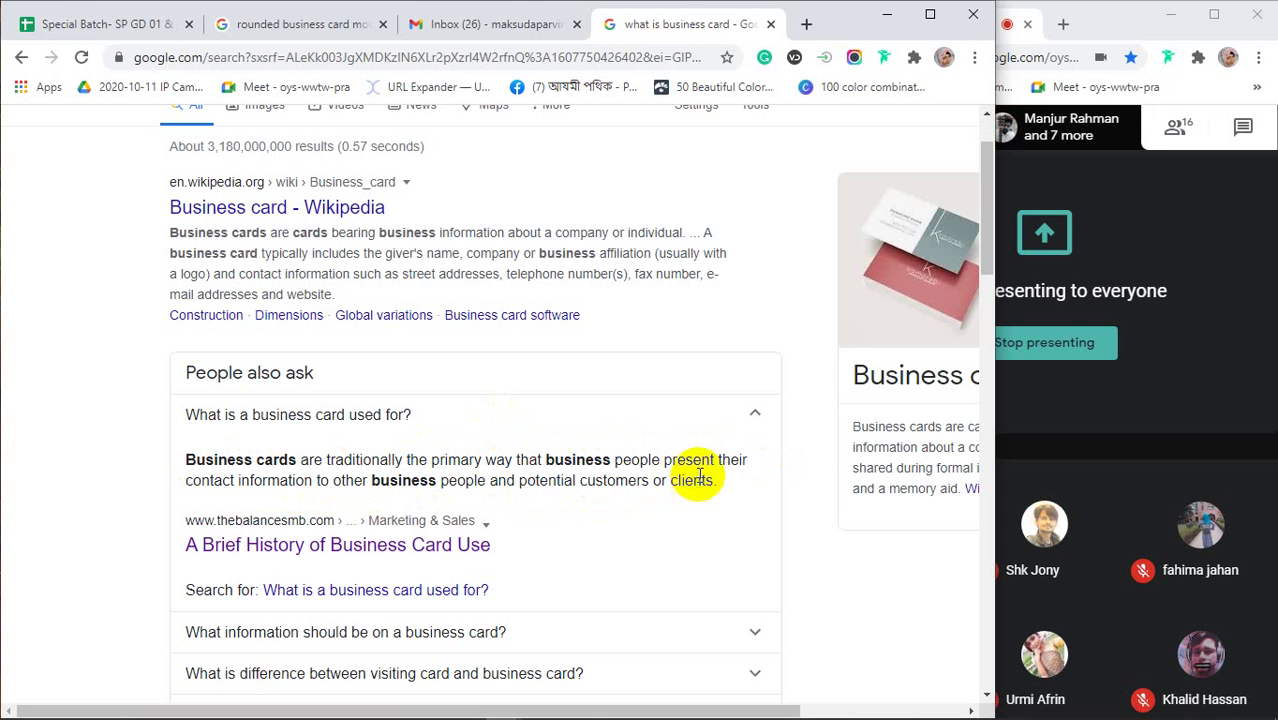
Expand and then collapse 'What information should be on a business card?'
{"action": "scroll", "coordinate": [700, 481], "scroll_direction": "down", "scroll_amount": 2}
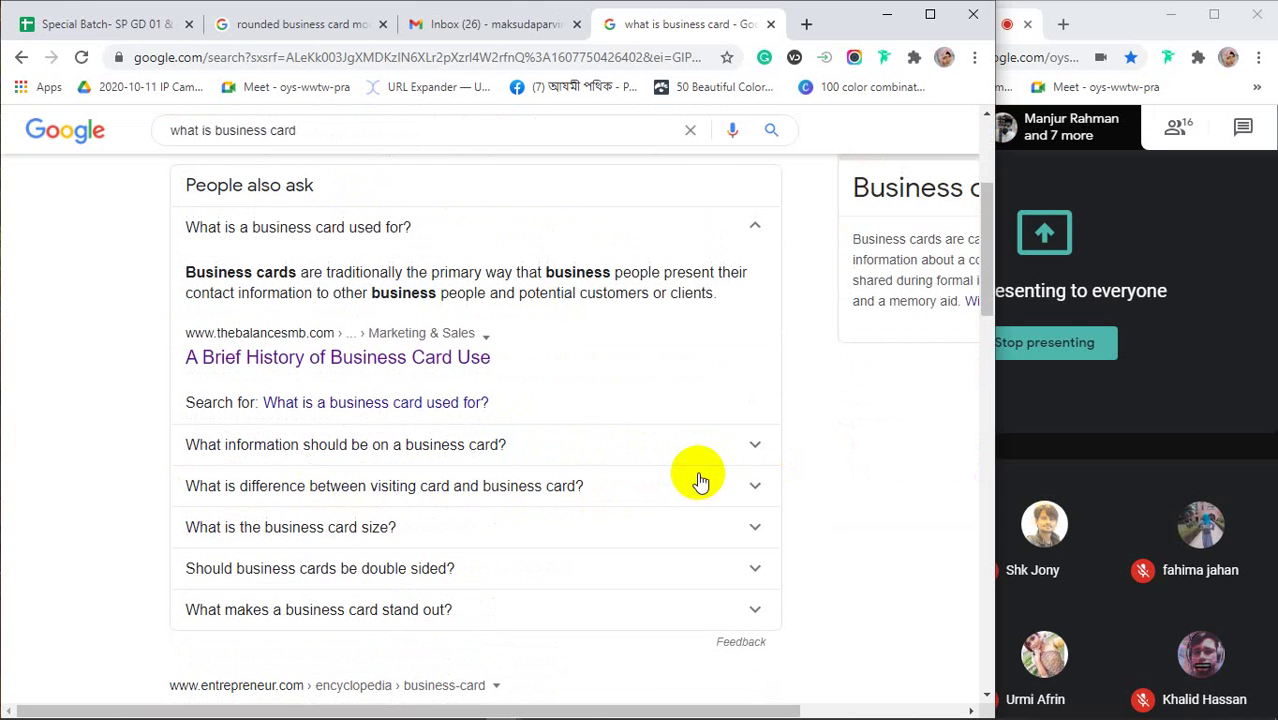
{"action": "left_click", "coordinate": [267, 448]}
{"action": "scroll", "coordinate": [265, 445], "scroll_direction": "down", "scroll_amount": 1}
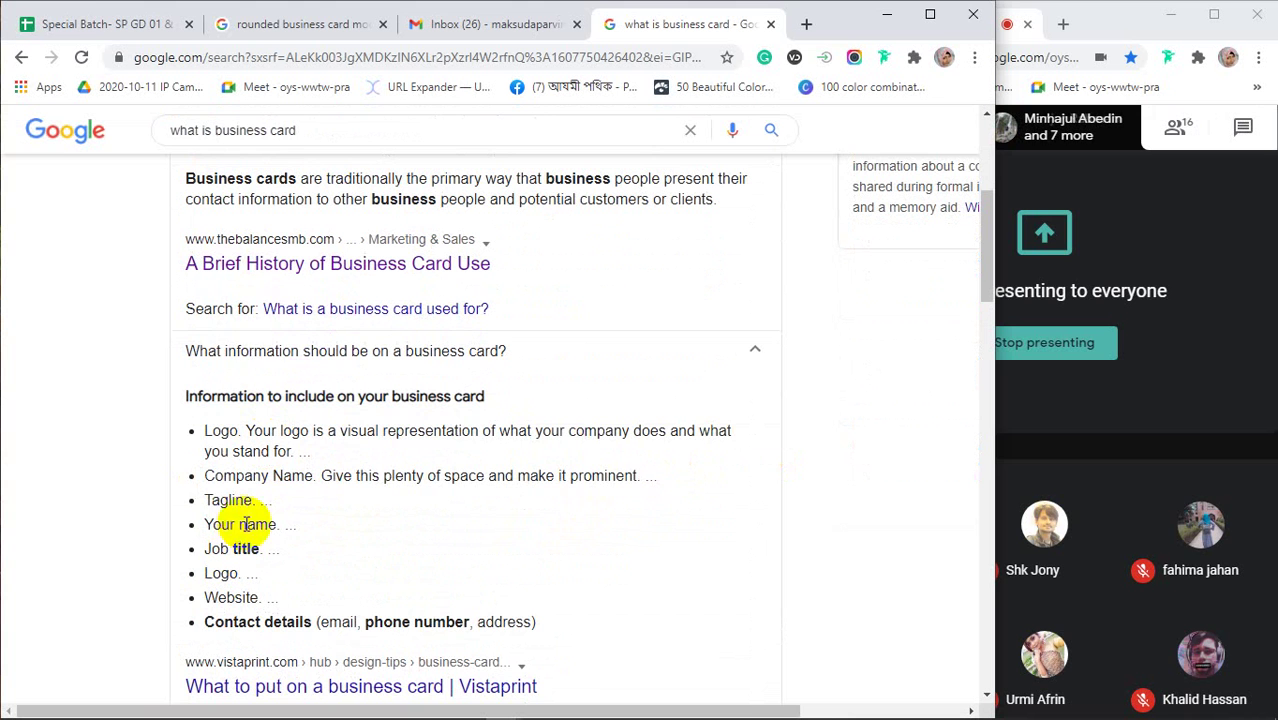
{"action": "left_click", "coordinate": [270, 356]}
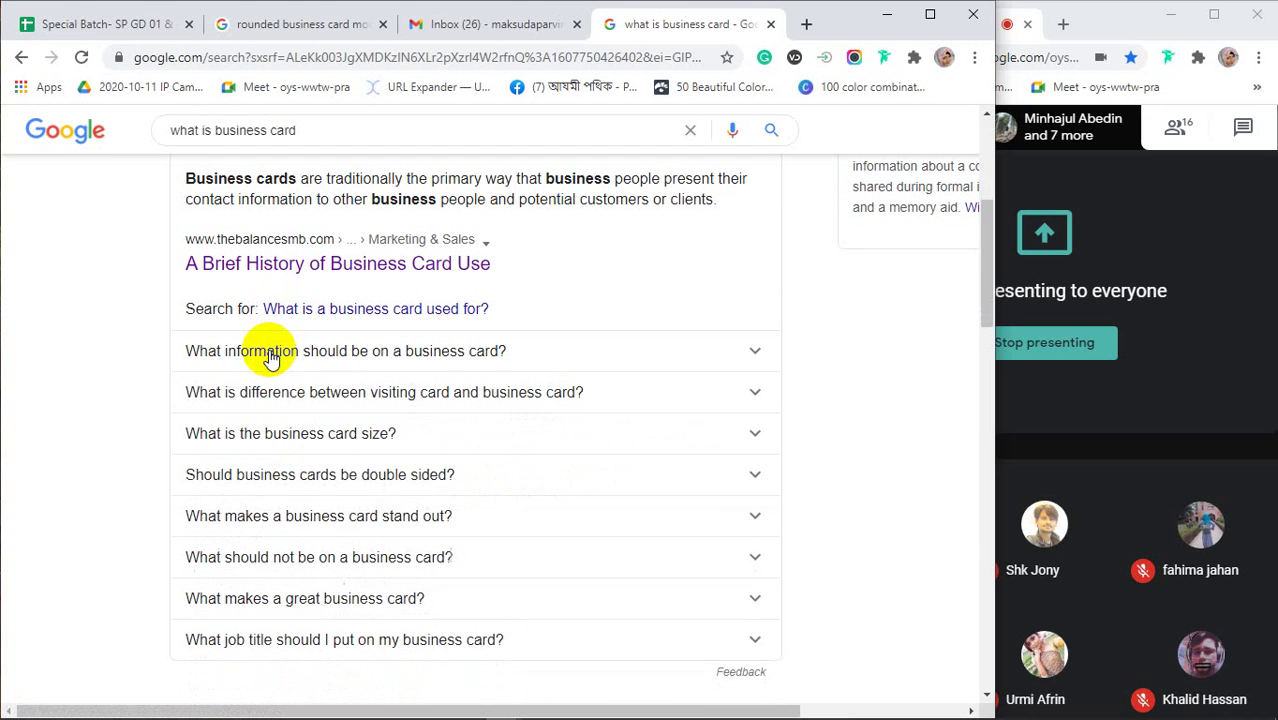
Expand 'What is the business card size?' and highlight the standard dimensions sentence
{"action": "left_click", "coordinate": [271, 434]}
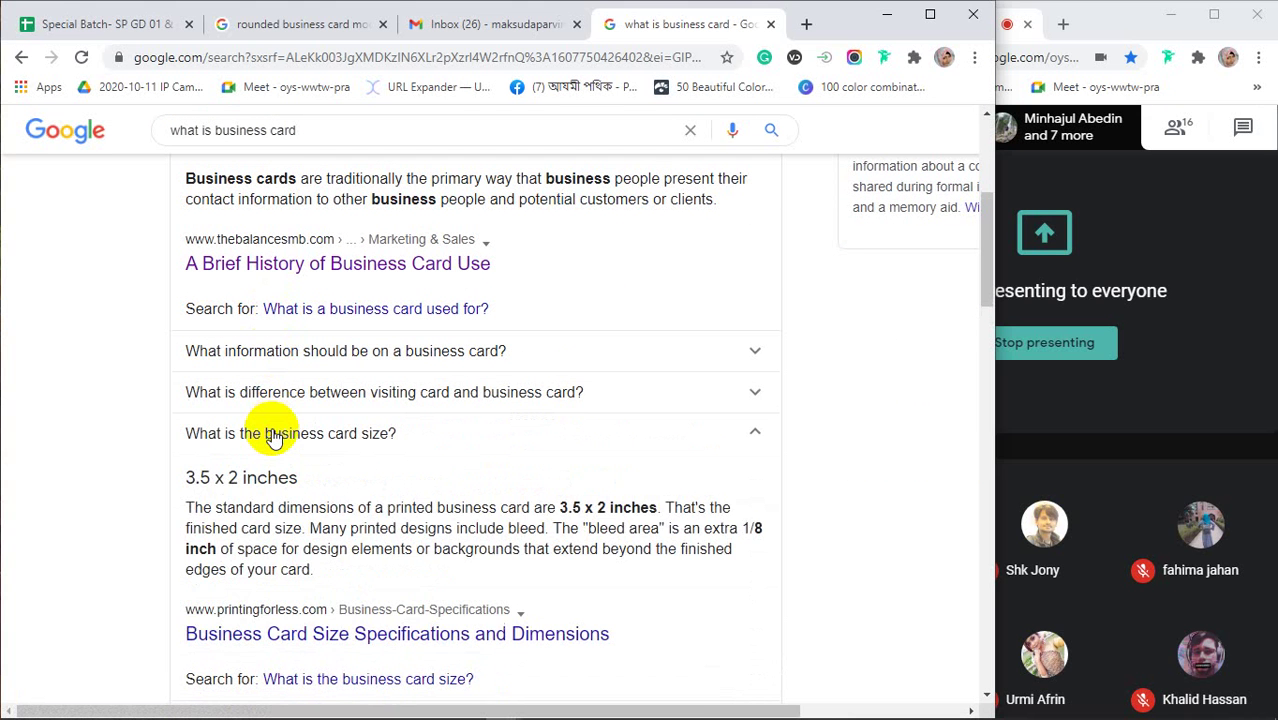
{"action": "scroll", "coordinate": [230, 420], "scroll_direction": "down", "scroll_amount": 1}
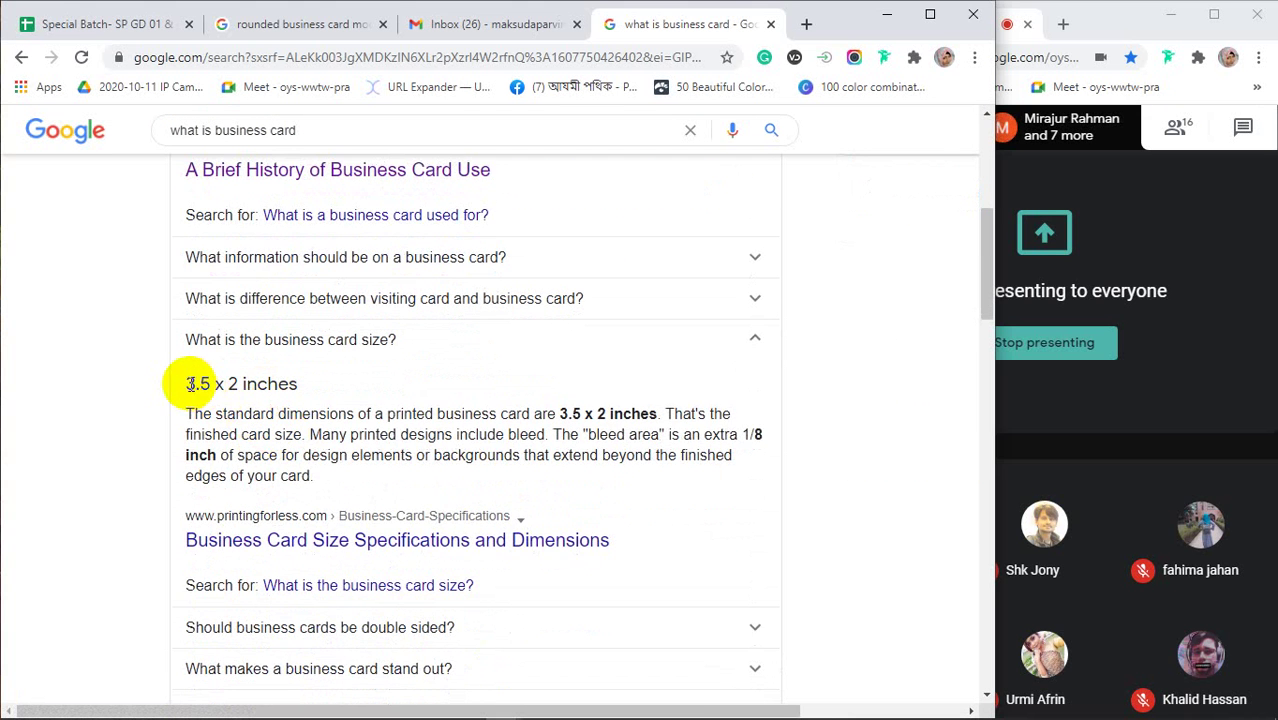
{"action": "left_click_drag", "start_coordinate": [186, 384], "coordinate": [300, 386]}
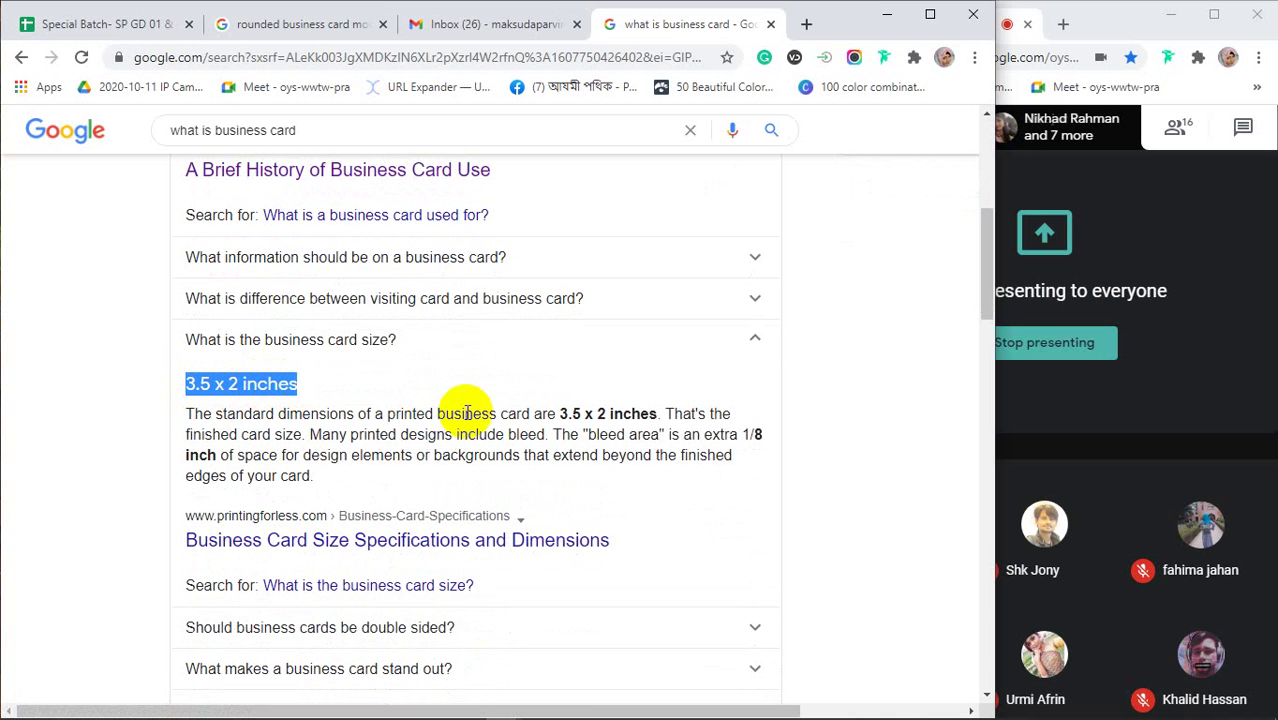
{"action": "left_click_drag", "start_coordinate": [657, 418], "coordinate": [186, 414]}
{"action": "left_click", "coordinate": [312, 388]}
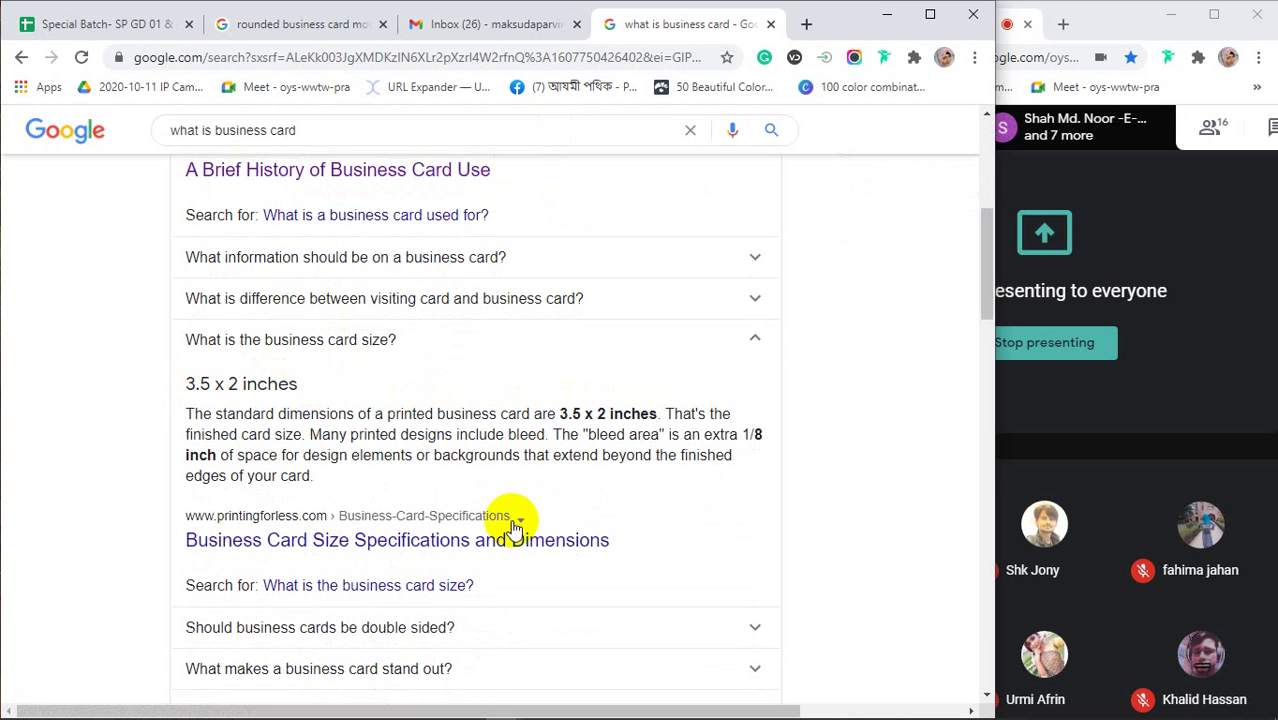
Highlight the 3.5 x 2 size and widen the browser window over the meeting panel
{"action": "mouse_move", "coordinate": [740, 706]}
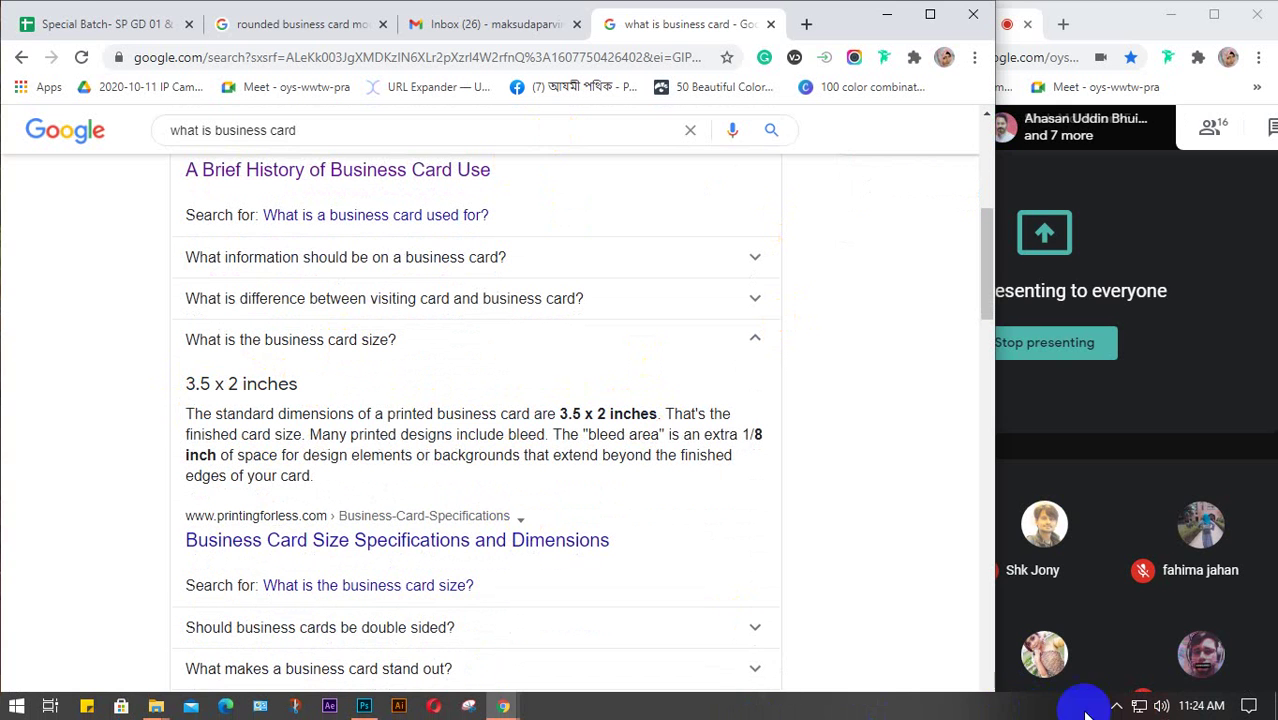
{"action": "left_click", "coordinate": [1116, 706]}
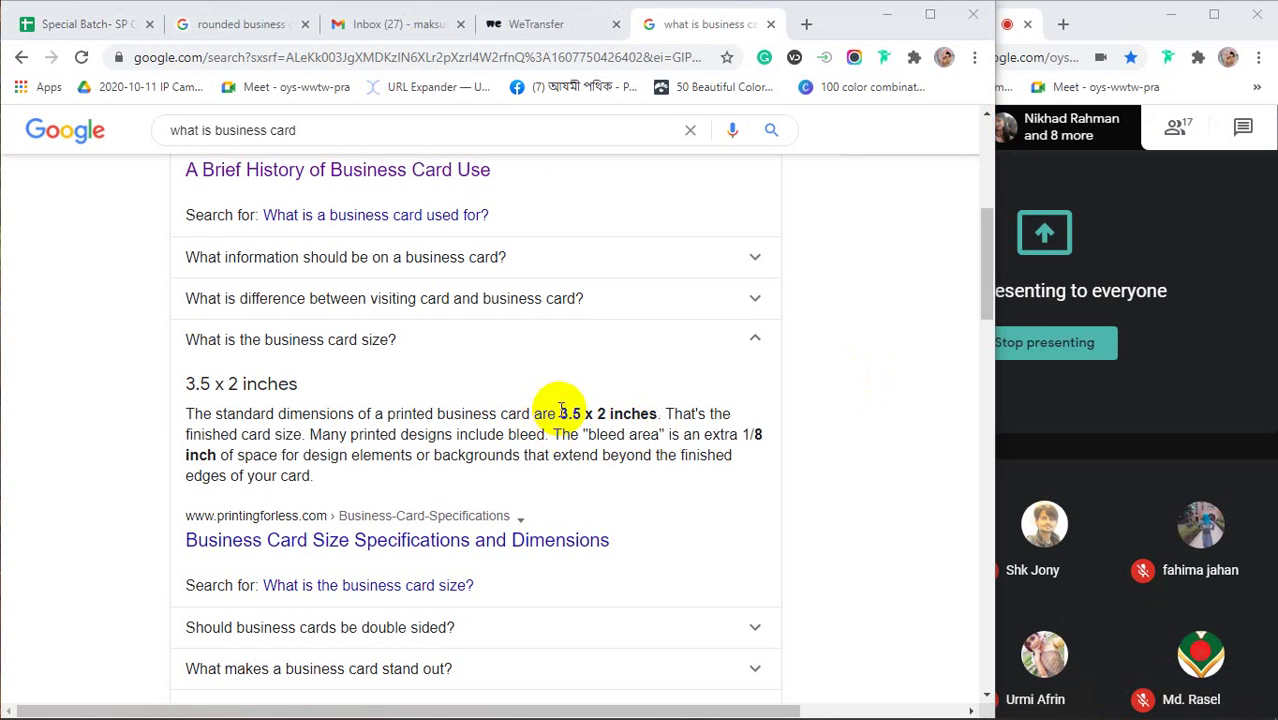
{"action": "left_click", "coordinate": [562, 412]}
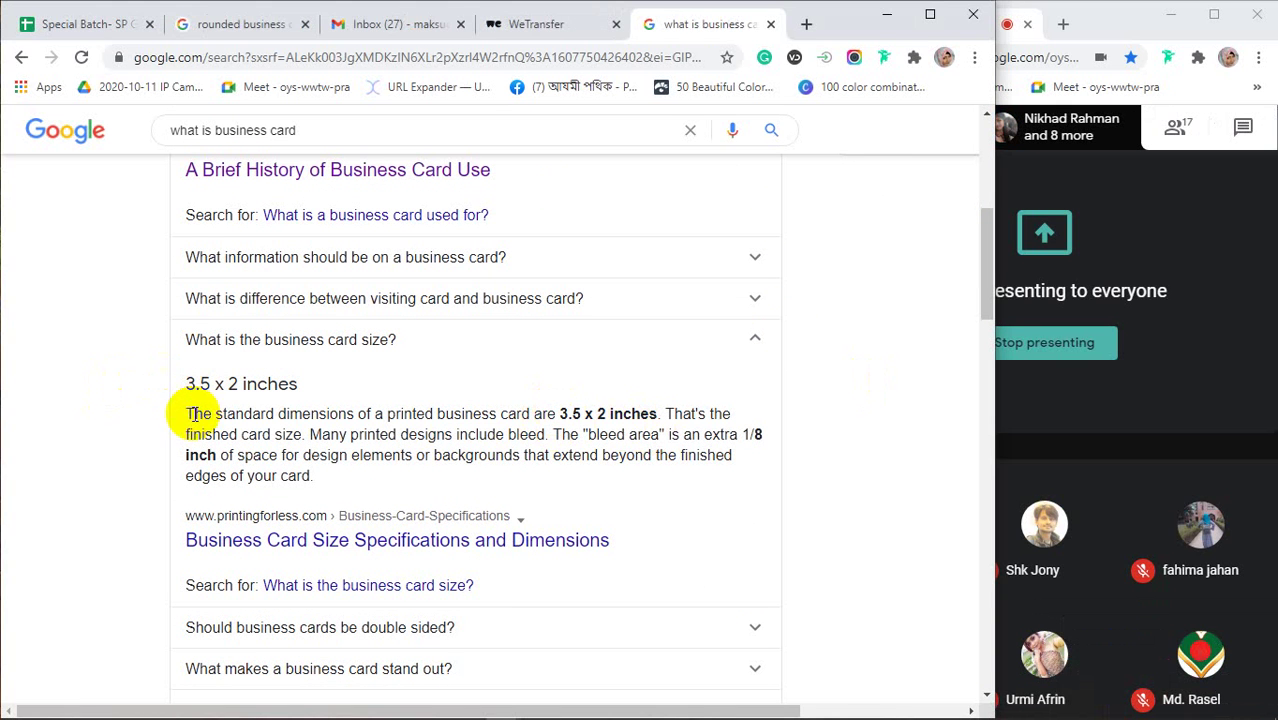
{"action": "left_click_drag", "start_coordinate": [558, 413], "coordinate": [608, 414]}
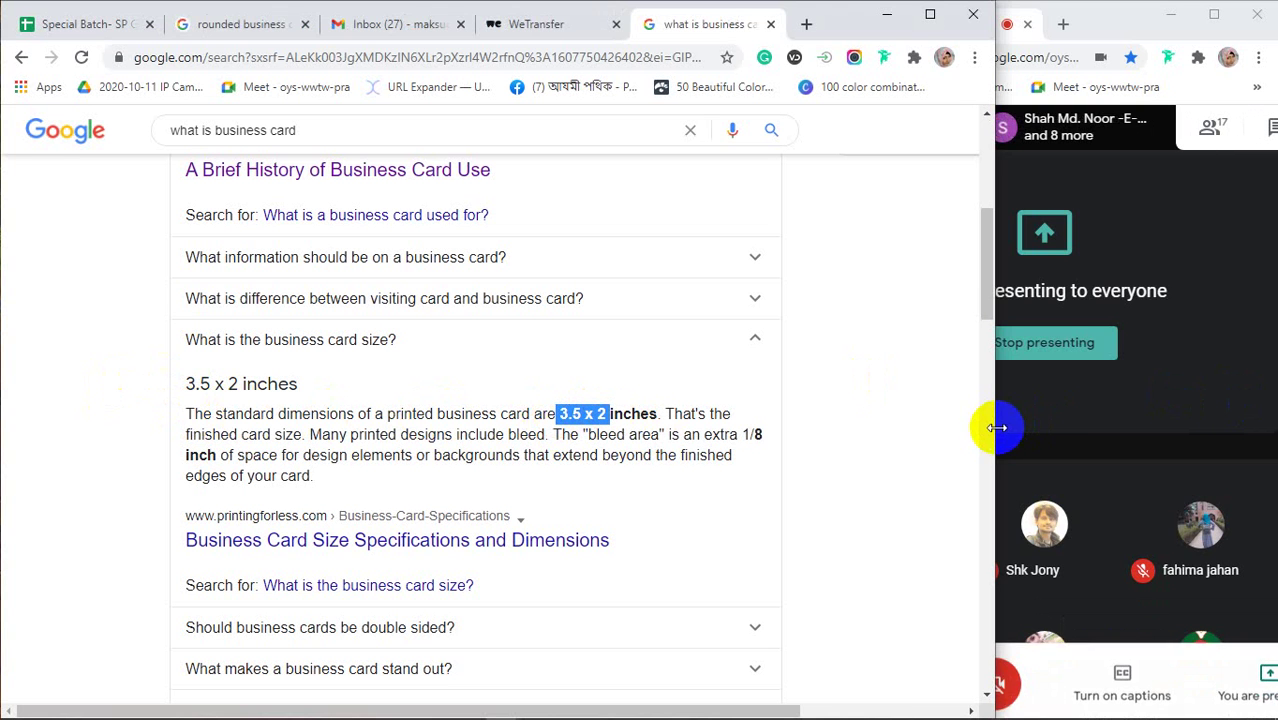
{"action": "left_click_drag", "start_coordinate": [992, 422], "coordinate": [1164, 442]}
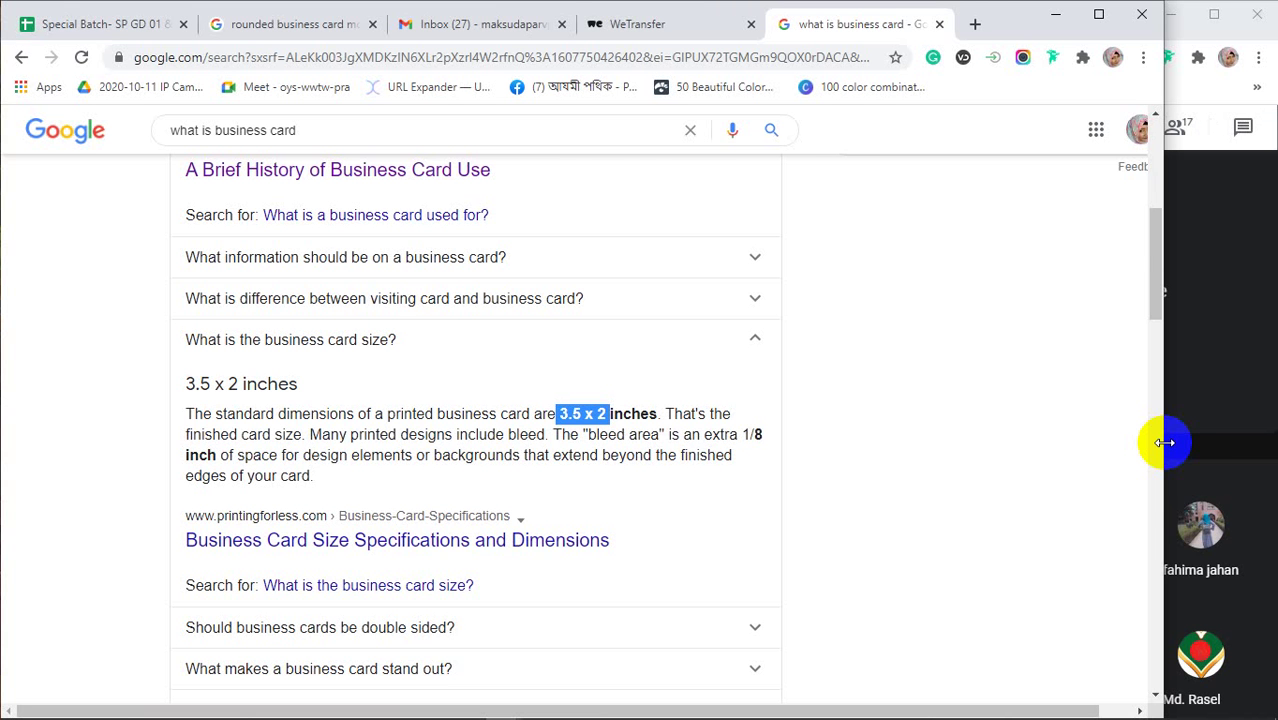
Open a new tab and start typing 'one side' for a one sided business card search
{"action": "scroll", "coordinate": [700, 478], "scroll_direction": "down", "scroll_amount": 3}
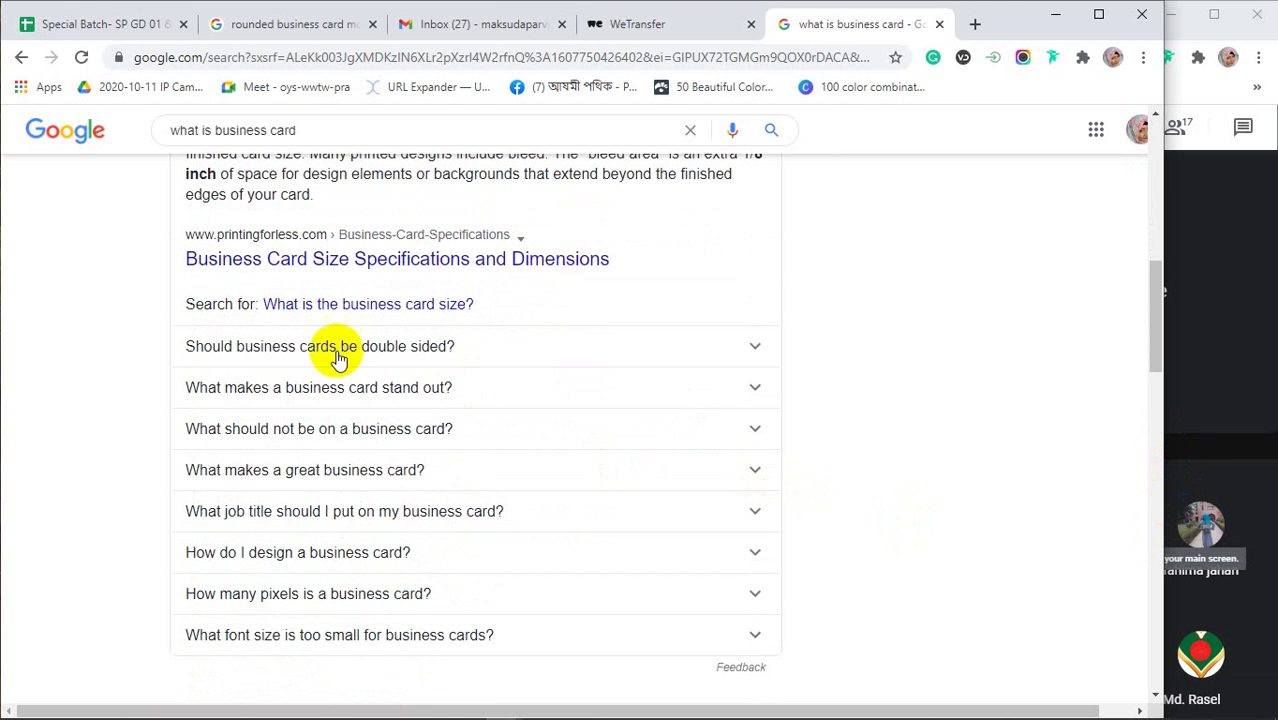
{"action": "scroll", "coordinate": [313, 350], "scroll_direction": "up", "scroll_amount": 2}
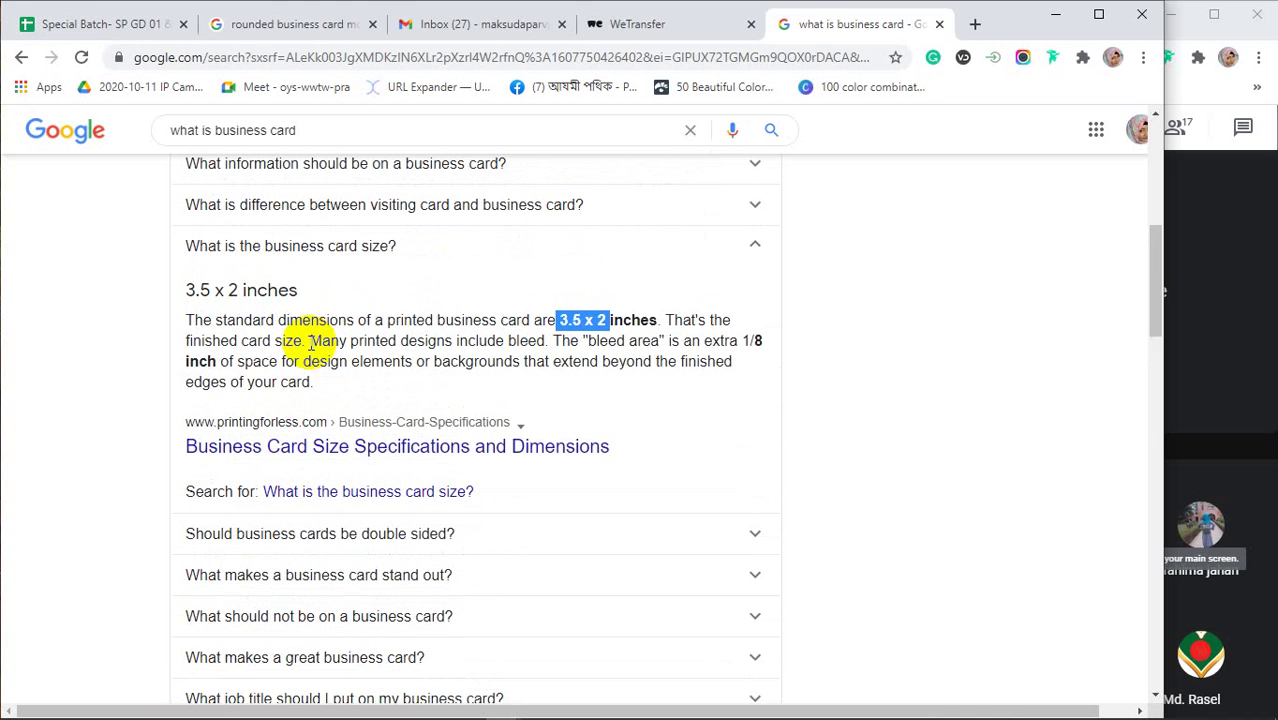
{"action": "left_click", "coordinate": [976, 23]}
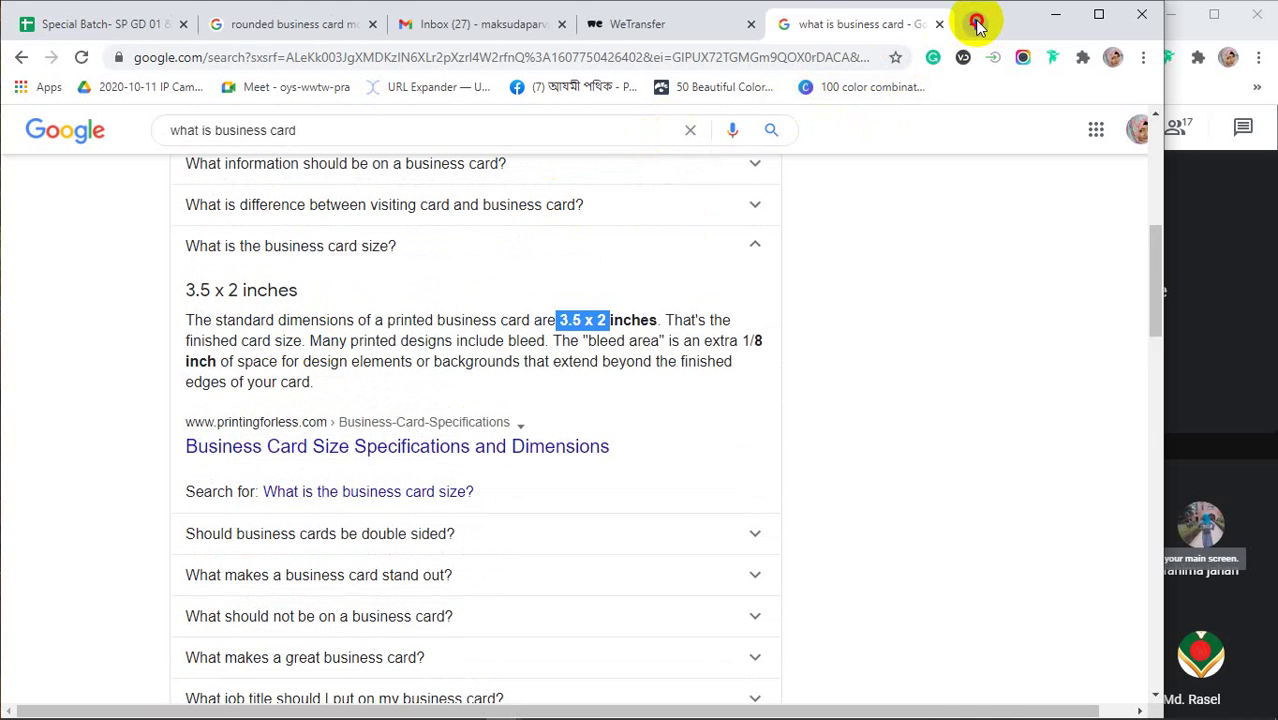
{"action": "type", "text": "one "}
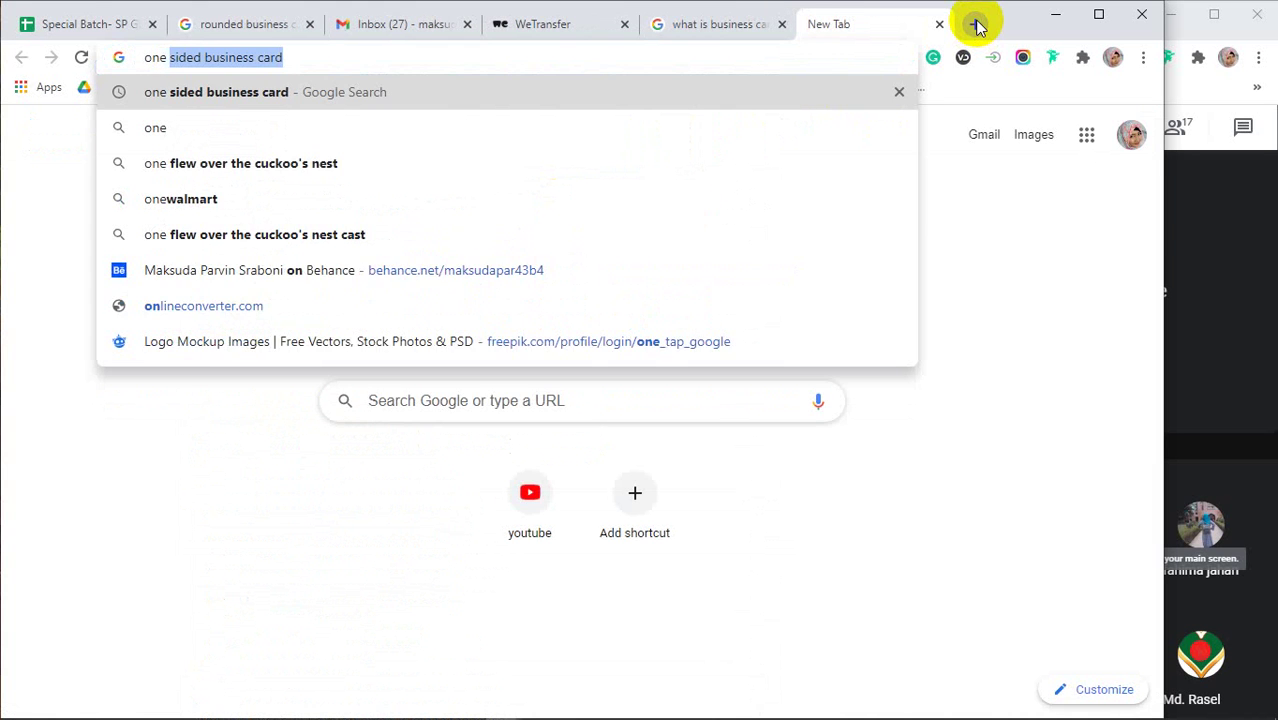
{"action": "type", "text": "side"}
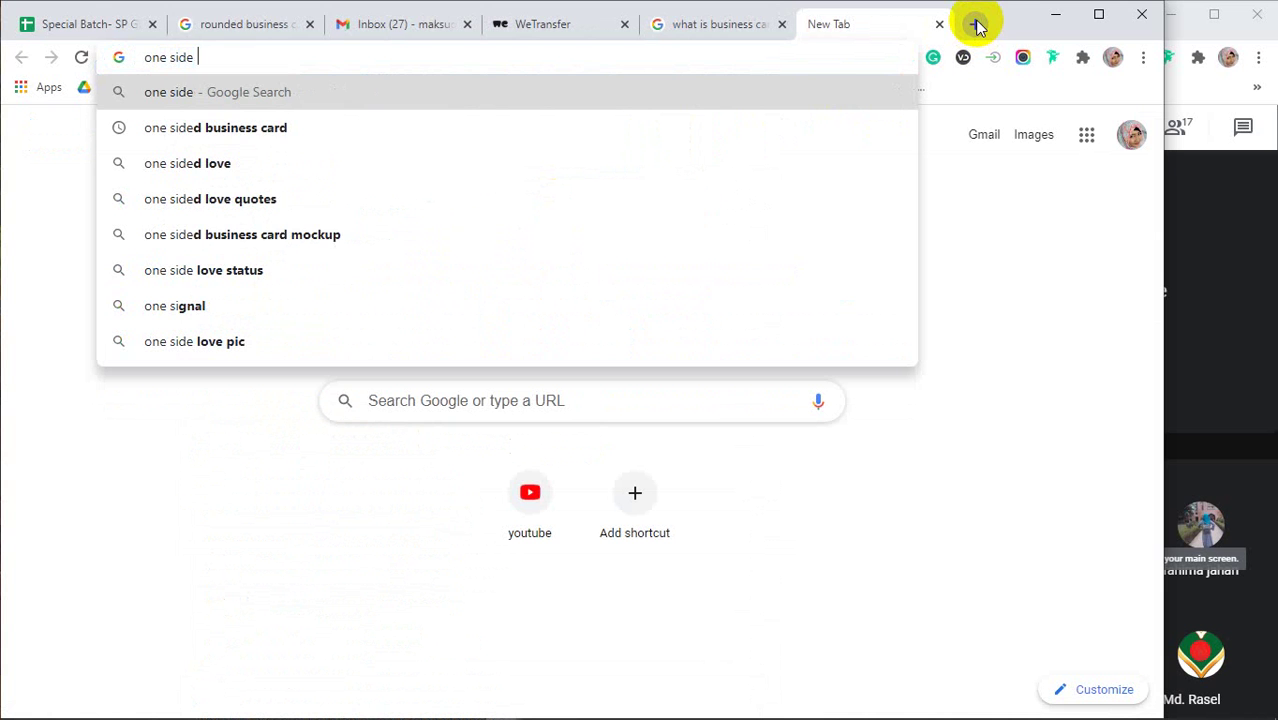
Search 'one sided business card' and switch to image results
{"action": "left_click", "coordinate": [285, 127]}
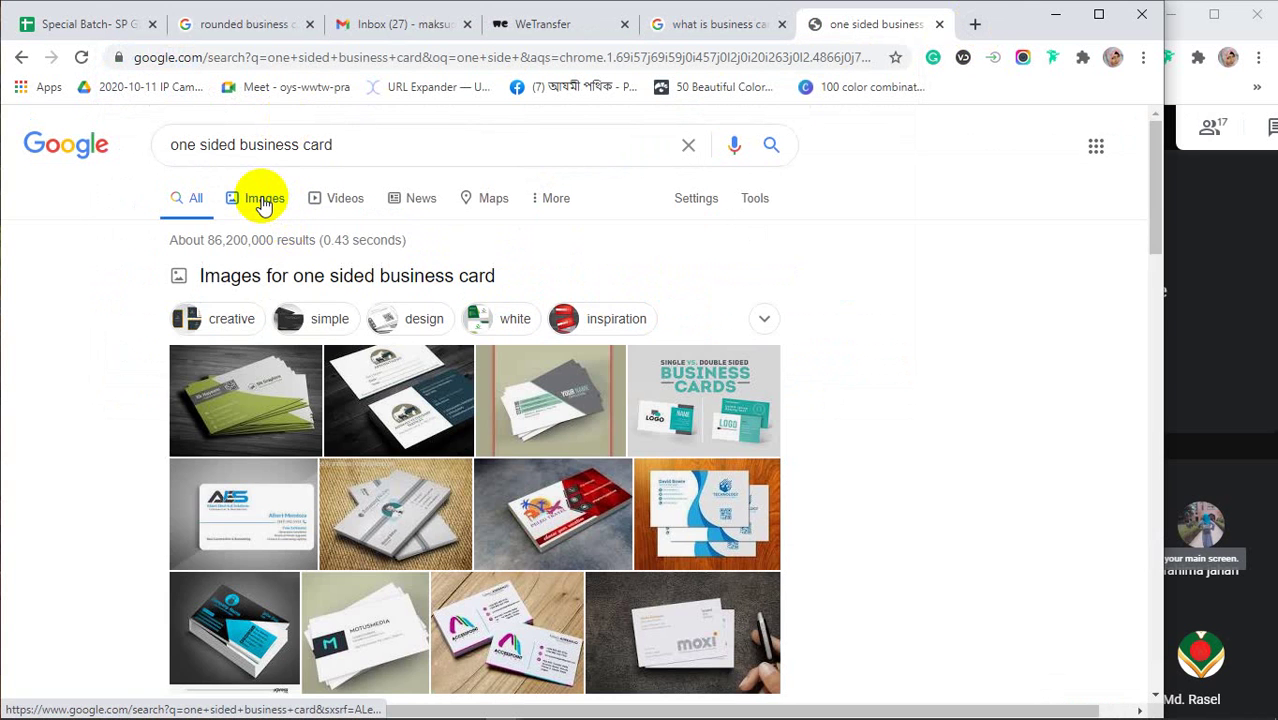
{"action": "left_click", "coordinate": [264, 203]}
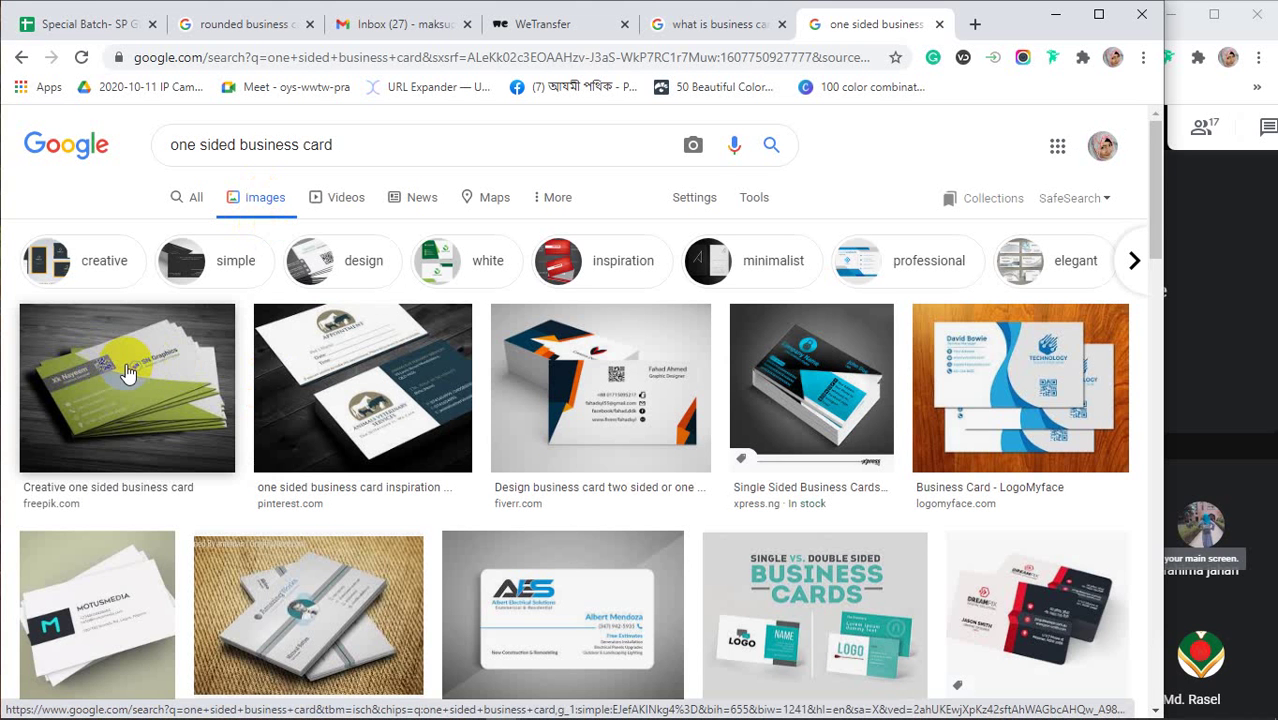
{"action": "scroll", "coordinate": [183, 376], "scroll_direction": "down", "scroll_amount": 1}
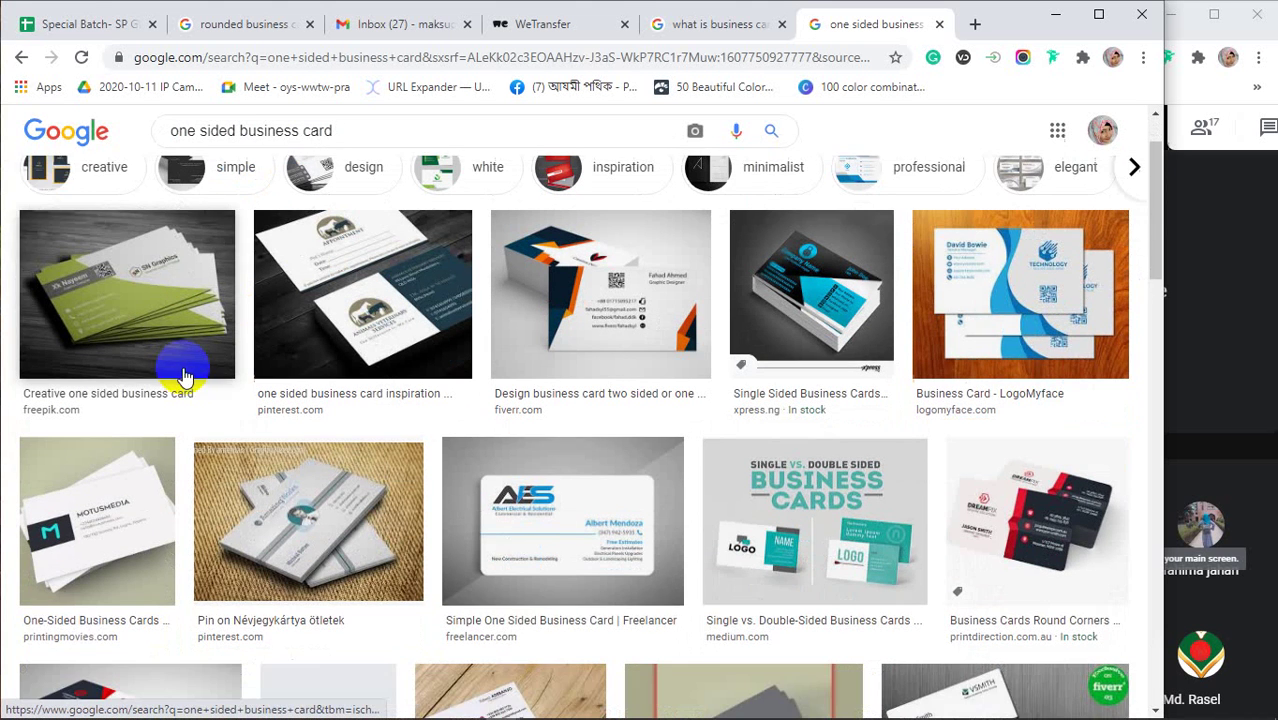
Preview the AES simple and black-and-gold one sided card examples
{"action": "left_click", "coordinate": [565, 520]}
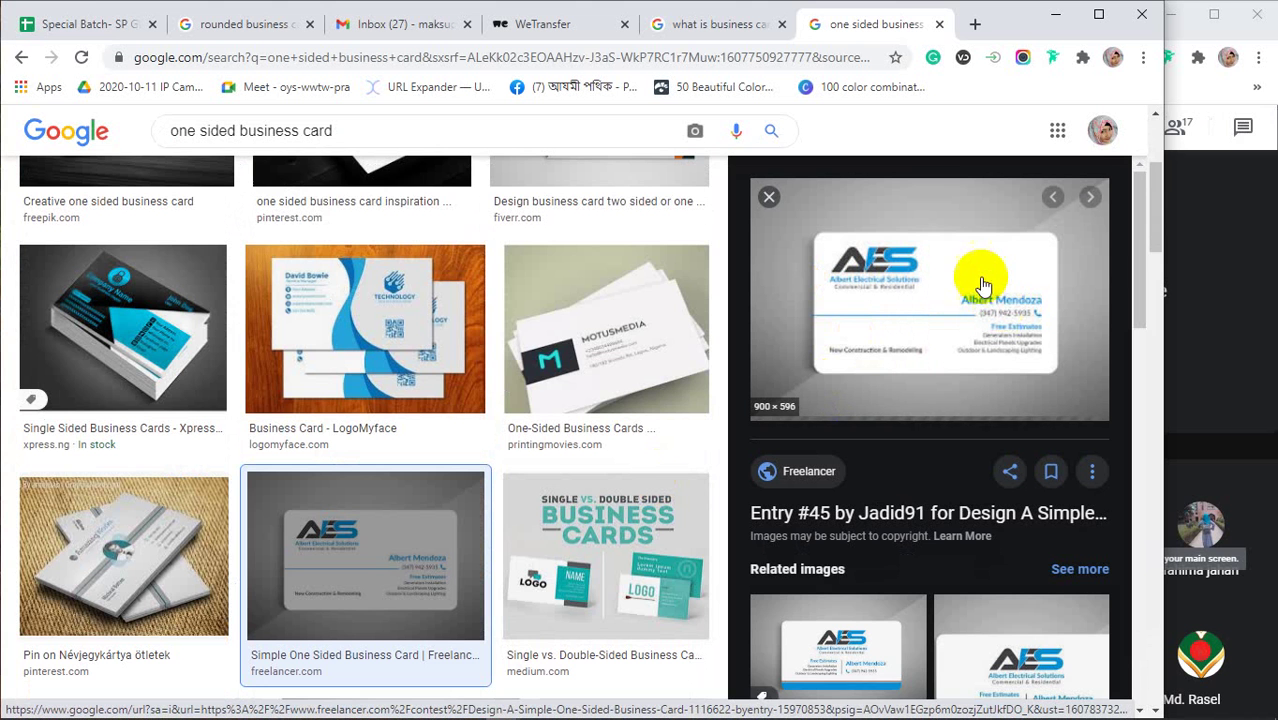
{"action": "scroll", "coordinate": [414, 420], "scroll_direction": "down", "scroll_amount": 3}
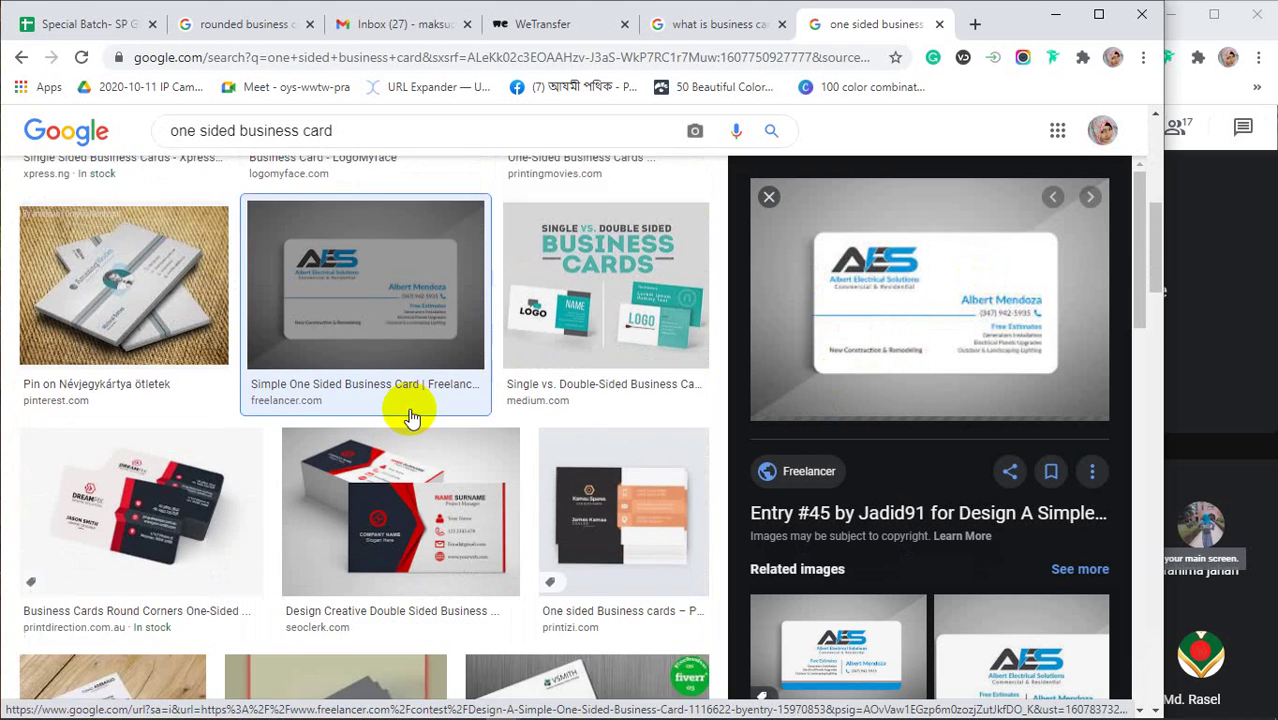
{"action": "scroll", "coordinate": [414, 420], "scroll_direction": "down", "scroll_amount": 8}
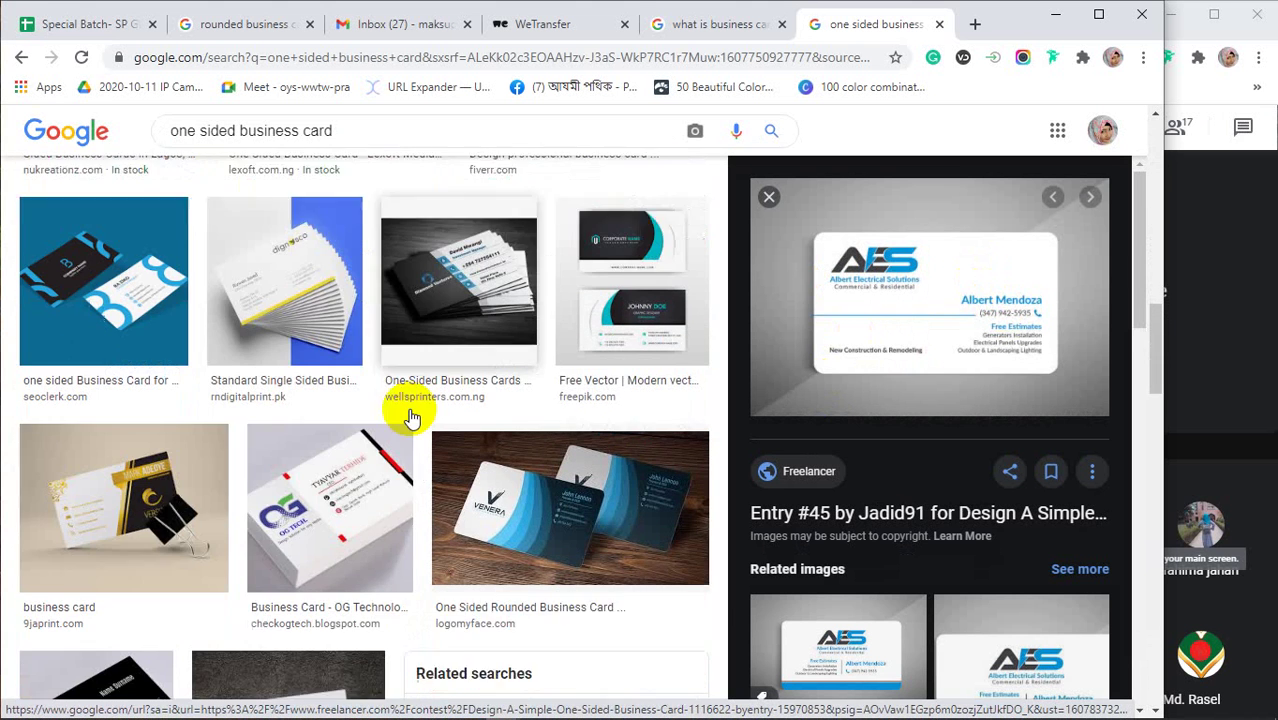
{"action": "scroll", "coordinate": [410, 418], "scroll_direction": "down", "scroll_amount": 1}
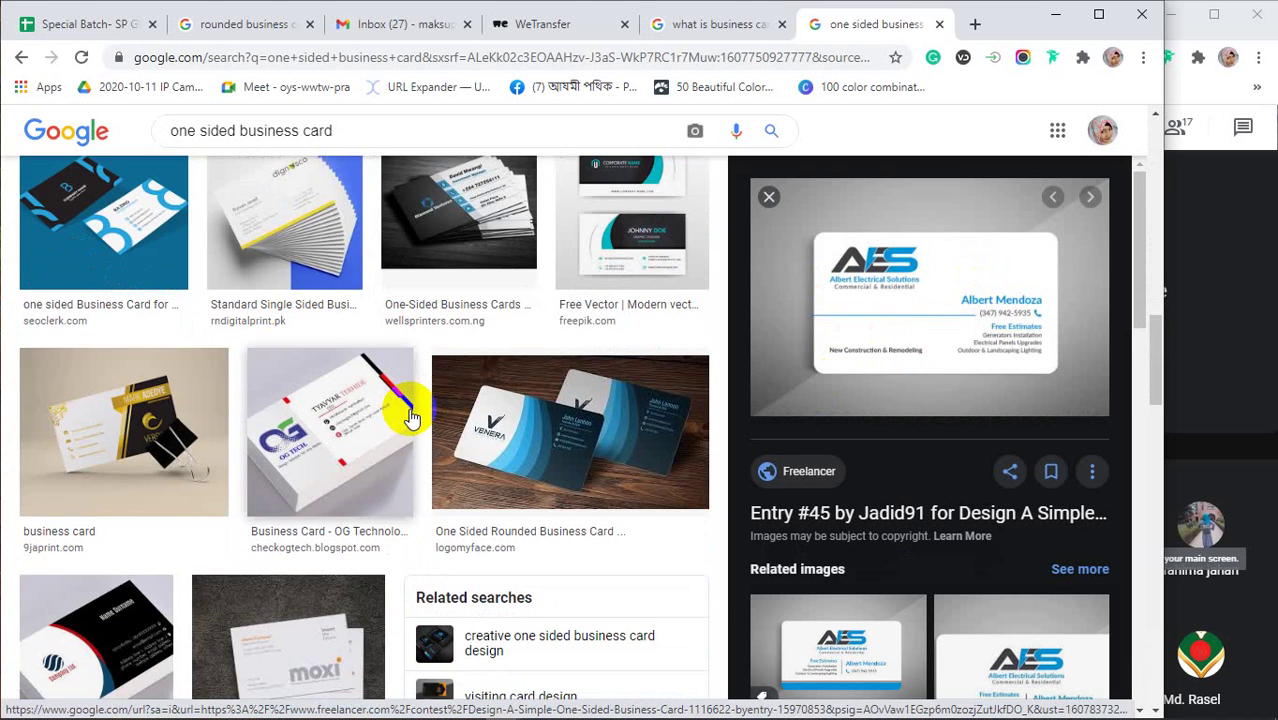
{"action": "left_click", "coordinate": [177, 430]}
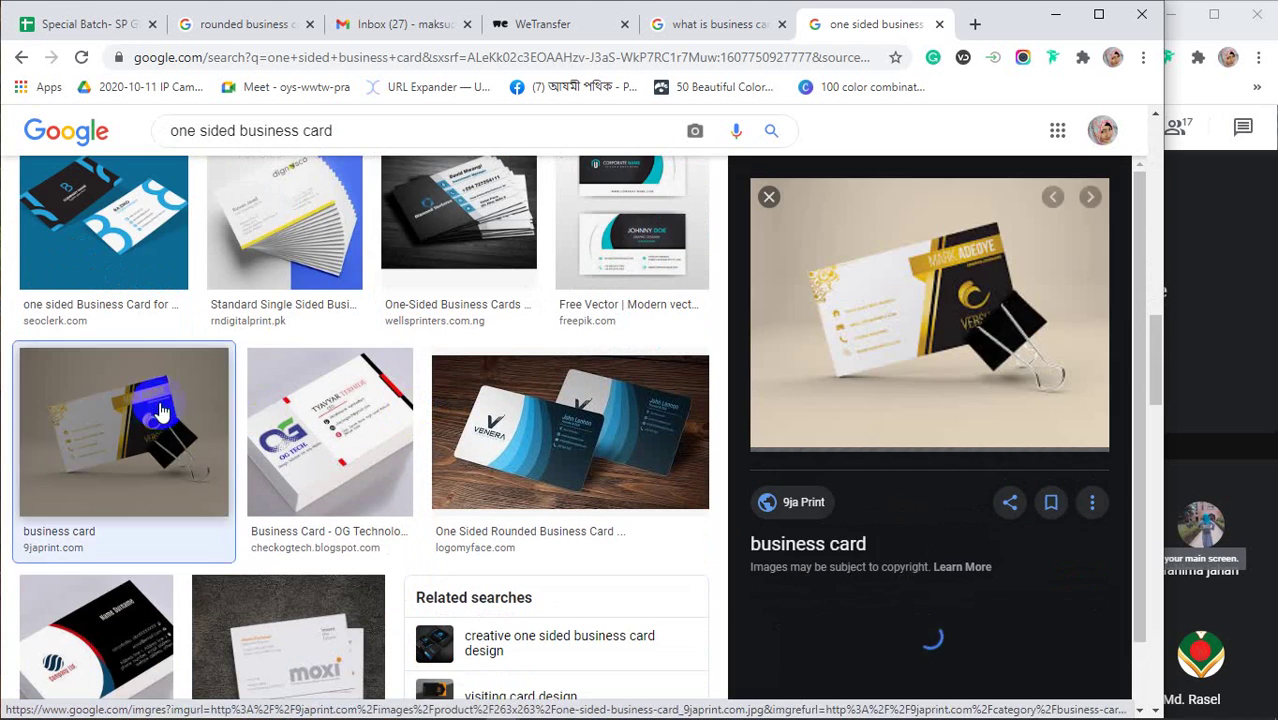
{"action": "scroll", "coordinate": [475, 370], "scroll_direction": "down", "scroll_amount": 4}
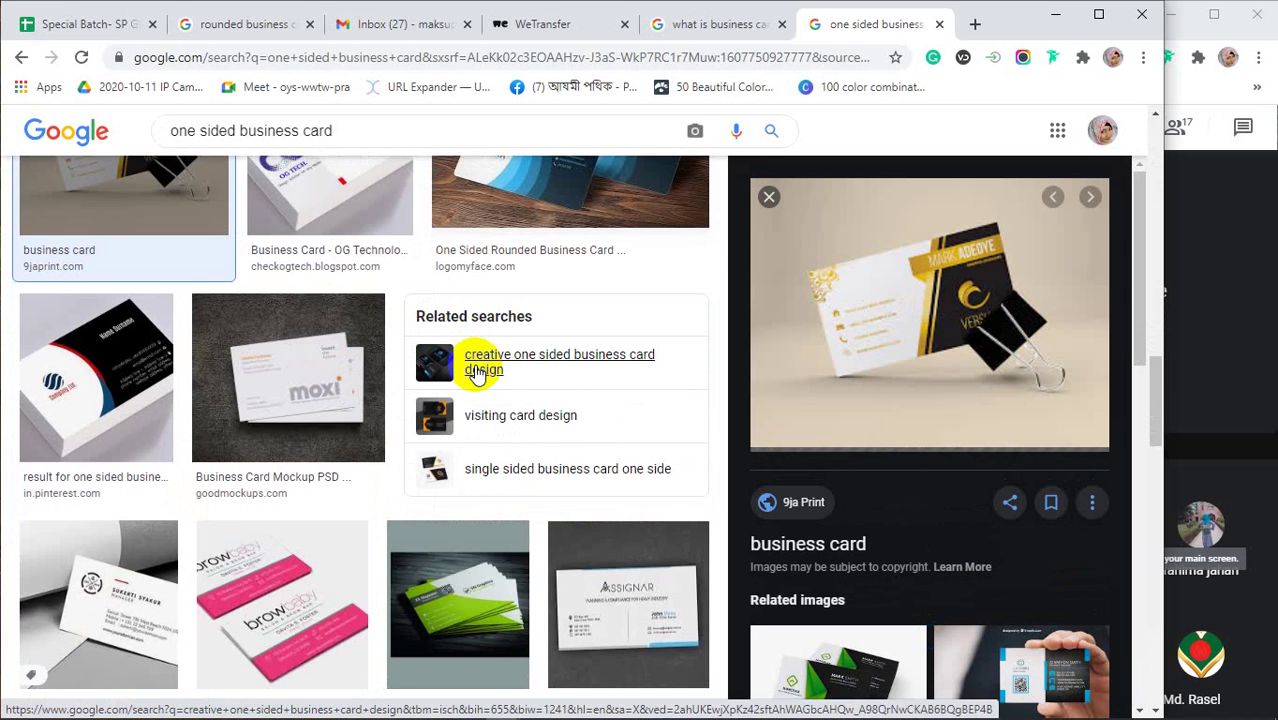
{"action": "scroll", "coordinate": [476, 377], "scroll_direction": "down", "scroll_amount": 1}
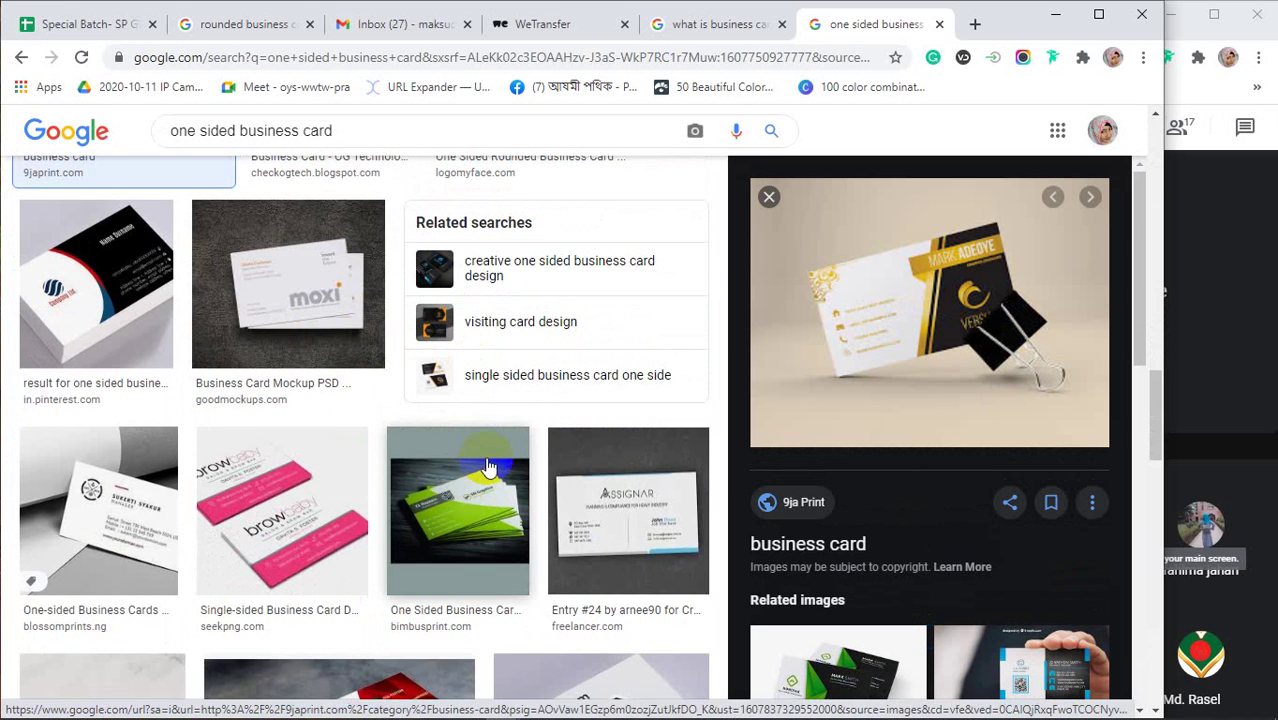
{"action": "scroll", "coordinate": [490, 460], "scroll_direction": "up", "scroll_amount": 4}
{"action": "scroll", "coordinate": [488, 465], "scroll_direction": "up", "scroll_amount": 4}
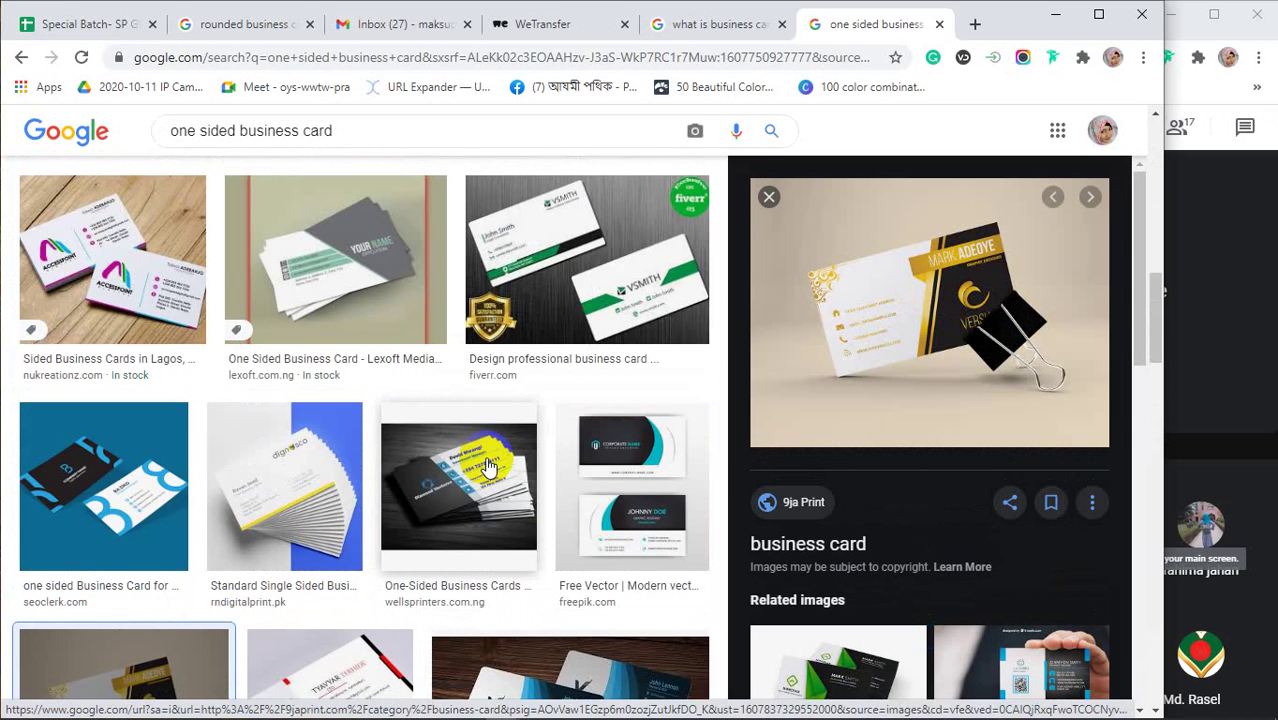
{"action": "scroll", "coordinate": [488, 465], "scroll_direction": "down", "scroll_amount": 3}
Preview the One Sided Rounded Business Card, then the Fiverr professional card design
{"action": "left_click", "coordinate": [562, 452]}
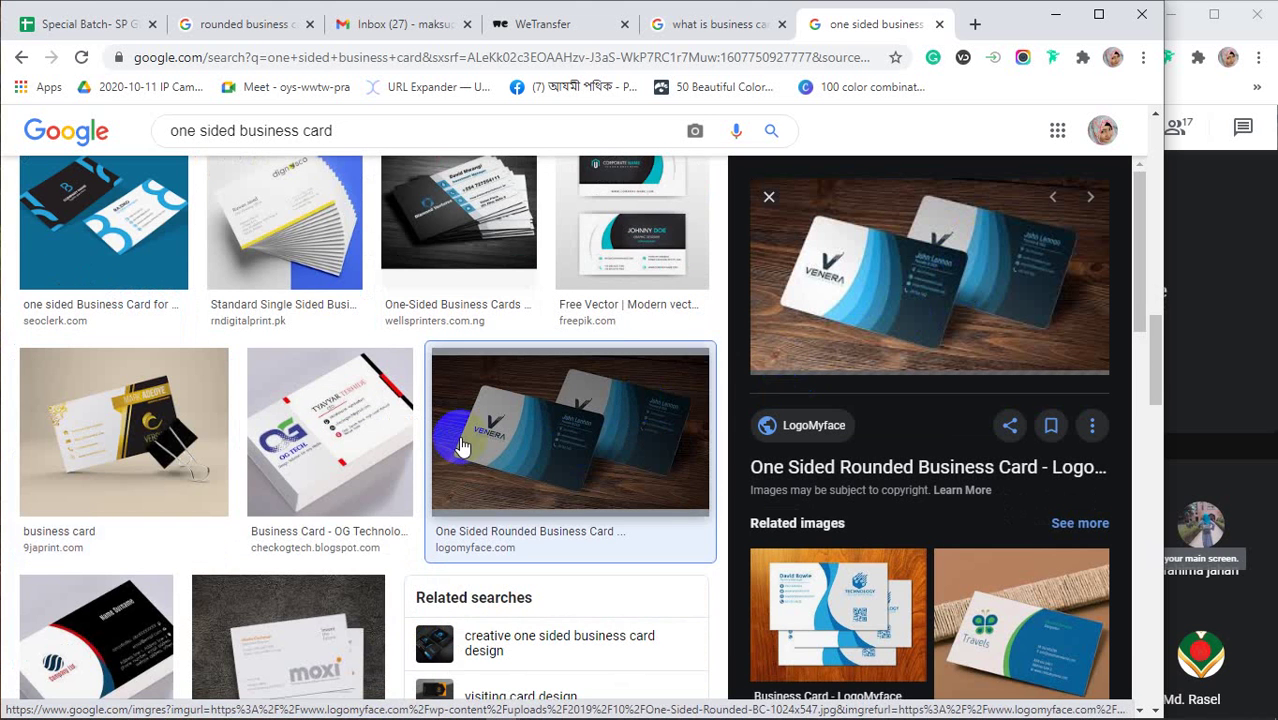
{"action": "scroll", "coordinate": [462, 446], "scroll_direction": "up", "scroll_amount": 2}
{"action": "scroll", "coordinate": [462, 446], "scroll_direction": "up", "scroll_amount": 2}
{"action": "scroll", "coordinate": [468, 432], "scroll_direction": "up", "scroll_amount": 1}
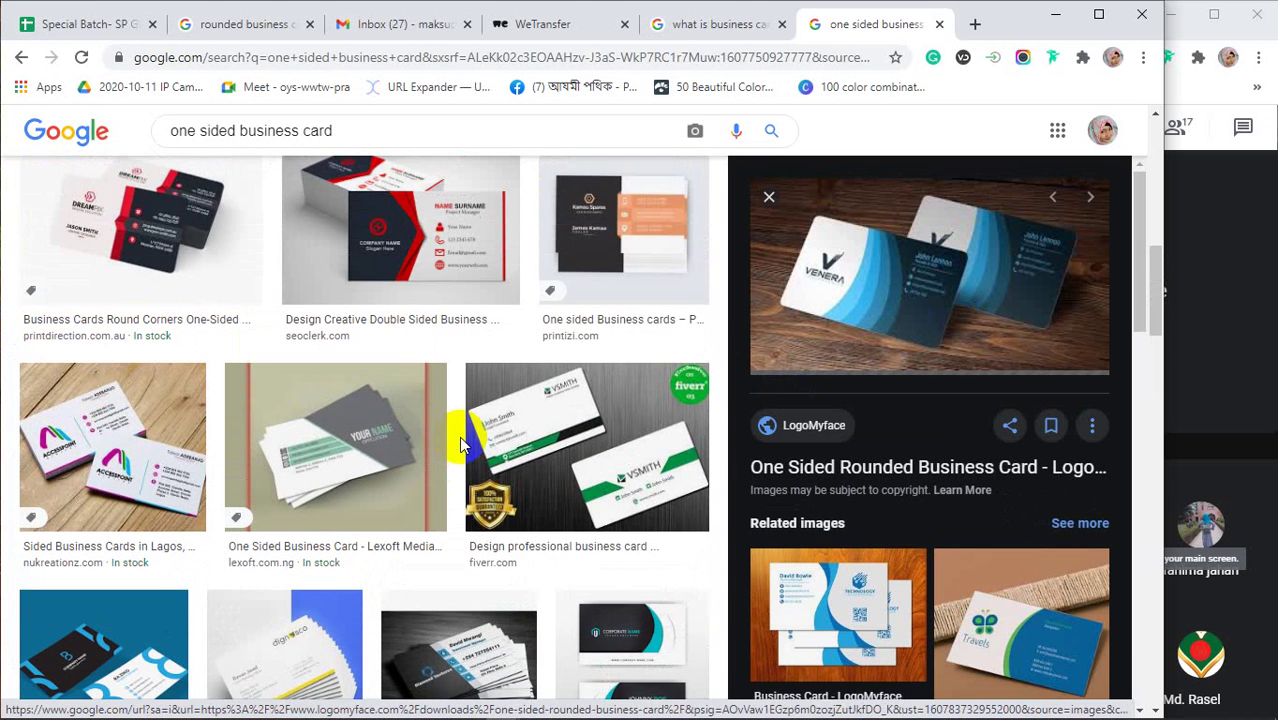
{"action": "left_click", "coordinate": [576, 436]}
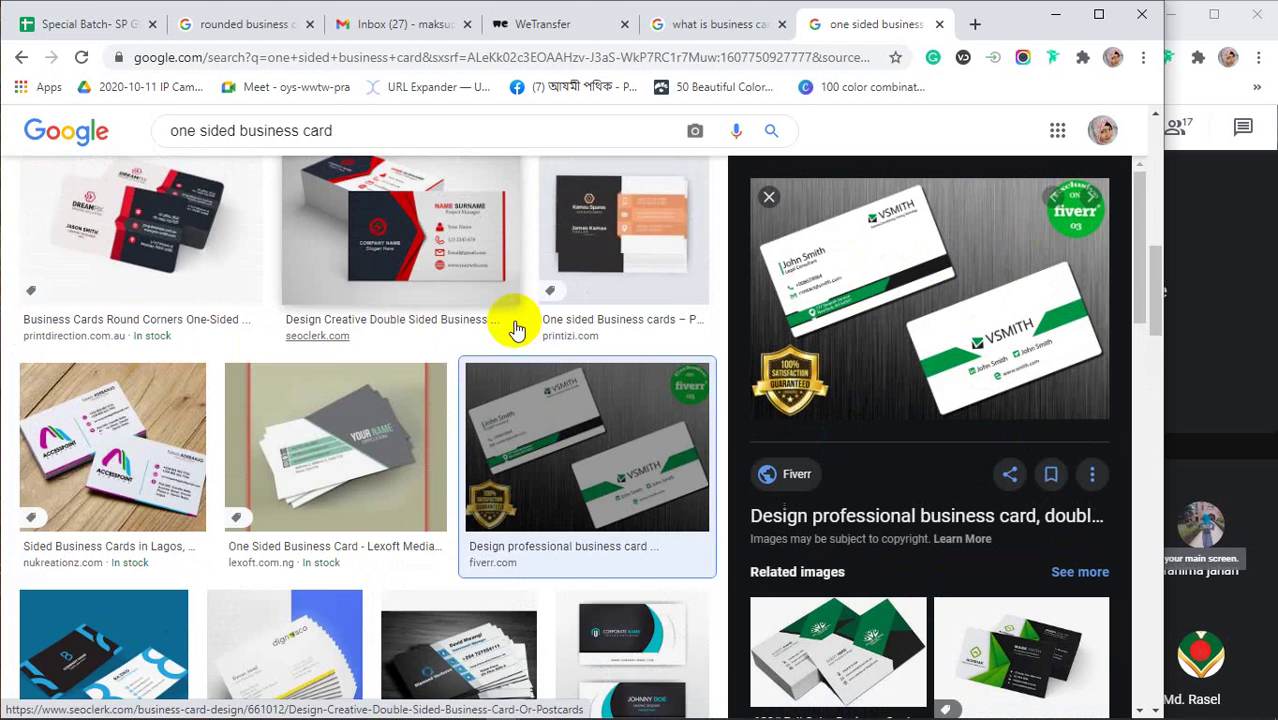
{"action": "scroll", "coordinate": [512, 325], "scroll_direction": "up", "scroll_amount": 5}
{"action": "scroll", "coordinate": [514, 331], "scroll_direction": "up", "scroll_amount": 3}
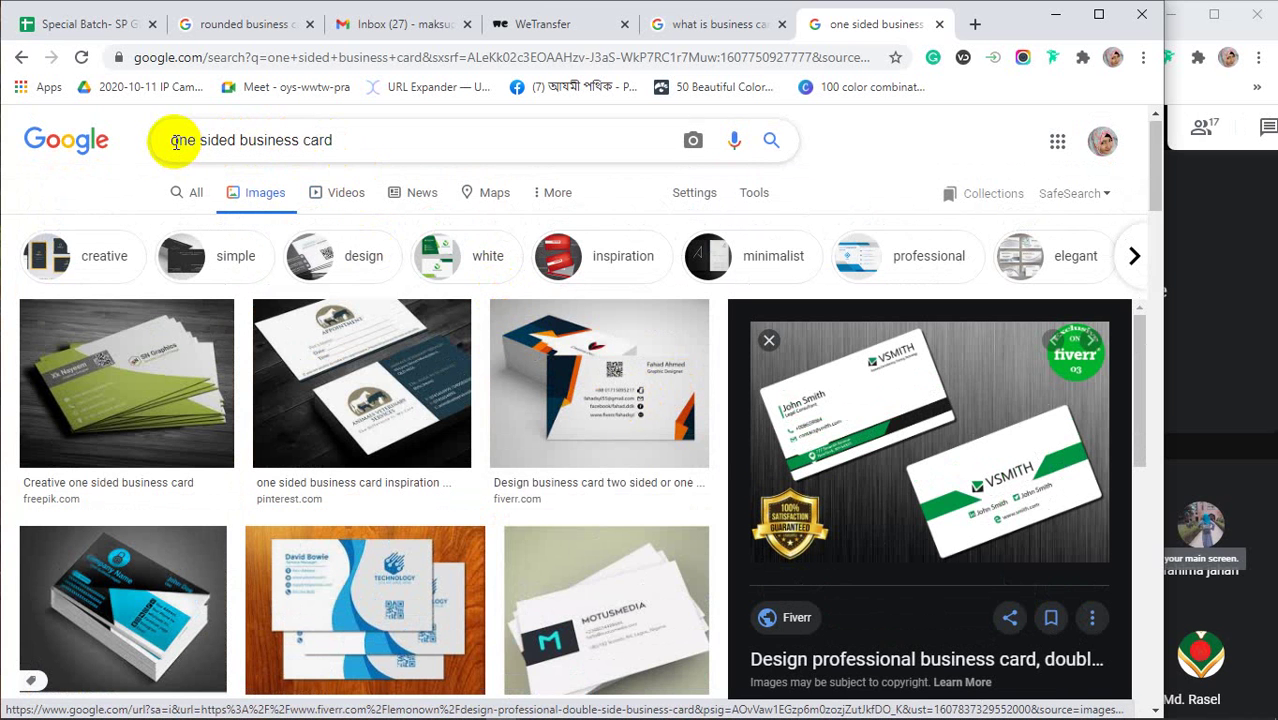
Search 'vertical & horizontal business card', preview the Freepik creative card and narrow the window
{"action": "left_click_drag", "start_coordinate": [173, 141], "coordinate": [236, 142]}
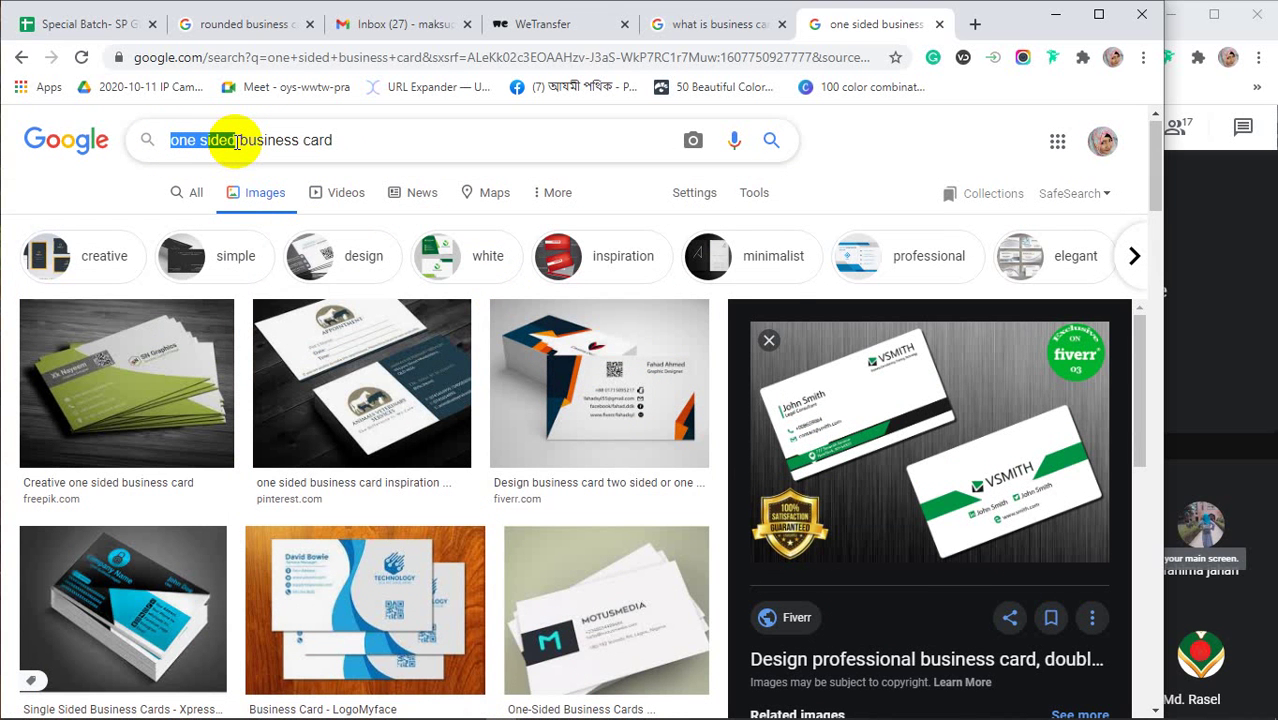
{"action": "type", "text": "ver"}
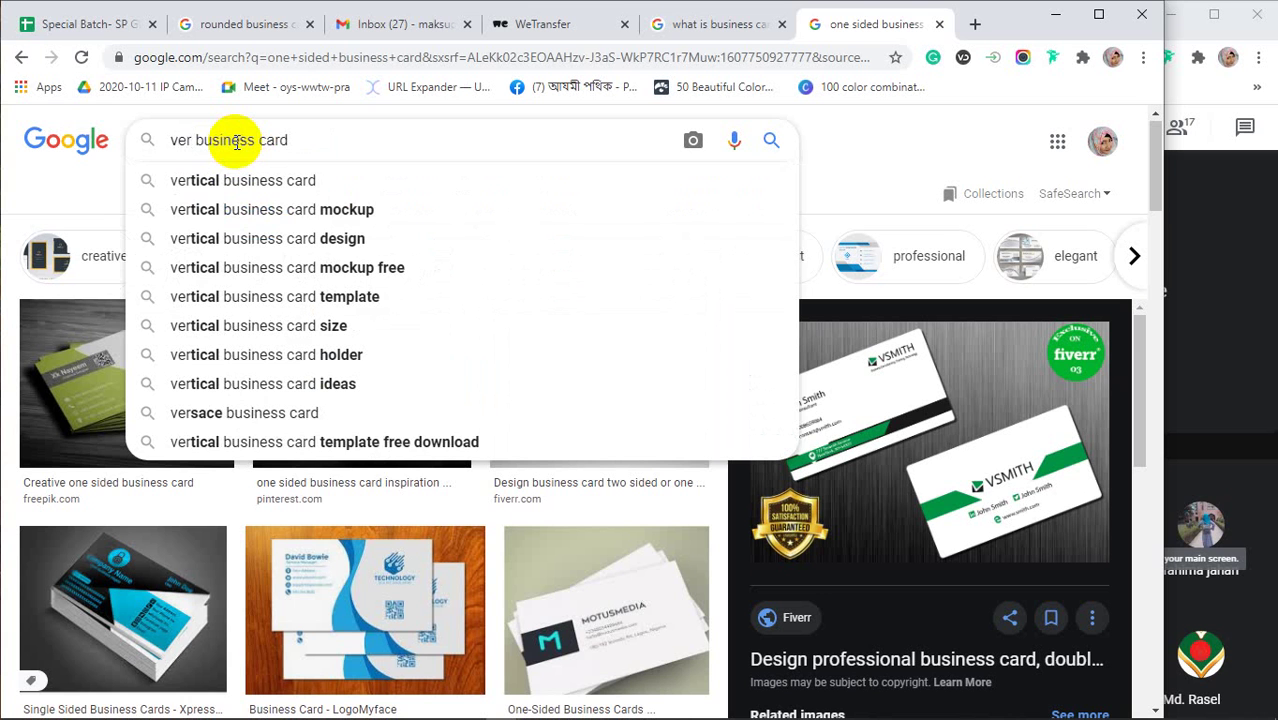
{"action": "type", "text": "tical"}
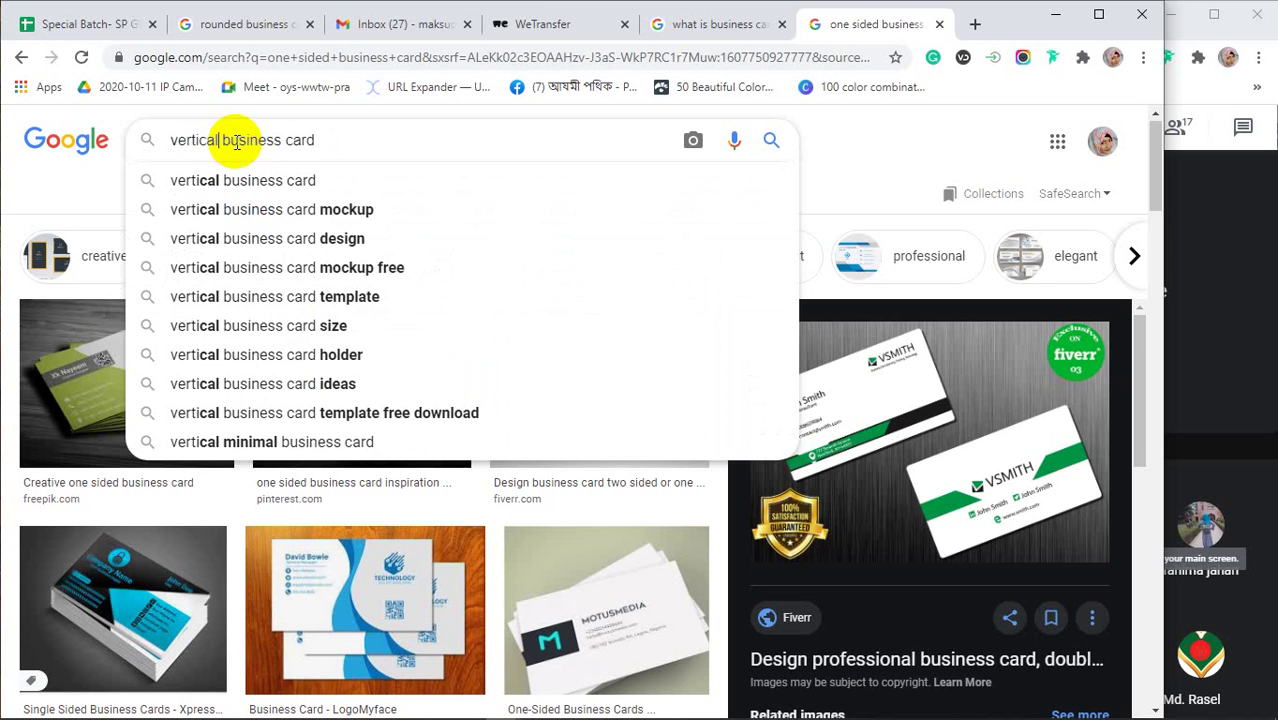
{"action": "type", "text": " &"}
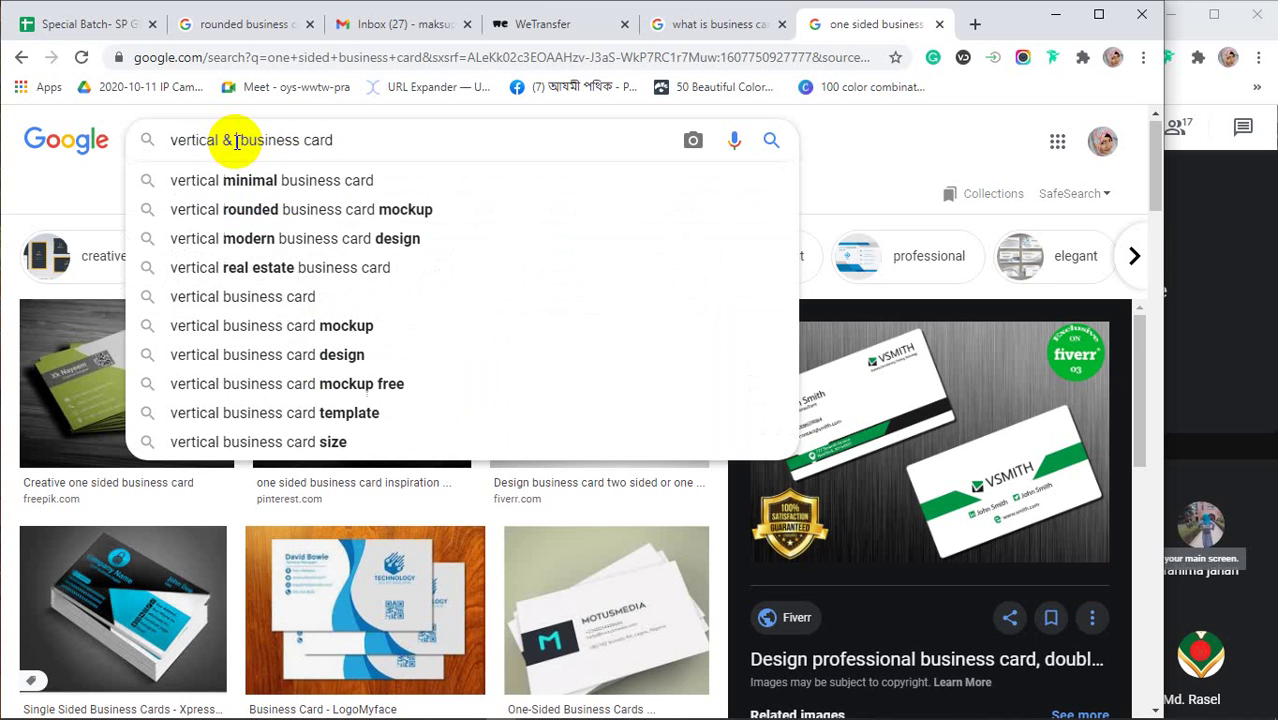
{"action": "type", "text": " horiz"}
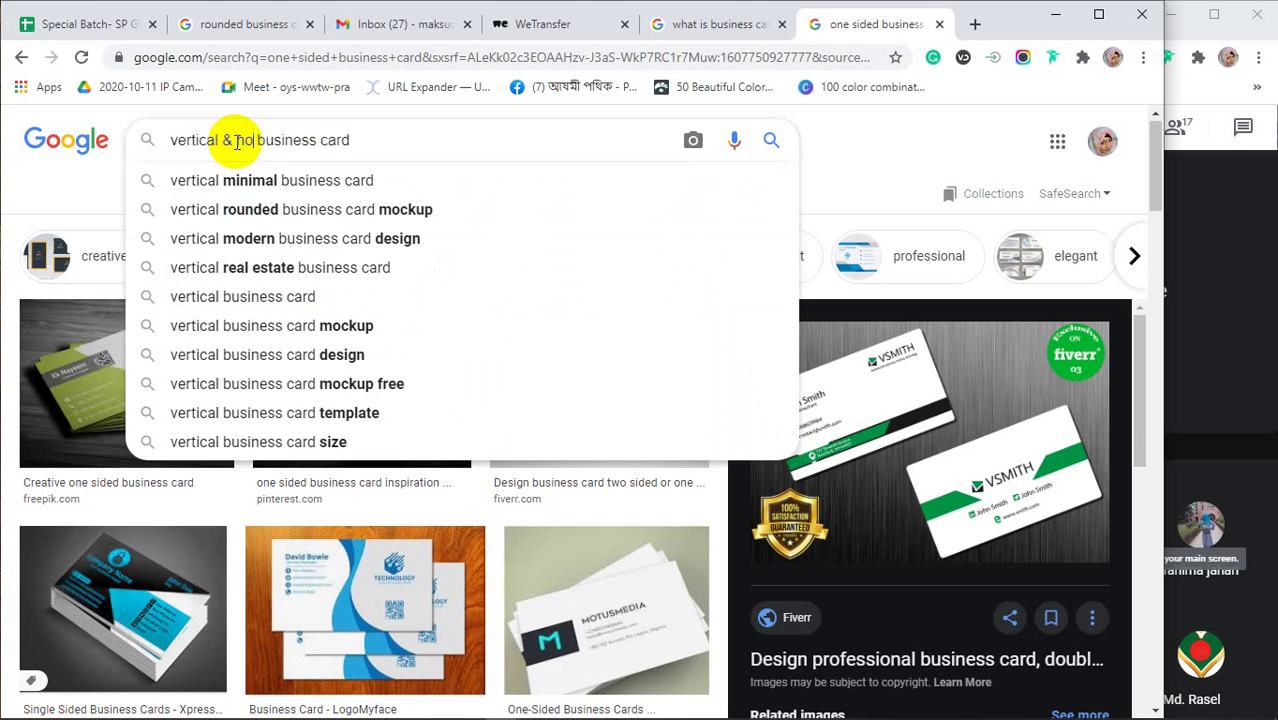
{"action": "type", "text": "ontal"}
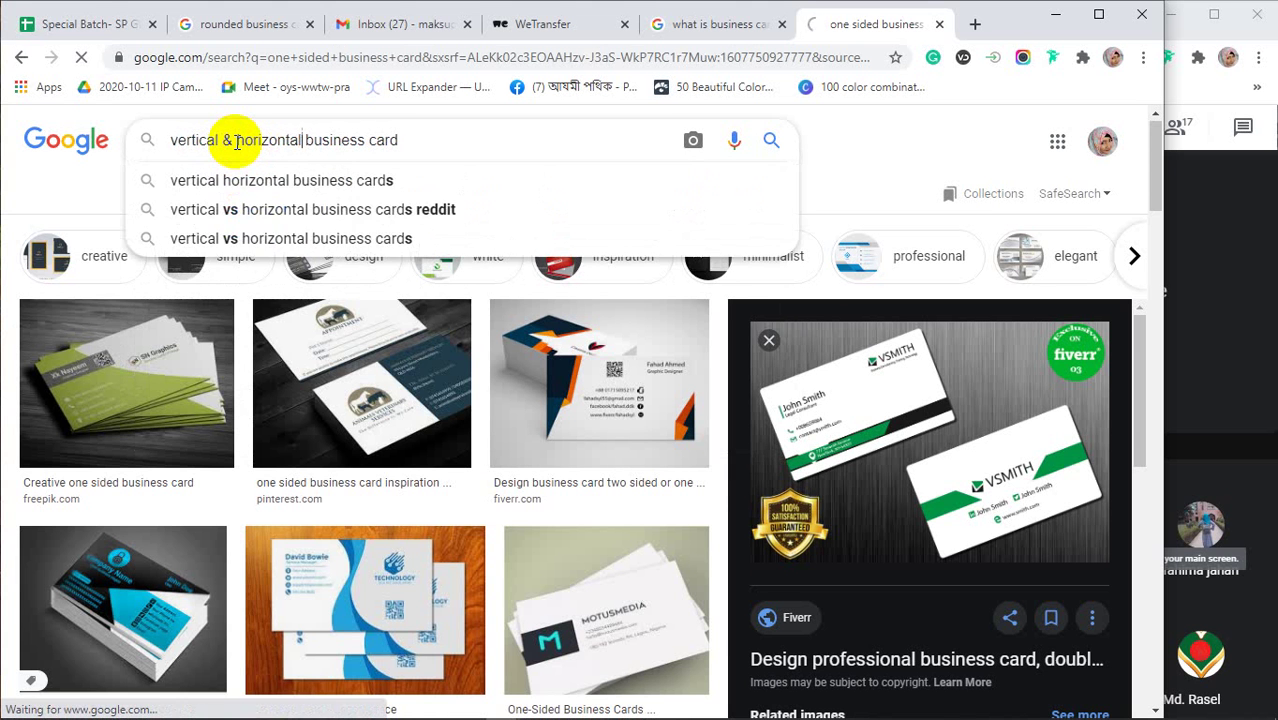
{"action": "key", "text": "Return"}
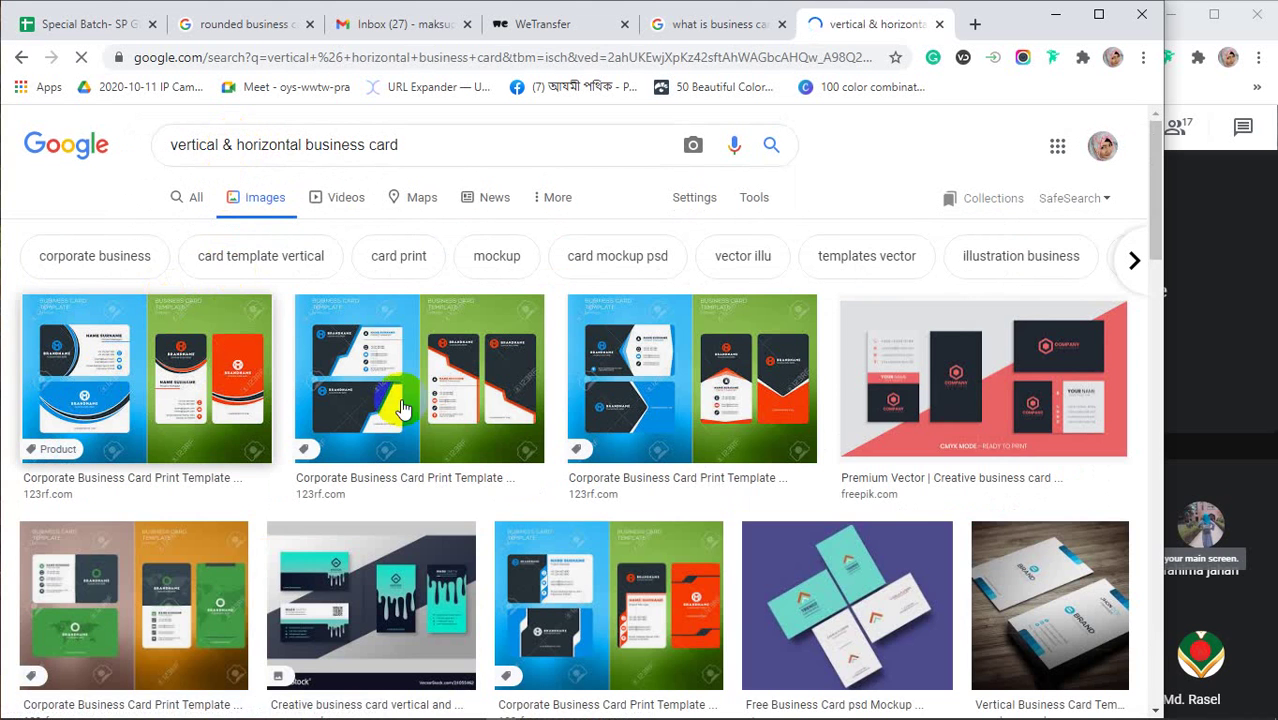
{"action": "left_click", "coordinate": [1040, 370]}
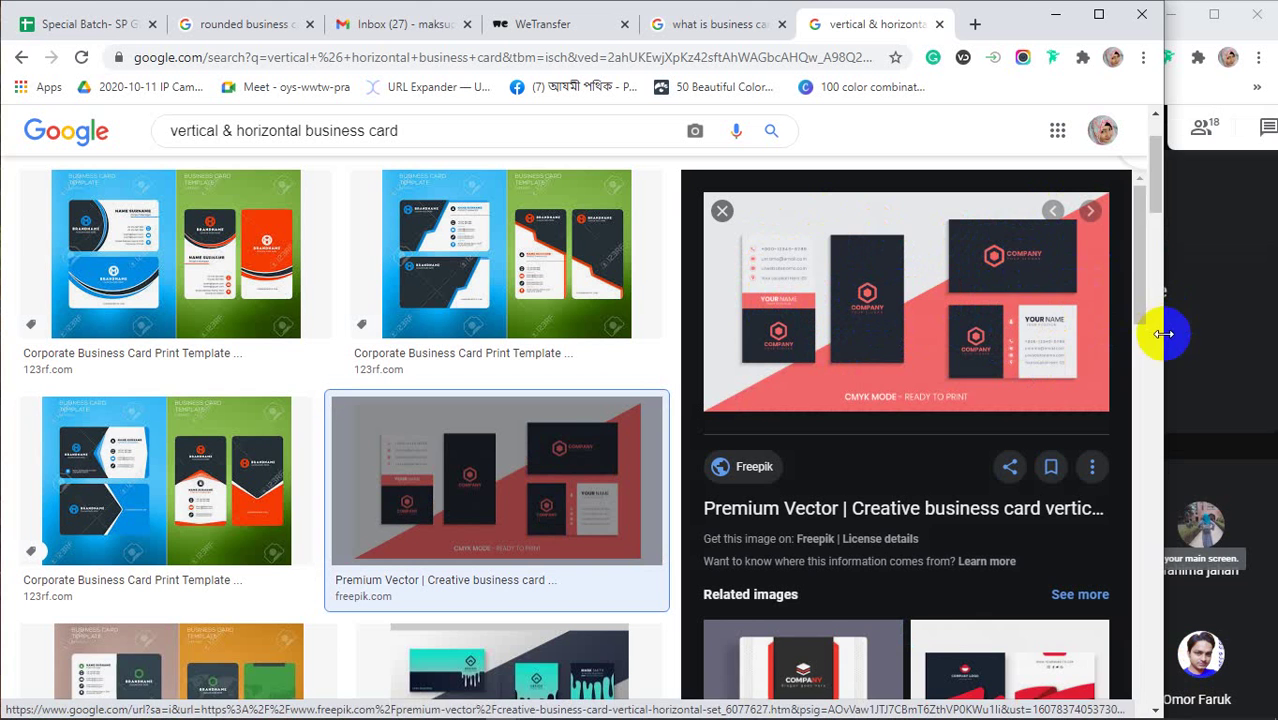
{"action": "left_click_drag", "start_coordinate": [1164, 336], "coordinate": [1087, 341]}
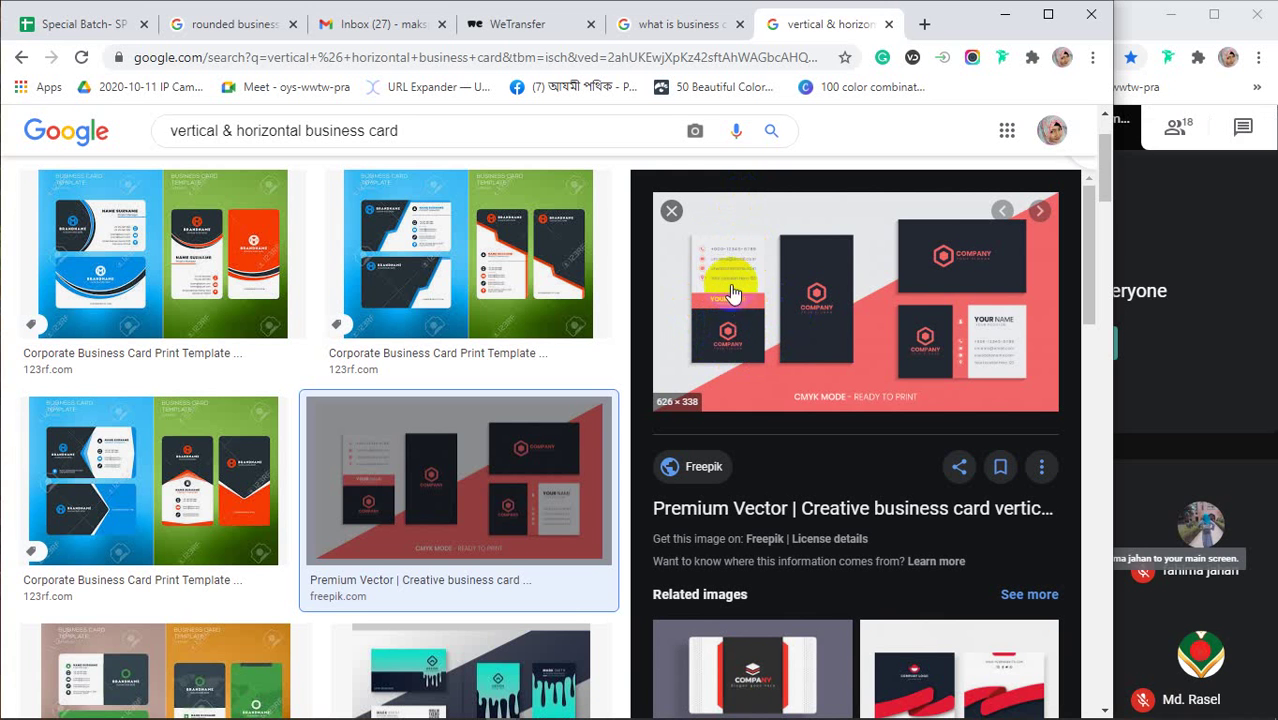
Click the left card in the Freepik preview, then bring the Google Meet window forward
{"action": "left_click", "coordinate": [757, 327]}
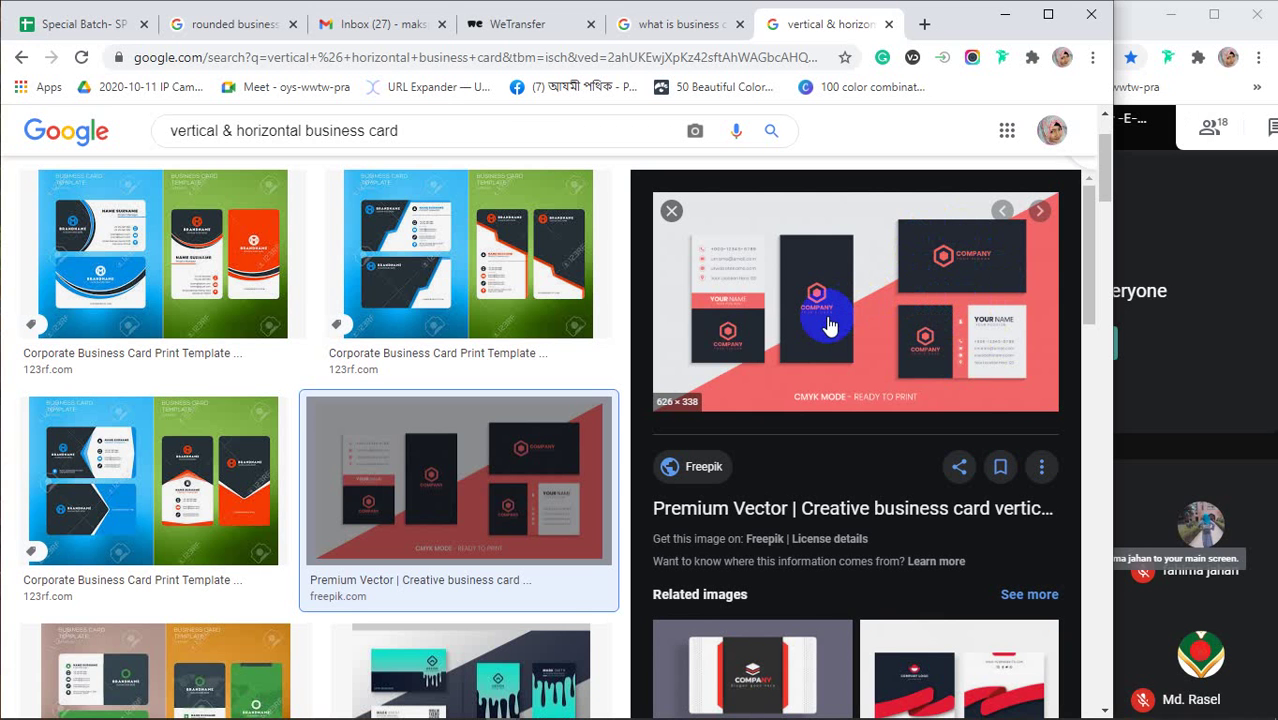
{"action": "left_click", "coordinate": [1227, 398]}
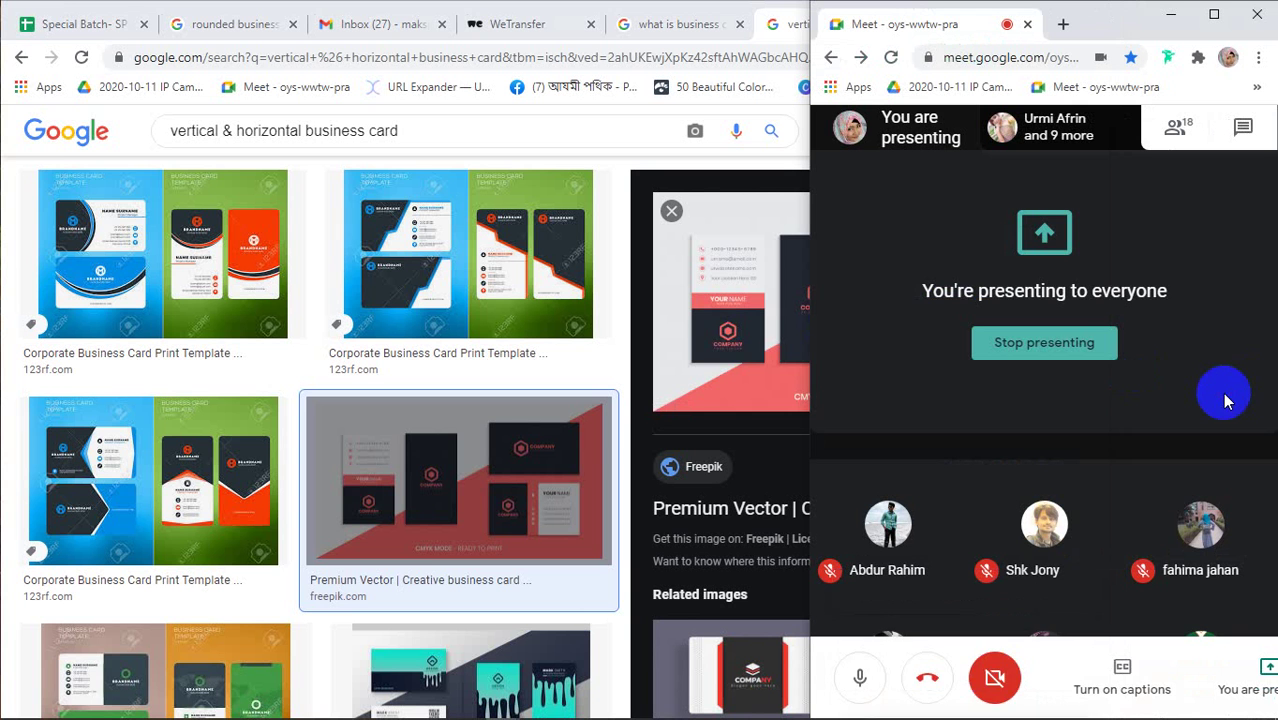
Open the 123rf template source, close the blank tab, and preview Freepik's red-ribbon vertical visit card
{"action": "left_click", "coordinate": [646, 366]}
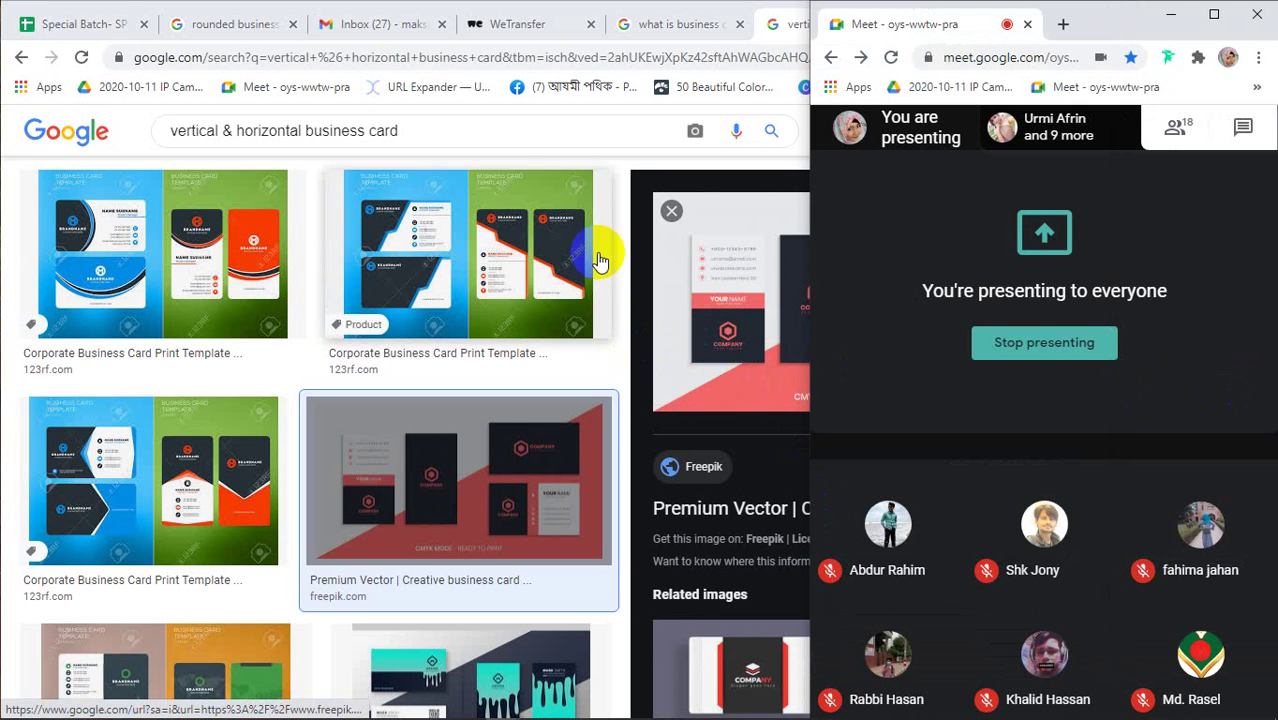
{"action": "left_click", "coordinate": [600, 372]}
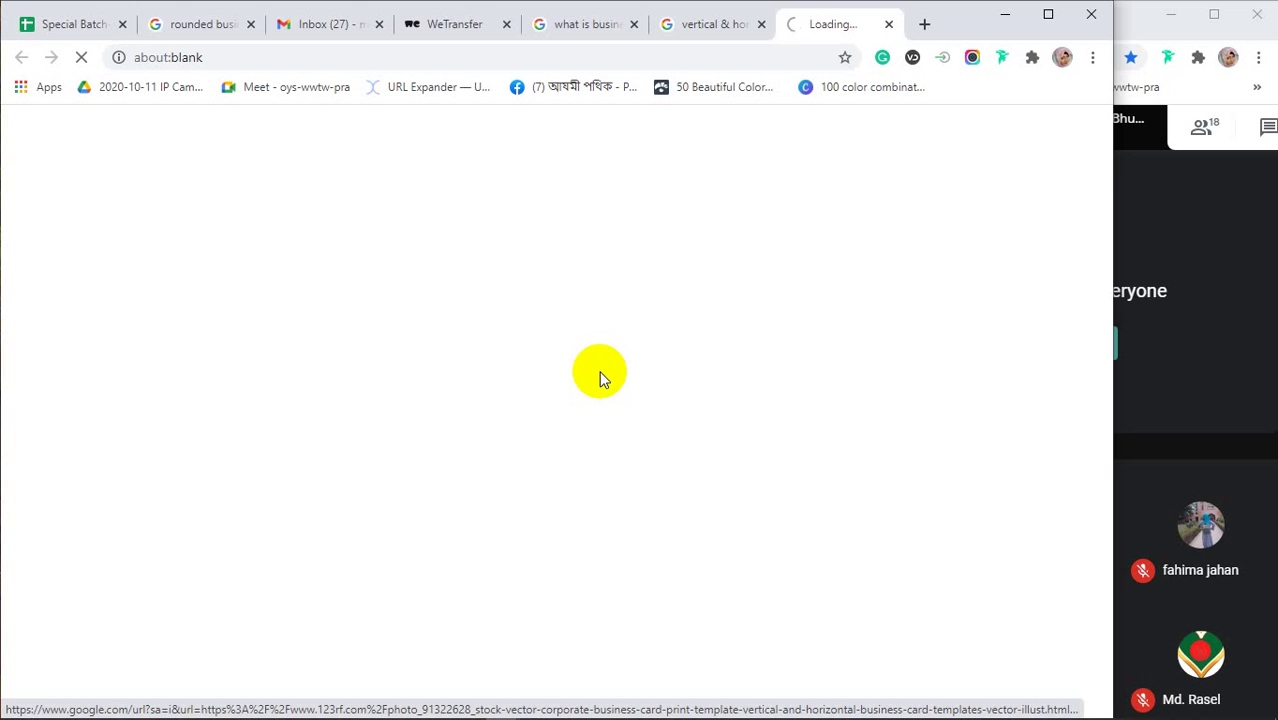
{"action": "left_click", "coordinate": [889, 24]}
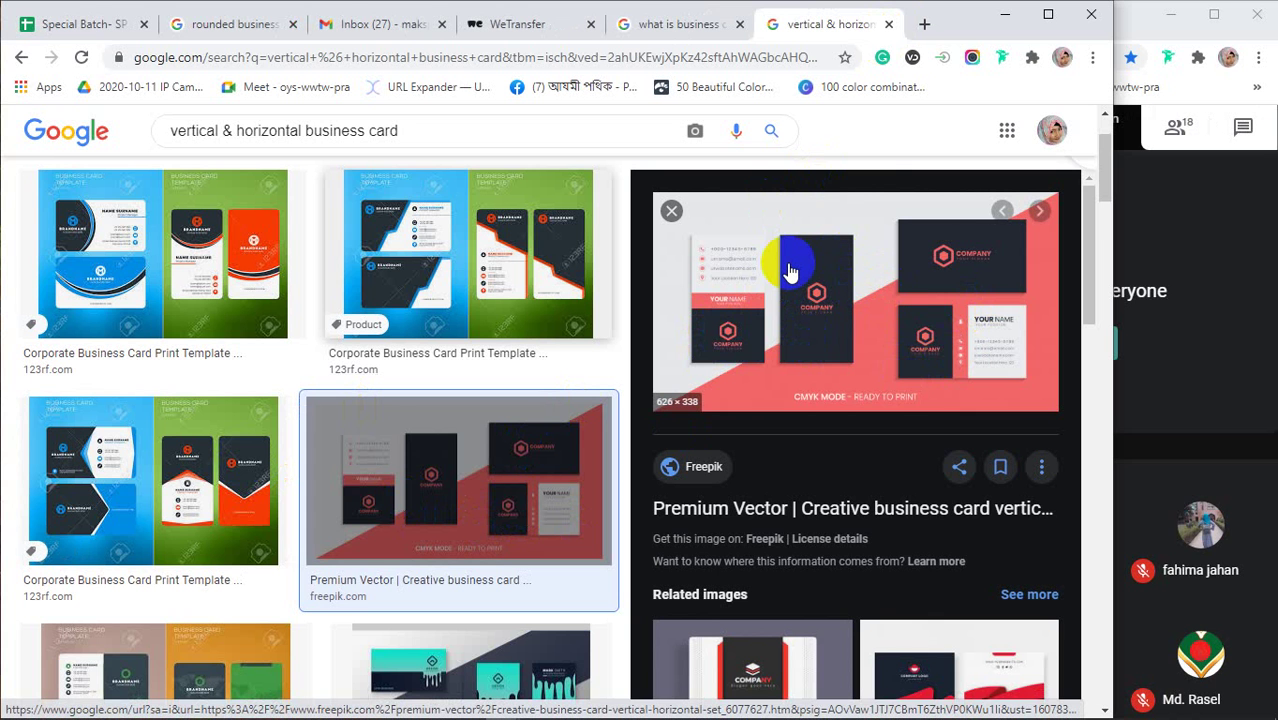
{"action": "scroll", "coordinate": [902, 455], "scroll_direction": "down", "scroll_amount": 2}
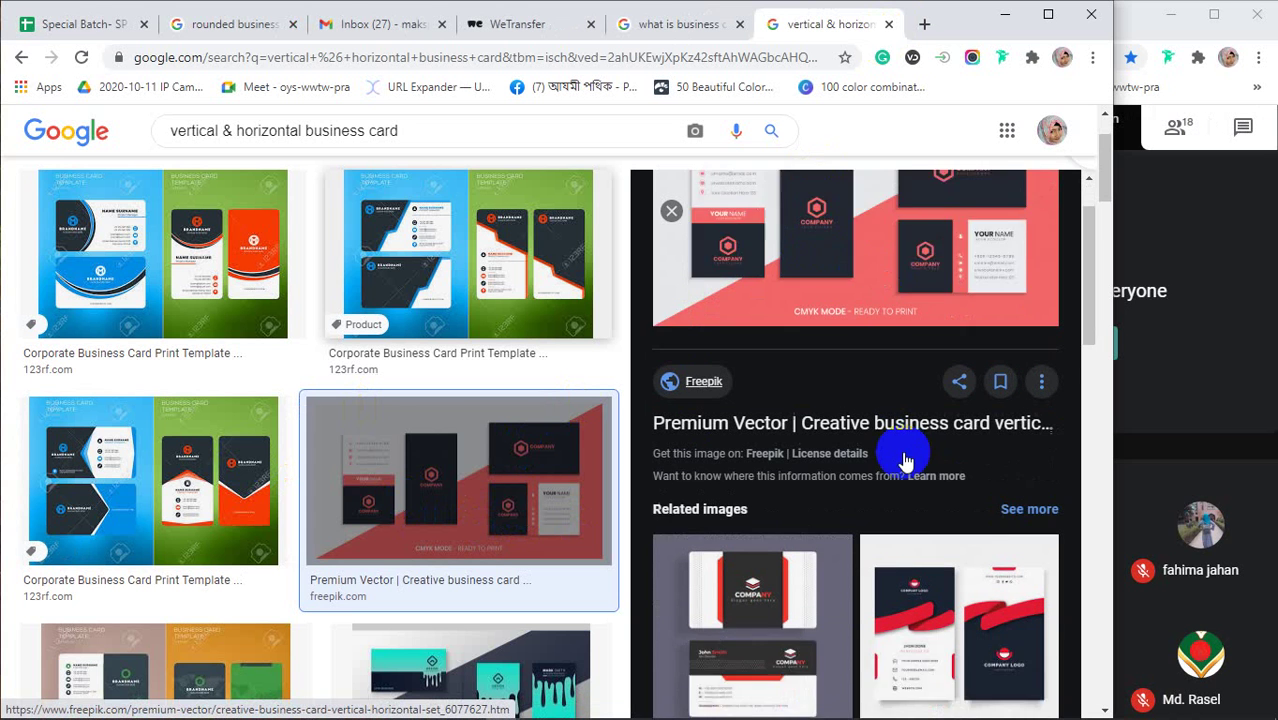
{"action": "left_click", "coordinate": [1000, 538]}
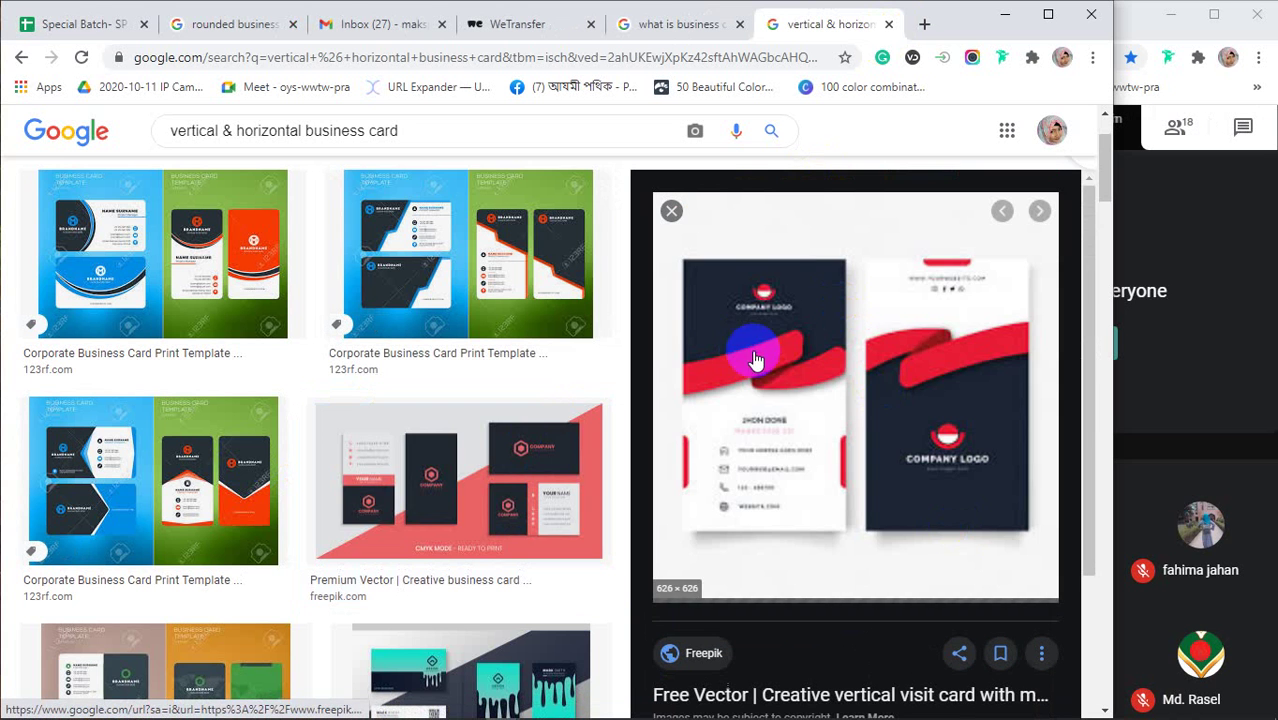
{"action": "scroll", "coordinate": [460, 440], "scroll_direction": "down", "scroll_amount": 2}
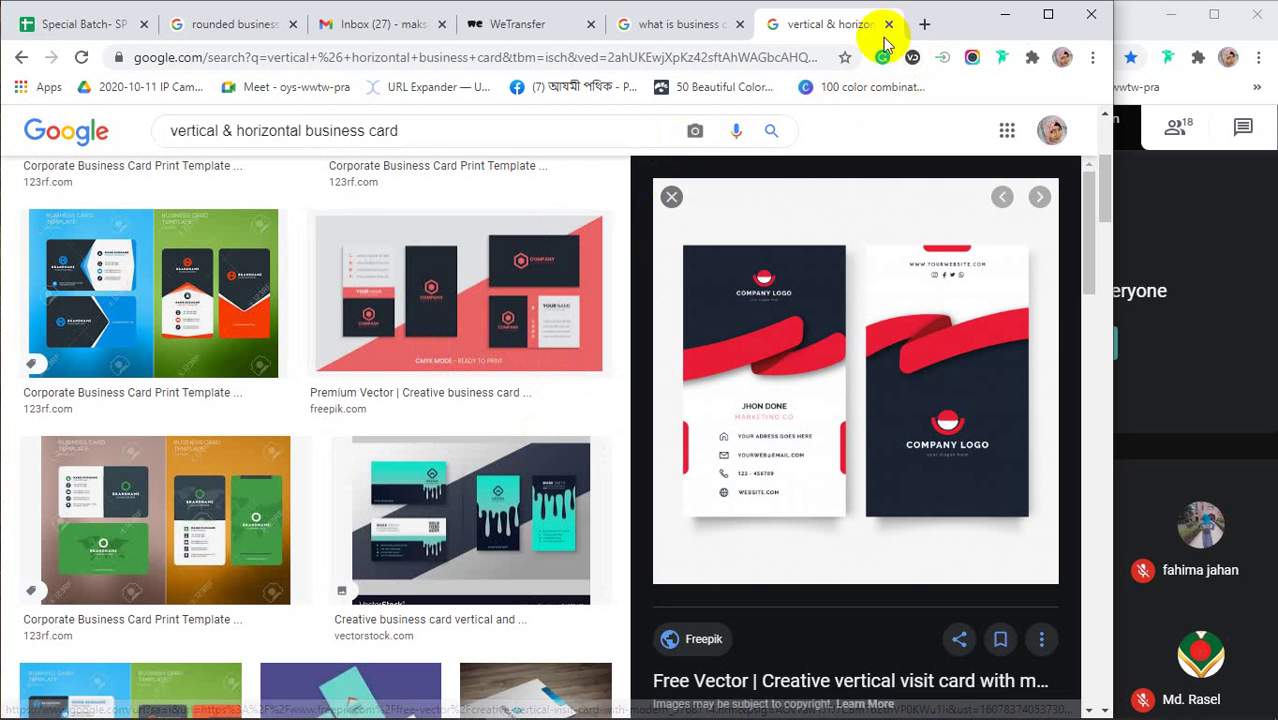
In a new tab, search 'types of business card' and bring up link options for the DesignBold result
{"action": "left_click", "coordinate": [924, 24]}
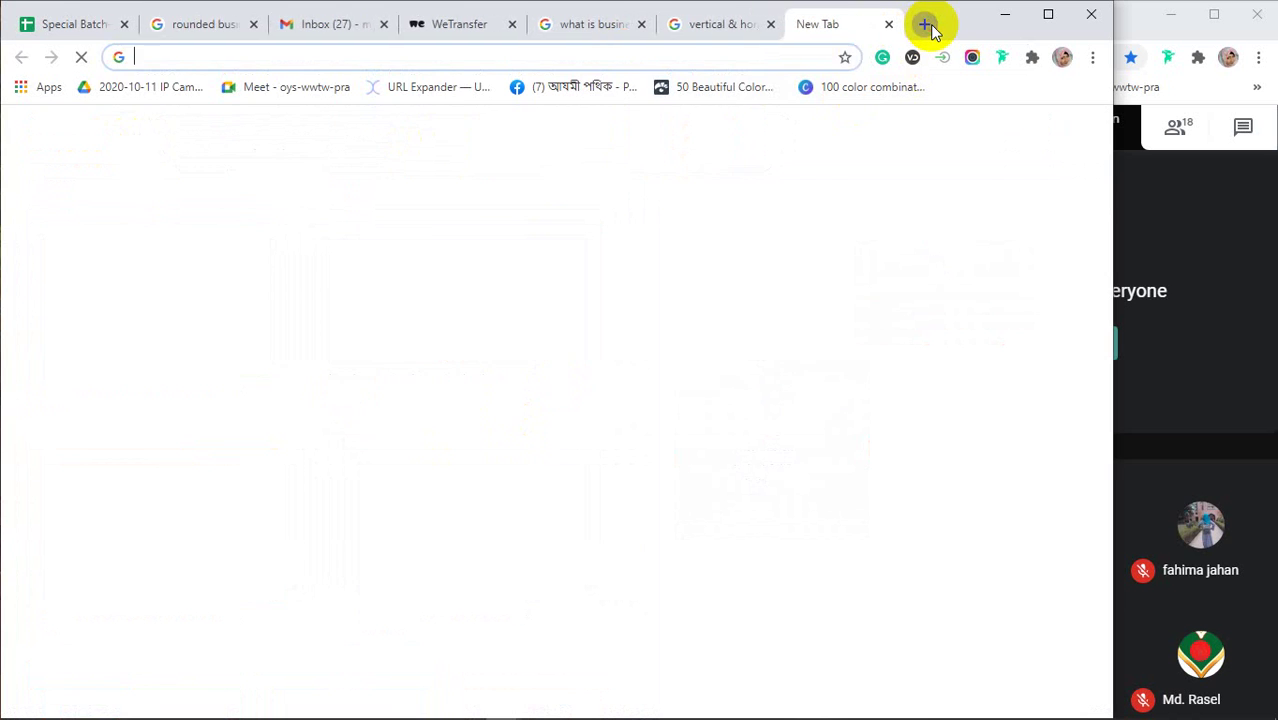
{"action": "type", "text": "types of business card"}
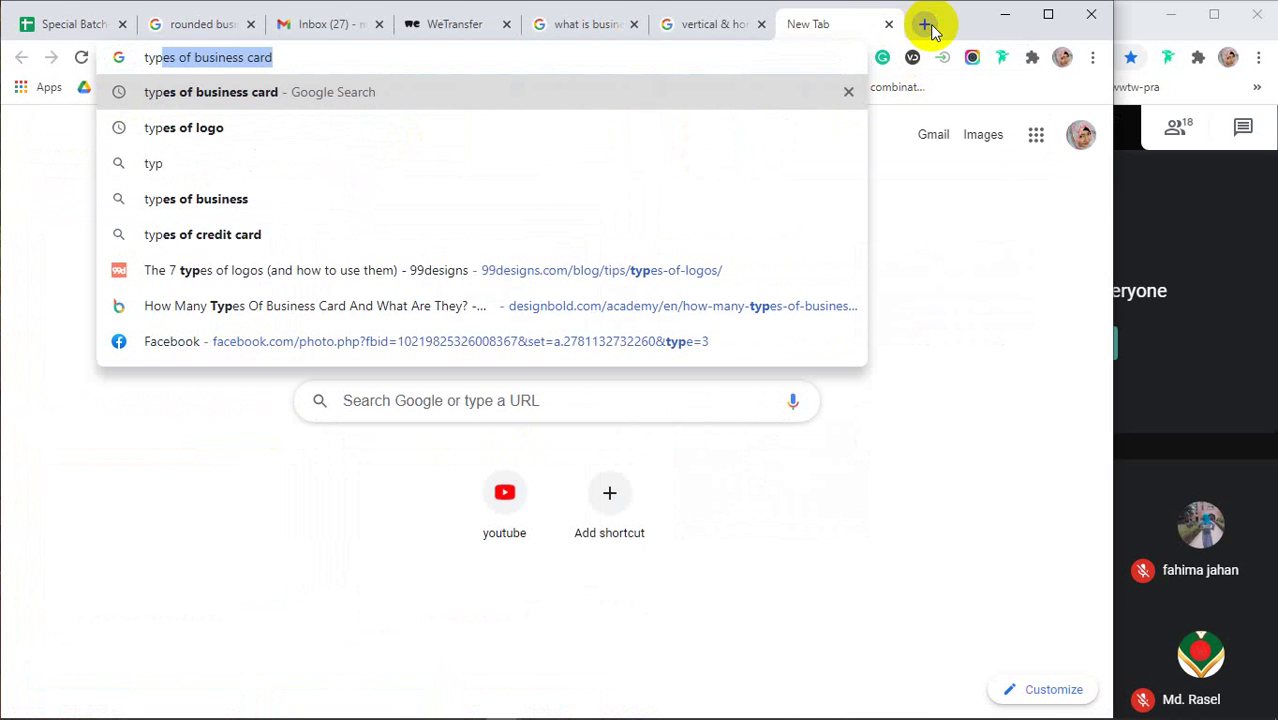
{"action": "key", "text": "Return"}
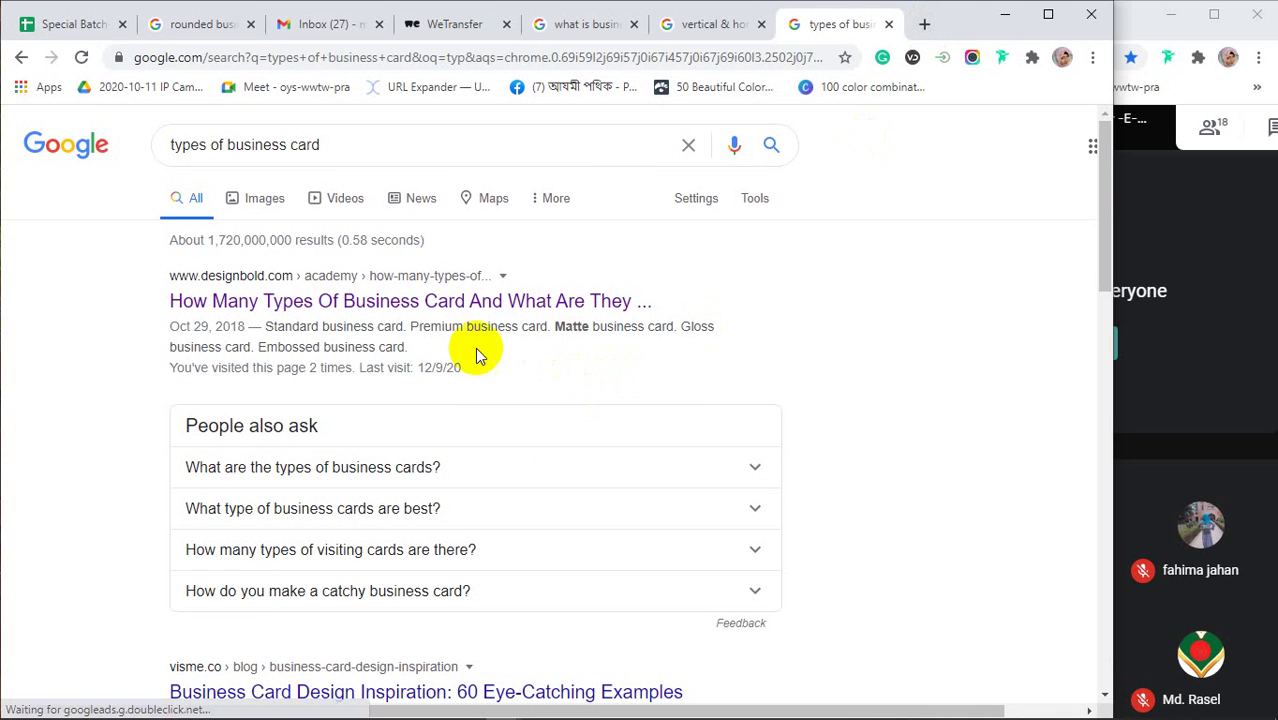
{"action": "right_click", "coordinate": [349, 306]}
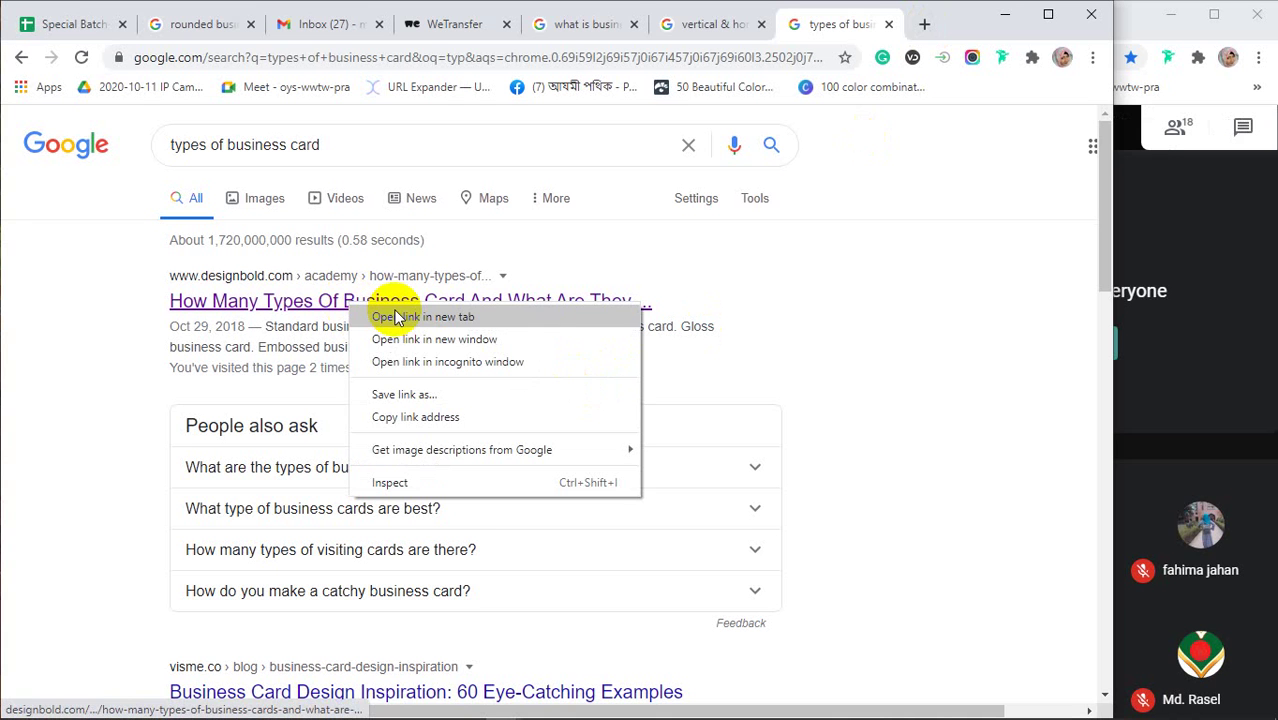
Open the DesignBold card-types article in a new tab, highlight 'Standard business card', then return to image results
{"action": "left_click", "coordinate": [396, 318]}
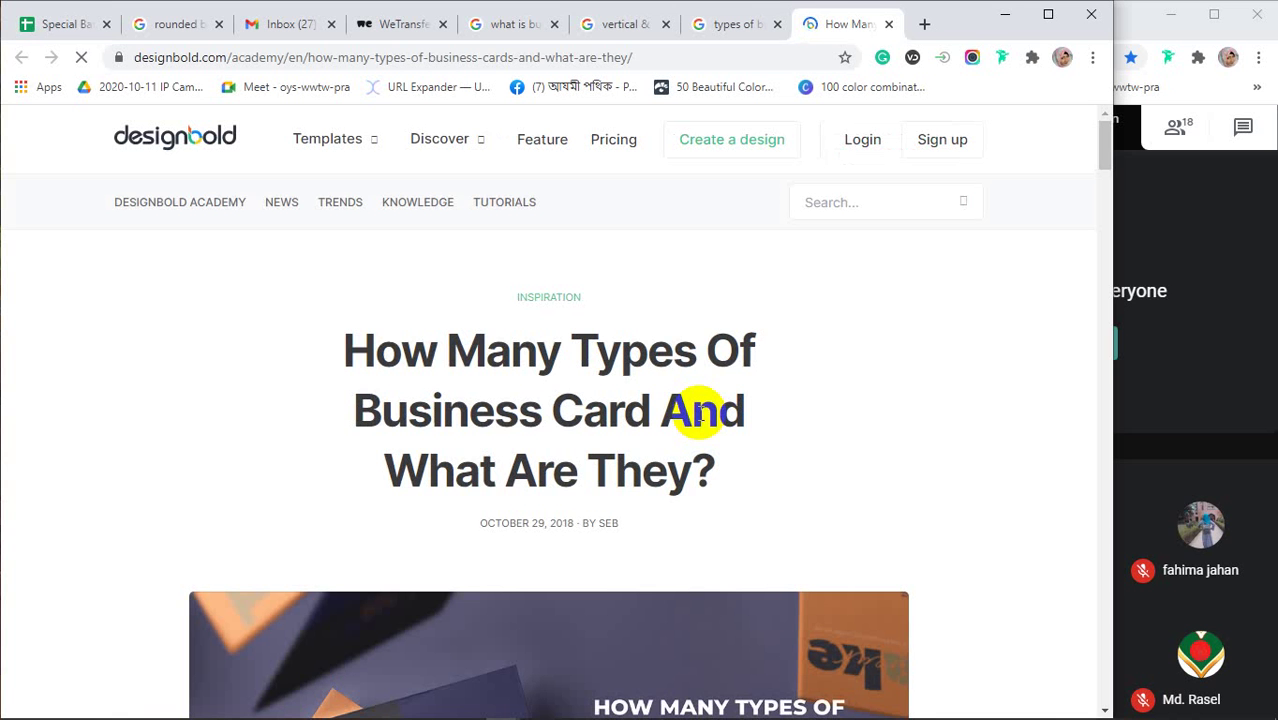
{"action": "scroll", "coordinate": [700, 413], "scroll_direction": "down", "scroll_amount": 6}
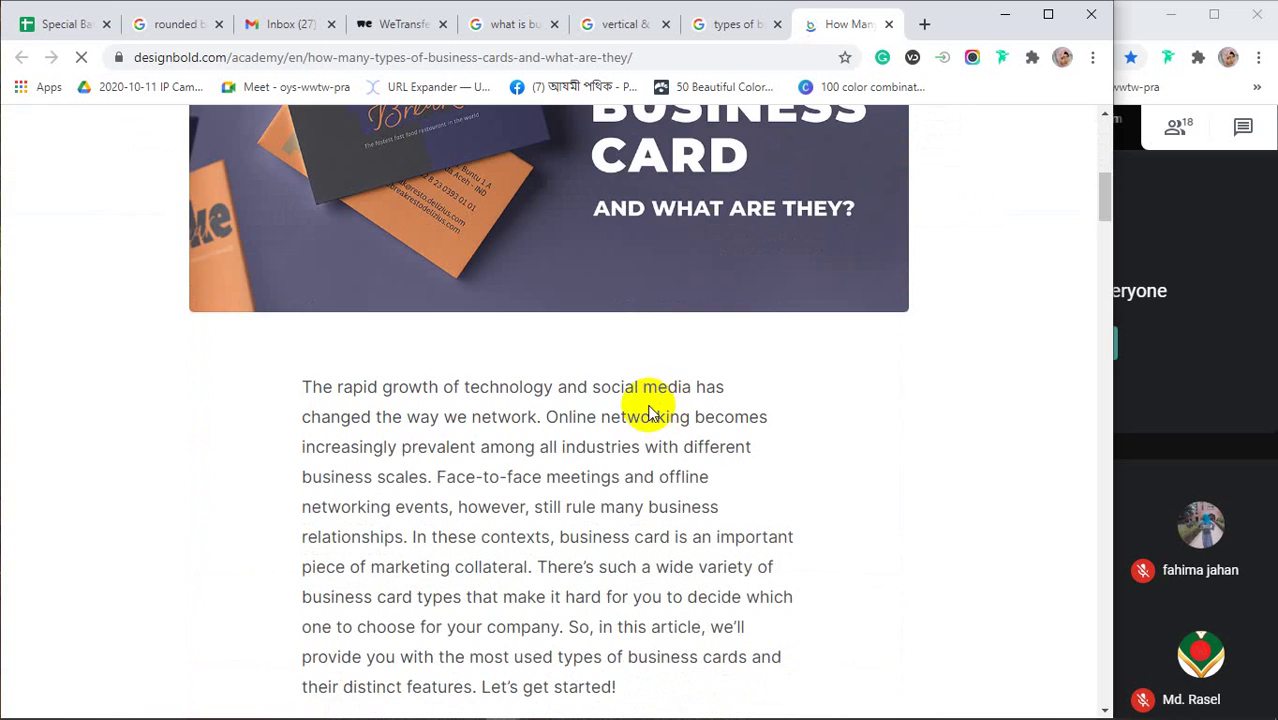
{"action": "scroll", "coordinate": [648, 413], "scroll_direction": "down", "scroll_amount": 2}
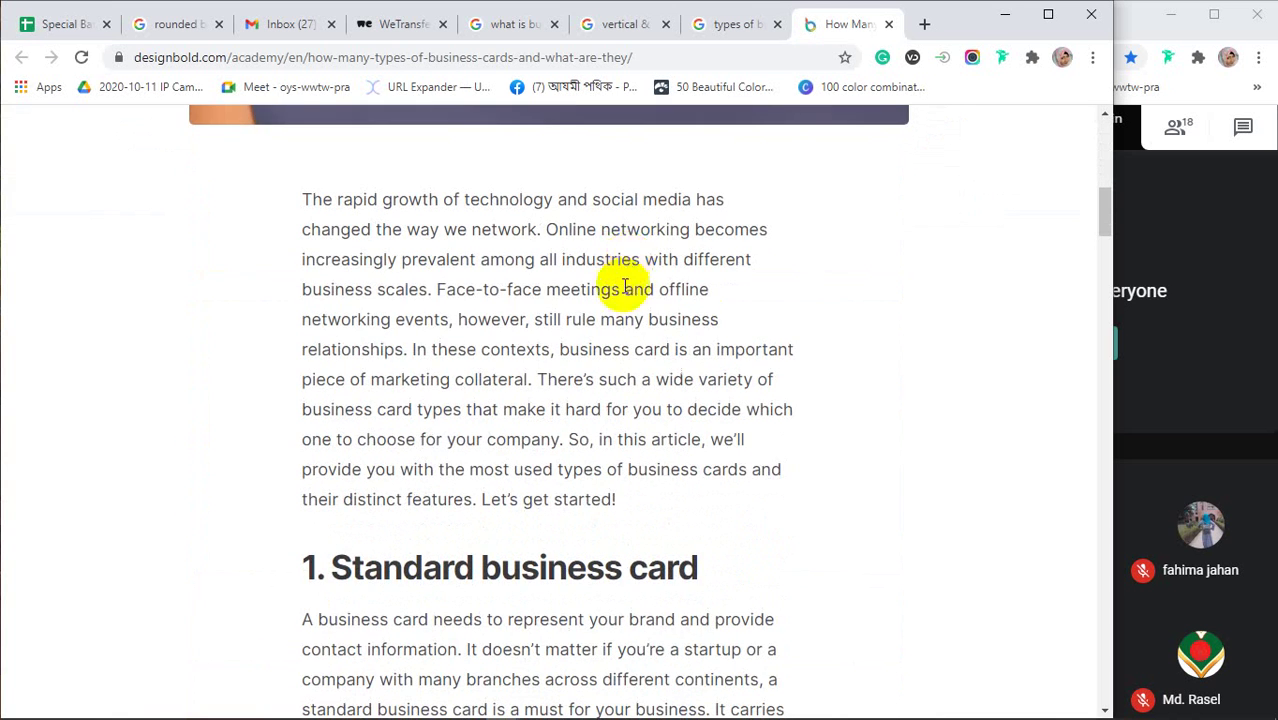
{"action": "scroll", "coordinate": [600, 285], "scroll_direction": "down", "scroll_amount": 2}
{"action": "left_click_drag", "start_coordinate": [340, 380], "coordinate": [708, 390]}
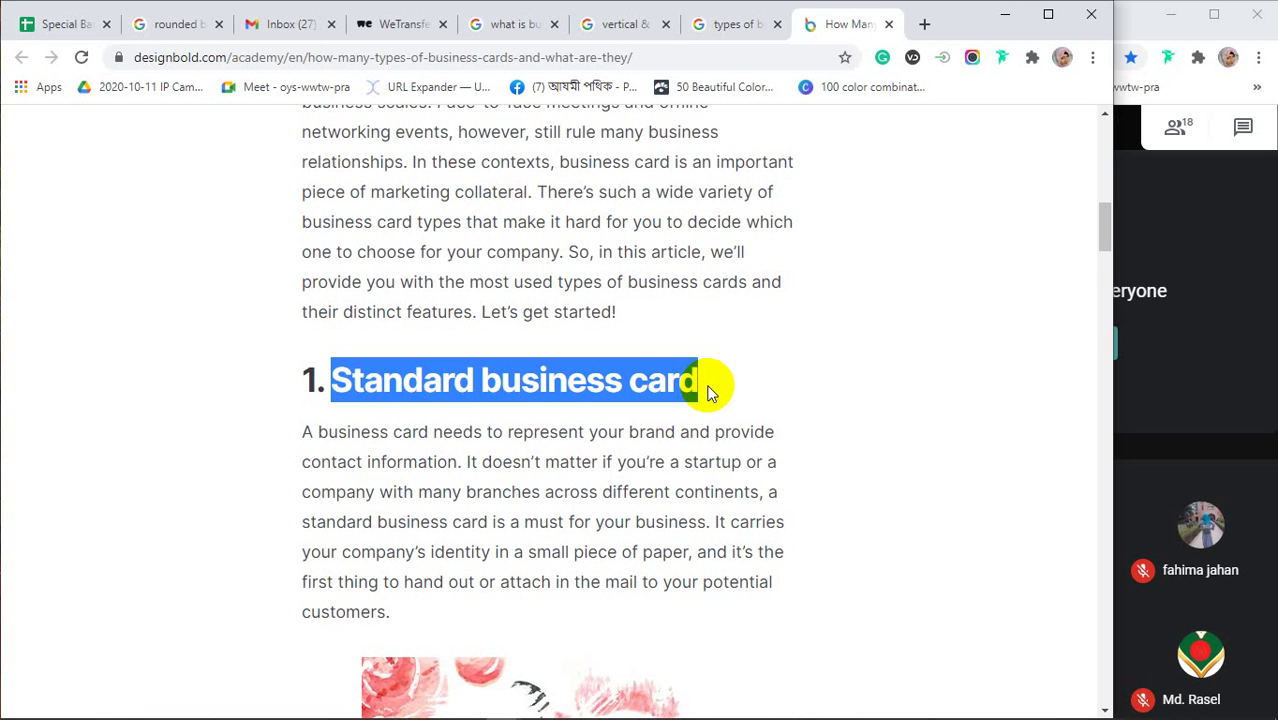
{"action": "scroll", "coordinate": [707, 390], "scroll_direction": "down", "scroll_amount": 3}
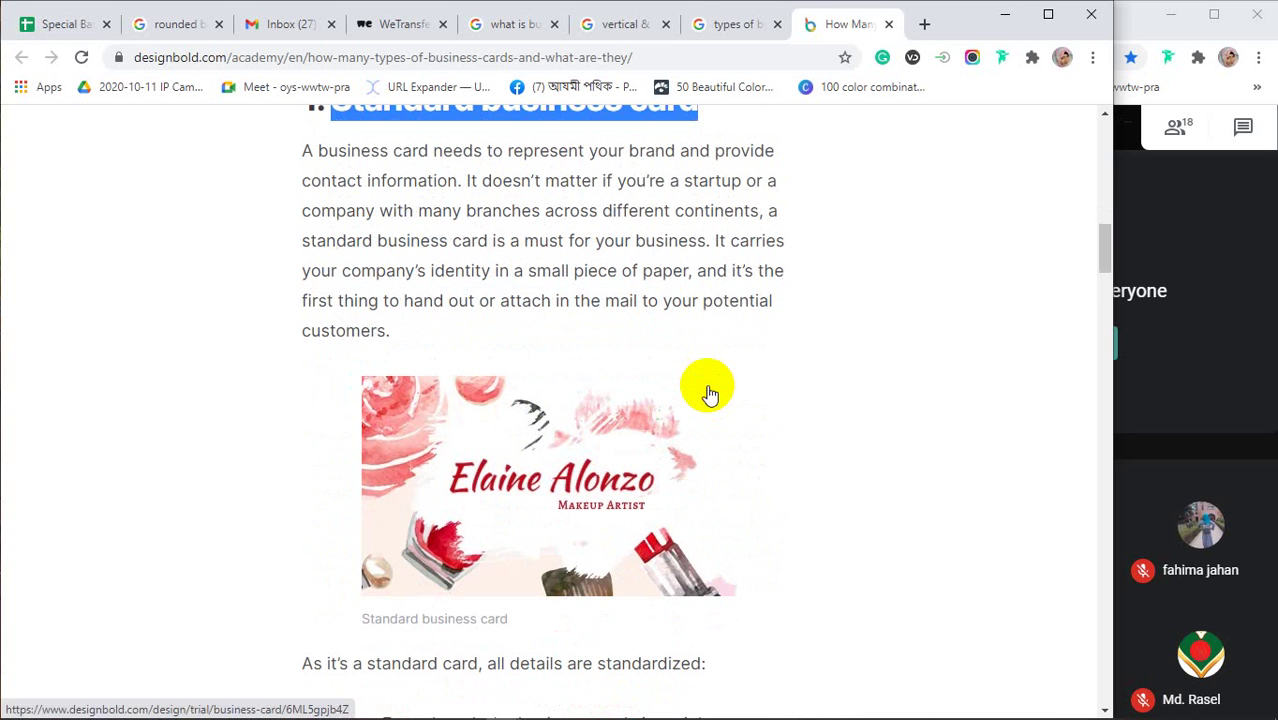
{"action": "left_click", "coordinate": [631, 26]}
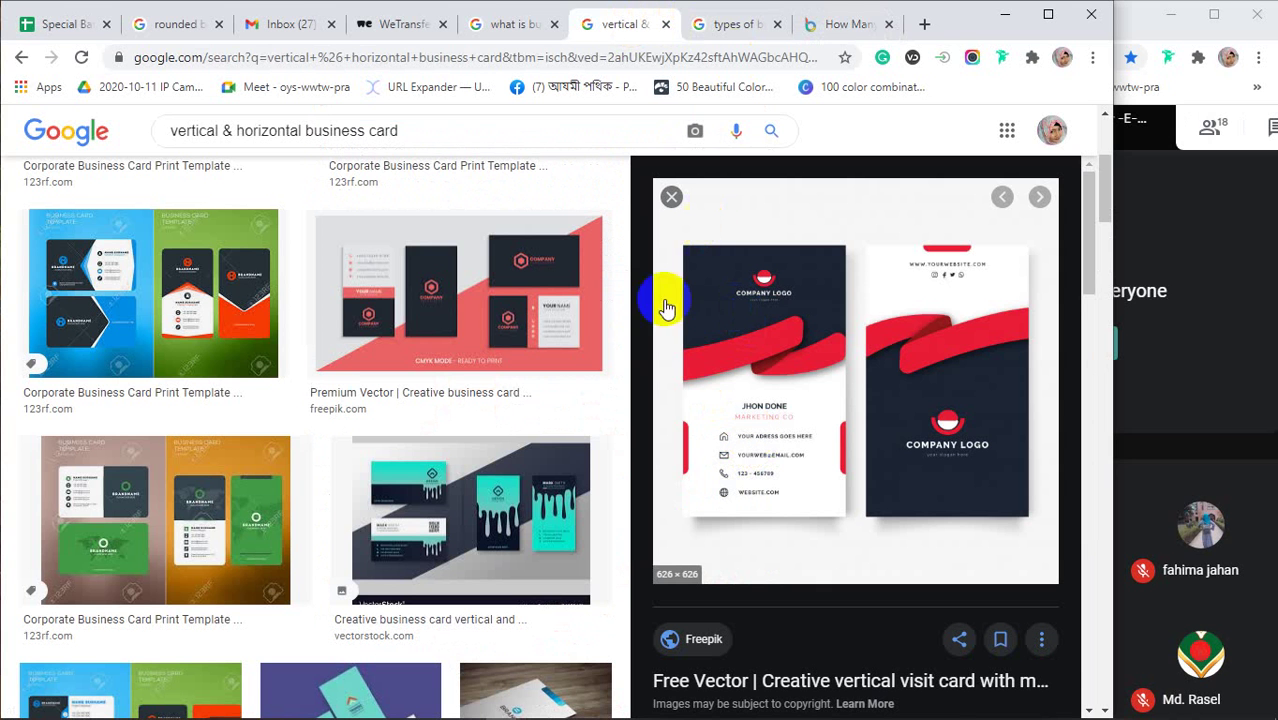
Preview the Freepik vertical and horizontal card set, then PGBS's horizontal-versus-vertical business card image
{"action": "left_click", "coordinate": [540, 302]}
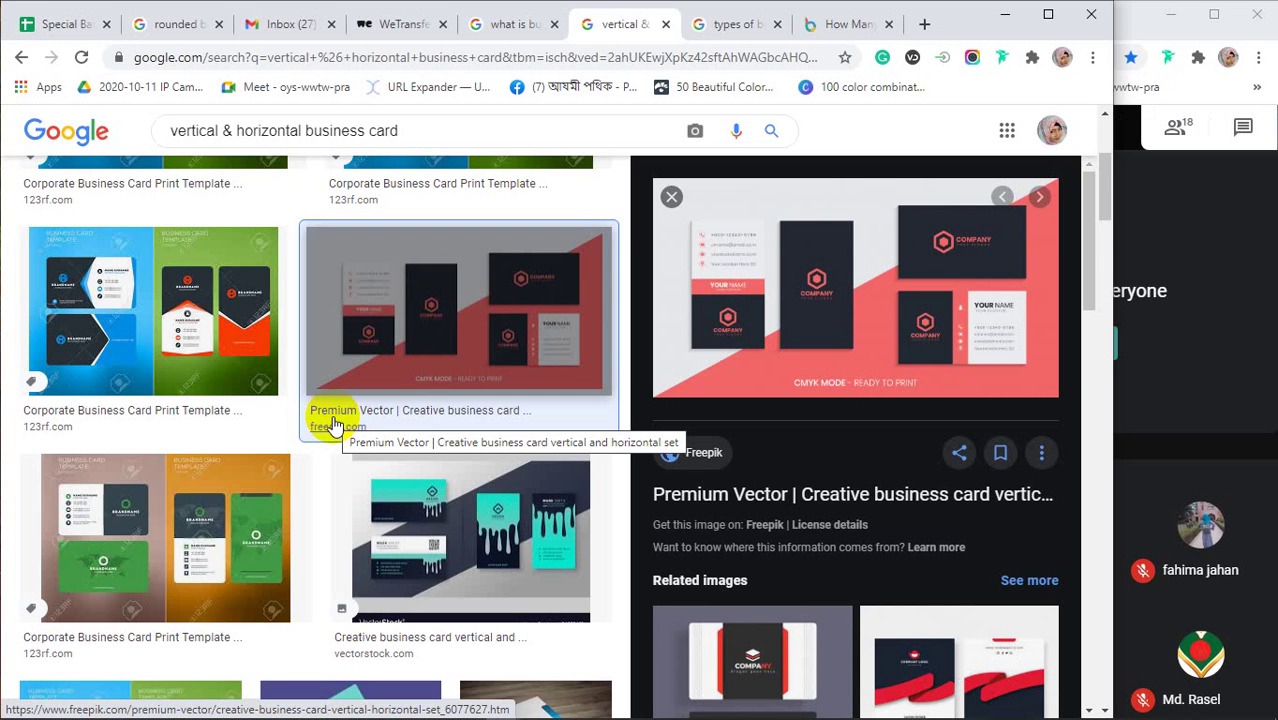
{"action": "scroll", "coordinate": [334, 424], "scroll_direction": "down", "scroll_amount": 3}
{"action": "scroll", "coordinate": [334, 424], "scroll_direction": "down", "scroll_amount": 3}
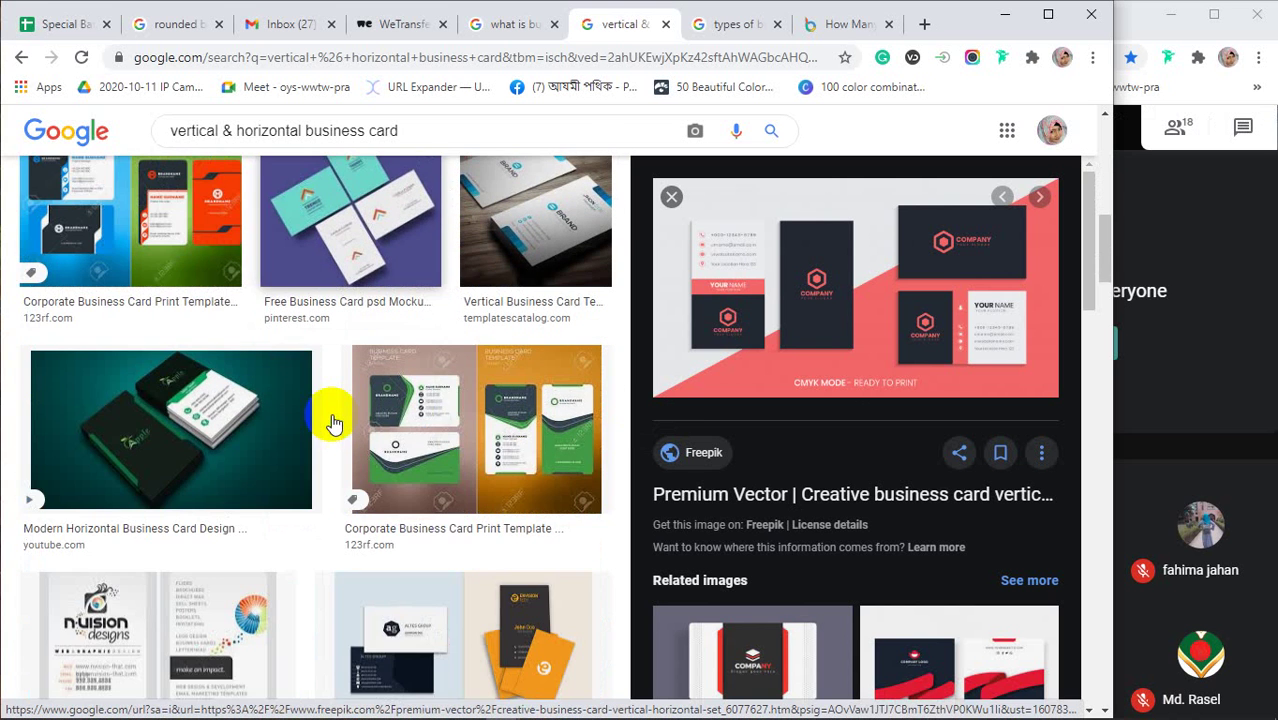
{"action": "scroll", "coordinate": [332, 418], "scroll_direction": "down", "scroll_amount": 3}
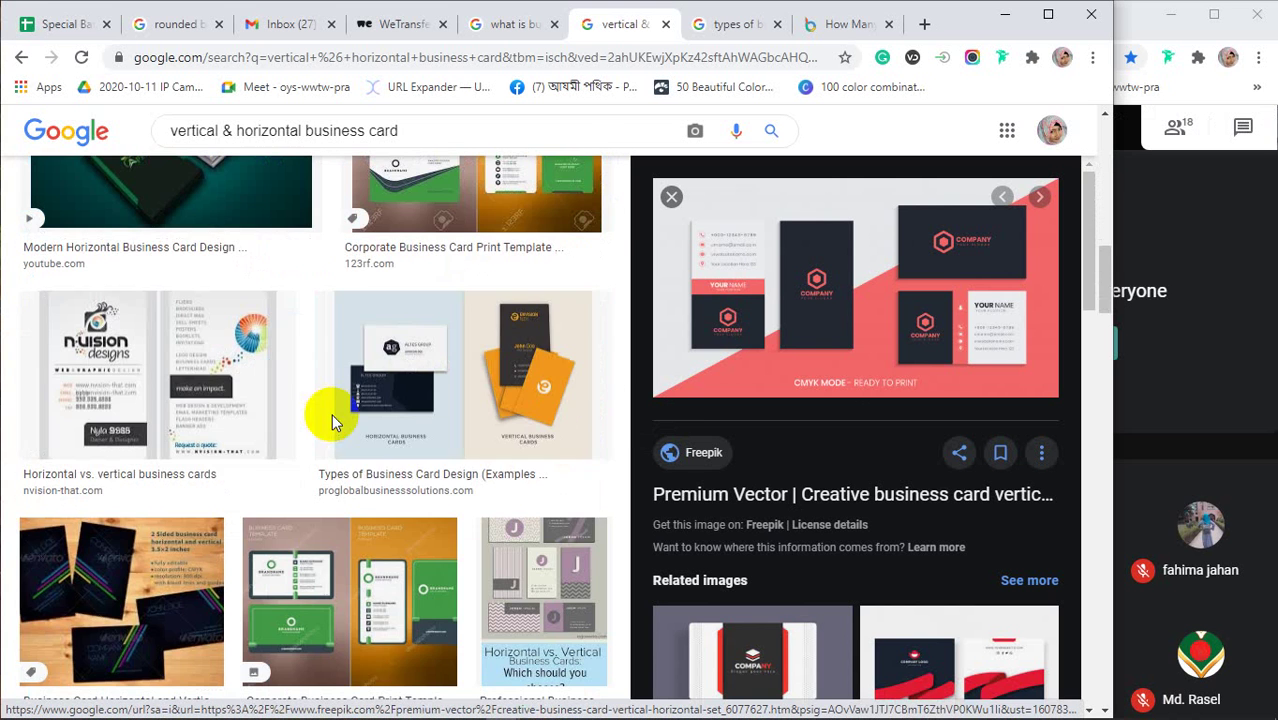
{"action": "left_click", "coordinate": [396, 347]}
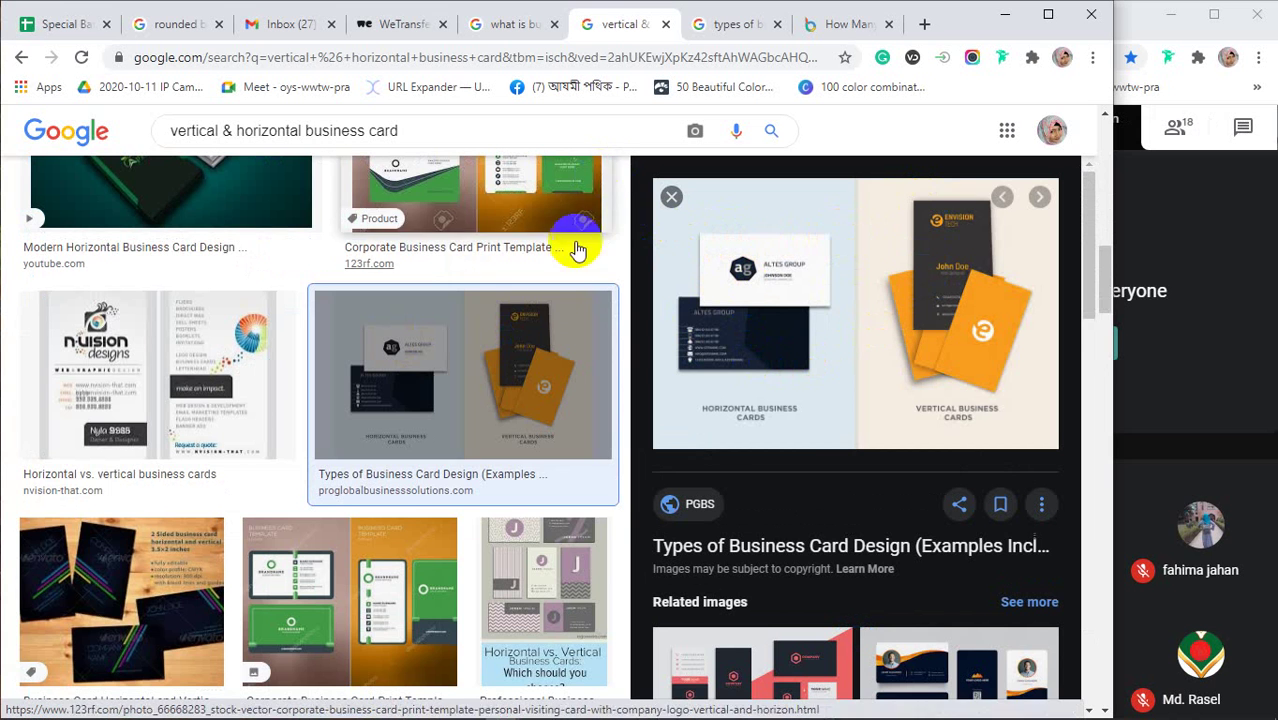
{"action": "left_click", "coordinate": [500, 393]}
{"action": "scroll", "coordinate": [500, 393], "scroll_direction": "down", "scroll_amount": 2}
{"action": "scroll", "coordinate": [795, 455], "scroll_direction": "down", "scroll_amount": 2}
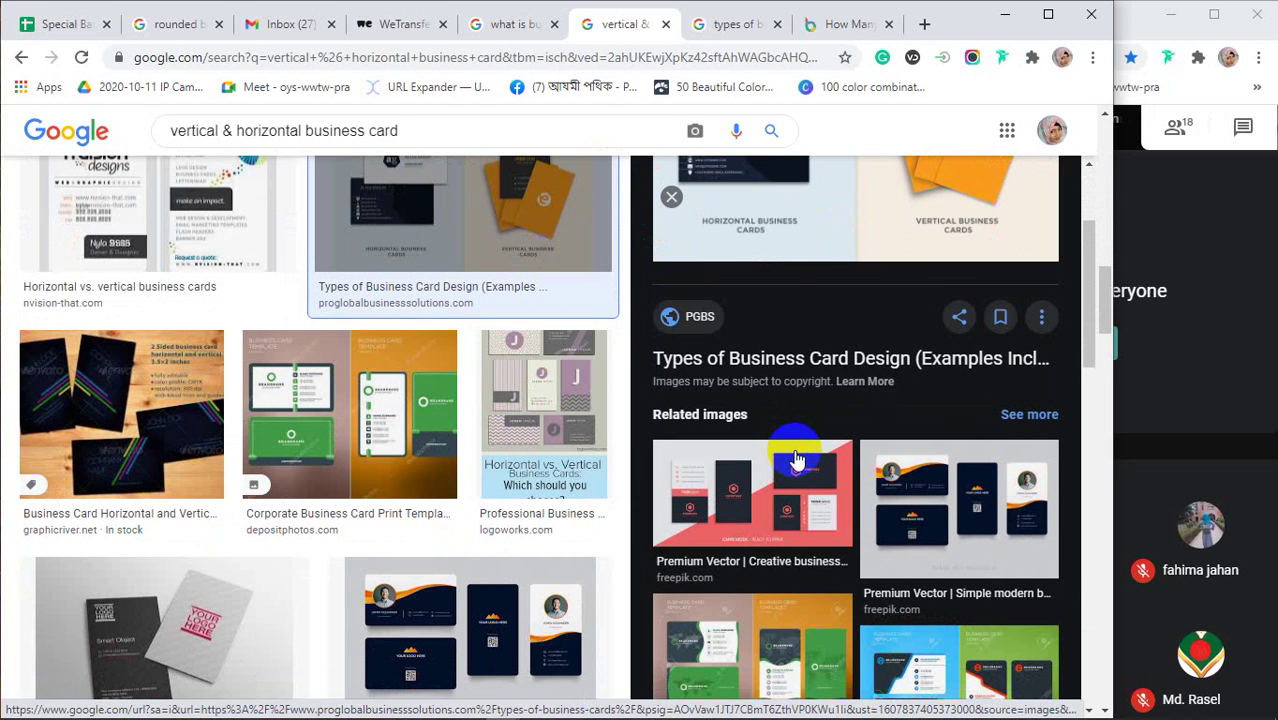
{"action": "scroll", "coordinate": [436, 465], "scroll_direction": "up", "scroll_amount": 8}
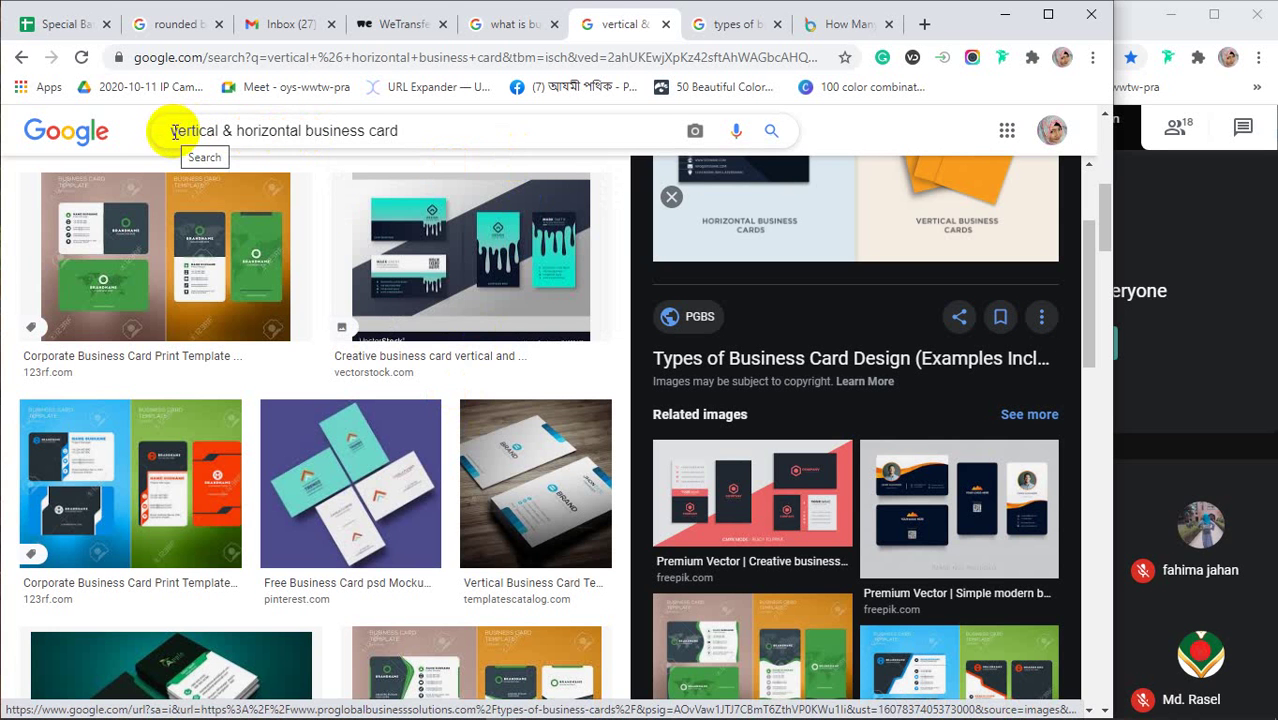
Search images for 'rounded business card' and preview UPrinting's Single Rounded Corner Business Cards
{"action": "left_click_drag", "start_coordinate": [302, 130], "coordinate": [118, 130]}
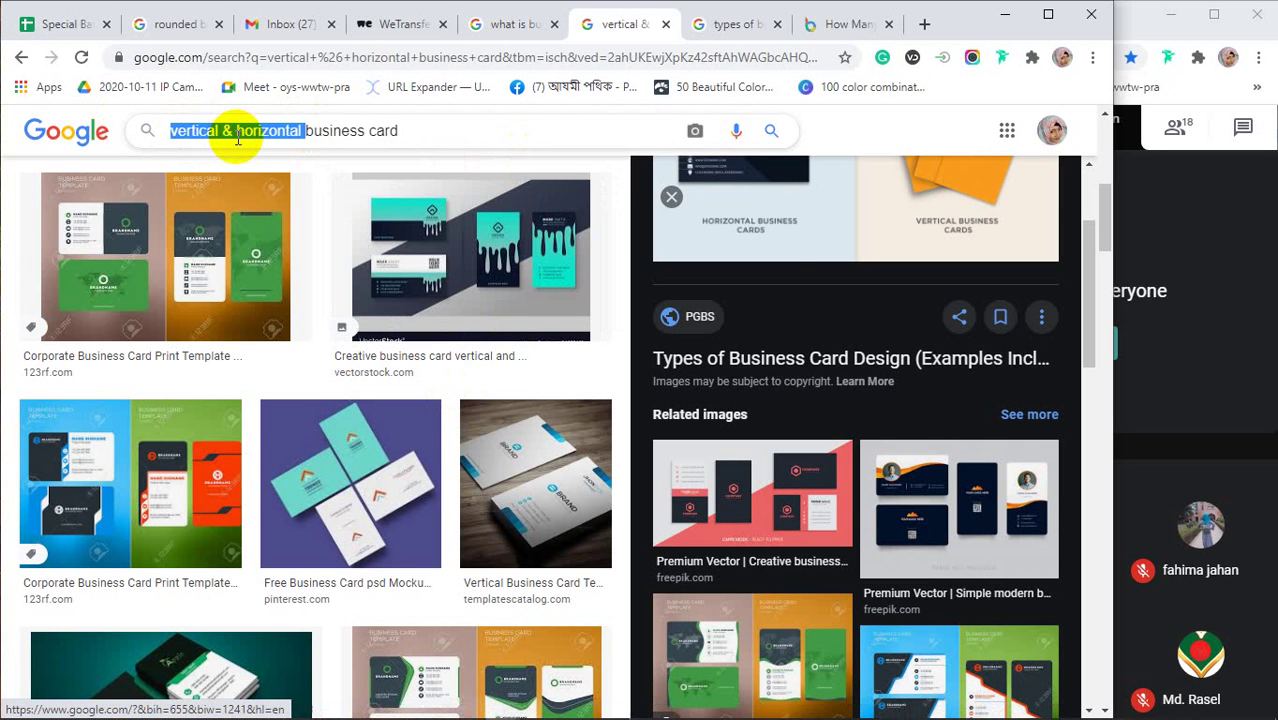
{"action": "type", "text": "round"}
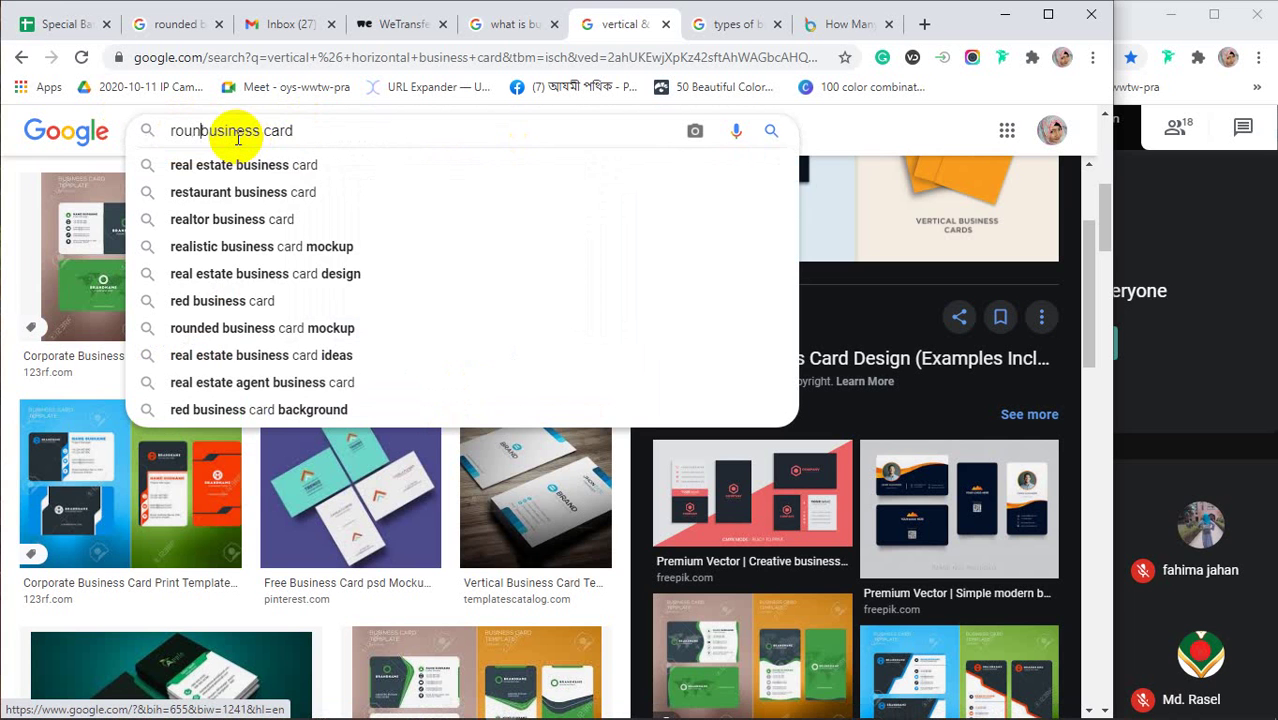
{"action": "type", "text": "ed"}
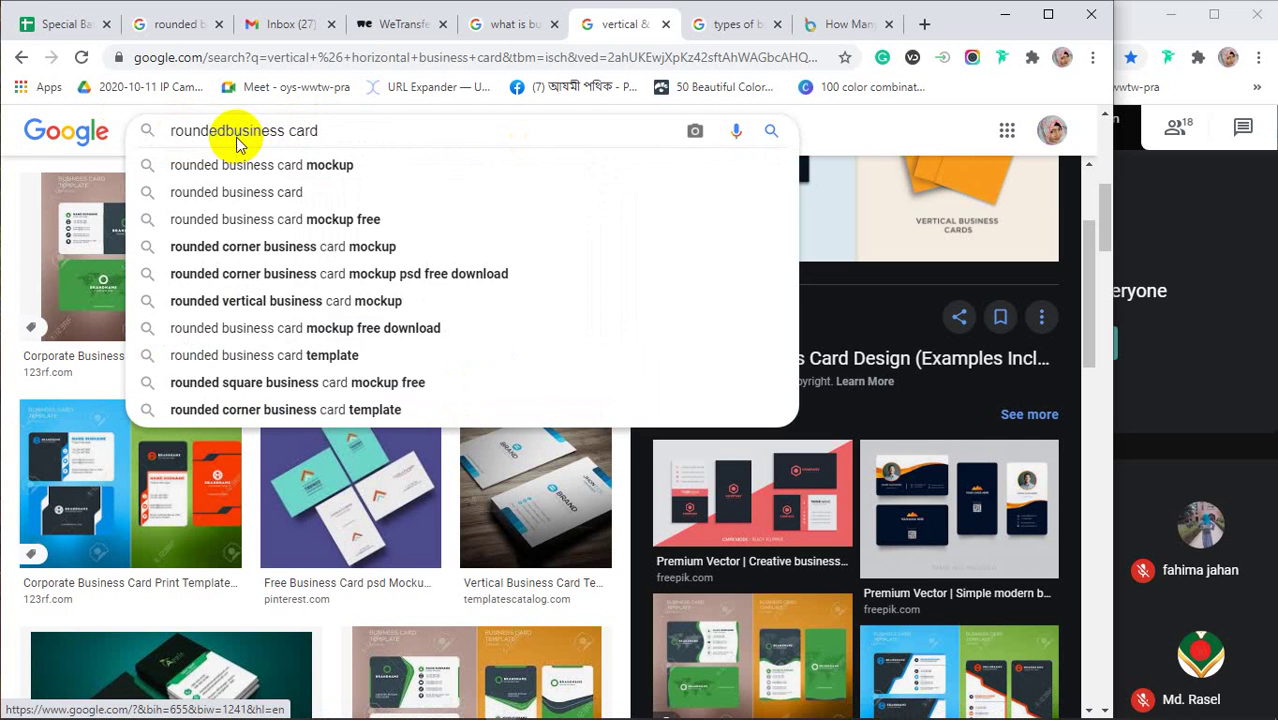
{"action": "key", "text": "Return"}
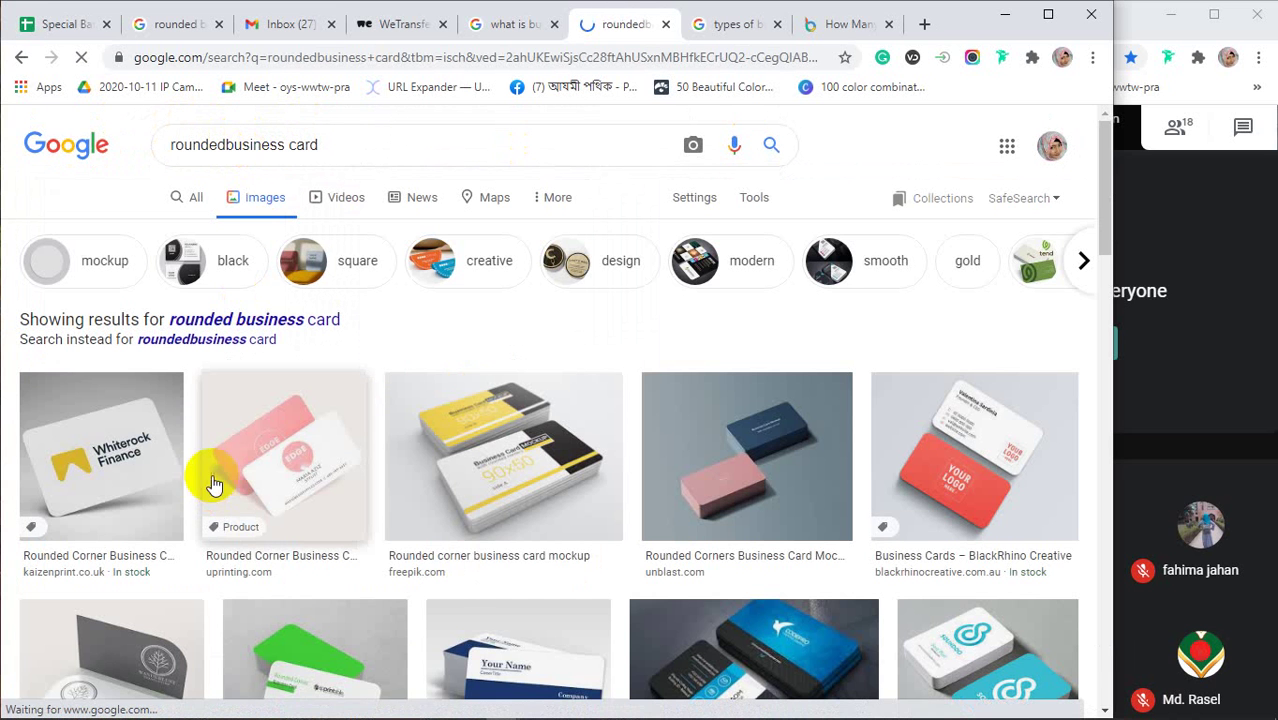
{"action": "left_click", "coordinate": [287, 456]}
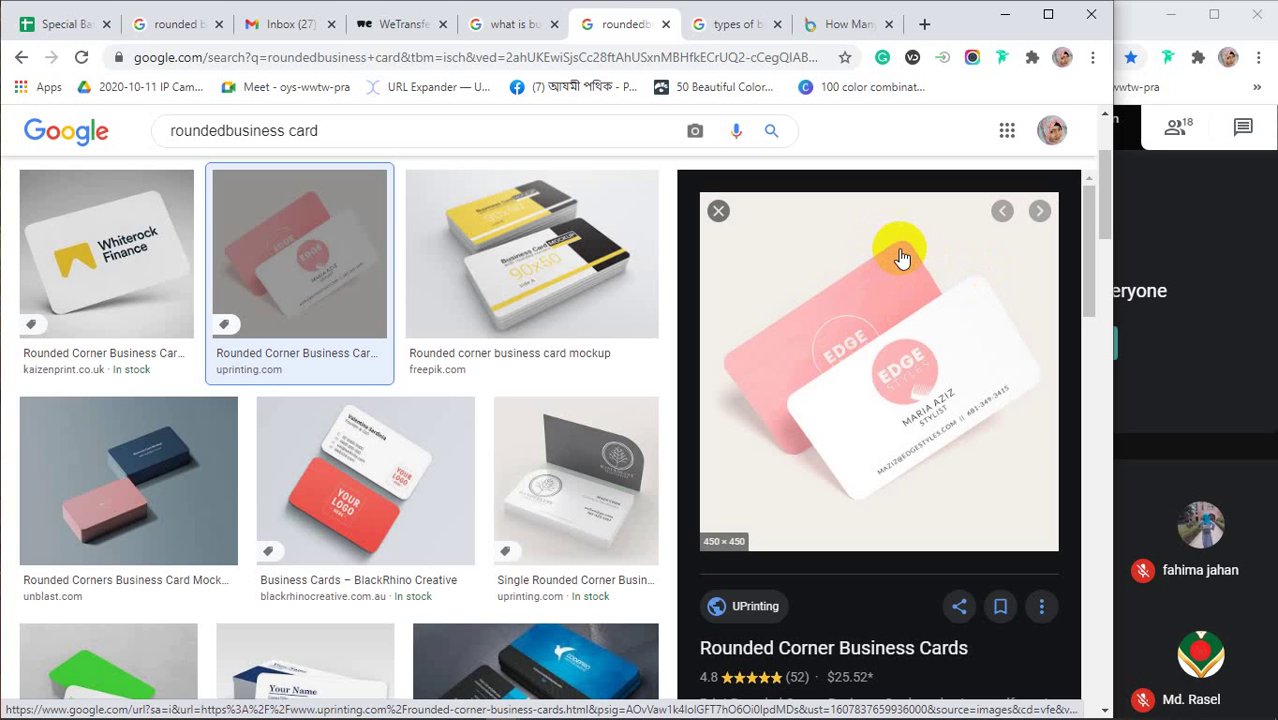
{"action": "left_click", "coordinate": [577, 488]}
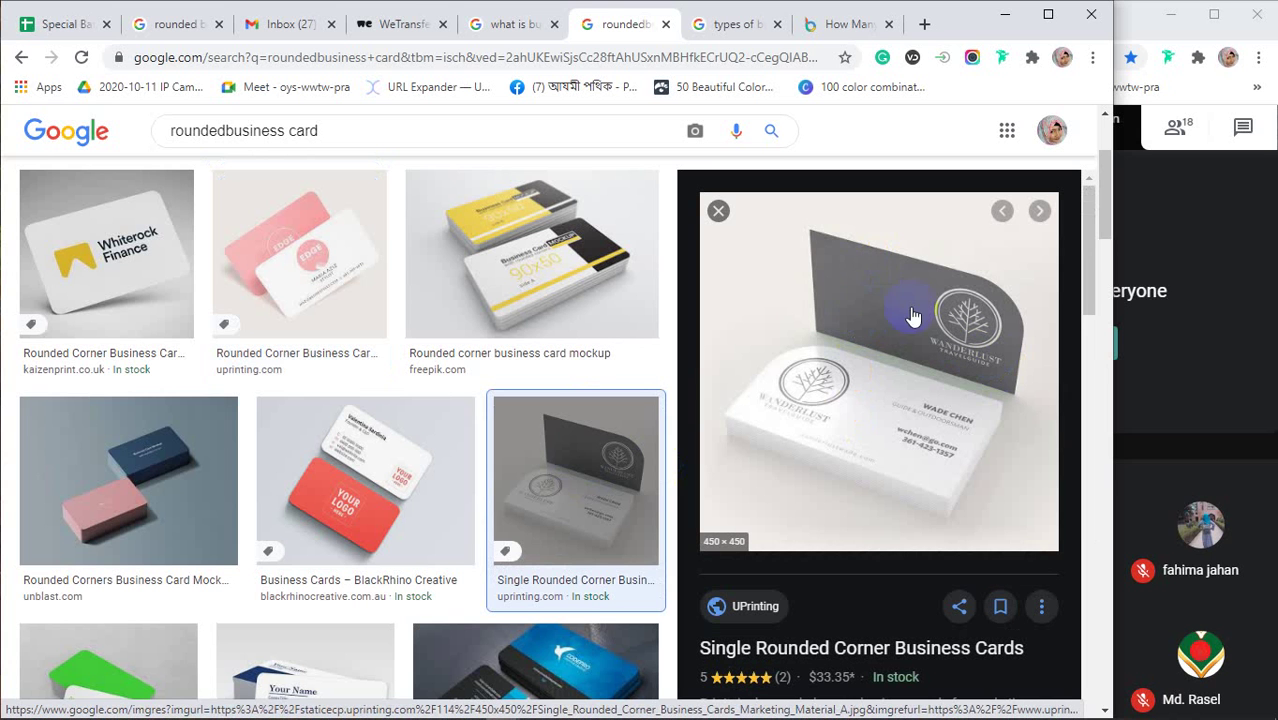
{"action": "left_click", "coordinate": [824, 247]}
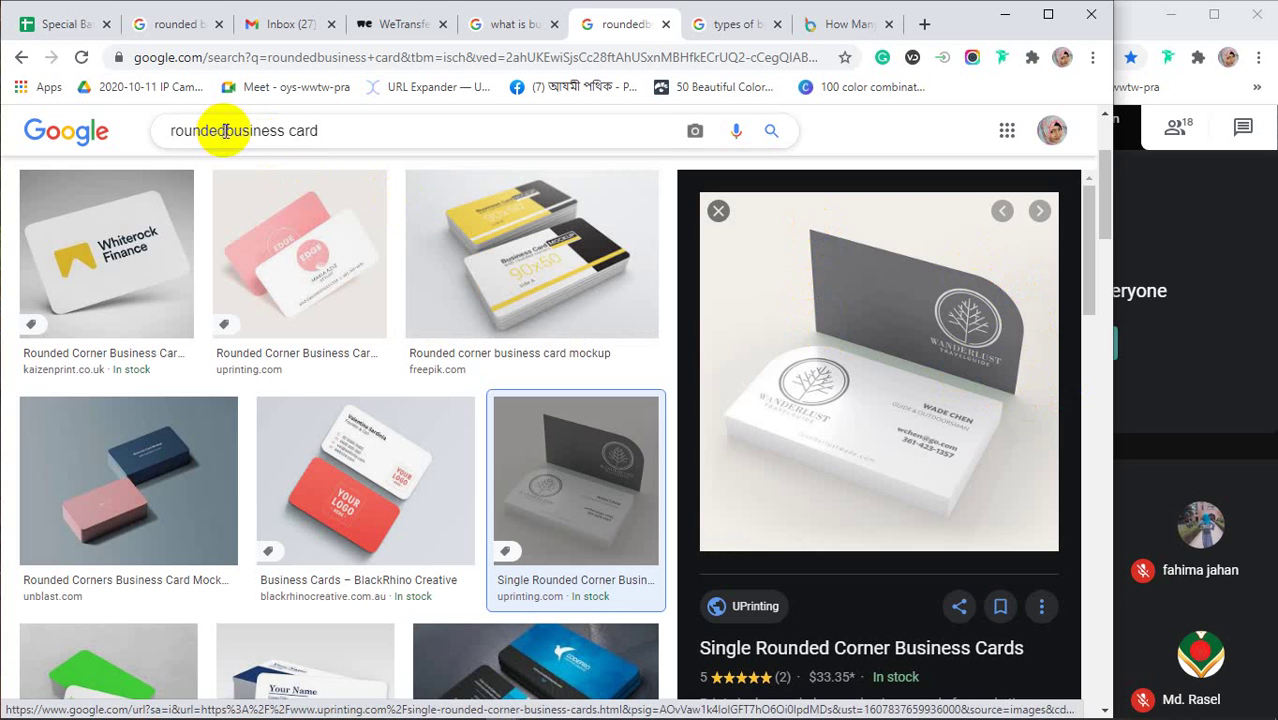
Change the image search to 'custom business card' and preview the stainless steel metal card
{"action": "left_click_drag", "start_coordinate": [226, 131], "coordinate": [152, 133]}
{"action": "type", "text": "custo"}
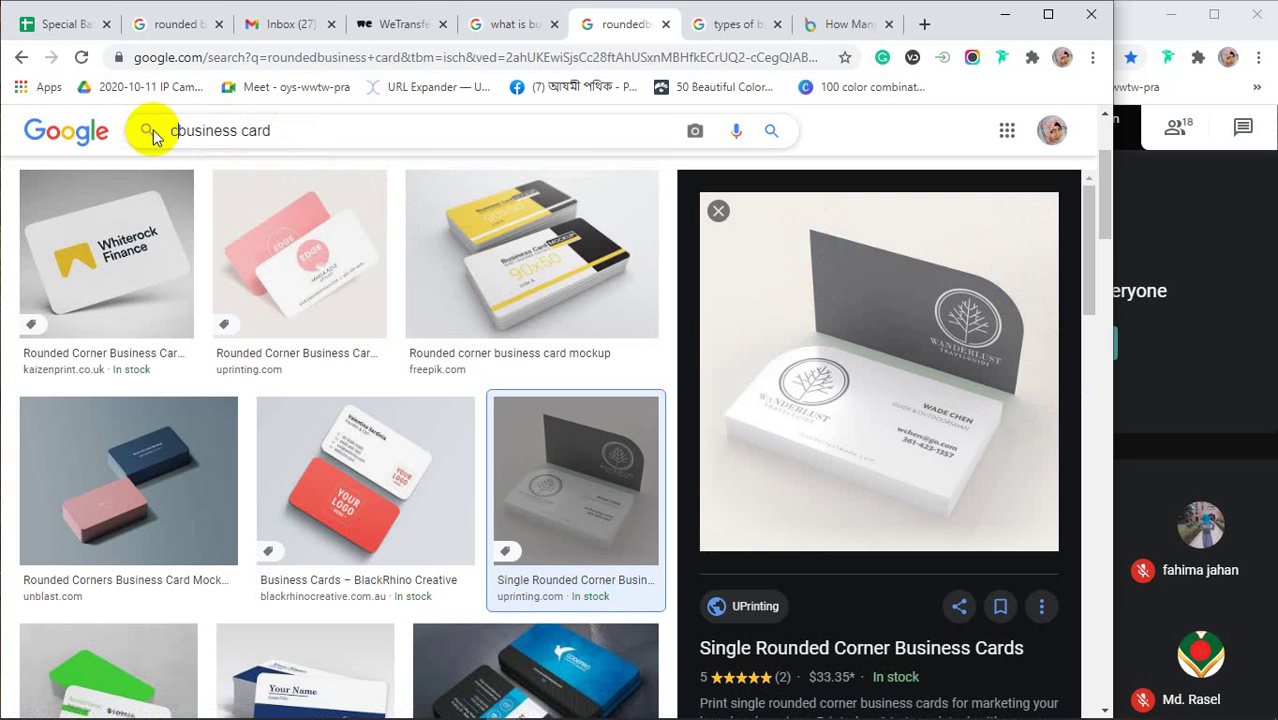
{"action": "type", "text": "m"}
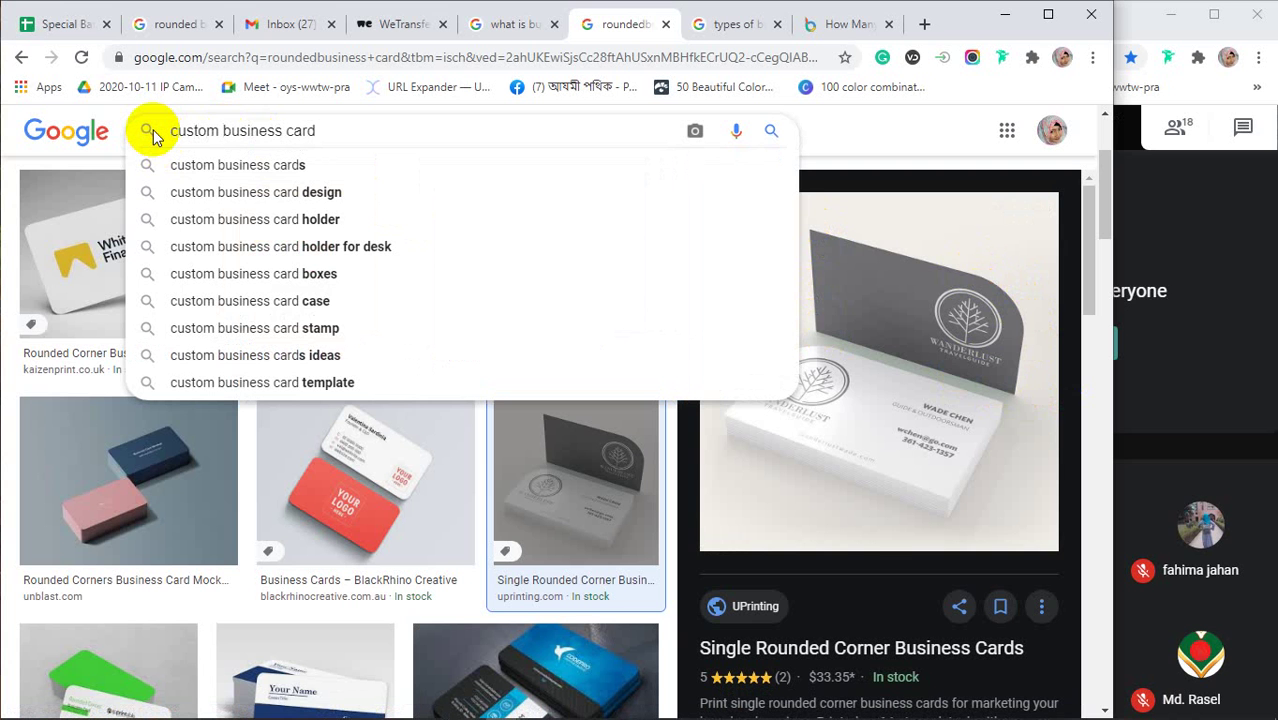
{"action": "key", "text": "Return"}
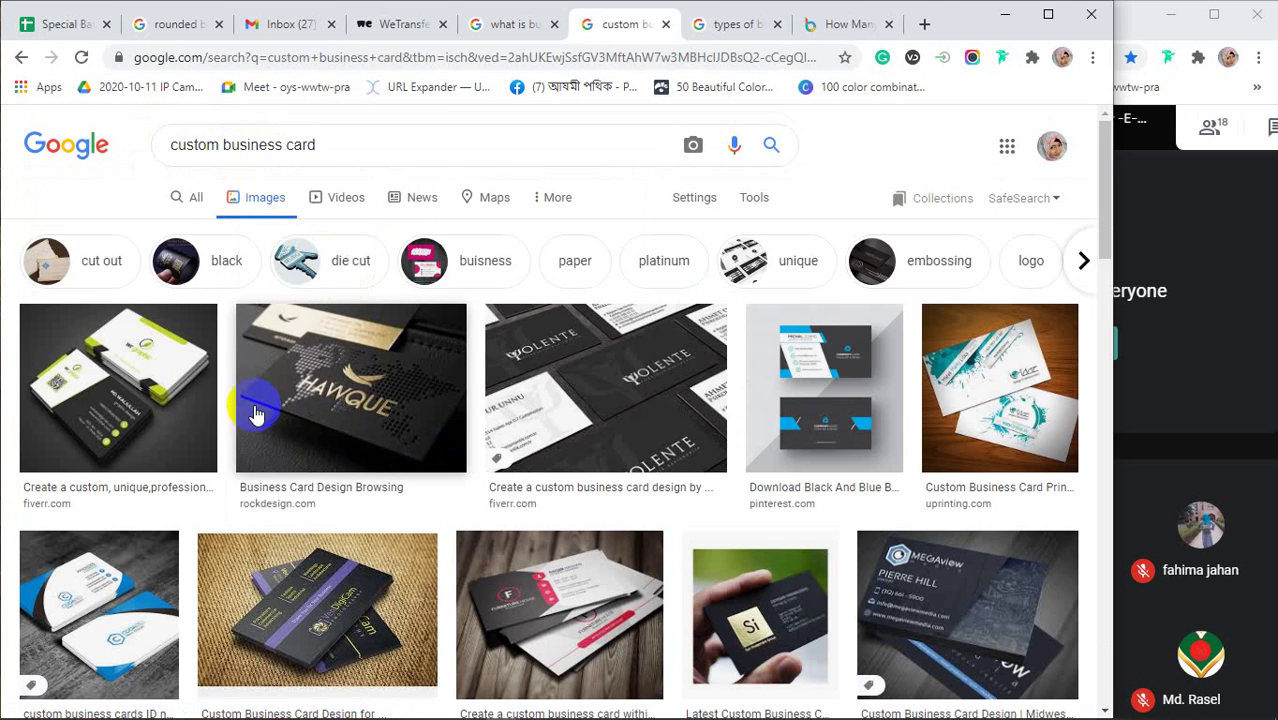
{"action": "scroll", "coordinate": [252, 405], "scroll_direction": "down", "scroll_amount": 2}
{"action": "scroll", "coordinate": [255, 407], "scroll_direction": "down", "scroll_amount": 3}
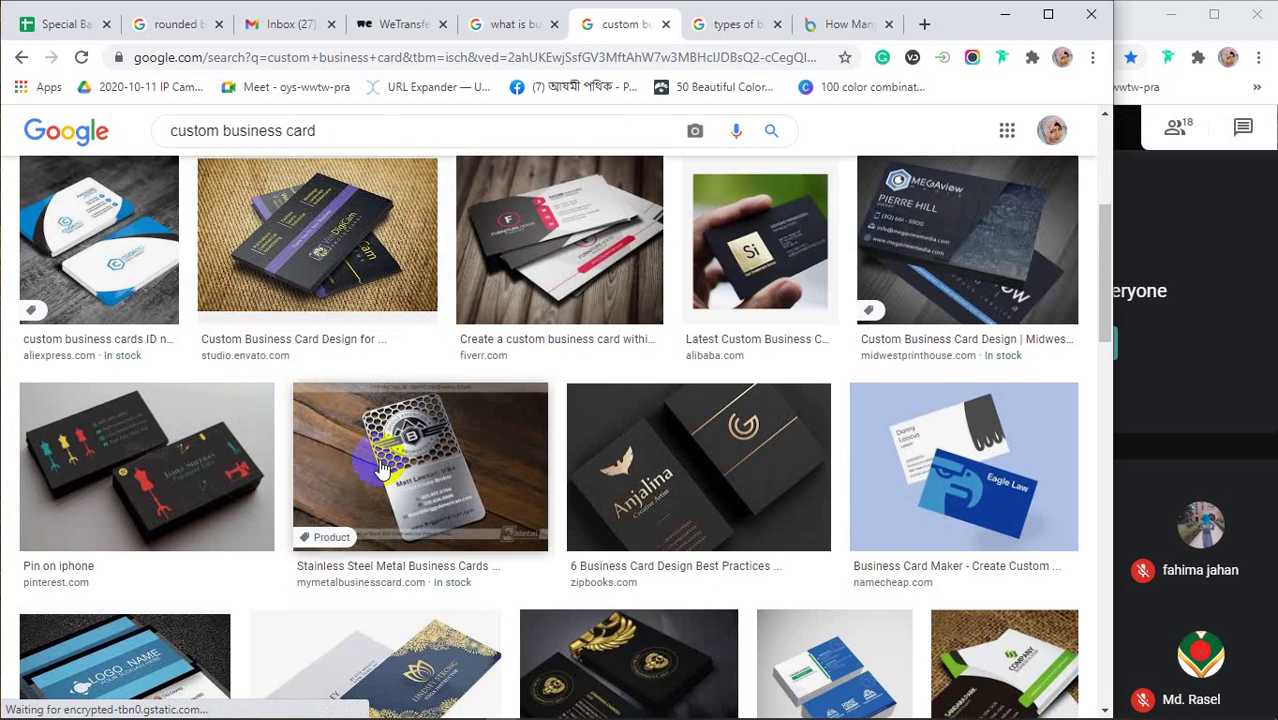
{"action": "left_click", "coordinate": [366, 455]}
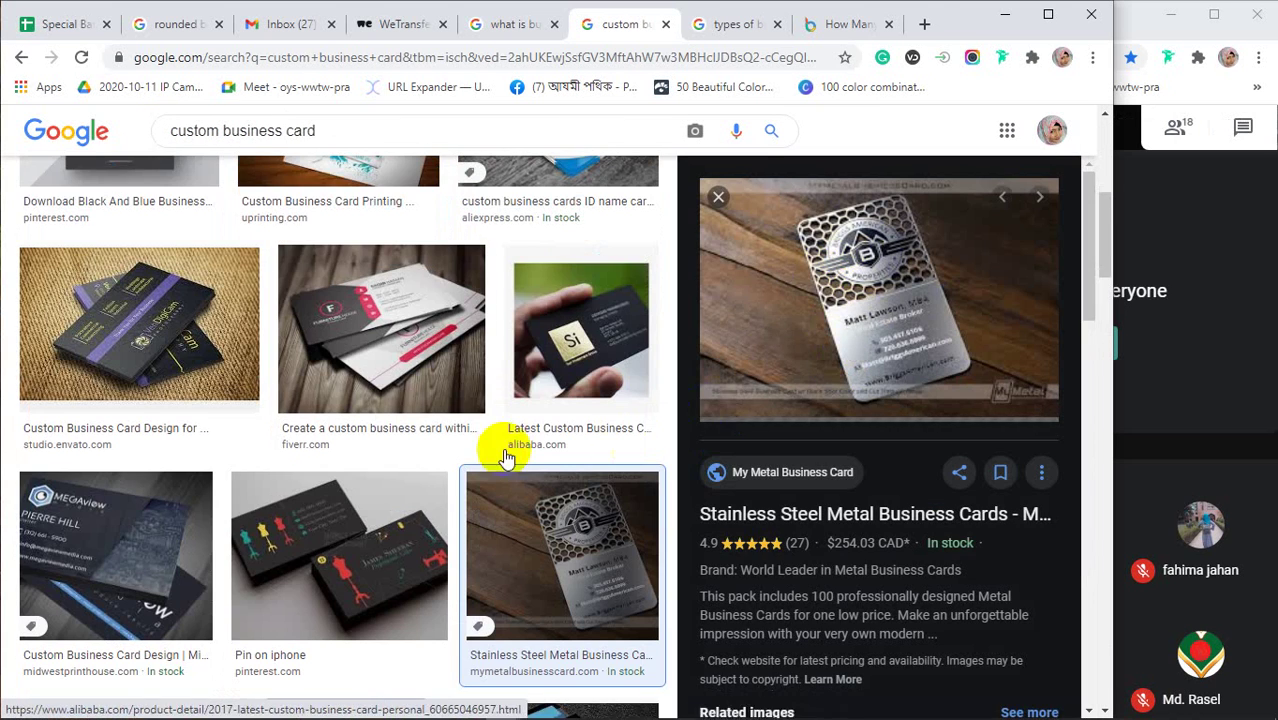
Preview the square social media card and the round crowdspring business card examples
{"action": "scroll", "coordinate": [400, 448], "scroll_direction": "down", "scroll_amount": 2}
{"action": "scroll", "coordinate": [396, 450], "scroll_direction": "down", "scroll_amount": 5}
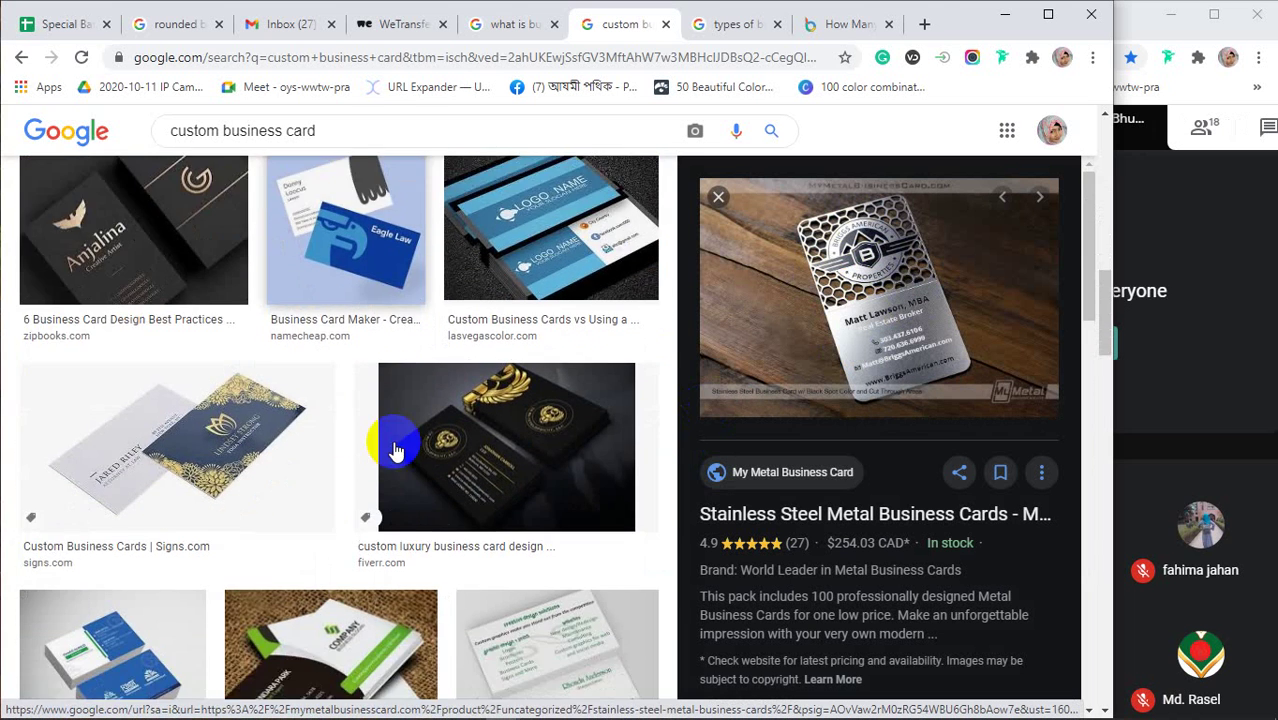
{"action": "scroll", "coordinate": [396, 450], "scroll_direction": "down", "scroll_amount": 3}
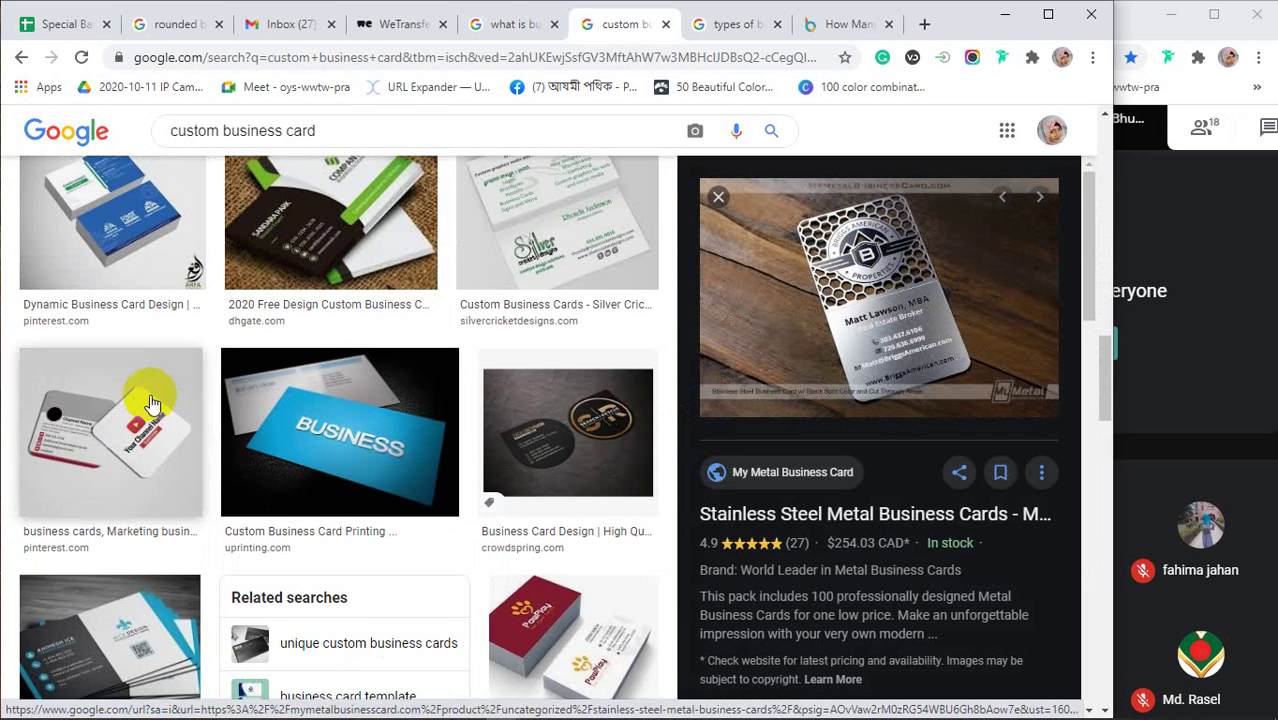
{"action": "left_click", "coordinate": [60, 412]}
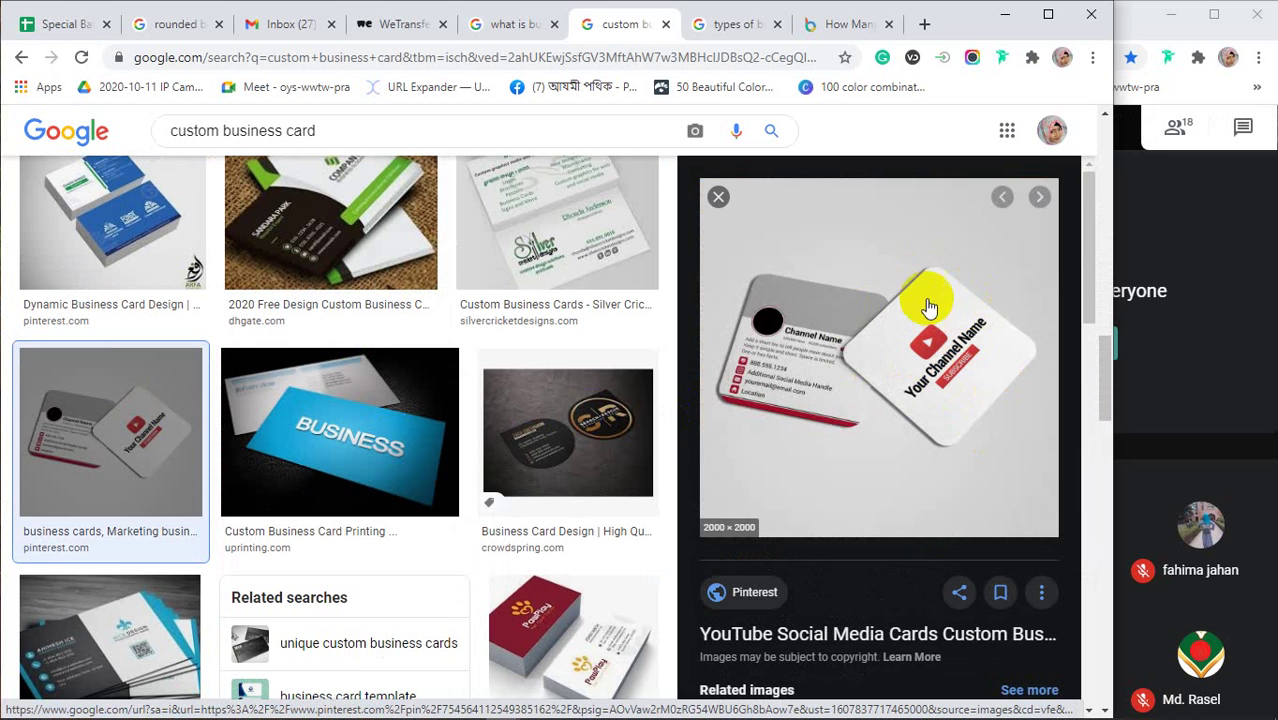
{"action": "left_click", "coordinate": [595, 447]}
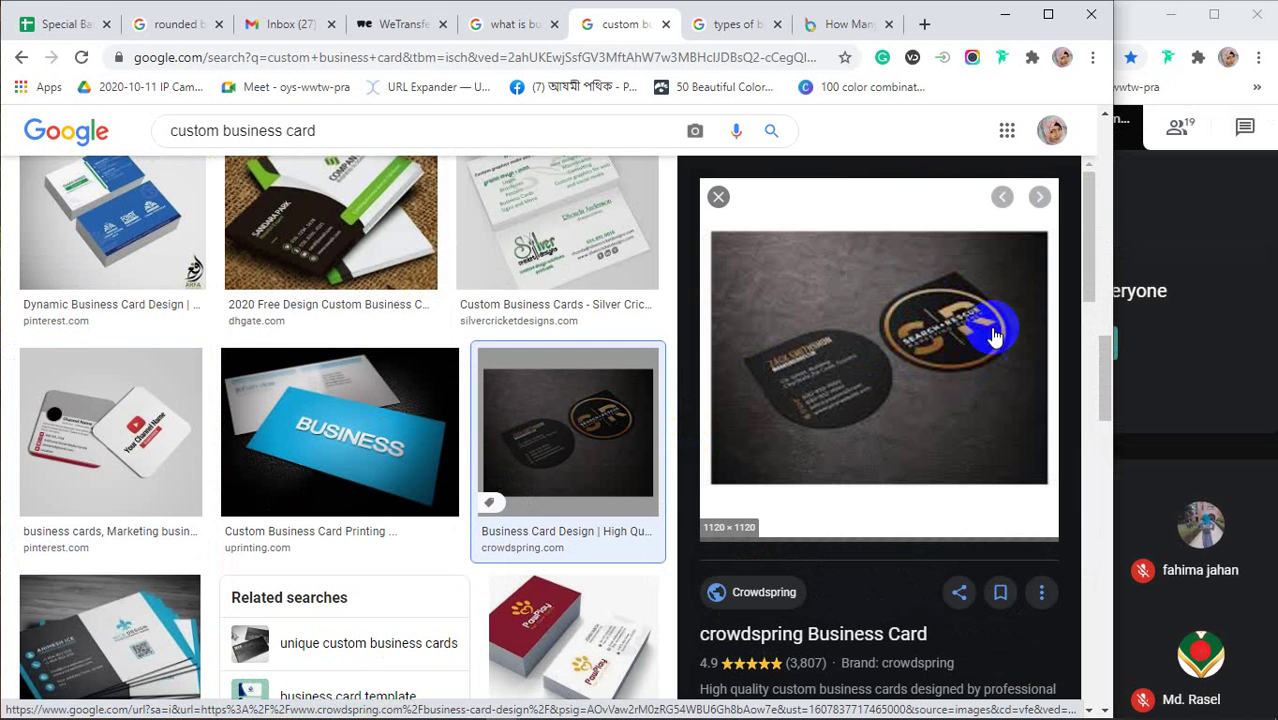
{"action": "scroll", "coordinate": [499, 442], "scroll_direction": "down", "scroll_amount": 5}
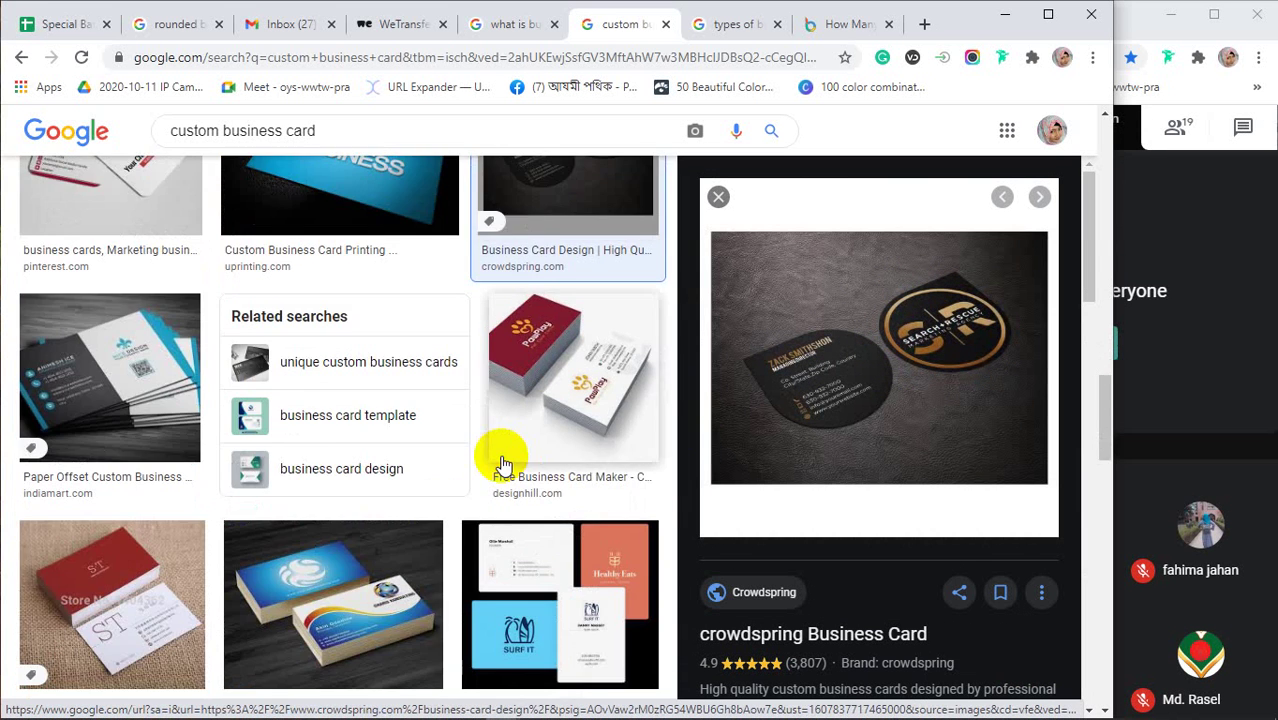
{"action": "scroll", "coordinate": [505, 470], "scroll_direction": "down", "scroll_amount": 3}
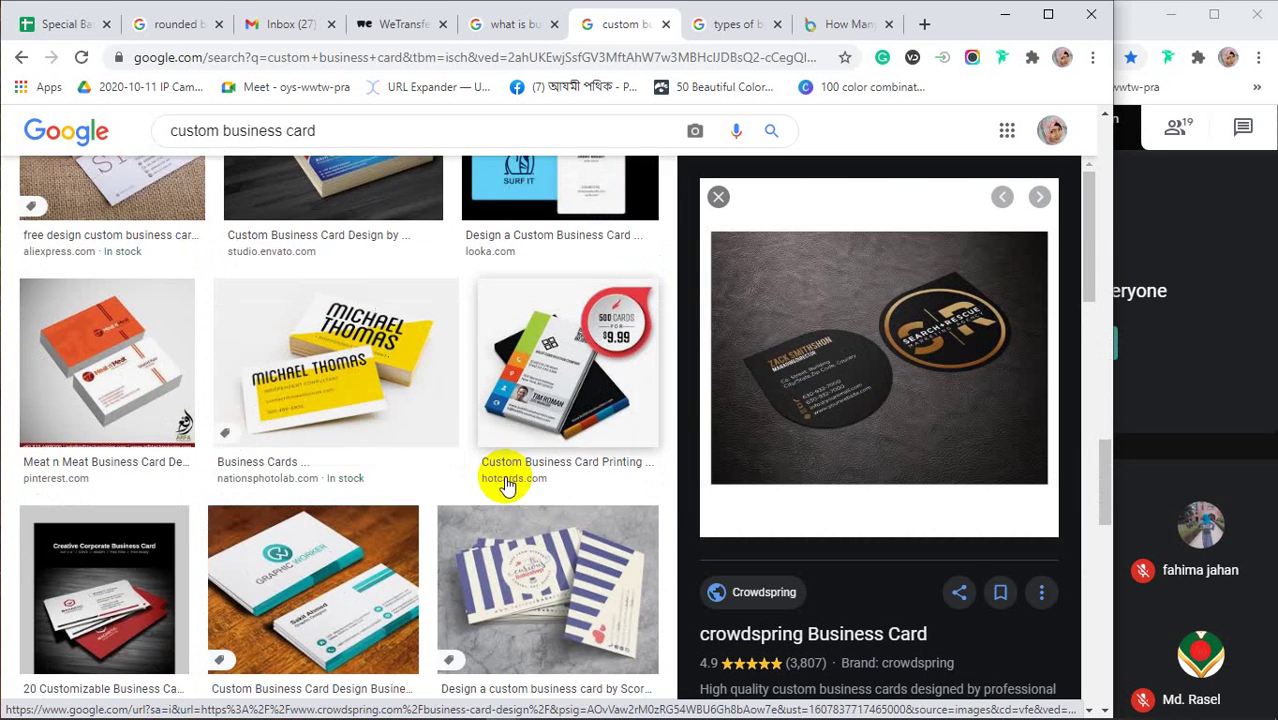
{"action": "scroll", "coordinate": [505, 485], "scroll_direction": "down", "scroll_amount": 3}
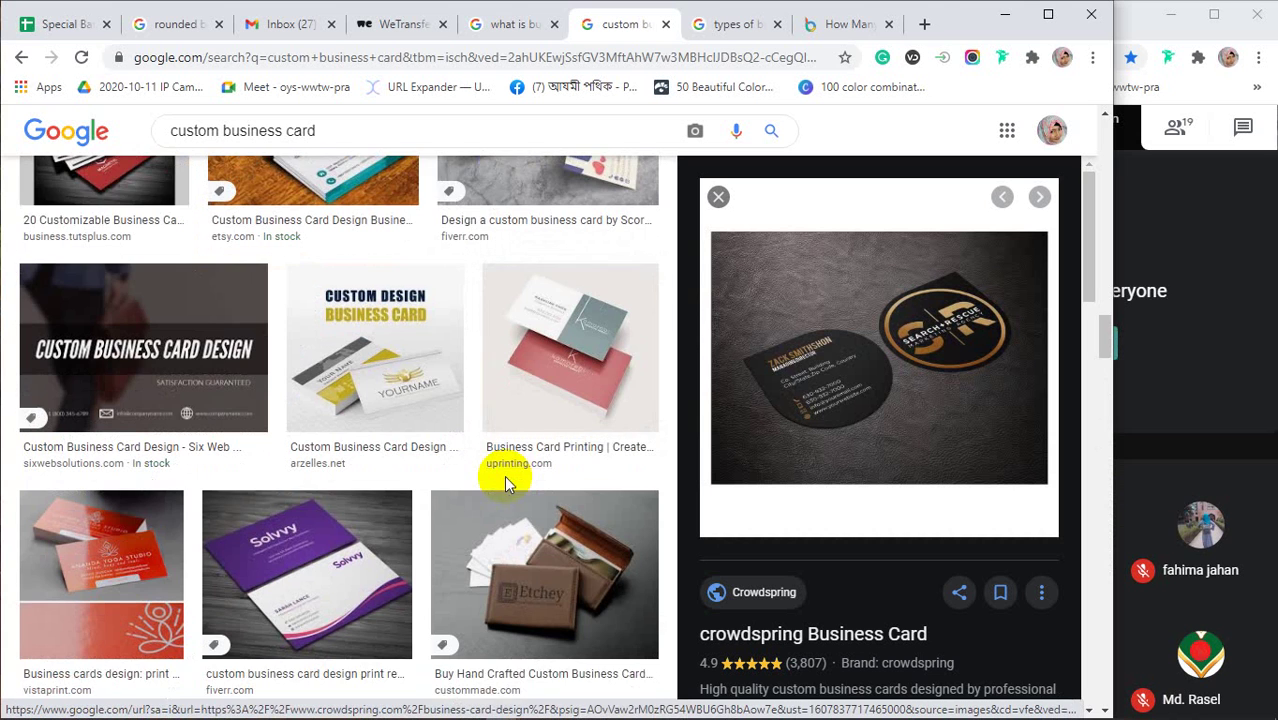
{"action": "scroll", "coordinate": [505, 485], "scroll_direction": "down", "scroll_amount": 3}
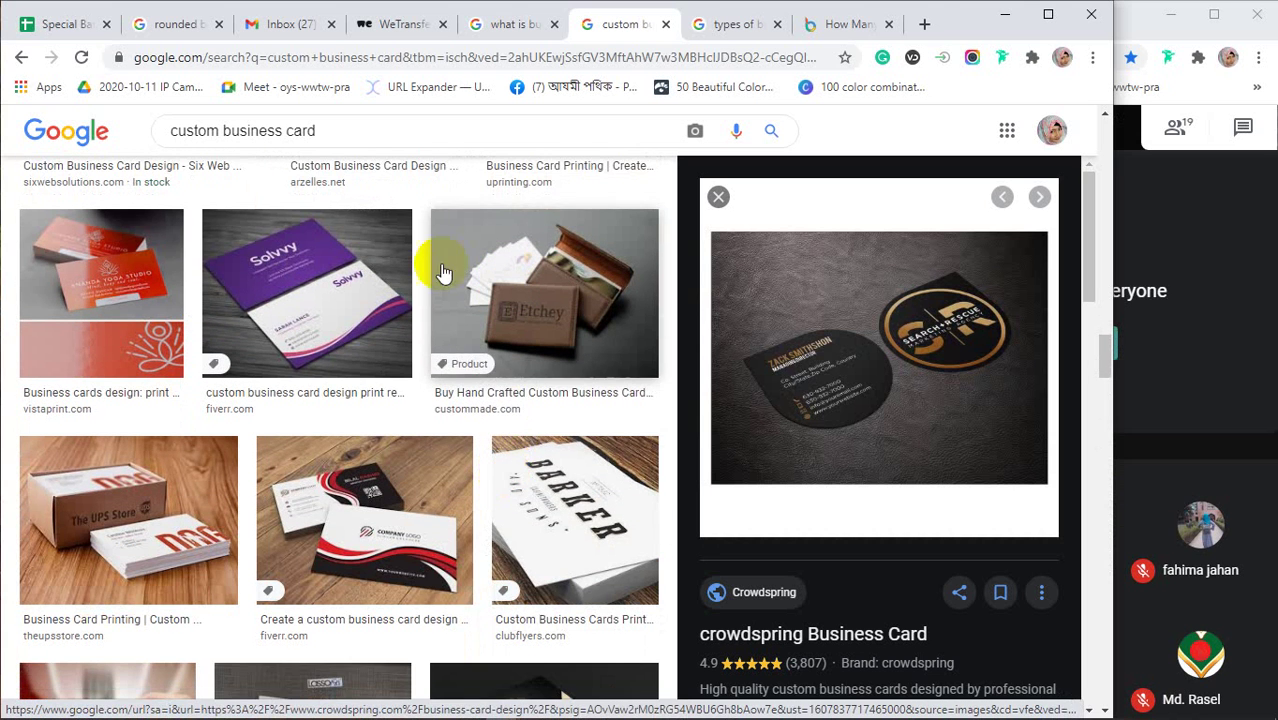
Return to the DesignBold article, highlight the Standard business card heading, and select its web address
{"action": "left_click", "coordinate": [831, 28]}
{"action": "scroll", "coordinate": [656, 456], "scroll_direction": "down", "scroll_amount": 5}
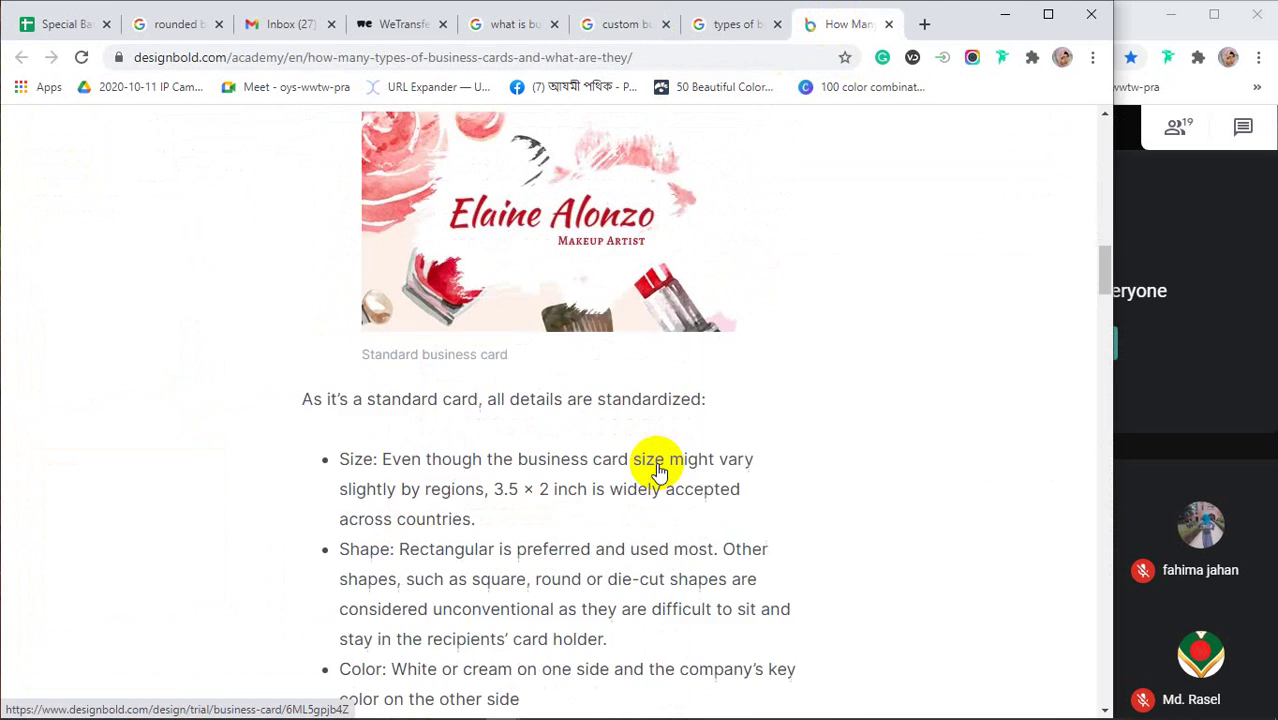
{"action": "scroll", "coordinate": [657, 470], "scroll_direction": "up", "scroll_amount": 9}
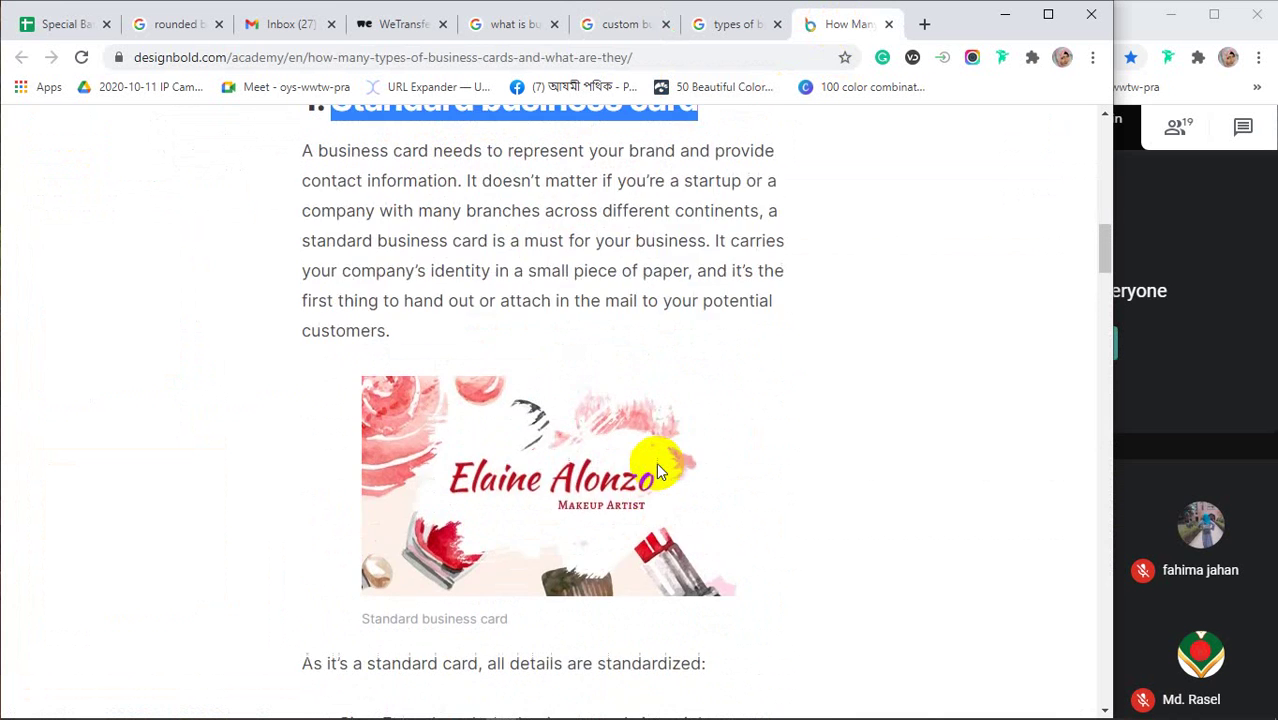
{"action": "triple_click", "coordinate": [660, 466]}
{"action": "left_click", "coordinate": [655, 57]}
{"action": "key", "text": "ctrl+c"}
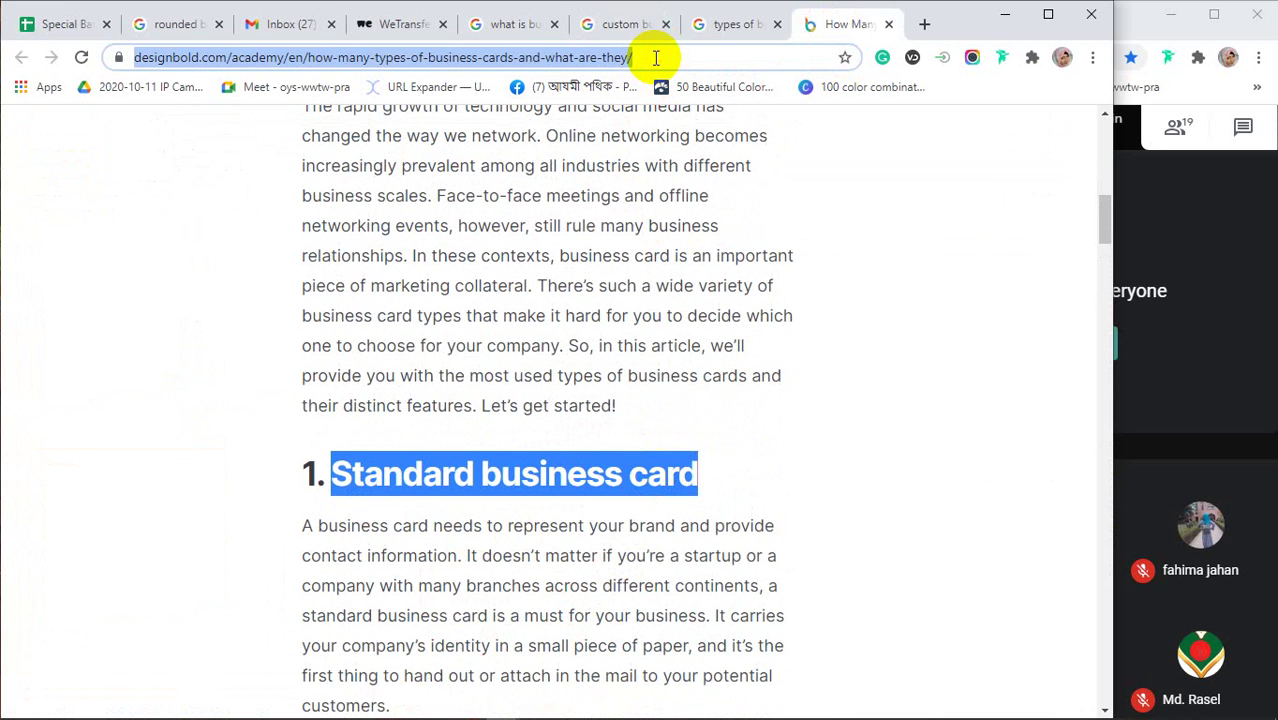
Paste and send the DesignBold article link in the Google Meet chat, then return to the article
{"action": "left_click", "coordinate": [1228, 155]}
{"action": "left_click", "coordinate": [1226, 157]}
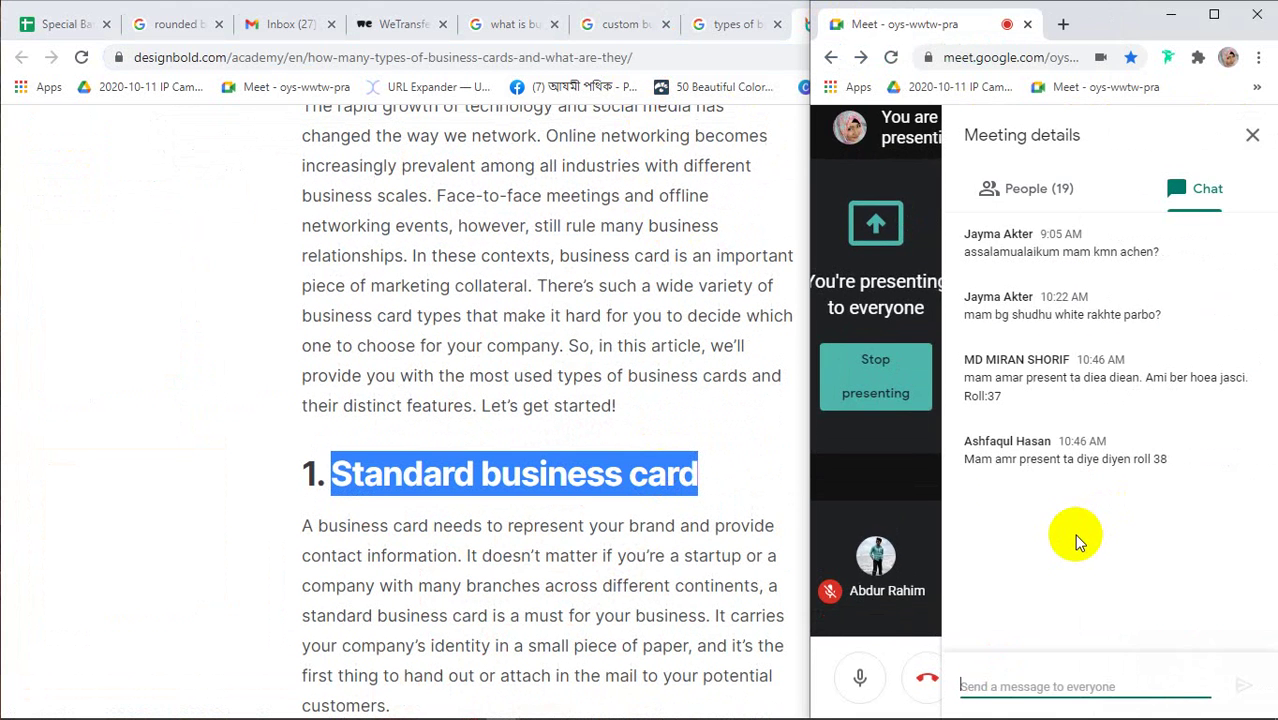
{"action": "key", "text": "ctrl+v"}
{"action": "key", "text": "Return"}
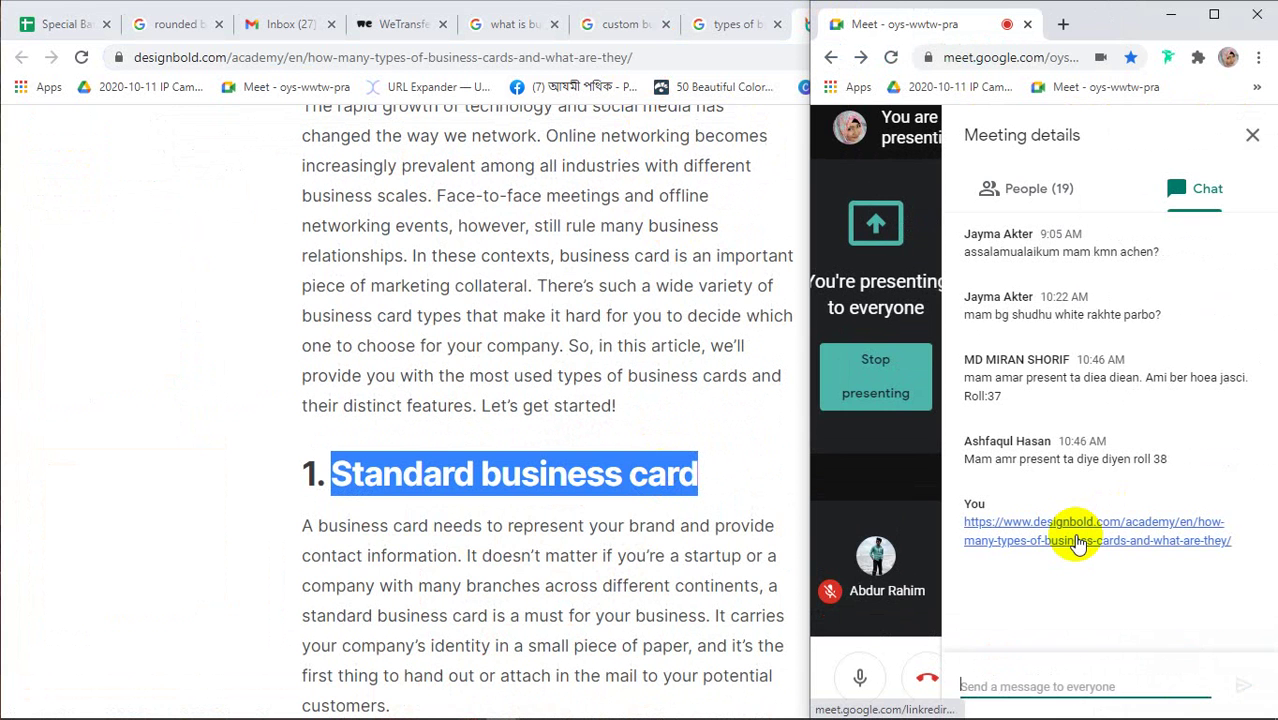
{"action": "left_click", "coordinate": [1252, 135]}
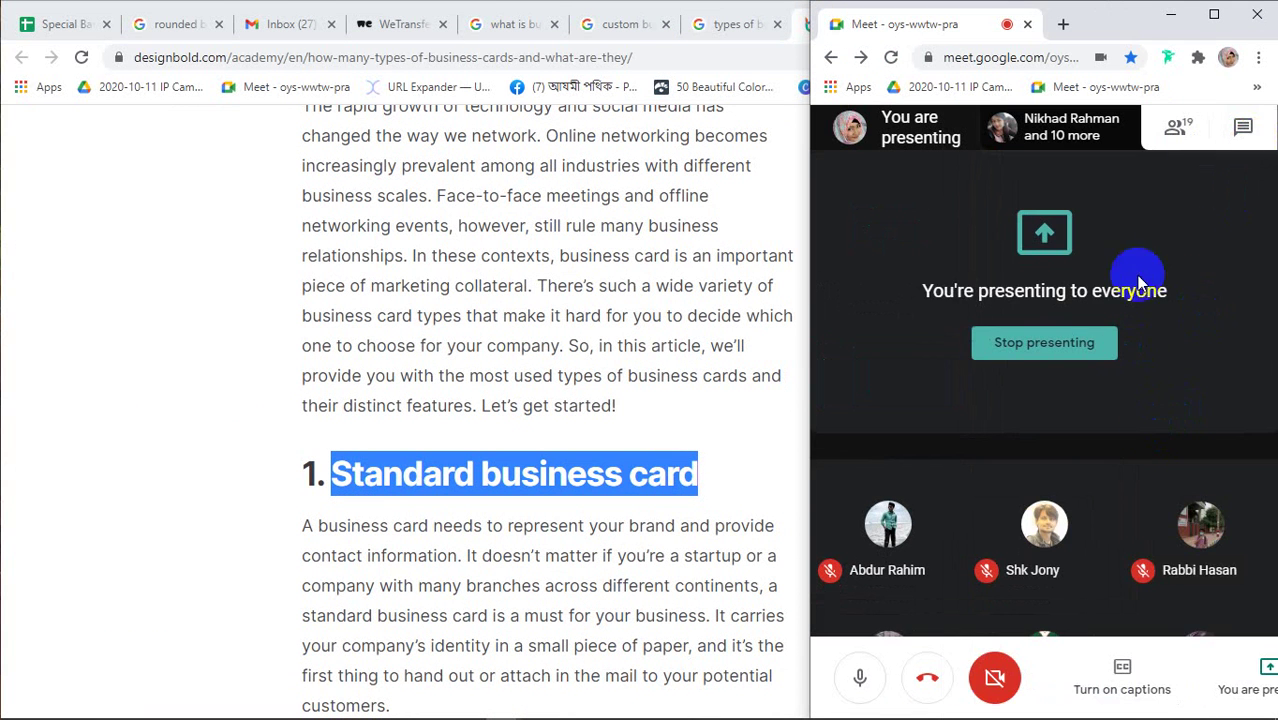
{"action": "left_click", "coordinate": [108, 293]}
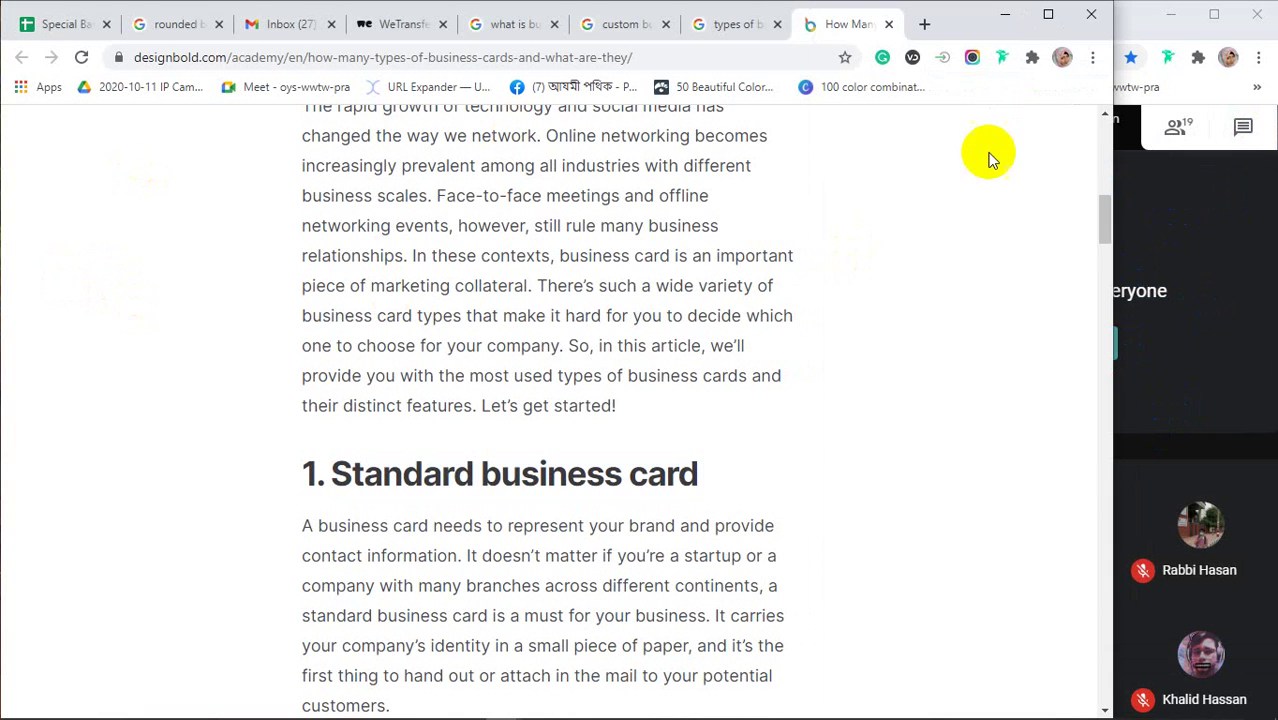
{"action": "scroll", "coordinate": [816, 406], "scroll_direction": "down", "scroll_amount": 1}
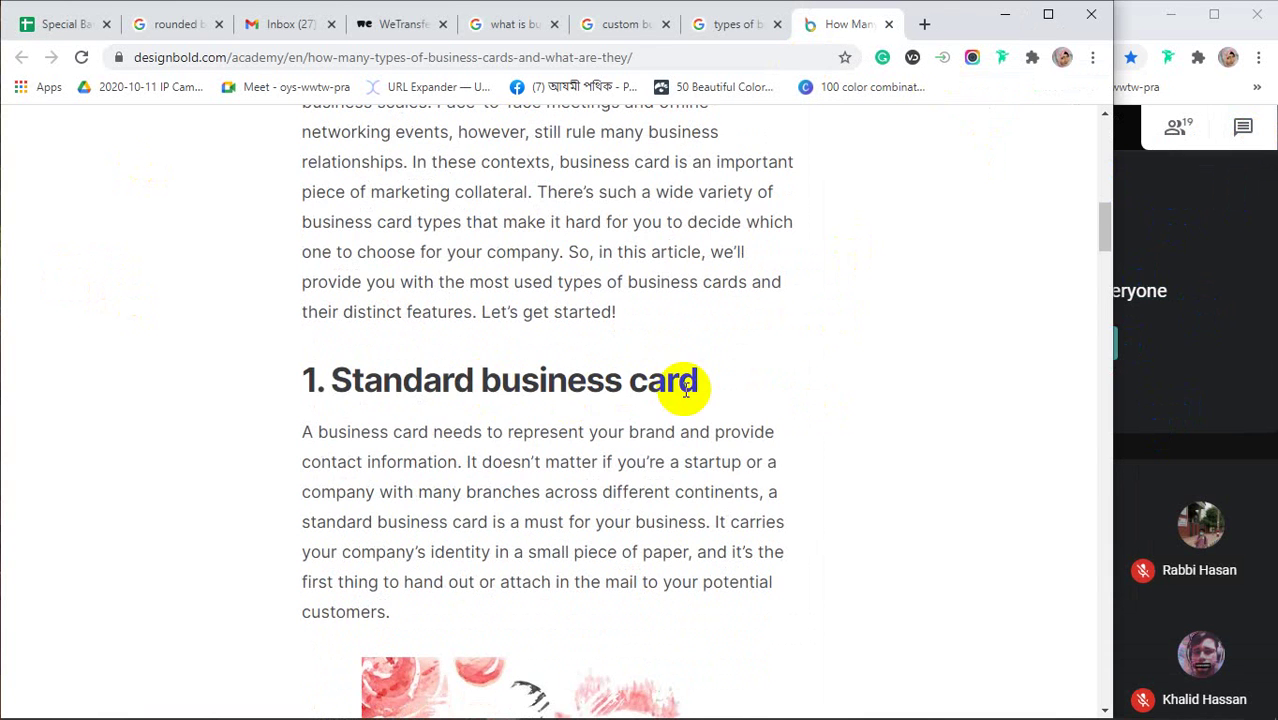
{"action": "scroll", "coordinate": [640, 376], "scroll_direction": "down", "scroll_amount": 2}
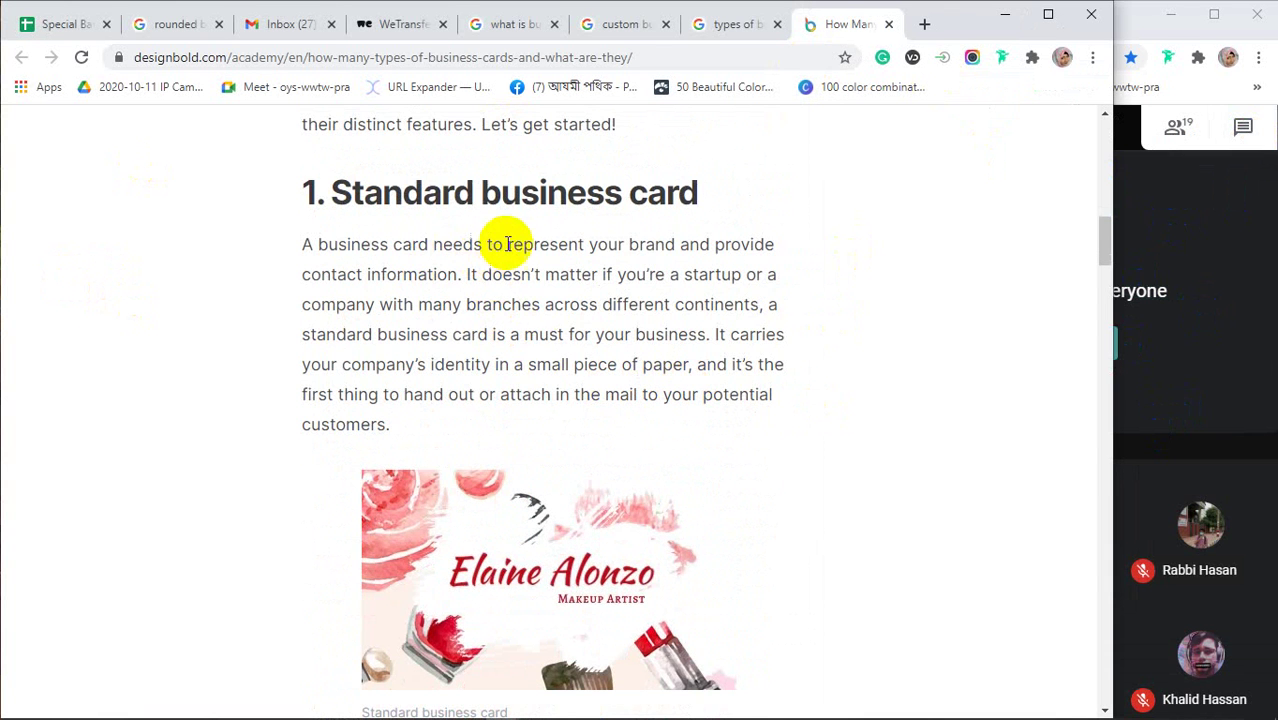
{"action": "left_click_drag", "start_coordinate": [507, 244], "coordinate": [663, 257]}
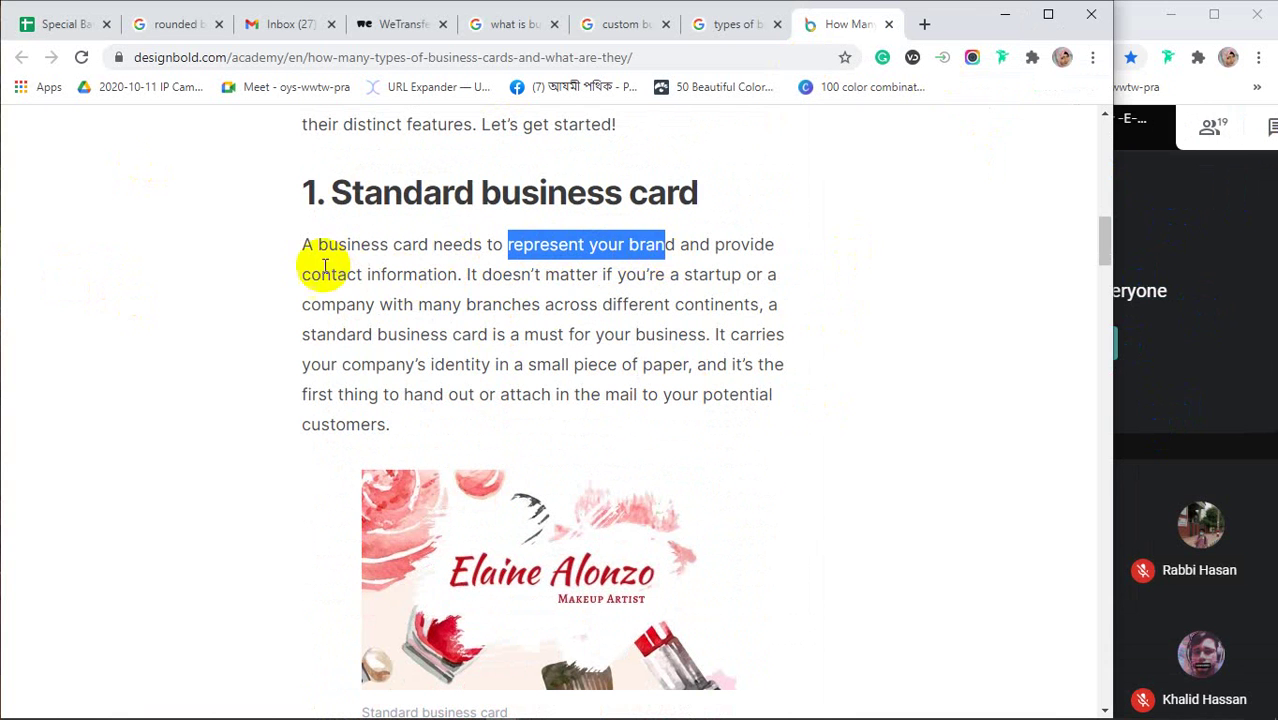
{"action": "left_click_drag", "start_coordinate": [302, 274], "coordinate": [397, 274]}
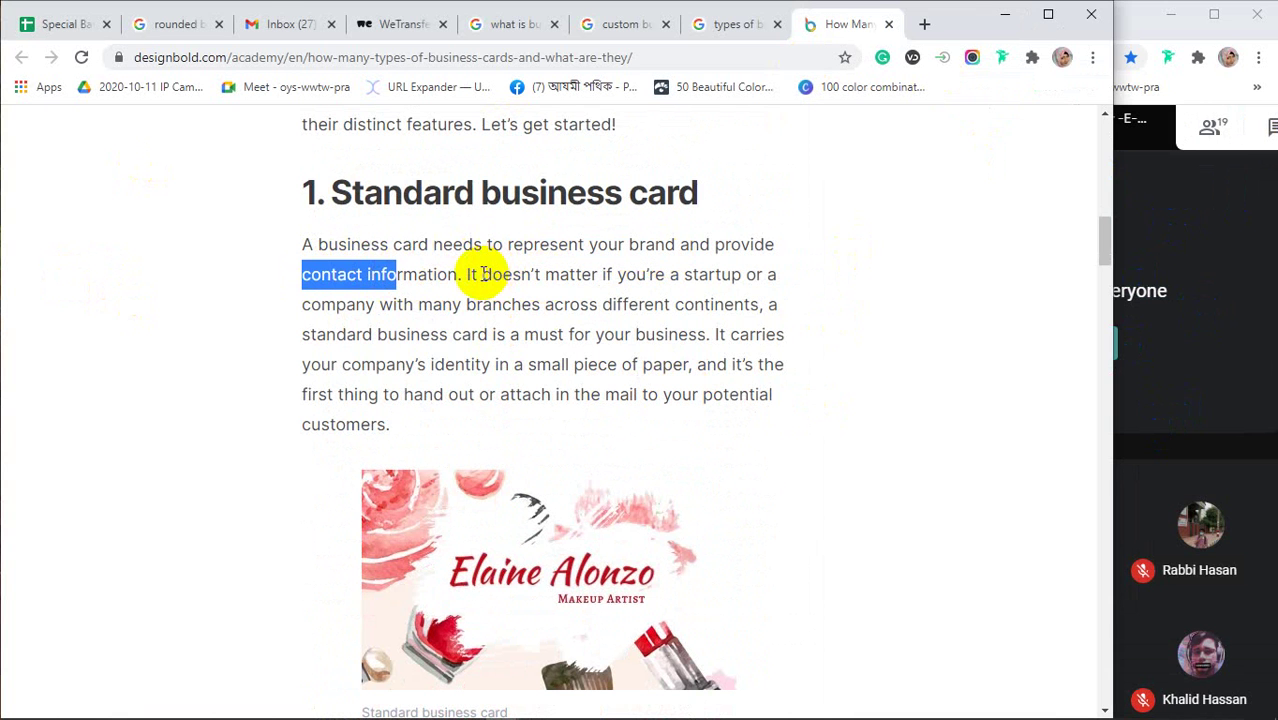
{"action": "left_click_drag", "start_coordinate": [482, 274], "coordinate": [582, 274]}
{"action": "left_click_drag", "start_coordinate": [682, 276], "coordinate": [737, 276]}
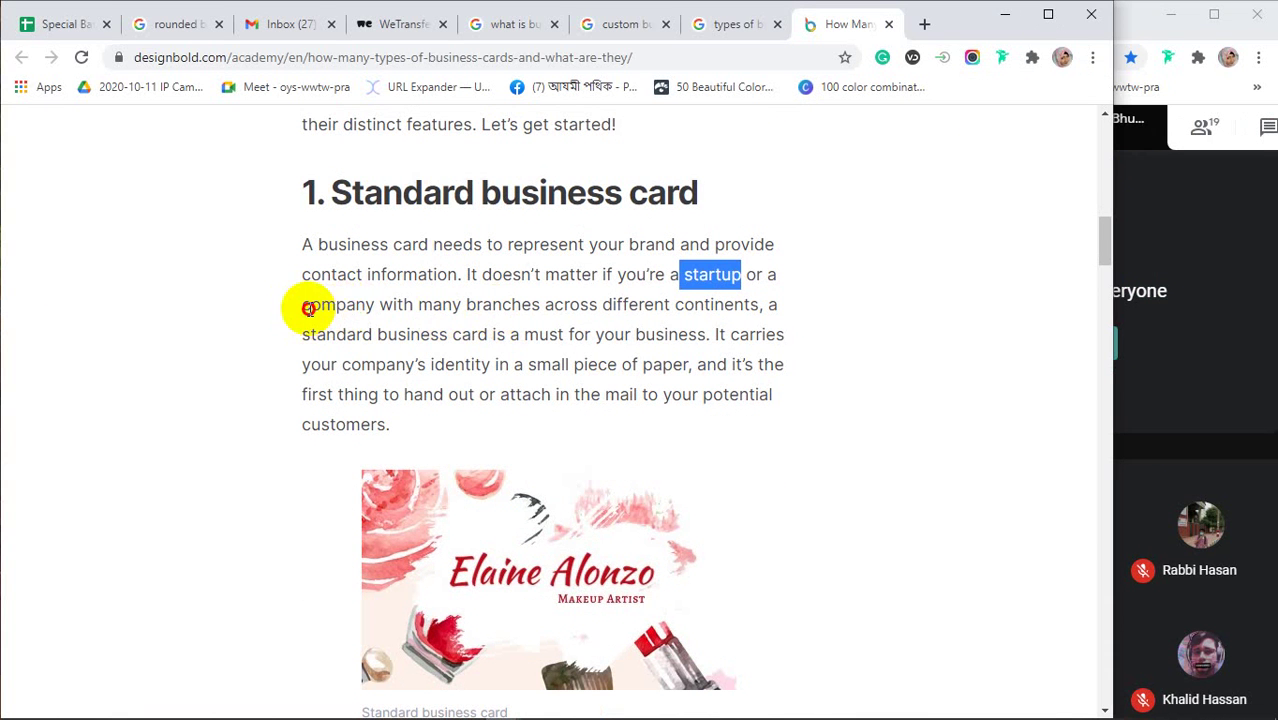
{"action": "left_click_drag", "start_coordinate": [311, 304], "coordinate": [521, 304]}
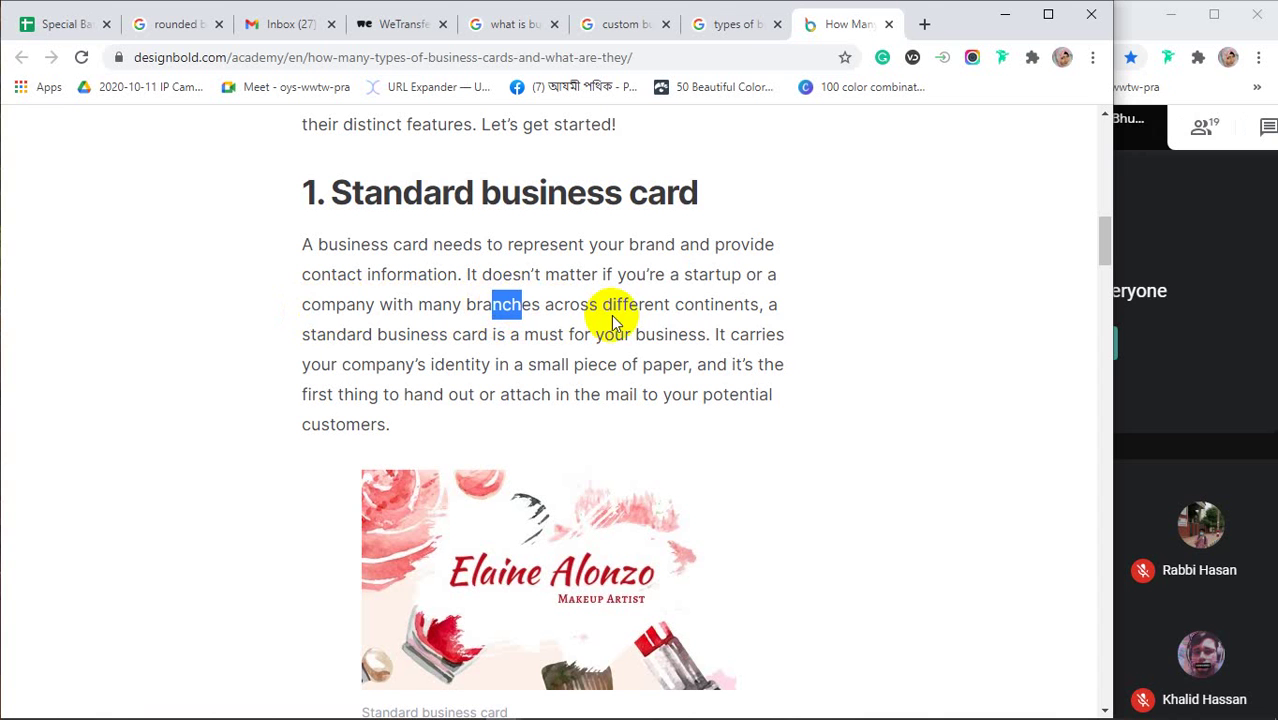
{"action": "left_click_drag", "start_coordinate": [675, 304], "coordinate": [758, 305]}
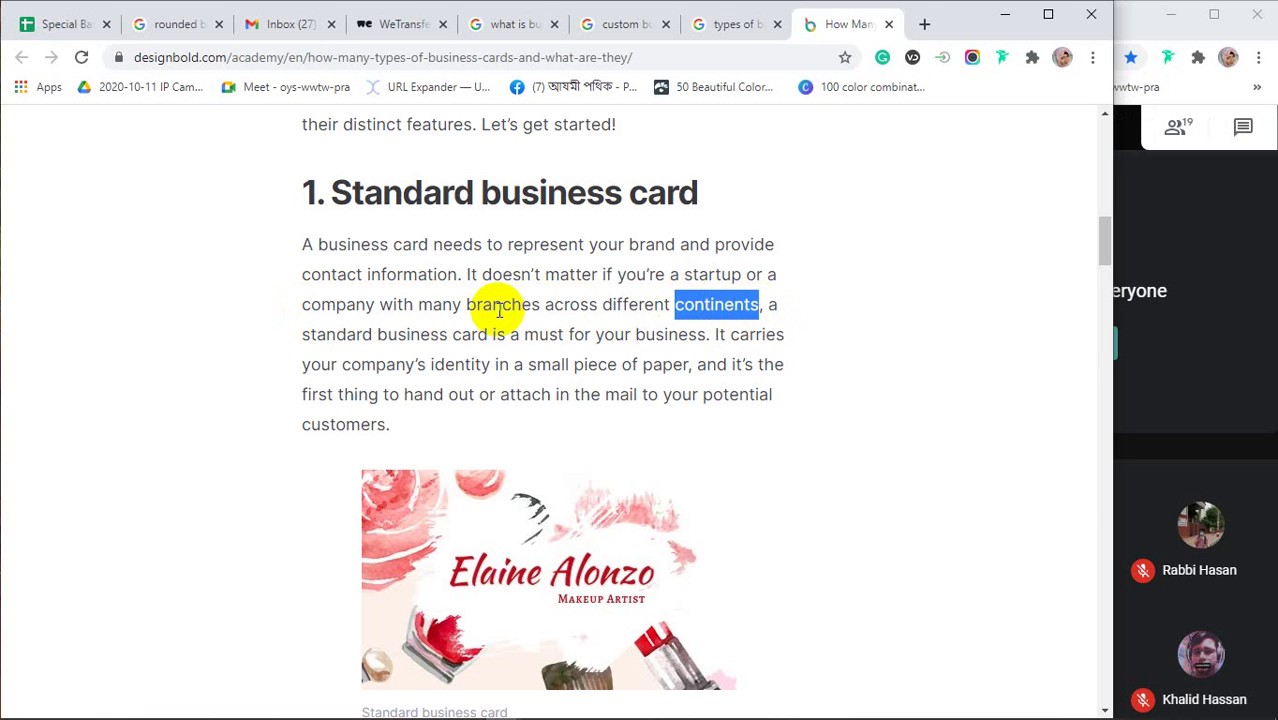
{"action": "left_click_drag", "start_coordinate": [302, 337], "coordinate": [484, 336]}
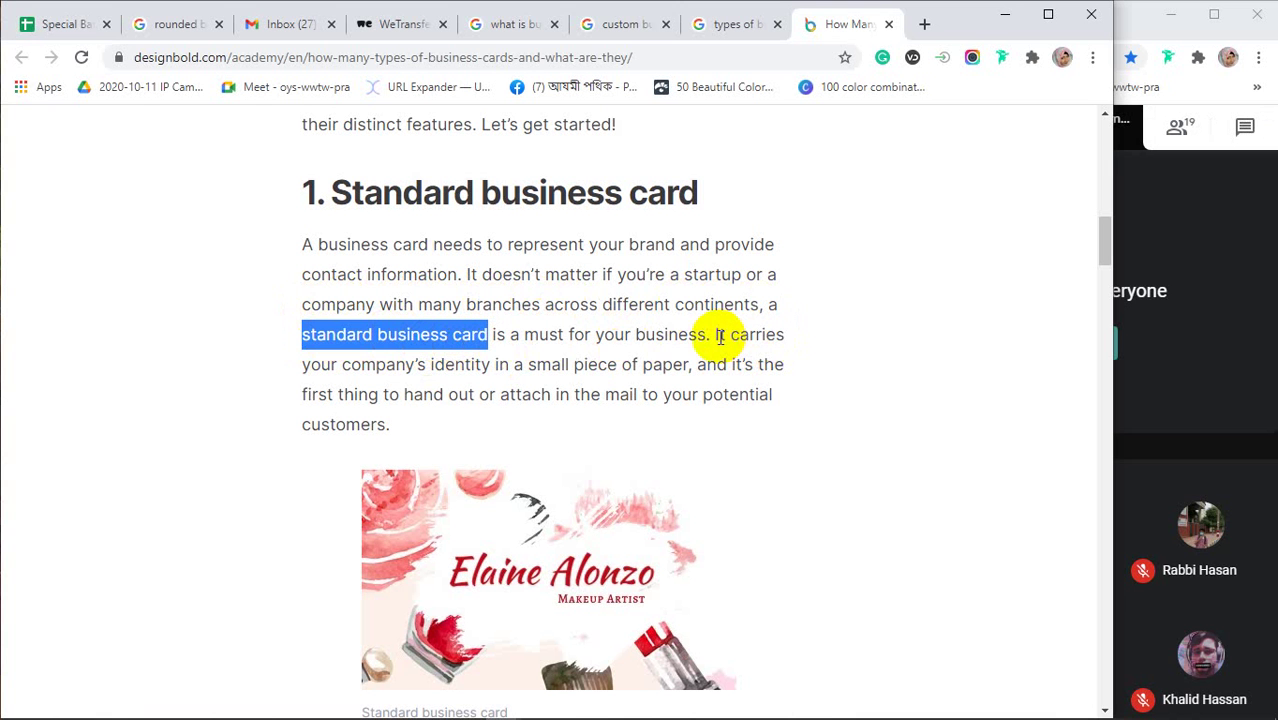
{"action": "left_click_drag", "start_coordinate": [348, 366], "coordinate": [559, 362]}
{"action": "scroll", "coordinate": [562, 366], "scroll_direction": "down", "scroll_amount": 5}
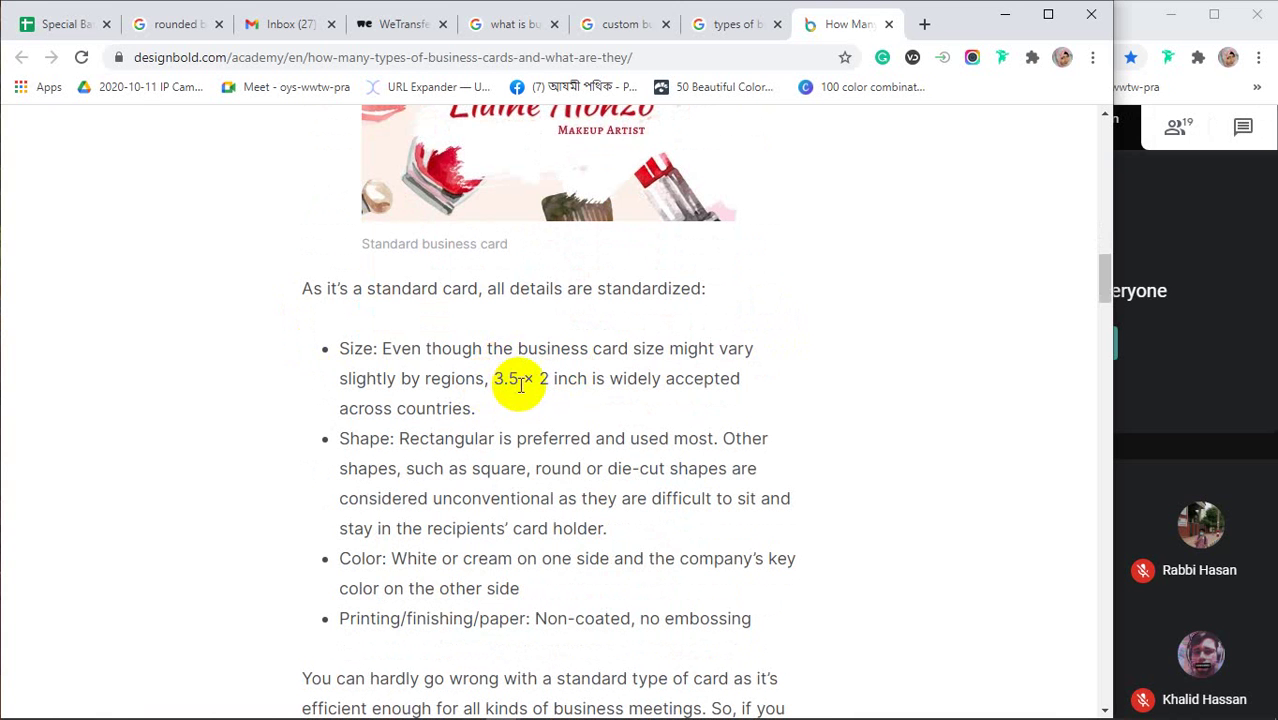
{"action": "left_click", "coordinate": [401, 442]}
{"action": "left_click_drag", "start_coordinate": [401, 442], "coordinate": [495, 445]}
{"action": "scroll", "coordinate": [491, 440], "scroll_direction": "down", "scroll_amount": 2}
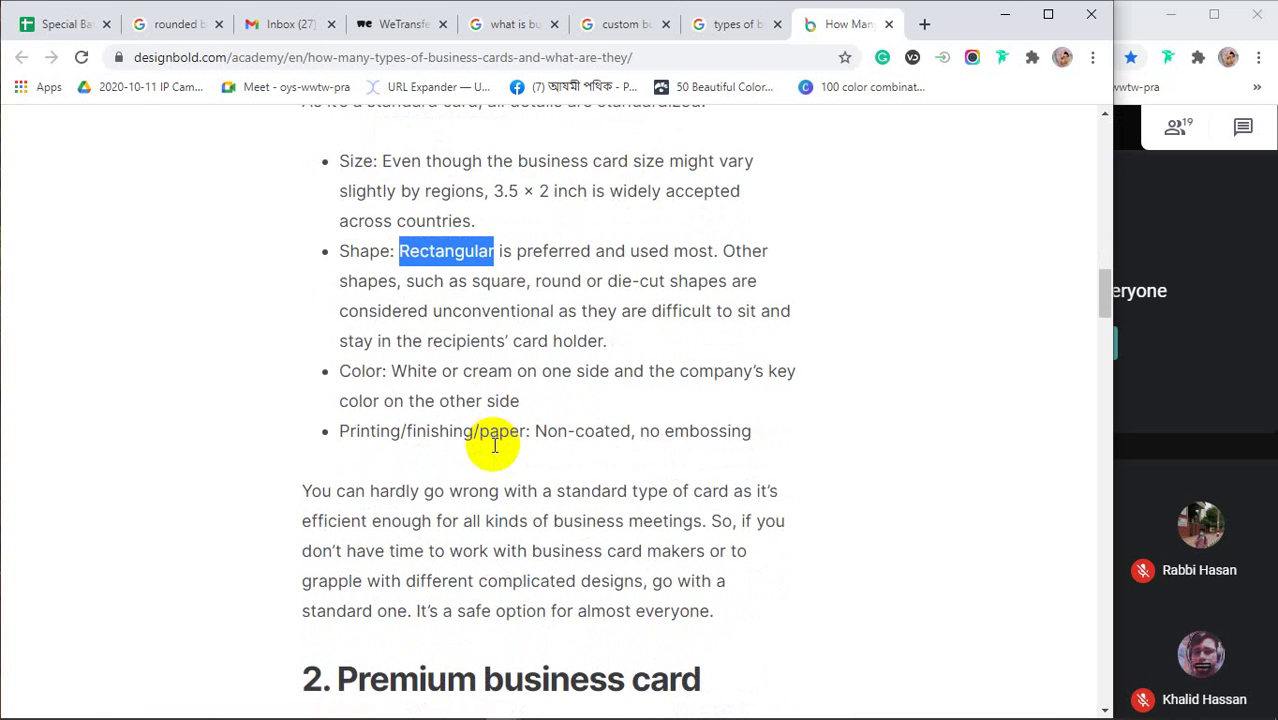
{"action": "left_click_drag", "start_coordinate": [392, 371], "coordinate": [512, 371]}
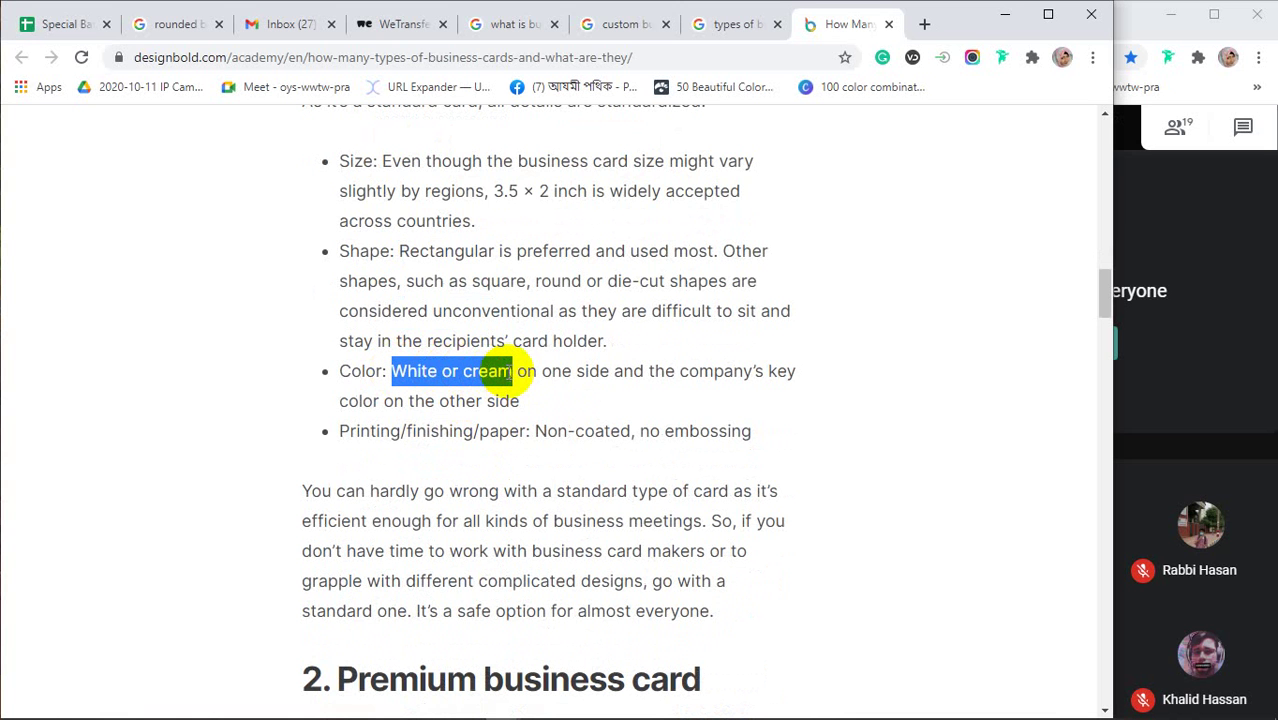
{"action": "scroll", "coordinate": [450, 371], "scroll_direction": "down", "scroll_amount": 1}
{"action": "scroll", "coordinate": [450, 371], "scroll_direction": "down", "scroll_amount": 5}
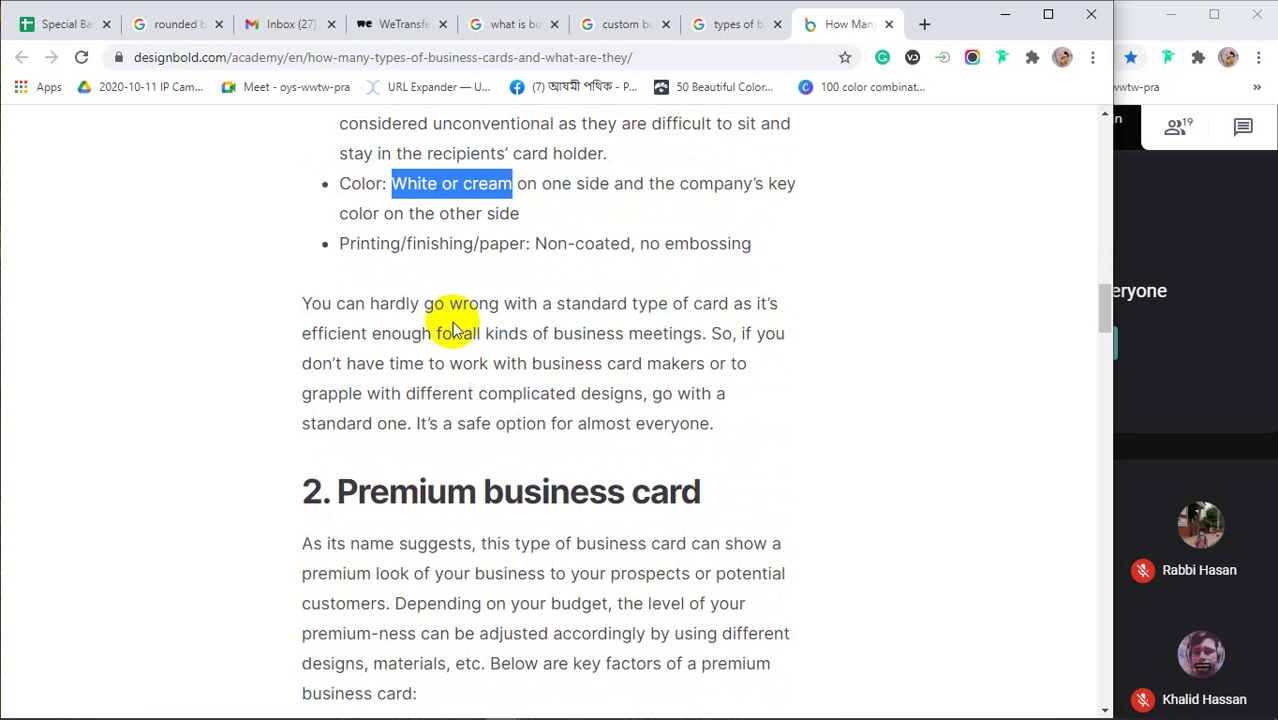
{"action": "left_click_drag", "start_coordinate": [341, 207], "coordinate": [710, 208]}
{"action": "left_click", "coordinate": [579, 306]}
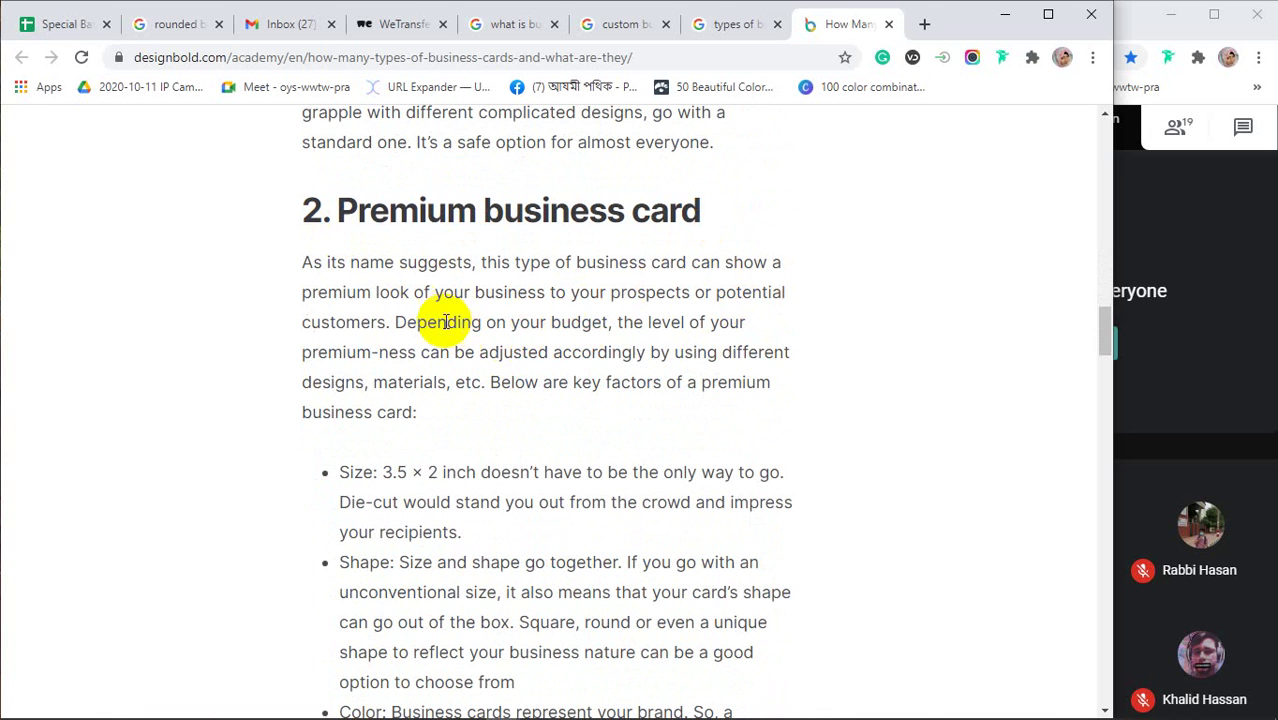
{"action": "left_click_drag", "start_coordinate": [396, 322], "coordinate": [640, 322]}
{"action": "left_click_drag", "start_coordinate": [648, 322], "coordinate": [742, 322]}
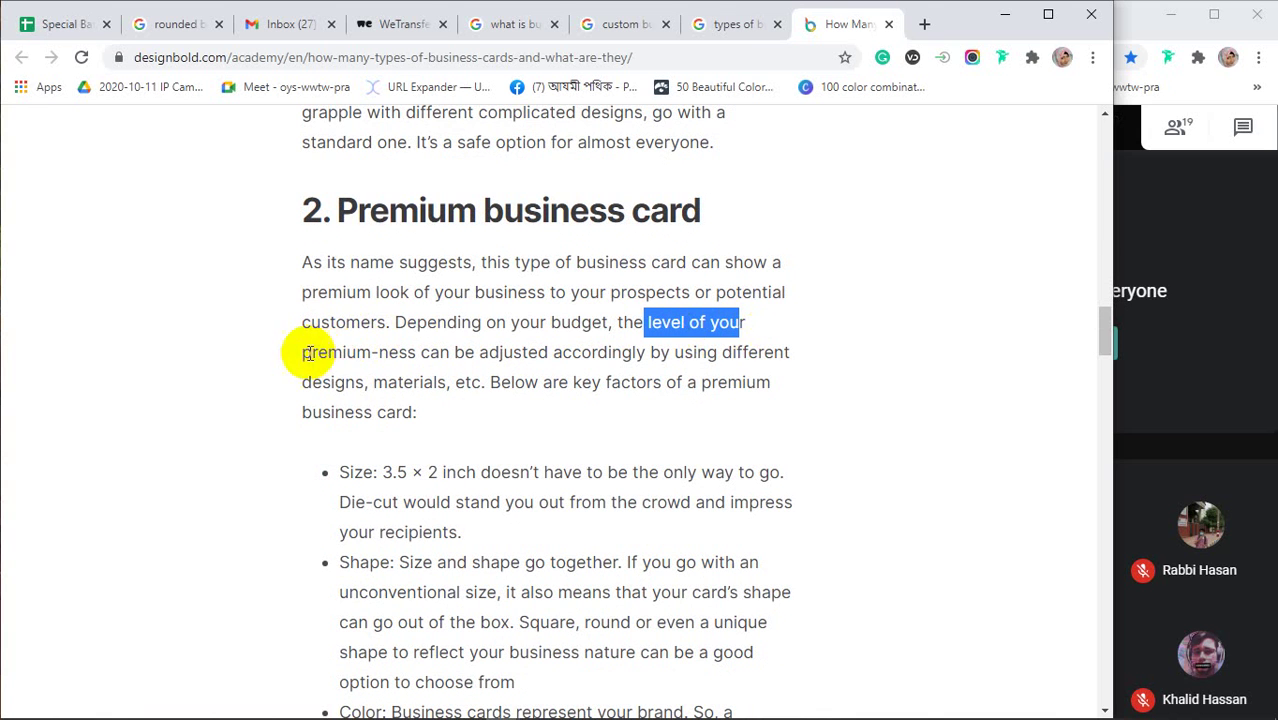
{"action": "left_click_drag", "start_coordinate": [302, 352], "coordinate": [748, 352]}
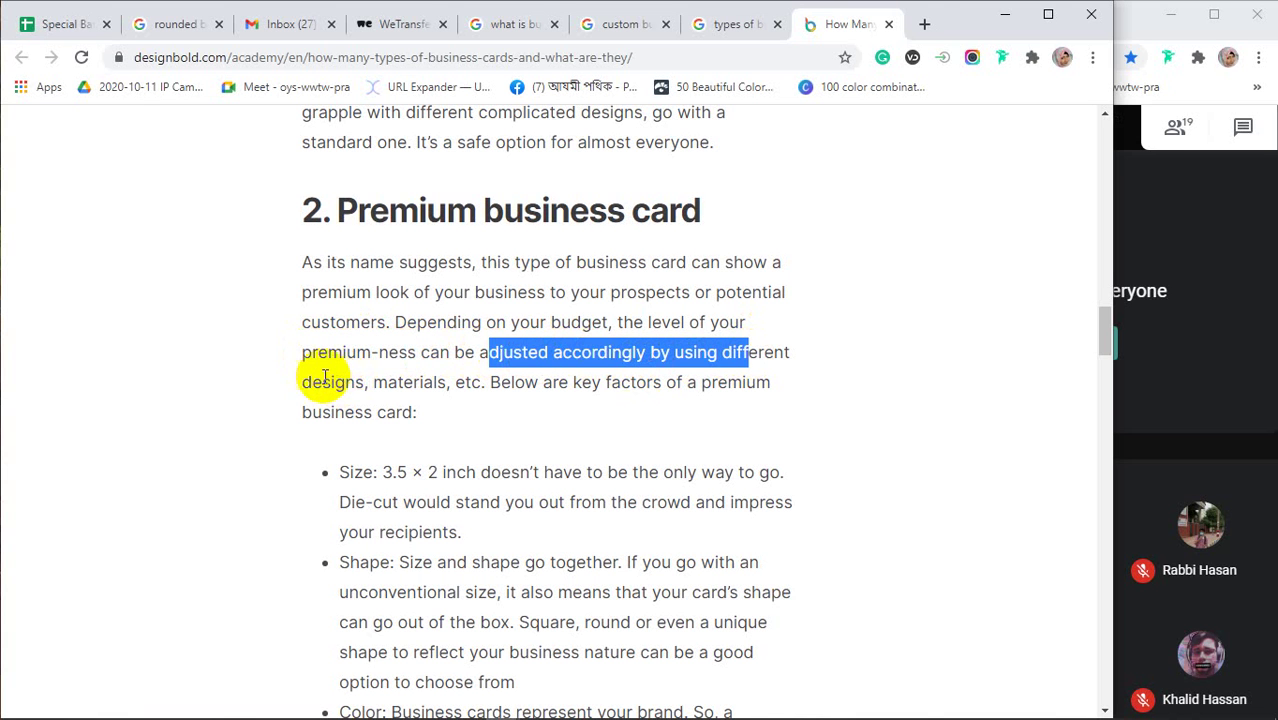
{"action": "left_click_drag", "start_coordinate": [322, 382], "coordinate": [471, 385]}
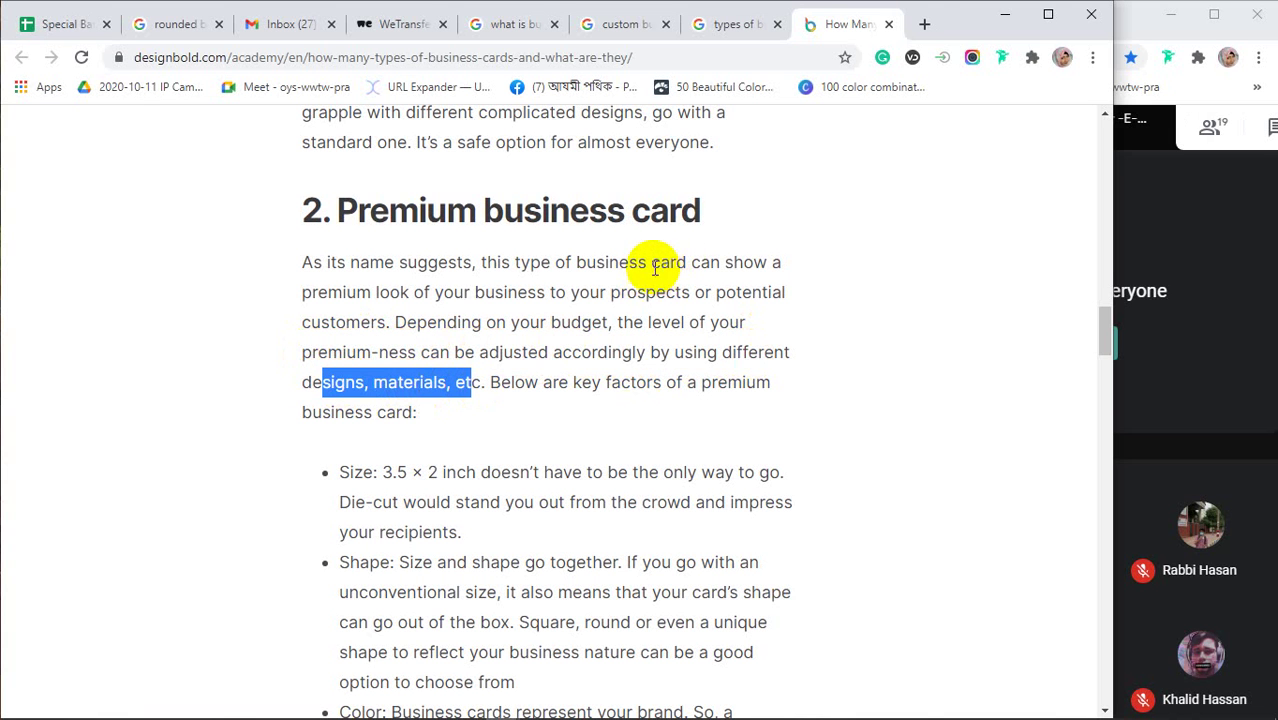
{"action": "left_click_drag", "start_coordinate": [689, 262], "coordinate": [774, 290]}
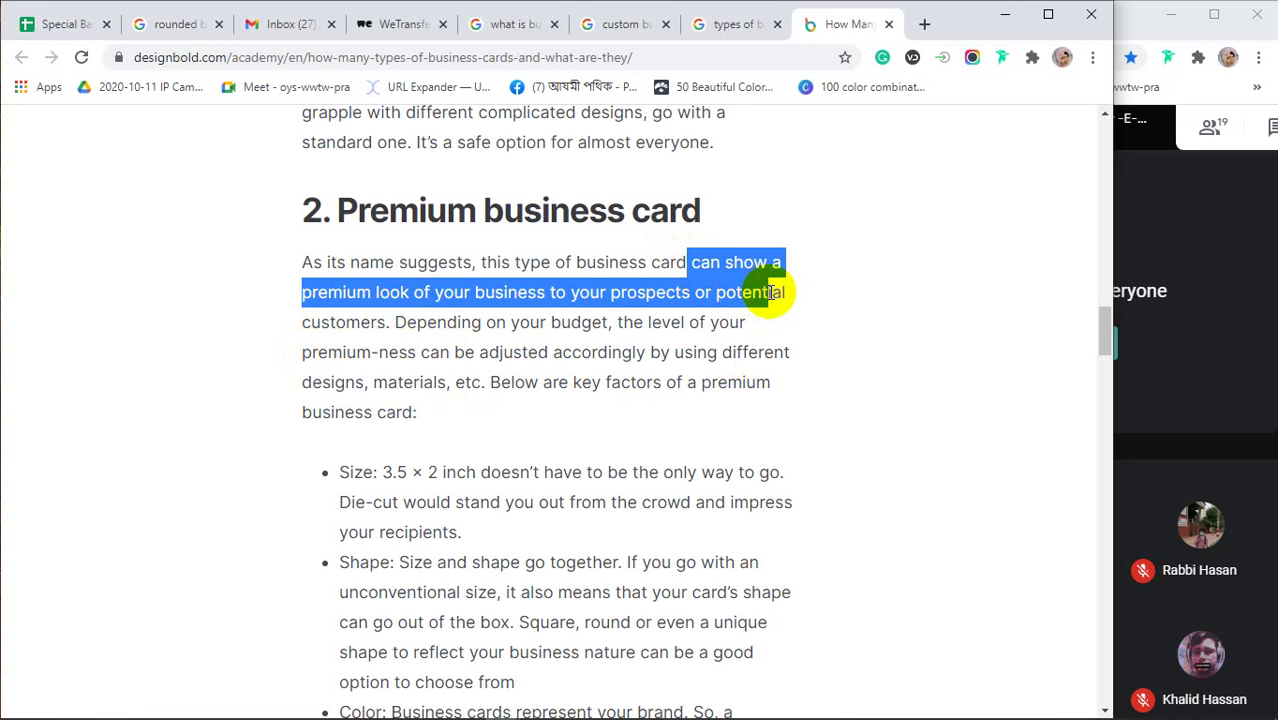
{"action": "left_click", "coordinate": [305, 298]}
{"action": "left_click_drag", "start_coordinate": [305, 298], "coordinate": [400, 294]}
{"action": "scroll", "coordinate": [624, 366], "scroll_direction": "down", "scroll_amount": 3}
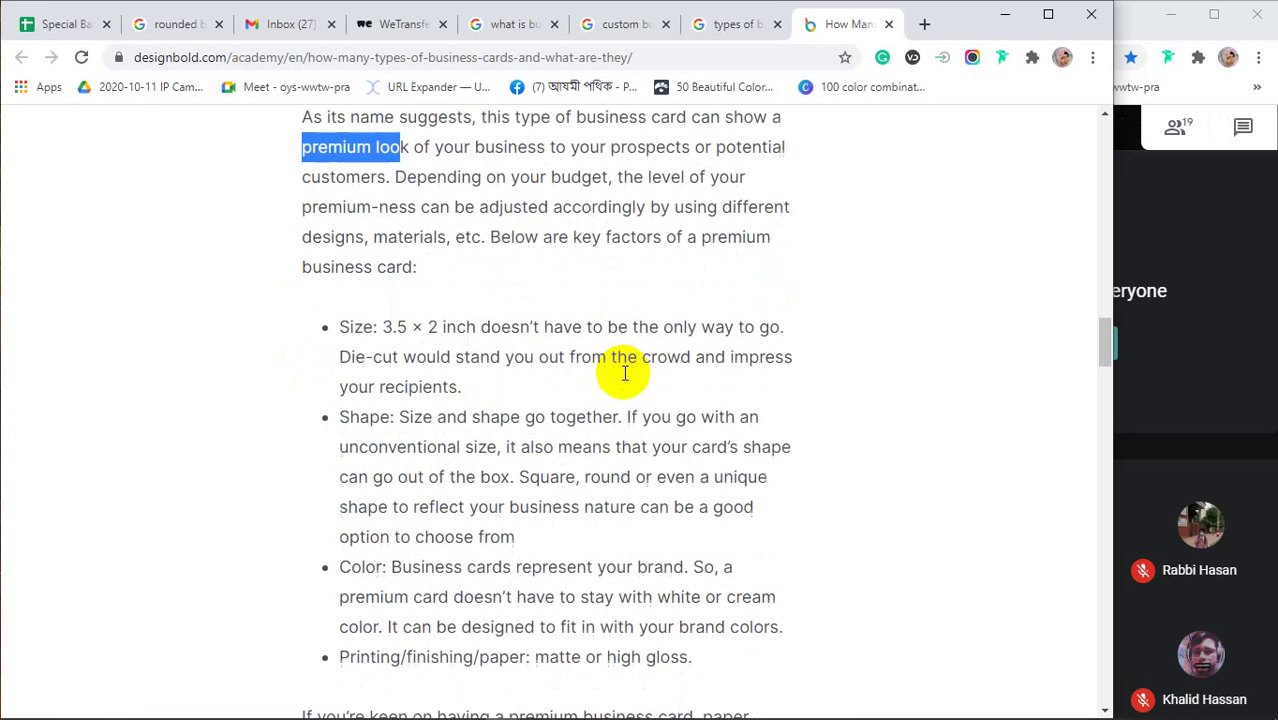
{"action": "left_click_drag", "start_coordinate": [379, 285], "coordinate": [787, 286]}
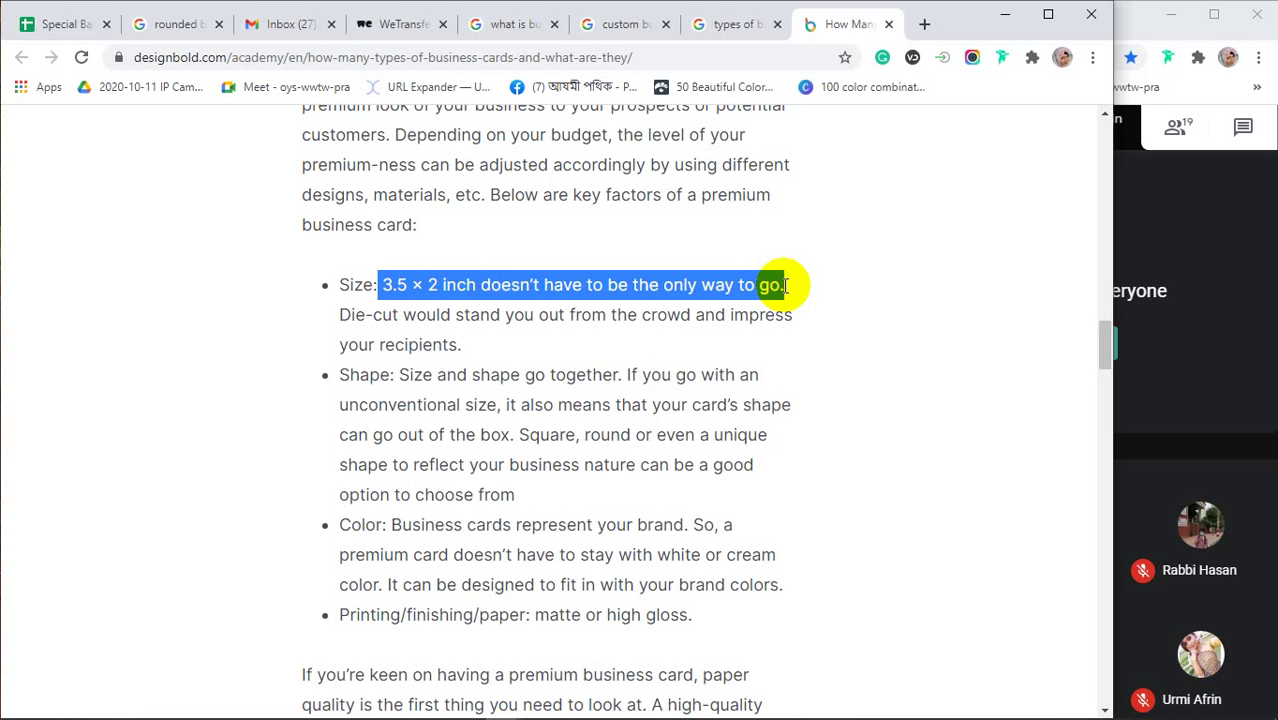
{"action": "scroll", "coordinate": [785, 286], "scroll_direction": "up", "scroll_amount": 15}
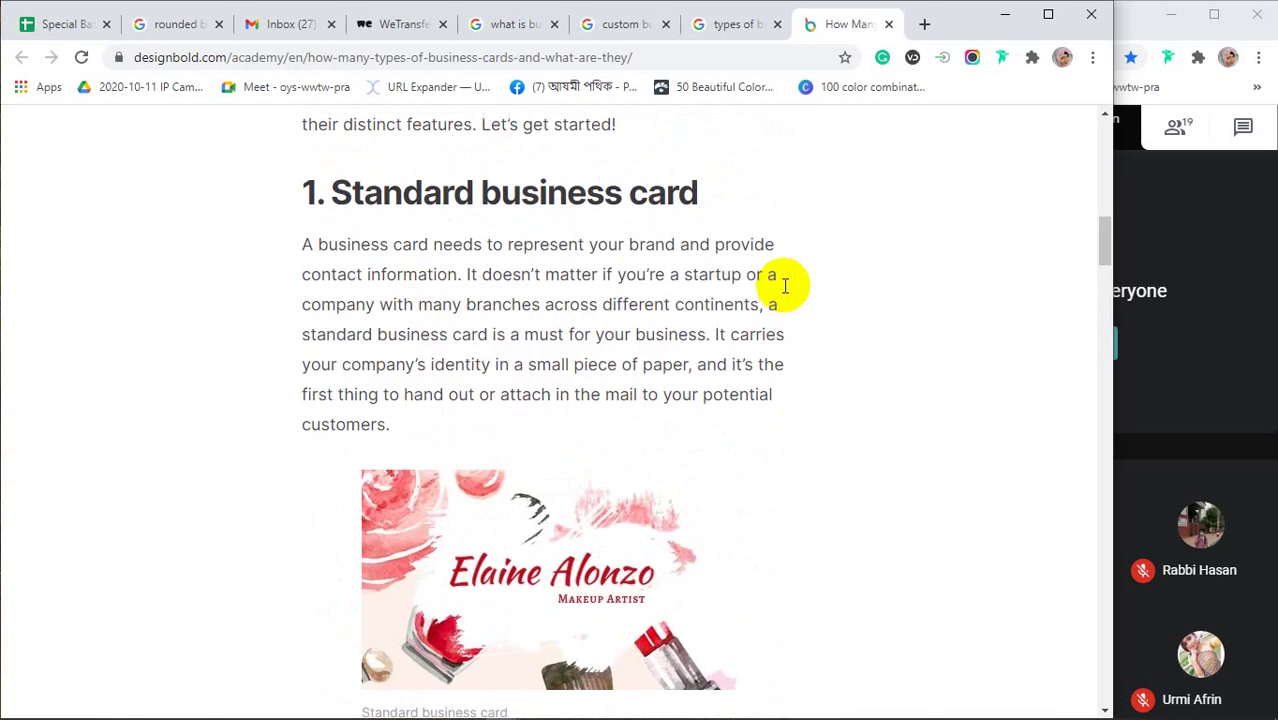
{"action": "scroll", "coordinate": [560, 310], "scroll_direction": "up", "scroll_amount": 5}
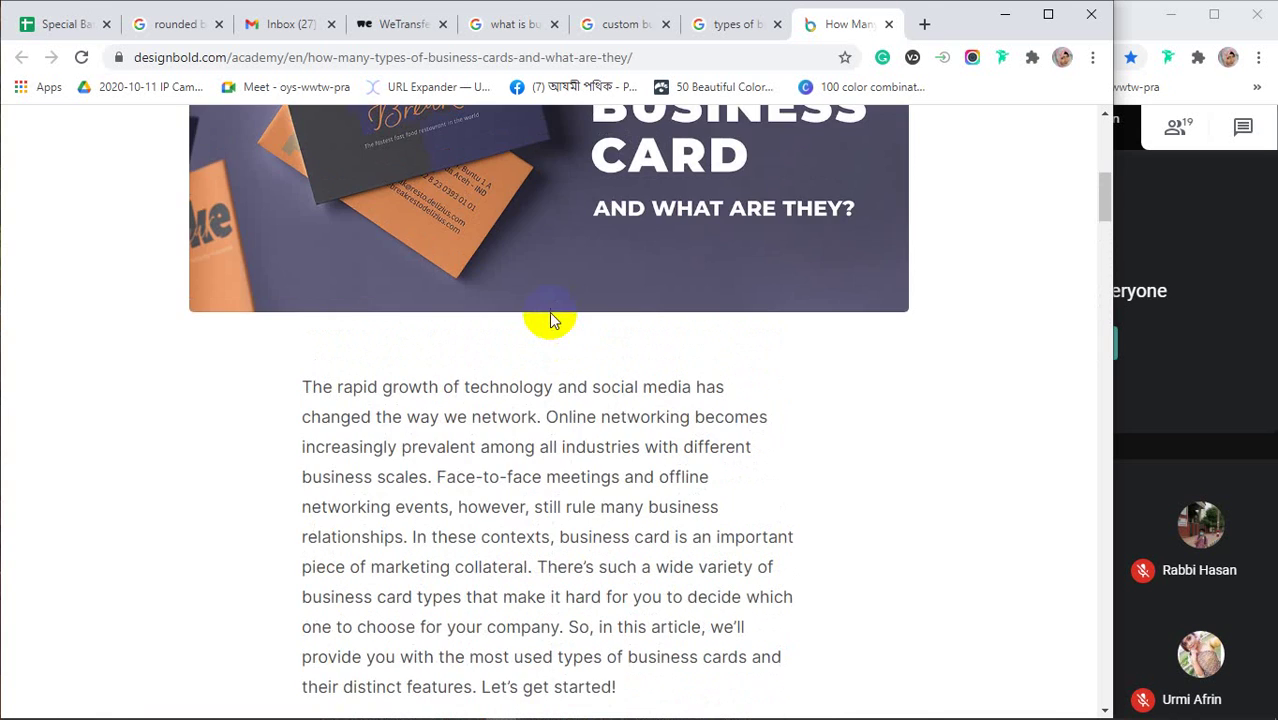
{"action": "scroll", "coordinate": [717, 428], "scroll_direction": "down", "scroll_amount": 5}
{"action": "scroll", "coordinate": [719, 431], "scroll_direction": "up", "scroll_amount": 6}
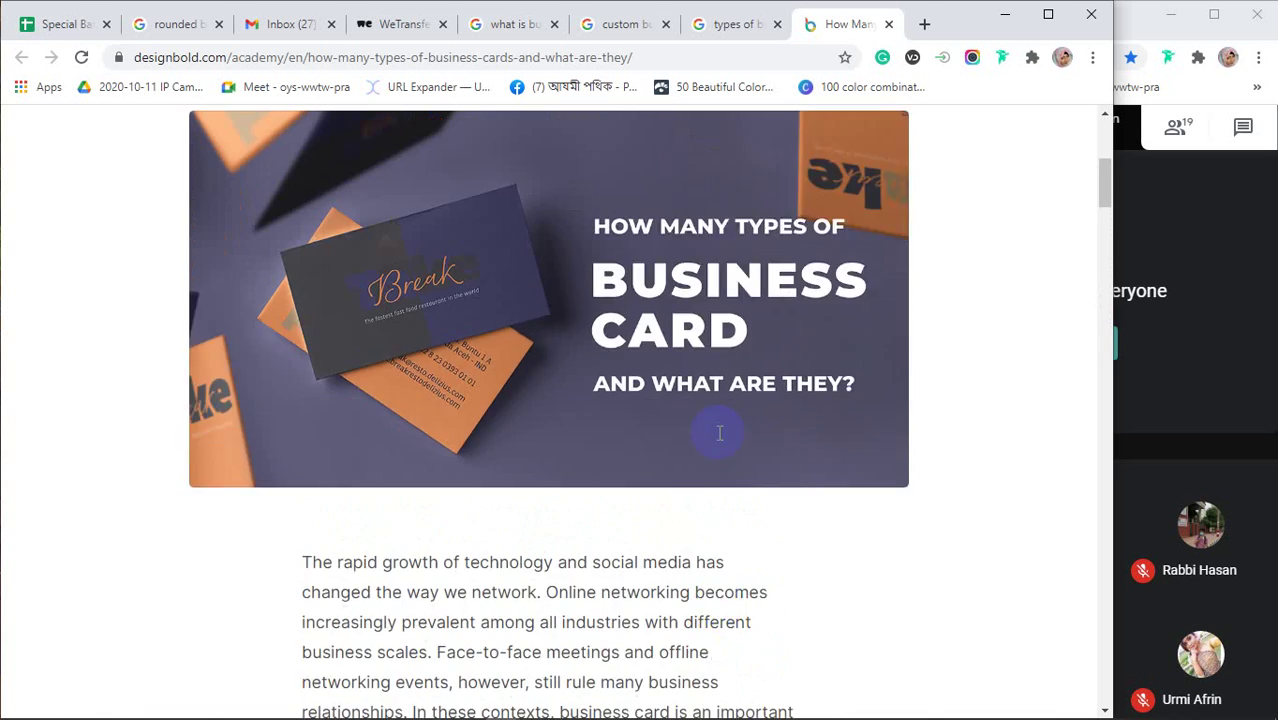
{"action": "scroll", "coordinate": [719, 432], "scroll_direction": "up", "scroll_amount": 2}
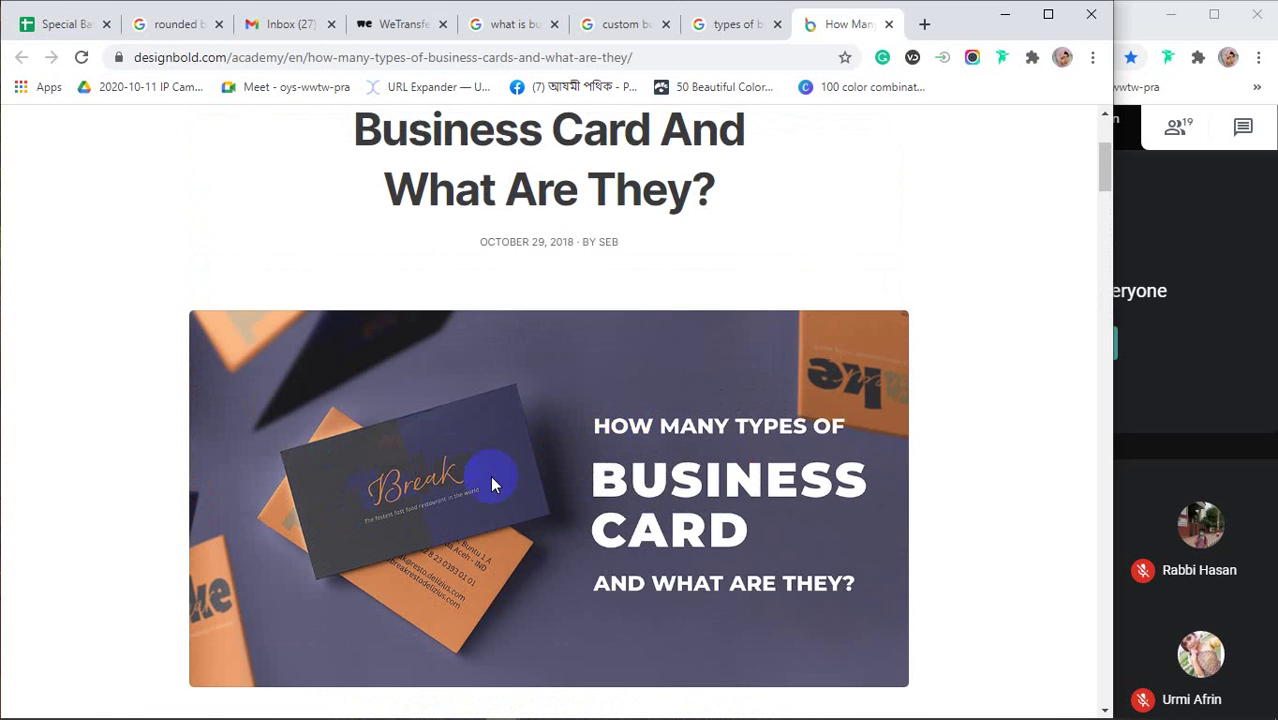
{"action": "scroll", "coordinate": [490, 478], "scroll_direction": "down", "scroll_amount": 2}
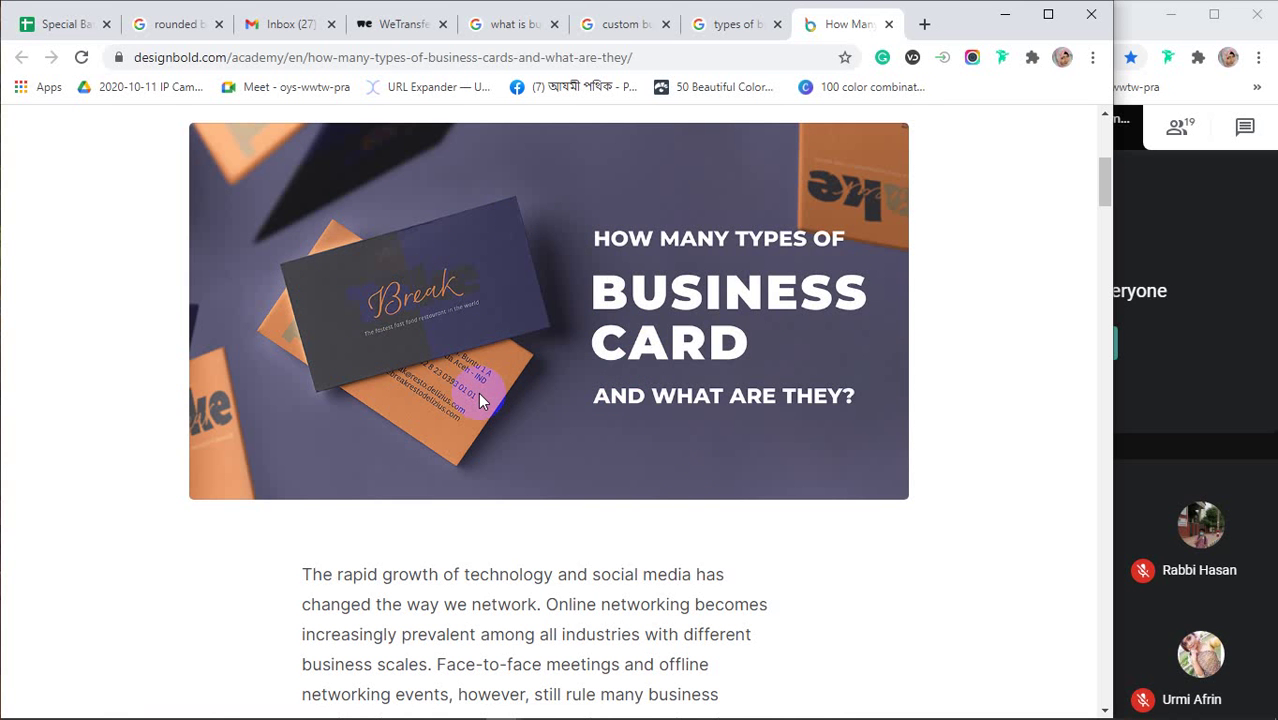
Highlight the Standard and Premium business card headings in the DesignBold article
{"action": "scroll", "coordinate": [736, 570], "scroll_direction": "down", "scroll_amount": 10}
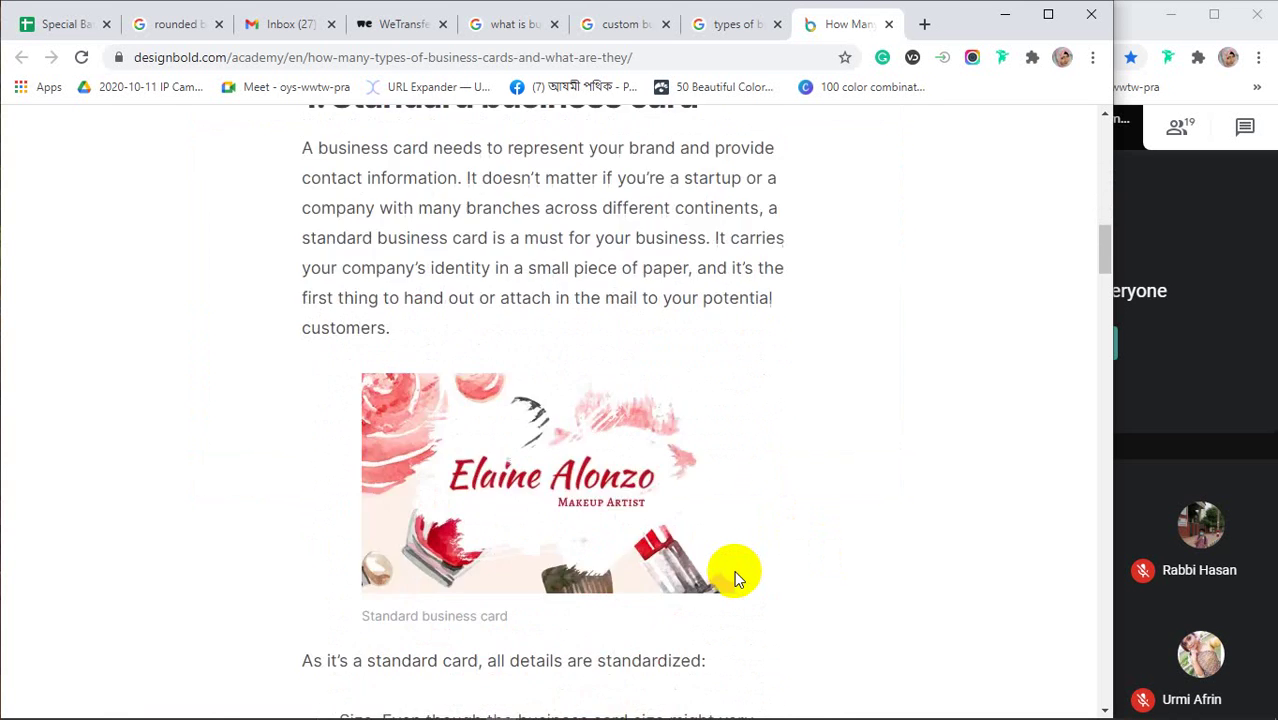
{"action": "scroll", "coordinate": [736, 570], "scroll_direction": "up", "scroll_amount": 4}
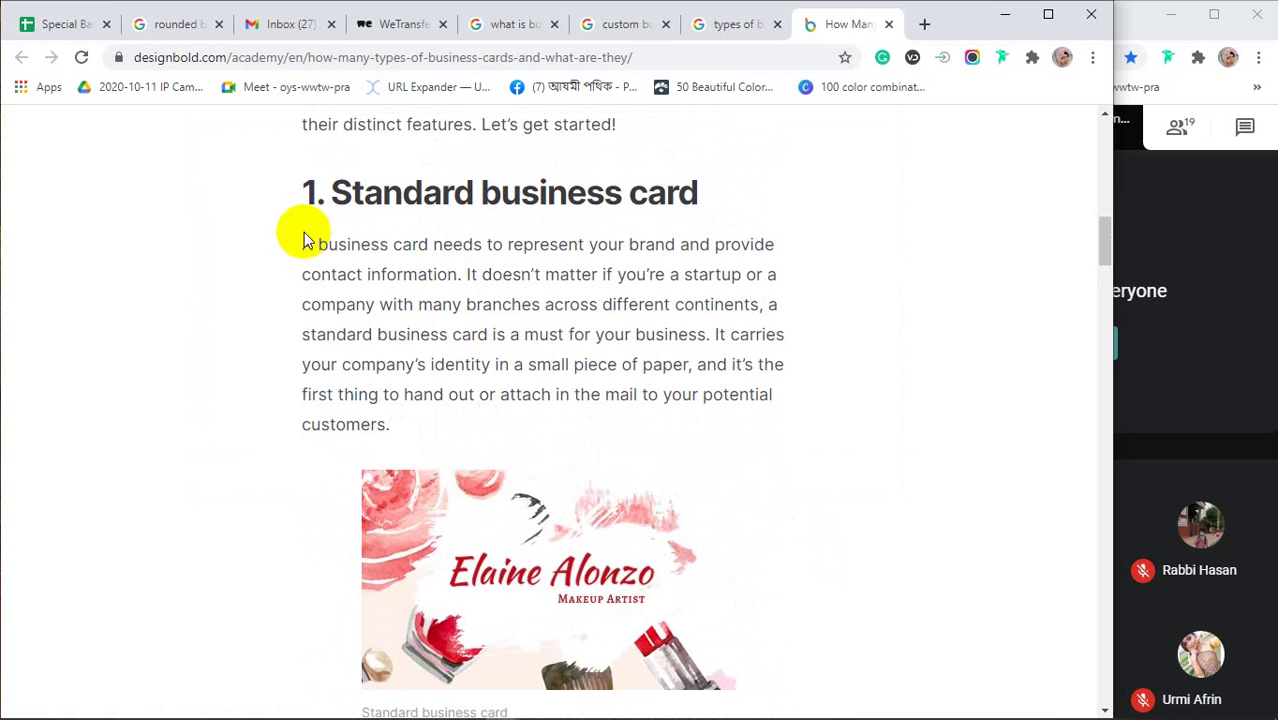
{"action": "left_click_drag", "start_coordinate": [334, 193], "coordinate": [714, 193]}
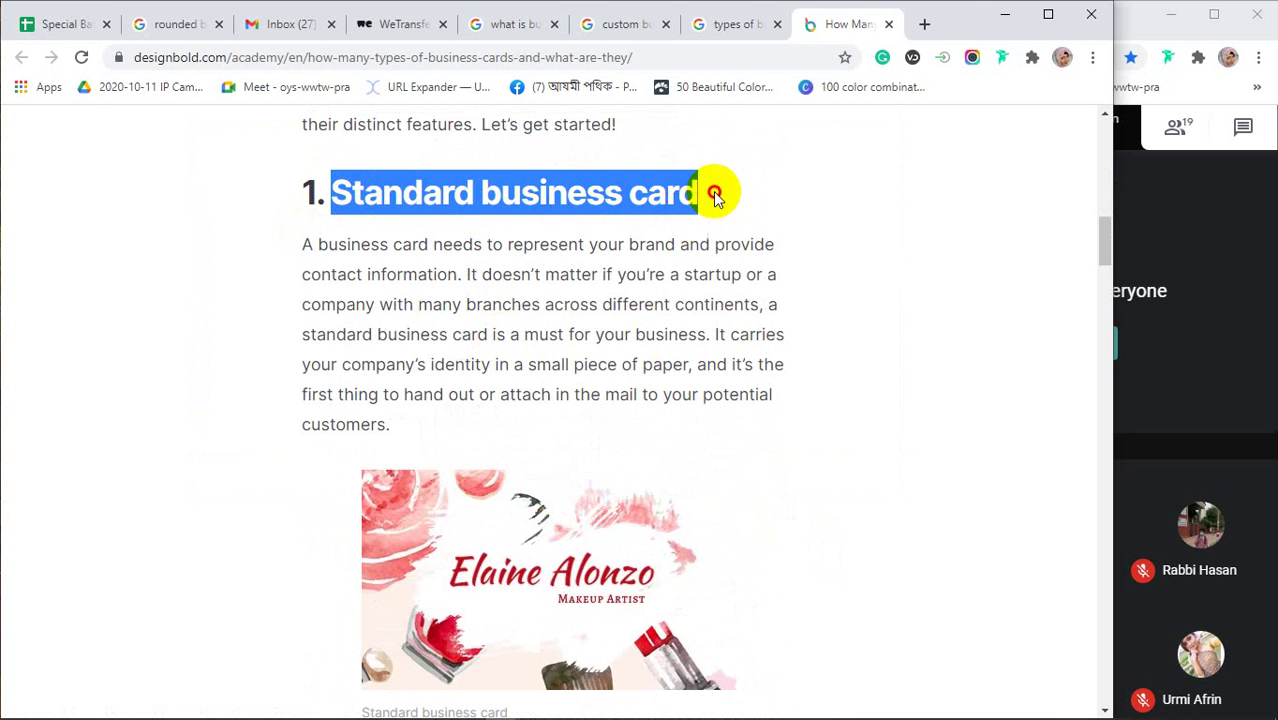
{"action": "scroll", "coordinate": [722, 277], "scroll_direction": "down", "scroll_amount": 10}
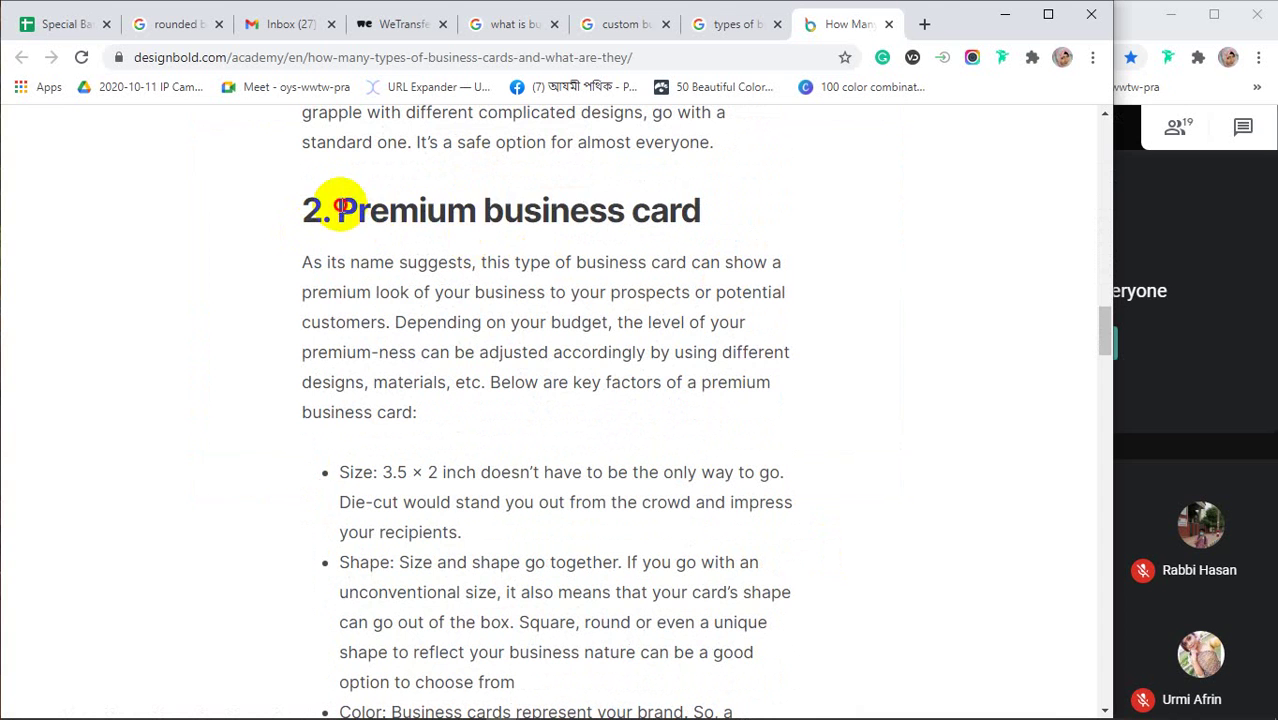
{"action": "left_click_drag", "start_coordinate": [338, 206], "coordinate": [713, 209]}
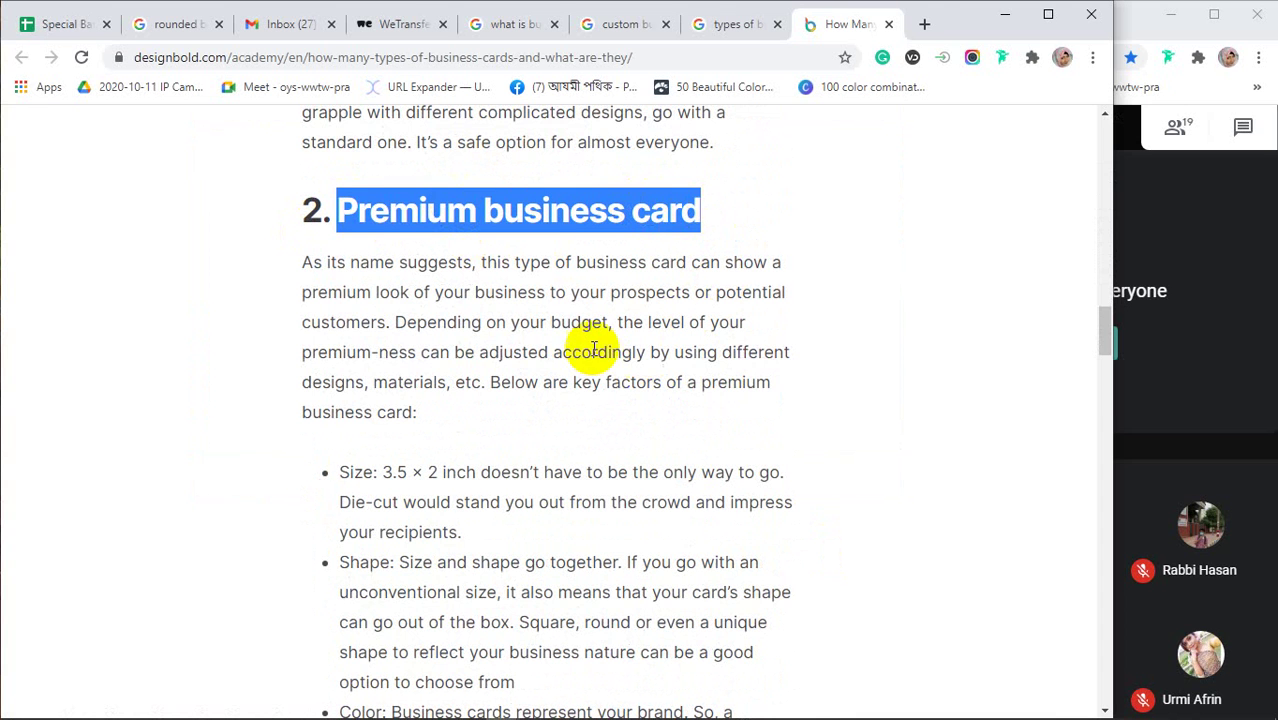
{"action": "left_click", "coordinate": [338, 212]}
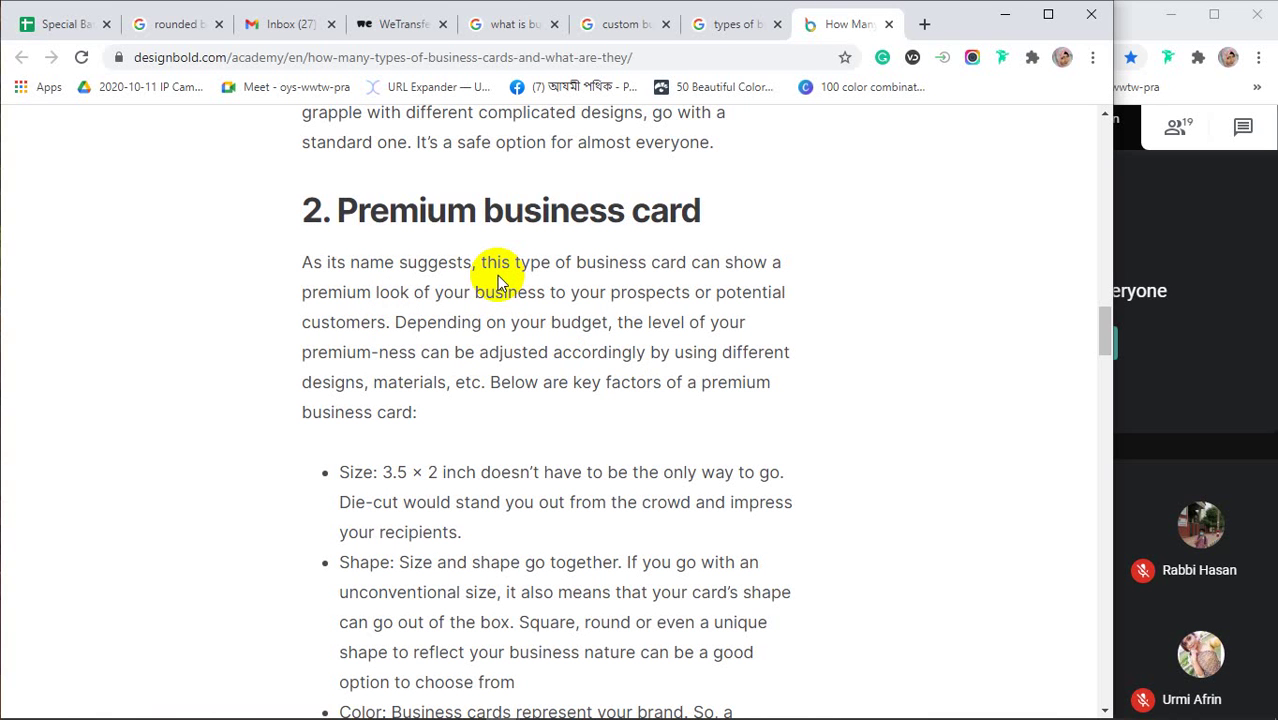
Search 'passport size photo' in a new tab and show the image results
{"action": "left_click", "coordinate": [923, 24]}
{"action": "type", "text": "pass"}
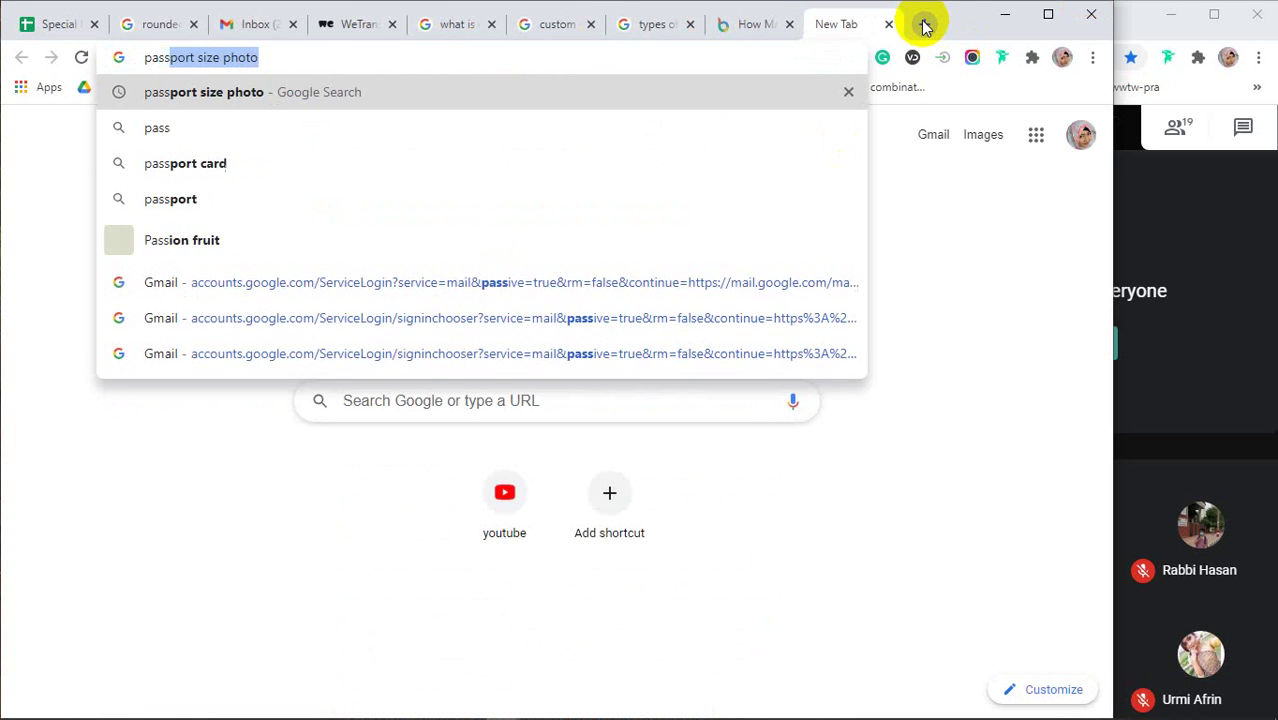
{"action": "key", "text": "Return"}
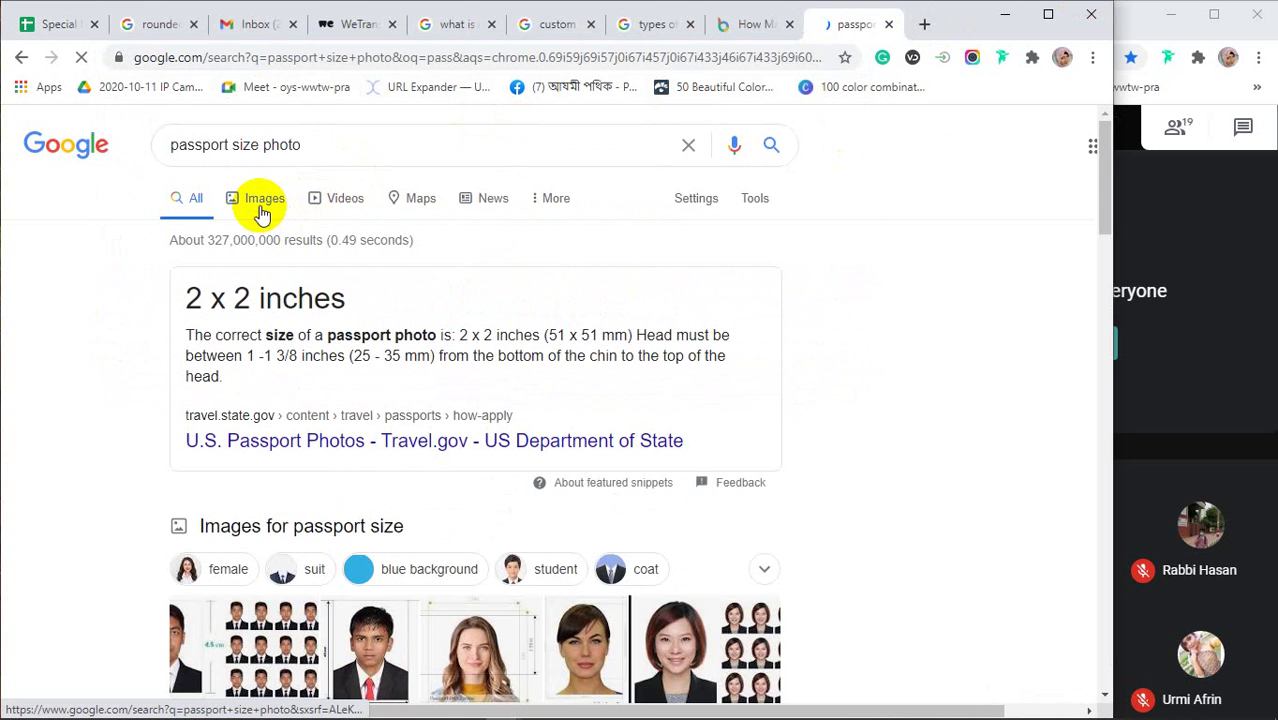
{"action": "left_click", "coordinate": [262, 212]}
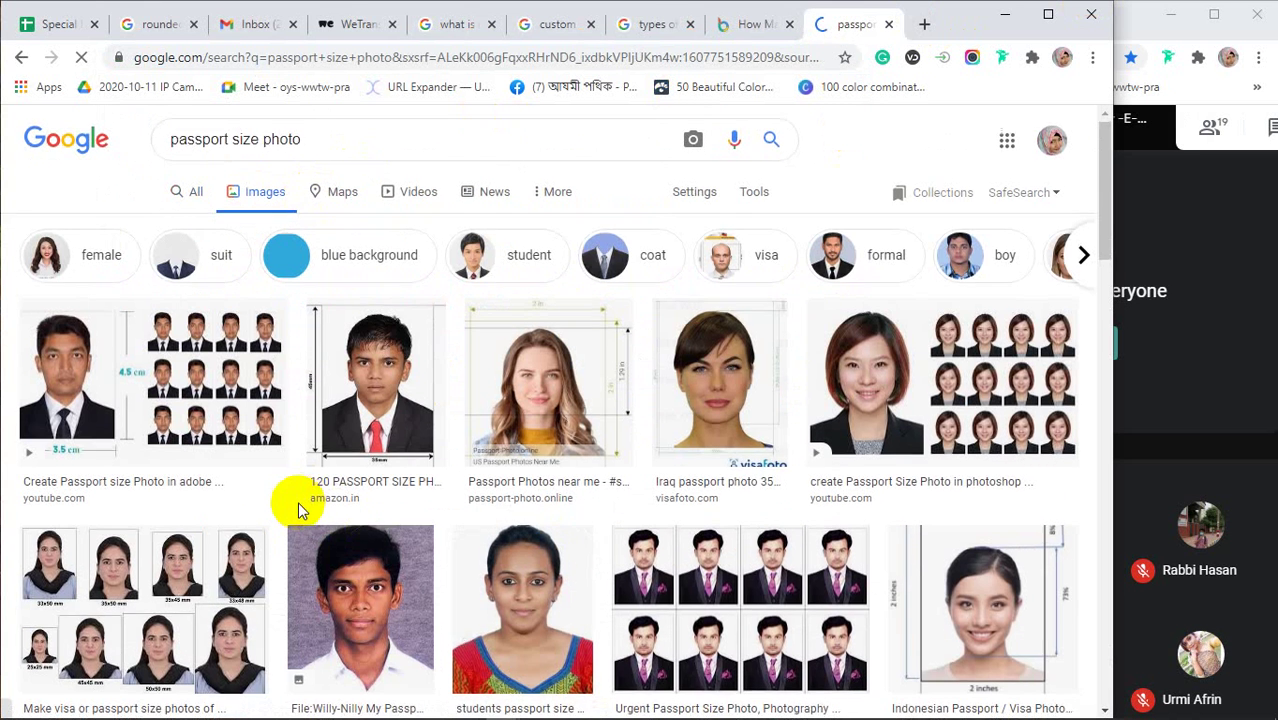
Preview IndiaMART's 'Urgent Passport Size Photo' sheet of eight portraits
{"action": "scroll", "coordinate": [298, 505], "scroll_direction": "down", "scroll_amount": 3}
{"action": "left_click", "coordinate": [757, 423]}
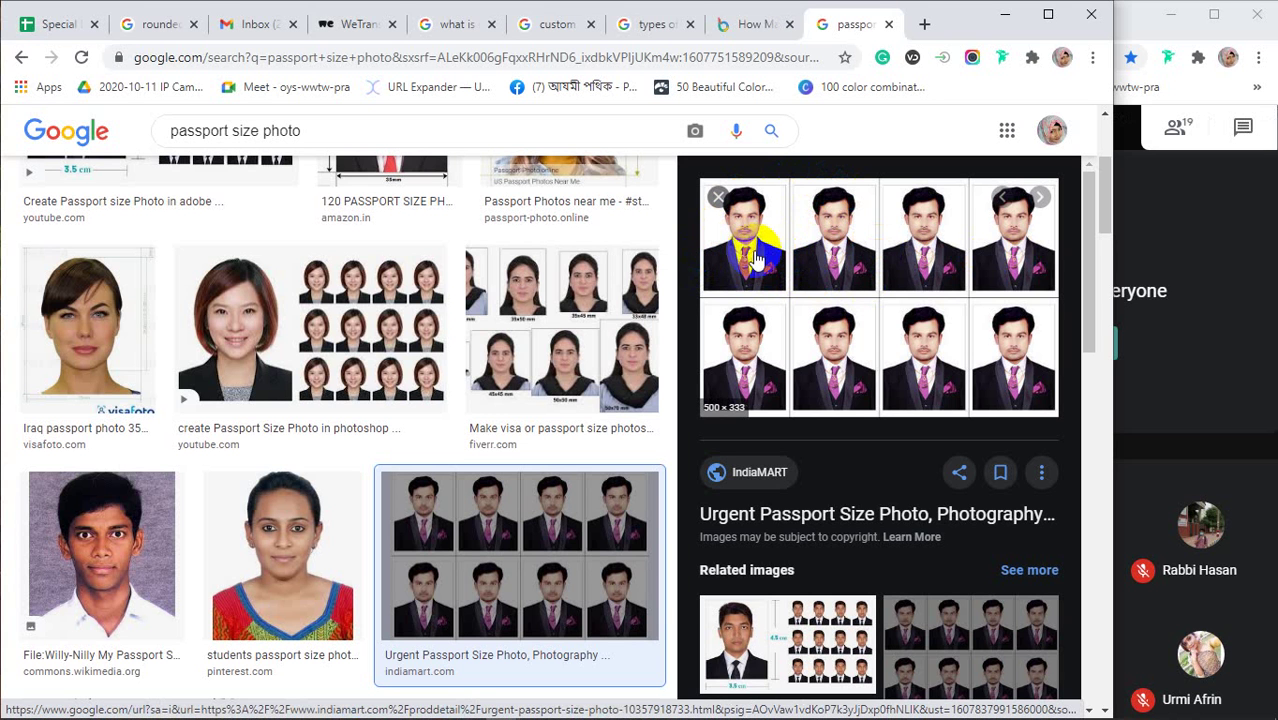
Look at photos in the passport photo preview, then go back to the DesignBold business card article
{"action": "left_click", "coordinate": [838, 268]}
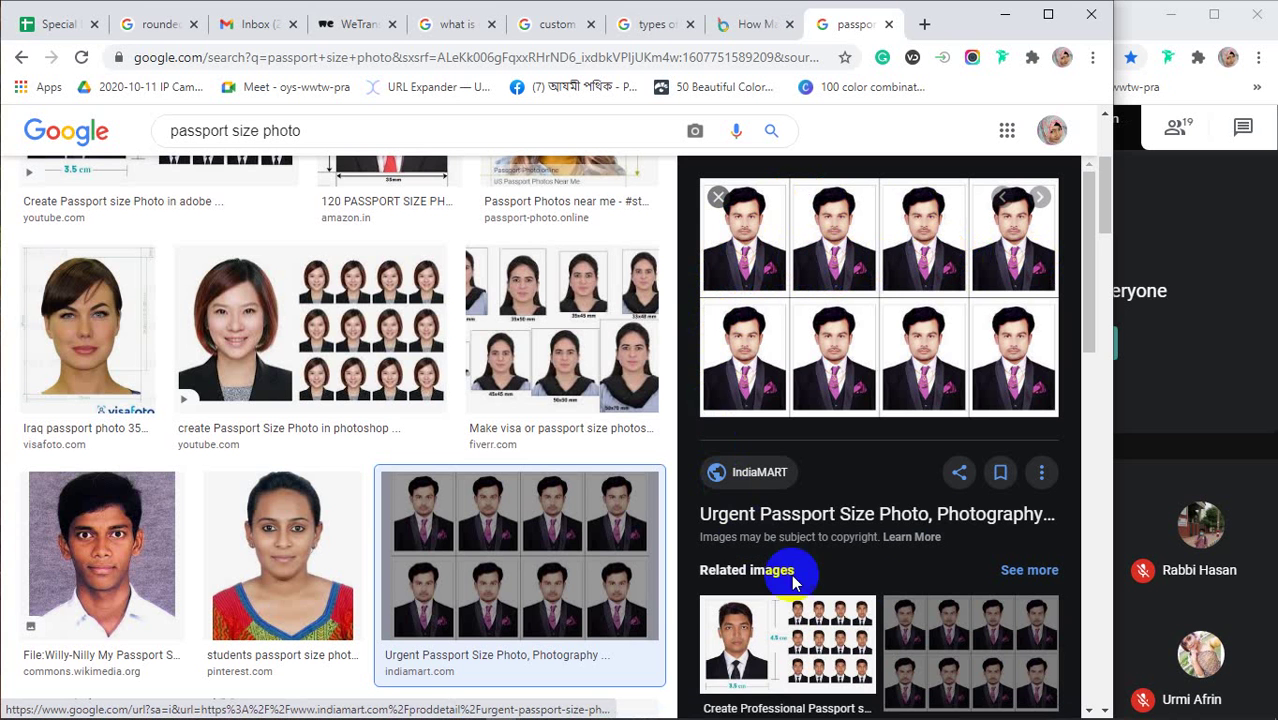
{"action": "left_click", "coordinate": [922, 218]}
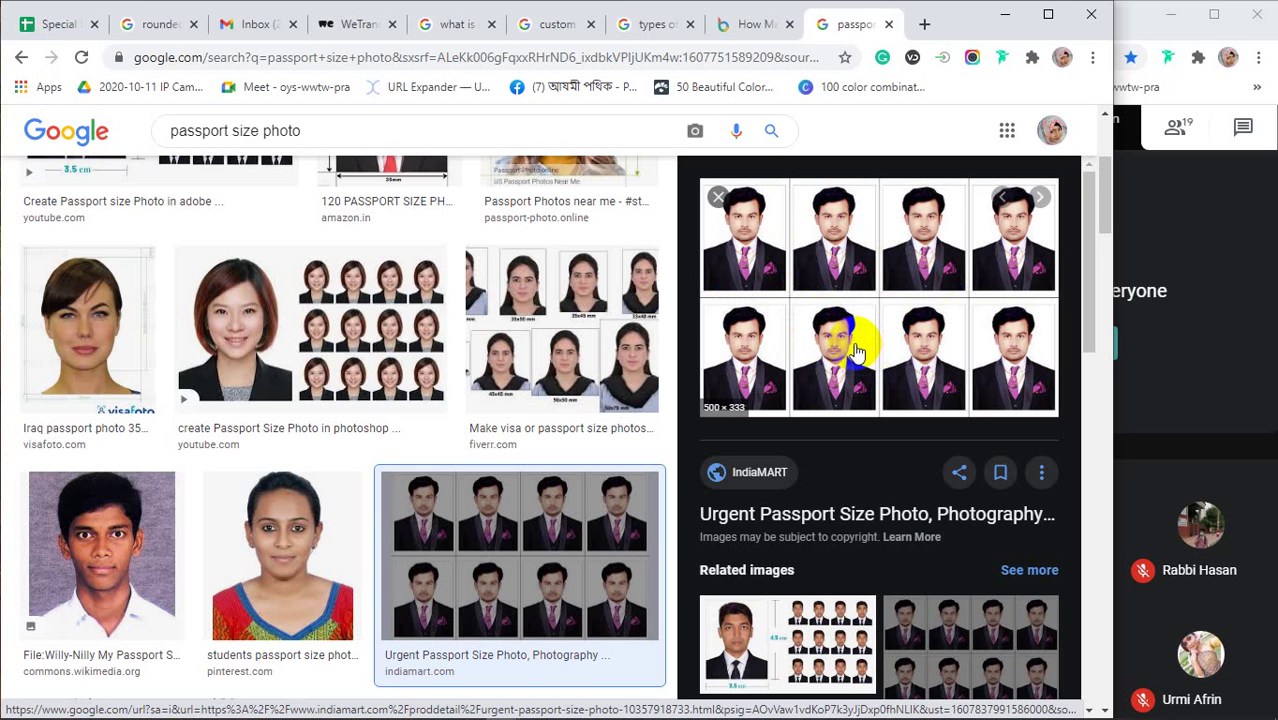
{"action": "left_click", "coordinate": [748, 24]}
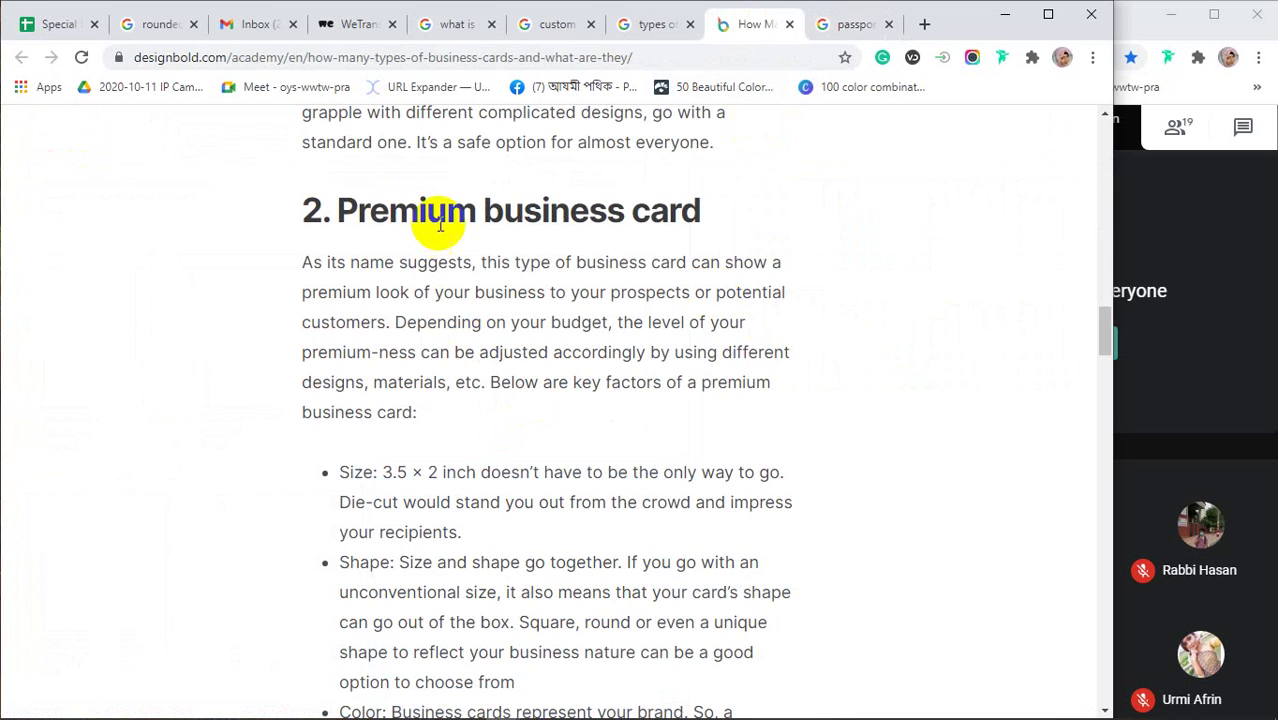
Highlight the premium card's 3.5 × 2 inch size and its size-and-shape points
{"action": "scroll", "coordinate": [445, 300], "scroll_direction": "down", "scroll_amount": 2}
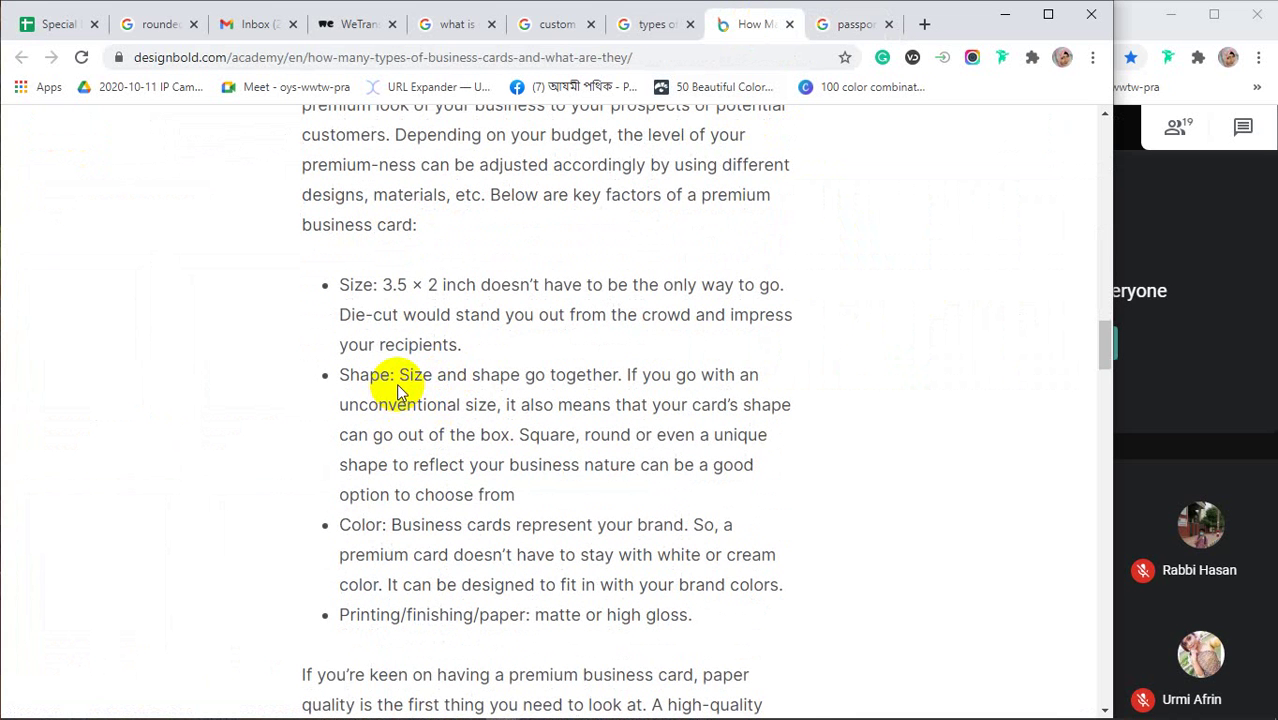
{"action": "scroll", "coordinate": [415, 383], "scroll_direction": "up", "scroll_amount": 2}
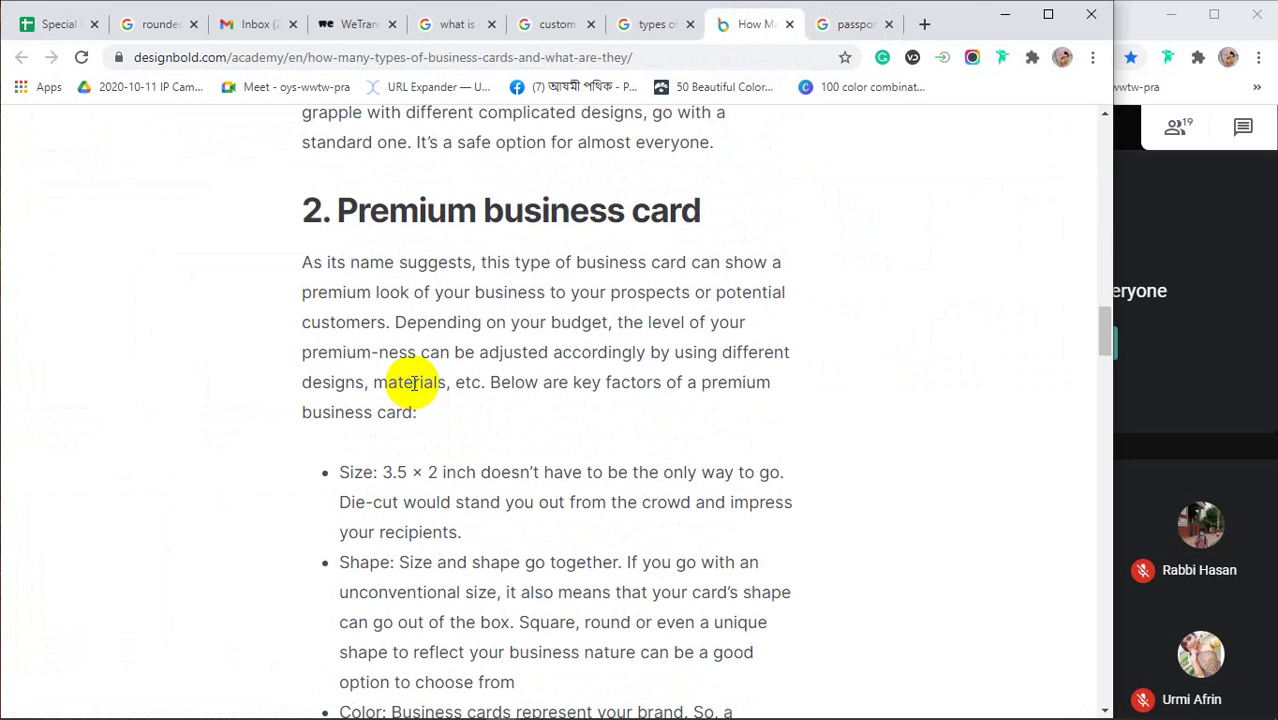
{"action": "left_click_drag", "start_coordinate": [396, 322], "coordinate": [606, 322]}
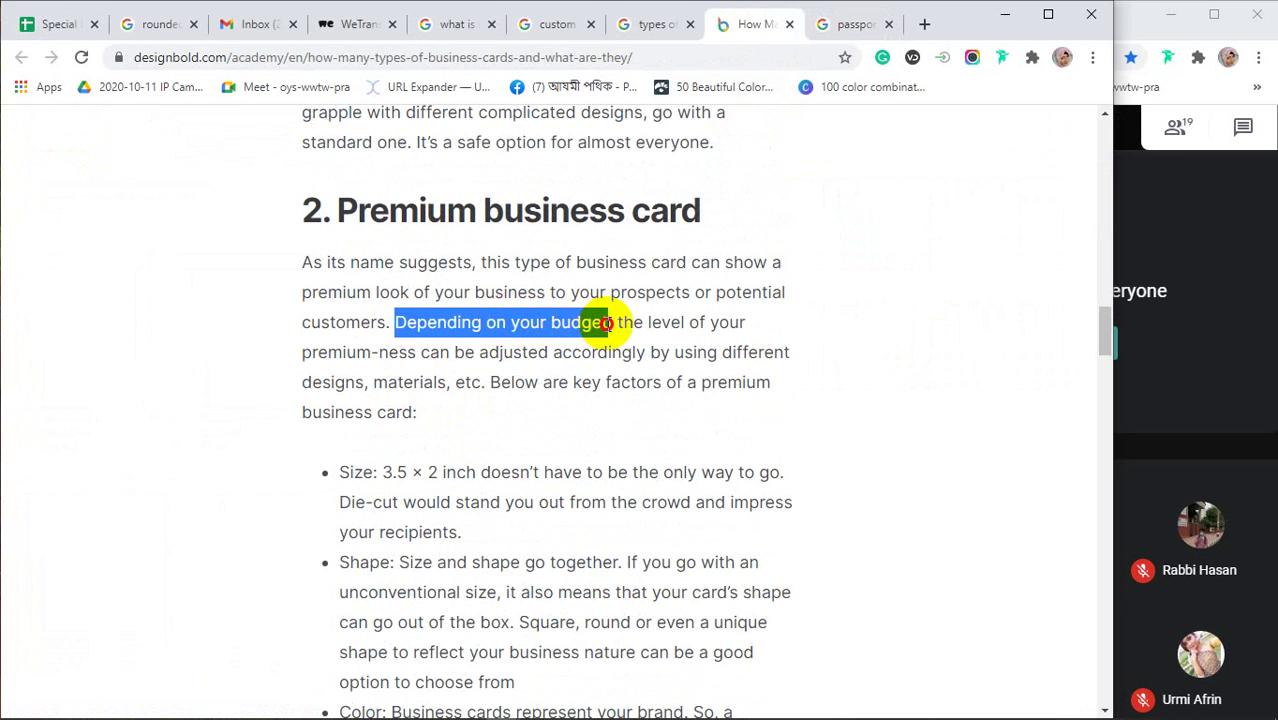
{"action": "scroll", "coordinate": [571, 368], "scroll_direction": "down", "scroll_amount": 1}
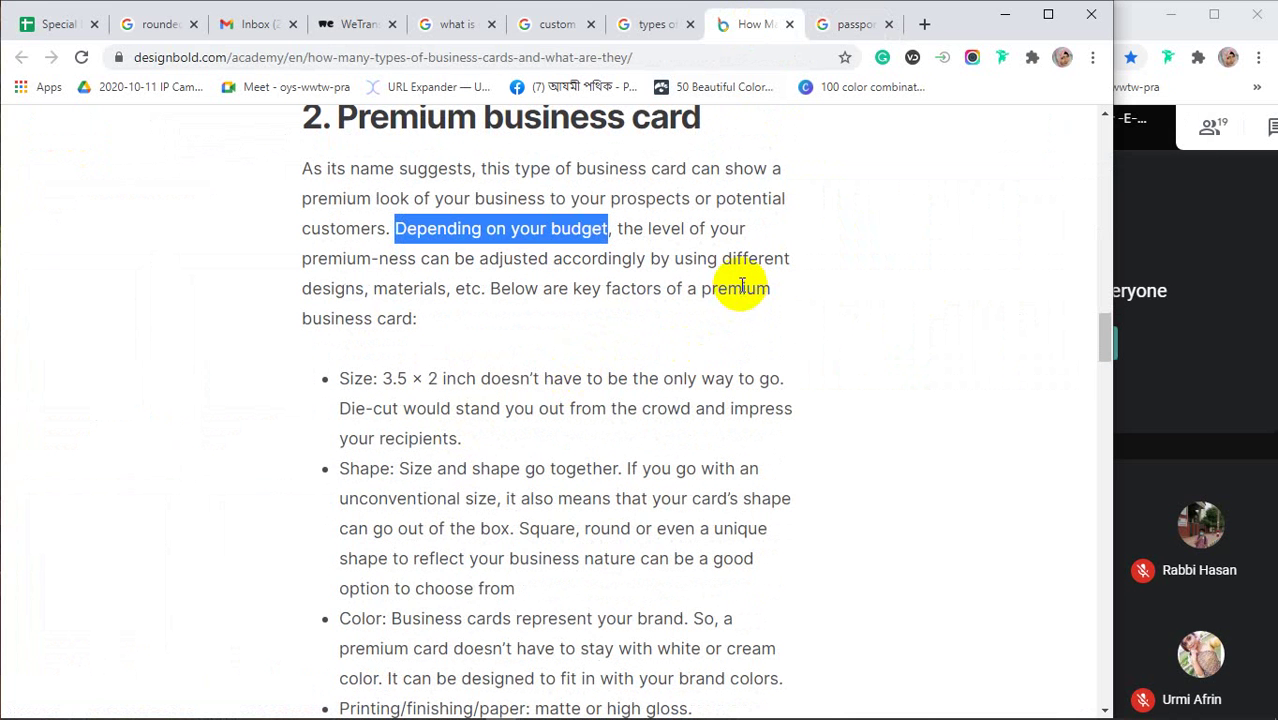
{"action": "scroll", "coordinate": [529, 425], "scroll_direction": "down", "scroll_amount": 2}
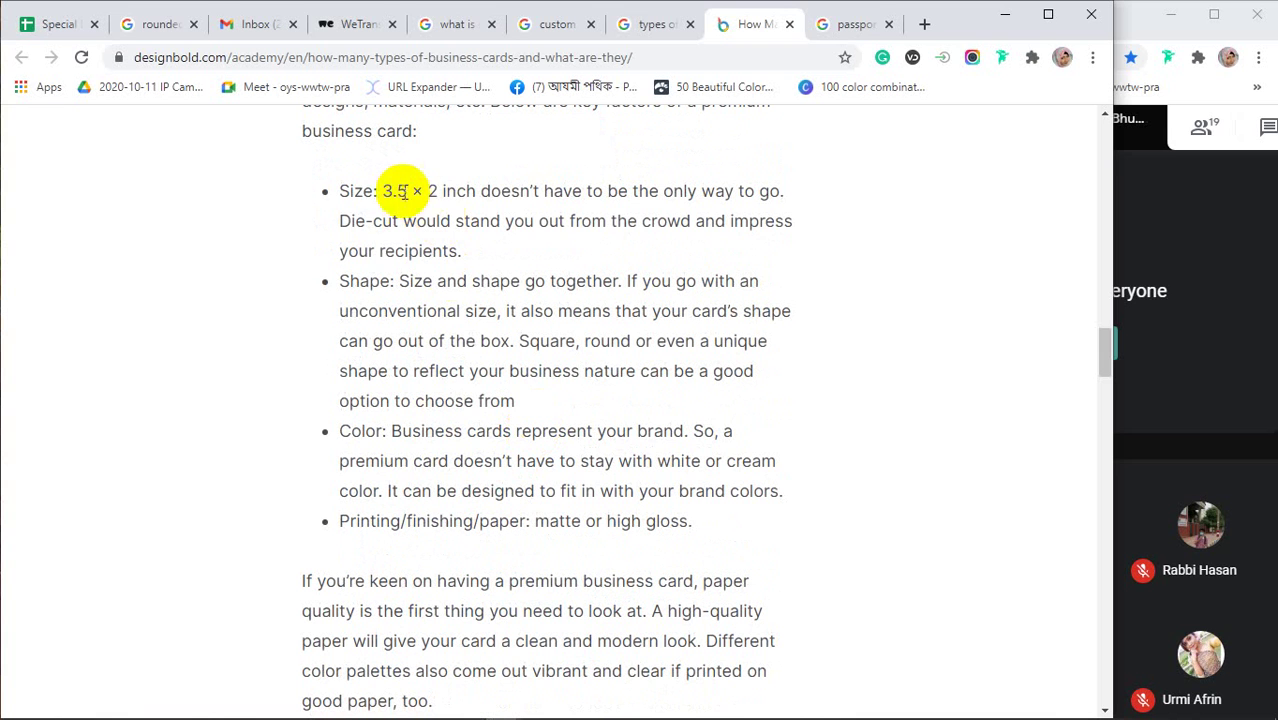
{"action": "left_click_drag", "start_coordinate": [380, 190], "coordinate": [440, 191]}
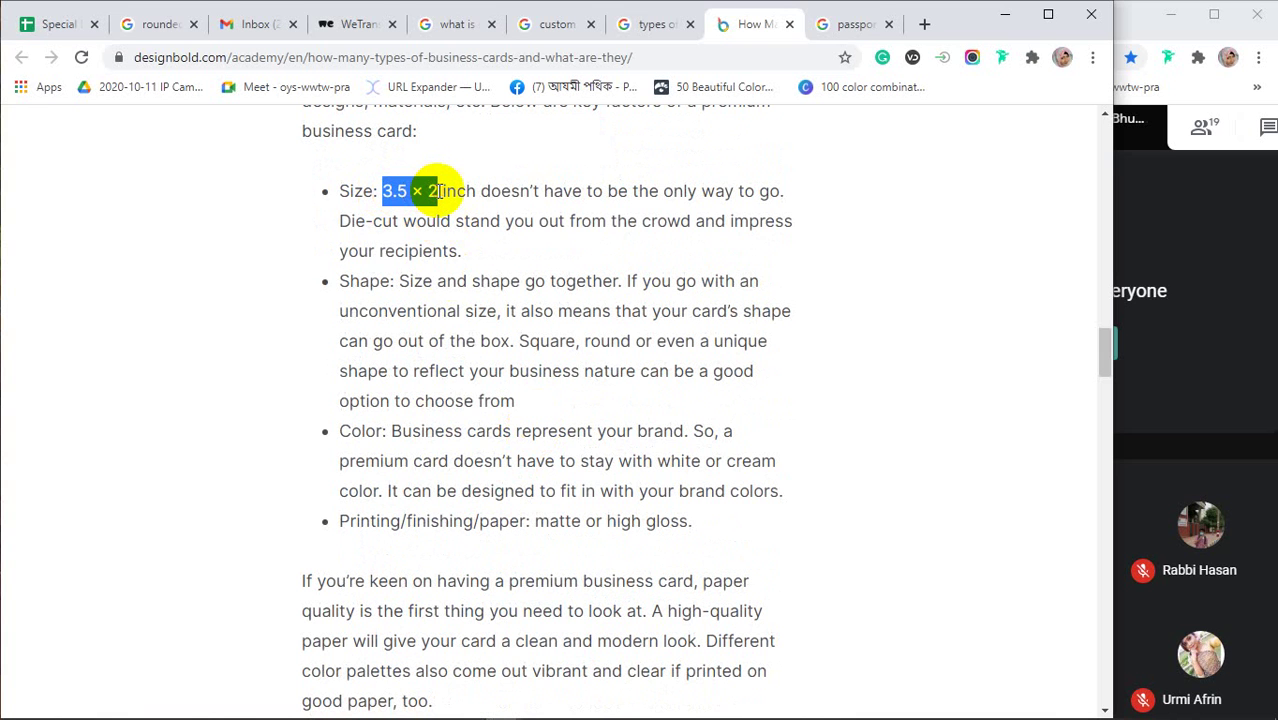
{"action": "left_click_drag", "start_coordinate": [399, 281], "coordinate": [612, 283]}
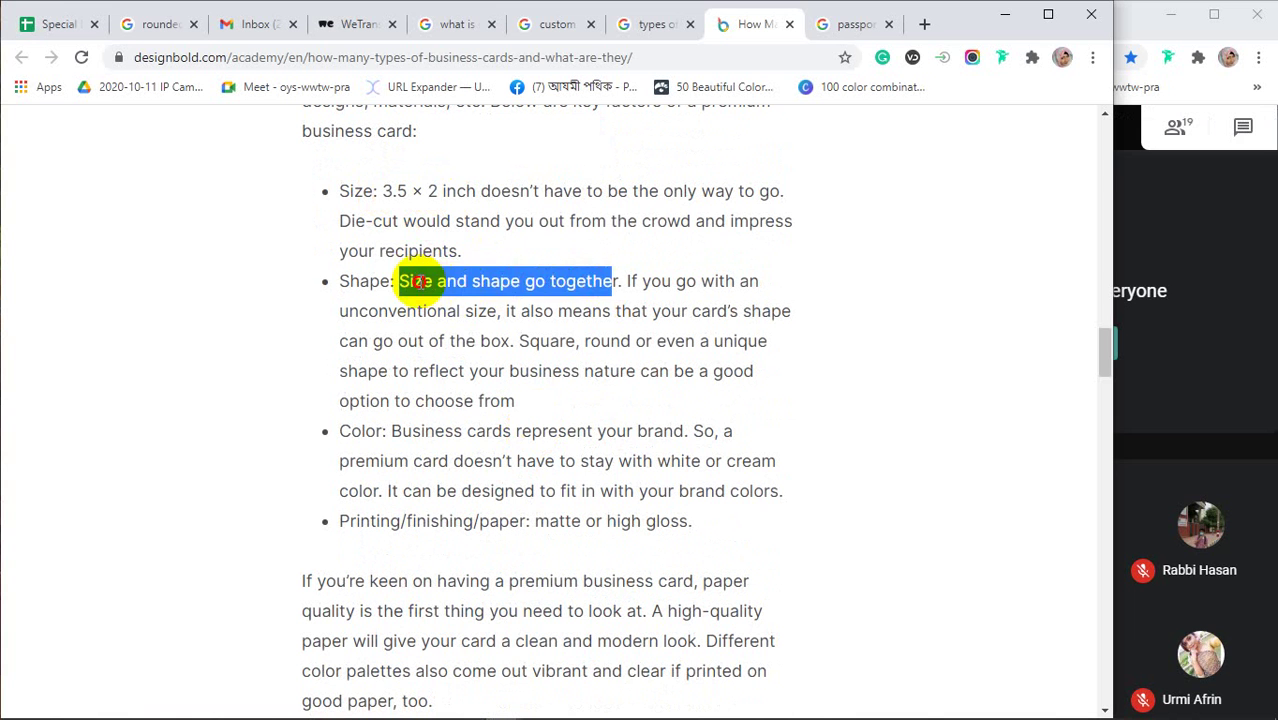
{"action": "left_click", "coordinate": [418, 281]}
{"action": "left_click_drag", "start_coordinate": [511, 281], "coordinate": [467, 281]}
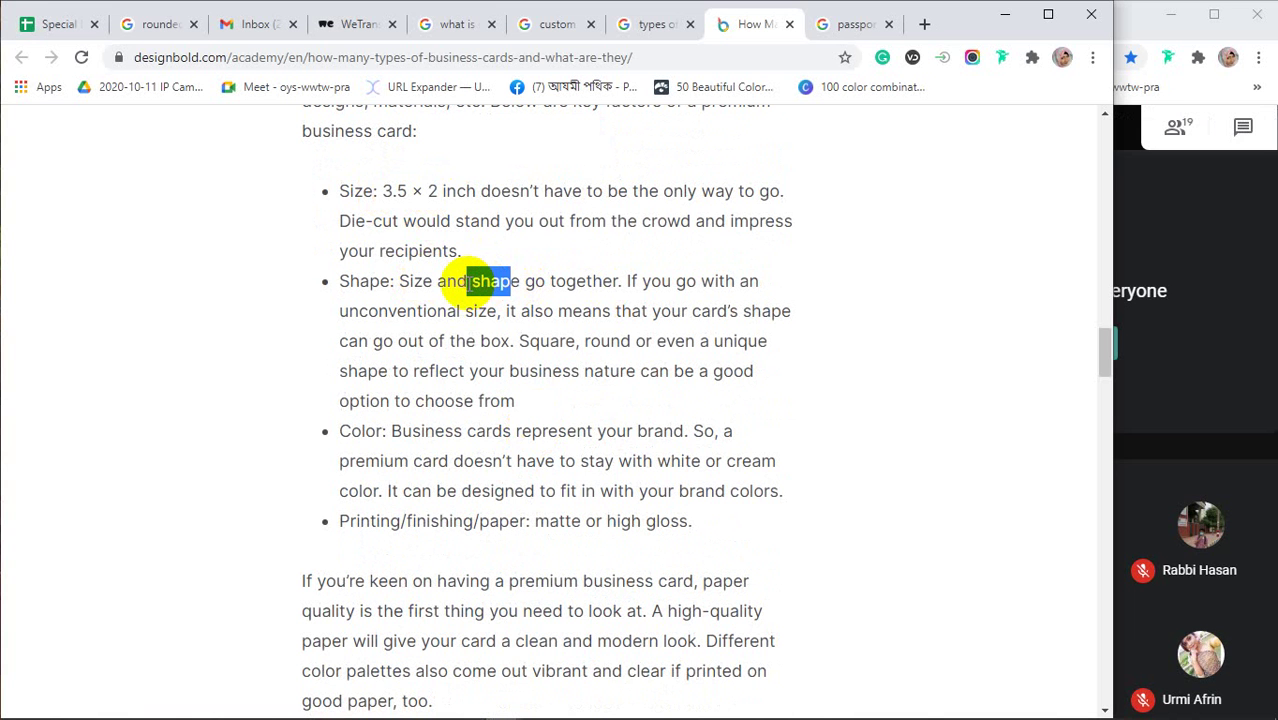
{"action": "left_click", "coordinate": [560, 343]}
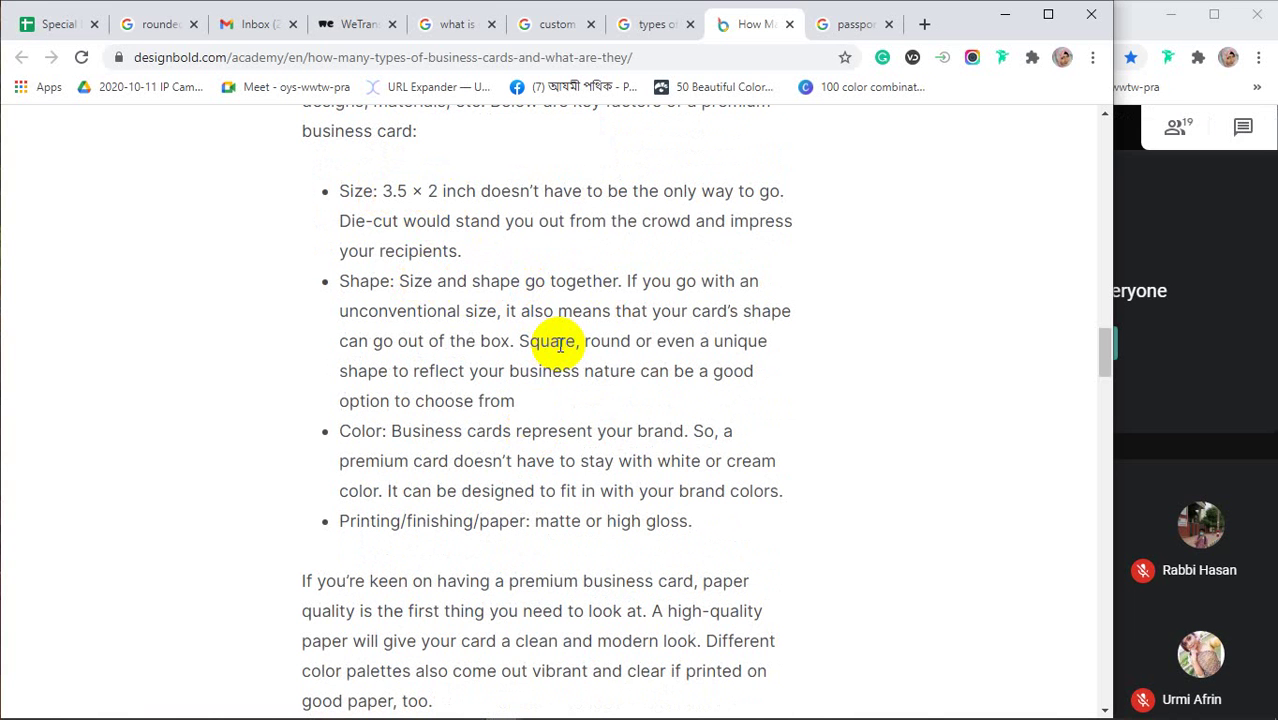
Compare with the custom card images, then highlight that cards represent your brand and needn't be white or cream
{"action": "left_click", "coordinate": [545, 30]}
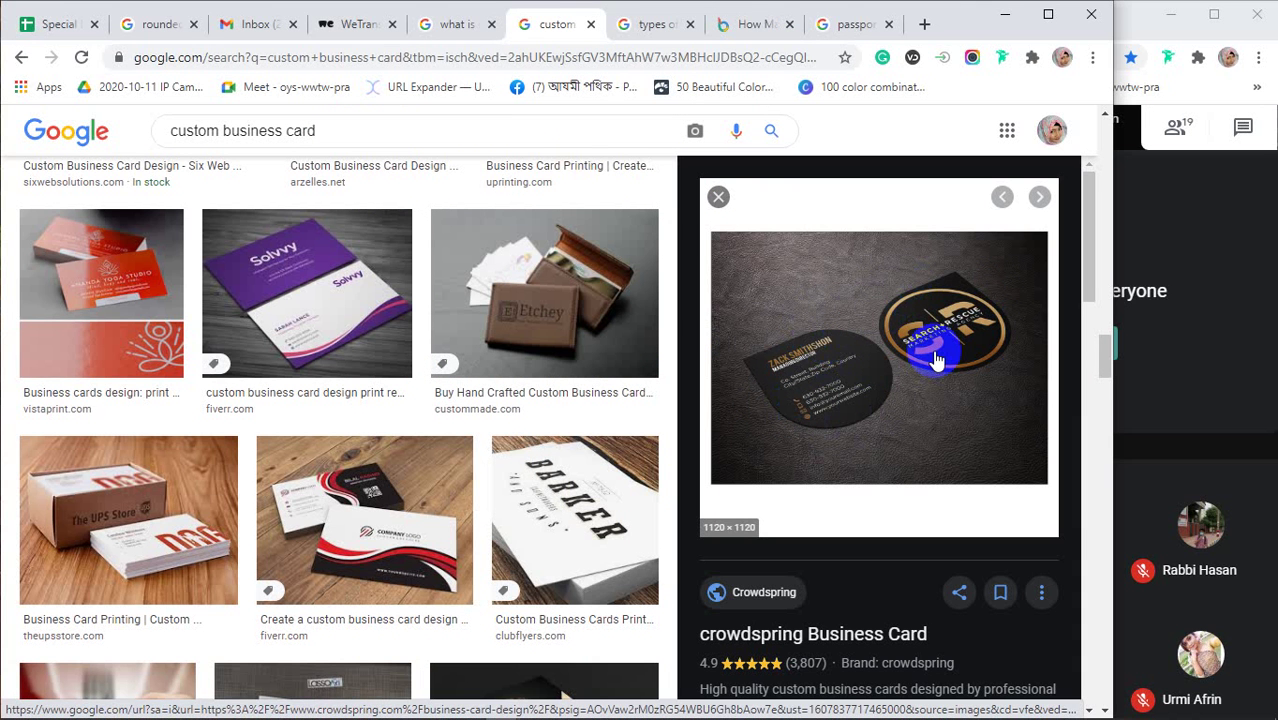
{"action": "left_click", "coordinate": [738, 30]}
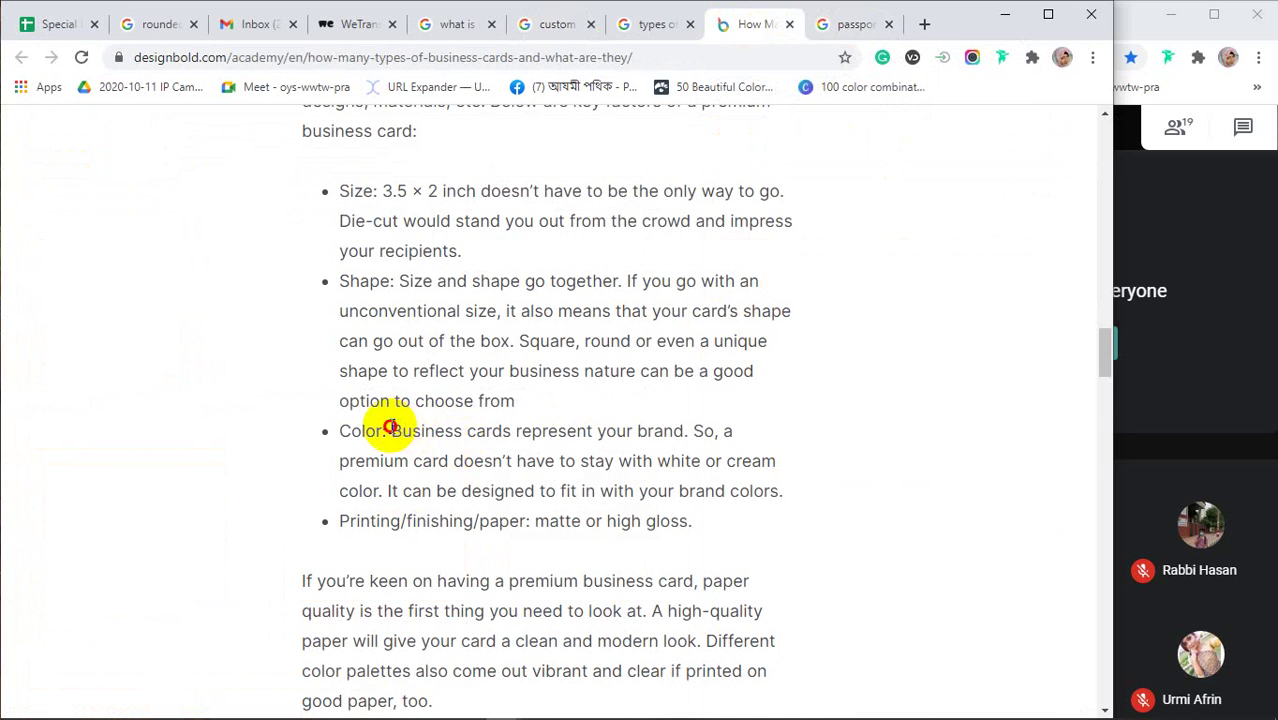
{"action": "left_click_drag", "start_coordinate": [391, 428], "coordinate": [664, 432]}
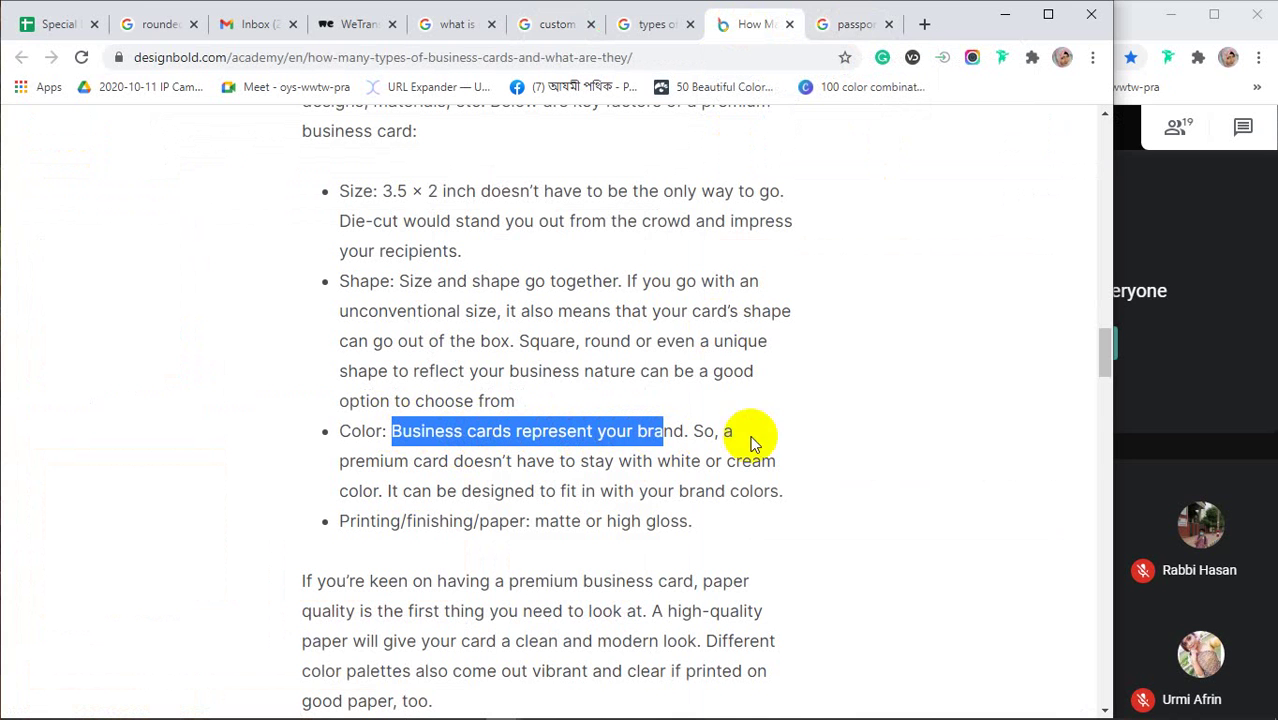
{"action": "mouse_move", "coordinate": [422, 461]}
{"action": "left_mouse_down"}
{"action": "mouse_move", "coordinate": [787, 465]}
{"action": "mouse_move", "coordinate": [642, 463]}
{"action": "mouse_move", "coordinate": [655, 466]}
{"action": "left_mouse_up"}
{"action": "left_click", "coordinate": [781, 468]}
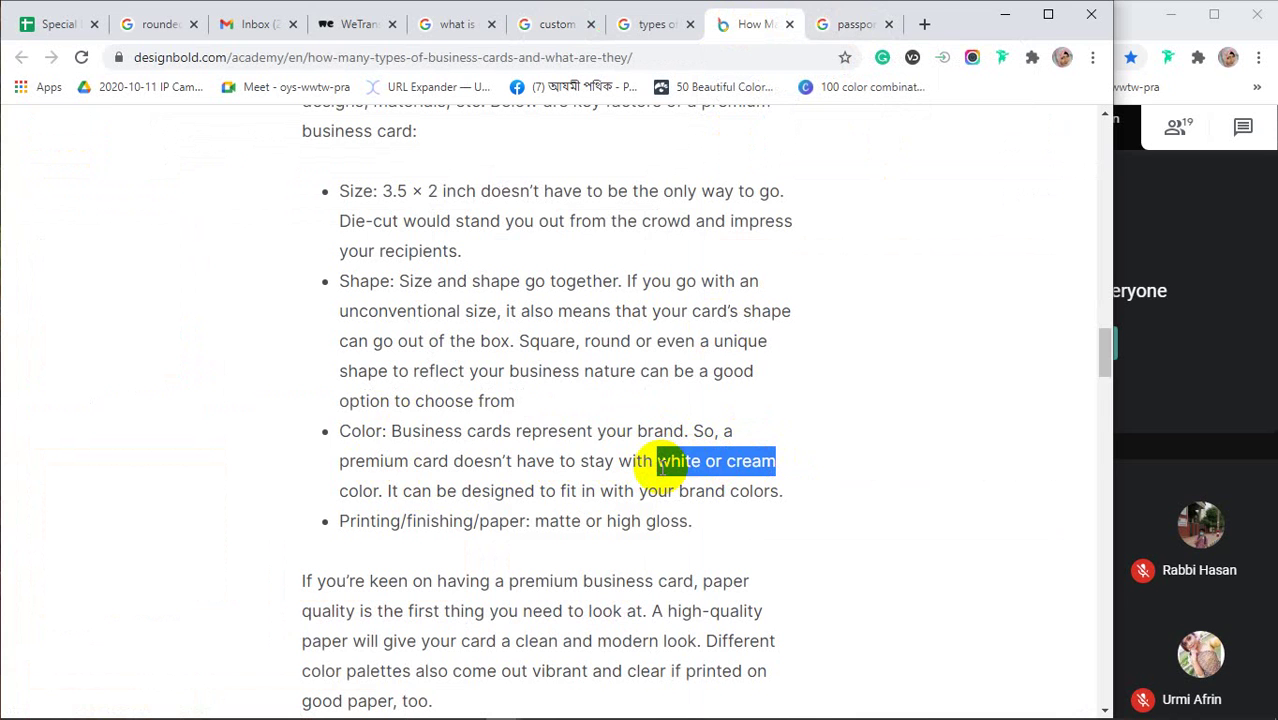
Highlight the brand point and the matte or high gloss printing/finishing/paper factor, comparing with custom card images
{"action": "left_click_drag", "start_coordinate": [487, 431], "coordinate": [597, 432]}
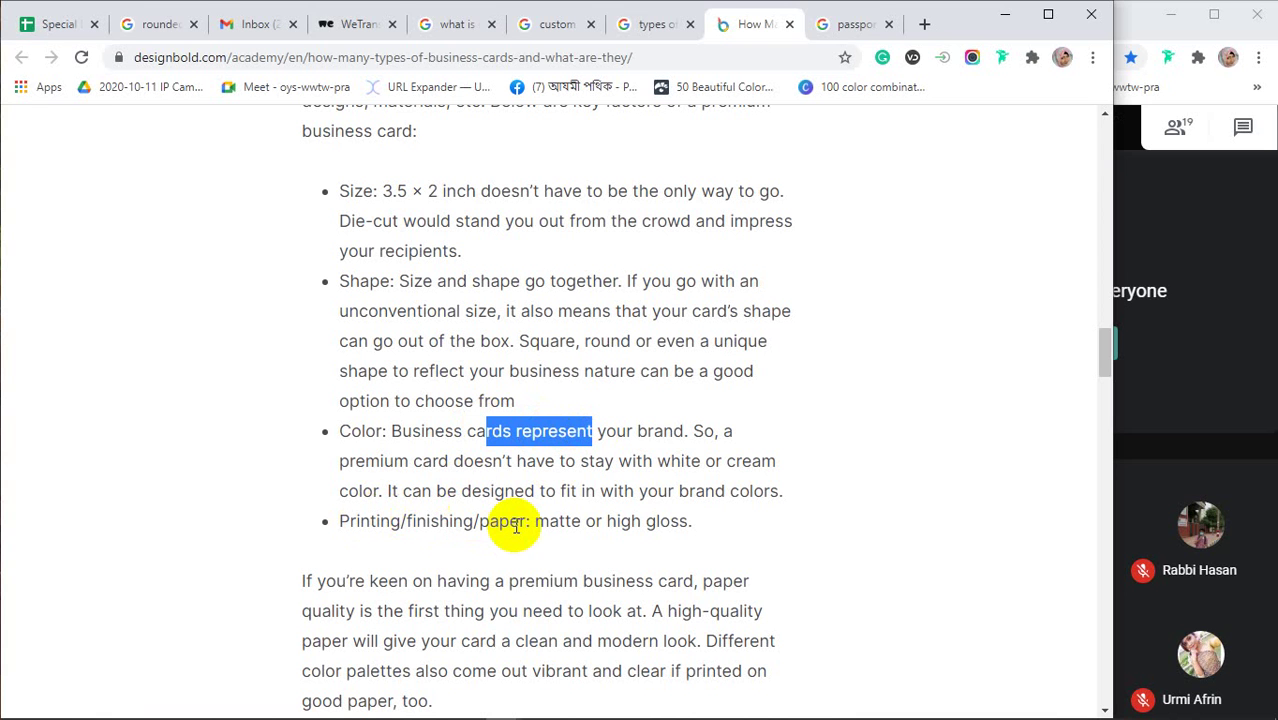
{"action": "left_click_drag", "start_coordinate": [559, 524], "coordinate": [705, 523]}
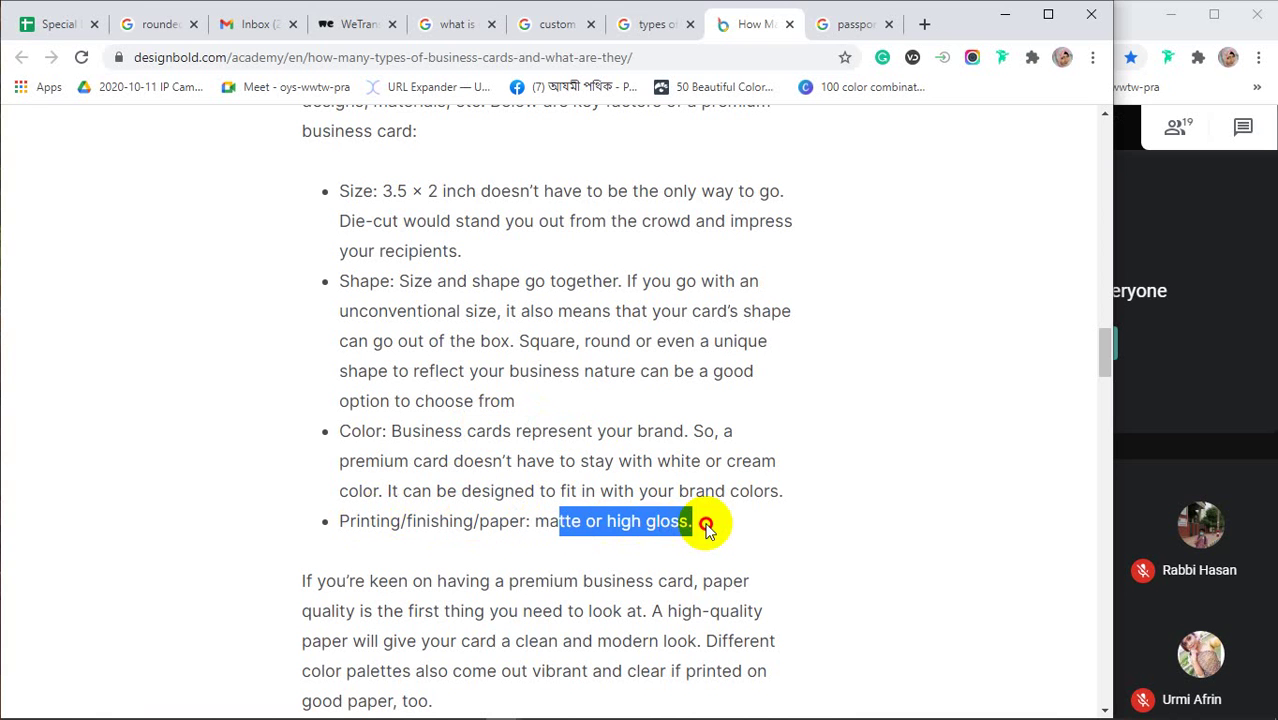
{"action": "left_click", "coordinate": [533, 527]}
{"action": "left_click_drag", "start_coordinate": [337, 523], "coordinate": [525, 524]}
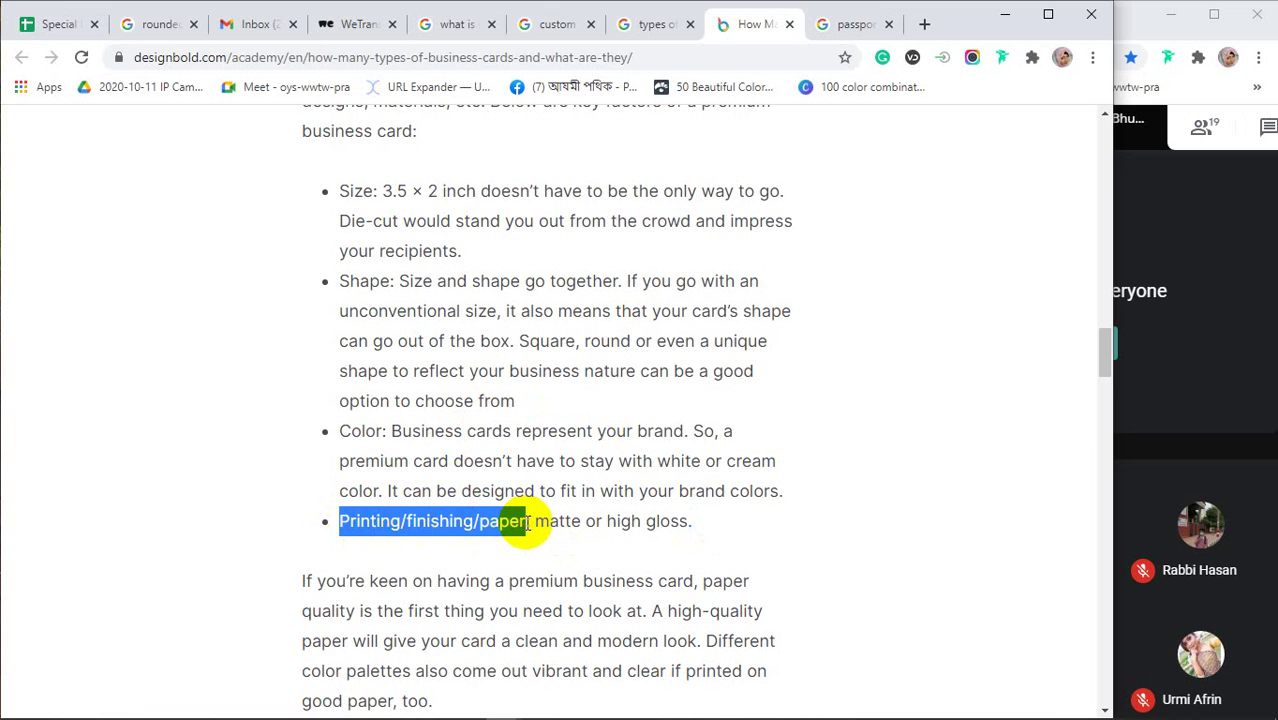
{"action": "left_click", "coordinate": [555, 27]}
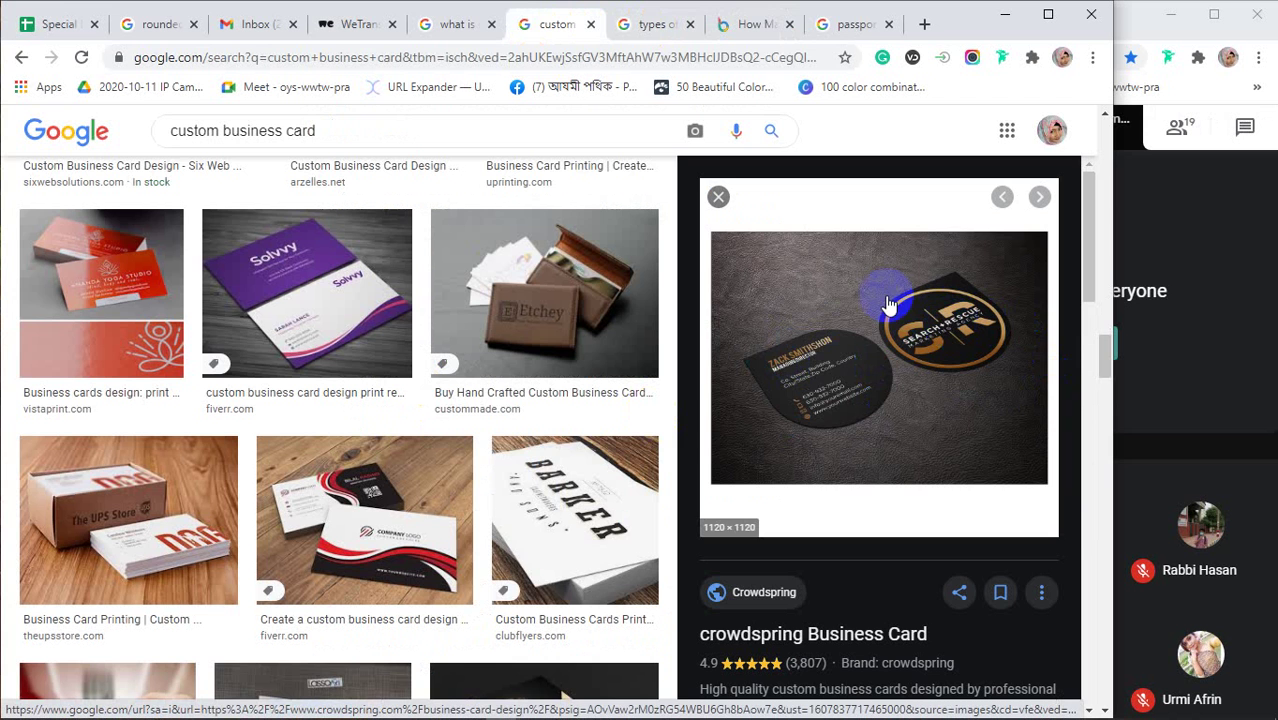
{"action": "left_click", "coordinate": [748, 24]}
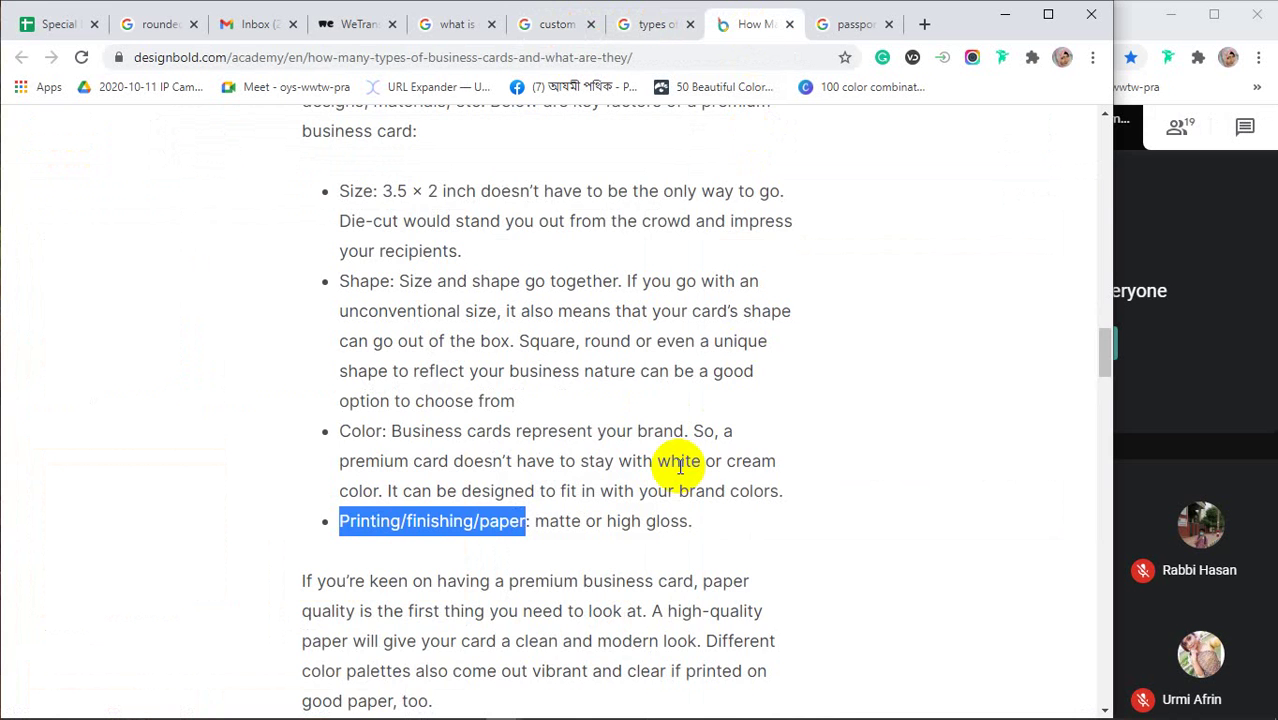
Scroll the article down to the '3. Matte business card' section and its sample card
{"action": "scroll", "coordinate": [679, 463], "scroll_direction": "down", "scroll_amount": 3}
{"action": "scroll", "coordinate": [679, 463], "scroll_direction": "down", "scroll_amount": 2}
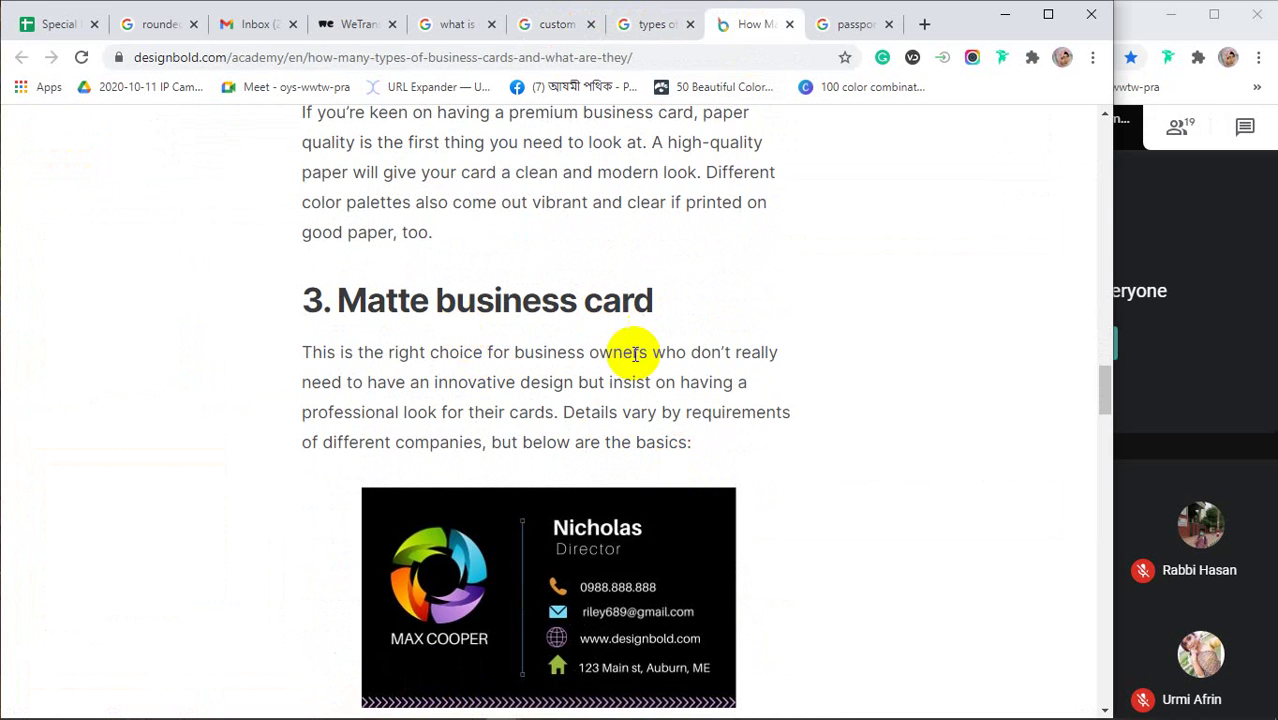
{"action": "scroll", "coordinate": [567, 410], "scroll_direction": "down", "scroll_amount": 2}
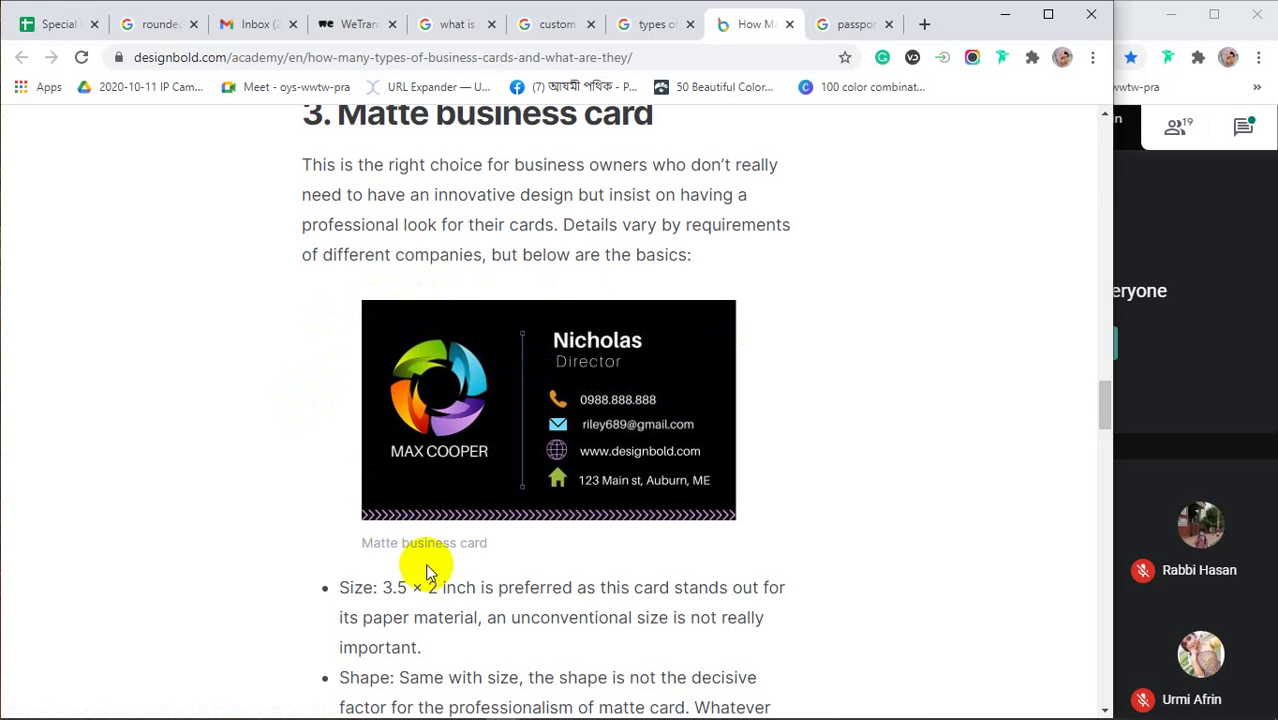
Highlight the matte card's preferred 3.5 × 2 inch size, paper material and unconventional-size phrases
{"action": "left_click", "coordinate": [699, 432]}
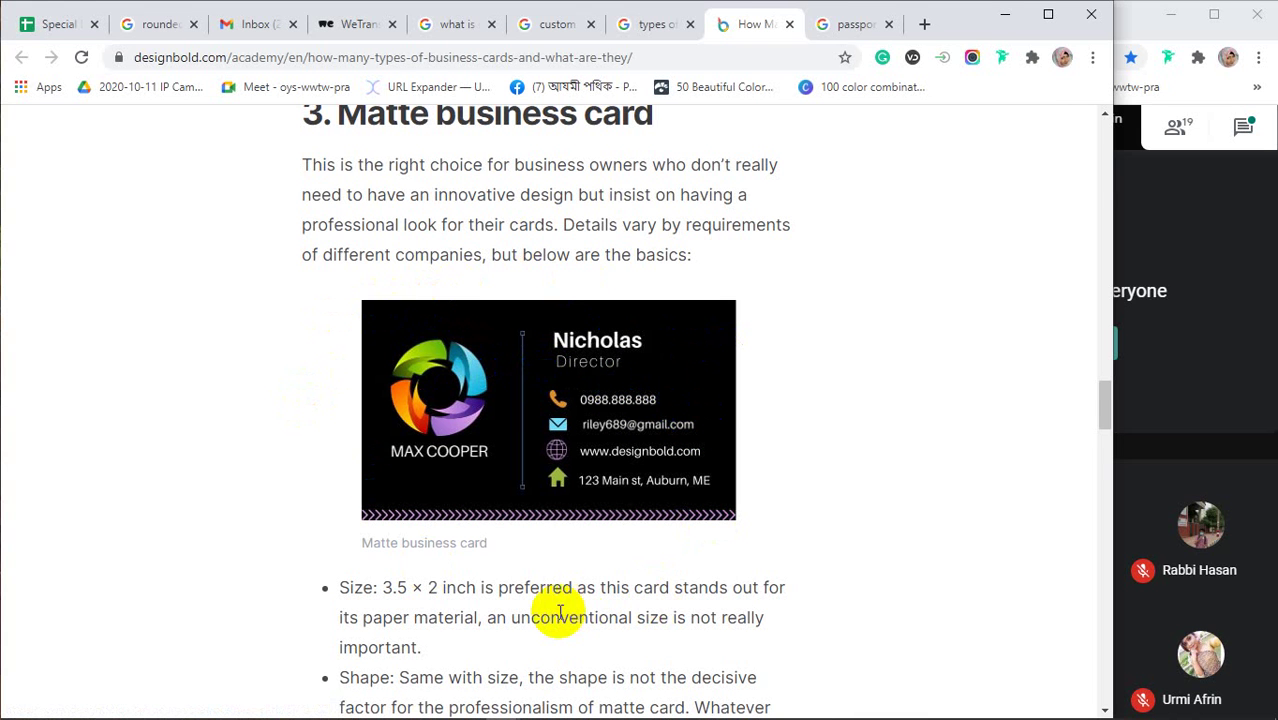
{"action": "scroll", "coordinate": [413, 585], "scroll_direction": "down", "scroll_amount": 1}
{"action": "scroll", "coordinate": [413, 585], "scroll_direction": "down", "scroll_amount": 3}
{"action": "left_click_drag", "start_coordinate": [380, 401], "coordinate": [577, 400]}
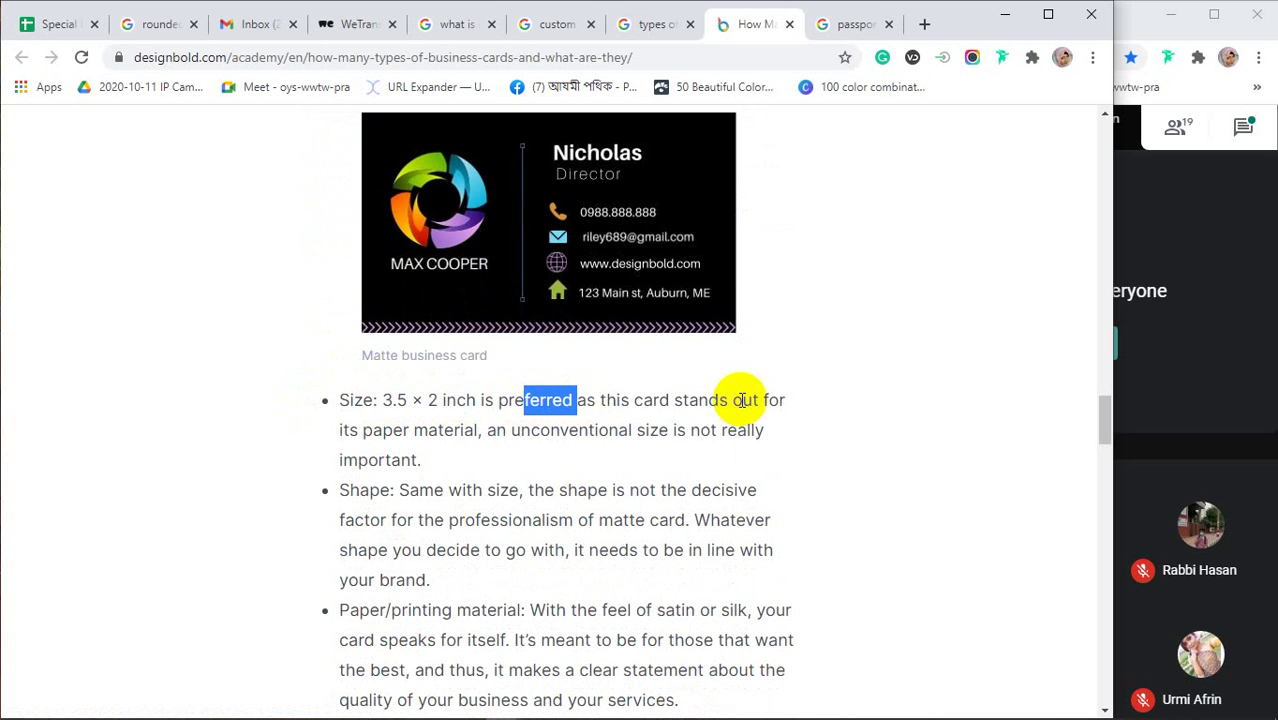
{"action": "left_click_drag", "start_coordinate": [437, 431], "coordinate": [460, 431]}
{"action": "left_click_drag", "start_coordinate": [540, 432], "coordinate": [657, 432]}
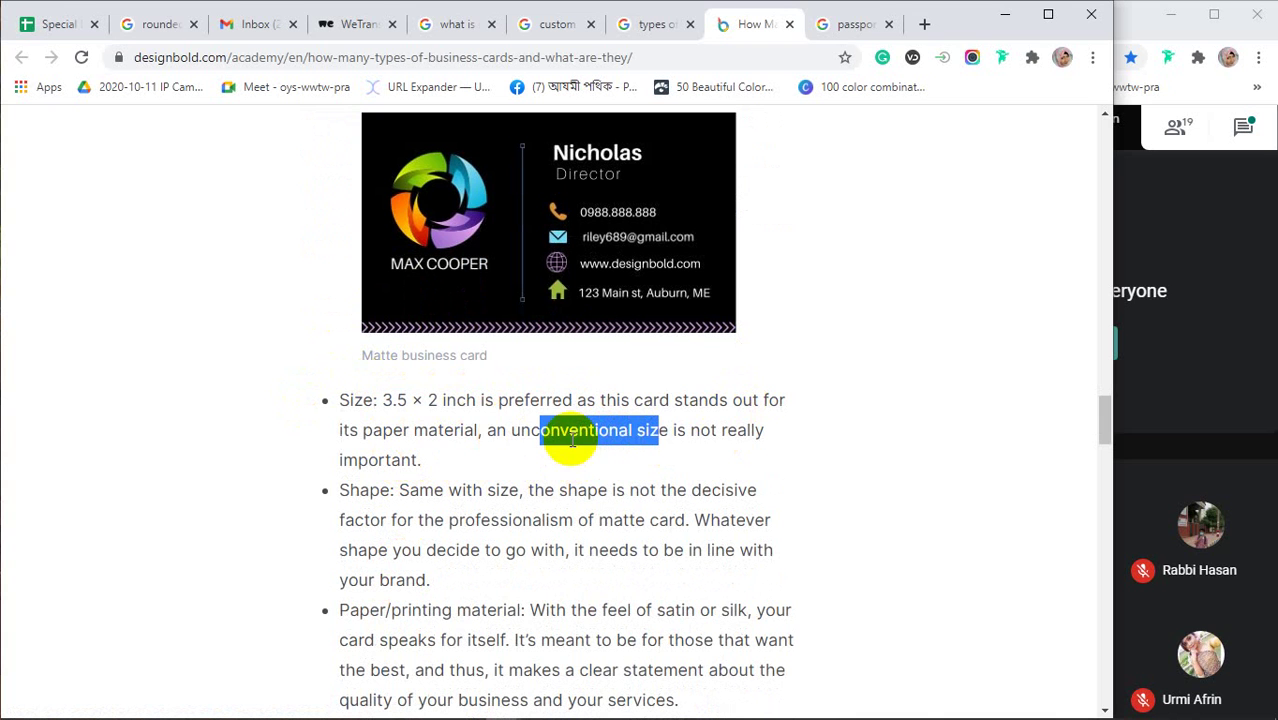
{"action": "left_click", "coordinate": [528, 431]}
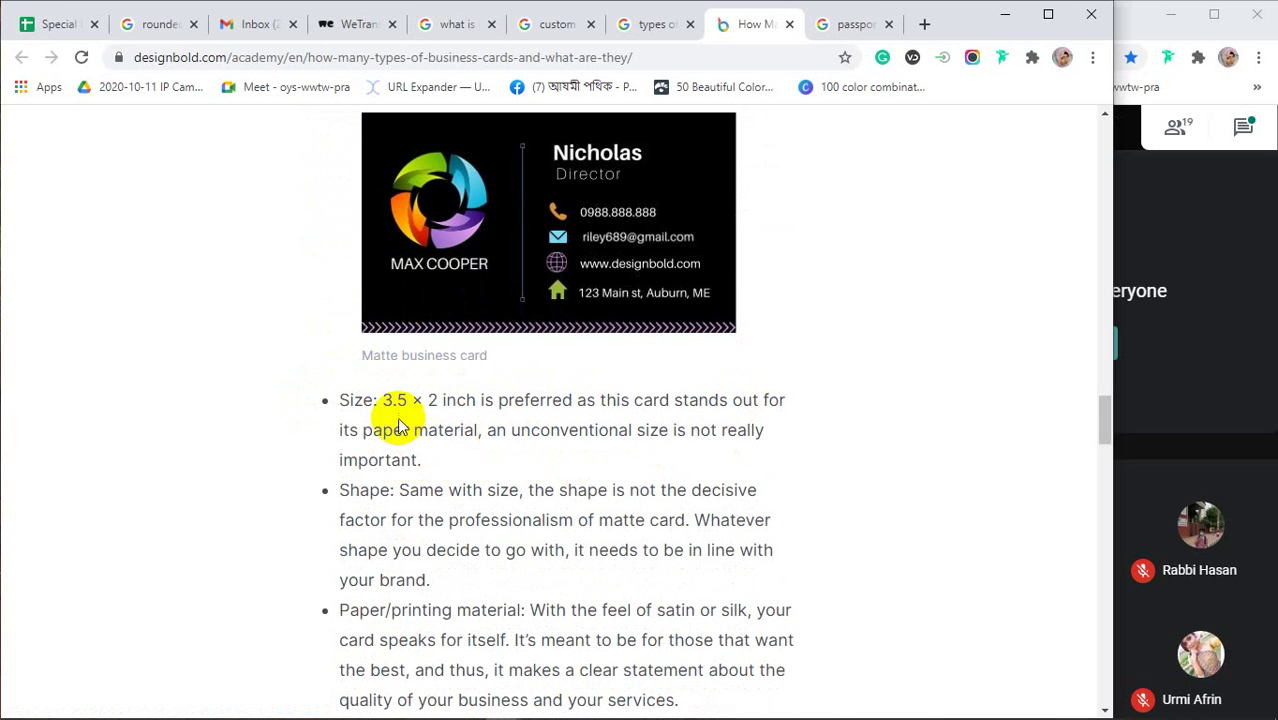
{"action": "left_click_drag", "start_coordinate": [370, 428], "coordinate": [442, 429]}
{"action": "left_click_drag", "start_coordinate": [380, 400], "coordinate": [512, 401]}
Highlight the satin or silk feel in the matte card's paper point
{"action": "scroll", "coordinate": [450, 406], "scroll_direction": "down", "scroll_amount": 1}
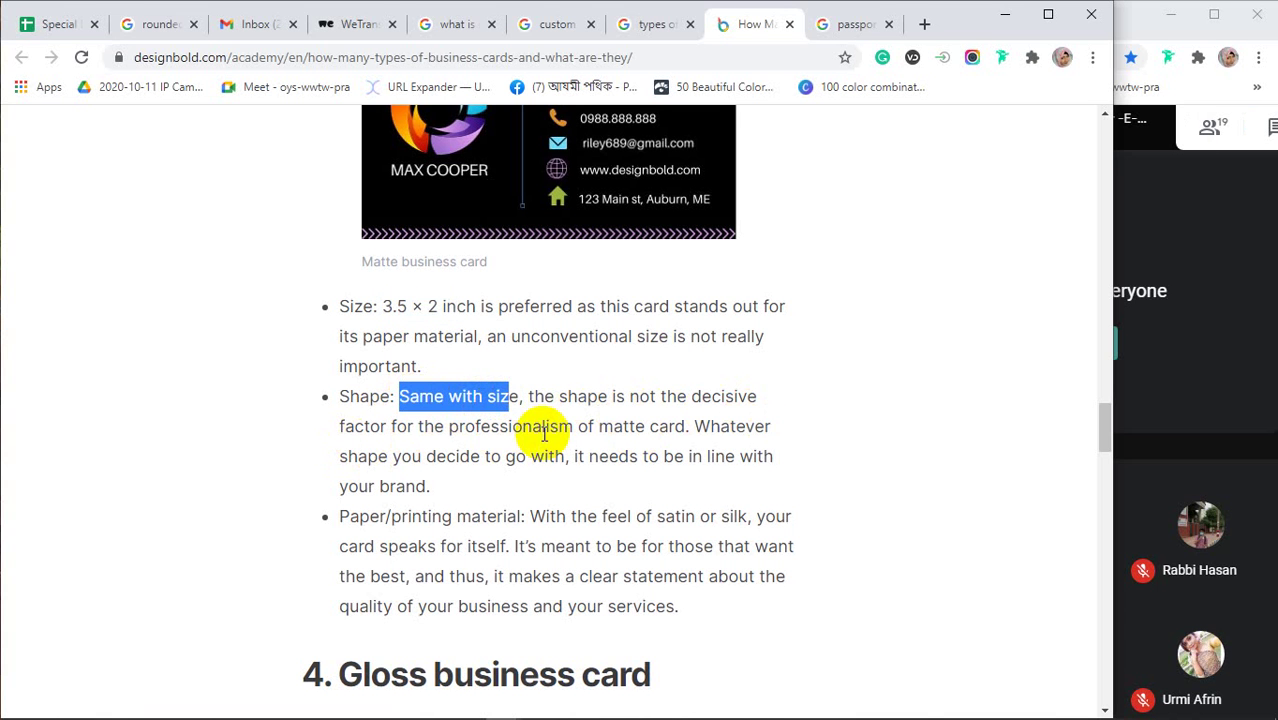
{"action": "scroll", "coordinate": [545, 432], "scroll_direction": "up", "scroll_amount": 1}
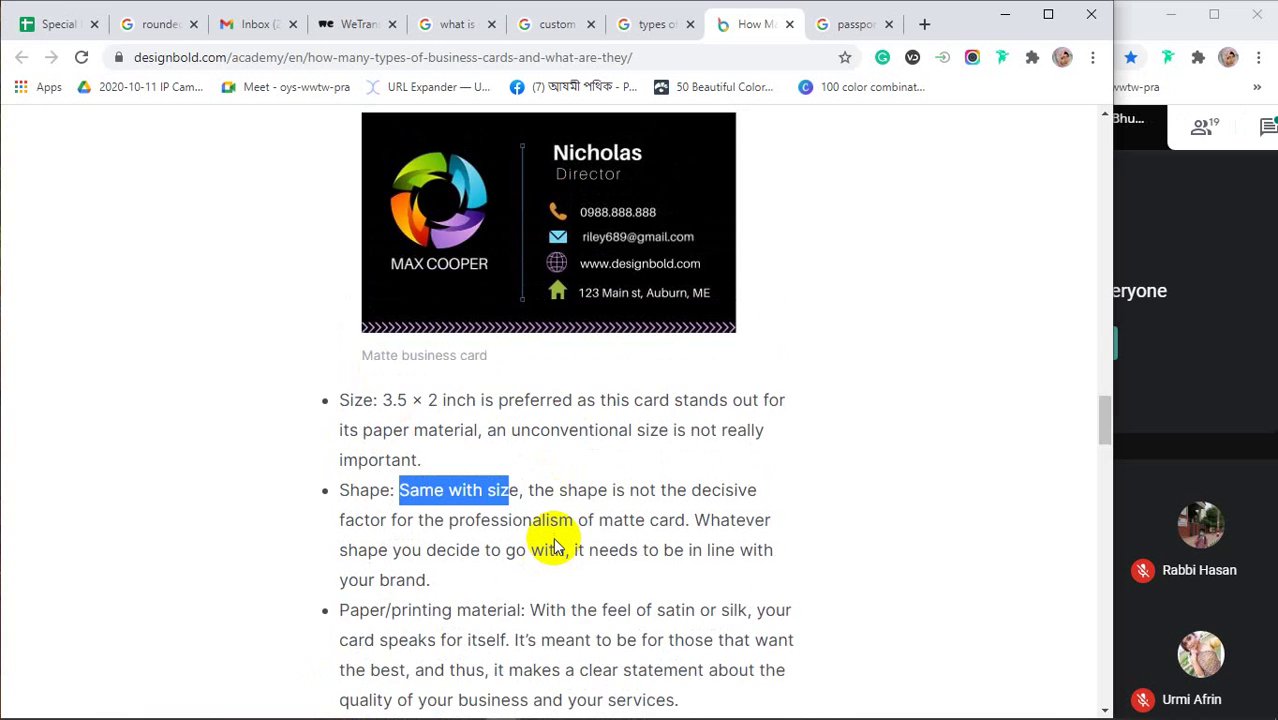
{"action": "scroll", "coordinate": [550, 540], "scroll_direction": "down", "scroll_amount": 2}
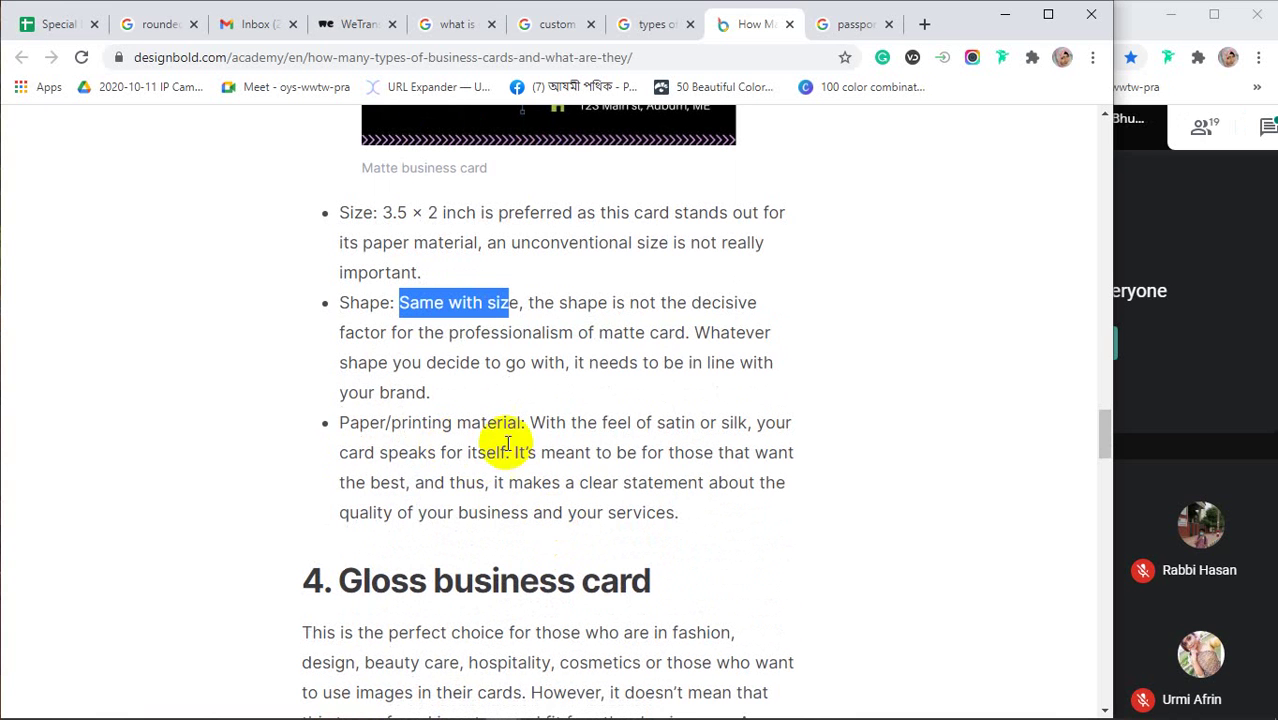
{"action": "left_click_drag", "start_coordinate": [657, 422], "coordinate": [722, 423]}
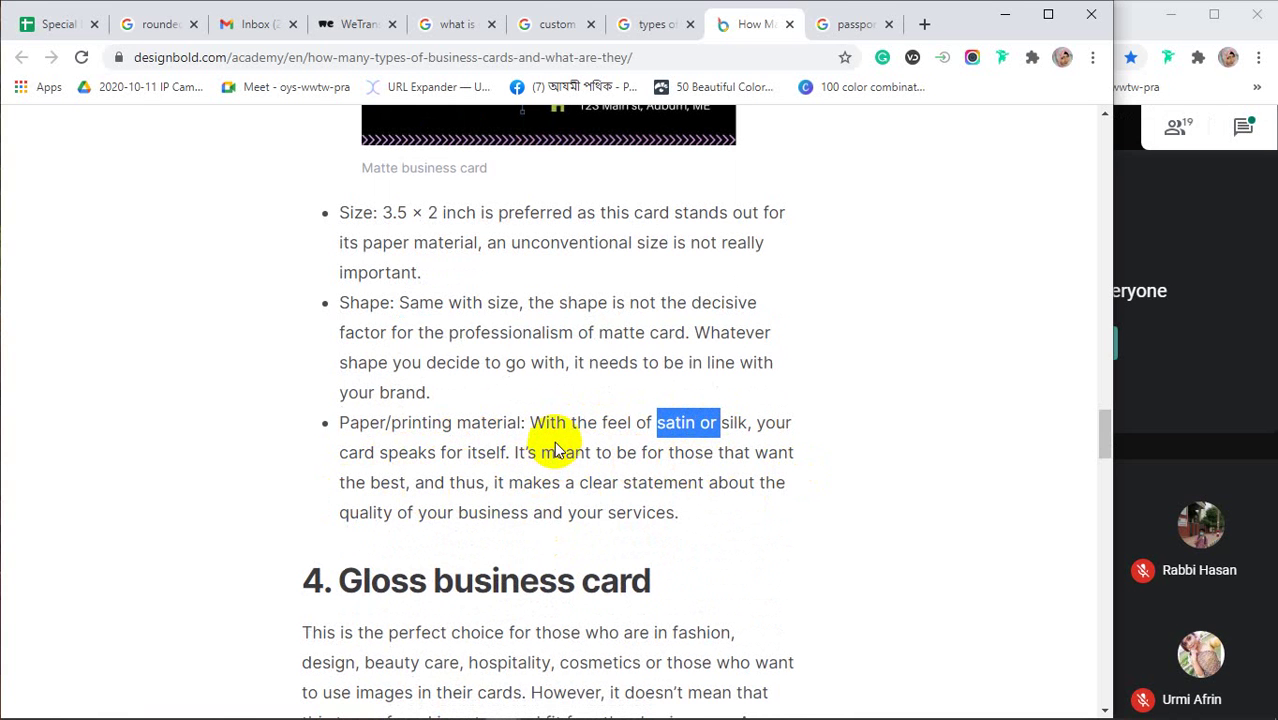
{"action": "left_click", "coordinate": [557, 450]}
{"action": "scroll", "coordinate": [557, 450], "scroll_direction": "up", "scroll_amount": 4}
{"action": "scroll", "coordinate": [491, 428], "scroll_direction": "up", "scroll_amount": 1}
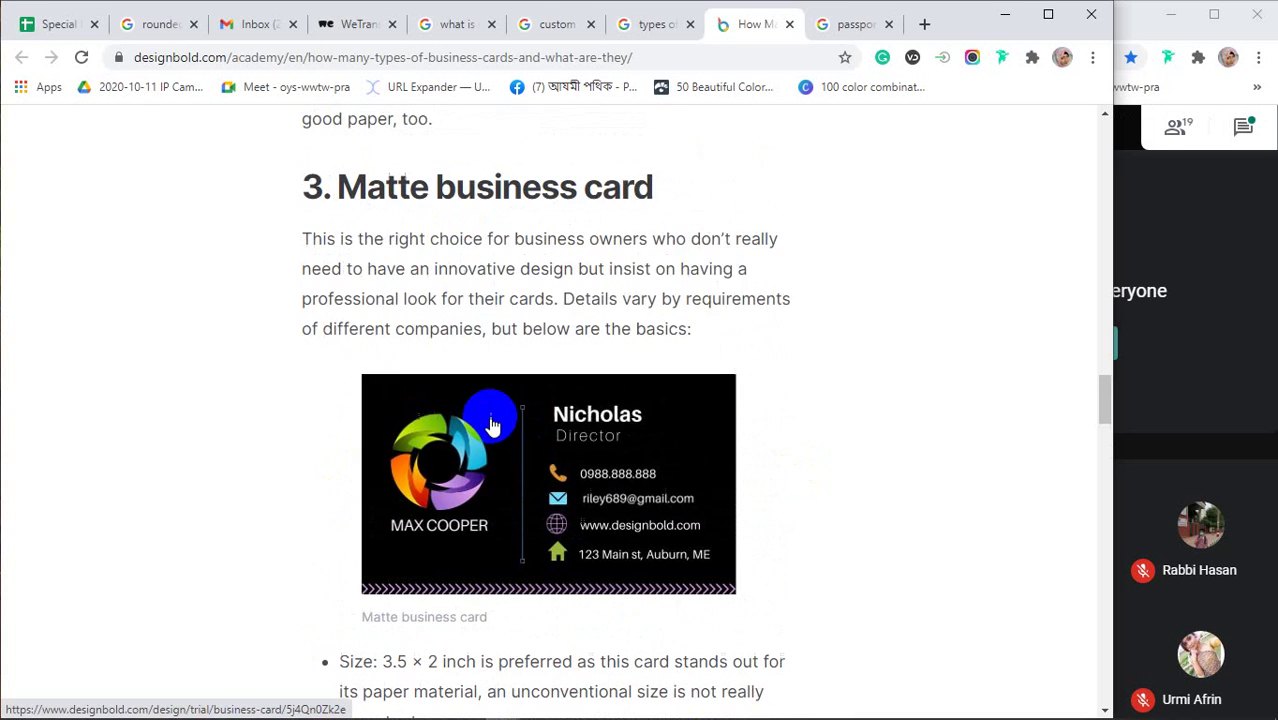
{"action": "left_click", "coordinate": [686, 485]}
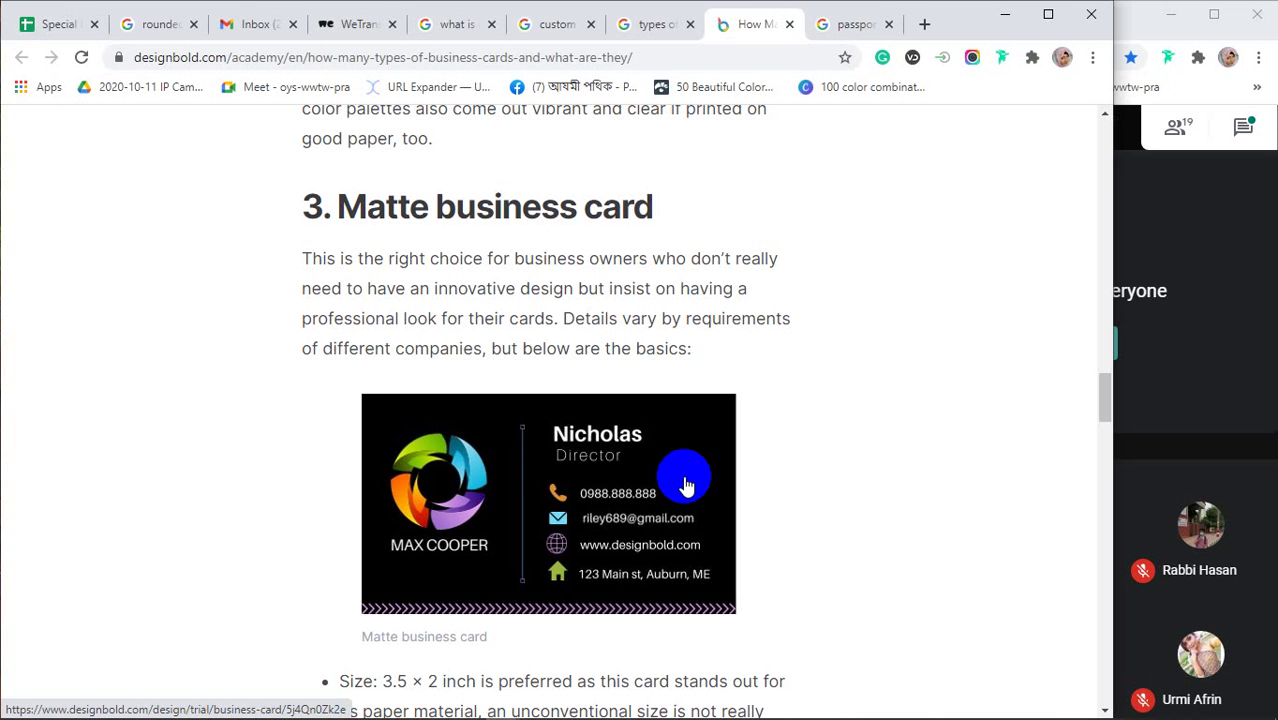
Highlight the Matte business card heading and the phrase that the card speaks for itself
{"action": "left_click_drag", "start_coordinate": [437, 207], "coordinate": [466, 208]}
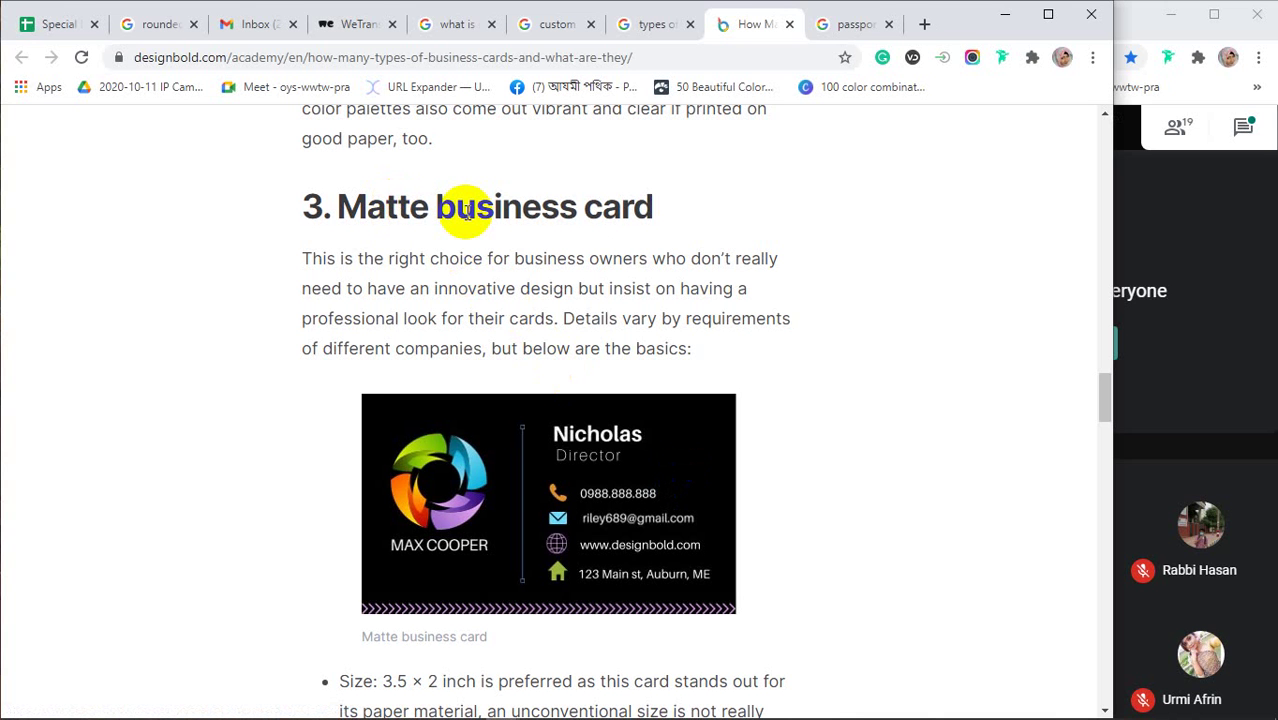
{"action": "left_click", "coordinate": [466, 208]}
{"action": "scroll", "coordinate": [557, 541], "scroll_direction": "down", "scroll_amount": 3}
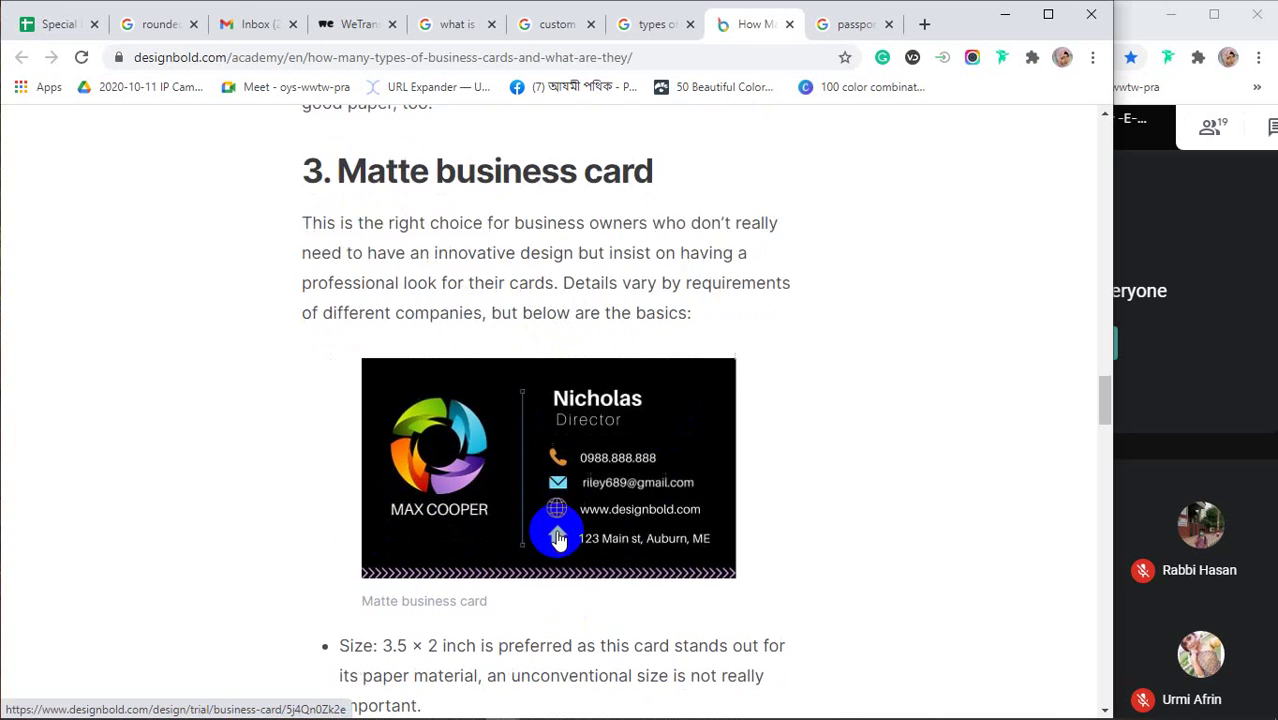
{"action": "scroll", "coordinate": [537, 505], "scroll_direction": "down", "scroll_amount": 2}
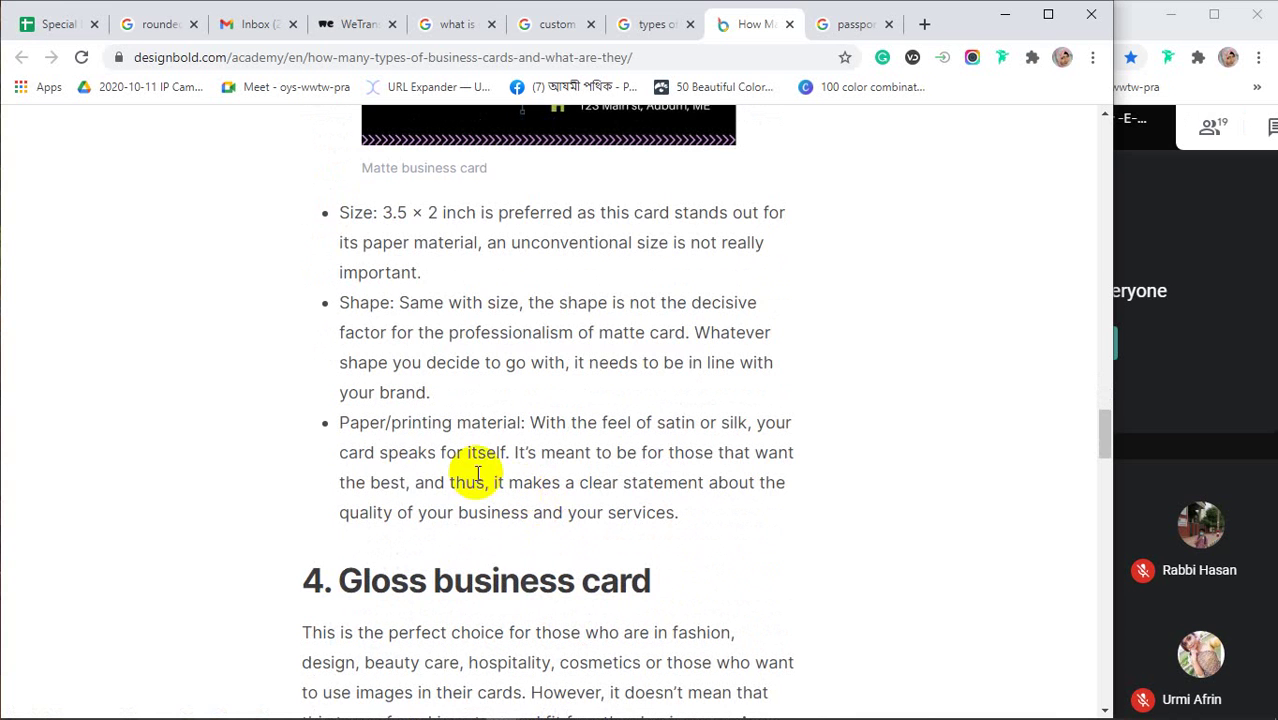
{"action": "left_click_drag", "start_coordinate": [341, 452], "coordinate": [505, 452]}
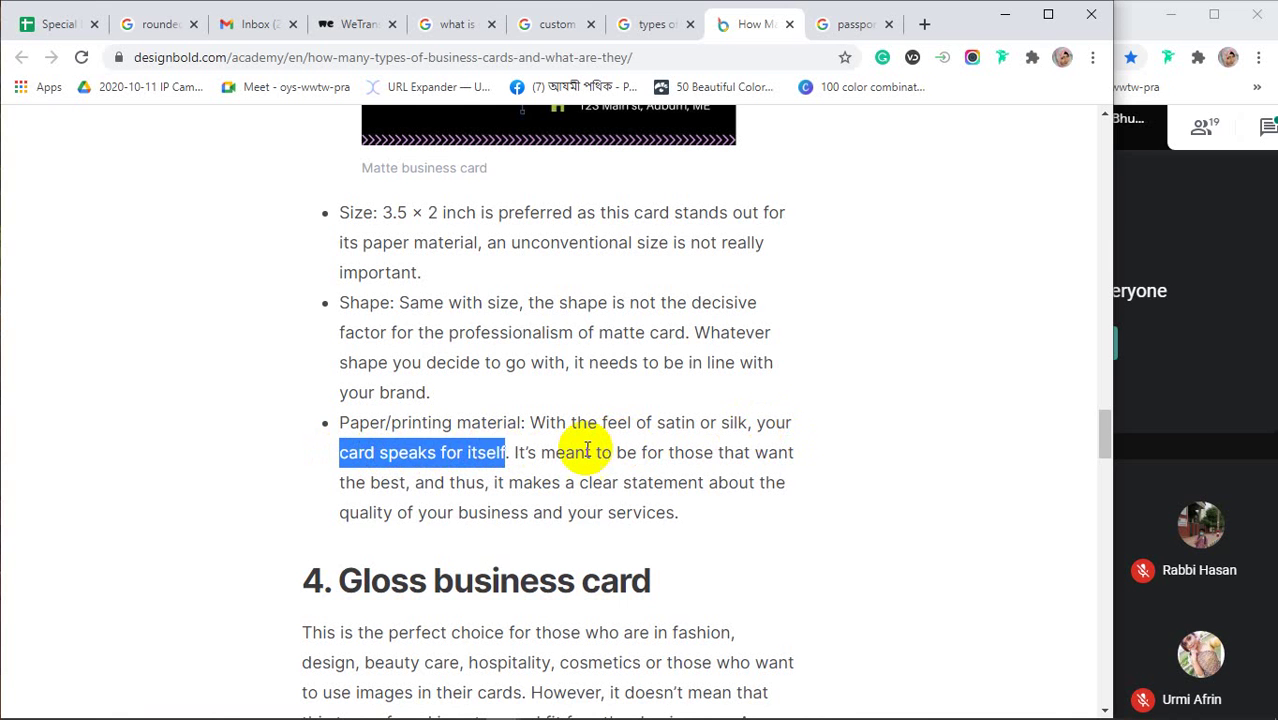
Scroll through the Gloss business card section, then return to the 'types of business card' results
{"action": "scroll", "coordinate": [587, 449], "scroll_direction": "down", "scroll_amount": 2}
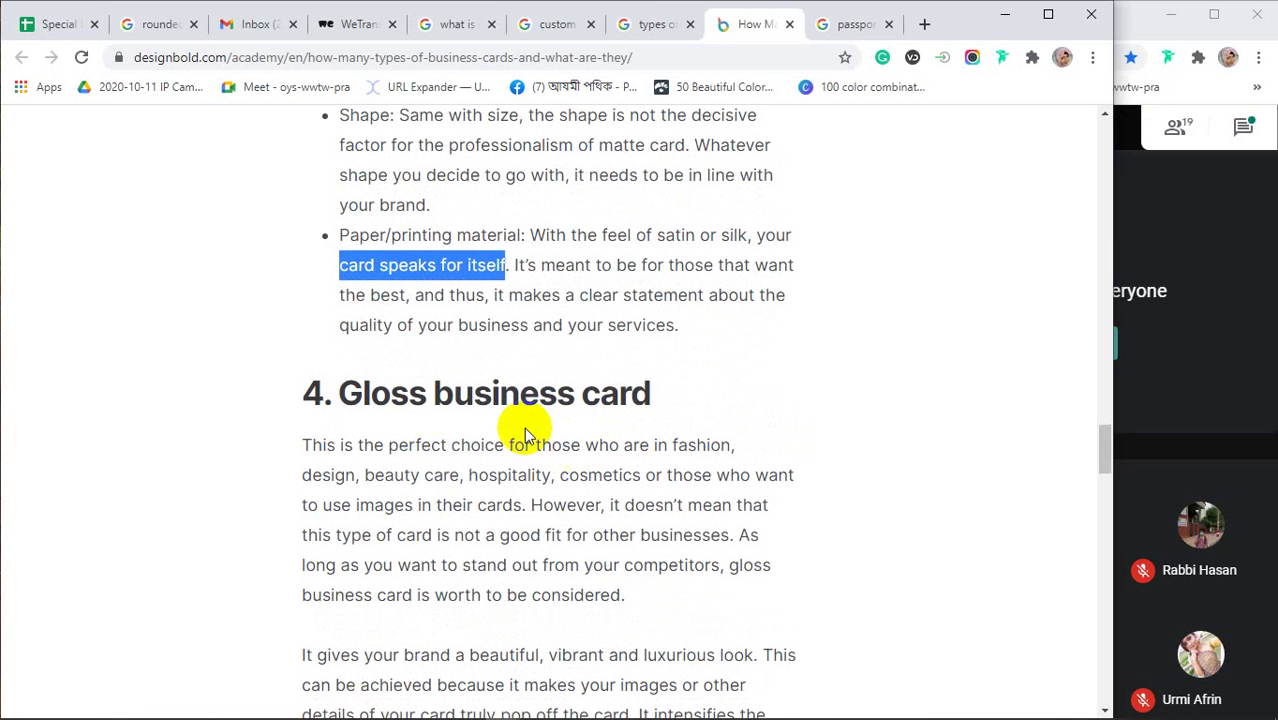
{"action": "scroll", "coordinate": [593, 513], "scroll_direction": "down", "scroll_amount": 4}
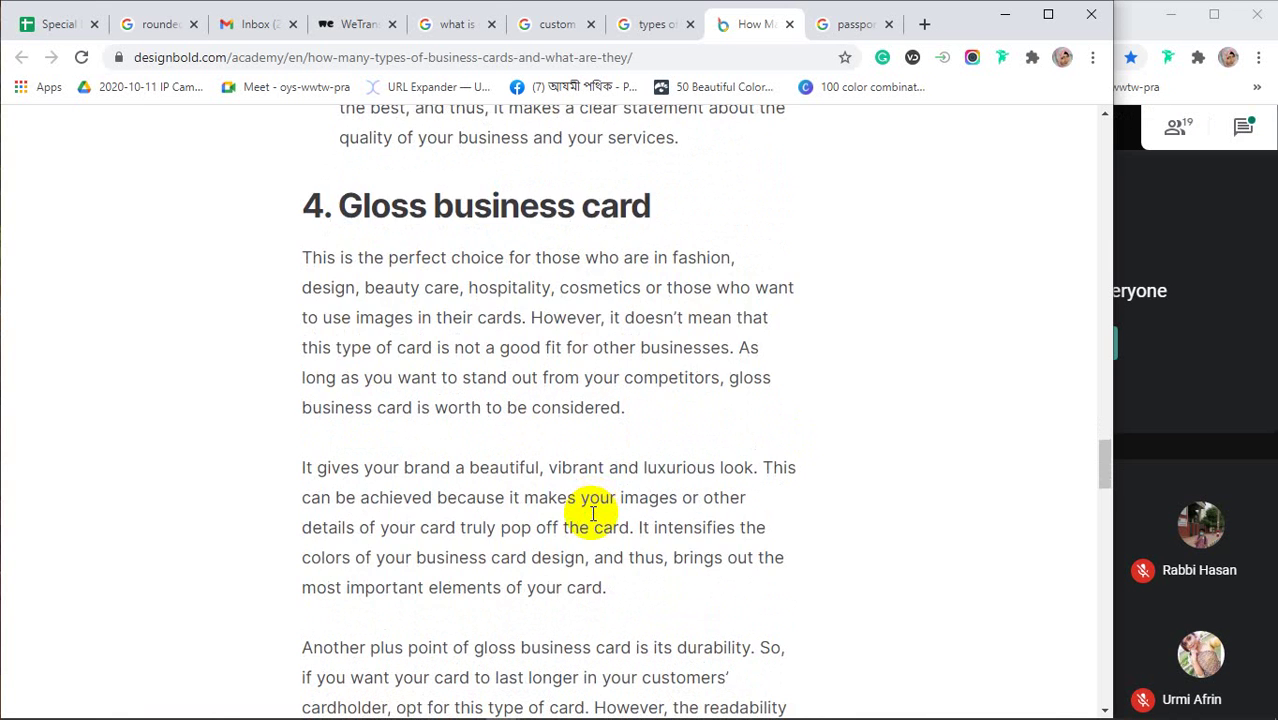
{"action": "scroll", "coordinate": [594, 513], "scroll_direction": "up", "scroll_amount": 1}
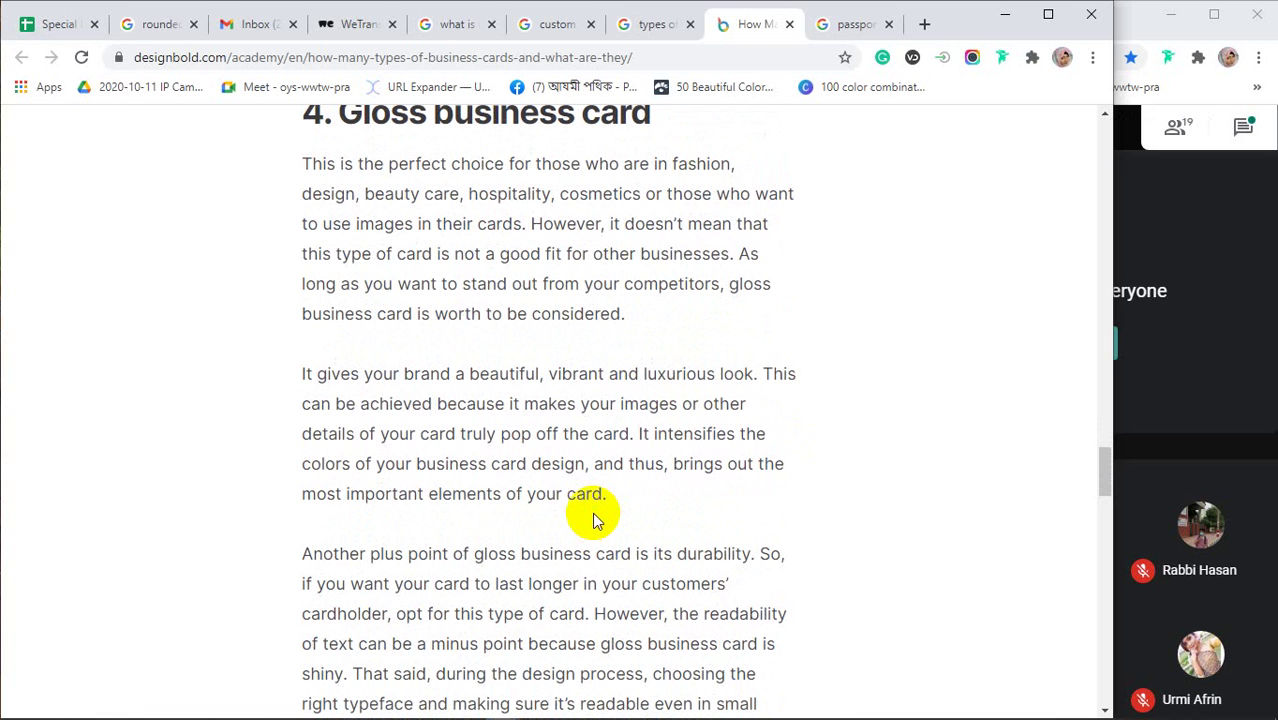
{"action": "left_click", "coordinate": [648, 26]}
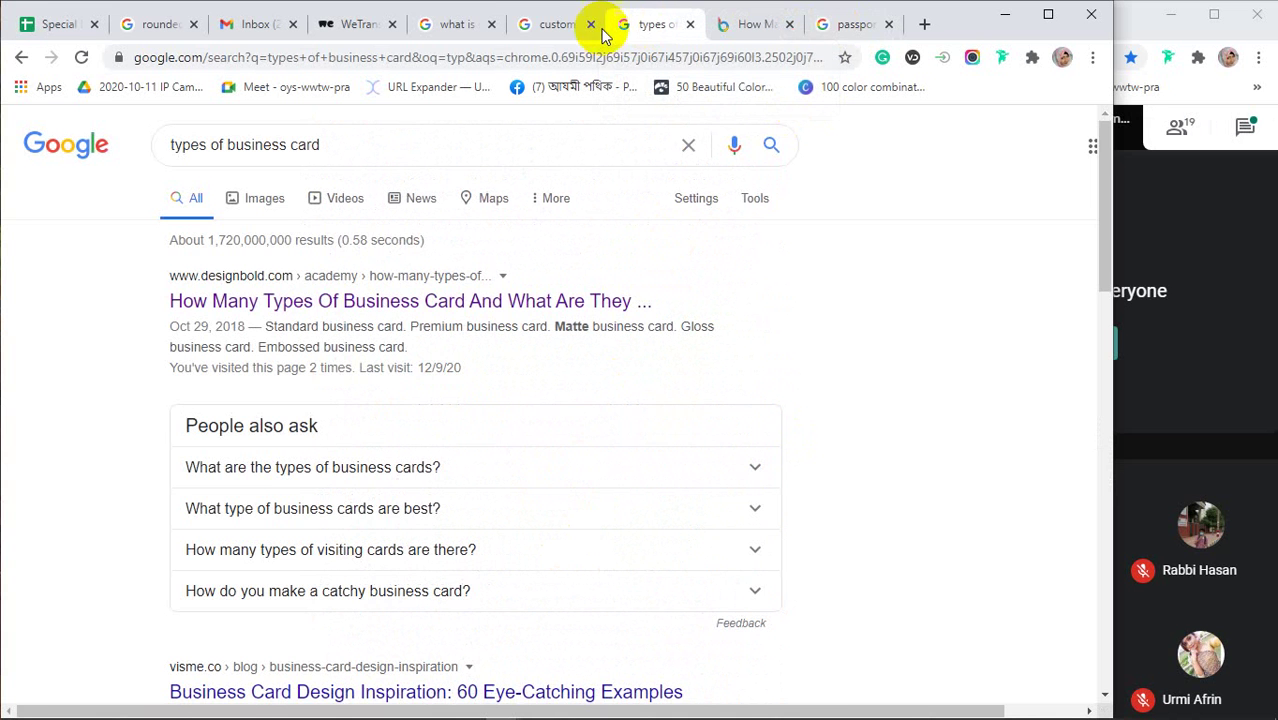
In the custom business card images, preview the Vistaprint card and the Glossy Visiting Cards example
{"action": "left_click", "coordinate": [558, 24]}
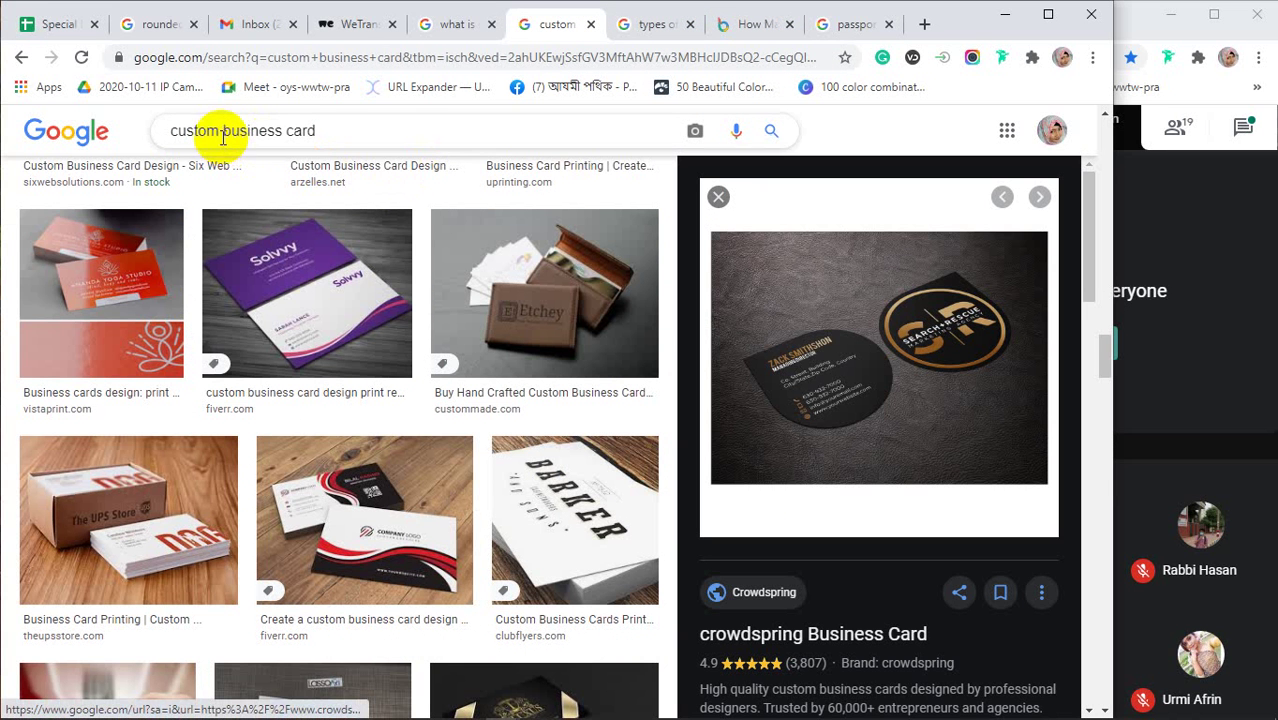
{"action": "left_click", "coordinate": [96, 309]}
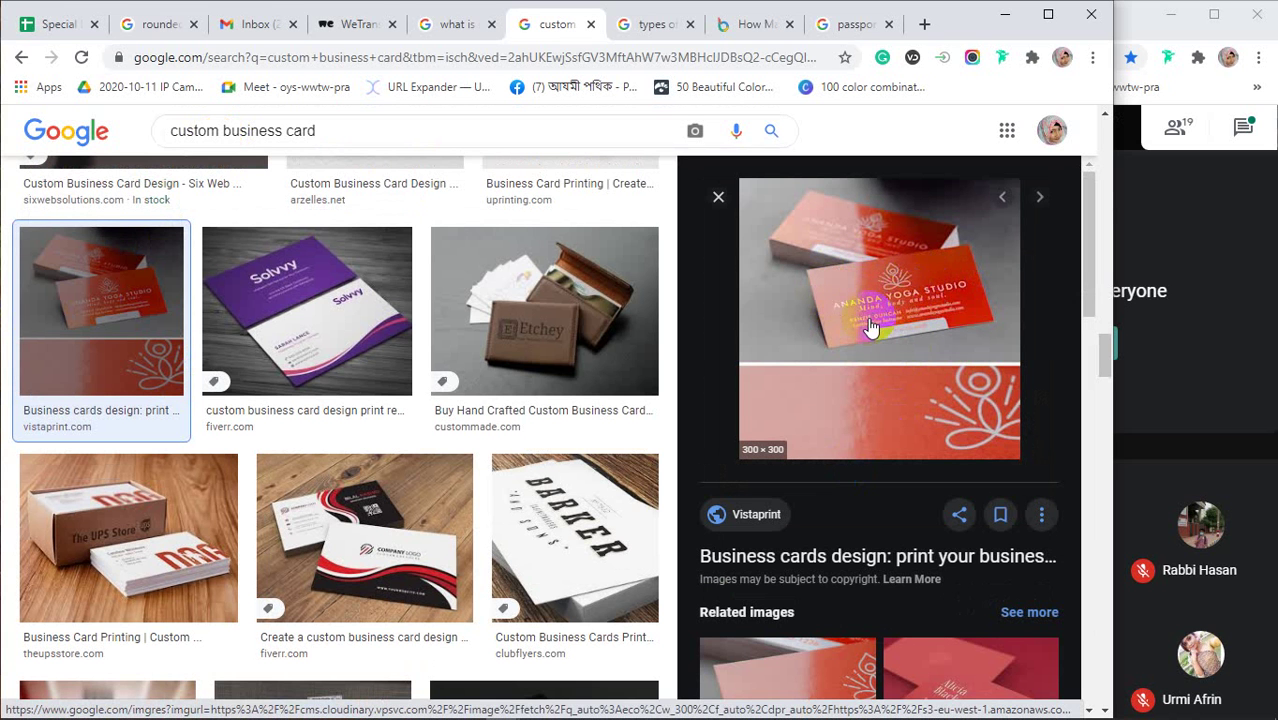
{"action": "scroll", "coordinate": [872, 328], "scroll_direction": "down", "scroll_amount": 4}
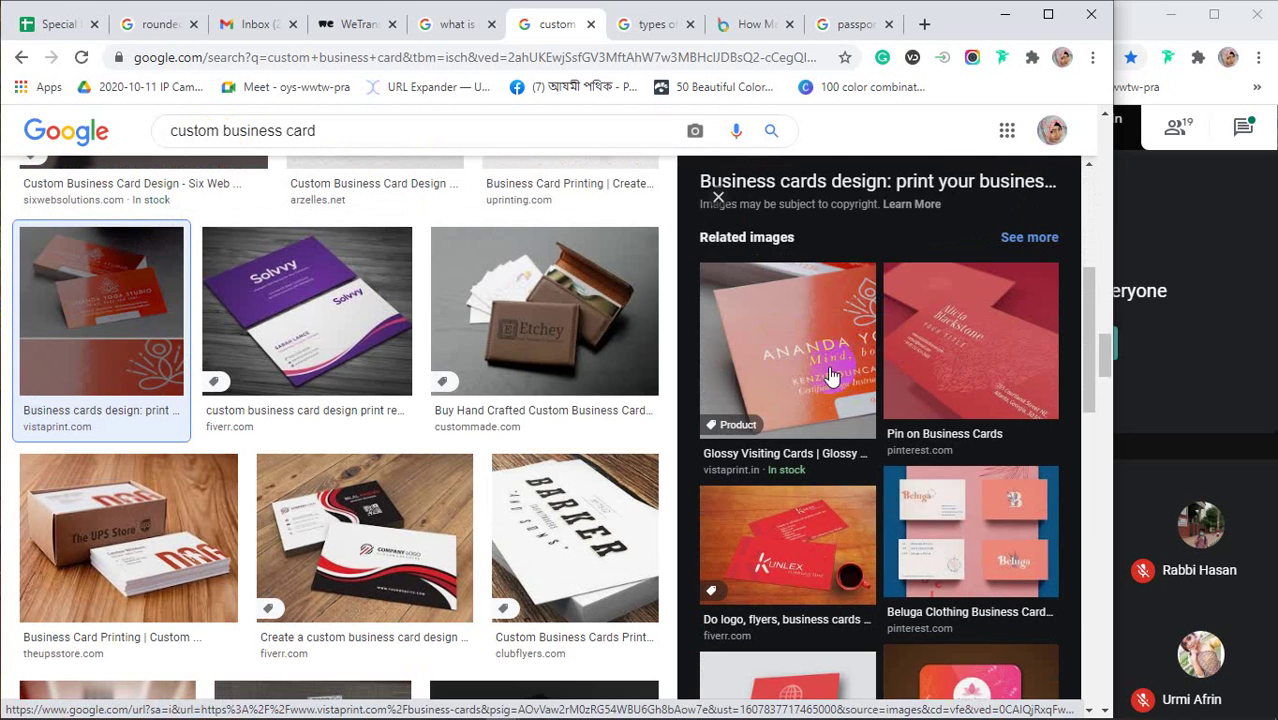
{"action": "left_click", "coordinate": [828, 373]}
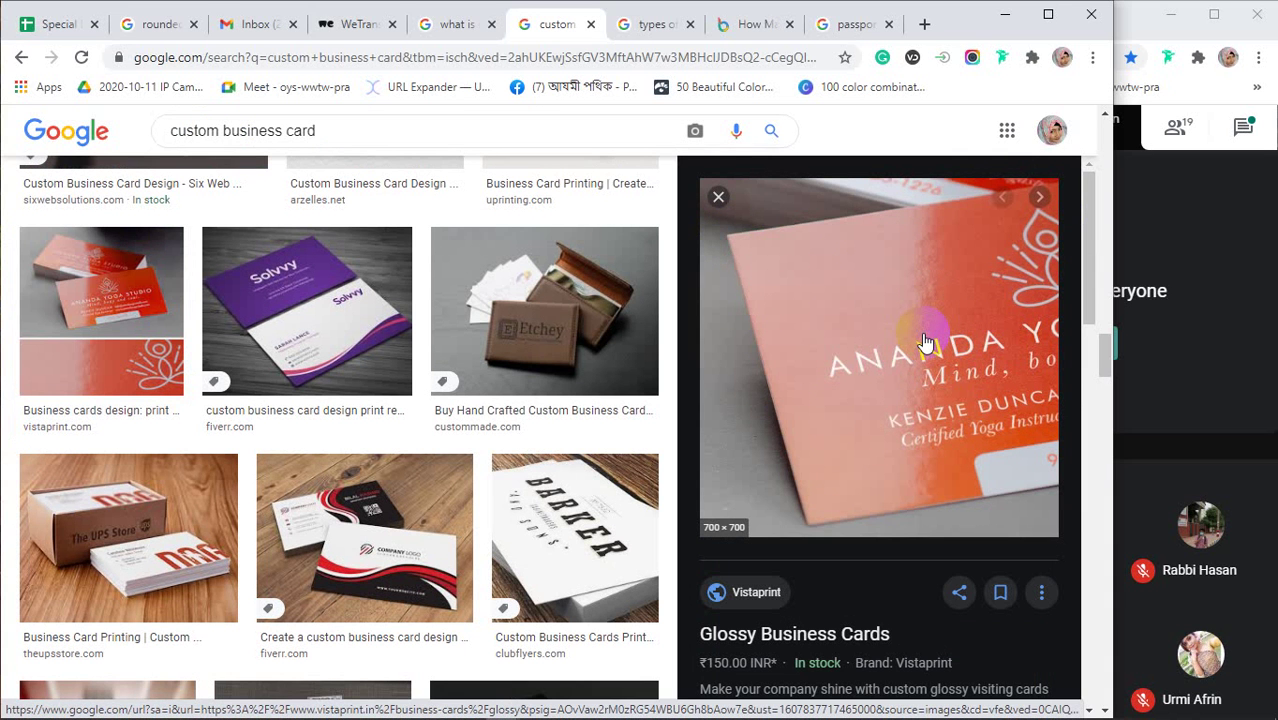
Open the Glossy vs Matte example, then preview Sebastian Printing's glossy black business cards
{"action": "scroll", "coordinate": [925, 342], "scroll_direction": "down", "scroll_amount": 5}
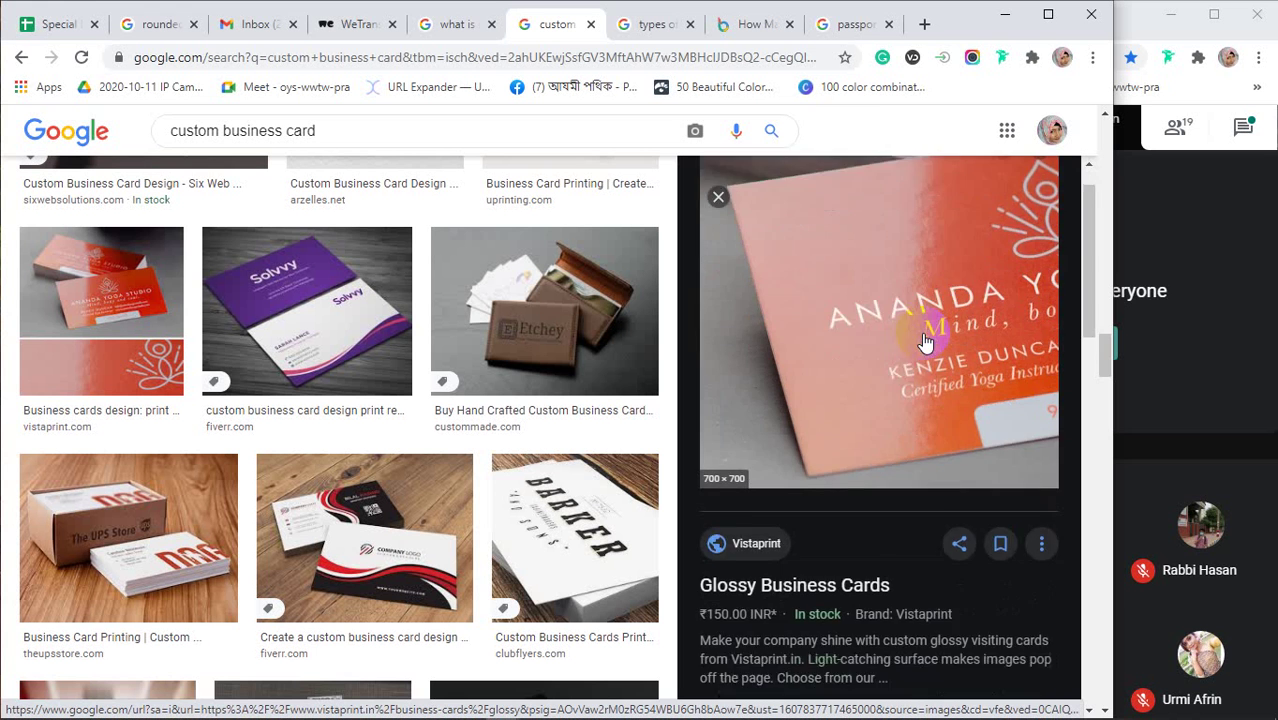
{"action": "scroll", "coordinate": [925, 342], "scroll_direction": "down", "scroll_amount": 3}
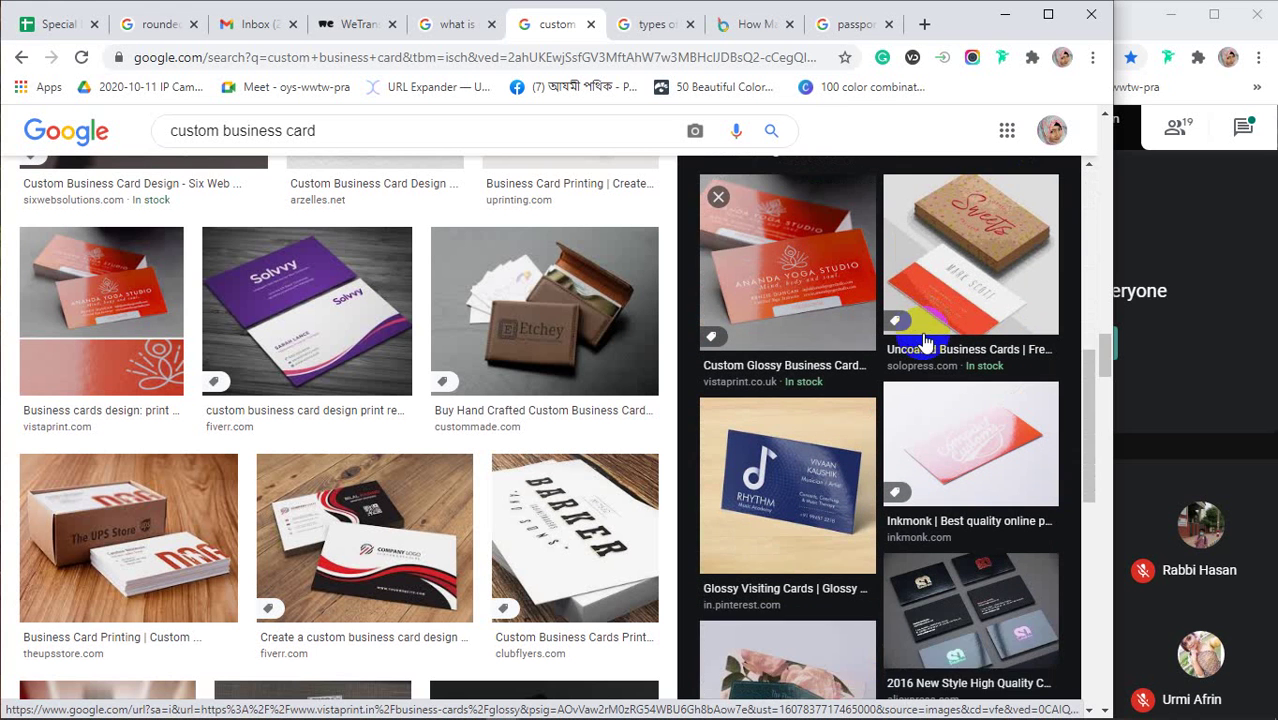
{"action": "scroll", "coordinate": [925, 342], "scroll_direction": "down", "scroll_amount": 2}
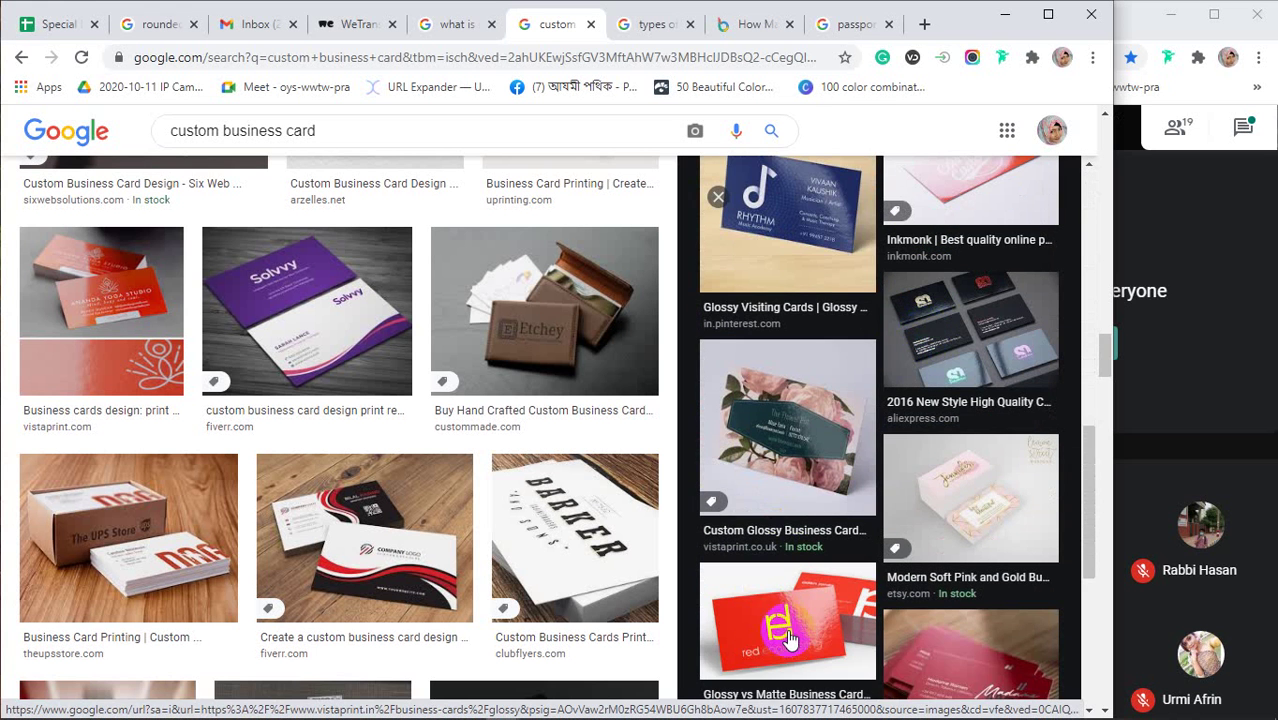
{"action": "left_click", "coordinate": [813, 600]}
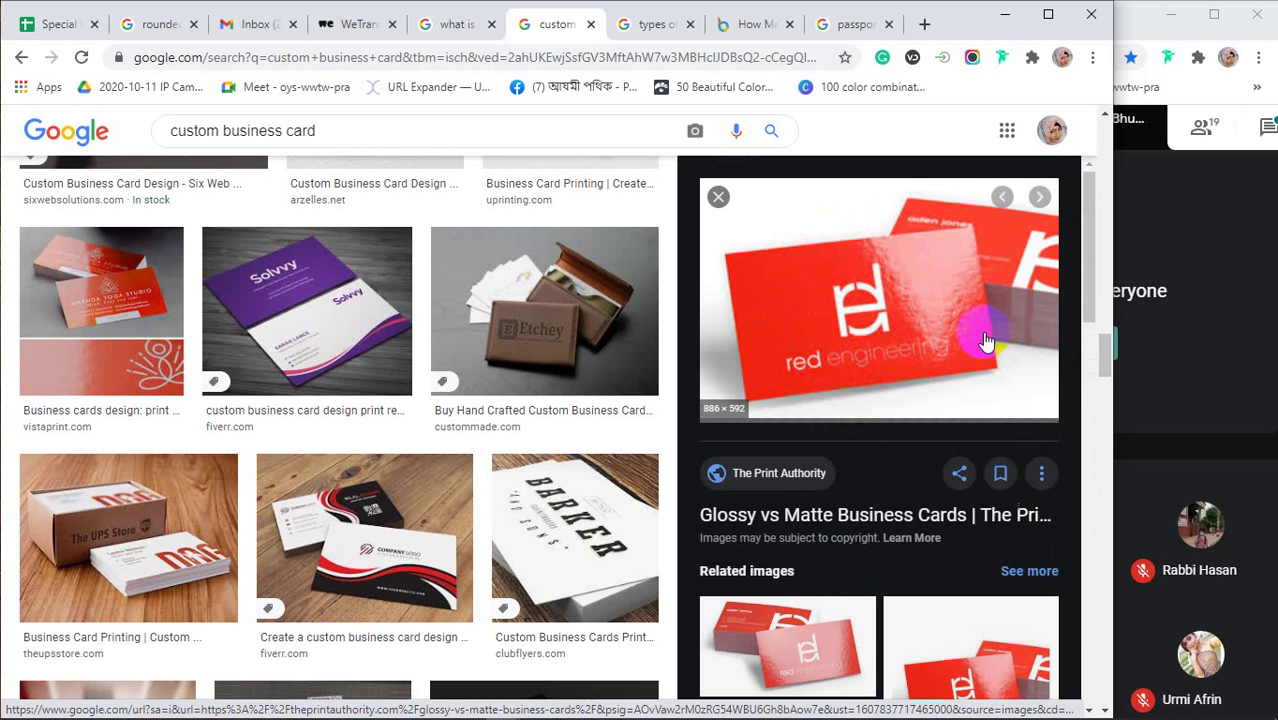
{"action": "scroll", "coordinate": [986, 342], "scroll_direction": "down", "scroll_amount": 3}
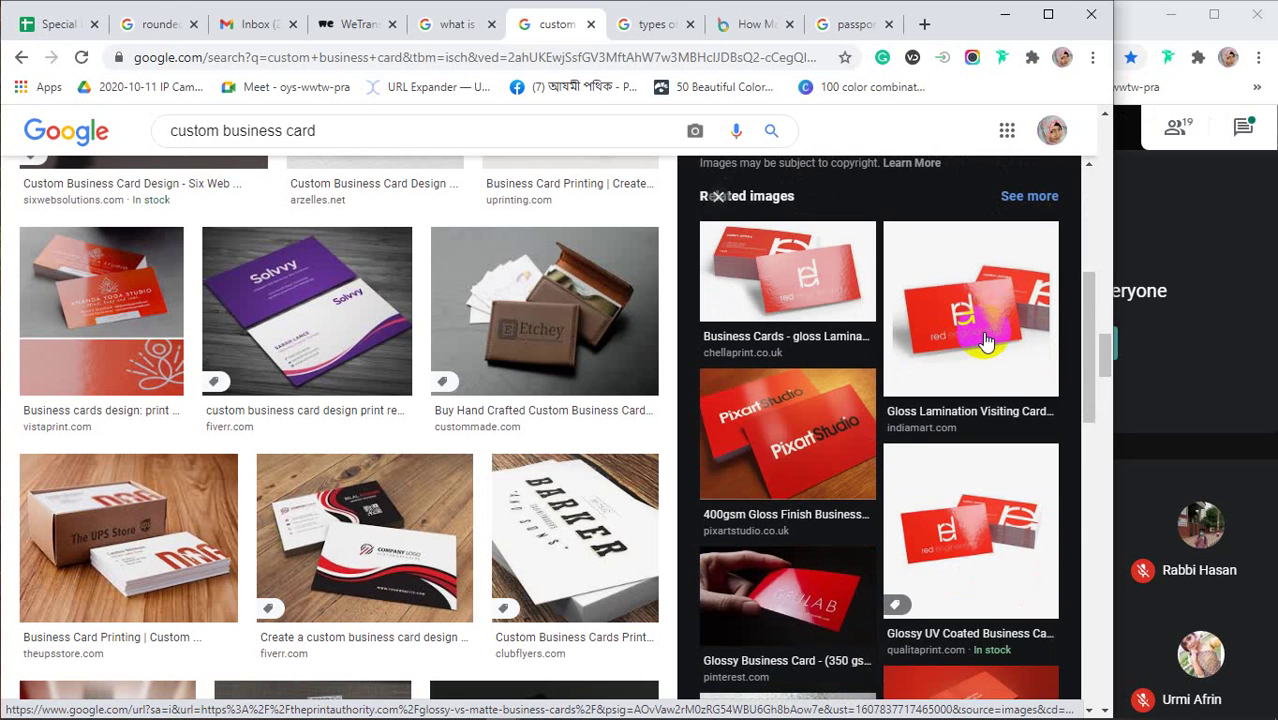
{"action": "scroll", "coordinate": [986, 342], "scroll_direction": "down", "scroll_amount": 2}
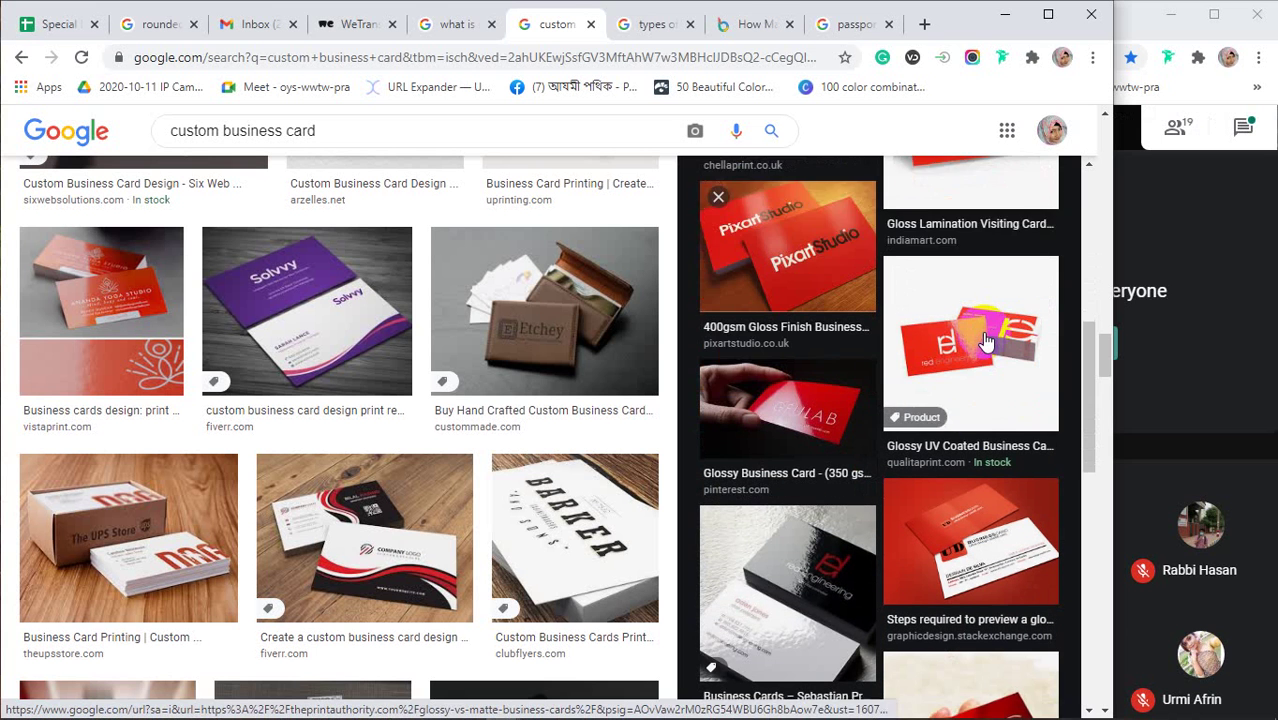
{"action": "scroll", "coordinate": [984, 340], "scroll_direction": "down", "scroll_amount": 2}
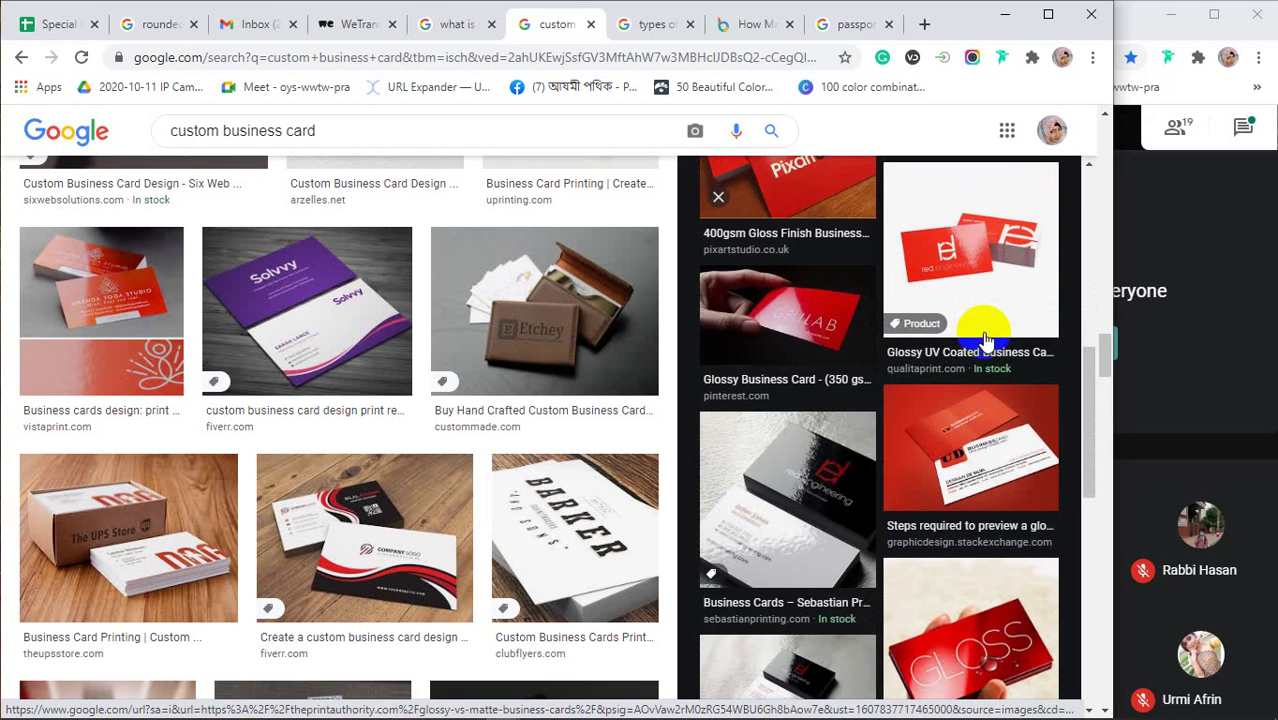
{"action": "left_click", "coordinate": [790, 528]}
{"action": "left_click", "coordinate": [921, 365]}
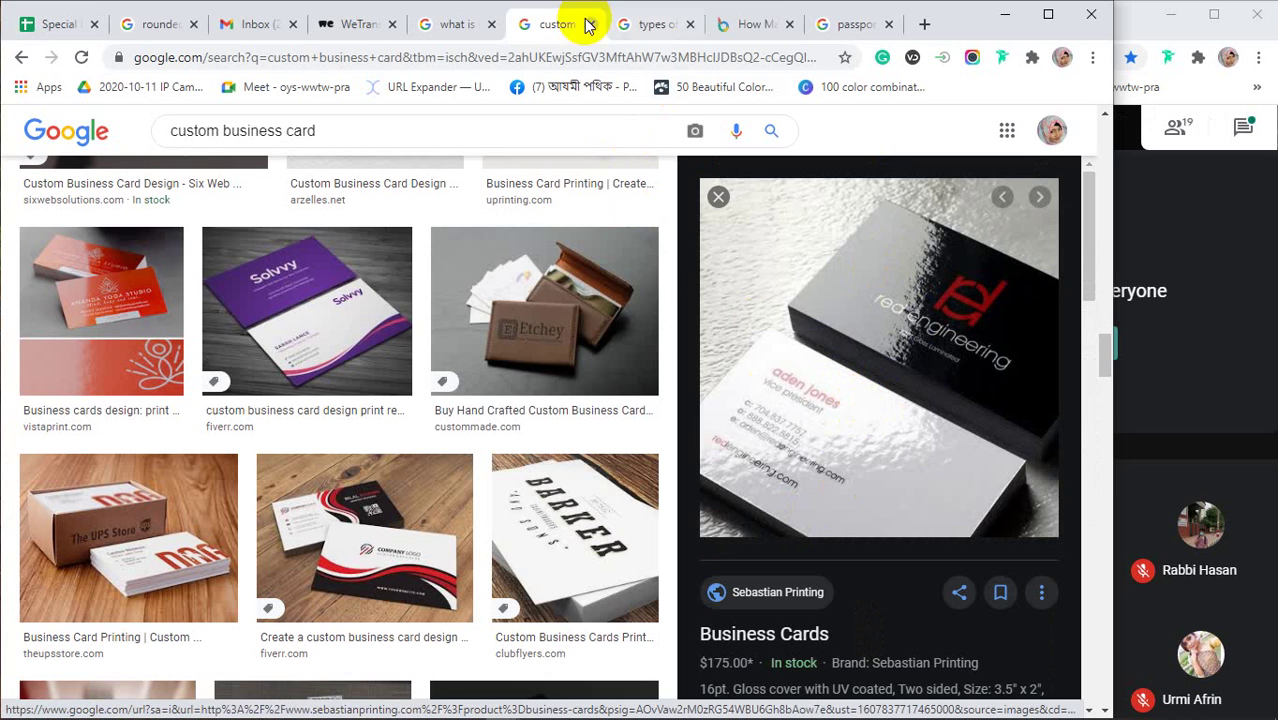
Return to the DesignBold article and read through the Embossed business card section
{"action": "left_click", "coordinate": [765, 23]}
{"action": "scroll", "coordinate": [646, 401], "scroll_direction": "down", "scroll_amount": 3}
{"action": "scroll", "coordinate": [646, 401], "scroll_direction": "down", "scroll_amount": 1}
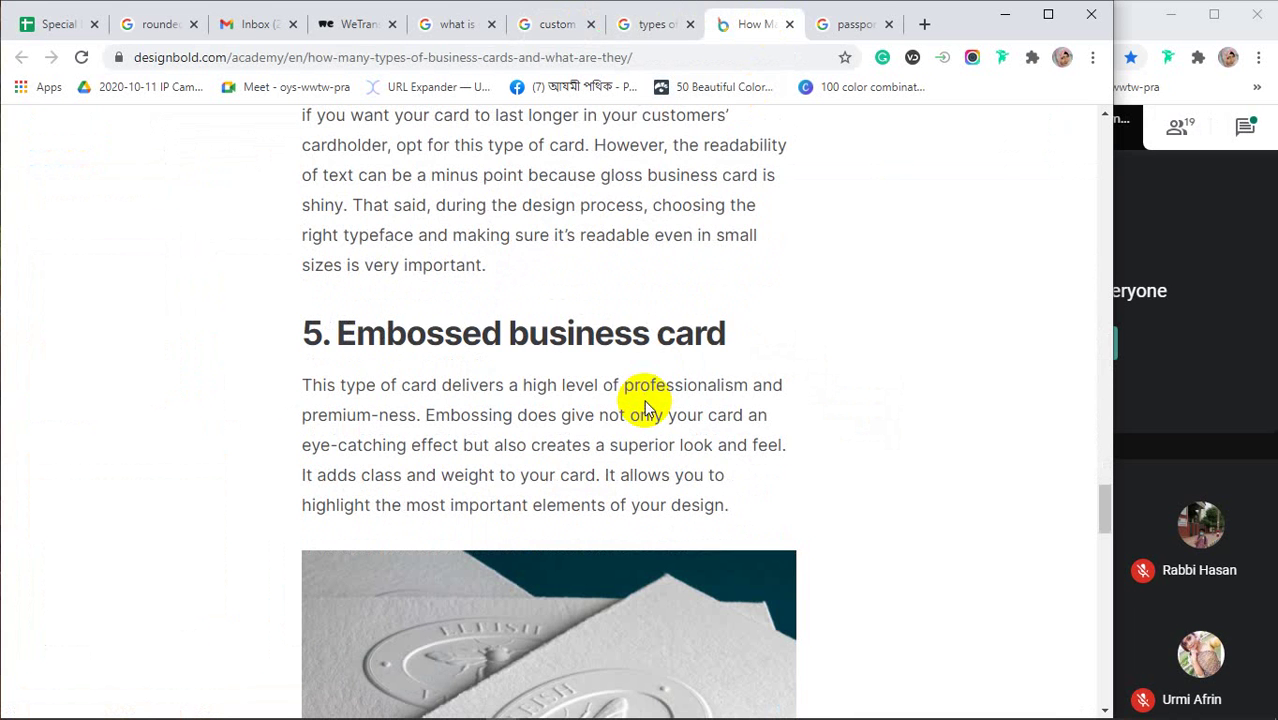
{"action": "scroll", "coordinate": [600, 330], "scroll_direction": "down", "scroll_amount": 2}
{"action": "scroll", "coordinate": [605, 340], "scroll_direction": "down", "scroll_amount": 1}
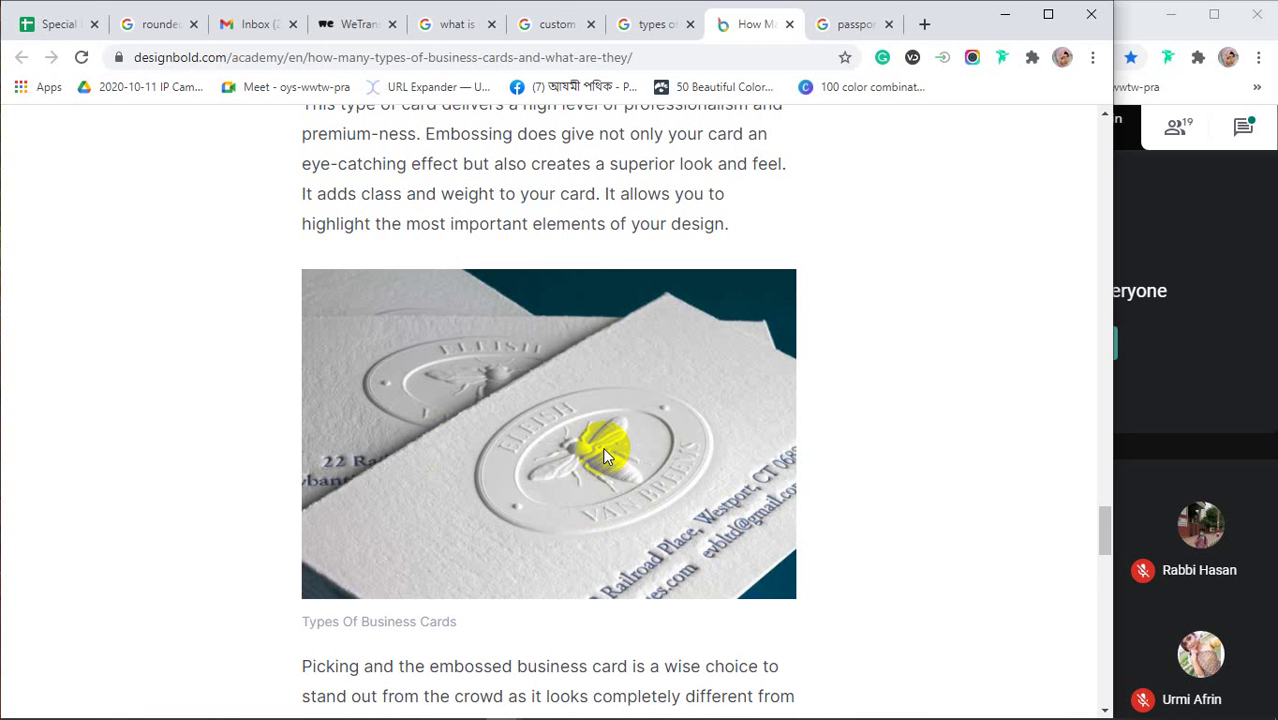
{"action": "scroll", "coordinate": [602, 447], "scroll_direction": "down", "scroll_amount": 3}
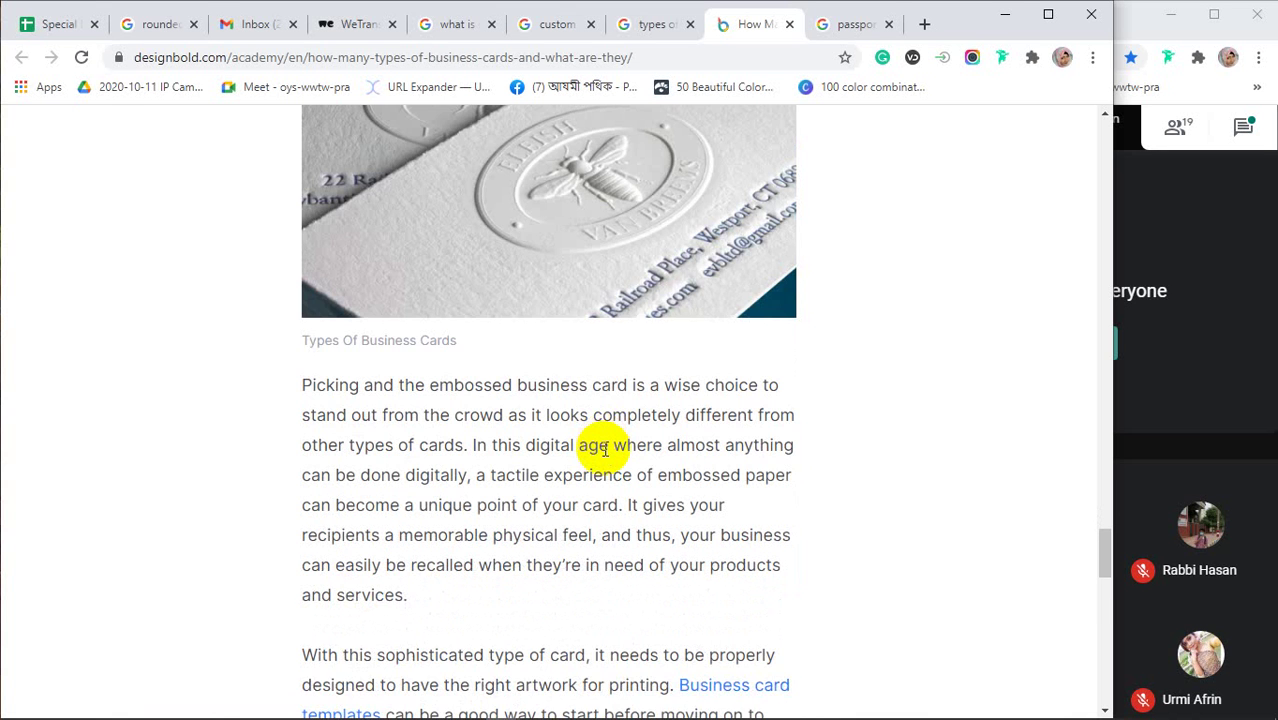
{"action": "scroll", "coordinate": [603, 450], "scroll_direction": "down", "scroll_amount": 4}
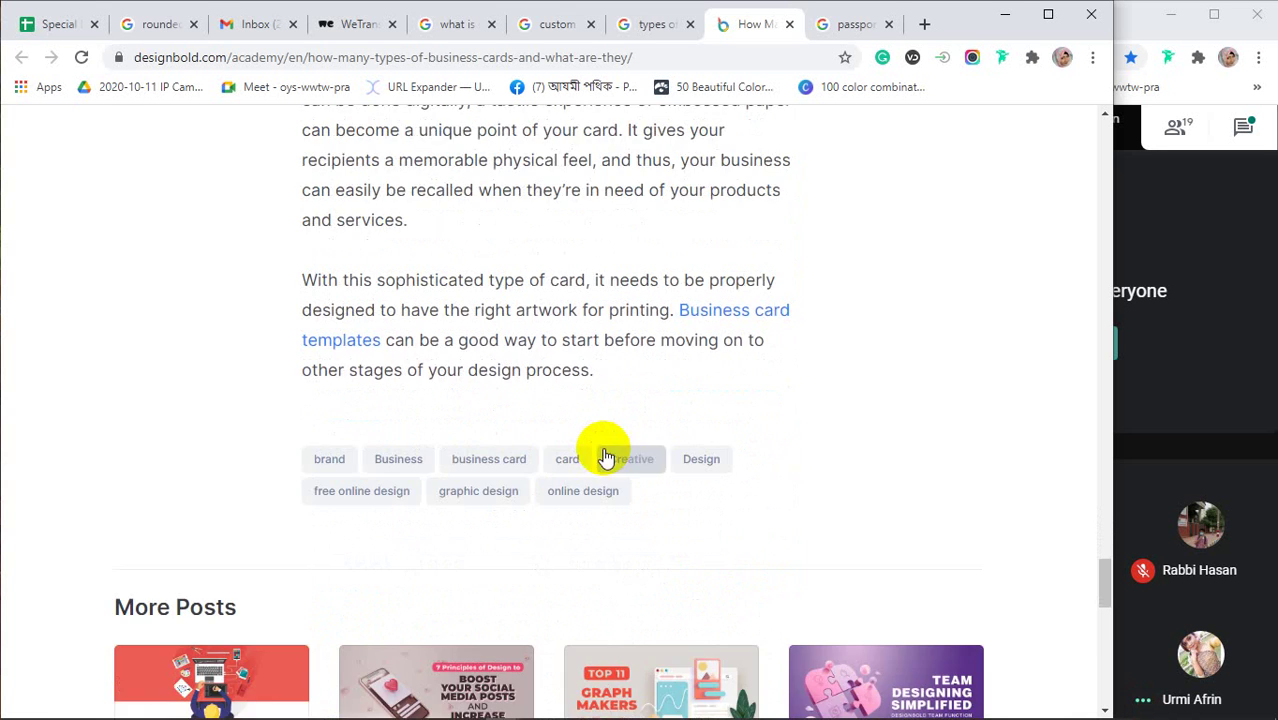
Scroll back up to the '1. Standard business card' section introduction
{"action": "scroll", "coordinate": [606, 456], "scroll_direction": "up", "scroll_amount": 5}
{"action": "scroll", "coordinate": [606, 456], "scroll_direction": "up", "scroll_amount": 5}
{"action": "scroll", "coordinate": [605, 455], "scroll_direction": "down", "scroll_amount": 2}
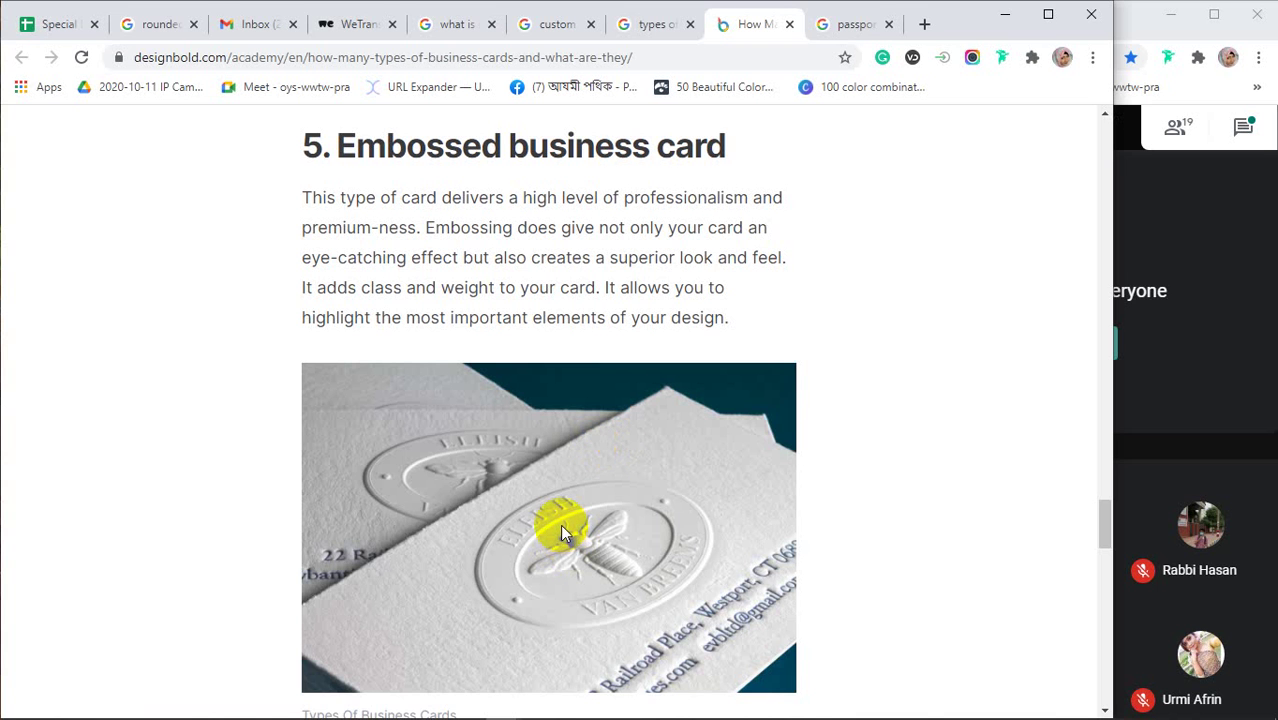
{"action": "scroll", "coordinate": [560, 530], "scroll_direction": "up", "scroll_amount": 20}
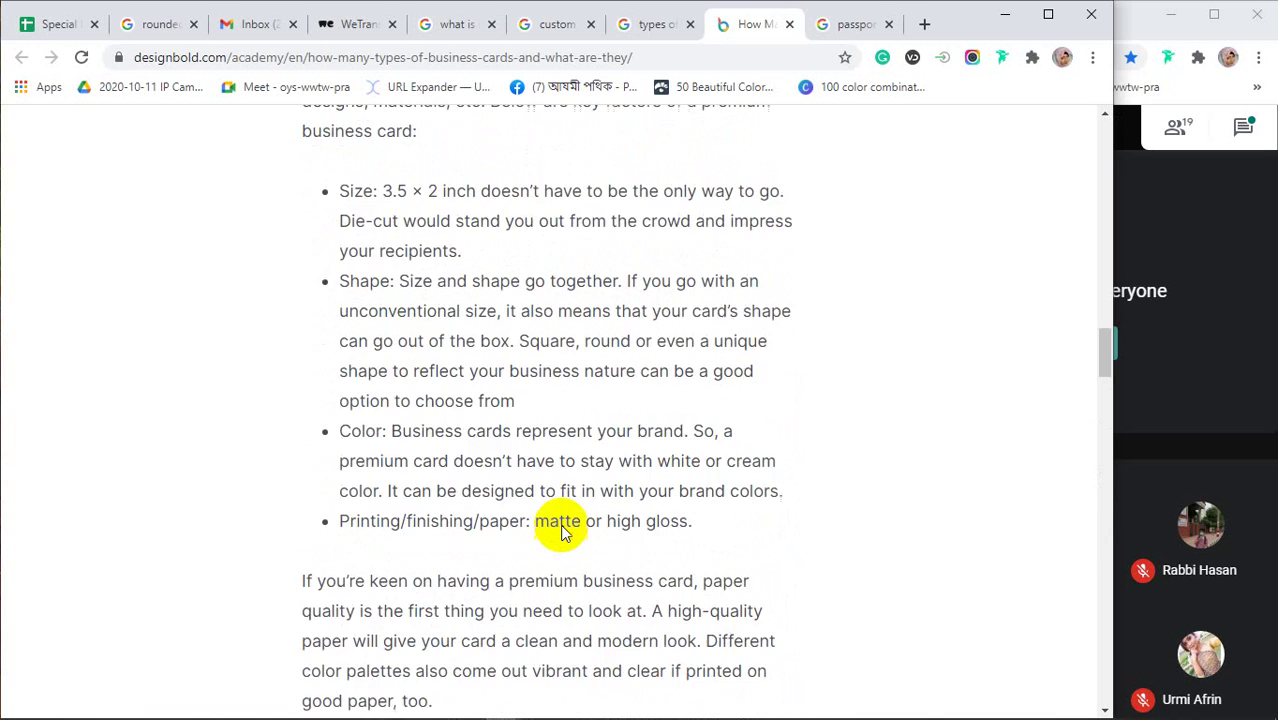
{"action": "scroll", "coordinate": [562, 525], "scroll_direction": "up", "scroll_amount": 10}
{"action": "scroll", "coordinate": [500, 460], "scroll_direction": "down", "scroll_amount": 2}
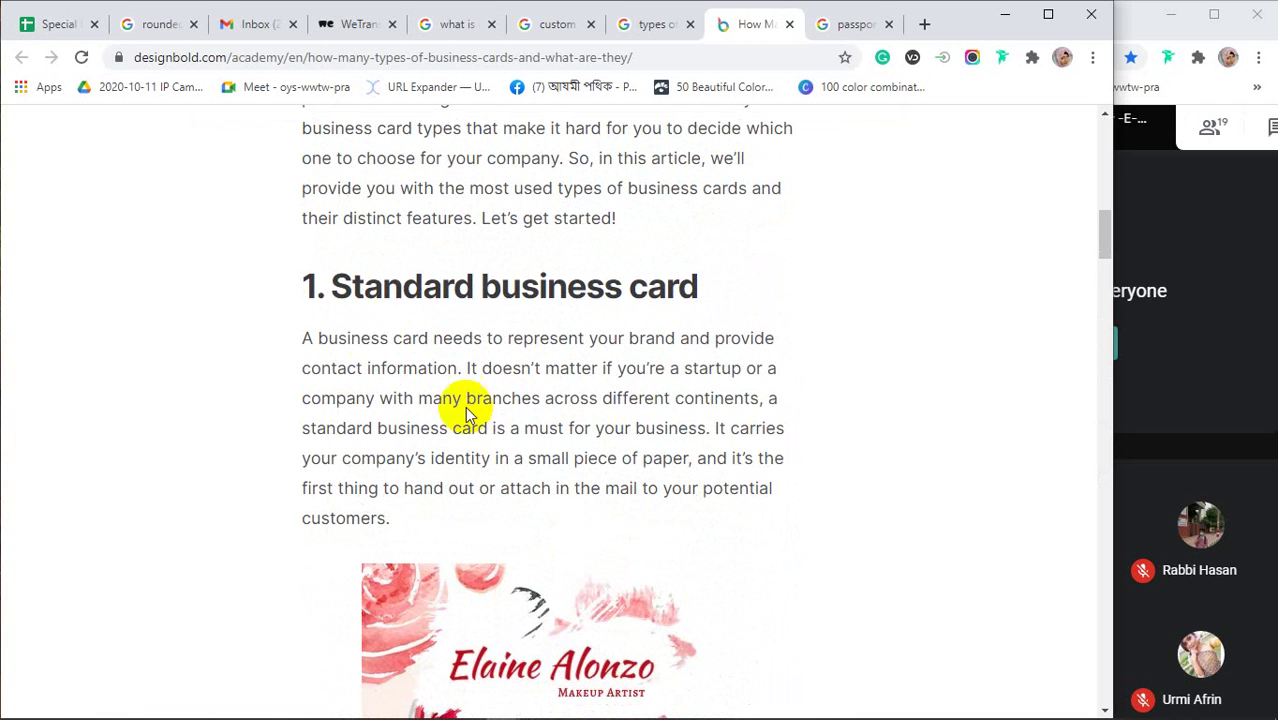
Highlight the 'Standard business card' heading, scroll down to section 5, and open a new tab
{"action": "left_click_drag", "start_coordinate": [341, 292], "coordinate": [712, 302]}
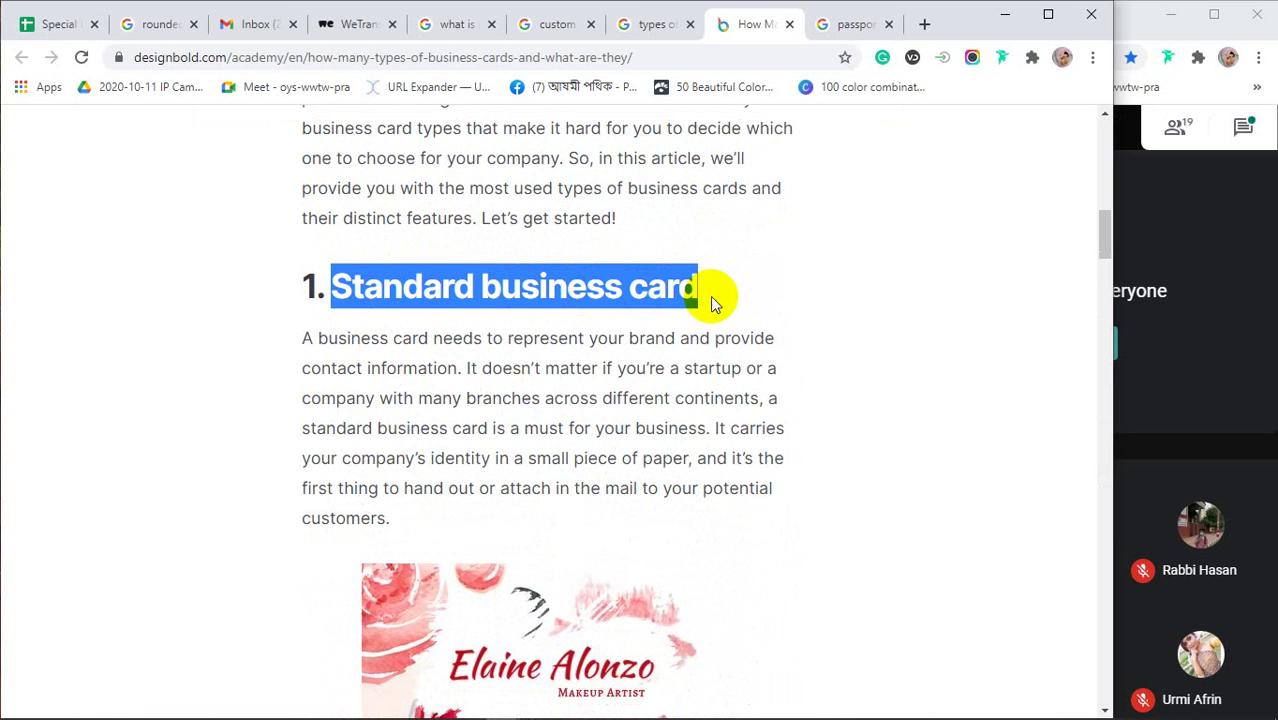
{"action": "scroll", "coordinate": [710, 296], "scroll_direction": "down", "scroll_amount": 12}
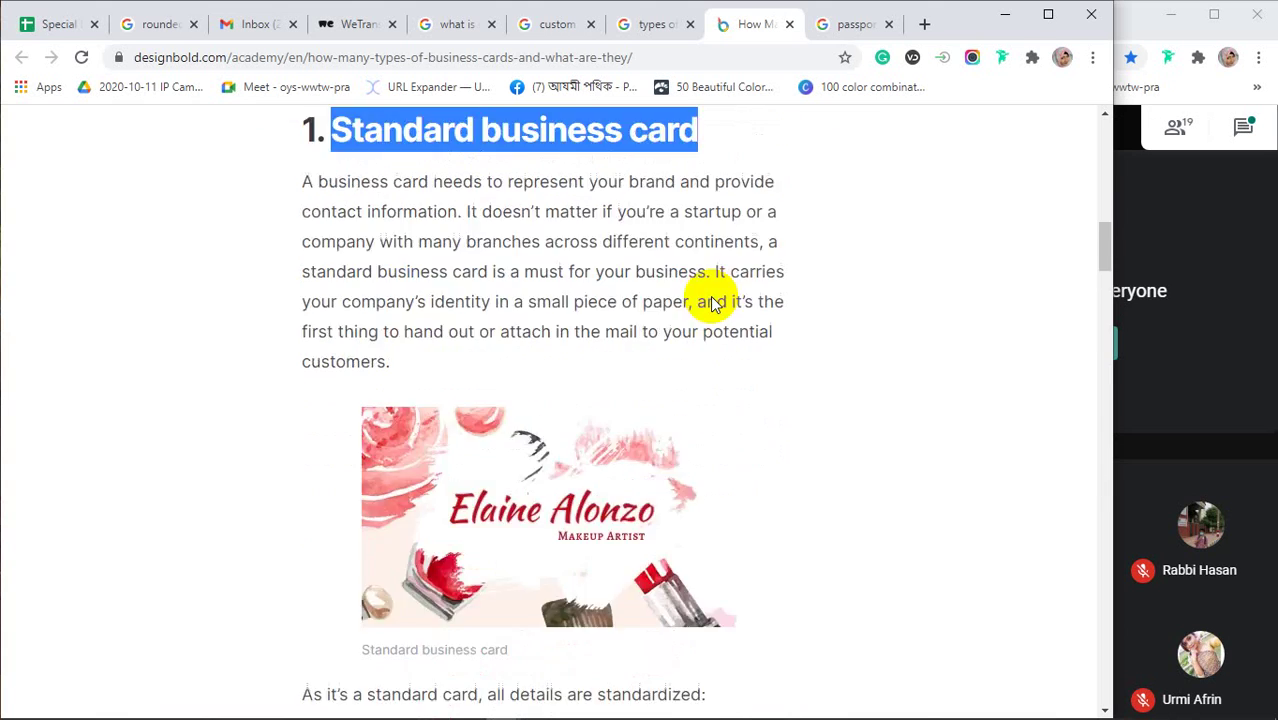
{"action": "scroll", "coordinate": [636, 370], "scroll_direction": "down", "scroll_amount": 15}
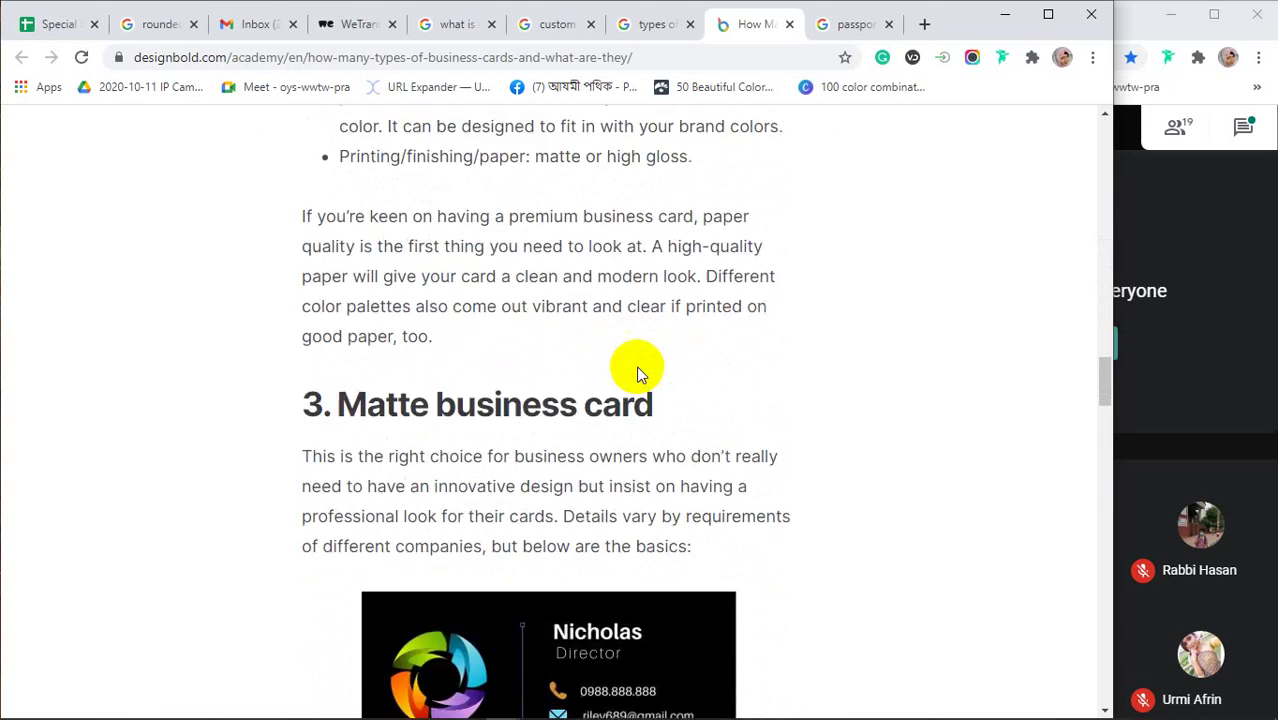
{"action": "scroll", "coordinate": [565, 405], "scroll_direction": "down", "scroll_amount": 8}
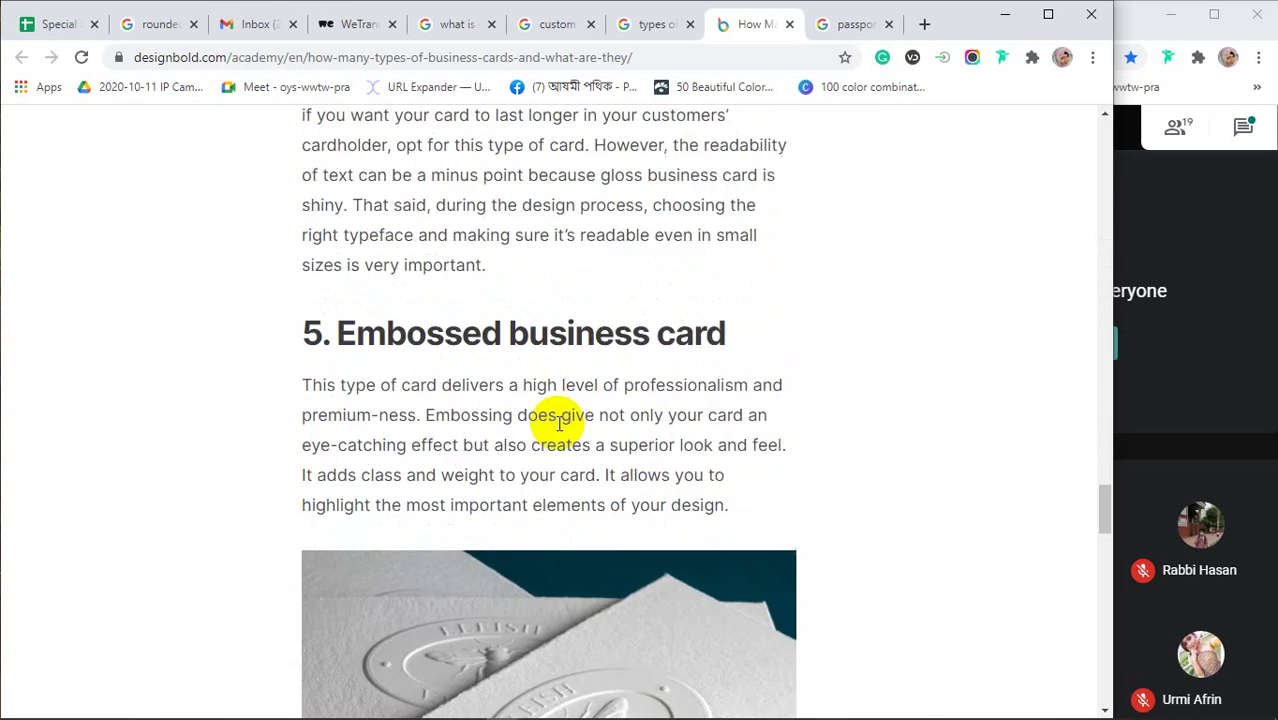
{"action": "scroll", "coordinate": [650, 422], "scroll_direction": "up", "scroll_amount": 10}
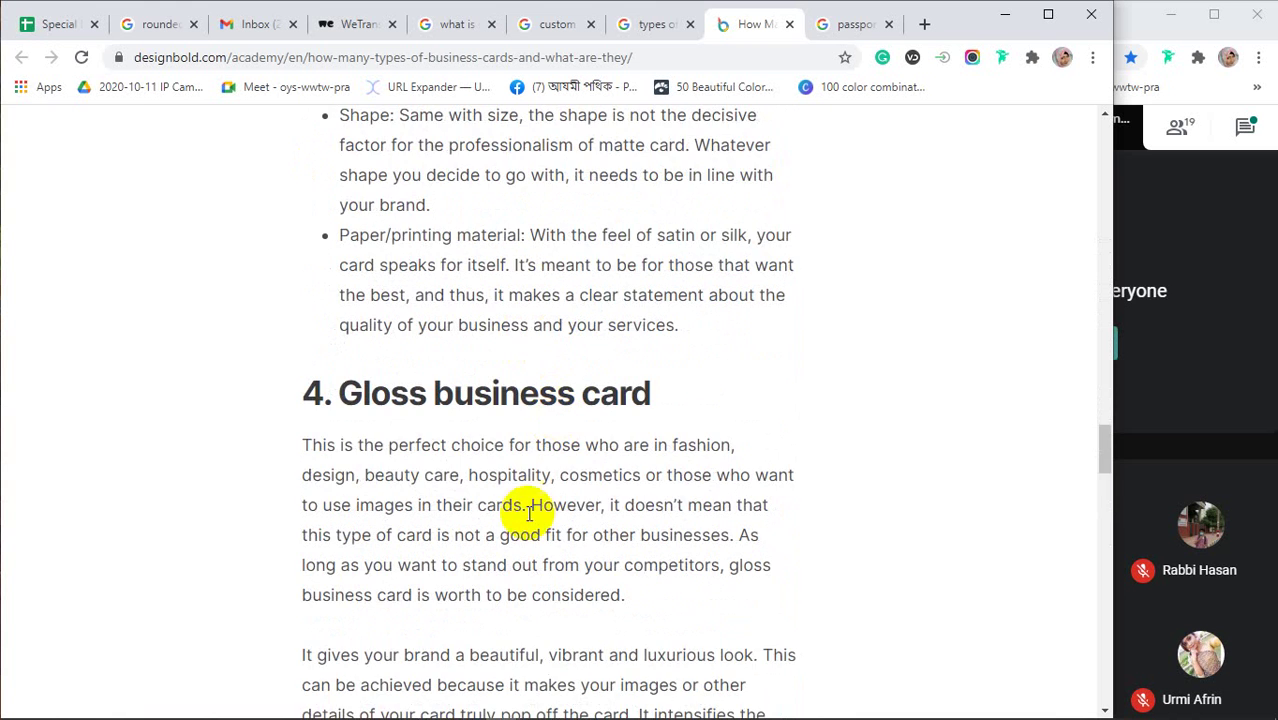
{"action": "scroll", "coordinate": [540, 507], "scroll_direction": "down", "scroll_amount": 9}
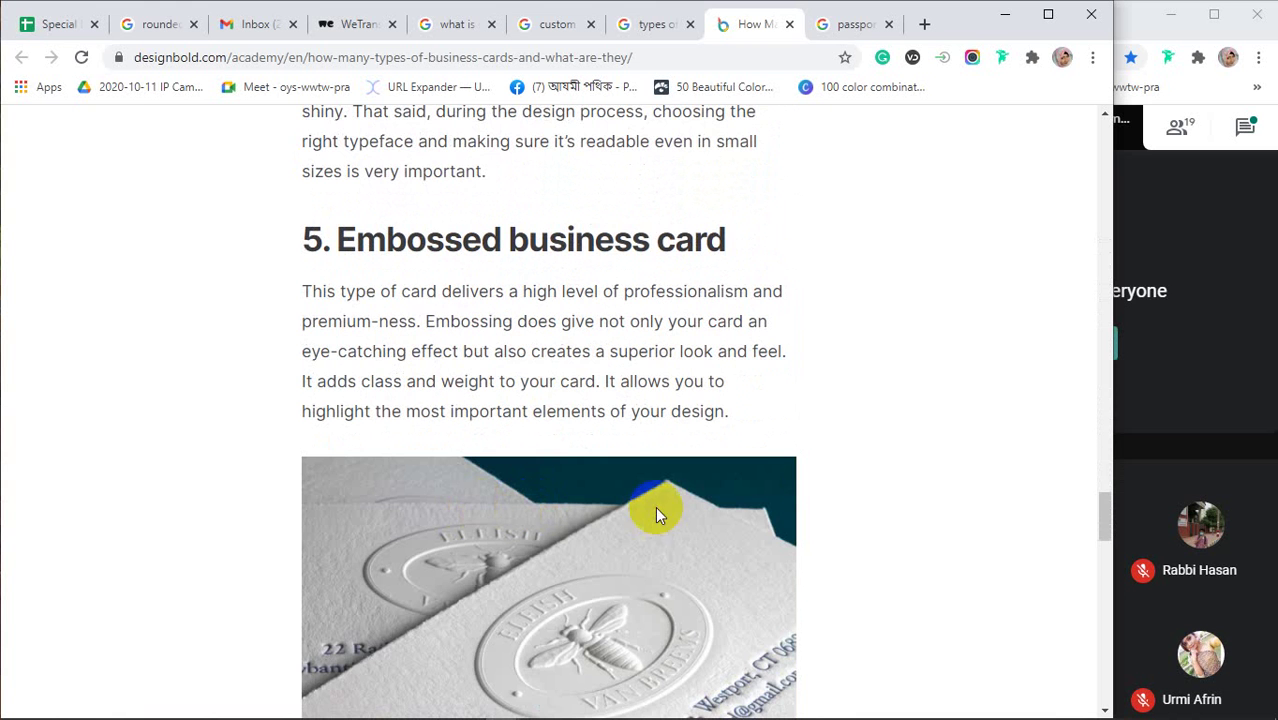
{"action": "scroll", "coordinate": [904, 491], "scroll_direction": "down", "scroll_amount": 3}
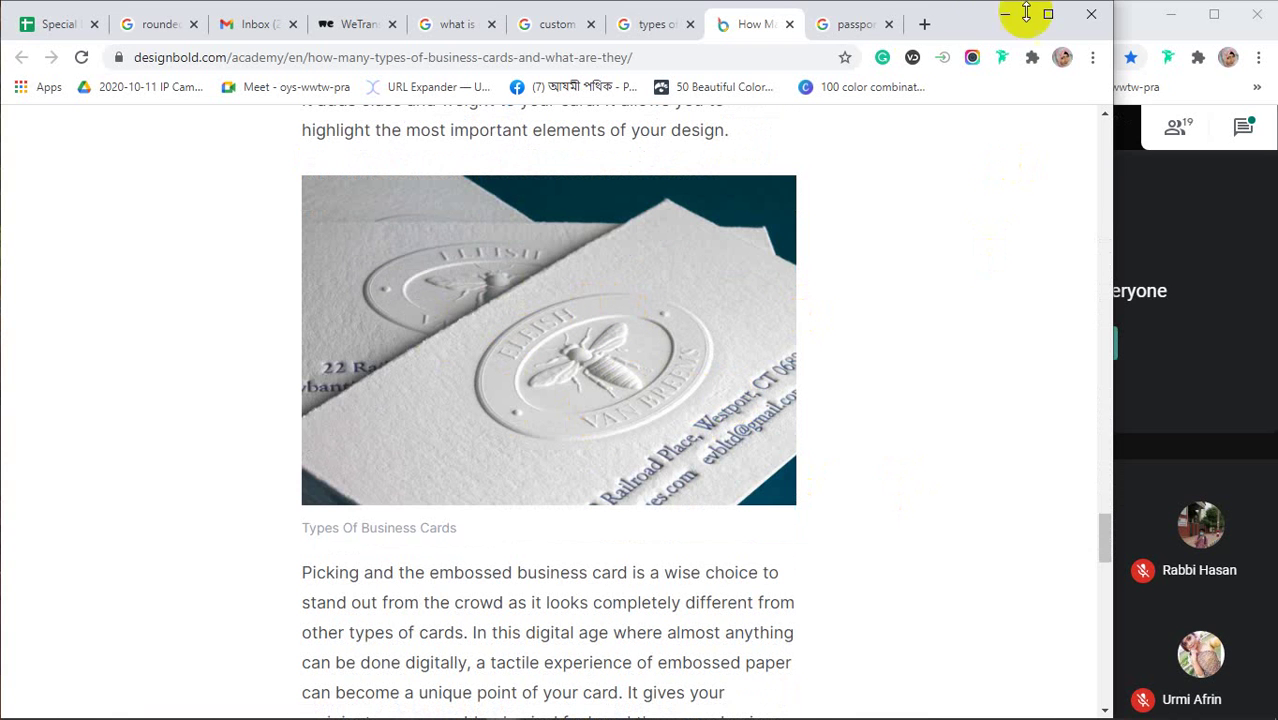
{"action": "left_click", "coordinate": [924, 24]}
Search Google for 'embooss dice' and switch to the image results
{"action": "type", "text": "e"}
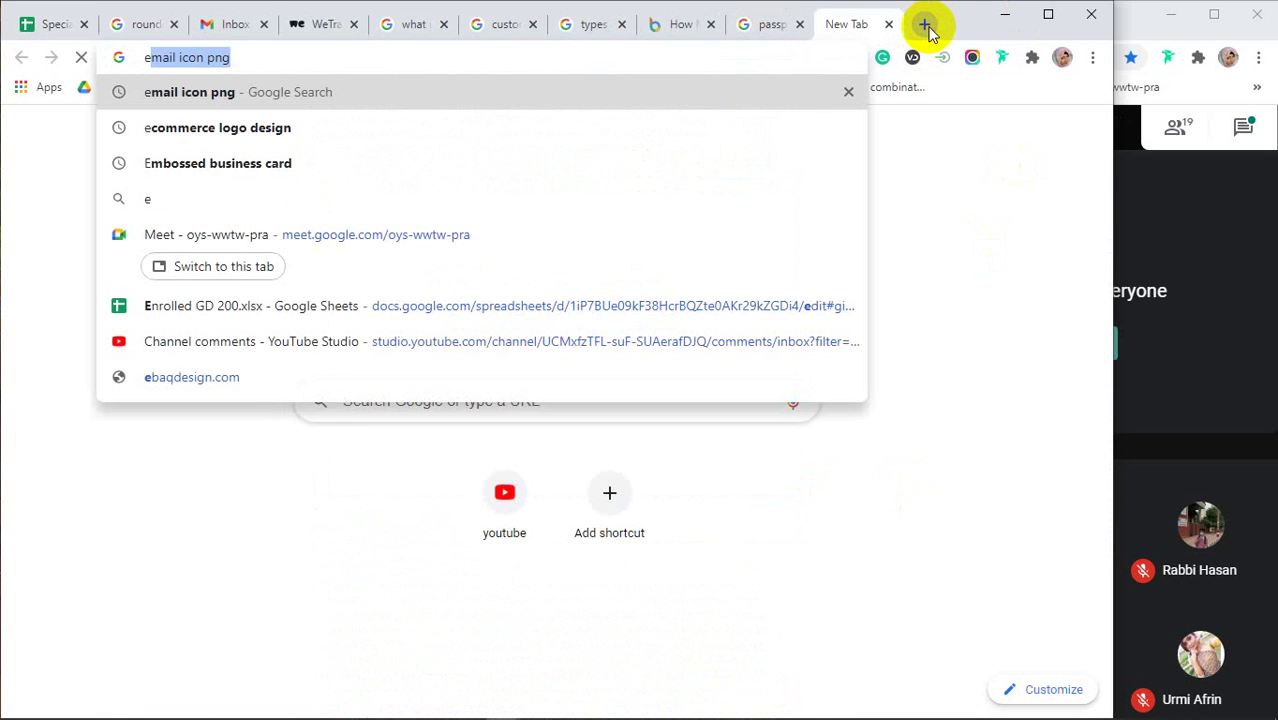
{"action": "type", "text": "mbooss di"}
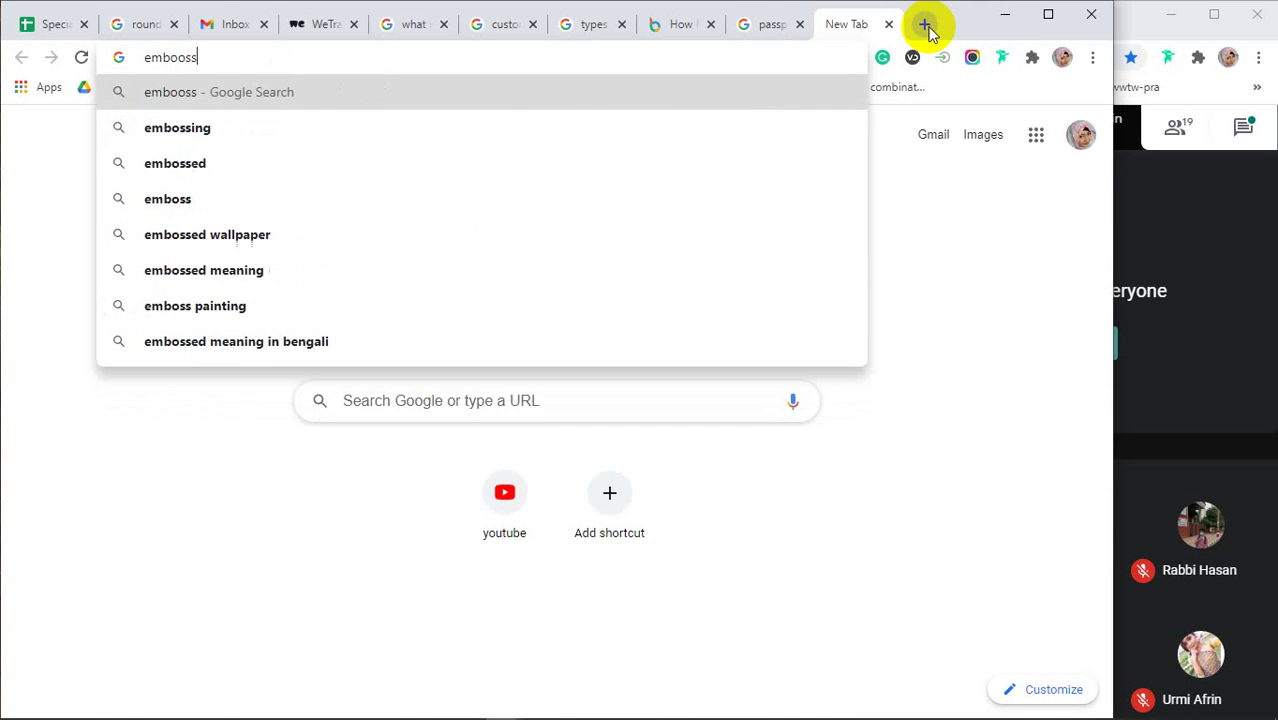
{"action": "type", "text": "ce"}
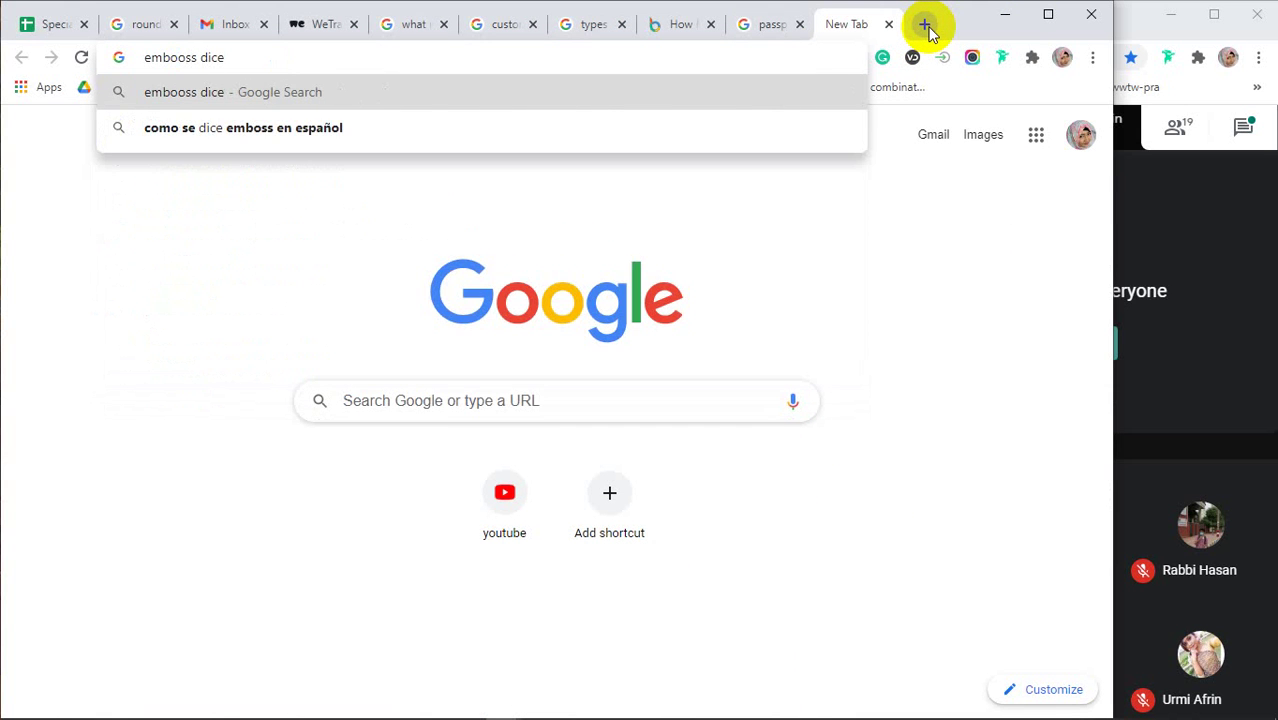
{"action": "key", "text": "Return"}
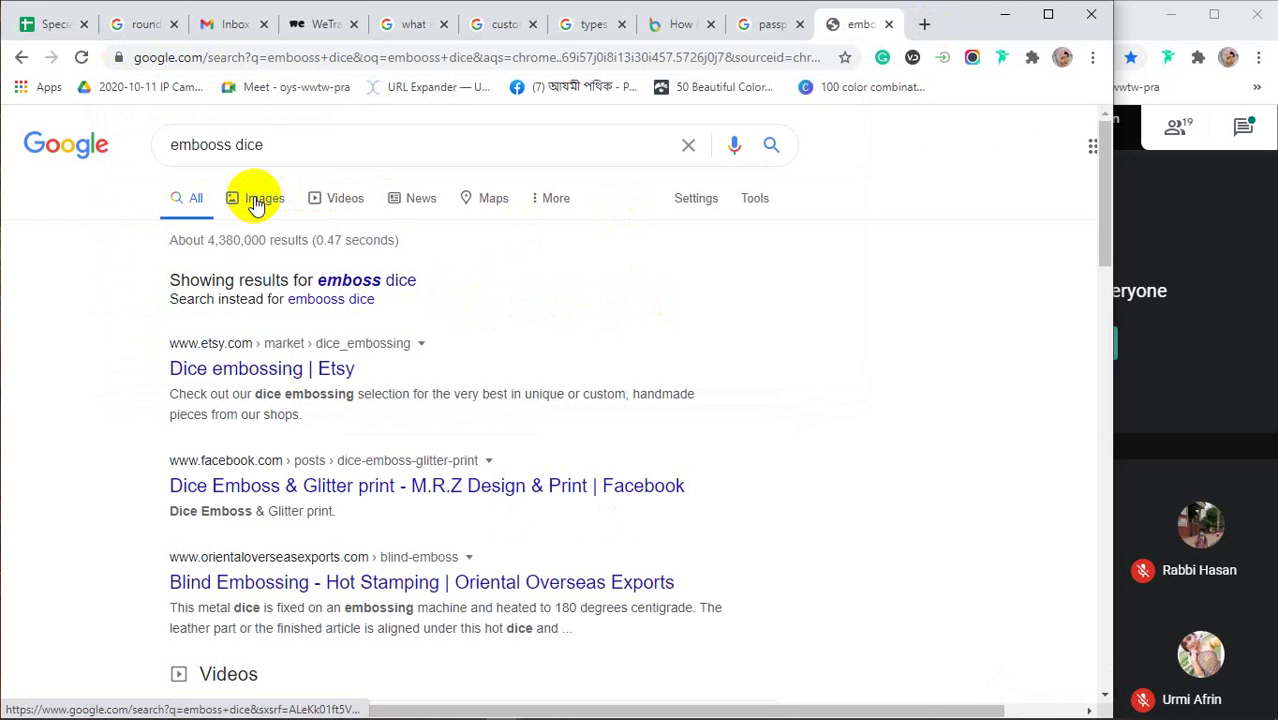
{"action": "left_click", "coordinate": [254, 200]}
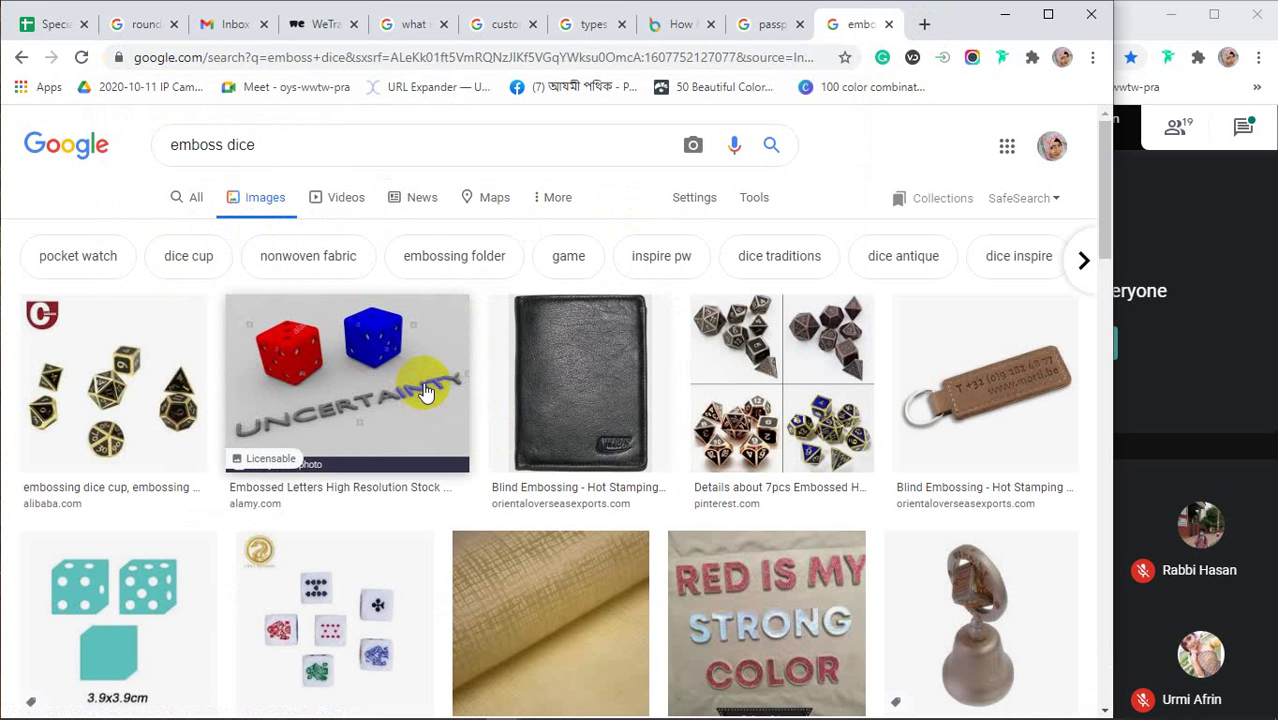
Scroll the emboss dice images and preview the embossed black leather wallet
{"action": "scroll", "coordinate": [424, 390], "scroll_direction": "down", "scroll_amount": 3}
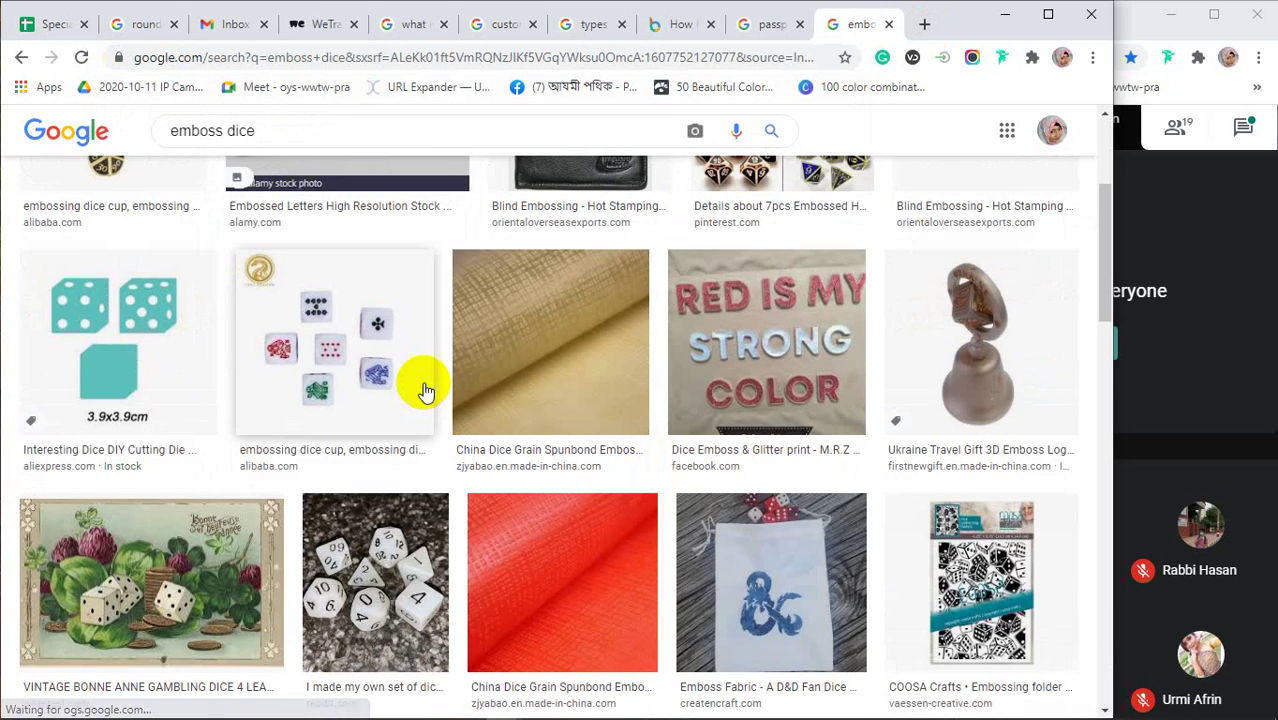
{"action": "scroll", "coordinate": [424, 390], "scroll_direction": "down", "scroll_amount": 3}
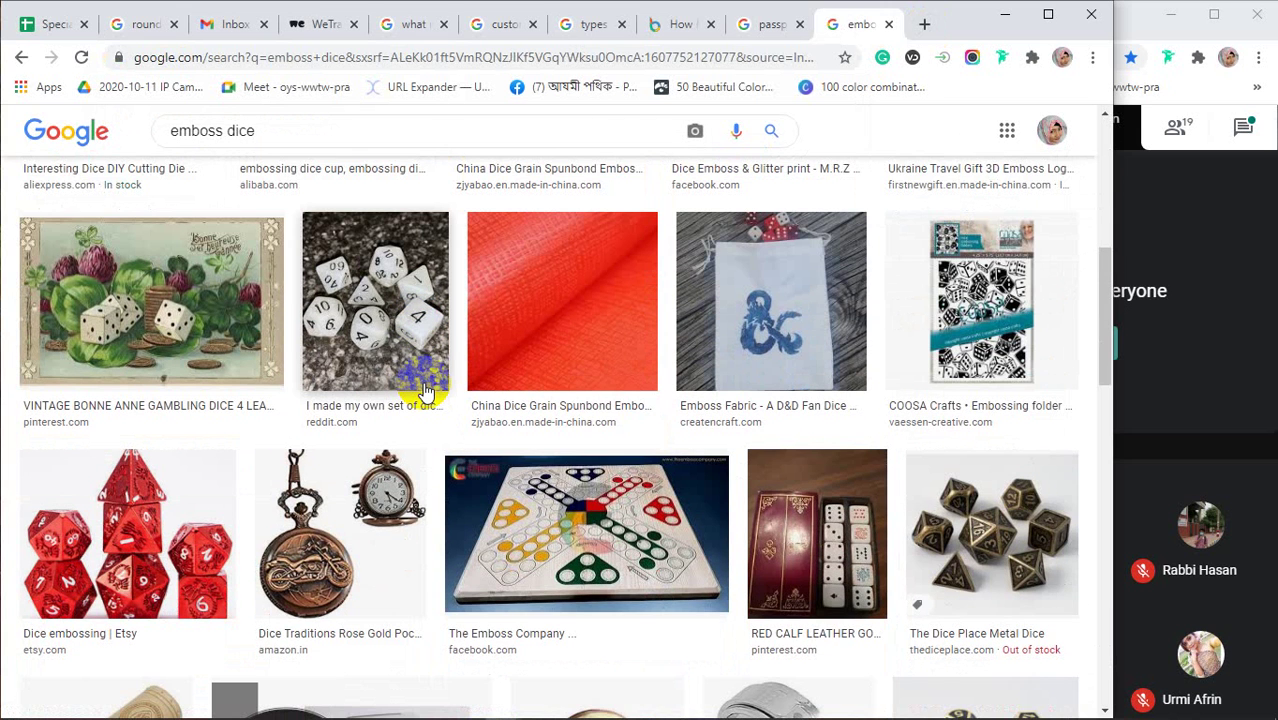
{"action": "scroll", "coordinate": [424, 390], "scroll_direction": "up", "scroll_amount": 6}
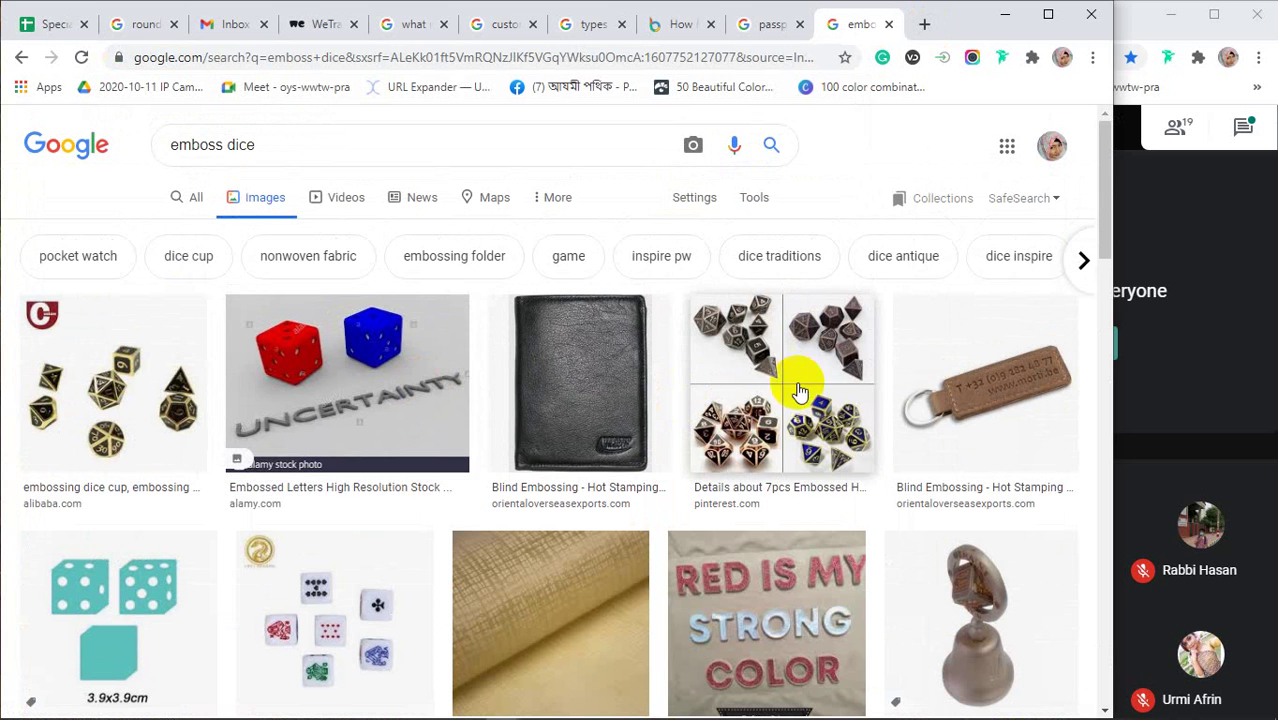
{"action": "left_click", "coordinate": [608, 420]}
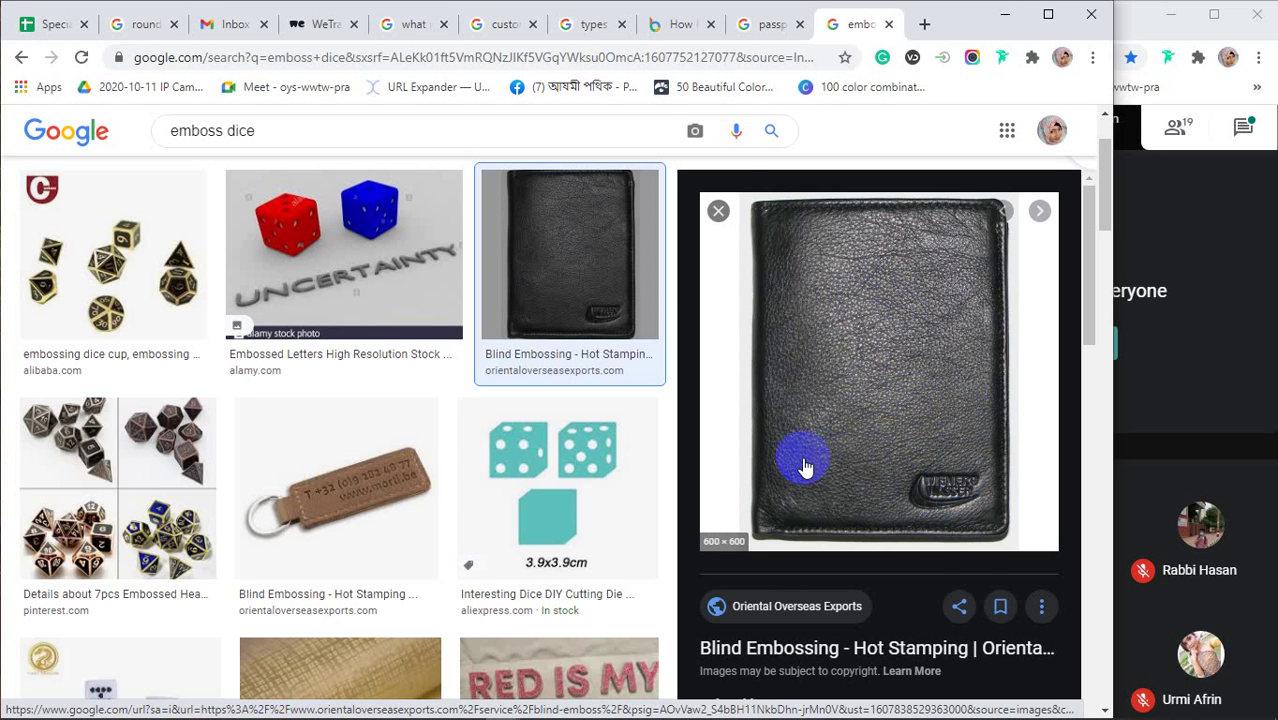
Browse the related embossed dice, keychain and leather examples and place the cursor in the search box
{"action": "scroll", "coordinate": [806, 466], "scroll_direction": "down", "scroll_amount": 8}
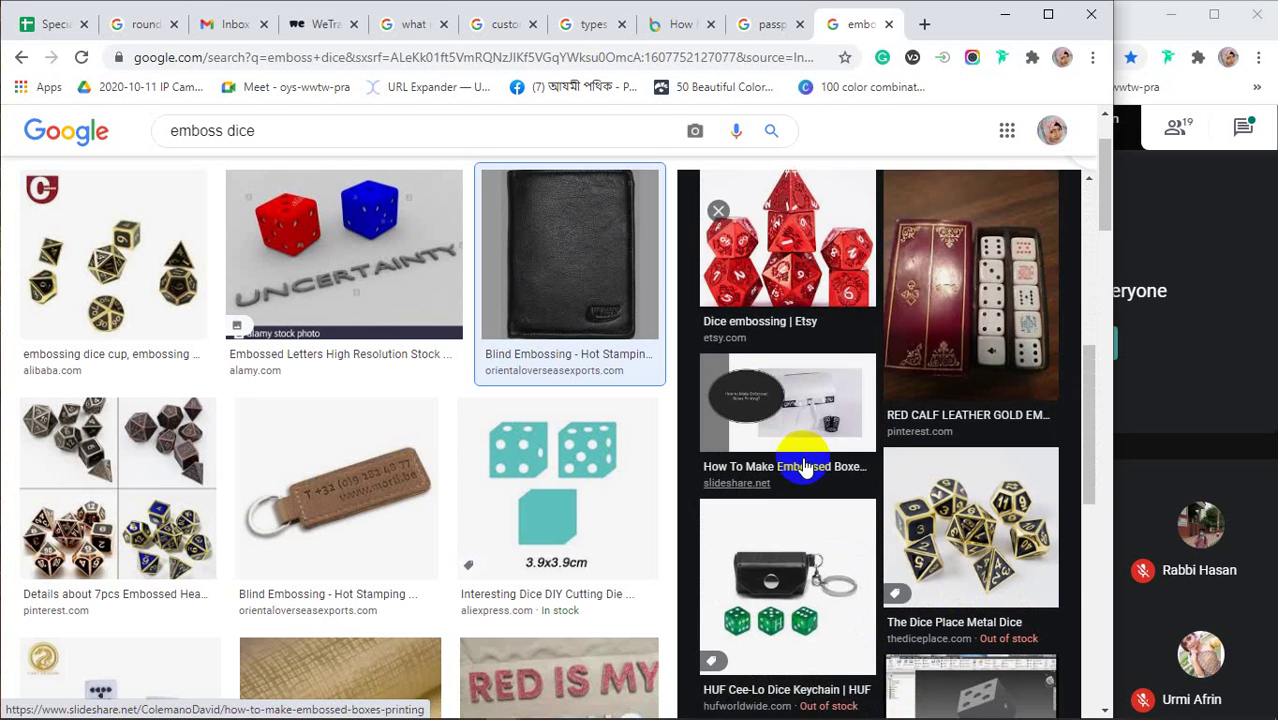
{"action": "scroll", "coordinate": [806, 466], "scroll_direction": "down", "scroll_amount": 2}
{"action": "left_click", "coordinate": [283, 129]}
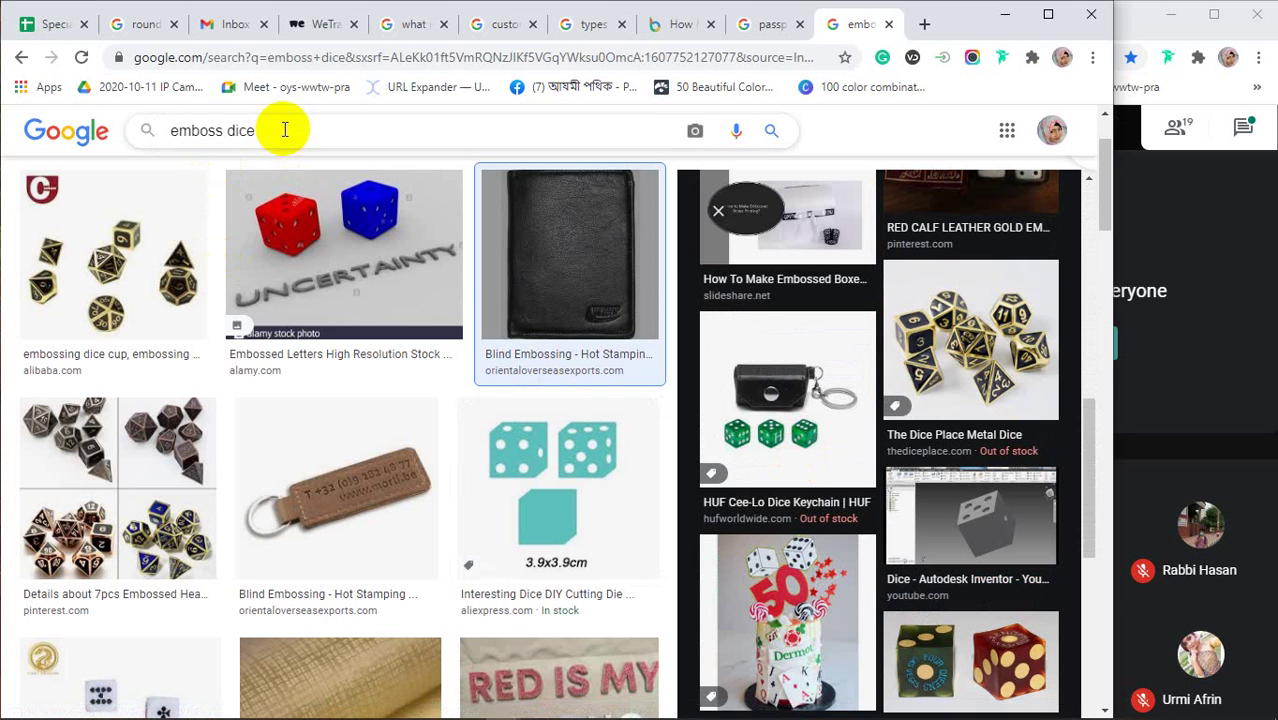
{"action": "scroll", "coordinate": [285, 325], "scroll_direction": "down", "scroll_amount": 5}
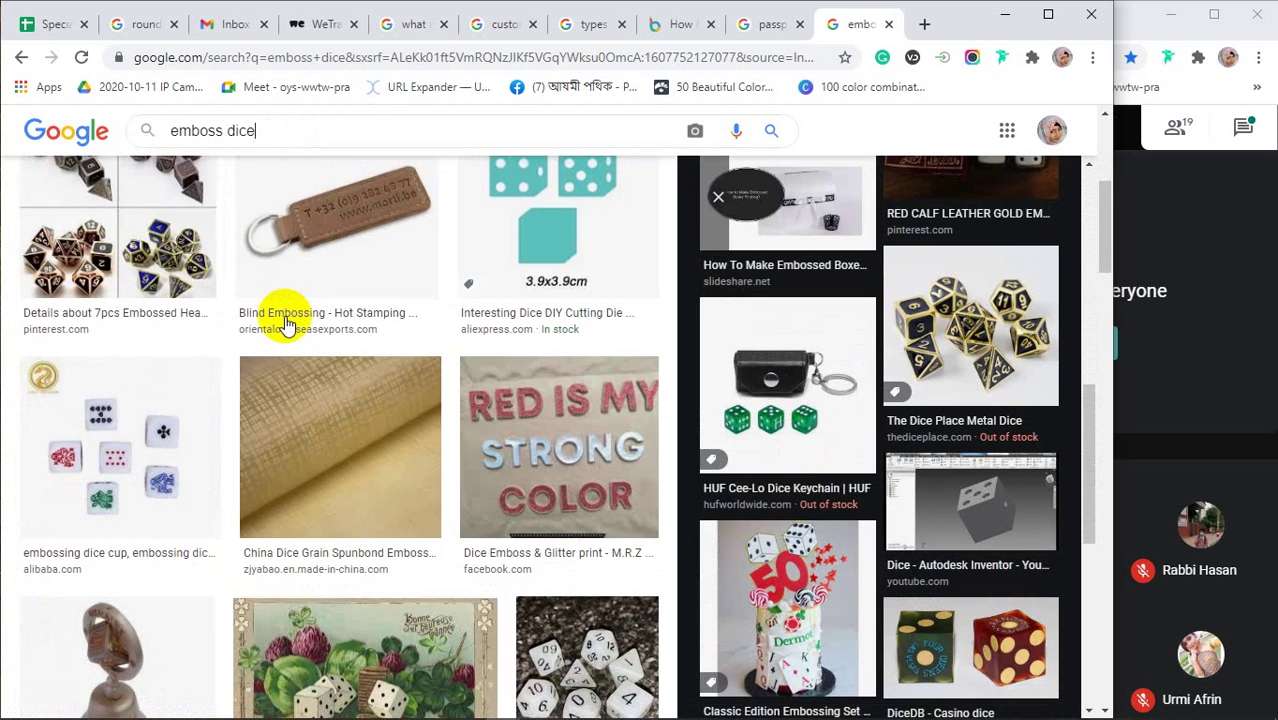
{"action": "scroll", "coordinate": [285, 325], "scroll_direction": "down", "scroll_amount": 10}
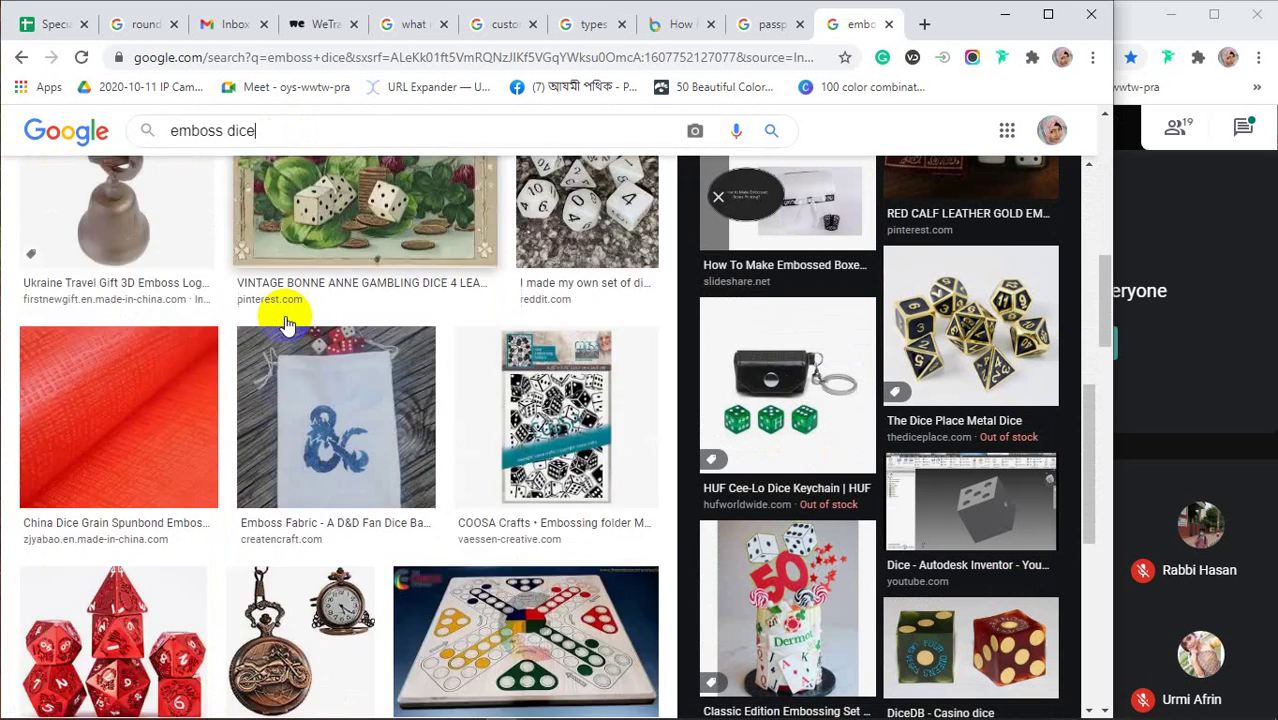
{"action": "scroll", "coordinate": [287, 325], "scroll_direction": "down", "scroll_amount": 8}
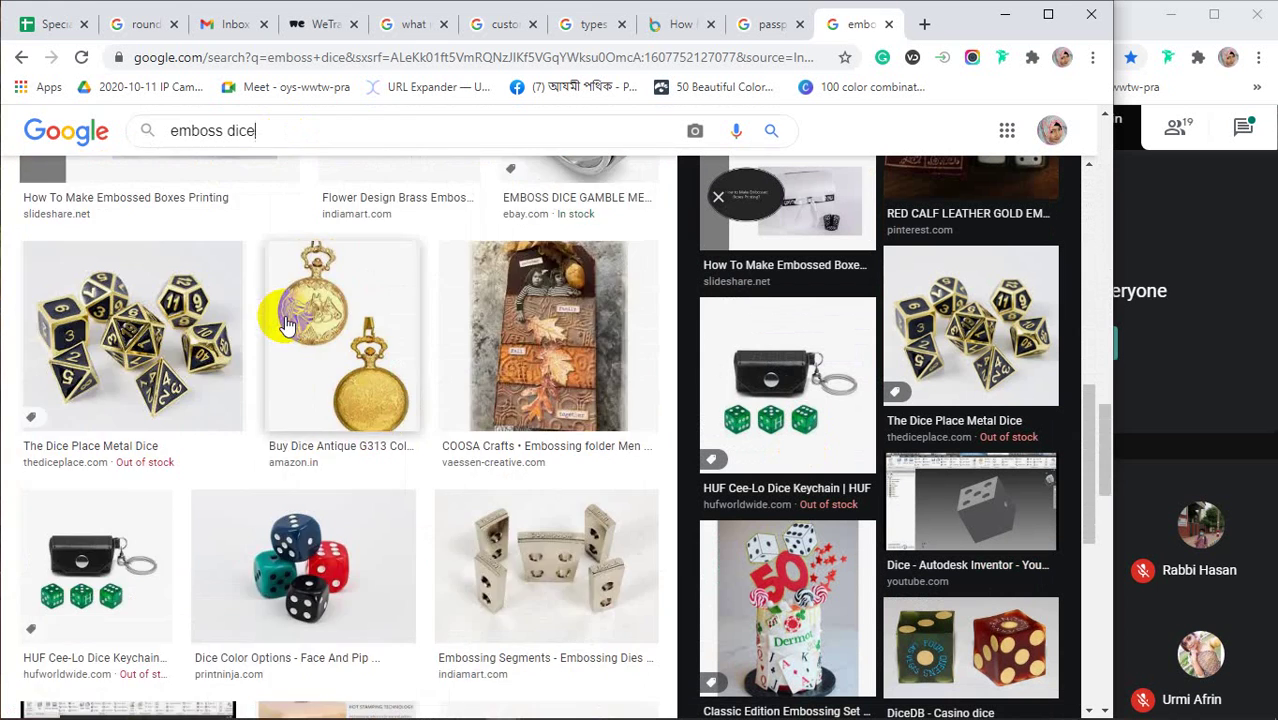
{"action": "scroll", "coordinate": [285, 316], "scroll_direction": "down", "scroll_amount": 3}
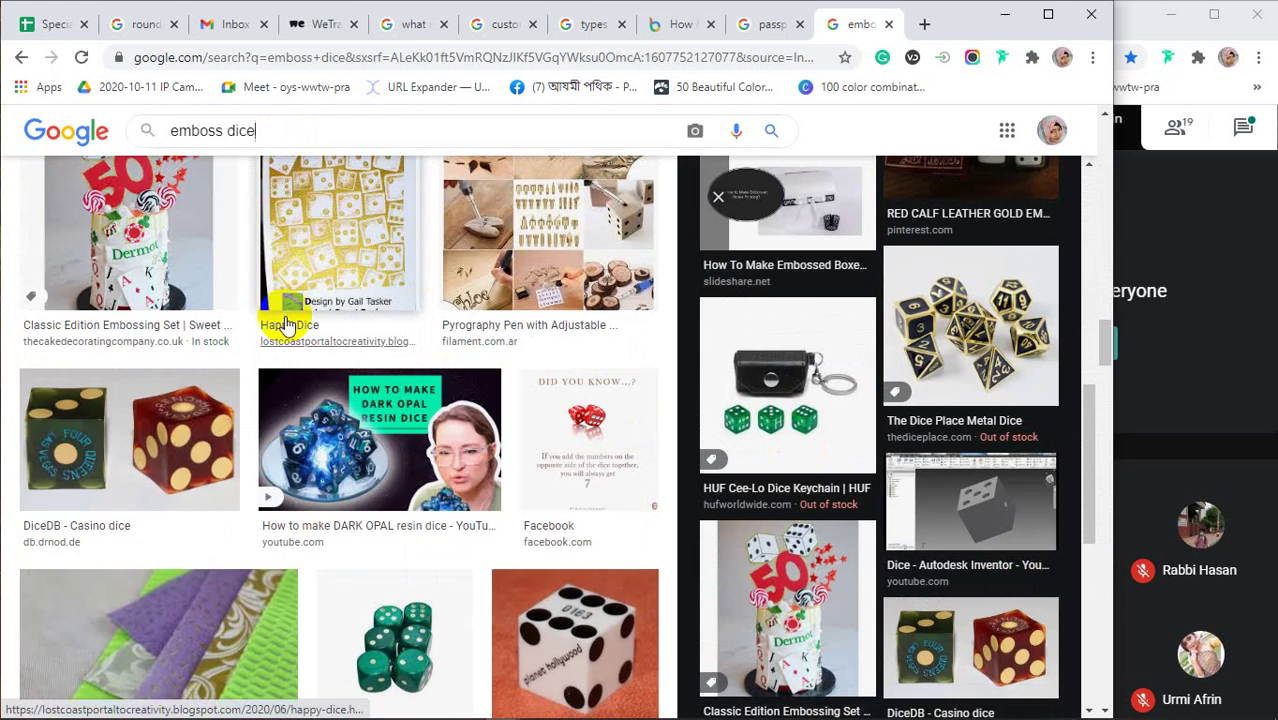
{"action": "scroll", "coordinate": [287, 318], "scroll_direction": "up", "scroll_amount": 8}
{"action": "scroll", "coordinate": [290, 322], "scroll_direction": "up", "scroll_amount": 5}
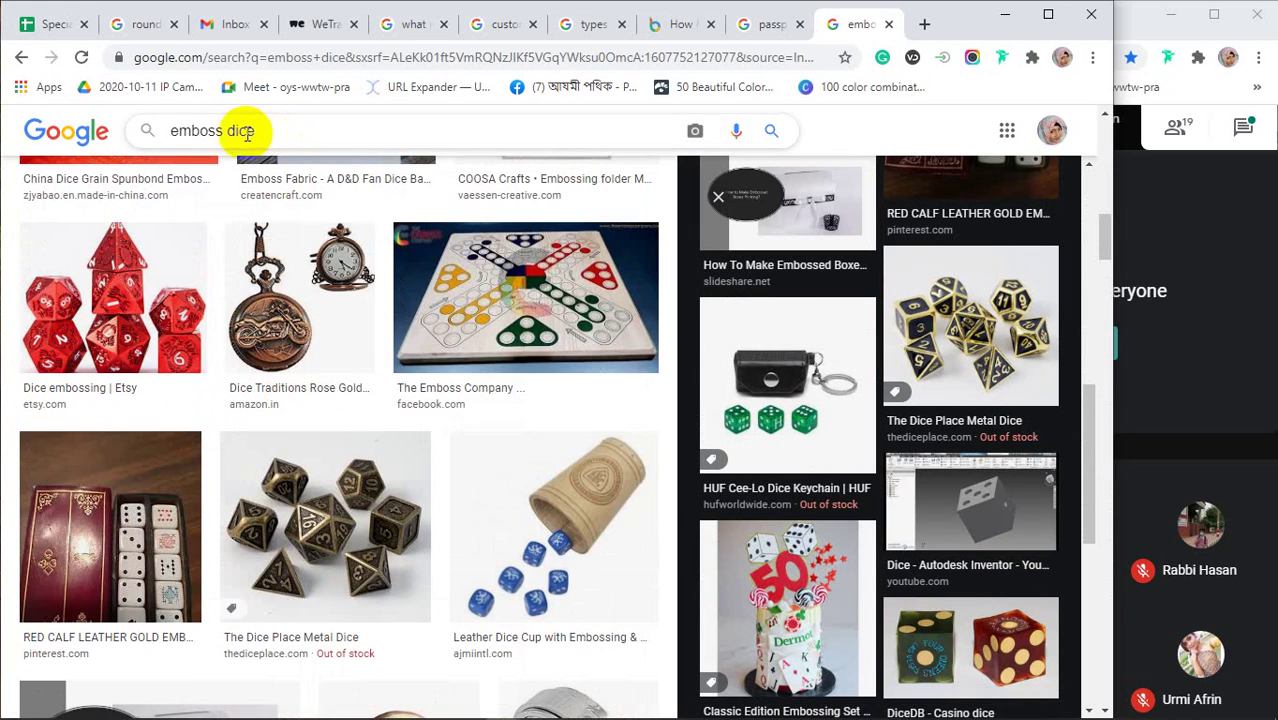
Search images for 'dice for printing', preview the 3D-printing D6 dice set, and briefly check the DesignBold tab
{"action": "left_click_drag", "start_coordinate": [252, 134], "coordinate": [166, 133]}
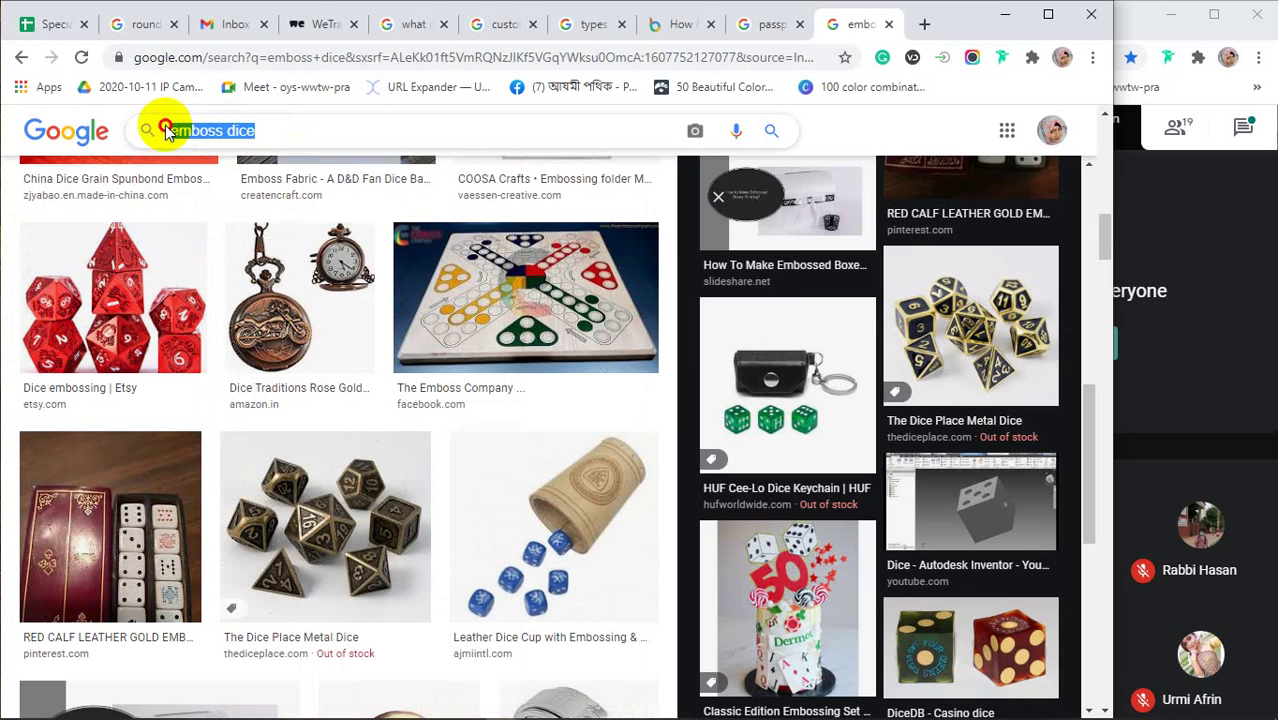
{"action": "type", "text": "dice"}
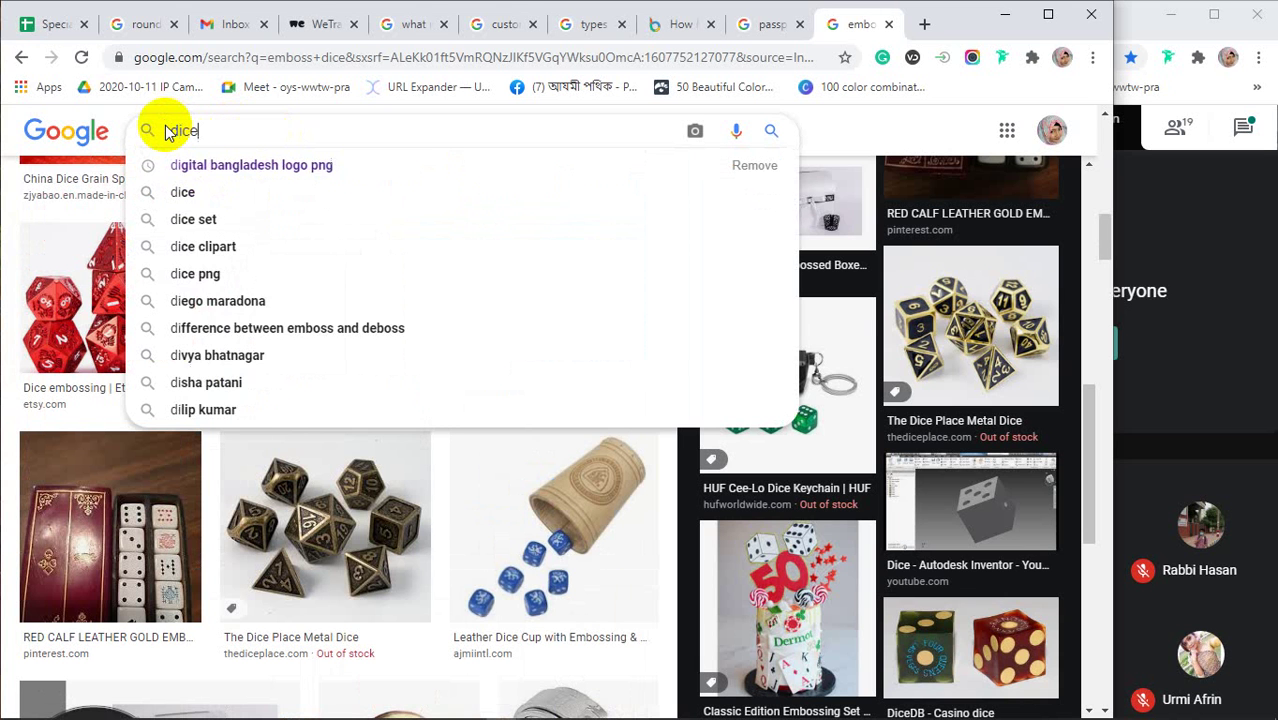
{"action": "type", "text": " for "}
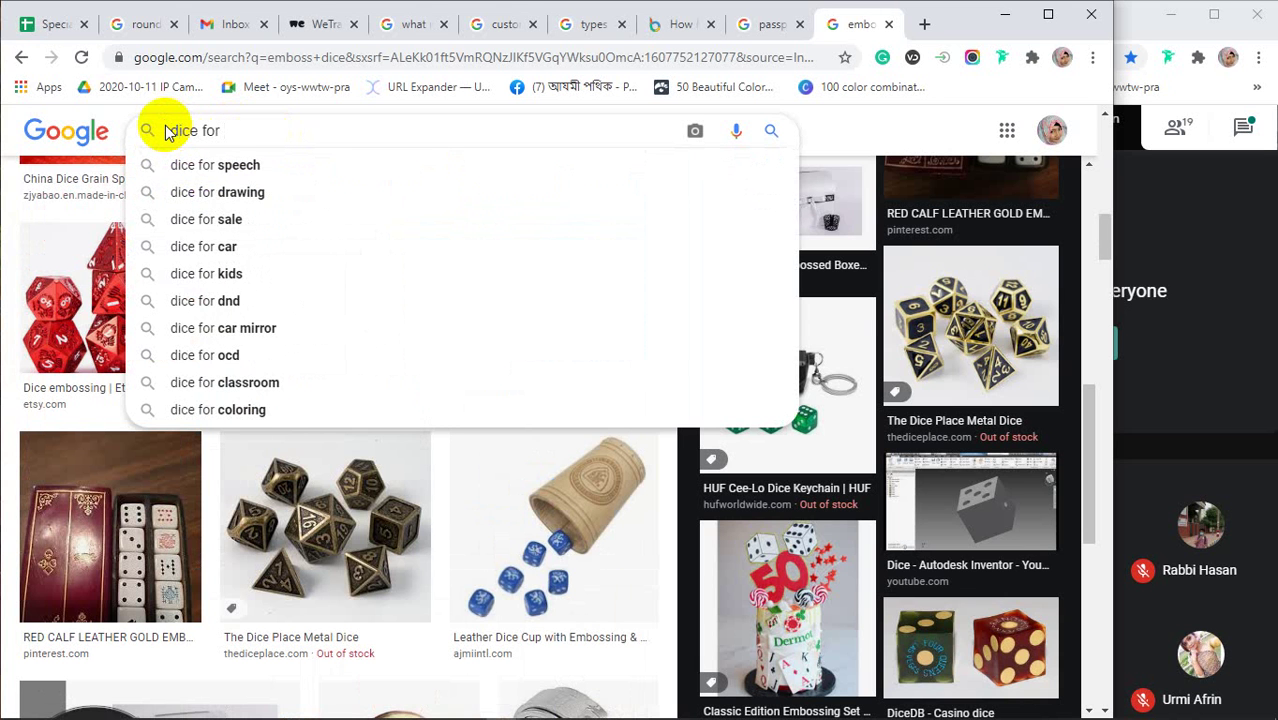
{"action": "type", "text": "pri"}
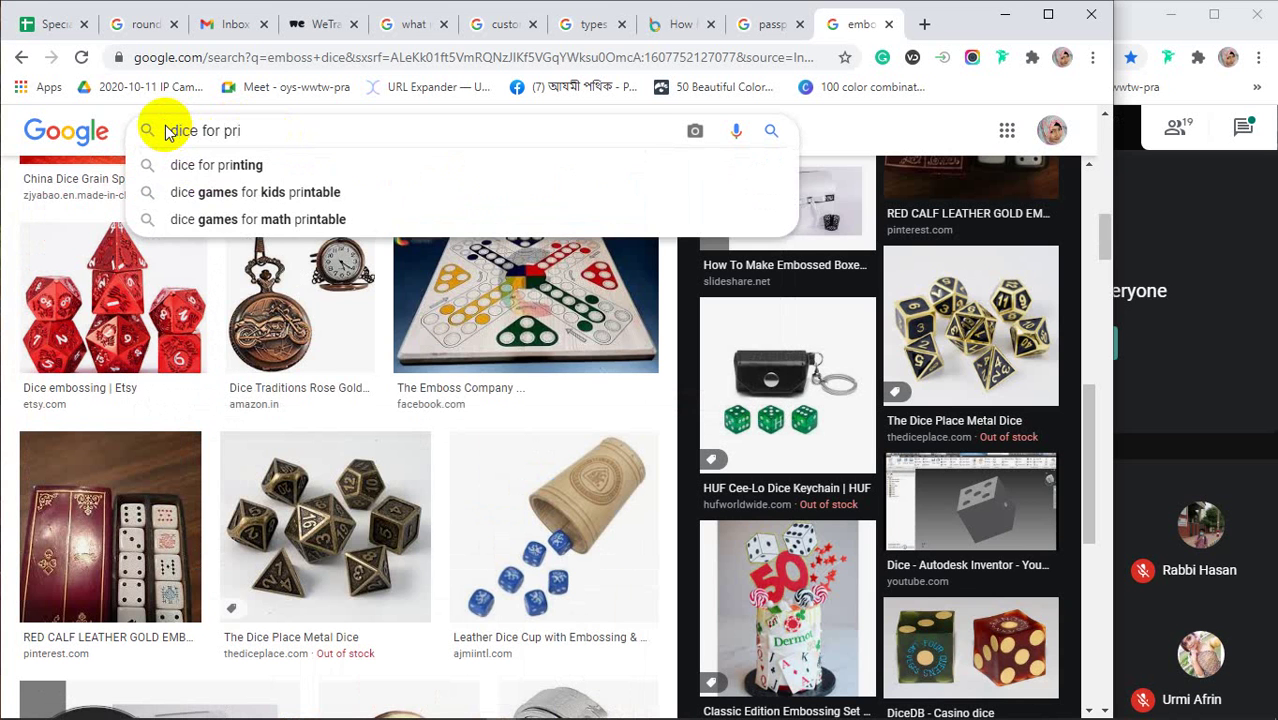
{"action": "type", "text": "nting"}
{"action": "key", "text": "Return"}
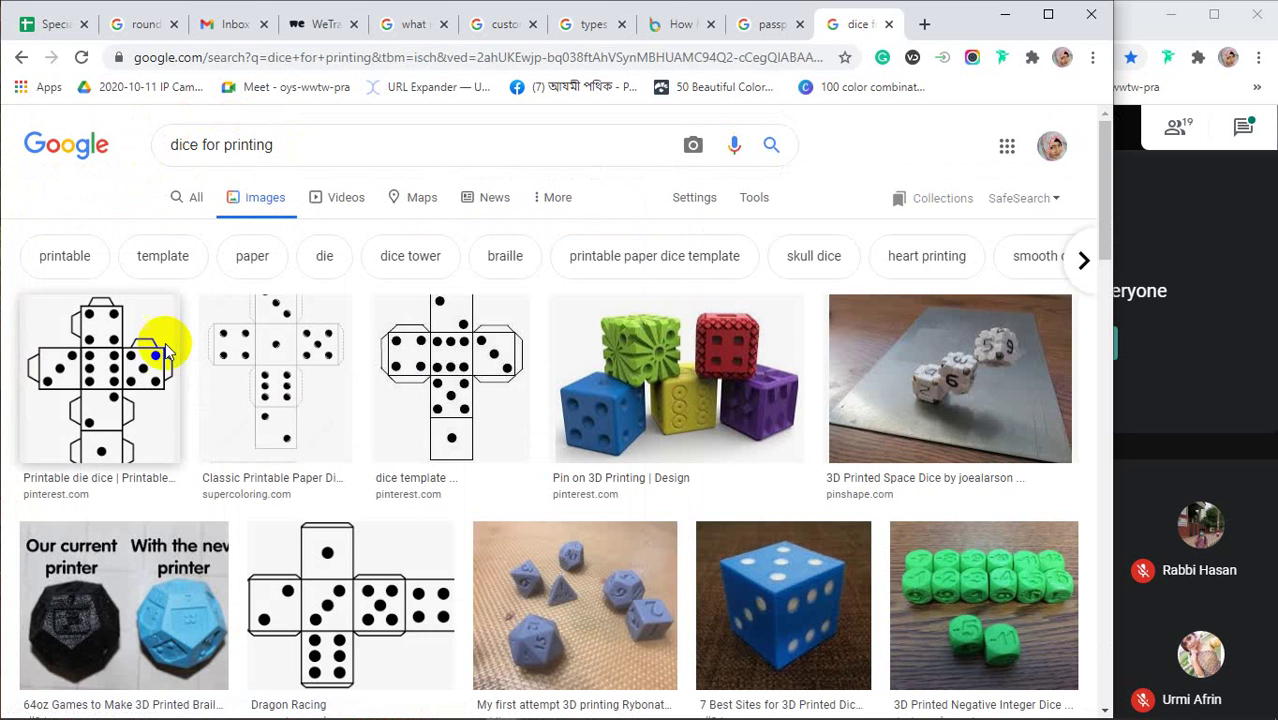
{"action": "left_click", "coordinate": [625, 425]}
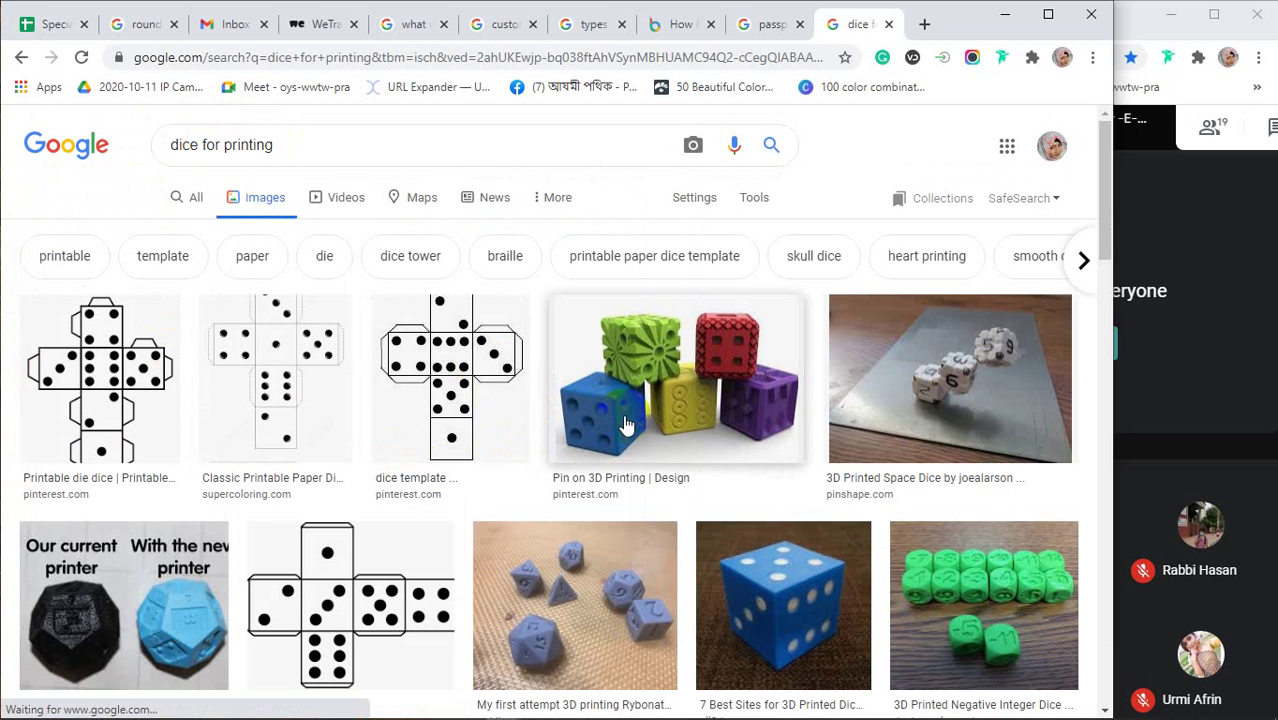
{"action": "scroll", "coordinate": [622, 420], "scroll_direction": "down", "scroll_amount": 3}
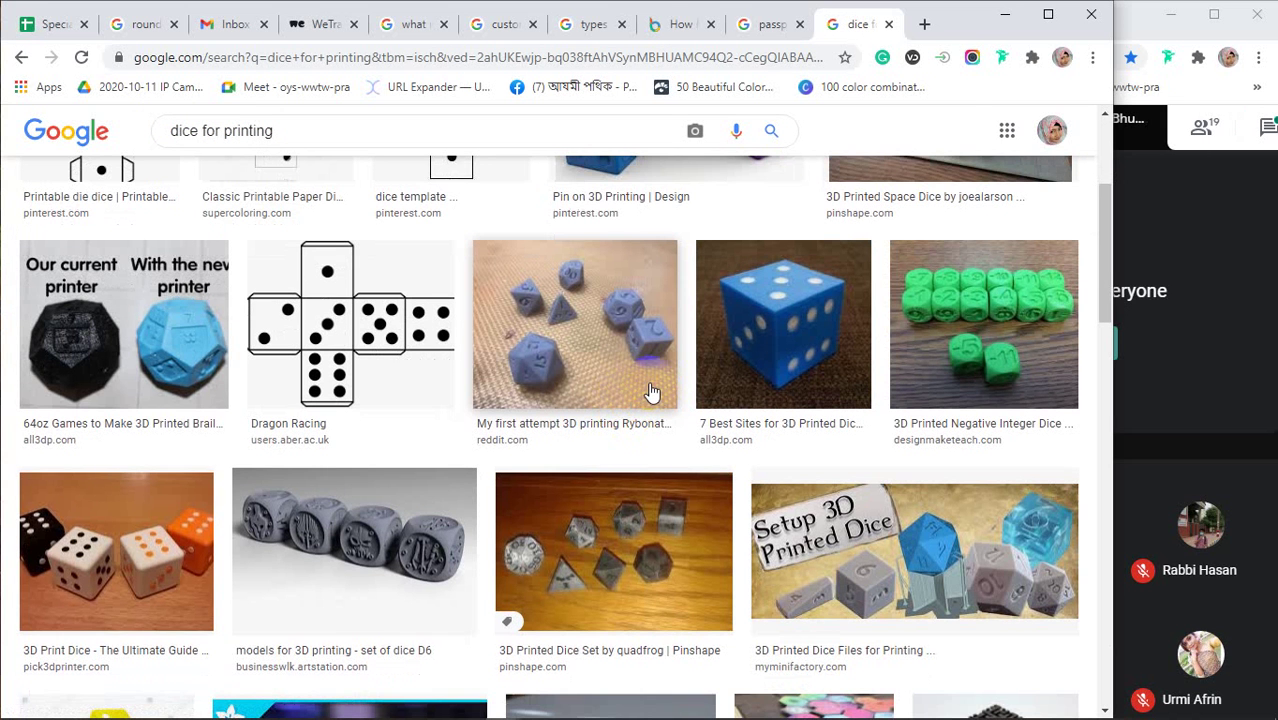
{"action": "left_click", "coordinate": [340, 545]}
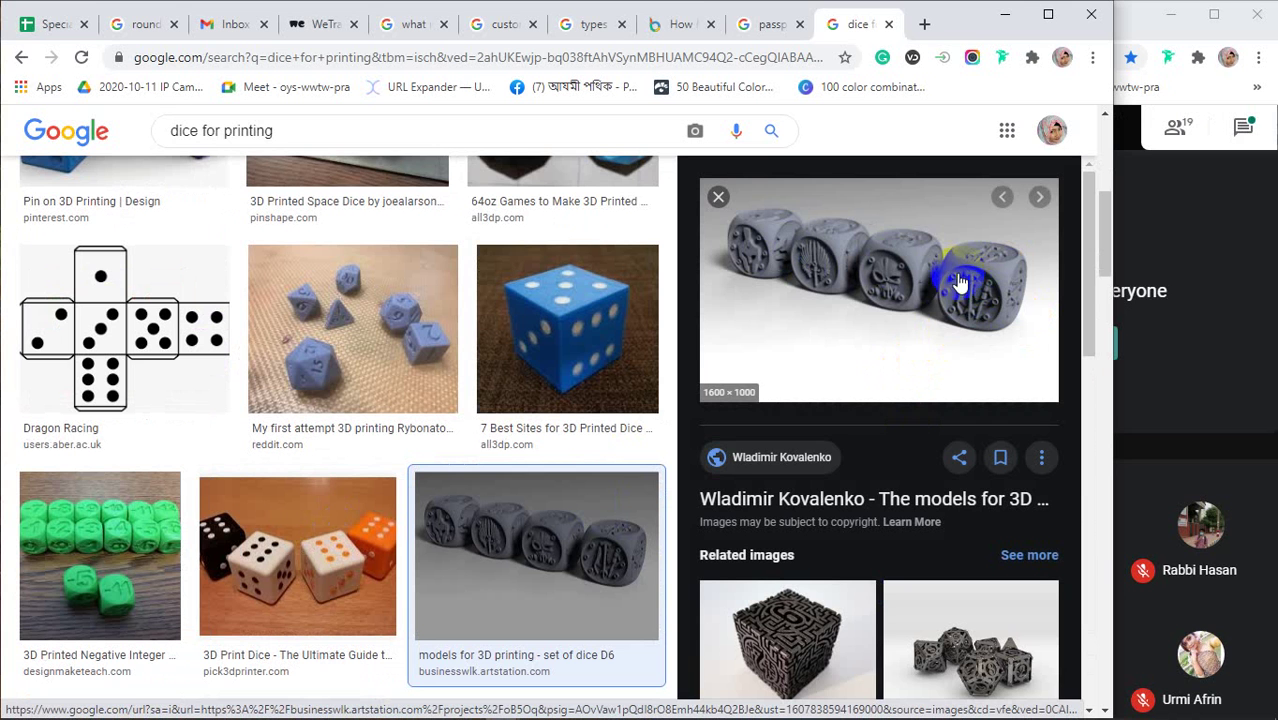
{"action": "left_click", "coordinate": [680, 24]}
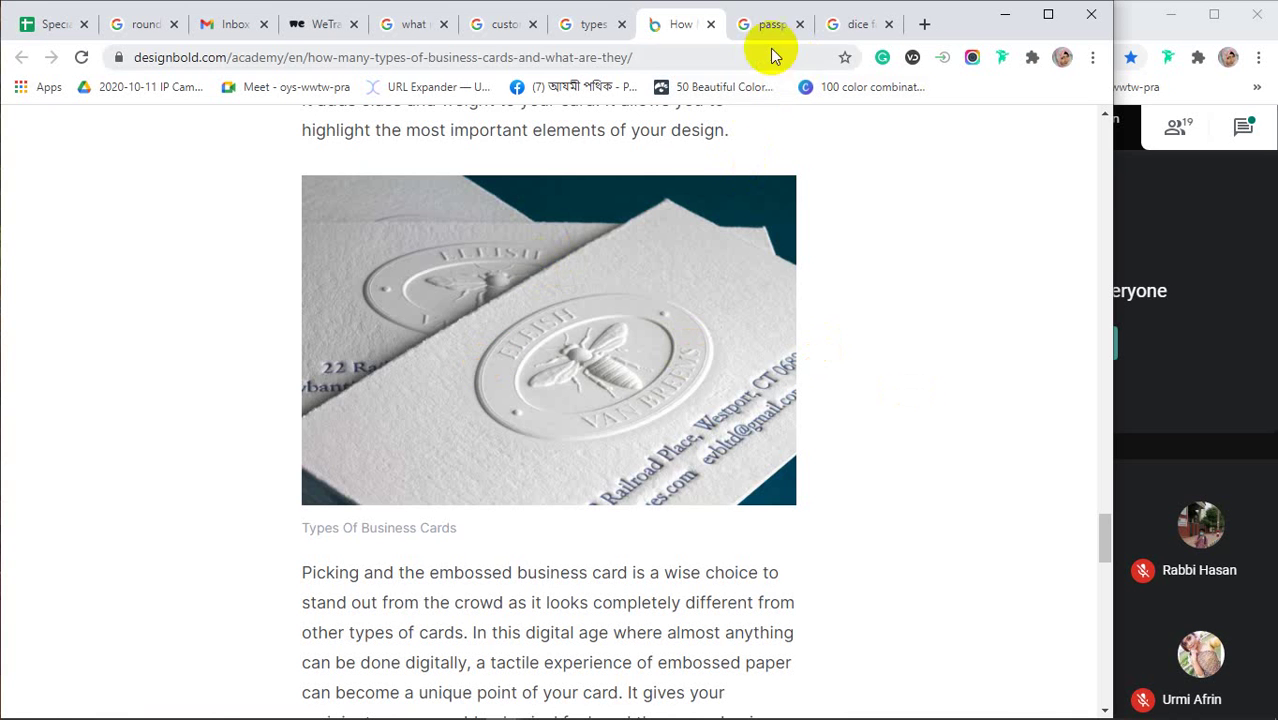
{"action": "left_click", "coordinate": [862, 24]}
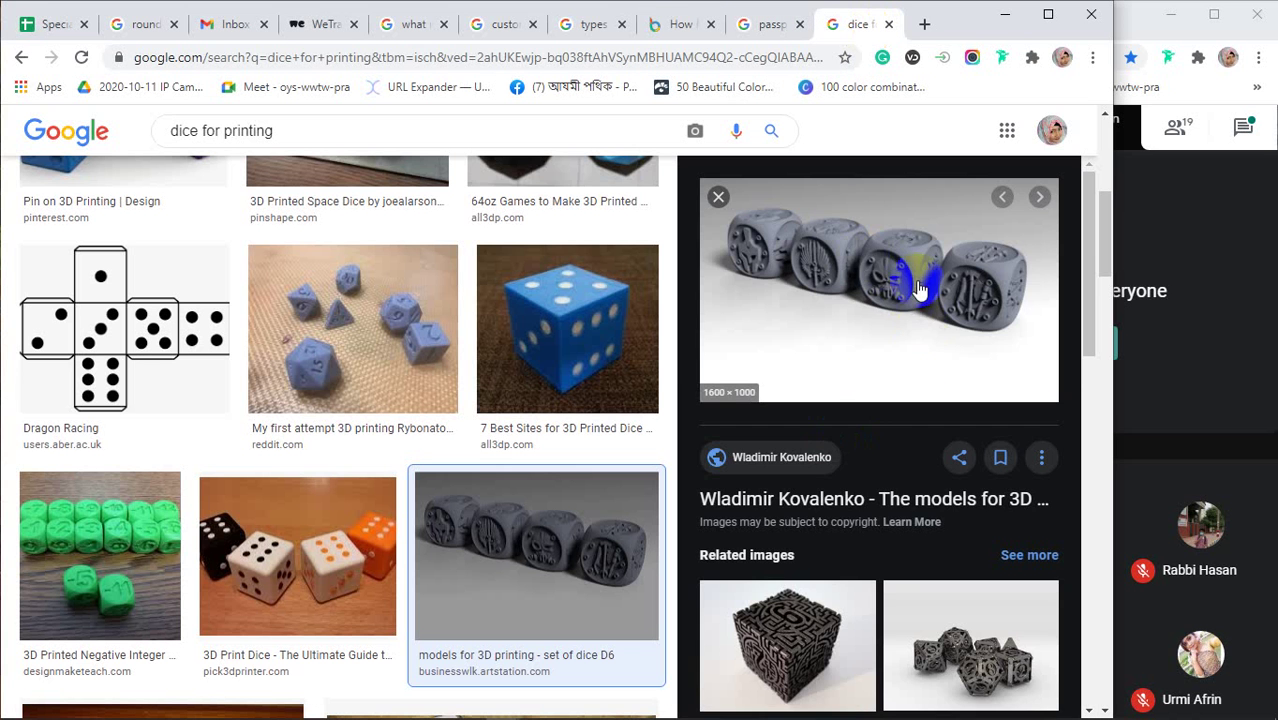
Scroll through the dice for printing results and preview Spencer Olsen's 3D printable dice boxes
{"action": "scroll", "coordinate": [856, 290], "scroll_direction": "down", "scroll_amount": 5}
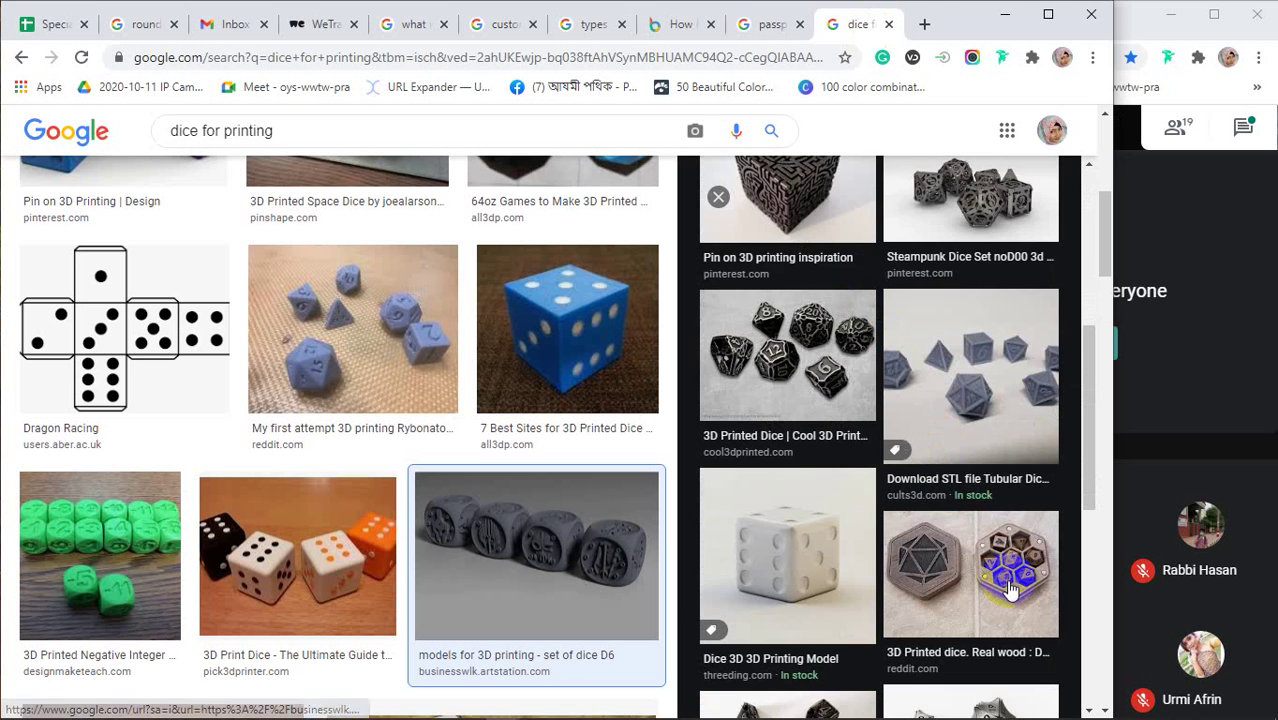
{"action": "scroll", "coordinate": [880, 530], "scroll_direction": "down", "scroll_amount": 5}
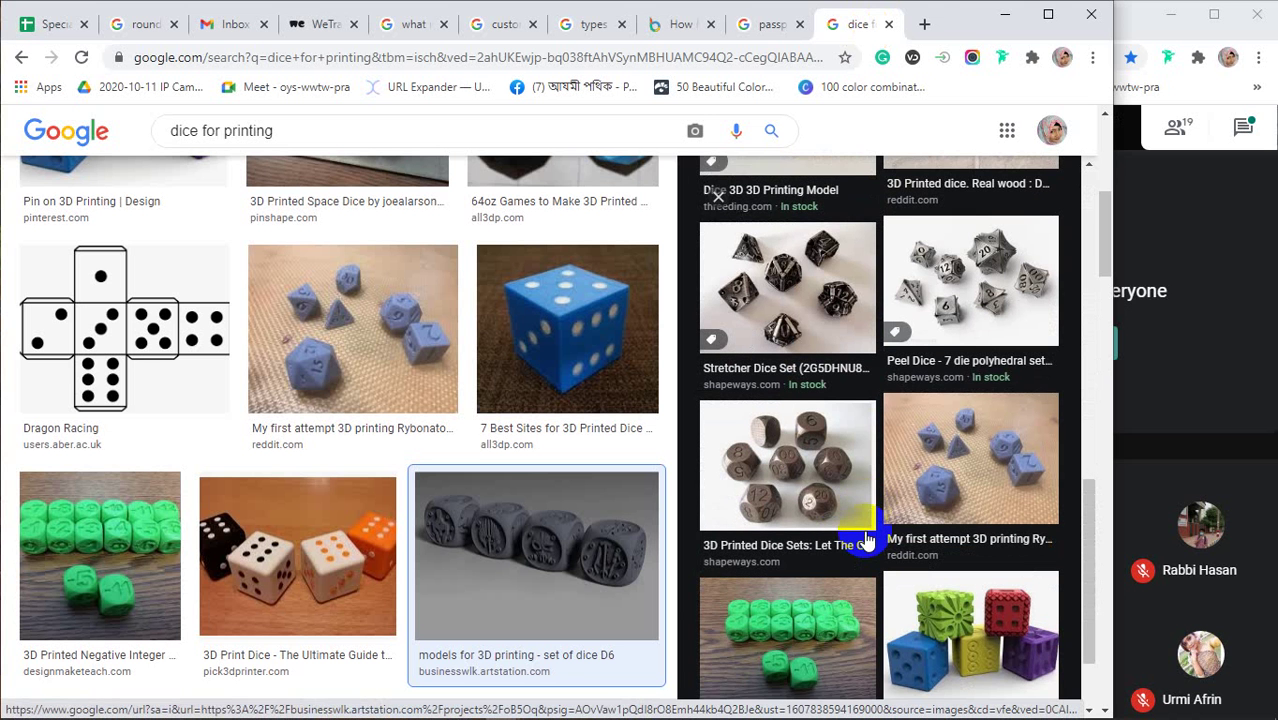
{"action": "scroll", "coordinate": [856, 528], "scroll_direction": "down", "scroll_amount": 2}
{"action": "scroll", "coordinate": [493, 493], "scroll_direction": "down", "scroll_amount": 3}
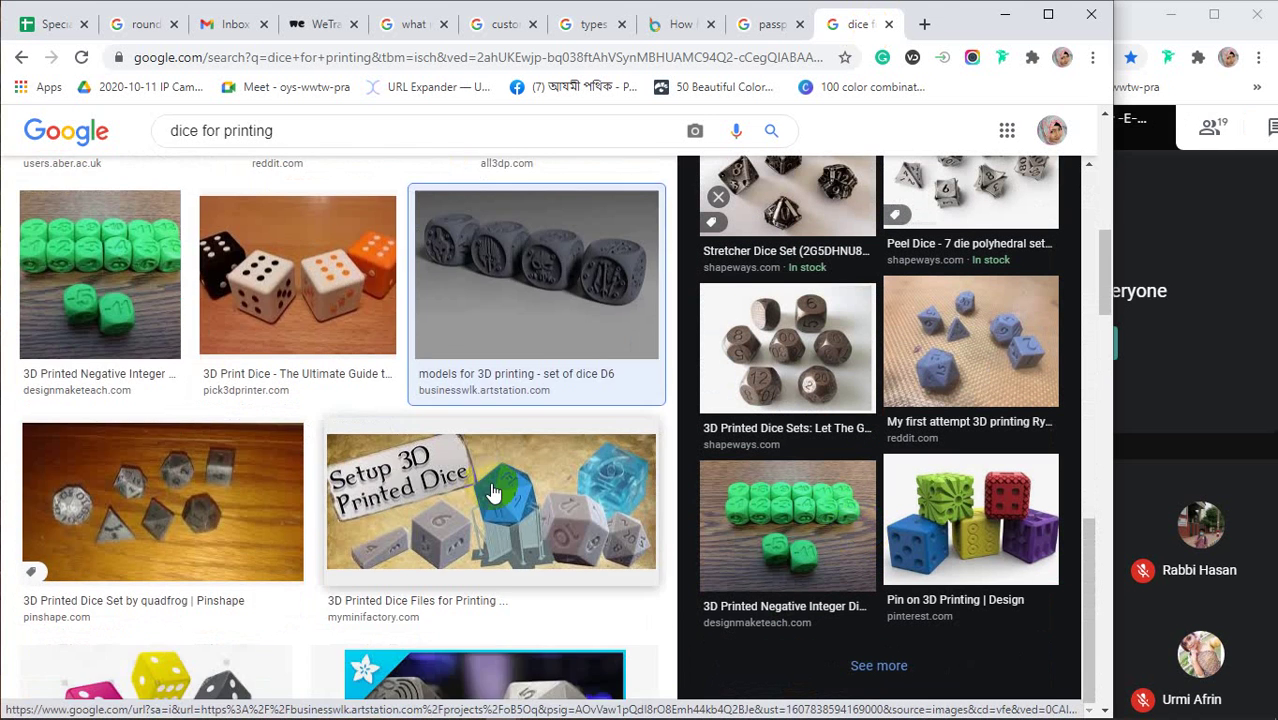
{"action": "scroll", "coordinate": [493, 493], "scroll_direction": "down", "scroll_amount": 7}
{"action": "scroll", "coordinate": [493, 493], "scroll_direction": "down", "scroll_amount": 4}
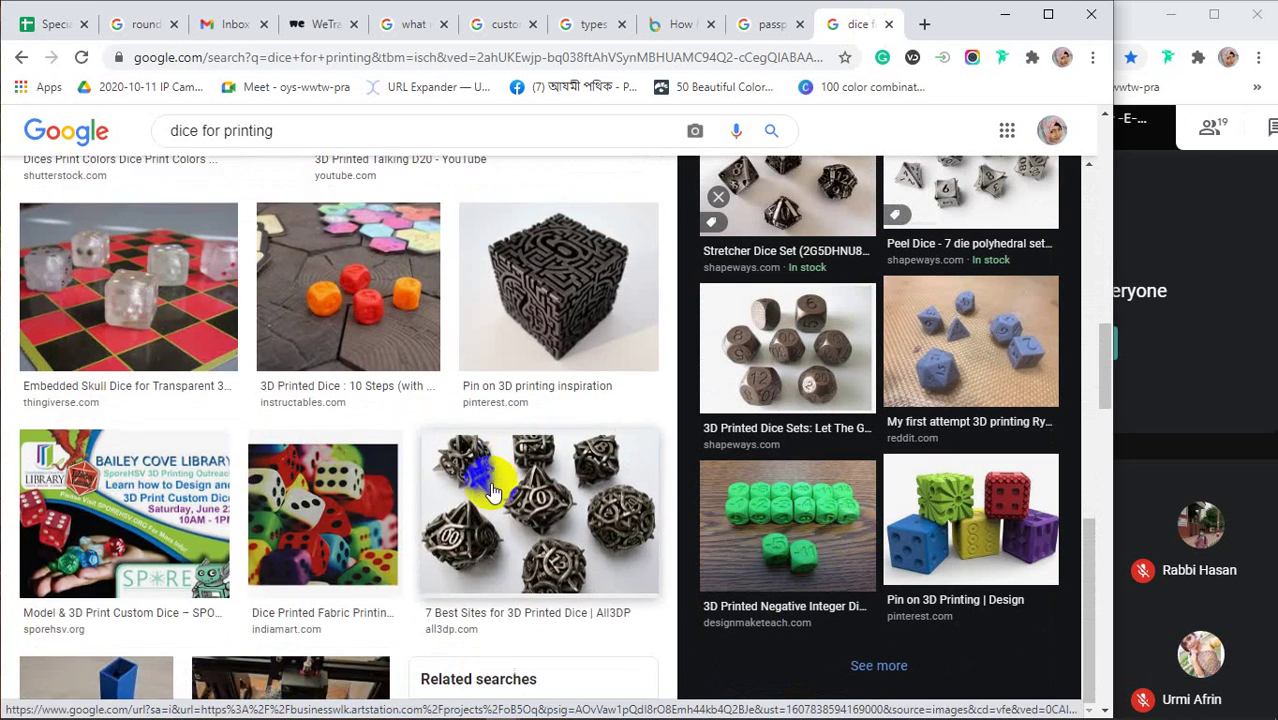
{"action": "scroll", "coordinate": [493, 493], "scroll_direction": "down", "scroll_amount": 3}
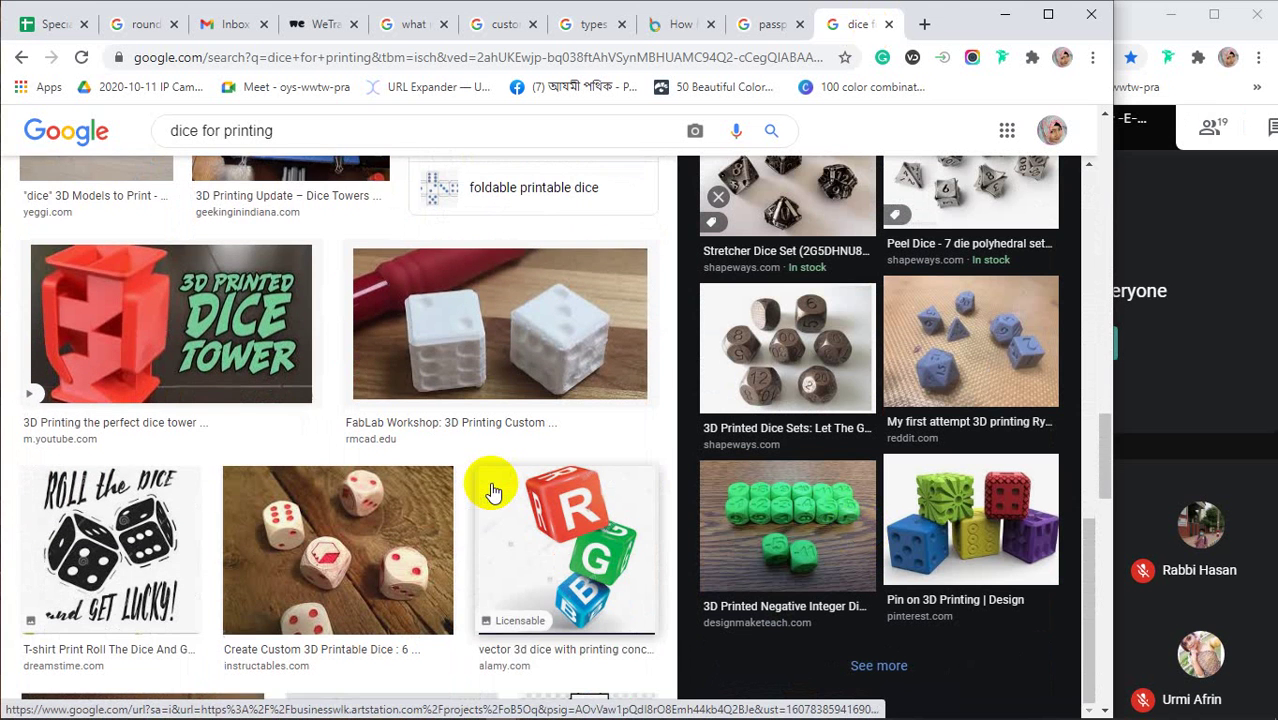
{"action": "scroll", "coordinate": [493, 490], "scroll_direction": "down", "scroll_amount": 6}
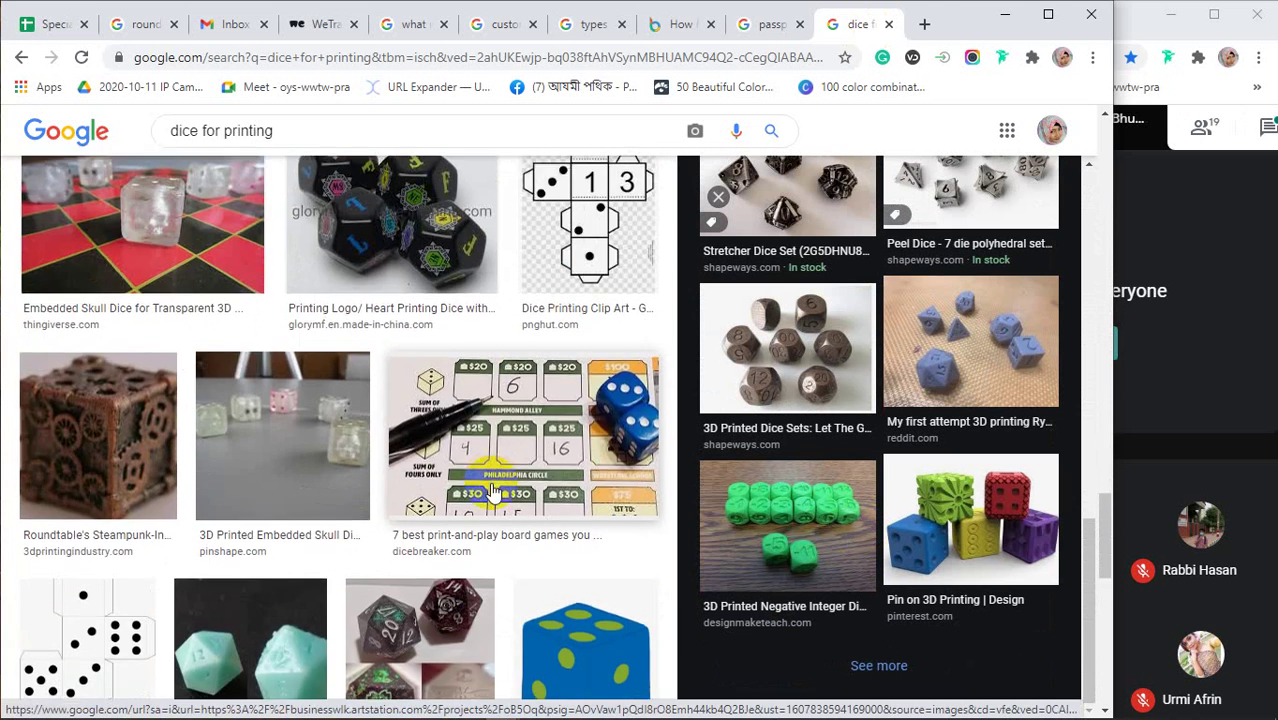
{"action": "scroll", "coordinate": [493, 490], "scroll_direction": "down", "scroll_amount": 5}
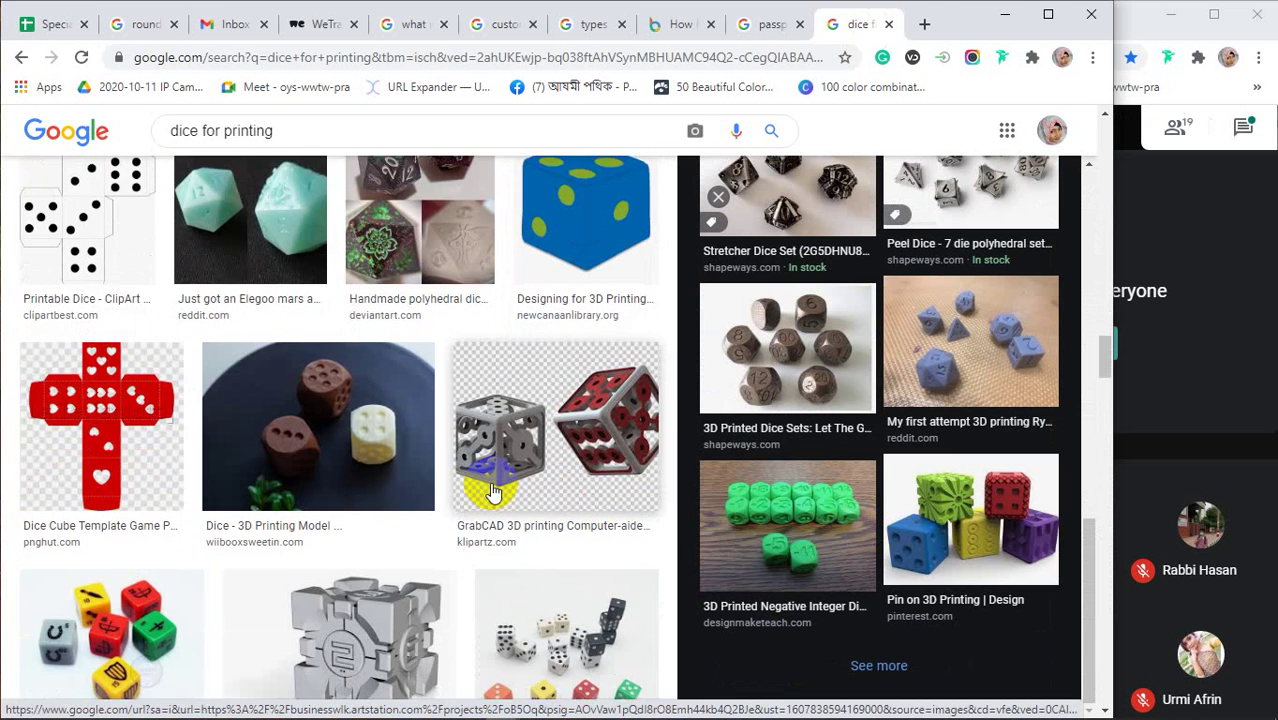
{"action": "scroll", "coordinate": [493, 490], "scroll_direction": "down", "scroll_amount": 3}
{"action": "scroll", "coordinate": [493, 490], "scroll_direction": "down", "scroll_amount": 2}
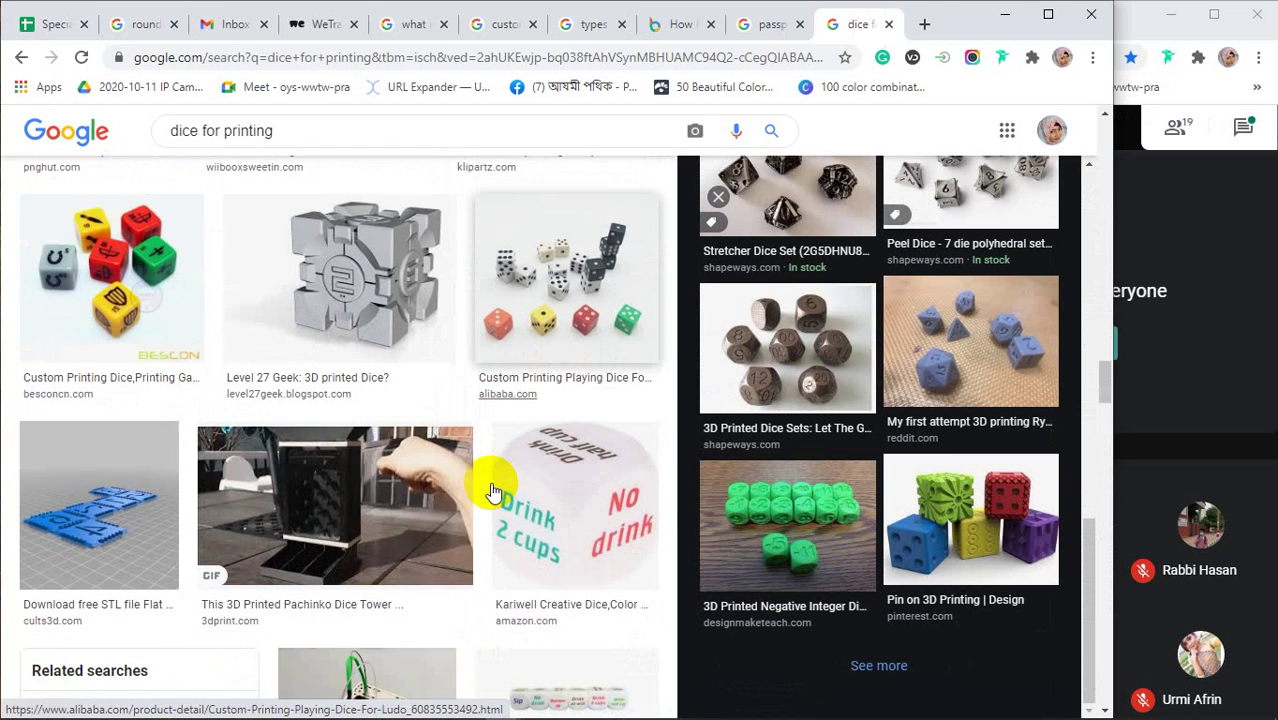
{"action": "scroll", "coordinate": [493, 490], "scroll_direction": "down", "scroll_amount": 1}
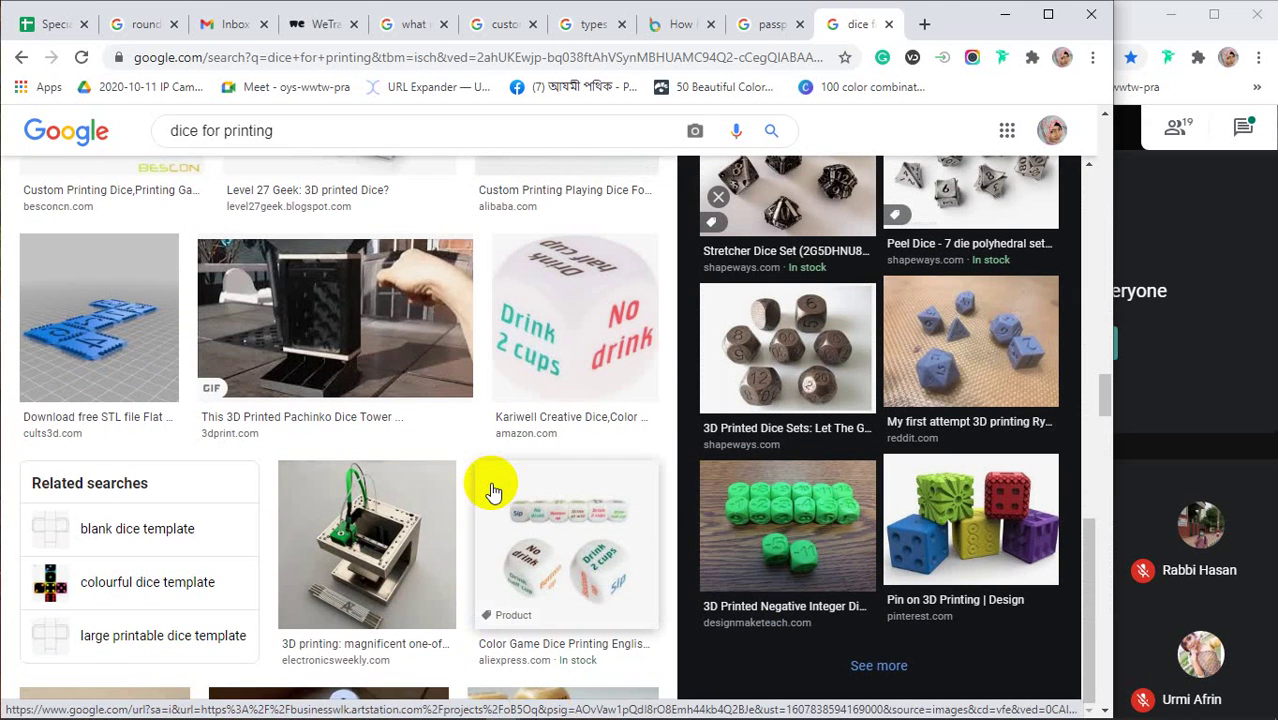
{"action": "scroll", "coordinate": [493, 490], "scroll_direction": "down", "scroll_amount": 4}
{"action": "scroll", "coordinate": [490, 486], "scroll_direction": "down", "scroll_amount": 3}
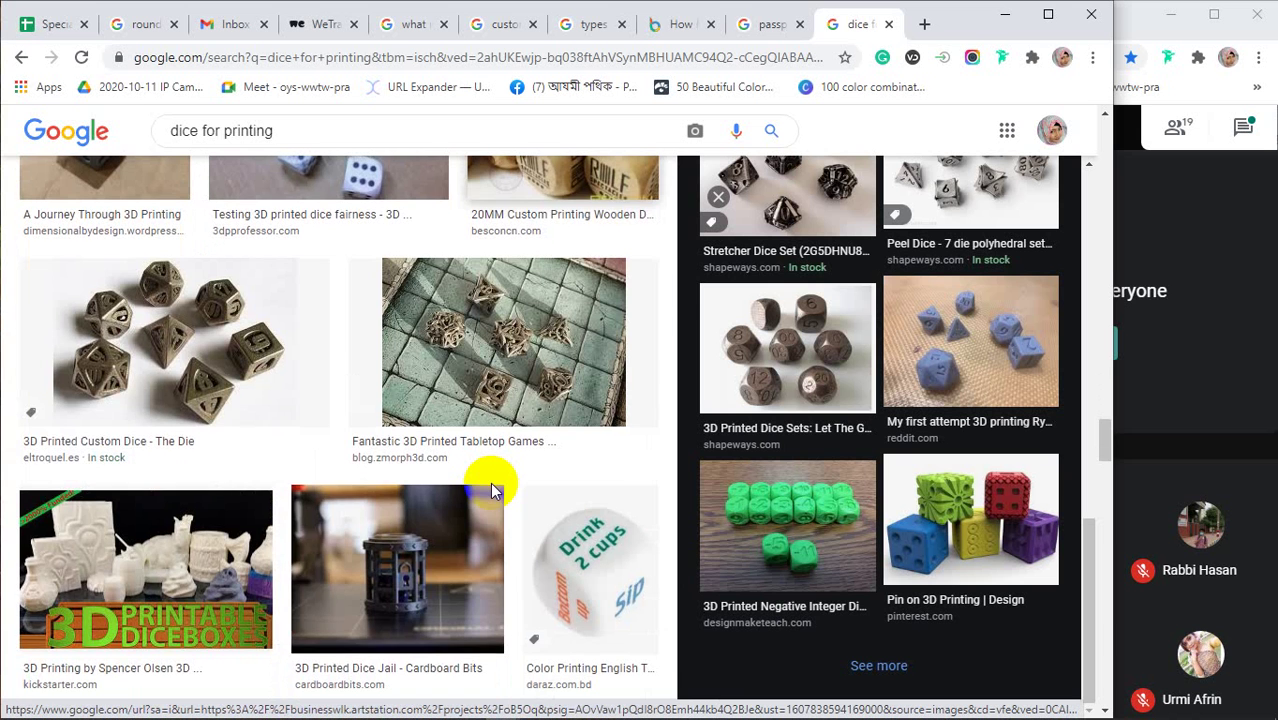
{"action": "left_click", "coordinate": [114, 563]}
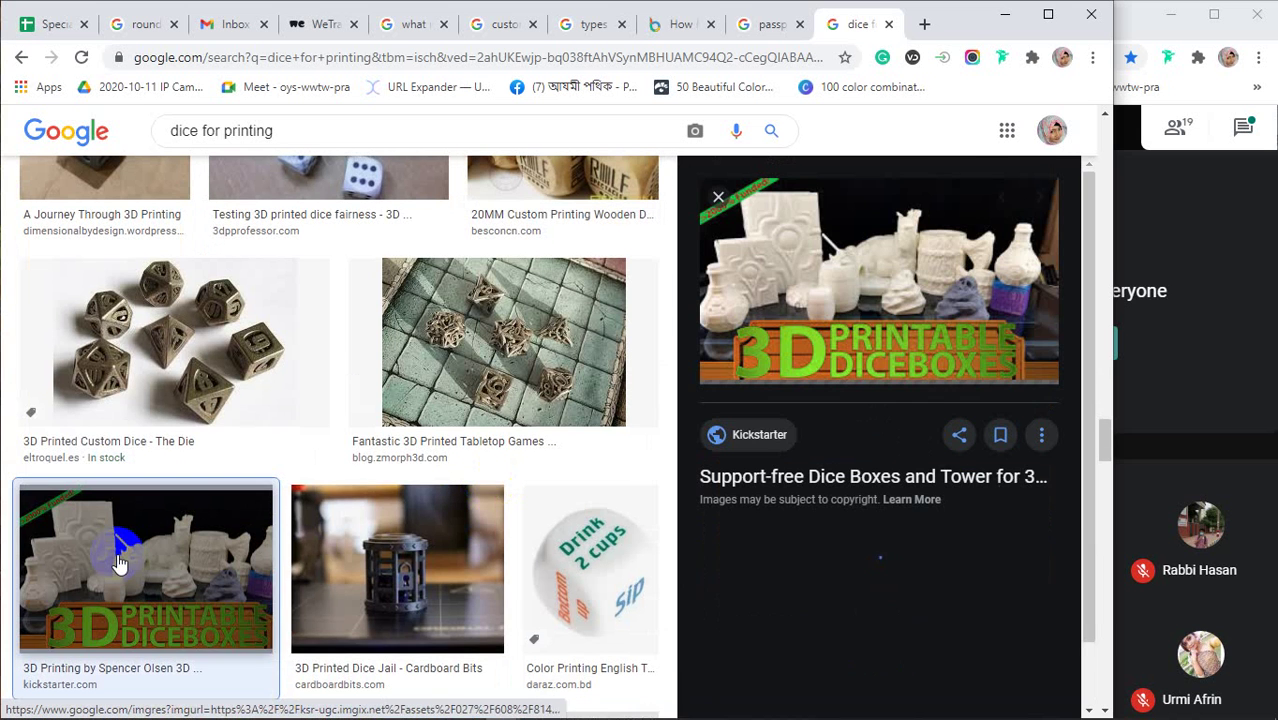
Scroll the dice boxes preview panel, then close the dice image results tab
{"action": "scroll", "coordinate": [920, 392], "scroll_direction": "down", "scroll_amount": 2}
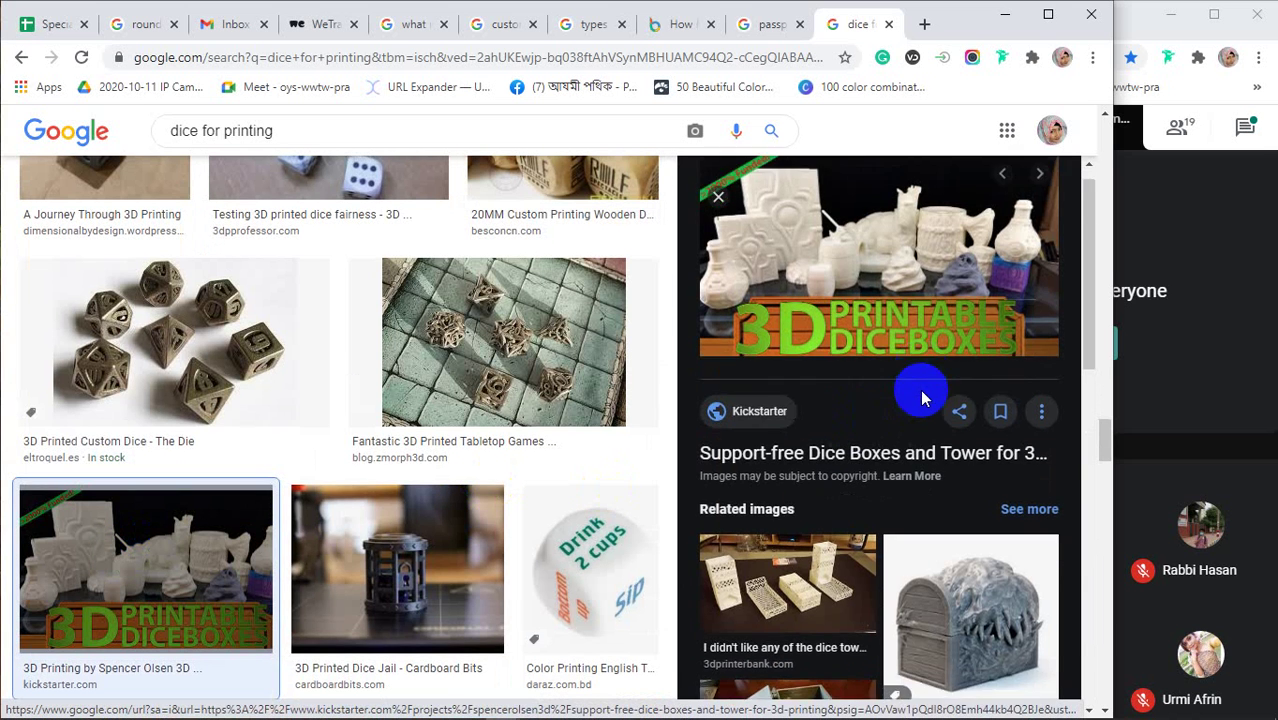
{"action": "scroll", "coordinate": [922, 398], "scroll_direction": "down", "scroll_amount": 3}
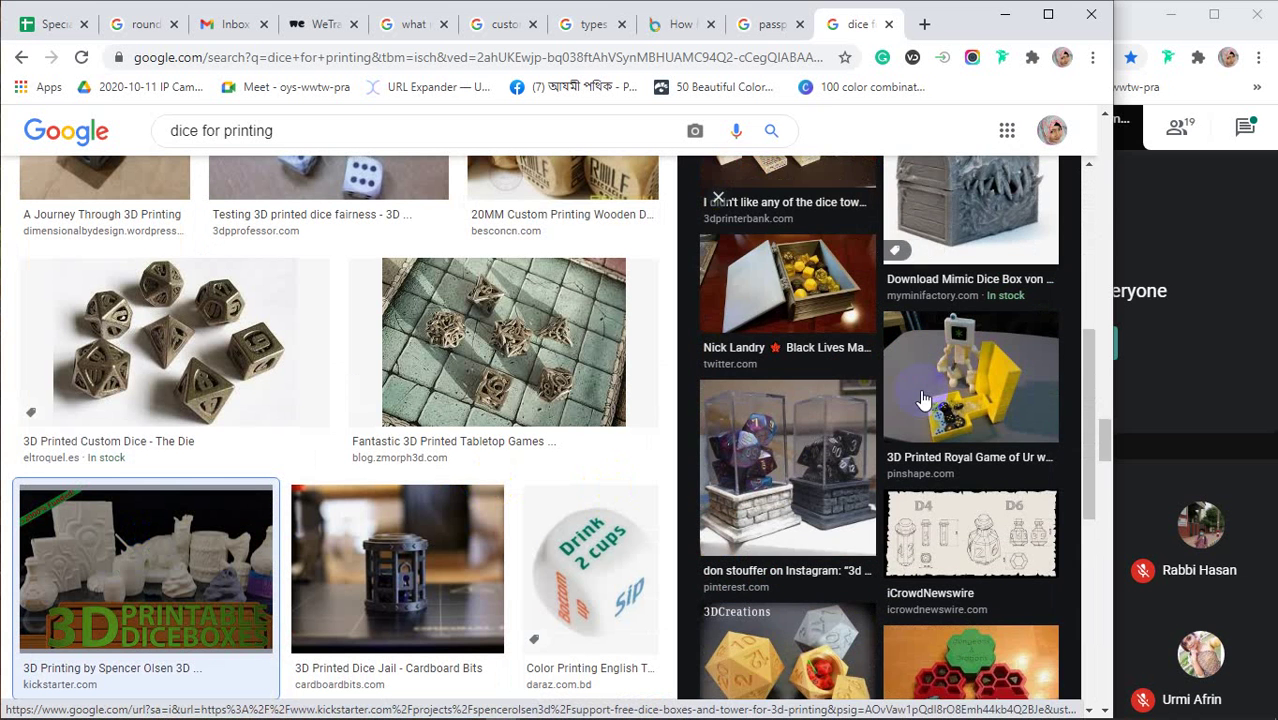
{"action": "scroll", "coordinate": [922, 398], "scroll_direction": "down", "scroll_amount": 3}
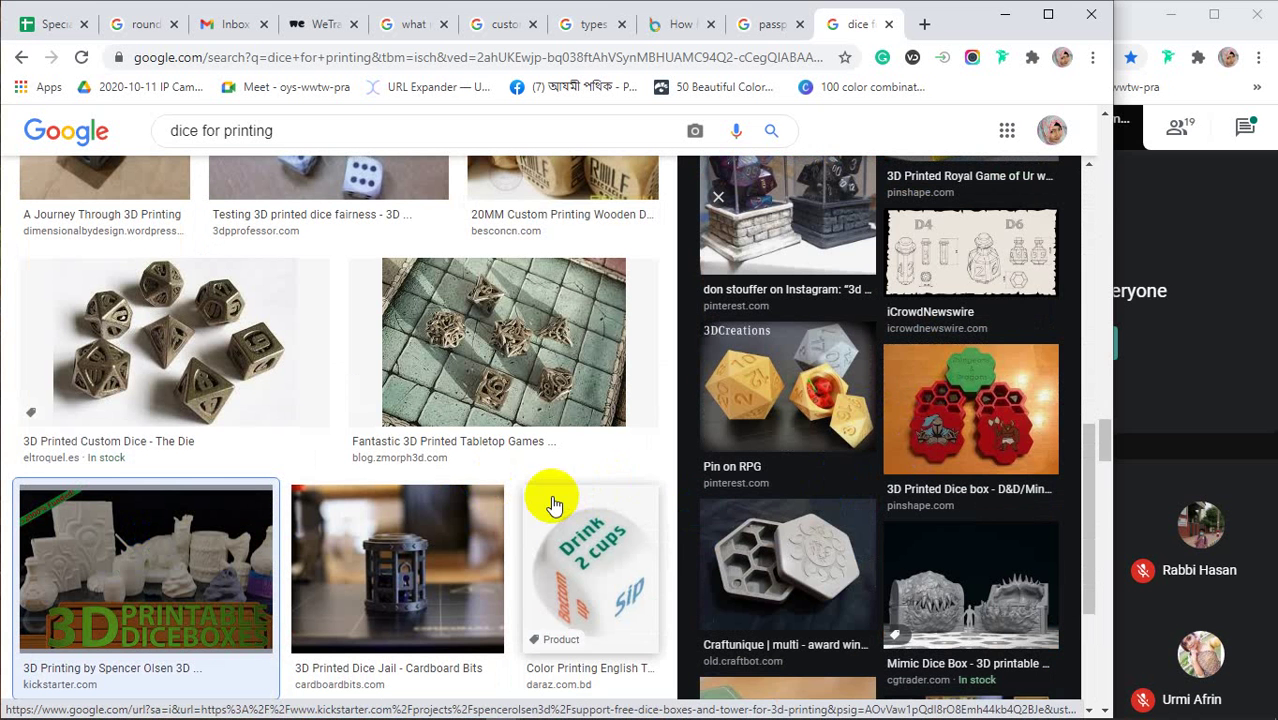
{"action": "left_click", "coordinate": [888, 24]}
Close the passport photo and DesignBold tabs, then check the 3.5 x 2 card-size answer
{"action": "left_click", "coordinate": [888, 24]}
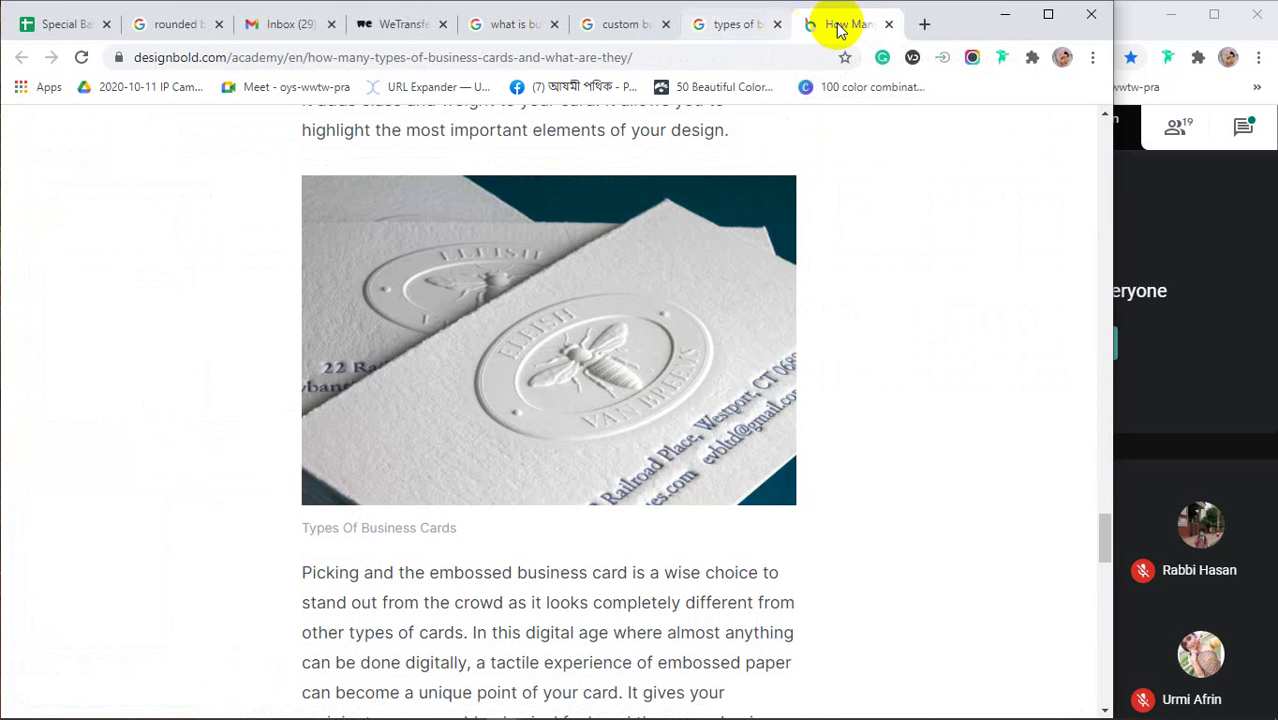
{"action": "scroll", "coordinate": [705, 532], "scroll_direction": "up", "scroll_amount": 15}
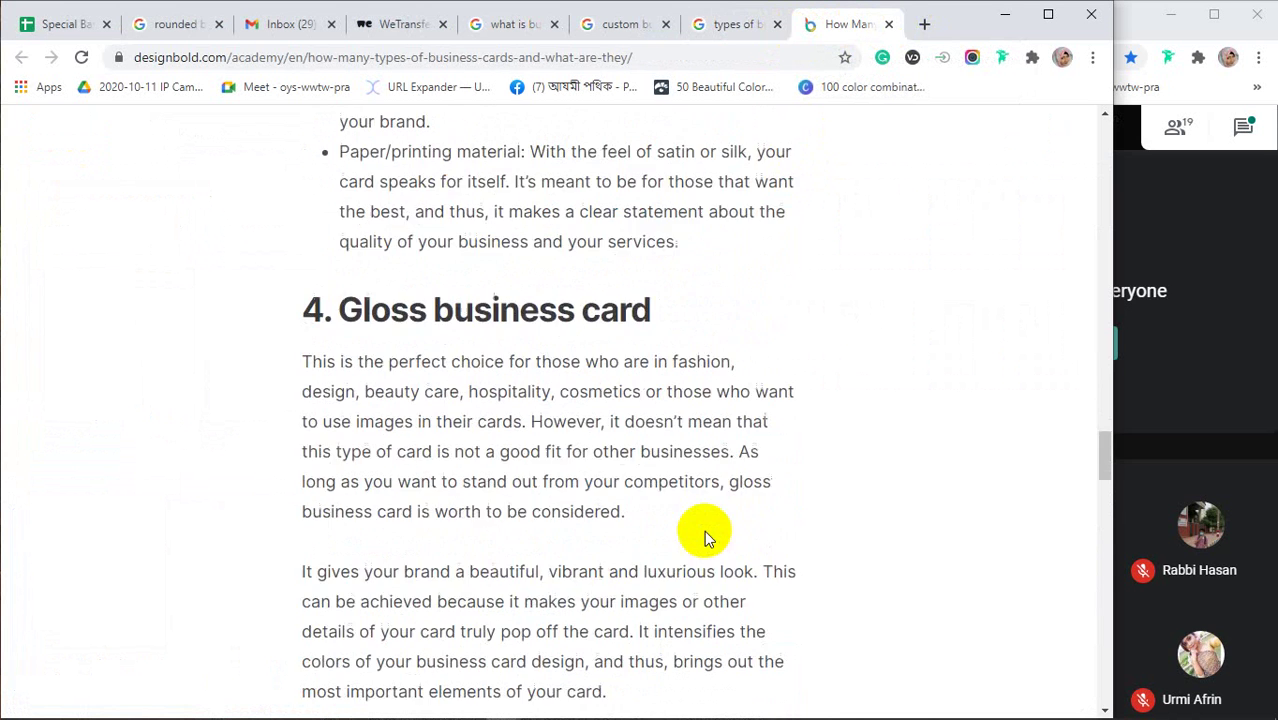
{"action": "scroll", "coordinate": [704, 537], "scroll_direction": "up", "scroll_amount": 5}
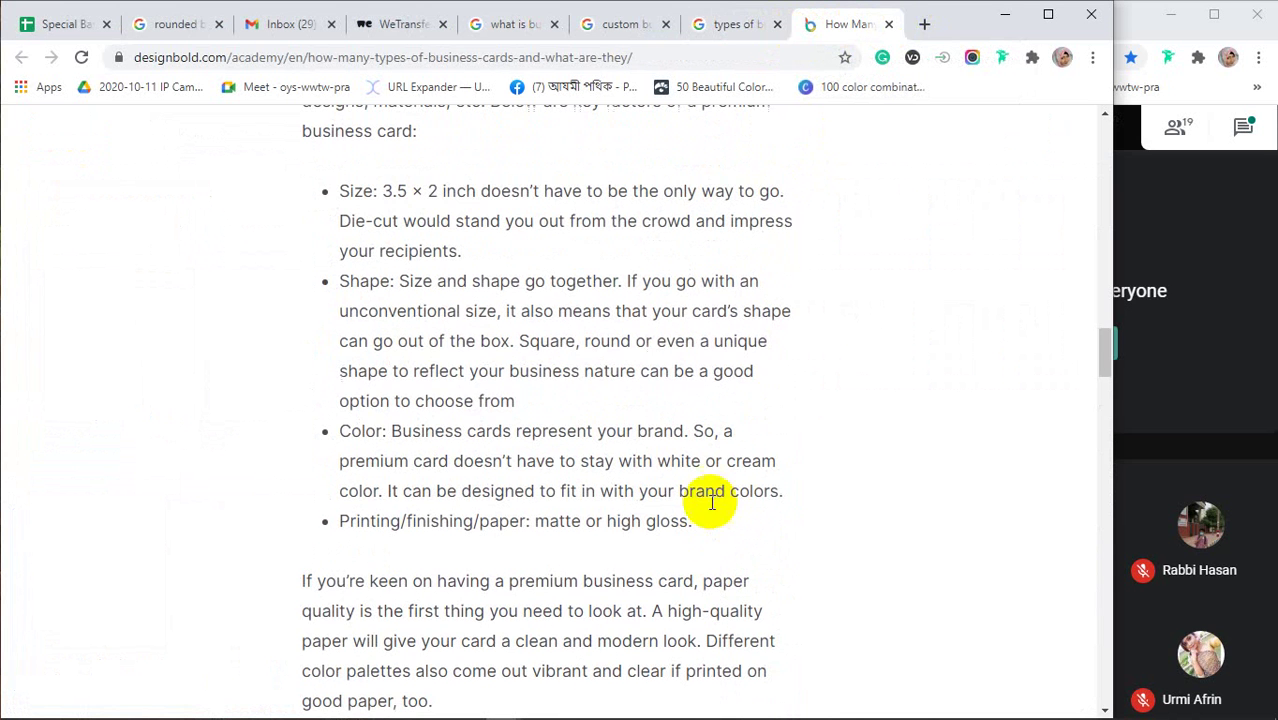
{"action": "left_click", "coordinate": [888, 24]}
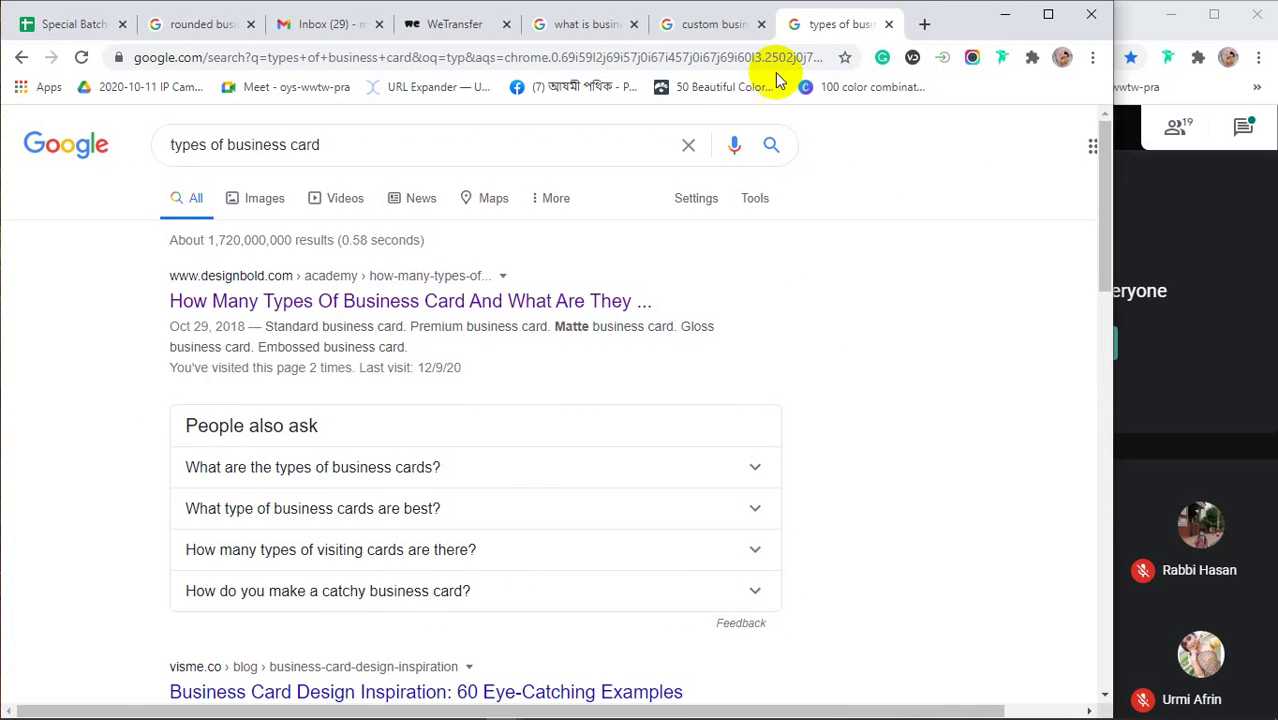
{"action": "left_click", "coordinate": [696, 24]}
{"action": "left_click", "coordinate": [571, 27]}
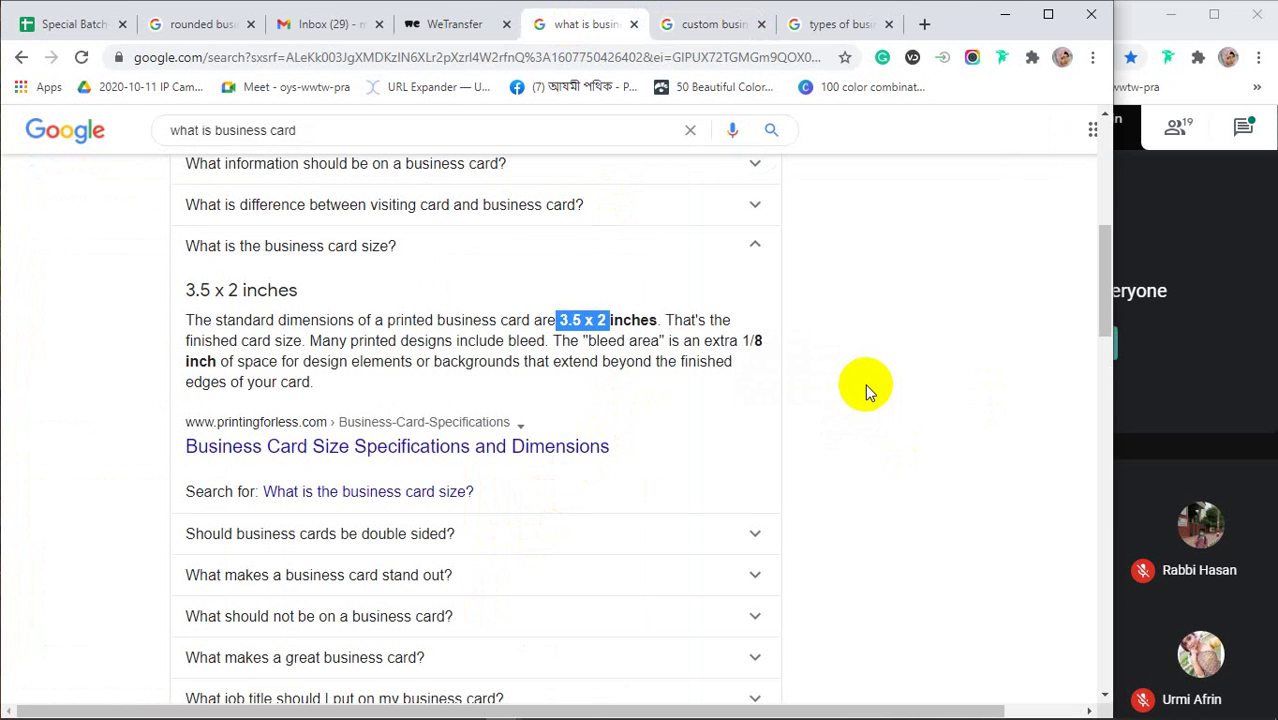
{"action": "left_click", "coordinate": [867, 390]}
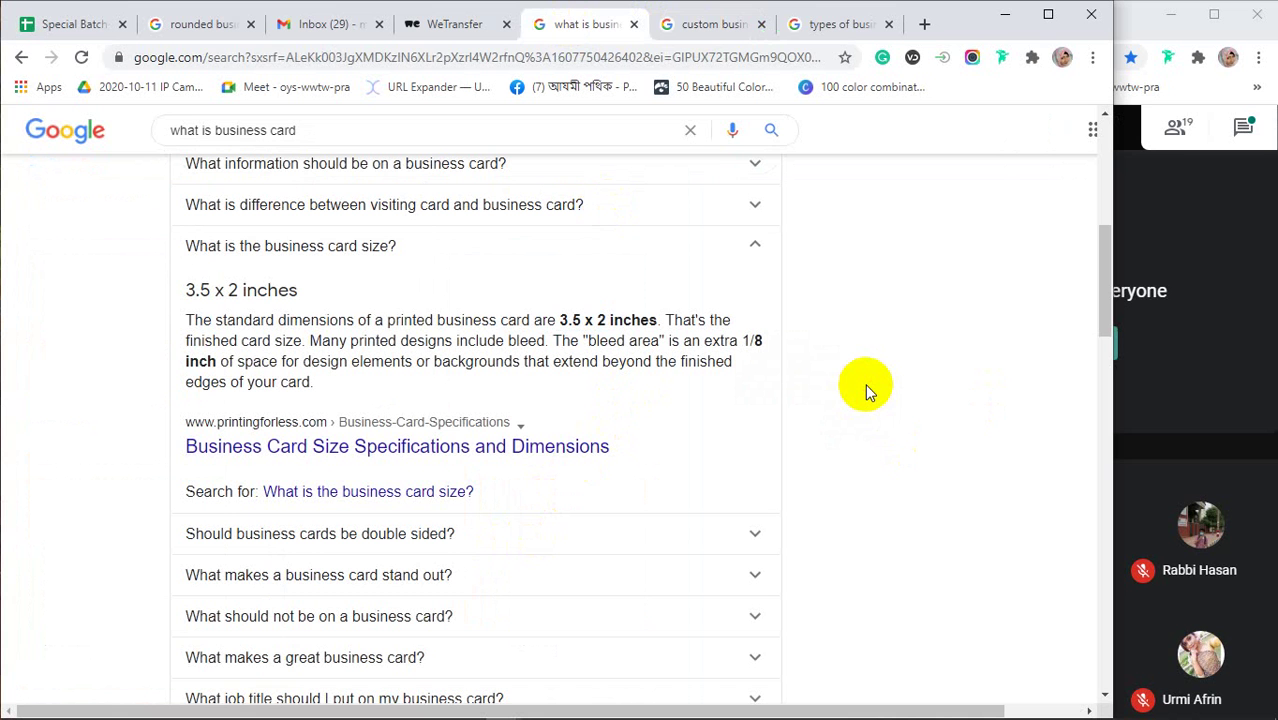
Close the card-size, WeTransfer, Gmail inbox and rounded-card tabs, returning to 'types of business card'
{"action": "left_click", "coordinate": [634, 25]}
{"action": "left_click", "coordinate": [458, 25]}
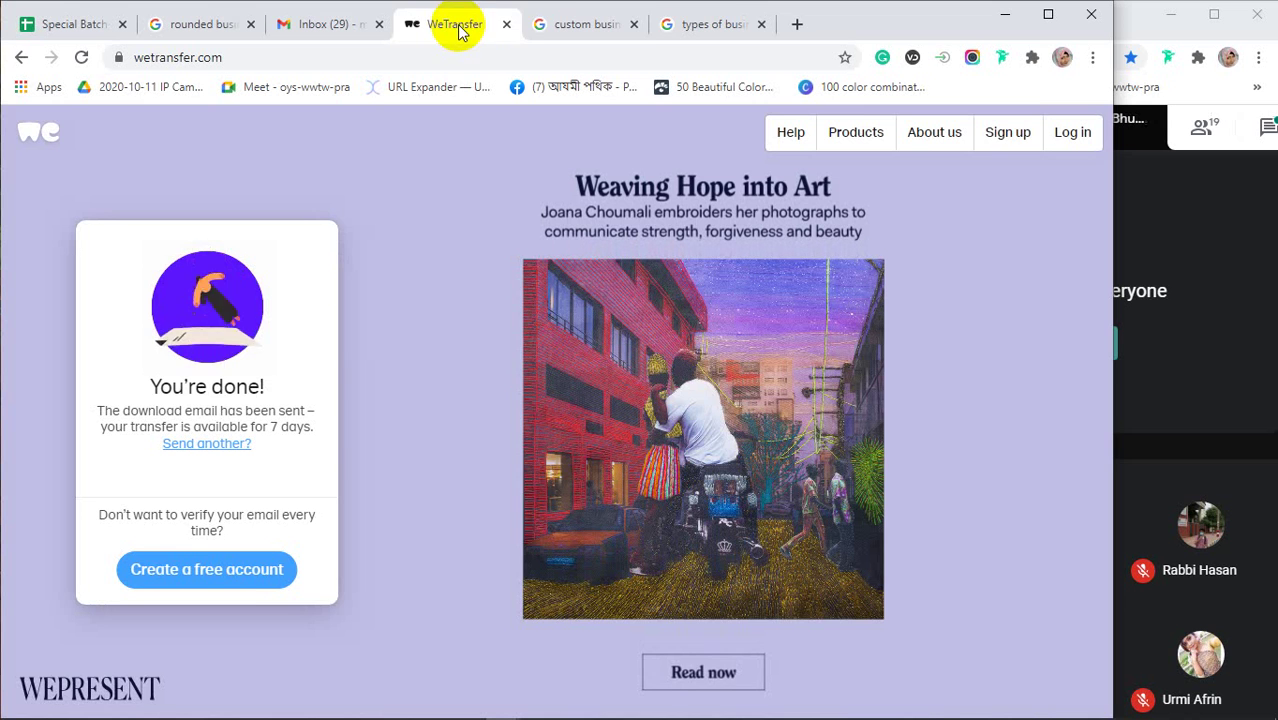
{"action": "left_click", "coordinate": [506, 24]}
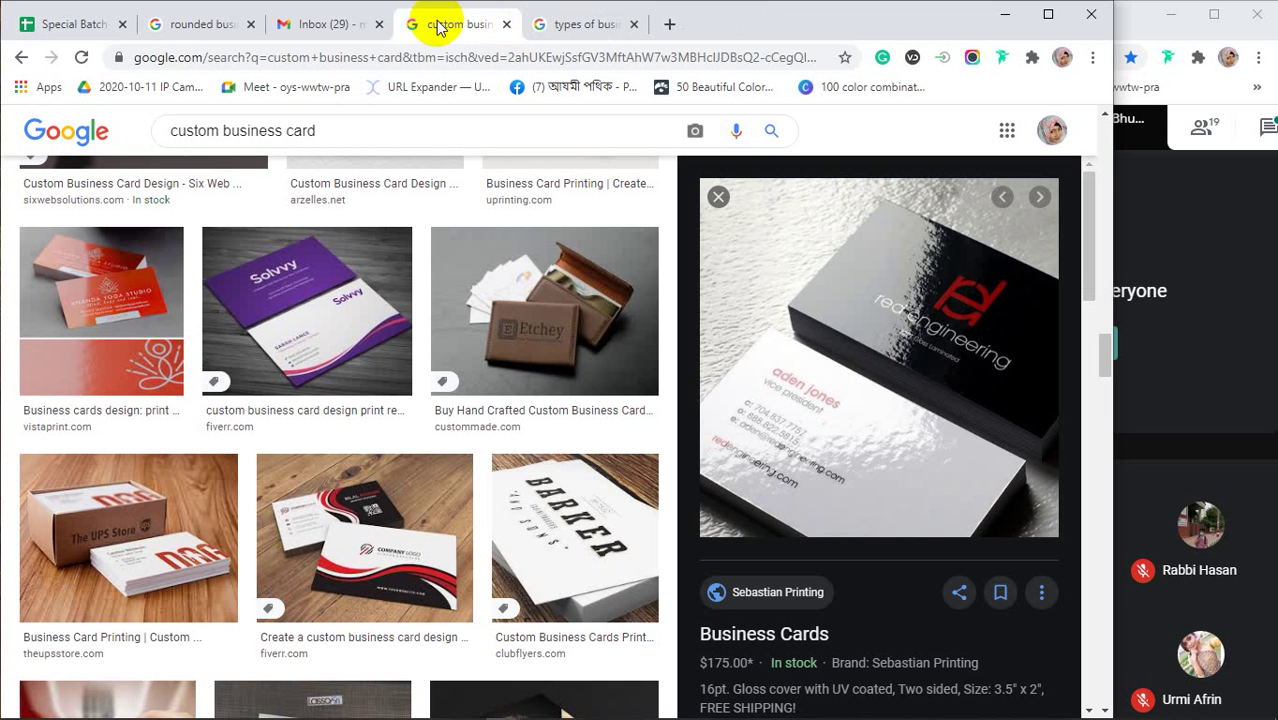
{"action": "left_click", "coordinate": [380, 24]}
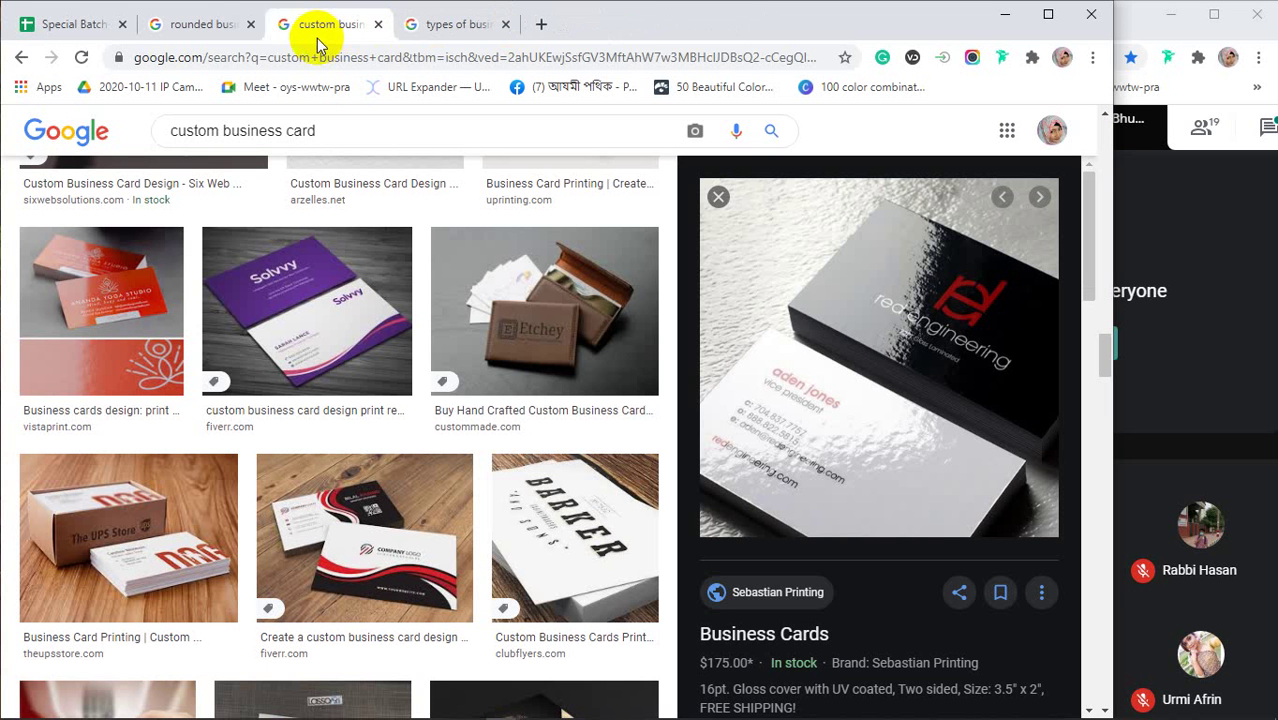
{"action": "left_click", "coordinate": [250, 24]}
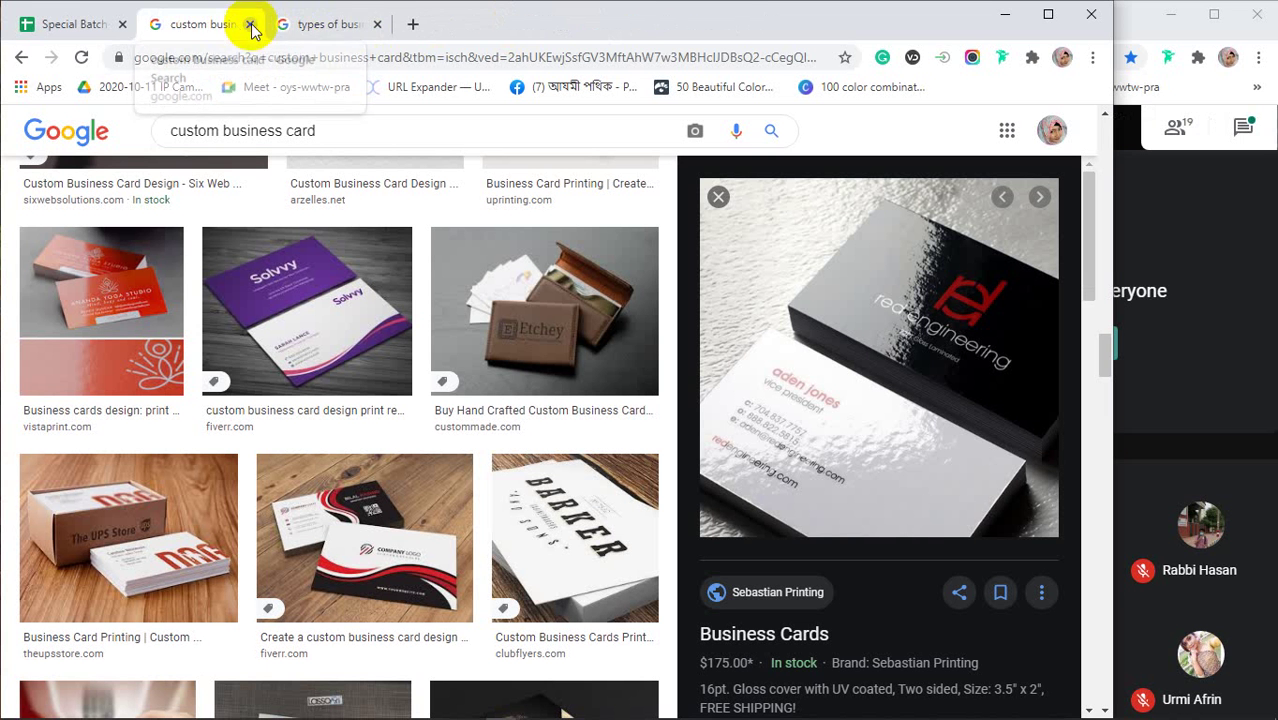
{"action": "left_click", "coordinate": [318, 28]}
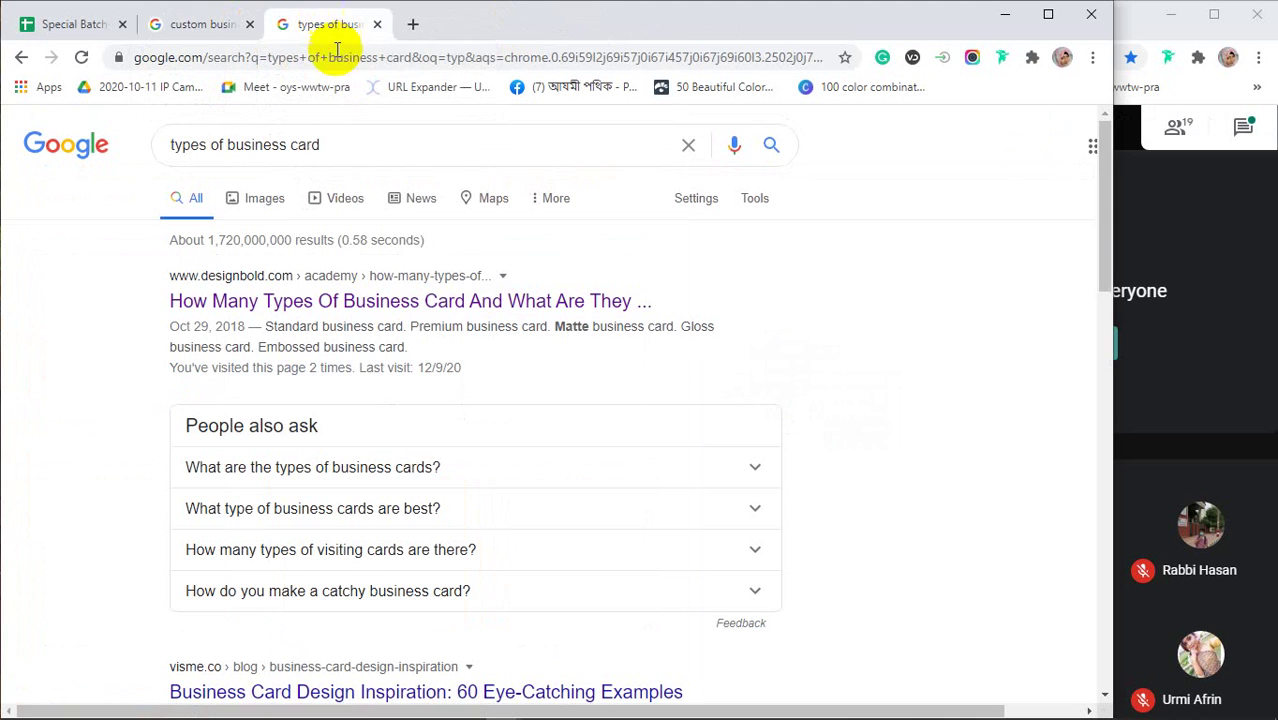
{"action": "left_click", "coordinate": [333, 146]}
Change the query to 'business card with bleed & safety area' via the suggestion and view image results
{"action": "left_click_drag", "start_coordinate": [333, 146], "coordinate": [142, 148]}
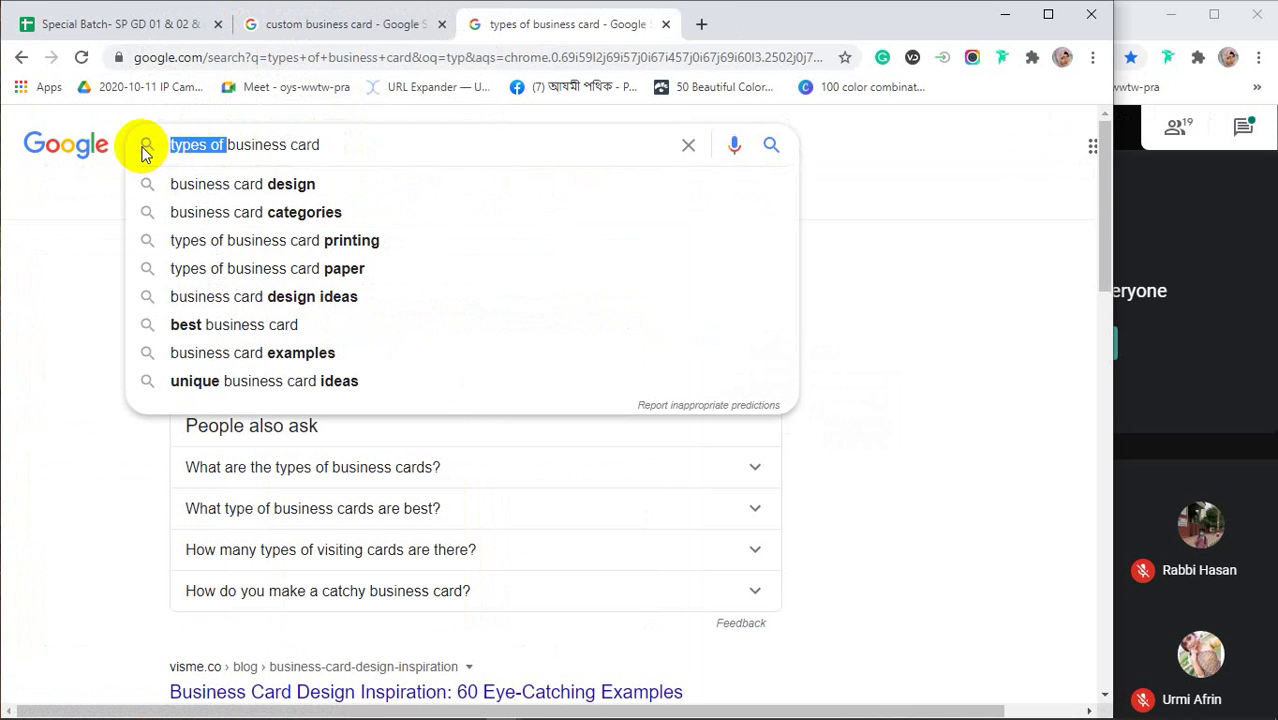
{"action": "key", "text": "BackSpace"}
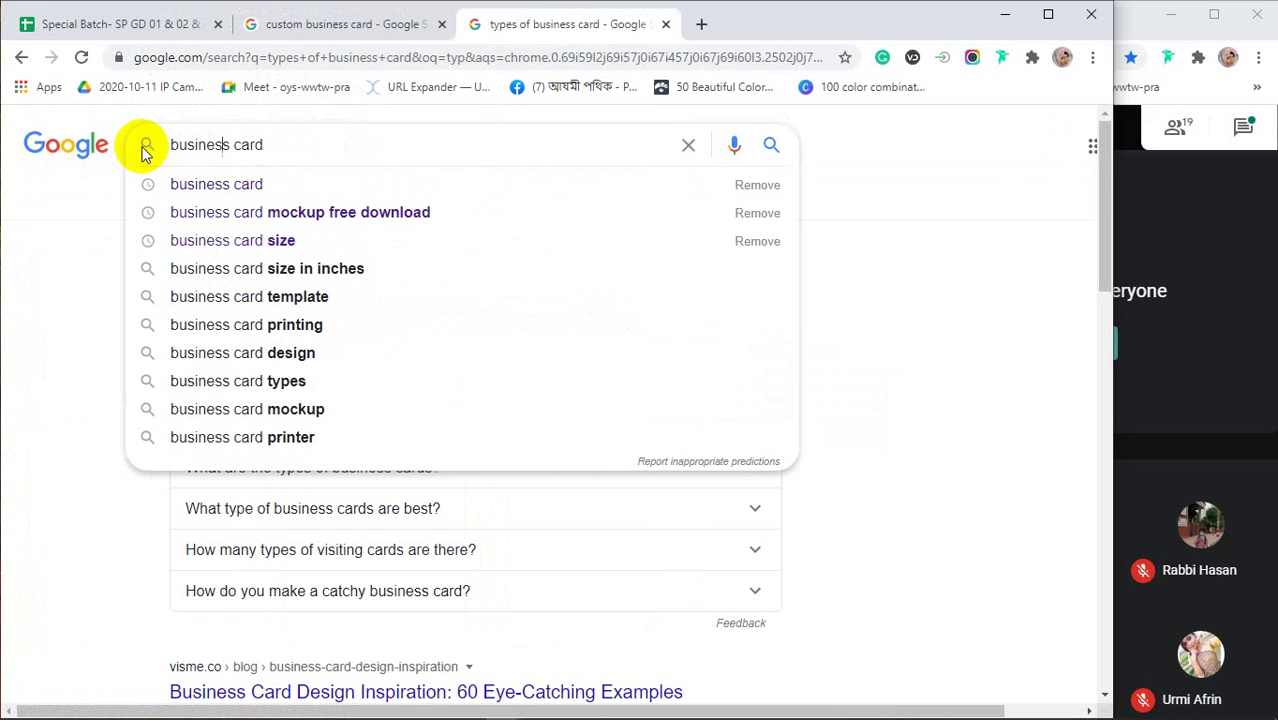
{"action": "type", "text": "with"}
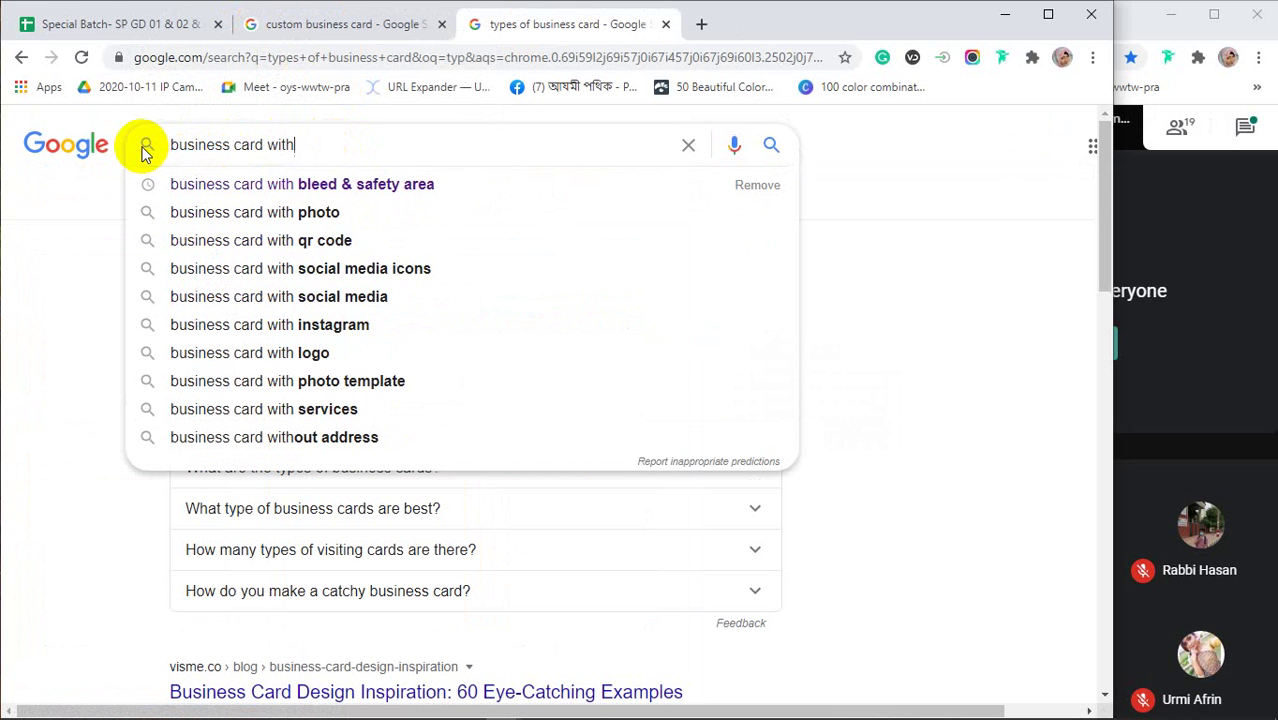
{"action": "key", "text": "Down"}
{"action": "key", "text": "Return"}
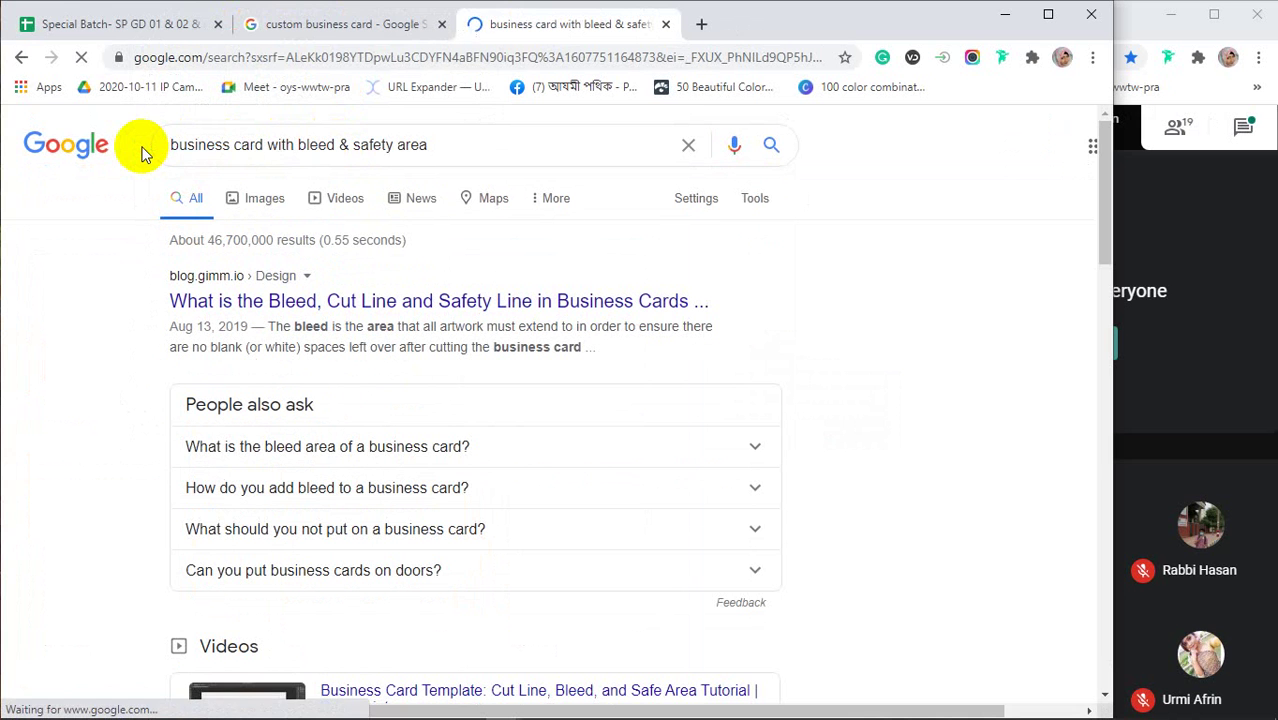
{"action": "left_click", "coordinate": [250, 201]}
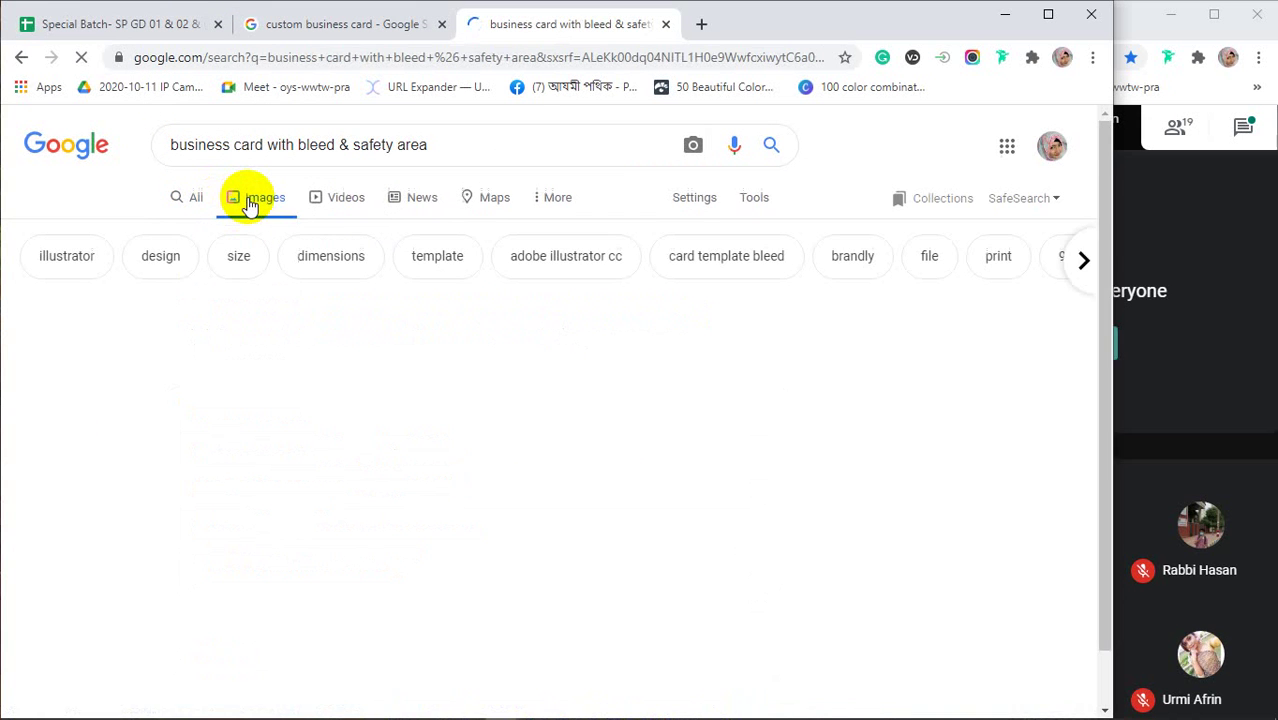
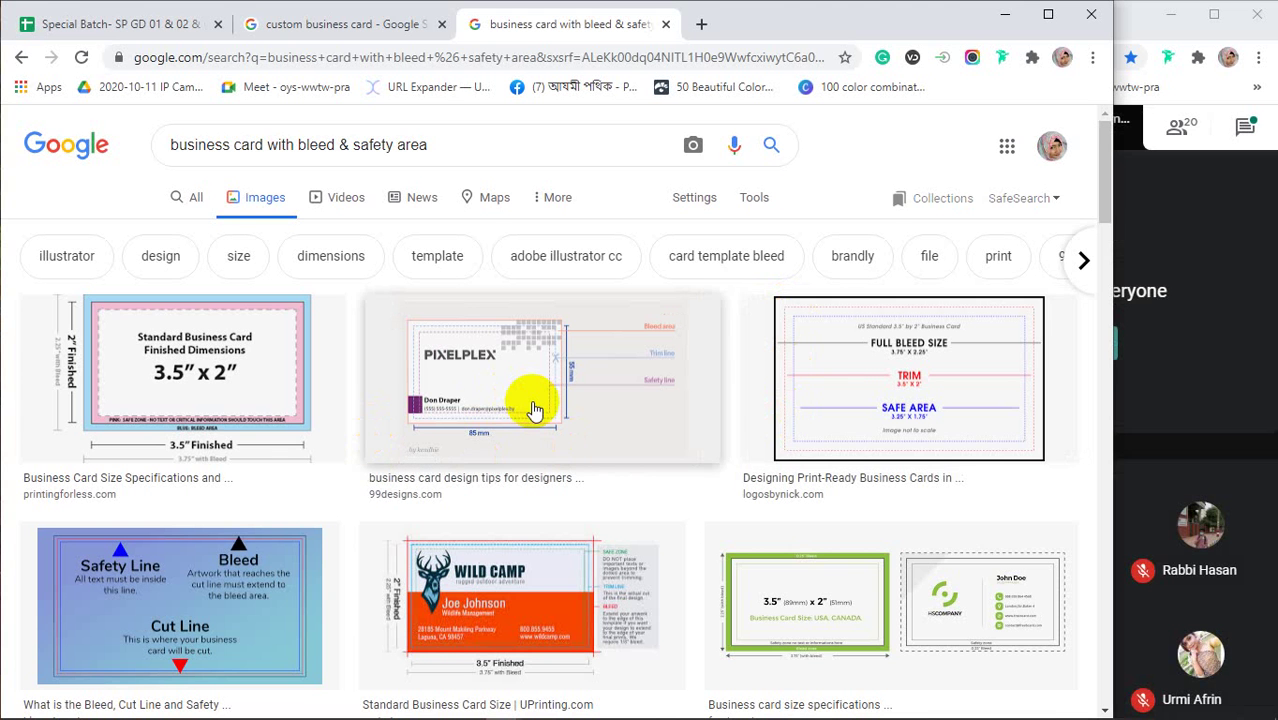
Preview the full bleed size and the bleed, cut line and safety line diagrams, then open a new tab
{"action": "left_click", "coordinate": [845, 380]}
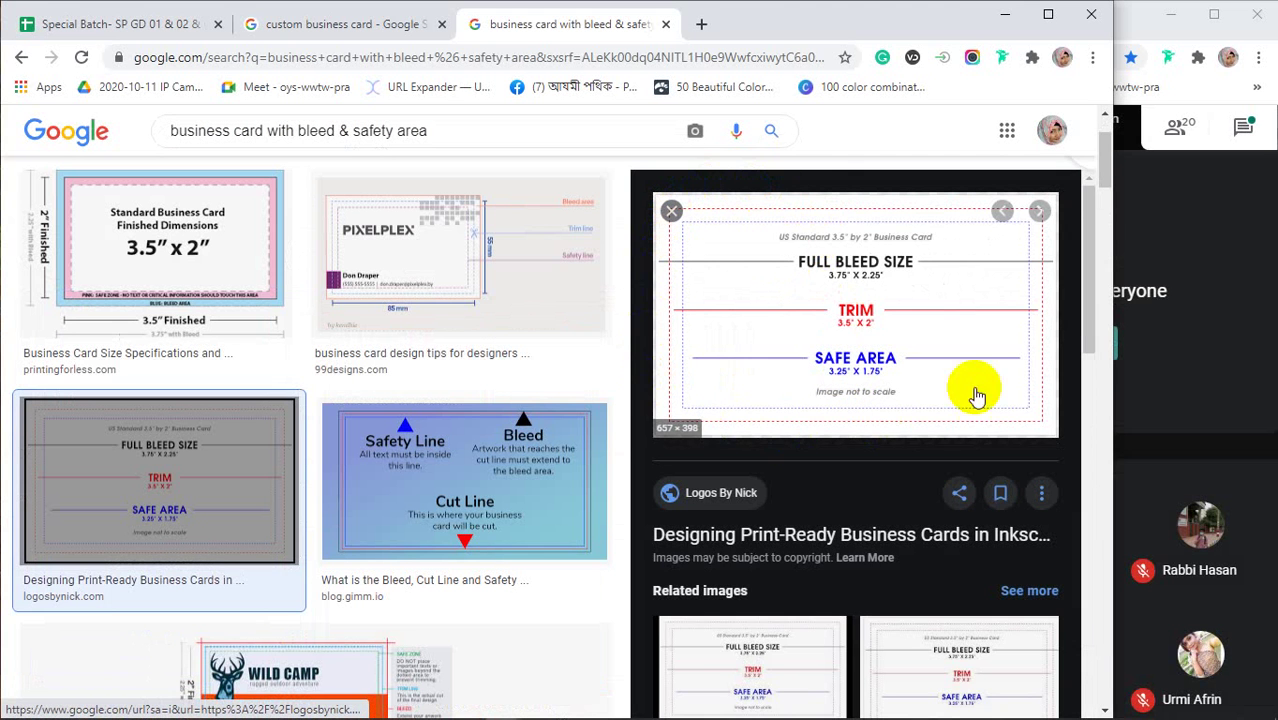
{"action": "left_click", "coordinate": [1218, 398]}
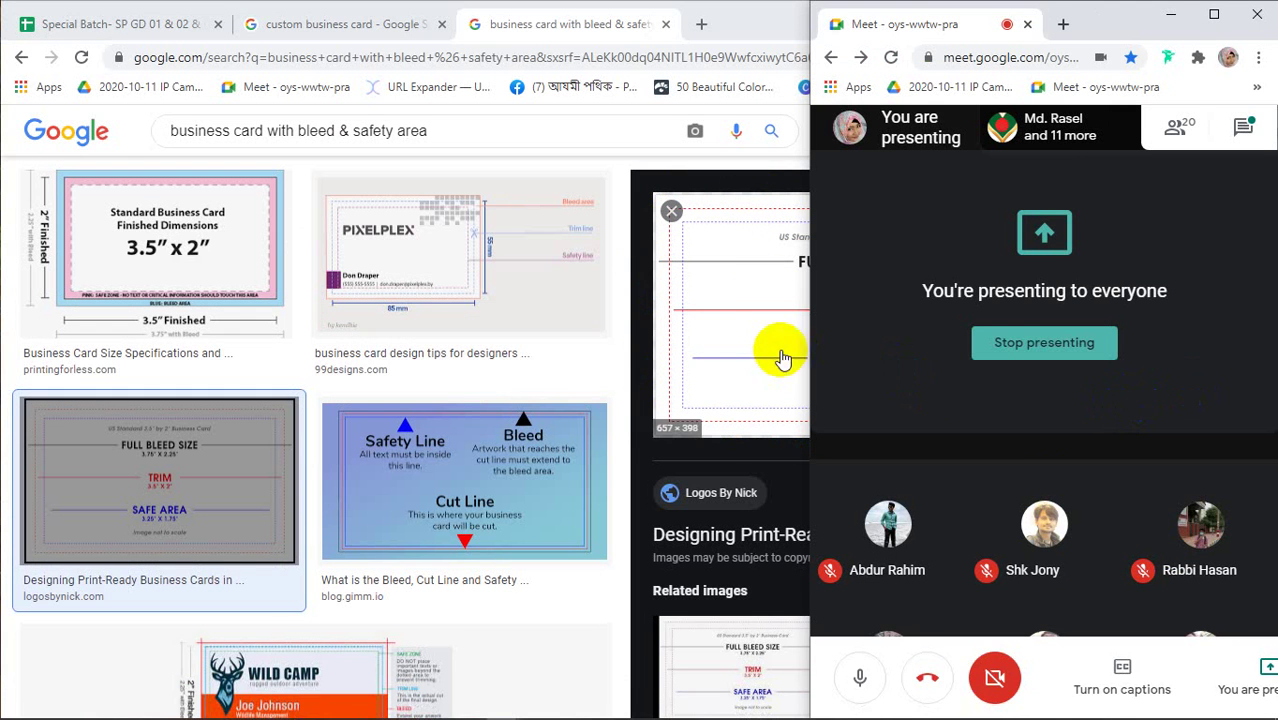
{"action": "left_click", "coordinate": [455, 517]}
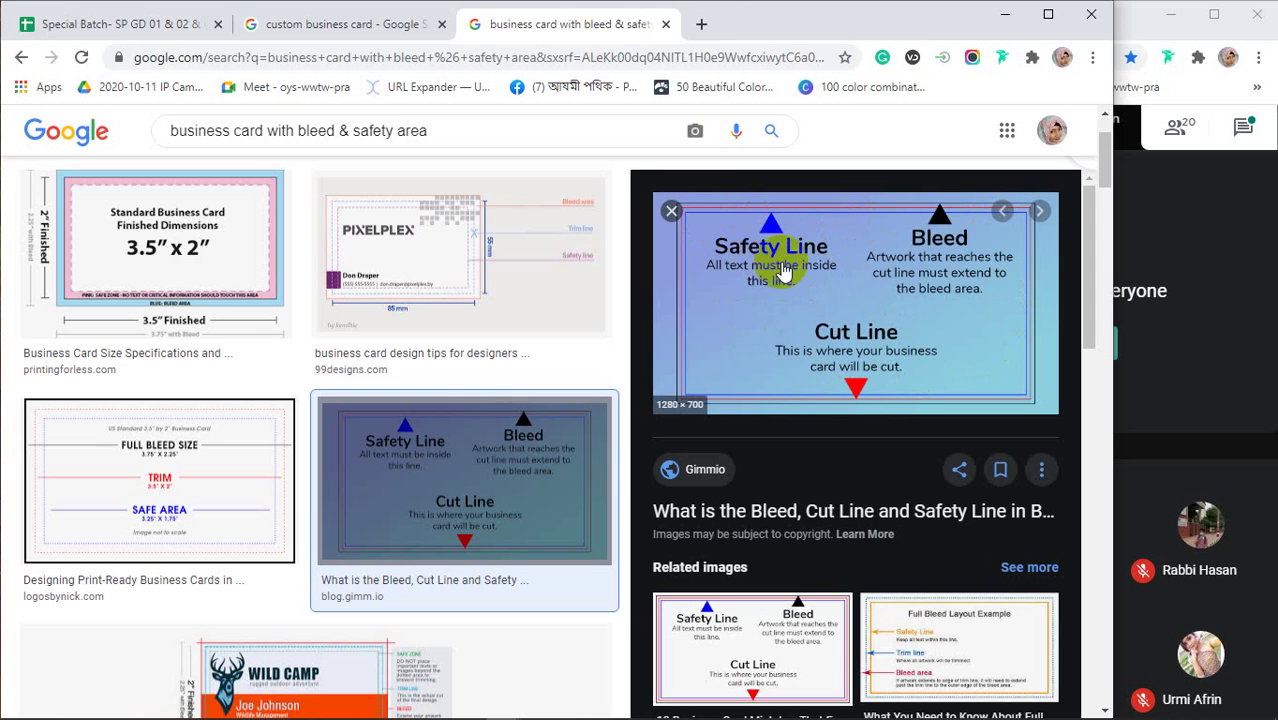
{"action": "left_click", "coordinate": [701, 24]}
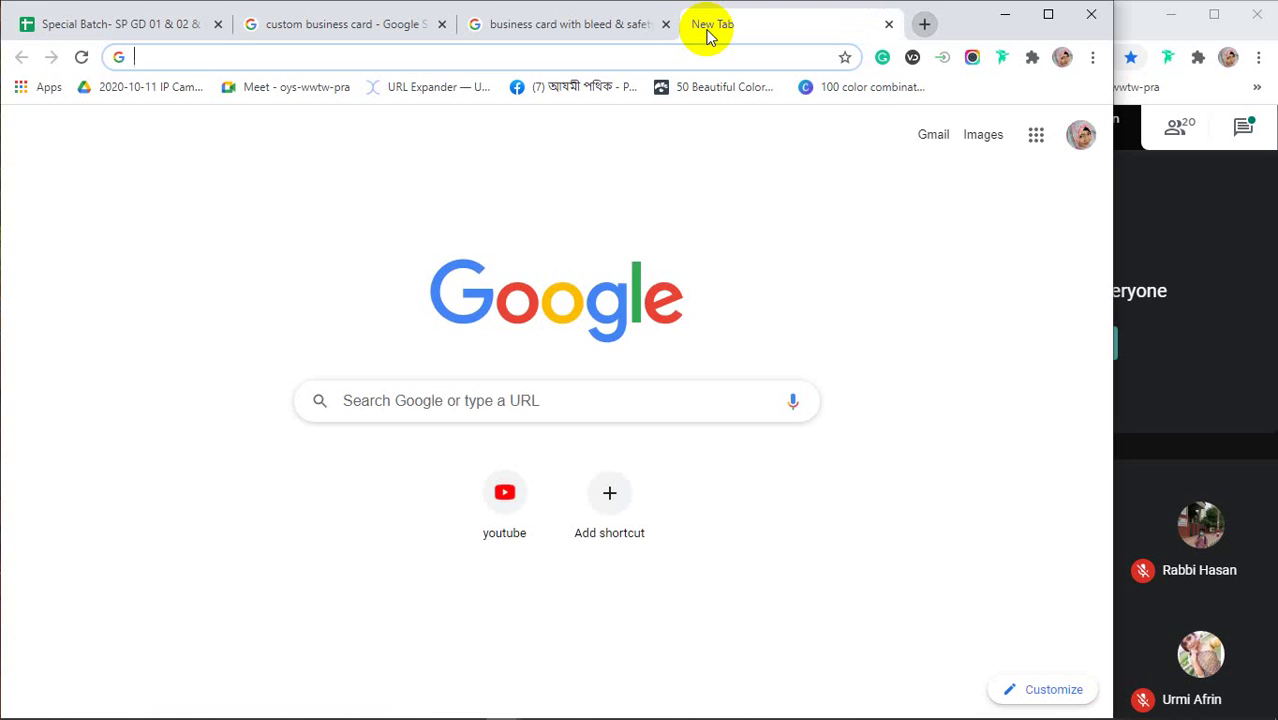
Search images for 'passport size photo' and preview the Fiverr sheet of 20 passport photos
{"action": "type", "text": "passport size photo"}
{"action": "key", "text": "Return"}
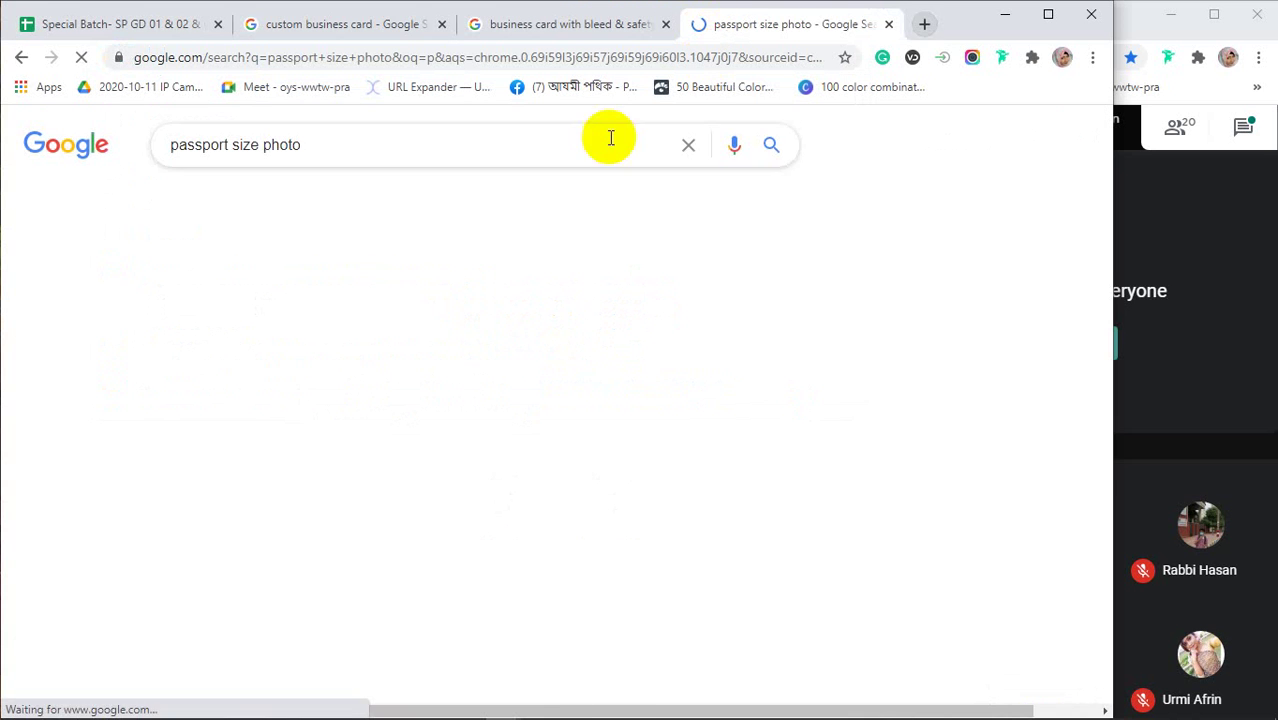
{"action": "left_click", "coordinate": [266, 200]}
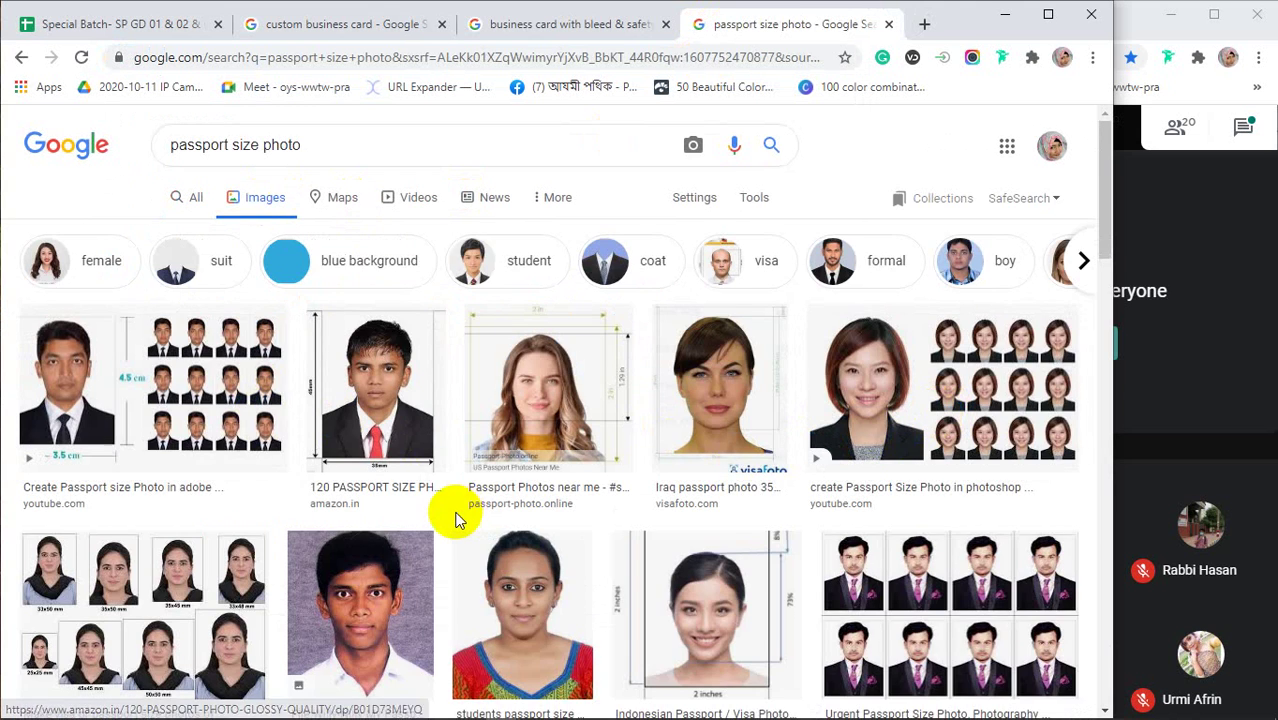
{"action": "scroll", "coordinate": [457, 514], "scroll_direction": "down", "scroll_amount": 3}
{"action": "scroll", "coordinate": [457, 520], "scroll_direction": "down", "scroll_amount": 3}
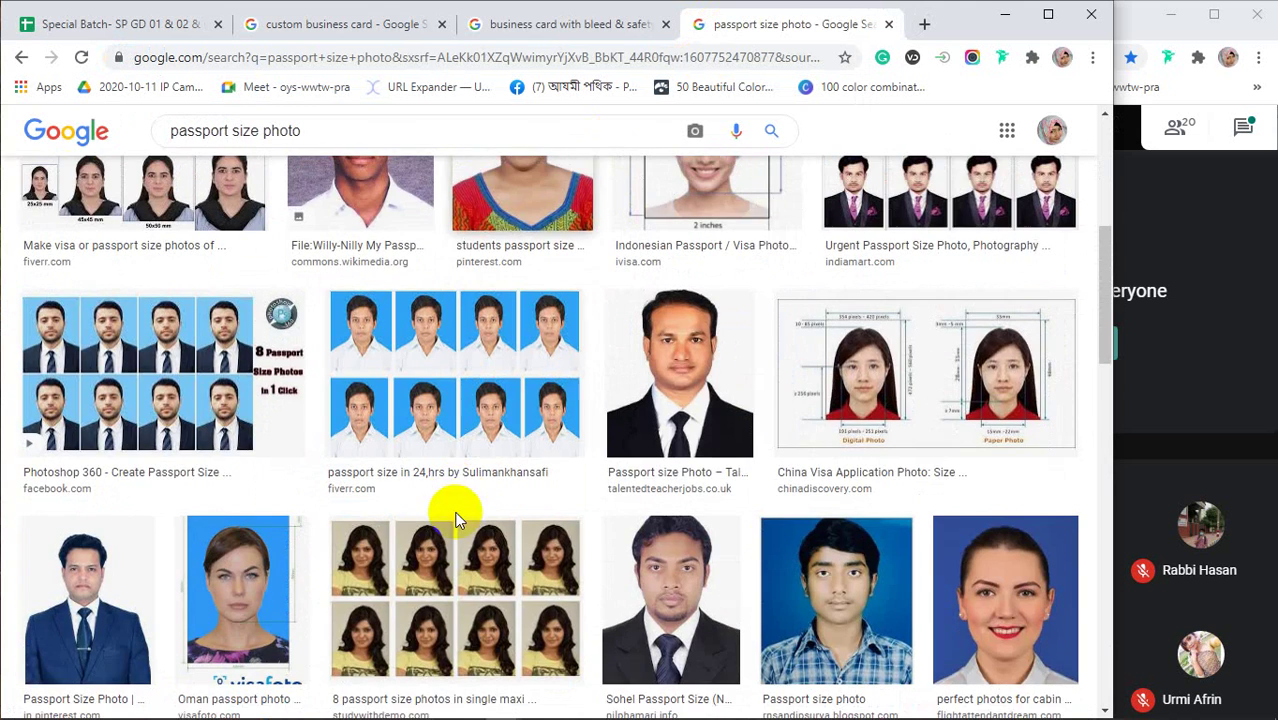
{"action": "left_click", "coordinate": [428, 357]}
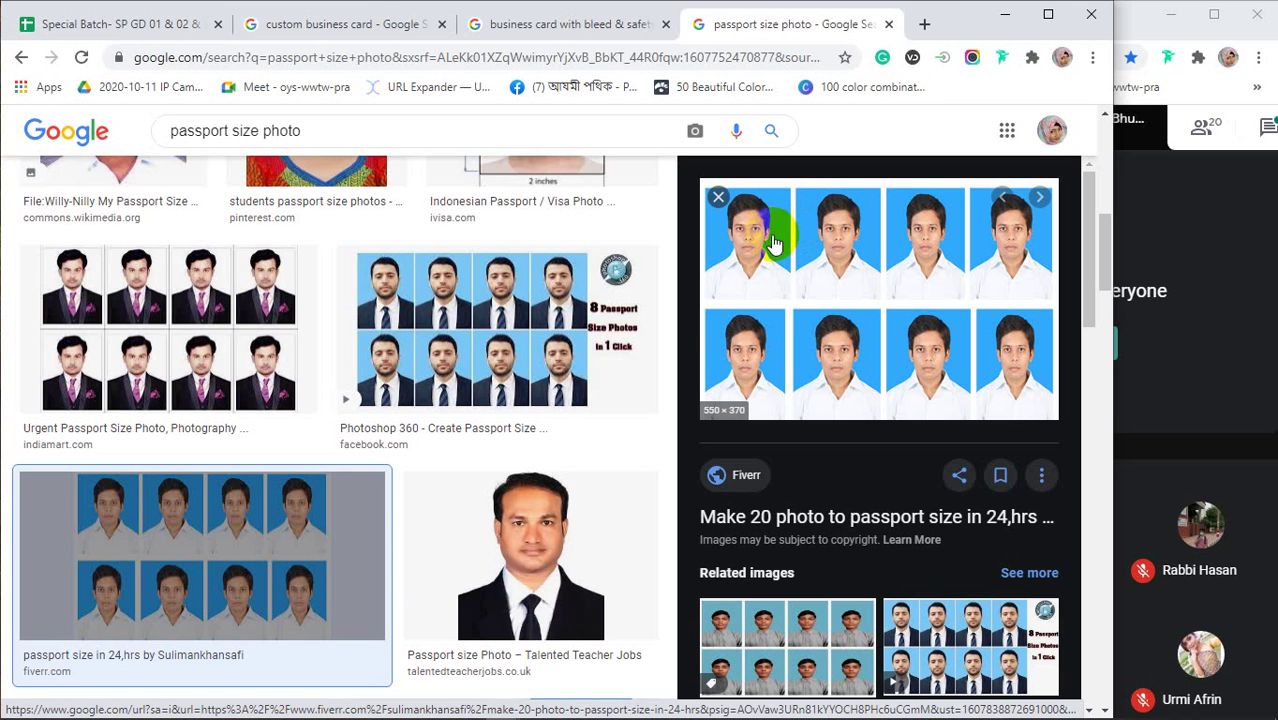
Browse the related images, then return to the 'business card with bleed & safety area' tab
{"action": "left_click", "coordinate": [755, 222]}
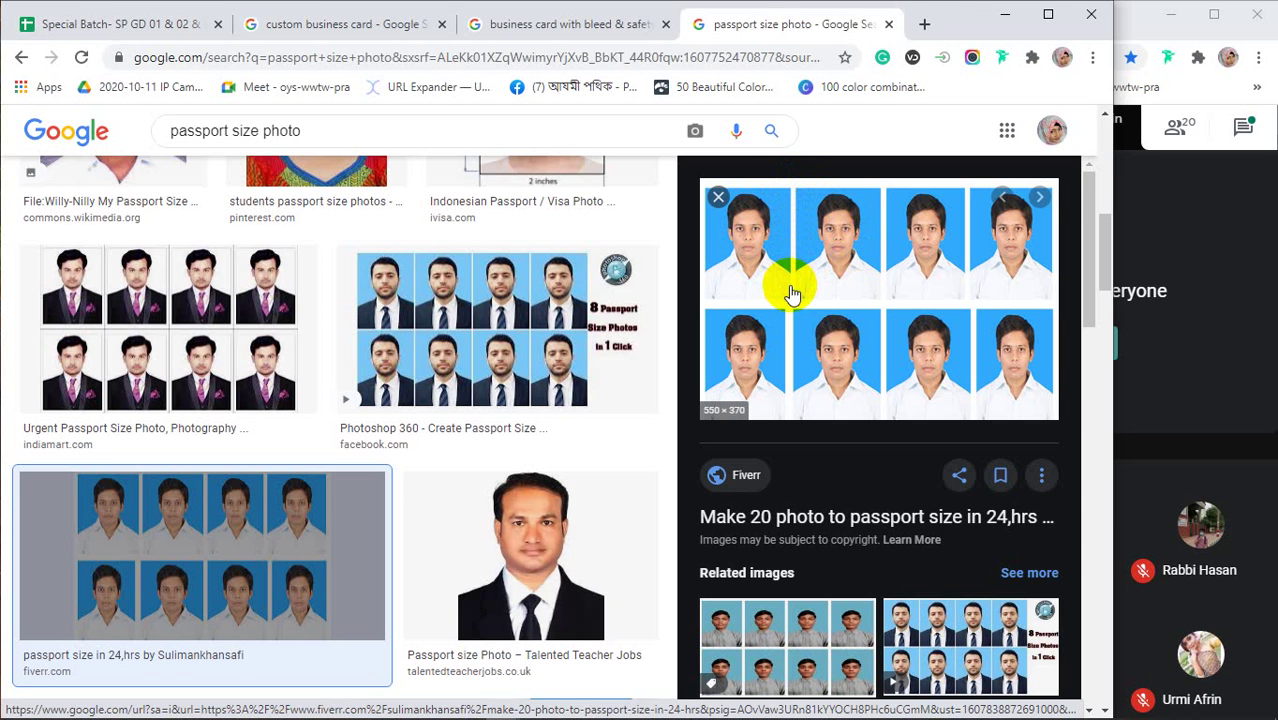
{"action": "scroll", "coordinate": [792, 293], "scroll_direction": "down", "scroll_amount": 5}
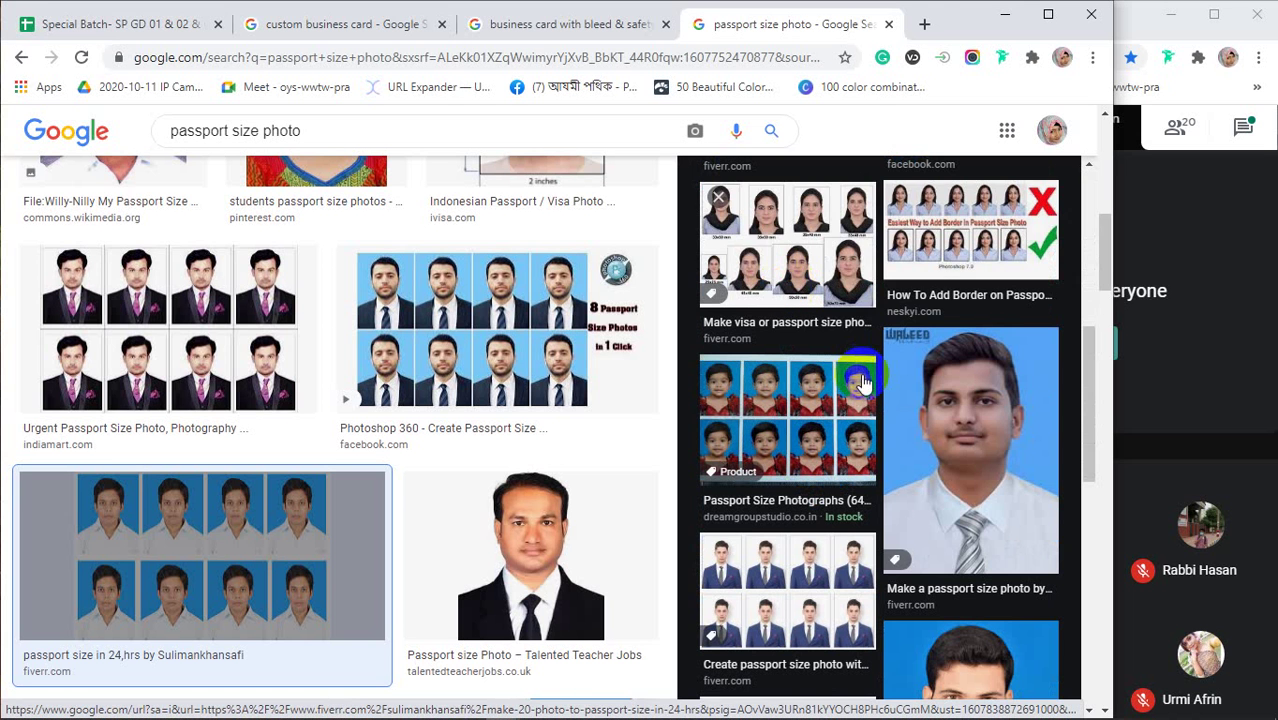
{"action": "scroll", "coordinate": [858, 380], "scroll_direction": "down", "scroll_amount": 2}
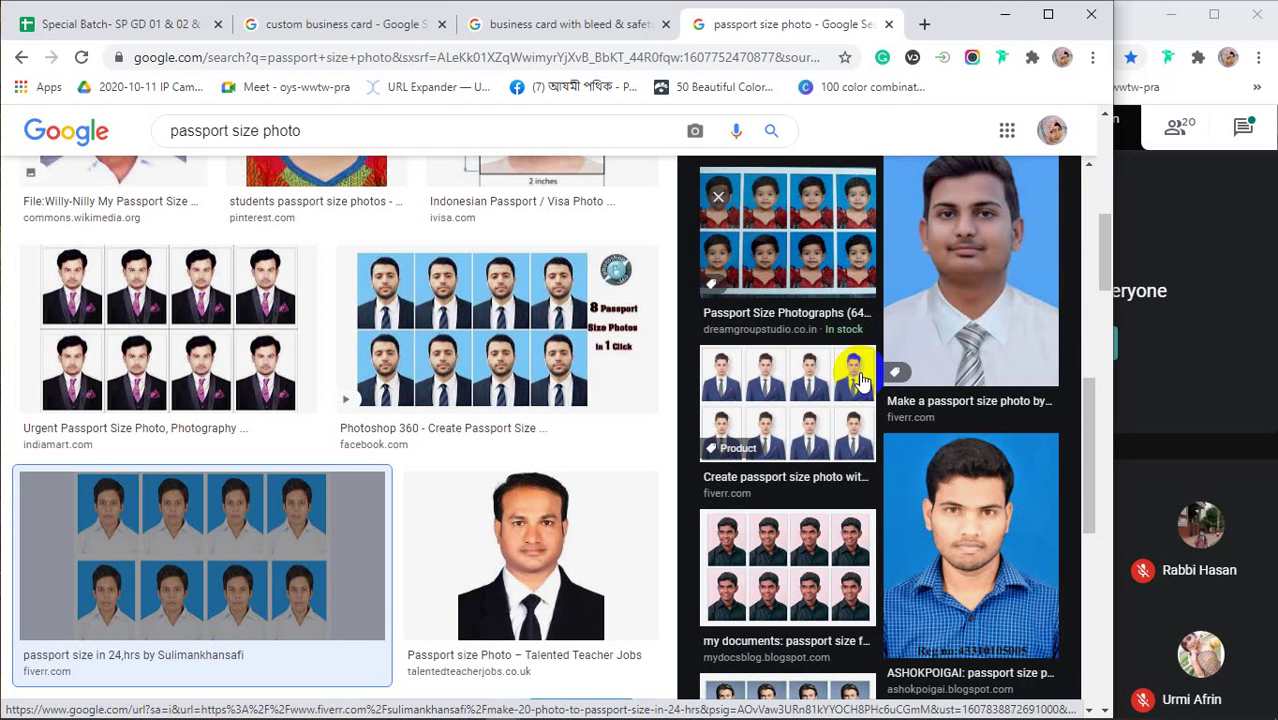
{"action": "scroll", "coordinate": [858, 380], "scroll_direction": "up", "scroll_amount": 7}
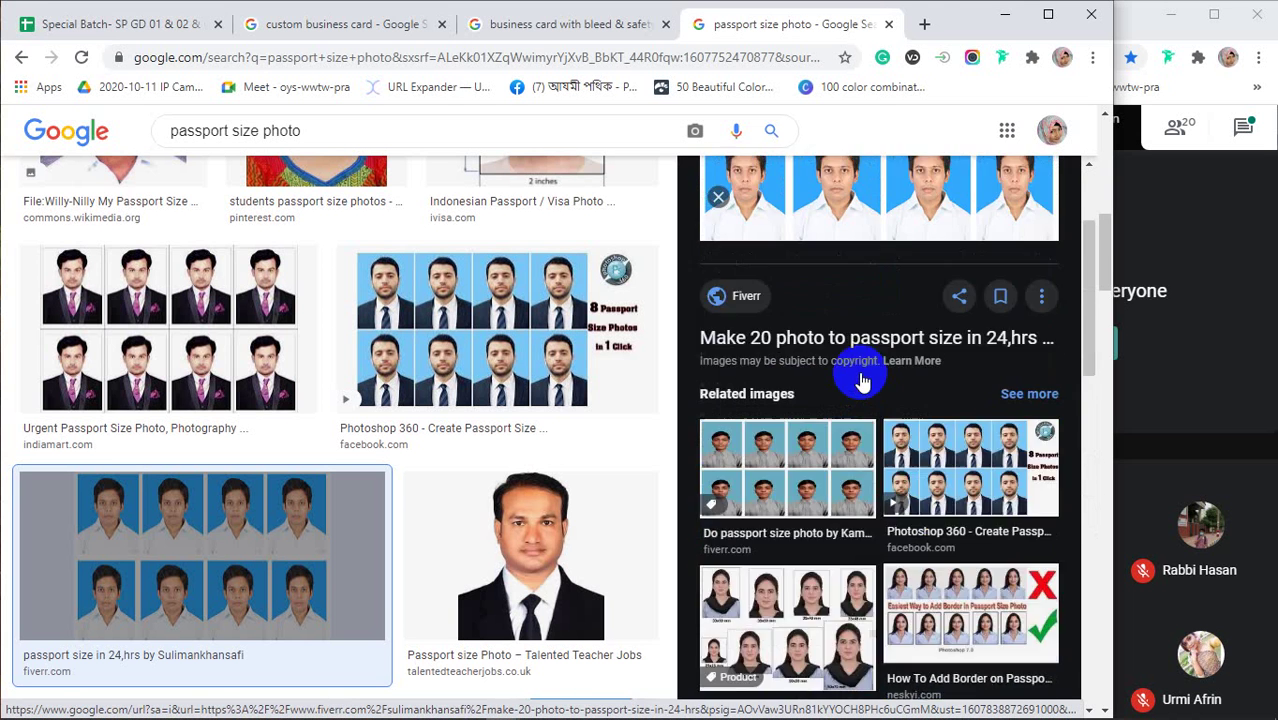
{"action": "left_click", "coordinate": [543, 25]}
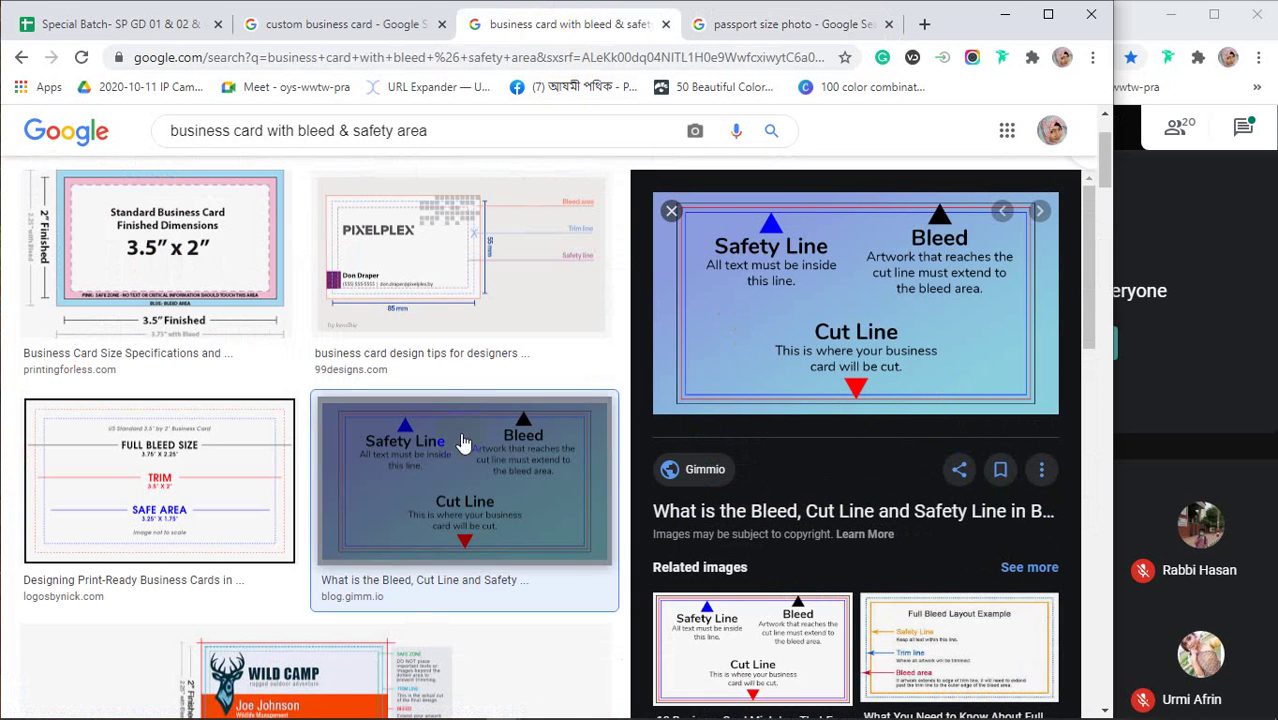
Preview the Logos By Nick diagram: full bleed 3.75" x 2.25", trim 3.5" x 2", safe area 3.25" x 1.75"
{"action": "left_click", "coordinate": [219, 492]}
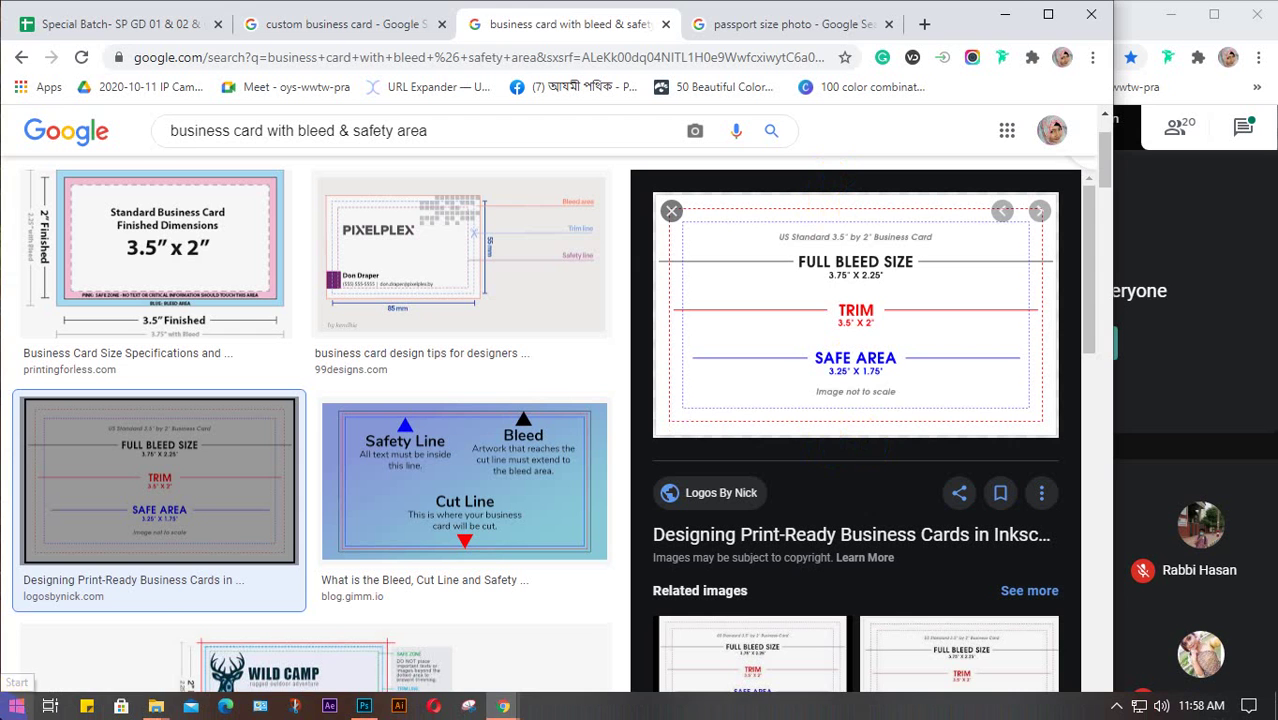
Launch Paint and resize its window to a larger restored size
{"action": "left_click", "coordinate": [8, 706]}
{"action": "type", "text": "p"}
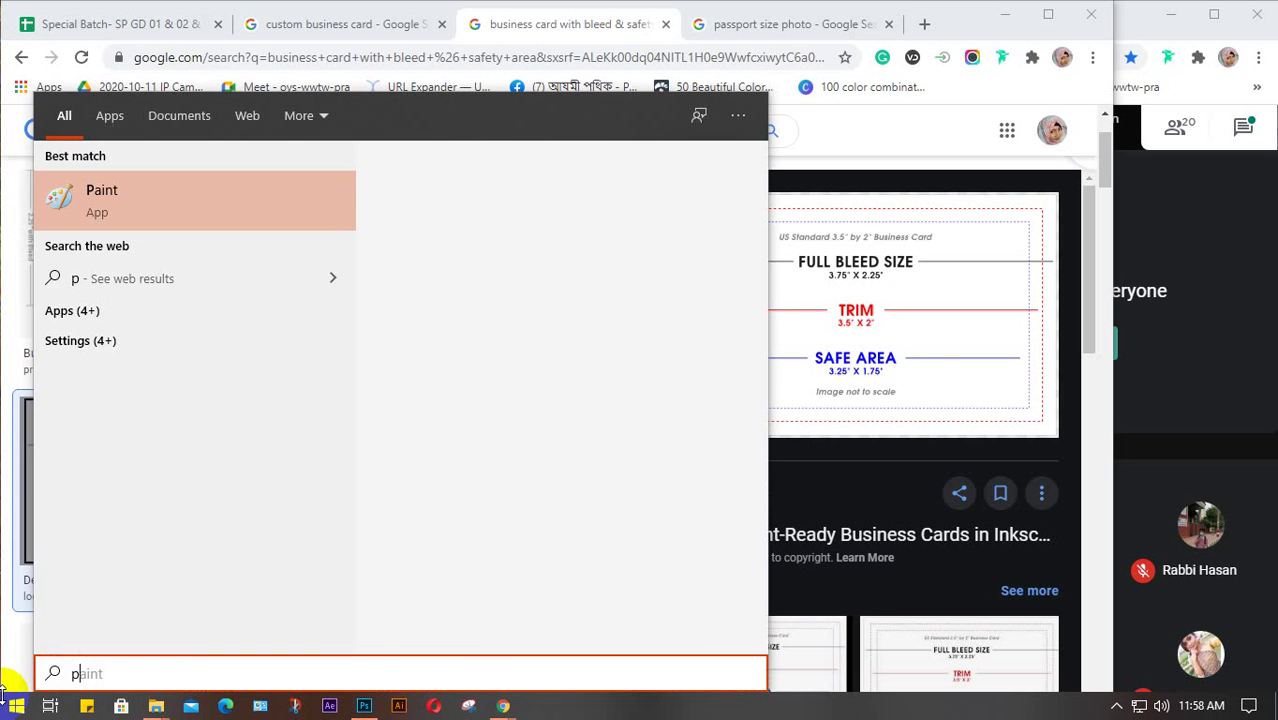
{"action": "type", "text": "ai"}
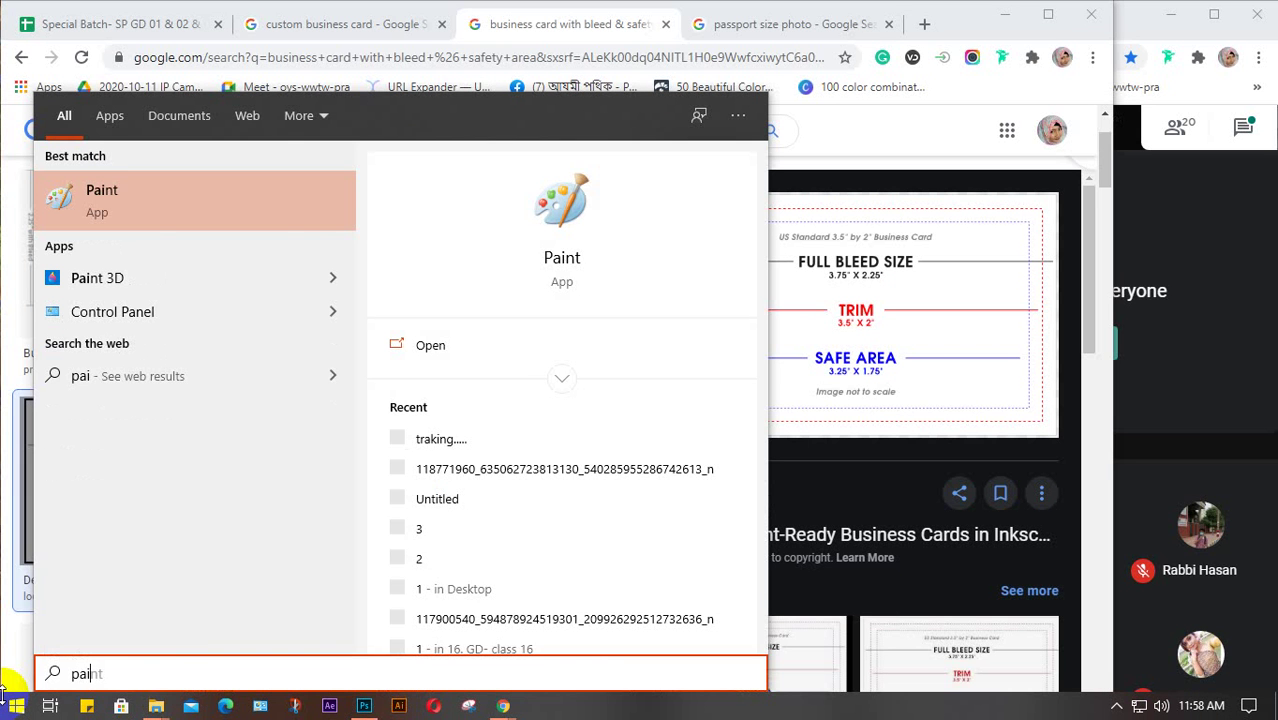
{"action": "key", "text": "Return"}
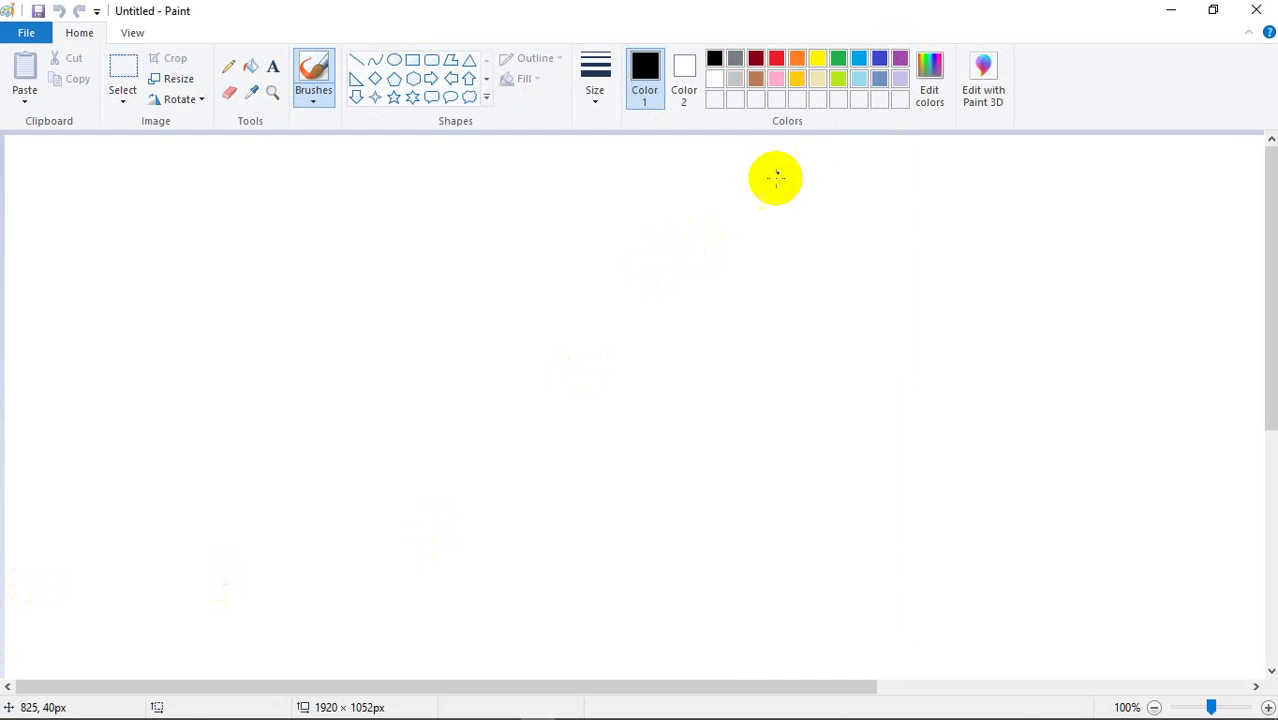
{"action": "left_click", "coordinate": [1211, 11]}
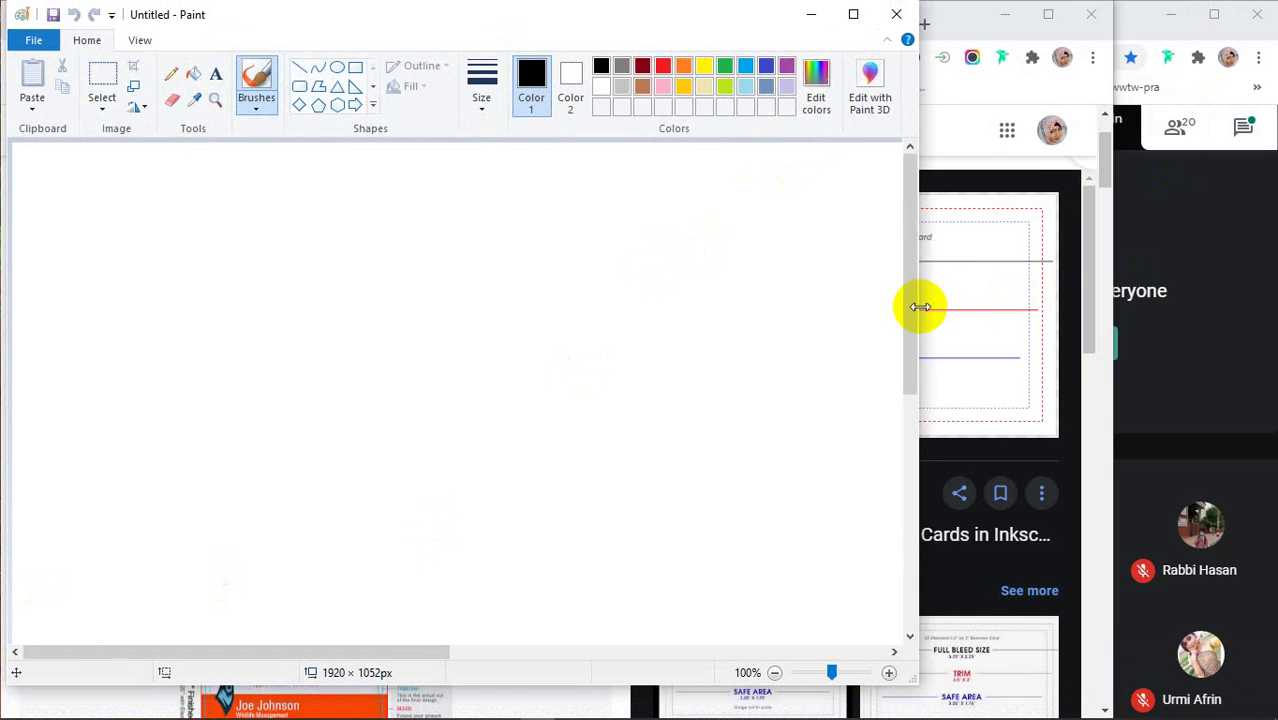
{"action": "left_click_drag", "start_coordinate": [920, 307], "coordinate": [1119, 322]}
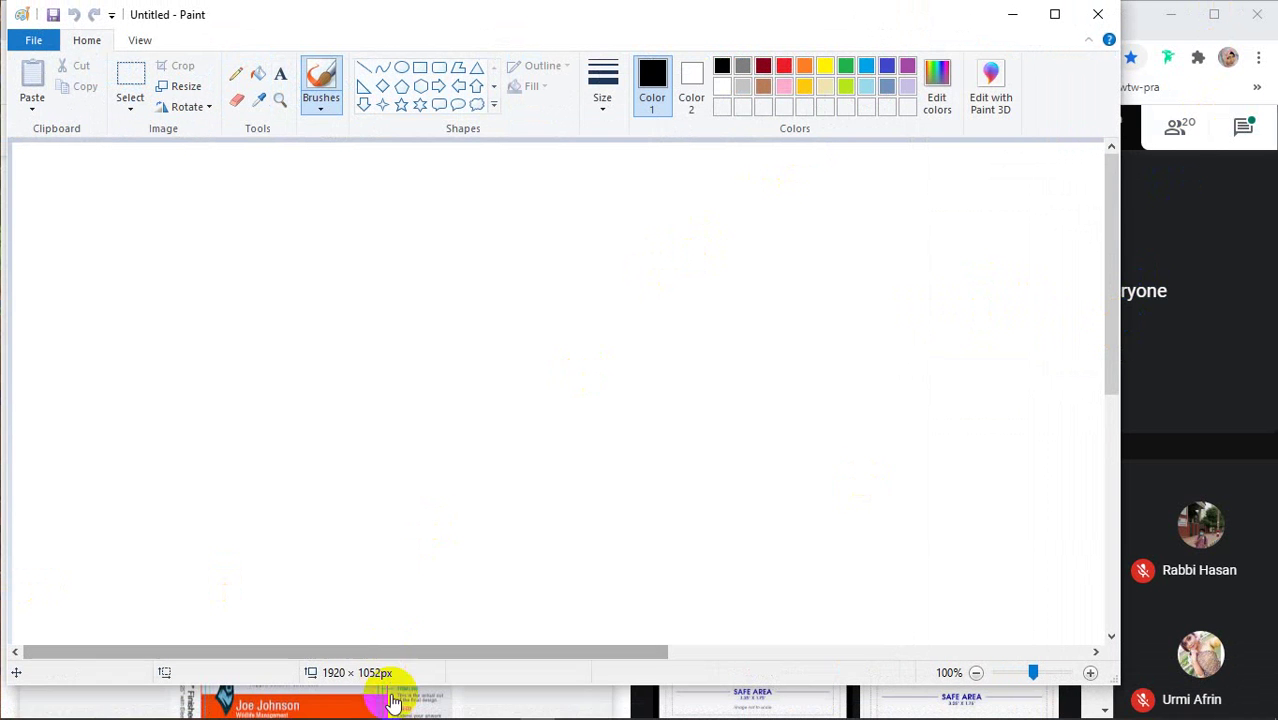
{"action": "left_click_drag", "start_coordinate": [442, 686], "coordinate": [420, 716]}
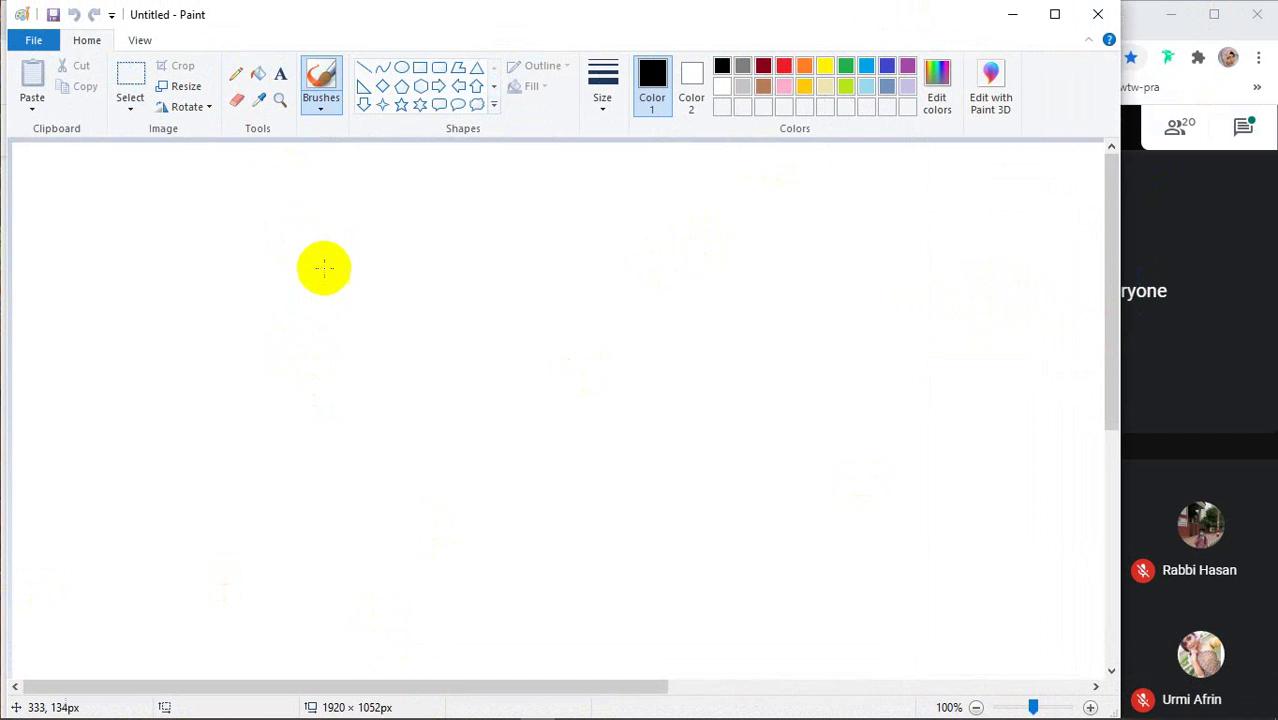
Sketch a card rectangle with a height-2 mark and width arrows, then erase it all
{"action": "mouse_move", "coordinate": [301, 241]}
{"action": "left_mouse_down"}
{"action": "mouse_move", "coordinate": [790, 240]}
{"action": "mouse_move", "coordinate": [802, 531]}
{"action": "mouse_move", "coordinate": [351, 544]}
{"action": "mouse_move", "coordinate": [294, 533]}
{"action": "mouse_move", "coordinate": [300, 241]}
{"action": "left_mouse_up"}
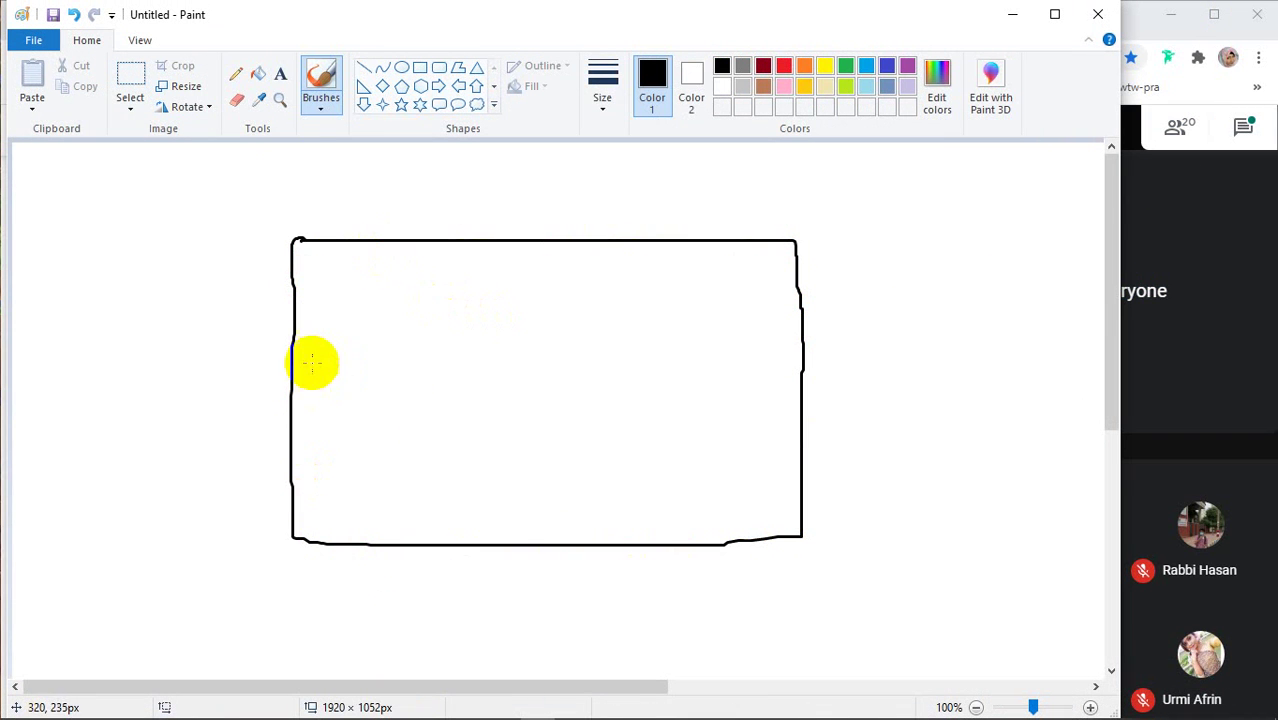
{"action": "mouse_move", "coordinate": [300, 381]}
{"action": "left_mouse_down"}
{"action": "mouse_move", "coordinate": [344, 400]}
{"action": "mouse_move", "coordinate": [310, 323]}
{"action": "mouse_move", "coordinate": [323, 266]}
{"action": "left_mouse_up"}
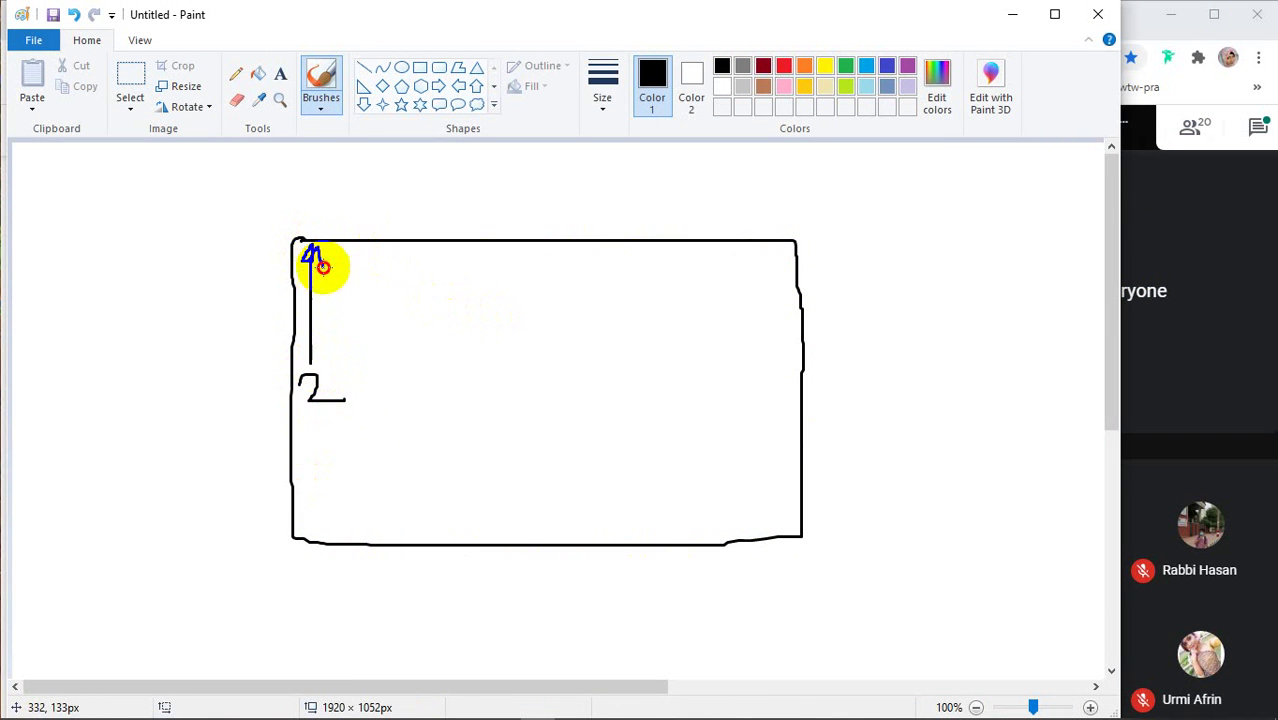
{"action": "mouse_move", "coordinate": [318, 412]}
{"action": "left_mouse_down"}
{"action": "mouse_move", "coordinate": [309, 524]}
{"action": "mouse_move", "coordinate": [322, 508]}
{"action": "left_mouse_up"}
{"action": "left_click_drag", "start_coordinate": [337, 254], "coordinate": [479, 257]}
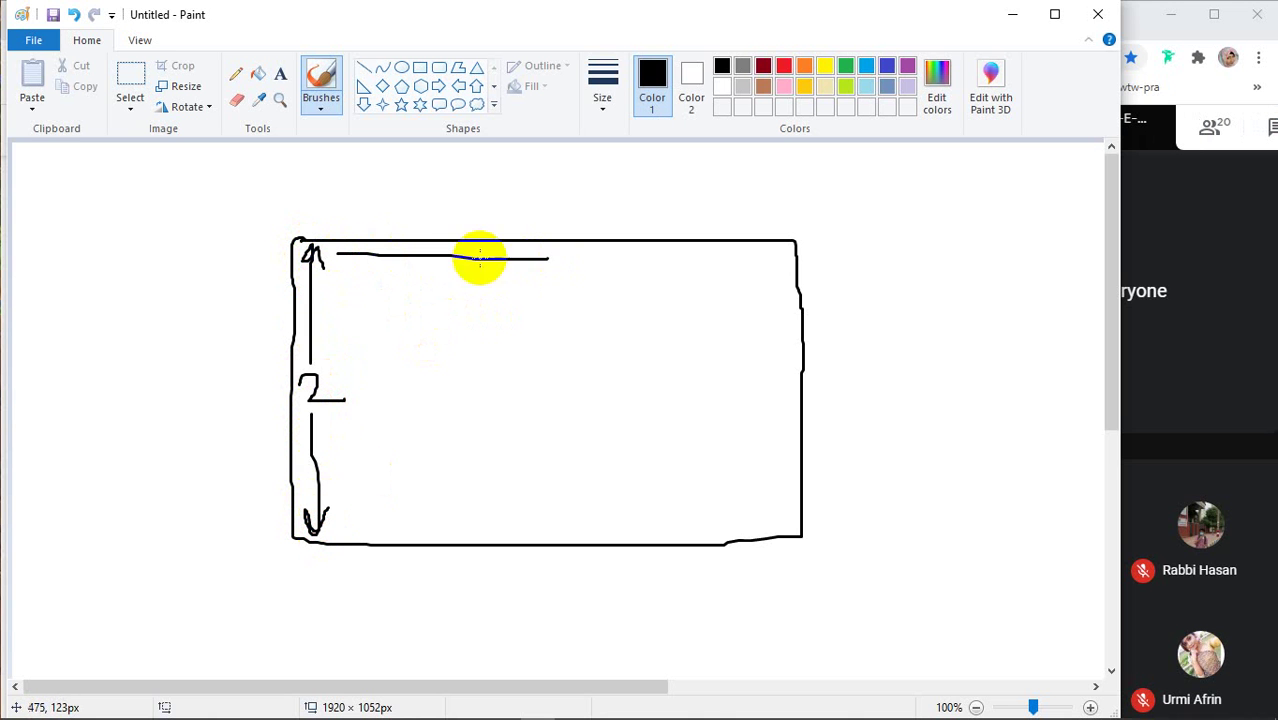
{"action": "left_click_drag", "start_coordinate": [348, 243], "coordinate": [342, 257]}
{"action": "mouse_move", "coordinate": [548, 258]}
{"action": "left_mouse_down"}
{"action": "mouse_move", "coordinate": [586, 250]}
{"action": "mouse_move", "coordinate": [604, 271]}
{"action": "mouse_move", "coordinate": [587, 257]}
{"action": "mouse_move", "coordinate": [670, 240]}
{"action": "mouse_move", "coordinate": [628, 278]}
{"action": "mouse_move", "coordinate": [644, 264]}
{"action": "mouse_move", "coordinate": [851, 263]}
{"action": "mouse_move", "coordinate": [778, 253]}
{"action": "mouse_move", "coordinate": [797, 262]}
{"action": "mouse_move", "coordinate": [763, 282]}
{"action": "left_mouse_up"}
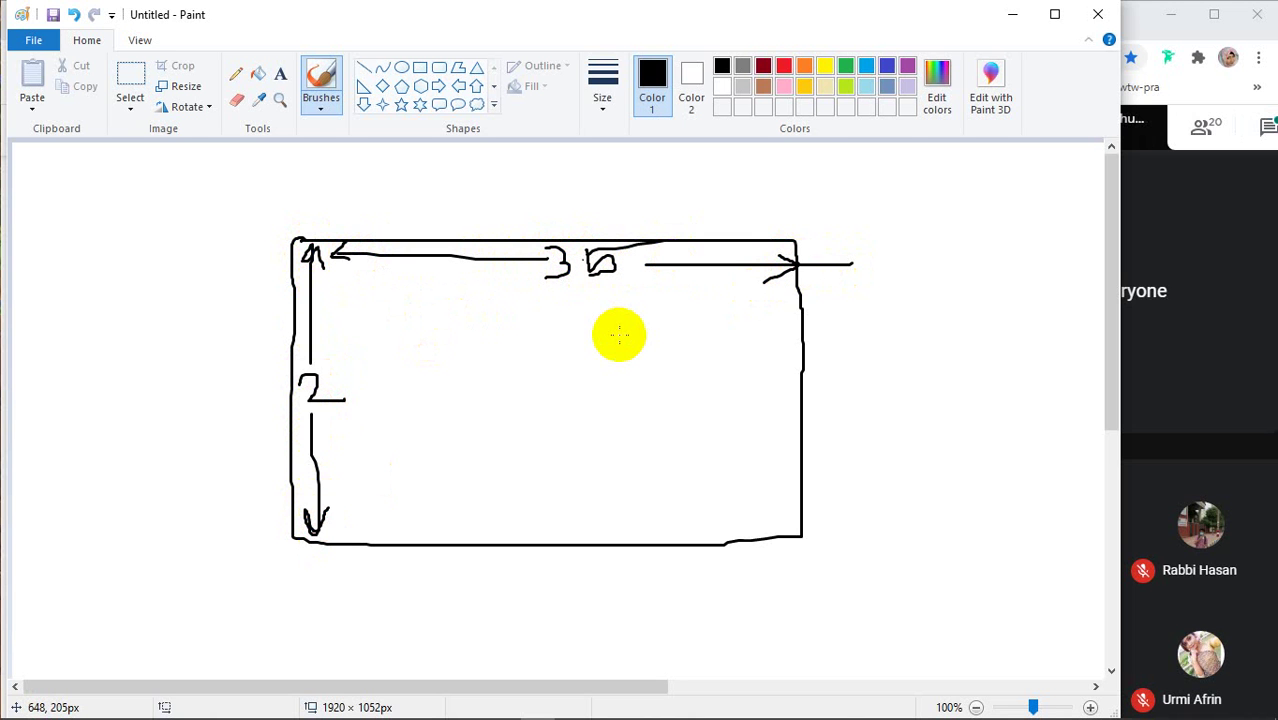
{"action": "key", "text": "ctrl+a"}
{"action": "key", "text": "Delete"}
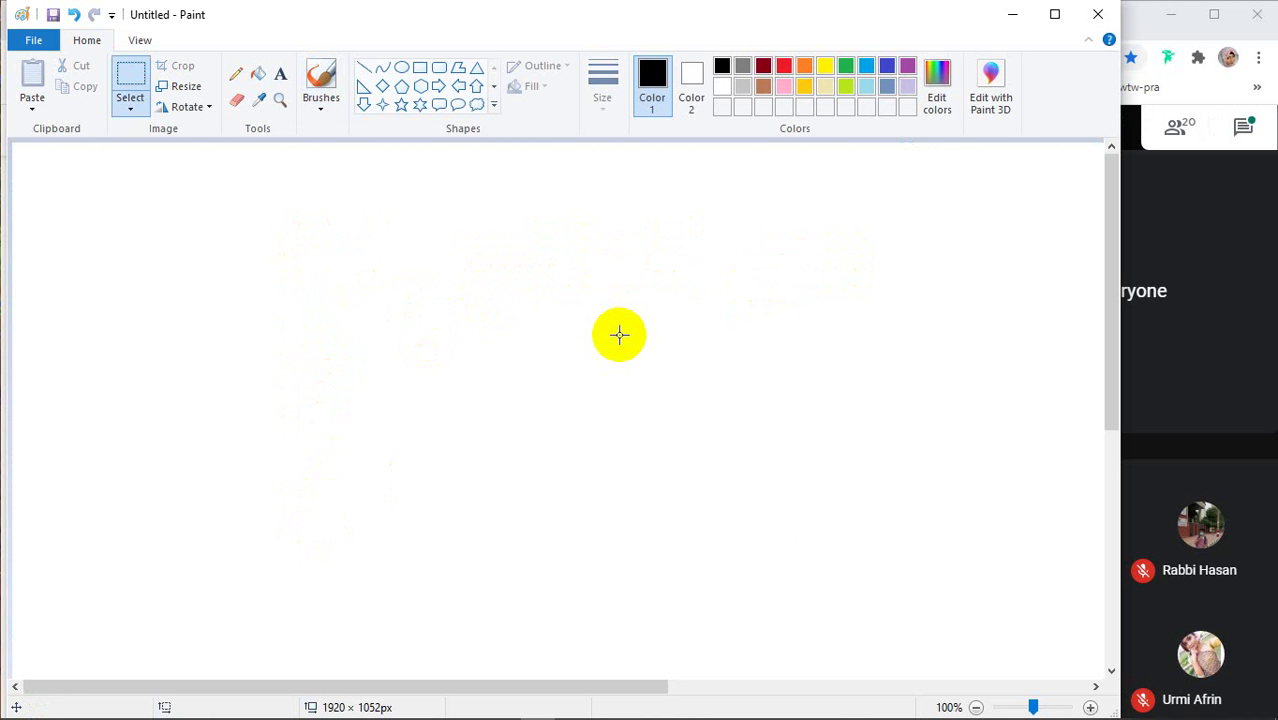
Try a selection and dark red, revert to black, deselect, and choose a freehand brush
{"action": "left_click", "coordinate": [321, 96]}
{"action": "left_click", "coordinate": [298, 287]}
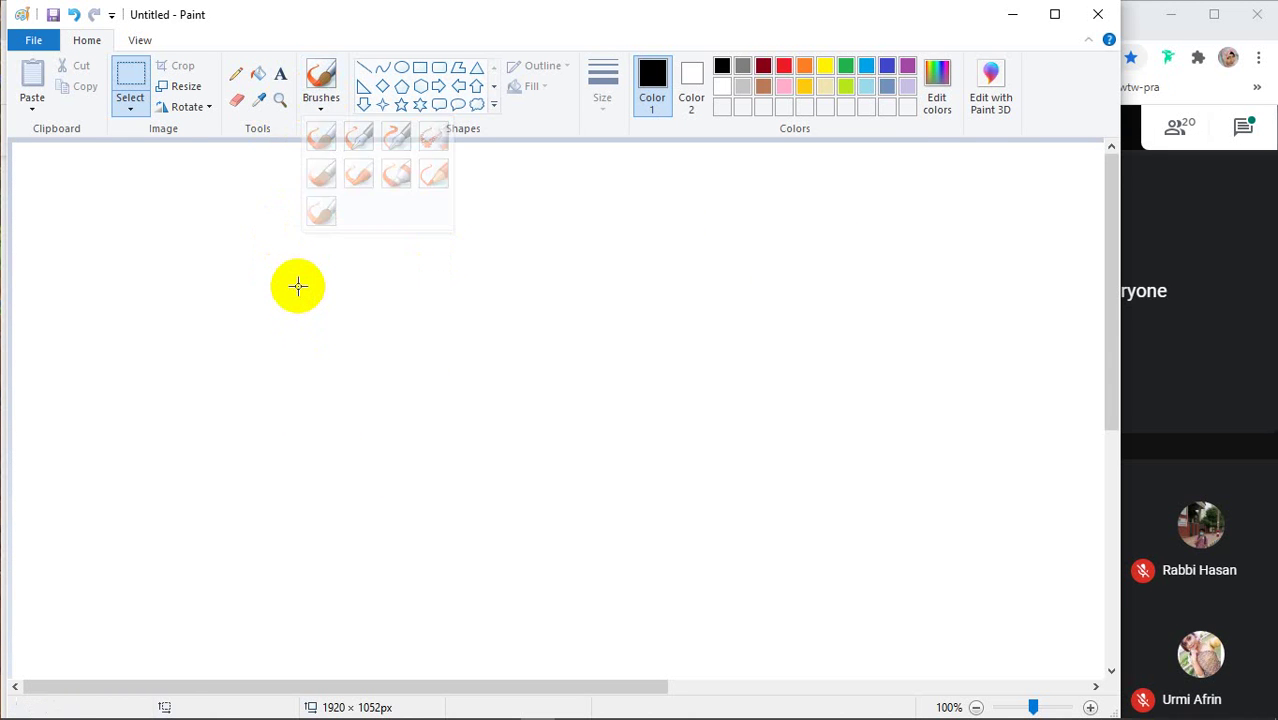
{"action": "mouse_move", "coordinate": [277, 263]}
{"action": "left_mouse_down"}
{"action": "mouse_move", "coordinate": [682, 260]}
{"action": "mouse_move", "coordinate": [733, 371]}
{"action": "mouse_move", "coordinate": [762, 531]}
{"action": "left_mouse_up"}
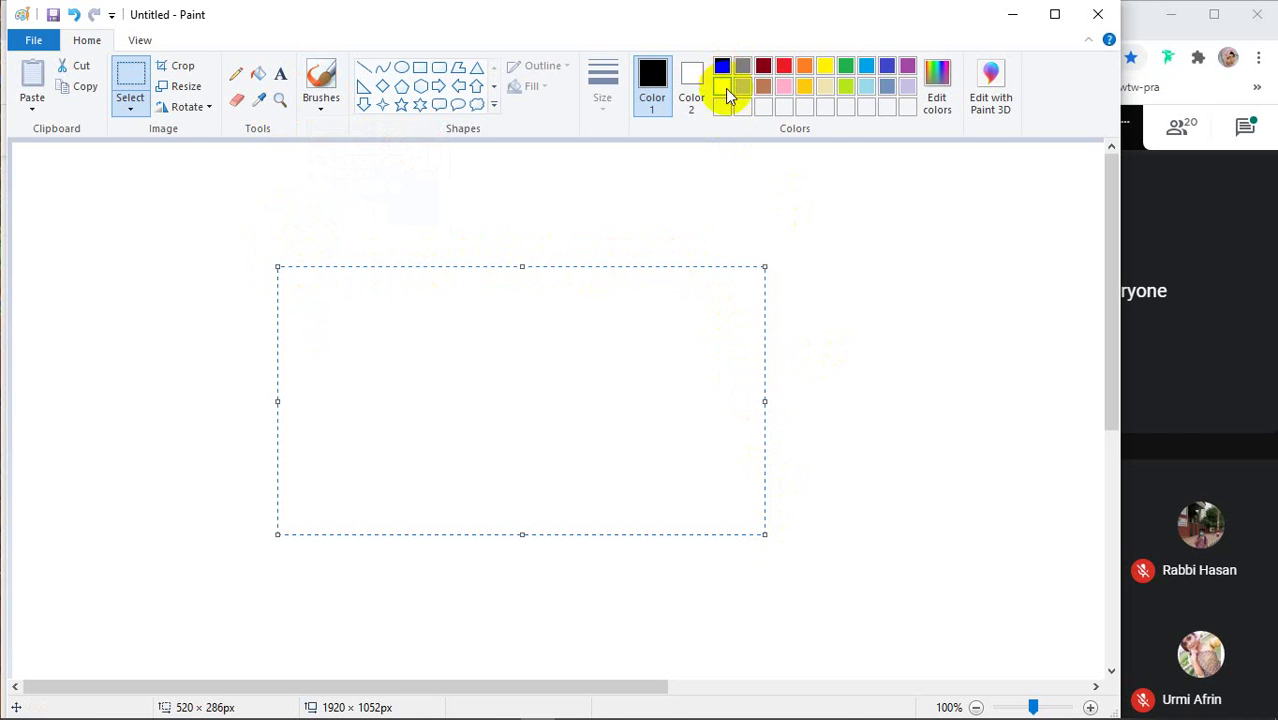
{"action": "left_click", "coordinate": [763, 66]}
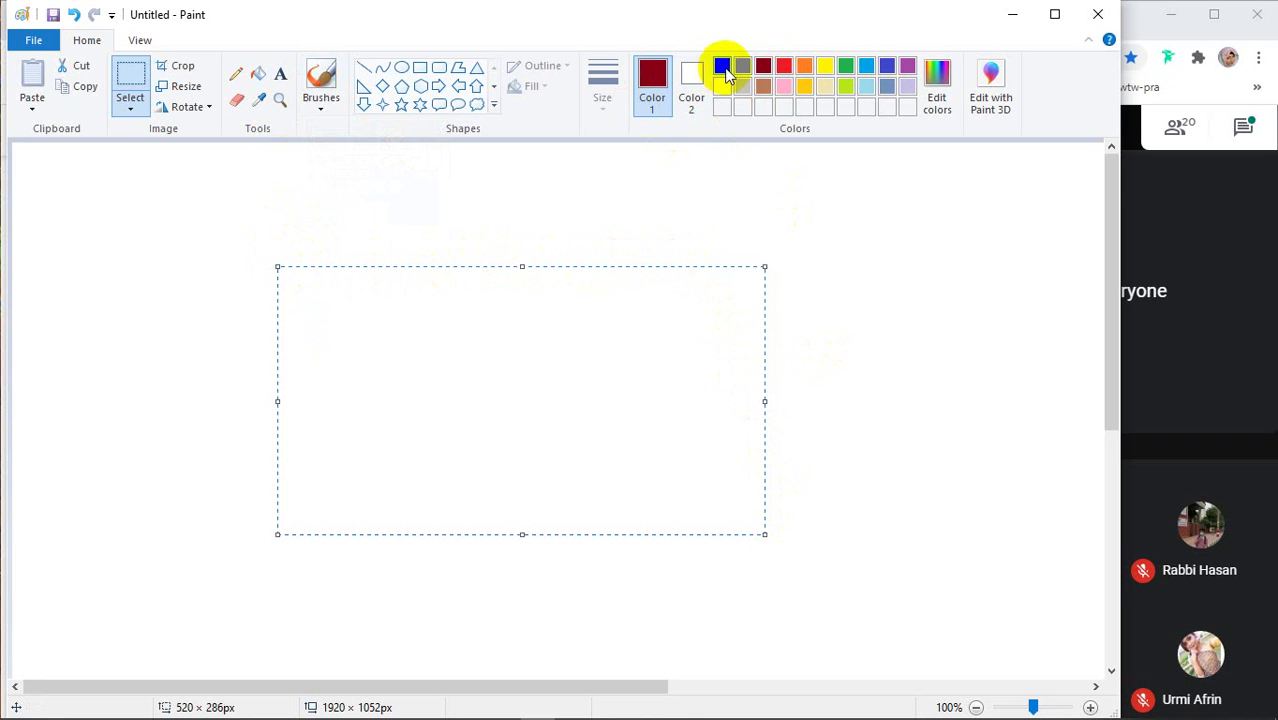
{"action": "left_click", "coordinate": [723, 68]}
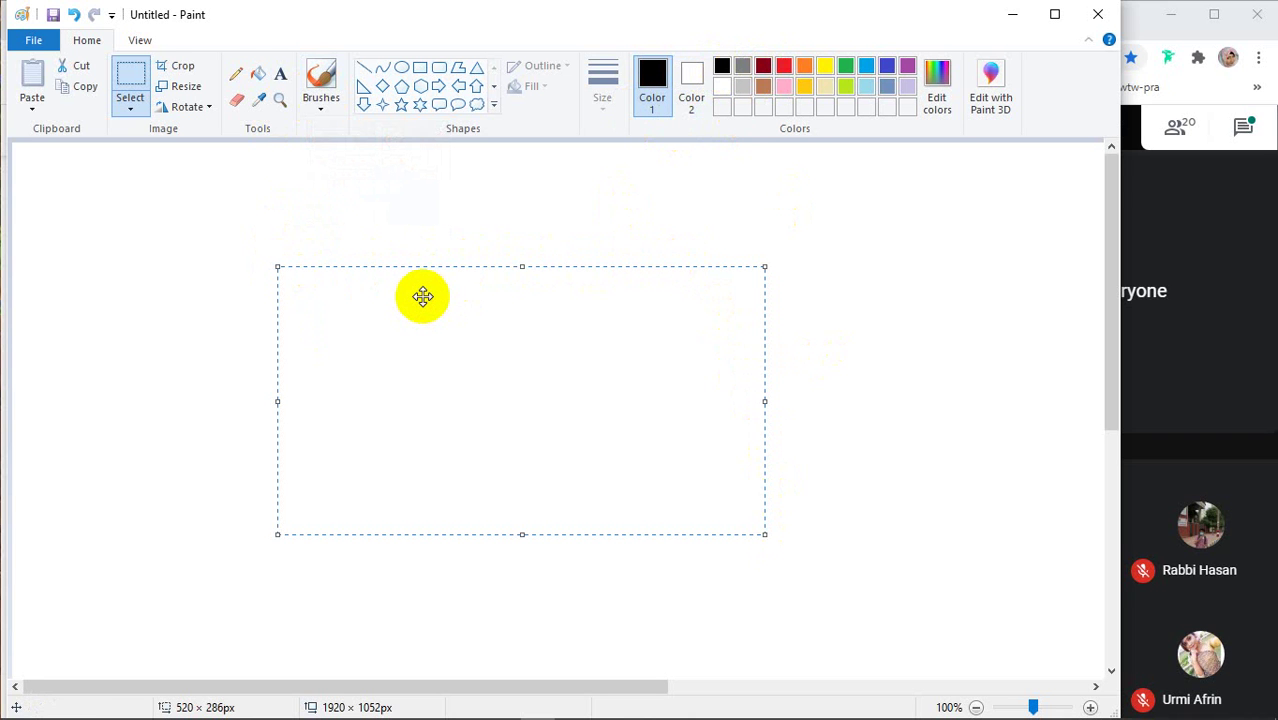
{"action": "left_click", "coordinate": [423, 296]}
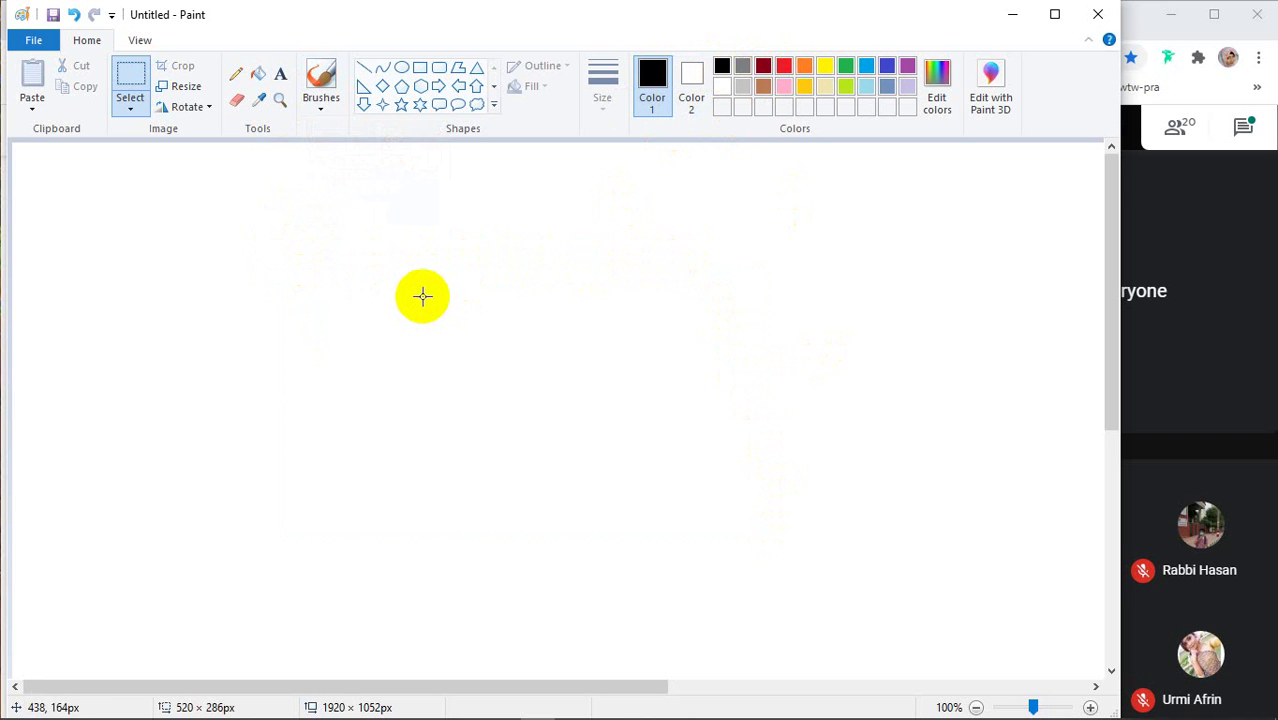
{"action": "left_click", "coordinate": [320, 112]}
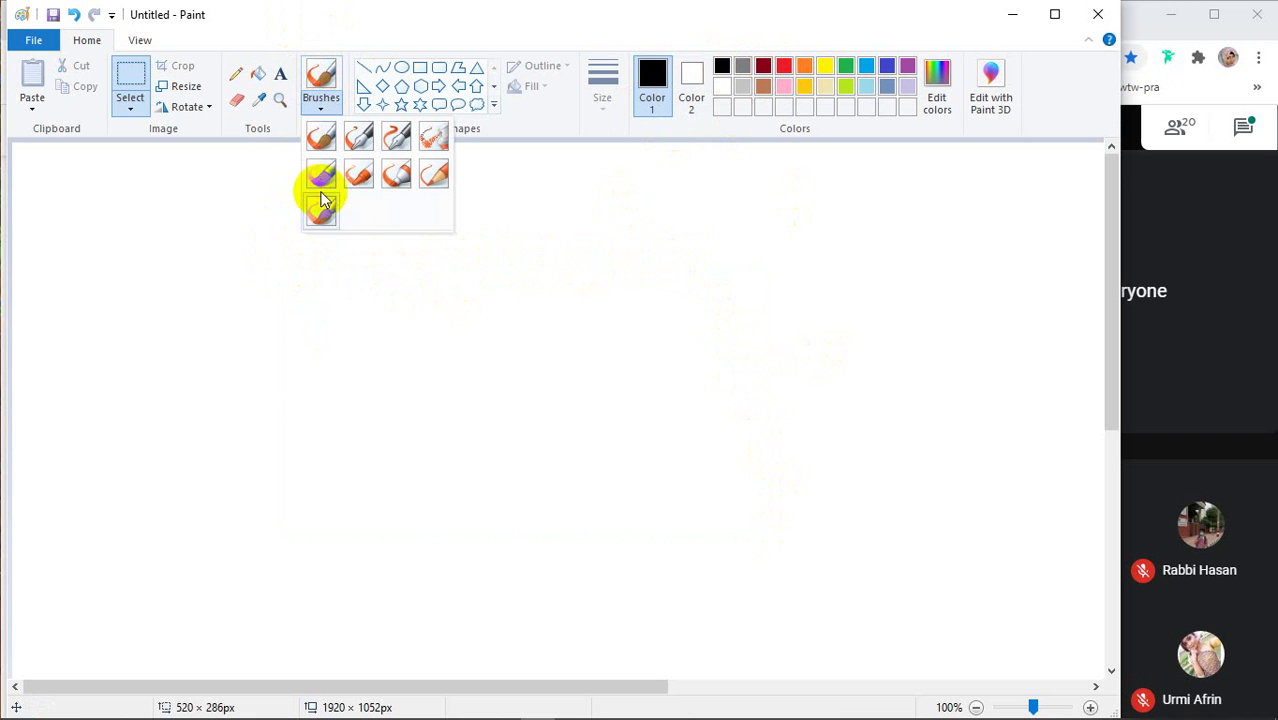
{"action": "left_click", "coordinate": [320, 134]}
Draw a freehand black rectangle in the middle of the canvas to represent the card
{"action": "mouse_move", "coordinate": [274, 260]}
{"action": "left_mouse_down"}
{"action": "mouse_move", "coordinate": [734, 250]}
{"action": "mouse_move", "coordinate": [755, 505]}
{"action": "mouse_move", "coordinate": [342, 534]}
{"action": "mouse_move", "coordinate": [284, 518]}
{"action": "mouse_move", "coordinate": [275, 263]}
{"action": "left_mouse_up"}
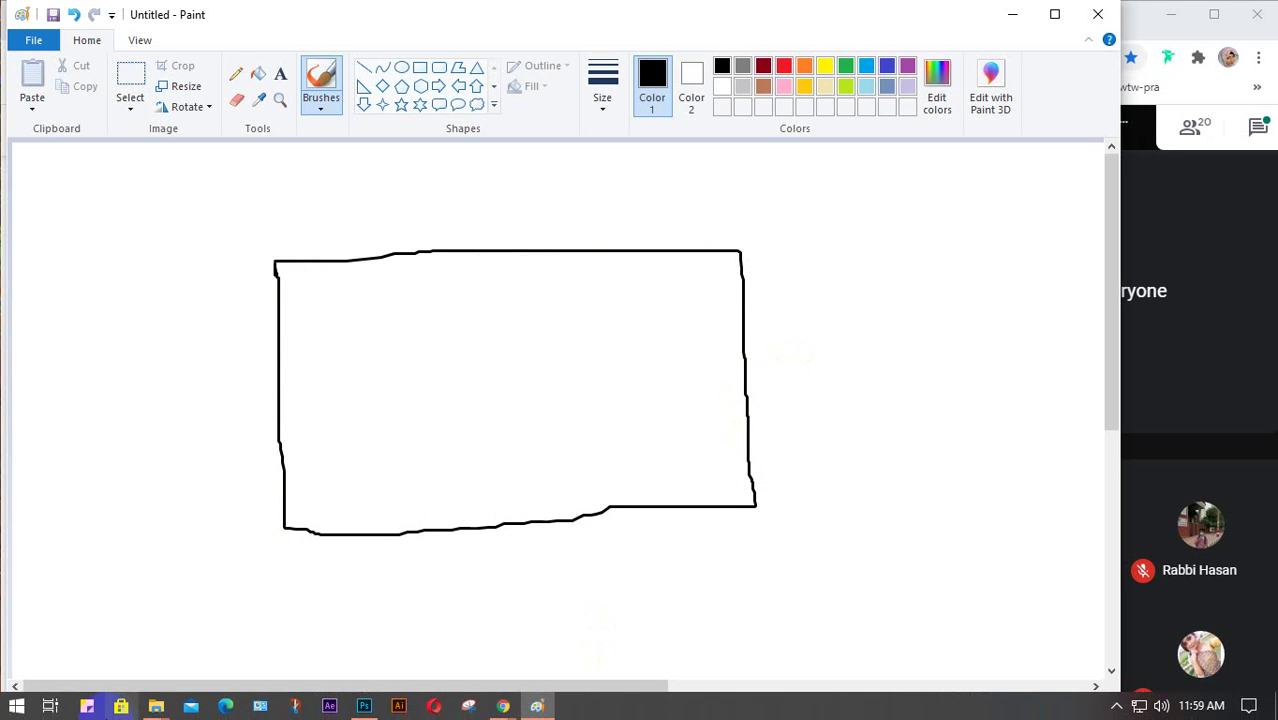
{"action": "mouse_move", "coordinate": [152, 706]}
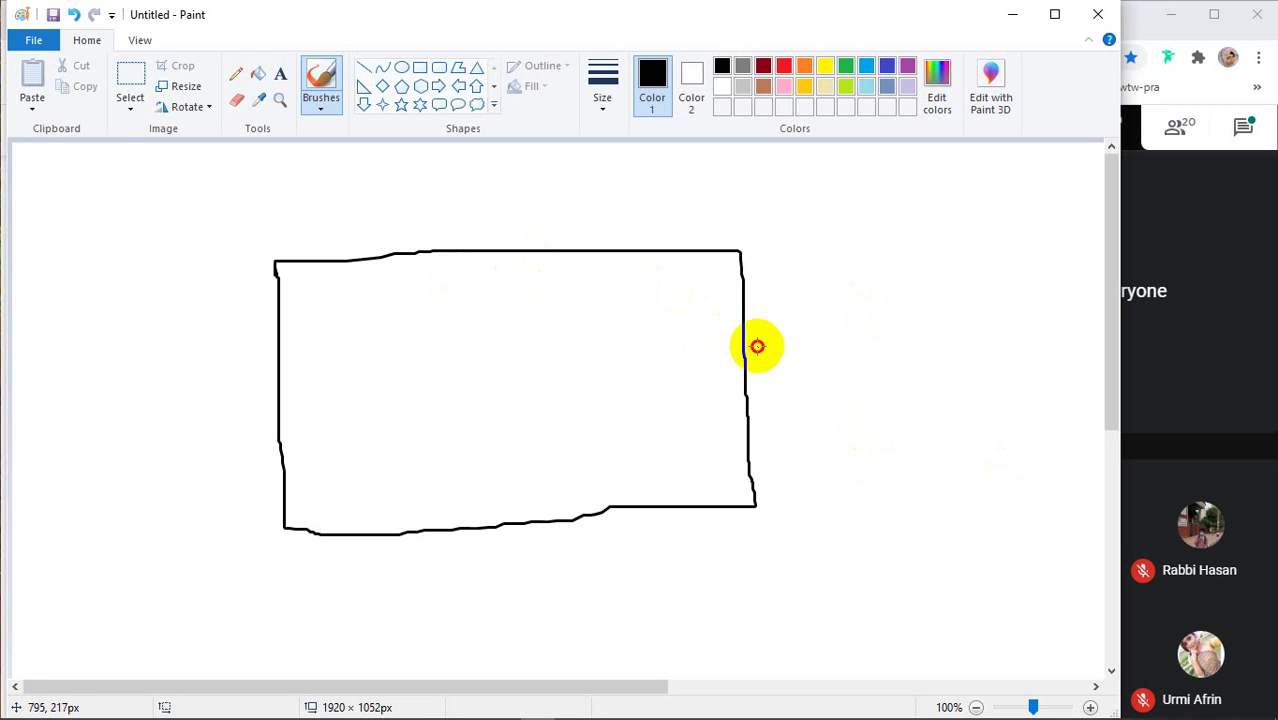
Write 0125 labels with leader lines and underlines on the right, left and top of the card
{"action": "mouse_move", "coordinate": [757, 346]}
{"action": "left_mouse_down"}
{"action": "mouse_move", "coordinate": [767, 359]}
{"action": "mouse_move", "coordinate": [773, 342]}
{"action": "mouse_move", "coordinate": [808, 375]}
{"action": "left_mouse_up"}
{"action": "left_click_drag", "start_coordinate": [818, 330], "coordinate": [907, 360]}
{"action": "mouse_move", "coordinate": [865, 312]}
{"action": "left_mouse_down"}
{"action": "mouse_move", "coordinate": [905, 328]}
{"action": "mouse_move", "coordinate": [862, 320]}
{"action": "mouse_move", "coordinate": [951, 272]}
{"action": "left_mouse_up"}
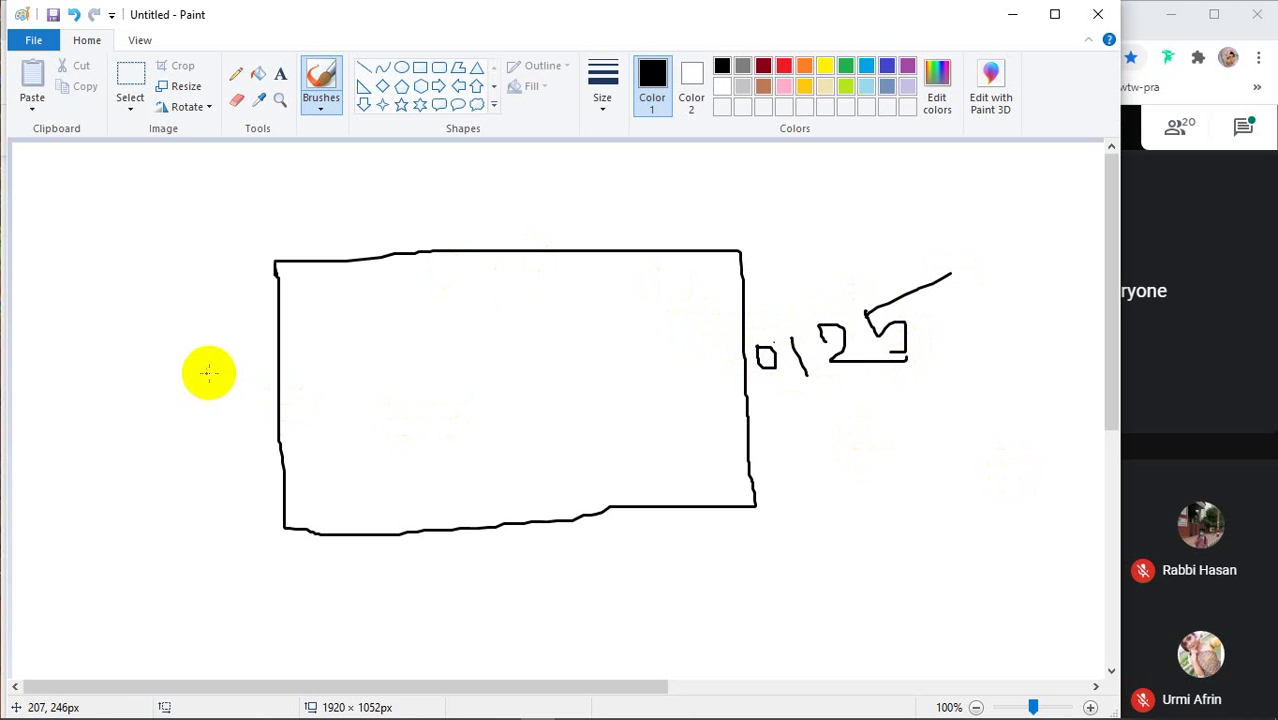
{"action": "mouse_move", "coordinate": [207, 373]}
{"action": "left_mouse_down"}
{"action": "mouse_move", "coordinate": [217, 335]}
{"action": "mouse_move", "coordinate": [246, 337]}
{"action": "mouse_move", "coordinate": [241, 296]}
{"action": "left_mouse_up"}
{"action": "mouse_move", "coordinate": [520, 196]}
{"action": "left_mouse_down"}
{"action": "mouse_move", "coordinate": [594, 203]}
{"action": "mouse_move", "coordinate": [661, 191]}
{"action": "mouse_move", "coordinate": [647, 179]}
{"action": "mouse_move", "coordinate": [718, 155]}
{"action": "left_mouse_up"}
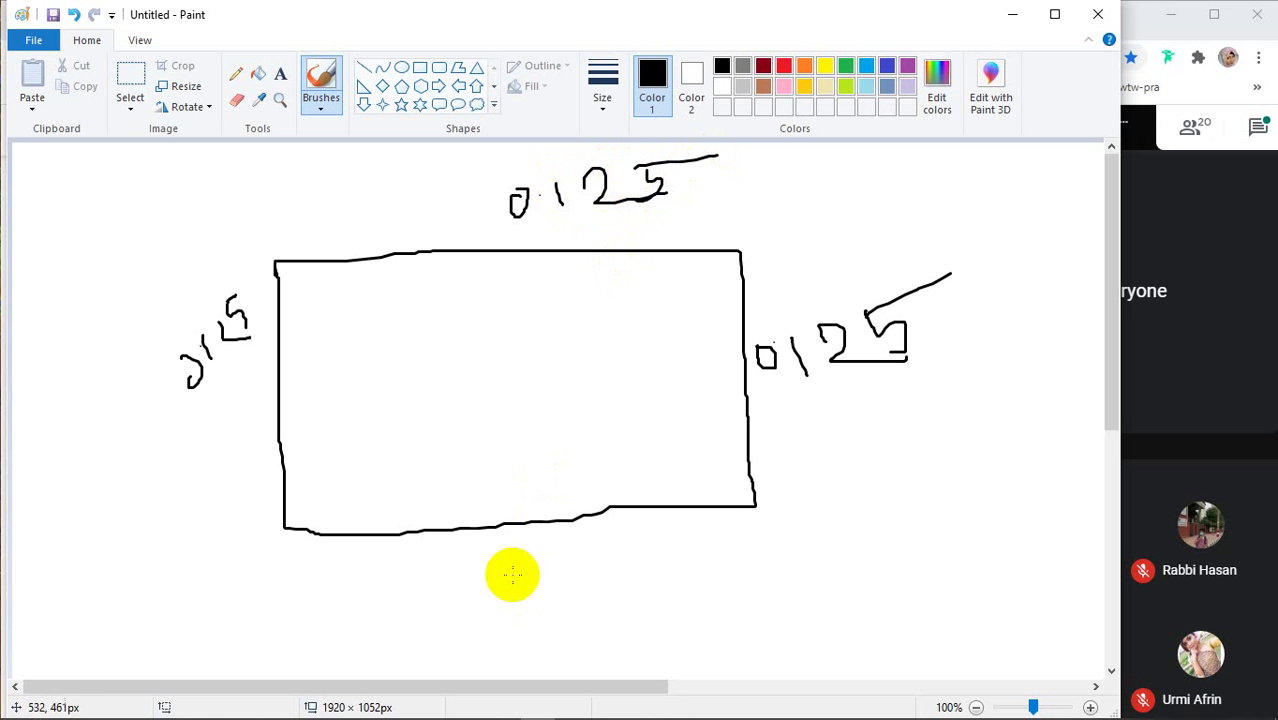
{"action": "left_click_drag", "start_coordinate": [492, 581], "coordinate": [595, 570]}
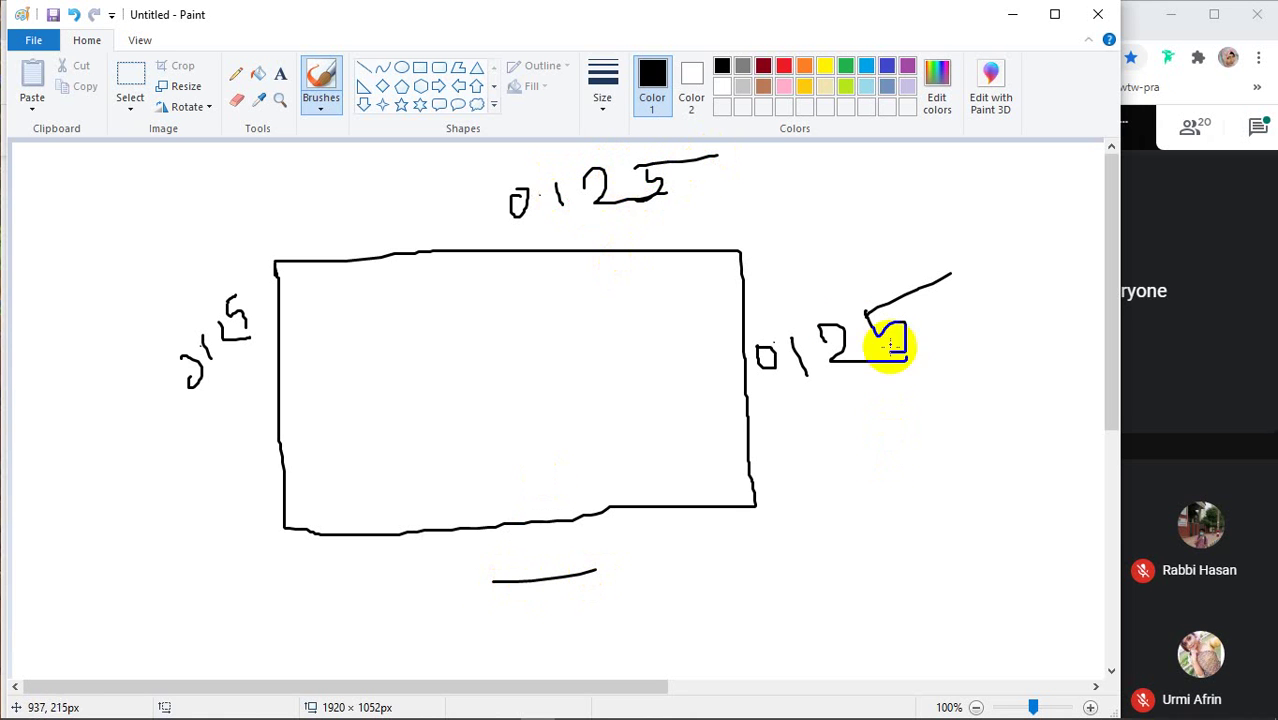
{"action": "left_click_drag", "start_coordinate": [773, 370], "coordinate": [965, 346]}
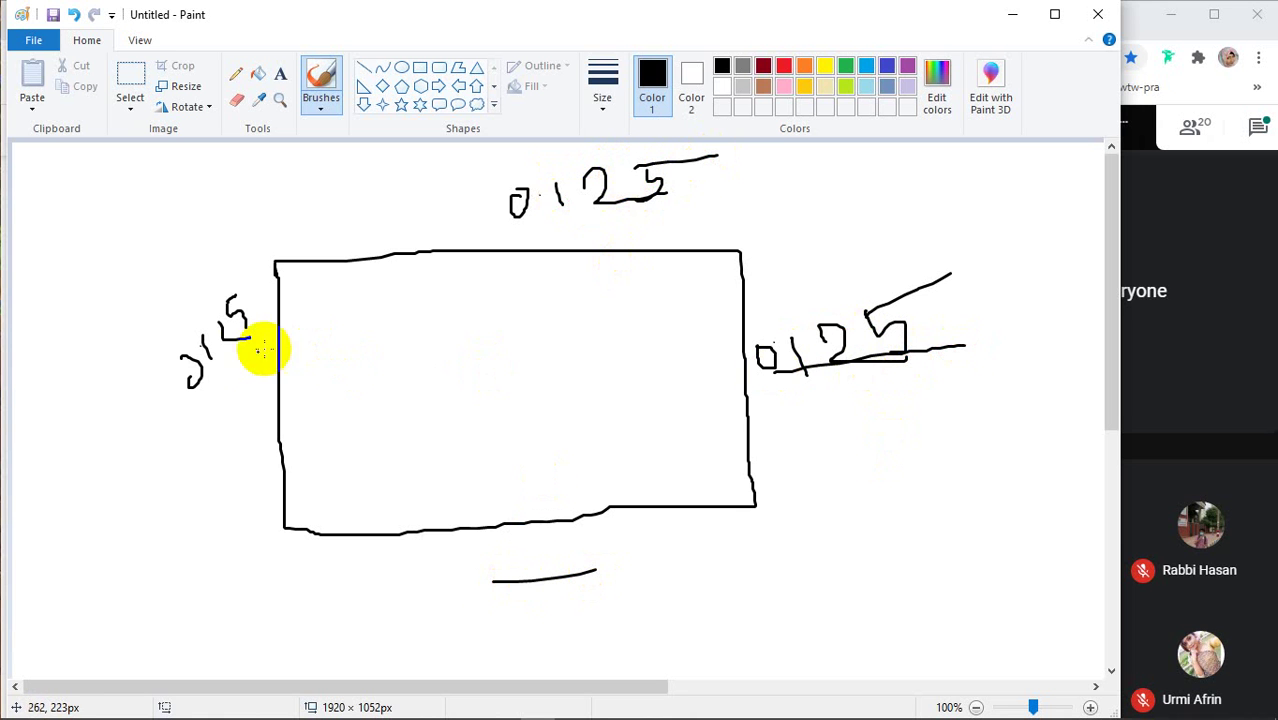
{"action": "left_click_drag", "start_coordinate": [250, 333], "coordinate": [66, 461]}
{"action": "left_click_drag", "start_coordinate": [480, 232], "coordinate": [662, 206]}
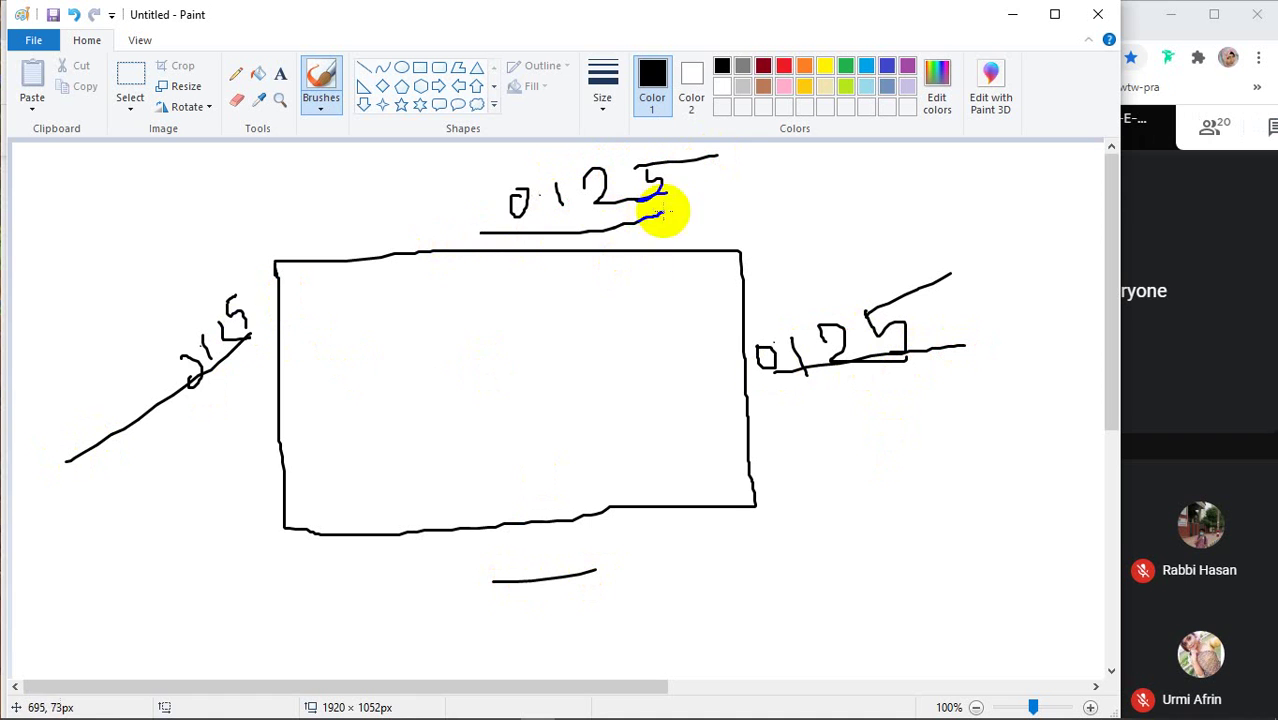
{"action": "left_click_drag", "start_coordinate": [532, 573], "coordinate": [532, 660]}
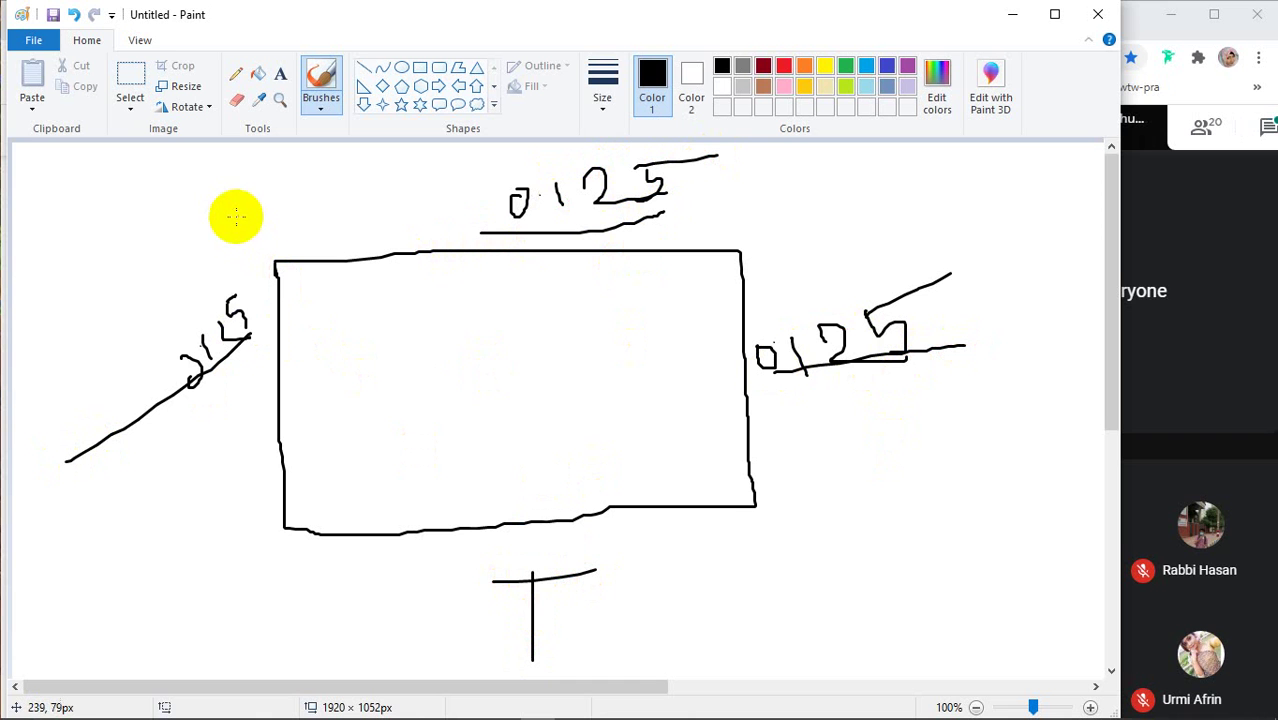
Draw the outer bleed border, write an underlined '= 0.25' total, and add crossing centre lines
{"action": "mouse_move", "coordinate": [236, 216]}
{"action": "left_mouse_down"}
{"action": "mouse_move", "coordinate": [233, 587]}
{"action": "mouse_move", "coordinate": [691, 609]}
{"action": "mouse_move", "coordinate": [740, 580]}
{"action": "mouse_move", "coordinate": [770, 501]}
{"action": "mouse_move", "coordinate": [787, 235]}
{"action": "mouse_move", "coordinate": [233, 217]}
{"action": "left_mouse_up"}
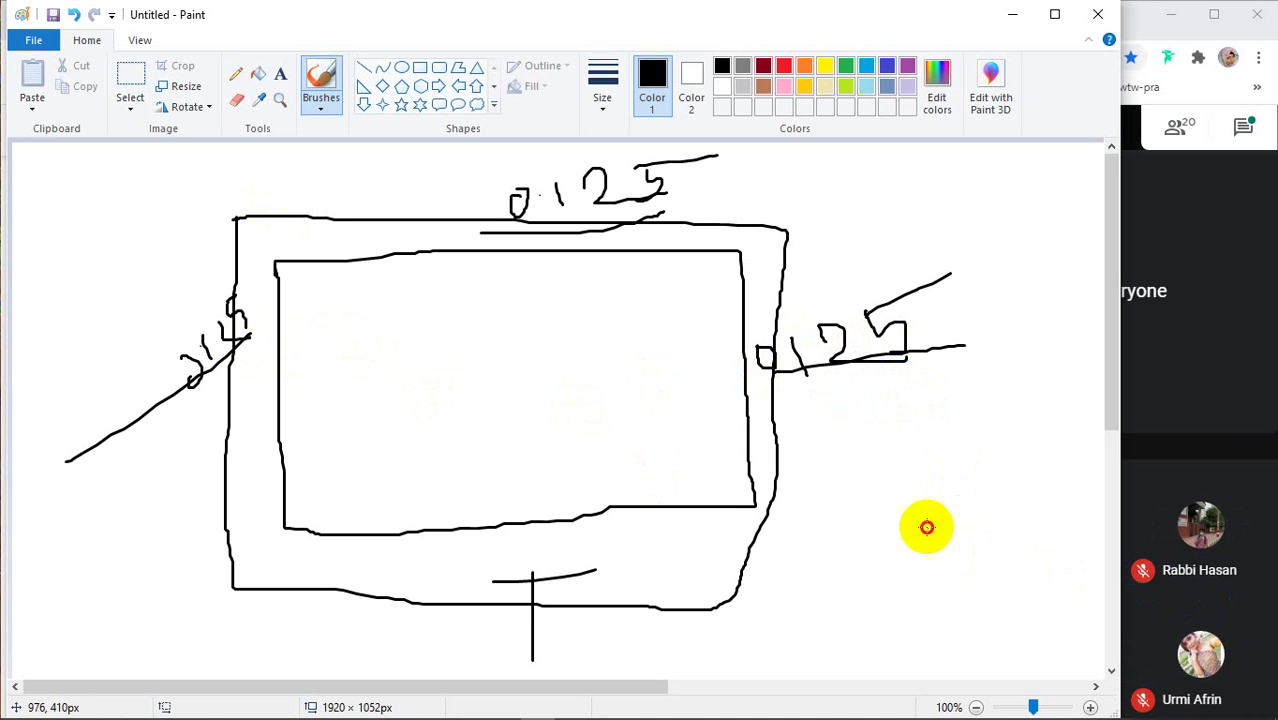
{"action": "mouse_move", "coordinate": [927, 524]}
{"action": "left_mouse_down"}
{"action": "mouse_move", "coordinate": [962, 519]}
{"action": "mouse_move", "coordinate": [955, 545]}
{"action": "left_mouse_up"}
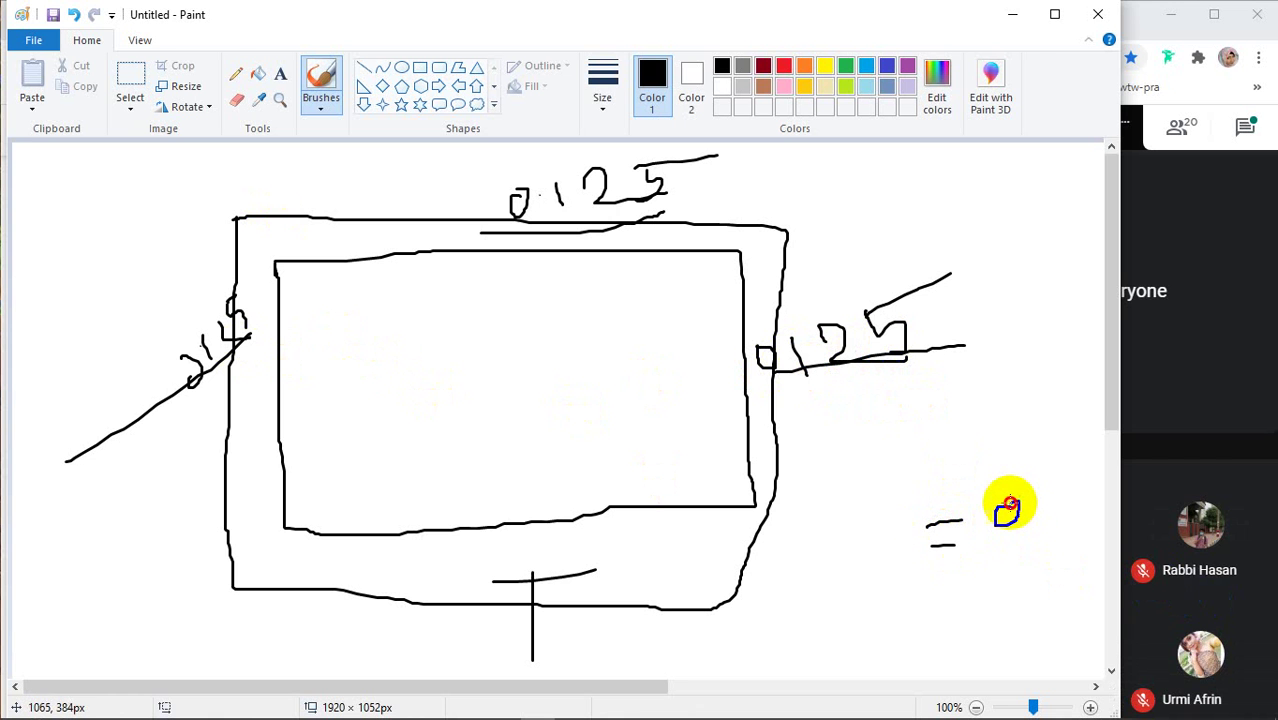
{"action": "mouse_move", "coordinate": [1048, 491]}
{"action": "left_mouse_down"}
{"action": "mouse_move", "coordinate": [1075, 515]}
{"action": "mouse_move", "coordinate": [1092, 478]}
{"action": "left_mouse_up"}
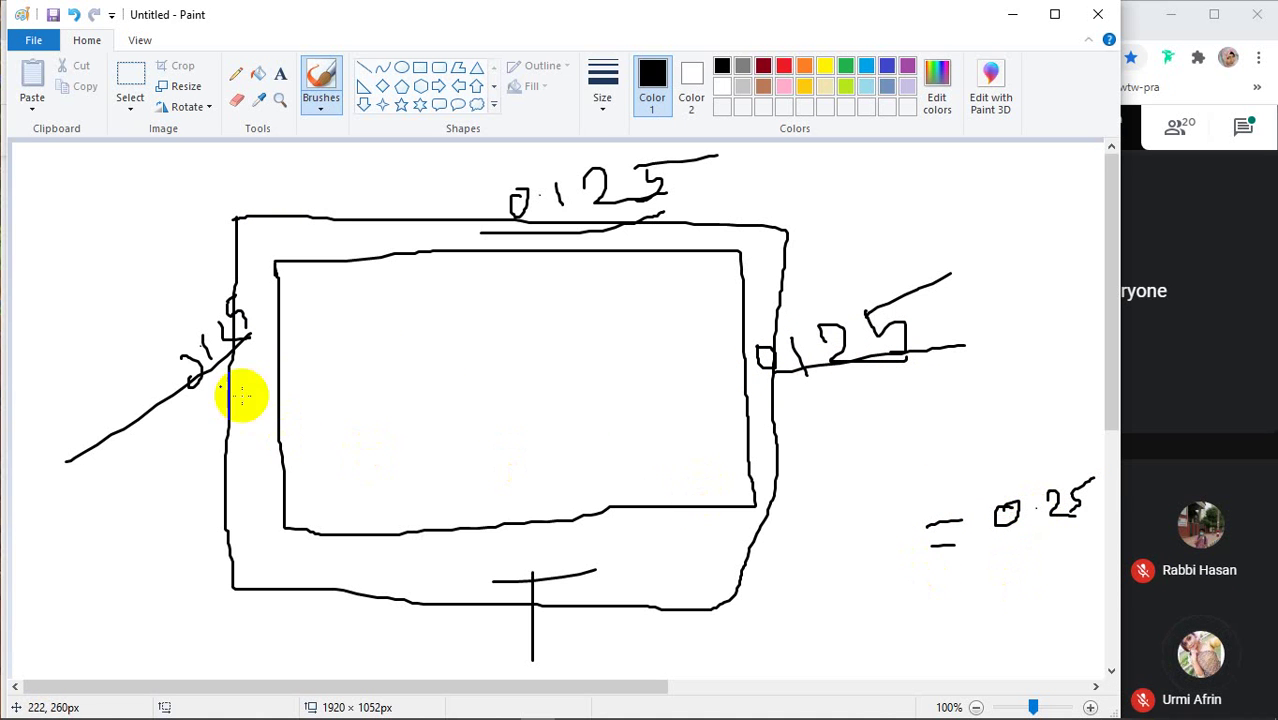
{"action": "left_click_drag", "start_coordinate": [133, 364], "coordinate": [880, 365]}
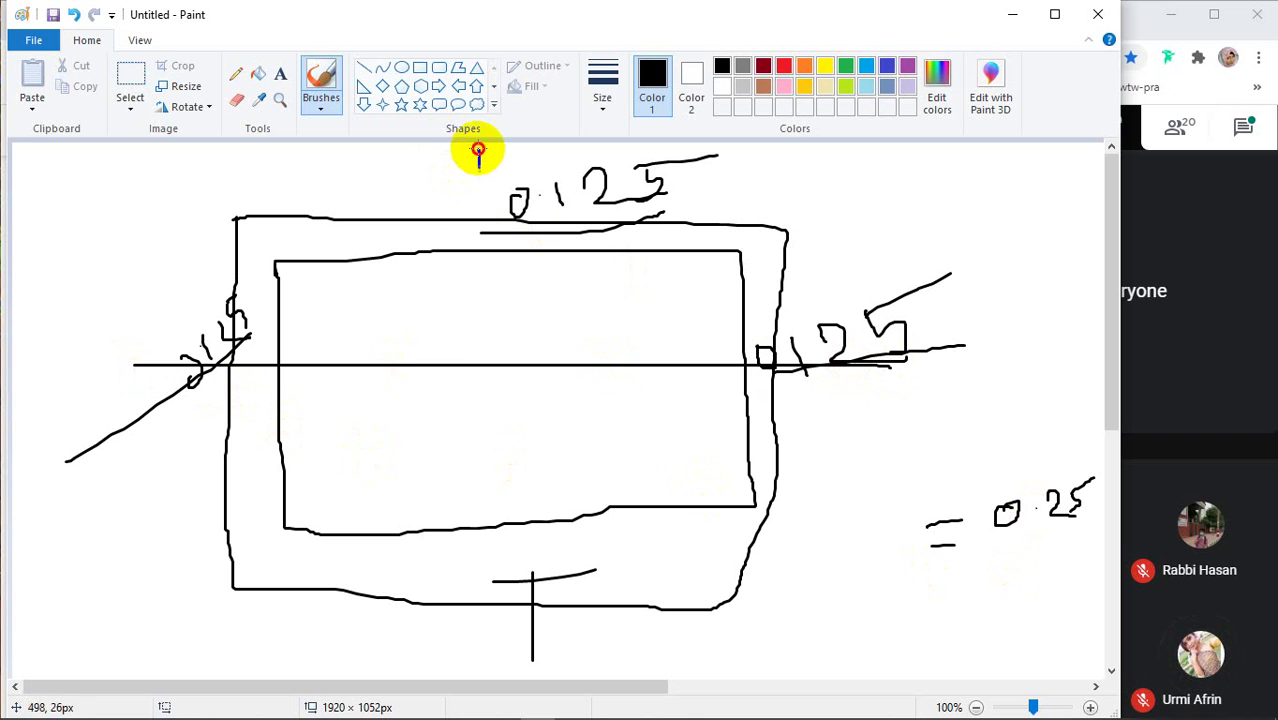
{"action": "left_click_drag", "start_coordinate": [478, 148], "coordinate": [435, 680]}
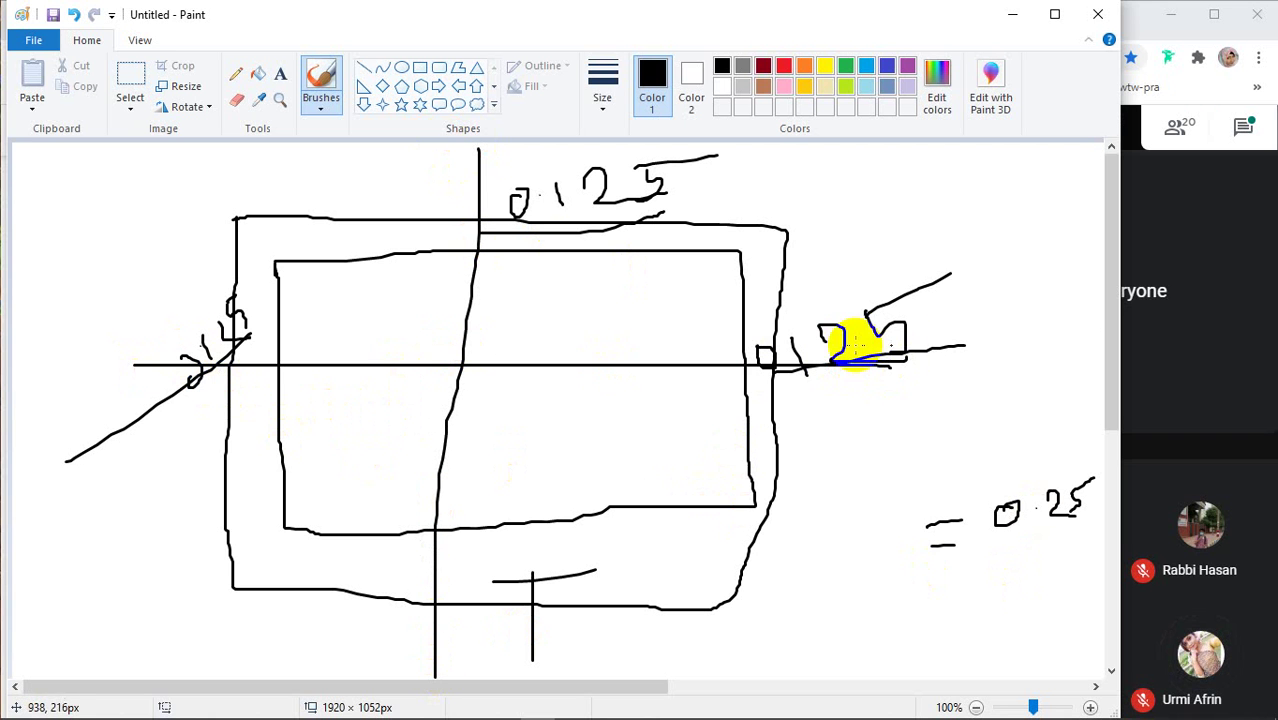
{"action": "left_click_drag", "start_coordinate": [983, 550], "coordinate": [1103, 510]}
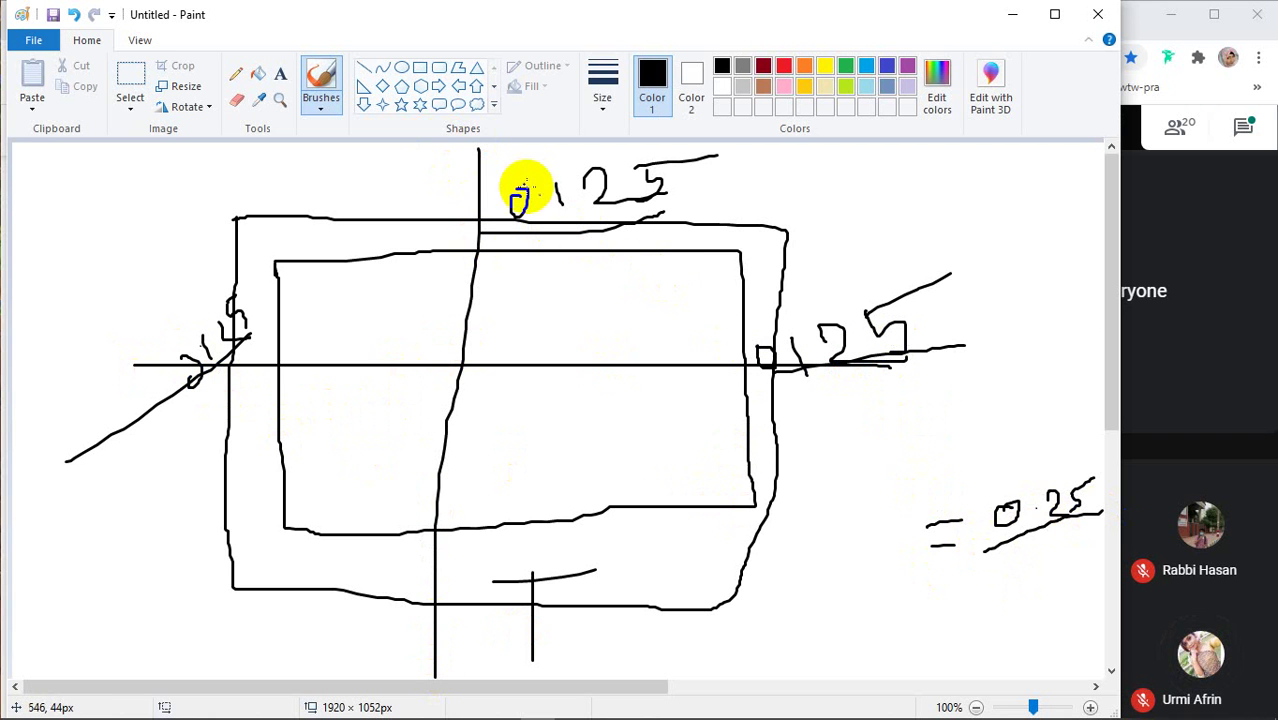
{"action": "left_click_drag", "start_coordinate": [920, 601], "coordinate": [1070, 537]}
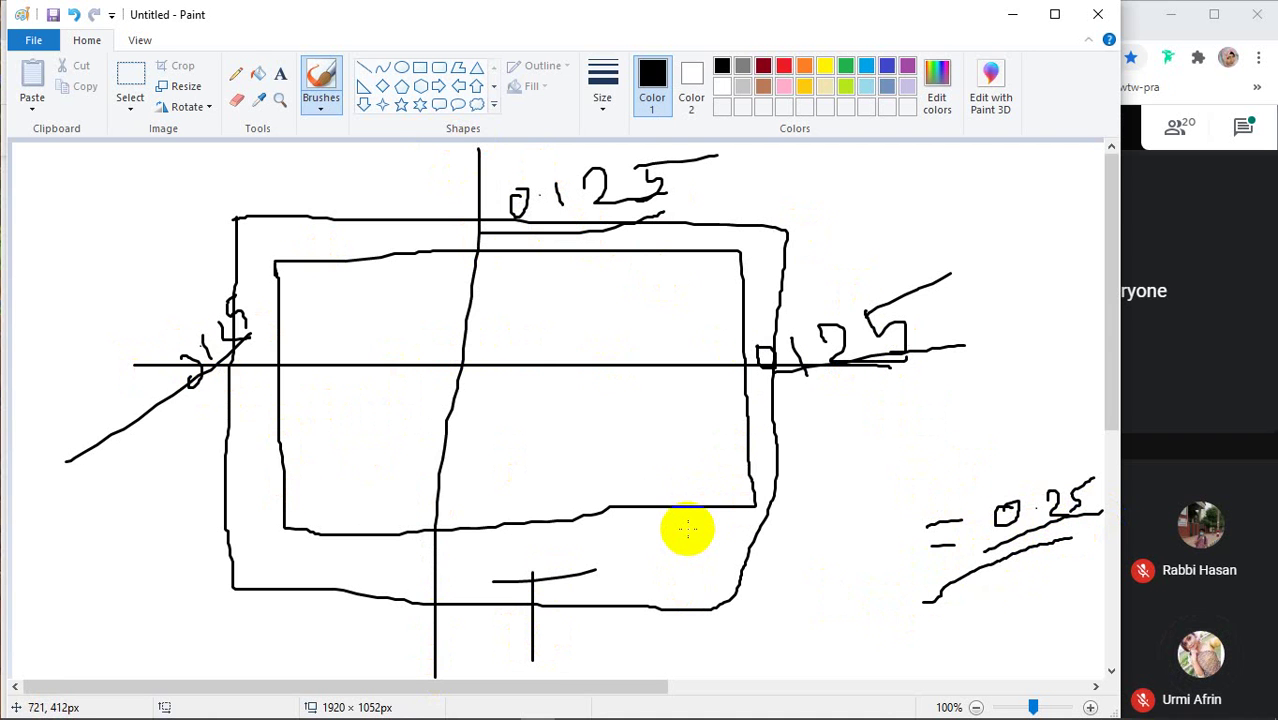
{"action": "key", "text": "ctrl+a"}
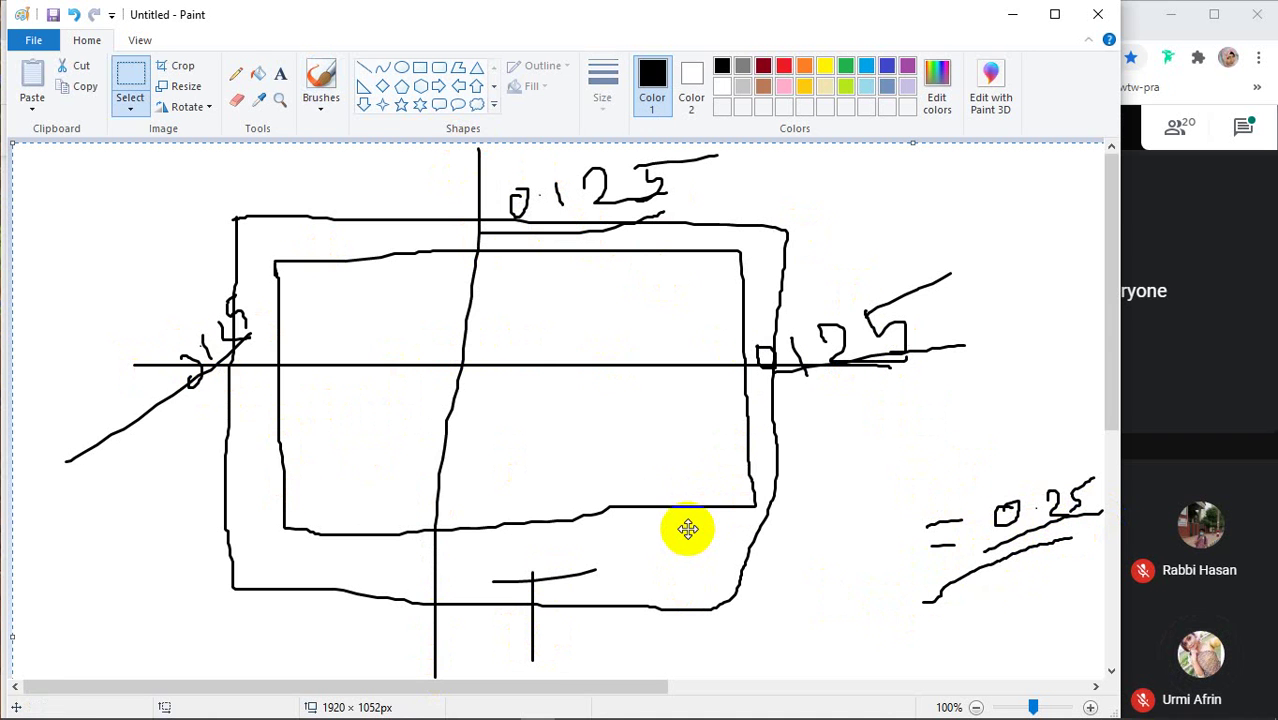
Clear the Paint canvas and pick the first brush
{"action": "key", "text": "Delete"}
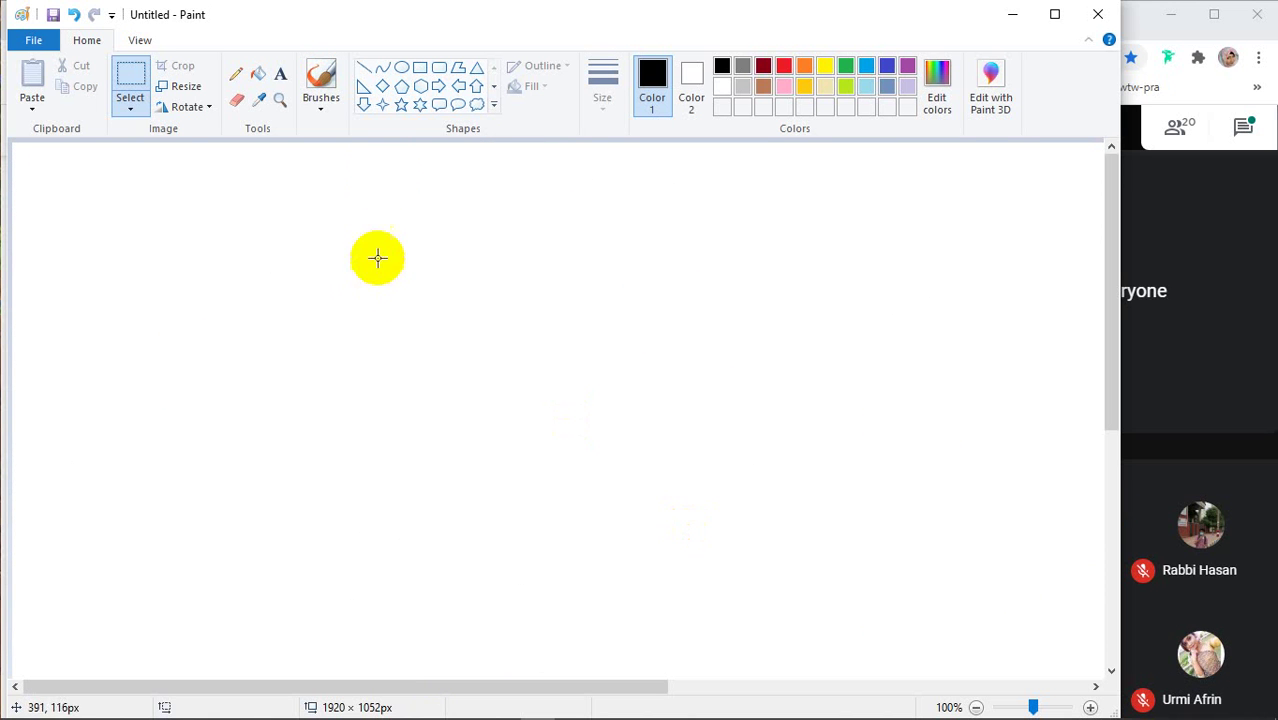
{"action": "left_click", "coordinate": [321, 104]}
{"action": "left_click", "coordinate": [322, 140]}
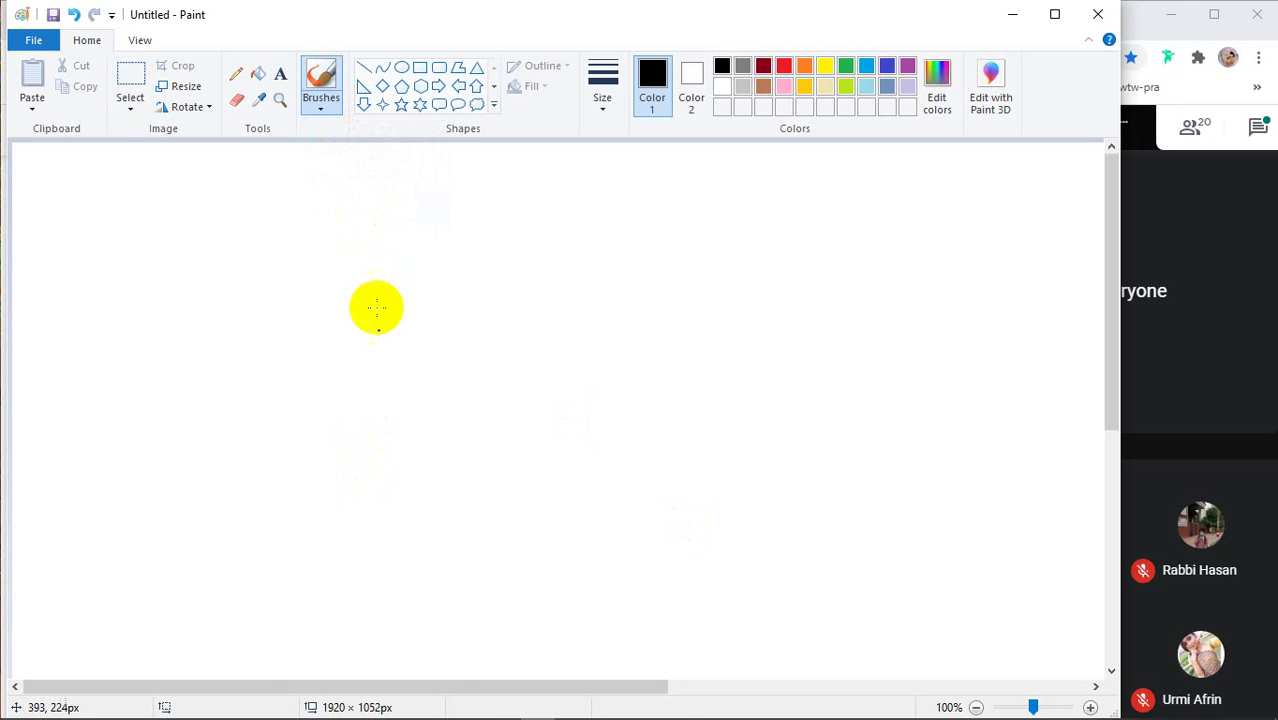
Glance at the business card bleed results in Chrome, close the preview, and return to Paint
{"action": "mouse_move", "coordinate": [503, 710]}
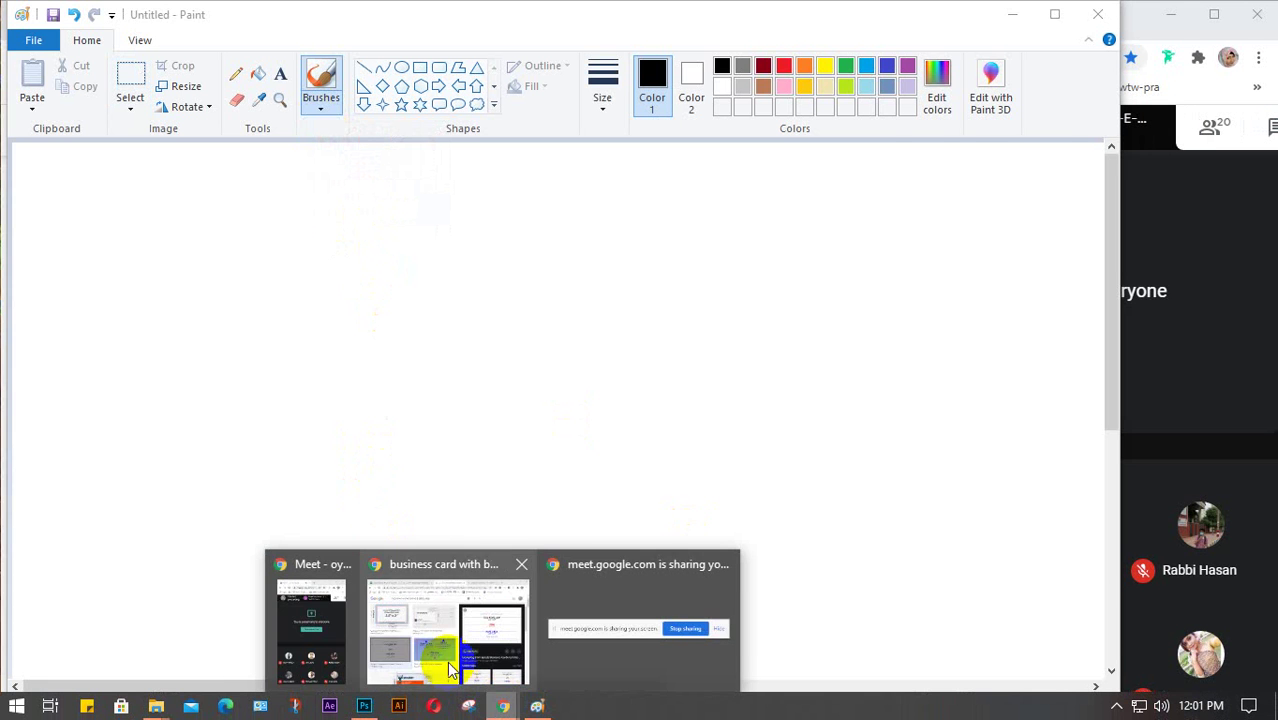
{"action": "left_click", "coordinate": [447, 661]}
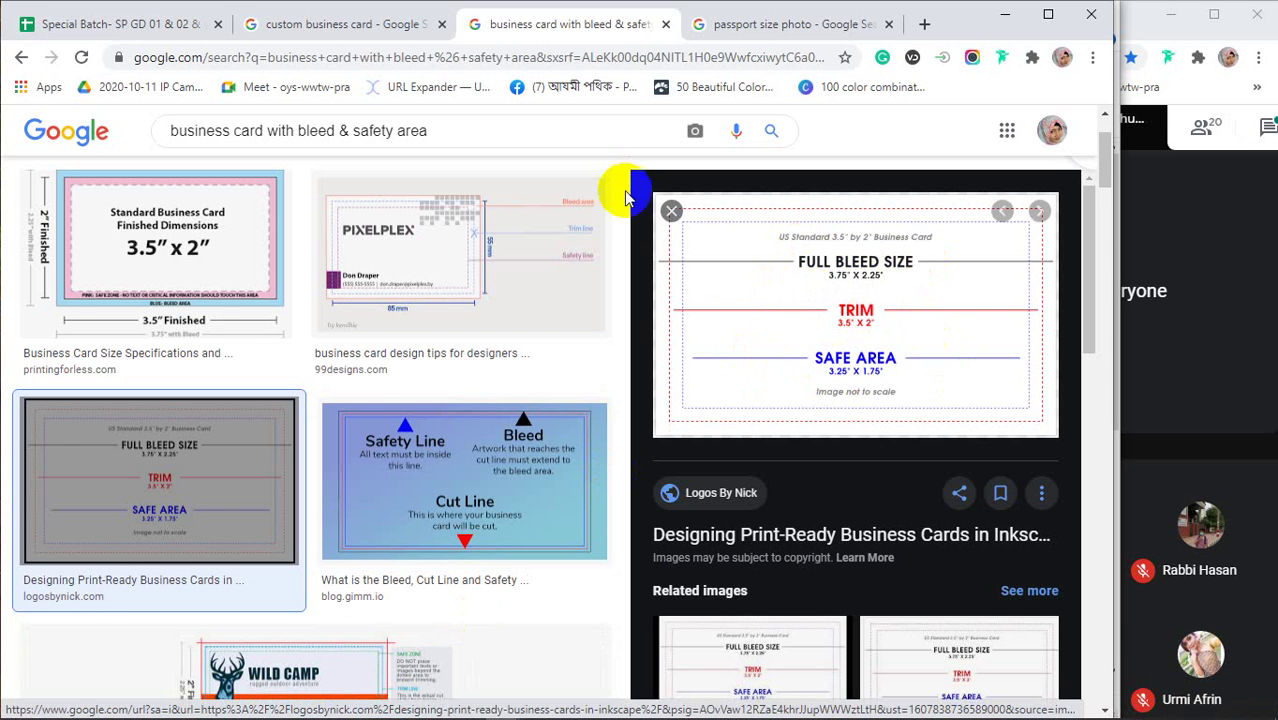
{"action": "left_click", "coordinate": [671, 211]}
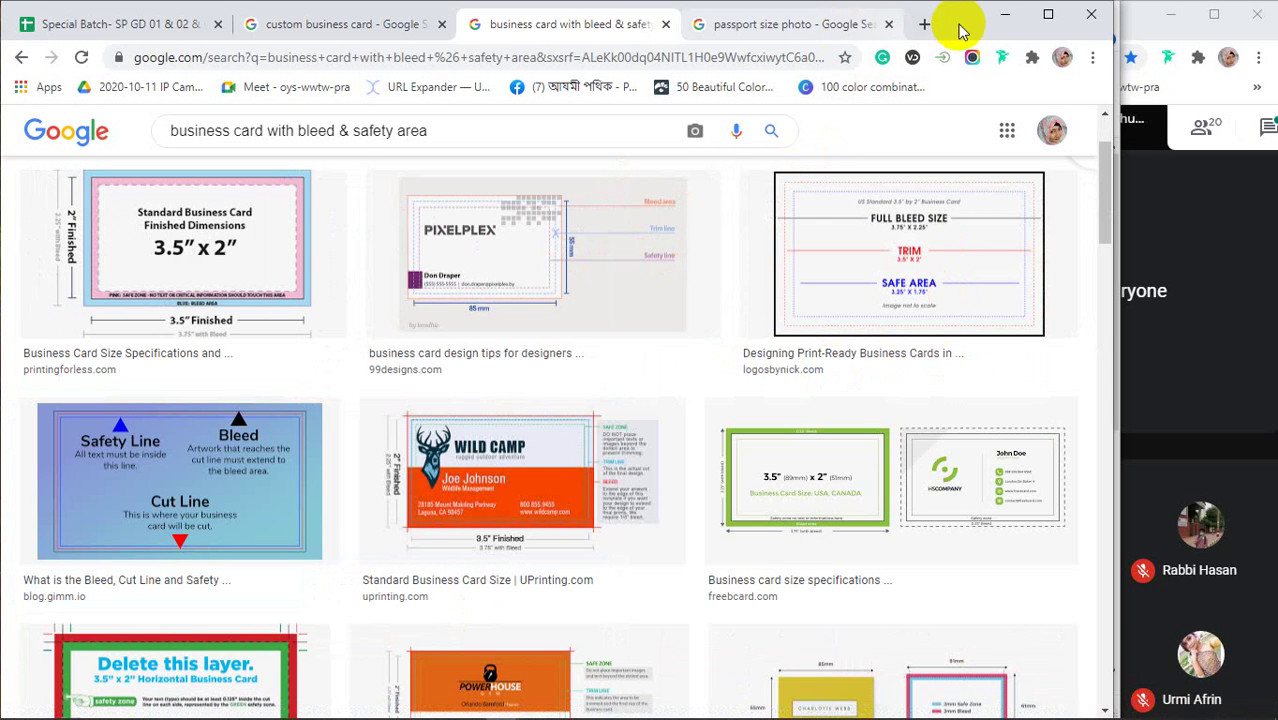
{"action": "left_click", "coordinate": [1005, 16]}
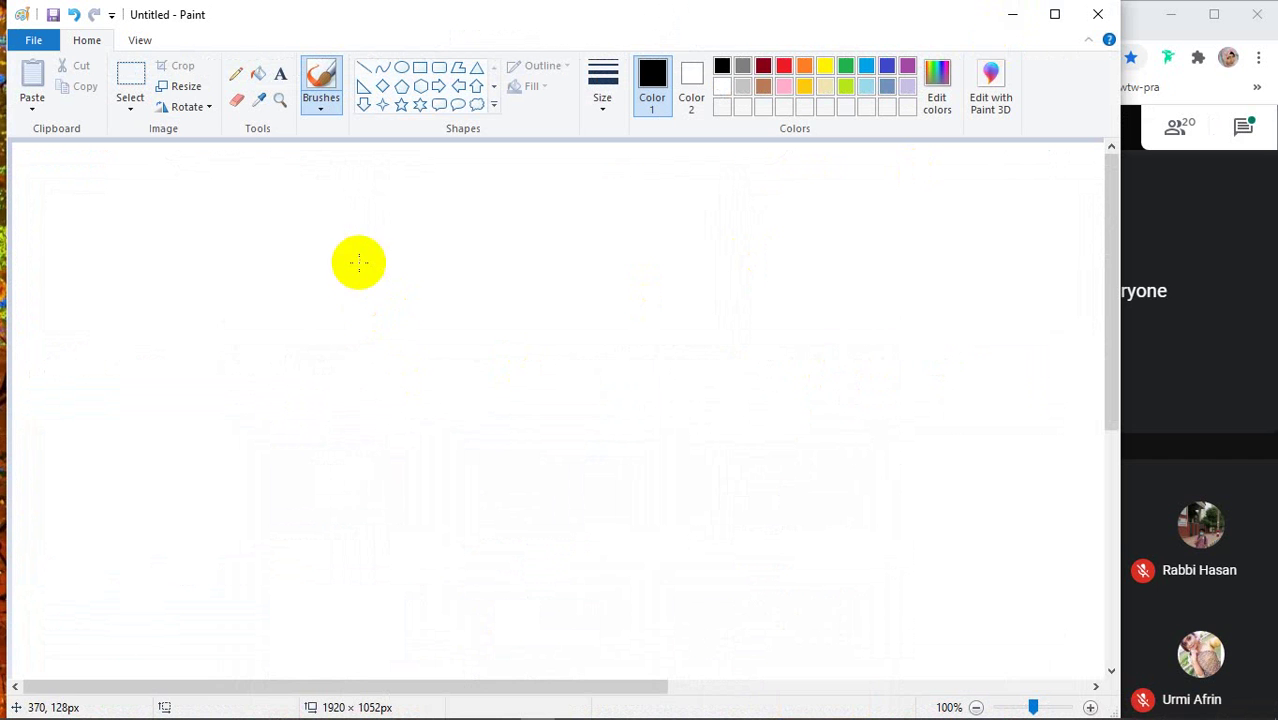
Draw a card rectangle with a 0125 label, a rounded outer bleed border and an inner safe-area line
{"action": "left_click_drag", "start_coordinate": [358, 265], "coordinate": [790, 280]}
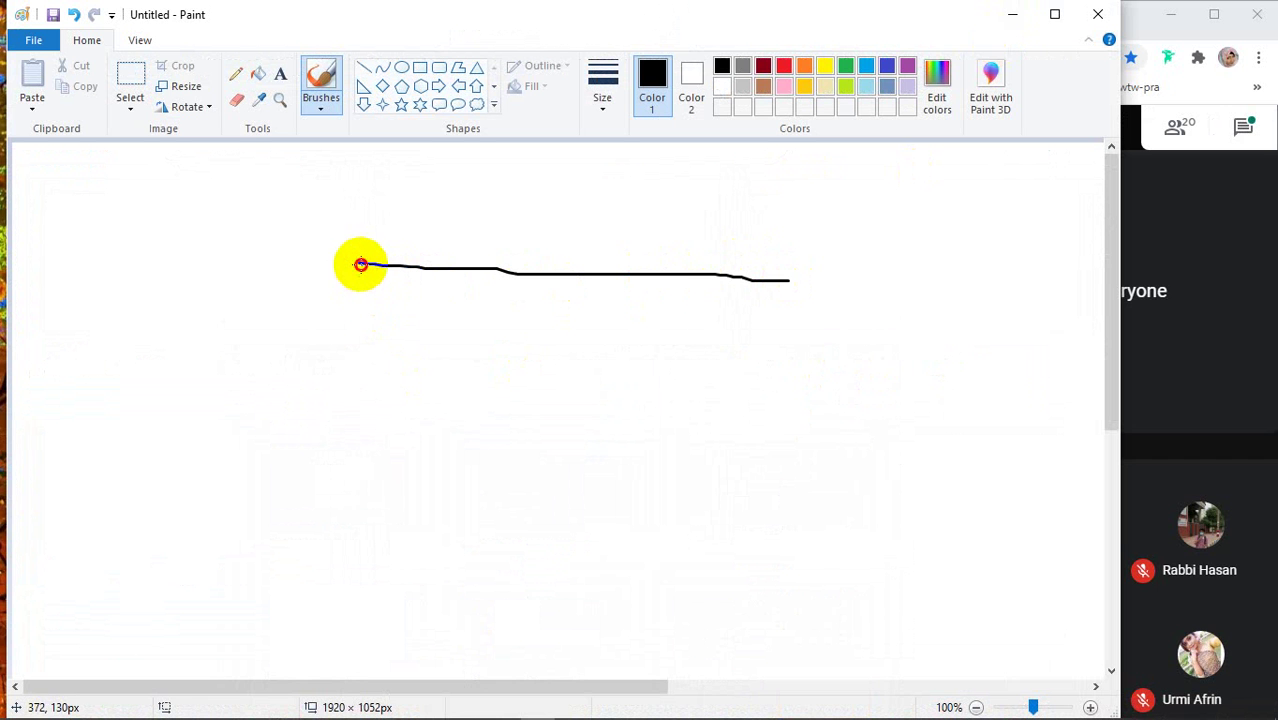
{"action": "mouse_move", "coordinate": [361, 265]}
{"action": "left_mouse_down"}
{"action": "mouse_move", "coordinate": [369, 511]}
{"action": "mouse_move", "coordinate": [810, 515]}
{"action": "mouse_move", "coordinate": [820, 326]}
{"action": "mouse_move", "coordinate": [800, 283]}
{"action": "left_mouse_up"}
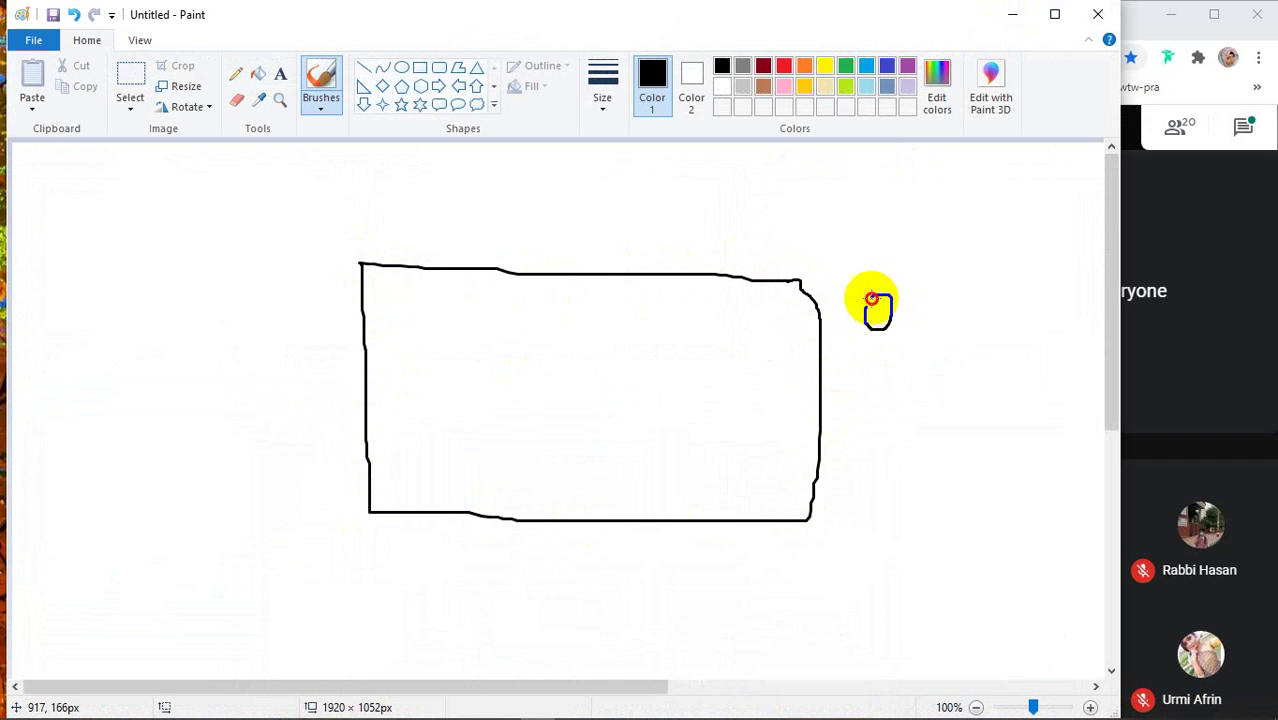
{"action": "mouse_move", "coordinate": [876, 305]}
{"action": "left_mouse_down"}
{"action": "mouse_move", "coordinate": [888, 278]}
{"action": "mouse_move", "coordinate": [924, 288]}
{"action": "mouse_move", "coordinate": [933, 240]}
{"action": "mouse_move", "coordinate": [990, 231]}
{"action": "mouse_move", "coordinate": [998, 258]}
{"action": "left_mouse_up"}
{"action": "left_click_drag", "start_coordinate": [968, 215], "coordinate": [1028, 182]}
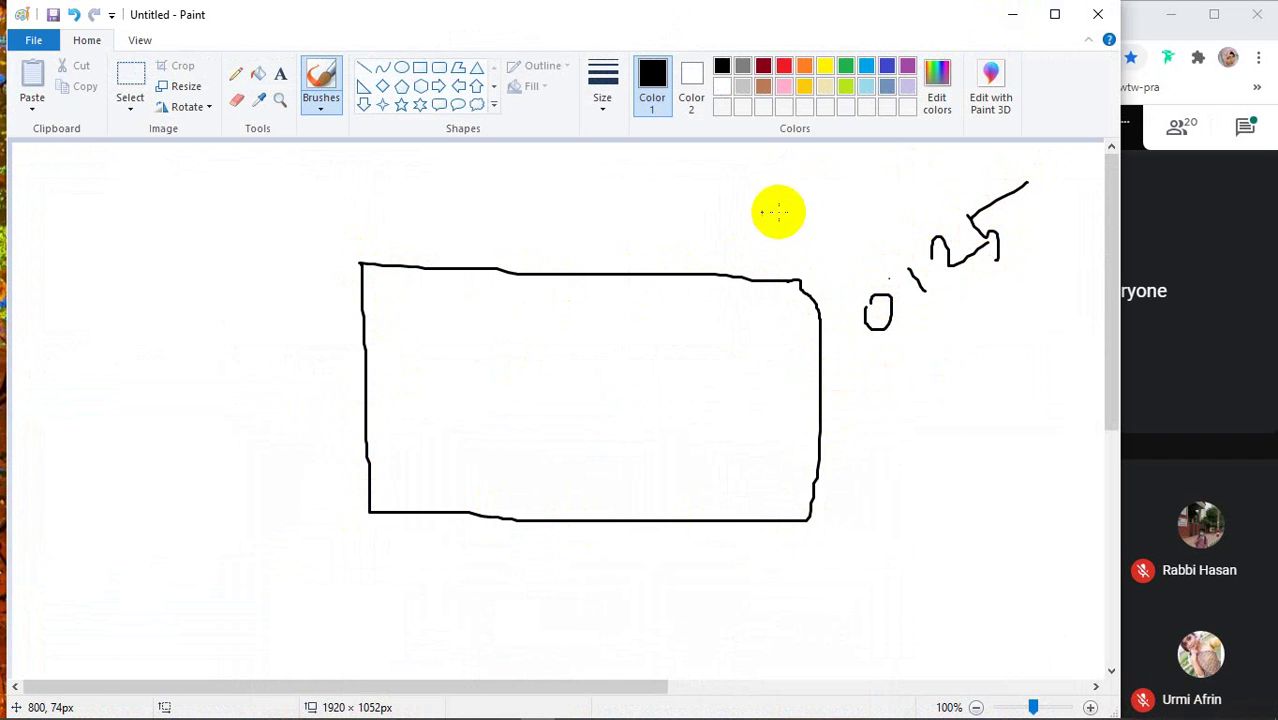
{"action": "mouse_move", "coordinate": [628, 203]}
{"action": "left_mouse_down"}
{"action": "mouse_move", "coordinate": [374, 200]}
{"action": "mouse_move", "coordinate": [274, 519]}
{"action": "mouse_move", "coordinate": [776, 630]}
{"action": "mouse_move", "coordinate": [914, 362]}
{"action": "mouse_move", "coordinate": [642, 214]}
{"action": "mouse_move", "coordinate": [598, 215]}
{"action": "left_mouse_up"}
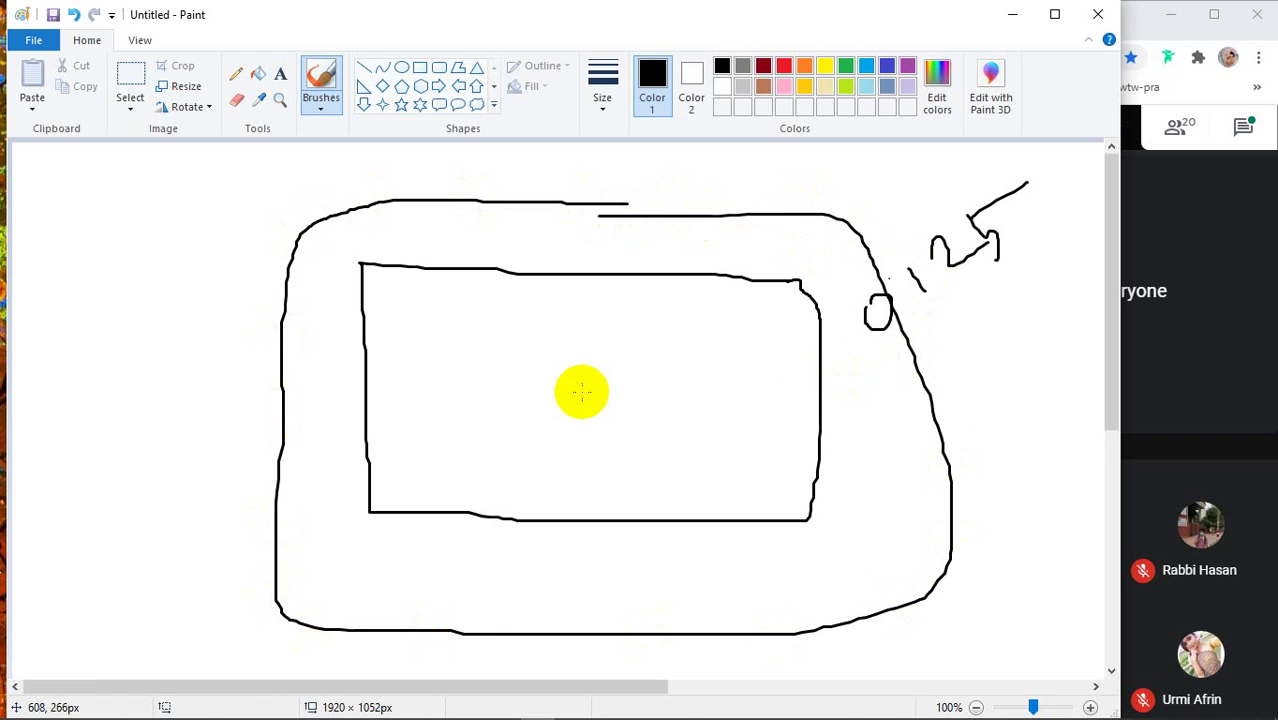
{"action": "mouse_move", "coordinate": [409, 318]}
{"action": "left_mouse_down"}
{"action": "mouse_move", "coordinate": [742, 340]}
{"action": "mouse_move", "coordinate": [755, 470]}
{"action": "mouse_move", "coordinate": [499, 474]}
{"action": "mouse_move", "coordinate": [436, 431]}
{"action": "mouse_move", "coordinate": [410, 318]}
{"action": "left_mouse_up"}
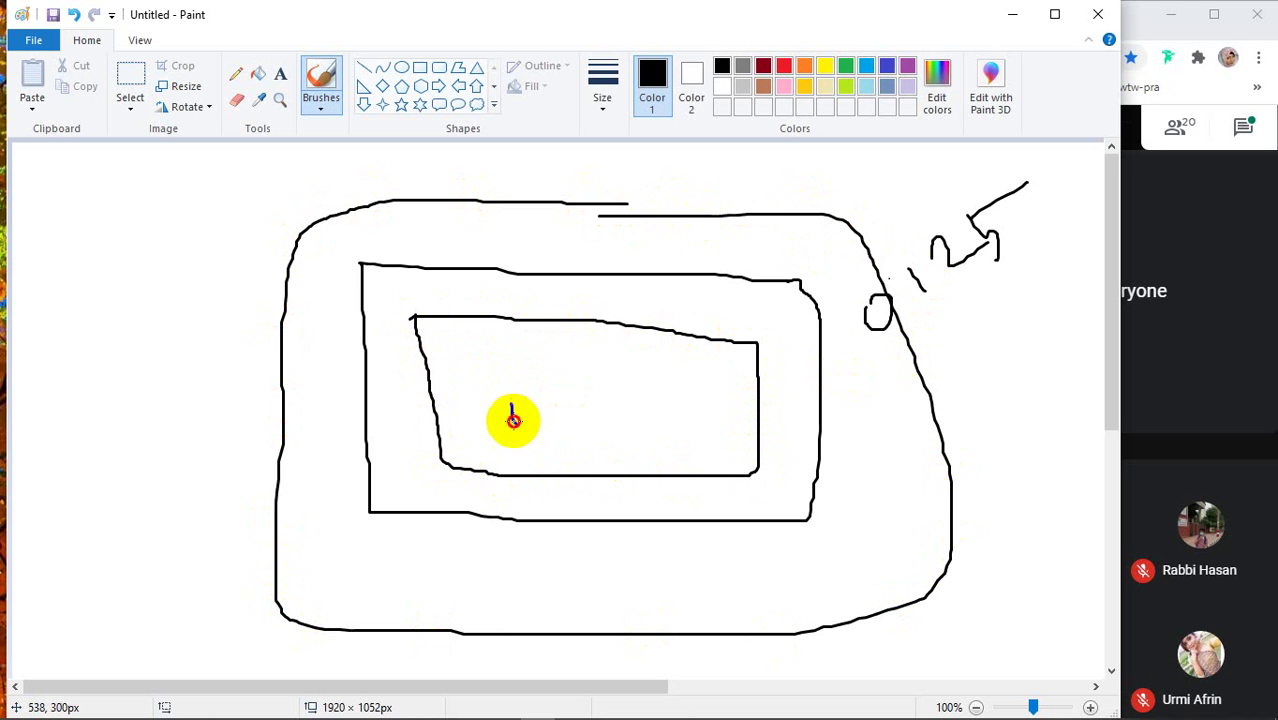
Handwrite measurements inside the inner rectangle and to the left, then close the Untitled sketch
{"action": "mouse_move", "coordinate": [511, 412]}
{"action": "left_mouse_down"}
{"action": "mouse_move", "coordinate": [571, 386]}
{"action": "mouse_move", "coordinate": [593, 405]}
{"action": "mouse_move", "coordinate": [595, 385]}
{"action": "mouse_move", "coordinate": [630, 395]}
{"action": "left_mouse_up"}
{"action": "mouse_move", "coordinate": [613, 362]}
{"action": "left_mouse_down"}
{"action": "mouse_move", "coordinate": [621, 373]}
{"action": "mouse_move", "coordinate": [646, 346]}
{"action": "left_mouse_up"}
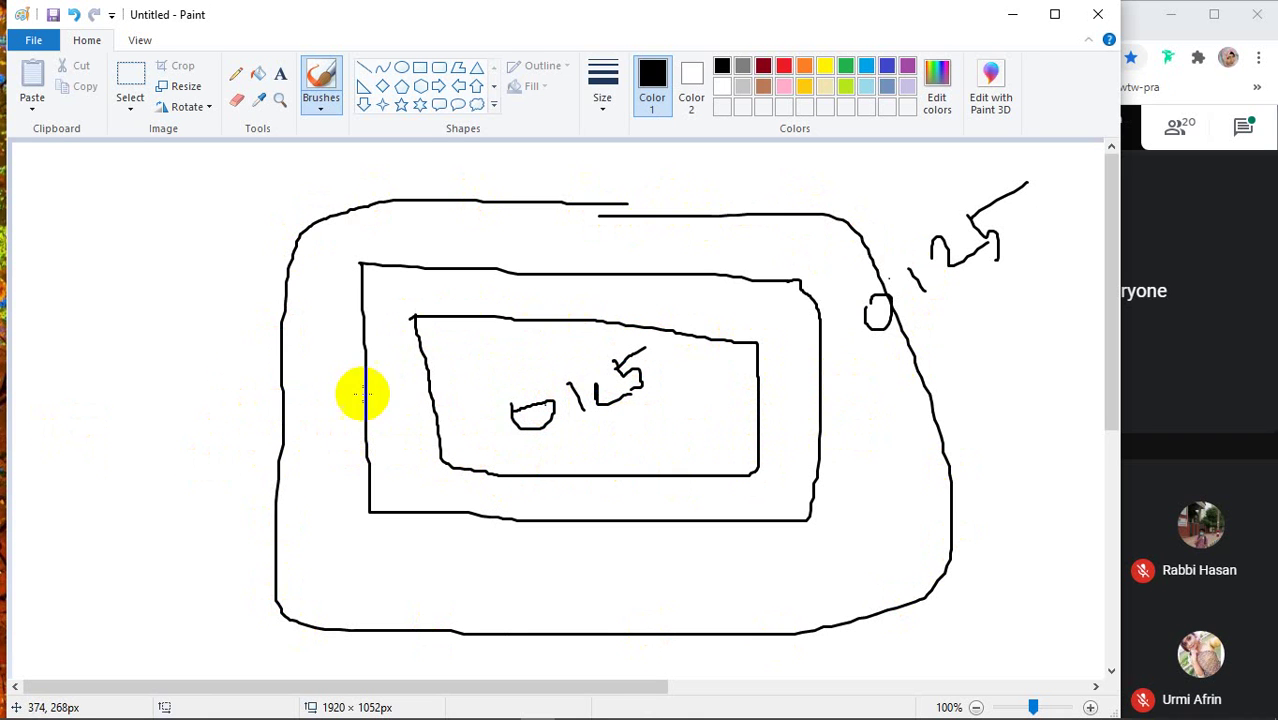
{"action": "left_click_drag", "start_coordinate": [84, 362], "coordinate": [125, 368]}
{"action": "mouse_move", "coordinate": [127, 316]}
{"action": "left_mouse_down"}
{"action": "mouse_move", "coordinate": [174, 316]}
{"action": "mouse_move", "coordinate": [190, 302]}
{"action": "mouse_move", "coordinate": [163, 278]}
{"action": "left_mouse_up"}
{"action": "left_click_drag", "start_coordinate": [163, 278], "coordinate": [213, 240]}
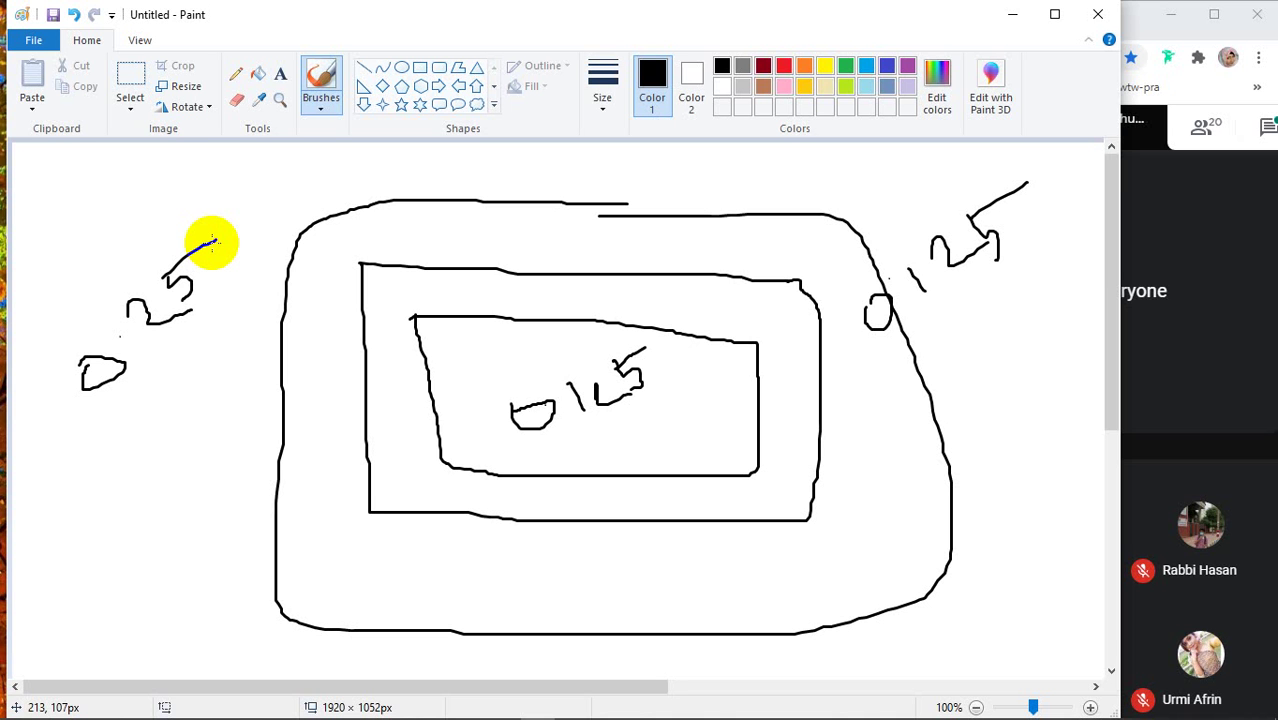
{"action": "left_click_drag", "start_coordinate": [213, 241], "coordinate": [216, 240]}
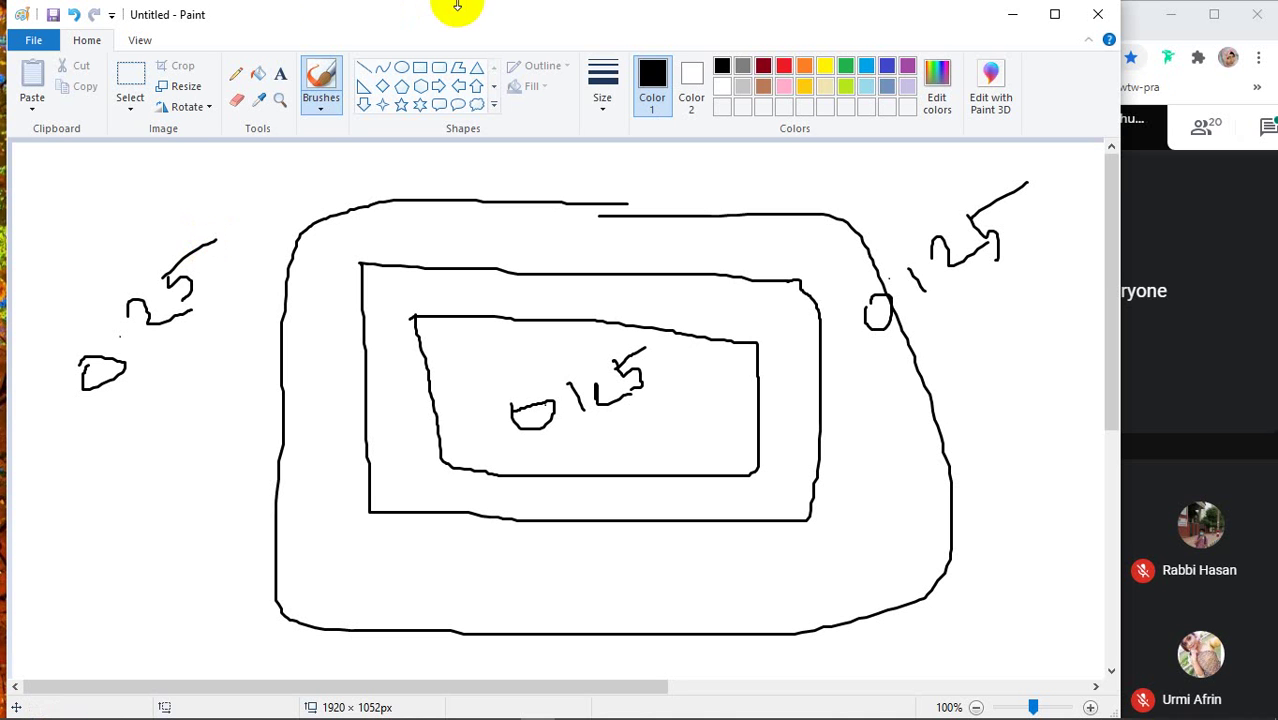
{"action": "left_click", "coordinate": [1097, 14]}
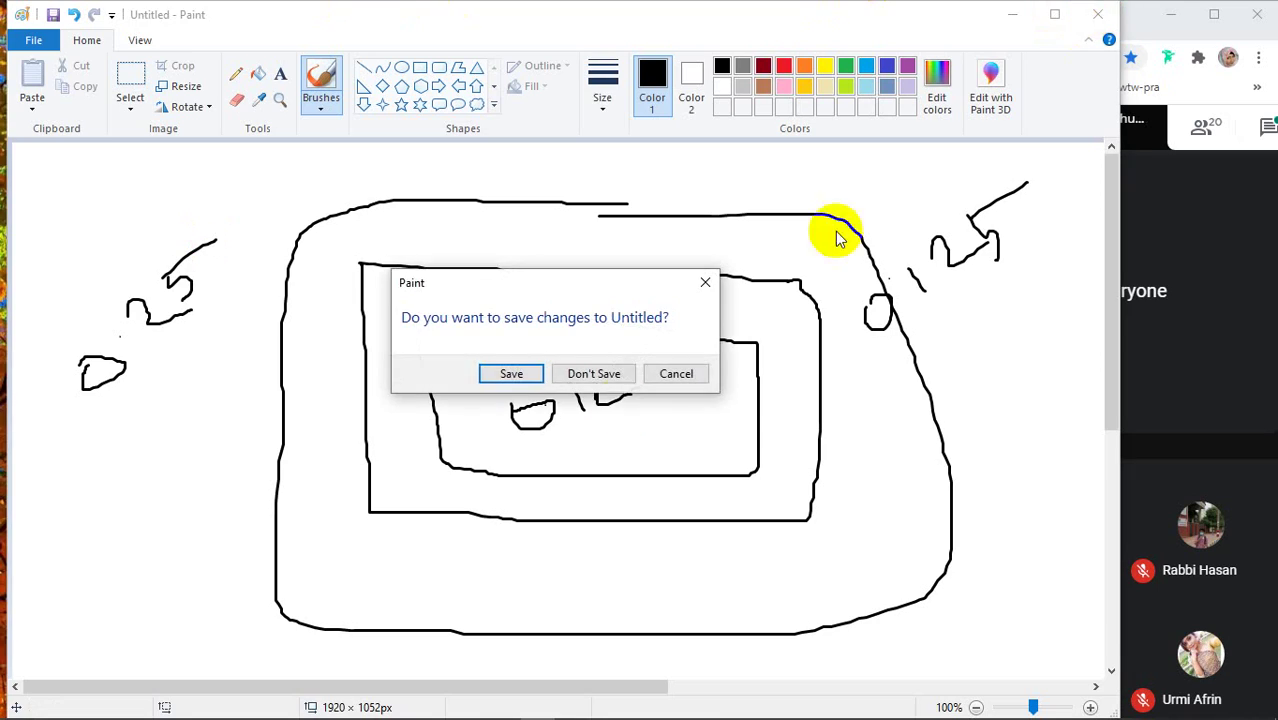
Discard the Paint sketch without saving and start a new Photoshop document, defaulting to 3.5 x 2 inches
{"action": "left_click", "coordinate": [593, 372]}
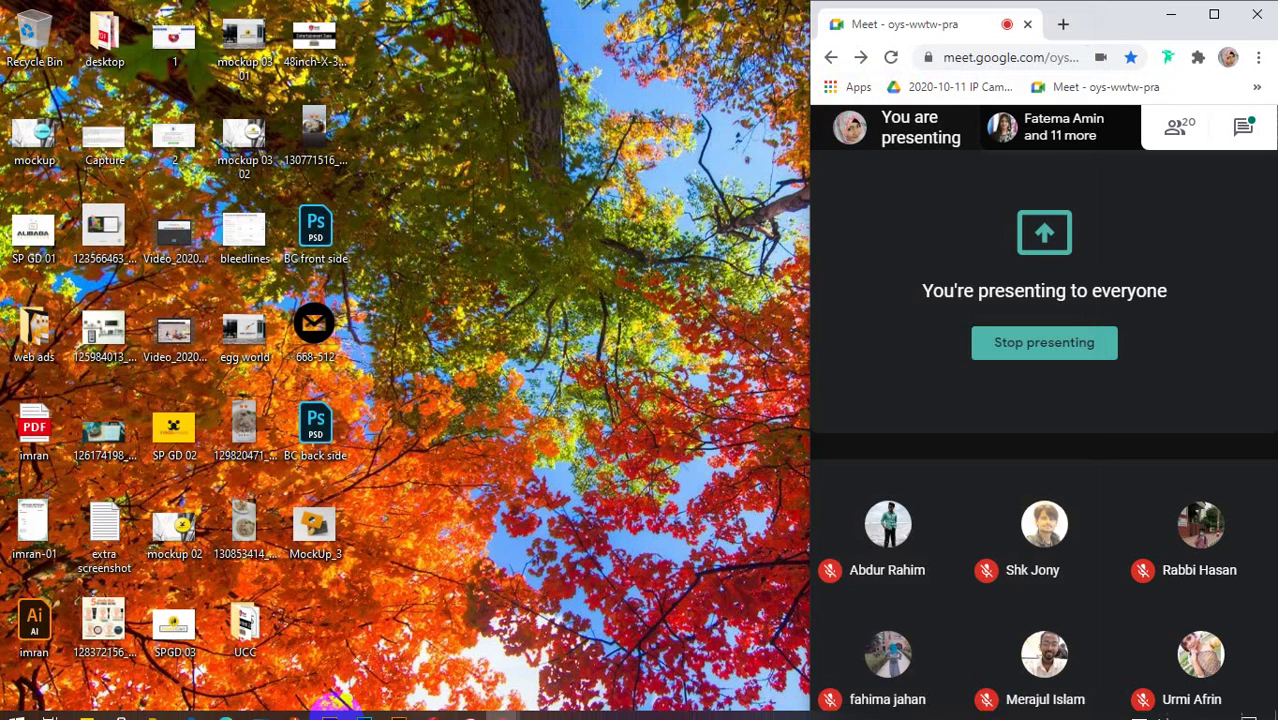
{"action": "left_click", "coordinate": [364, 706]}
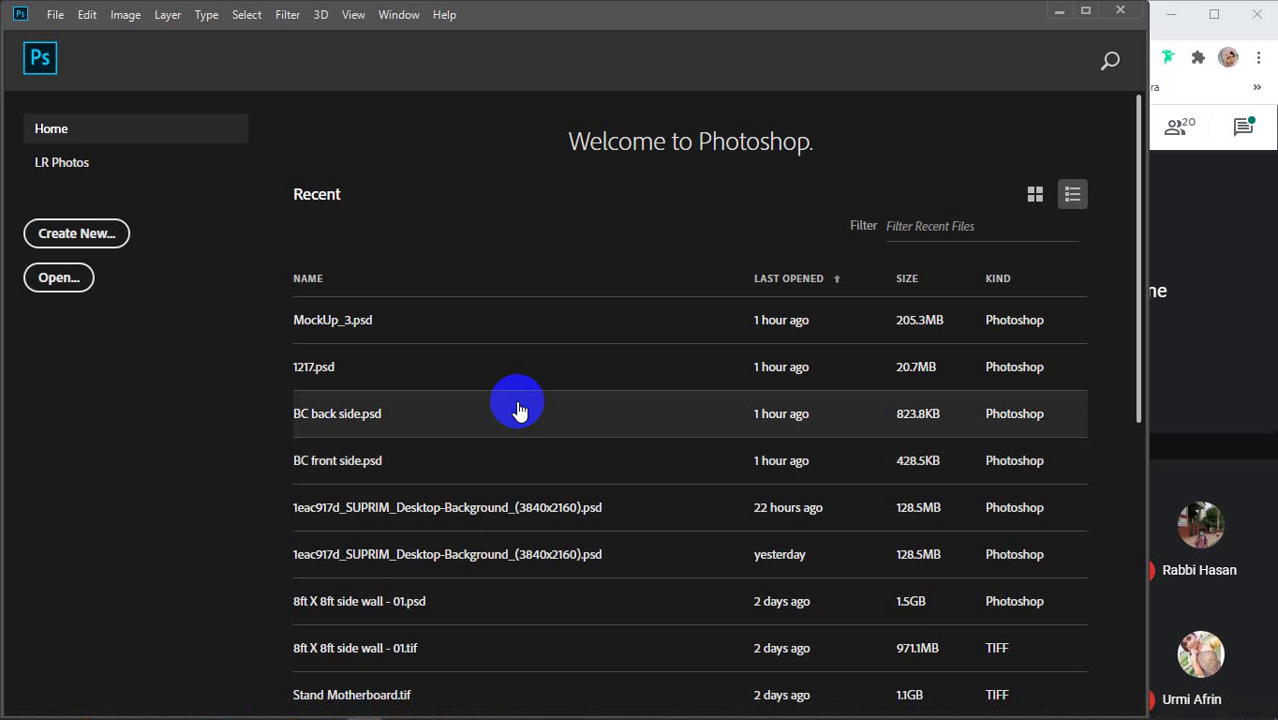
{"action": "left_click", "coordinate": [78, 240]}
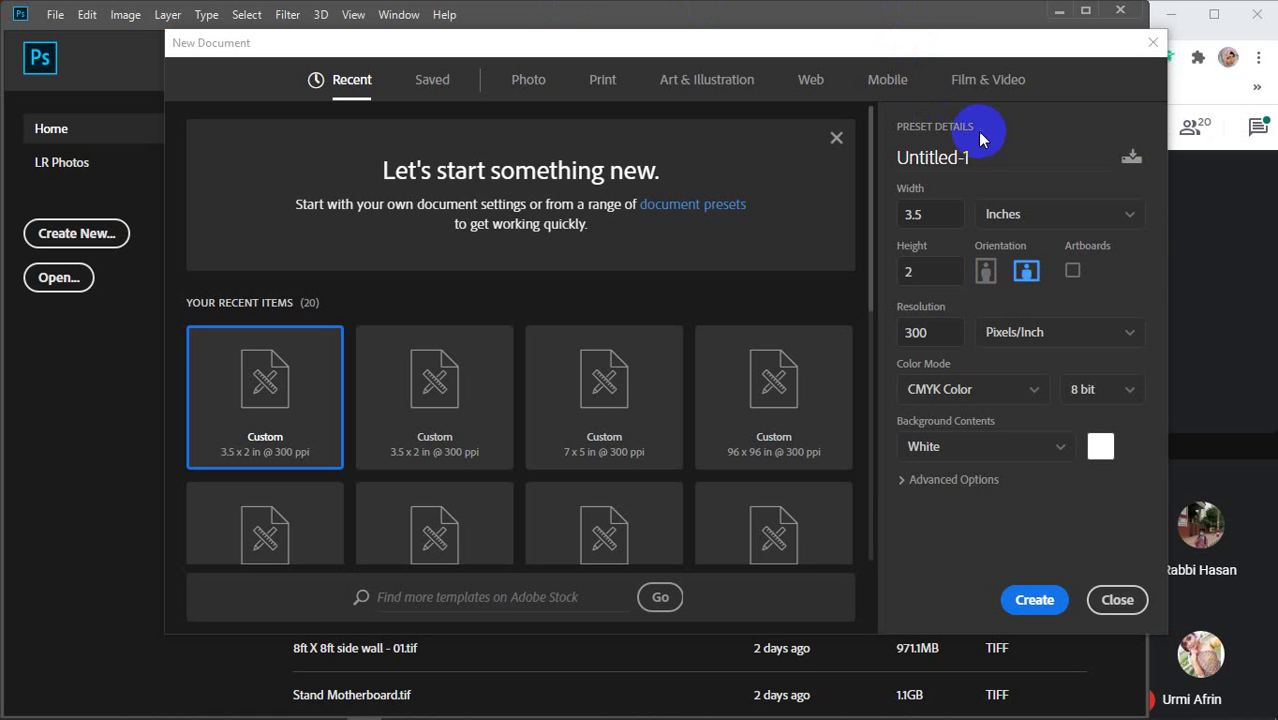
Create the document 'class 31' at 3.5 x 2 inches landscape, 300 ppi CMYK
{"action": "left_click_drag", "start_coordinate": [979, 149], "coordinate": [900, 157]}
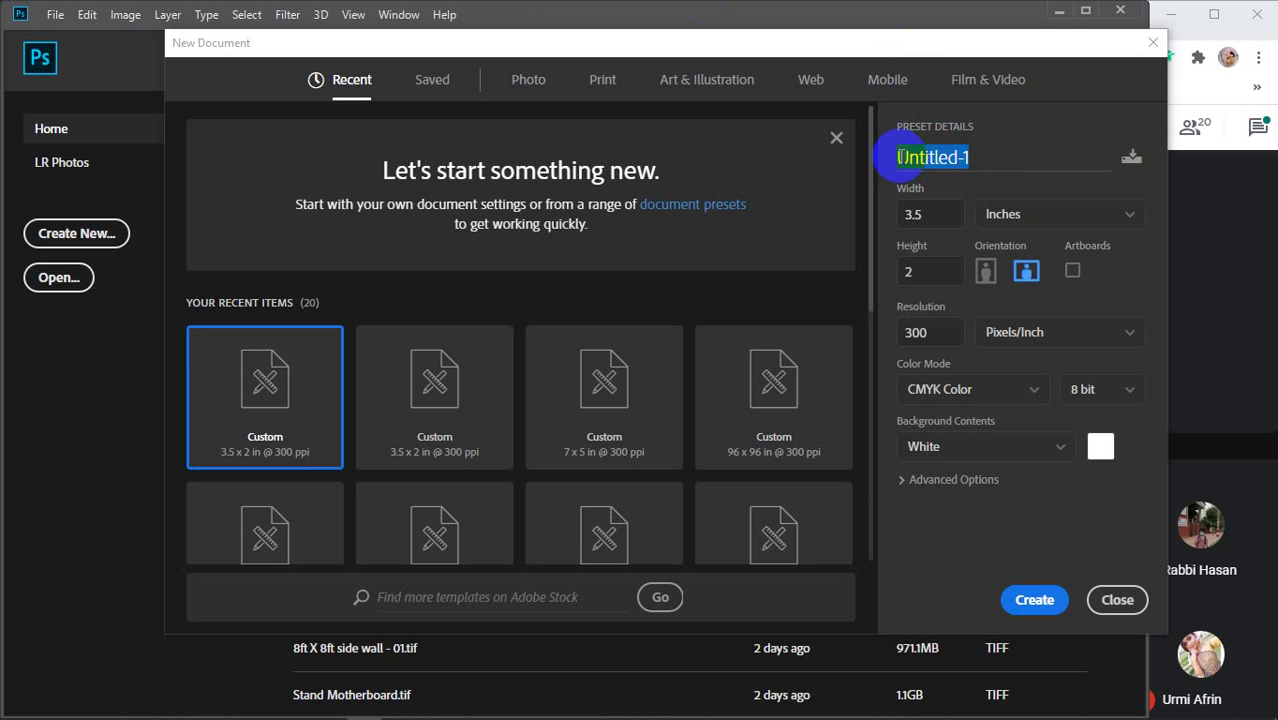
{"action": "type", "text": "class "}
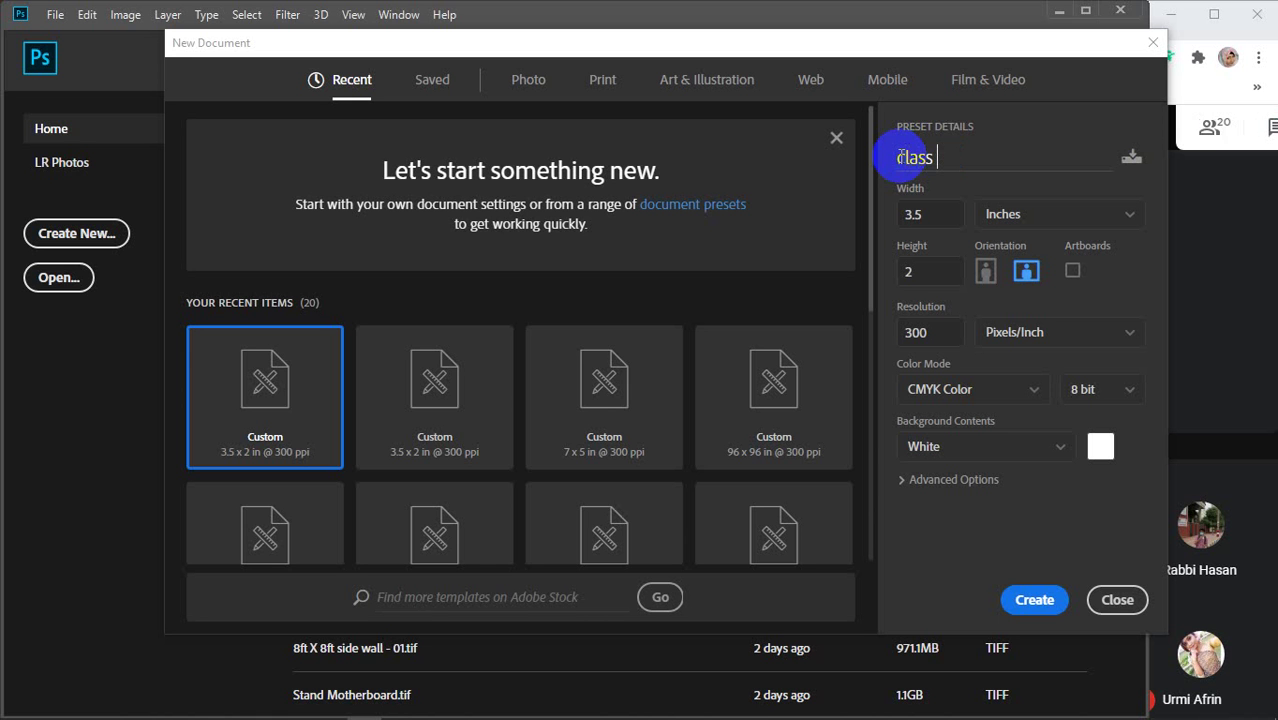
{"action": "type", "text": "31"}
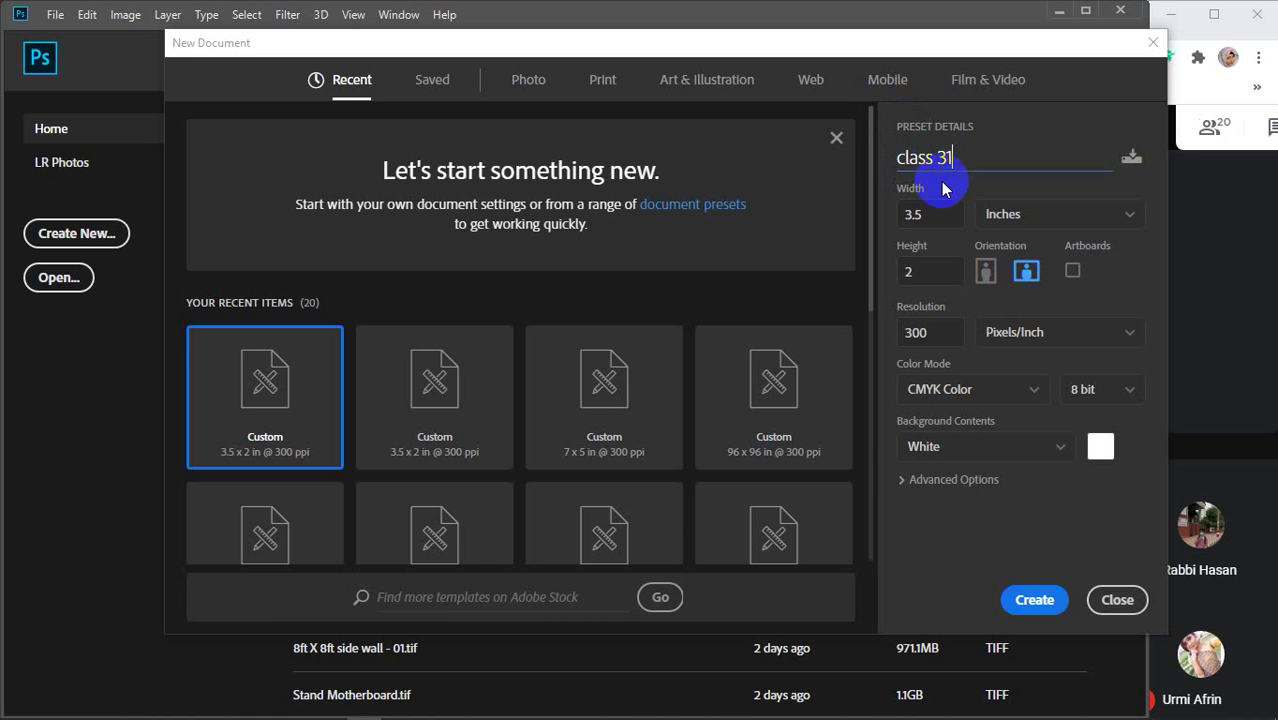
{"action": "left_click", "coordinate": [944, 217]}
{"action": "left_click_drag", "start_coordinate": [944, 217], "coordinate": [916, 217]}
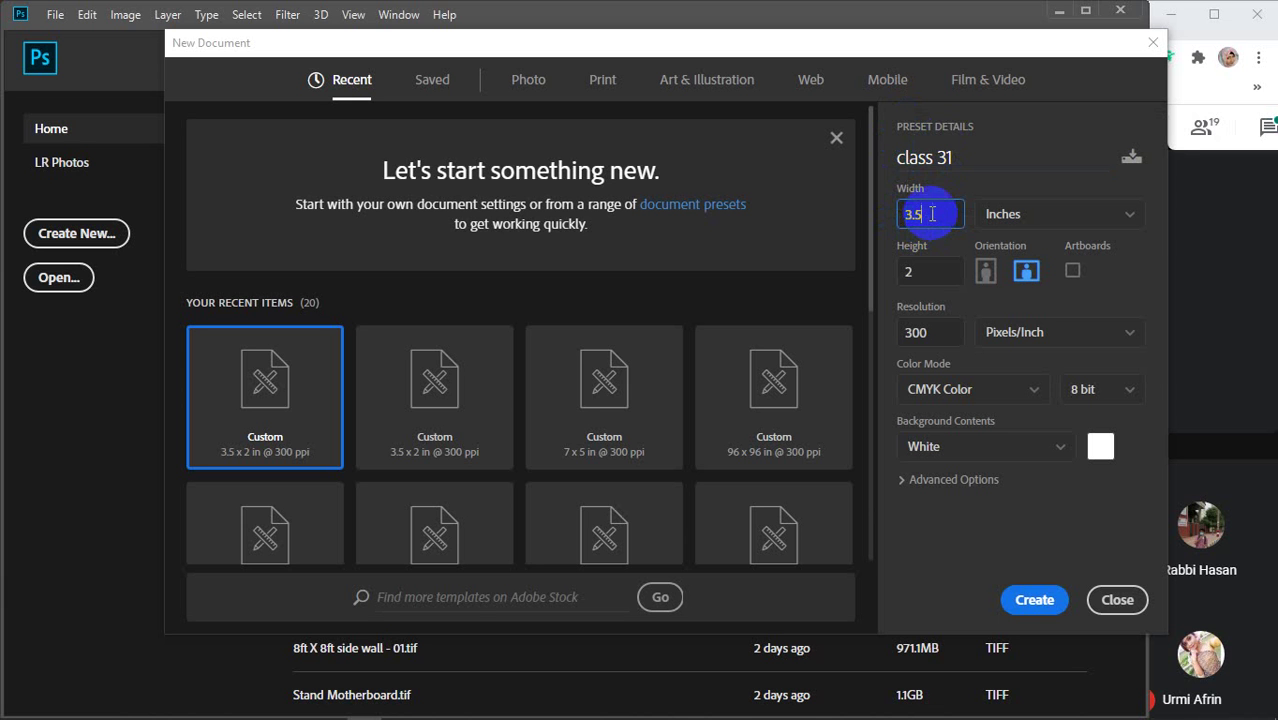
{"action": "left_click_drag", "start_coordinate": [938, 272], "coordinate": [900, 274]}
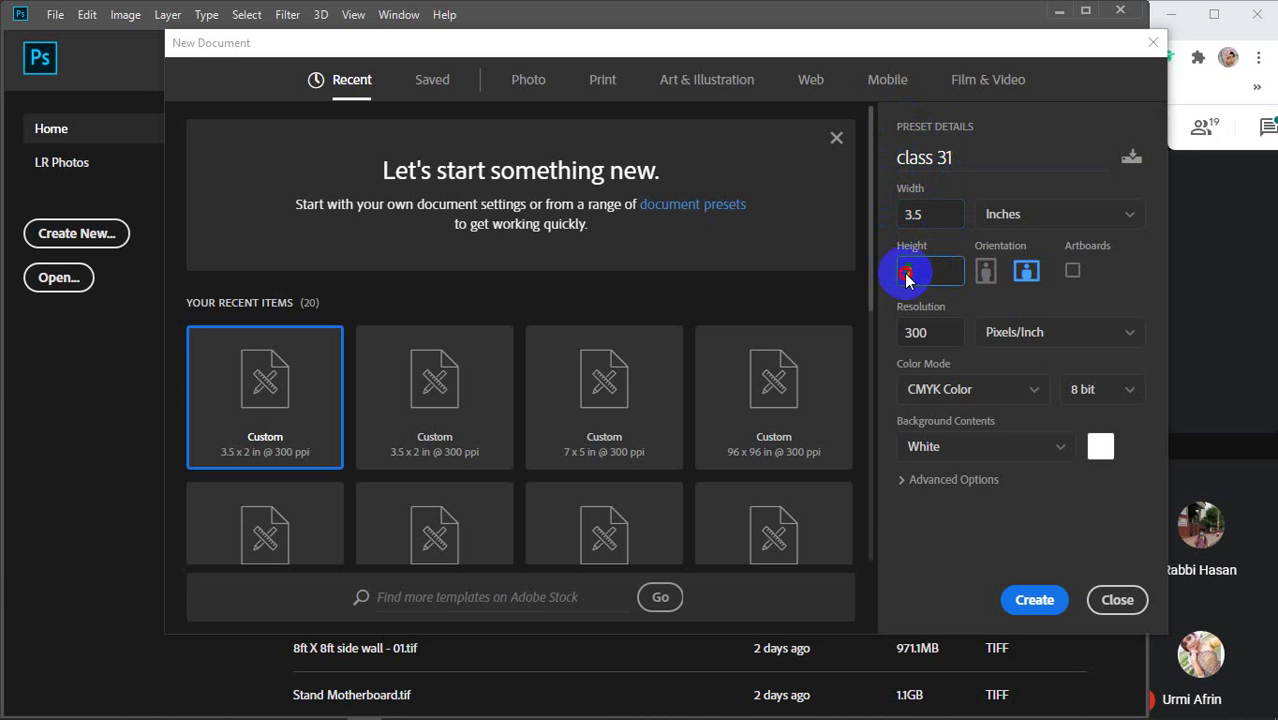
{"action": "left_click", "coordinate": [1030, 278]}
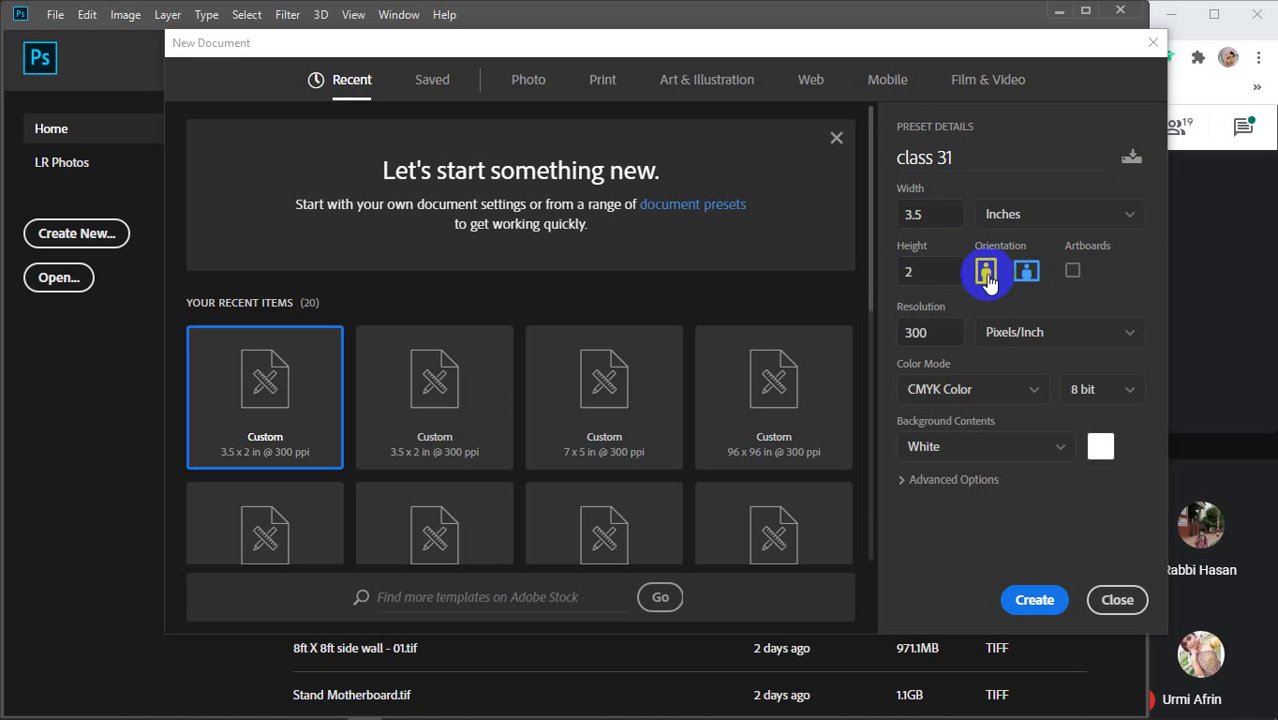
{"action": "left_click", "coordinate": [986, 275]}
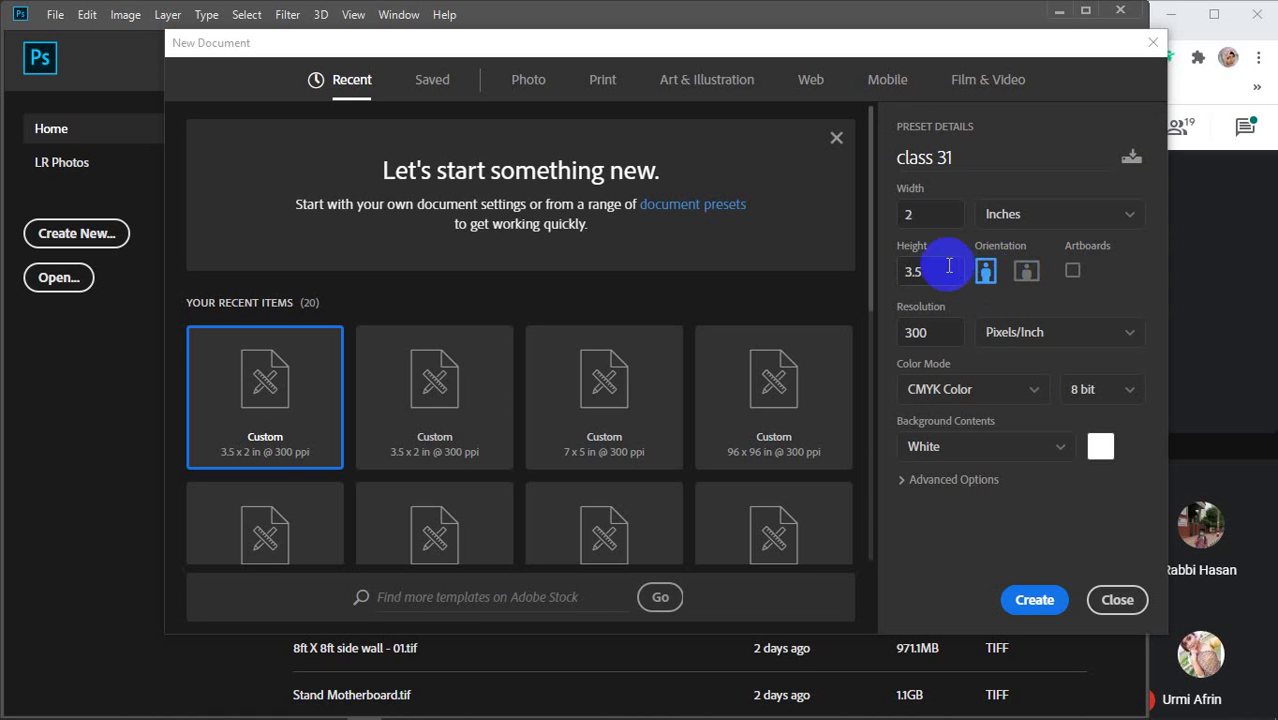
{"action": "double_click", "coordinate": [912, 212]}
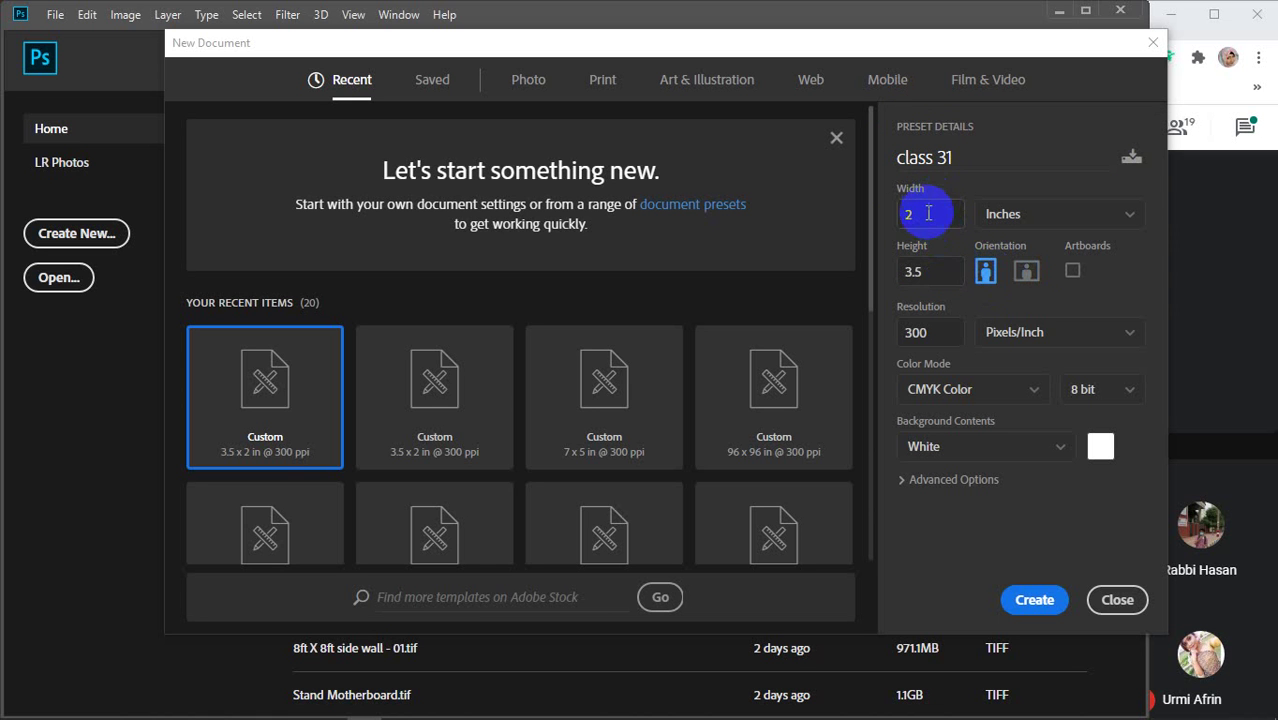
{"action": "left_click", "coordinate": [912, 271]}
{"action": "left_click", "coordinate": [1027, 273]}
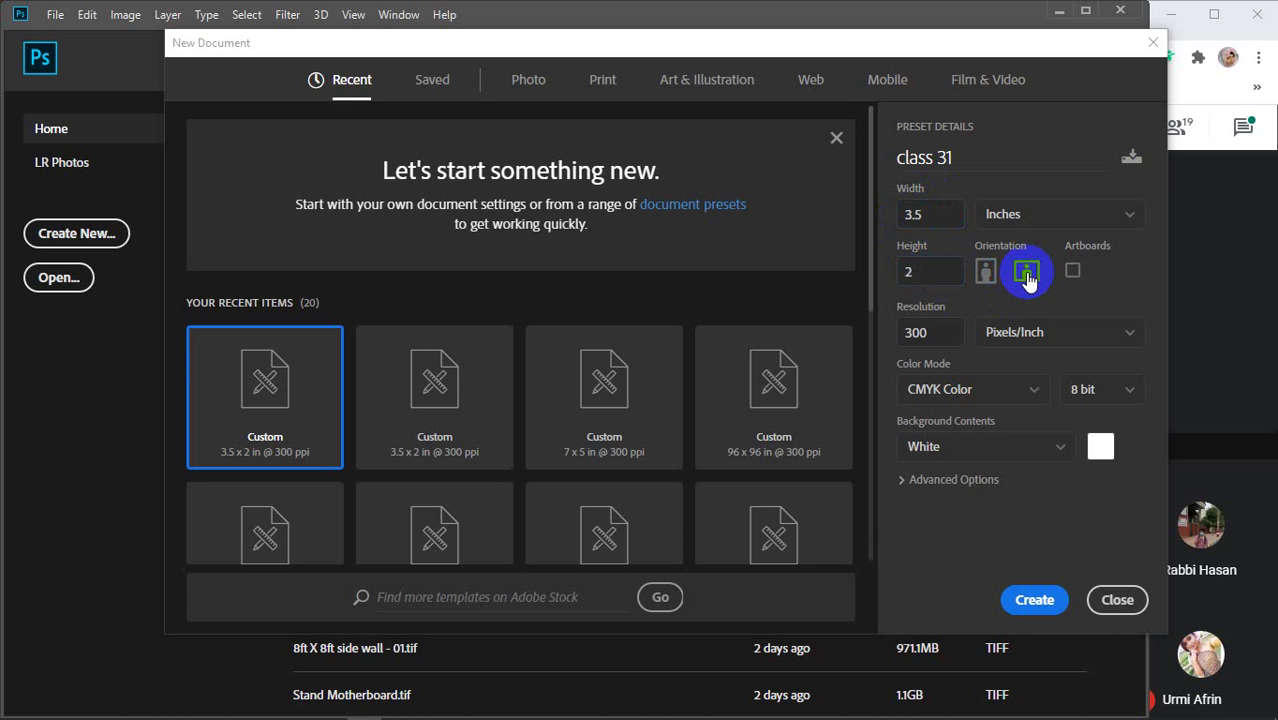
{"action": "left_click", "coordinate": [1024, 606]}
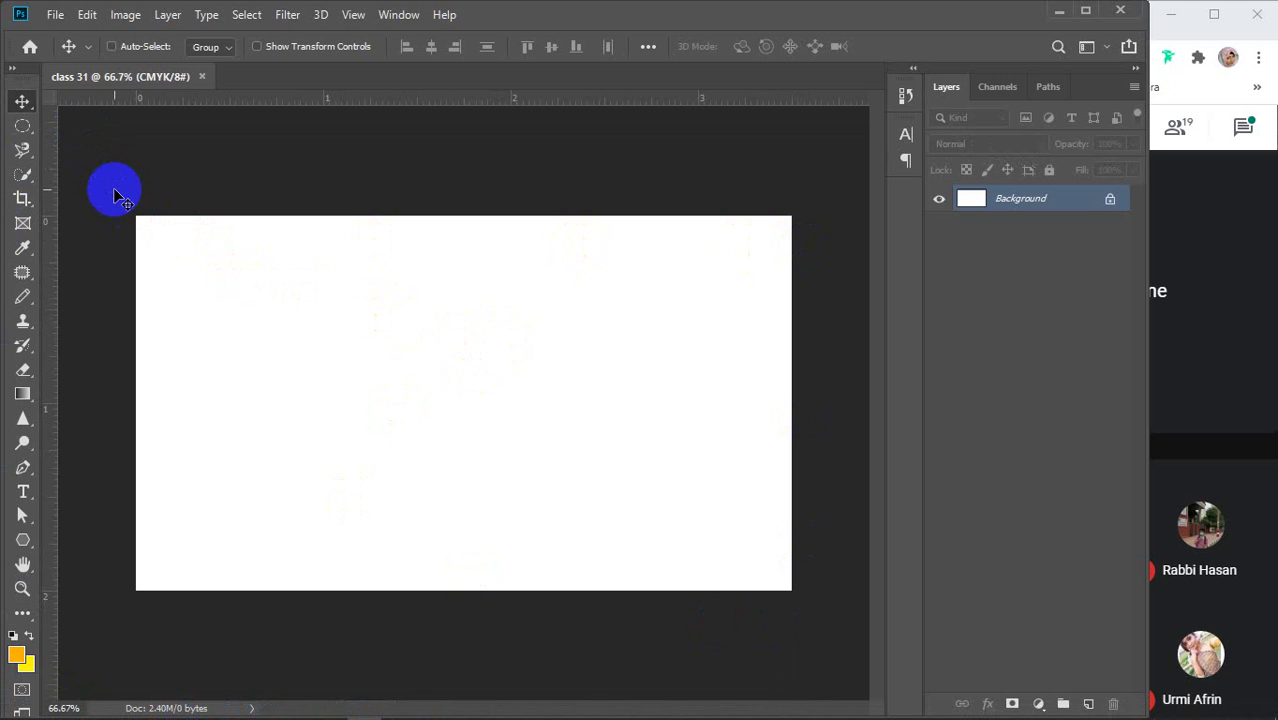
Show the rulers around the class 31 canvas with Ctrl+R
{"action": "key", "text": "ctrl+r"}
{"action": "key", "text": "ctrl+r"}
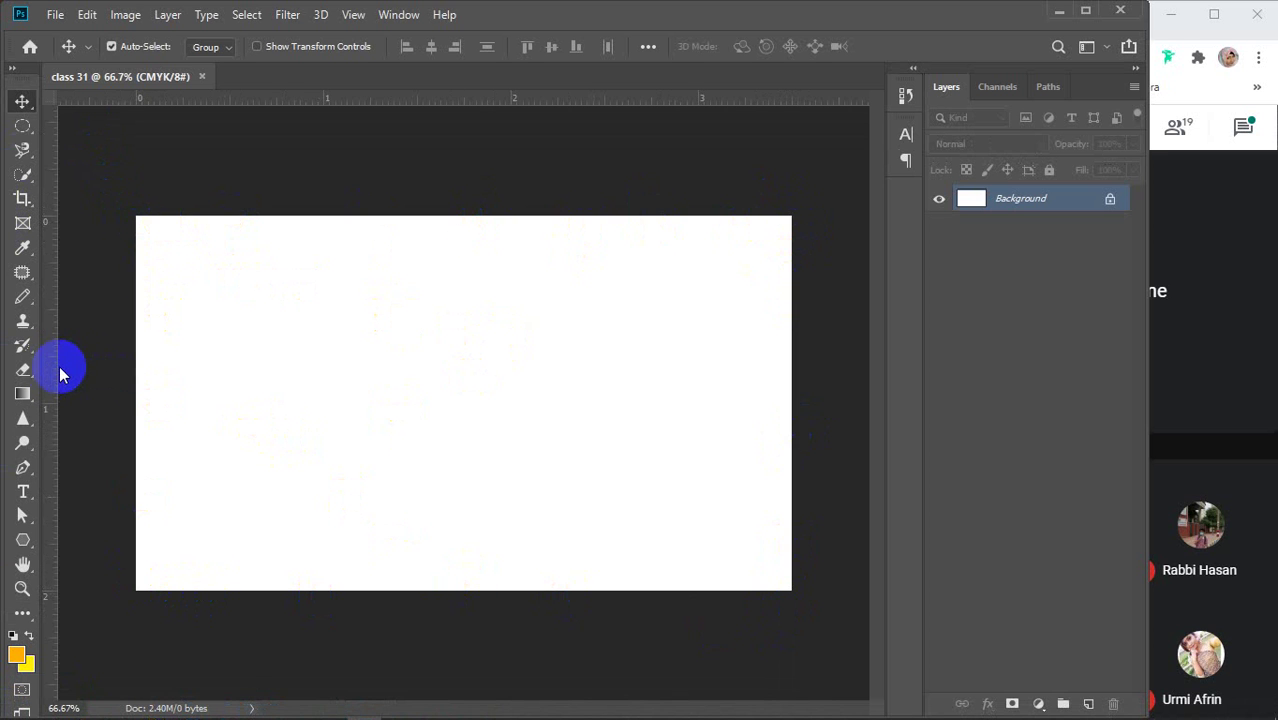
Place guides on the card's left, right, top and bottom trim edges
{"action": "left_click_drag", "start_coordinate": [48, 366], "coordinate": [137, 357]}
{"action": "left_click_drag", "start_coordinate": [49, 321], "coordinate": [790, 340]}
{"action": "left_click_drag", "start_coordinate": [397, 101], "coordinate": [381, 214]}
{"action": "left_click_drag", "start_coordinate": [367, 117], "coordinate": [311, 592]}
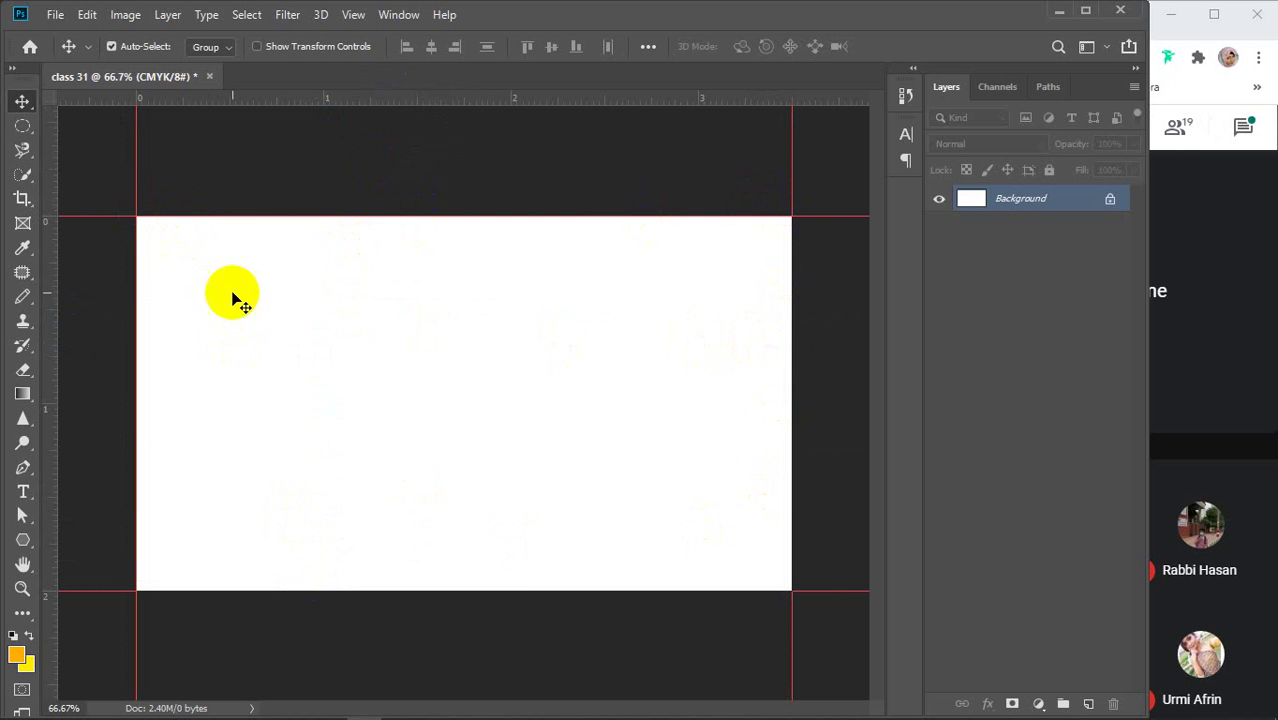
{"action": "mouse_move", "coordinate": [236, 244]}
{"action": "left_mouse_down"}
{"action": "mouse_move", "coordinate": [300, 200]}
{"action": "mouse_move", "coordinate": [745, 188]}
{"action": "mouse_move", "coordinate": [820, 604]}
{"action": "mouse_move", "coordinate": [331, 590]}
{"action": "mouse_move", "coordinate": [331, 617]}
{"action": "mouse_move", "coordinate": [331, 591]}
{"action": "left_mouse_up"}
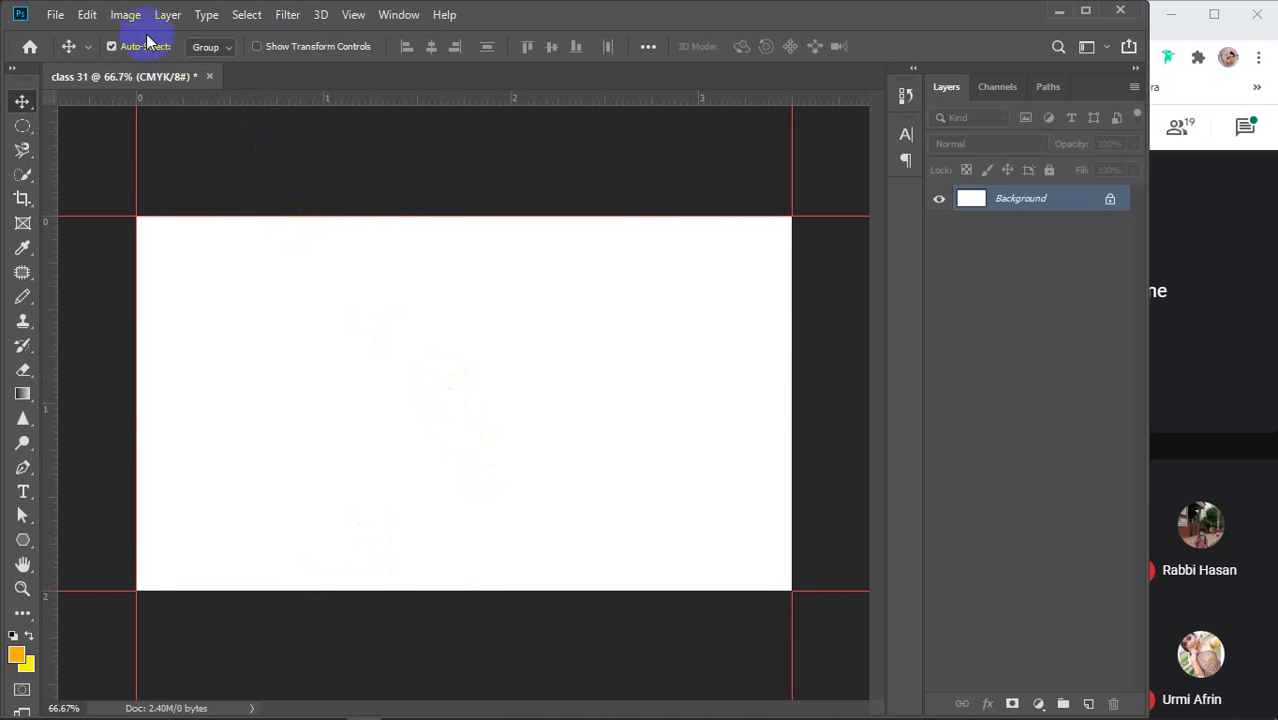
Open Image > Canvas Size with Relative on and width and height additions at 0
{"action": "left_click", "coordinate": [125, 14]}
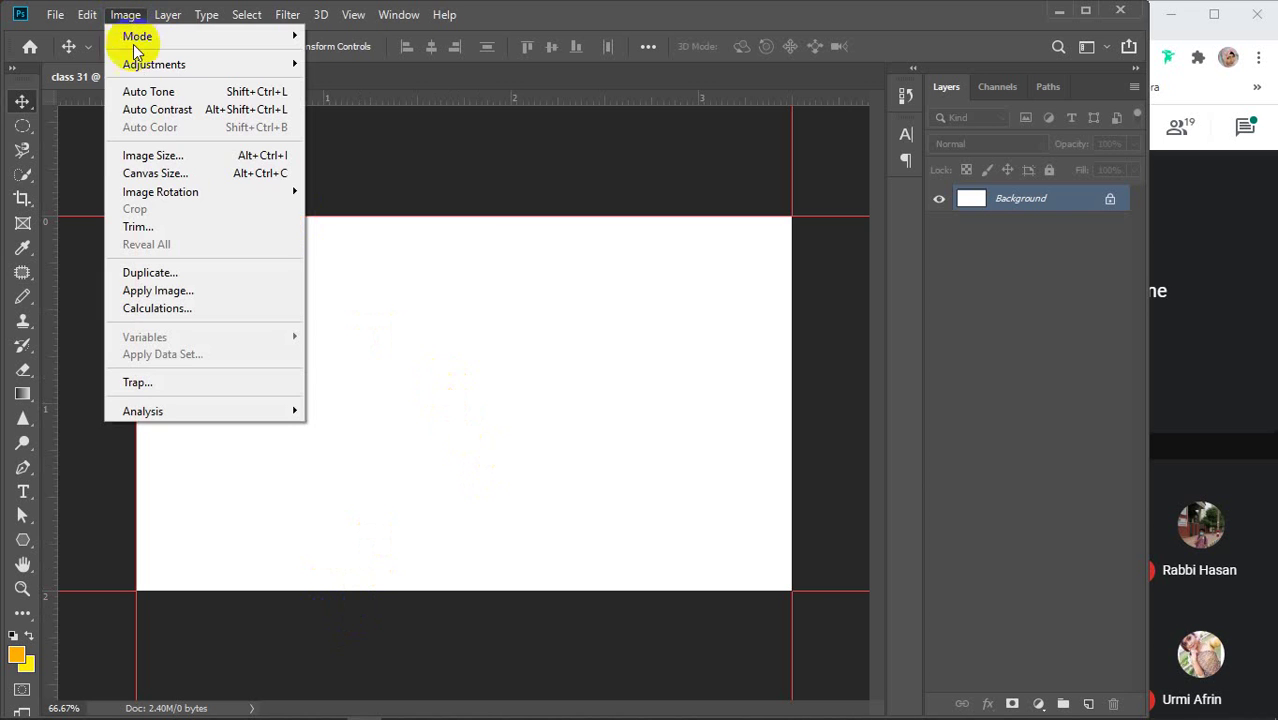
{"action": "left_click", "coordinate": [150, 175]}
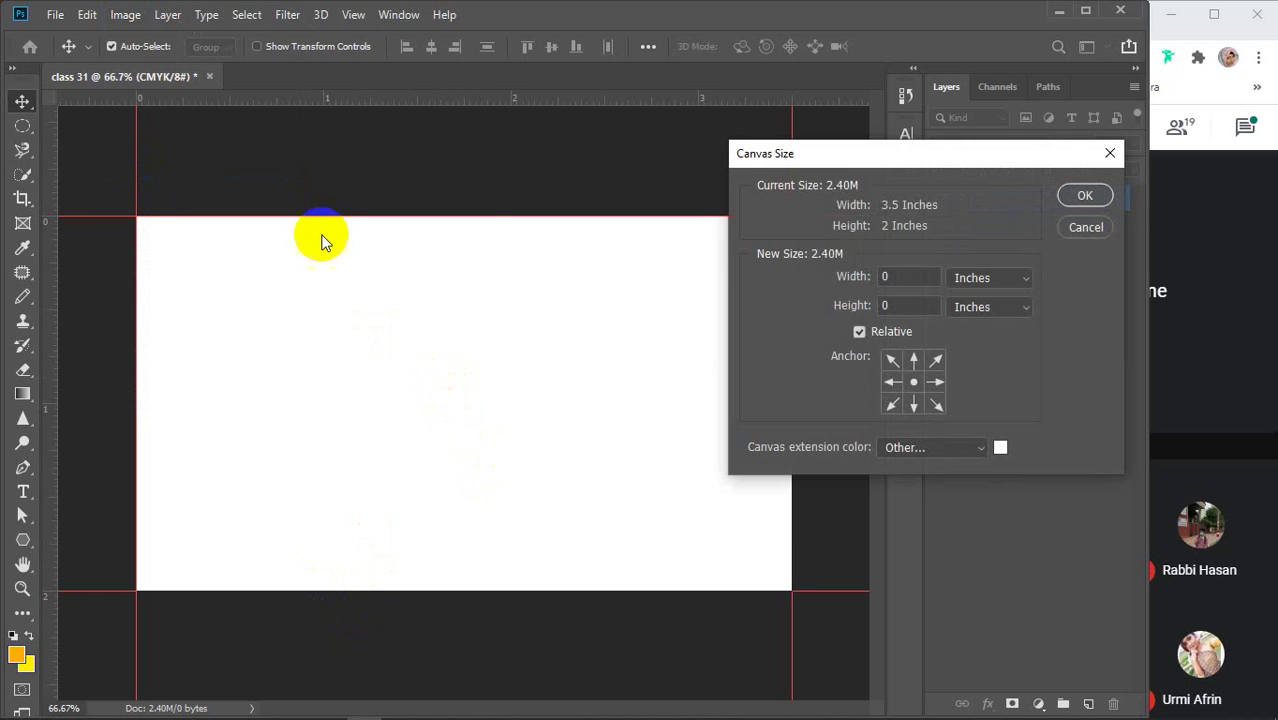
{"action": "left_click_drag", "start_coordinate": [968, 157], "coordinate": [868, 136]}
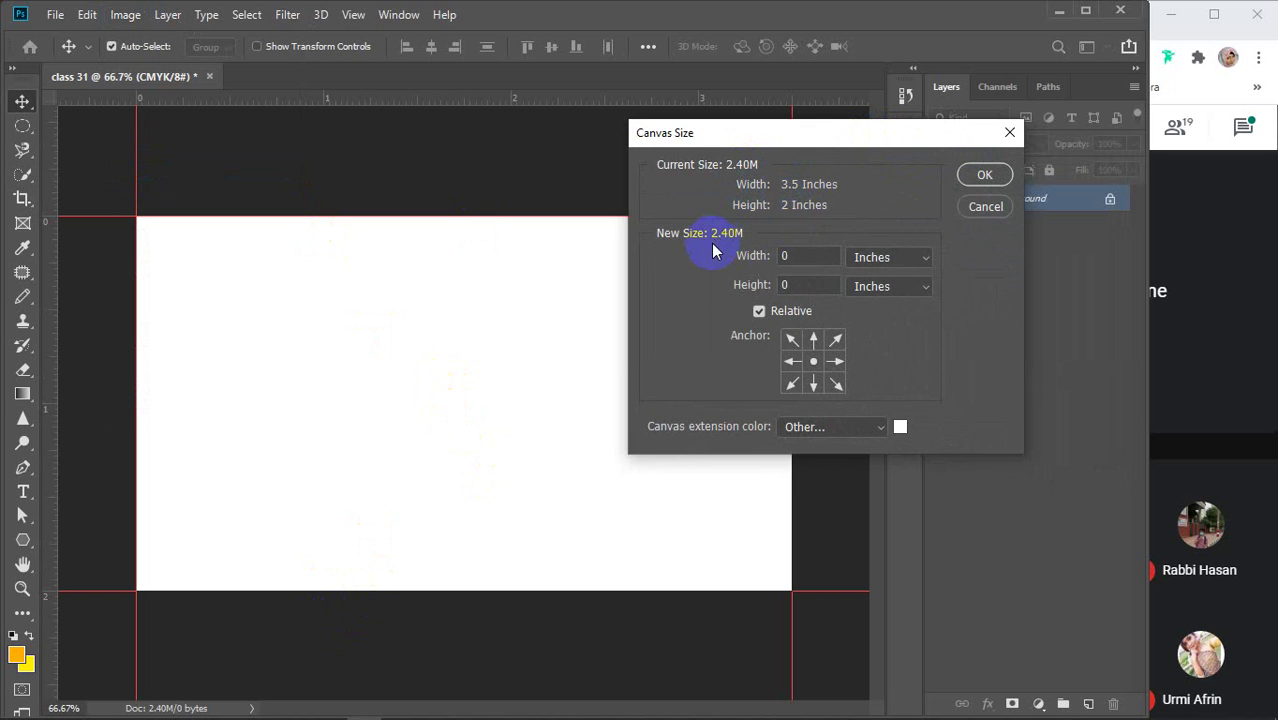
{"action": "left_click", "coordinate": [759, 312]}
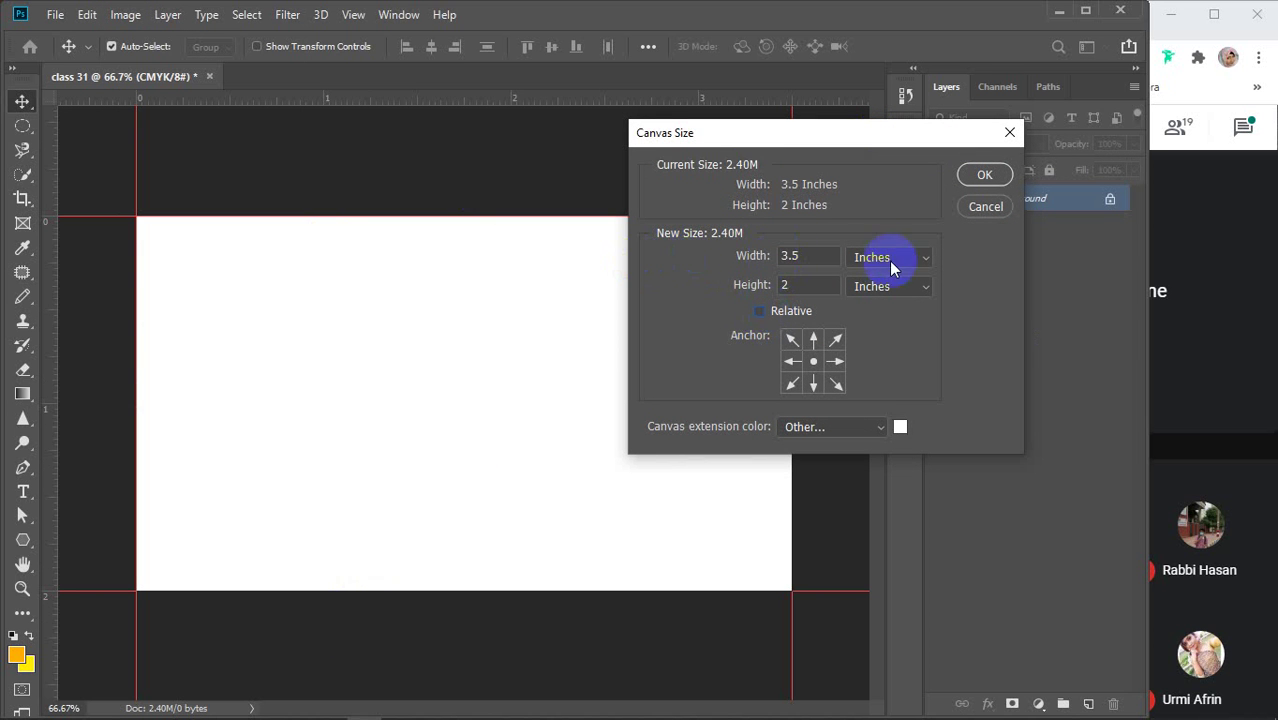
{"action": "left_click", "coordinate": [804, 253]}
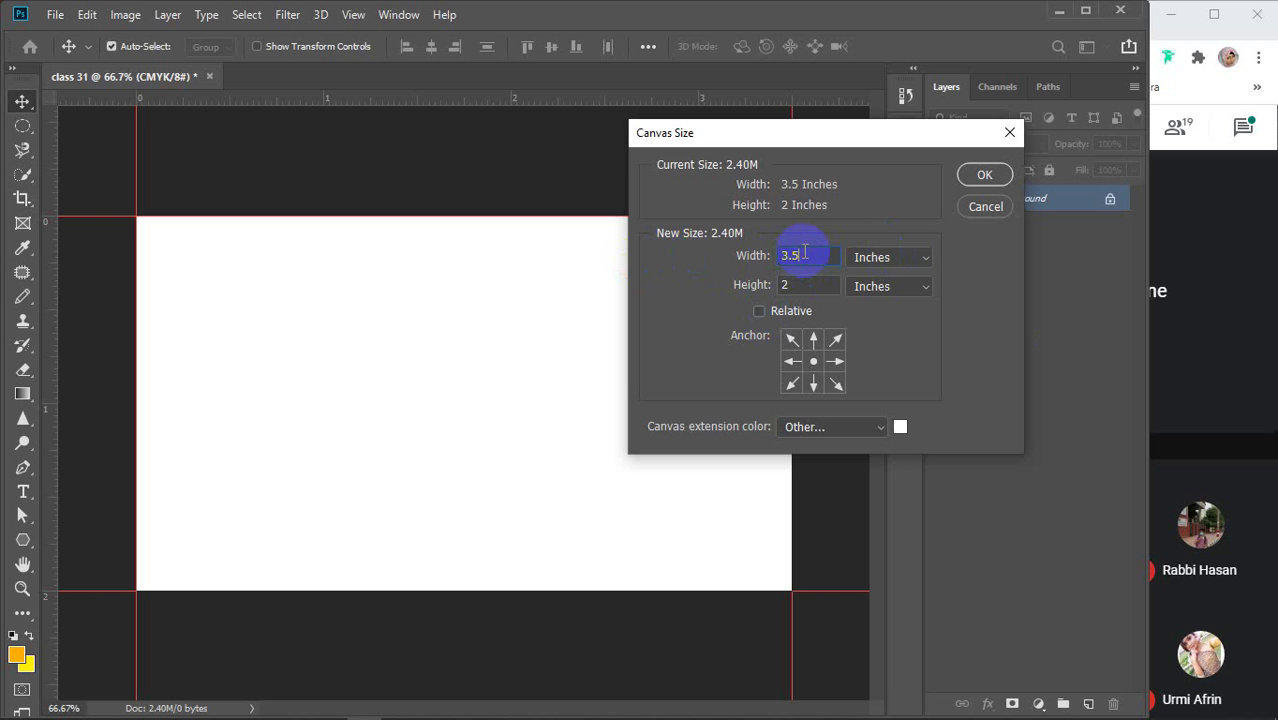
{"action": "left_click", "coordinate": [759, 312]}
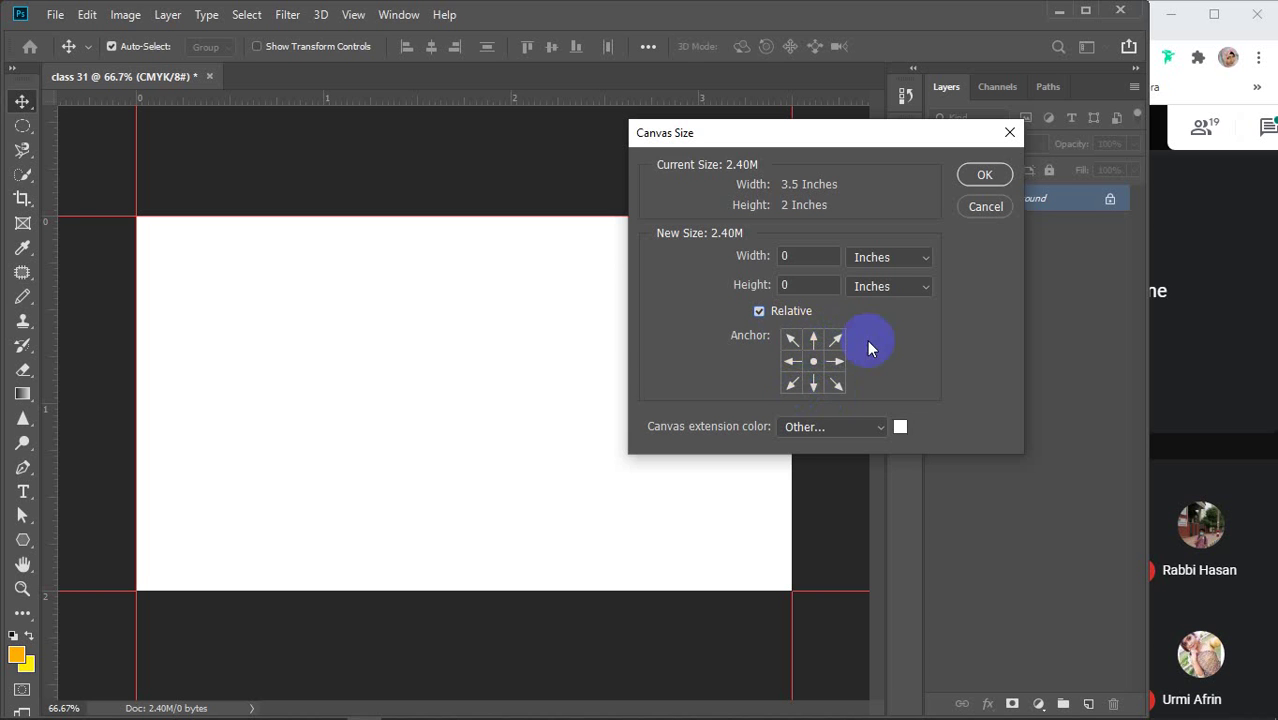
Try various Canvas Size anchor positions, settle on the centre anchor, and move the dialog aside
{"action": "left_click", "coordinate": [813, 340]}
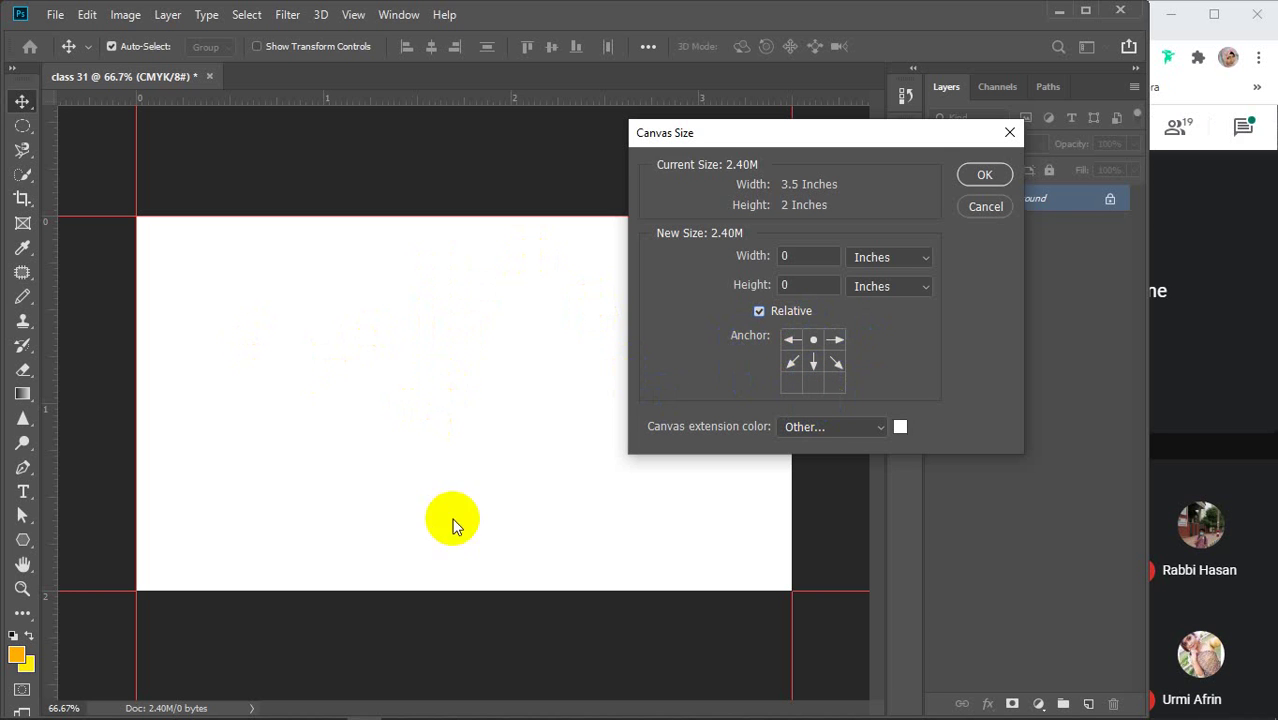
{"action": "left_click", "coordinate": [813, 385]}
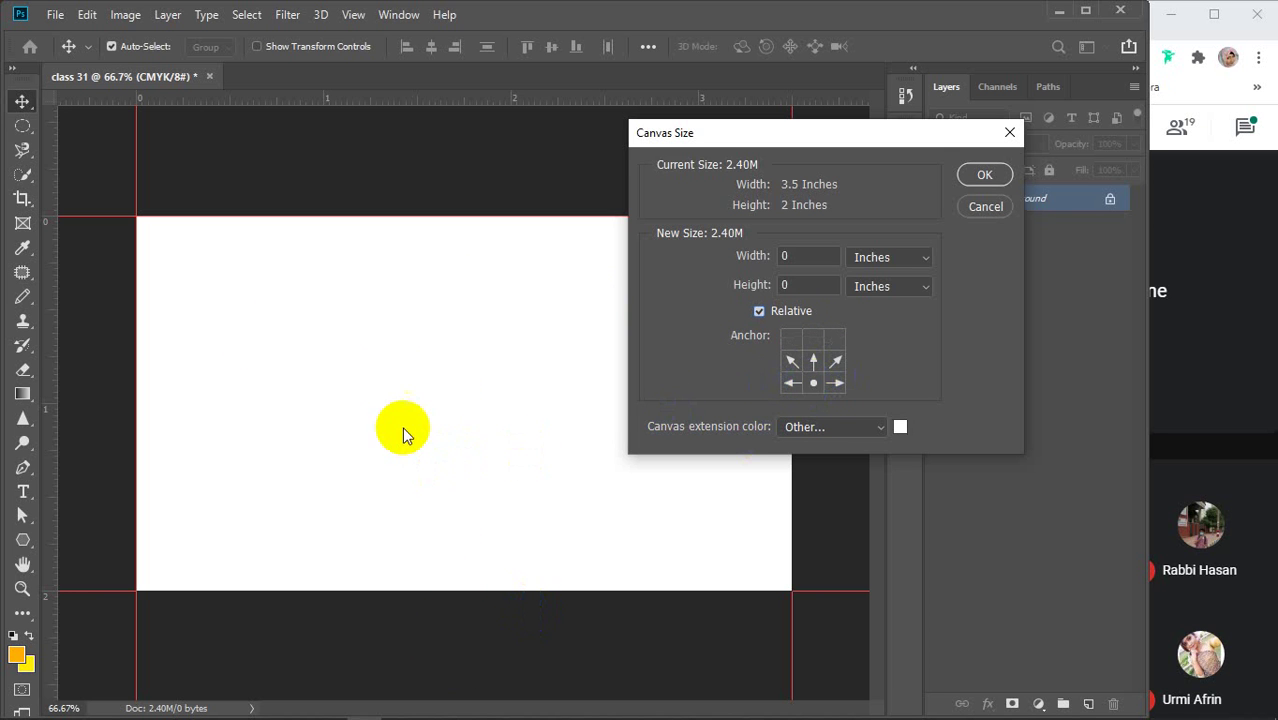
{"action": "left_click", "coordinate": [391, 163]}
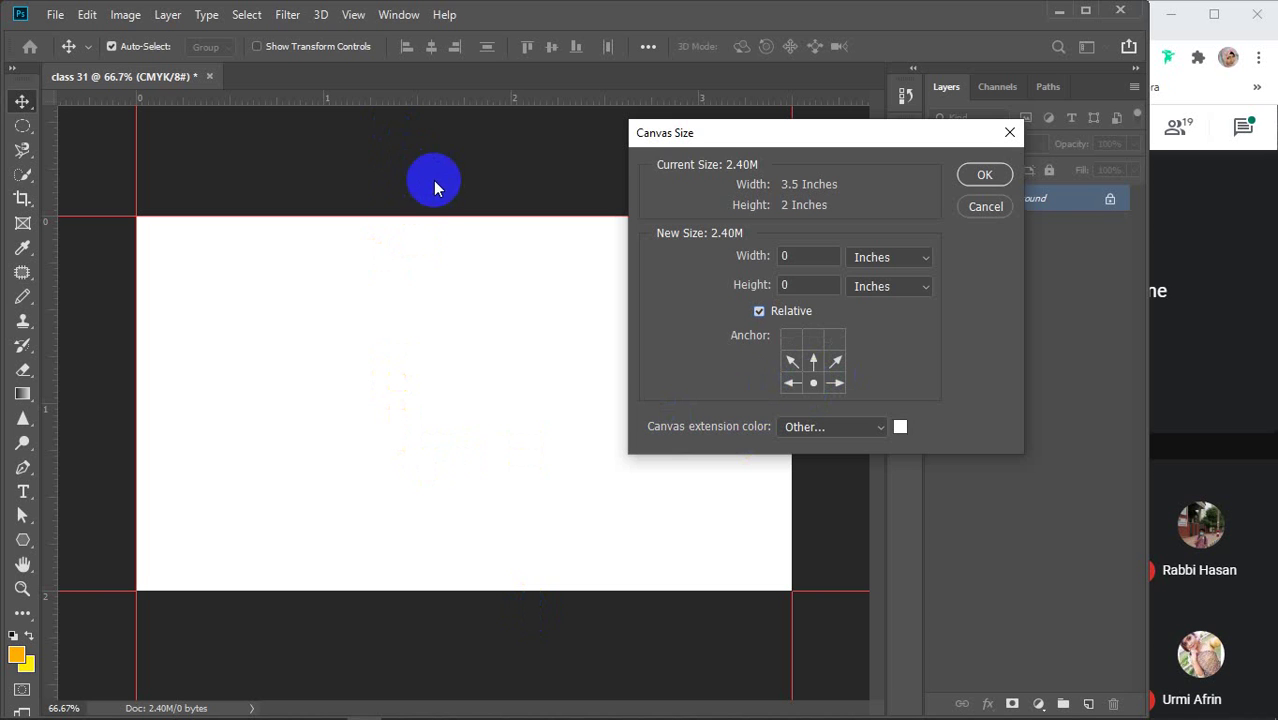
{"action": "left_click", "coordinate": [794, 360]}
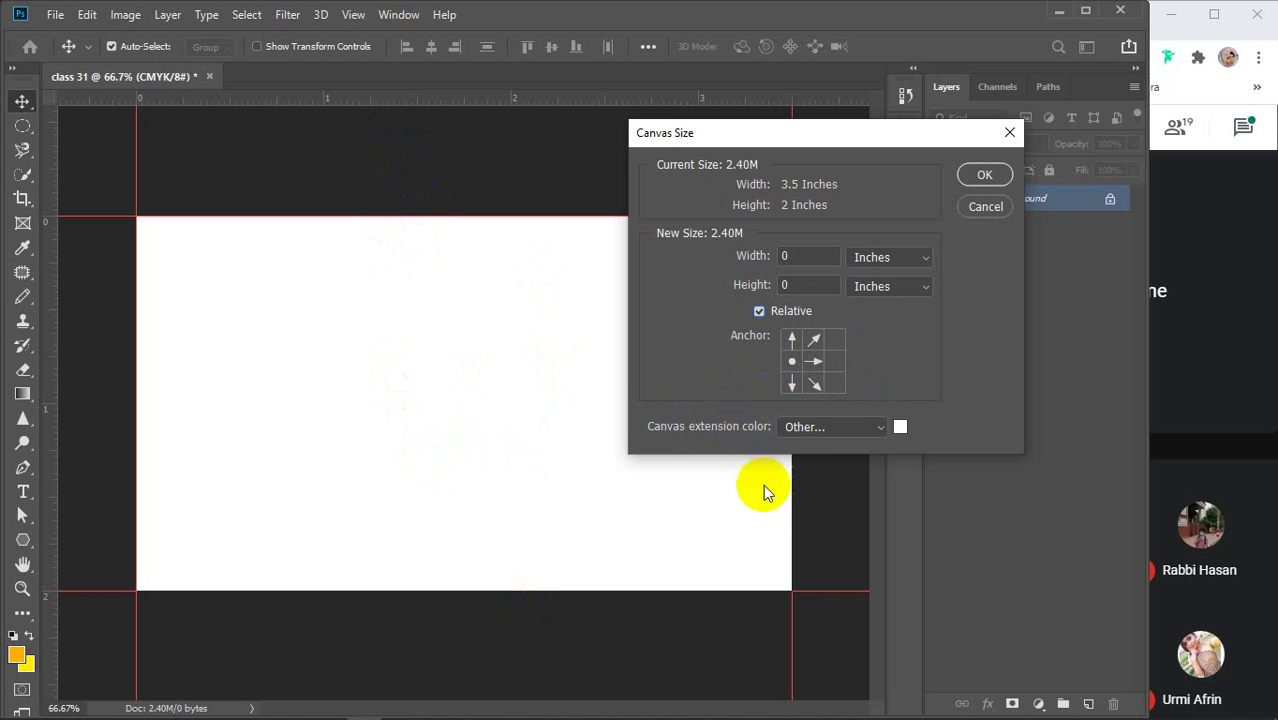
{"action": "left_click", "coordinate": [837, 362]}
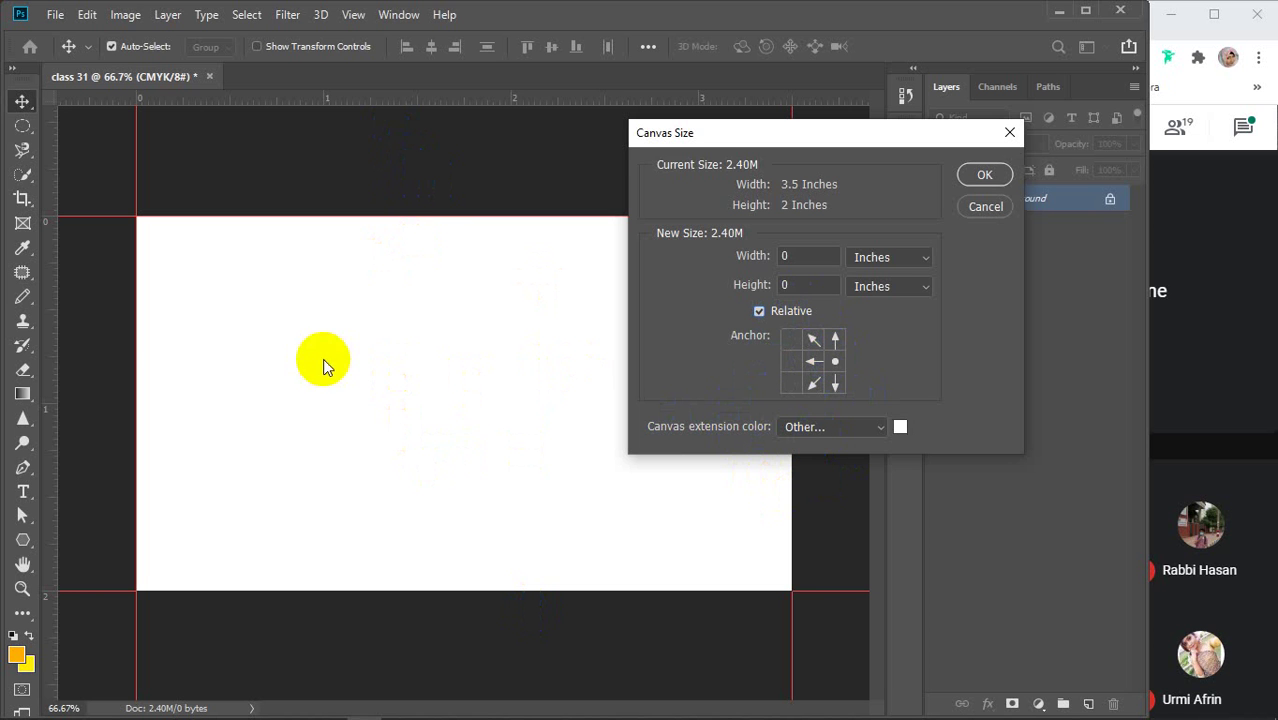
{"action": "left_click", "coordinate": [836, 386]}
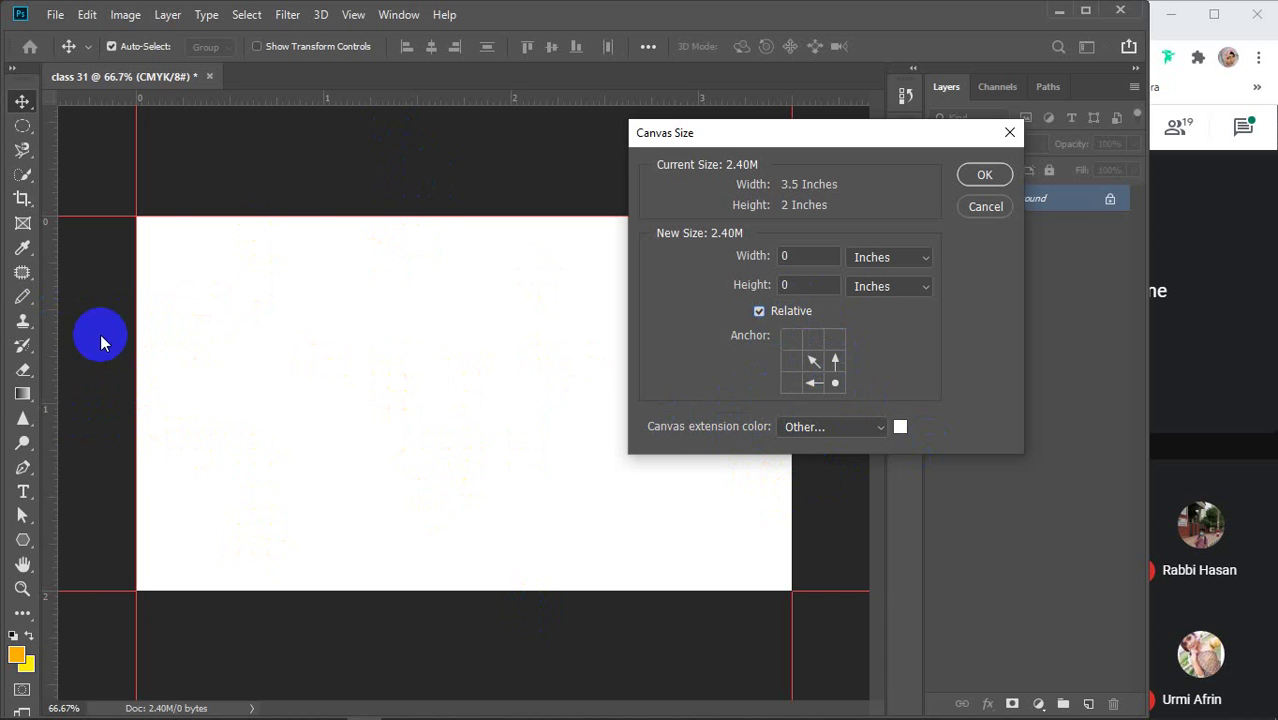
{"action": "left_click_drag", "start_coordinate": [165, 200], "coordinate": [240, 306]}
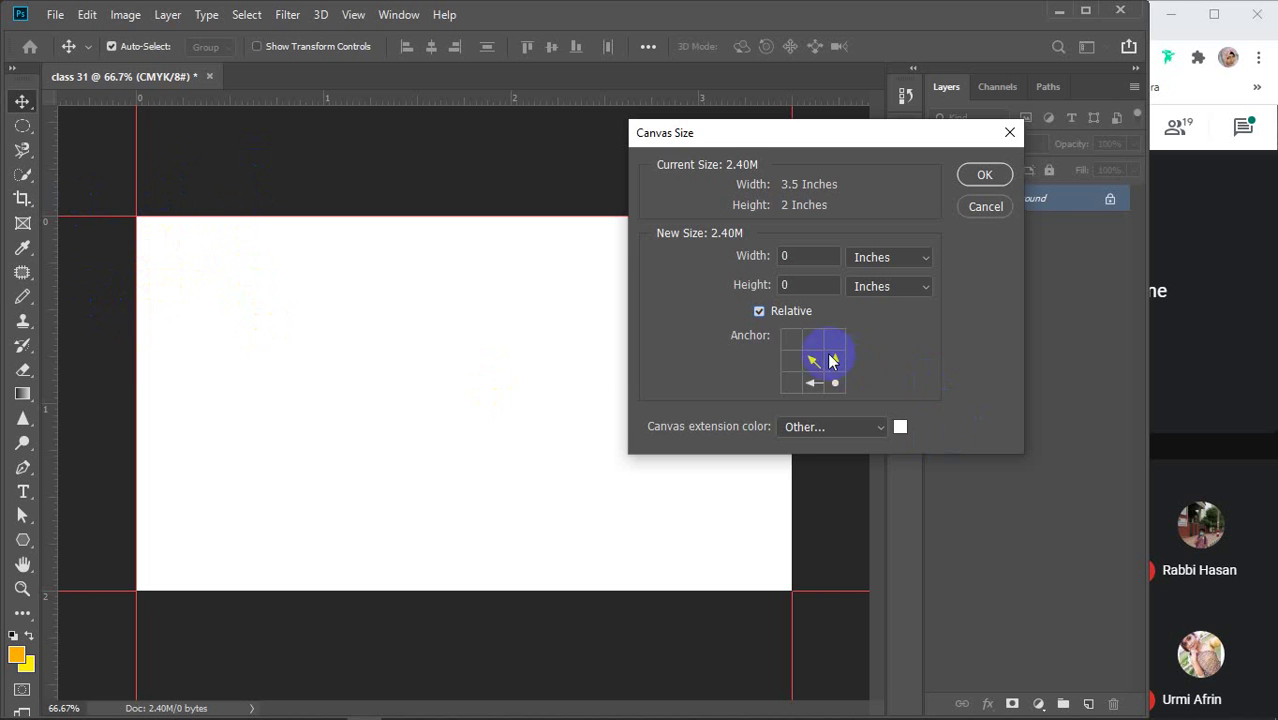
{"action": "left_click", "coordinate": [791, 340]}
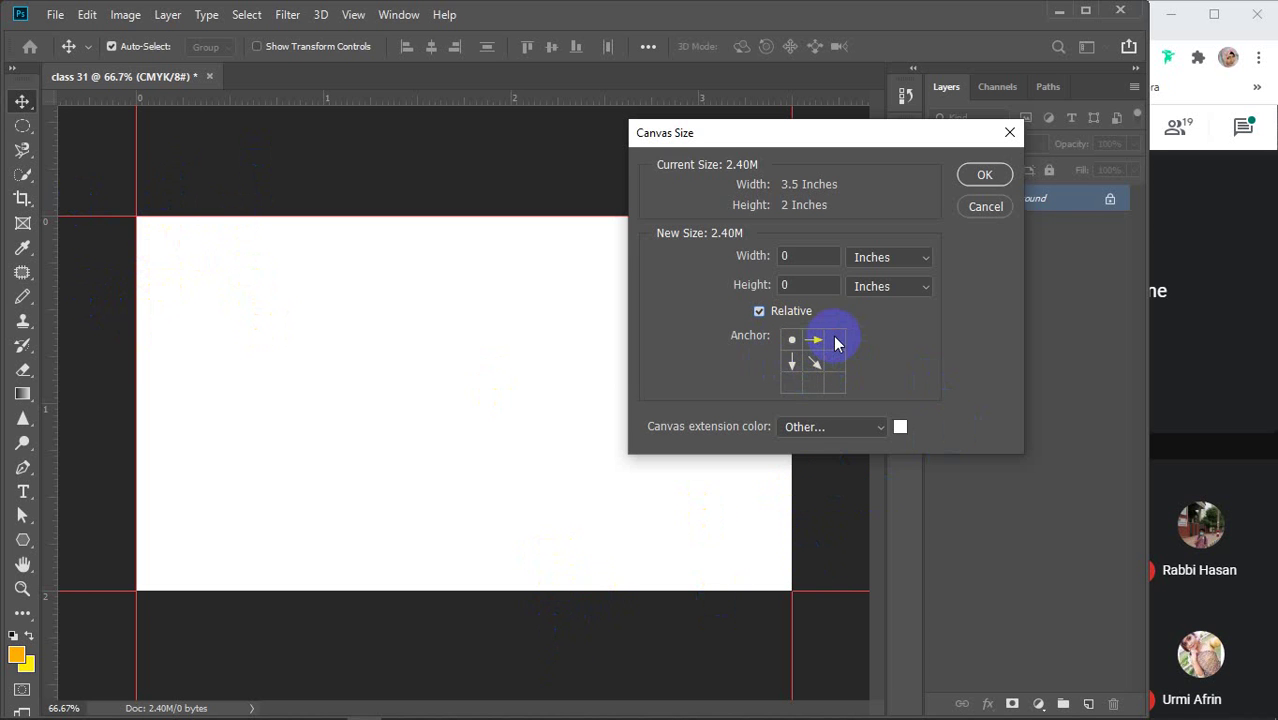
{"action": "left_click", "coordinate": [790, 389]}
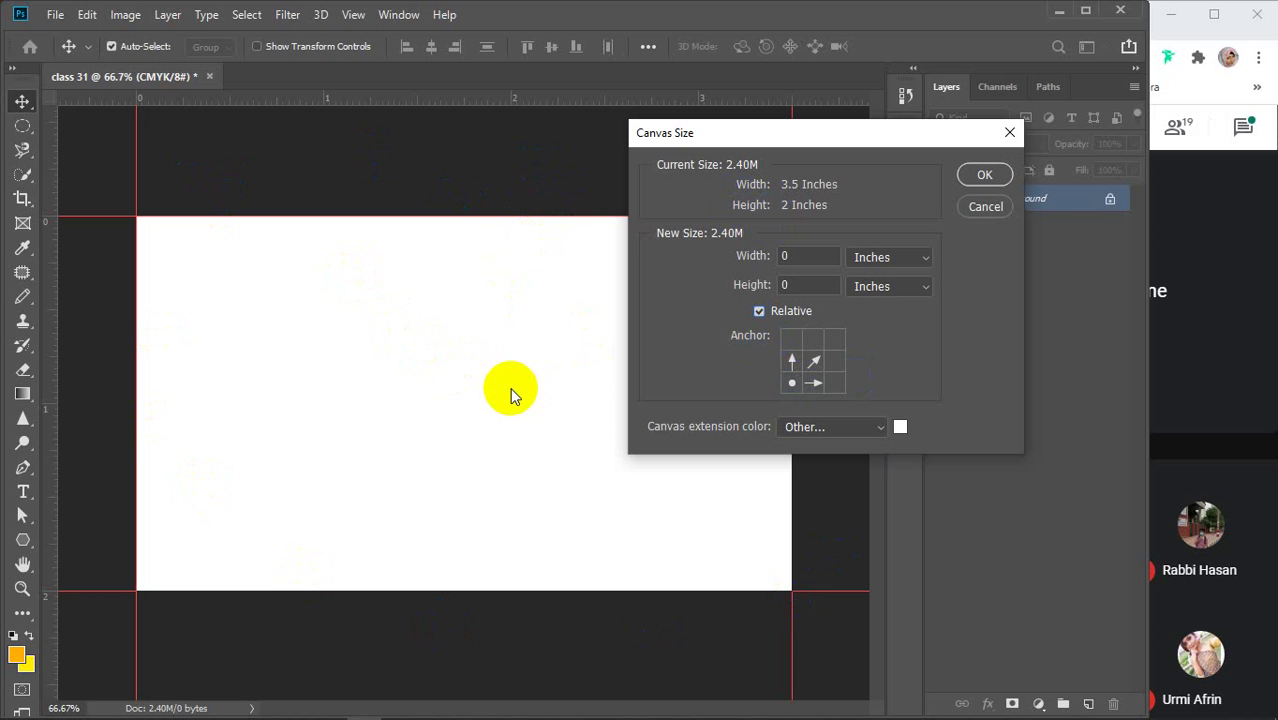
{"action": "left_click", "coordinate": [814, 362]}
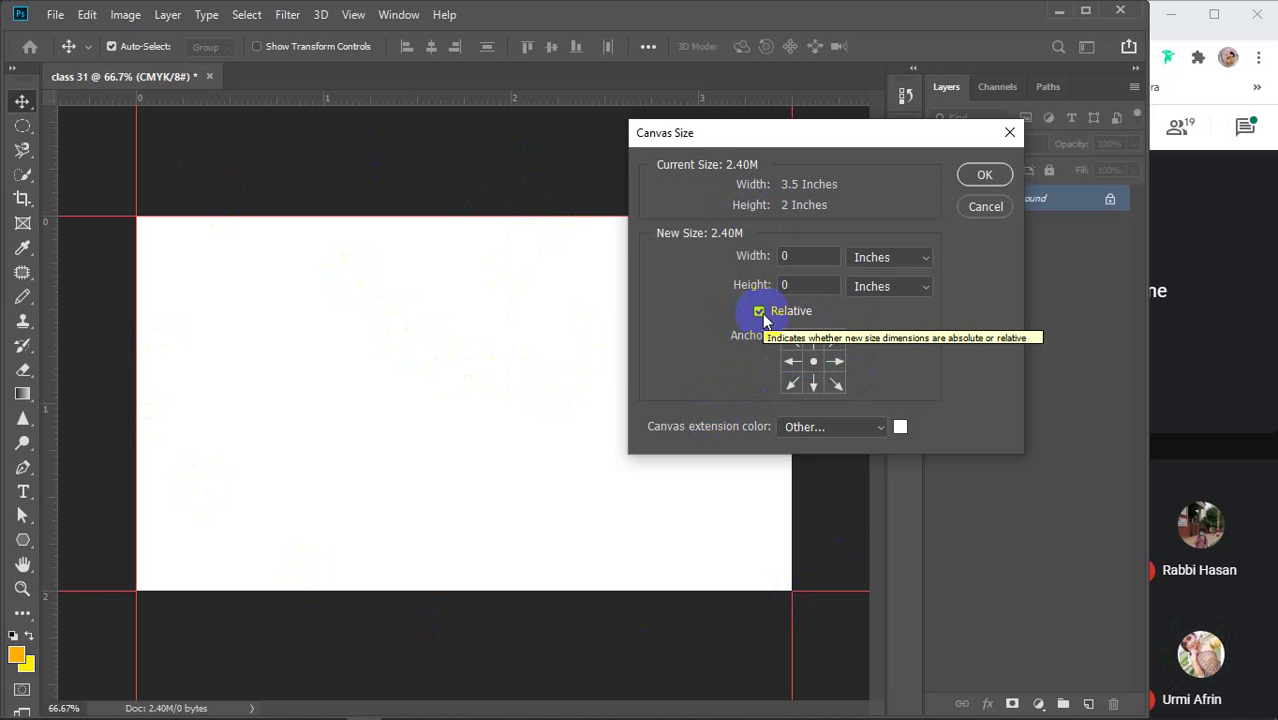
{"action": "left_click_drag", "start_coordinate": [783, 132], "coordinate": [962, 127]}
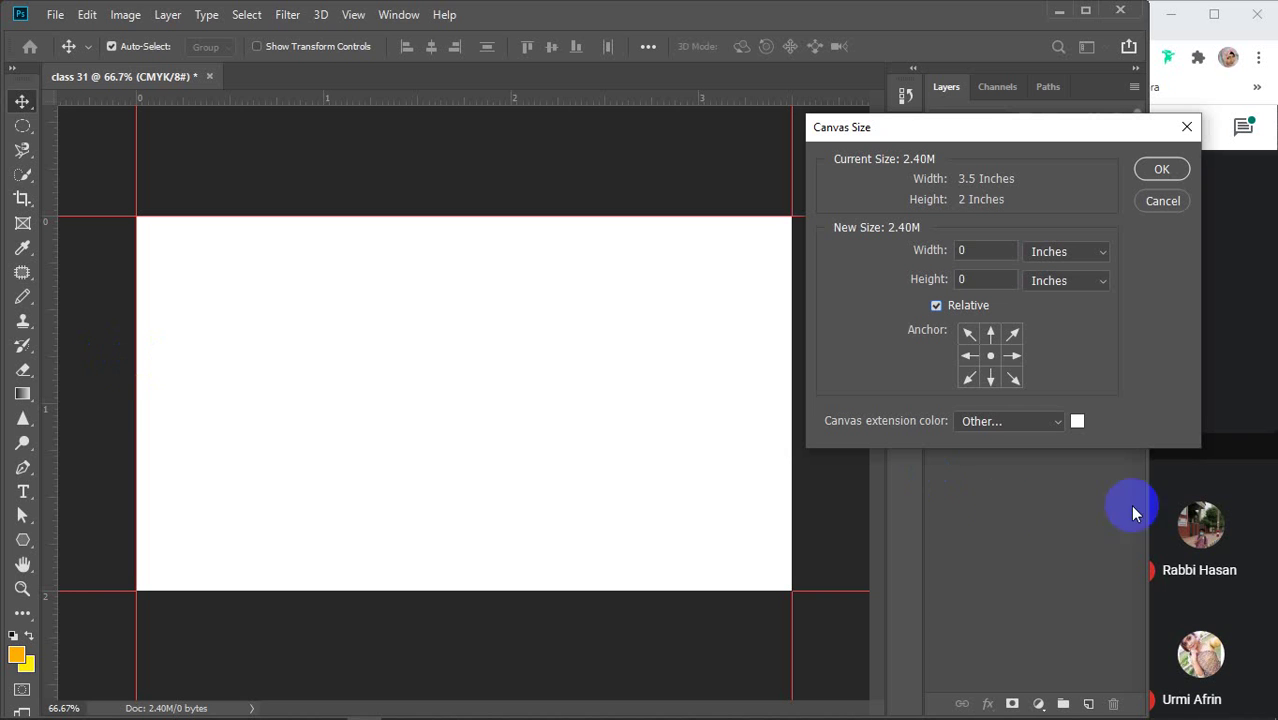
Add 0.25 inches to canvas width and height, centred, and apply the enlargement
{"action": "left_click", "coordinate": [995, 255]}
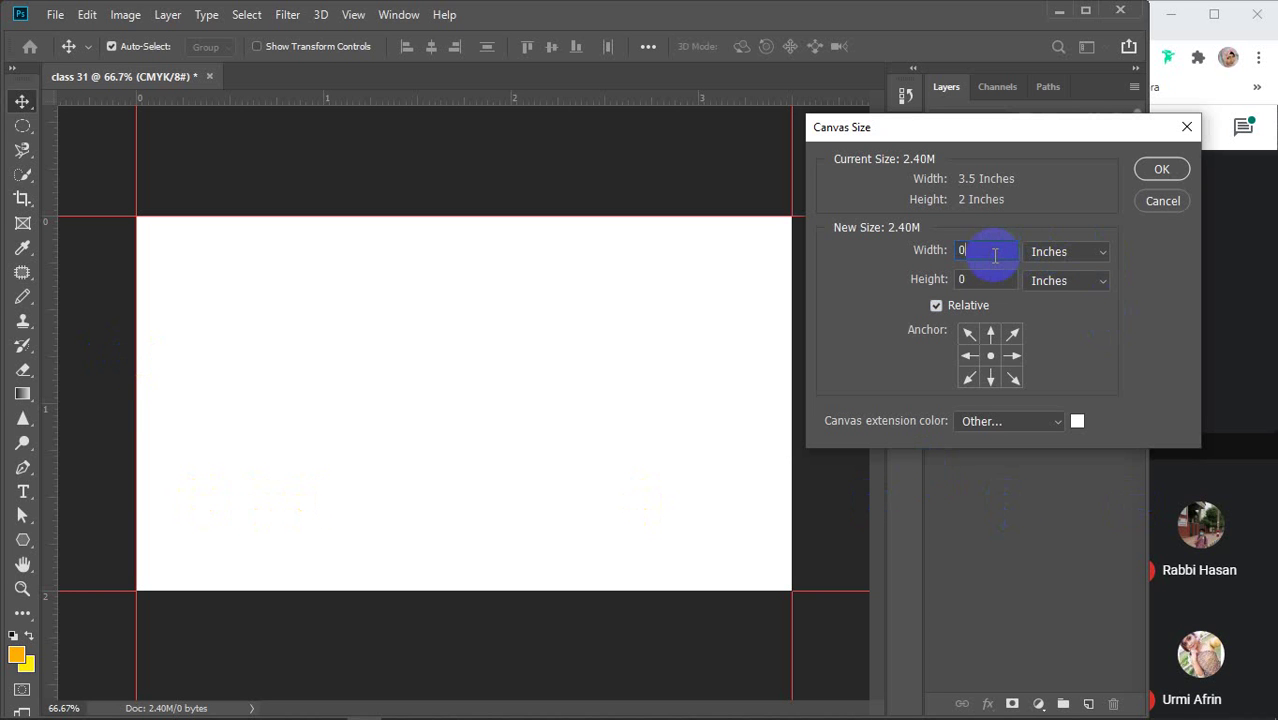
{"action": "type", "text": ".25"}
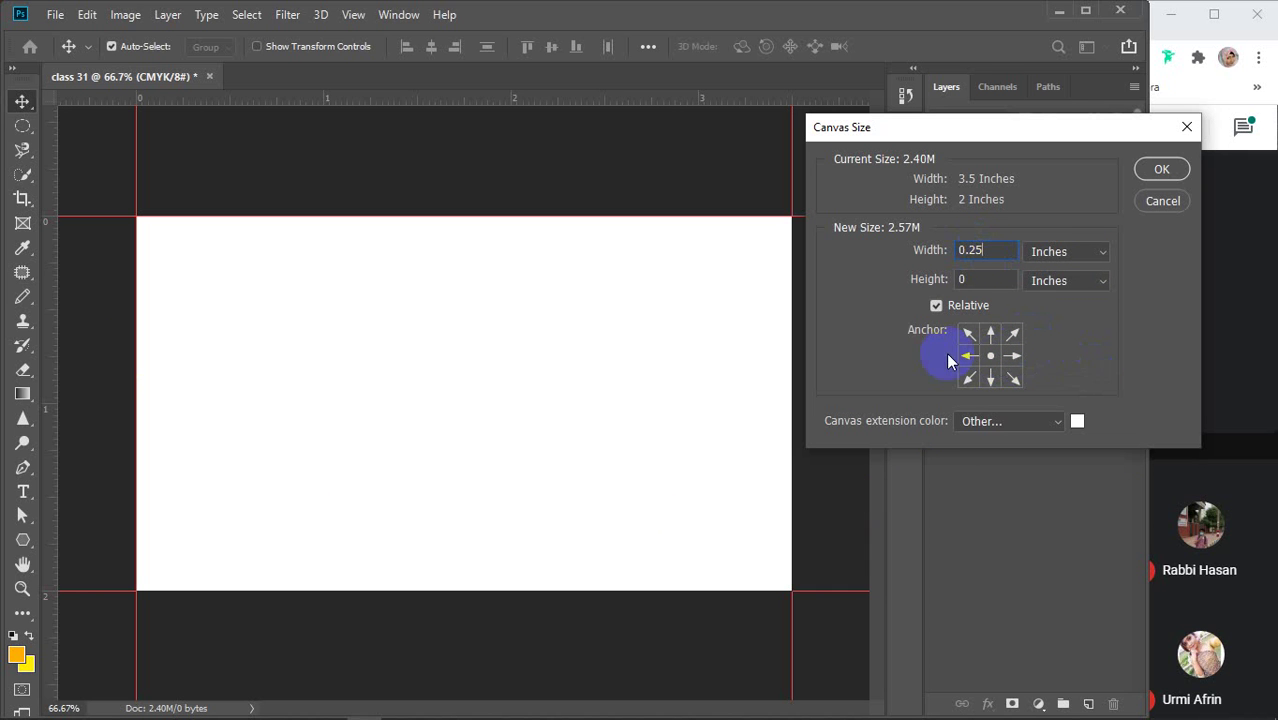
{"action": "left_click", "coordinate": [974, 281]}
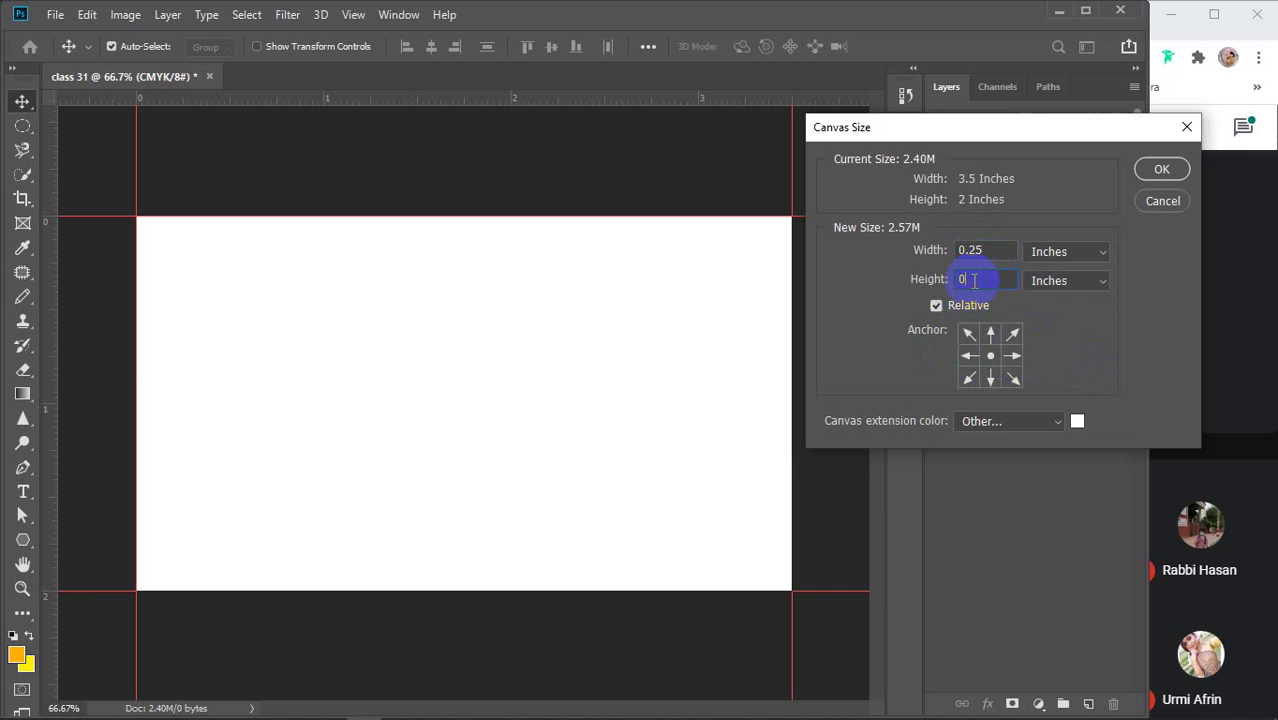
{"action": "type", "text": "0.25"}
{"action": "double_click", "coordinate": [972, 279]}
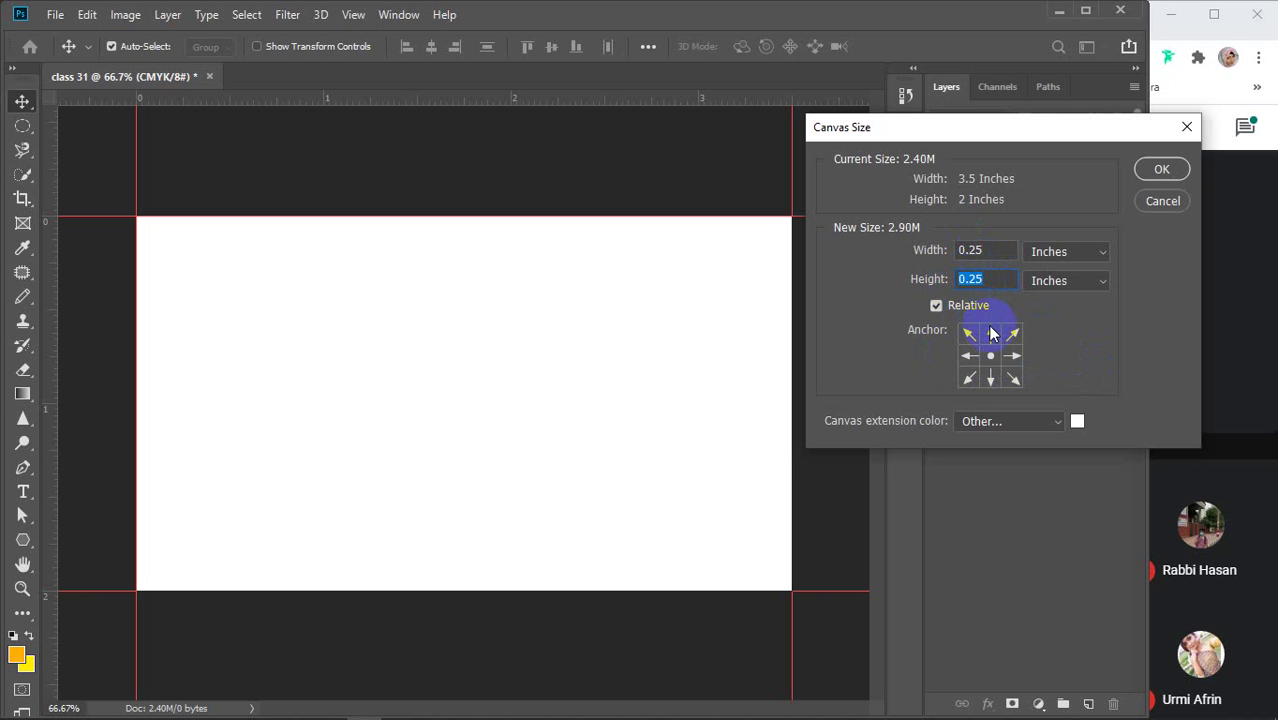
{"action": "double_click", "coordinate": [990, 282]}
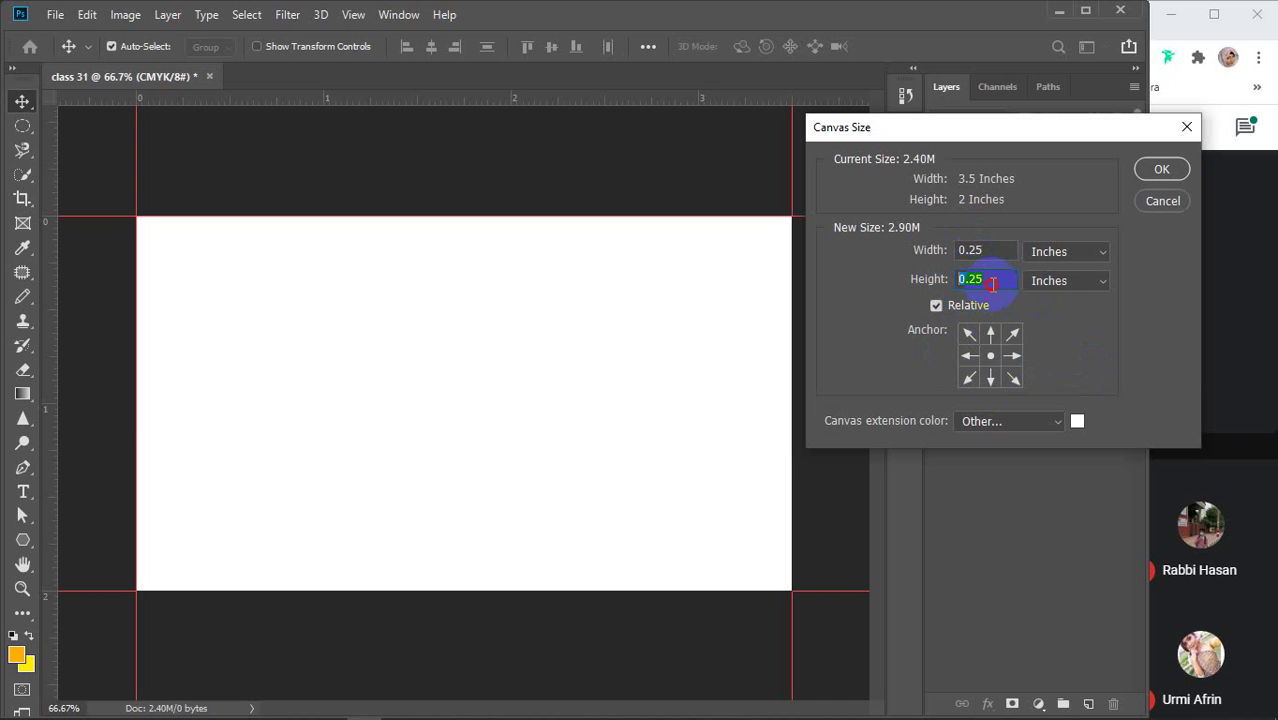
{"action": "left_click", "coordinate": [988, 283]}
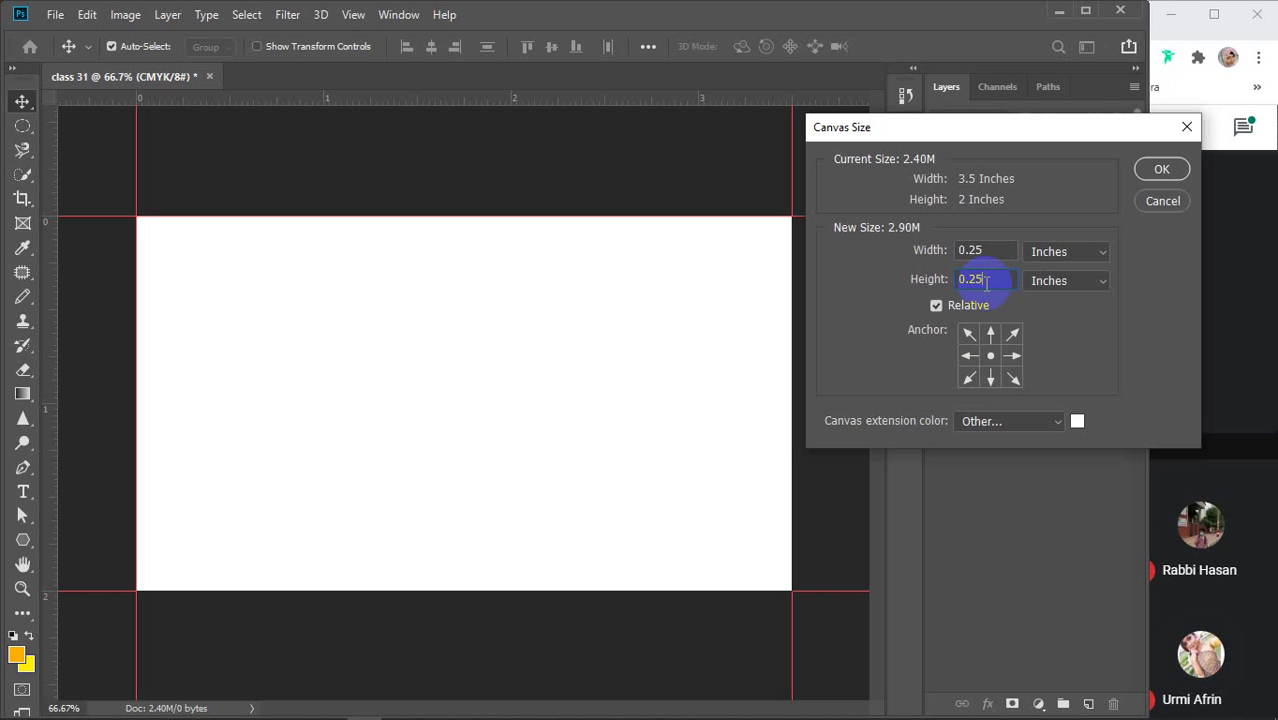
{"action": "left_click", "coordinate": [1176, 170]}
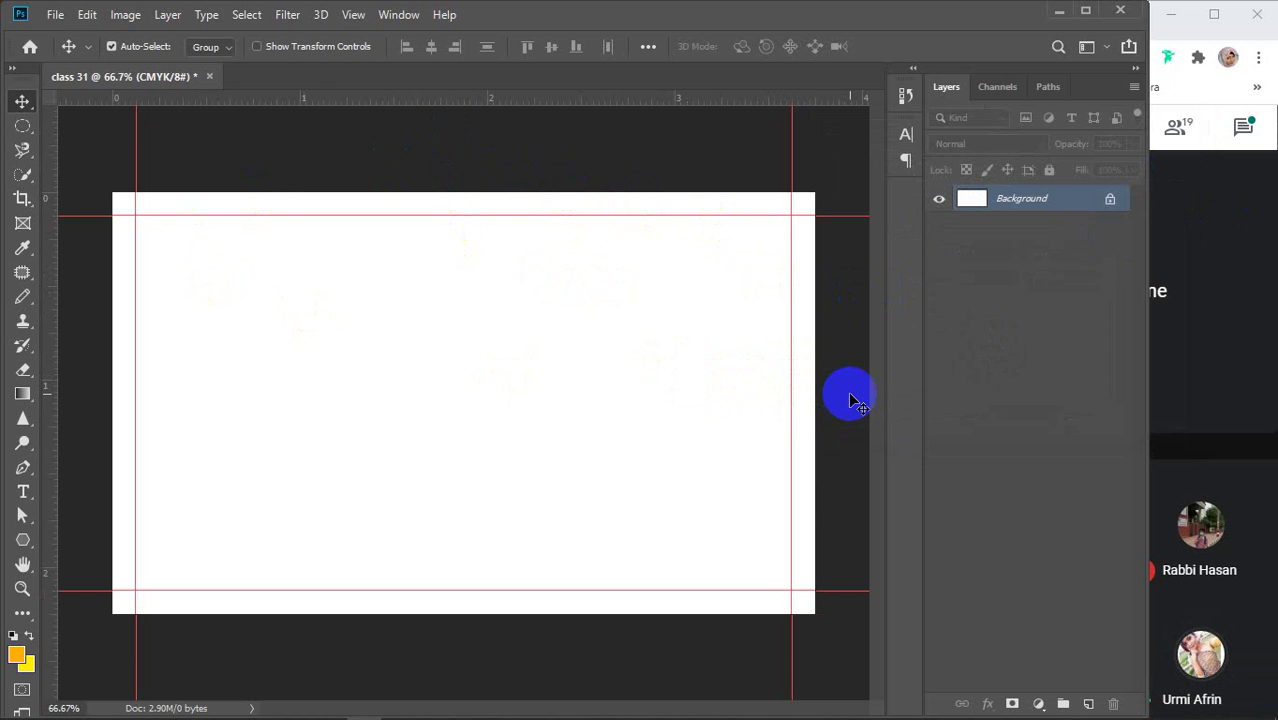
{"action": "left_click", "coordinate": [776, 362]}
Add bleed guides at the enlarged canvas's left, top and bottom edges
{"action": "left_click", "coordinate": [123, 20]}
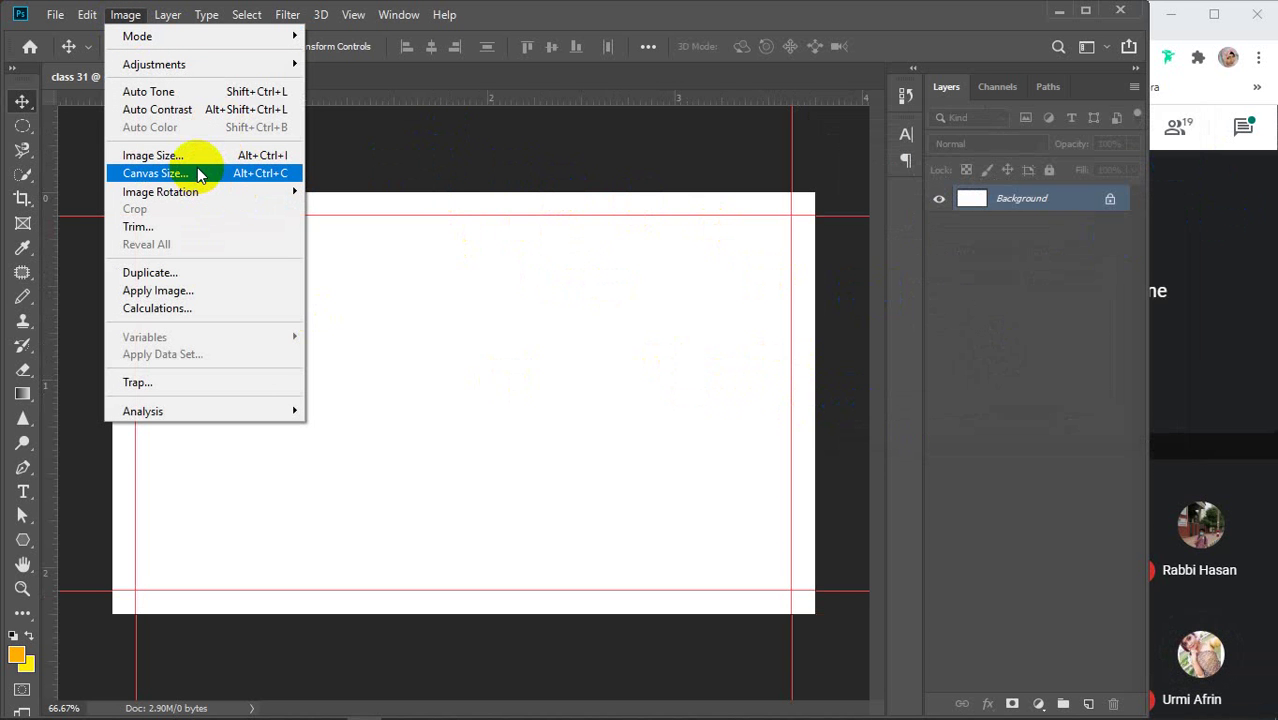
{"action": "left_click", "coordinate": [600, 235]}
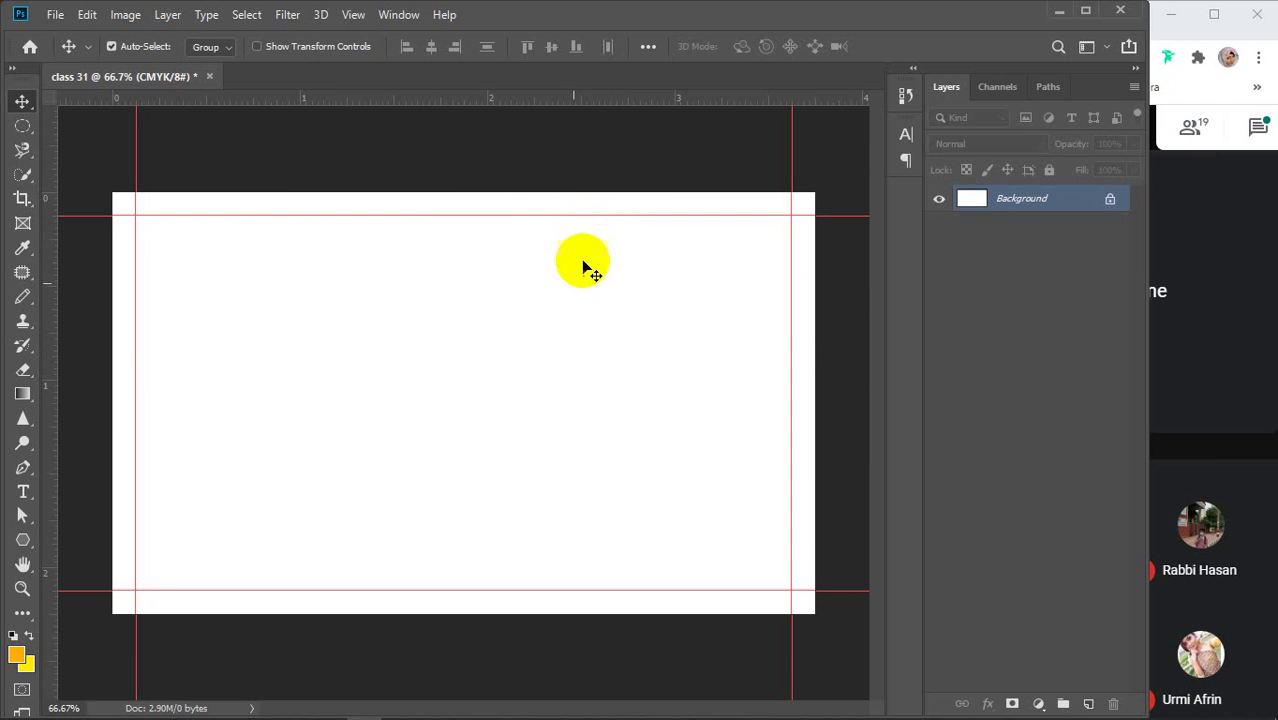
{"action": "left_click_drag", "start_coordinate": [45, 368], "coordinate": [815, 365]}
{"action": "left_click_drag", "start_coordinate": [508, 97], "coordinate": [505, 192]}
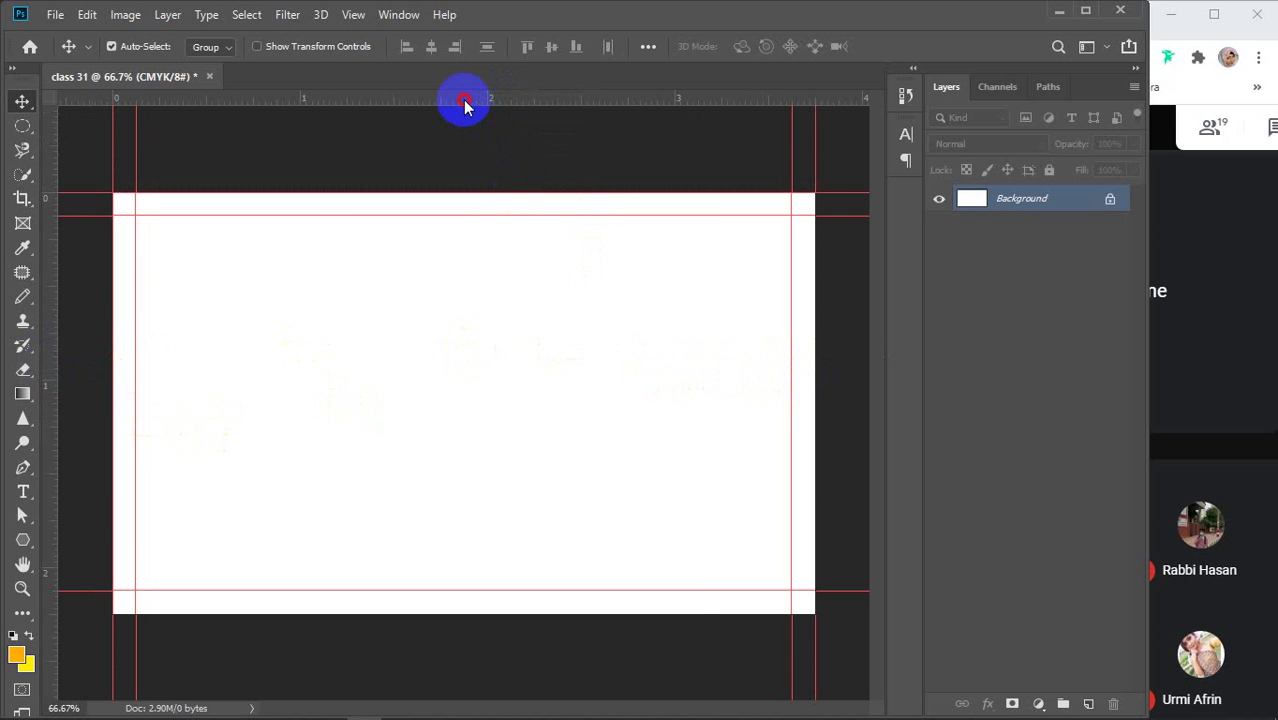
{"action": "left_click_drag", "start_coordinate": [466, 105], "coordinate": [467, 614]}
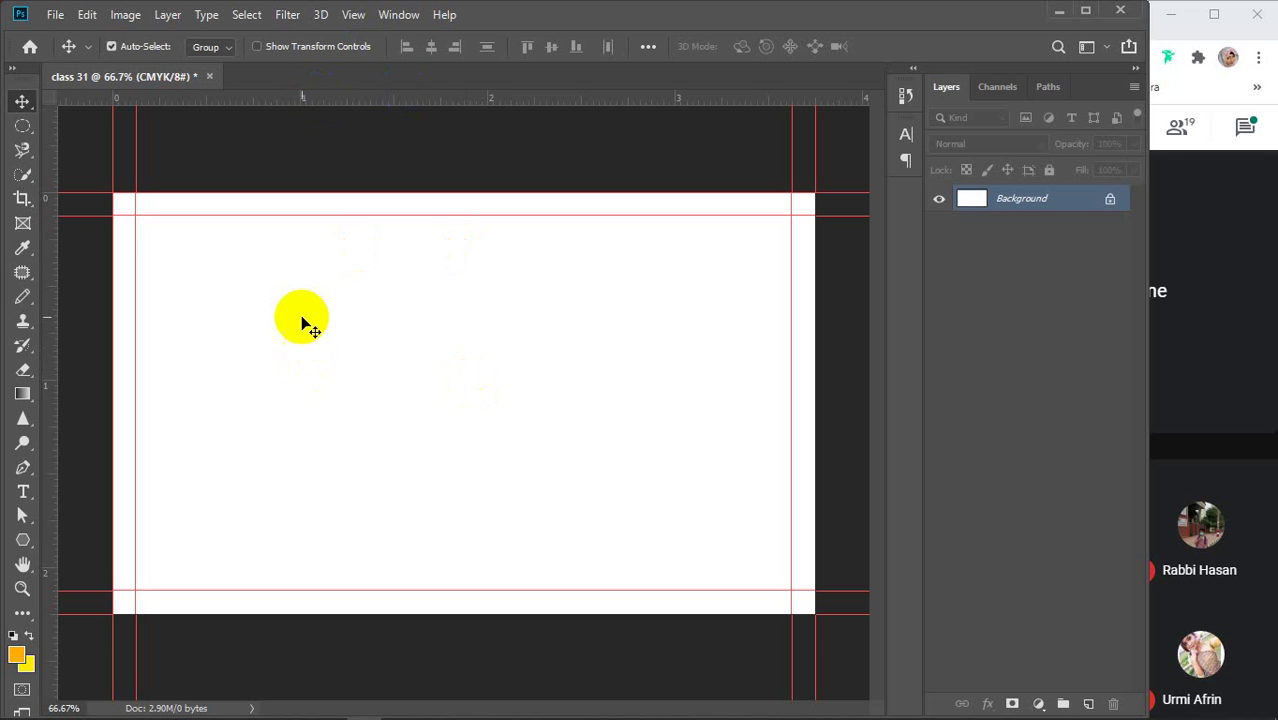
{"action": "left_click", "coordinate": [124, 15]}
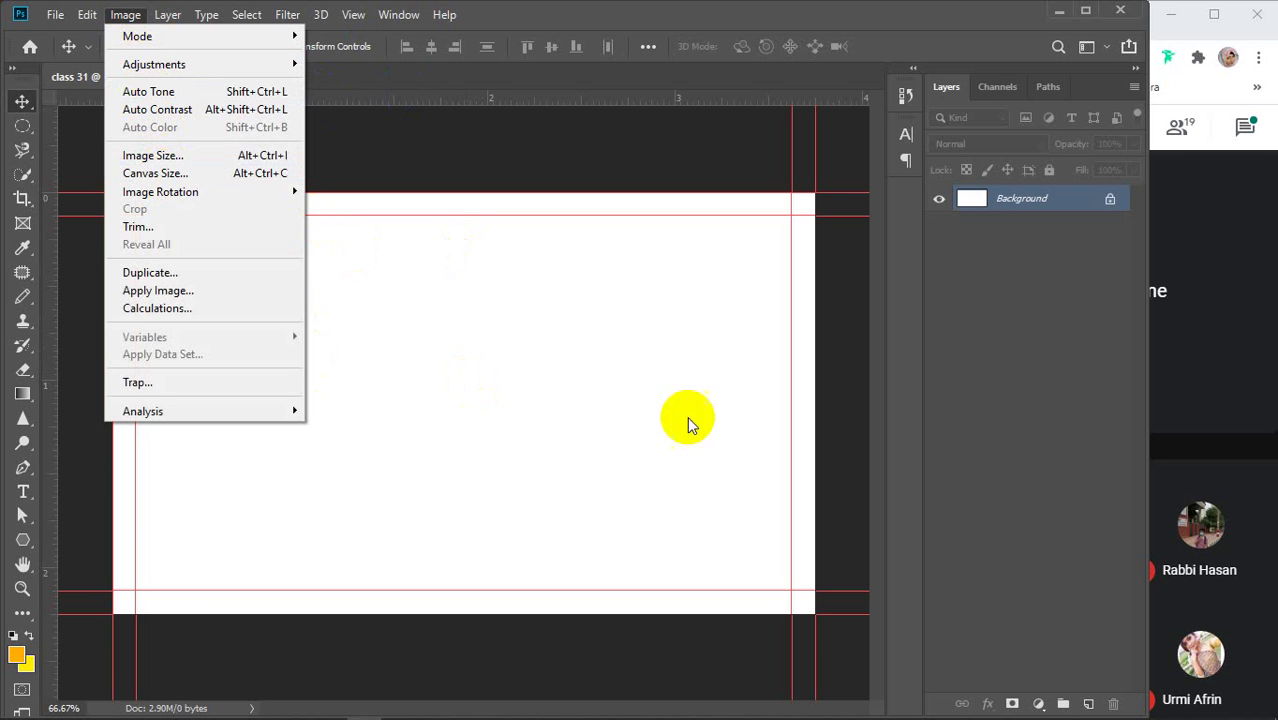
{"action": "left_click", "coordinate": [605, 414]}
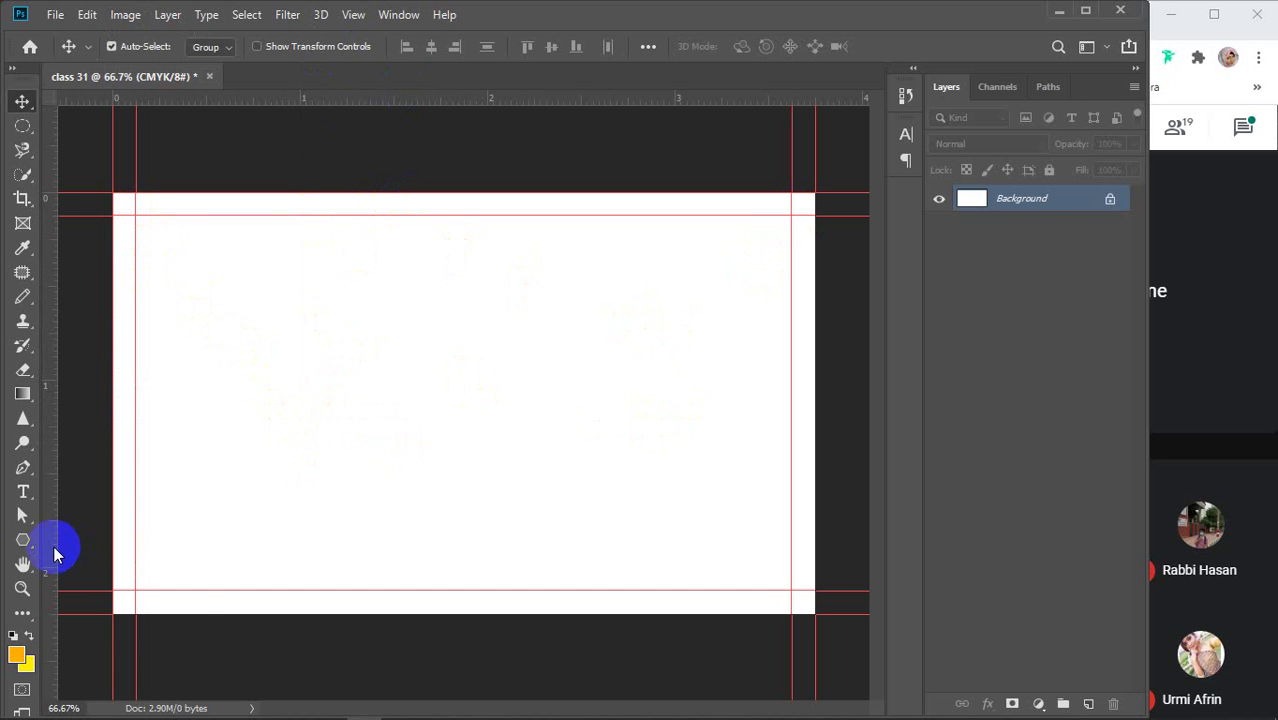
Draw a small 0.125-inch orange square and move it into the top-left trim guide corner
{"action": "left_click", "coordinate": [23, 545]}
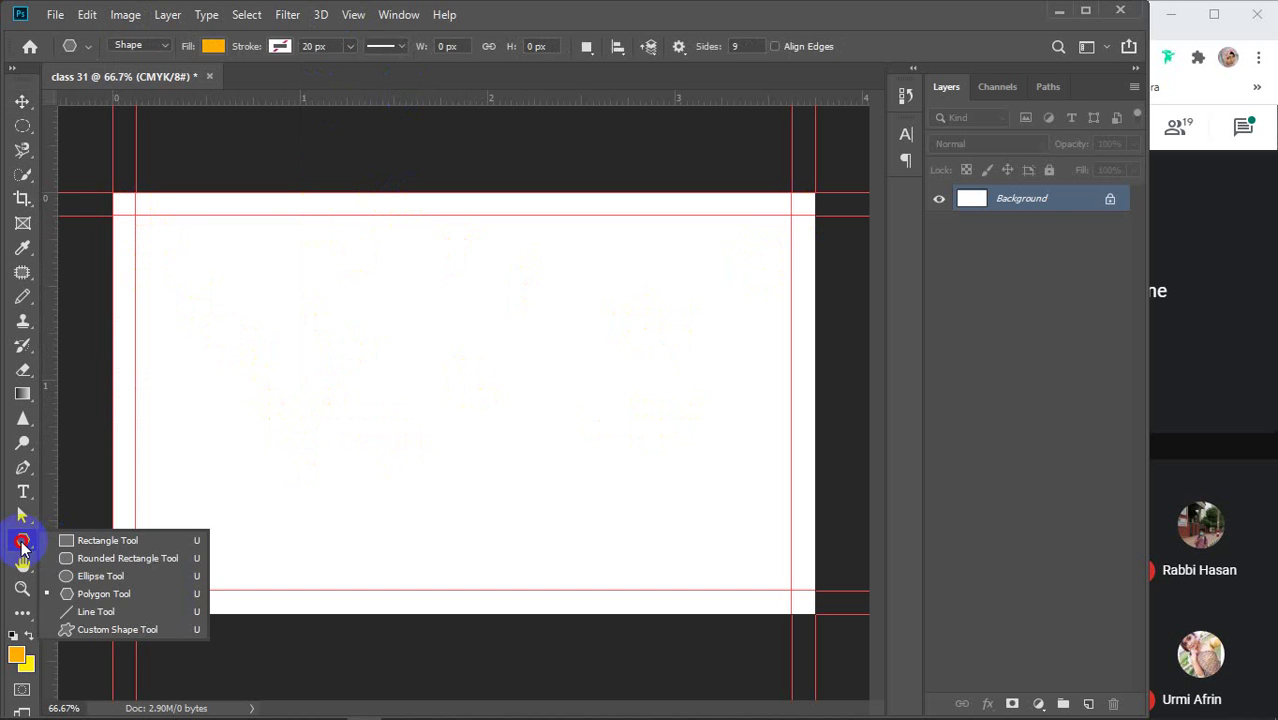
{"action": "left_click", "coordinate": [114, 540]}
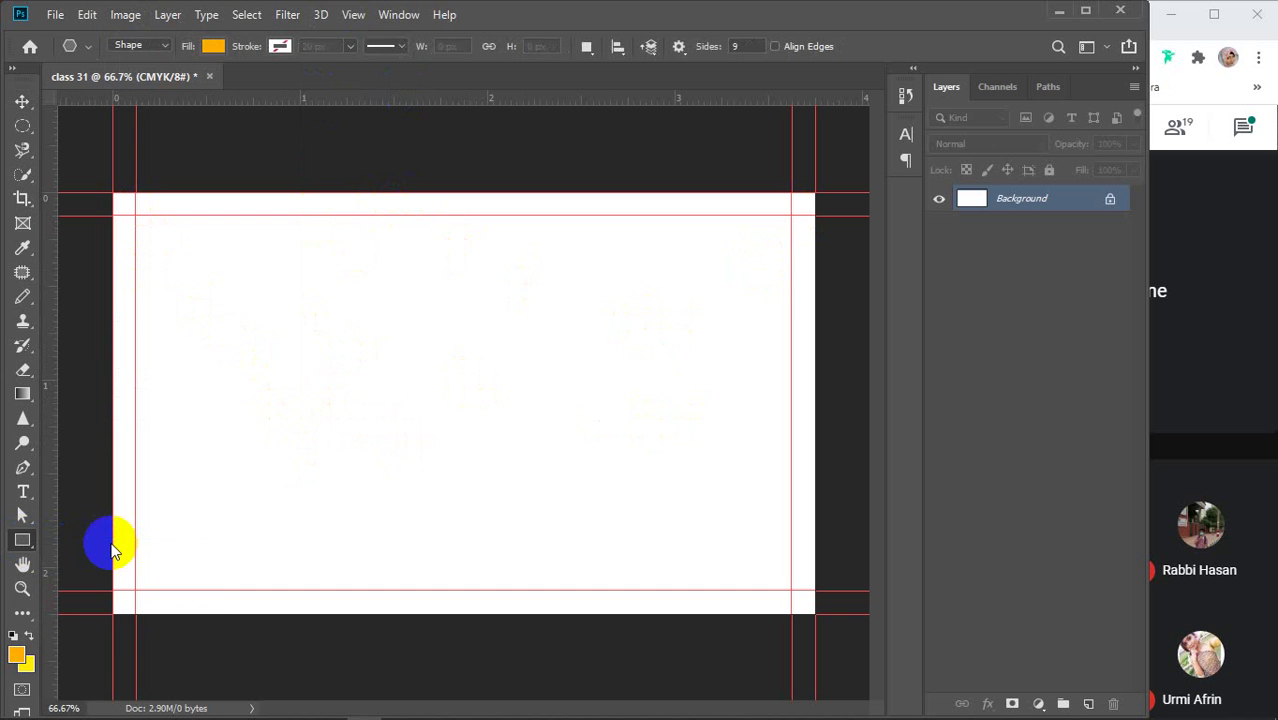
{"action": "left_click", "coordinate": [473, 383]}
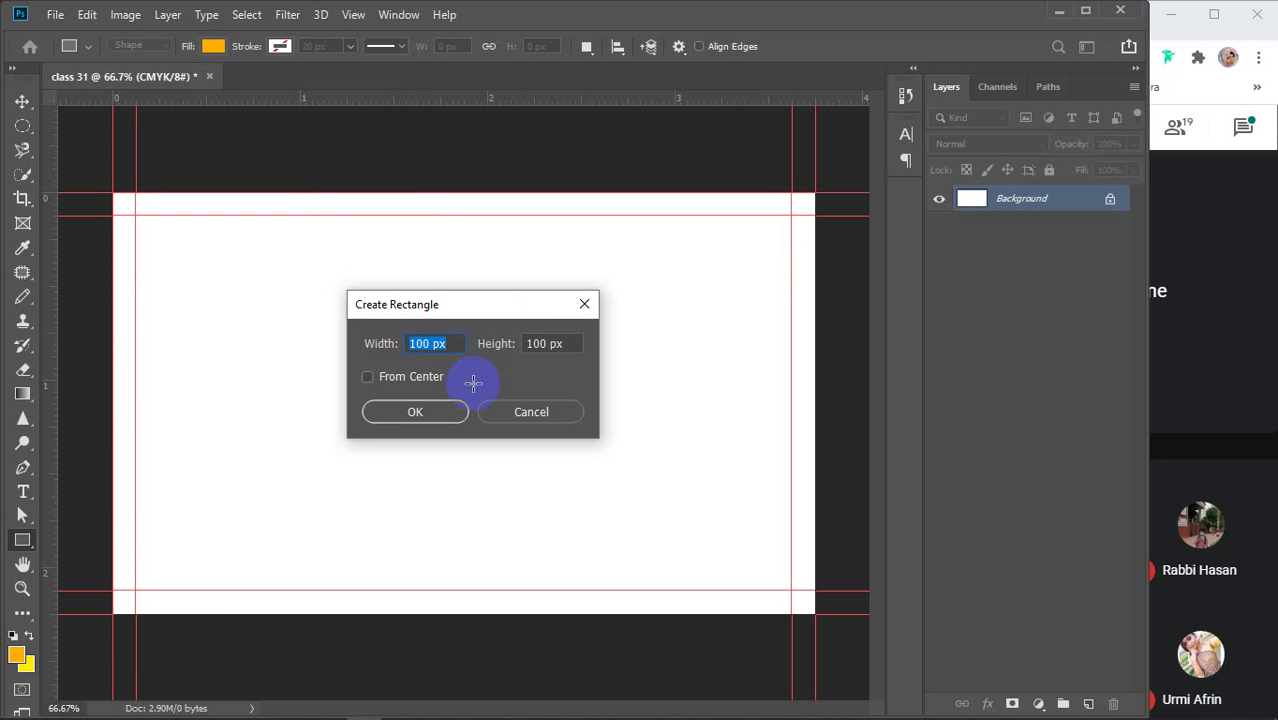
{"action": "type", "text": ".13"}
{"action": "left_click", "coordinate": [565, 345]}
{"action": "left_click_drag", "start_coordinate": [565, 345], "coordinate": [524, 355]}
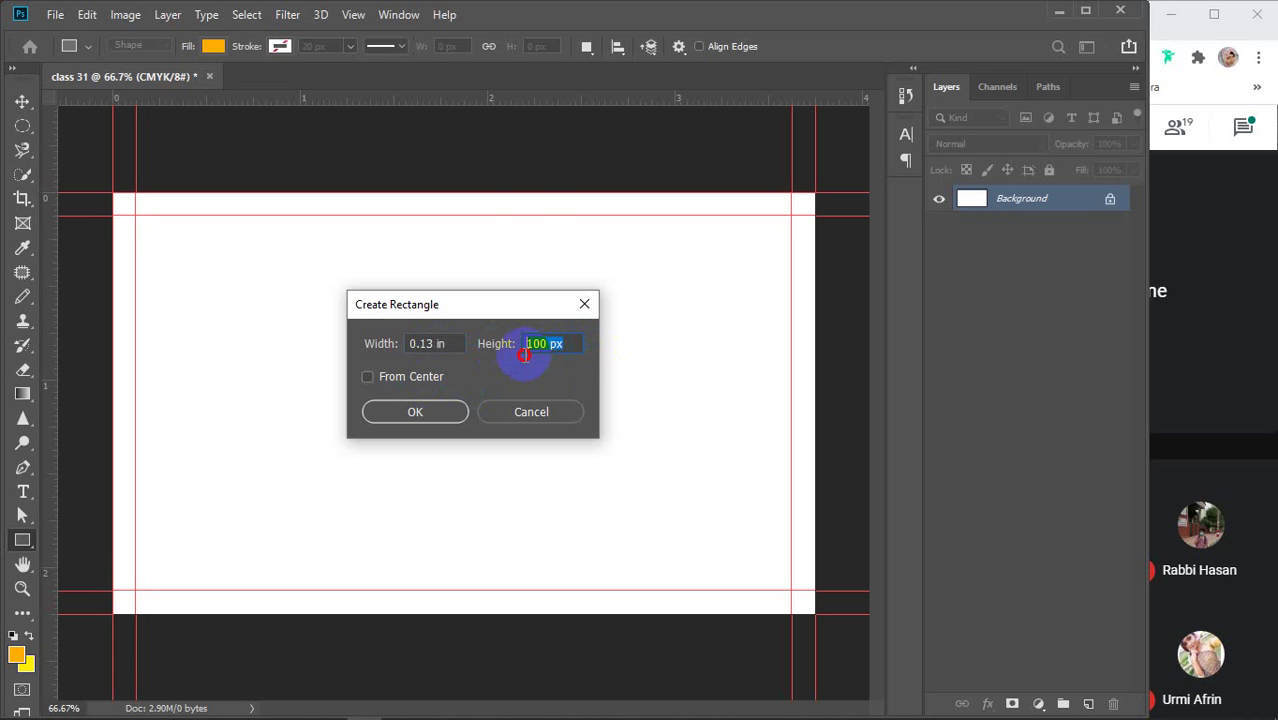
{"action": "type", "text": ".125in"}
{"action": "key", "text": "Return"}
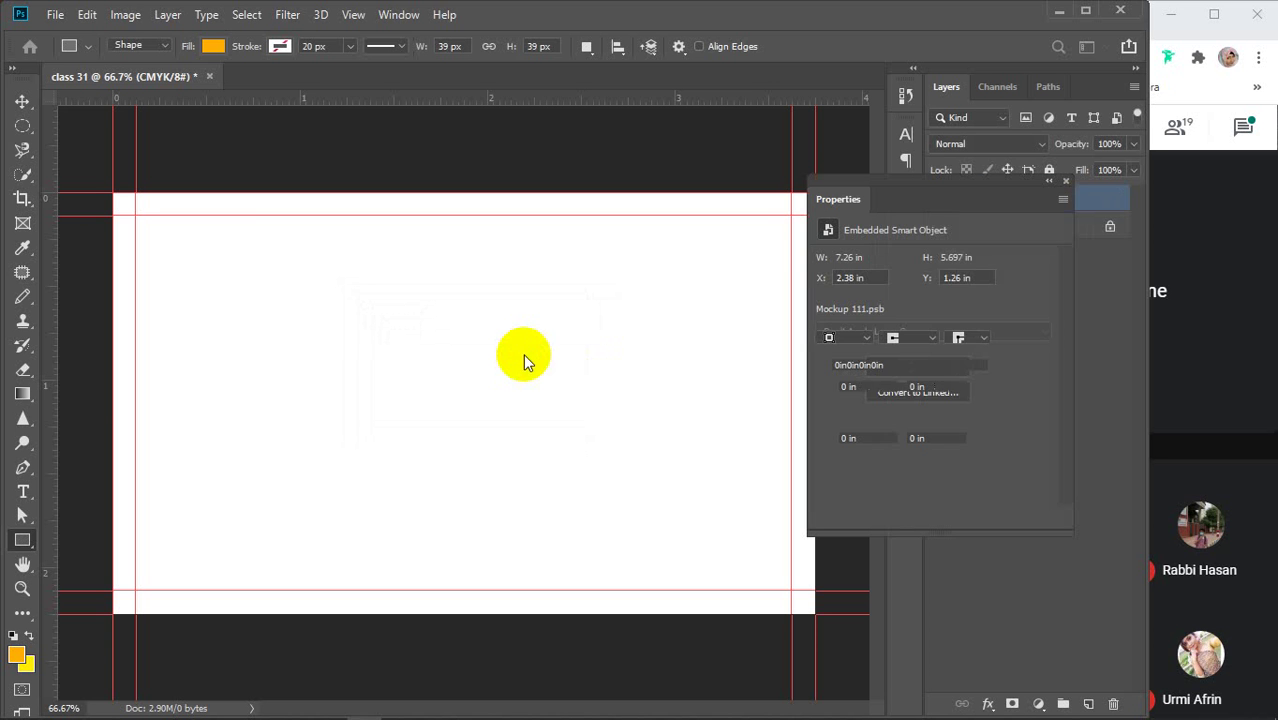
{"action": "left_click", "coordinate": [1066, 181]}
{"action": "key", "text": "v"}
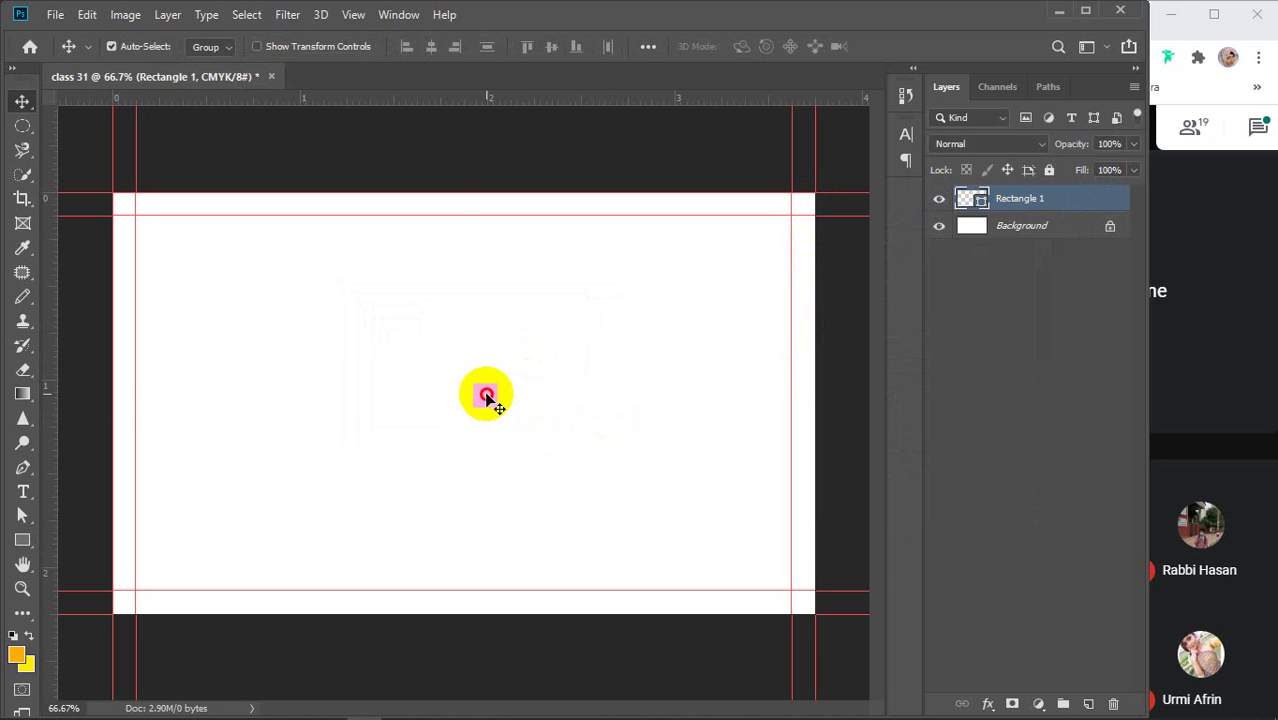
{"action": "left_click_drag", "start_coordinate": [494, 400], "coordinate": [170, 244]}
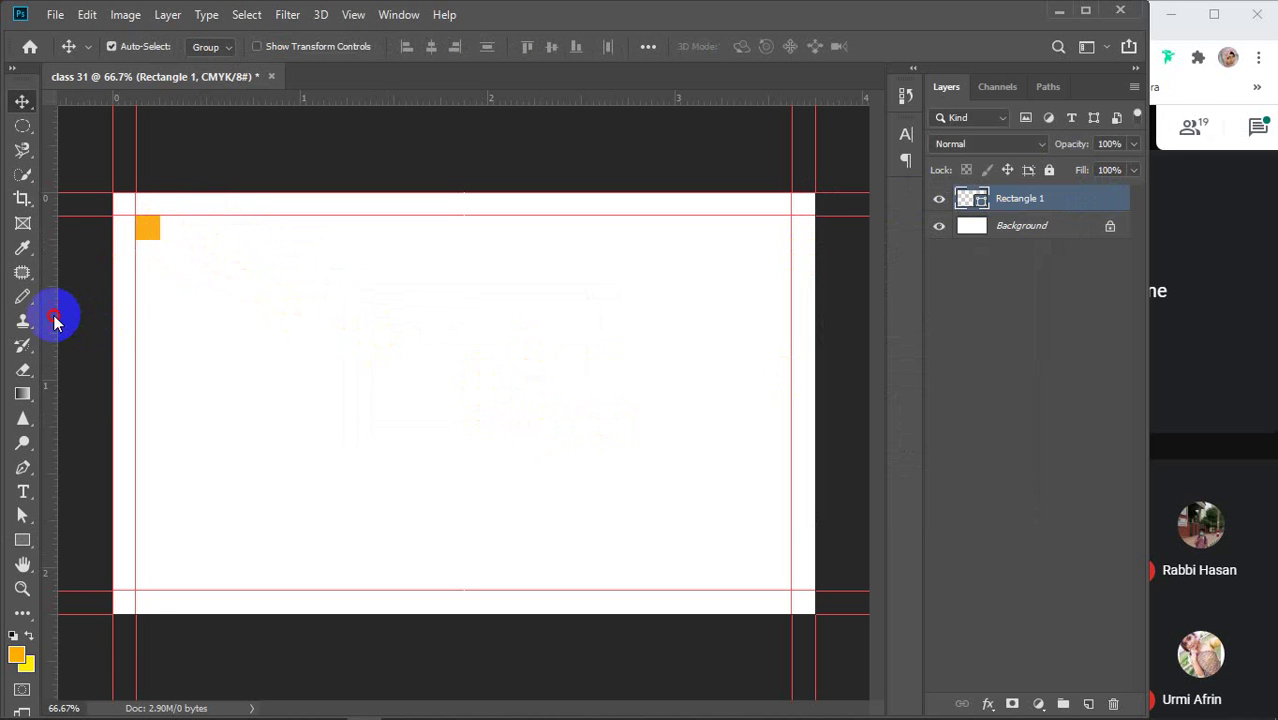
Add safe-area guides one square's width inside each trim edge, then delete Rectangle 1
{"action": "left_click_drag", "start_coordinate": [51, 320], "coordinate": [160, 305]}
{"action": "left_click_drag", "start_coordinate": [210, 99], "coordinate": [777, 575]}
{"action": "left_click_drag", "start_coordinate": [587, 108], "coordinate": [590, 566]}
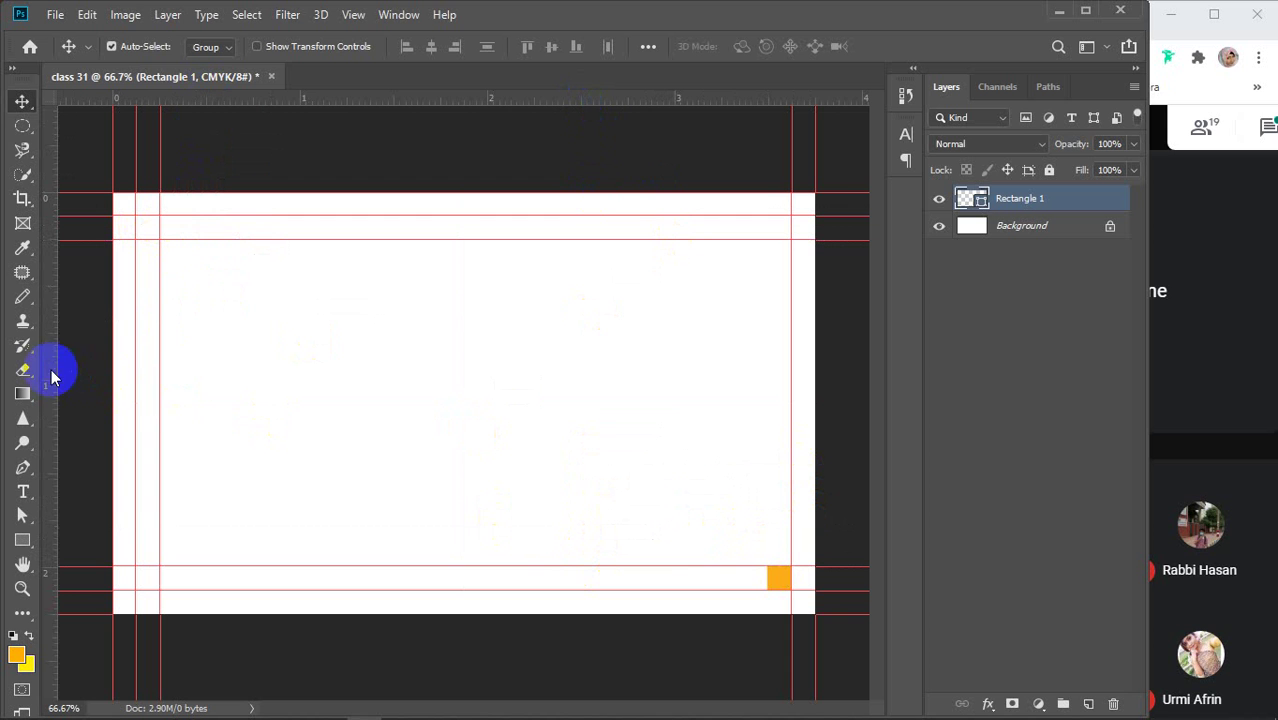
{"action": "left_click_drag", "start_coordinate": [51, 371], "coordinate": [762, 434]}
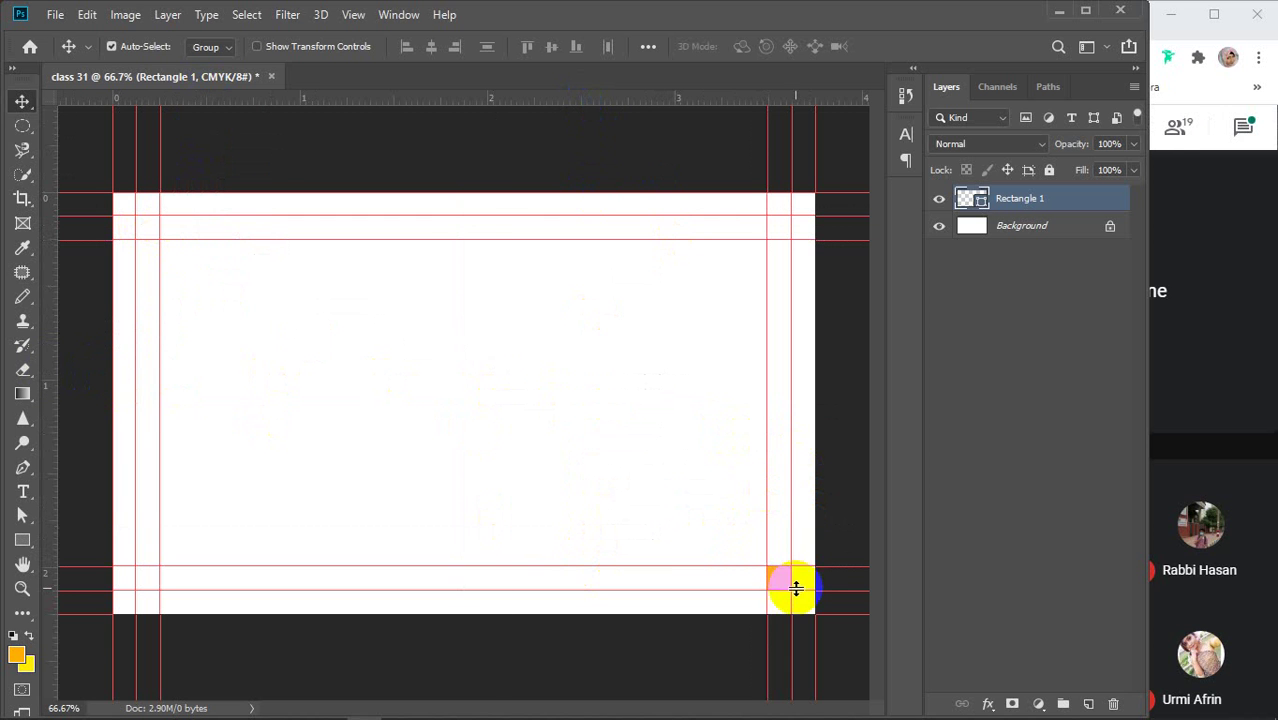
{"action": "key", "text": "Delete"}
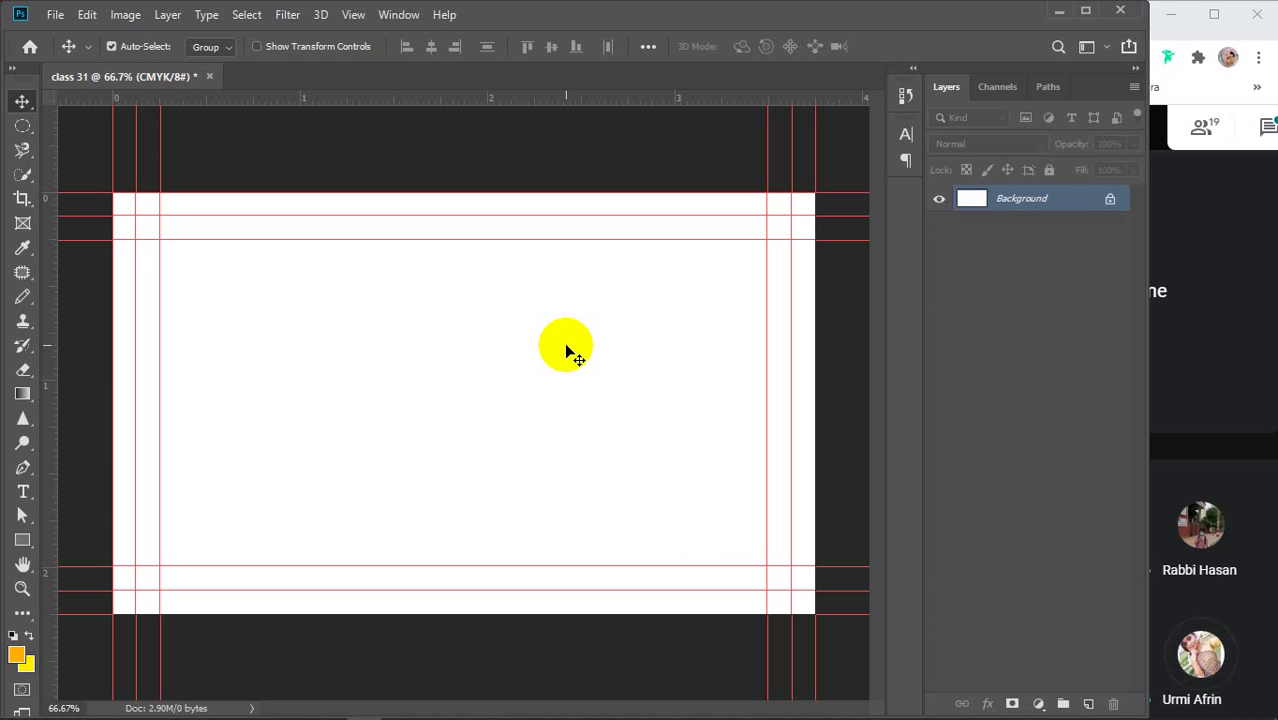
Choose the Rectangle Tool, then bring forward the Chrome business card bleed and safety search
{"action": "left_click", "coordinate": [20, 542]}
{"action": "left_click", "coordinate": [96, 538]}
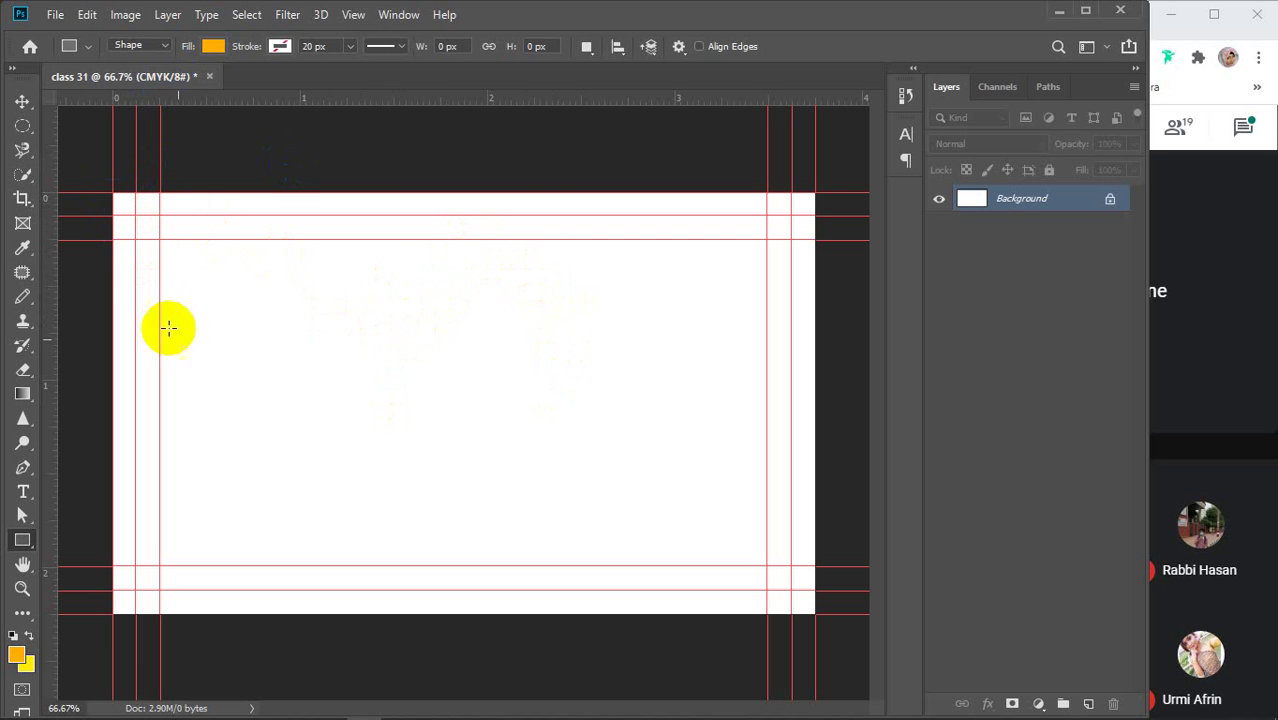
{"action": "left_click", "coordinate": [503, 706]}
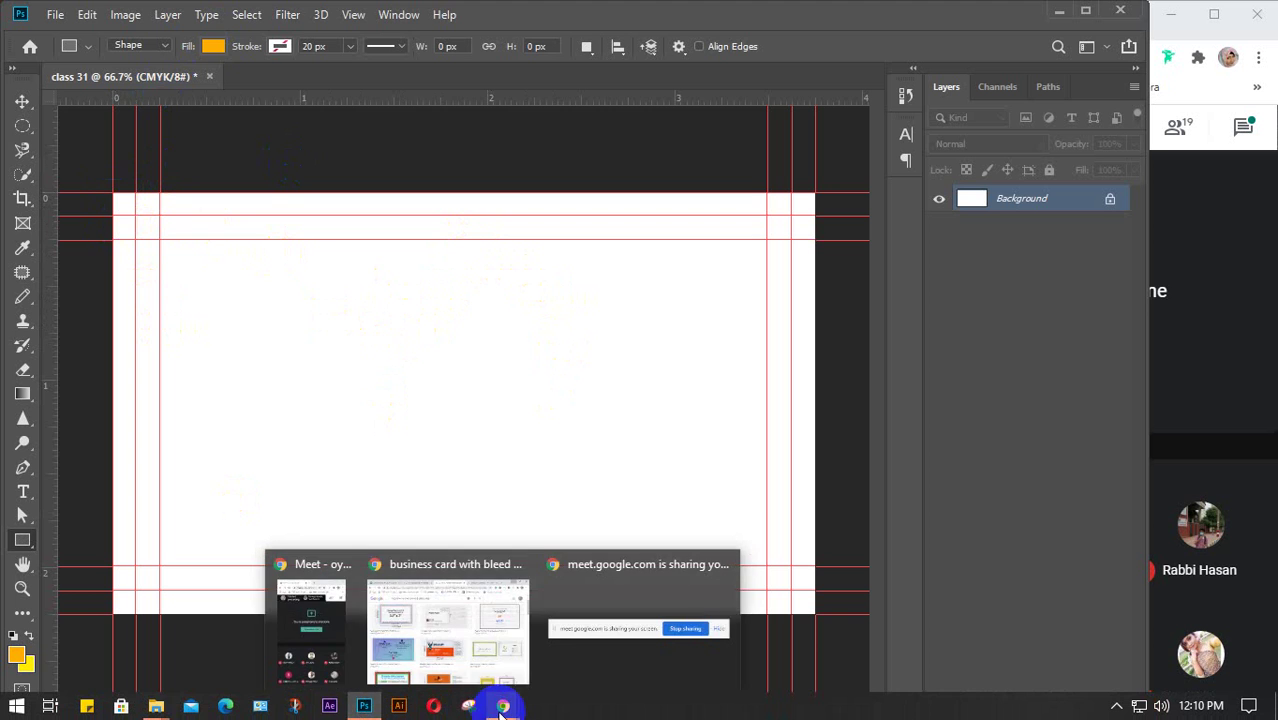
{"action": "left_click", "coordinate": [446, 625]}
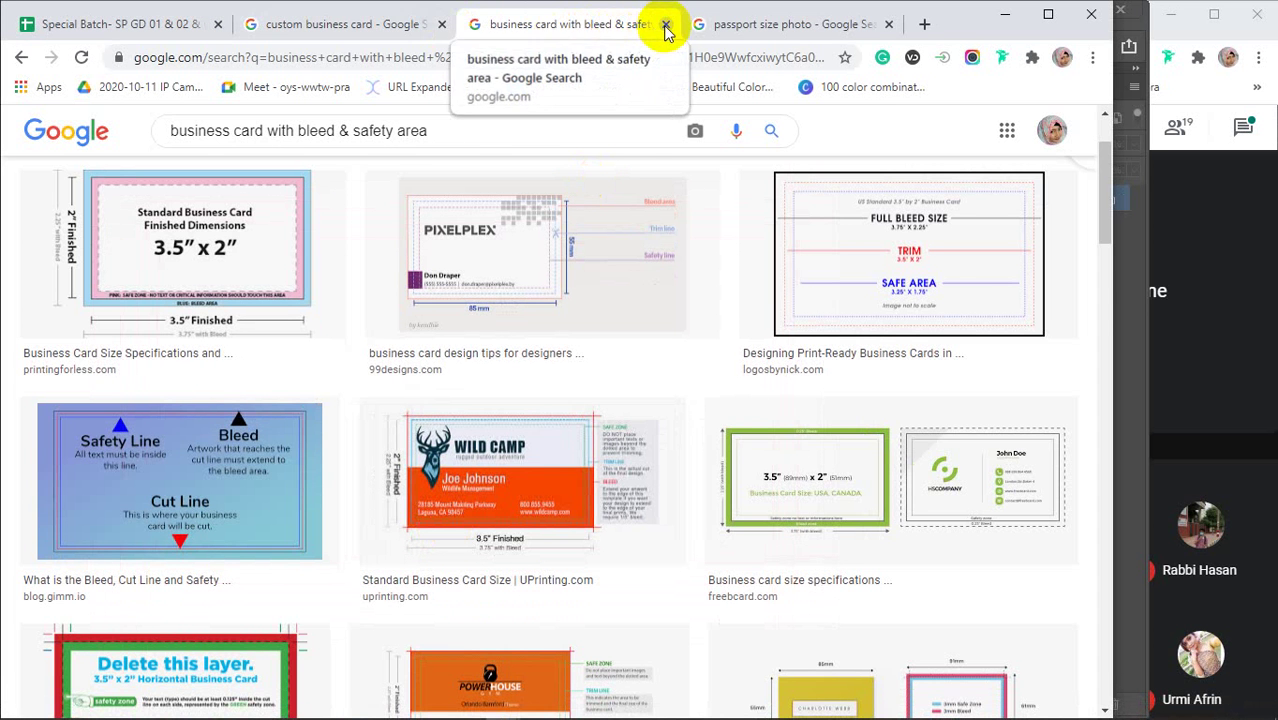
Close the bleed-and-safety-area and passport-size-photo search tabs
{"action": "left_click", "coordinate": [665, 24]}
{"action": "key", "text": "ctrl+shift+Tab"}
{"action": "left_click", "coordinate": [665, 24]}
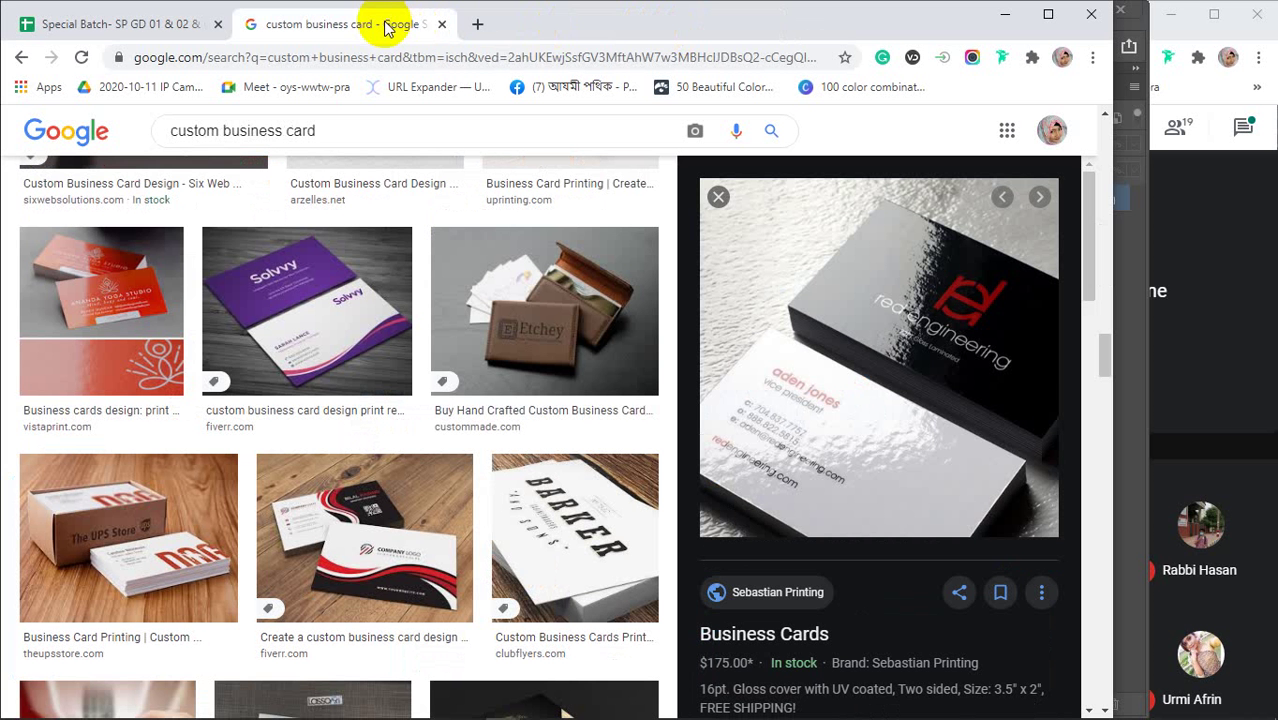
{"action": "left_click", "coordinate": [870, 358]}
{"action": "left_click", "coordinate": [670, 24]}
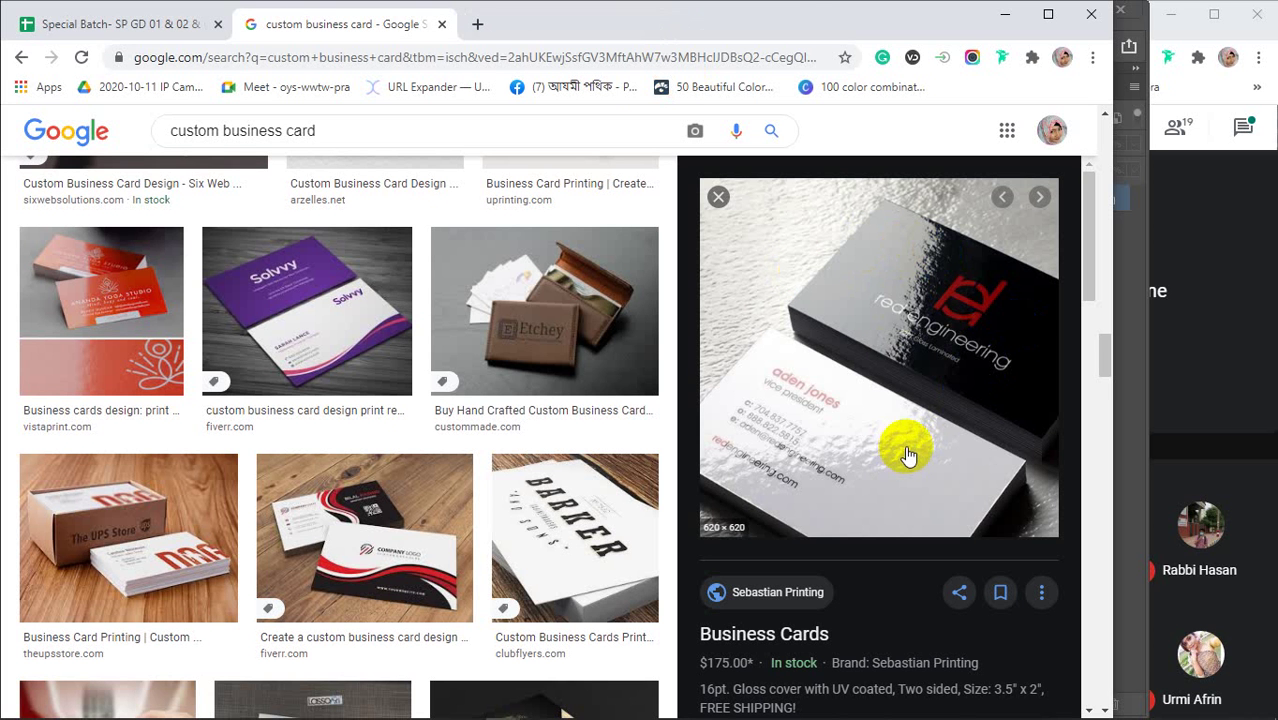
Browse custom business card examples and preview the purple Solvvy card
{"action": "left_click", "coordinate": [970, 312]}
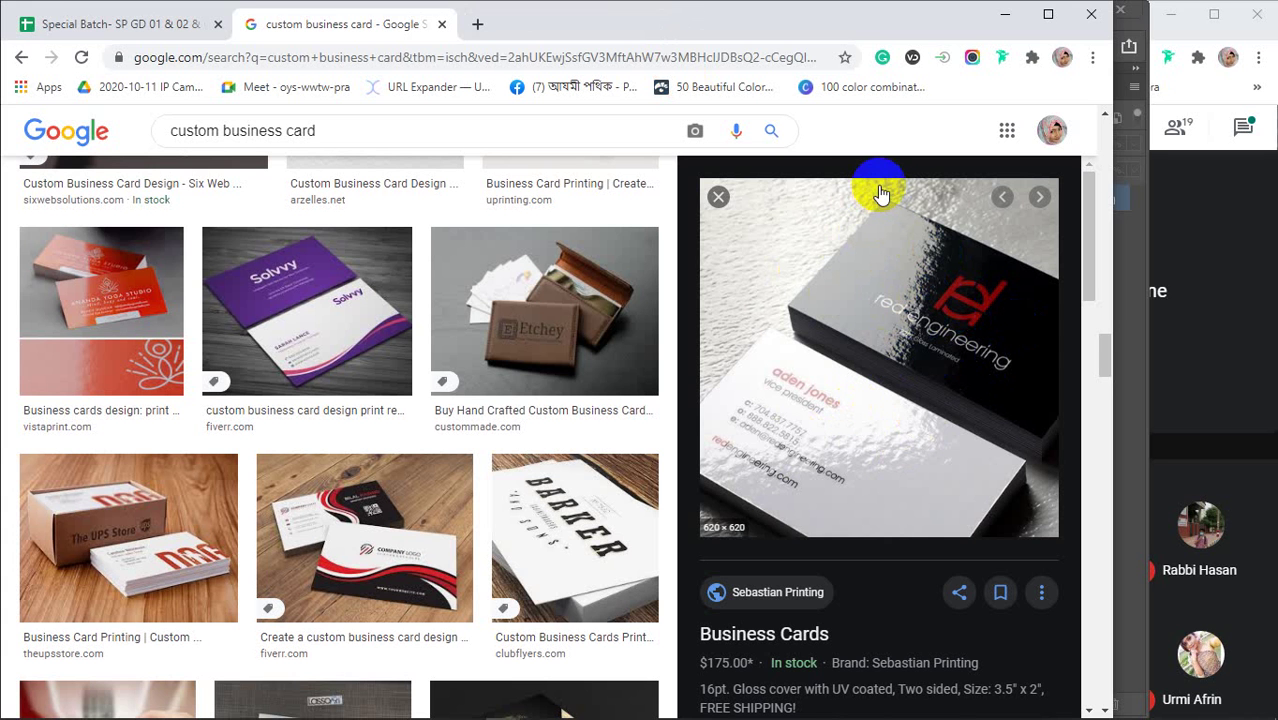
{"action": "left_click", "coordinate": [918, 385]}
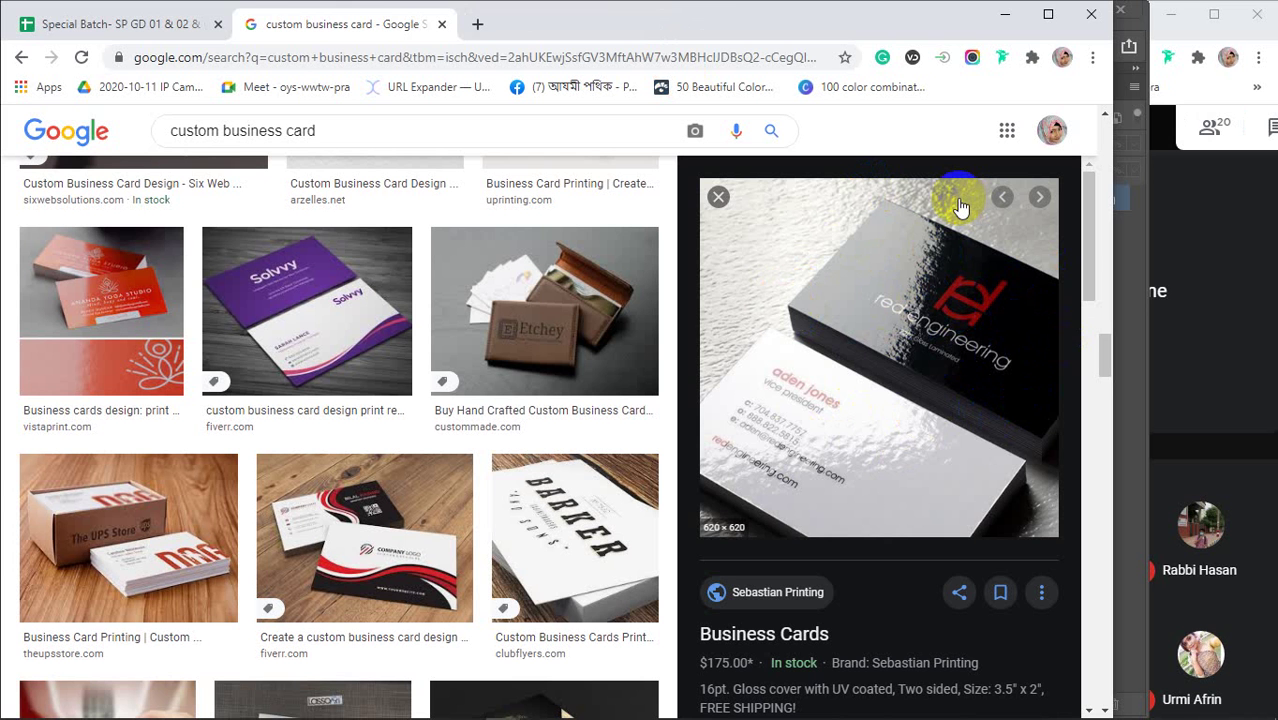
{"action": "left_click", "coordinate": [296, 326]}
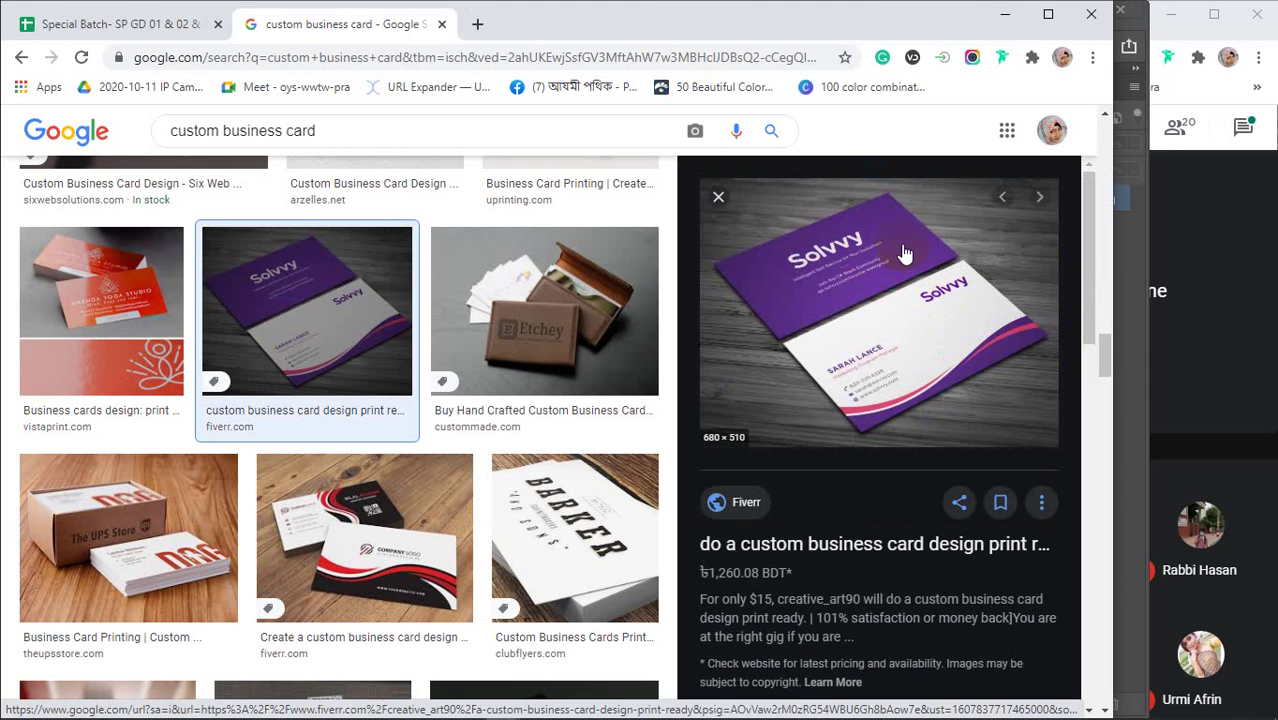
{"action": "left_click", "coordinate": [856, 252]}
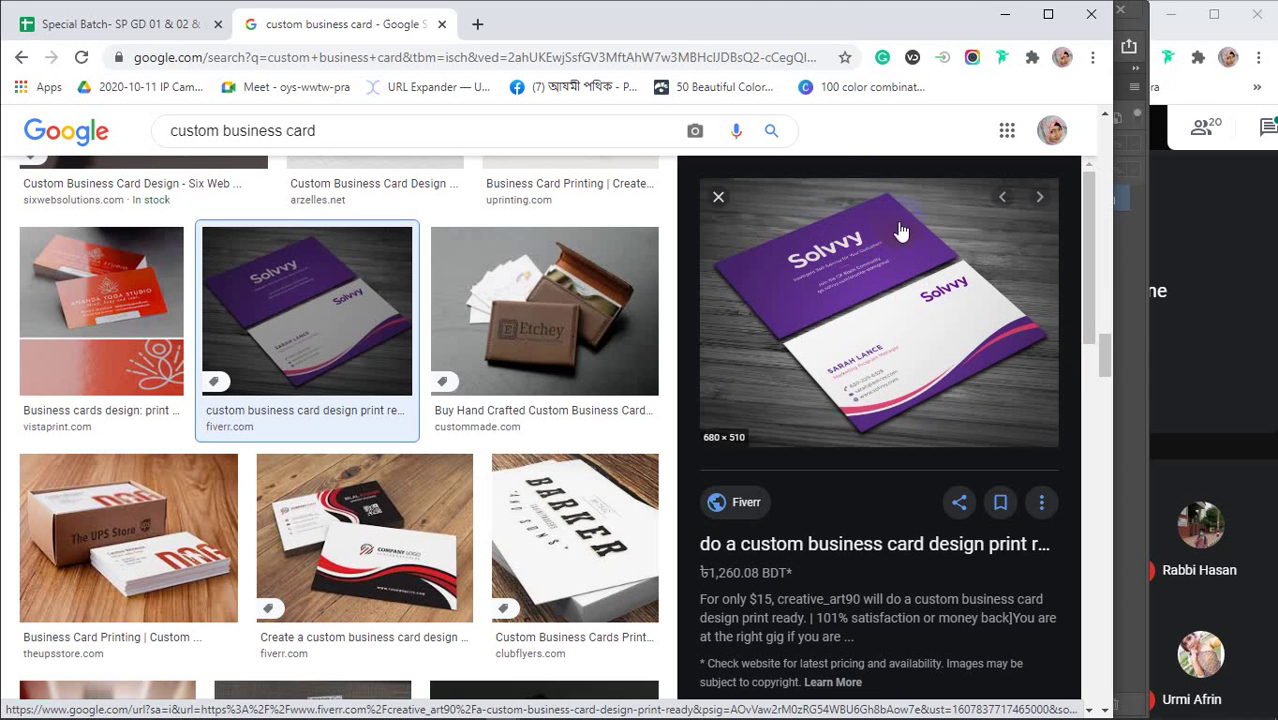
{"action": "left_click", "coordinate": [903, 338]}
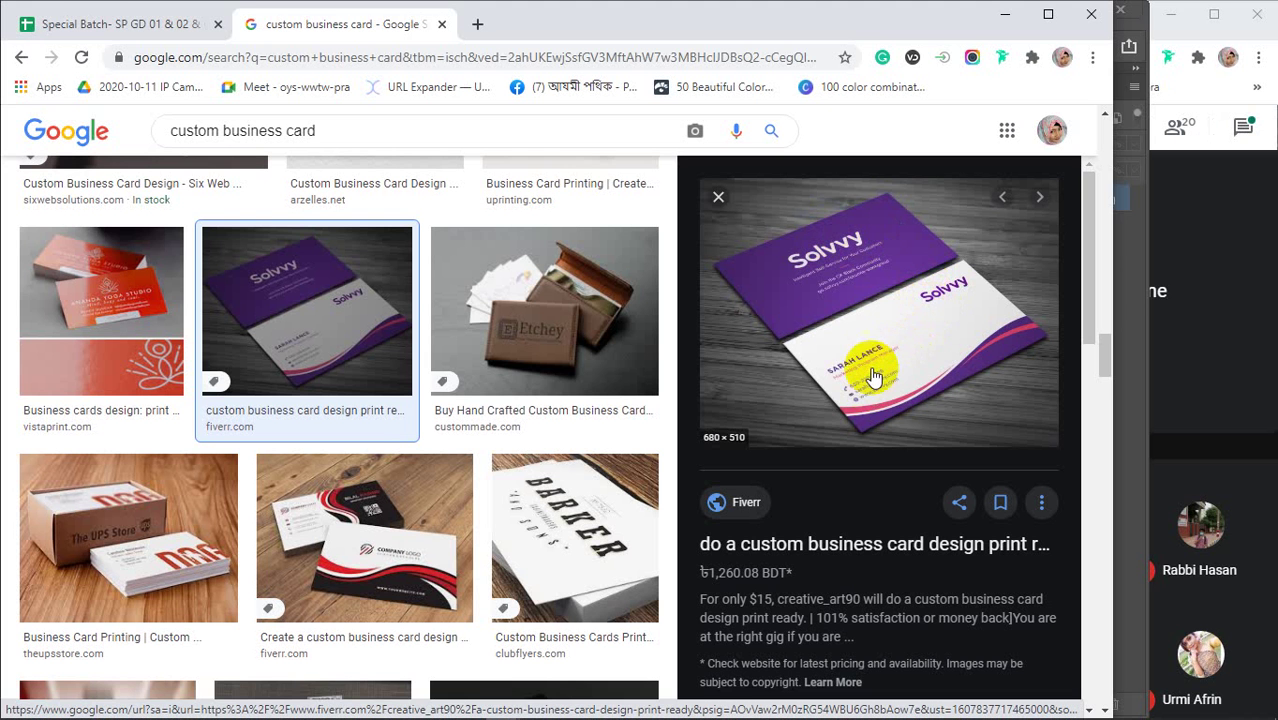
{"action": "left_click", "coordinate": [906, 336]}
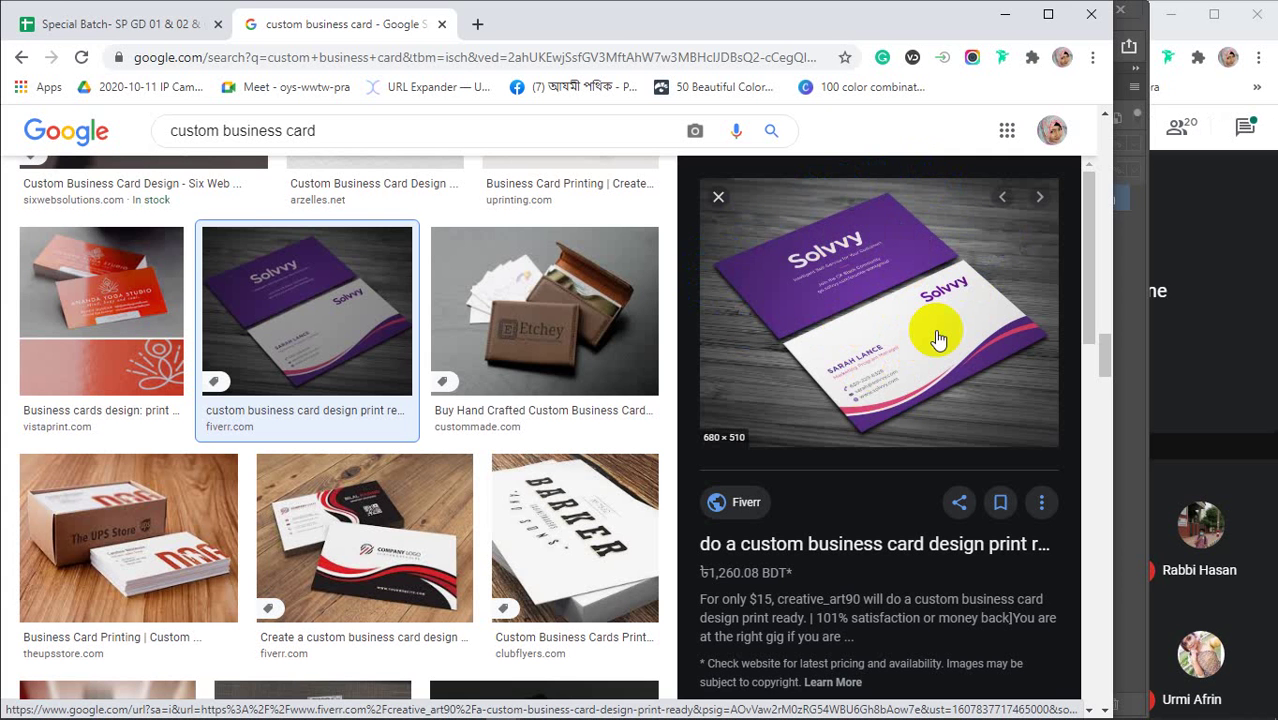
{"action": "scroll", "coordinate": [938, 340], "scroll_direction": "down", "scroll_amount": 4}
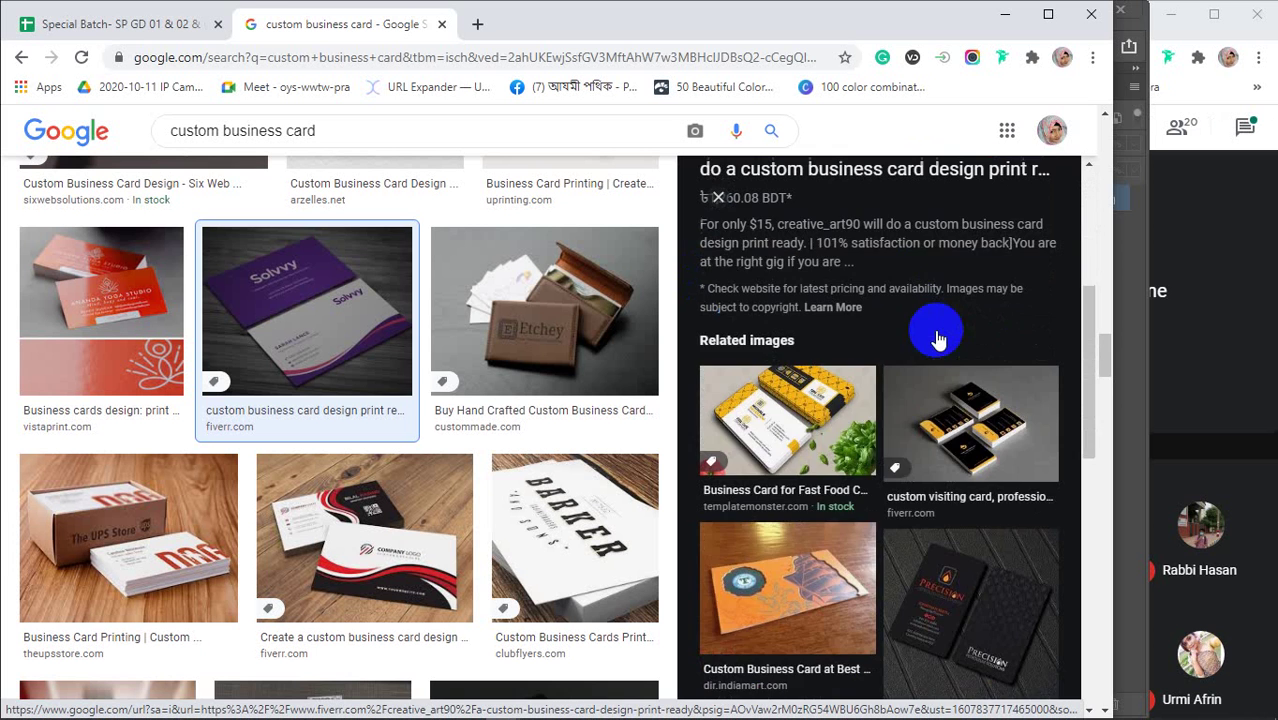
Preview the fast food company business card, then minimize the browser
{"action": "left_click", "coordinate": [822, 428]}
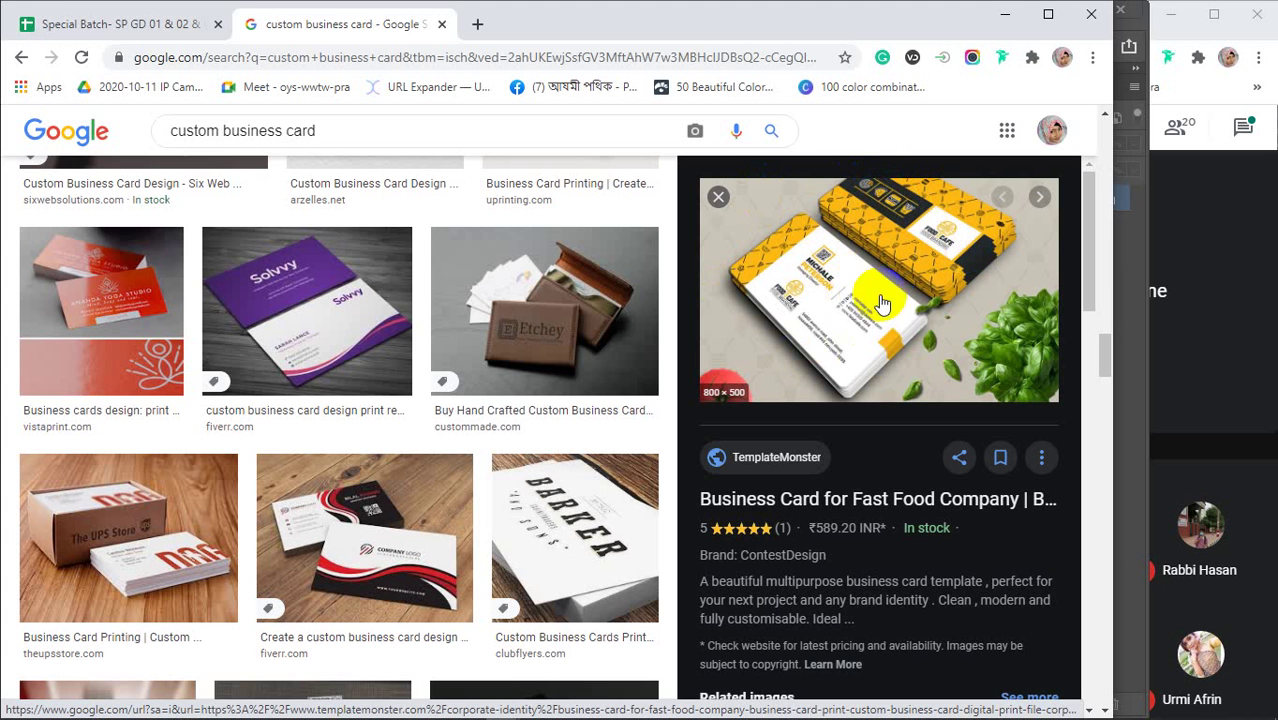
{"action": "scroll", "coordinate": [857, 322], "scroll_direction": "down", "scroll_amount": 1}
{"action": "scroll", "coordinate": [857, 322], "scroll_direction": "down", "scroll_amount": 2}
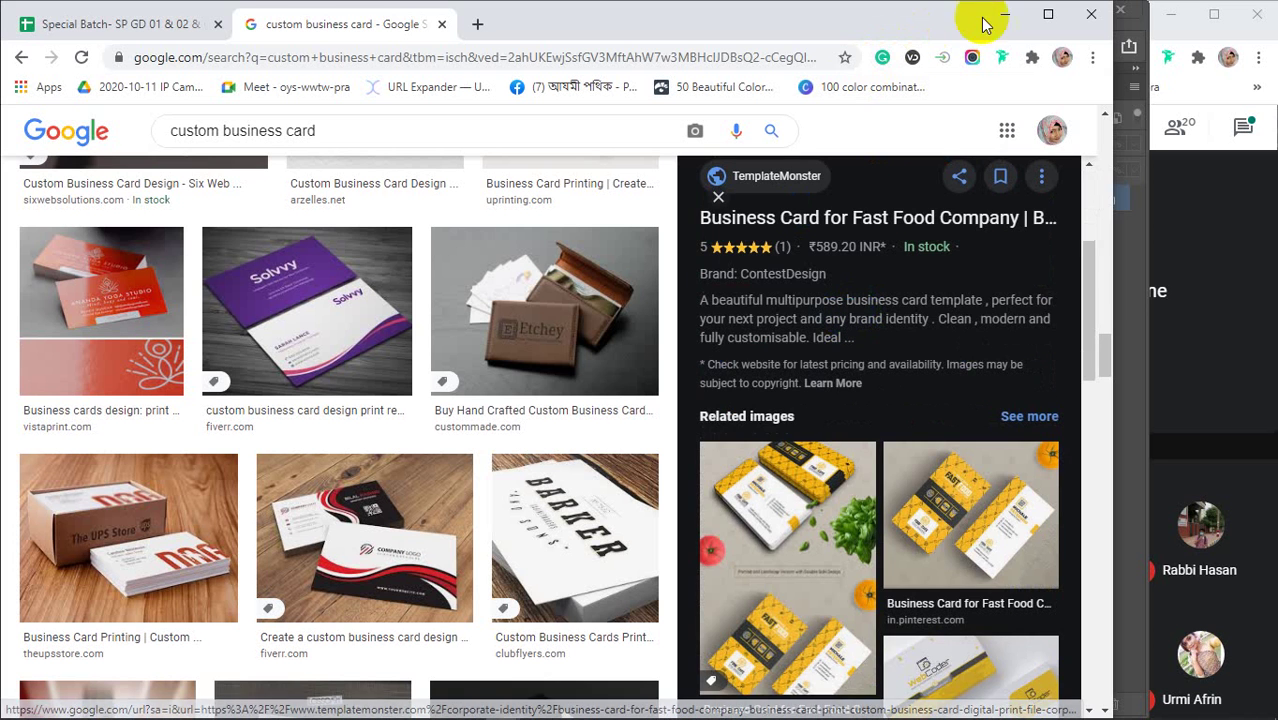
{"action": "left_click", "coordinate": [1003, 17]}
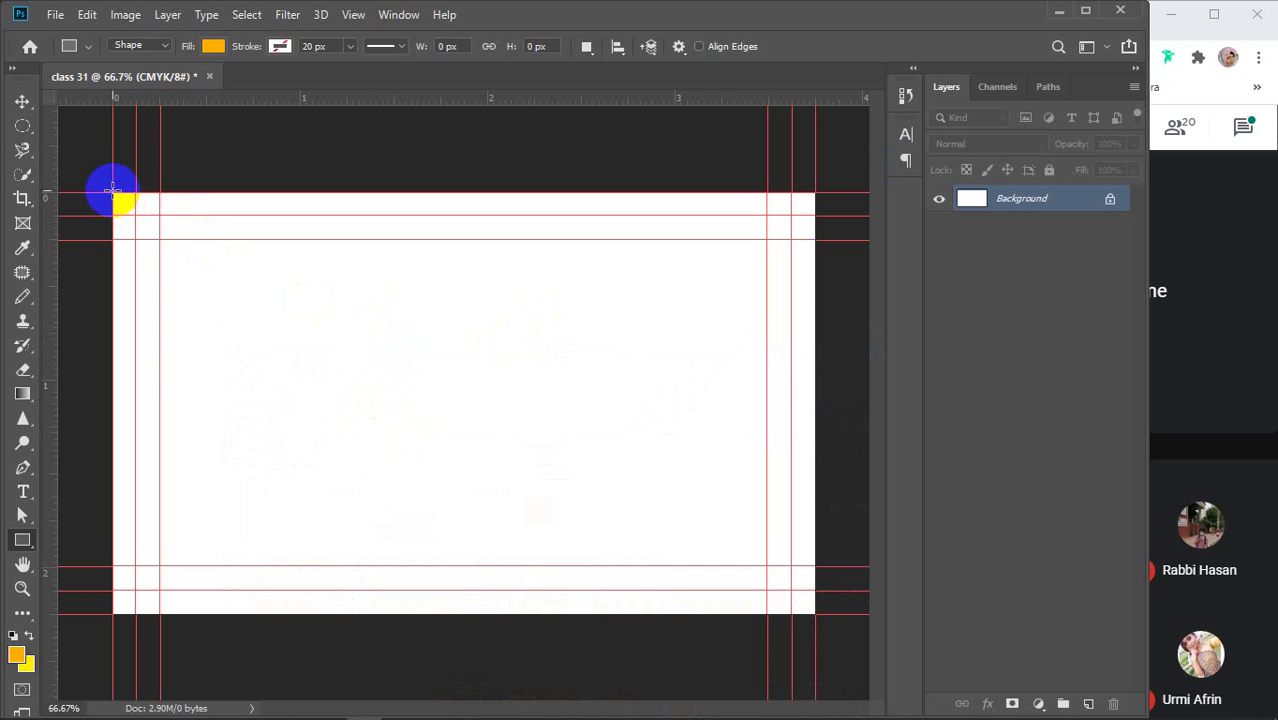
Draw a yellow-filled rectangle covering the canvas out to the bleed edges
{"action": "mouse_move", "coordinate": [113, 192]}
{"action": "left_mouse_down"}
{"action": "mouse_move", "coordinate": [131, 214]}
{"action": "mouse_move", "coordinate": [514, 420]}
{"action": "mouse_move", "coordinate": [815, 617]}
{"action": "left_mouse_up"}
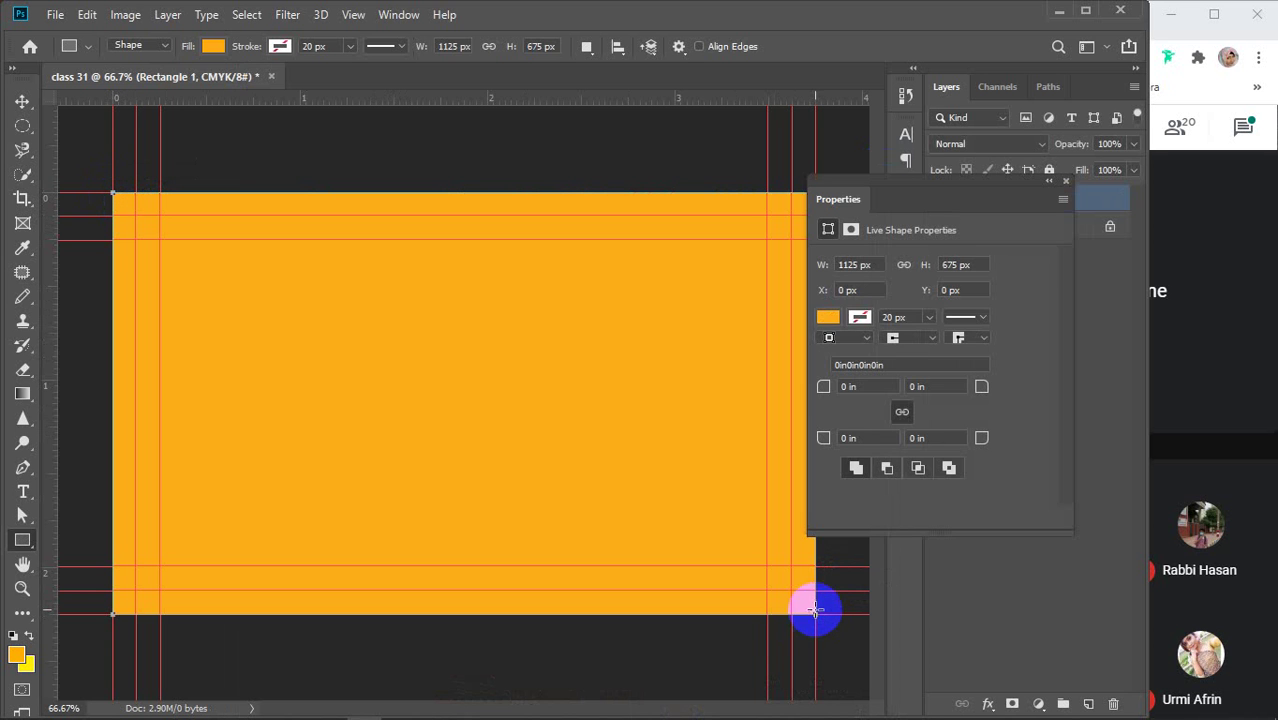
{"action": "left_click", "coordinate": [828, 318]}
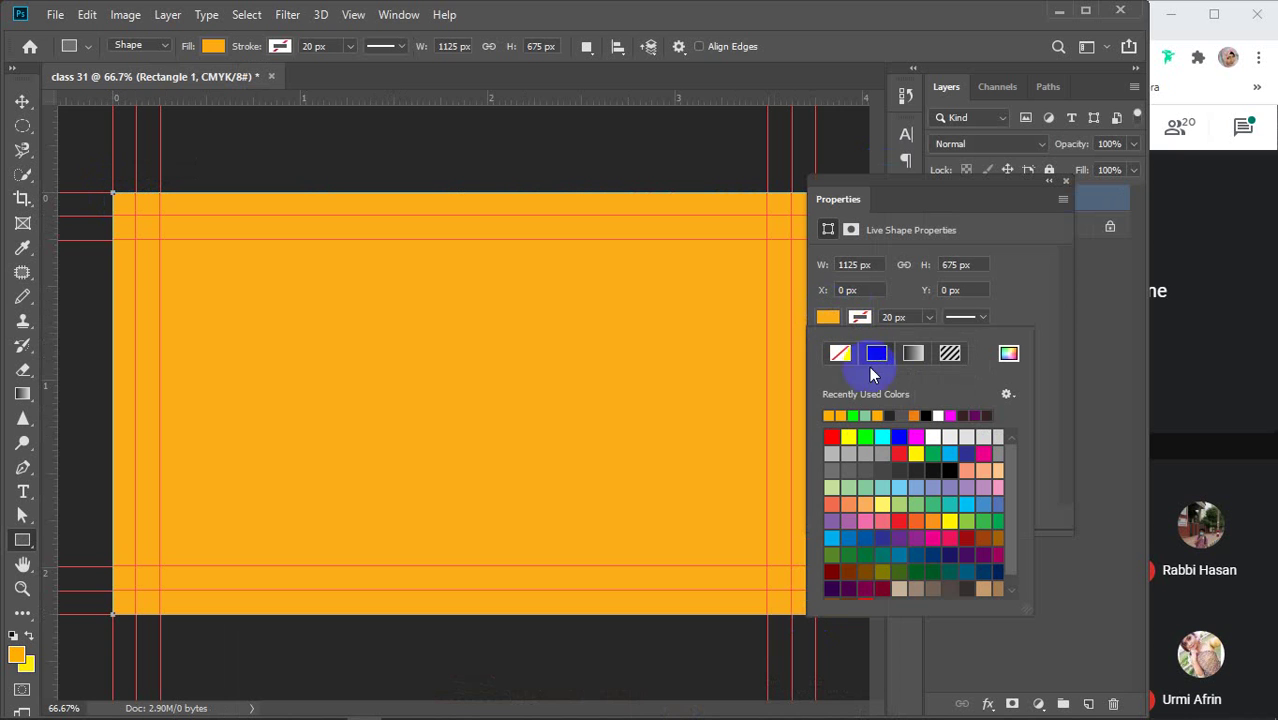
{"action": "left_click", "coordinate": [850, 439]}
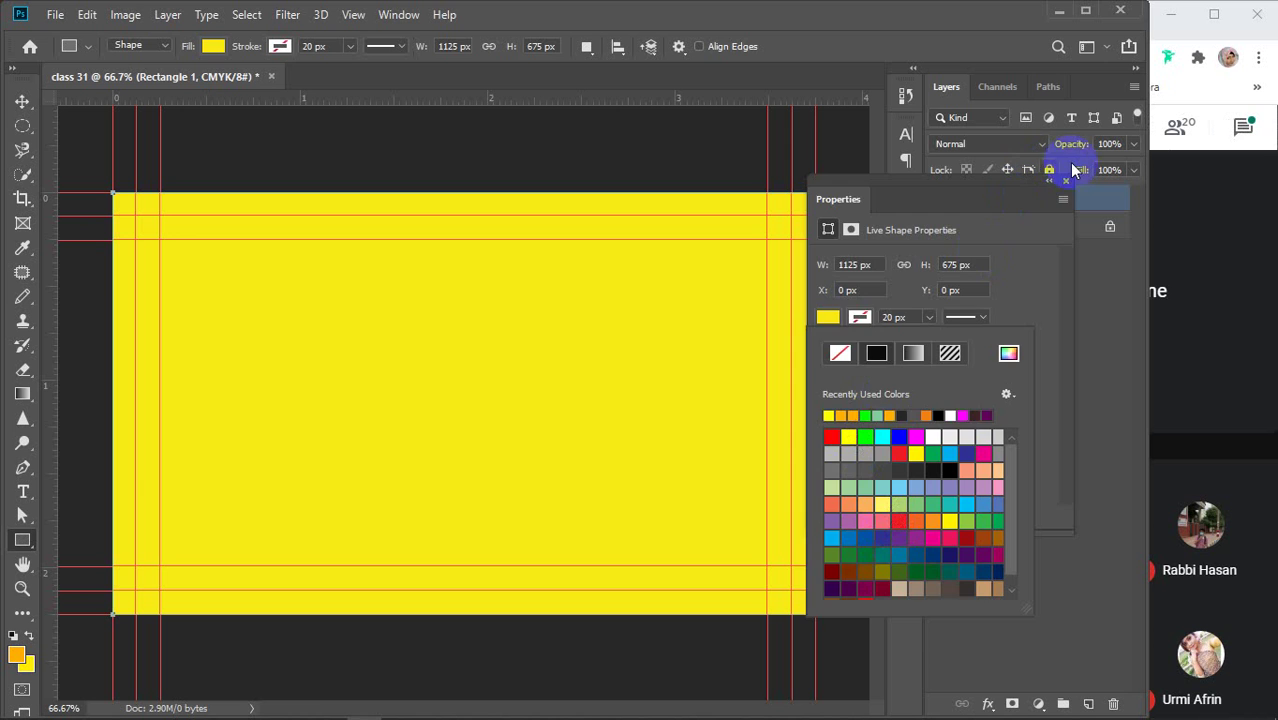
{"action": "left_click", "coordinate": [1066, 181]}
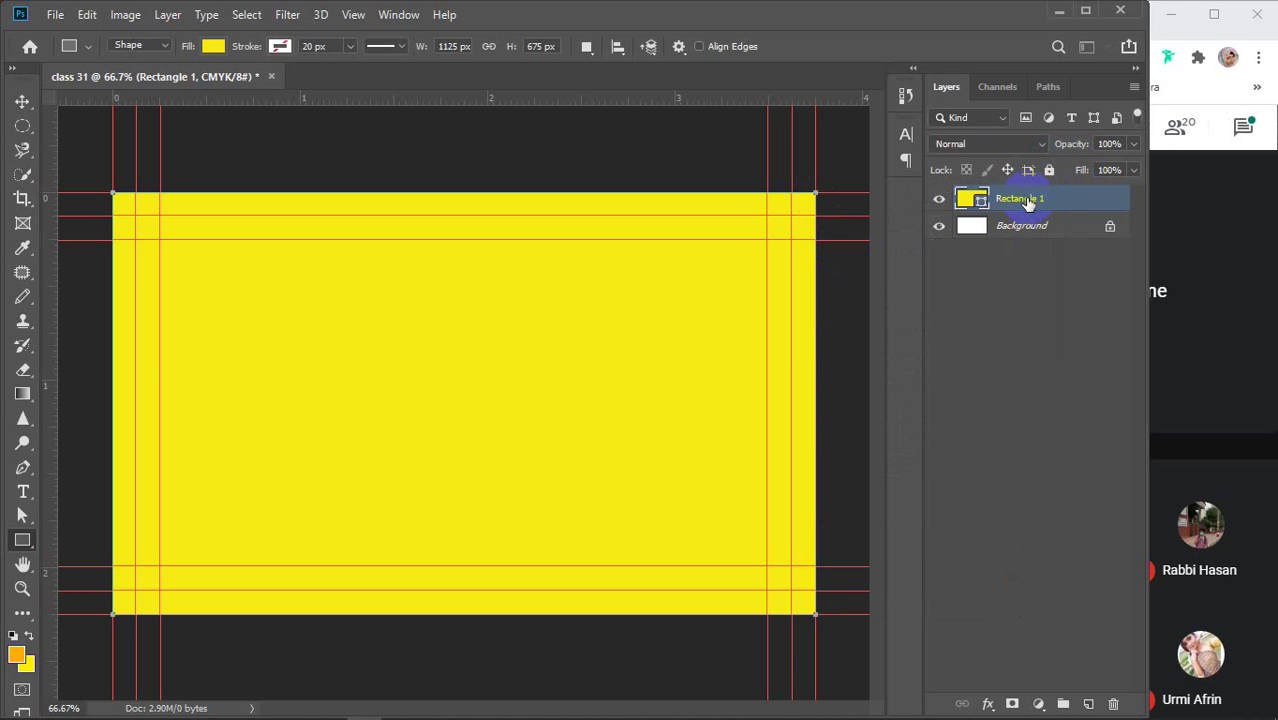
Rename the rectangle layer to 'Bleed'
{"action": "double_click", "coordinate": [1022, 198]}
{"action": "type", "text": "Bleed"}
{"action": "key", "text": "Return"}
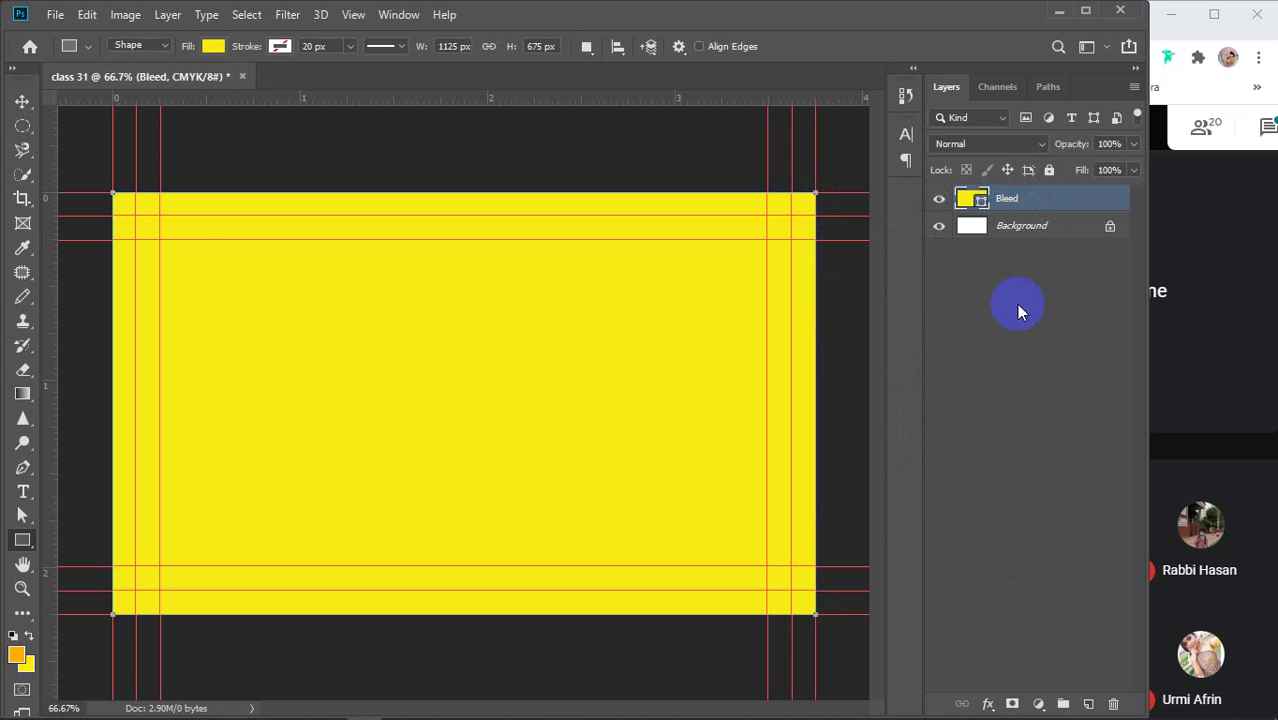
{"action": "left_click", "coordinate": [1015, 344]}
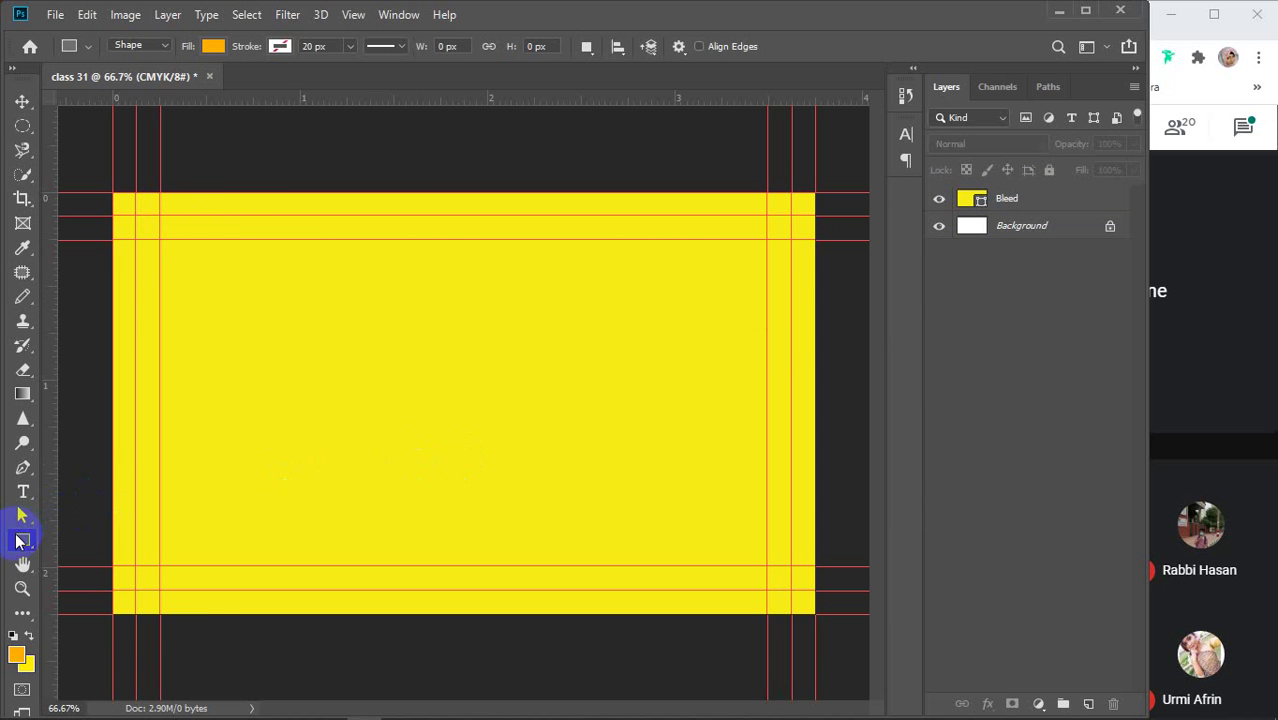
Draw a white rectangle inset 37 px over the trim area and name its layer 'Trim card'
{"action": "right_click", "coordinate": [20, 540]}
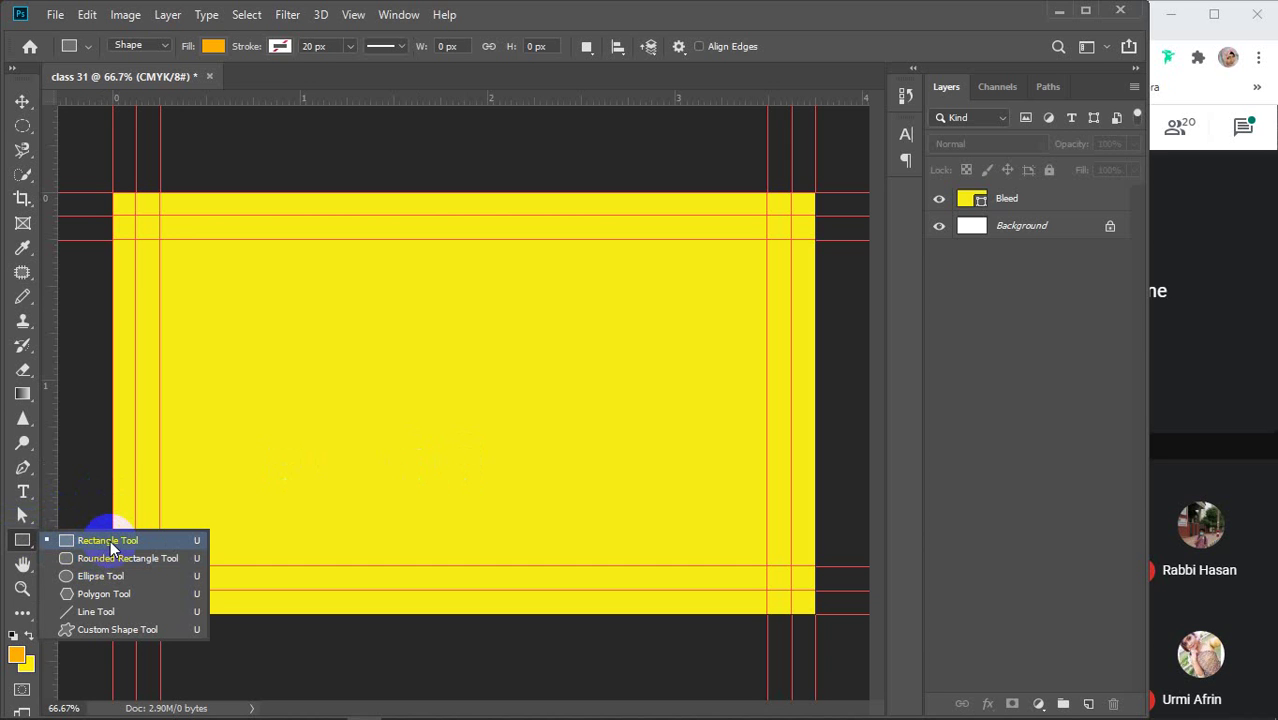
{"action": "left_click", "coordinate": [110, 541]}
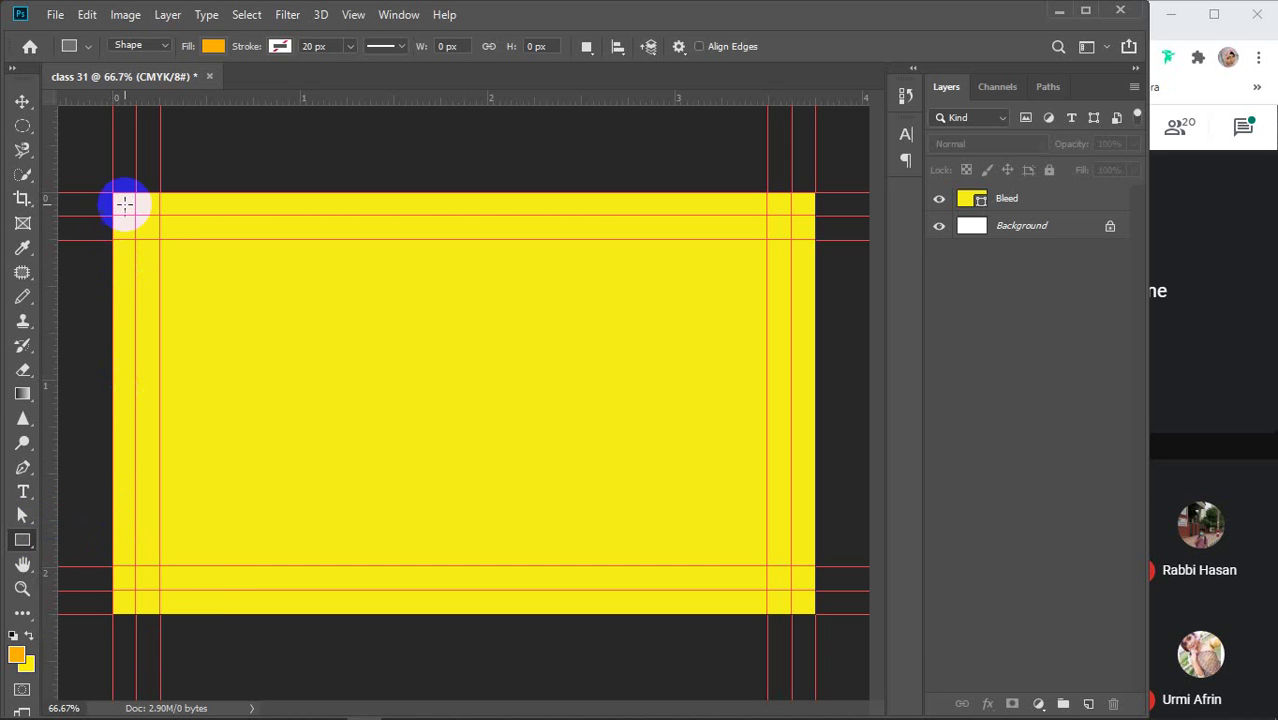
{"action": "left_click_drag", "start_coordinate": [135, 214], "coordinate": [786, 588]}
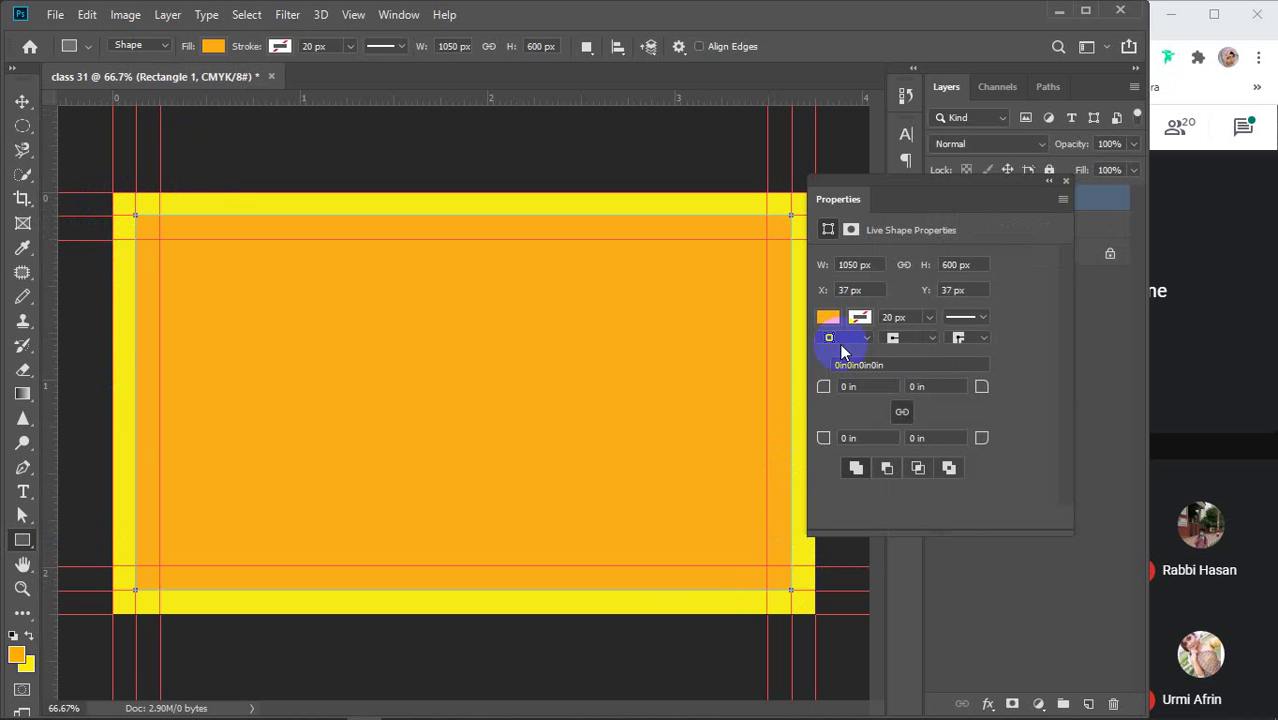
{"action": "left_click", "coordinate": [828, 318]}
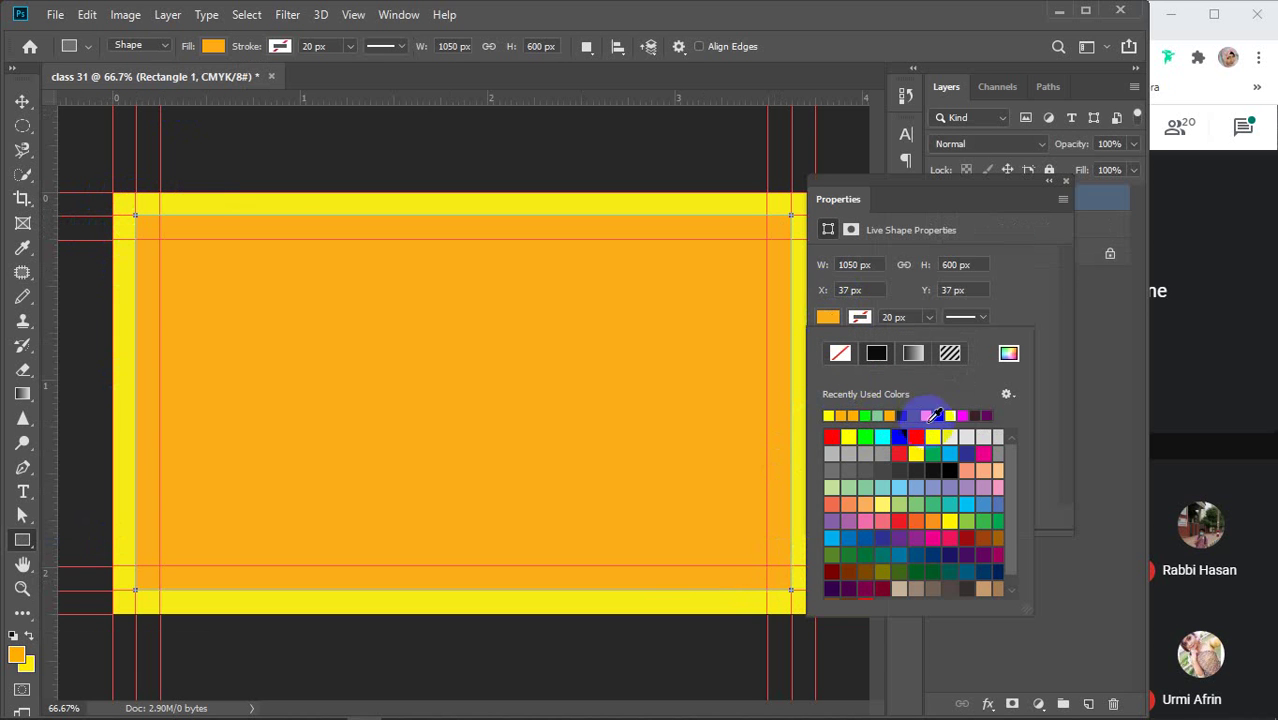
{"action": "left_click", "coordinate": [937, 415]}
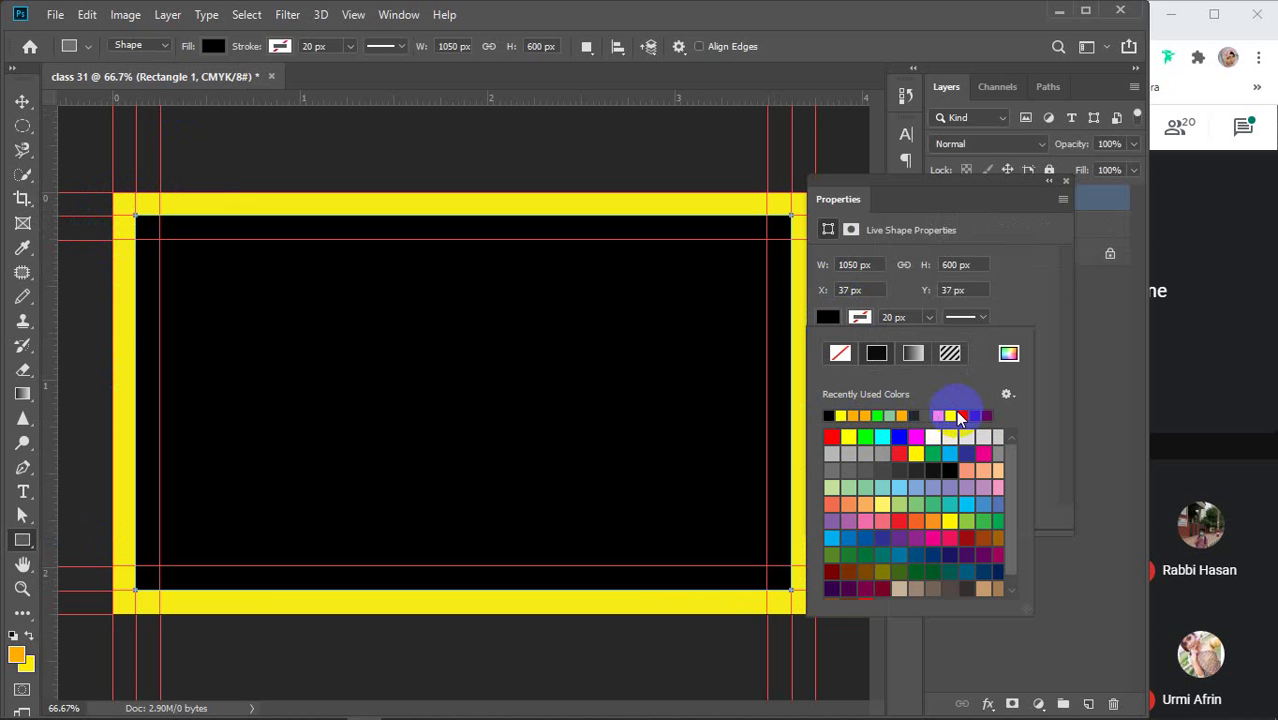
{"action": "left_click", "coordinate": [931, 438]}
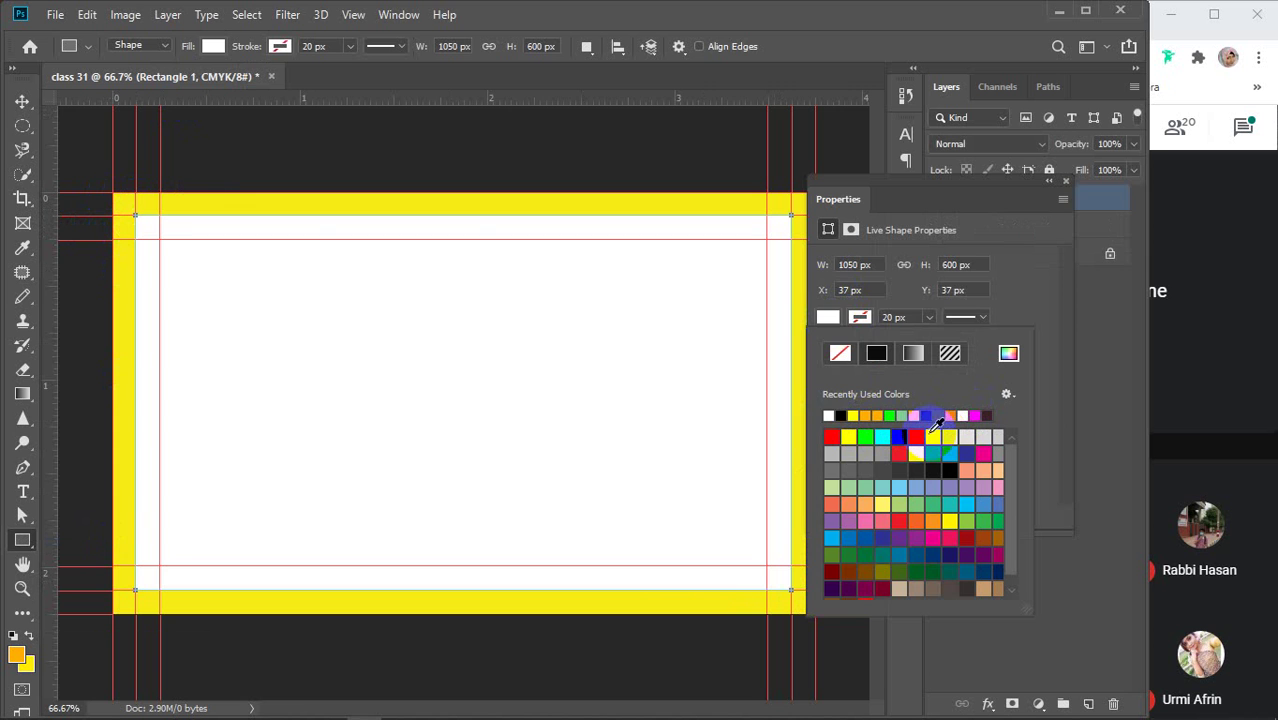
{"action": "left_click", "coordinate": [1066, 183]}
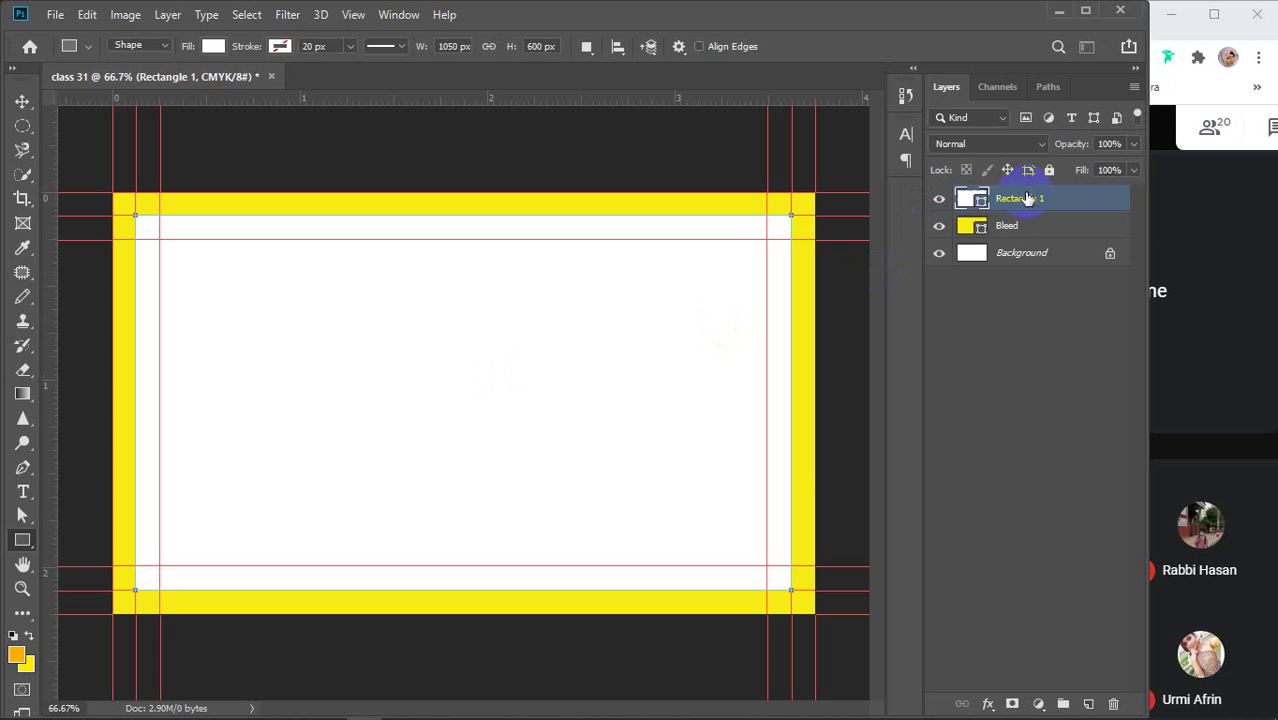
{"action": "double_click", "coordinate": [1027, 199]}
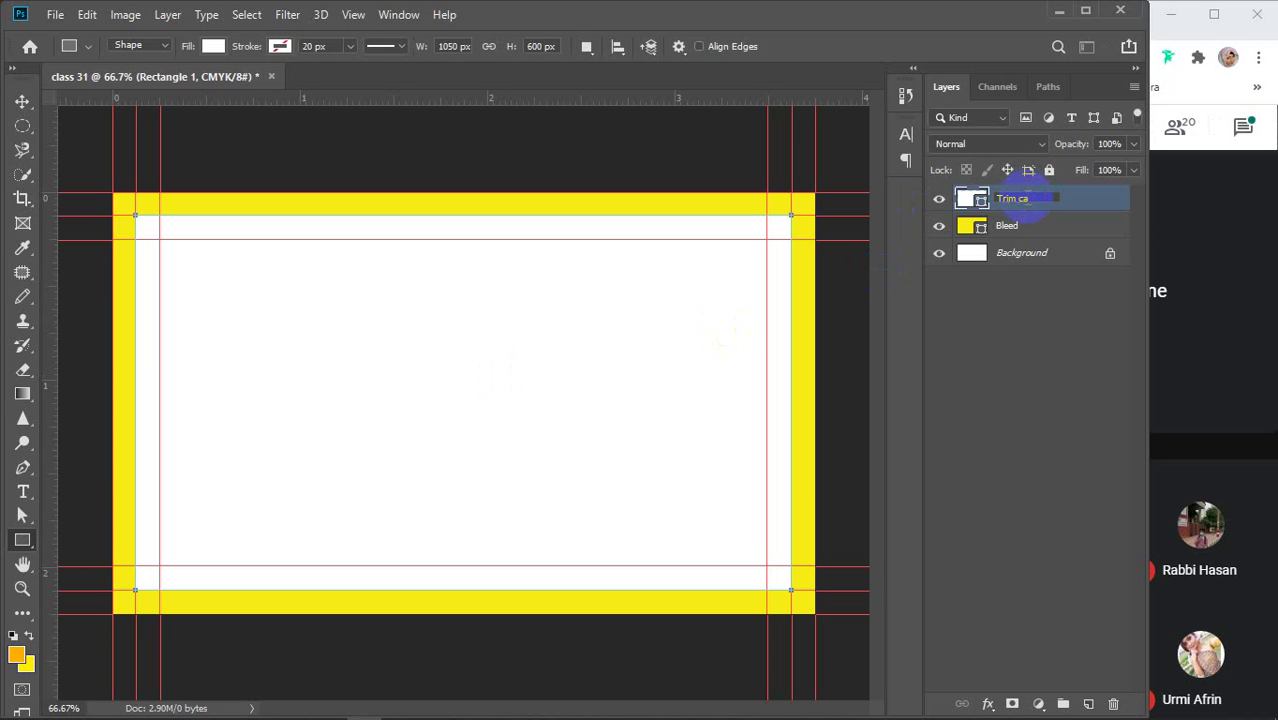
{"action": "key", "text": "Return"}
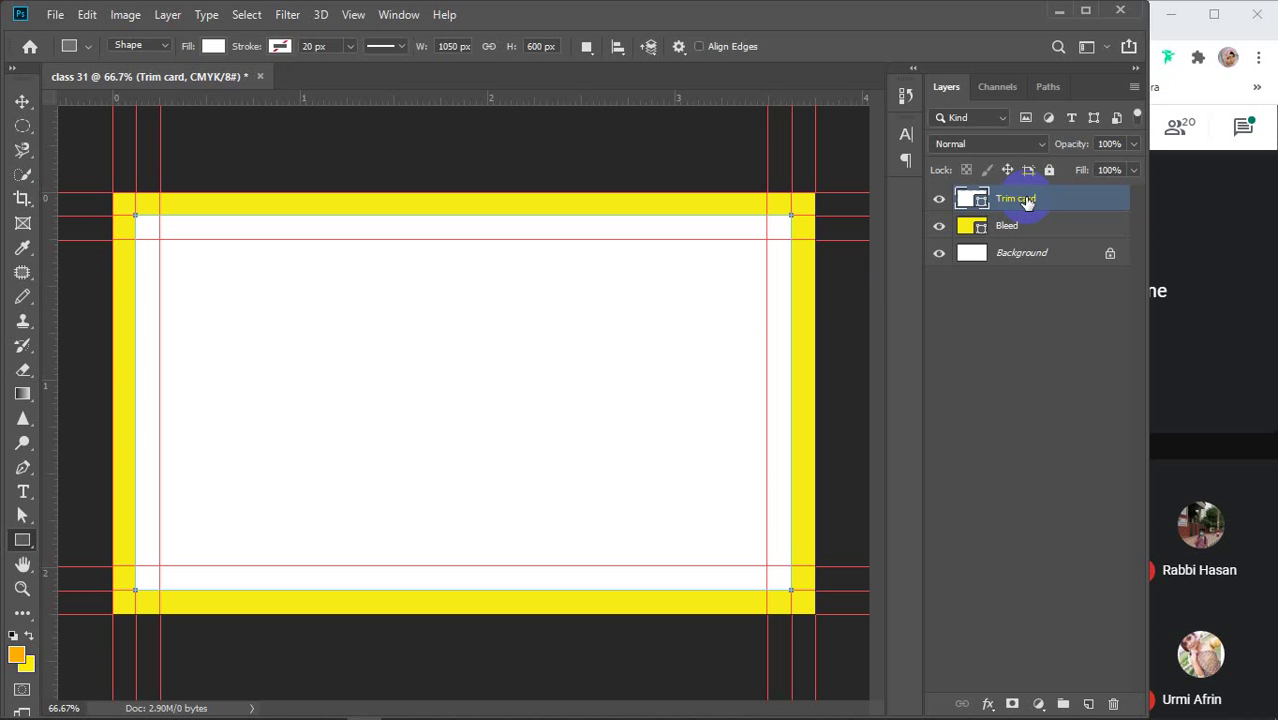
{"action": "left_click", "coordinate": [1005, 352]}
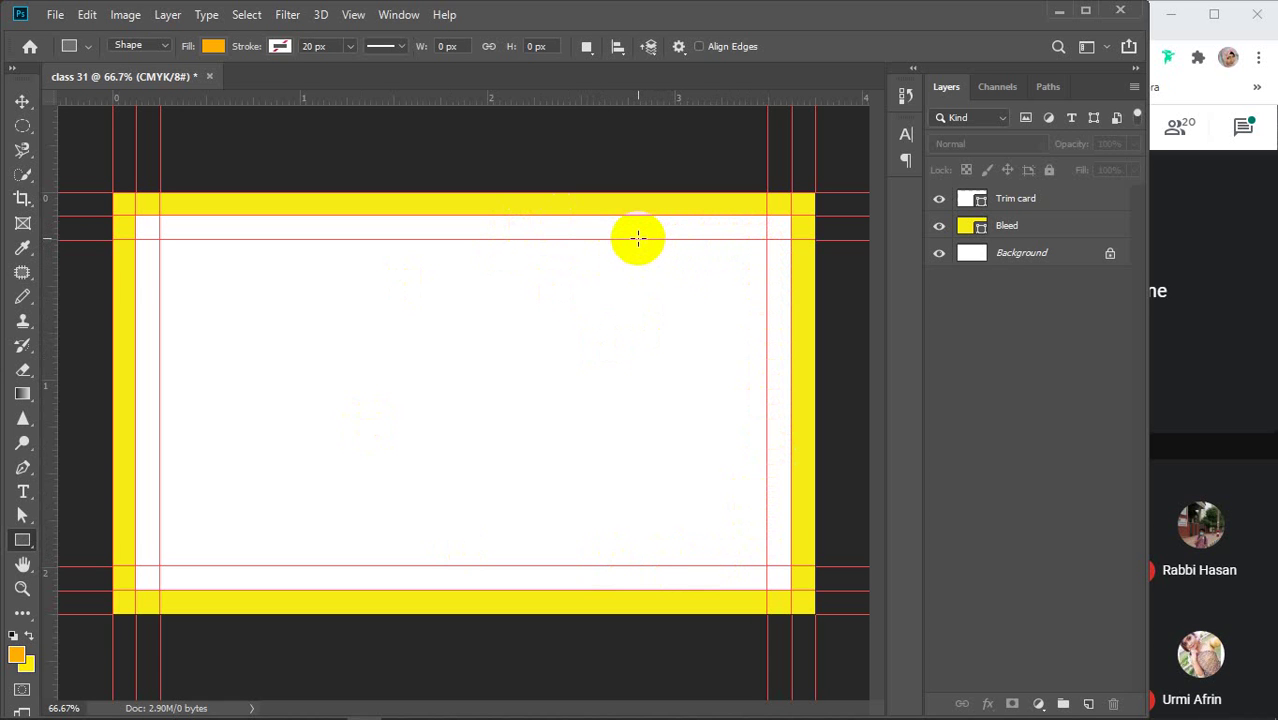
{"action": "left_click", "coordinate": [1016, 202]}
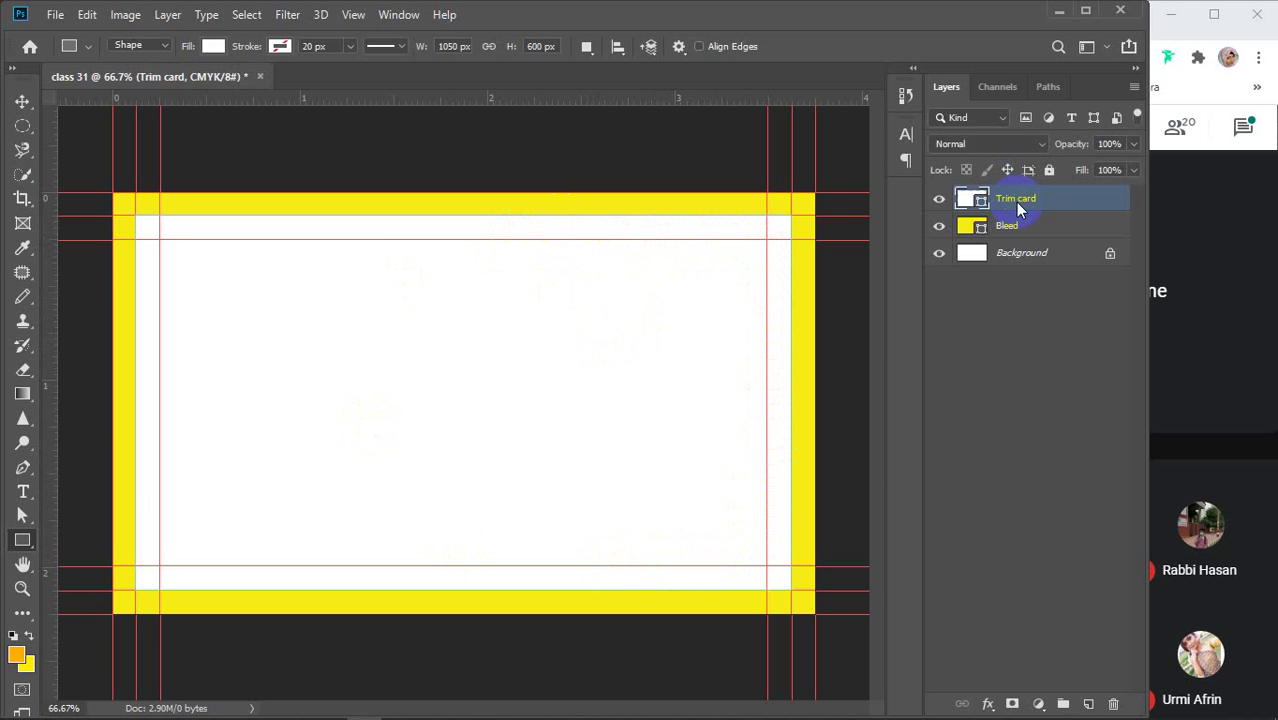
{"action": "mouse_move", "coordinate": [502, 708]}
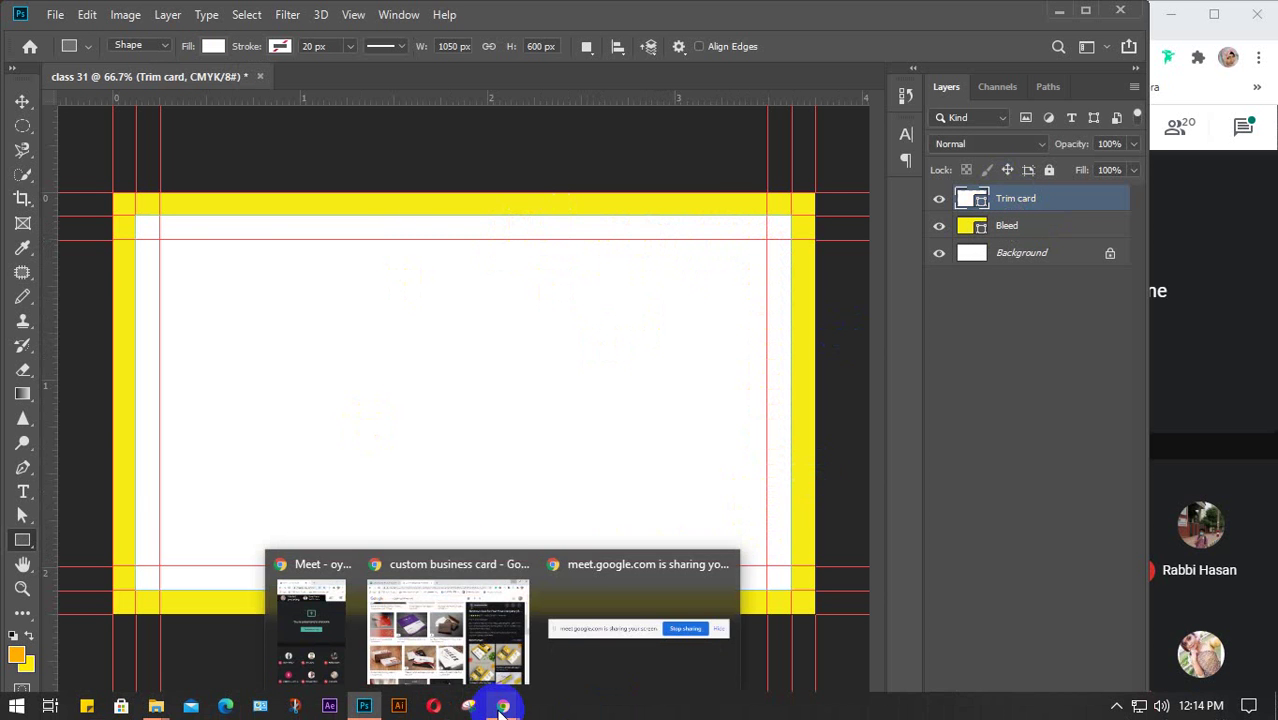
{"action": "left_click", "coordinate": [498, 640]}
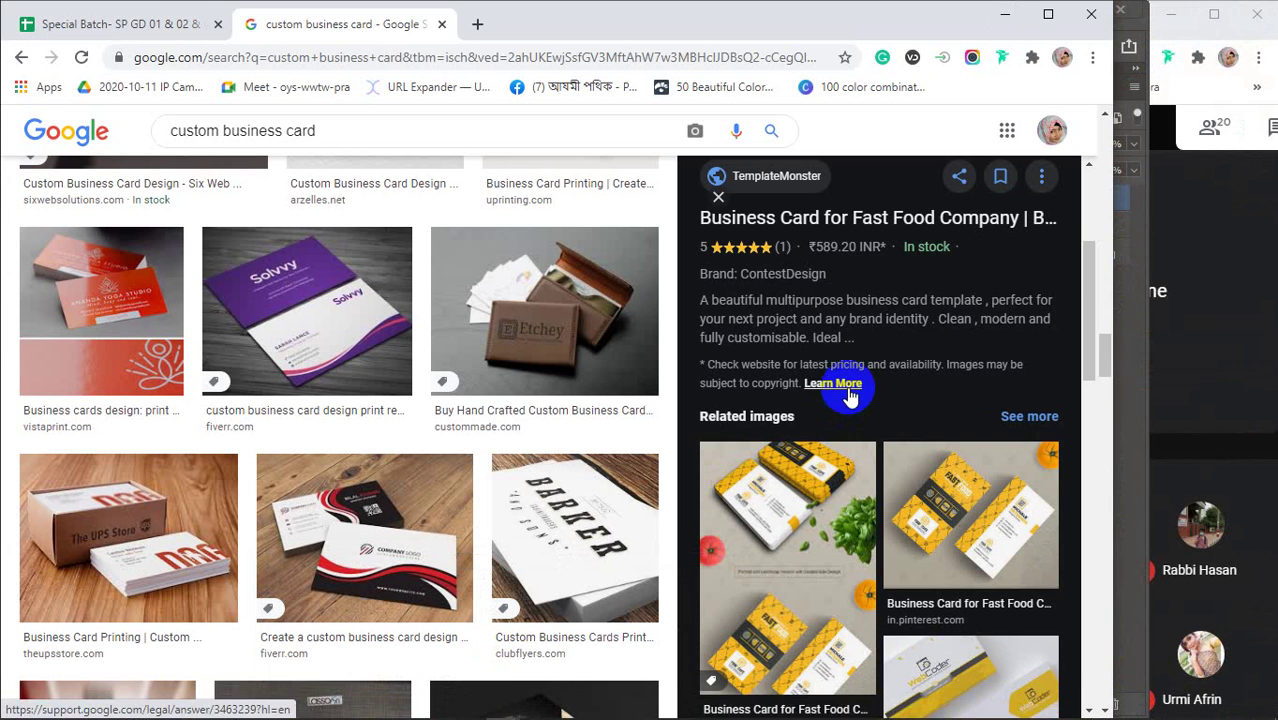
{"action": "scroll", "coordinate": [848, 397], "scroll_direction": "down", "scroll_amount": 2}
{"action": "left_click", "coordinate": [768, 324]}
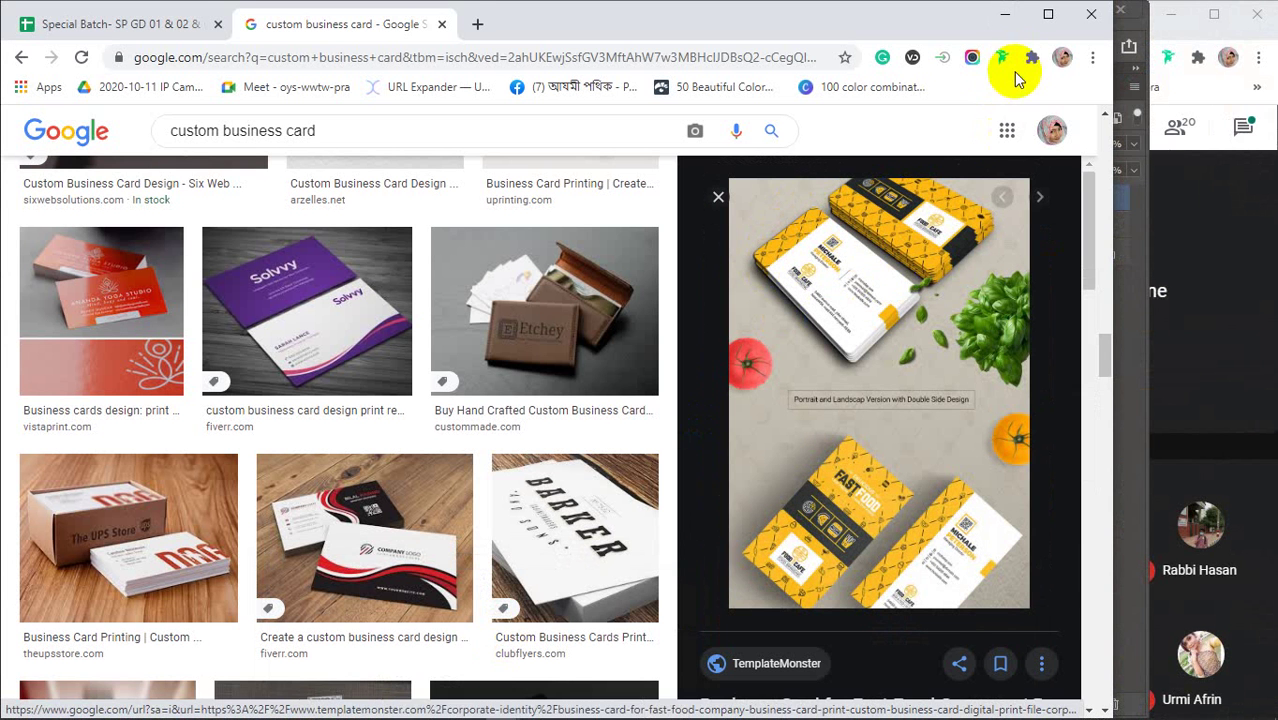
{"action": "left_click", "coordinate": [1005, 14]}
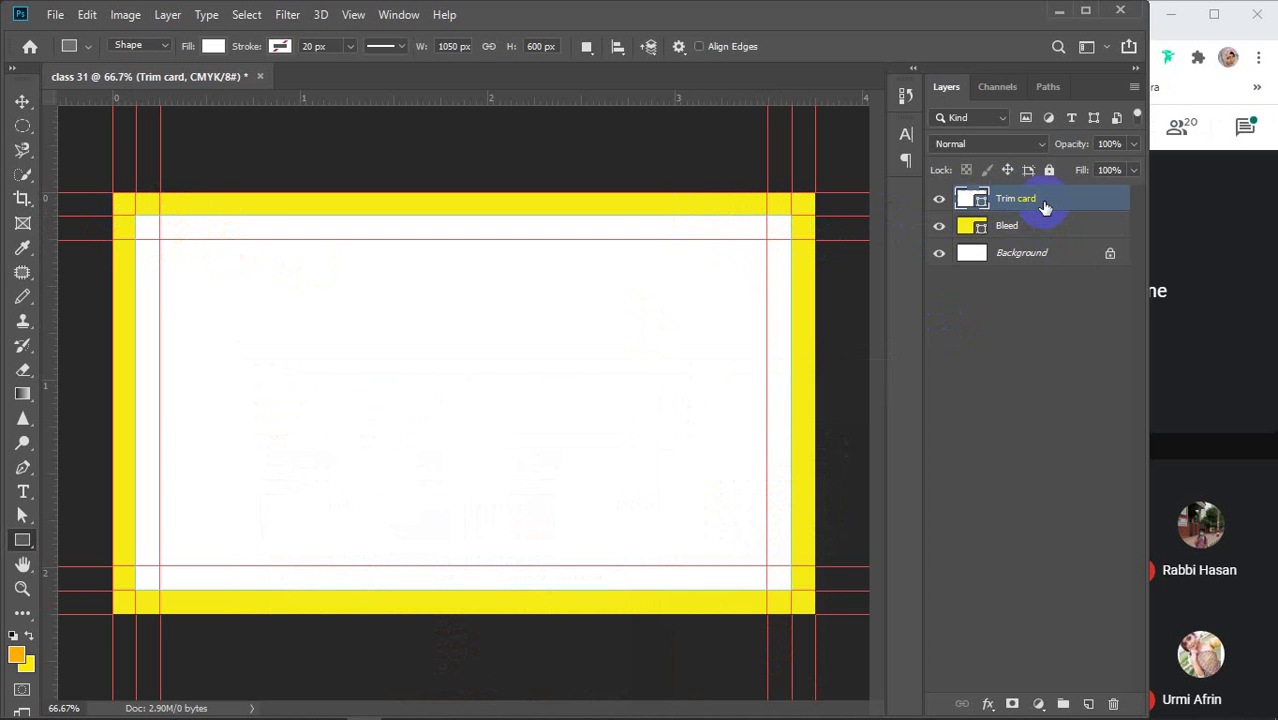
Delete Trim card and draw a 0.25 in radius rounded rectangle between the trim guide corners
{"action": "key", "text": "Delete"}
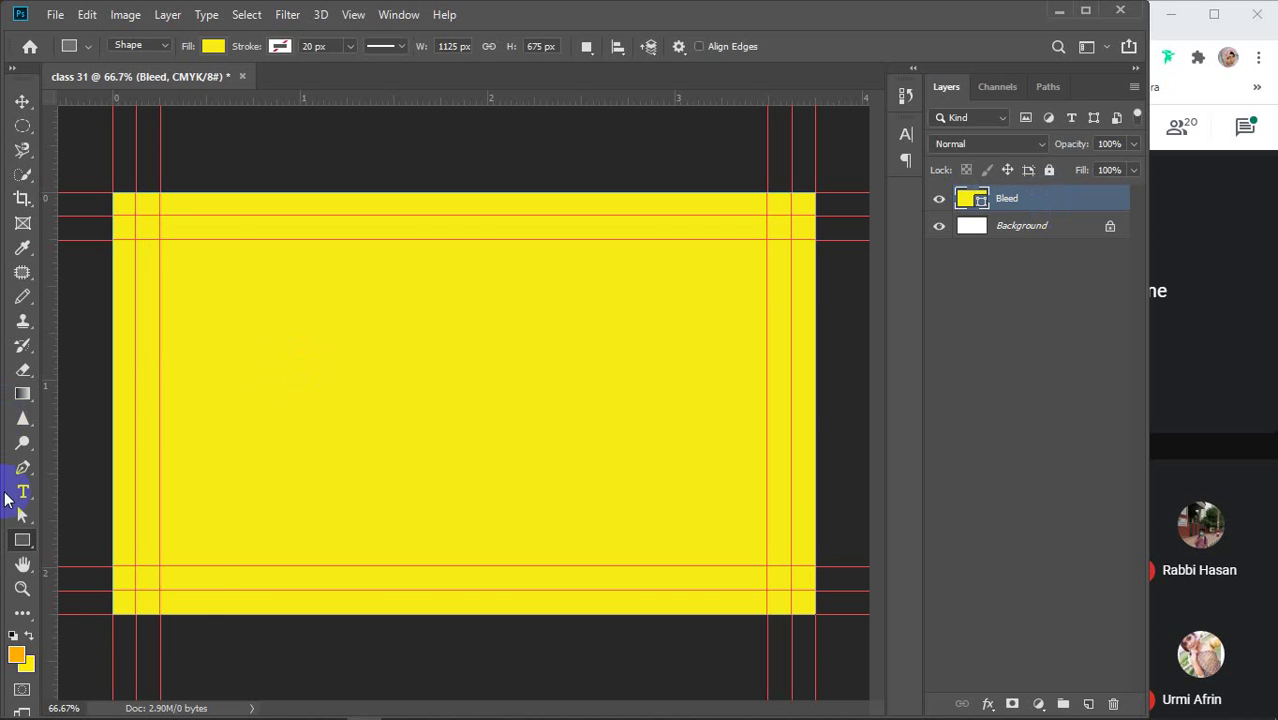
{"action": "right_click", "coordinate": [22, 540]}
{"action": "left_click", "coordinate": [93, 557]}
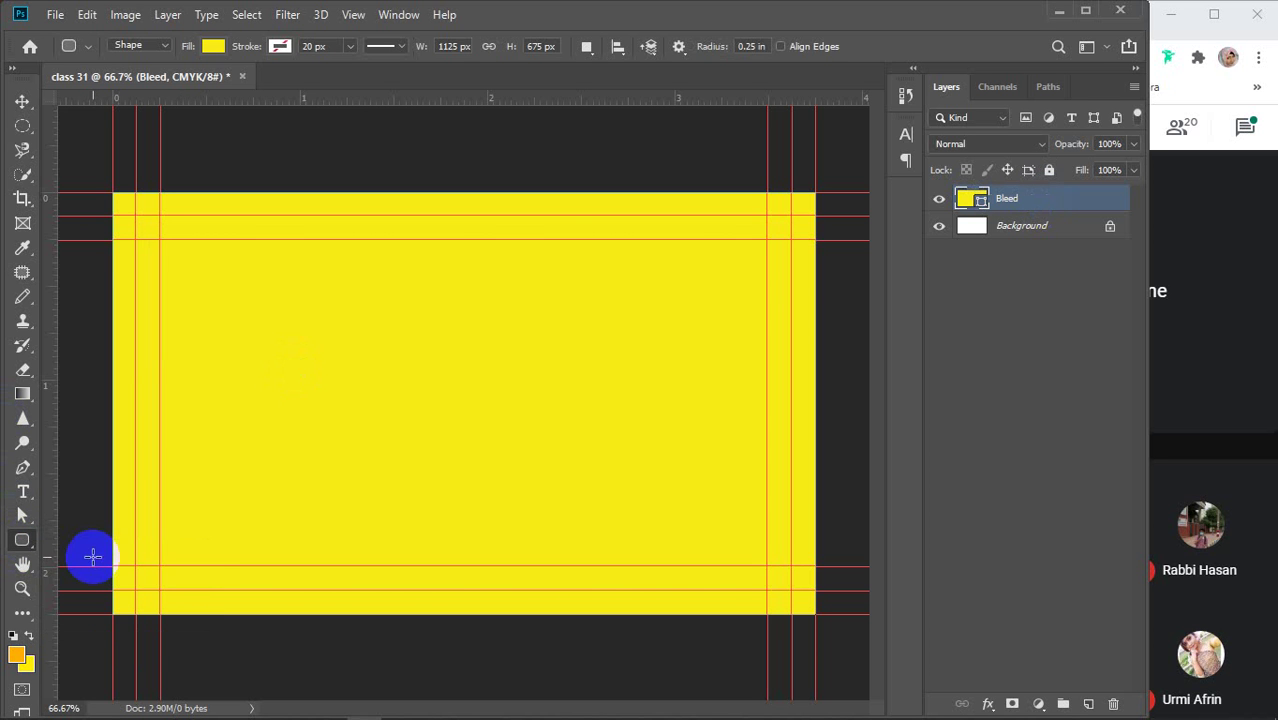
{"action": "left_click", "coordinate": [763, 46]}
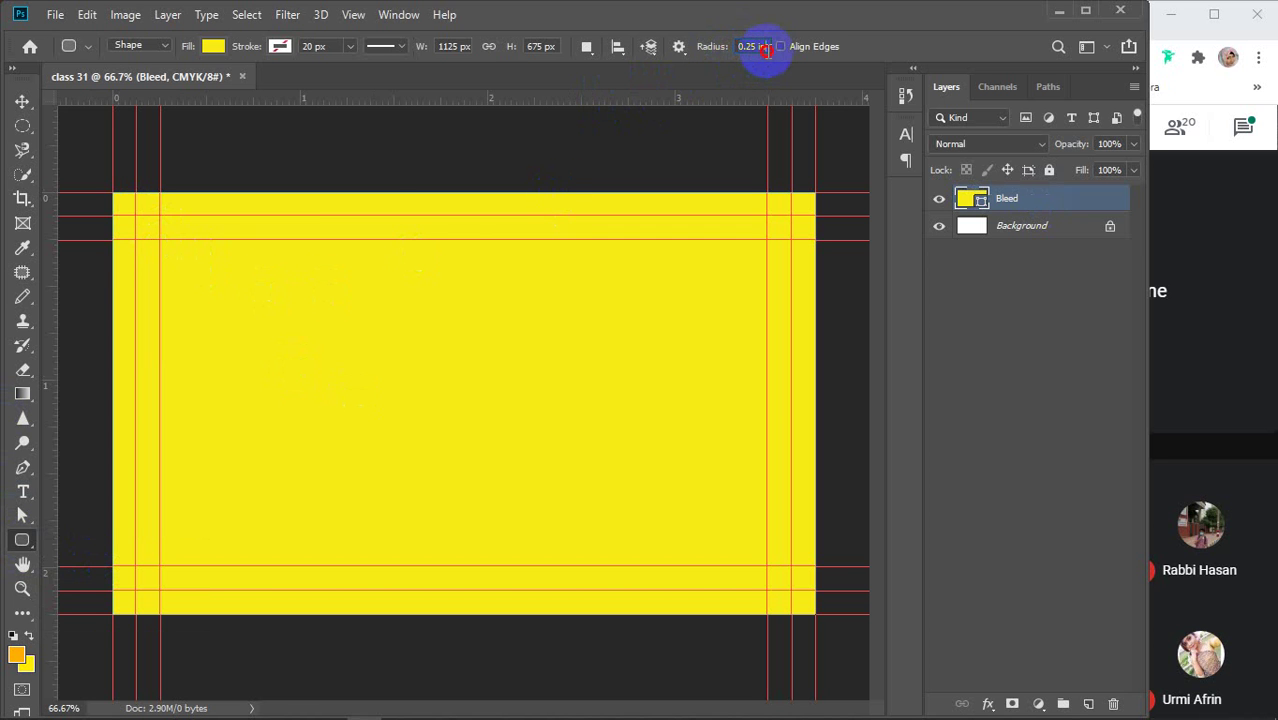
{"action": "left_click_drag", "start_coordinate": [765, 50], "coordinate": [737, 55]}
{"action": "left_click", "coordinate": [746, 47]}
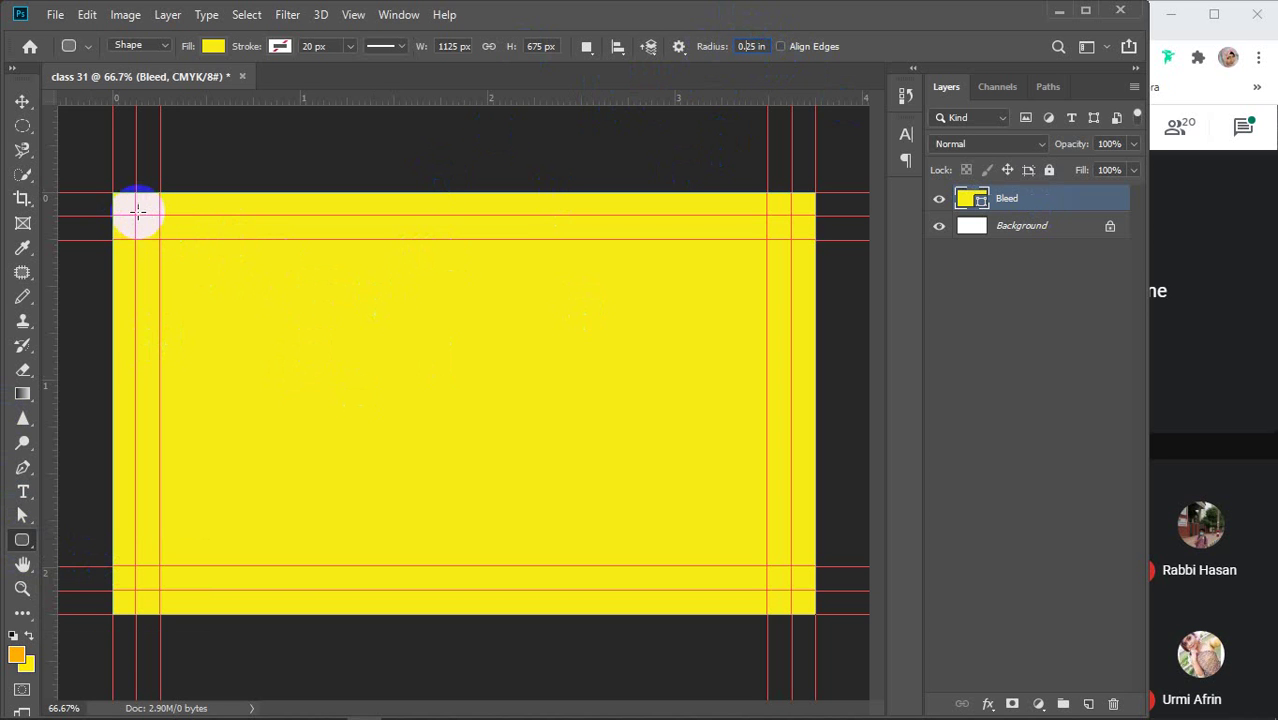
{"action": "left_click_drag", "start_coordinate": [136, 215], "coordinate": [787, 586]}
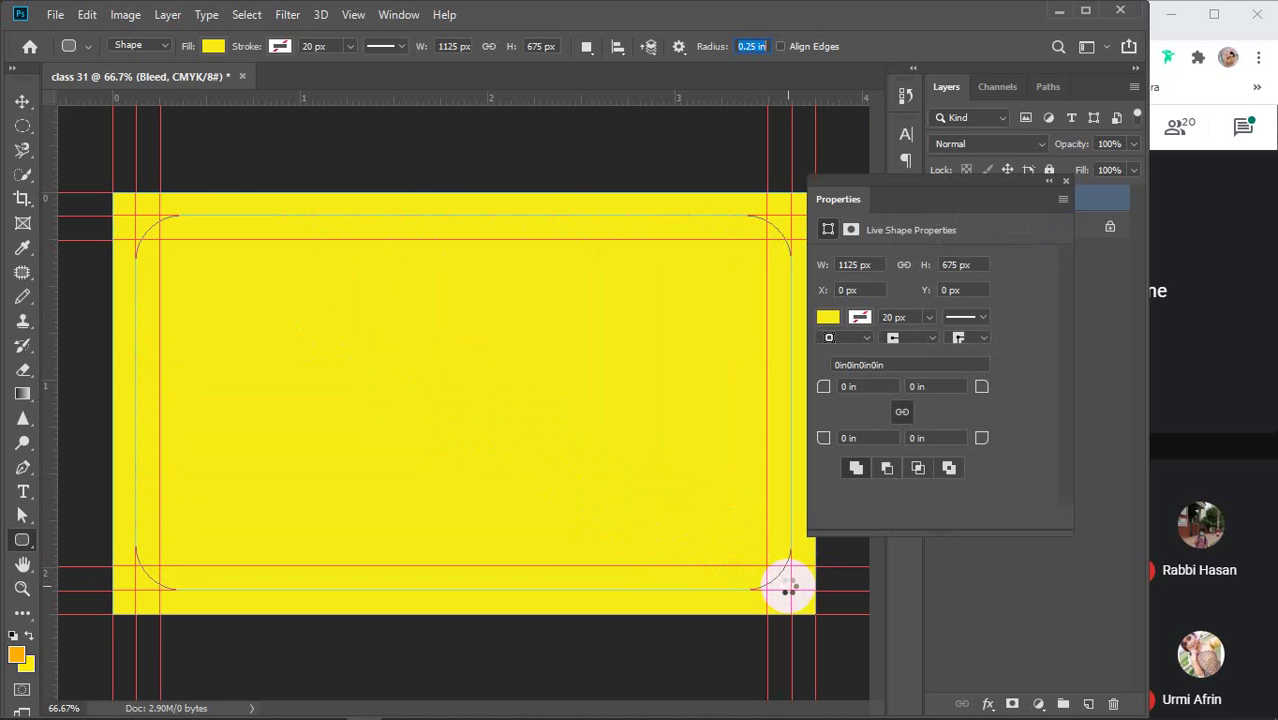
Set the rounded rectangle's fill to white
{"action": "left_click", "coordinate": [826, 318]}
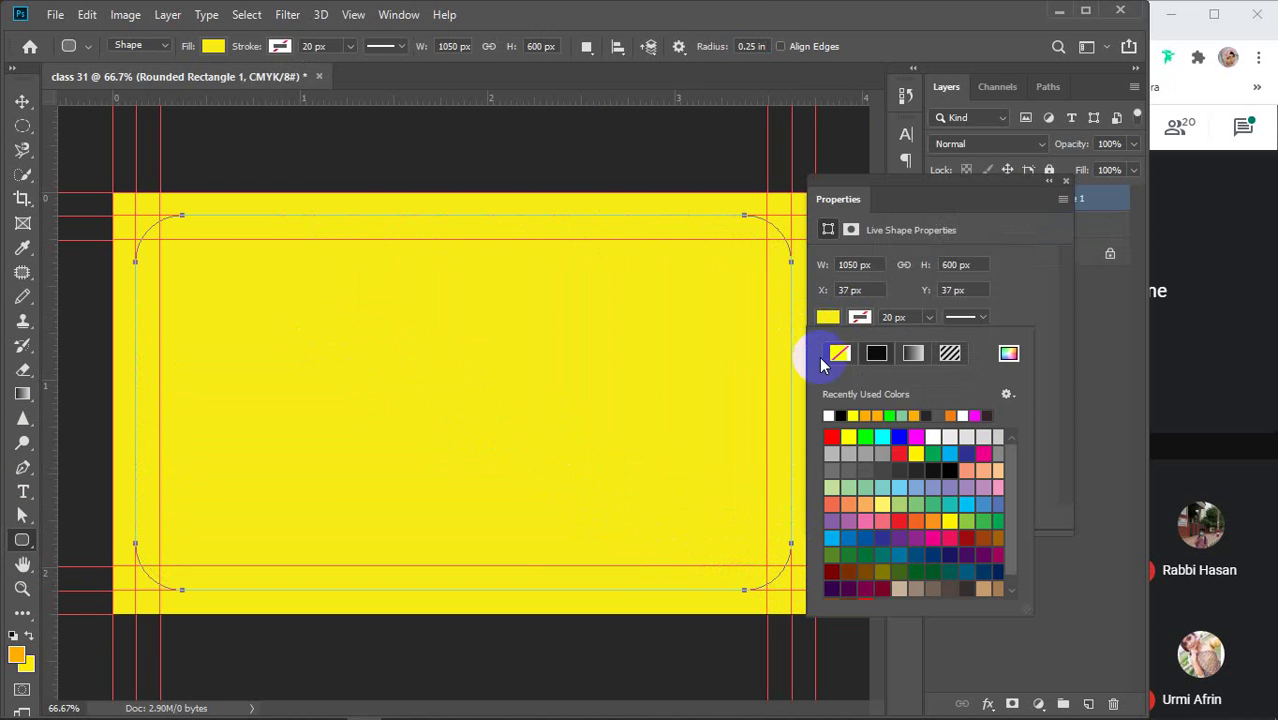
{"action": "left_click", "coordinate": [847, 416]}
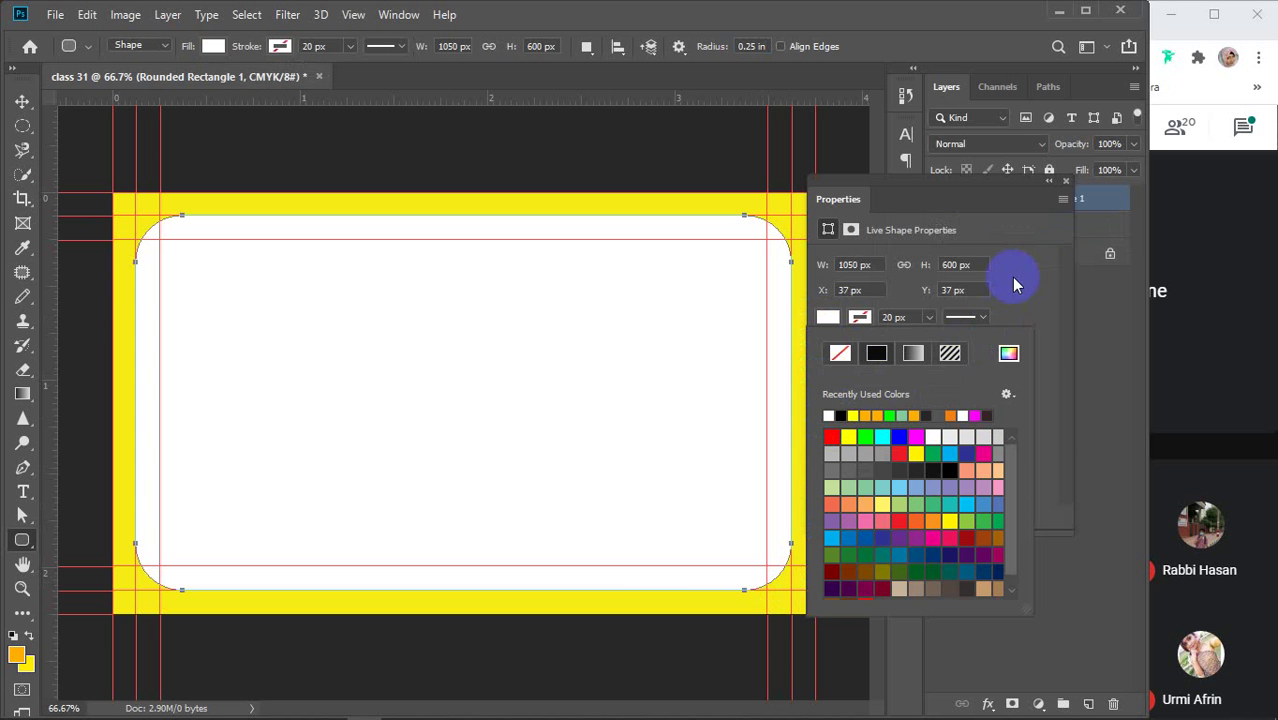
{"action": "left_click", "coordinate": [1064, 183]}
{"action": "left_click", "coordinate": [1064, 183]}
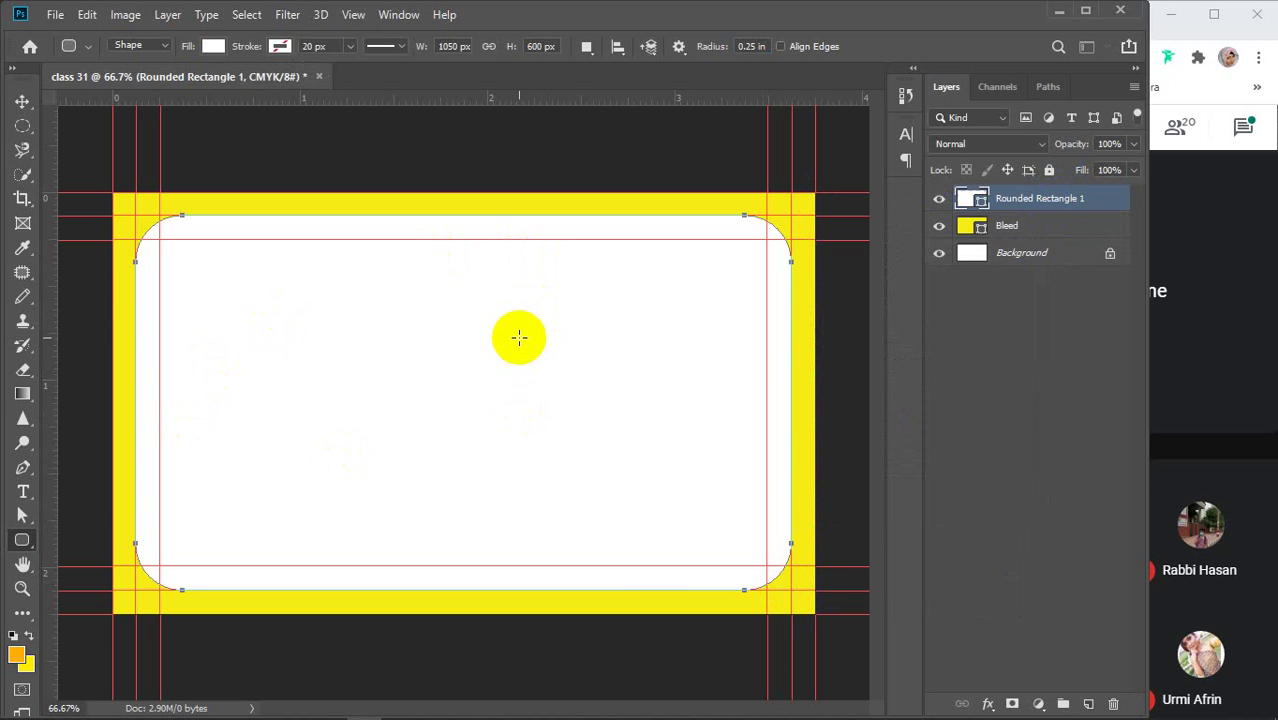
{"action": "left_click", "coordinate": [1014, 370]}
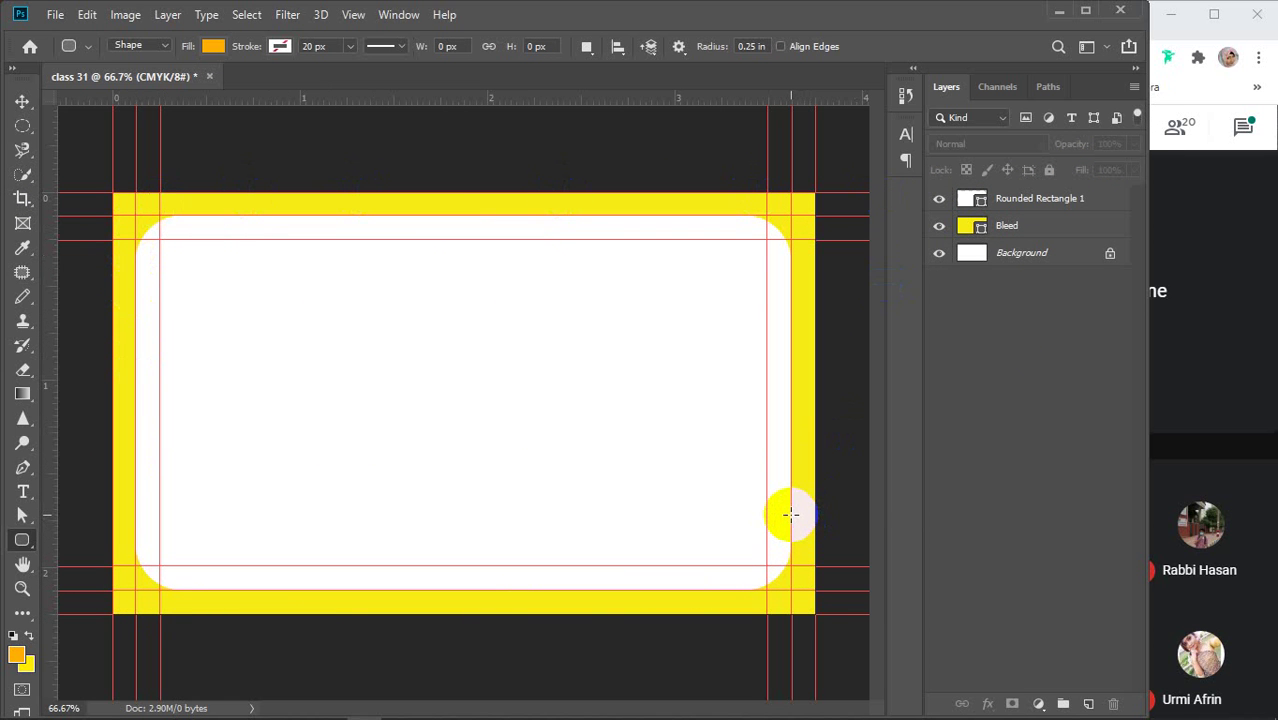
Rename the Rounded Rectangle 1 layer to 'Rounded BC'
{"action": "left_click", "coordinate": [1037, 198]}
{"action": "double_click", "coordinate": [1037, 198]}
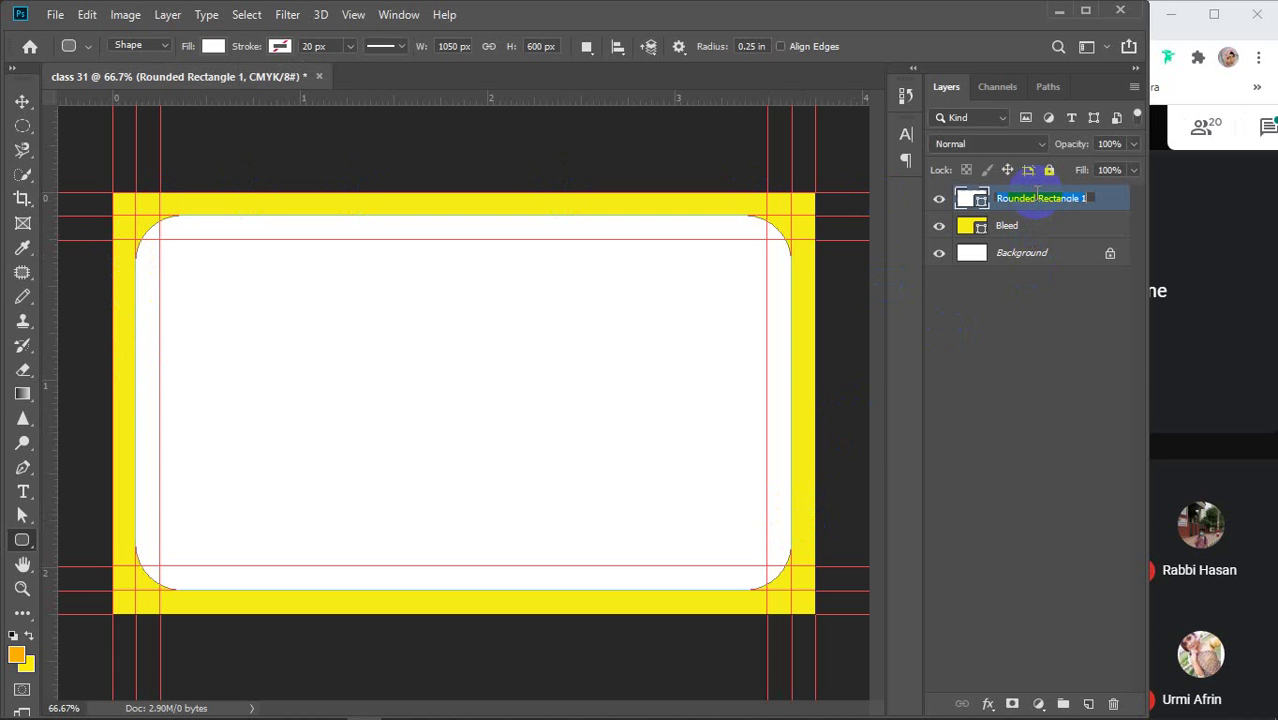
{"action": "left_click", "coordinate": [1095, 197]}
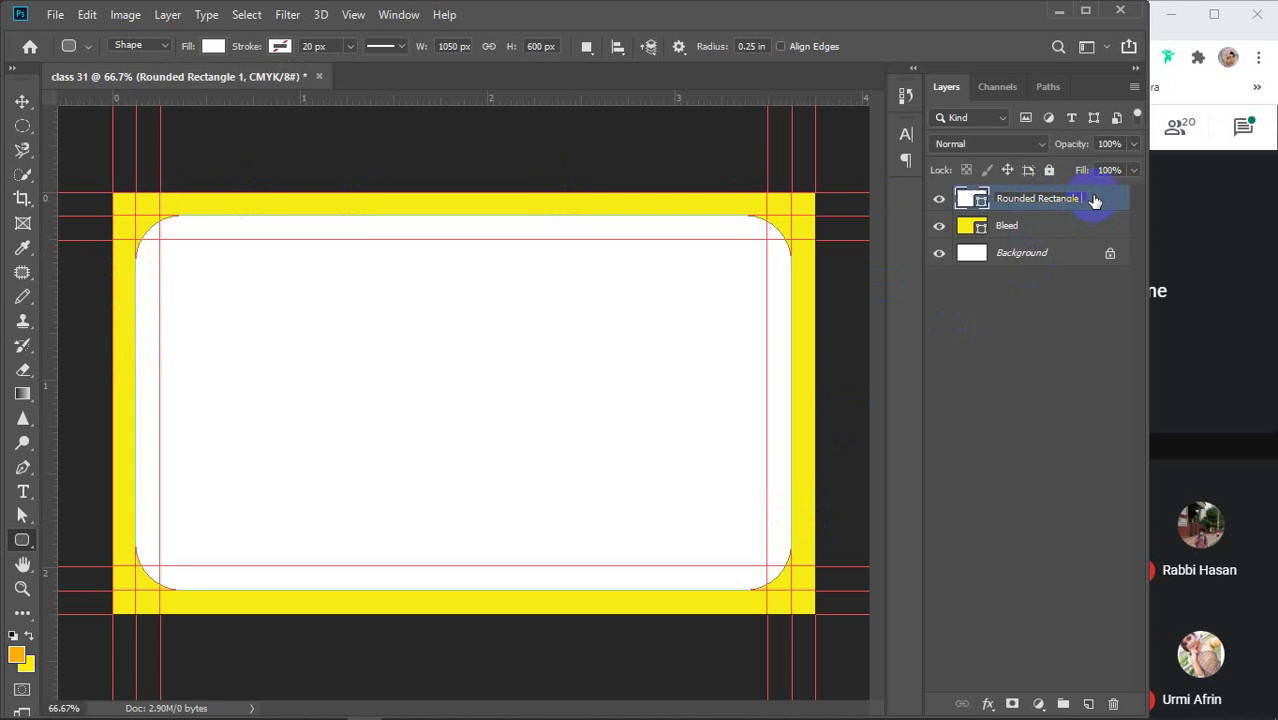
{"action": "key", "text": "BackSpace"}
{"action": "key", "text": "BackSpace"}
{"action": "key", "text": "Return"}
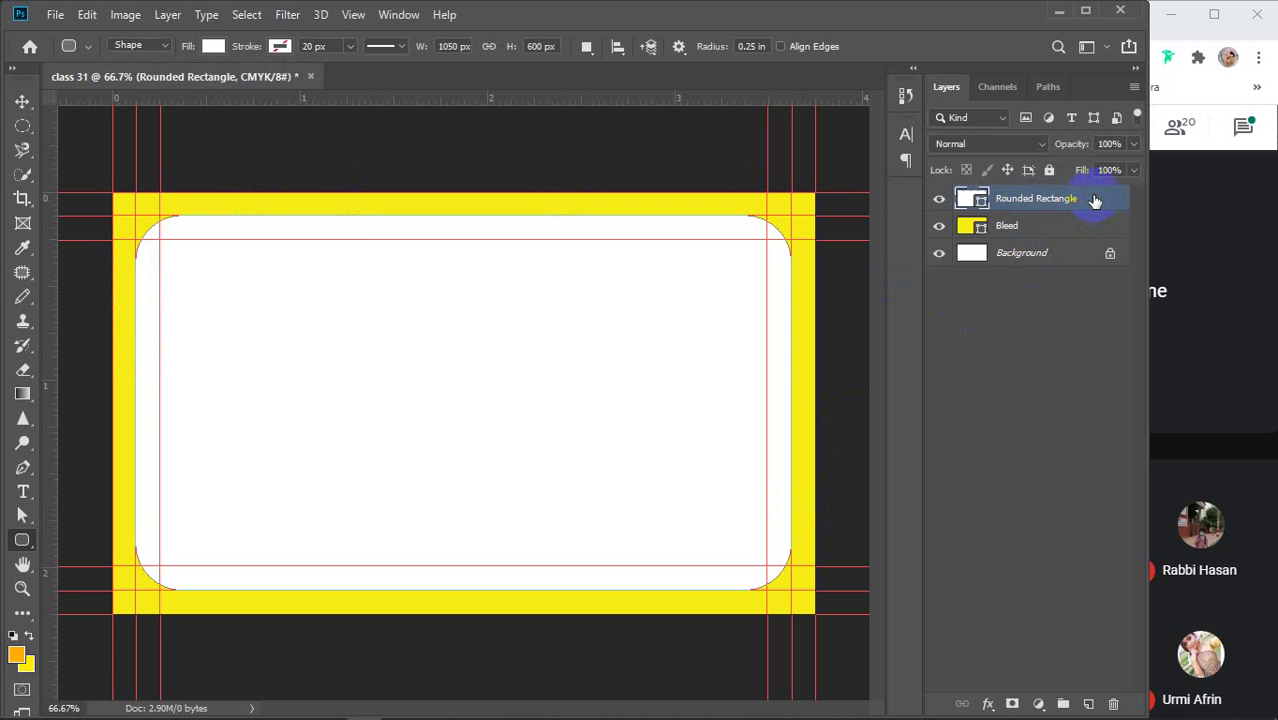
{"action": "left_click", "coordinate": [1052, 372]}
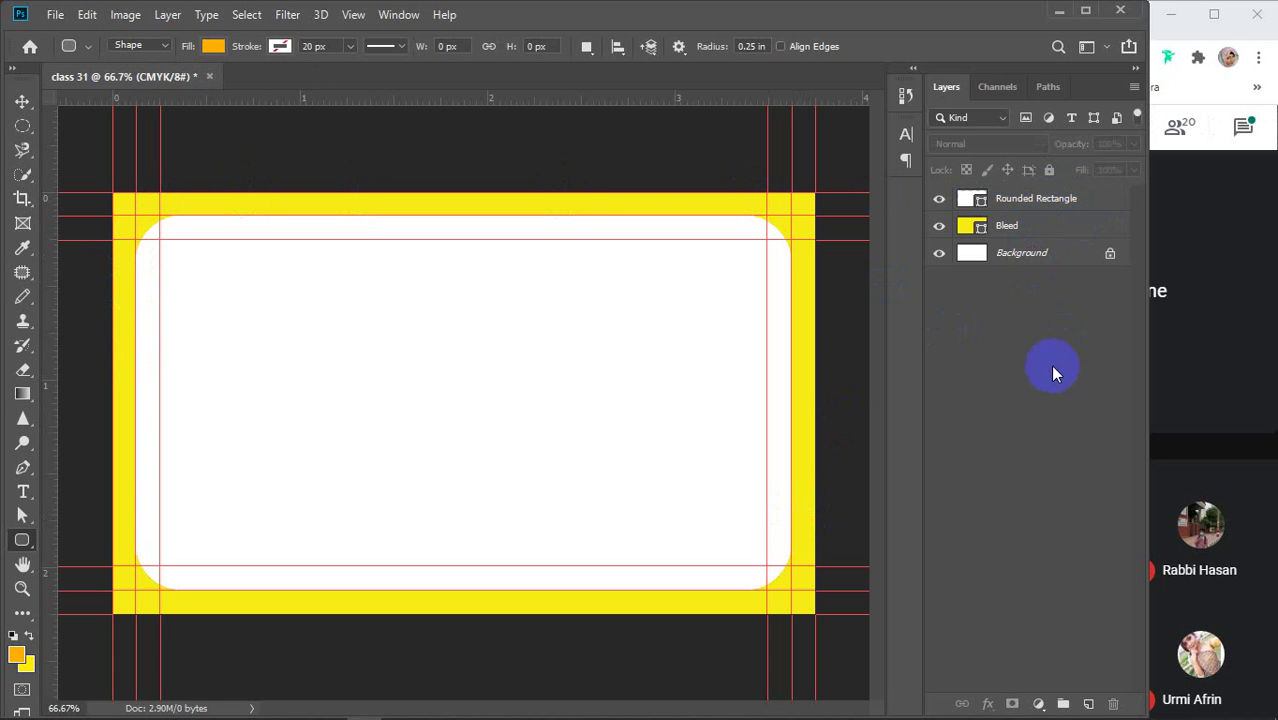
{"action": "double_click", "coordinate": [1055, 199]}
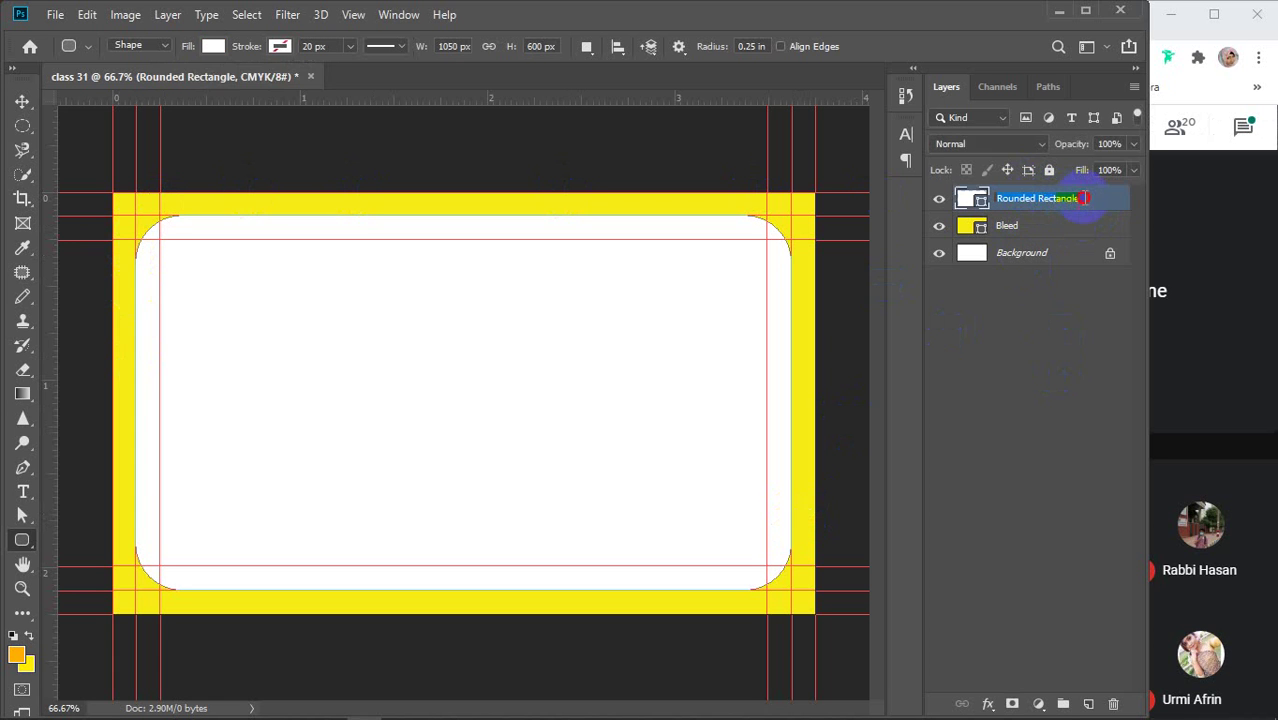
{"action": "left_click", "coordinate": [1083, 198]}
{"action": "left_click_drag", "start_coordinate": [1083, 199], "coordinate": [1040, 199]}
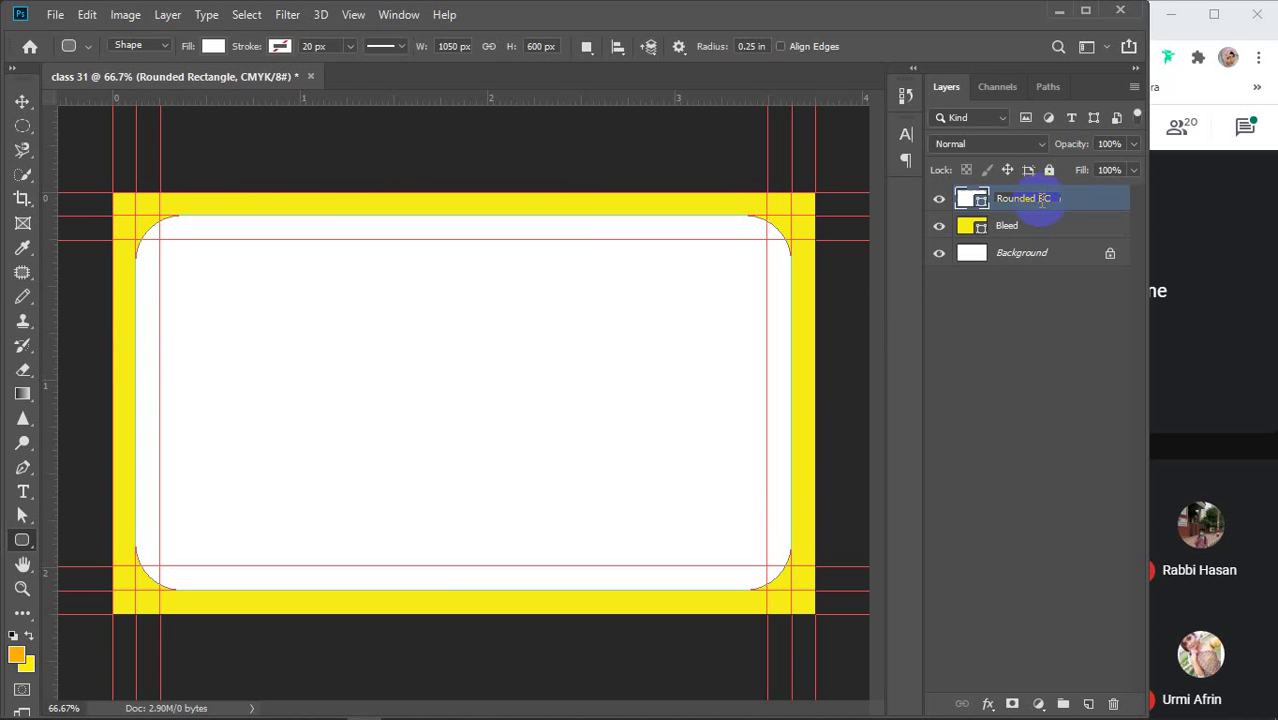
{"action": "key", "text": "Return"}
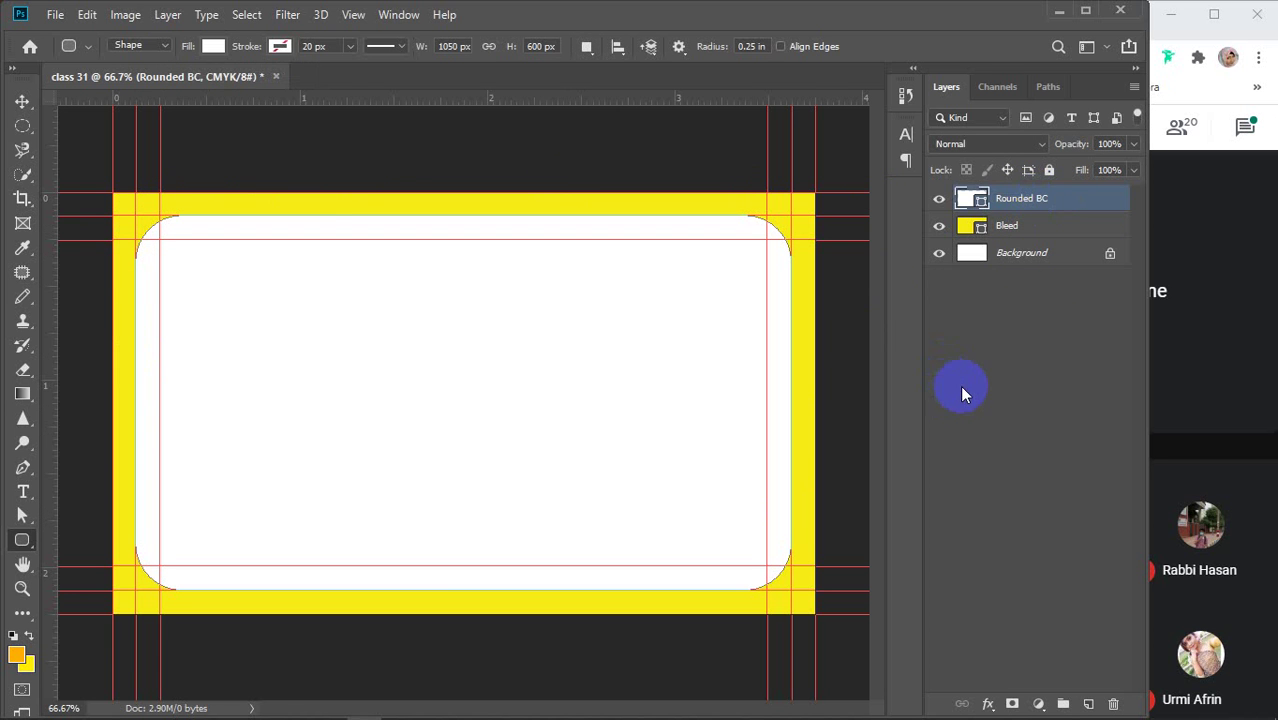
{"action": "left_click", "coordinate": [959, 367]}
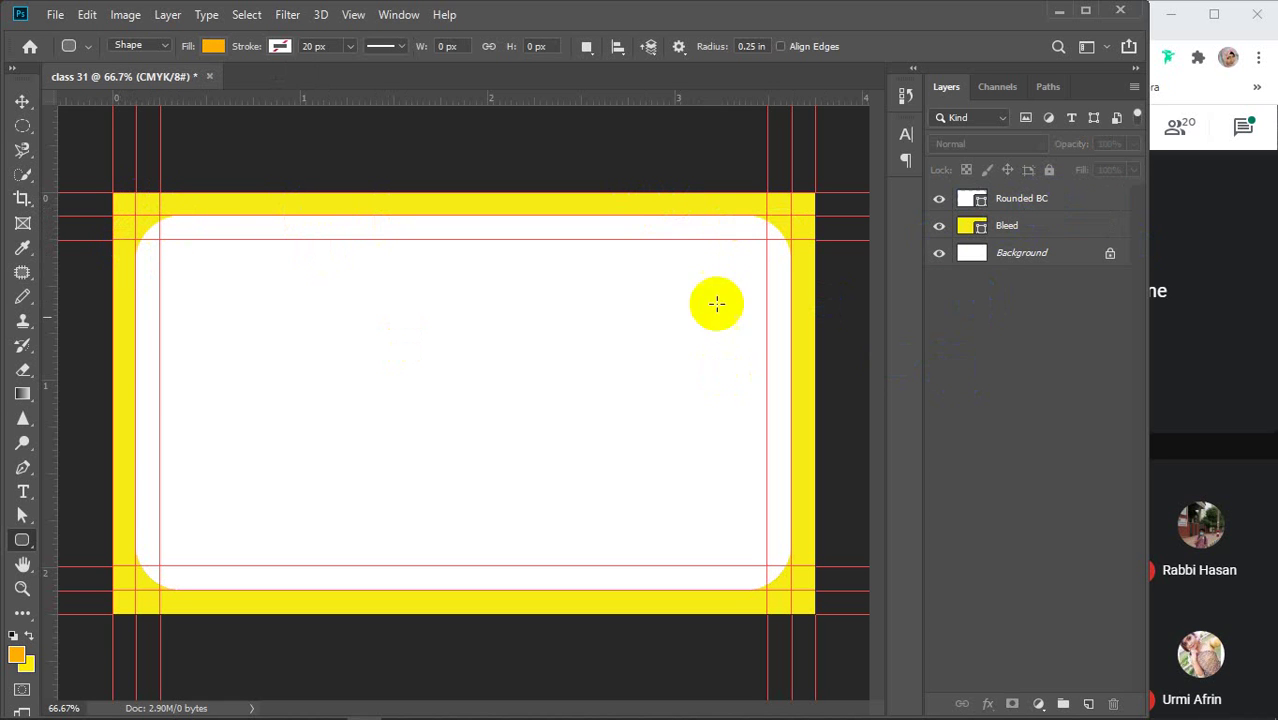
Draw a second rounded rectangle matching the white card, with no fill
{"action": "left_click", "coordinate": [136, 215]}
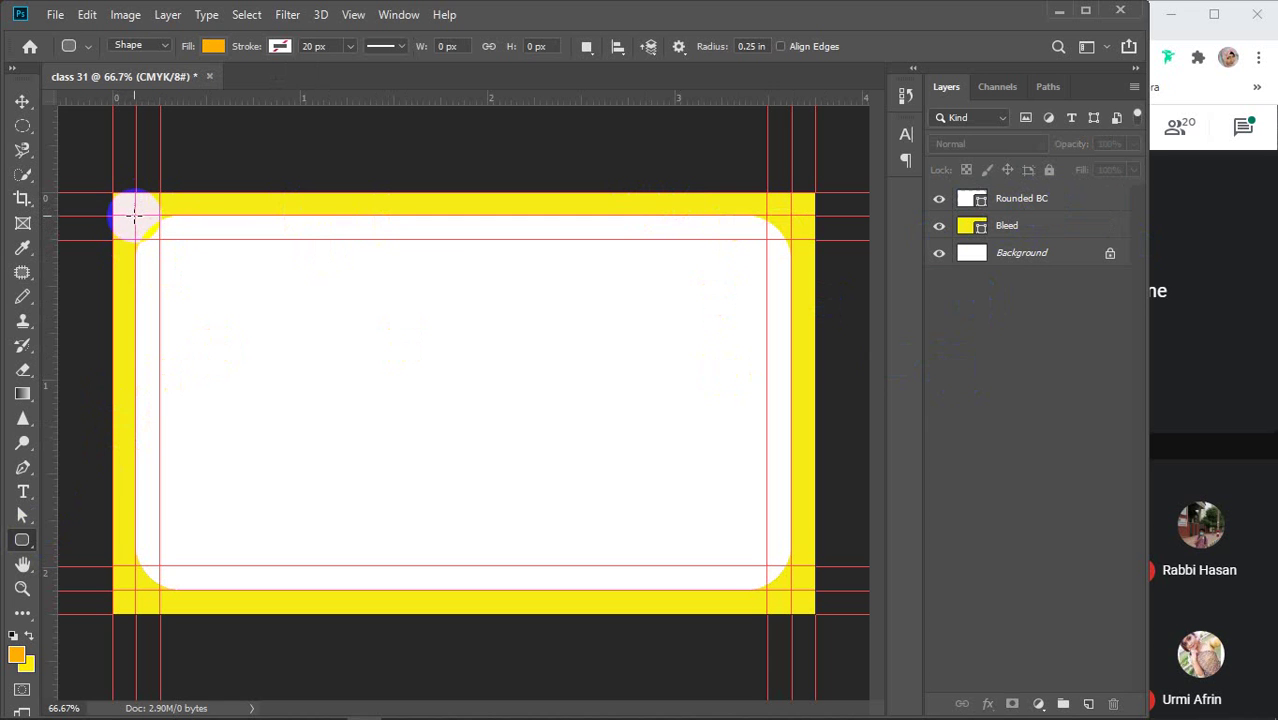
{"action": "left_click_drag", "start_coordinate": [134, 214], "coordinate": [790, 590]}
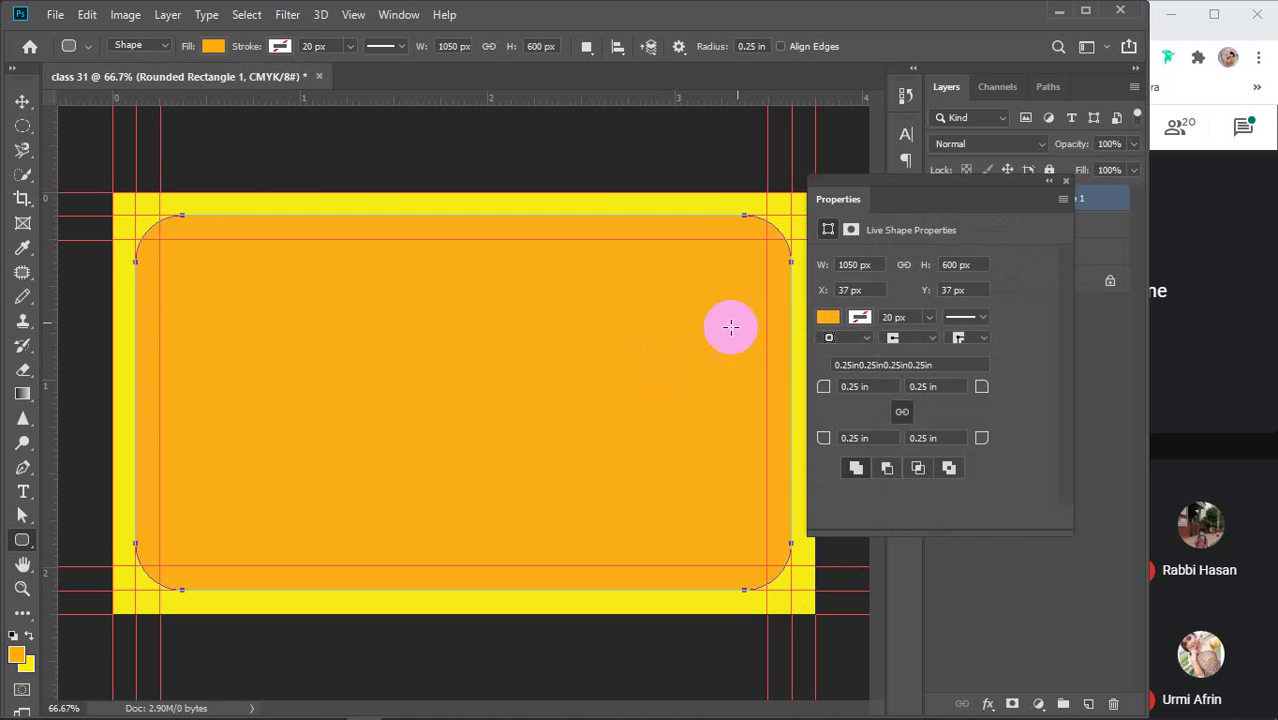
{"action": "left_click", "coordinate": [827, 317]}
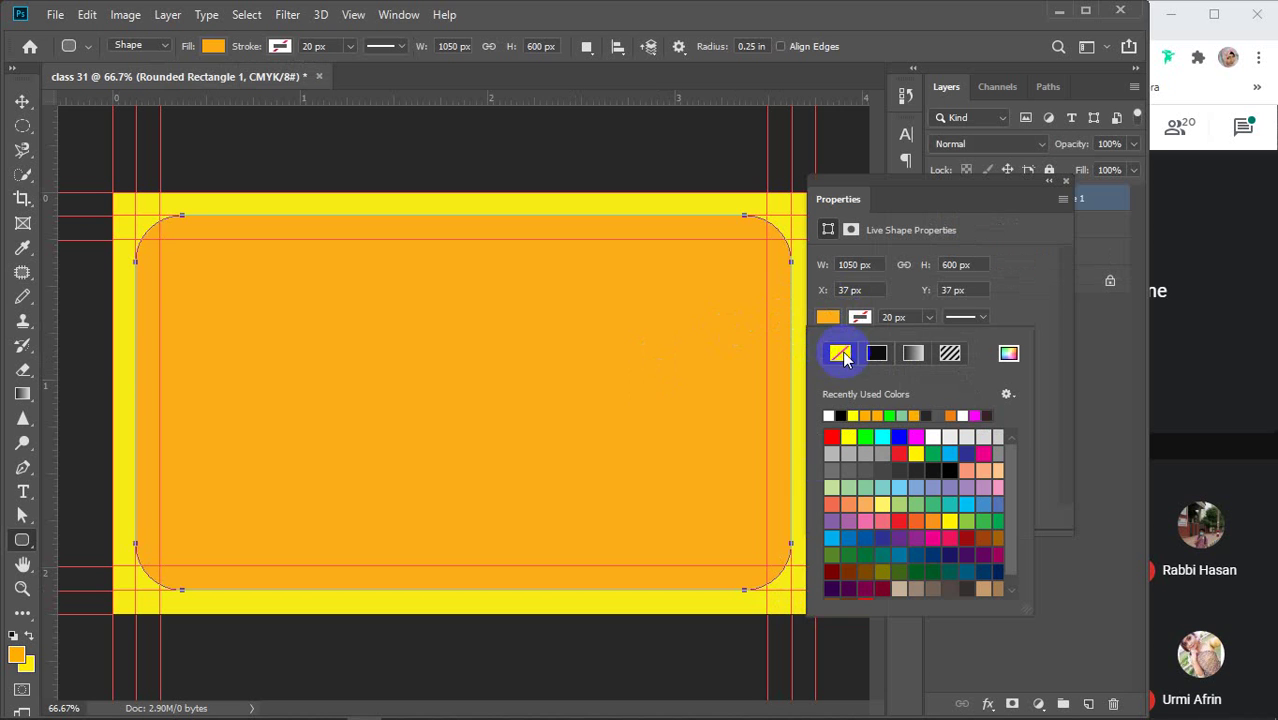
{"action": "left_click", "coordinate": [843, 358]}
Give it a 1 px black solid outline, then delete the Rounded Rectangle 1 layer
{"action": "left_click", "coordinate": [857, 317]}
{"action": "left_click", "coordinate": [876, 353]}
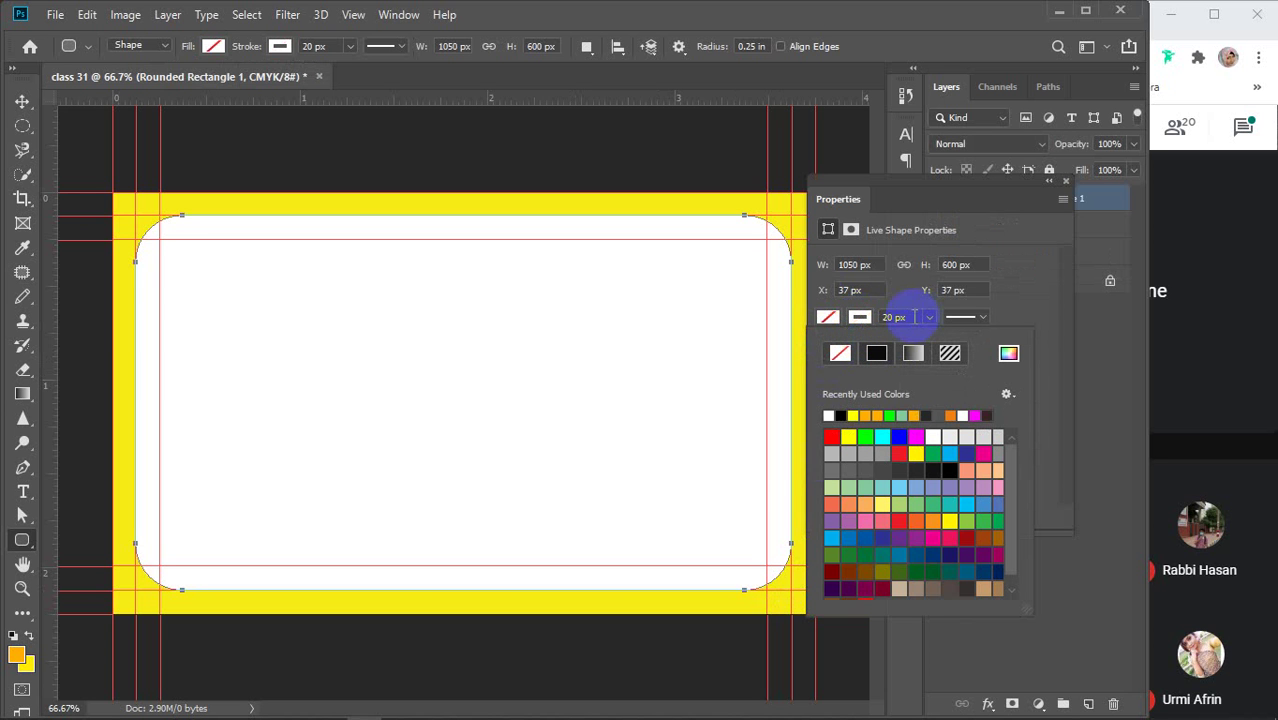
{"action": "left_click", "coordinate": [878, 352]}
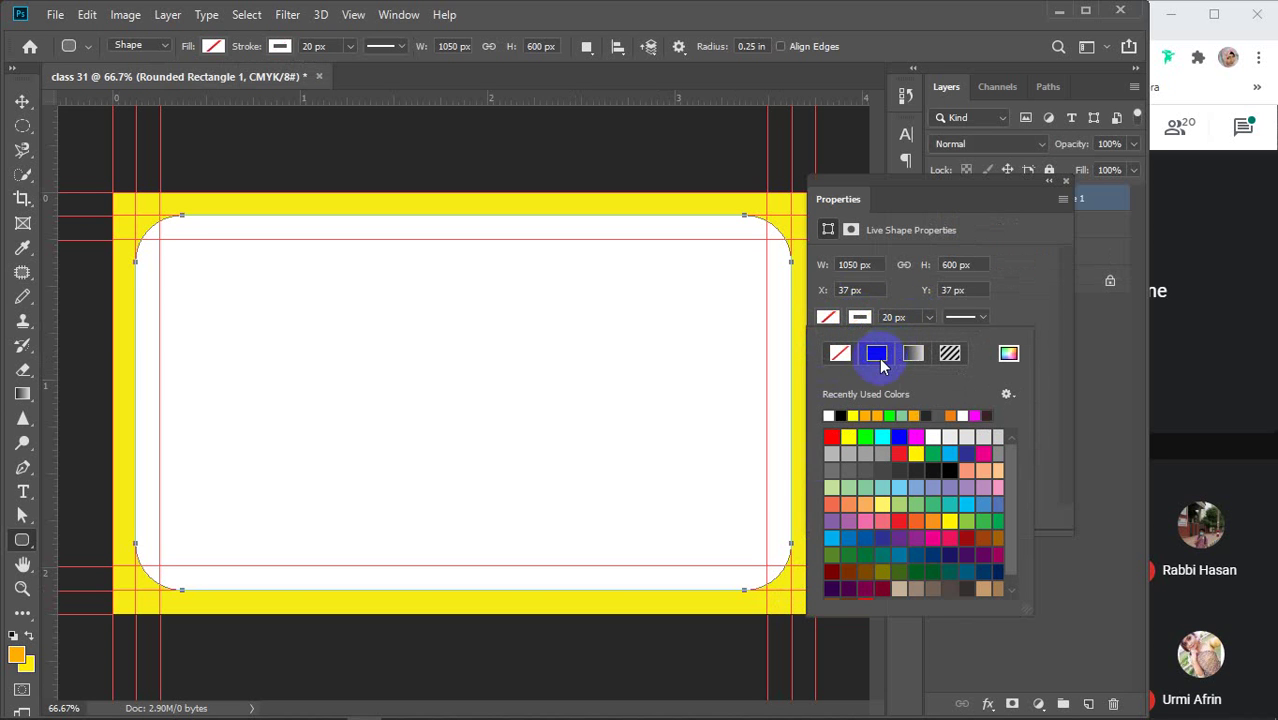
{"action": "left_click", "coordinate": [842, 416]}
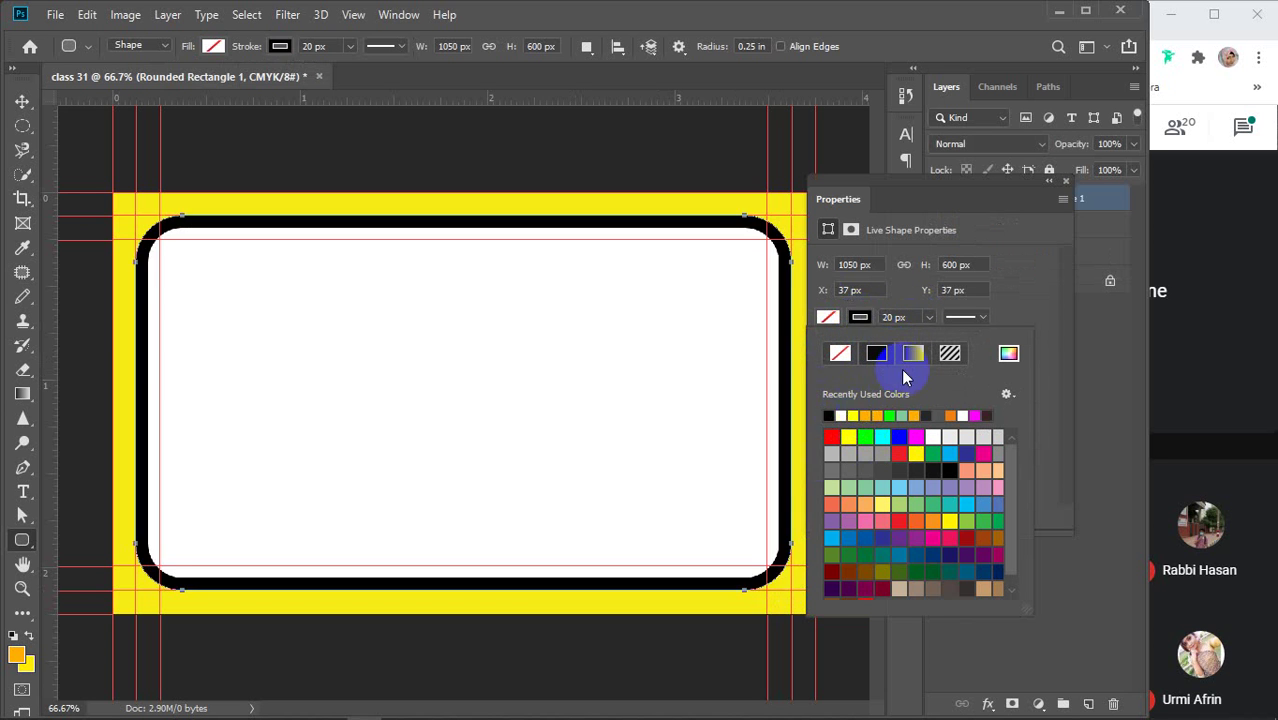
{"action": "left_click", "coordinate": [914, 314]}
{"action": "left_click", "coordinate": [862, 316]}
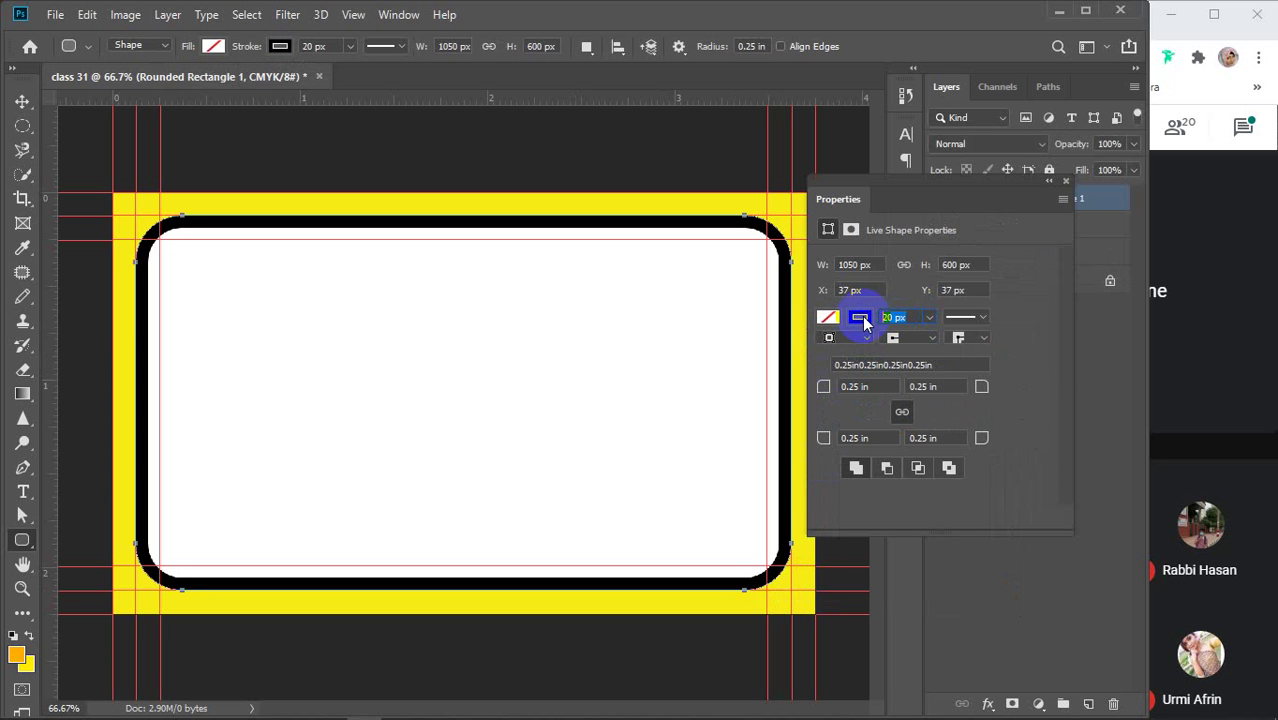
{"action": "type", "text": "1"}
{"action": "key", "text": "Return"}
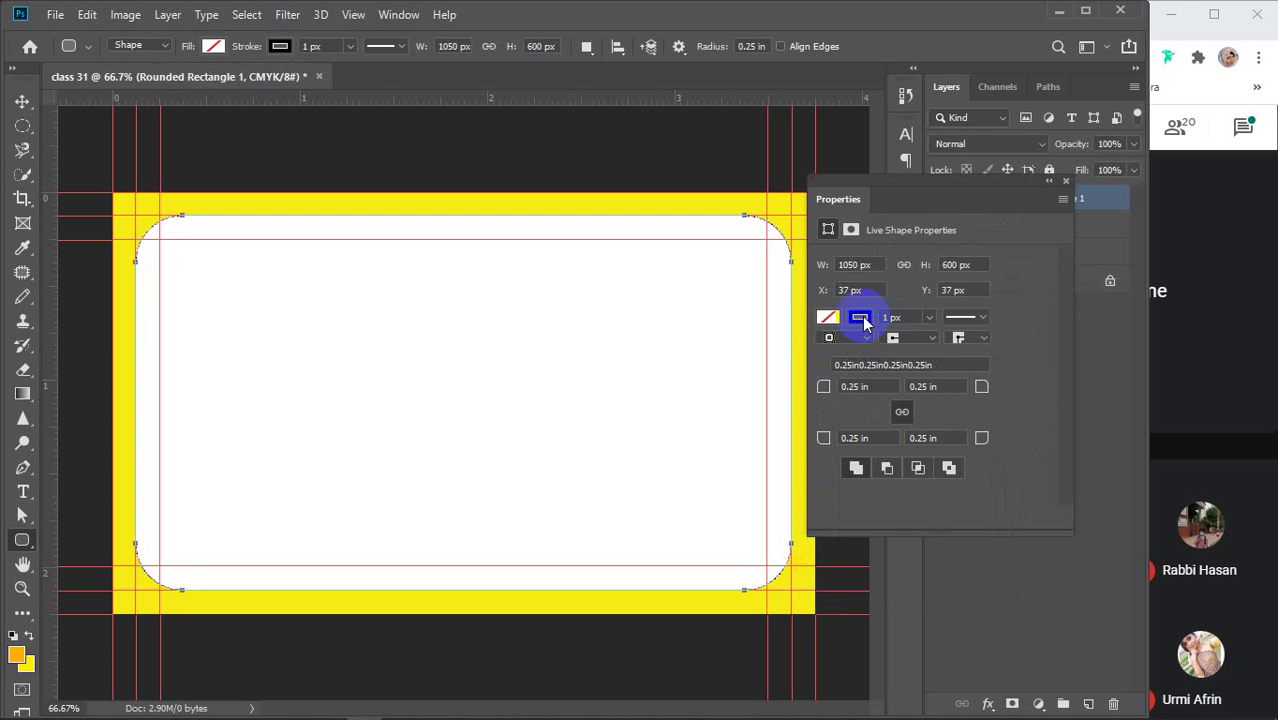
{"action": "left_click", "coordinate": [1065, 181]}
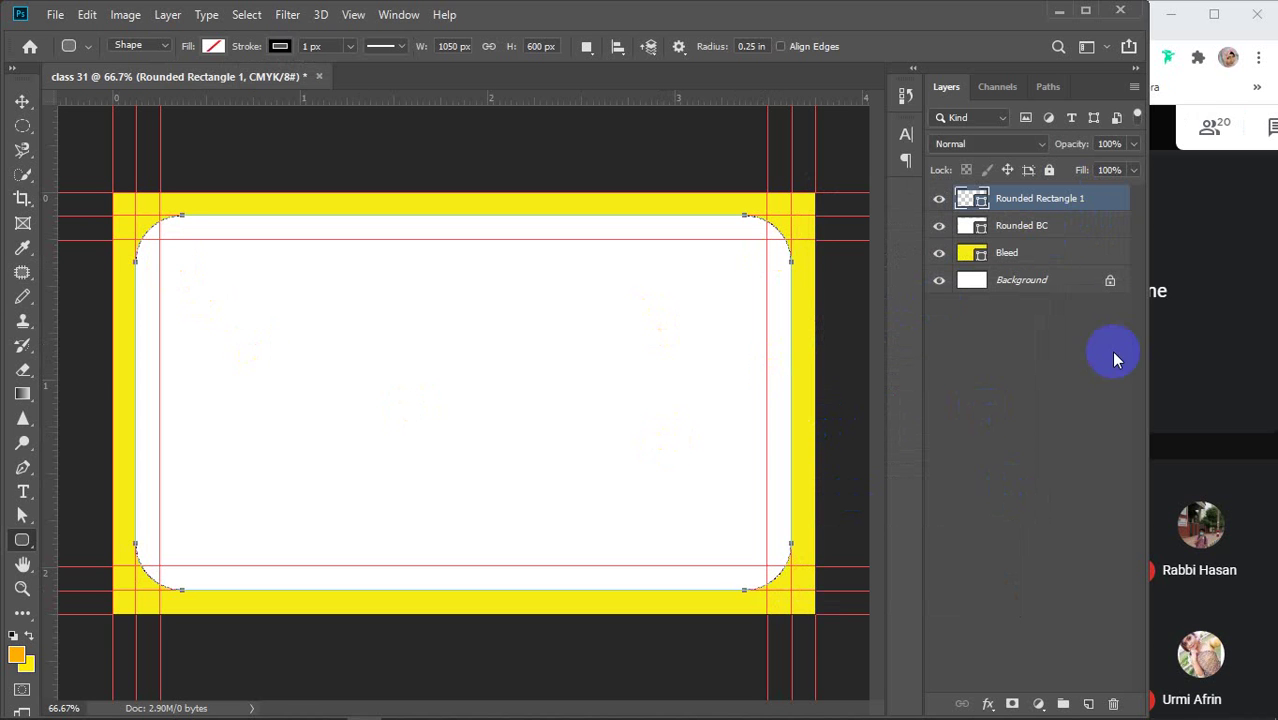
{"action": "key", "text": "Delete"}
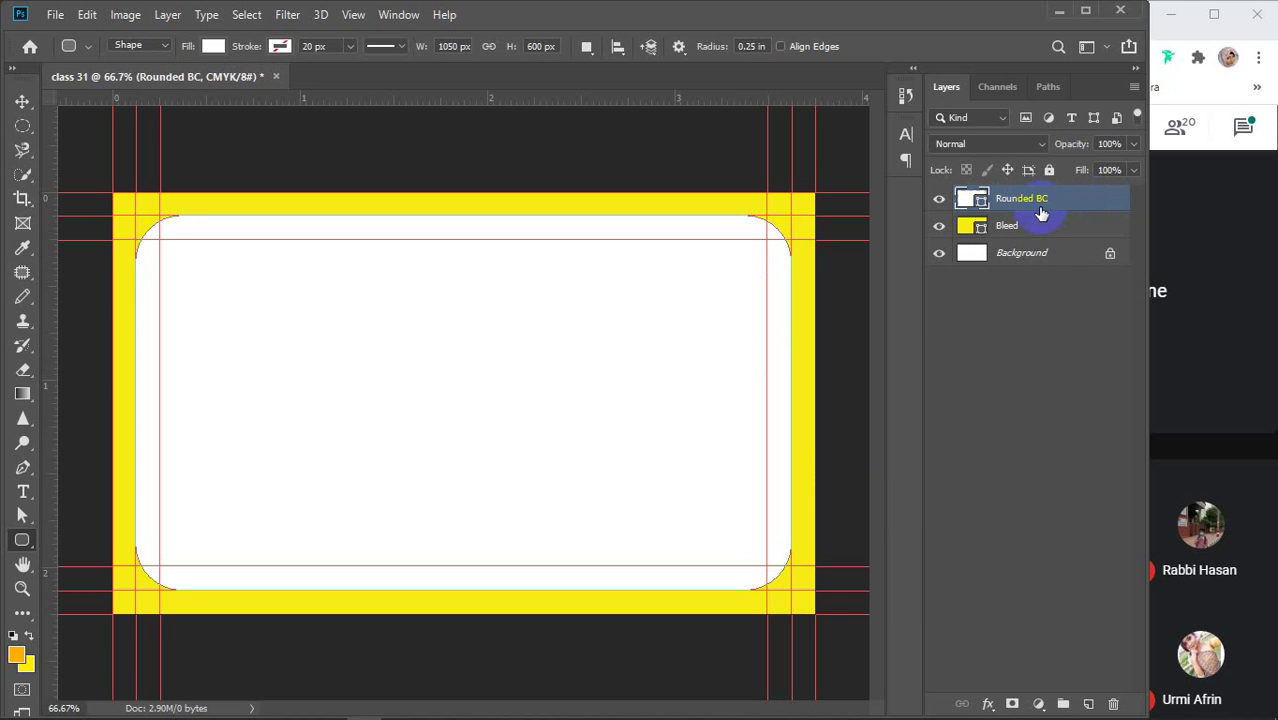
Duplicate Rounded BC as 'diy cut' with no fill and a 1 px black outline
{"action": "key", "text": "ctrl+j"}
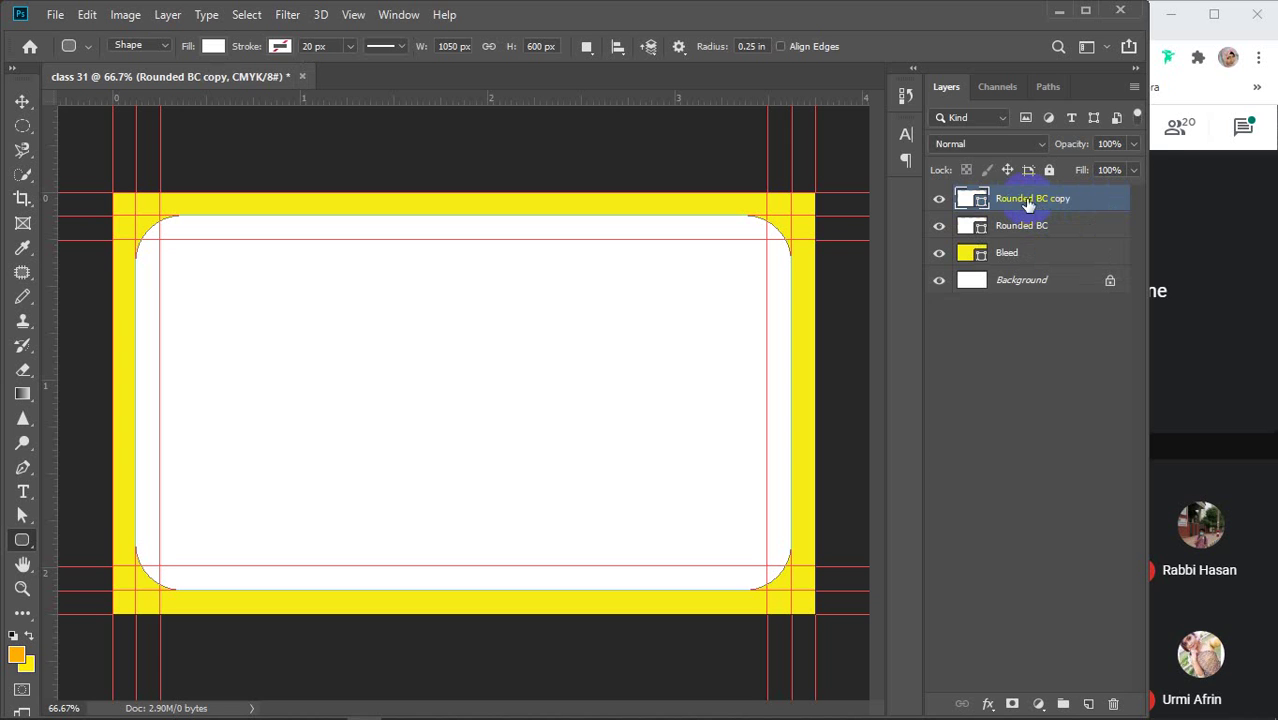
{"action": "double_click", "coordinate": [1028, 200]}
{"action": "type", "text": "diy cut"}
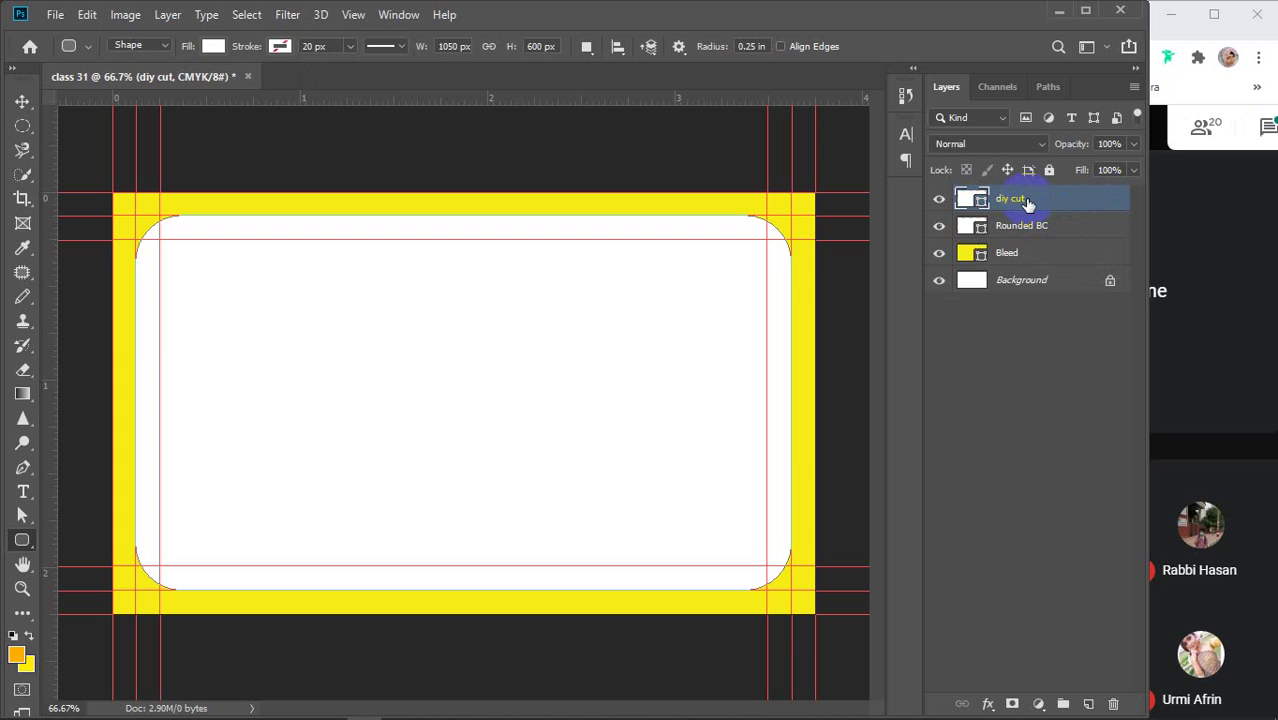
{"action": "left_click", "coordinate": [213, 46]}
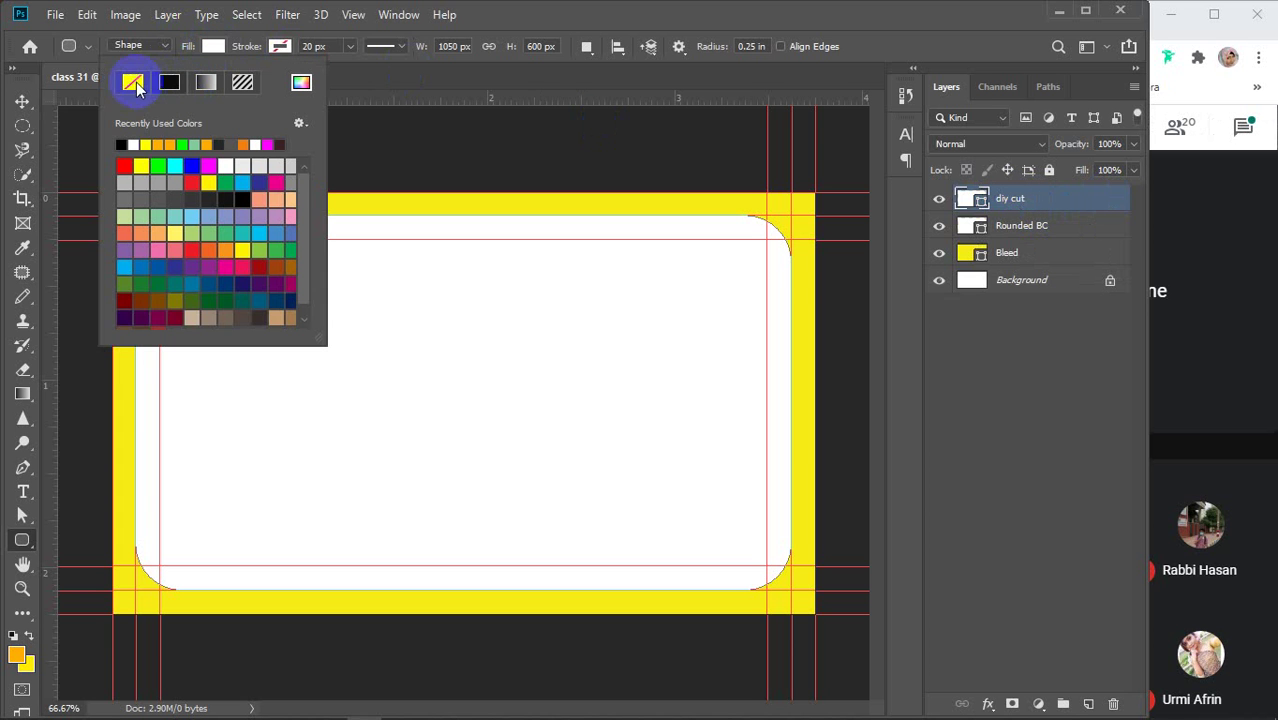
{"action": "left_click", "coordinate": [133, 83]}
{"action": "left_click", "coordinate": [279, 46]}
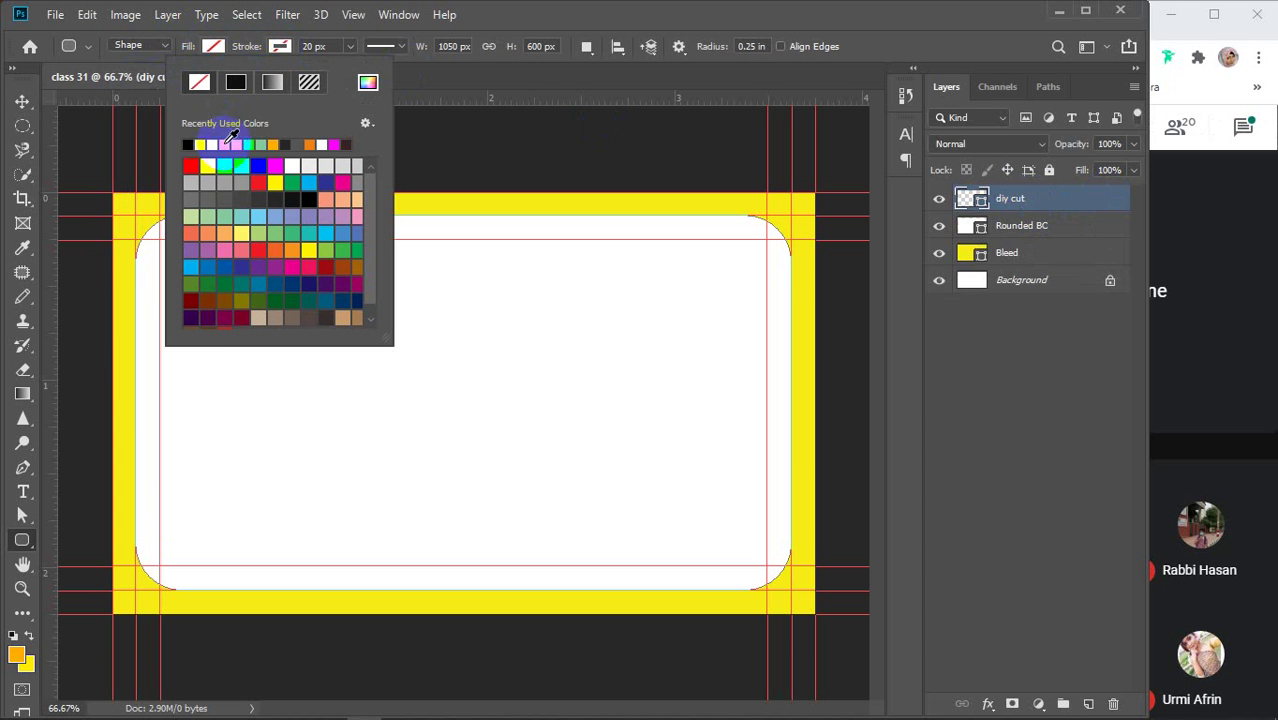
{"action": "left_click", "coordinate": [187, 145]}
{"action": "left_click", "coordinate": [331, 46]}
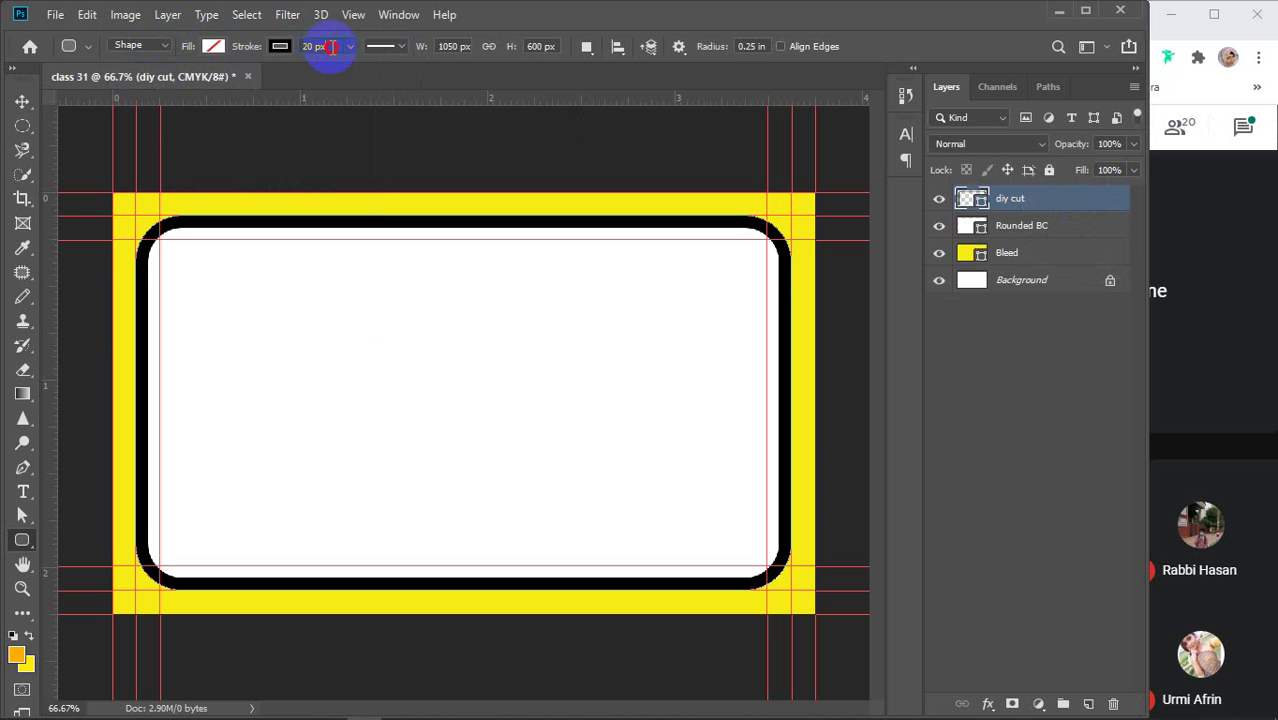
{"action": "type", "text": "1"}
{"action": "key", "text": "Return"}
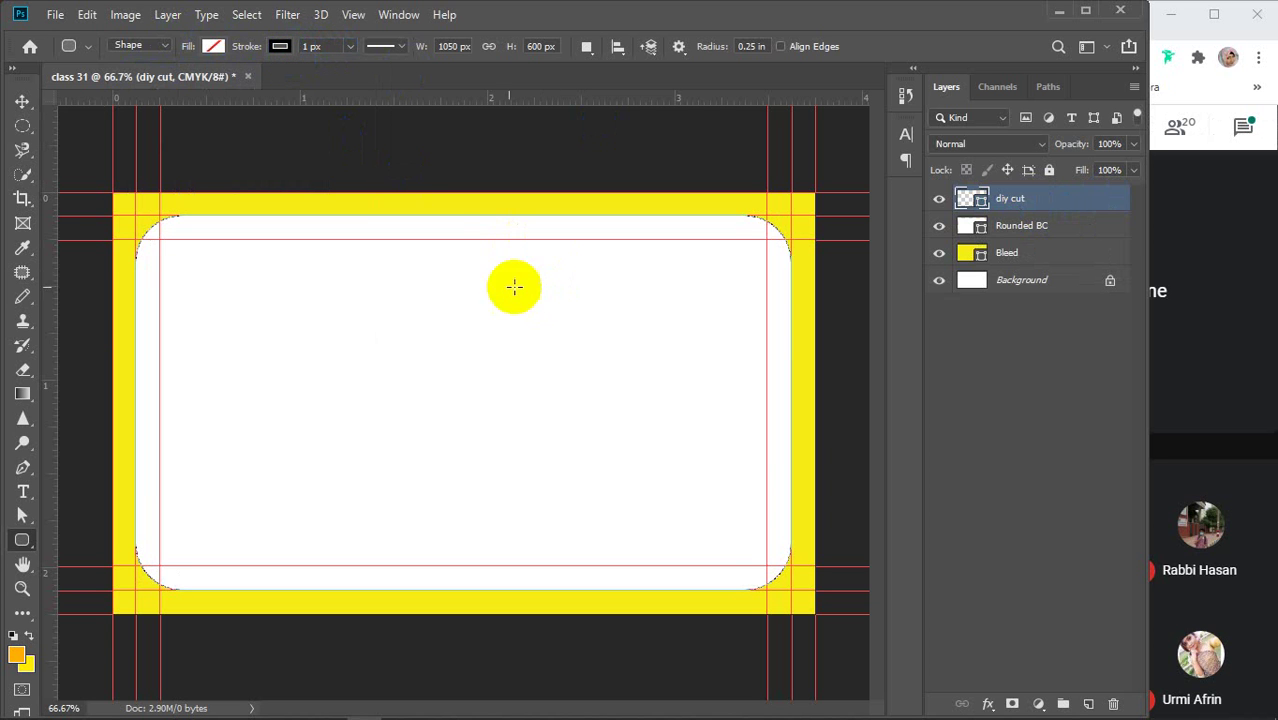
Zoom in on the top-right corner and toggle diy cut's visibility to check the outline
{"action": "key", "text": "v"}
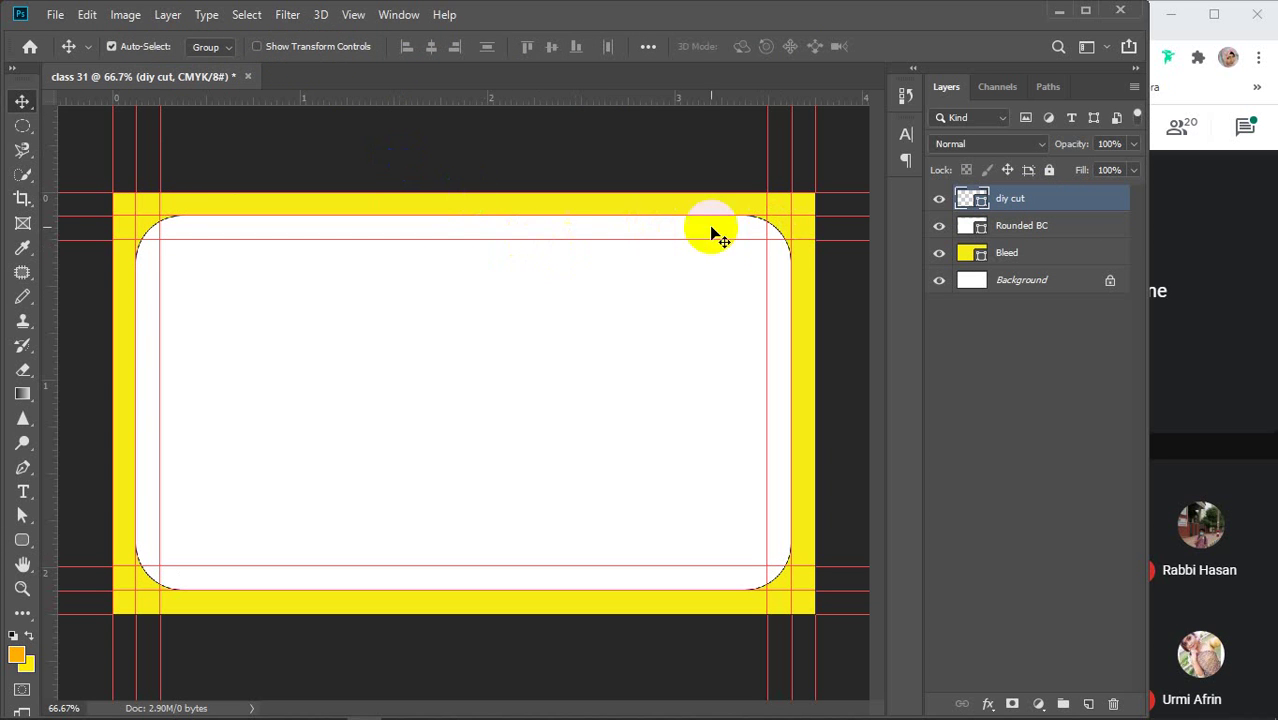
{"action": "key", "text": "ctrl+plus"}
{"action": "scroll", "coordinate": [820, 212], "scroll_direction": "up", "scroll_amount": 10}
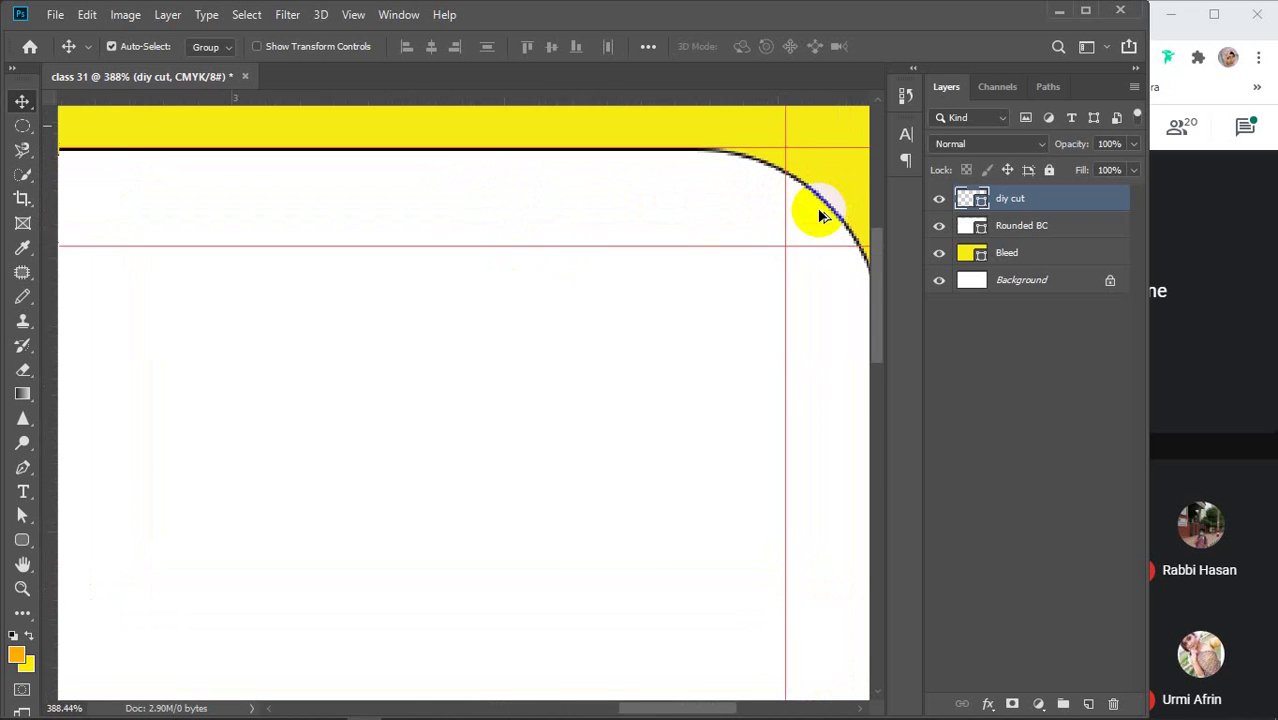
{"action": "left_click_drag", "start_coordinate": [819, 210], "coordinate": [565, 403]}
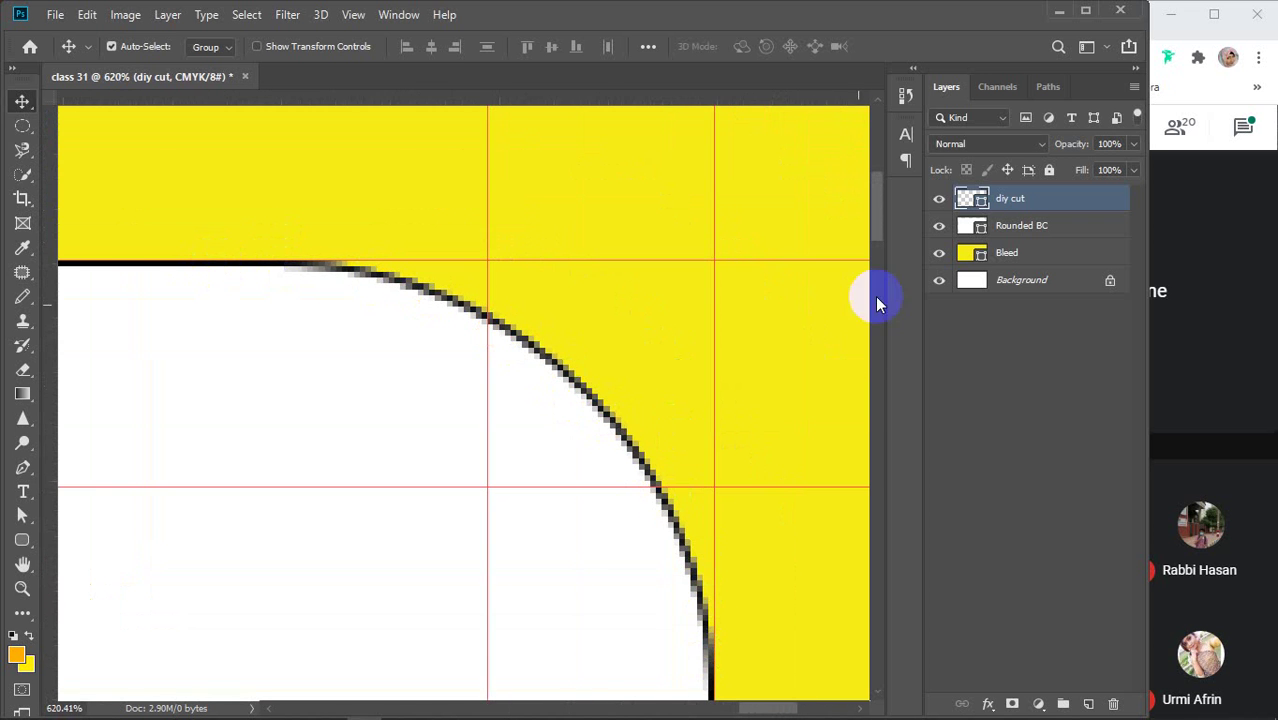
{"action": "left_click", "coordinate": [939, 200]}
{"action": "left_click", "coordinate": [939, 200]}
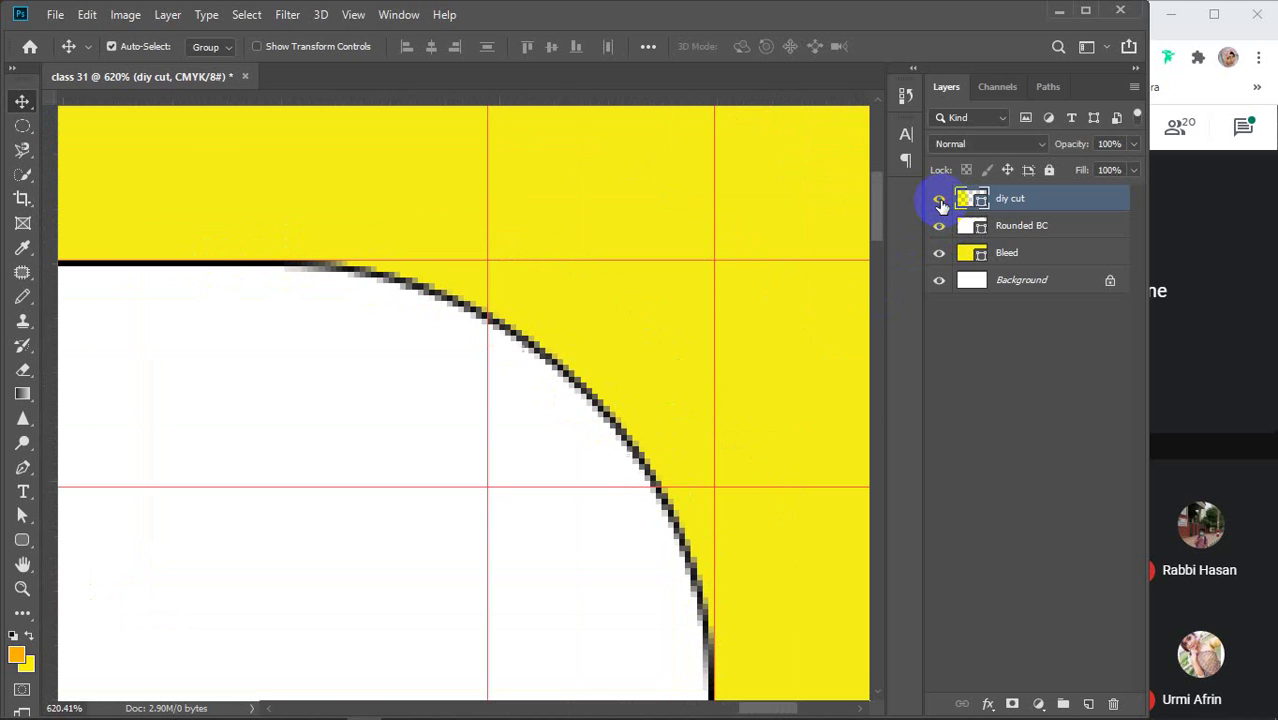
{"action": "left_click", "coordinate": [939, 200]}
{"action": "left_click", "coordinate": [939, 200]}
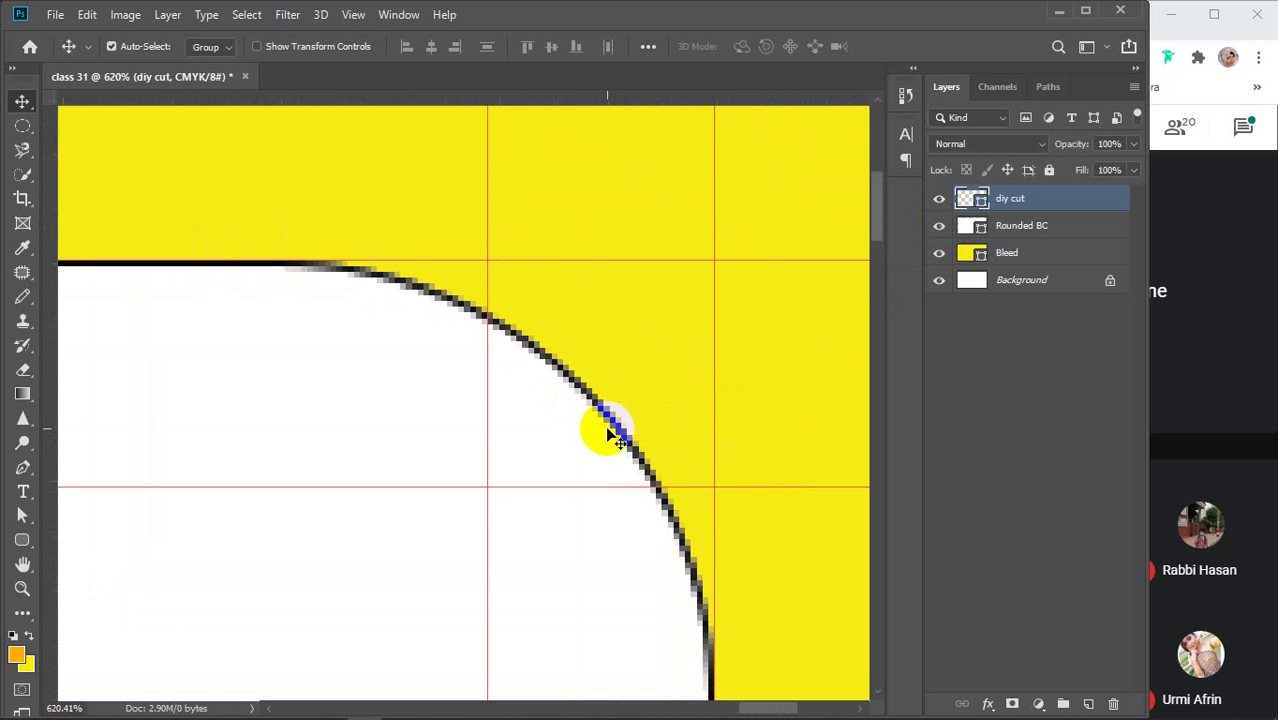
{"action": "scroll", "coordinate": [612, 430], "scroll_direction": "down", "scroll_amount": 3}
{"action": "scroll", "coordinate": [612, 430], "scroll_direction": "down", "scroll_amount": 1}
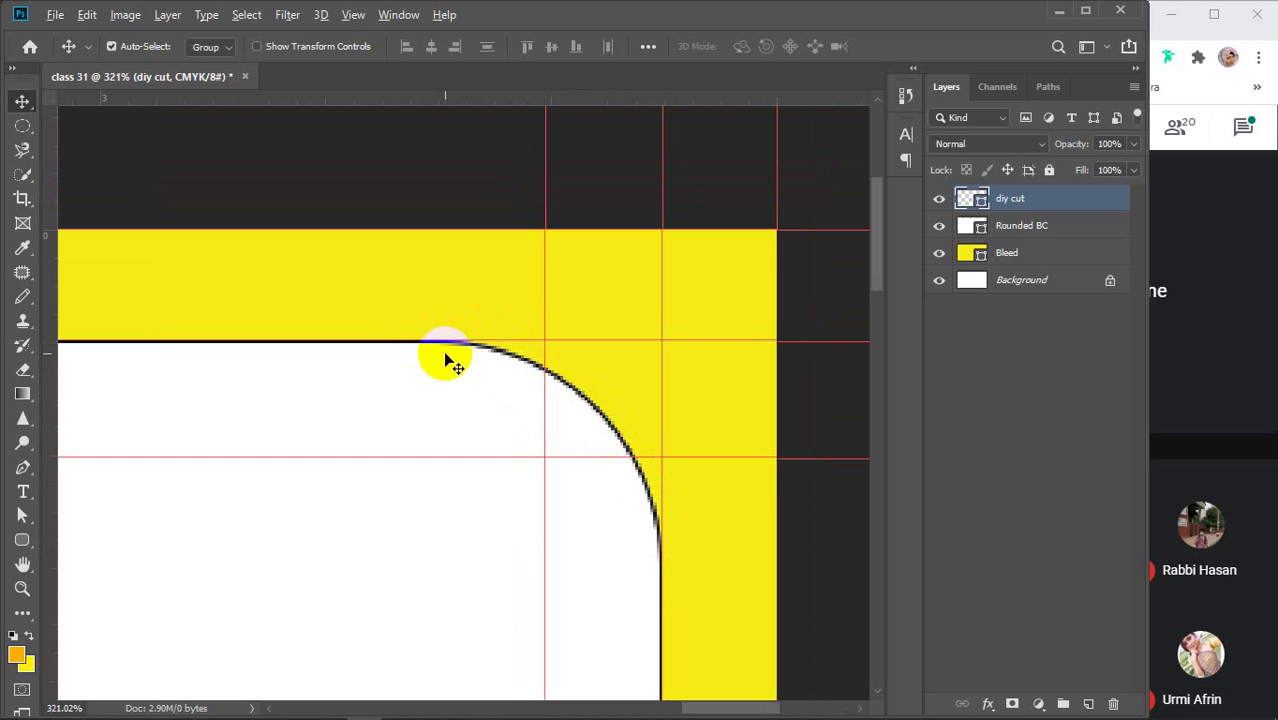
{"action": "scroll", "coordinate": [451, 362], "scroll_direction": "down", "scroll_amount": 1}
{"action": "scroll", "coordinate": [451, 362], "scroll_direction": "down", "scroll_amount": 5}
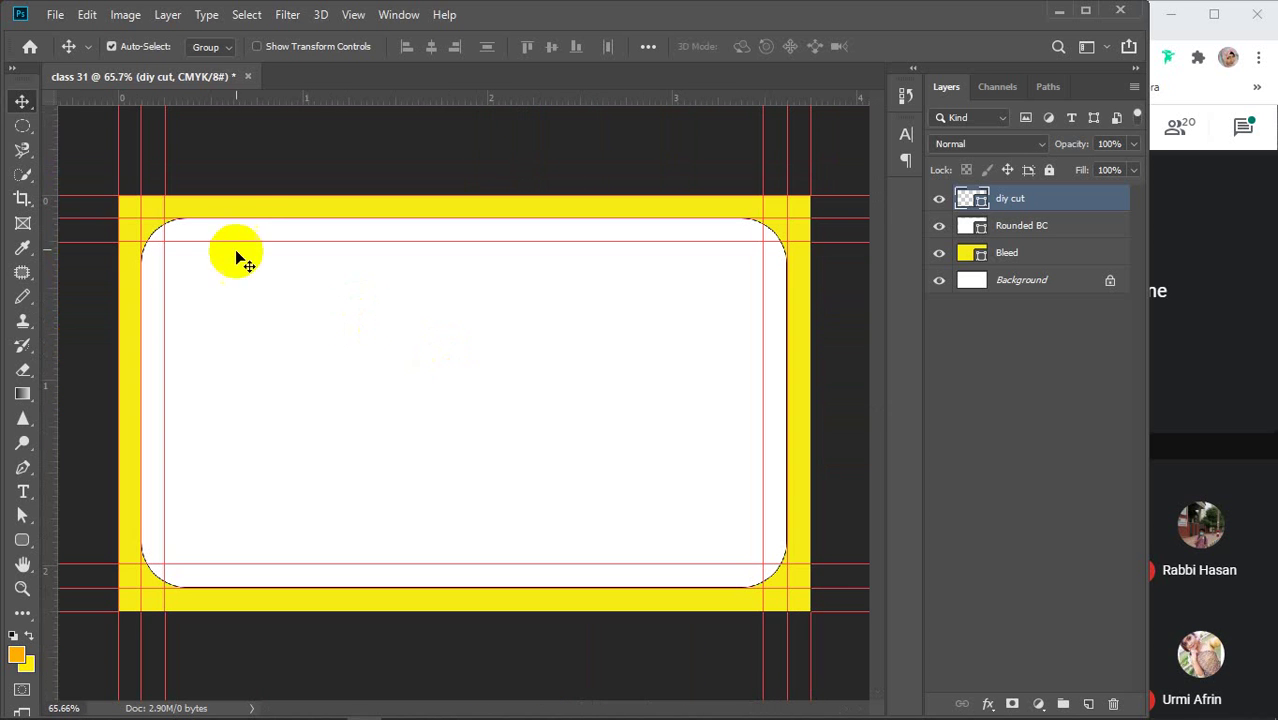
{"action": "left_click", "coordinate": [283, 190]}
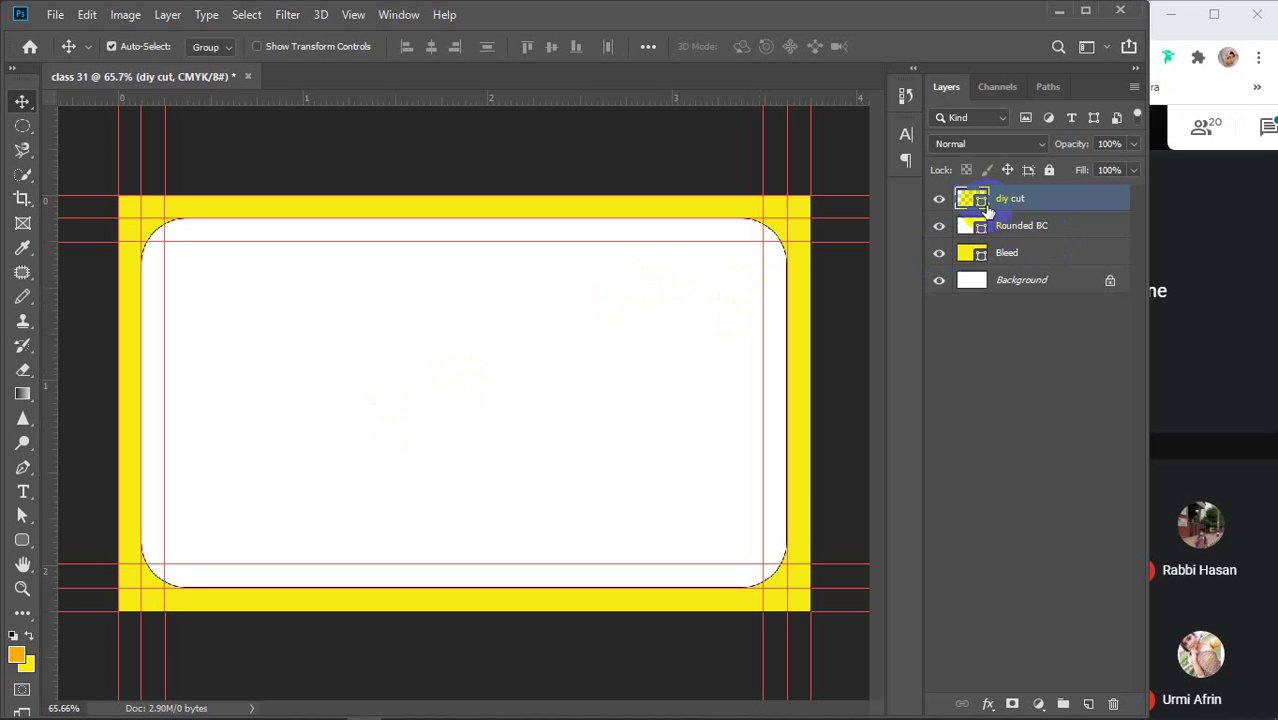
Select diy cut, Rounded BC and Bleed together and apply Lock All to them
{"action": "left_click", "coordinate": [1030, 447]}
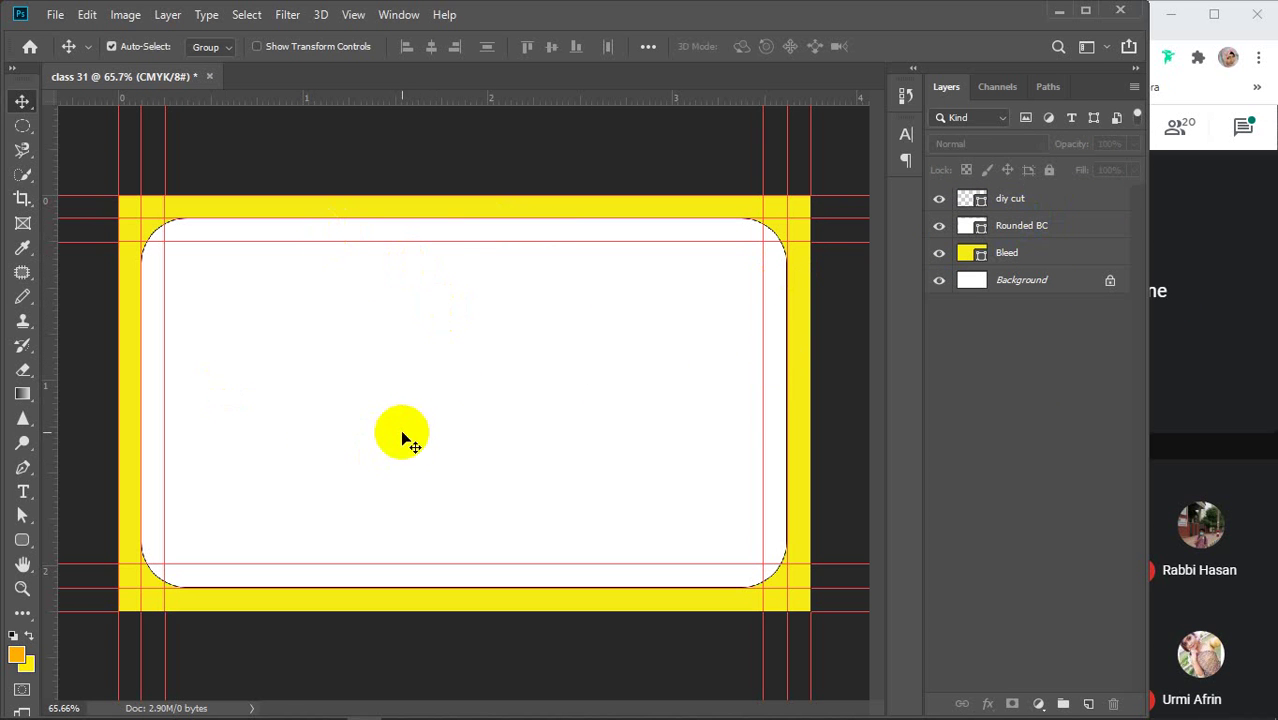
{"action": "left_click", "coordinate": [1031, 201]}
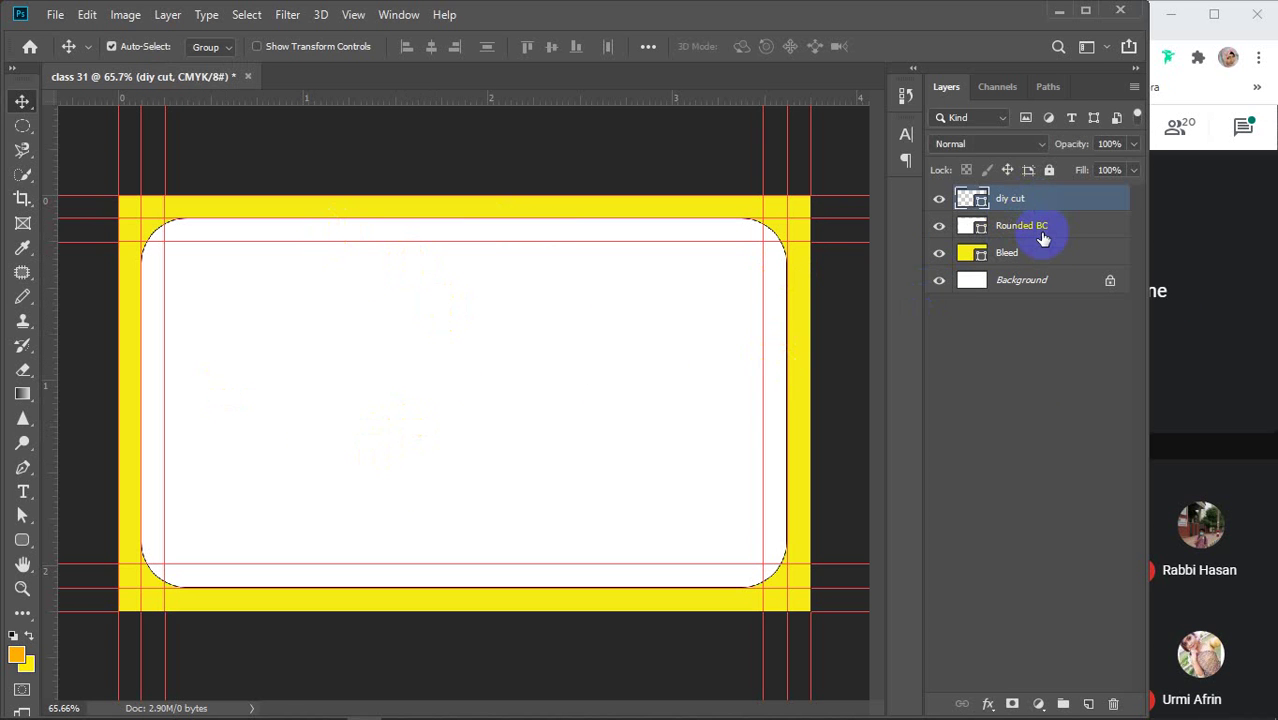
{"action": "left_click", "coordinate": [1060, 228], "text": "ctrl"}
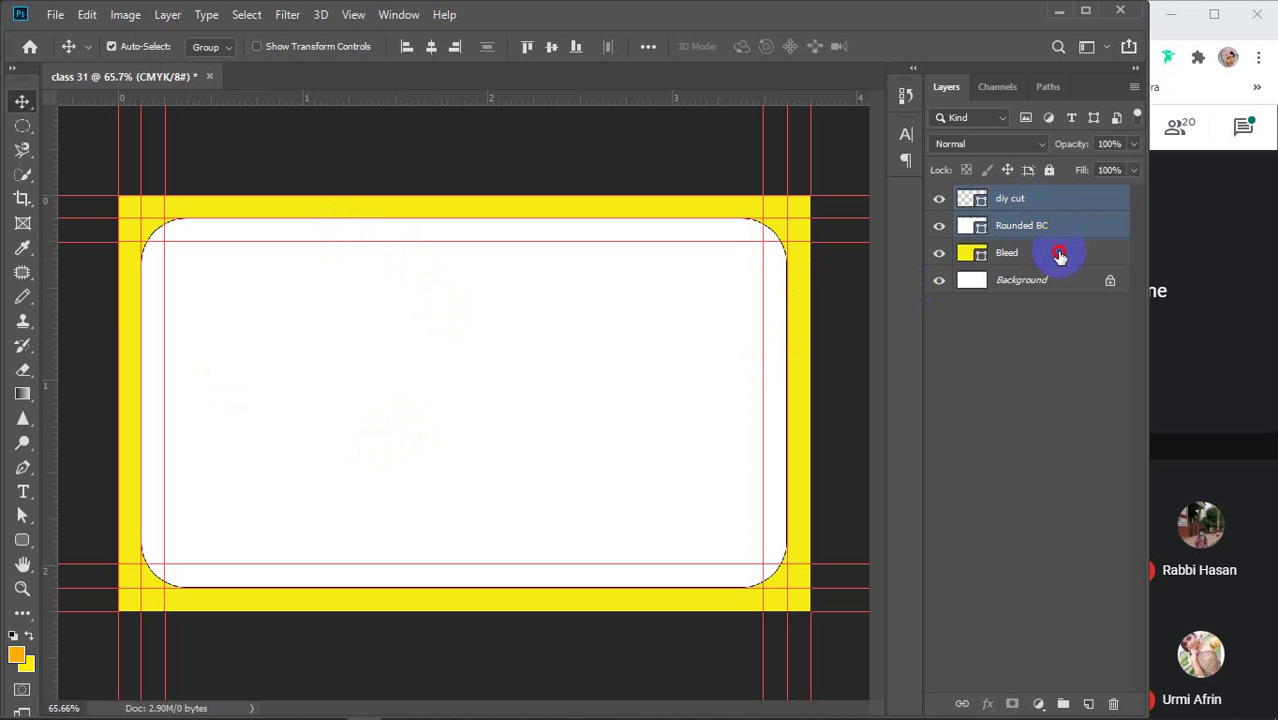
{"action": "left_click", "coordinate": [1056, 254], "text": "ctrl"}
{"action": "left_click", "coordinate": [1049, 170]}
{"action": "left_click", "coordinate": [995, 450]}
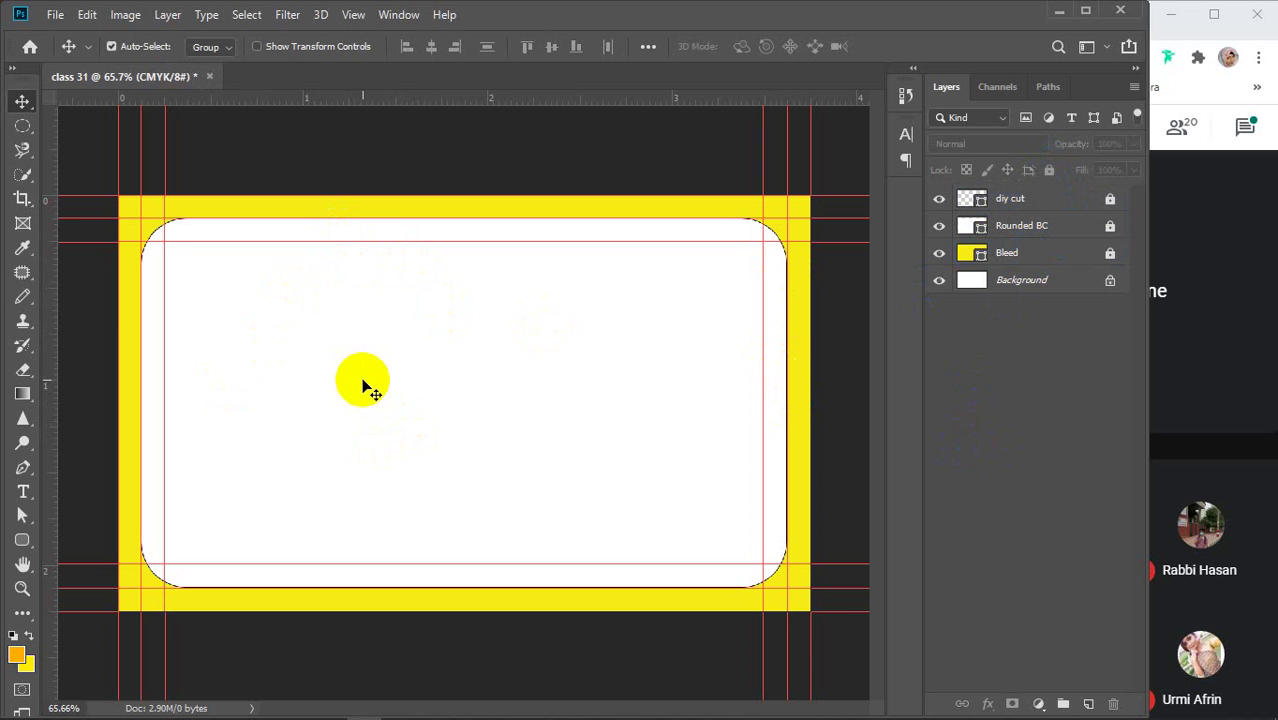
Search Google Images for 'logo' in a new Chrome tab
{"action": "mouse_move", "coordinate": [503, 706]}
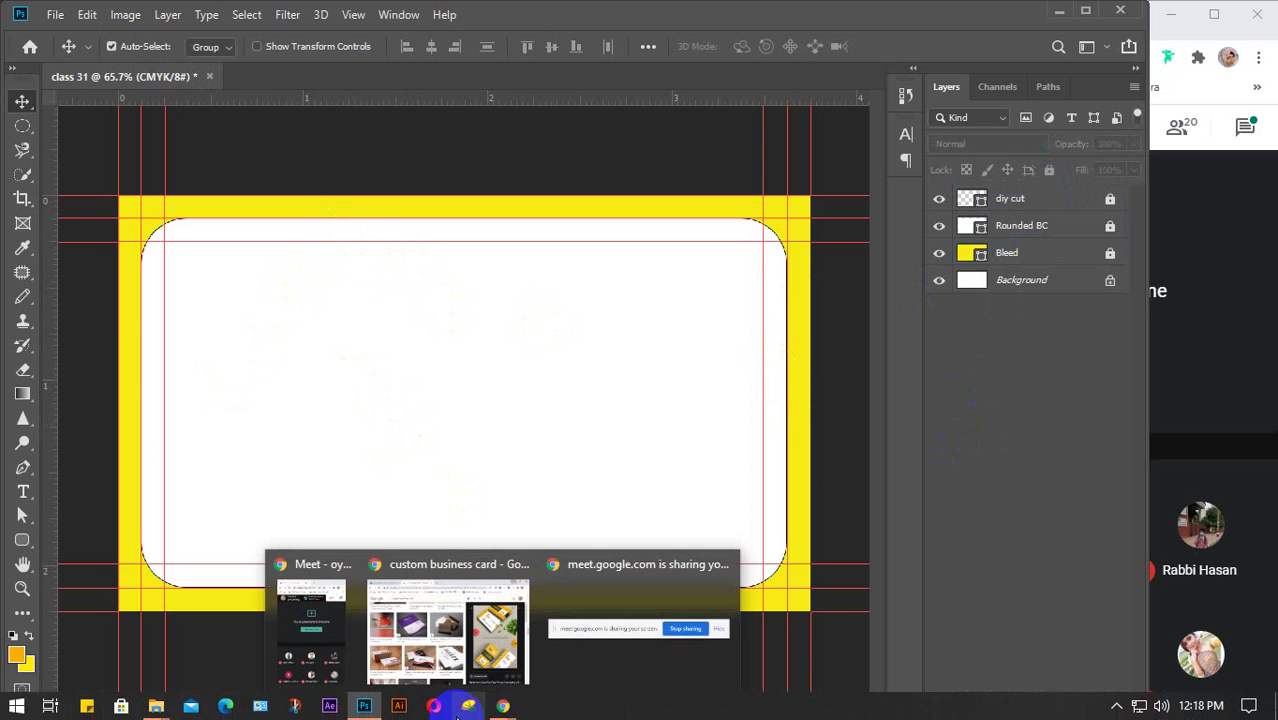
{"action": "left_click", "coordinate": [478, 645]}
{"action": "left_click", "coordinate": [479, 24]}
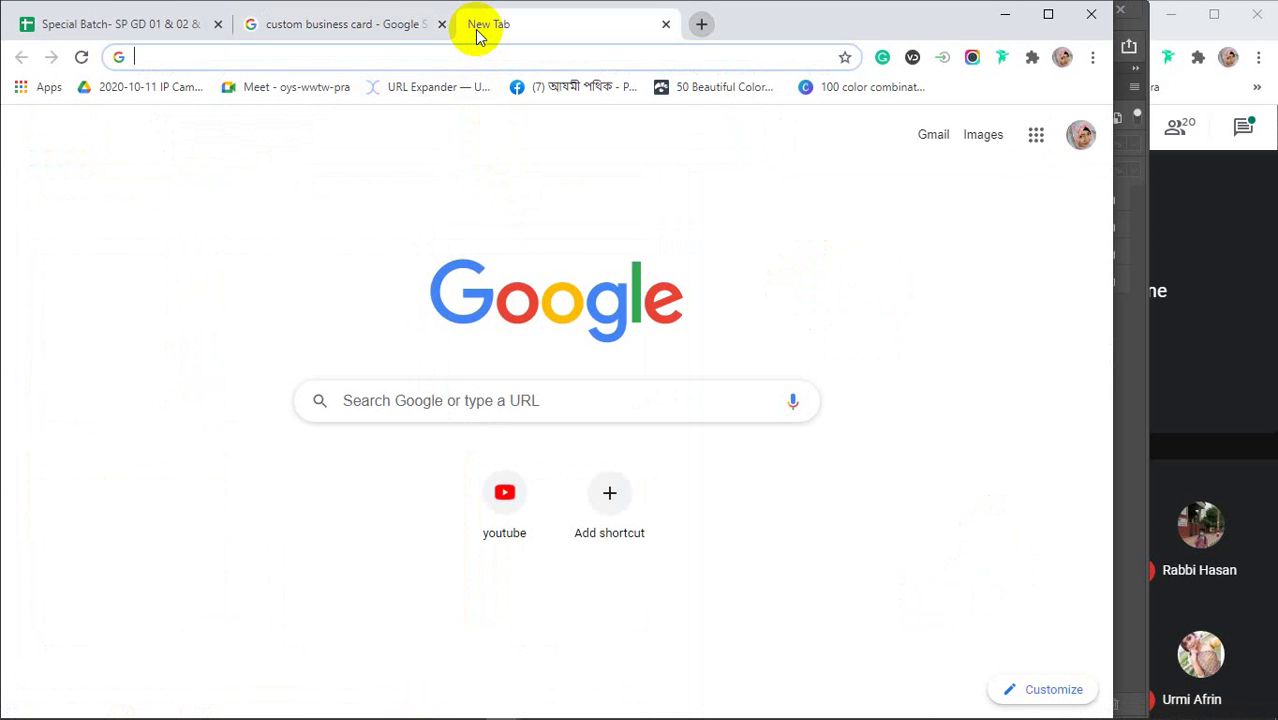
{"action": "type", "text": "logo"}
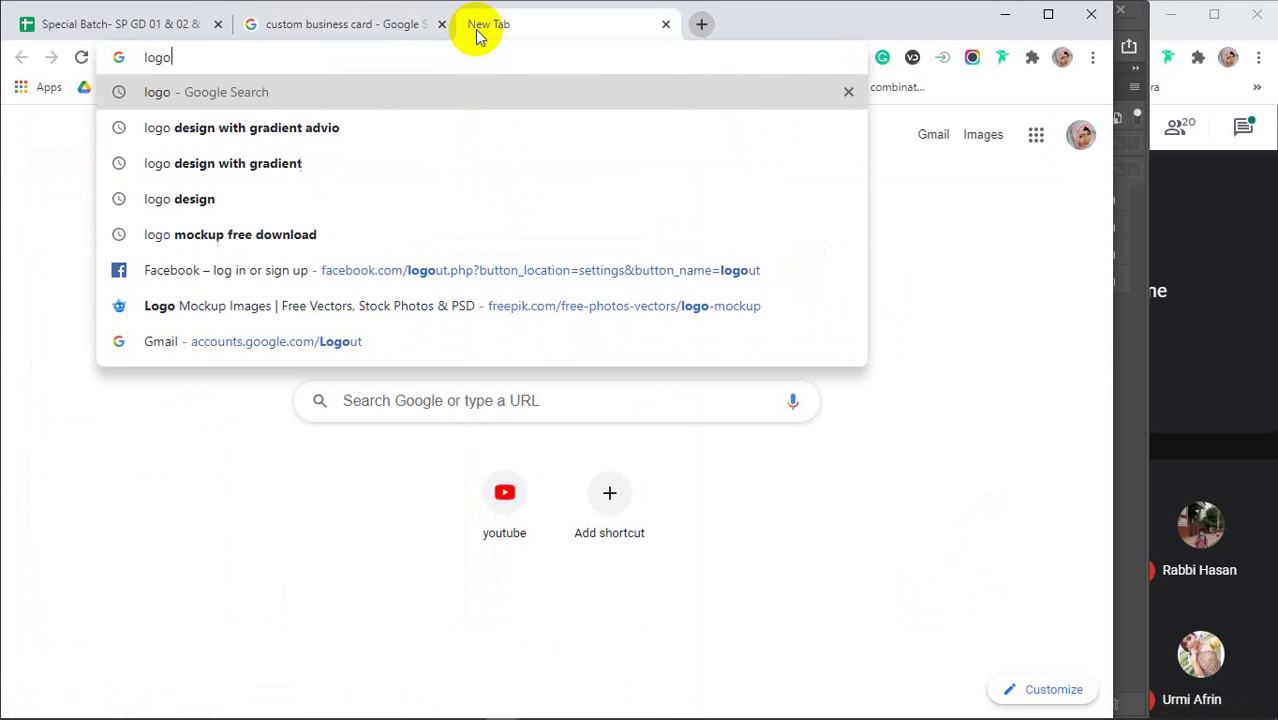
{"action": "key", "text": "Return"}
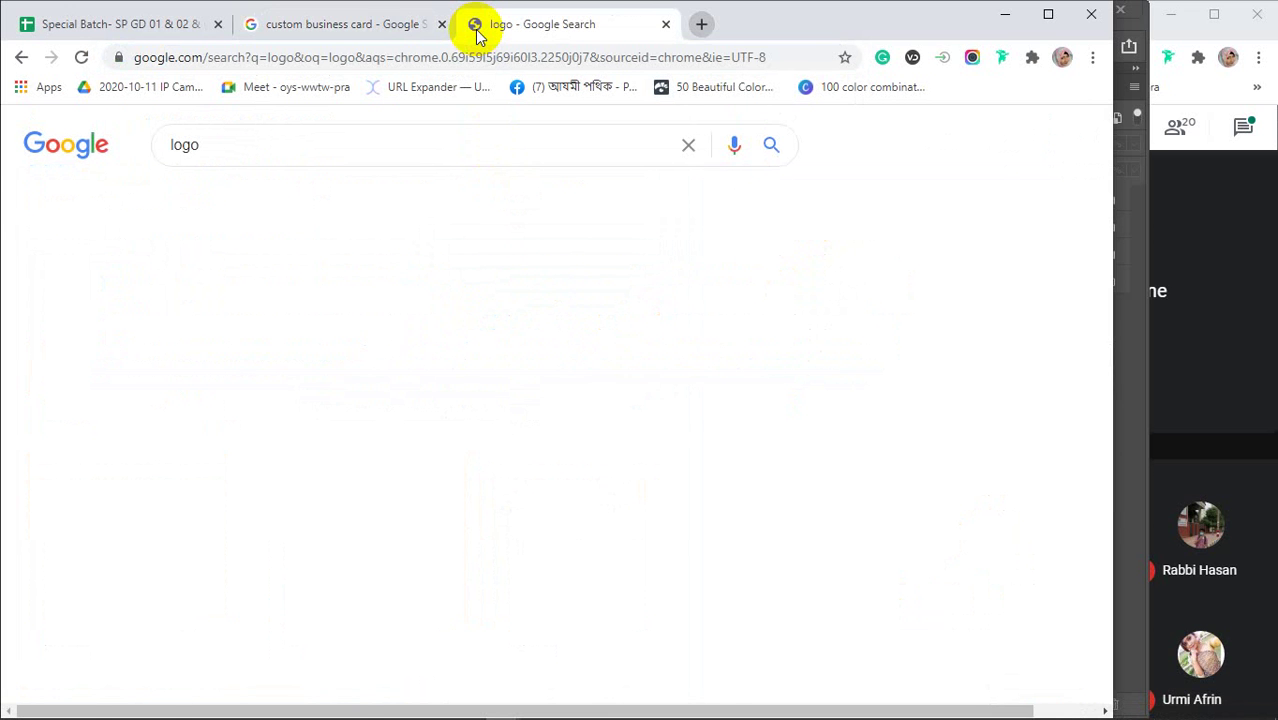
{"action": "left_click", "coordinate": [263, 206]}
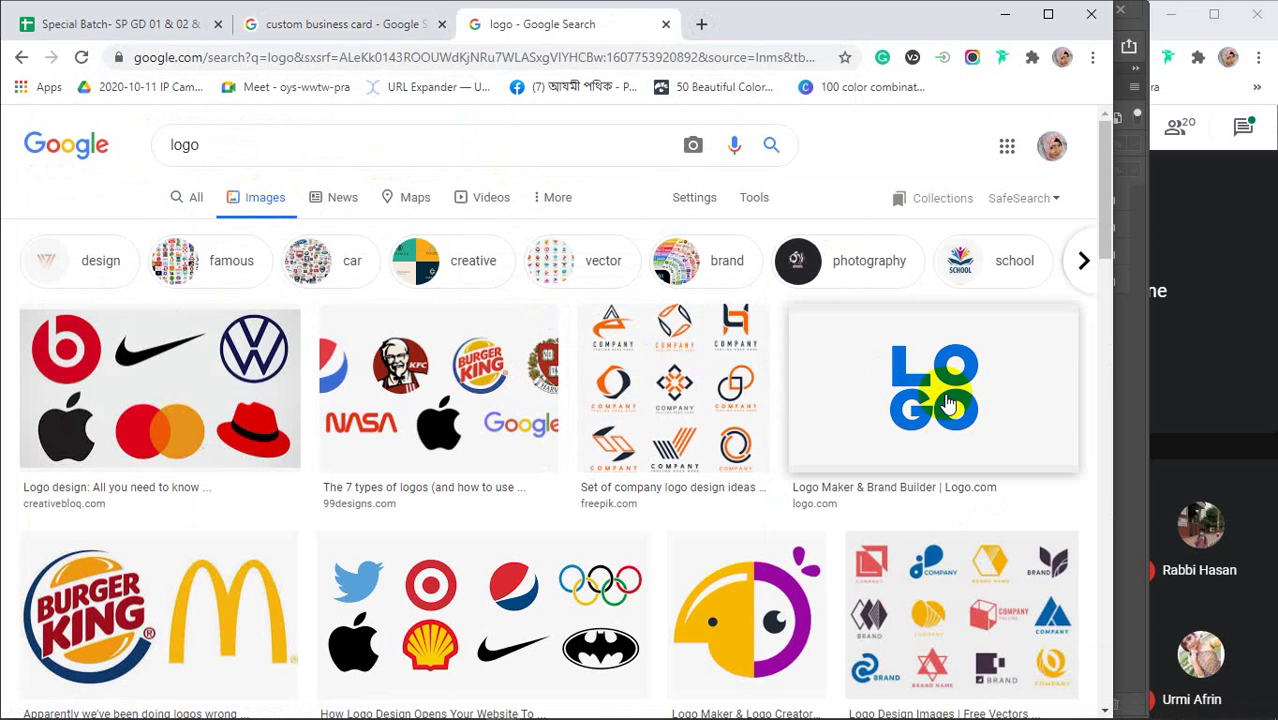
Preview the blue LOGO image and scroll through the related results
{"action": "left_click", "coordinate": [948, 400]}
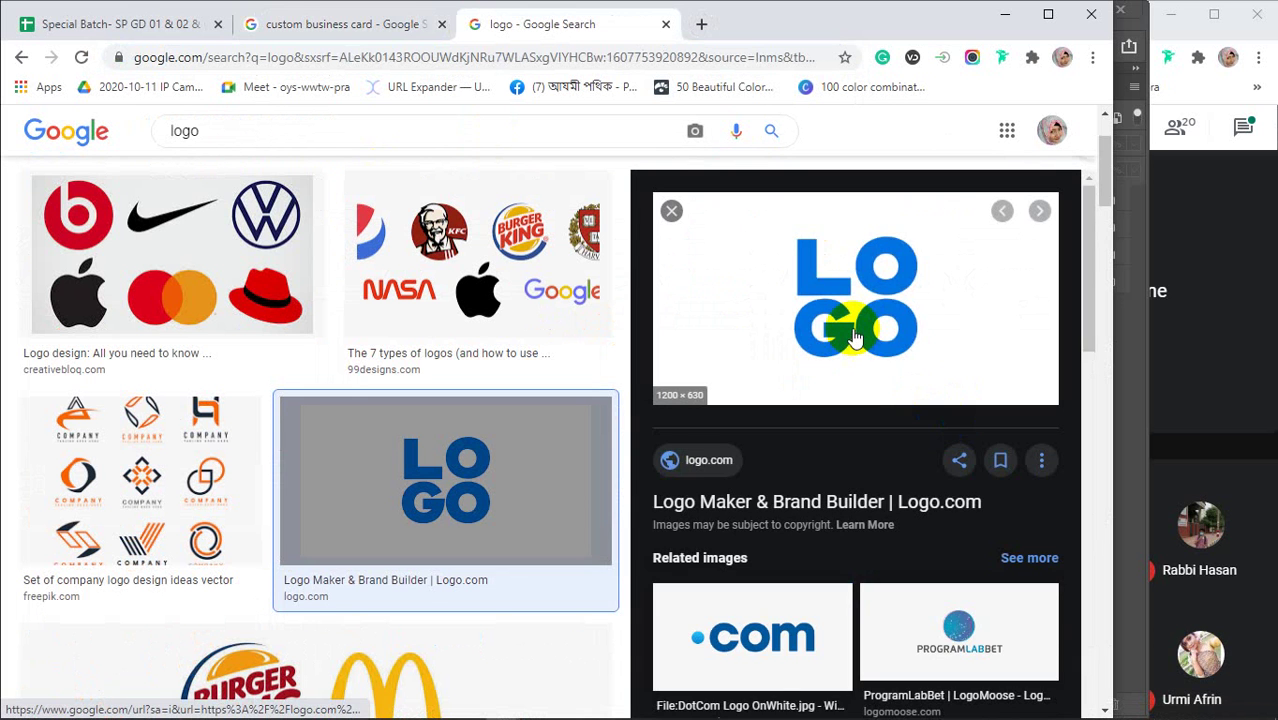
{"action": "scroll", "coordinate": [853, 338], "scroll_direction": "down", "scroll_amount": 3}
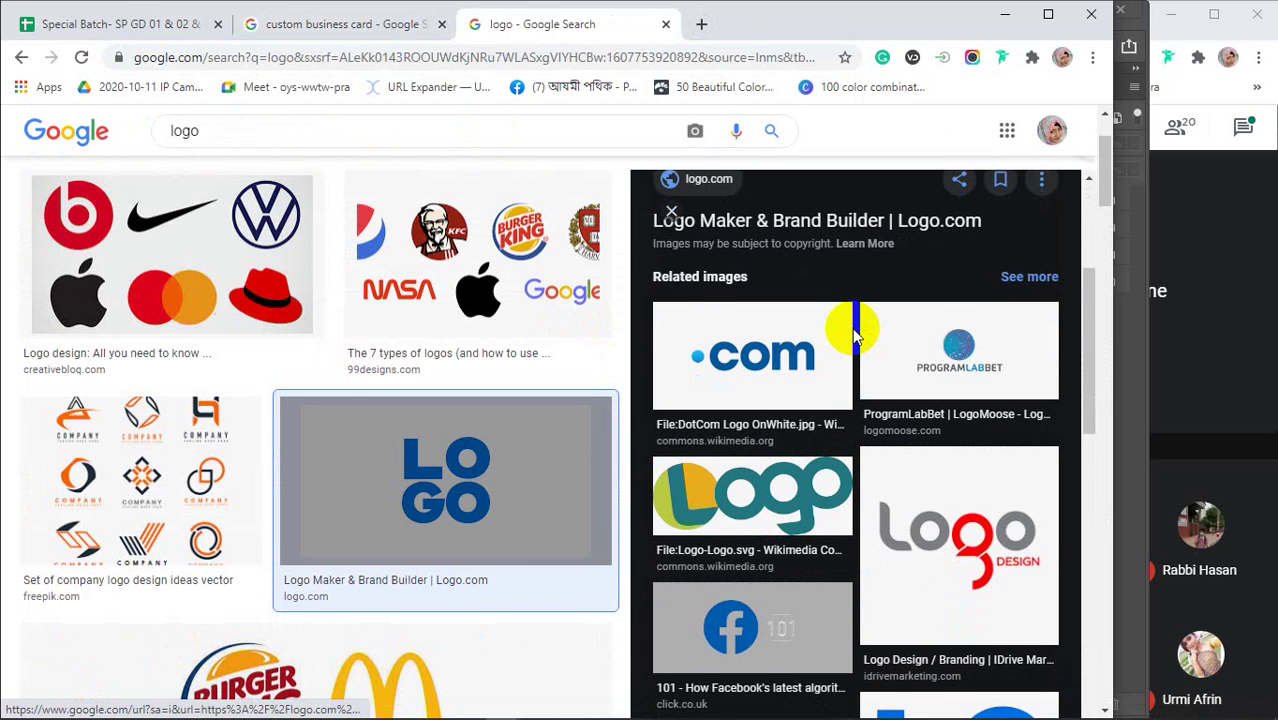
{"action": "scroll", "coordinate": [853, 338], "scroll_direction": "down", "scroll_amount": 2}
{"action": "scroll", "coordinate": [853, 338], "scroll_direction": "down", "scroll_amount": 6}
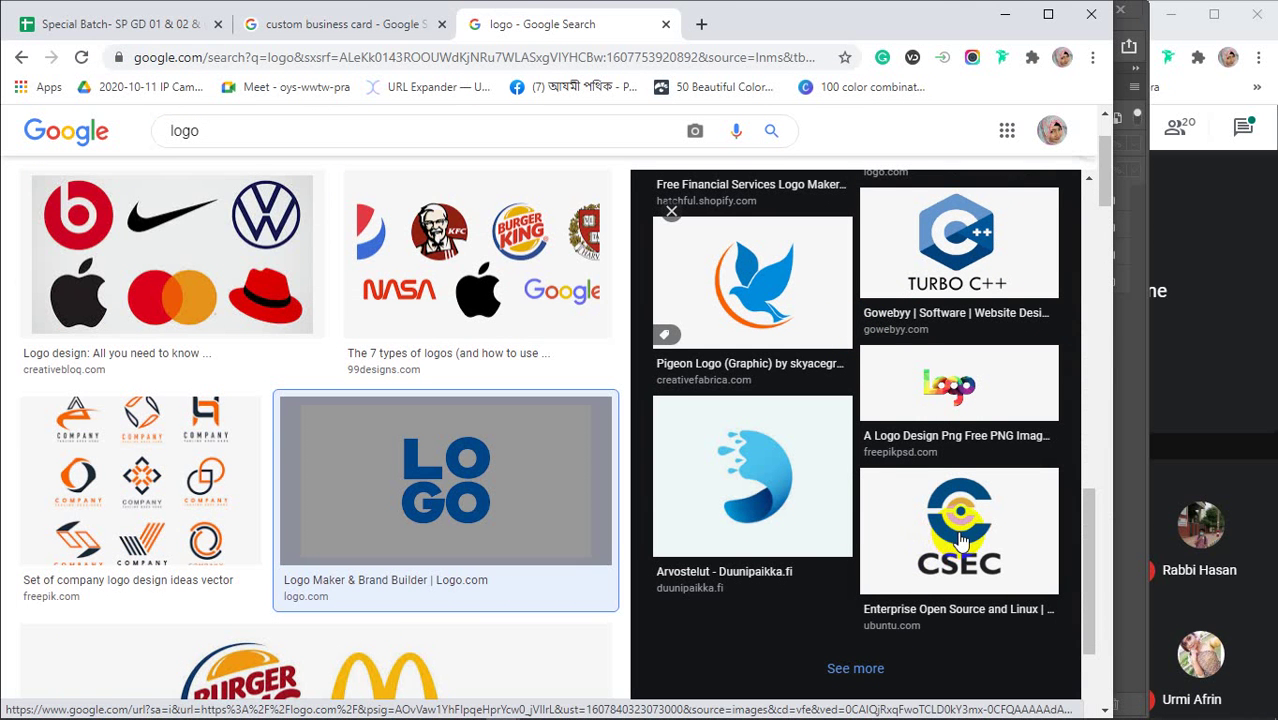
{"action": "scroll", "coordinate": [516, 474], "scroll_direction": "down", "scroll_amount": 4}
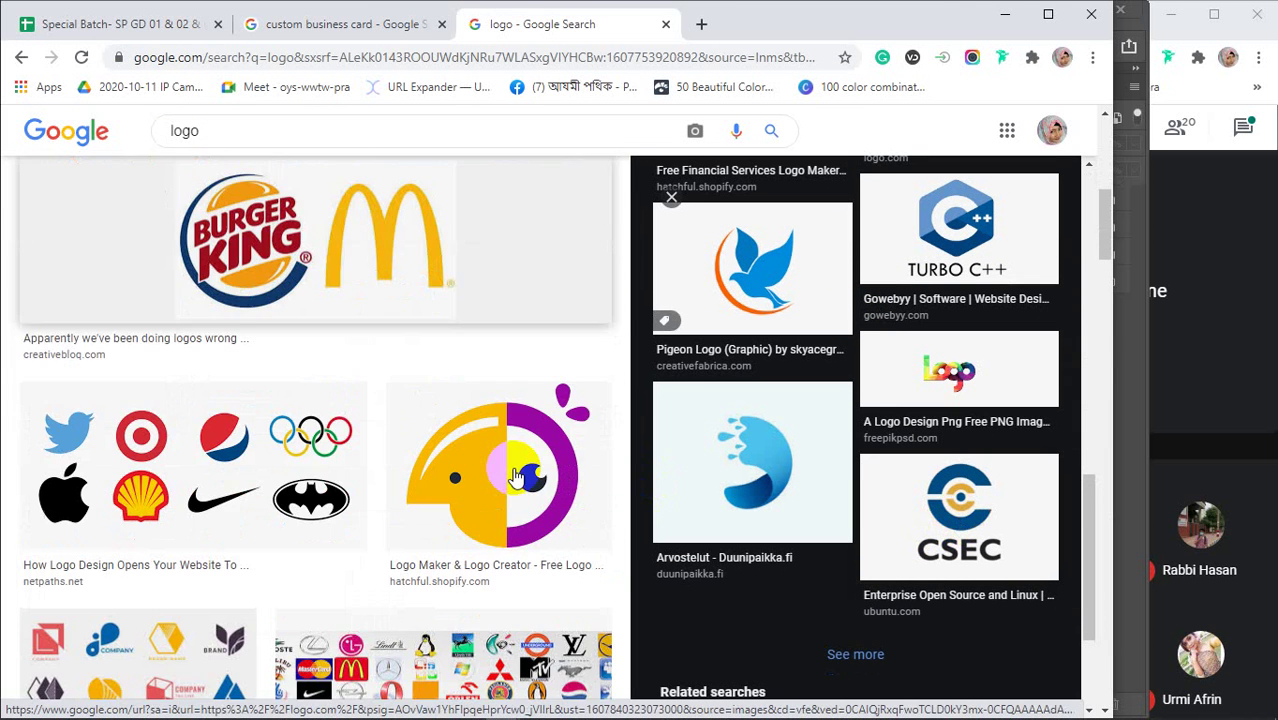
{"action": "scroll", "coordinate": [516, 474], "scroll_direction": "down", "scroll_amount": 1}
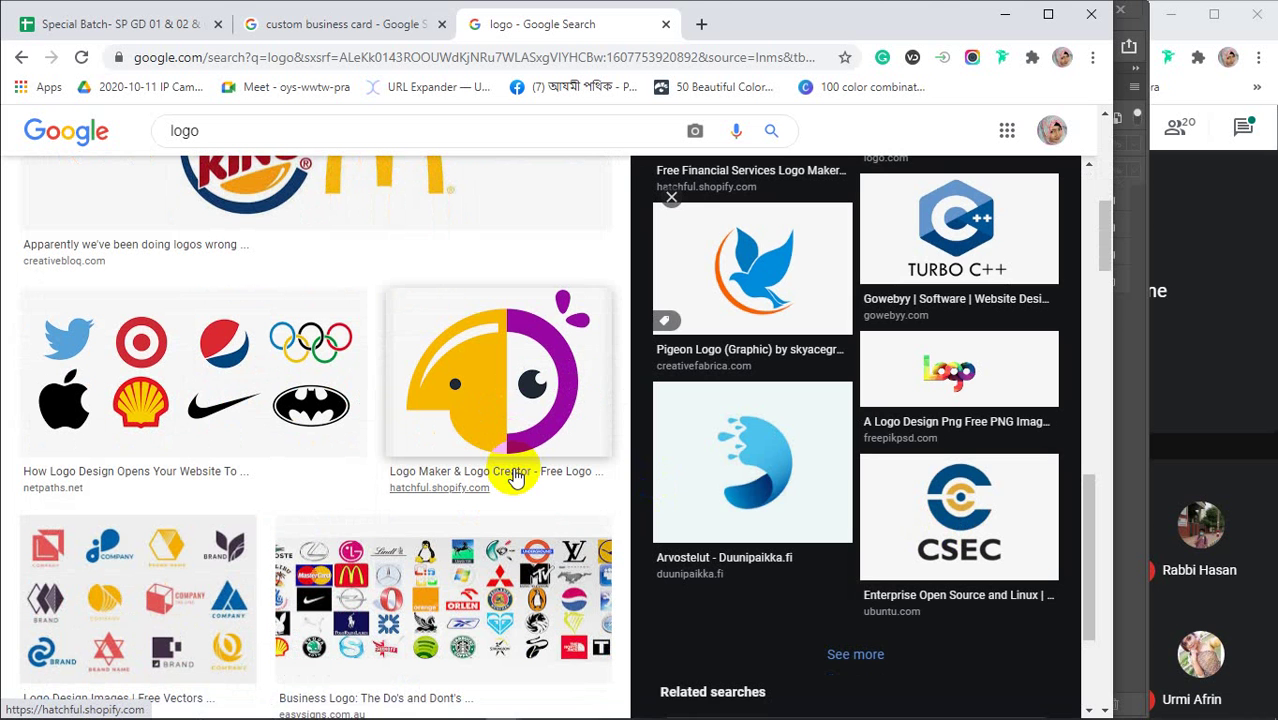
{"action": "scroll", "coordinate": [927, 490], "scroll_direction": "up", "scroll_amount": 3}
Copy the blue LOGO GO preview image, then minimize Chrome
{"action": "left_click", "coordinate": [928, 497]}
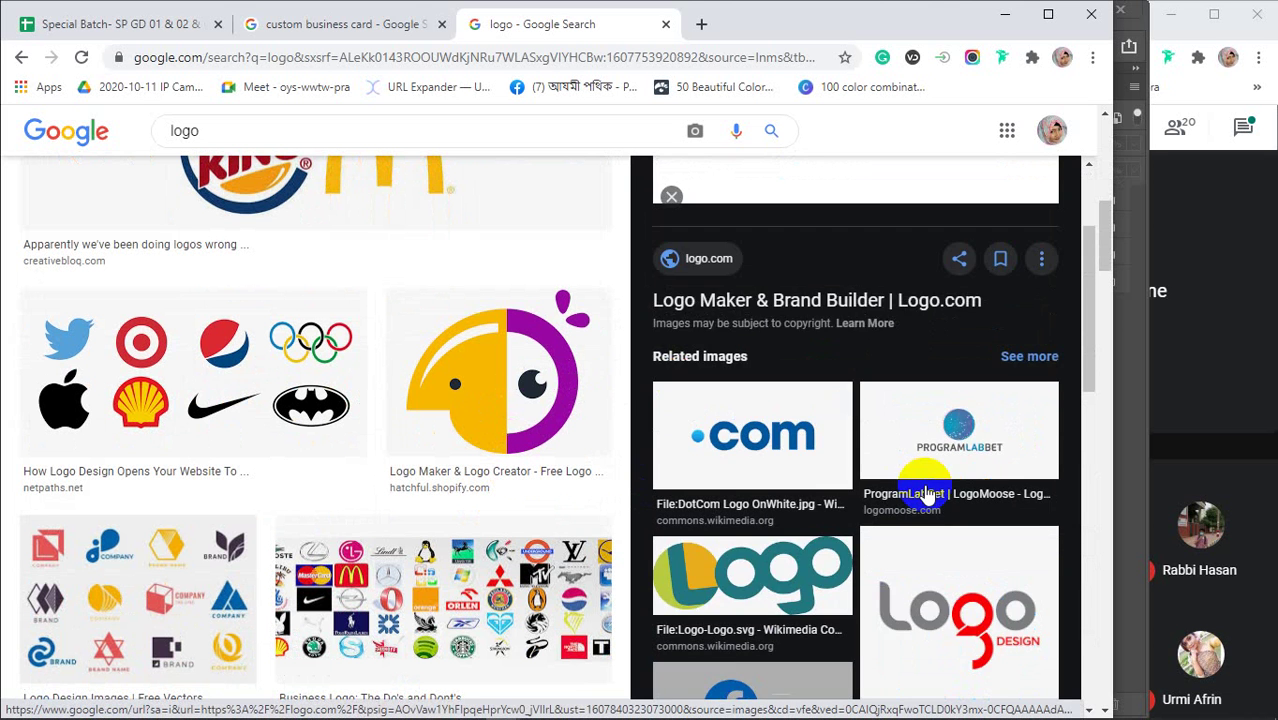
{"action": "scroll", "coordinate": [843, 292], "scroll_direction": "down", "scroll_amount": 10}
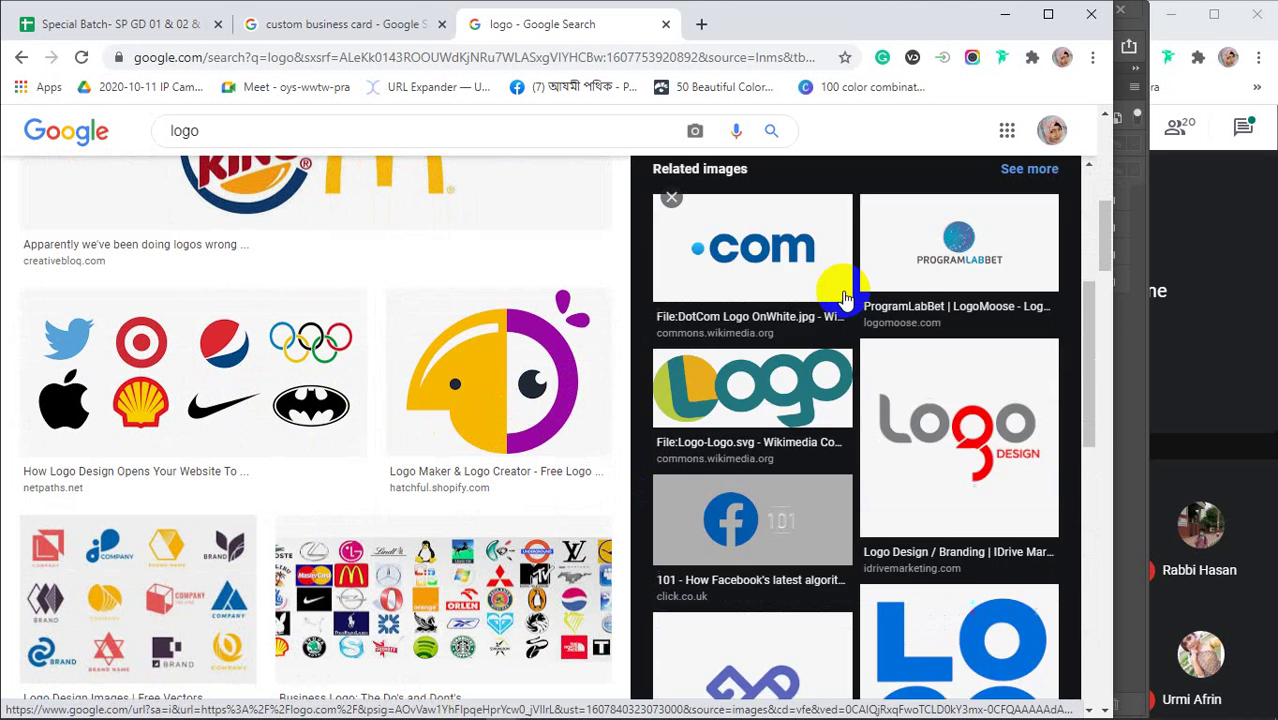
{"action": "scroll", "coordinate": [845, 298], "scroll_direction": "up", "scroll_amount": 4}
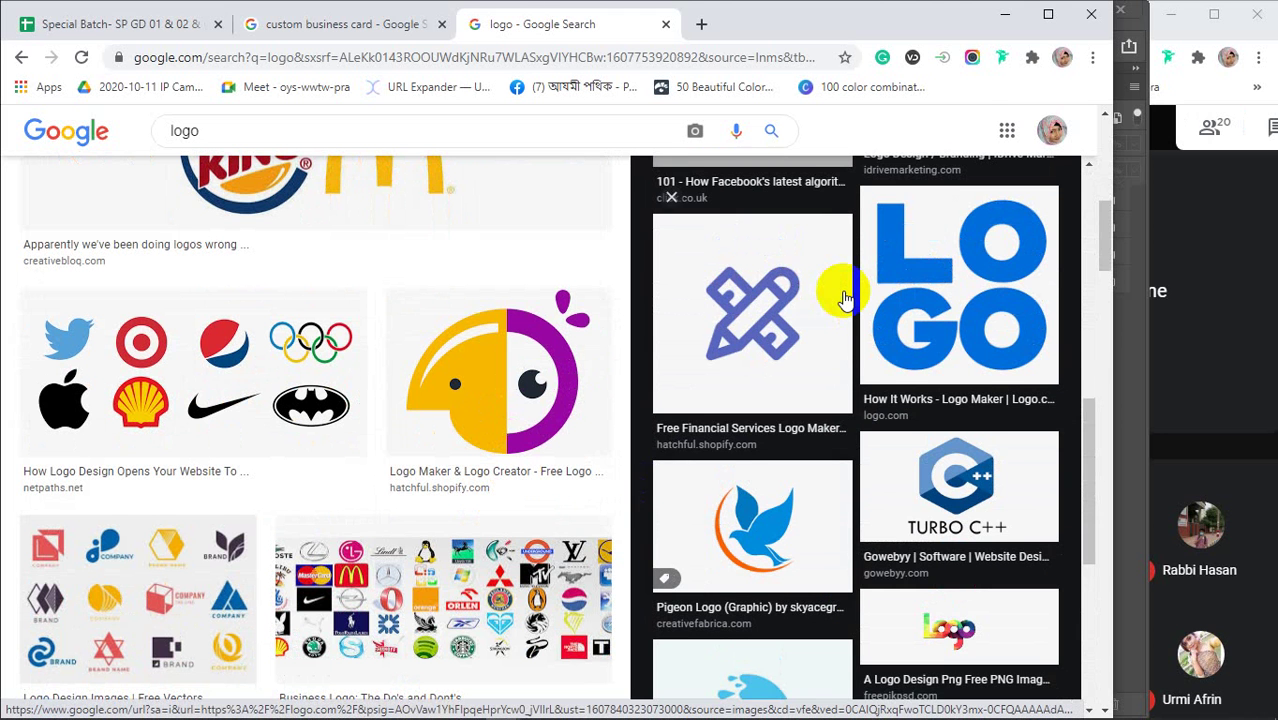
{"action": "scroll", "coordinate": [845, 298], "scroll_direction": "up", "scroll_amount": 6}
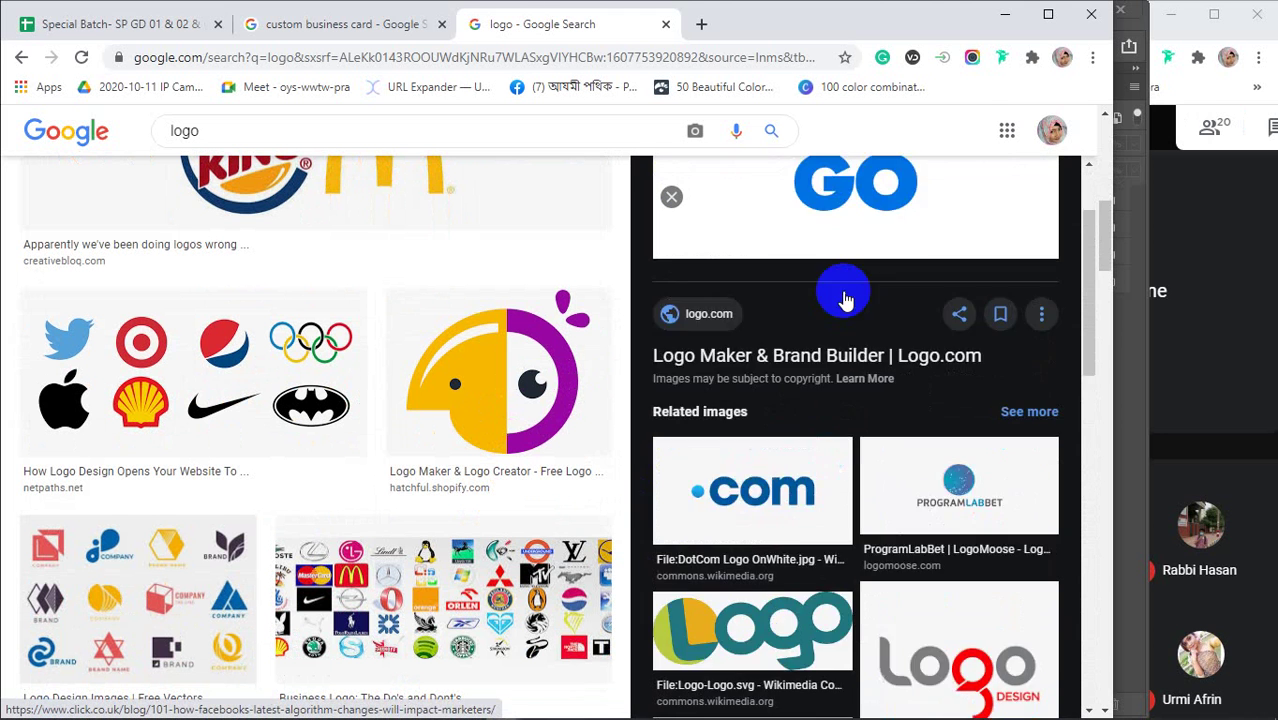
{"action": "scroll", "coordinate": [845, 298], "scroll_direction": "up", "scroll_amount": 2}
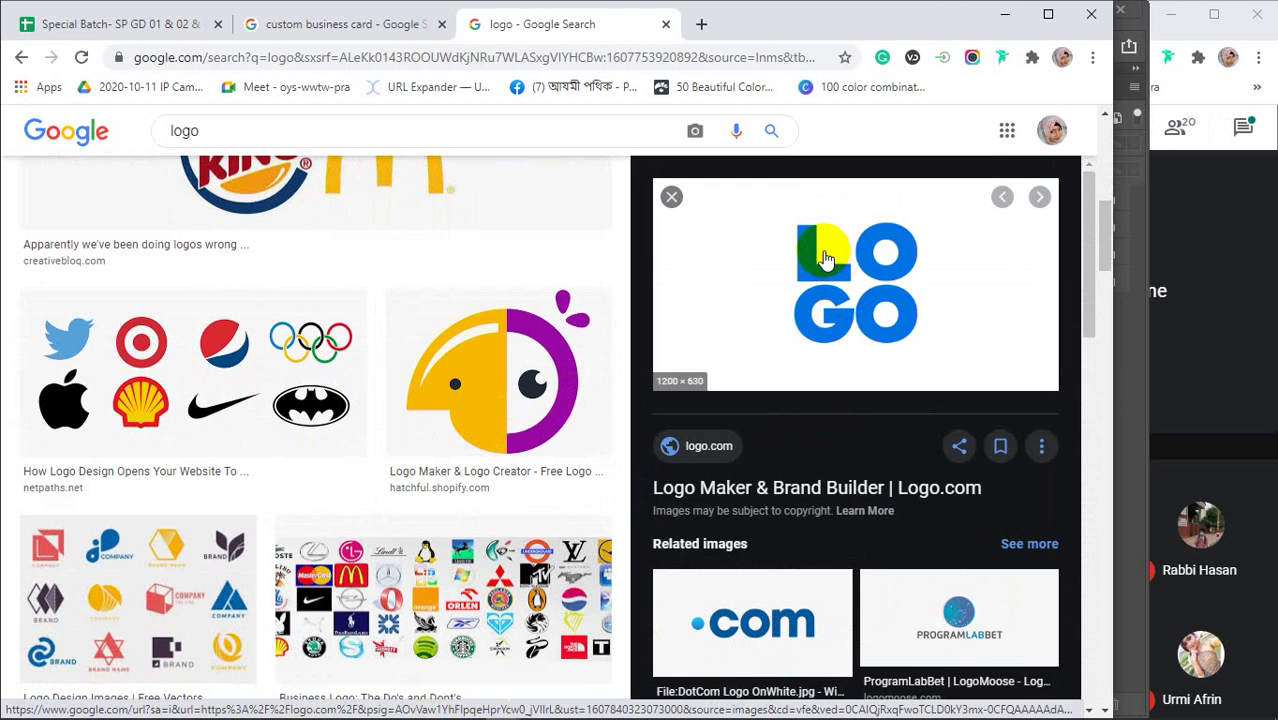
{"action": "right_click", "coordinate": [825, 258]}
{"action": "left_click", "coordinate": [858, 440]}
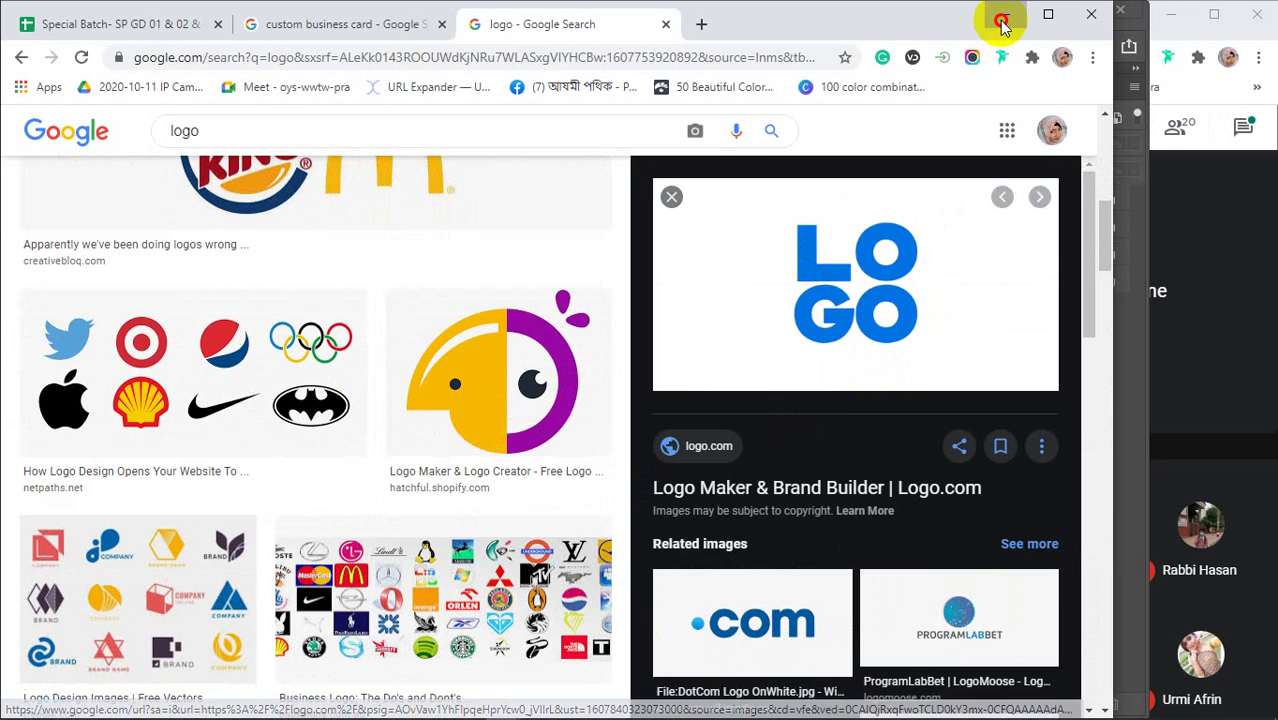
{"action": "left_click", "coordinate": [1002, 16]}
Paste the logo as a new layer and scale it down to about 70%
{"action": "key", "text": "ctrl+v"}
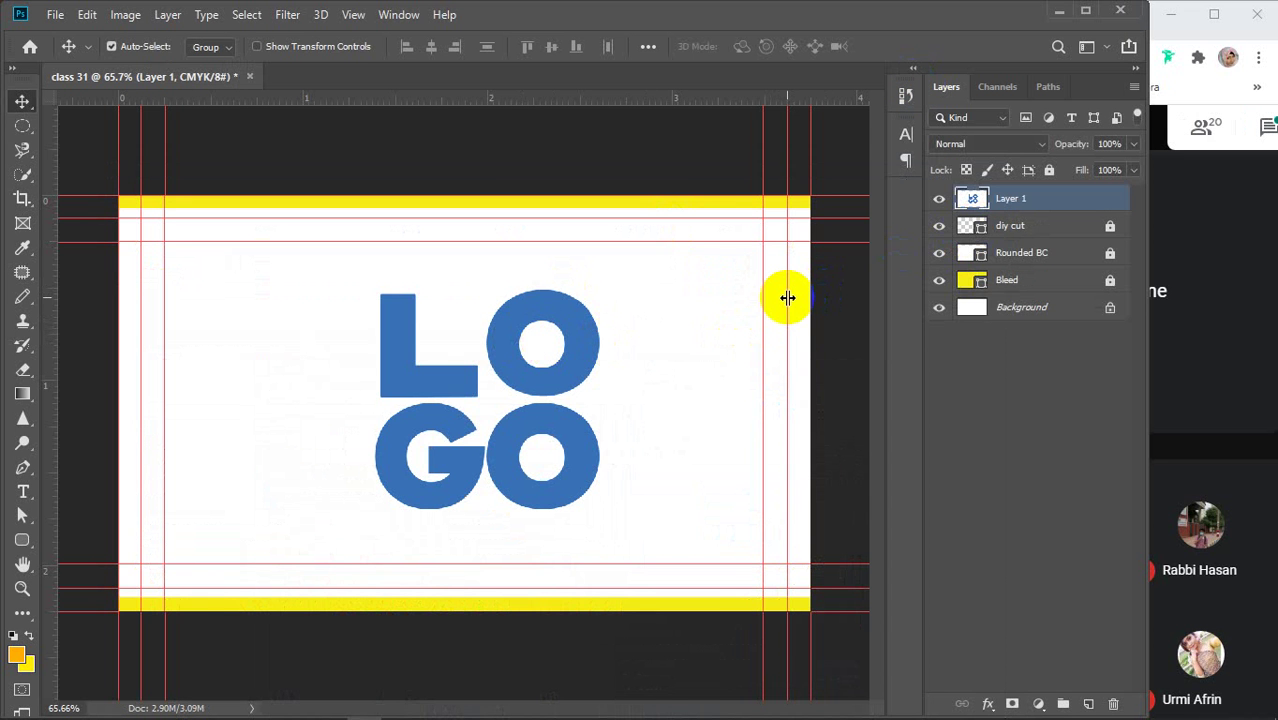
{"action": "key", "text": "ctrl+t"}
{"action": "left_click_drag", "start_coordinate": [861, 207], "coordinate": [639, 314]}
{"action": "left_click_drag", "start_coordinate": [459, 428], "coordinate": [547, 370]}
{"action": "left_click", "coordinate": [902, 46]}
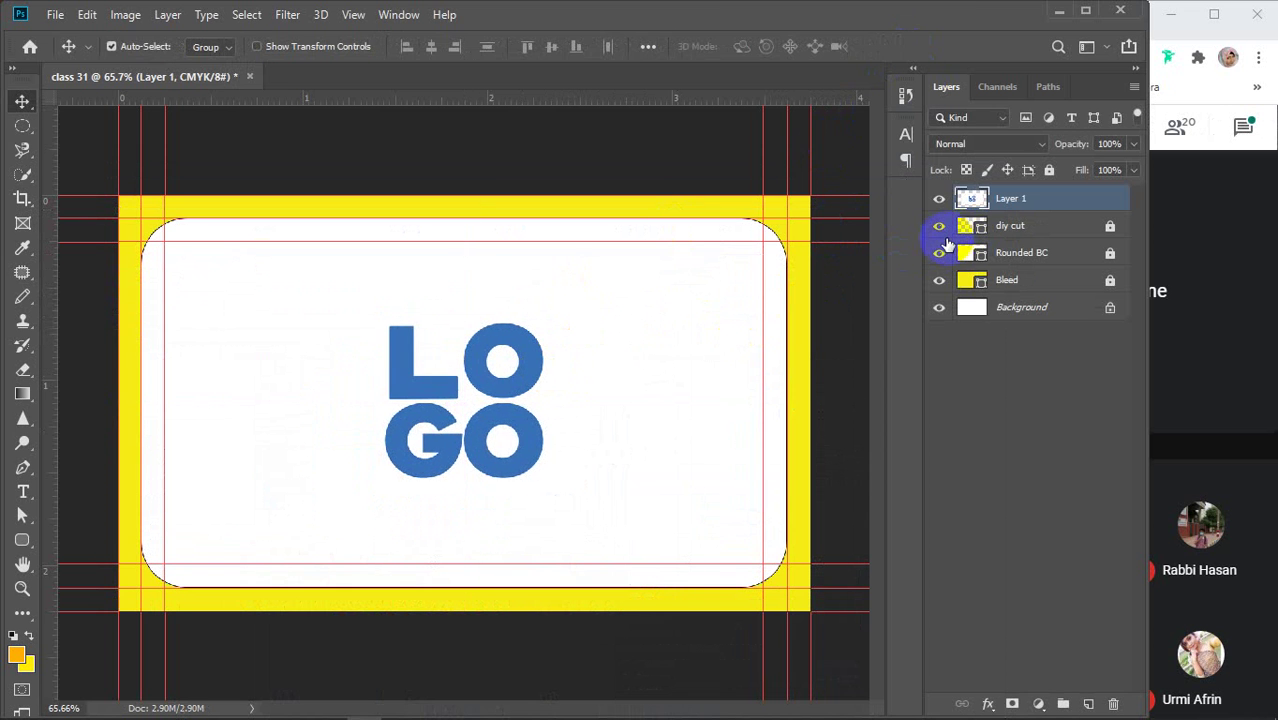
Magic-erase the logo's white background and both O counters, with Rounded BC temporarily hidden
{"action": "left_click", "coordinate": [940, 252]}
{"action": "left_click", "coordinate": [52, 368]}
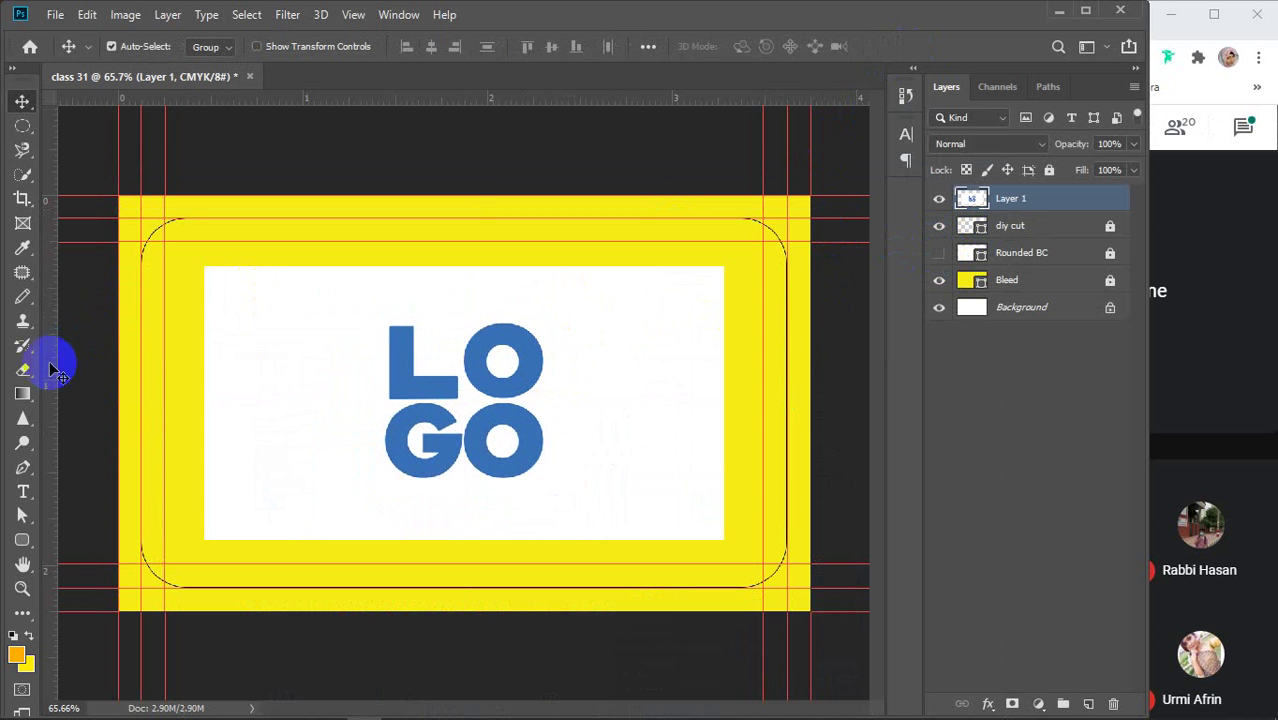
{"action": "left_click", "coordinate": [23, 369]}
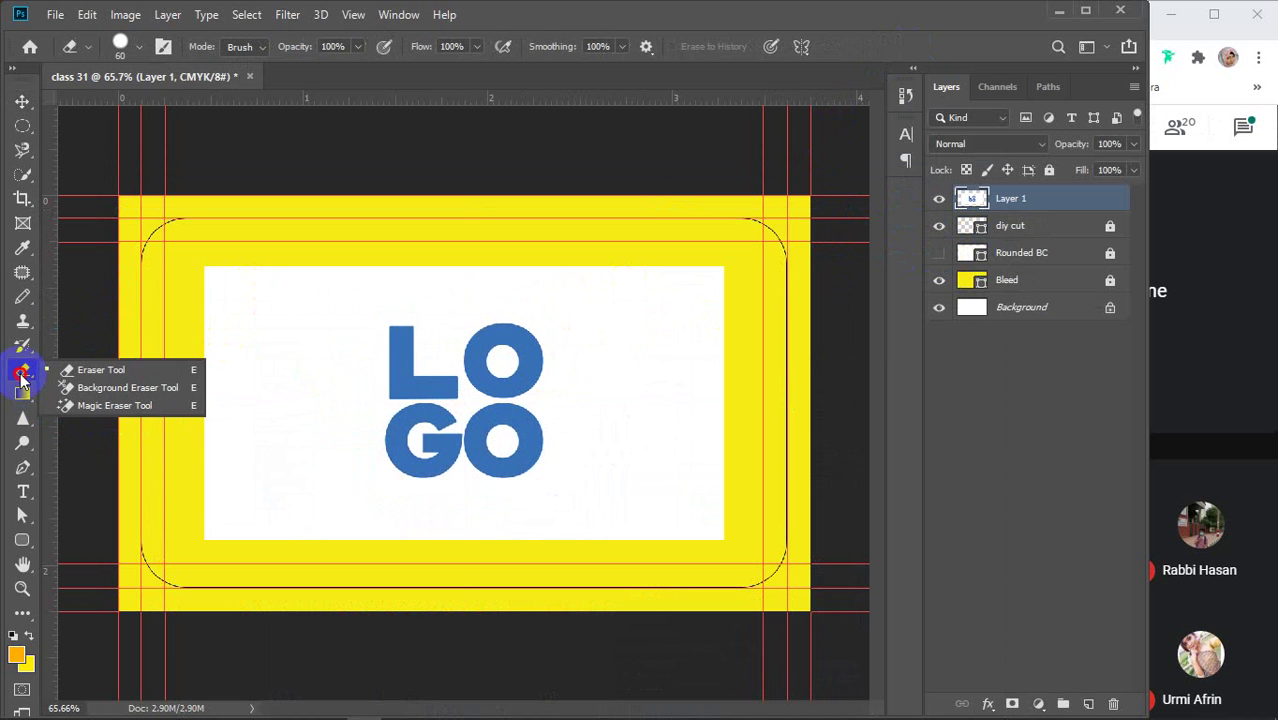
{"action": "left_click", "coordinate": [112, 406]}
{"action": "left_click", "coordinate": [325, 355]}
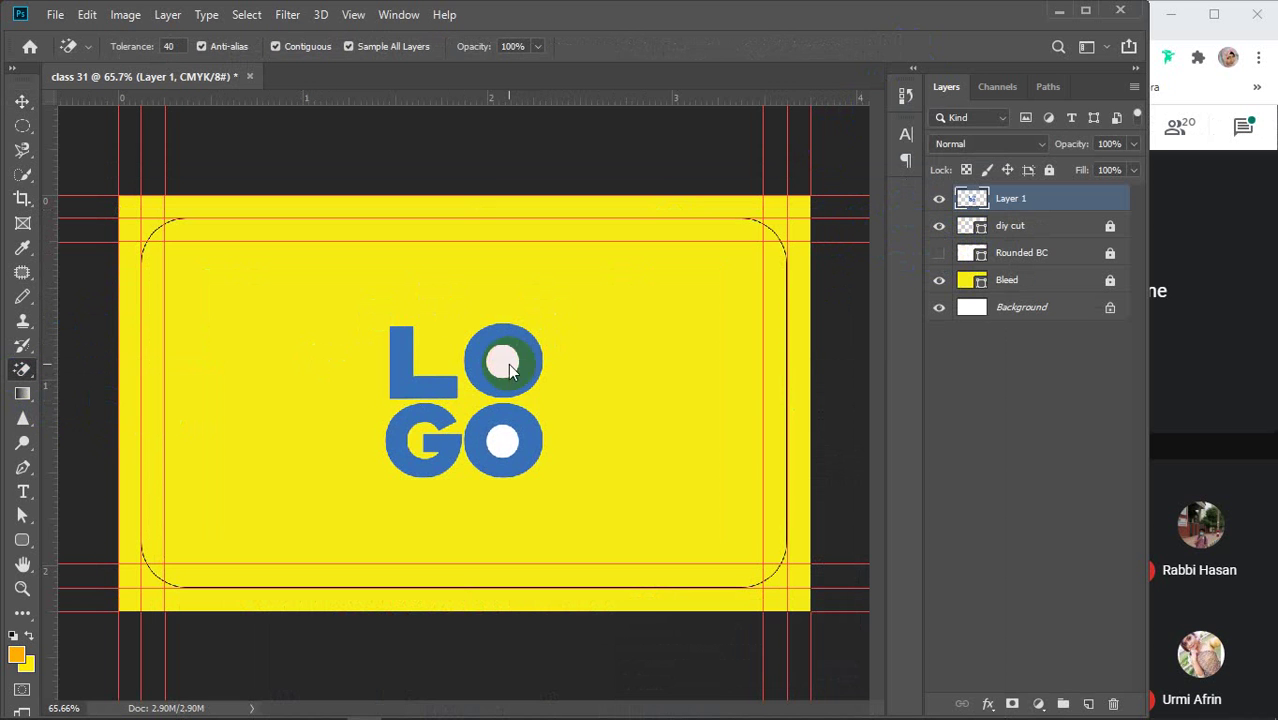
{"action": "left_click", "coordinate": [509, 371]}
{"action": "left_click", "coordinate": [501, 440]}
{"action": "key", "text": "v"}
{"action": "left_click", "coordinate": [937, 255]}
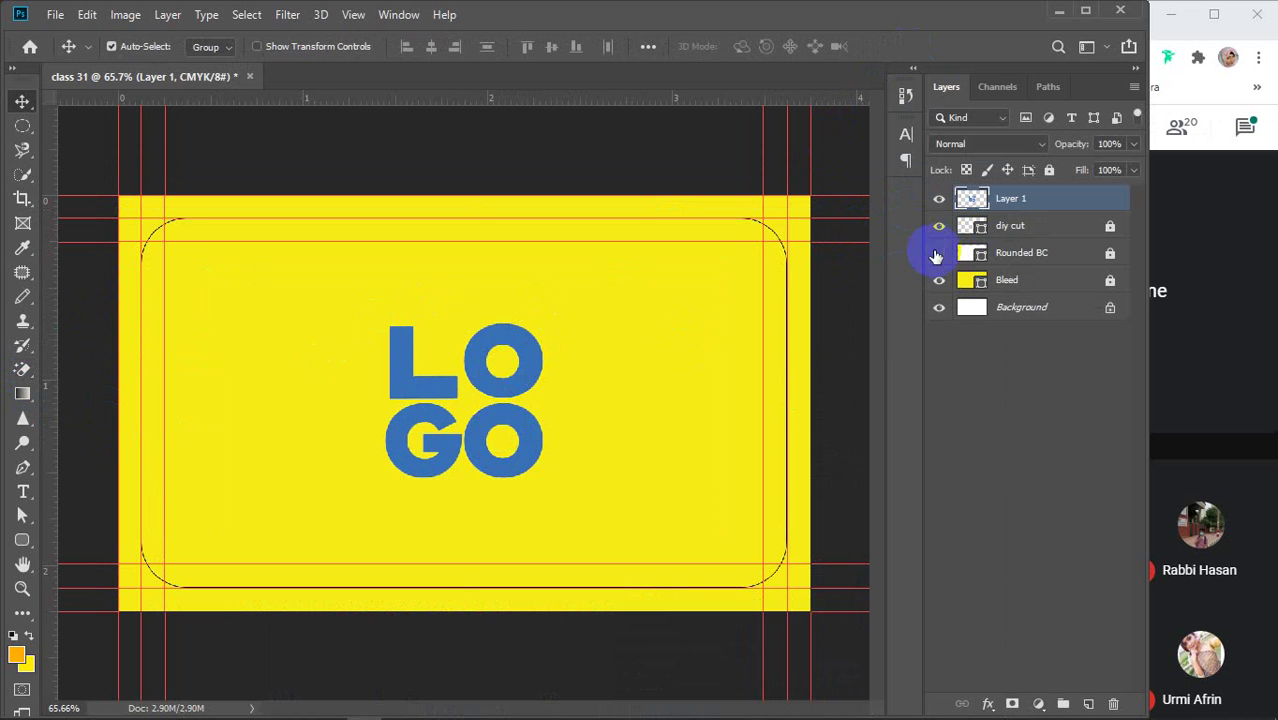
{"action": "left_click", "coordinate": [937, 255]}
Reposition the logo on the card and rename Layer 1 to 'logo'
{"action": "left_click_drag", "start_coordinate": [578, 388], "coordinate": [533, 371]}
{"action": "left_click_drag", "start_coordinate": [540, 363], "coordinate": [630, 305]}
{"action": "double_click", "coordinate": [1010, 199]}
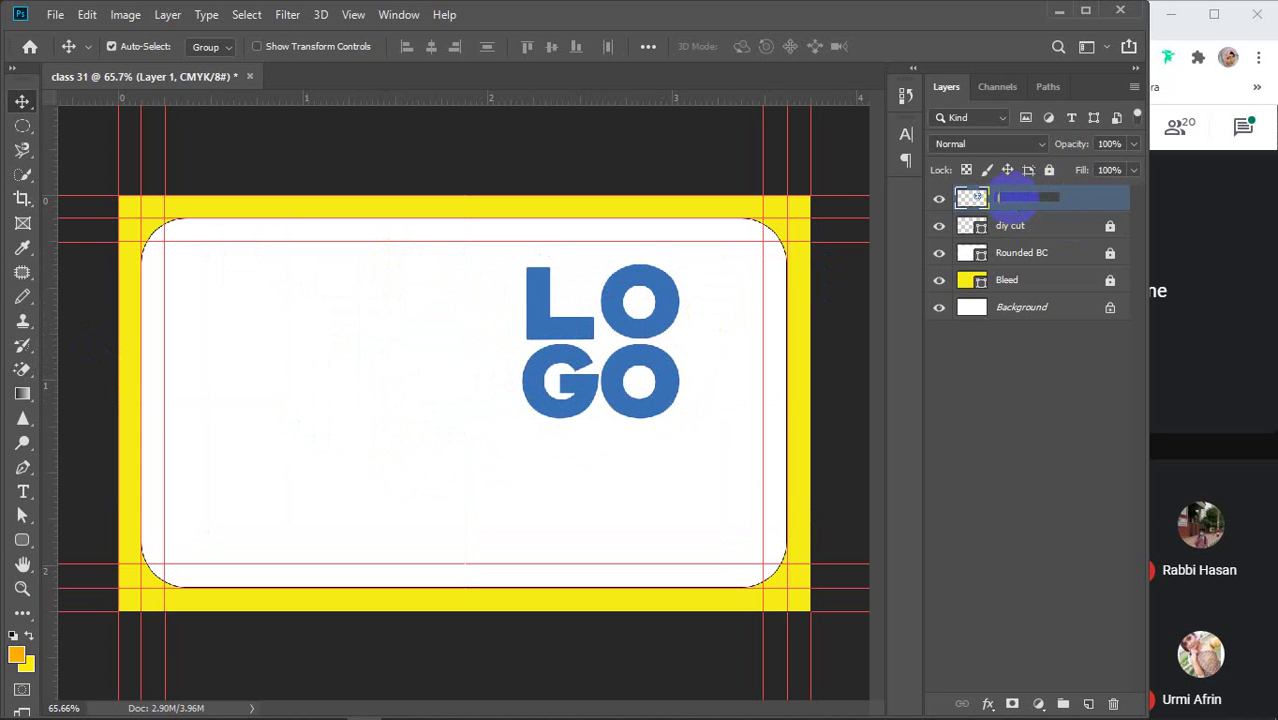
{"action": "type", "text": "logo"}
{"action": "key", "text": "Return"}
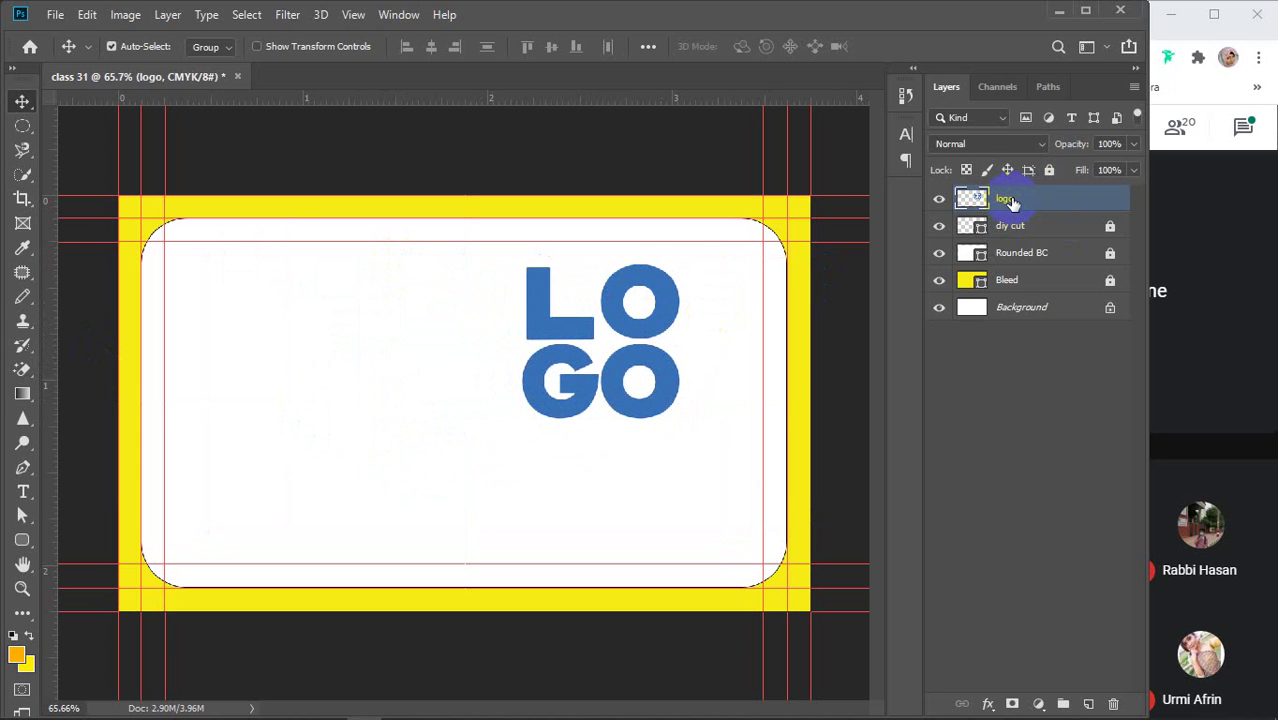
Unlock Rounded BC and align the logo to the card's horizontal and vertical centres
{"action": "left_click", "coordinate": [1111, 253]}
{"action": "left_click", "coordinate": [1064, 253], "text": "ctrl"}
{"action": "left_click", "coordinate": [431, 47]}
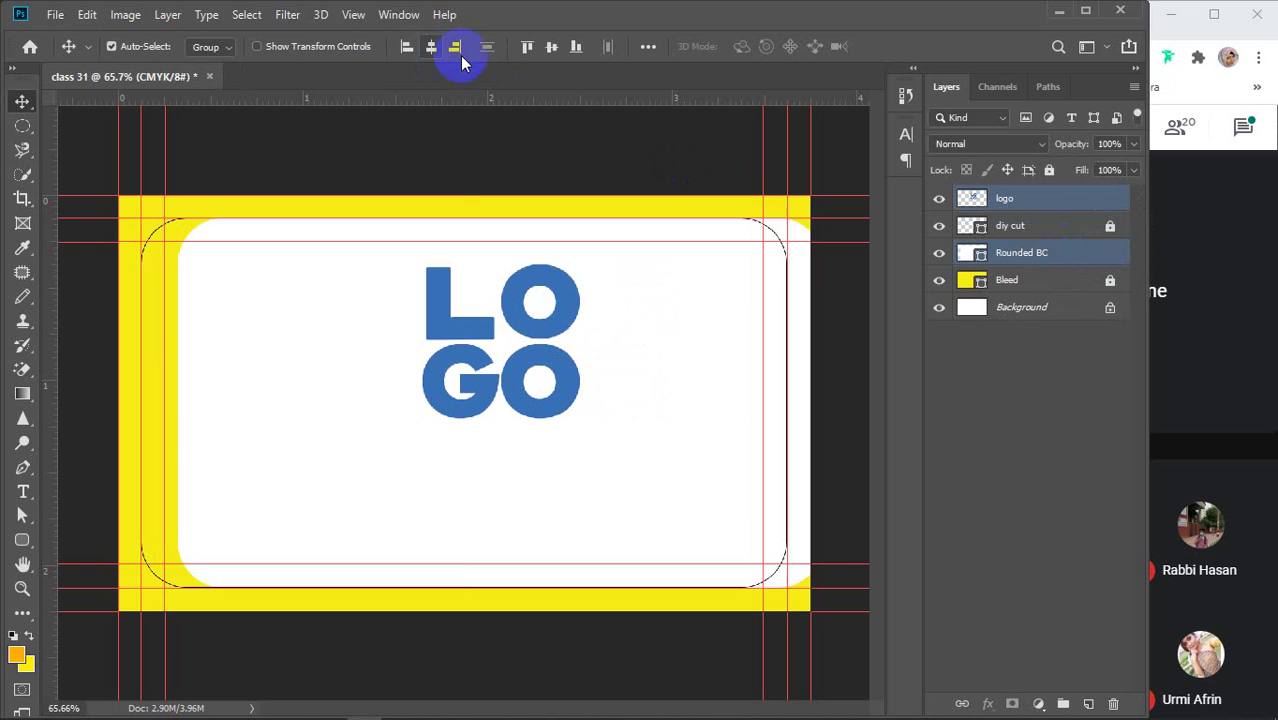
{"action": "left_click", "coordinate": [549, 47]}
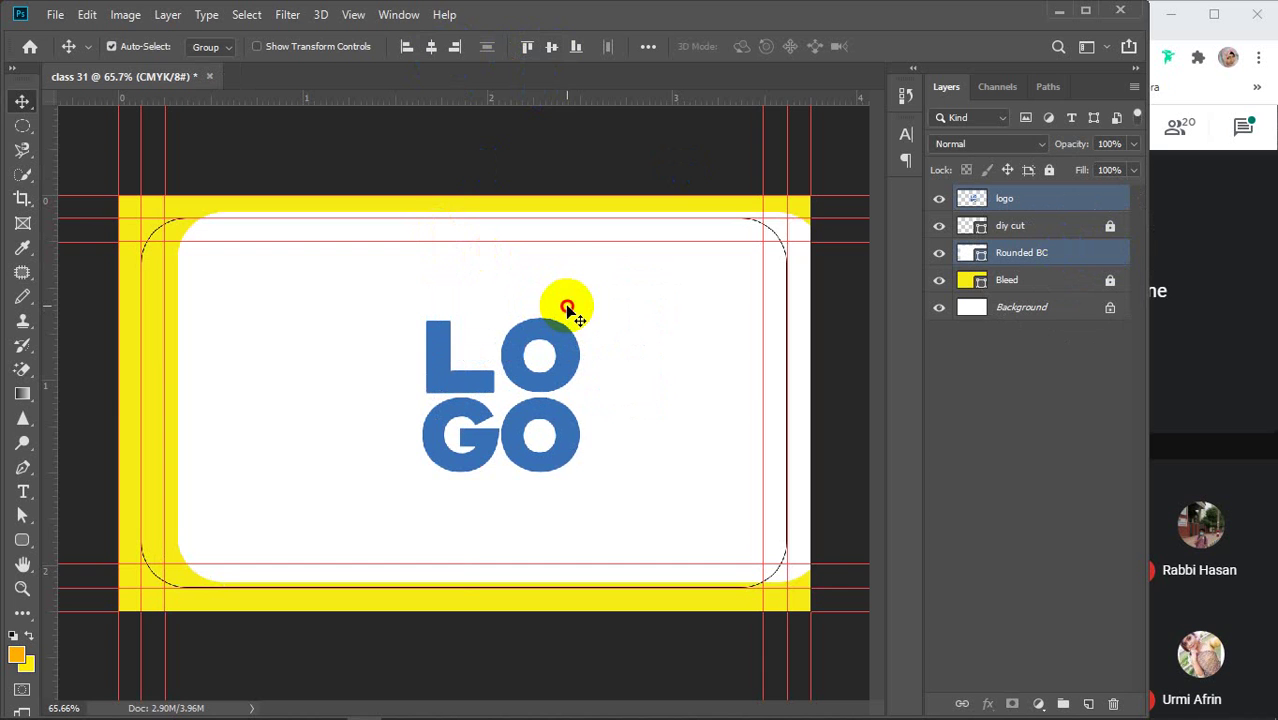
{"action": "left_click_drag", "start_coordinate": [560, 308], "coordinate": [530, 307]}
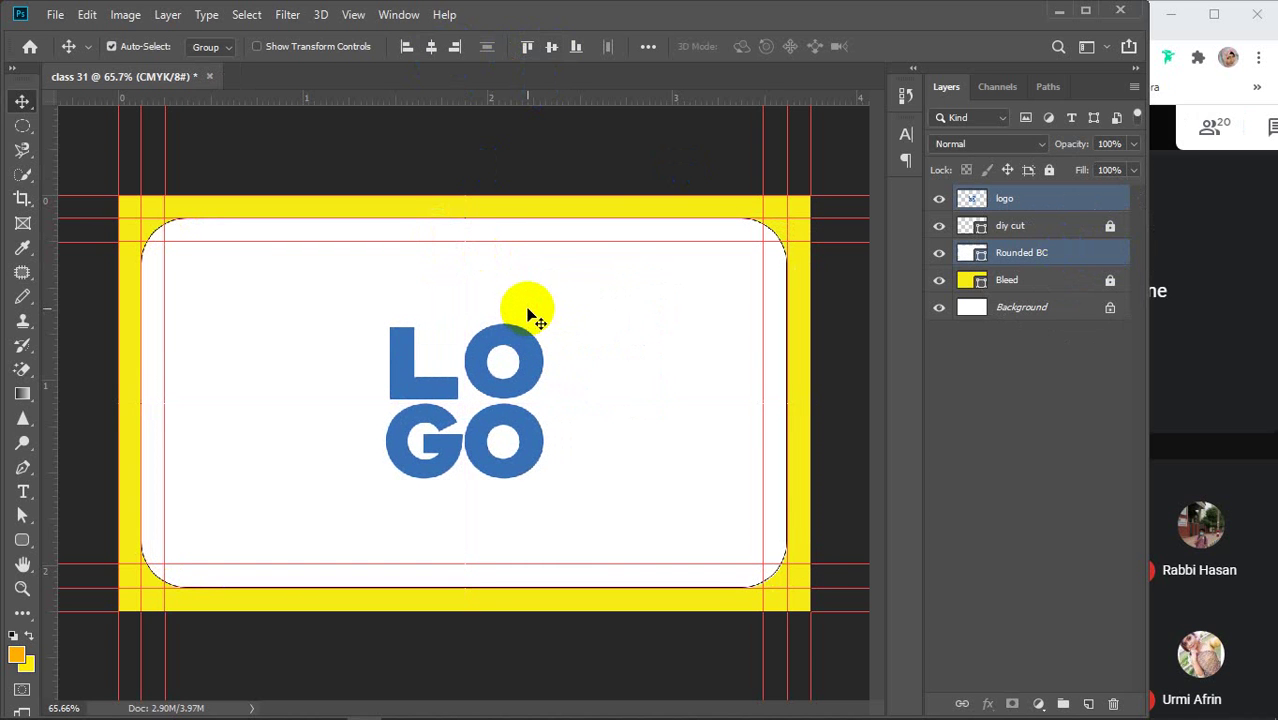
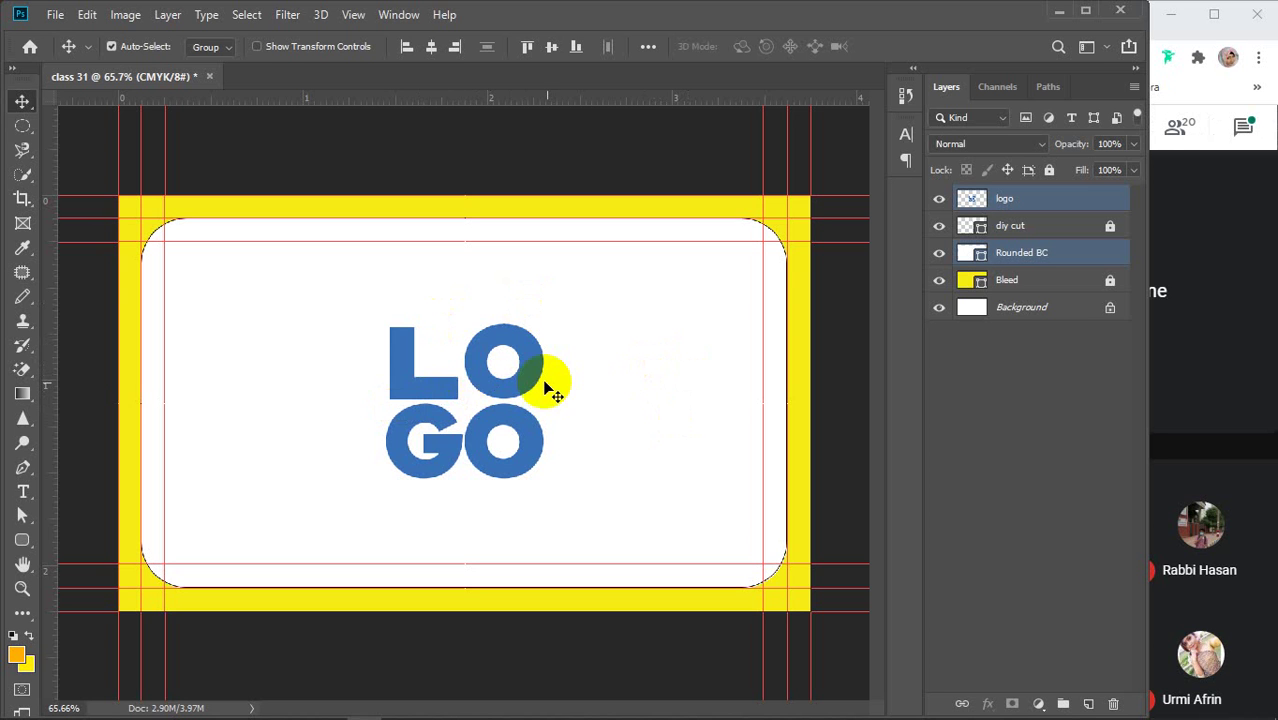
Lock the Rounded BC card layer with Lock All, then clear the layer selection
{"action": "left_click", "coordinate": [1059, 207]}
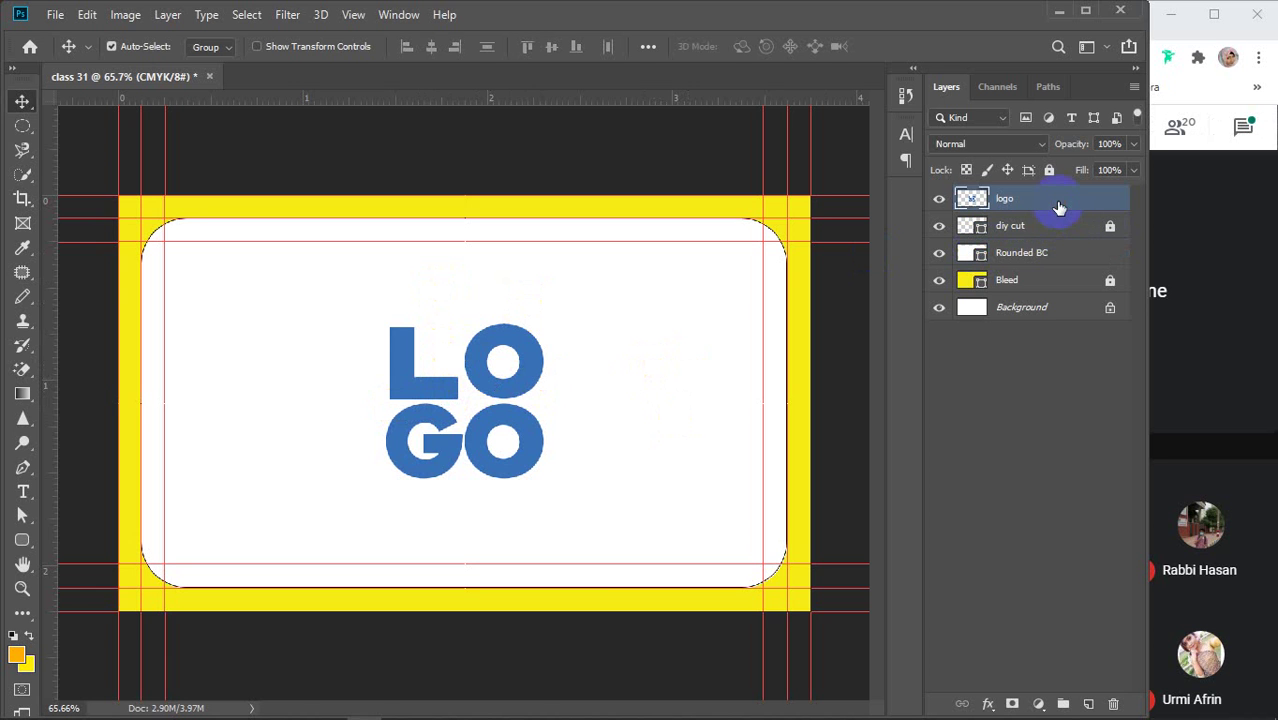
{"action": "left_click", "coordinate": [1071, 254]}
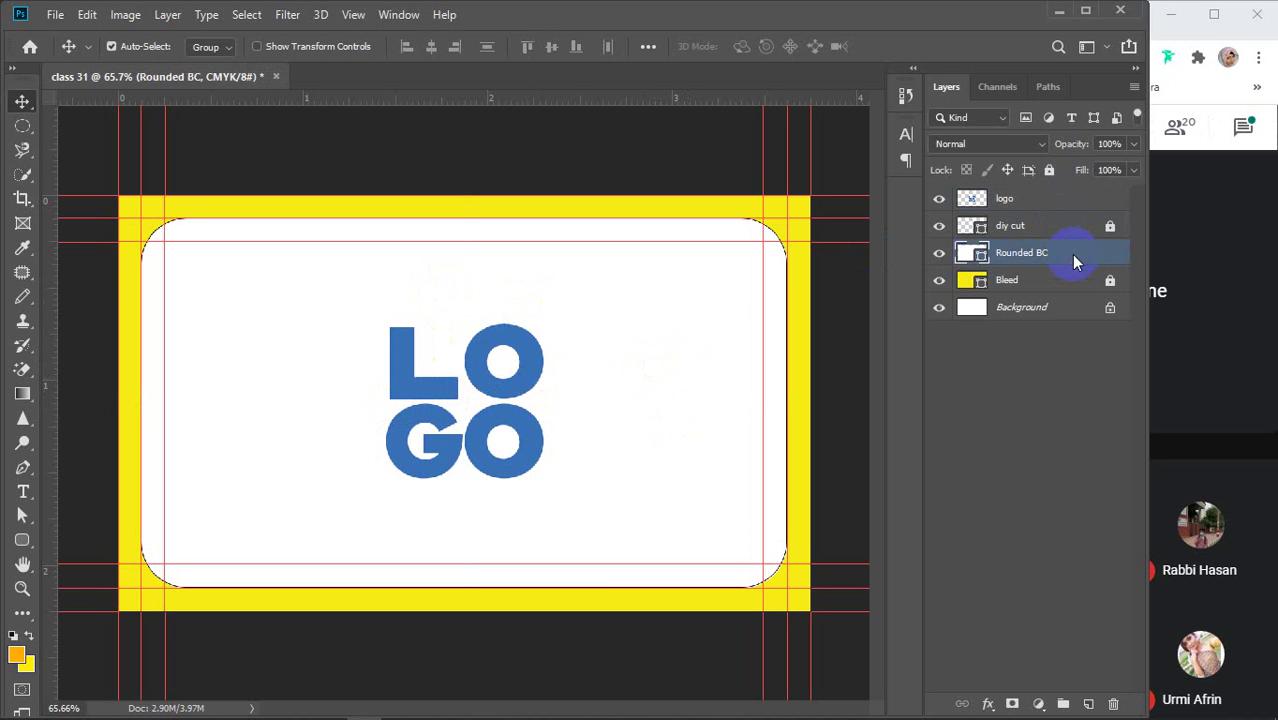
{"action": "left_click", "coordinate": [1051, 171]}
{"action": "left_click", "coordinate": [1050, 200]}
{"action": "left_click", "coordinate": [981, 582]}
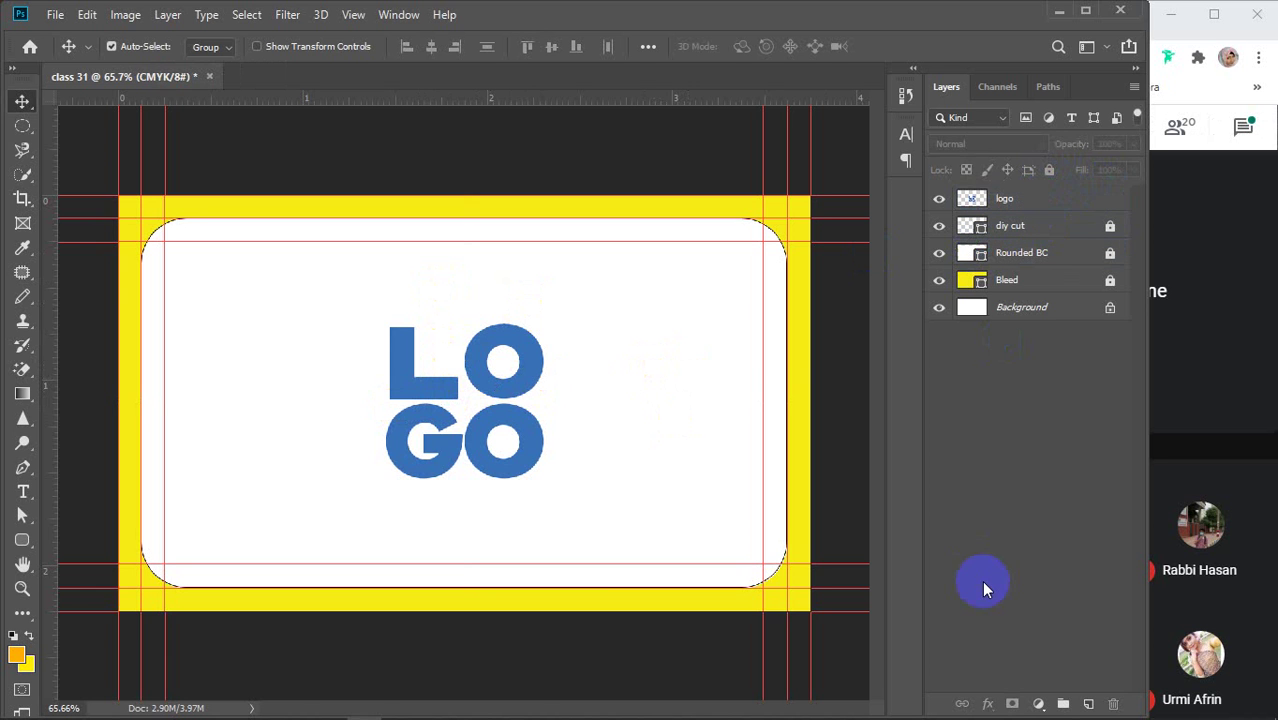
Draw a 213 × 67 px rectangle bar at the card's left edge
{"action": "left_click", "coordinate": [16, 542]}
{"action": "left_click_drag", "start_coordinate": [12, 544], "coordinate": [119, 540]}
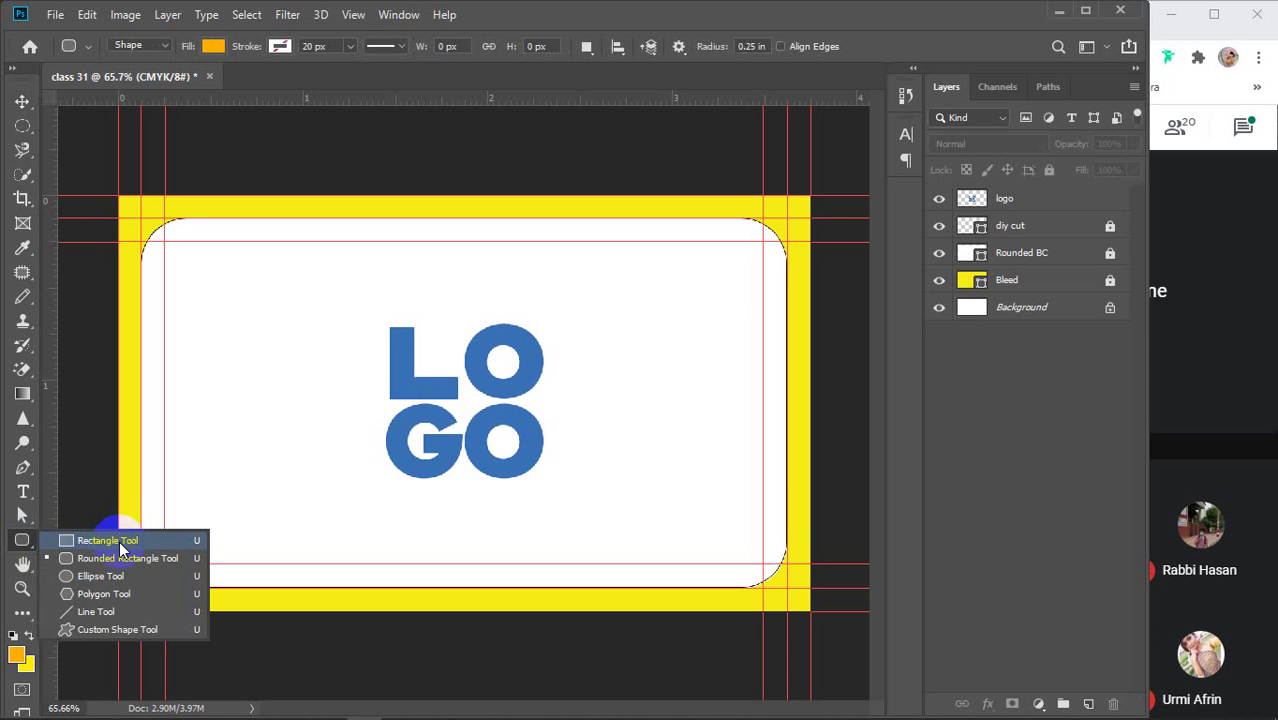
{"action": "mouse_move", "coordinate": [119, 541]}
{"action": "left_mouse_down"}
{"action": "mouse_move", "coordinate": [120, 557]}
{"action": "mouse_move", "coordinate": [106, 541]}
{"action": "left_mouse_up"}
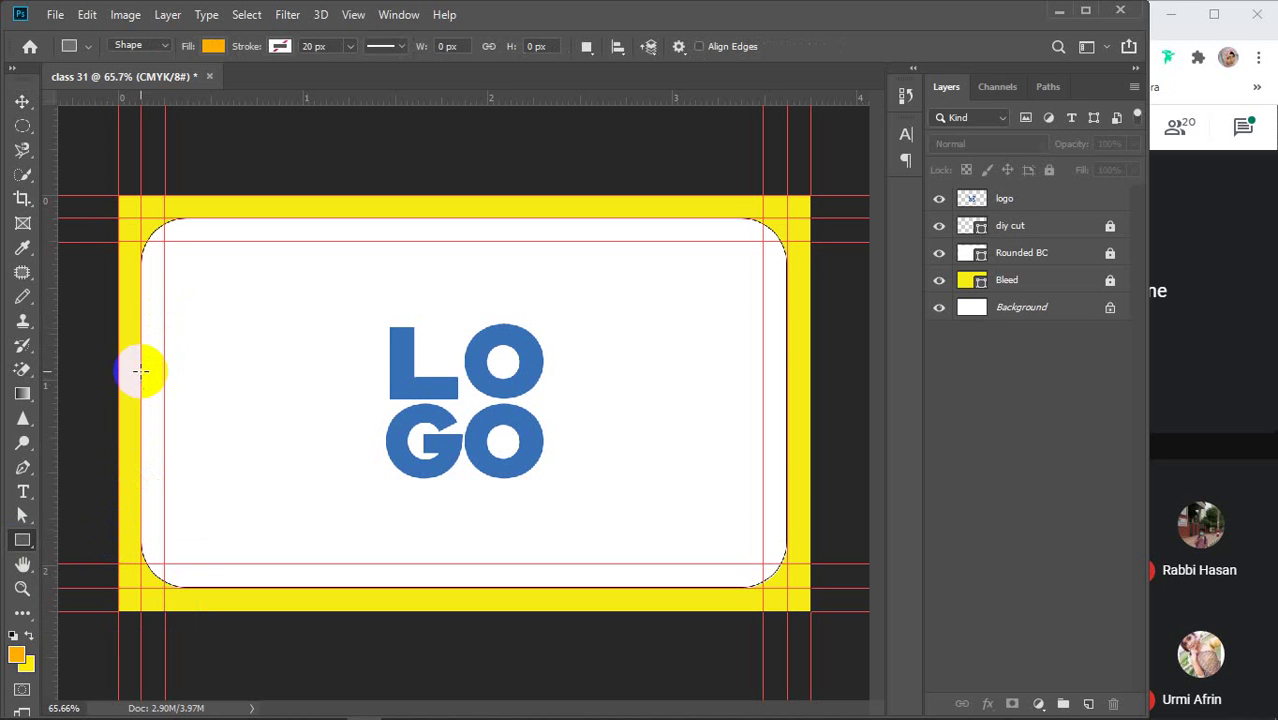
{"action": "left_click_drag", "start_coordinate": [139, 370], "coordinate": [276, 379]}
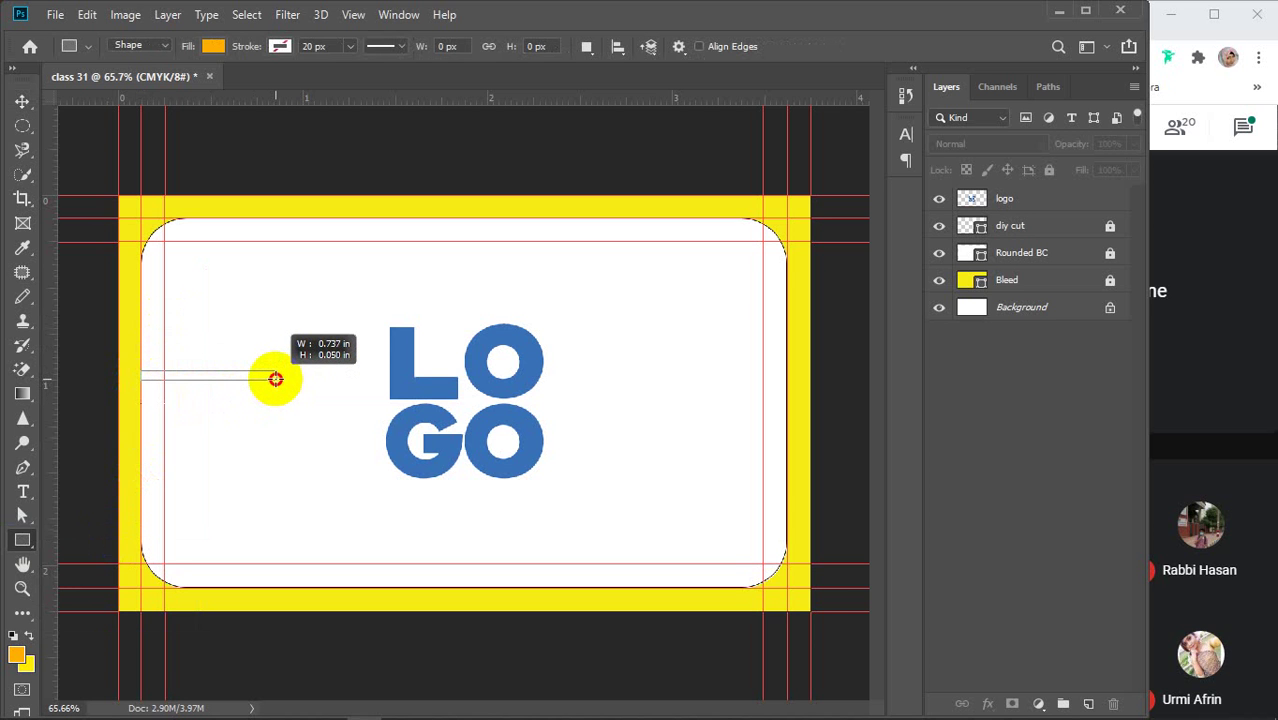
{"action": "left_click_drag", "start_coordinate": [276, 379], "coordinate": [270, 410]}
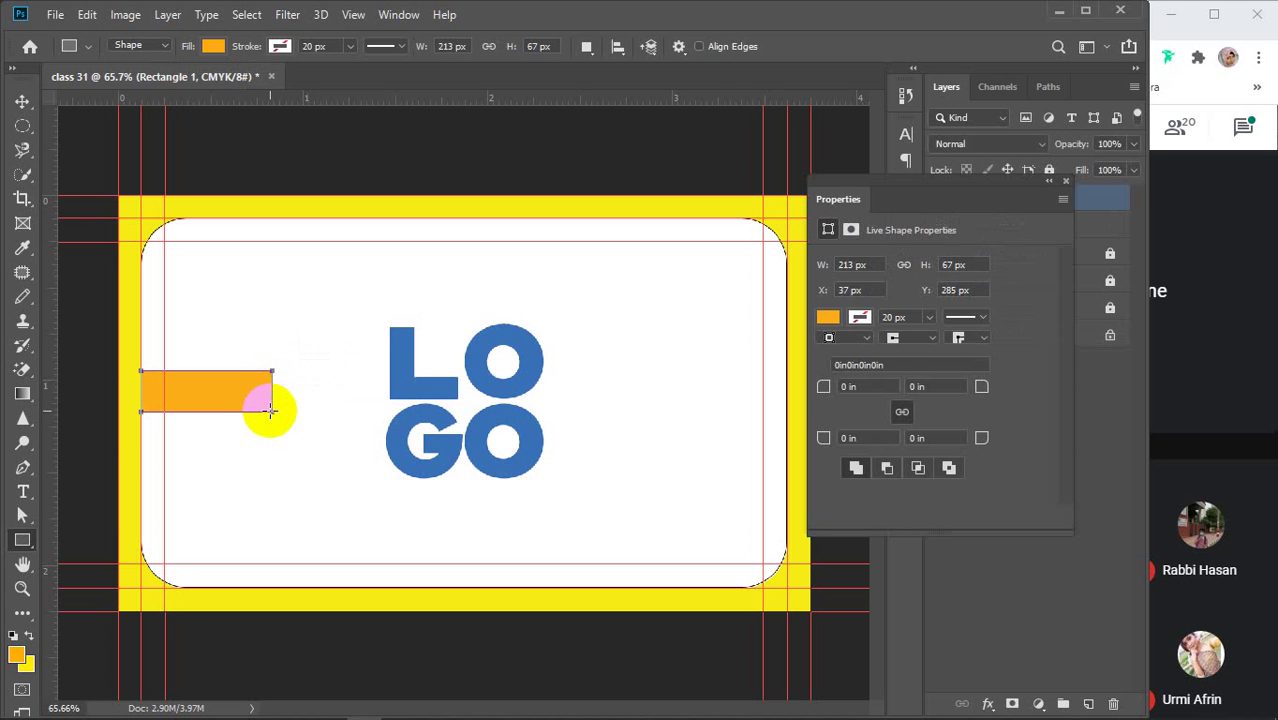
Fill the bar with the logo's blue, sampled in the Color Picker
{"action": "left_click", "coordinate": [826, 317]}
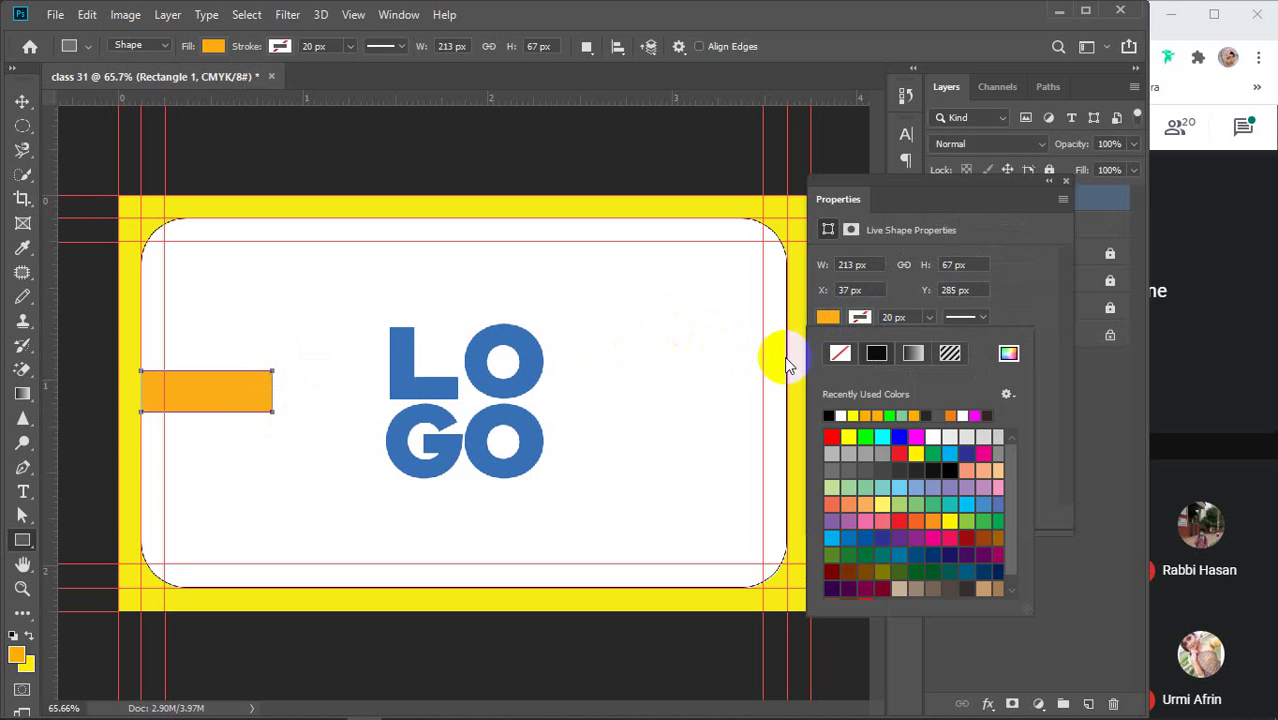
{"action": "left_click", "coordinate": [1009, 356]}
{"action": "left_click", "coordinate": [541, 357]}
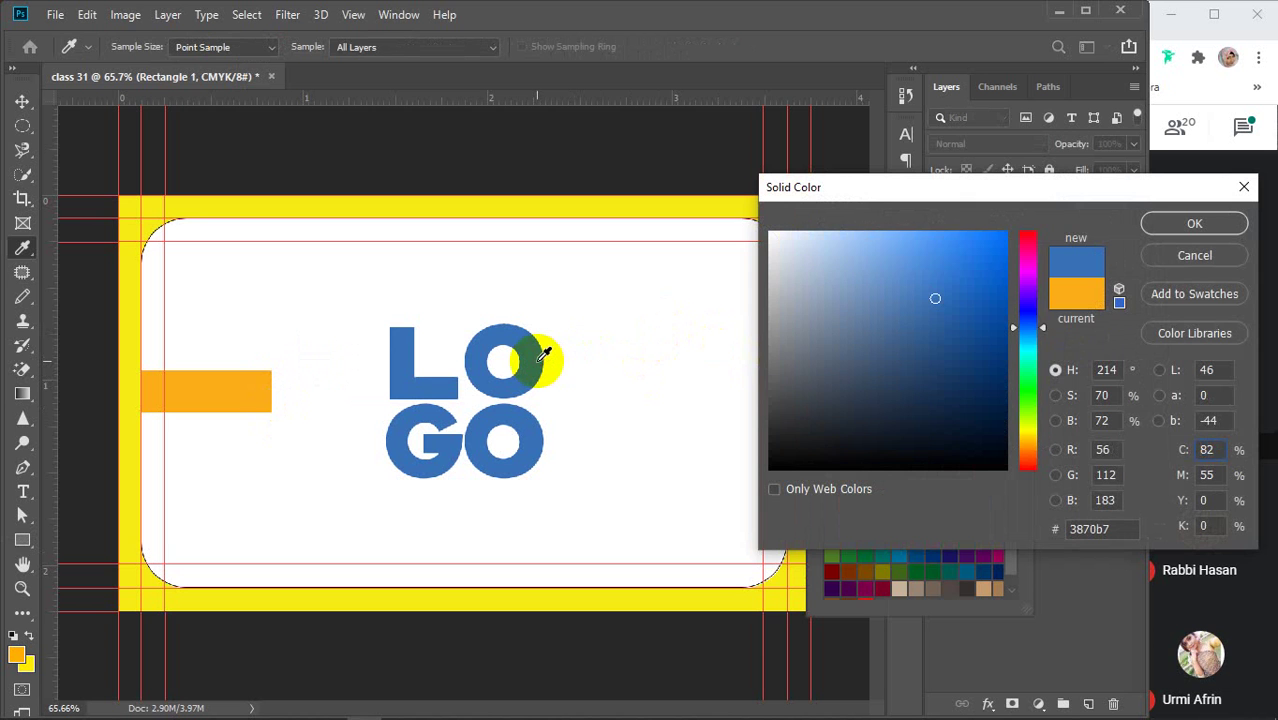
{"action": "left_click", "coordinate": [1194, 223]}
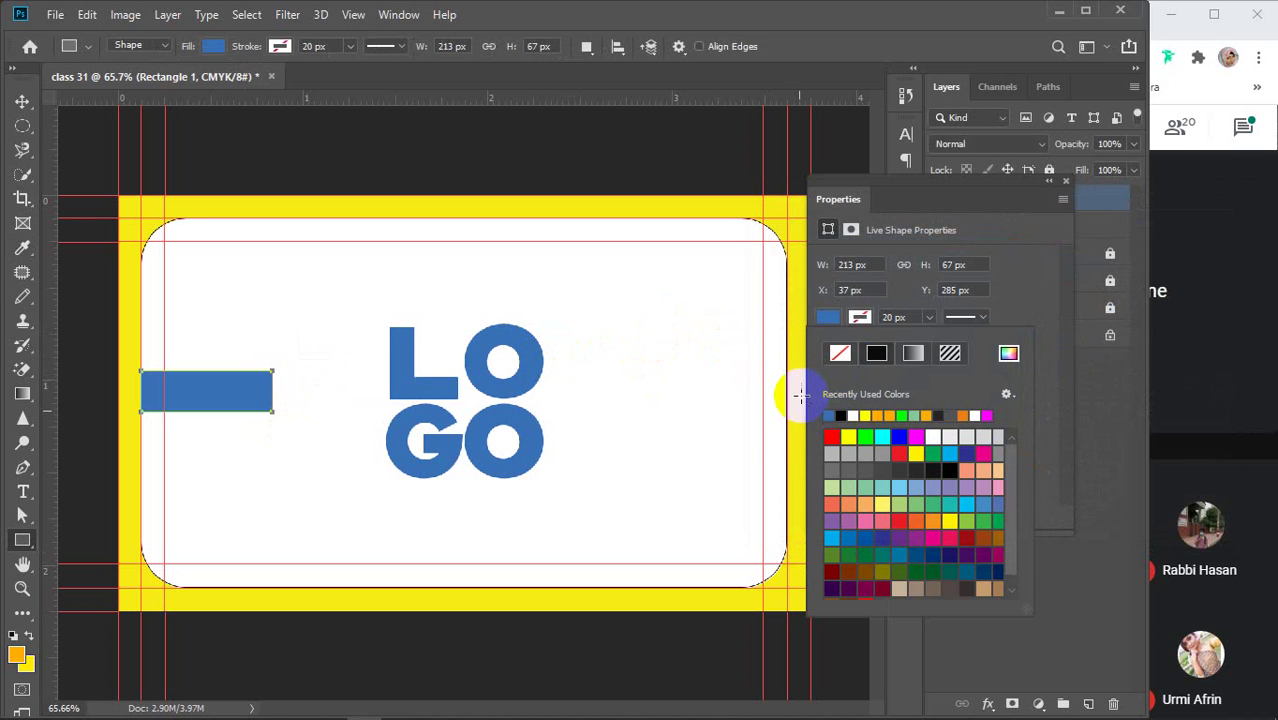
{"action": "key", "text": "Escape"}
{"action": "key", "text": "v"}
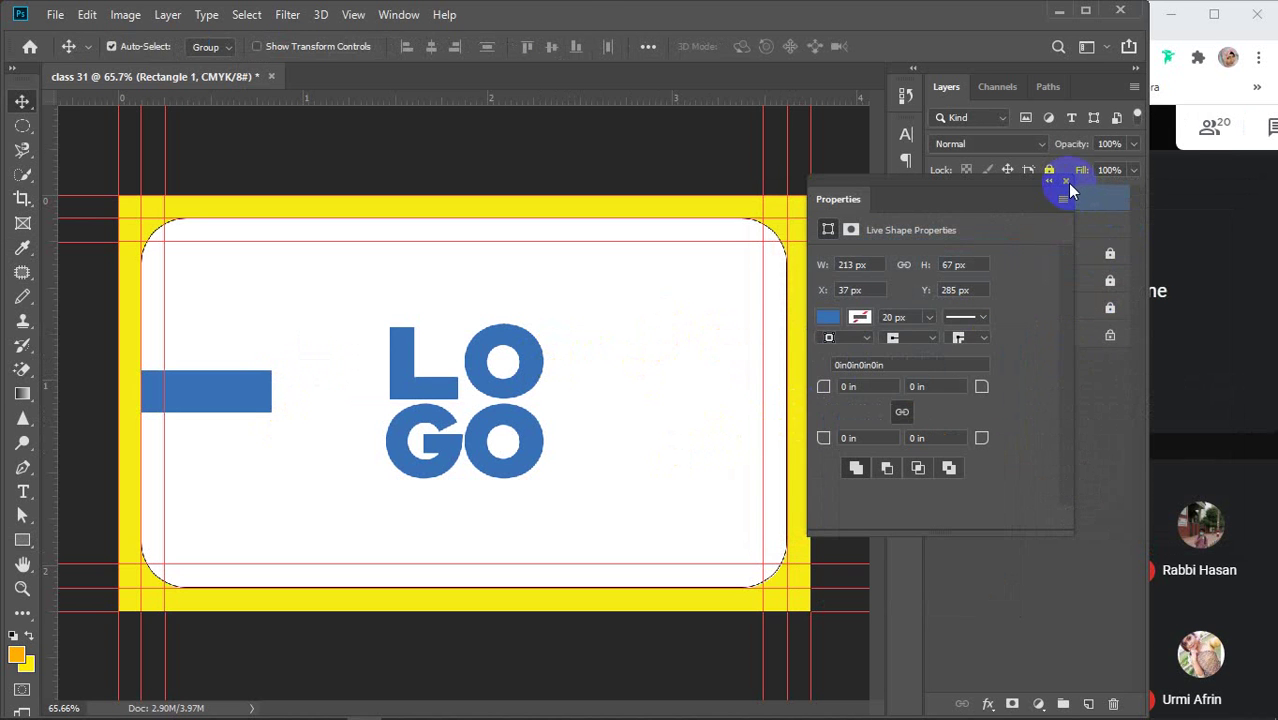
{"action": "left_click", "coordinate": [1066, 181]}
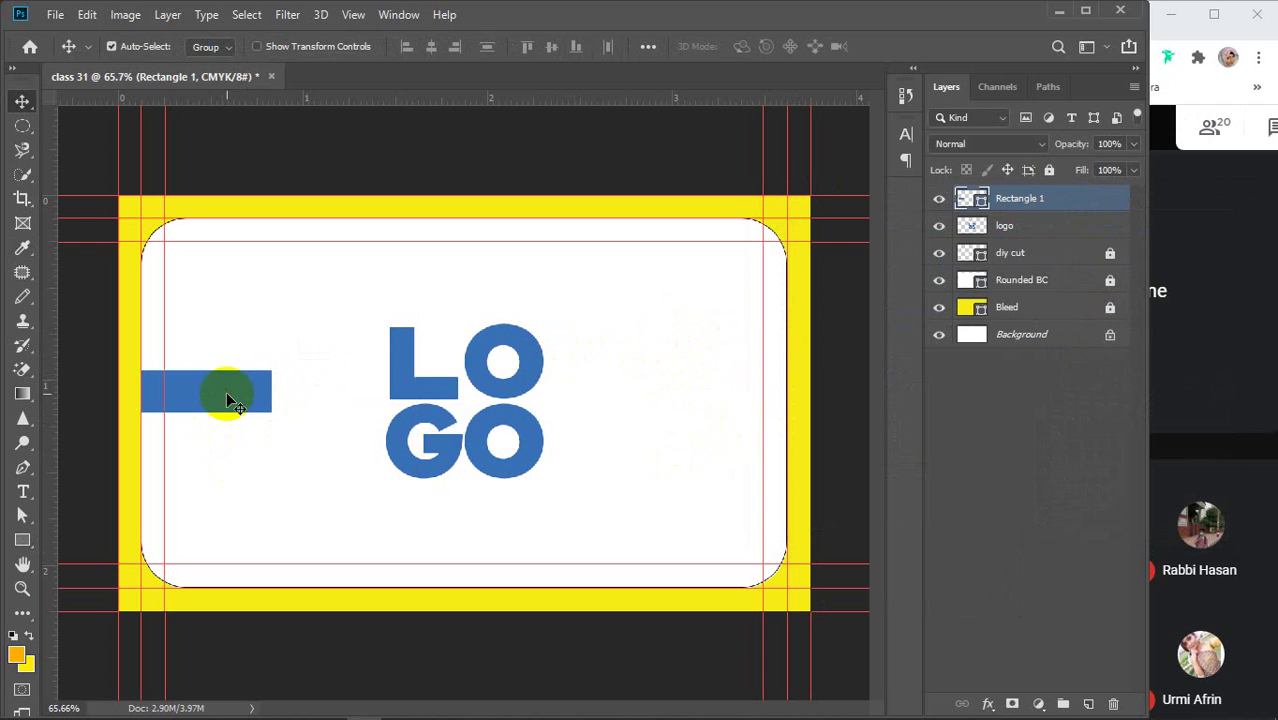
Vertically centre the bar on the logo and place a copy at the card's right edge
{"action": "left_click", "coordinate": [408, 380], "text": "shift"}
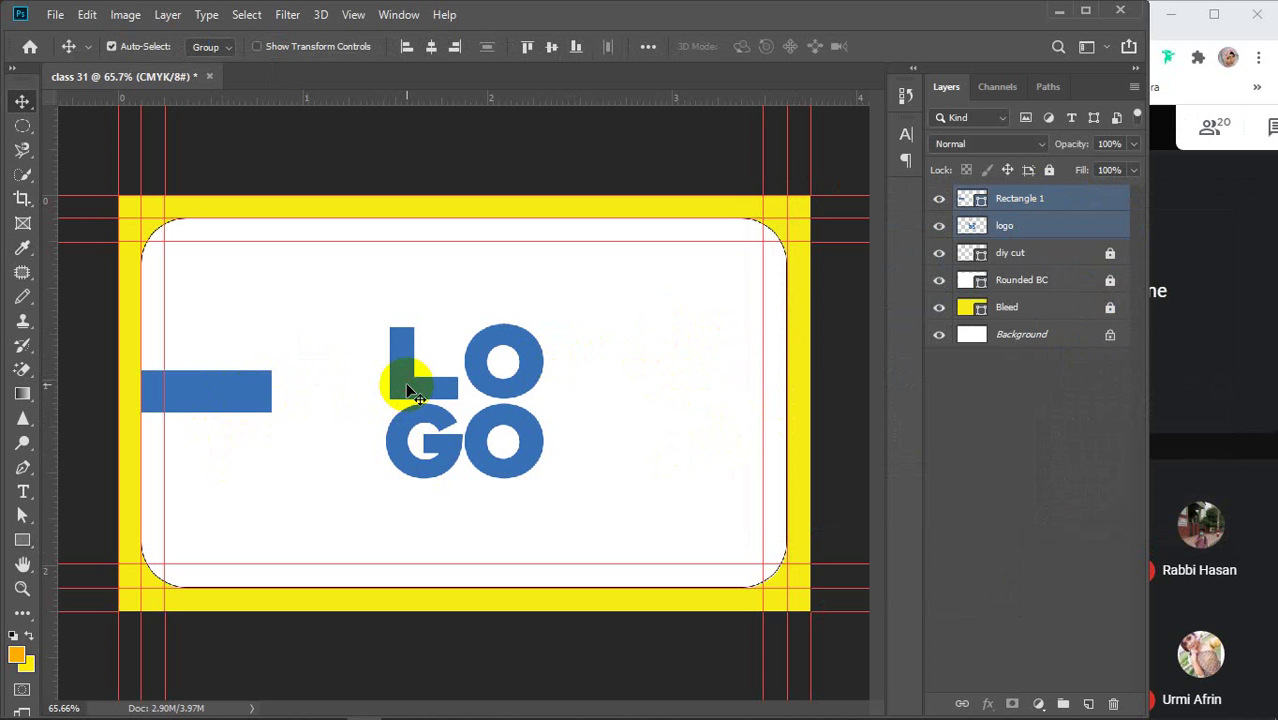
{"action": "left_click", "coordinate": [551, 46]}
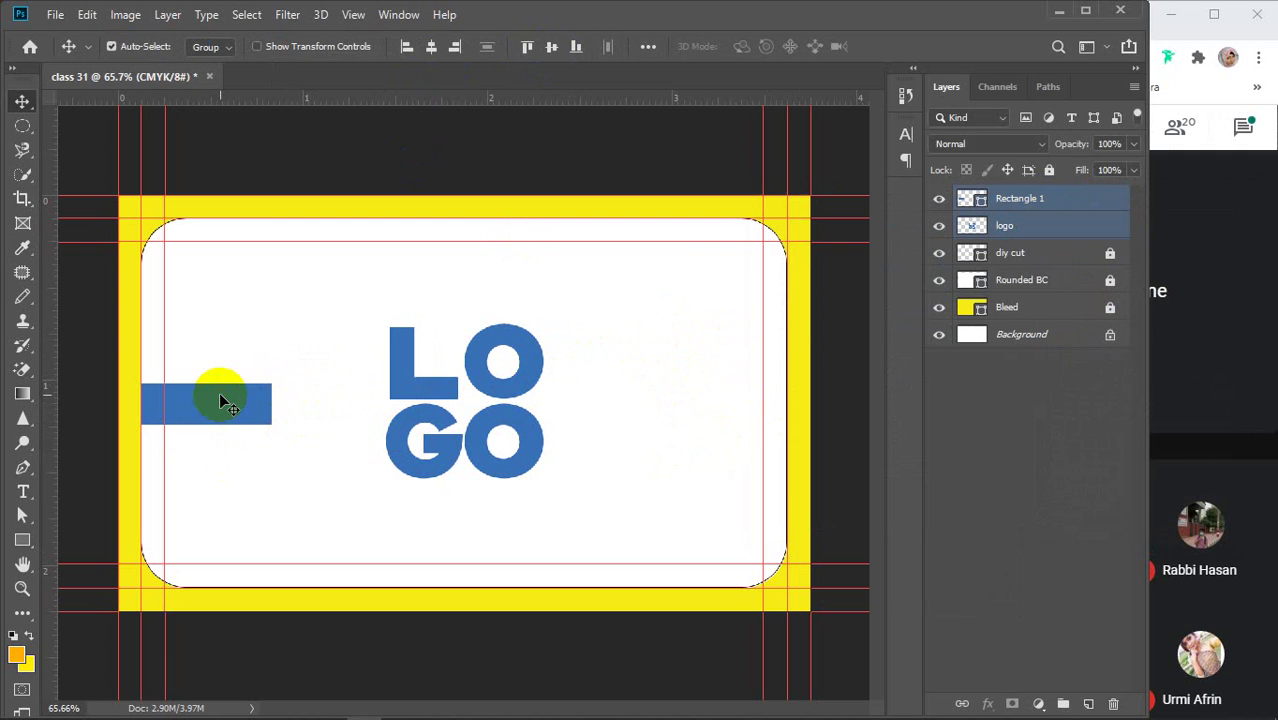
{"action": "left_click", "coordinate": [366, 519]}
{"action": "left_click", "coordinate": [220, 420]}
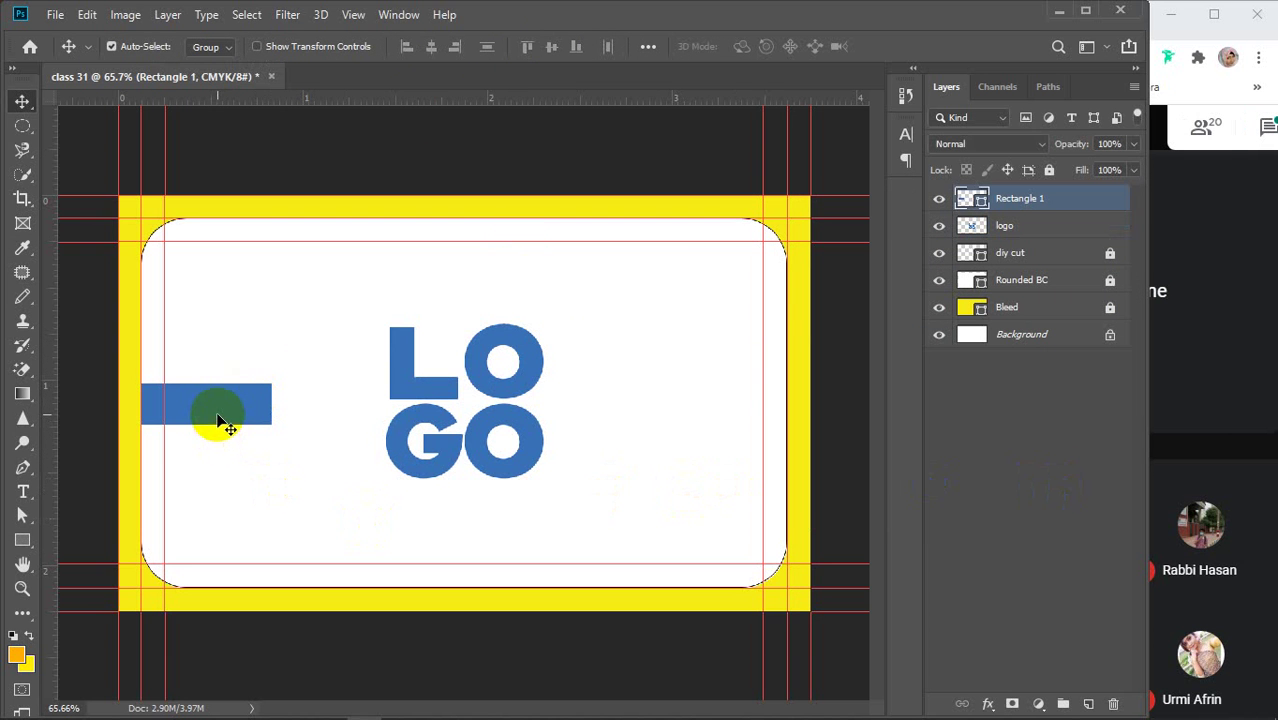
{"action": "left_click_drag", "start_coordinate": [214, 416], "coordinate": [728, 420]}
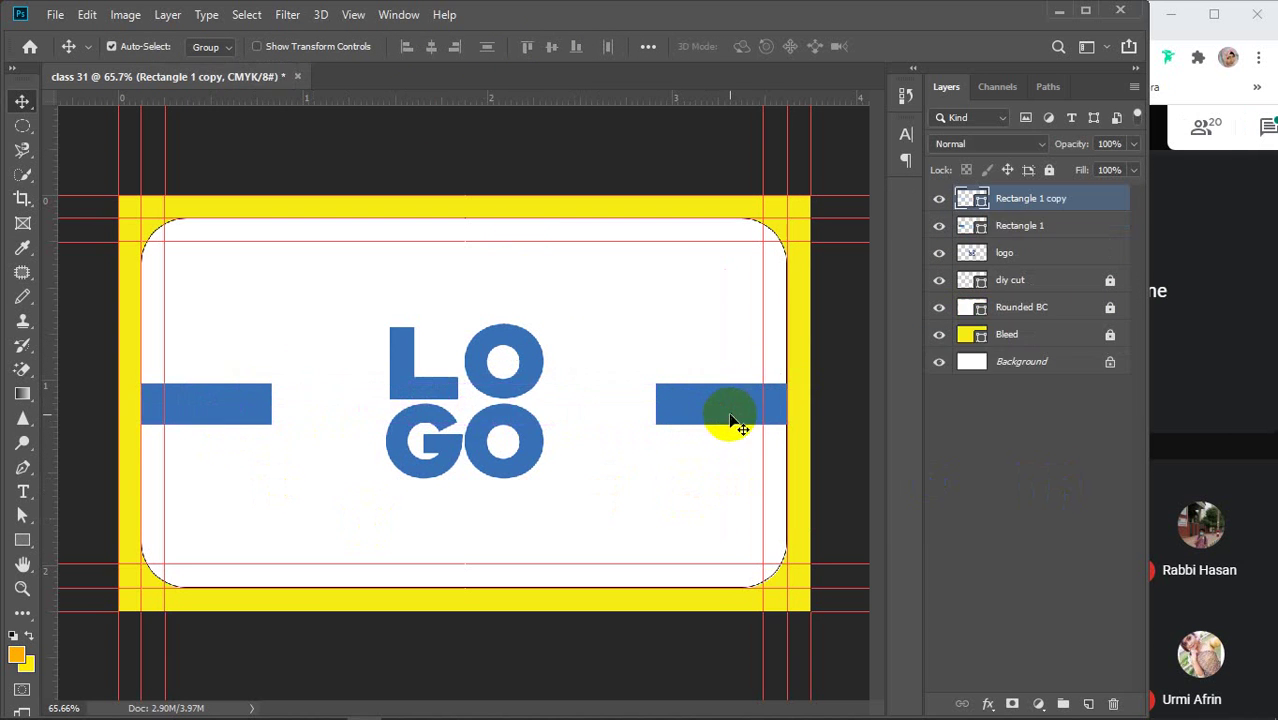
{"action": "left_click", "coordinate": [987, 469]}
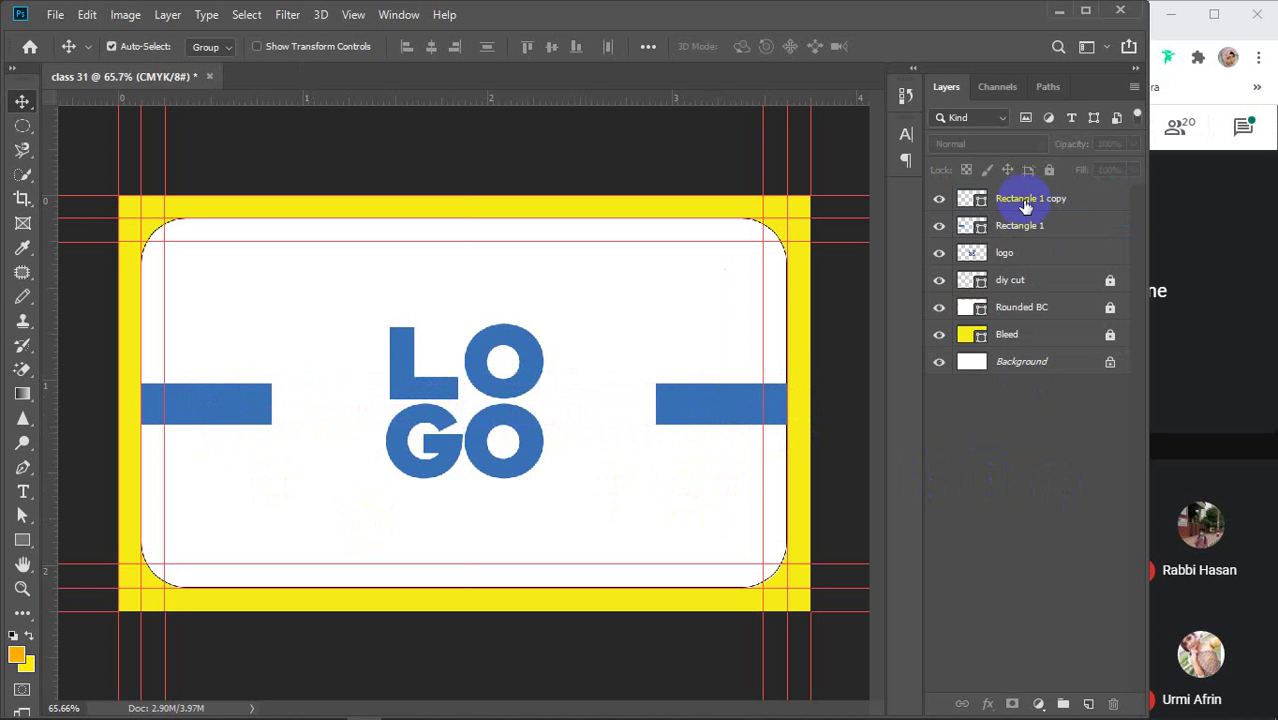
Rename the bar layers 'shape 1' and 'shape 2', then select both with the logo
{"action": "left_click", "coordinate": [1029, 205]}
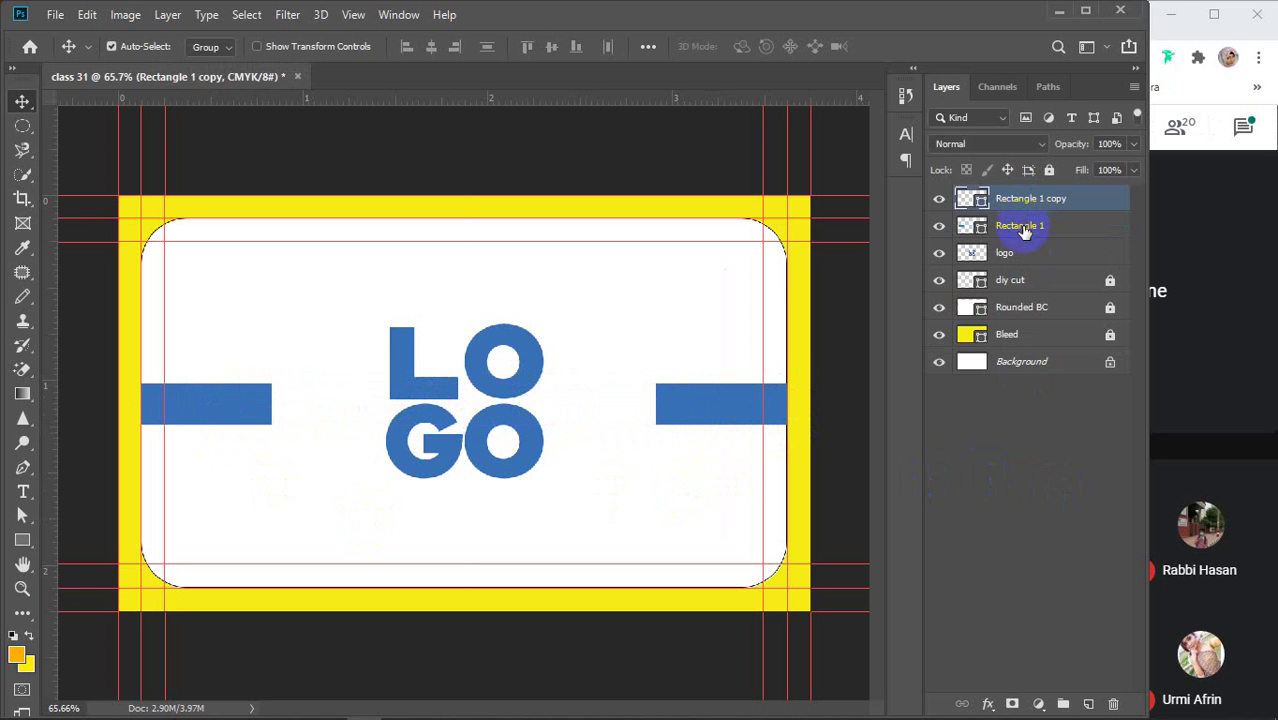
{"action": "double_click", "coordinate": [1030, 225]}
{"action": "type", "text": "shape"}
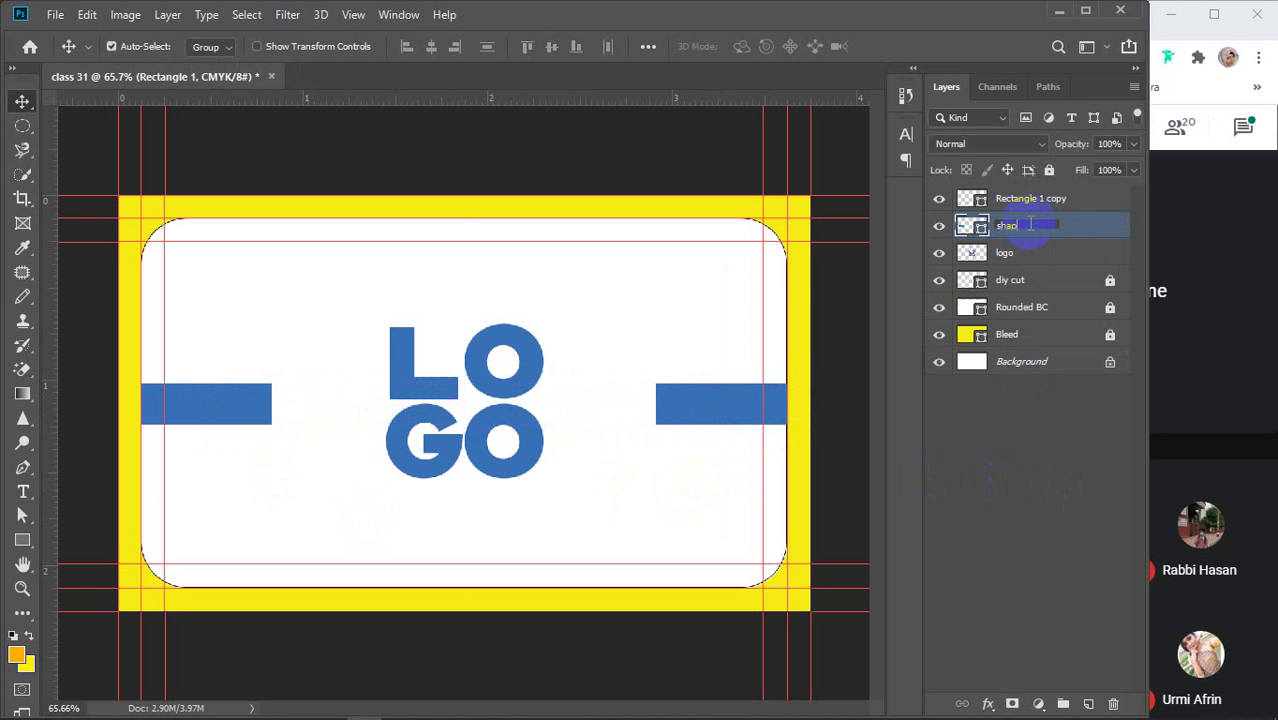
{"action": "type", "text": " 1"}
{"action": "key", "text": "Return"}
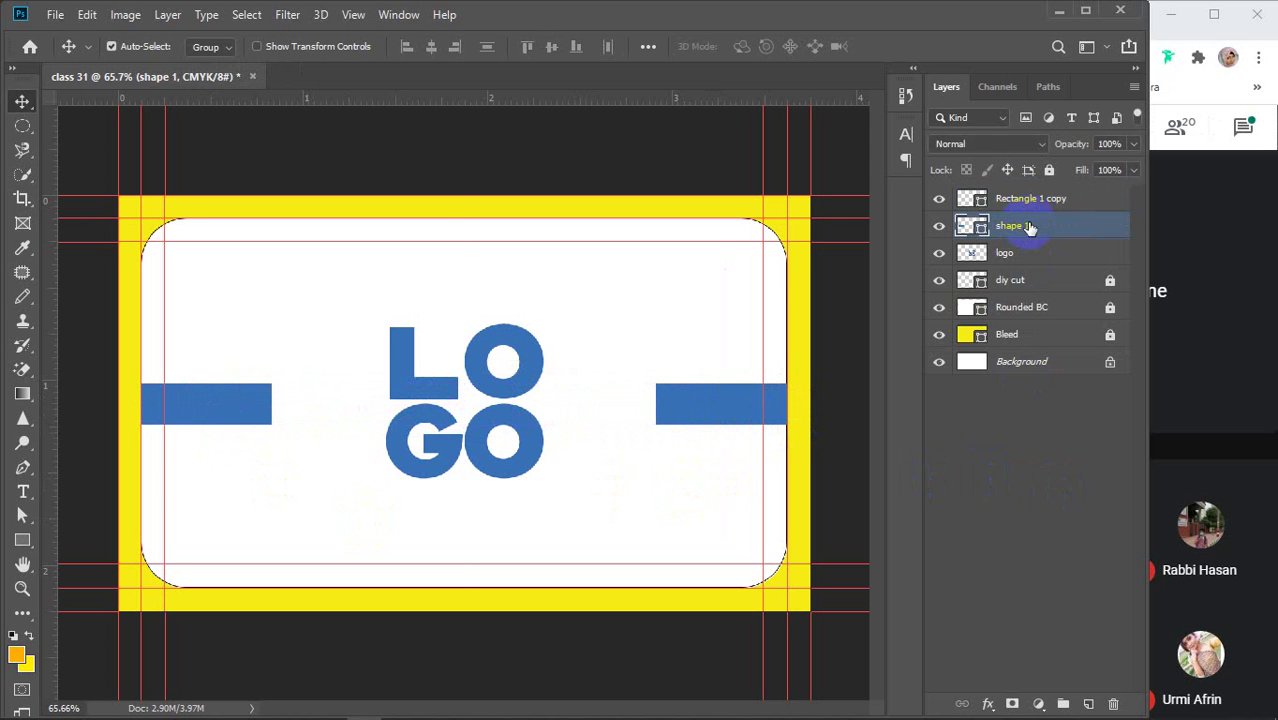
{"action": "left_click", "coordinate": [1029, 198]}
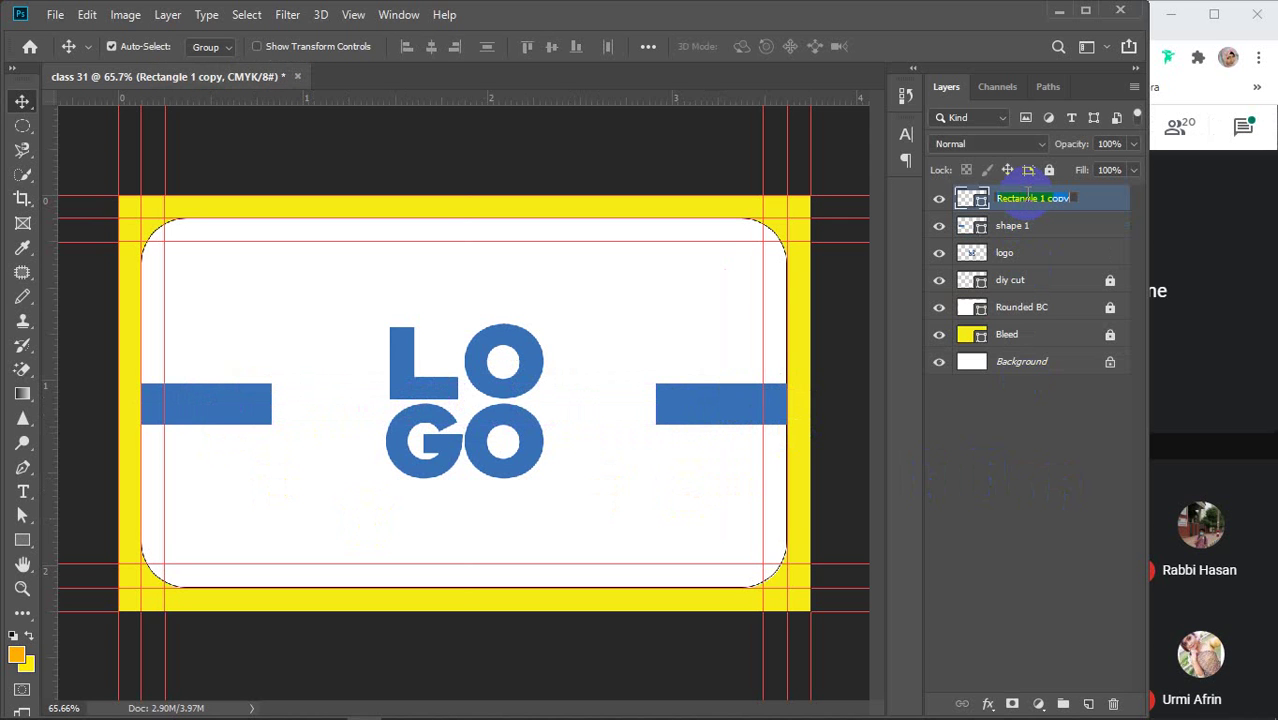
{"action": "double_click", "coordinate": [1027, 197]}
{"action": "type", "text": "shape 2"}
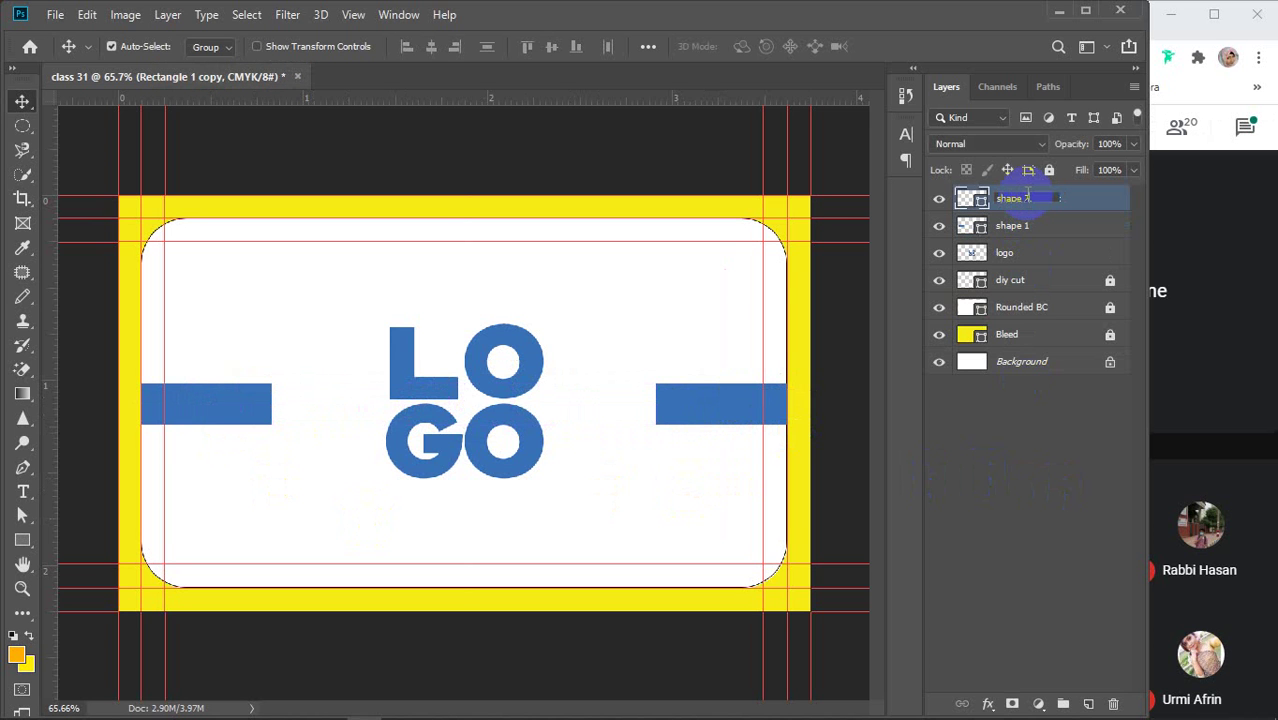
{"action": "key", "text": "Return"}
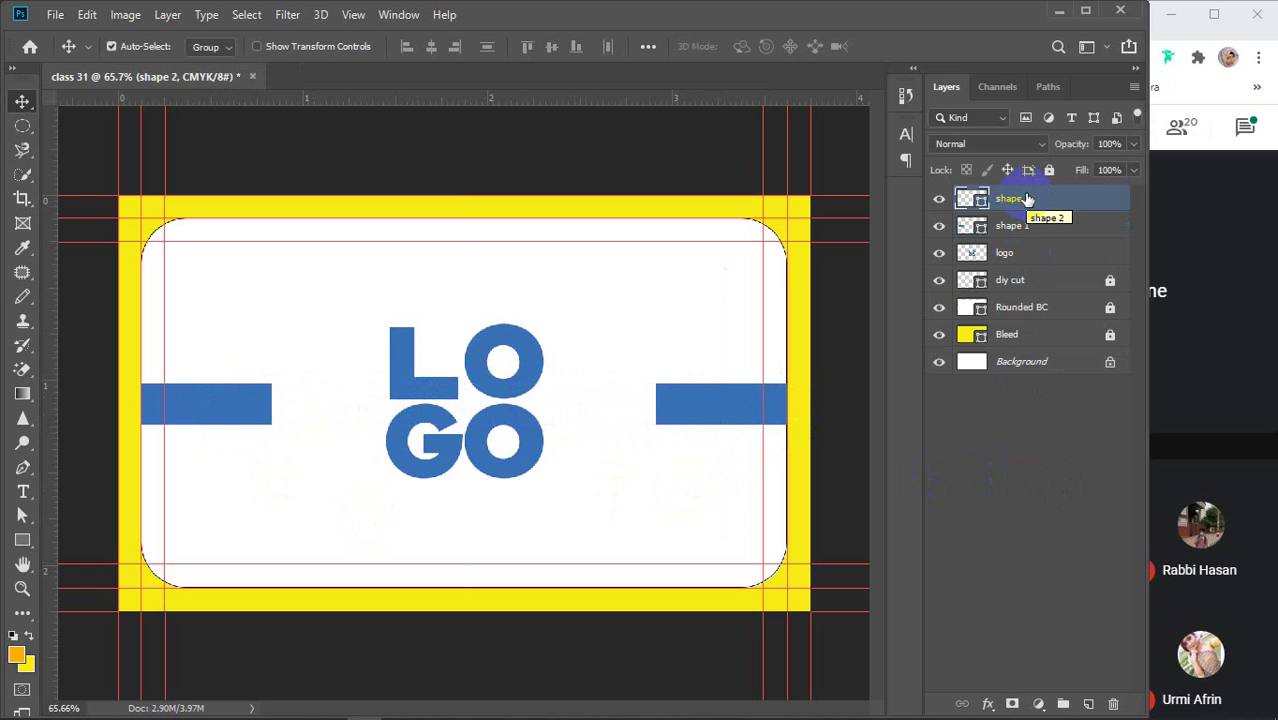
{"action": "left_click", "coordinate": [1030, 257], "text": "shift"}
Group the two bars and logo, naming the group 'logo with shape'
{"action": "key", "text": "ctrl+g"}
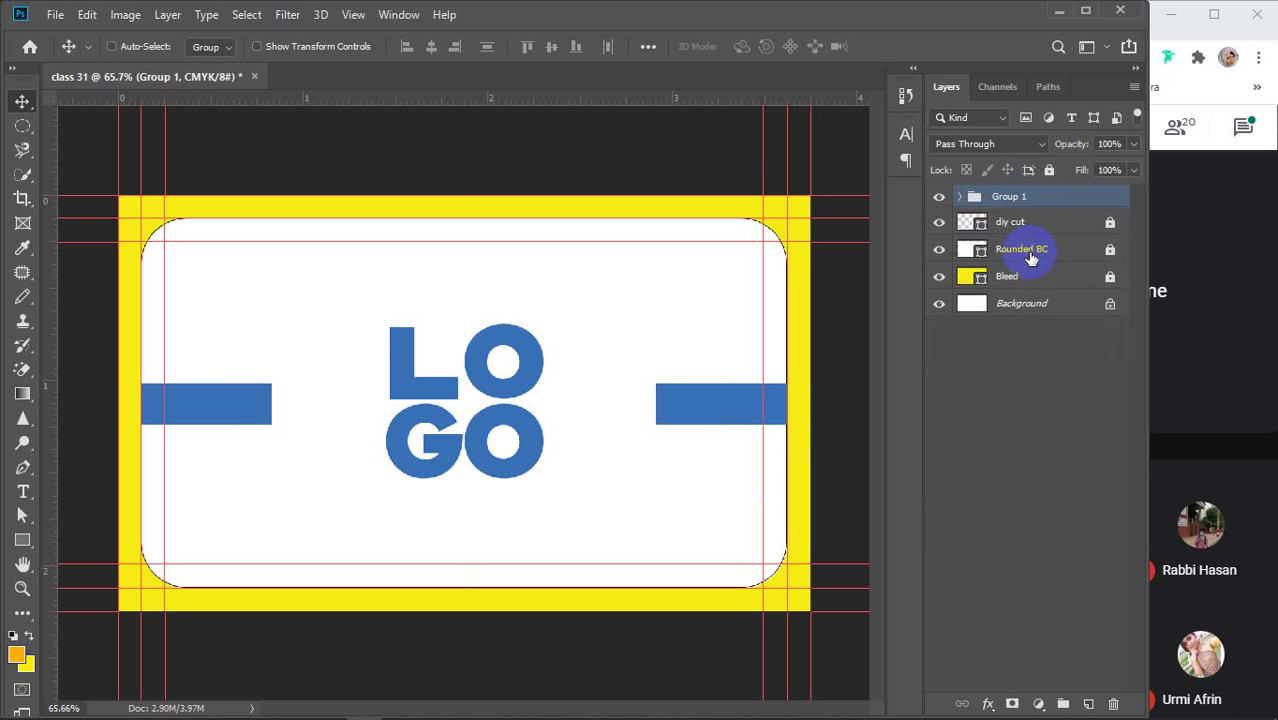
{"action": "double_click", "coordinate": [1006, 205]}
{"action": "type", "text": "logo"}
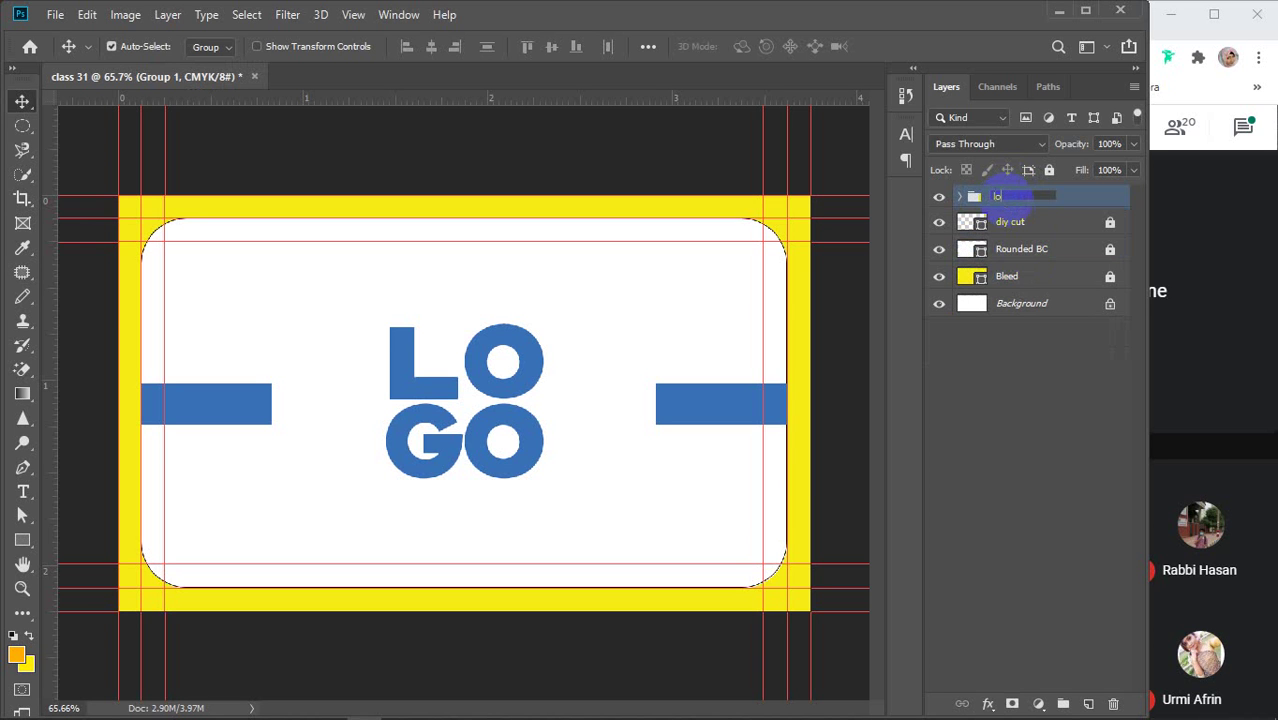
{"action": "type", "text": " with shape"}
{"action": "key", "text": "Return"}
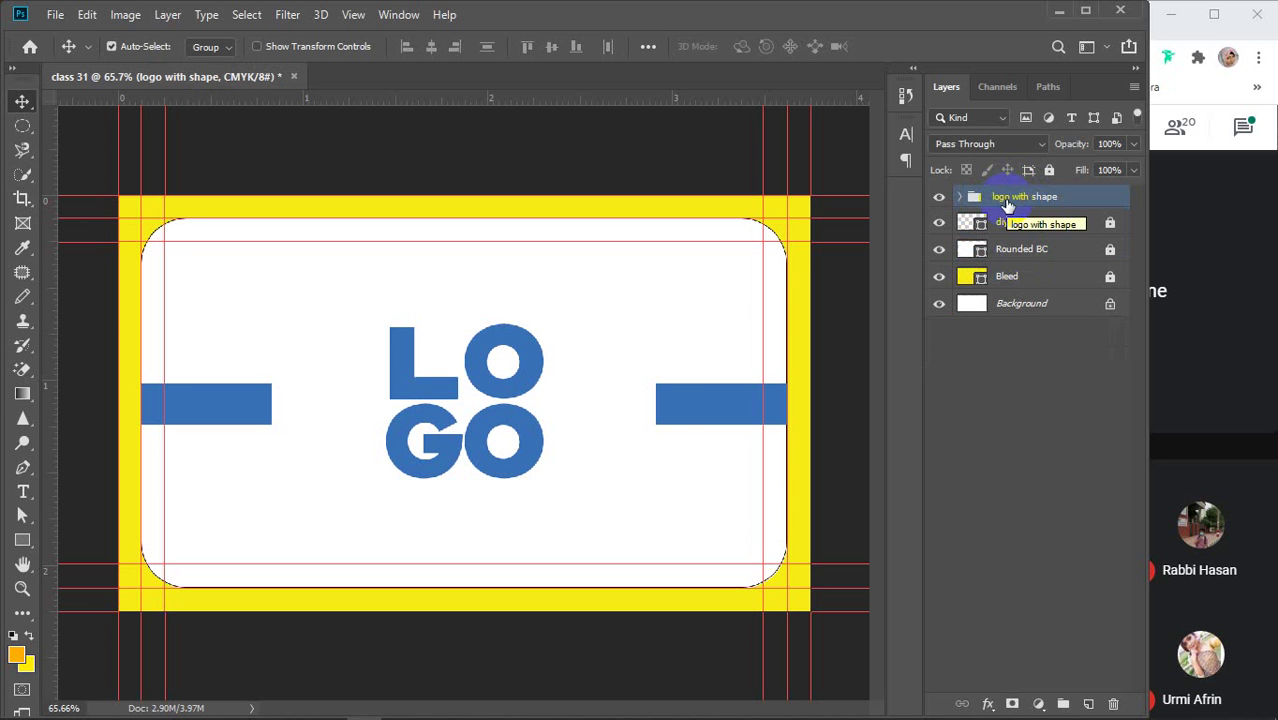
Expand the group and delete the shape 1 and shape 2 layers
{"action": "left_click", "coordinate": [676, 391]}
{"action": "left_click", "coordinate": [988, 221]}
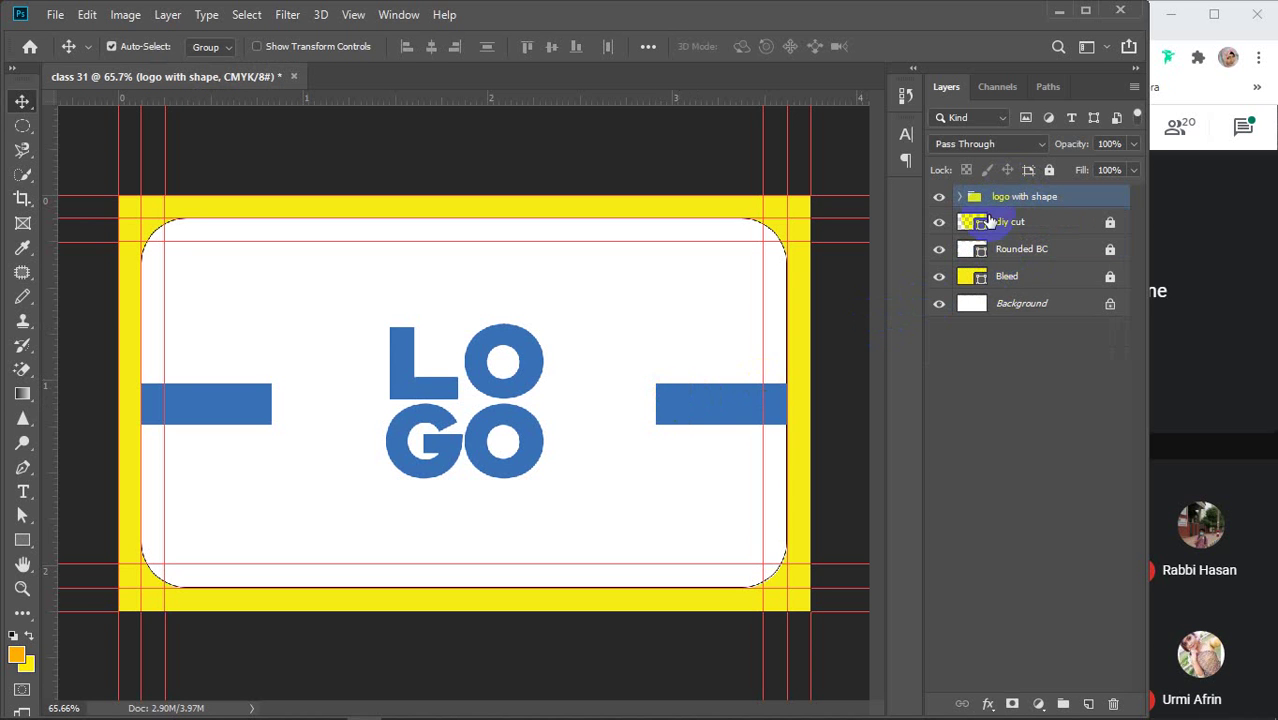
{"action": "left_click", "coordinate": [960, 197]}
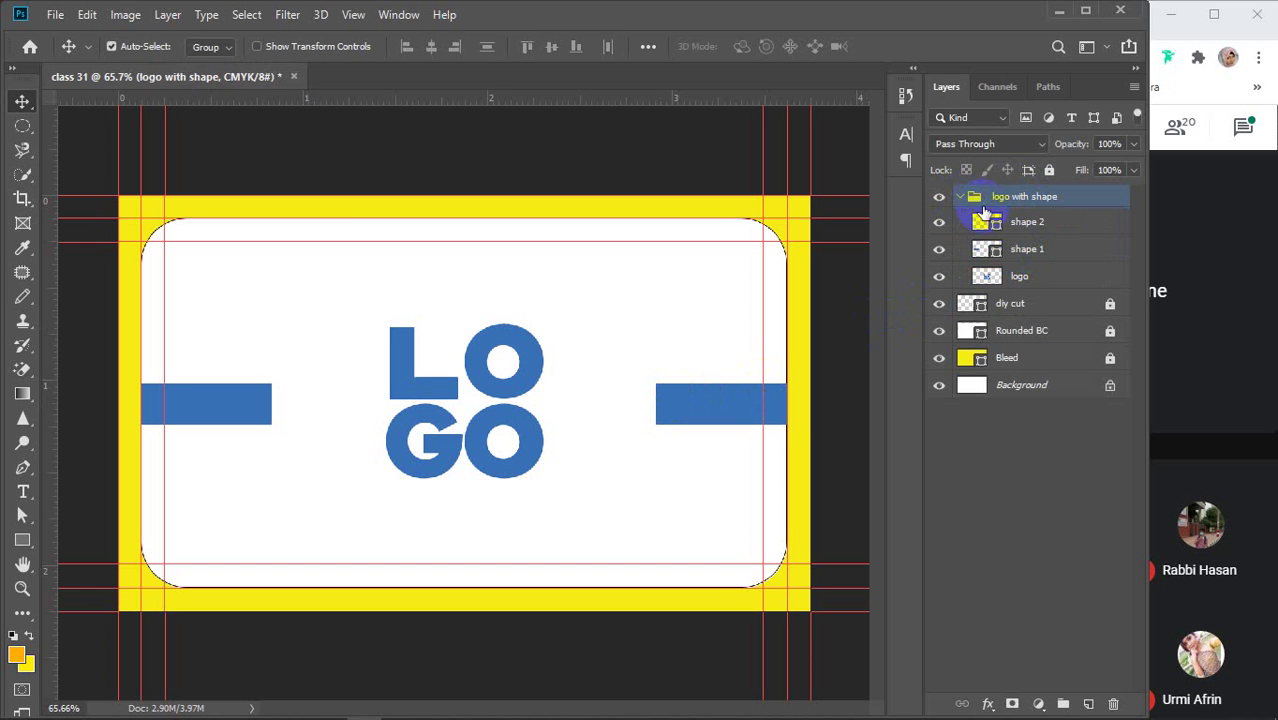
{"action": "left_click", "coordinate": [1040, 226]}
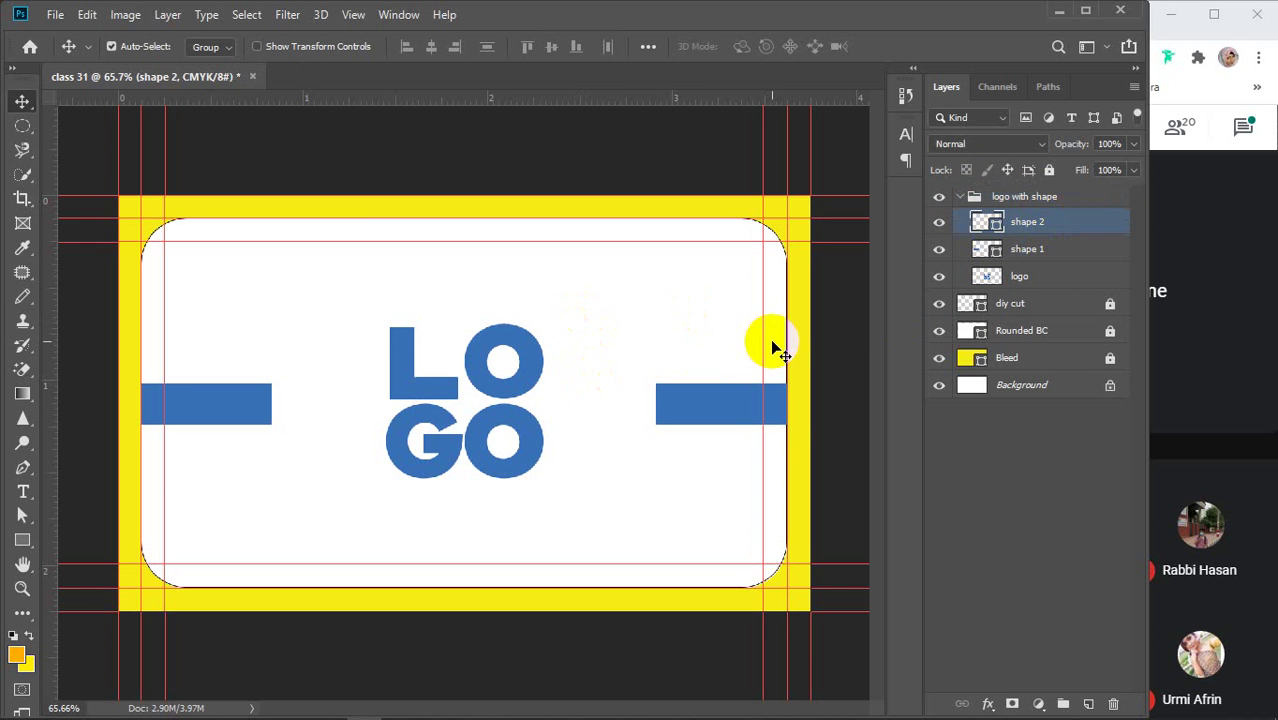
{"action": "left_click", "coordinate": [1038, 254]}
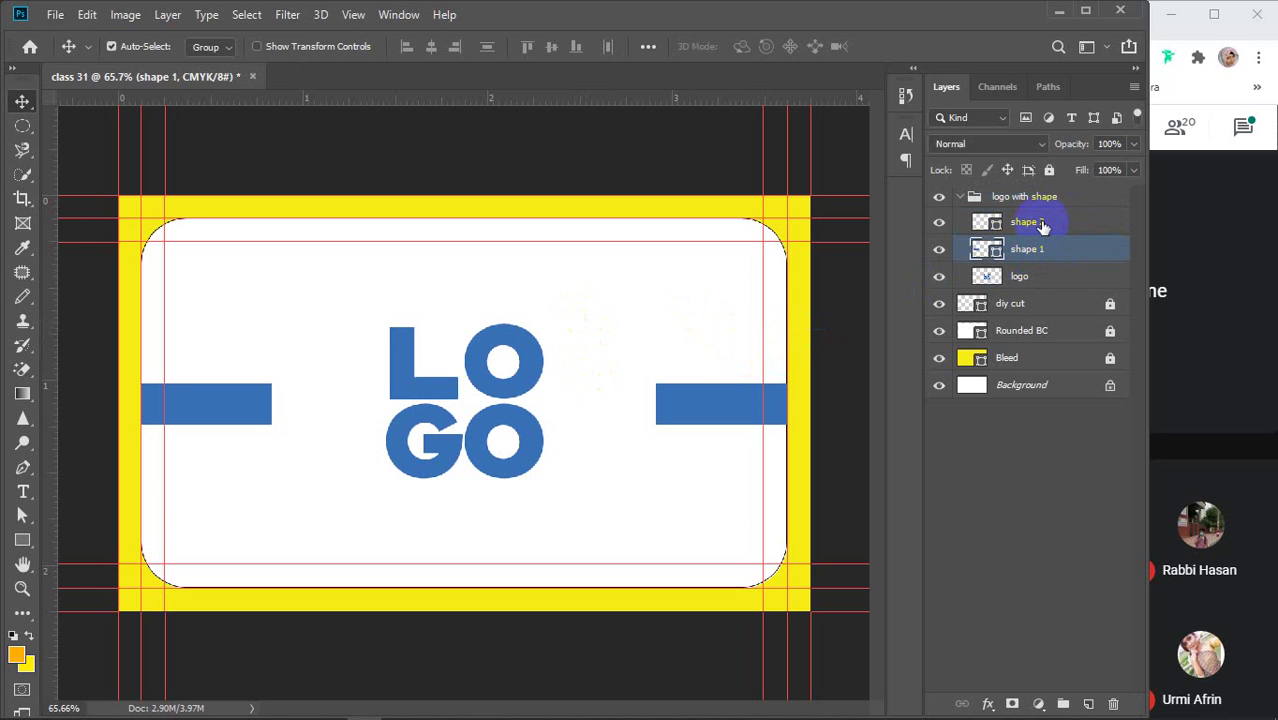
{"action": "left_click", "coordinate": [1041, 228], "text": "shift"}
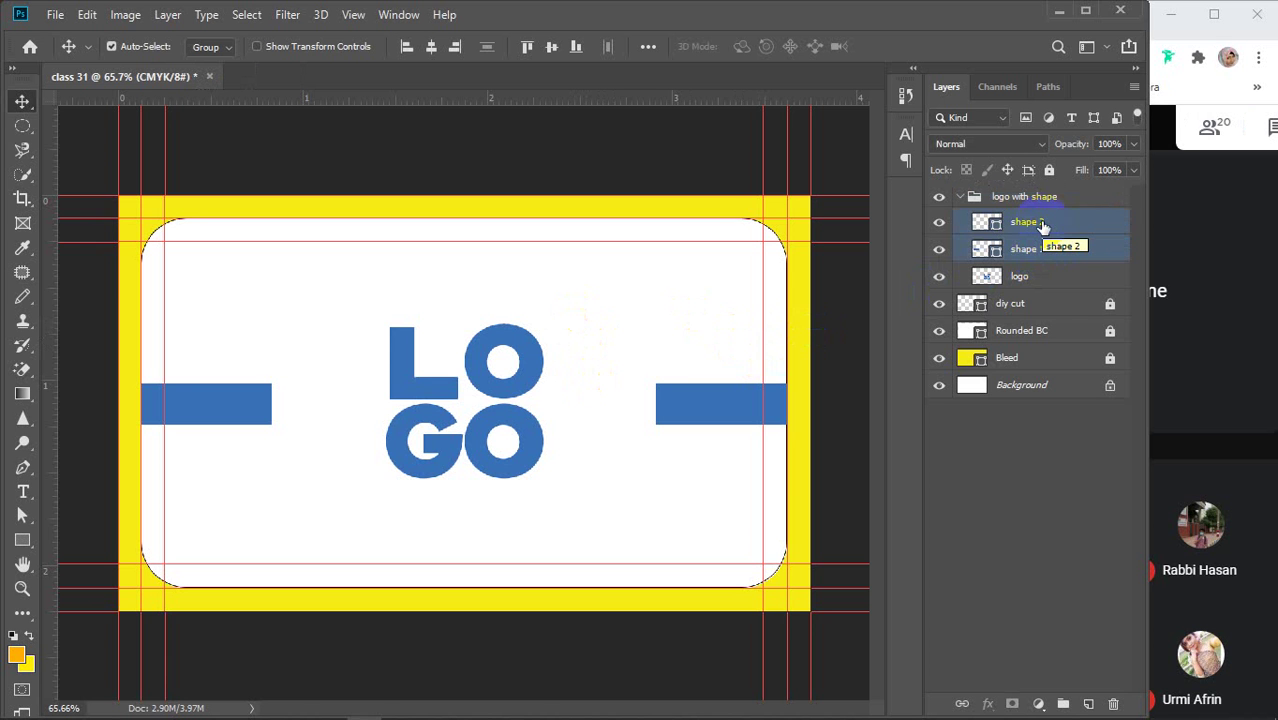
{"action": "key", "text": "Delete"}
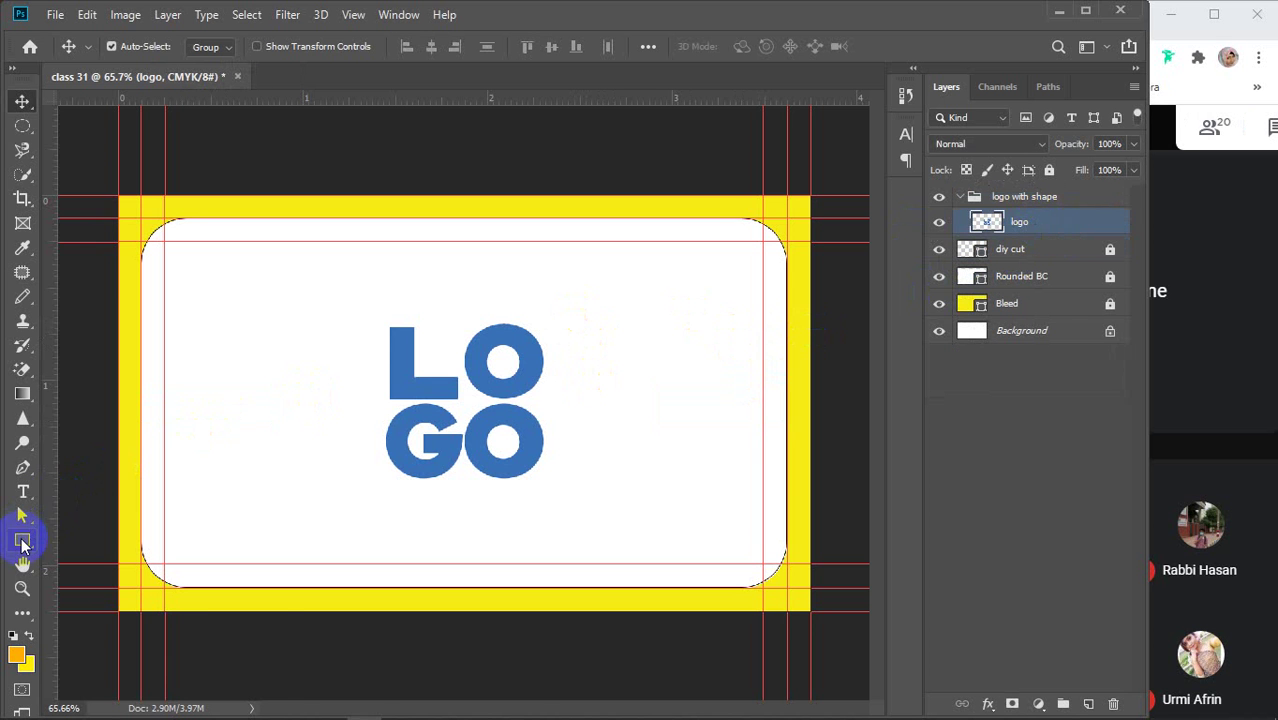
Set Path Operations to Intersect Shape Areas and draw an orange bar from the card's left edge
{"action": "left_click", "coordinate": [22, 541]}
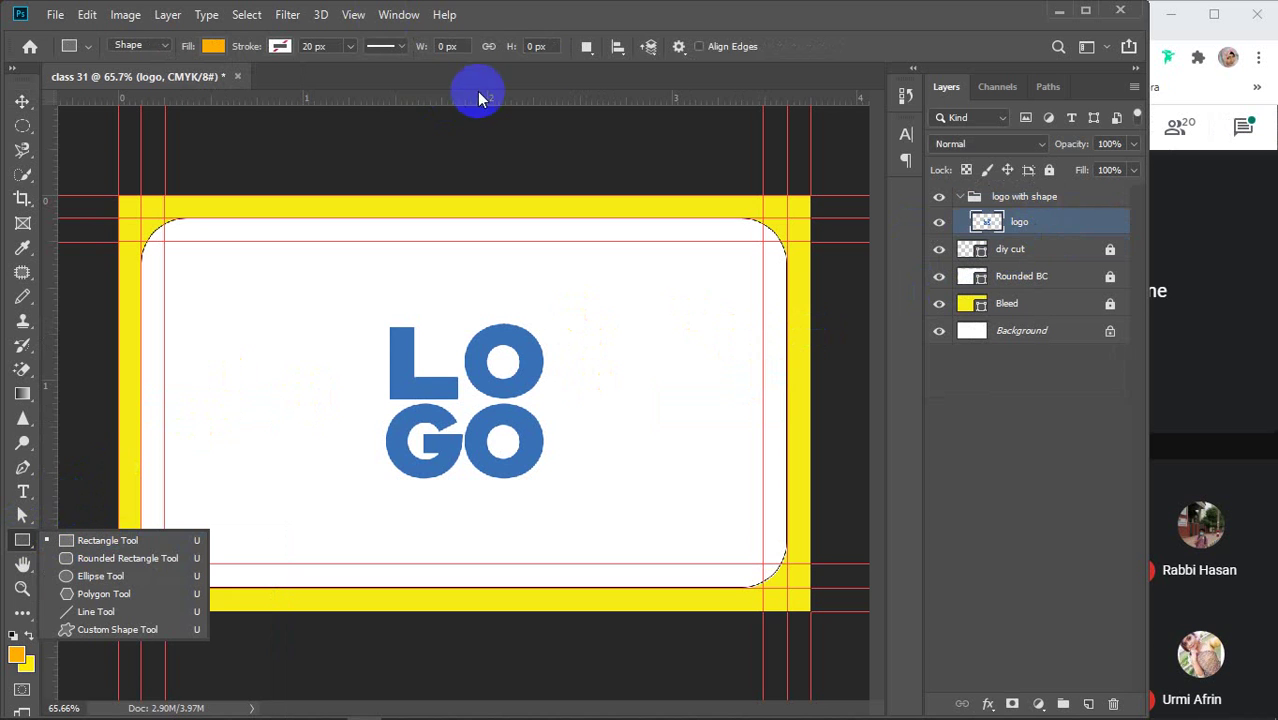
{"action": "left_click", "coordinate": [588, 52]}
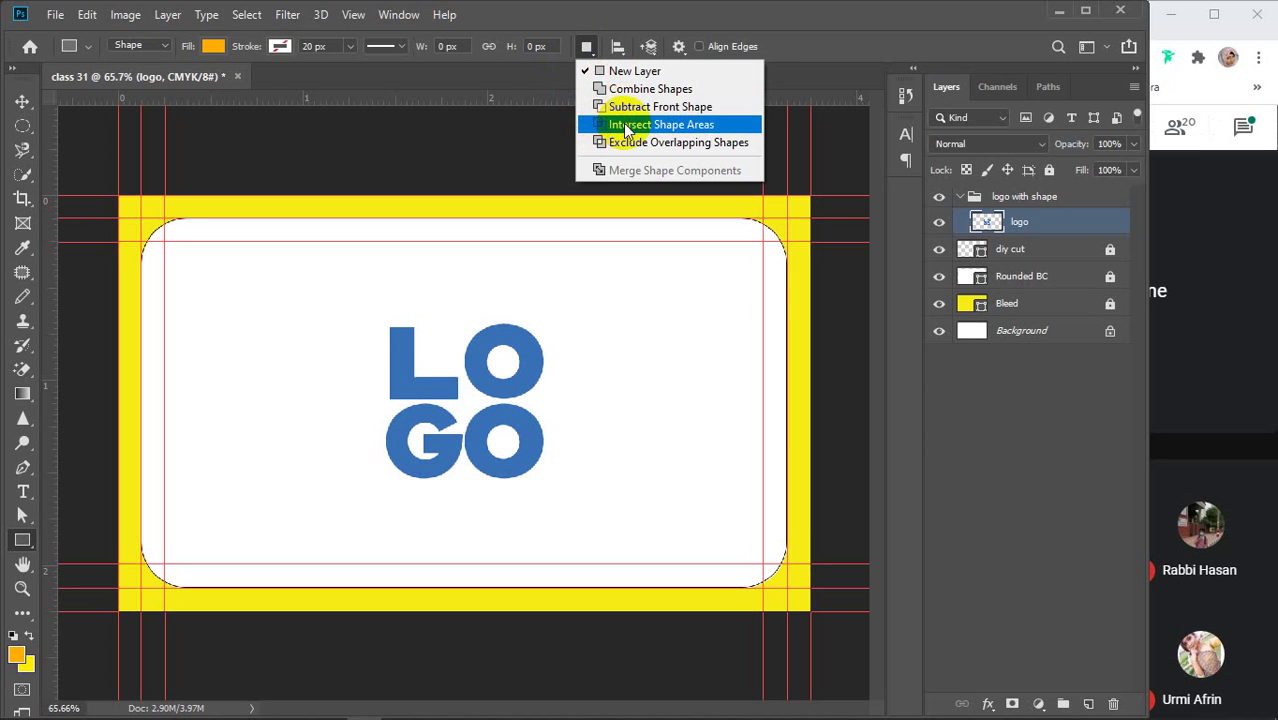
{"action": "left_click", "coordinate": [627, 125]}
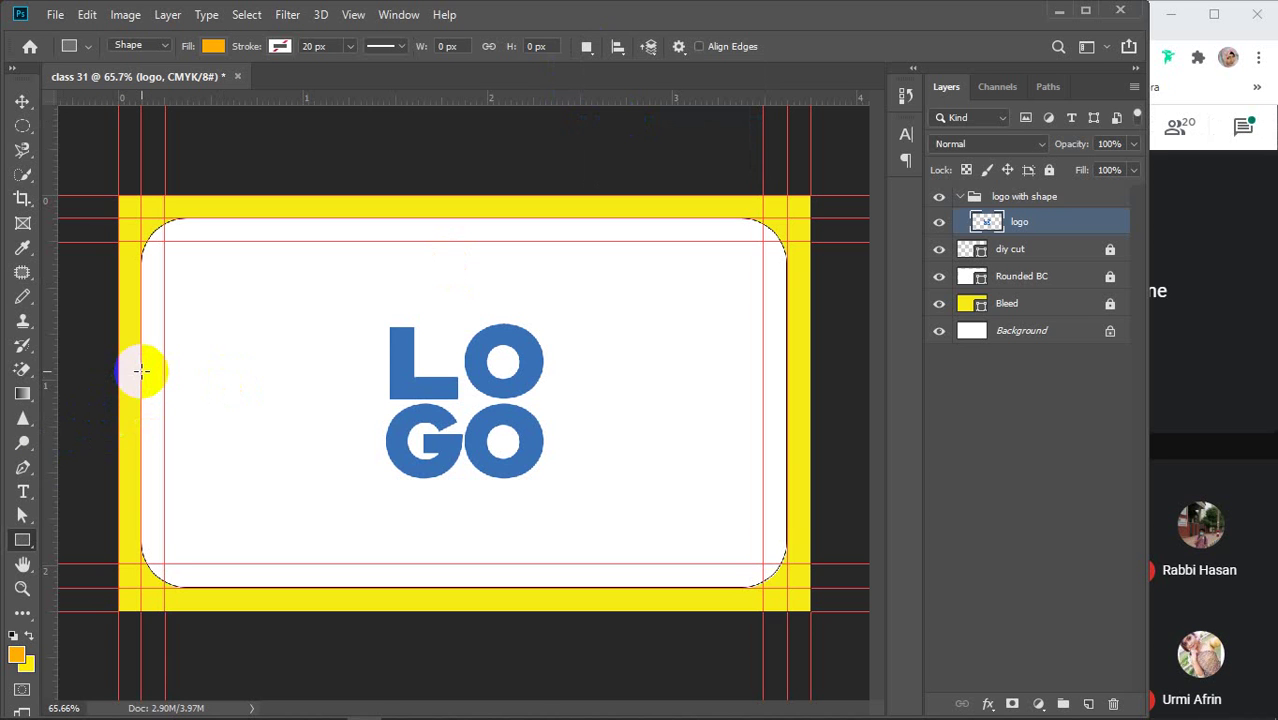
{"action": "left_click_drag", "start_coordinate": [141, 371], "coordinate": [292, 418]}
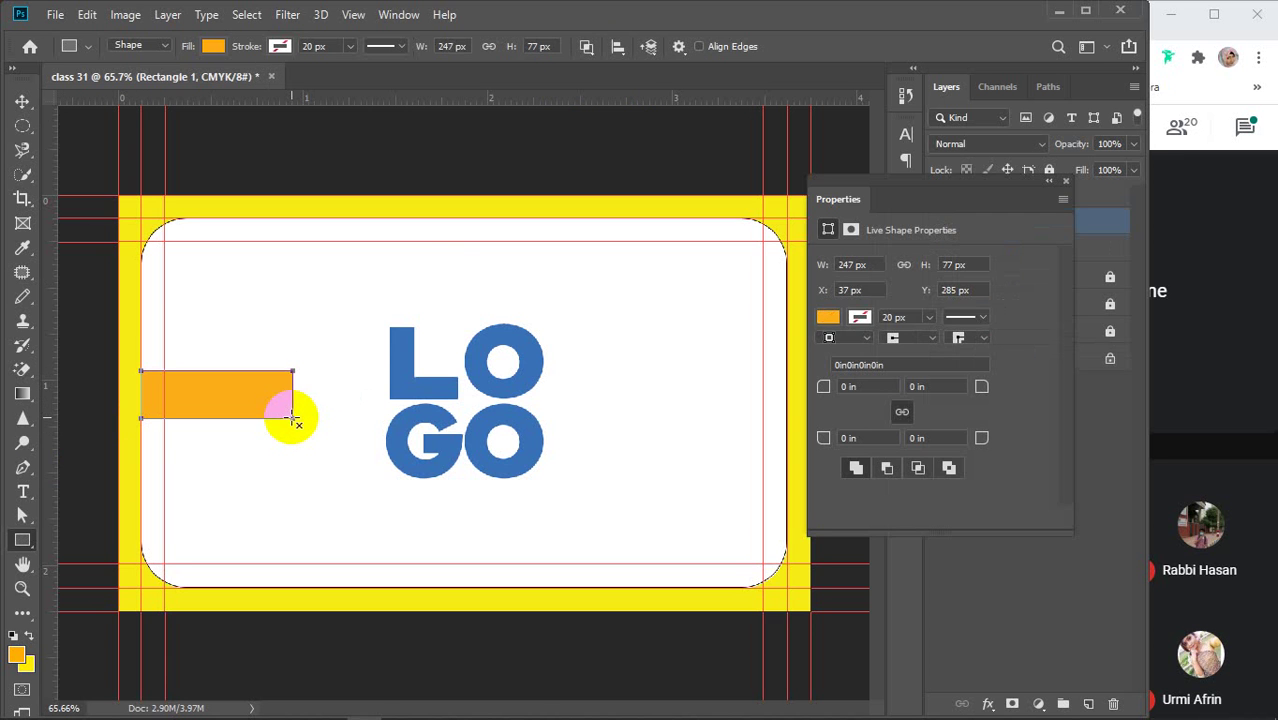
Round the bar's right end with an intersecting ellipse
{"action": "right_click", "coordinate": [22, 540]}
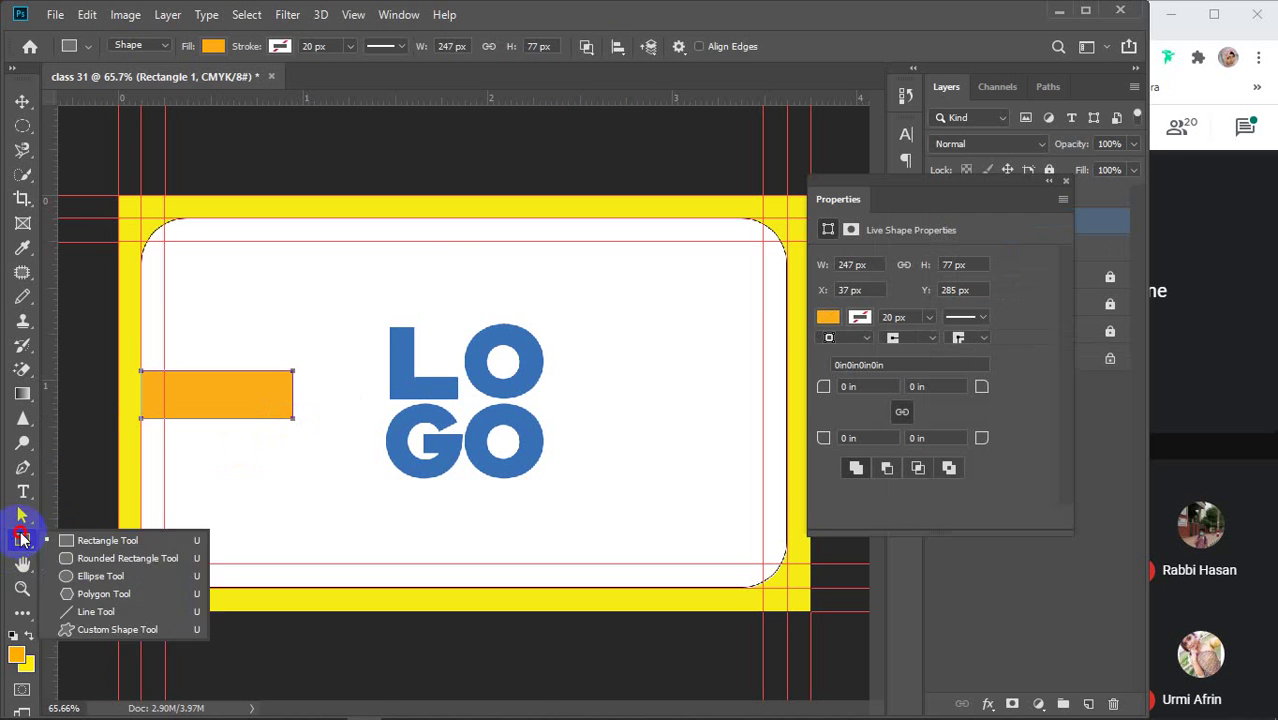
{"action": "left_click", "coordinate": [100, 575]}
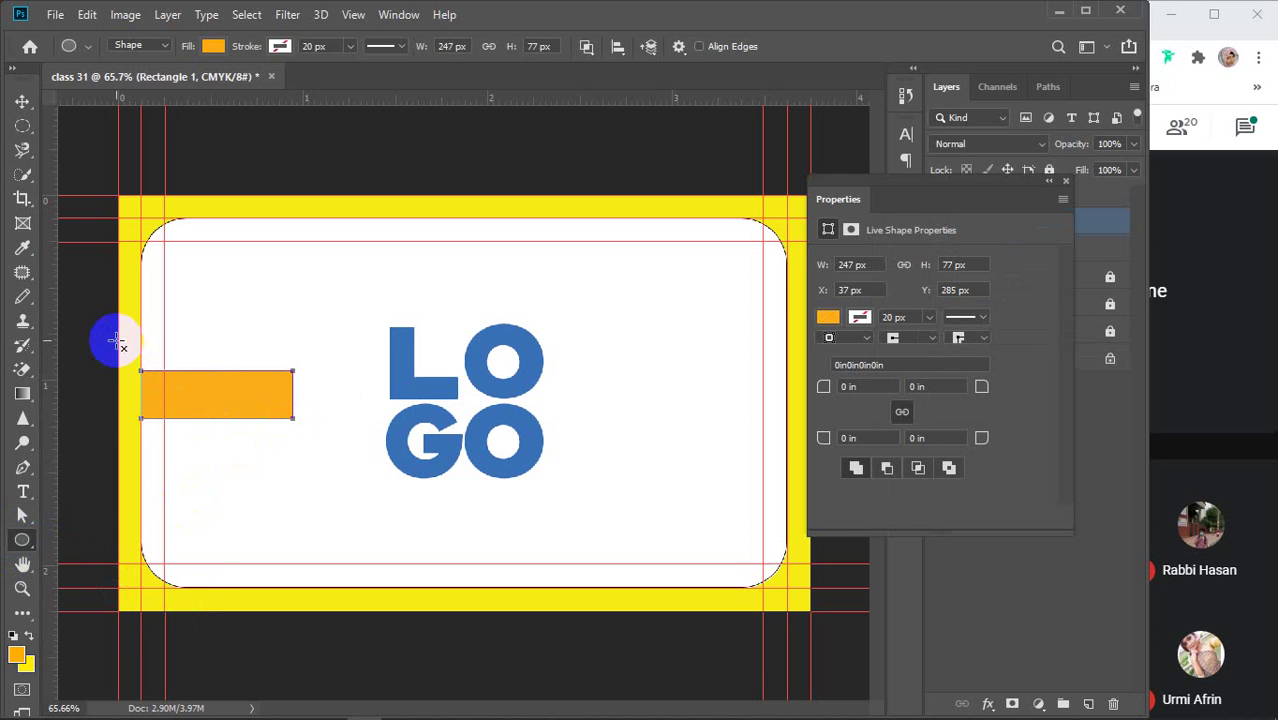
{"action": "left_click_drag", "start_coordinate": [118, 340], "coordinate": [291, 462]}
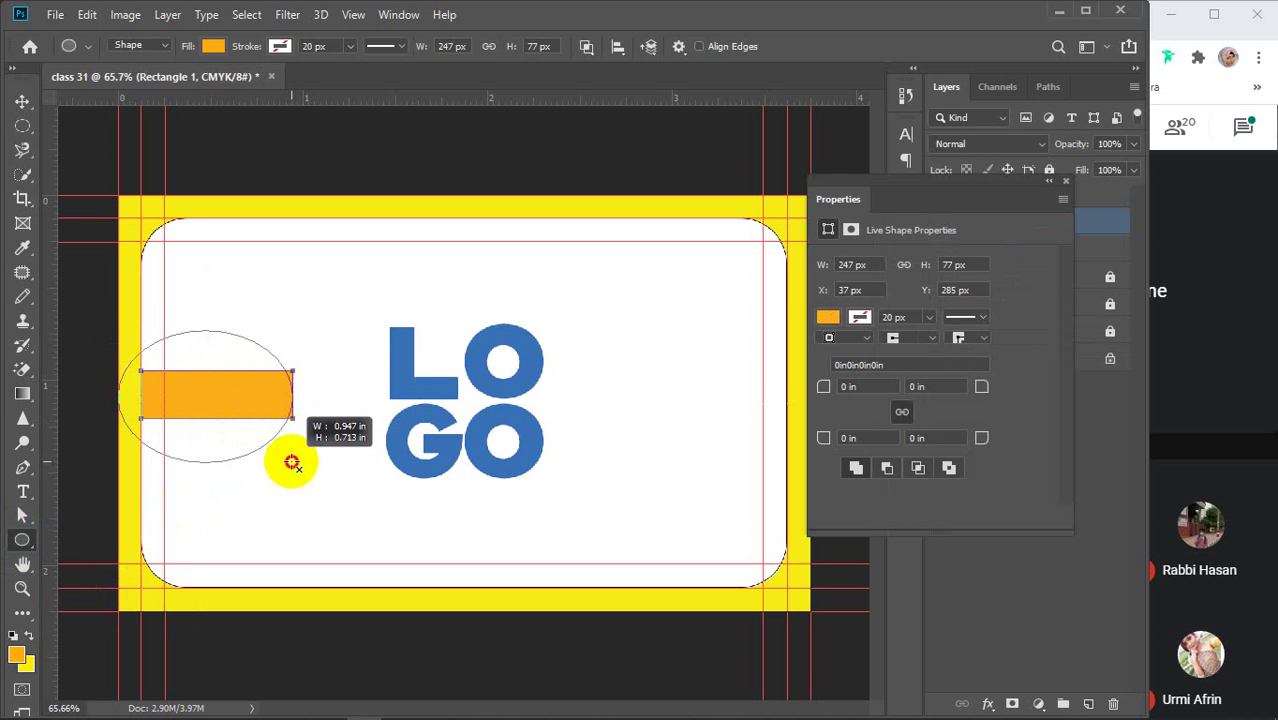
{"action": "left_click_drag", "start_coordinate": [291, 462], "coordinate": [272, 381]}
{"action": "left_click_drag", "start_coordinate": [272, 398], "coordinate": [291, 452]}
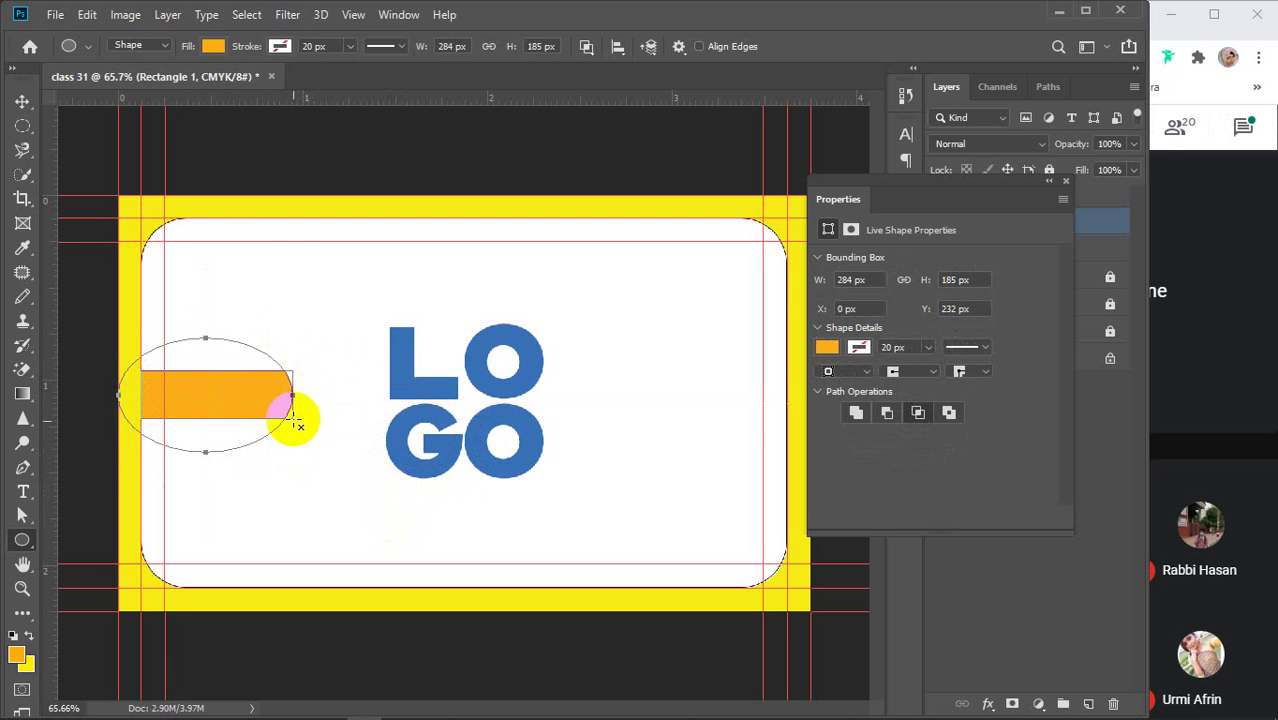
{"action": "left_click", "coordinate": [1065, 181]}
{"action": "left_click", "coordinate": [20, 100]}
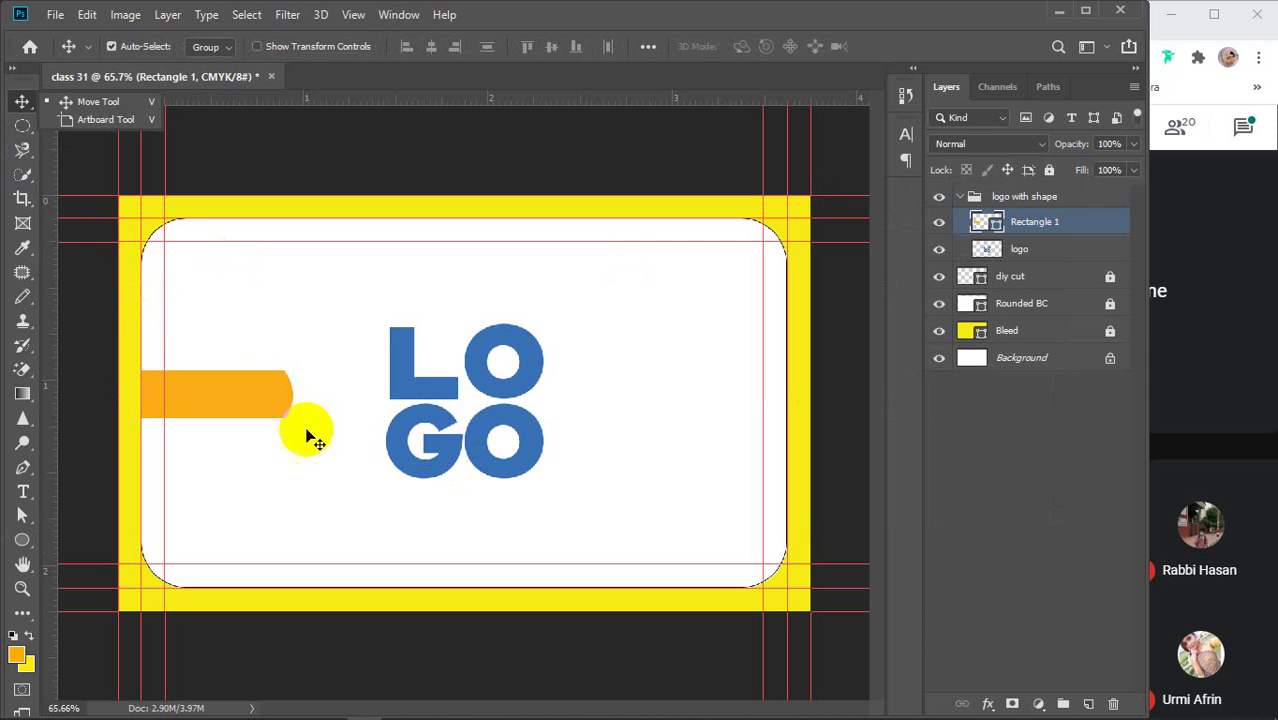
Delete the orange Rectangle 1 layer from the logo with shape group
{"action": "left_click", "coordinate": [254, 399]}
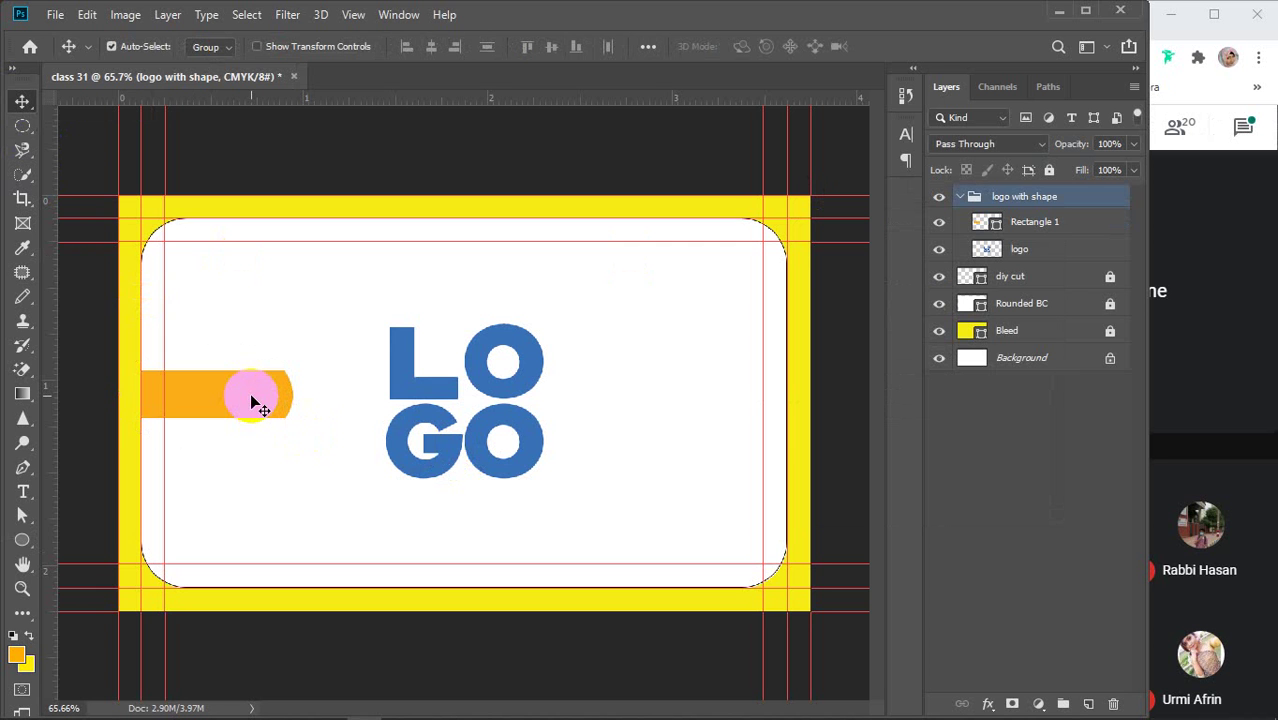
{"action": "scroll", "coordinate": [256, 401], "scroll_direction": "up", "scroll_amount": 2}
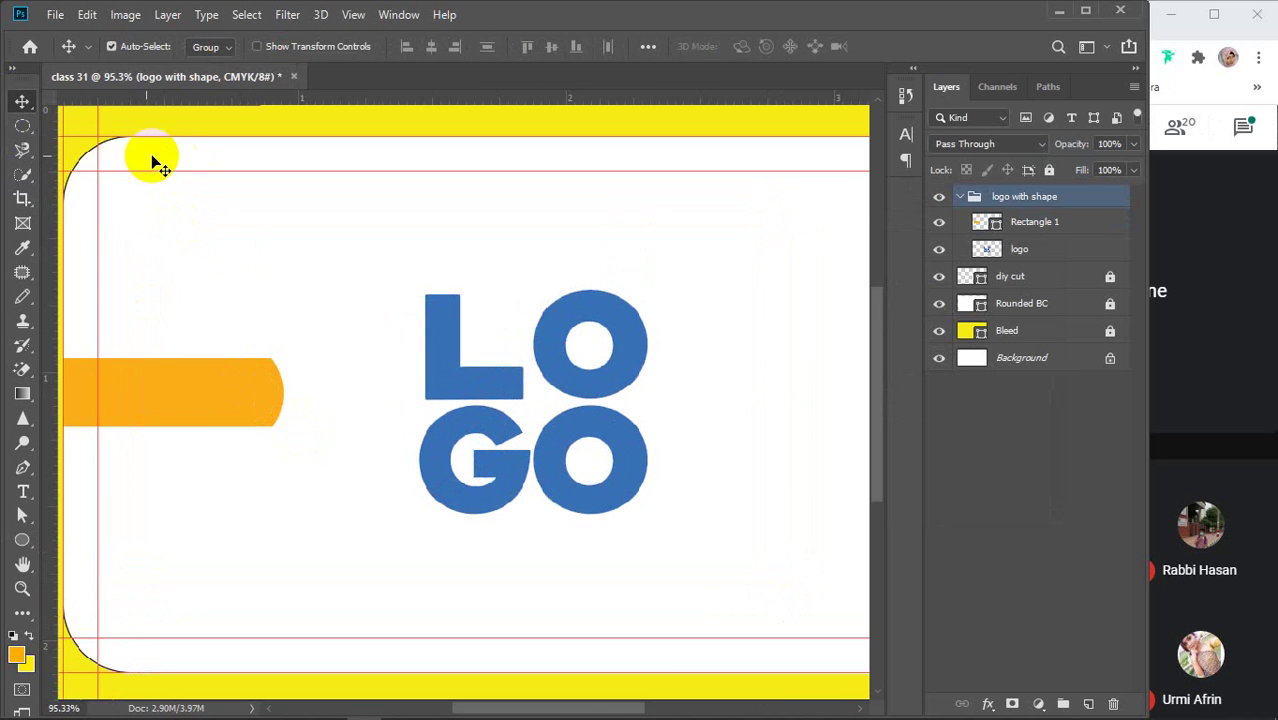
{"action": "scroll", "coordinate": [266, 368], "scroll_direction": "down", "scroll_amount": 1}
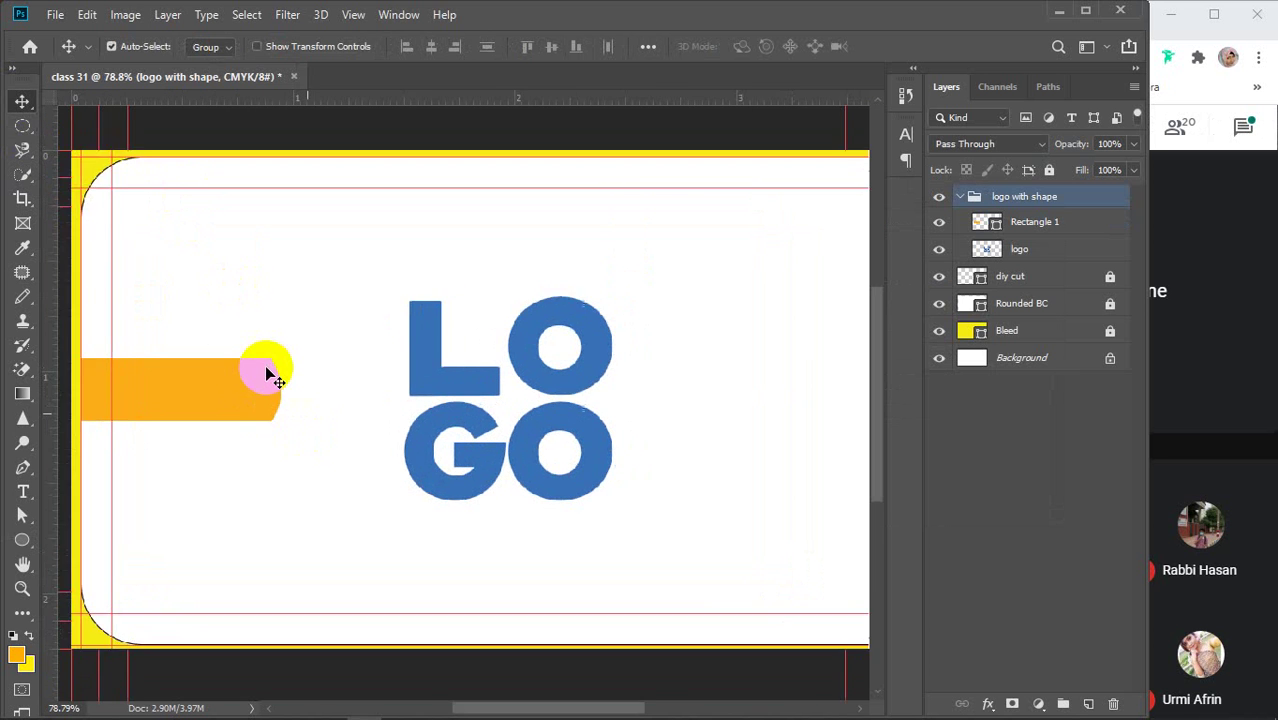
{"action": "scroll", "coordinate": [266, 373], "scroll_direction": "down", "scroll_amount": 1}
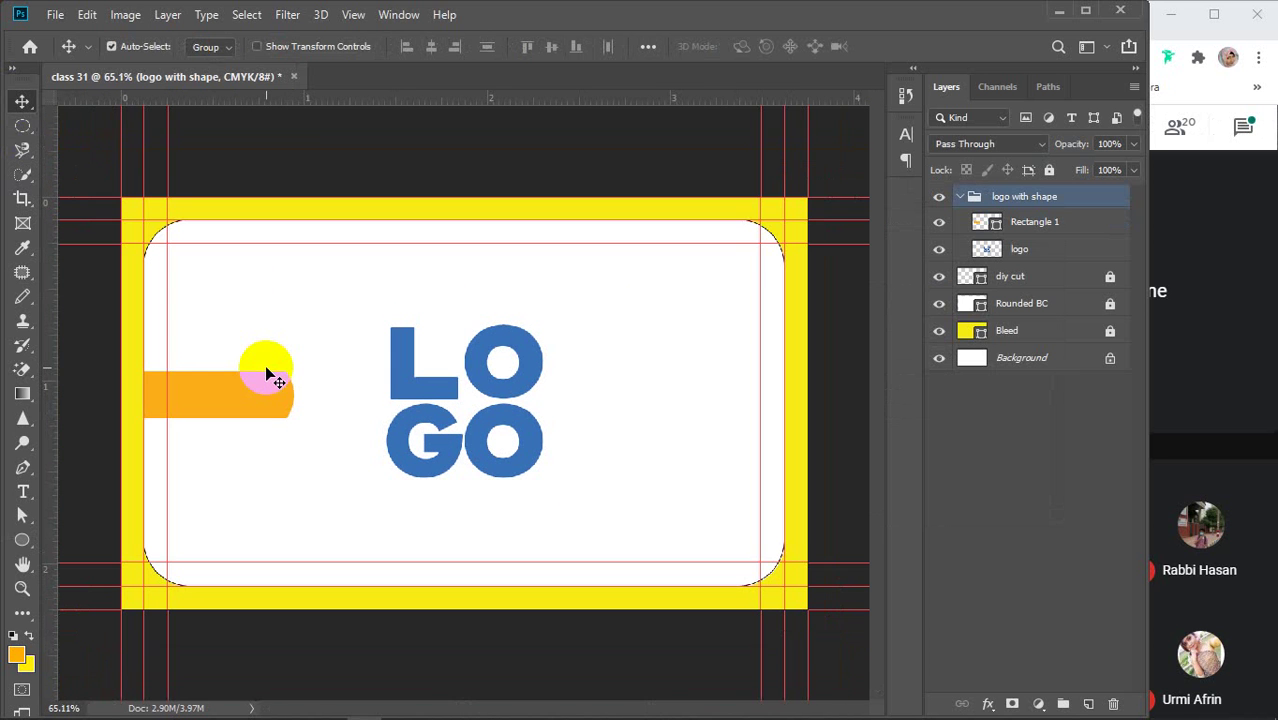
{"action": "left_click", "coordinate": [1047, 222]}
{"action": "key", "text": "Delete"}
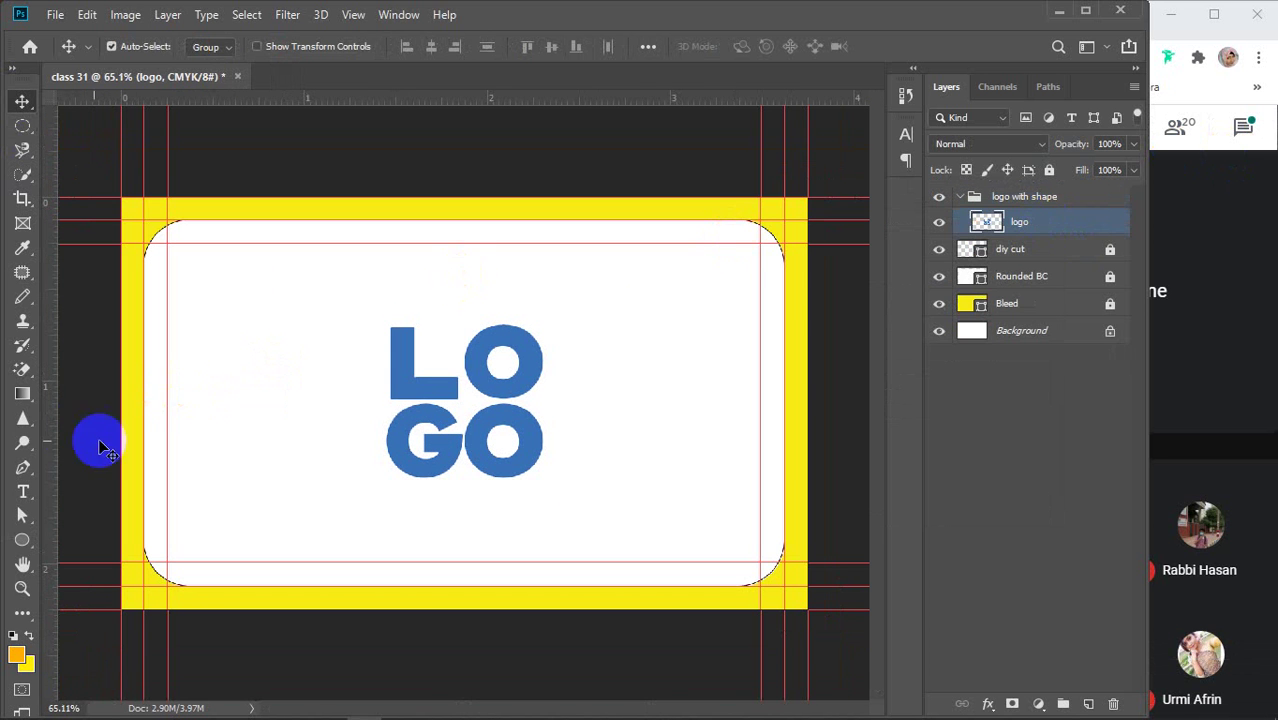
Draw an orange rounded-rectangle pill left of the logo, undoing a trial intersecting shape
{"action": "left_click", "coordinate": [23, 538]}
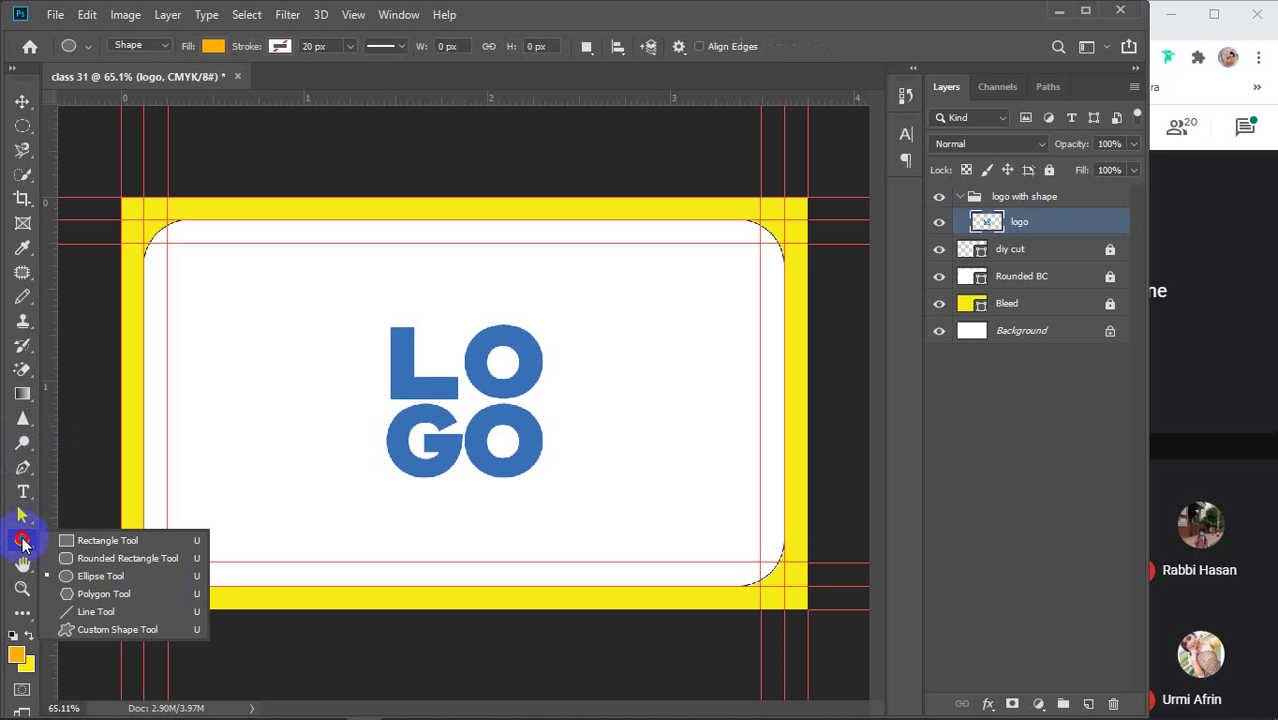
{"action": "left_click", "coordinate": [105, 559]}
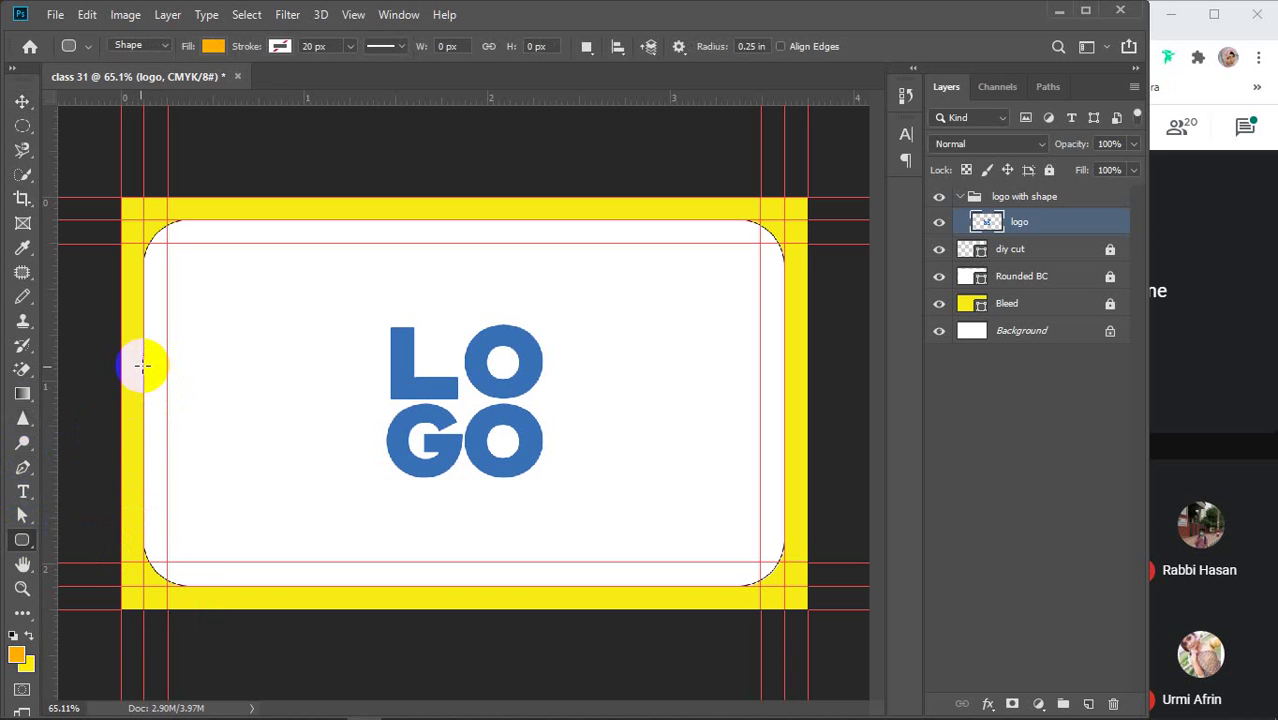
{"action": "left_click_drag", "start_coordinate": [143, 368], "coordinate": [331, 417]}
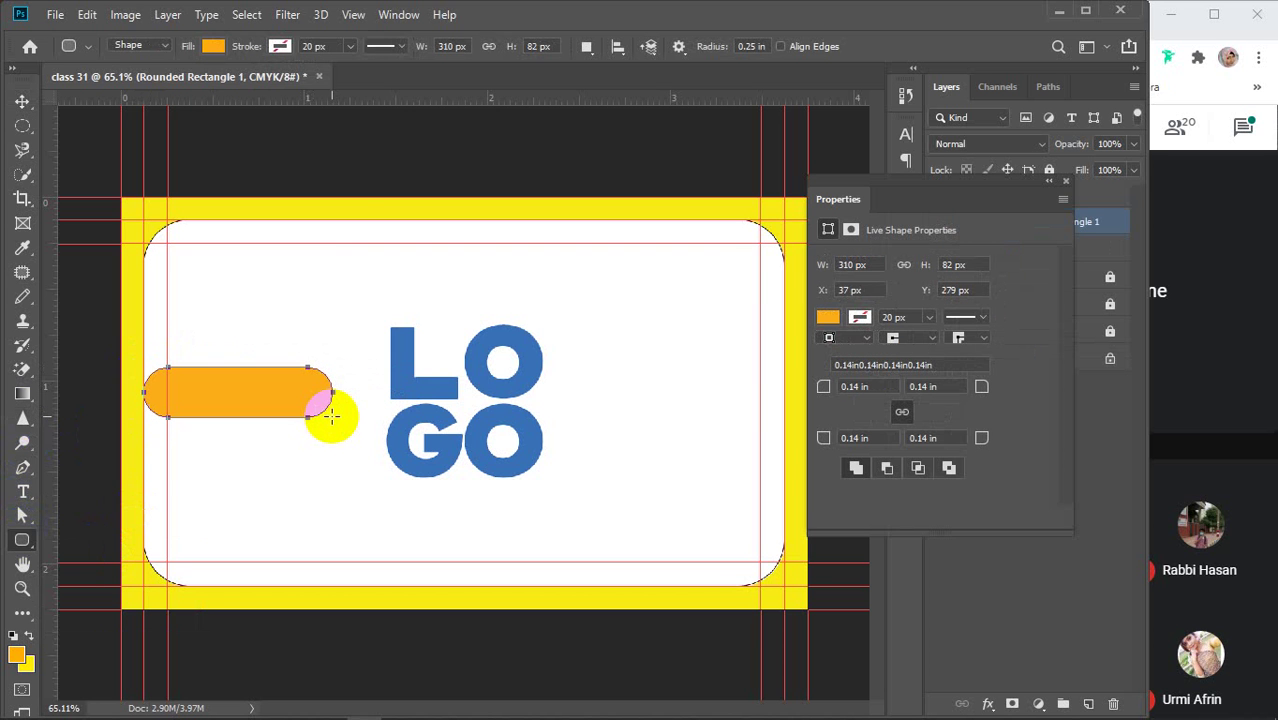
{"action": "left_click", "coordinate": [586, 46]}
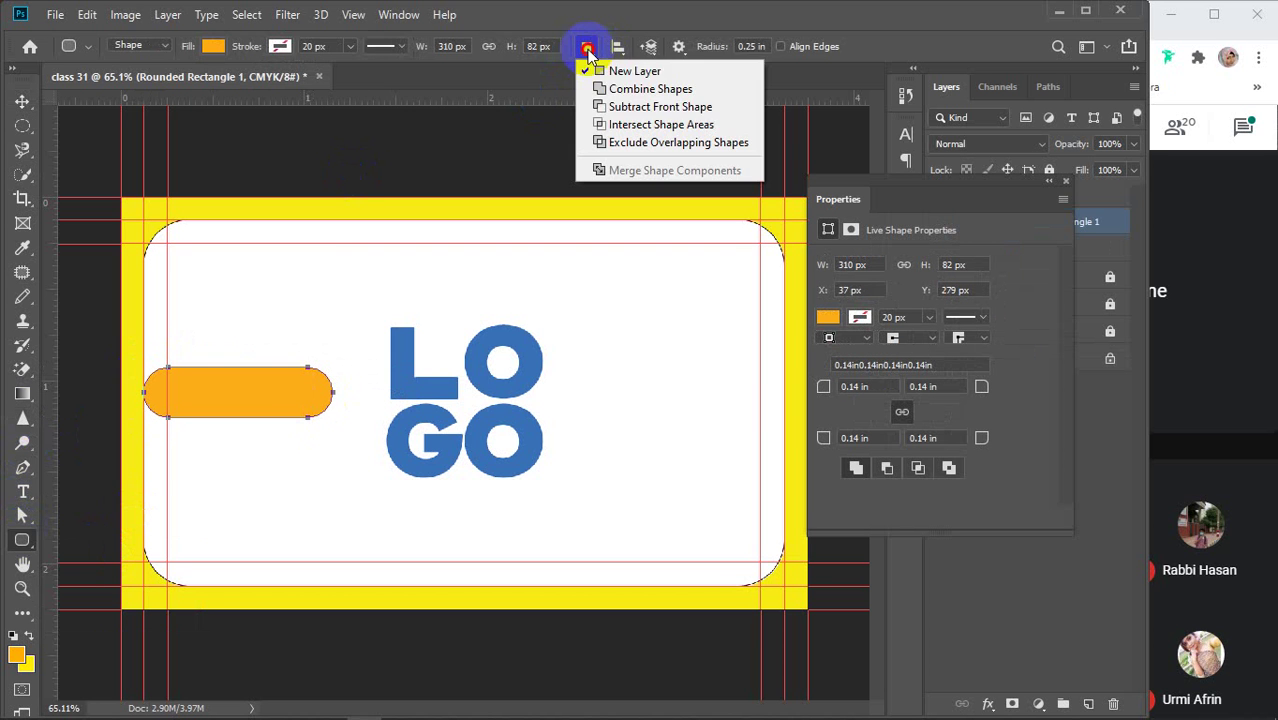
{"action": "left_click", "coordinate": [612, 124]}
{"action": "left_click_drag", "start_coordinate": [168, 347], "coordinate": [350, 449]}
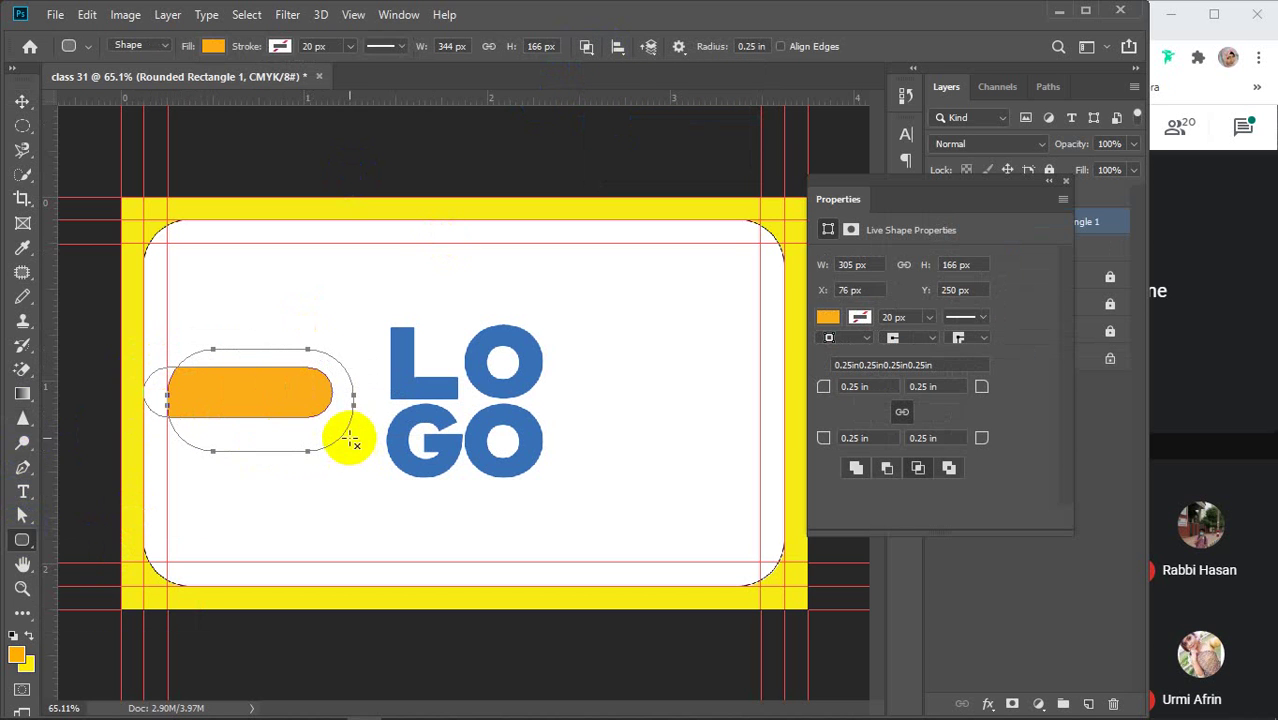
{"action": "key", "text": "ctrl+z"}
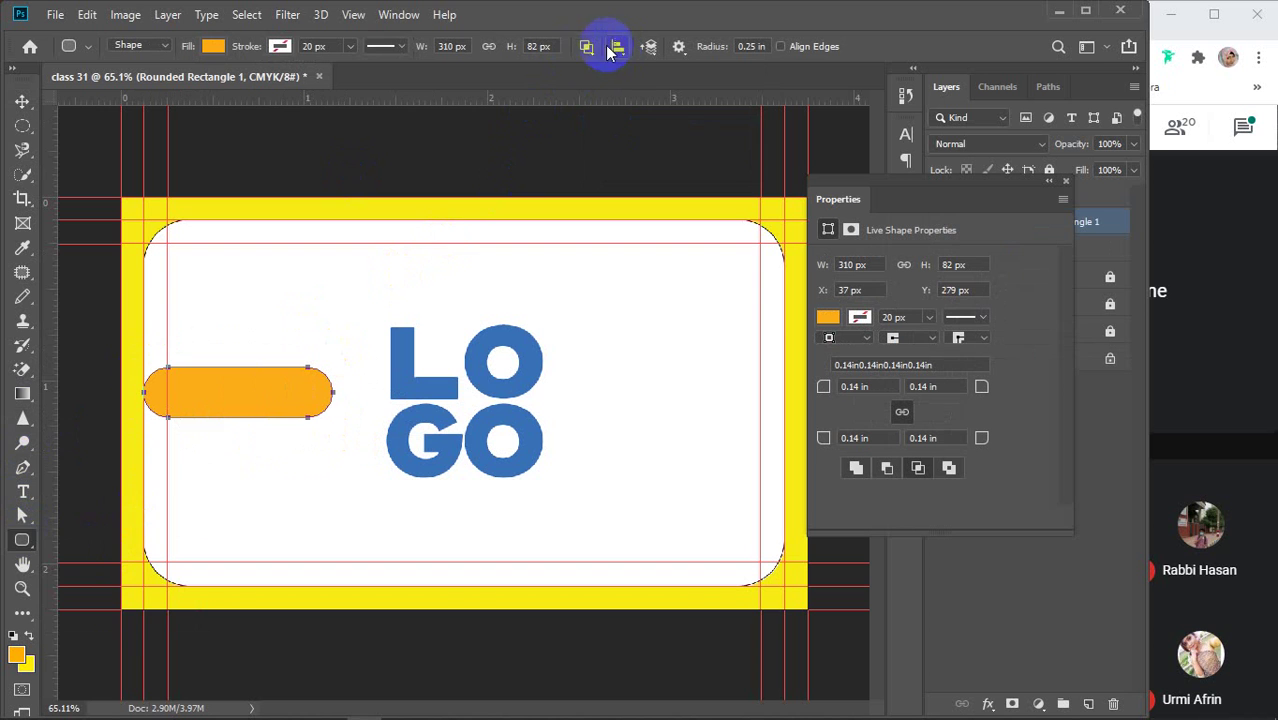
Intersect a rectangle over the pill's left end to square it at the card edge
{"action": "right_click", "coordinate": [17, 543]}
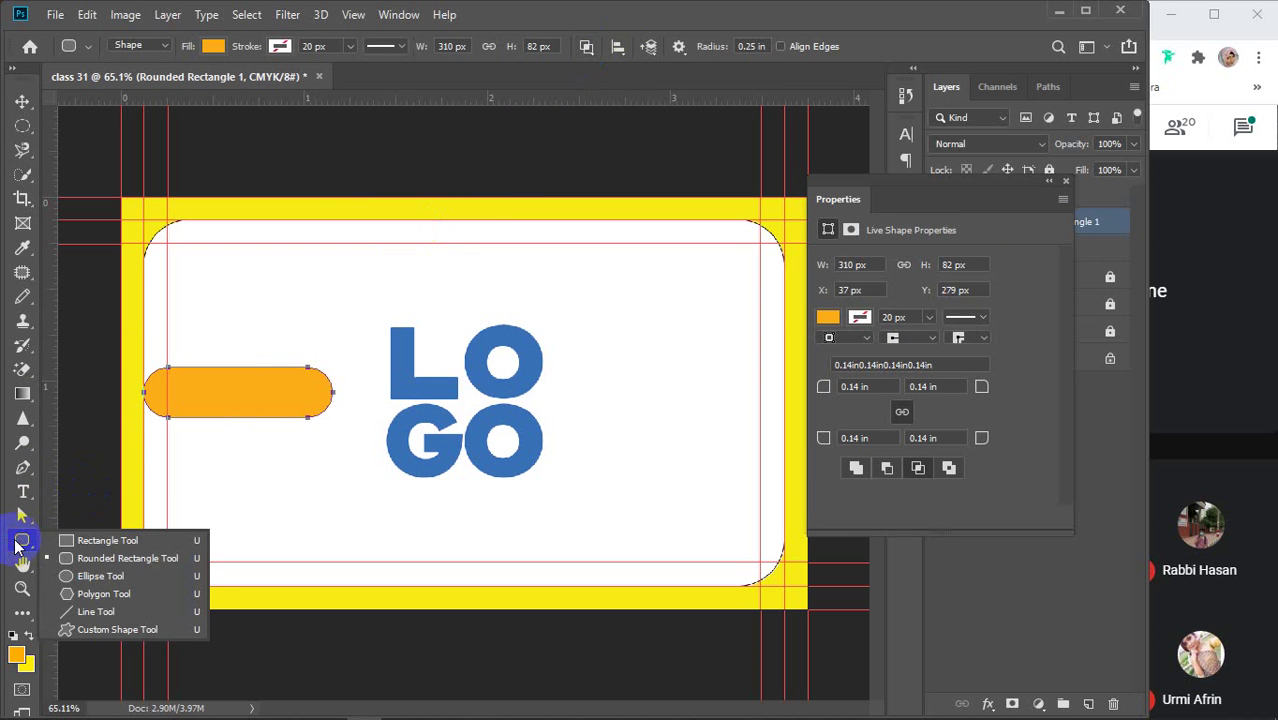
{"action": "left_click", "coordinate": [96, 536]}
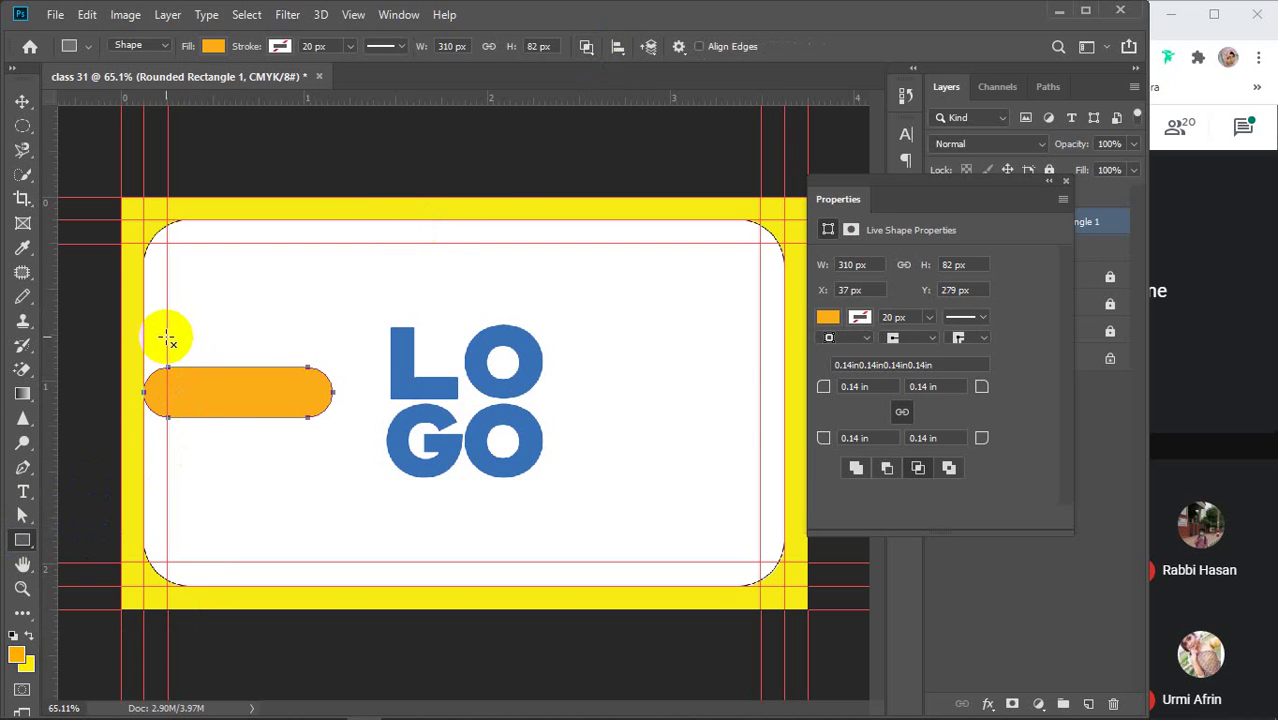
{"action": "left_click_drag", "start_coordinate": [167, 336], "coordinate": [346, 443]}
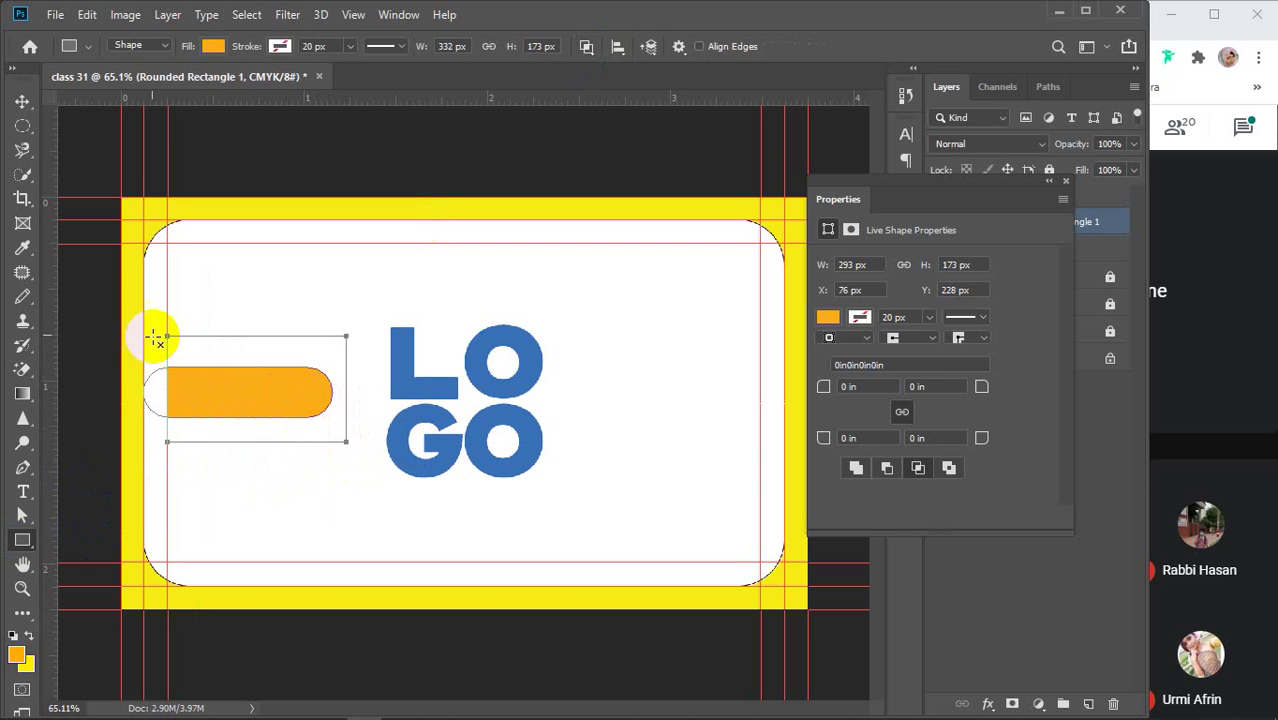
{"action": "right_click", "coordinate": [22, 101]}
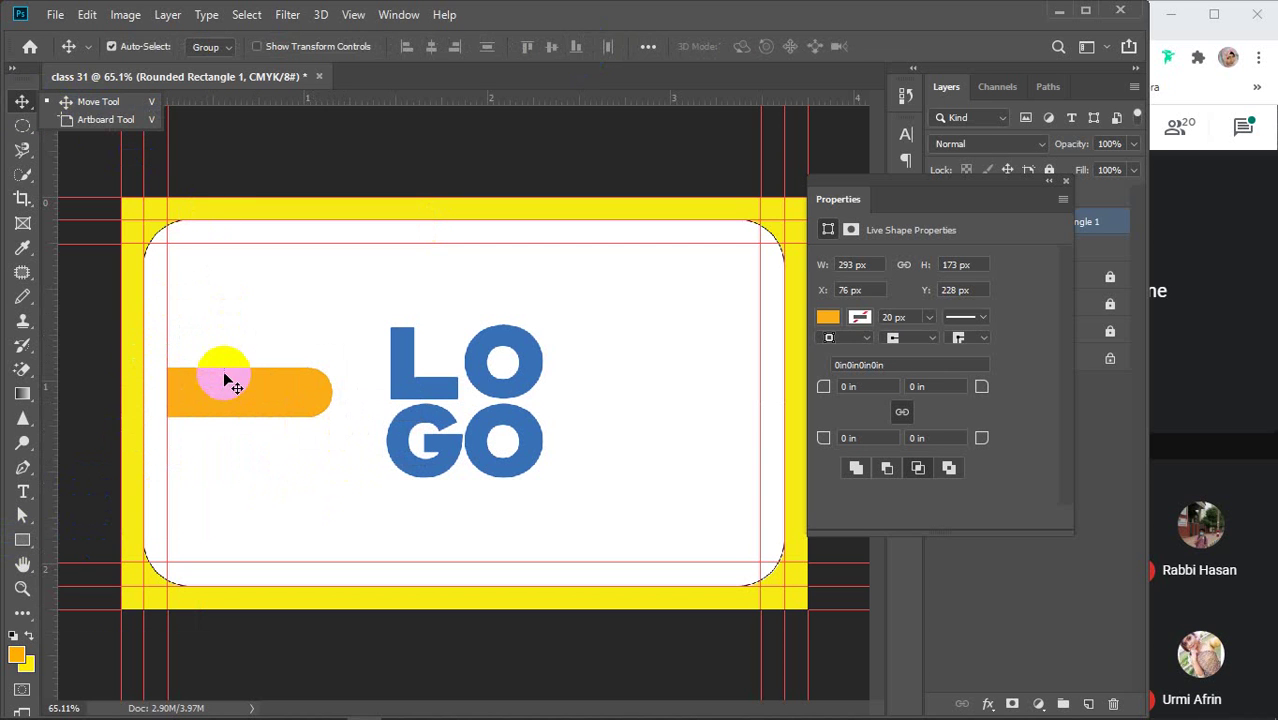
{"action": "left_click_drag", "start_coordinate": [225, 391], "coordinate": [203, 401]}
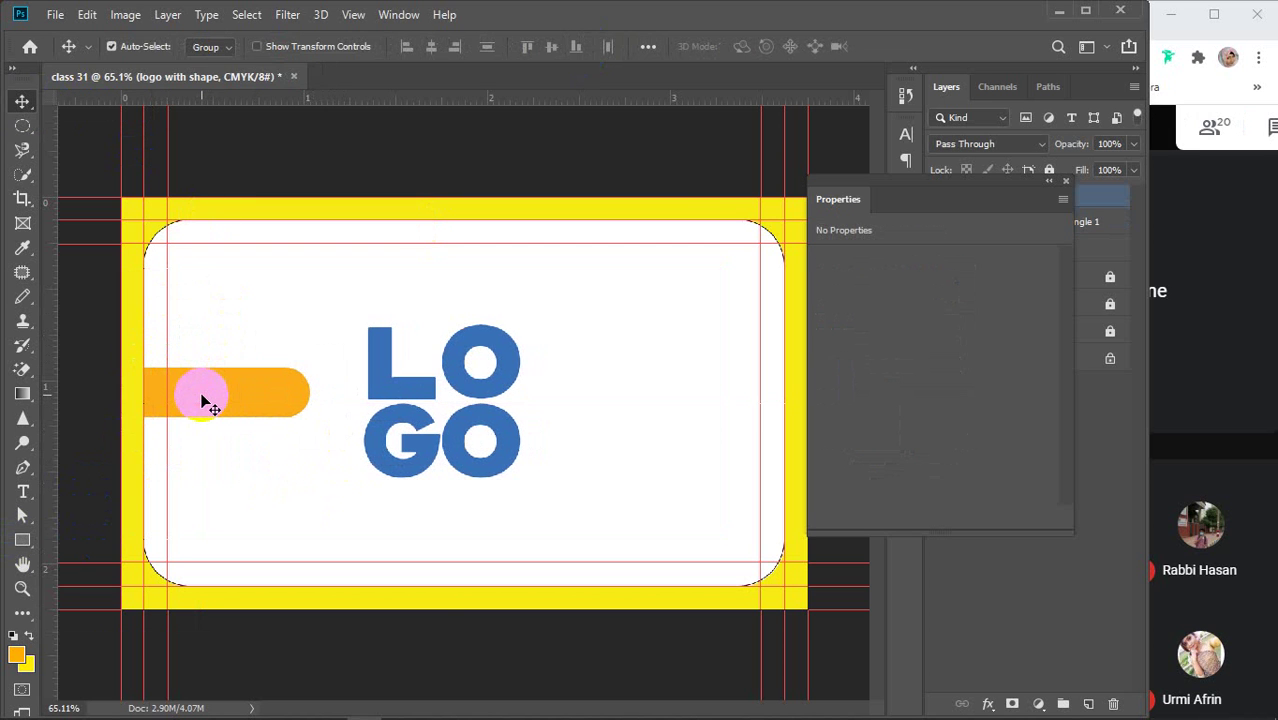
{"action": "key", "text": "ctrl+z"}
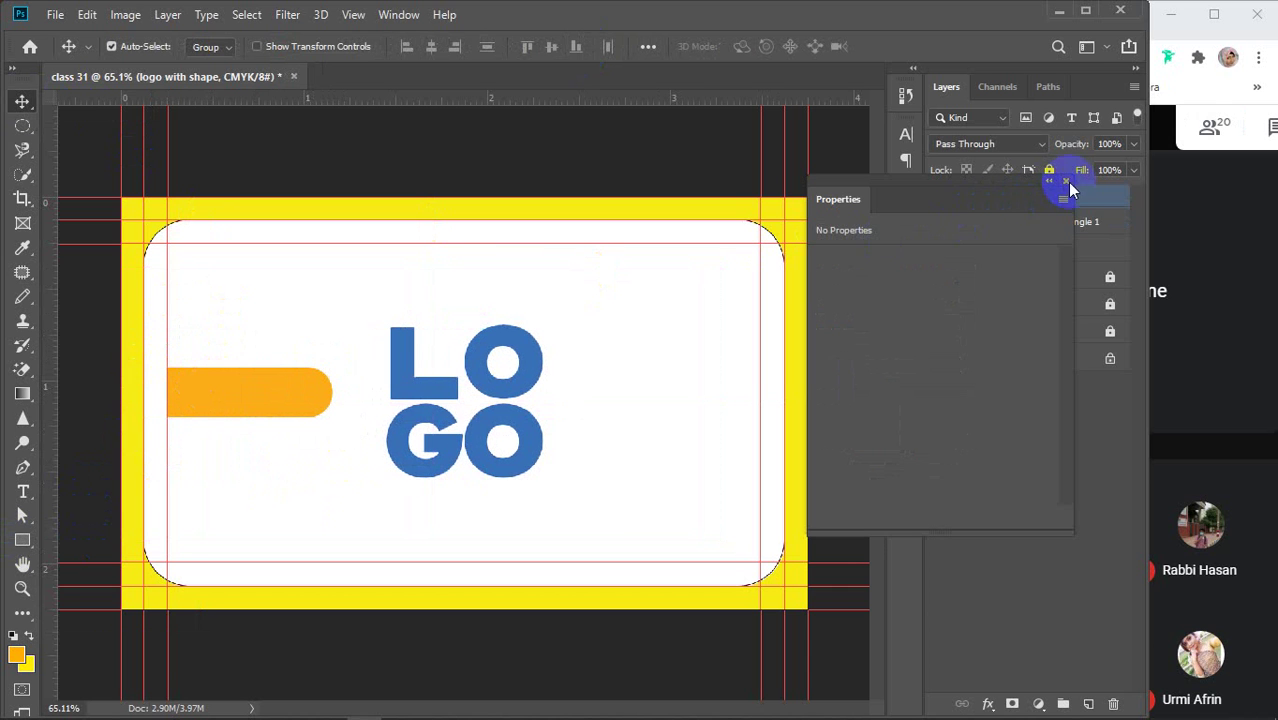
Set Auto-Select to Layer and nudge the Rounded Rectangle 1 bar slightly left
{"action": "left_click", "coordinate": [1066, 182]}
{"action": "left_click", "coordinate": [1066, 221]}
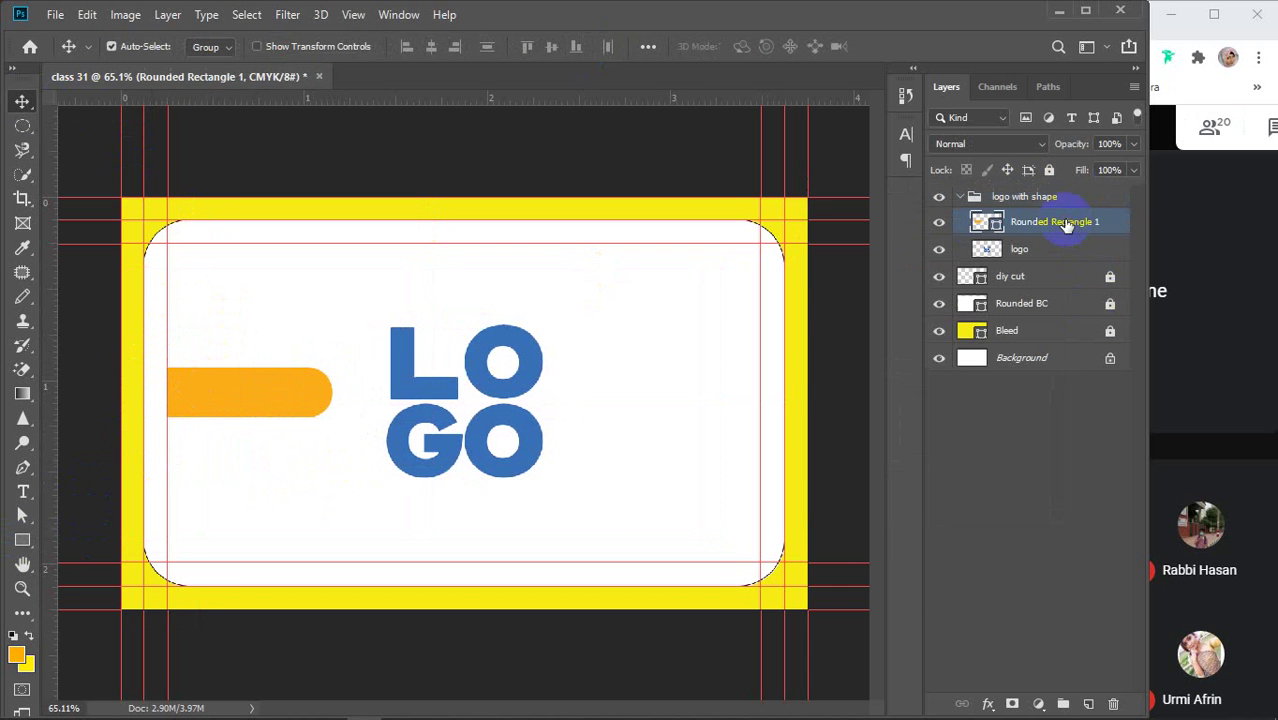
{"action": "left_click", "coordinate": [210, 47]}
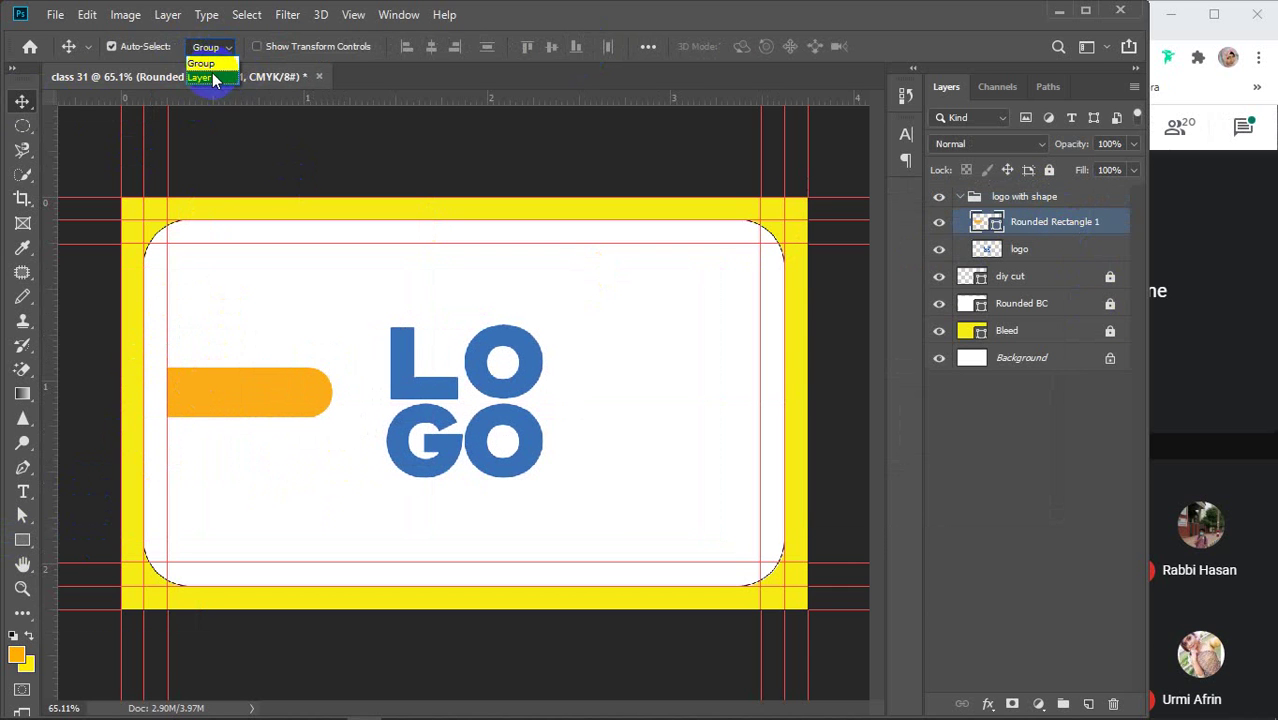
{"action": "left_click", "coordinate": [208, 62]}
{"action": "left_click_drag", "start_coordinate": [230, 392], "coordinate": [212, 397]}
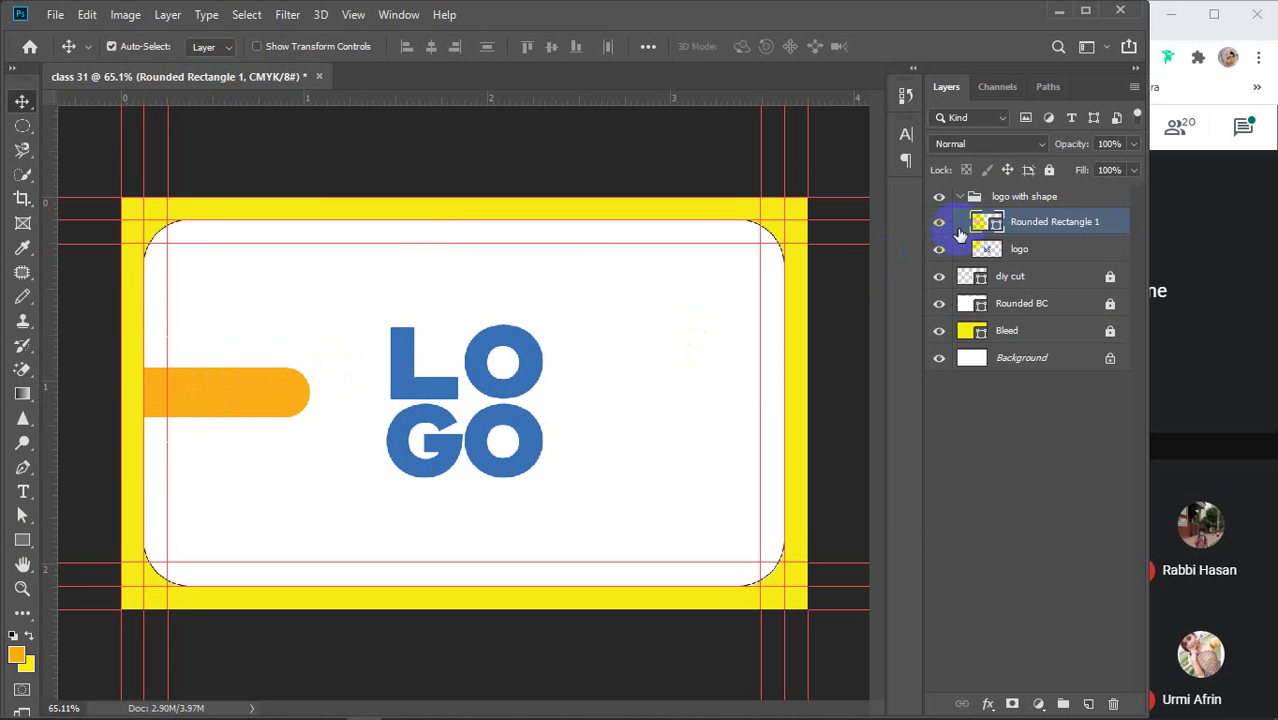
Change the bar's fill to the logo blue and reselect Rounded Rectangle 1
{"action": "left_click", "coordinate": [22, 540]}
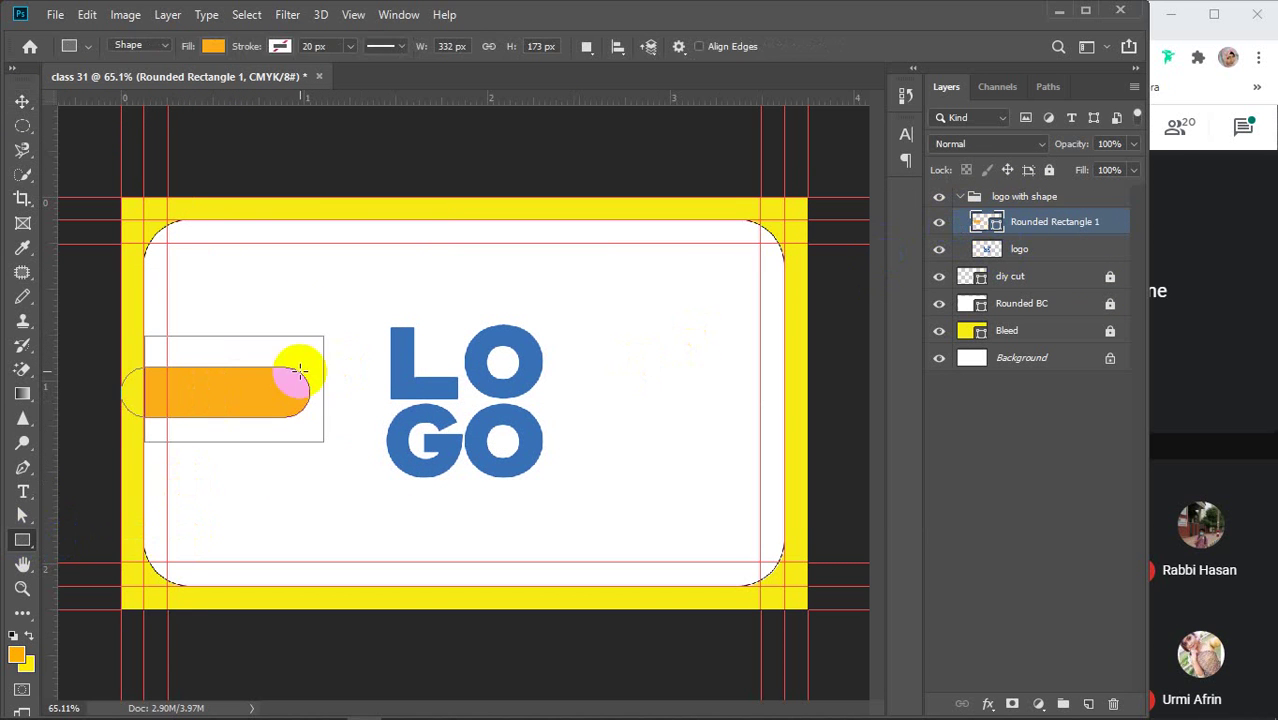
{"action": "left_click", "coordinate": [213, 46]}
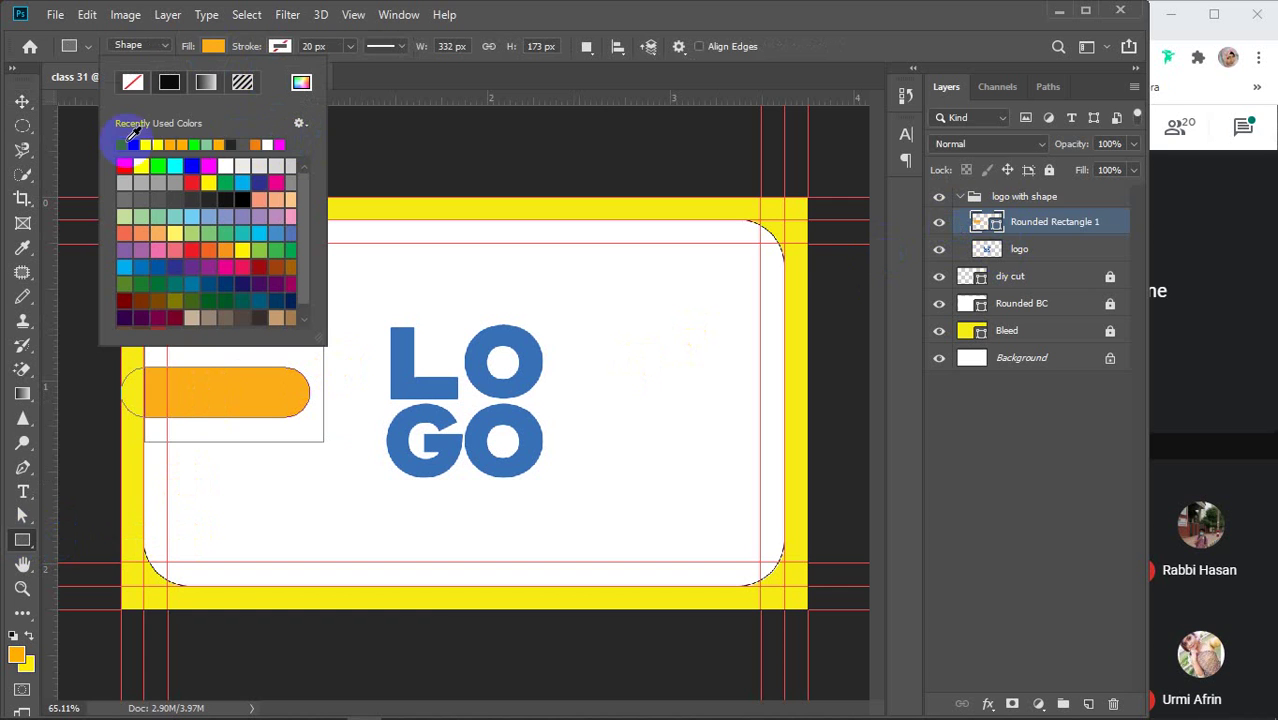
{"action": "left_click", "coordinate": [129, 144]}
{"action": "left_click", "coordinate": [208, 46]}
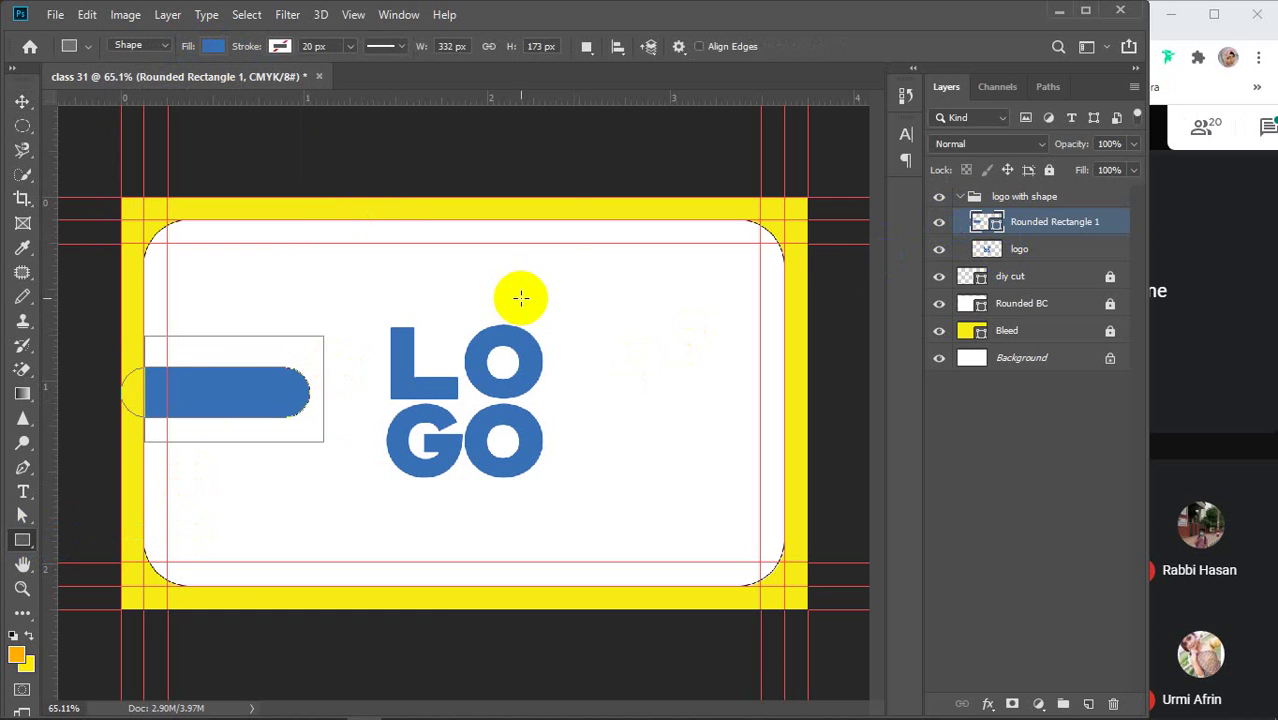
{"action": "left_click", "coordinate": [1058, 225]}
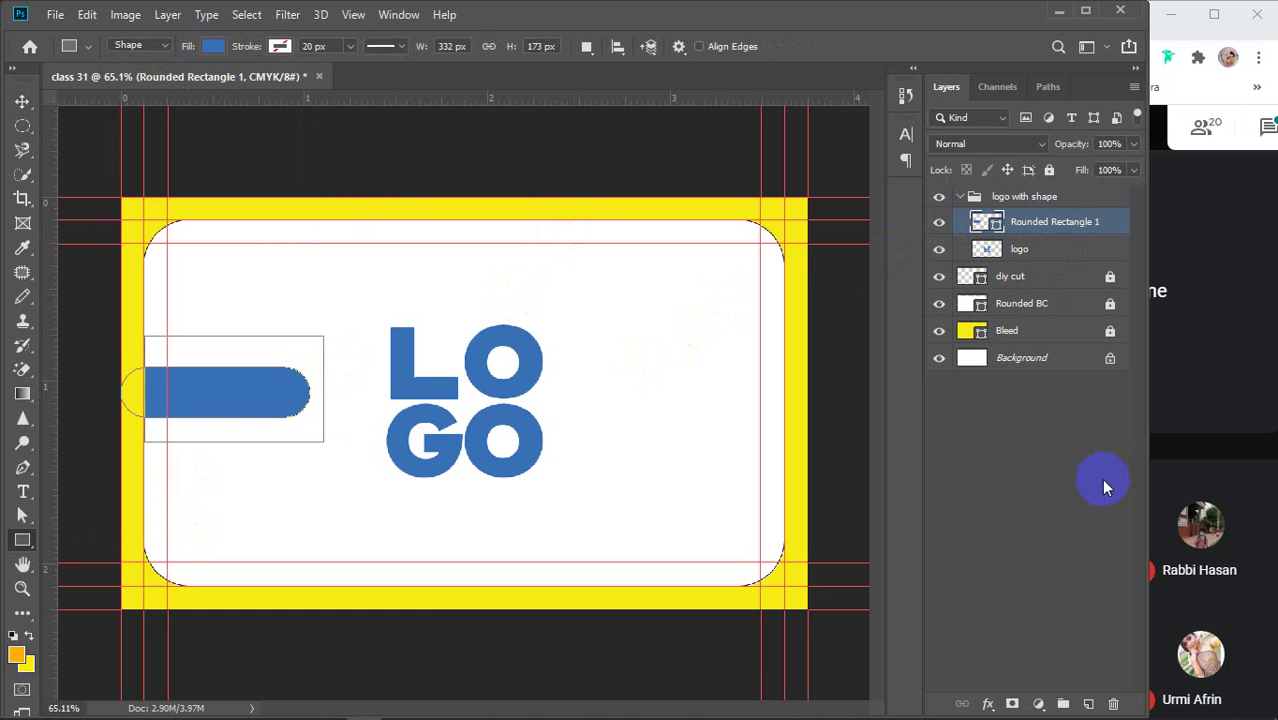
{"action": "left_click", "coordinate": [1101, 478]}
{"action": "left_click", "coordinate": [1038, 228]}
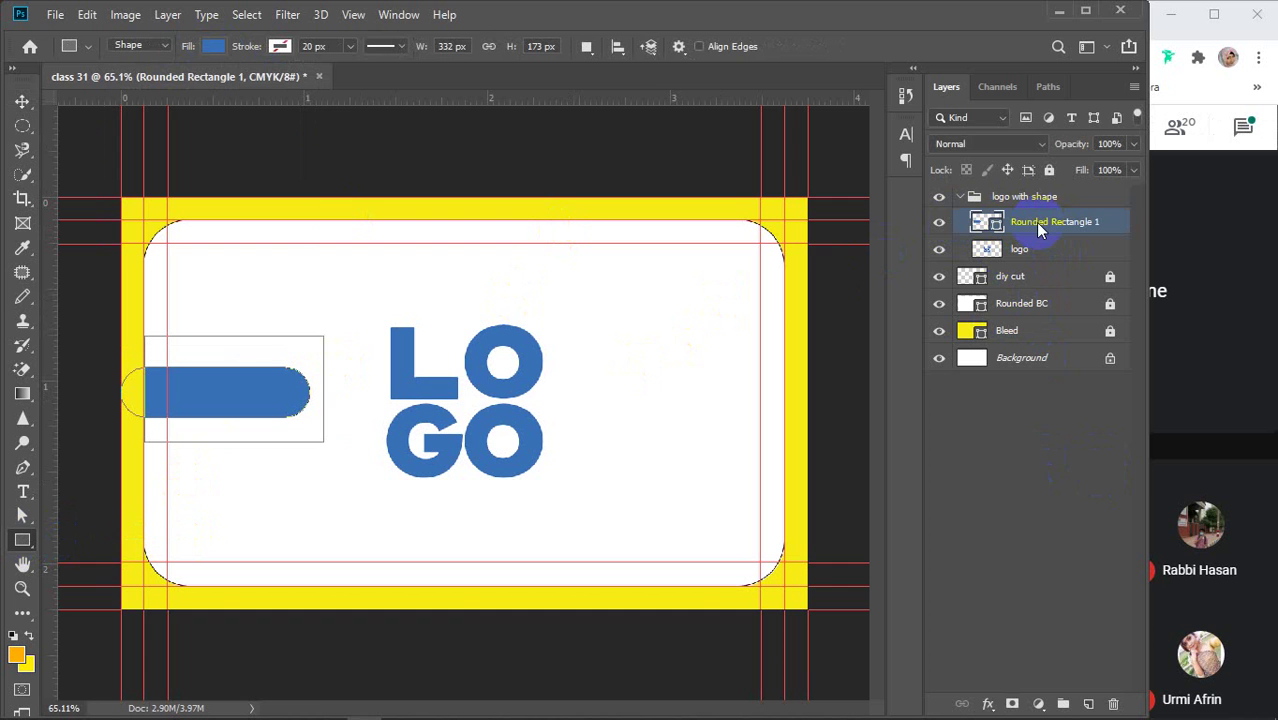
{"action": "left_click", "coordinate": [23, 101]}
Copy the blue bar to the right of the logo, flip it horizontally and push it flush right
{"action": "left_click_drag", "start_coordinate": [227, 388], "coordinate": [685, 408]}
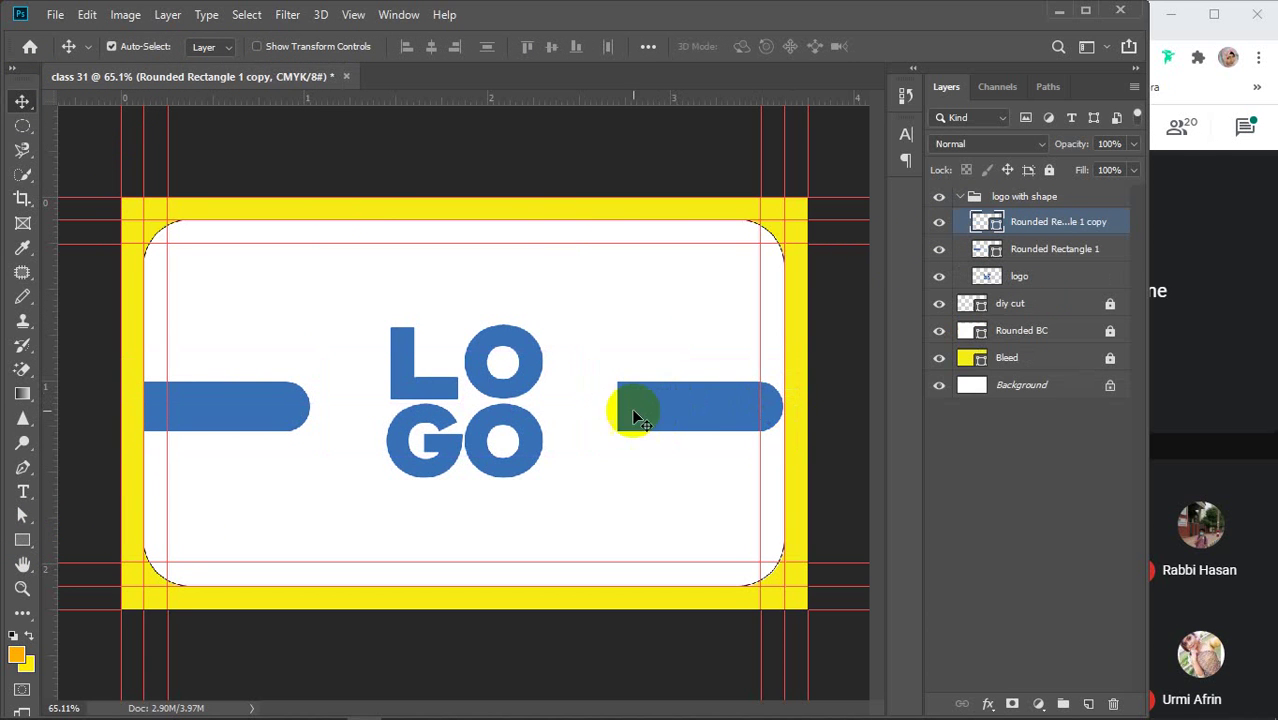
{"action": "key", "text": "ctrl+t"}
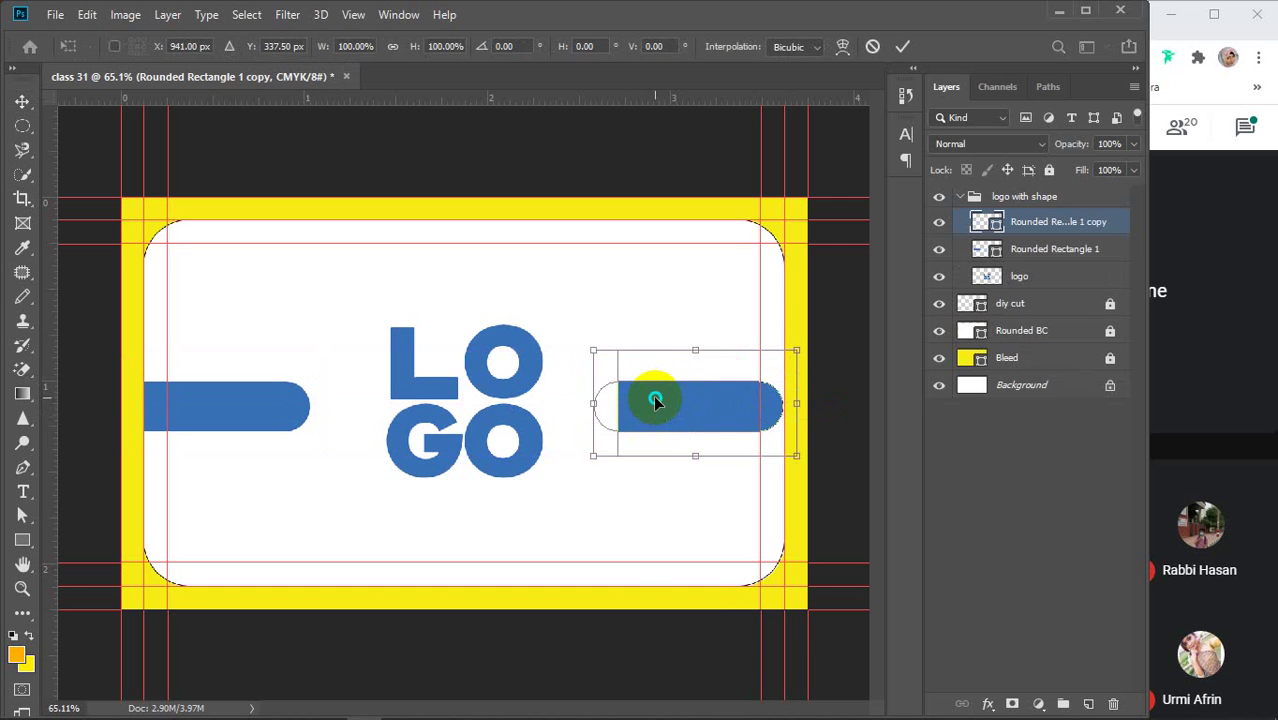
{"action": "right_click", "coordinate": [657, 405]}
{"action": "left_click", "coordinate": [700, 631]}
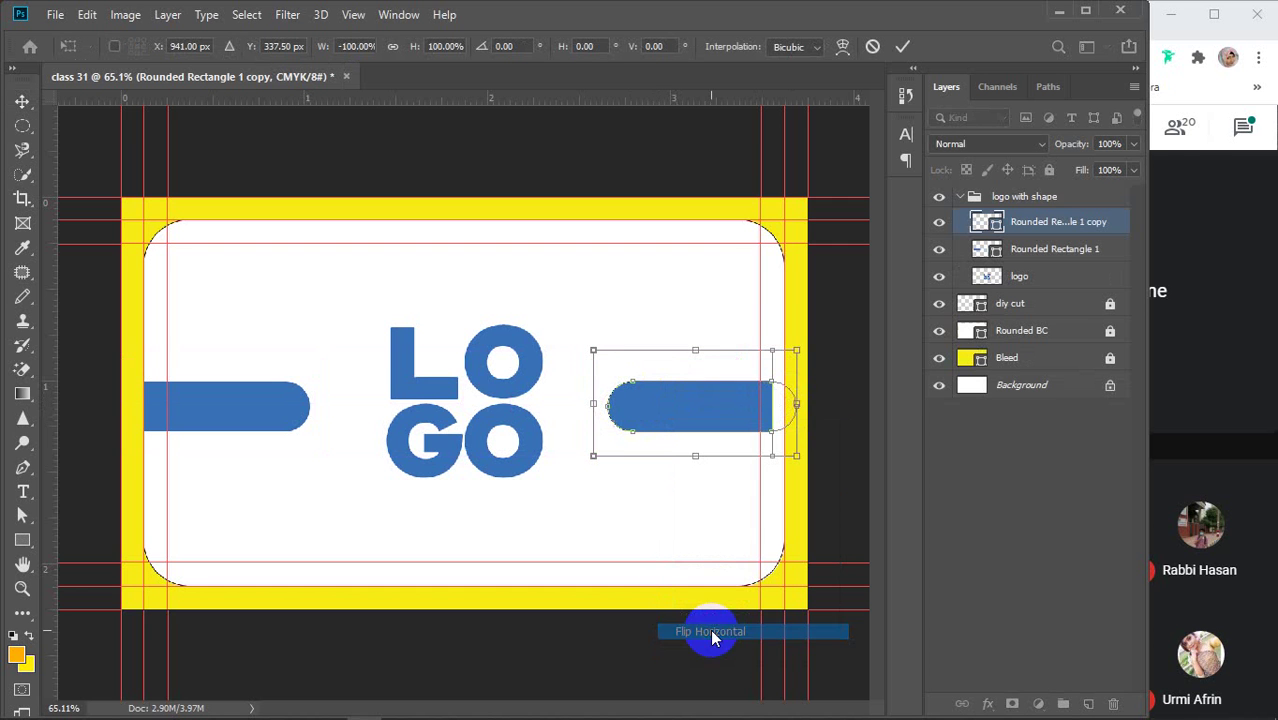
{"action": "left_click", "coordinate": [901, 45]}
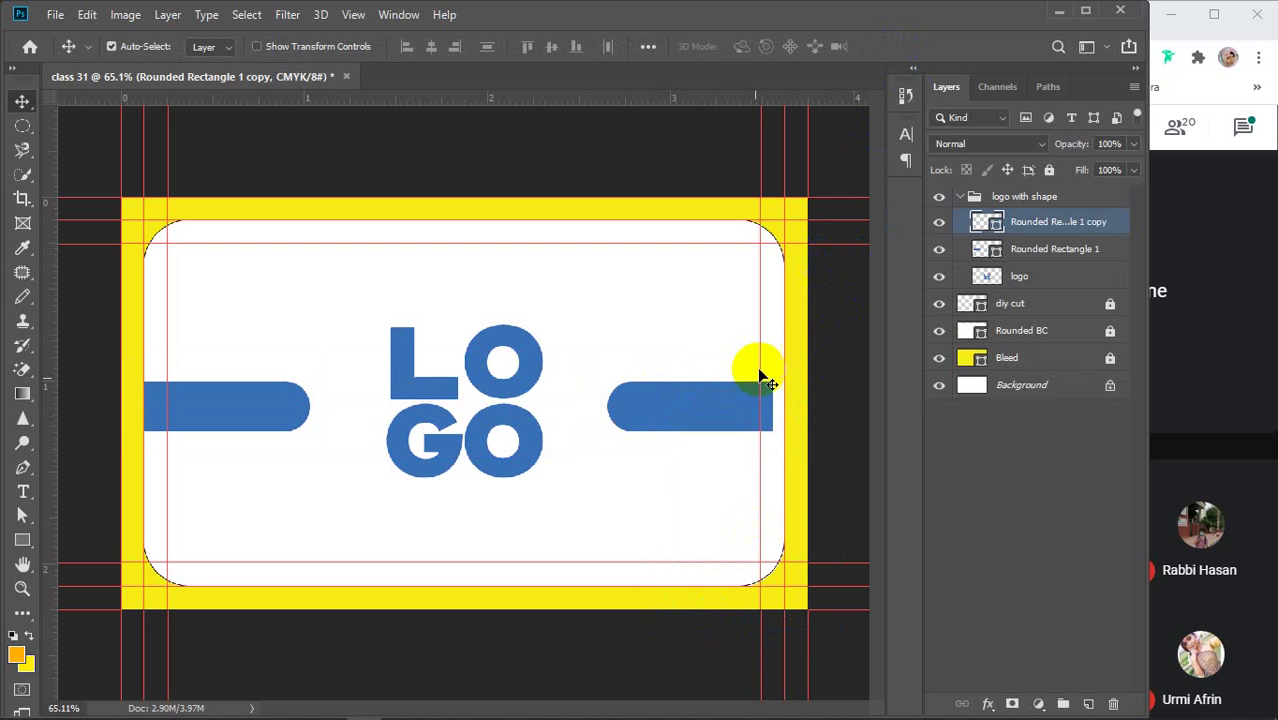
{"action": "left_click_drag", "start_coordinate": [678, 415], "coordinate": [690, 413]}
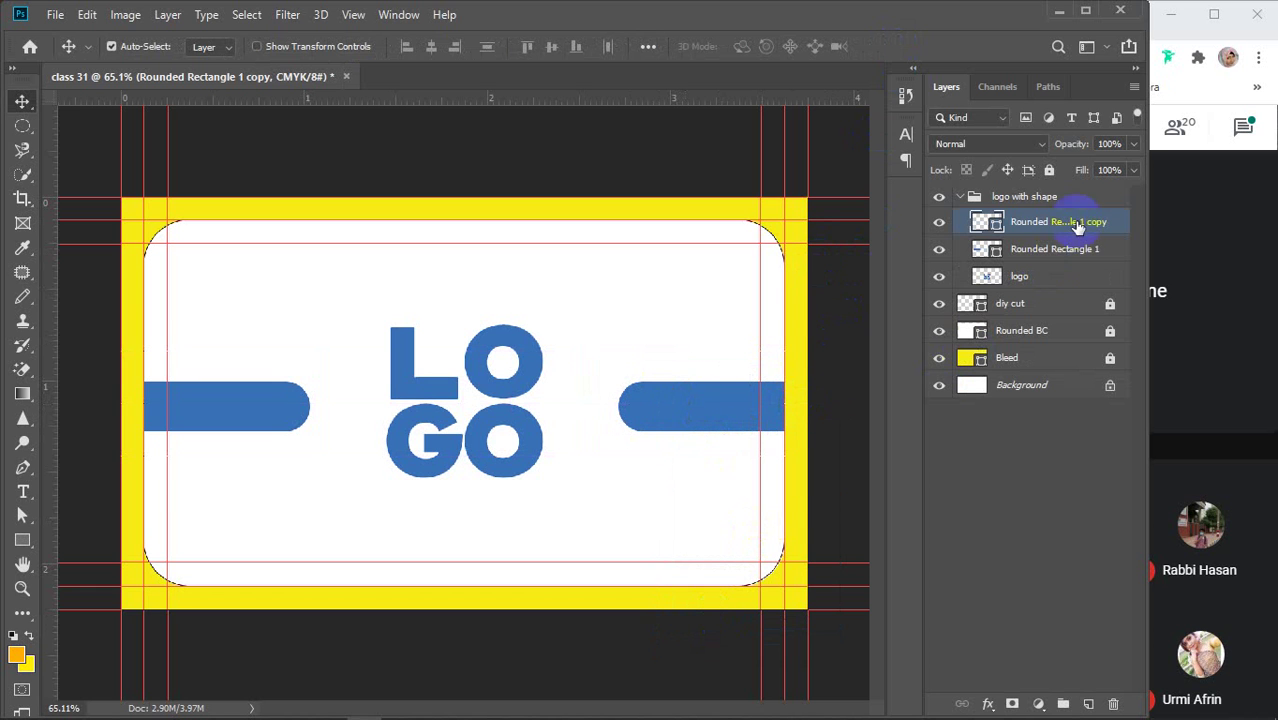
Name the bars 'shape 1' and 'shape 2' and collapse the logo with shape group
{"action": "left_click", "coordinate": [1062, 252]}
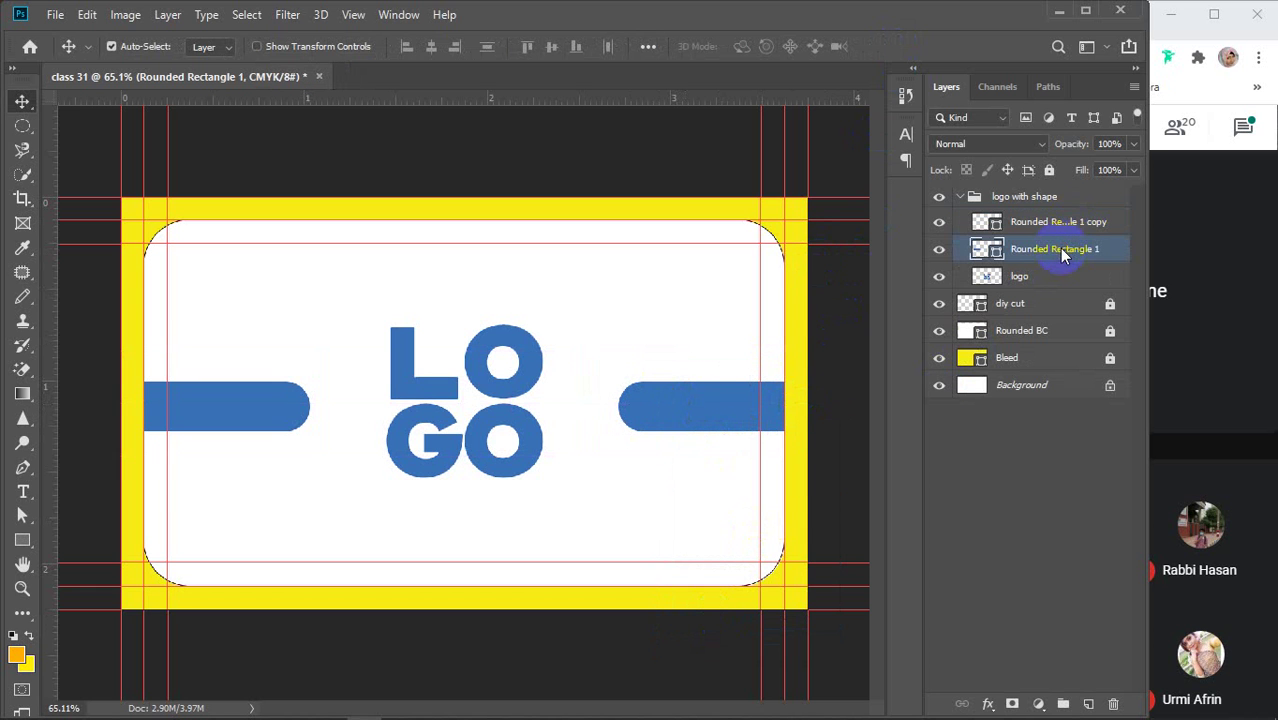
{"action": "double_click", "coordinate": [1062, 250]}
{"action": "double_click", "coordinate": [1052, 221]}
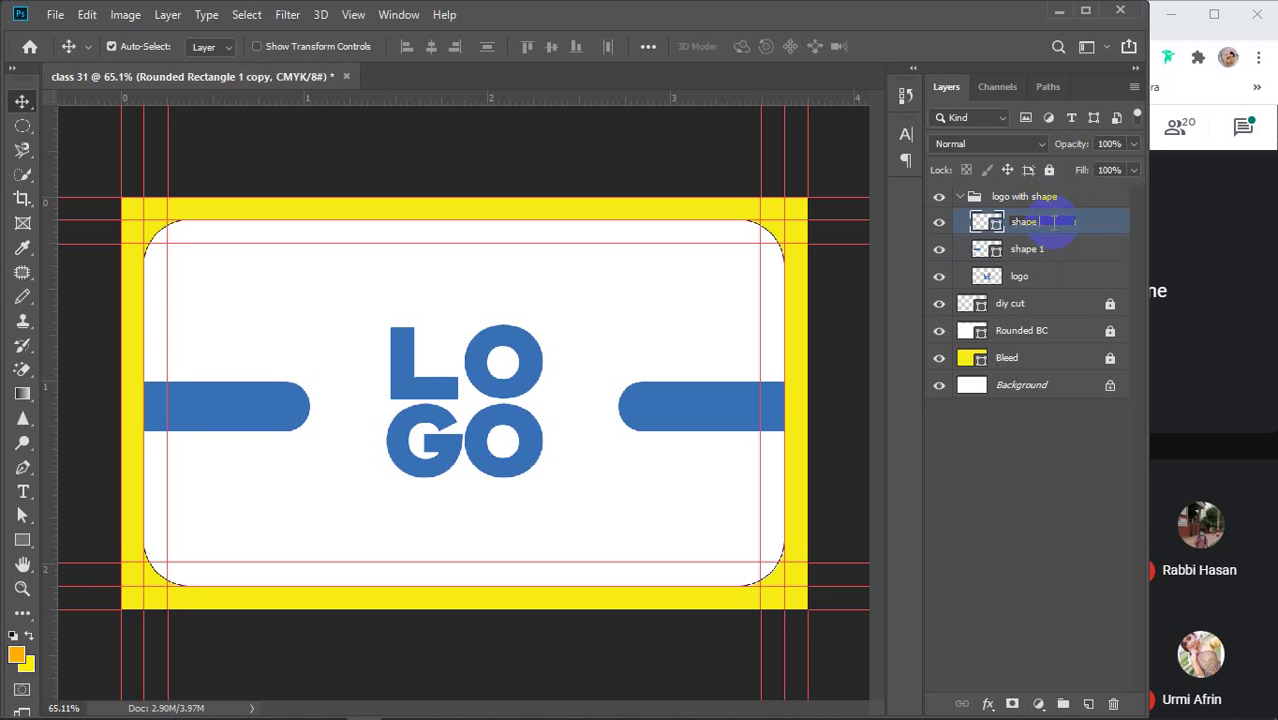
{"action": "key", "text": "Return"}
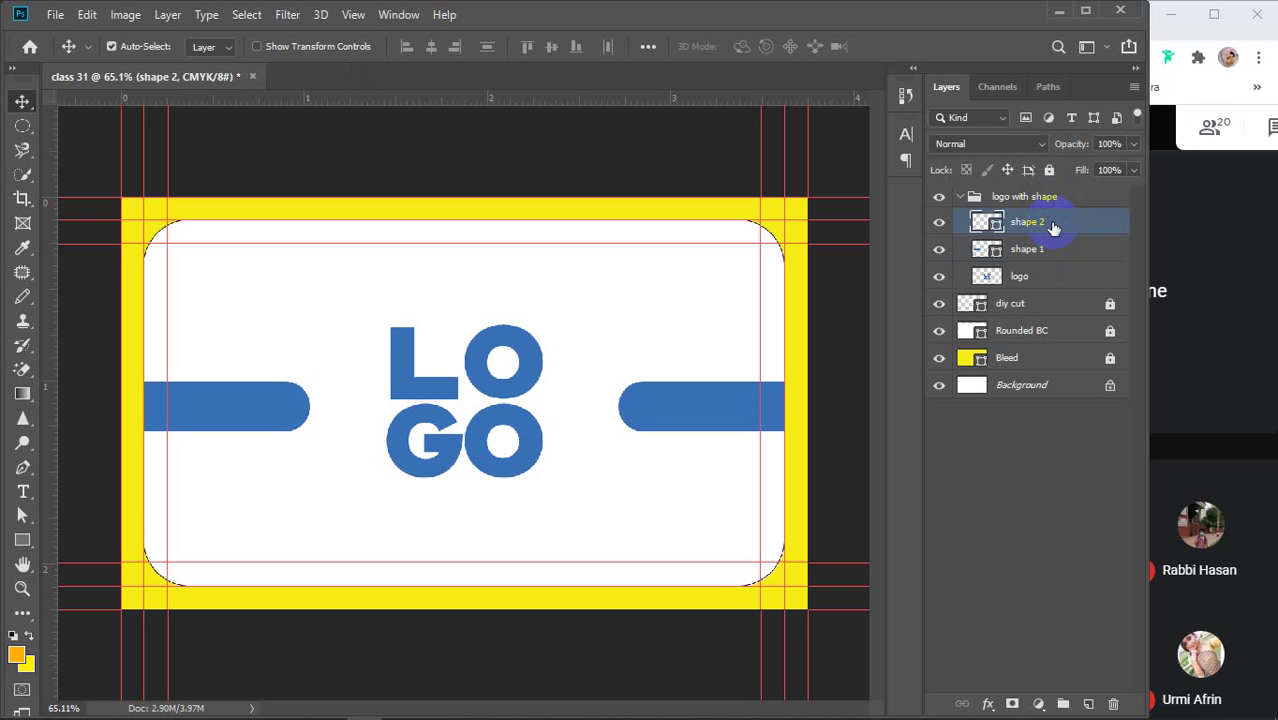
{"action": "left_click", "coordinate": [959, 197]}
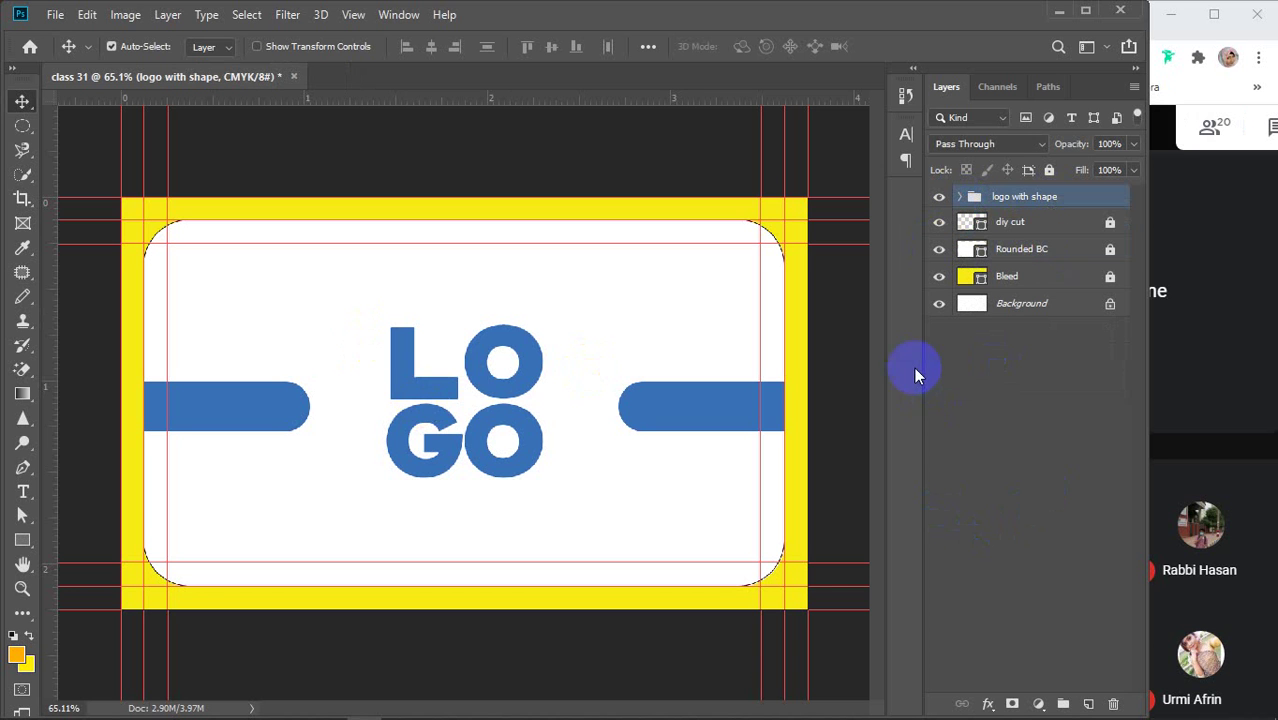
{"action": "left_click", "coordinate": [1004, 487]}
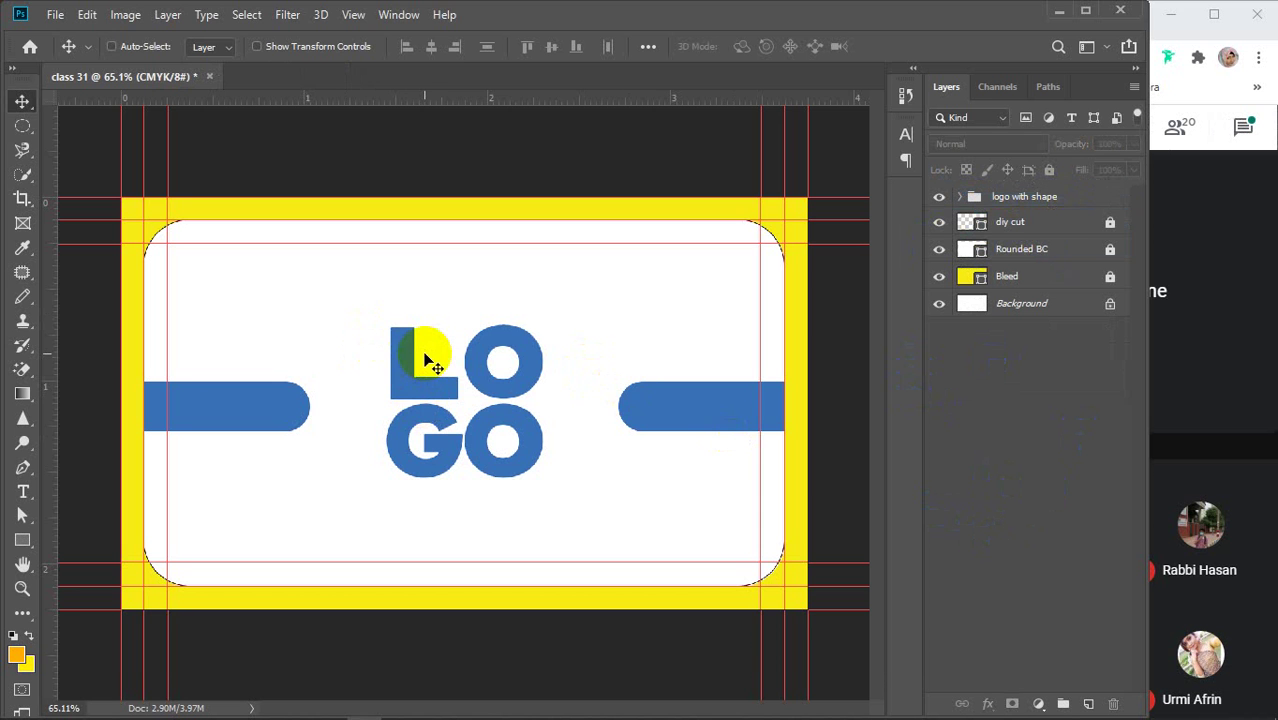
Save the design as 'sp gd 02 front side.psd' in Photoshop format
{"action": "key", "text": "ctrl+s"}
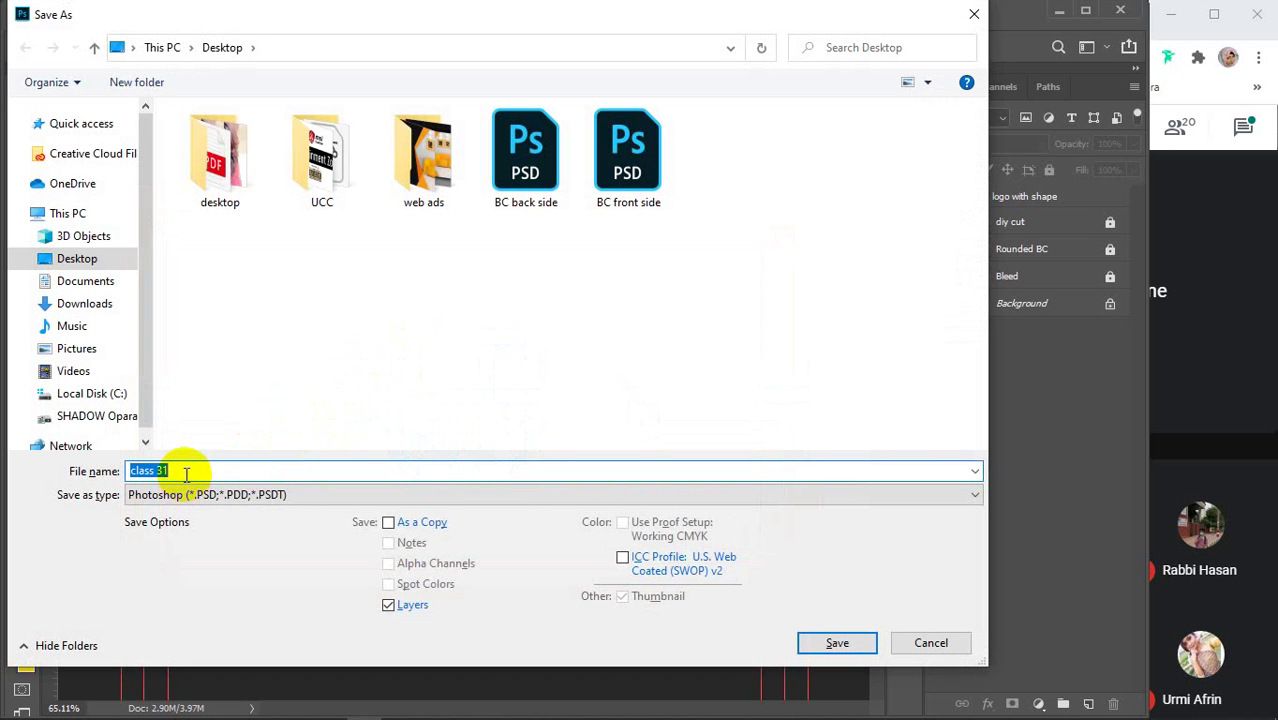
{"action": "type", "text": "sp g"}
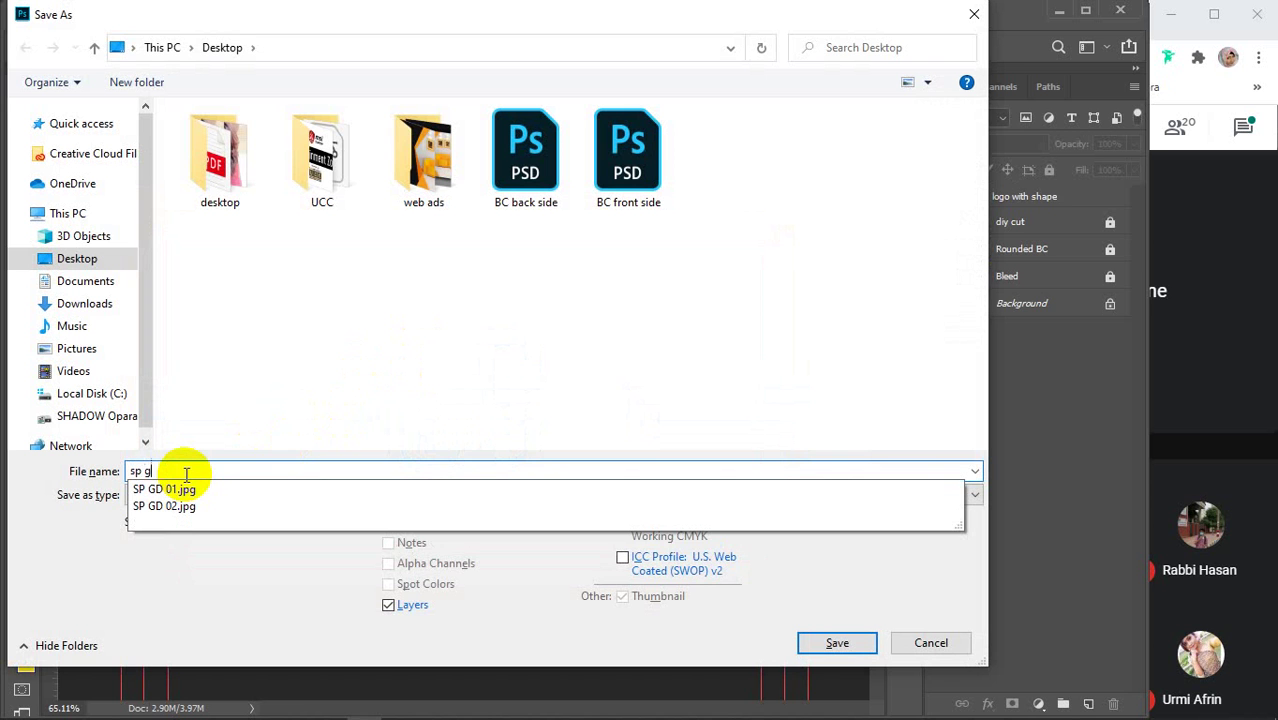
{"action": "type", "text": "d 02 front side"}
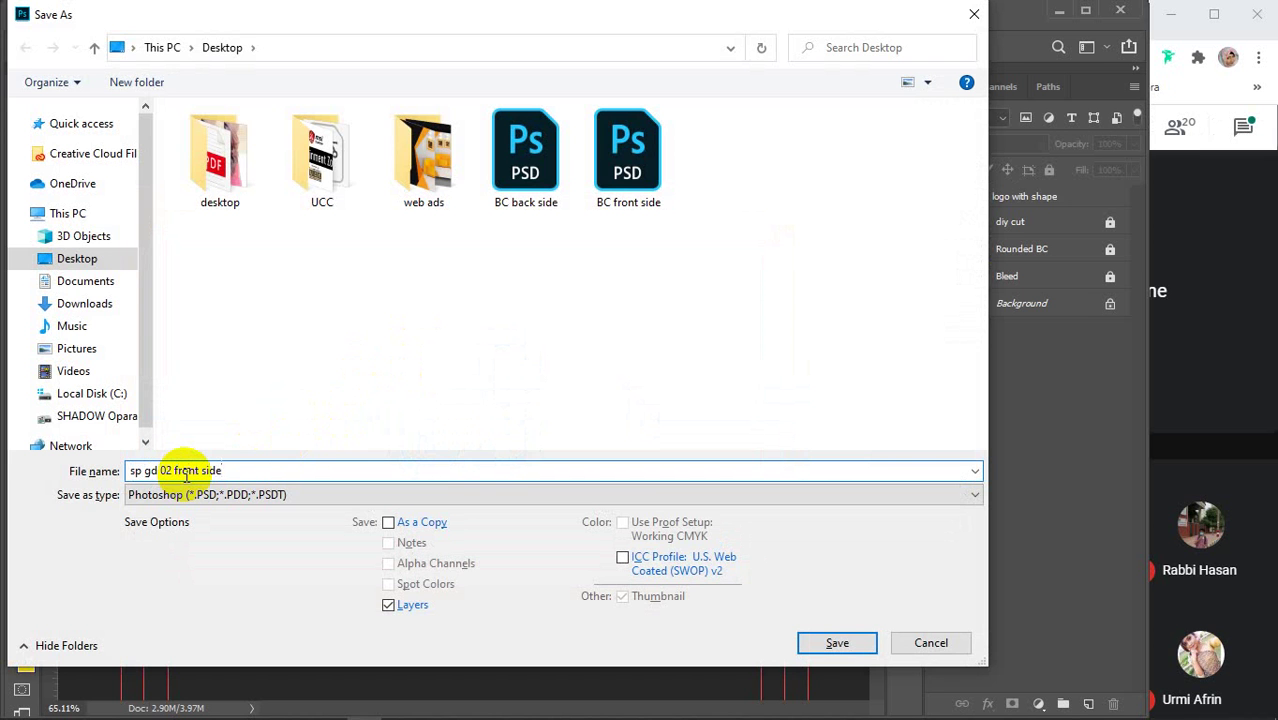
{"action": "key", "text": "Return"}
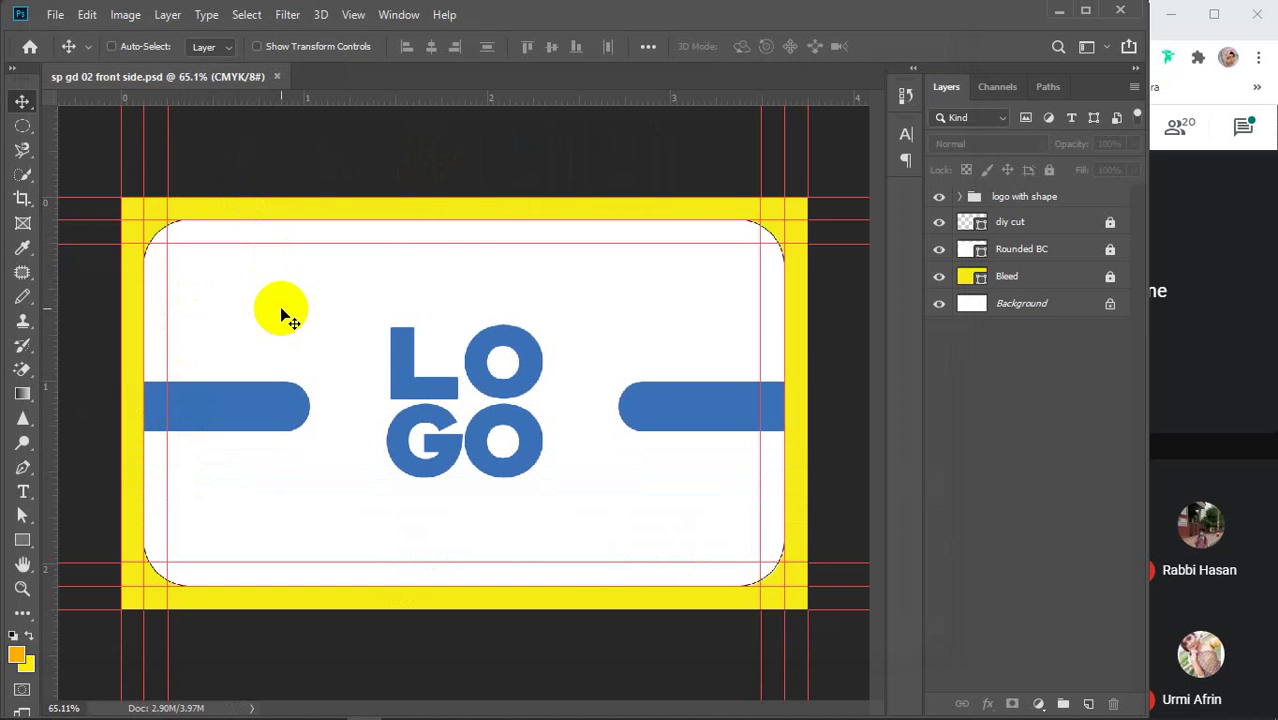
Start a new document named 'sp gd 02 back side', with inches as the size unit
{"action": "key", "text": "ctrl+n"}
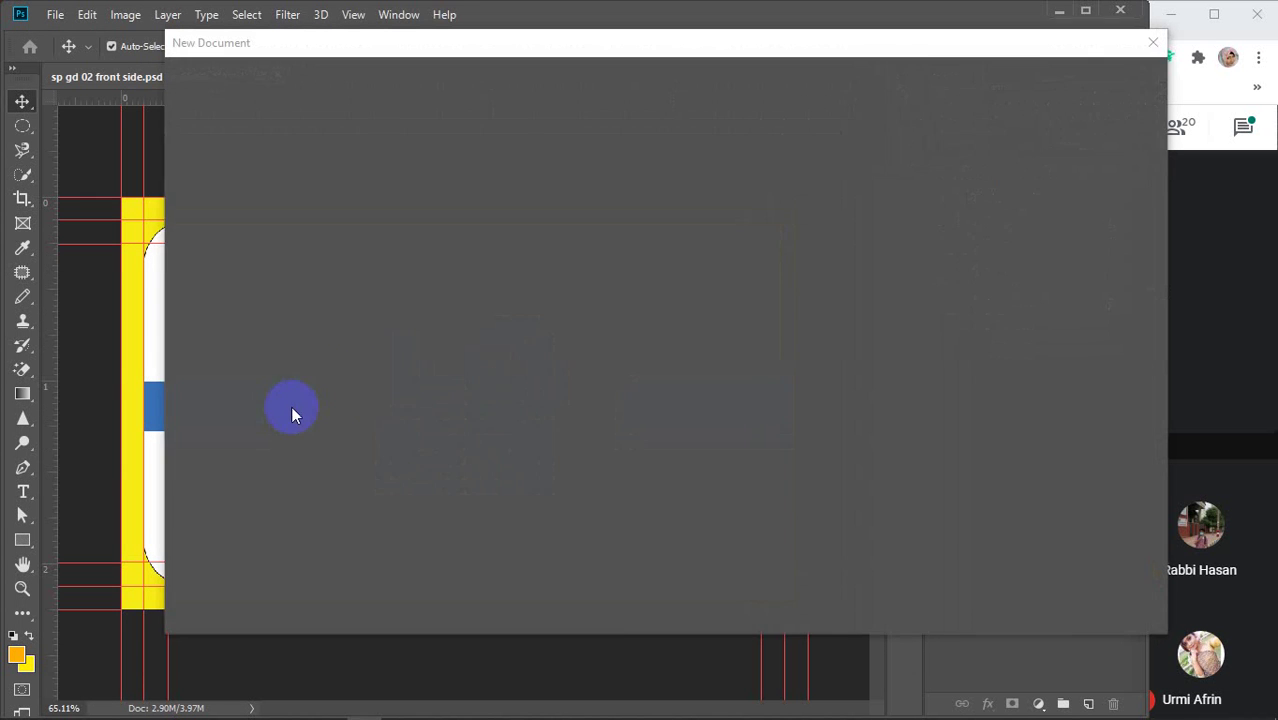
{"action": "left_click_drag", "start_coordinate": [985, 158], "coordinate": [903, 160]}
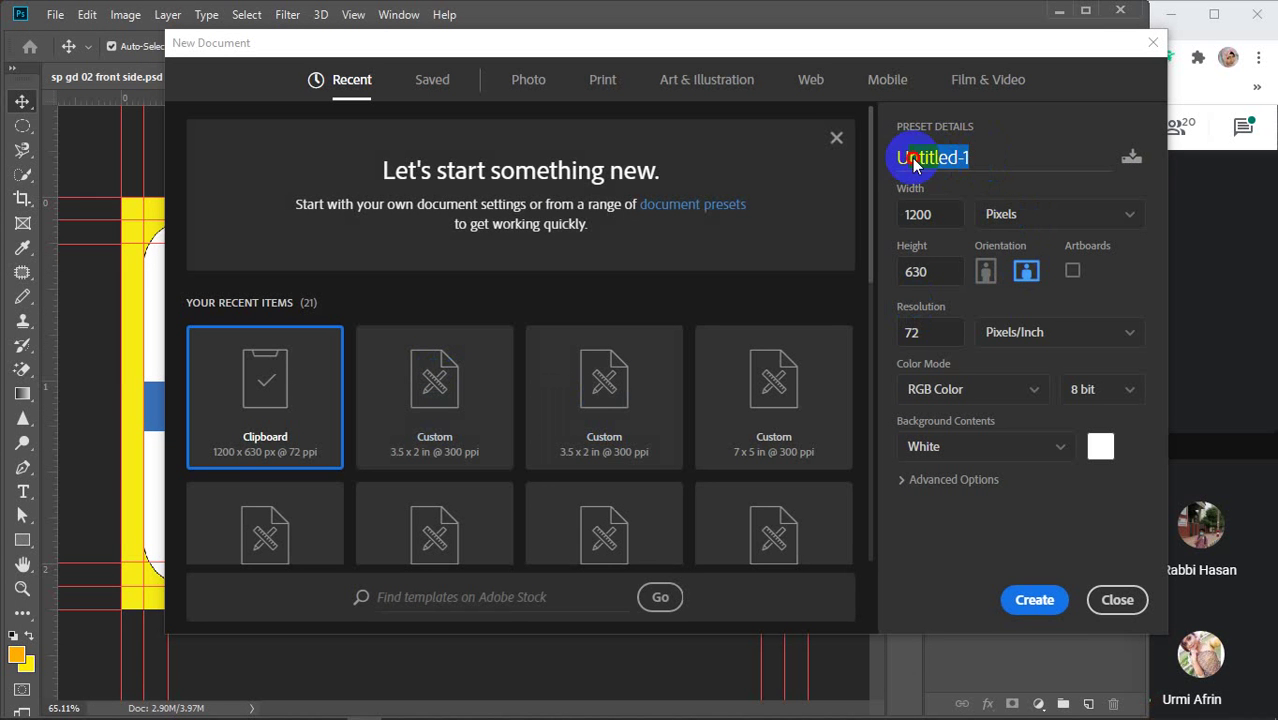
{"action": "key", "text": "BackSpace"}
{"action": "type", "text": "sp"}
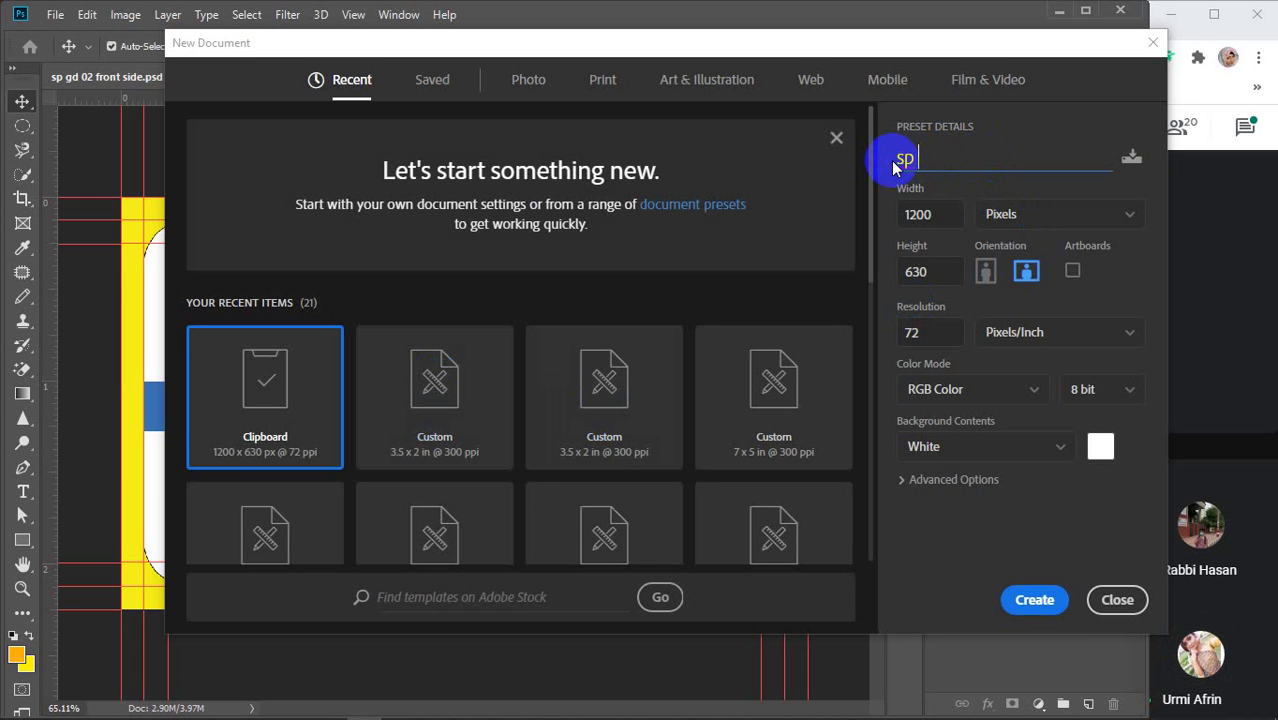
{"action": "type", "text": " gd 0"}
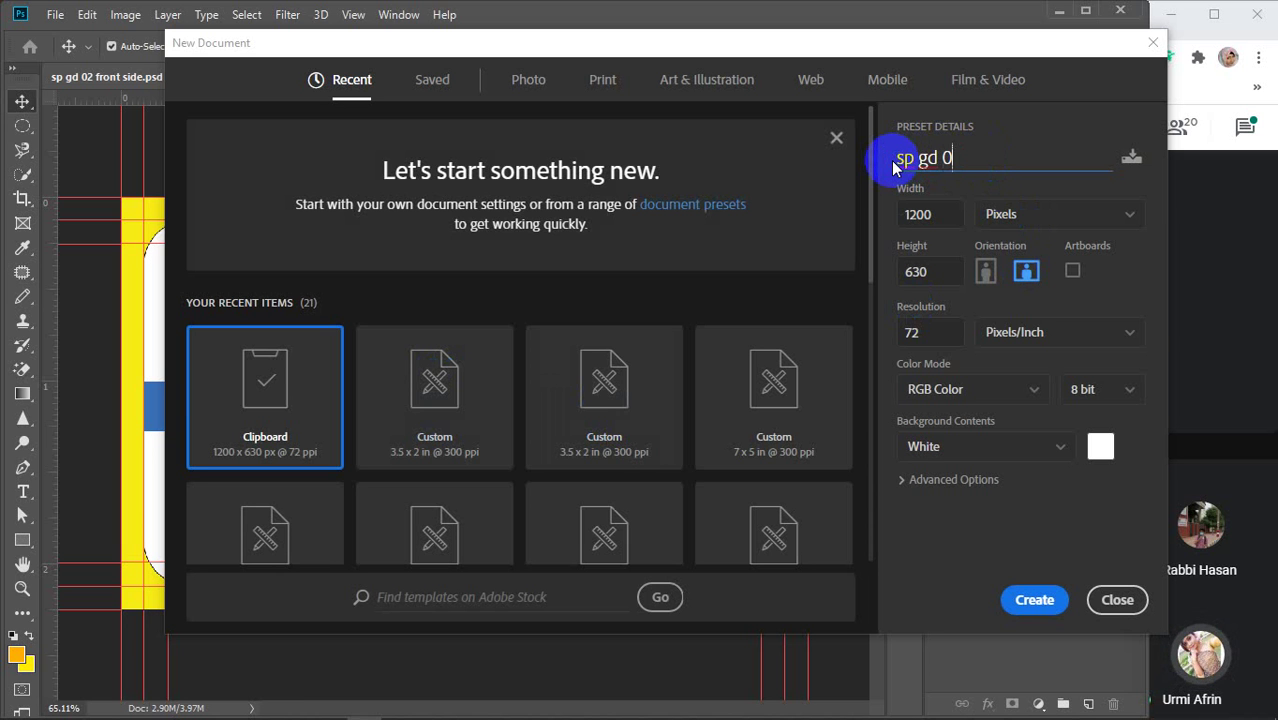
{"action": "type", "text": "2 b"}
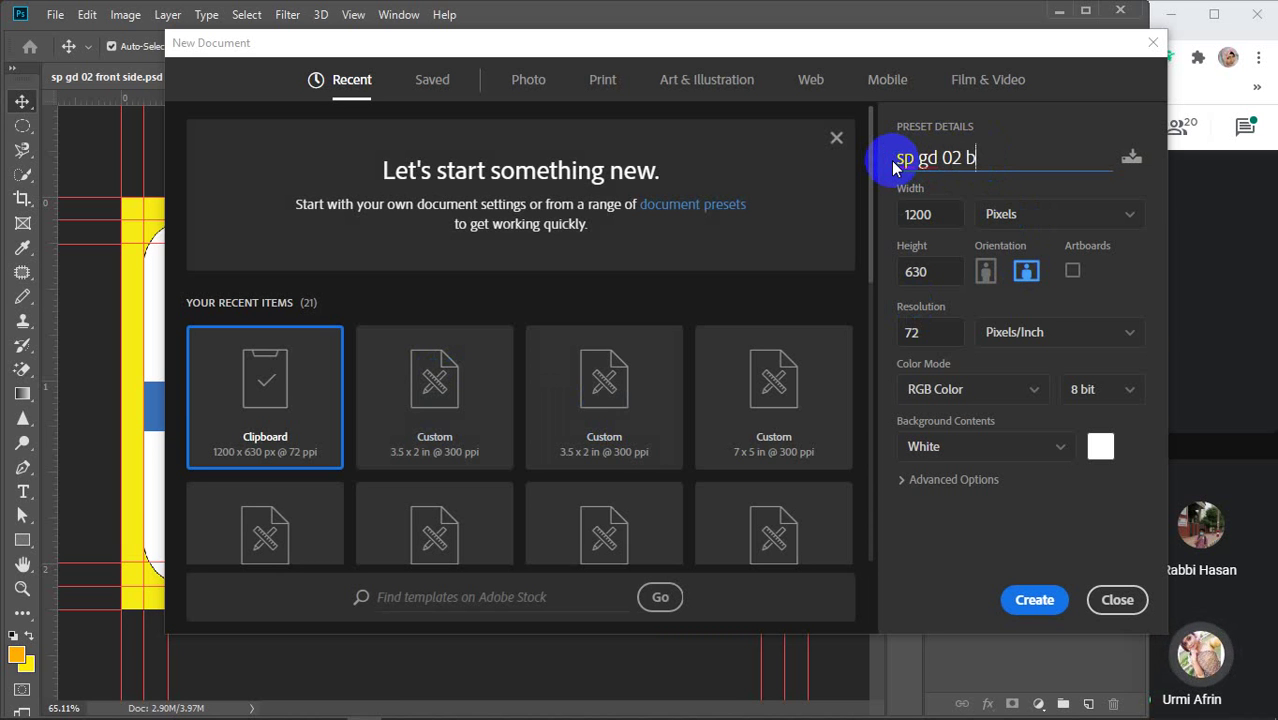
{"action": "type", "text": "ack side"}
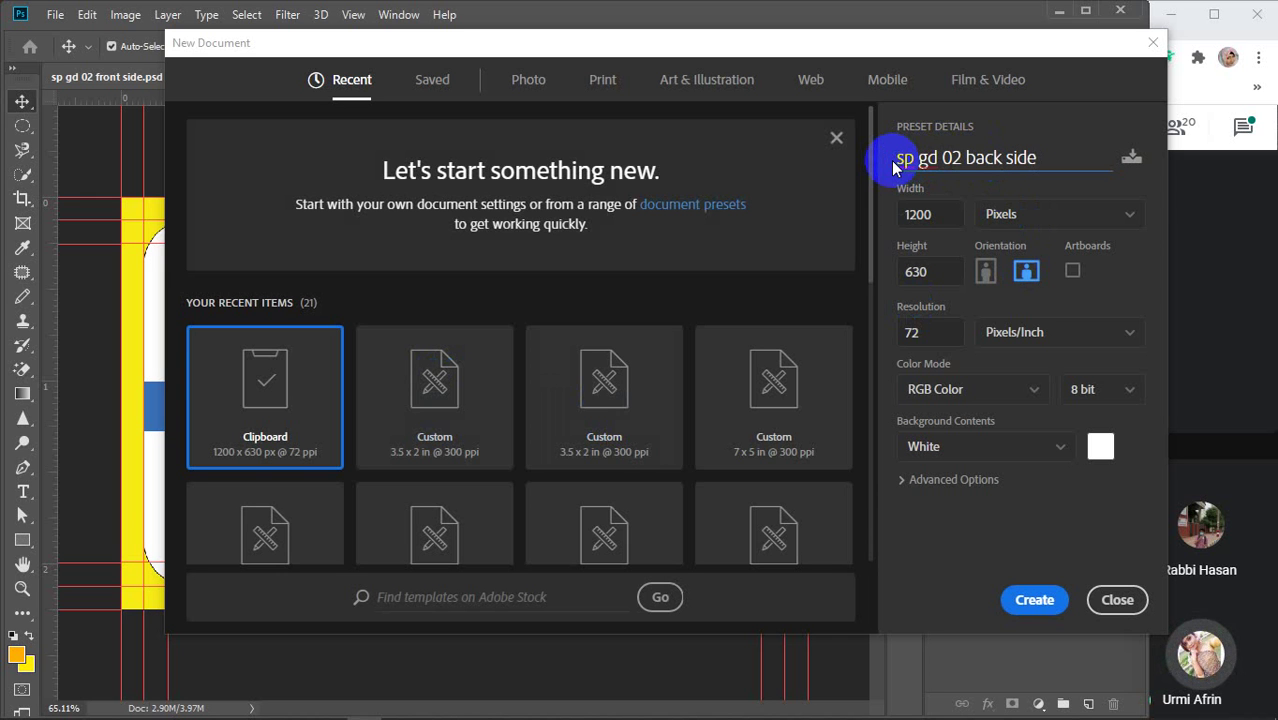
{"action": "double_click", "coordinate": [902, 217]}
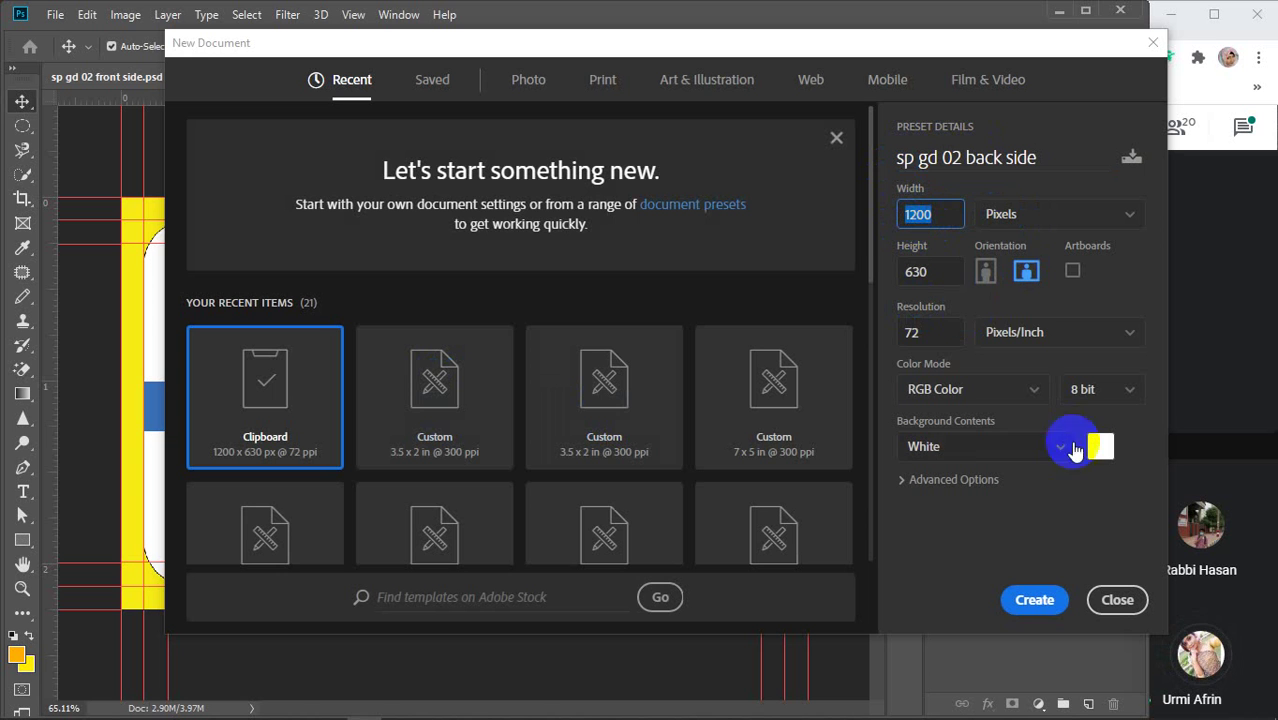
{"action": "left_click", "coordinate": [1045, 215]}
{"action": "left_click", "coordinate": [1005, 279]}
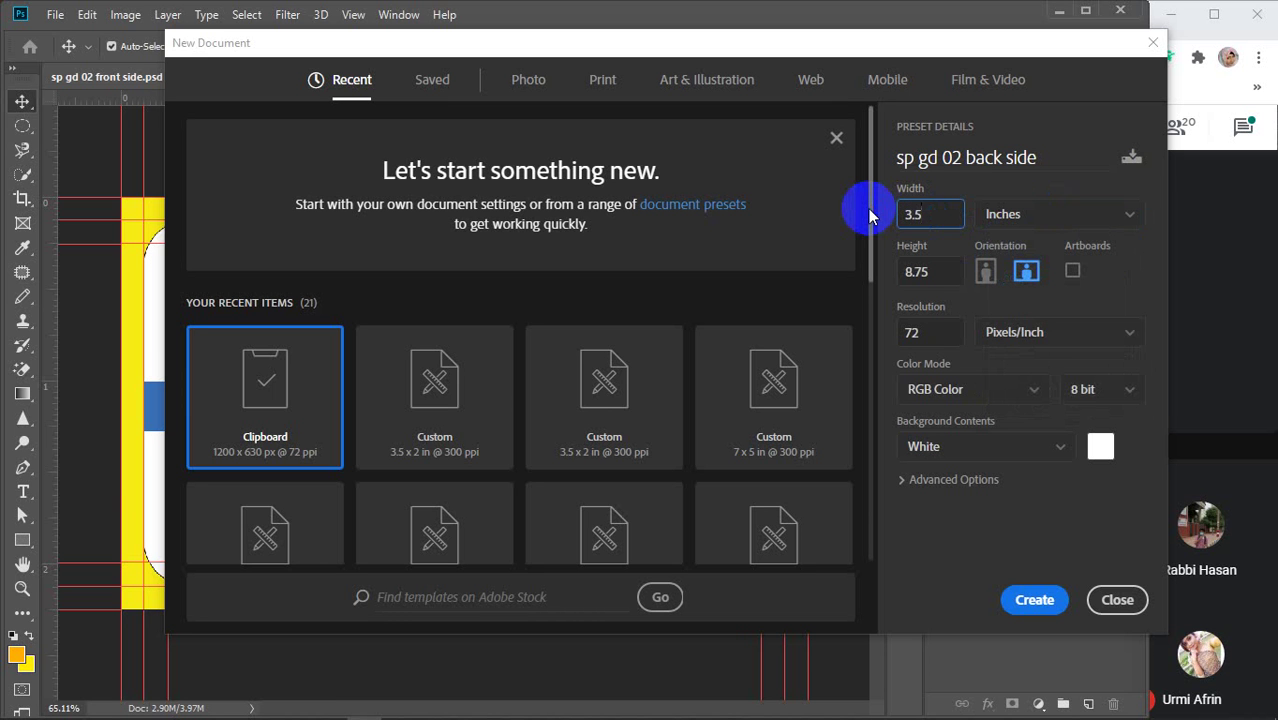
Set height 2 in, resolution 300 ppi and CMYK Color, then create the document
{"action": "left_click_drag", "start_coordinate": [939, 263], "coordinate": [891, 277]}
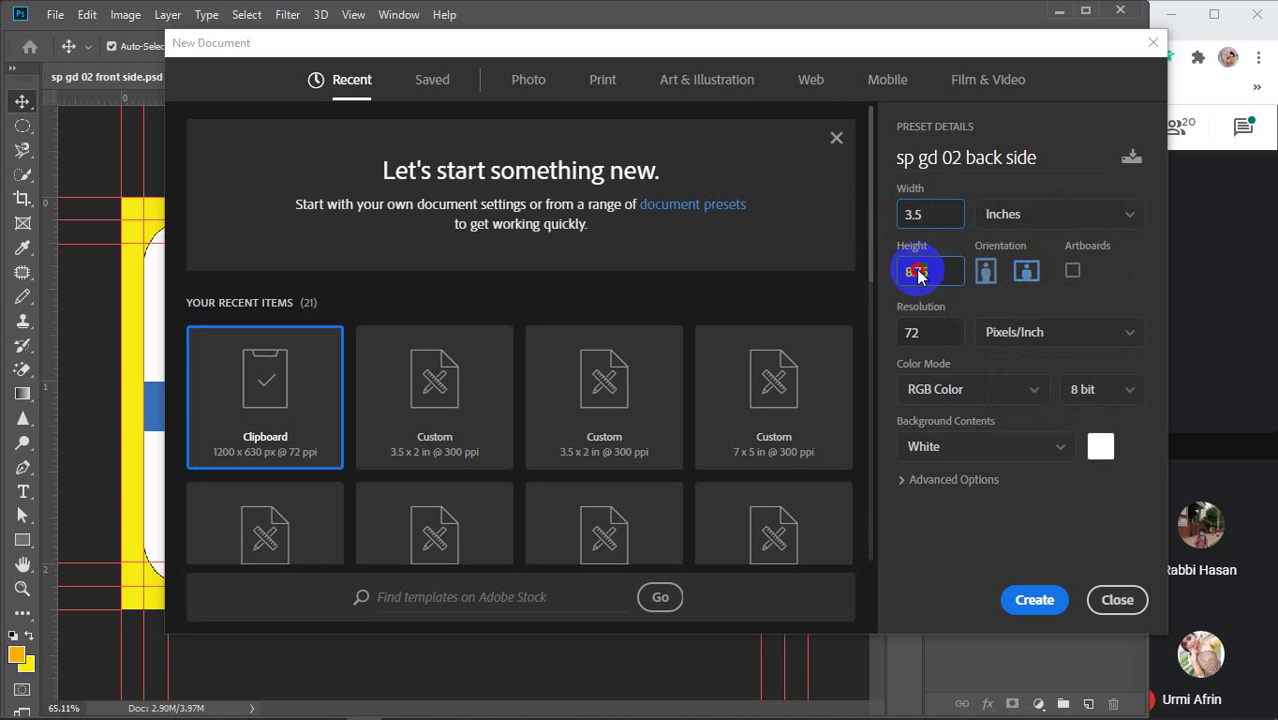
{"action": "type", "text": "2"}
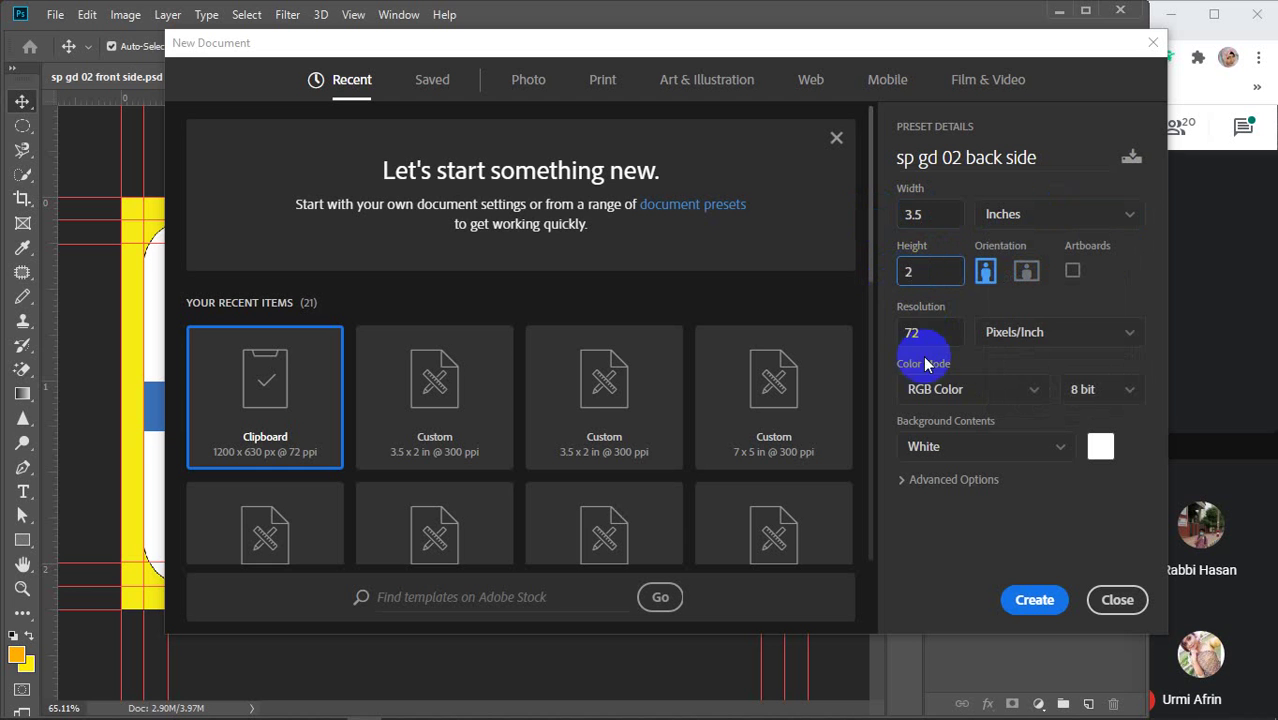
{"action": "left_click_drag", "start_coordinate": [907, 337], "coordinate": [880, 332]}
{"action": "type", "text": "300"}
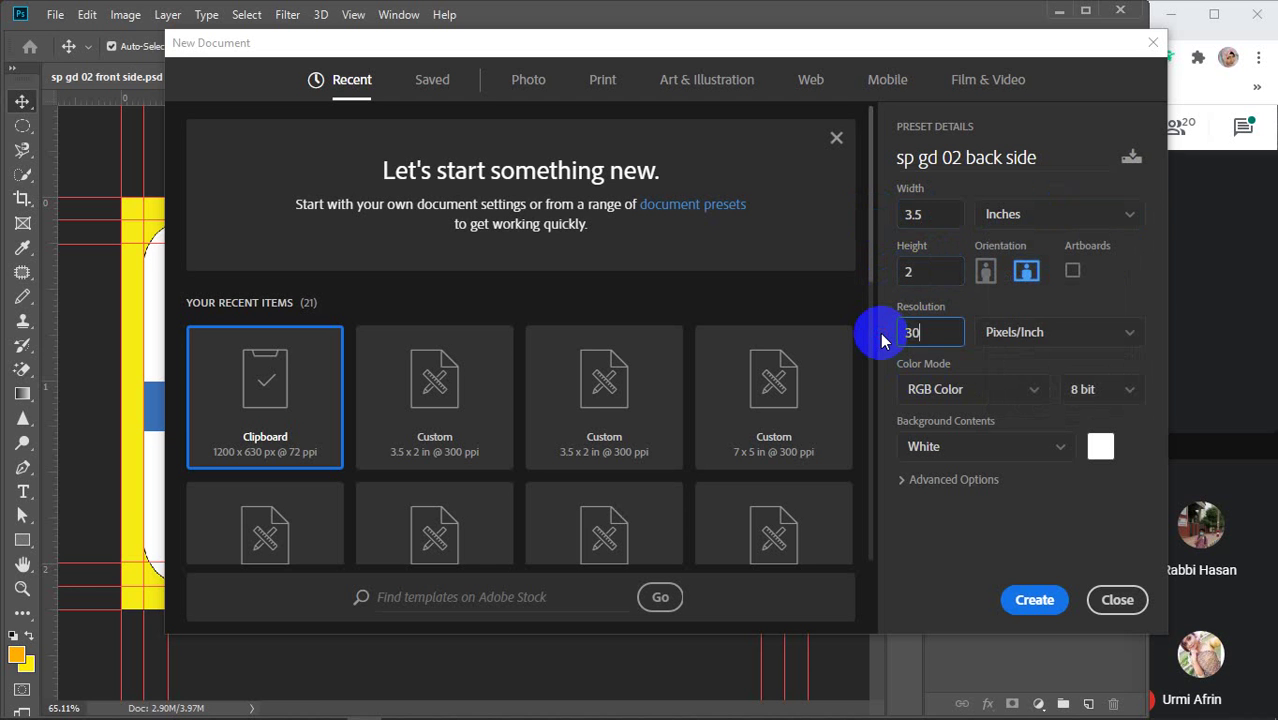
{"action": "left_click", "coordinate": [934, 389]}
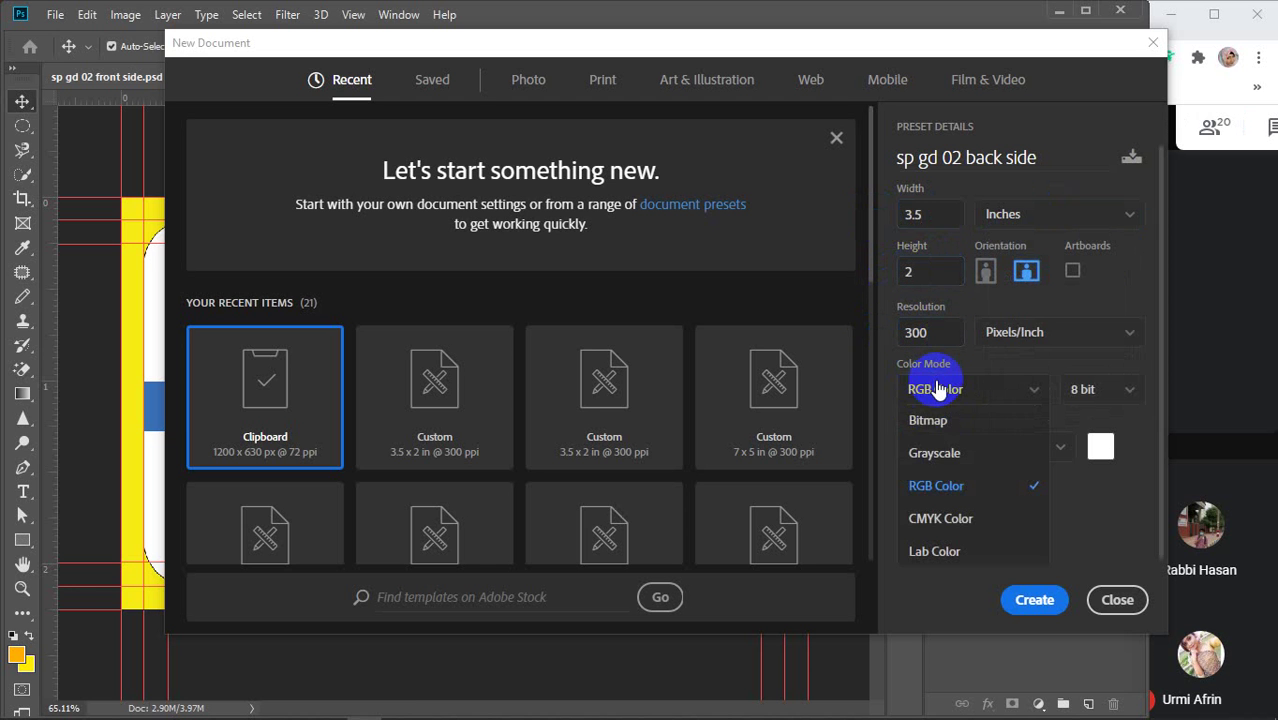
{"action": "left_click", "coordinate": [938, 520]}
{"action": "left_click", "coordinate": [1035, 600]}
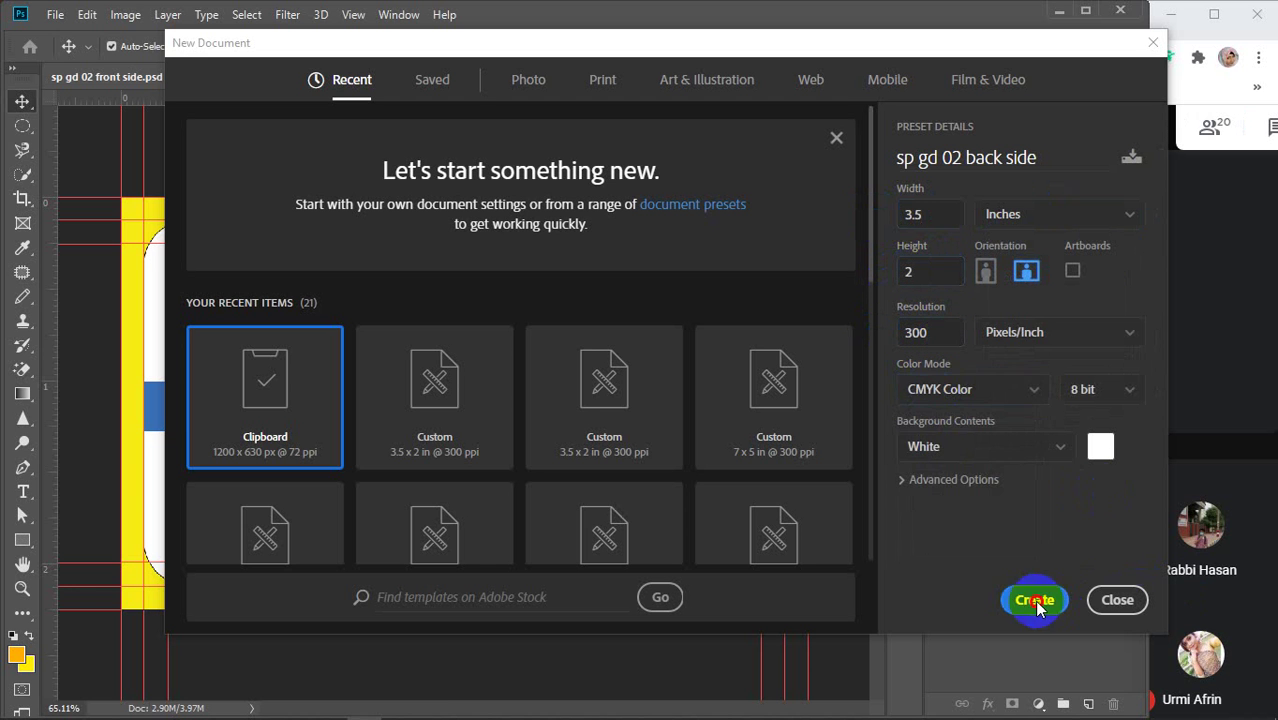
Hide the front side's logo with shape group, then add guides at the back side's left, right and top edges
{"action": "left_click", "coordinate": [192, 86]}
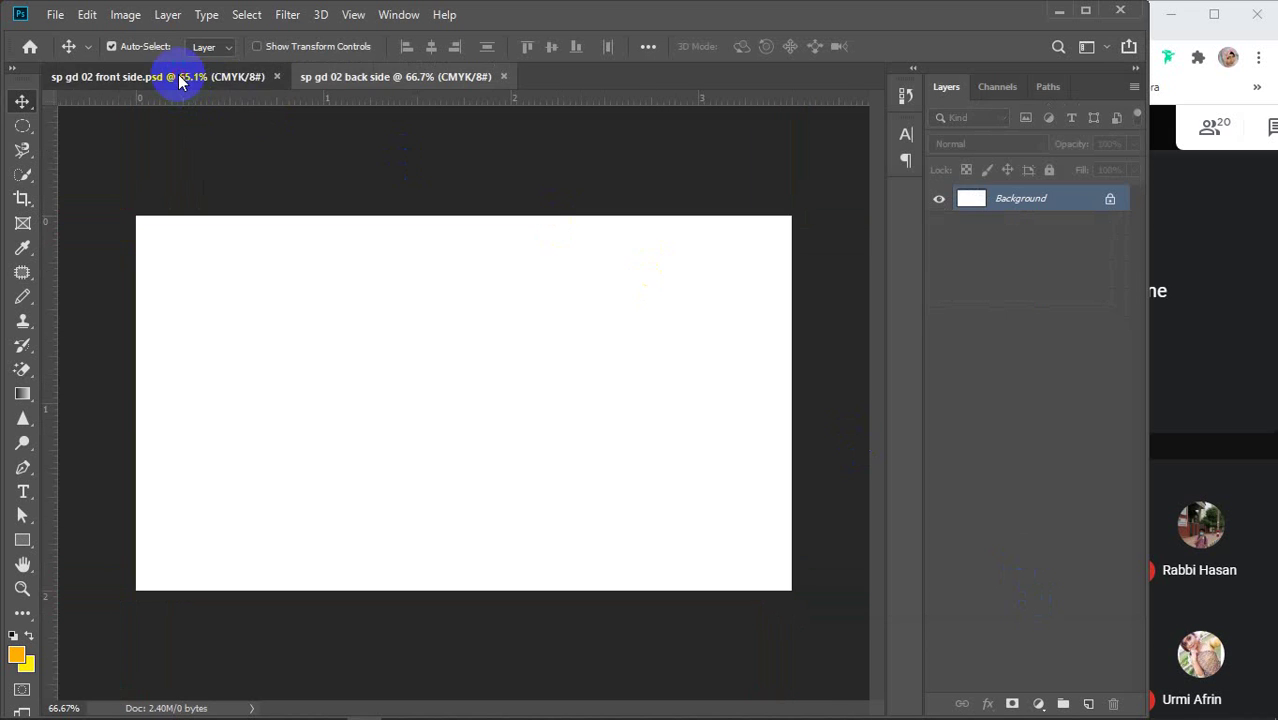
{"action": "left_click", "coordinate": [940, 201]}
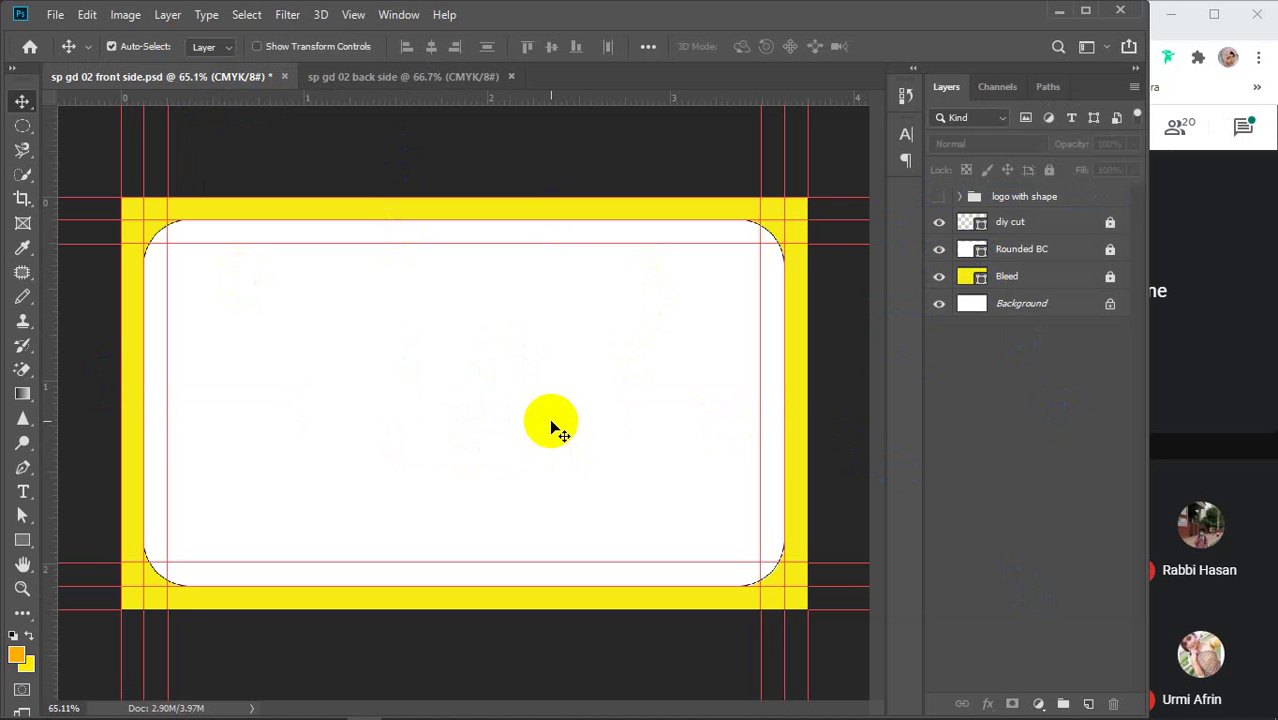
{"action": "left_click", "coordinate": [380, 77]}
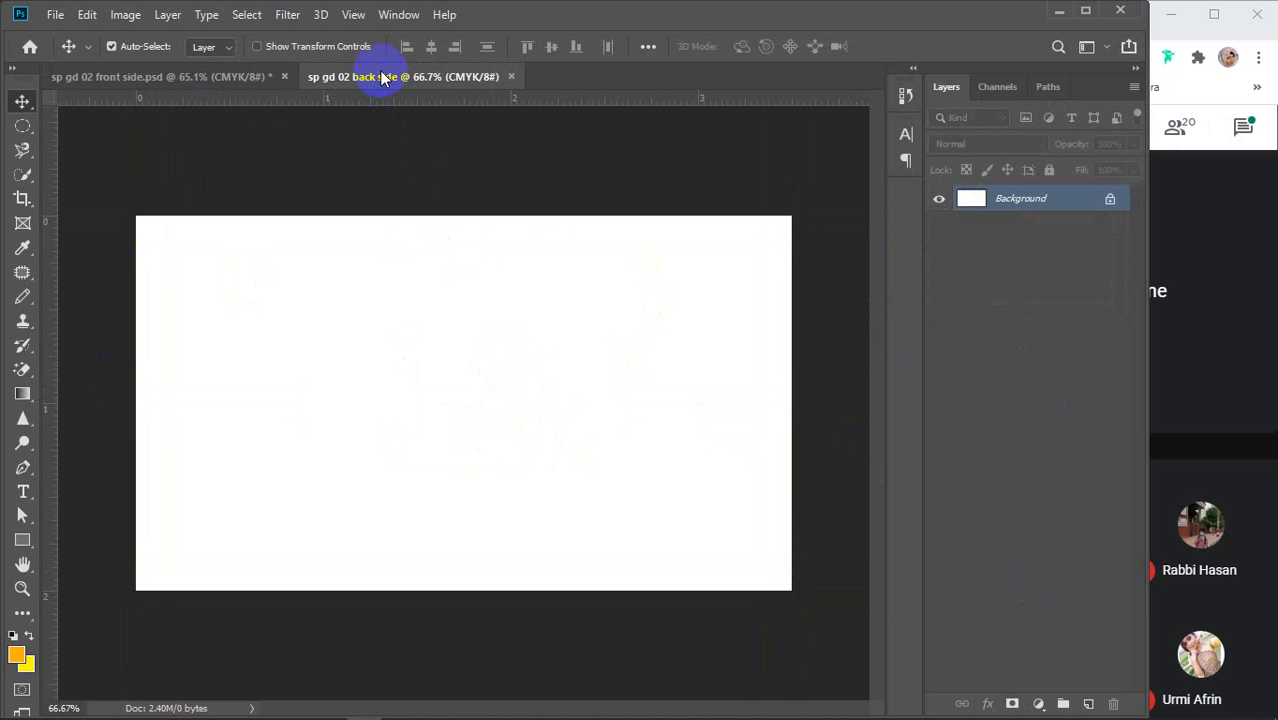
{"action": "left_click", "coordinate": [1050, 264]}
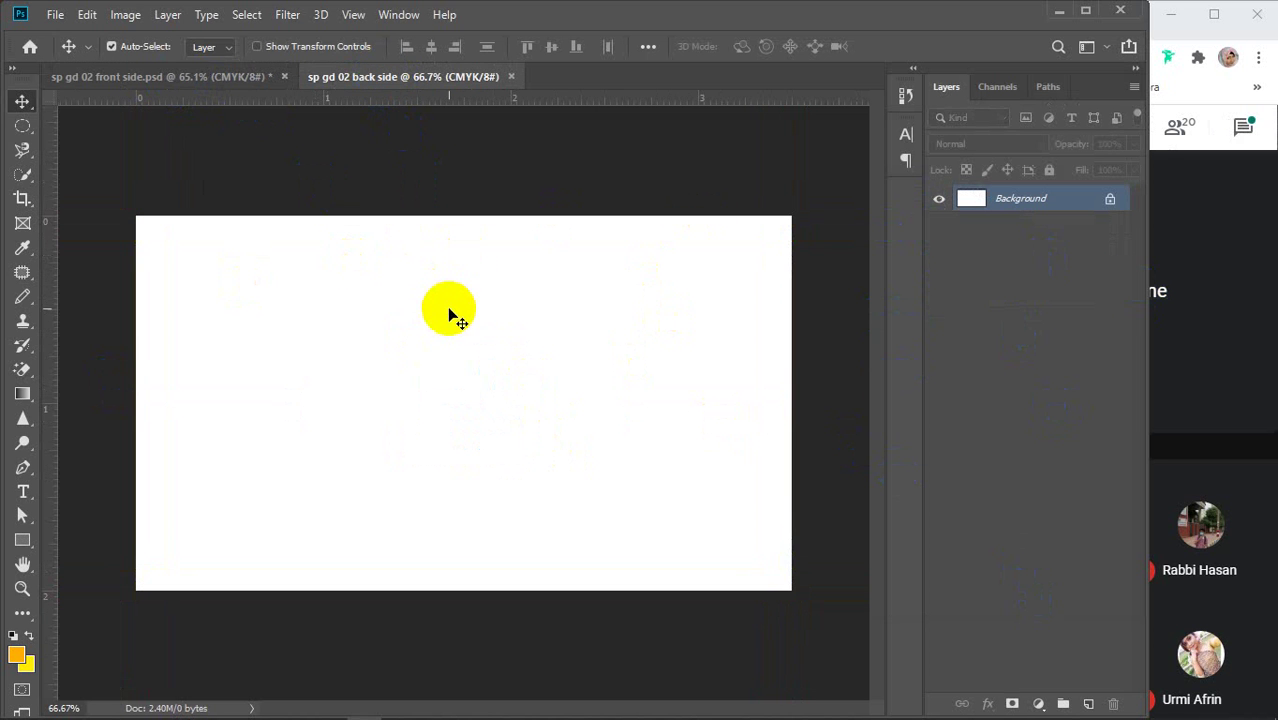
{"action": "left_click_drag", "start_coordinate": [54, 378], "coordinate": [137, 365]}
{"action": "left_click_drag", "start_coordinate": [44, 368], "coordinate": [789, 394]}
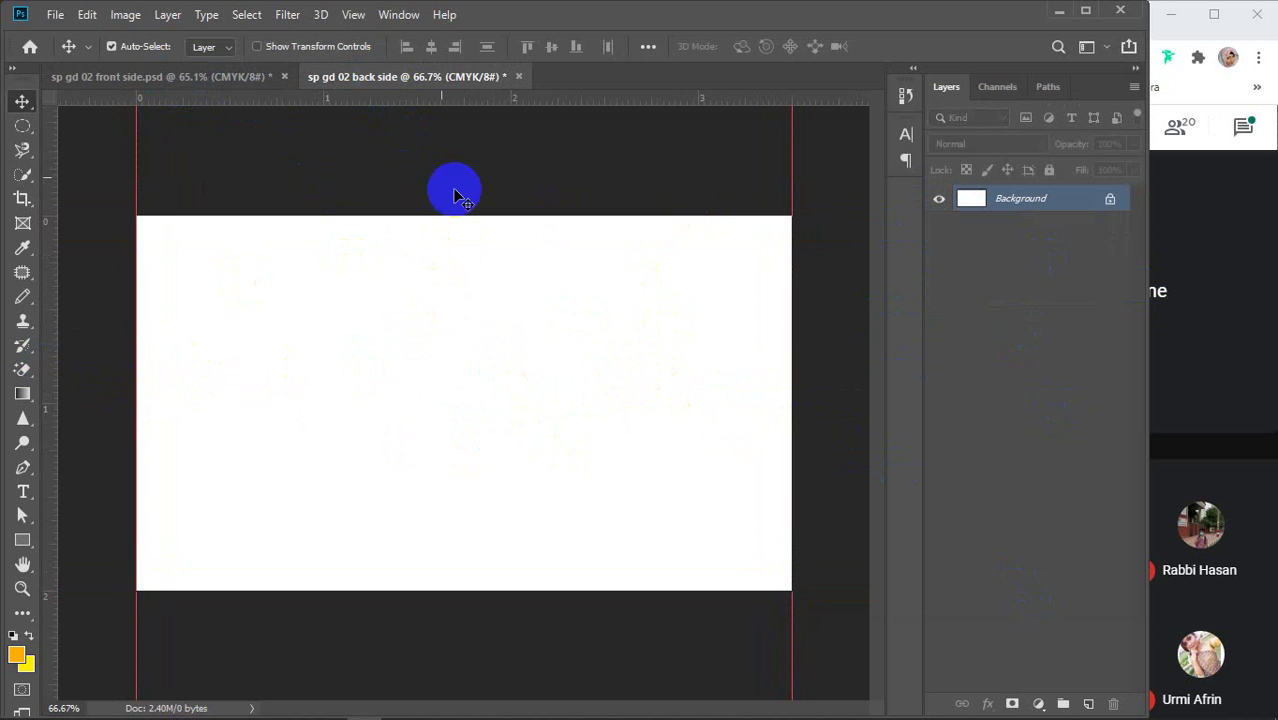
{"action": "left_click_drag", "start_coordinate": [394, 104], "coordinate": [354, 591]}
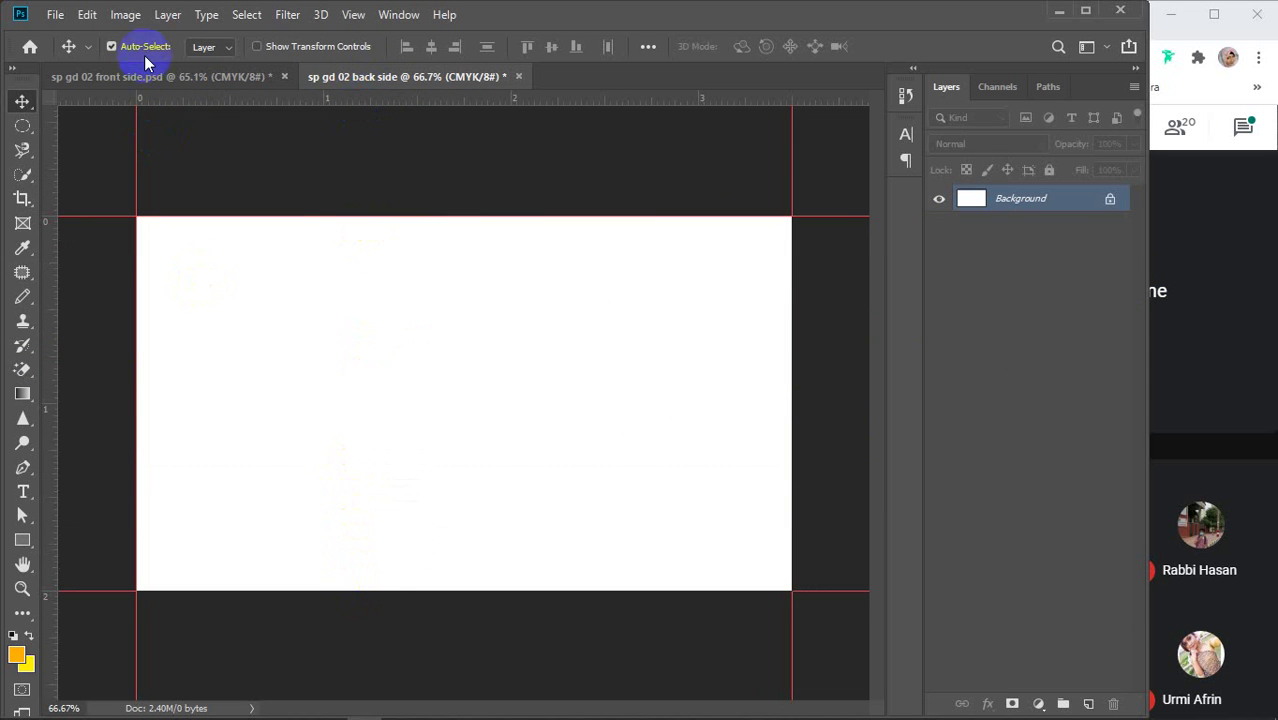
Enlarge the back side canvas by 0.25 inch, relative, in Canvas Size
{"action": "left_click", "coordinate": [125, 14]}
{"action": "left_click", "coordinate": [160, 175]}
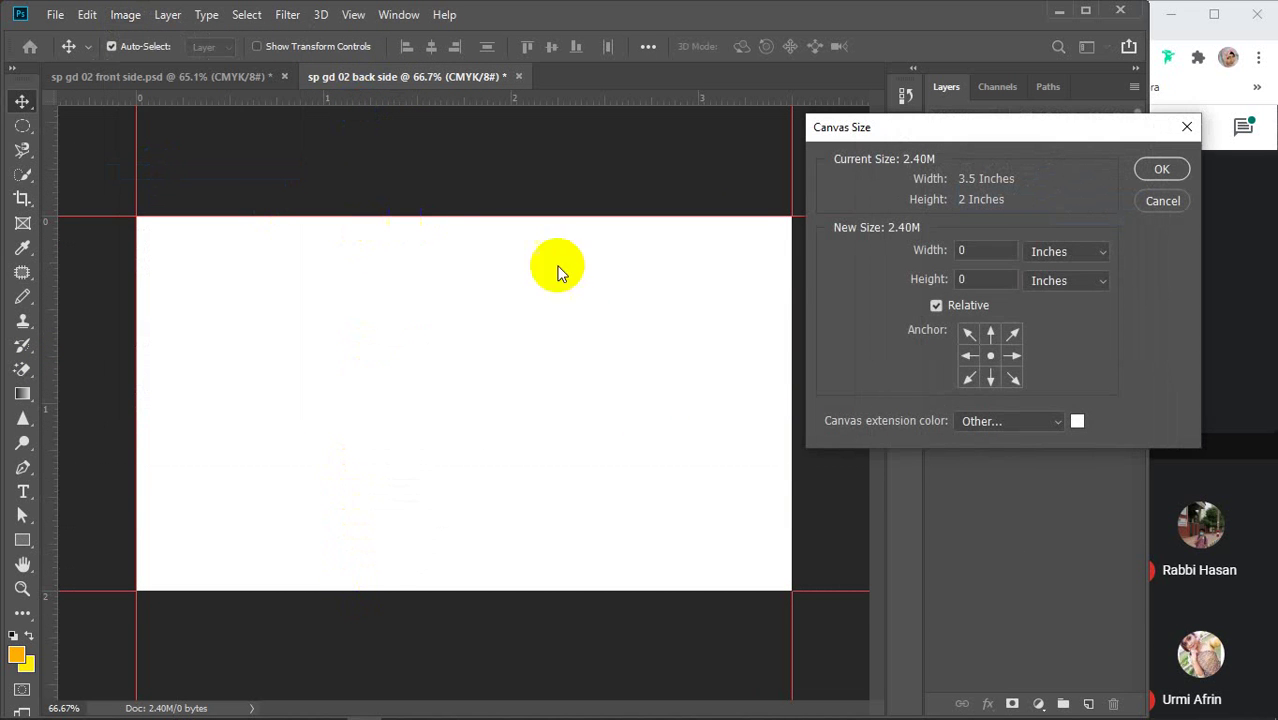
{"action": "left_click", "coordinate": [980, 253]}
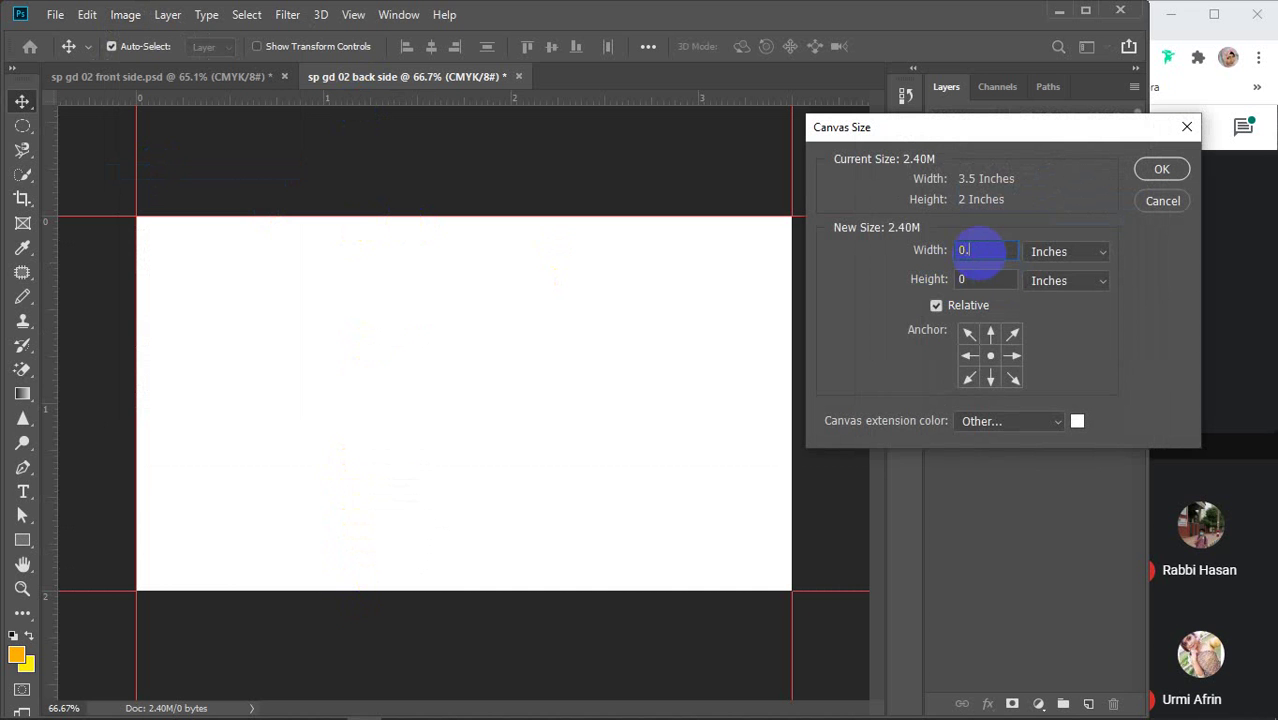
{"action": "key", "text": "Tab"}
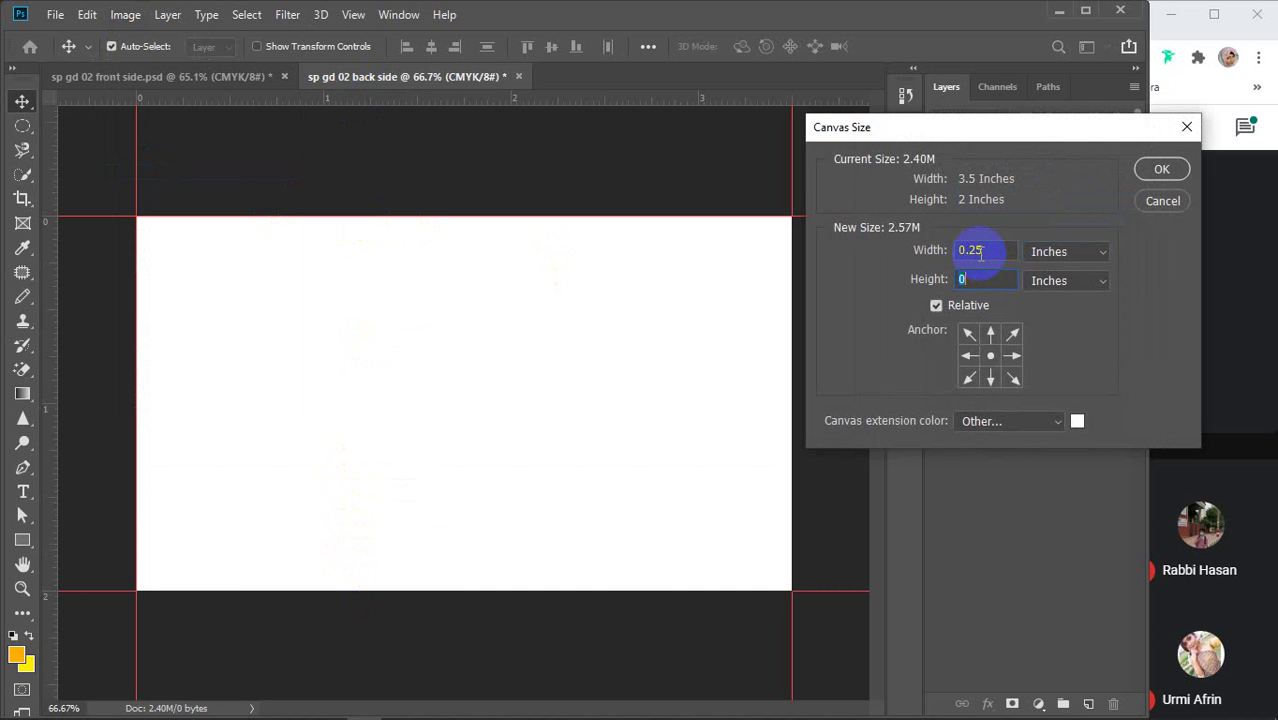
{"action": "type", "text": ".25"}
{"action": "key", "text": "Return"}
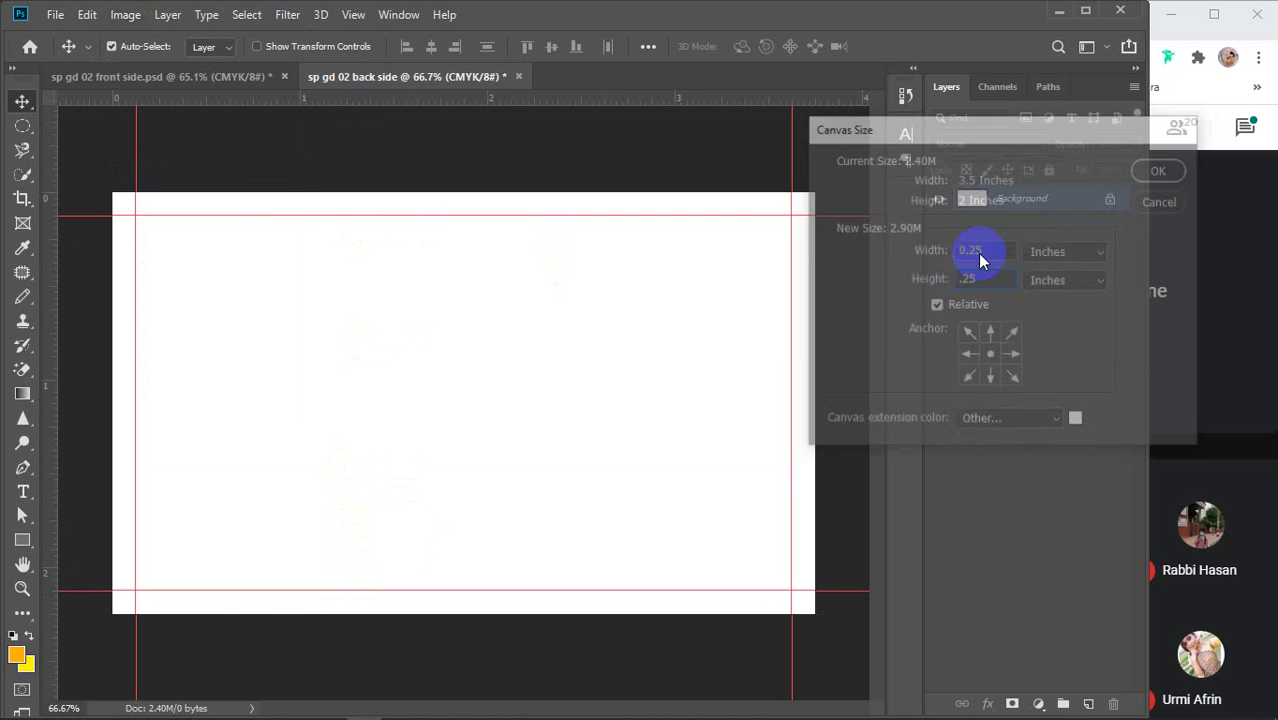
Add guides at the enlarged canvas's new top, bottom and side edges
{"action": "left_click_drag", "start_coordinate": [431, 104], "coordinate": [429, 192]}
{"action": "left_click_drag", "start_coordinate": [417, 102], "coordinate": [414, 614]}
{"action": "left_click_drag", "start_coordinate": [57, 368], "coordinate": [817, 391]}
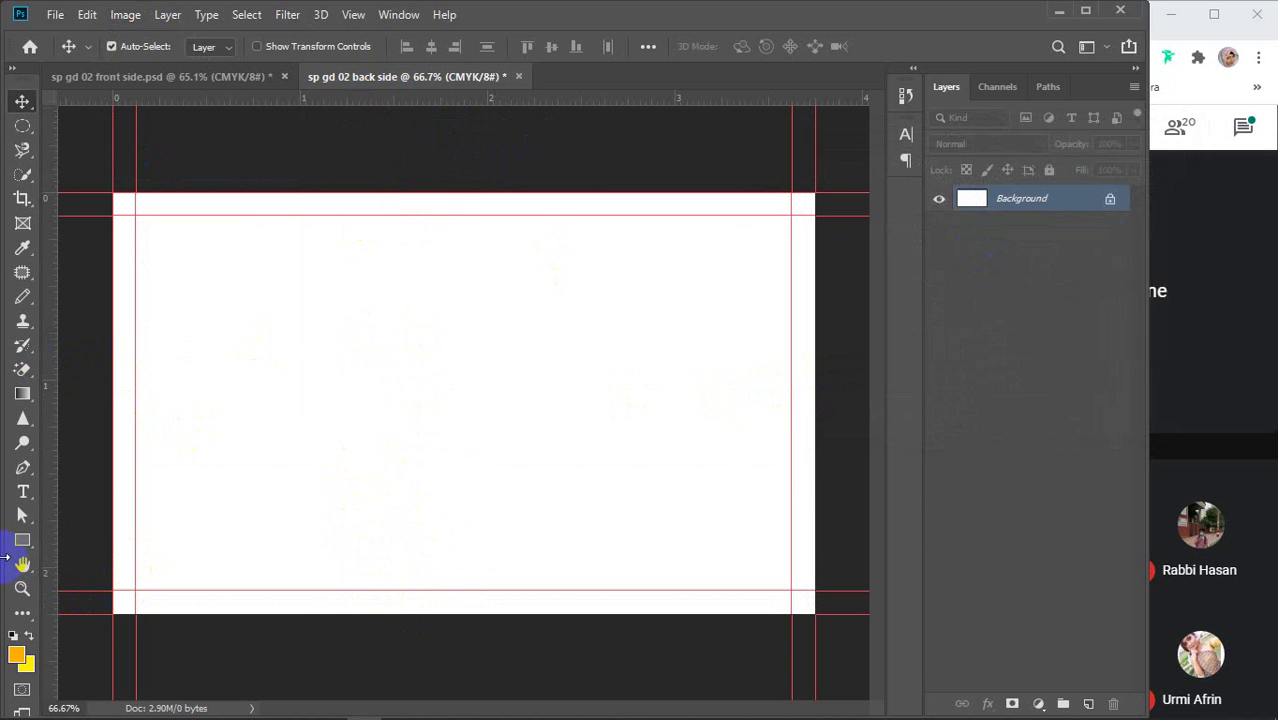
Create a 0.125 inch measuring square and move it into the top-left corner inside the guides
{"action": "left_click", "coordinate": [28, 543]}
{"action": "left_click", "coordinate": [357, 428]}
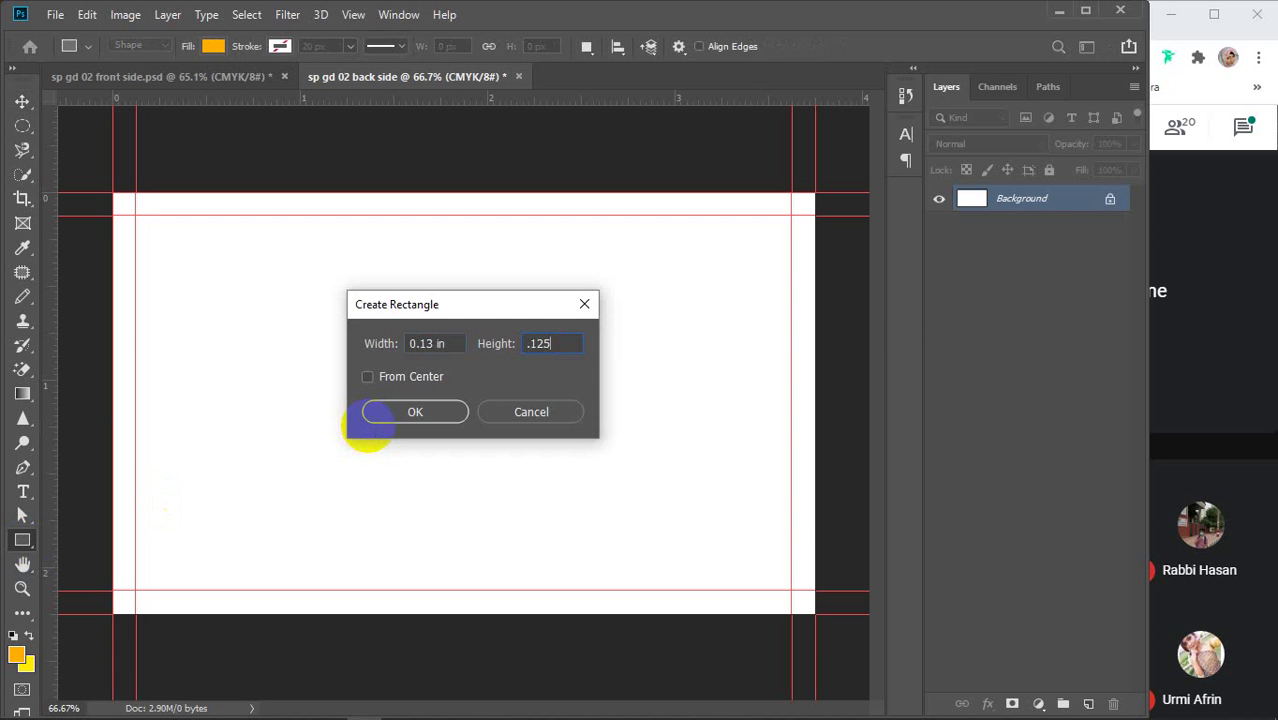
{"action": "left_click", "coordinate": [370, 420]}
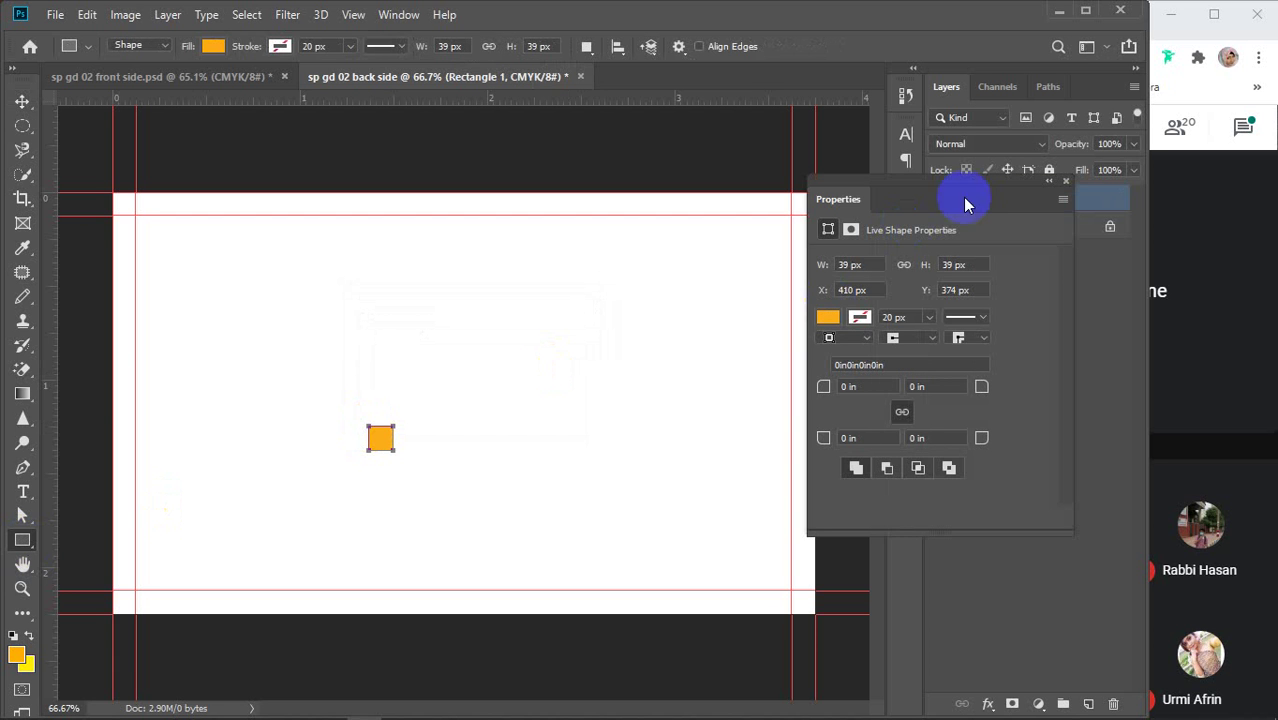
{"action": "left_click", "coordinate": [1066, 182]}
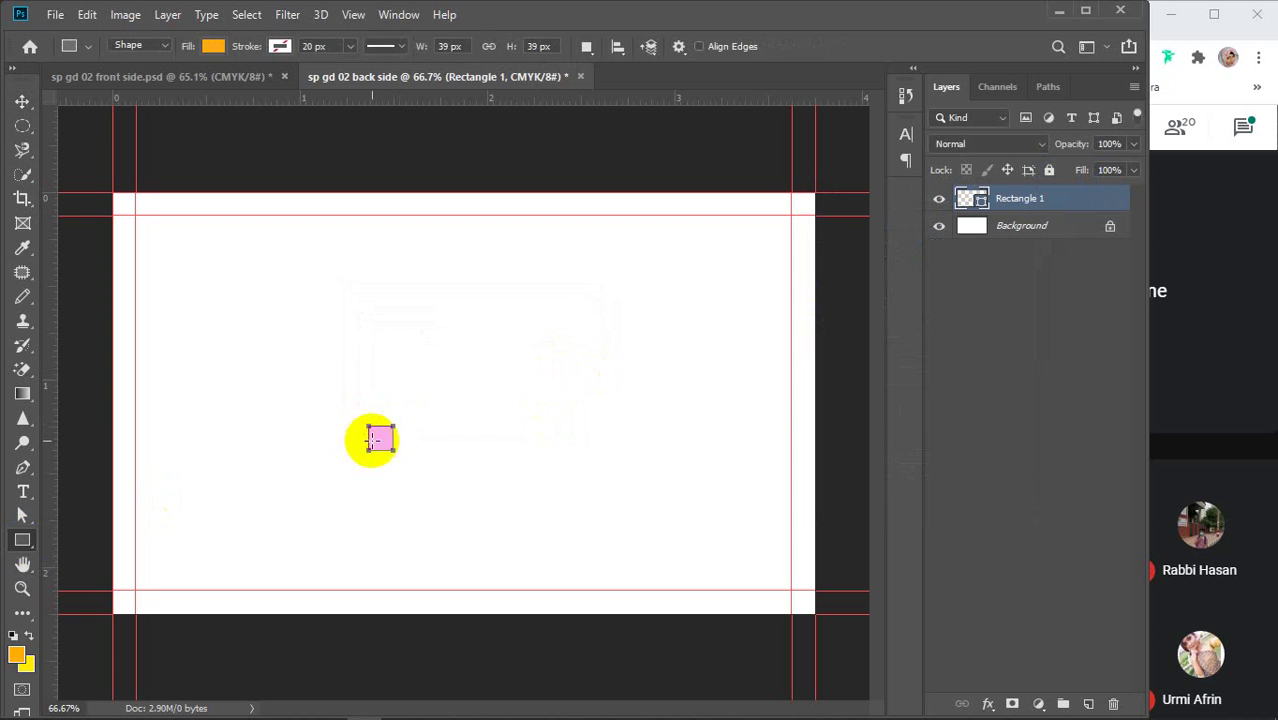
{"action": "key", "text": "v"}
{"action": "left_click_drag", "start_coordinate": [386, 440], "coordinate": [148, 229]}
Add safe-margin guides along the square's edges, then delete the square
{"action": "left_click_drag", "start_coordinate": [60, 233], "coordinate": [162, 234]}
{"action": "left_click_drag", "start_coordinate": [228, 117], "coordinate": [776, 579]}
{"action": "left_click_drag", "start_coordinate": [630, 98], "coordinate": [664, 566]}
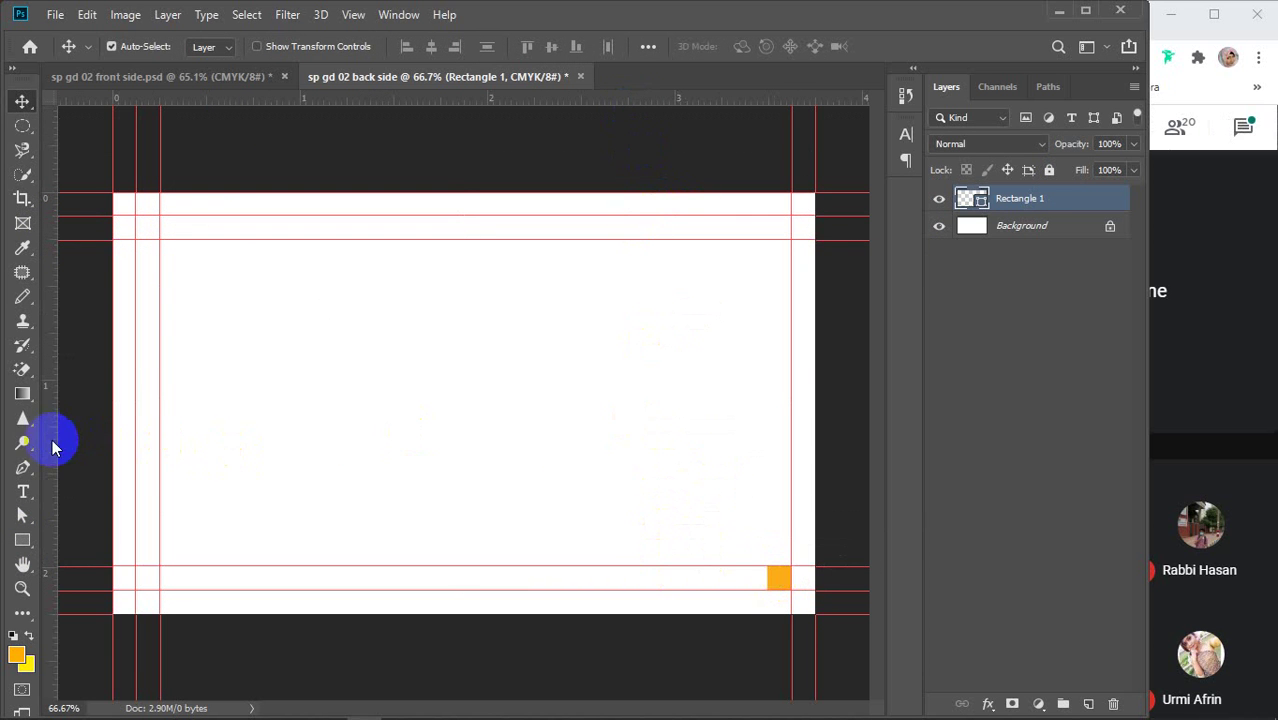
{"action": "left_click_drag", "start_coordinate": [54, 437], "coordinate": [767, 466]}
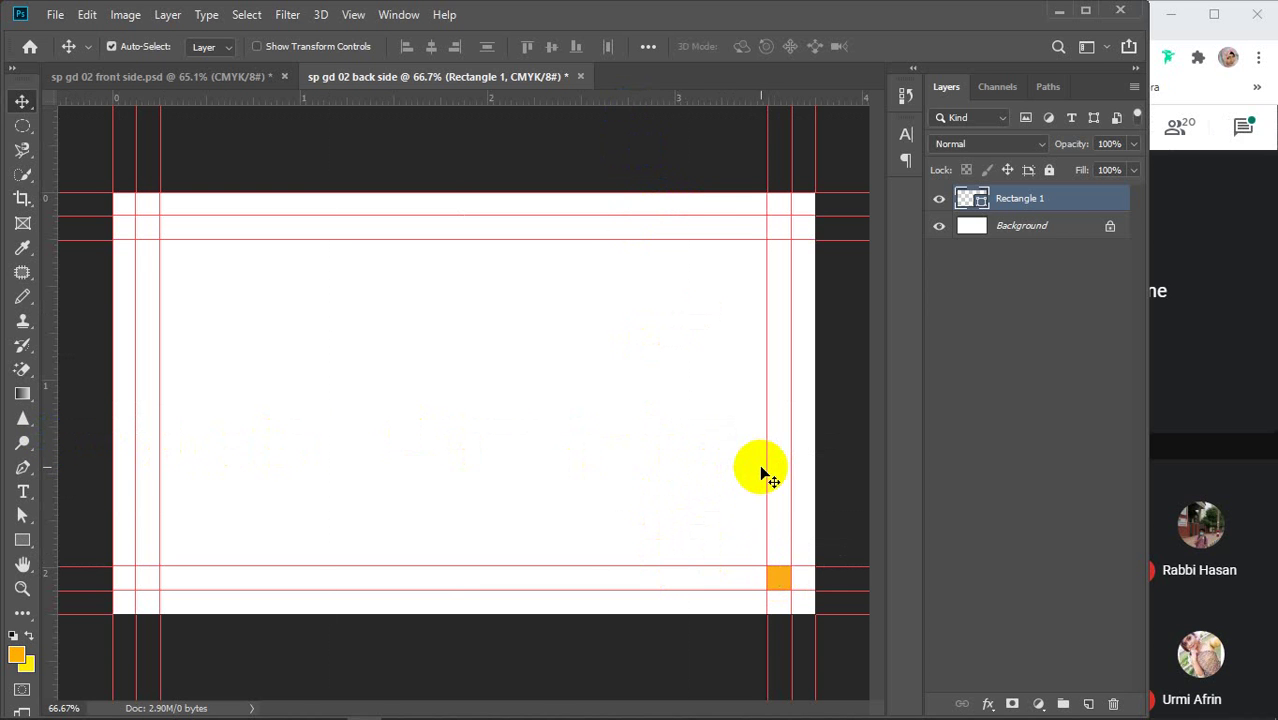
{"action": "key", "text": "Delete"}
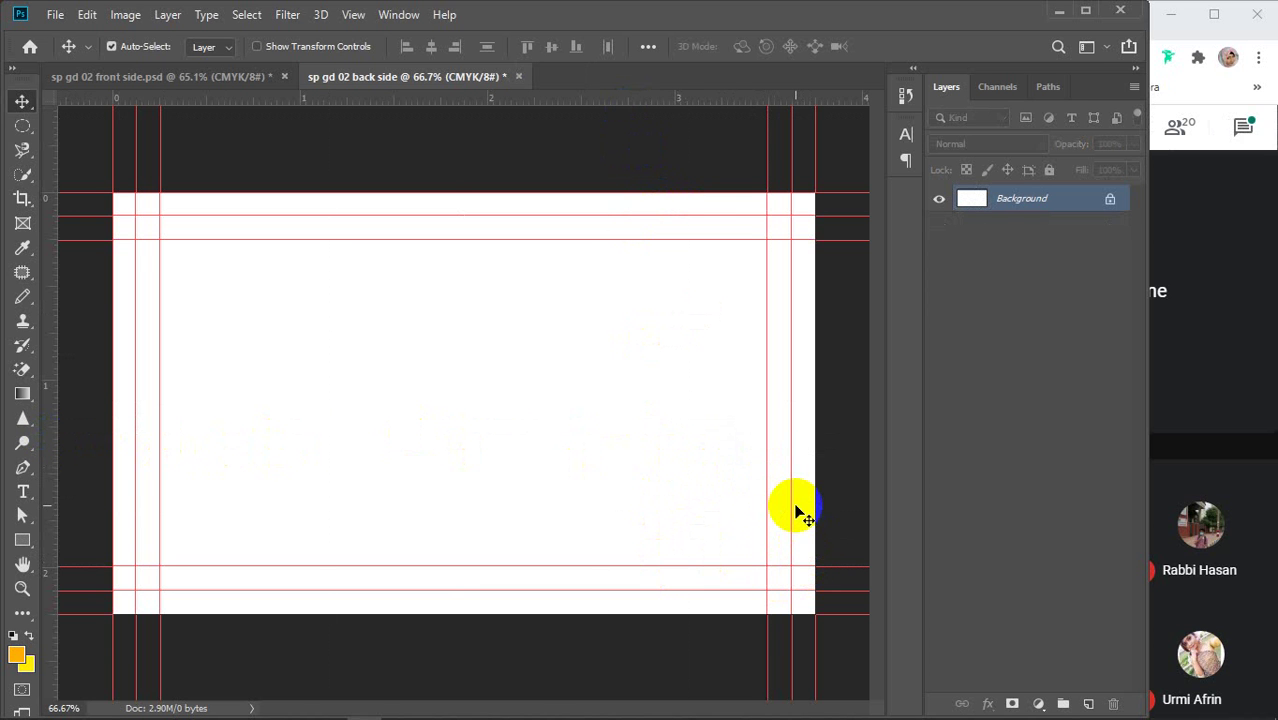
Draw a test rectangle from the top-left guide corner, then delete it
{"action": "left_click", "coordinate": [23, 541]}
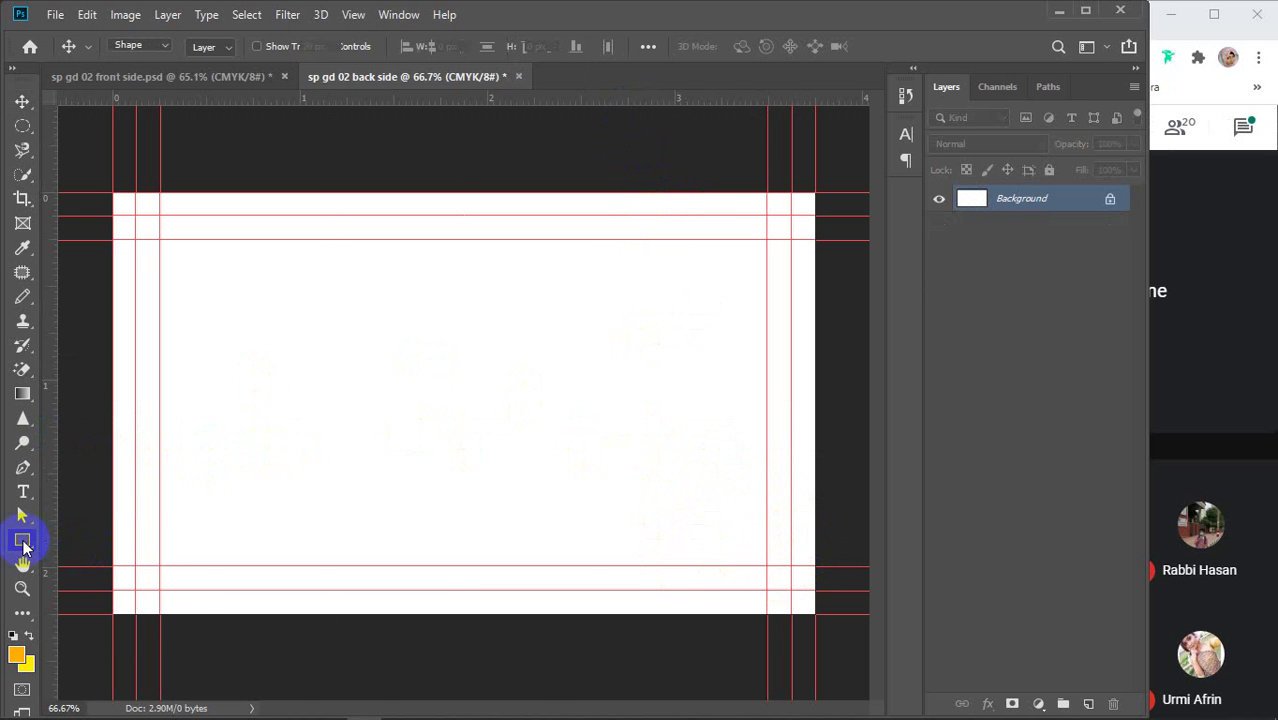
{"action": "left_click_drag", "start_coordinate": [23, 545], "coordinate": [91, 539]}
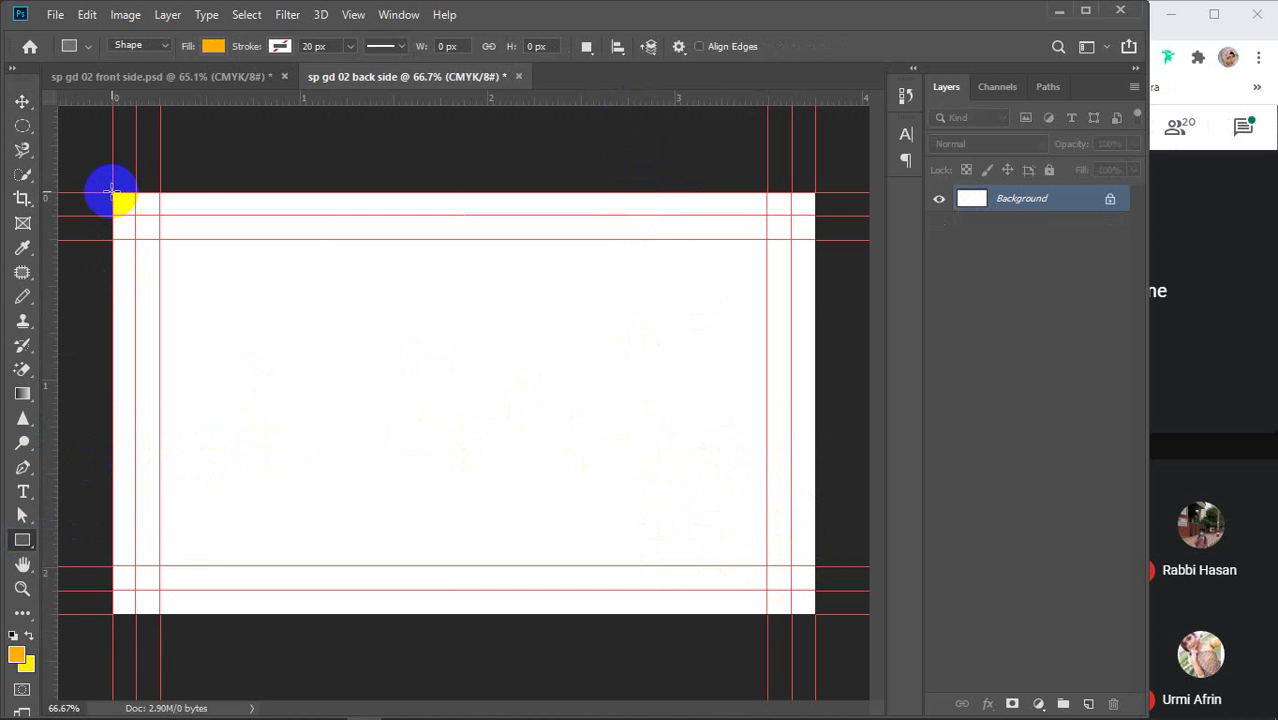
{"action": "left_click_drag", "start_coordinate": [112, 193], "coordinate": [362, 398]}
{"action": "left_click", "coordinate": [23, 102]}
{"action": "key", "text": "Delete"}
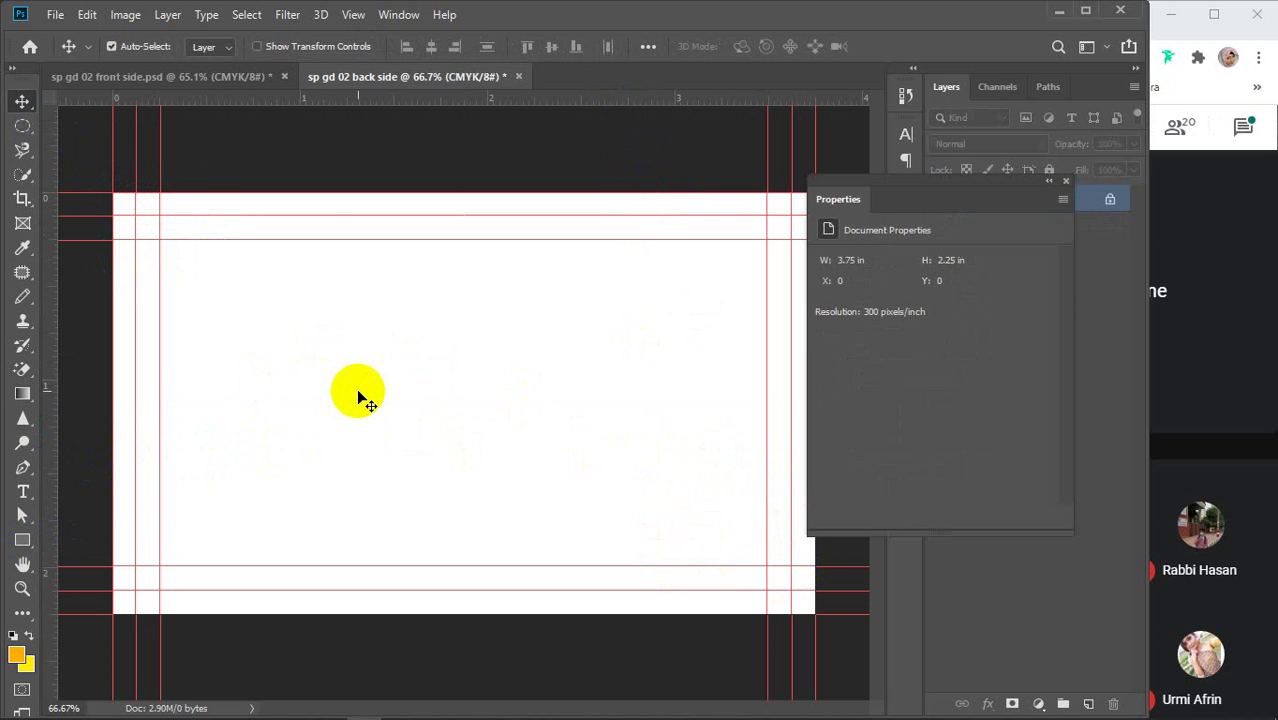
Copy the diy cut, Rounded BC and Bleed layers from the front side into the back side, then lock them
{"action": "left_click", "coordinate": [1066, 183]}
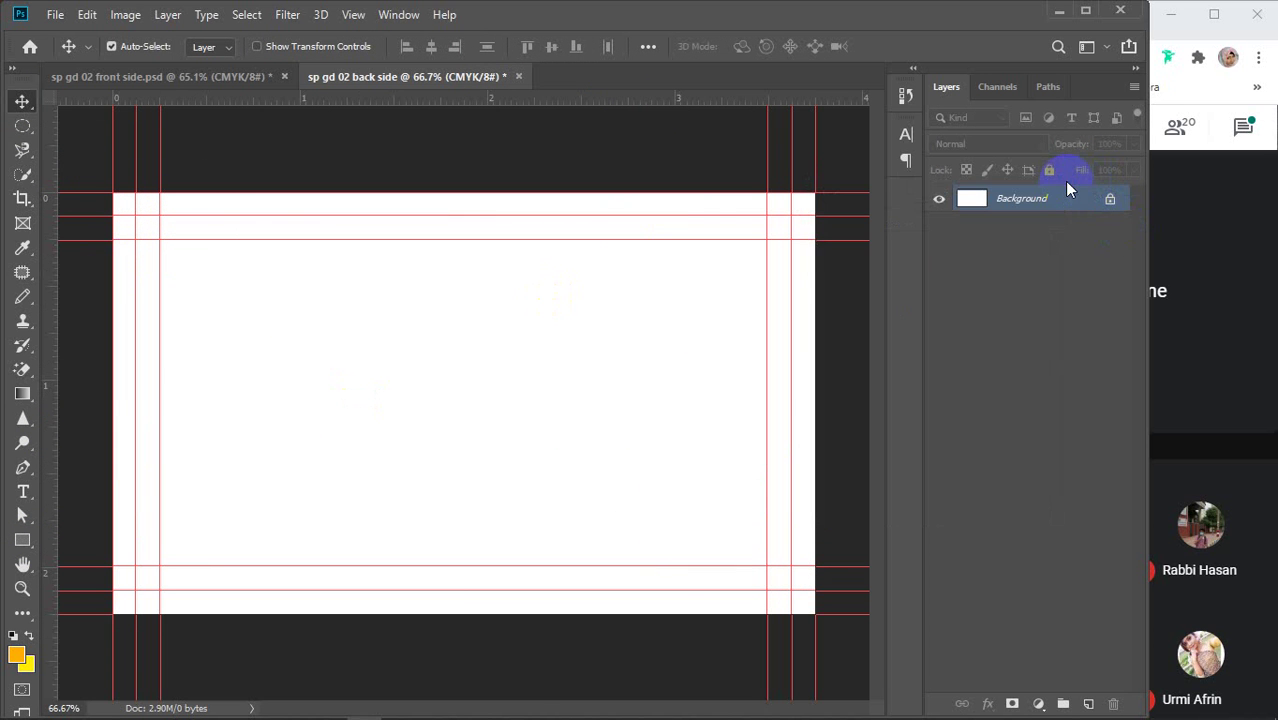
{"action": "left_click", "coordinate": [516, 365]}
{"action": "left_click", "coordinate": [140, 78]}
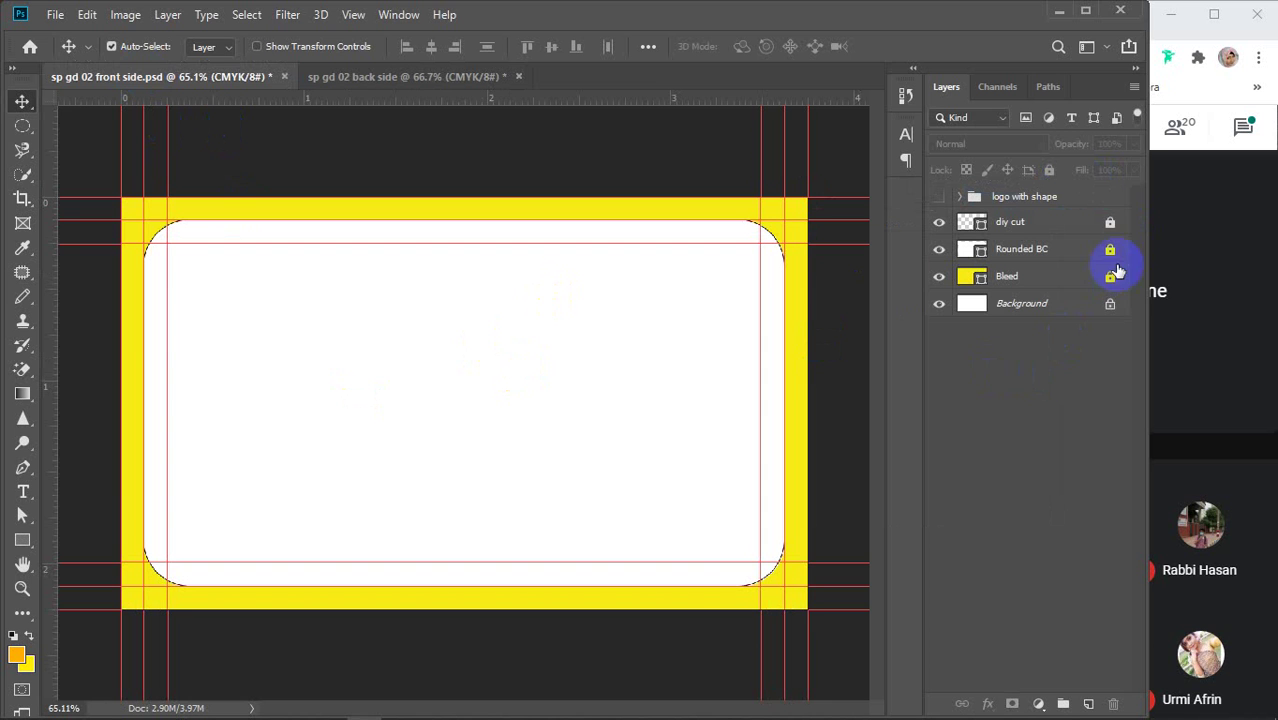
{"action": "left_click", "coordinate": [1043, 223]}
{"action": "left_click", "coordinate": [1033, 278], "text": "shift"}
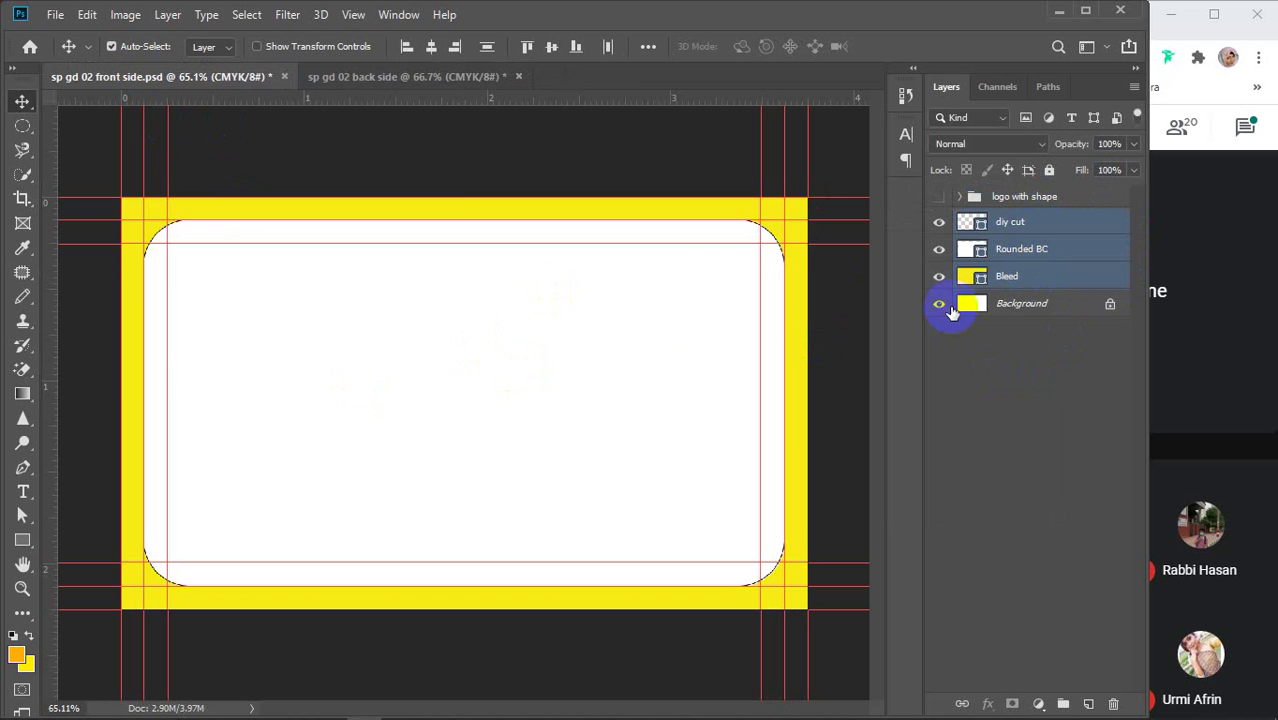
{"action": "left_click_drag", "start_coordinate": [613, 434], "coordinate": [448, 326]}
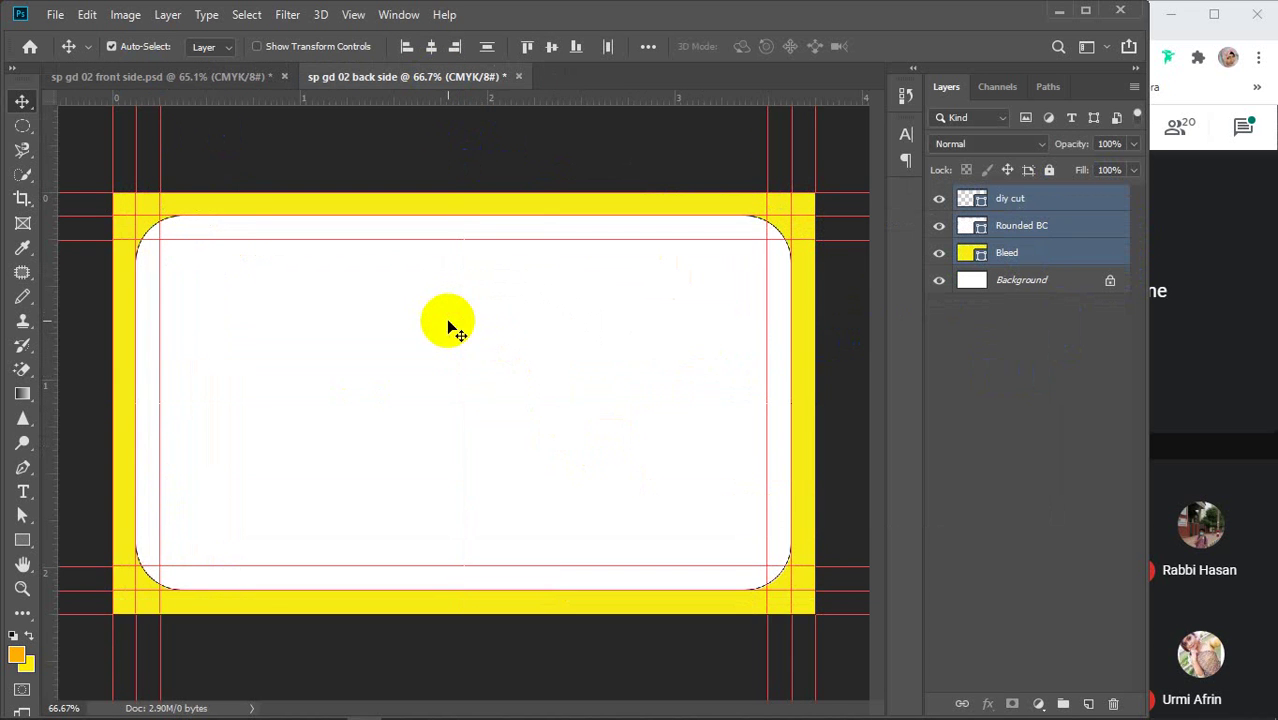
{"action": "left_click", "coordinate": [1049, 170]}
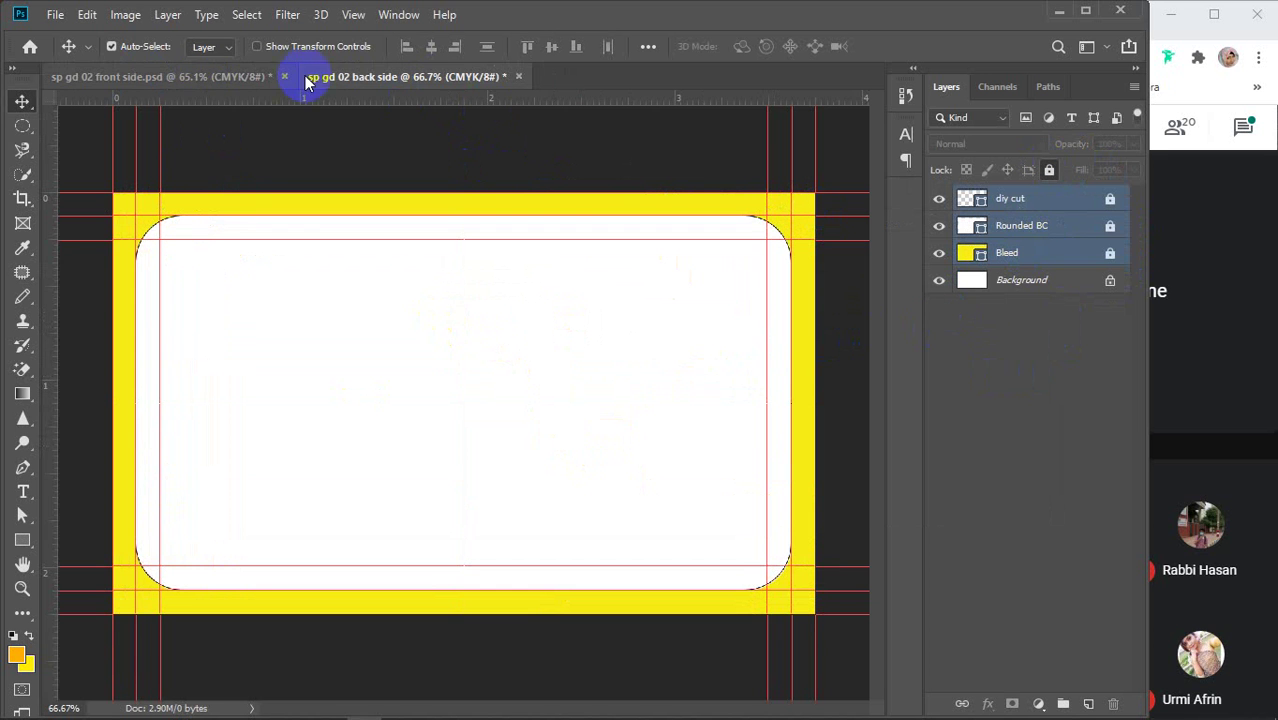
Unlock the Rounded BC layer in the back side document
{"action": "left_click", "coordinate": [180, 77]}
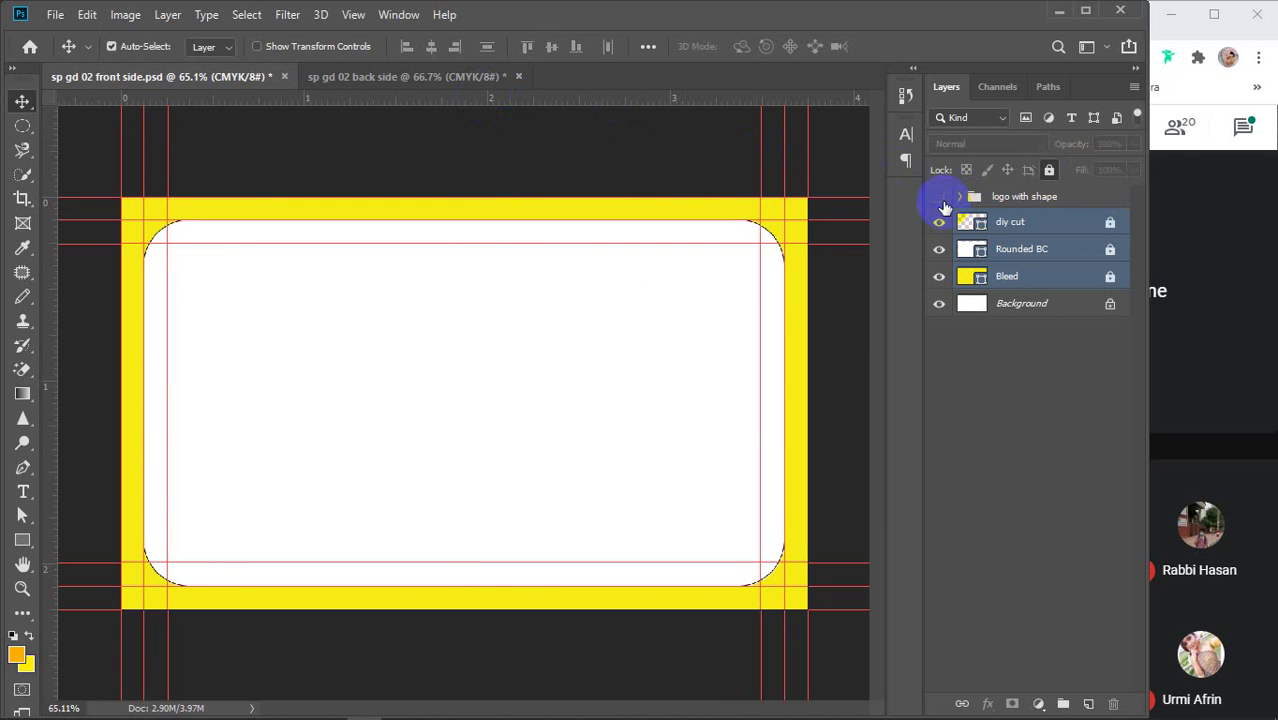
{"action": "left_click", "coordinate": [428, 77]}
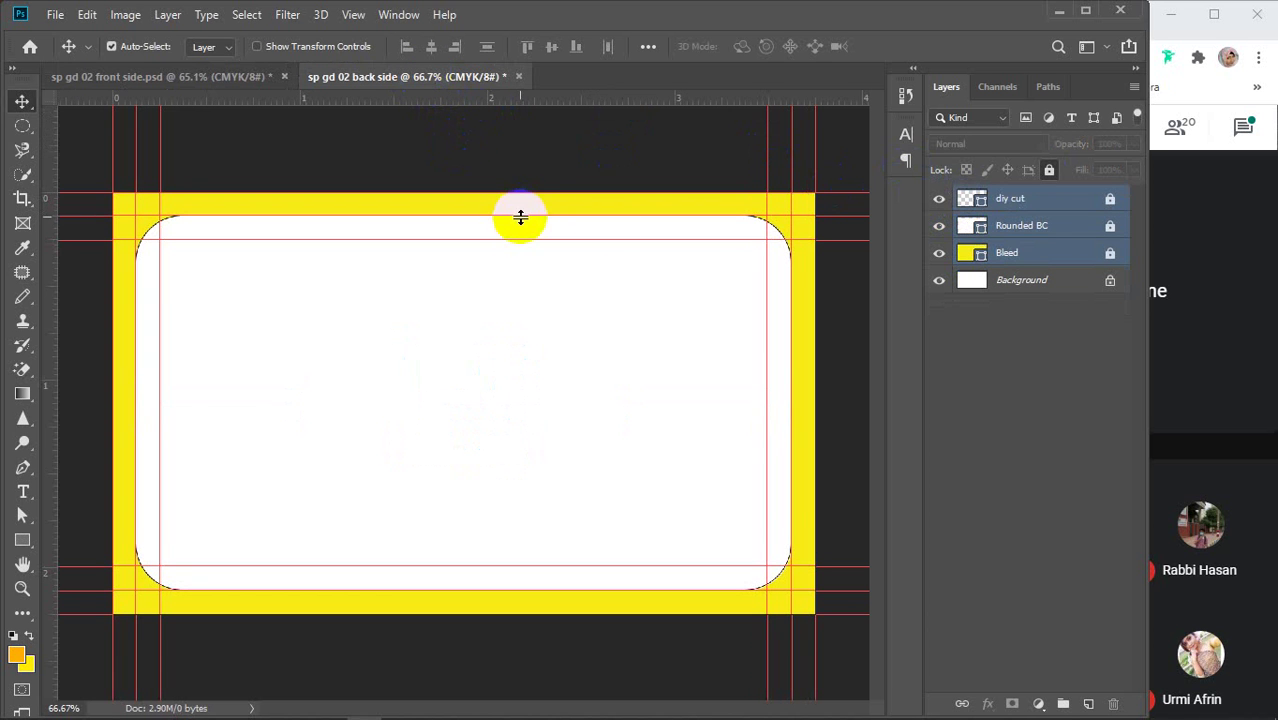
{"action": "left_click", "coordinate": [1105, 229]}
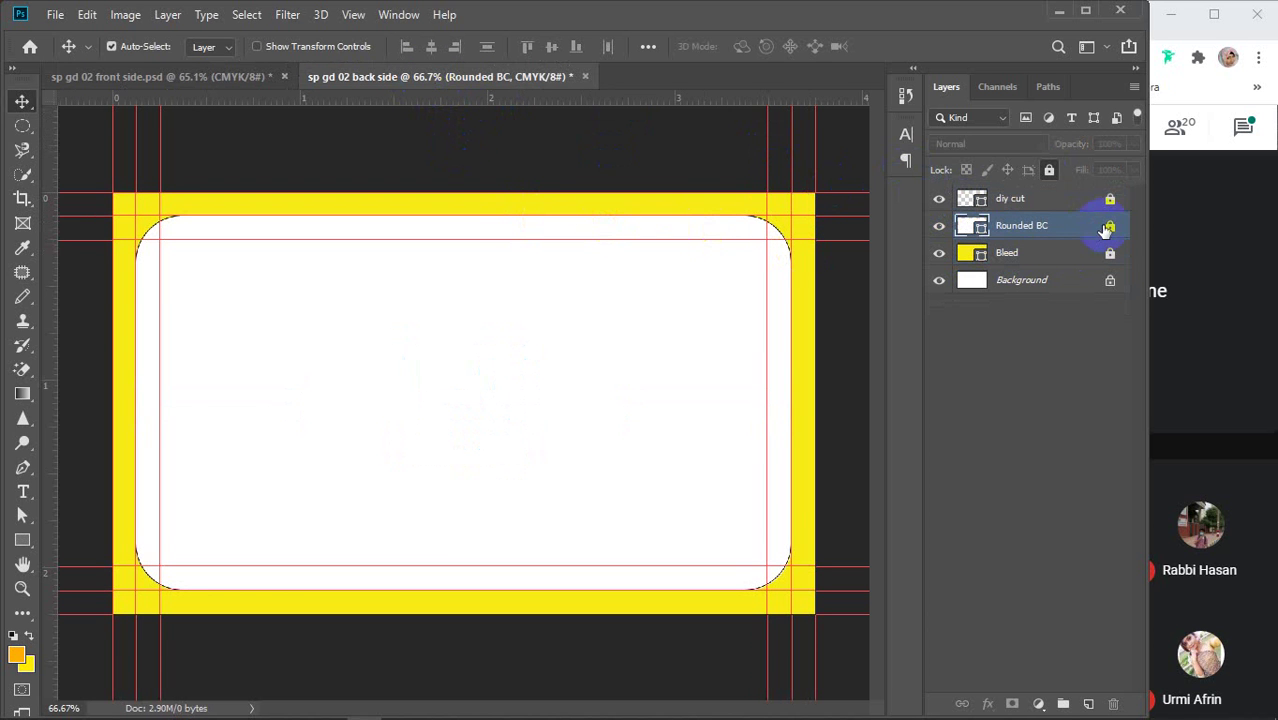
{"action": "left_click", "coordinate": [1111, 226]}
{"action": "left_click", "coordinate": [1050, 171]}
{"action": "left_click", "coordinate": [1109, 226]}
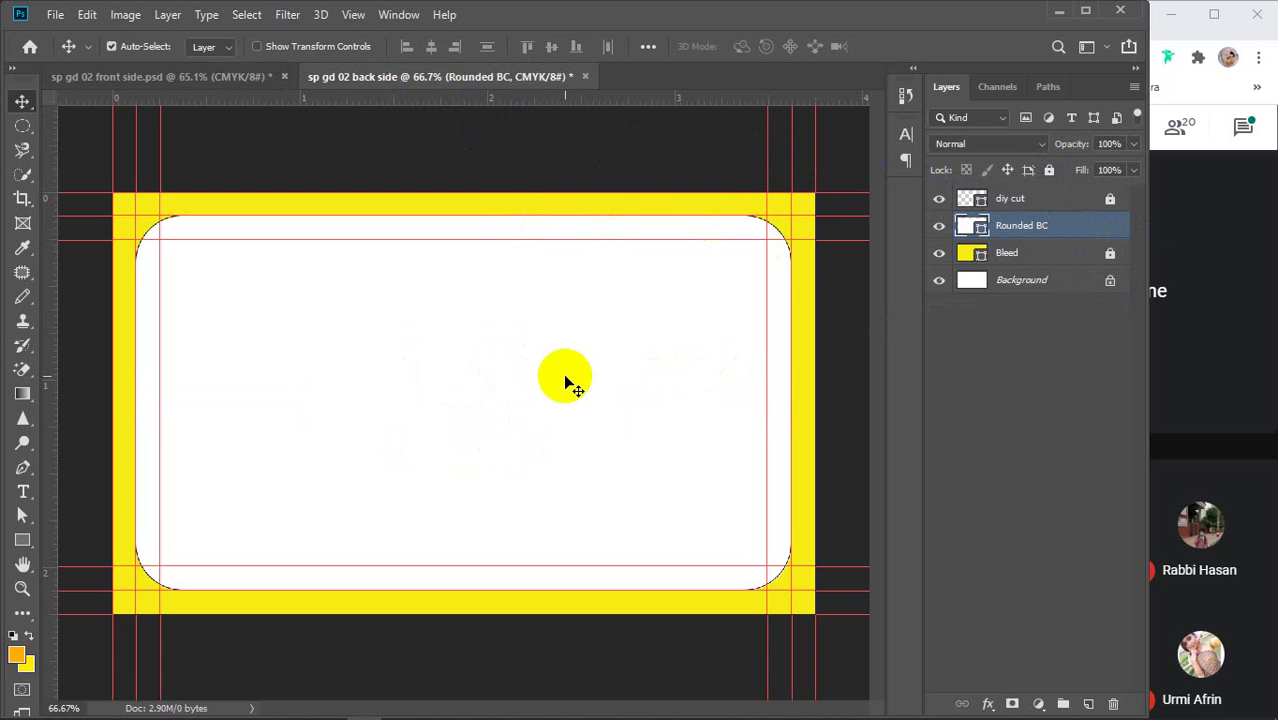
Copy the blue LOGO from the front side into the middle of the back side card
{"action": "left_click", "coordinate": [153, 78]}
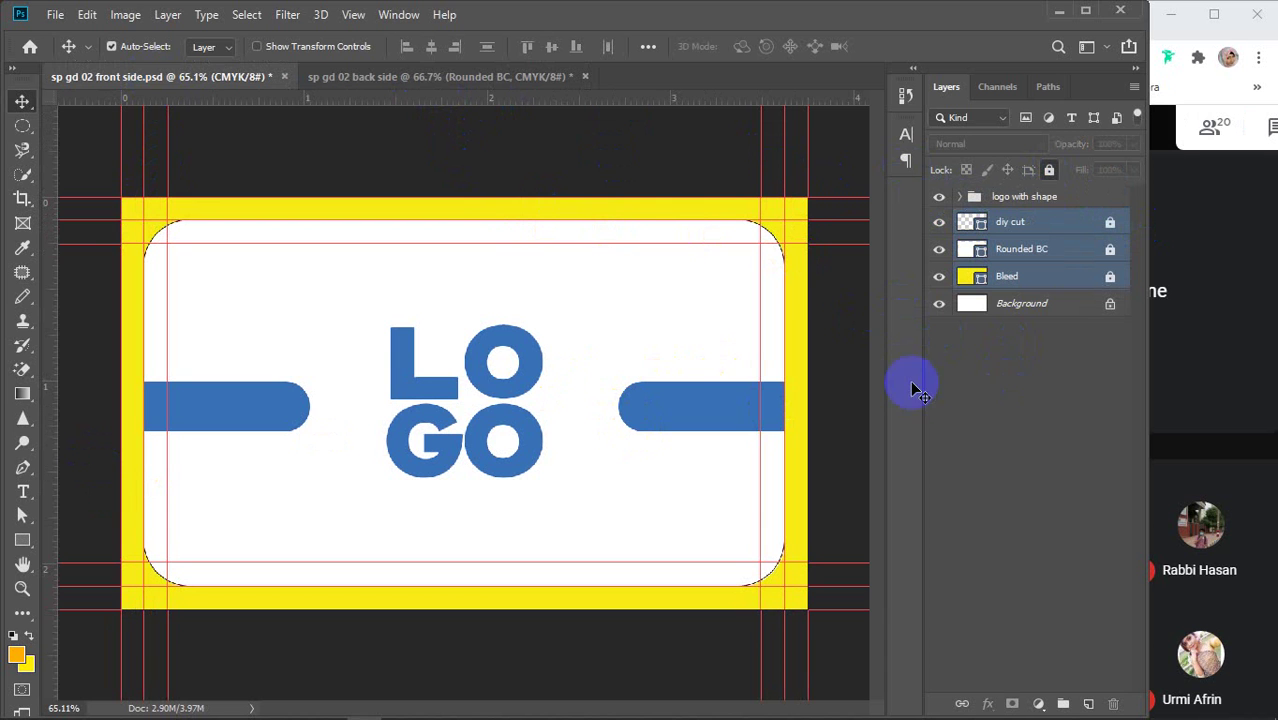
{"action": "left_click", "coordinate": [510, 392]}
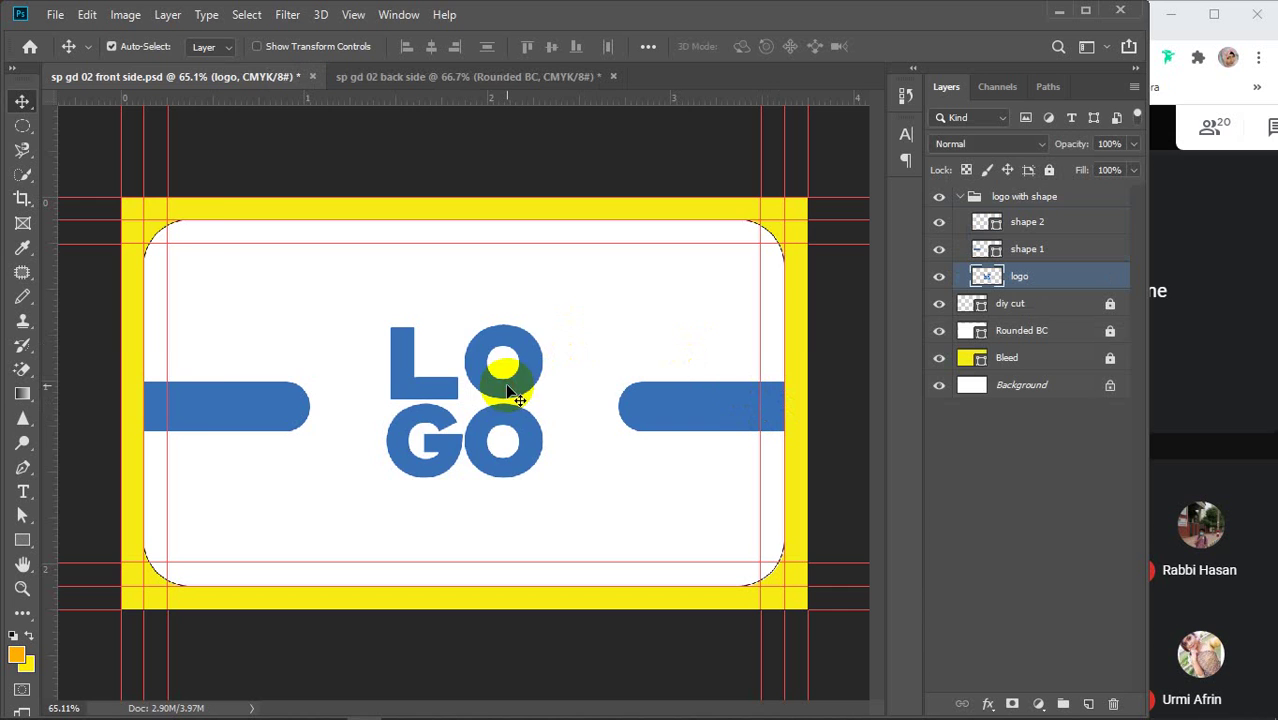
{"action": "left_click_drag", "start_coordinate": [510, 392], "coordinate": [528, 345]}
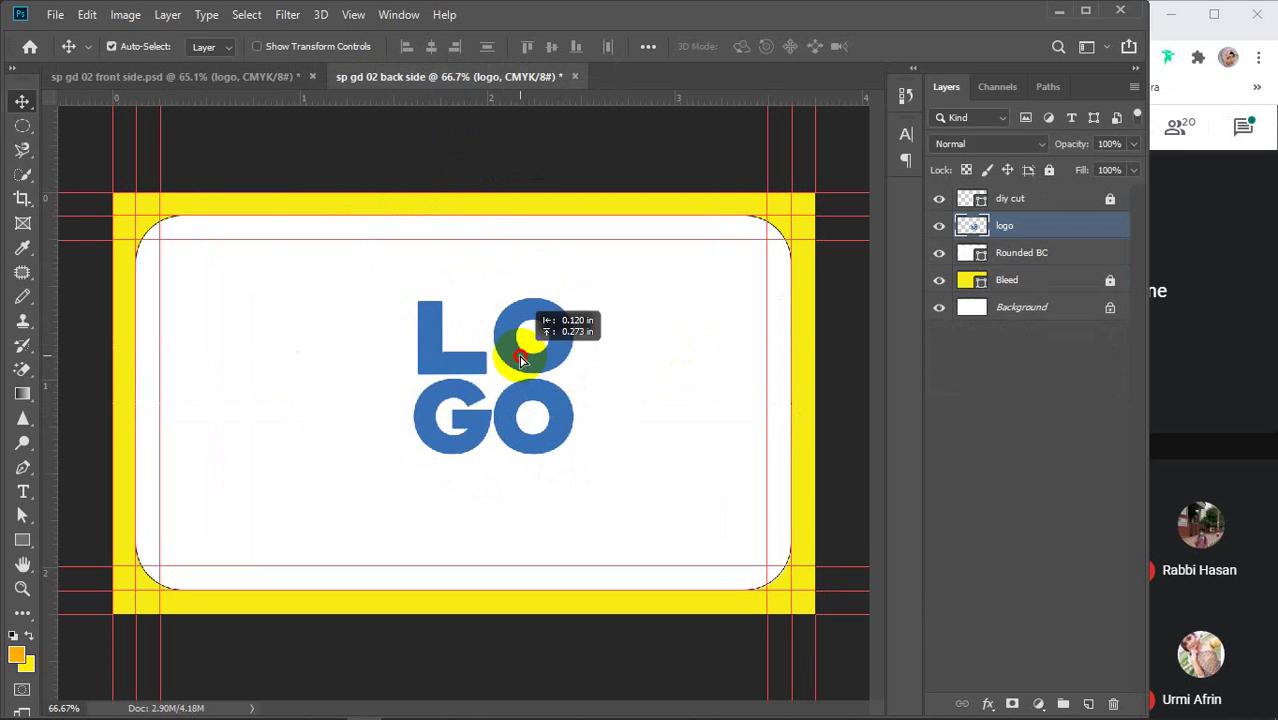
{"action": "left_click", "coordinate": [1062, 256]}
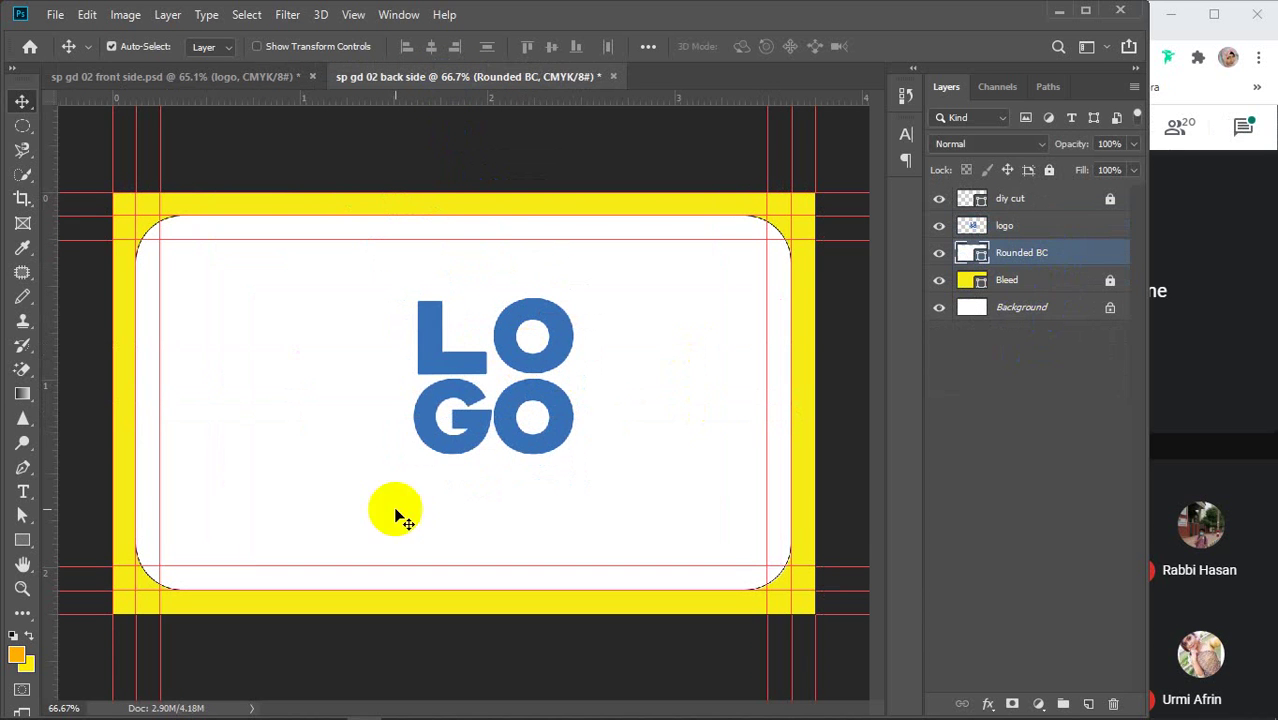
{"action": "left_click", "coordinate": [22, 541]}
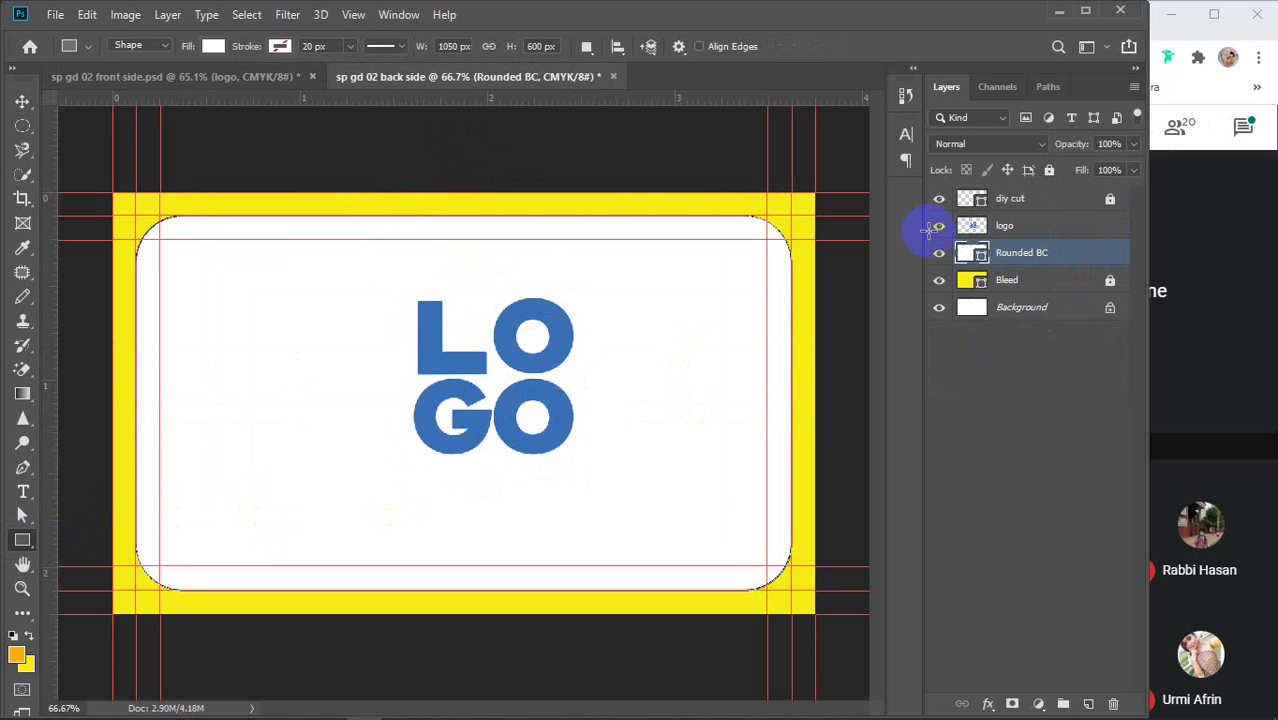
Fill the Rounded BC card with the logo's blue sampled in the Color Picker, then lock it
{"action": "left_click", "coordinate": [212, 46]}
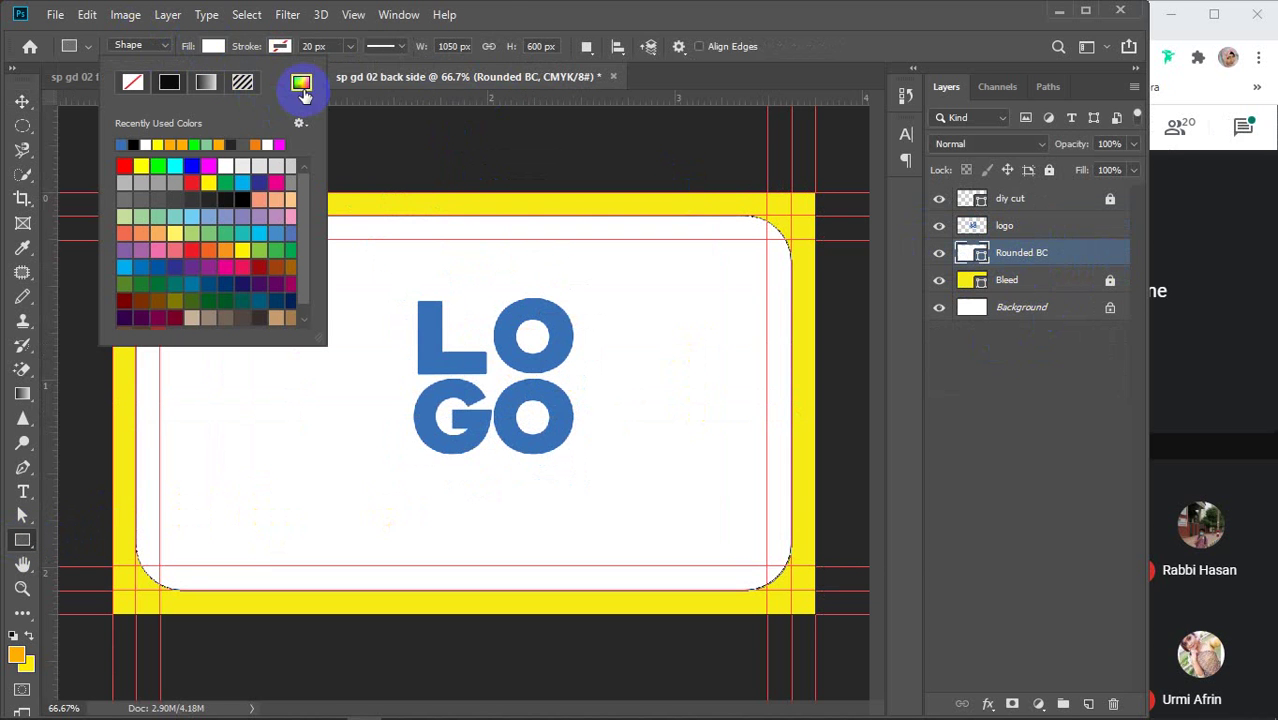
{"action": "left_click", "coordinate": [301, 82]}
{"action": "left_click", "coordinate": [437, 357]}
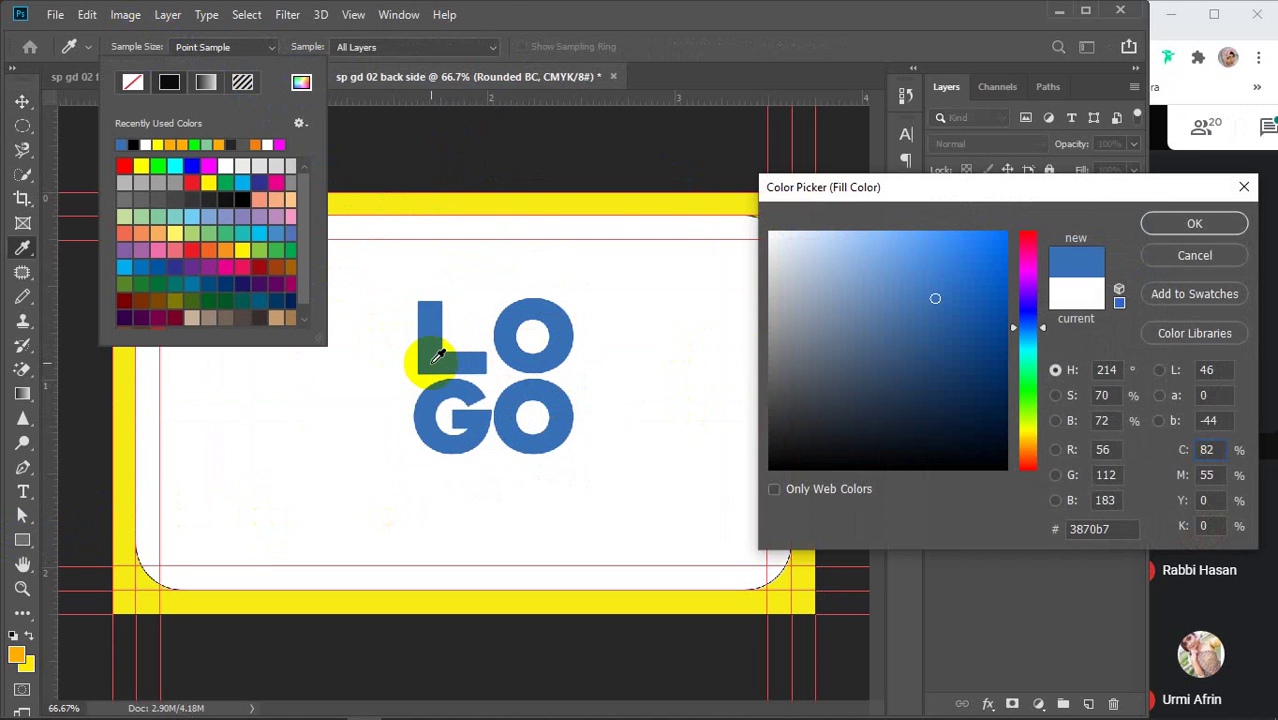
{"action": "left_click", "coordinate": [1210, 222]}
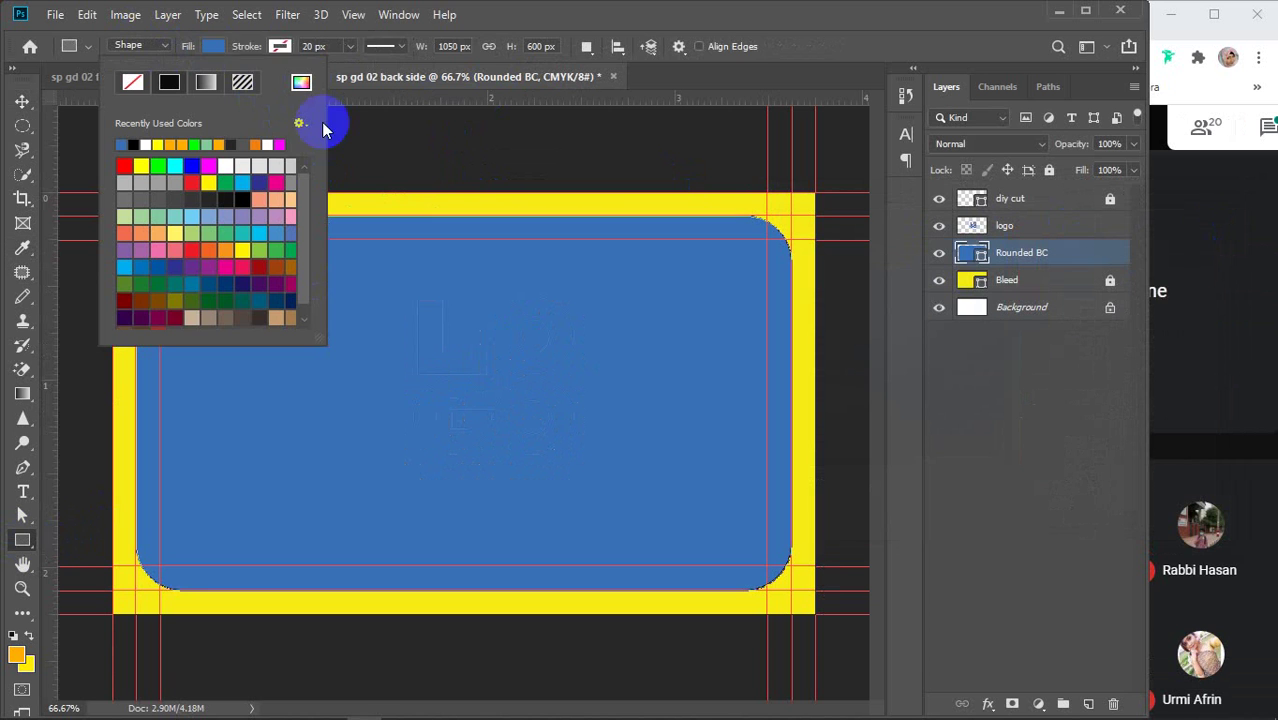
{"action": "left_click", "coordinate": [213, 46]}
{"action": "left_click", "coordinate": [22, 101]}
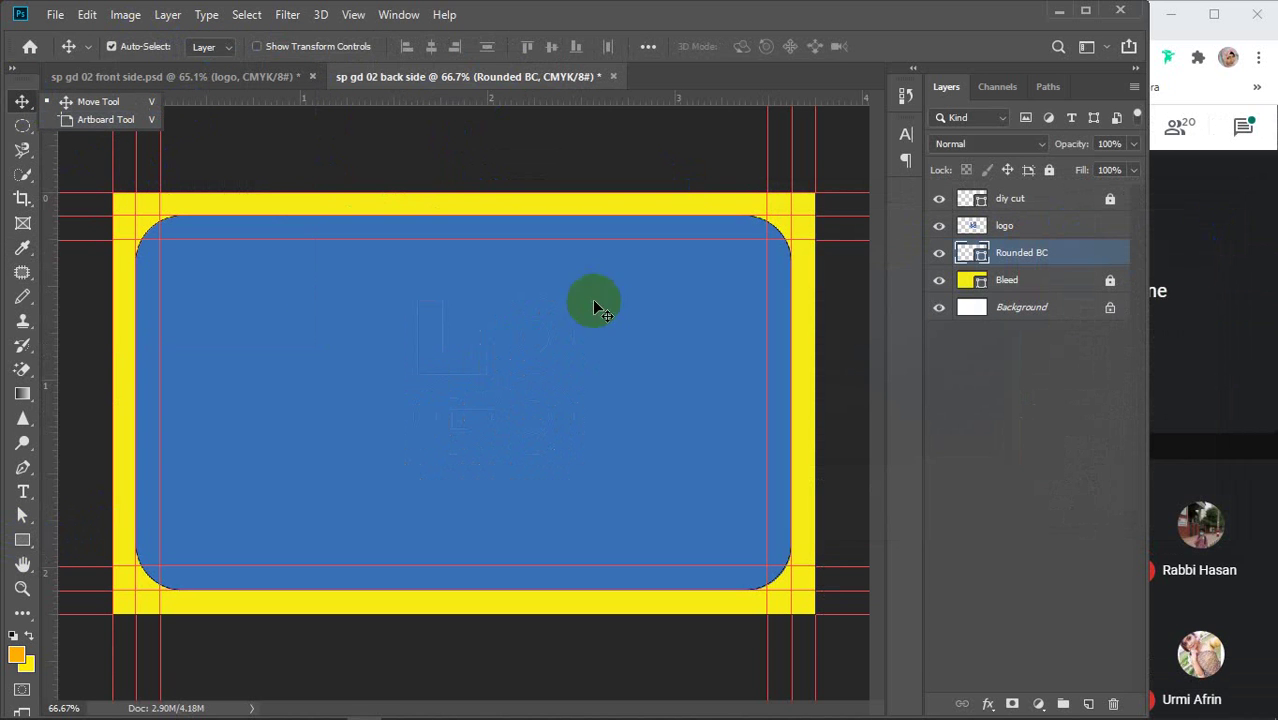
{"action": "left_click", "coordinate": [1018, 254]}
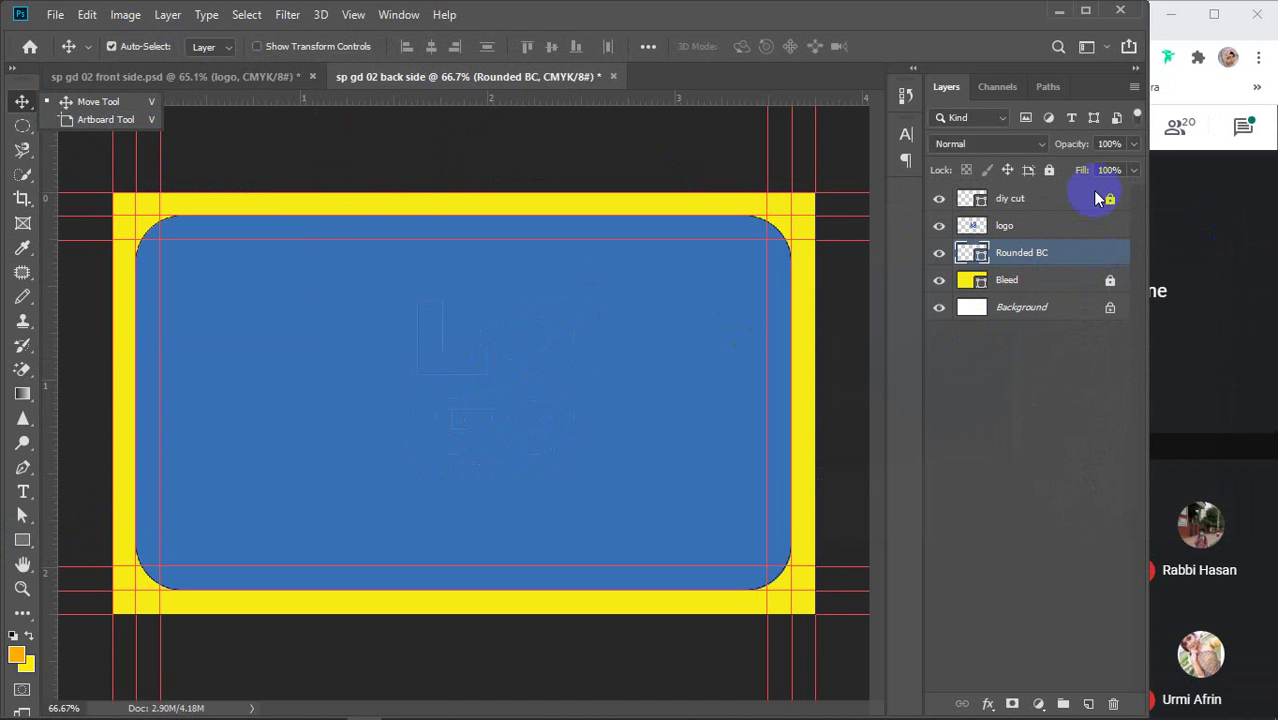
{"action": "left_click", "coordinate": [1049, 170]}
Move the logo layer to the top, fill the LOGO letters white, then hide it
{"action": "left_click_drag", "start_coordinate": [1037, 227], "coordinate": [1036, 194]}
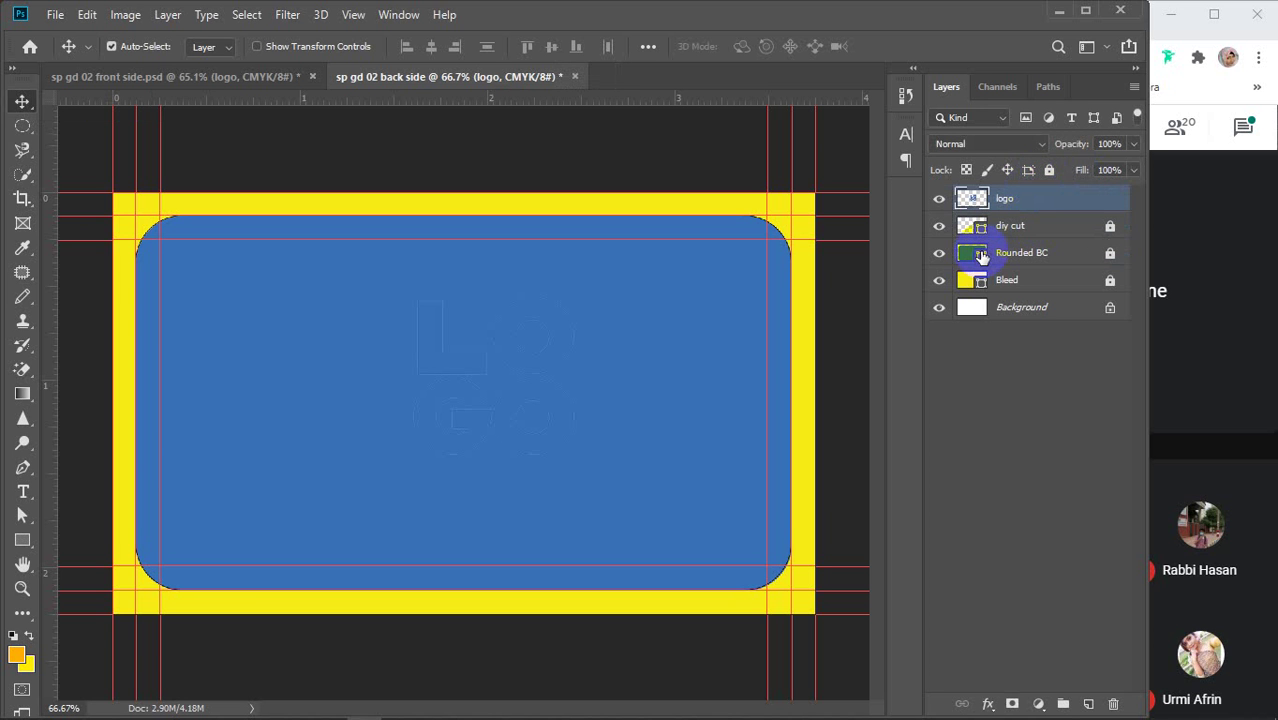
{"action": "left_click", "coordinate": [973, 200], "text": "ctrl"}
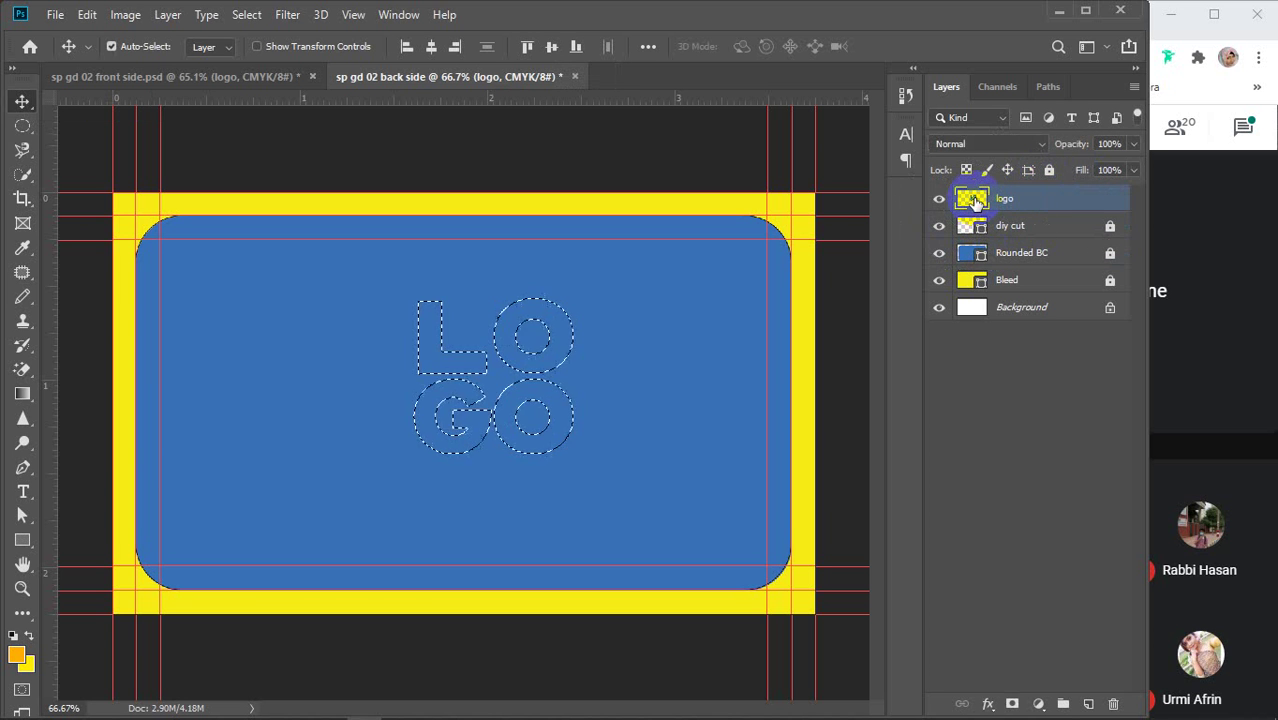
{"action": "left_click", "coordinate": [13, 636]}
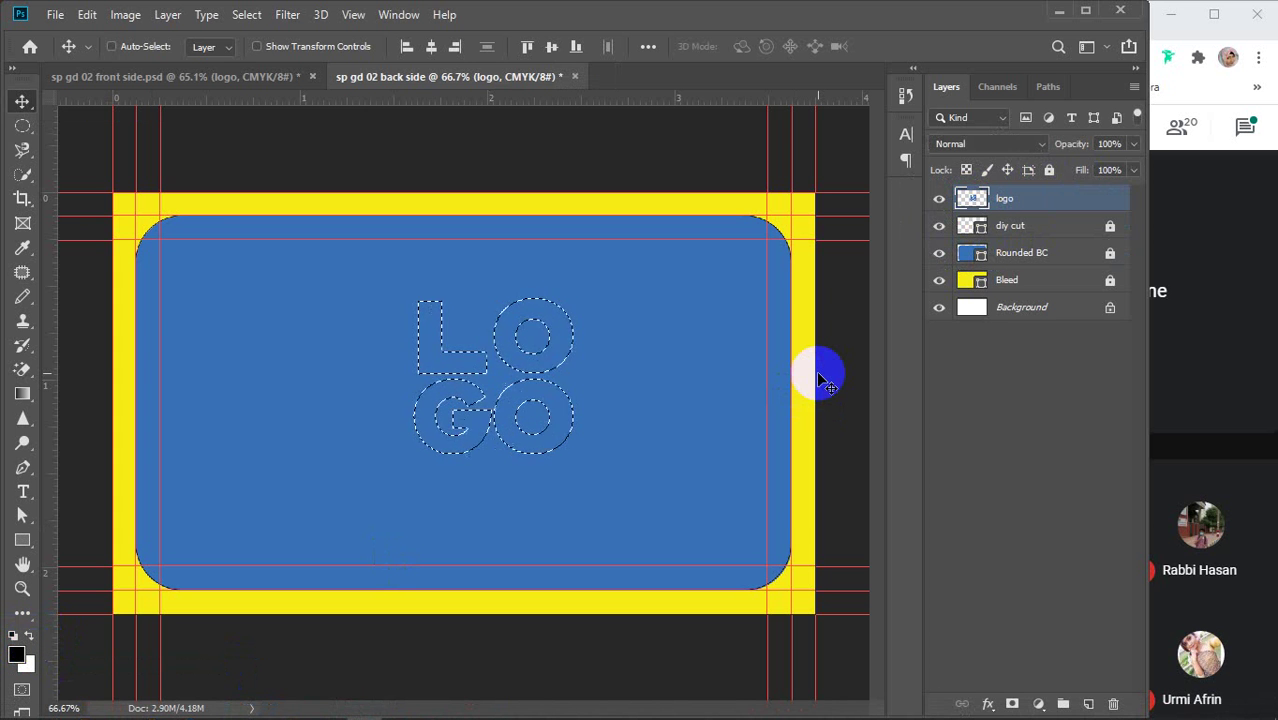
{"action": "key", "text": "ctrl+BackSpace"}
{"action": "key", "text": "ctrl+d"}
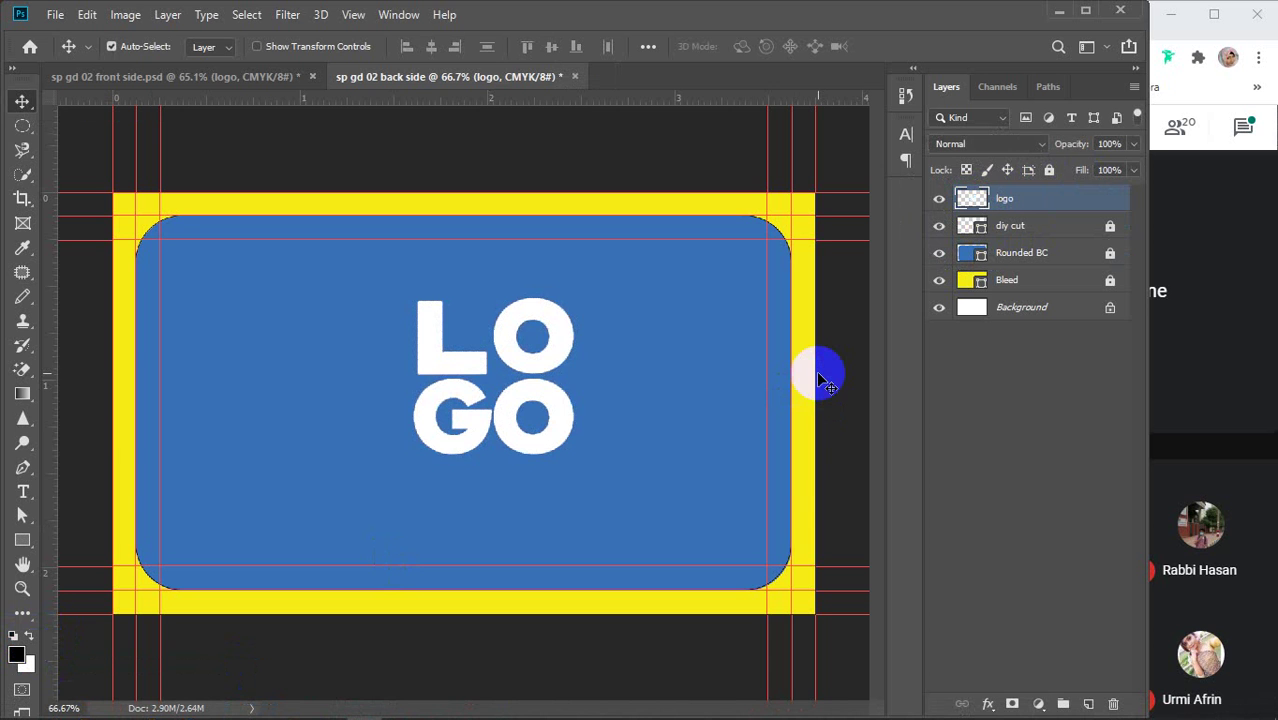
{"action": "left_click_drag", "start_coordinate": [533, 366], "coordinate": [311, 455]}
{"action": "left_click", "coordinate": [940, 199]}
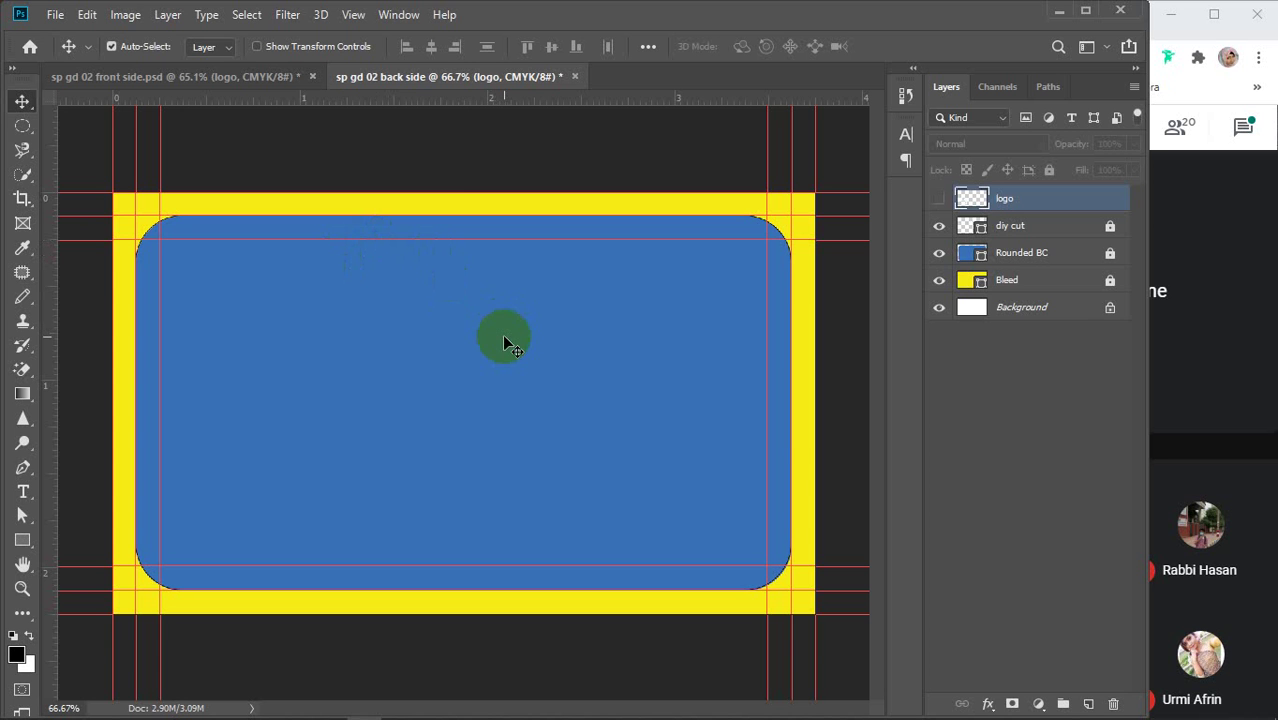
Unlock Rounded BC, duplicate it, and move the copy to the top of the stack
{"action": "left_click", "coordinate": [1021, 256]}
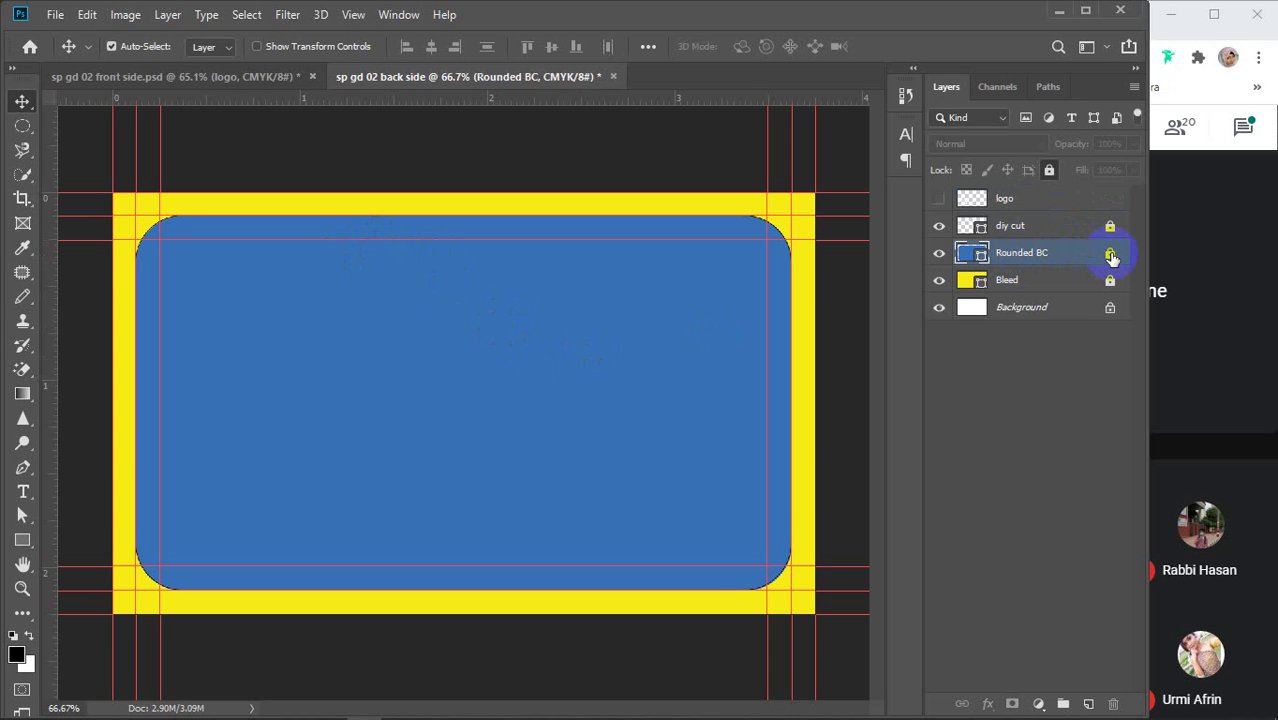
{"action": "left_click", "coordinate": [1110, 255]}
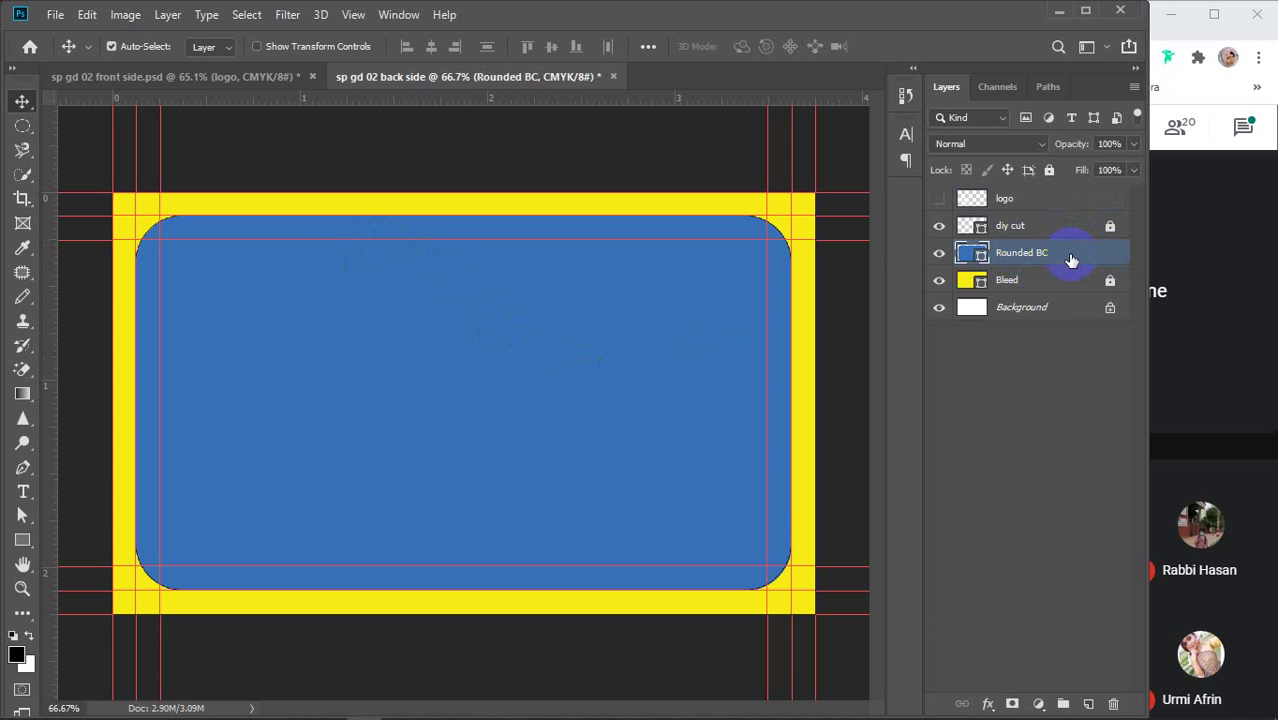
{"action": "key", "text": "ctrl+j"}
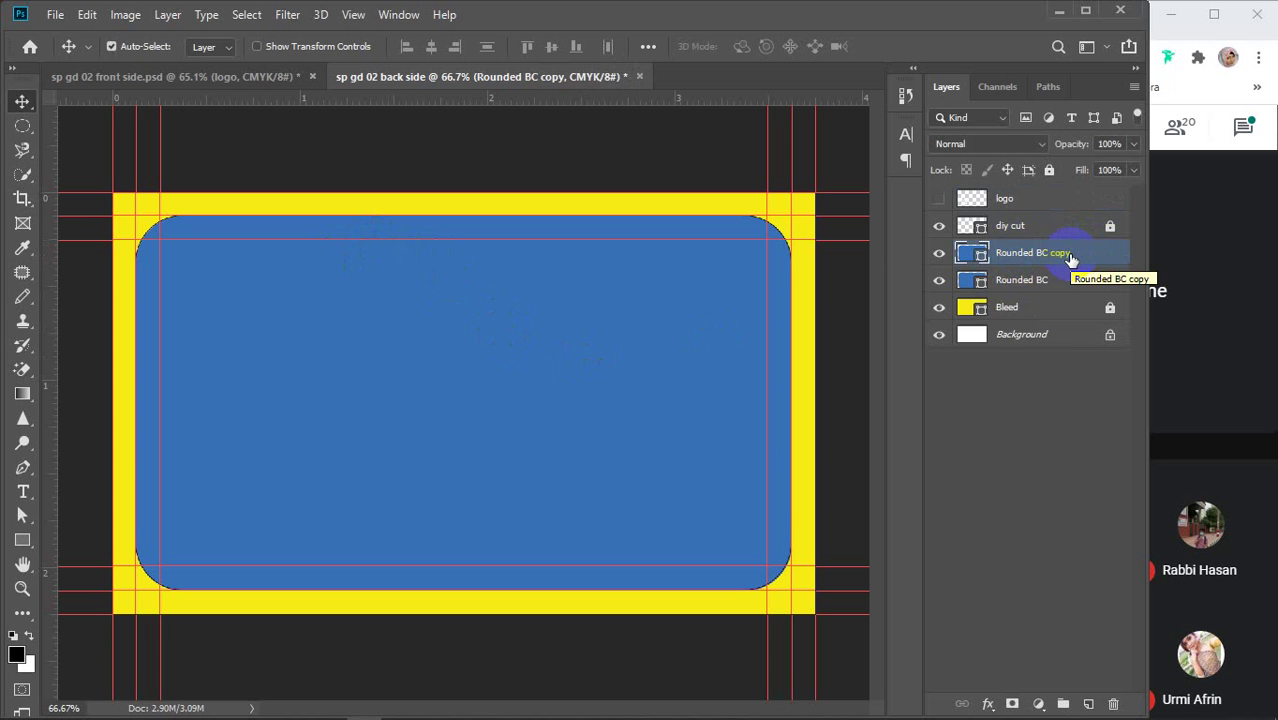
{"action": "left_click_drag", "start_coordinate": [1061, 257], "coordinate": [1058, 193]}
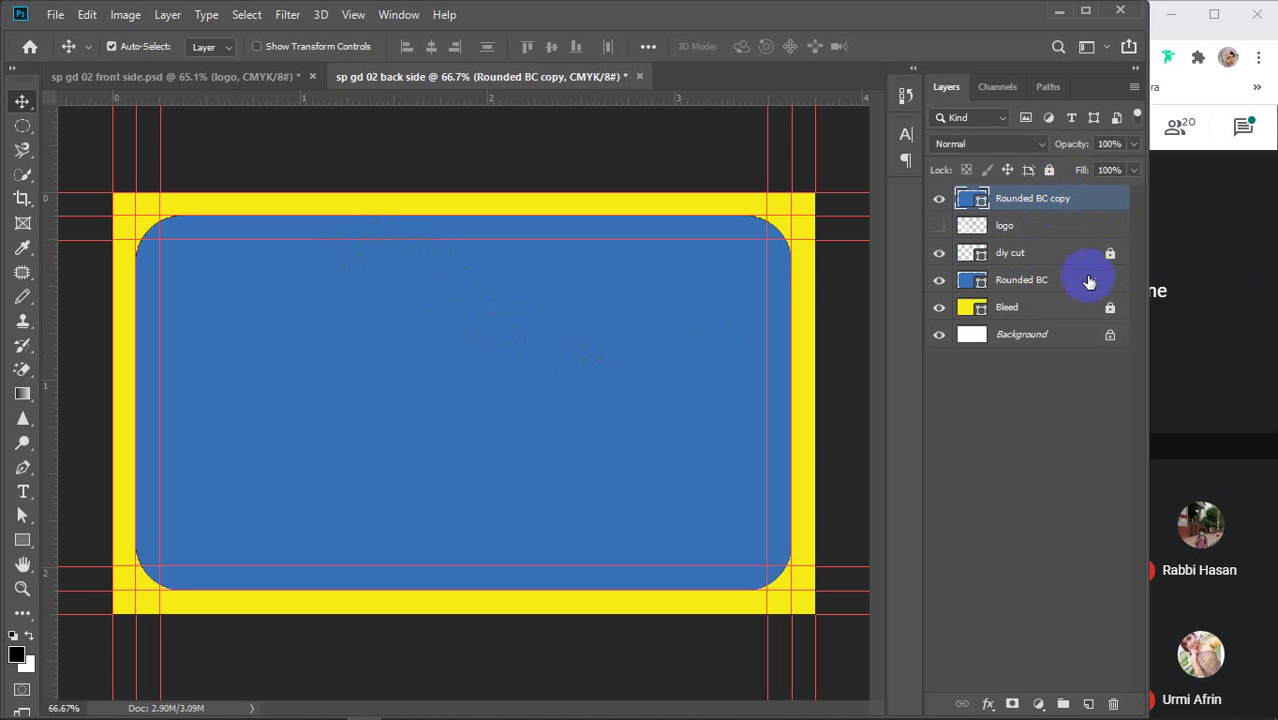
{"action": "left_click", "coordinate": [1082, 286]}
{"action": "left_click", "coordinate": [1049, 170]}
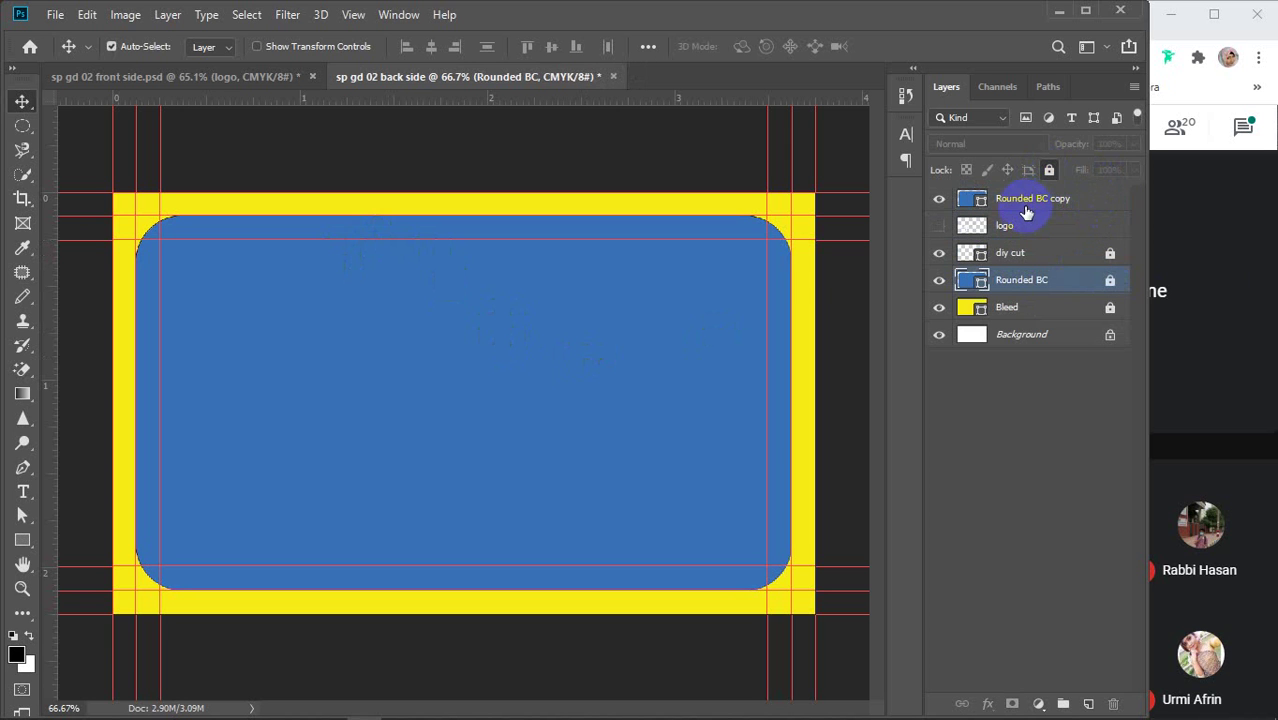
{"action": "left_click", "coordinate": [1022, 203]}
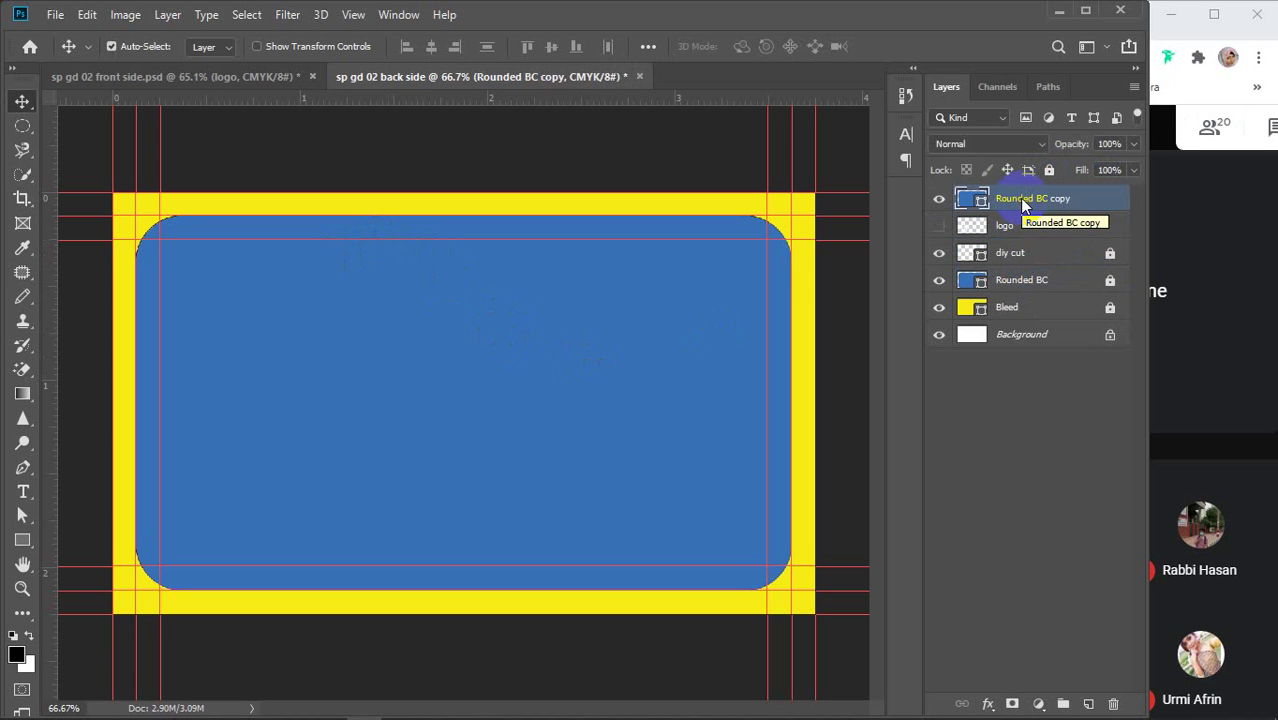
{"action": "left_click", "coordinate": [22, 541]}
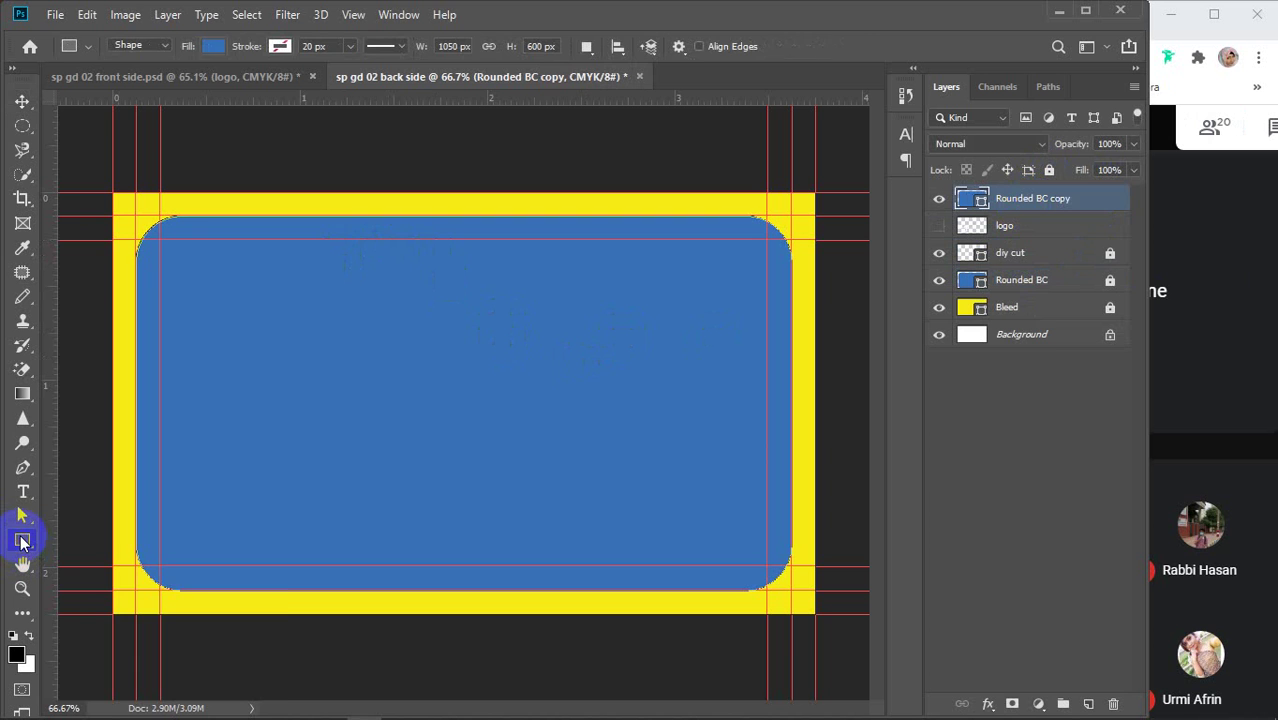
{"action": "left_click", "coordinate": [586, 46]}
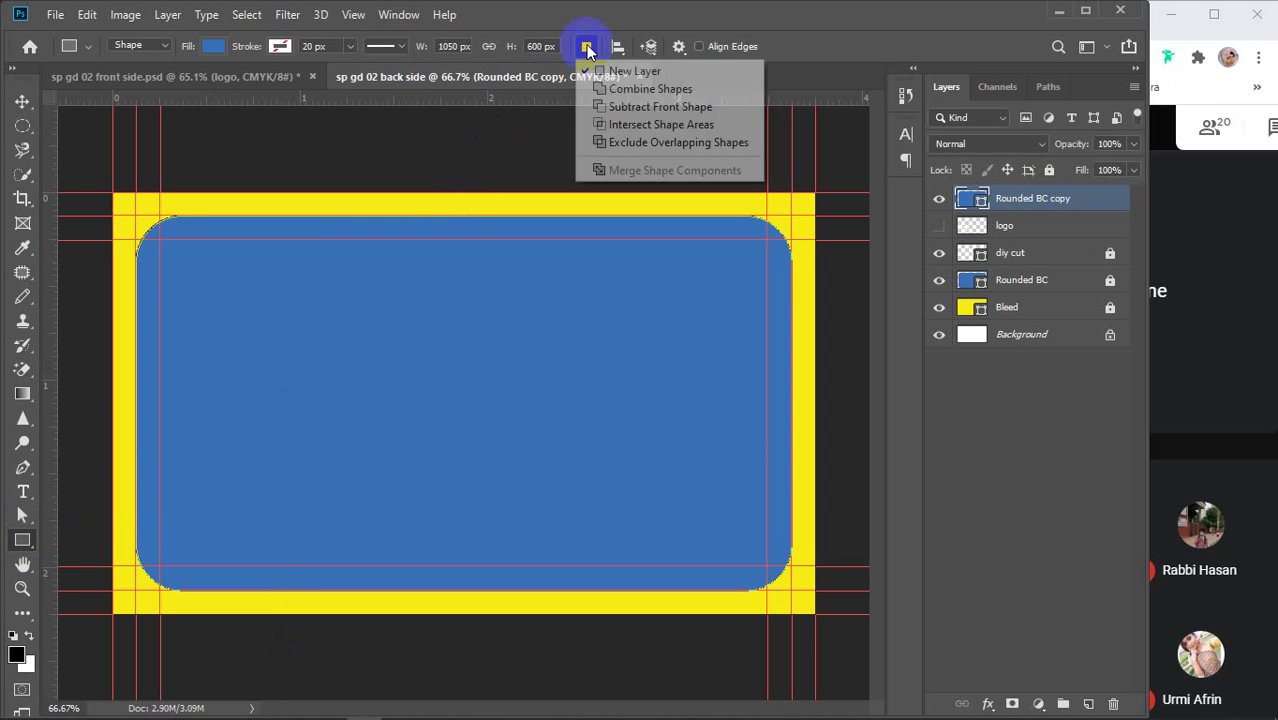
{"action": "left_click", "coordinate": [624, 108]}
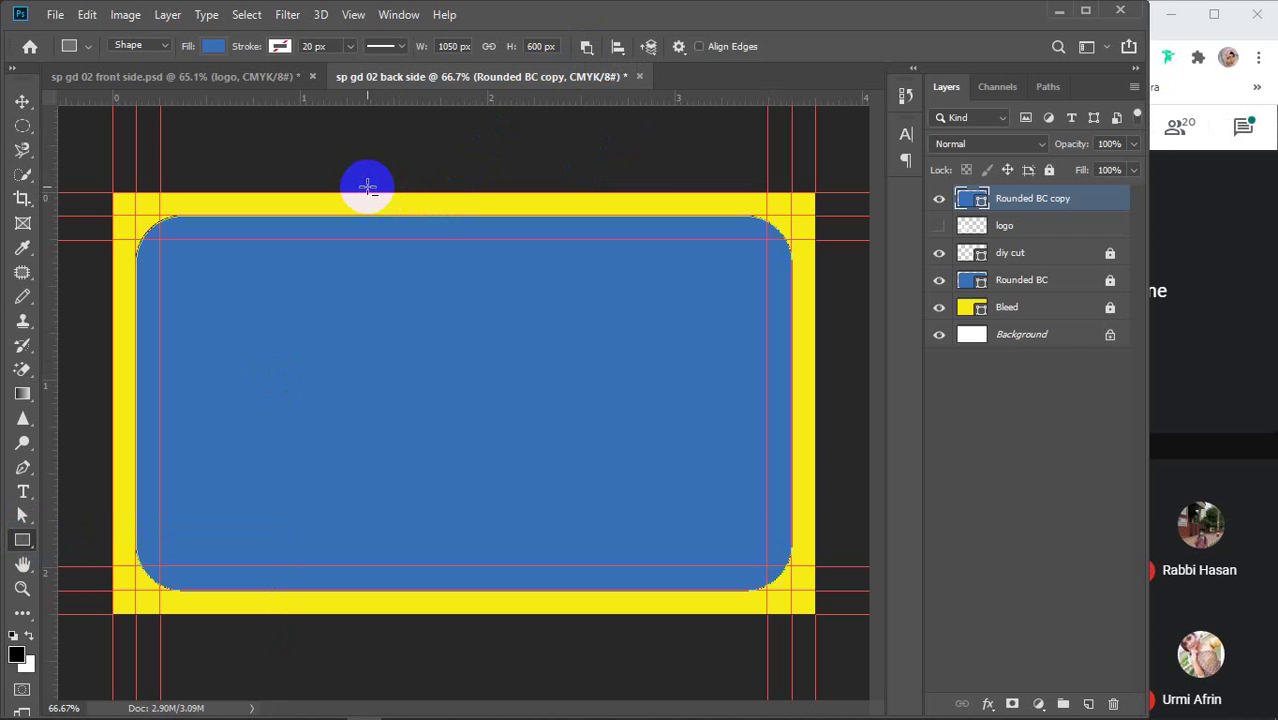
{"action": "left_click_drag", "start_coordinate": [383, 190], "coordinate": [836, 627]}
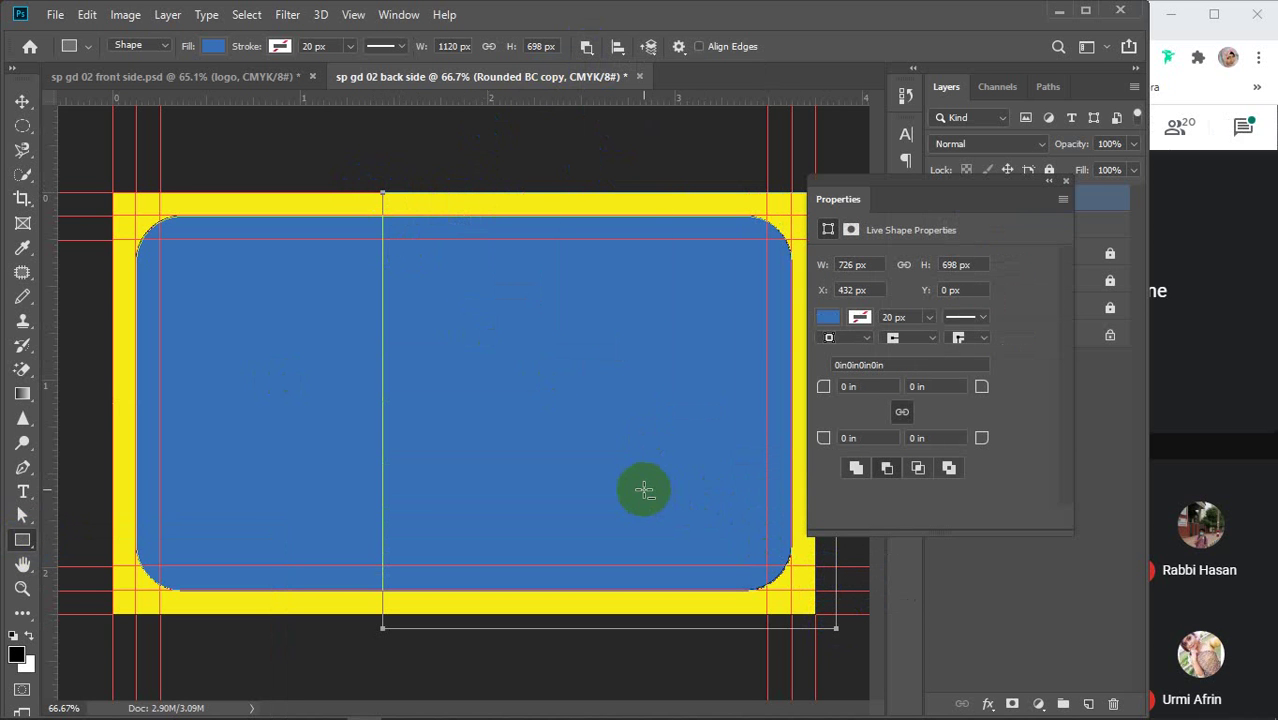
{"action": "left_click", "coordinate": [1066, 187]}
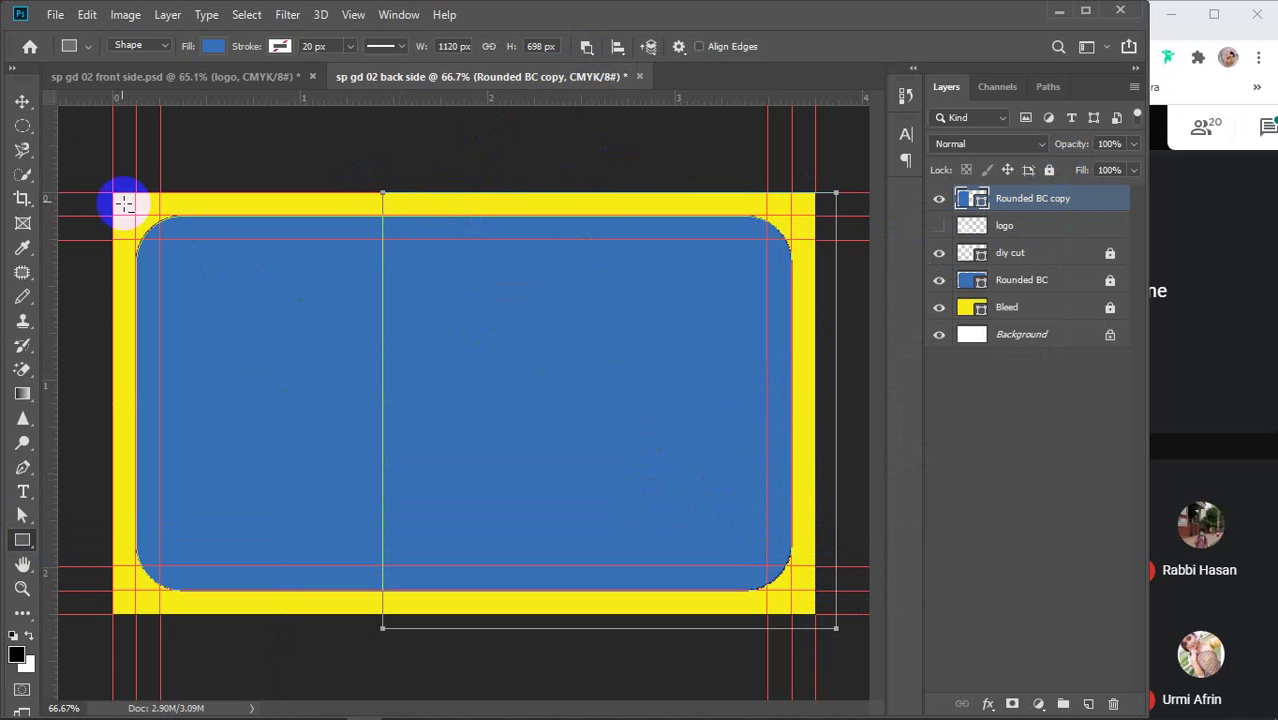
{"action": "left_click", "coordinate": [22, 101]}
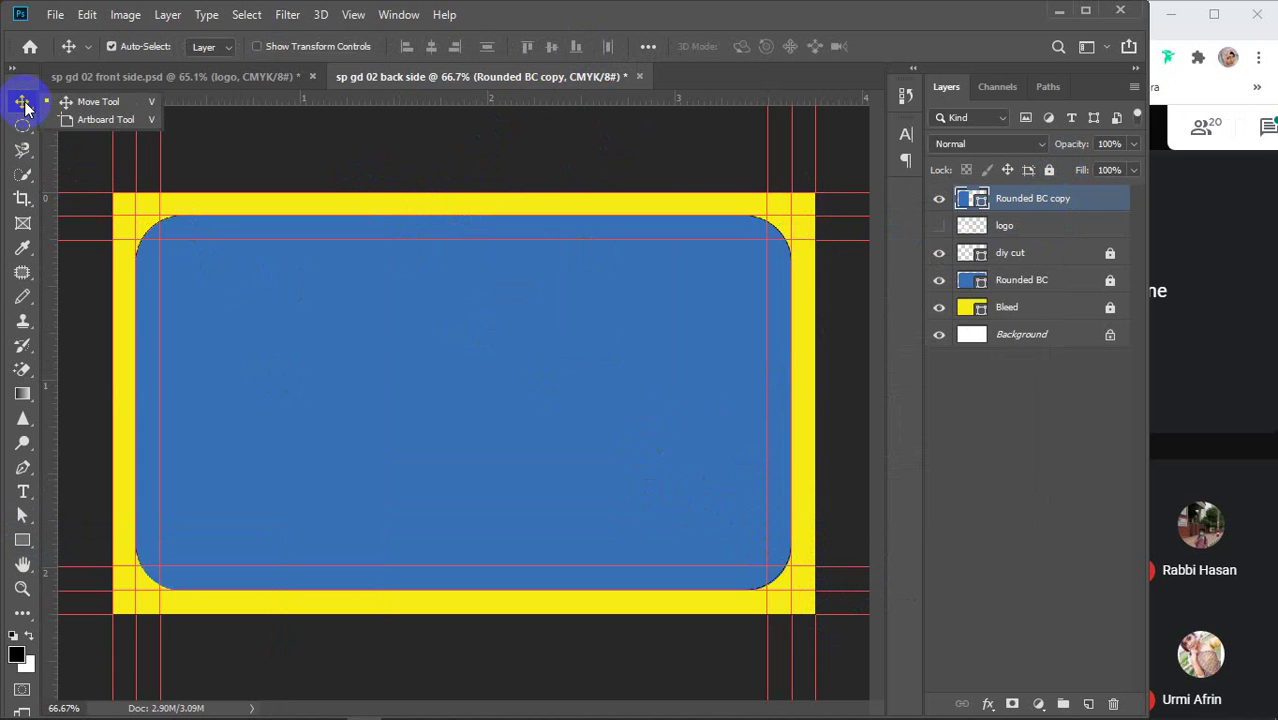
{"action": "left_click", "coordinate": [940, 200]}
{"action": "left_click", "coordinate": [940, 200]}
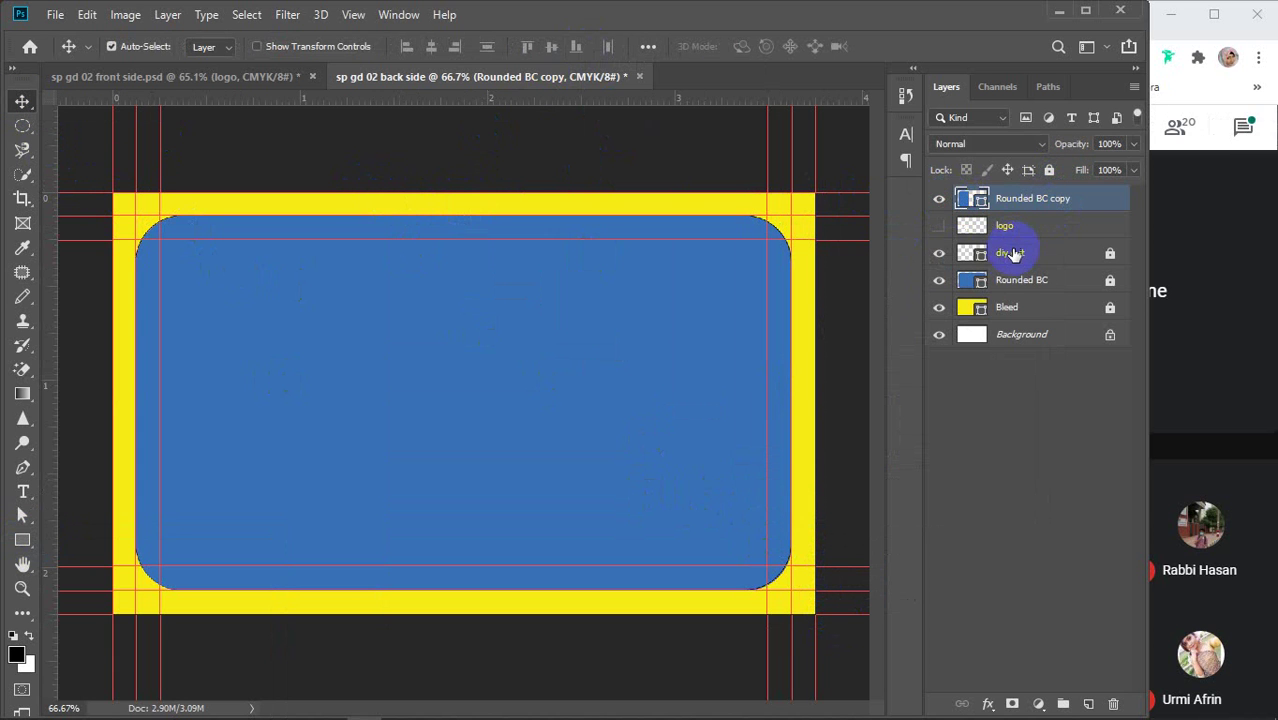
{"action": "left_click", "coordinate": [940, 281]}
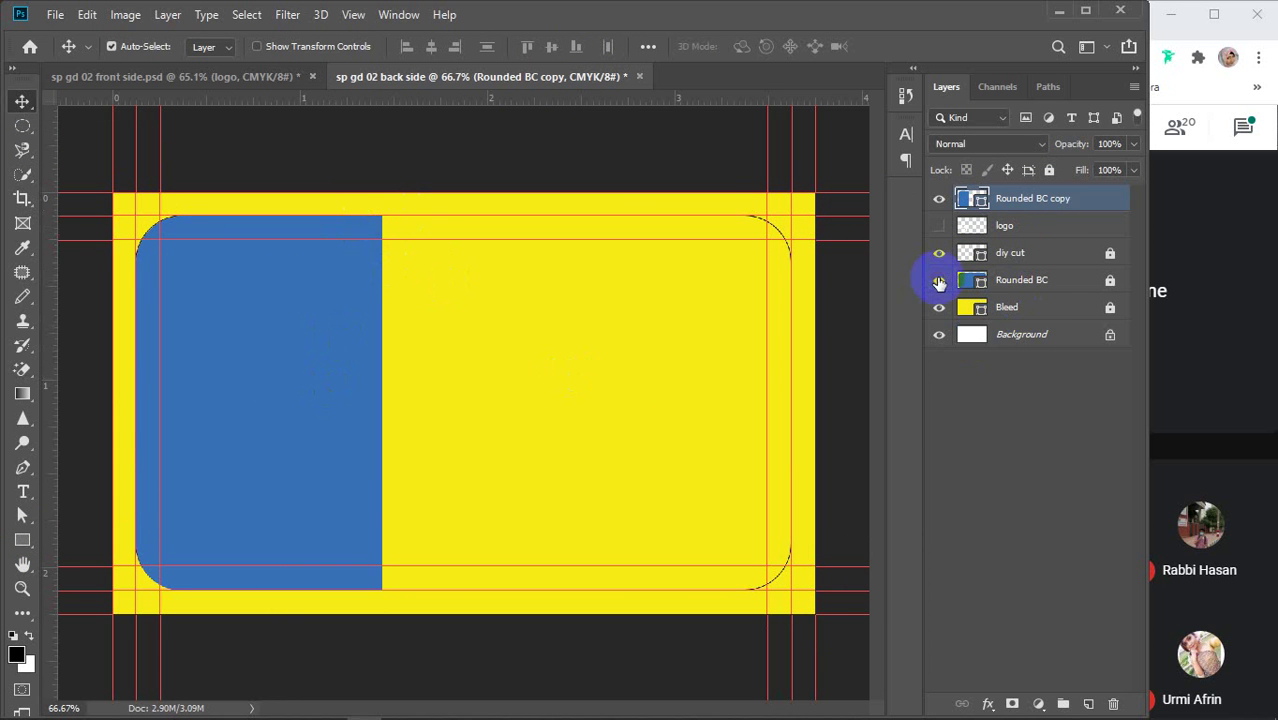
{"action": "left_click", "coordinate": [940, 282]}
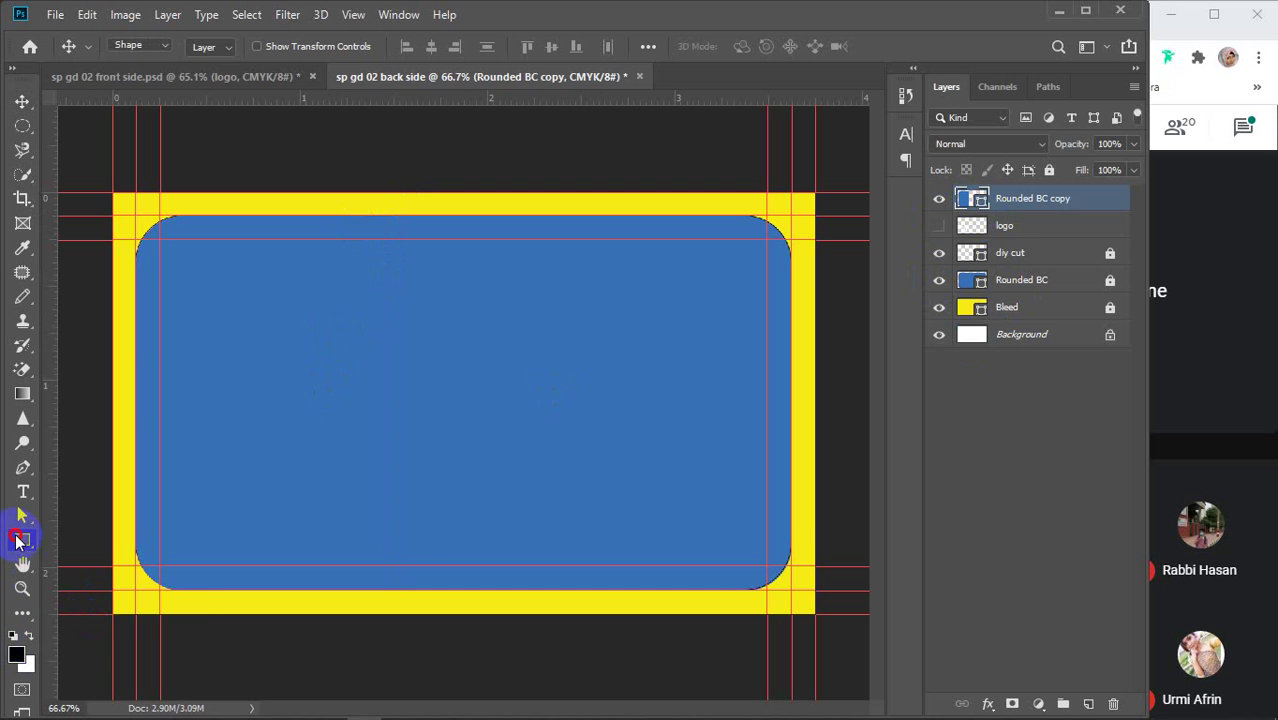
Change the Rounded BC copy fill to white so the card's left section is white, then deselect
{"action": "left_click", "coordinate": [17, 540]}
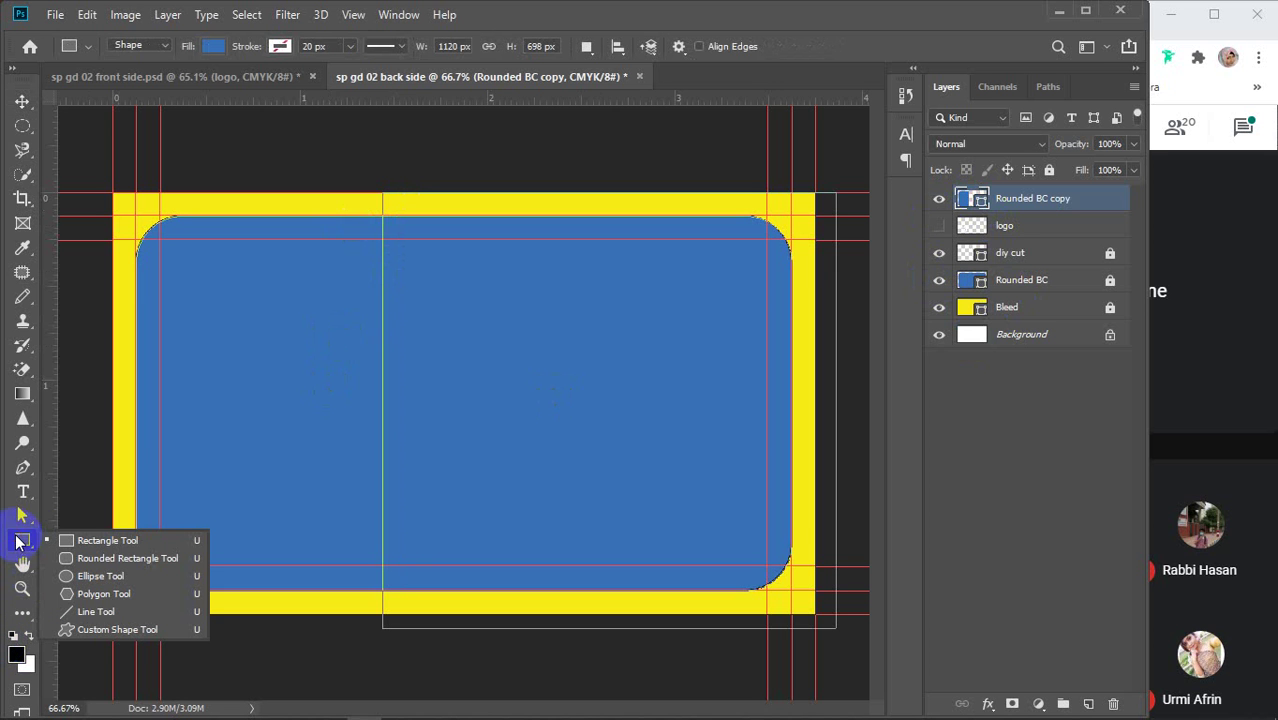
{"action": "left_click", "coordinate": [210, 46]}
{"action": "left_click", "coordinate": [160, 145]}
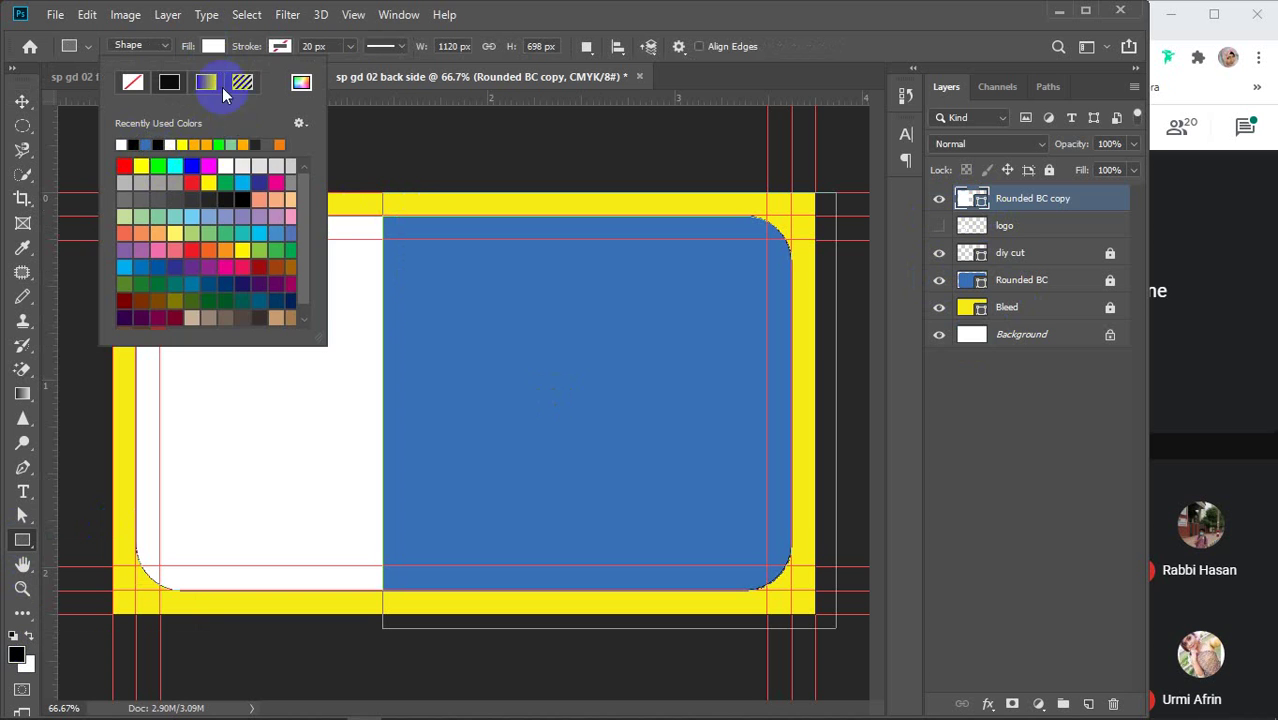
{"action": "left_click", "coordinate": [213, 46]}
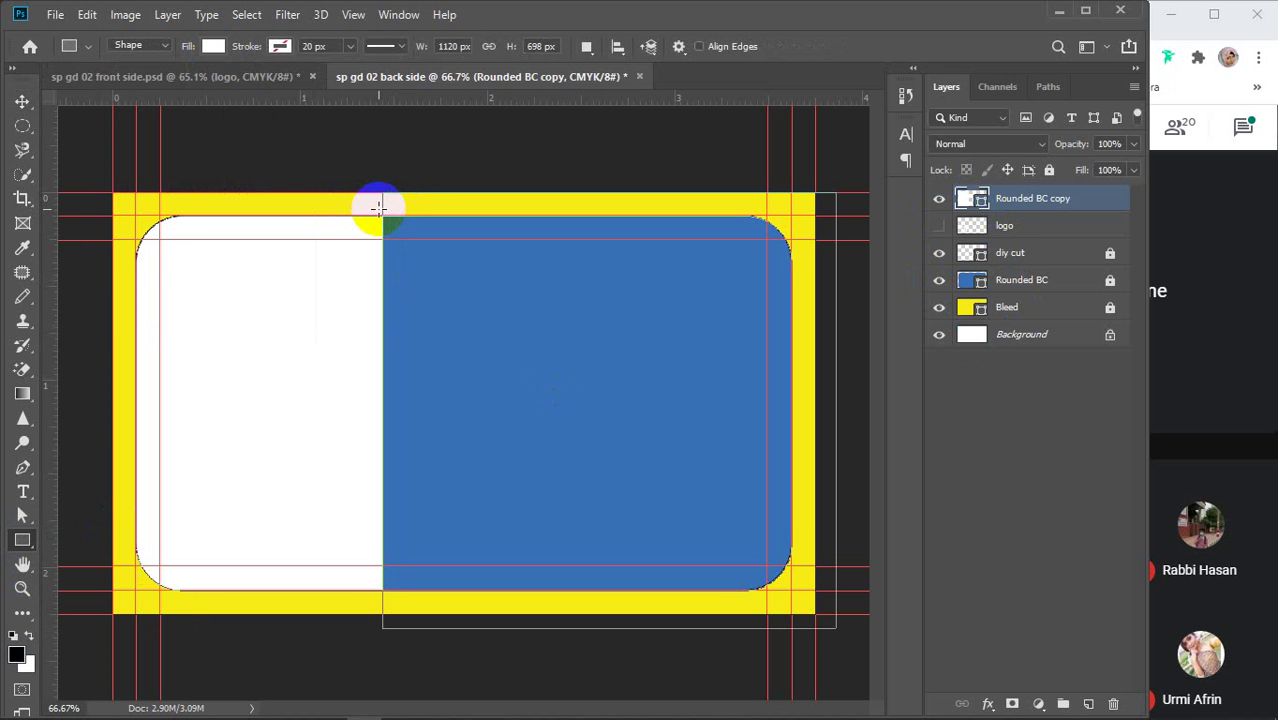
{"action": "left_click", "coordinate": [22, 101]}
{"action": "left_click", "coordinate": [497, 372]}
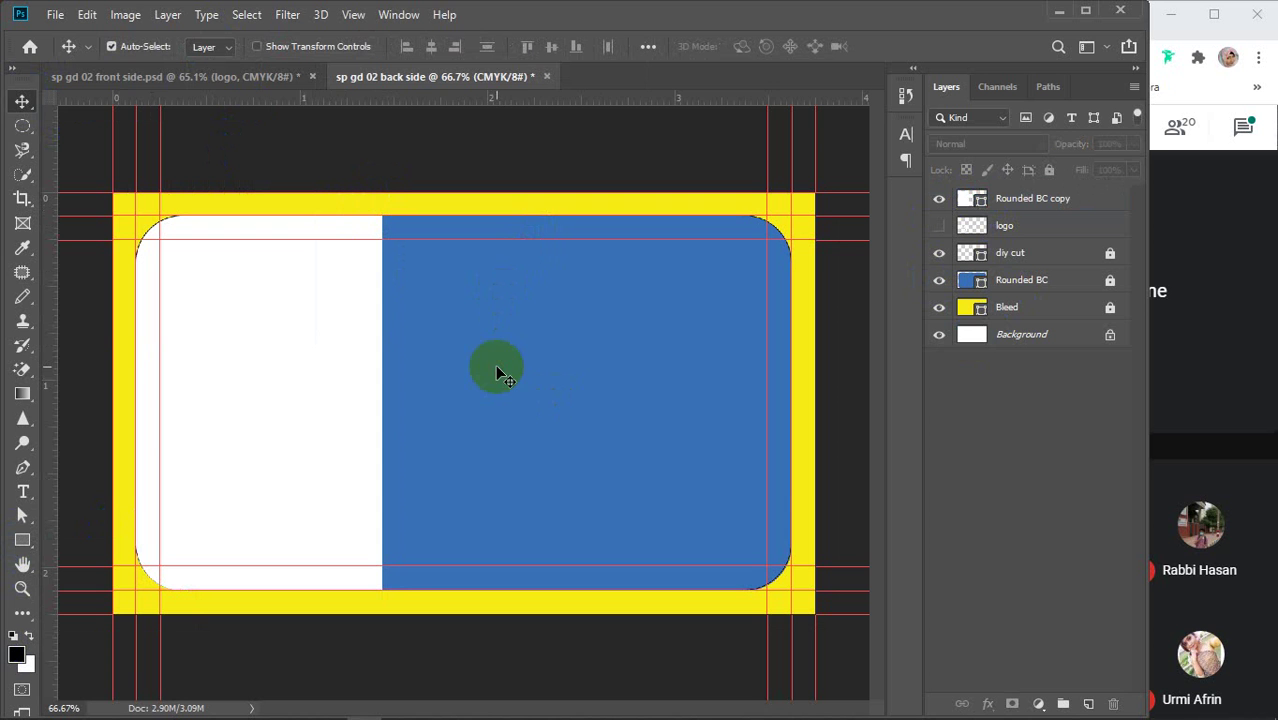
{"action": "left_click", "coordinate": [459, 370]}
Drag the front card's blue shape 2 bar into the back side and flip it horizontally at the left edge
{"action": "left_click", "coordinate": [205, 77]}
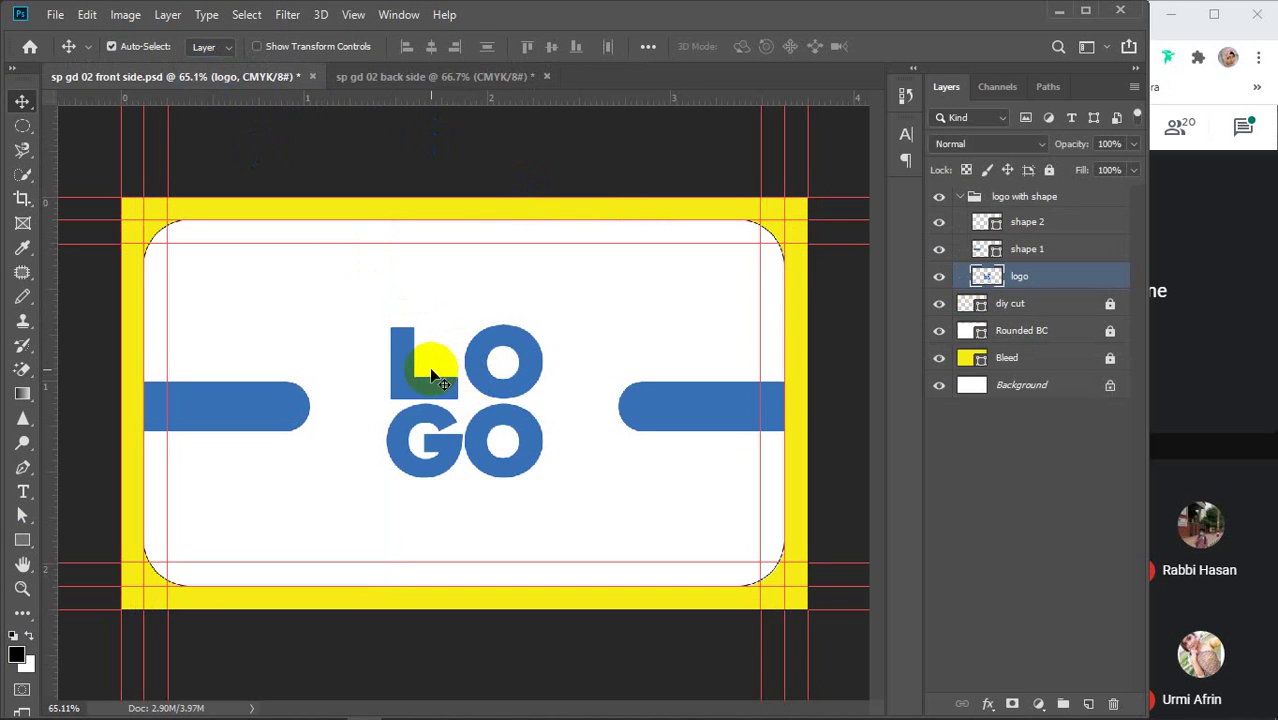
{"action": "left_click", "coordinate": [716, 418]}
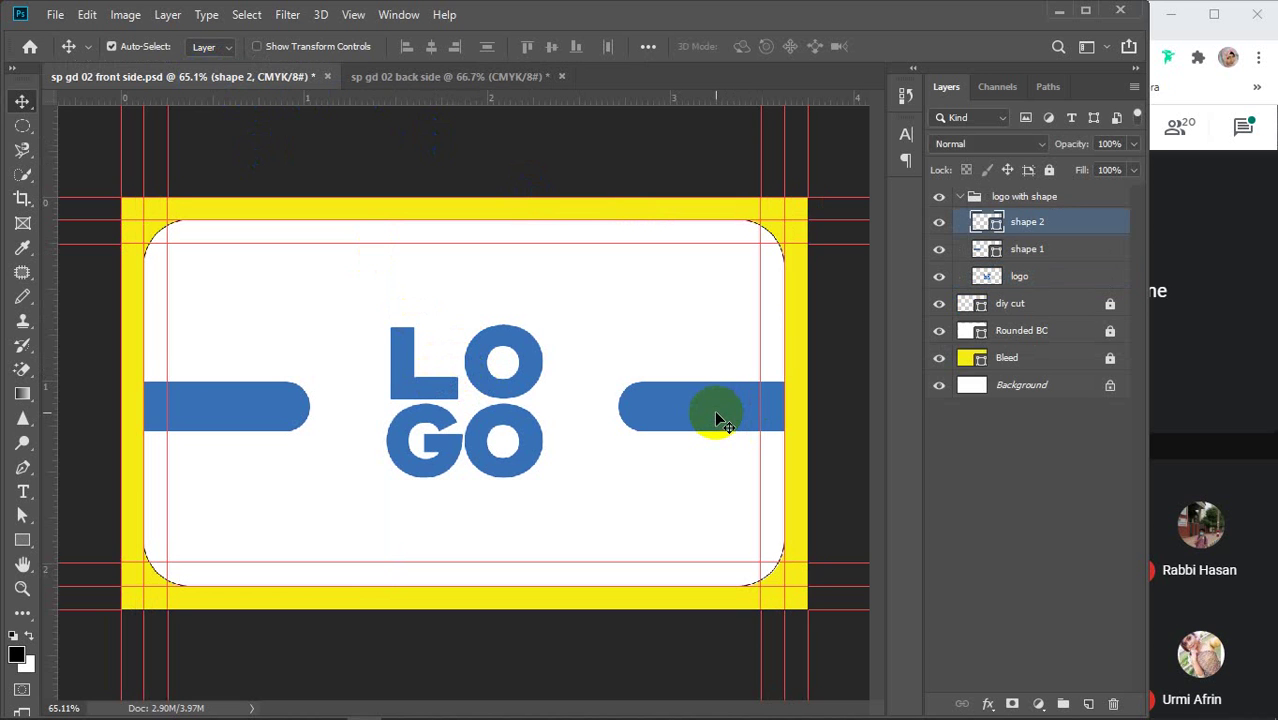
{"action": "left_click_drag", "start_coordinate": [716, 418], "coordinate": [226, 399]}
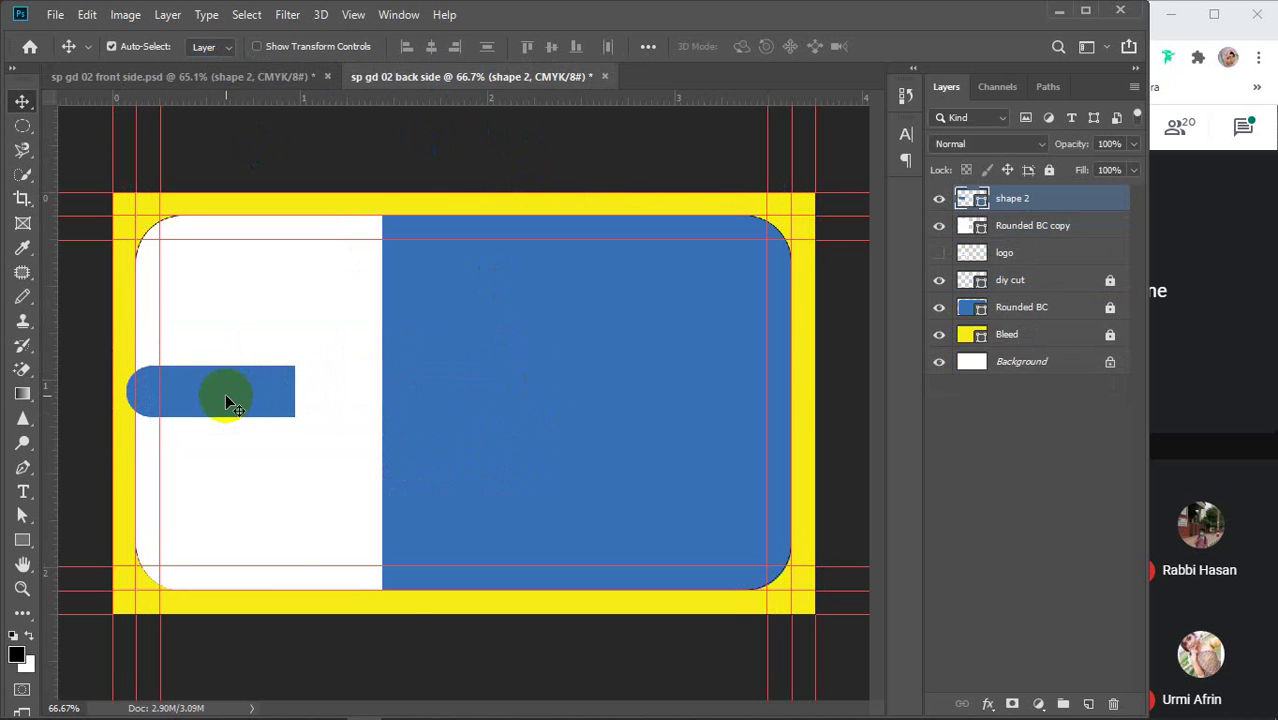
{"action": "key", "text": "ctrl+t"}
{"action": "right_click", "coordinate": [226, 398]}
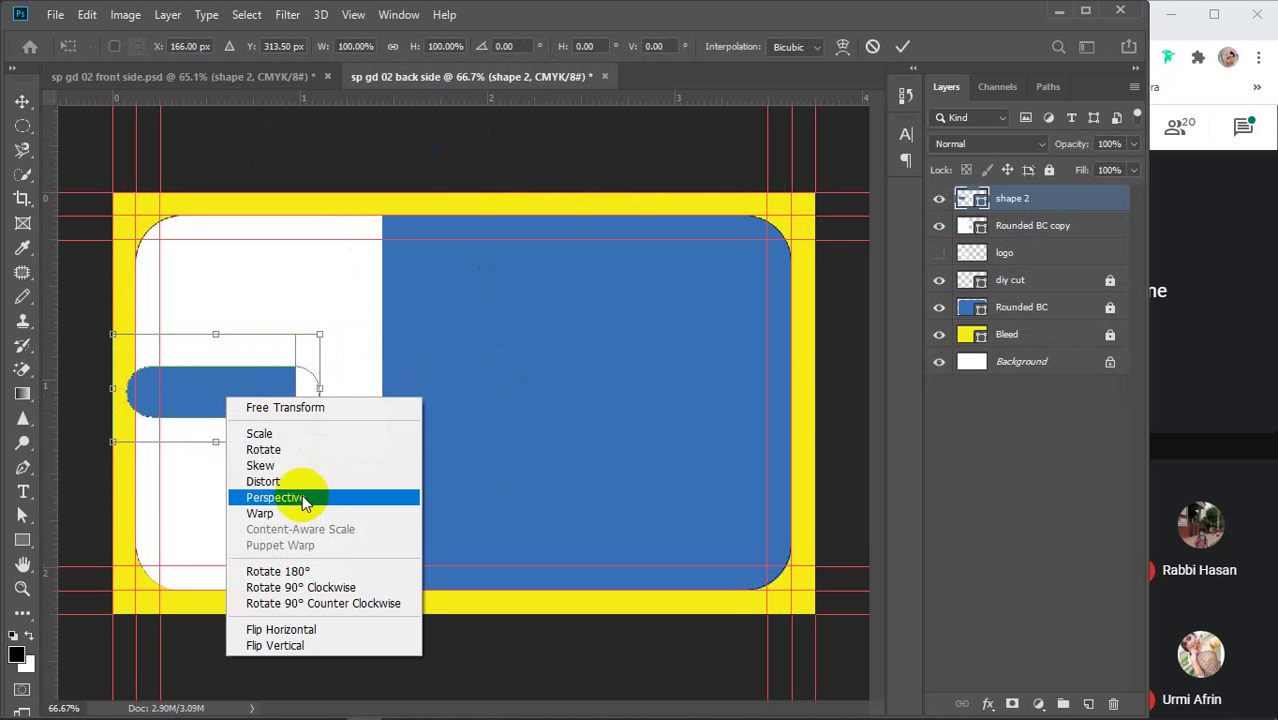
{"action": "left_click", "coordinate": [285, 629]}
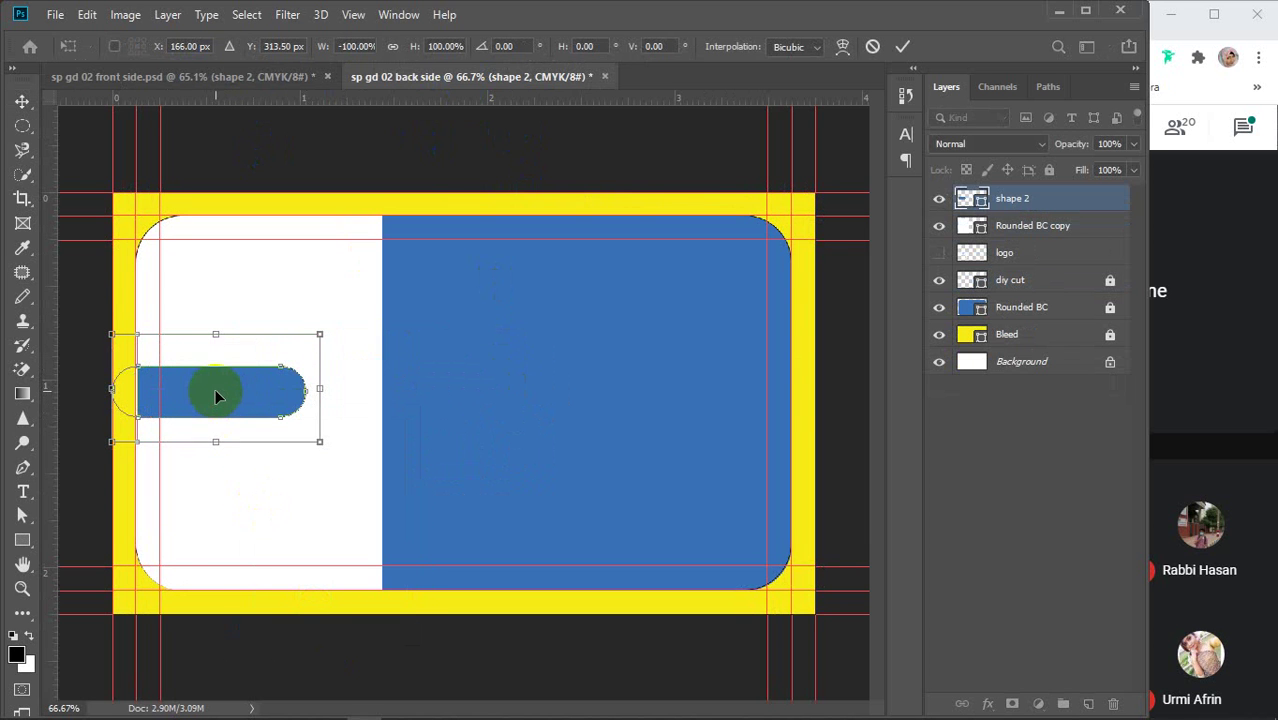
{"action": "mouse_move", "coordinate": [216, 397]}
{"action": "left_mouse_down"}
{"action": "mouse_move", "coordinate": [222, 385]}
{"action": "mouse_move", "coordinate": [210, 388]}
{"action": "left_mouse_up"}
{"action": "key", "text": "Return"}
Nudge the bar left and Alt-drag a copy to the card's right side
{"action": "key", "text": "Left"}
{"action": "key", "text": "Left"}
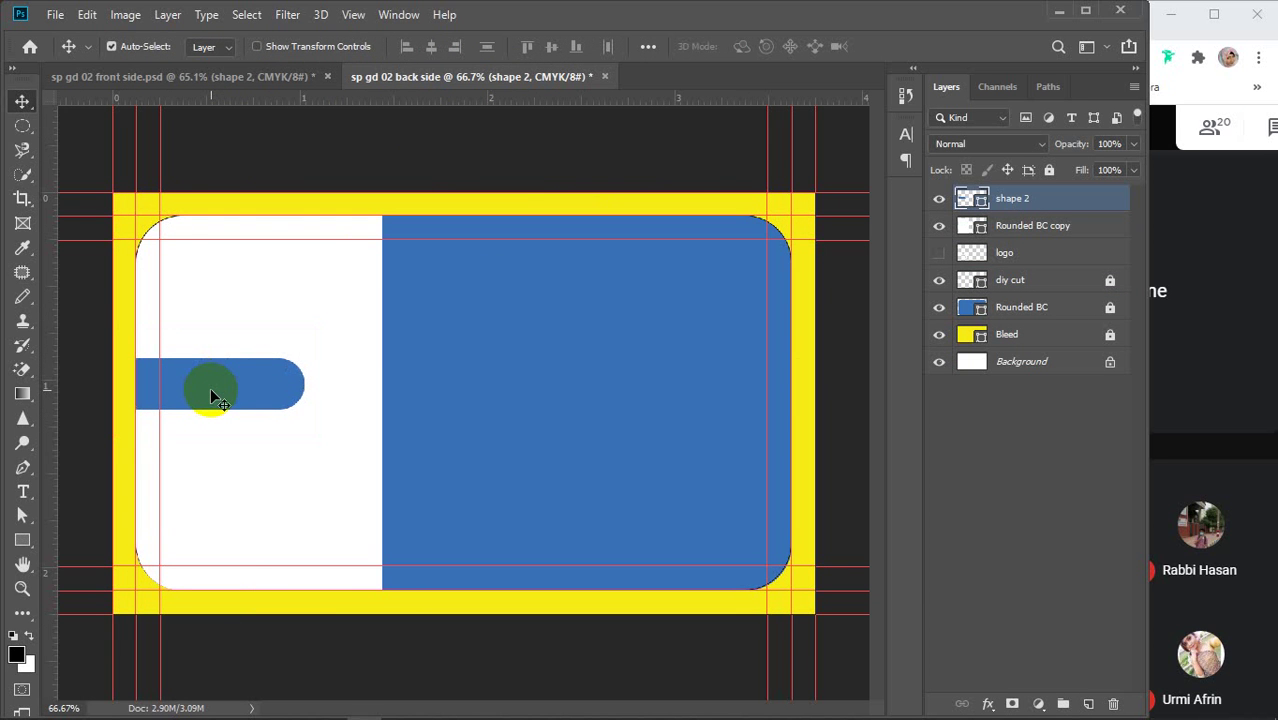
{"action": "left_click_drag", "start_coordinate": [210, 390], "coordinate": [710, 405]}
{"action": "key", "text": "ctrl+t"}
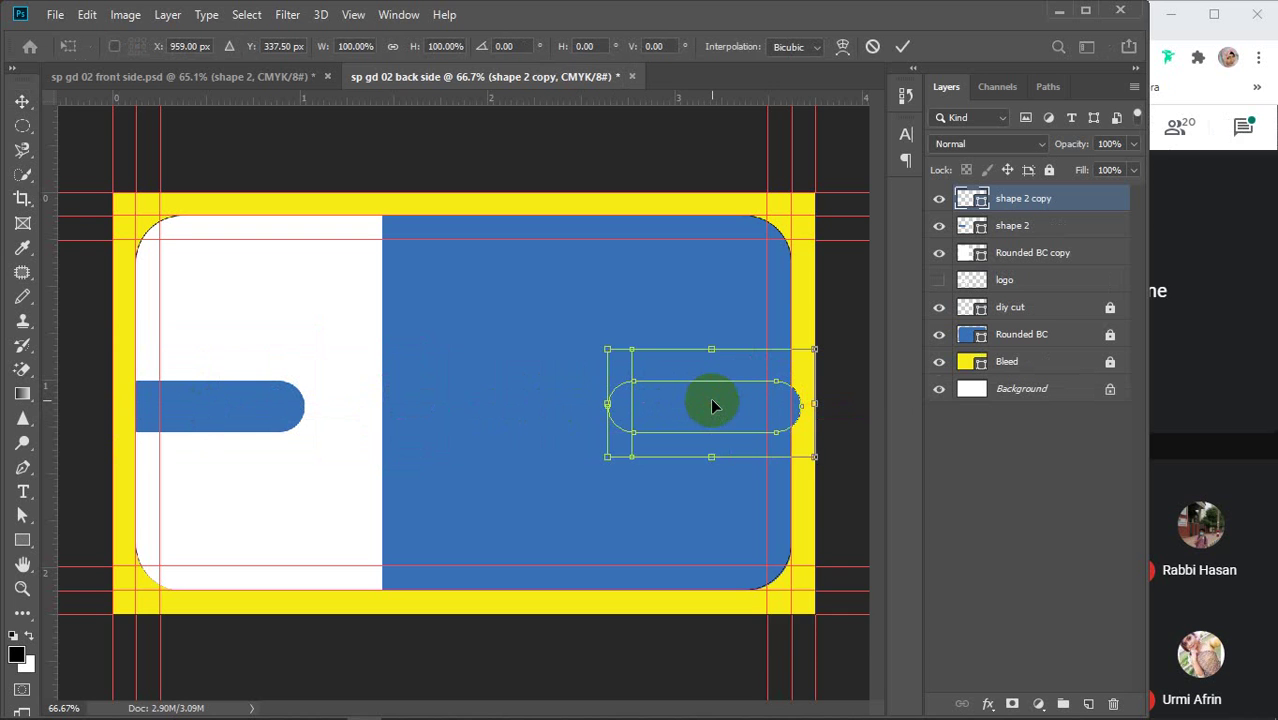
Flip the shape 2 copy bar horizontally so it meets the right edge
{"action": "right_click", "coordinate": [712, 405]}
{"action": "left_click", "coordinate": [745, 632]}
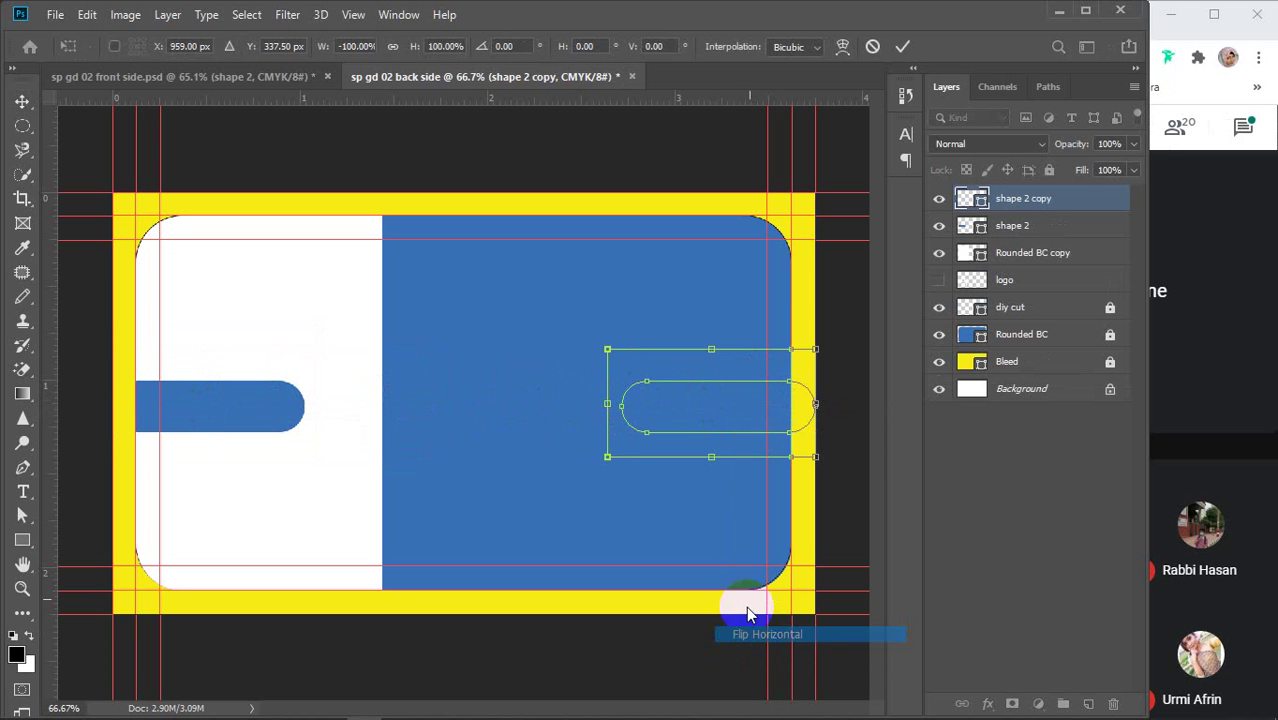
{"action": "left_click", "coordinate": [902, 46]}
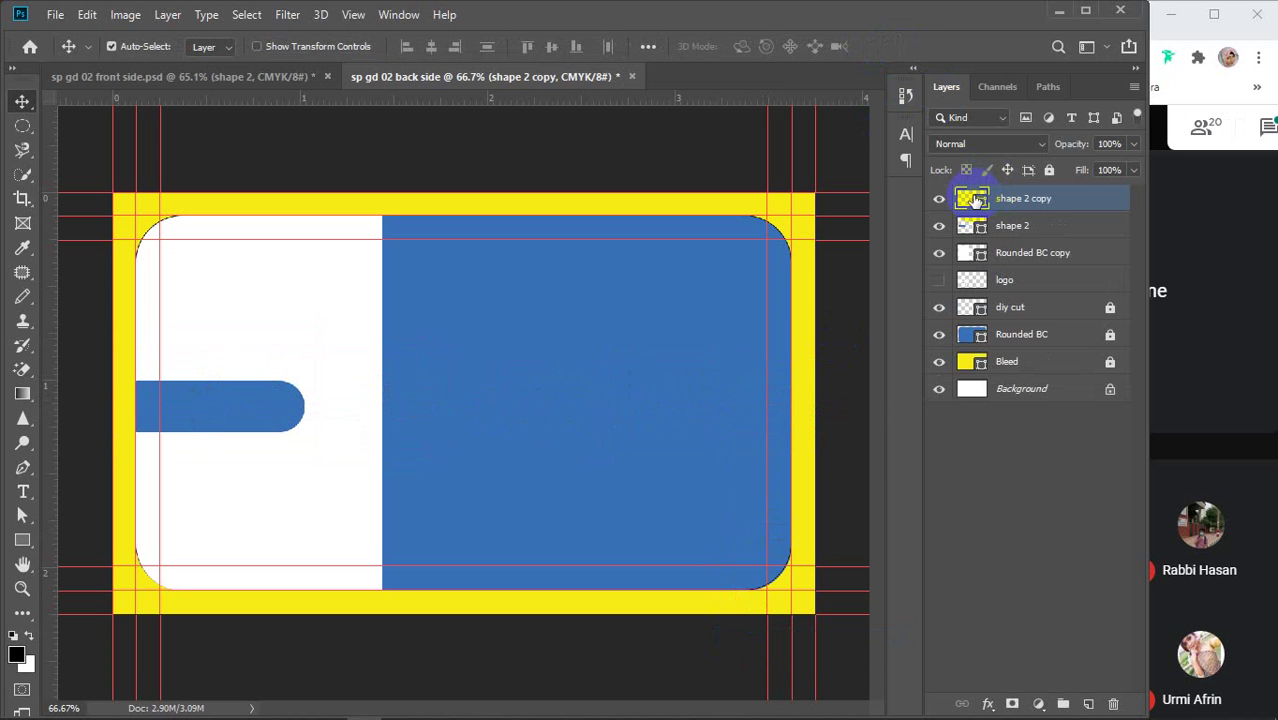
Set the shape 2 copy bar's fill to white from recent colours, then deselect it
{"action": "left_click", "coordinate": [22, 540]}
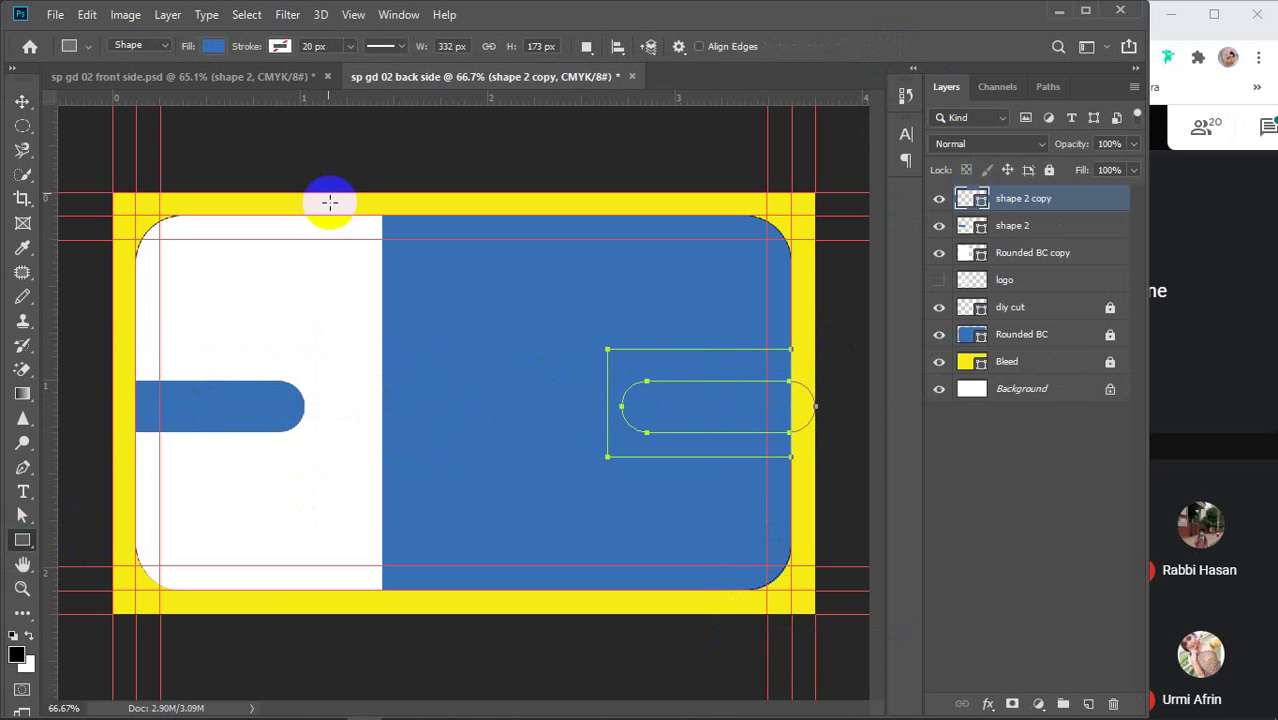
{"action": "left_click", "coordinate": [213, 46]}
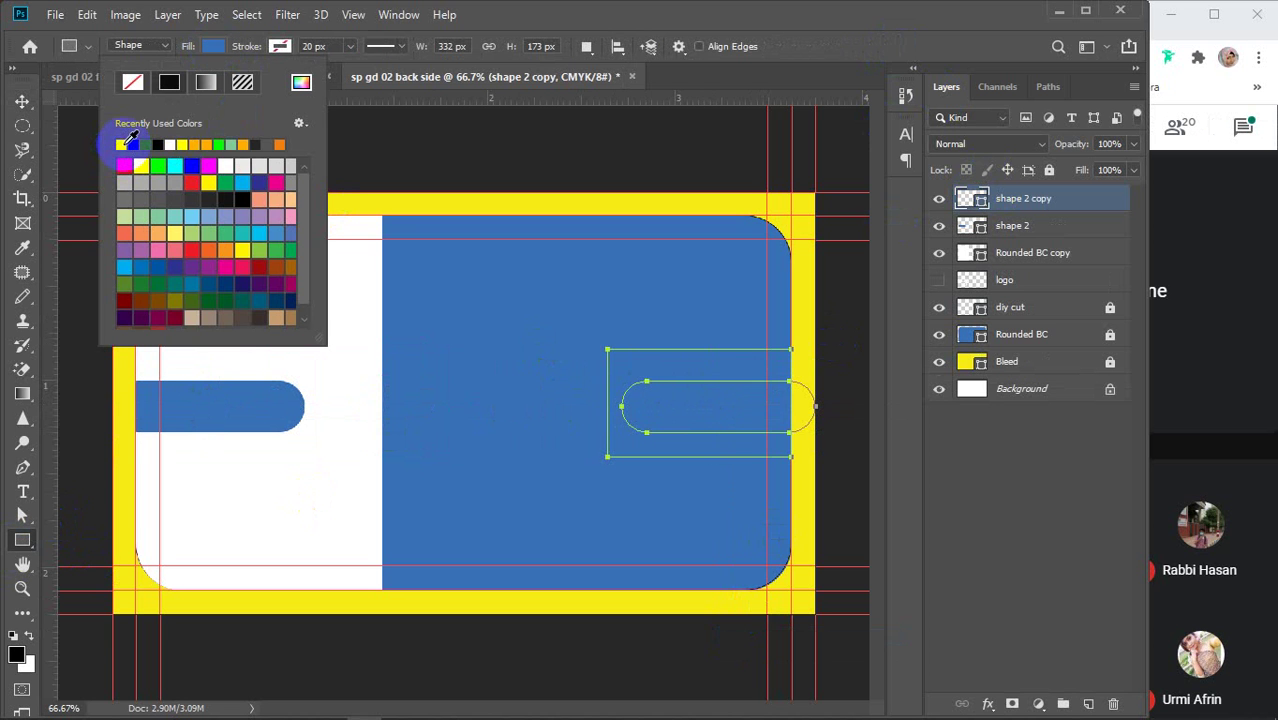
{"action": "left_click", "coordinate": [128, 143]}
{"action": "left_click", "coordinate": [210, 47]}
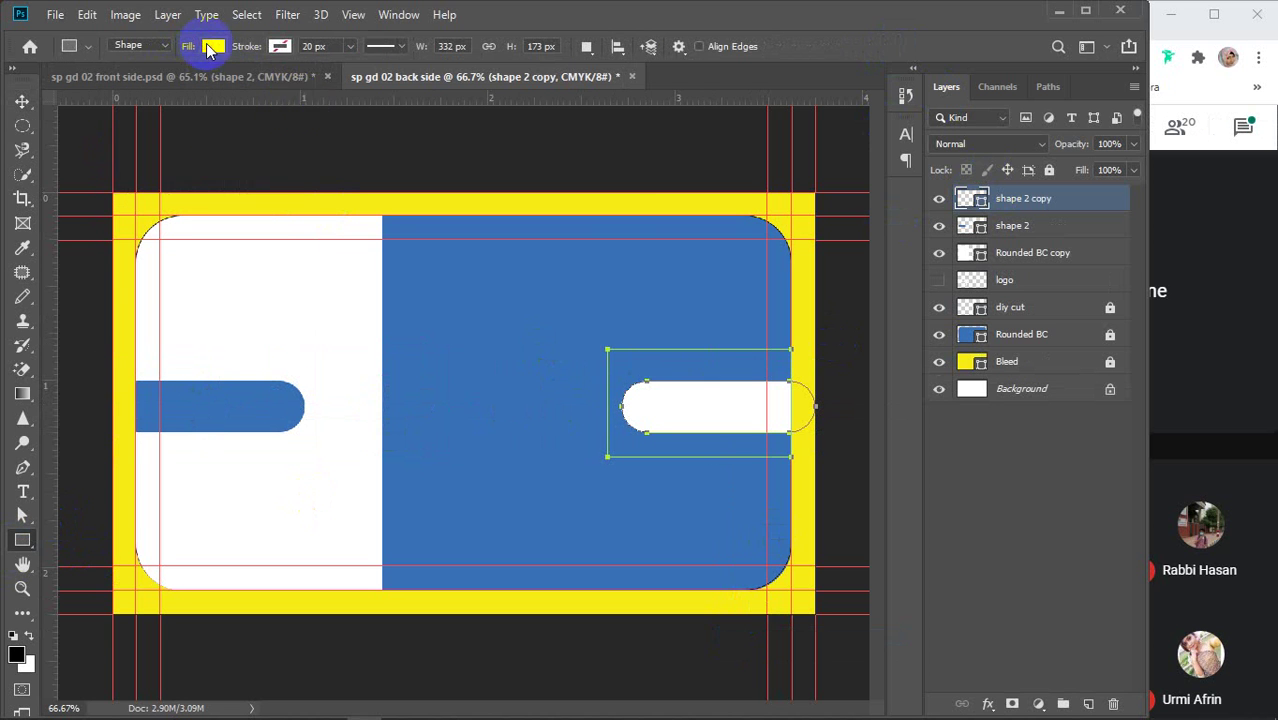
{"action": "left_click", "coordinate": [1073, 204]}
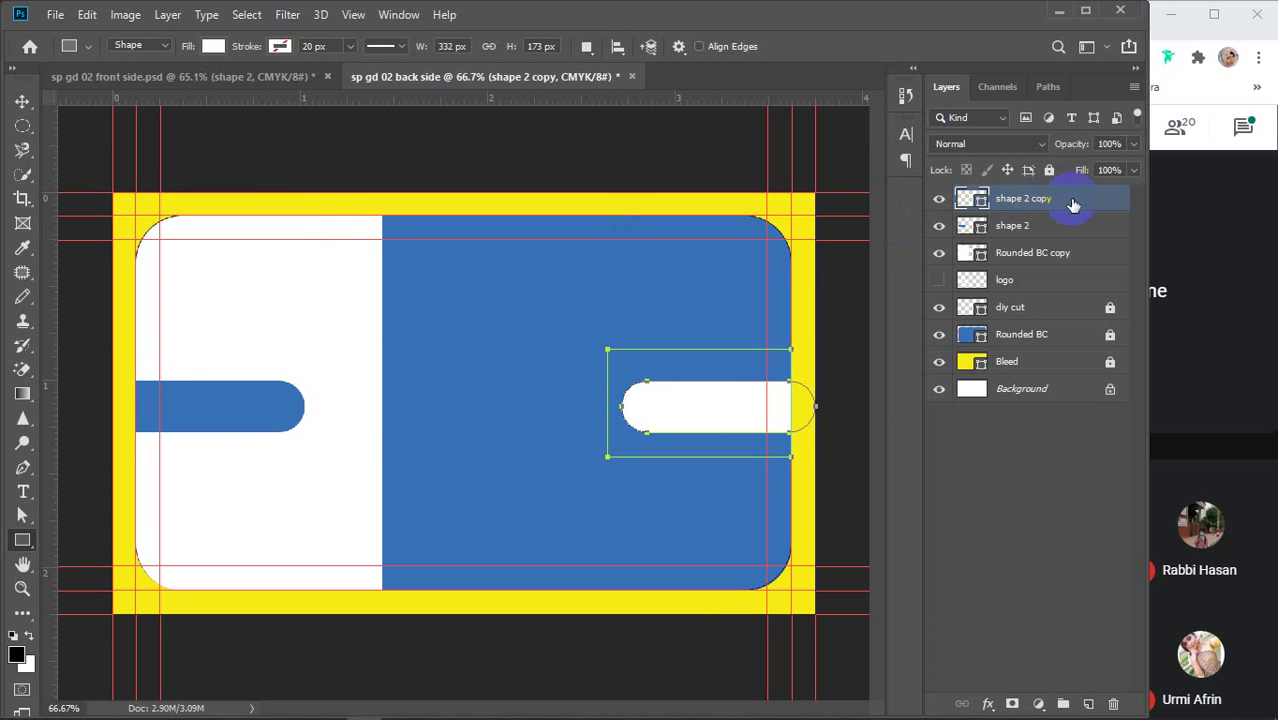
{"action": "left_click", "coordinate": [1022, 495]}
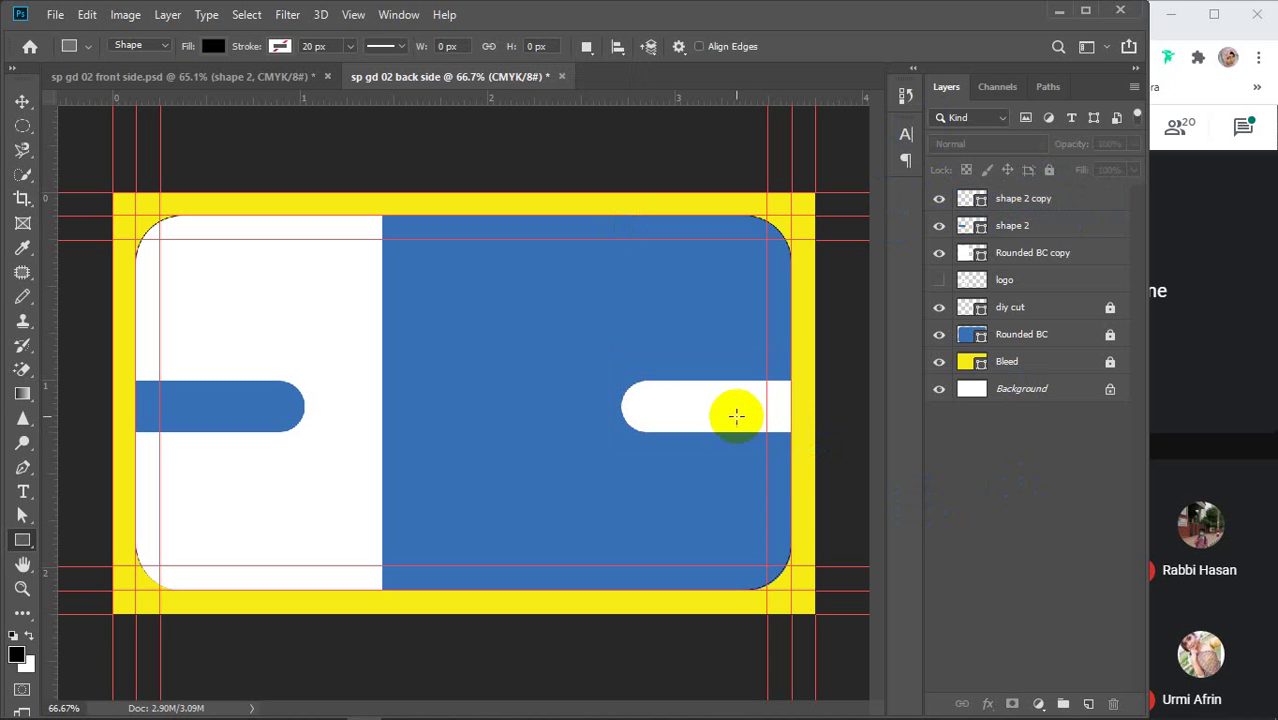
{"action": "key", "text": "v"}
{"action": "left_click", "coordinate": [714, 413]}
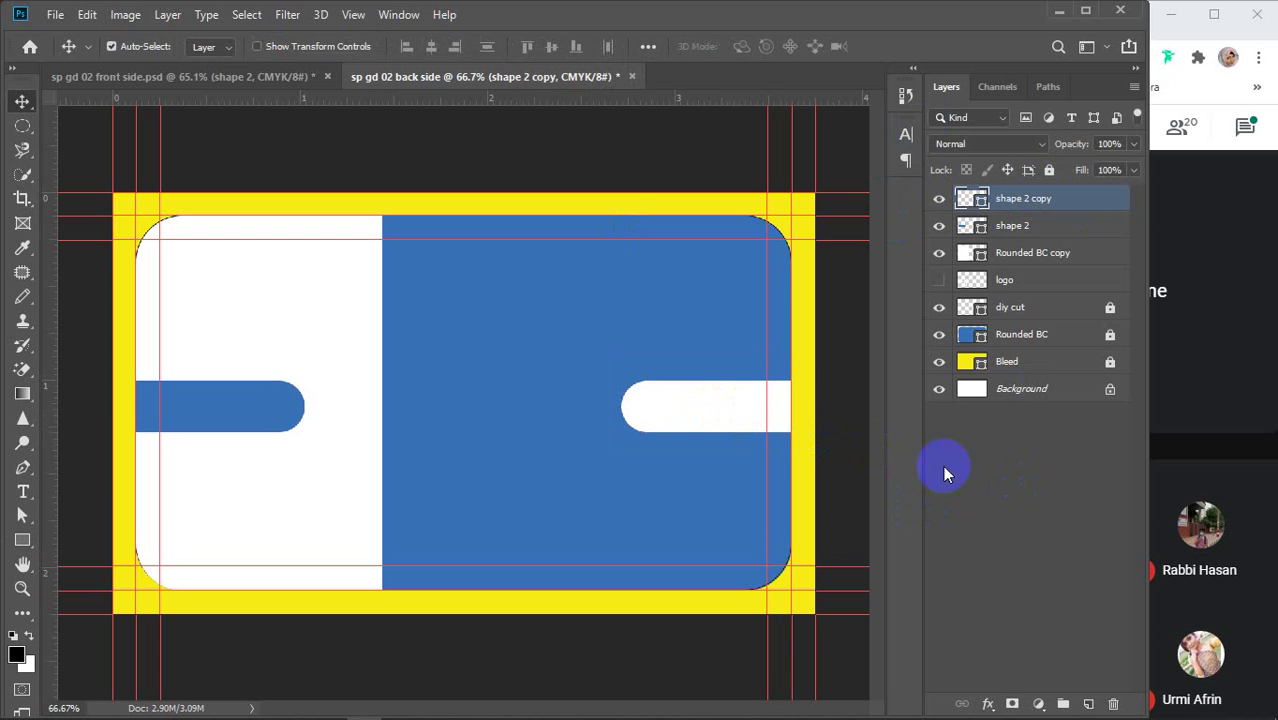
{"action": "left_click", "coordinate": [1028, 492]}
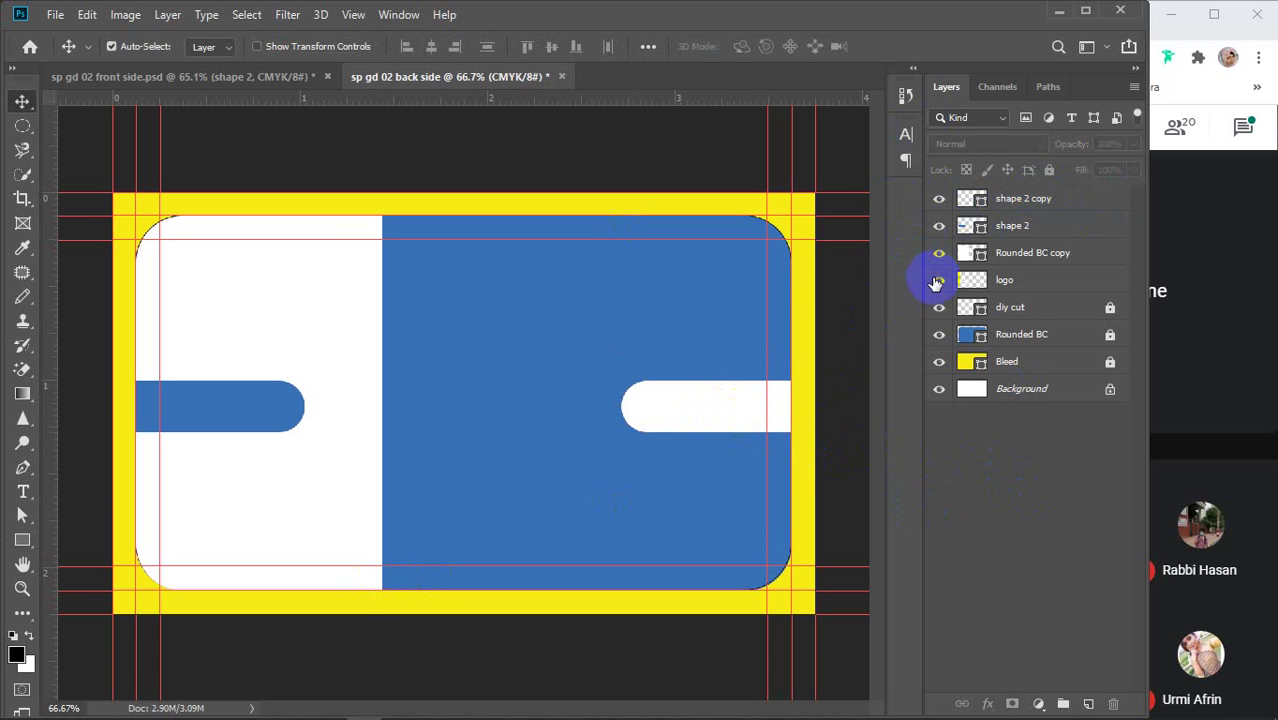
Move the logo layer to the top and fill its letters with the card blue #3870b7
{"action": "left_click_drag", "start_coordinate": [1044, 224], "coordinate": [1039, 197]}
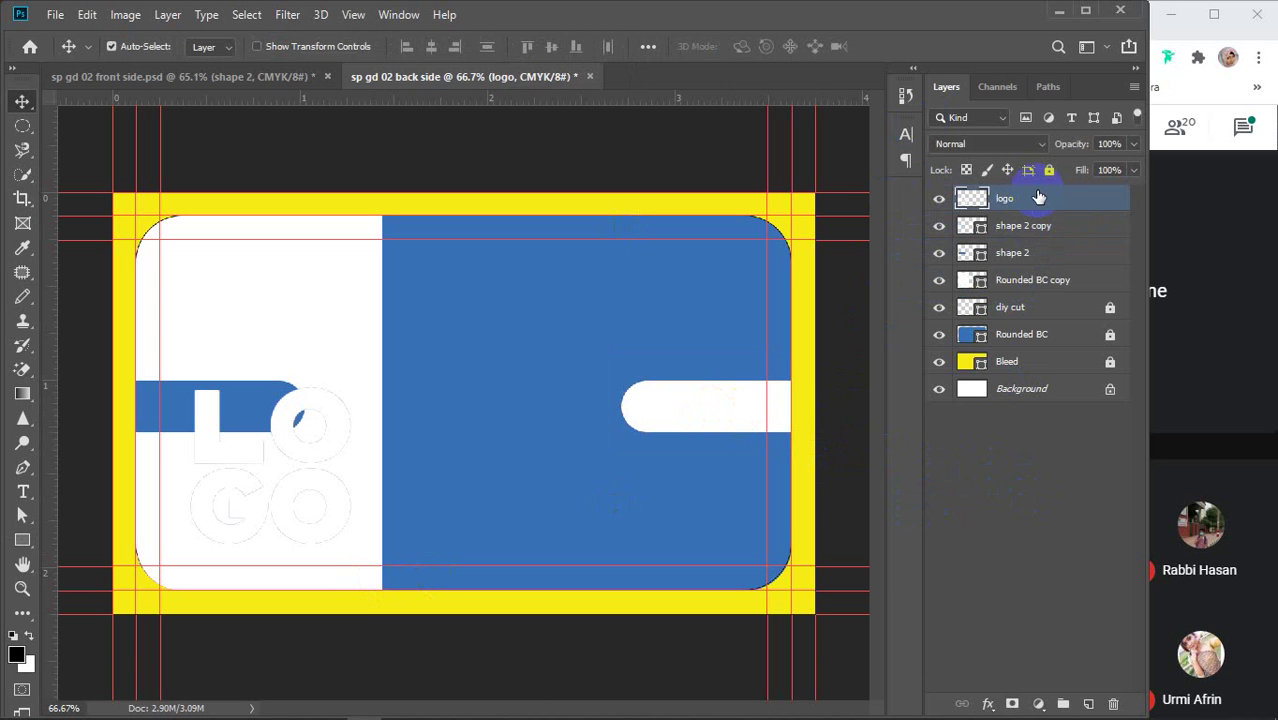
{"action": "left_click", "coordinate": [970, 200], "text": "ctrl"}
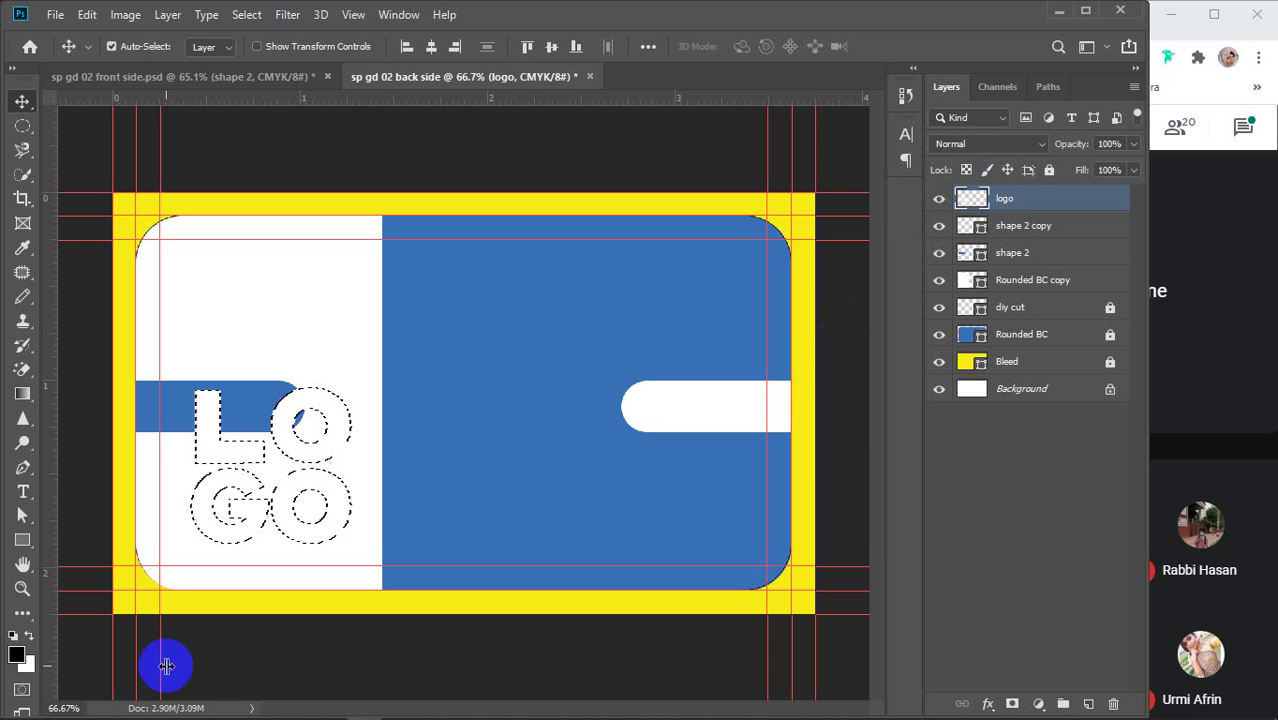
{"action": "left_click", "coordinate": [17, 655]}
{"action": "left_click", "coordinate": [465, 354]}
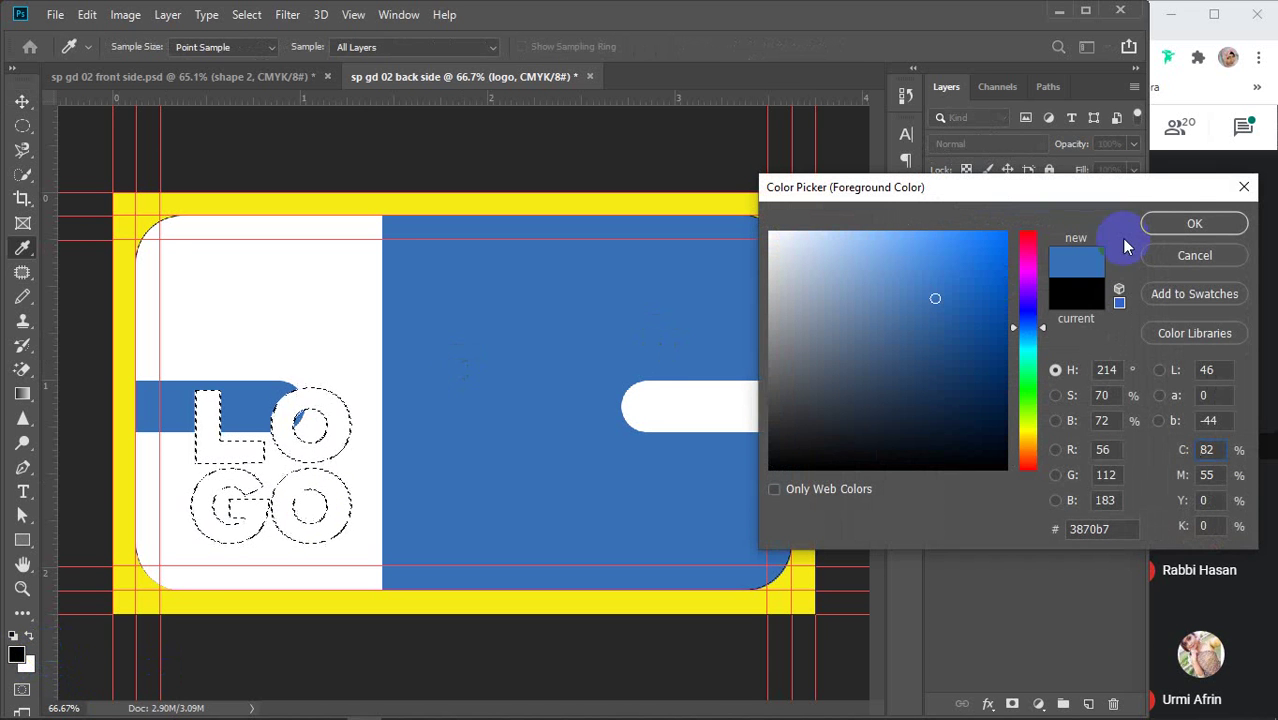
{"action": "left_click", "coordinate": [1190, 224]}
{"action": "key", "text": "v"}
{"action": "key", "text": "alt+BackSpace"}
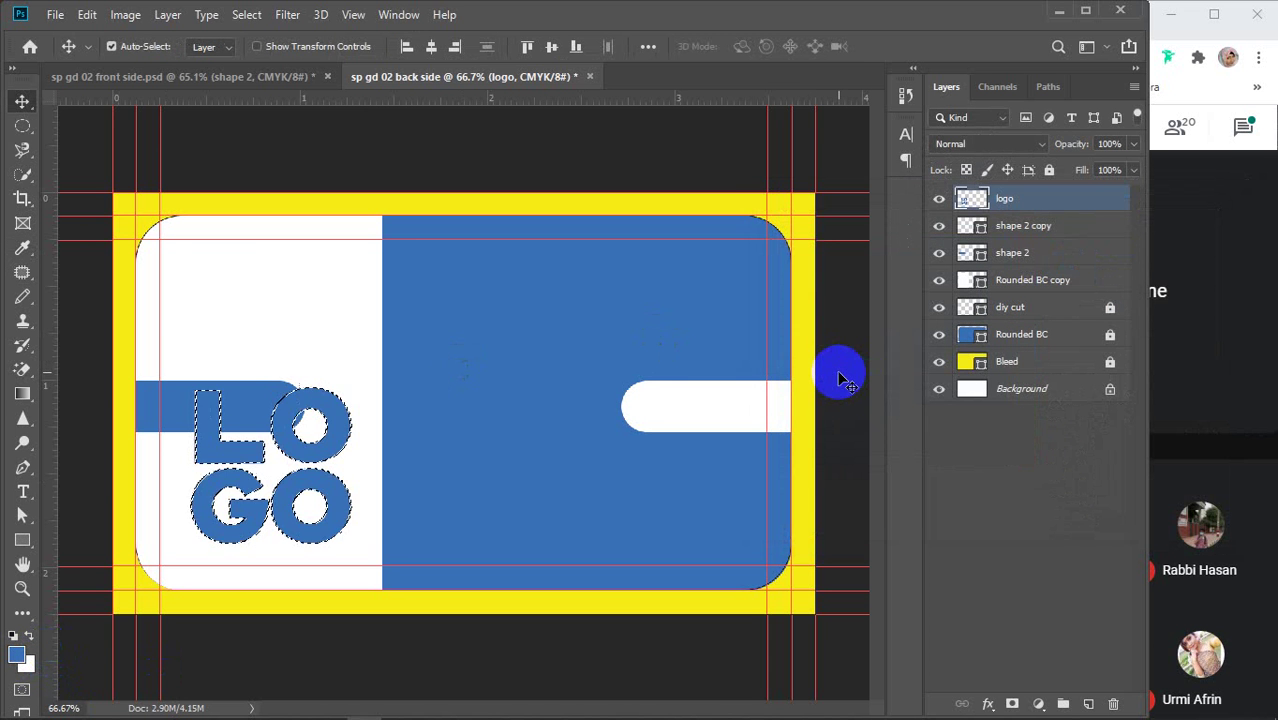
{"action": "key", "text": "ctrl+d"}
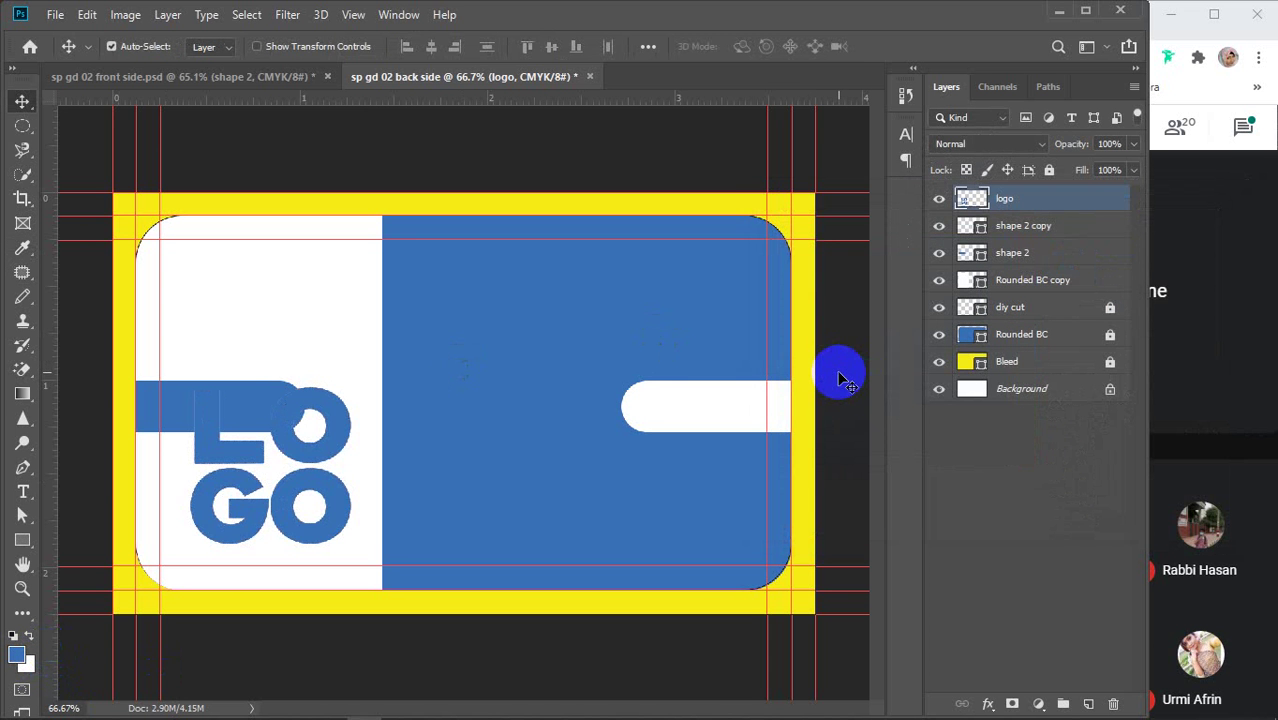
Scale the LOGO to about 57% and place it in the card's upper-left white area
{"action": "left_click_drag", "start_coordinate": [336, 447], "coordinate": [322, 290]}
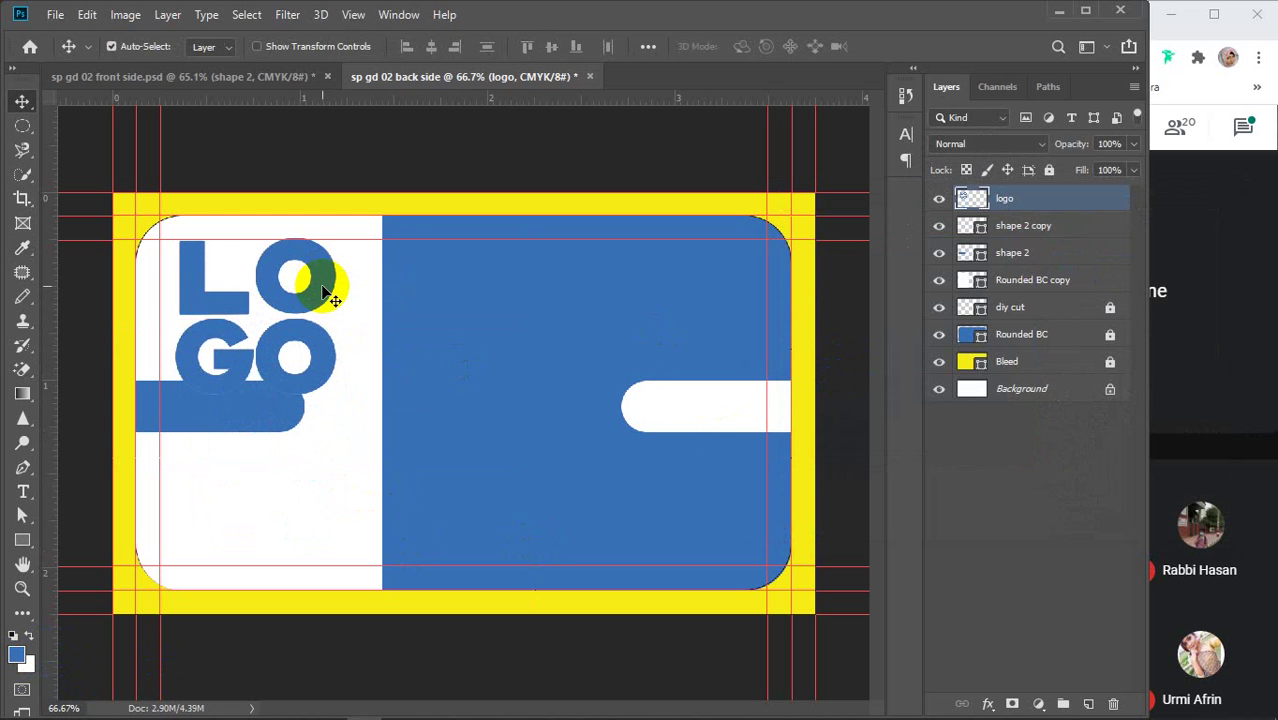
{"action": "key", "text": "ctrl+t"}
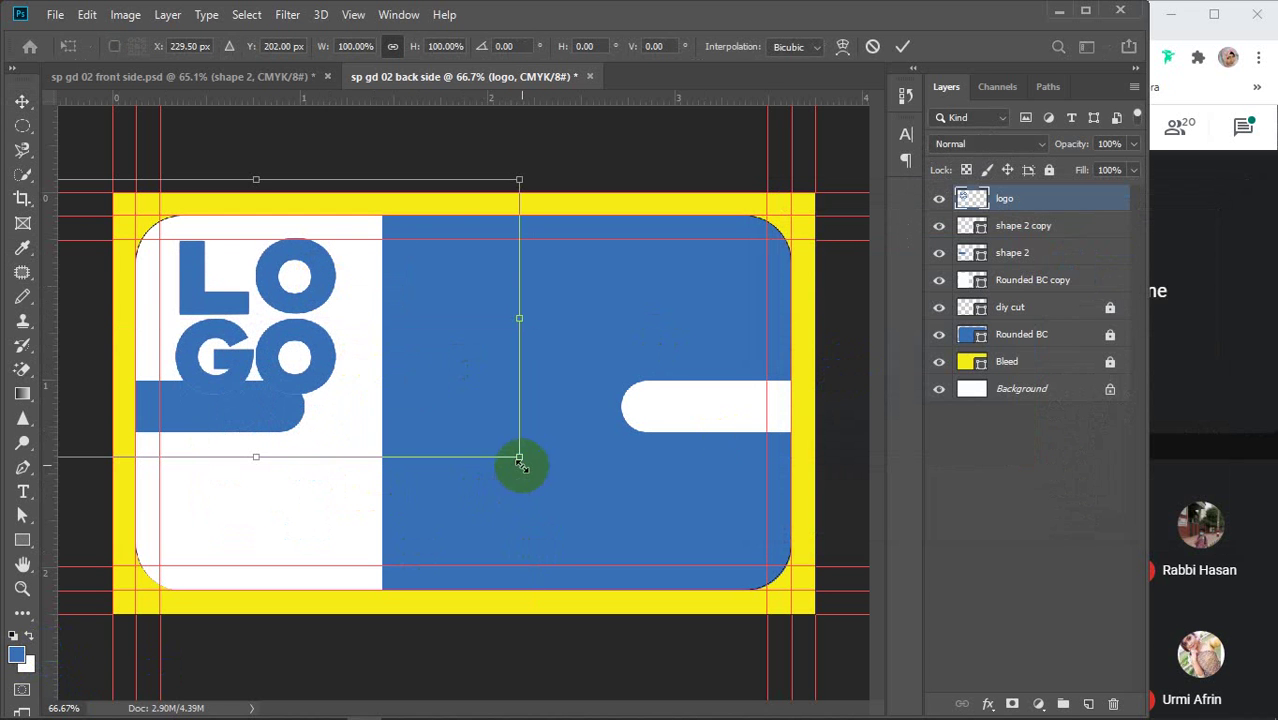
{"action": "left_click_drag", "start_coordinate": [519, 456], "coordinate": [338, 361]}
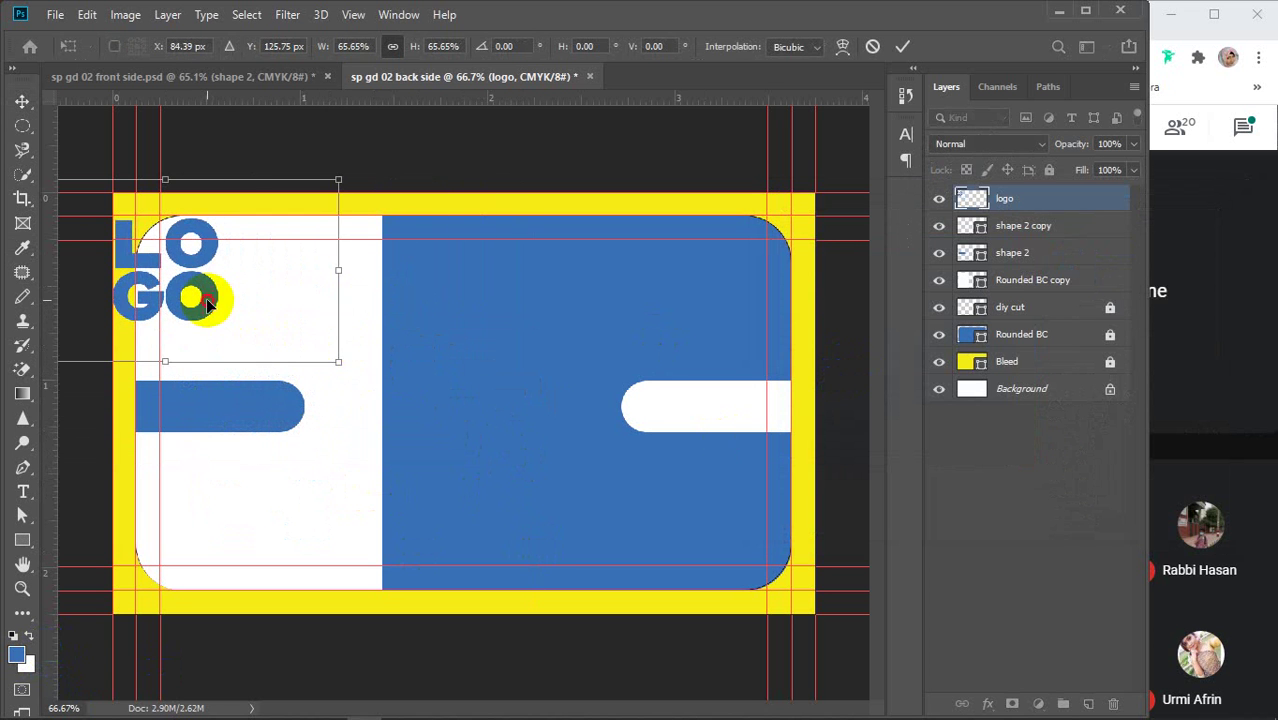
{"action": "left_click_drag", "start_coordinate": [207, 299], "coordinate": [294, 332]}
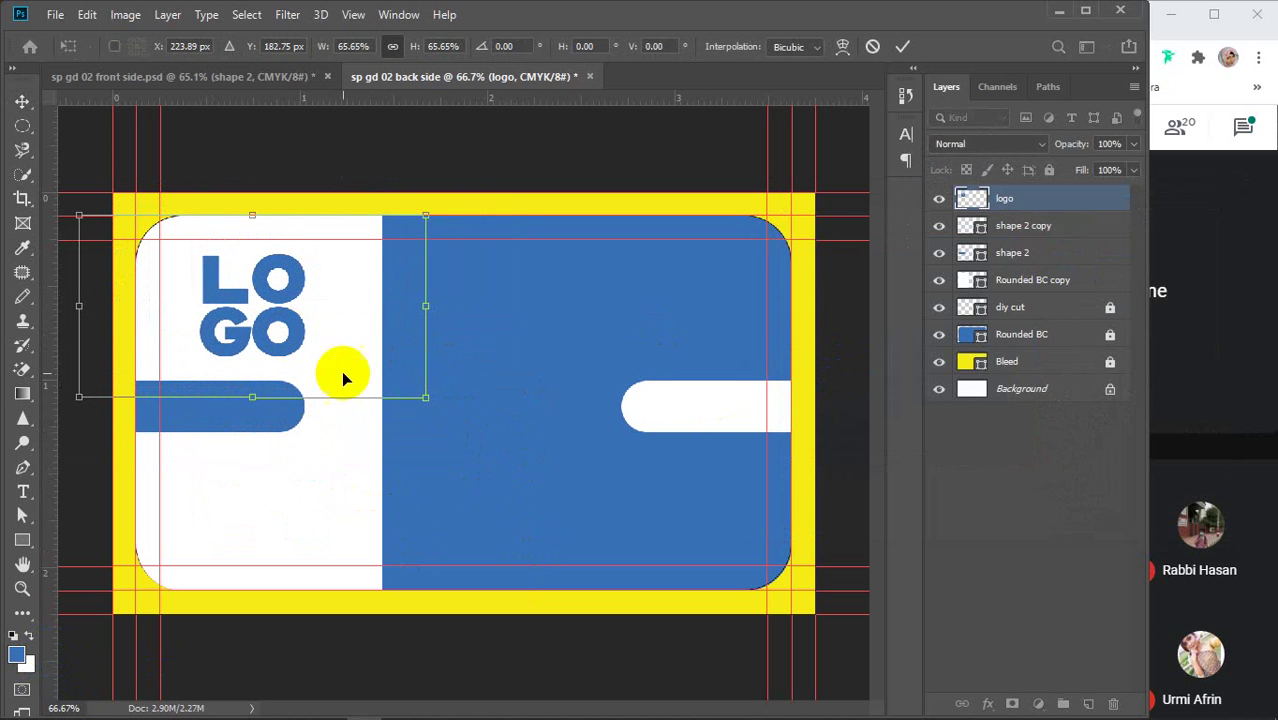
{"action": "left_click_drag", "start_coordinate": [425, 397], "coordinate": [380, 373]}
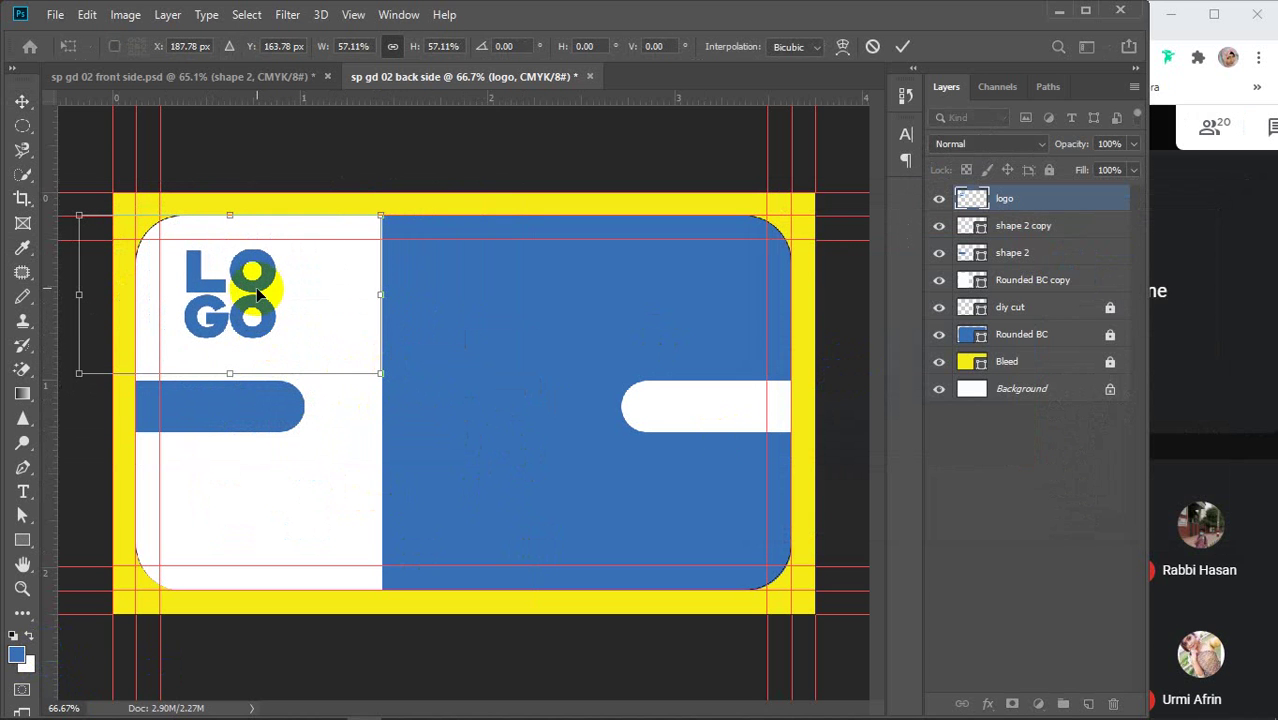
{"action": "left_click_drag", "start_coordinate": [257, 291], "coordinate": [266, 300]}
{"action": "key", "text": "Return"}
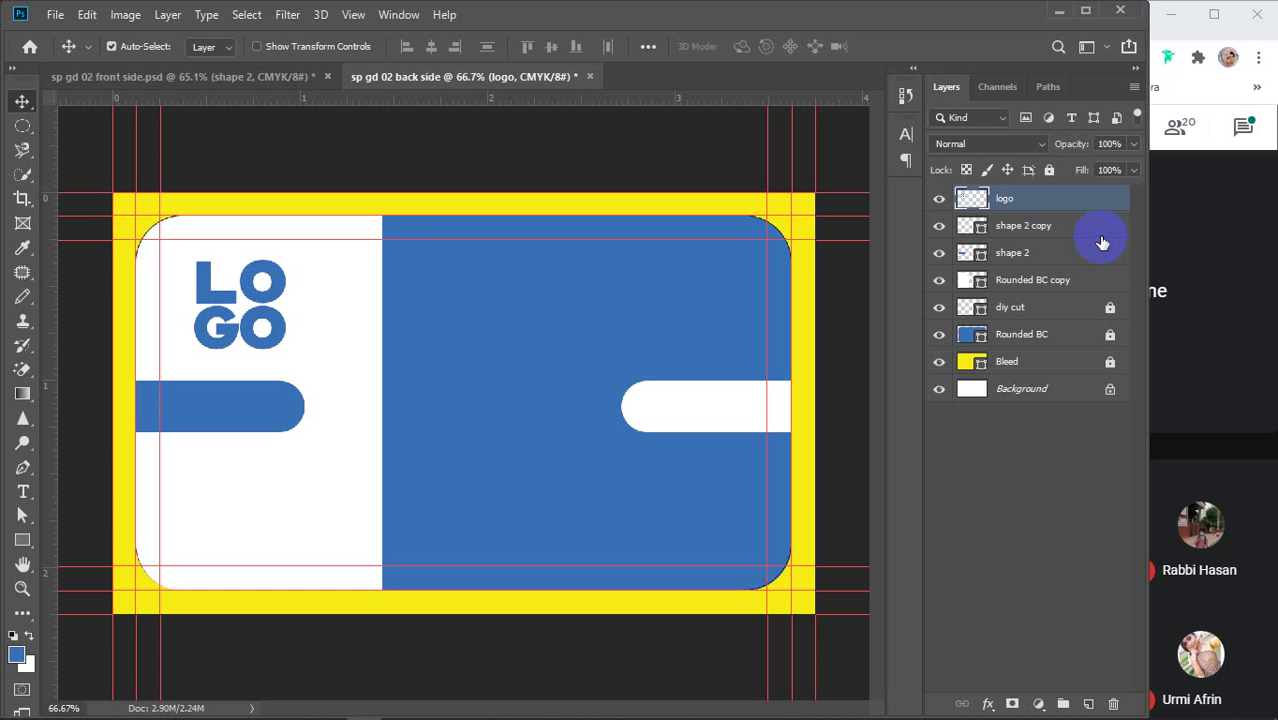
Rename the Rounded BC copy layer to 'shape 3'
{"action": "left_click", "coordinate": [1038, 282]}
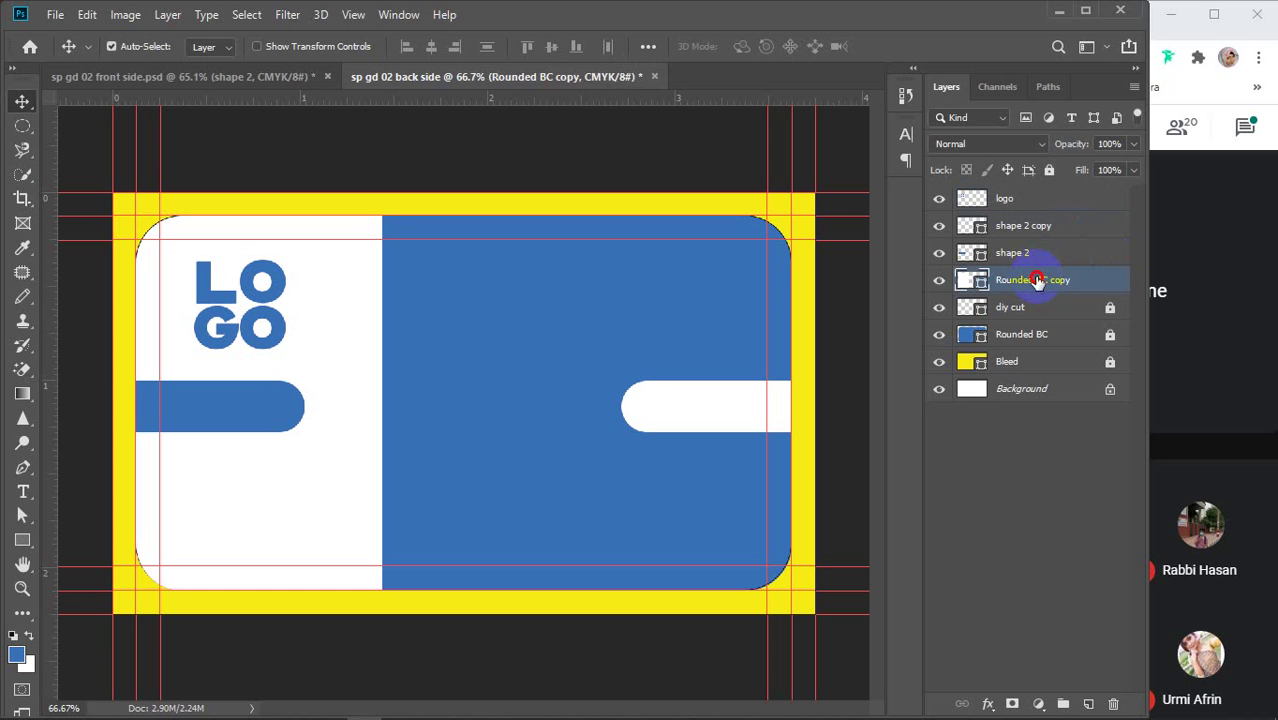
{"action": "double_click", "coordinate": [1038, 281]}
{"action": "type", "text": "shape 3"}
{"action": "key", "text": "Return"}
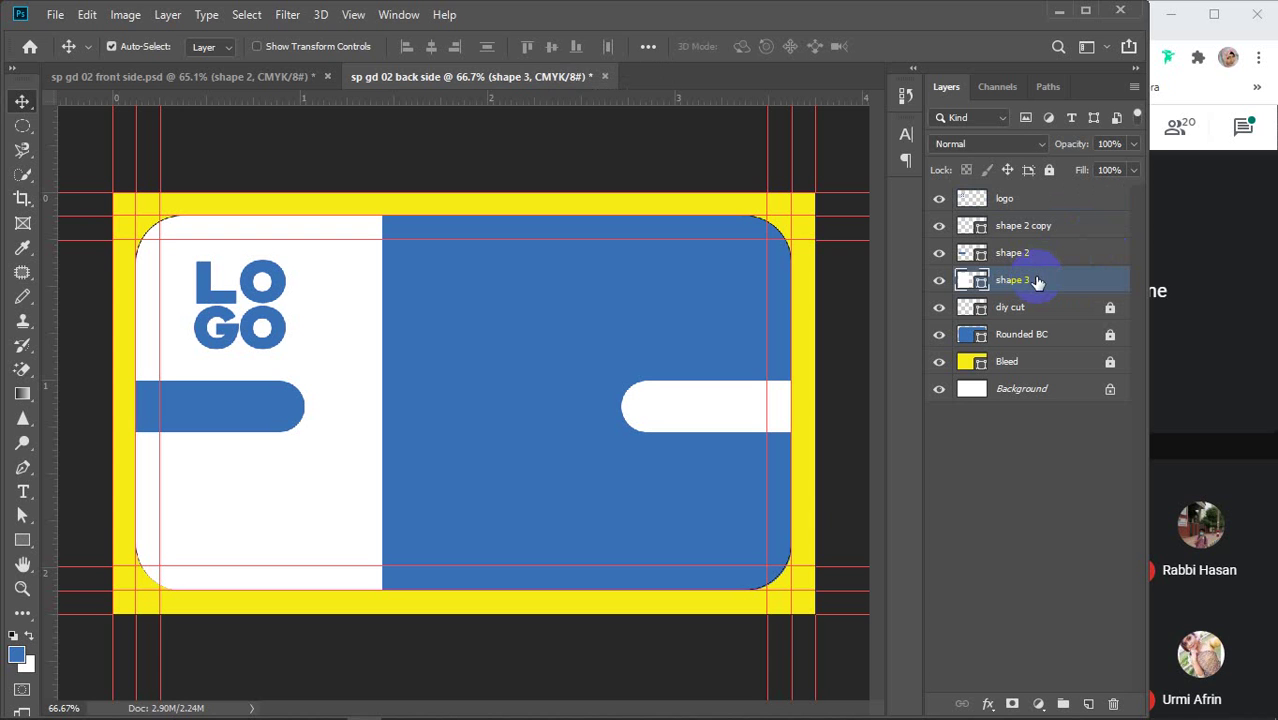
Group logo, shape 3, shape 2 and shape 2 copy into a group named 'logo with shape'
{"action": "left_click", "coordinate": [1040, 200], "text": "shift"}
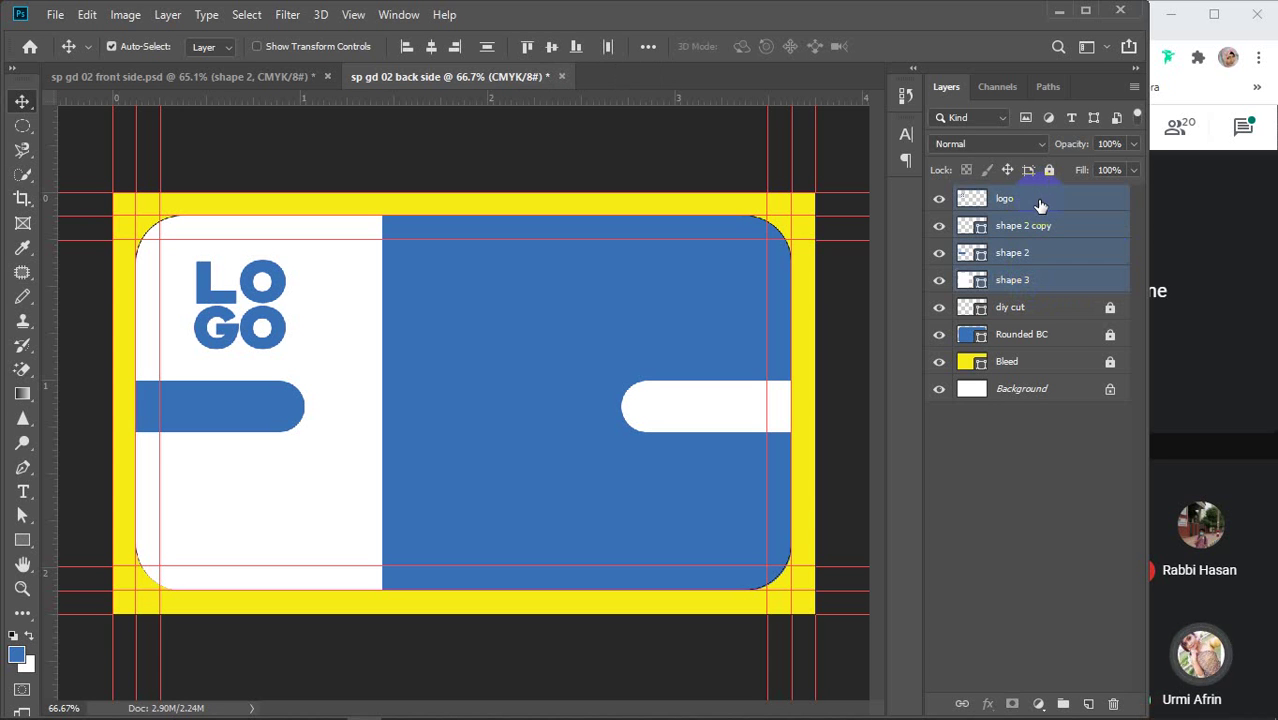
{"action": "key", "text": "ctrl+g"}
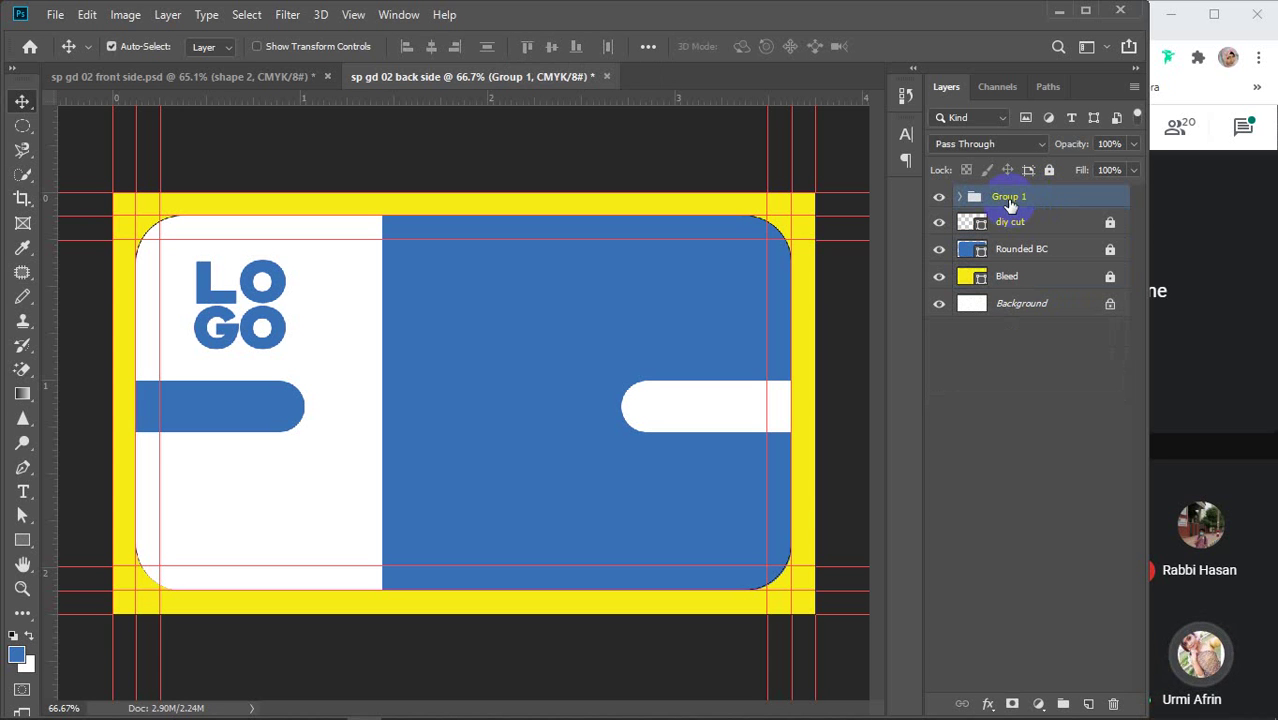
{"action": "double_click", "coordinate": [1010, 205]}
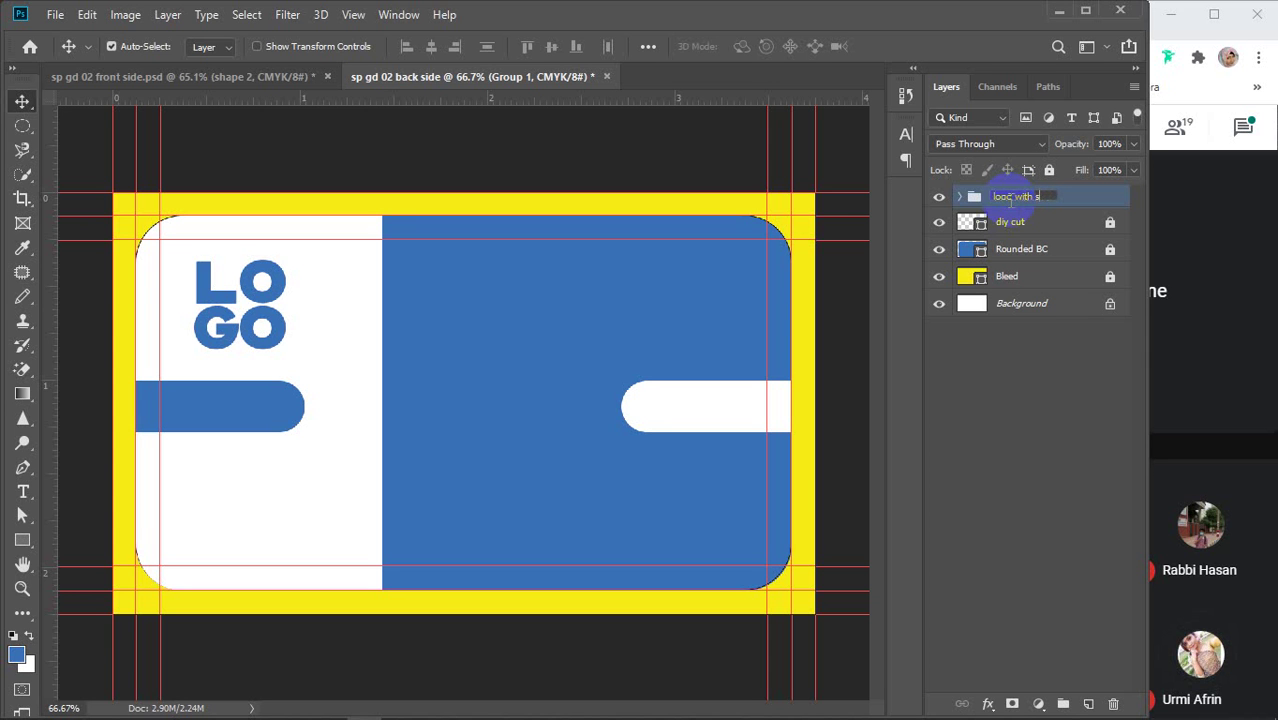
{"action": "key", "text": "Return"}
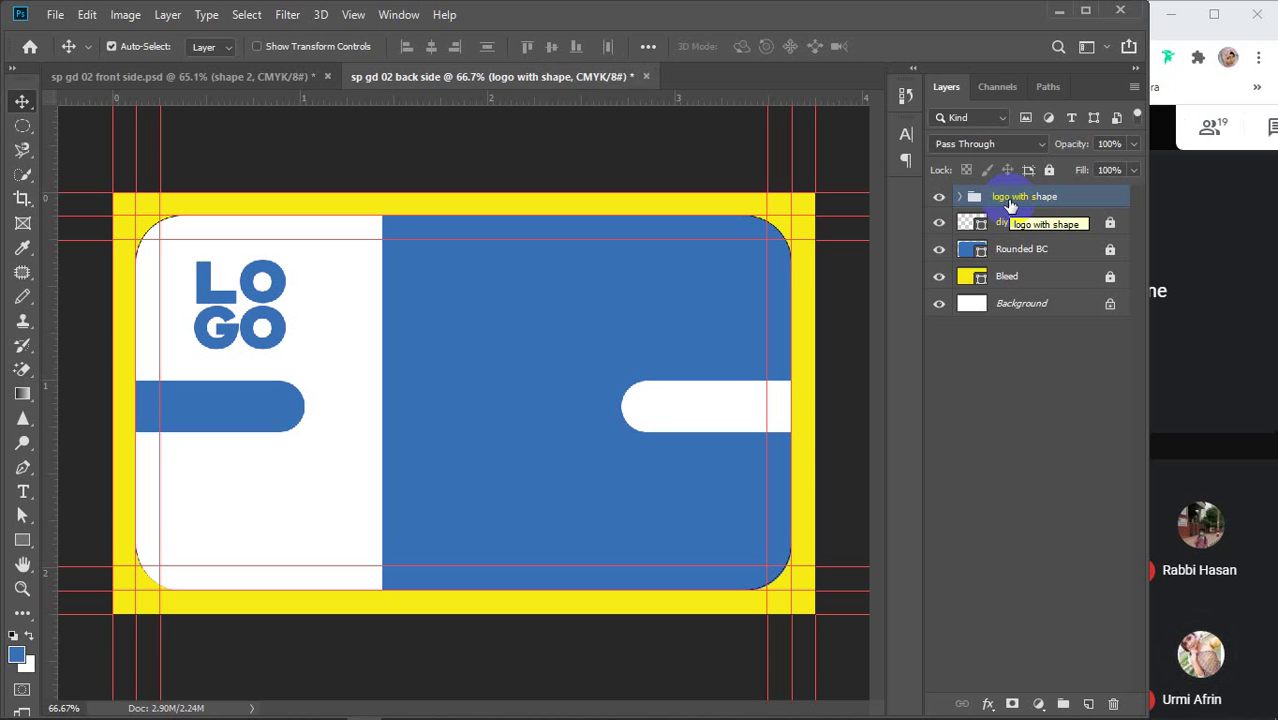
Hide the blue rounded card, yellow bleed, logo with shape group and diy cut layers
{"action": "left_click", "coordinate": [939, 249]}
{"action": "left_click", "coordinate": [940, 277]}
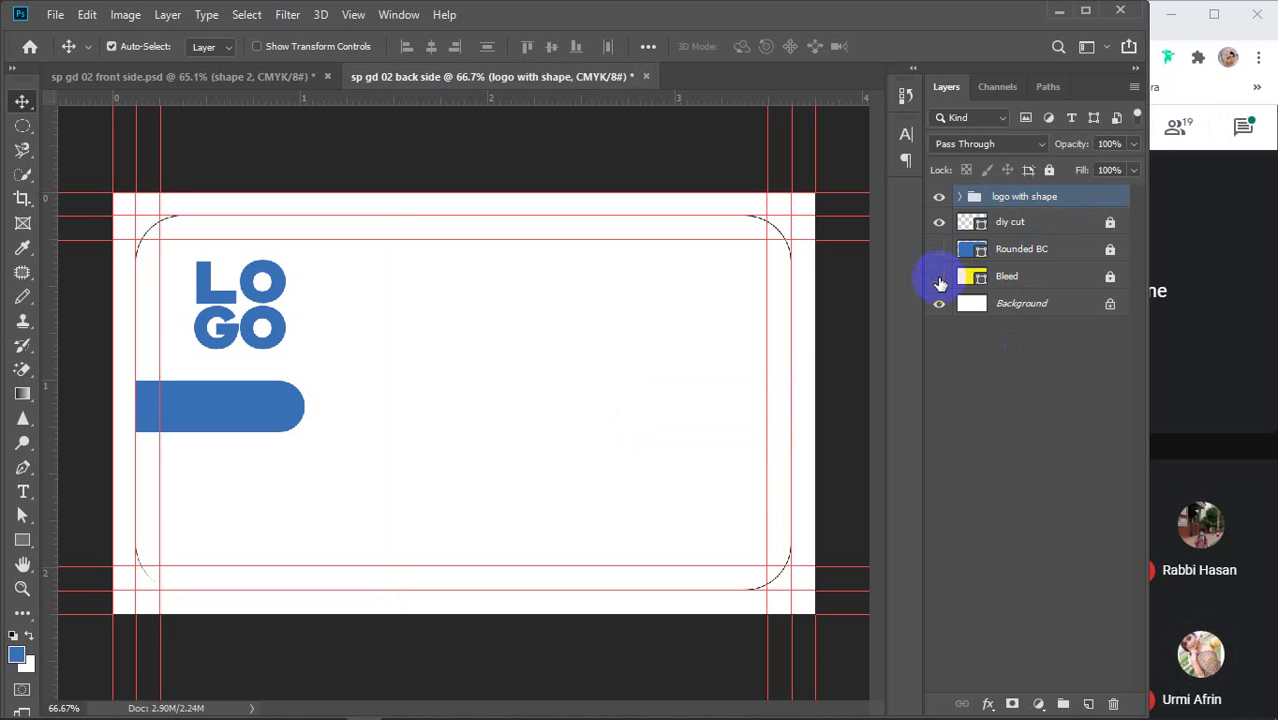
{"action": "left_click", "coordinate": [939, 196]}
{"action": "left_click", "coordinate": [939, 222]}
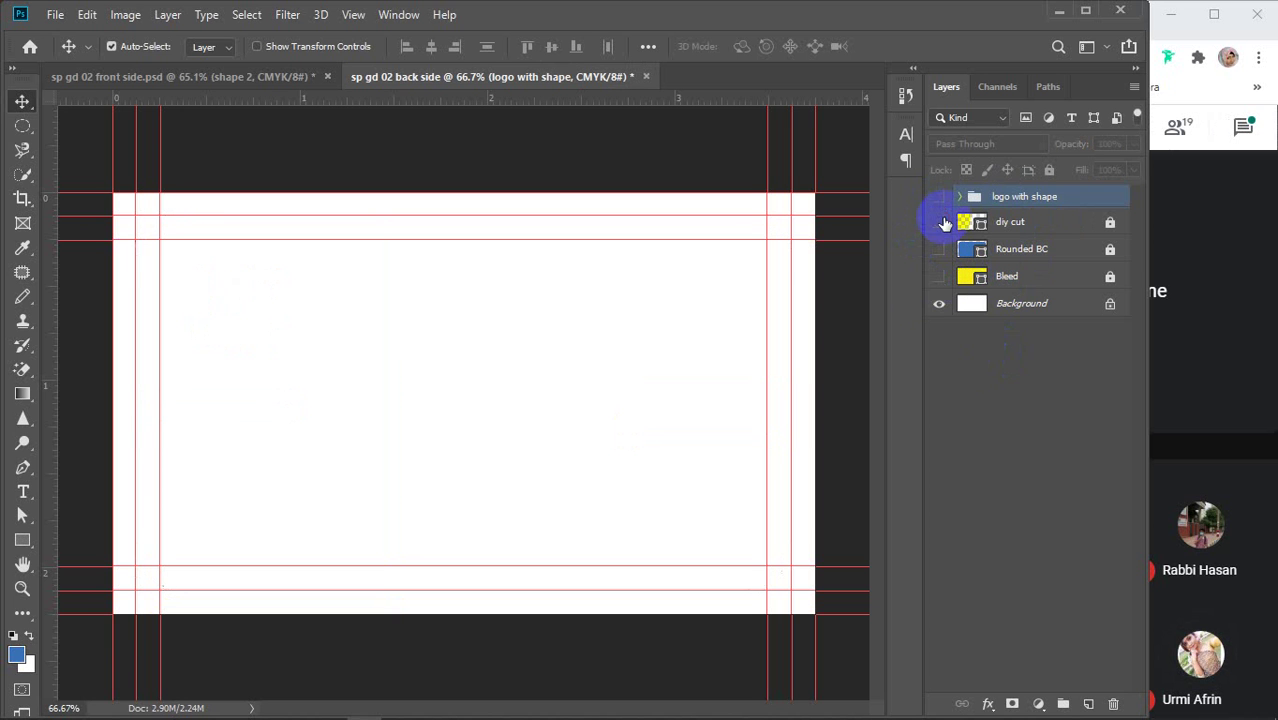
Draw a rounded rectangle over the card area and try moving it down the layer stack
{"action": "left_click", "coordinate": [22, 540]}
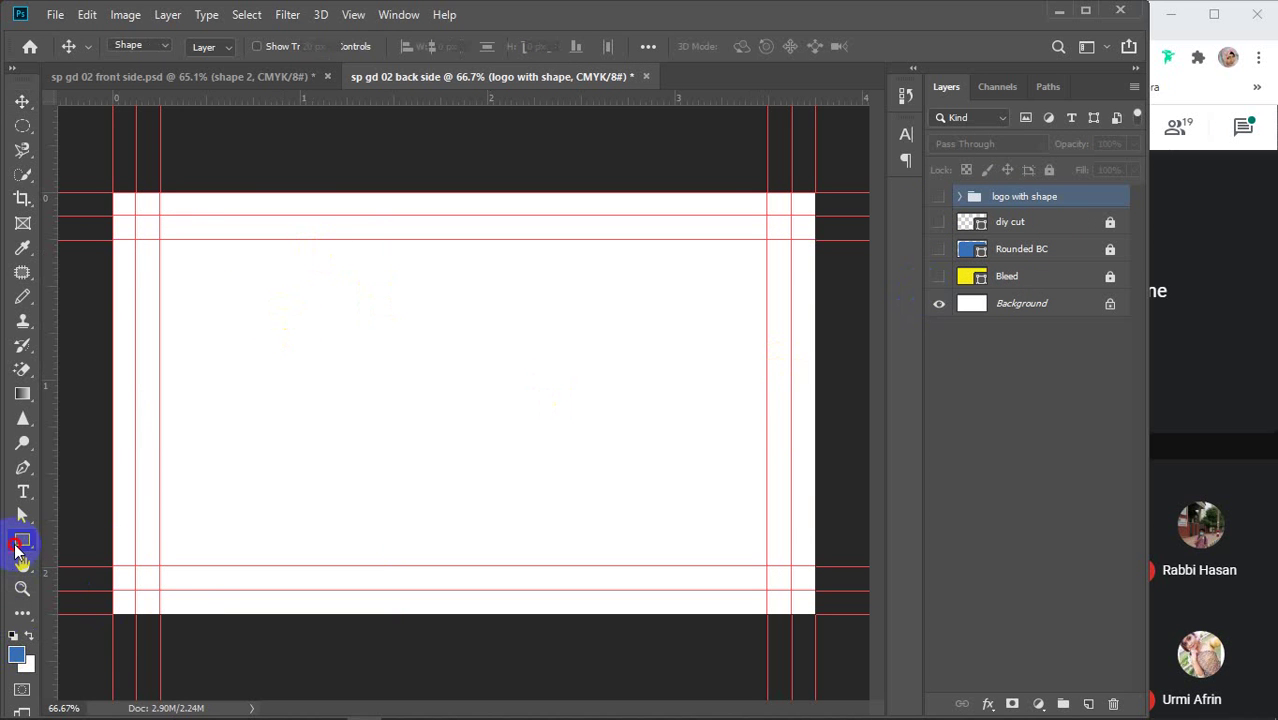
{"action": "left_click", "coordinate": [94, 558]}
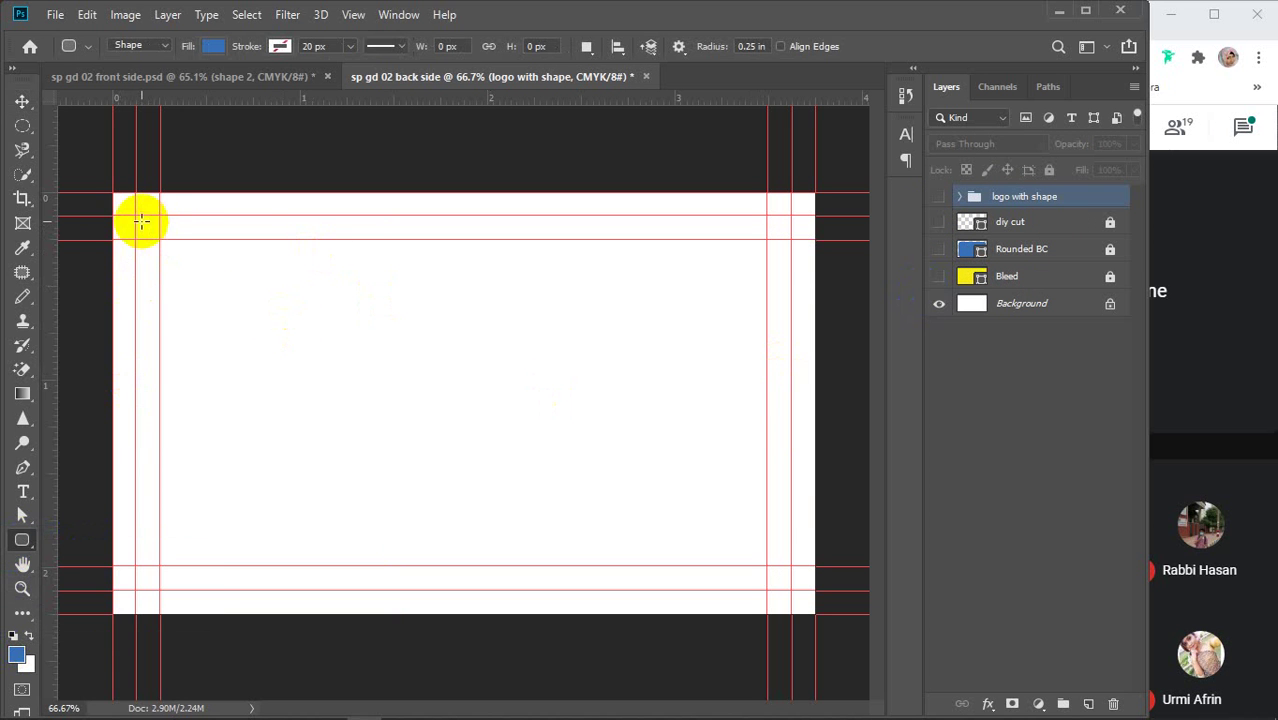
{"action": "left_click_drag", "start_coordinate": [136, 216], "coordinate": [789, 589]}
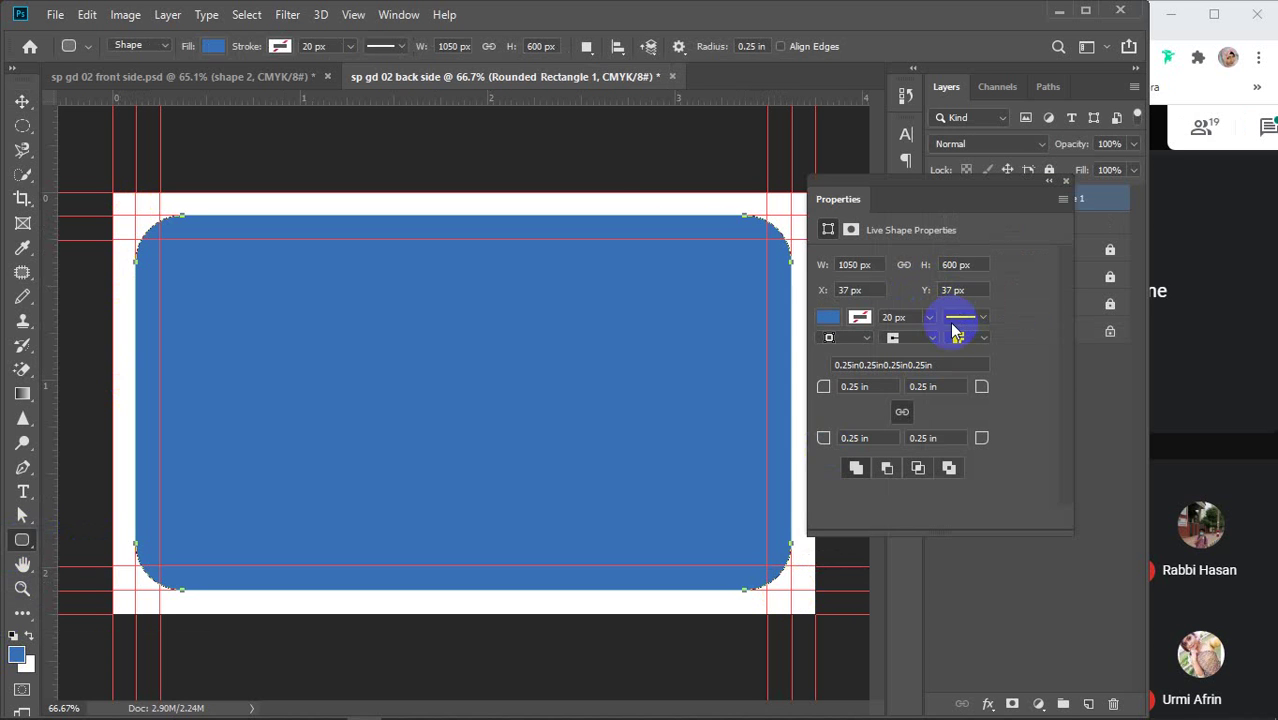
{"action": "left_click", "coordinate": [1064, 182]}
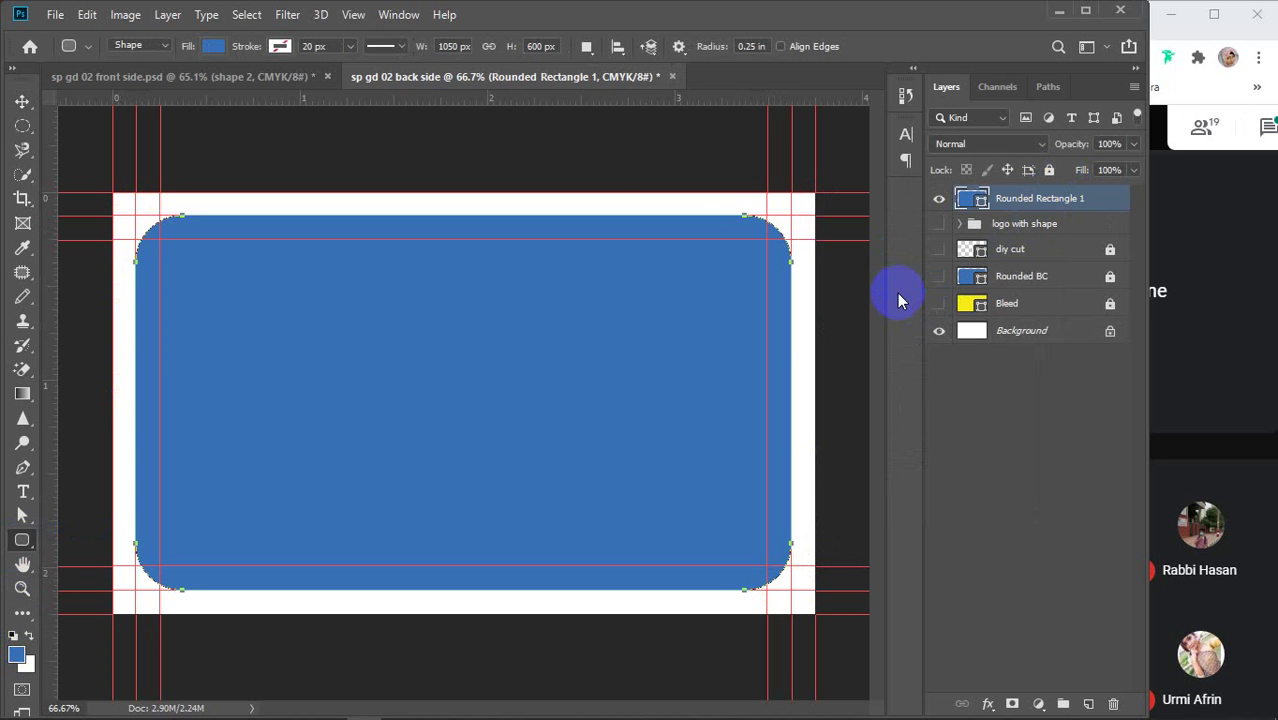
{"action": "key", "text": "v"}
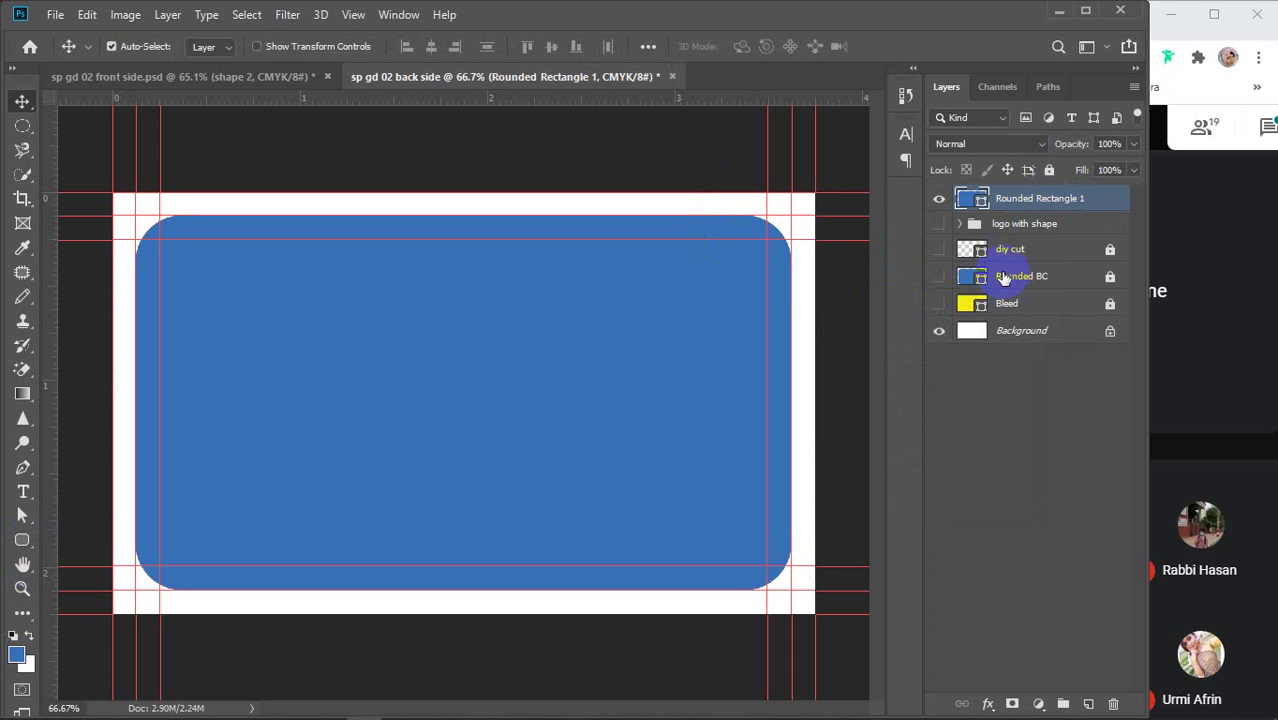
{"action": "left_click_drag", "start_coordinate": [979, 200], "coordinate": [571, 294]}
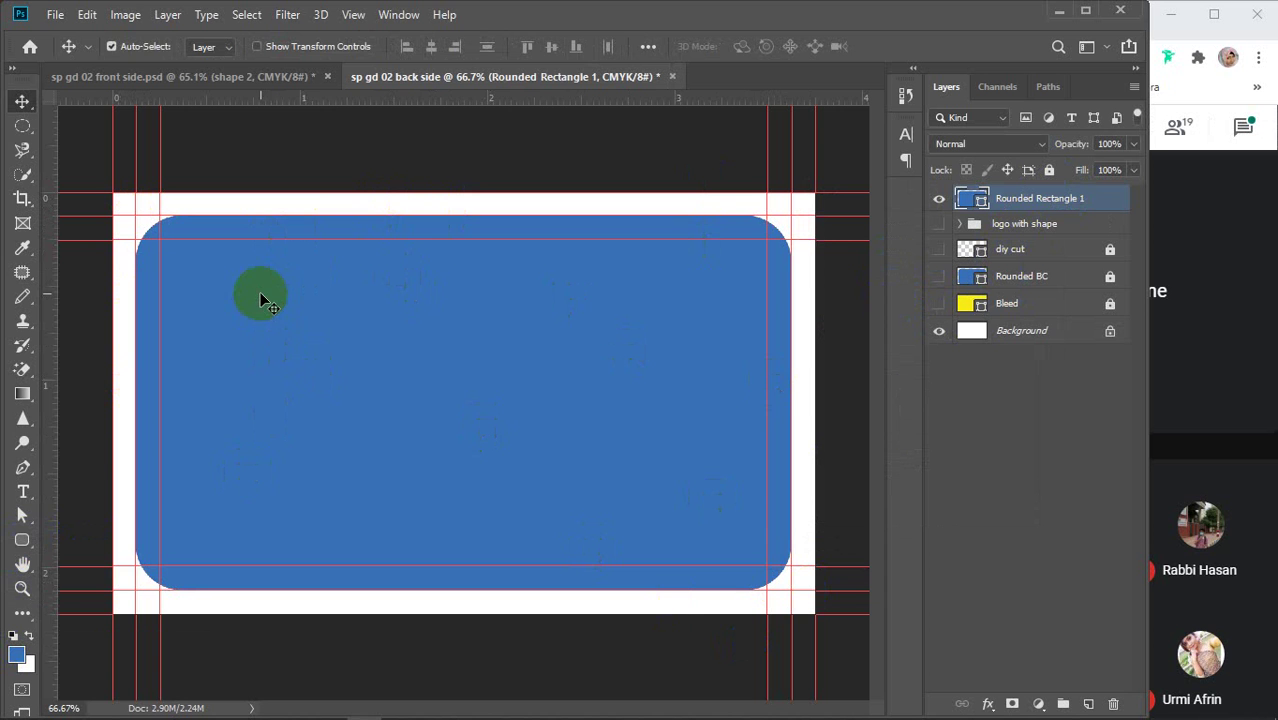
Try setting the rounded rectangle to subtract, then undo it and deselect the layer
{"action": "left_click", "coordinate": [22, 540]}
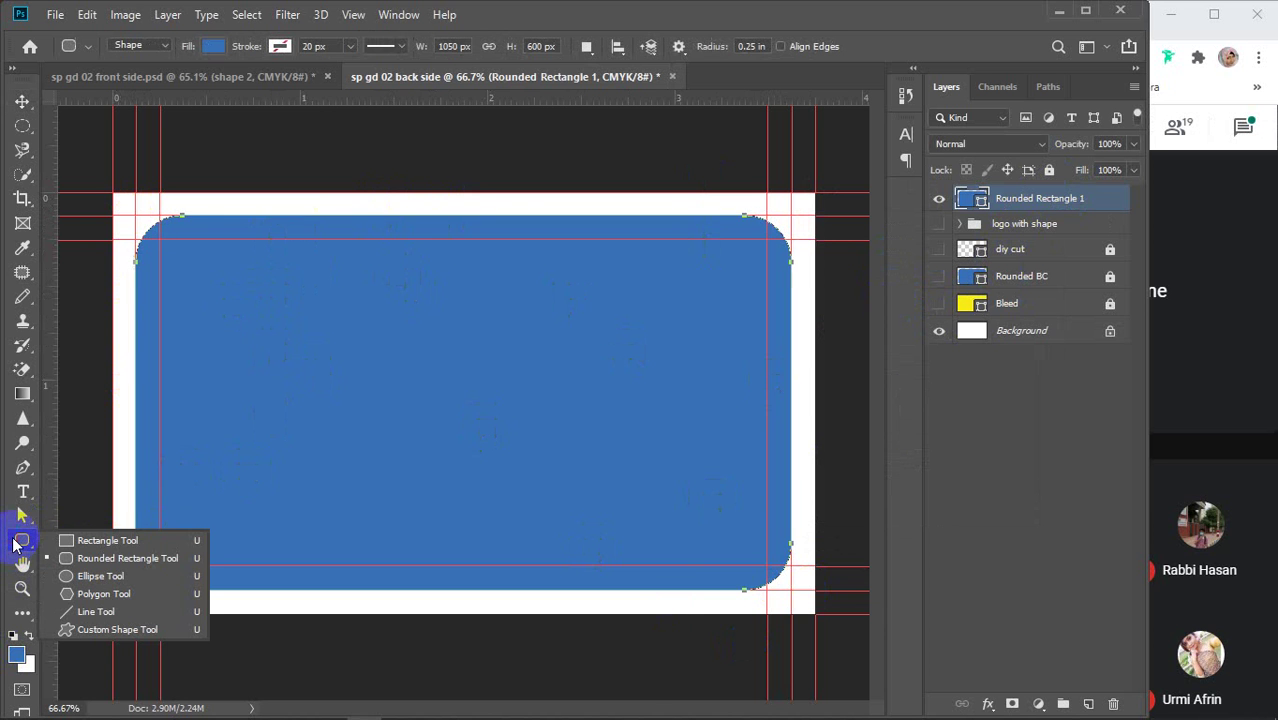
{"action": "left_click", "coordinate": [586, 46]}
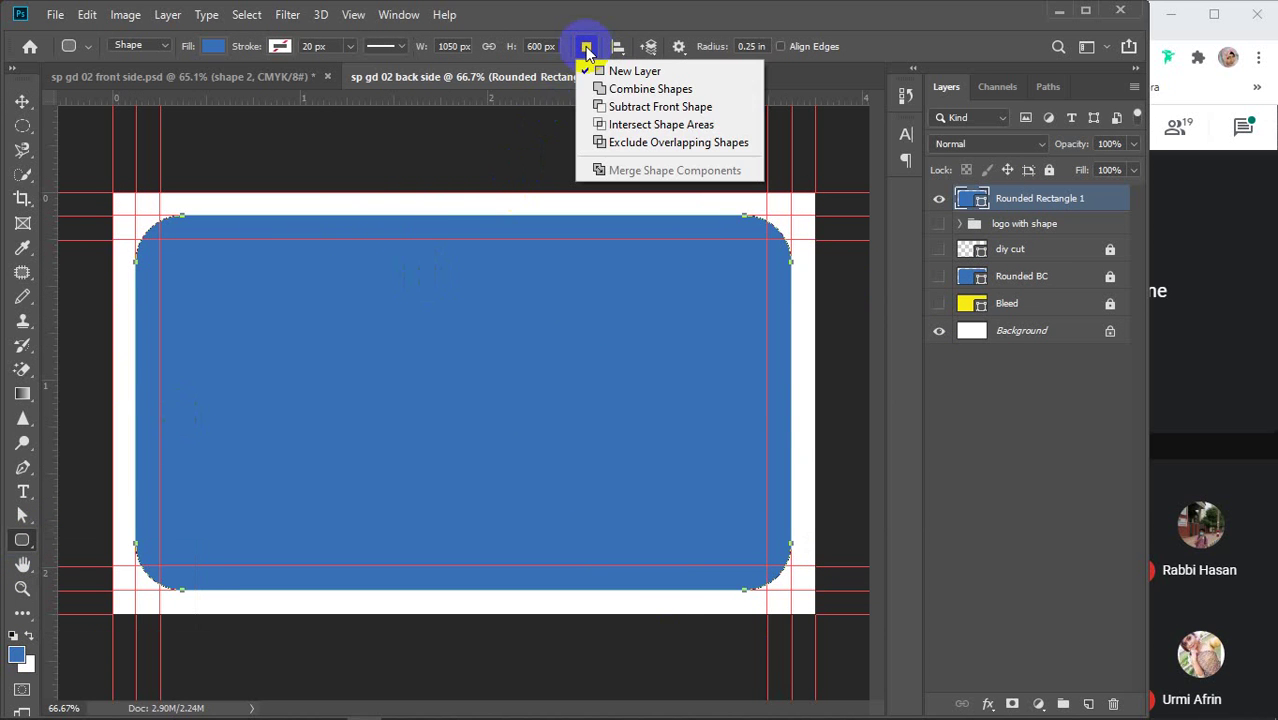
{"action": "left_click", "coordinate": [600, 107]}
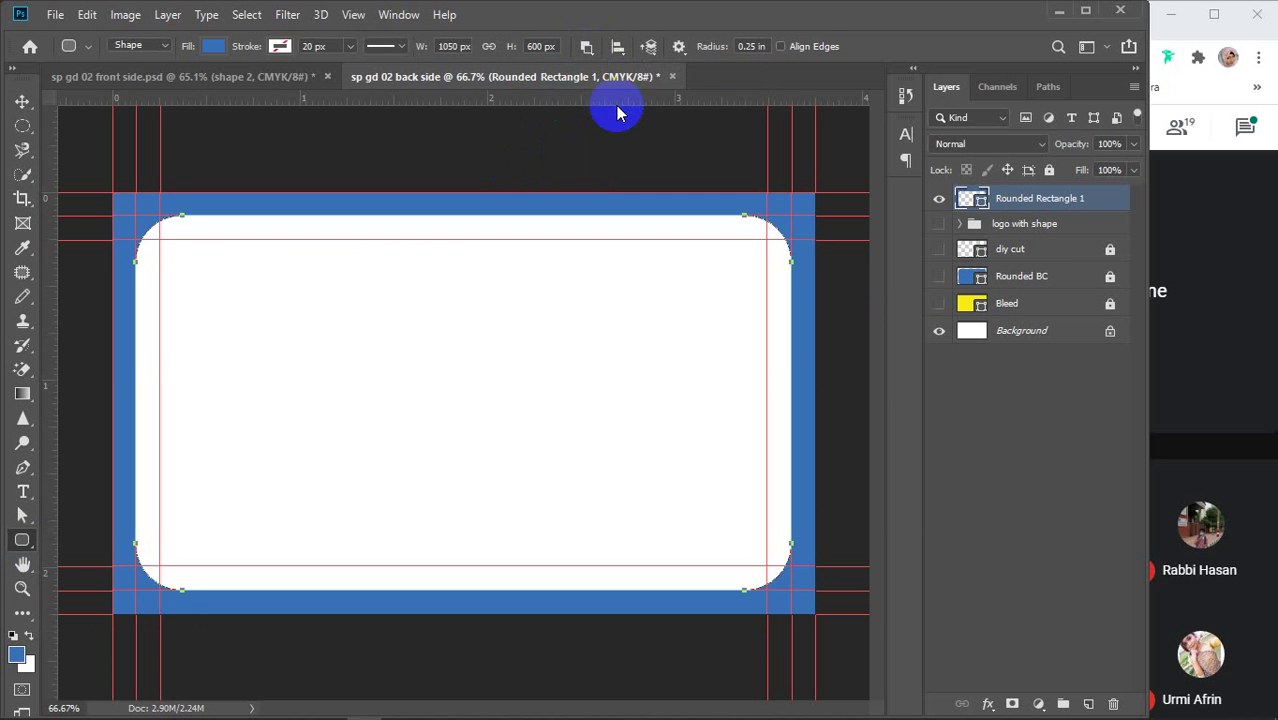
{"action": "key", "text": "ctrl+z"}
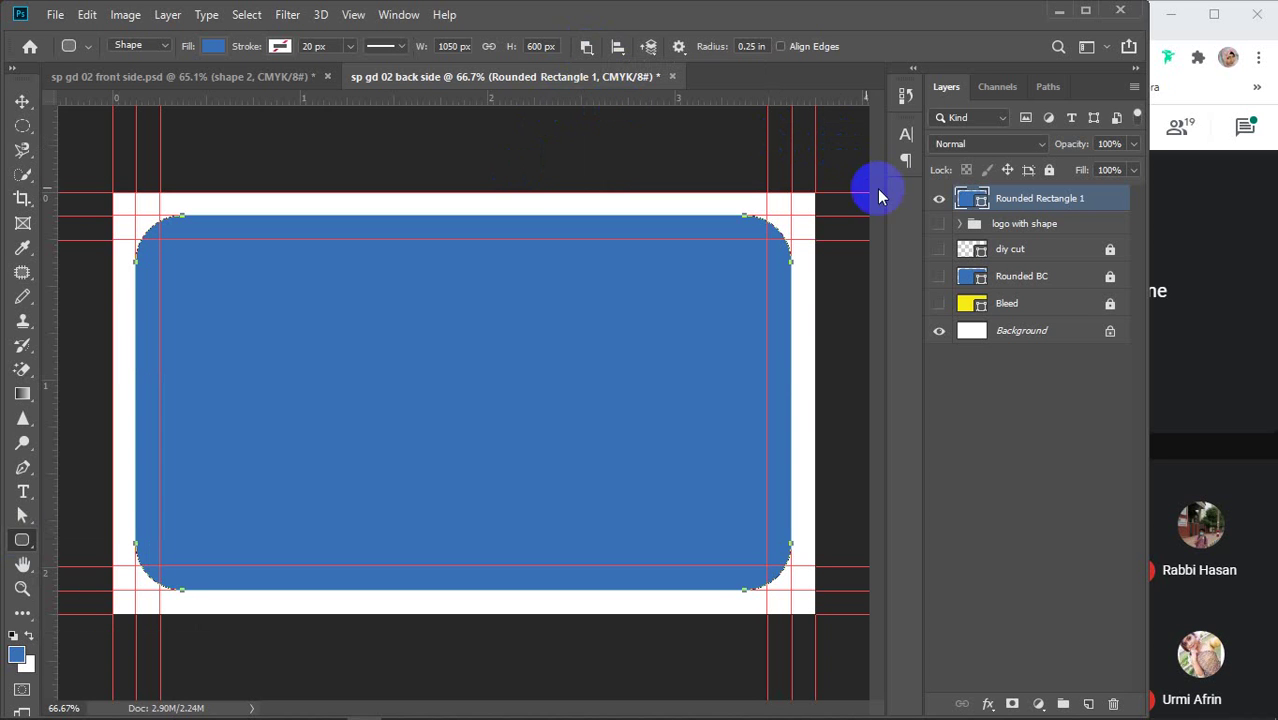
{"action": "left_click", "coordinate": [1041, 465]}
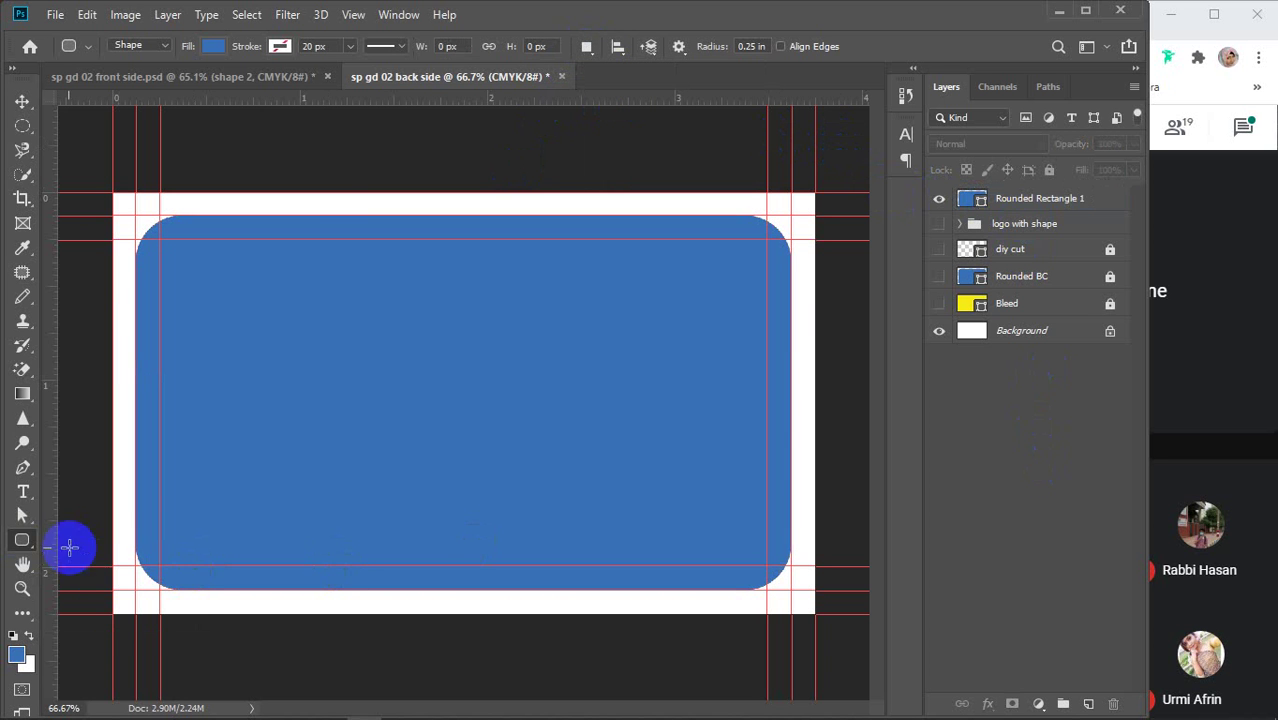
With the Rectangle tool on Subtract Front Shape, cut the card's right portion from Rounded Rectangle 1
{"action": "left_click_drag", "start_coordinate": [21, 548], "coordinate": [97, 535]}
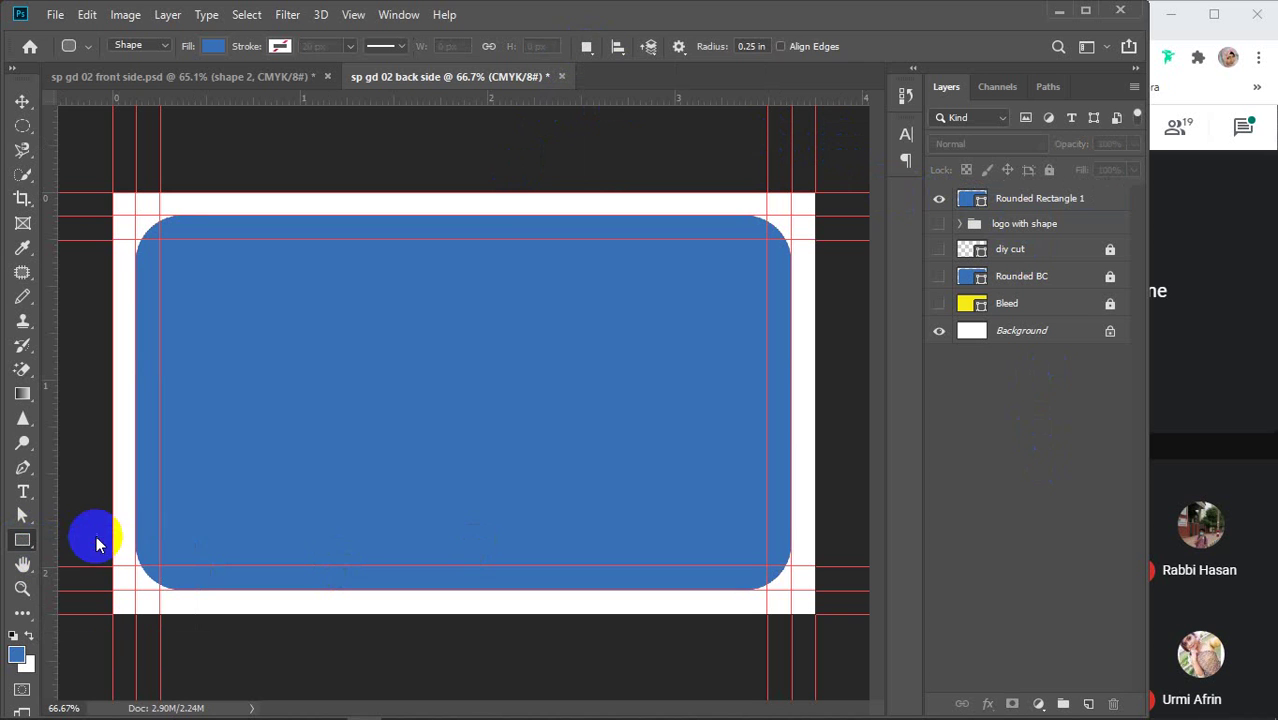
{"action": "left_click", "coordinate": [586, 46]}
{"action": "left_click", "coordinate": [622, 106]}
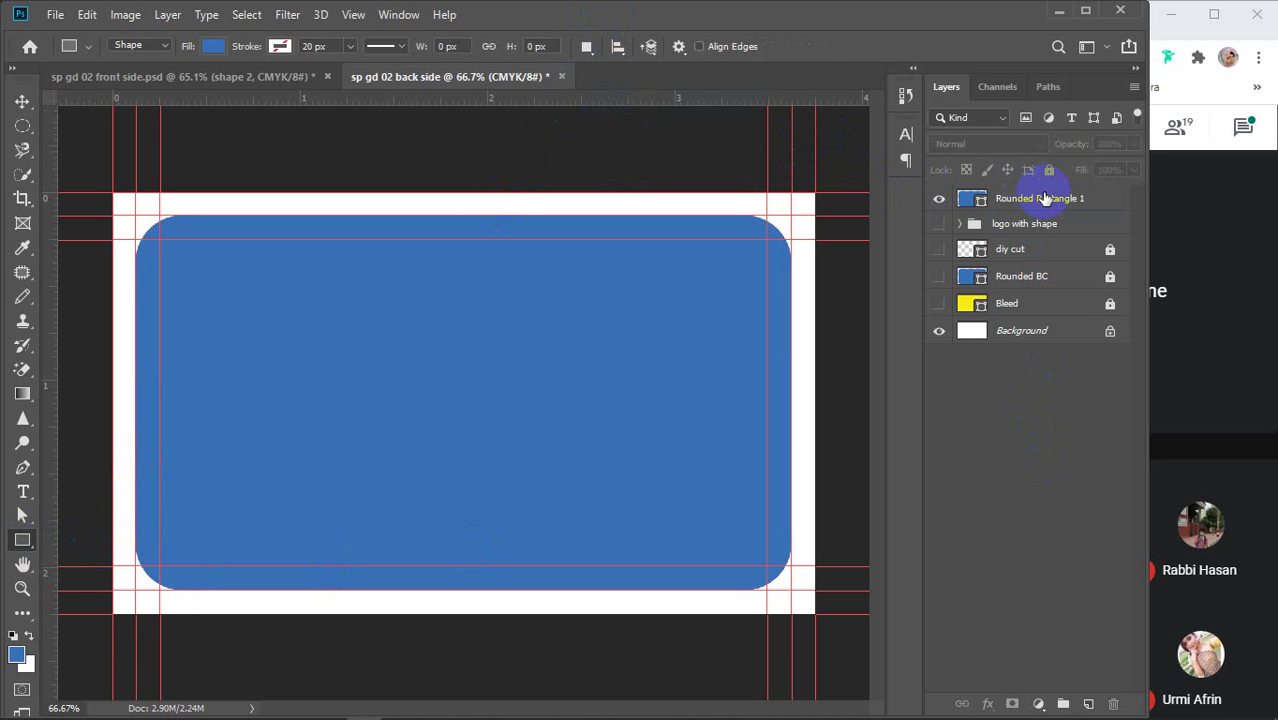
{"action": "left_click", "coordinate": [985, 198]}
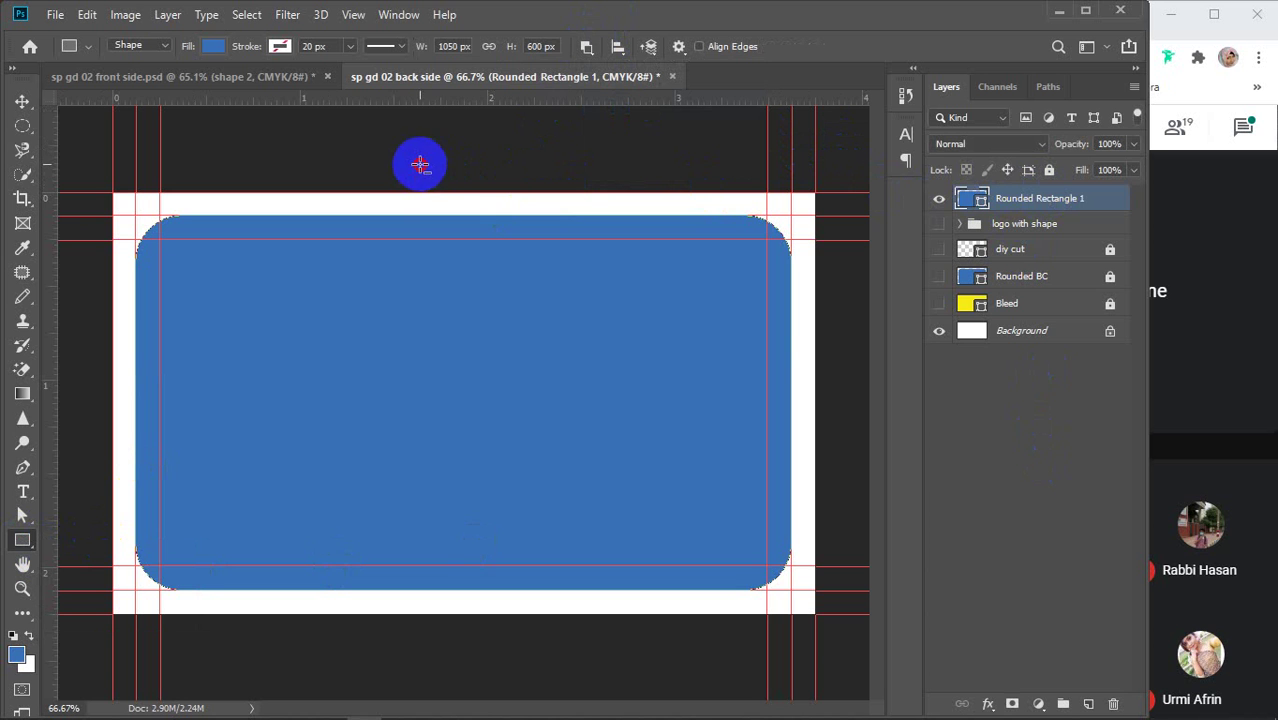
{"action": "left_click_drag", "start_coordinate": [420, 164], "coordinate": [815, 628]}
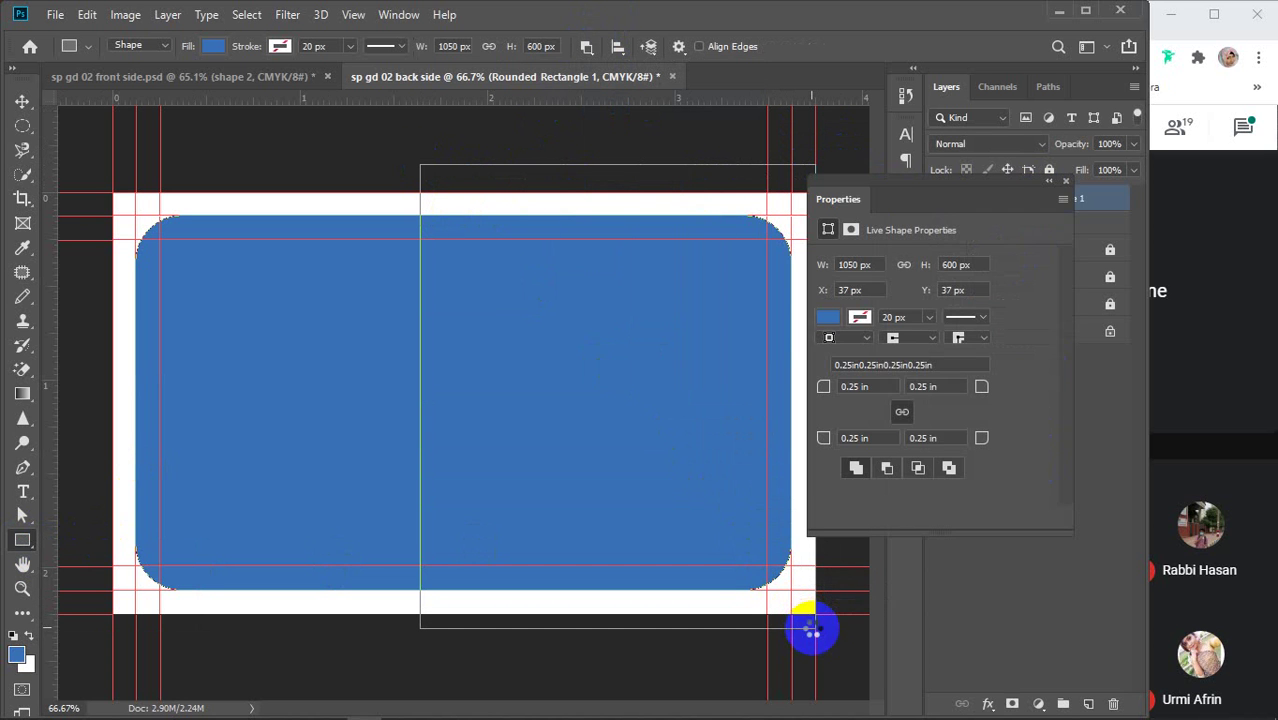
{"action": "left_click", "coordinate": [1065, 181]}
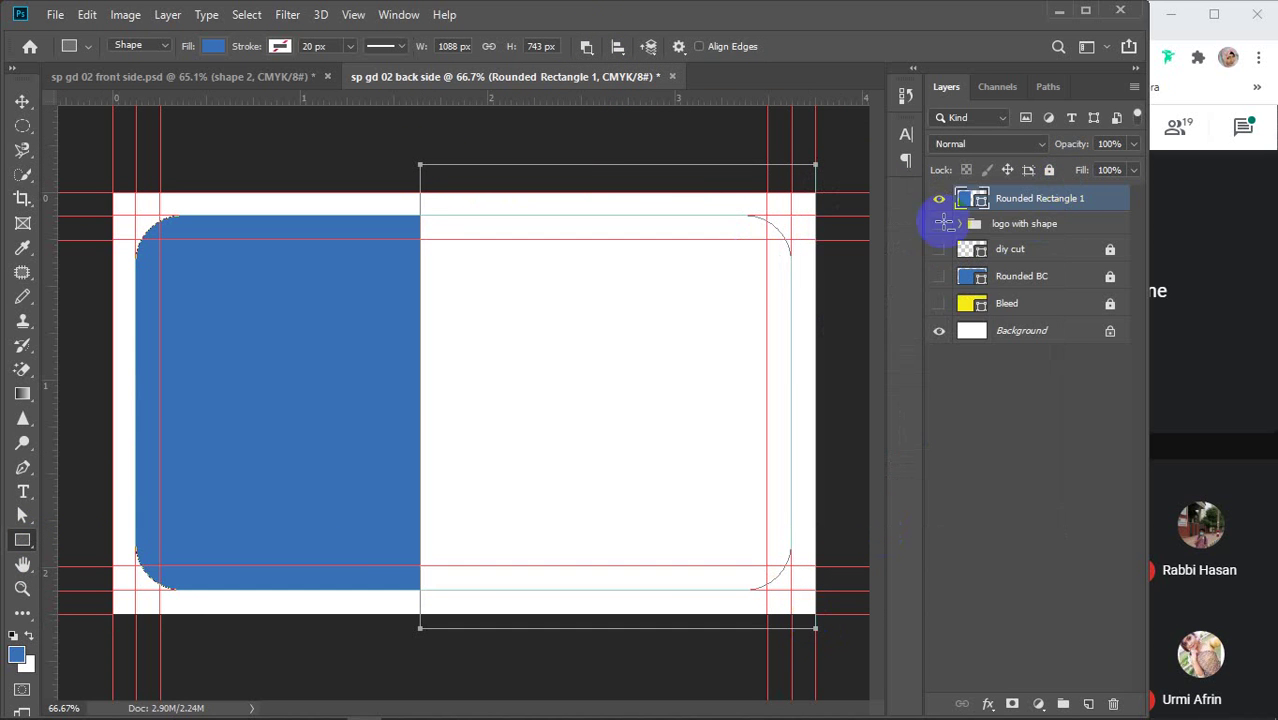
{"action": "key", "text": "v"}
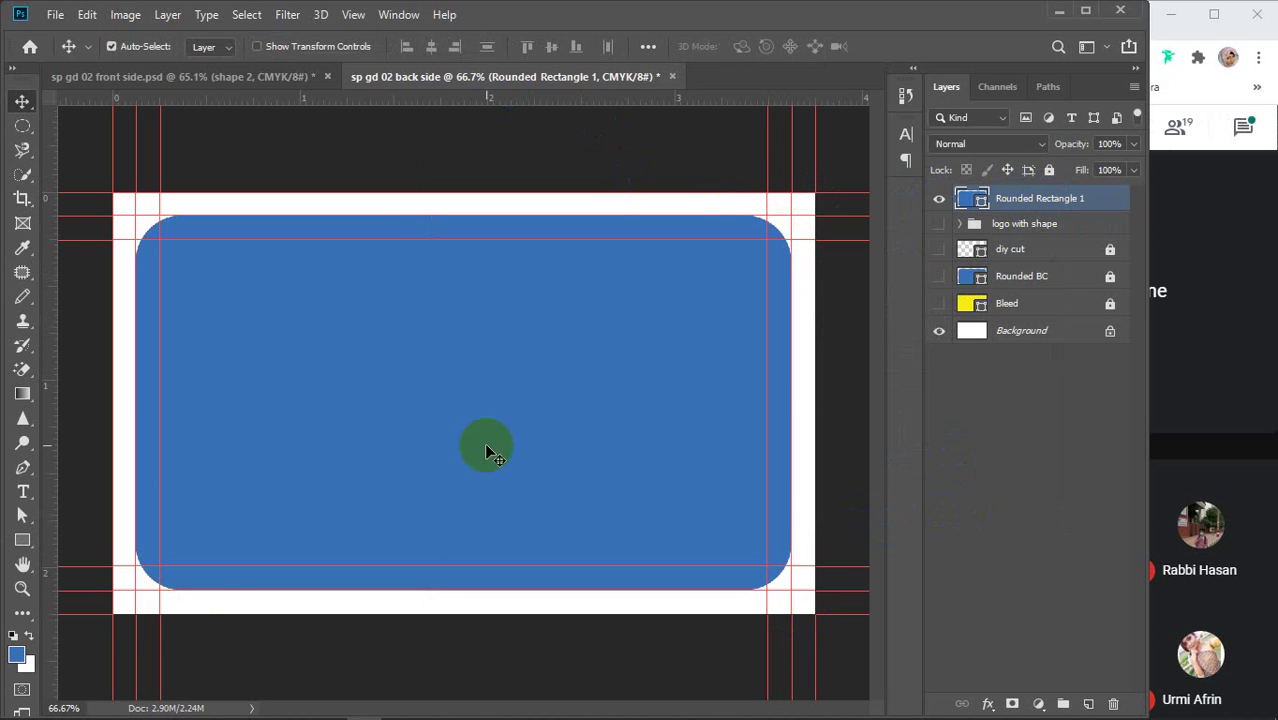
Set the Rectangle tool to Subtract Front Shape, then delete the Rounded Rectangle 1 layer
{"action": "left_click", "coordinate": [22, 540]}
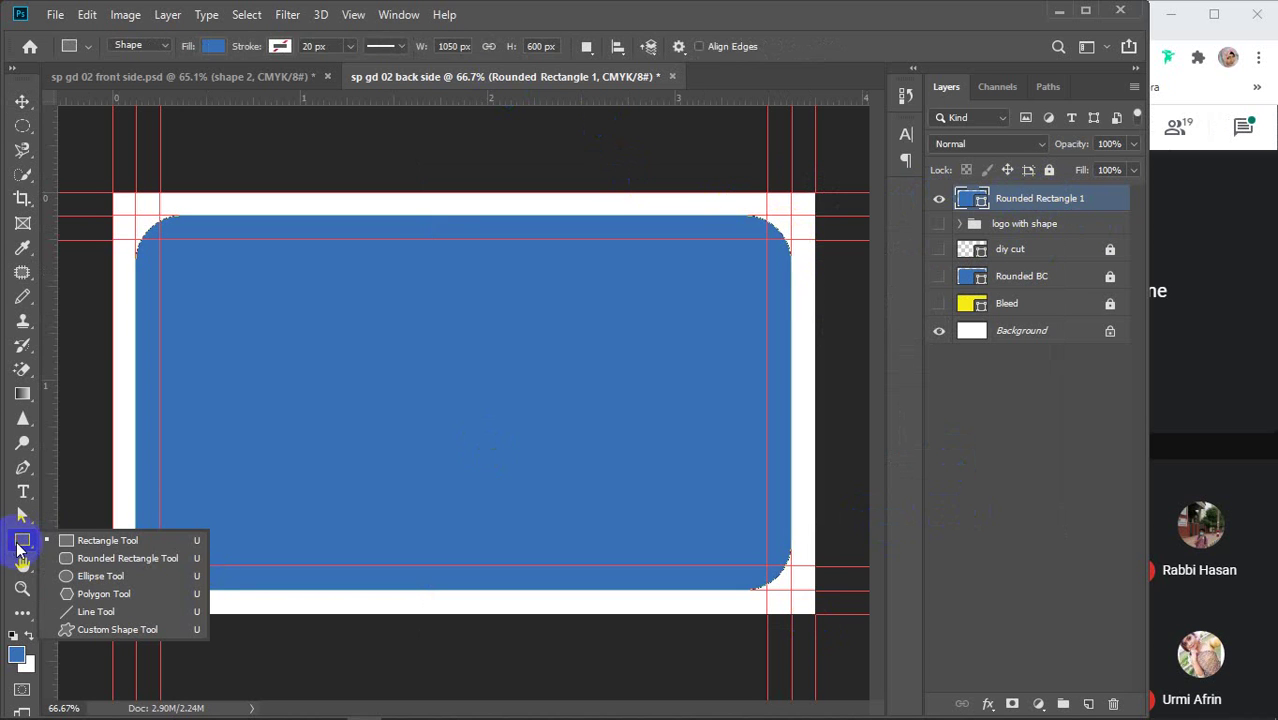
{"action": "left_click", "coordinate": [586, 46]}
{"action": "left_click", "coordinate": [630, 108]}
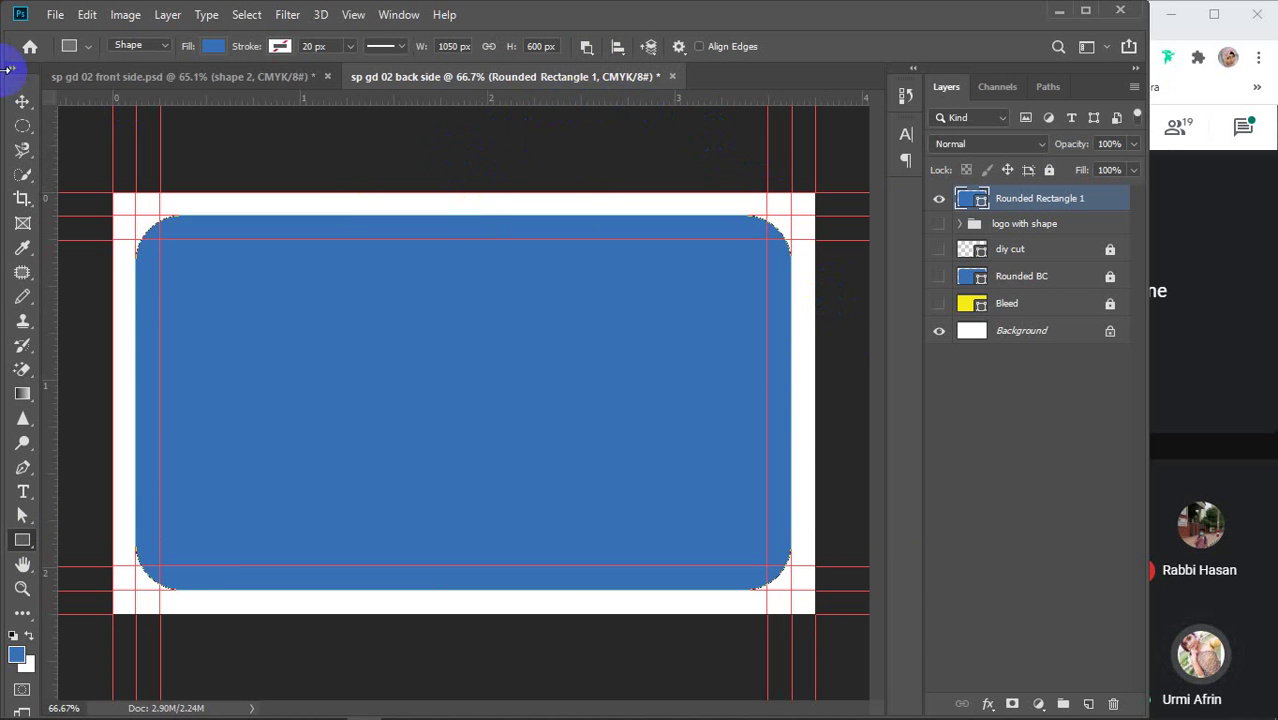
{"action": "left_click", "coordinate": [22, 101]}
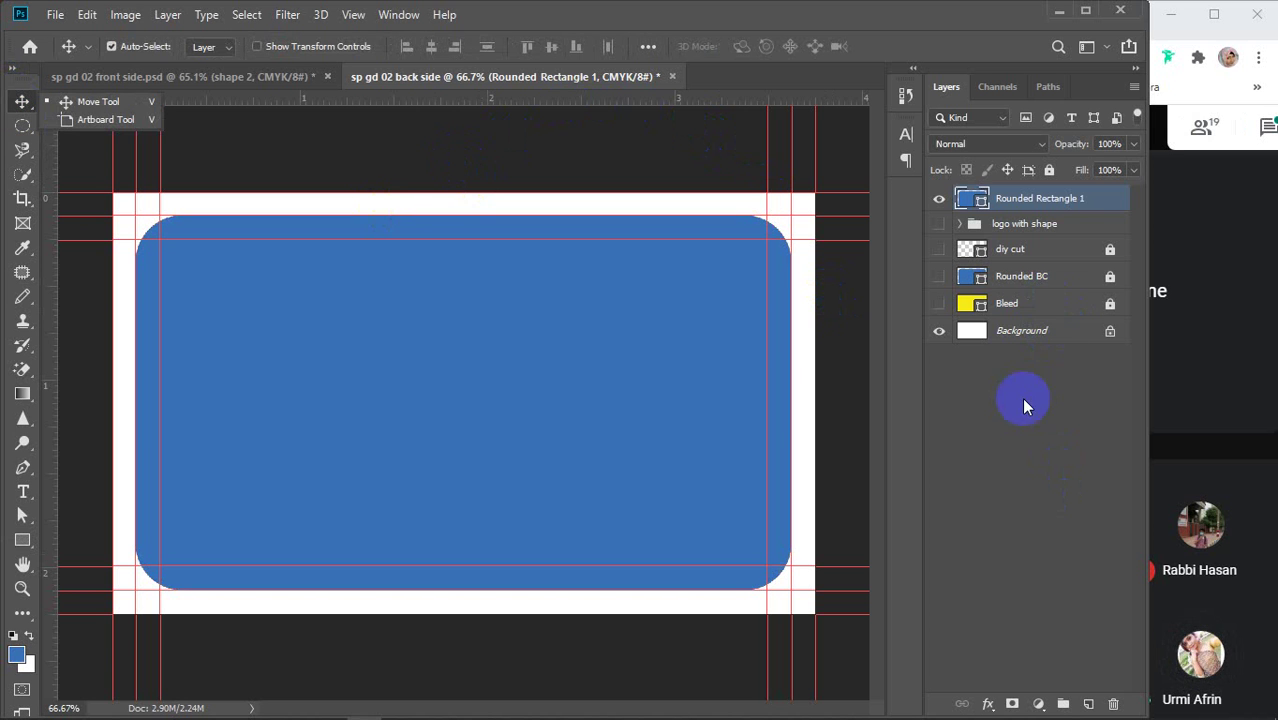
{"action": "left_click", "coordinate": [1090, 199]}
{"action": "key", "text": "Delete"}
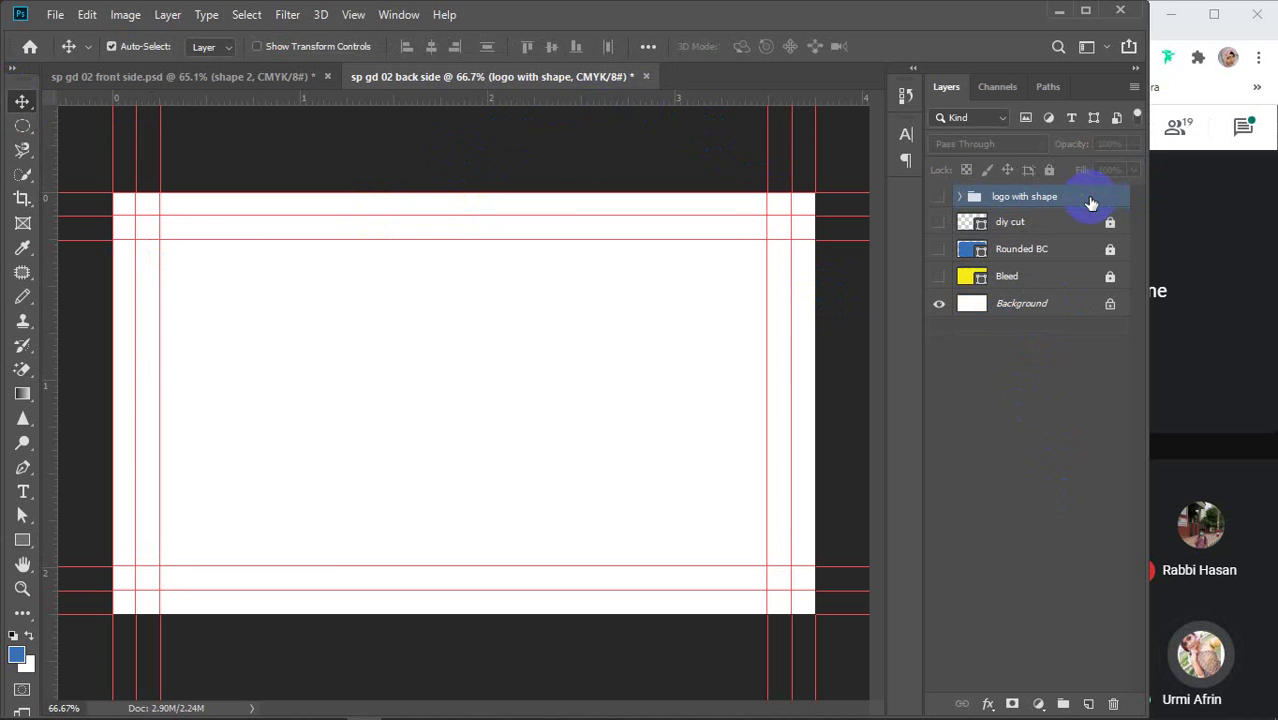
Show the logo with shape, diy cut, Rounded BC and Bleed layers again
{"action": "left_click", "coordinate": [938, 196]}
{"action": "left_click", "coordinate": [938, 222]}
{"action": "left_click", "coordinate": [938, 250]}
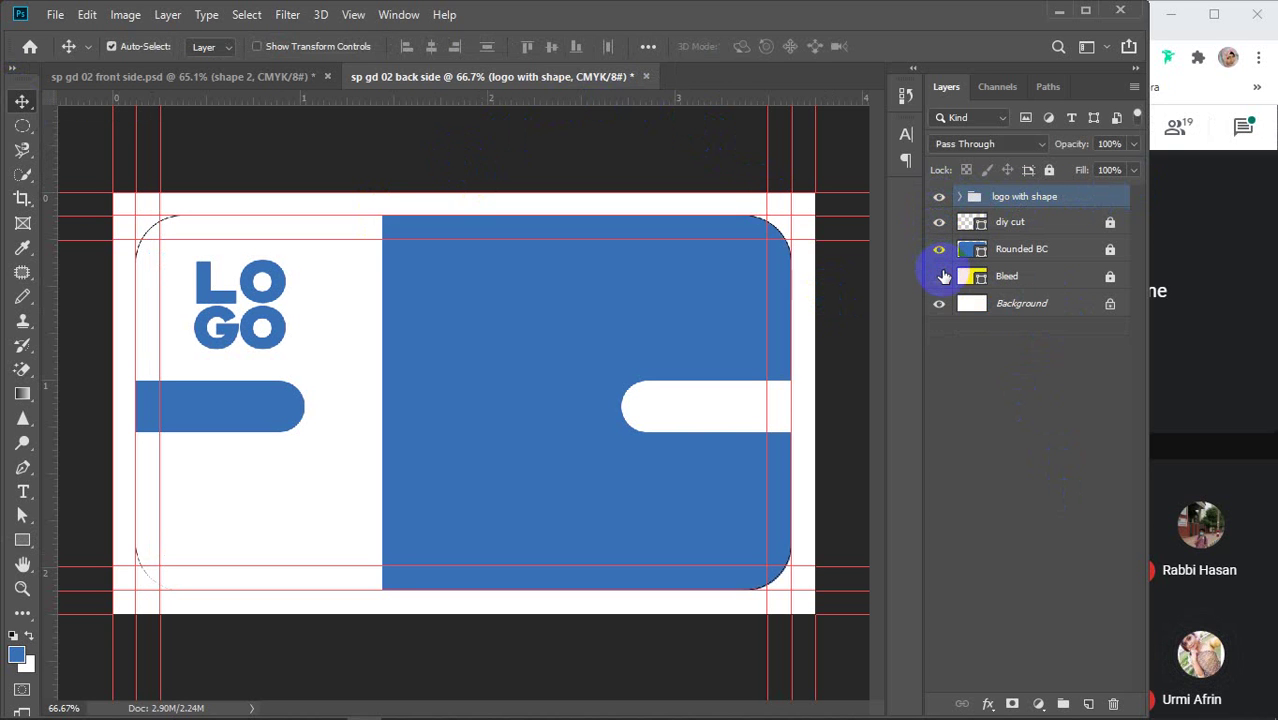
{"action": "left_click", "coordinate": [938, 276]}
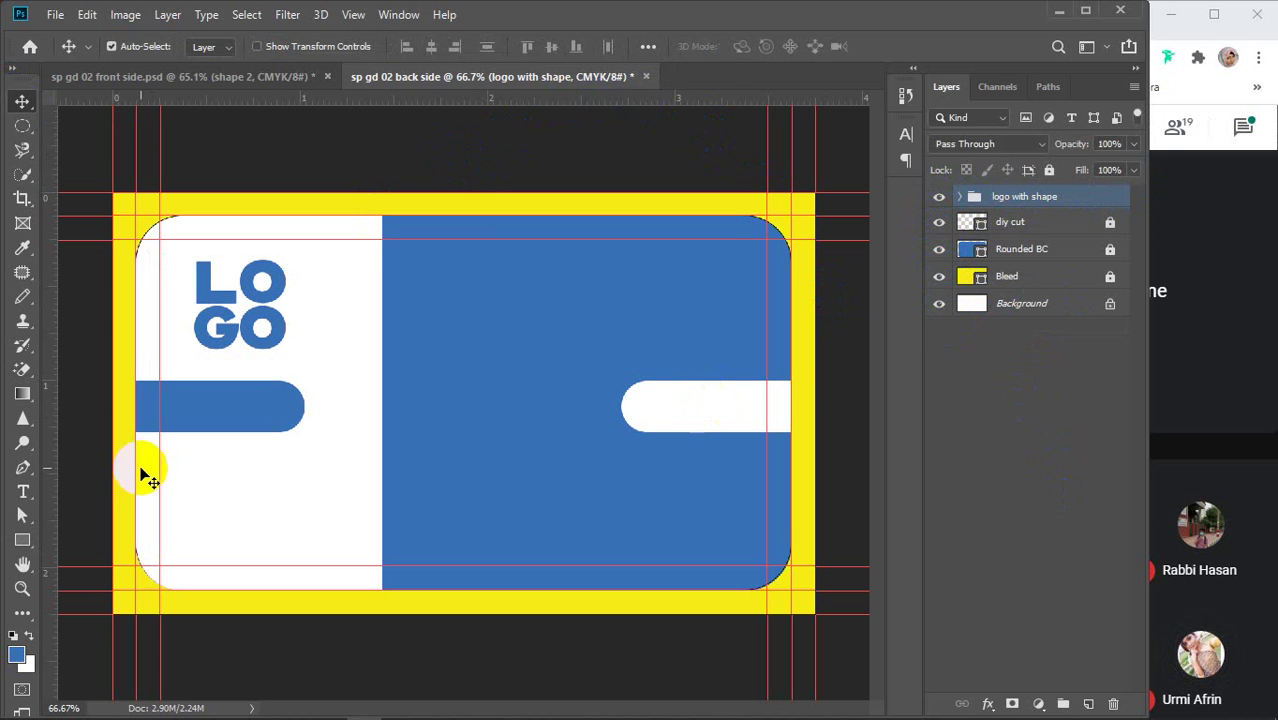
Create a text layer on the blue area, clear the stray text, and open its colour picker
{"action": "left_click", "coordinate": [22, 494]}
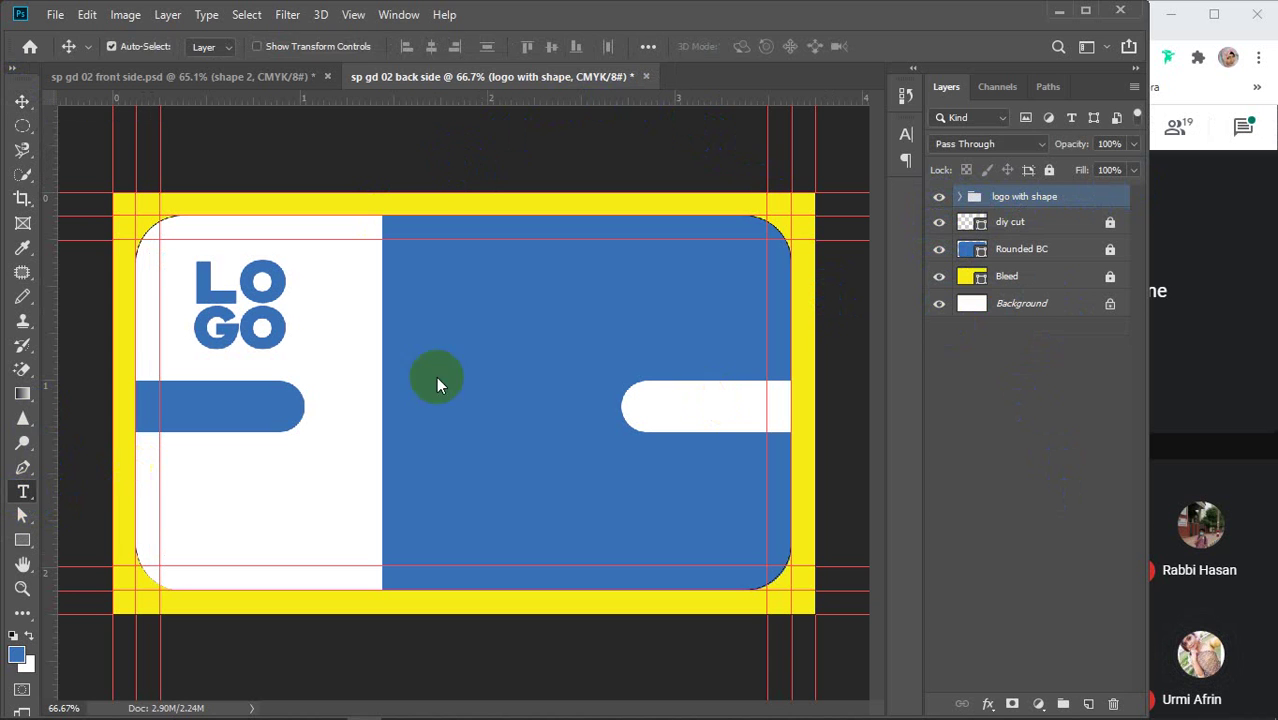
{"action": "left_click", "coordinate": [450, 306]}
{"action": "type", "text": "Layer 1"}
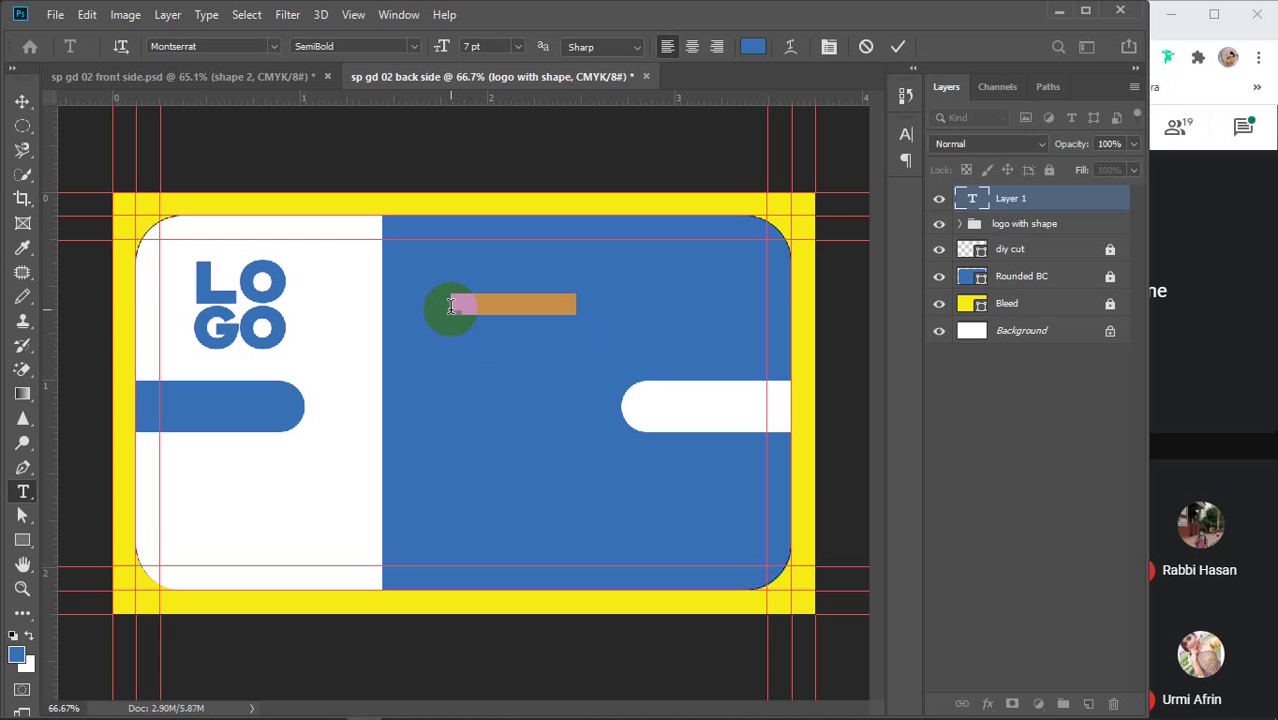
{"action": "key", "text": "BackSpace"}
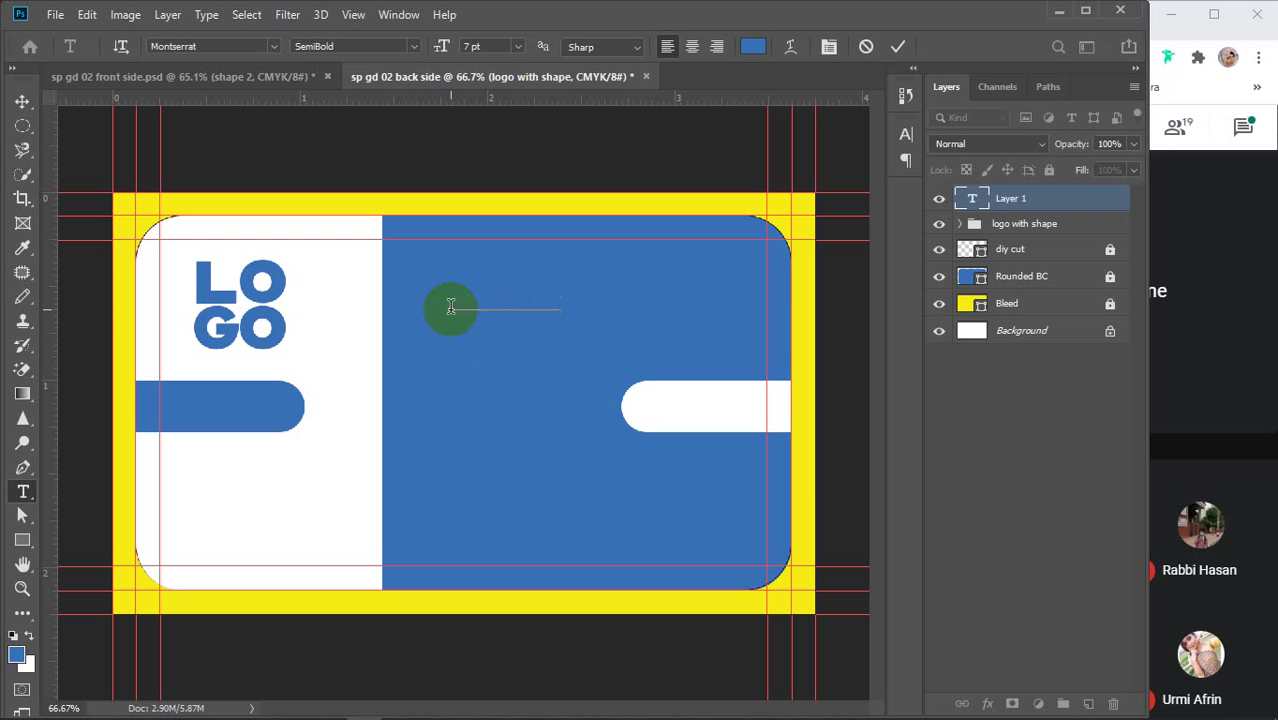
{"action": "left_click_drag", "start_coordinate": [561, 298], "coordinate": [422, 298]}
{"action": "left_click", "coordinate": [753, 46]}
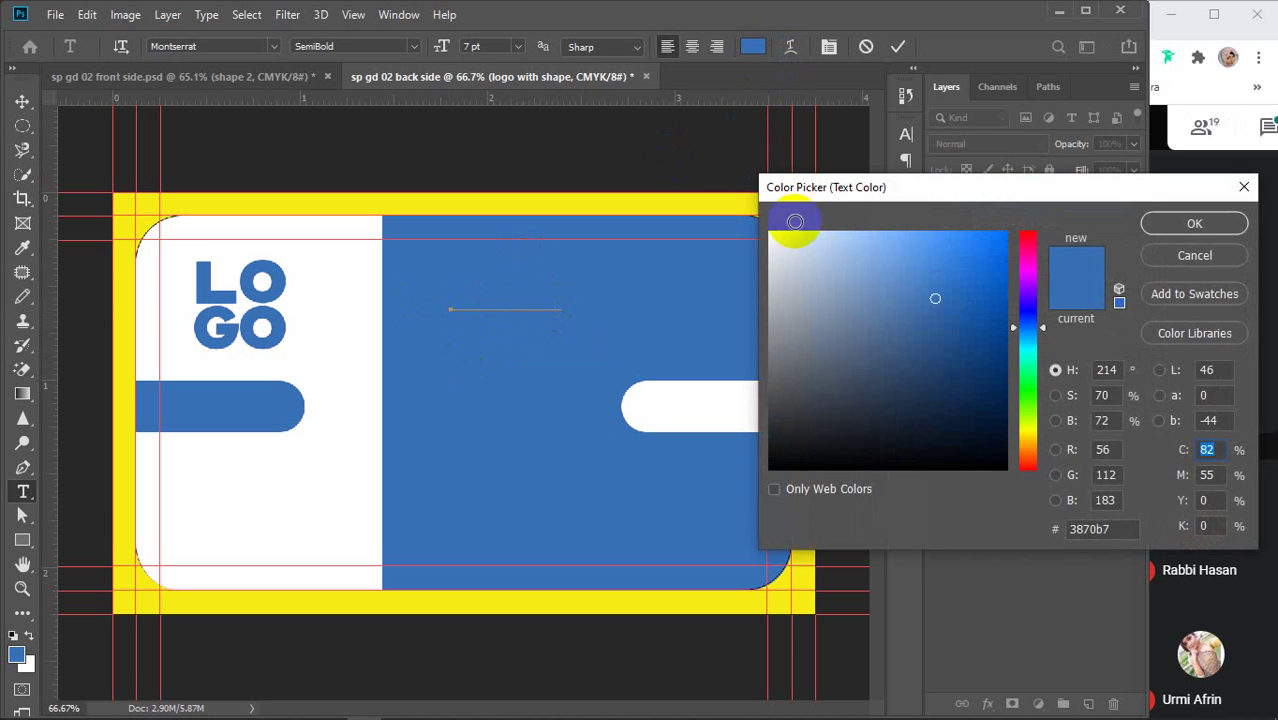
Make the text white and try 10 pt and 12 pt font sizes
{"action": "left_click", "coordinate": [778, 237]}
{"action": "left_click", "coordinate": [1160, 223]}
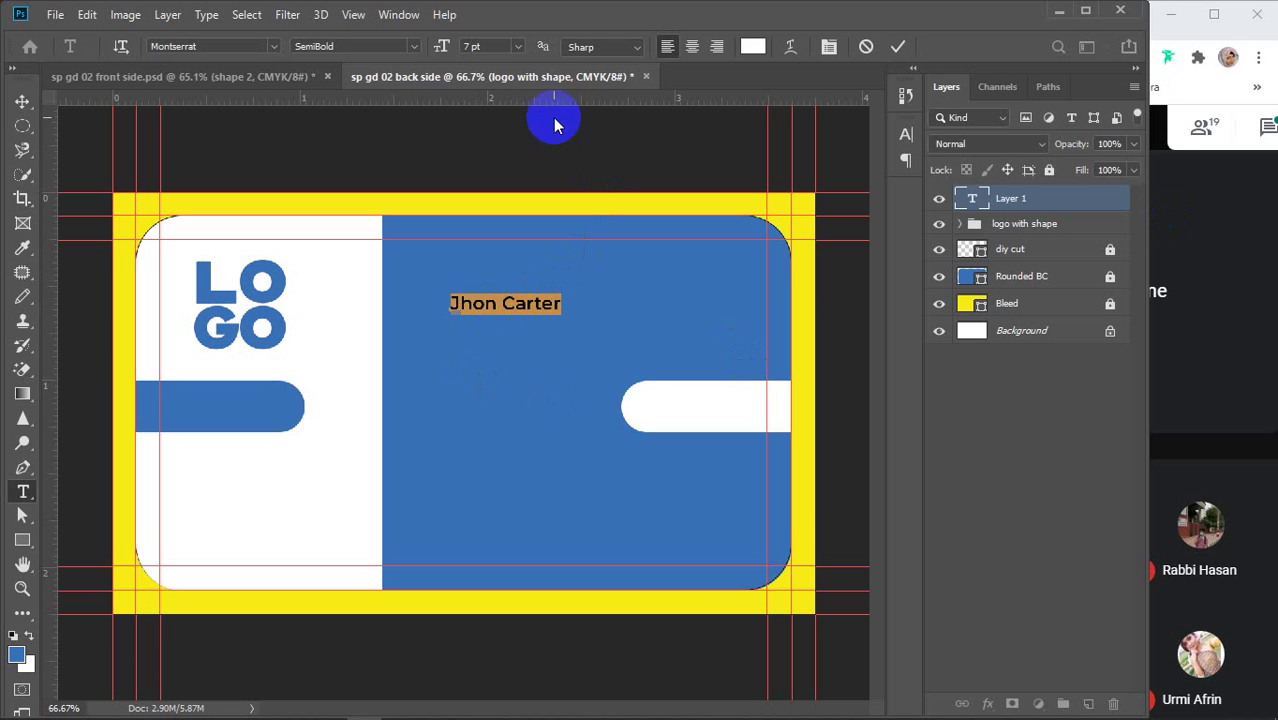
{"action": "left_click", "coordinate": [497, 47]}
{"action": "type", "text": "10"}
{"action": "key", "text": "Return"}
{"action": "type", "text": "12"}
{"action": "key", "text": "Return"}
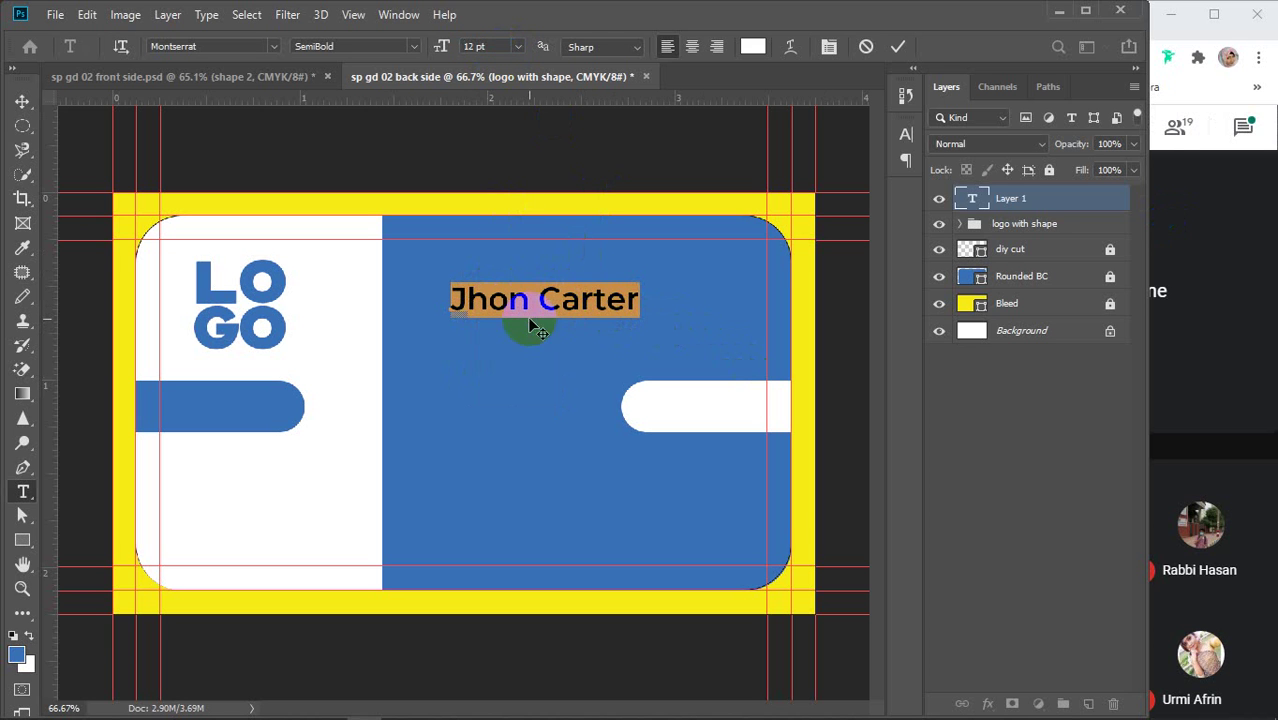
Settle the font size at 15 pt, apply Bold style, and commit the text
{"action": "left_click", "coordinate": [486, 47]}
{"action": "key", "text": "Up"}
{"action": "key", "text": "Up"}
{"action": "key", "text": "Up"}
{"action": "key", "text": "Up"}
{"action": "key", "text": "Up"}
{"action": "key", "text": "Up"}
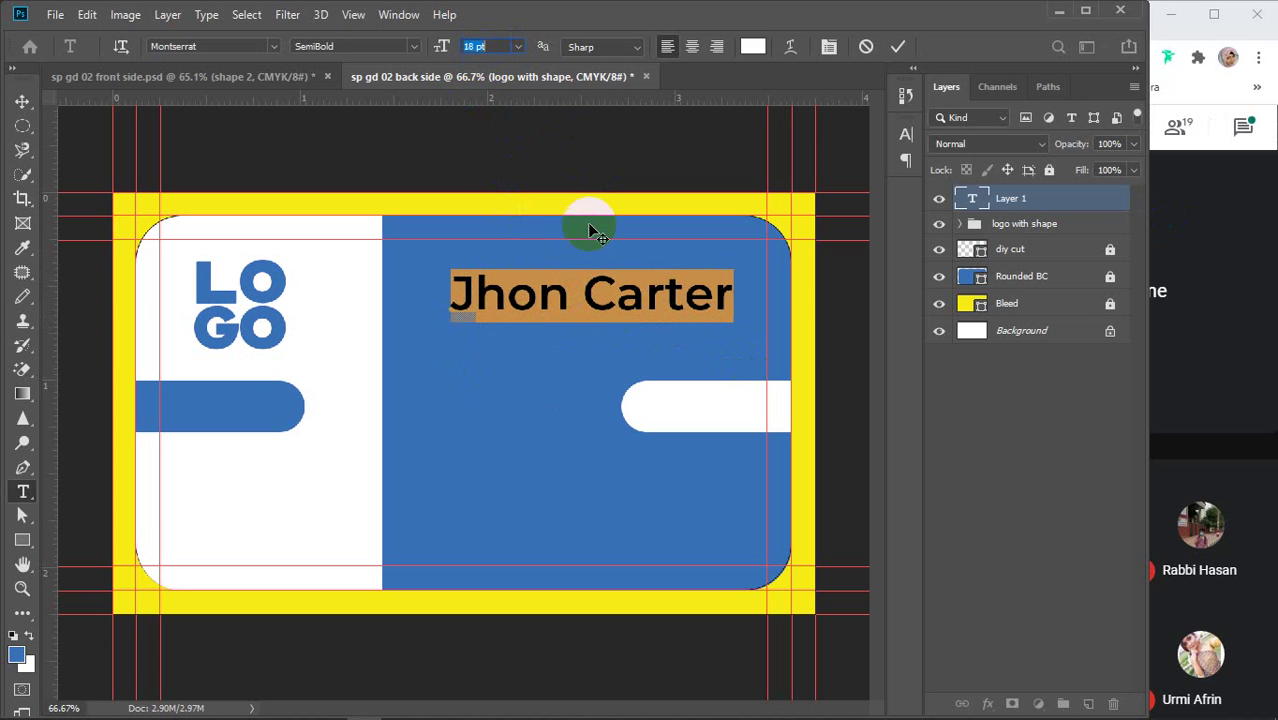
{"action": "key", "text": "Up"}
{"action": "key", "text": "Up"}
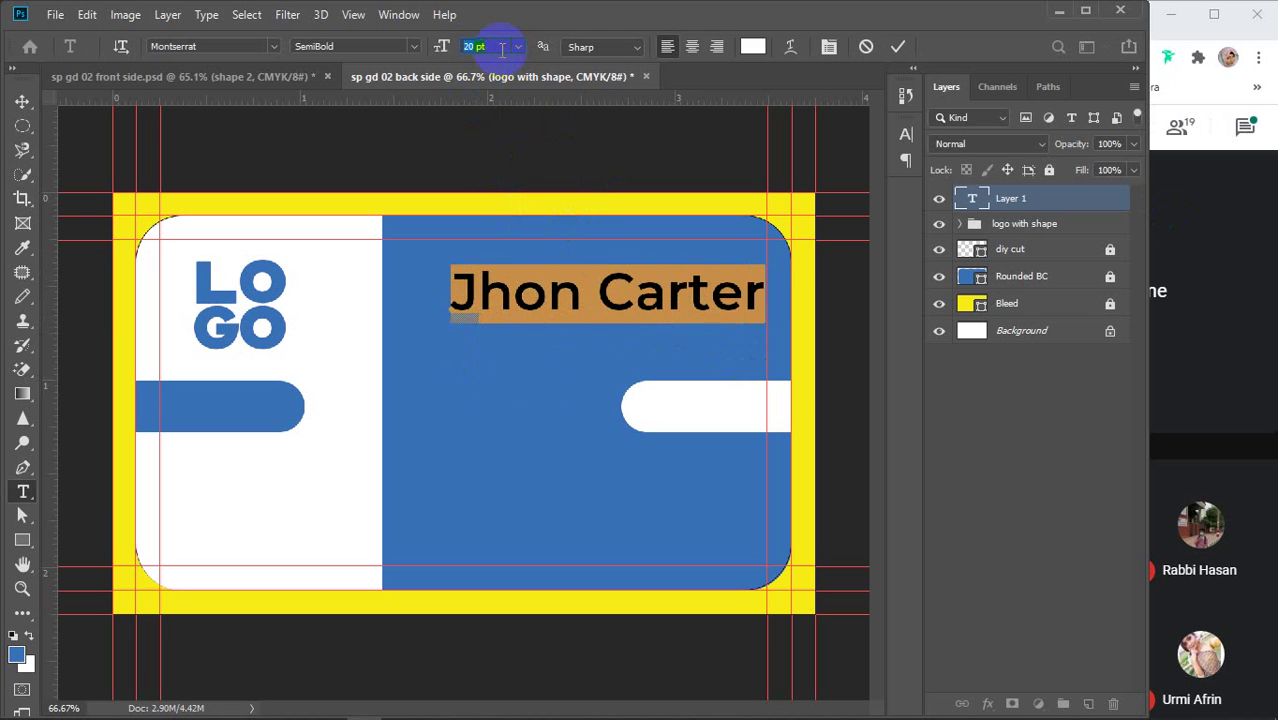
{"action": "key", "text": "Up"}
{"action": "key", "text": "Down"}
{"action": "key", "text": "Down"}
{"action": "key", "text": "Down"}
{"action": "key", "text": "Down"}
{"action": "key", "text": "Down"}
{"action": "key", "text": "Down"}
{"action": "key", "text": "Down"}
{"action": "key", "text": "Down"}
{"action": "key", "text": "Down"}
{"action": "key", "text": "Down"}
{"action": "key", "text": "Down"}
{"action": "key", "text": "Down"}
{"action": "key", "text": "Down"}
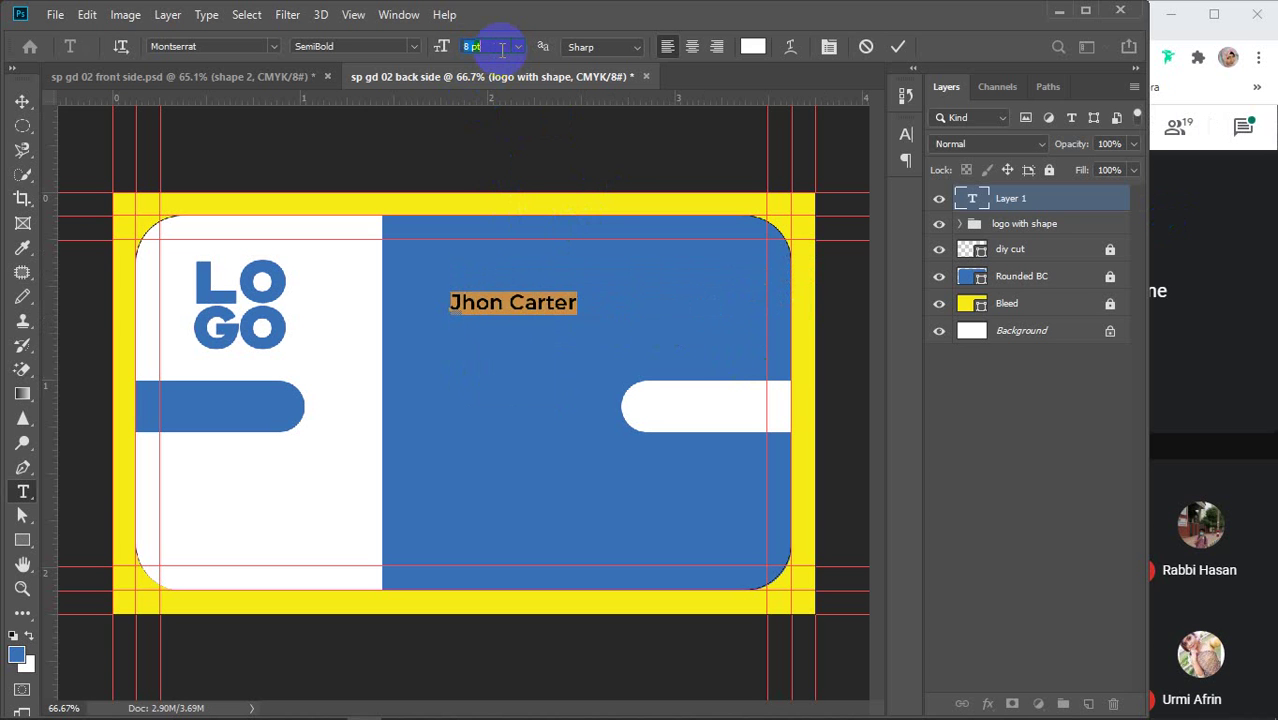
{"action": "key", "text": "Up"}
{"action": "key", "text": "Up"}
{"action": "key", "text": "Up"}
{"action": "key", "text": "Up"}
{"action": "key", "text": "Up"}
{"action": "key", "text": "Up"}
{"action": "key", "text": "Up"}
{"action": "key", "text": "Up"}
{"action": "key", "text": "Up"}
{"action": "key", "text": "Up"}
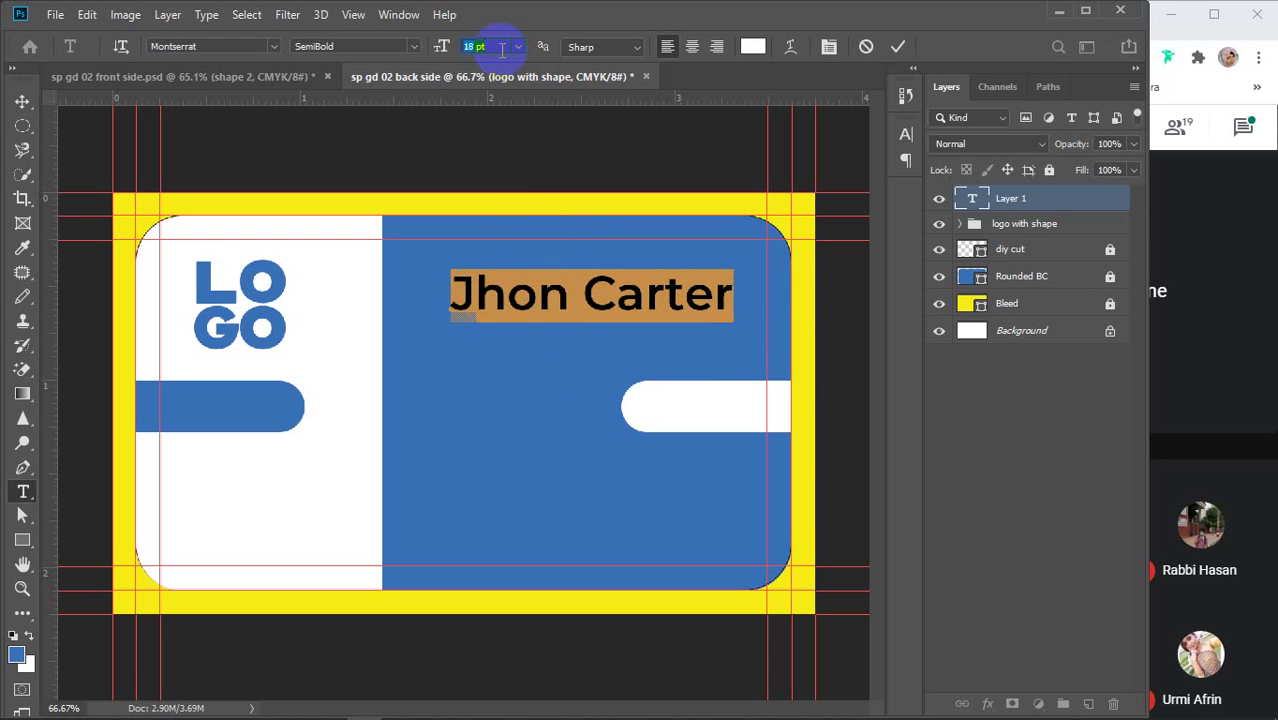
{"action": "key", "text": "Down"}
{"action": "key", "text": "Down"}
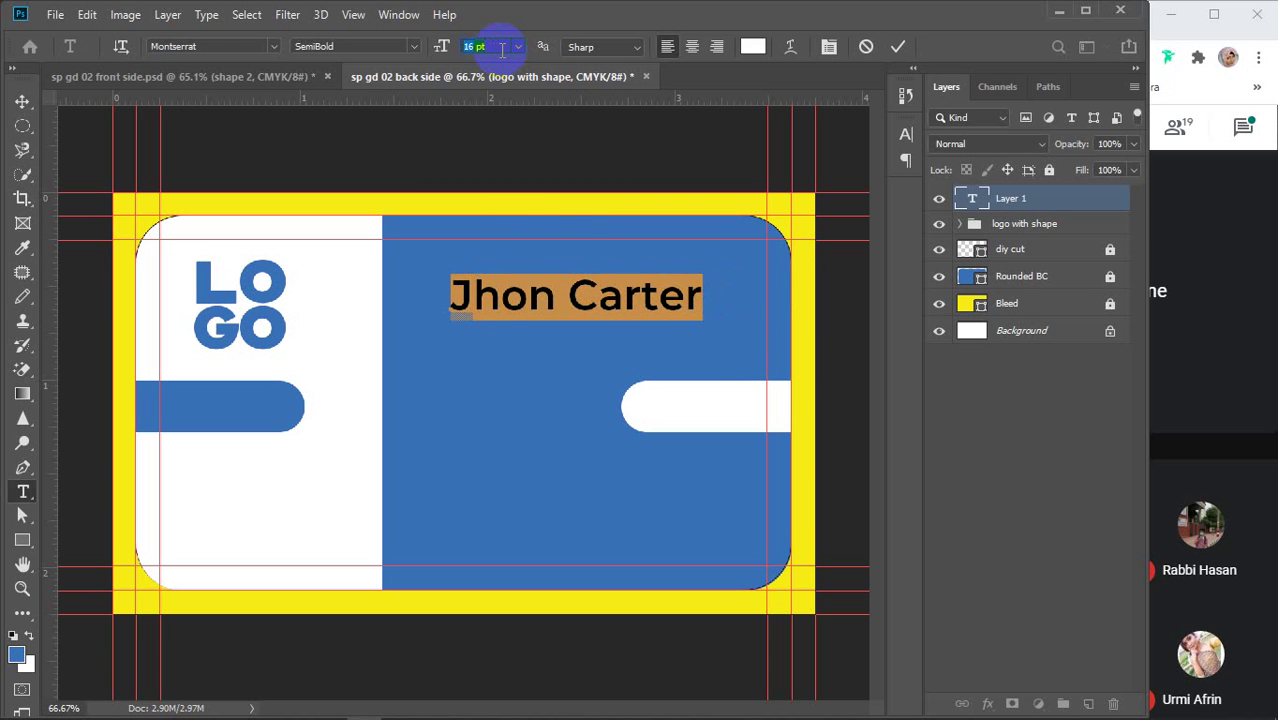
{"action": "key", "text": "Down"}
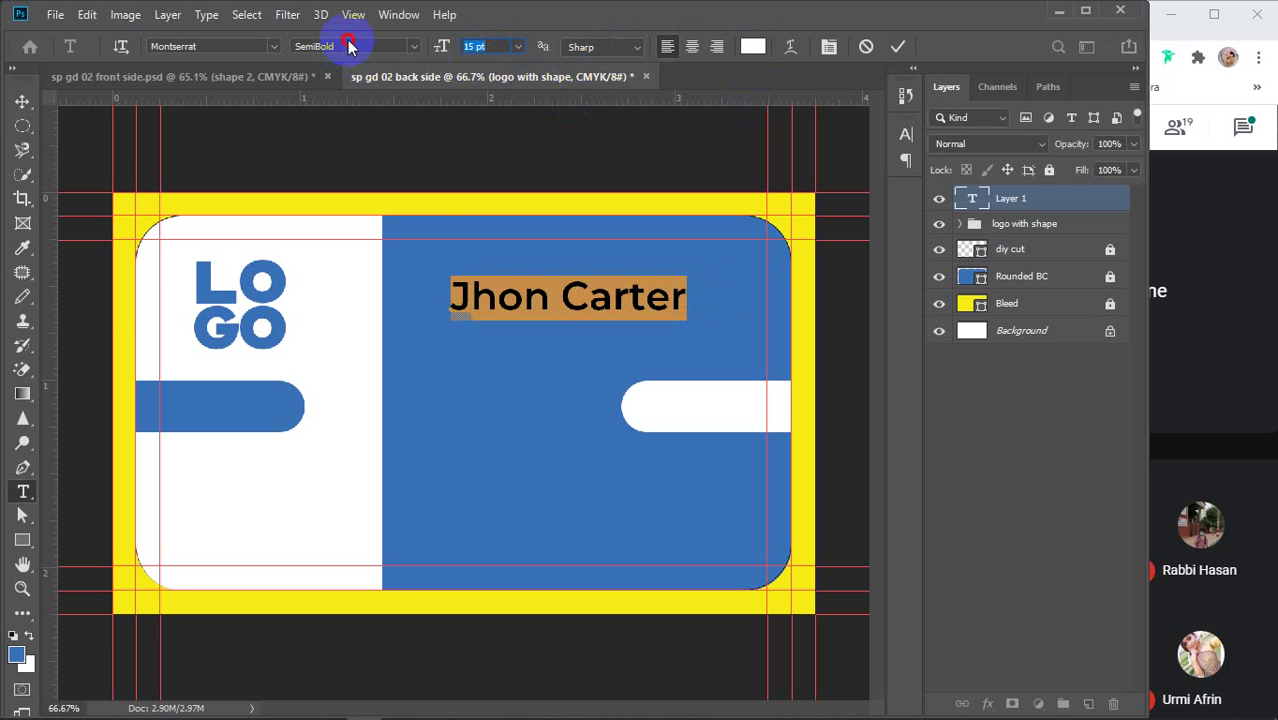
{"action": "left_click", "coordinate": [413, 46]}
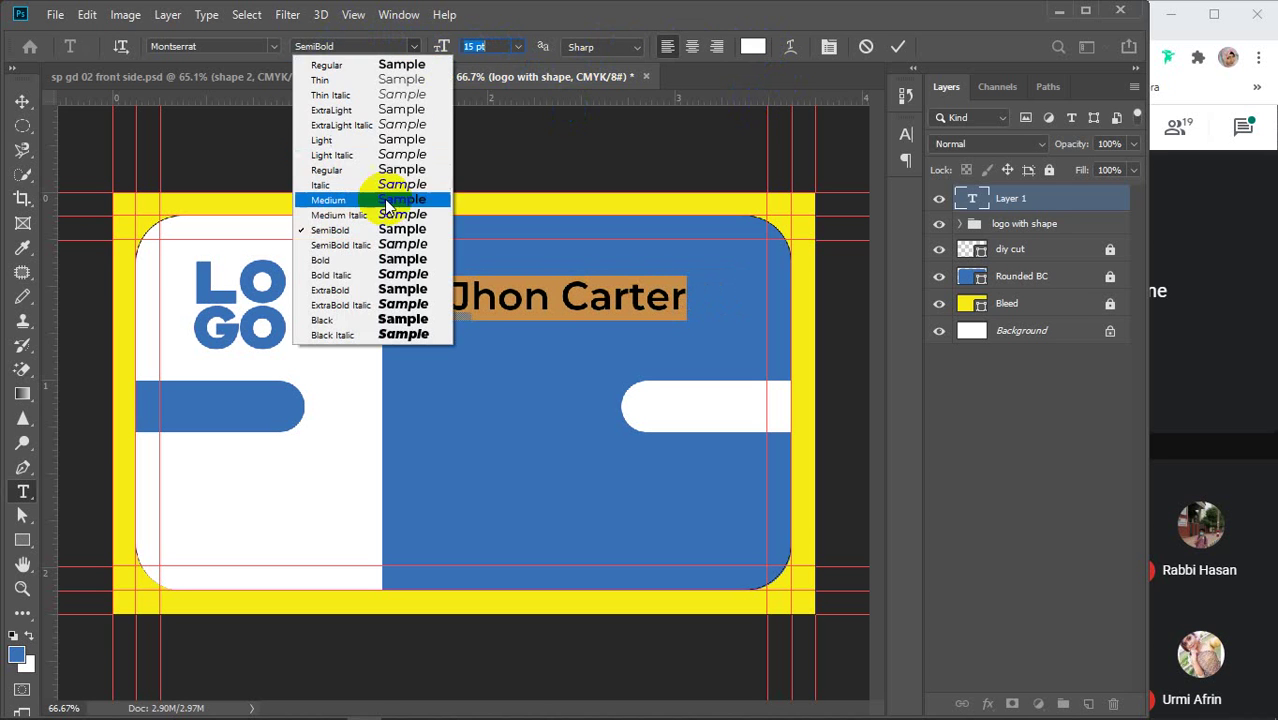
{"action": "left_click", "coordinate": [342, 264]}
{"action": "left_click", "coordinate": [898, 46]}
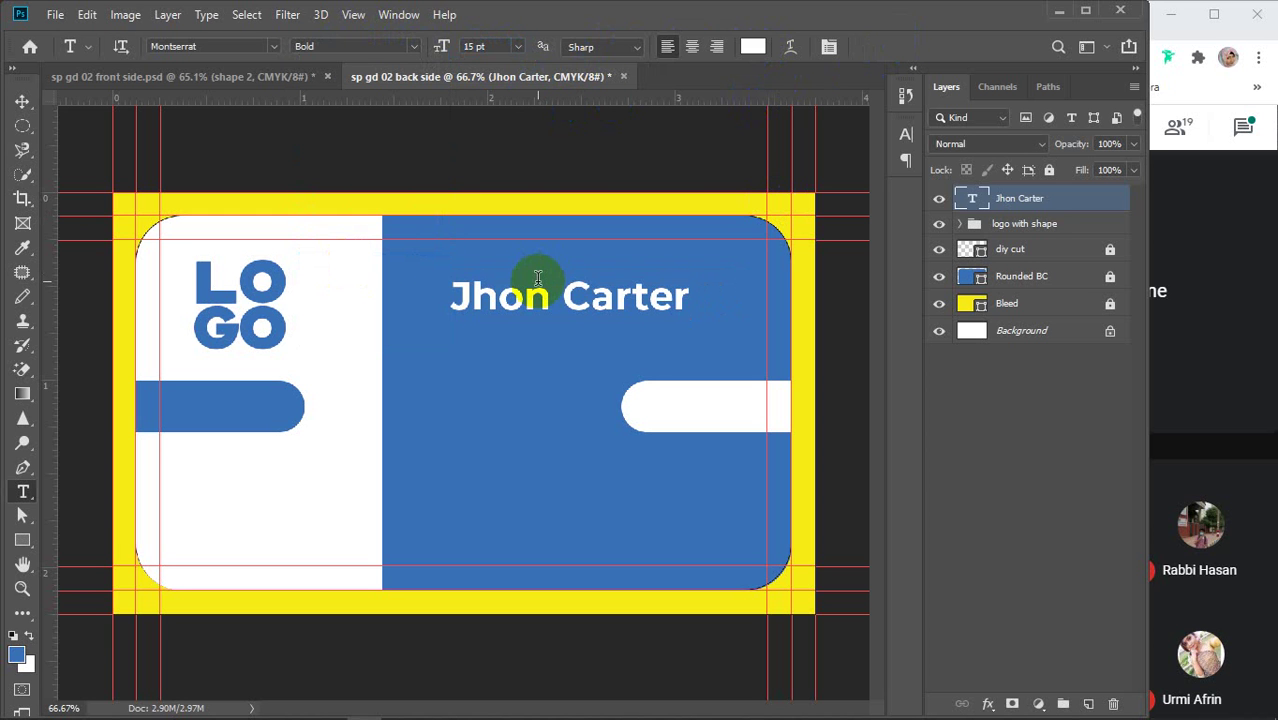
Move the name text to the upper right of the blue area
{"action": "key", "text": "v"}
{"action": "left_click_drag", "start_coordinate": [526, 303], "coordinate": [580, 287]}
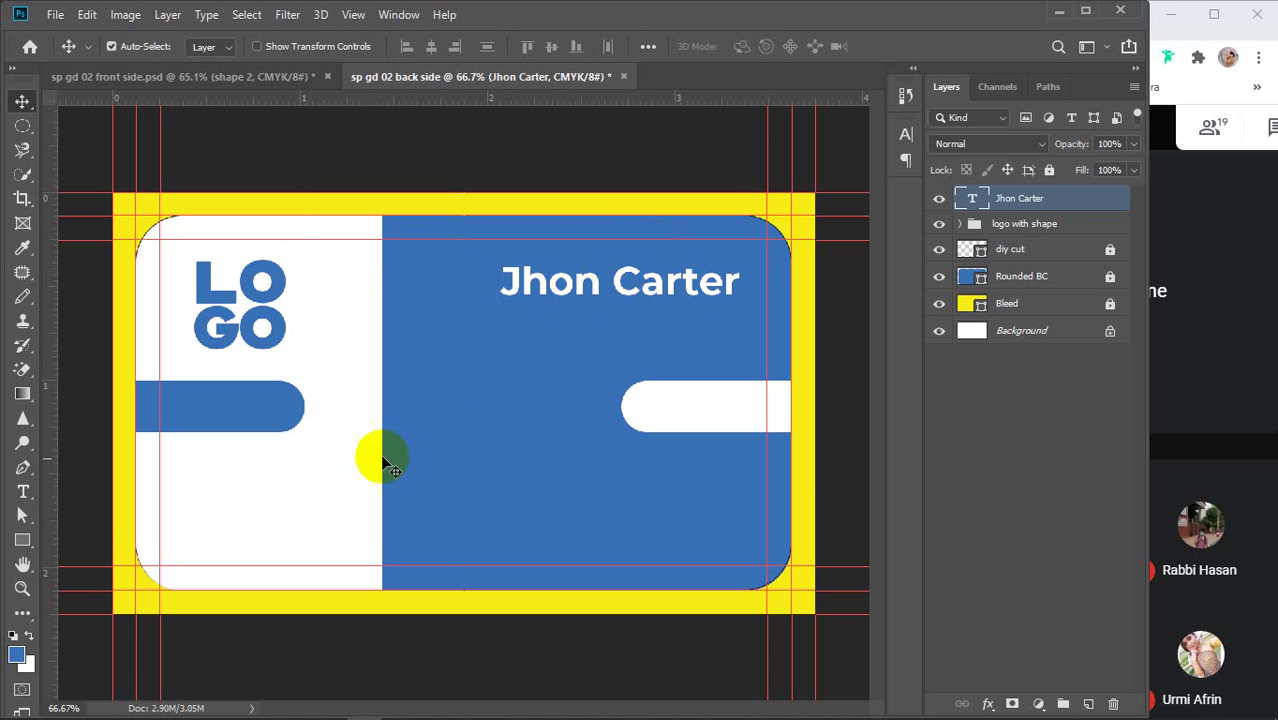
{"action": "left_click", "coordinate": [23, 490]}
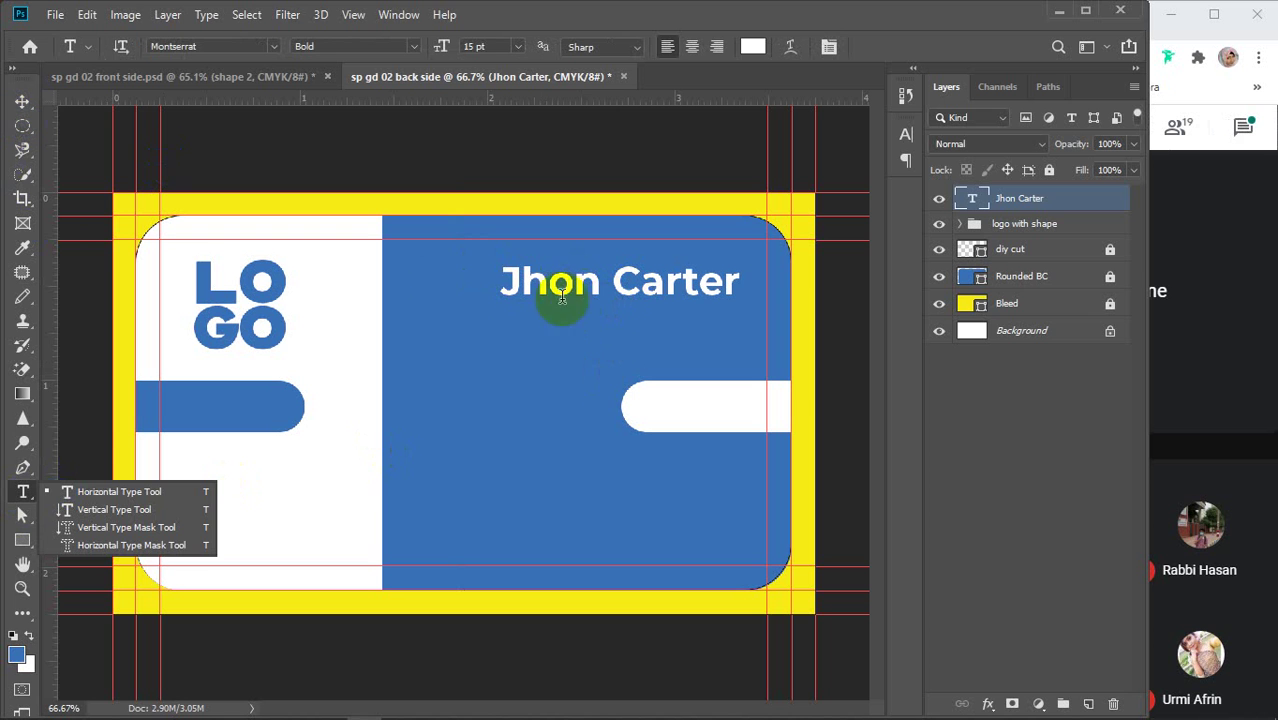
{"action": "left_click", "coordinate": [22, 101]}
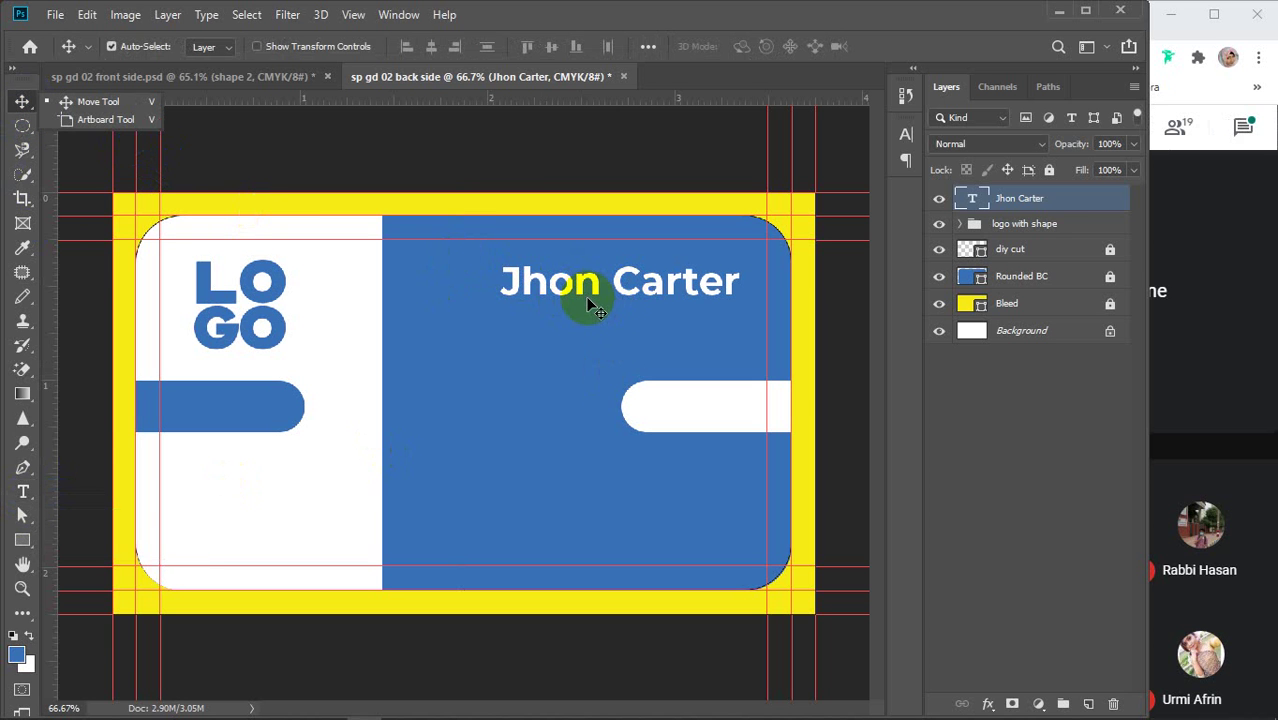
{"action": "left_click_drag", "start_coordinate": [588, 289], "coordinate": [576, 300]}
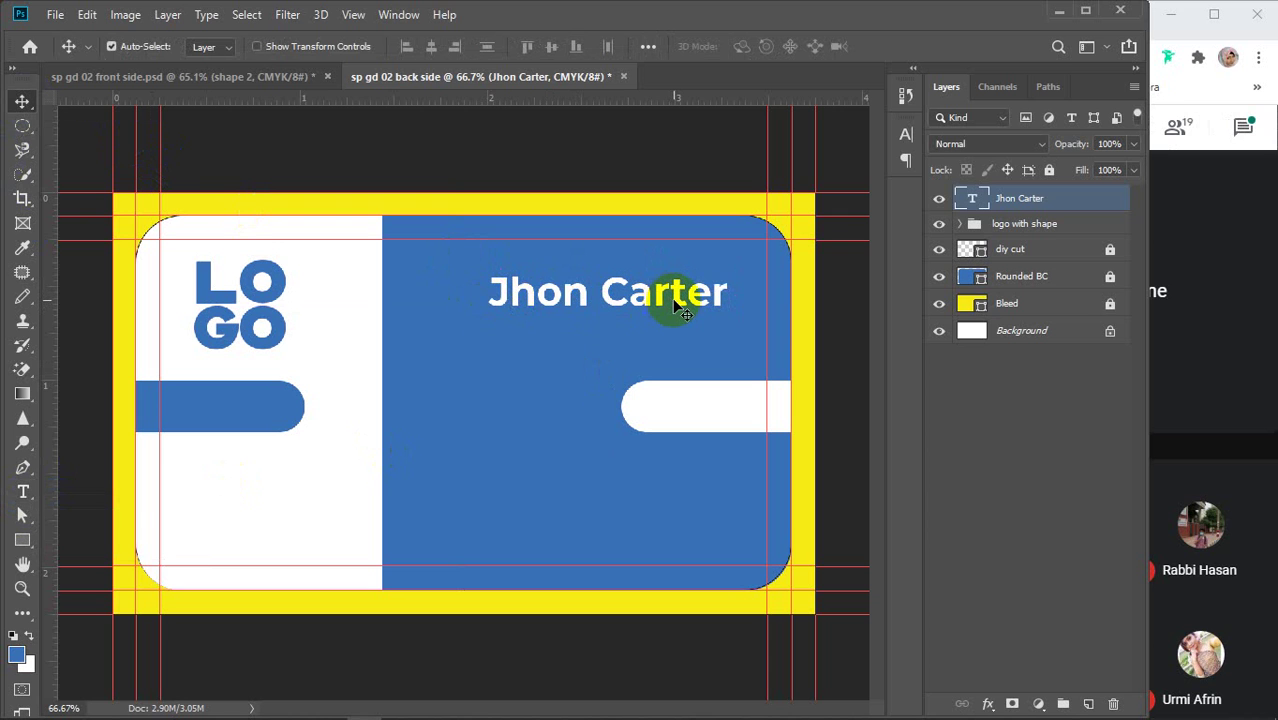
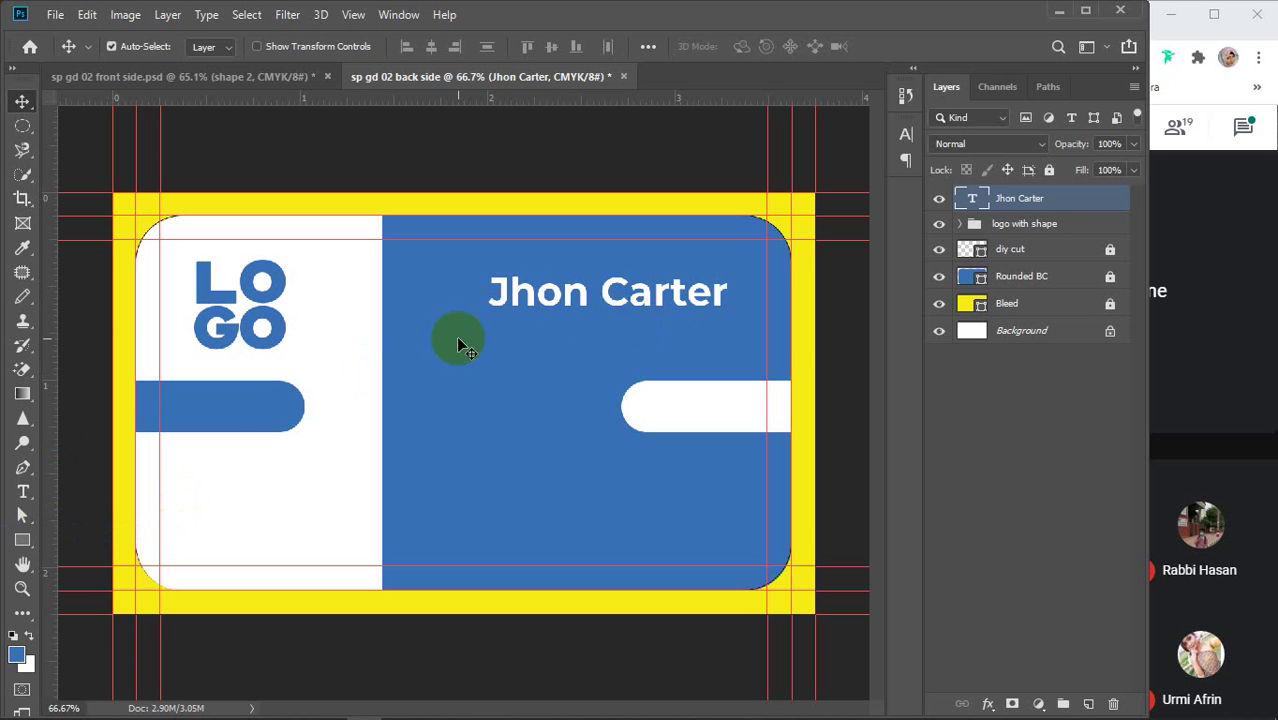
Type a 'Graphic Designer' title line below the name and select it
{"action": "left_click", "coordinate": [23, 492]}
{"action": "left_click", "coordinate": [473, 362]}
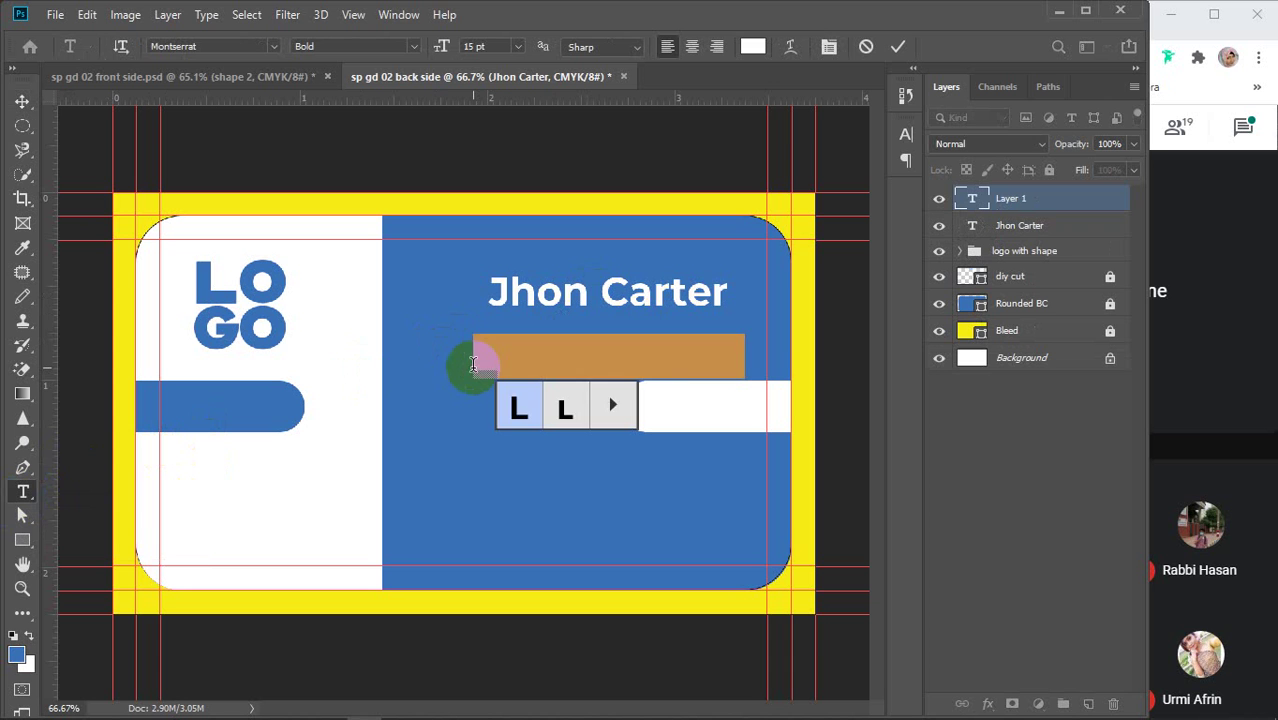
{"action": "type", "text": "Graph"}
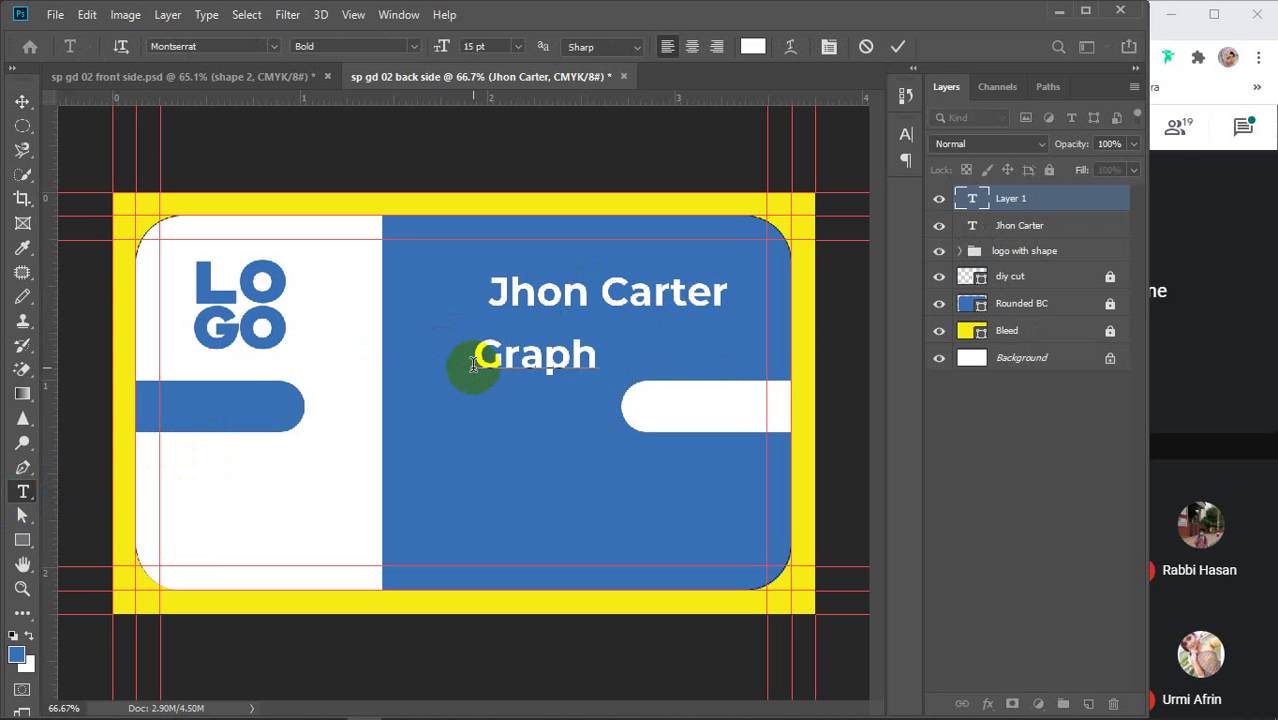
{"action": "type", "text": "ic De"}
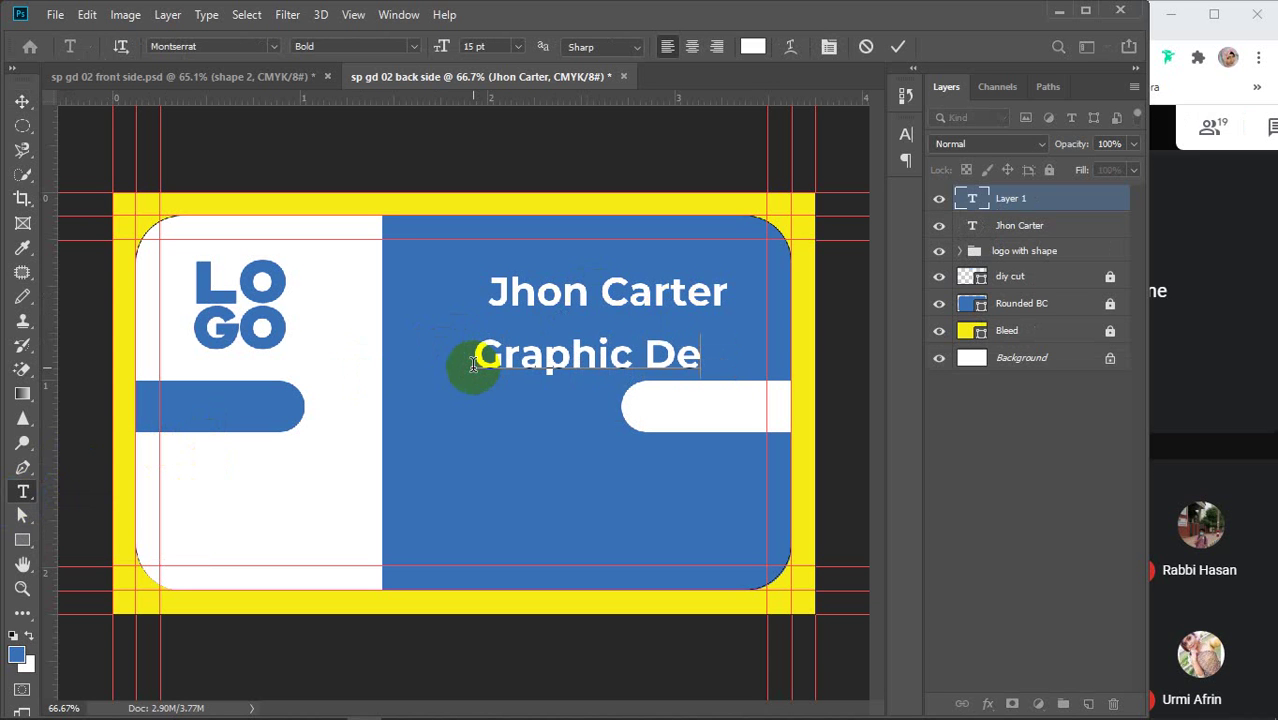
{"action": "type", "text": "sign"}
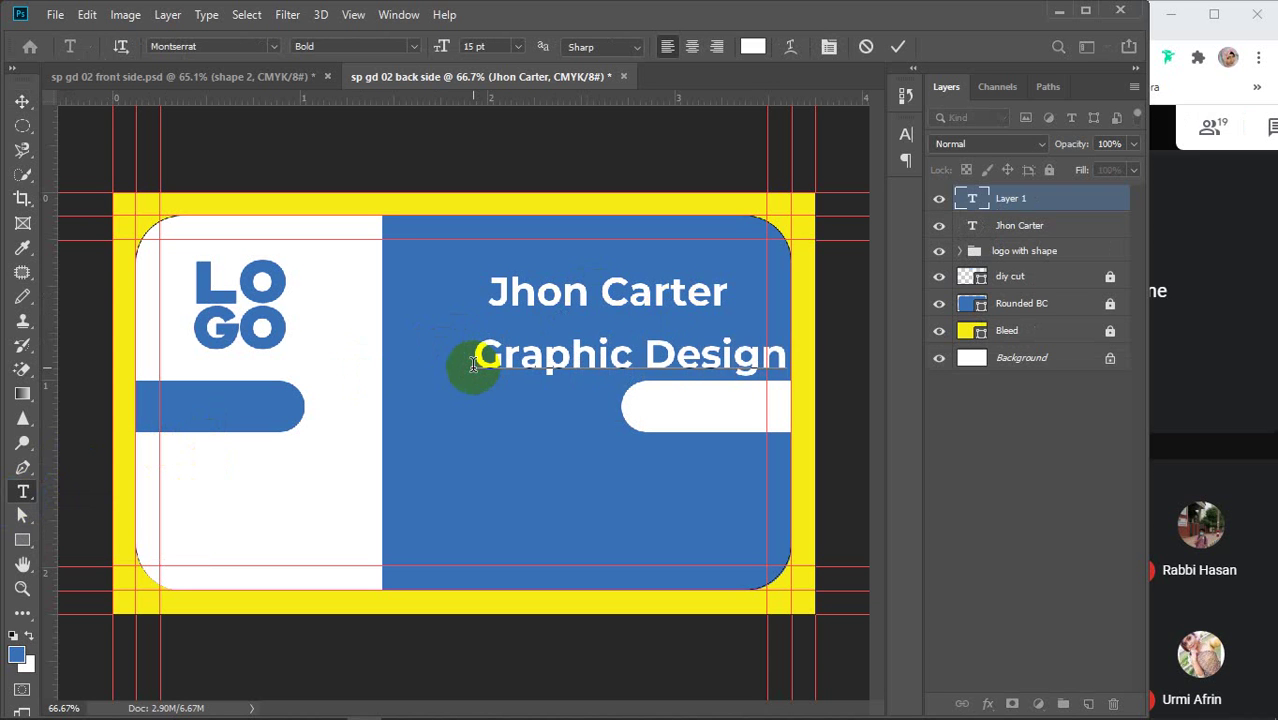
{"action": "type", "text": "e"}
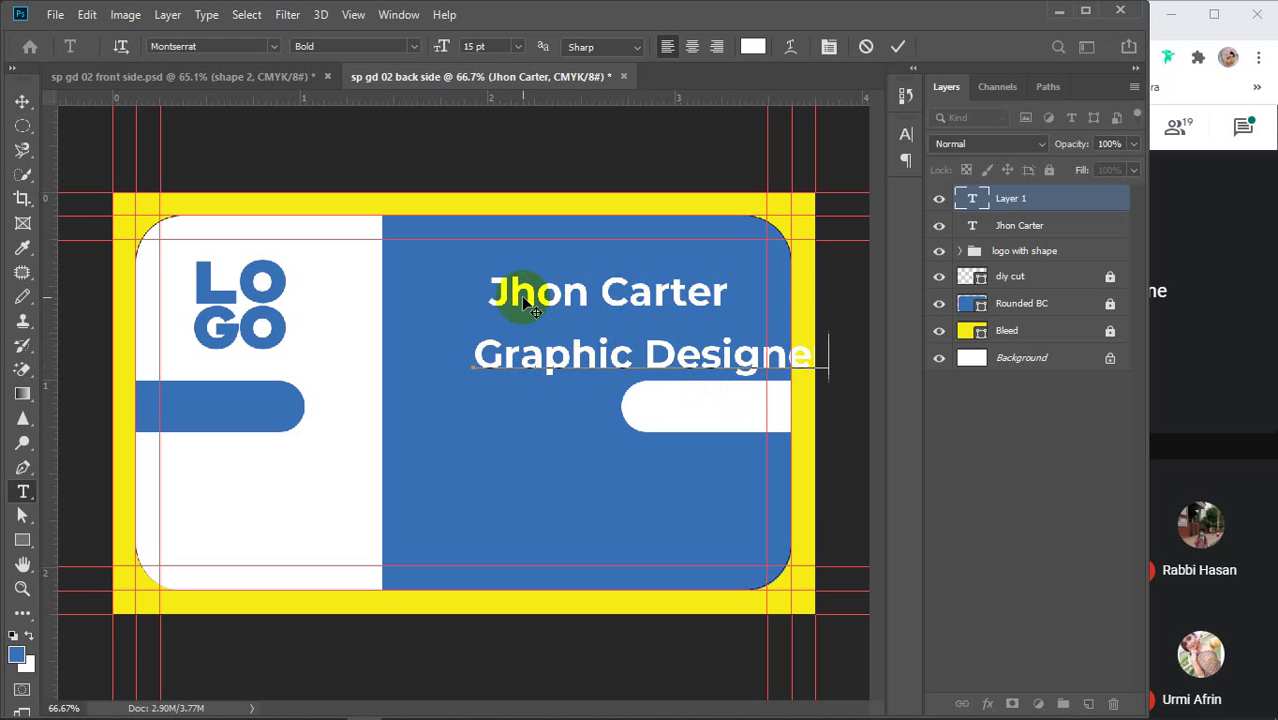
{"action": "left_click_drag", "start_coordinate": [478, 355], "coordinate": [848, 346]}
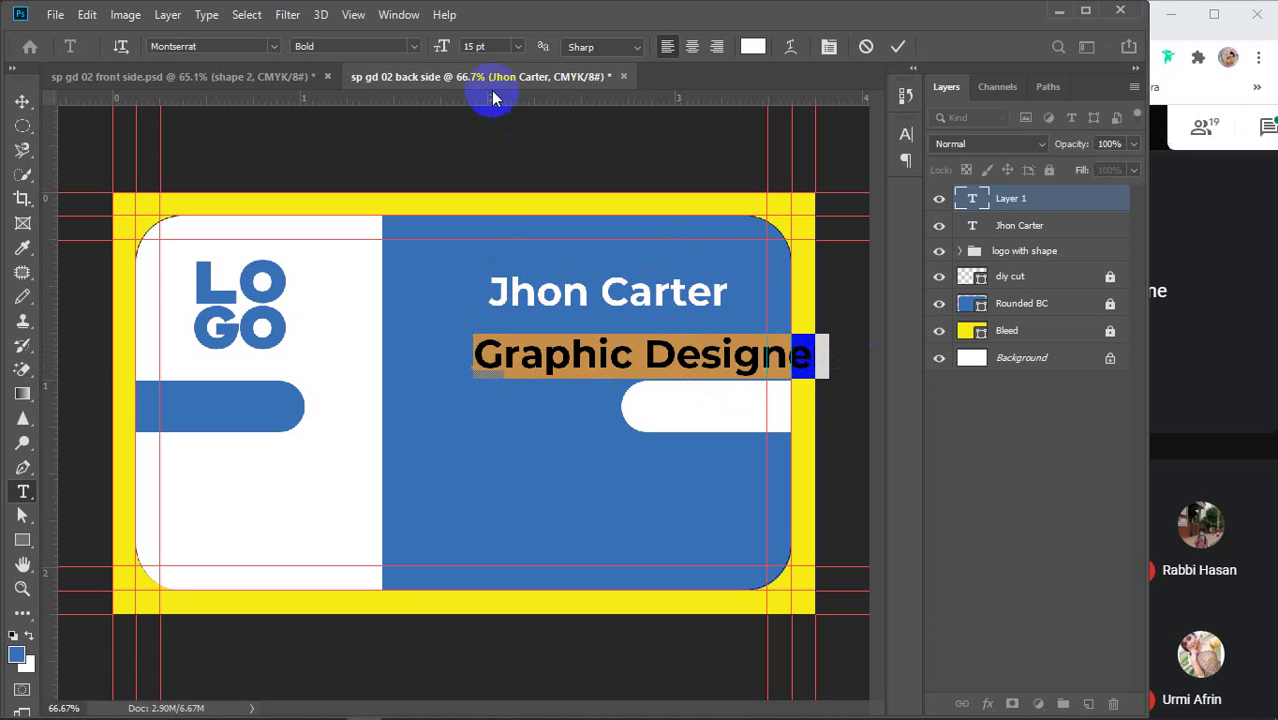
Set the title to Montserrat Medium, bring its size down to 10 pt, and commit it
{"action": "left_click", "coordinate": [495, 45]}
{"action": "type", "text": "13"}
{"action": "key", "text": "Return"}
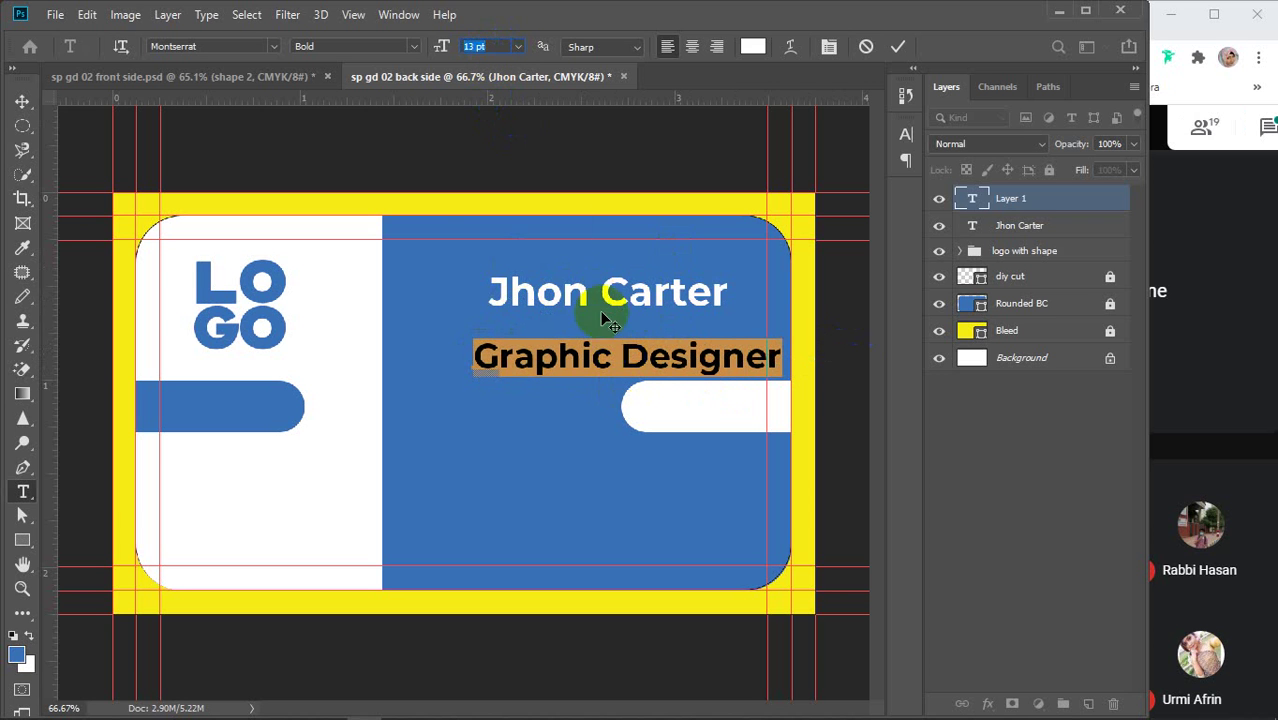
{"action": "left_click", "coordinate": [412, 46]}
{"action": "left_click", "coordinate": [341, 169]}
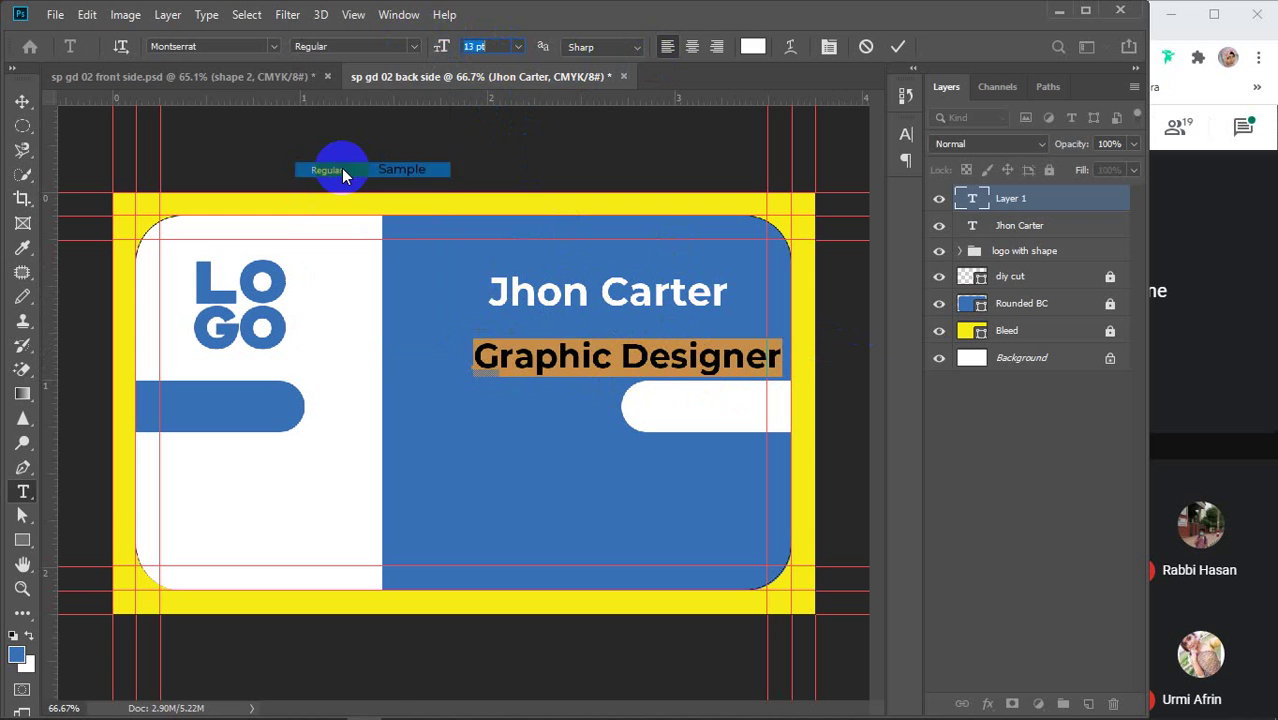
{"action": "left_click", "coordinate": [412, 46]}
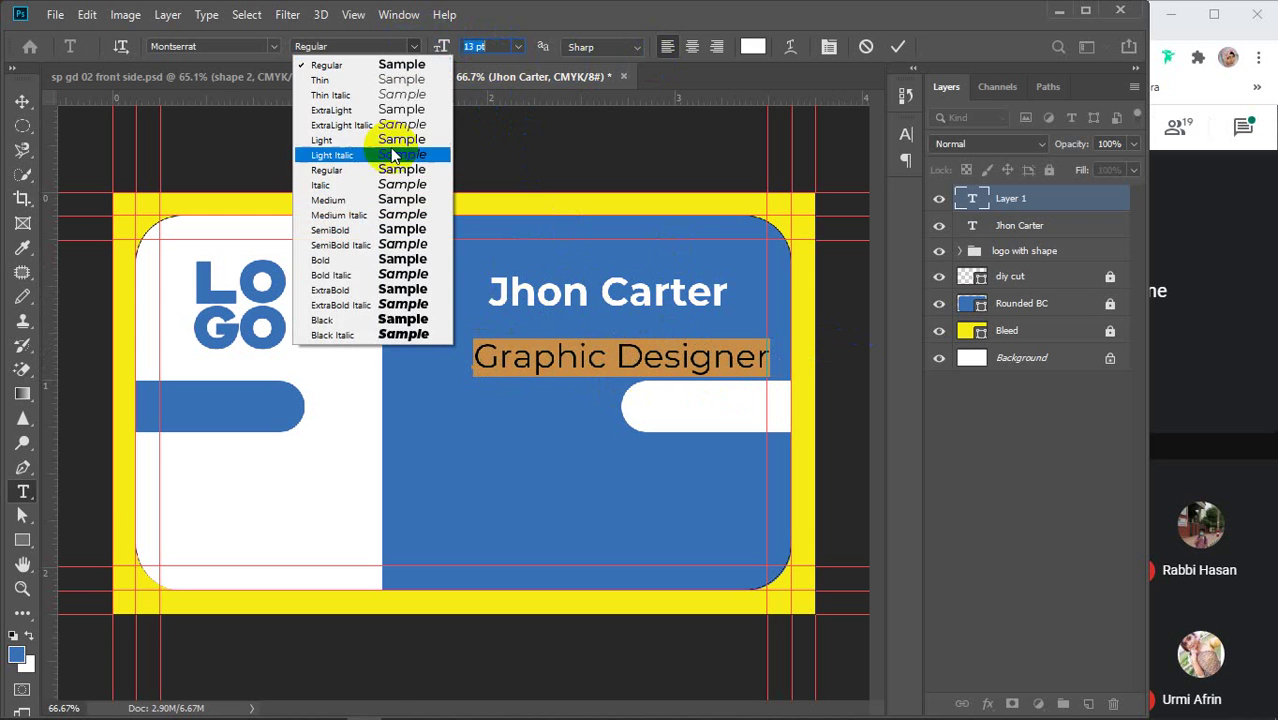
{"action": "left_click", "coordinate": [352, 201]}
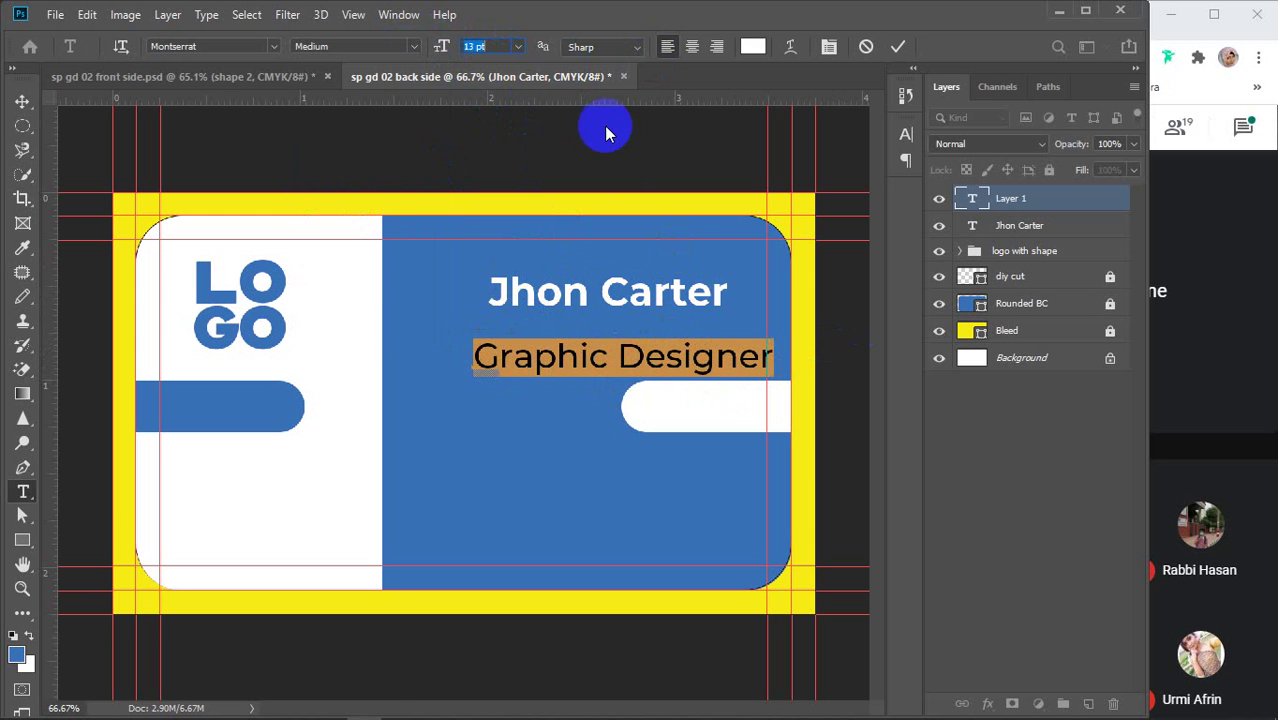
{"action": "left_click", "coordinate": [492, 43]}
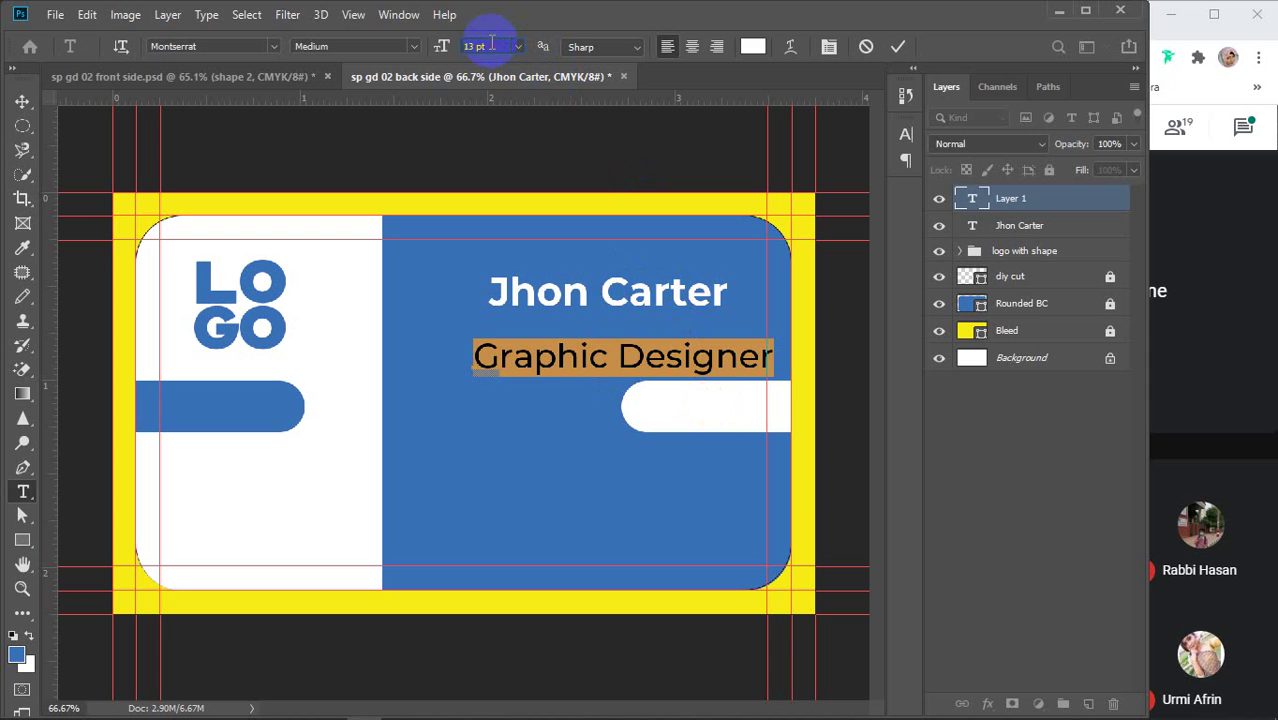
{"action": "scroll", "coordinate": [491, 46], "scroll_direction": "down", "scroll_amount": 2}
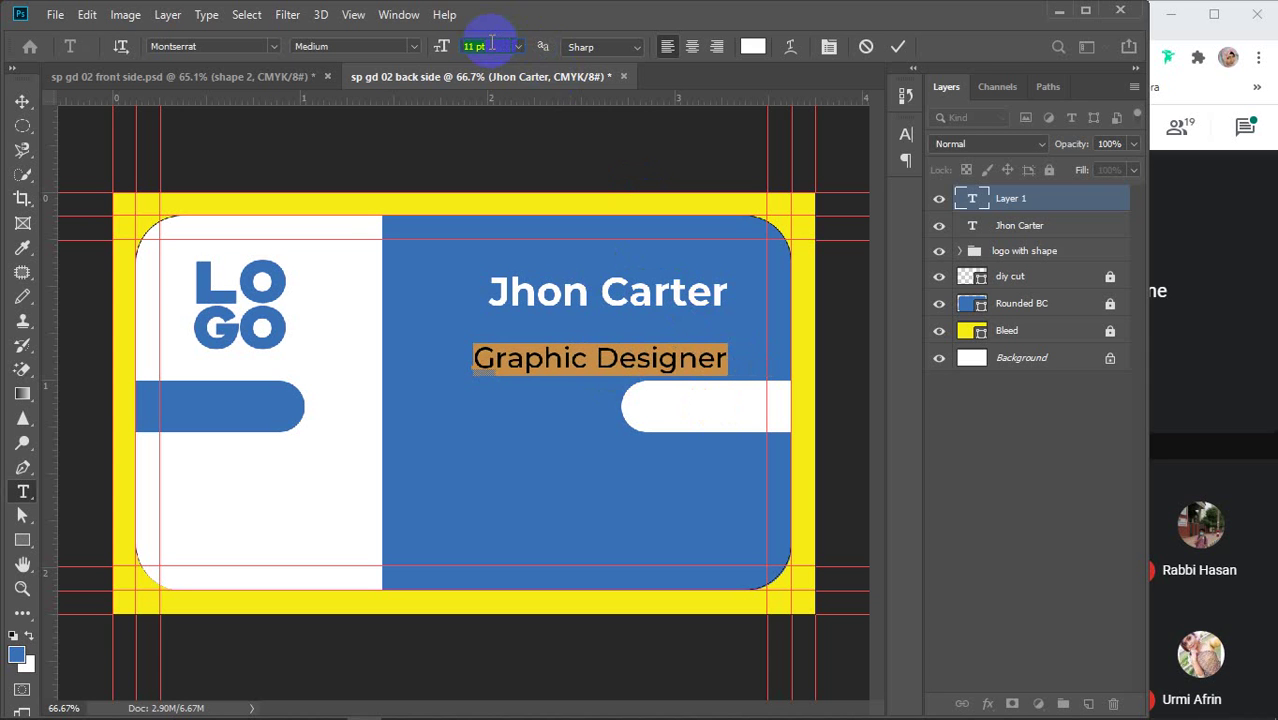
{"action": "scroll", "coordinate": [491, 44], "scroll_direction": "down", "scroll_amount": 1}
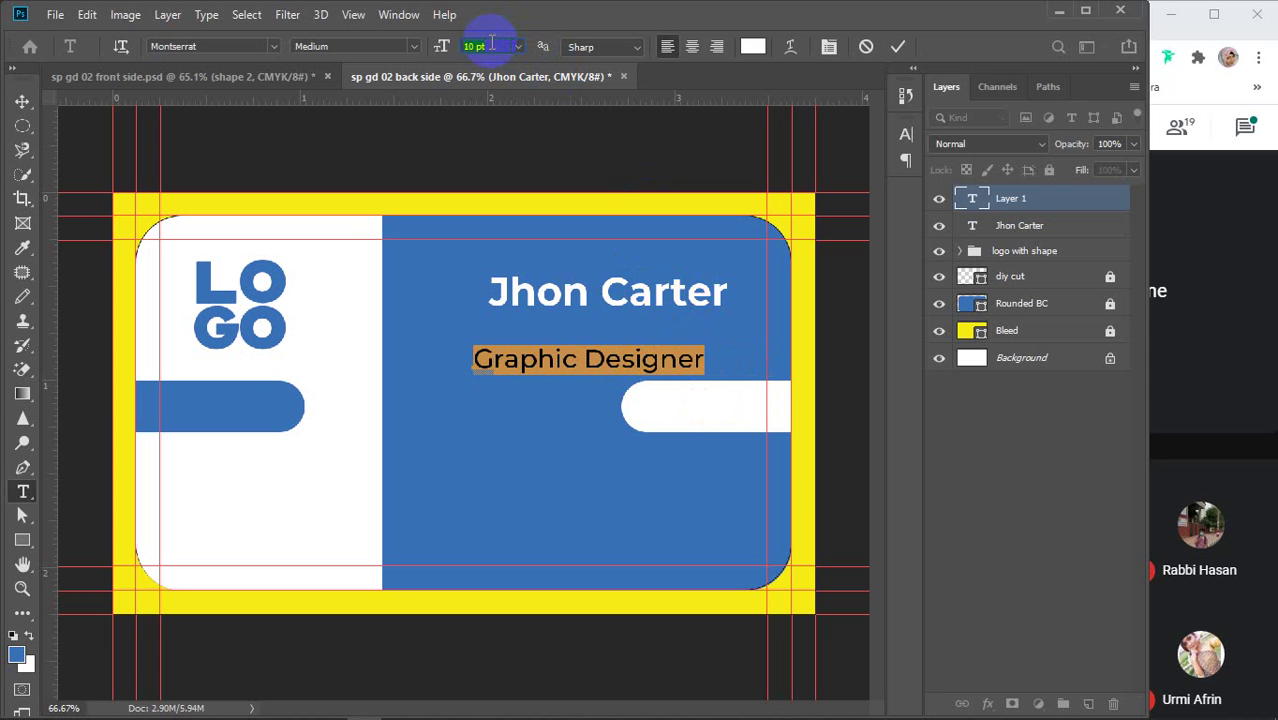
{"action": "left_click", "coordinate": [898, 46]}
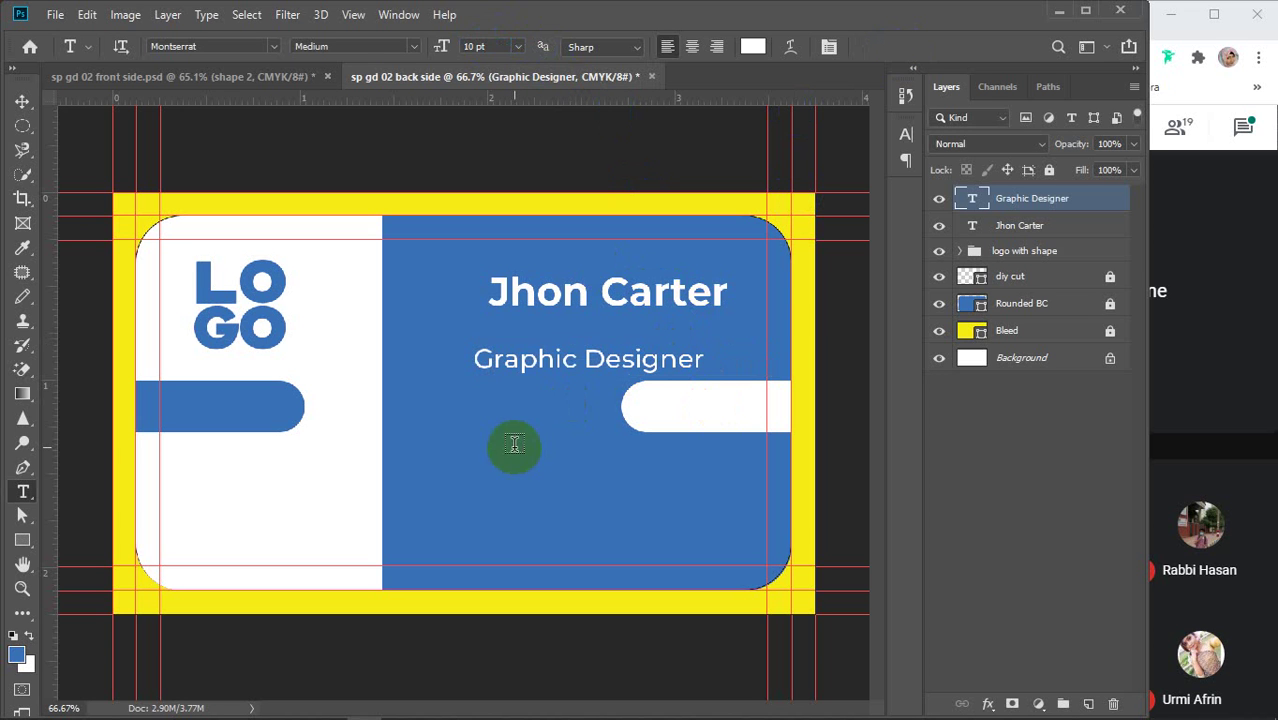
Place the title under the name, right-align both lines, and shift them up-right
{"action": "key", "text": "v"}
{"action": "left_click_drag", "start_coordinate": [550, 366], "coordinate": [580, 340]}
{"action": "left_click", "coordinate": [569, 303], "text": "shift"}
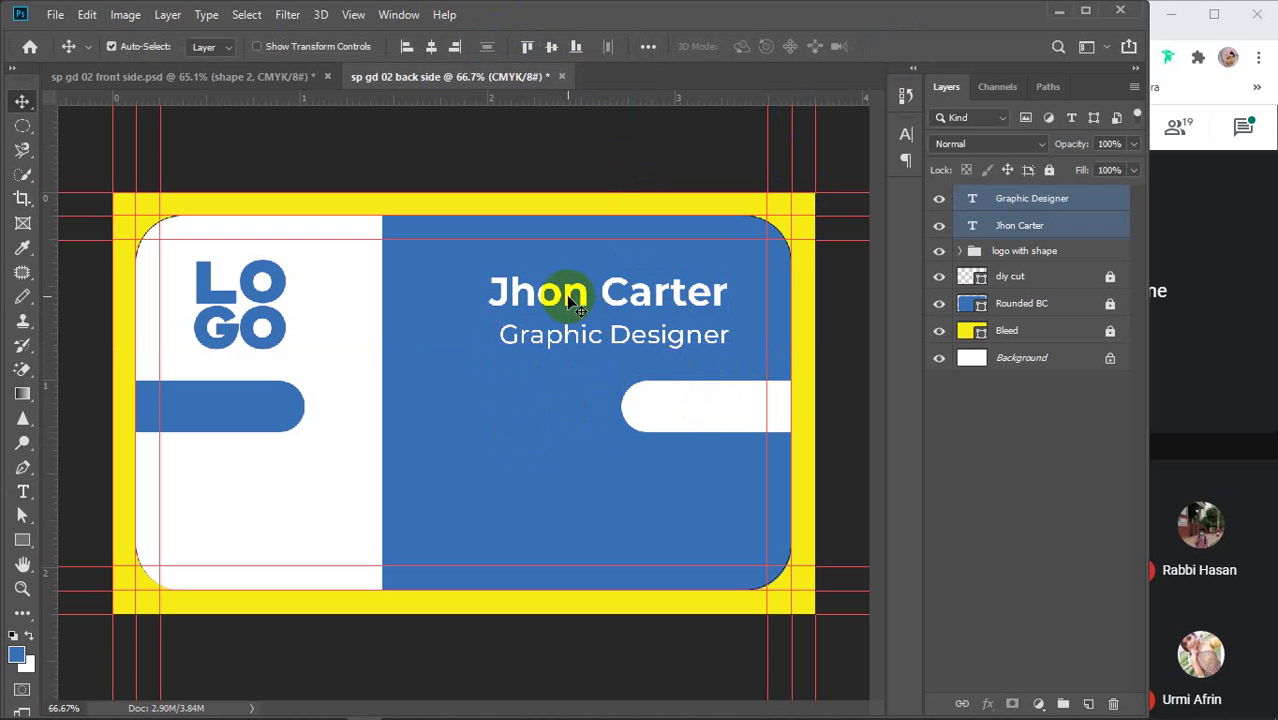
{"action": "left_click", "coordinate": [454, 50]}
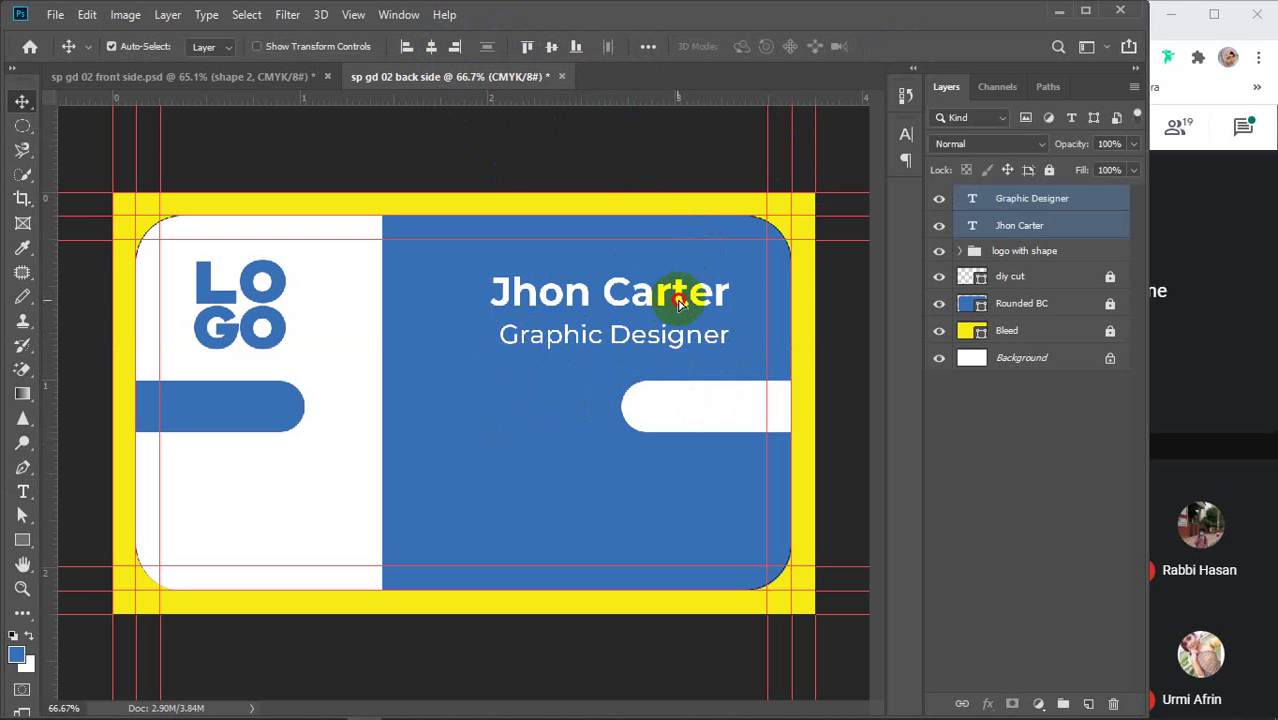
{"action": "left_click_drag", "start_coordinate": [677, 308], "coordinate": [703, 296]}
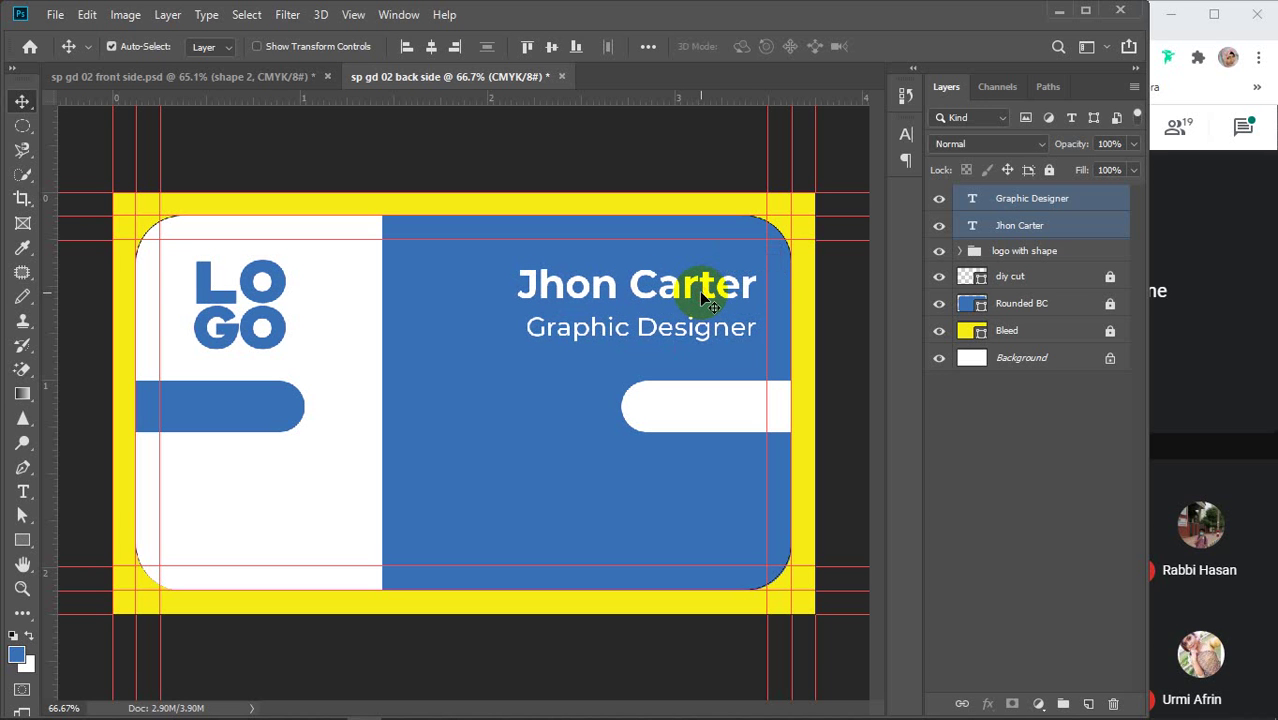
{"action": "scroll", "coordinate": [690, 318], "scroll_direction": "up", "scroll_amount": 3}
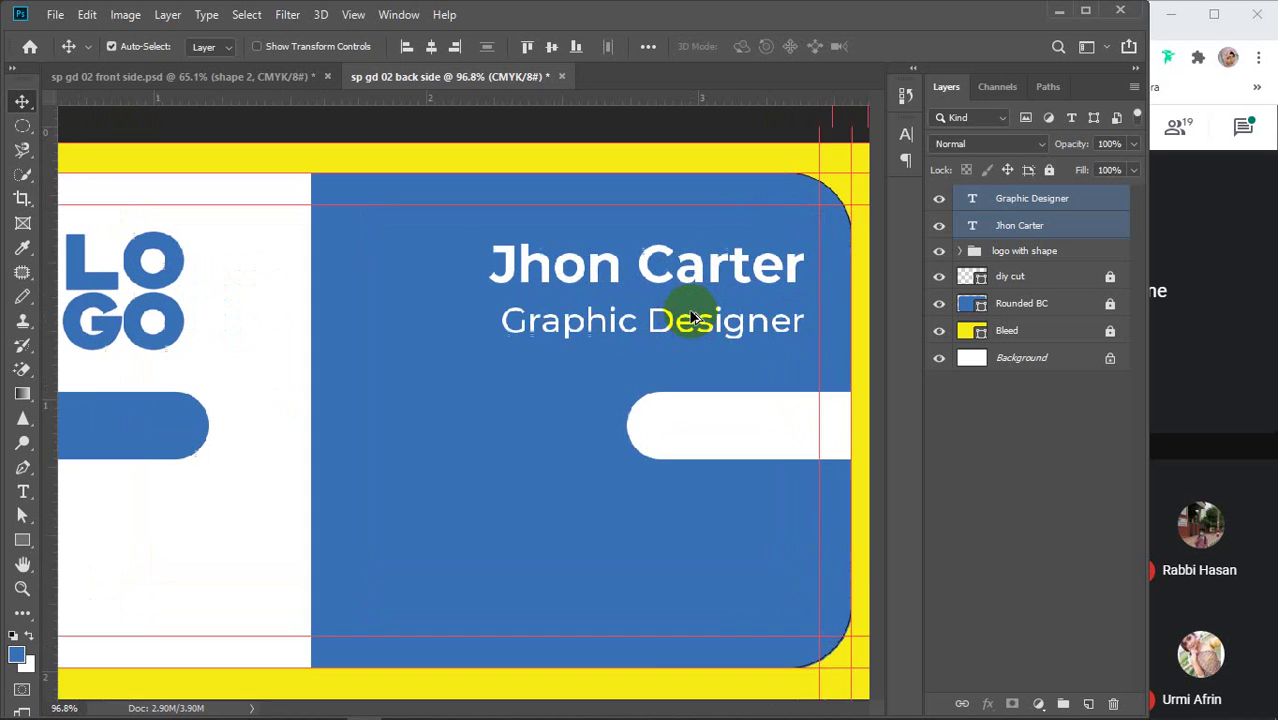
{"action": "scroll", "coordinate": [690, 318], "scroll_direction": "up", "scroll_amount": 2}
{"action": "left_click_drag", "start_coordinate": [685, 322], "coordinate": [571, 323]}
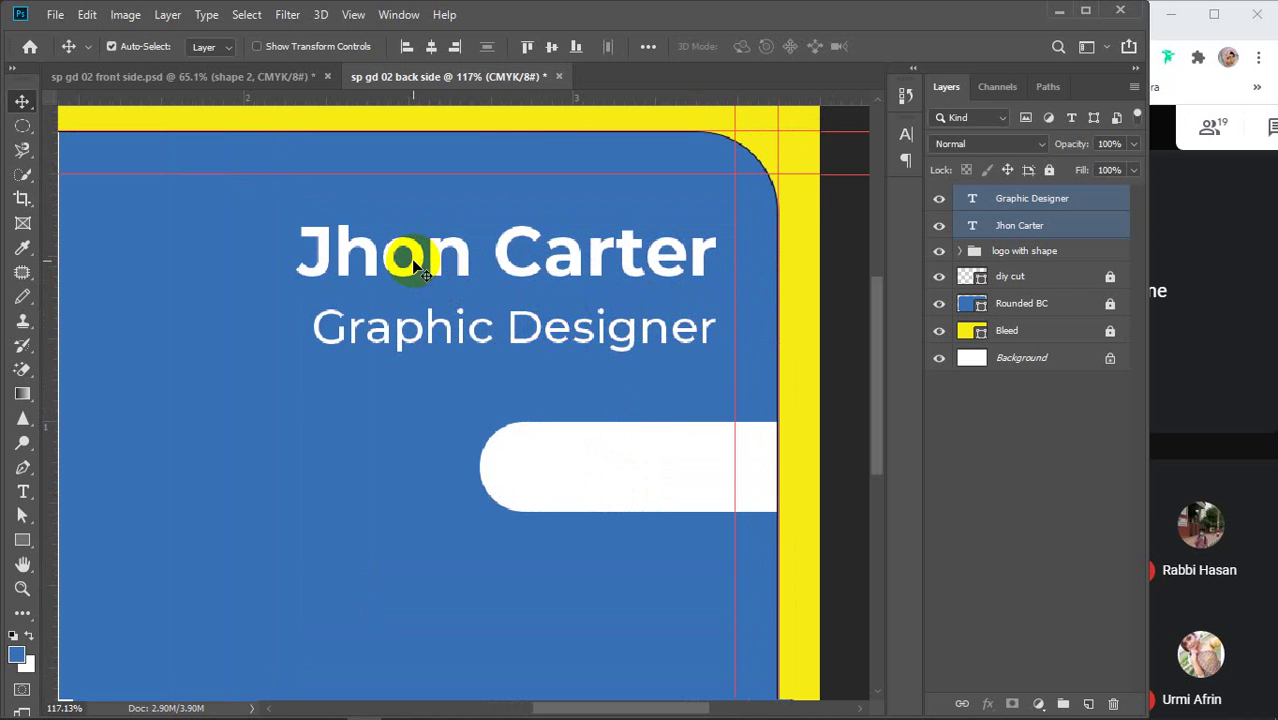
Make the name 16 pt ExtraBold, then right-align it with the title again and nudge both left
{"action": "left_click", "coordinate": [1021, 380]}
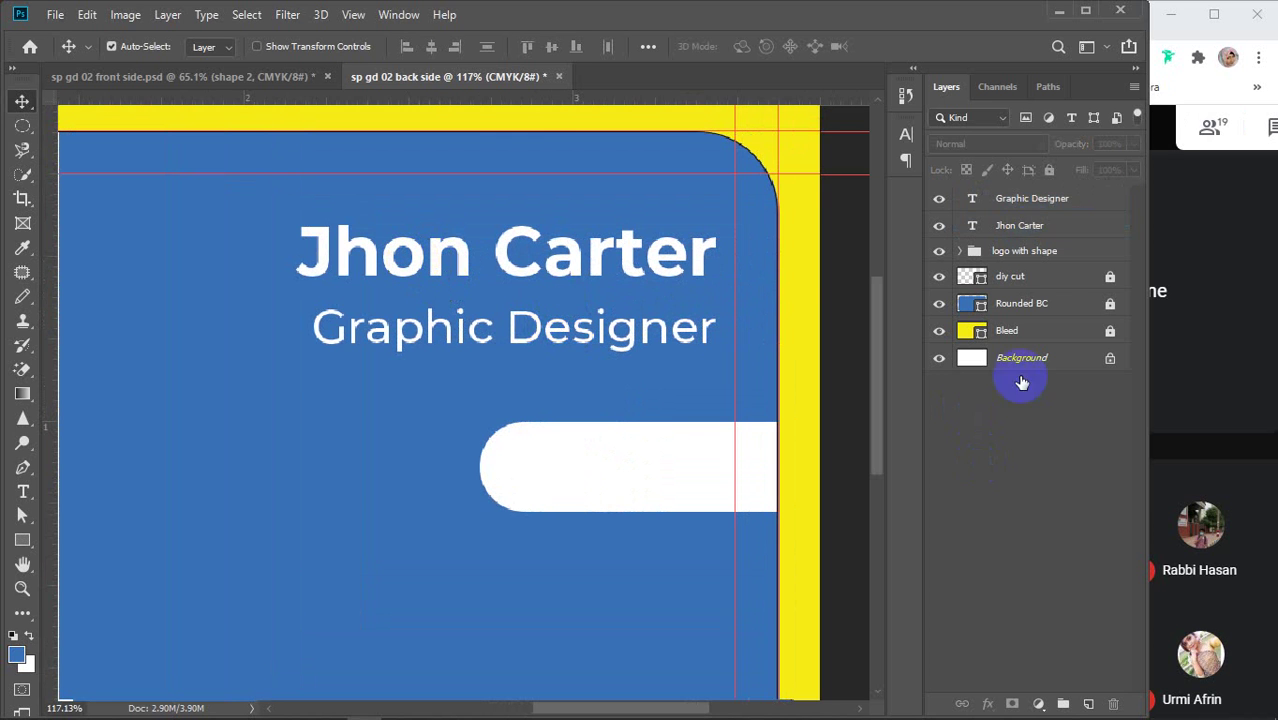
{"action": "left_click", "coordinate": [1029, 228]}
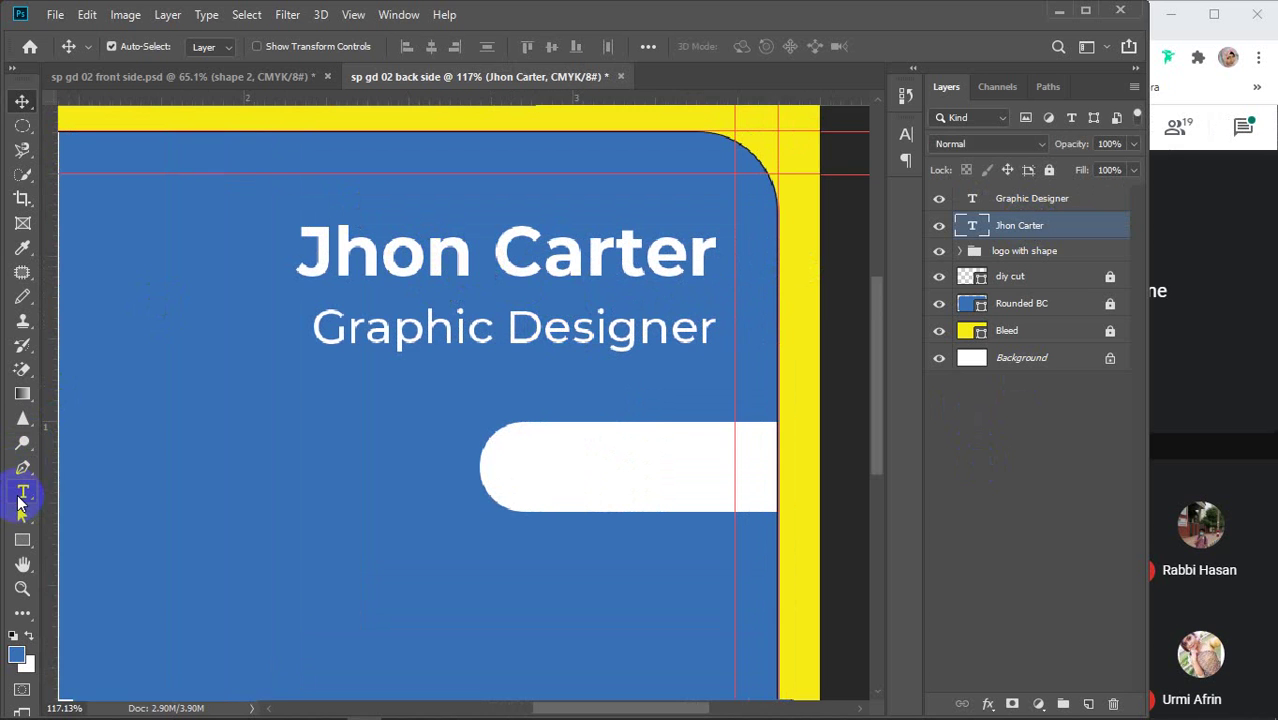
{"action": "left_click", "coordinate": [906, 134]}
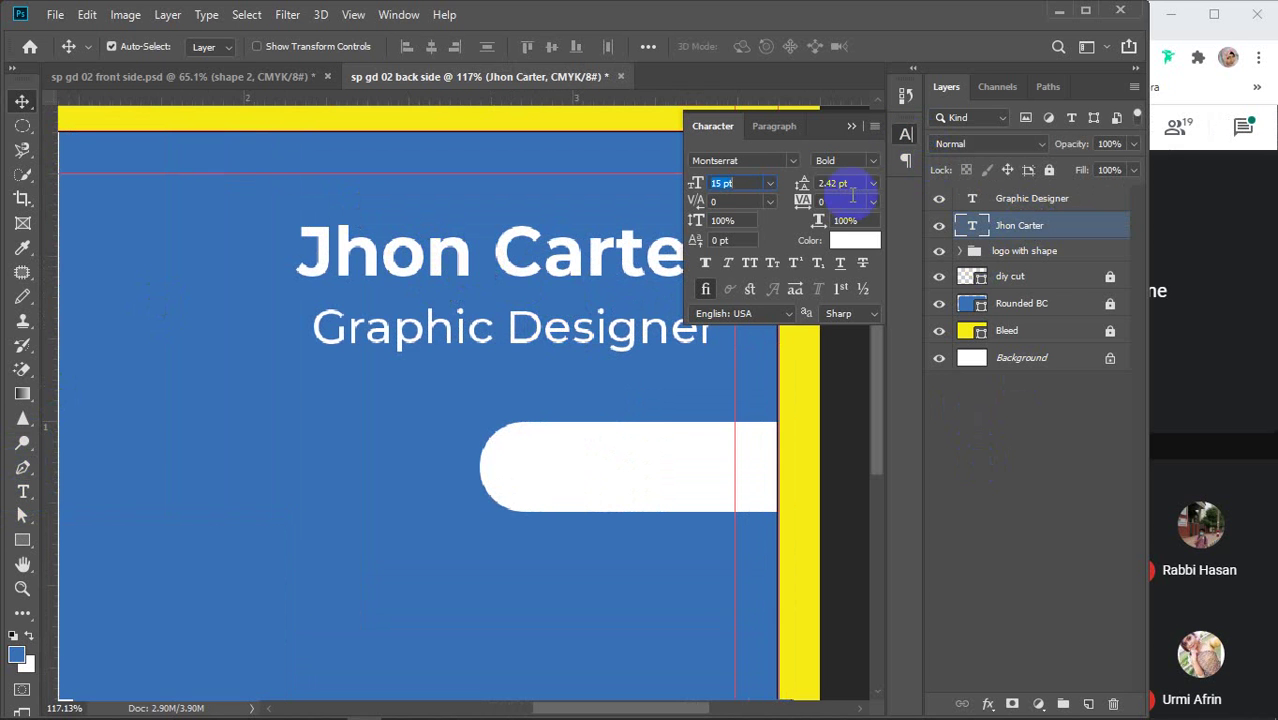
{"action": "scroll", "coordinate": [755, 187], "scroll_direction": "up", "scroll_amount": 1}
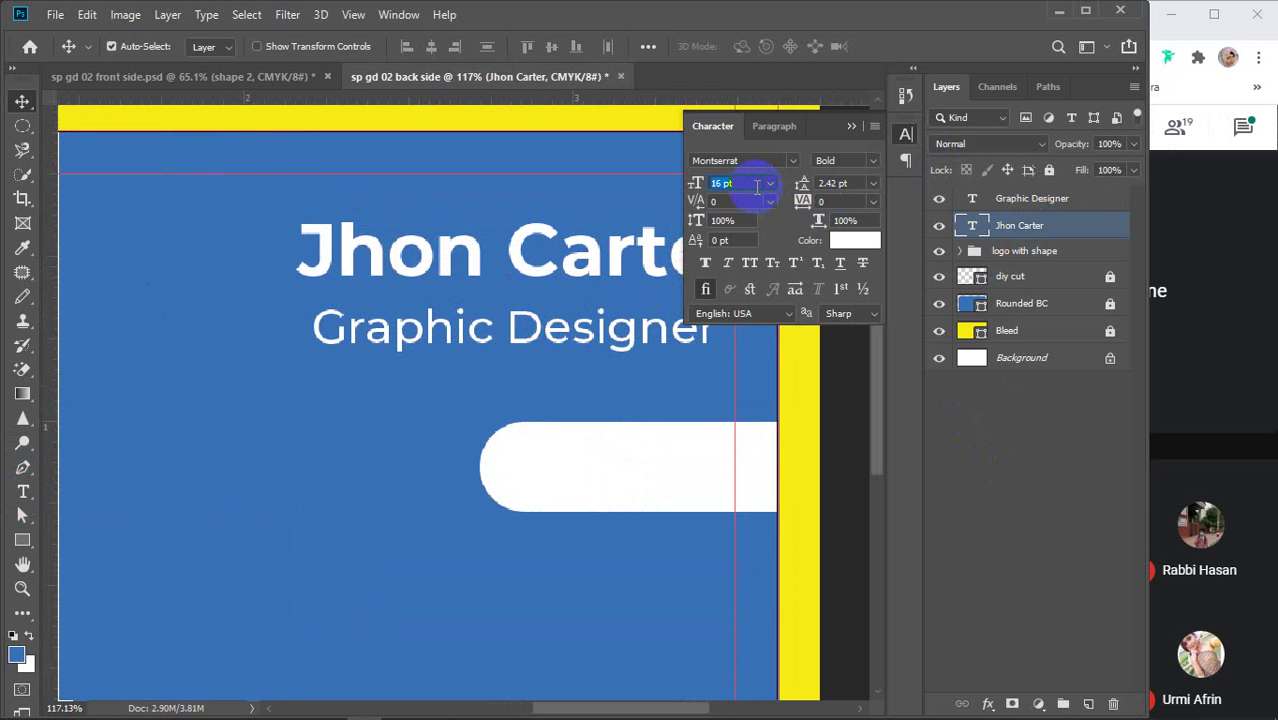
{"action": "left_click", "coordinate": [874, 161]}
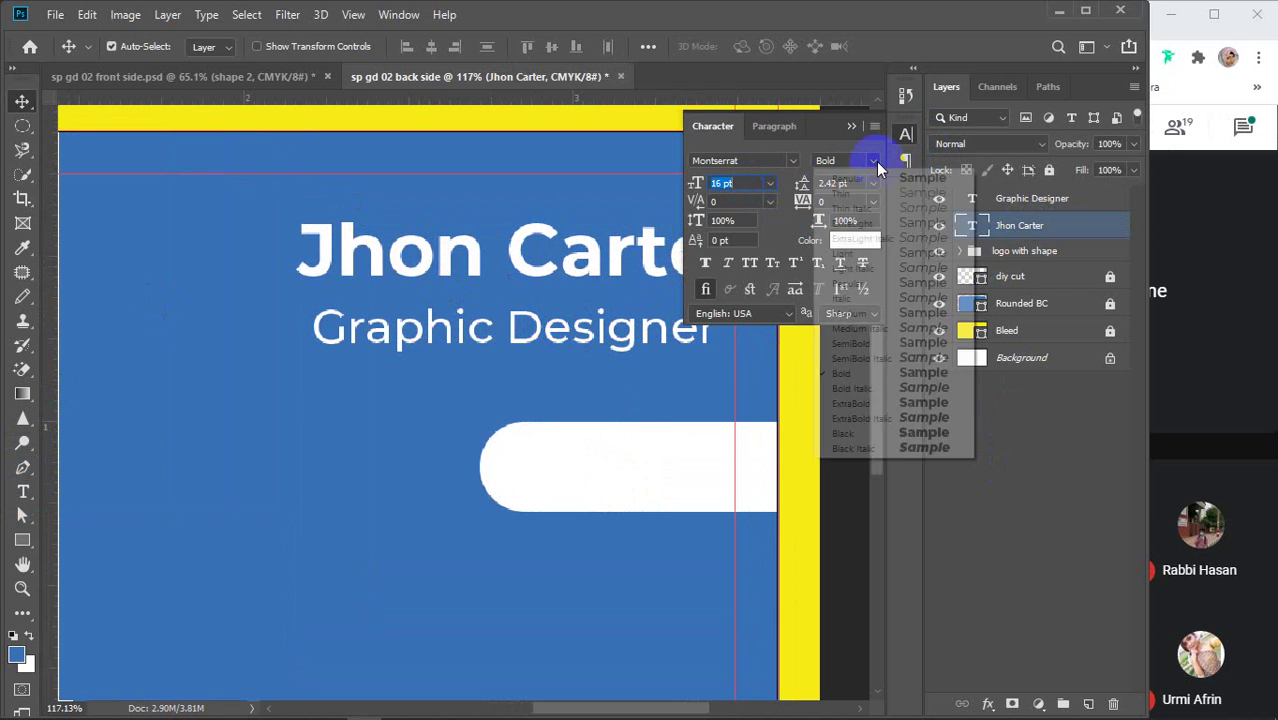
{"action": "left_click", "coordinate": [872, 404]}
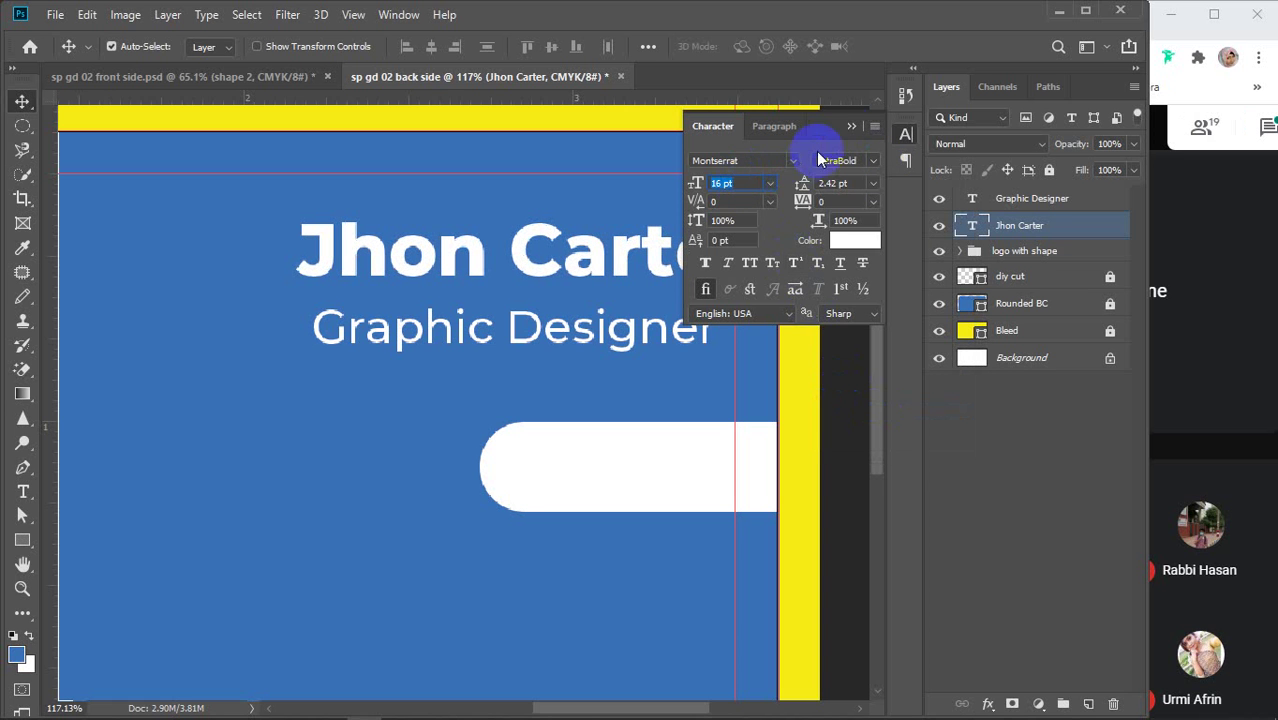
{"action": "left_click", "coordinate": [851, 126]}
{"action": "left_click", "coordinate": [615, 332], "text": "shift"}
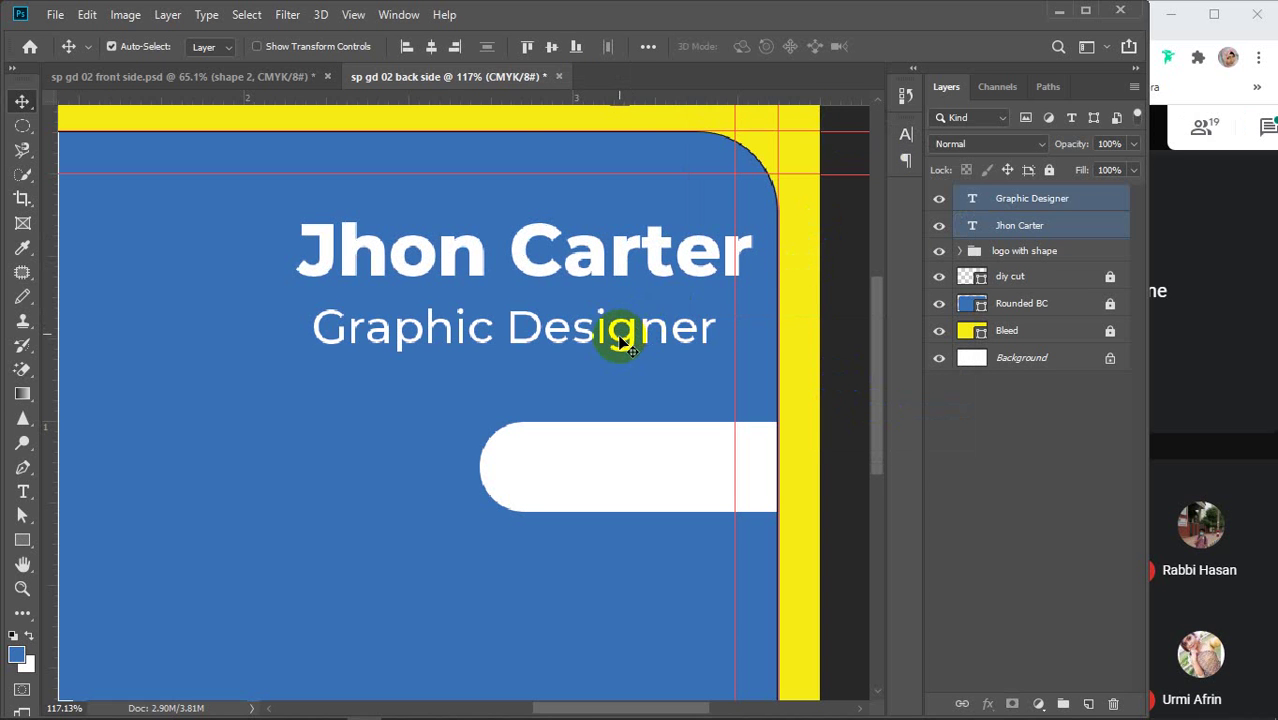
{"action": "left_click", "coordinate": [454, 49]}
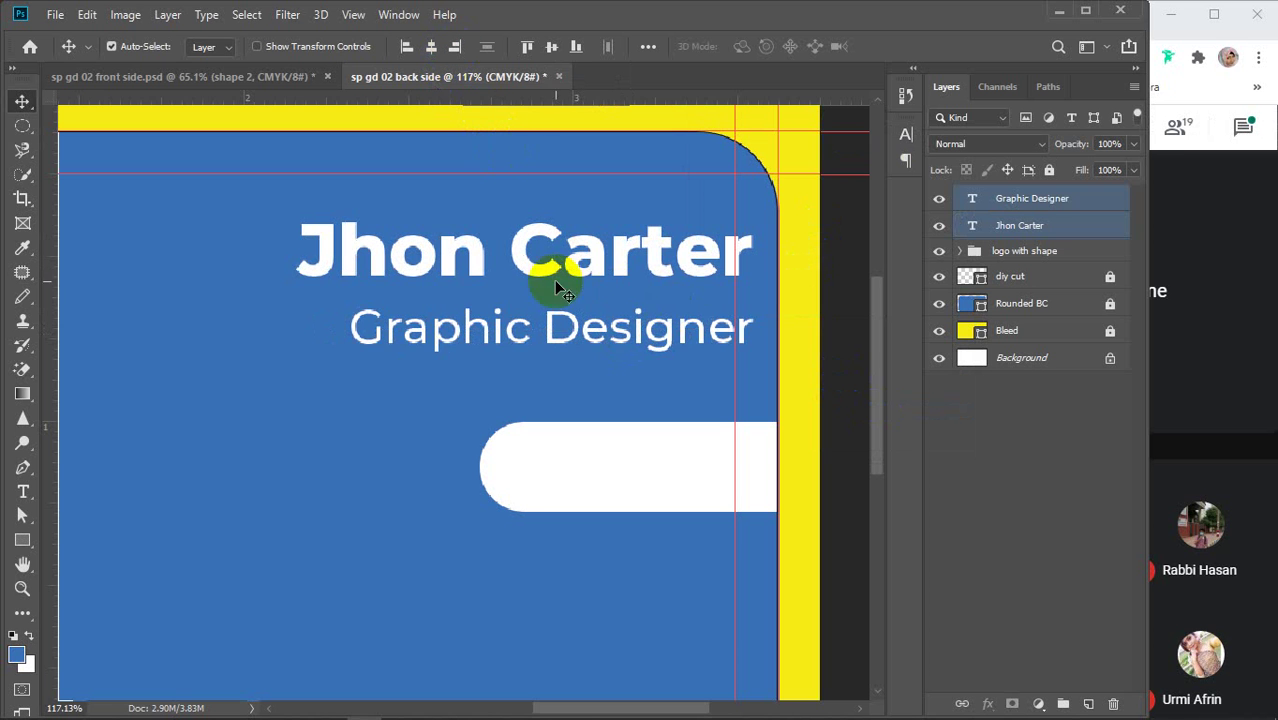
{"action": "left_click_drag", "start_coordinate": [595, 268], "coordinate": [550, 273]}
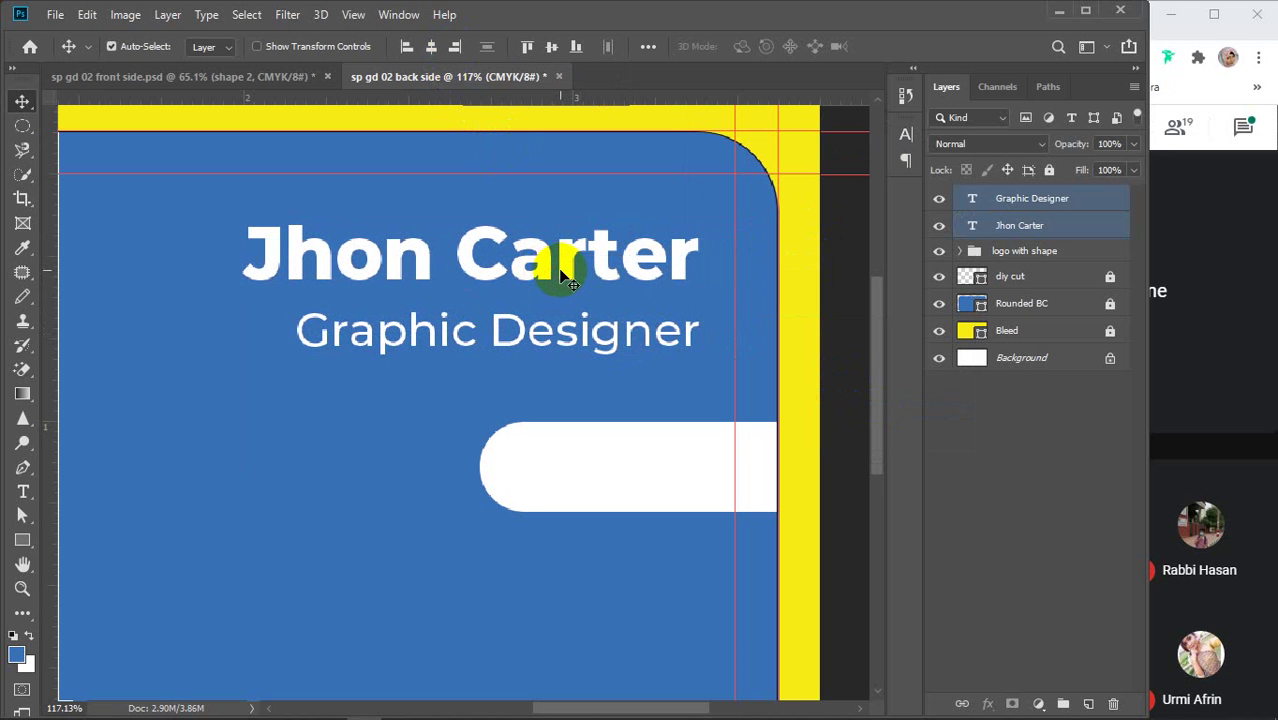
{"action": "left_click", "coordinate": [1031, 519]}
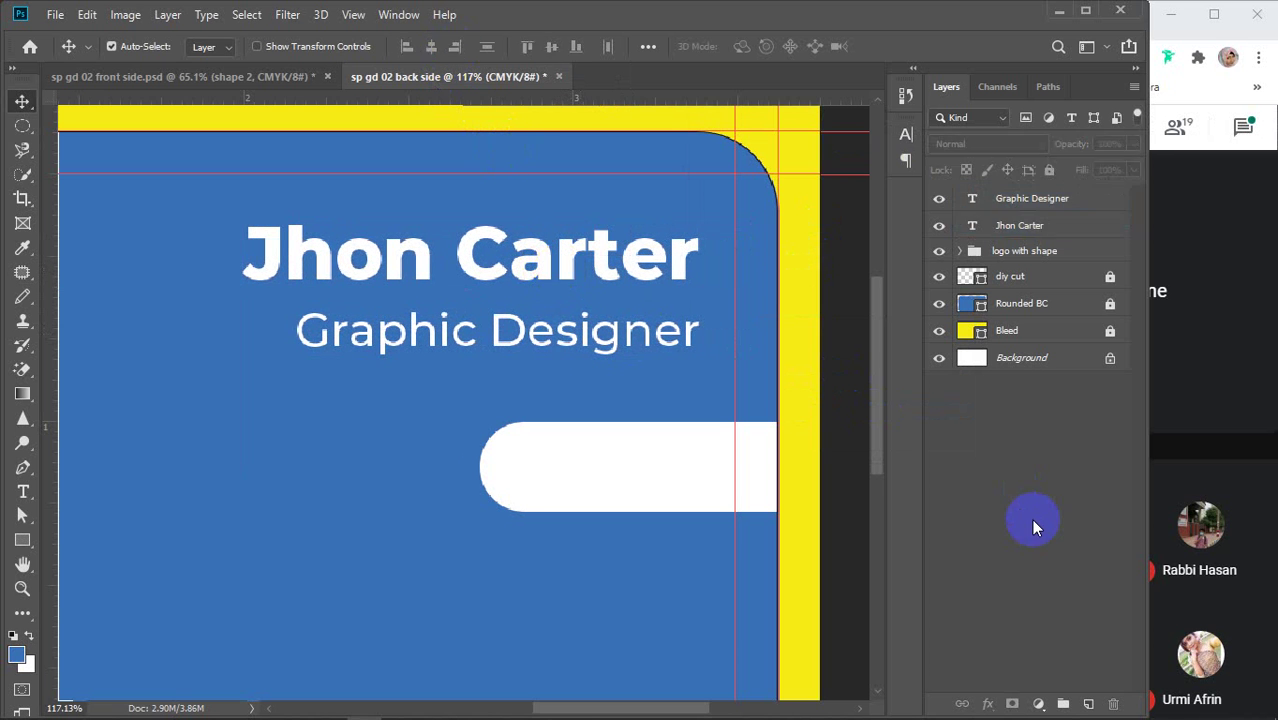
Put the name text layer into a group named 'name'
{"action": "left_click", "coordinate": [1026, 200]}
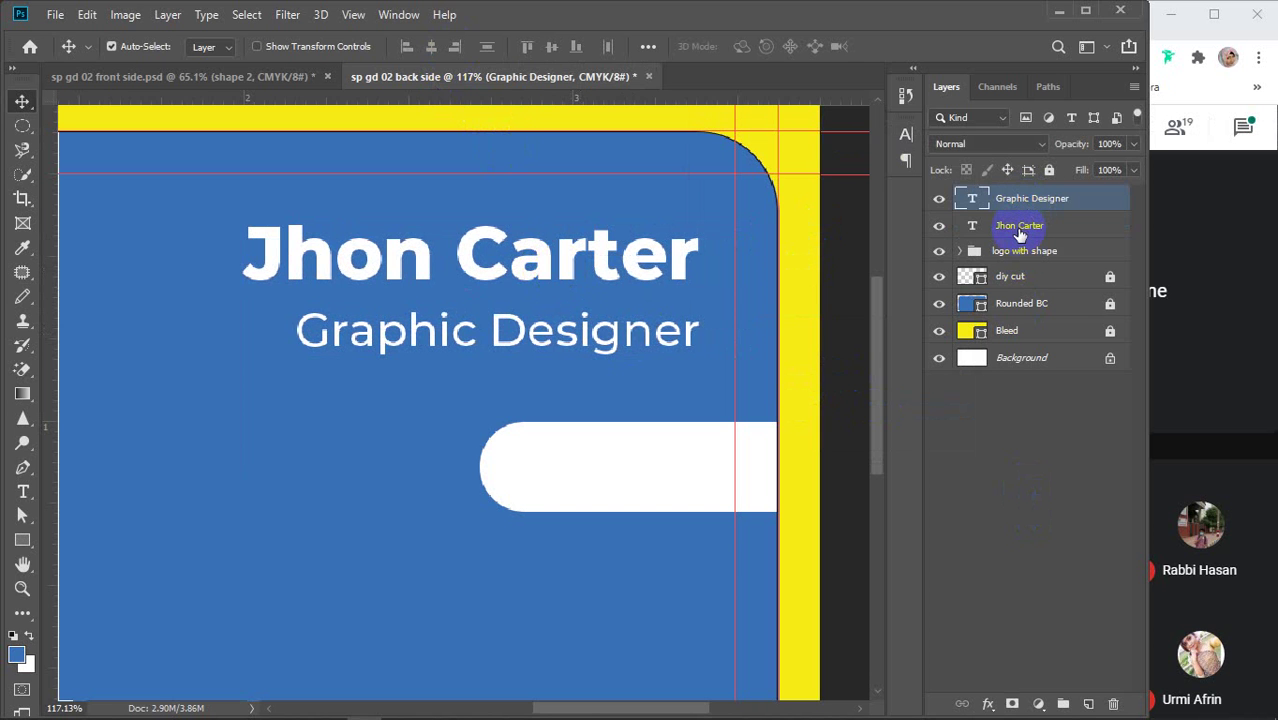
{"action": "left_click", "coordinate": [1020, 230]}
{"action": "key", "text": "ctrl+g"}
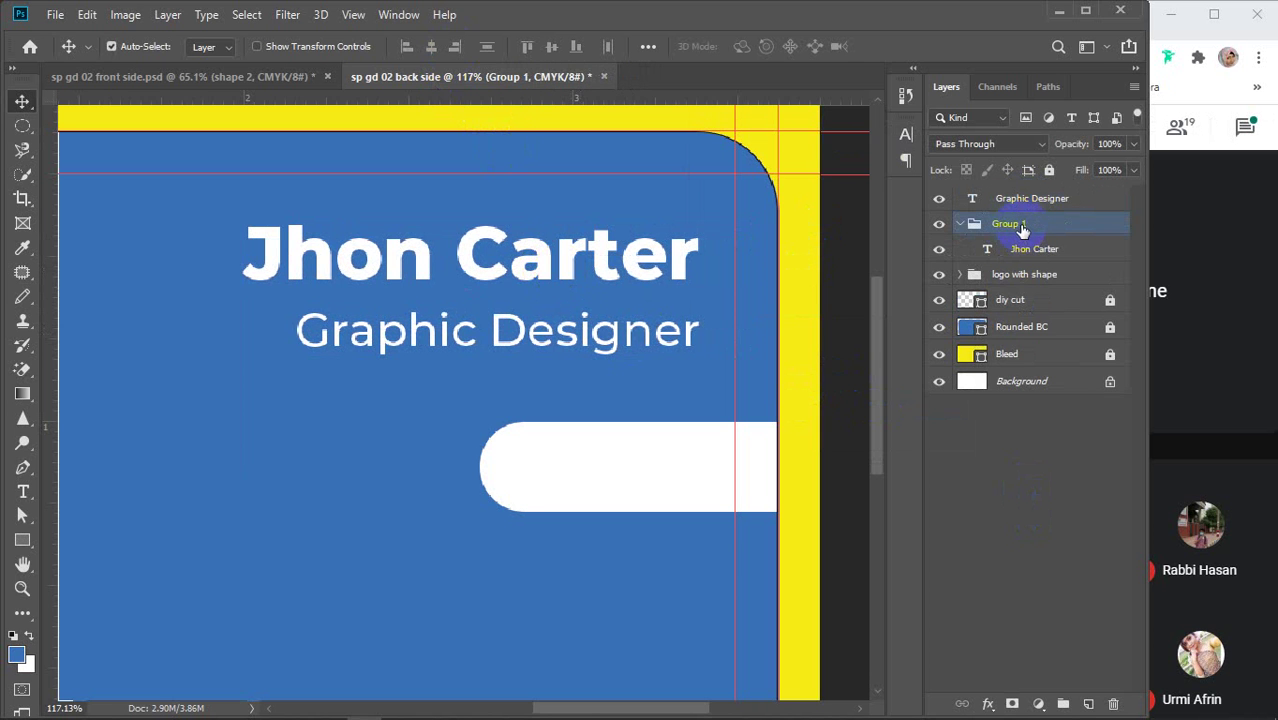
{"action": "double_click", "coordinate": [1012, 223]}
{"action": "type", "text": "name"}
{"action": "key", "text": "Return"}
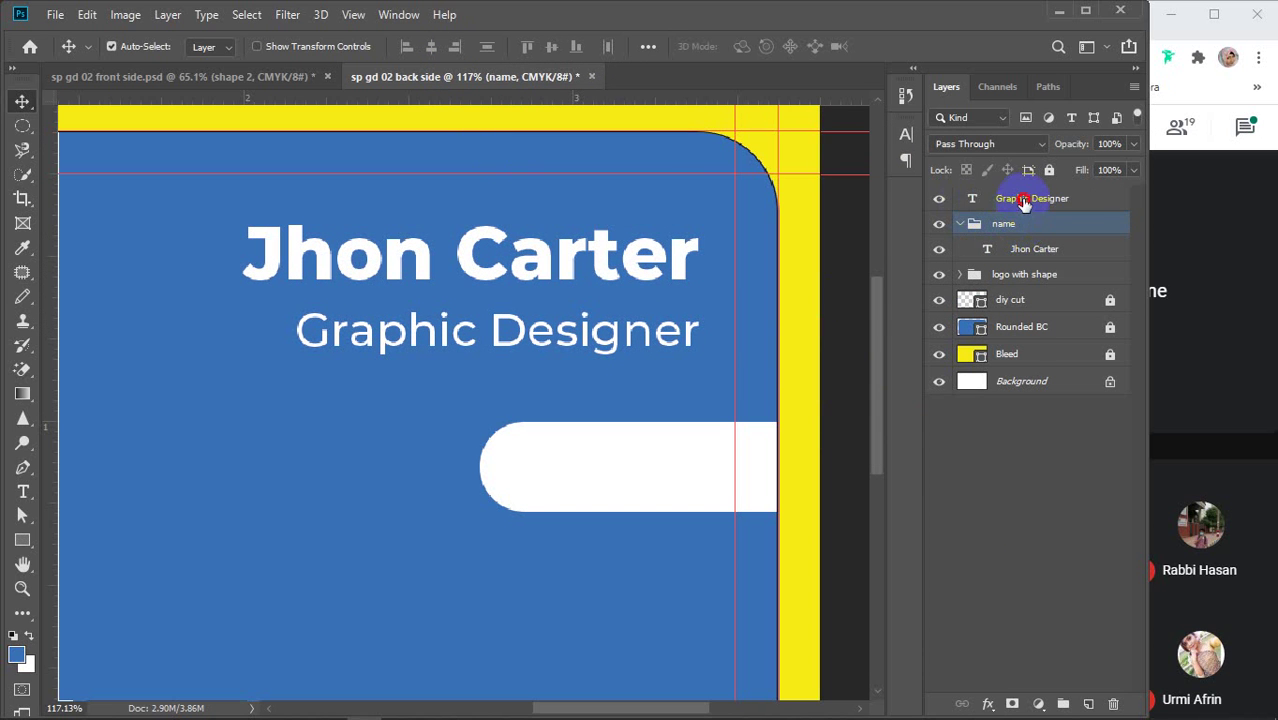
Put the Graphic Designer layer into a group named 'designation'
{"action": "left_click", "coordinate": [1022, 199]}
{"action": "key", "text": "ctrl+g"}
{"action": "double_click", "coordinate": [1018, 204]}
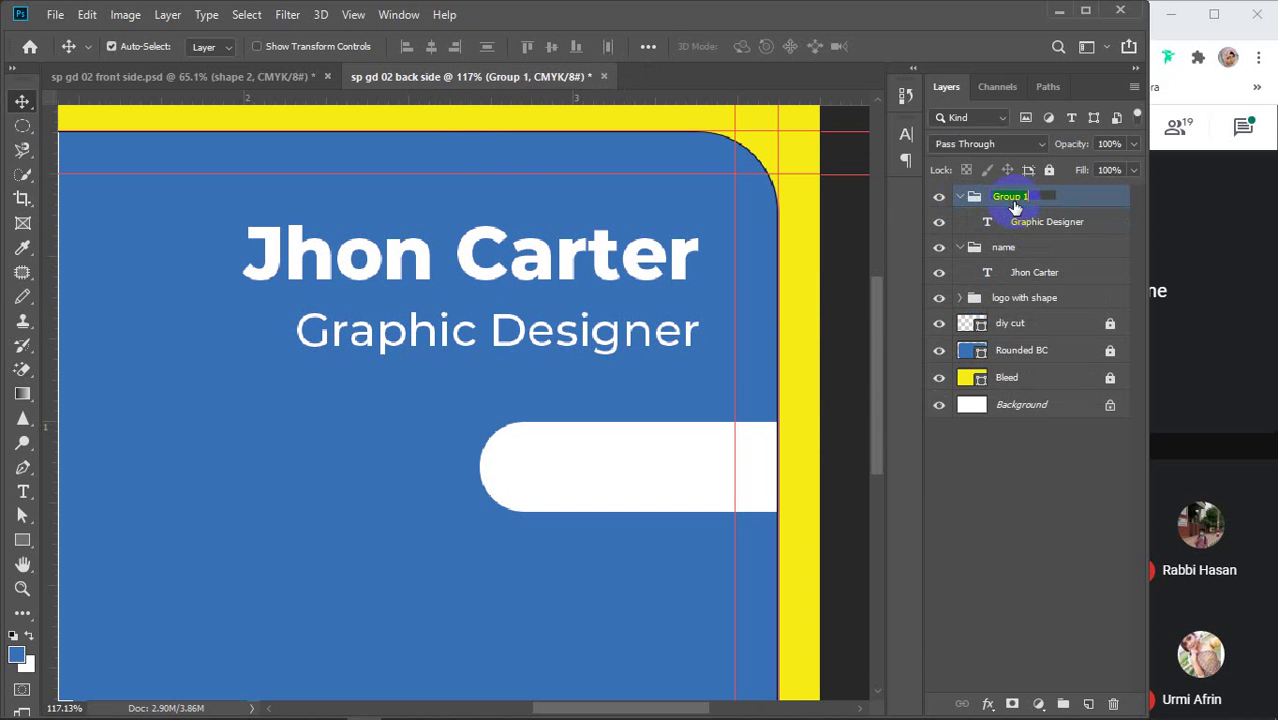
{"action": "type", "text": "designation"}
{"action": "key", "text": "Return"}
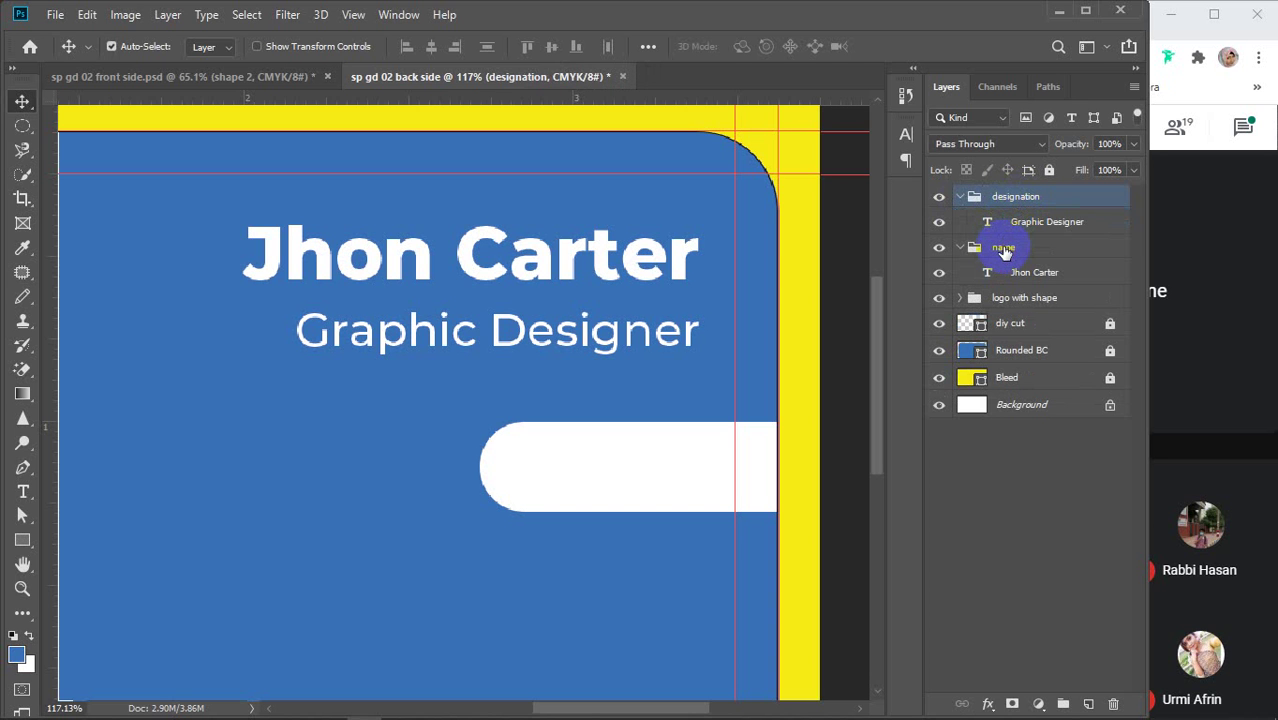
Collapse both groups and combine them into a parent group named 'name & designation'
{"action": "left_click", "coordinate": [1003, 250], "text": "shift"}
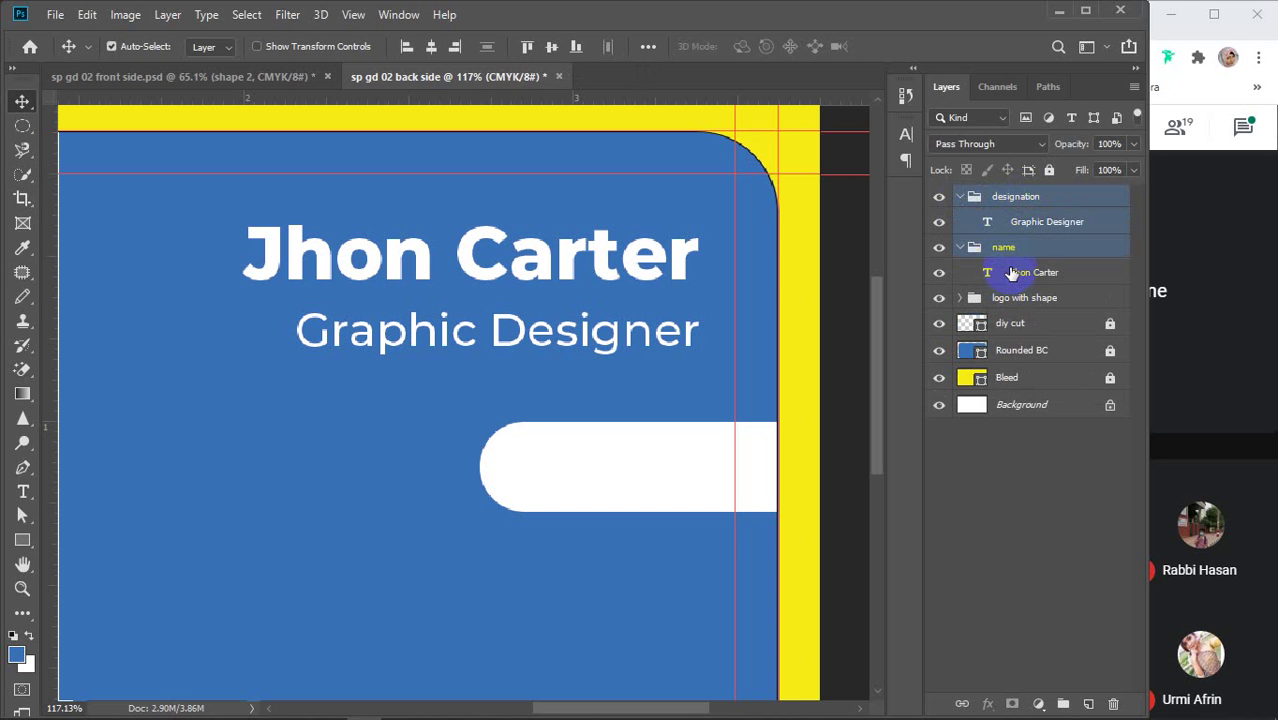
{"action": "left_click", "coordinate": [1005, 272]}
{"action": "left_click", "coordinate": [960, 197]}
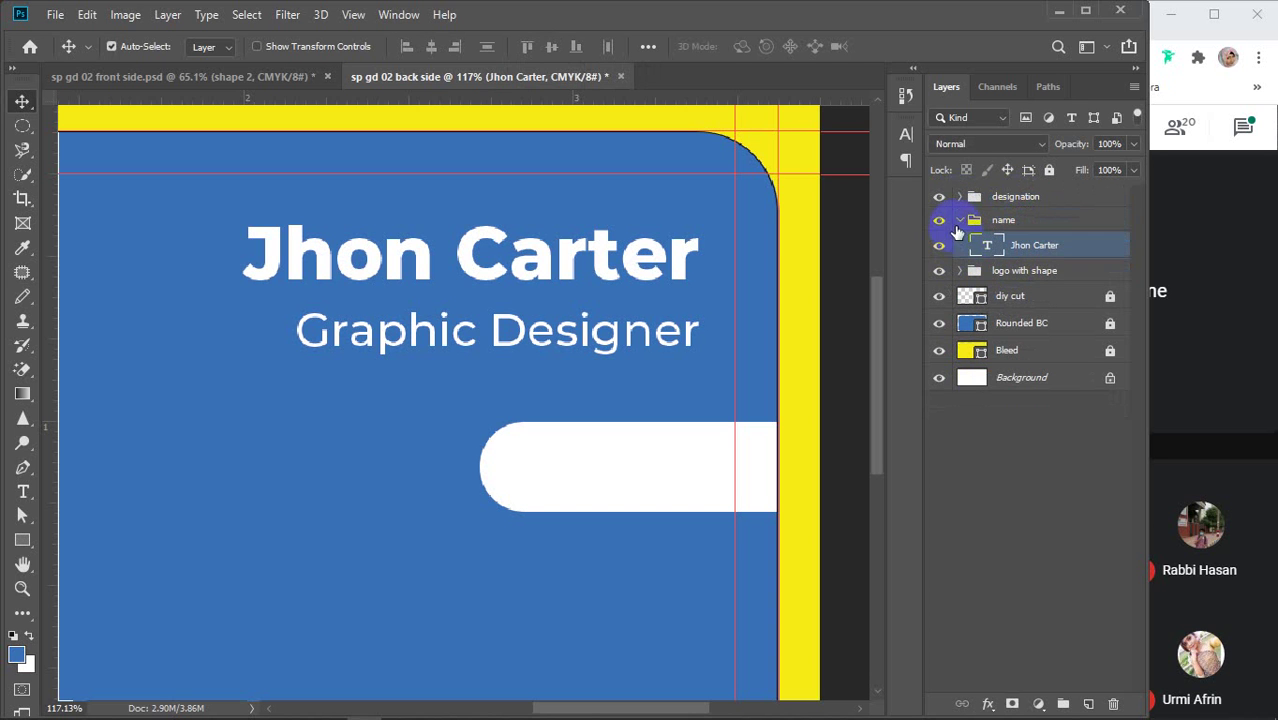
{"action": "left_click", "coordinate": [1003, 220]}
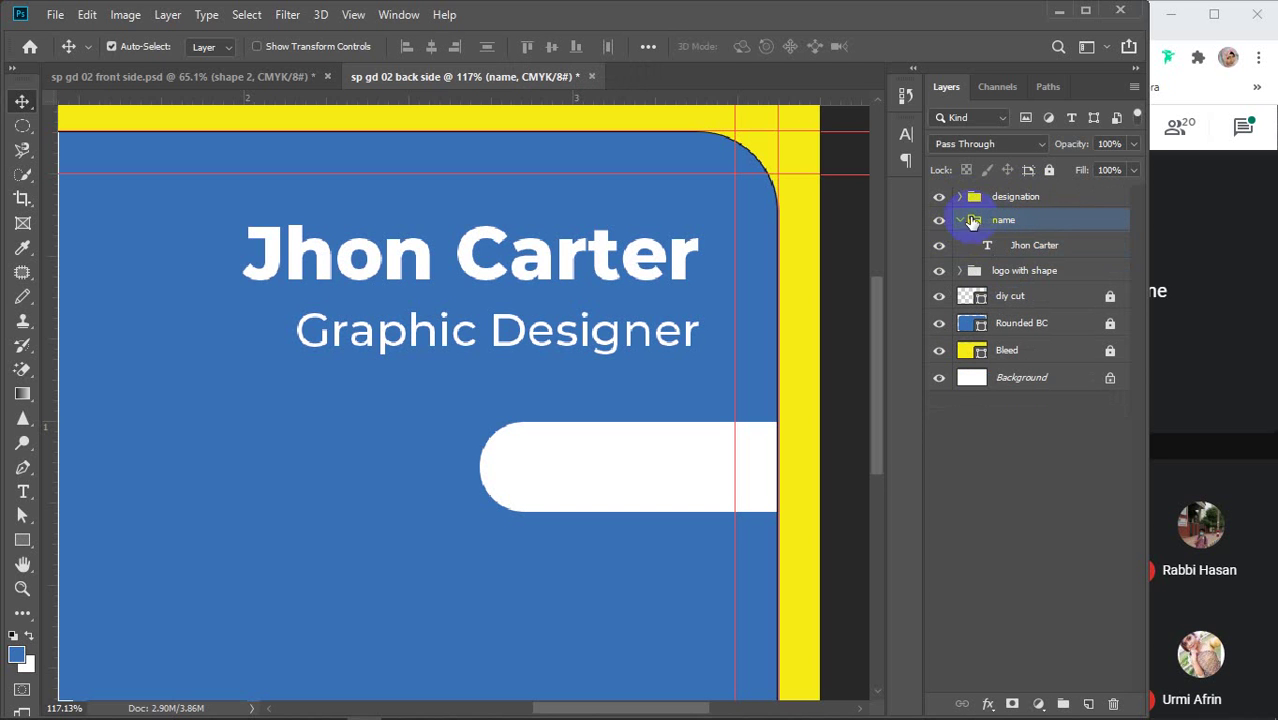
{"action": "left_click", "coordinate": [960, 220]}
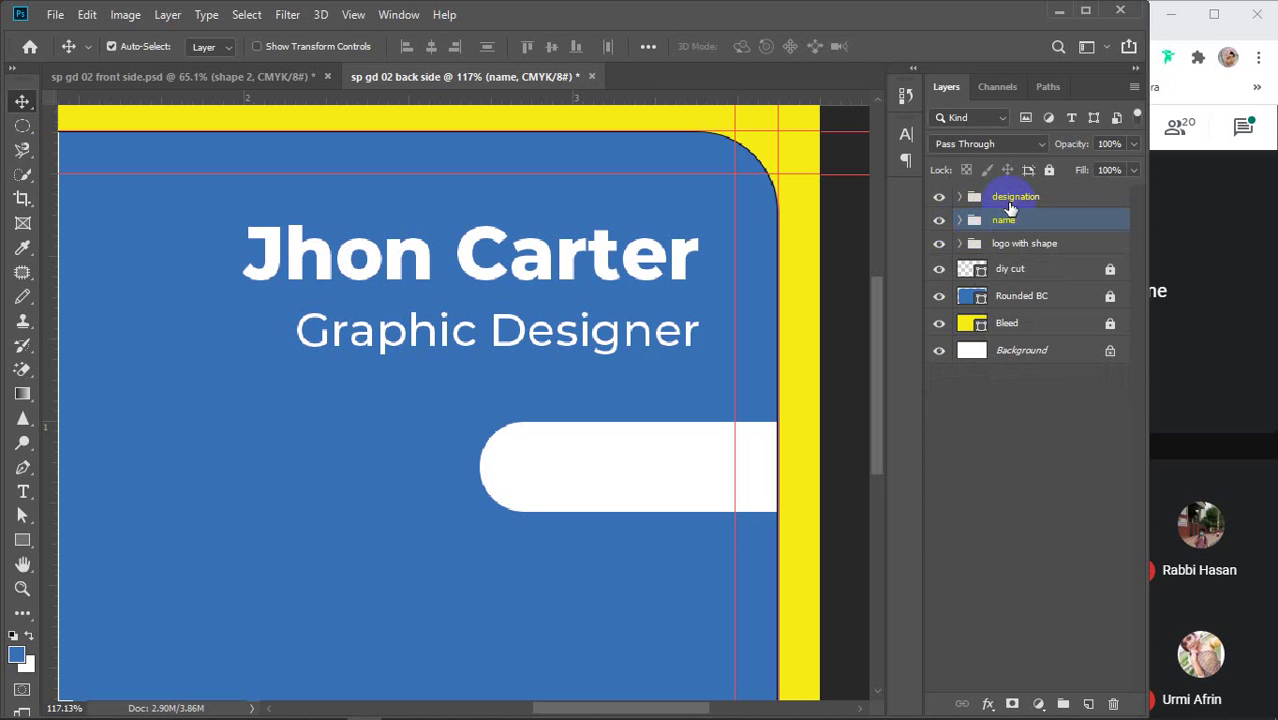
{"action": "left_click", "coordinate": [1010, 199]}
{"action": "left_click", "coordinate": [1018, 221], "text": "shift"}
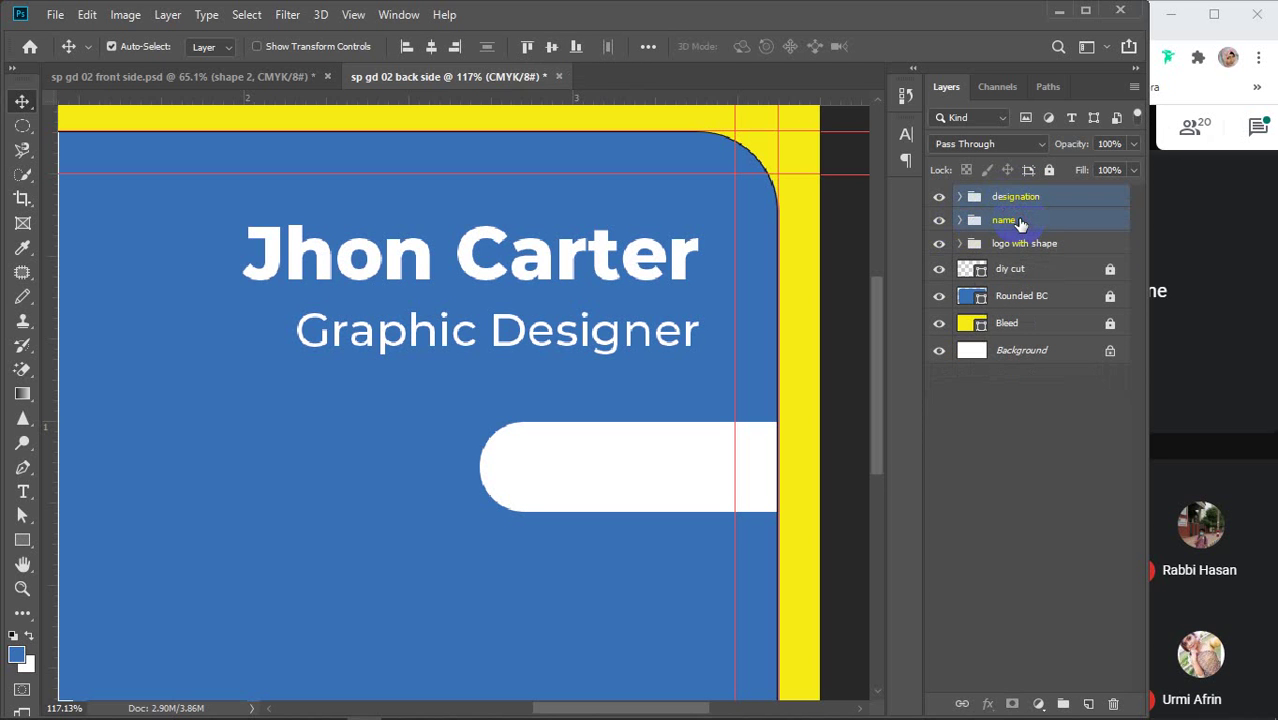
{"action": "key", "text": "ctrl+g"}
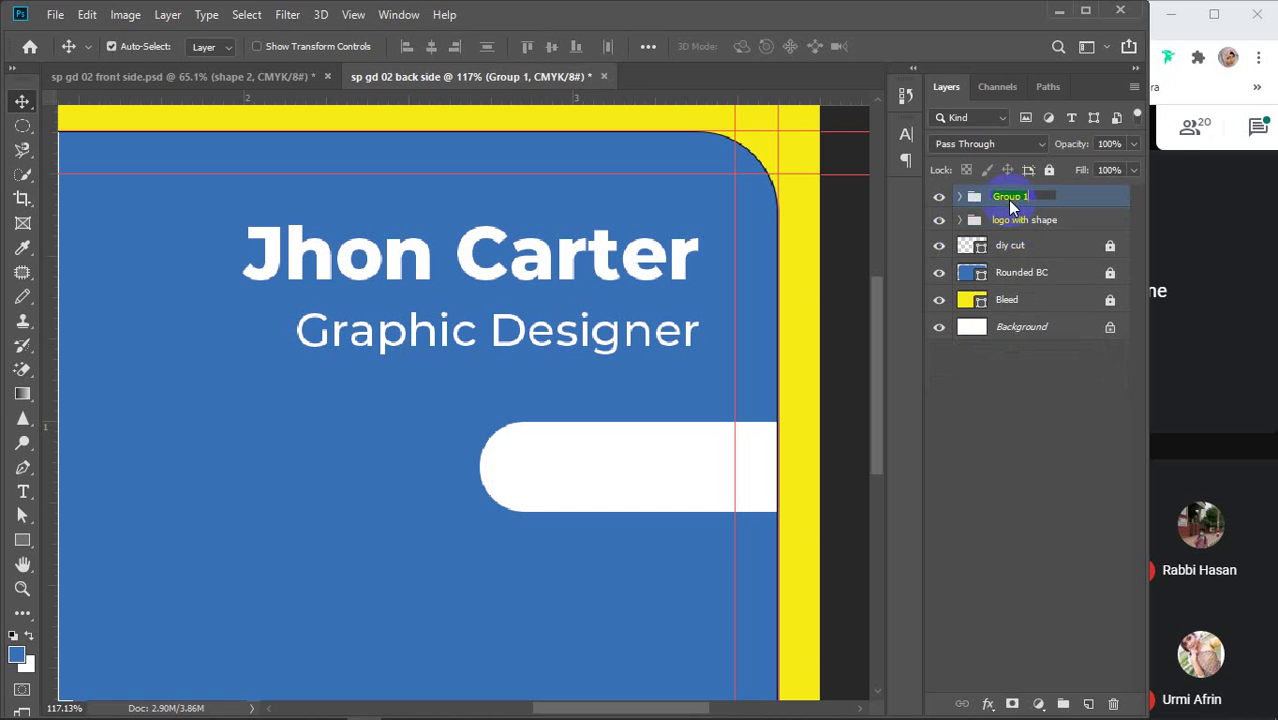
{"action": "type", "text": "name"}
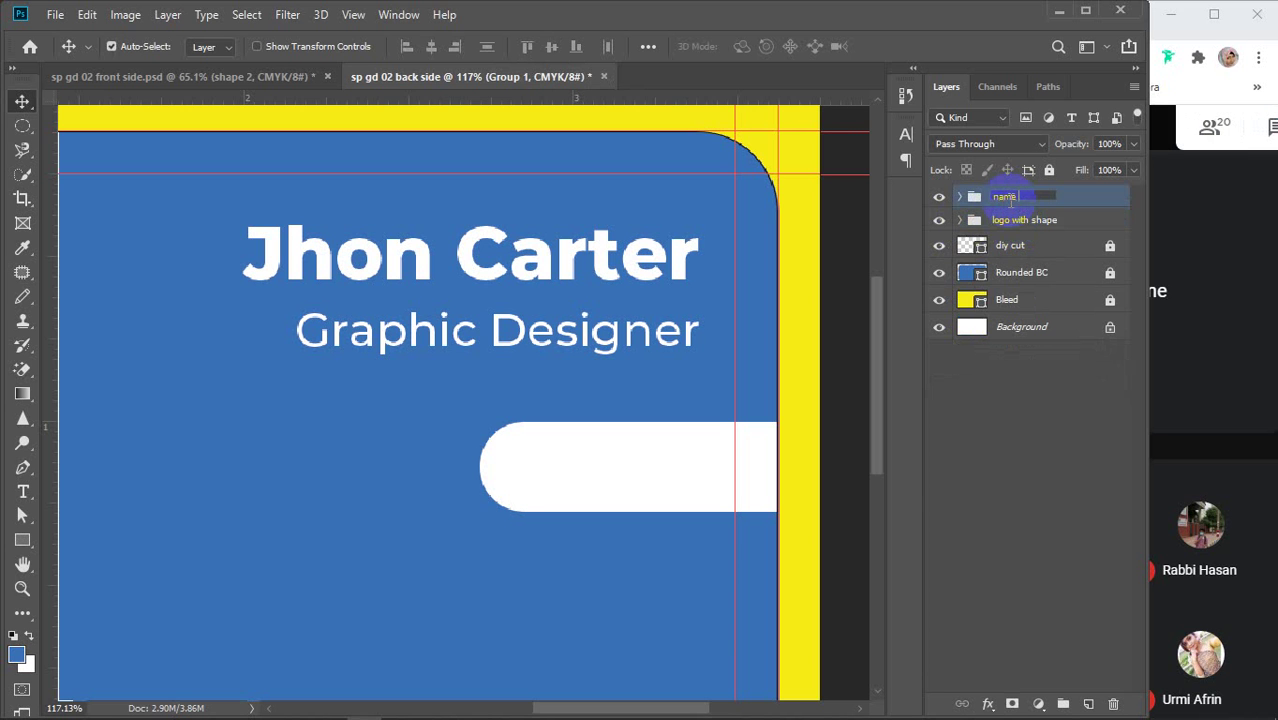
{"action": "type", "text": " & designation"}
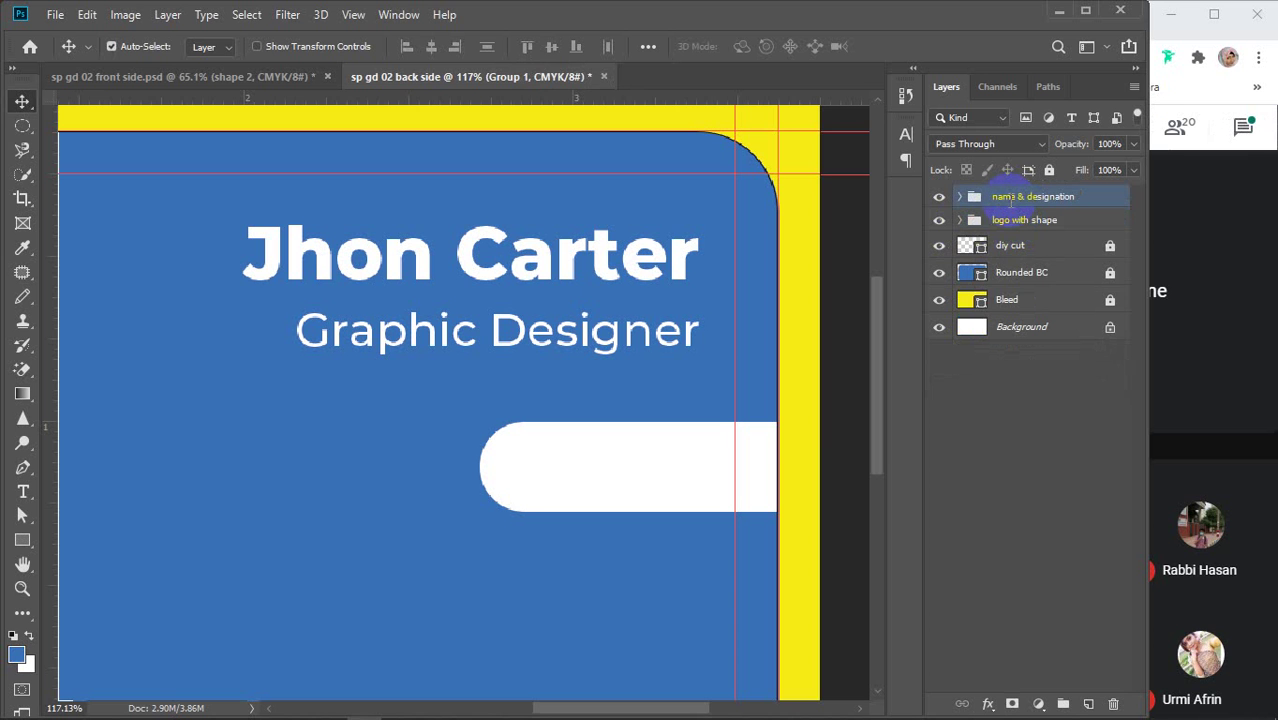
{"action": "key", "text": "Return"}
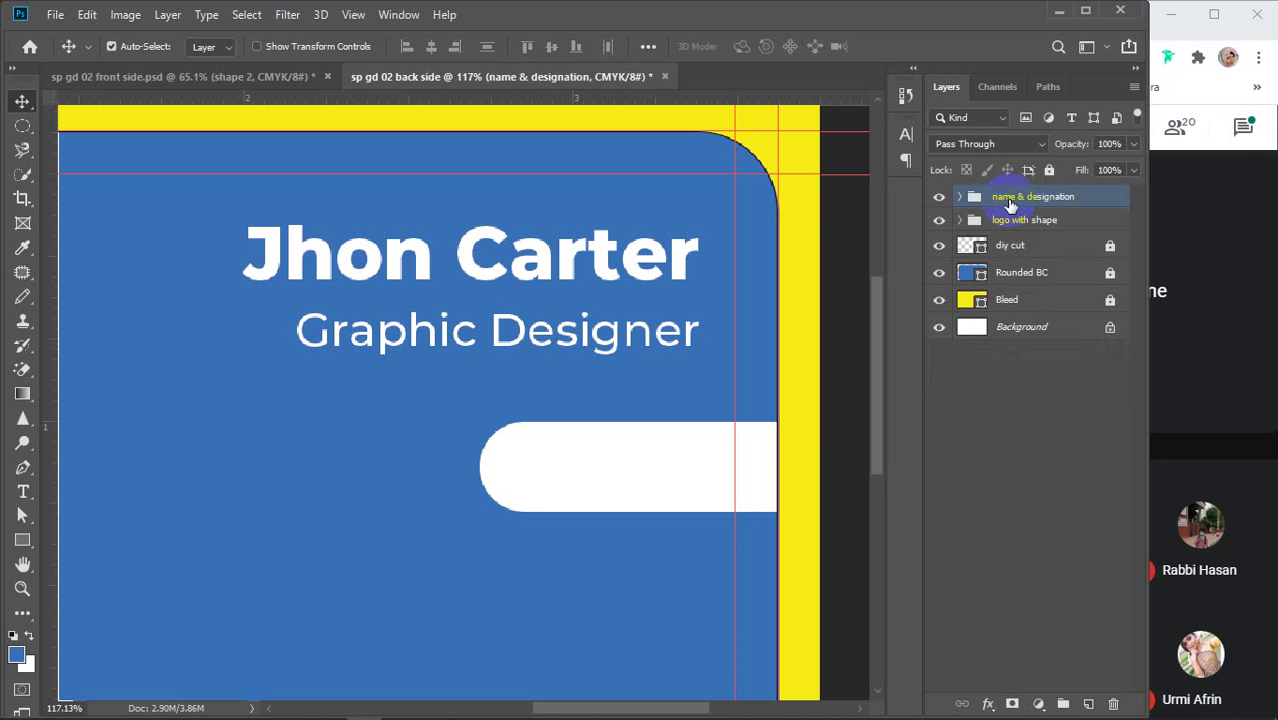
Set Move tool Auto-Select to Group and shift the name & designation block slightly up
{"action": "scroll", "coordinate": [642, 448], "scroll_direction": "down", "scroll_amount": 2}
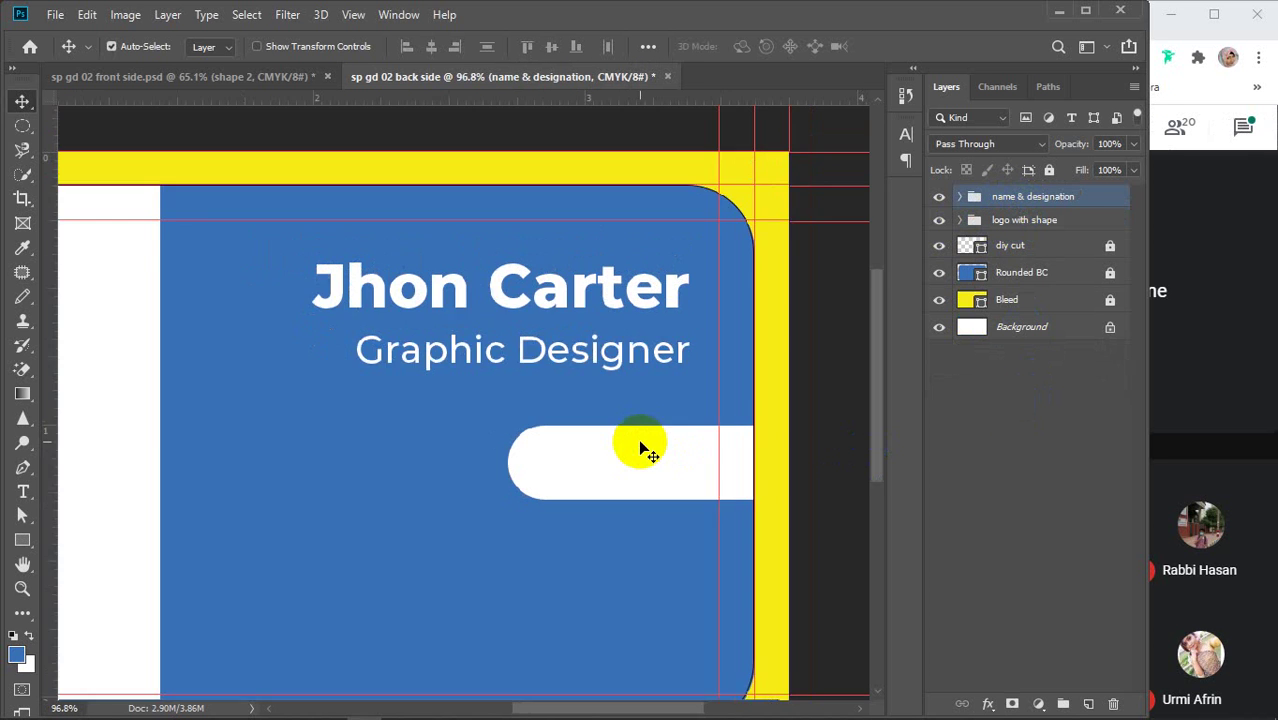
{"action": "scroll", "coordinate": [642, 448], "scroll_direction": "down", "scroll_amount": 2}
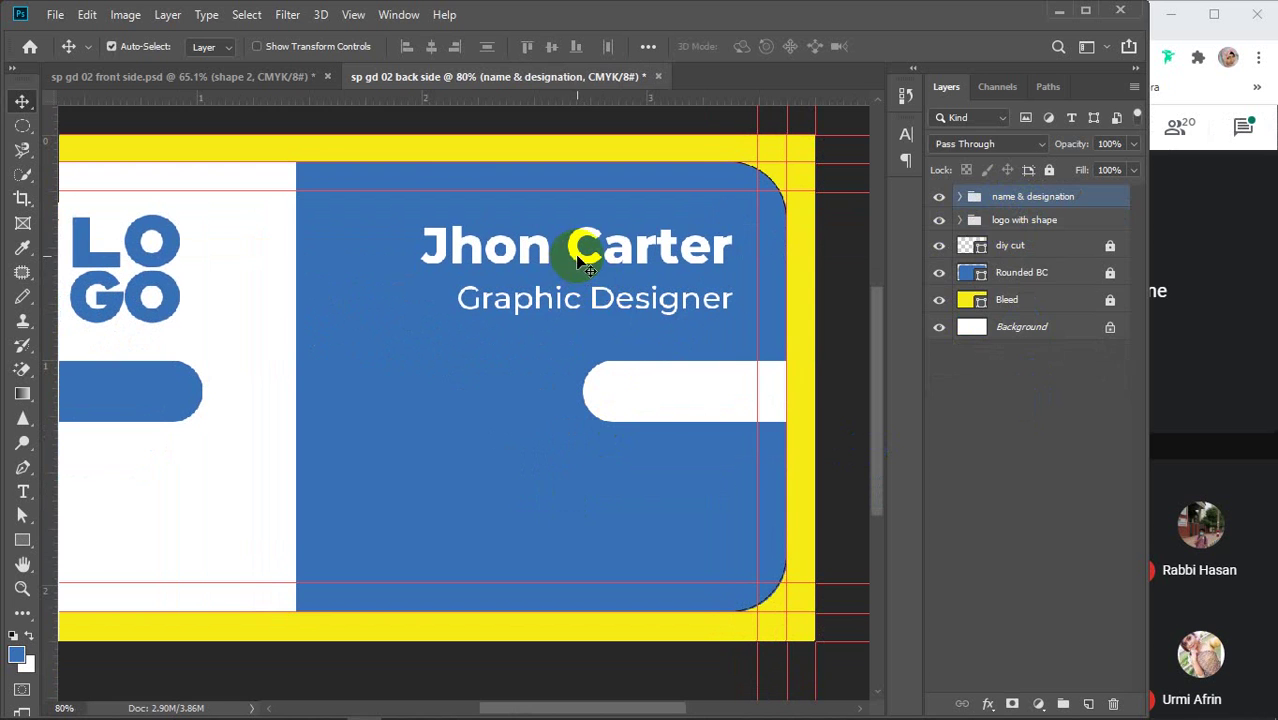
{"action": "left_click_drag", "start_coordinate": [577, 262], "coordinate": [585, 245]}
{"action": "left_click", "coordinate": [232, 52]}
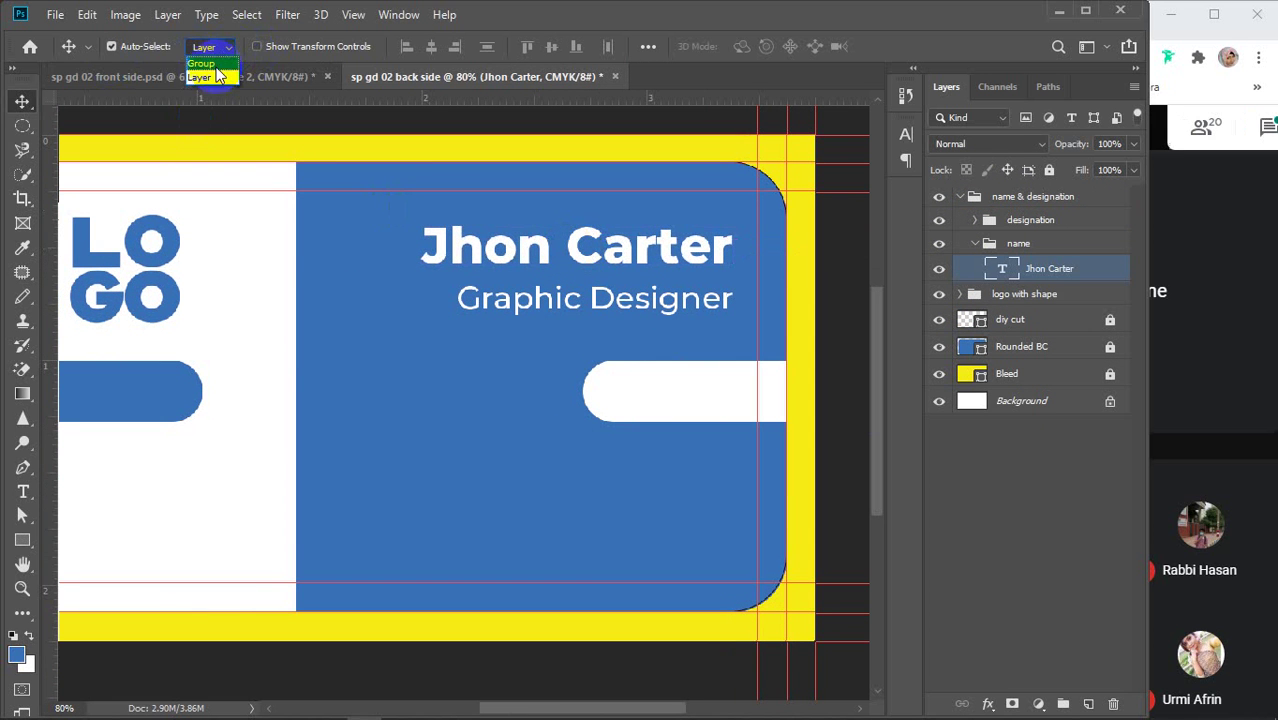
{"action": "left_click", "coordinate": [206, 64]}
{"action": "left_click_drag", "start_coordinate": [471, 243], "coordinate": [474, 237]}
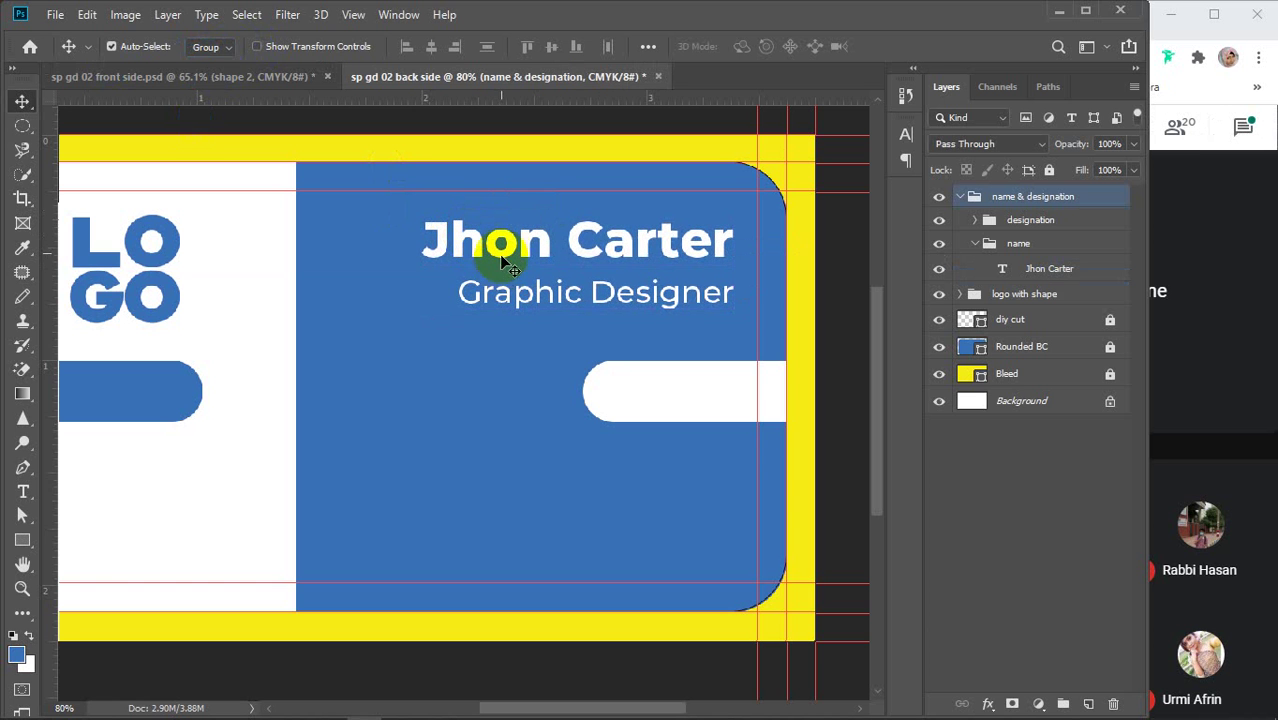
{"action": "left_click", "coordinate": [23, 491]}
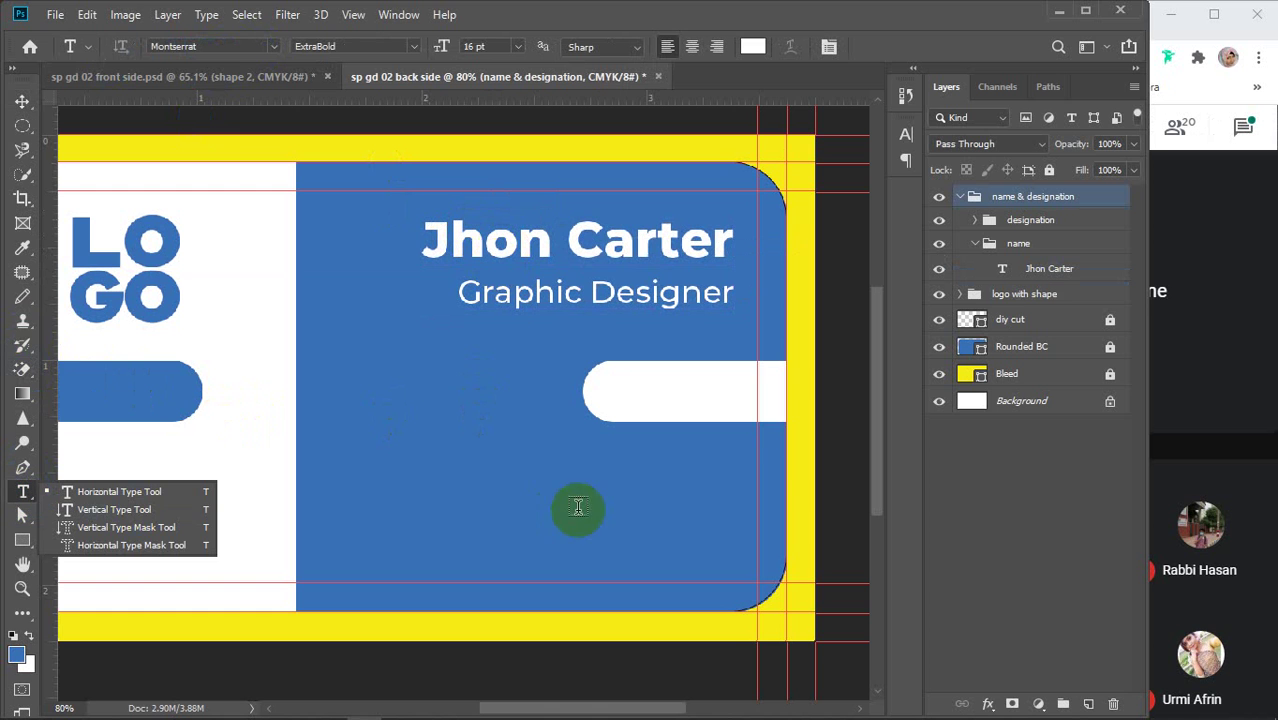
Add the phone number line below the job title
{"action": "left_click", "coordinate": [376, 482]}
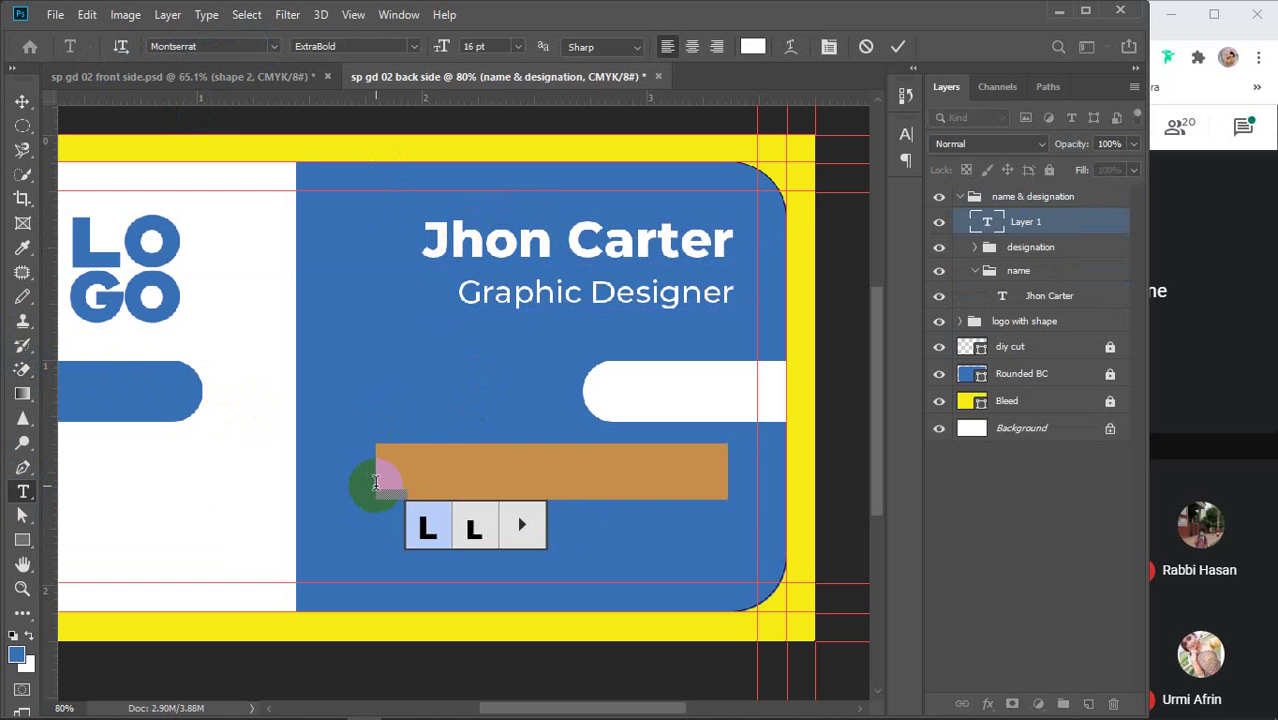
{"action": "type", "text": "0"}
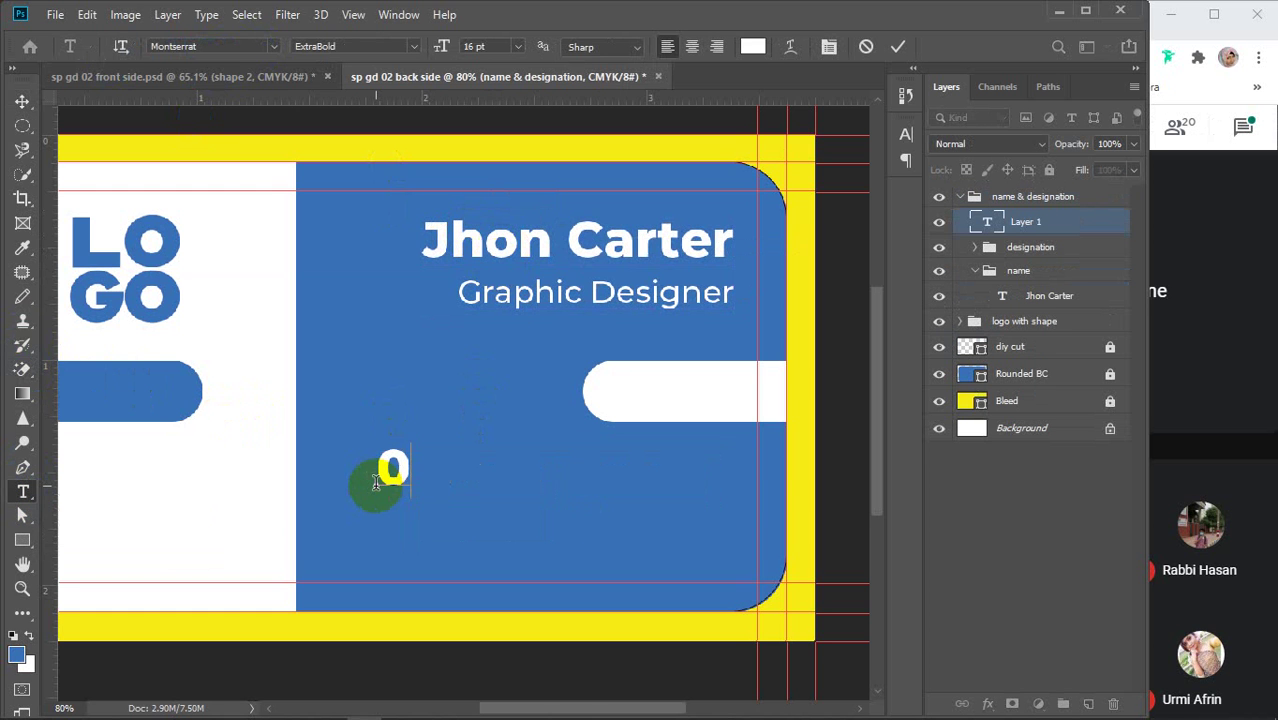
{"action": "type", "text": "11223344"}
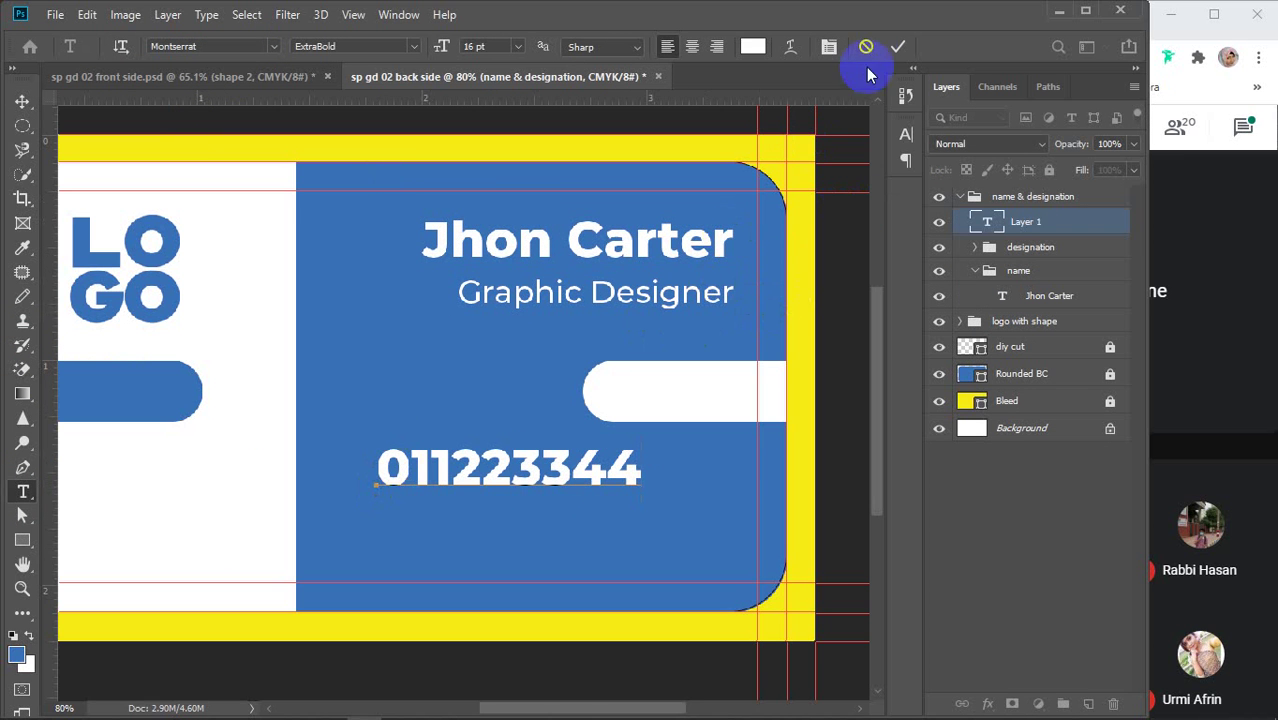
{"action": "left_click", "coordinate": [899, 47]}
Add the e-mail address line below the phone number
{"action": "left_click", "coordinate": [350, 522]}
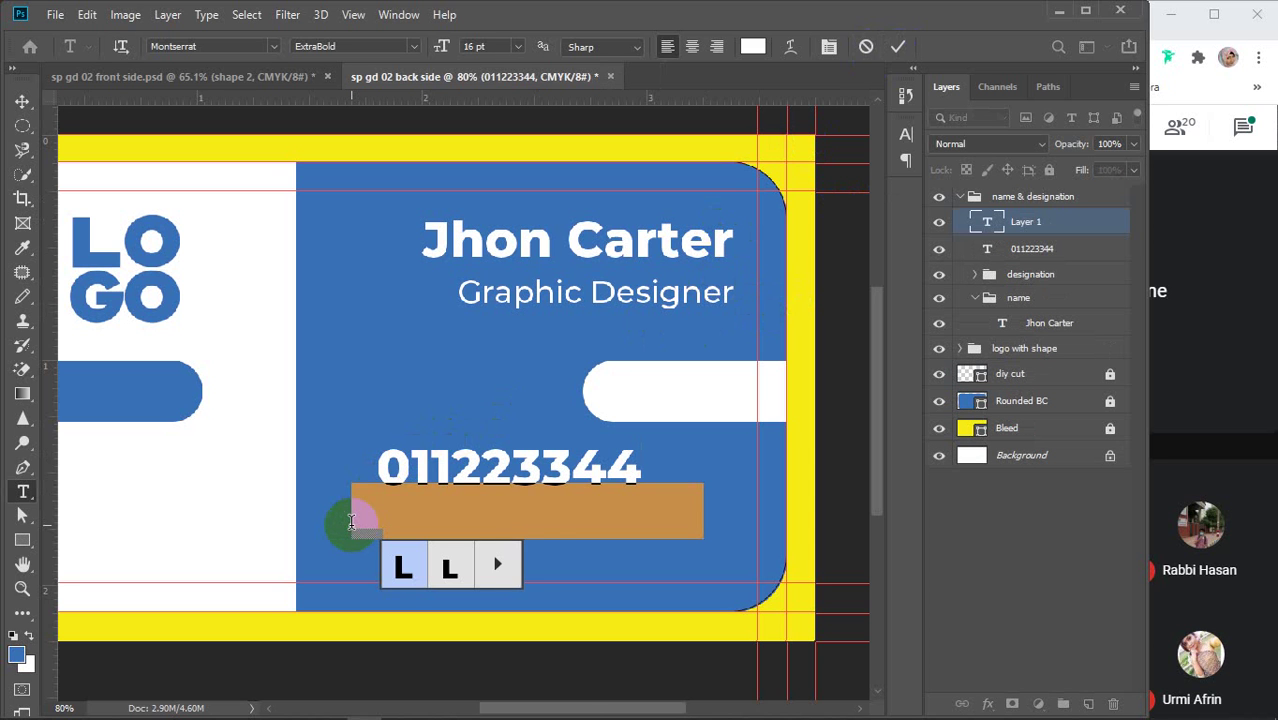
{"action": "key", "text": "BackSpace"}
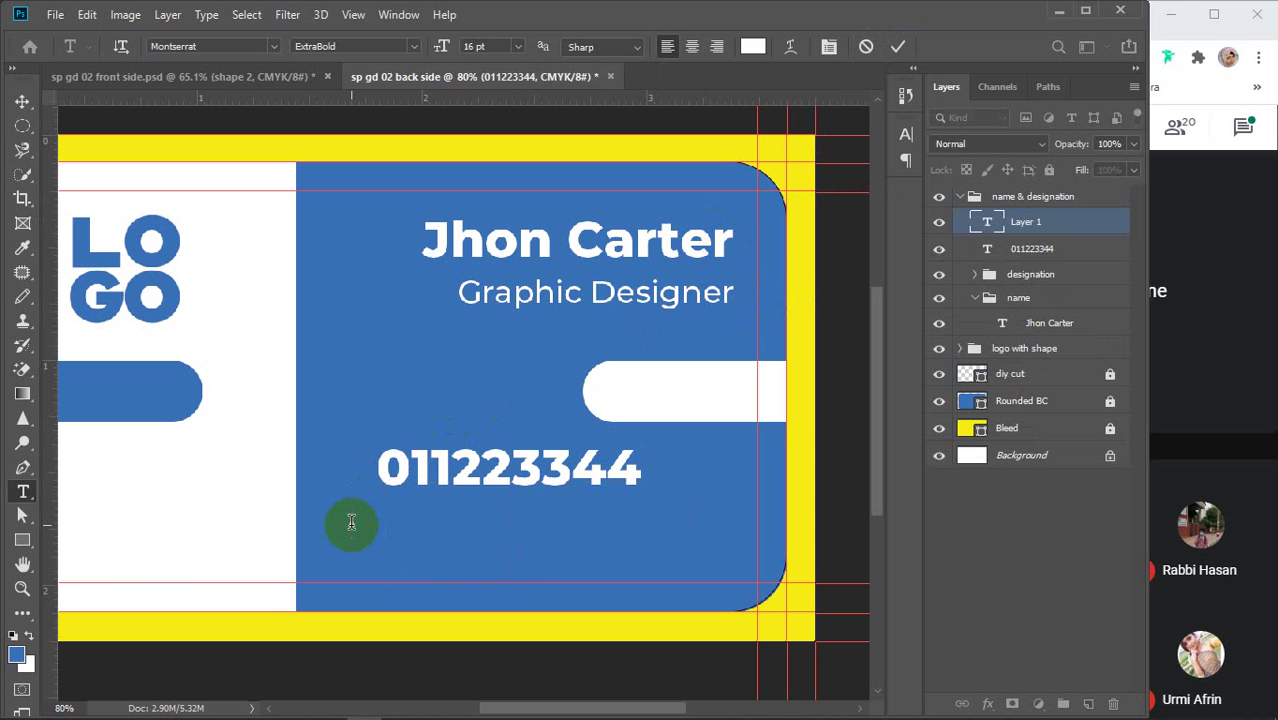
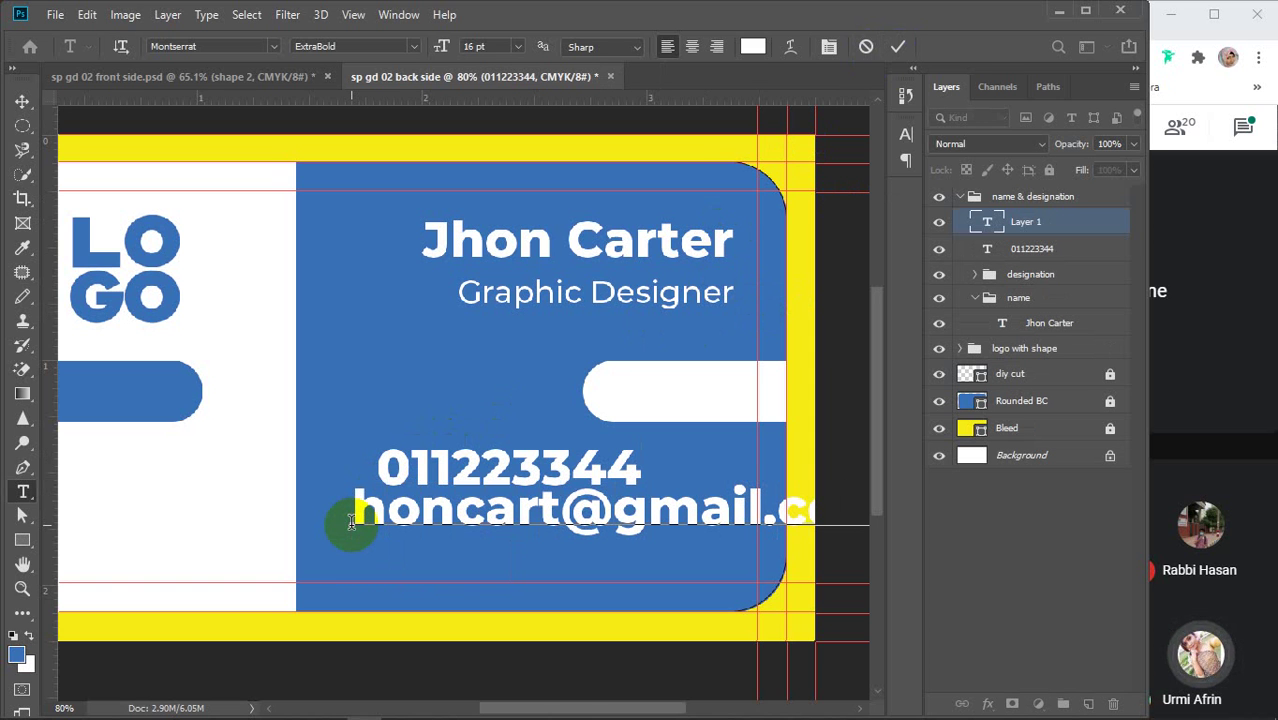
{"action": "left_click", "coordinate": [897, 47]}
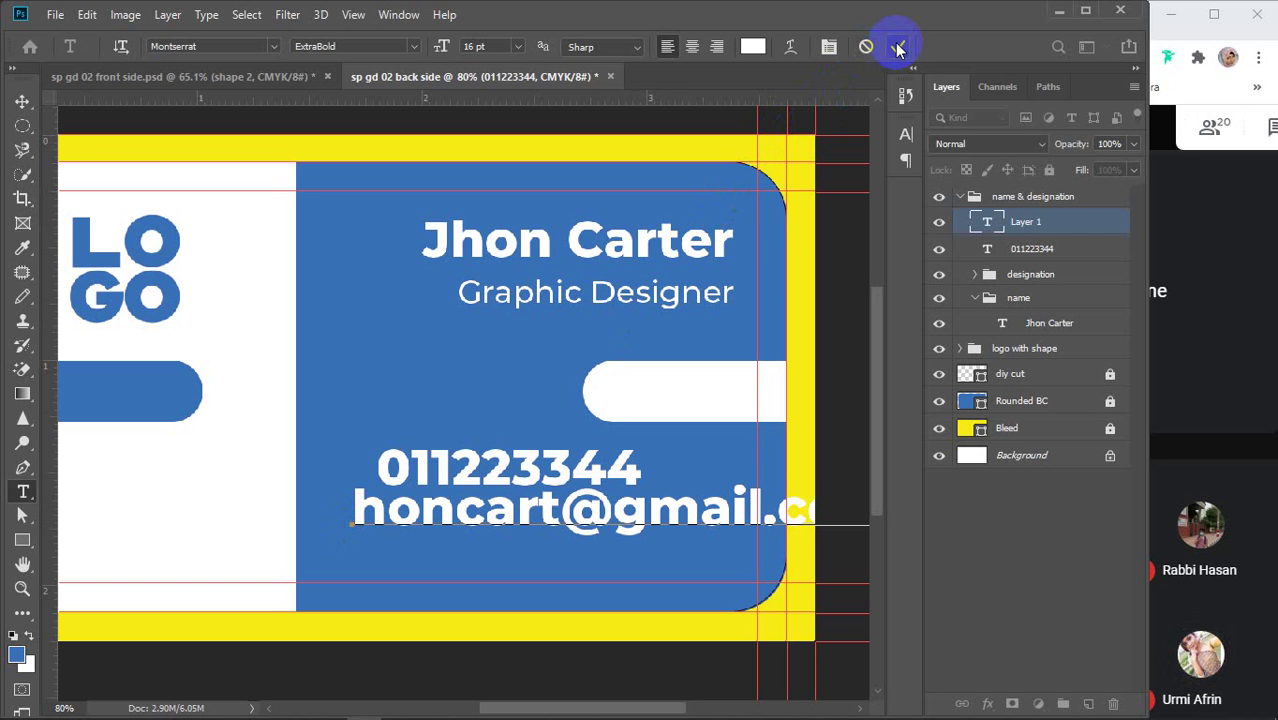
{"action": "left_click", "coordinate": [897, 47]}
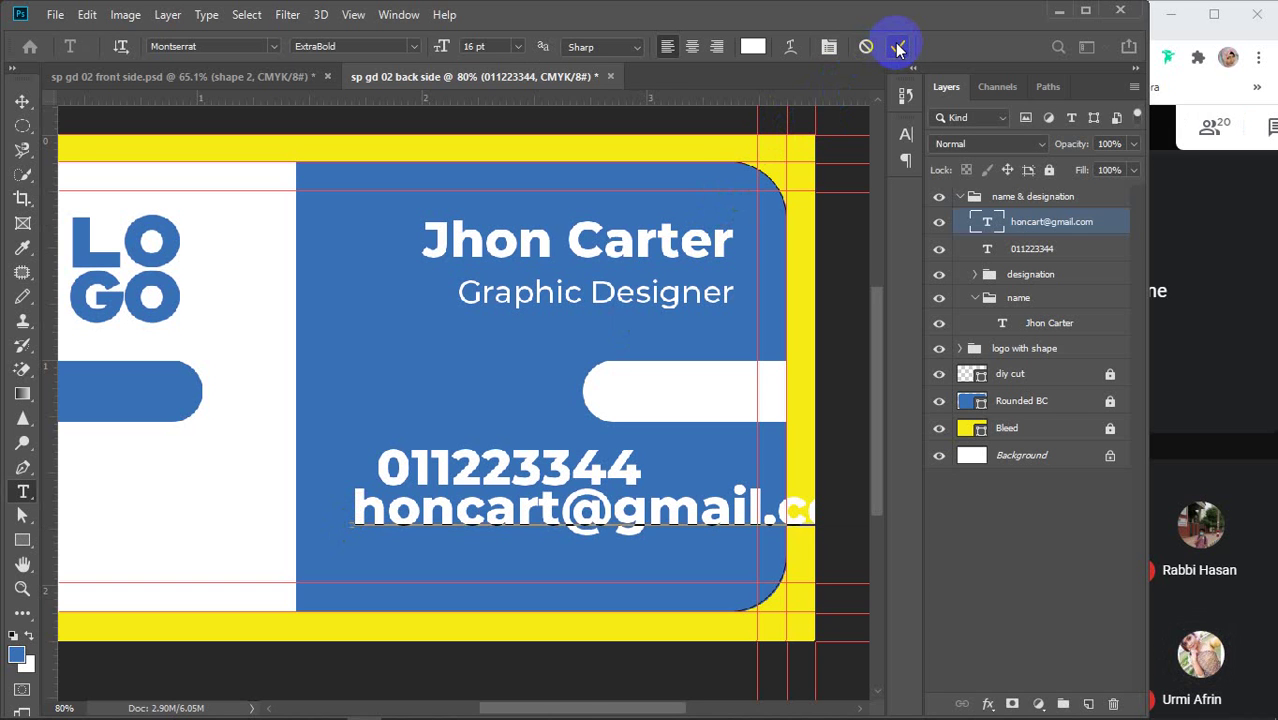
Add the website address line below the e-mail line
{"action": "left_click", "coordinate": [340, 566]}
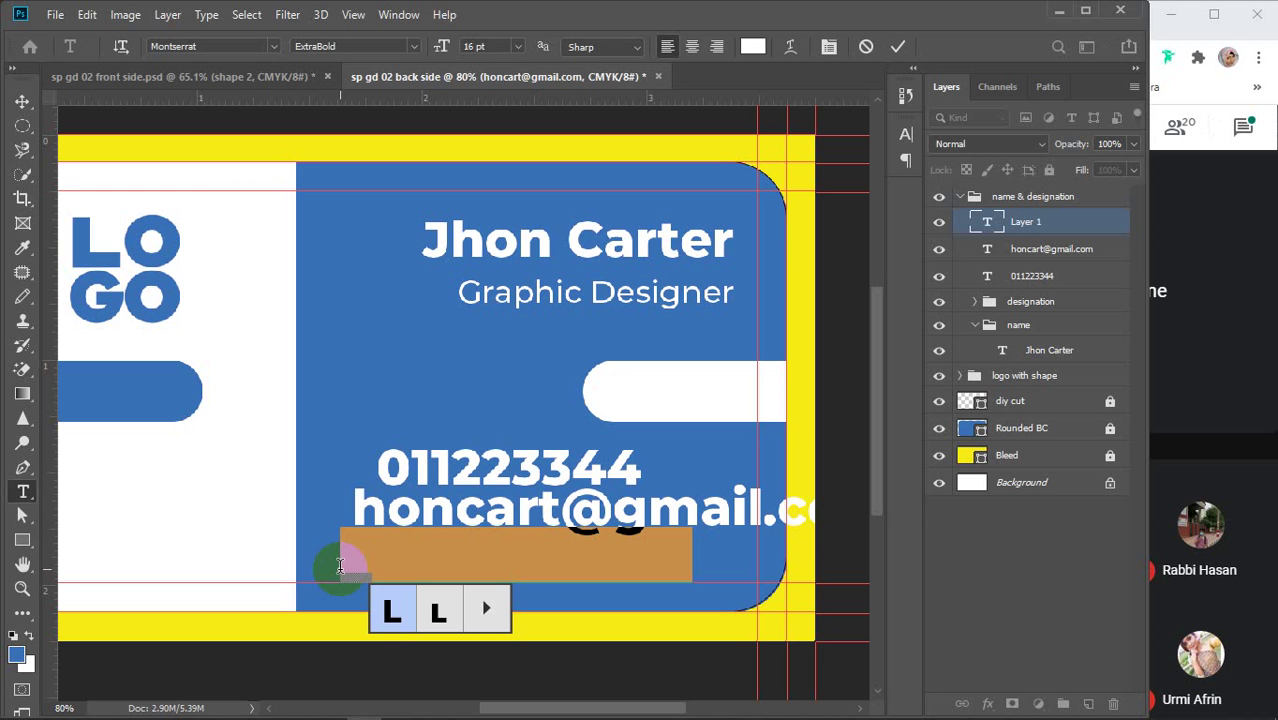
{"action": "type", "text": "w"}
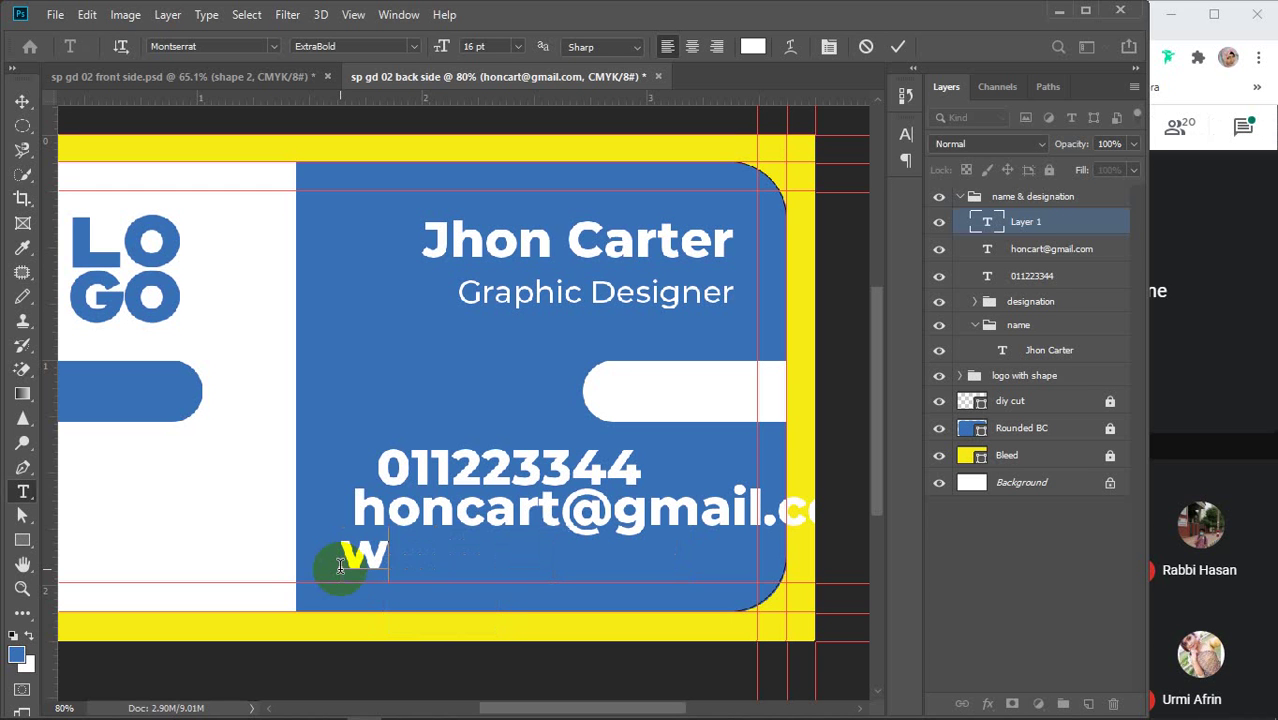
{"action": "type", "text": "ww"}
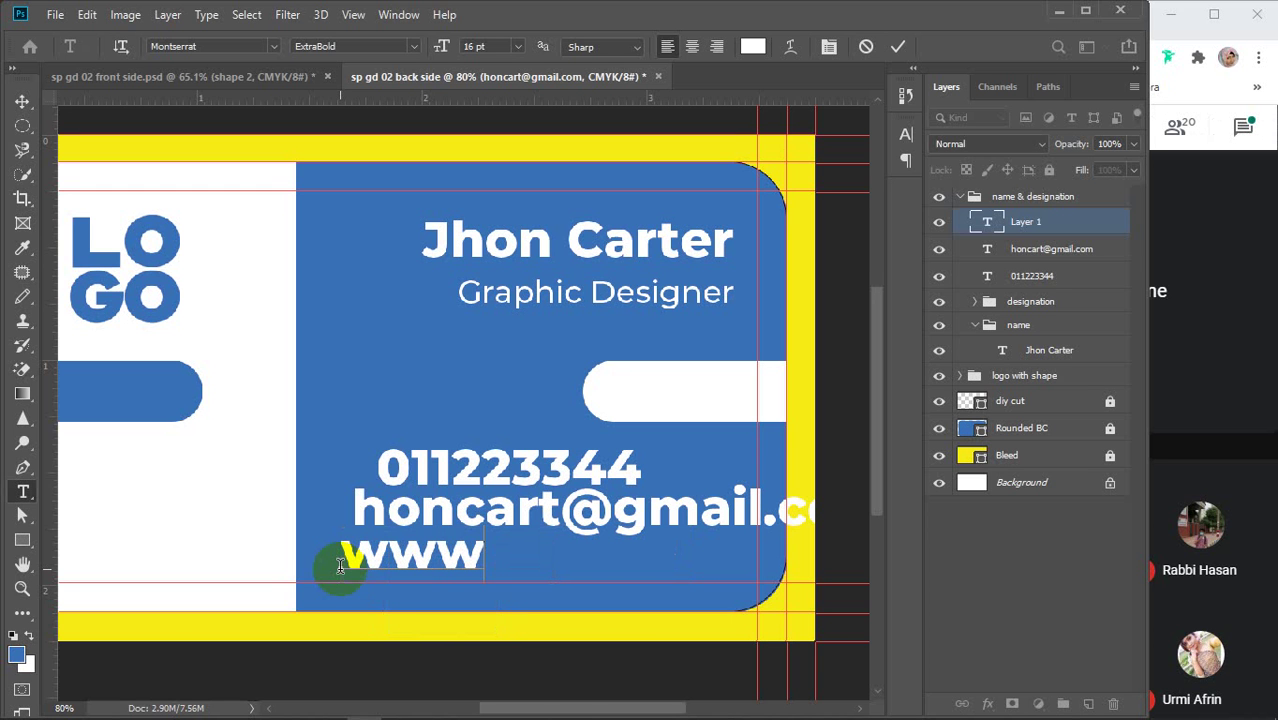
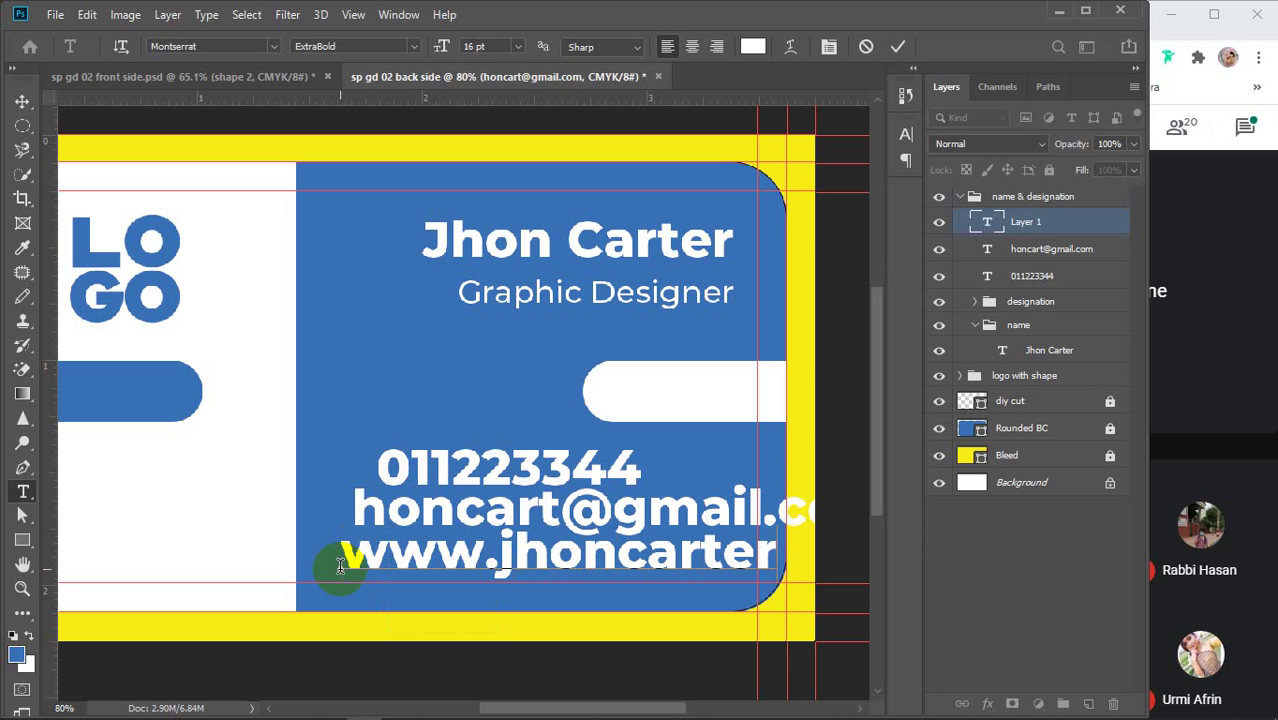
{"action": "type", "text": ".co"}
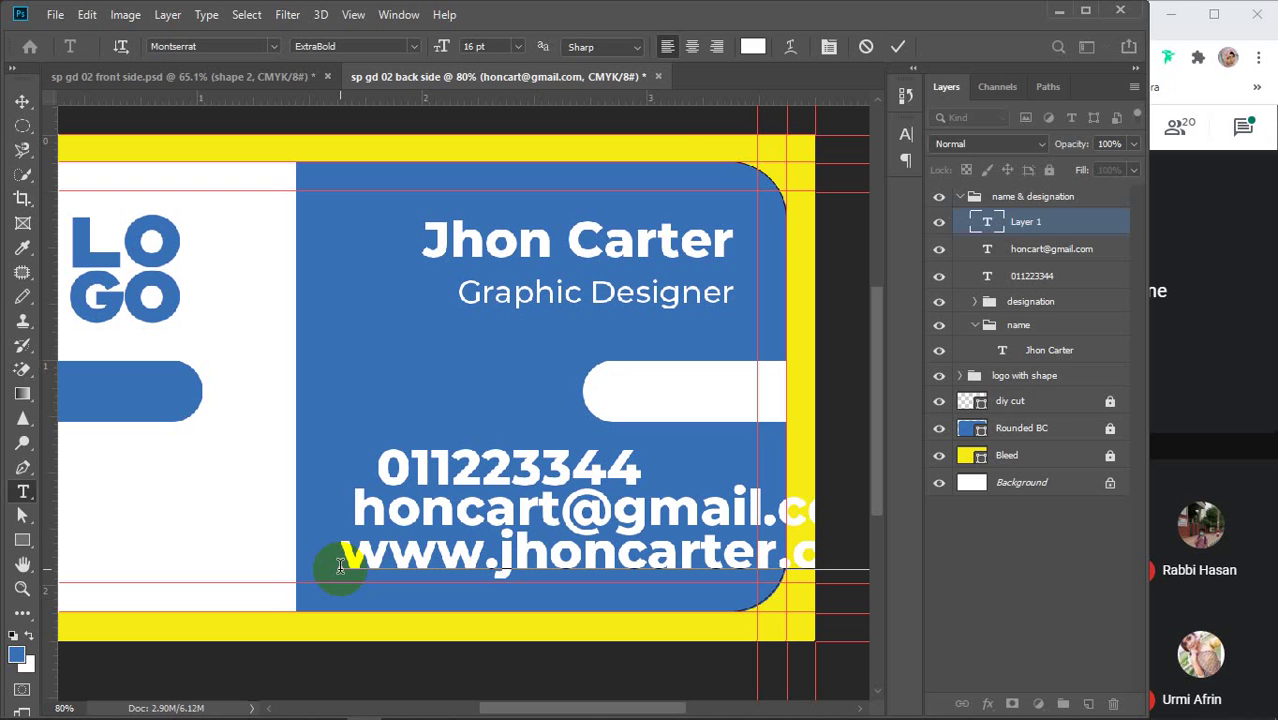
{"action": "left_click", "coordinate": [896, 47]}
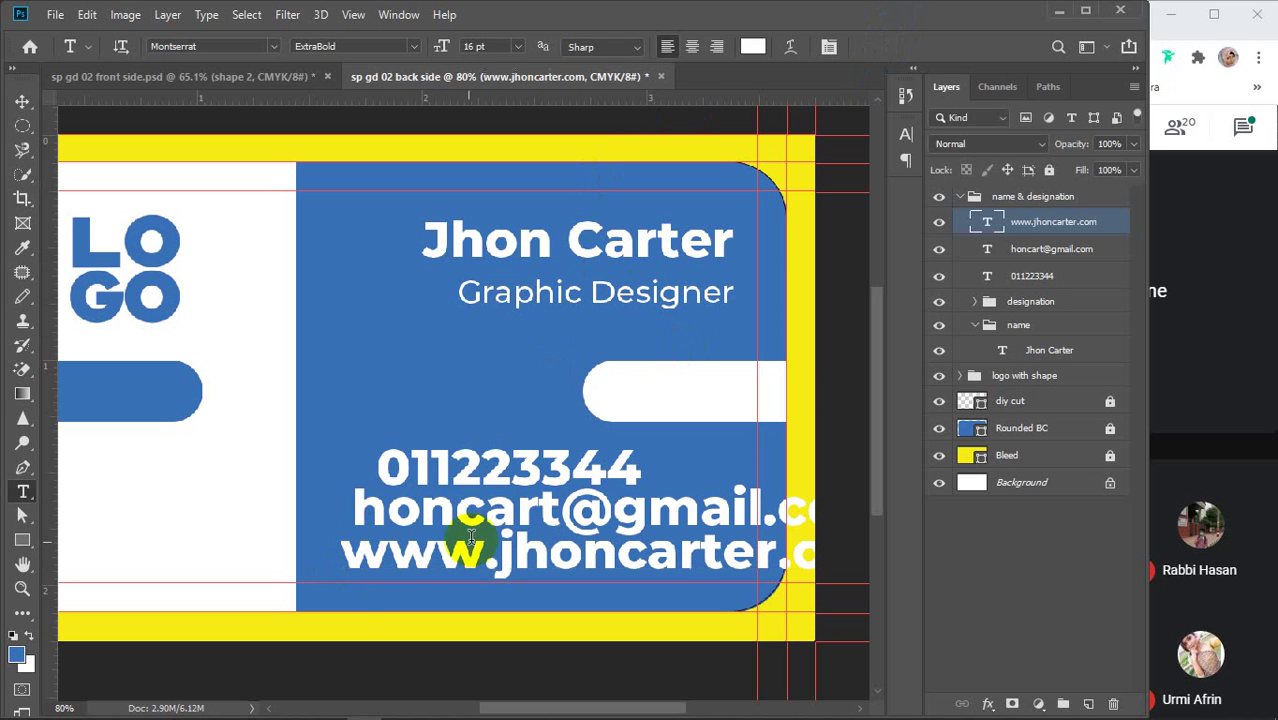
Add the street address line beneath the website line
{"action": "left_click", "coordinate": [320, 600]}
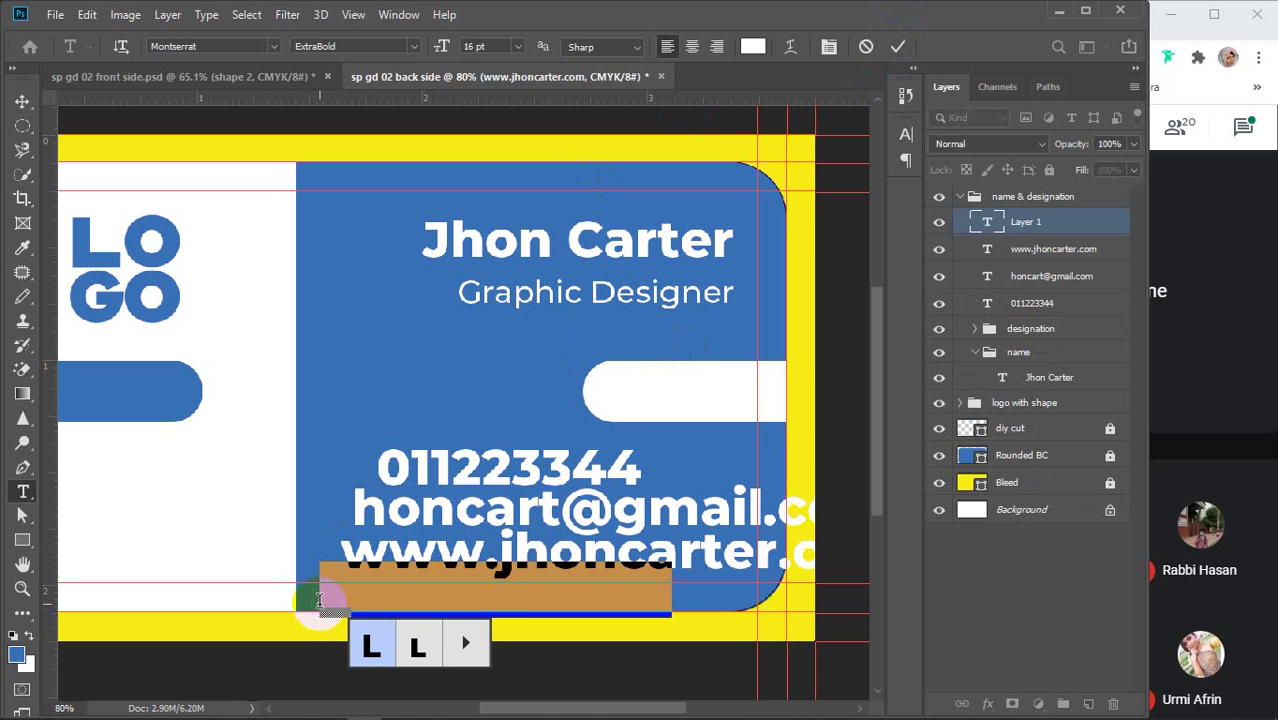
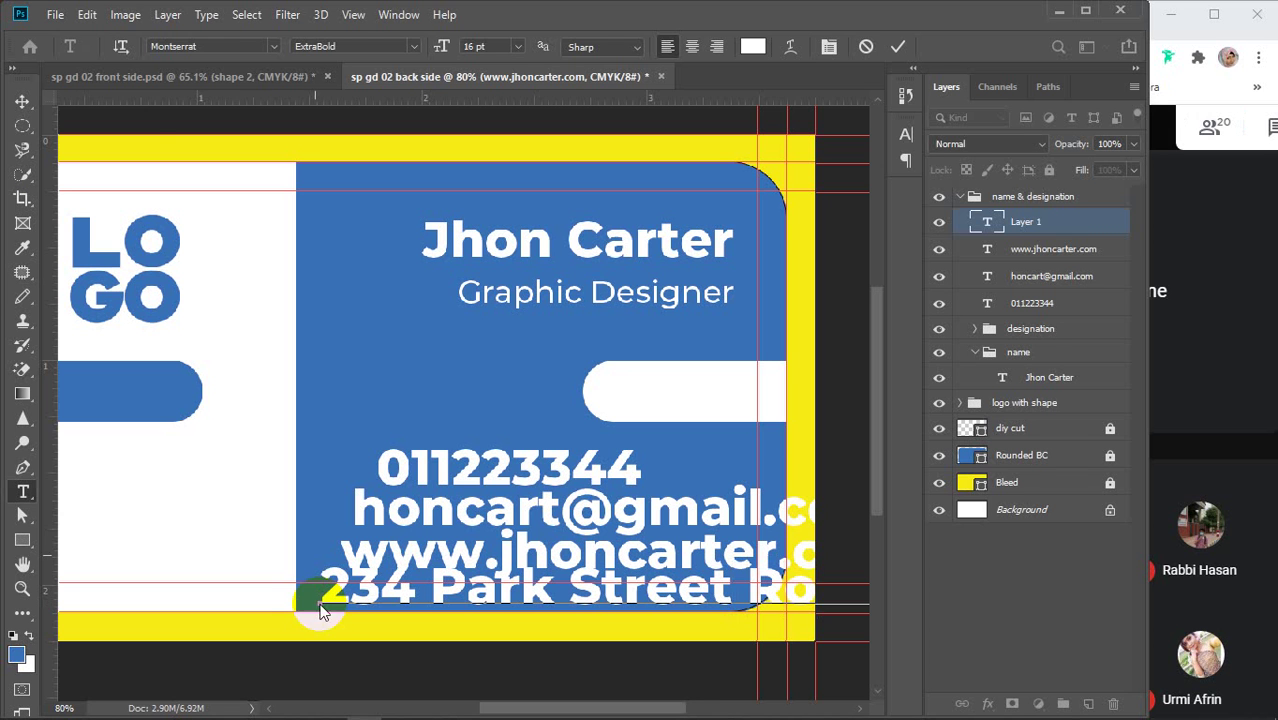
{"action": "left_click", "coordinate": [21, 101]}
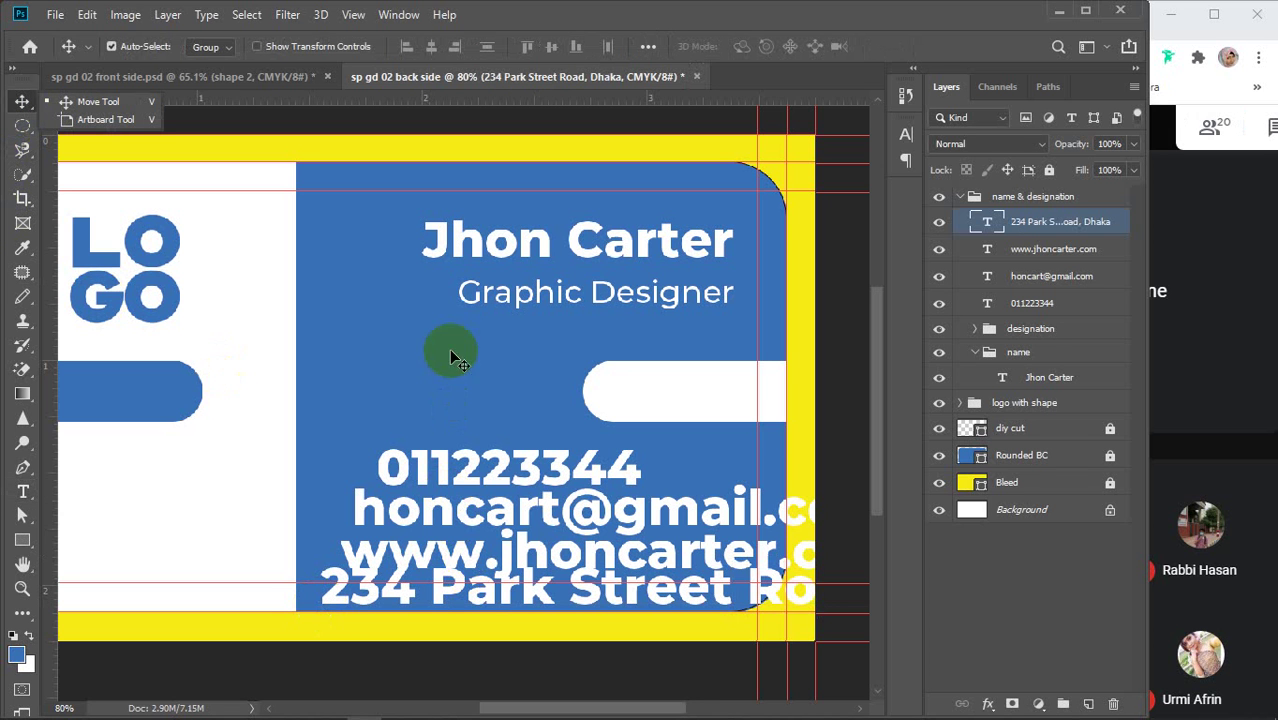
Undo a stray move, then drag the four contact layers above the group and collapse the groups
{"action": "left_click", "coordinate": [497, 468]}
{"action": "left_click_drag", "start_coordinate": [478, 472], "coordinate": [448, 443]}
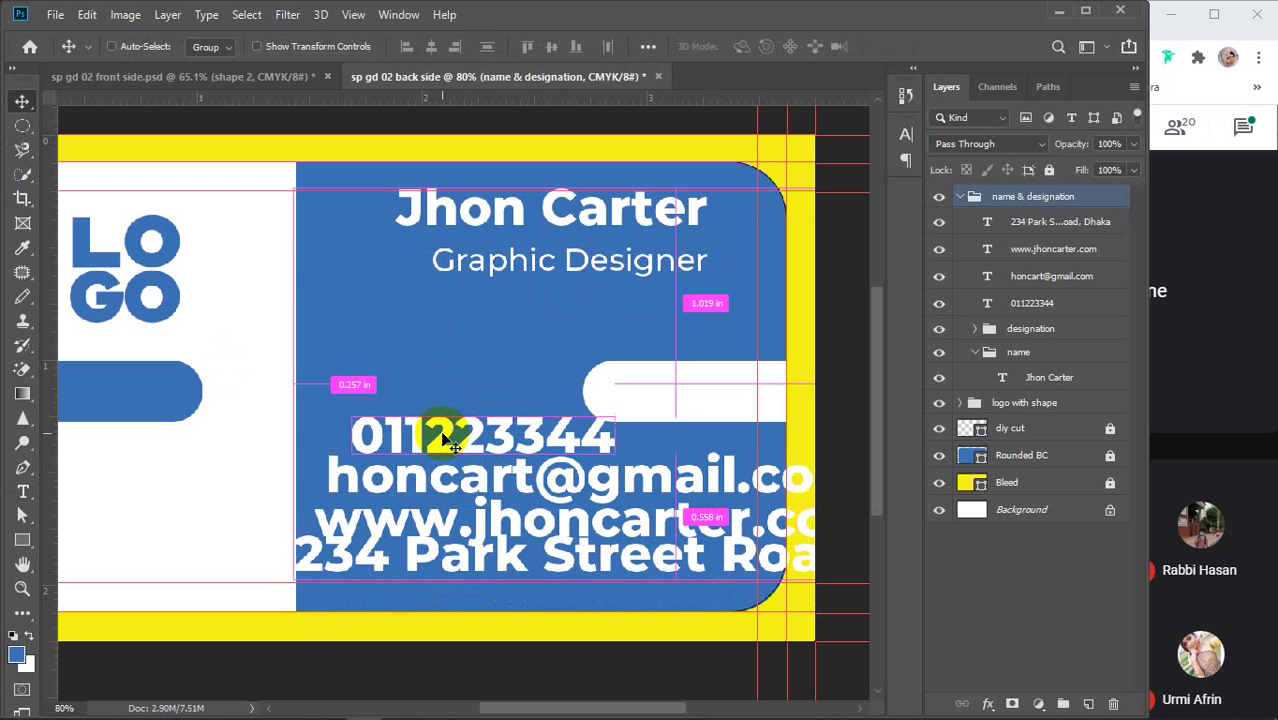
{"action": "key", "text": "ctrl+z"}
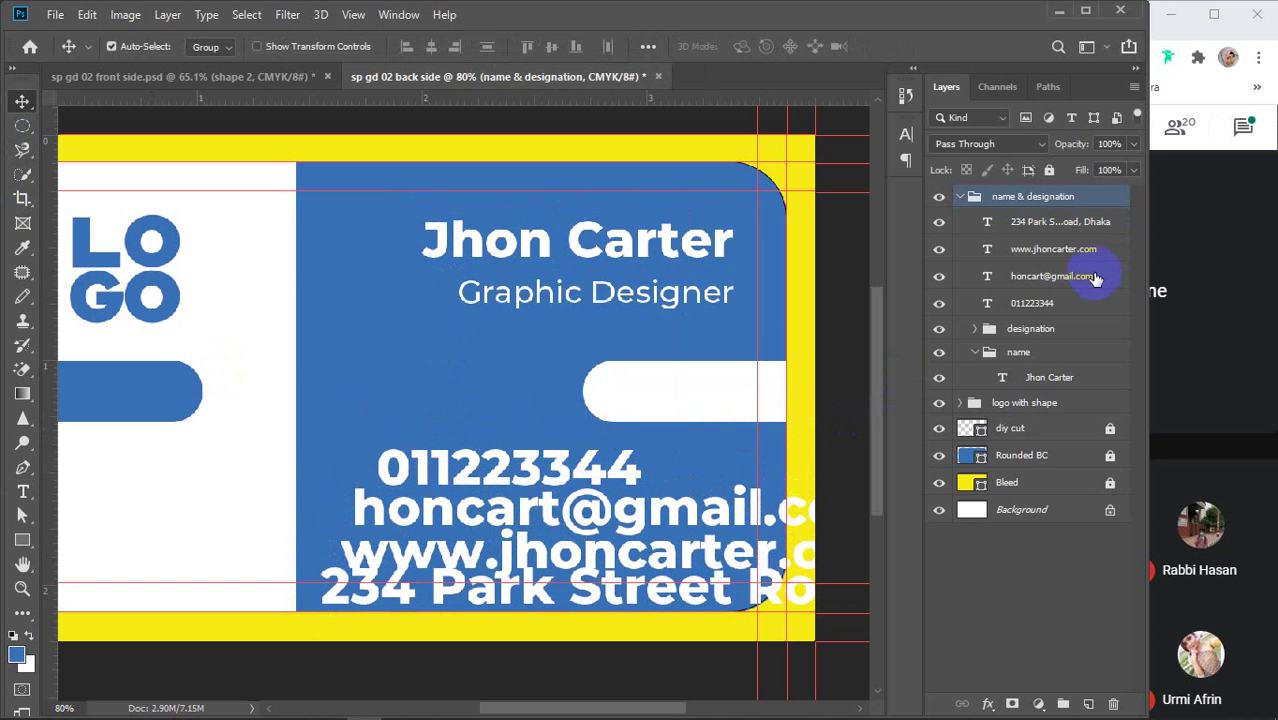
{"action": "left_click", "coordinate": [1045, 198]}
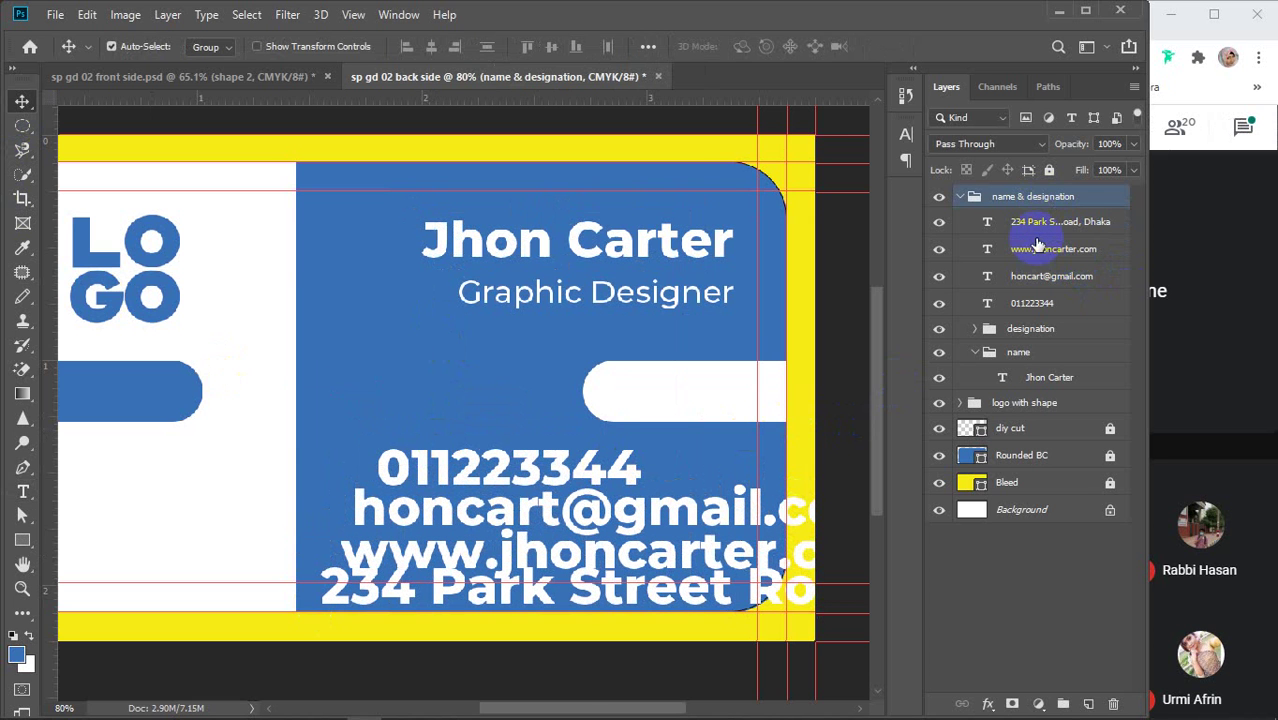
{"action": "left_click", "coordinate": [1035, 229]}
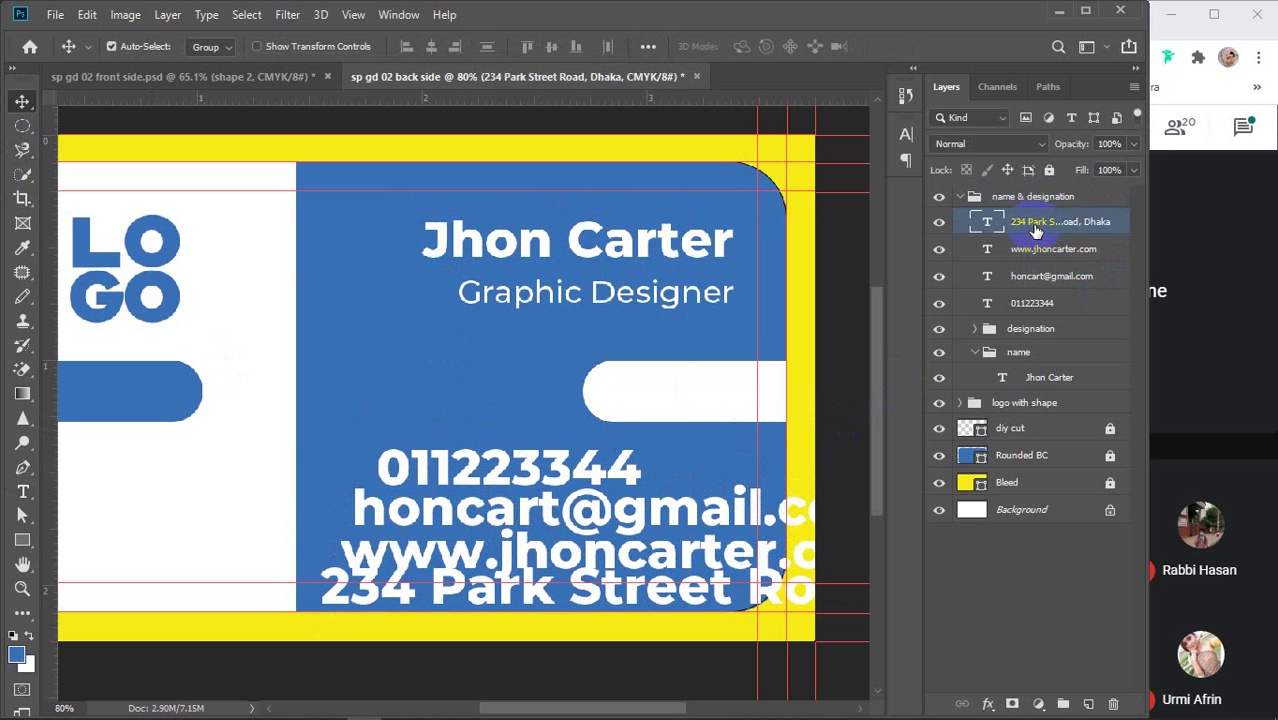
{"action": "left_click", "coordinate": [1048, 303], "text": "shift"}
{"action": "left_click_drag", "start_coordinate": [1040, 226], "coordinate": [1040, 185]}
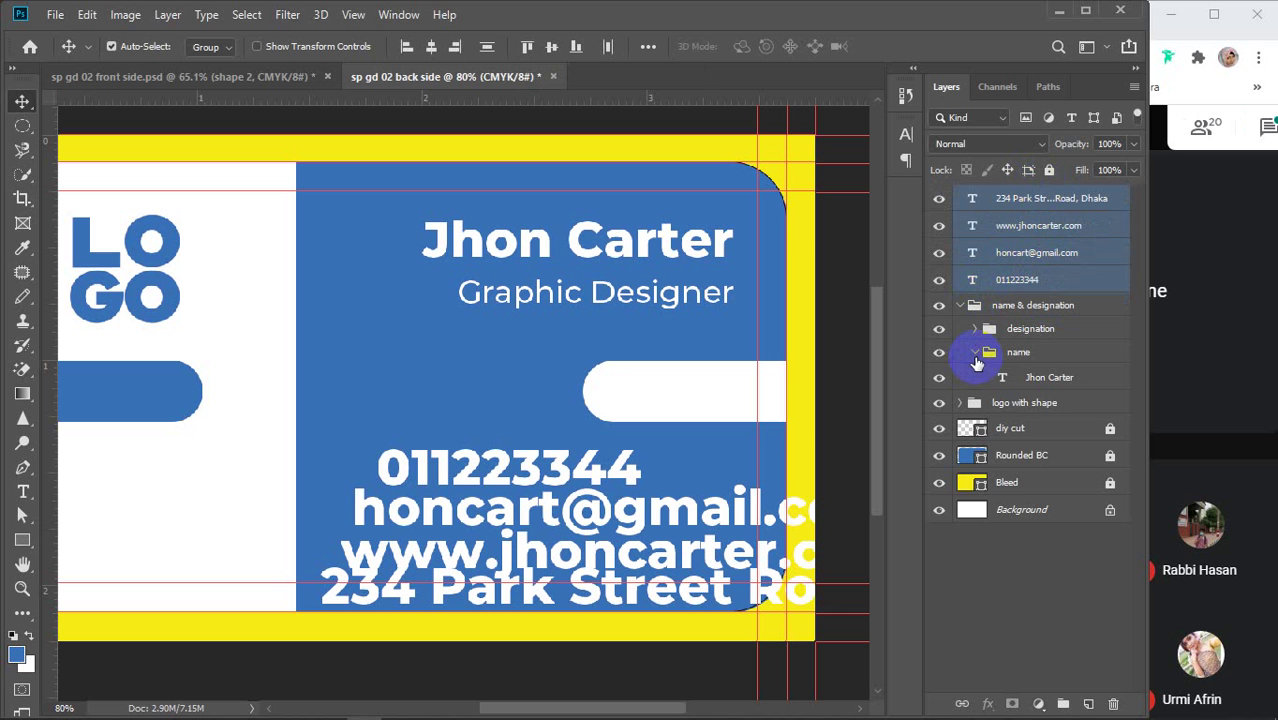
{"action": "left_click", "coordinate": [976, 353]}
{"action": "left_click", "coordinate": [960, 305]}
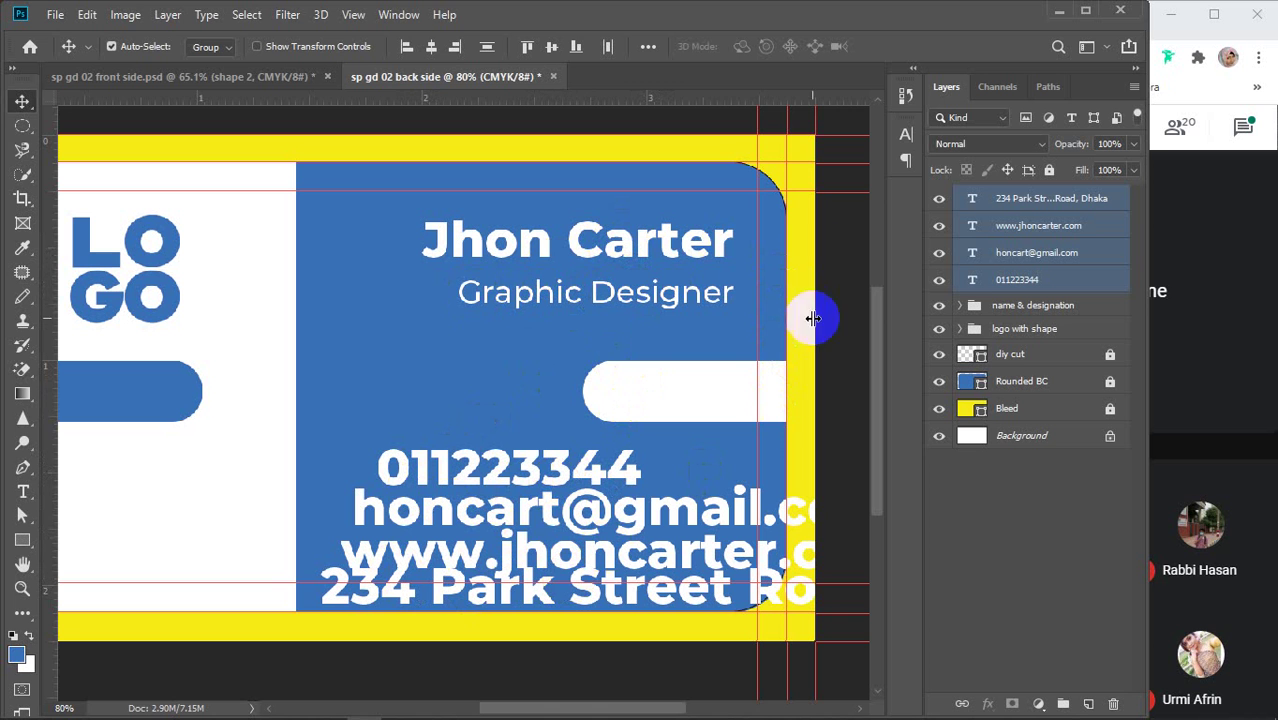
Change the contact lines from ExtraBold to Montserrat Medium and step their size down to 6 pt
{"action": "left_click", "coordinate": [905, 145]}
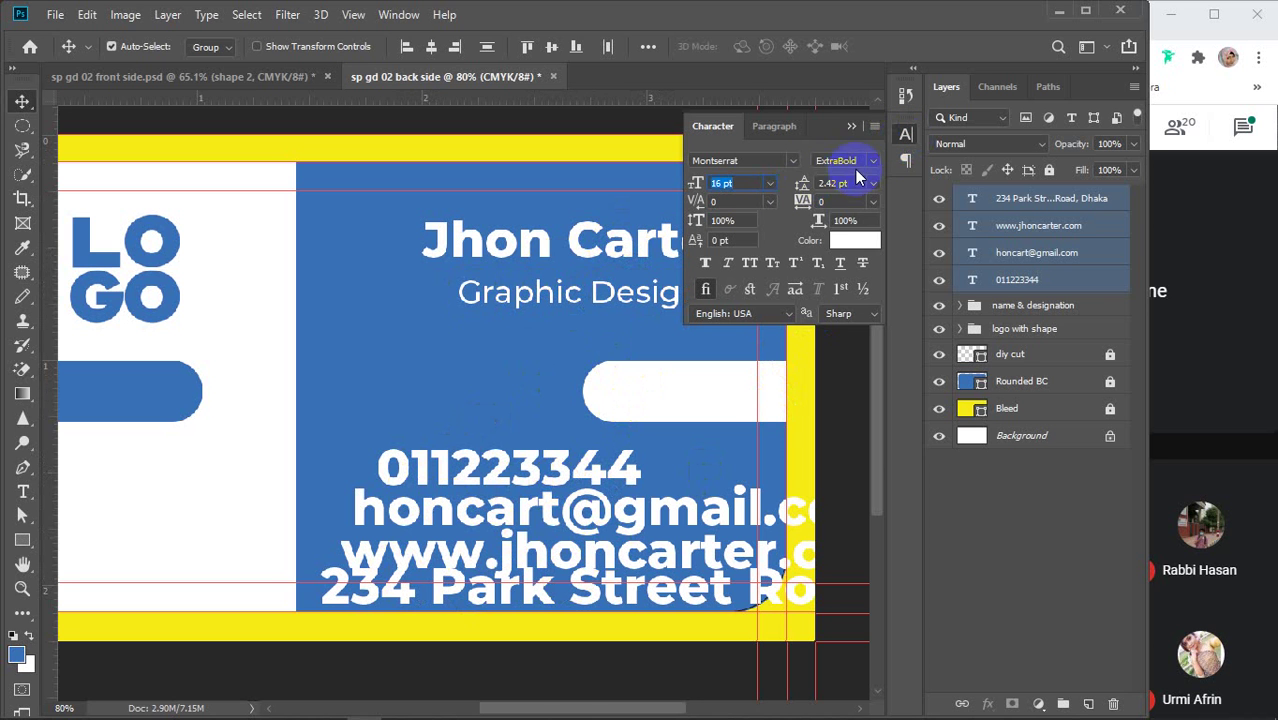
{"action": "left_click", "coordinate": [873, 160]}
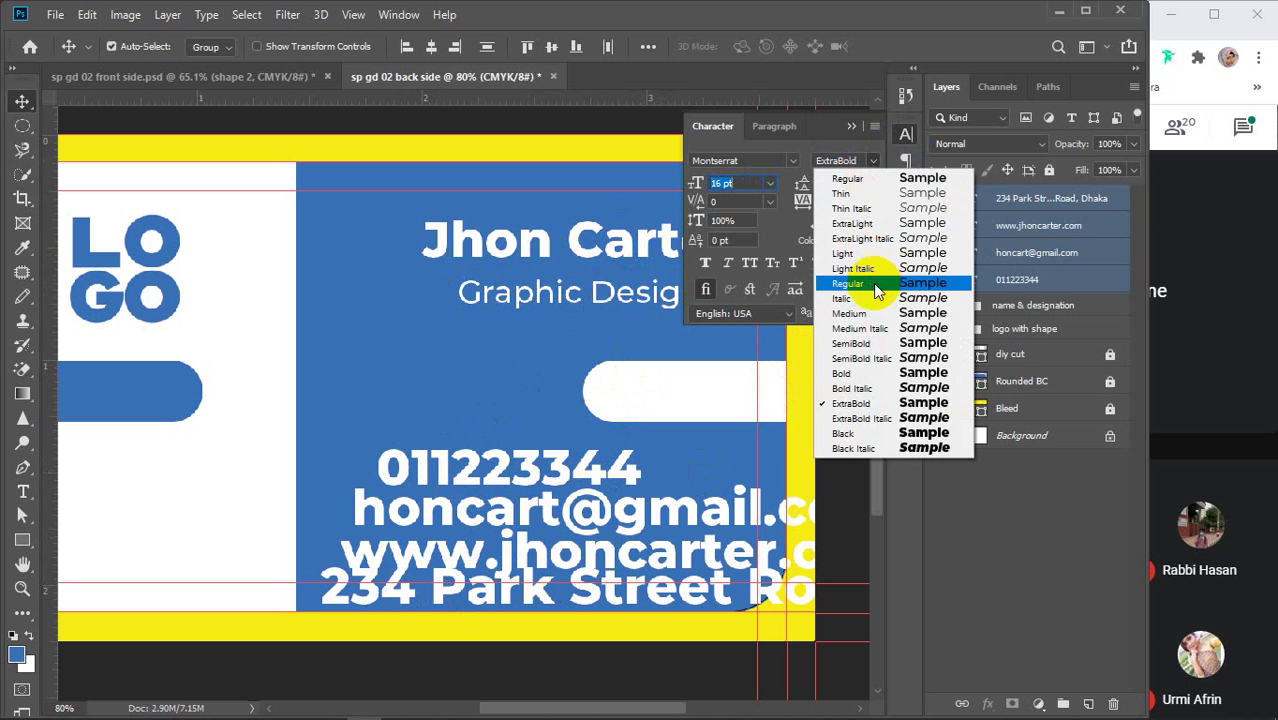
{"action": "left_click", "coordinate": [870, 314]}
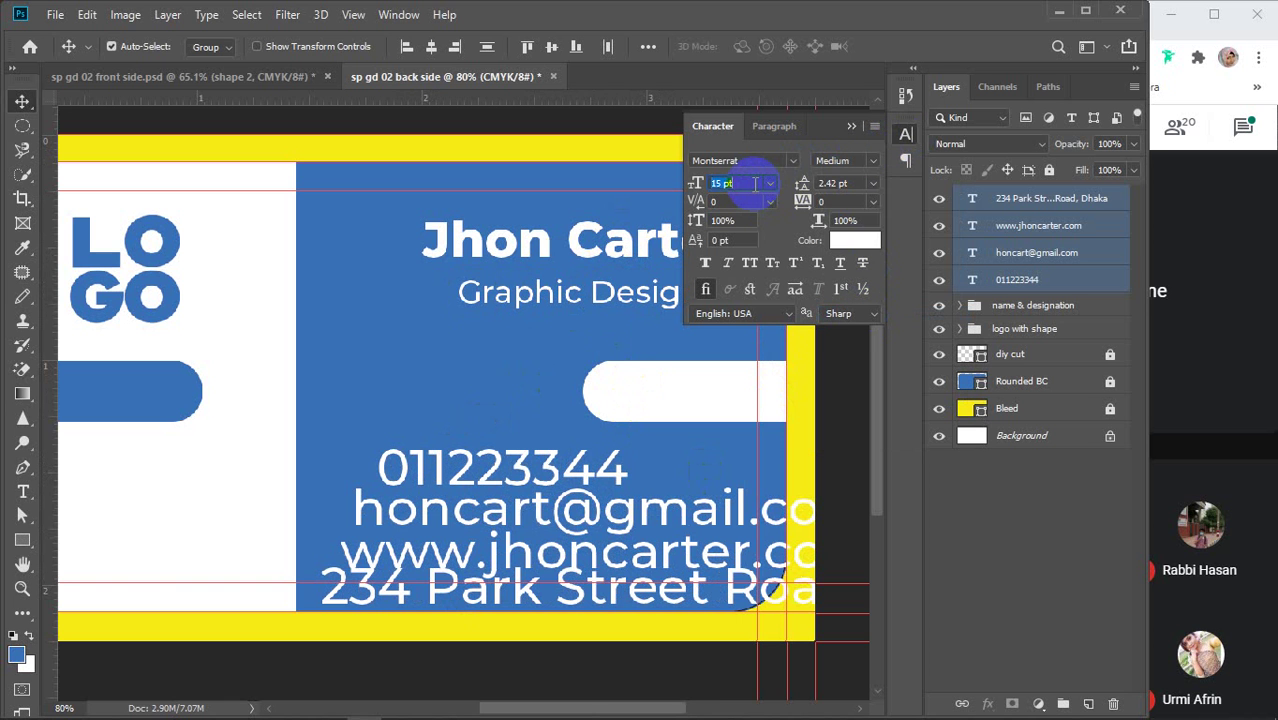
{"action": "key", "text": "Down"}
{"action": "key", "text": "Down"}
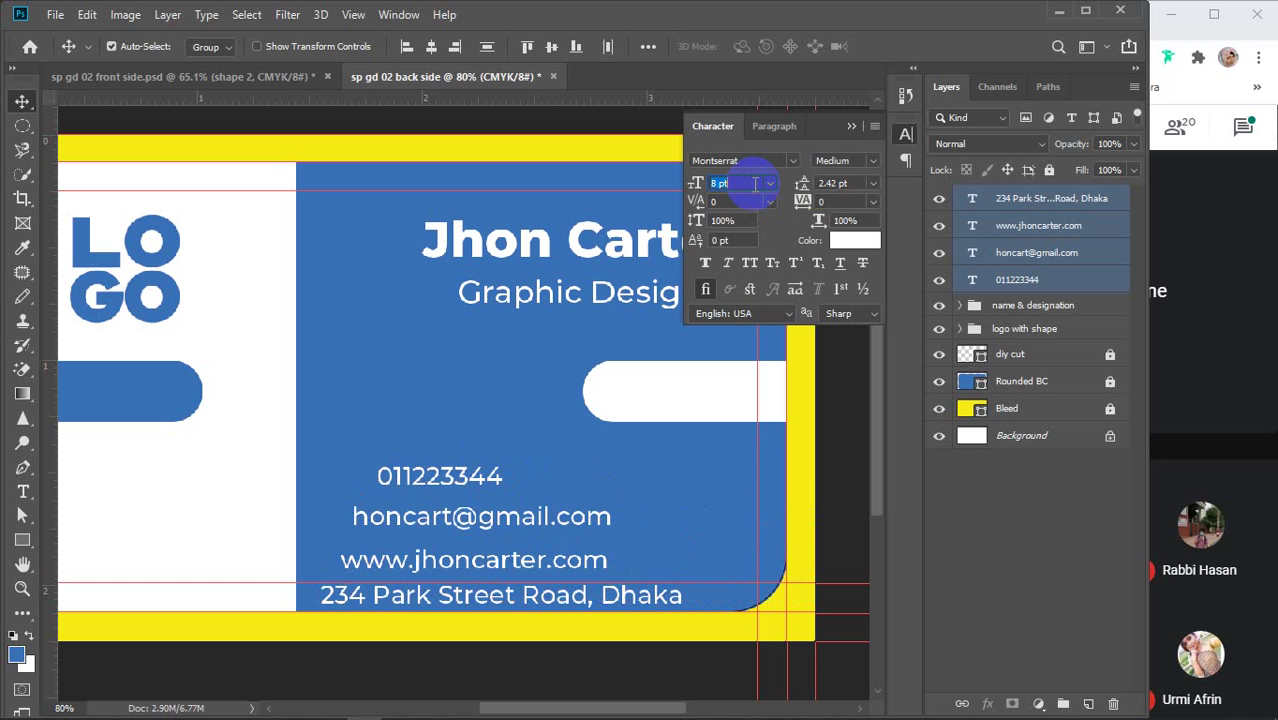
{"action": "key", "text": "Down"}
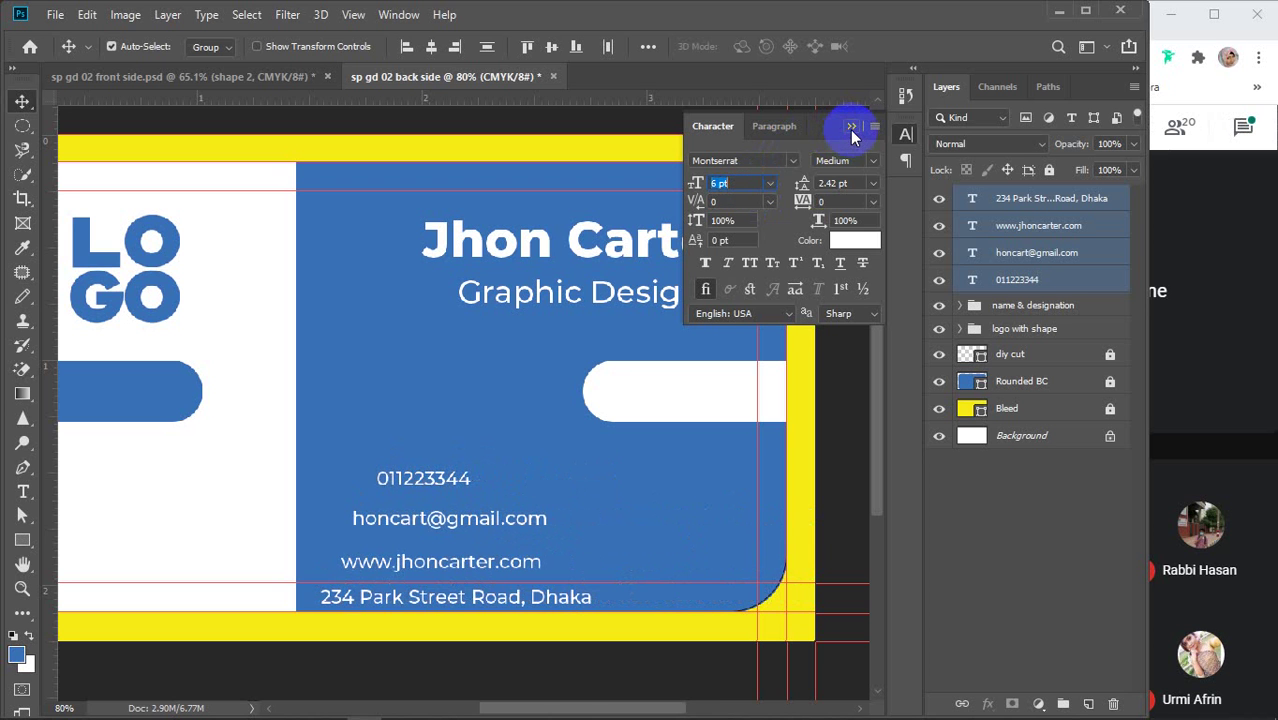
{"action": "left_click", "coordinate": [850, 130]}
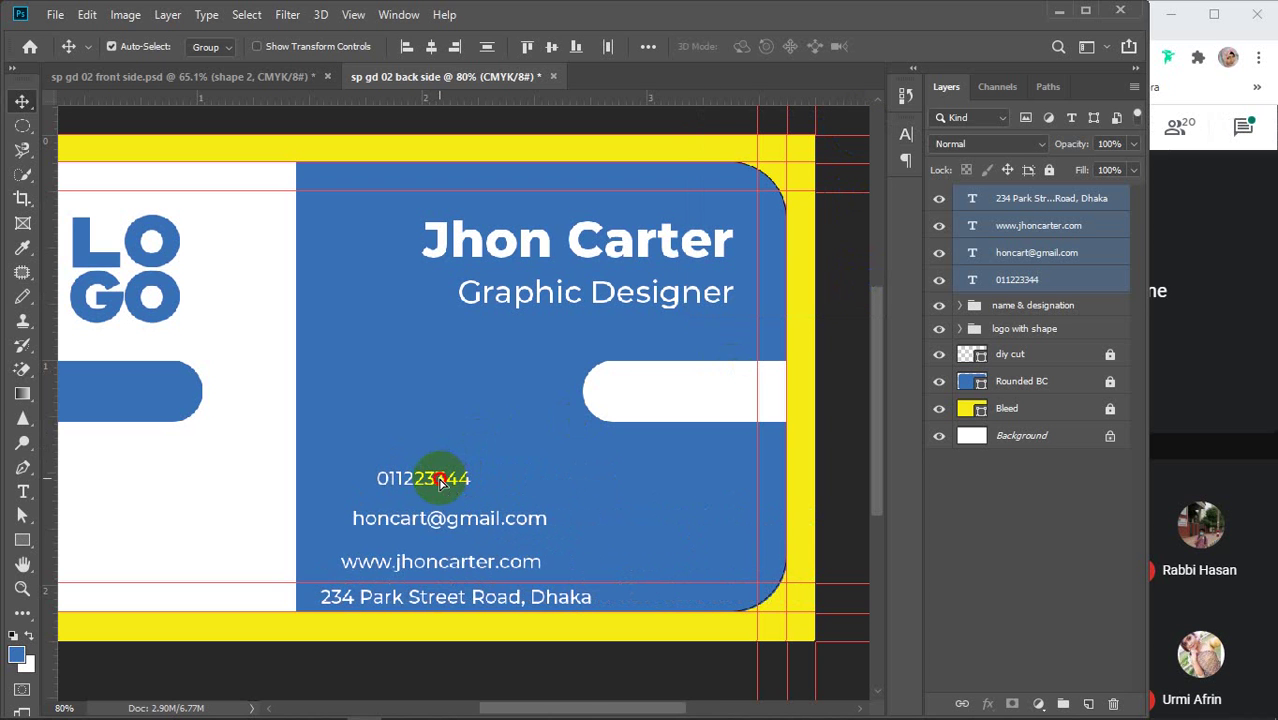
Roughly position the contact lines and right-align them to each other
{"action": "left_click_drag", "start_coordinate": [440, 480], "coordinate": [513, 442]}
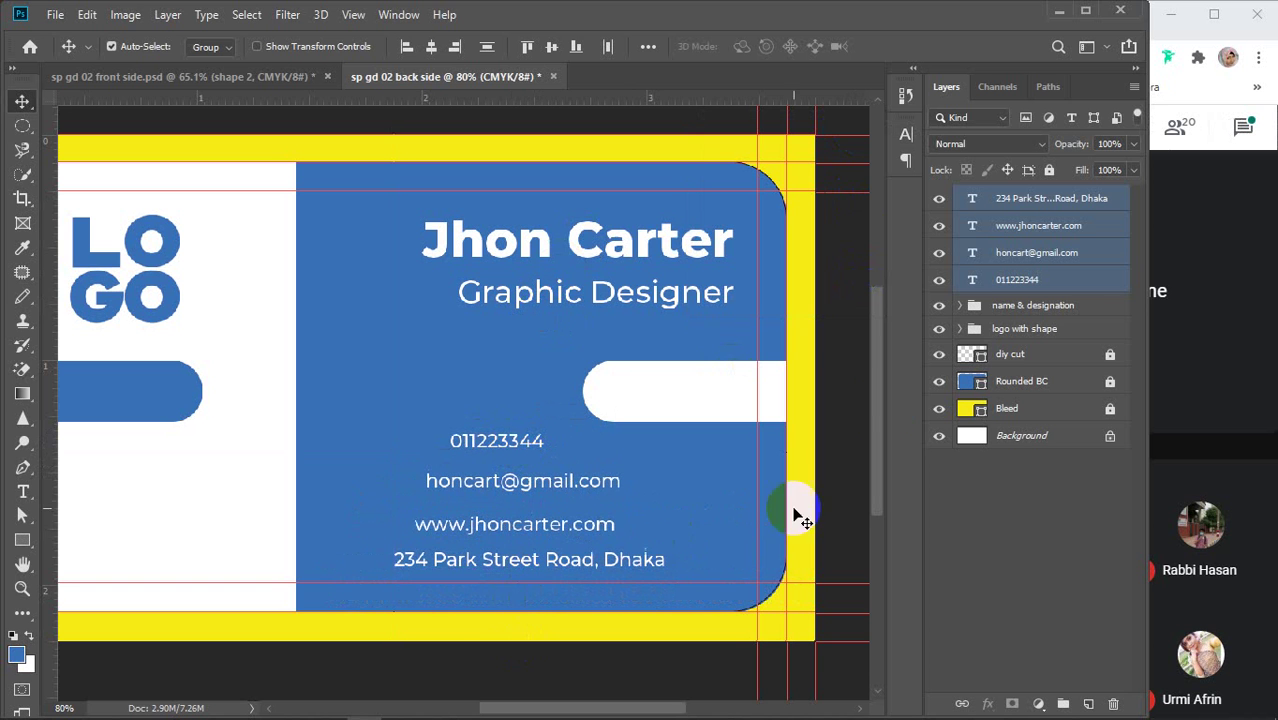
{"action": "left_click", "coordinate": [1051, 205]}
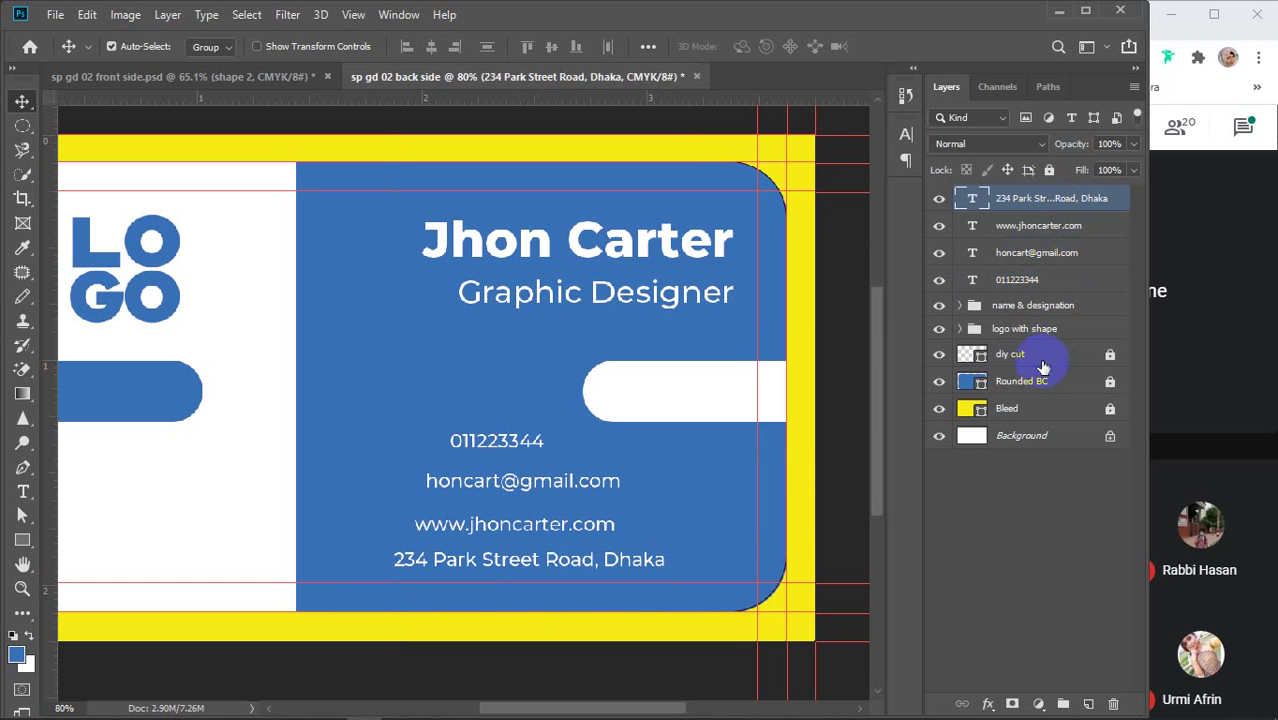
{"action": "left_click", "coordinate": [1047, 530]}
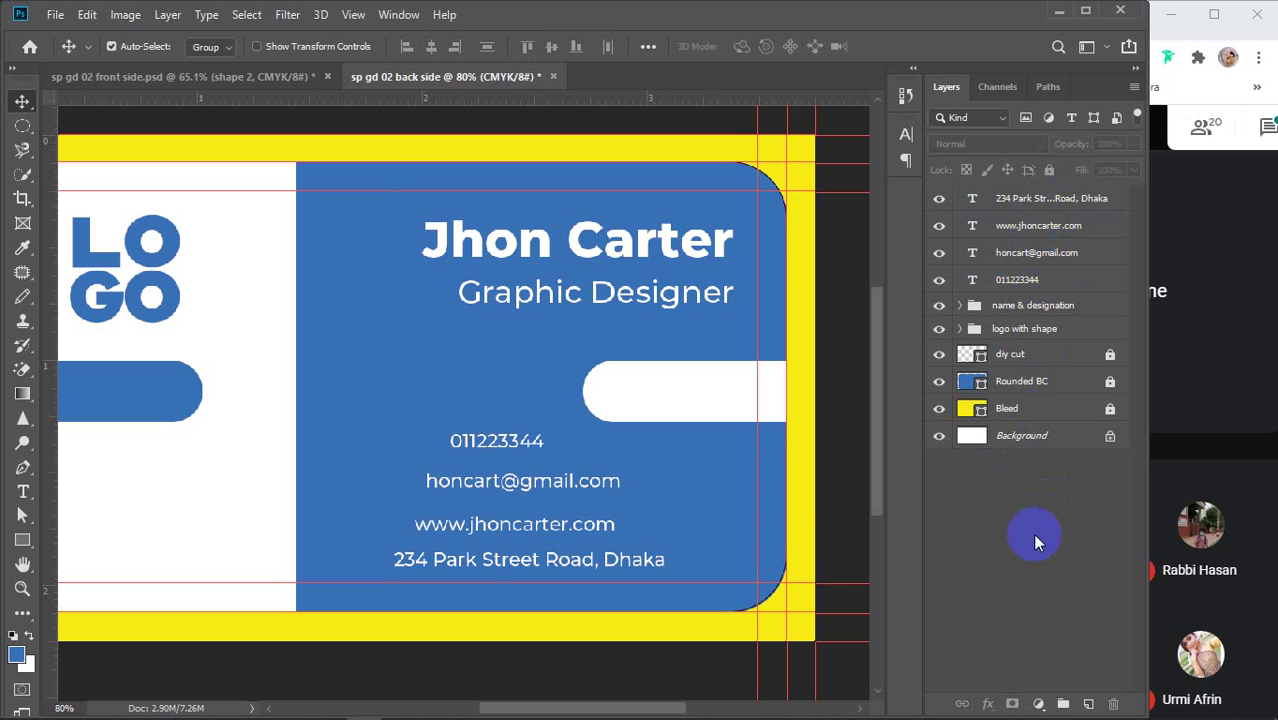
{"action": "left_click_drag", "start_coordinate": [478, 444], "coordinate": [548, 452]}
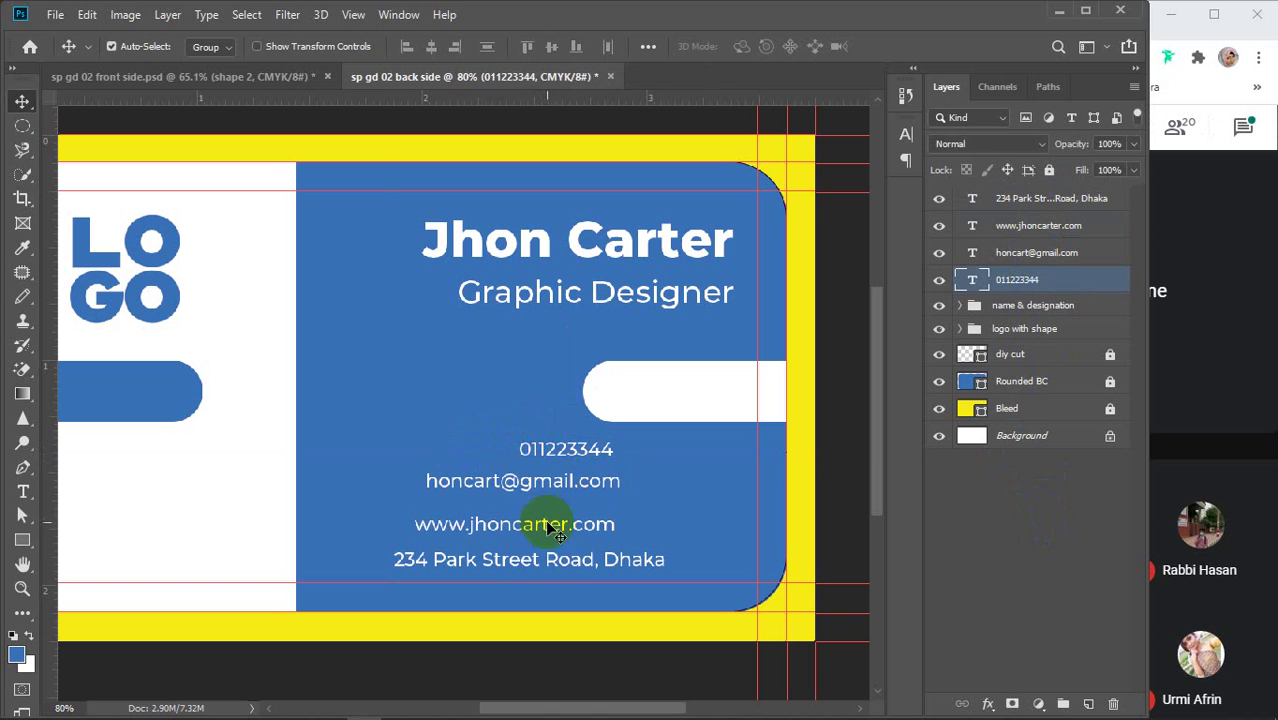
{"action": "left_click", "coordinate": [1035, 199], "text": "shift"}
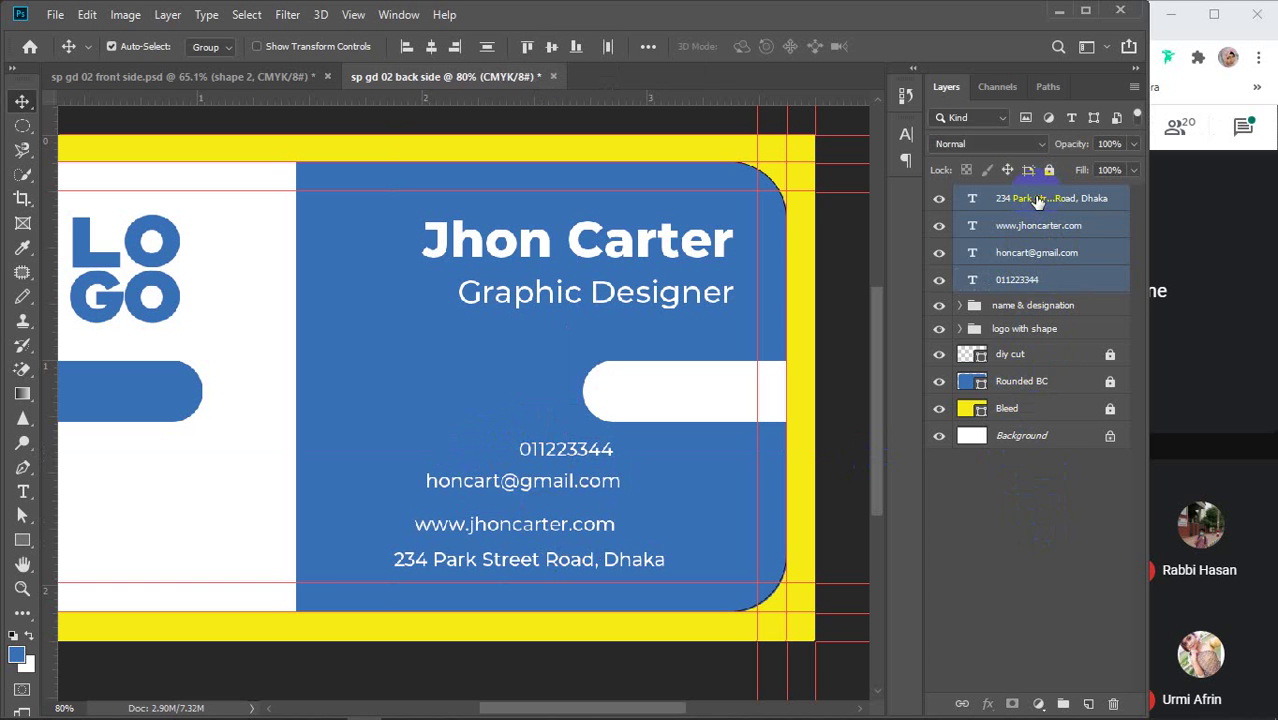
{"action": "left_click", "coordinate": [455, 47]}
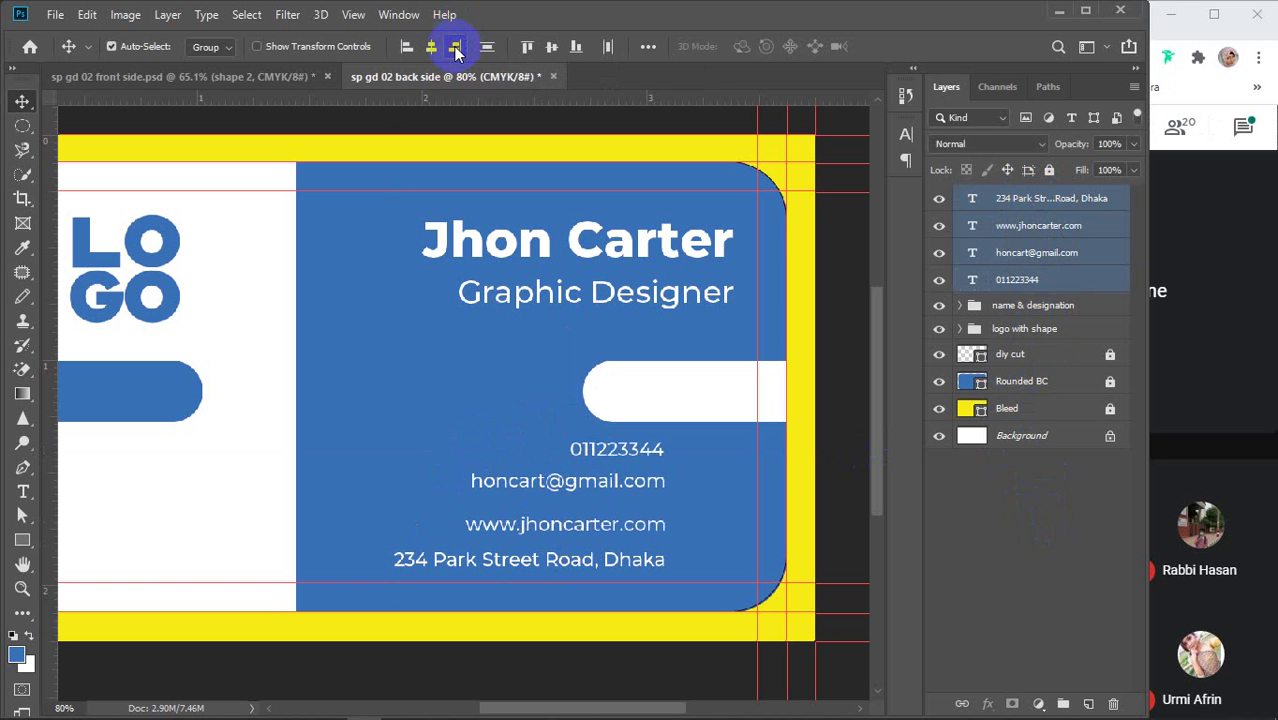
{"action": "left_click", "coordinate": [955, 600]}
{"action": "left_click_drag", "start_coordinate": [622, 449], "coordinate": [620, 472]}
{"action": "left_click_drag", "start_coordinate": [633, 558], "coordinate": [632, 545]}
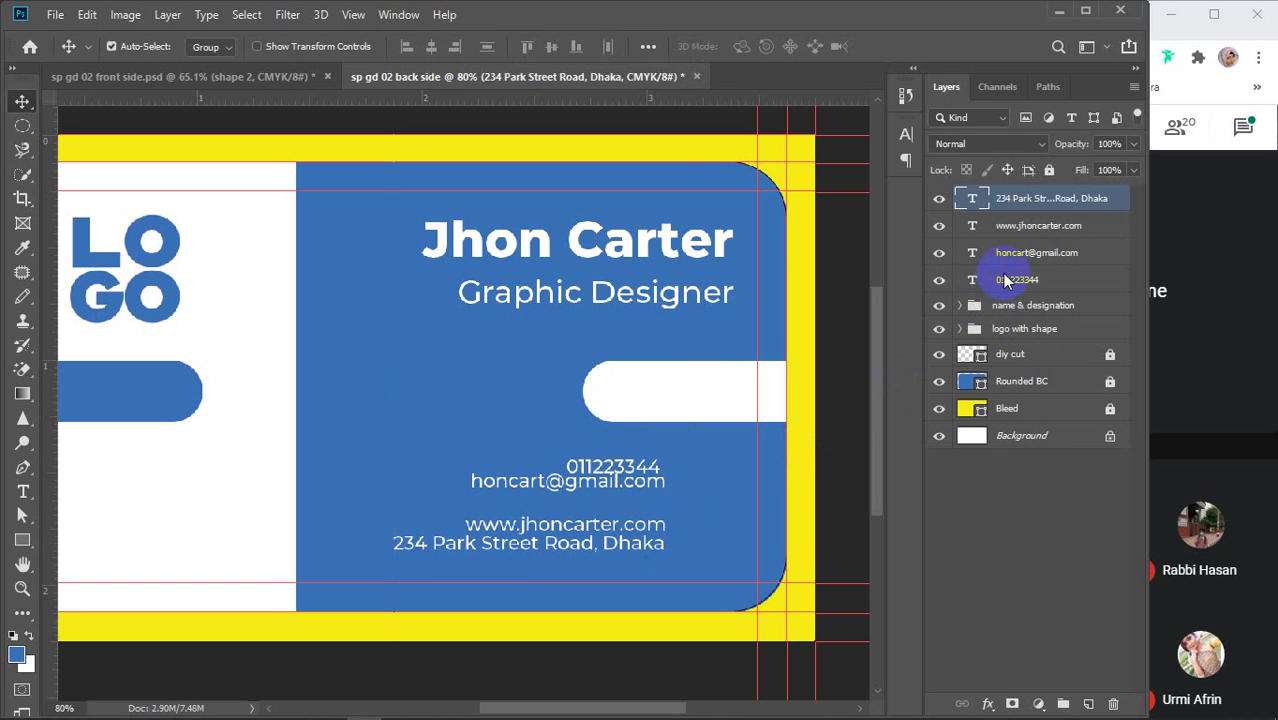
Right-align and evenly distribute the four lines under the title, then bring up the browser's logo search
{"action": "left_click", "coordinate": [1012, 279], "text": "shift"}
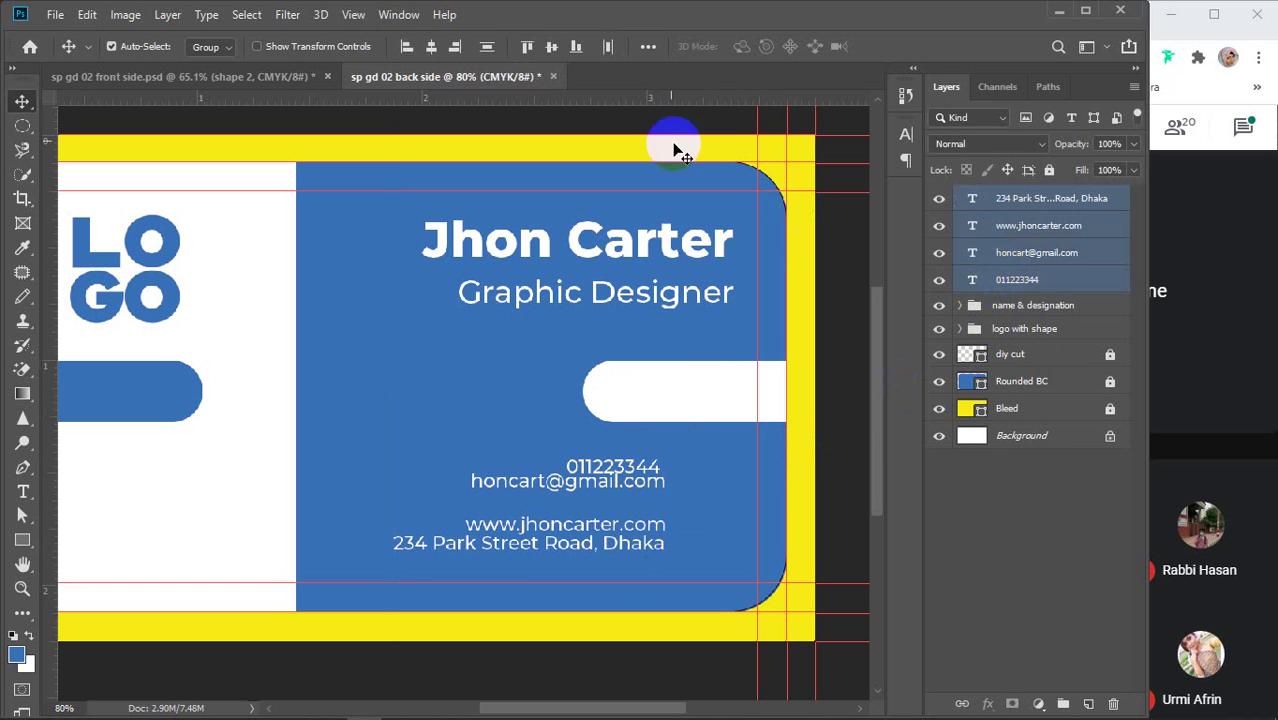
{"action": "left_click", "coordinate": [455, 52]}
{"action": "left_click", "coordinate": [486, 48]}
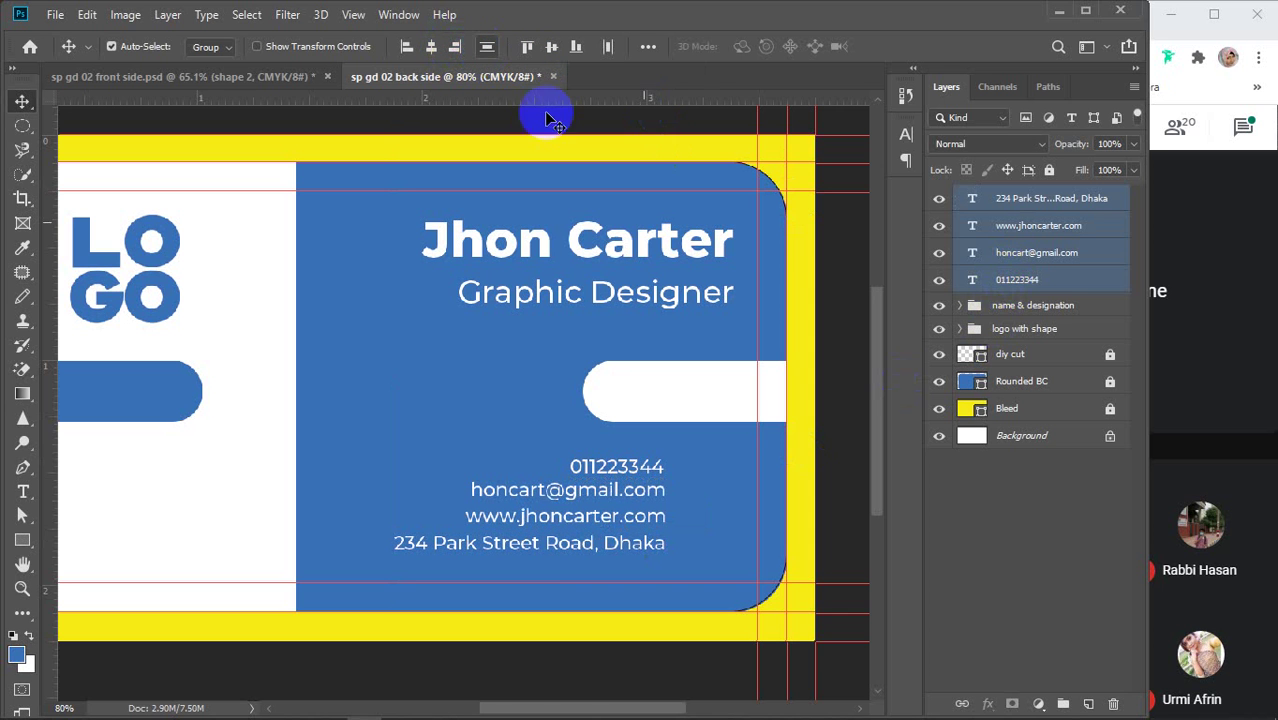
{"action": "left_click_drag", "start_coordinate": [607, 494], "coordinate": [669, 506]}
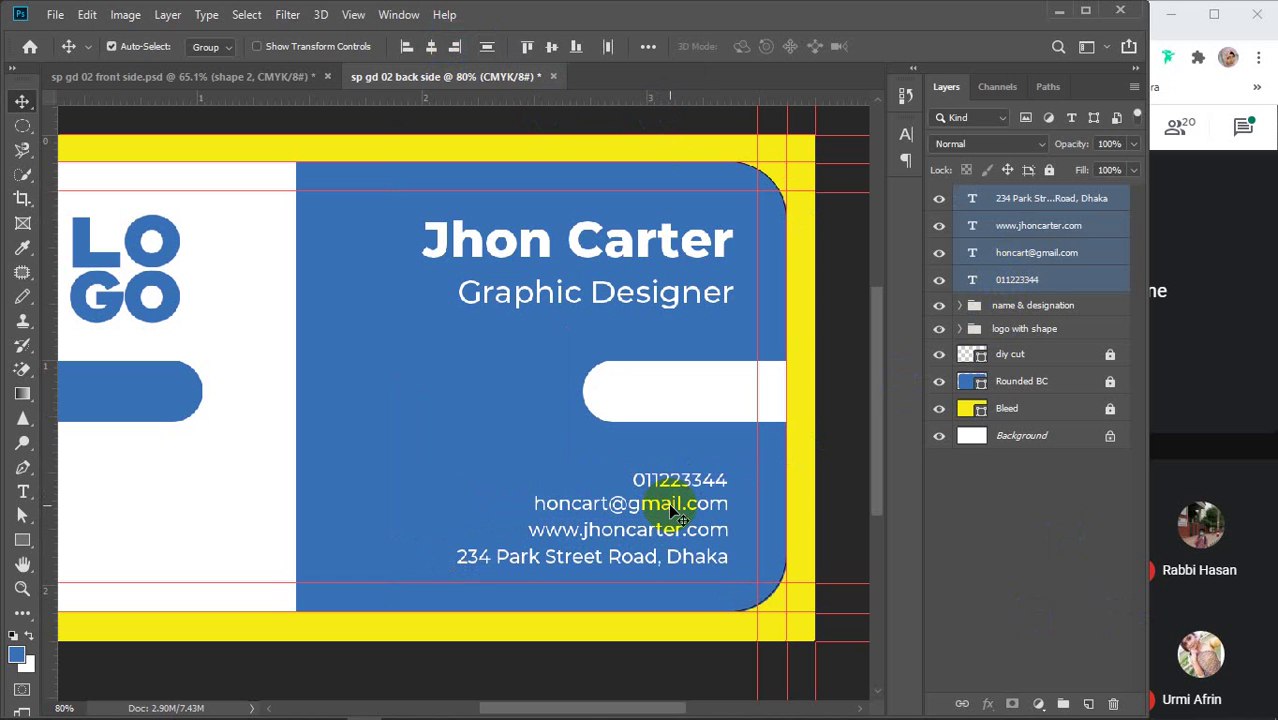
{"action": "left_click", "coordinate": [1002, 542]}
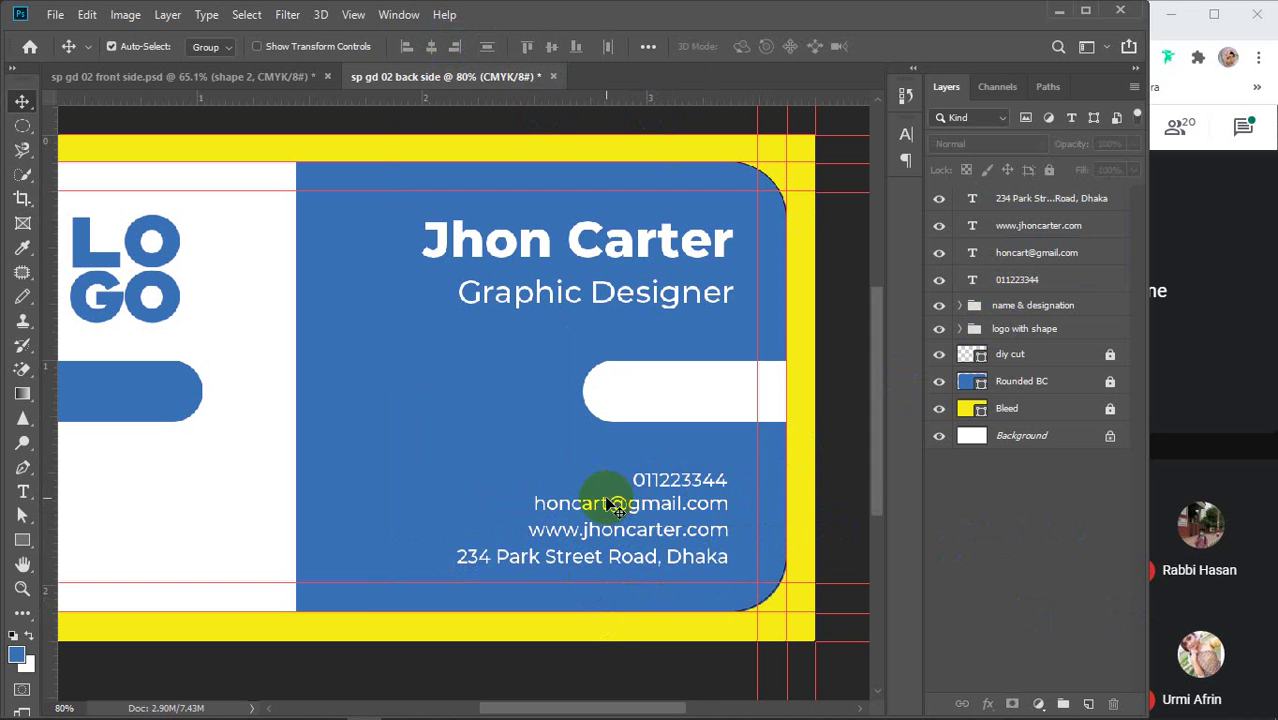
{"action": "mouse_move", "coordinate": [503, 704]}
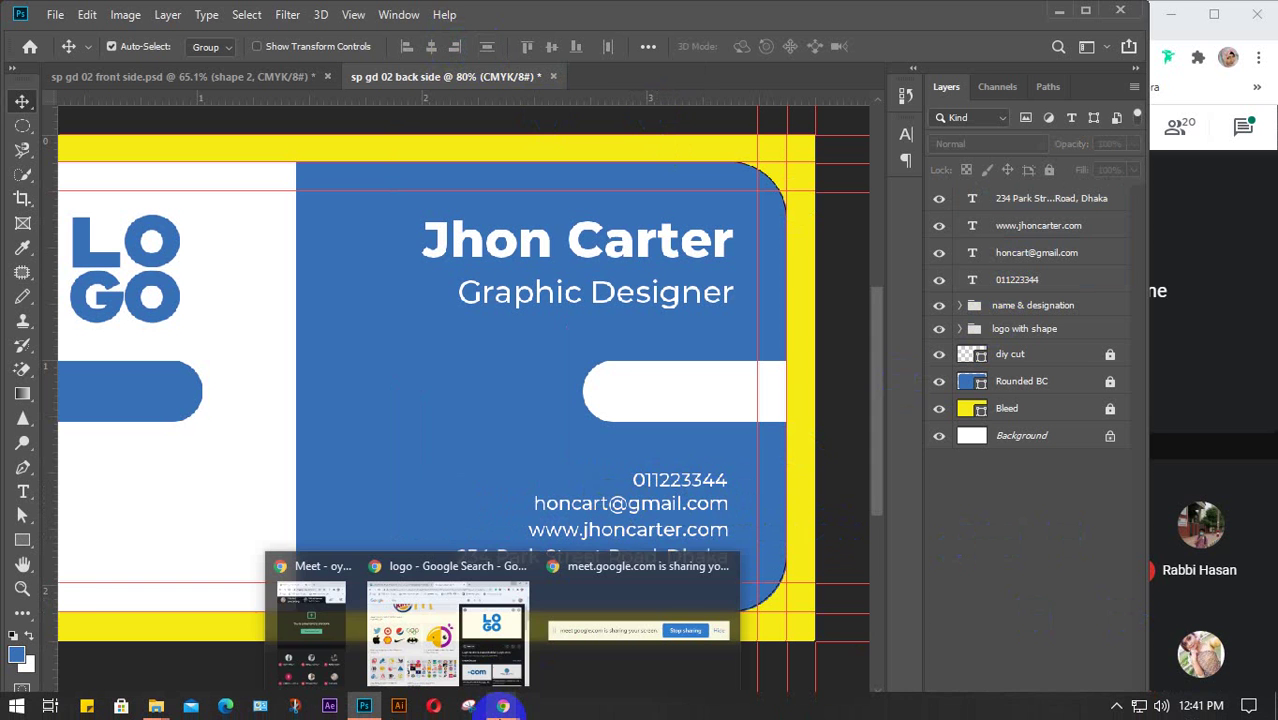
{"action": "left_click", "coordinate": [470, 640]}
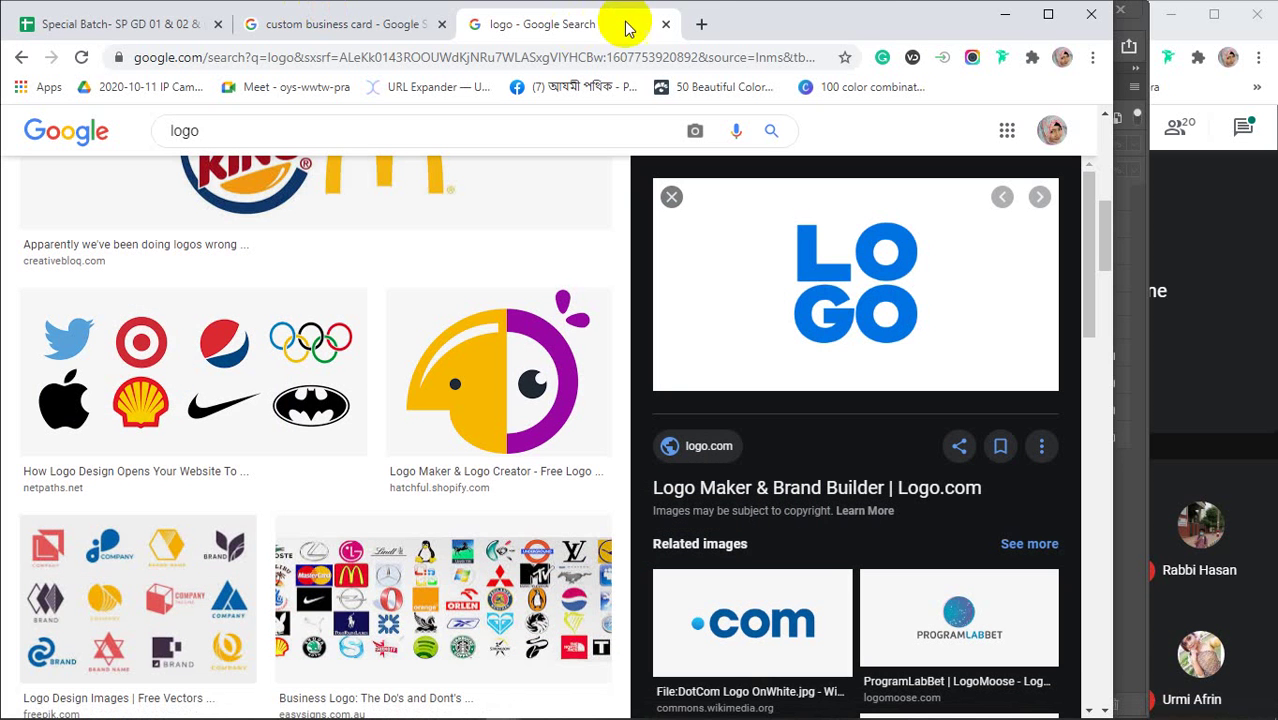
Load flaticon.com in a new Chrome tab and close the Google sign-in popup
{"action": "left_click", "coordinate": [705, 24]}
{"action": "type", "text": "flat"}
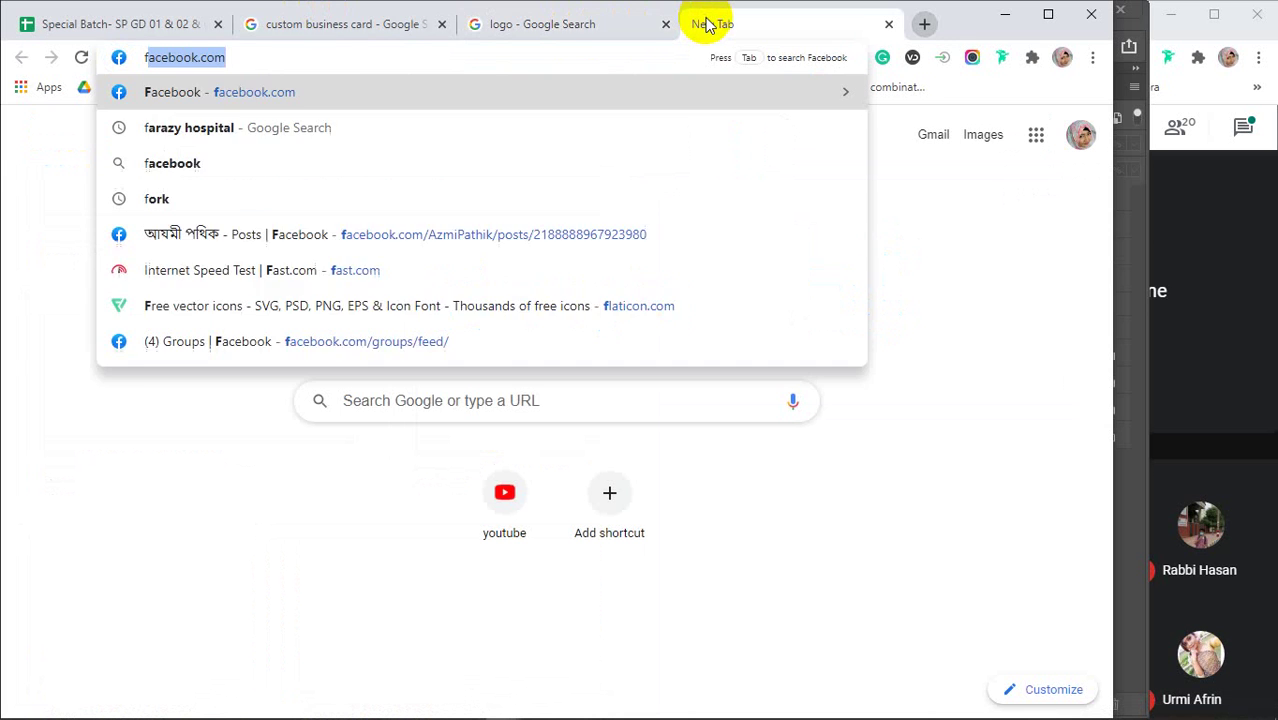
{"action": "type", "text": "icon"}
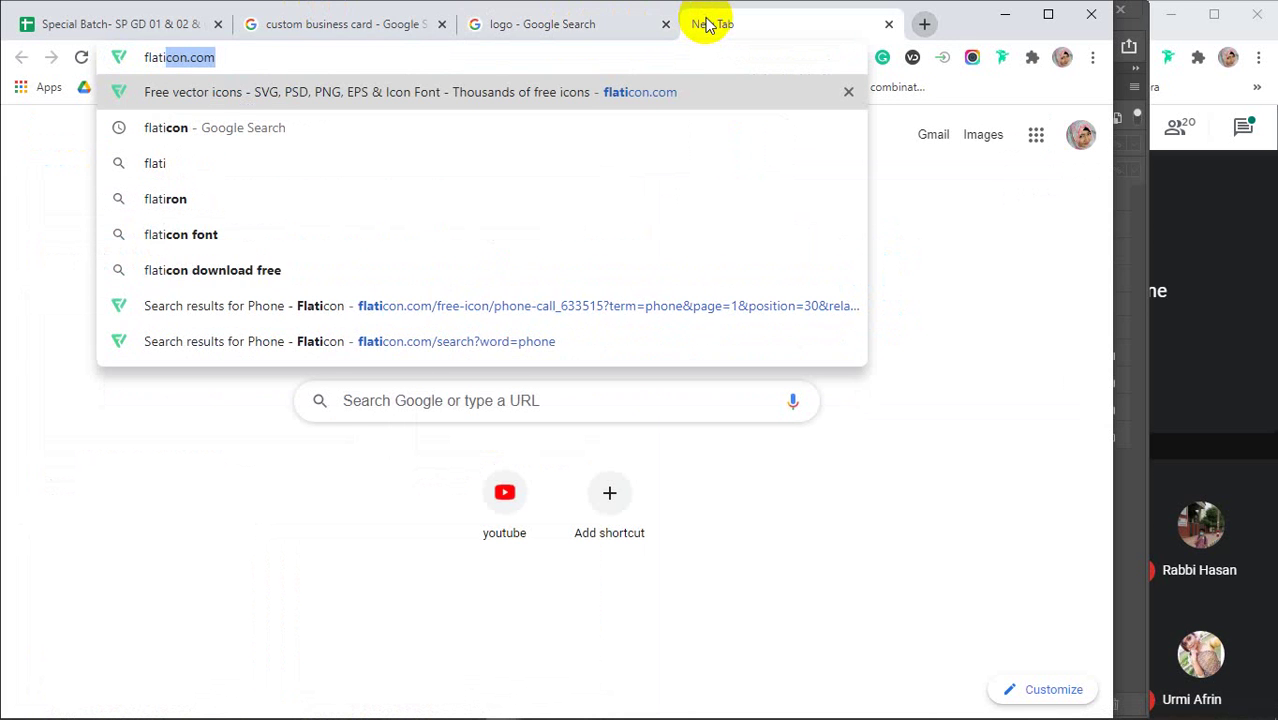
{"action": "key", "text": "Return"}
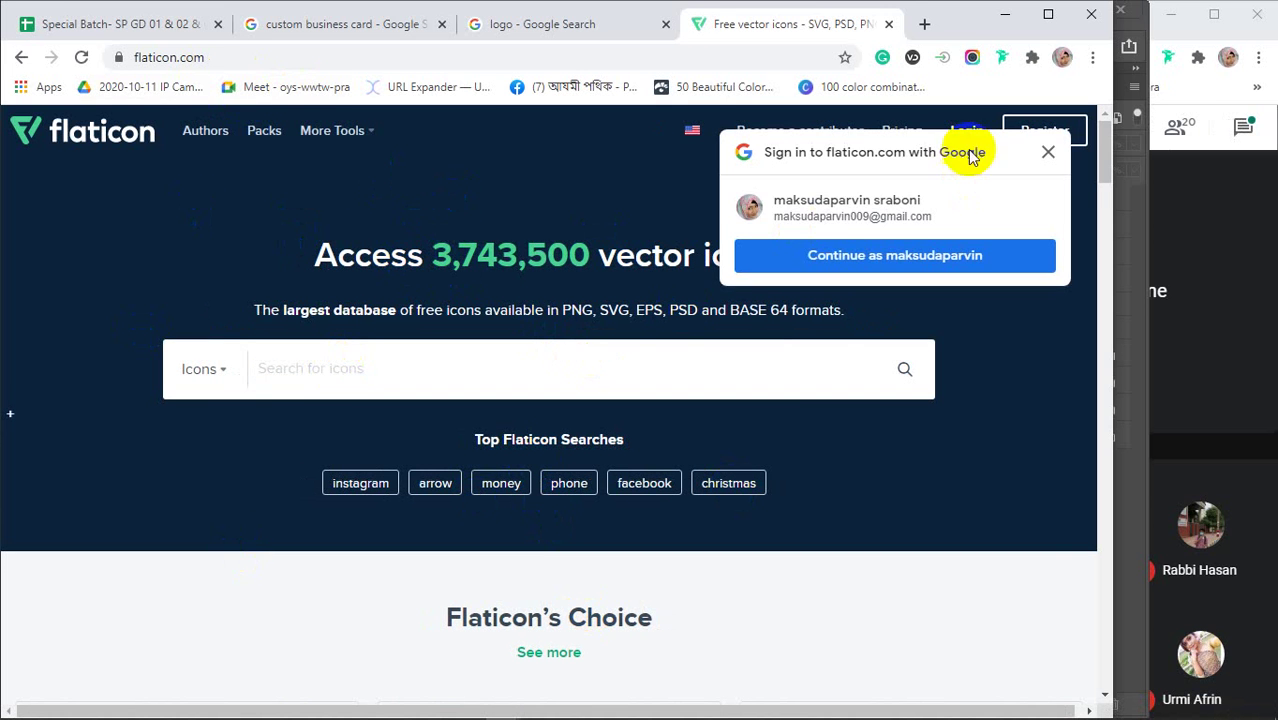
{"action": "left_click", "coordinate": [1047, 153]}
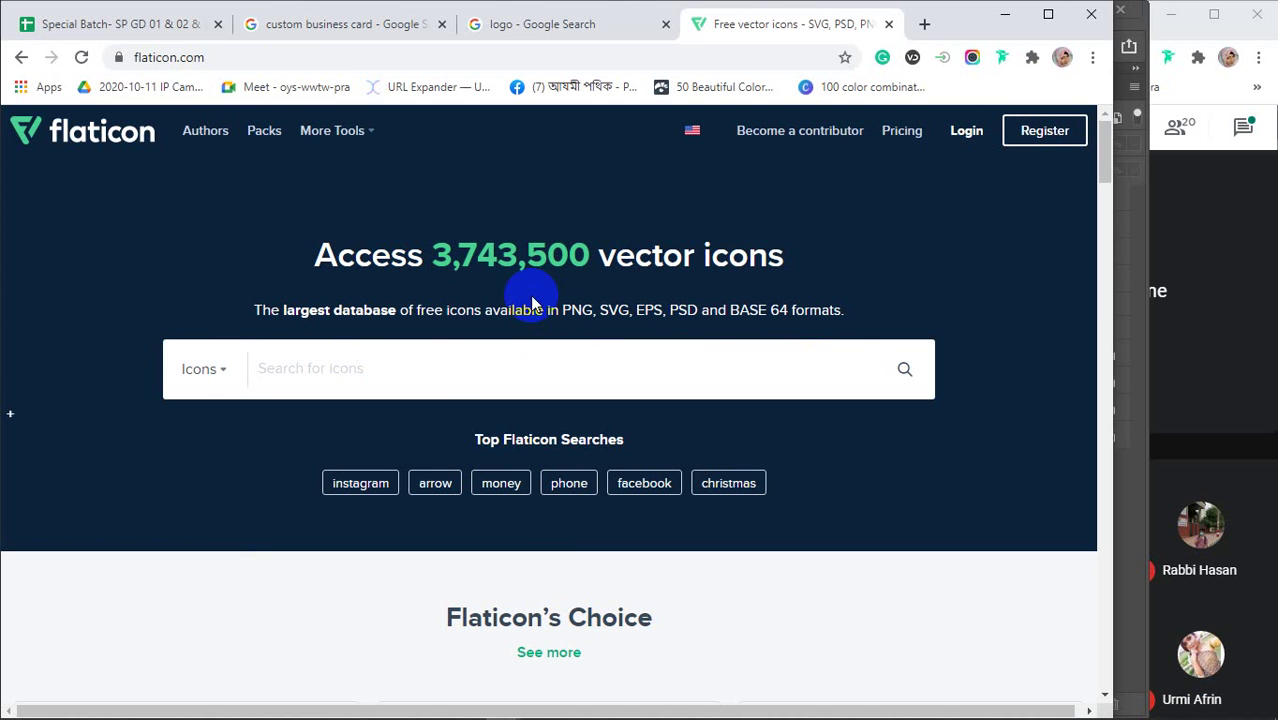
Search Flaticon's icons for 'phone'
{"action": "left_click", "coordinate": [525, 345]}
{"action": "left_click", "coordinate": [426, 376]}
{"action": "type", "text": "phone"}
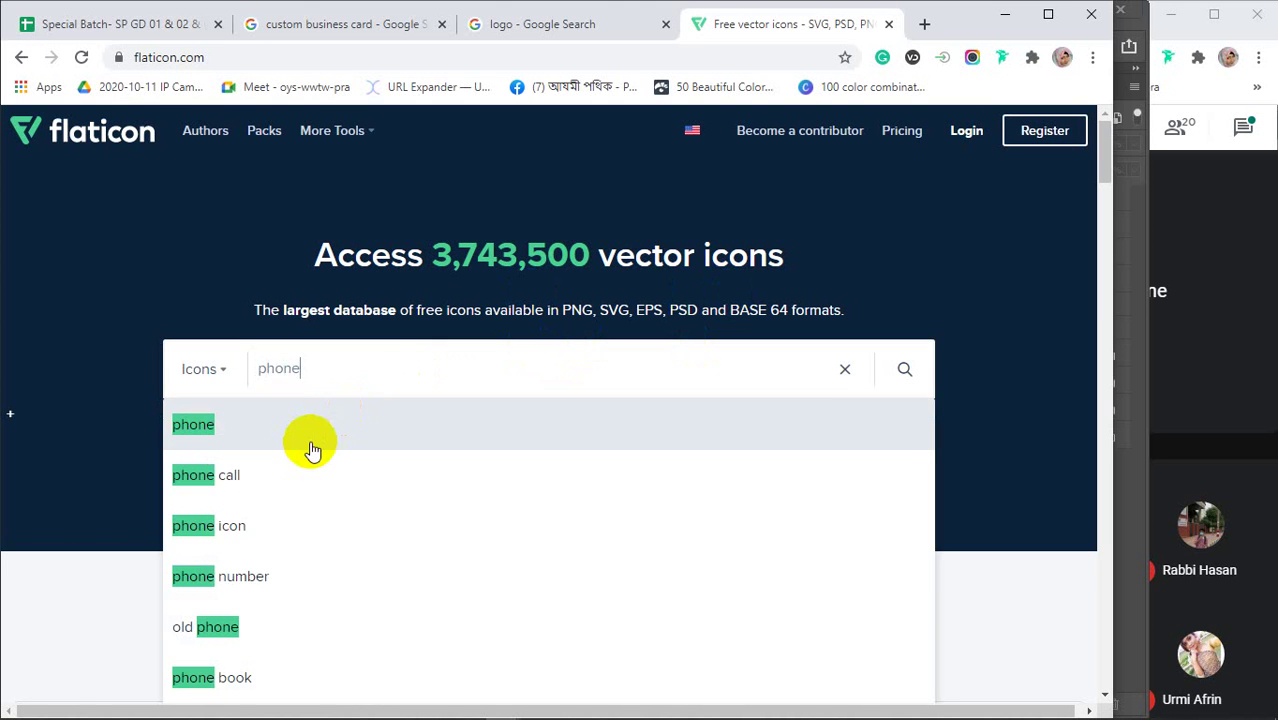
{"action": "scroll", "coordinate": [306, 445], "scroll_direction": "down", "scroll_amount": 4}
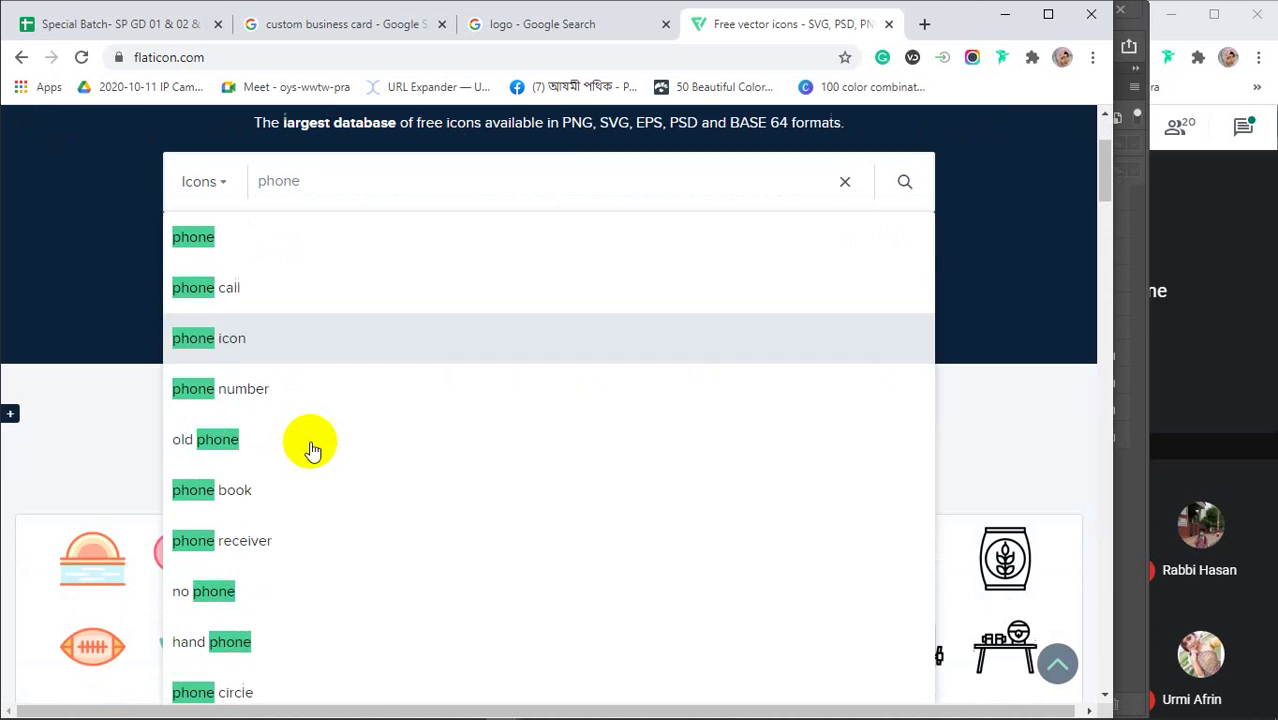
{"action": "scroll", "coordinate": [280, 362], "scroll_direction": "up", "scroll_amount": 4}
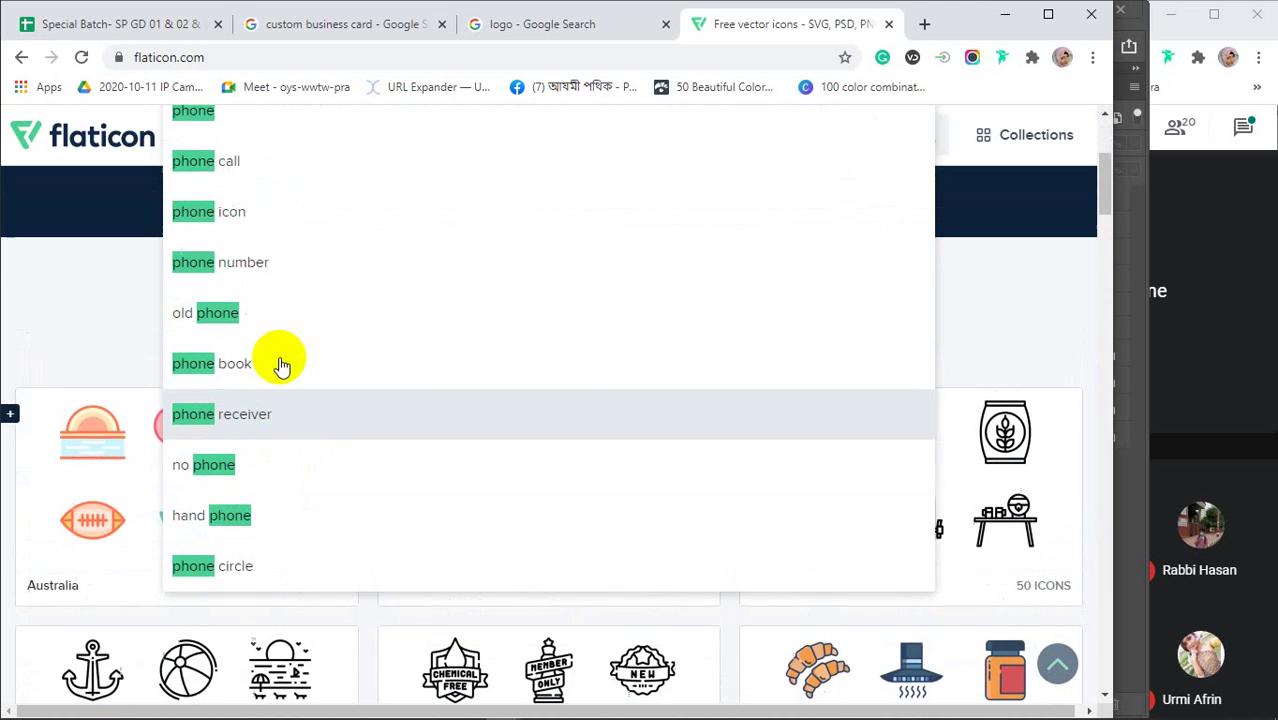
{"action": "left_click", "coordinate": [904, 280]}
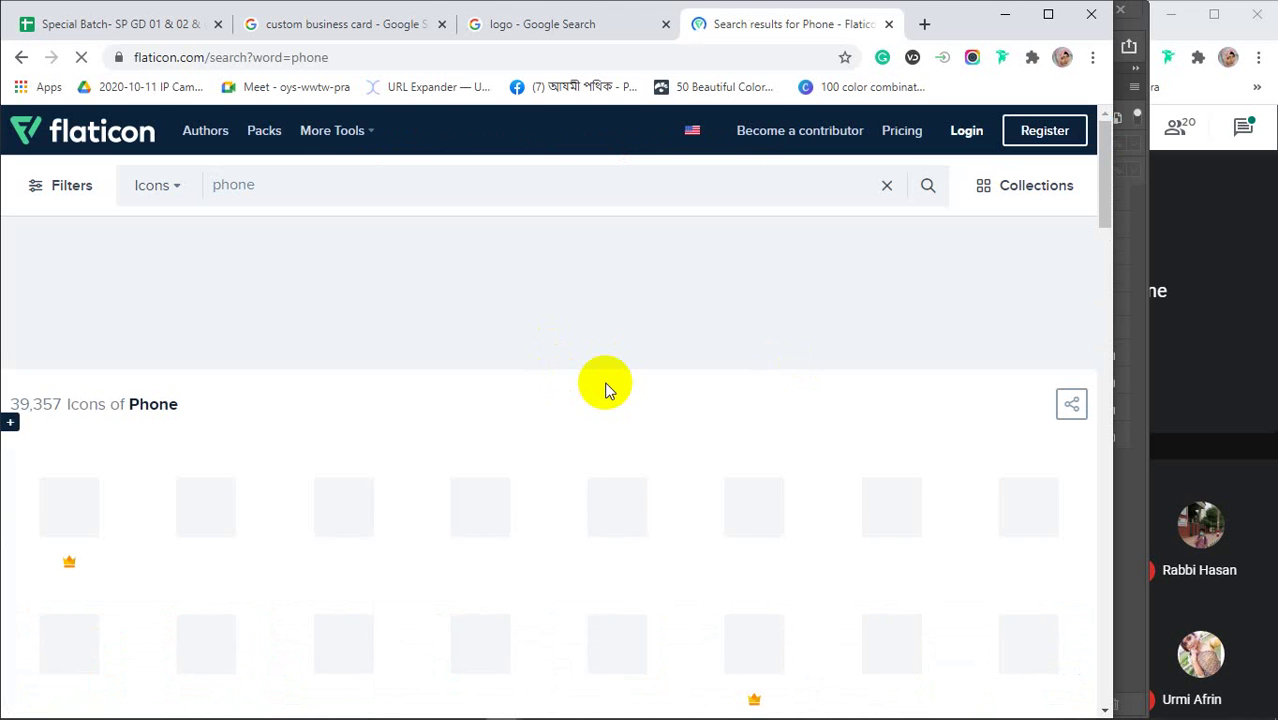
Browse the phone results and open the solid Telephone icon's detail page
{"action": "scroll", "coordinate": [605, 390], "scroll_direction": "down", "scroll_amount": 4}
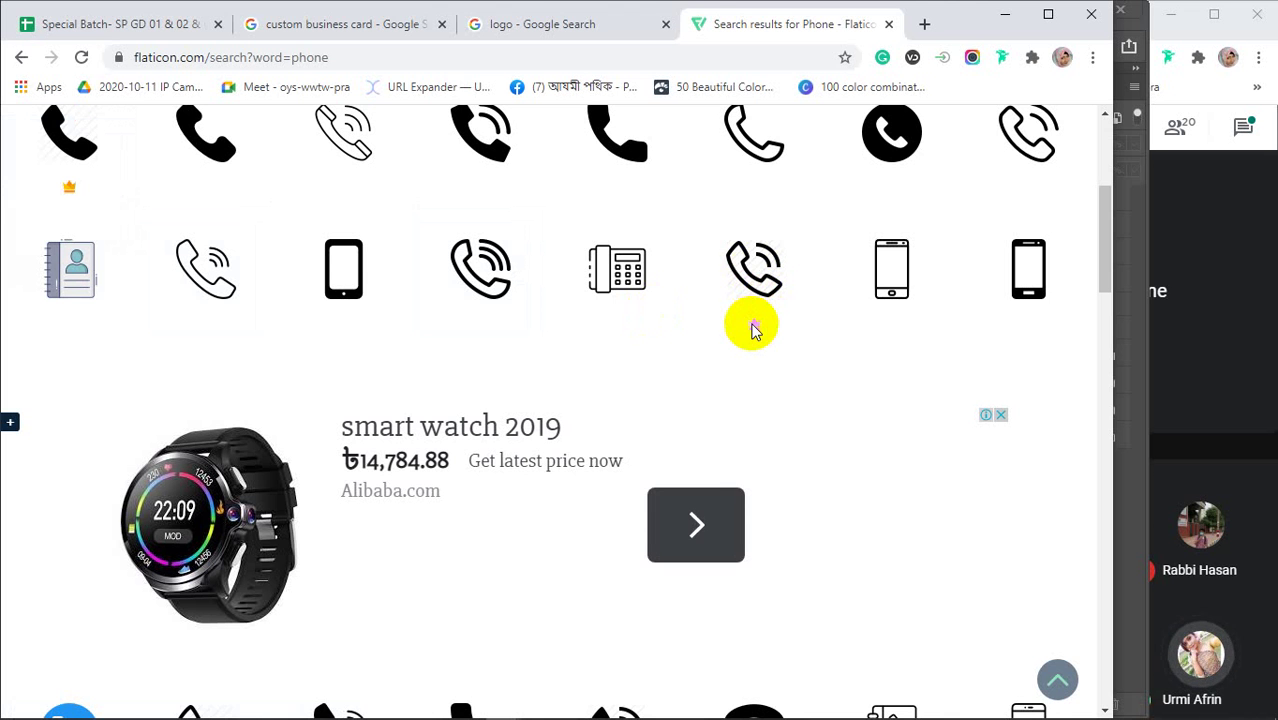
{"action": "scroll", "coordinate": [760, 340], "scroll_direction": "up", "scroll_amount": 3}
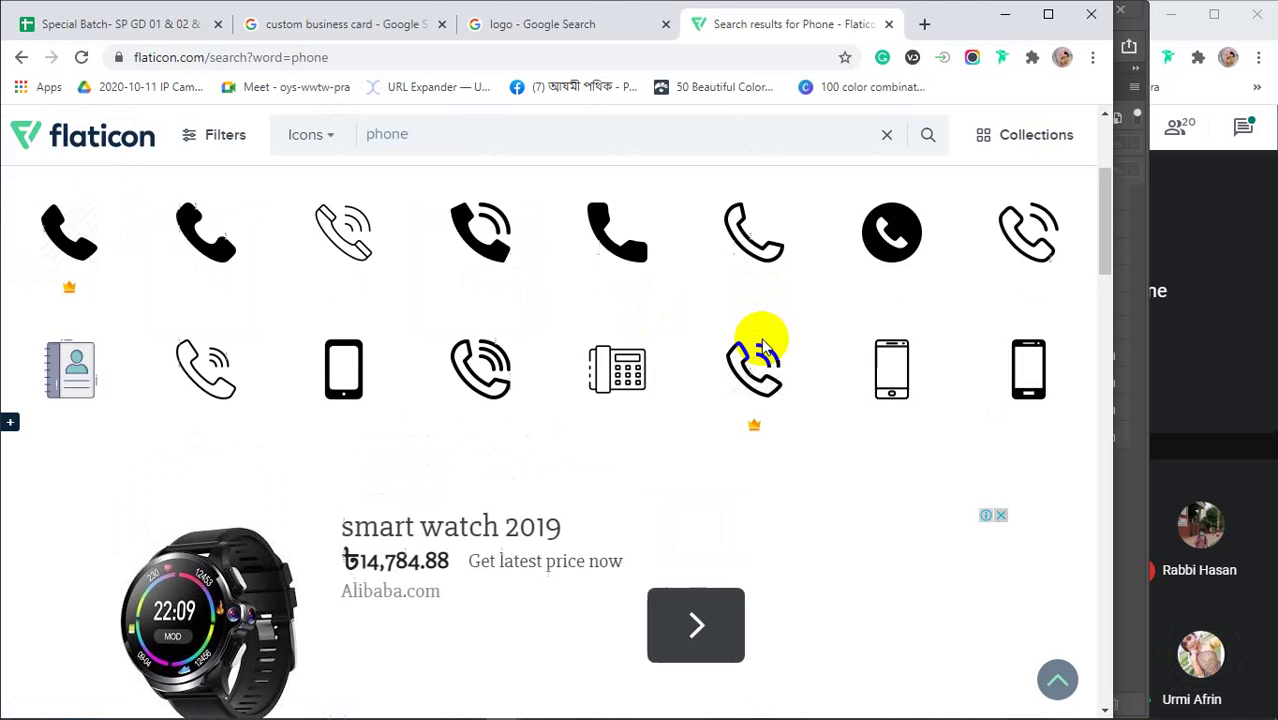
{"action": "scroll", "coordinate": [756, 342], "scroll_direction": "down", "scroll_amount": 2}
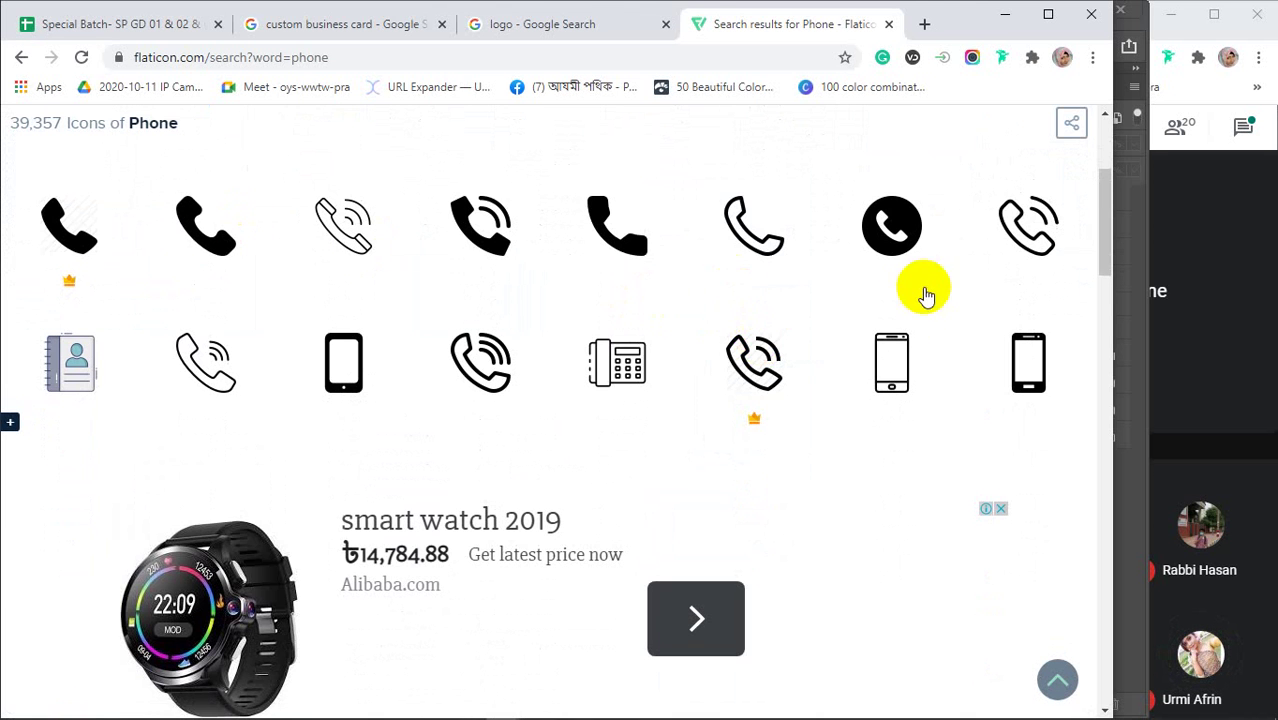
{"action": "scroll", "coordinate": [762, 410], "scroll_direction": "down", "scroll_amount": 2}
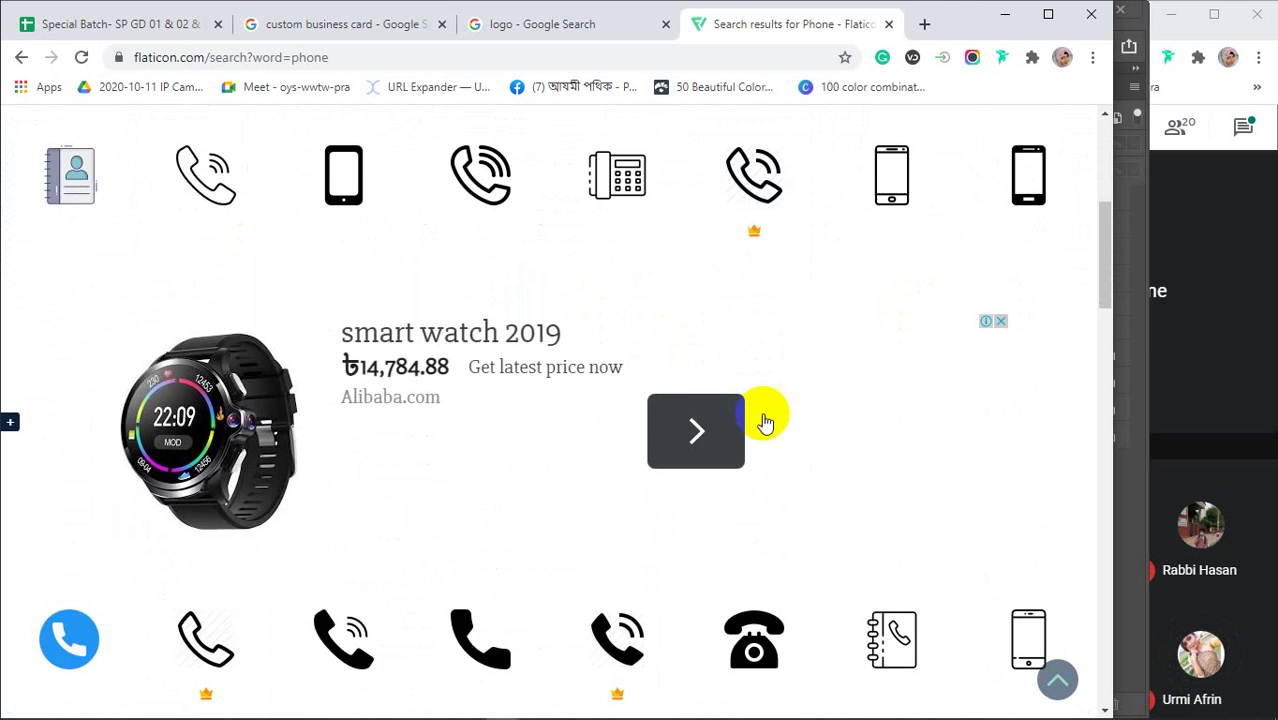
{"action": "scroll", "coordinate": [762, 420], "scroll_direction": "down", "scroll_amount": 3}
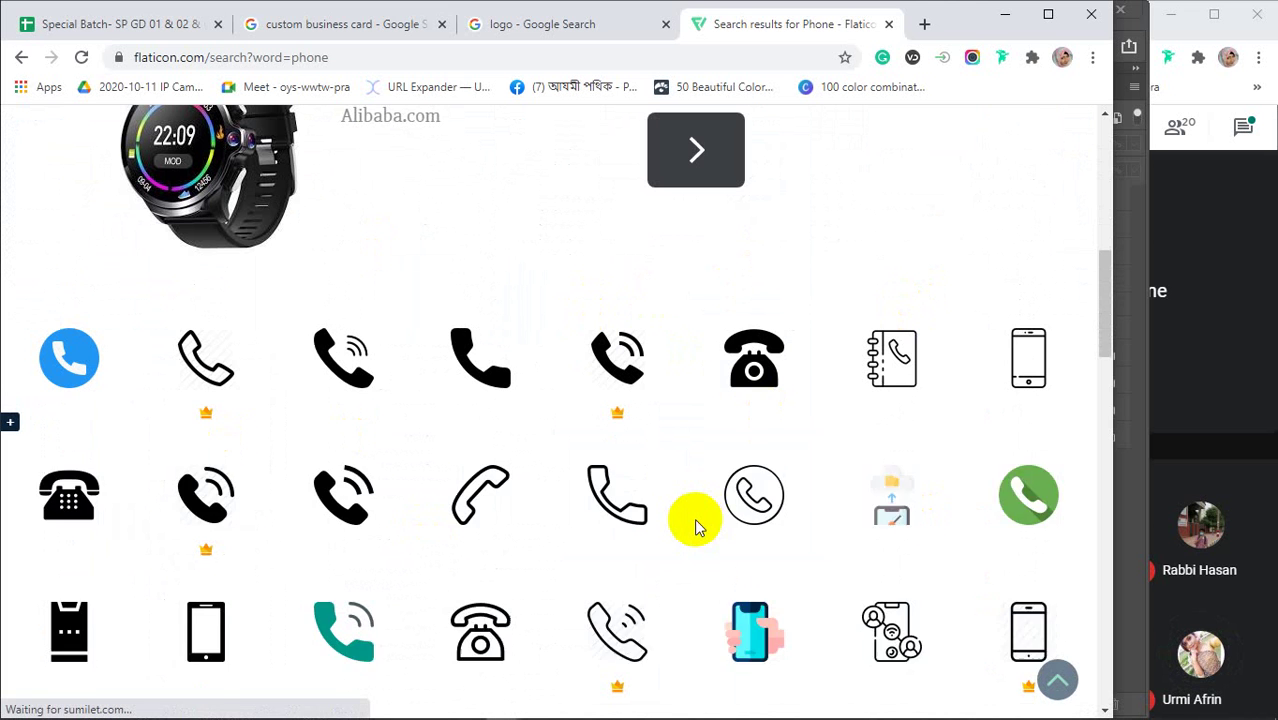
{"action": "scroll", "coordinate": [698, 527], "scroll_direction": "up", "scroll_amount": 1}
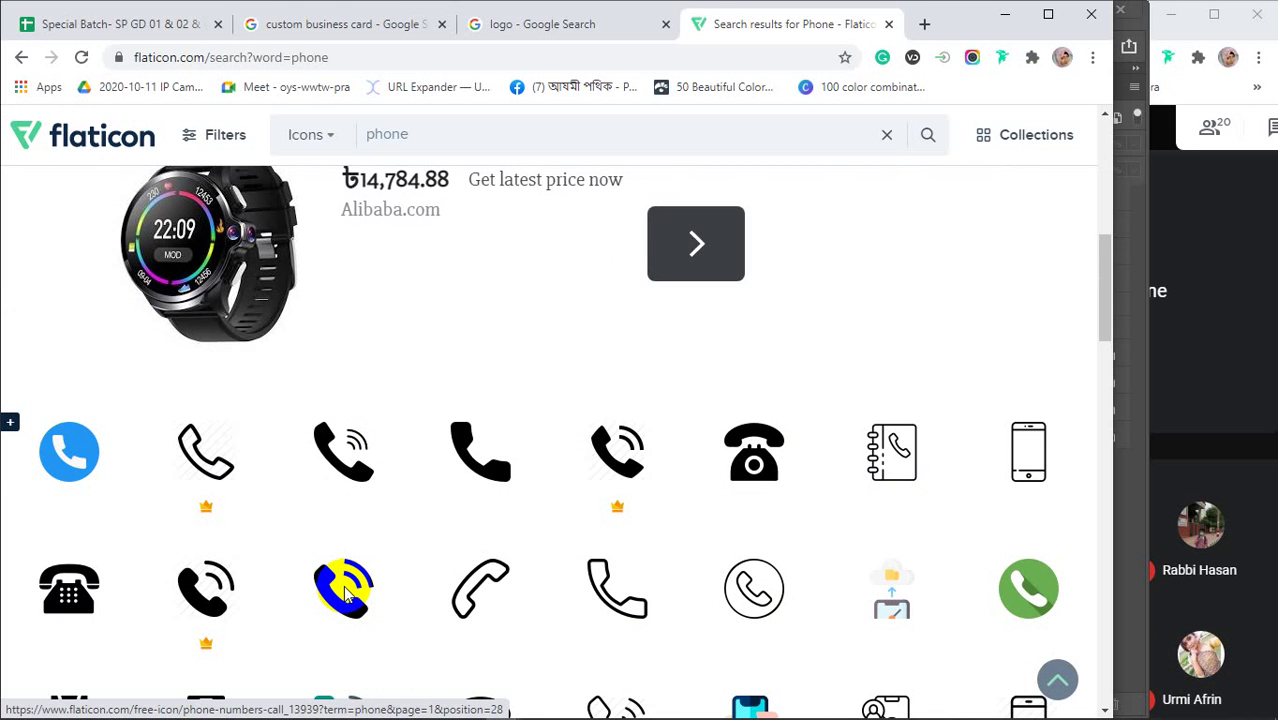
{"action": "mouse_move", "coordinate": [343, 594]}
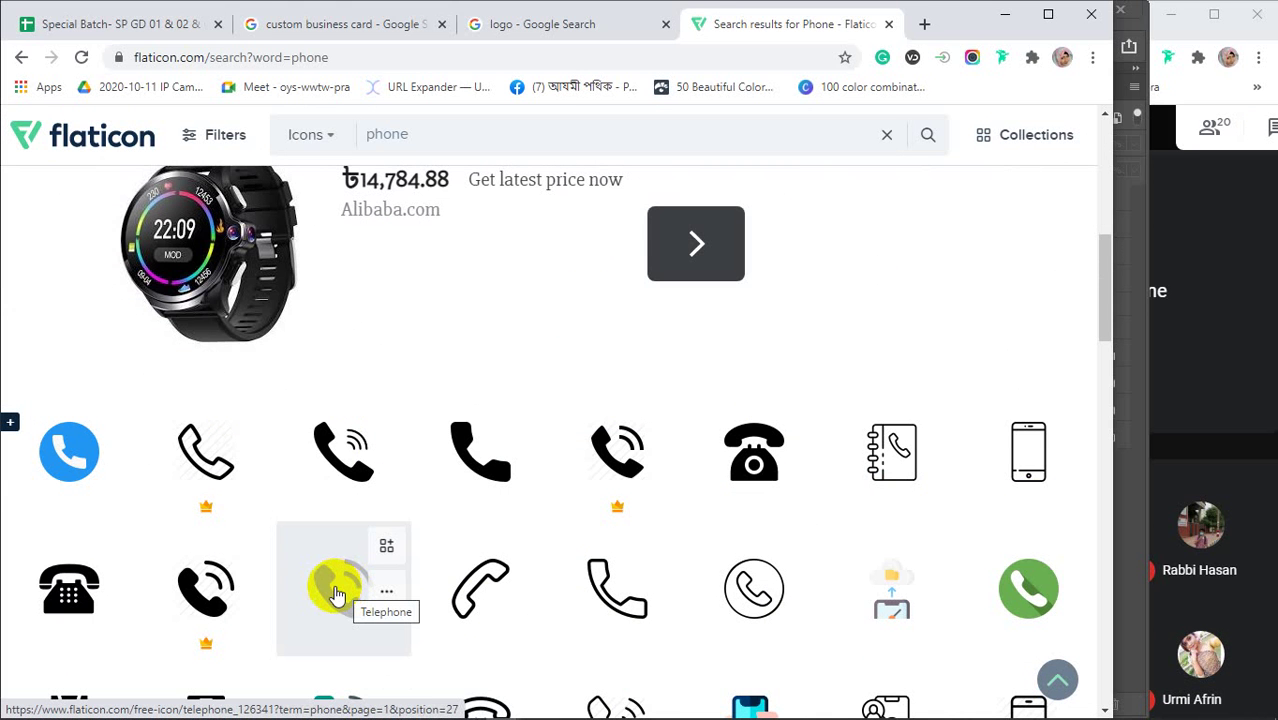
{"action": "left_click", "coordinate": [337, 594]}
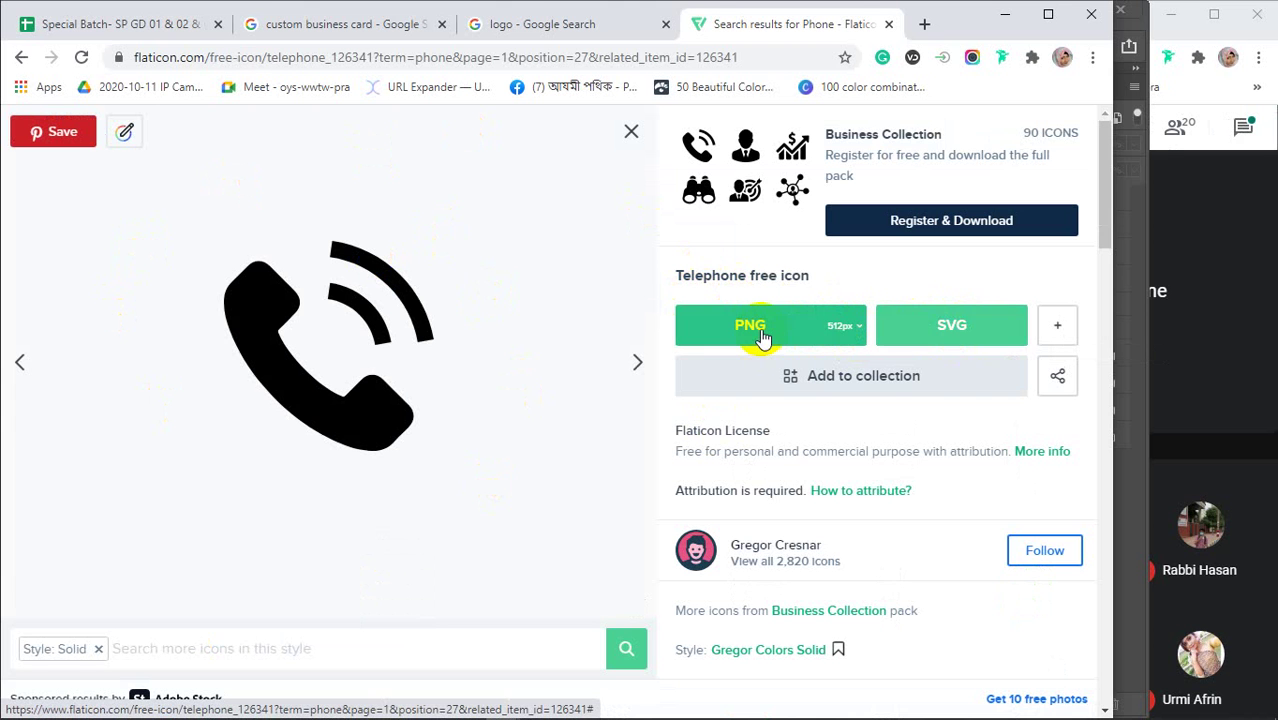
Download the Telephone icon as free PNG telephone.png, then return to the logo search tab
{"action": "left_click", "coordinate": [855, 330]}
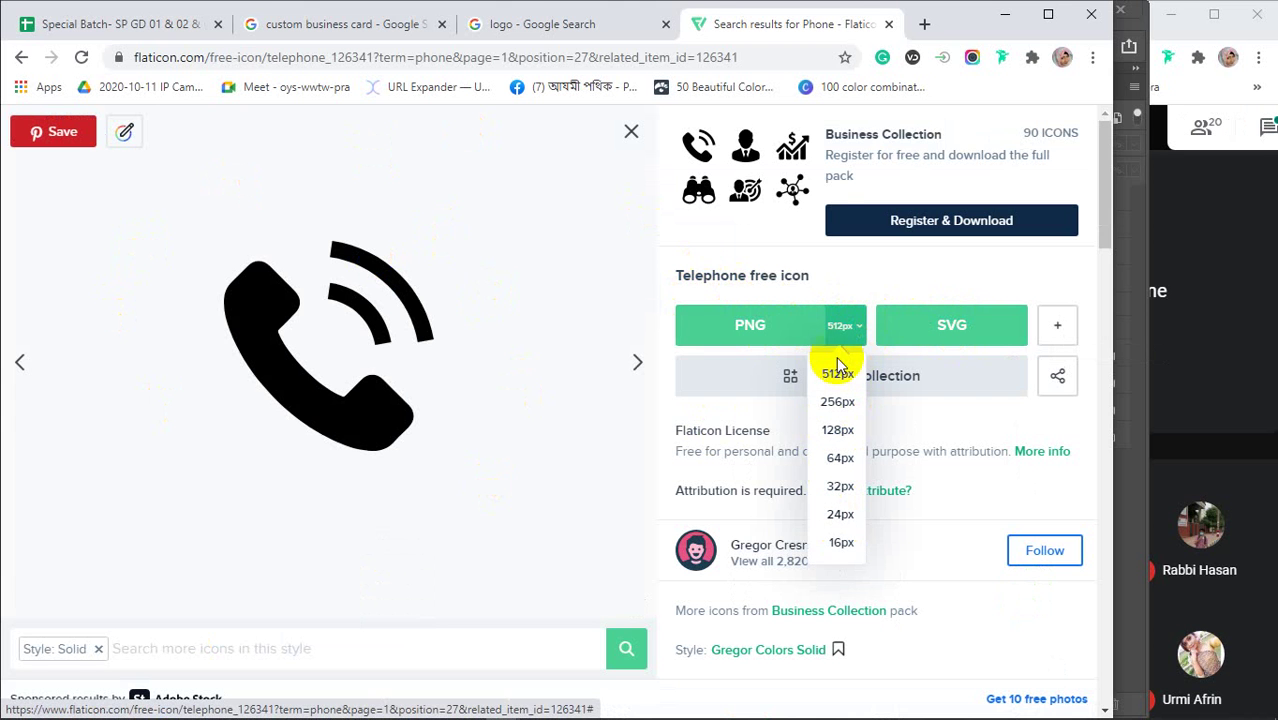
{"action": "left_click", "coordinate": [751, 328]}
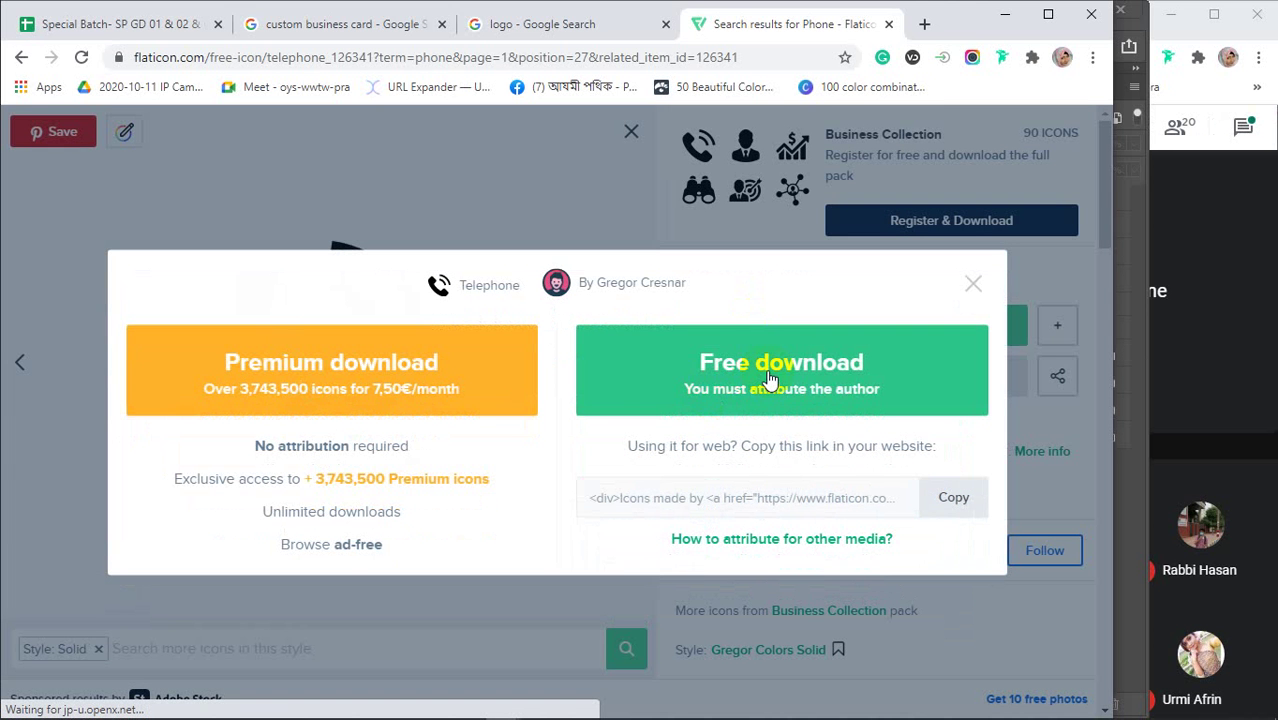
{"action": "left_click", "coordinate": [768, 378]}
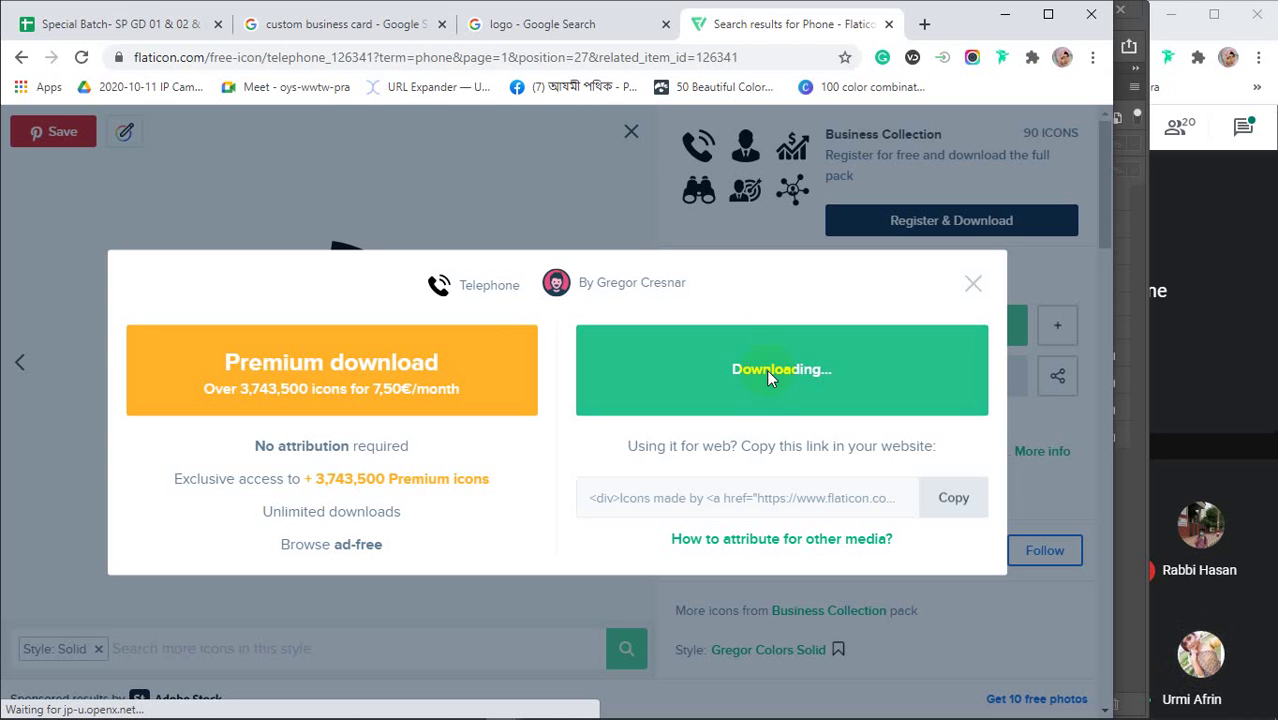
{"action": "left_click", "coordinate": [766, 369]}
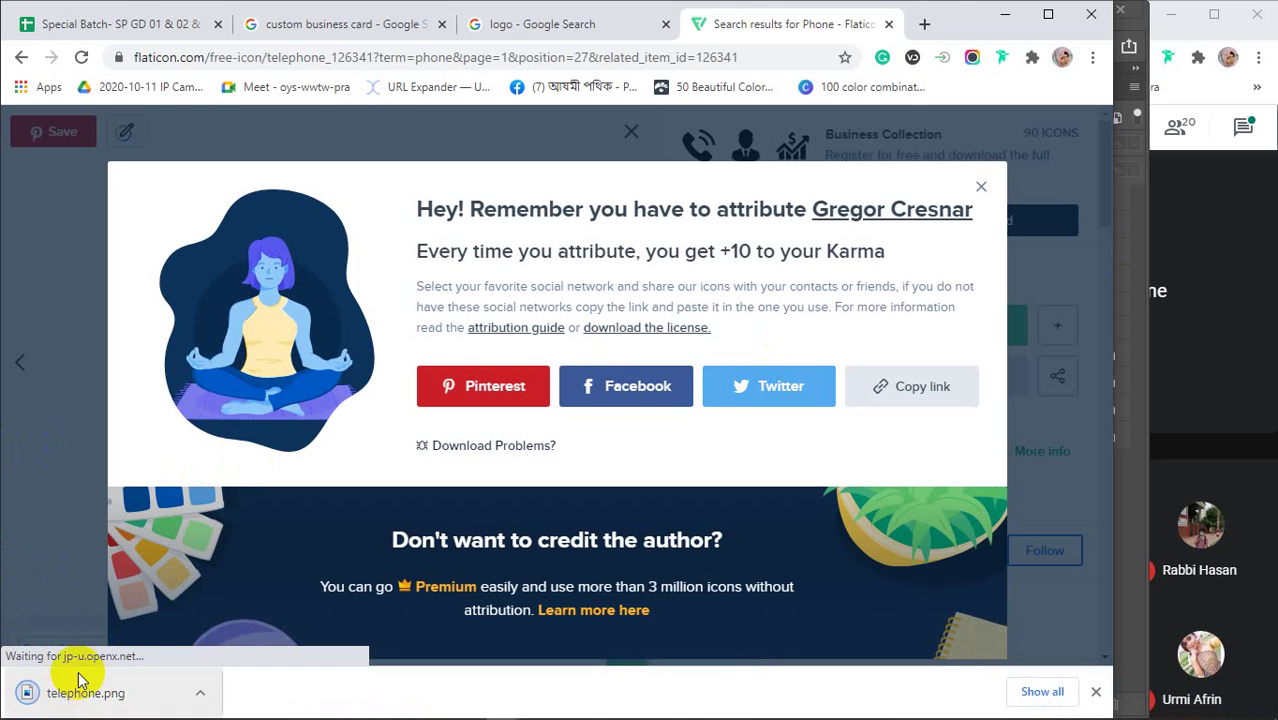
{"action": "left_click", "coordinate": [981, 190]}
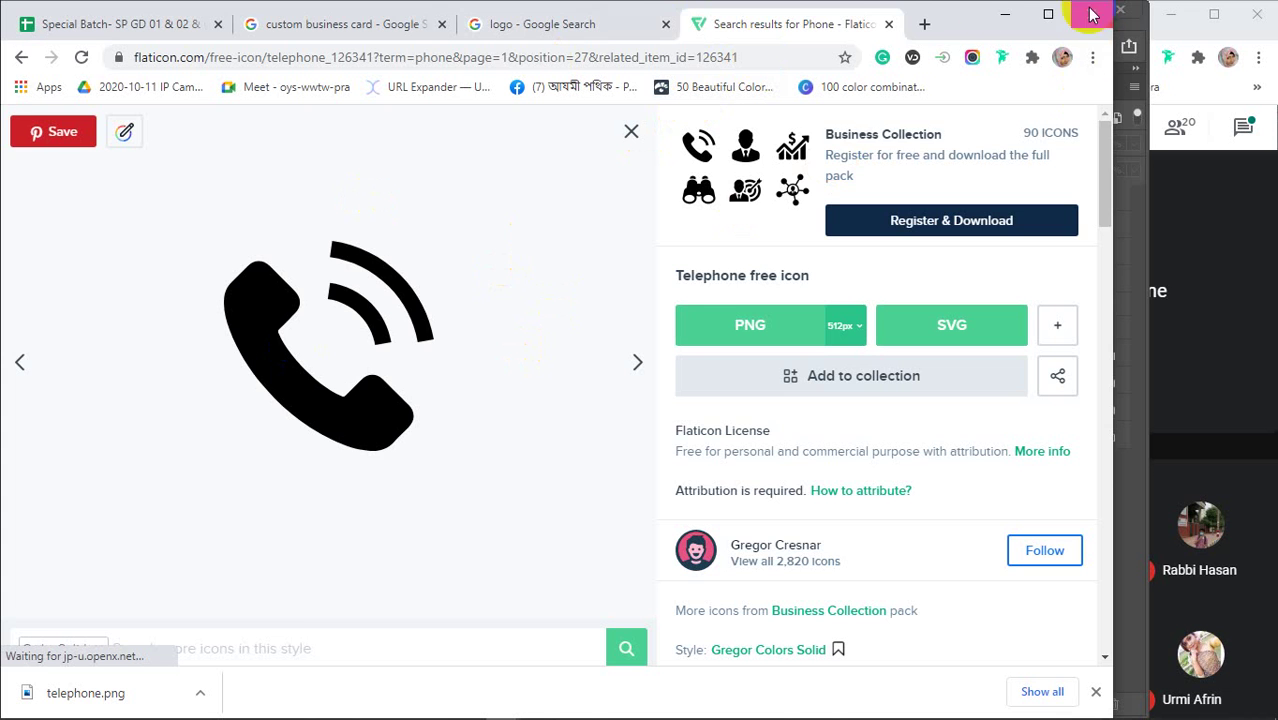
{"action": "left_click", "coordinate": [585, 23]}
Replace the Google Images query with 'email icon png'
{"action": "scroll", "coordinate": [322, 428], "scroll_direction": "up", "scroll_amount": 5}
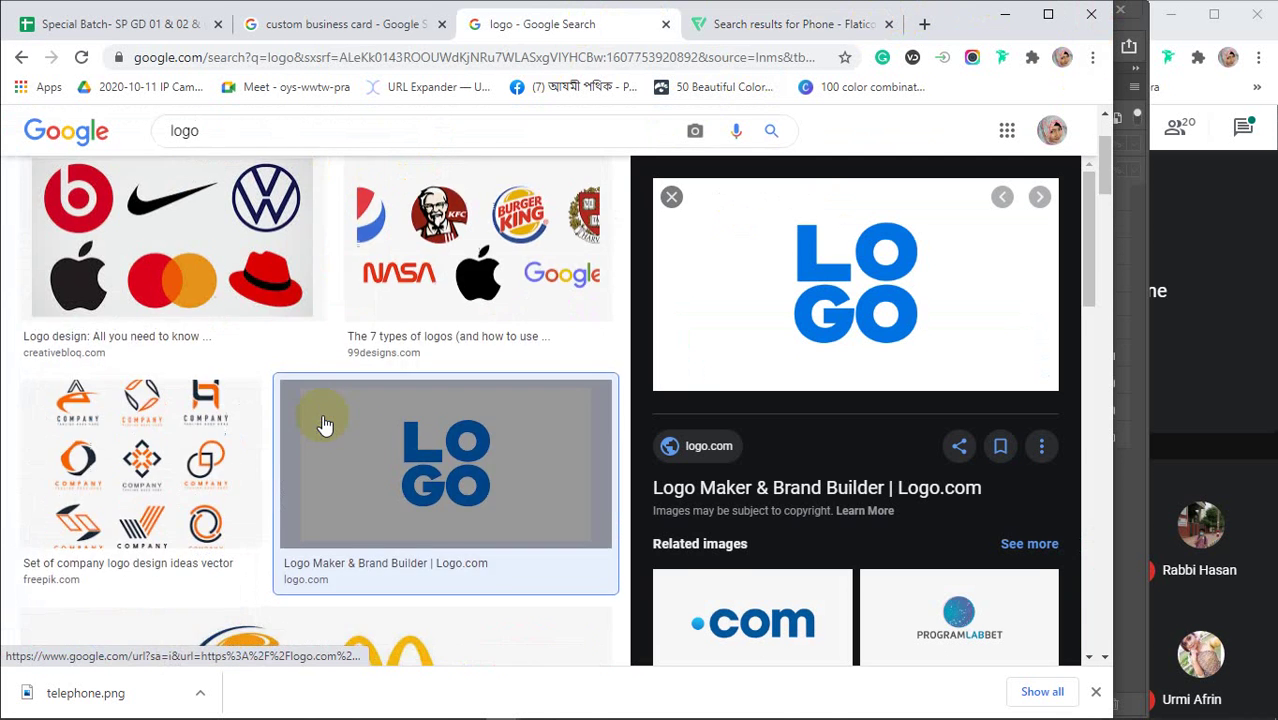
{"action": "left_click_drag", "start_coordinate": [228, 143], "coordinate": [145, 145]}
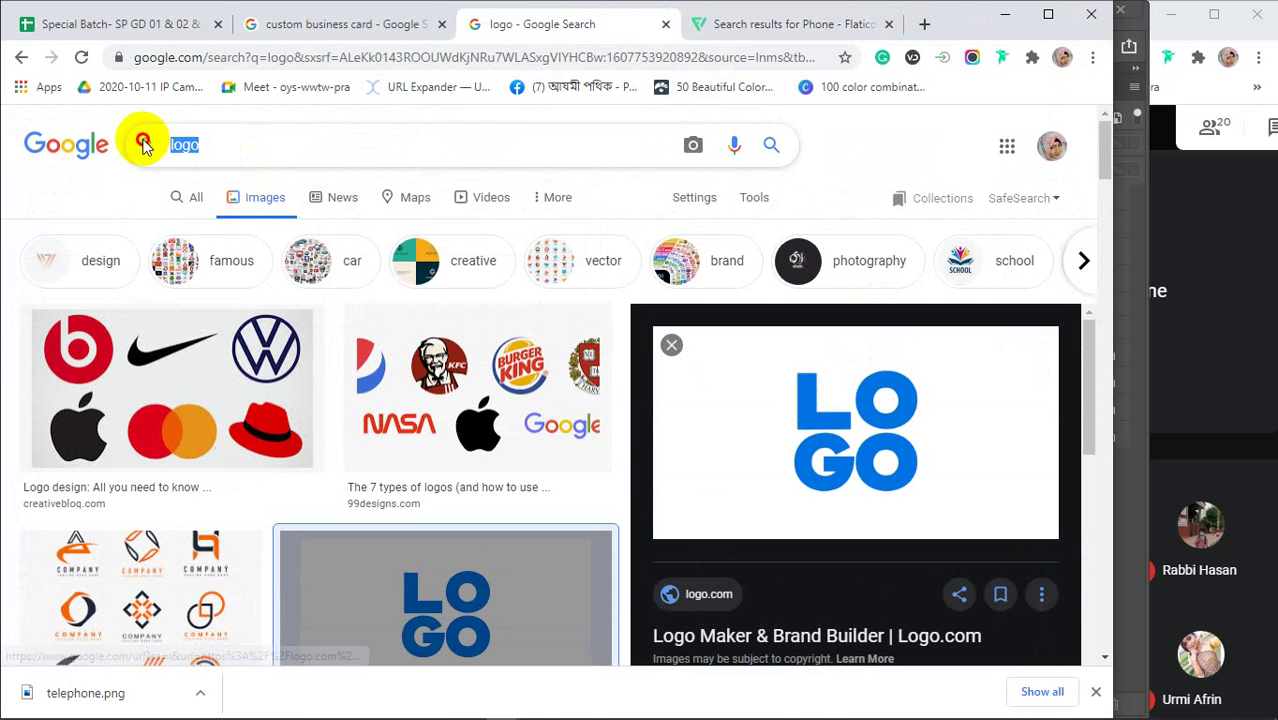
{"action": "type", "text": "e"}
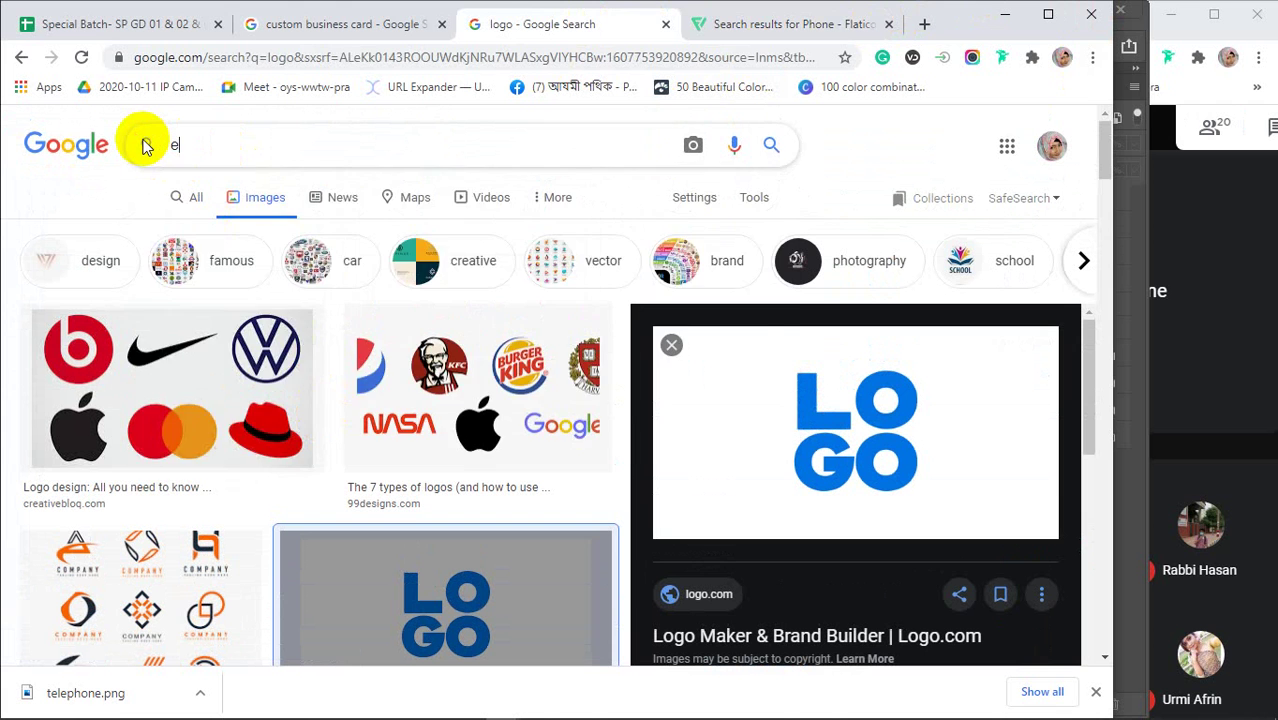
{"action": "type", "text": "mail i"}
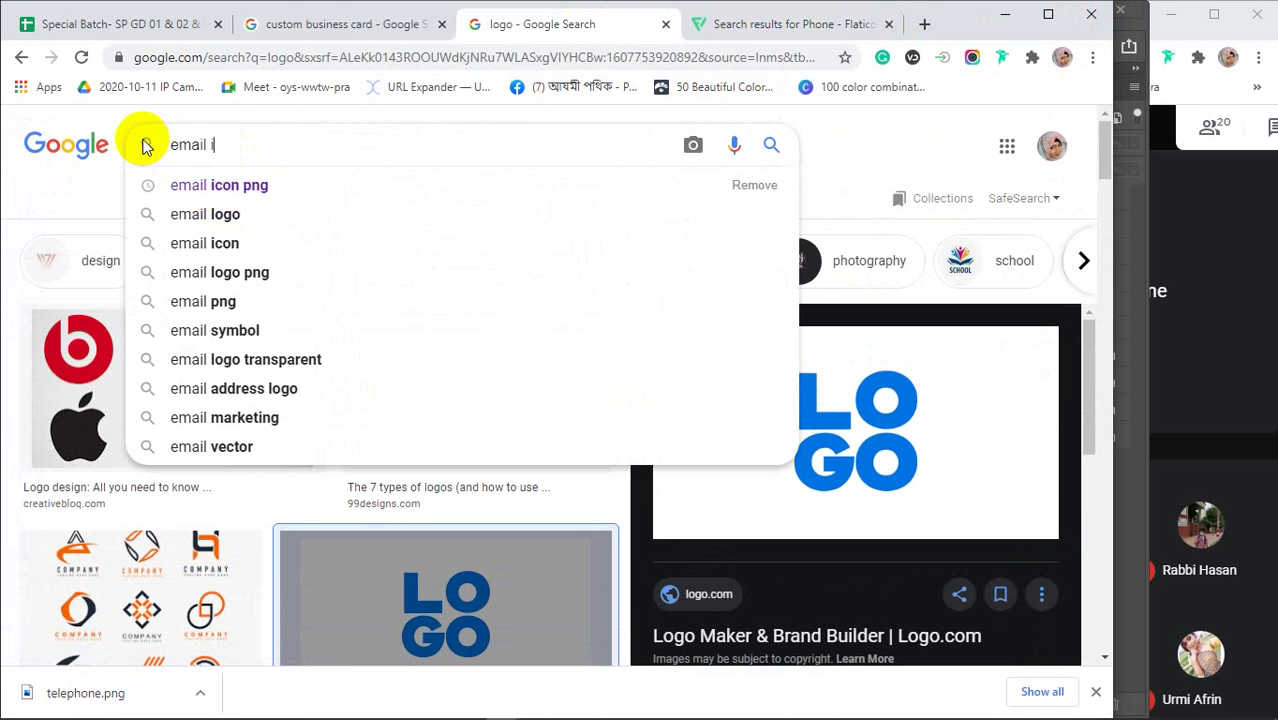
{"action": "type", "text": "con"}
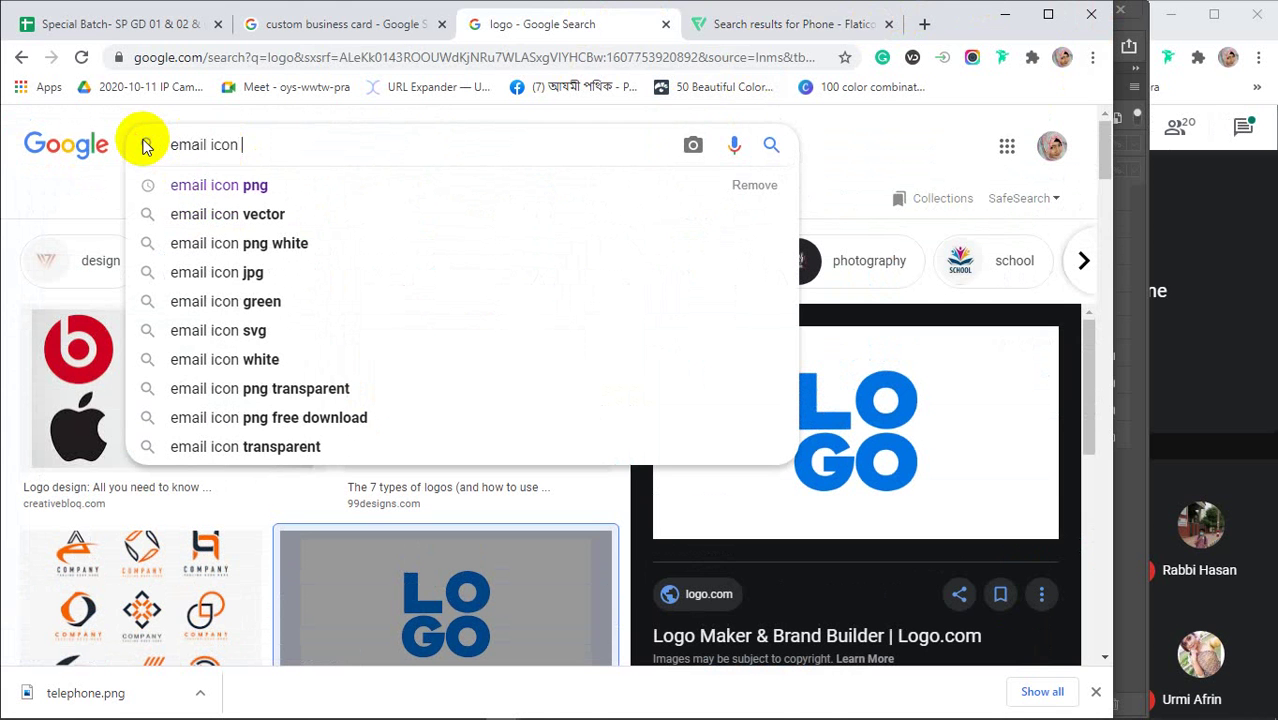
{"action": "key", "text": "Down"}
{"action": "key", "text": "Return"}
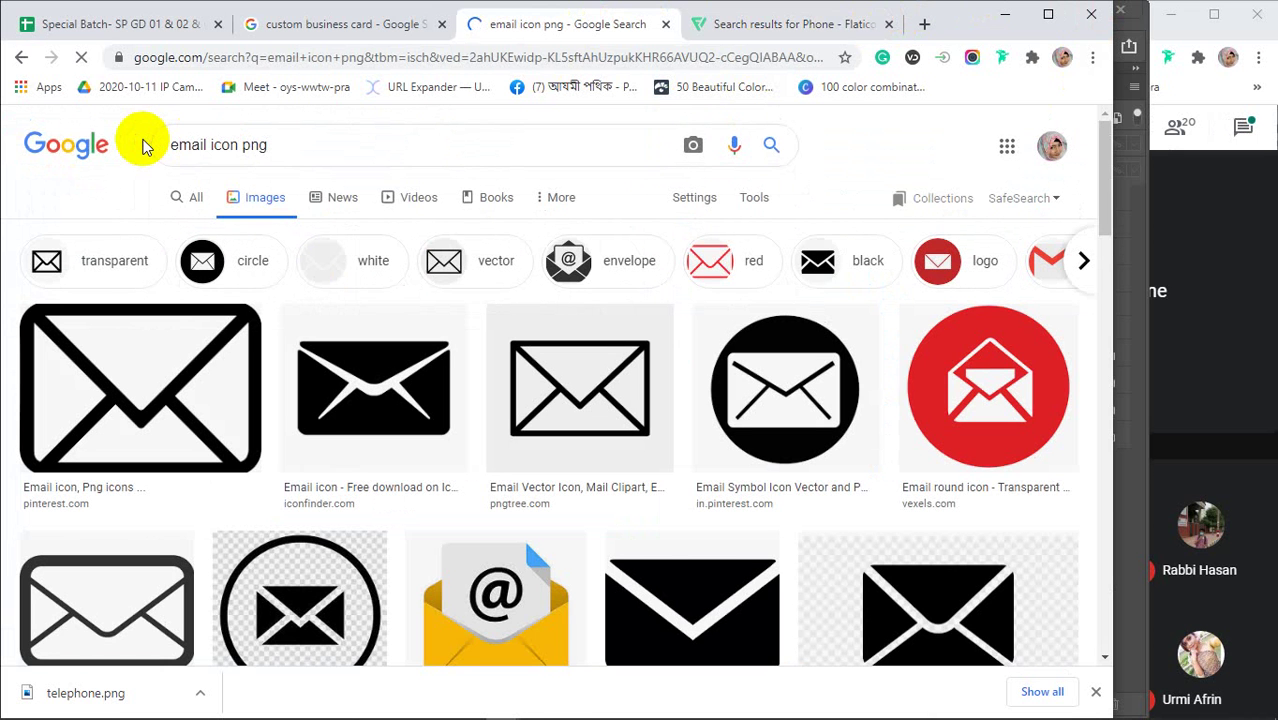
Preview a black envelope result and begin saving it, then cancel
{"action": "scroll", "coordinate": [399, 442], "scroll_direction": "down", "scroll_amount": 3}
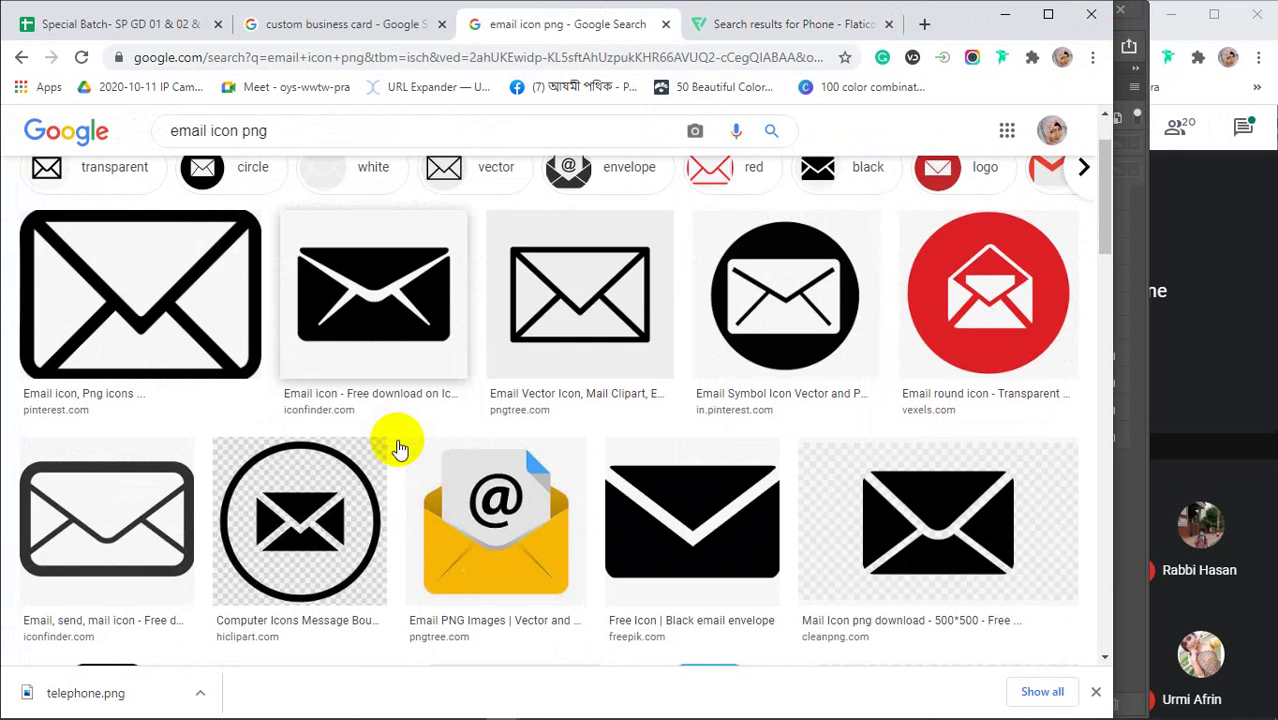
{"action": "scroll", "coordinate": [399, 440], "scroll_direction": "down", "scroll_amount": 2}
{"action": "scroll", "coordinate": [392, 400], "scroll_direction": "up", "scroll_amount": 3}
{"action": "left_click", "coordinate": [372, 300]}
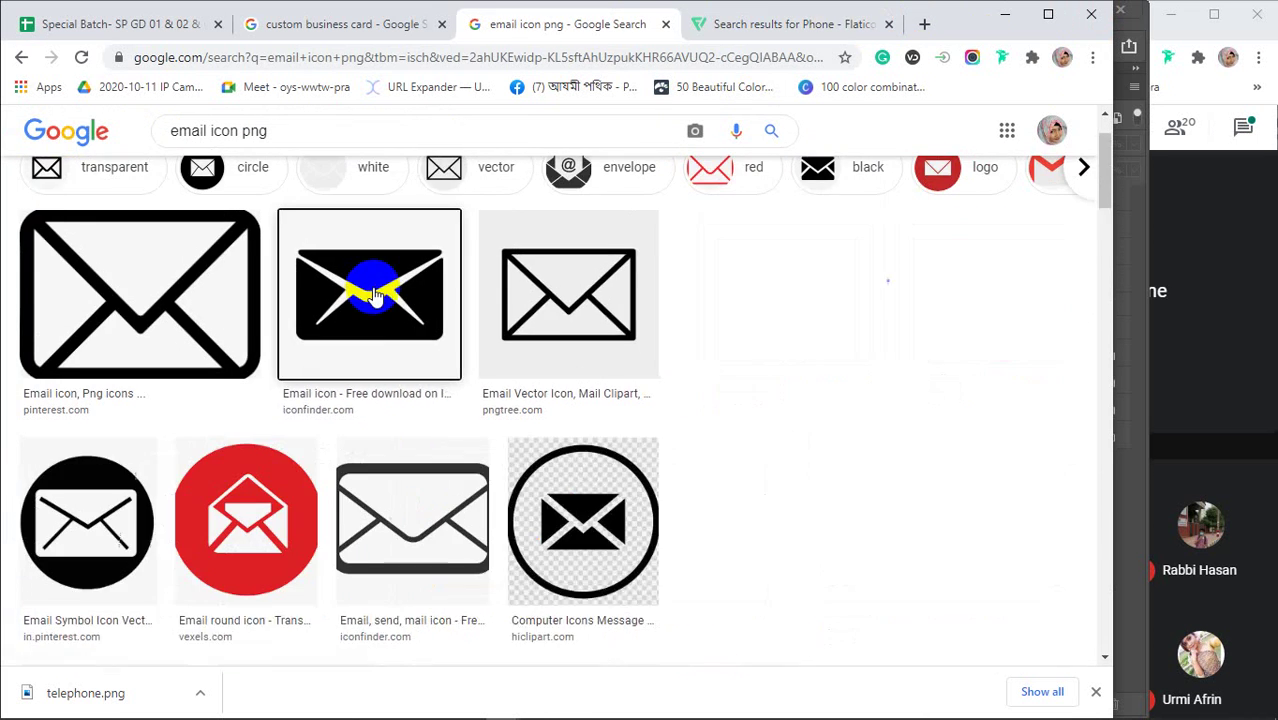
{"action": "right_click", "coordinate": [884, 337]}
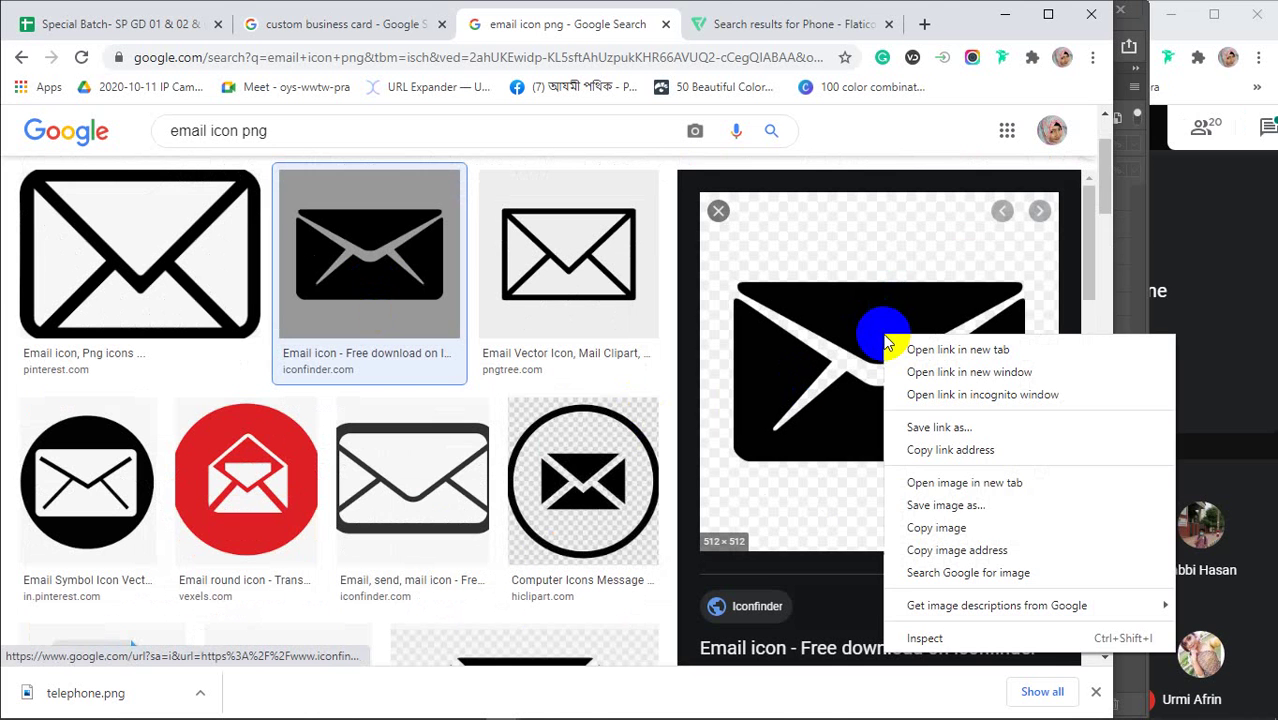
{"action": "left_click", "coordinate": [935, 506]}
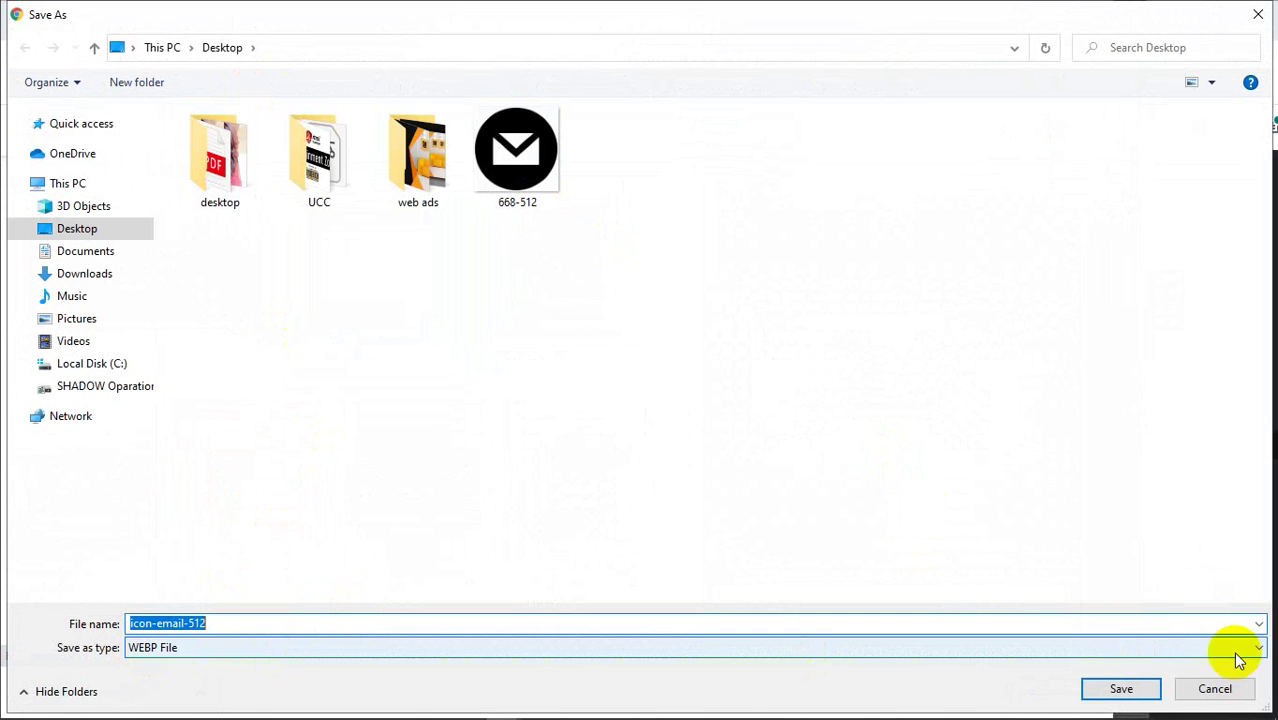
{"action": "left_click", "coordinate": [1212, 688]}
Save a different solid black envelope icon as a PNG on the Desktop
{"action": "scroll", "coordinate": [868, 347], "scroll_direction": "down", "scroll_amount": 6}
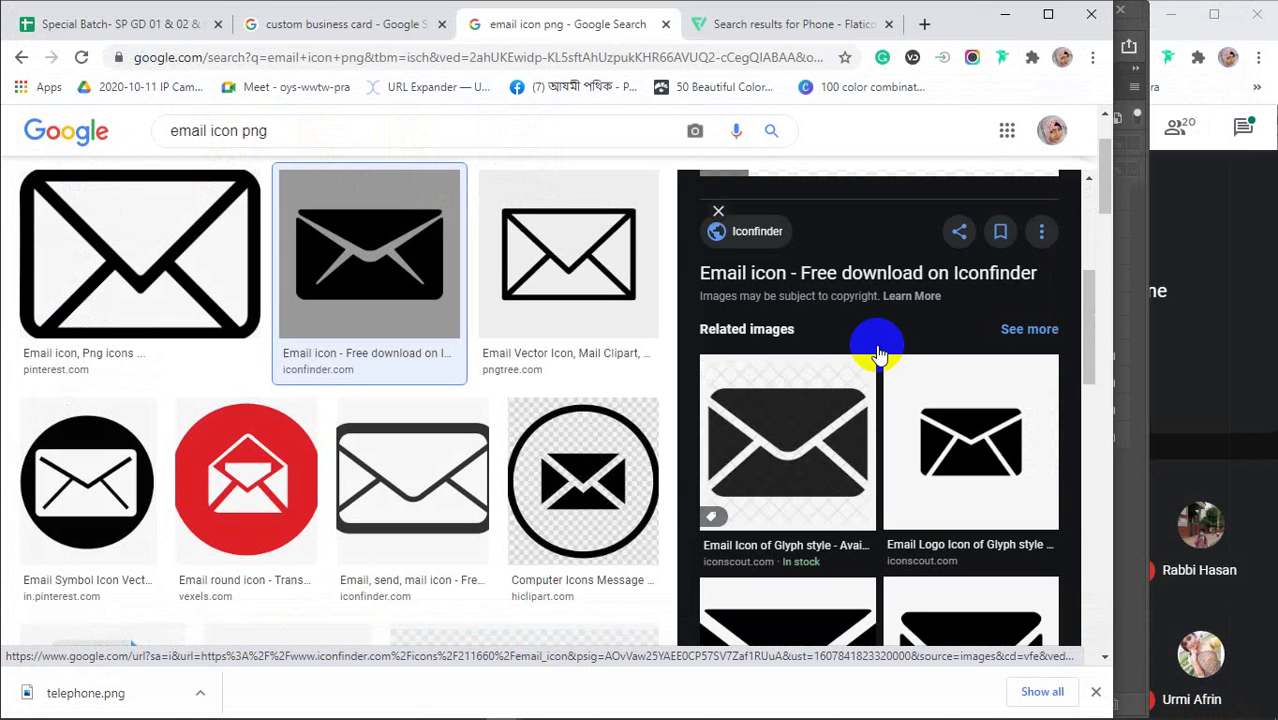
{"action": "left_click", "coordinate": [905, 405]}
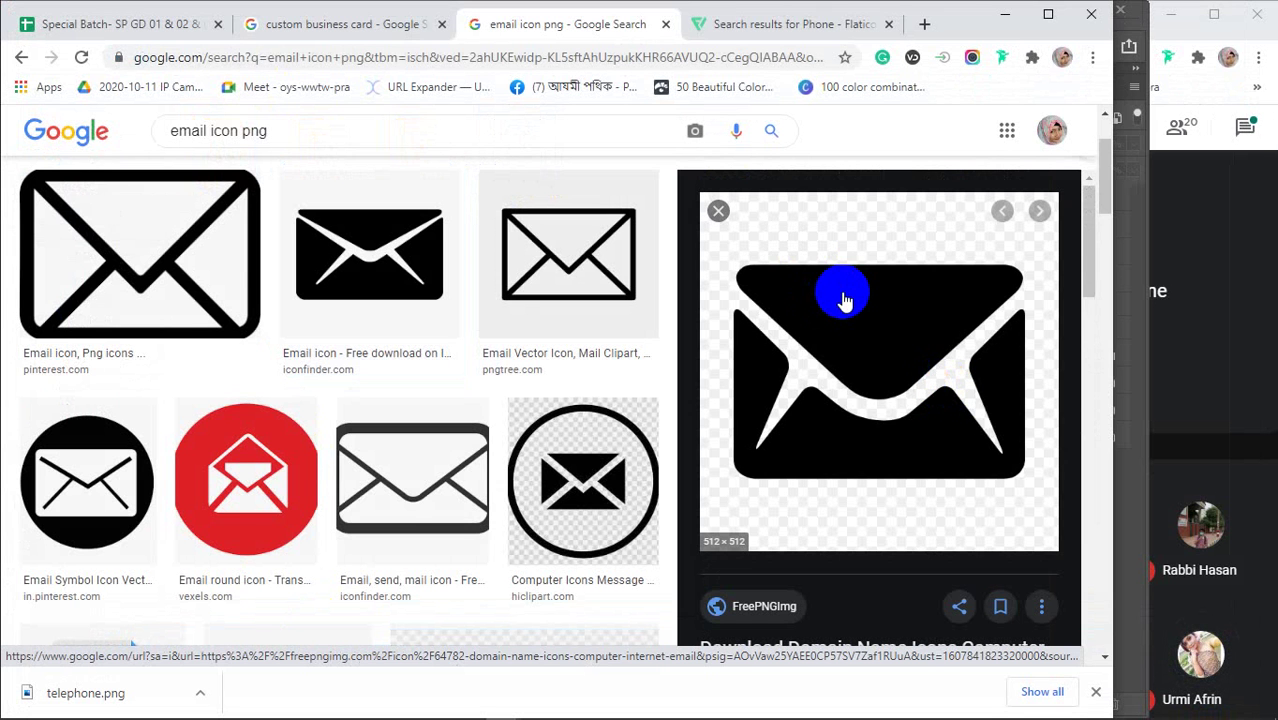
{"action": "scroll", "coordinate": [845, 300], "scroll_direction": "down", "scroll_amount": 2}
{"action": "scroll", "coordinate": [845, 300], "scroll_direction": "up", "scroll_amount": 2}
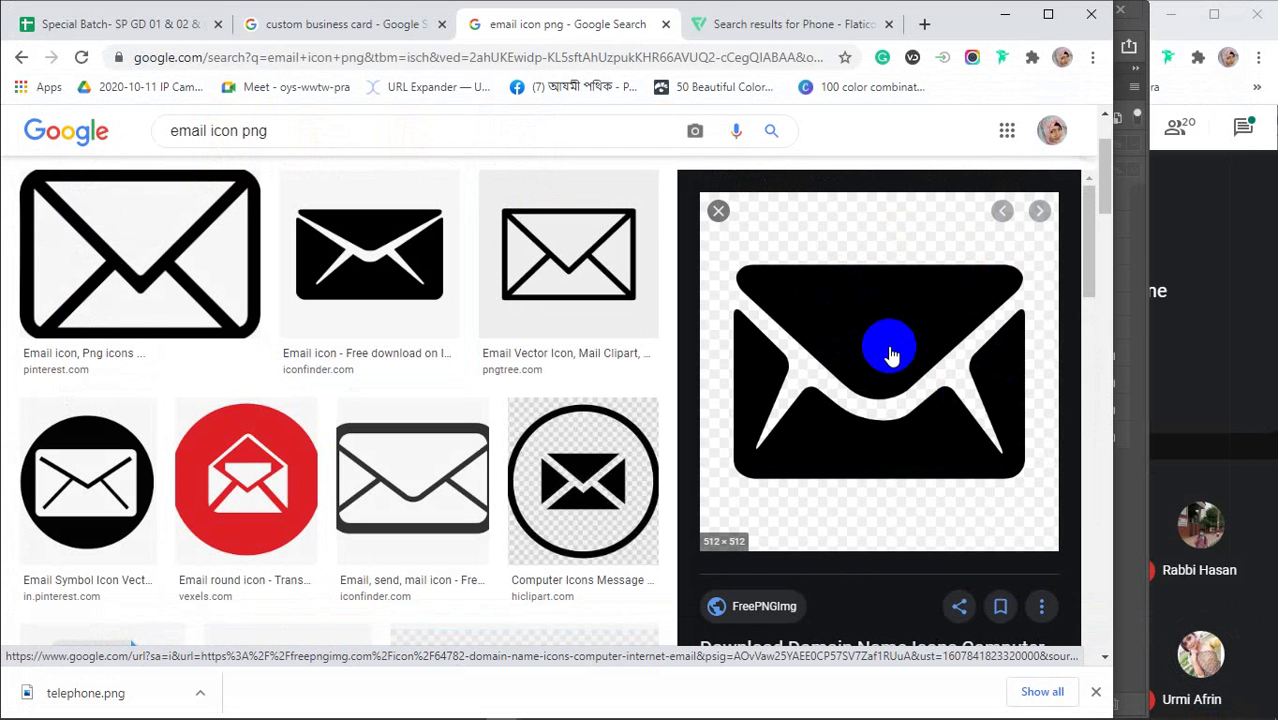
{"action": "right_click", "coordinate": [890, 355]}
{"action": "left_click", "coordinate": [932, 518]}
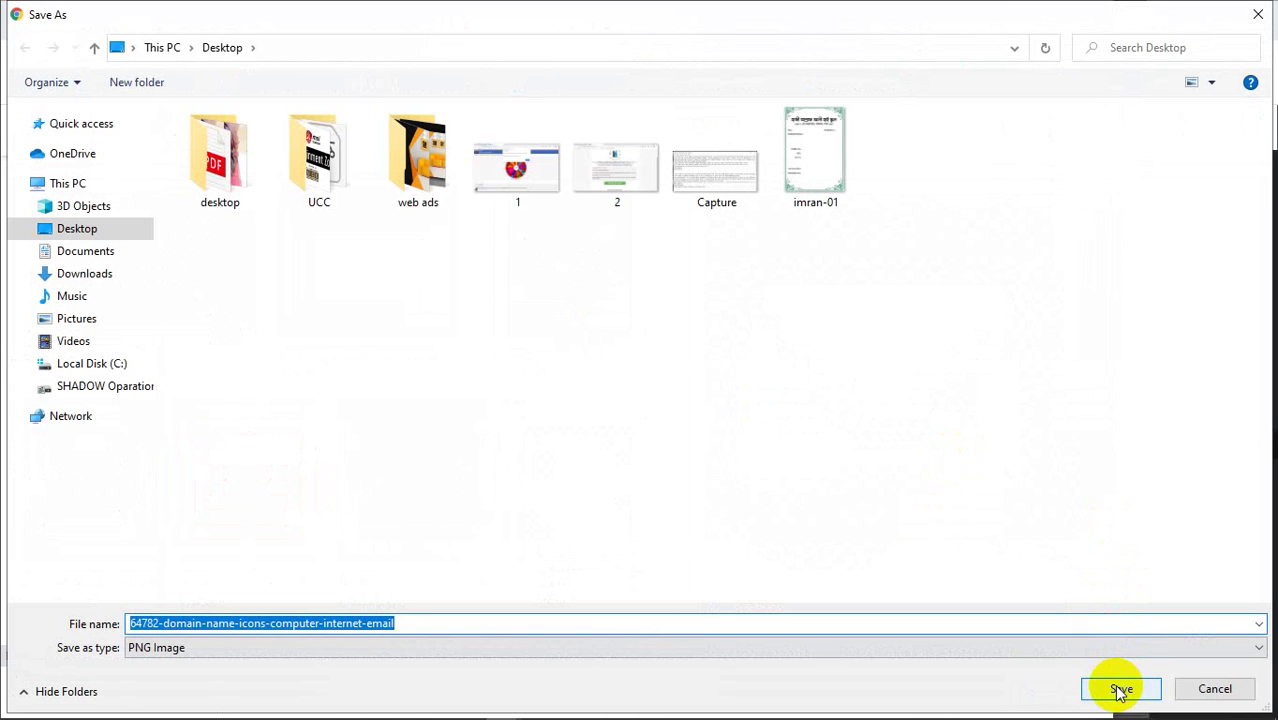
{"action": "left_click", "coordinate": [1121, 691]}
{"action": "scroll", "coordinate": [820, 344], "scroll_direction": "down", "scroll_amount": 4}
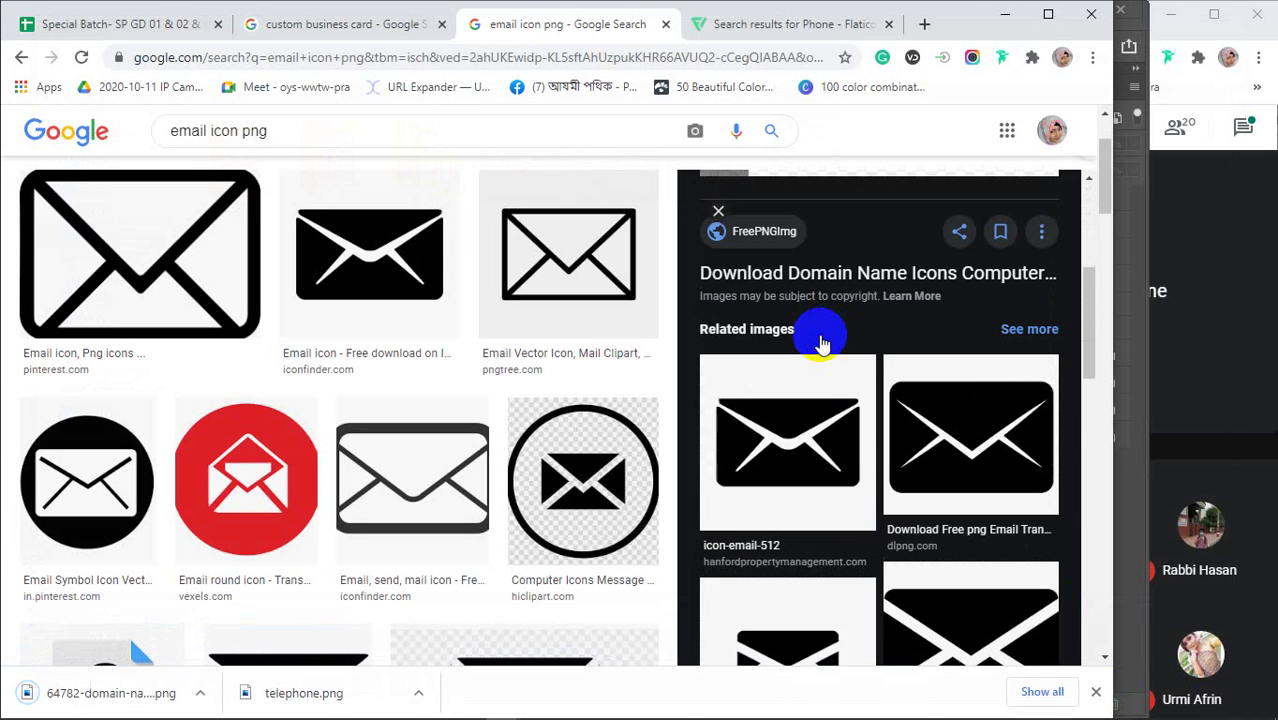
{"action": "scroll", "coordinate": [820, 340], "scroll_direction": "down", "scroll_amount": 2}
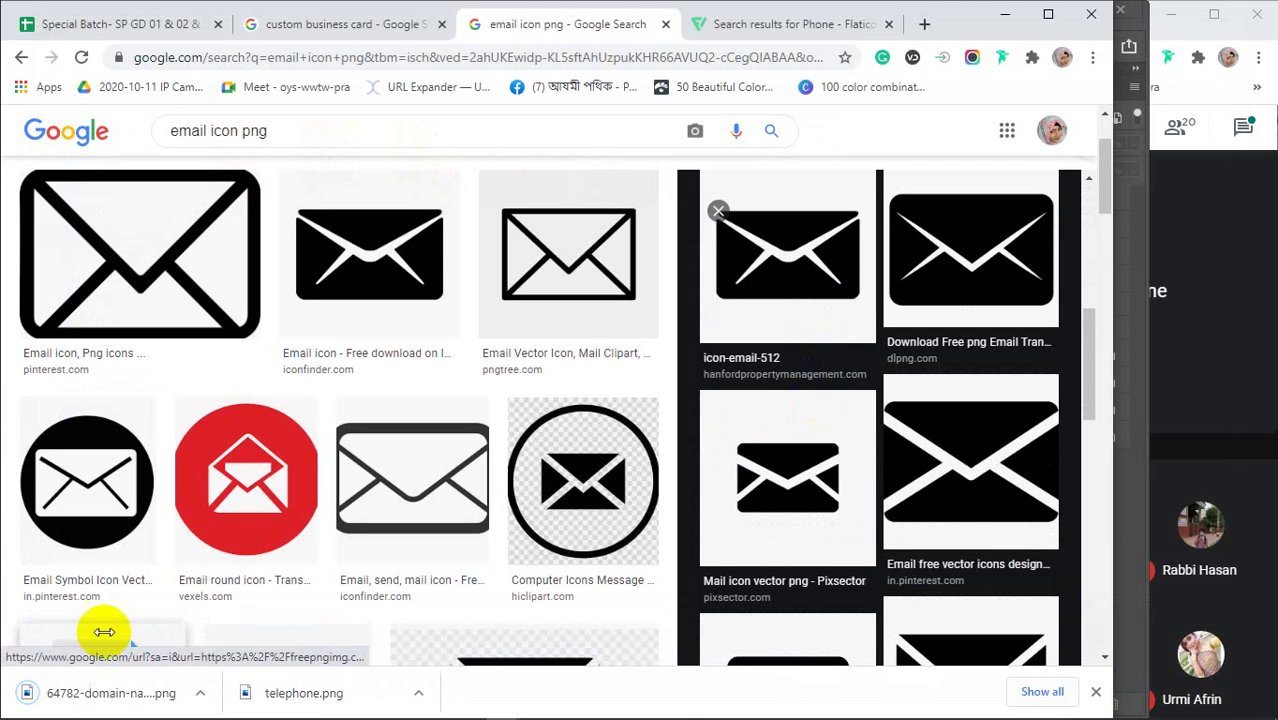
{"action": "scroll", "coordinate": [380, 430], "scroll_direction": "up", "scroll_amount": 3}
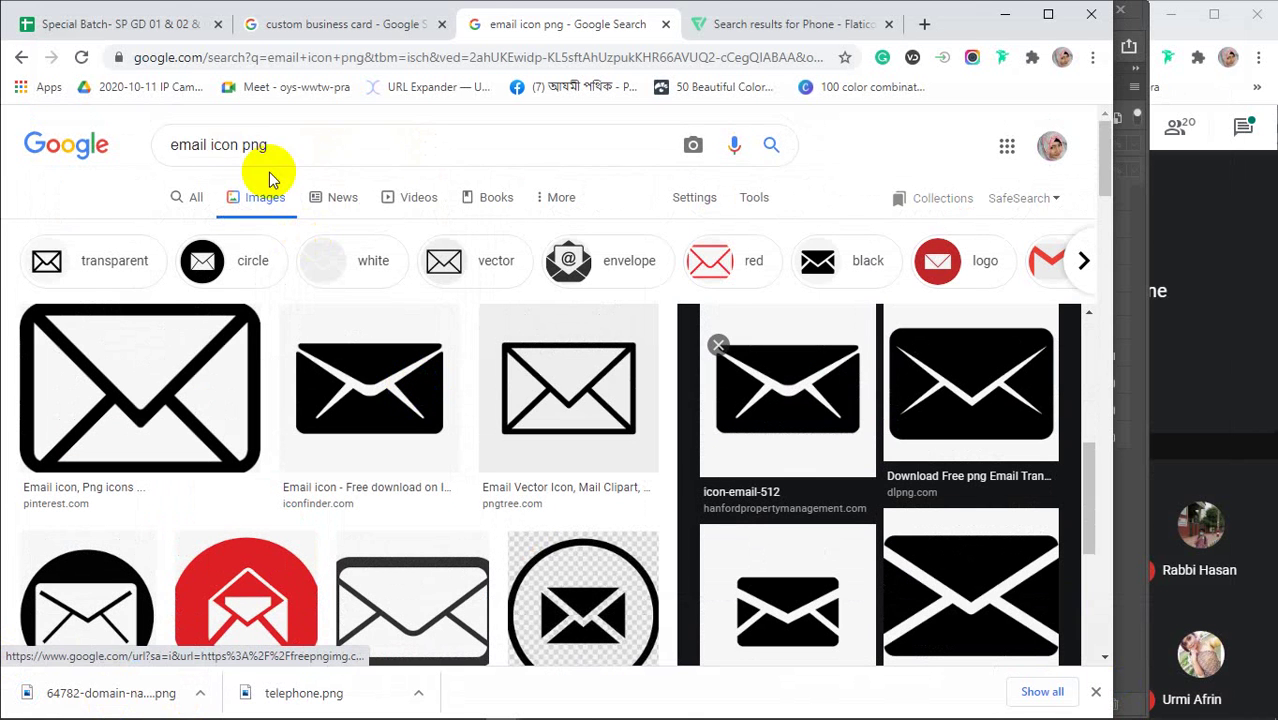
{"action": "left_click_drag", "start_coordinate": [207, 145], "coordinate": [166, 149]}
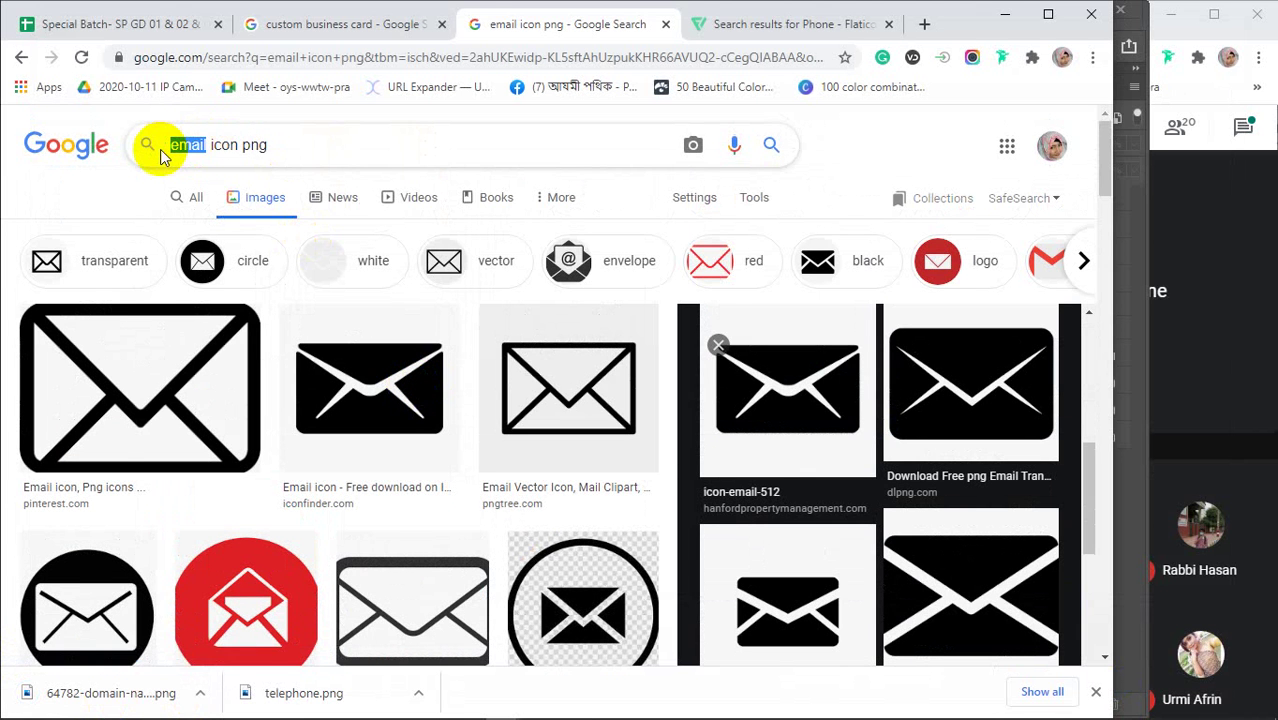
Search 'web icon png' and save the nicepng black globe icon as a PNG
{"action": "type", "text": "web"}
{"action": "key", "text": "Return"}
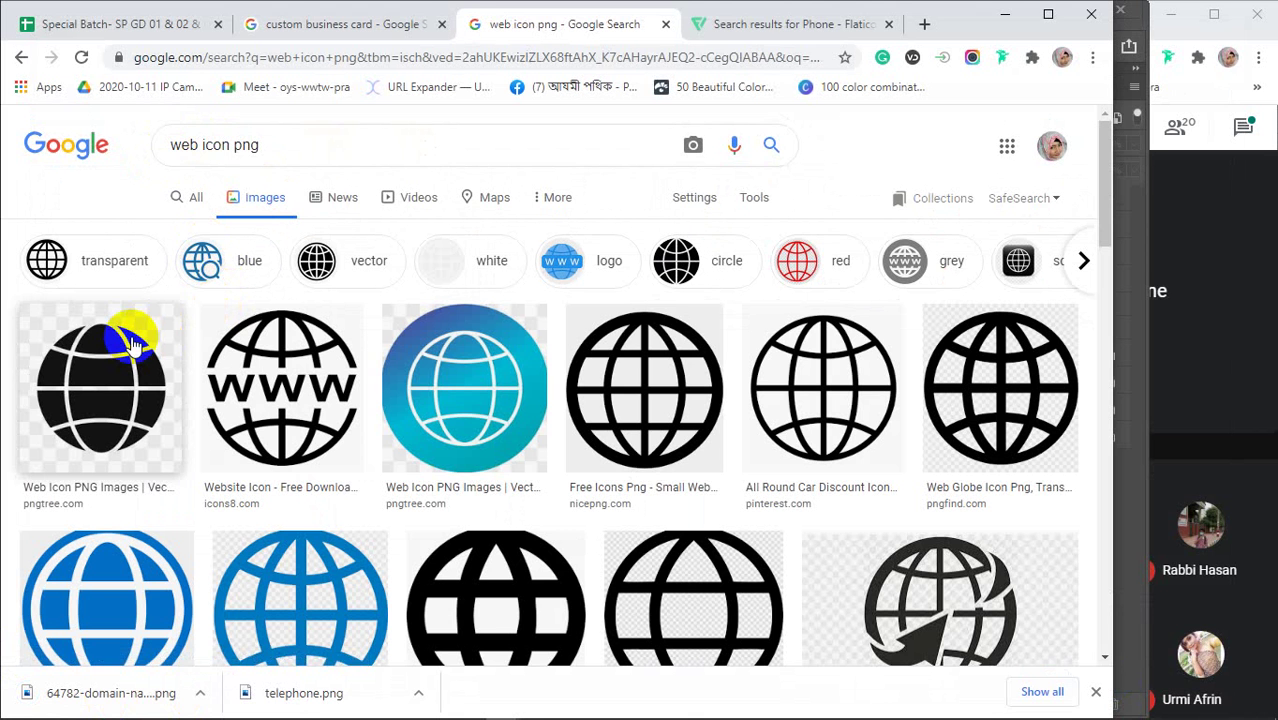
{"action": "left_click", "coordinate": [650, 375]}
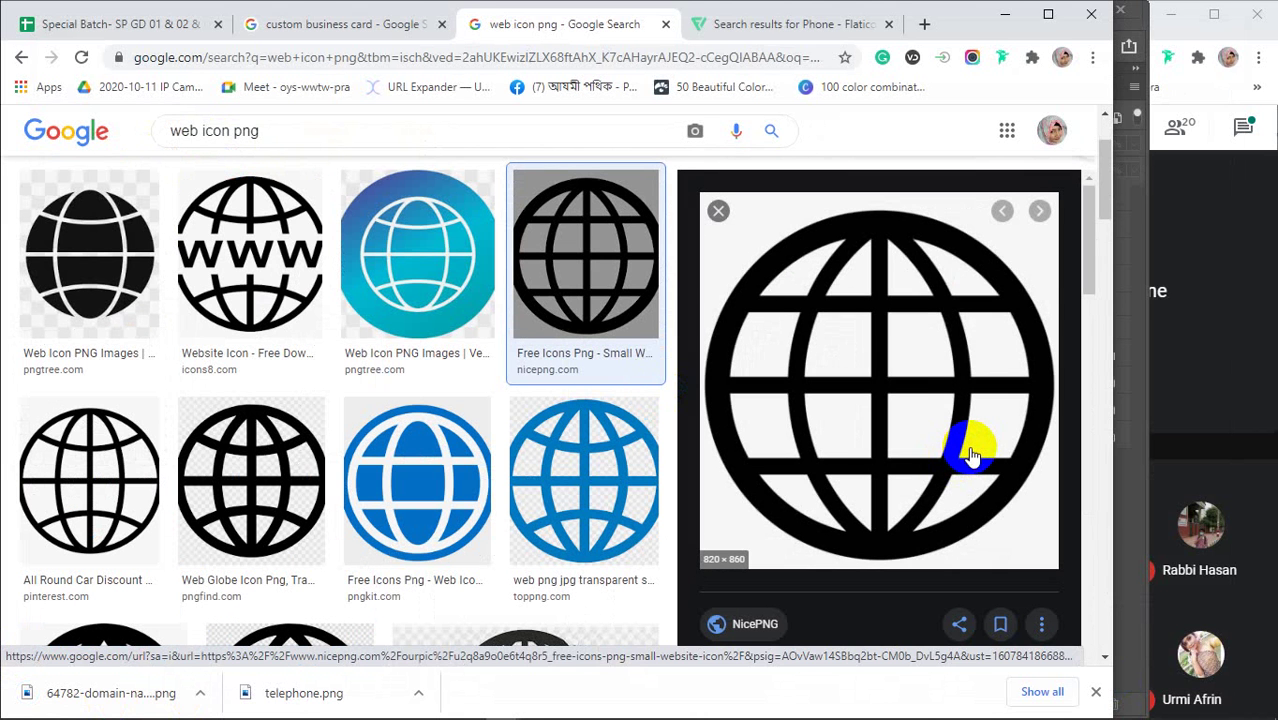
{"action": "right_click", "coordinate": [888, 360]}
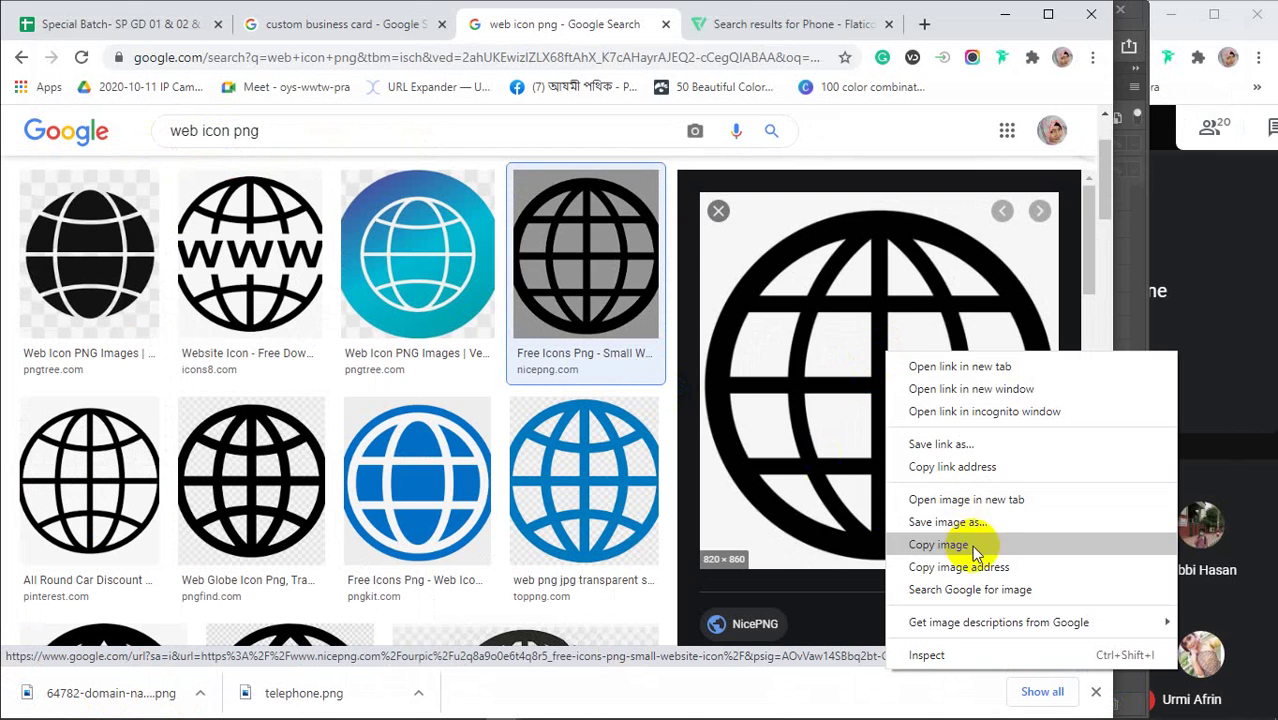
{"action": "left_click", "coordinate": [938, 535]}
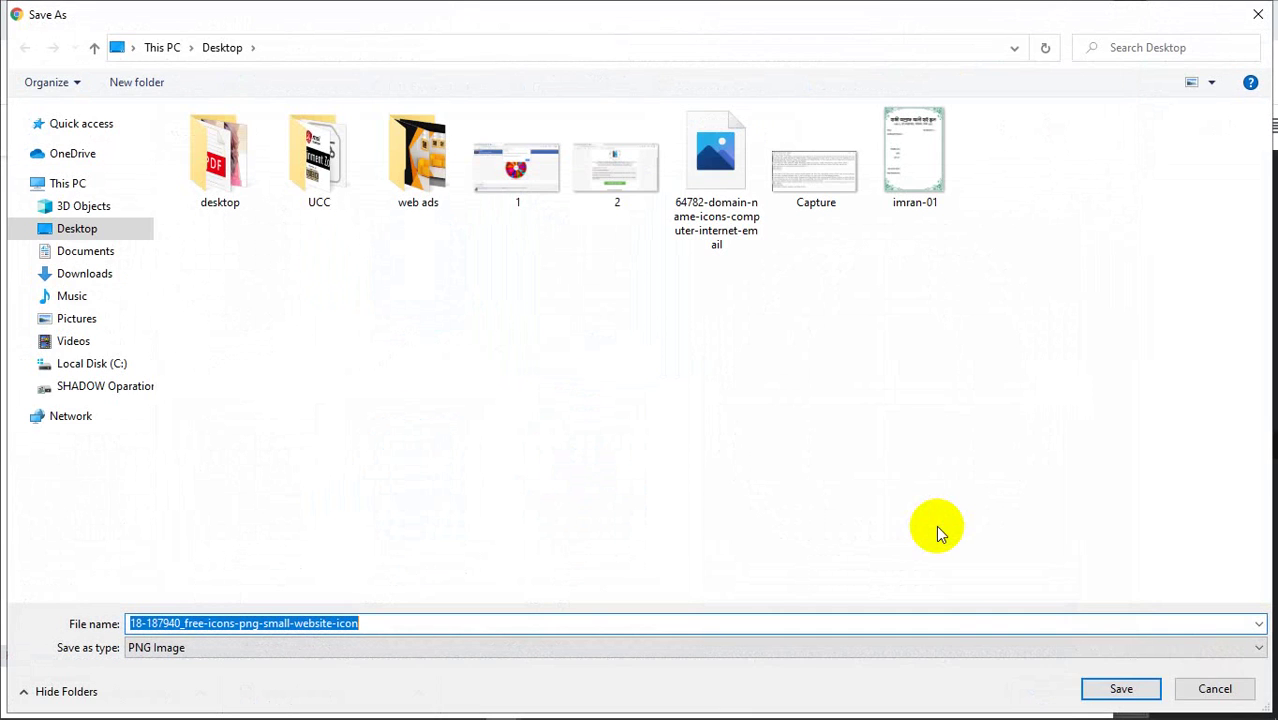
{"action": "left_click", "coordinate": [1117, 690]}
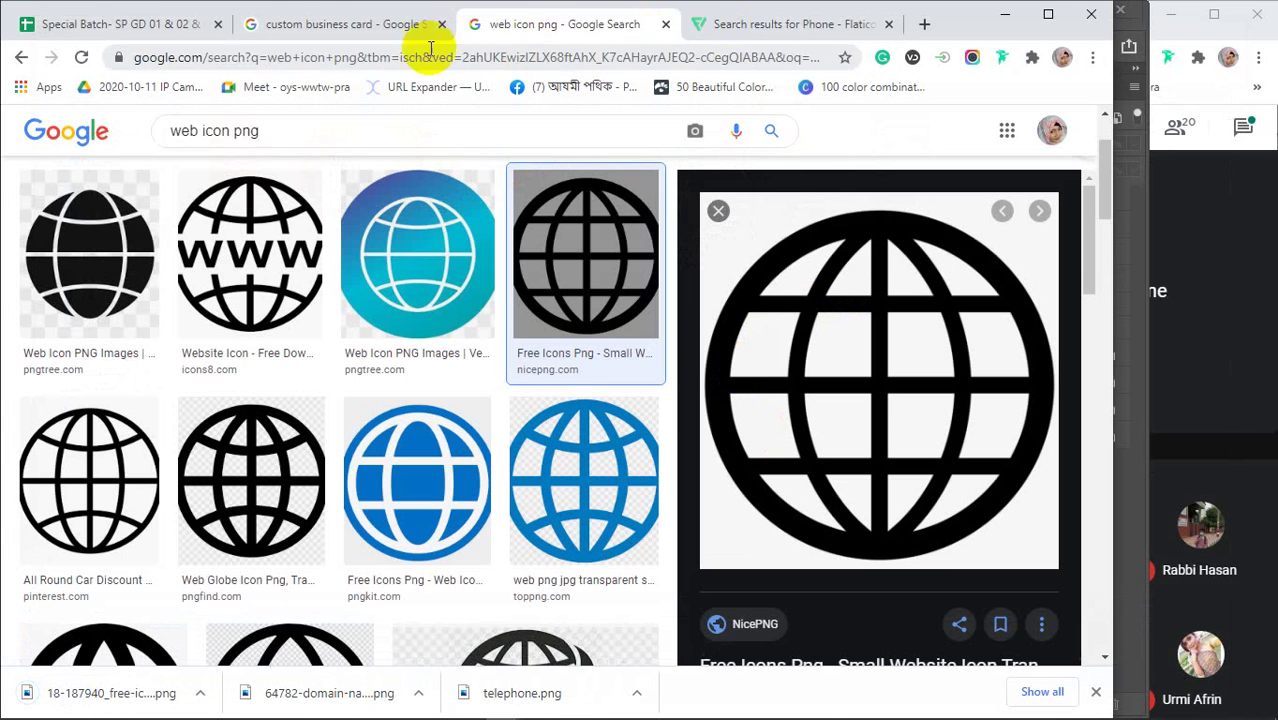
Change the image search to 'location icon png'
{"action": "left_click_drag", "start_coordinate": [200, 130], "coordinate": [158, 140]}
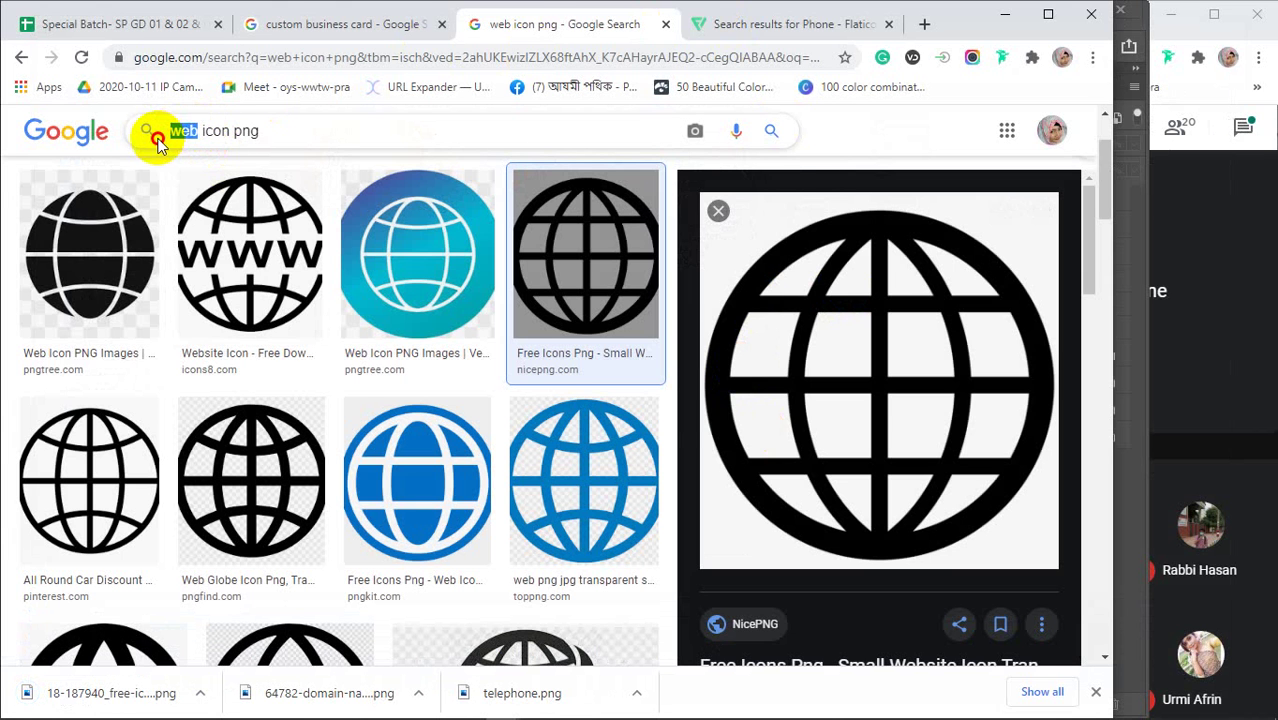
{"action": "type", "text": "loca"}
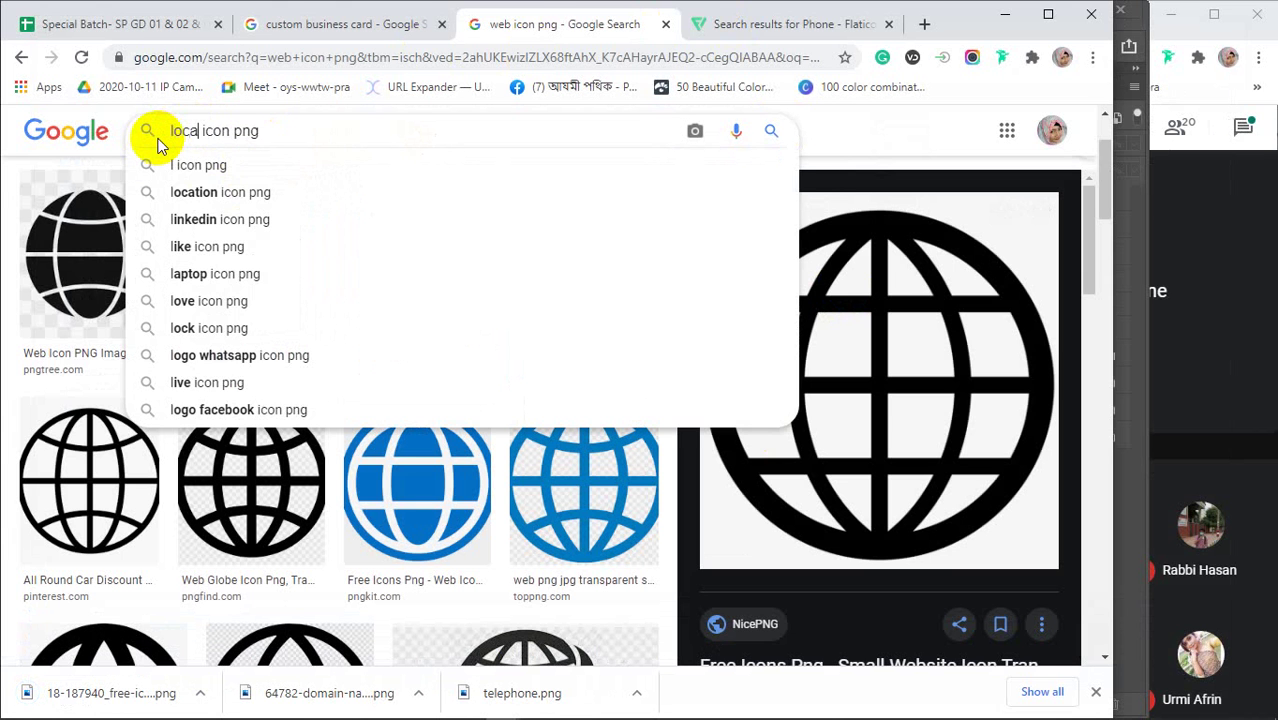
{"action": "type", "text": "tion"}
{"action": "key", "text": "Return"}
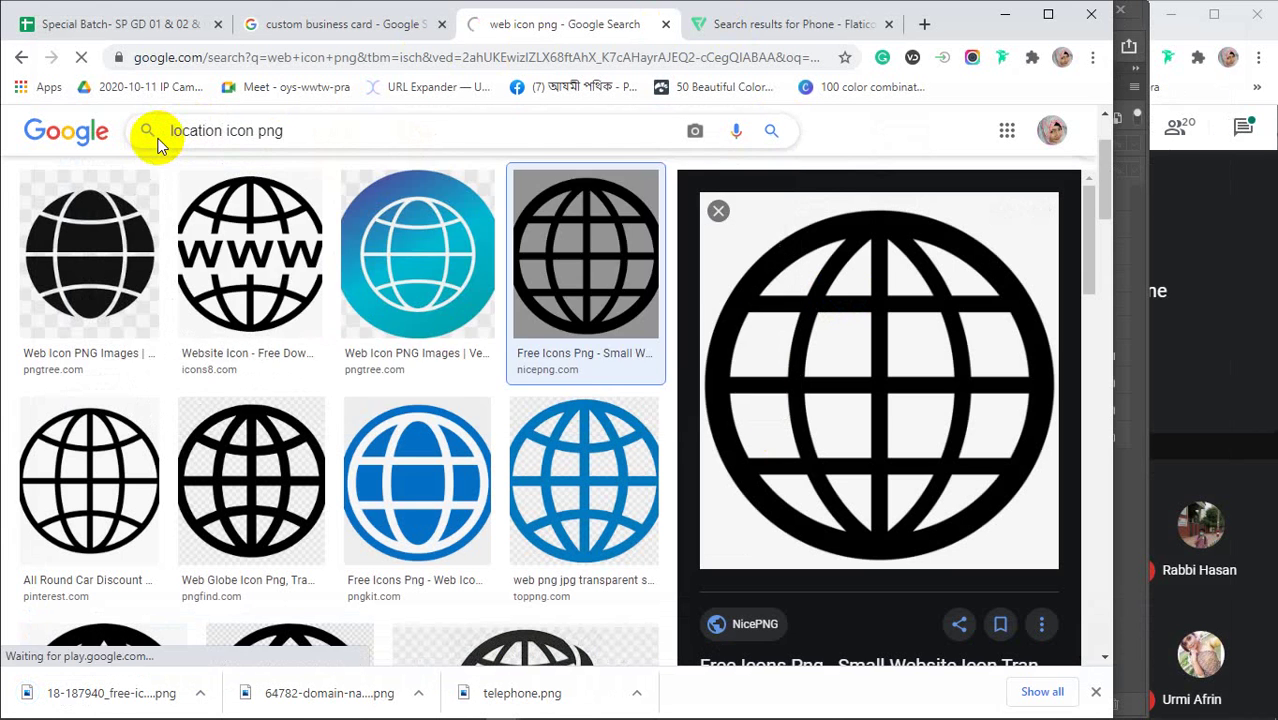
{"action": "scroll", "coordinate": [200, 300], "scroll_direction": "down", "scroll_amount": 2}
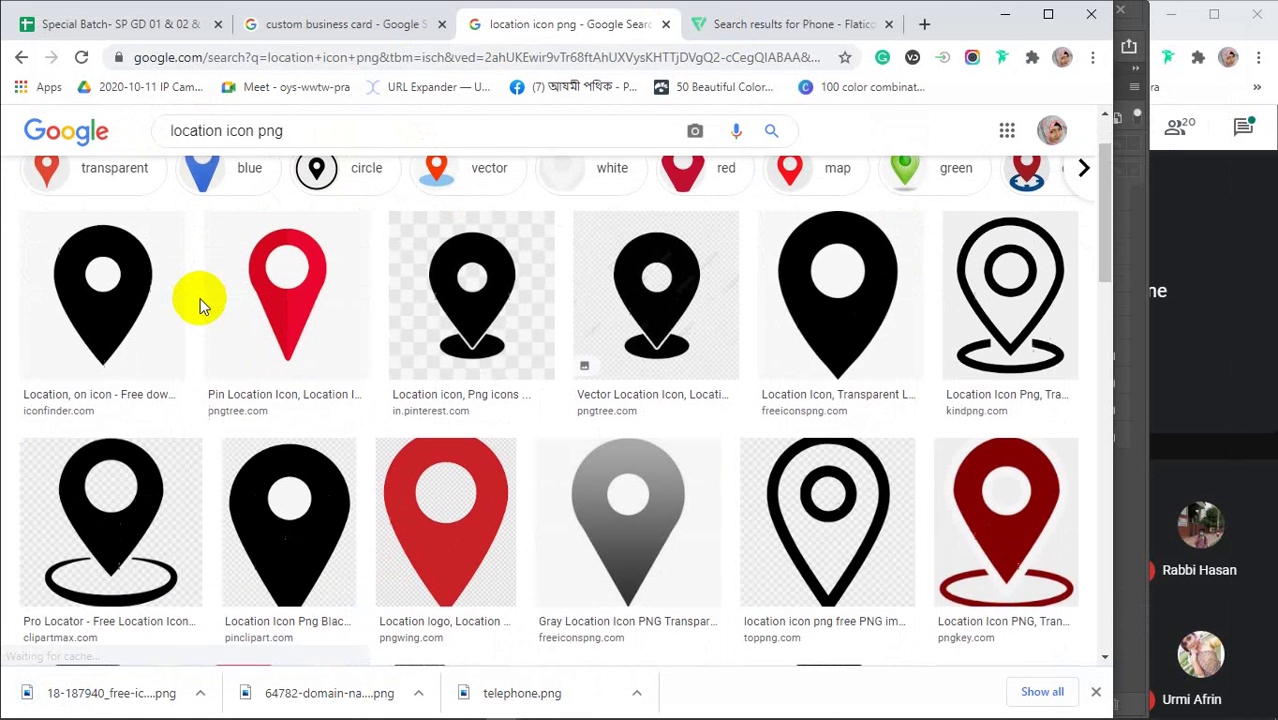
Copy the solid black kindpng location pin image and minimize Chrome
{"action": "left_click", "coordinate": [1025, 300]}
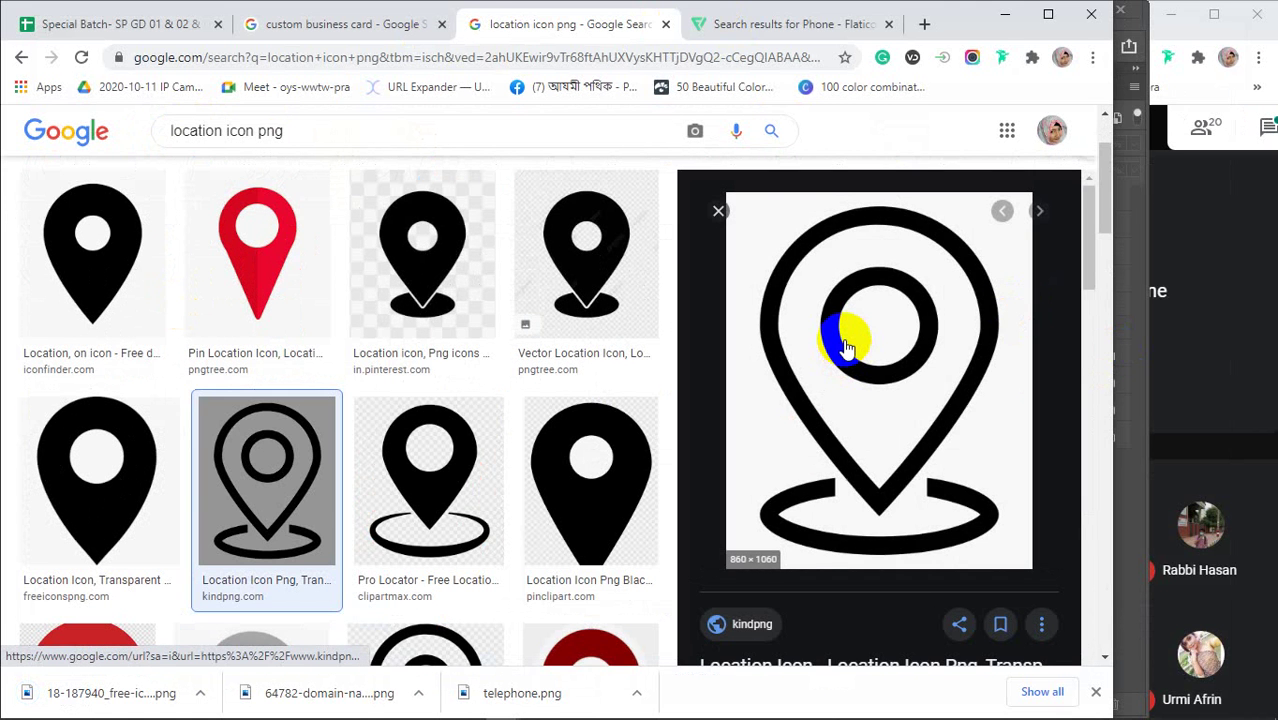
{"action": "scroll", "coordinate": [845, 345], "scroll_direction": "down", "scroll_amount": 5}
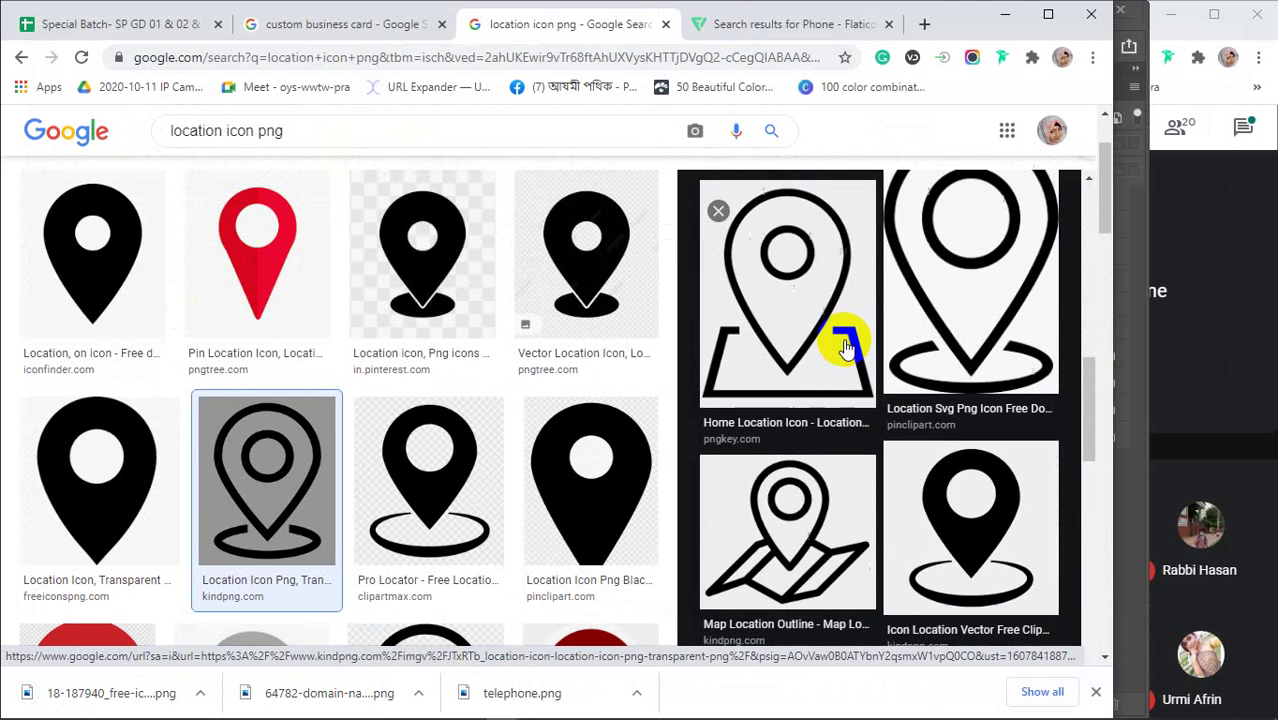
{"action": "left_click", "coordinate": [1002, 522]}
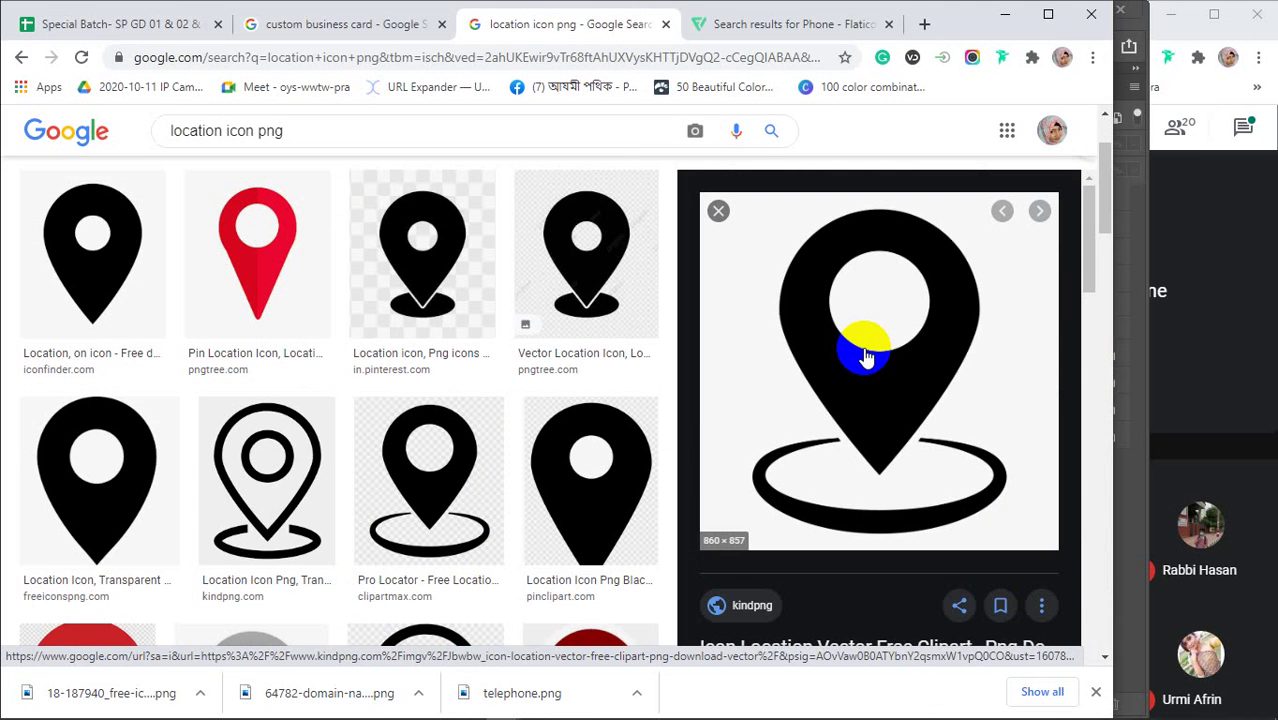
{"action": "right_click", "coordinate": [855, 297]}
{"action": "left_click", "coordinate": [890, 486]}
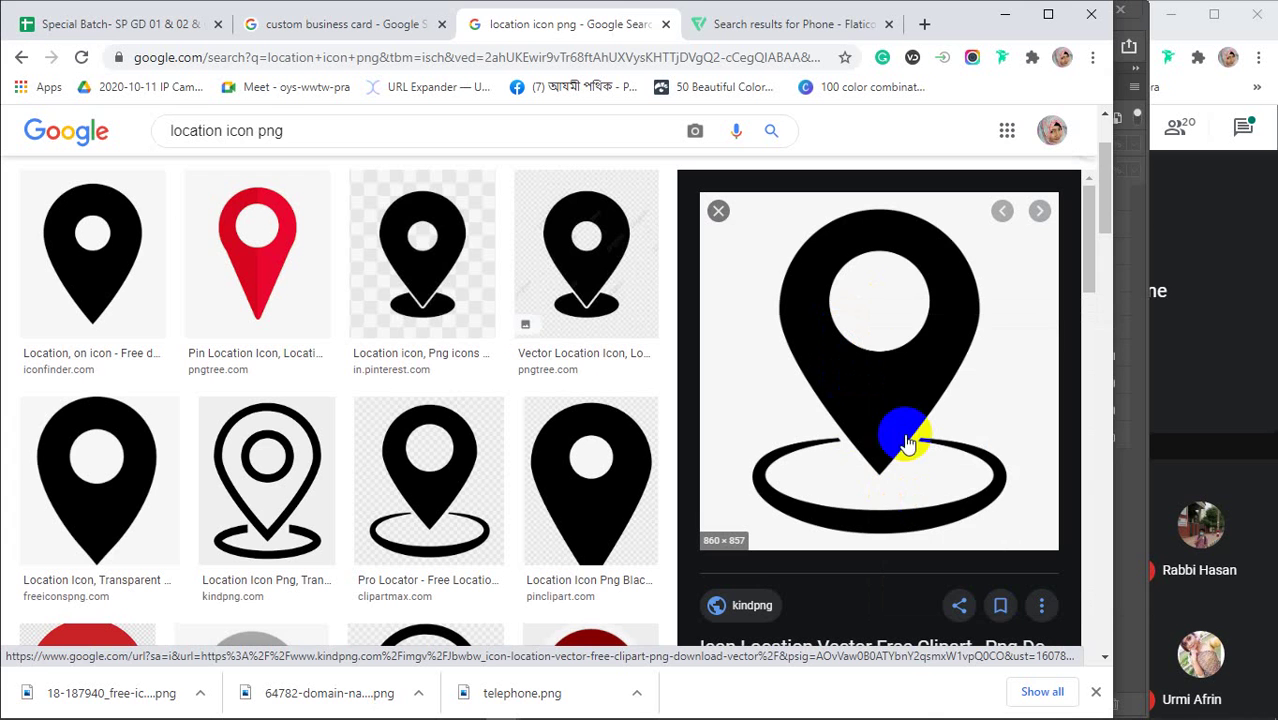
{"action": "left_click", "coordinate": [1007, 16]}
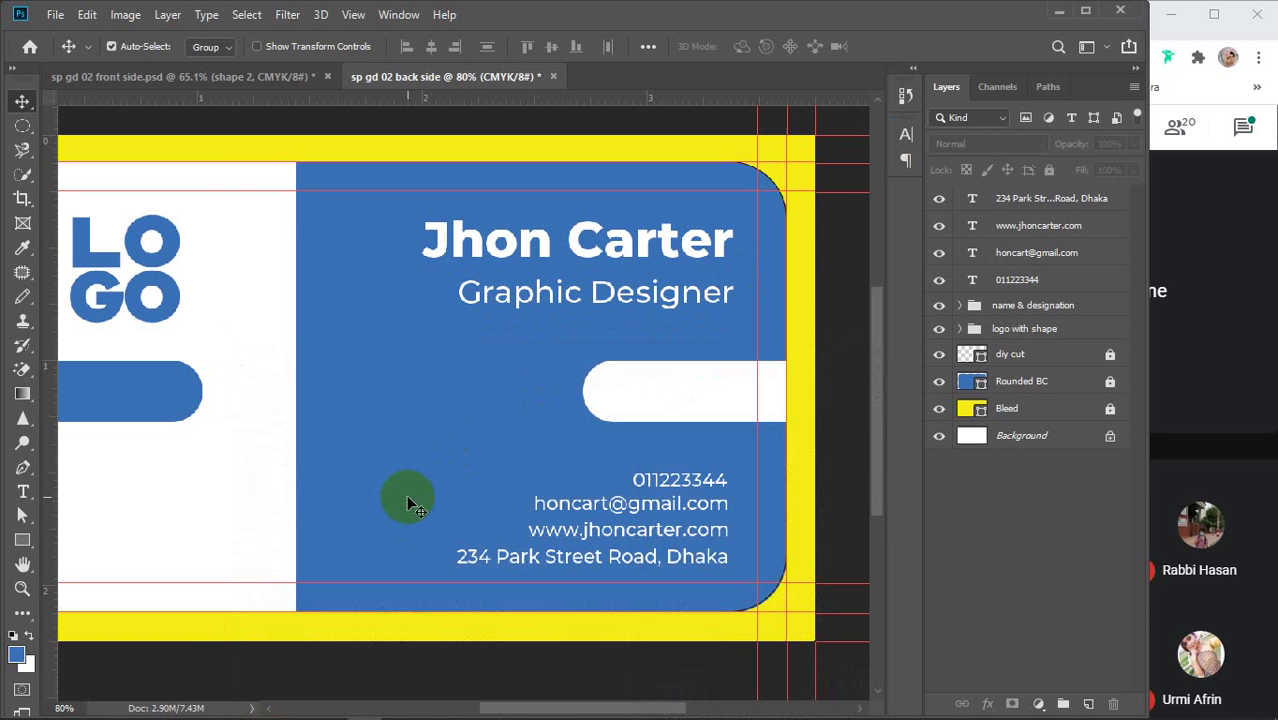
Paste the location pin and scale it to about 30%, left of the contact lines
{"action": "key", "text": "ctrl+v"}
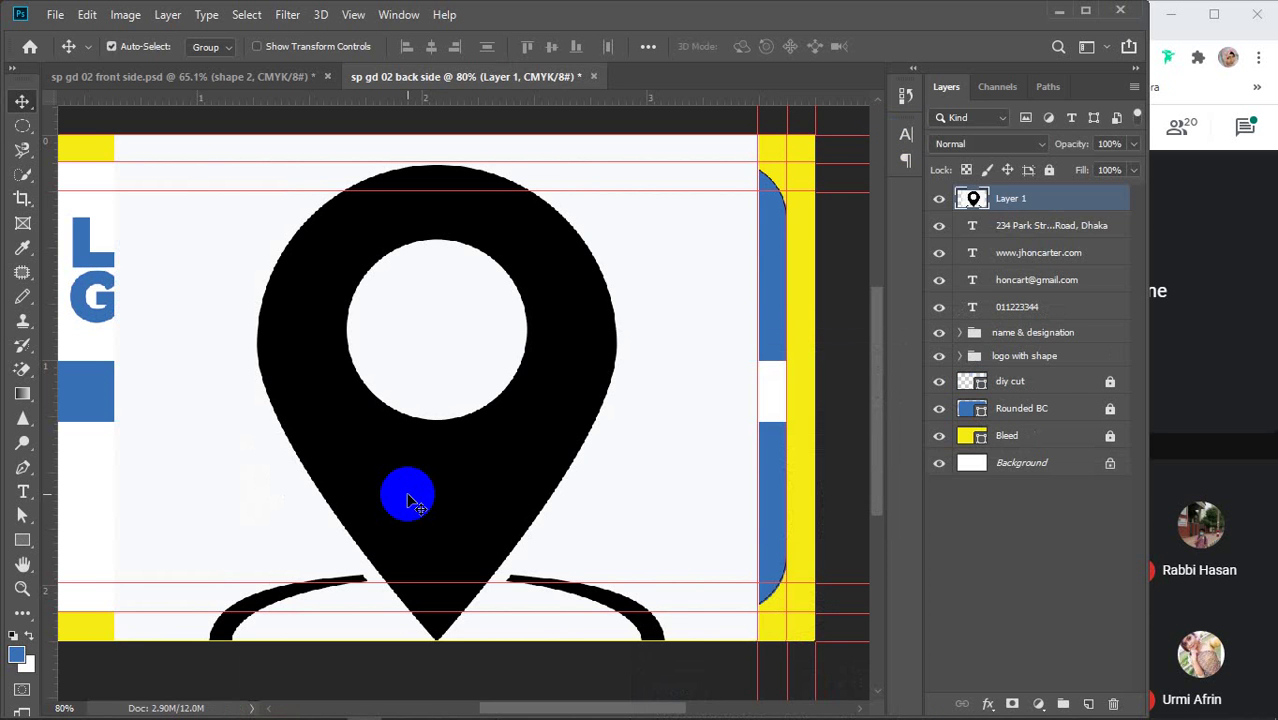
{"action": "key", "text": "ctrl+t"}
{"action": "left_click_drag", "start_coordinate": [124, 124], "coordinate": [348, 300]}
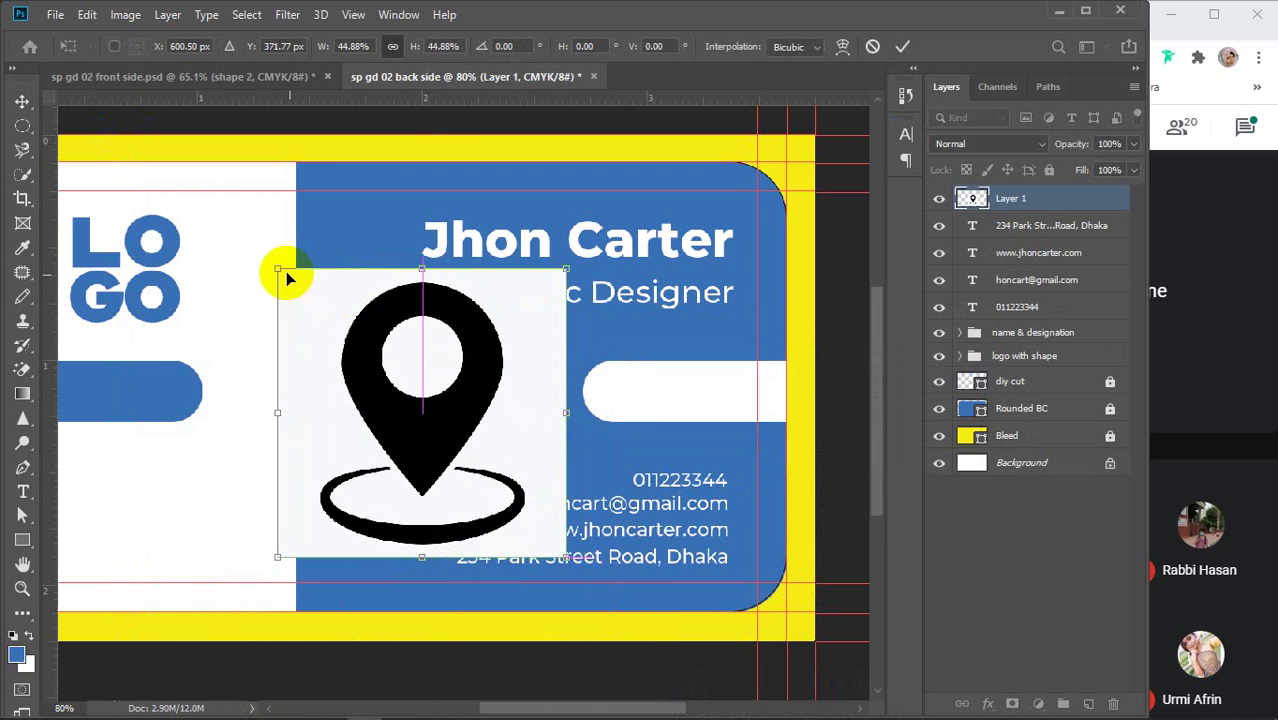
{"action": "left_click_drag", "start_coordinate": [285, 271], "coordinate": [406, 396]}
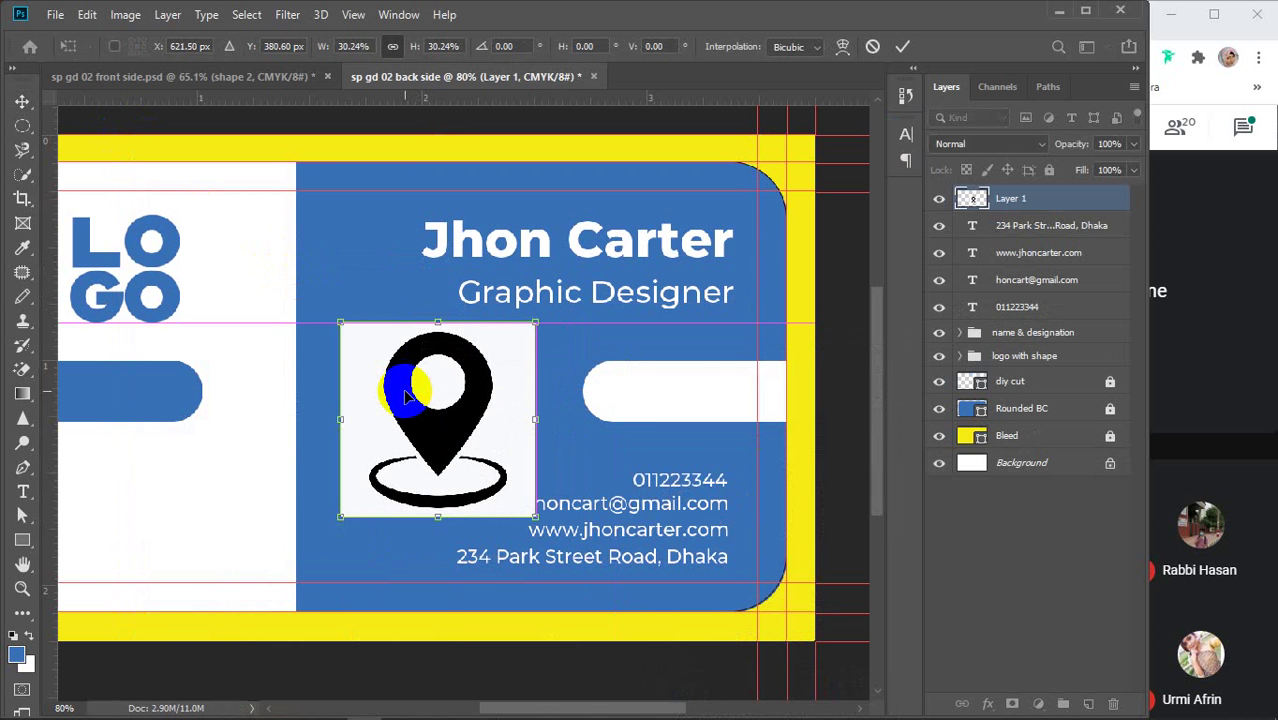
{"action": "left_click", "coordinate": [903, 48]}
Erase the pin's white background and inner circle with the Magic Eraser
{"action": "right_click", "coordinate": [22, 369]}
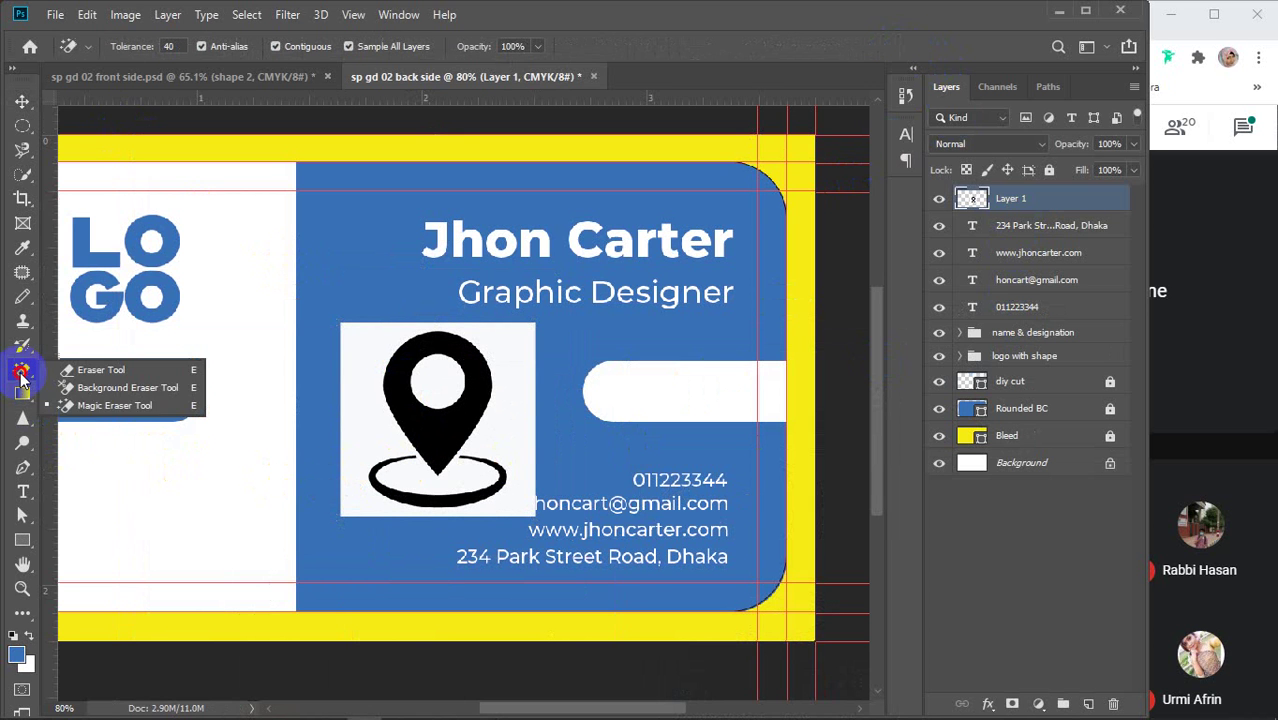
{"action": "left_click", "coordinate": [97, 410]}
{"action": "left_click", "coordinate": [362, 345]}
{"action": "left_click", "coordinate": [450, 390]}
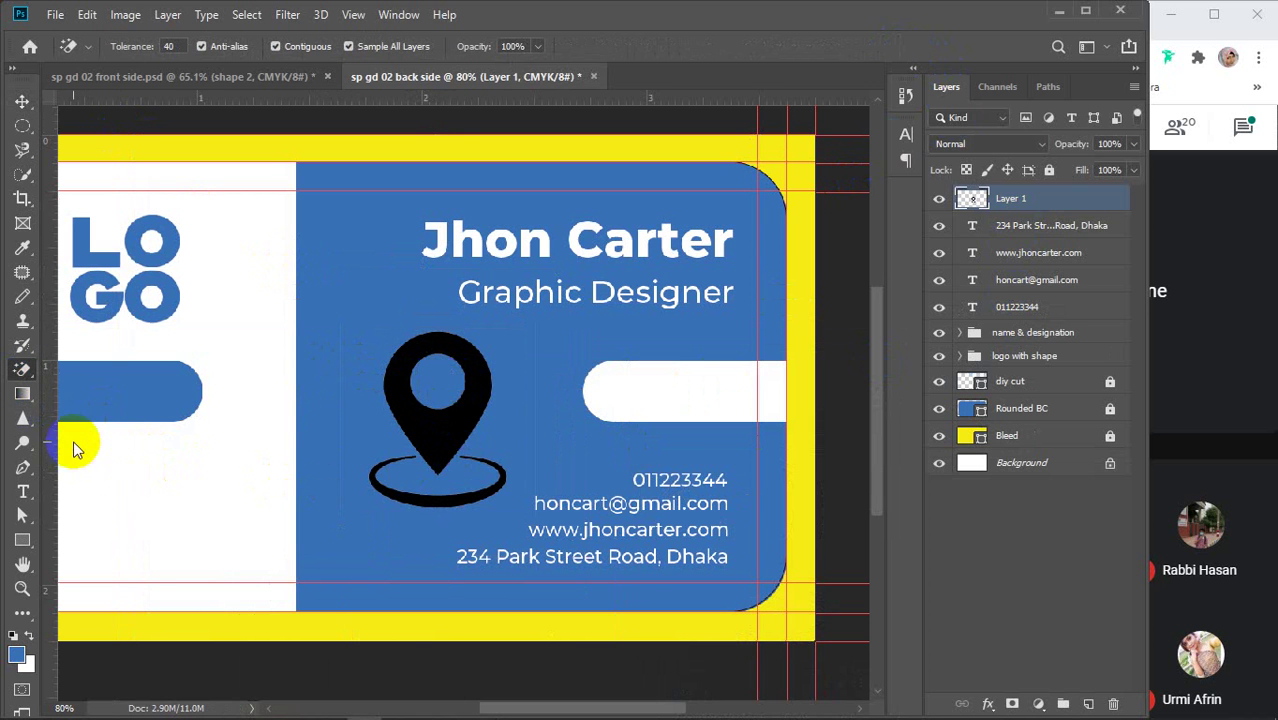
{"action": "right_click", "coordinate": [22, 369]}
{"action": "left_click", "coordinate": [113, 370]}
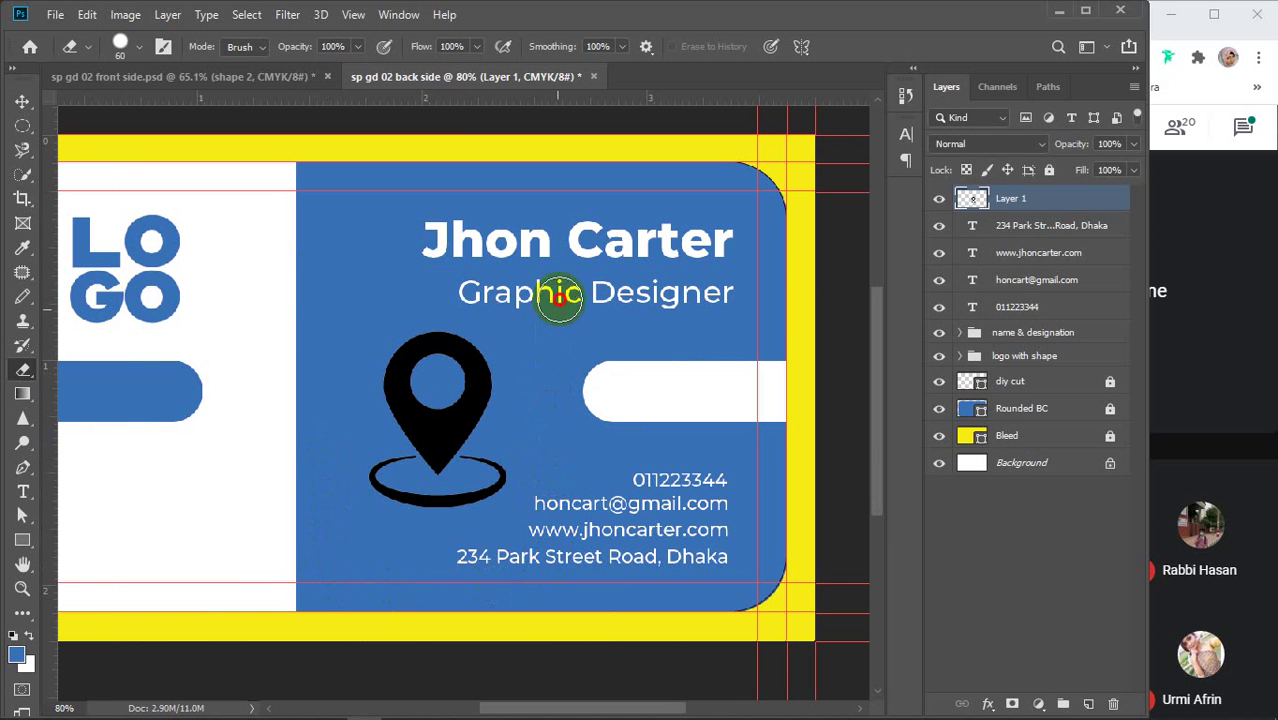
{"action": "key", "text": "v"}
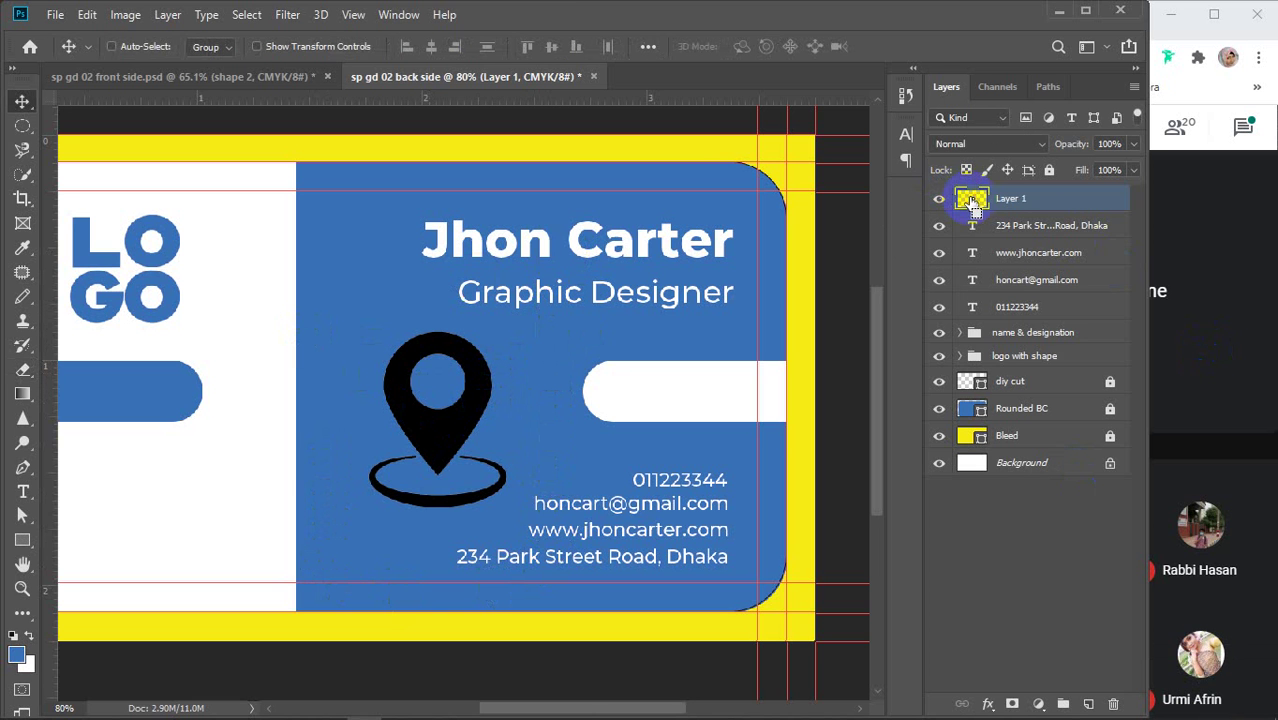
Fill the location pin with white using a selection loaded from Layer 1
{"action": "left_click", "coordinate": [972, 203], "text": "ctrl"}
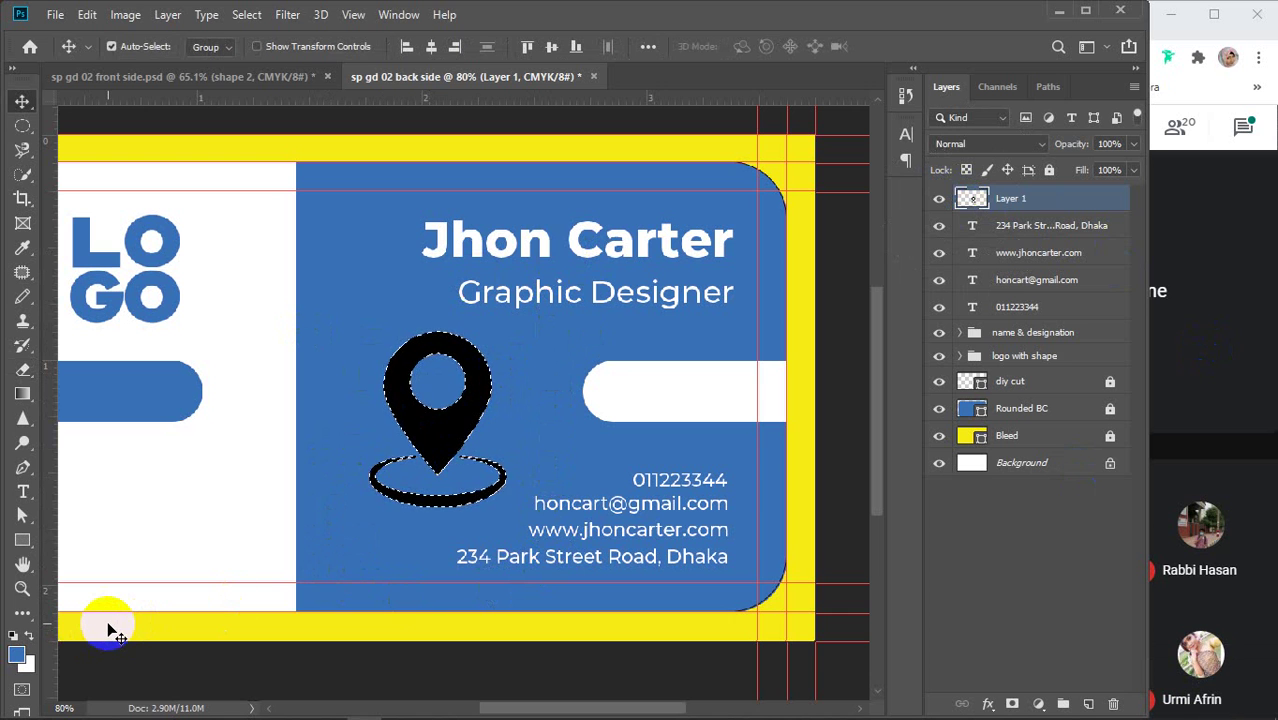
{"action": "key", "text": "ctrl+BackSpace"}
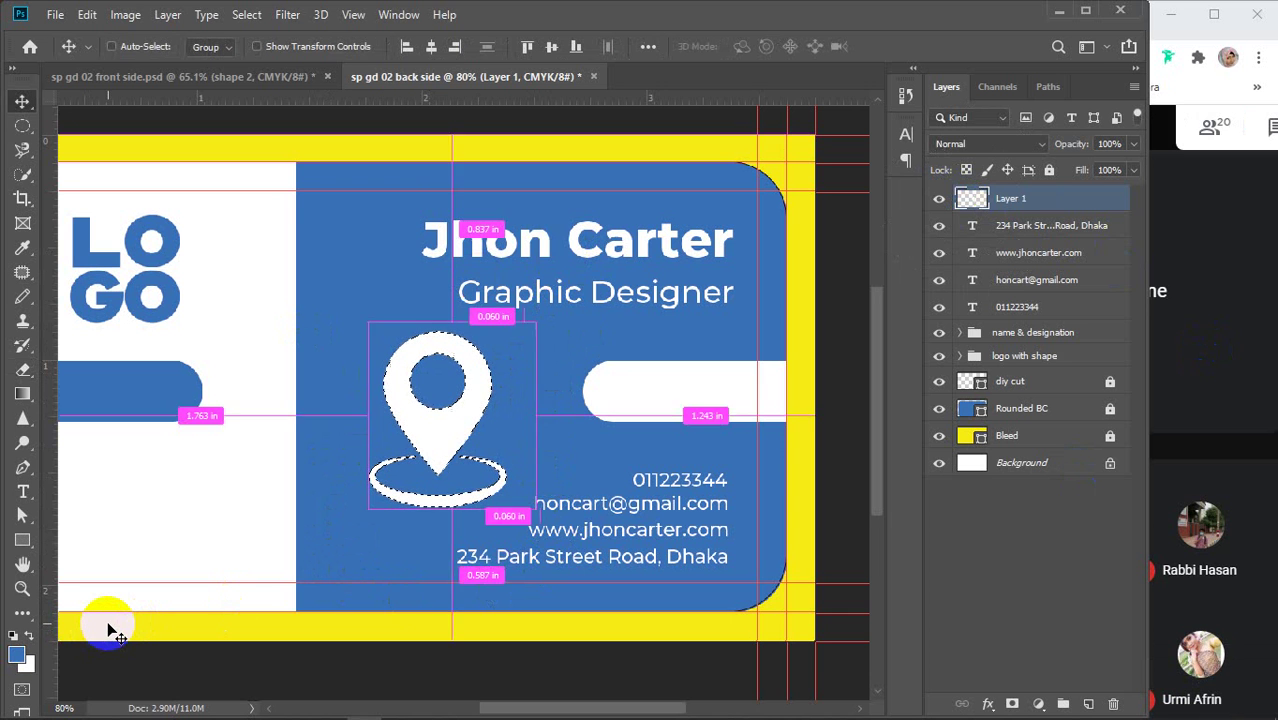
{"action": "key", "text": "ctrl+d"}
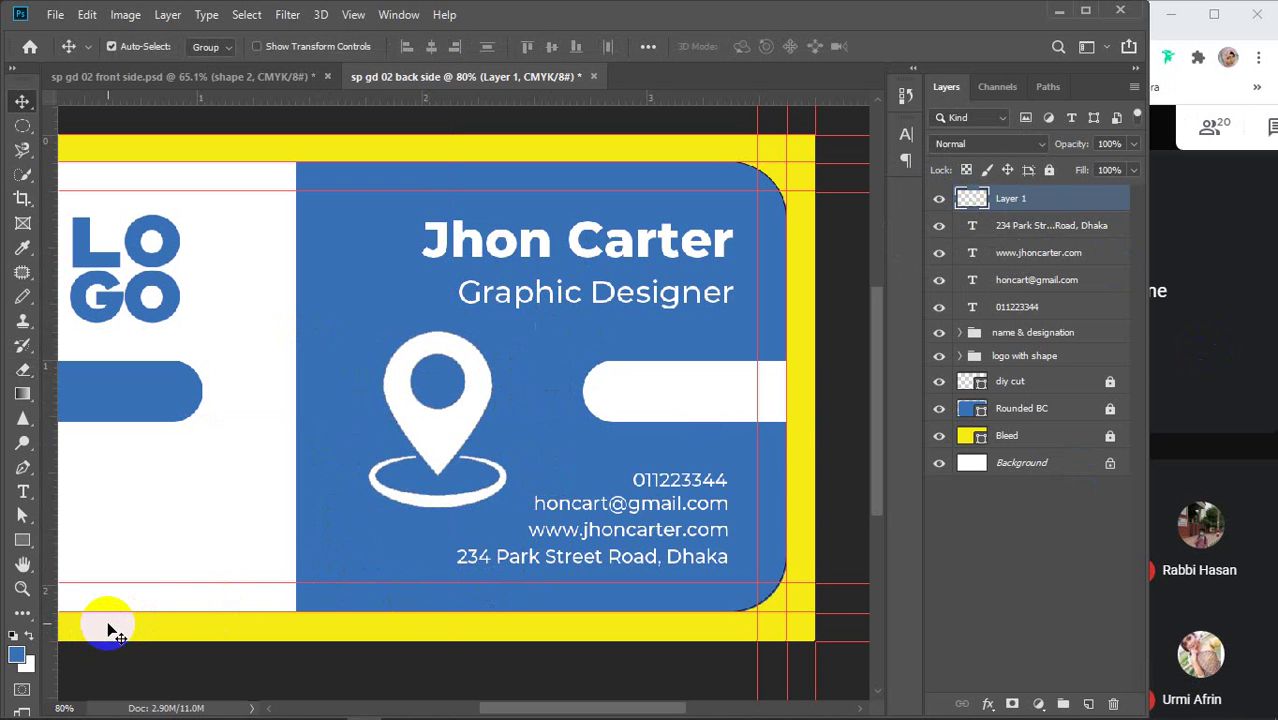
Scale the pin to about 57% and move it up-left in the blue panel
{"action": "key", "text": "ctrl+t"}
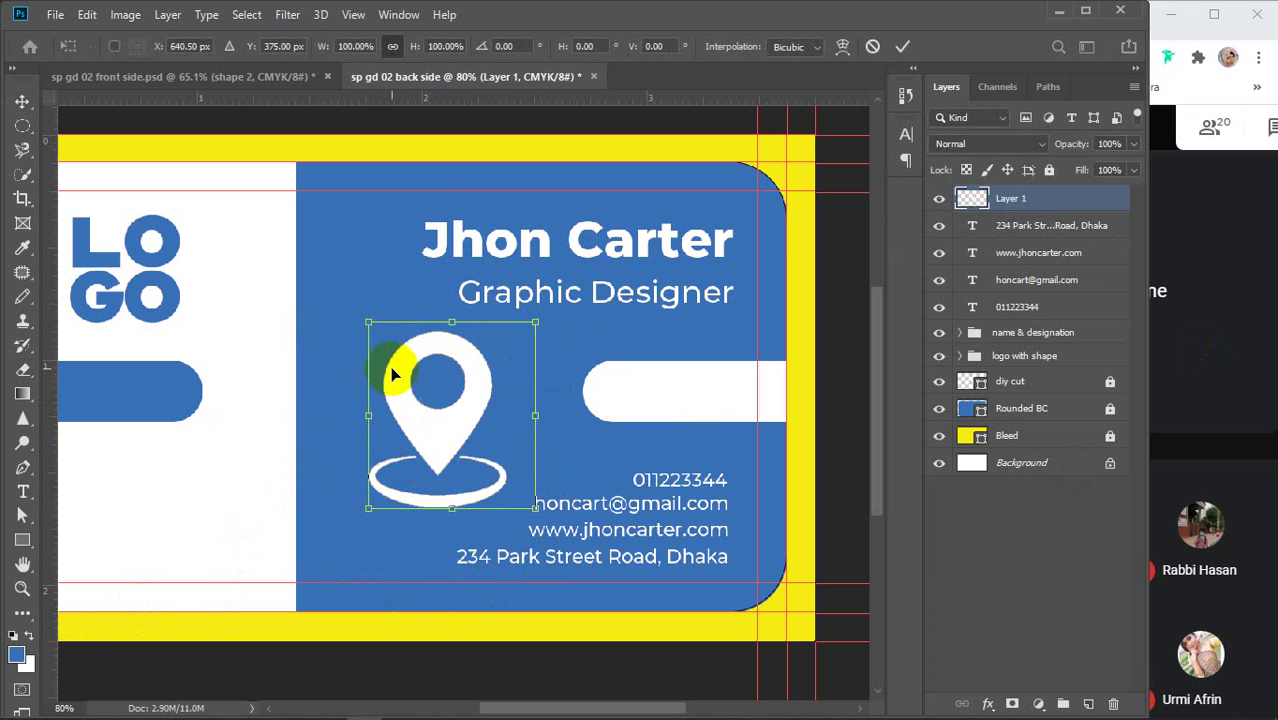
{"action": "left_click_drag", "start_coordinate": [365, 323], "coordinate": [439, 403]}
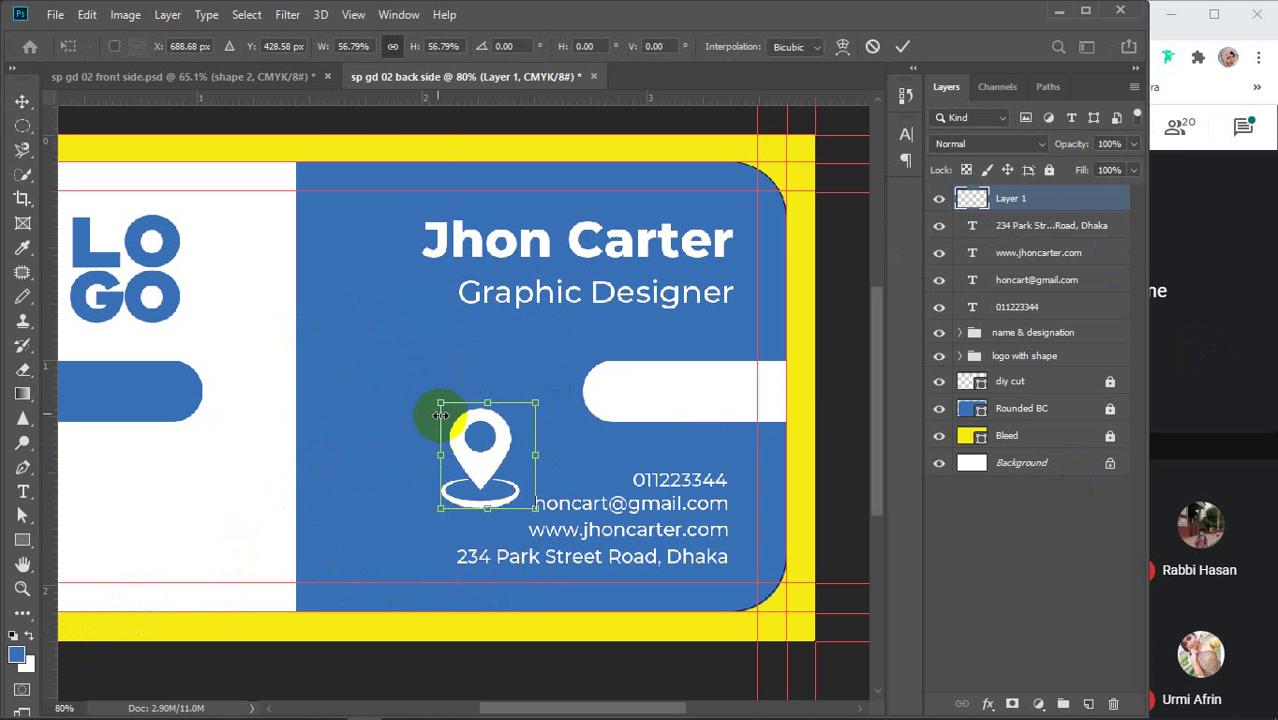
{"action": "left_click_drag", "start_coordinate": [476, 460], "coordinate": [398, 404]}
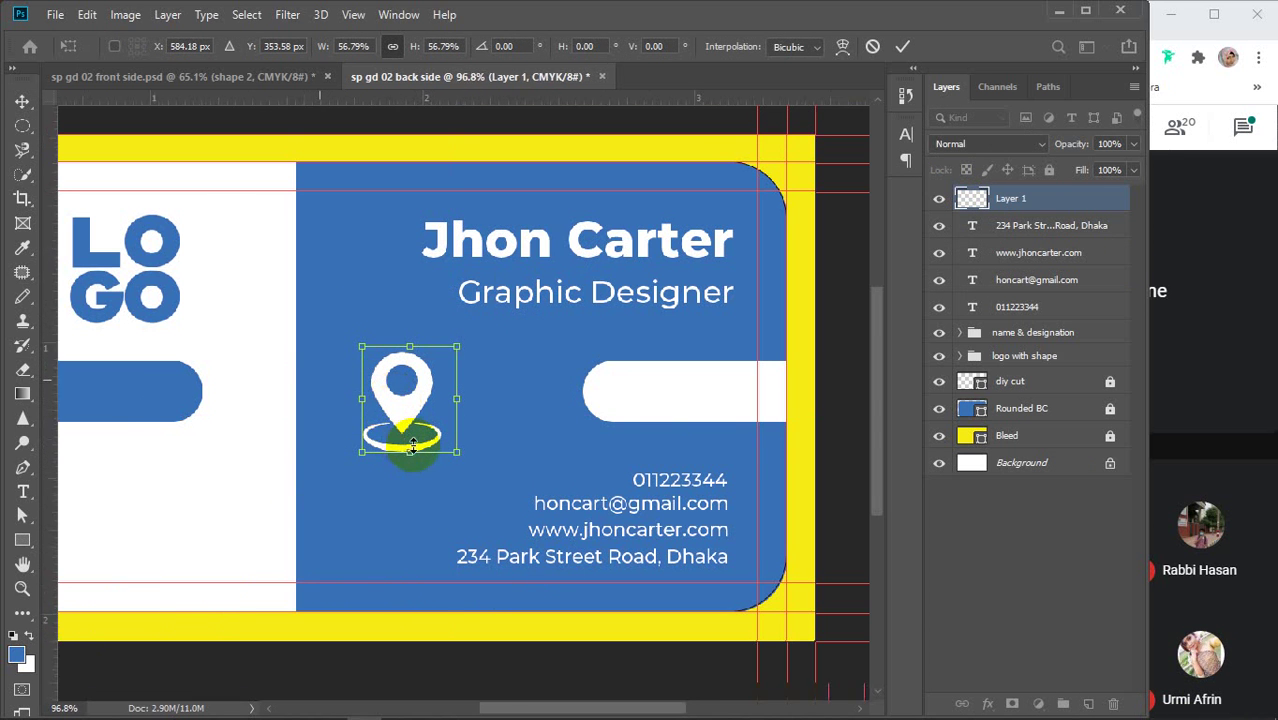
{"action": "scroll", "coordinate": [412, 447], "scroll_direction": "up", "scroll_amount": 2}
{"action": "key", "text": "alt+space"}
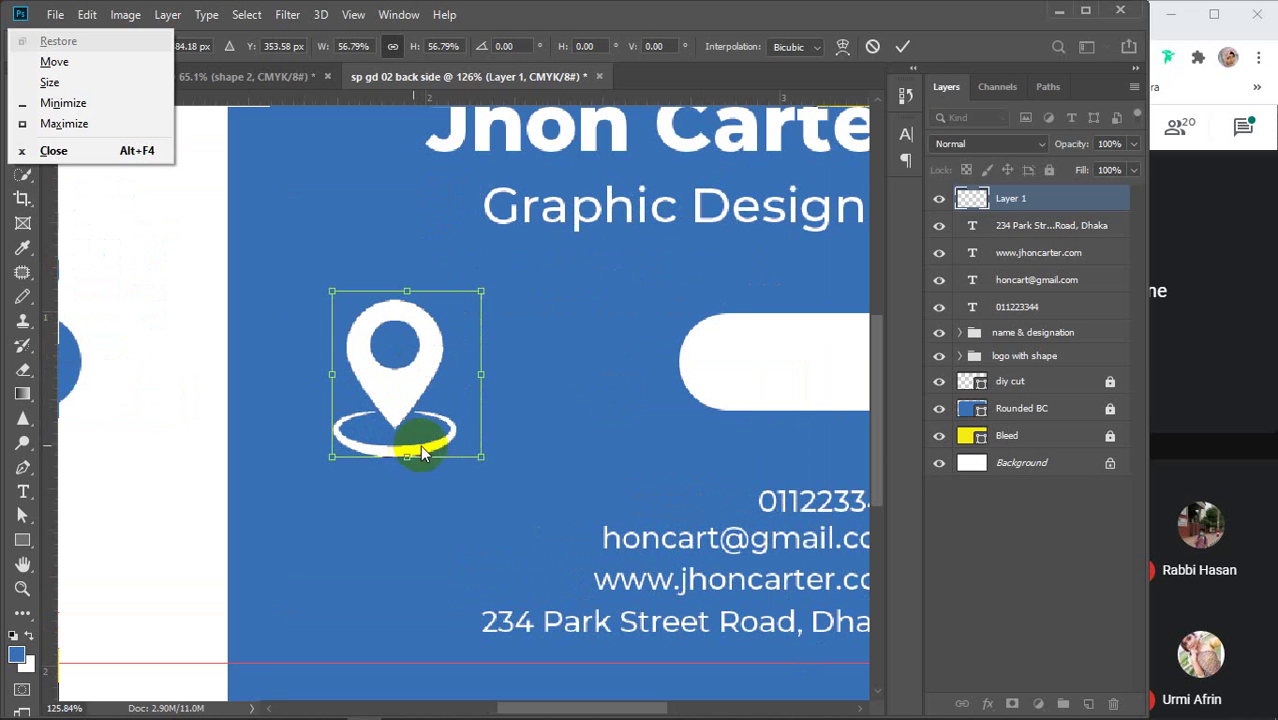
{"action": "left_click", "coordinate": [906, 46]}
{"action": "left_click", "coordinate": [906, 46]}
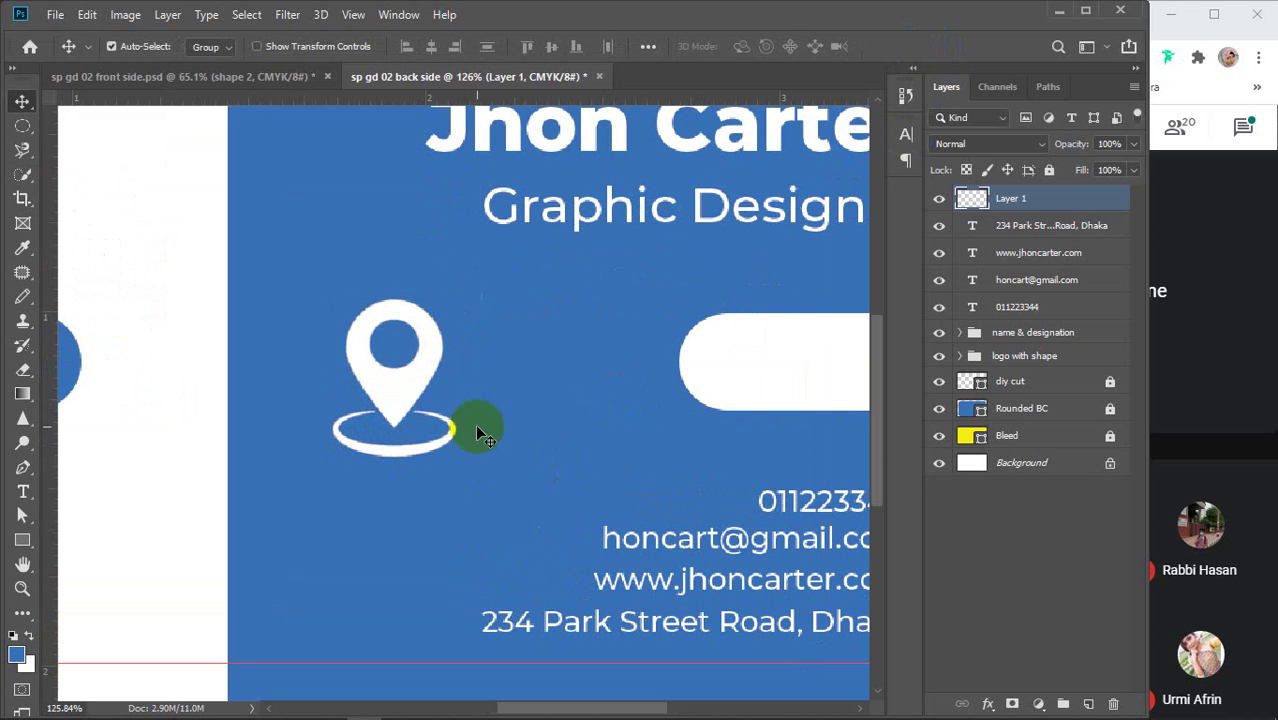
{"action": "scroll", "coordinate": [460, 434], "scroll_direction": "down", "scroll_amount": 3}
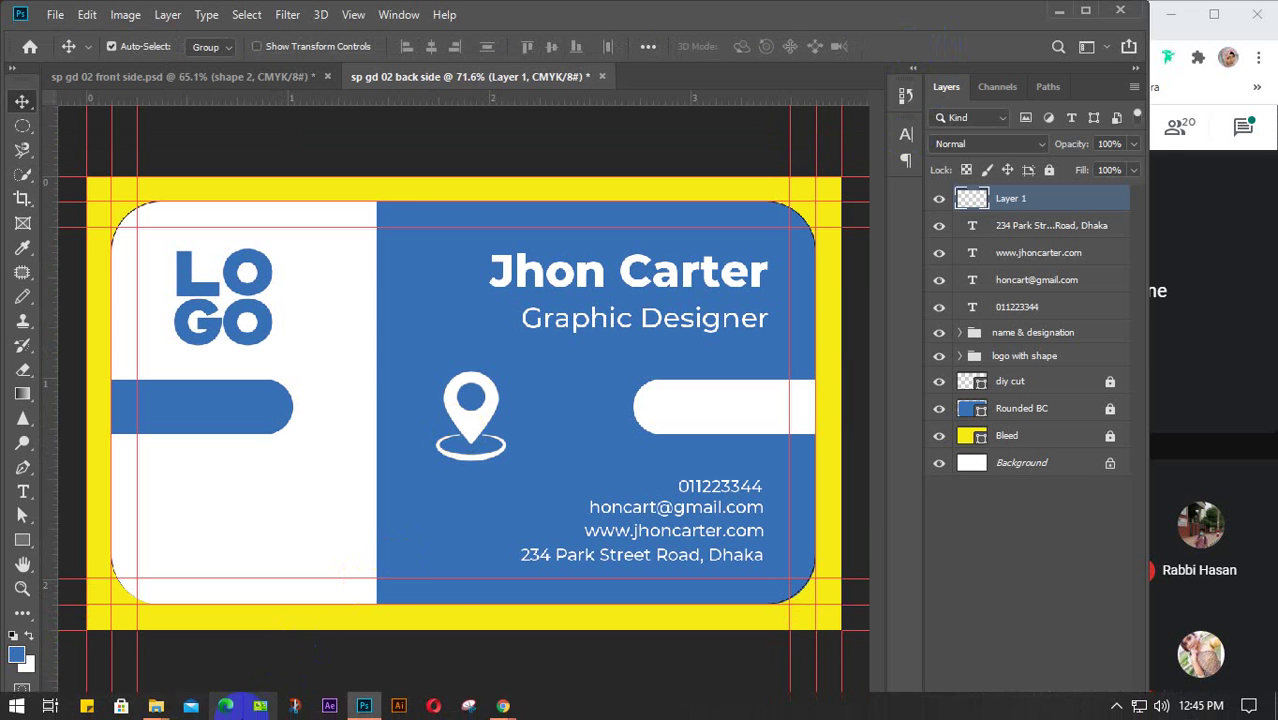
Drag the envelope PNG from the Desktop folder onto the card and move it up-right
{"action": "mouse_move", "coordinate": [166, 712]}
{"action": "left_click", "coordinate": [100, 632]}
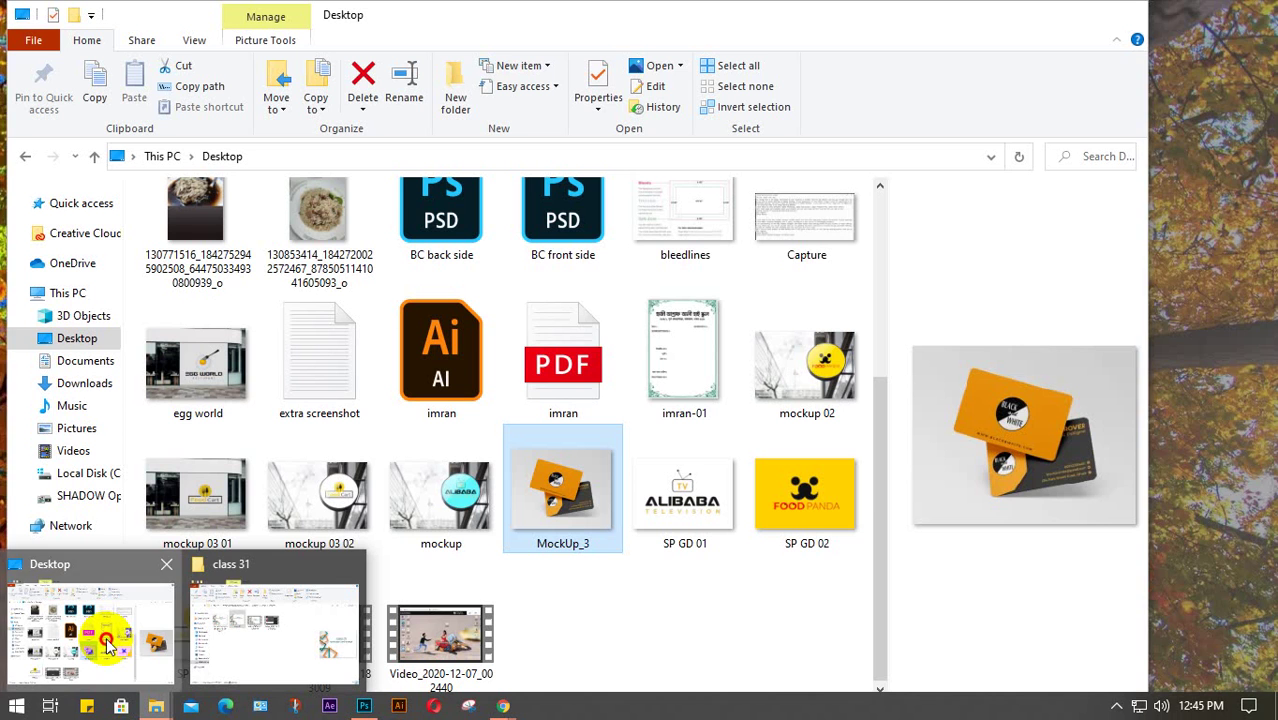
{"action": "scroll", "coordinate": [380, 441], "scroll_direction": "up", "scroll_amount": 3}
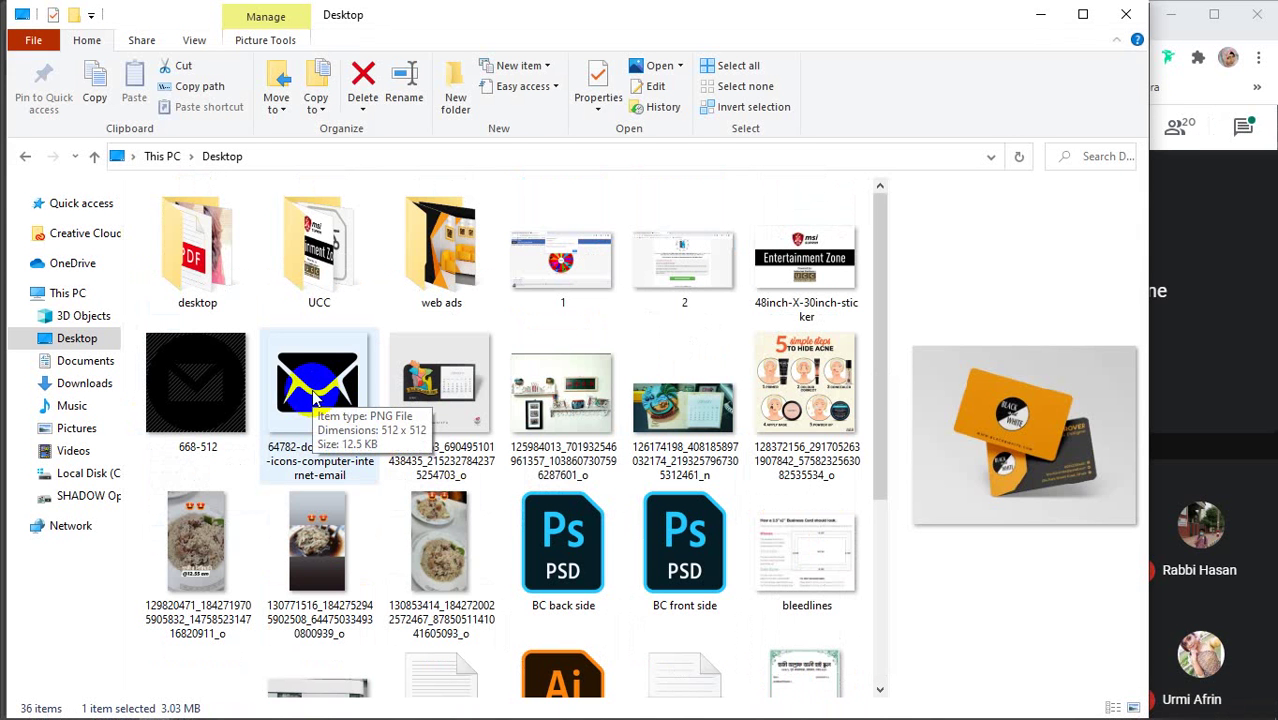
{"action": "left_click_drag", "start_coordinate": [301, 359], "coordinate": [399, 516]}
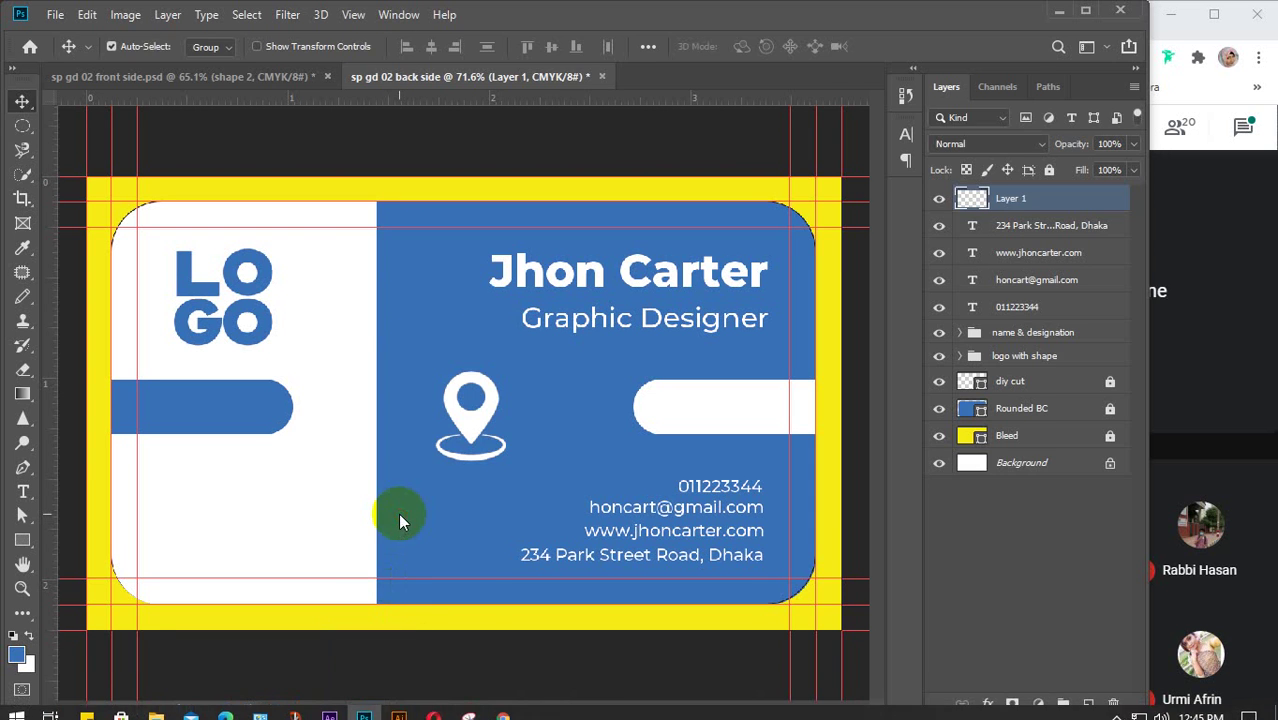
{"action": "left_click_drag", "start_coordinate": [459, 383], "coordinate": [543, 338]}
Drag the globe icon image from the Desktop folder toward Photoshop
{"action": "mouse_move", "coordinate": [156, 706]}
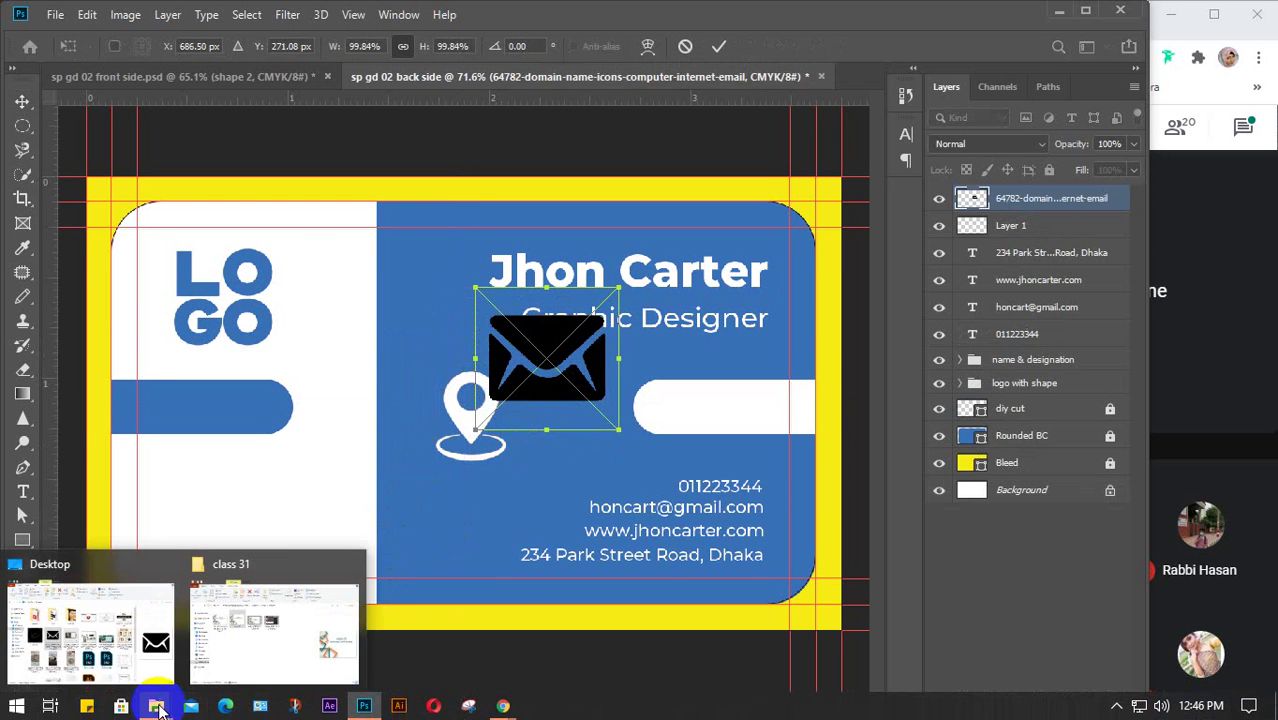
{"action": "left_click", "coordinate": [130, 650]}
{"action": "scroll", "coordinate": [440, 480], "scroll_direction": "down", "scroll_amount": 5}
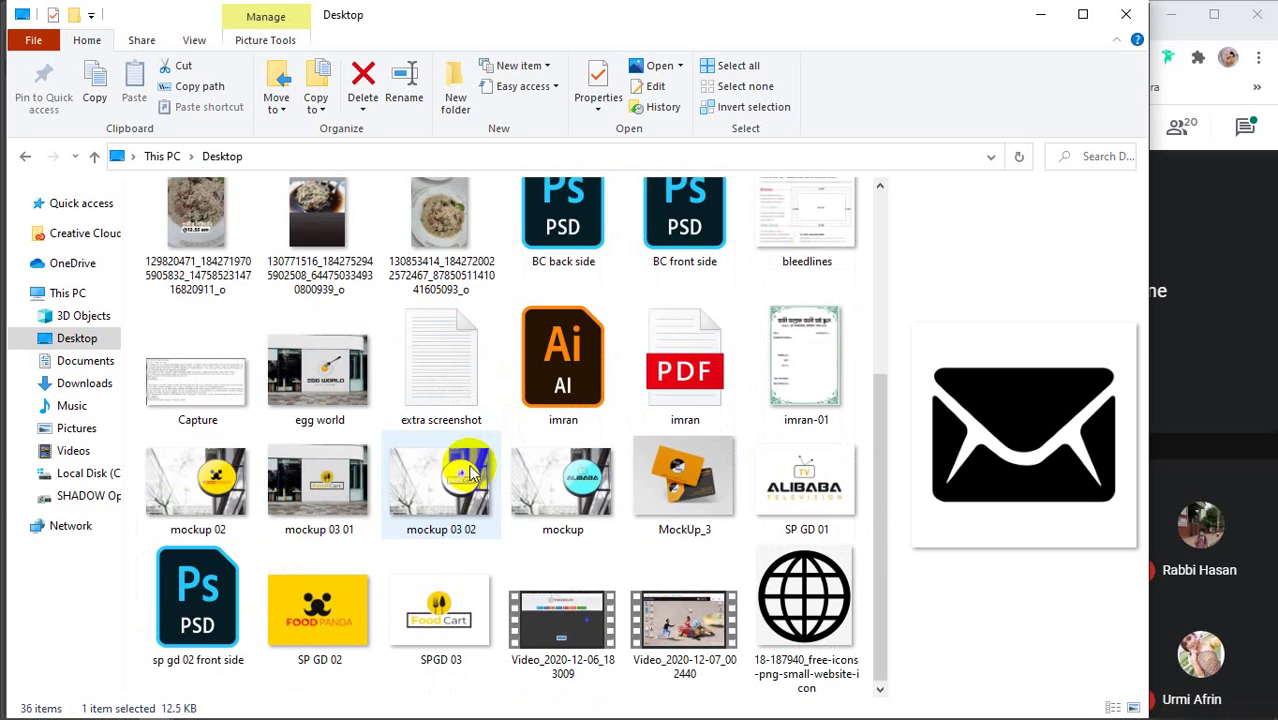
{"action": "left_click_drag", "start_coordinate": [805, 590], "coordinate": [502, 540]}
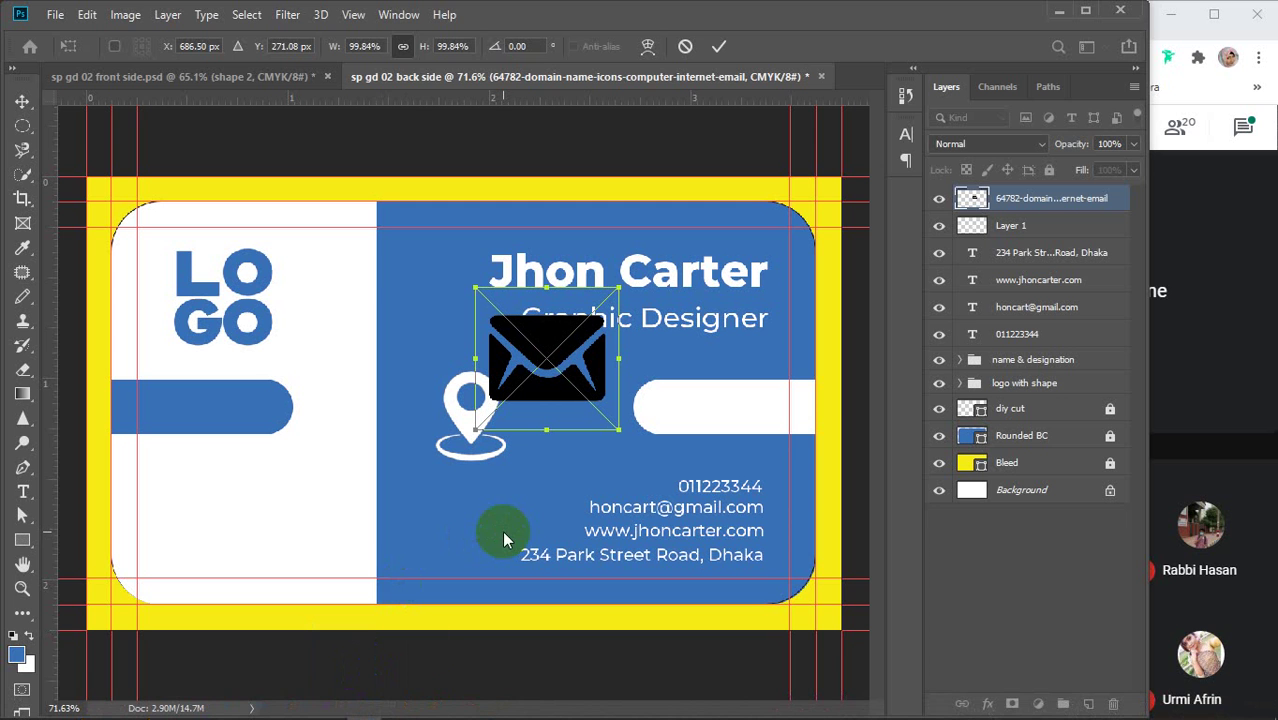
Retry dragging the globe icon in, then commit the envelope icon's placement
{"action": "left_click", "coordinate": [152, 708]}
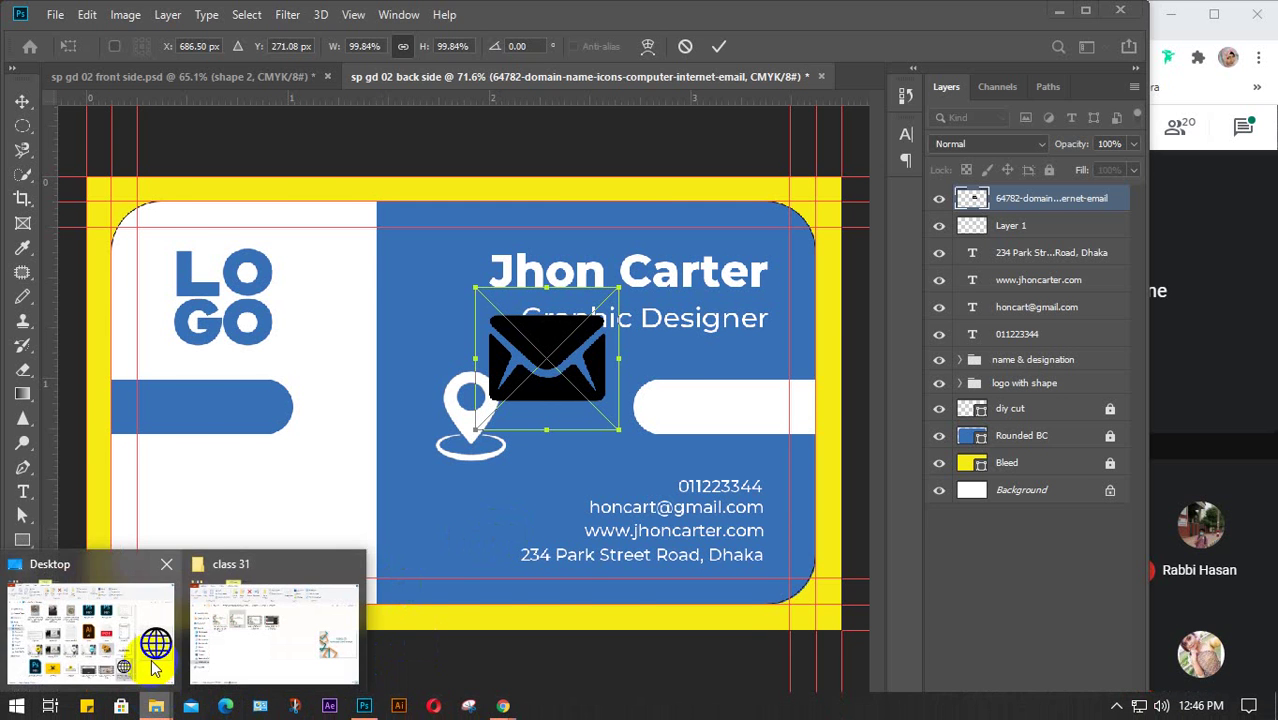
{"action": "left_click", "coordinate": [148, 633]}
{"action": "left_click_drag", "start_coordinate": [808, 640], "coordinate": [558, 504]}
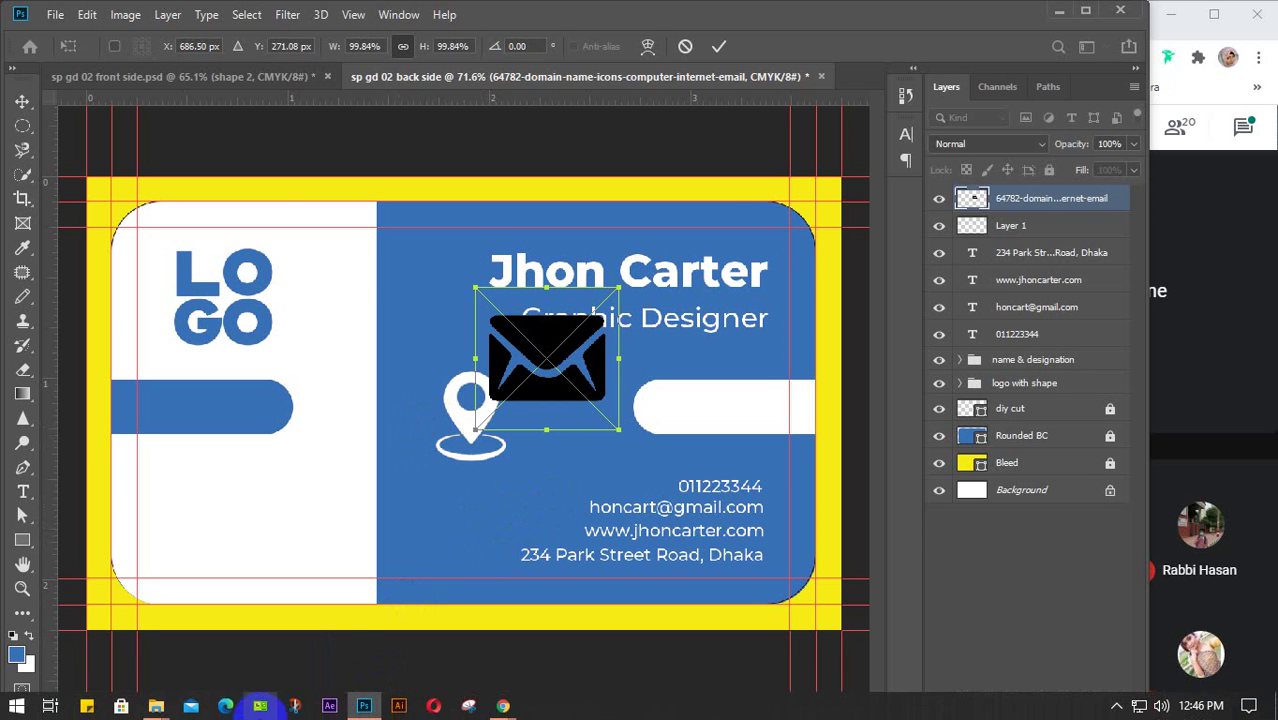
{"action": "mouse_move", "coordinate": [156, 706]}
{"action": "left_click", "coordinate": [140, 655]}
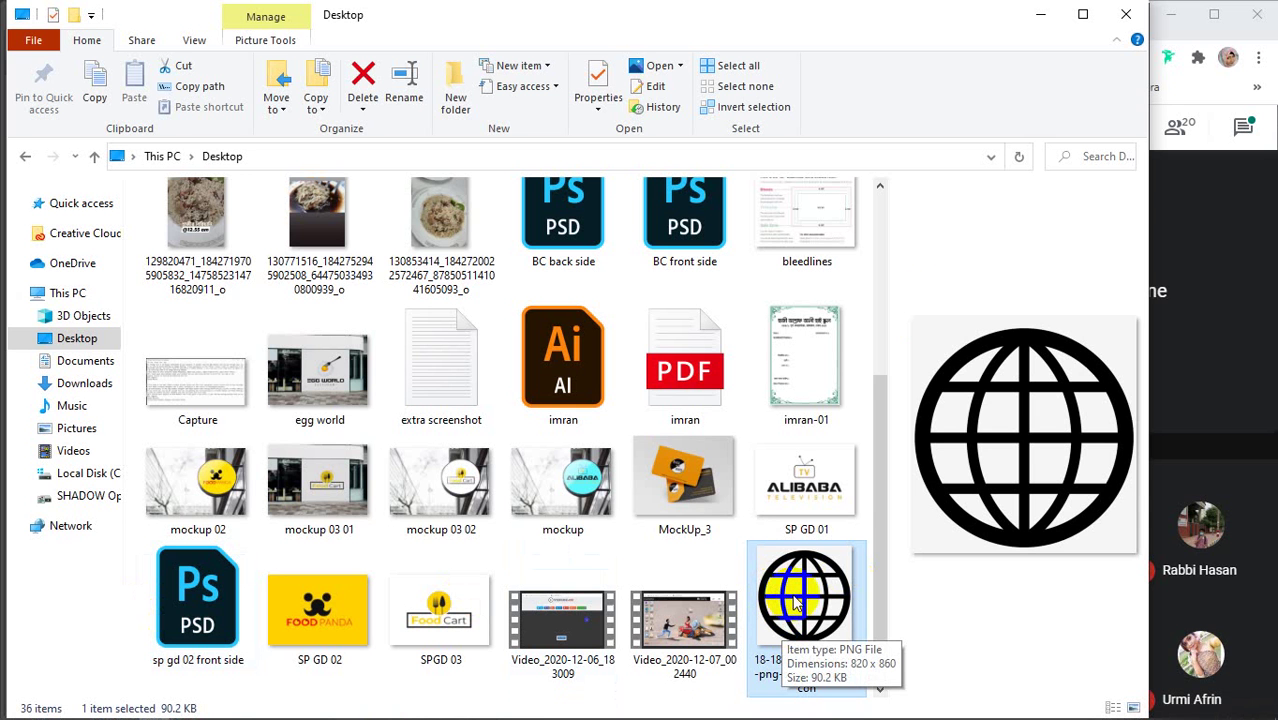
{"action": "left_click", "coordinate": [1040, 14]}
{"action": "left_click", "coordinate": [55, 14]}
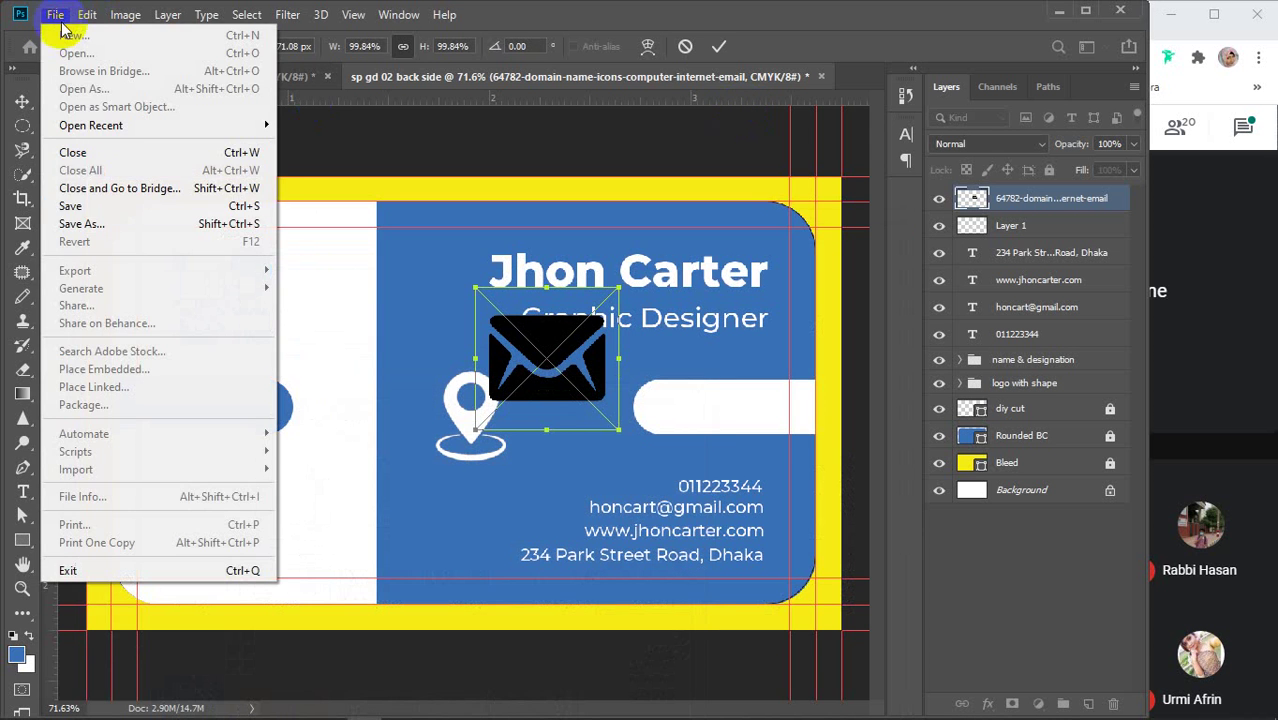
{"action": "left_click", "coordinate": [720, 48]}
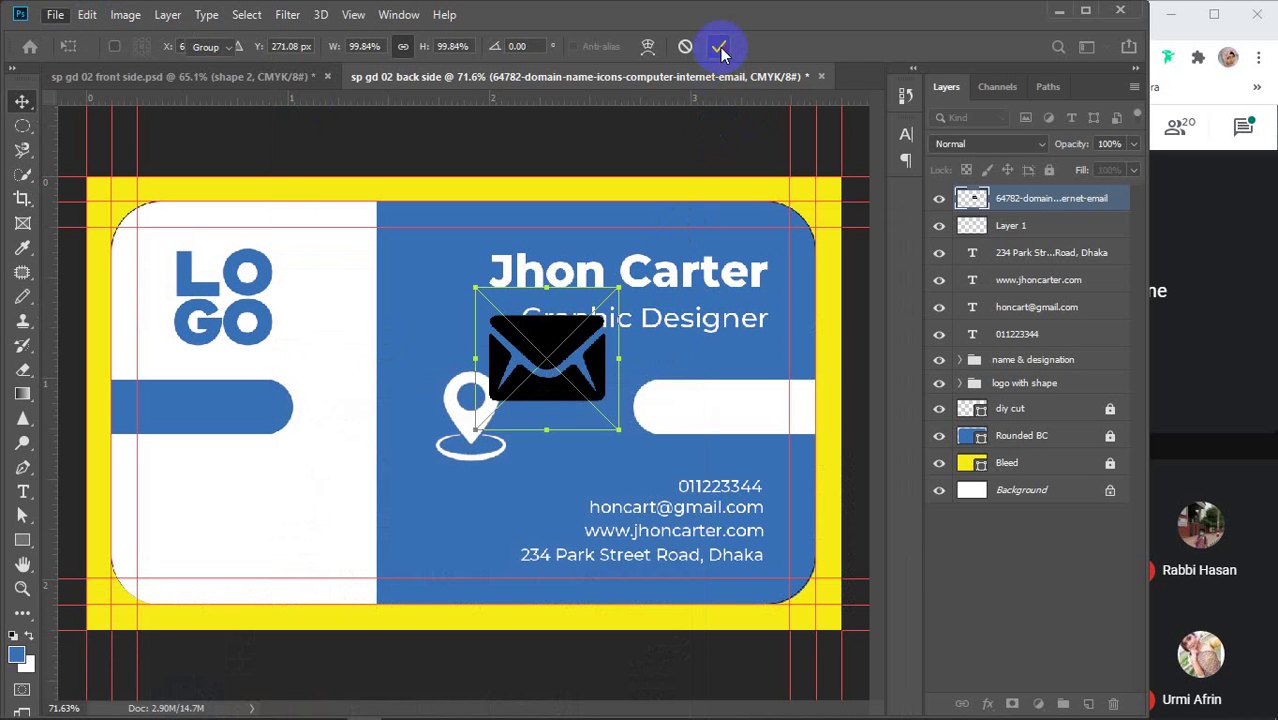
{"action": "left_click", "coordinate": [720, 48]}
Try dragging and Place Embedded for the globe icon; both fail with 'Not a PNG file'
{"action": "mouse_move", "coordinate": [257, 699]}
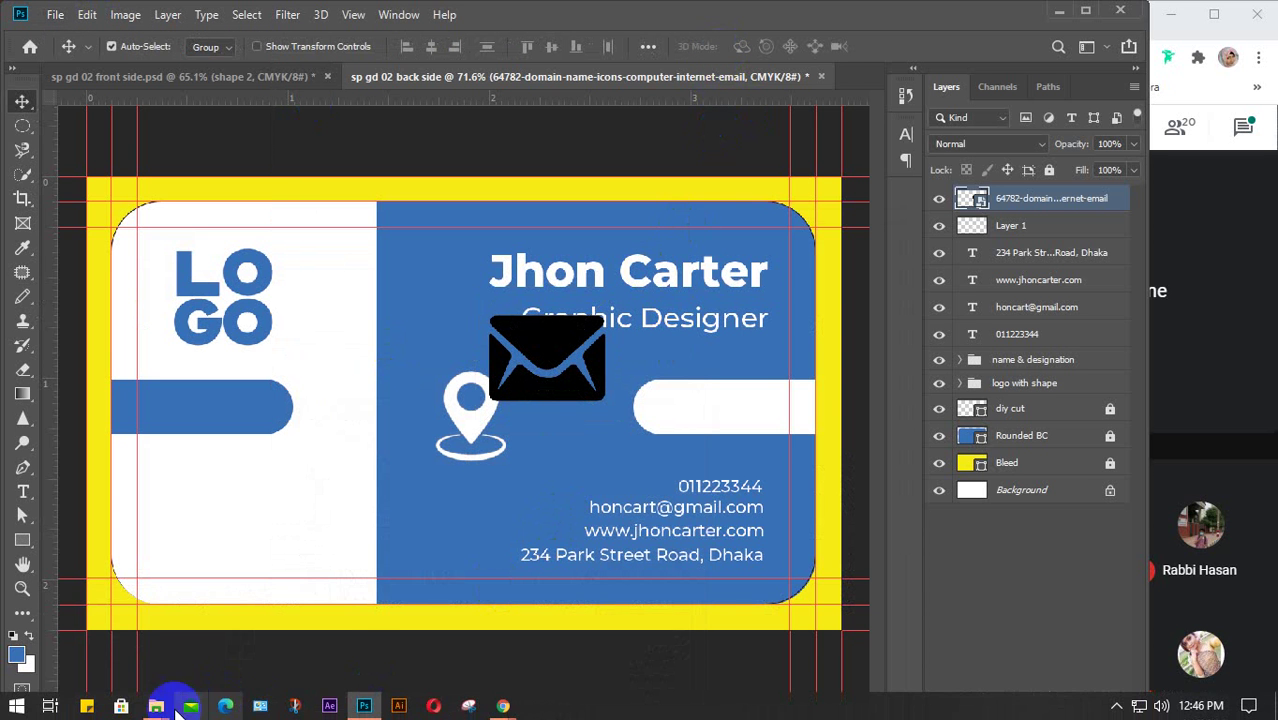
{"action": "left_click", "coordinate": [175, 705]}
{"action": "left_click", "coordinate": [120, 633]}
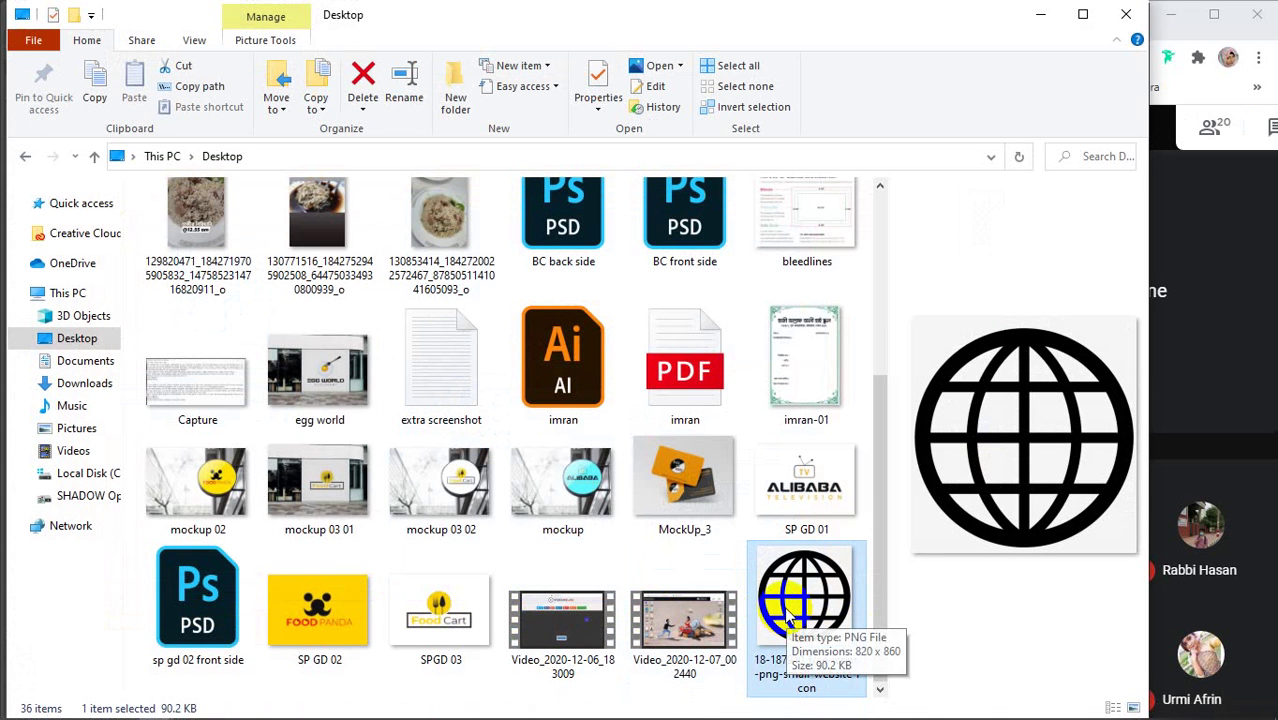
{"action": "left_click_drag", "start_coordinate": [787, 612], "coordinate": [545, 495]}
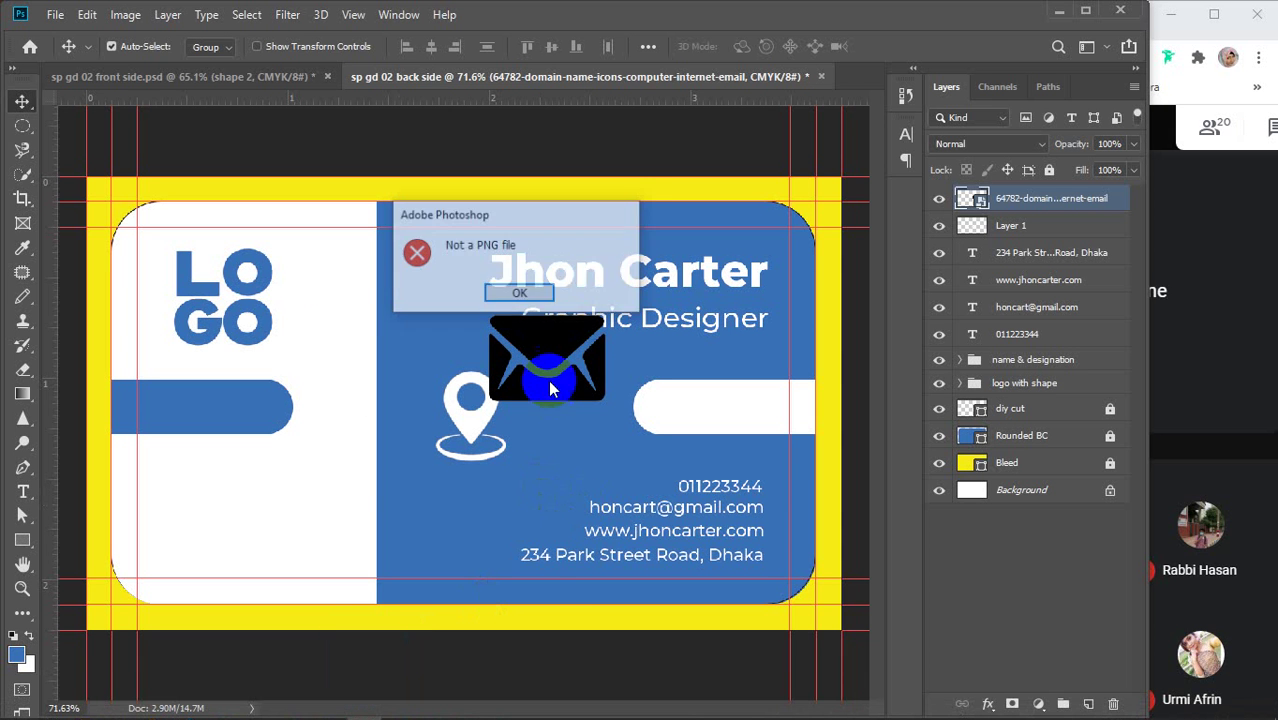
{"action": "left_click", "coordinate": [505, 291]}
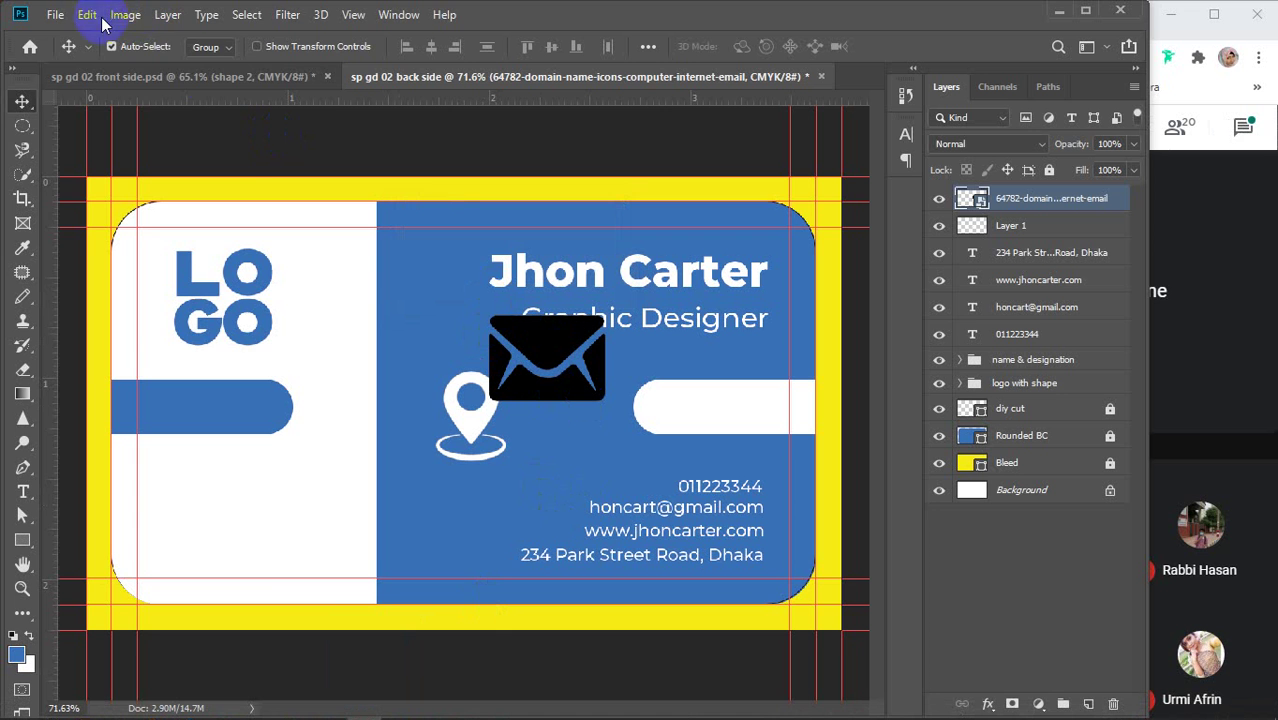
{"action": "left_click", "coordinate": [55, 14]}
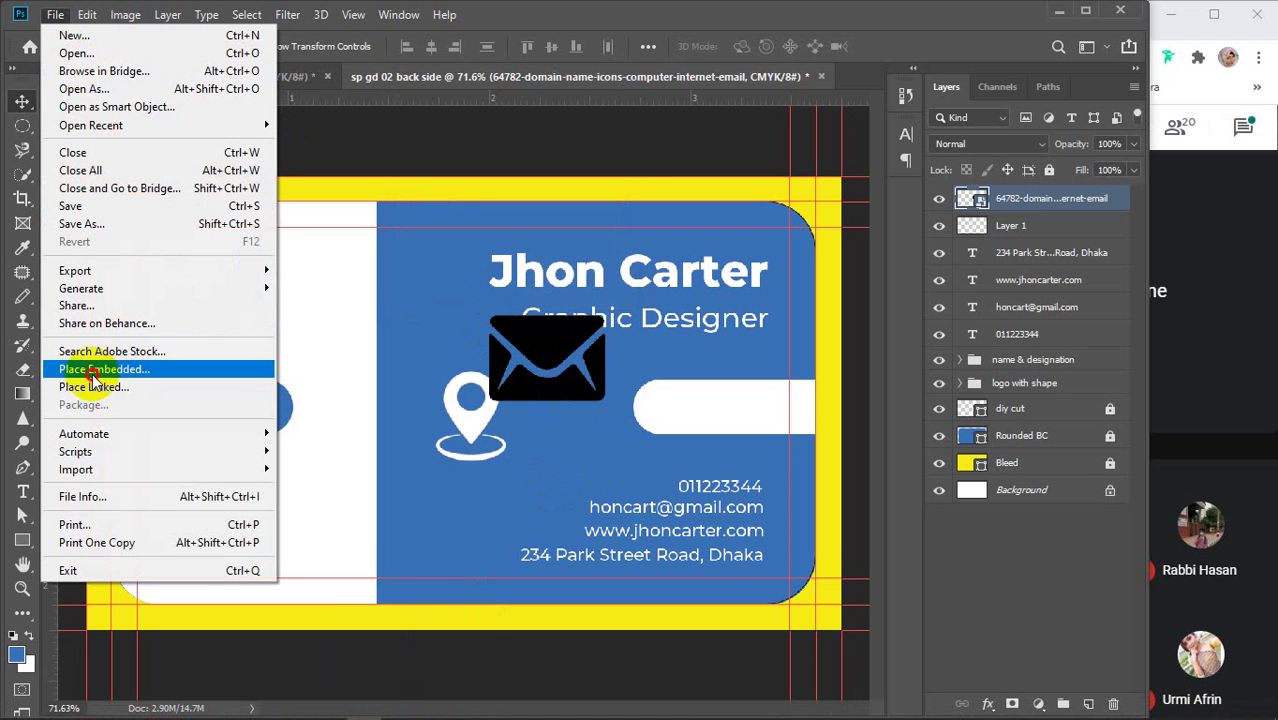
{"action": "left_click", "coordinate": [92, 370]}
{"action": "left_click", "coordinate": [720, 165]}
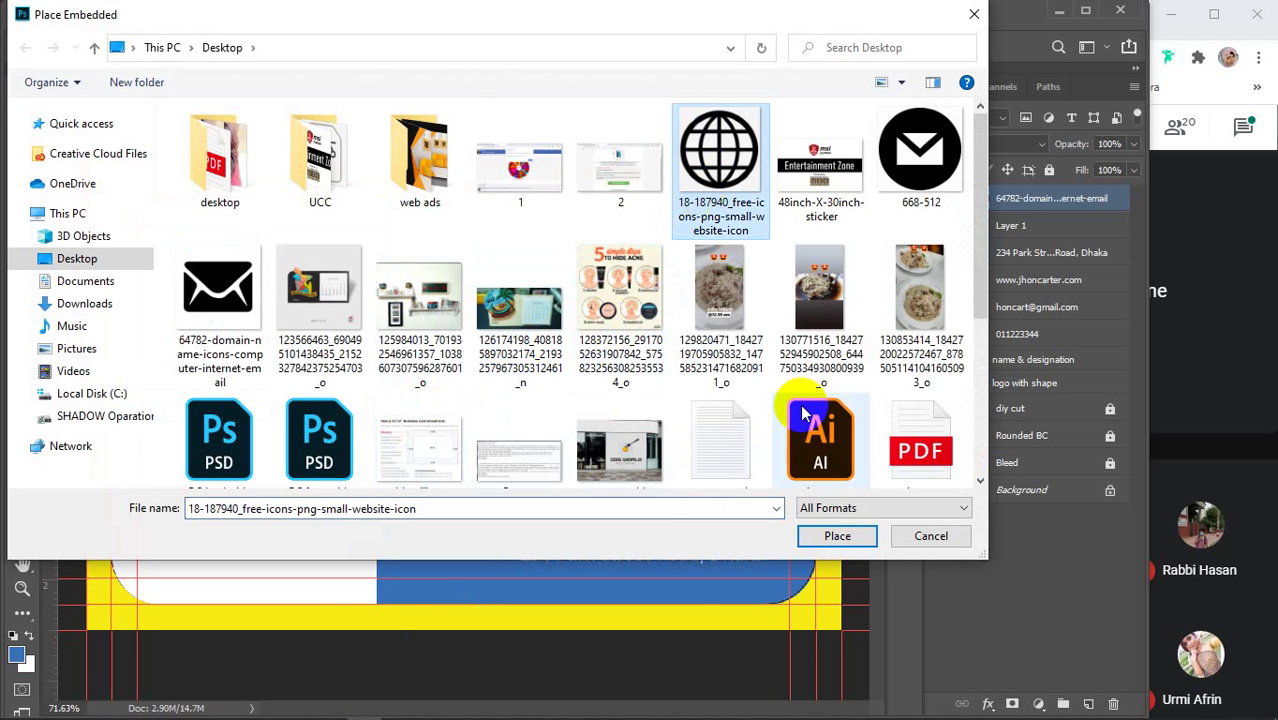
{"action": "left_click", "coordinate": [835, 536]}
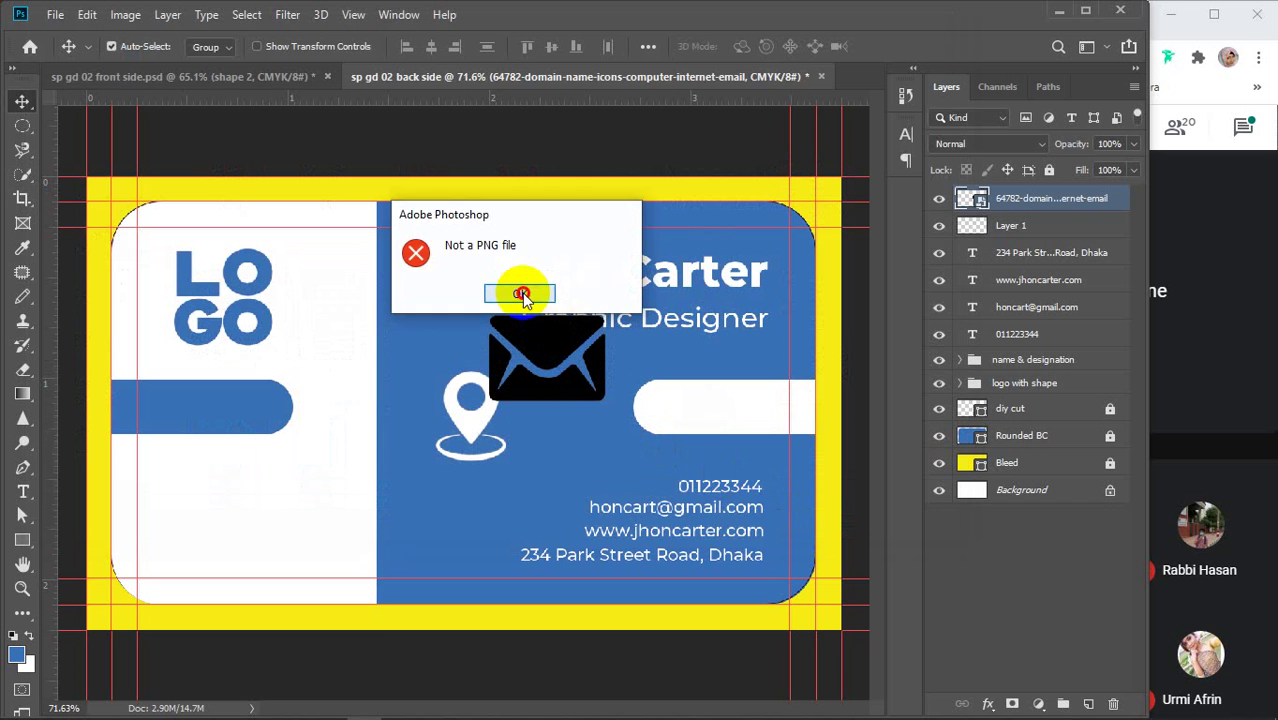
{"action": "left_click", "coordinate": [521, 294]}
Bring the Desktop folder window back to view the globe icon
{"action": "mouse_move", "coordinate": [251, 705]}
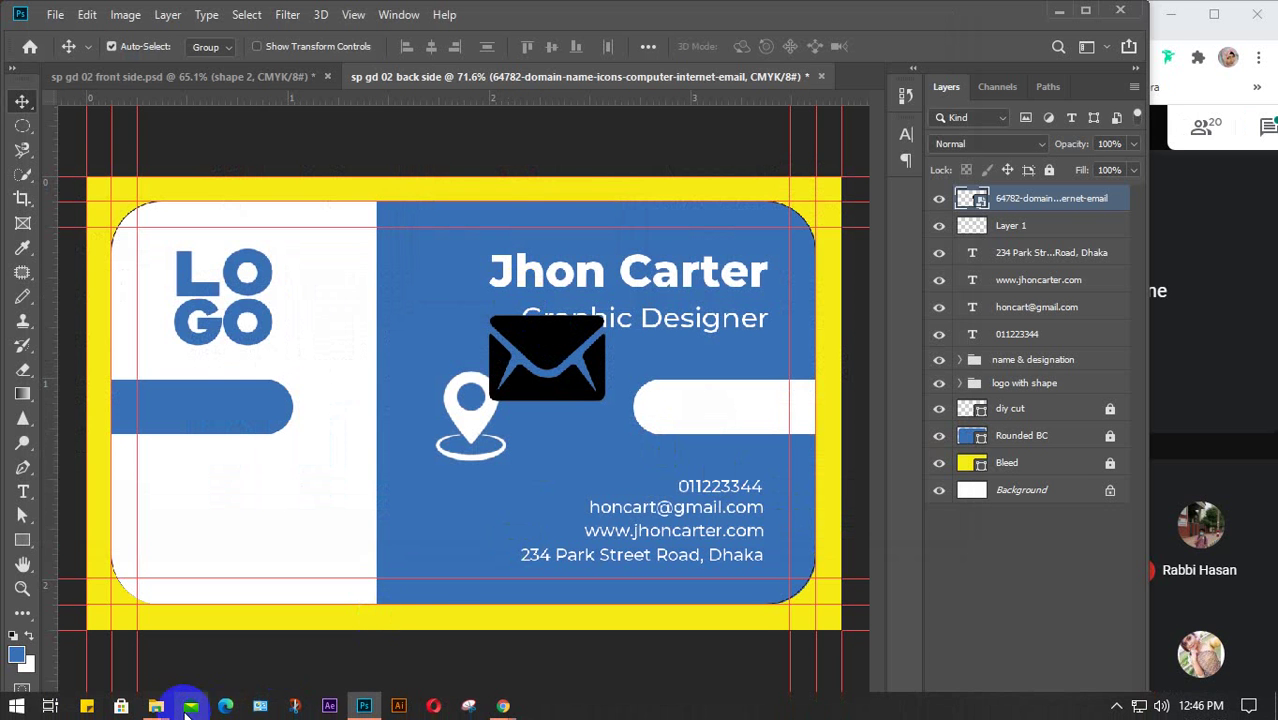
{"action": "mouse_move", "coordinate": [188, 705]}
{"action": "left_click", "coordinate": [105, 635]}
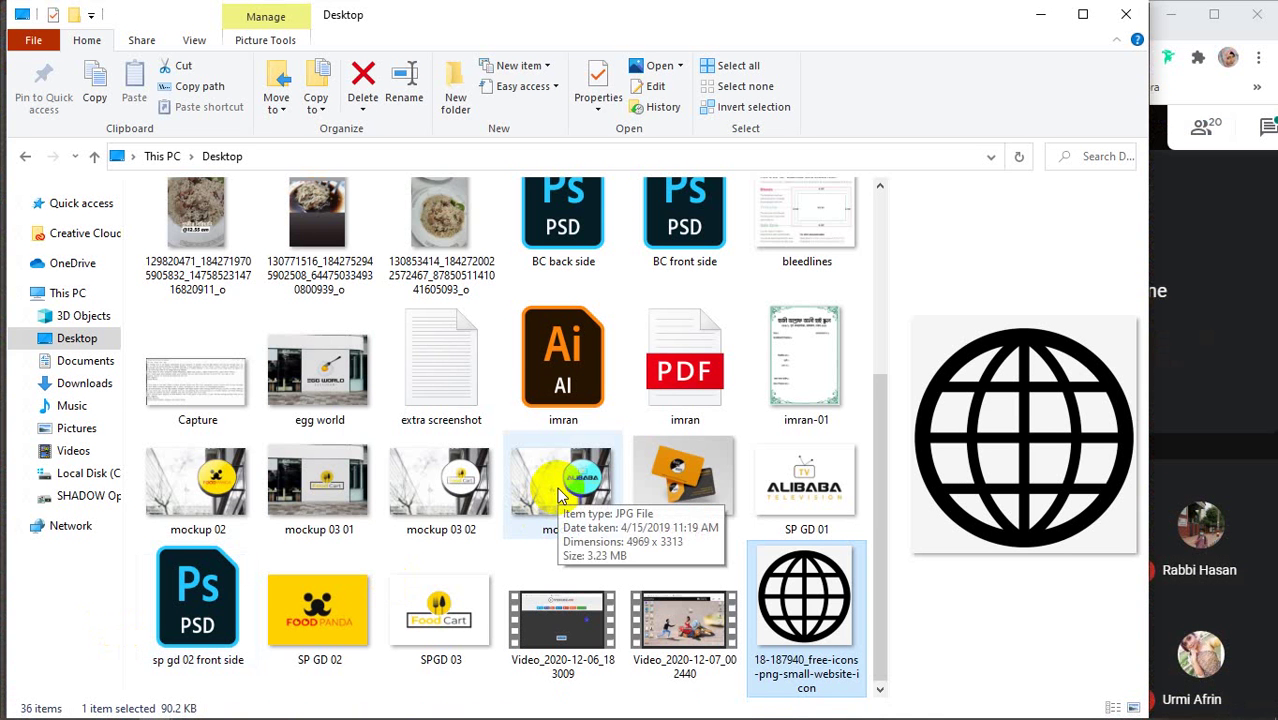
{"action": "scroll", "coordinate": [560, 495], "scroll_direction": "up", "scroll_amount": 3}
{"action": "scroll", "coordinate": [555, 520], "scroll_direction": "down", "scroll_amount": 3}
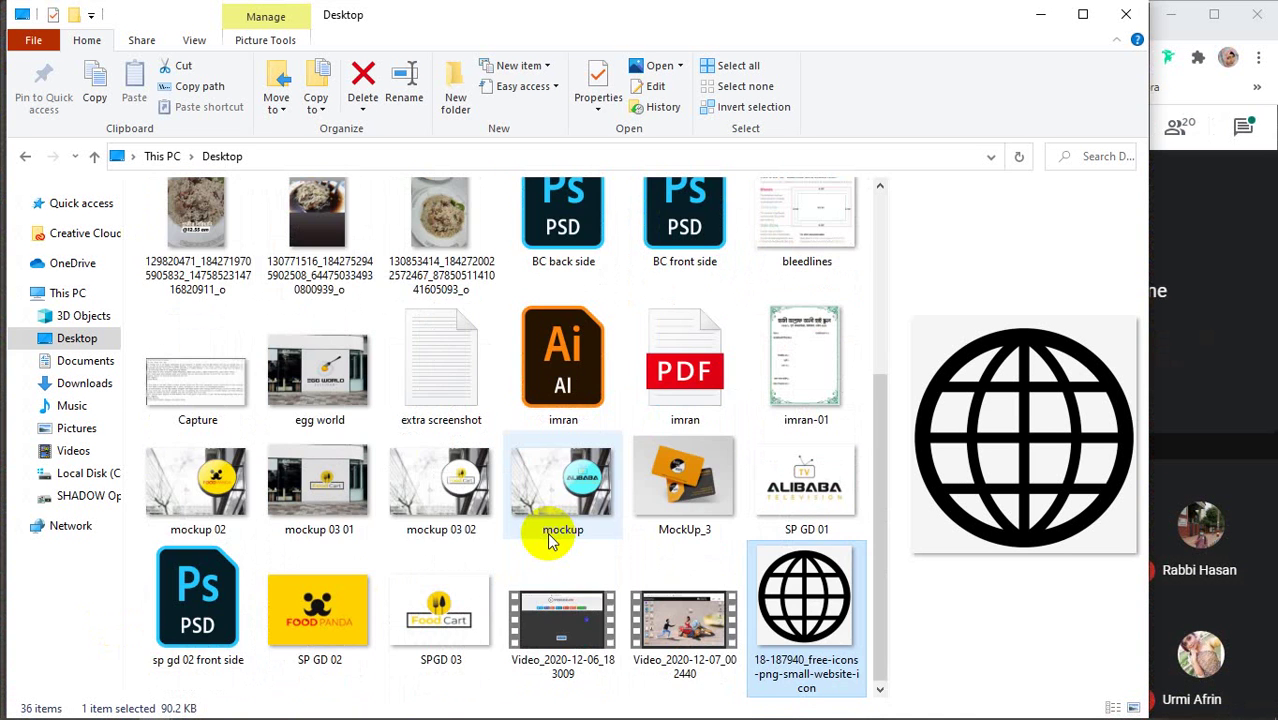
{"action": "scroll", "coordinate": [550, 540], "scroll_direction": "up", "scroll_amount": 3}
{"action": "scroll", "coordinate": [548, 540], "scroll_direction": "down", "scroll_amount": 2}
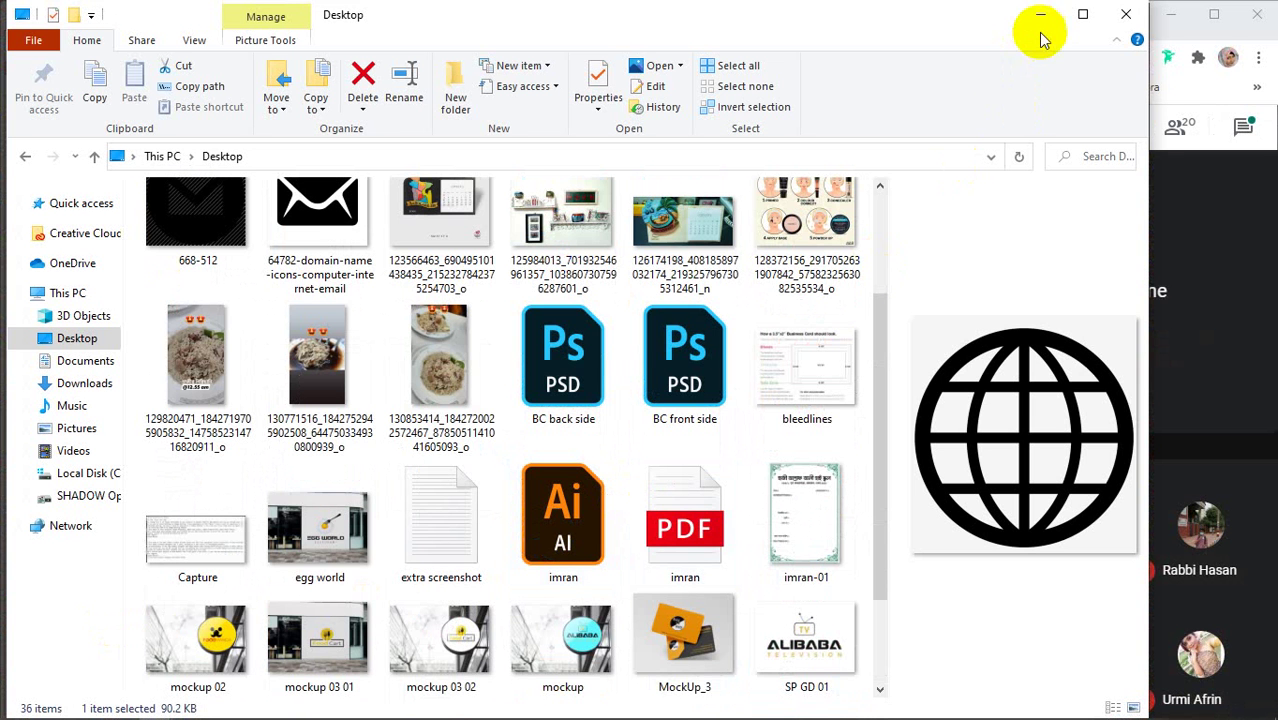
{"action": "scroll", "coordinate": [485, 533], "scroll_direction": "up", "scroll_amount": 2}
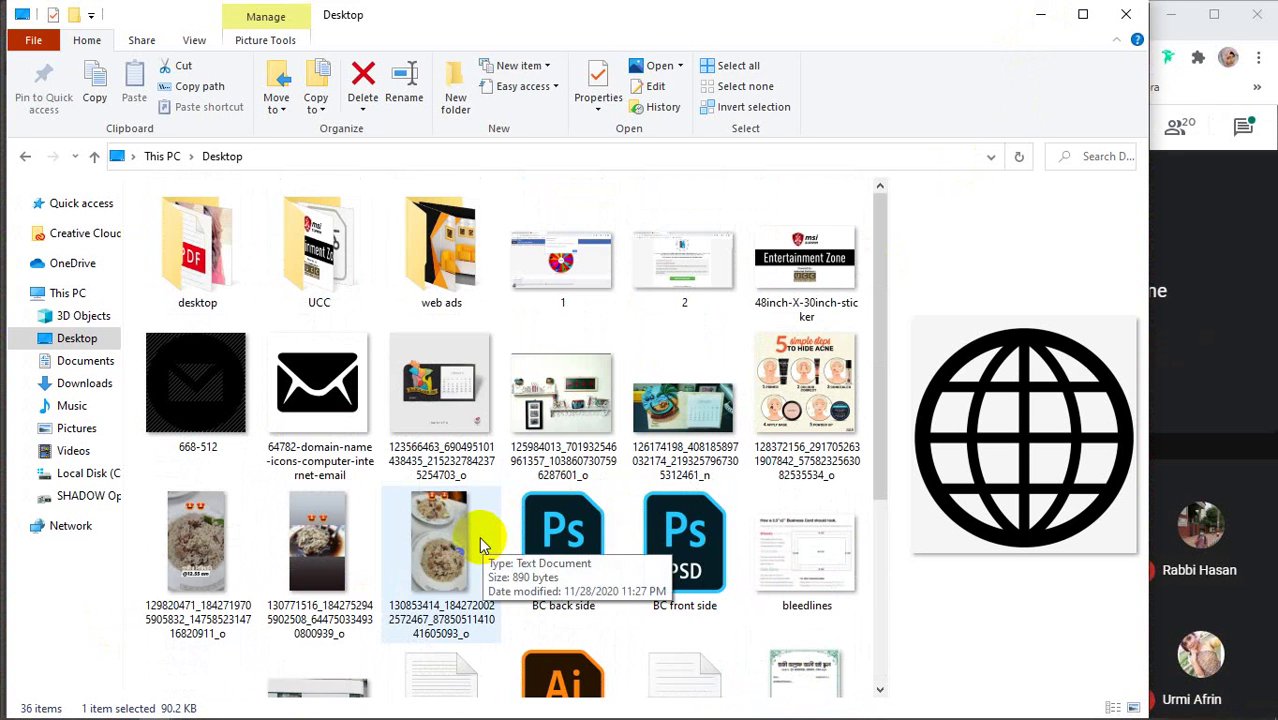
Drag telephone.png from Downloads onto the card, shrink it, and place it beside the contact lines
{"action": "left_click", "coordinate": [82, 386]}
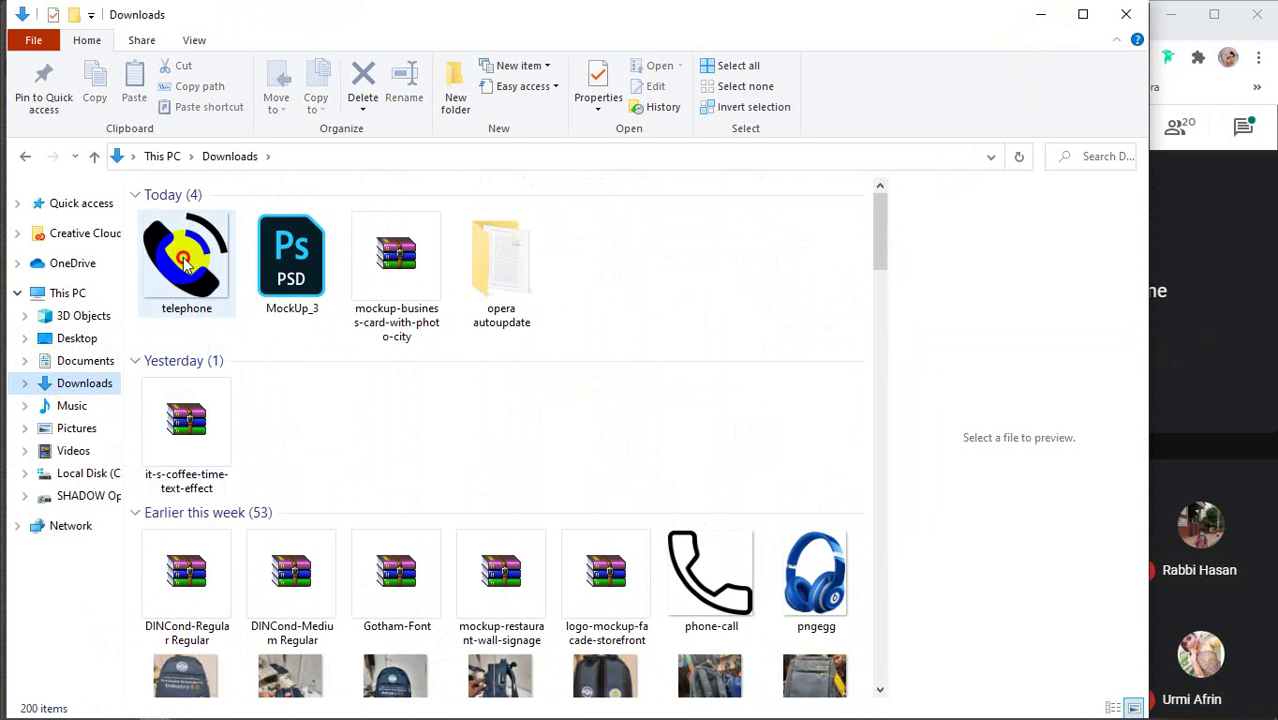
{"action": "left_click_drag", "start_coordinate": [175, 245], "coordinate": [392, 543]}
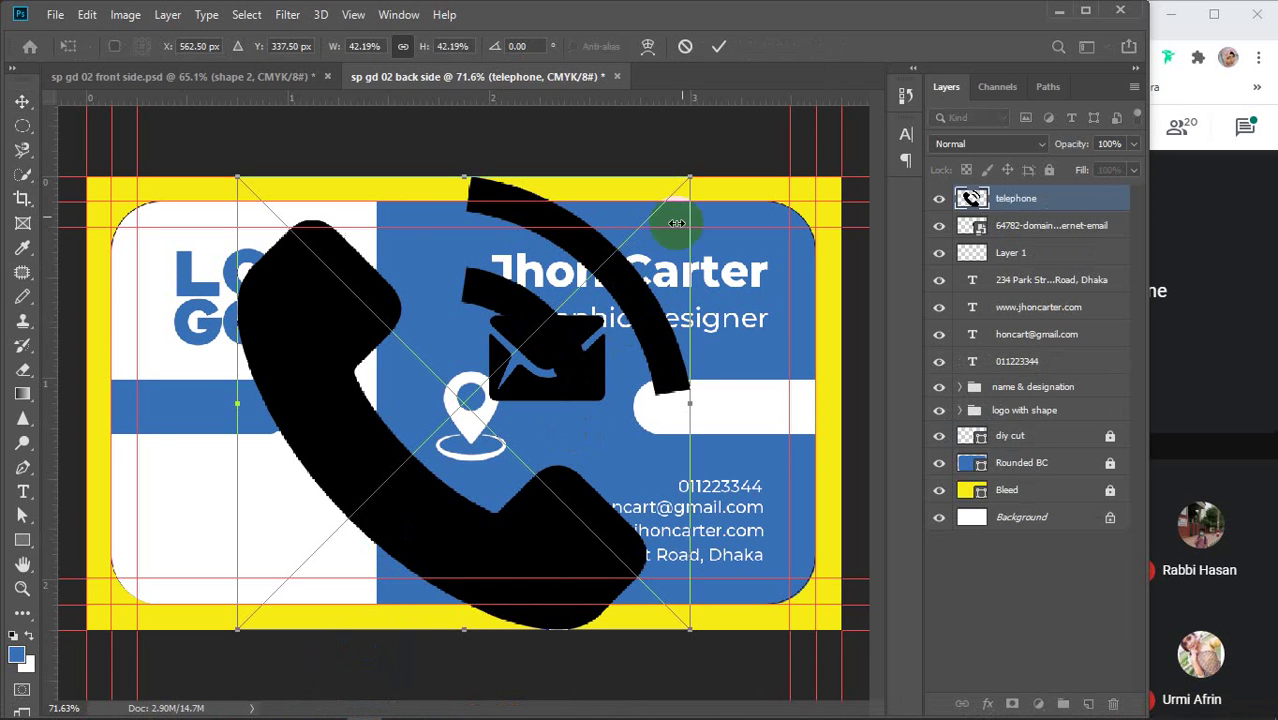
{"action": "left_click_drag", "start_coordinate": [634, 278], "coordinate": [360, 505]}
{"action": "left_click_drag", "start_coordinate": [300, 587], "coordinate": [537, 507]}
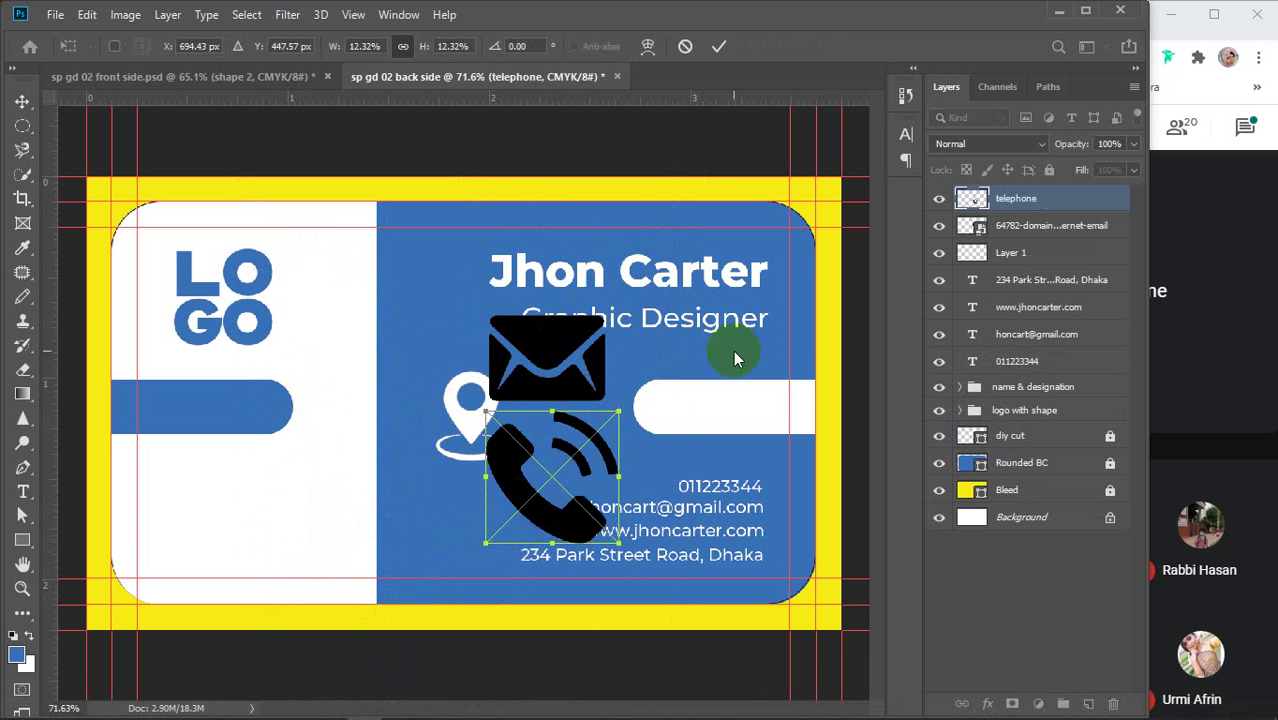
{"action": "left_click", "coordinate": [719, 46]}
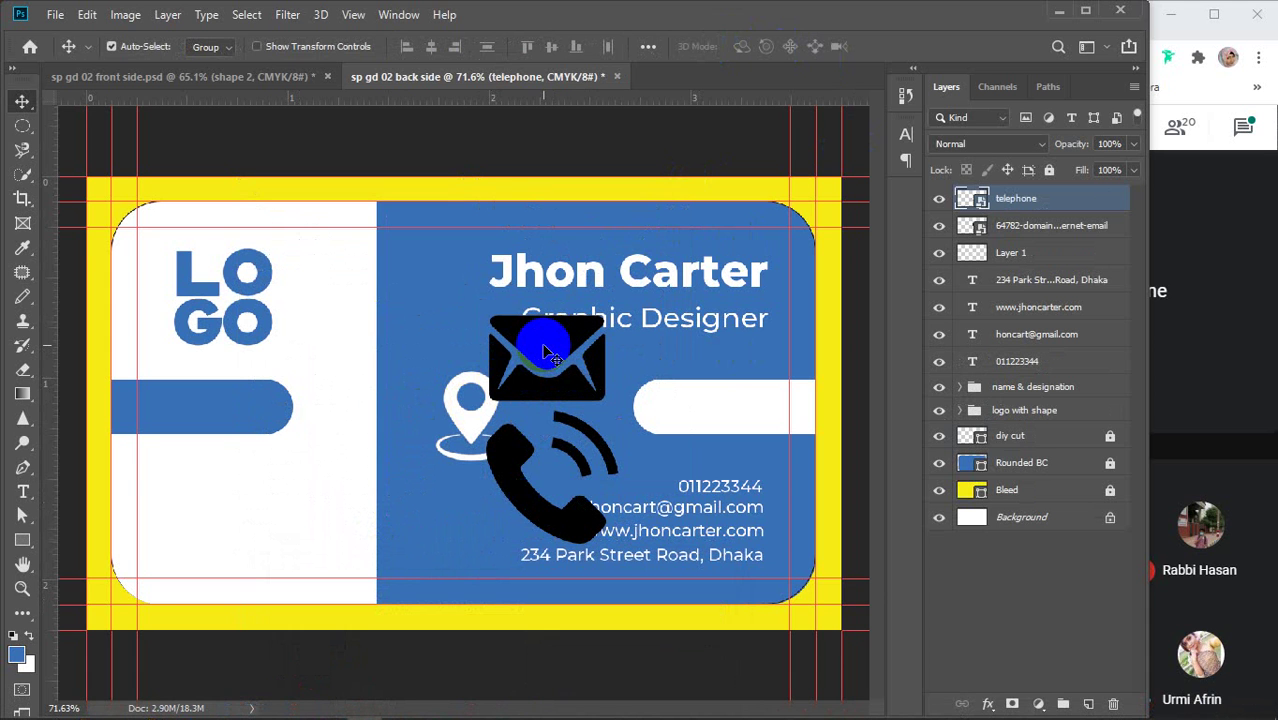
Return to the 'web icon png' results in Chrome and copy the black globe image
{"action": "mouse_move", "coordinate": [448, 708]}
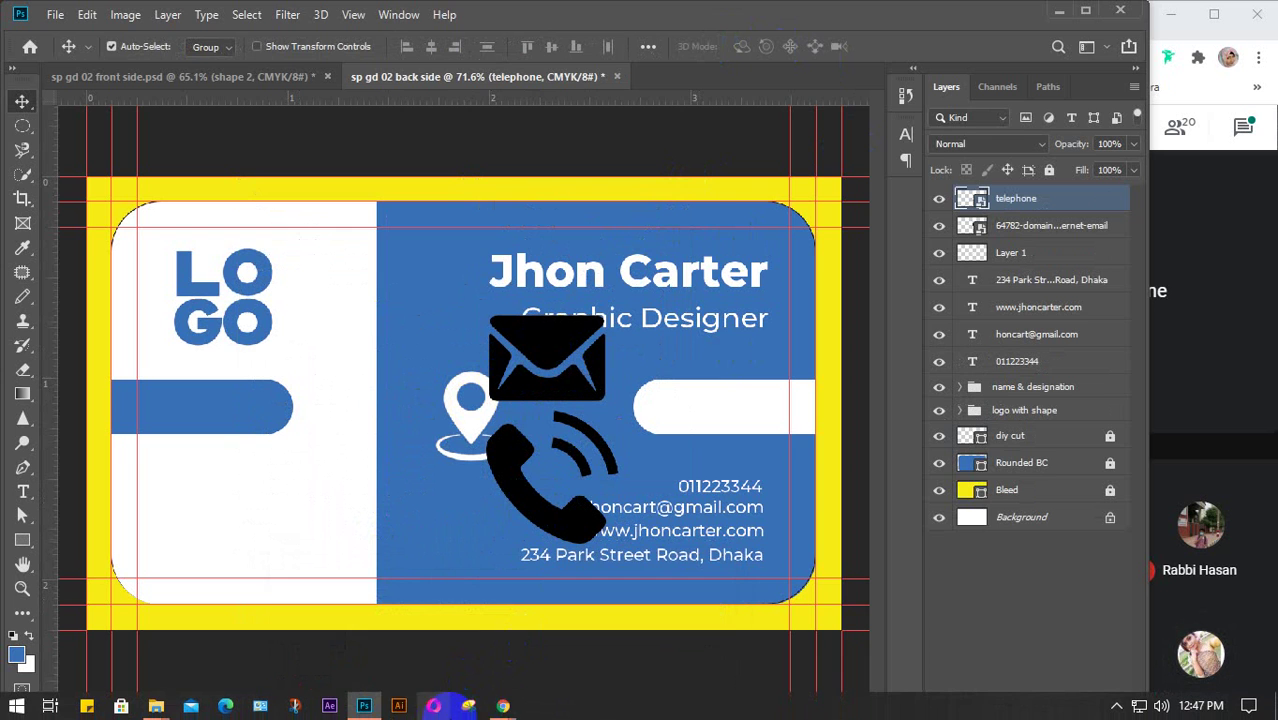
{"action": "mouse_move", "coordinate": [503, 706]}
{"action": "left_click", "coordinate": [456, 645]}
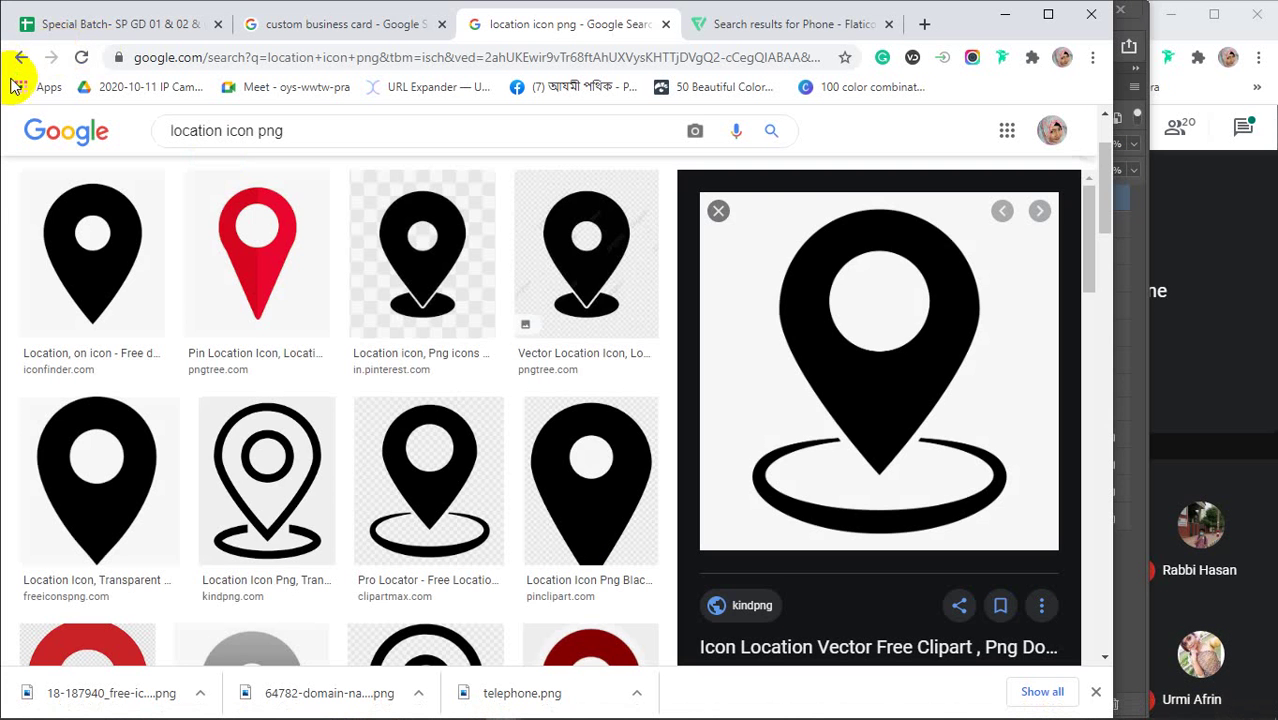
{"action": "left_click", "coordinate": [22, 57]}
{"action": "left_click", "coordinate": [22, 57]}
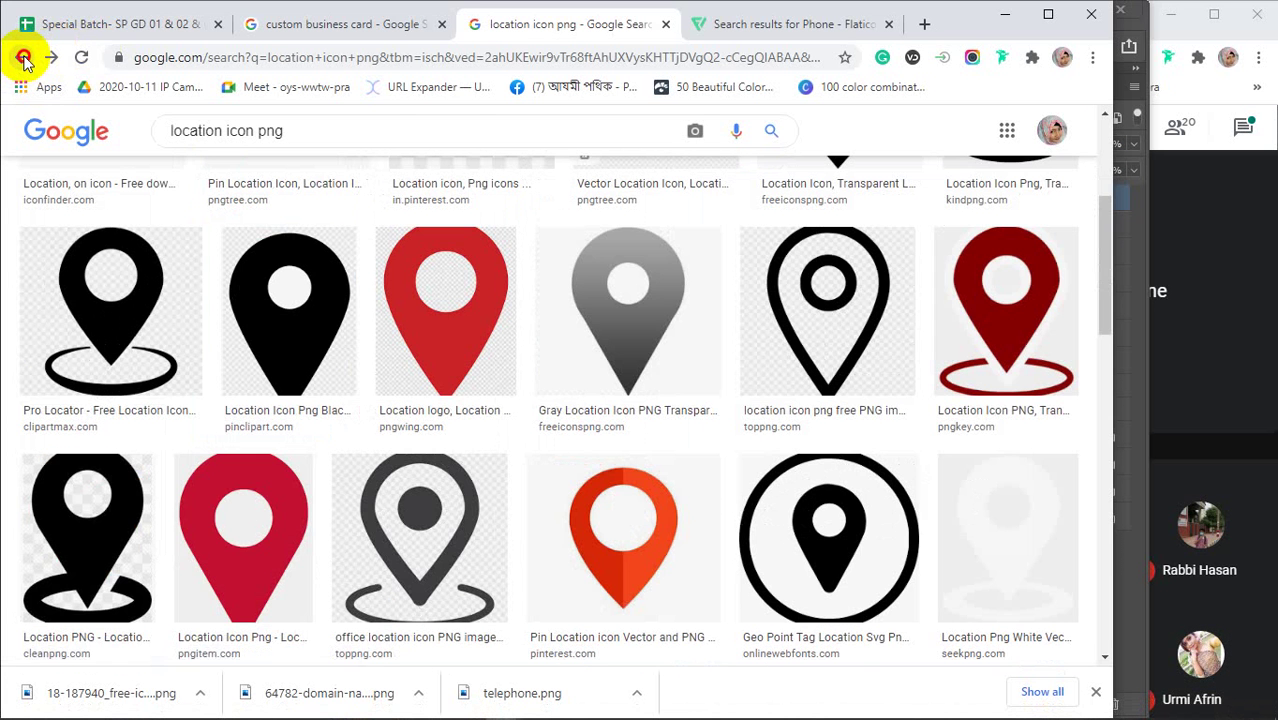
{"action": "left_click", "coordinate": [22, 57]}
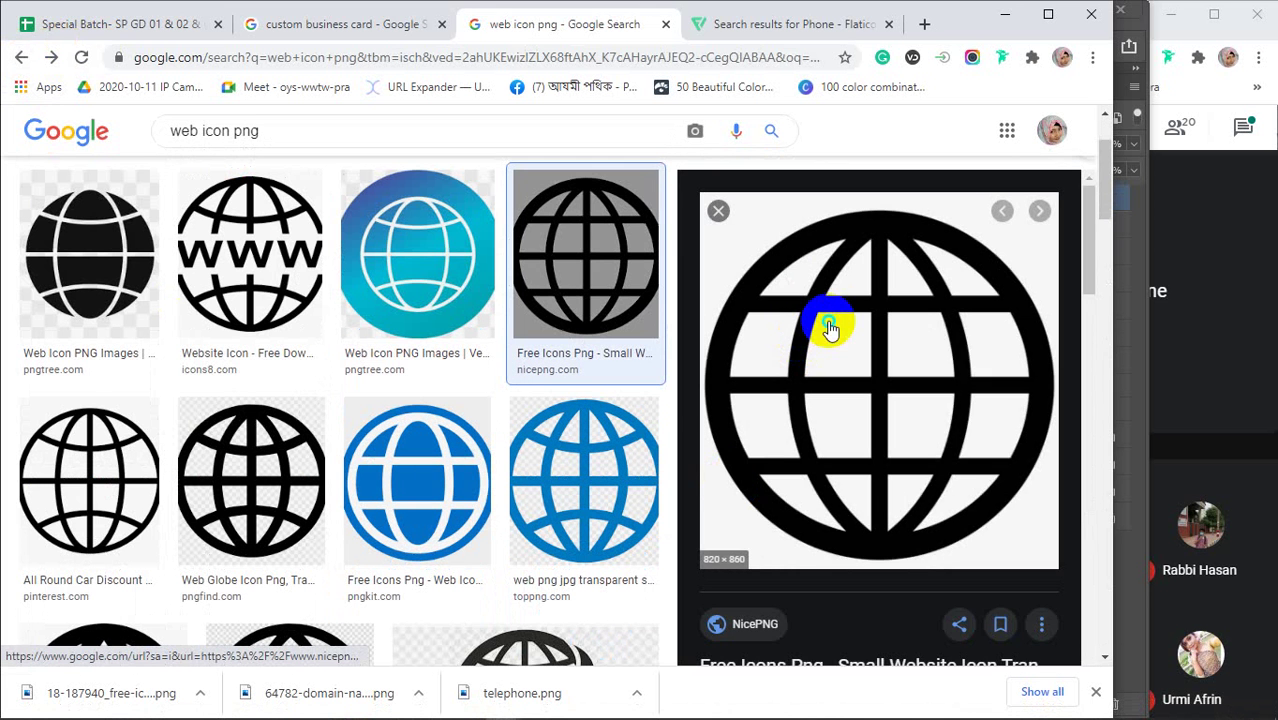
{"action": "right_click", "coordinate": [826, 321]}
{"action": "left_click", "coordinate": [893, 512]}
{"action": "left_click", "coordinate": [1004, 14]}
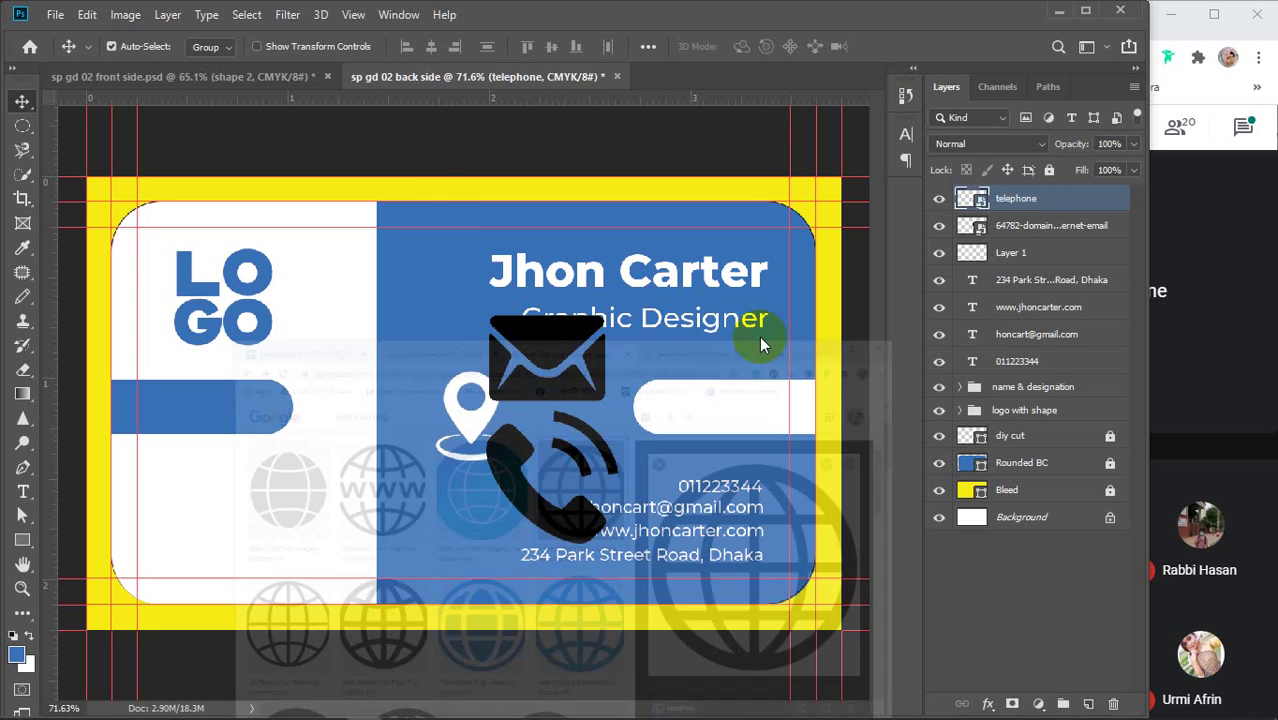
Paste the globe onto the card and scale it to about 21% beside the address line
{"action": "key", "text": "ctrl+v"}
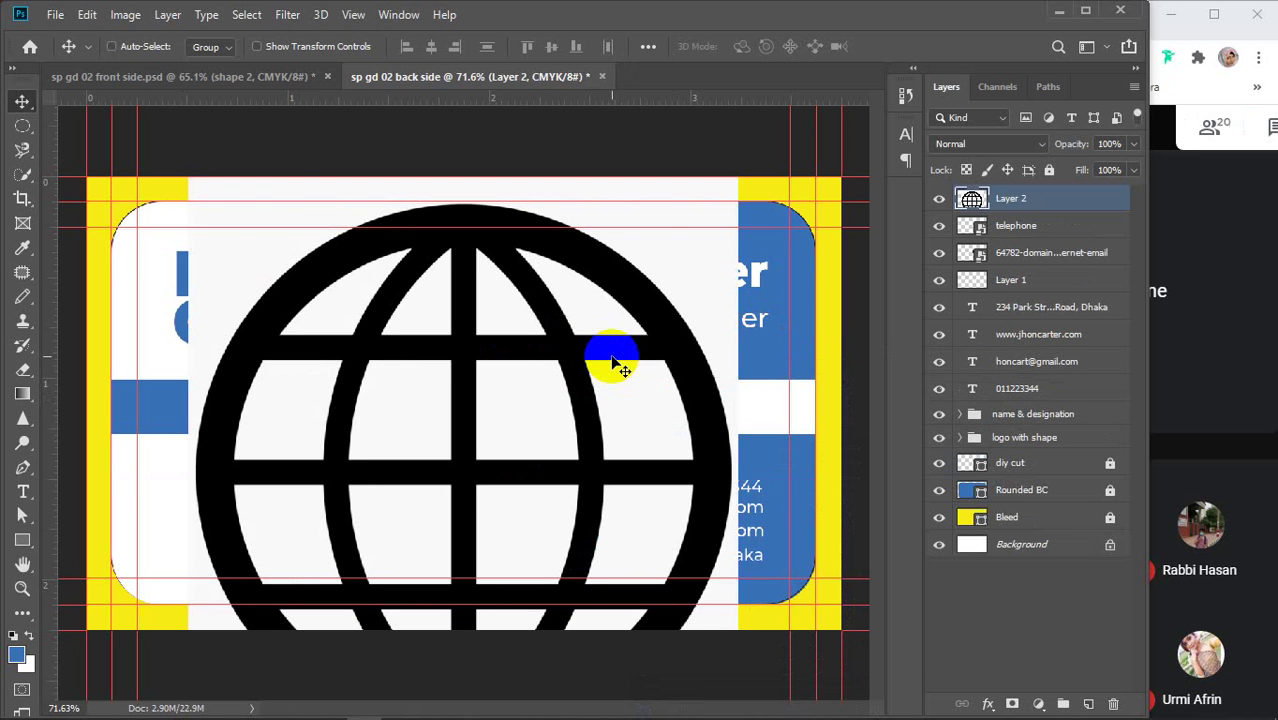
{"action": "key", "text": "ctrl+t"}
{"action": "left_click_drag", "start_coordinate": [750, 172], "coordinate": [448, 480]}
{"action": "left_click_drag", "start_coordinate": [357, 551], "coordinate": [656, 348]}
{"action": "left_click_drag", "start_coordinate": [688, 287], "coordinate": [555, 441]}
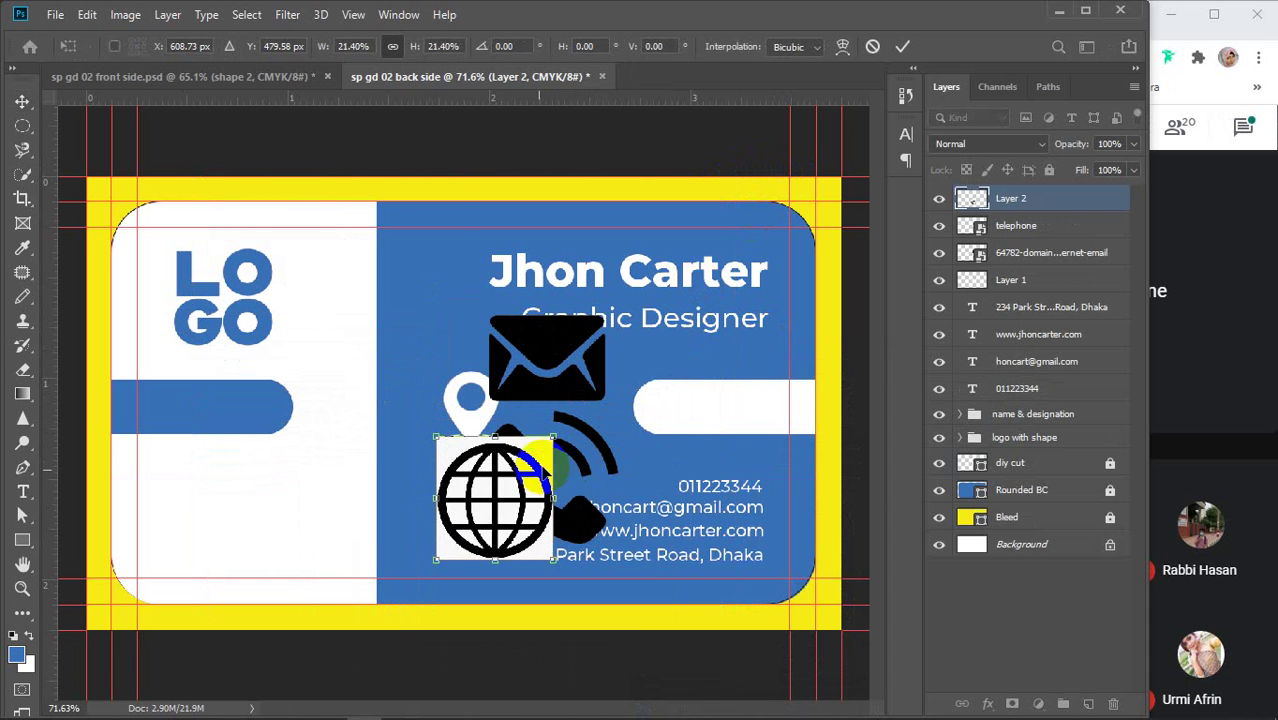
{"action": "left_click_drag", "start_coordinate": [510, 480], "coordinate": [458, 496]}
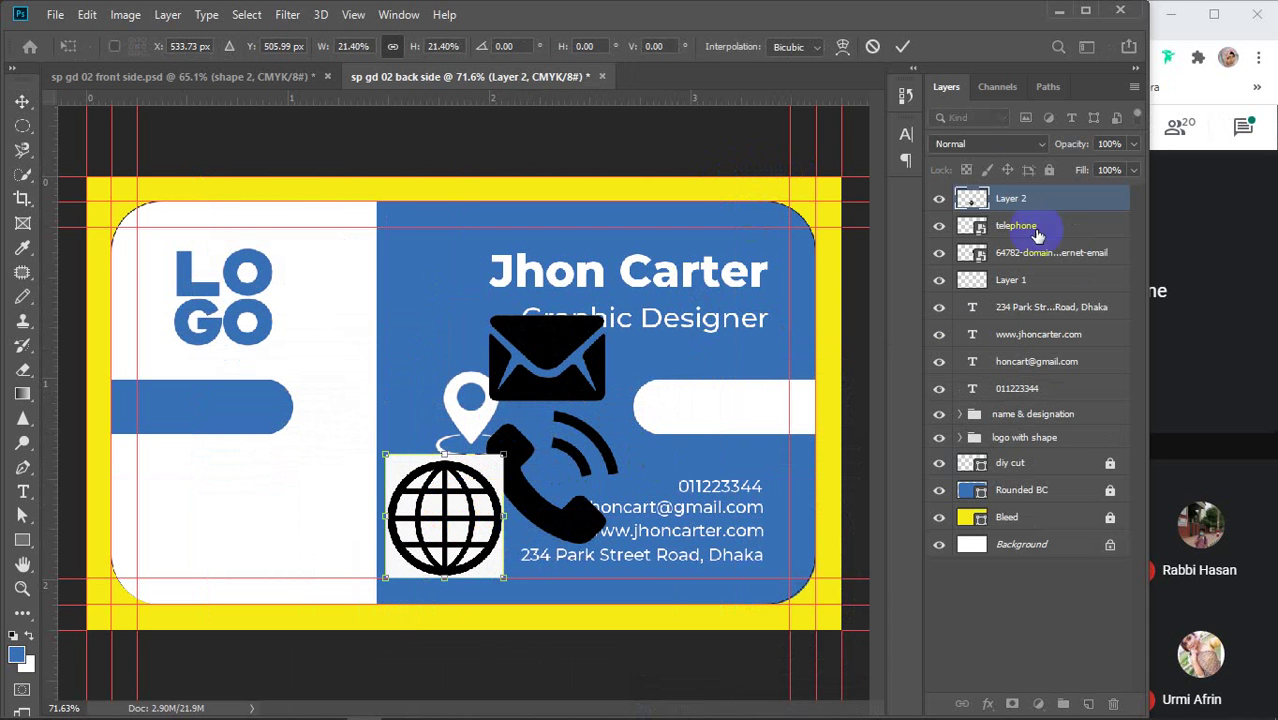
{"action": "left_click", "coordinate": [902, 46]}
Magic-erase the globe's white square background and every white cell inside it
{"action": "left_click_drag", "start_coordinate": [22, 369], "coordinate": [86, 404]}
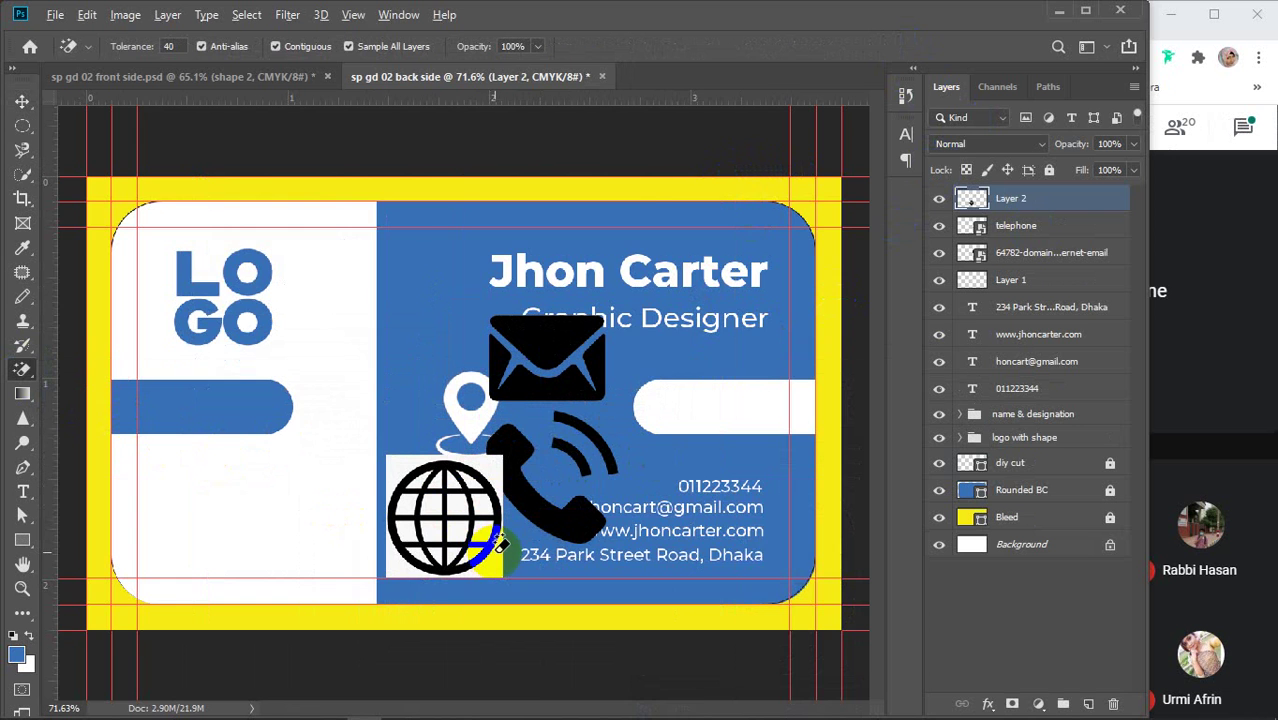
{"action": "scroll", "coordinate": [497, 545], "scroll_direction": "up", "scroll_amount": 5}
{"action": "left_click", "coordinate": [378, 345]}
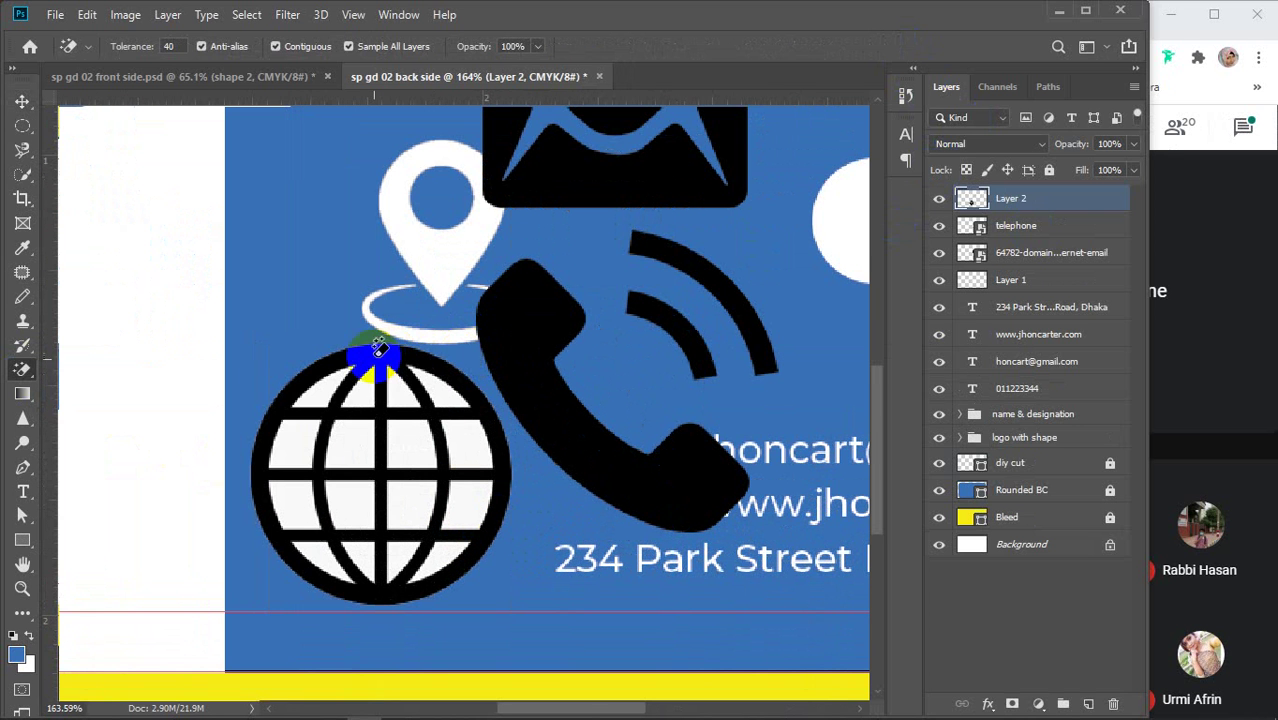
{"action": "left_click", "coordinate": [289, 437]}
{"action": "left_click", "coordinate": [337, 442]}
{"action": "left_click", "coordinate": [408, 437]}
{"action": "left_click", "coordinate": [437, 382]}
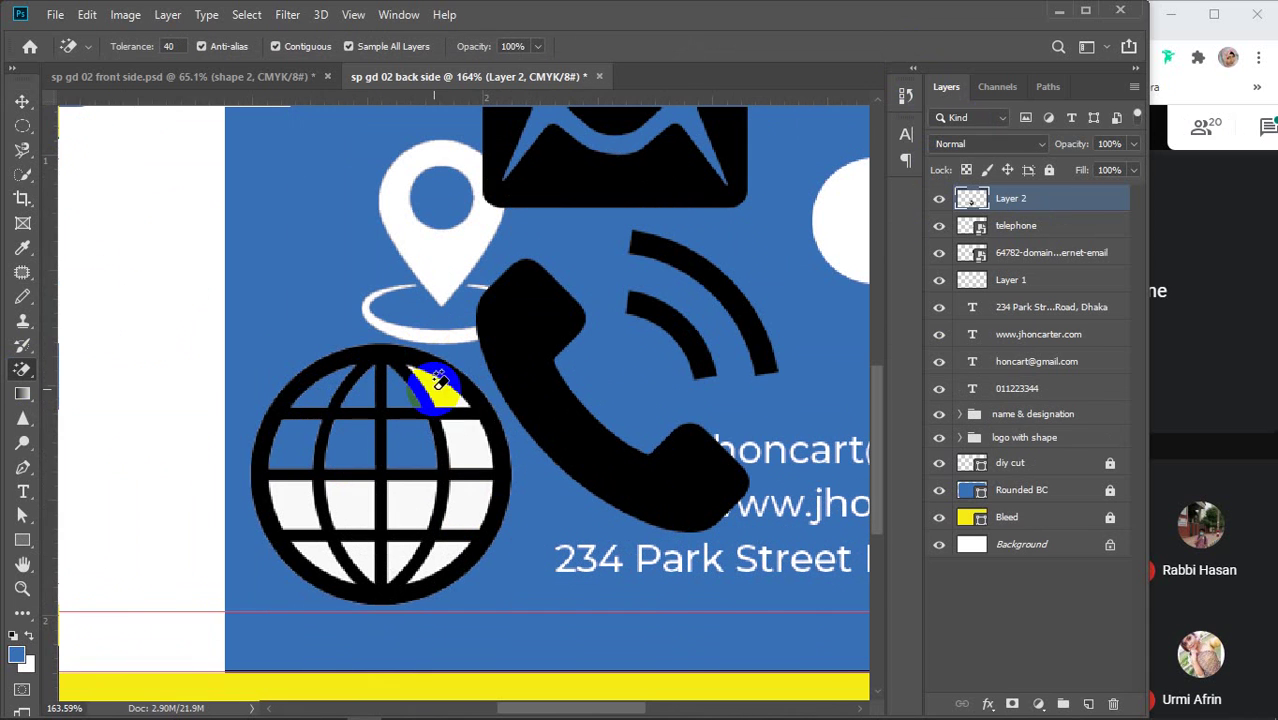
{"action": "left_click", "coordinate": [471, 434]}
{"action": "left_click", "coordinate": [466, 498]}
{"action": "left_click", "coordinate": [425, 505]}
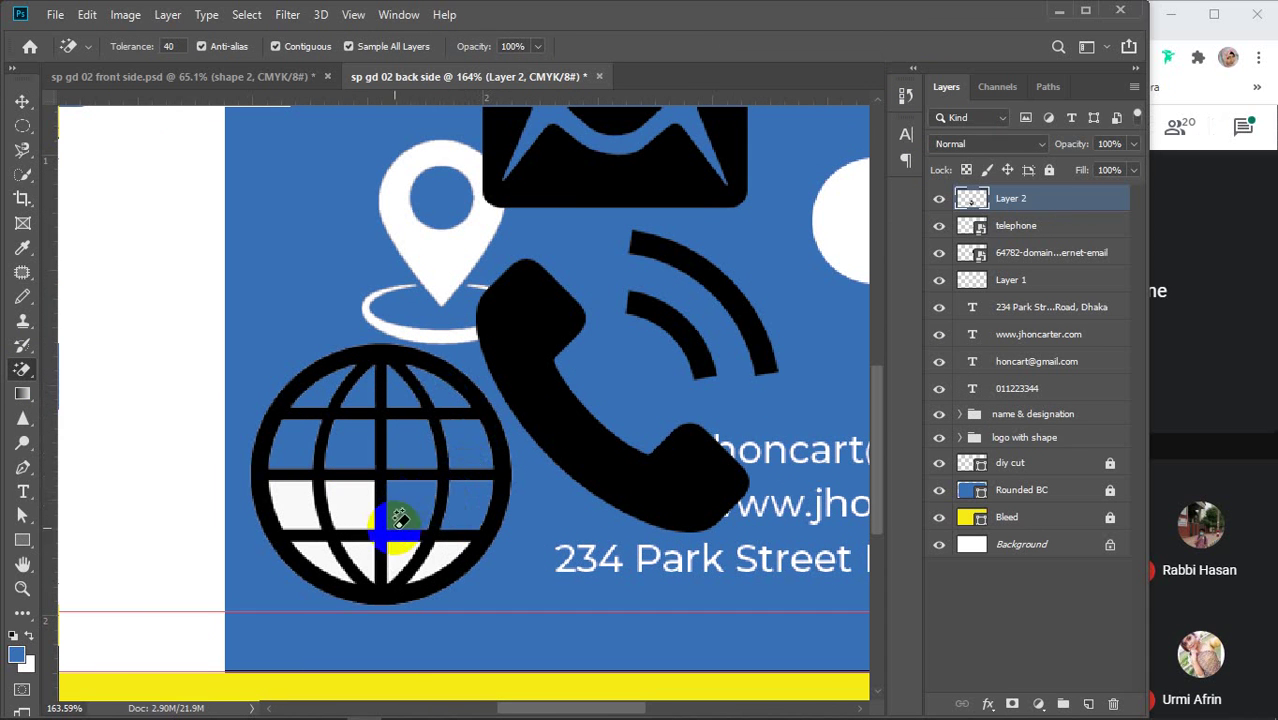
{"action": "left_click", "coordinate": [413, 542]}
{"action": "left_click", "coordinate": [357, 508]}
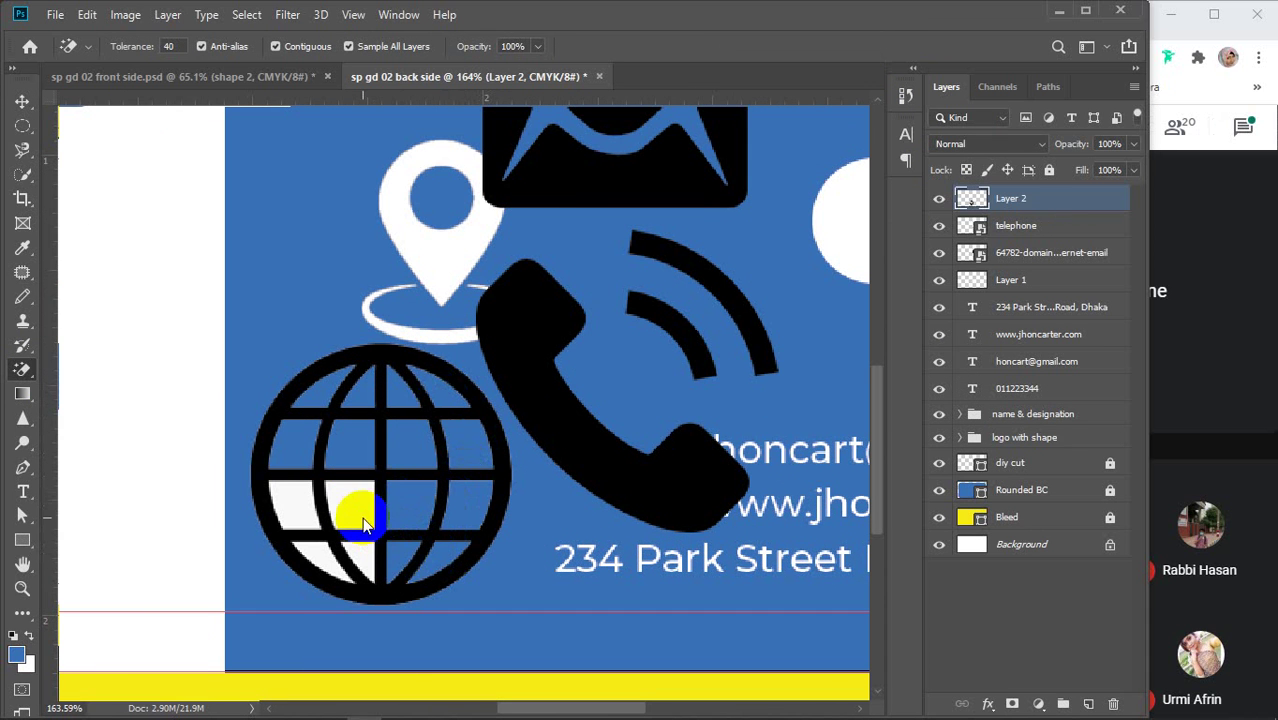
{"action": "left_click", "coordinate": [368, 545]}
{"action": "left_click", "coordinate": [318, 553]}
{"action": "left_click", "coordinate": [302, 510]}
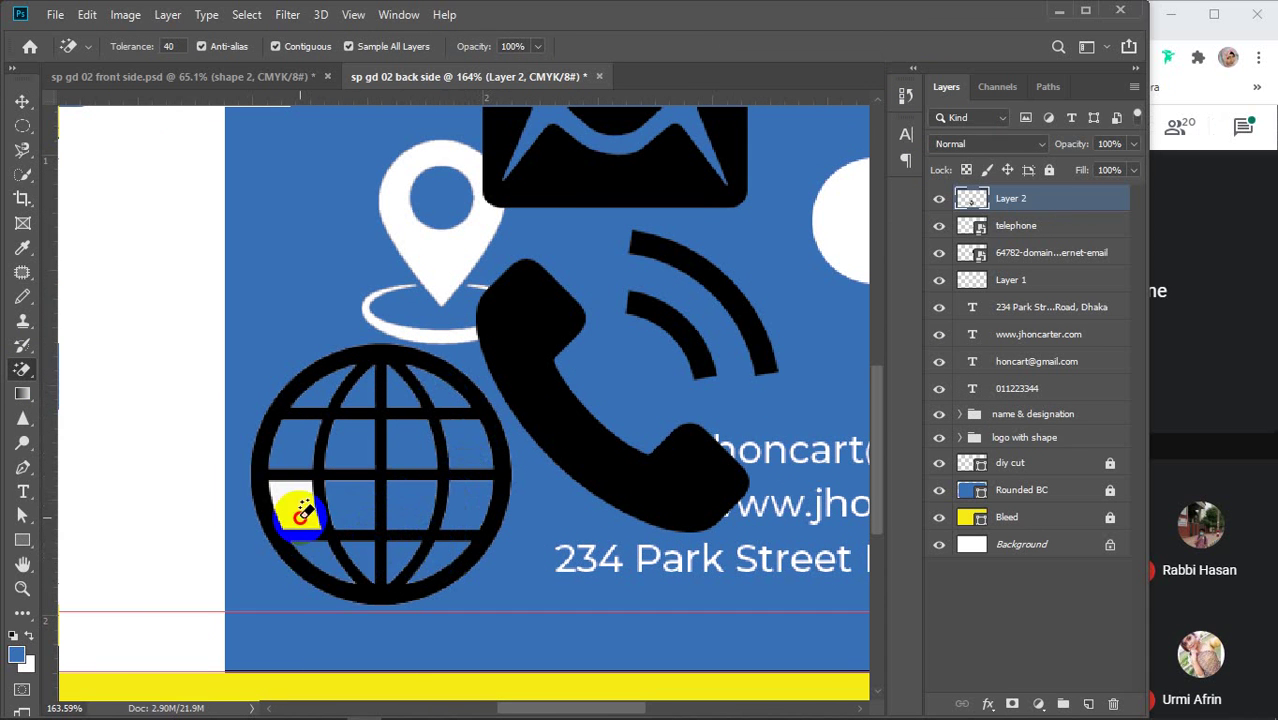
Rasterize the telephone and envelope icon layers
{"action": "key", "text": "v"}
{"action": "scroll", "coordinate": [530, 425], "scroll_direction": "down", "scroll_amount": 5}
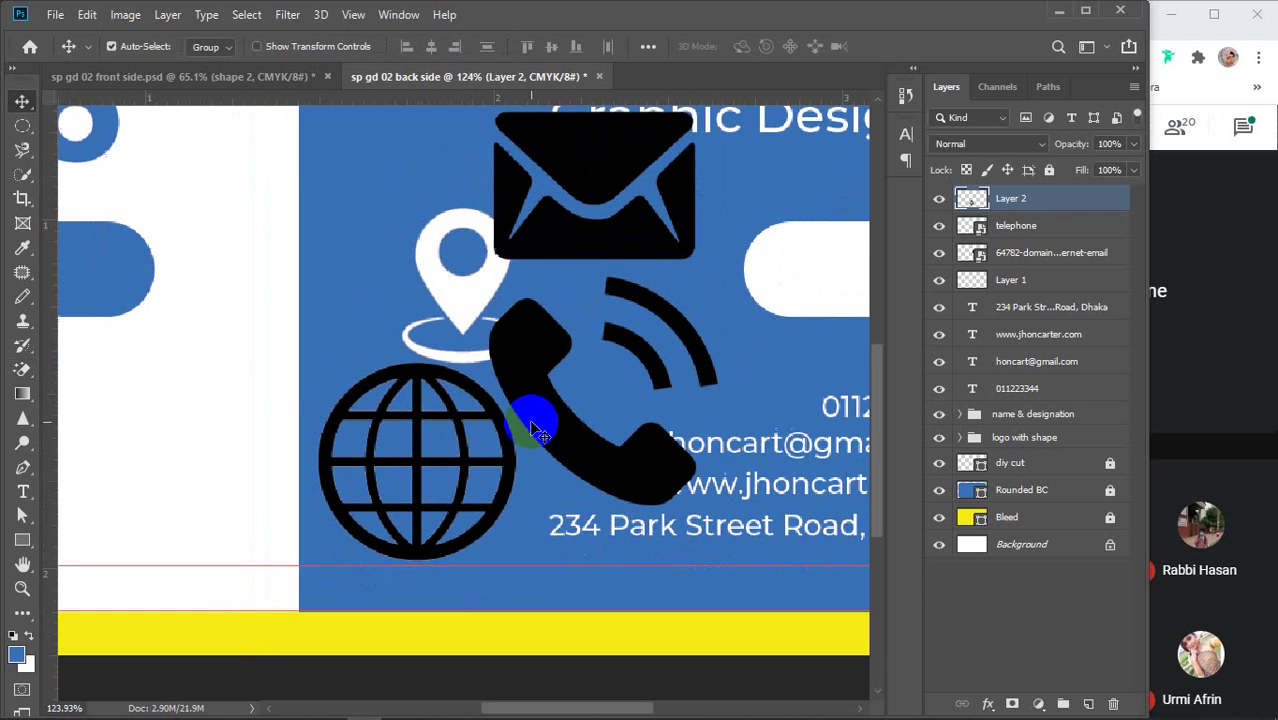
{"action": "scroll", "coordinate": [530, 425], "scroll_direction": "down", "scroll_amount": 1}
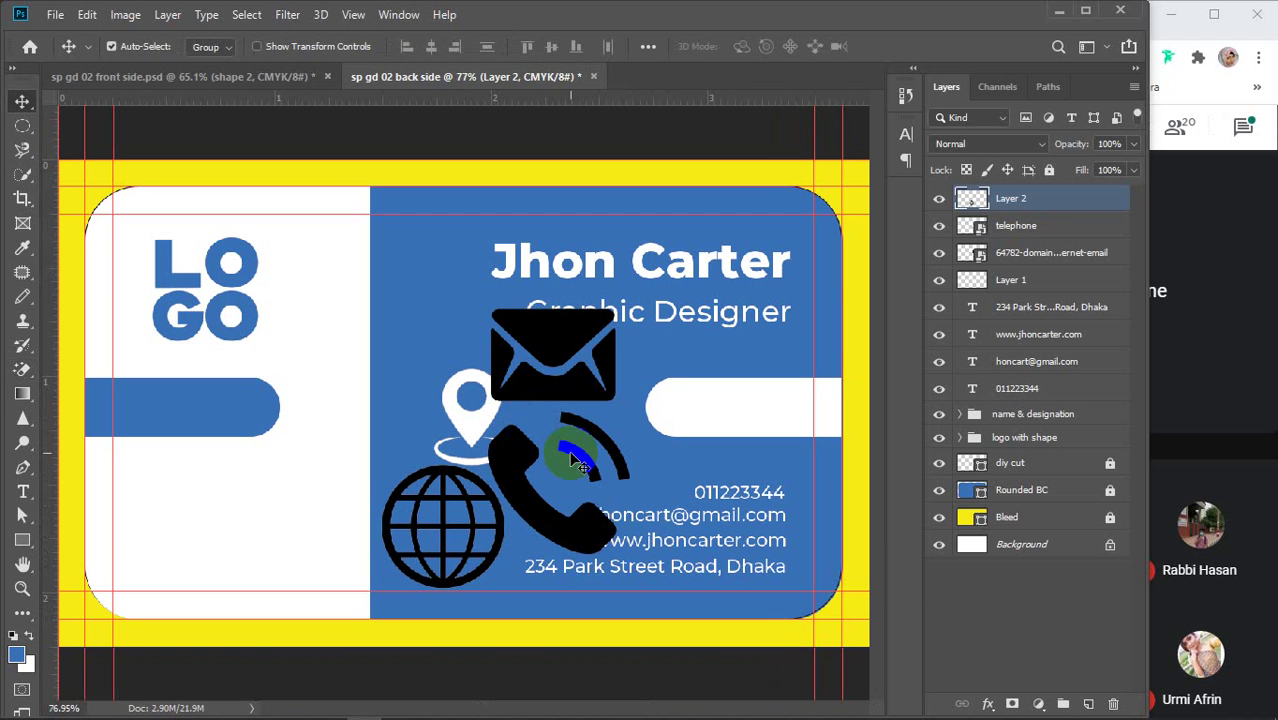
{"action": "left_click", "coordinate": [989, 255]}
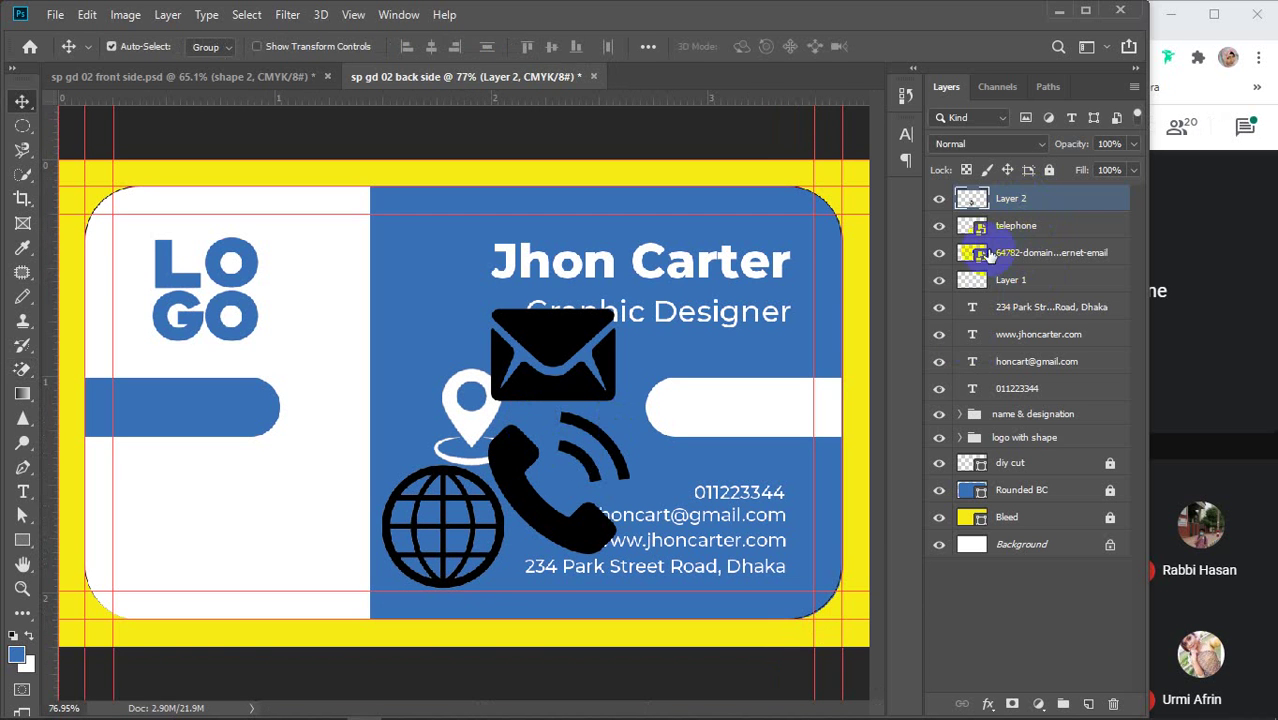
{"action": "left_click", "coordinate": [1025, 237]}
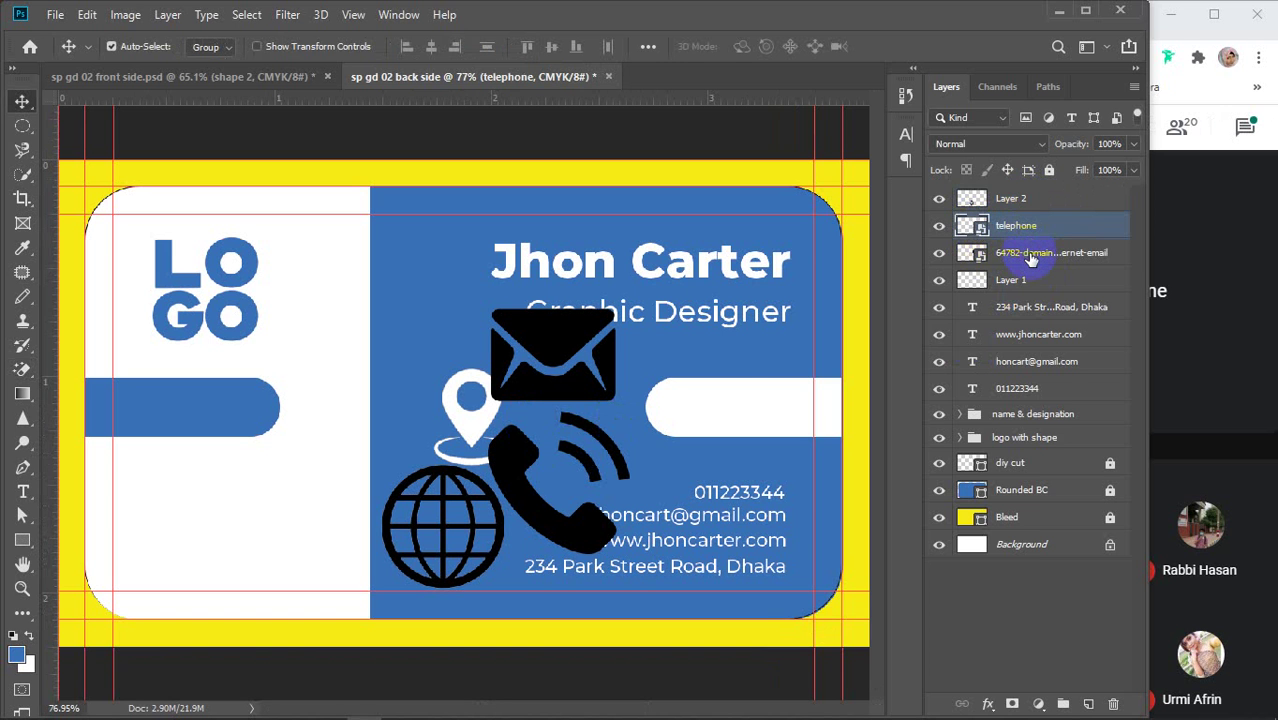
{"action": "left_click", "coordinate": [1036, 254], "text": "shift"}
{"action": "right_click", "coordinate": [1036, 258]}
{"action": "left_click", "coordinate": [830, 344]}
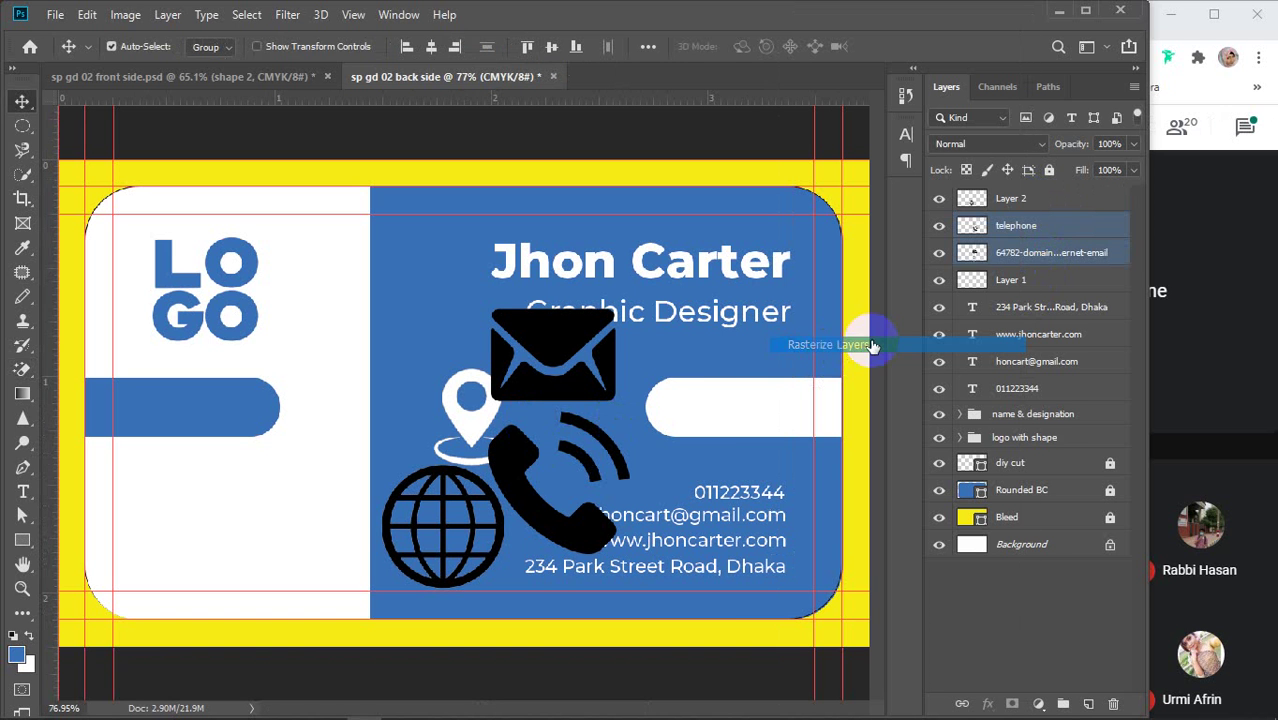
Fill the globe icon with white and deselect
{"action": "left_click", "coordinate": [1063, 228]}
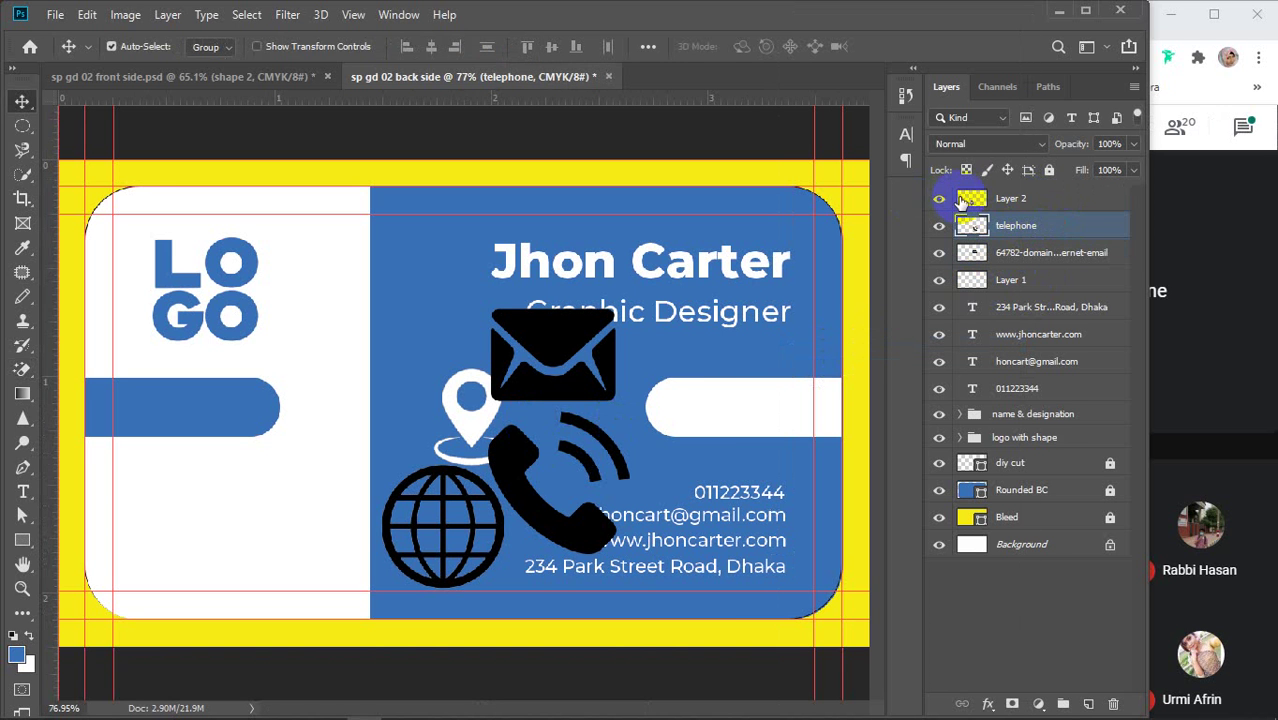
{"action": "left_click", "coordinate": [966, 201]}
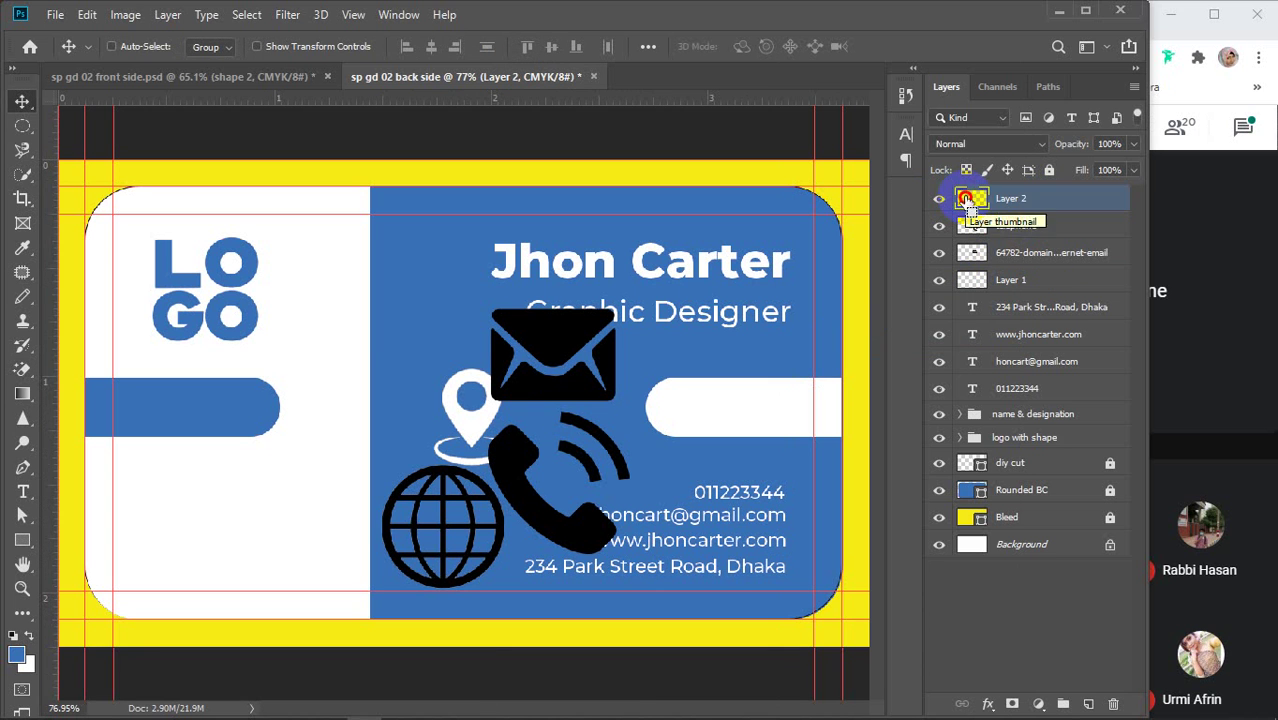
{"action": "left_click", "coordinate": [966, 200], "text": "ctrl"}
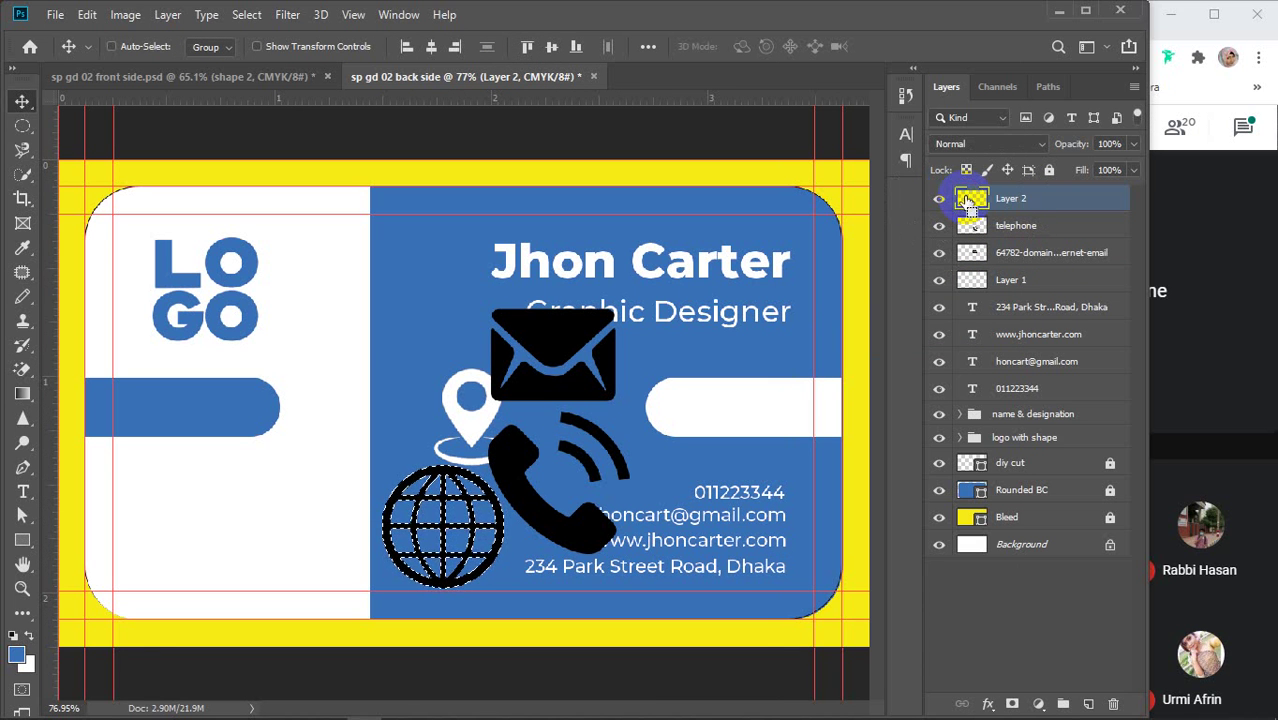
{"action": "key", "text": "ctrl+BackSpace"}
{"action": "key", "text": "ctrl+d"}
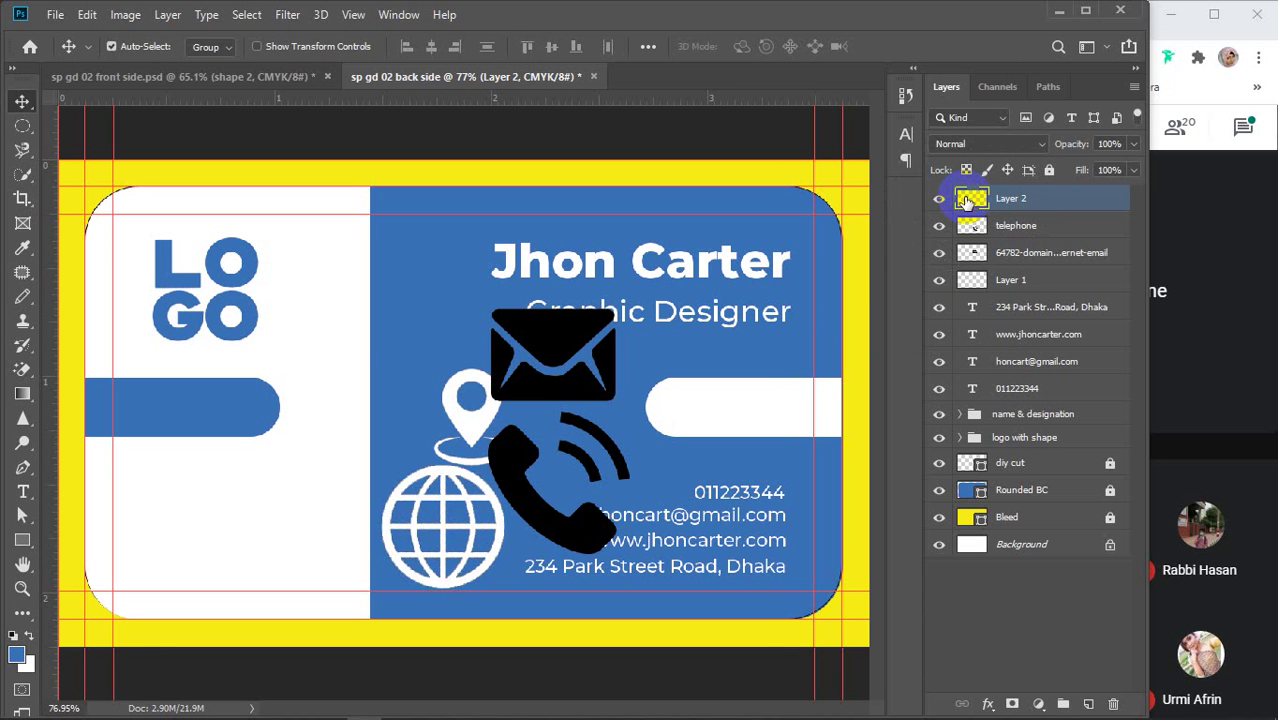
Fill the telephone and envelope icons with white, deselecting after each
{"action": "left_click", "coordinate": [974, 230], "text": "ctrl"}
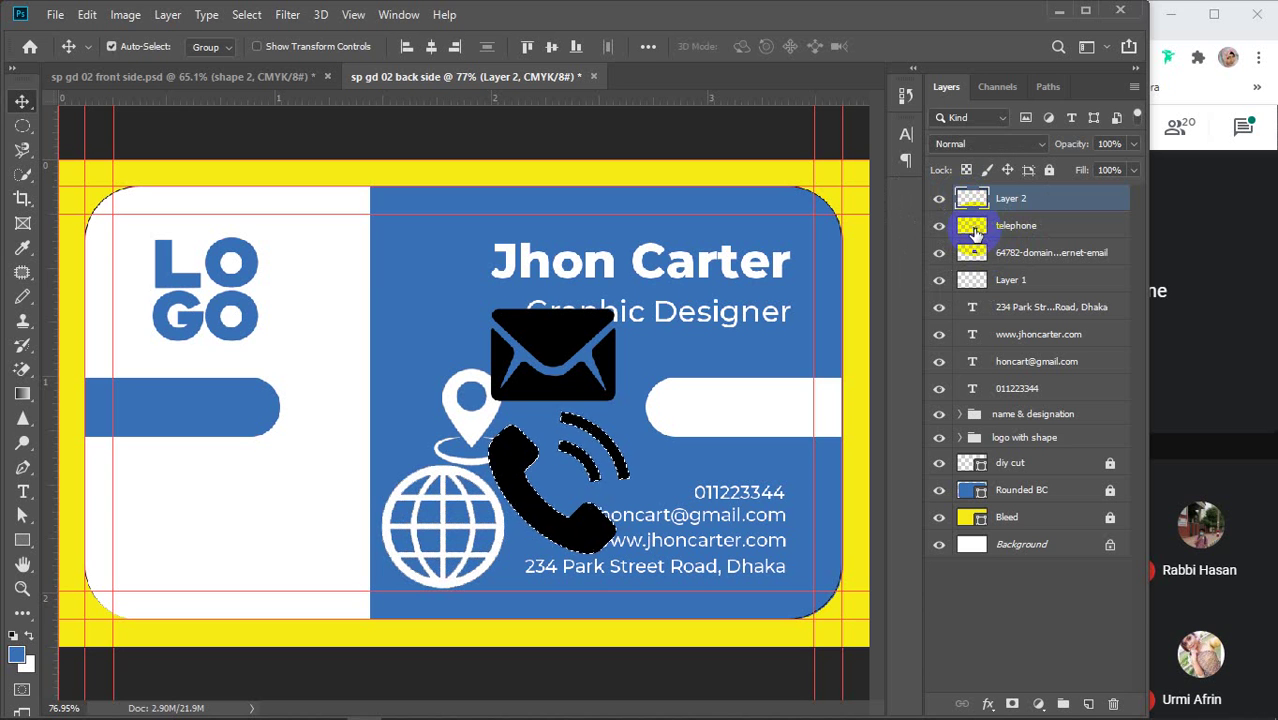
{"action": "left_click", "coordinate": [1028, 228]}
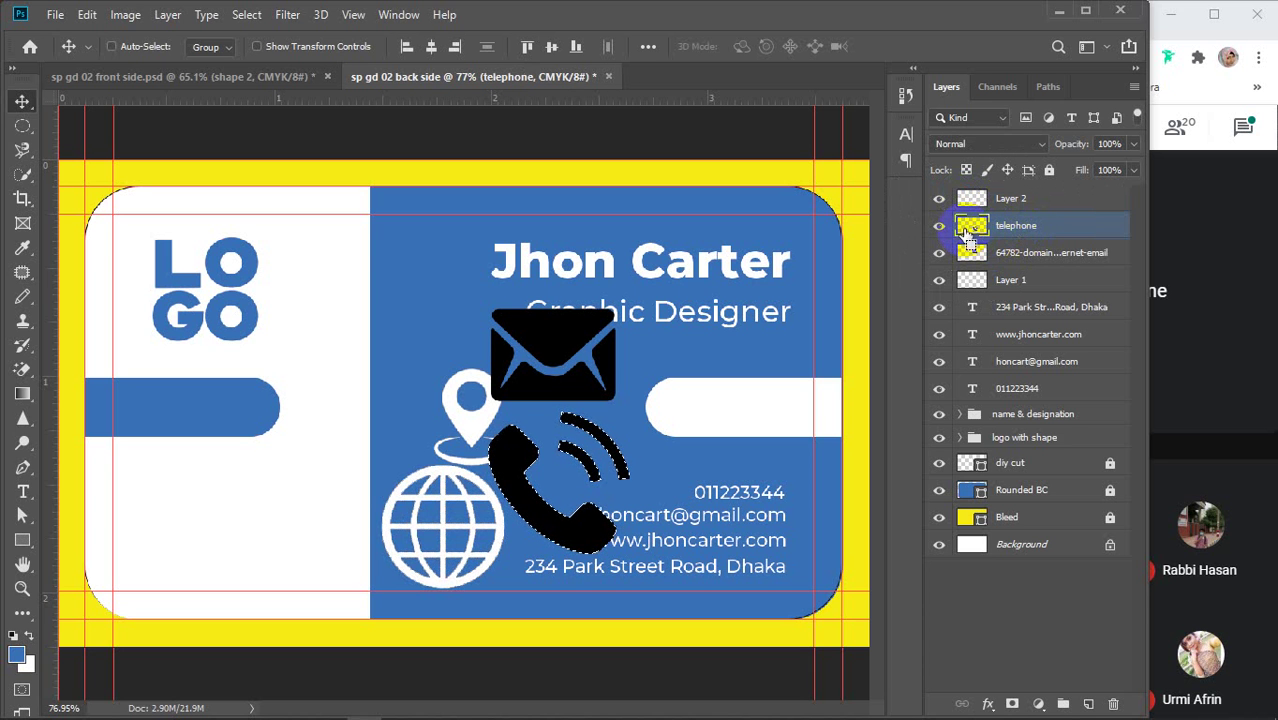
{"action": "key", "text": "ctrl+BackSpace"}
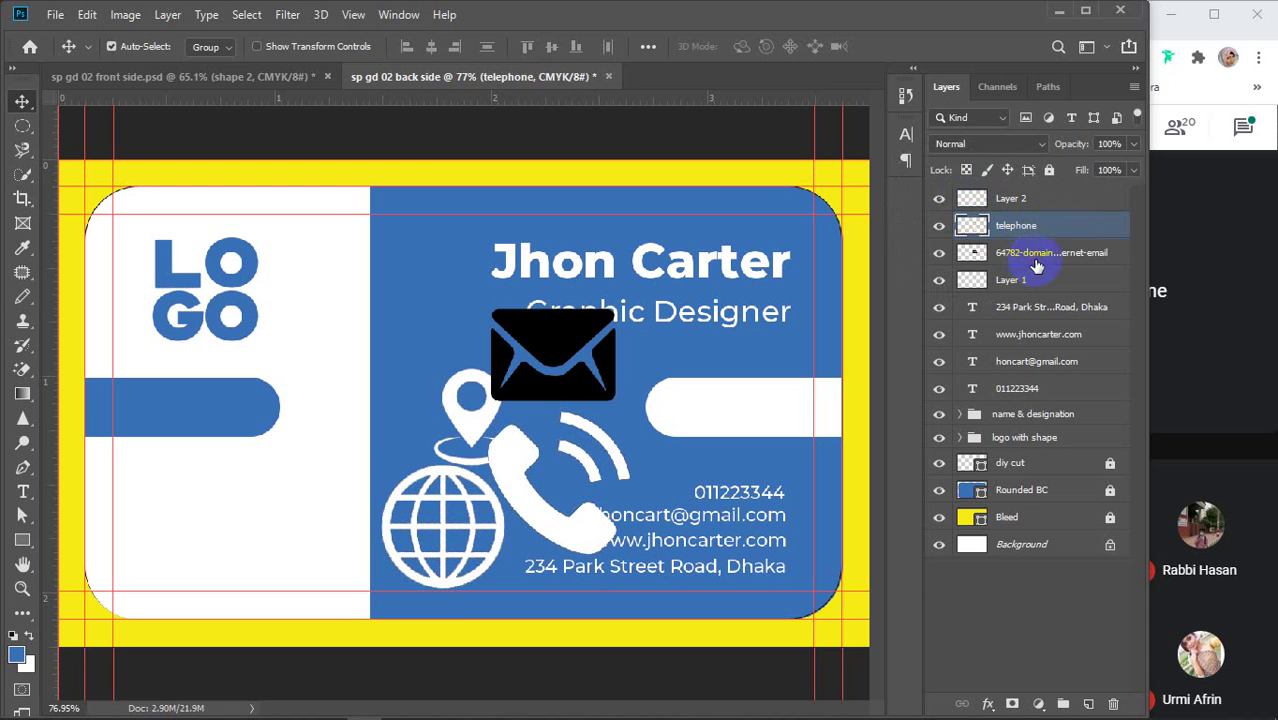
{"action": "key", "text": "ctrl+d"}
{"action": "left_click", "coordinate": [993, 256]}
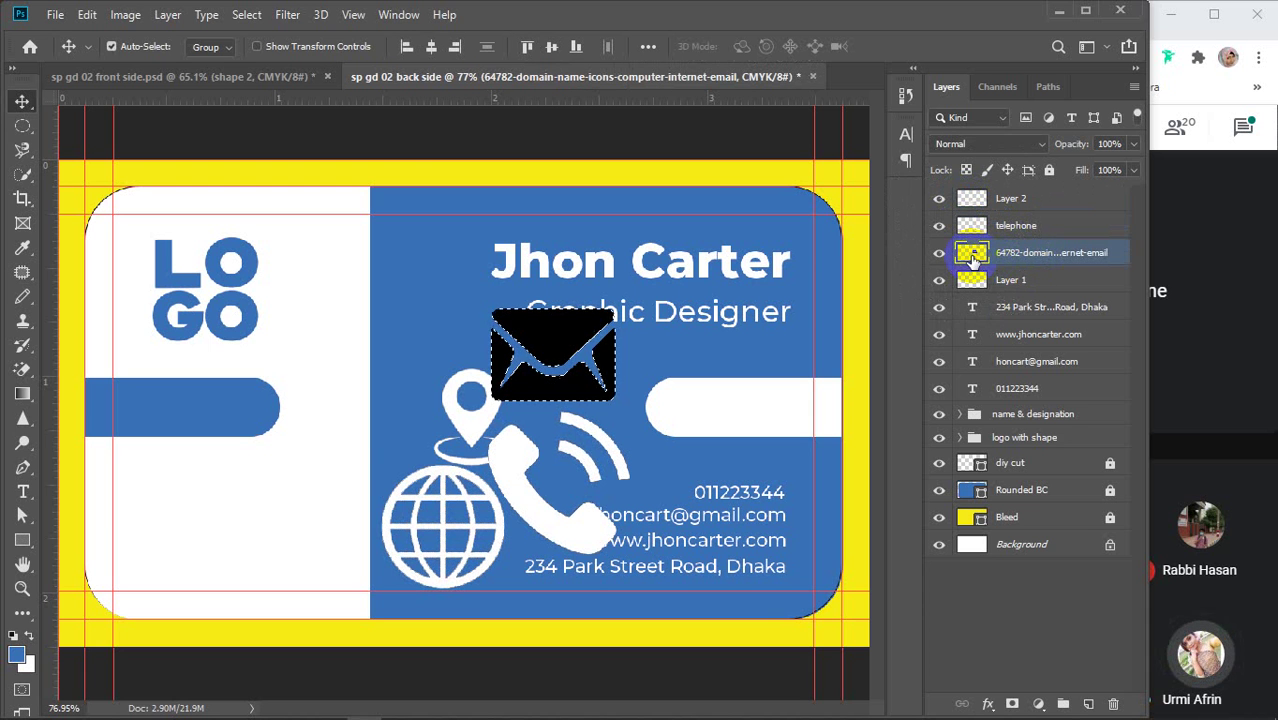
{"action": "left_click", "coordinate": [972, 258], "text": "ctrl"}
{"action": "key", "text": "ctrl+BackSpace"}
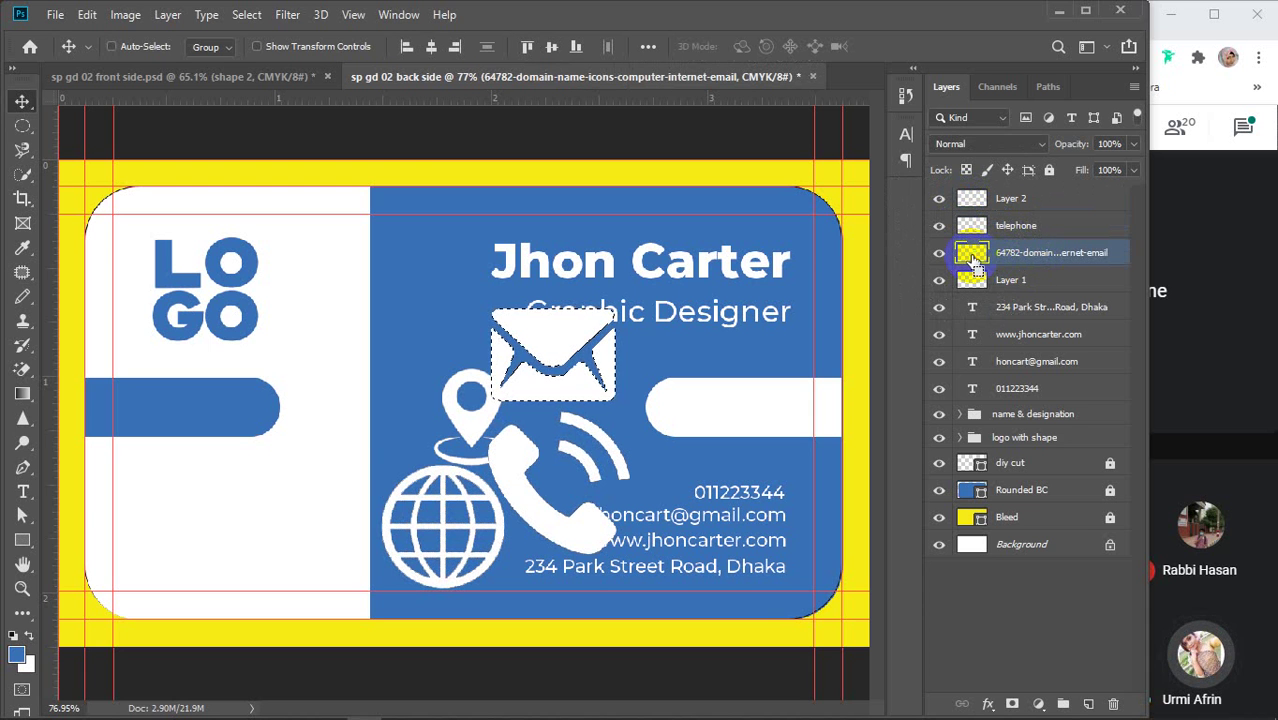
{"action": "key", "text": "ctrl+d"}
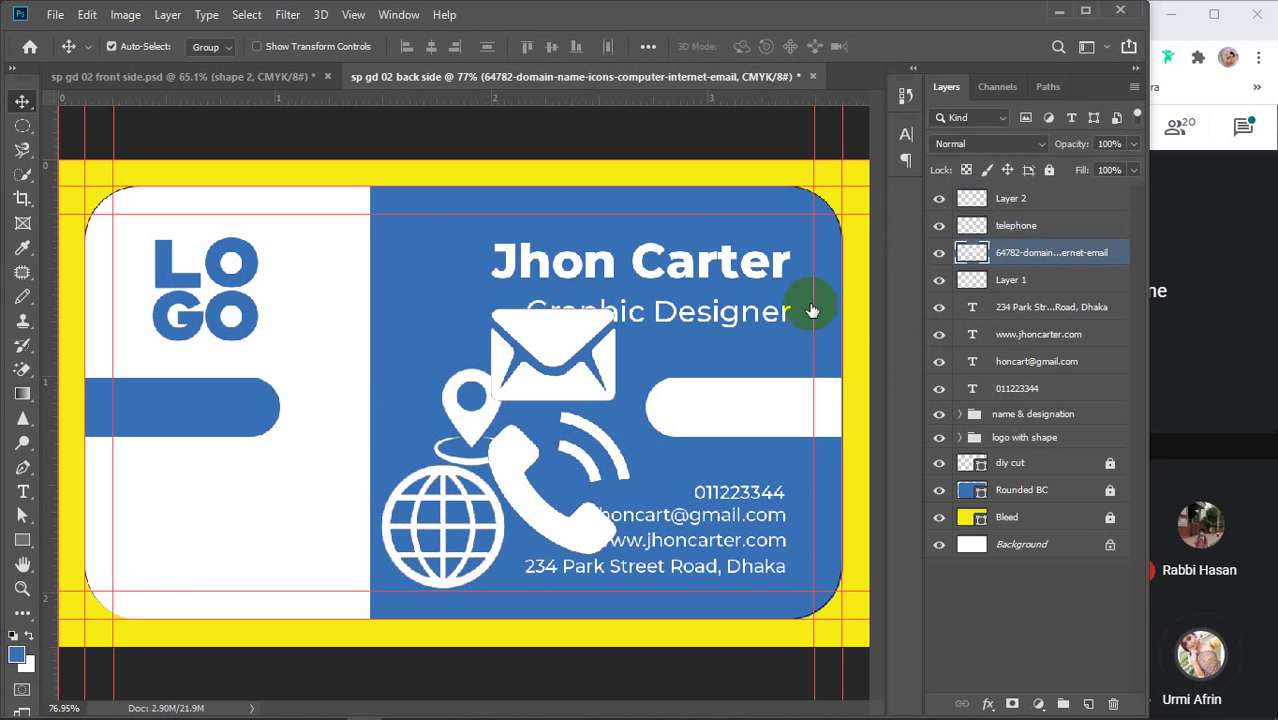
Rename the globe layer 'web icon' and the telephone layer 'phone icon'
{"action": "left_click", "coordinate": [1056, 234]}
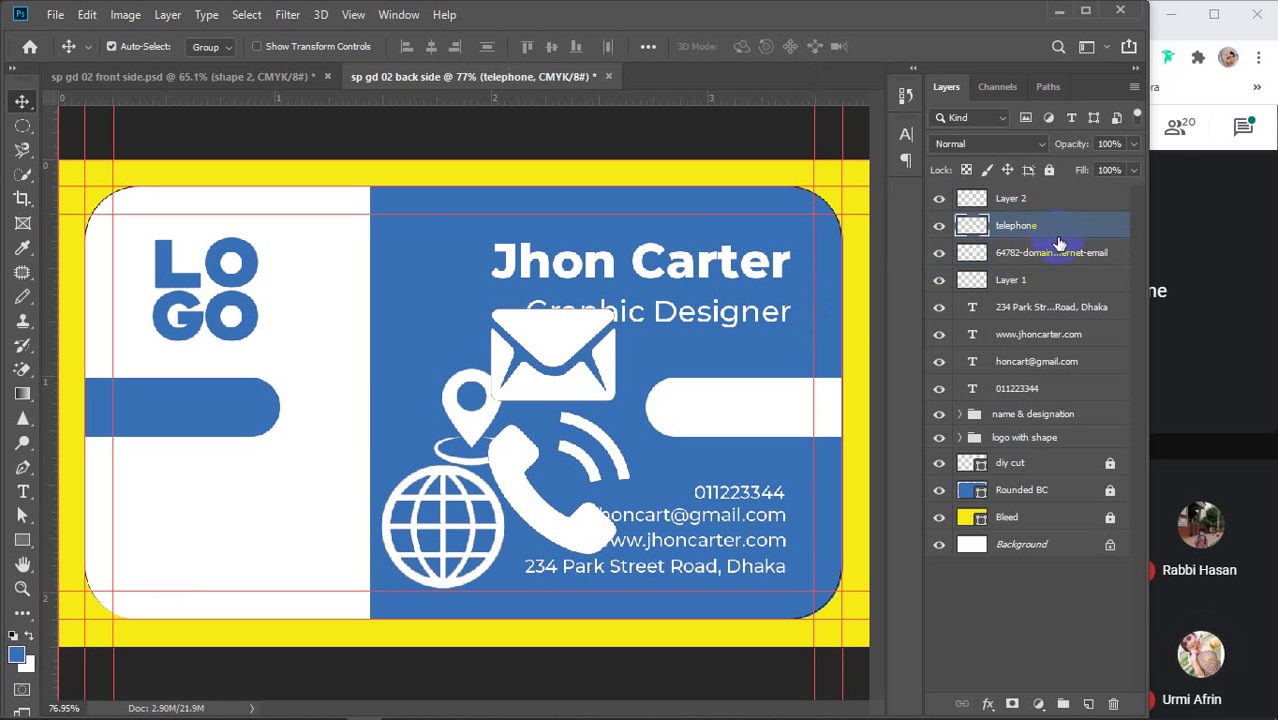
{"action": "left_click", "coordinate": [938, 206]}
{"action": "left_click", "coordinate": [938, 206]}
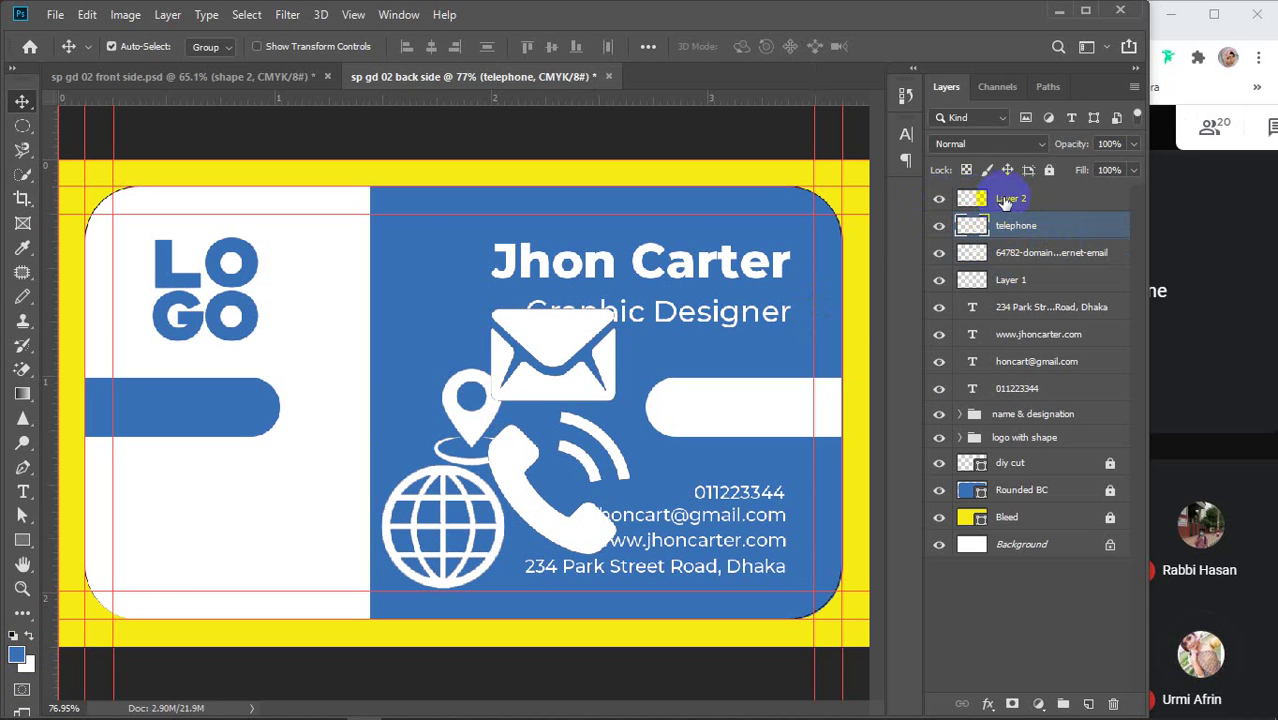
{"action": "double_click", "coordinate": [1005, 198]}
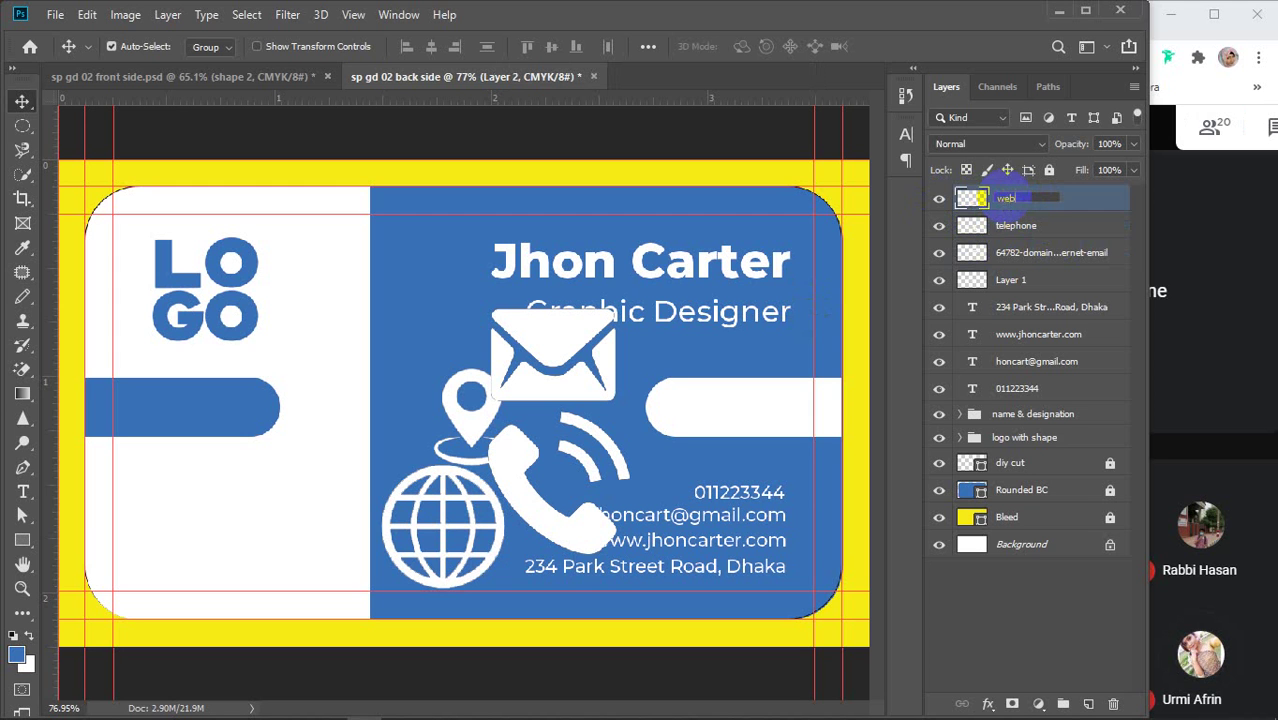
{"action": "type", "text": "web"}
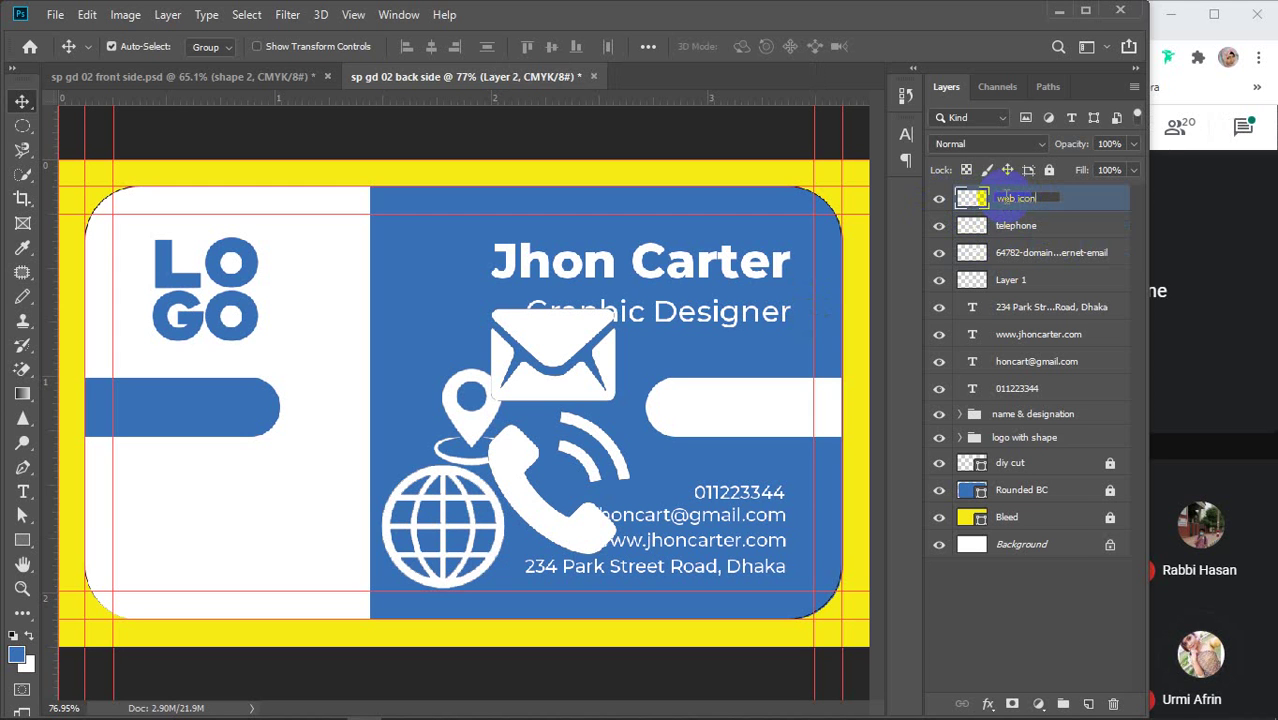
{"action": "key", "text": "Return"}
{"action": "left_click", "coordinate": [938, 225]}
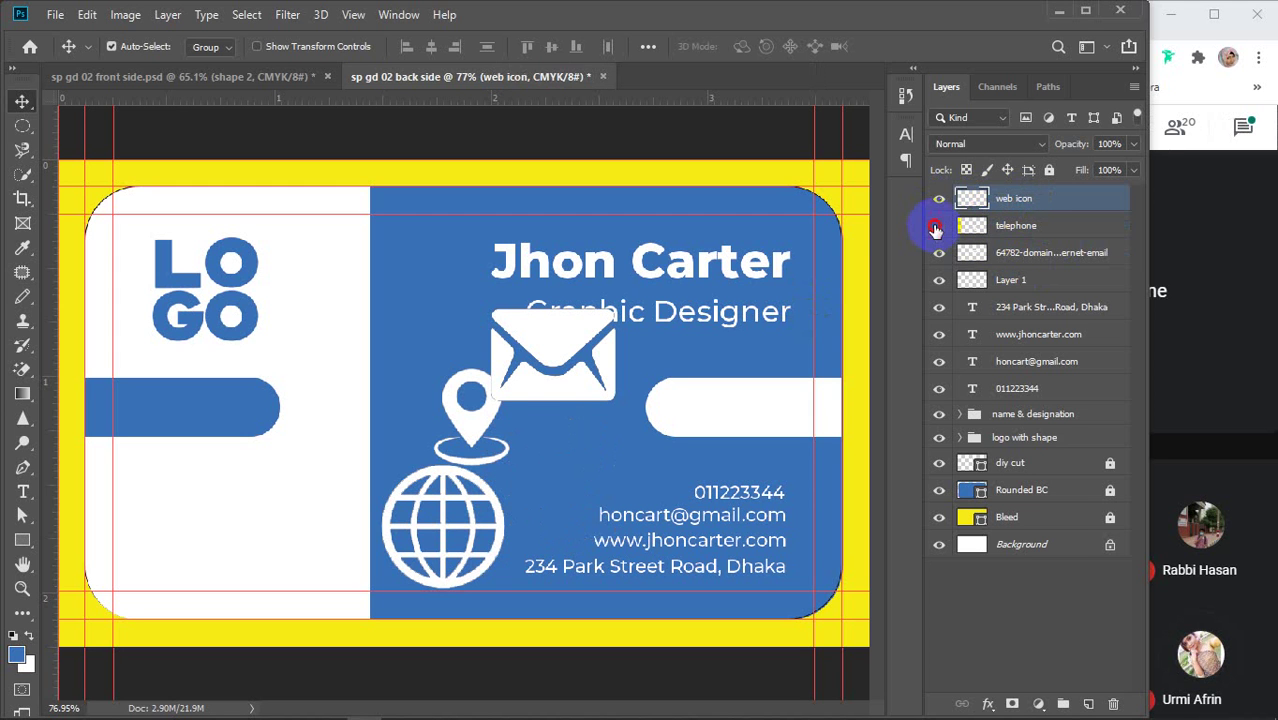
{"action": "left_click", "coordinate": [938, 225]}
{"action": "double_click", "coordinate": [1015, 226]}
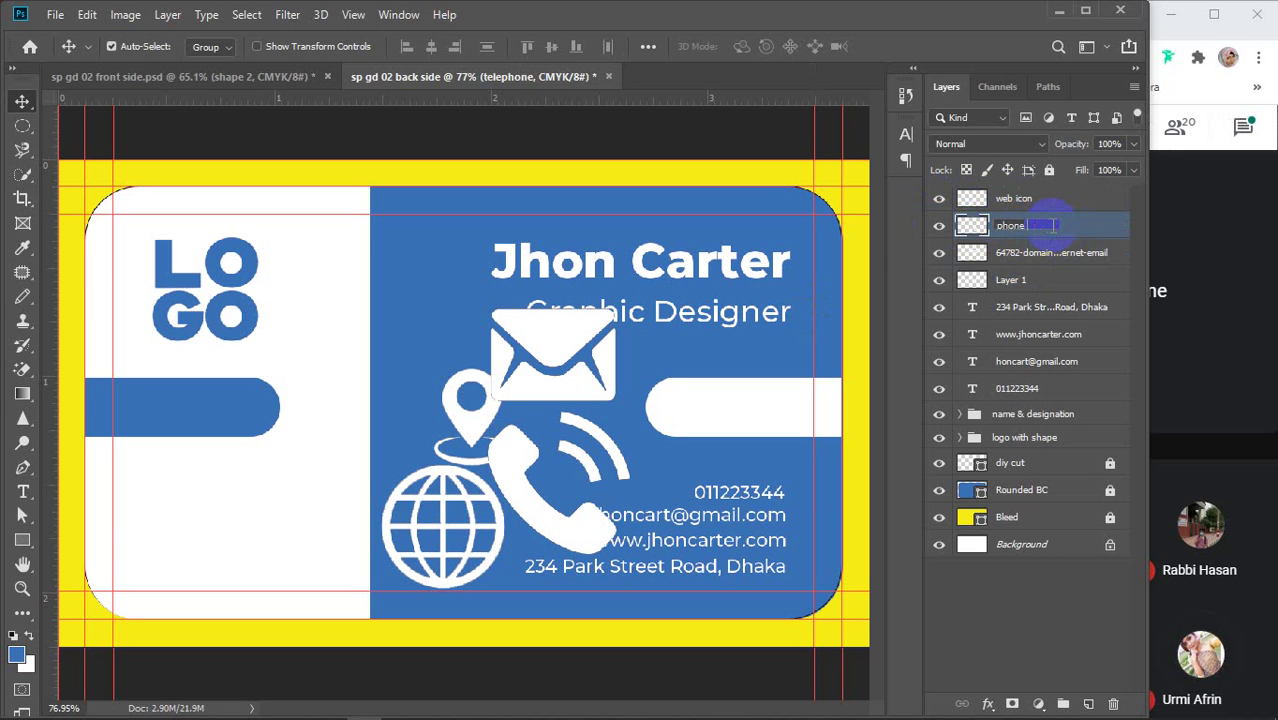
{"action": "type", "text": "phone icon"}
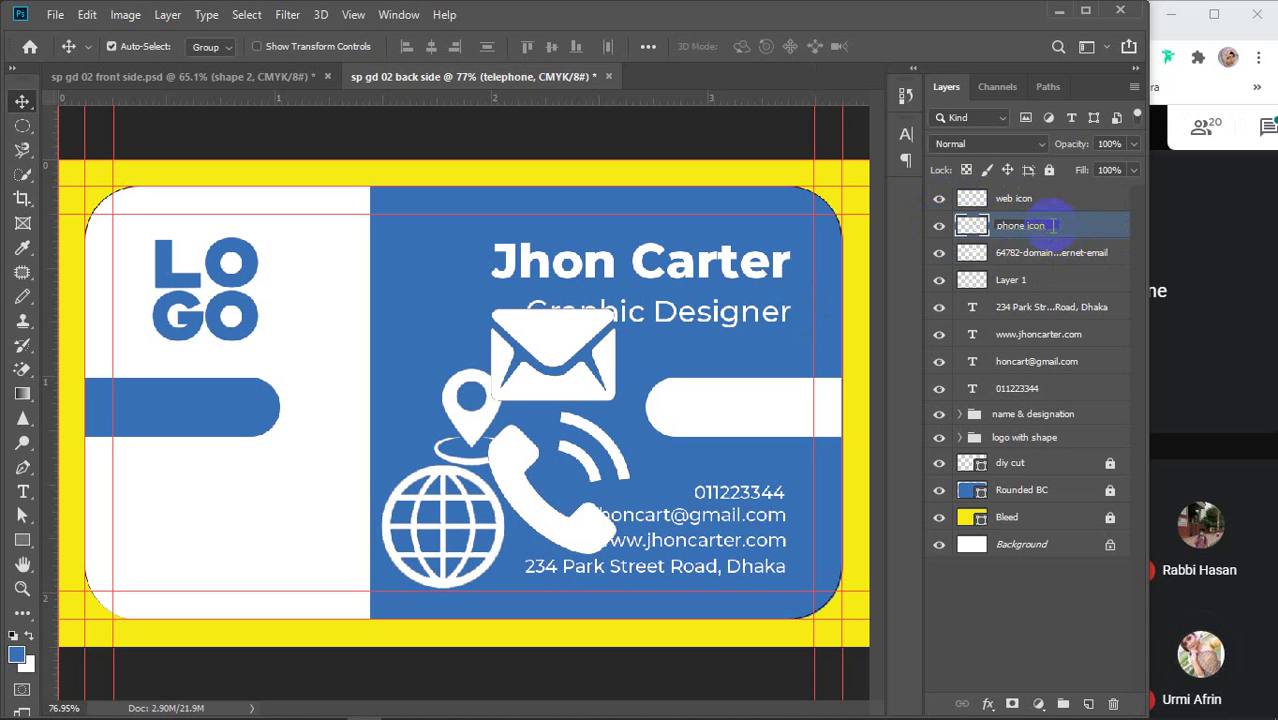
{"action": "left_click", "coordinate": [1040, 253]}
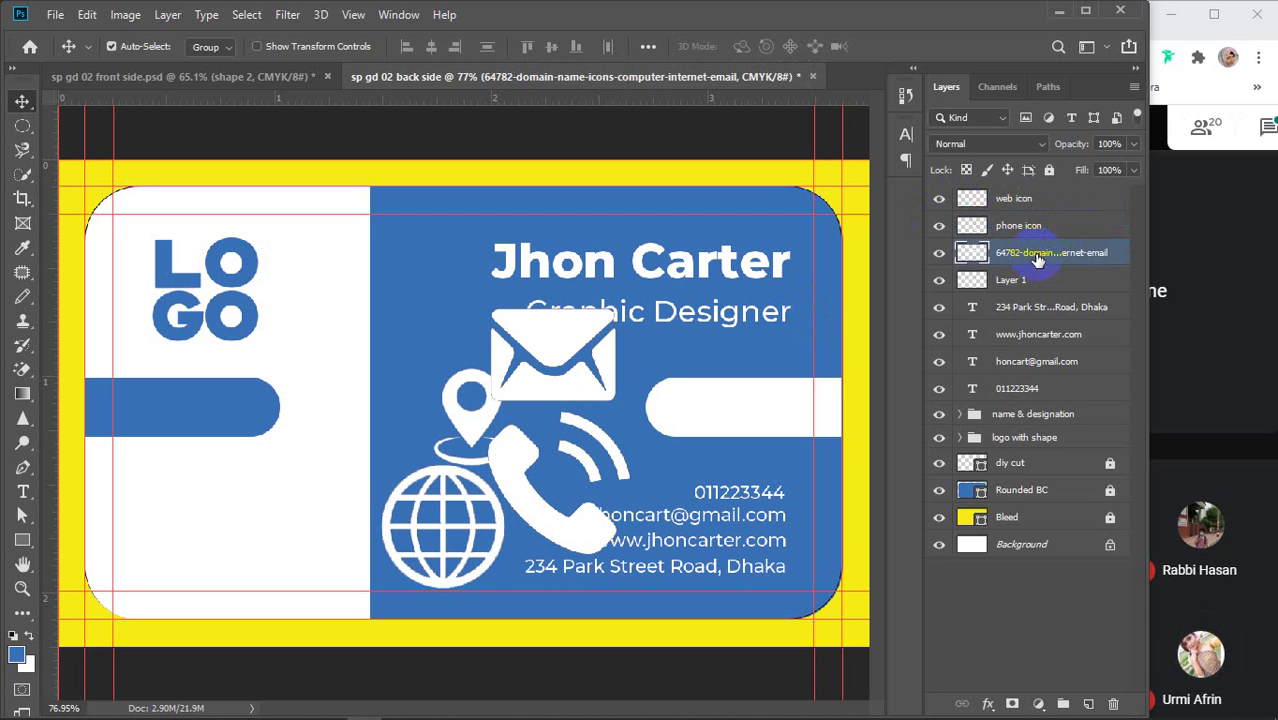
Rename the envelope layer 'email icon' and Layer 1 'location icon'
{"action": "left_click", "coordinate": [940, 254]}
{"action": "left_click", "coordinate": [940, 254]}
{"action": "double_click", "coordinate": [1022, 257]}
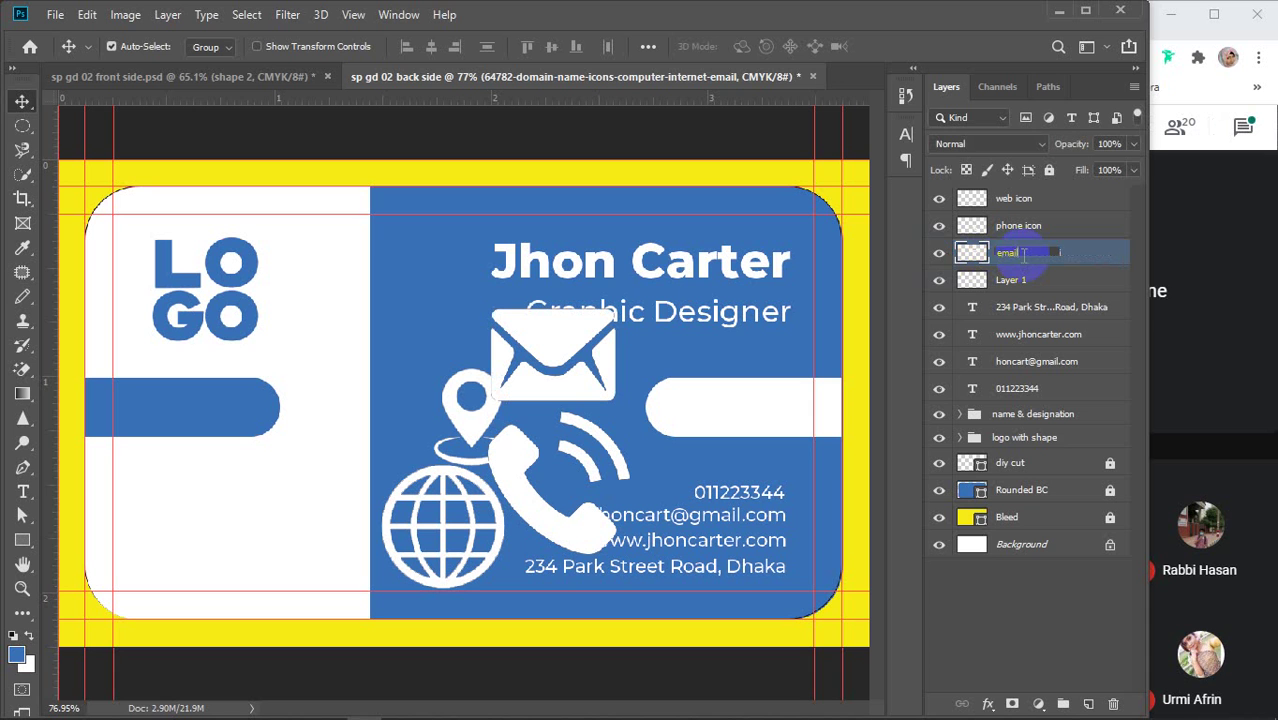
{"action": "type", "text": "email icon"}
{"action": "key", "text": "Return"}
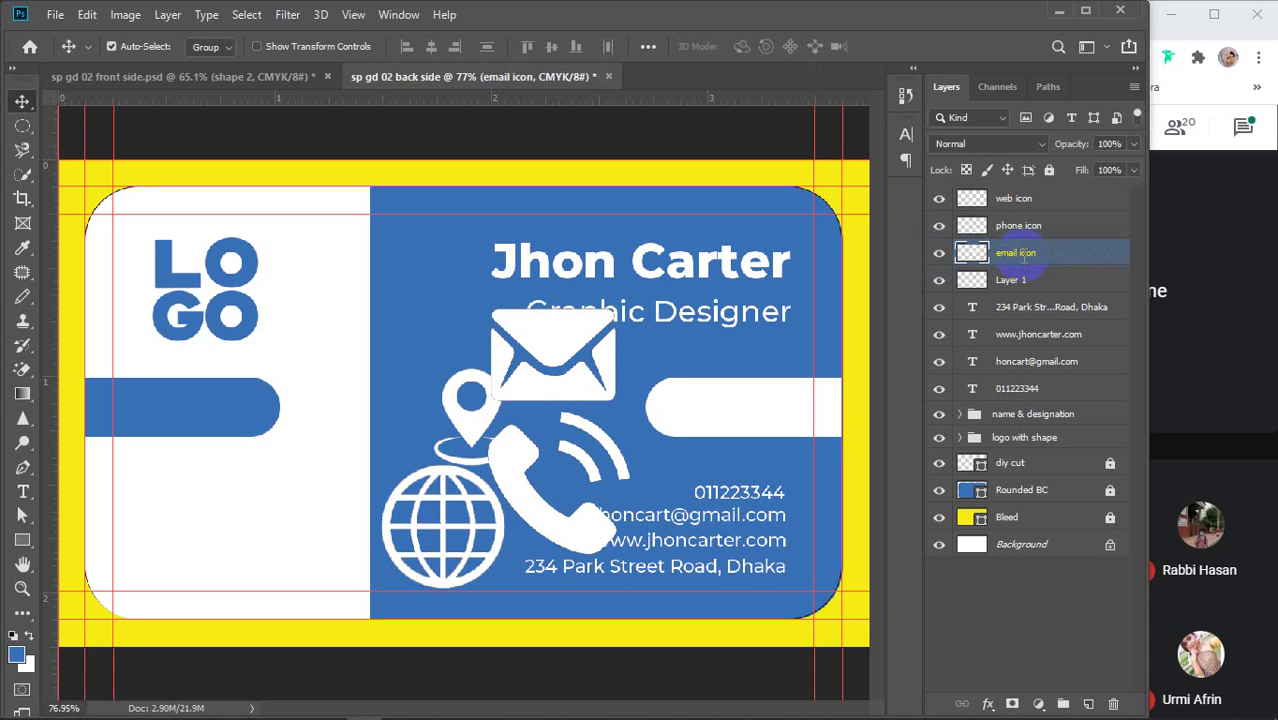
{"action": "left_click", "coordinate": [1014, 283]}
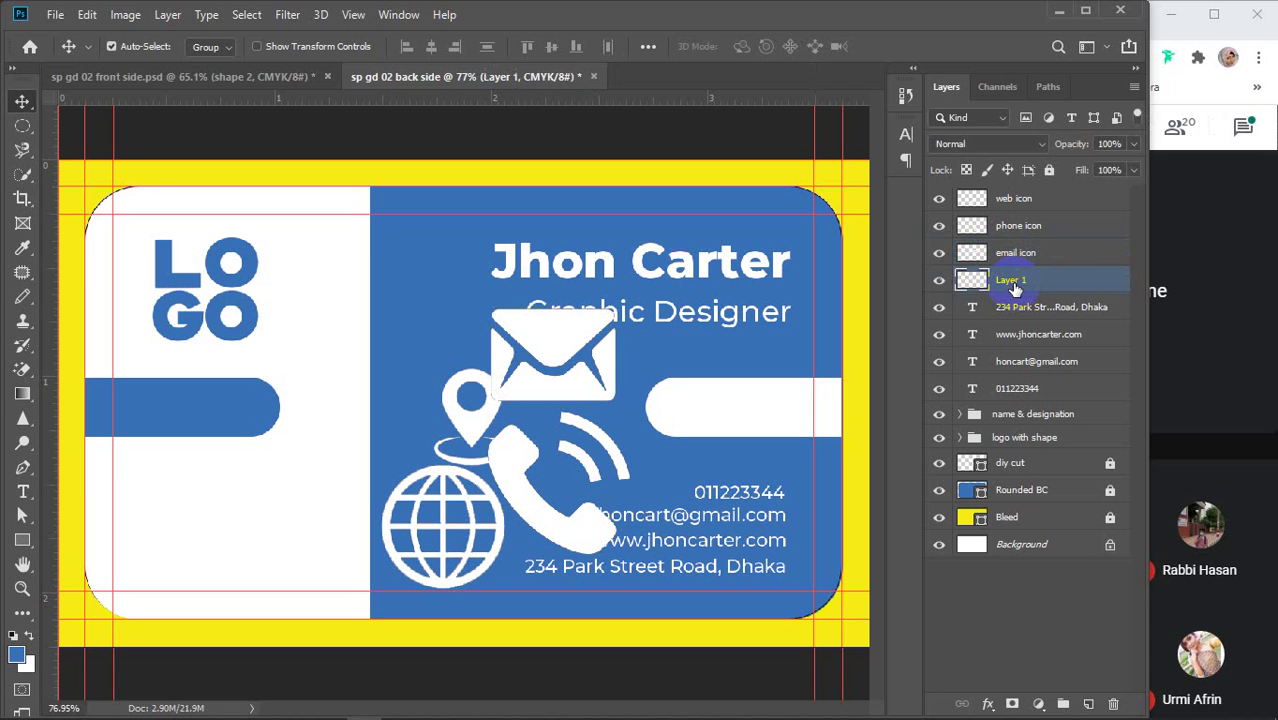
{"action": "left_click", "coordinate": [939, 280]}
{"action": "left_click", "coordinate": [939, 280]}
{"action": "key", "text": "Return"}
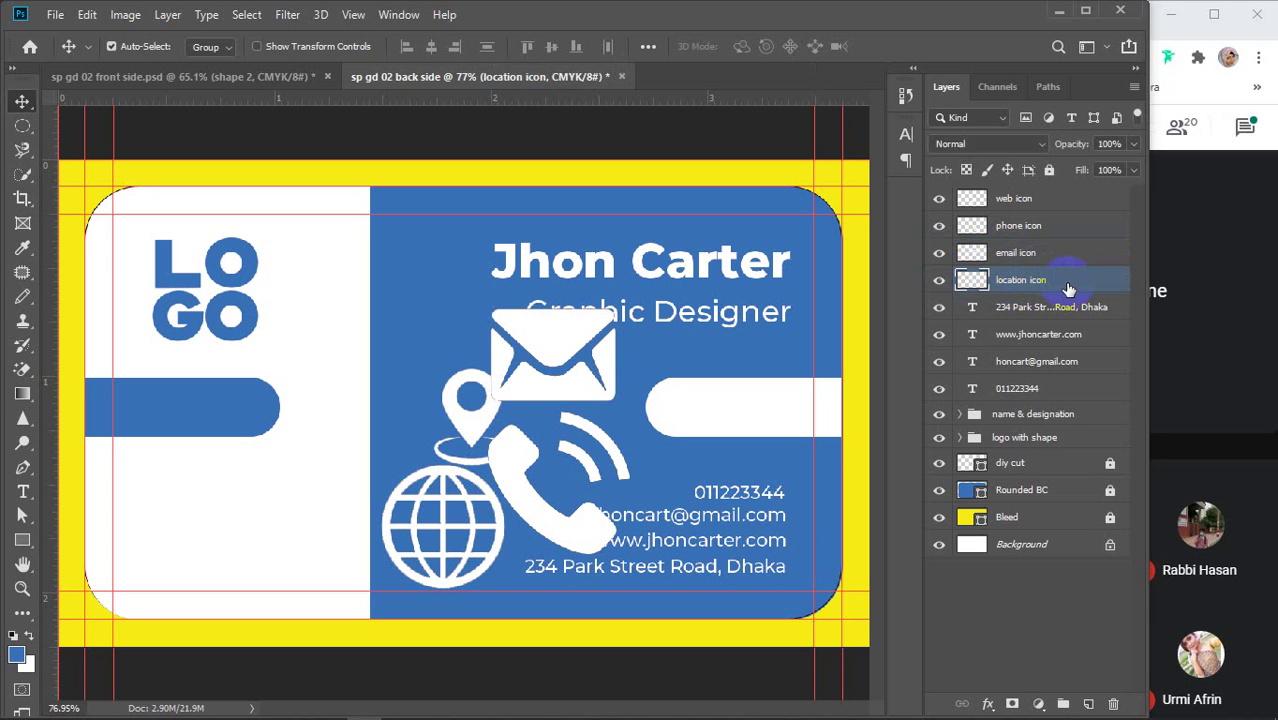
Move the phone, email and web icon layers below their matching text layers
{"action": "left_click_drag", "start_coordinate": [1018, 225], "coordinate": [1012, 384]}
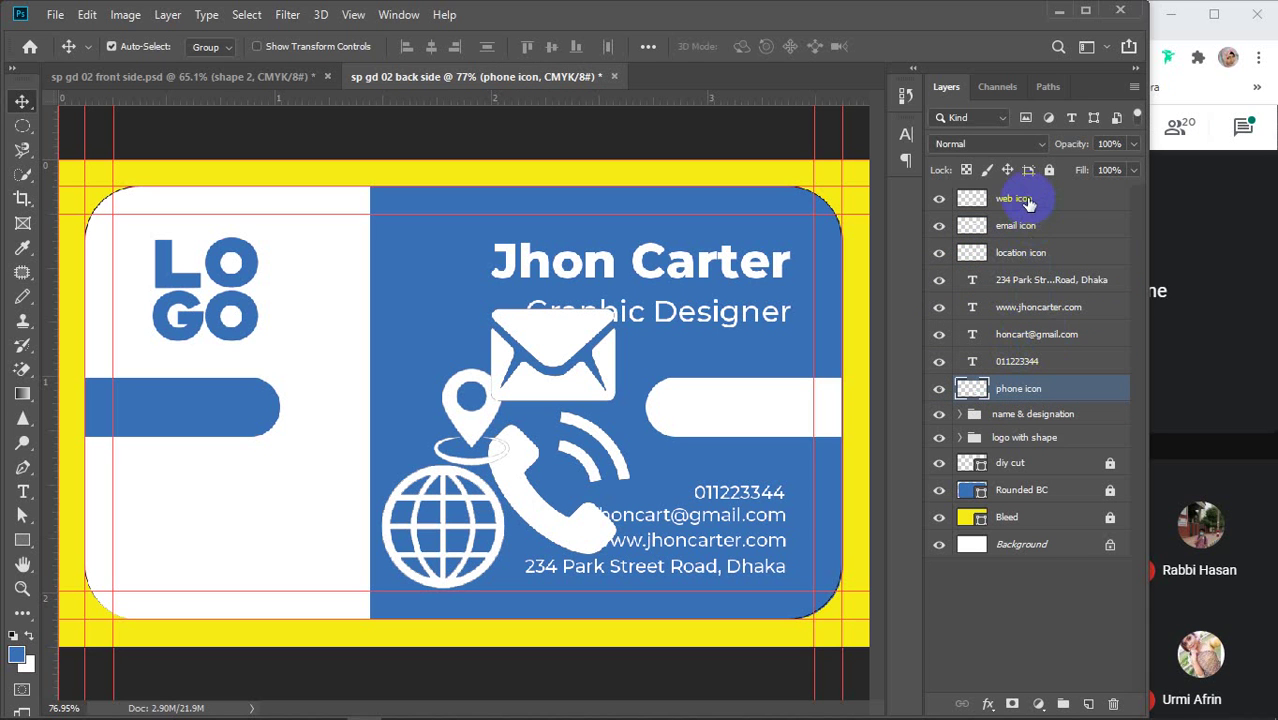
{"action": "left_click_drag", "start_coordinate": [1020, 229], "coordinate": [1022, 343]}
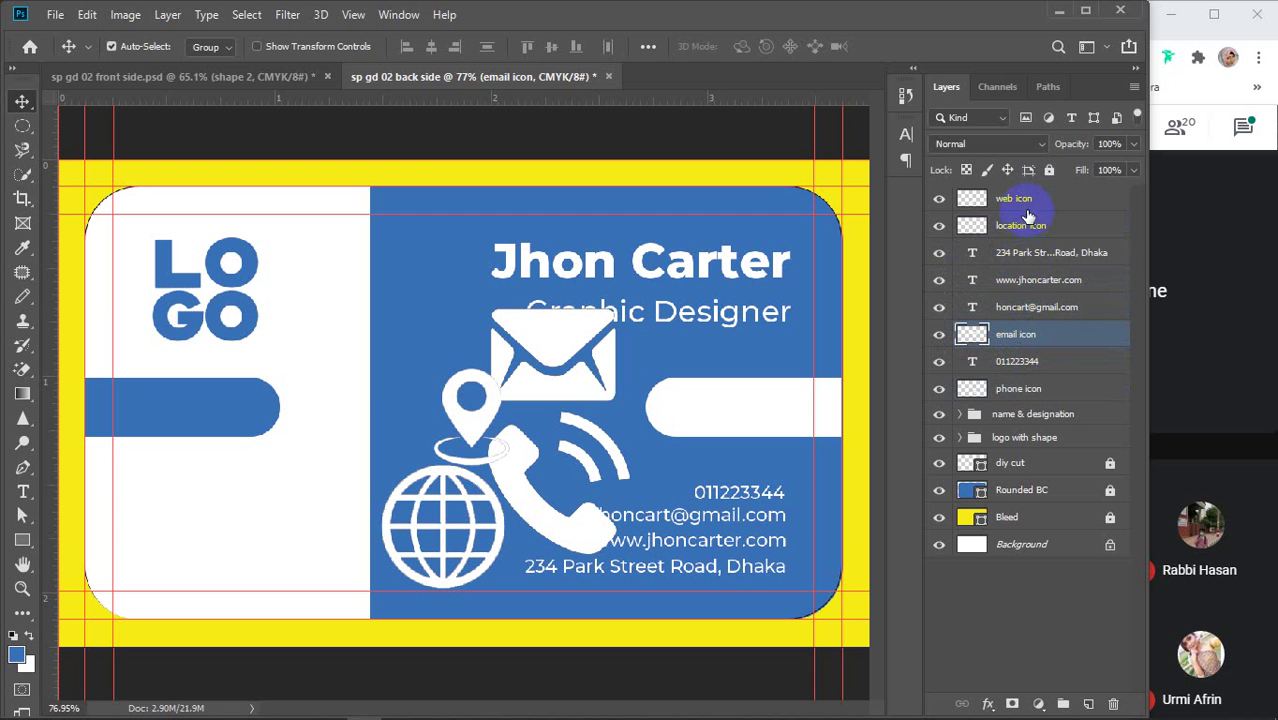
{"action": "left_click_drag", "start_coordinate": [1026, 205], "coordinate": [1022, 290]}
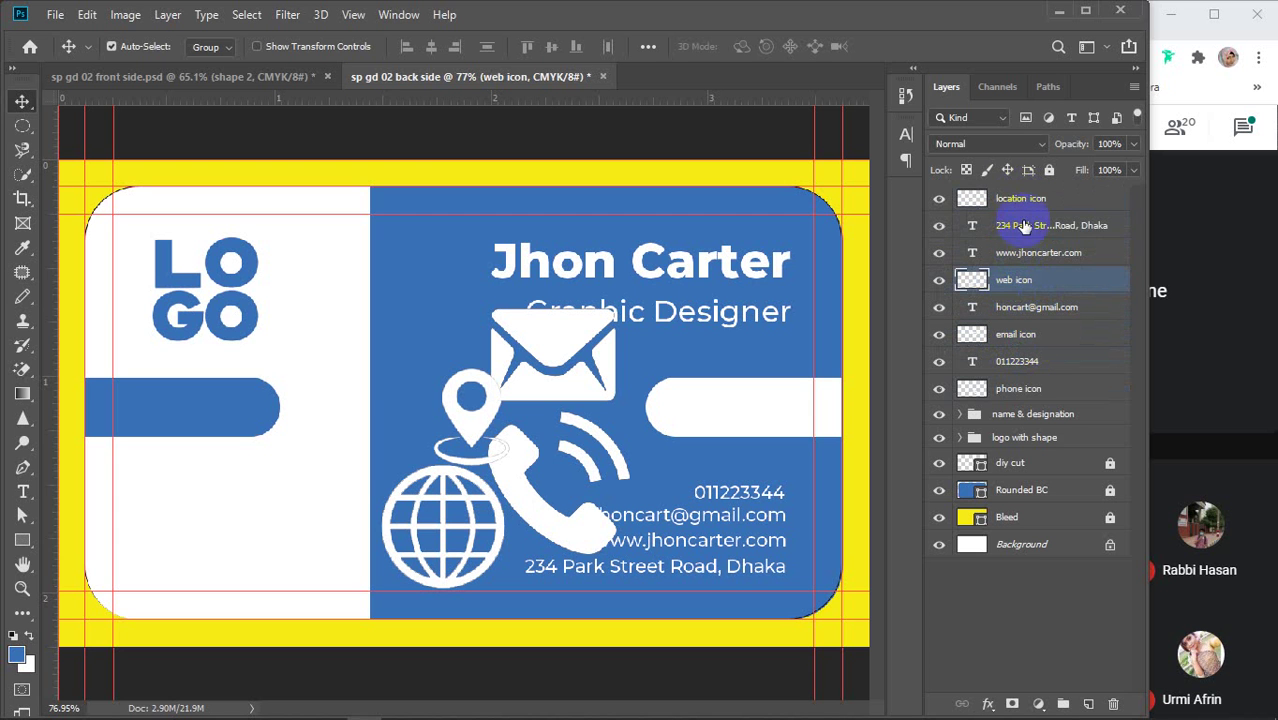
Put the location icon layer under the address text and add vertical guides at 3.434 and 3.248 in
{"action": "left_click_drag", "start_coordinate": [1022, 201], "coordinate": [1018, 242]}
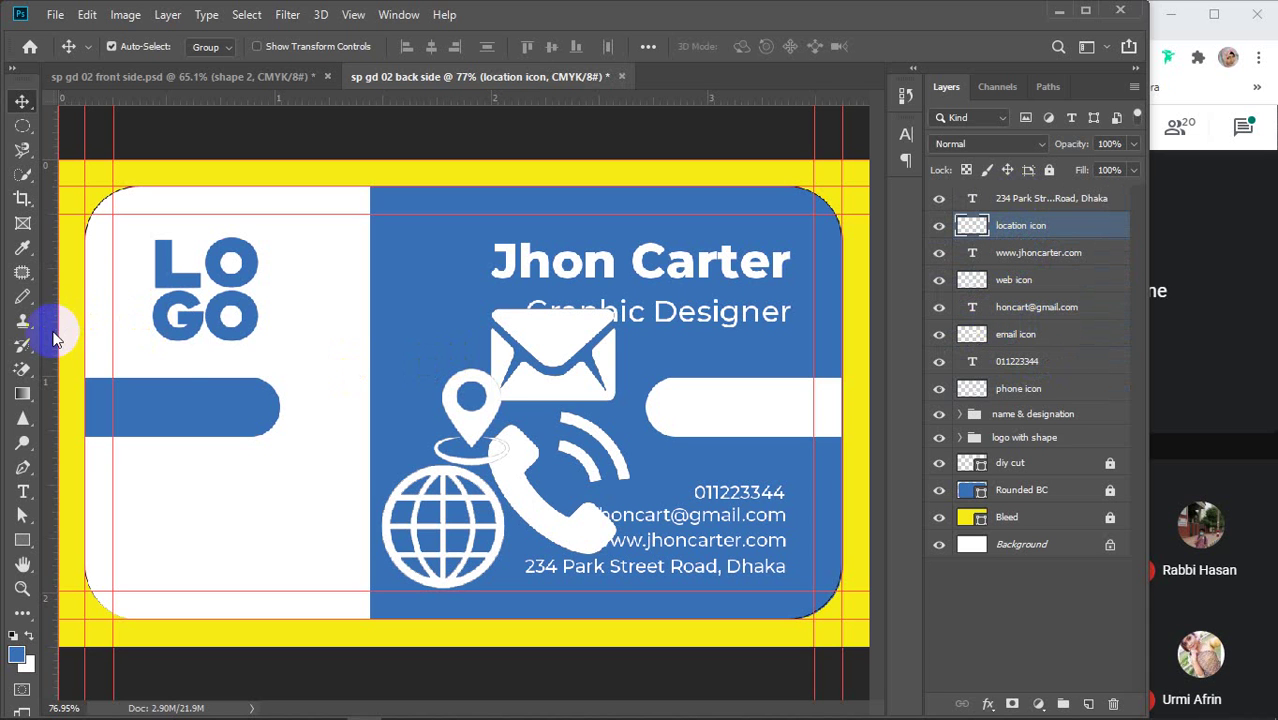
{"action": "left_click_drag", "start_coordinate": [53, 330], "coordinate": [802, 427]}
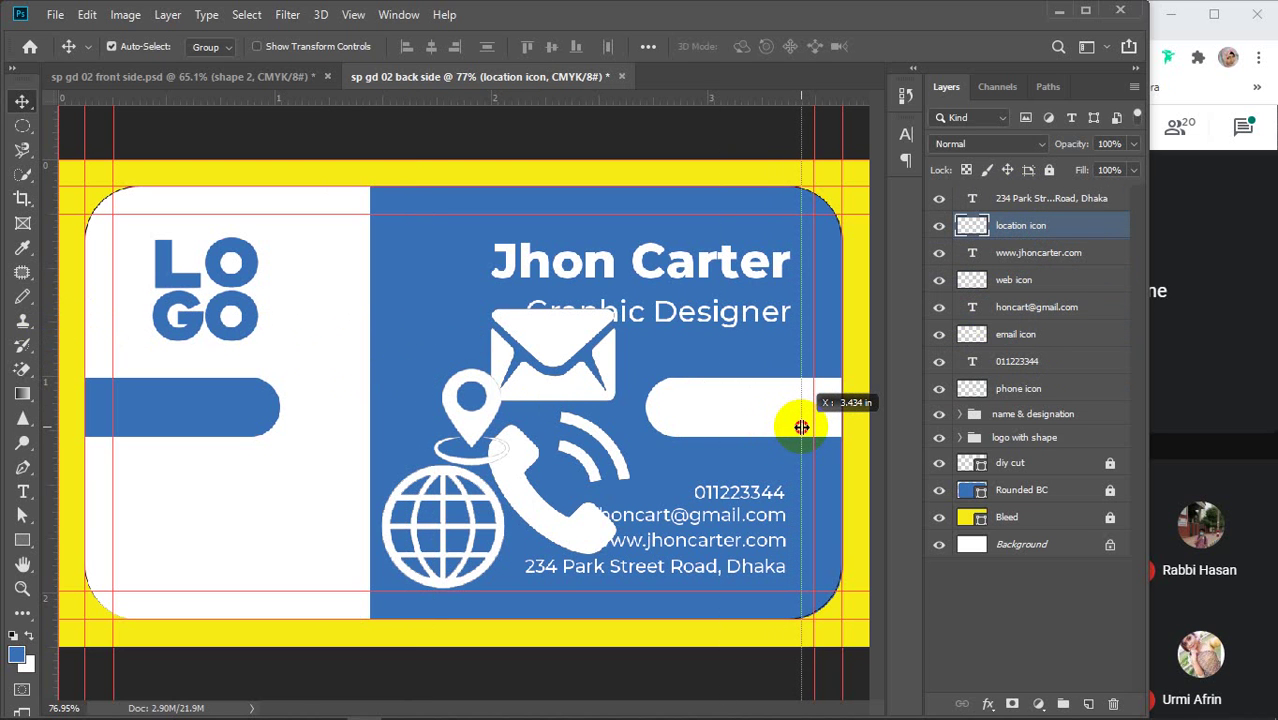
{"action": "left_click_drag", "start_coordinate": [801, 427], "coordinate": [801, 427]}
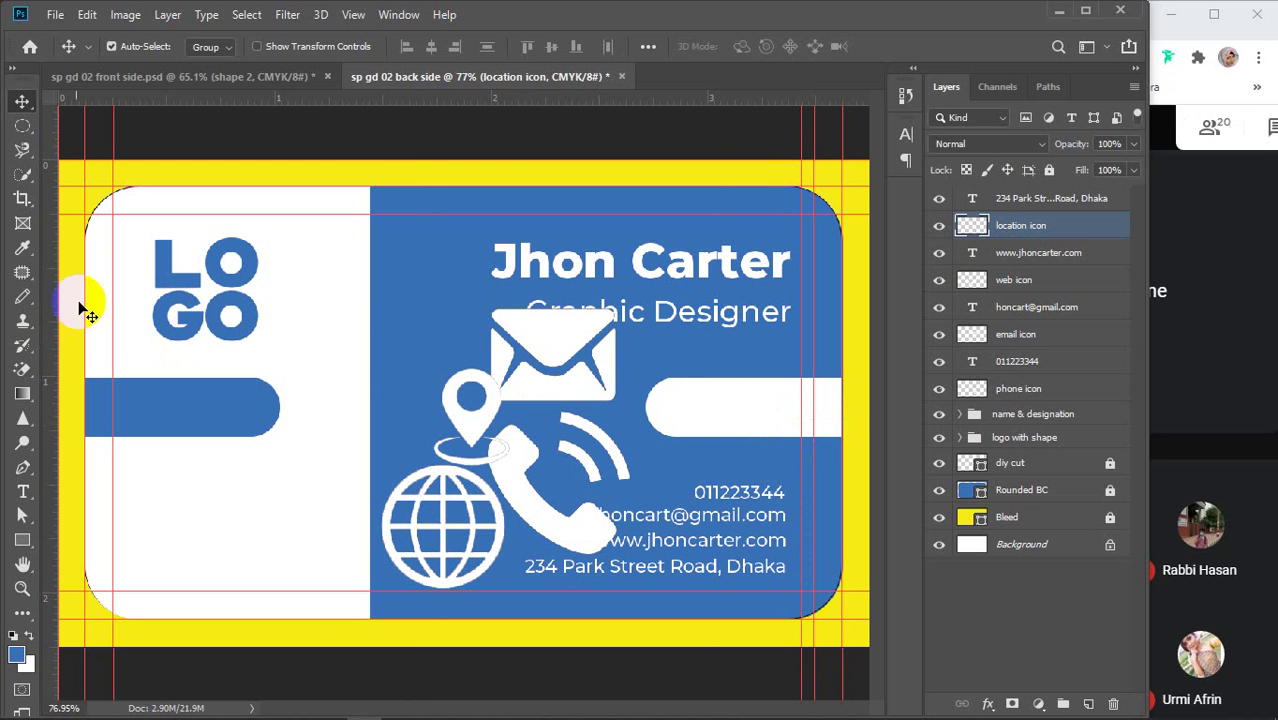
{"action": "left_click_drag", "start_coordinate": [48, 310], "coordinate": [773, 409]}
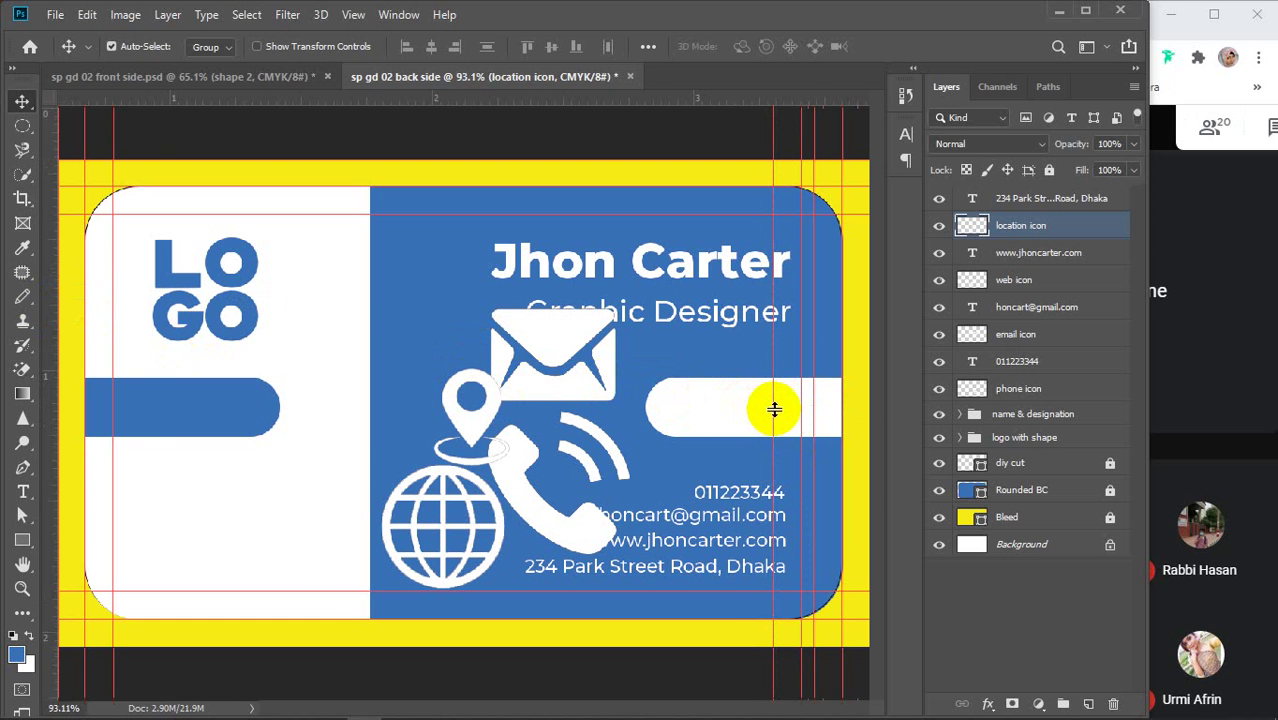
{"action": "scroll", "coordinate": [773, 409], "scroll_direction": "up", "scroll_amount": 3}
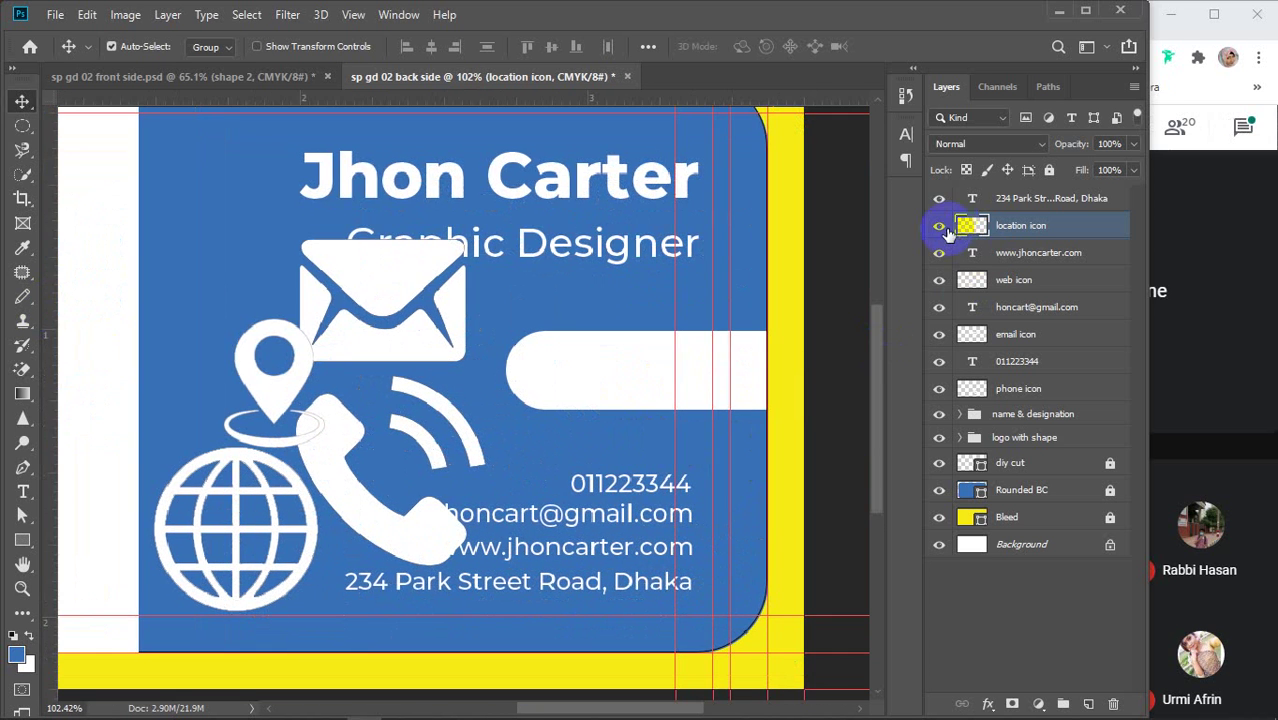
Hide the address, website, email and phone number text lines
{"action": "left_click", "coordinate": [939, 198]}
{"action": "left_click", "coordinate": [939, 252]}
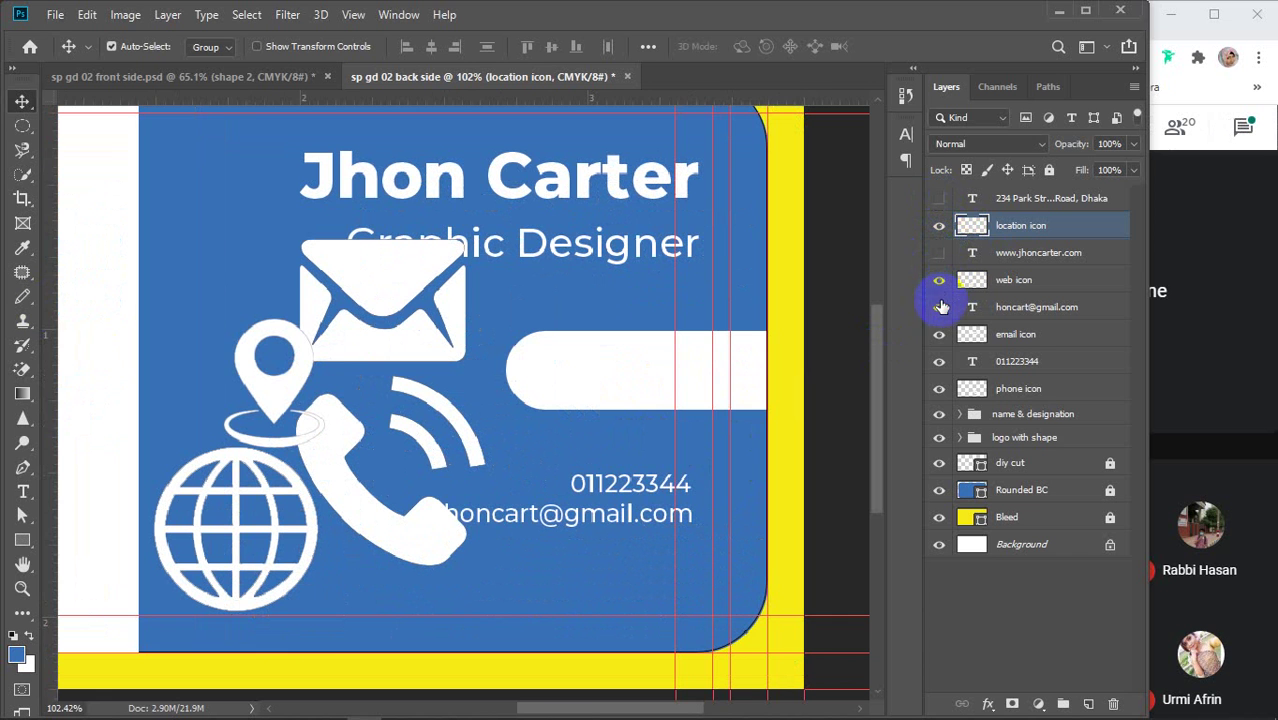
{"action": "left_click", "coordinate": [939, 307]}
{"action": "left_click", "coordinate": [939, 363]}
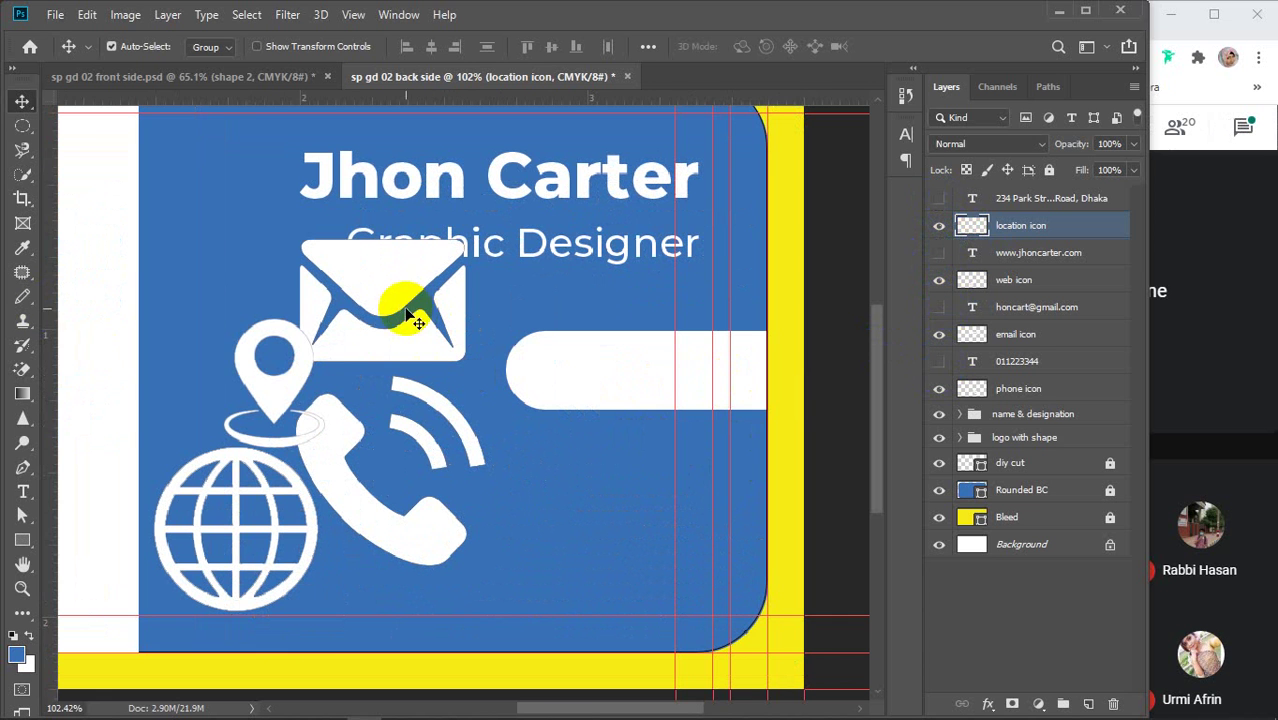
Shrink the phone icon to about 45% and place it at the guides
{"action": "left_click_drag", "start_coordinate": [345, 499], "coordinate": [656, 465]}
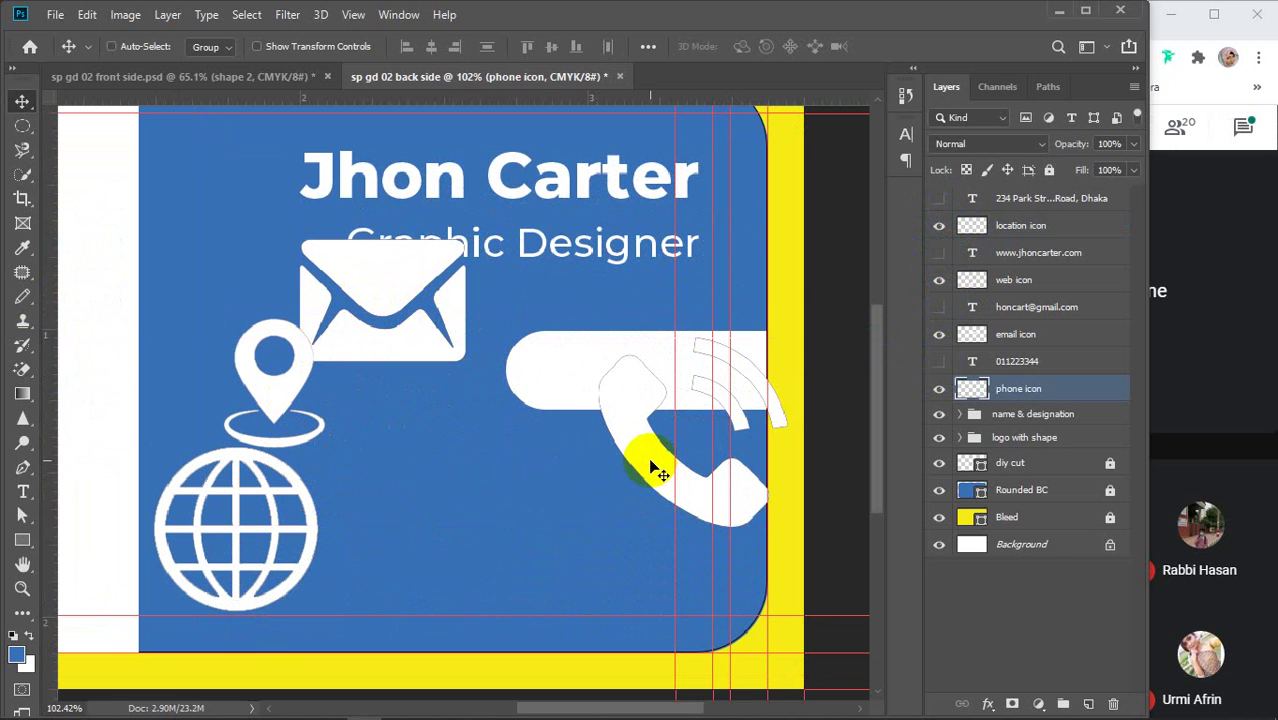
{"action": "key", "text": "ctrl+t"}
{"action": "left_click_drag", "start_coordinate": [597, 338], "coordinate": [701, 441]}
{"action": "left_click_drag", "start_coordinate": [739, 513], "coordinate": [704, 477]}
{"action": "key", "text": "Return"}
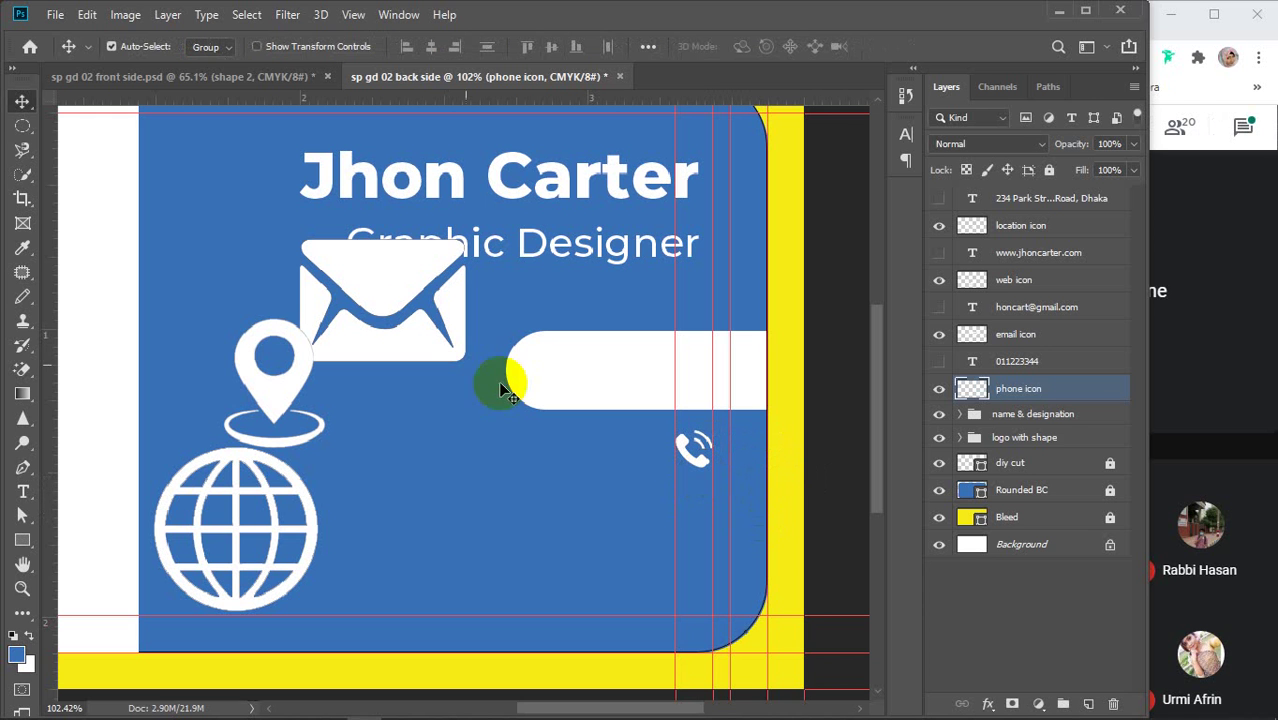
Move the envelope under the phone icon and shrink it to about 24%
{"action": "left_click", "coordinate": [397, 292], "text": "ctrl"}
{"action": "mouse_move", "coordinate": [397, 292]}
{"action": "left_mouse_down"}
{"action": "mouse_move", "coordinate": [537, 460]}
{"action": "mouse_move", "coordinate": [591, 471]}
{"action": "mouse_move", "coordinate": [645, 494]}
{"action": "mouse_move", "coordinate": [640, 503]}
{"action": "left_mouse_up"}
{"action": "key", "text": "ctrl+t"}
{"action": "left_click_drag", "start_coordinate": [544, 590], "coordinate": [676, 505]}
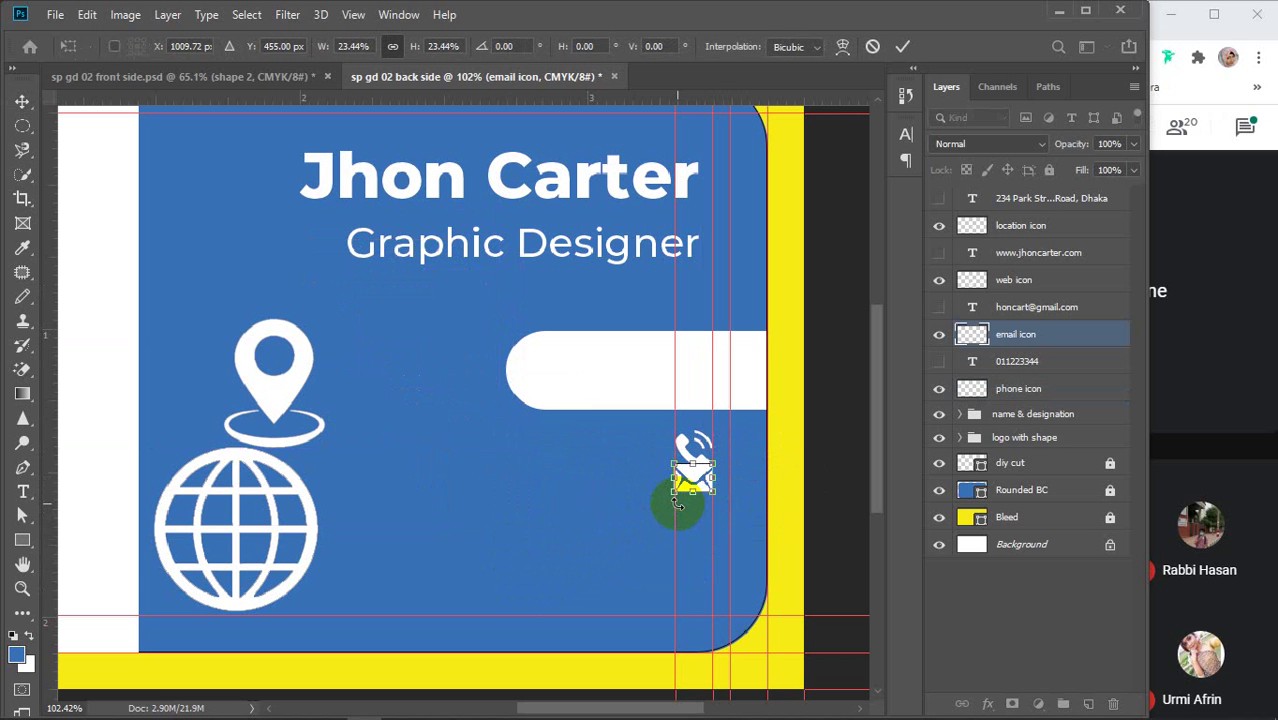
{"action": "scroll", "coordinate": [677, 505], "scroll_direction": "up", "scroll_amount": 5}
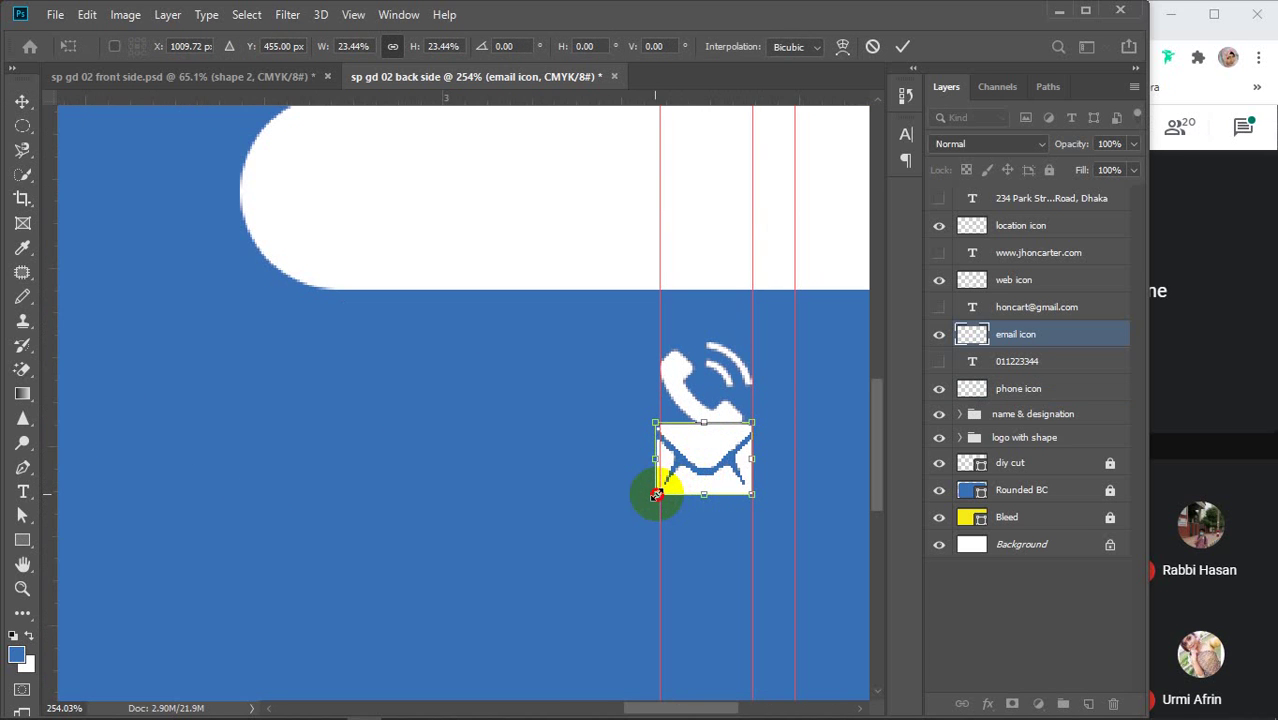
{"action": "left_click_drag", "start_coordinate": [656, 494], "coordinate": [660, 492]}
{"action": "key", "text": "Return"}
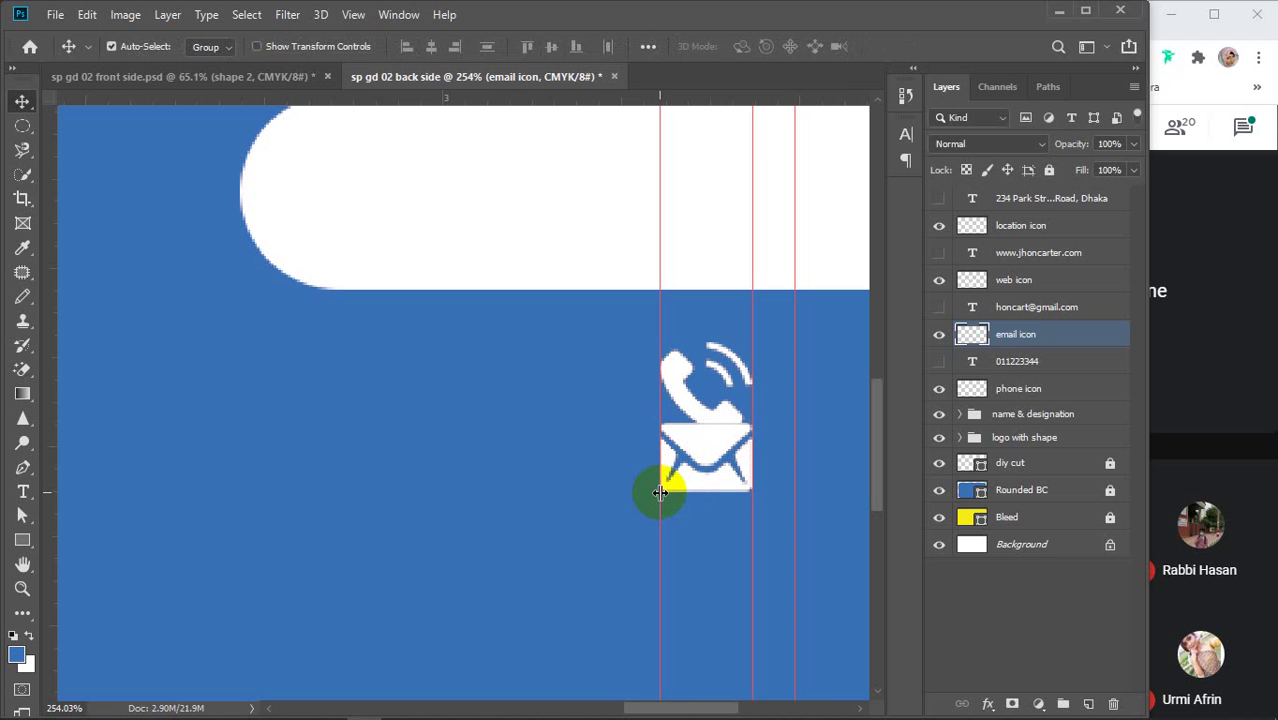
Move the globe into the icon column and shrink it to about 23%
{"action": "scroll", "coordinate": [660, 492], "scroll_direction": "down", "scroll_amount": 3}
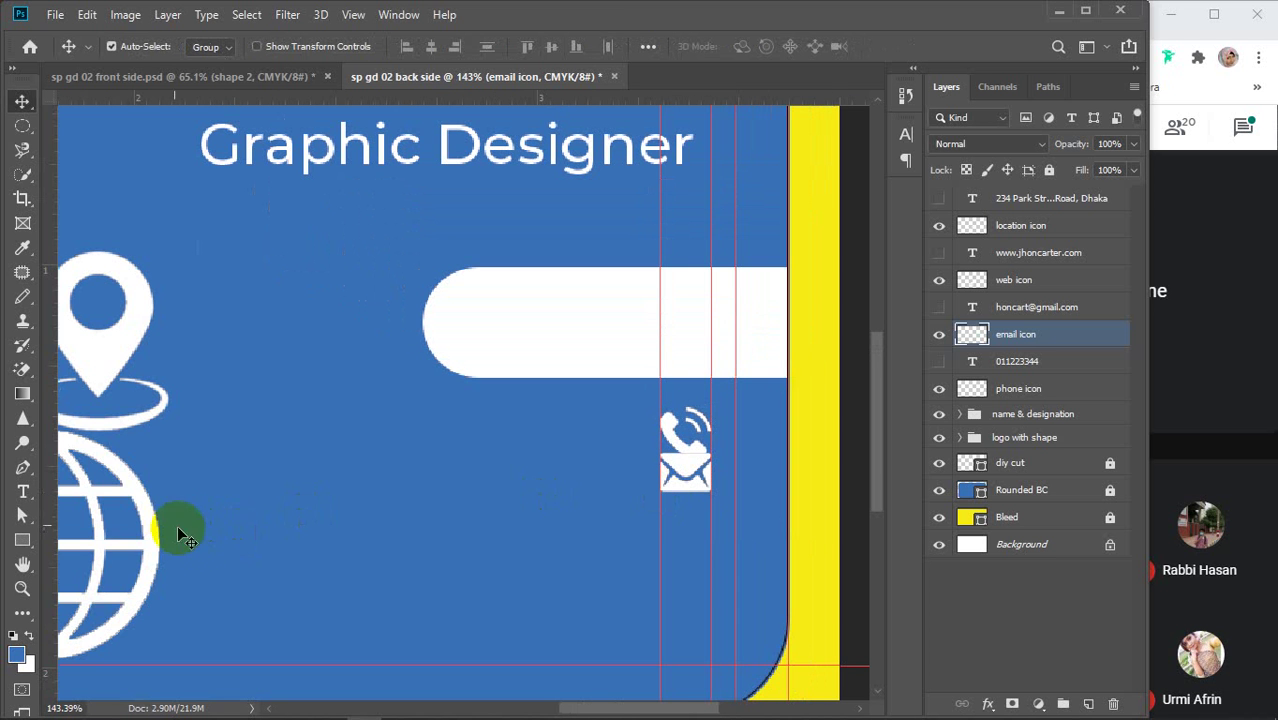
{"action": "left_click_drag", "start_coordinate": [143, 522], "coordinate": [640, 515]}
{"action": "key", "text": "ctrl+t"}
{"action": "left_click_drag", "start_coordinate": [480, 427], "coordinate": [700, 543]}
{"action": "key", "text": "Return"}
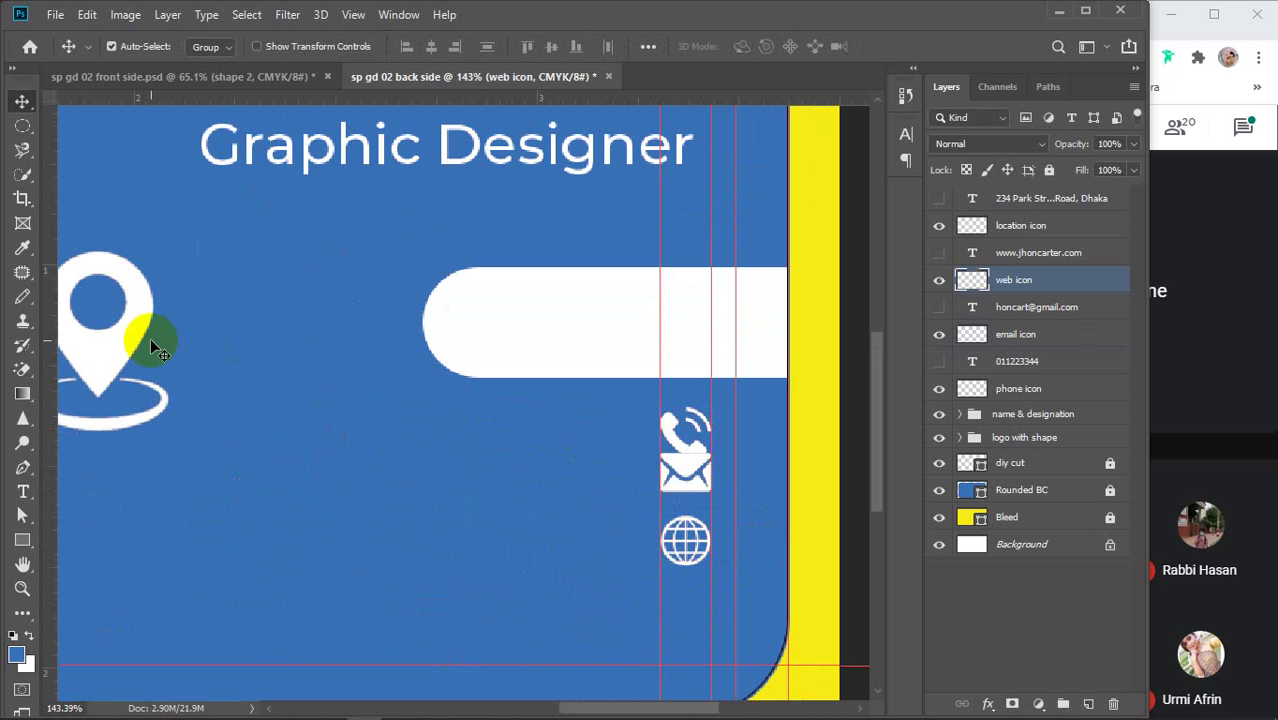
Shrink the location pin to about 38% and place it beneath the globe
{"action": "left_click_drag", "start_coordinate": [150, 338], "coordinate": [543, 522]}
{"action": "key", "text": "ctrl+t"}
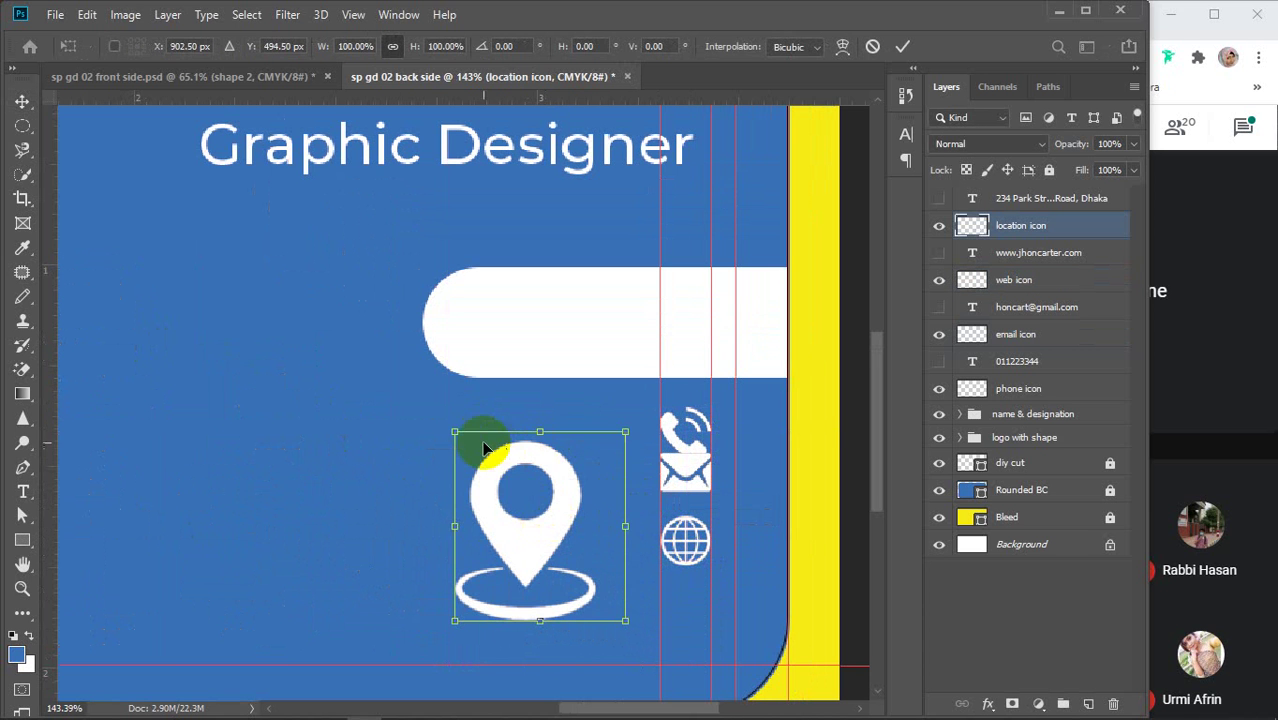
{"action": "left_click_drag", "start_coordinate": [455, 432], "coordinate": [589, 543]}
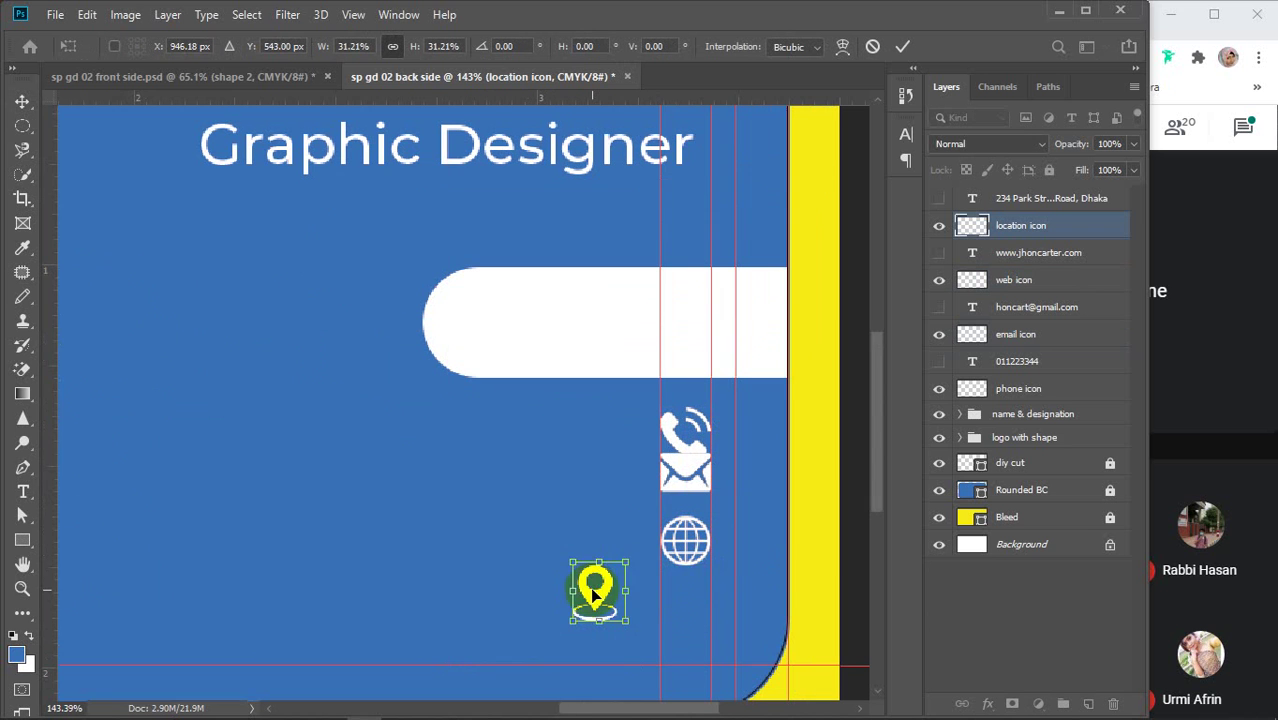
{"action": "left_click_drag", "start_coordinate": [590, 587], "coordinate": [717, 578]}
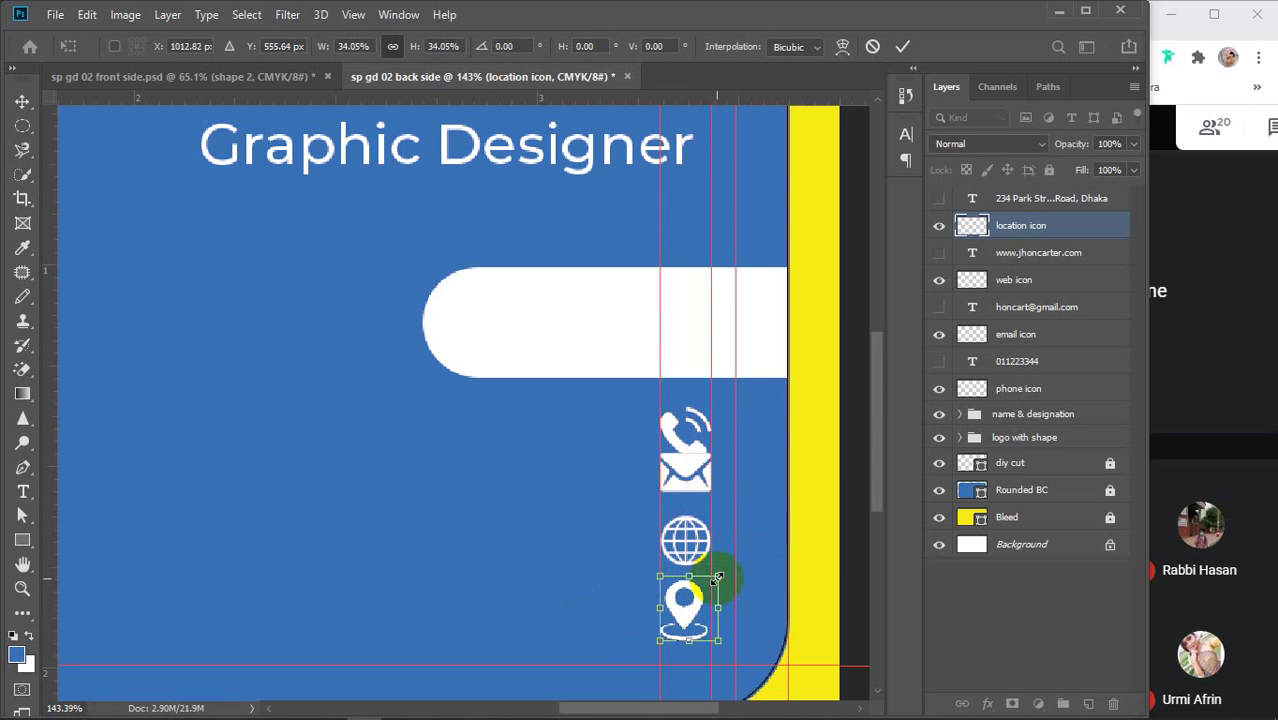
{"action": "key", "text": "Return"}
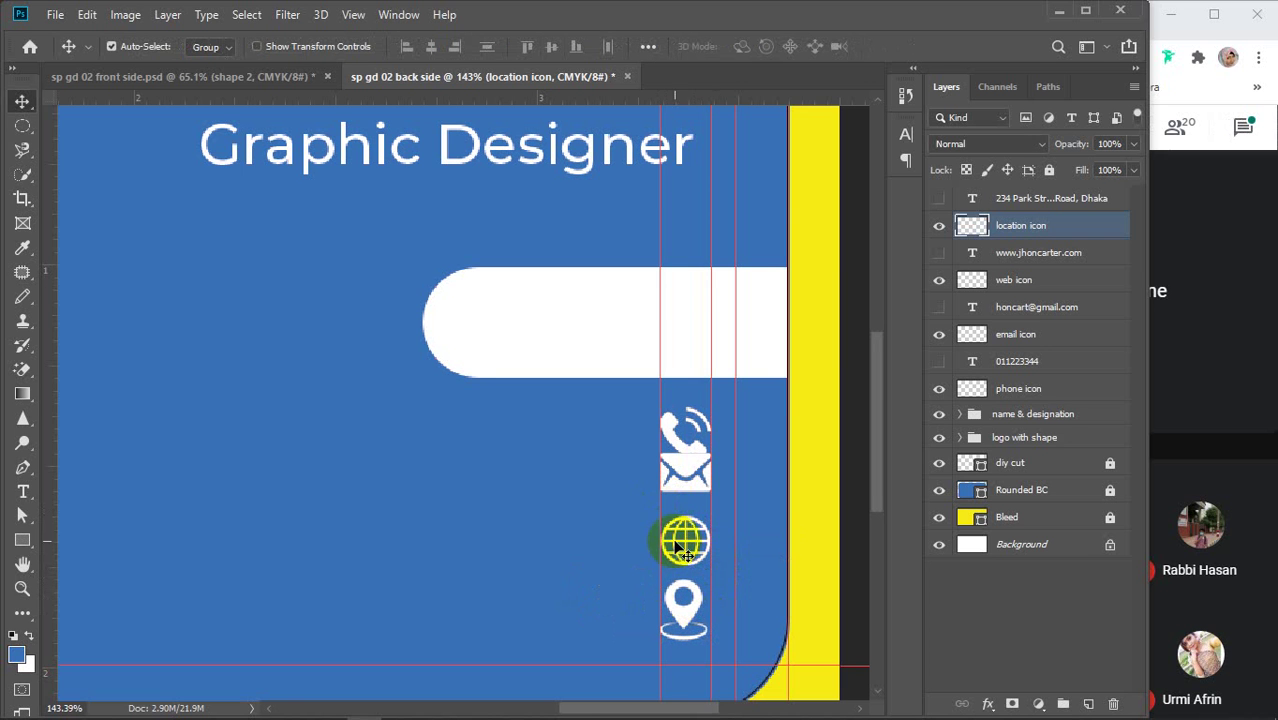
Remove the vertical guide and select the phone, email and web icon layers
{"action": "left_click_drag", "start_coordinate": [662, 519], "coordinate": [40, 433]}
{"action": "left_click", "coordinate": [672, 437]}
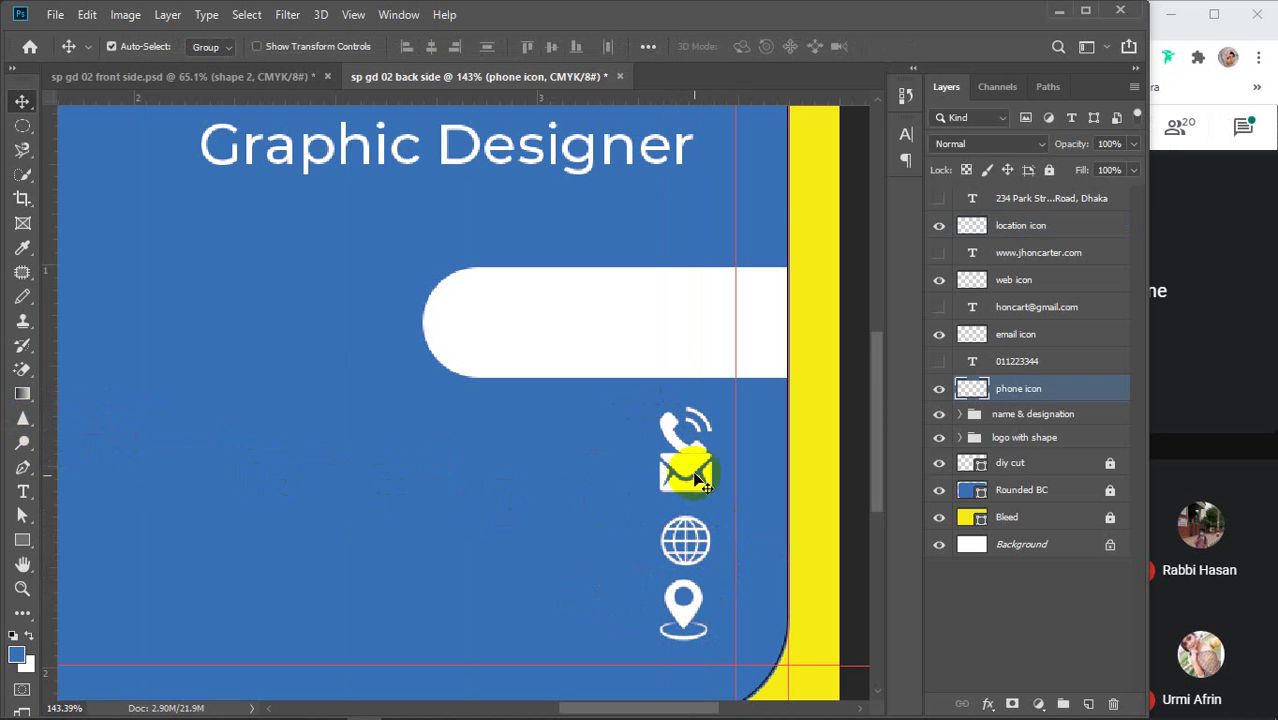
{"action": "key", "text": "ctrl"}
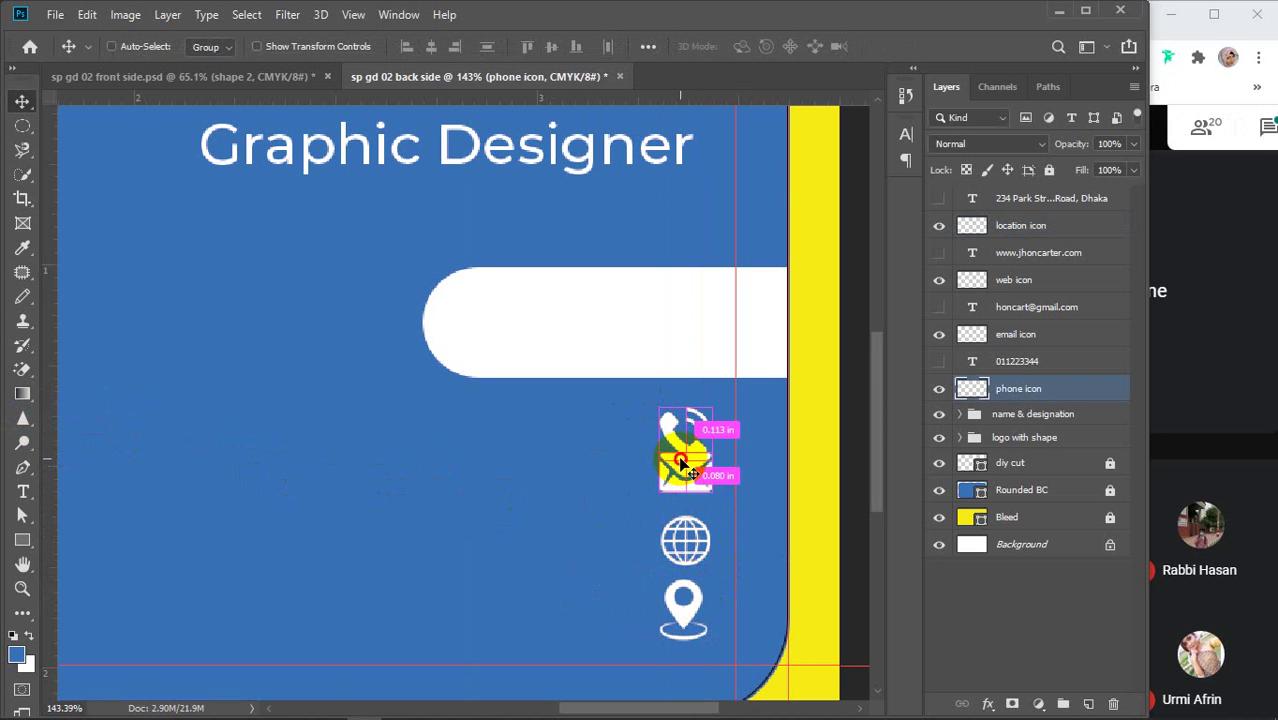
{"action": "left_click", "coordinate": [683, 603]}
{"action": "key", "text": "ctrl"}
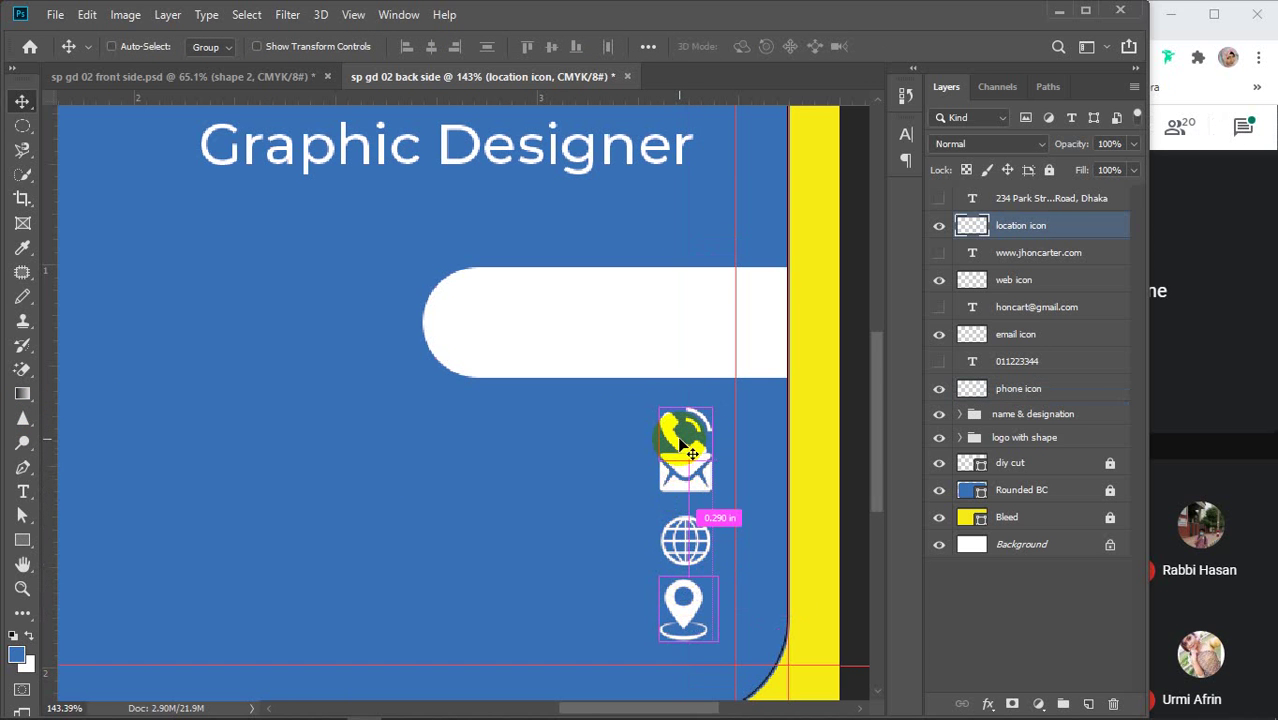
{"action": "key", "text": "ctrl"}
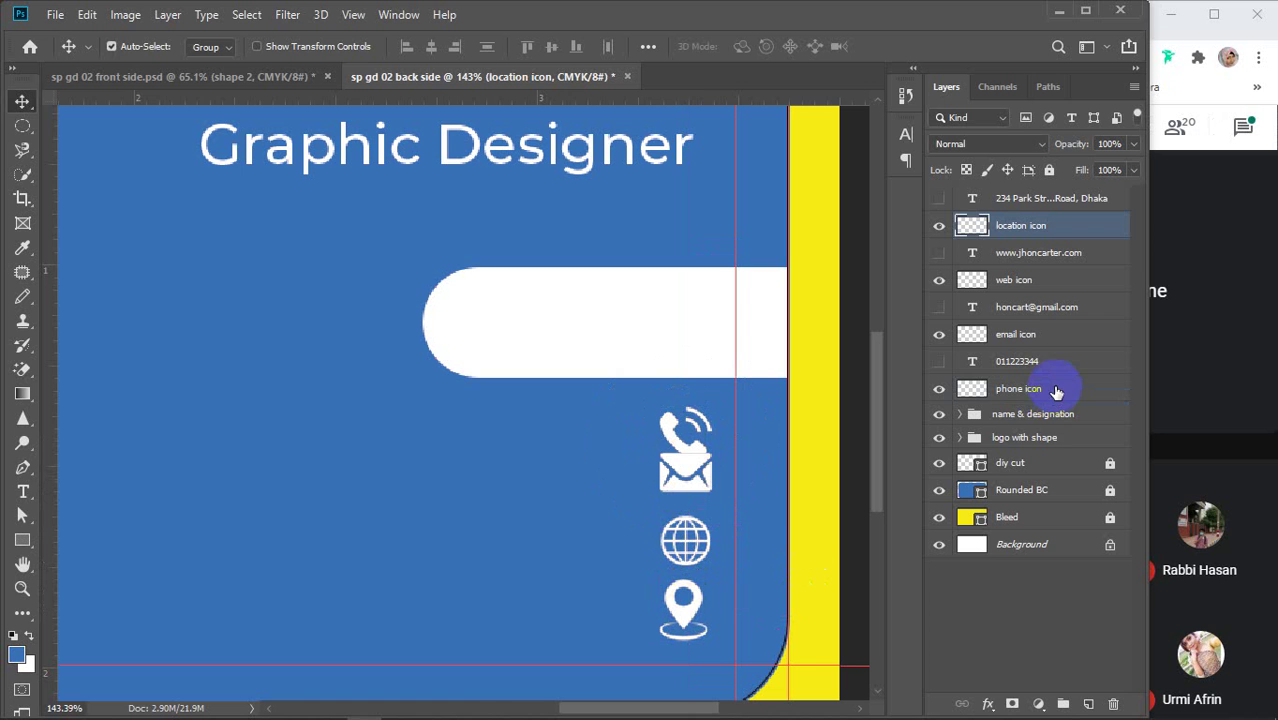
{"action": "left_click", "coordinate": [1010, 389]}
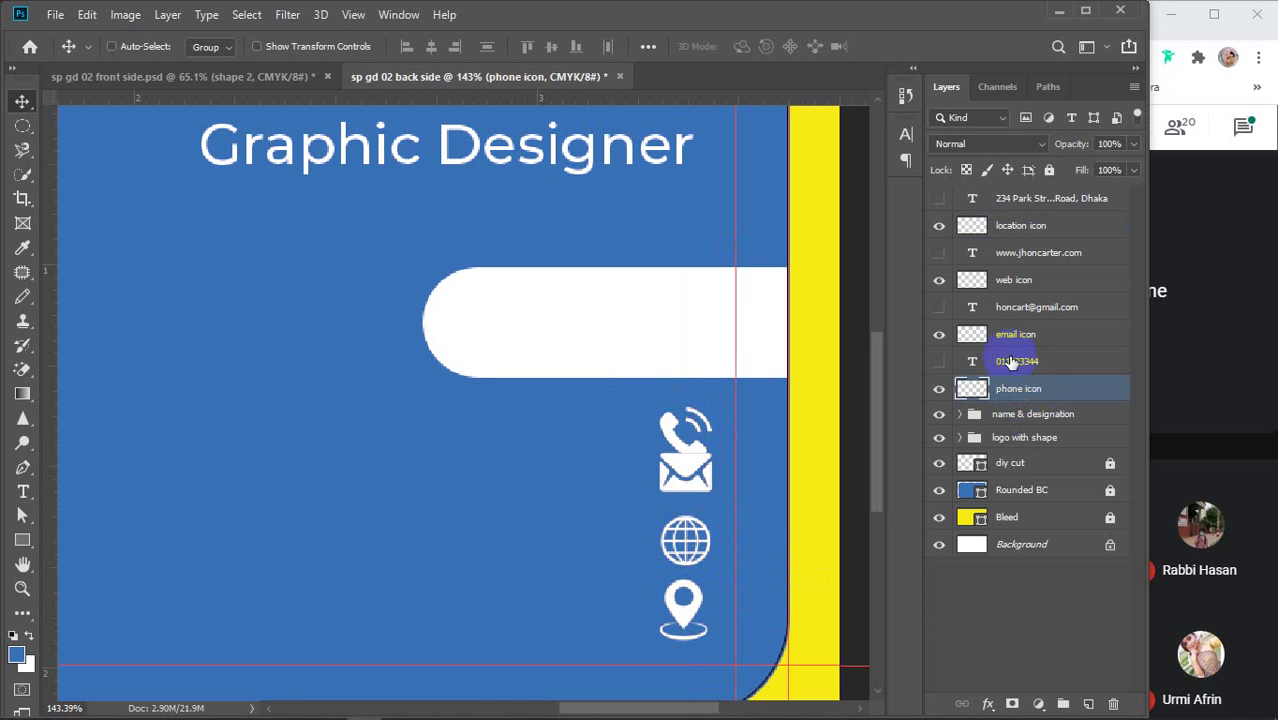
{"action": "left_click", "coordinate": [1015, 334], "text": "ctrl"}
{"action": "left_click", "coordinate": [1013, 280], "text": "ctrl"}
Add the location icon to the selection and scale all four icons down together
{"action": "left_click", "coordinate": [1018, 230], "text": "ctrl"}
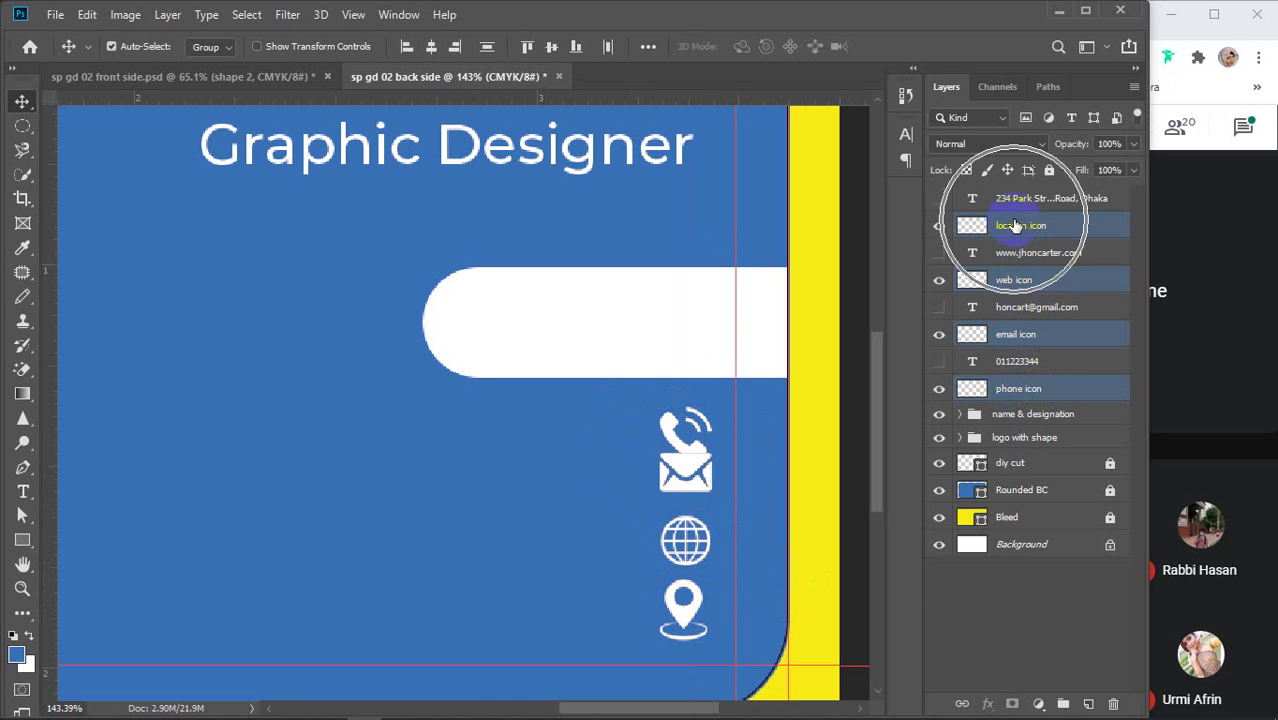
{"action": "key", "text": "ctrl+t"}
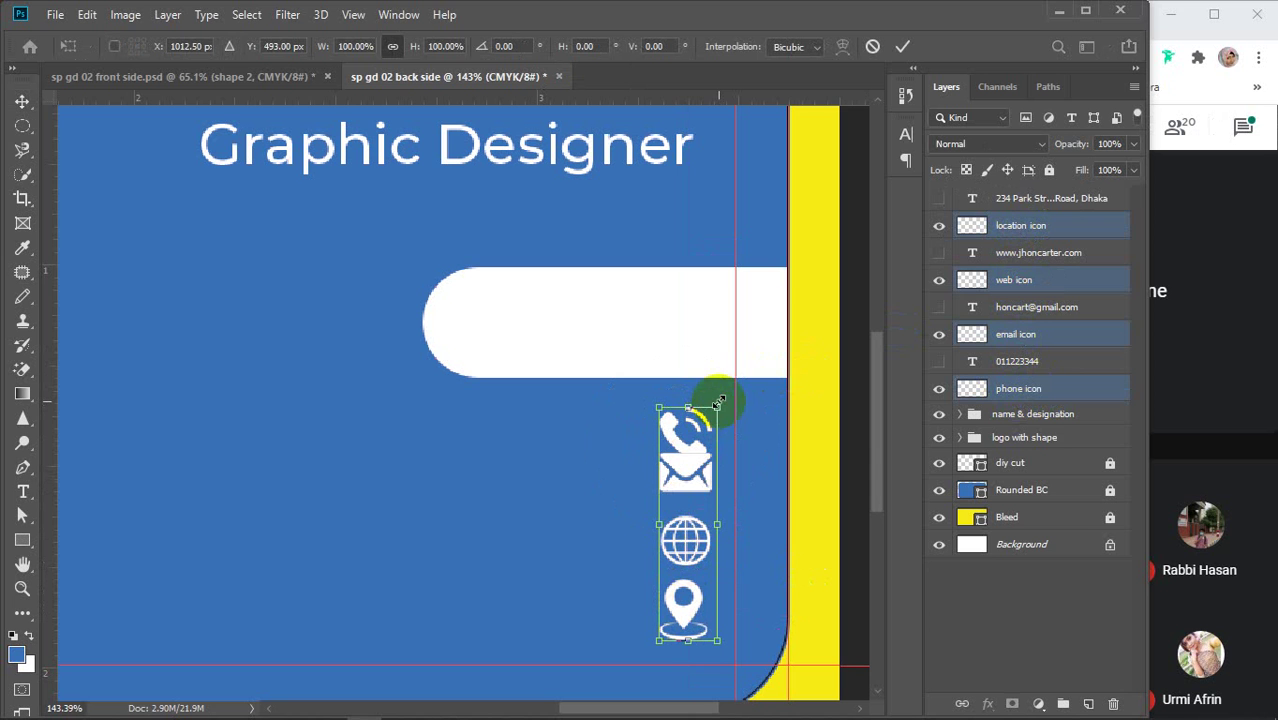
{"action": "left_click_drag", "start_coordinate": [714, 404], "coordinate": [691, 462]}
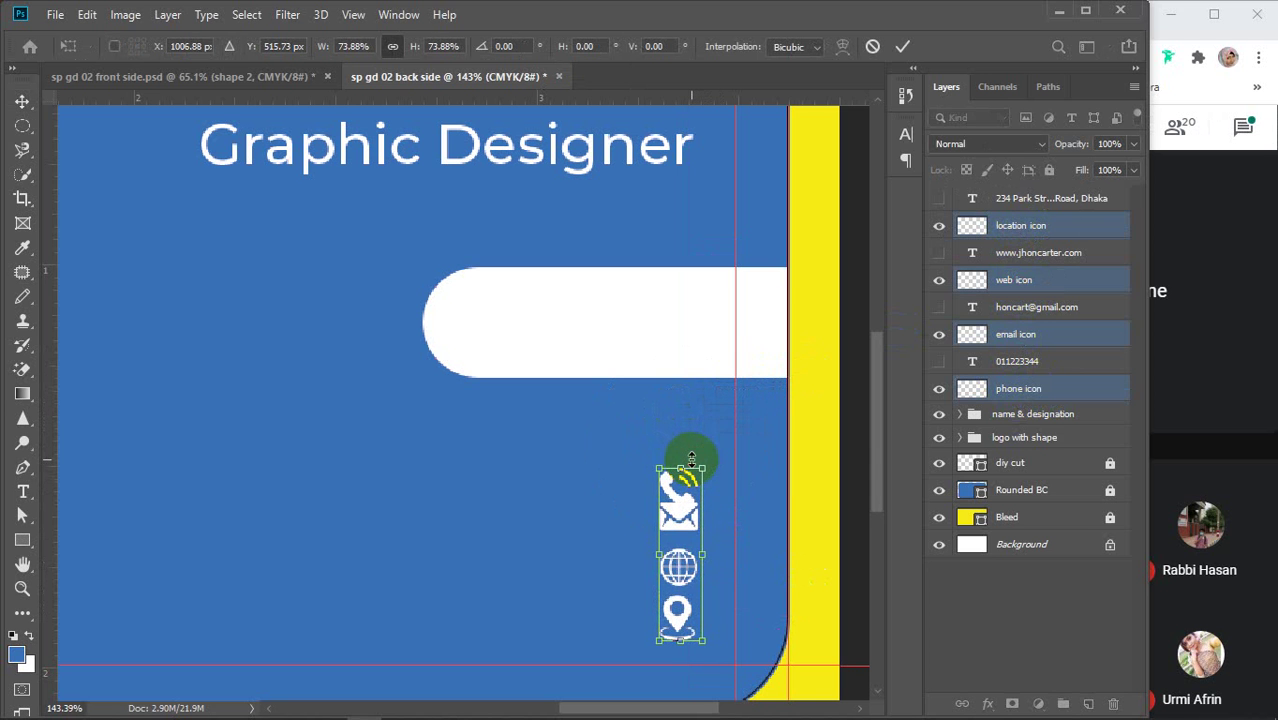
{"action": "key", "text": "Return"}
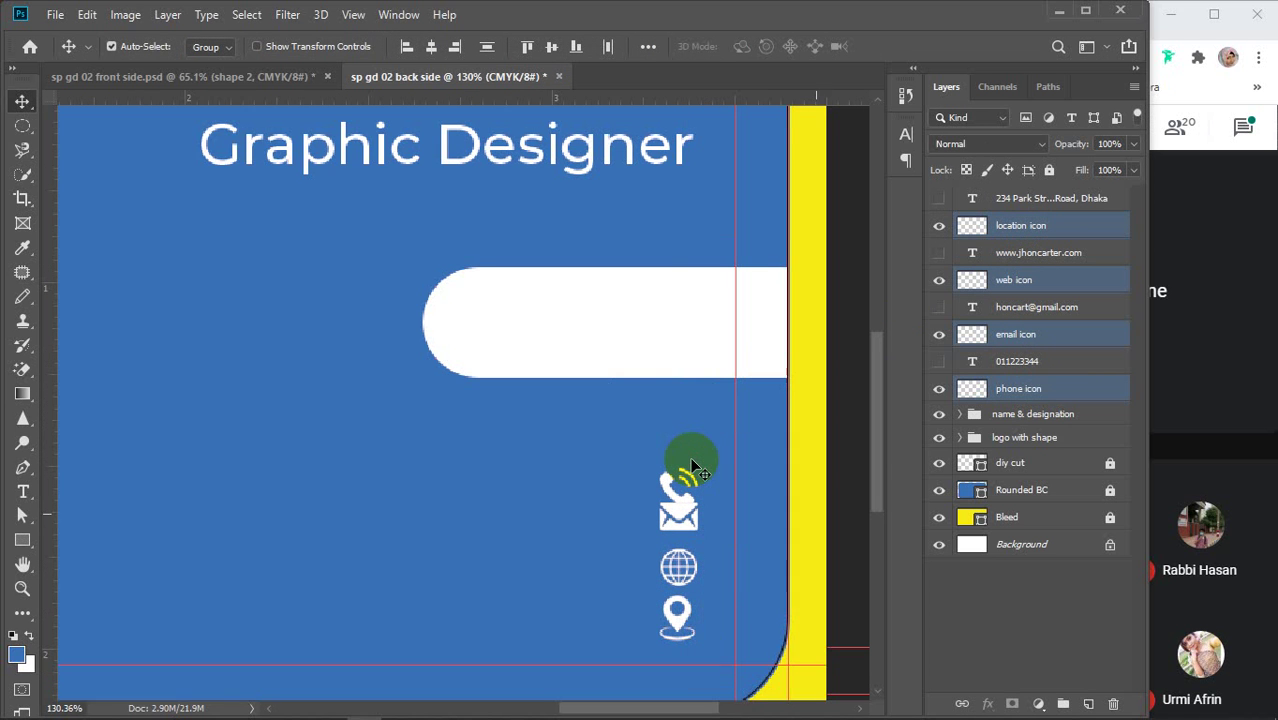
Shift the icon column right and show the phone, email, website and address lines again
{"action": "scroll", "coordinate": [691, 462], "scroll_direction": "down", "scroll_amount": 1}
{"action": "left_click_drag", "start_coordinate": [943, 367], "coordinate": [927, 261]}
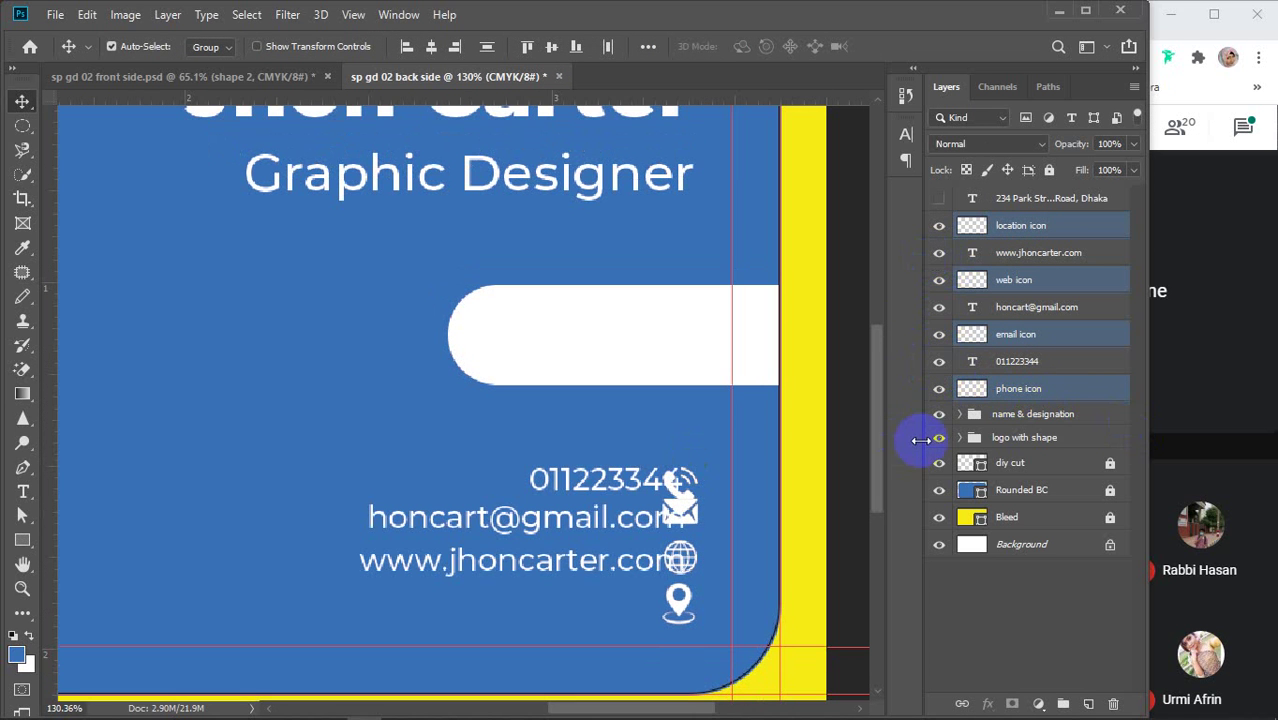
{"action": "key", "text": "ctrl+z"}
{"action": "key", "text": "ctrl+z"}
{"action": "key", "text": "ctrl+z"}
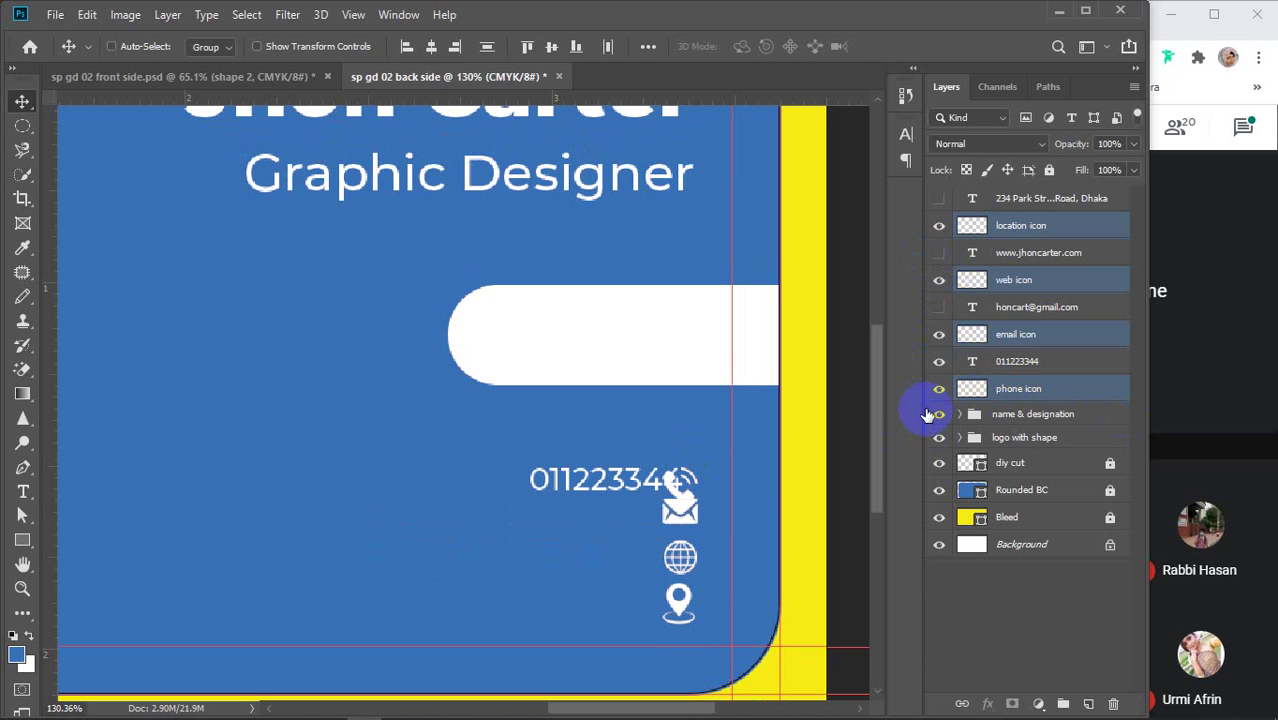
{"action": "left_click_drag", "start_coordinate": [678, 522], "coordinate": [710, 518]}
{"action": "left_click_drag", "start_coordinate": [938, 199], "coordinate": [941, 368]}
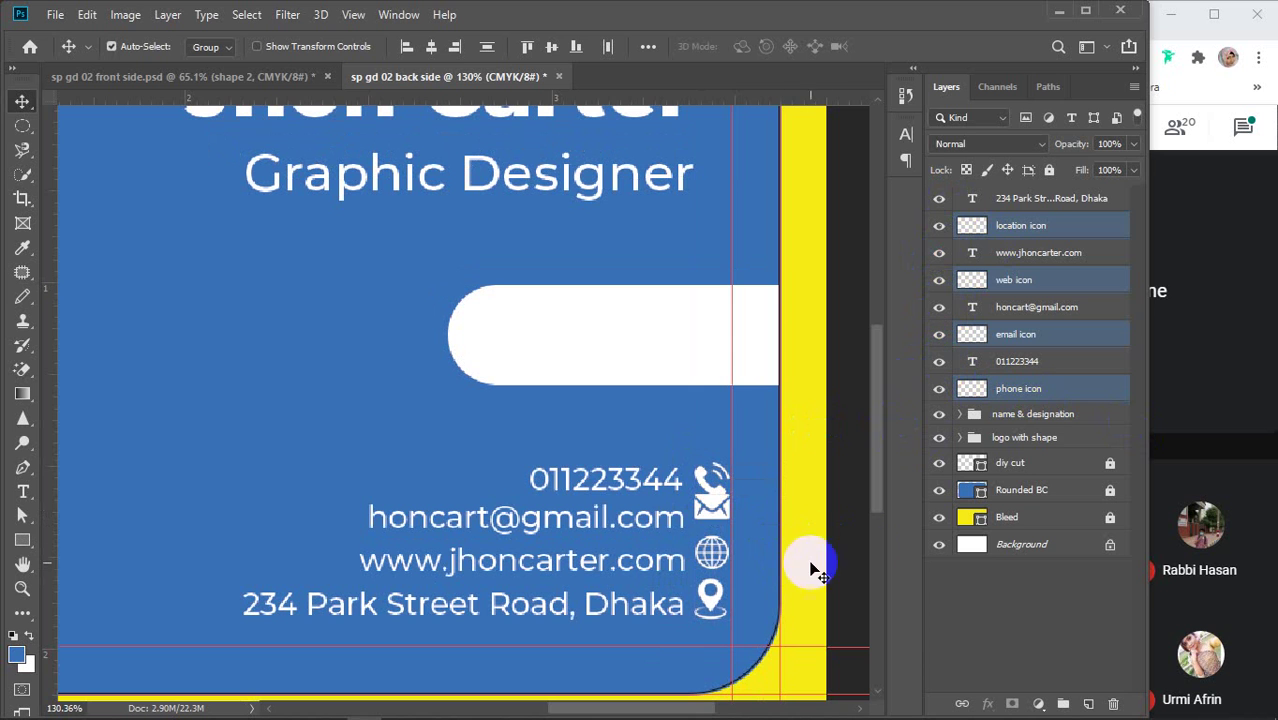
{"action": "left_click", "coordinate": [860, 550]}
{"action": "left_click", "coordinate": [700, 480]}
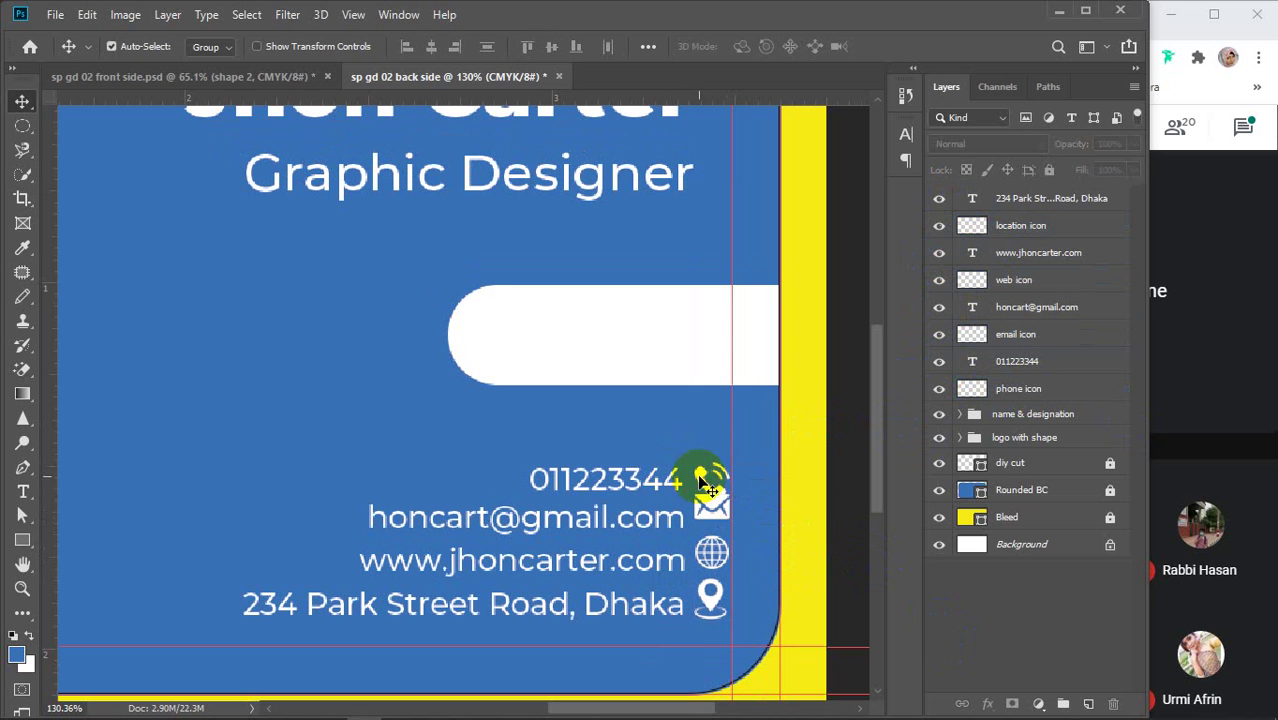
{"action": "left_click", "coordinate": [636, 481], "text": "shift"}
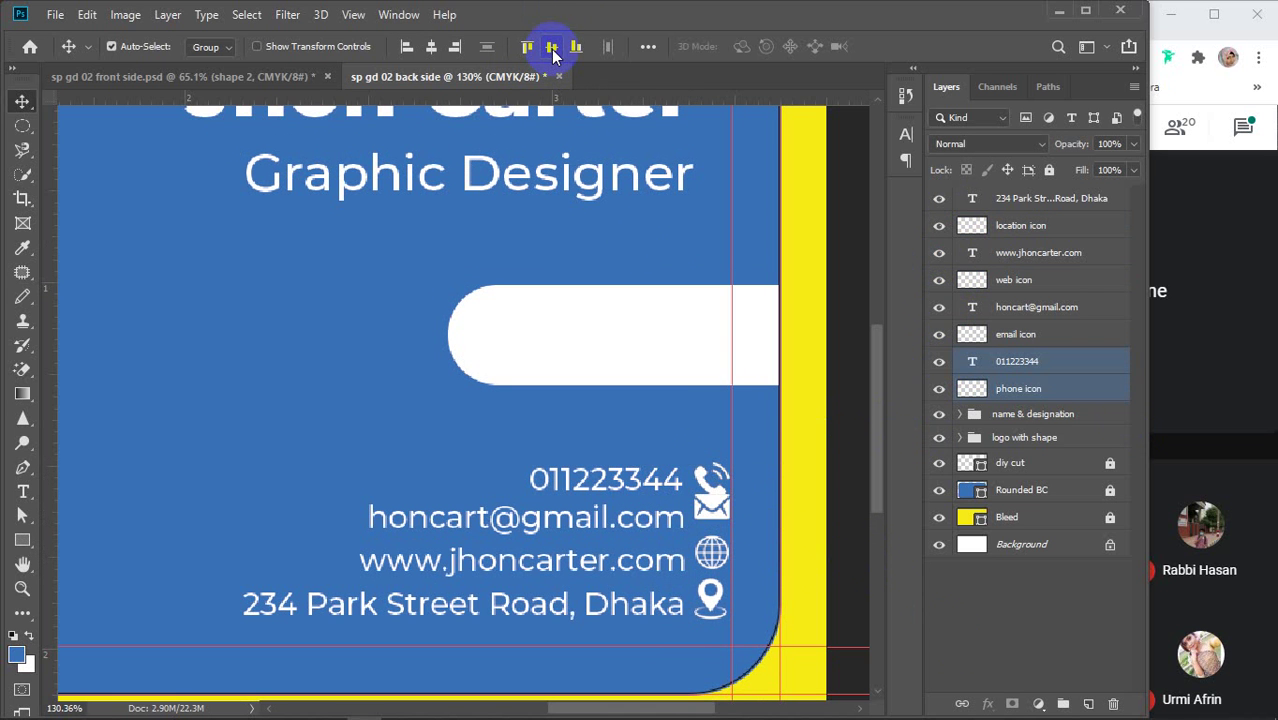
Vertically centre the email, website and address lines on their icons
{"action": "left_click", "coordinate": [668, 522]}
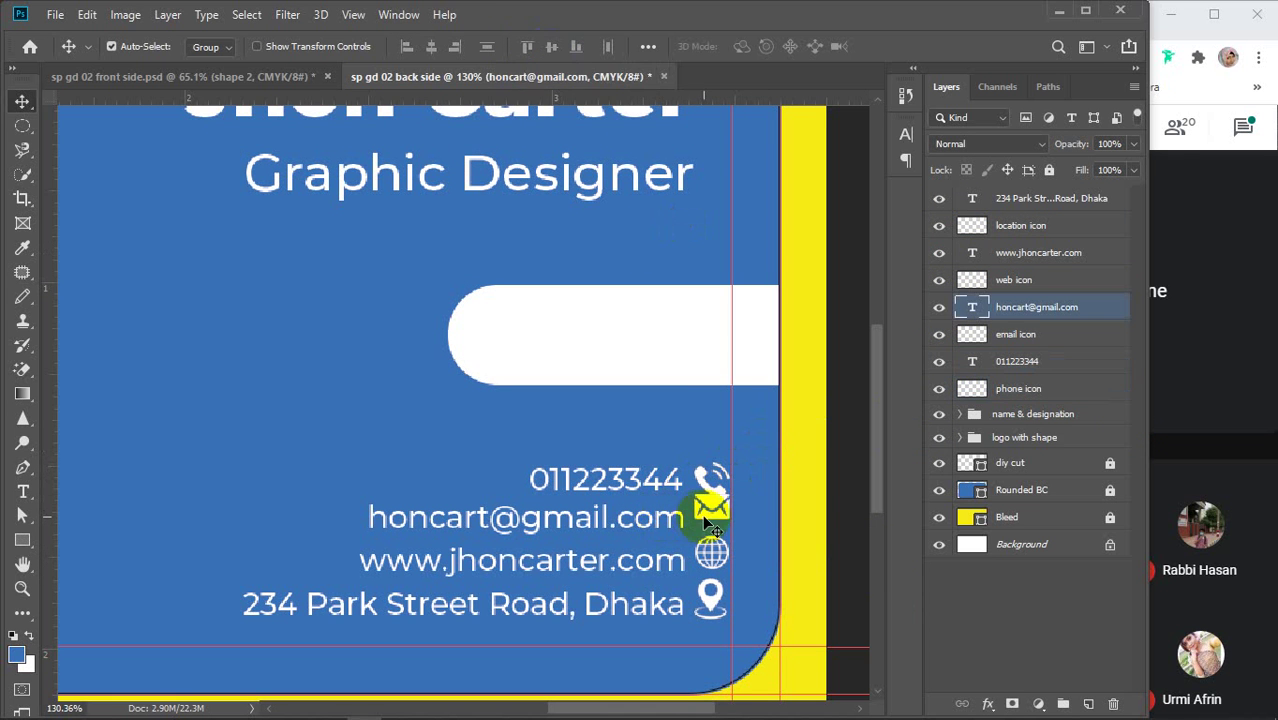
{"action": "left_click", "coordinate": [706, 522], "text": "shift"}
{"action": "left_click", "coordinate": [550, 47]}
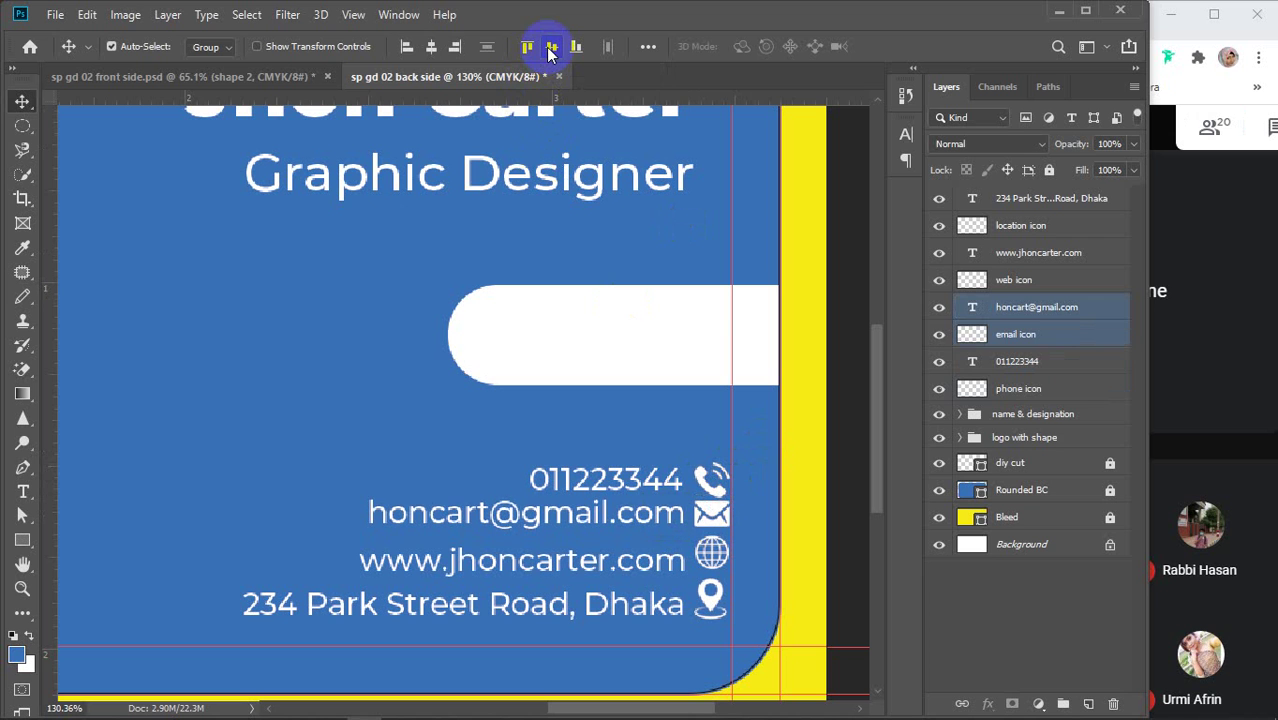
{"action": "left_click", "coordinate": [714, 561]}
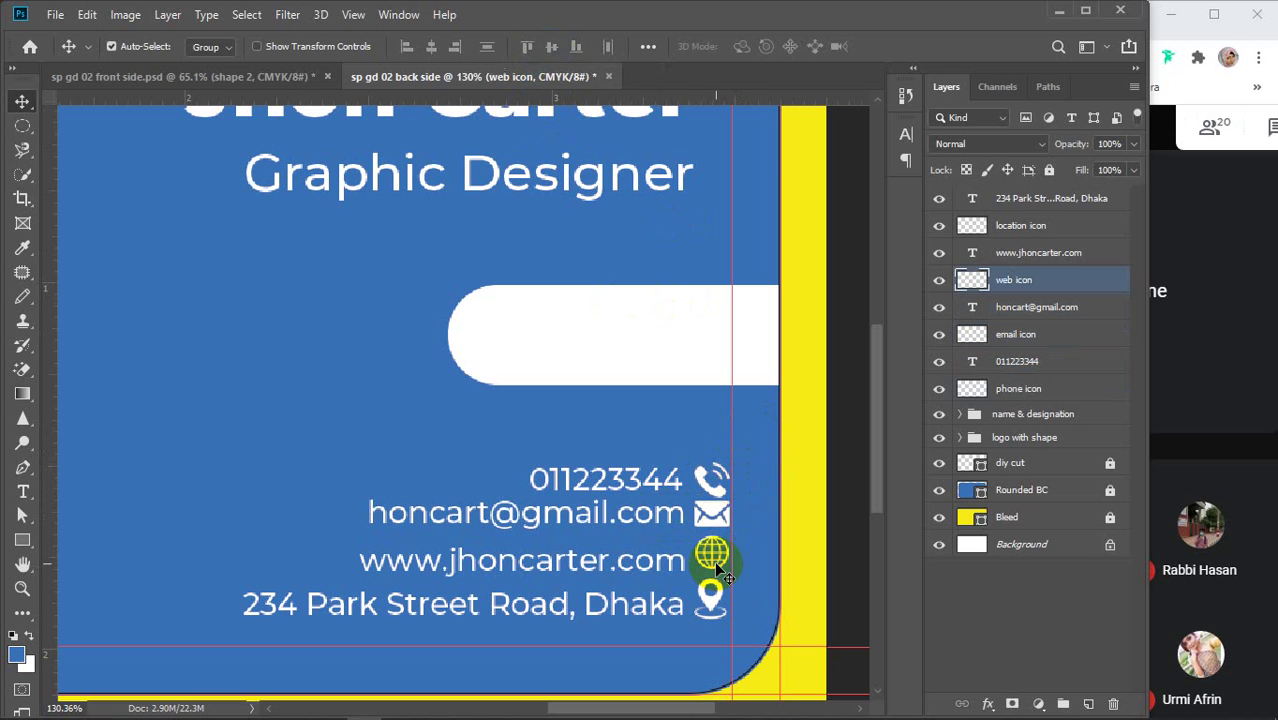
{"action": "left_click", "coordinate": [653, 566], "text": "shift"}
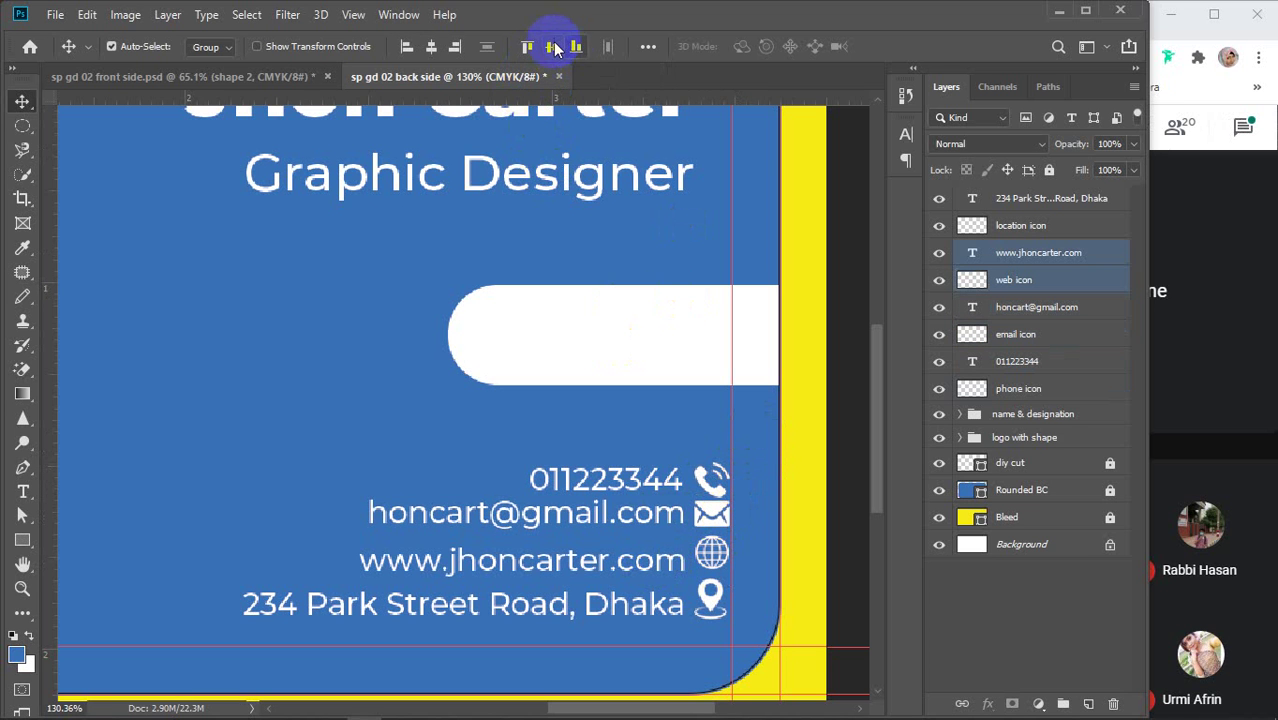
{"action": "left_click", "coordinate": [550, 47]}
{"action": "left_click", "coordinate": [712, 605]}
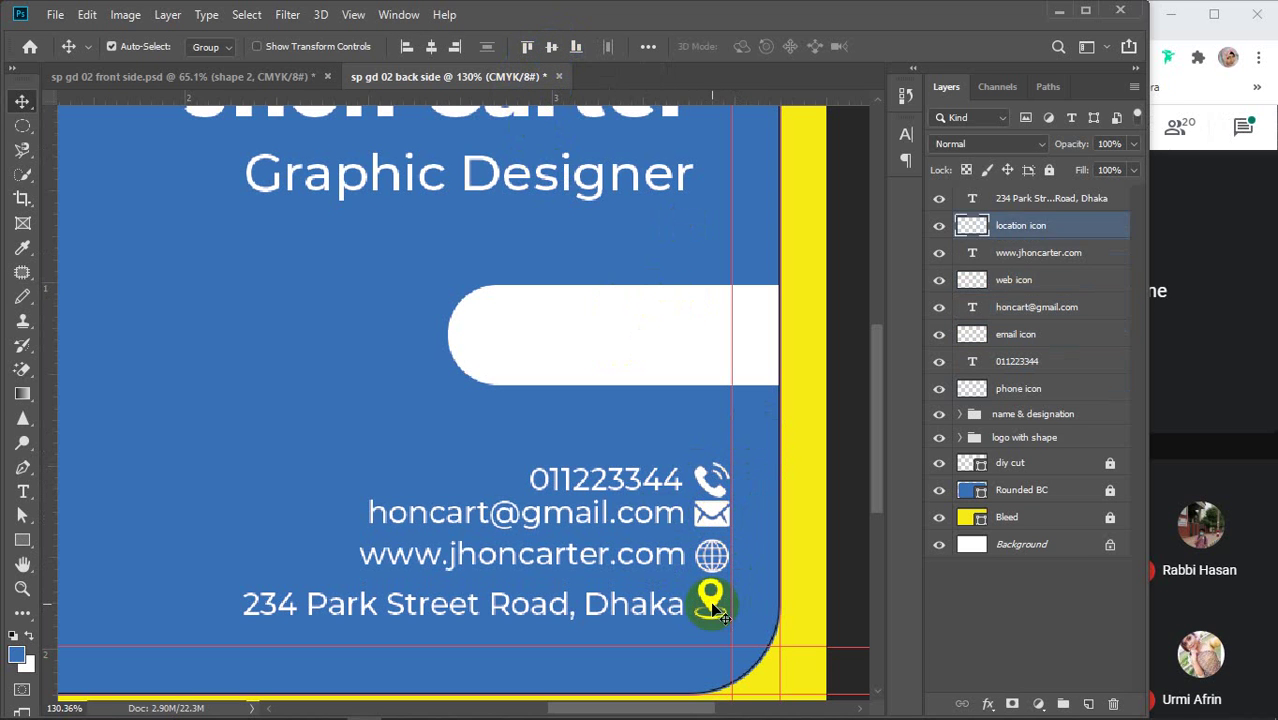
{"action": "left_click", "coordinate": [656, 606], "text": "shift"}
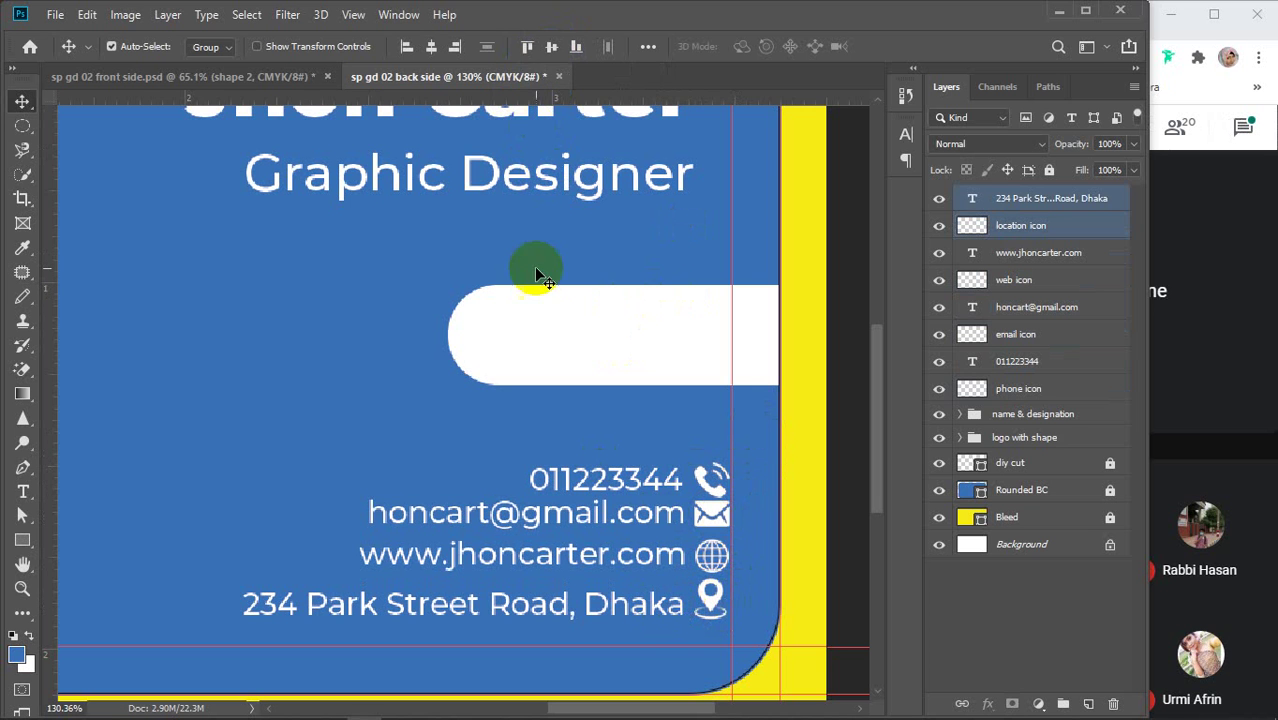
{"action": "left_click", "coordinate": [551, 47]}
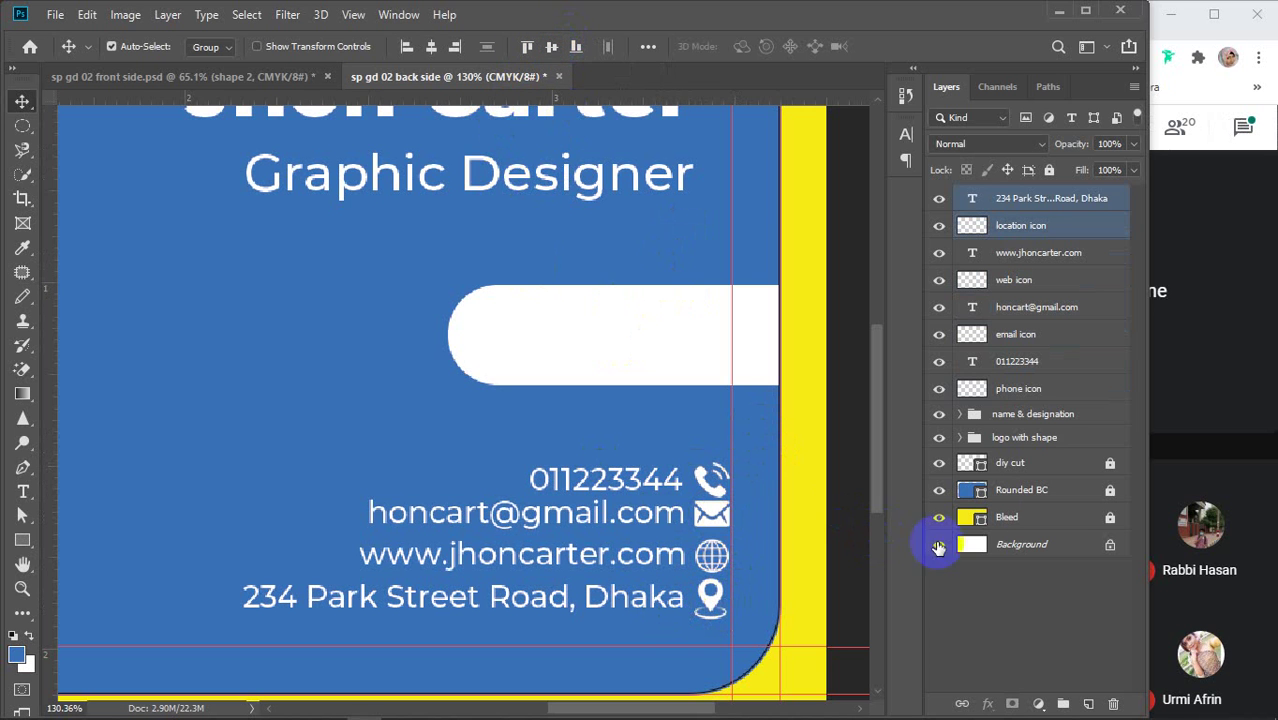
Line up the four icons with horizontal-centre and left-edge alignment
{"action": "left_click", "coordinate": [1028, 229]}
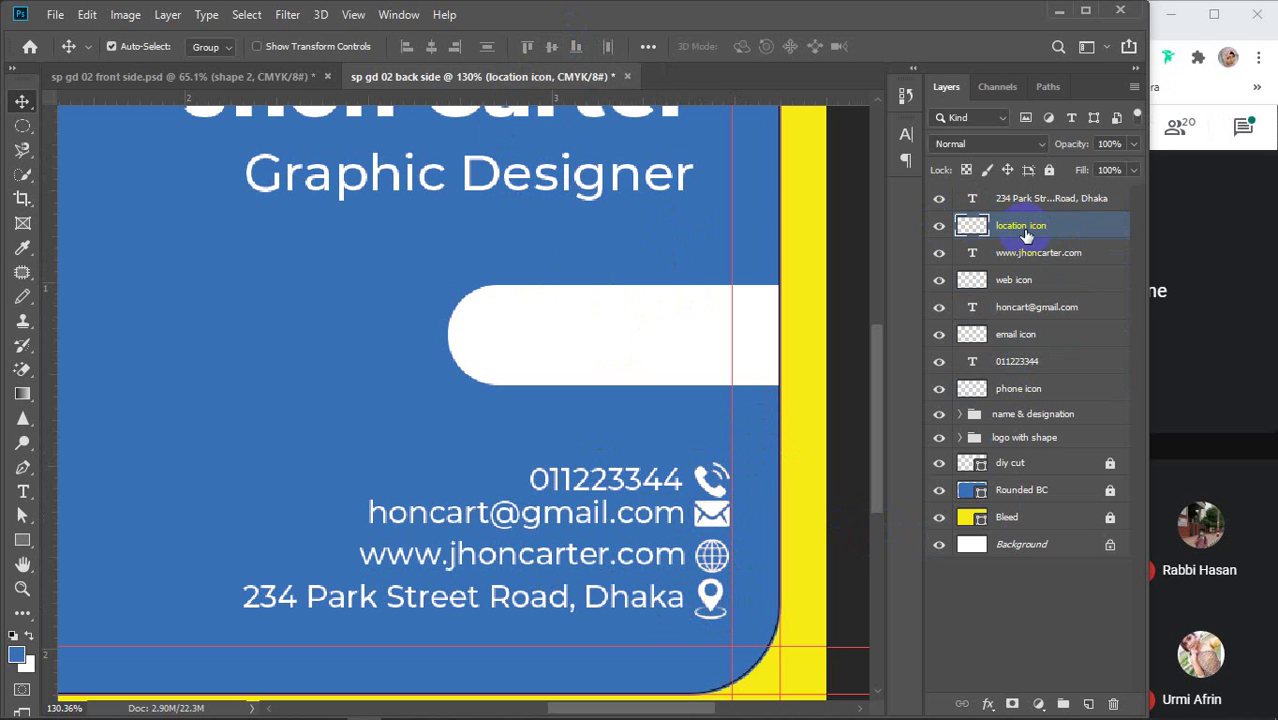
{"action": "left_click", "coordinate": [1030, 280], "text": "ctrl"}
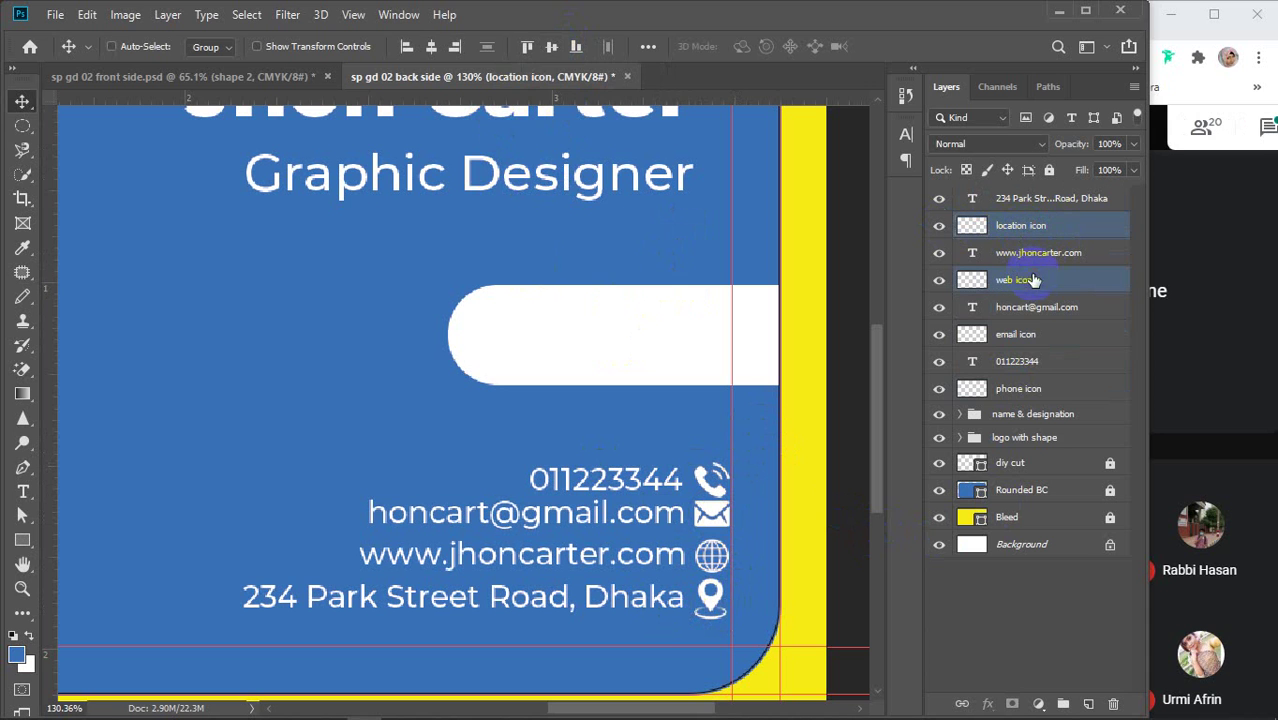
{"action": "left_click", "coordinate": [1040, 334], "text": "ctrl"}
{"action": "left_click", "coordinate": [1031, 391], "text": "ctrl"}
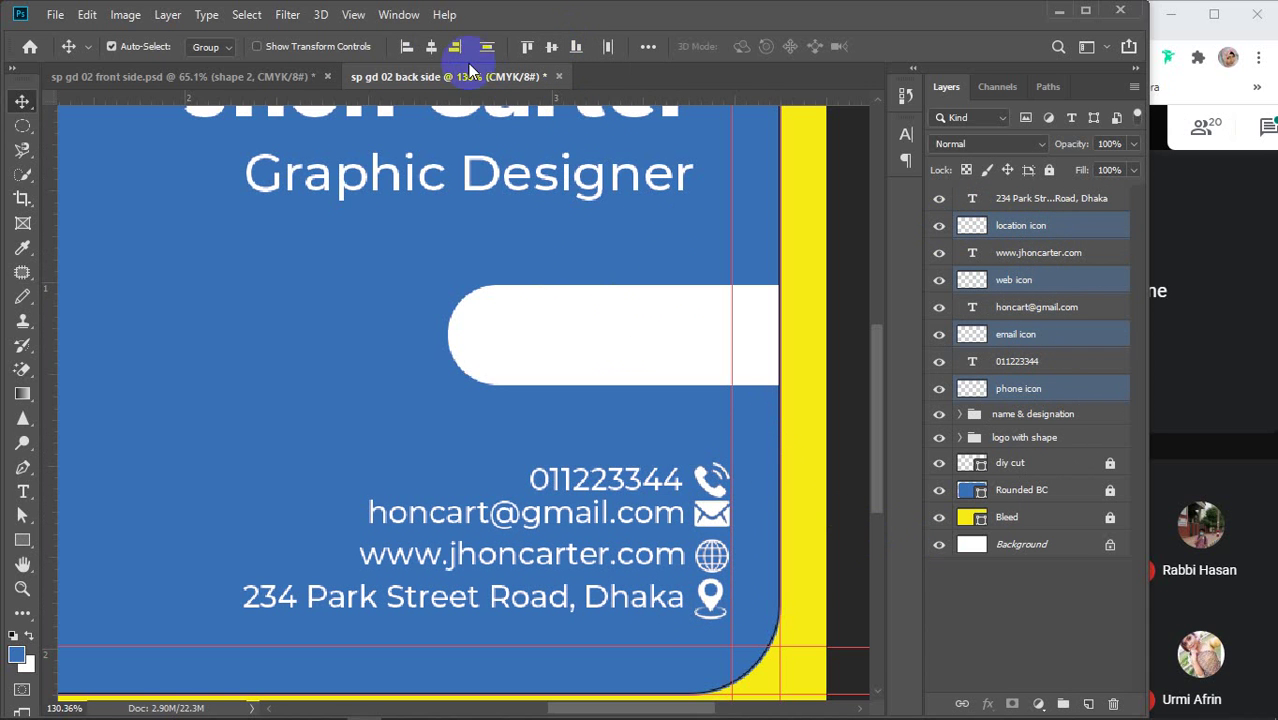
{"action": "left_click", "coordinate": [432, 52]}
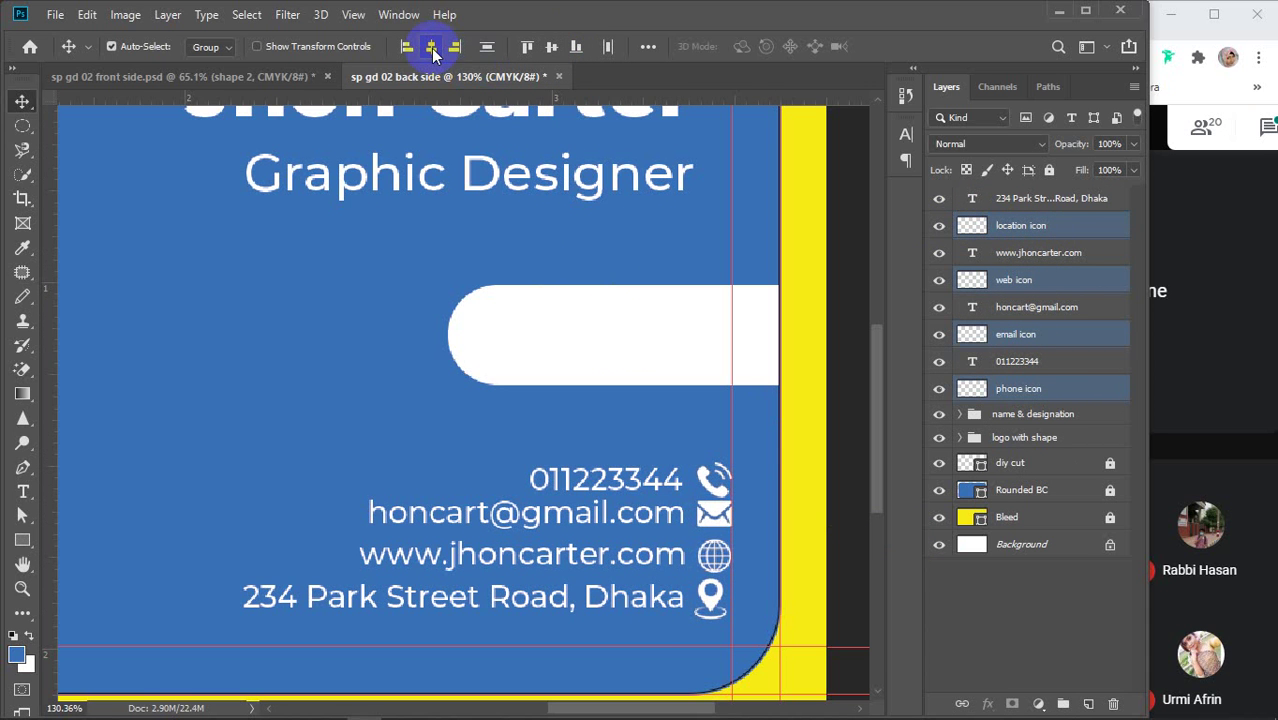
{"action": "left_click", "coordinate": [405, 50]}
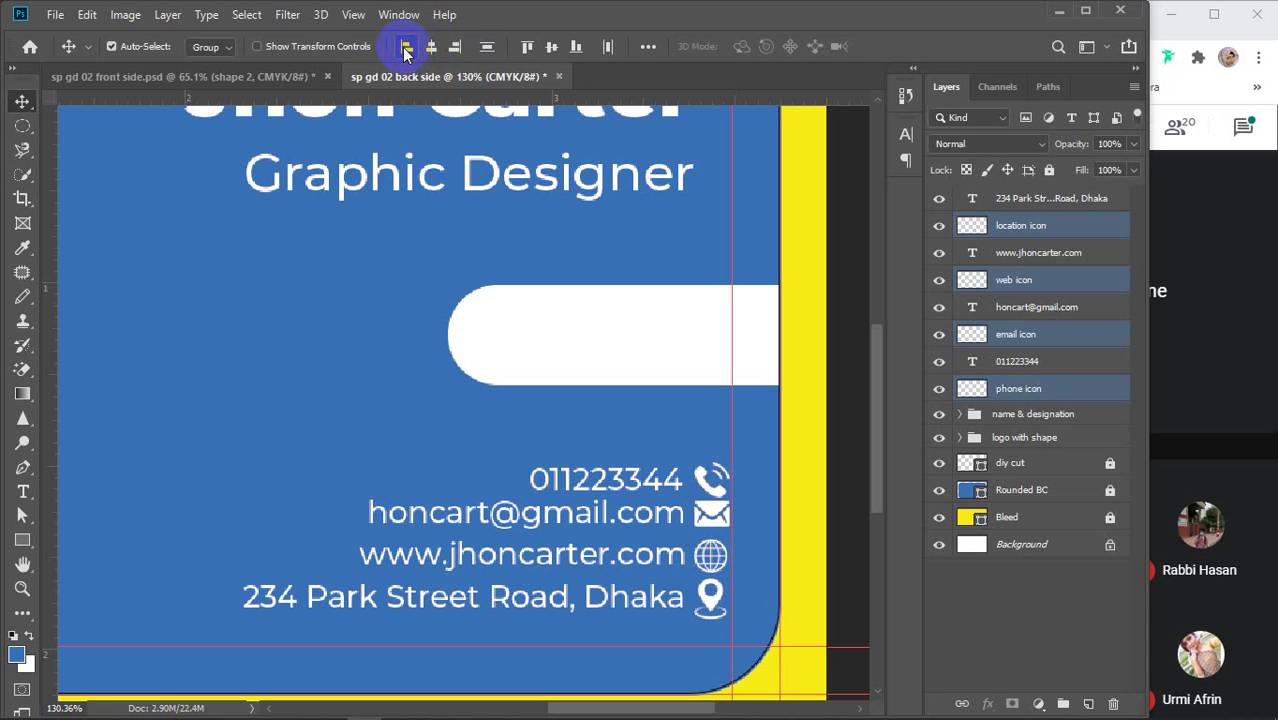
Distribute the four contact icons, then the phone, email, website and address text lines, evenly in height
{"action": "left_click", "coordinate": [486, 50]}
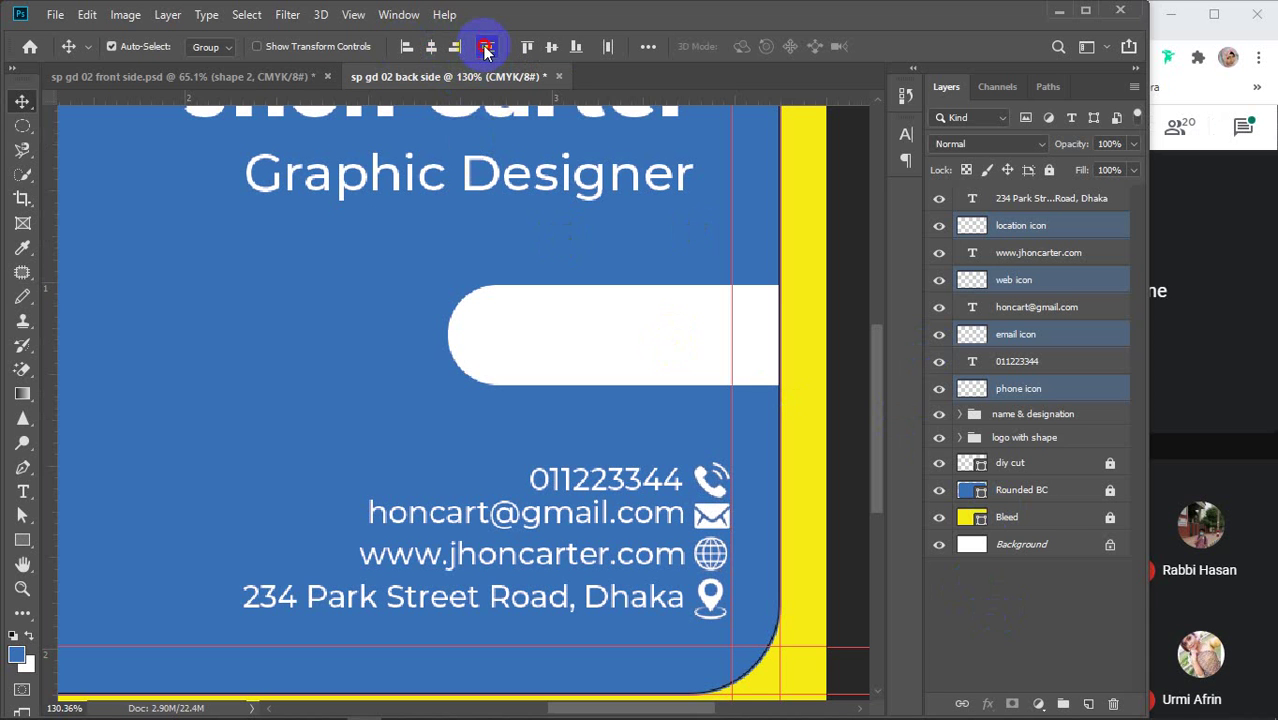
{"action": "left_click", "coordinate": [1035, 364]}
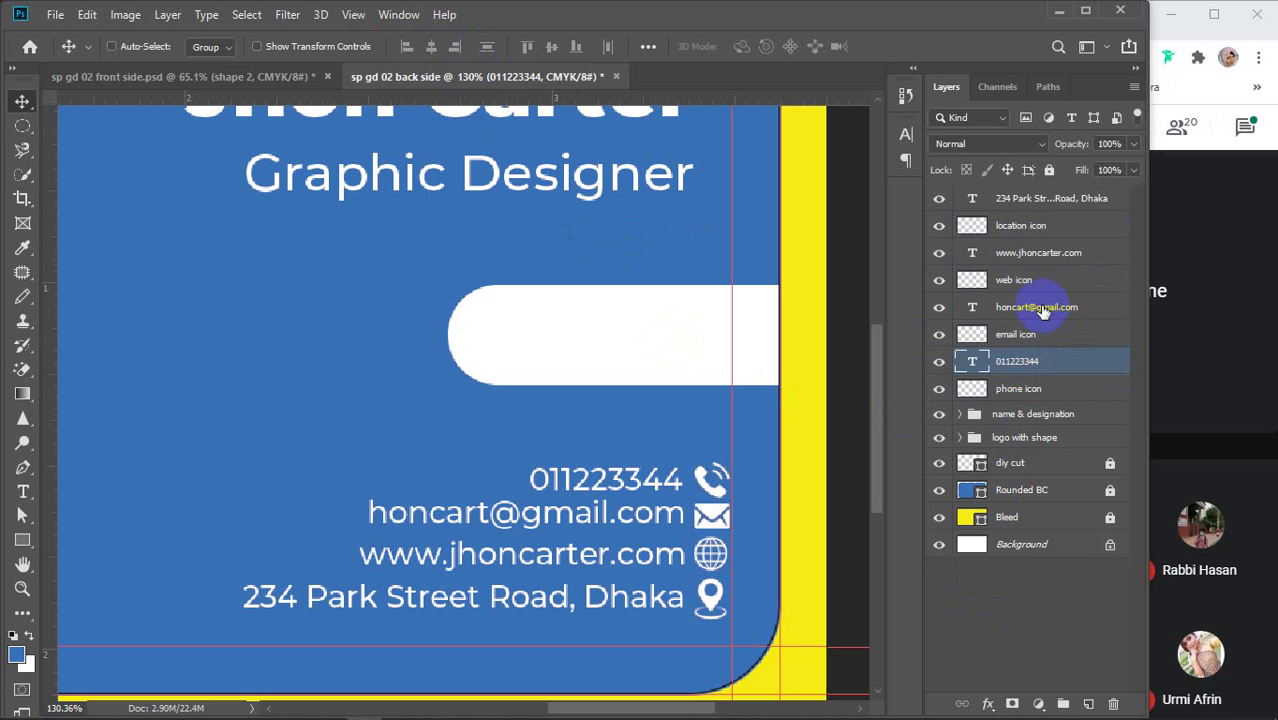
{"action": "left_click", "coordinate": [1041, 311], "text": "ctrl"}
{"action": "left_click", "coordinate": [1015, 256], "text": "ctrl"}
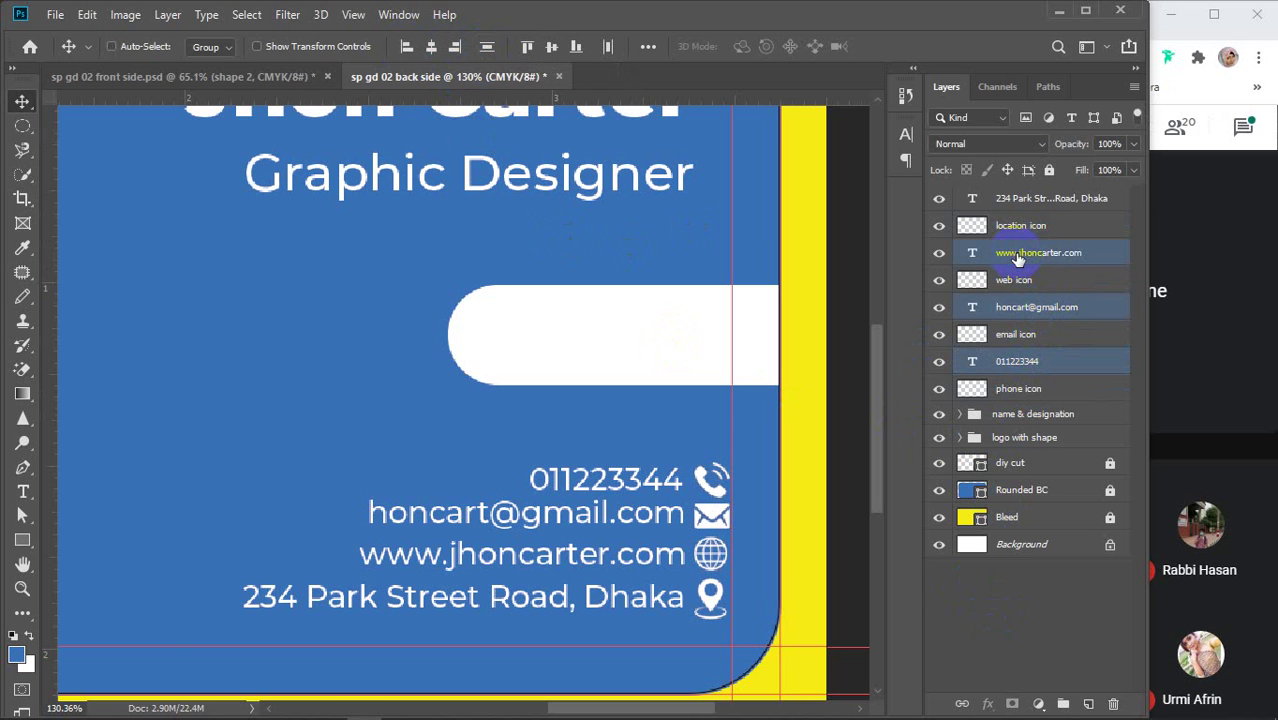
{"action": "left_click", "coordinate": [1015, 200], "text": "ctrl"}
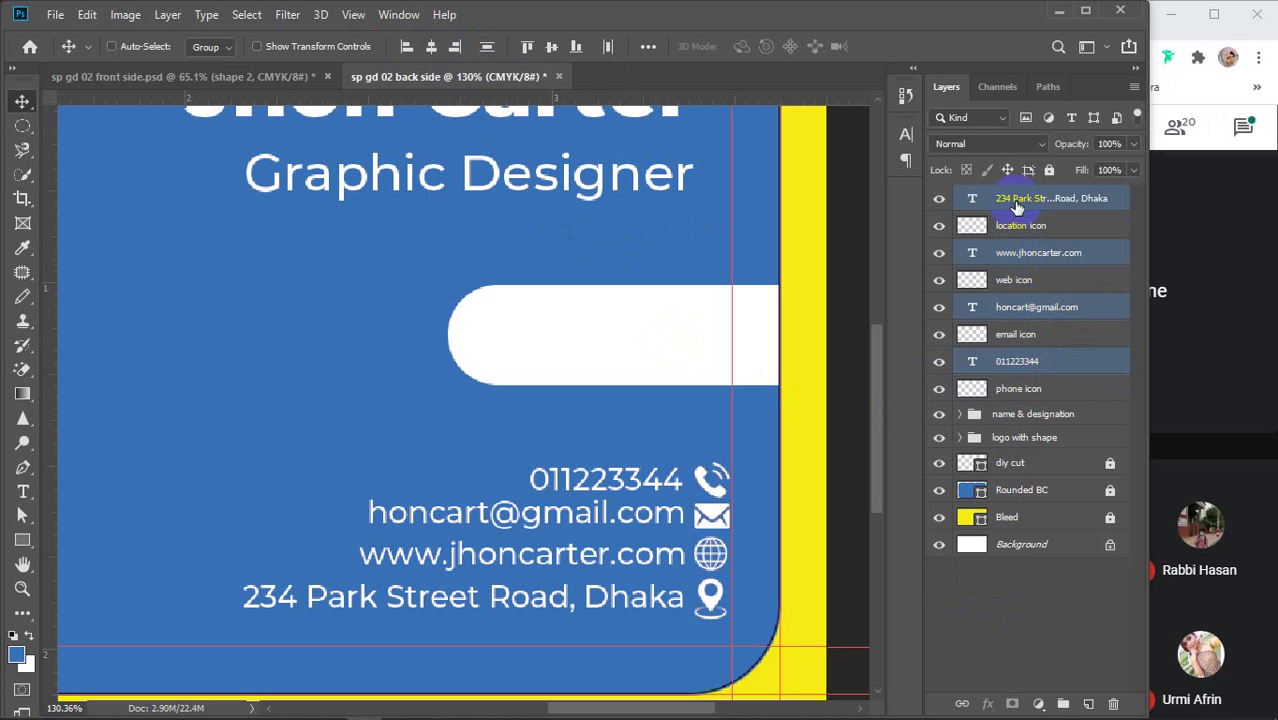
{"action": "left_click", "coordinate": [487, 47]}
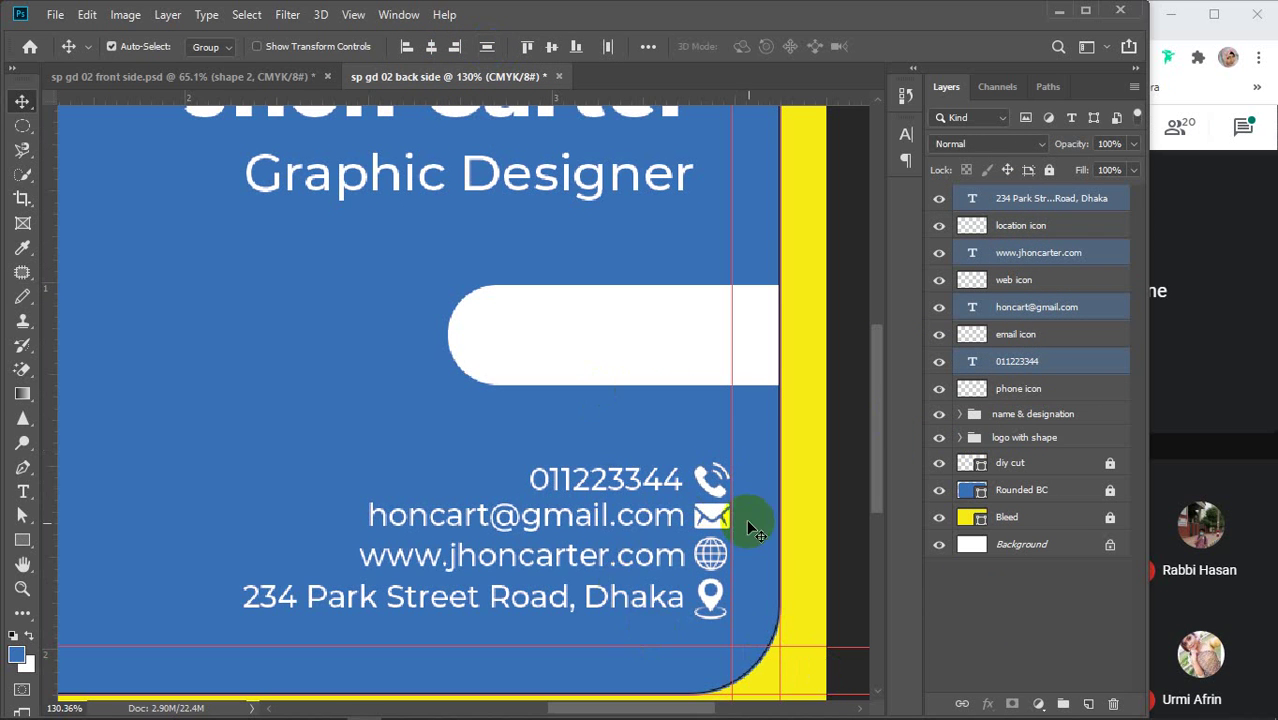
{"action": "left_click", "coordinate": [1055, 585]}
Group the phone number with its icon, then the email line with its icon as 'email info'
{"action": "left_click", "coordinate": [1053, 361]}
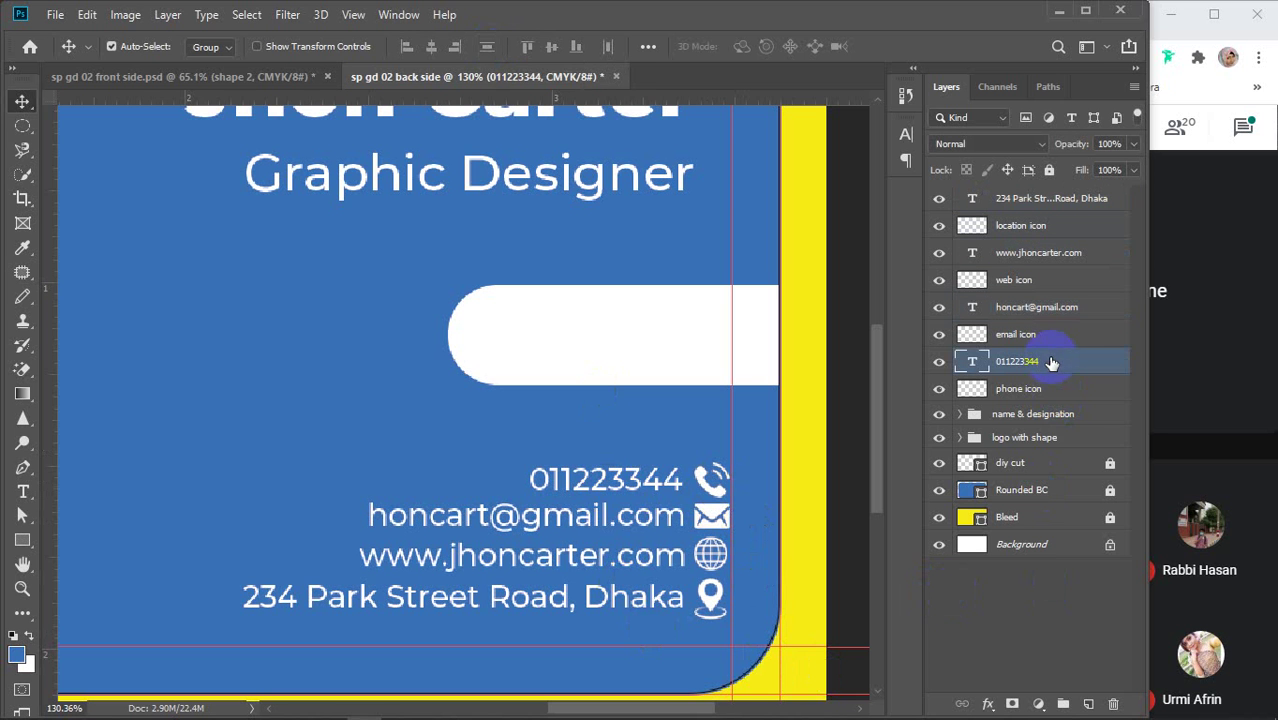
{"action": "left_click", "coordinate": [1051, 391]}
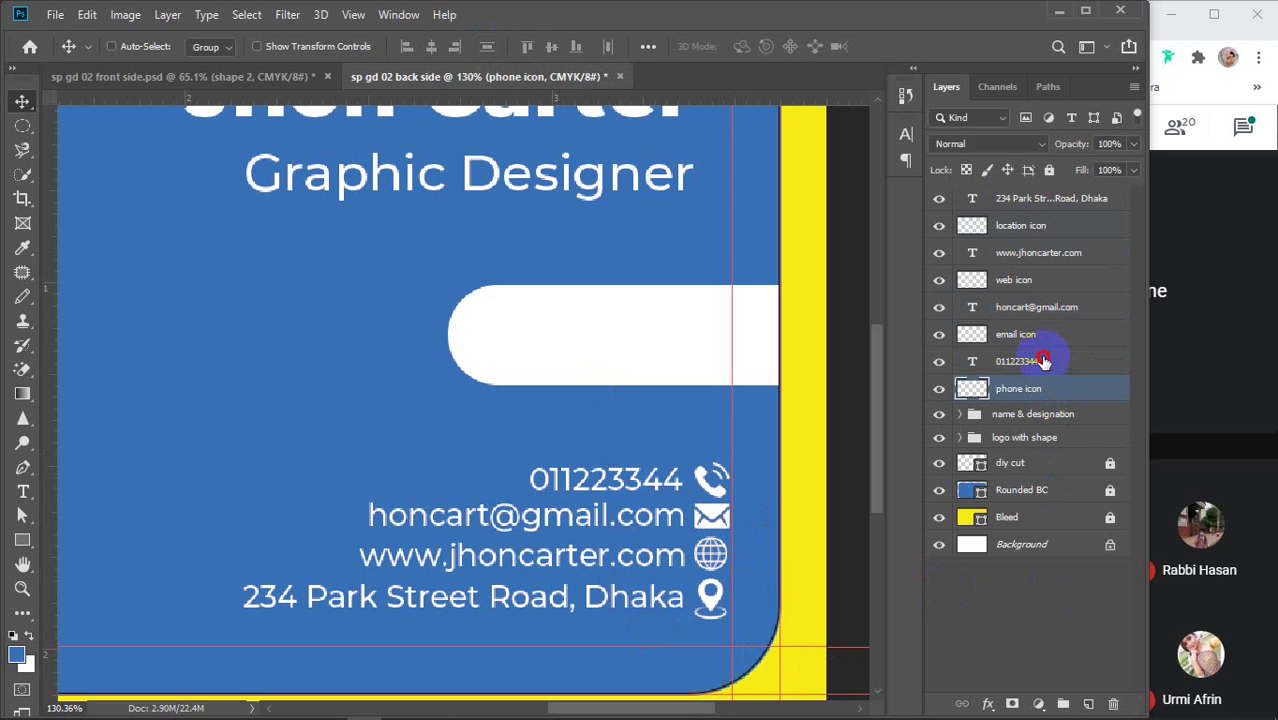
{"action": "left_click", "coordinate": [1043, 362], "text": "shift"}
{"action": "key", "text": "ctrl+g"}
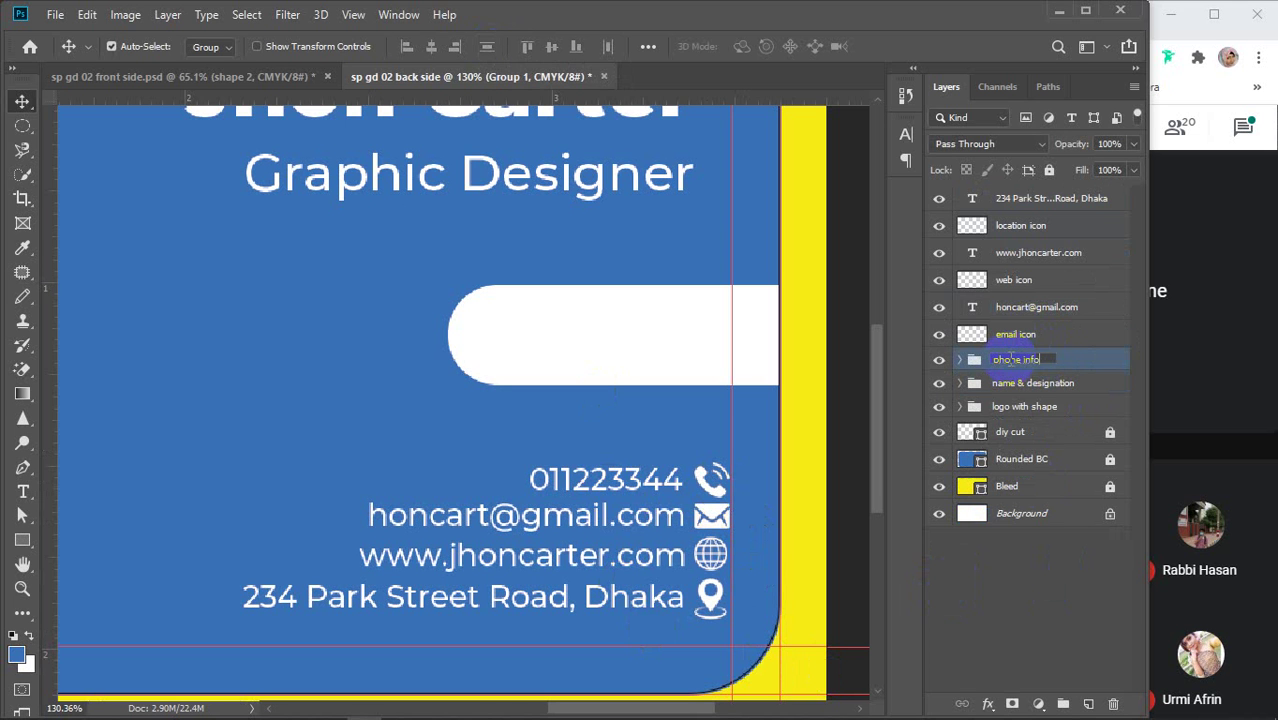
{"action": "left_click", "coordinate": [1030, 310]}
{"action": "left_click", "coordinate": [1024, 338], "text": "shift"}
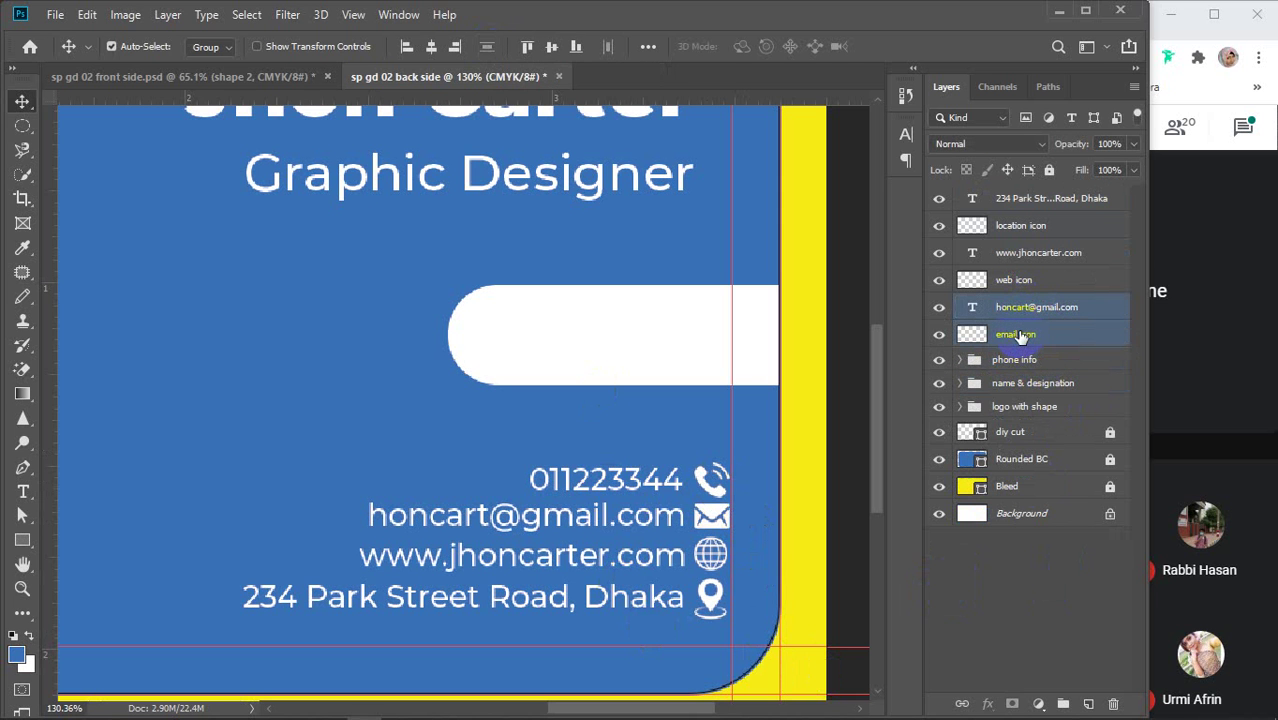
{"action": "key", "text": "ctrl+g"}
{"action": "double_click", "coordinate": [1010, 305]}
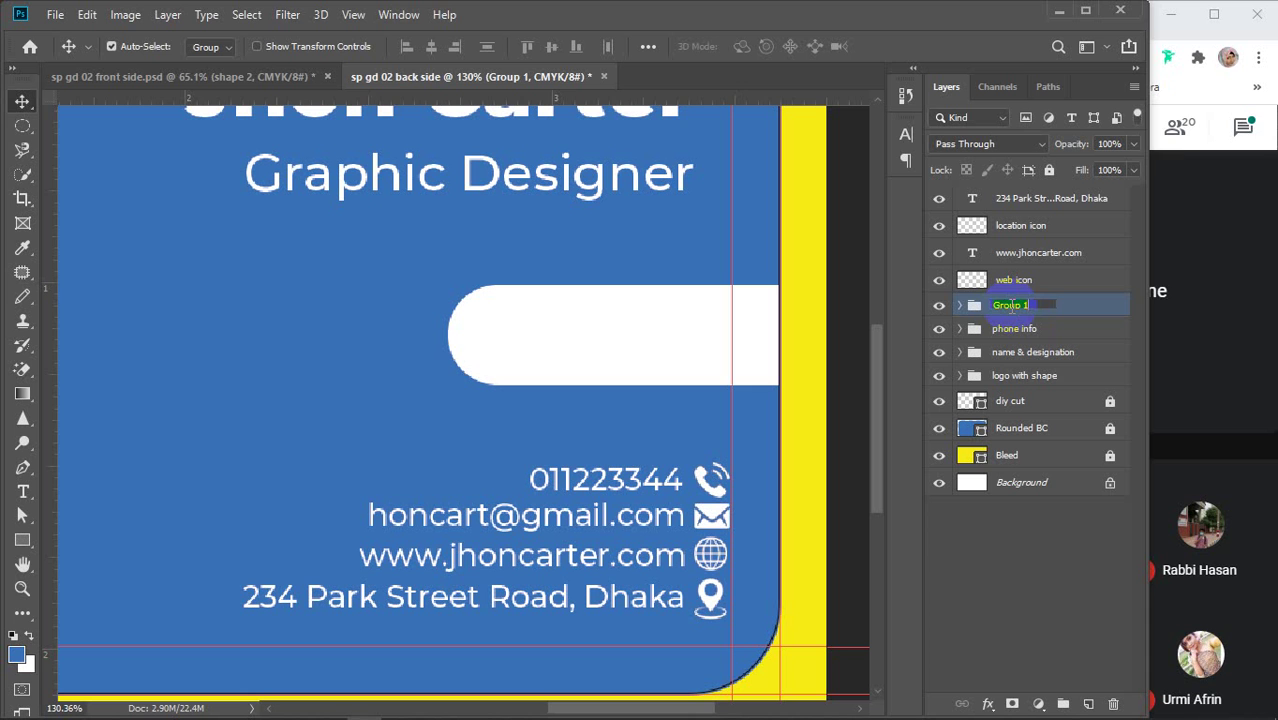
{"action": "type", "text": "email info"}
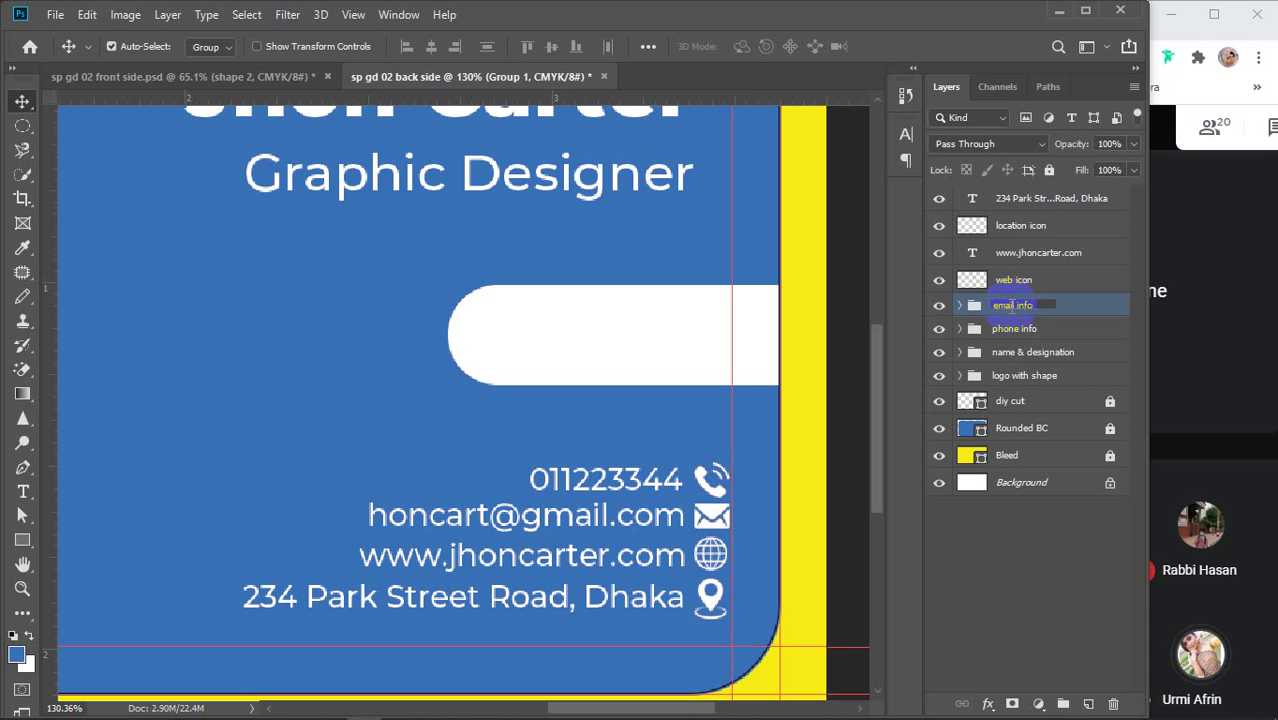
Group the website and address lines with their icons, naming the address group 'address info'
{"action": "left_click", "coordinate": [1019, 255]}
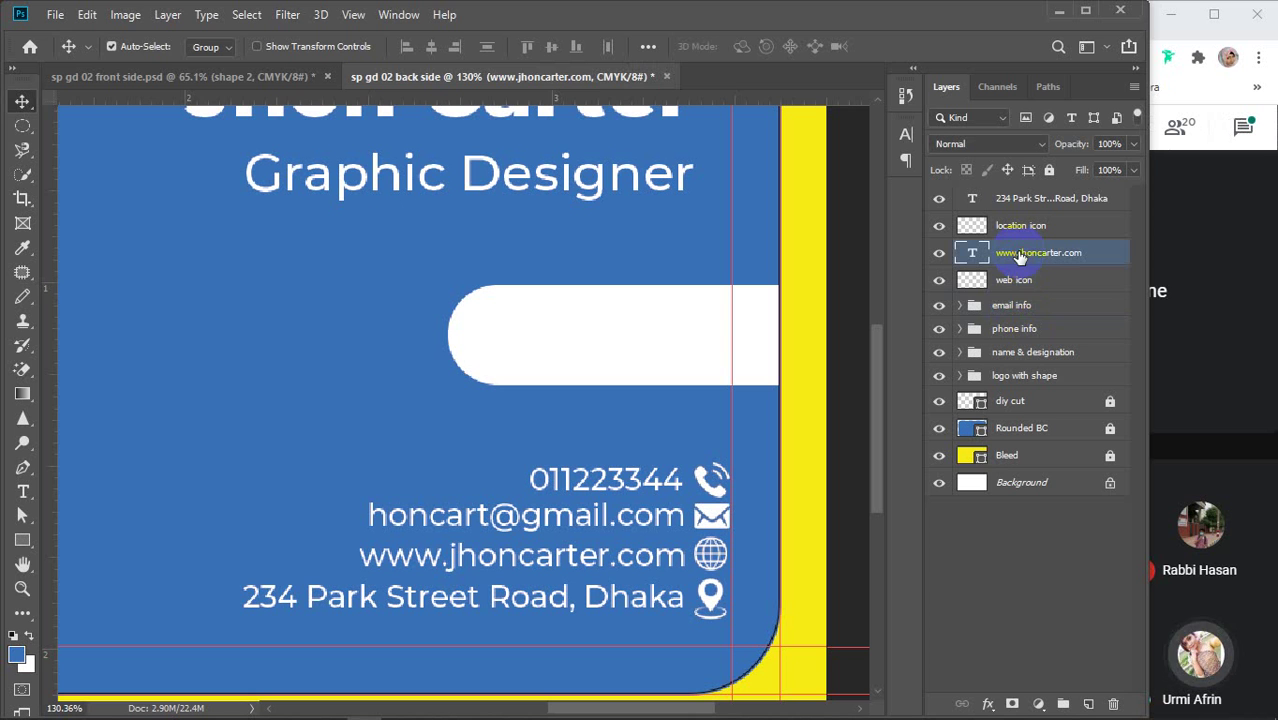
{"action": "left_click", "coordinate": [1019, 283], "text": "shift"}
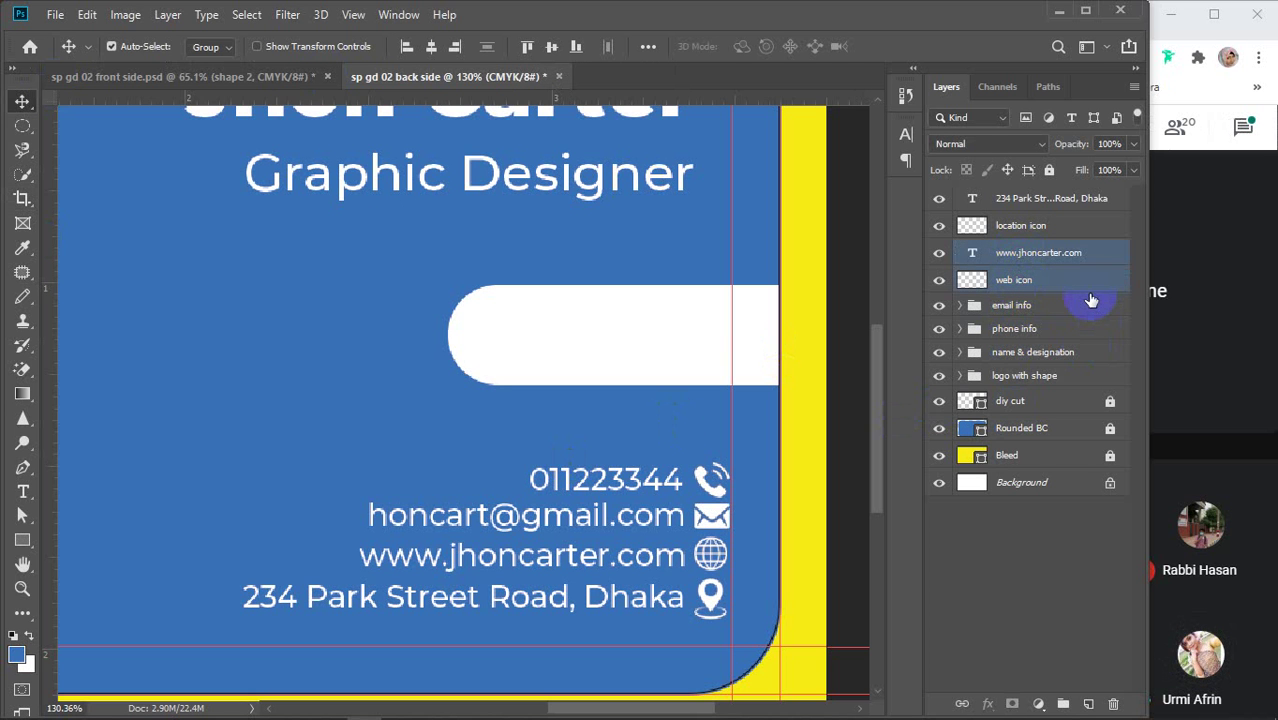
{"action": "key", "text": "ctrl+g"}
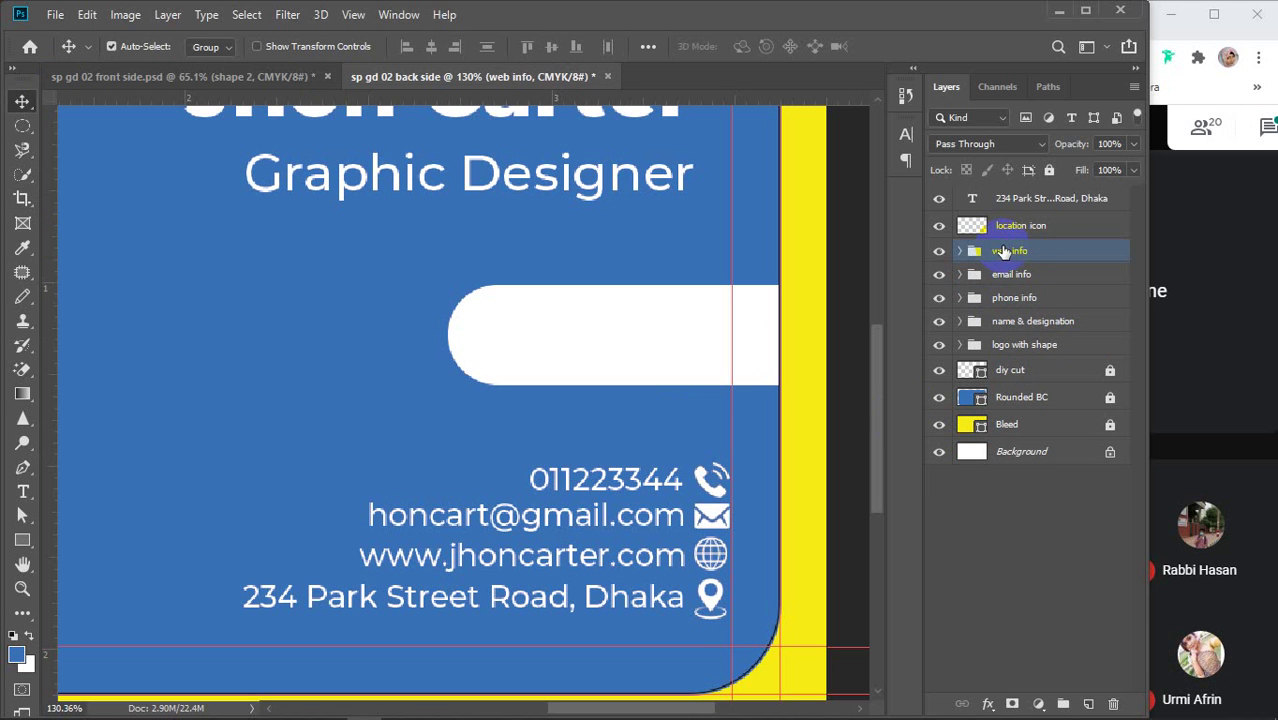
{"action": "left_click", "coordinate": [1016, 201]}
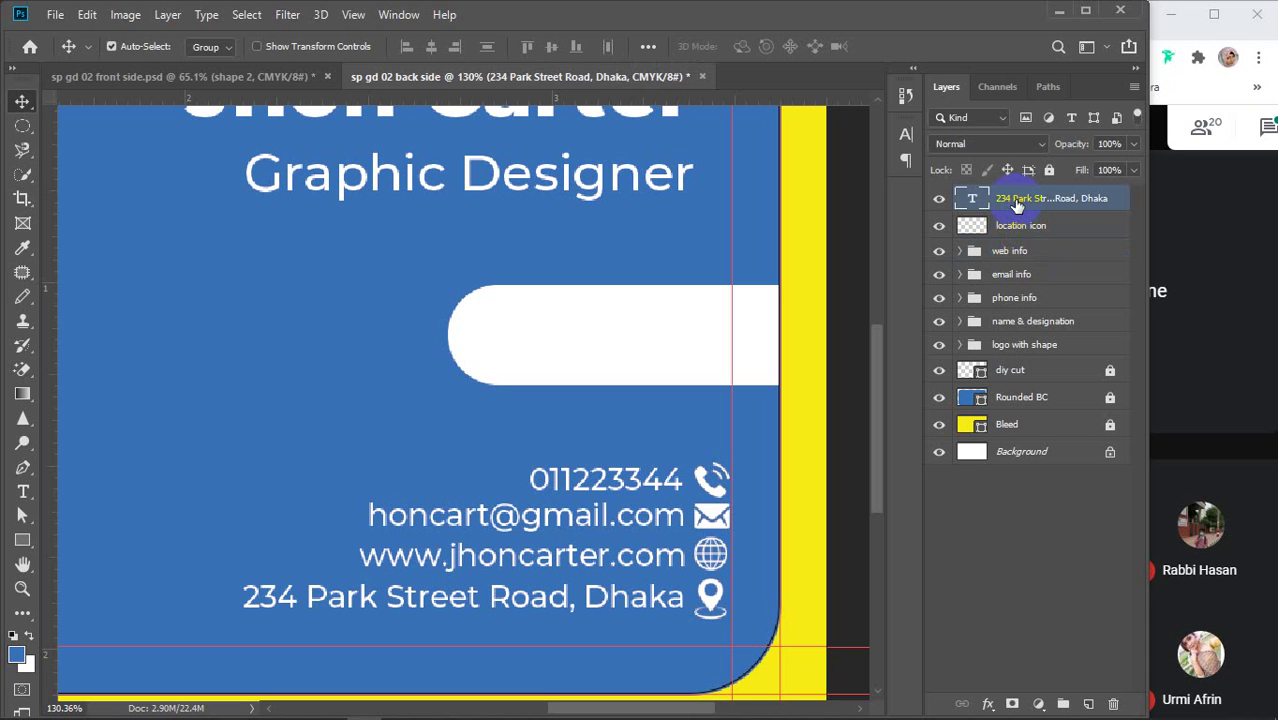
{"action": "left_click", "coordinate": [1012, 228], "text": "shift"}
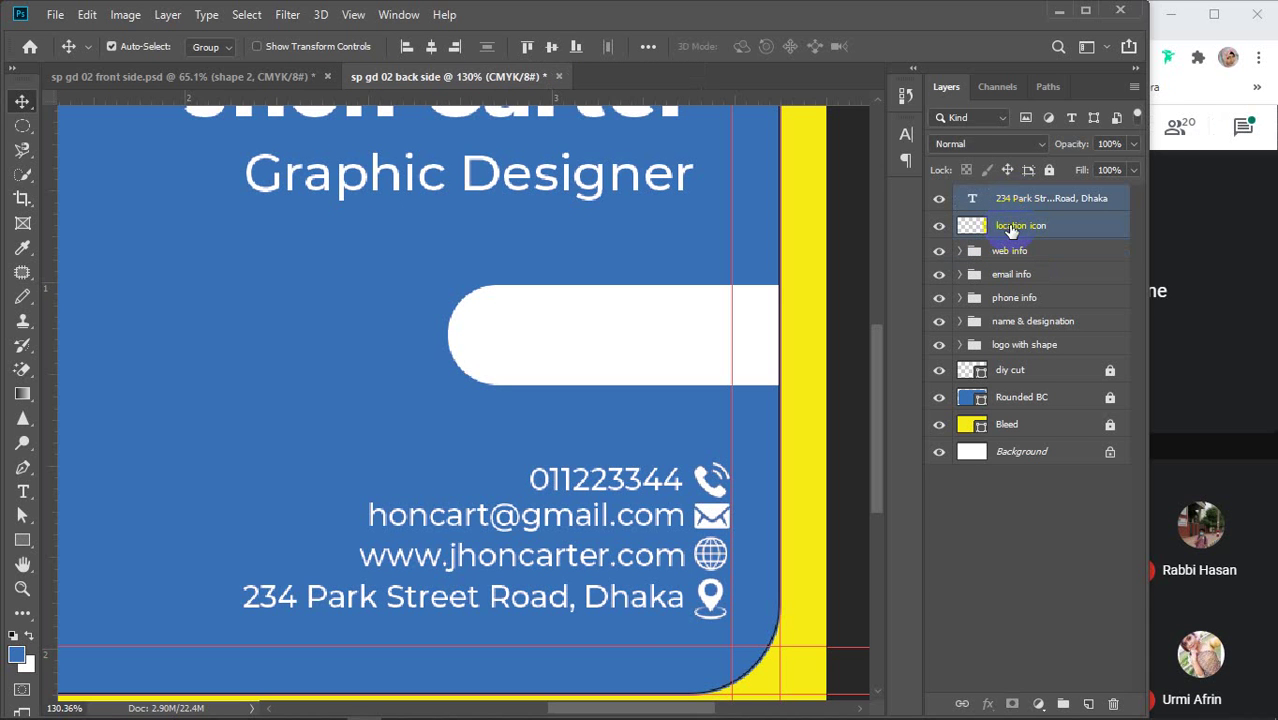
{"action": "left_click", "coordinate": [1024, 199]}
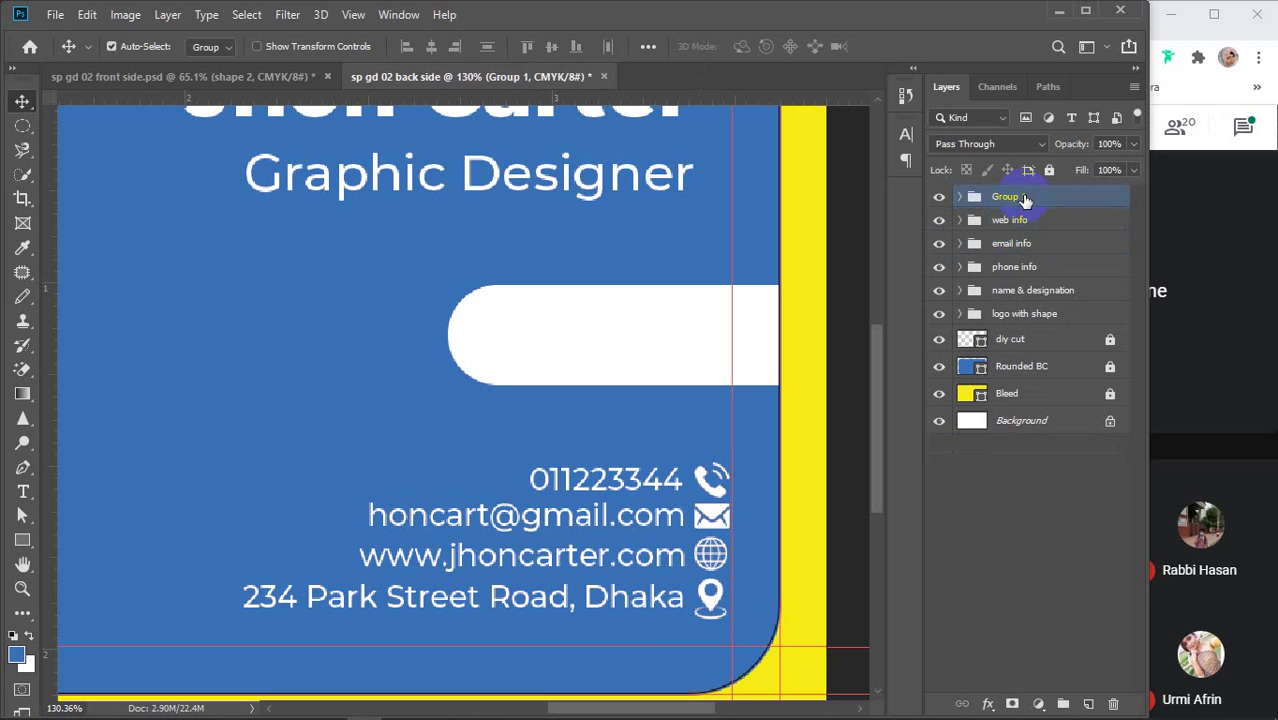
{"action": "double_click", "coordinate": [1016, 197]}
{"action": "type", "text": "info"}
{"action": "key", "text": "Return"}
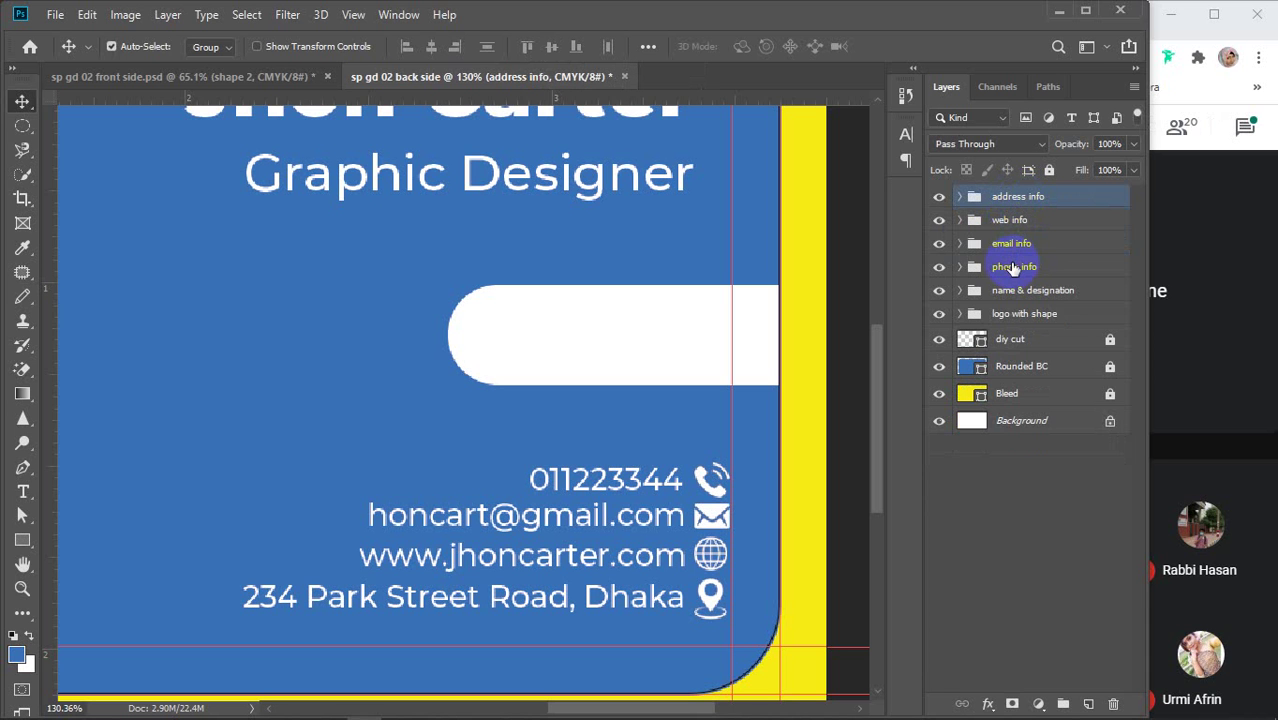
Combine the four contact groups into one group named 'contact info'
{"action": "left_click", "coordinate": [1013, 267], "text": "shift"}
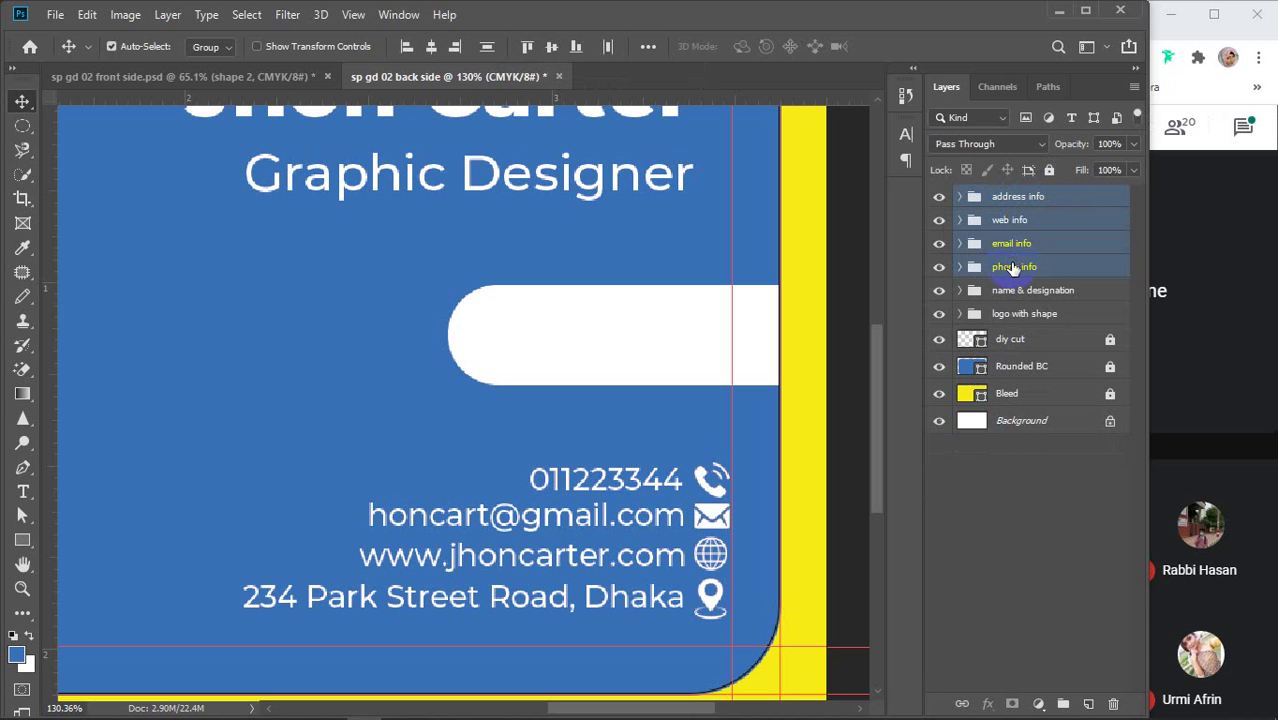
{"action": "key", "text": "ctrl+g"}
{"action": "left_click", "coordinate": [1013, 198]}
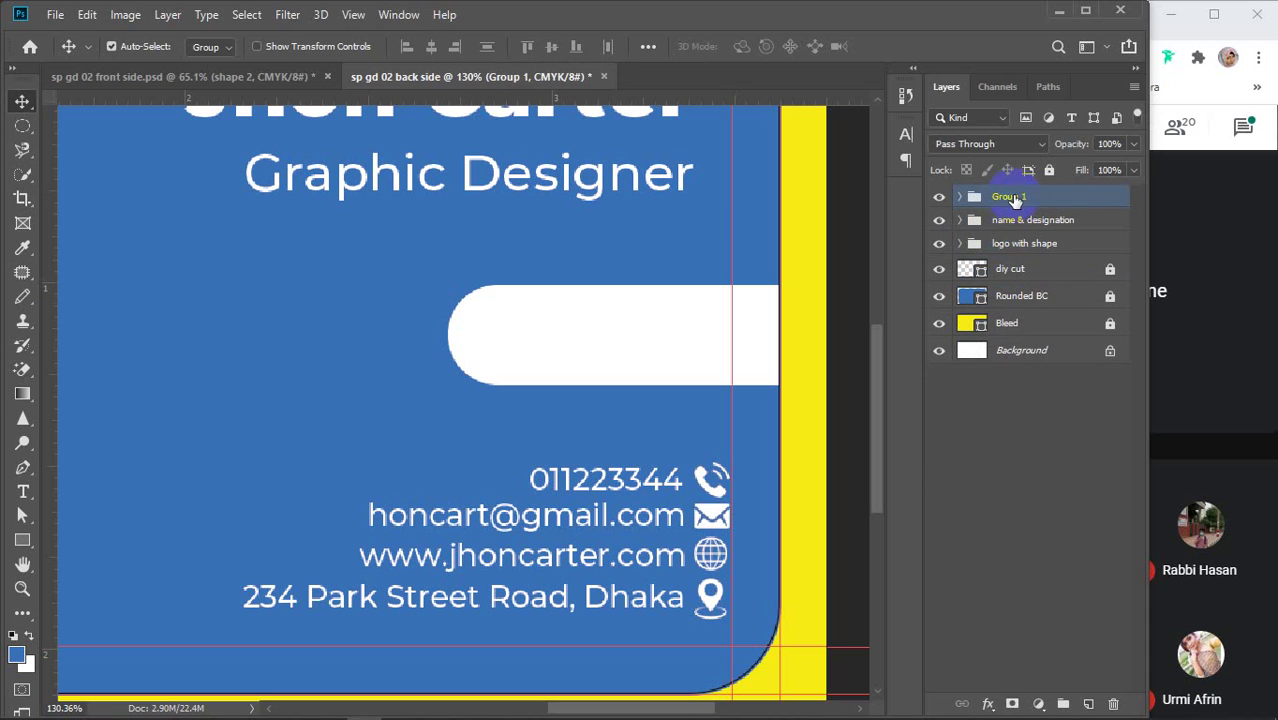
{"action": "double_click", "coordinate": [1012, 197]}
{"action": "key", "text": "Return"}
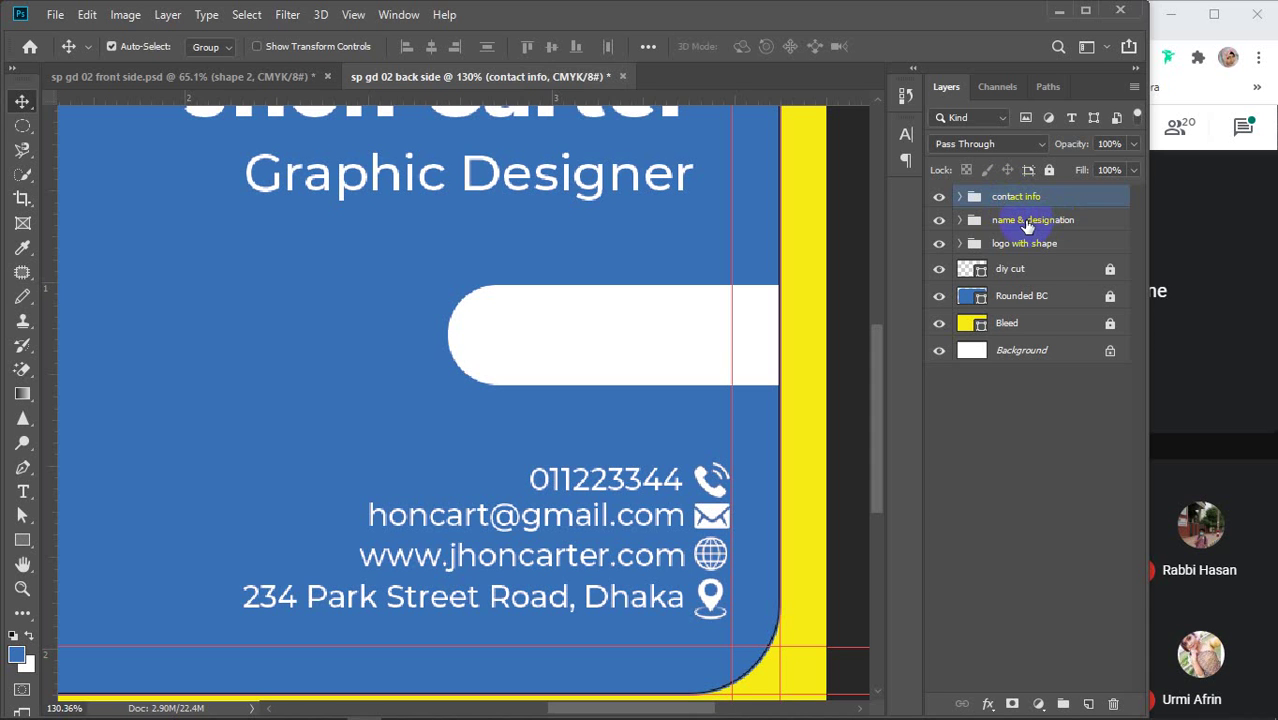
Group contact info with name & designation as 'information' and fit the card in the window
{"action": "left_click", "coordinate": [1027, 220], "text": "shift"}
{"action": "key", "text": "ctrl+g"}
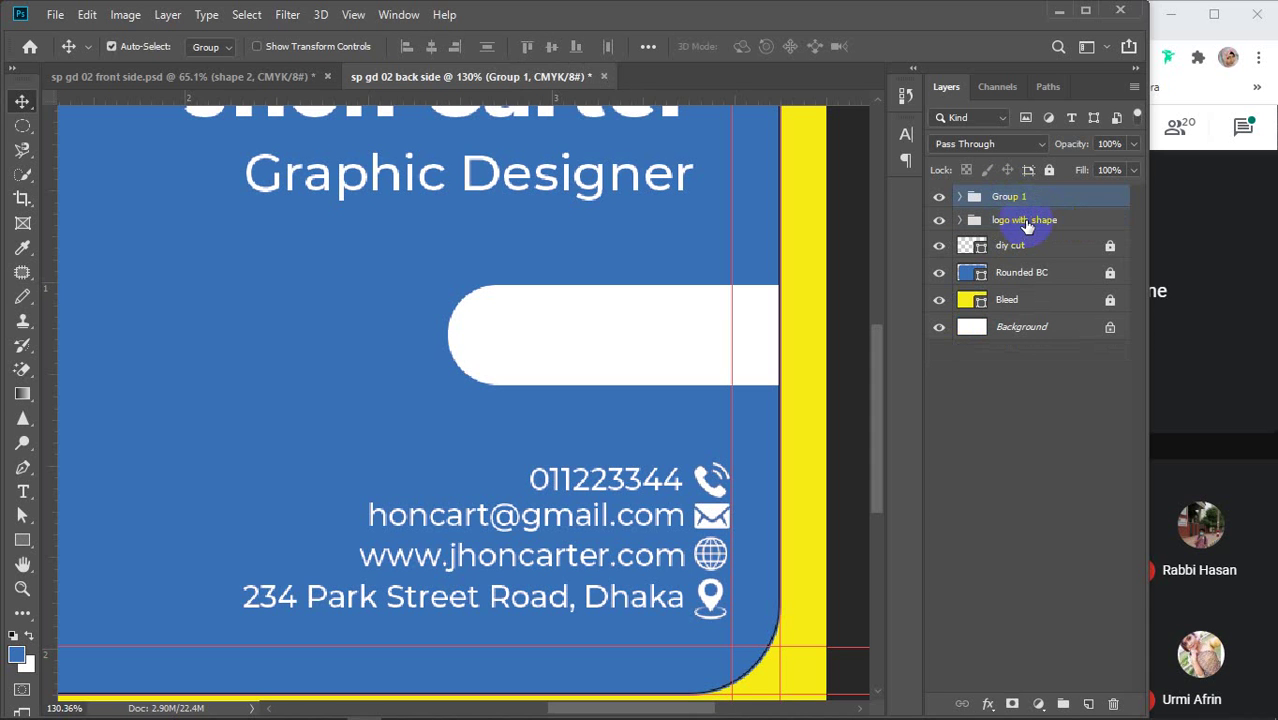
{"action": "double_click", "coordinate": [1010, 197]}
{"action": "type", "text": "information"}
{"action": "key", "text": "Return"}
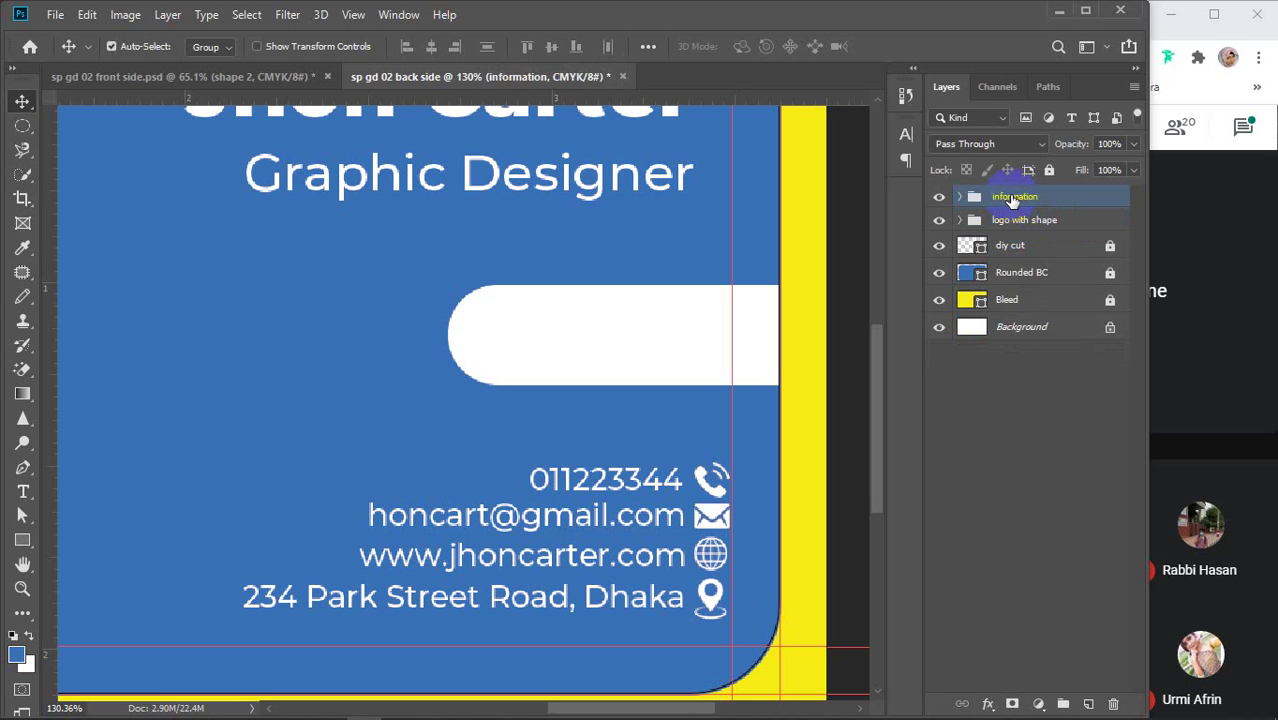
{"action": "key", "text": "ctrl+0"}
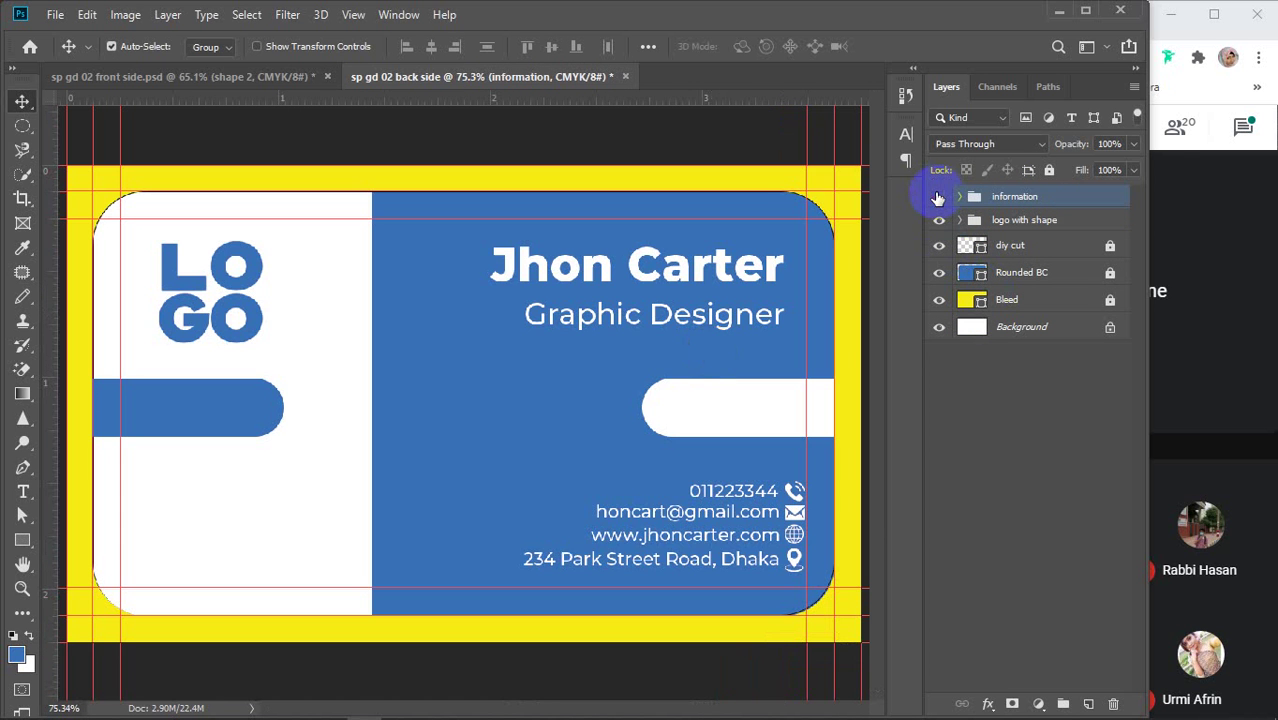
Right-align the contact info and name & designation groups inside the information group
{"action": "left_click", "coordinate": [937, 196]}
{"action": "left_click", "coordinate": [937, 196]}
{"action": "left_click", "coordinate": [939, 220]}
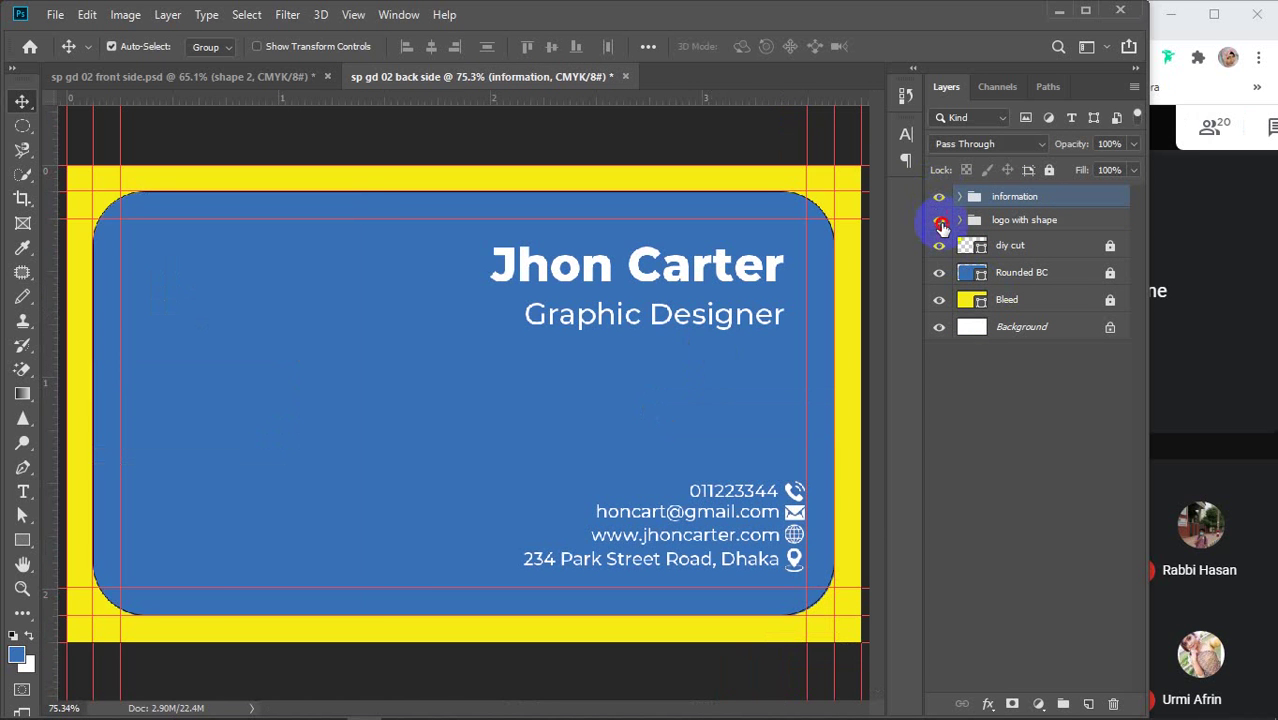
{"action": "left_click", "coordinate": [939, 220]}
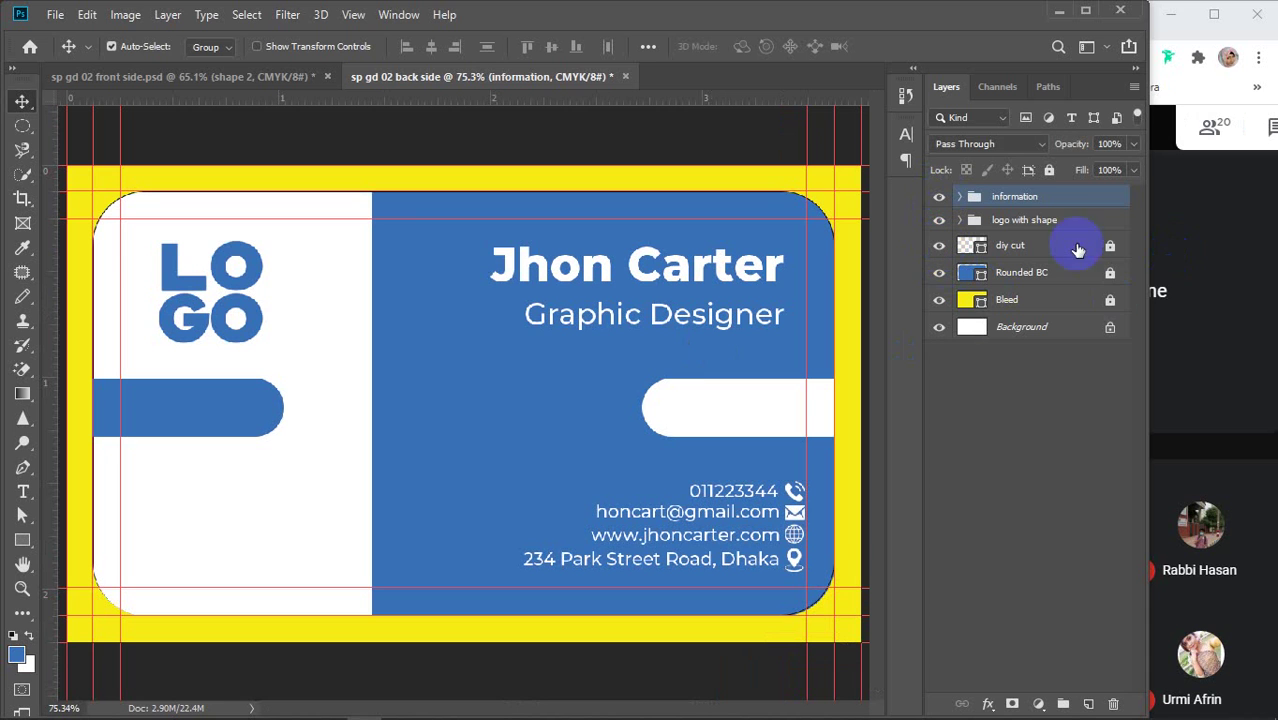
{"action": "left_click", "coordinate": [1017, 221]}
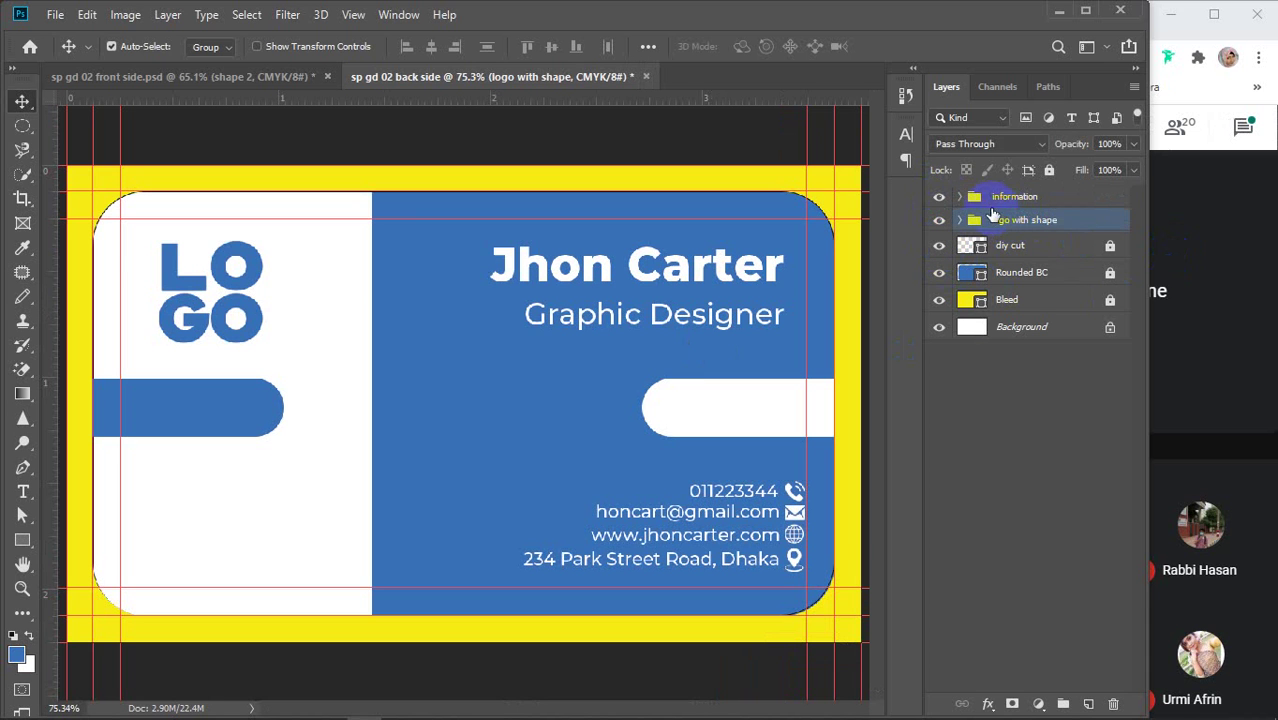
{"action": "left_click", "coordinate": [958, 198]}
{"action": "left_click", "coordinate": [960, 198]}
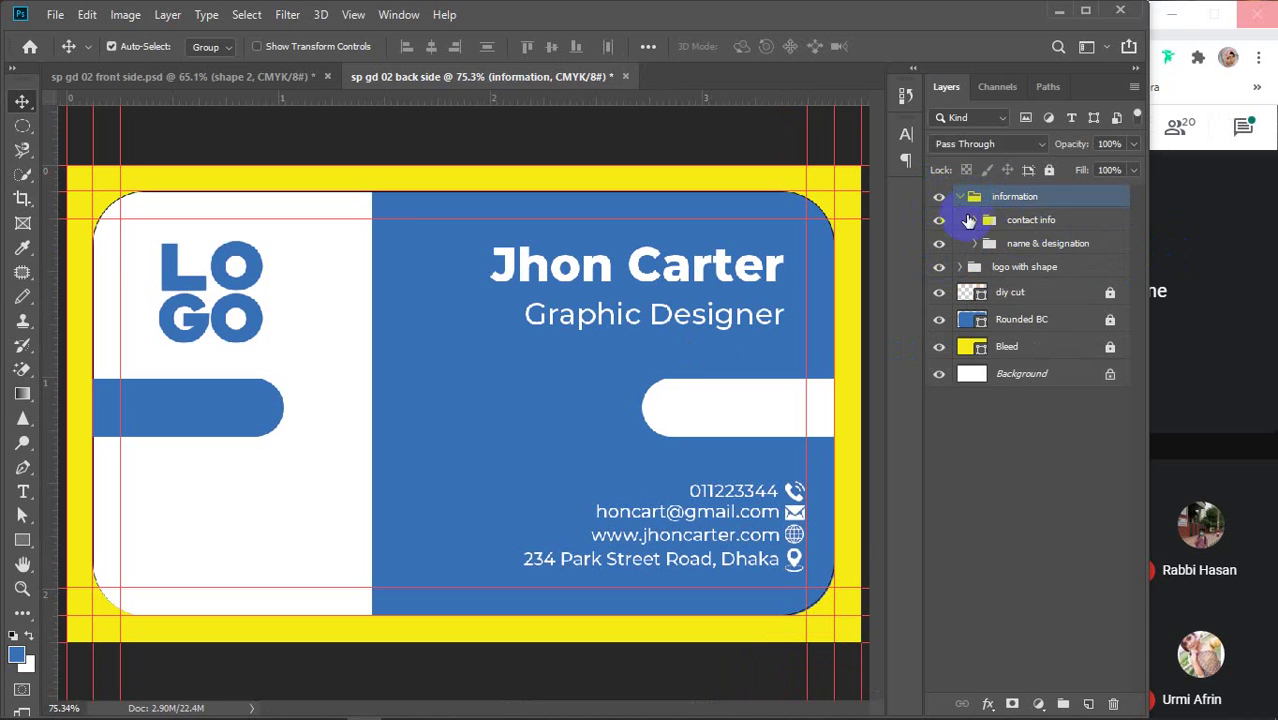
{"action": "left_click", "coordinate": [1046, 221]}
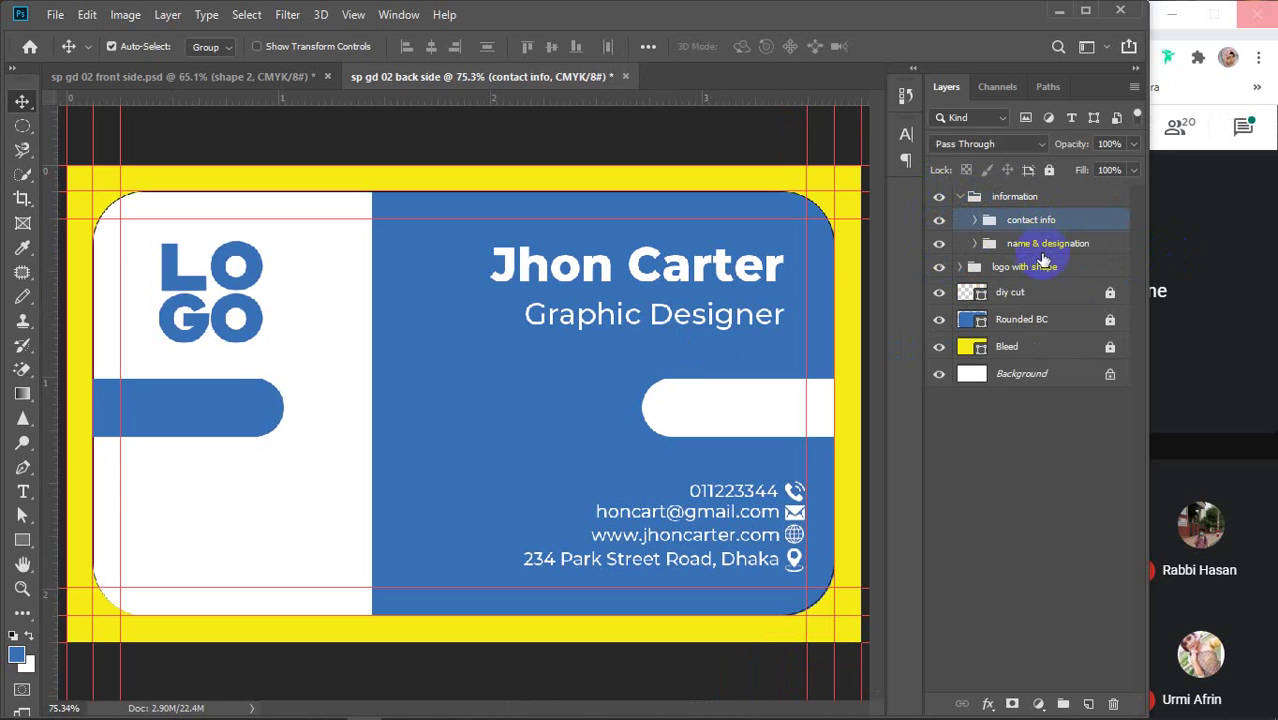
{"action": "left_click", "coordinate": [1035, 245], "text": "ctrl"}
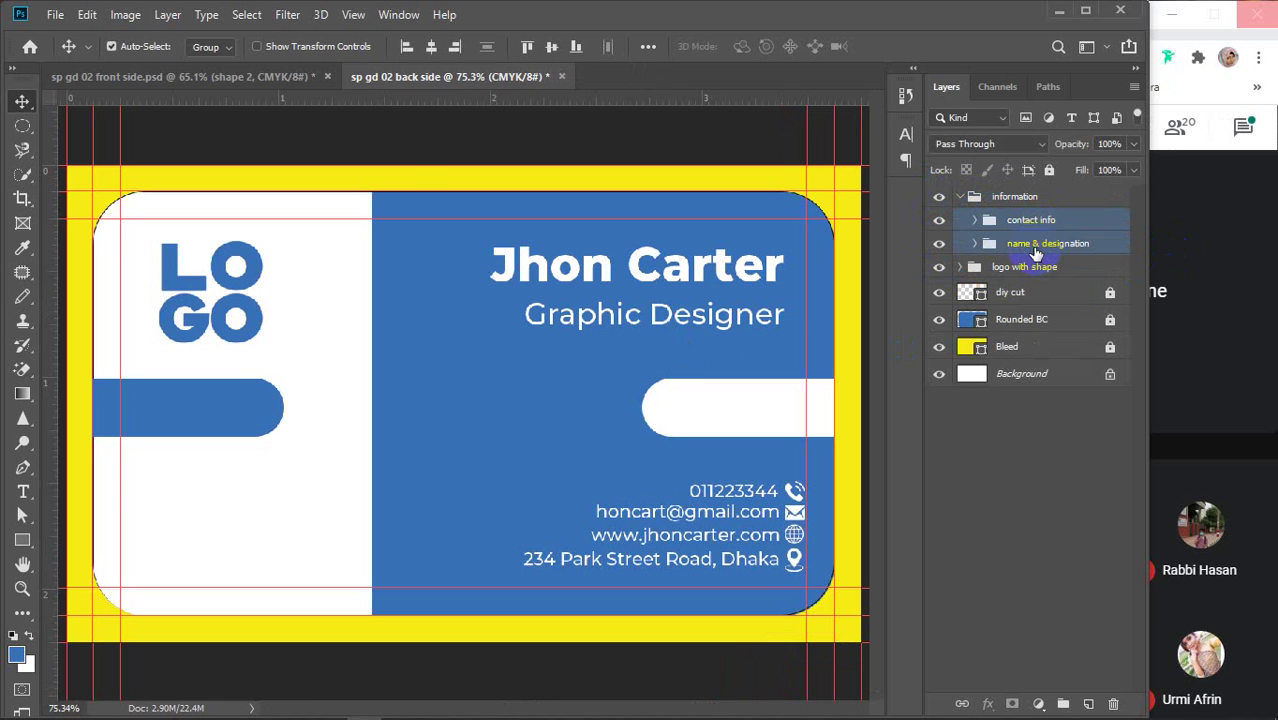
{"action": "left_click", "coordinate": [454, 47]}
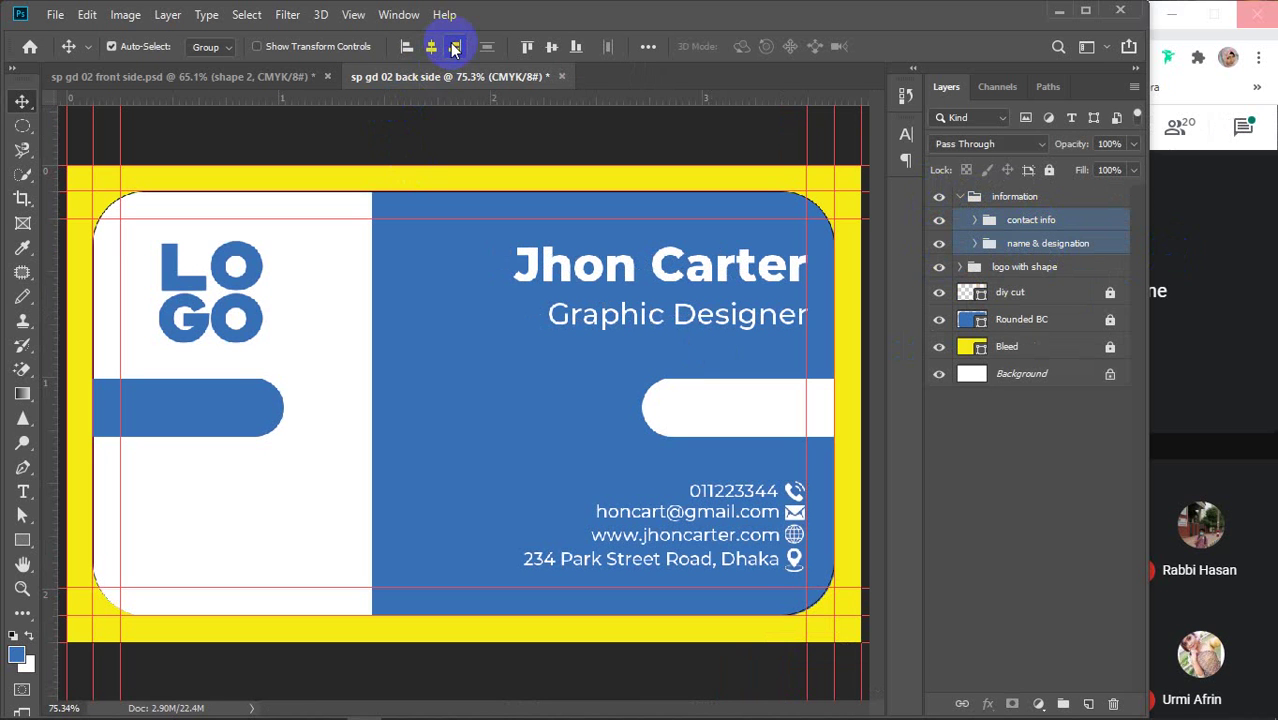
Nudge the information group slightly left and collapse it in the Layers panel
{"action": "left_click", "coordinate": [715, 270]}
{"action": "left_click_drag", "start_coordinate": [715, 270], "coordinate": [705, 273]}
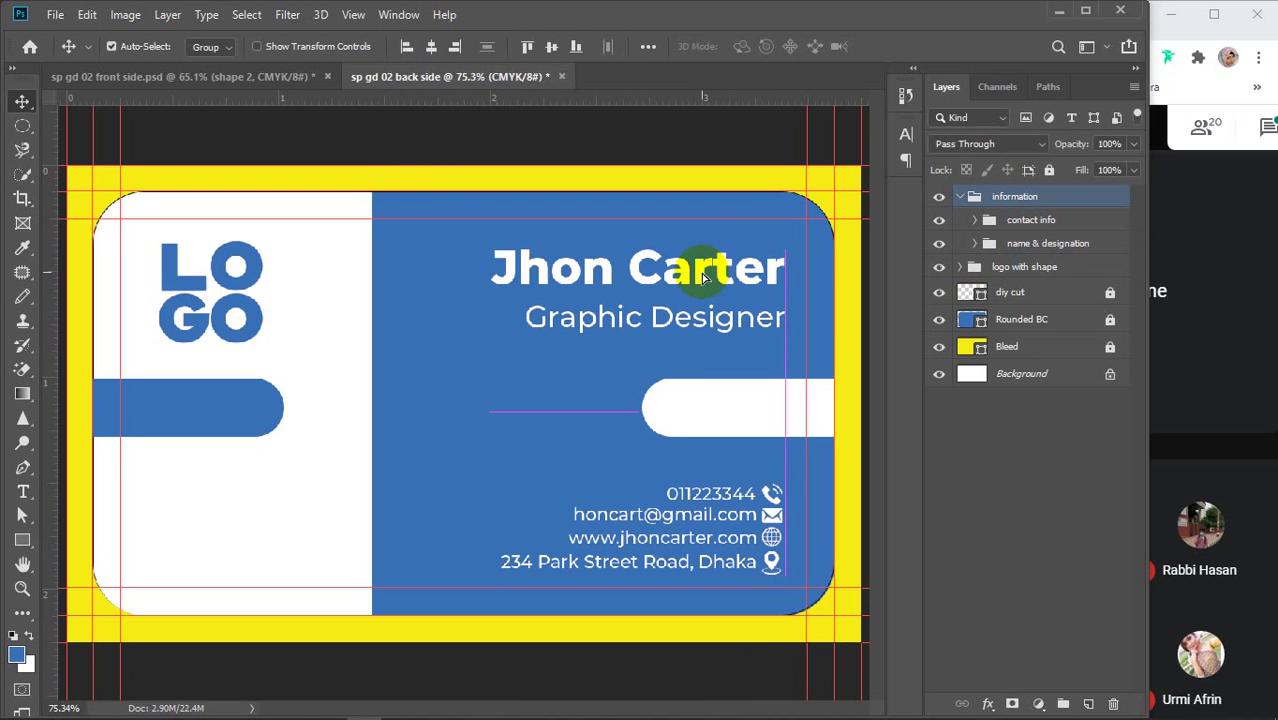
{"action": "left_click", "coordinate": [1021, 446]}
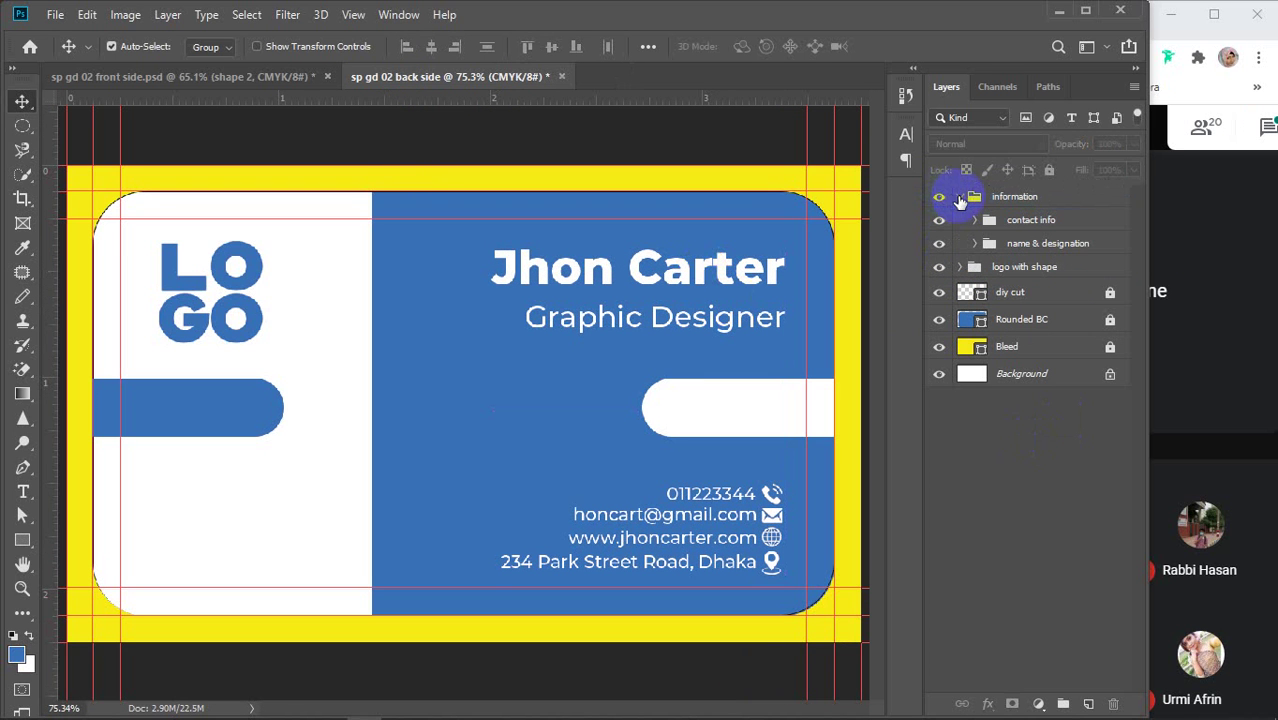
{"action": "left_click", "coordinate": [959, 198]}
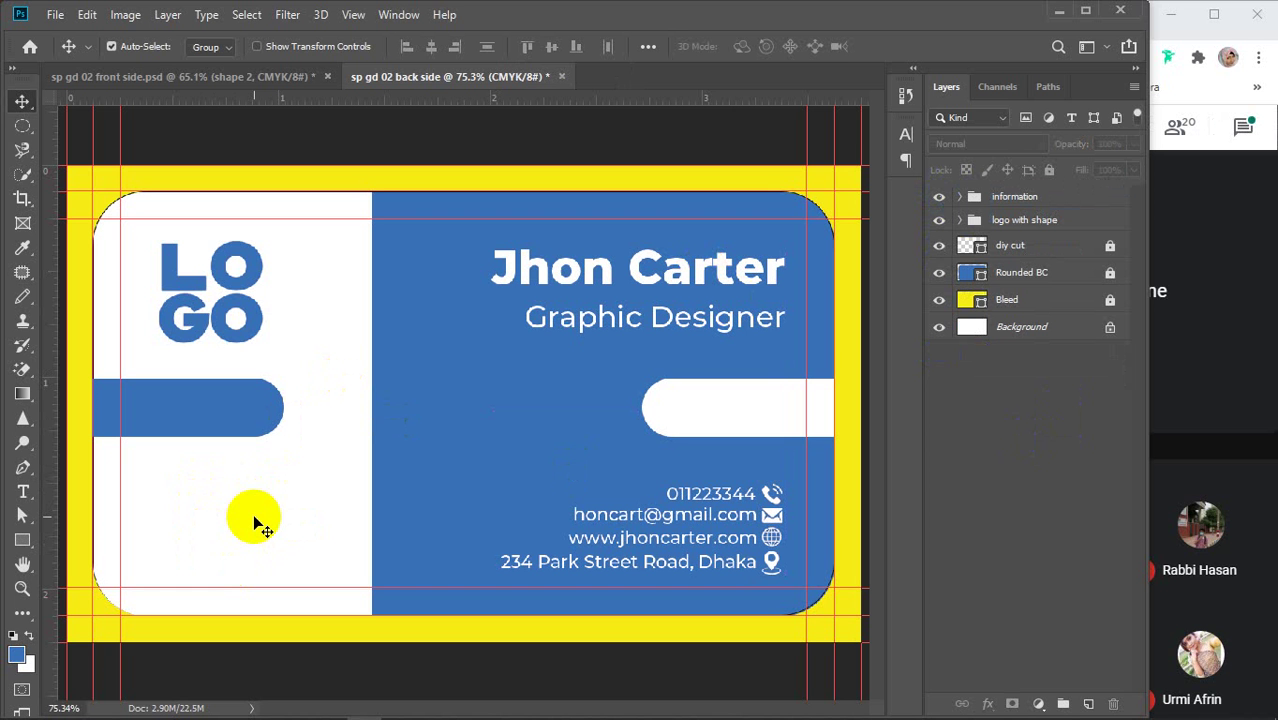
Switch to Chrome and close the web and phone icon image-search tabs
{"action": "mouse_move", "coordinate": [503, 706]}
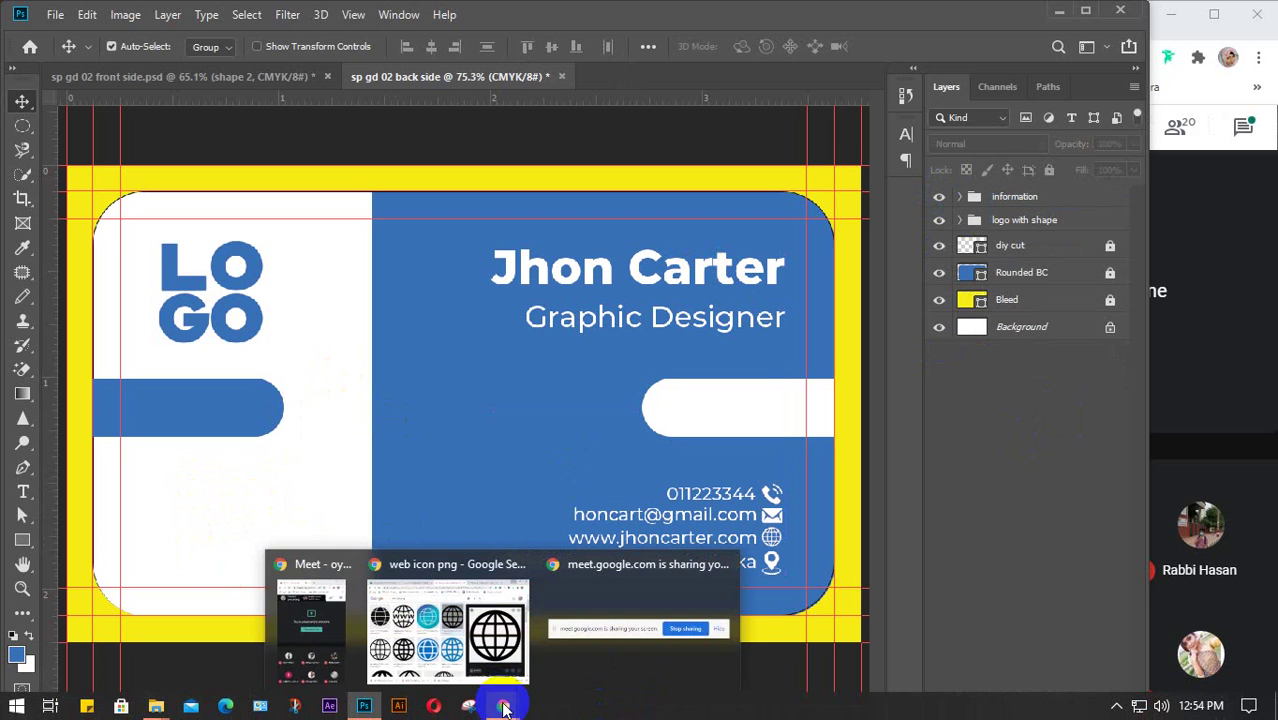
{"action": "left_click", "coordinate": [455, 640]}
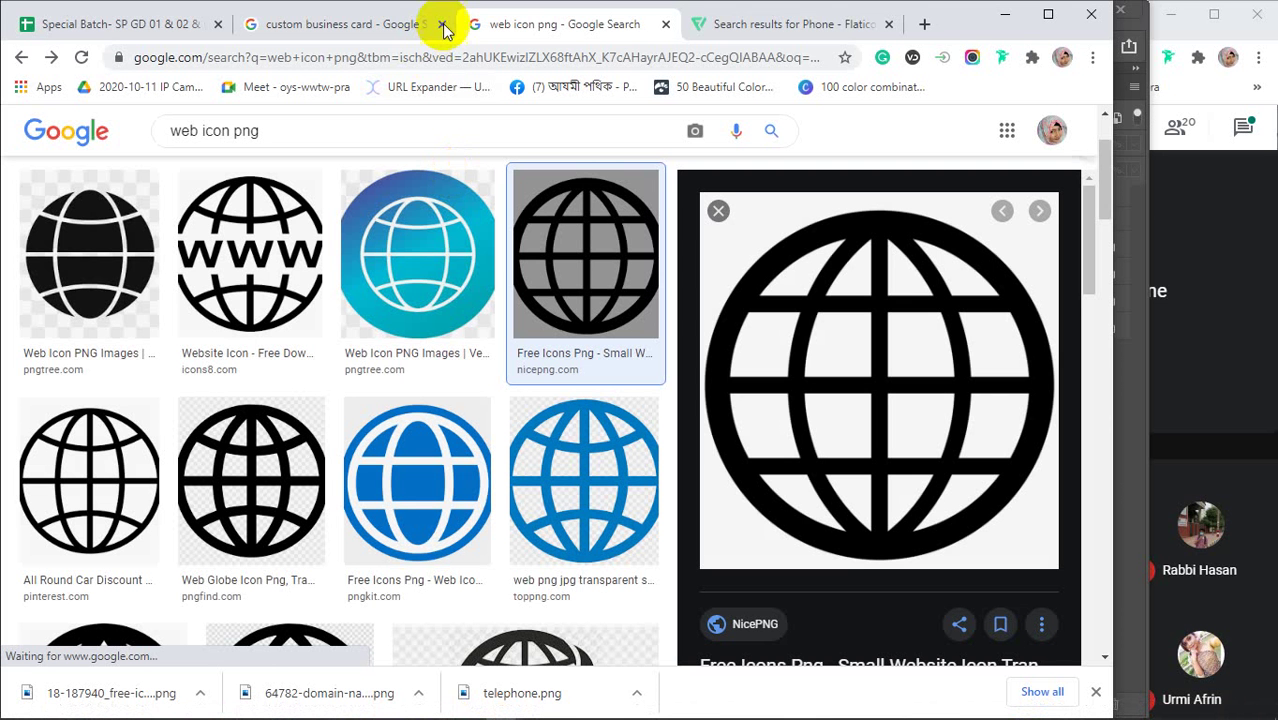
{"action": "left_click", "coordinate": [455, 24]}
{"action": "left_click", "coordinate": [455, 24]}
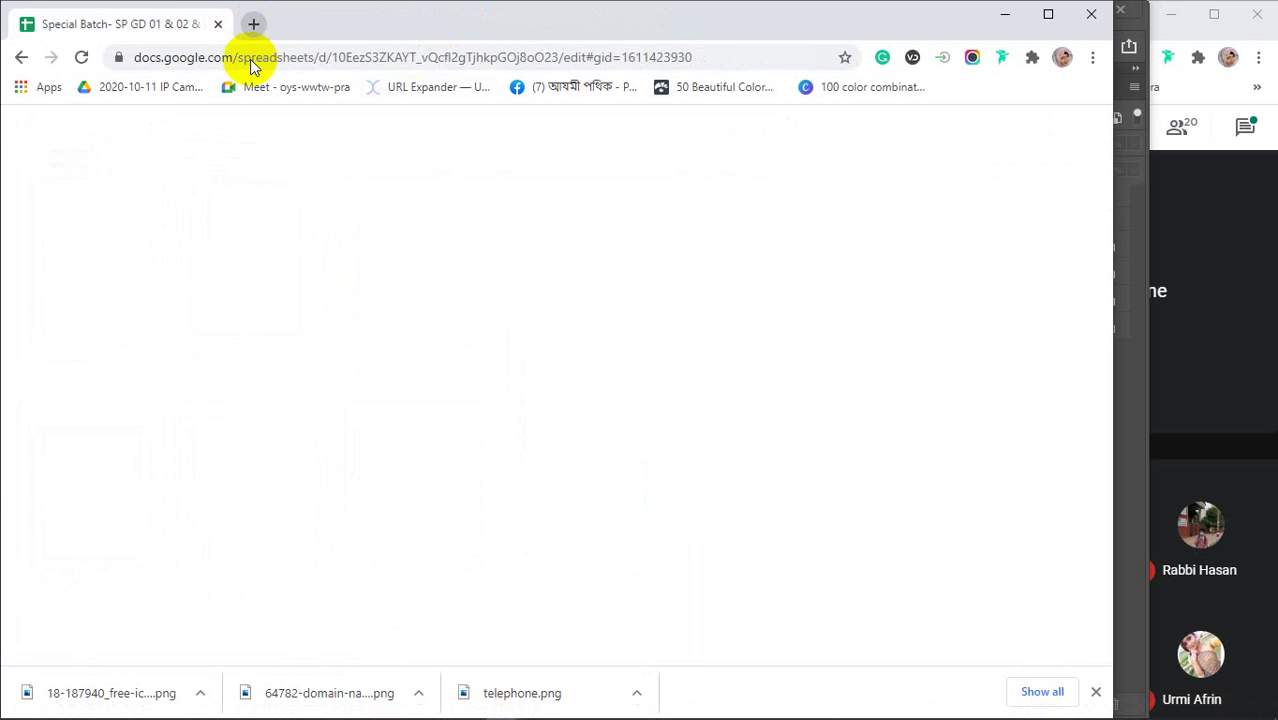
Search Google for 'qr code generator' in a new tab and open the-qrcode-generator.com
{"action": "key", "text": "ctrl+t"}
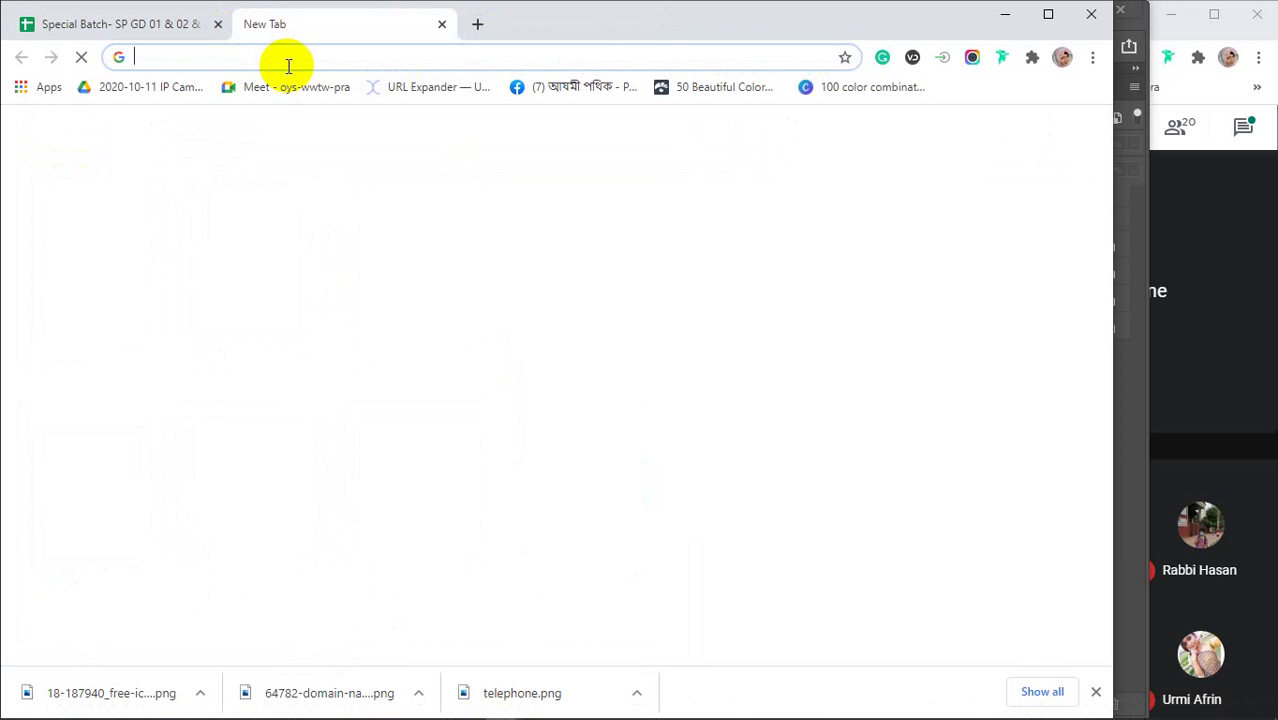
{"action": "type", "text": "qr"}
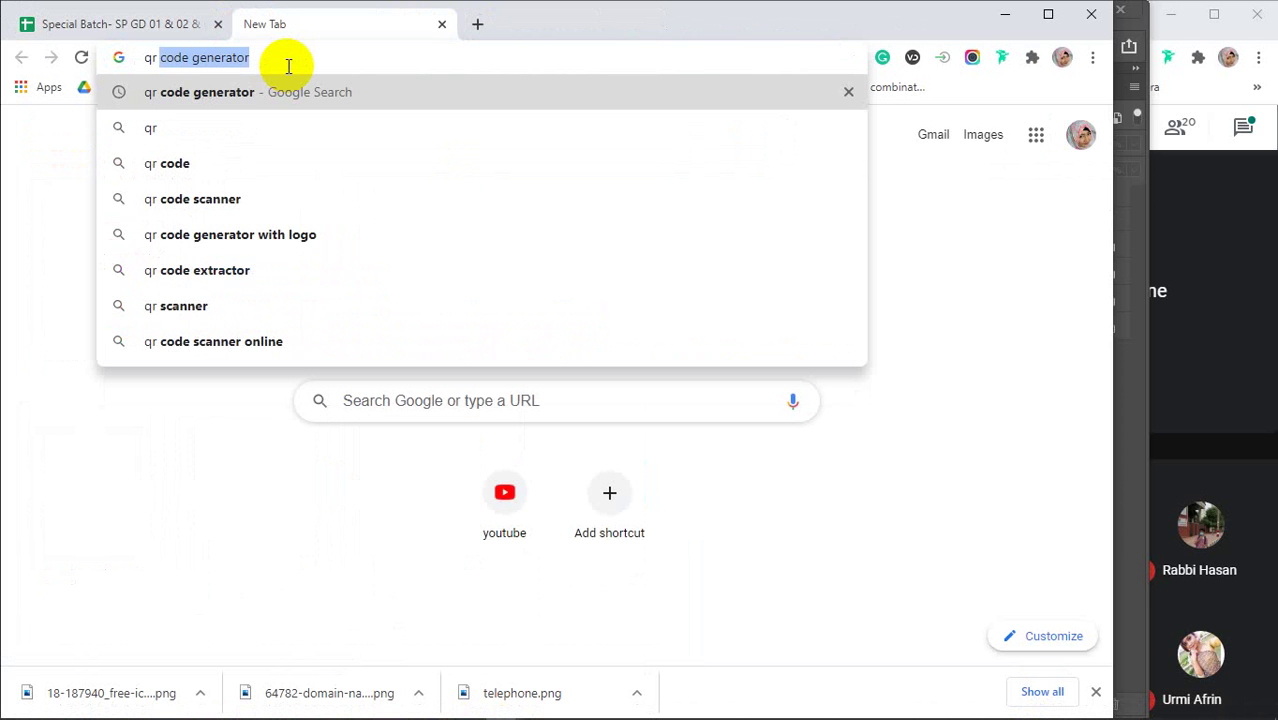
{"action": "type", "text": " co"}
{"action": "key", "text": "Return"}
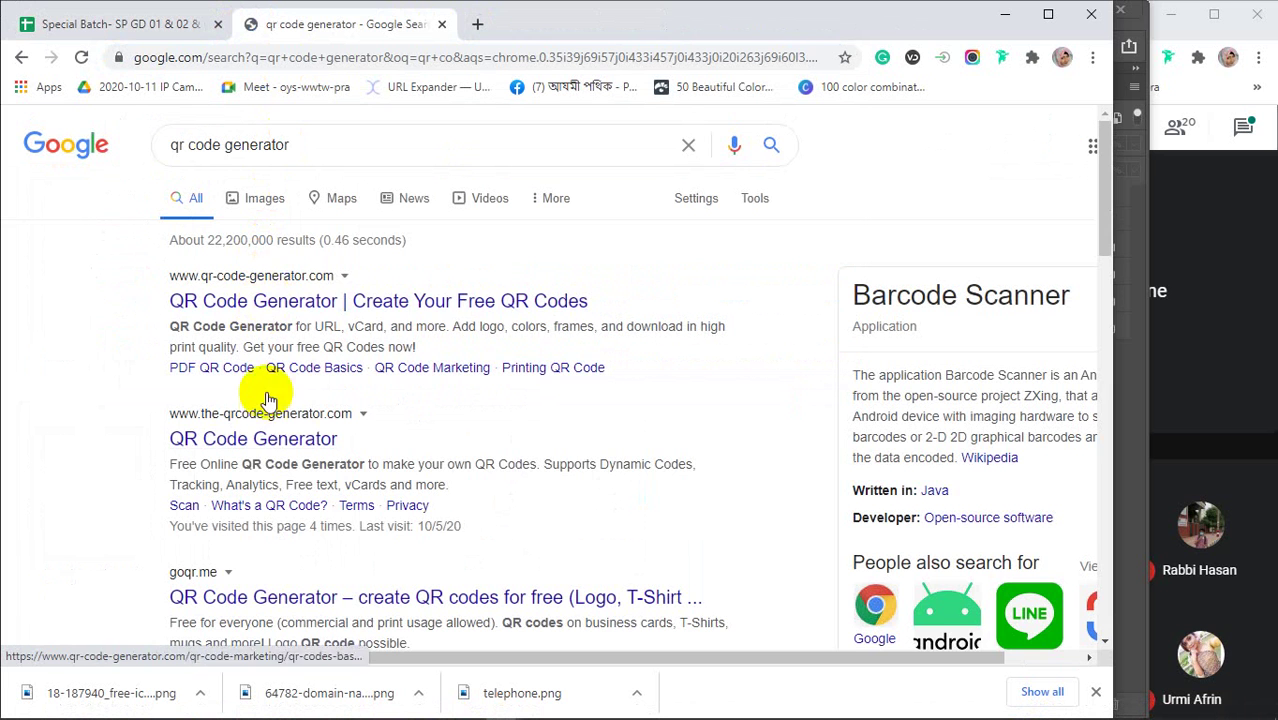
{"action": "left_click", "coordinate": [252, 438]}
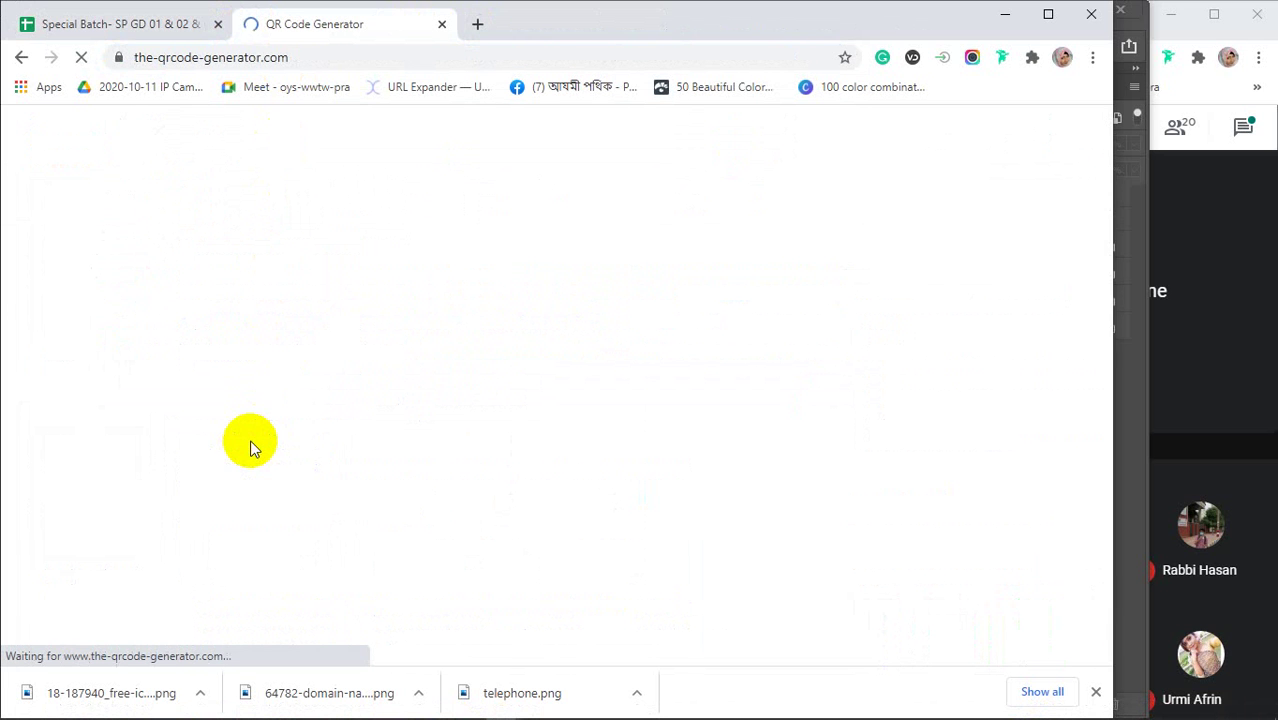
Enter the cardholder's name in the Free Text field to generate the QR code
{"action": "left_click", "coordinate": [1097, 693]}
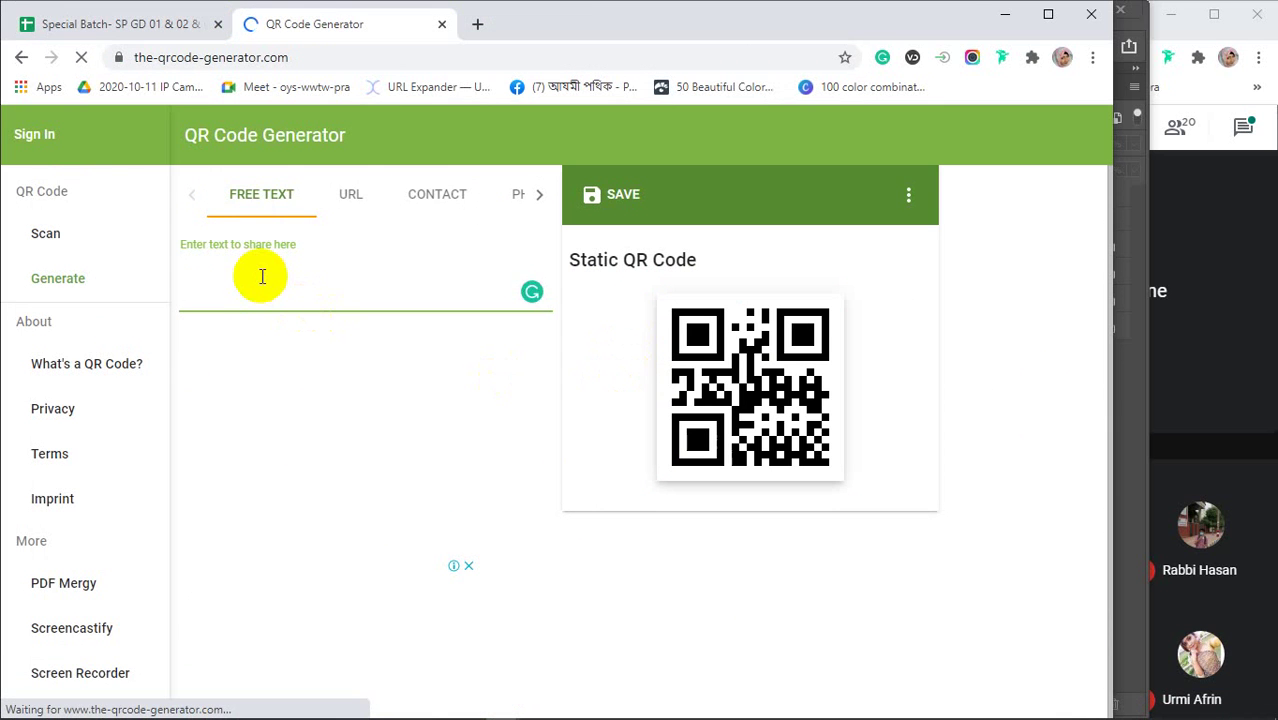
{"action": "type", "text": "srabo"}
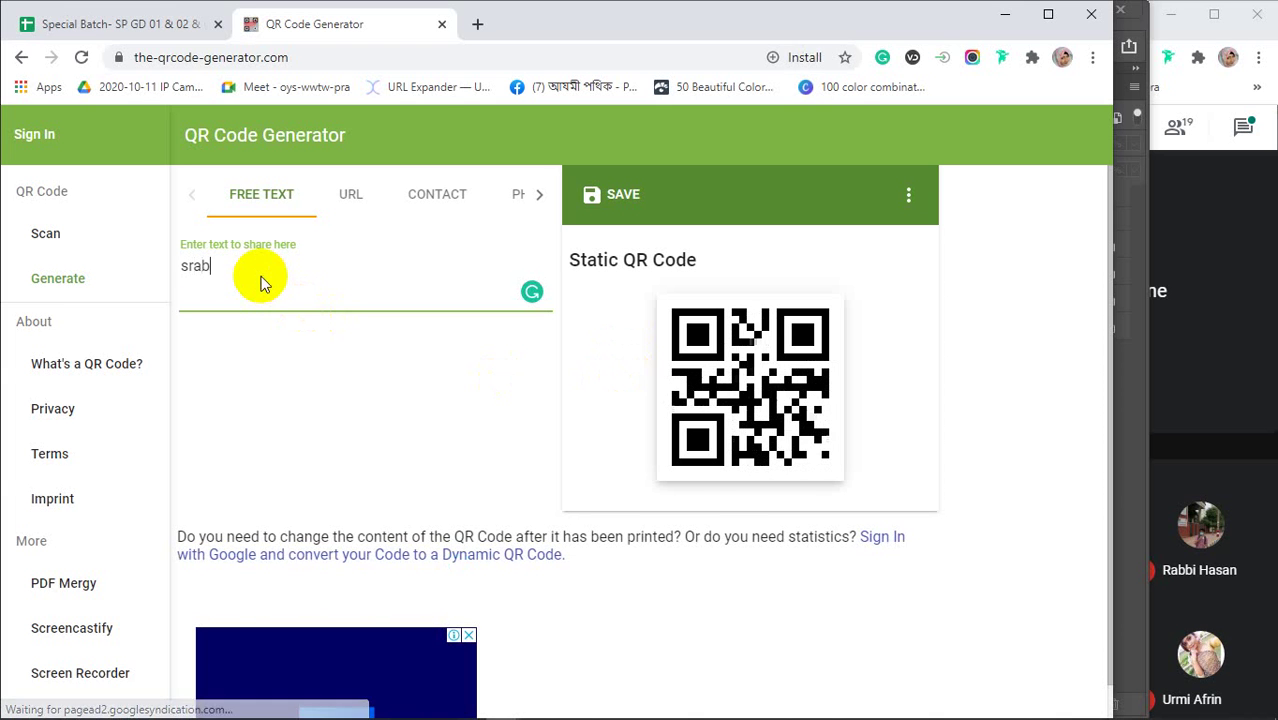
{"action": "key", "text": "BackSpace"}
{"action": "key", "text": "BackSpace"}
{"action": "key", "text": "BackSpace"}
{"action": "key", "text": "BackSpace"}
{"action": "key", "text": "BackSpace"}
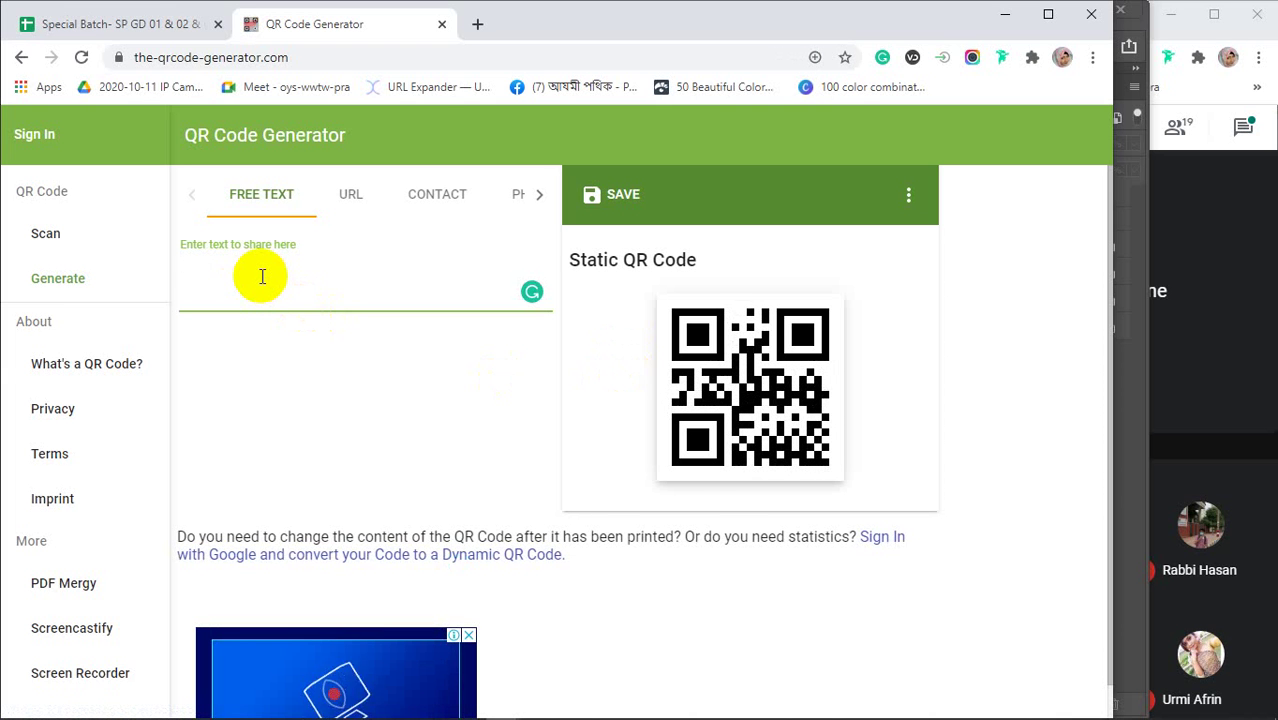
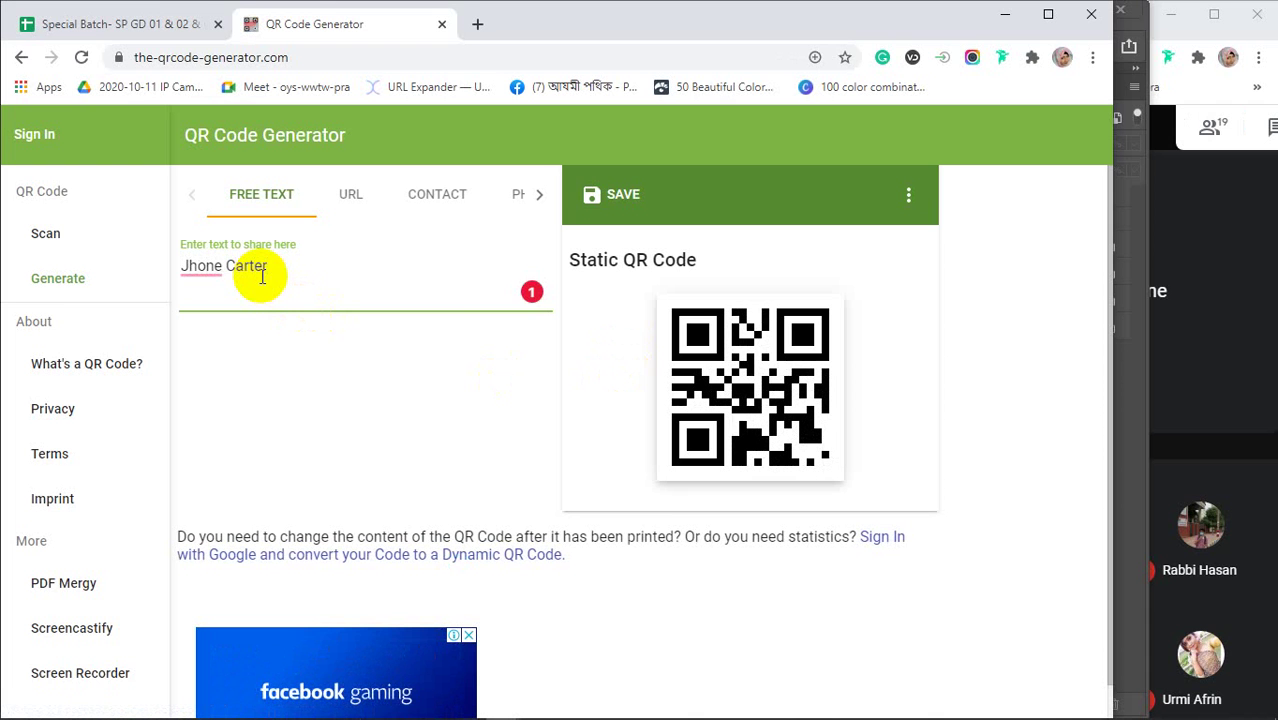
{"action": "mouse_move", "coordinate": [201, 267]}
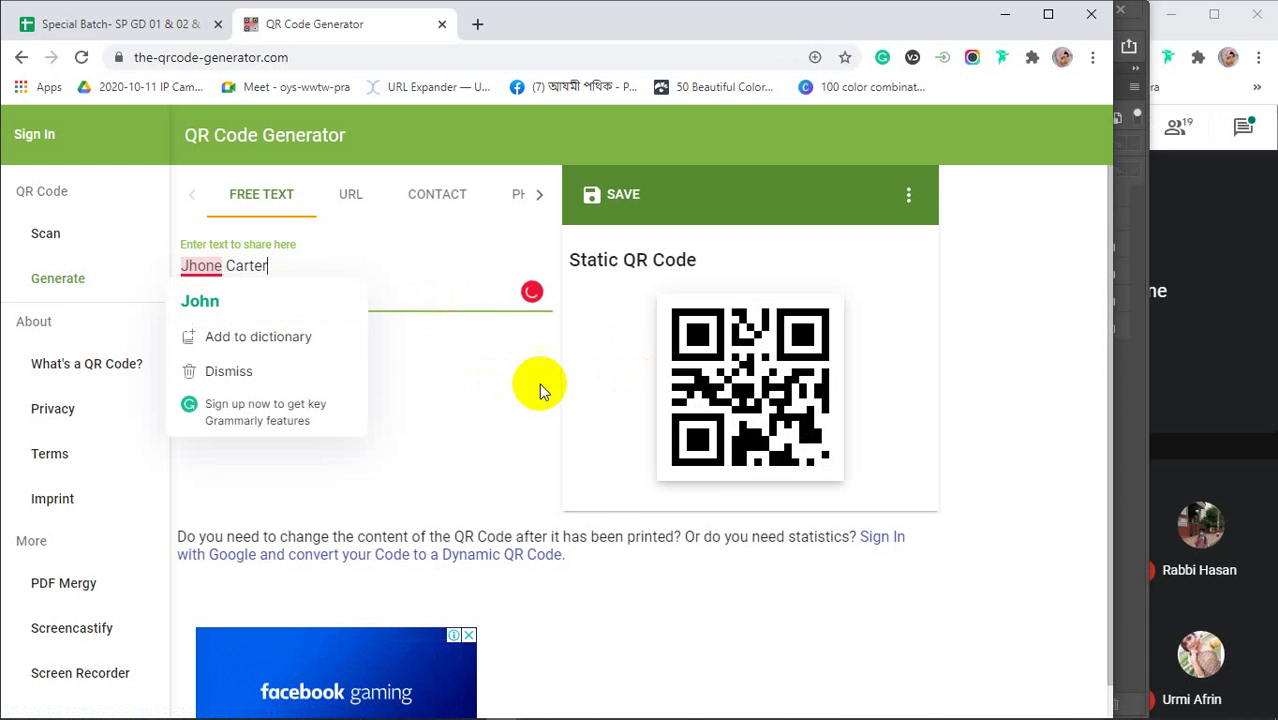
Check the QR code's 200px size and margin options, copy the QR image, and minimize Chrome
{"action": "right_click", "coordinate": [739, 368]}
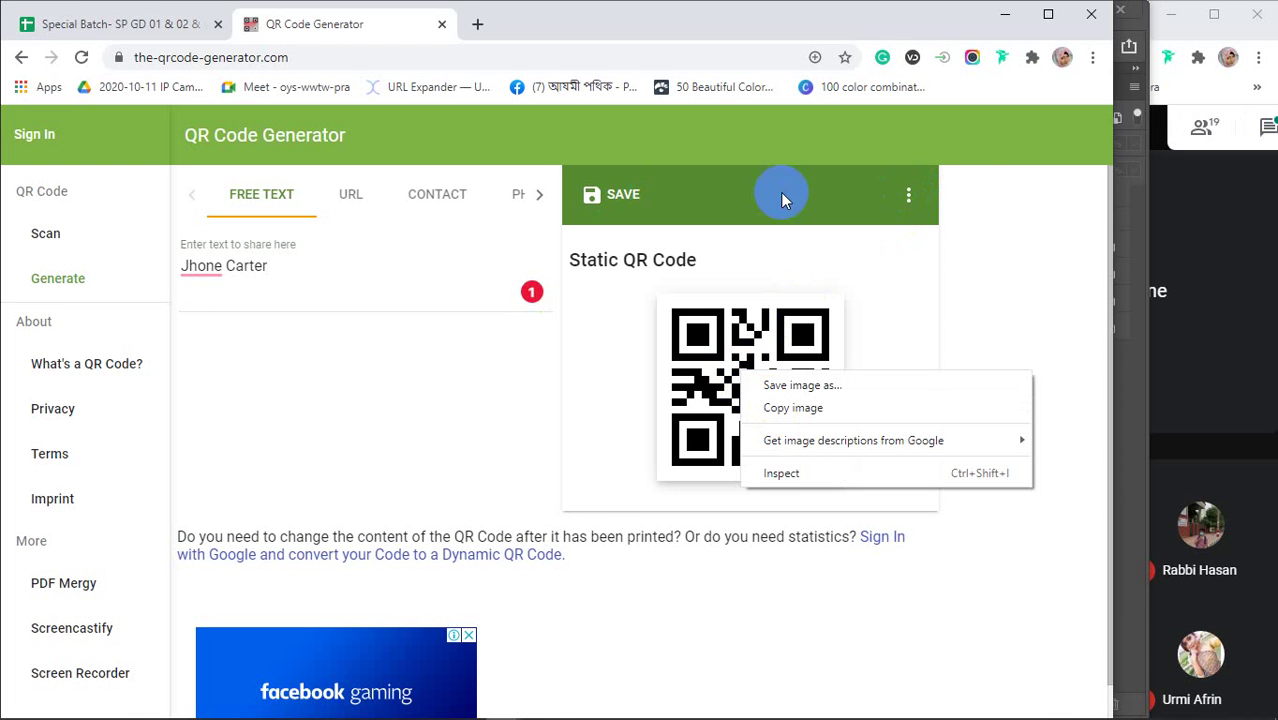
{"action": "left_click", "coordinate": [910, 205]}
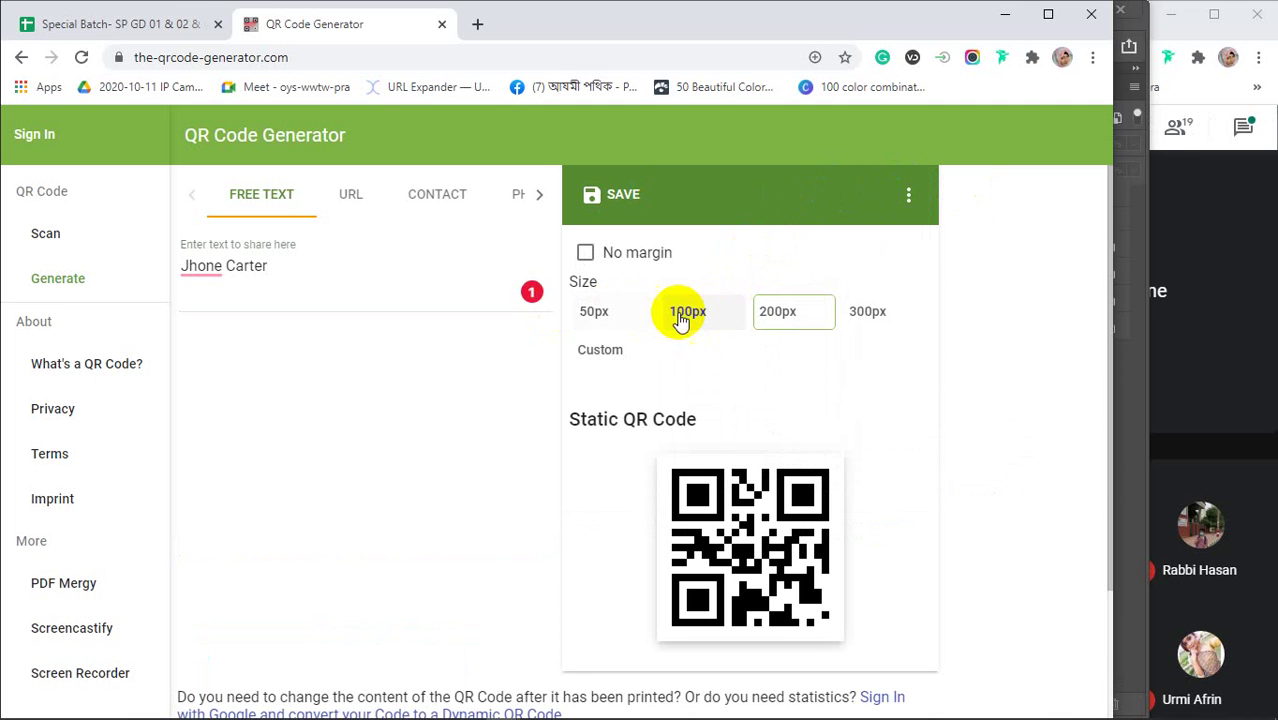
{"action": "scroll", "coordinate": [776, 410], "scroll_direction": "down", "scroll_amount": 3}
{"action": "scroll", "coordinate": [736, 365], "scroll_direction": "up", "scroll_amount": 1}
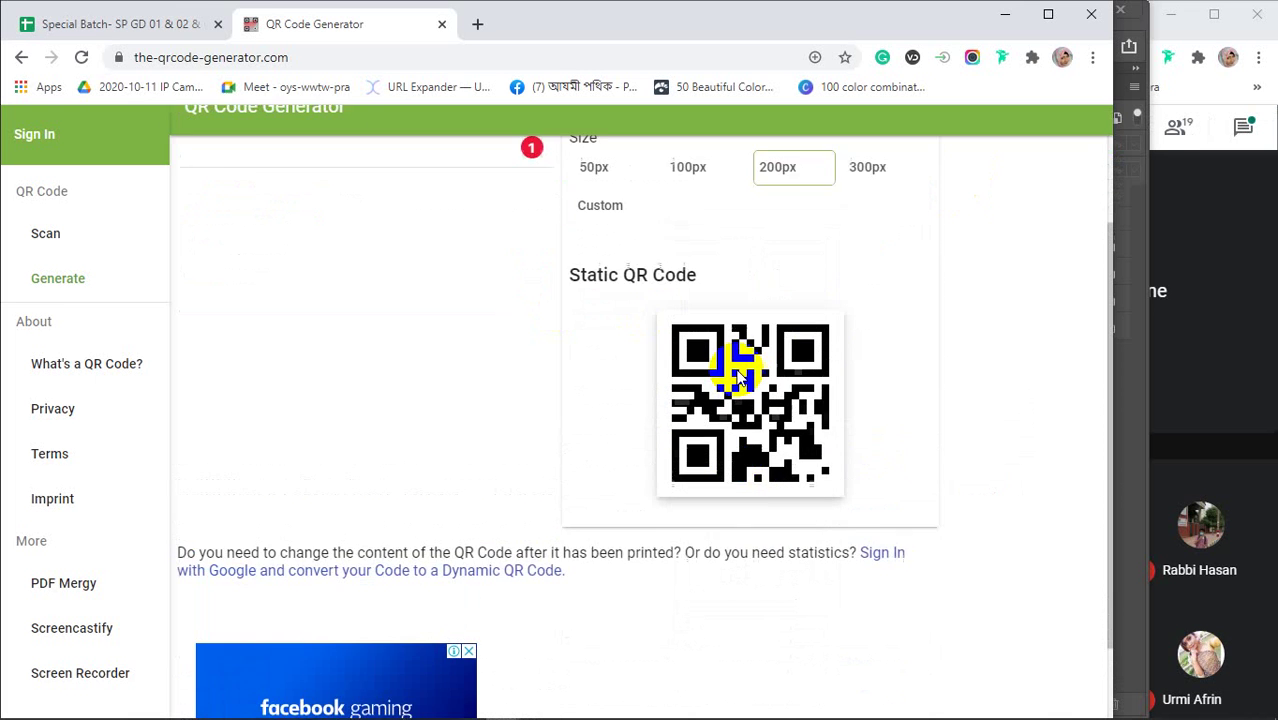
{"action": "scroll", "coordinate": [736, 365], "scroll_direction": "up", "scroll_amount": 2}
{"action": "left_click", "coordinate": [613, 196]}
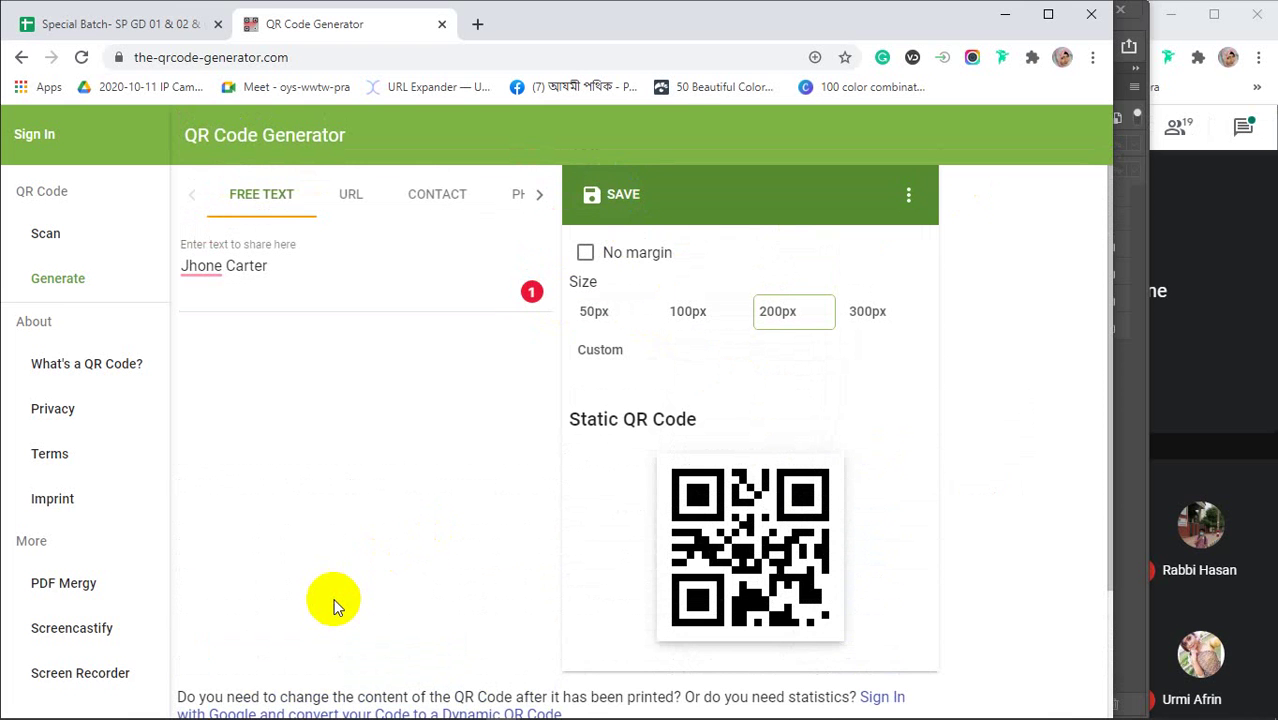
{"action": "scroll", "coordinate": [729, 540], "scroll_direction": "down", "scroll_amount": 3}
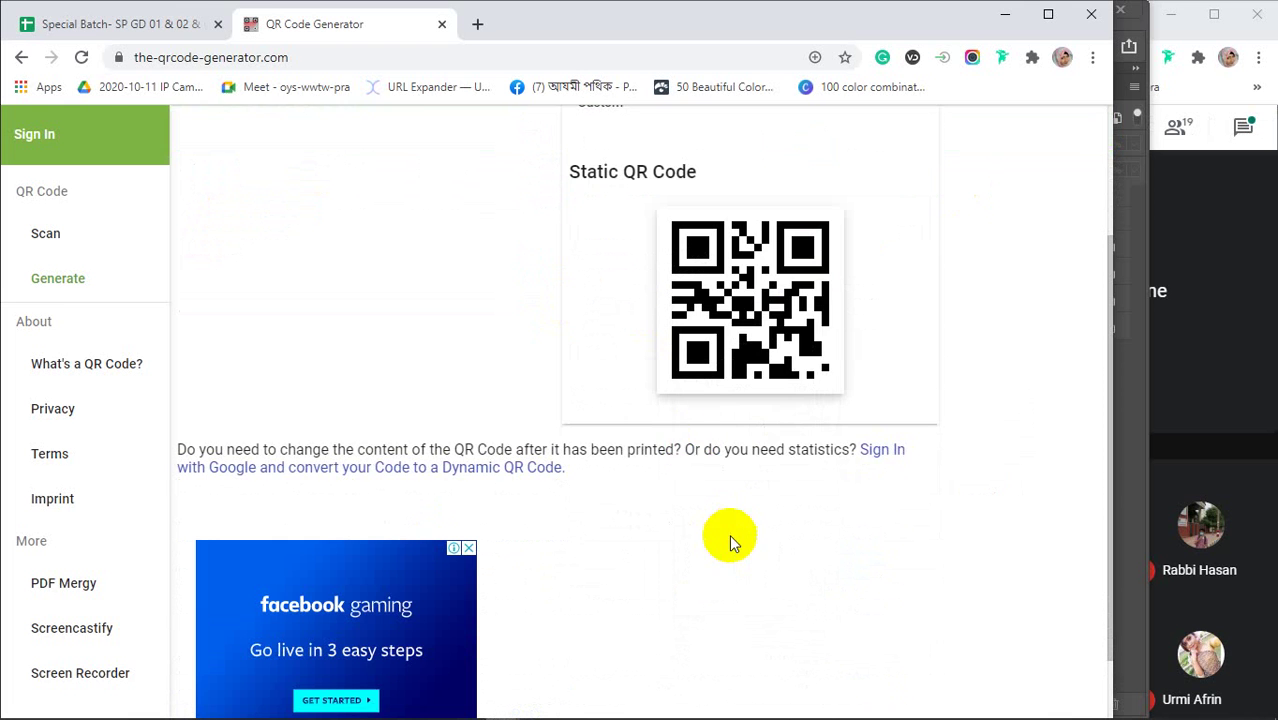
{"action": "right_click", "coordinate": [722, 288]}
{"action": "left_click", "coordinate": [765, 324]}
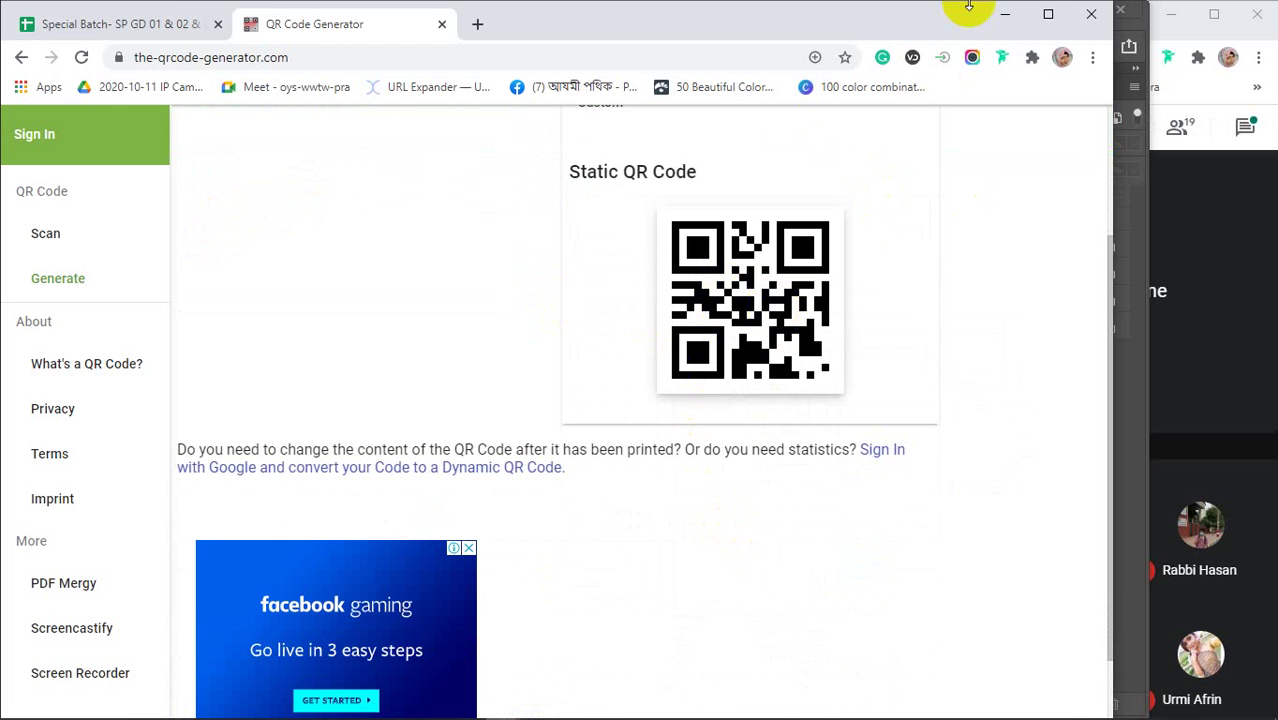
{"action": "left_click", "coordinate": [995, 16]}
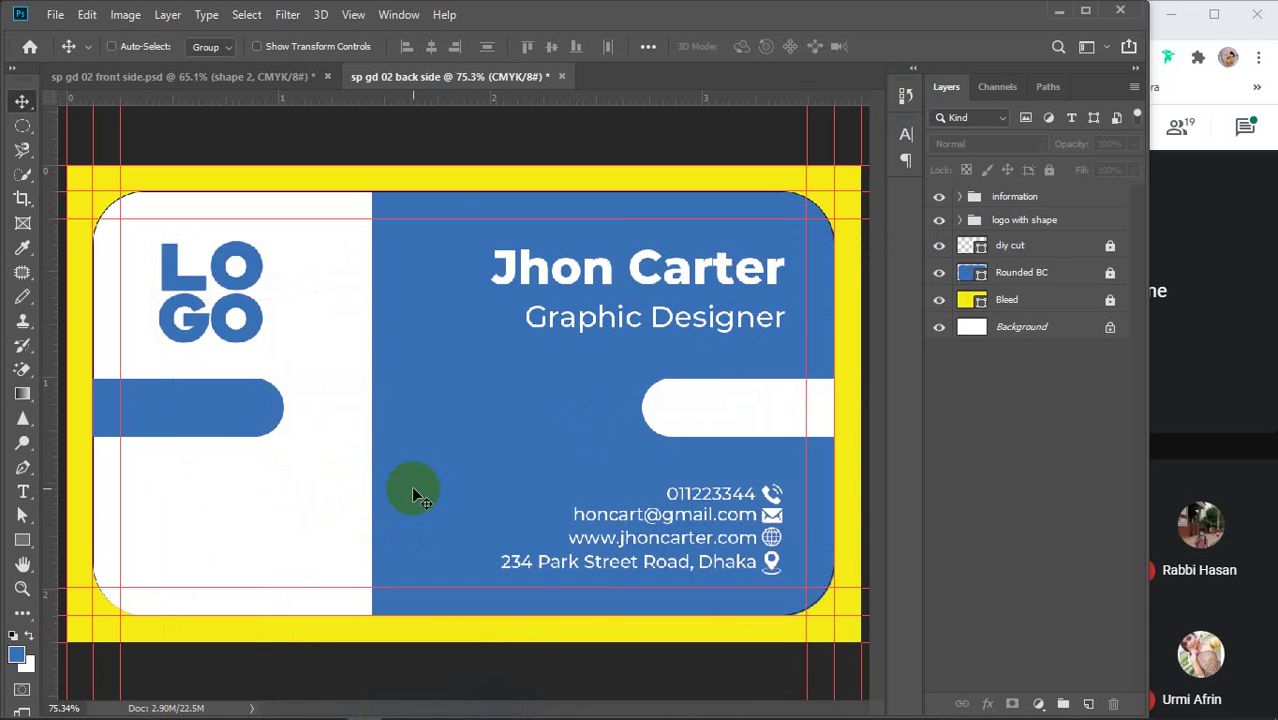
Paste the QR code, move it to the lower-left white area and scale it to about 54%
{"action": "key", "text": "ctrl+v"}
{"action": "left_click_drag", "start_coordinate": [454, 412], "coordinate": [212, 538]}
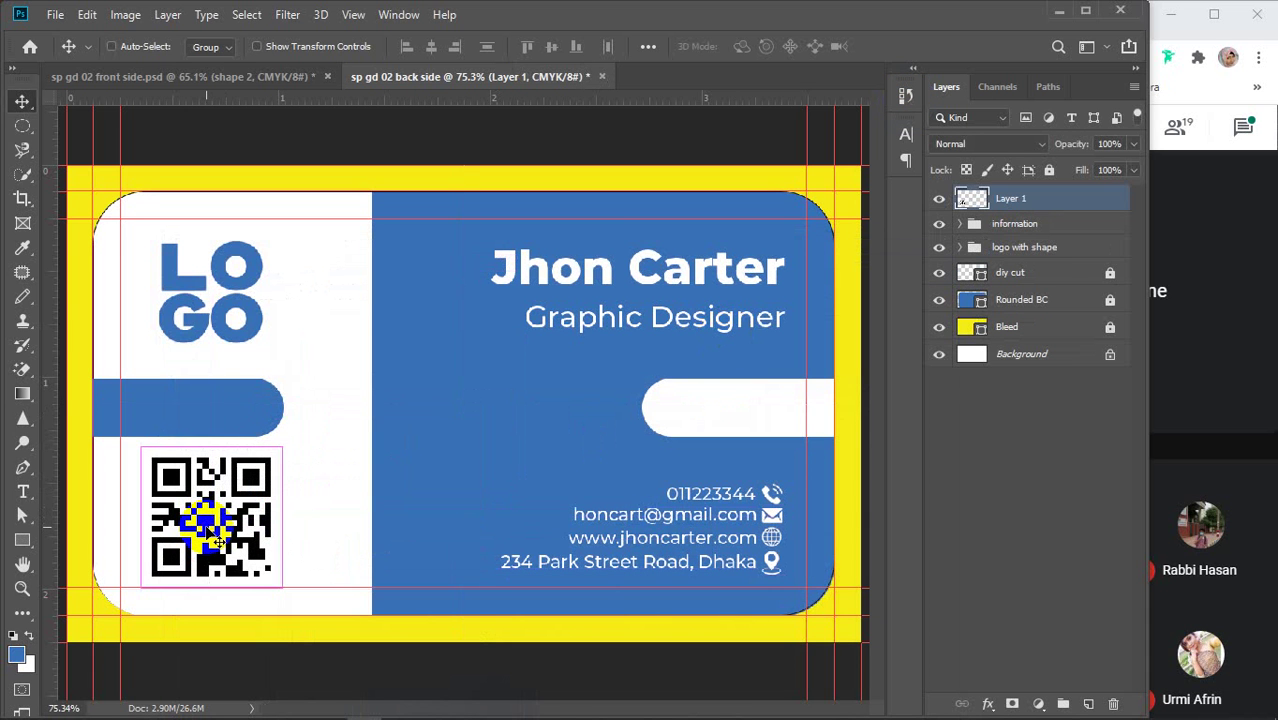
{"action": "key", "text": "ctrl+t"}
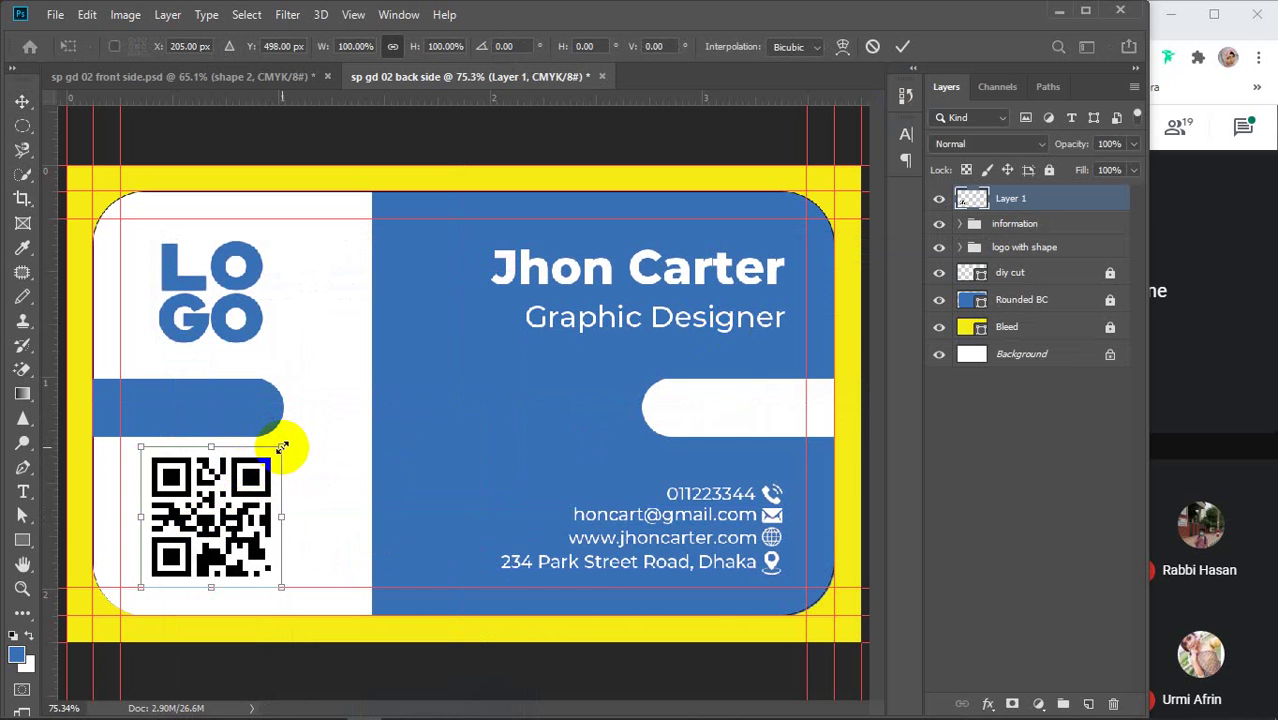
{"action": "left_click_drag", "start_coordinate": [282, 447], "coordinate": [197, 505]}
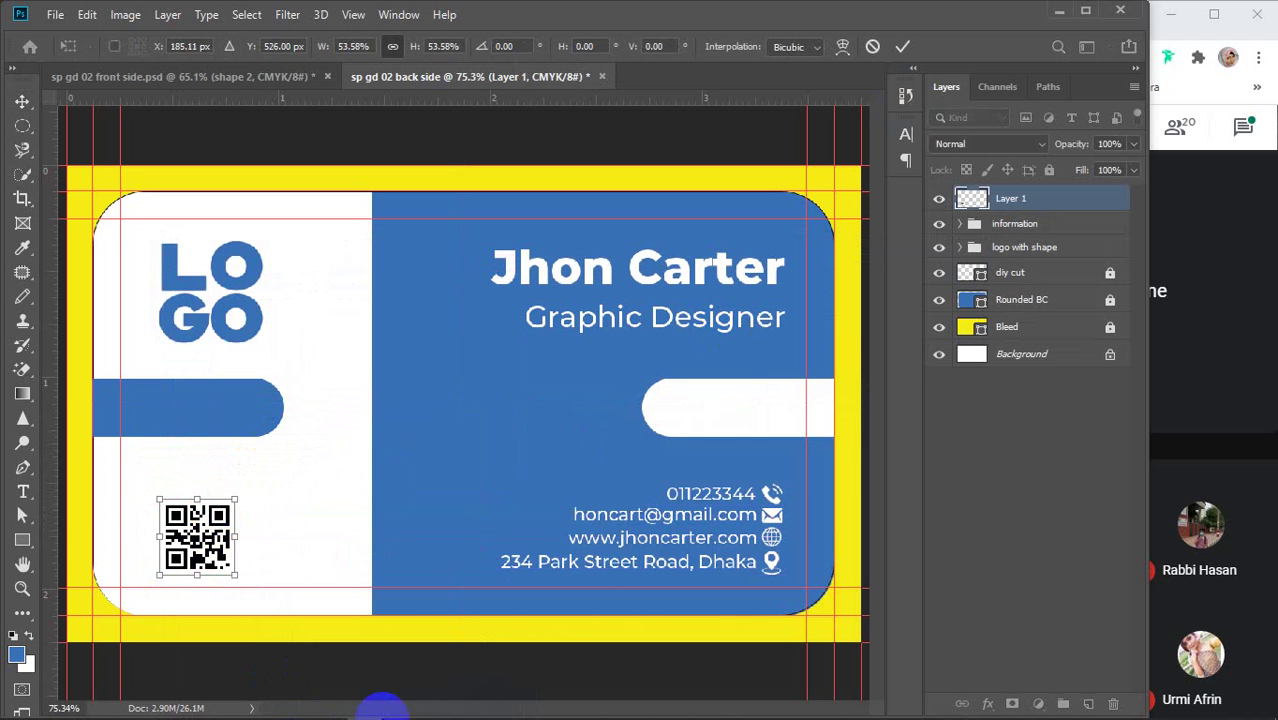
Return to Chrome, close the QR Code Generator tab and minimize the browser
{"action": "left_click", "coordinate": [479, 651]}
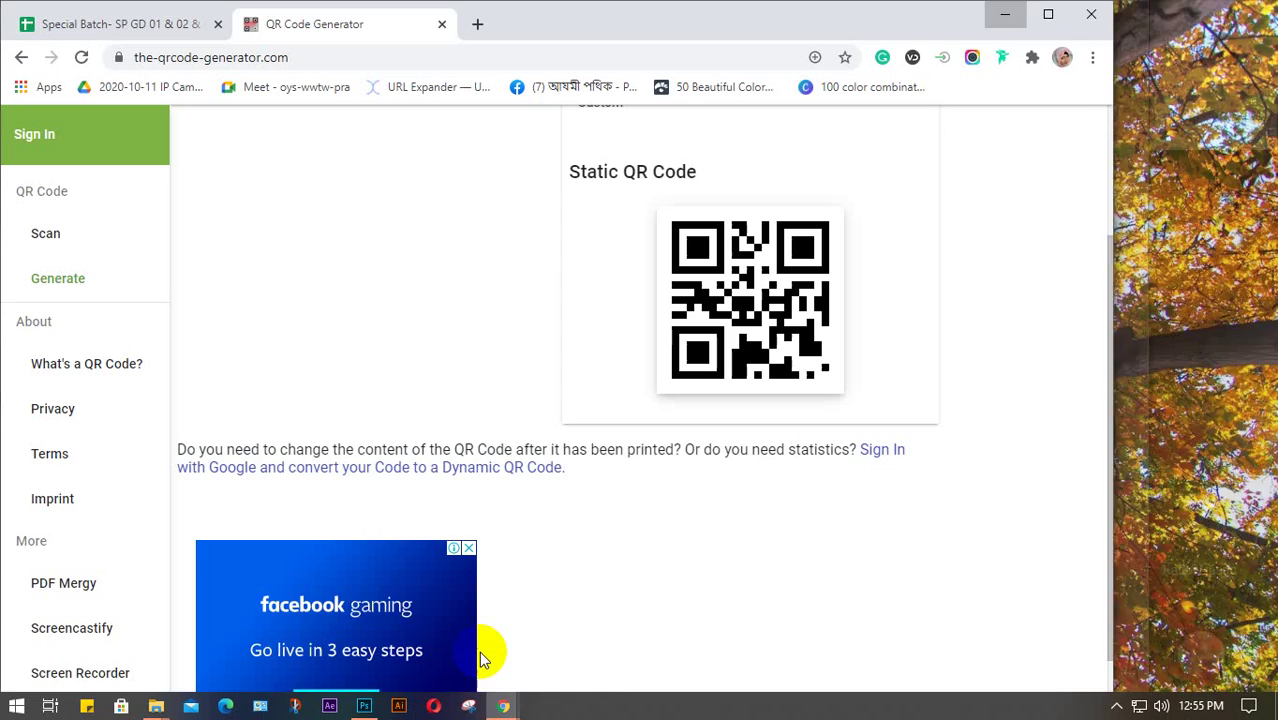
{"action": "scroll", "coordinate": [993, 405], "scroll_direction": "up", "scroll_amount": 3}
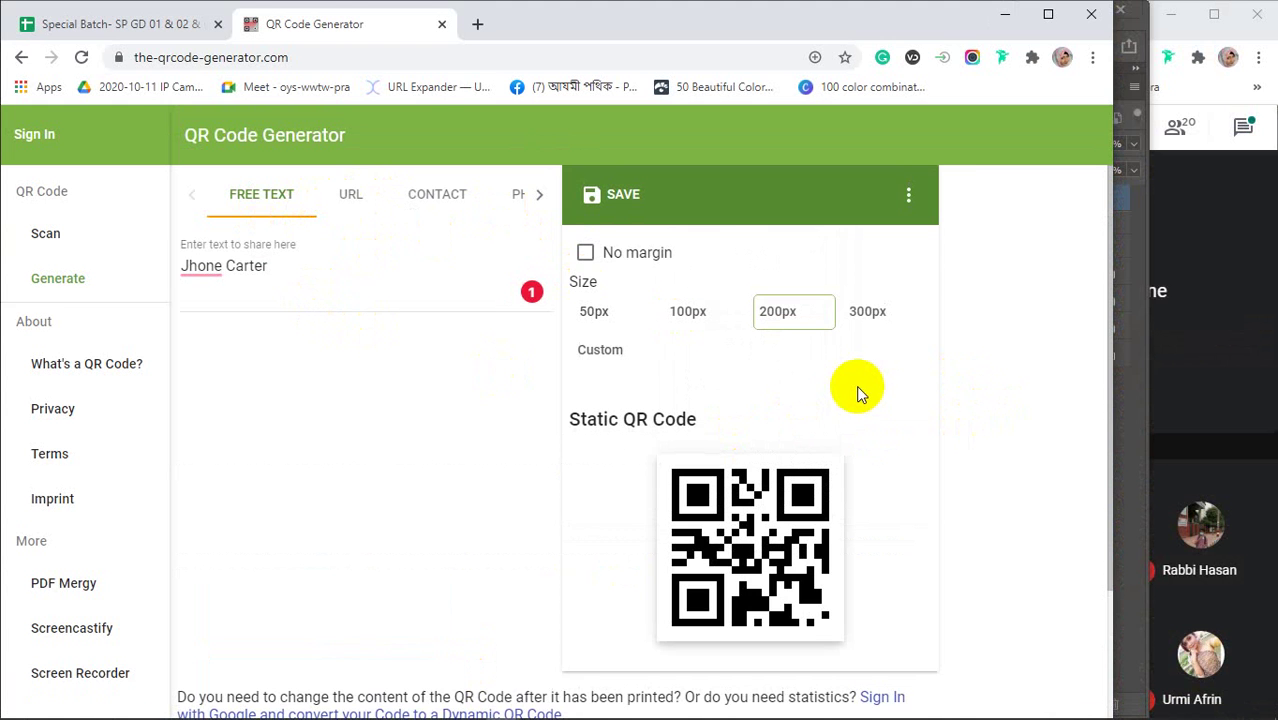
{"action": "left_click", "coordinate": [908, 196]}
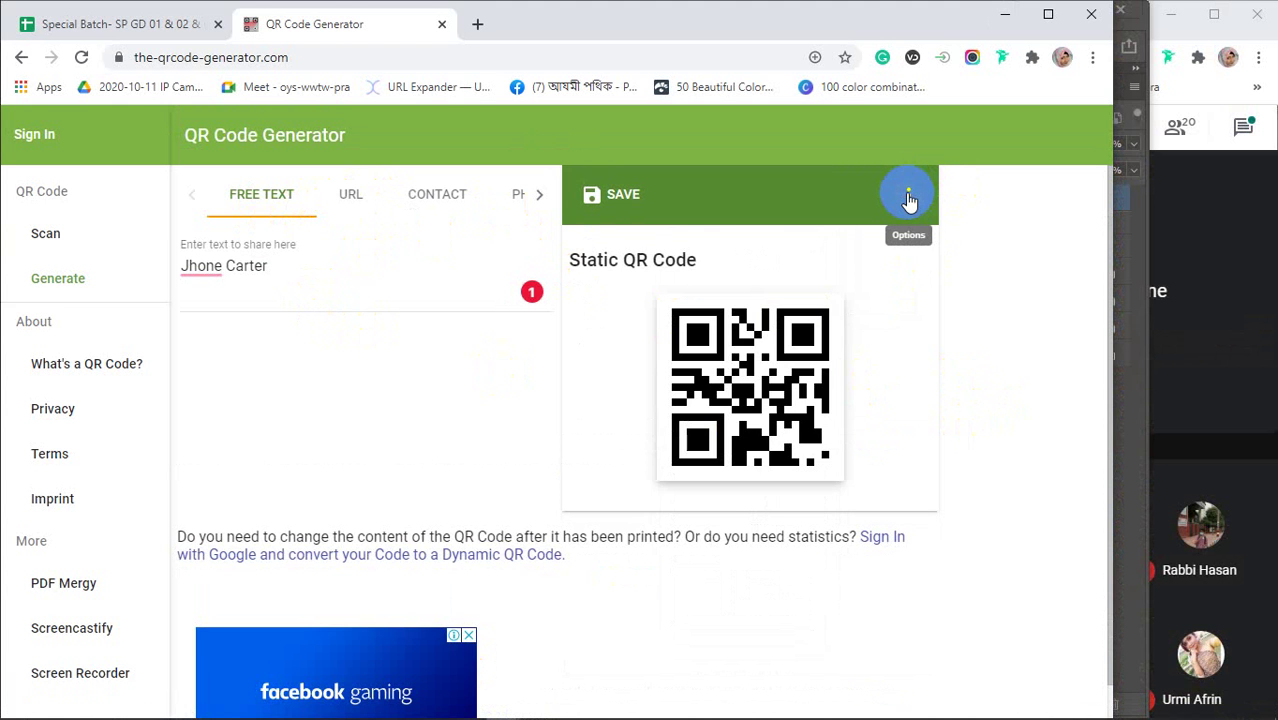
{"action": "left_click", "coordinate": [908, 196]}
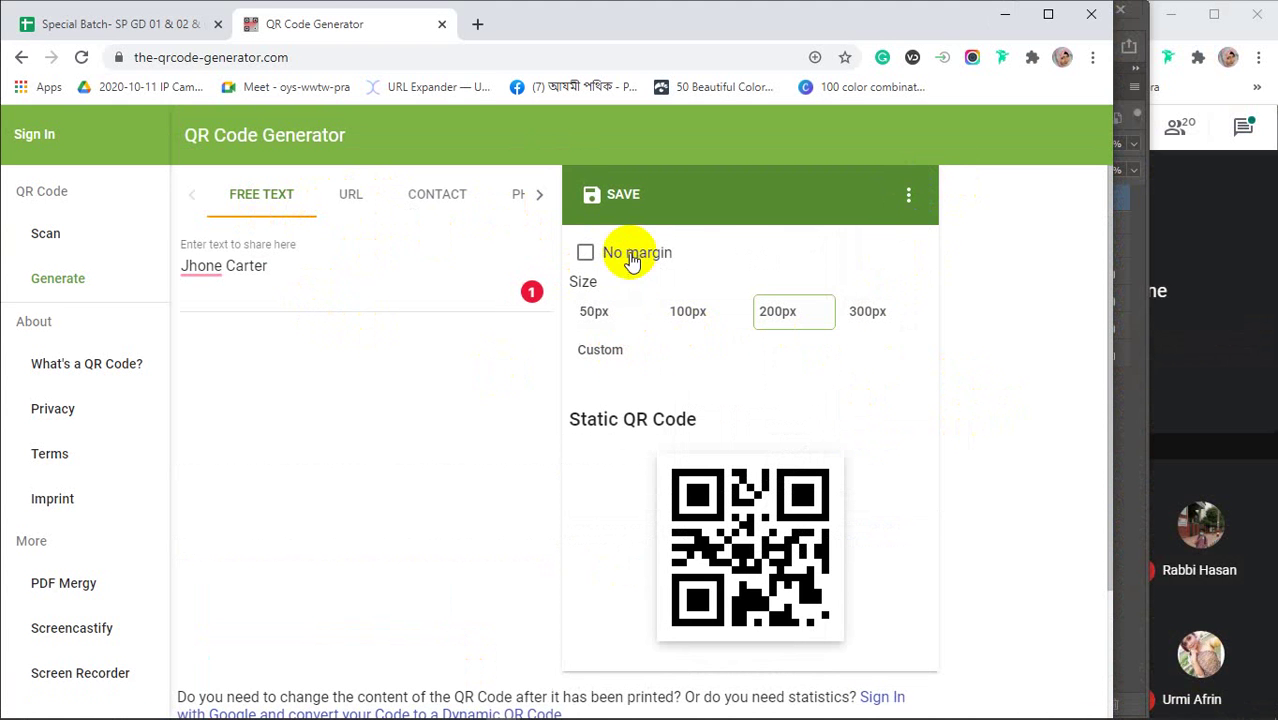
{"action": "left_click", "coordinate": [443, 28]}
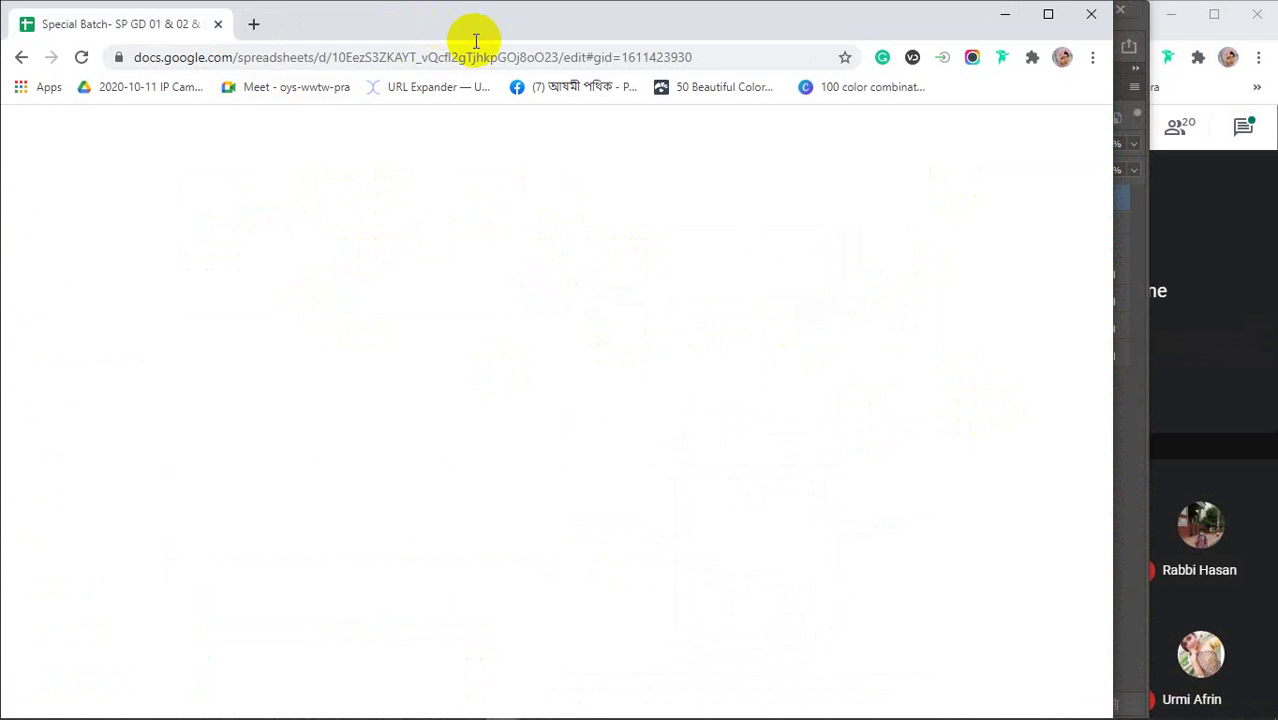
{"action": "left_click", "coordinate": [1005, 14]}
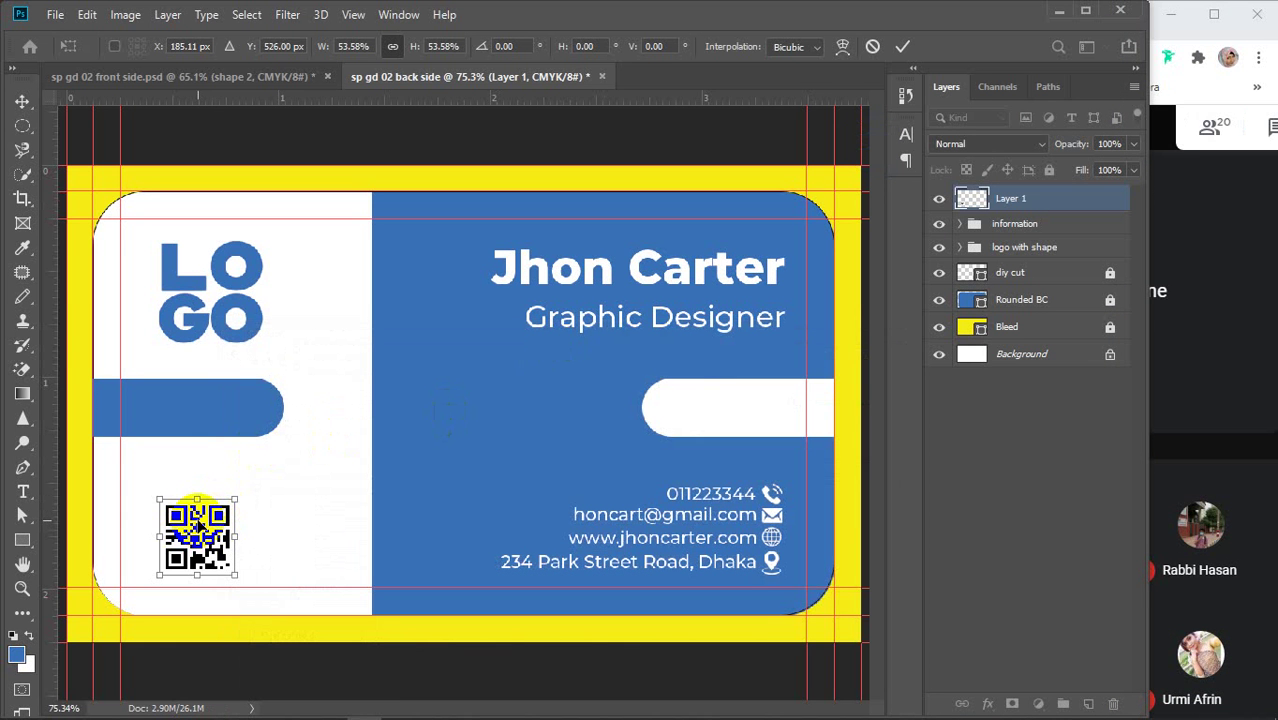
Commit the QR code's size and rename Layer 1 to 'qr code'
{"action": "left_click", "coordinate": [902, 46]}
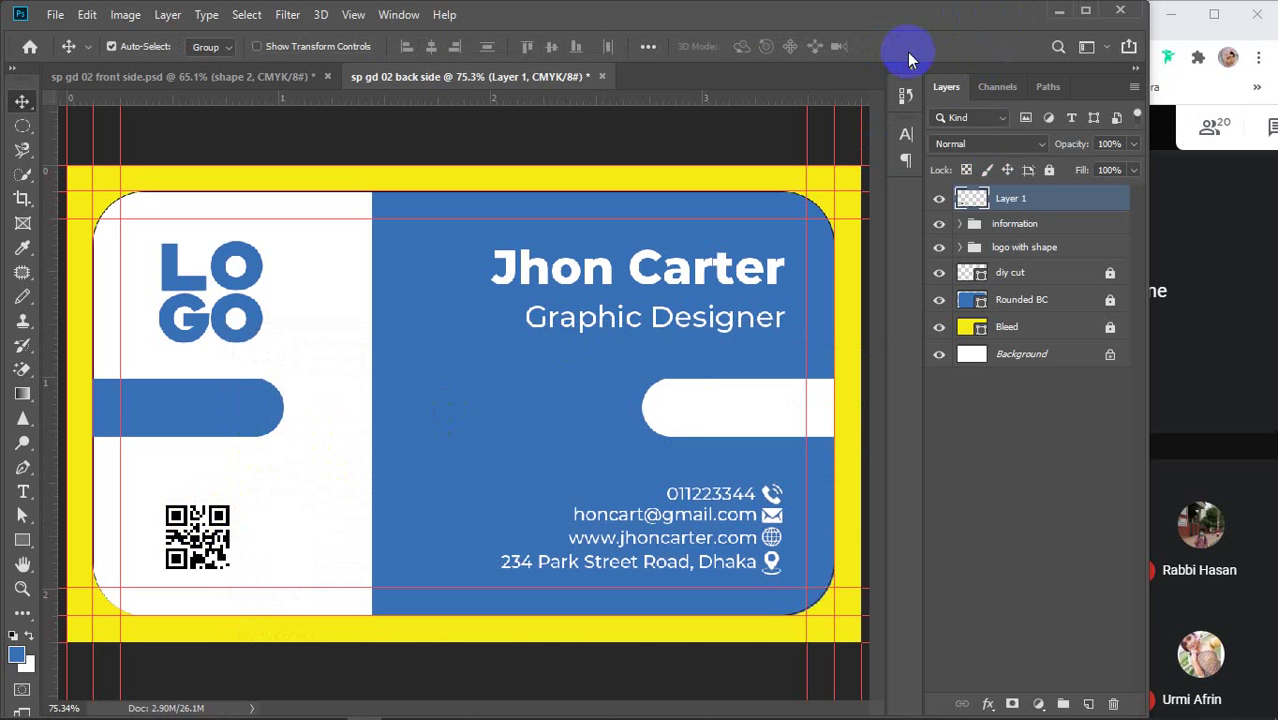
{"action": "double_click", "coordinate": [1011, 199]}
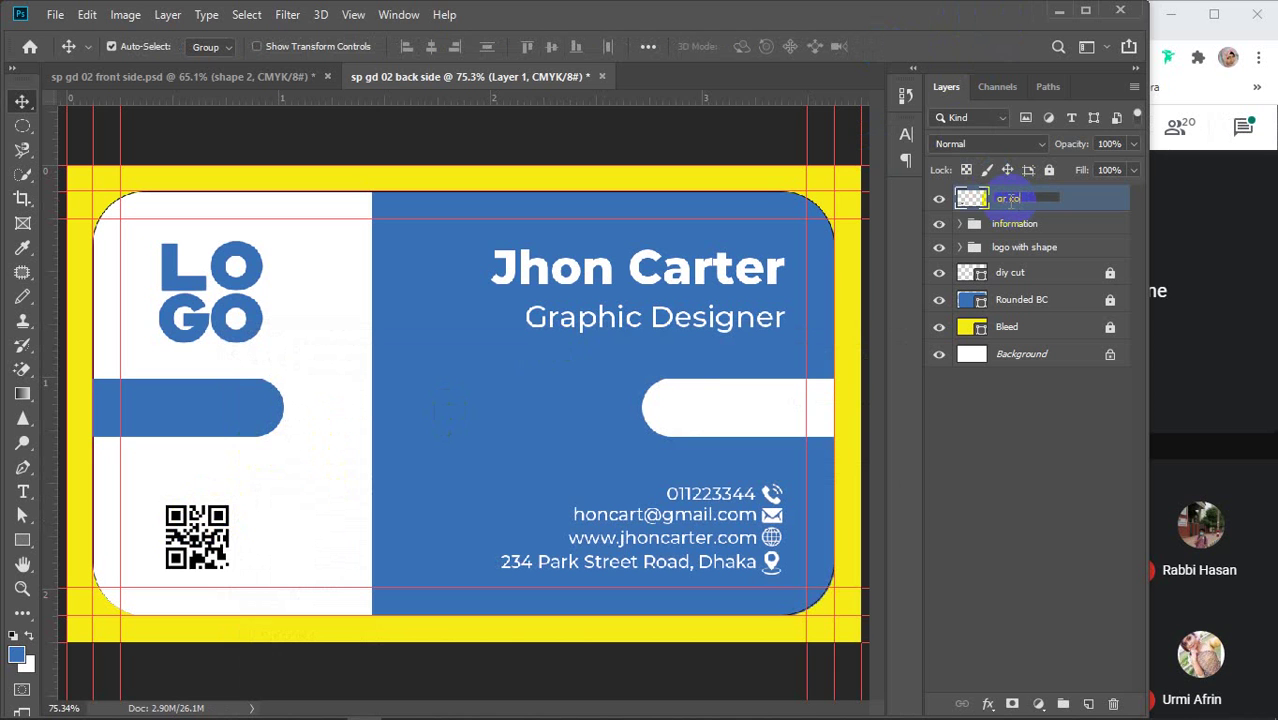
{"action": "type", "text": "qr code"}
{"action": "key", "text": "Return"}
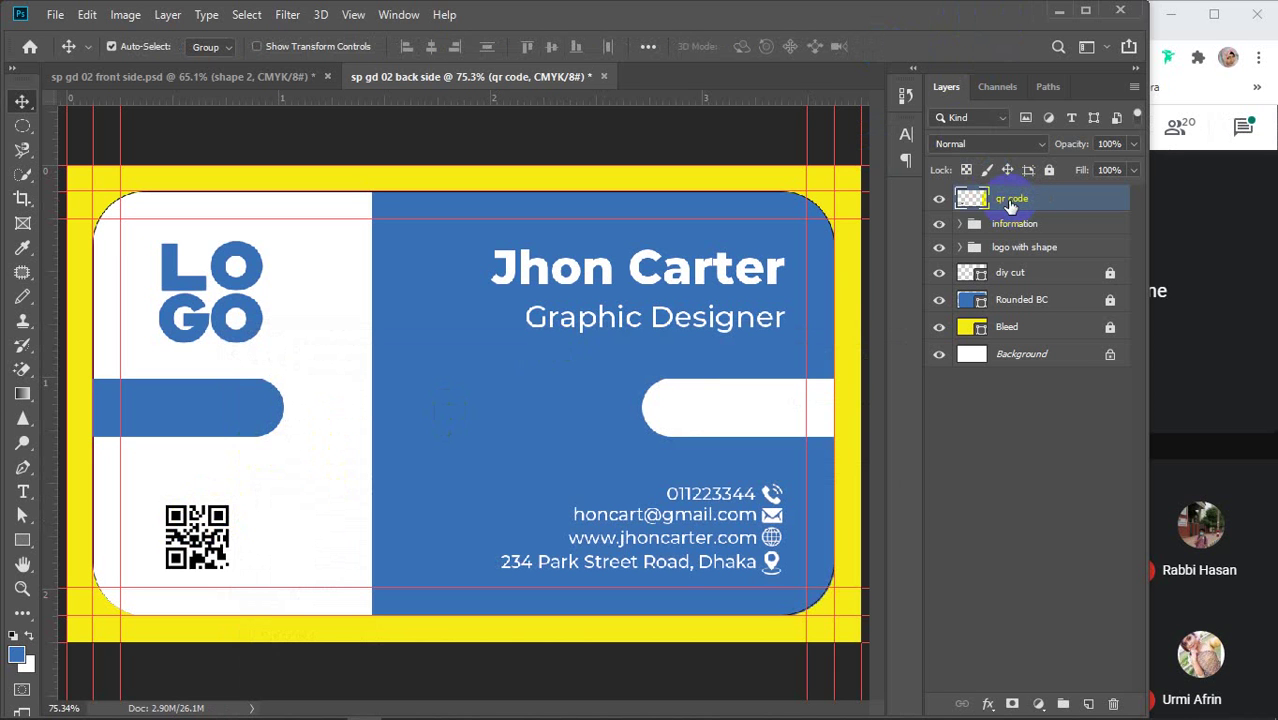
Move the qr code layer into the logo with shape group, renamed 'logo with shape & QR code'
{"action": "left_click_drag", "start_coordinate": [1030, 199], "coordinate": [1022, 250]}
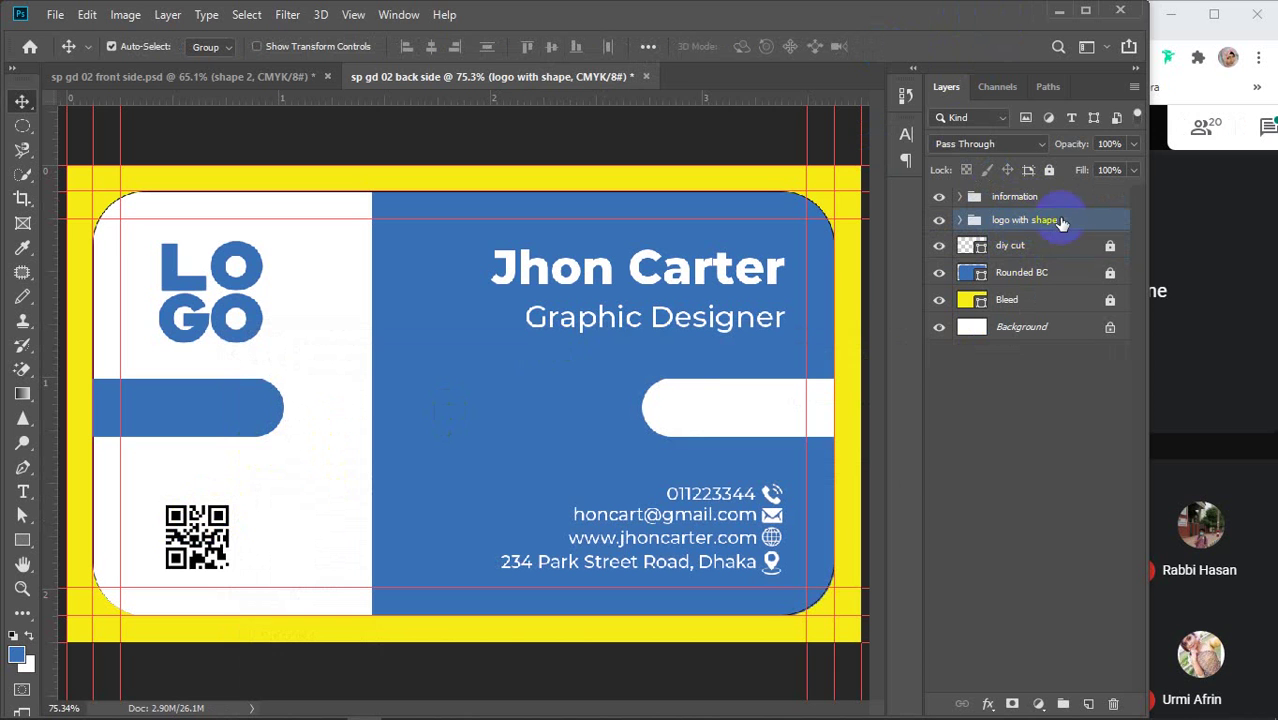
{"action": "double_click", "coordinate": [1045, 222]}
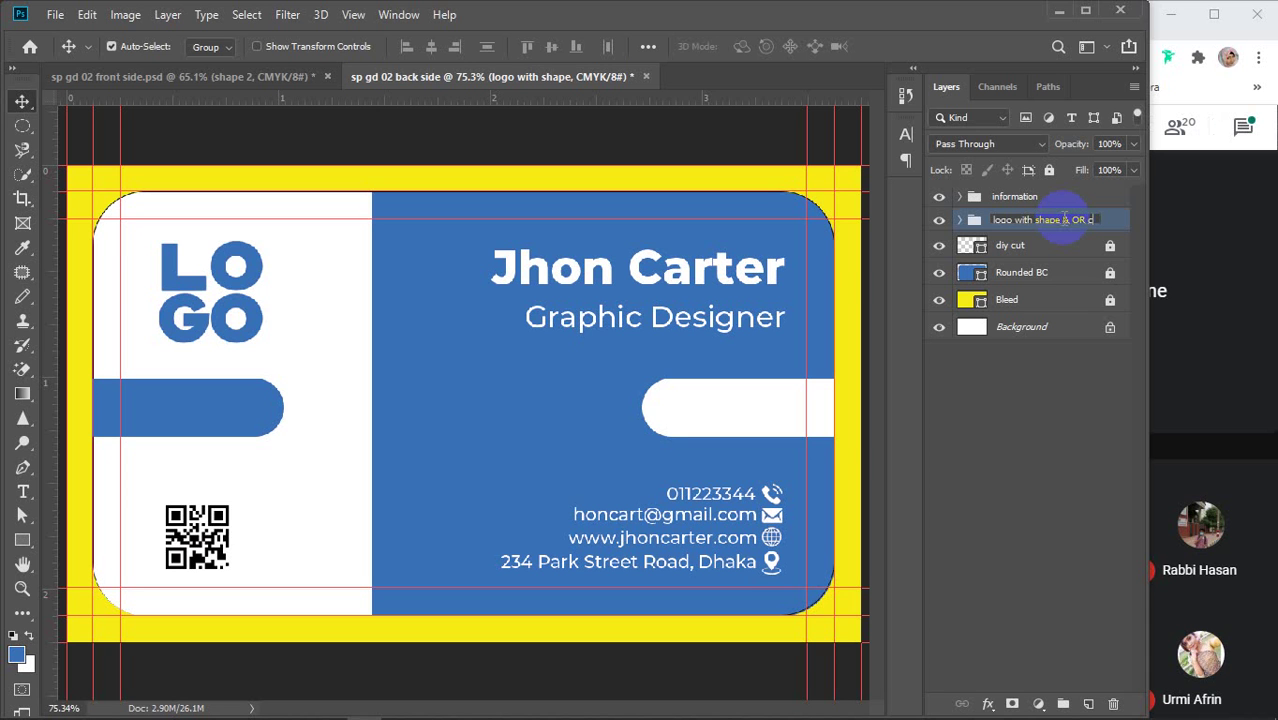
{"action": "type", "text": "& QR code"}
{"action": "key", "text": "Return"}
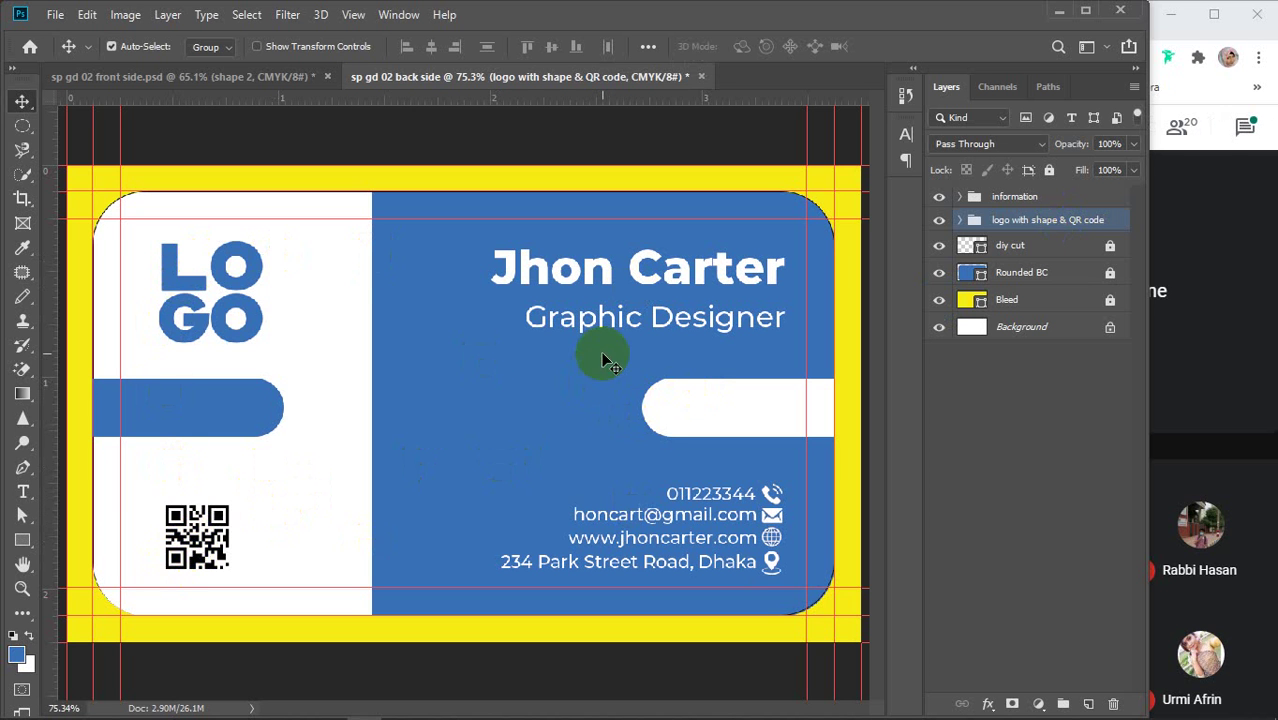
{"action": "left_click", "coordinate": [204, 550]}
Zoom in on the QR code, select the qr code layer and hide the white shape 3 panel
{"action": "left_click_drag", "start_coordinate": [204, 555], "coordinate": [430, 480]}
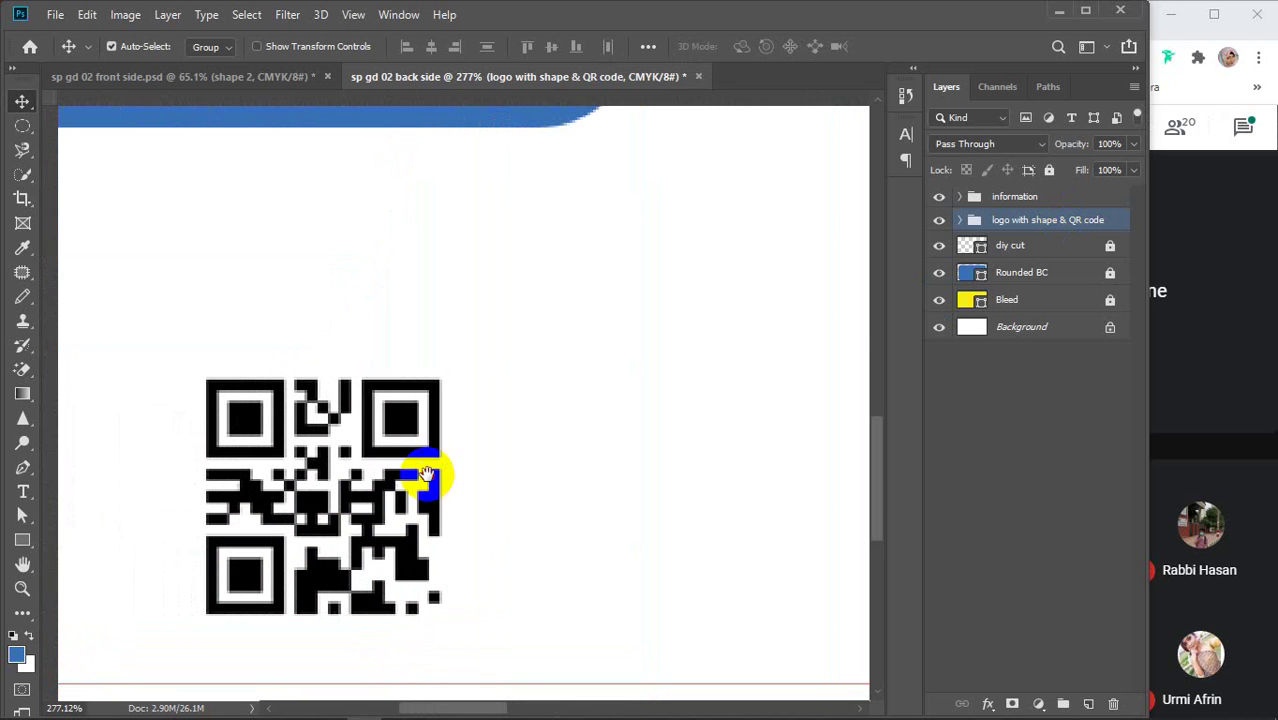
{"action": "left_click", "coordinate": [960, 220]}
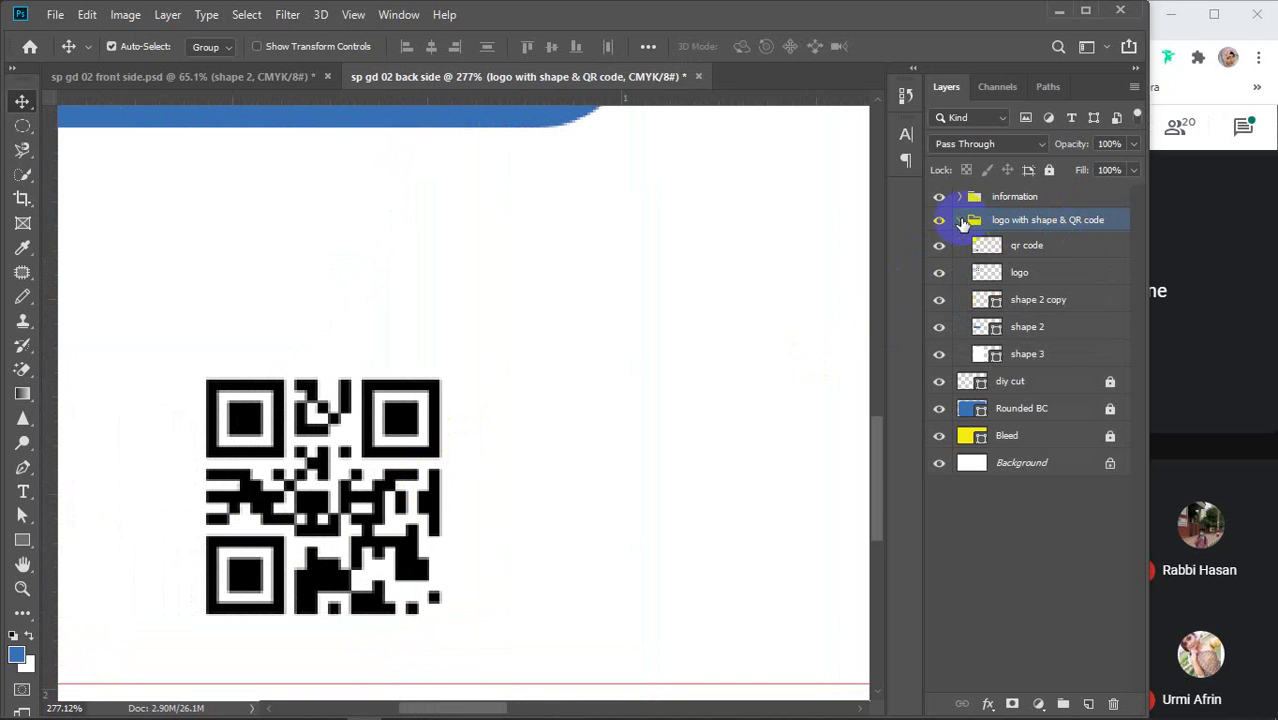
{"action": "left_click", "coordinate": [1035, 256]}
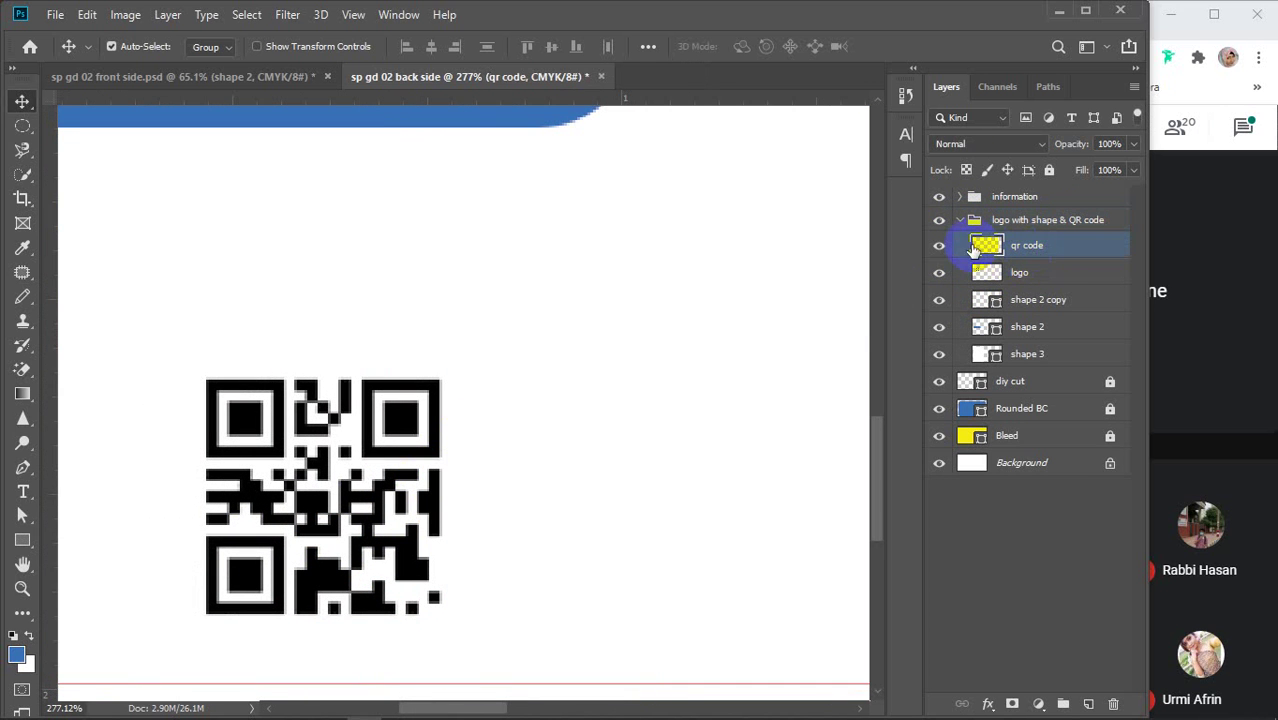
{"action": "left_click", "coordinate": [940, 412]}
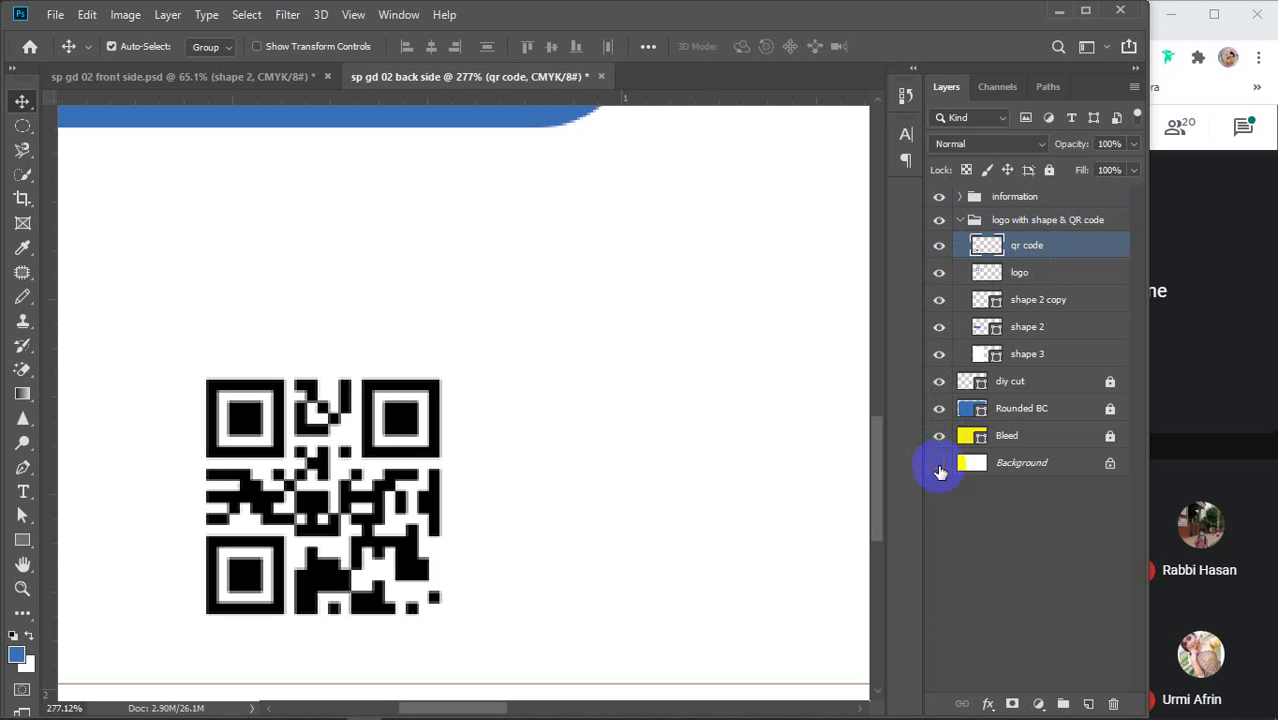
{"action": "left_click", "coordinate": [941, 357]}
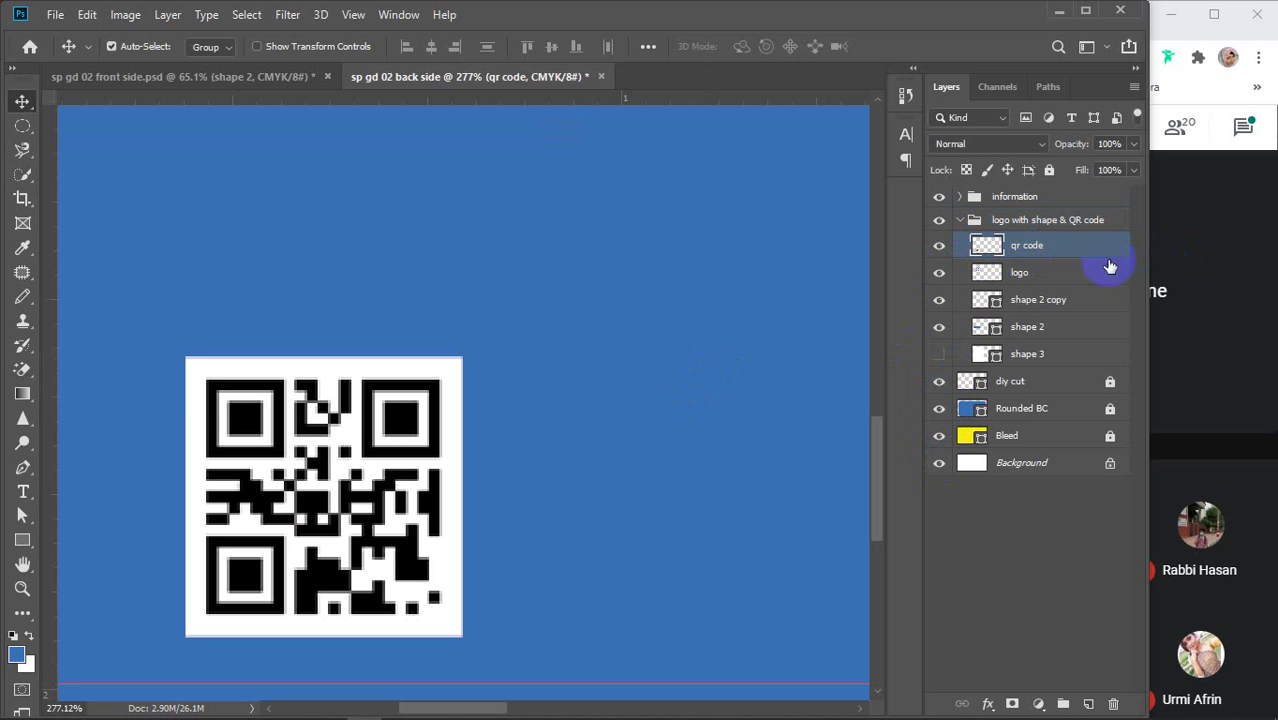
Erase the QR code's white background, corner rings and inner gaps with the Magic Eraser Tool
{"action": "left_click_drag", "start_coordinate": [22, 369], "coordinate": [130, 410]}
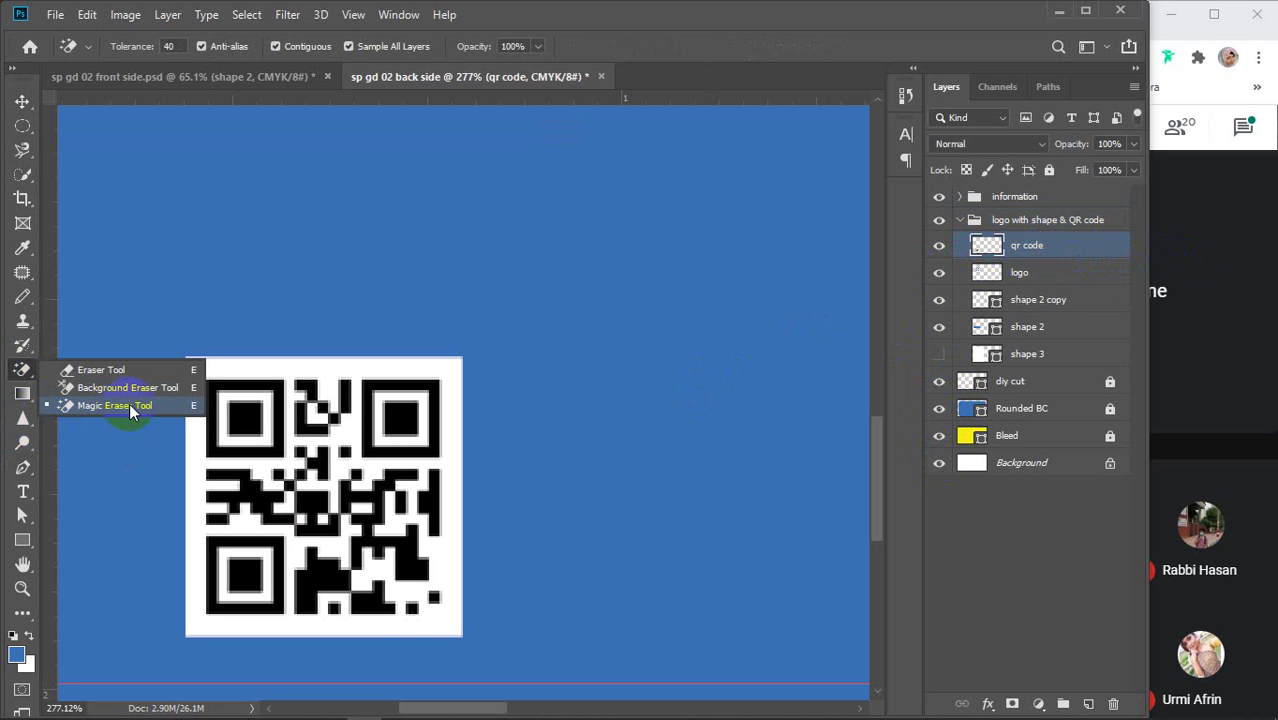
{"action": "left_click", "coordinate": [112, 407]}
{"action": "left_click", "coordinate": [221, 364]}
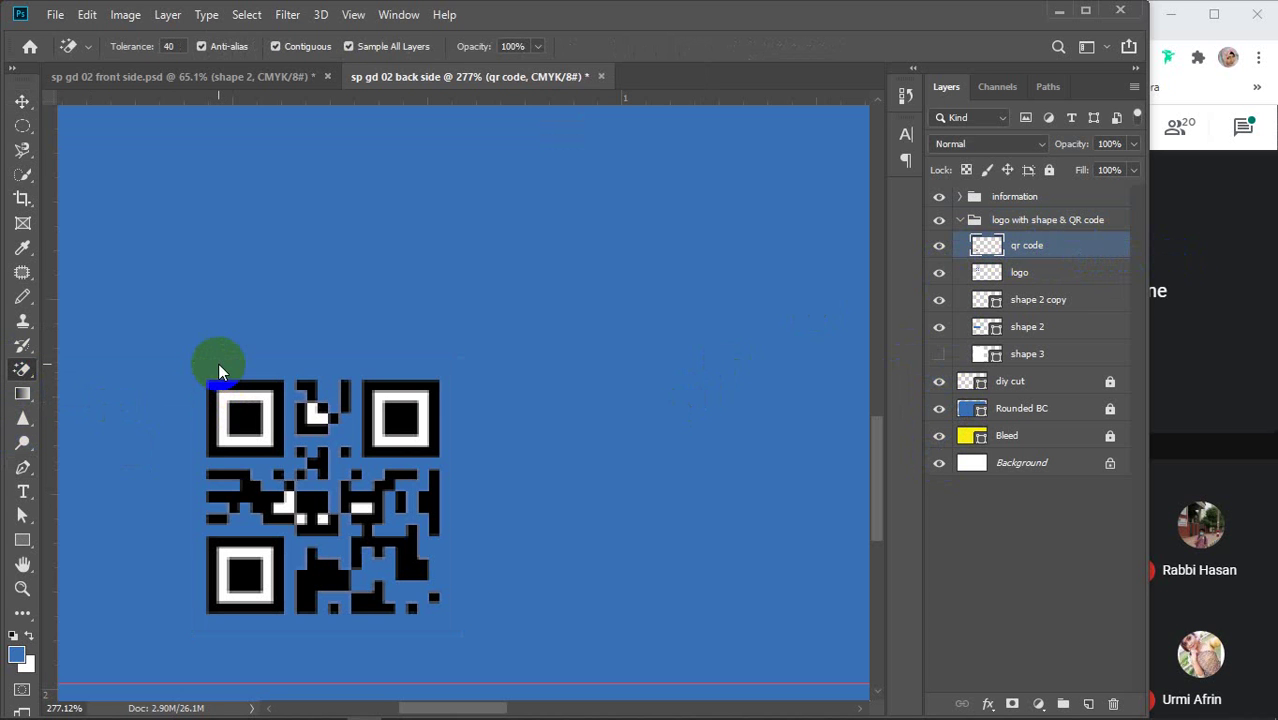
{"action": "left_click", "coordinate": [233, 386]}
{"action": "left_click", "coordinate": [229, 395]}
{"action": "left_click", "coordinate": [308, 400]}
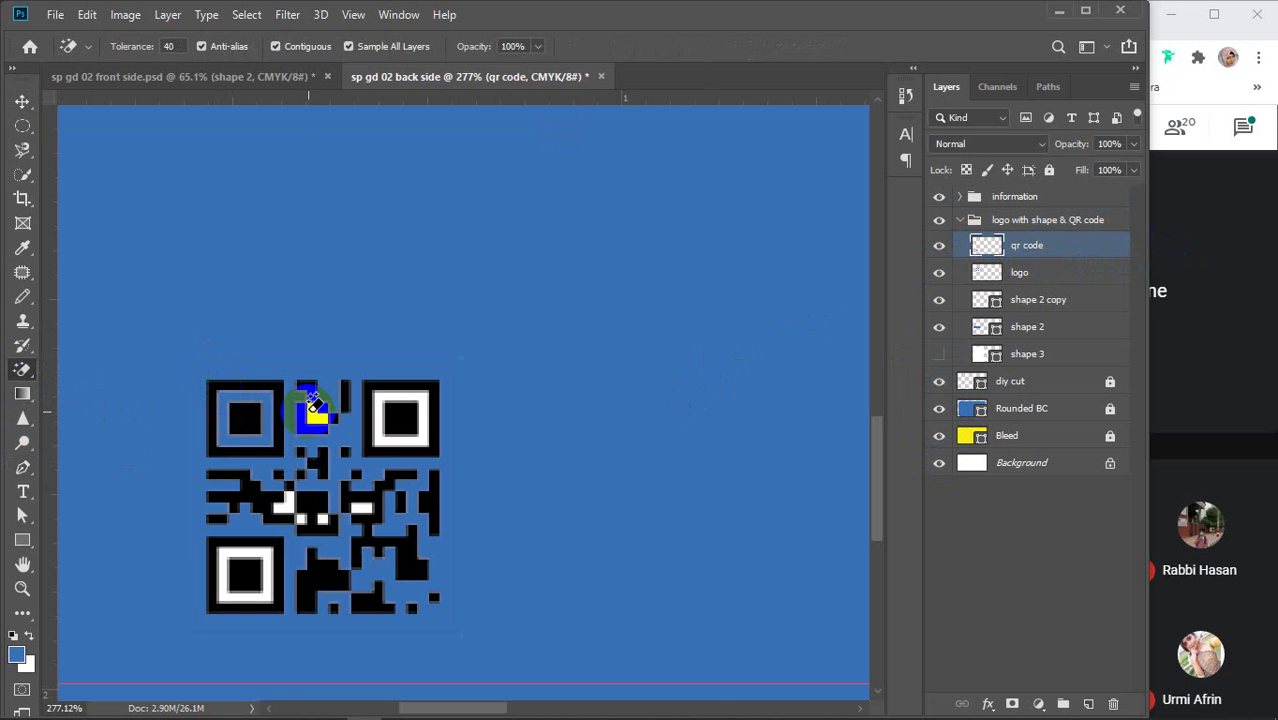
{"action": "left_click", "coordinate": [380, 405]}
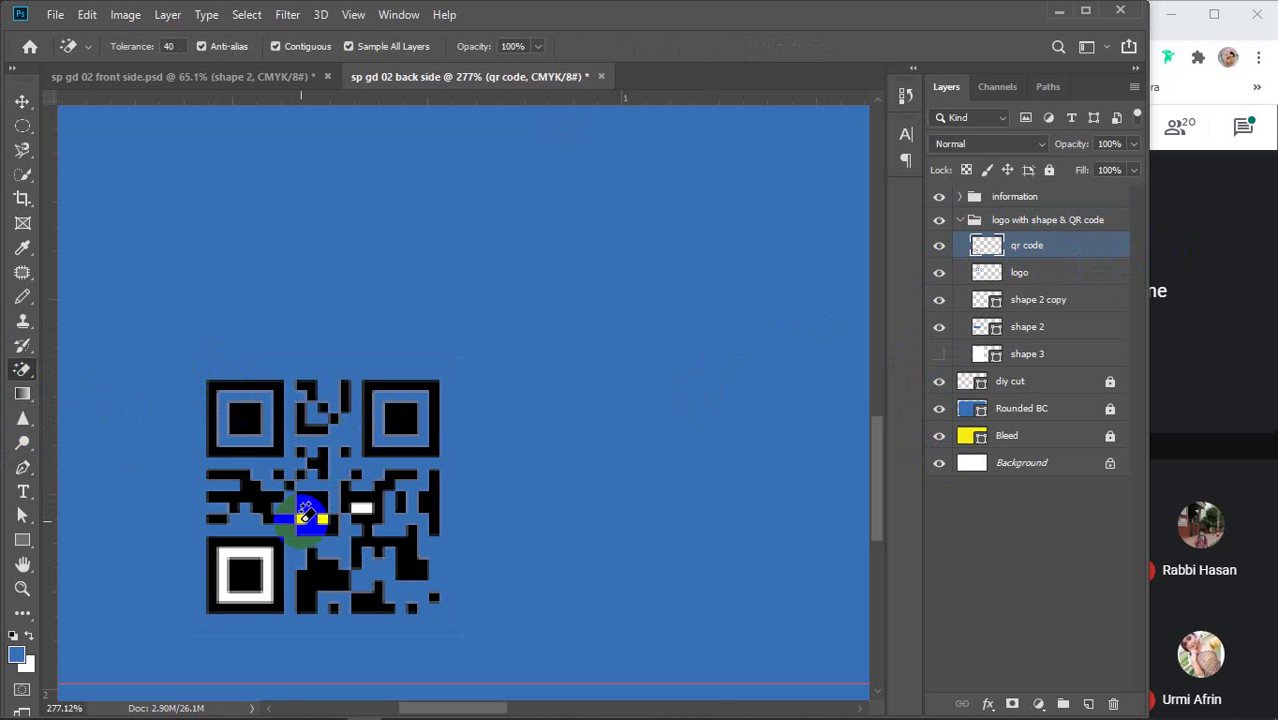
{"action": "left_click", "coordinate": [358, 508]}
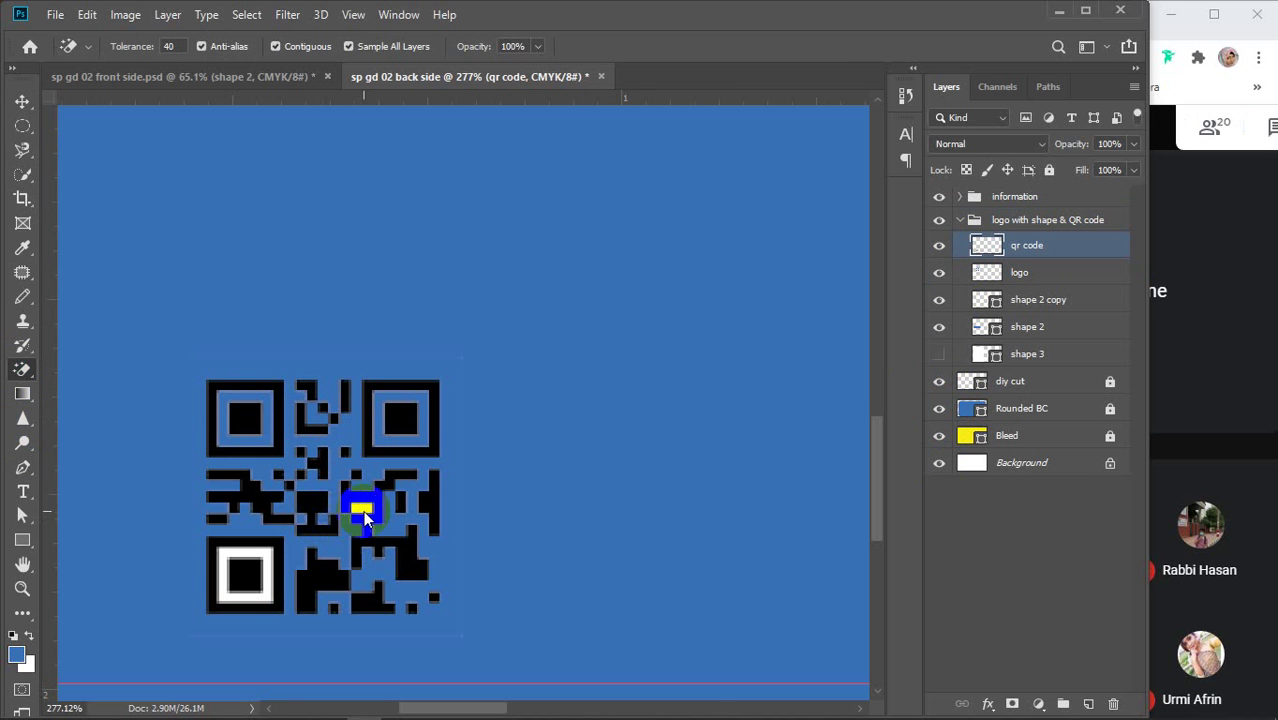
{"action": "left_click", "coordinate": [243, 560]}
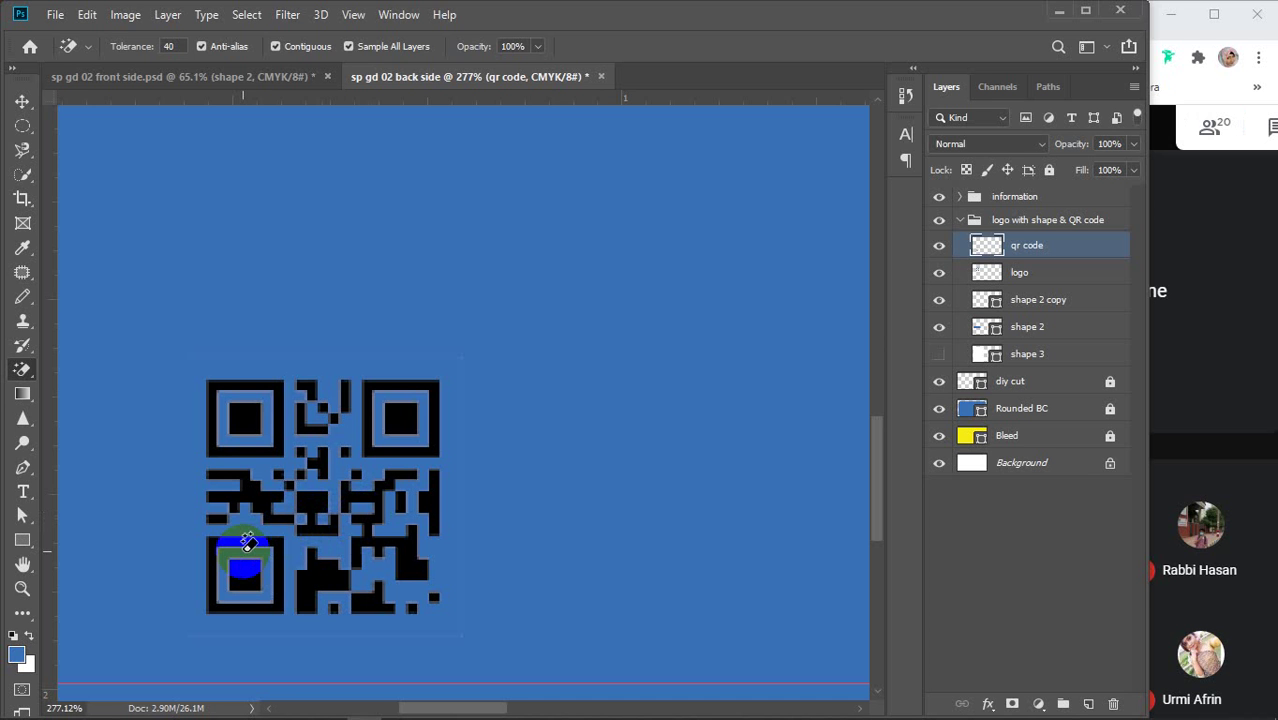
{"action": "key", "text": "v"}
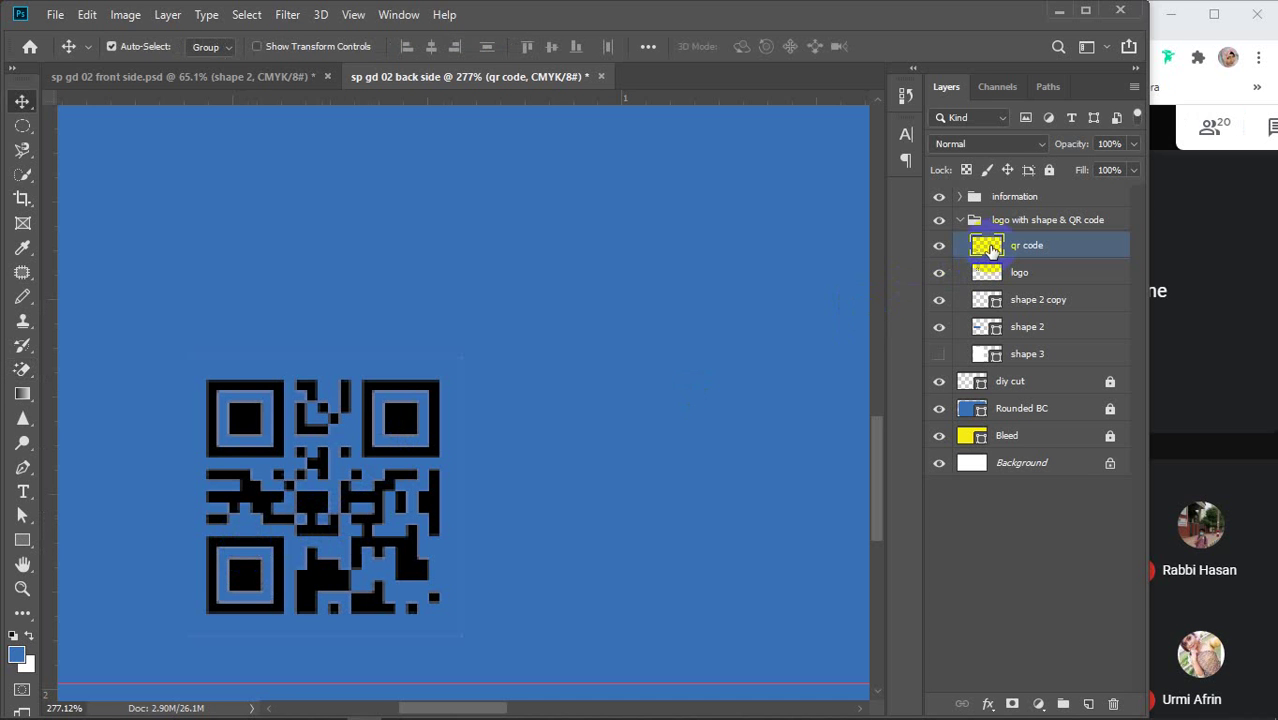
Fill the QR code's pixels with the card's blue and show the shape 3 panel again
{"action": "left_click", "coordinate": [988, 247], "text": "ctrl"}
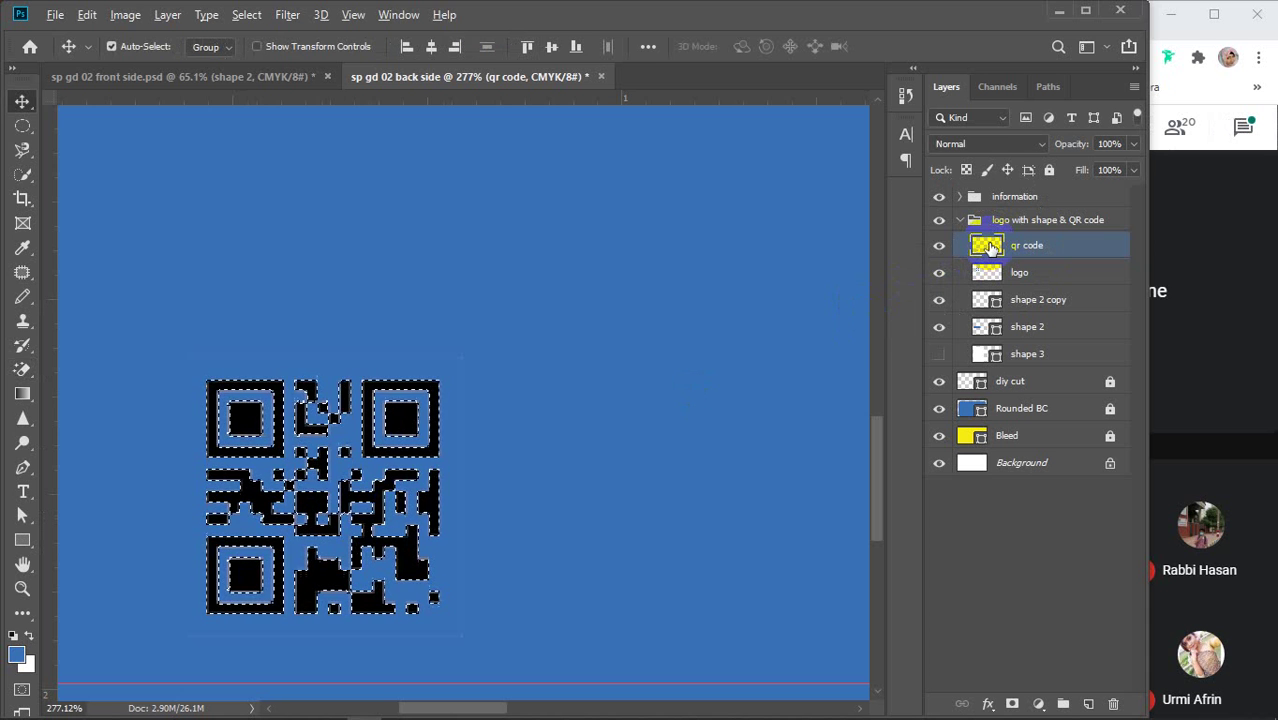
{"action": "key", "text": "Delete"}
{"action": "key", "text": "ctrl+d"}
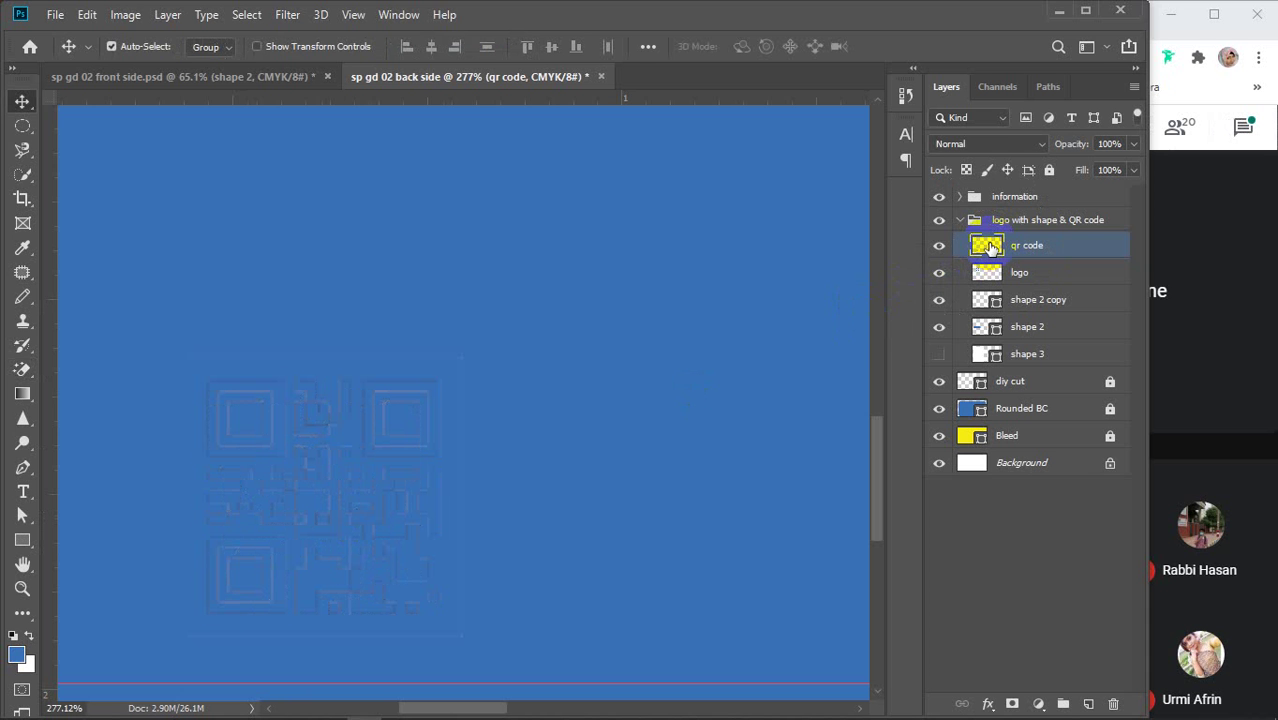
{"action": "left_click", "coordinate": [939, 355]}
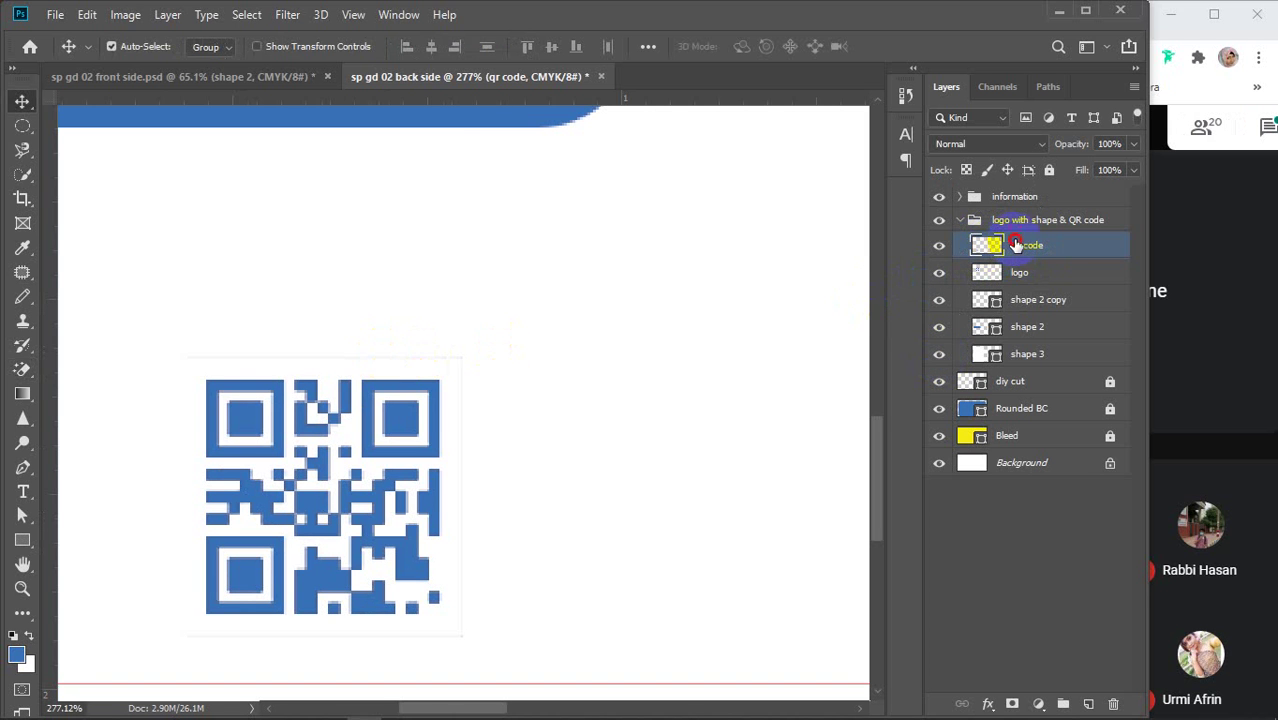
Wipe leftover specks above, beside and below the QR code with a smaller freehand Eraser
{"action": "right_click", "coordinate": [29, 372]}
{"action": "left_click", "coordinate": [82, 368]}
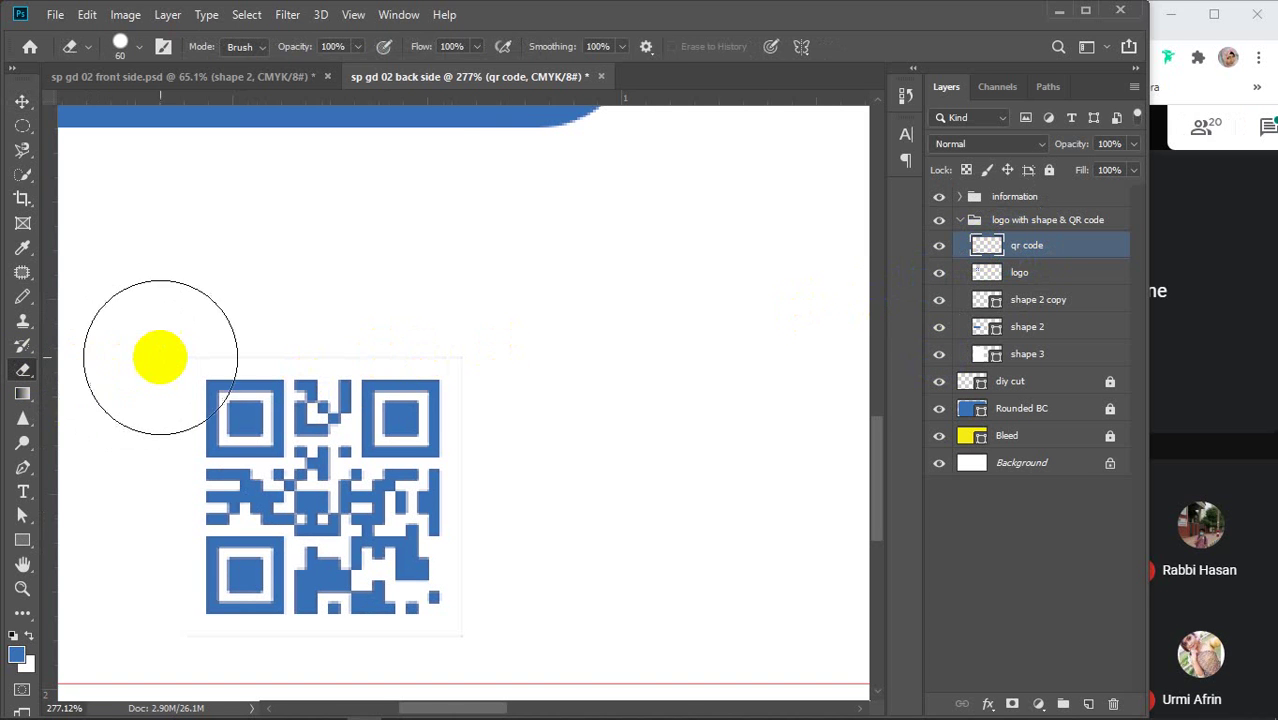
{"action": "mouse_move", "coordinate": [200, 295]}
{"action": "left_mouse_down"}
{"action": "mouse_move", "coordinate": [411, 286]}
{"action": "mouse_move", "coordinate": [559, 303]}
{"action": "mouse_move", "coordinate": [570, 366]}
{"action": "mouse_move", "coordinate": [533, 379]}
{"action": "mouse_move", "coordinate": [533, 591]}
{"action": "mouse_move", "coordinate": [553, 590]}
{"action": "left_mouse_up"}
{"action": "key", "text": "bracketleft"}
{"action": "key", "text": "bracketleft"}
{"action": "key", "text": "bracketleft"}
{"action": "key", "text": "bracketleft"}
{"action": "key", "text": "bracketleft"}
{"action": "key", "text": "bracketleft"}
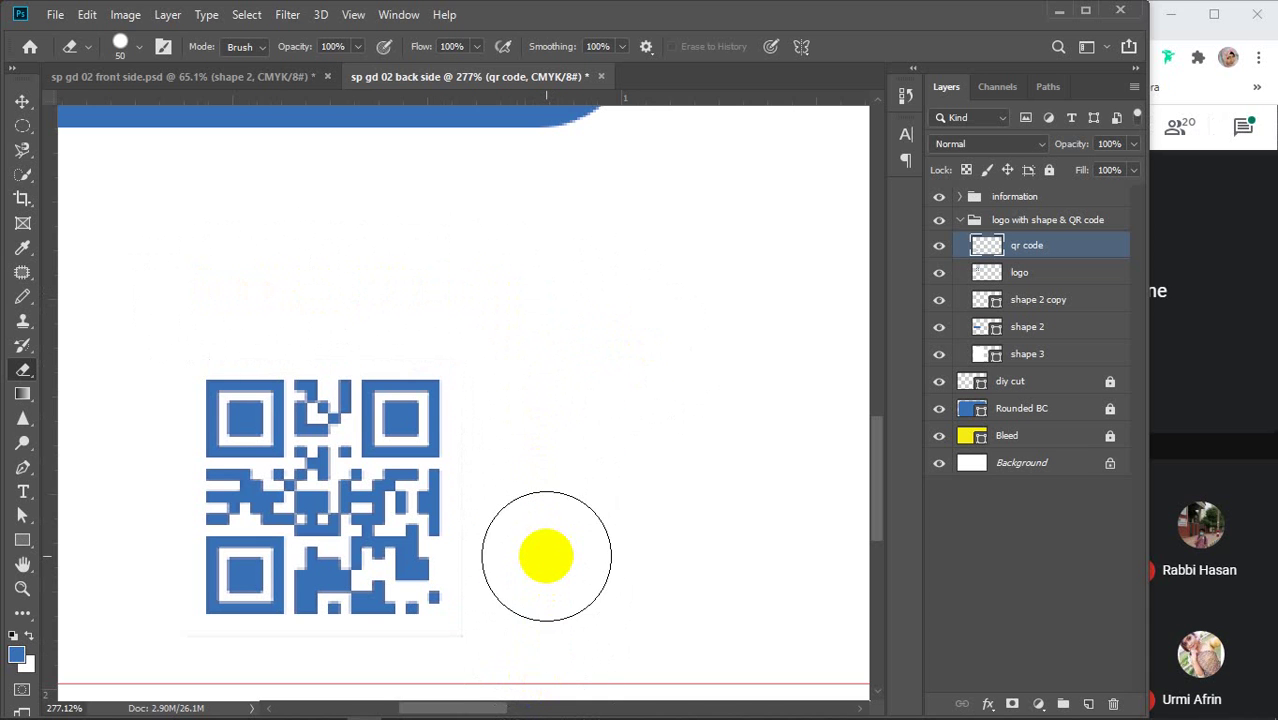
{"action": "key", "text": "bracketleft"}
{"action": "mouse_move", "coordinate": [479, 514]}
{"action": "left_mouse_down"}
{"action": "mouse_move", "coordinate": [487, 662]}
{"action": "mouse_move", "coordinate": [484, 588]}
{"action": "left_mouse_up"}
{"action": "mouse_move", "coordinate": [476, 663]}
{"action": "left_mouse_down"}
{"action": "mouse_move", "coordinate": [381, 657]}
{"action": "mouse_move", "coordinate": [136, 656]}
{"action": "left_mouse_up"}
{"action": "mouse_move", "coordinate": [251, 651]}
{"action": "left_mouse_down"}
{"action": "mouse_move", "coordinate": [117, 640]}
{"action": "mouse_move", "coordinate": [146, 640]}
{"action": "mouse_move", "coordinate": [152, 373]}
{"action": "left_mouse_up"}
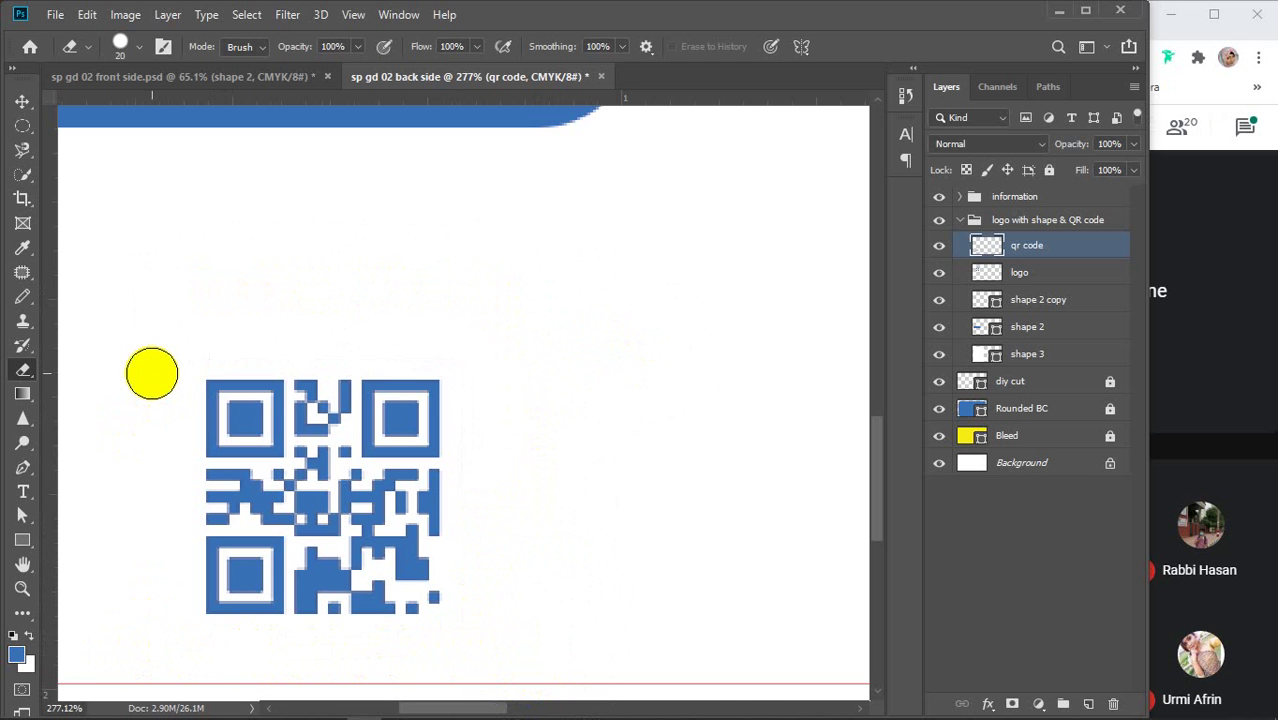
{"action": "key", "text": "v"}
{"action": "scroll", "coordinate": [314, 379], "scroll_direction": "down", "scroll_amount": 5}
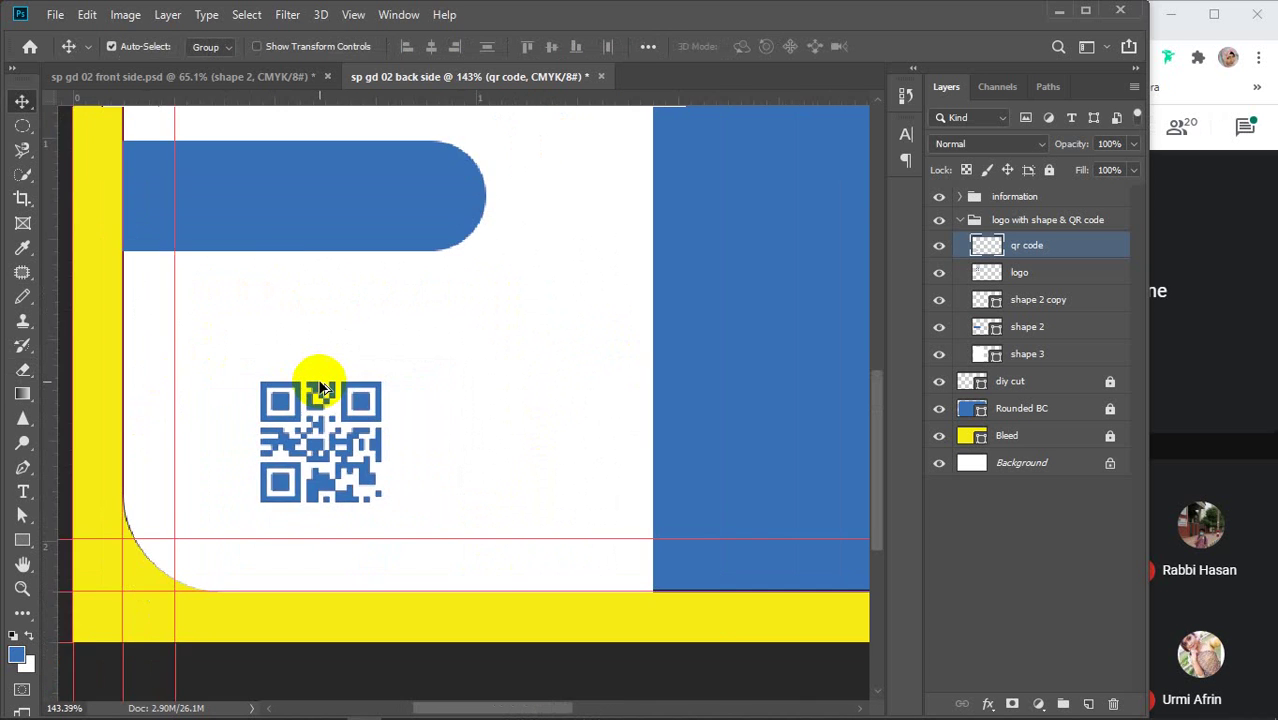
Centre the QR code horizontally under the logo by aligning the two layers
{"action": "scroll", "coordinate": [321, 385], "scroll_direction": "down", "scroll_amount": 4}
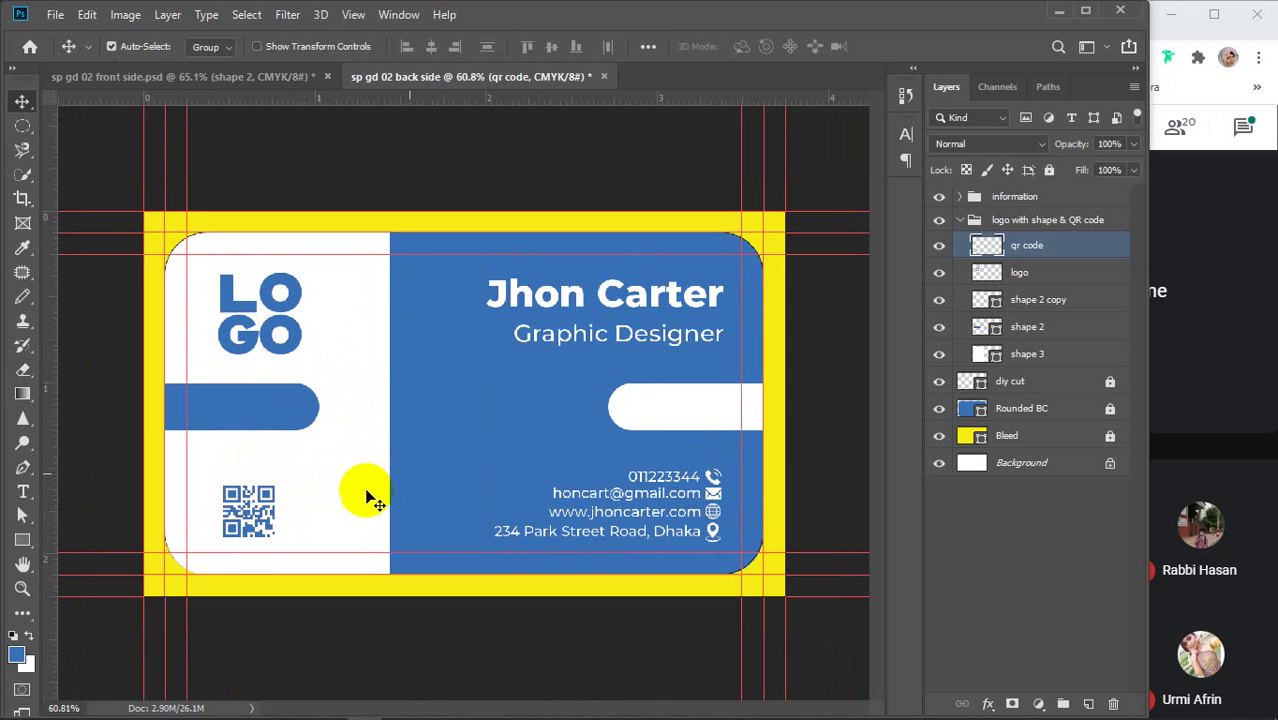
{"action": "left_click", "coordinate": [1020, 272], "text": "shift"}
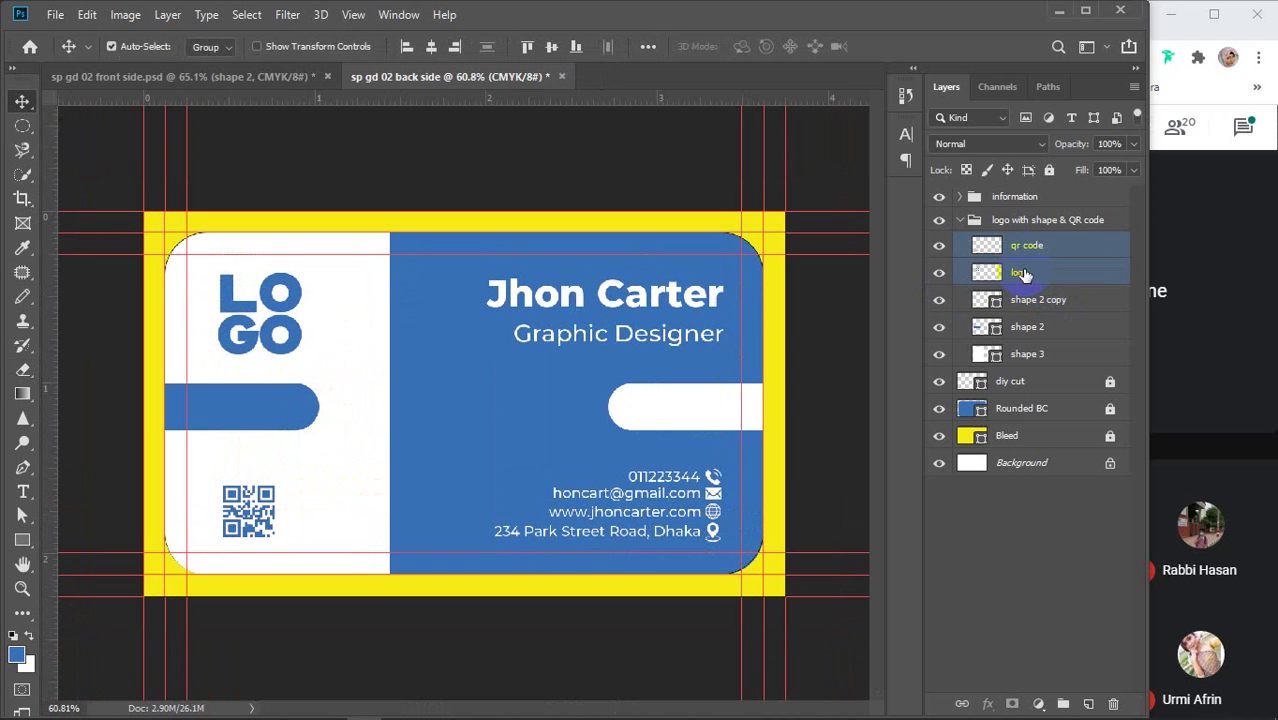
{"action": "left_click", "coordinate": [431, 47]}
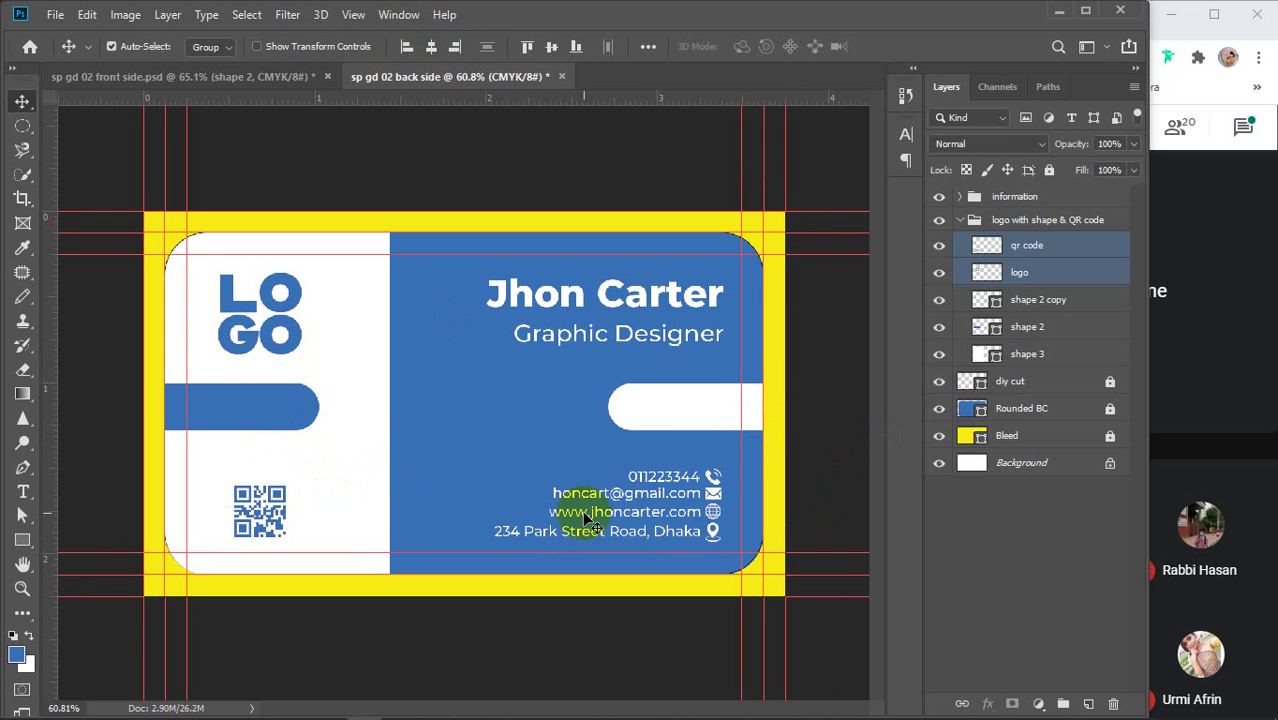
Move the qr code layer alone about 7 px higher in the white panel
{"action": "left_click", "coordinate": [1004, 563]}
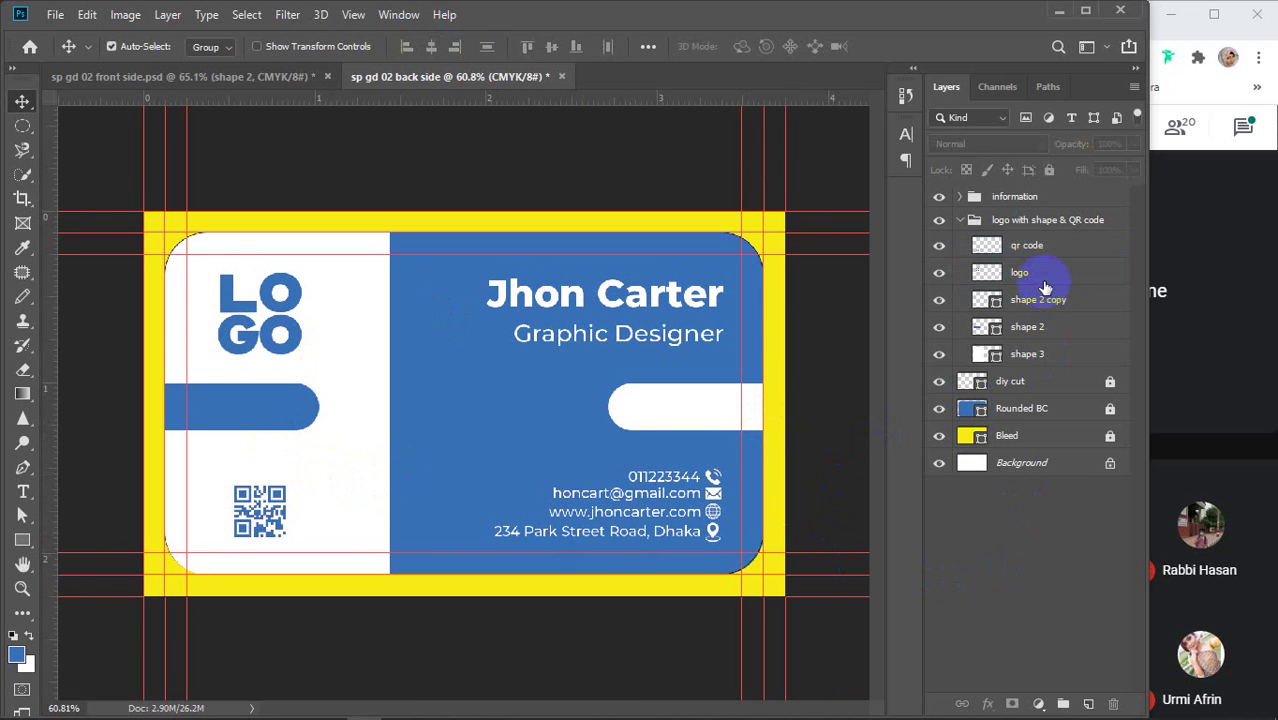
{"action": "left_click", "coordinate": [1027, 250]}
{"action": "left_click", "coordinate": [271, 512]}
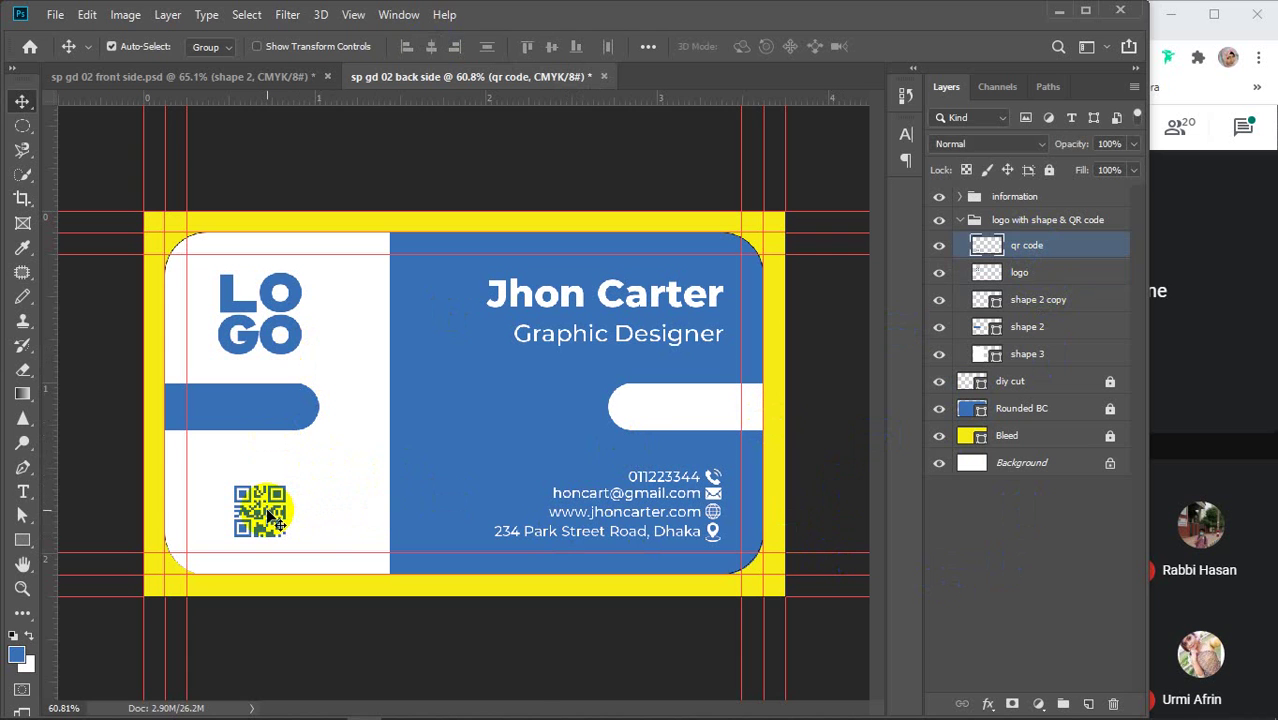
{"action": "left_click_drag", "start_coordinate": [270, 513], "coordinate": [271, 512]}
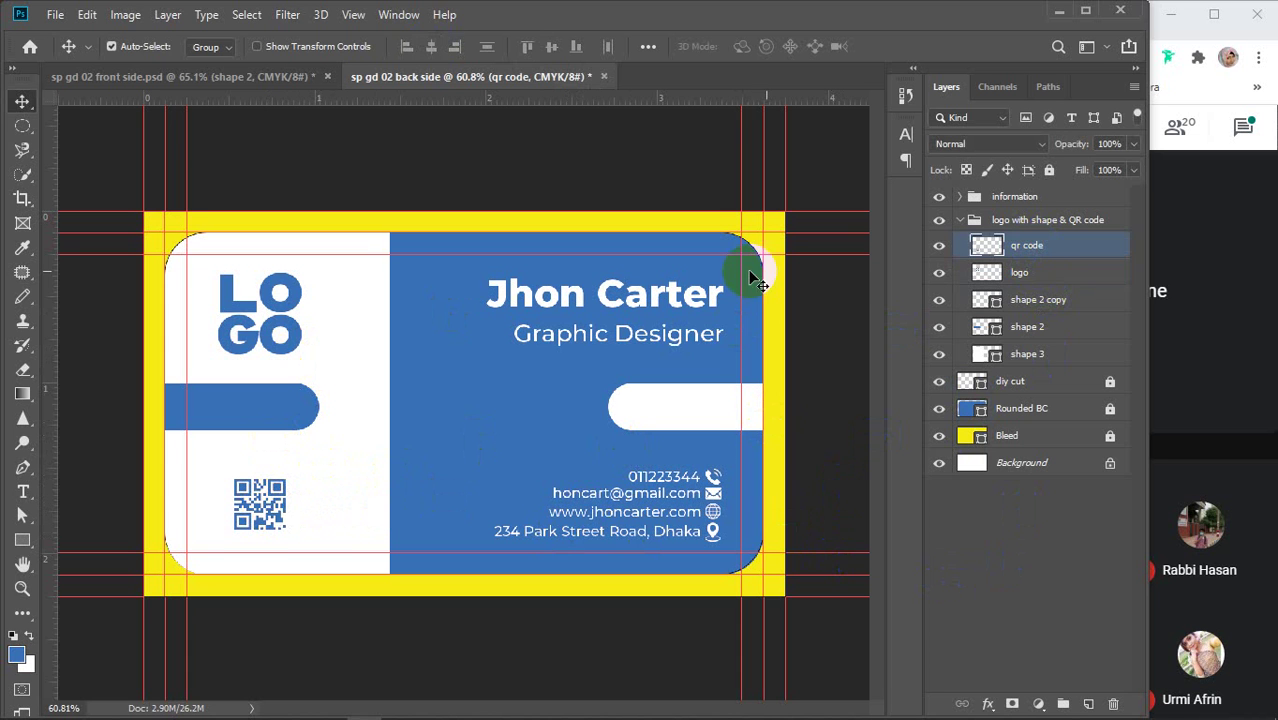
Save the back side as 'sp gd 02 back side.psd' and collapse the logo with shape & QR code group
{"action": "left_click", "coordinate": [945, 565]}
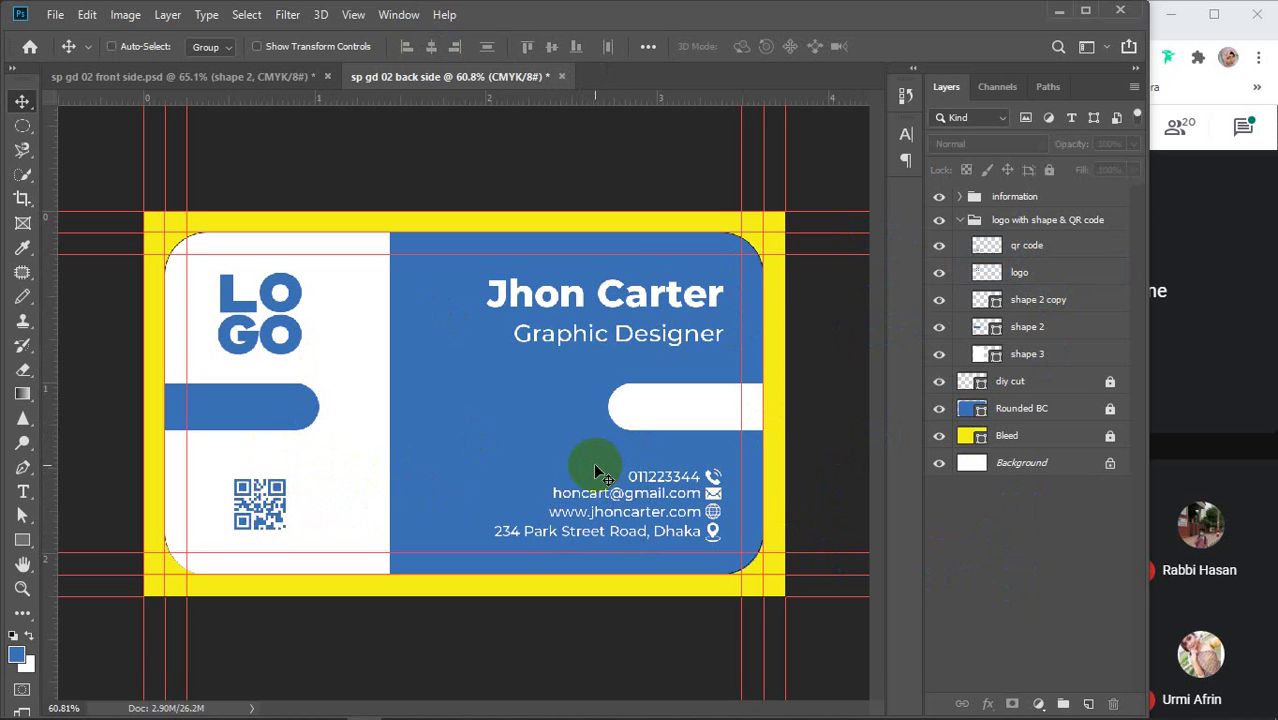
{"action": "key", "text": "ctrl+s"}
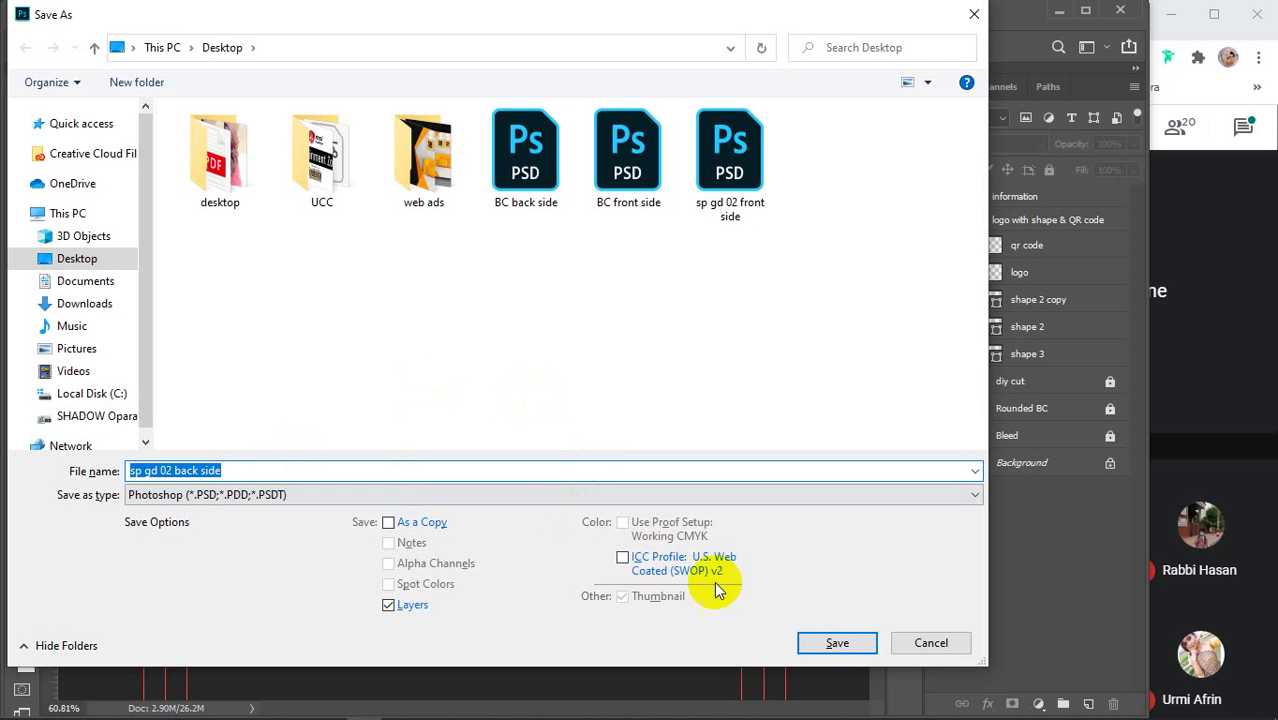
{"action": "left_click", "coordinate": [836, 642]}
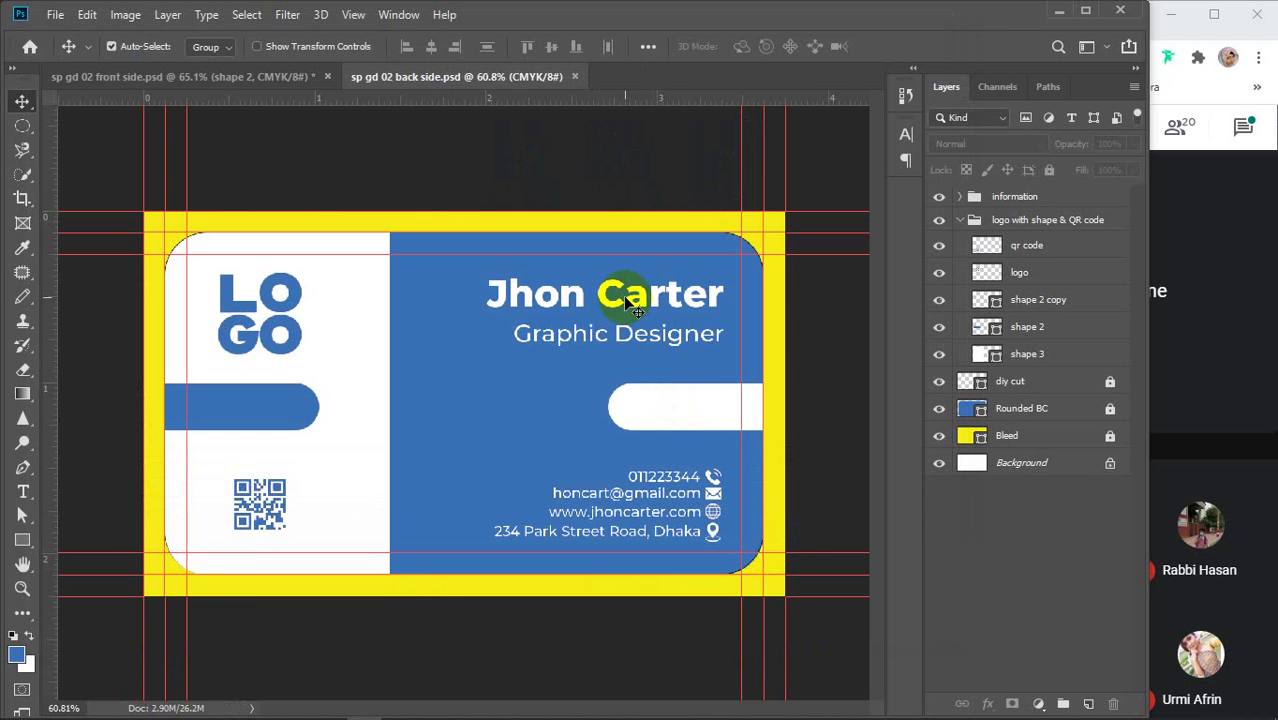
{"action": "left_click", "coordinate": [960, 220]}
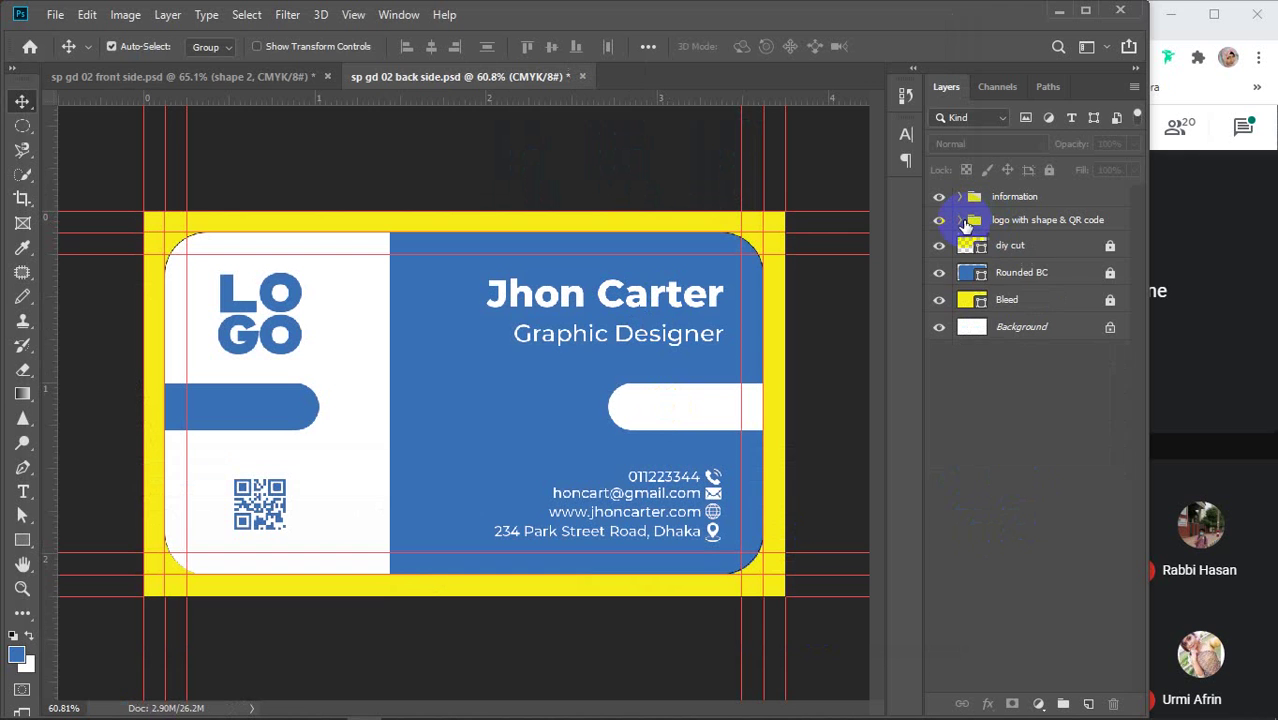
Save the front side document as a quality-12 JPEG named 'sp gd 02 front side'
{"action": "left_click", "coordinate": [177, 77]}
{"action": "left_click", "coordinate": [1012, 551]}
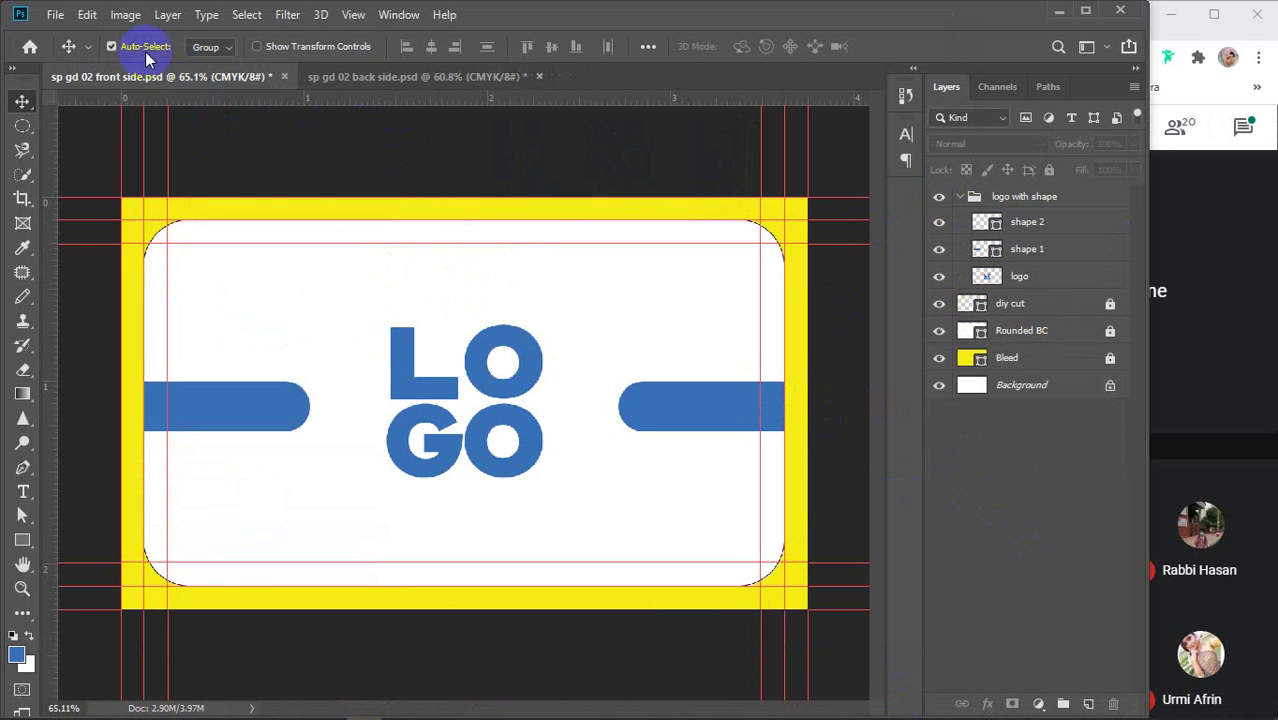
{"action": "left_click", "coordinate": [55, 14]}
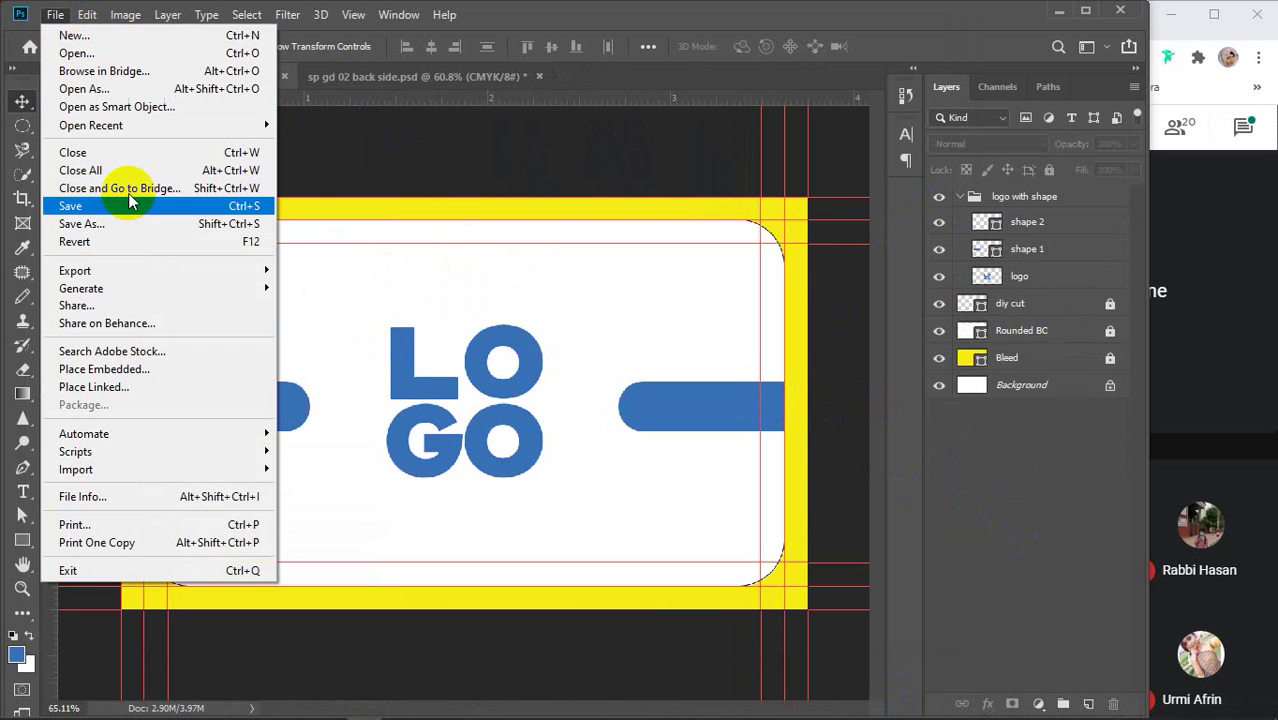
{"action": "left_click", "coordinate": [80, 223]}
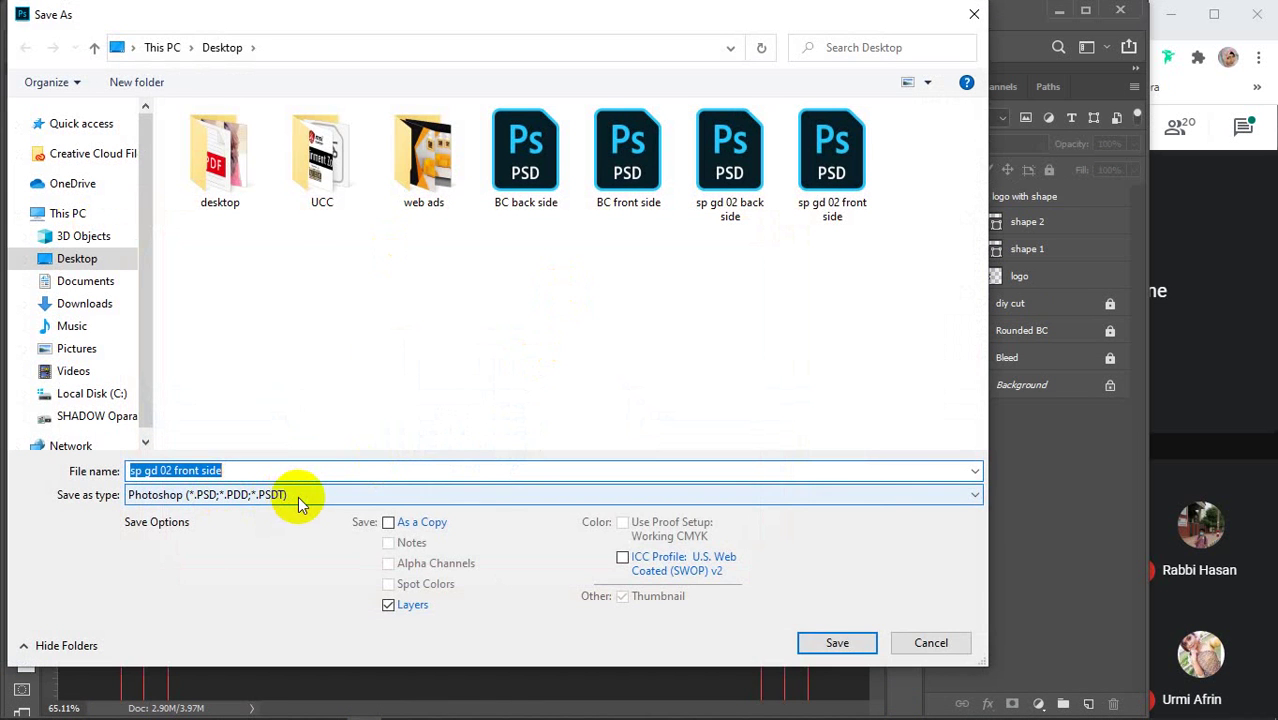
{"action": "left_click", "coordinate": [301, 497]}
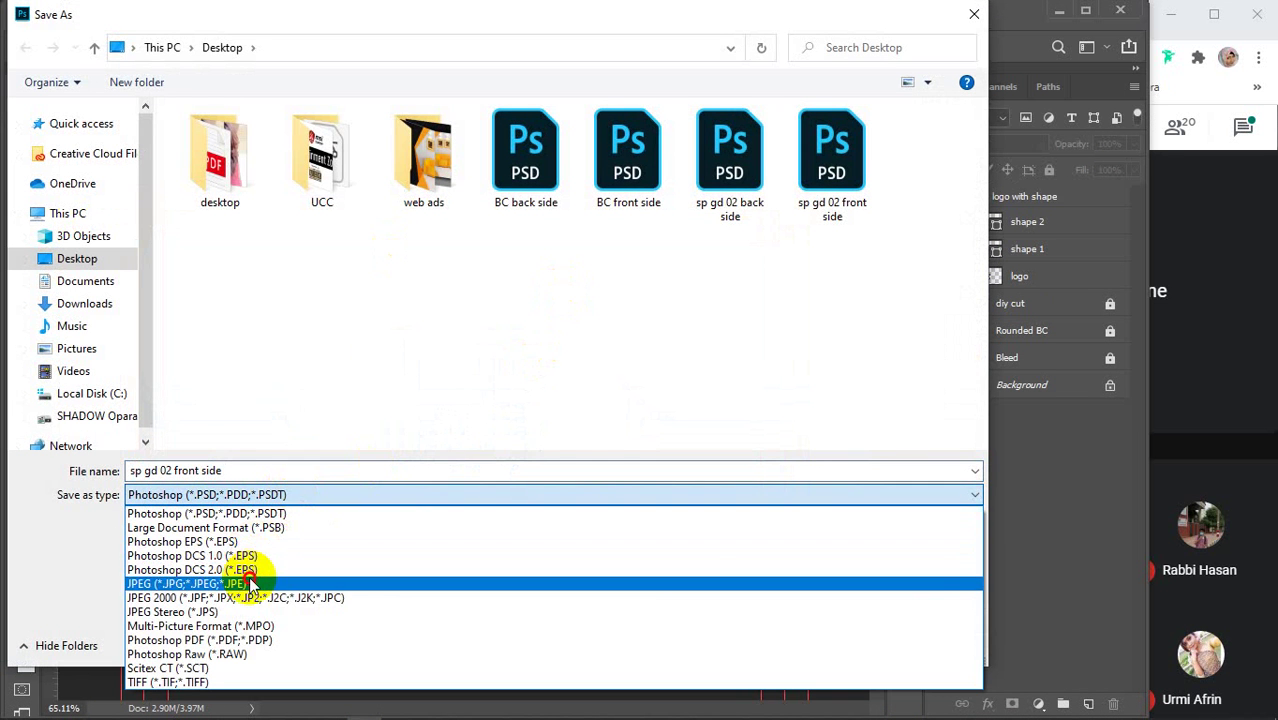
{"action": "left_click", "coordinate": [280, 580]}
{"action": "left_click", "coordinate": [834, 640]}
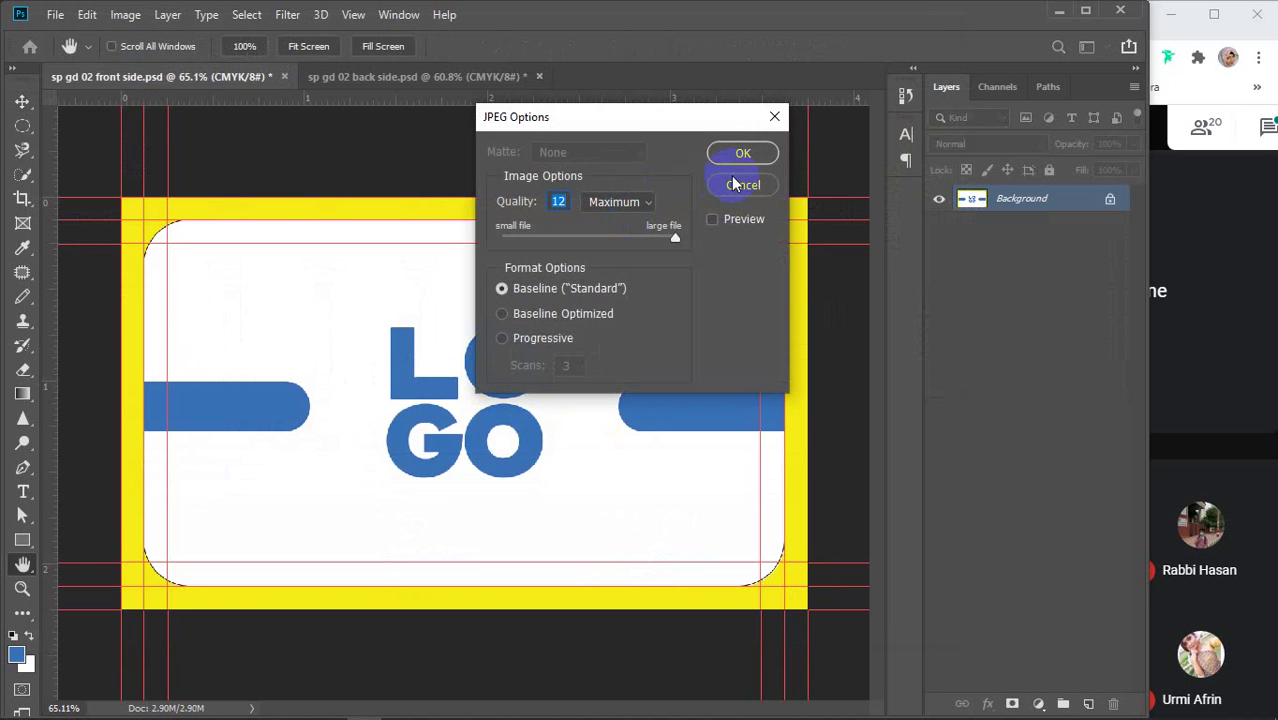
{"action": "left_click", "coordinate": [740, 153]}
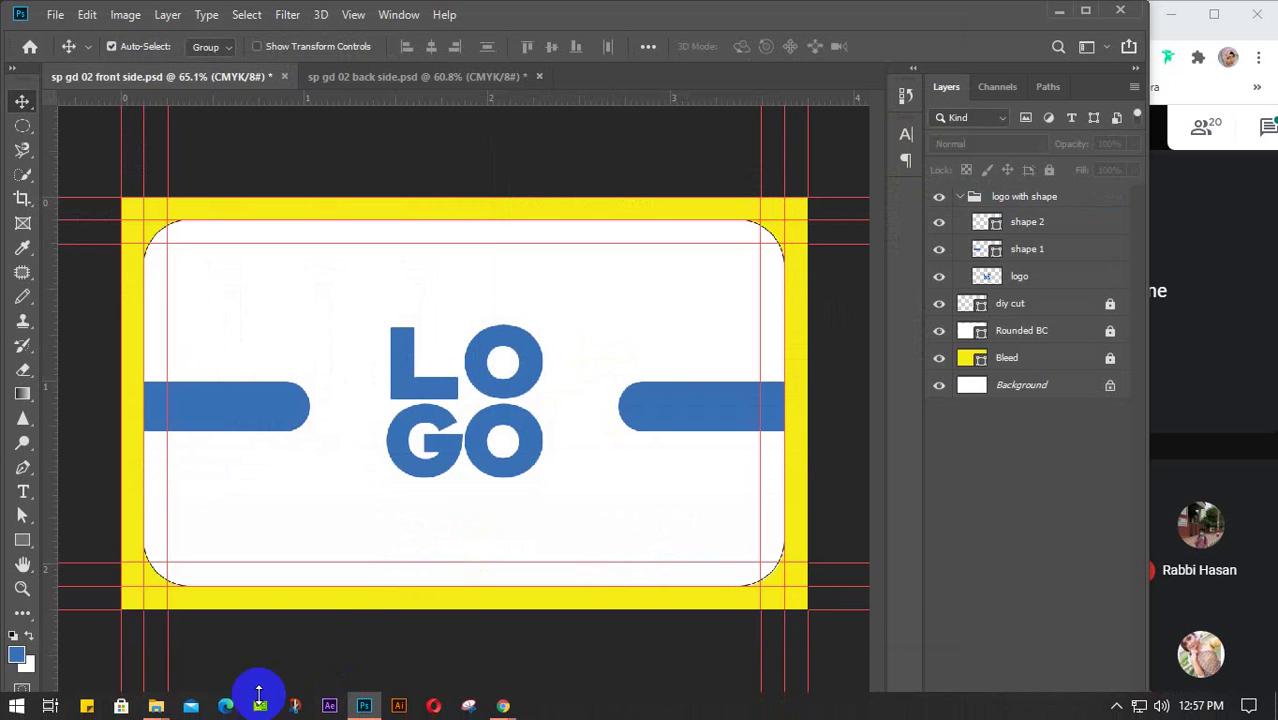
Open 'sp gd 02 front side' from the Desktop folder in the image viewer
{"action": "mouse_move", "coordinate": [156, 706]}
{"action": "left_click", "coordinate": [110, 634]}
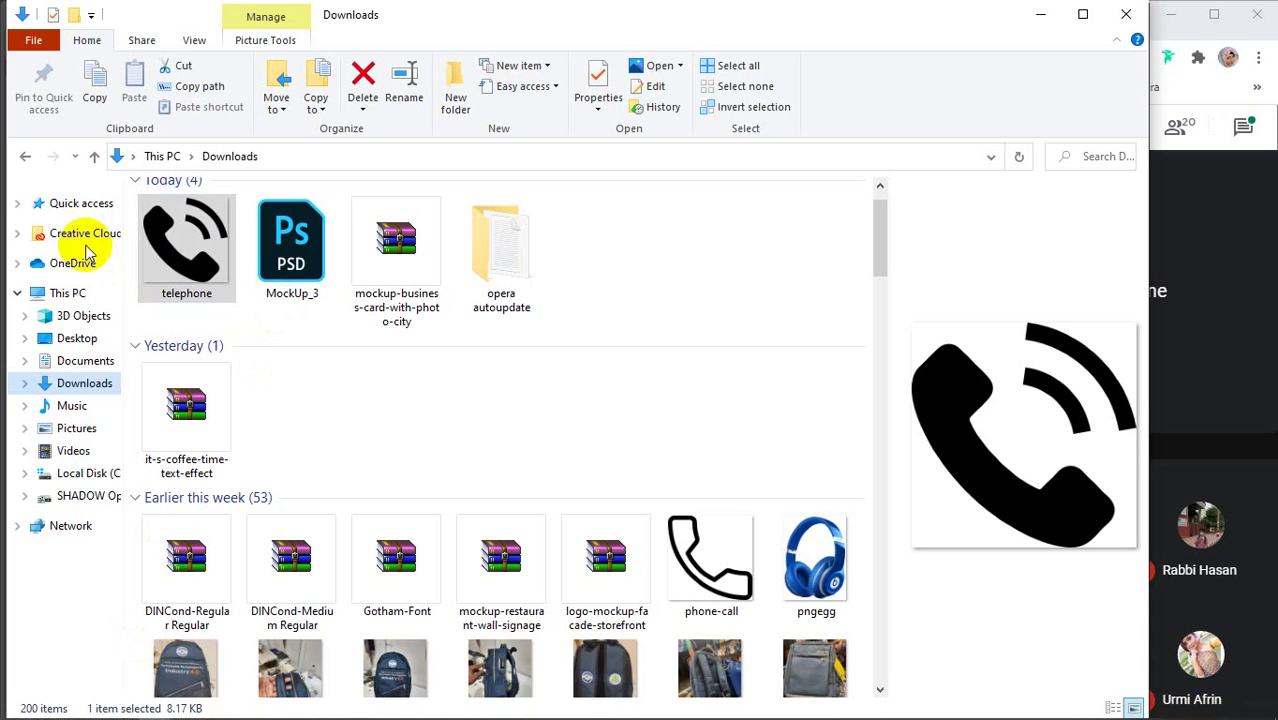
{"action": "left_click", "coordinate": [78, 340]}
{"action": "scroll", "coordinate": [628, 357], "scroll_direction": "down", "scroll_amount": 5}
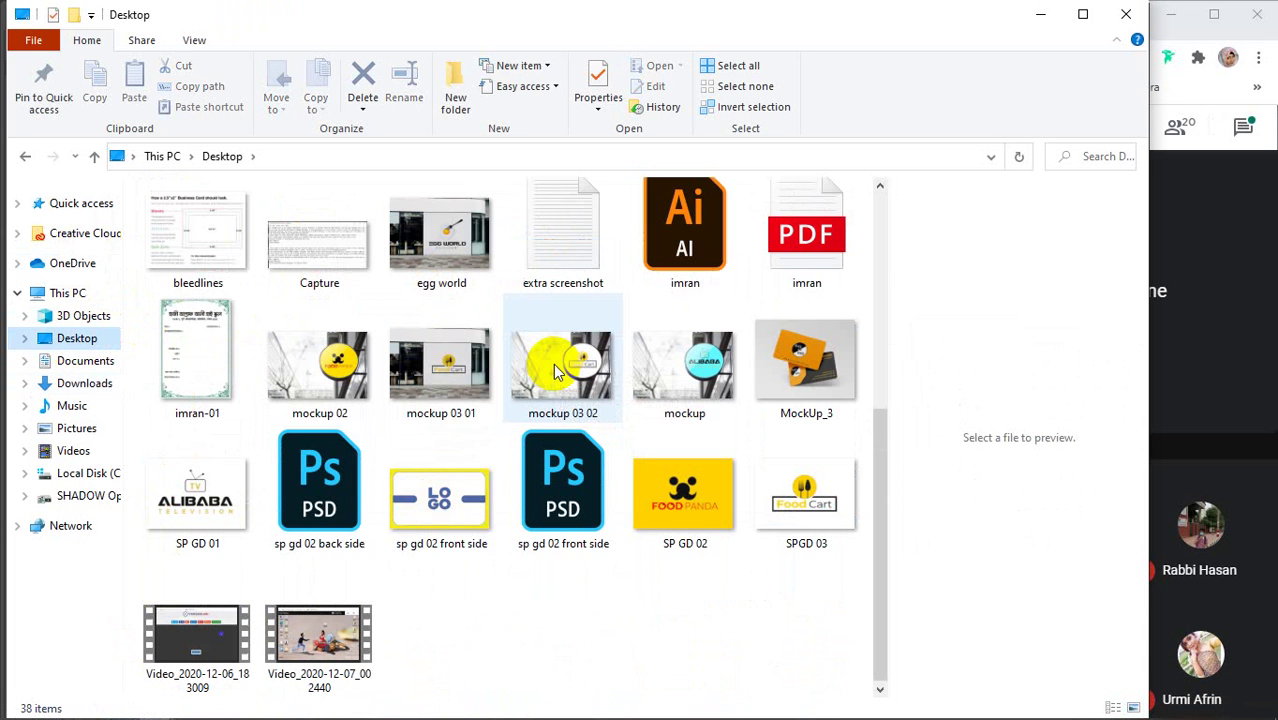
{"action": "left_click", "coordinate": [435, 519]}
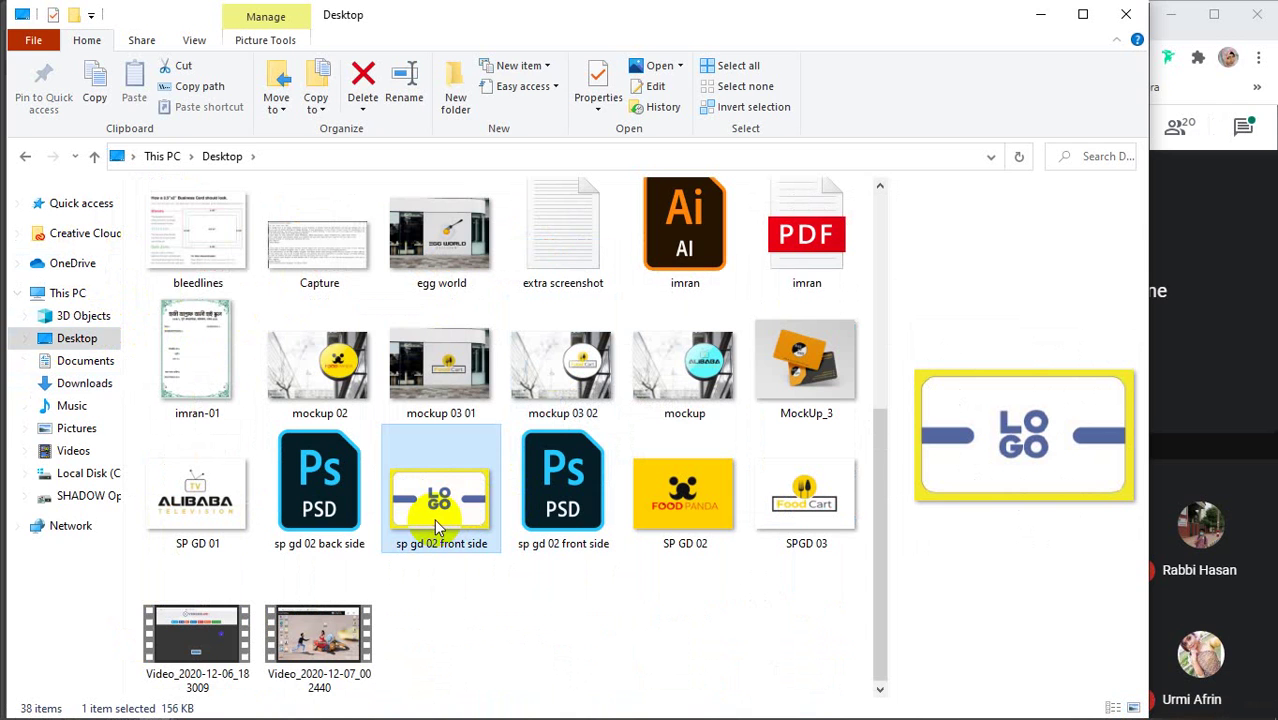
{"action": "double_click", "coordinate": [491, 503]}
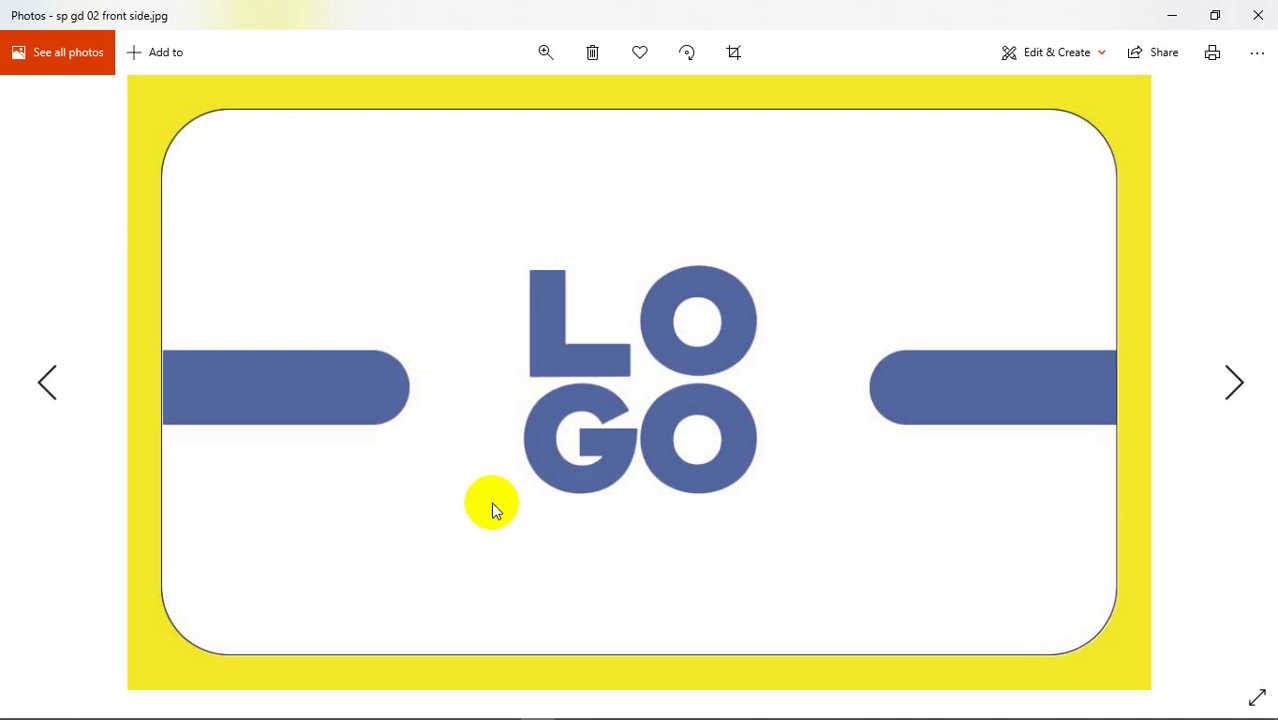
Close the viewer and bring the Chrome window with the attendance spreadsheet forward
{"action": "left_click", "coordinate": [1258, 15]}
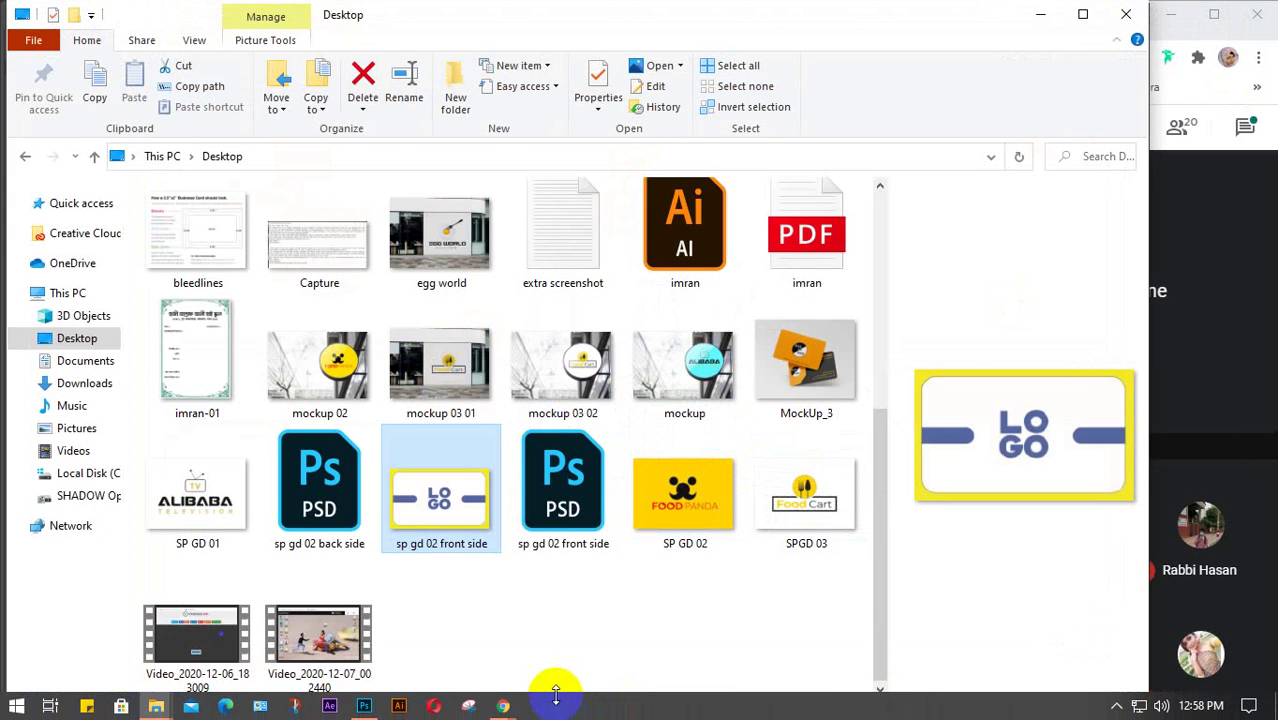
{"action": "mouse_move", "coordinate": [503, 706]}
{"action": "left_click", "coordinate": [459, 648]}
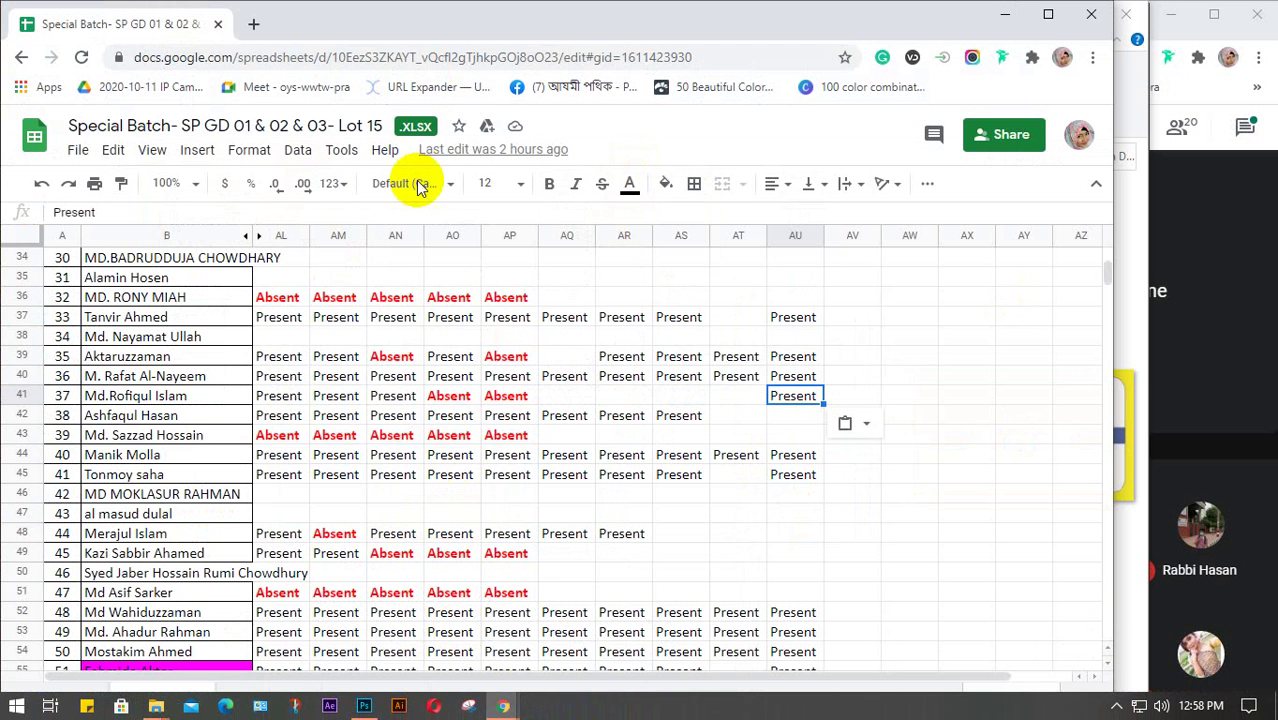
Search Google for 'business card mockup free download' in a new tab, browse results, then minimize Chrome
{"action": "left_click", "coordinate": [251, 23]}
{"action": "type", "text": "bu"}
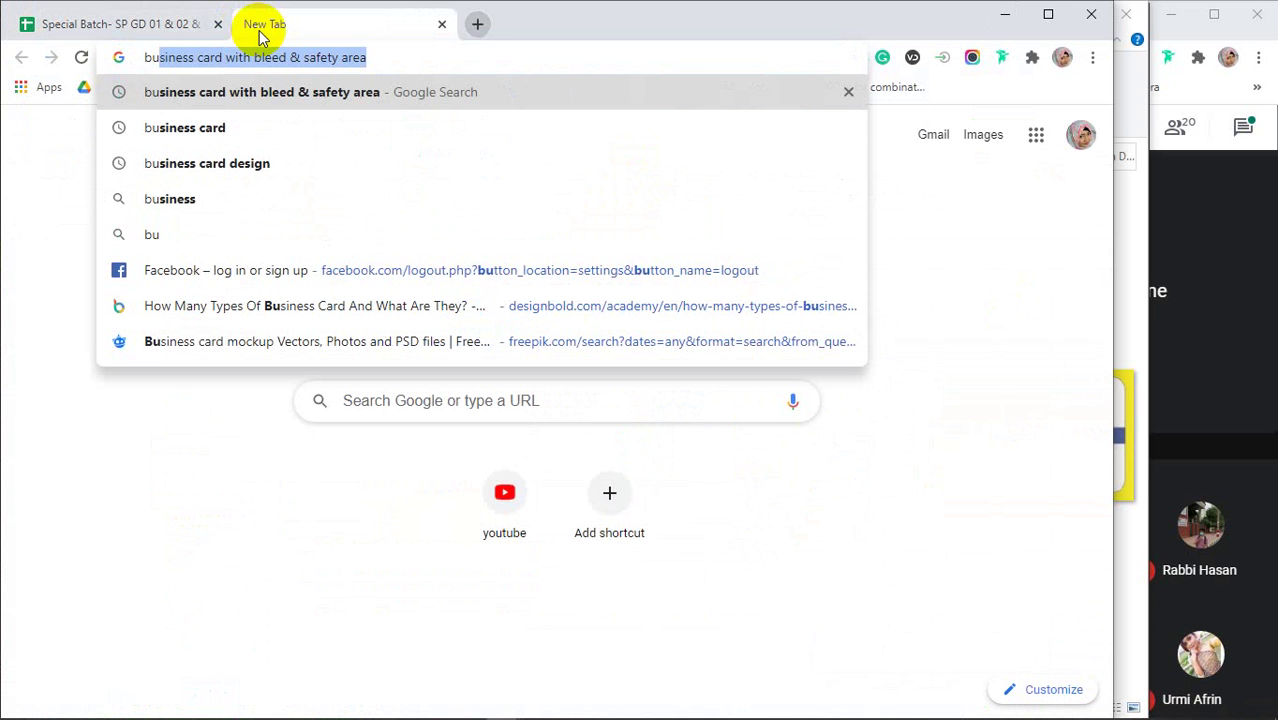
{"action": "type", "text": "sines"}
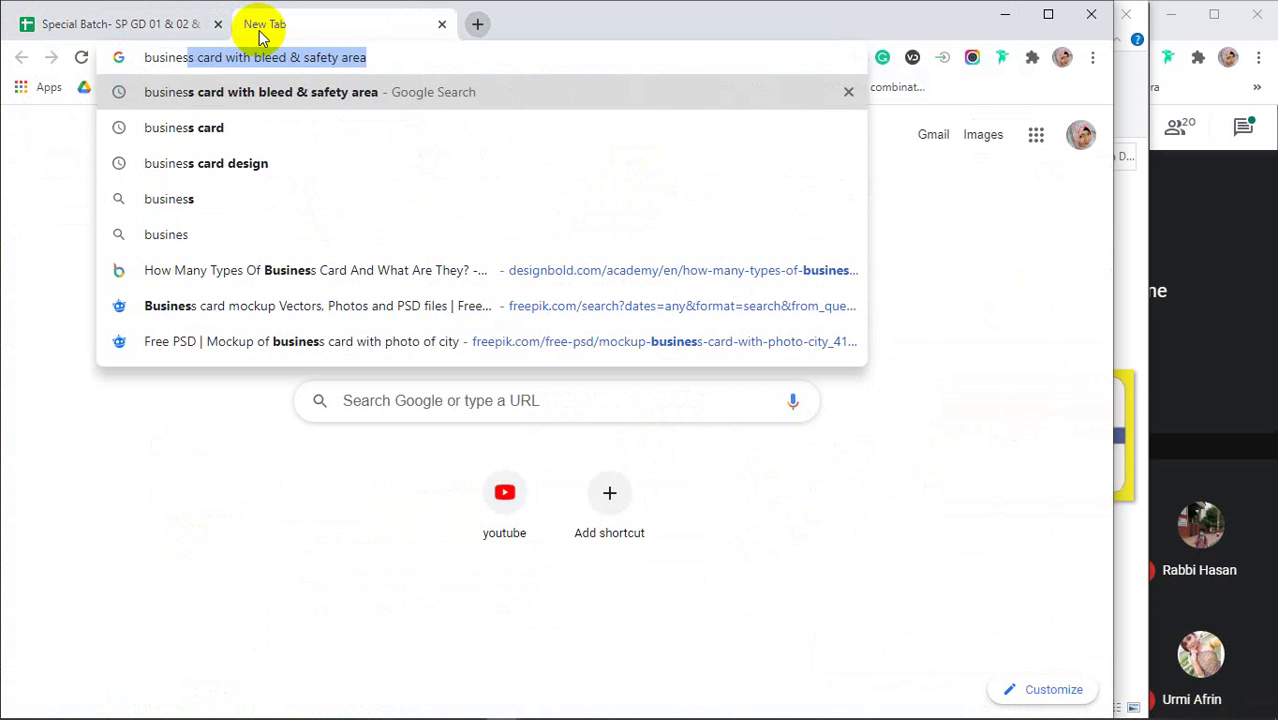
{"action": "type", "text": "s "}
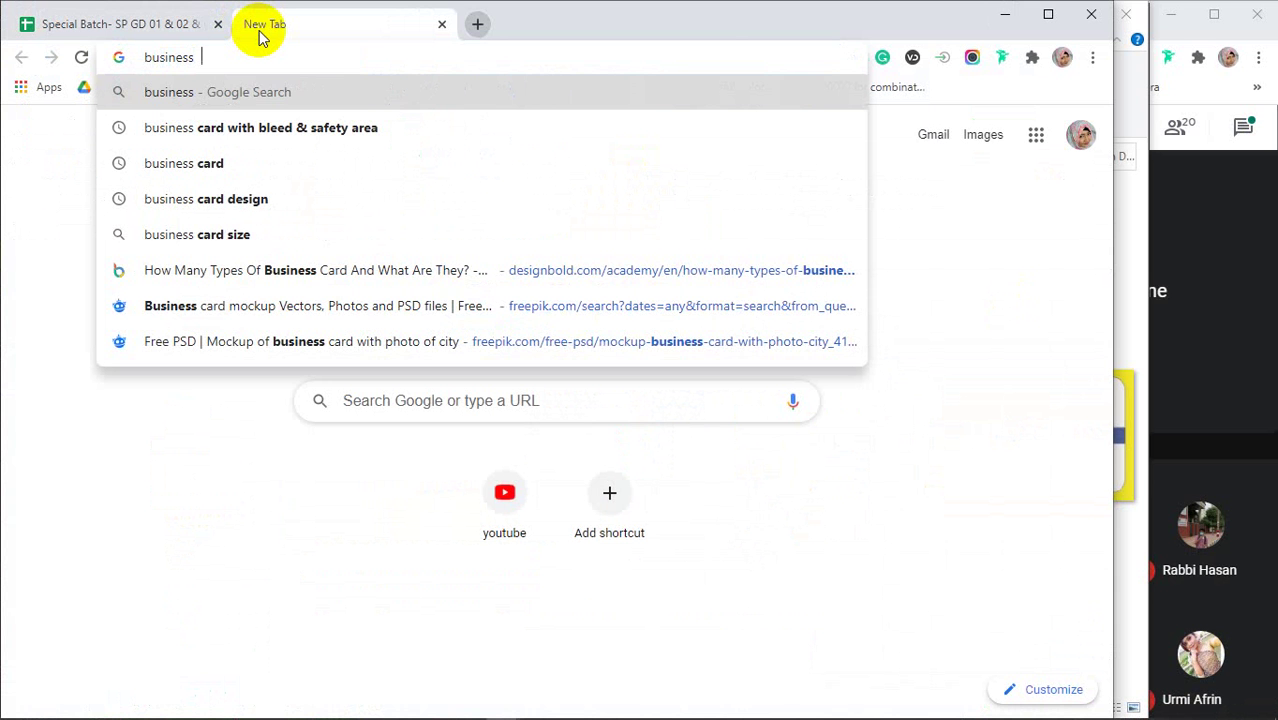
{"action": "type", "text": "card m"}
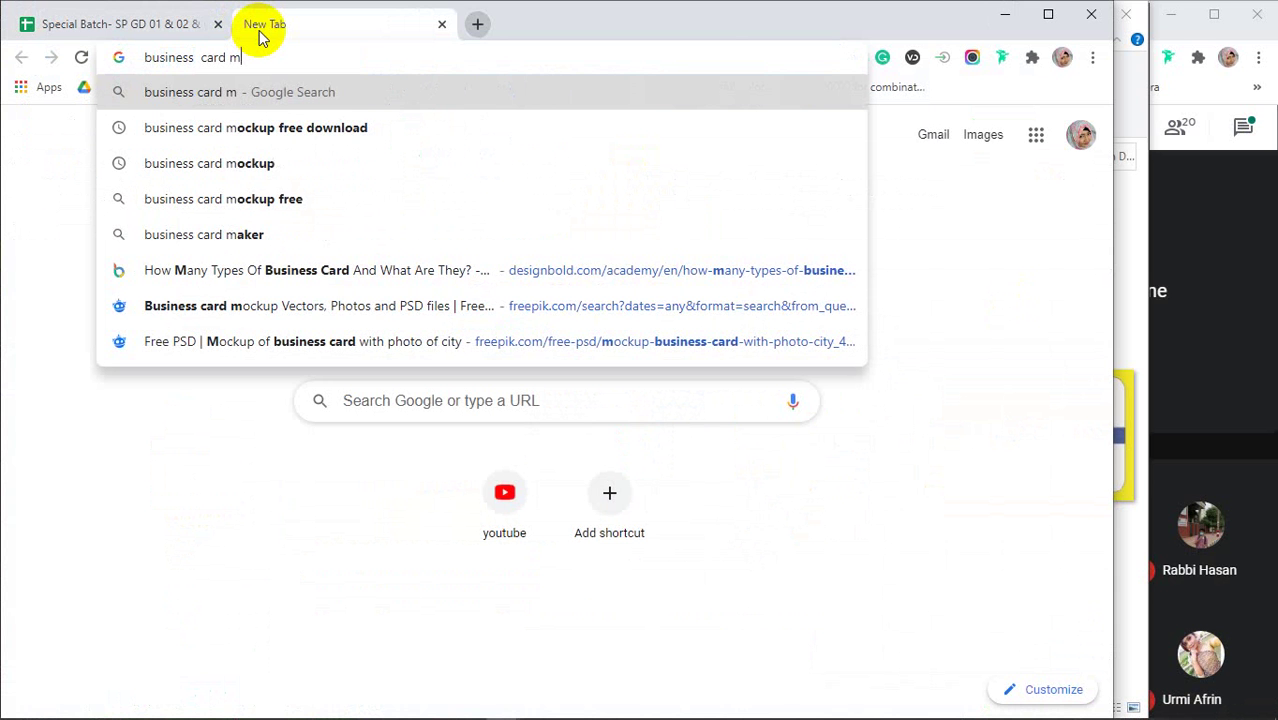
{"action": "left_click", "coordinate": [282, 130]}
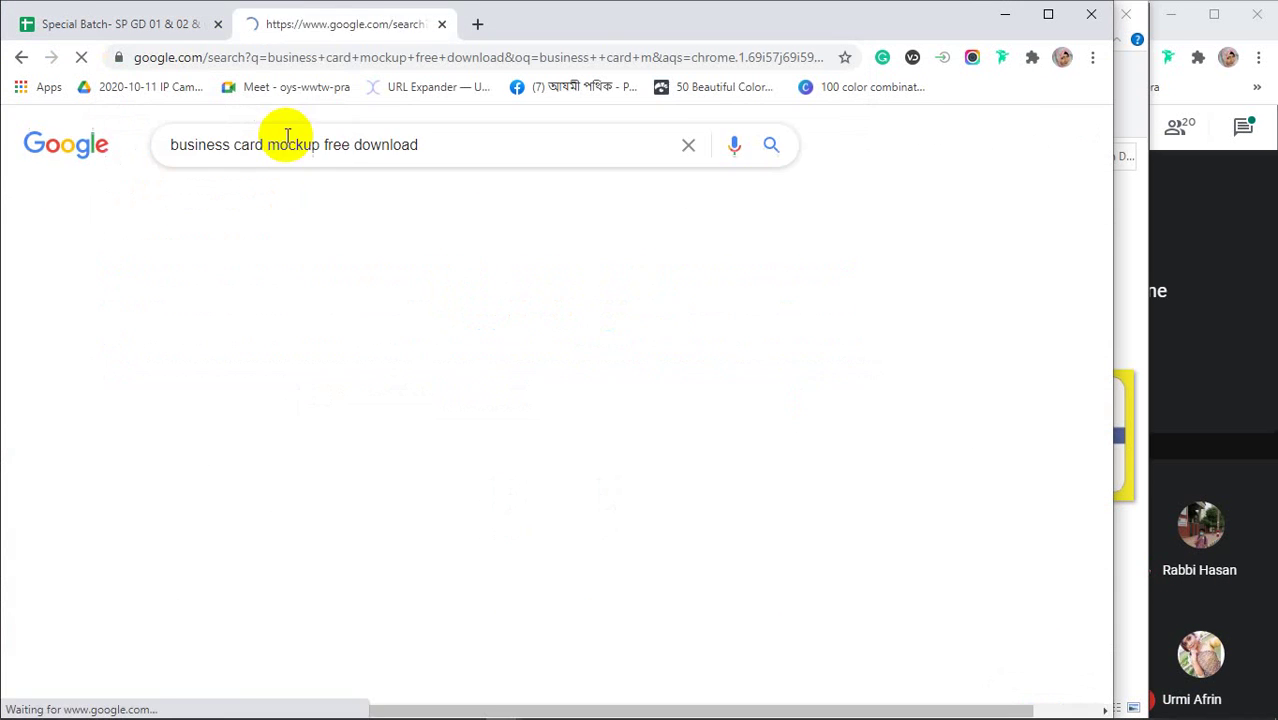
{"action": "scroll", "coordinate": [430, 320], "scroll_direction": "down", "scroll_amount": 3}
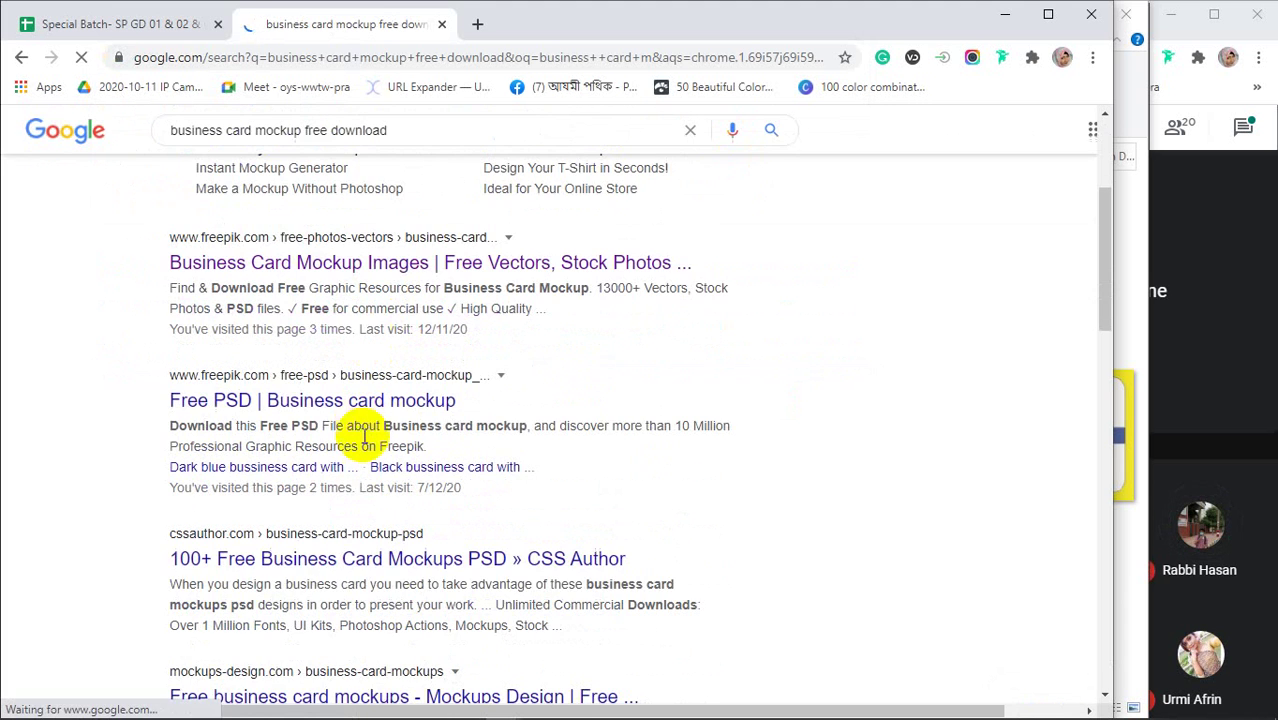
{"action": "scroll", "coordinate": [371, 571], "scroll_direction": "down", "scroll_amount": 2}
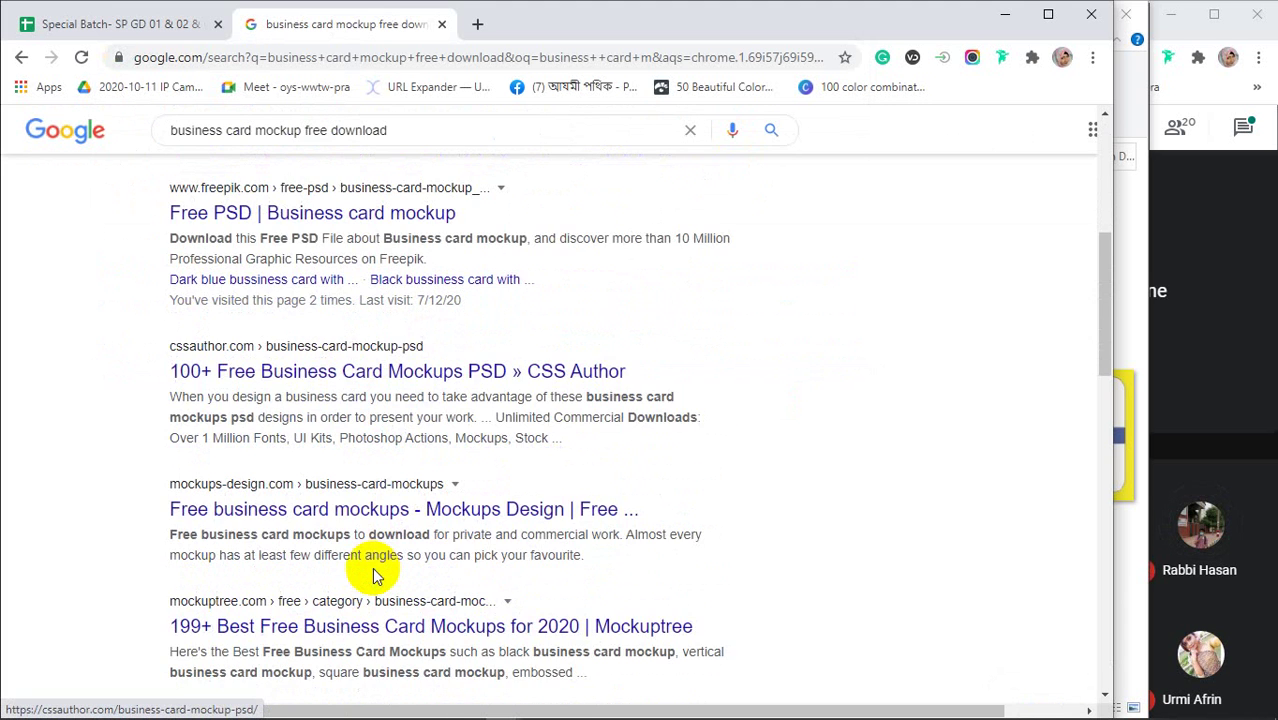
{"action": "scroll", "coordinate": [375, 568], "scroll_direction": "up", "scroll_amount": 5}
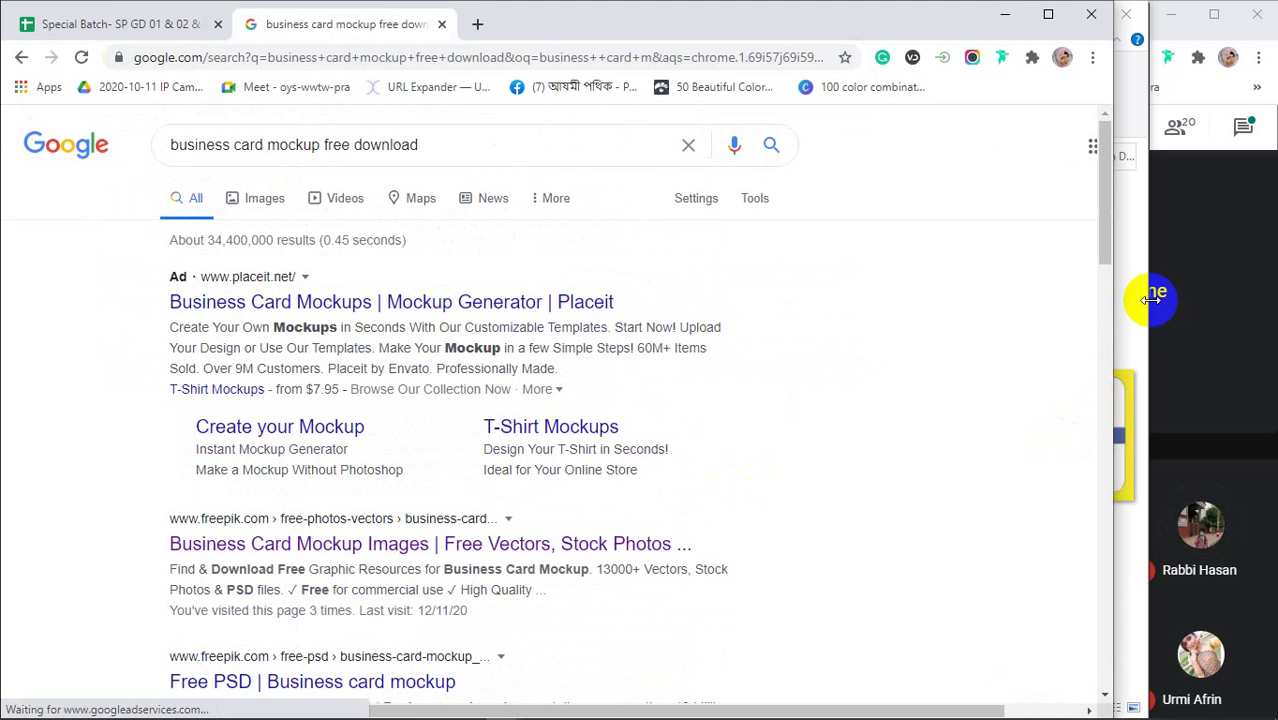
{"action": "left_click", "coordinate": [999, 18]}
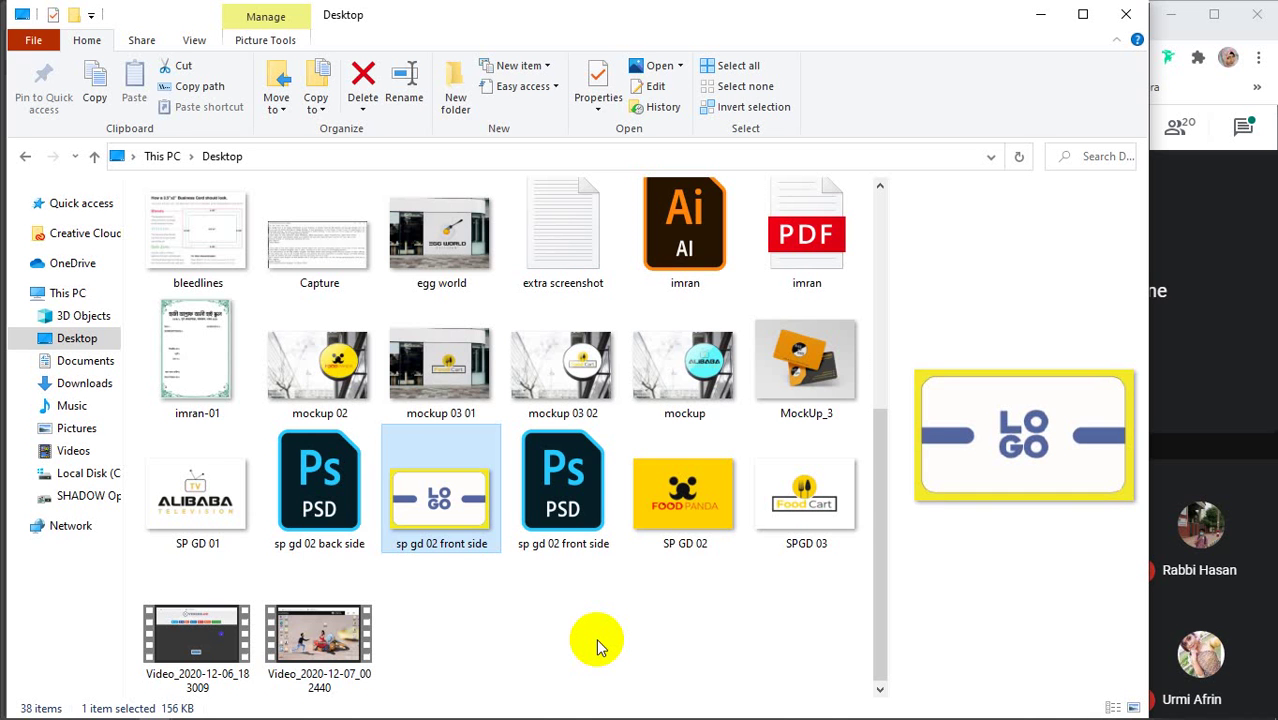
Open MockUp_3 from the Downloads folder in Photoshop
{"action": "scroll", "coordinate": [596, 638], "scroll_direction": "up", "scroll_amount": 5}
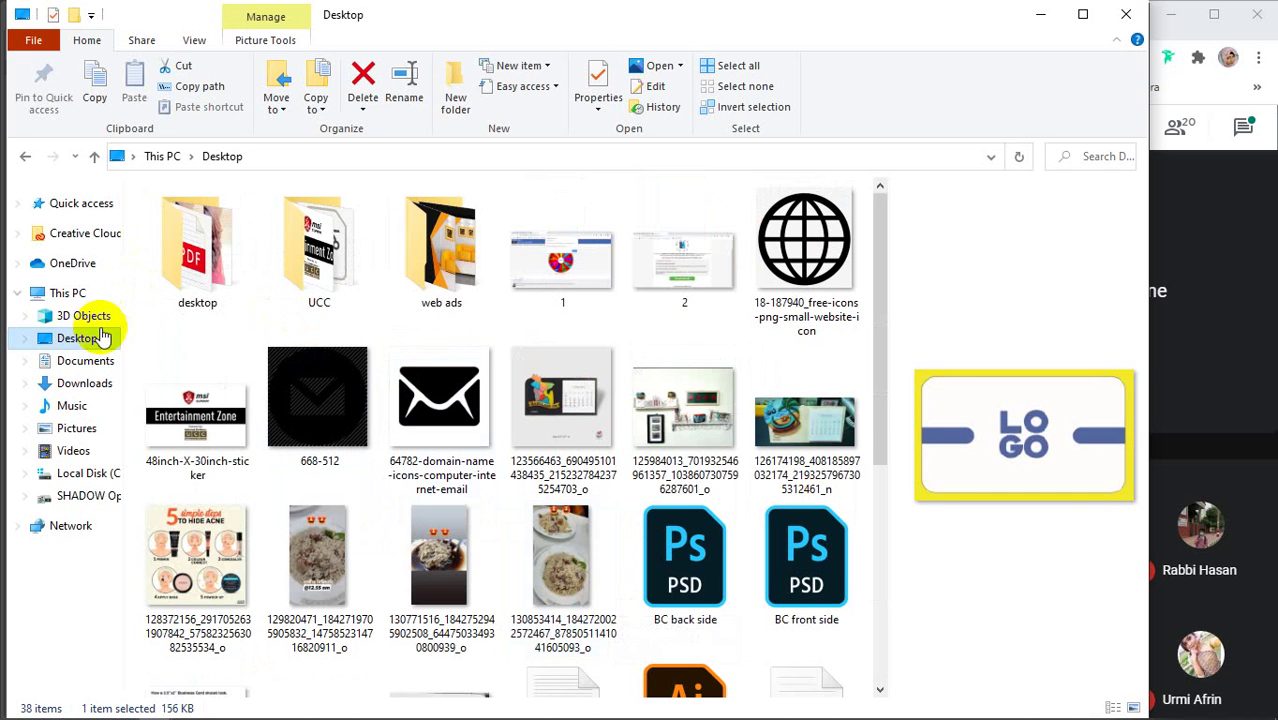
{"action": "left_click", "coordinate": [80, 388]}
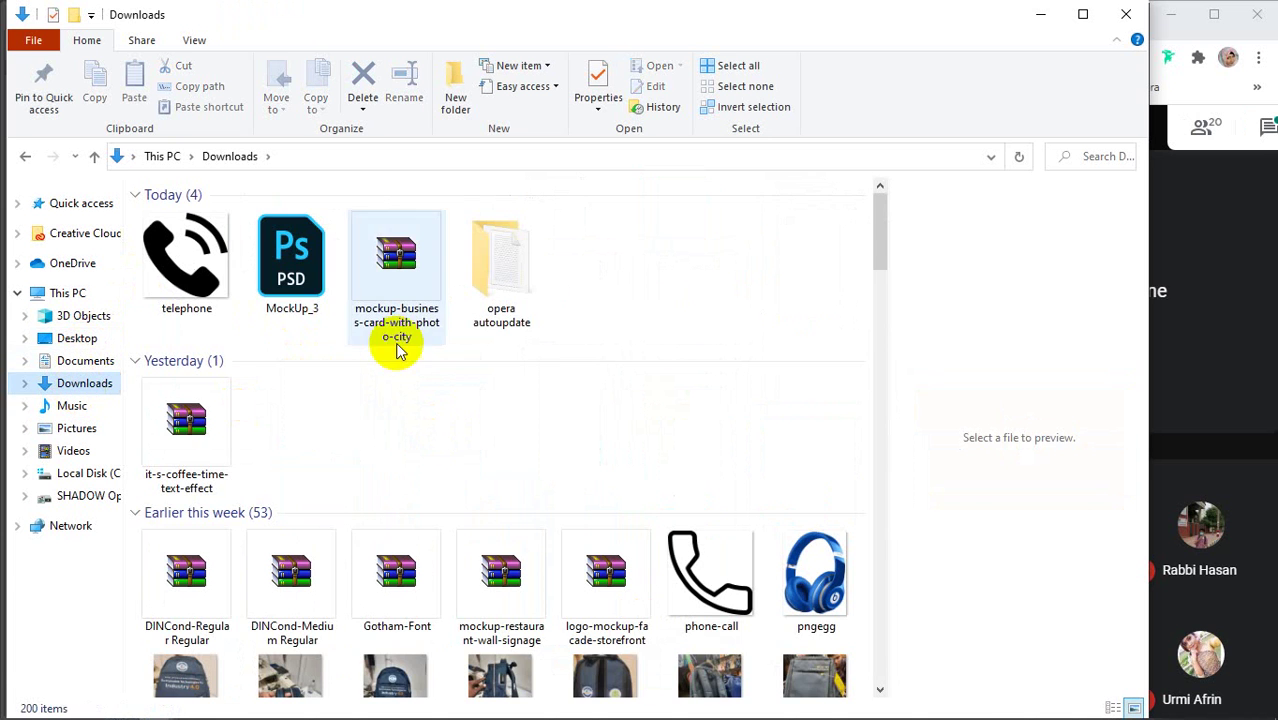
{"action": "left_click", "coordinate": [303, 264]}
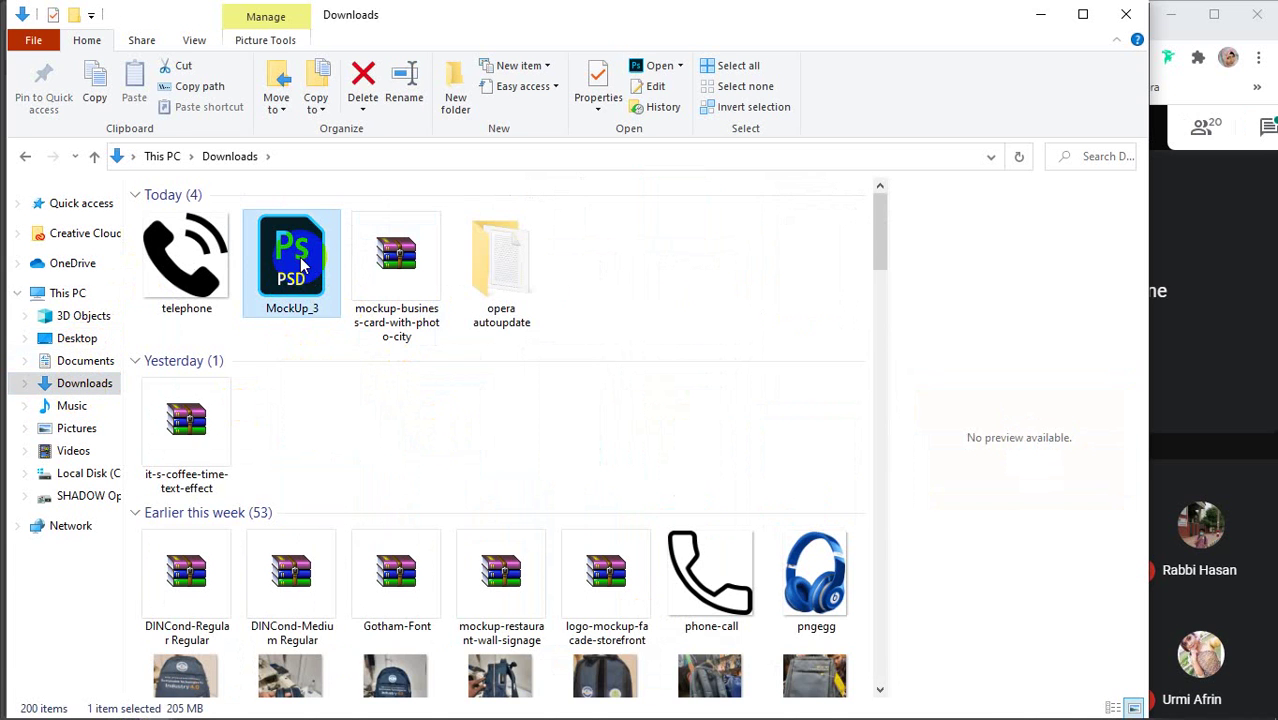
{"action": "double_click", "coordinate": [303, 264]}
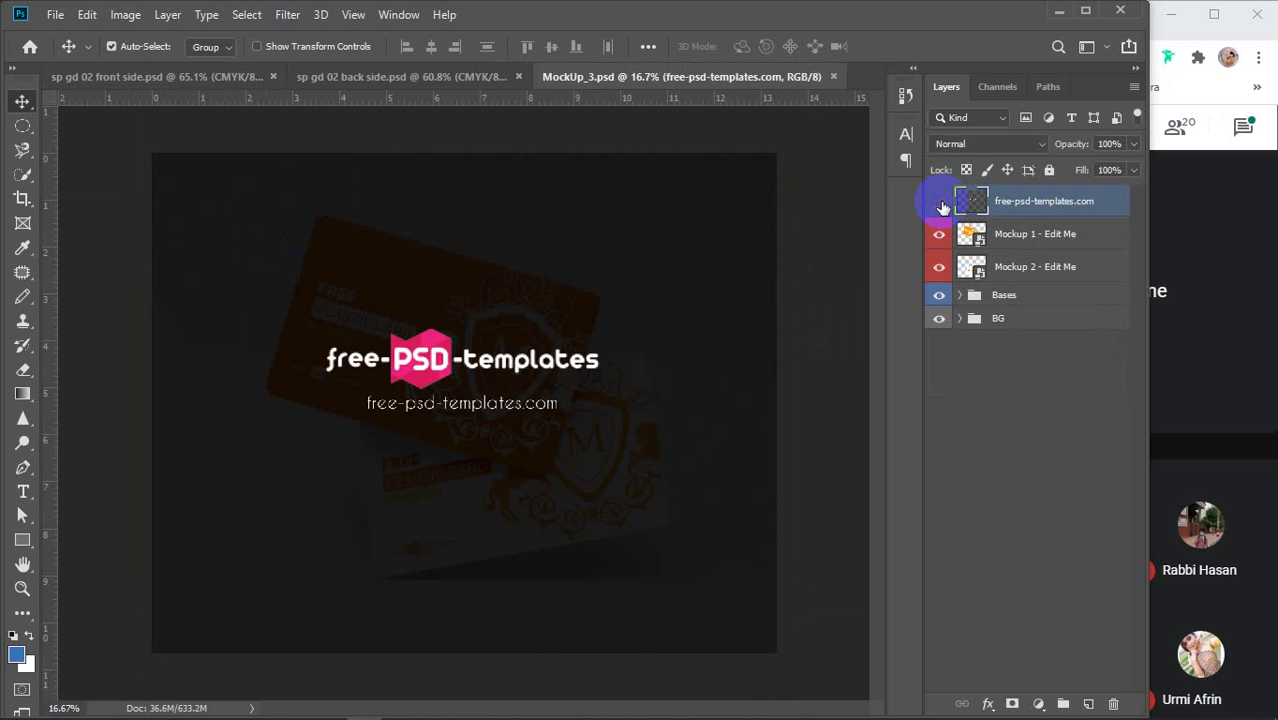
Hide the watermark layer, open the Mockup 2 - Edit Me smart object, and return to the front side
{"action": "left_click", "coordinate": [939, 201]}
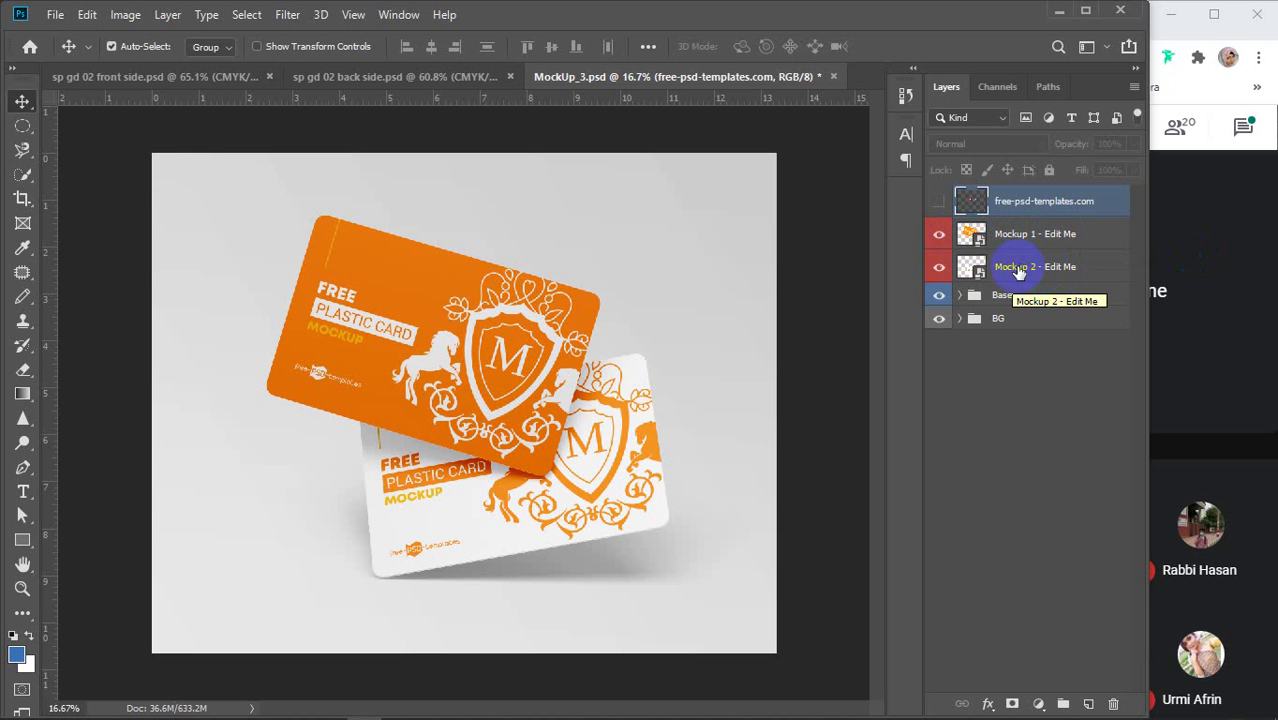
{"action": "double_click", "coordinate": [972, 268]}
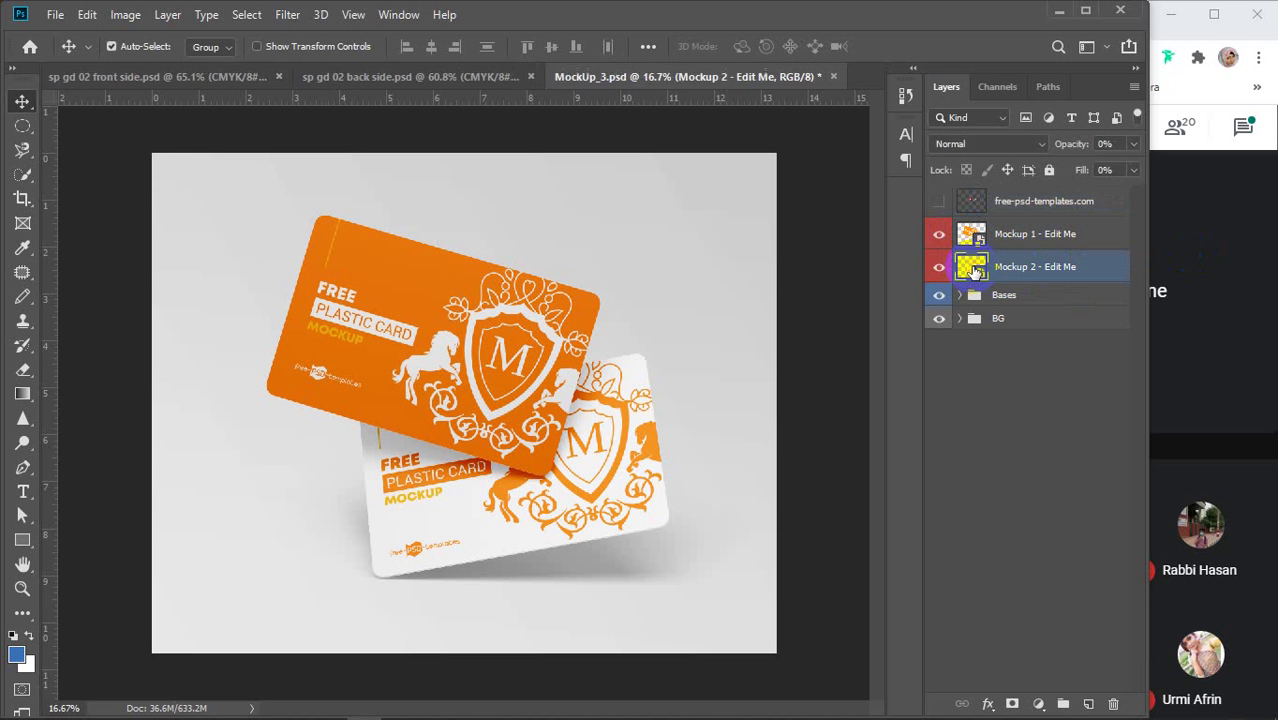
{"action": "left_click", "coordinate": [108, 77]}
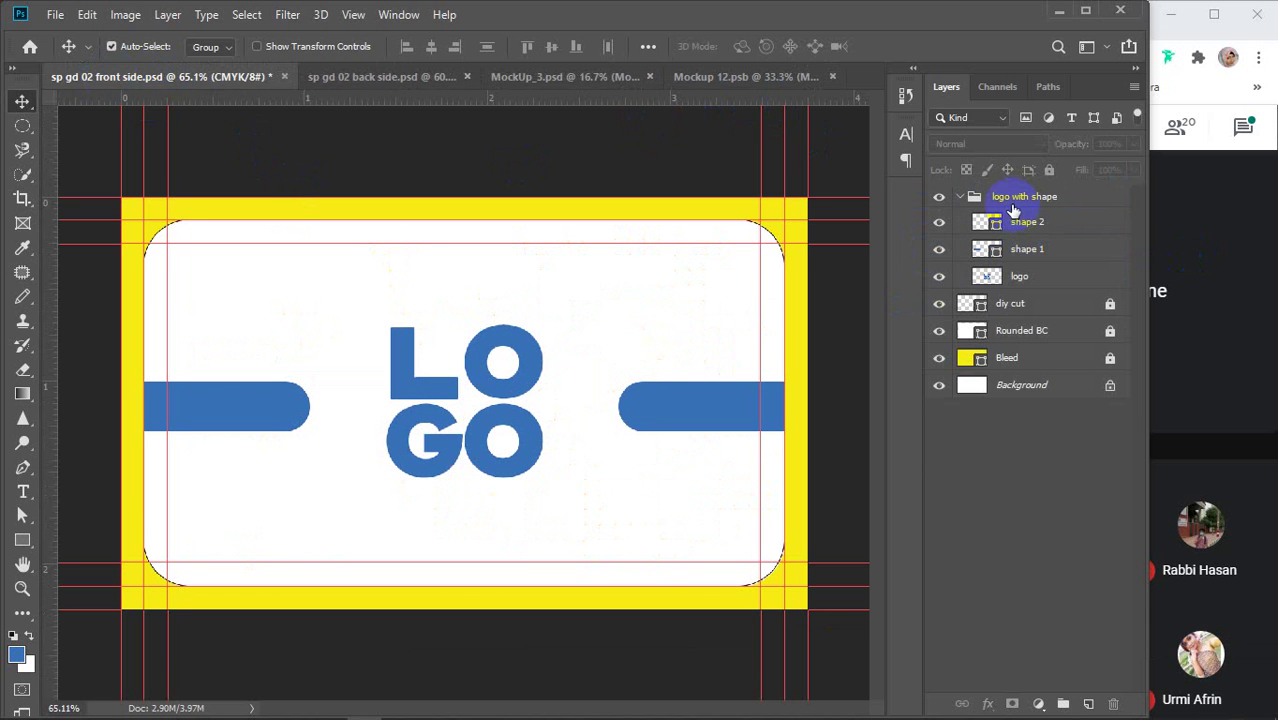
Paste the front side's logo with shape group and Rounded BC layer into Mockup 12.psb
{"action": "left_click", "coordinate": [962, 197]}
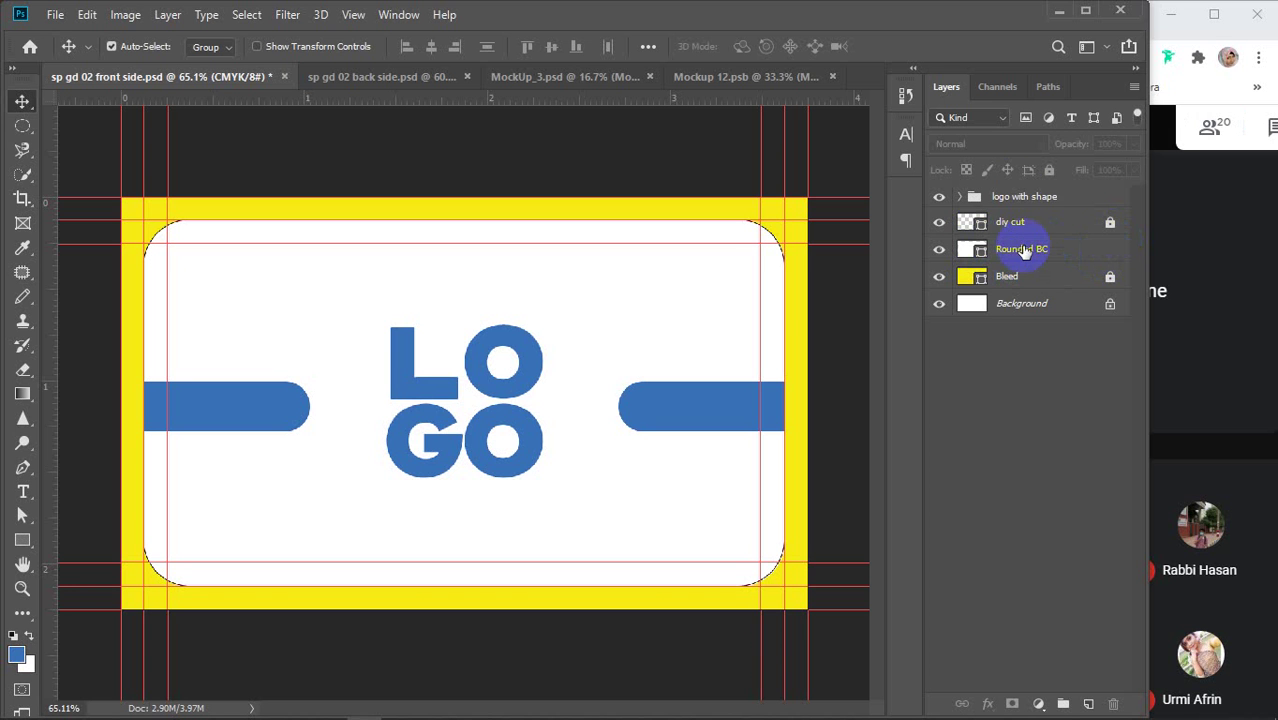
{"action": "left_click", "coordinate": [1004, 197]}
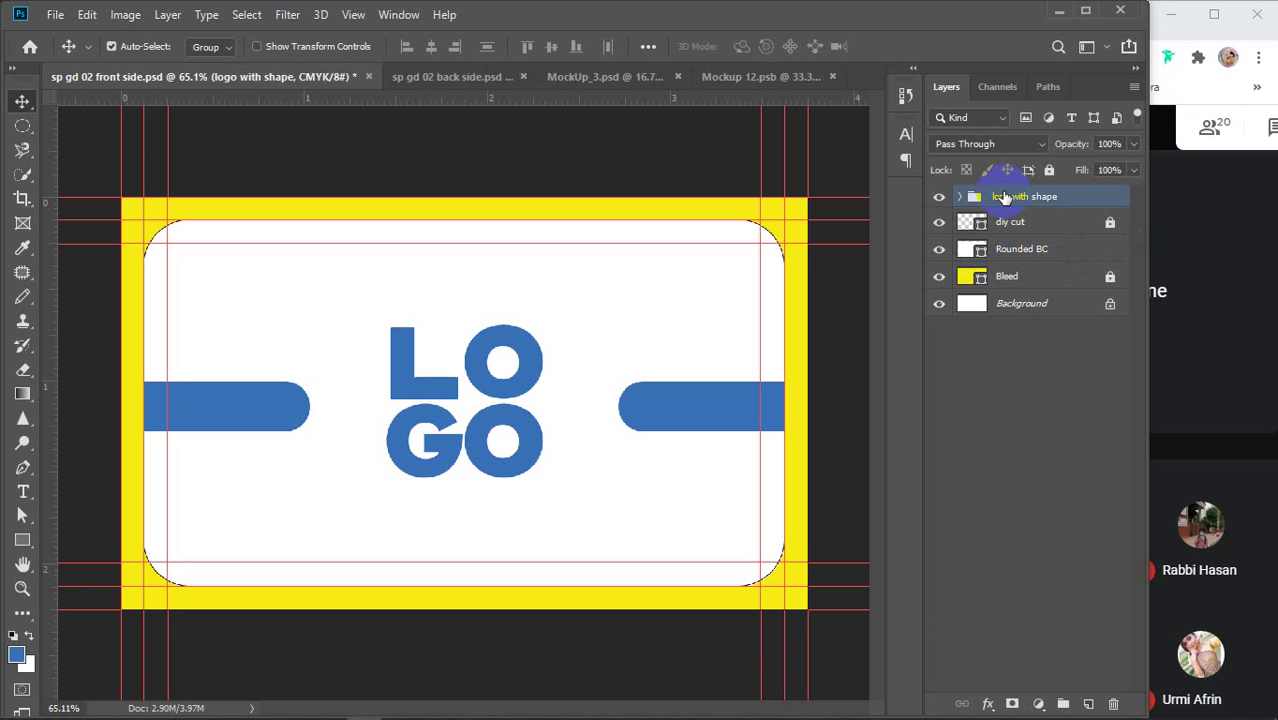
{"action": "left_click", "coordinate": [1029, 251], "text": "ctrl"}
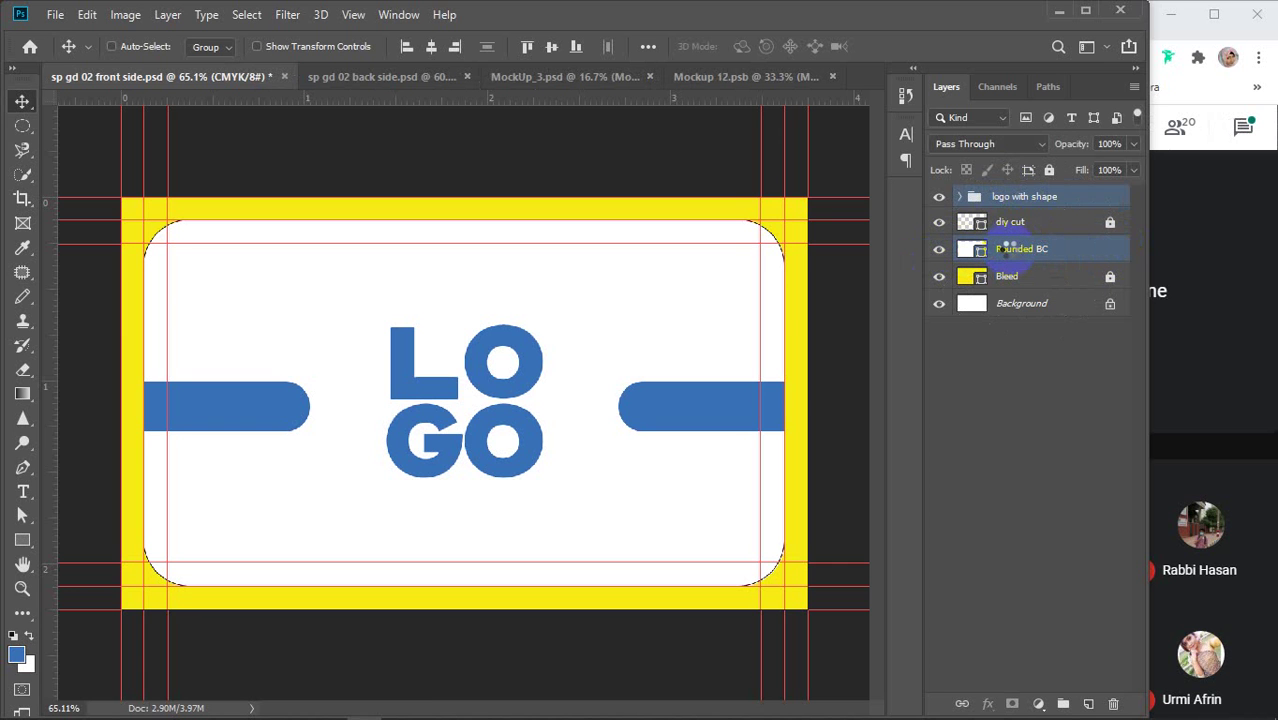
{"action": "left_click", "coordinate": [716, 78]}
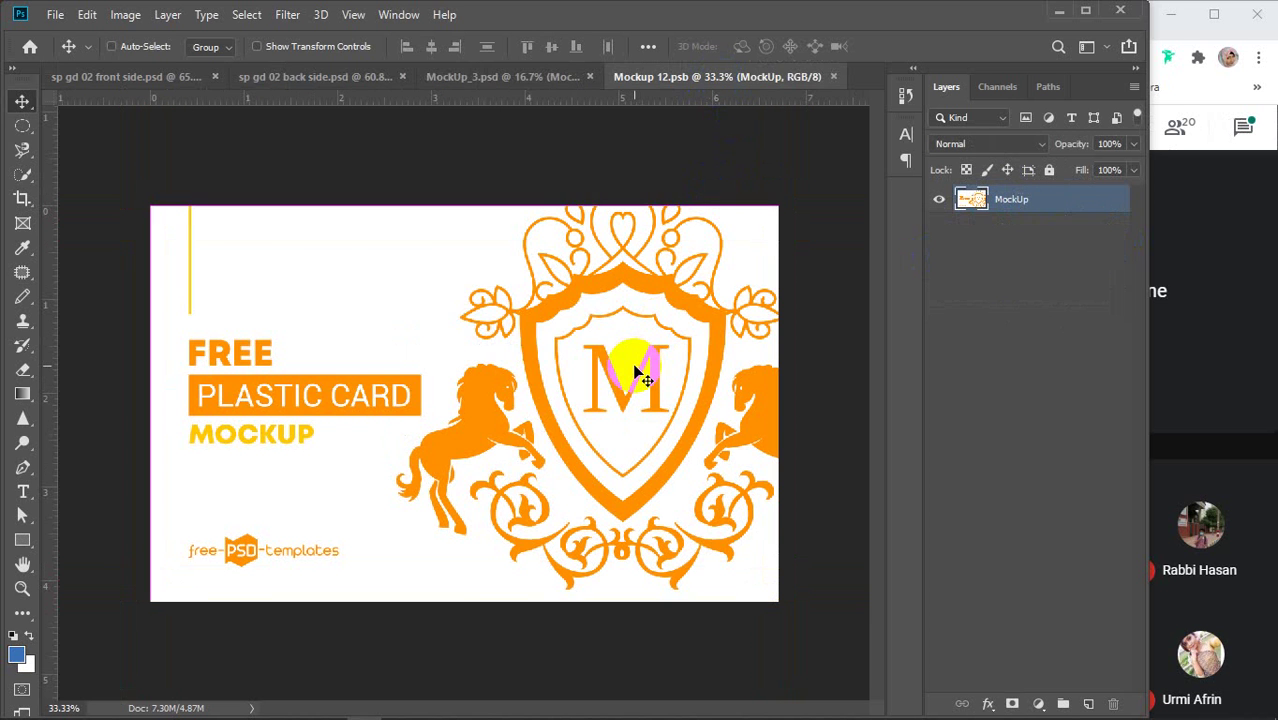
{"action": "key", "text": "ctrl+v"}
Merge the pasted front design into one layer and enlarge it to cover the card
{"action": "key", "text": "ctrl+t"}
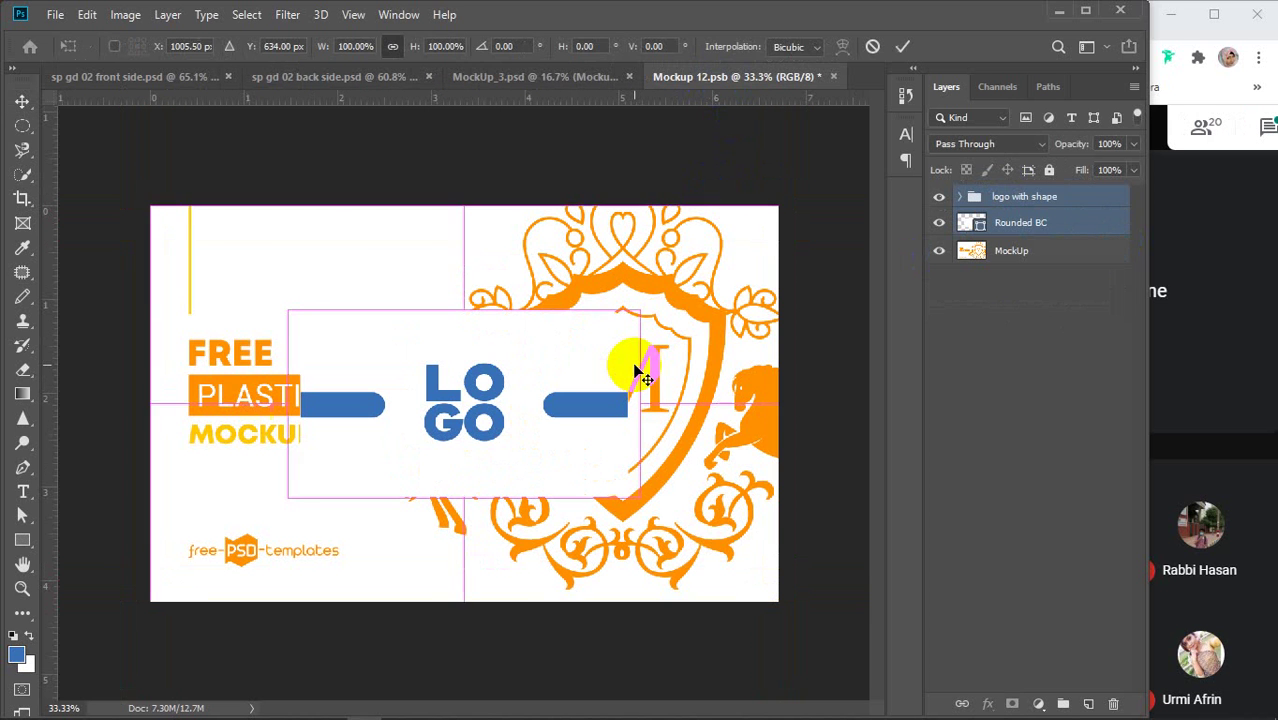
{"action": "left_click", "coordinate": [903, 47]}
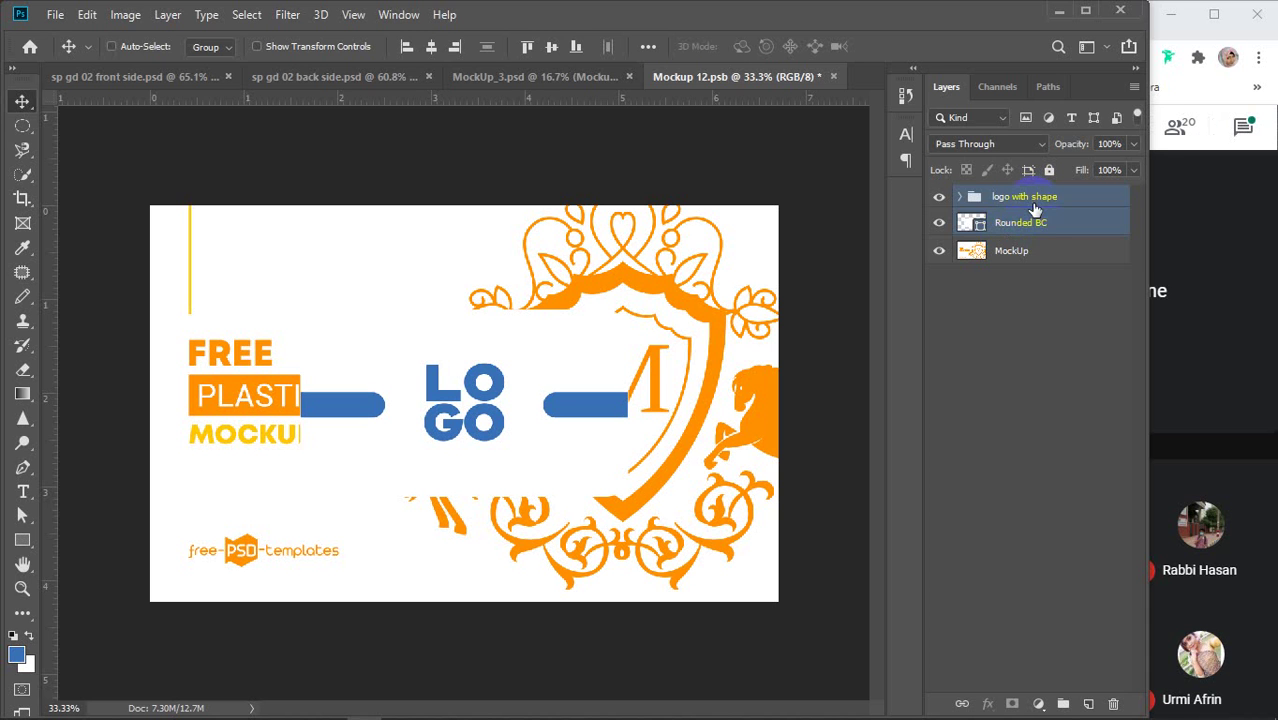
{"action": "key", "text": "ctrl+e"}
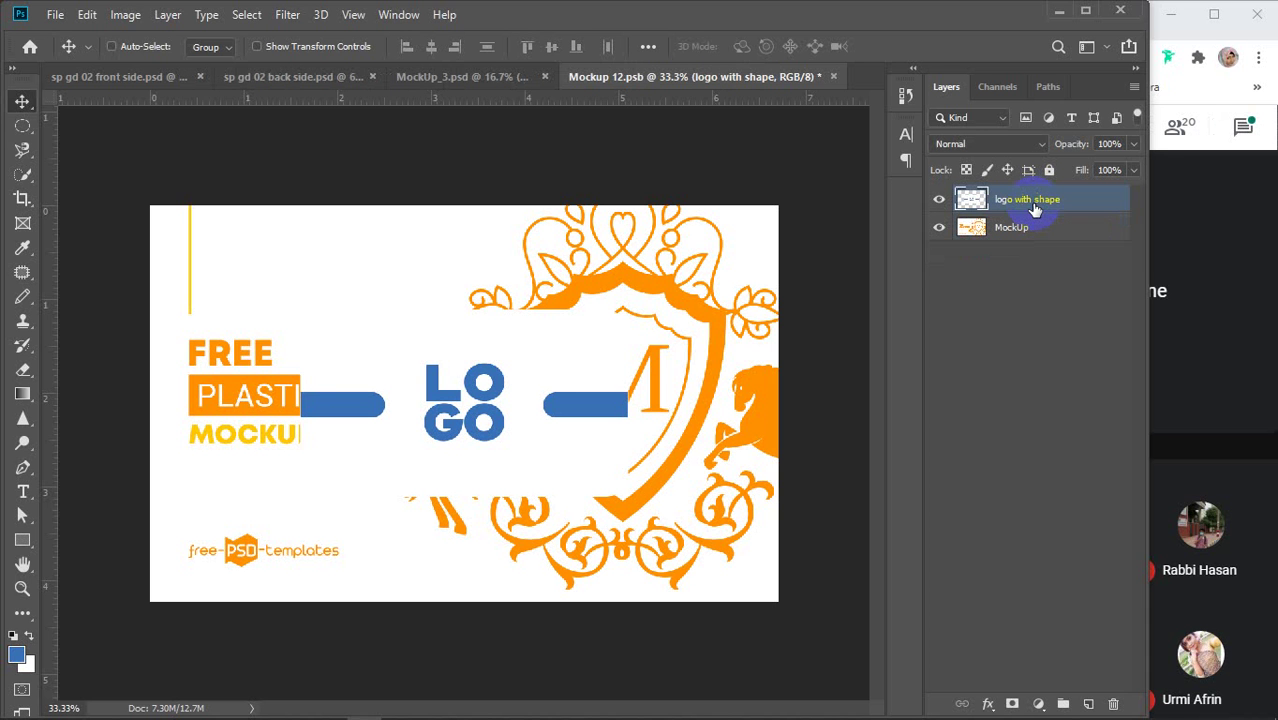
{"action": "key", "text": "ctrl+t"}
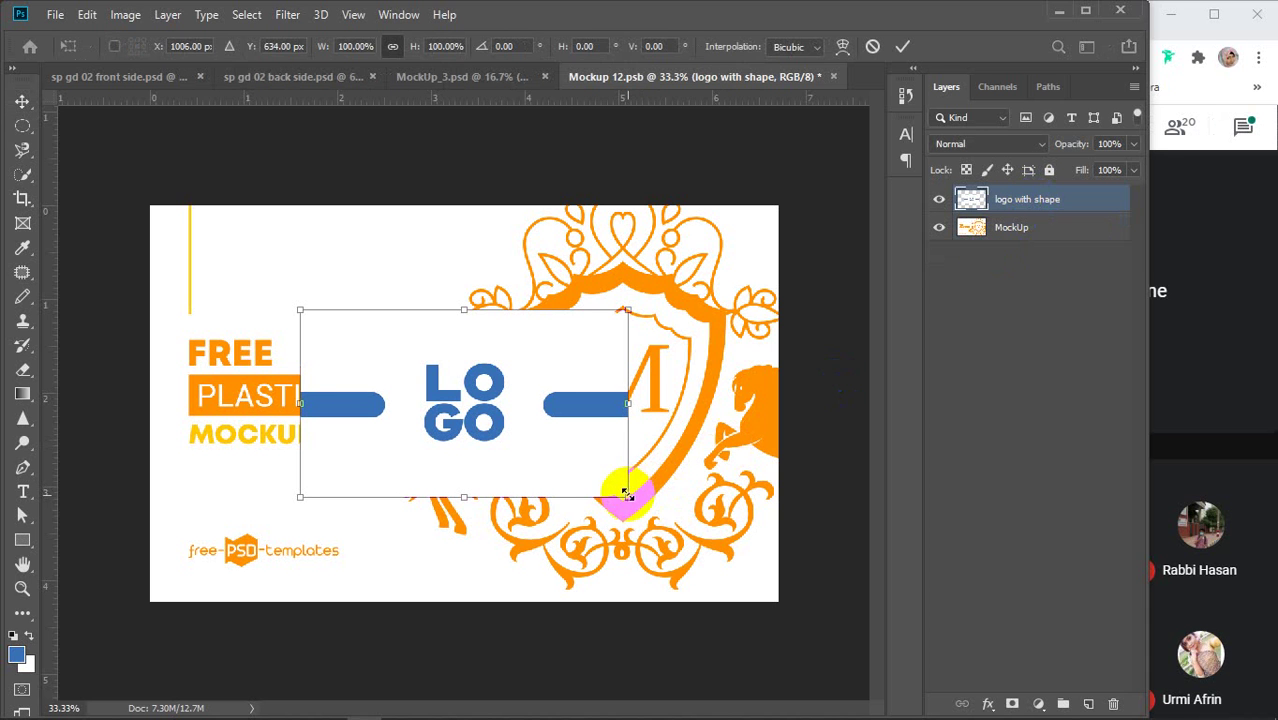
{"action": "left_click_drag", "start_coordinate": [626, 497], "coordinate": [802, 623]}
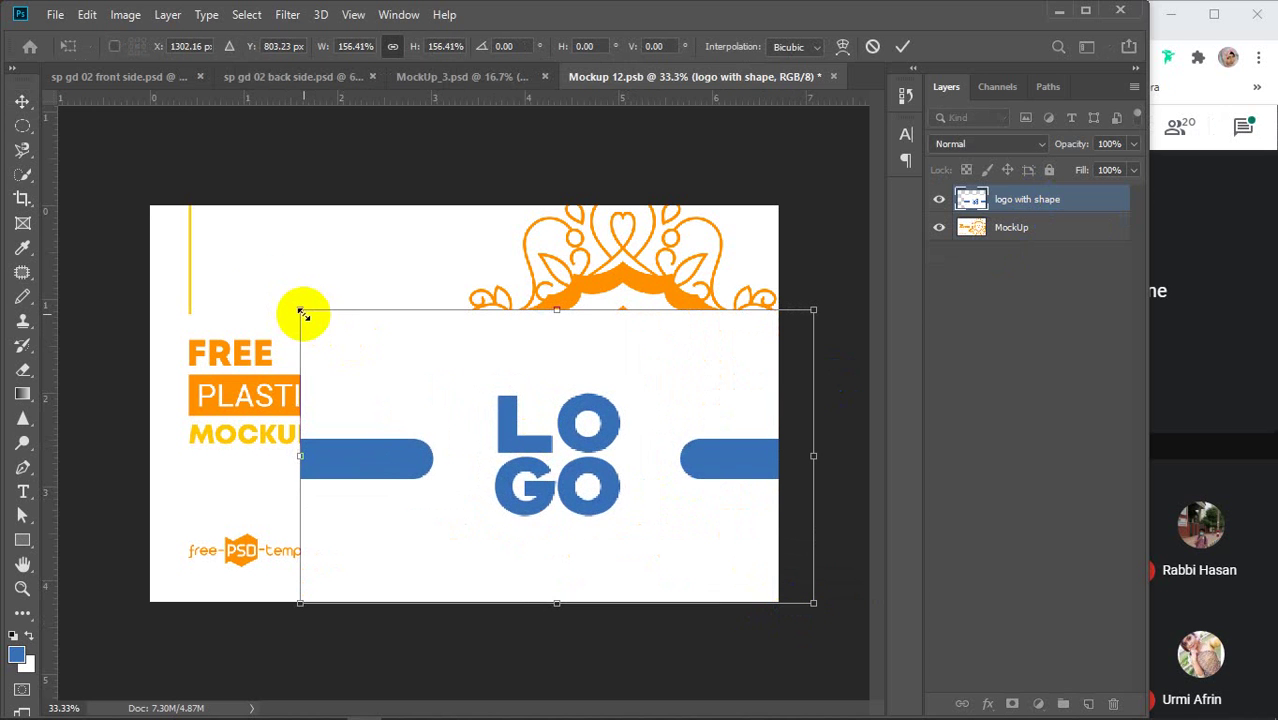
{"action": "left_click_drag", "start_coordinate": [302, 312], "coordinate": [130, 188]}
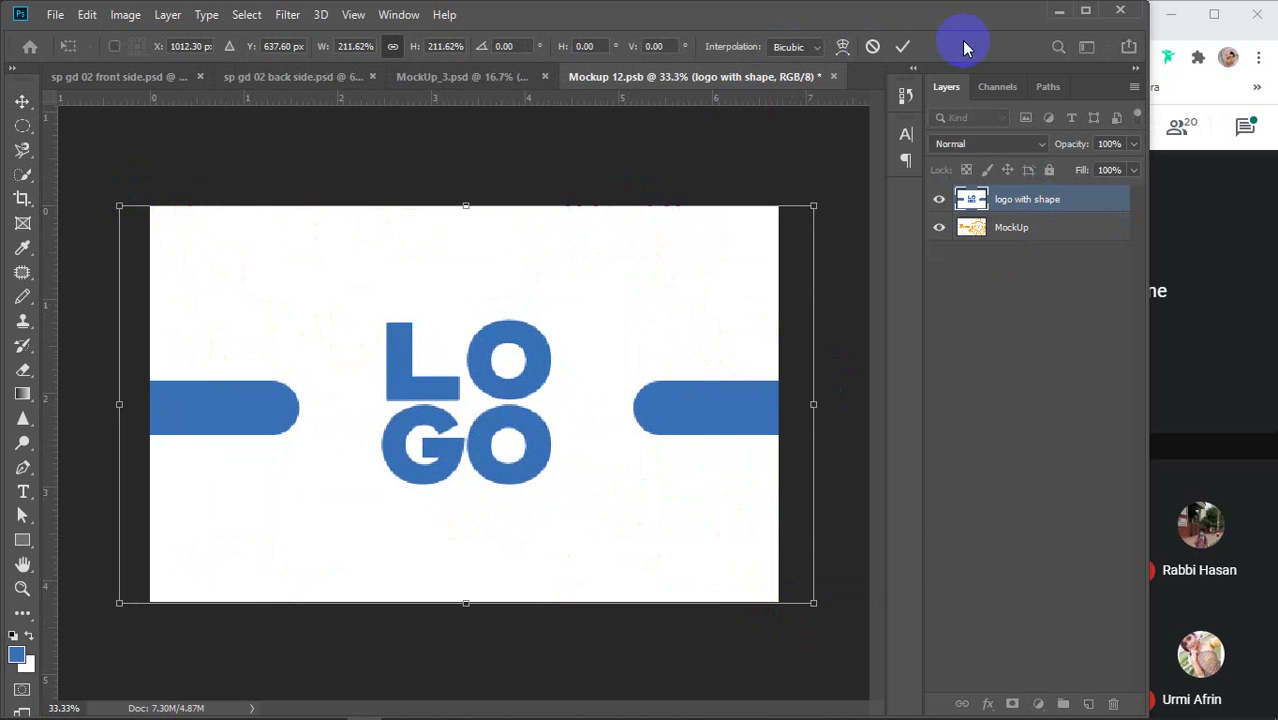
{"action": "left_click", "coordinate": [901, 47]}
Hide the original mockup artwork, then save and close Mockup 12.psb
{"action": "left_click", "coordinate": [939, 227]}
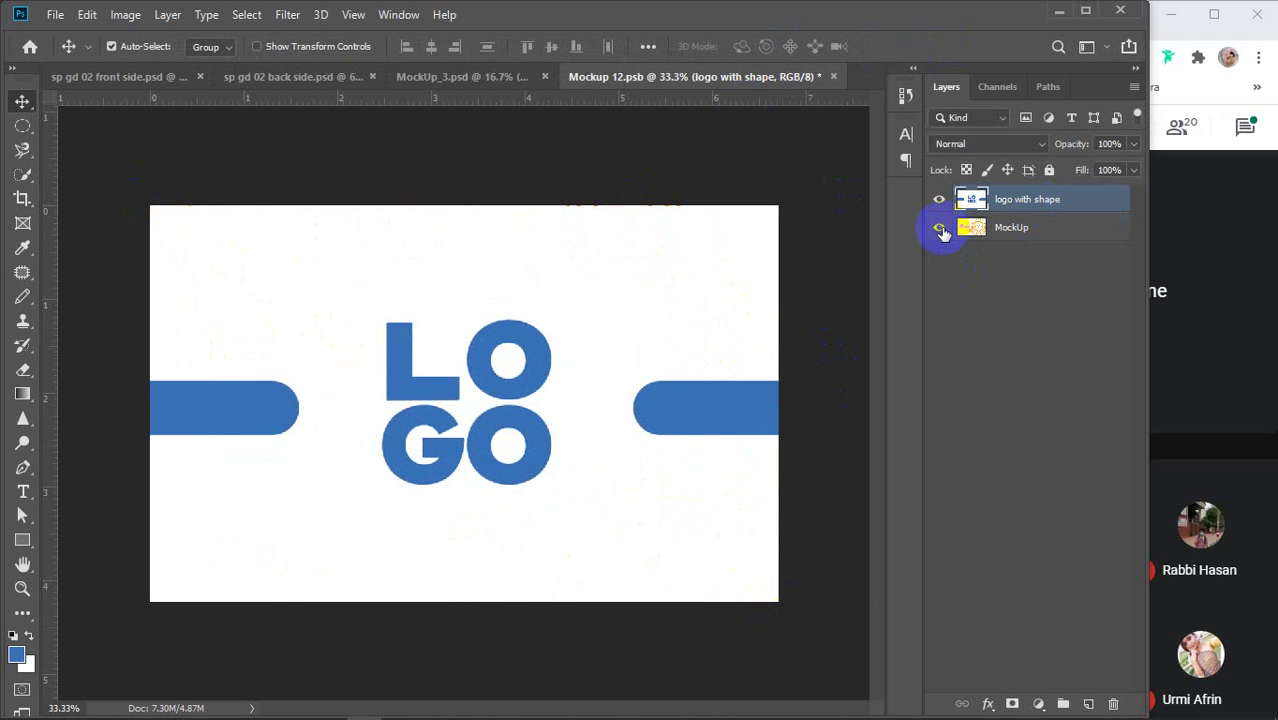
{"action": "key", "text": "ctrl+s"}
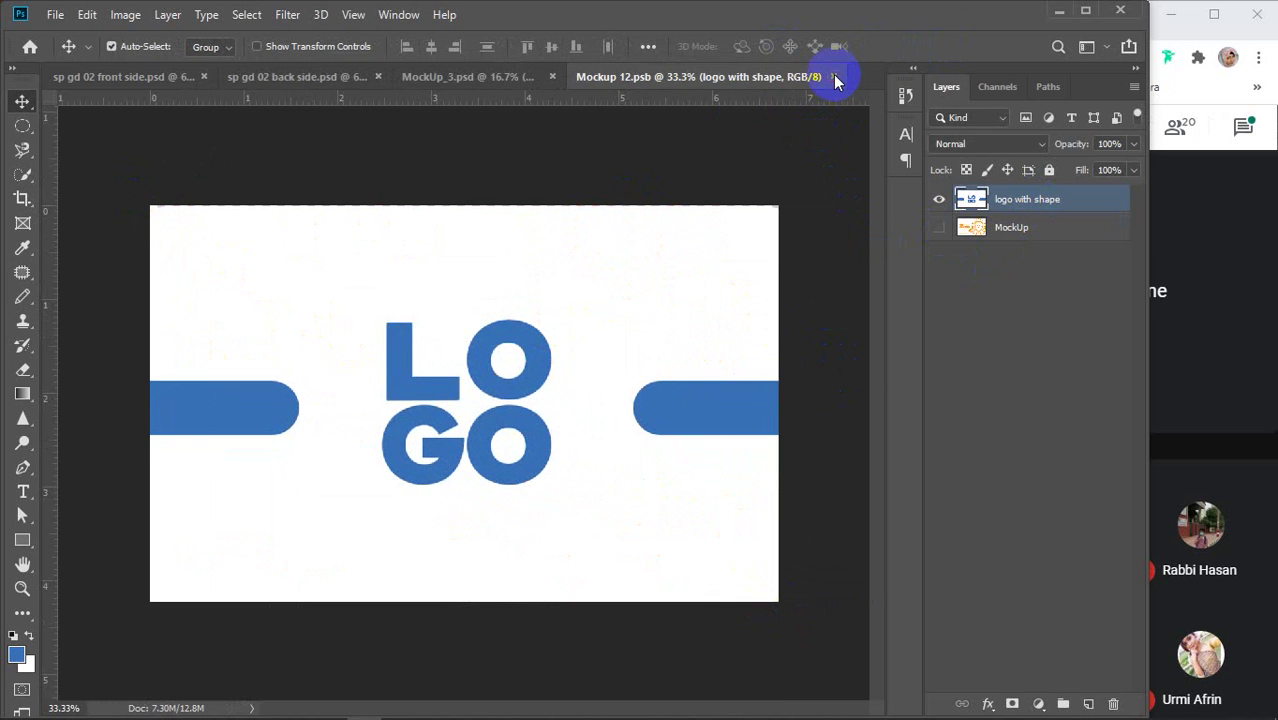
{"action": "left_click", "coordinate": [833, 76]}
Open the Mockup 1 - Edit Me smart object from MockUp_3.psd, then show the back side document
{"action": "left_click", "coordinate": [625, 76]}
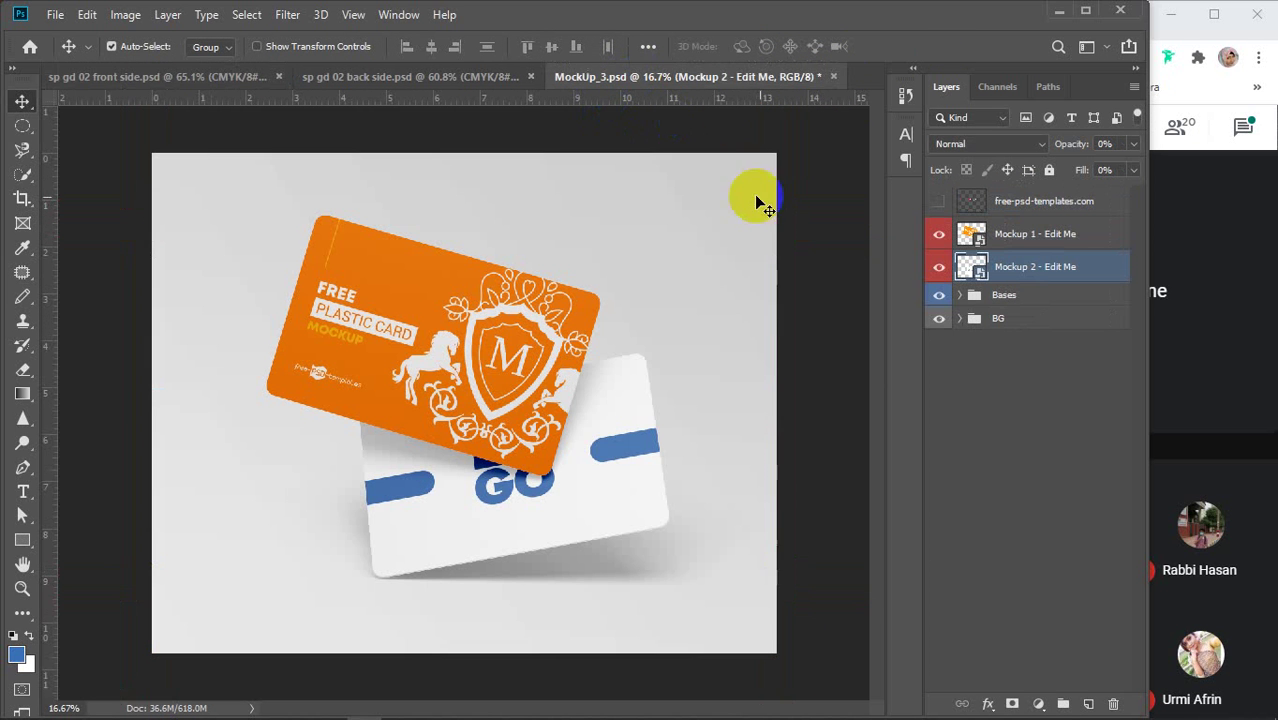
{"action": "double_click", "coordinate": [975, 234]}
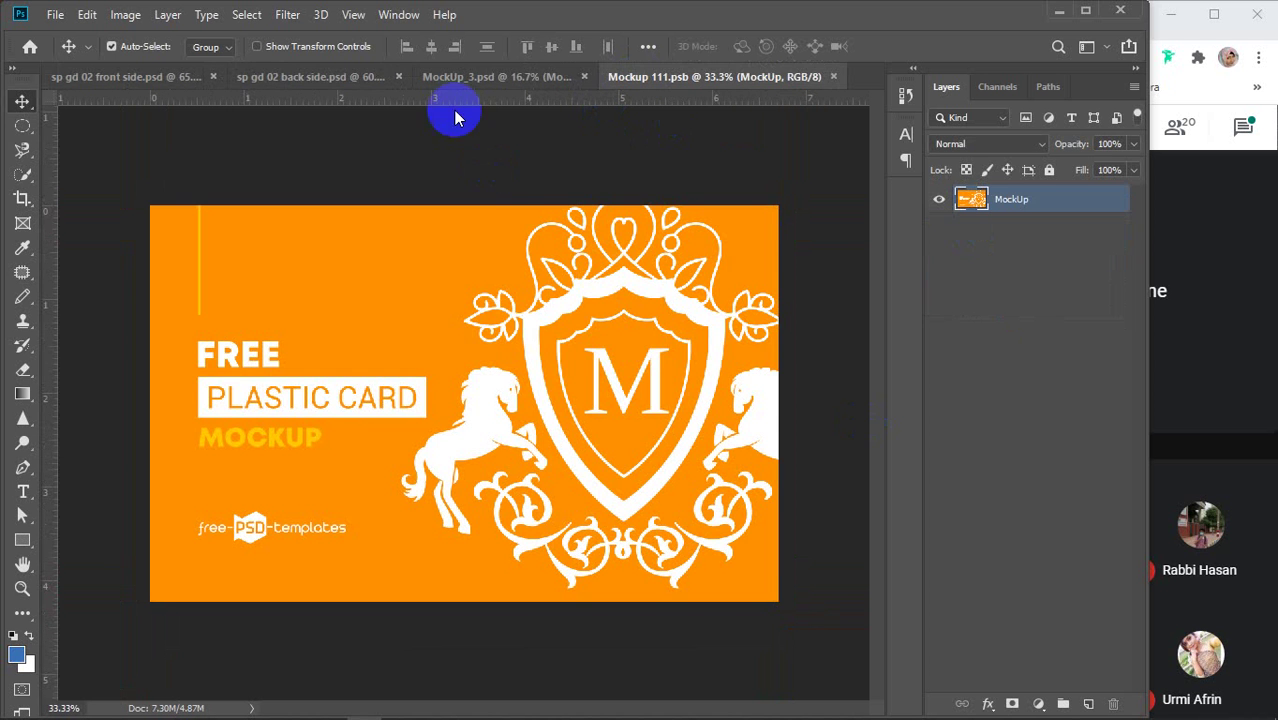
{"action": "left_click", "coordinate": [281, 78]}
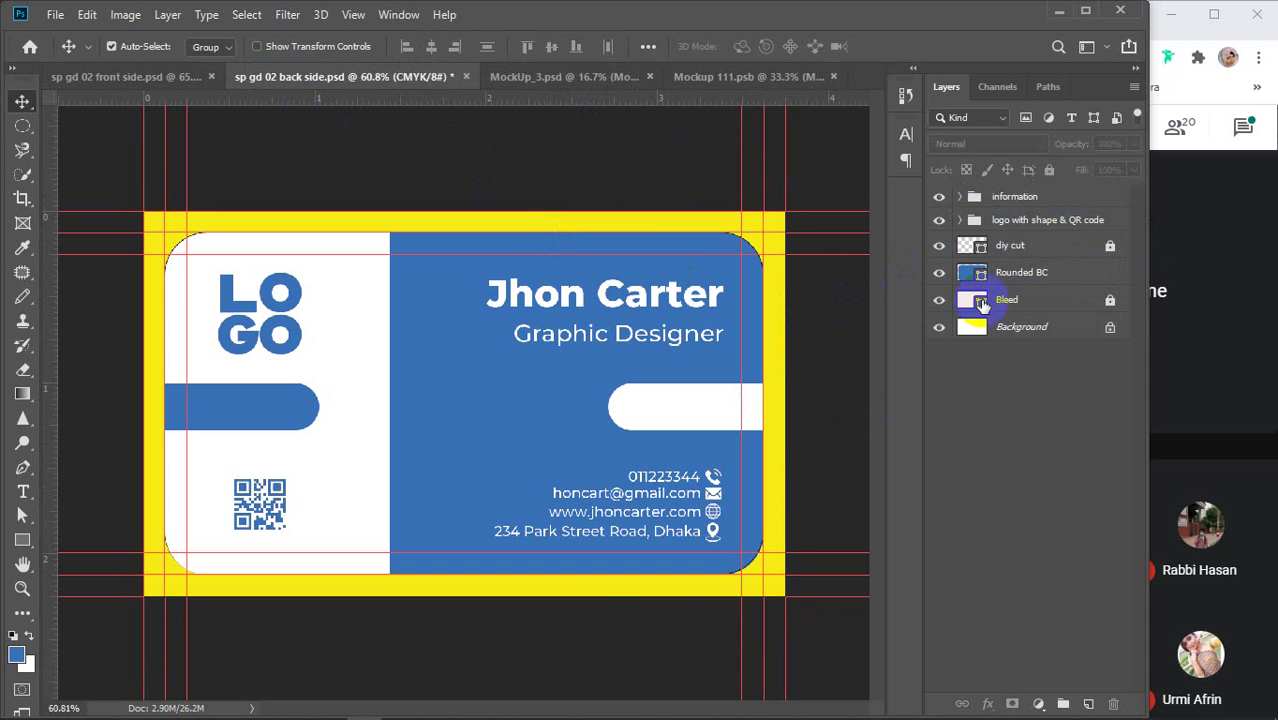
Drag the Rounded BC, logo with shape & QR code and information layers into Mockup 111.psb
{"action": "left_click", "coordinate": [1091, 274]}
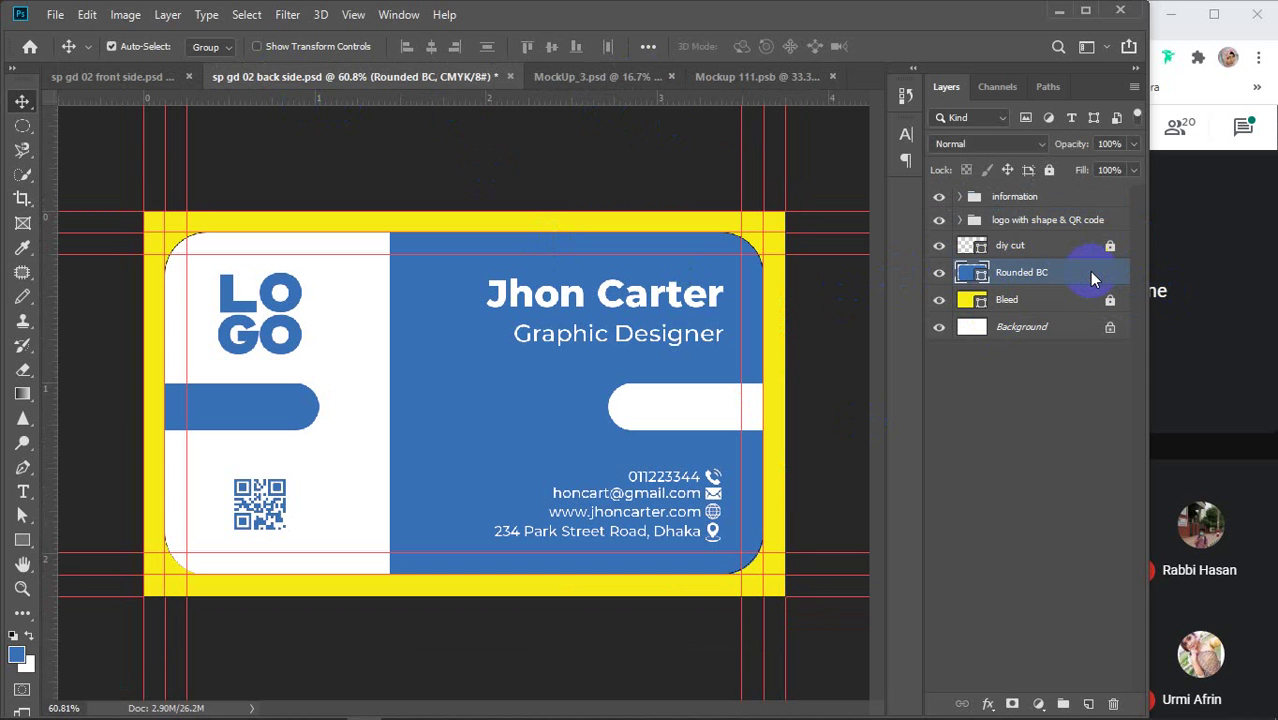
{"action": "left_click", "coordinate": [1046, 223], "text": "ctrl"}
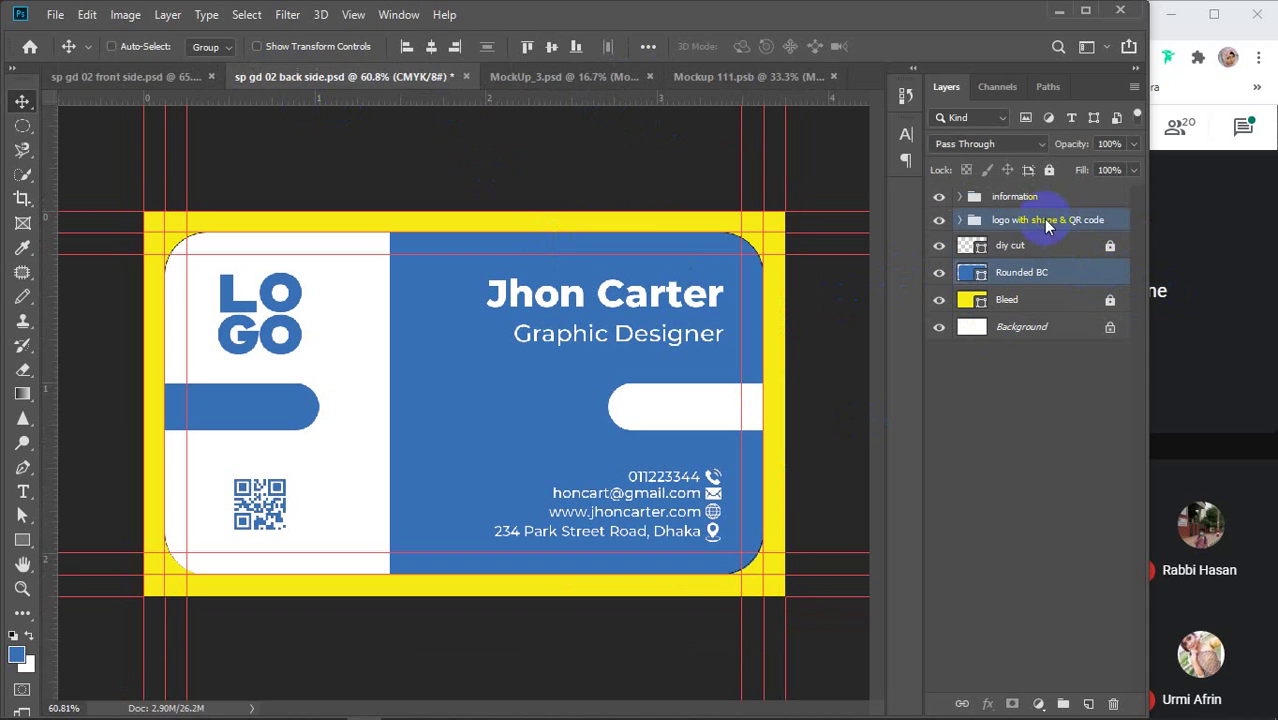
{"action": "left_click", "coordinate": [1027, 198], "text": "ctrl"}
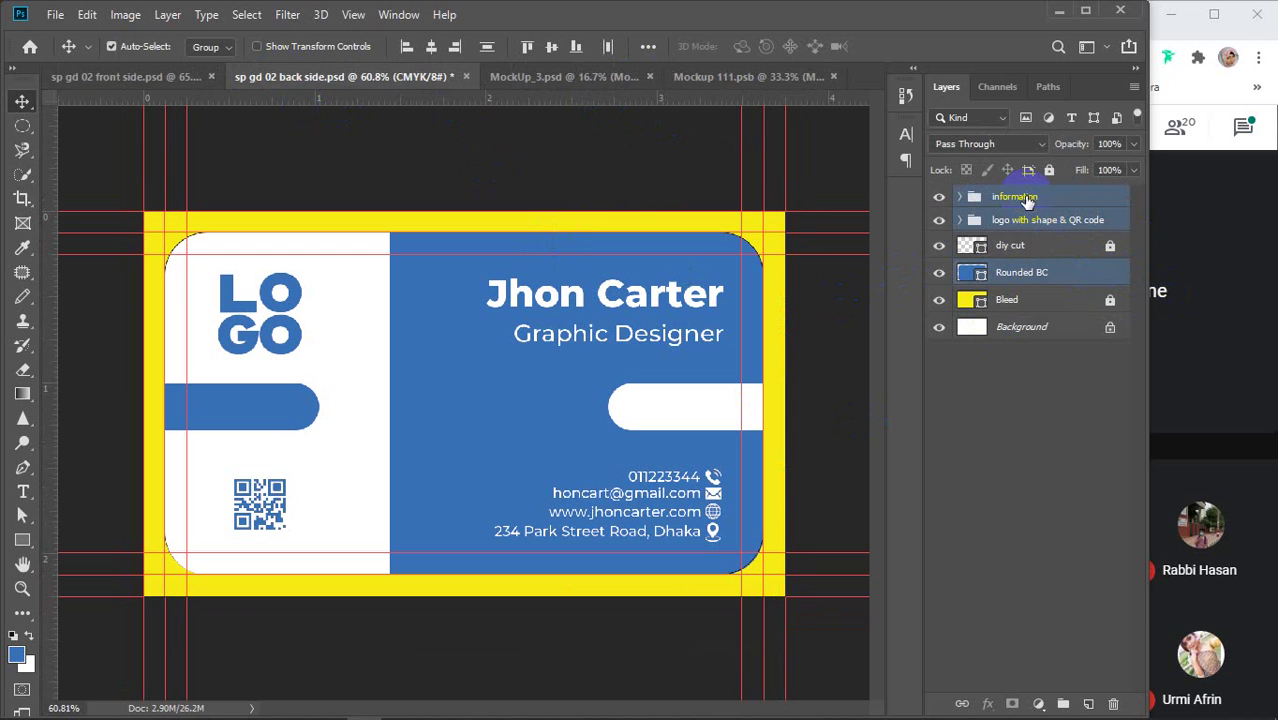
{"action": "left_click", "coordinate": [729, 77]}
{"action": "left_click_drag", "start_coordinate": [640, 365], "coordinate": [641, 366]}
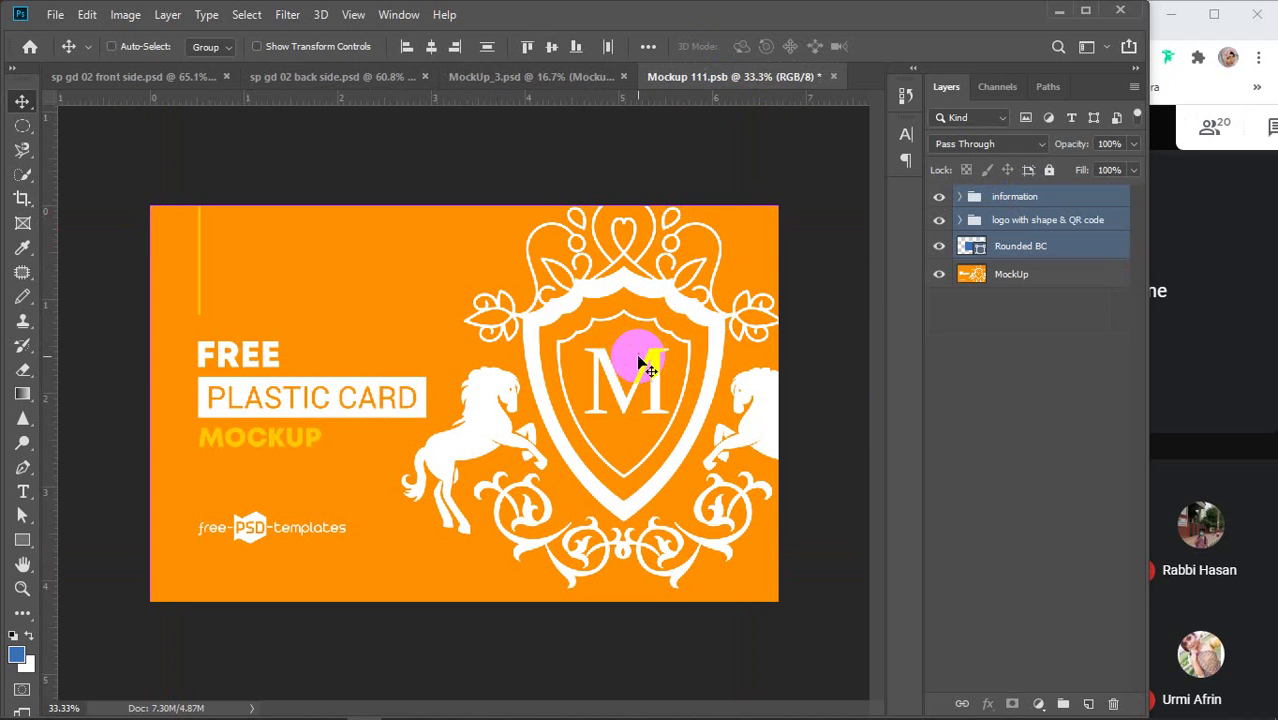
Scale the placed back-side layers up to roughly fill the card and commit the transform
{"action": "key", "text": "ctrl+t"}
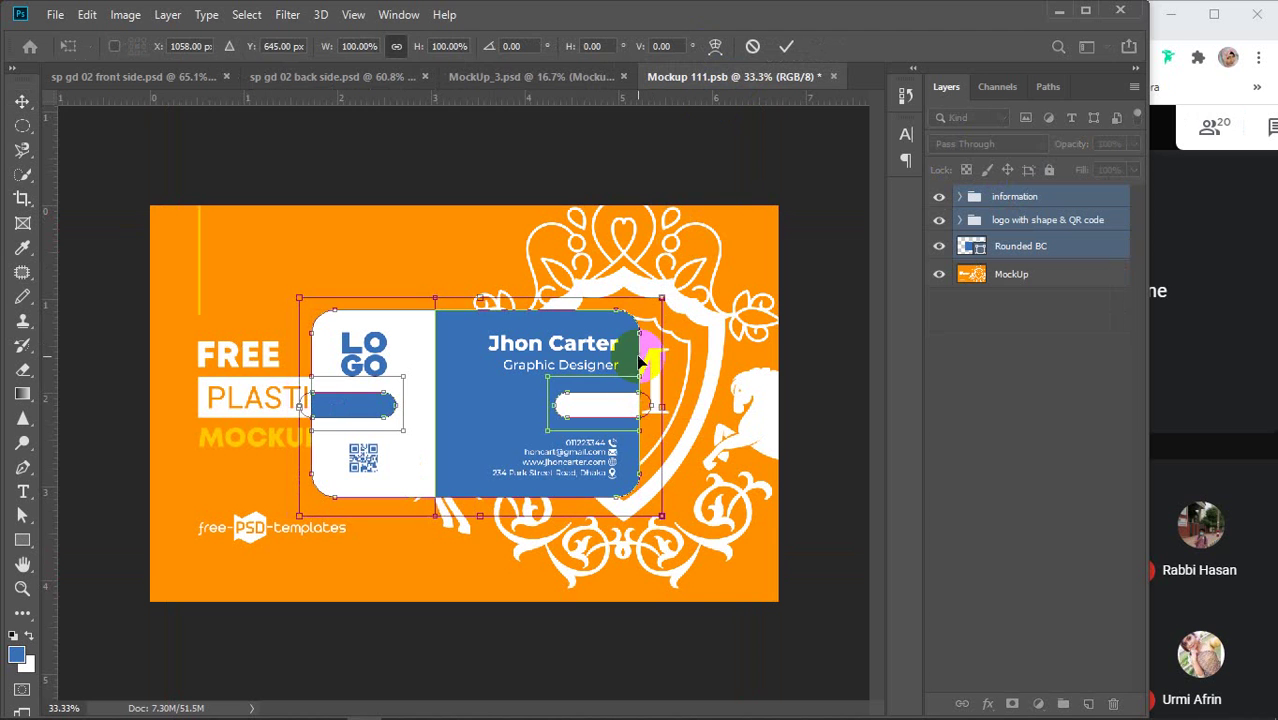
{"action": "left_click_drag", "start_coordinate": [662, 510], "coordinate": [716, 553]}
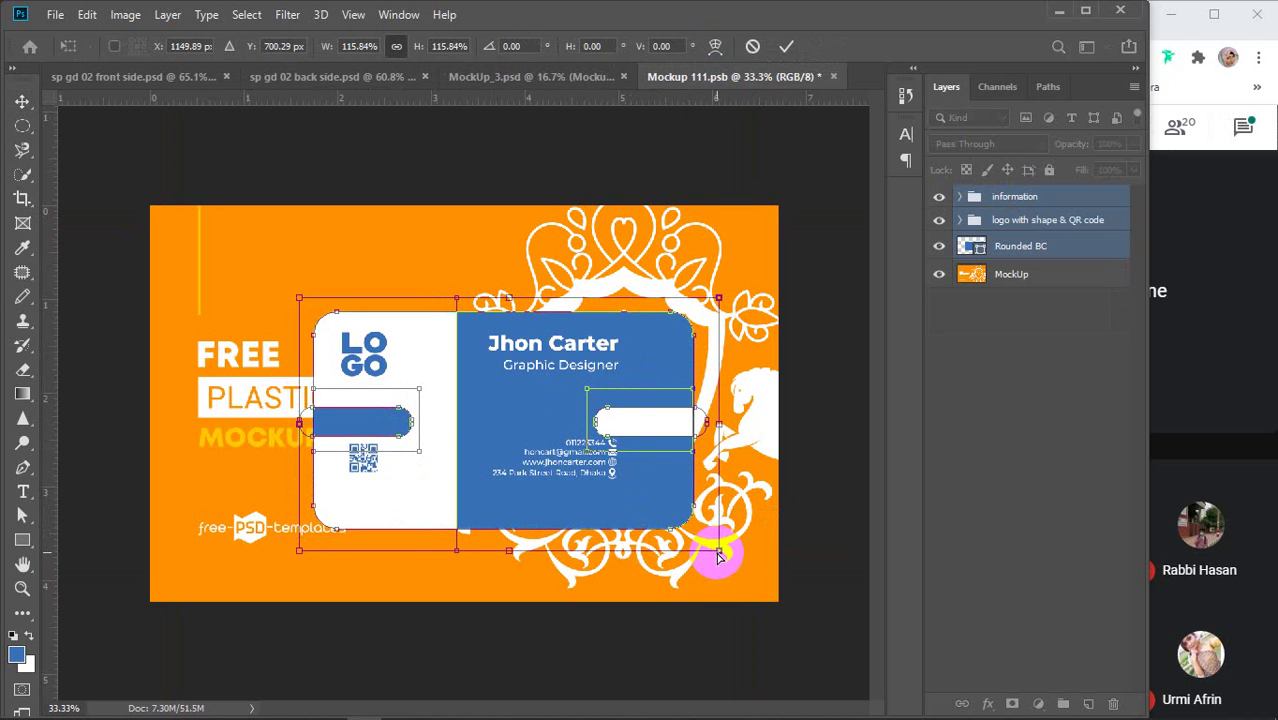
{"action": "key", "text": "ctrl+z"}
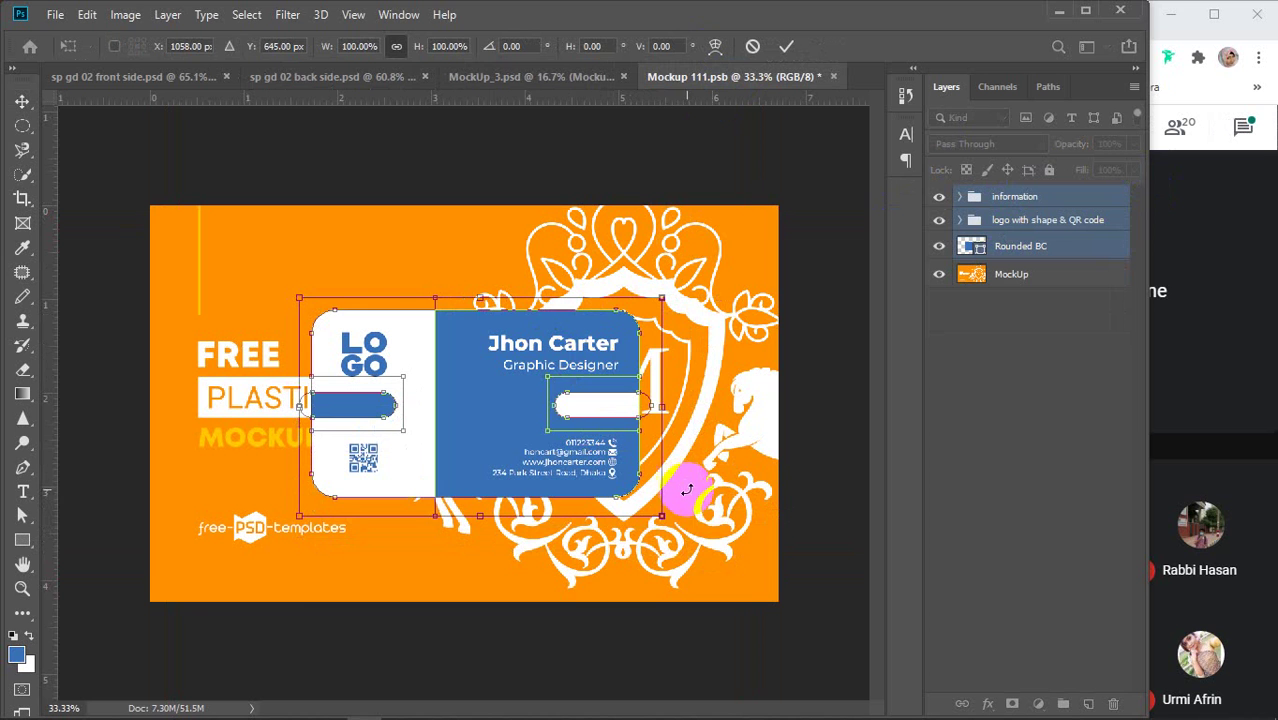
{"action": "left_click_drag", "start_coordinate": [662, 515], "coordinate": [792, 594]}
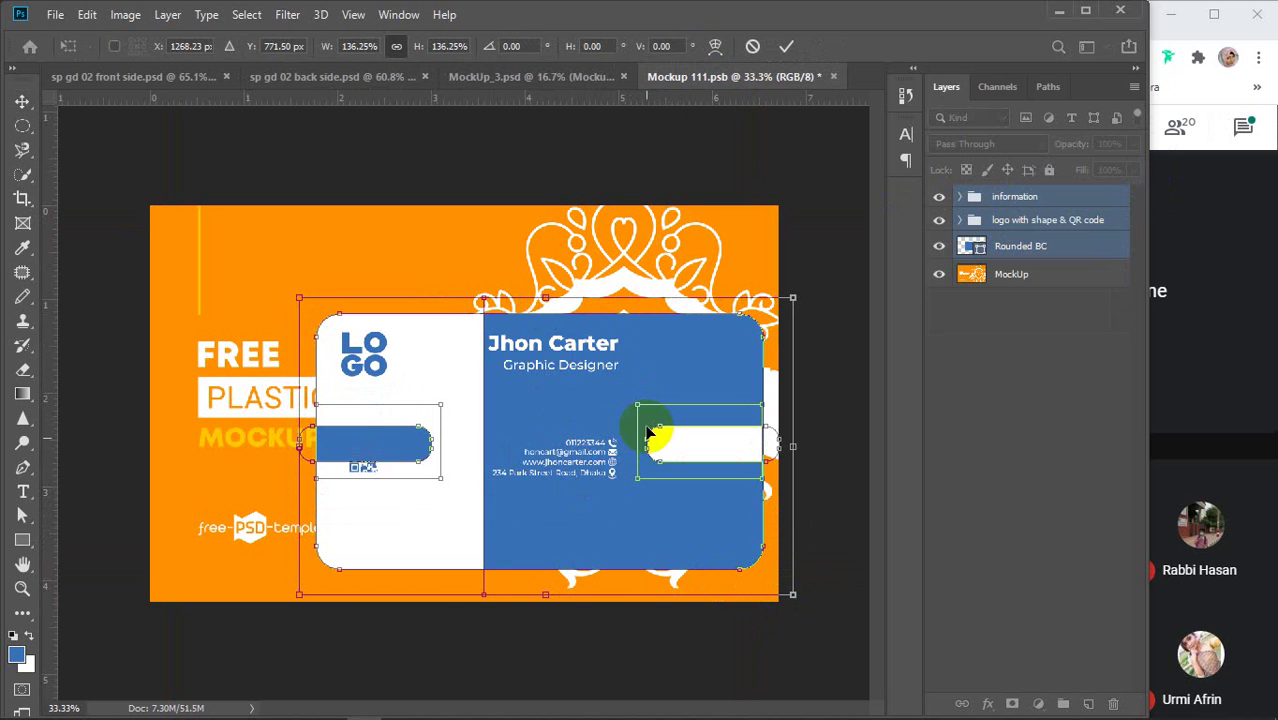
{"action": "key", "text": "ctrl+z"}
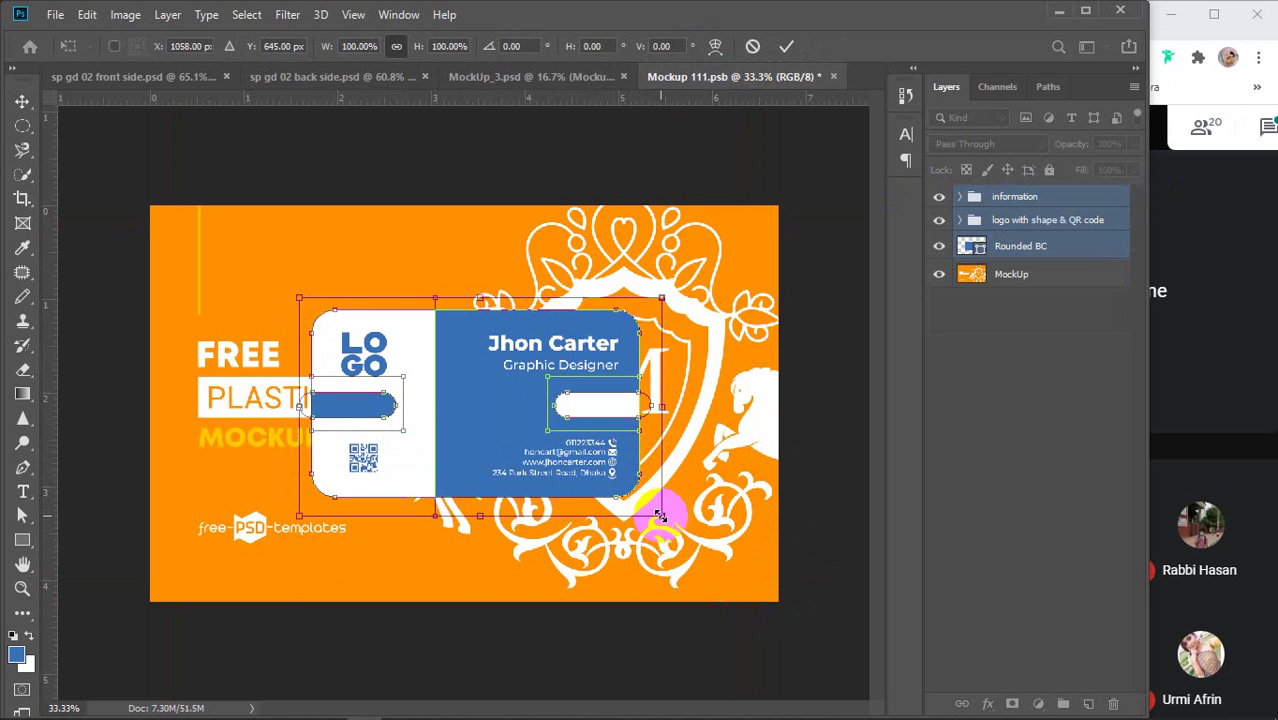
{"action": "left_click_drag", "start_coordinate": [662, 515], "coordinate": [787, 626]}
{"action": "left_click_drag", "start_coordinate": [298, 296], "coordinate": [111, 184]}
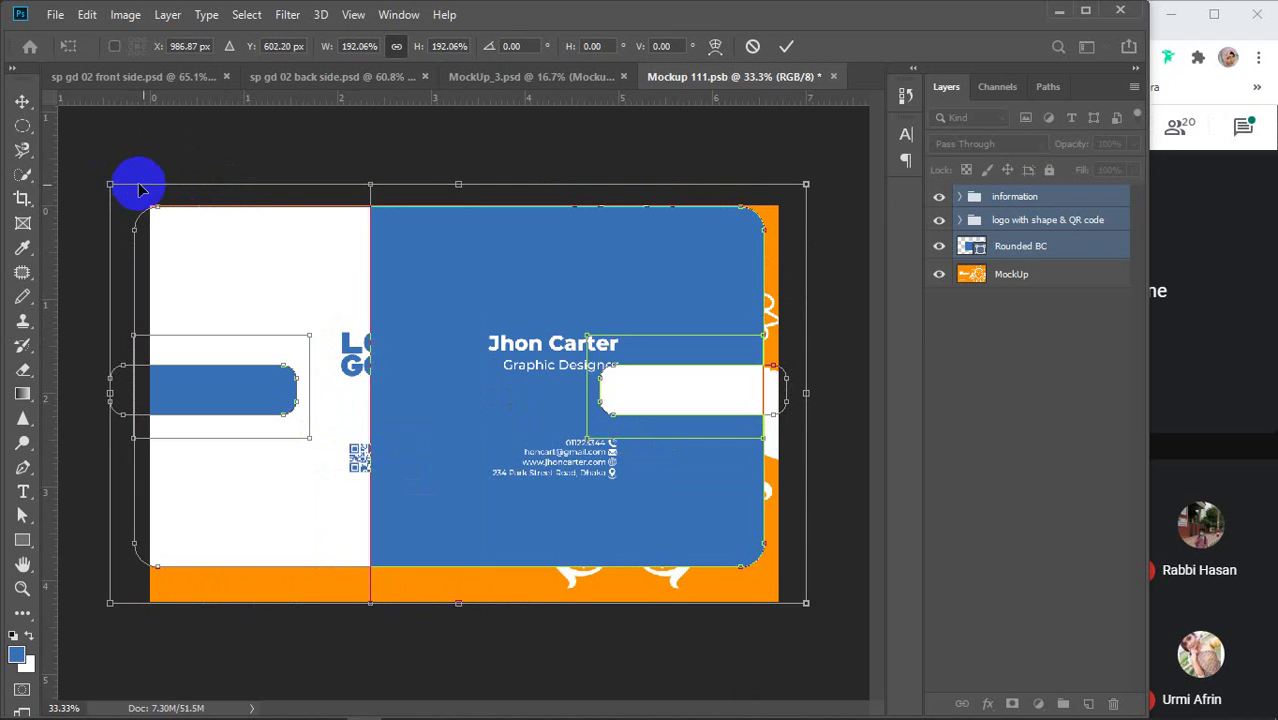
{"action": "left_click_drag", "start_coordinate": [807, 603], "coordinate": [836, 622]}
{"action": "key", "text": "ctrl+z"}
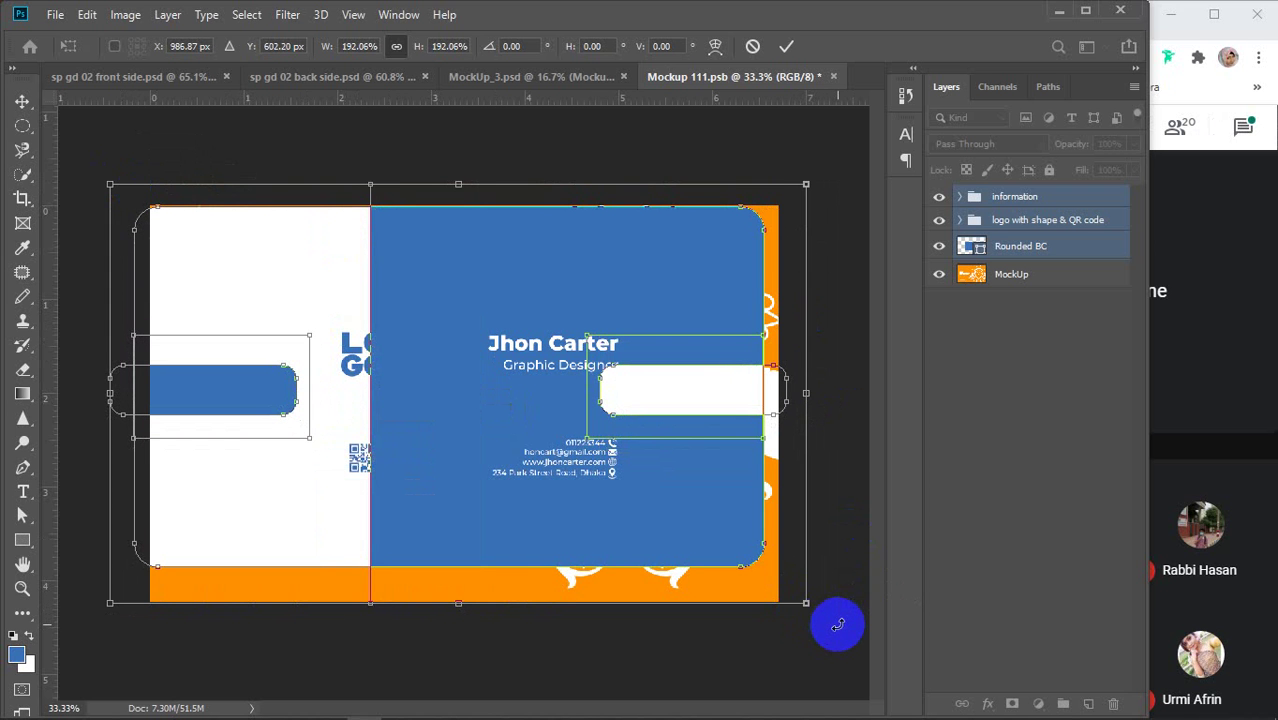
{"action": "left_click", "coordinate": [786, 45]}
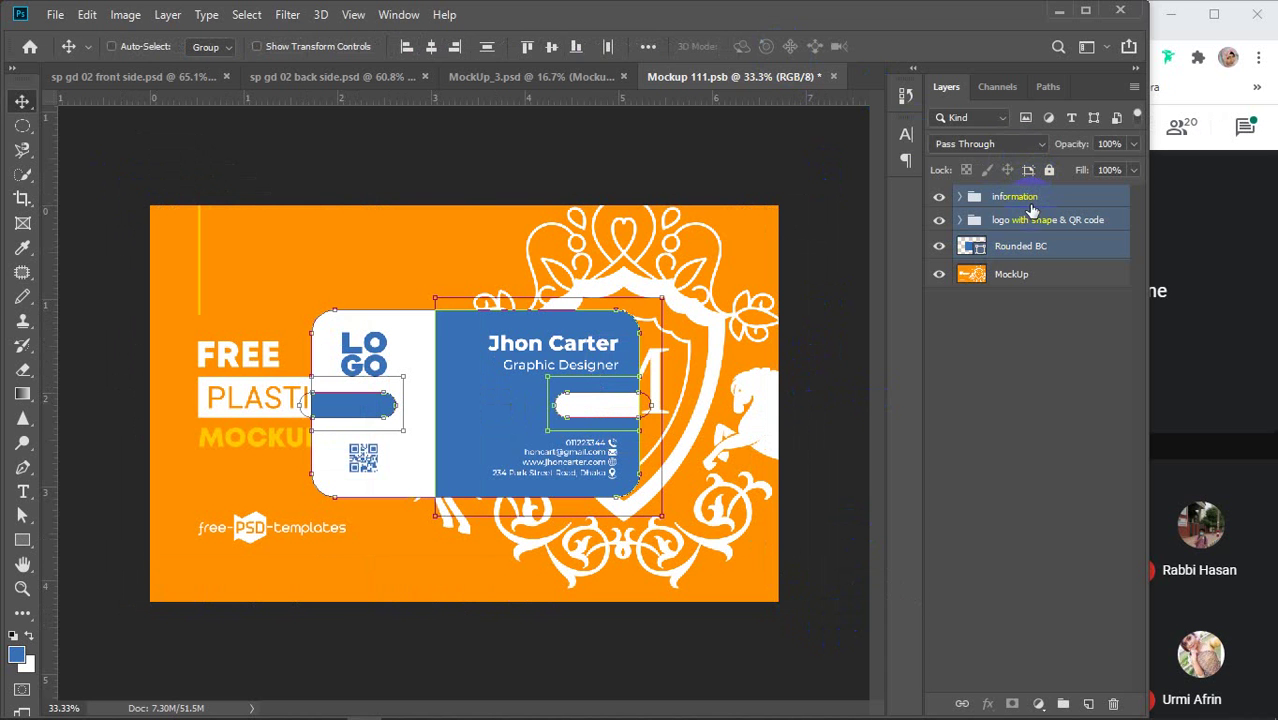
Merge the placed layers into one information layer and enlarge it to cover the card
{"action": "key", "text": "ctrl+e"}
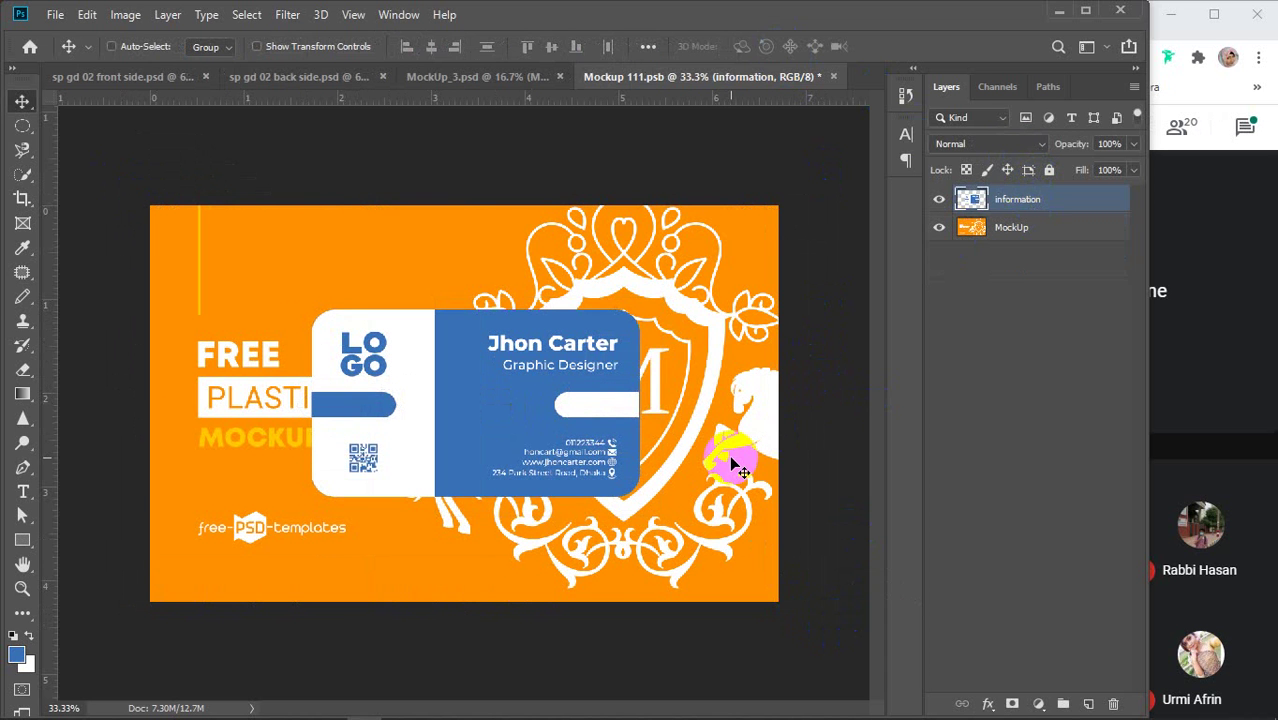
{"action": "key", "text": "ctrl+t"}
{"action": "left_click_drag", "start_coordinate": [639, 497], "coordinate": [766, 586]}
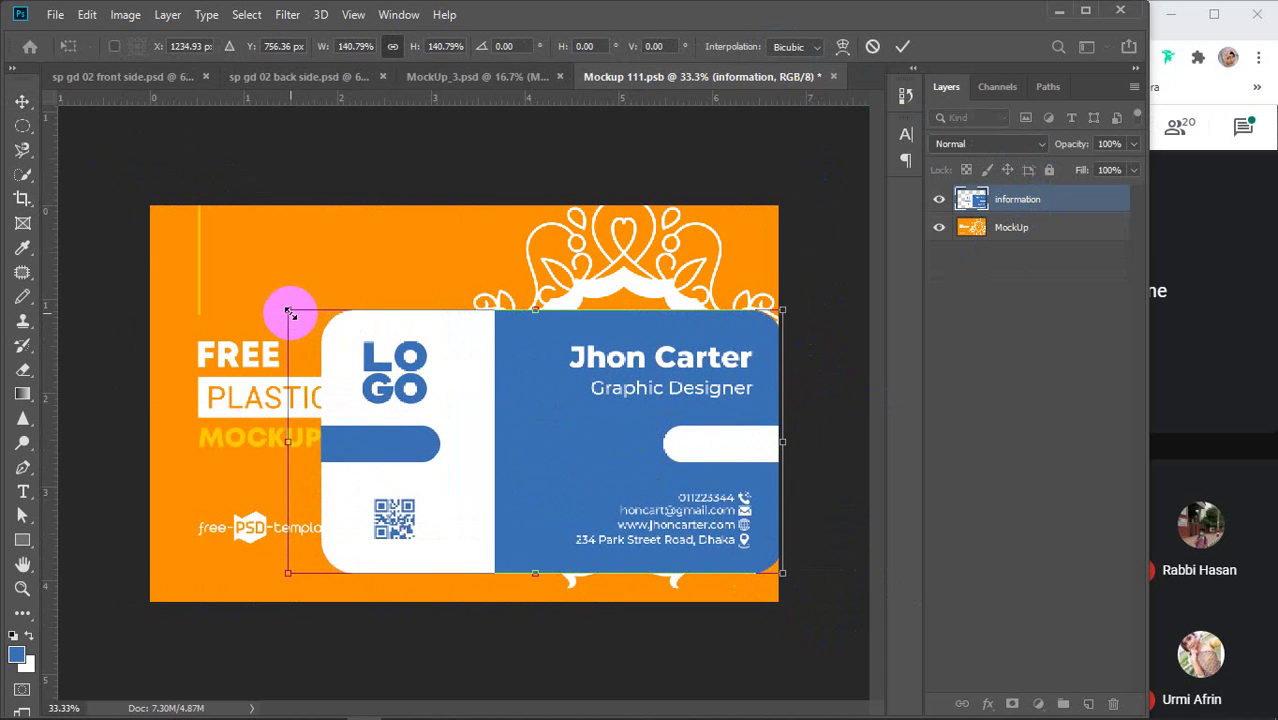
{"action": "left_click_drag", "start_coordinate": [287, 310], "coordinate": [108, 164]}
{"action": "left_click_drag", "start_coordinate": [778, 577], "coordinate": [839, 599]}
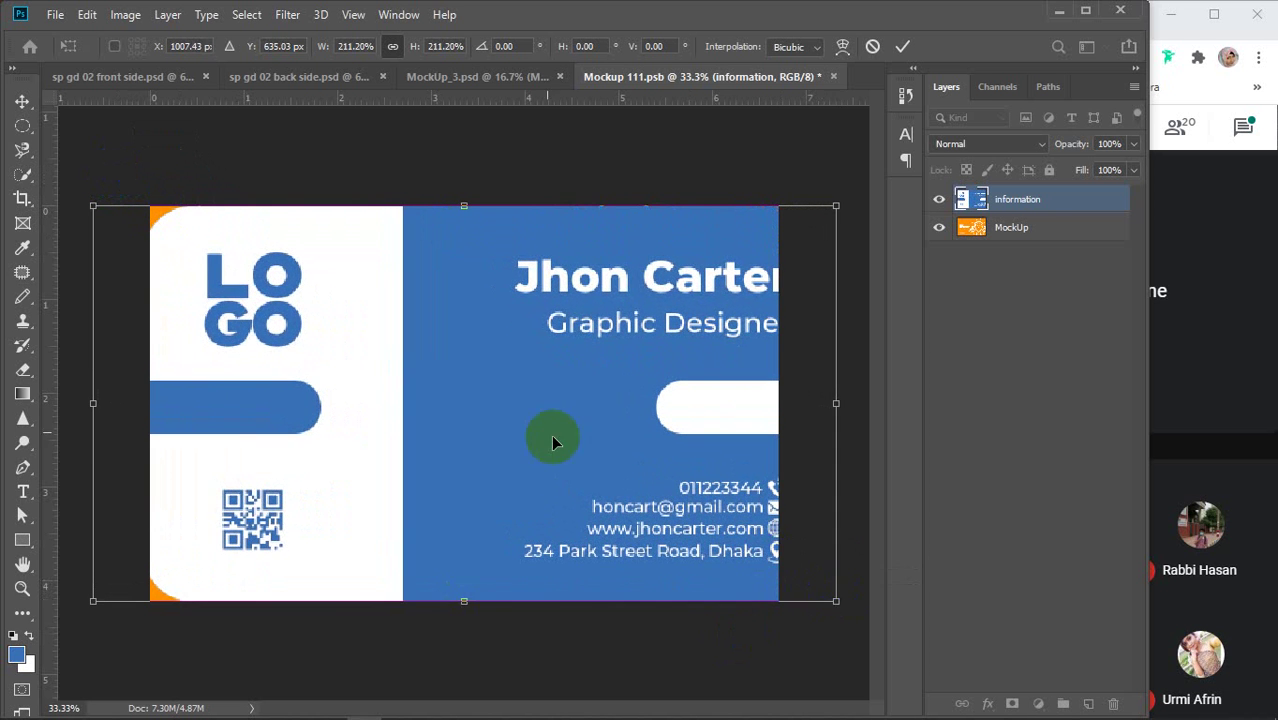
{"action": "left_click_drag", "start_coordinate": [551, 434], "coordinate": [504, 427]}
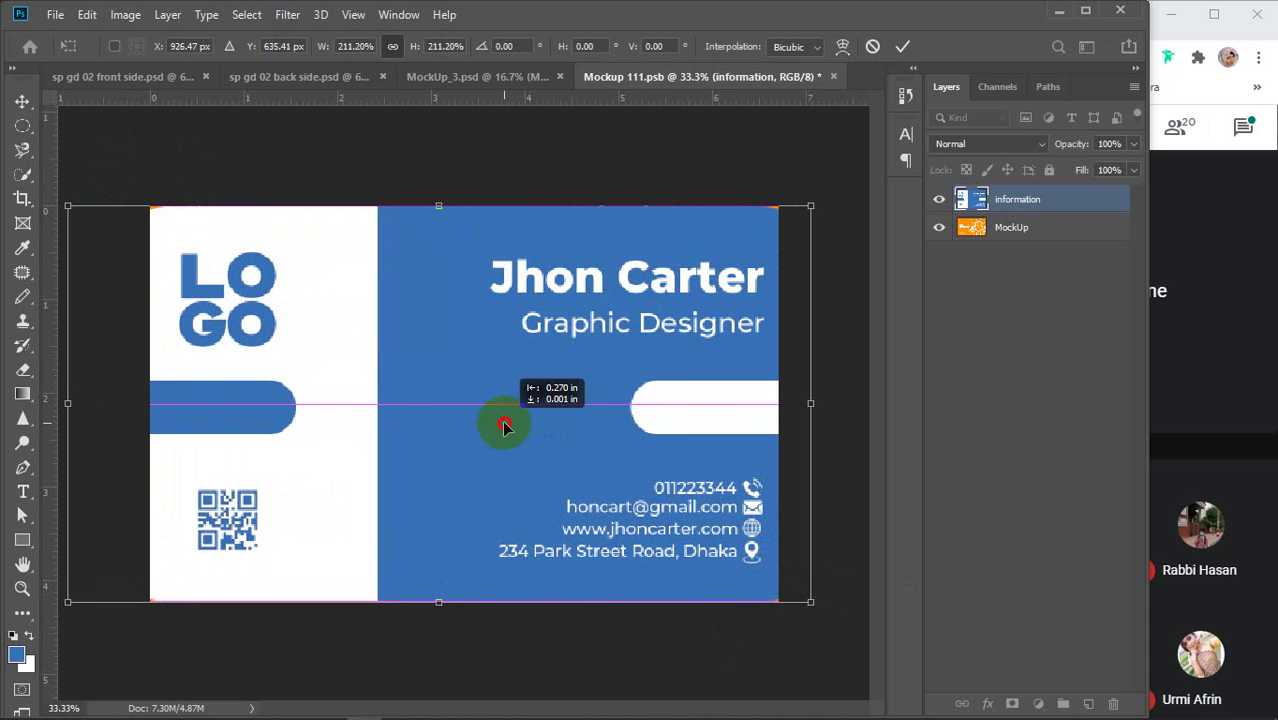
{"action": "left_click_drag", "start_coordinate": [504, 427], "coordinate": [502, 428]}
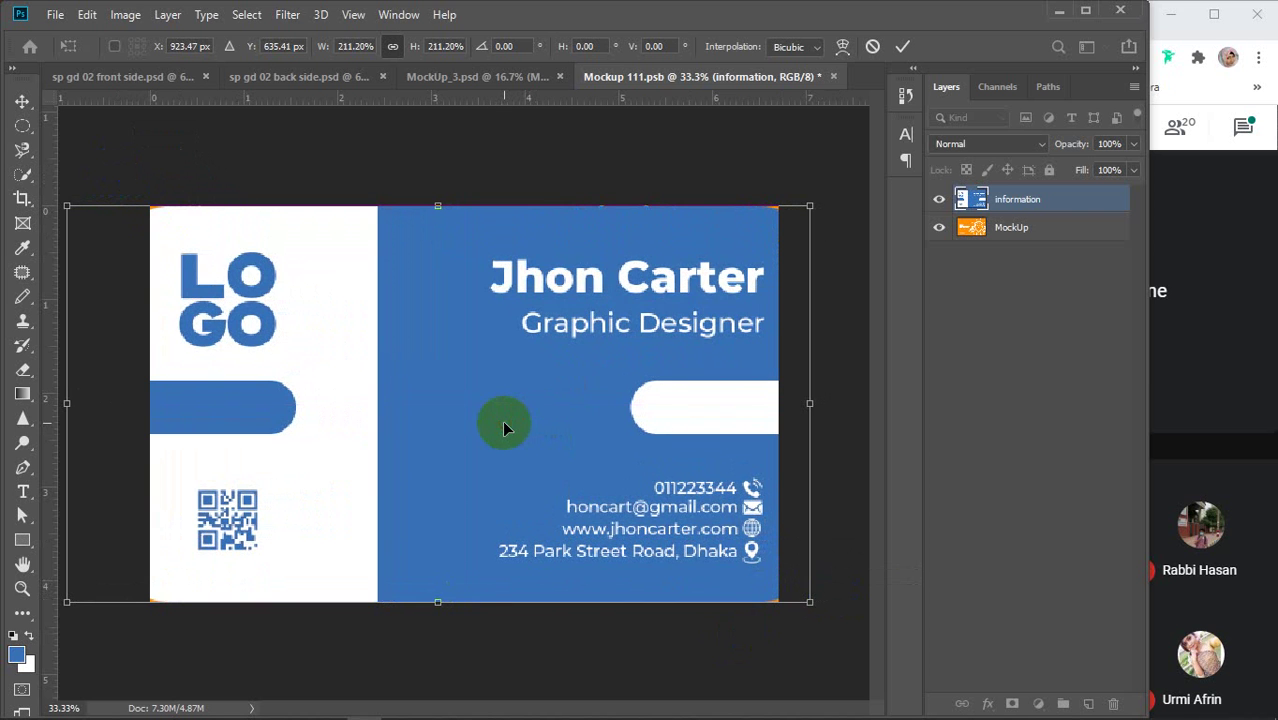
{"action": "left_click", "coordinate": [902, 46]}
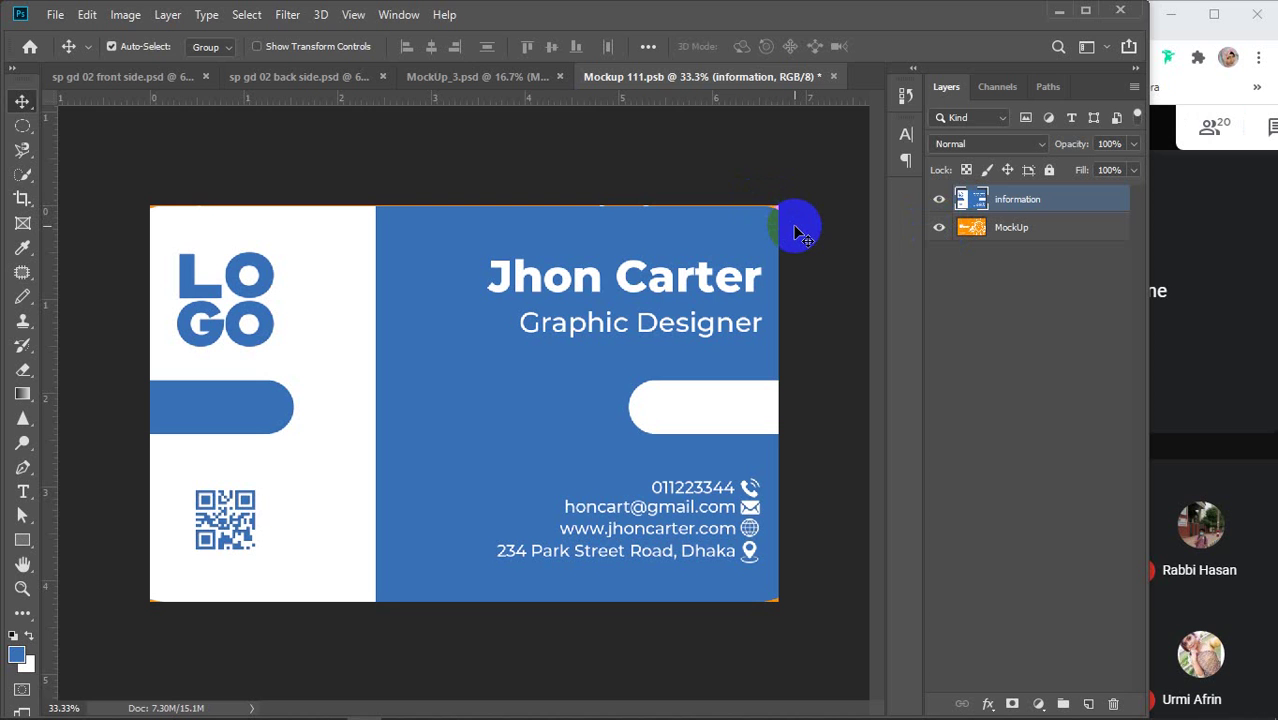
Nudge the design up one pixel and stretch it down to the card's bottom edge
{"action": "key", "text": "Up"}
{"action": "key", "text": "ctrl+t"}
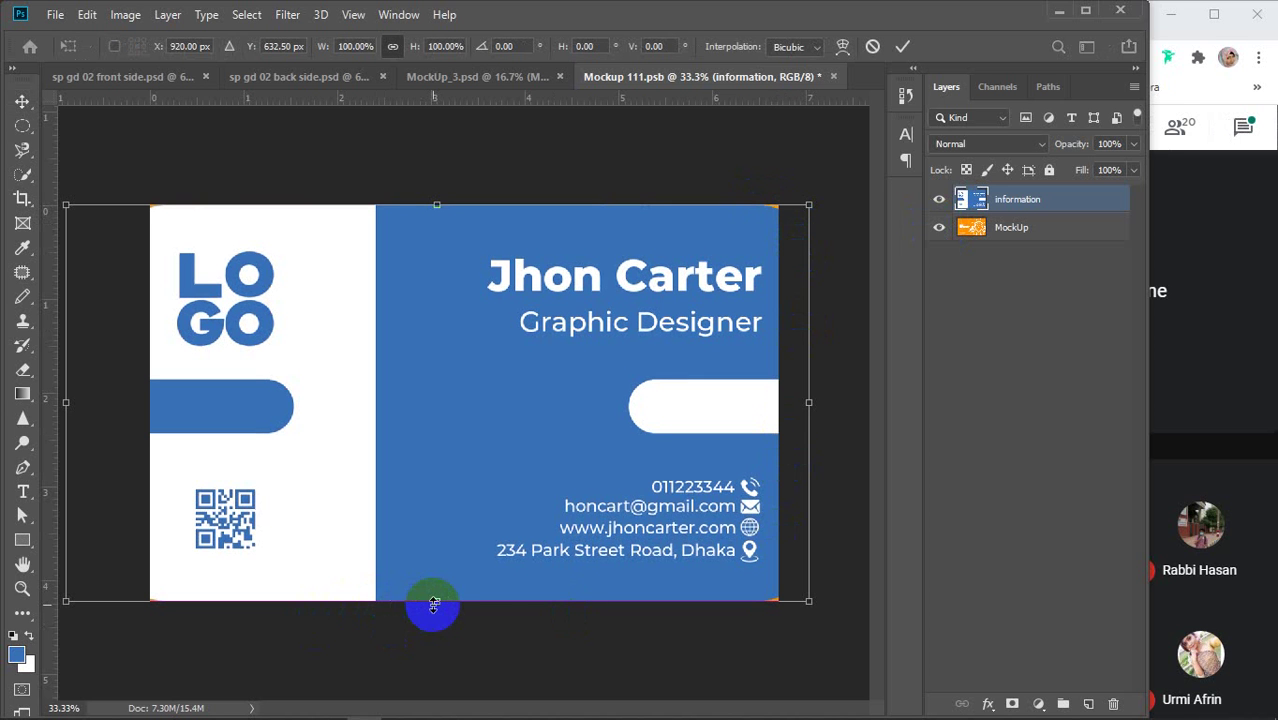
{"action": "left_click_drag", "start_coordinate": [434, 605], "coordinate": [434, 611]}
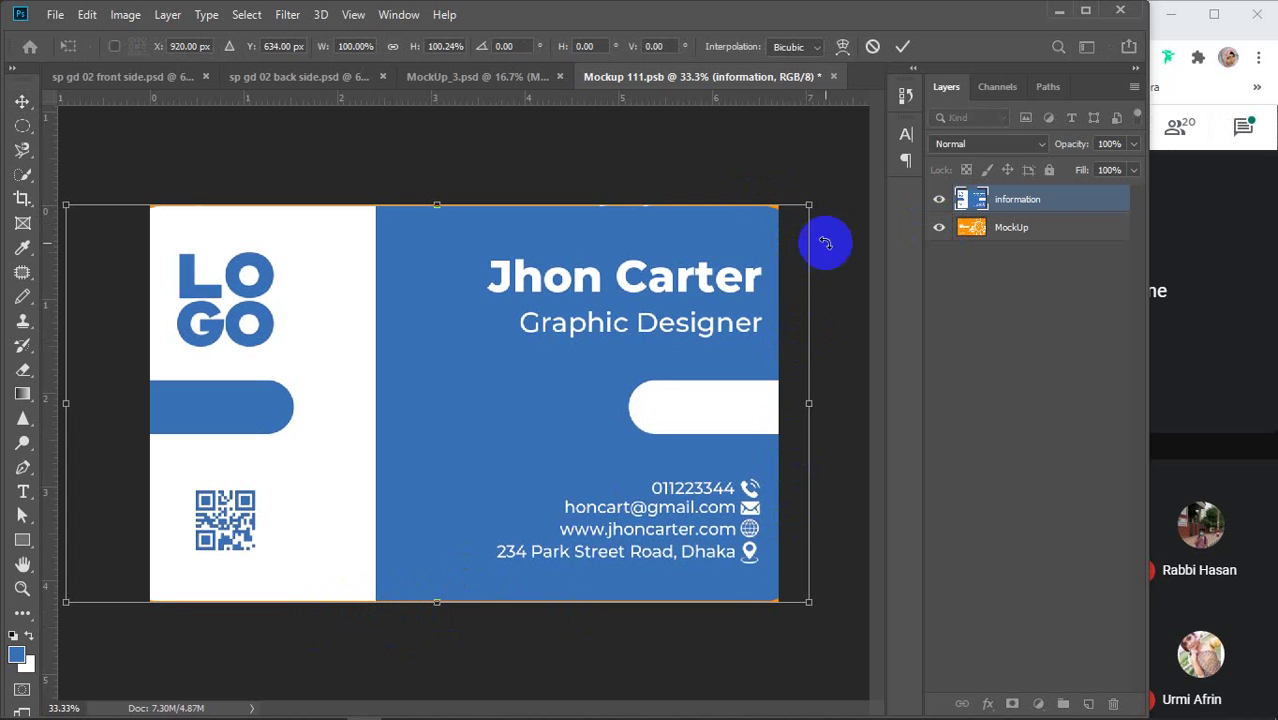
{"action": "left_click", "coordinate": [903, 46]}
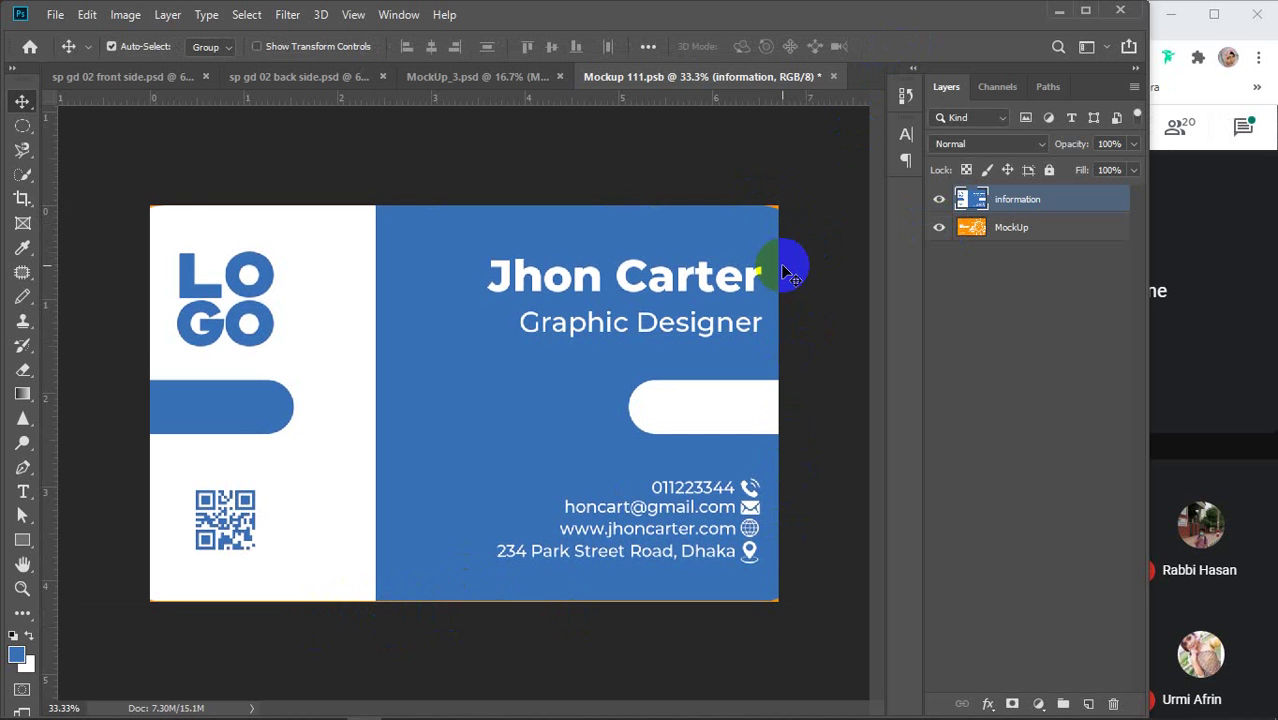
Hide the orange MockUp layer, nudge up once more, then save and close Mockup 111.psb
{"action": "left_click", "coordinate": [940, 229]}
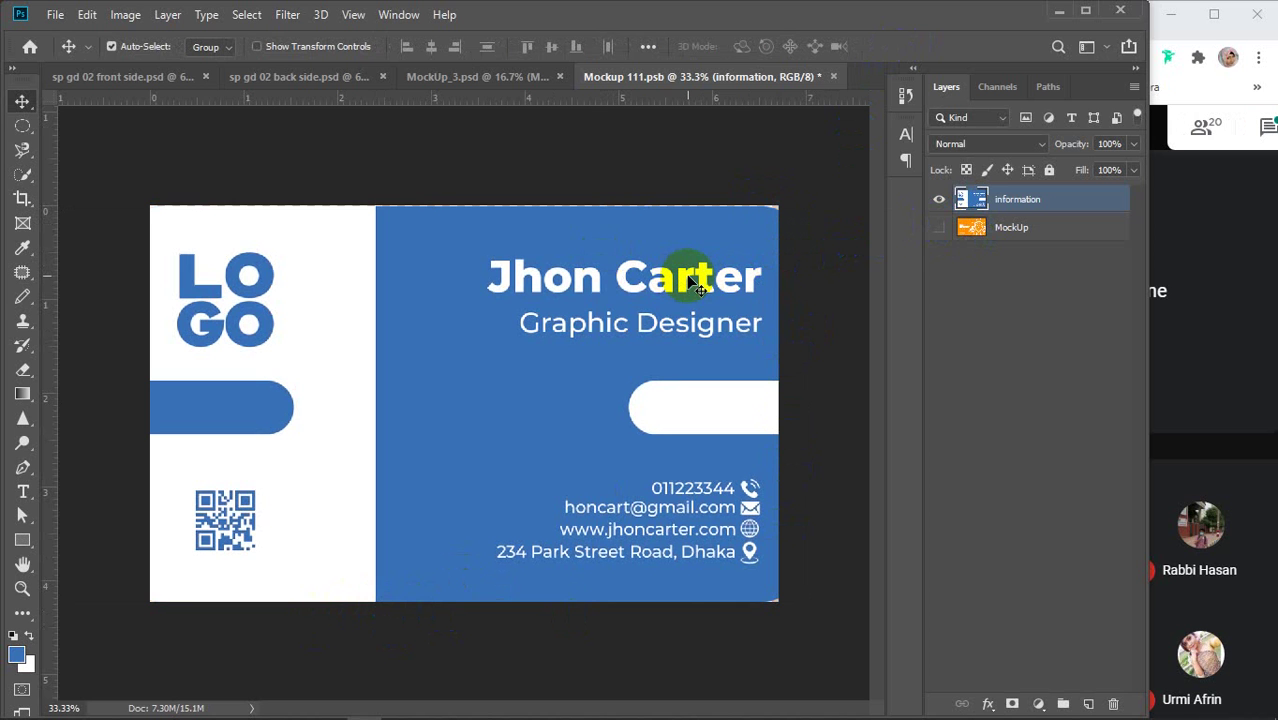
{"action": "key", "text": "Up"}
{"action": "key", "text": "Up"}
{"action": "key", "text": "Up"}
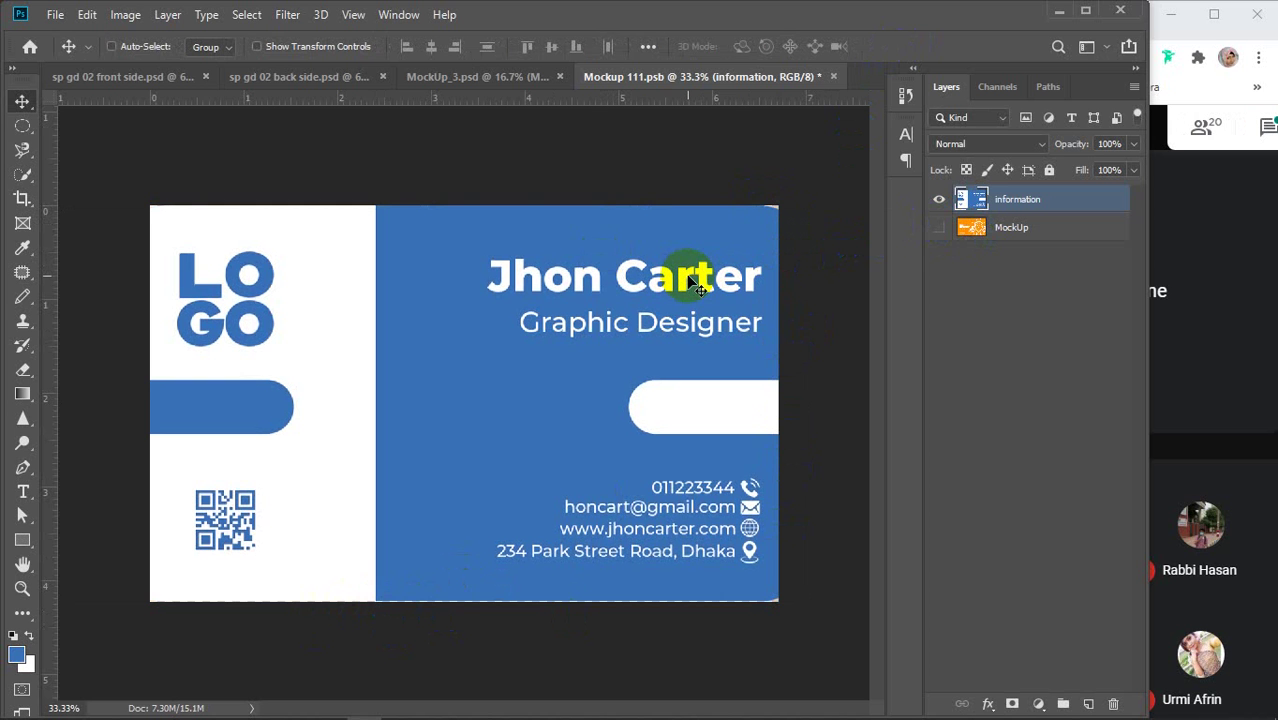
{"action": "key", "text": "ctrl+s"}
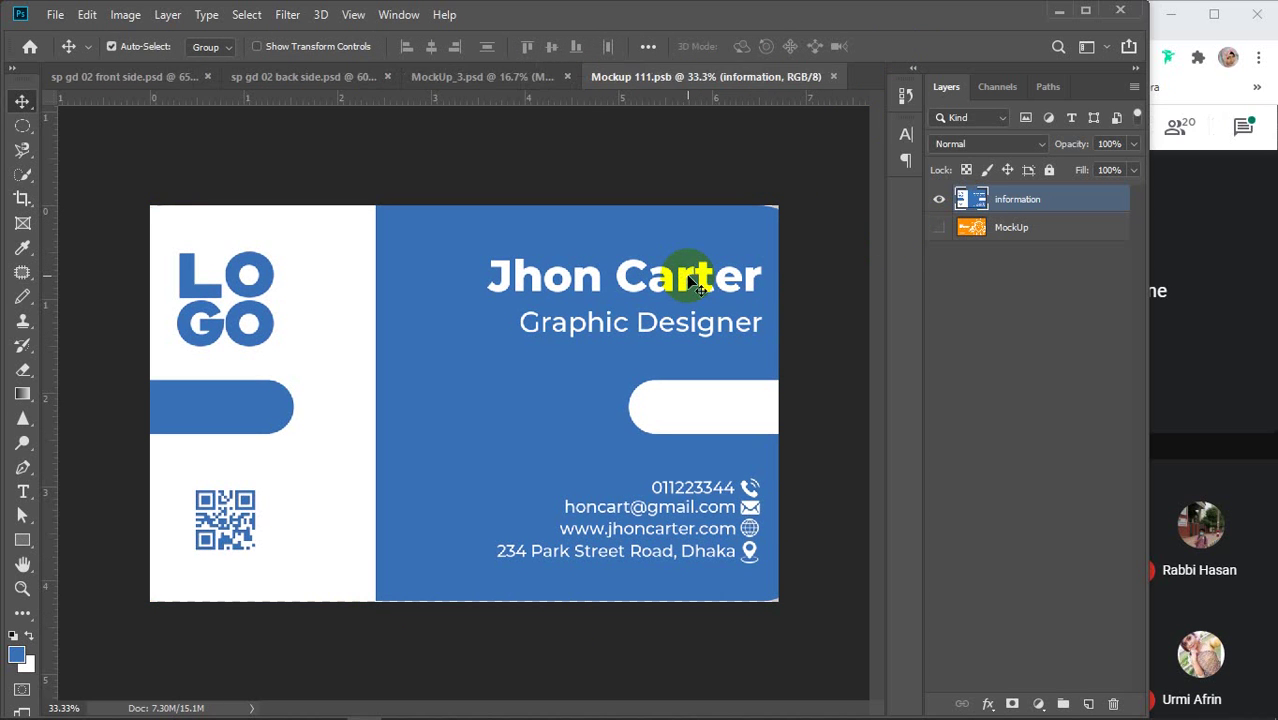
{"action": "left_click", "coordinate": [834, 77]}
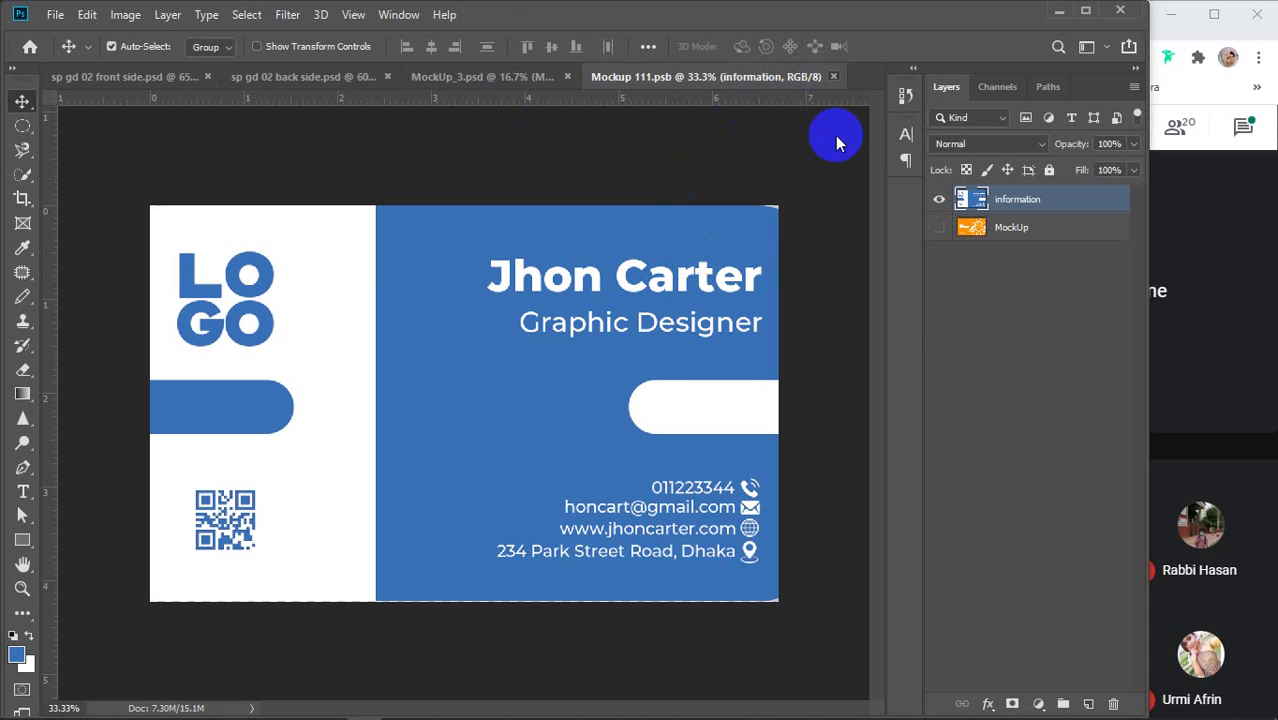
Save MockUp_3 as a JPEG in the 3D Objects folder, accepting the quality settings
{"action": "left_click", "coordinate": [617, 76]}
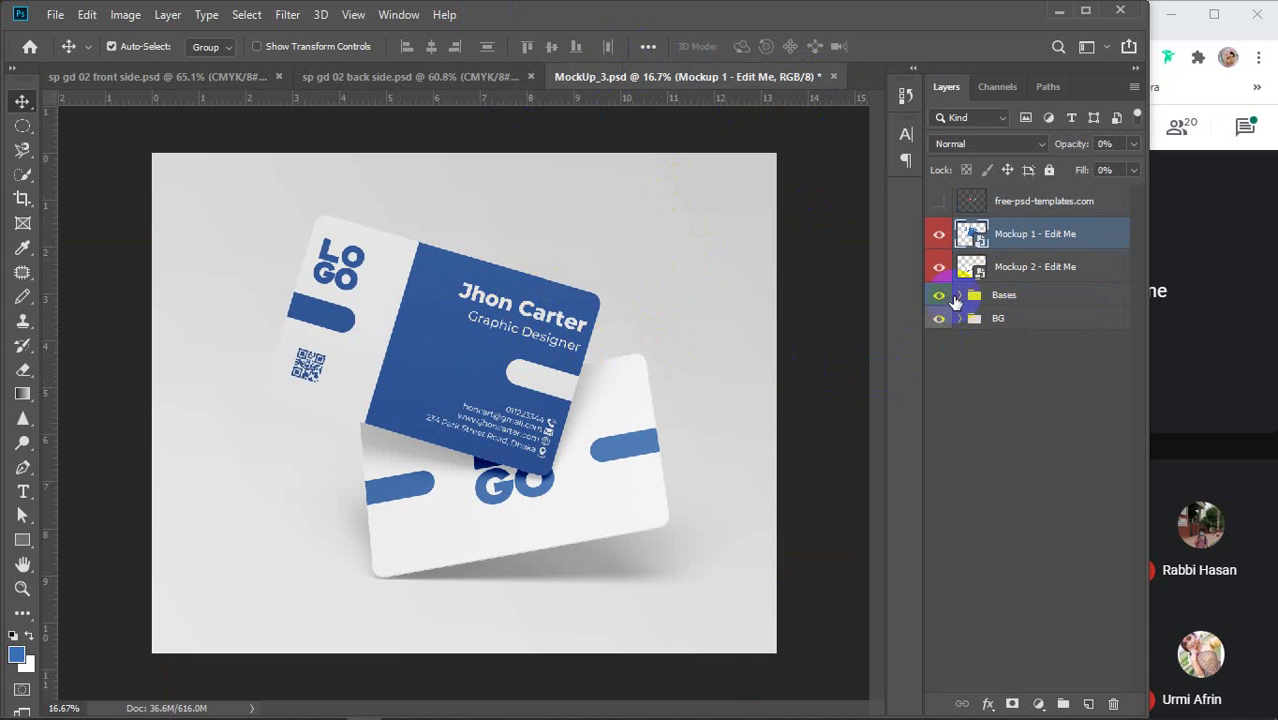
{"action": "left_click", "coordinate": [55, 14]}
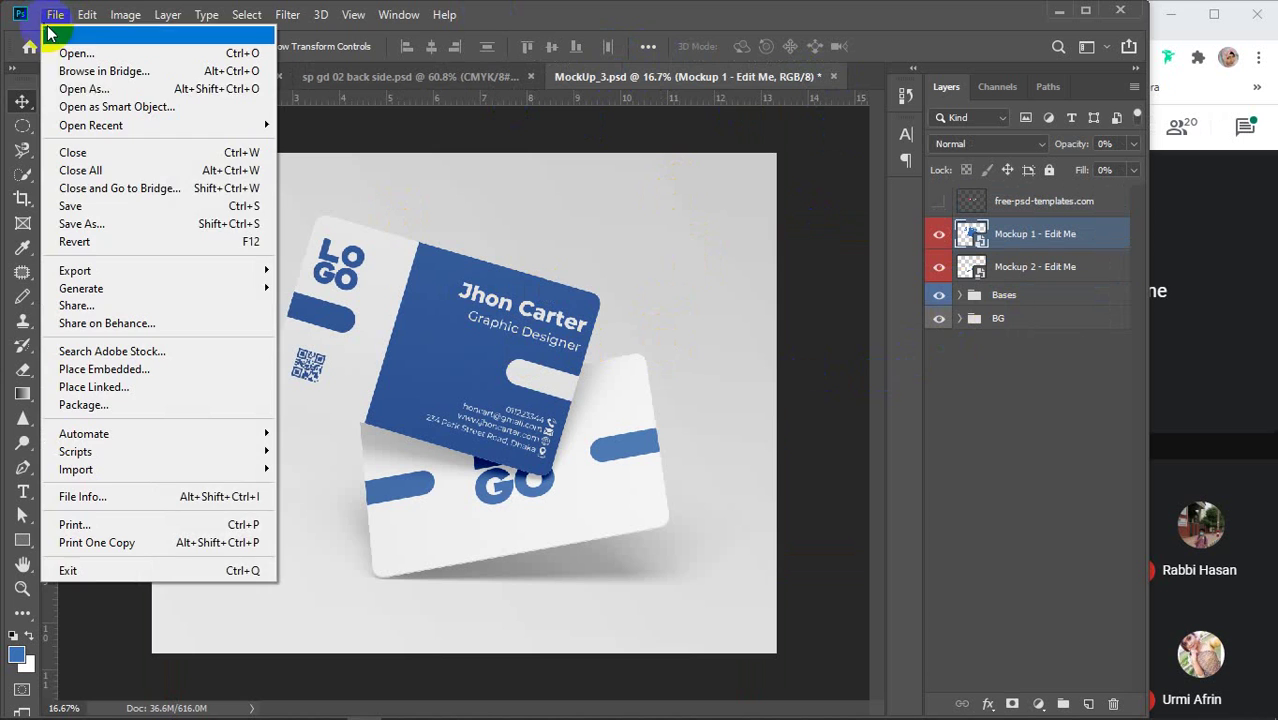
{"action": "left_click", "coordinate": [100, 223]}
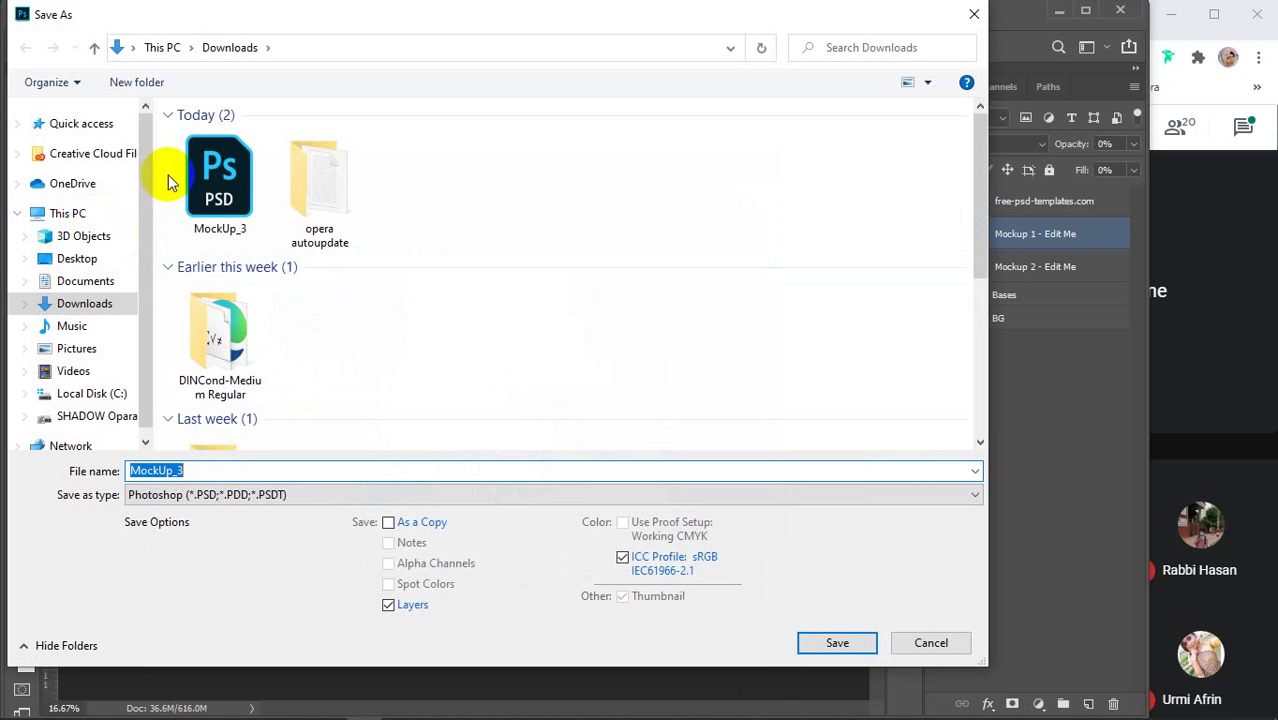
{"action": "left_click", "coordinate": [82, 237]}
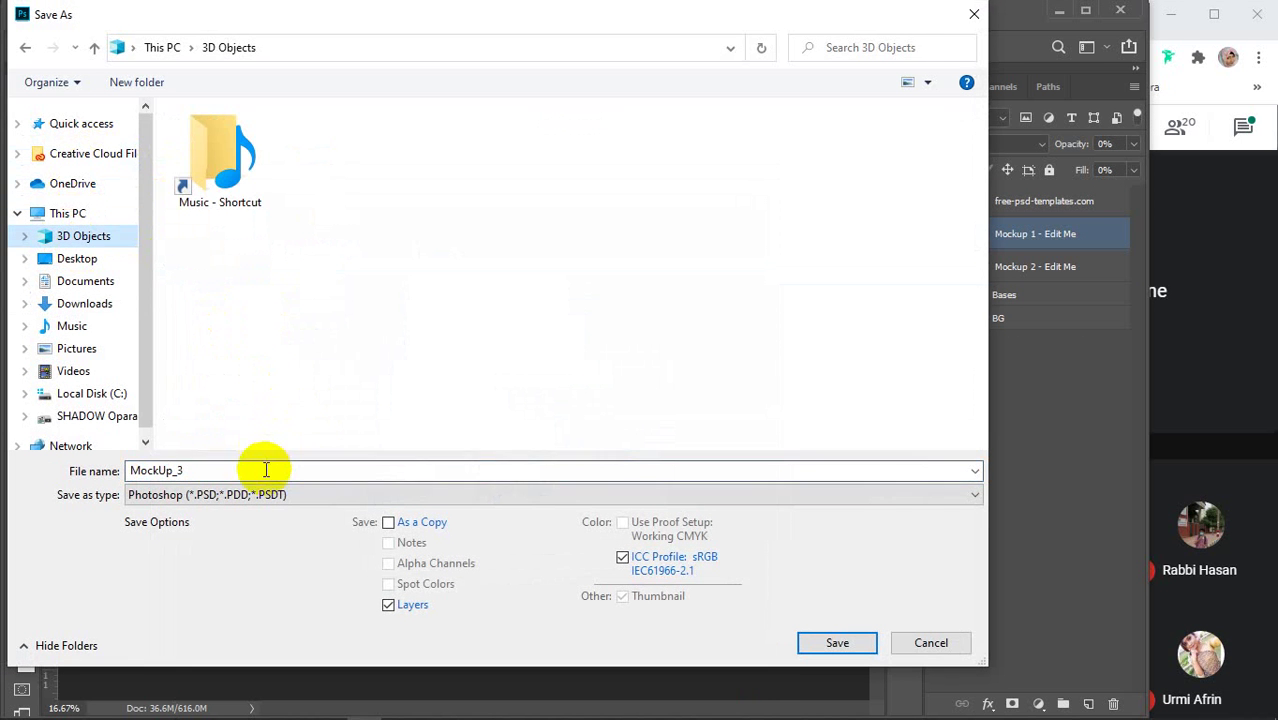
{"action": "left_click", "coordinate": [297, 493]}
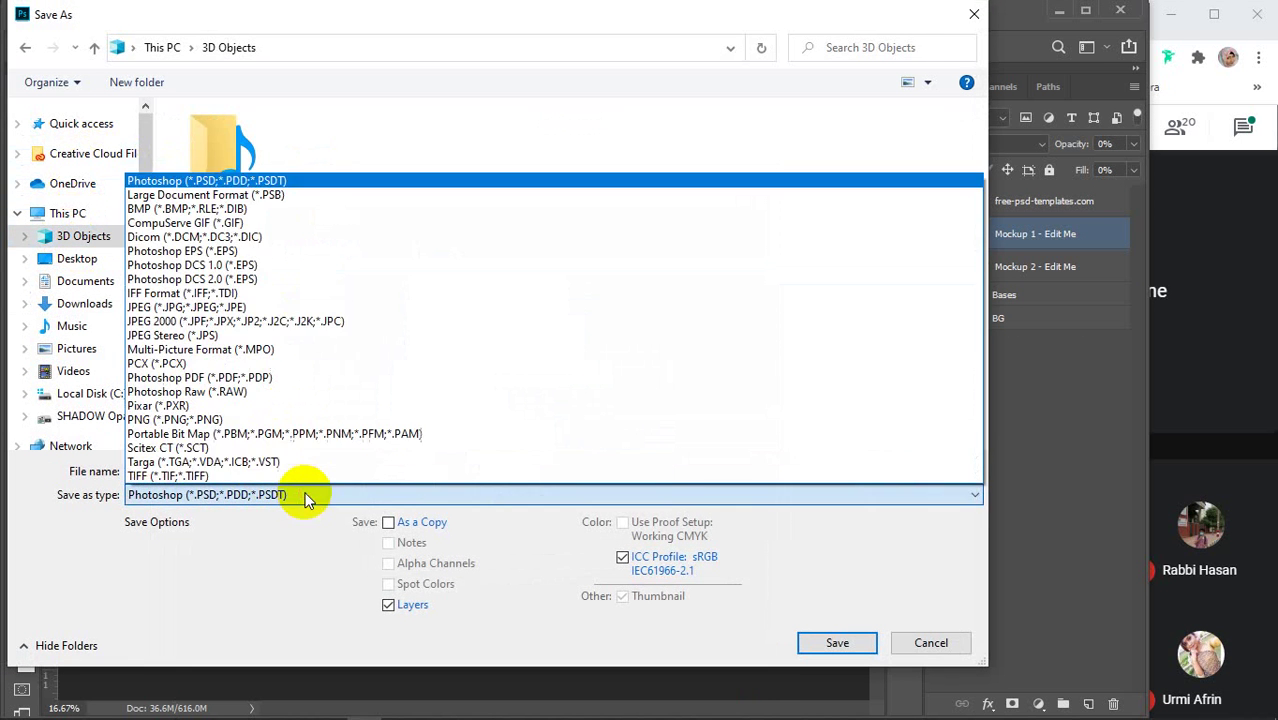
{"action": "left_click", "coordinate": [259, 306]}
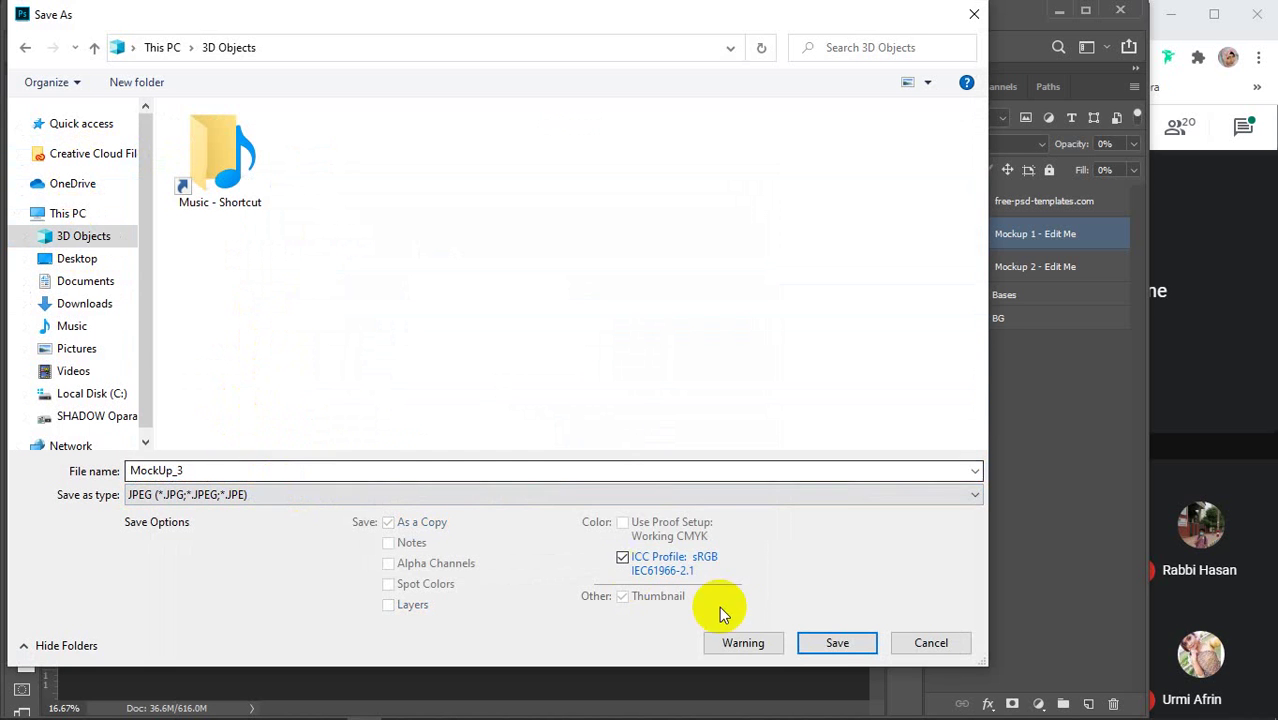
{"action": "left_click", "coordinate": [832, 642]}
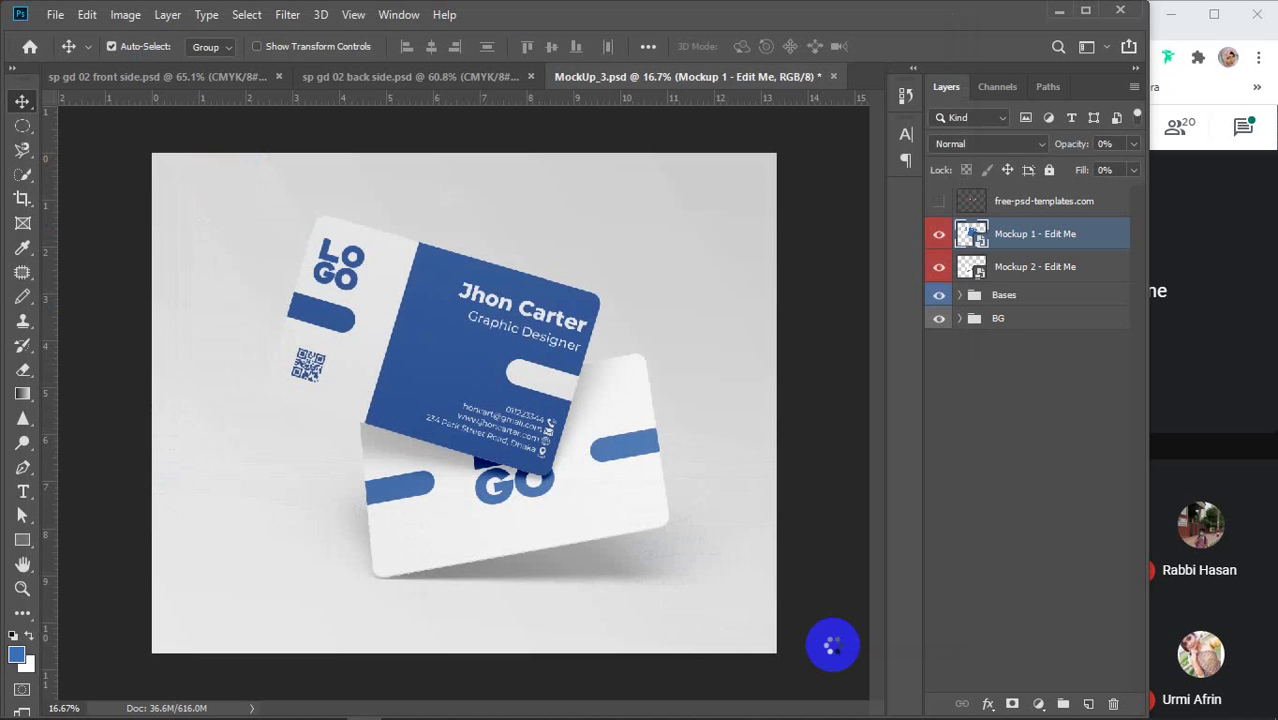
{"action": "left_click", "coordinate": [728, 160]}
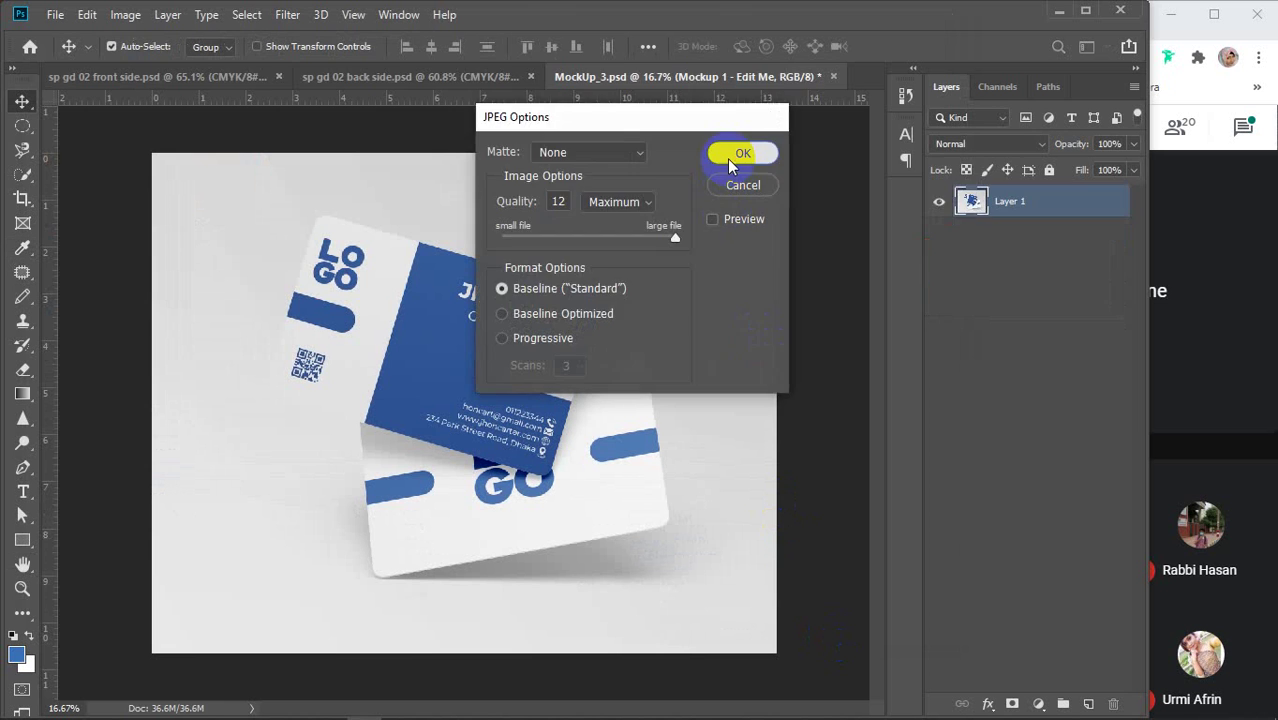
Close MockUp_3.psd without saving changes and minimize Photoshop
{"action": "left_click", "coordinate": [837, 78]}
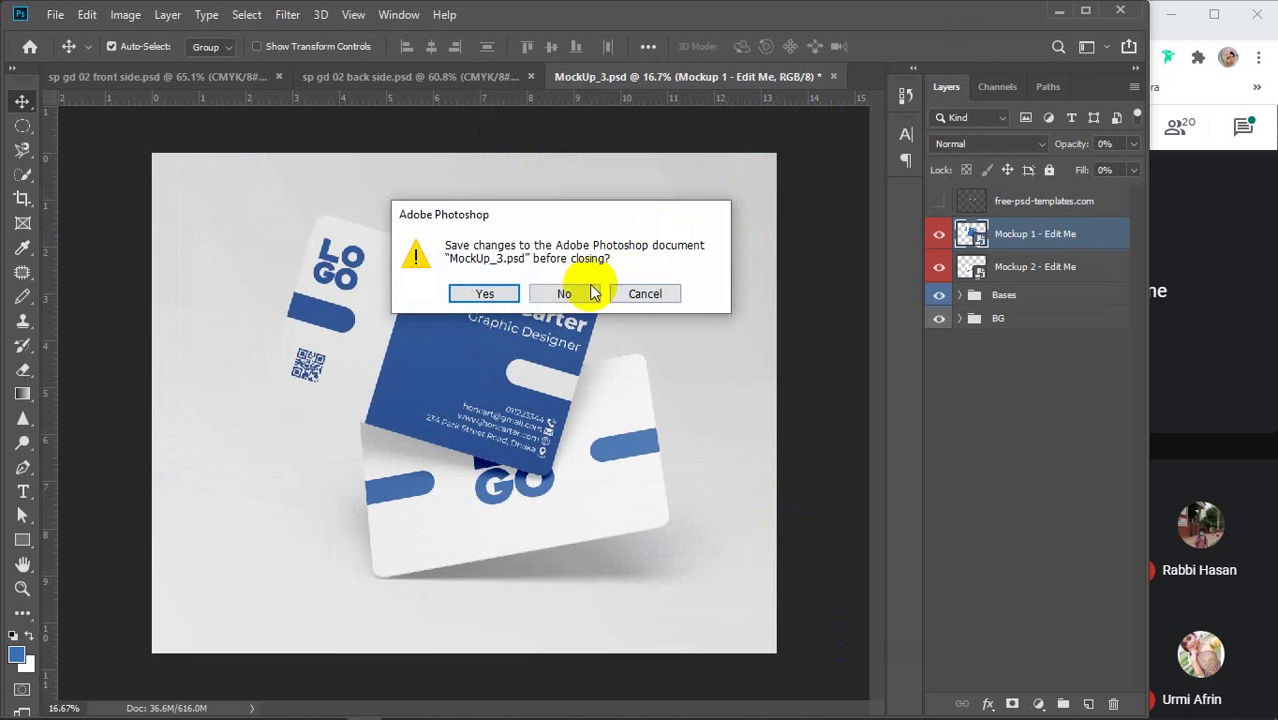
{"action": "left_click", "coordinate": [572, 290]}
{"action": "left_click", "coordinate": [1058, 10]}
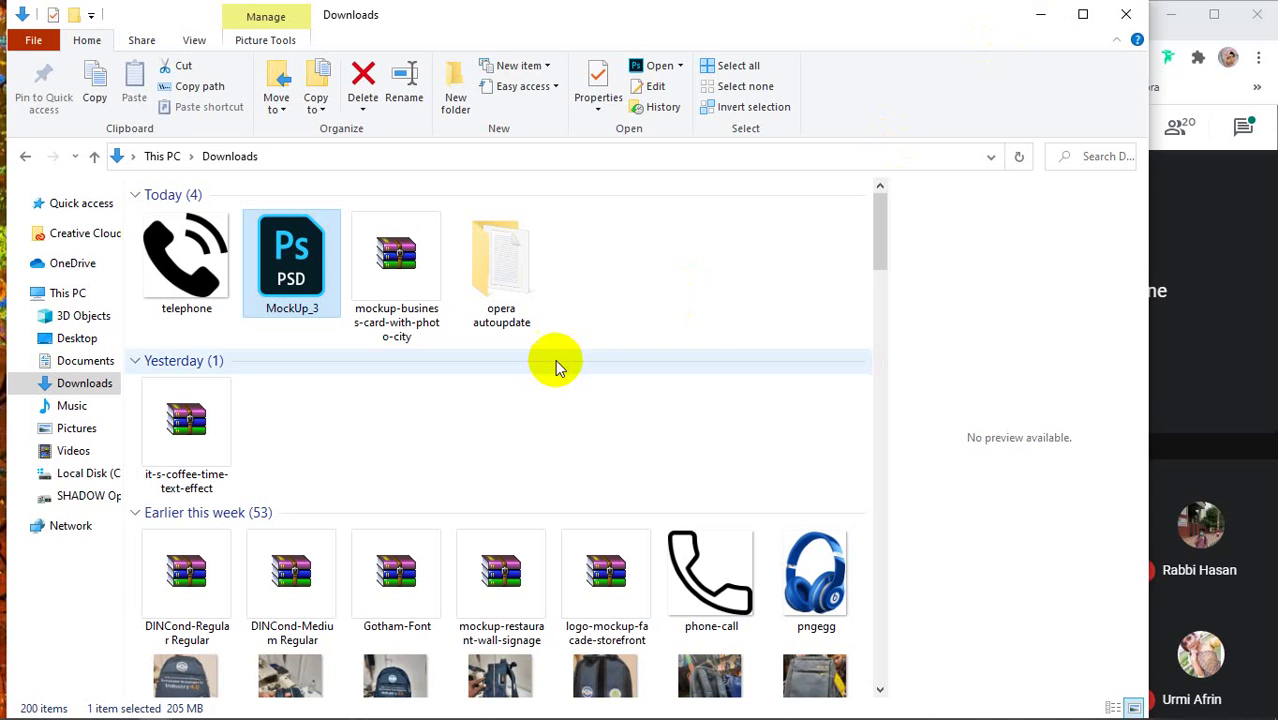
Browse the Desktop and its desktop subfolder, previewing the bz4 image
{"action": "left_click", "coordinate": [76, 338]}
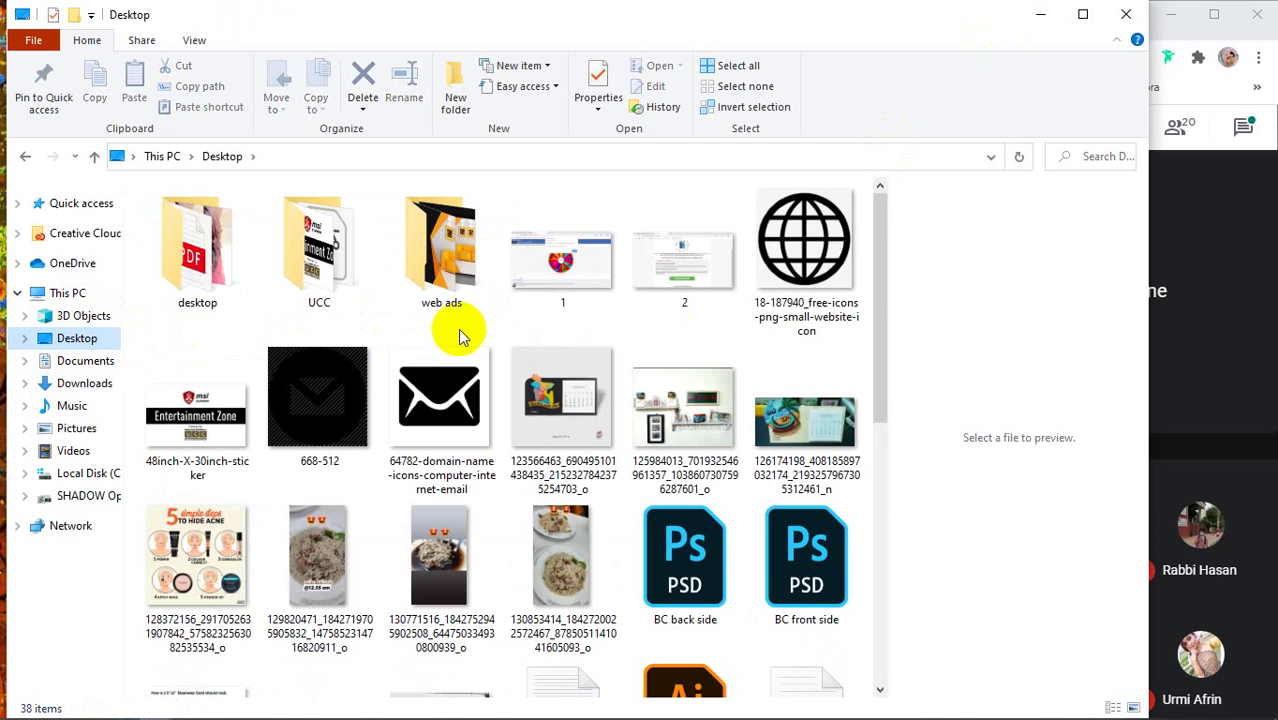
{"action": "scroll", "coordinate": [458, 330], "scroll_direction": "down", "scroll_amount": 5}
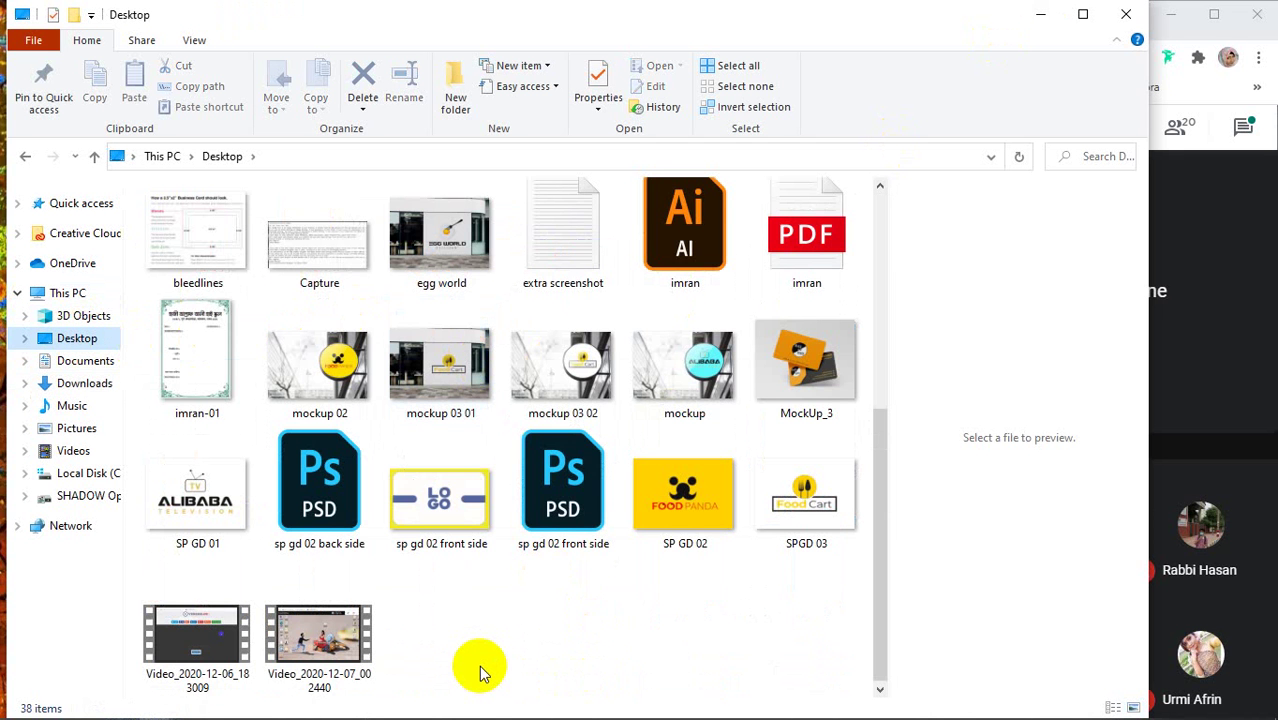
{"action": "scroll", "coordinate": [480, 670], "scroll_direction": "up", "scroll_amount": 4}
{"action": "scroll", "coordinate": [480, 672], "scroll_direction": "down", "scroll_amount": 3}
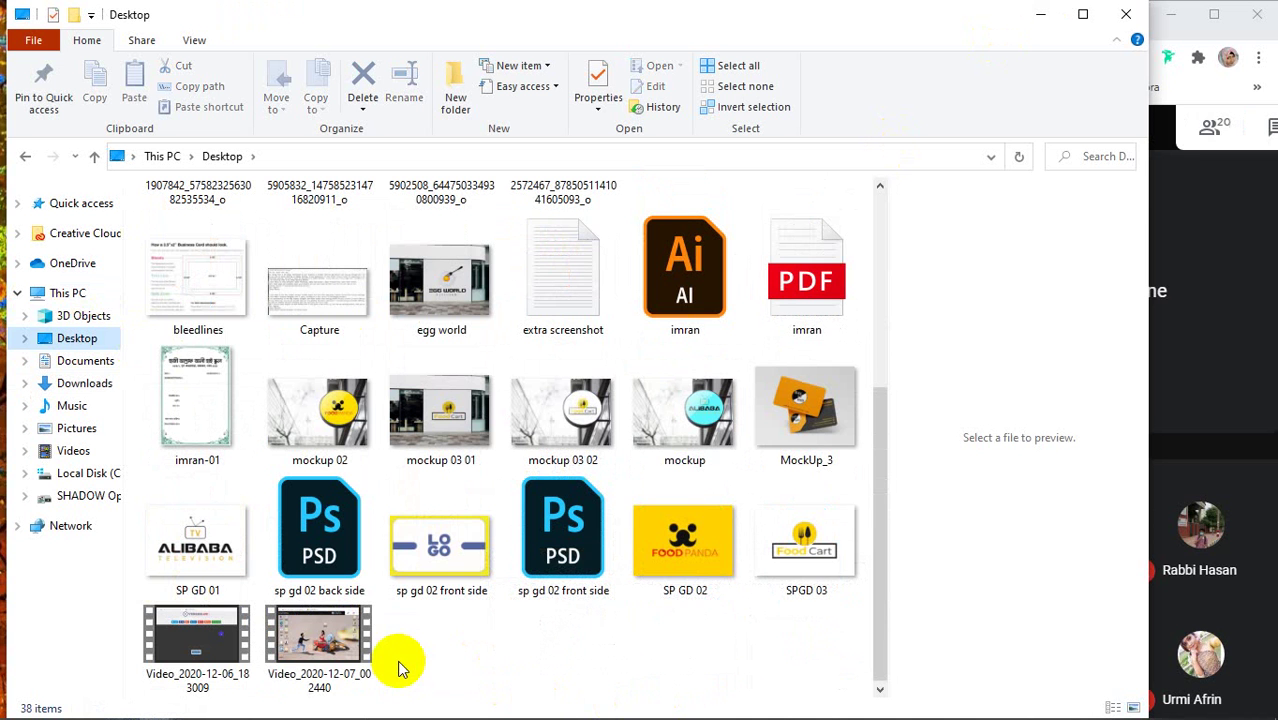
{"action": "scroll", "coordinate": [560, 470], "scroll_direction": "up", "scroll_amount": 4}
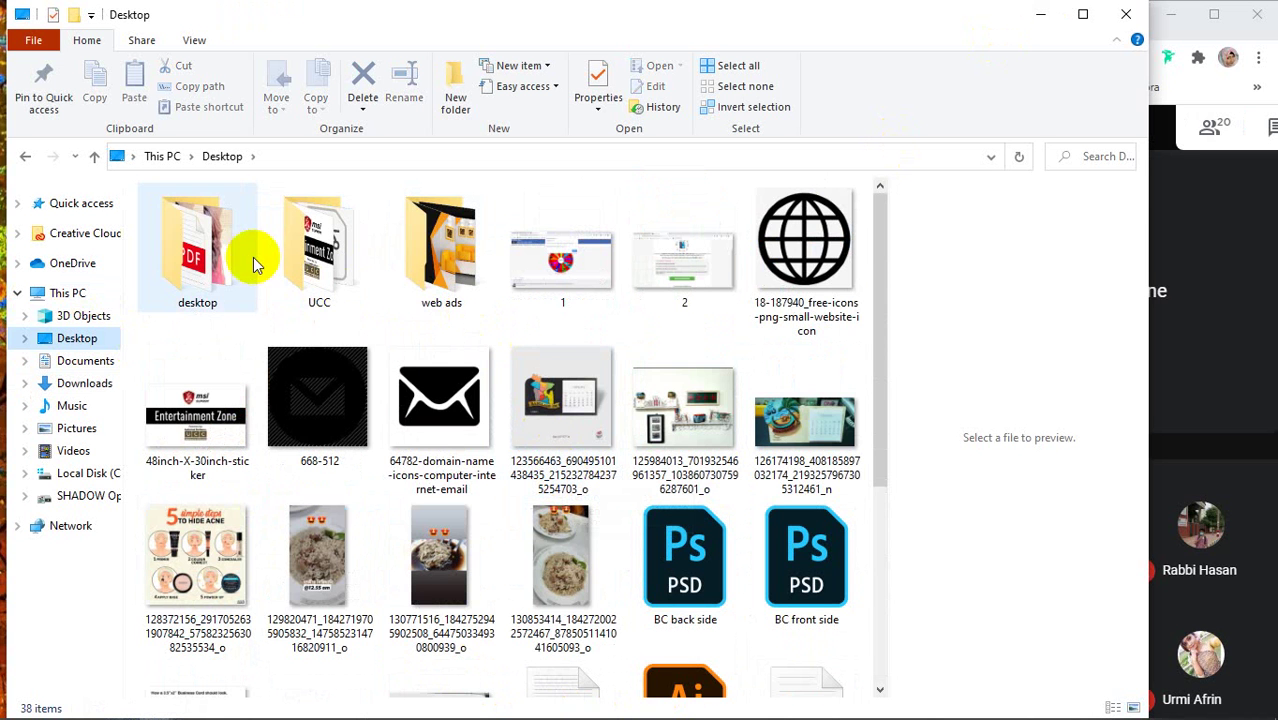
{"action": "double_click", "coordinate": [220, 252]}
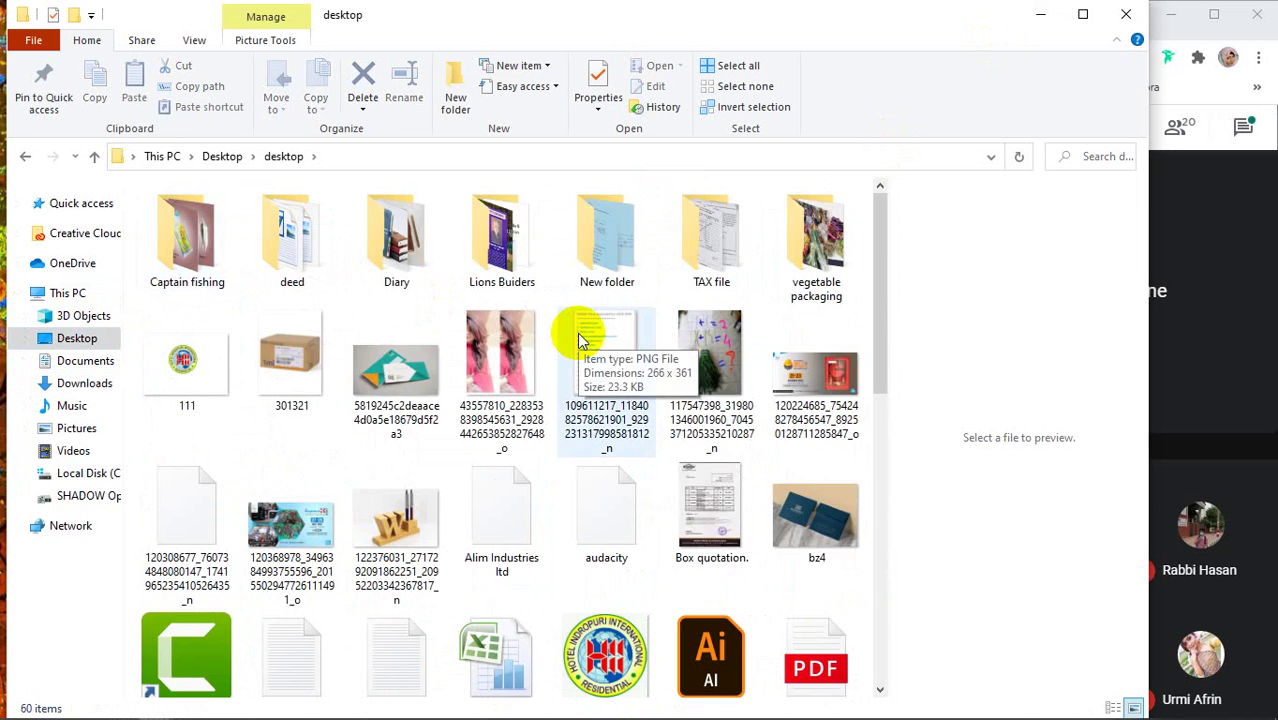
{"action": "scroll", "coordinate": [580, 340], "scroll_direction": "down", "scroll_amount": 10}
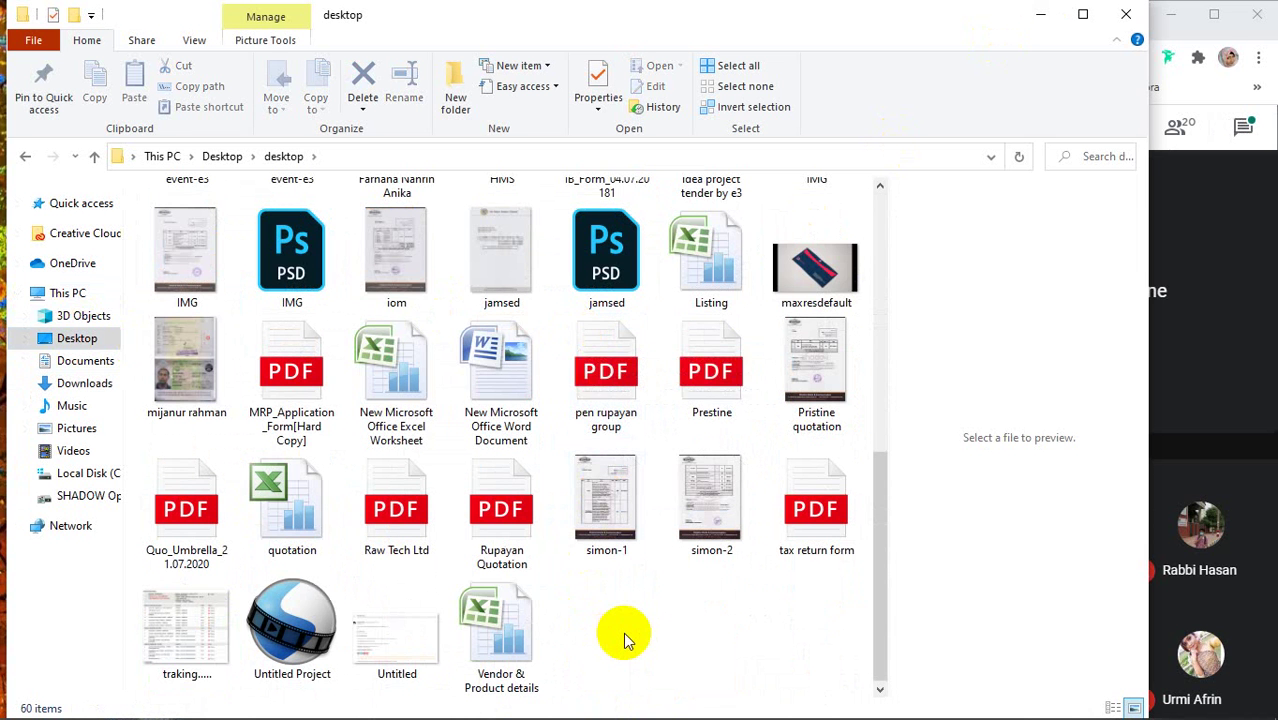
{"action": "scroll", "coordinate": [623, 635], "scroll_direction": "up", "scroll_amount": 3}
{"action": "scroll", "coordinate": [625, 640], "scroll_direction": "up", "scroll_amount": 2}
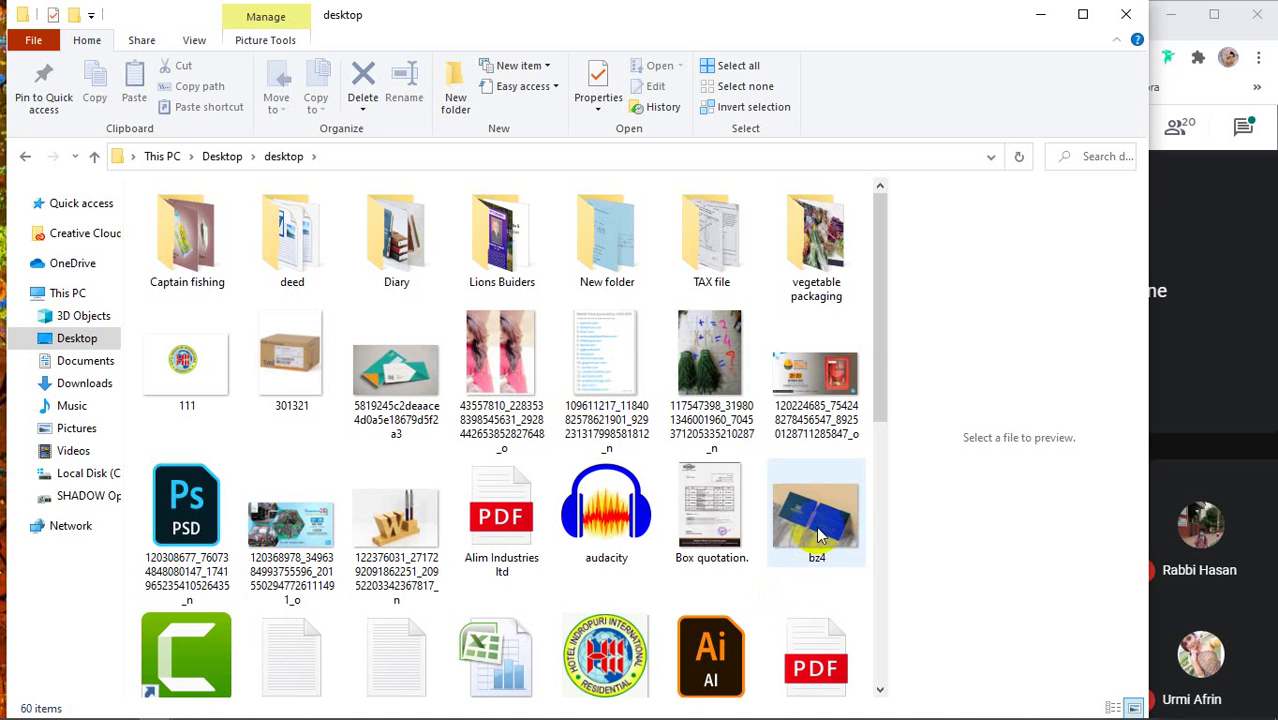
{"action": "left_click", "coordinate": [818, 537]}
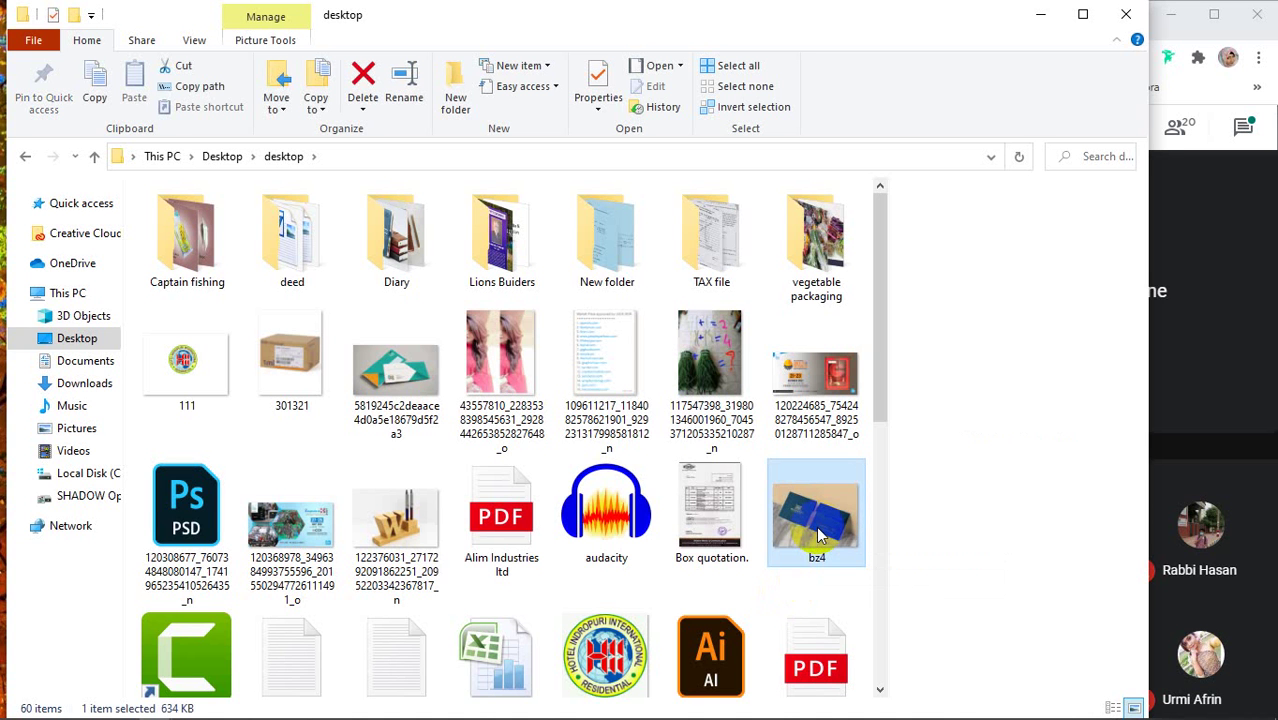
Look inside the UCC and web ads folders on the Desktop
{"action": "left_click", "coordinate": [24, 156]}
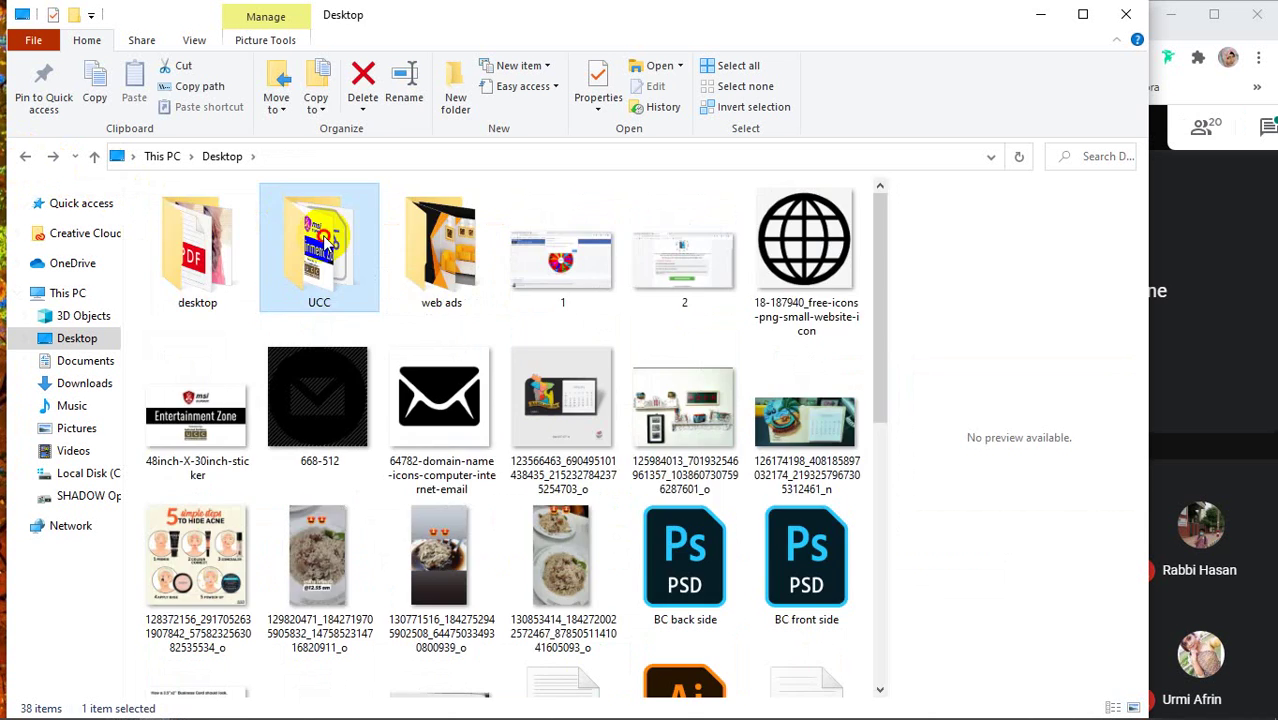
{"action": "double_click", "coordinate": [320, 238]}
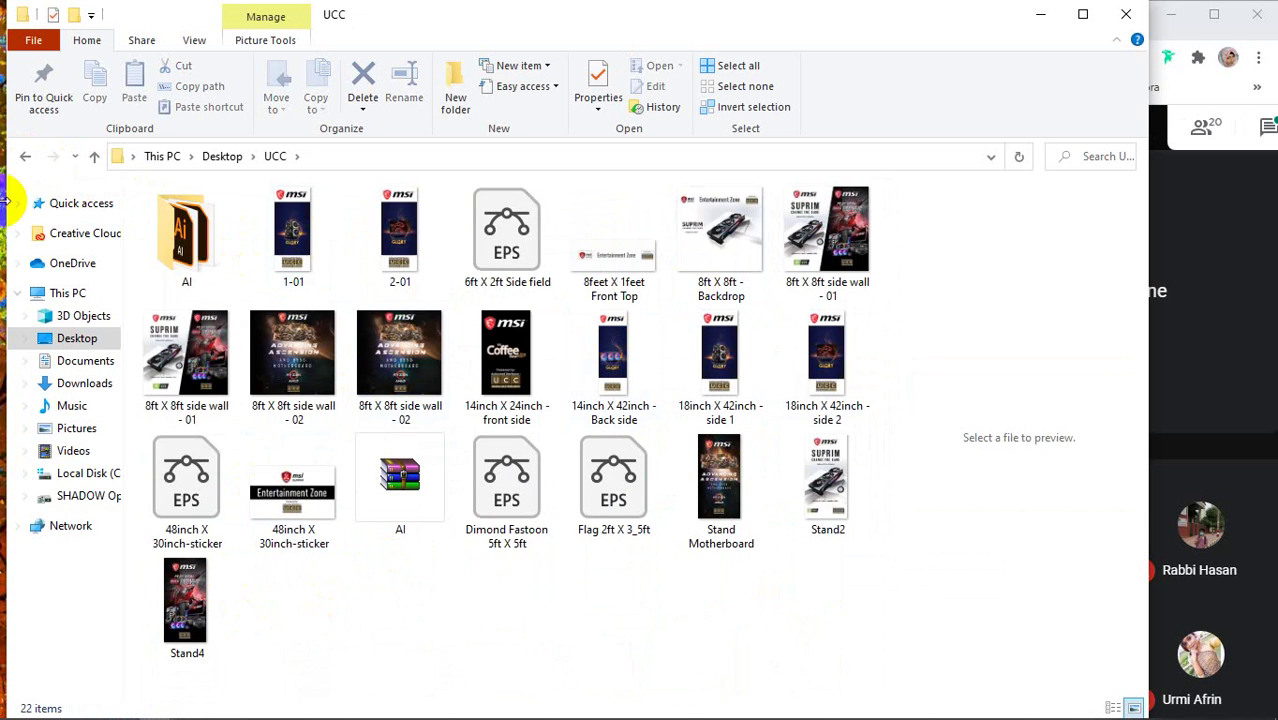
{"action": "left_click", "coordinate": [24, 156]}
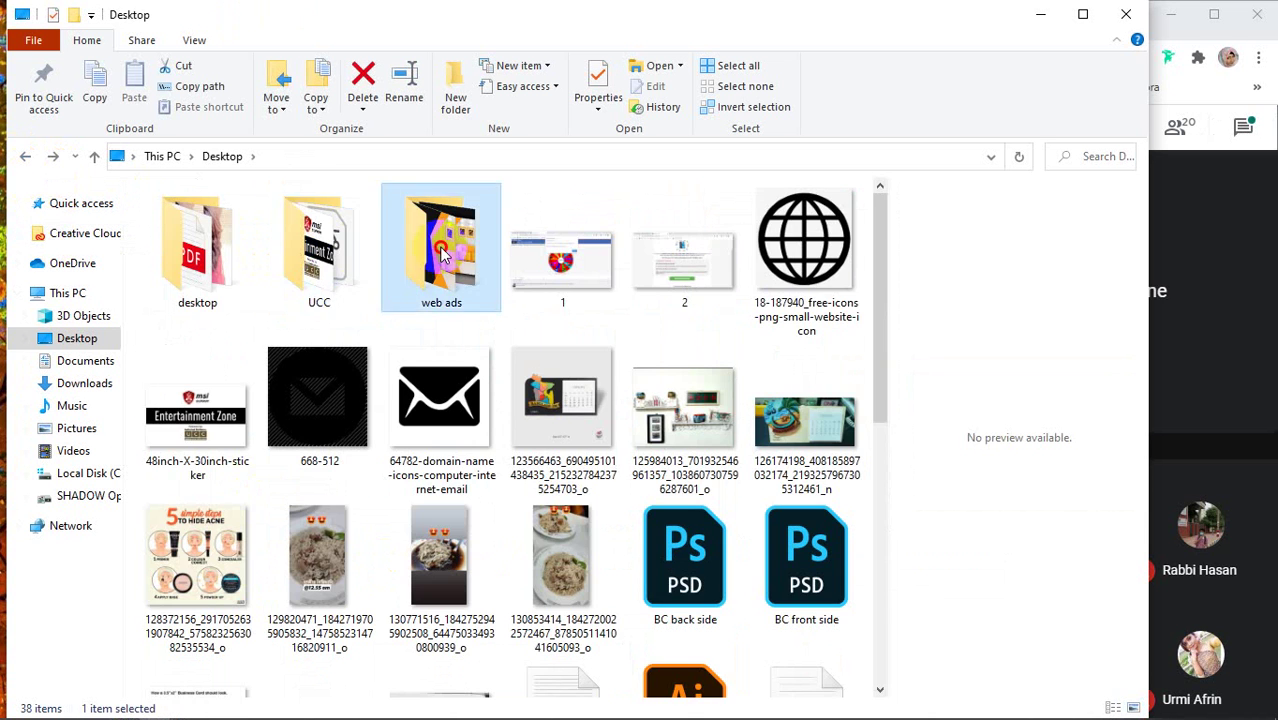
{"action": "double_click", "coordinate": [430, 245]}
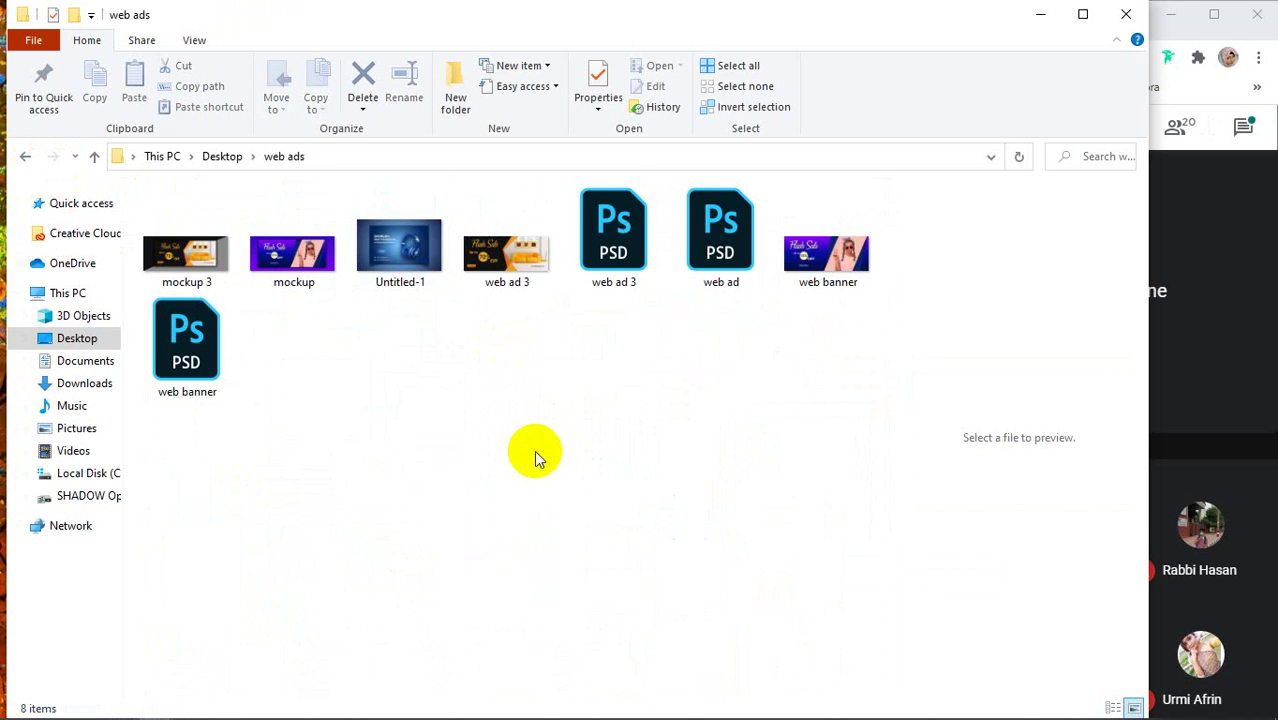
{"action": "left_click", "coordinate": [24, 156]}
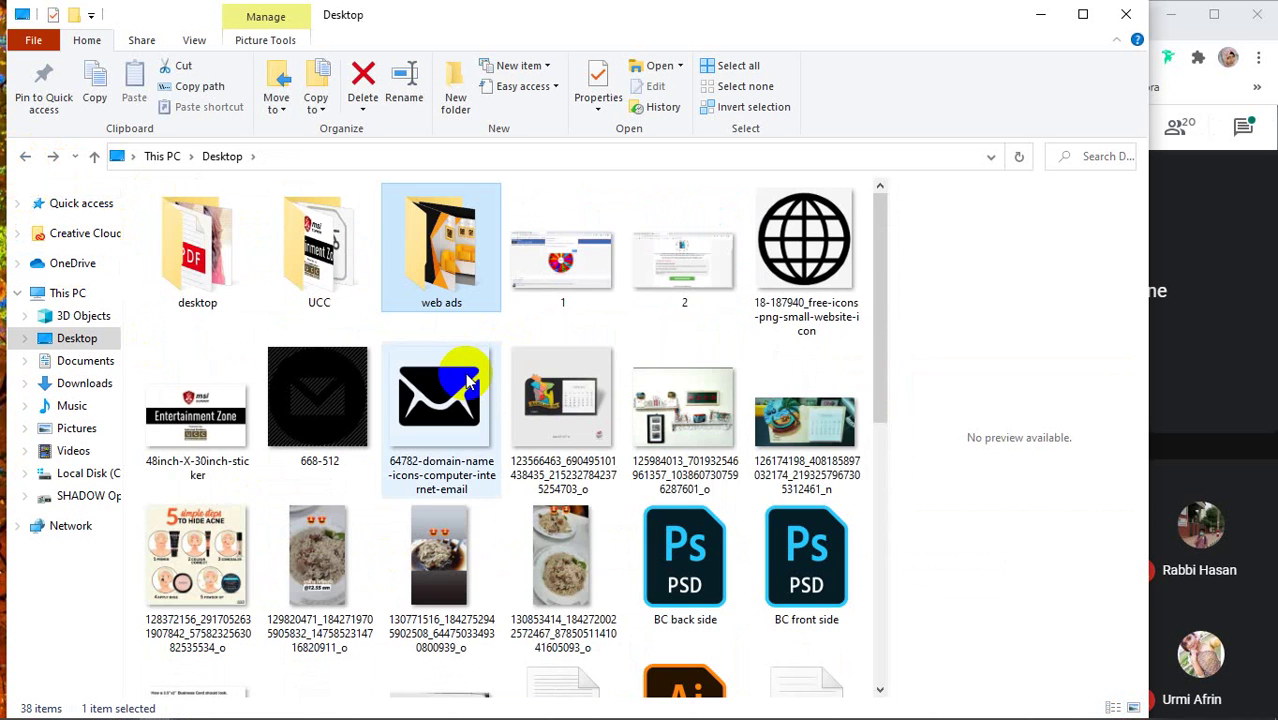
{"action": "scroll", "coordinate": [465, 372], "scroll_direction": "down", "scroll_amount": 5}
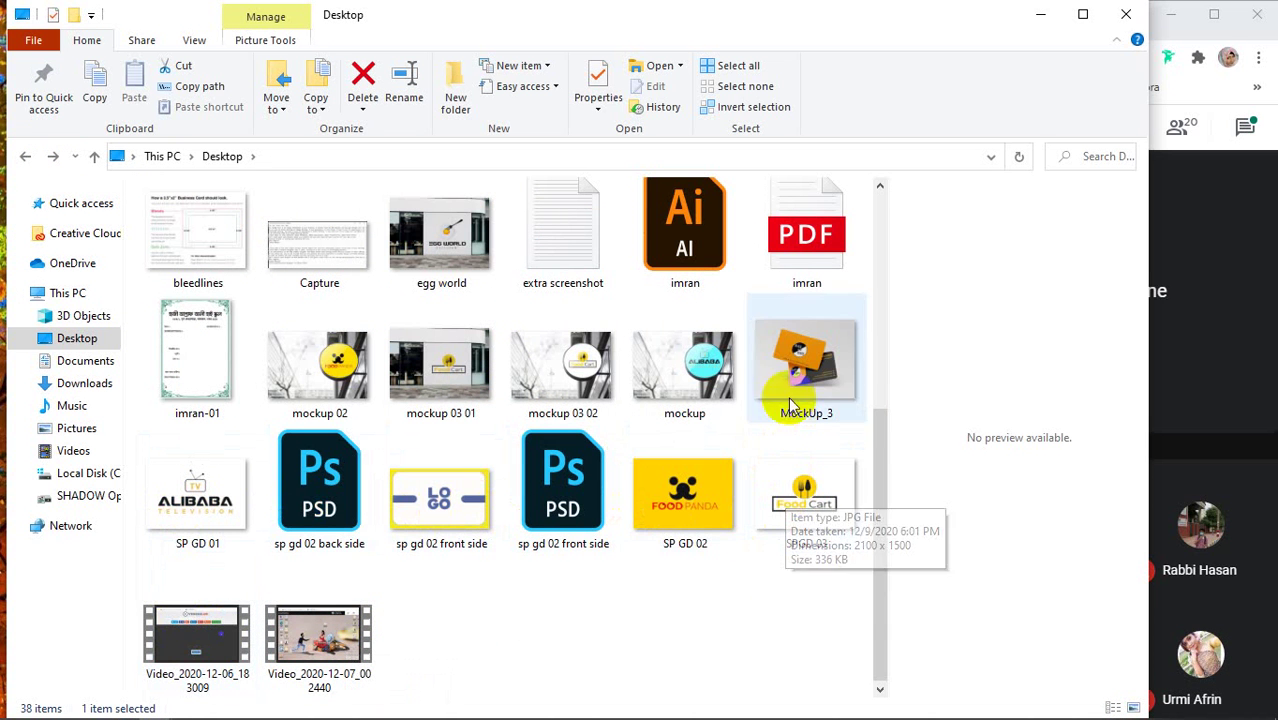
{"action": "scroll", "coordinate": [192, 388], "scroll_direction": "up", "scroll_amount": 3}
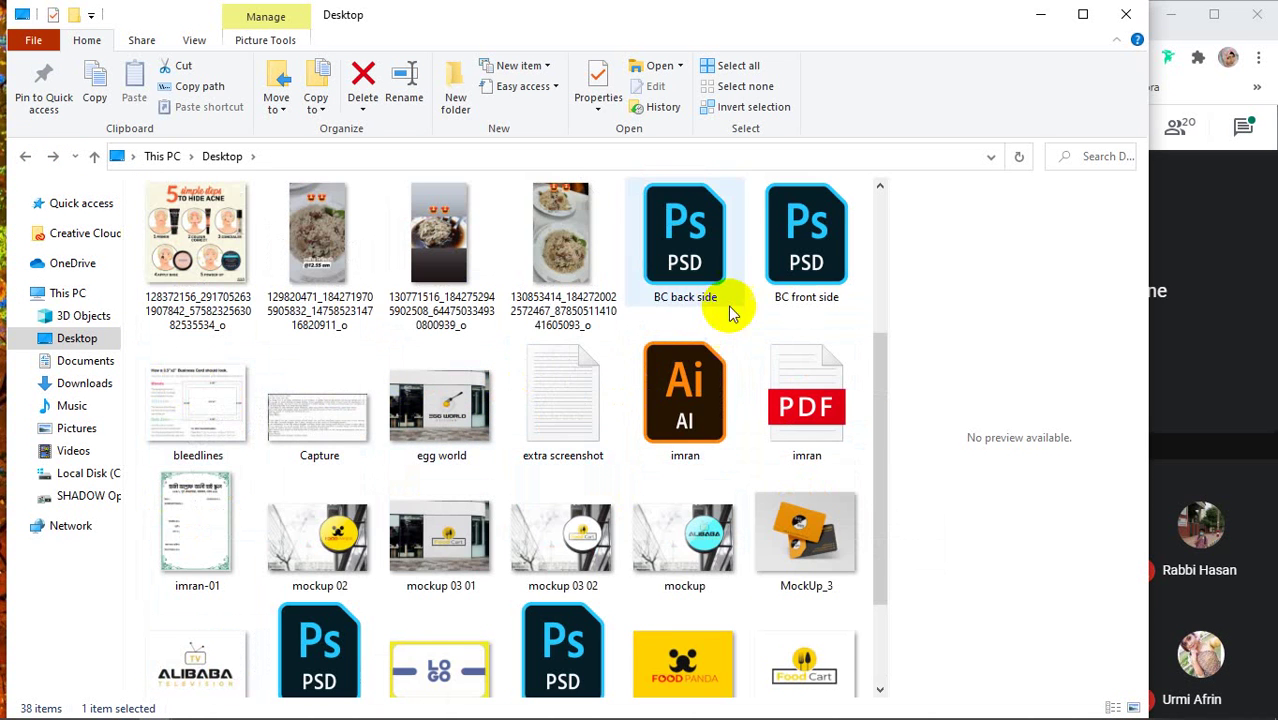
{"action": "scroll", "coordinate": [485, 300], "scroll_direction": "up", "scroll_amount": 6}
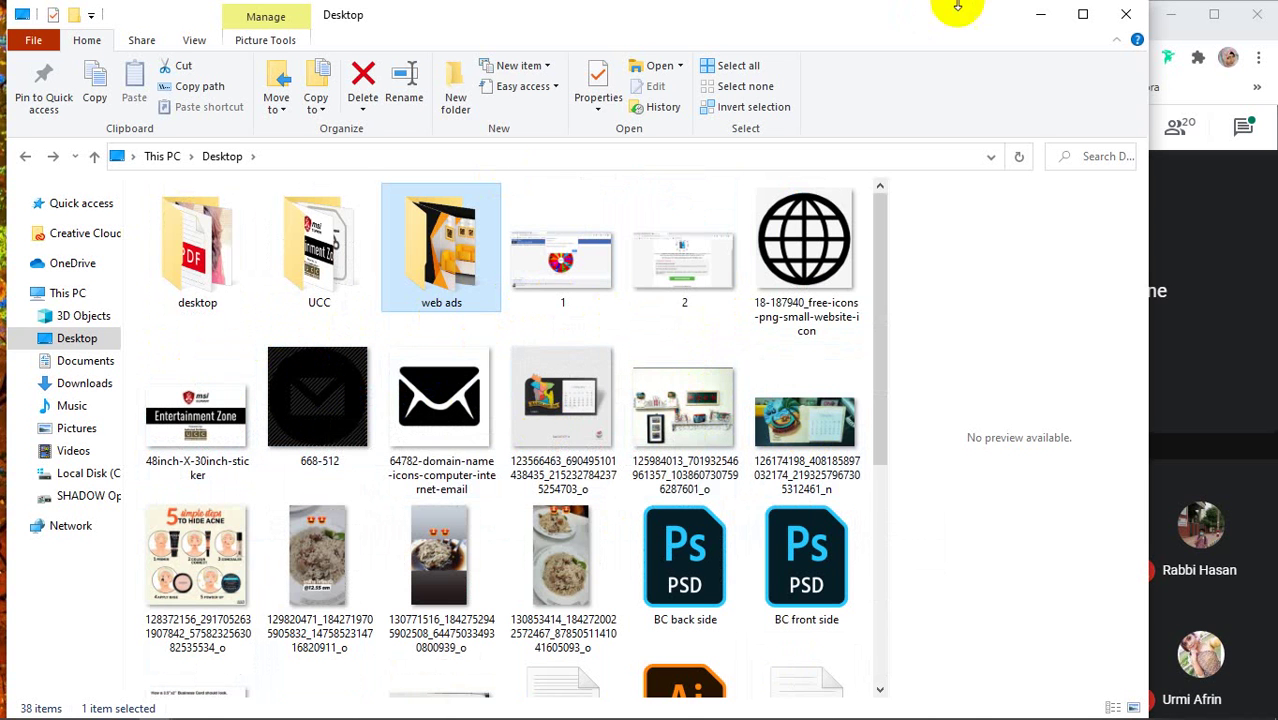
Minimize Explorer, refresh the desktop, and restore the Desktop Explorer window
{"action": "left_click", "coordinate": [1050, 12]}
{"action": "right_click", "coordinate": [577, 272]}
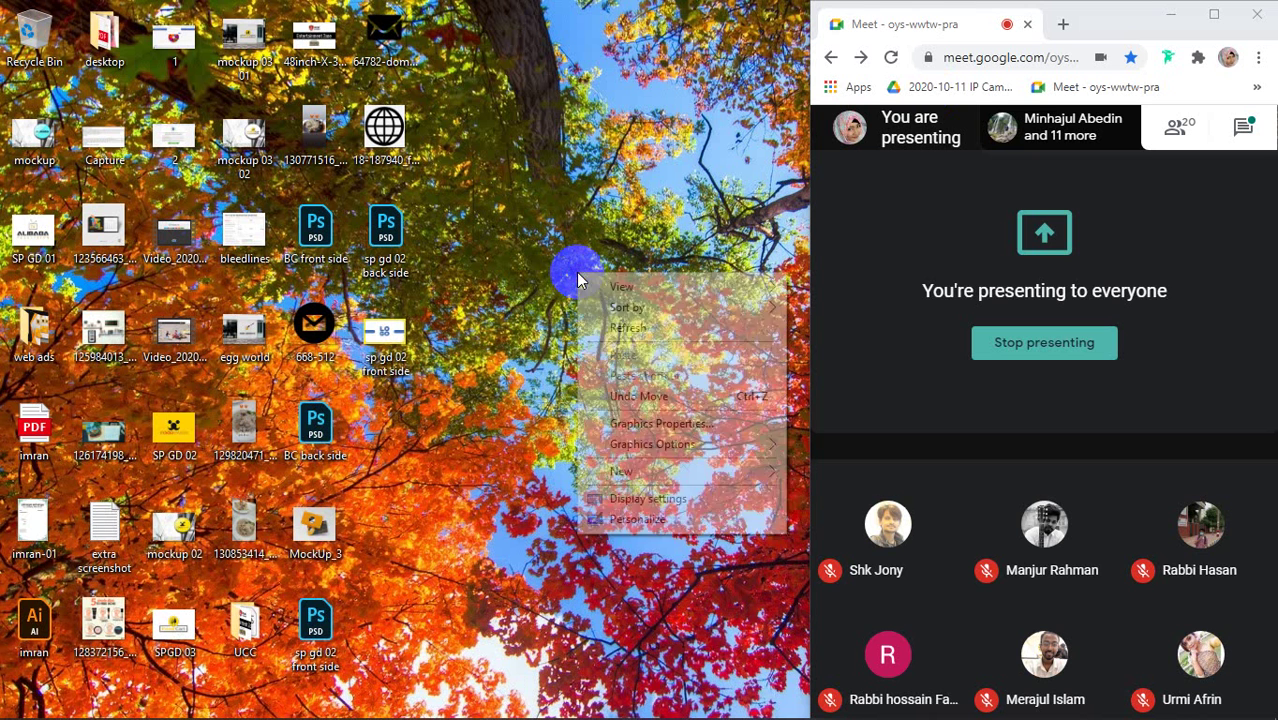
{"action": "left_click", "coordinate": [590, 330]}
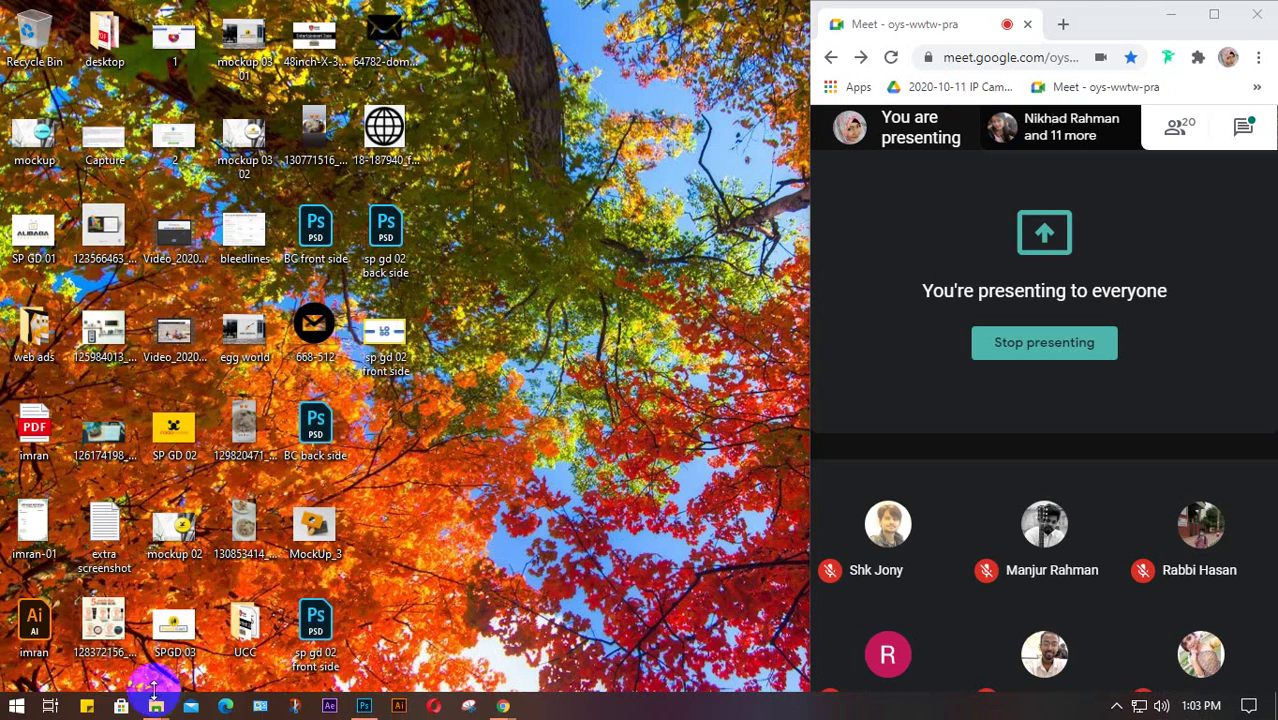
{"action": "mouse_move", "coordinate": [155, 706]}
{"action": "left_click", "coordinate": [114, 630]}
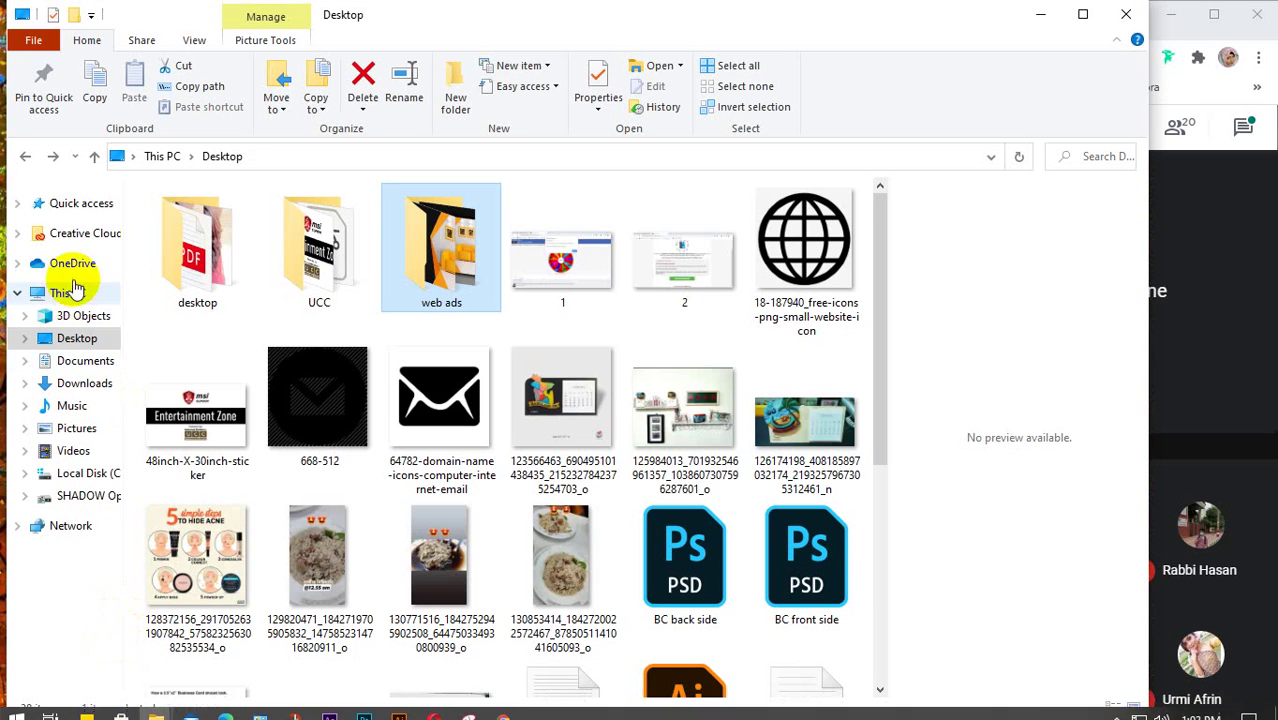
Look through the Documents and Downloads folders
{"action": "left_click", "coordinate": [72, 362]}
{"action": "scroll", "coordinate": [485, 375], "scroll_direction": "down", "scroll_amount": 12}
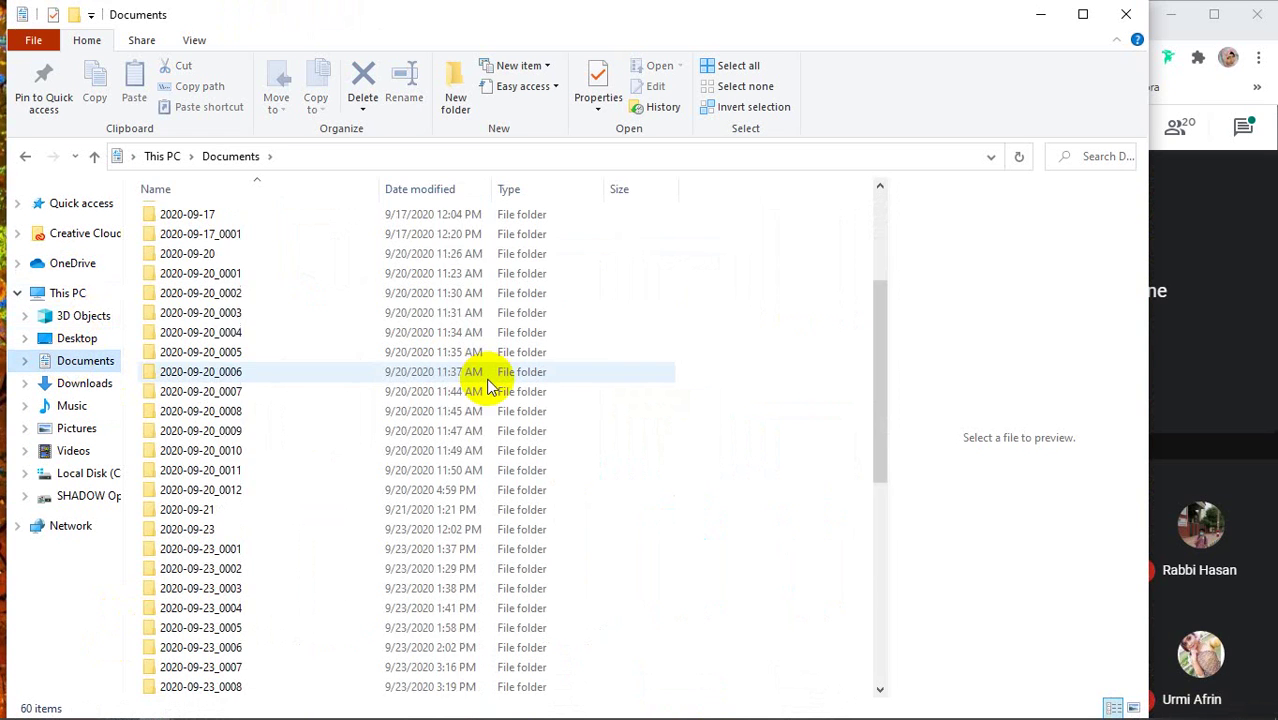
{"action": "scroll", "coordinate": [490, 385], "scroll_direction": "up", "scroll_amount": 13}
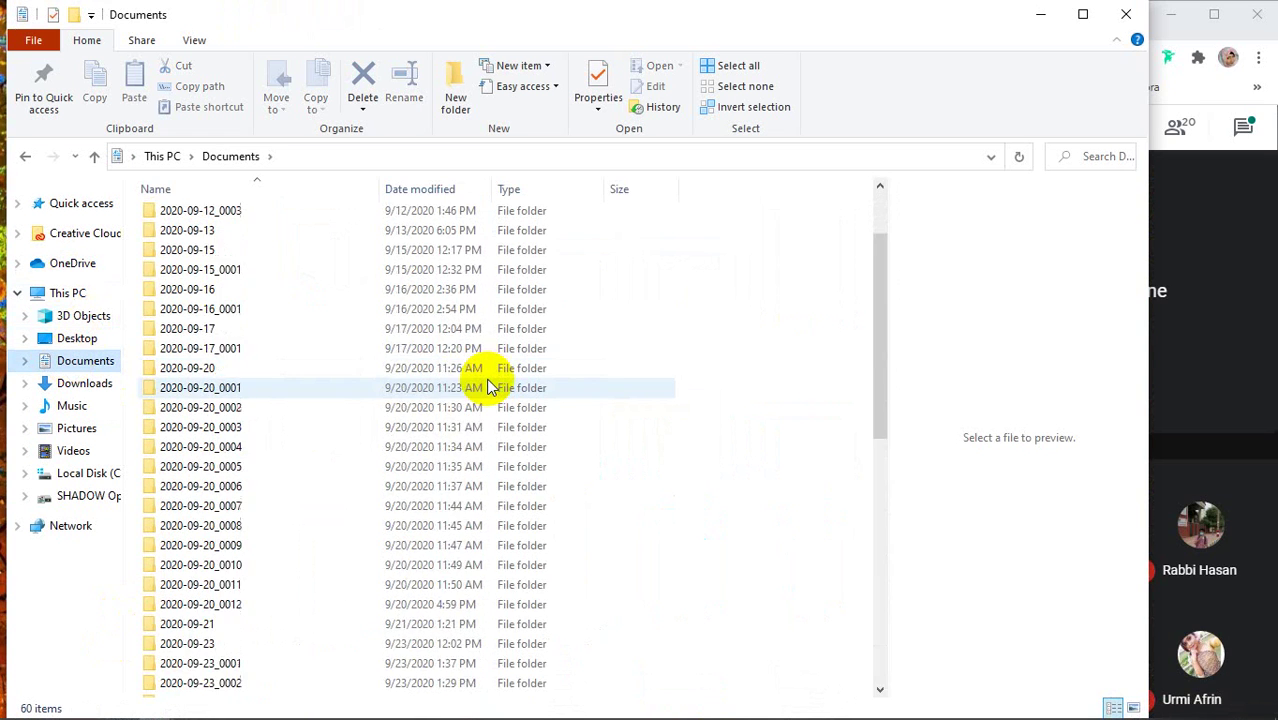
{"action": "left_click", "coordinate": [66, 382]}
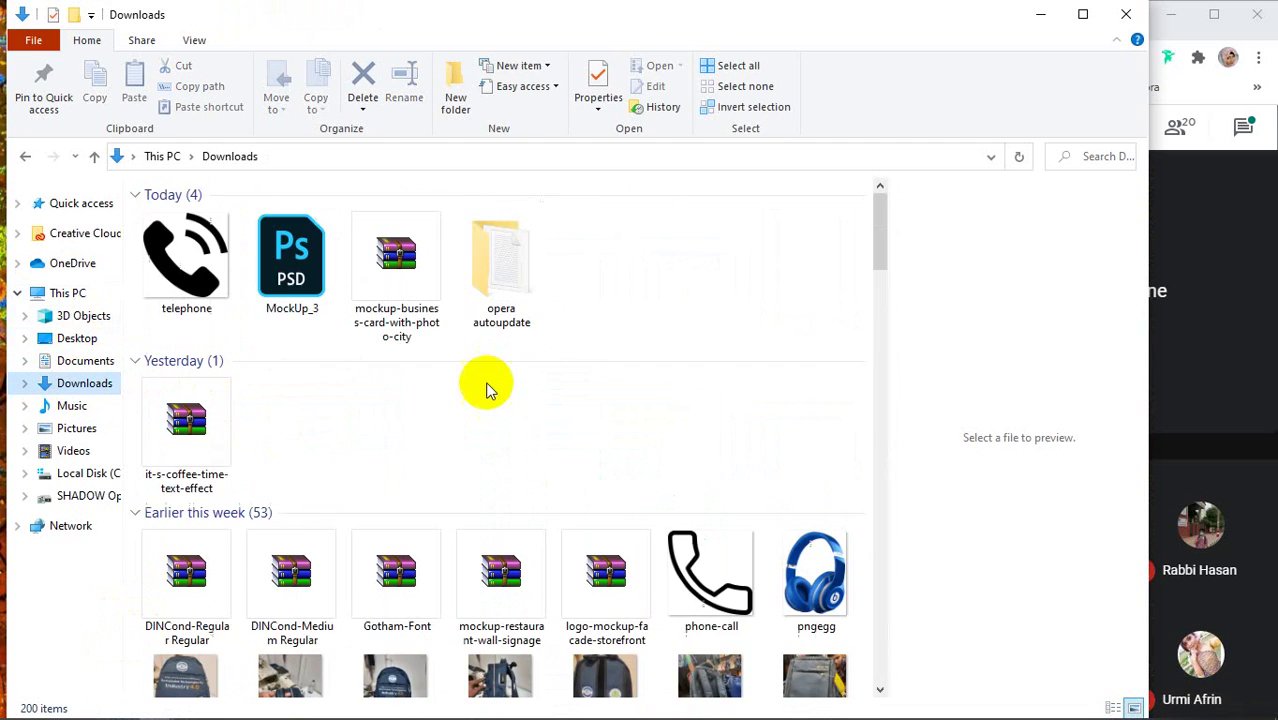
{"action": "scroll", "coordinate": [640, 405], "scroll_direction": "down", "scroll_amount": 10}
{"action": "scroll", "coordinate": [684, 411], "scroll_direction": "down", "scroll_amount": 20}
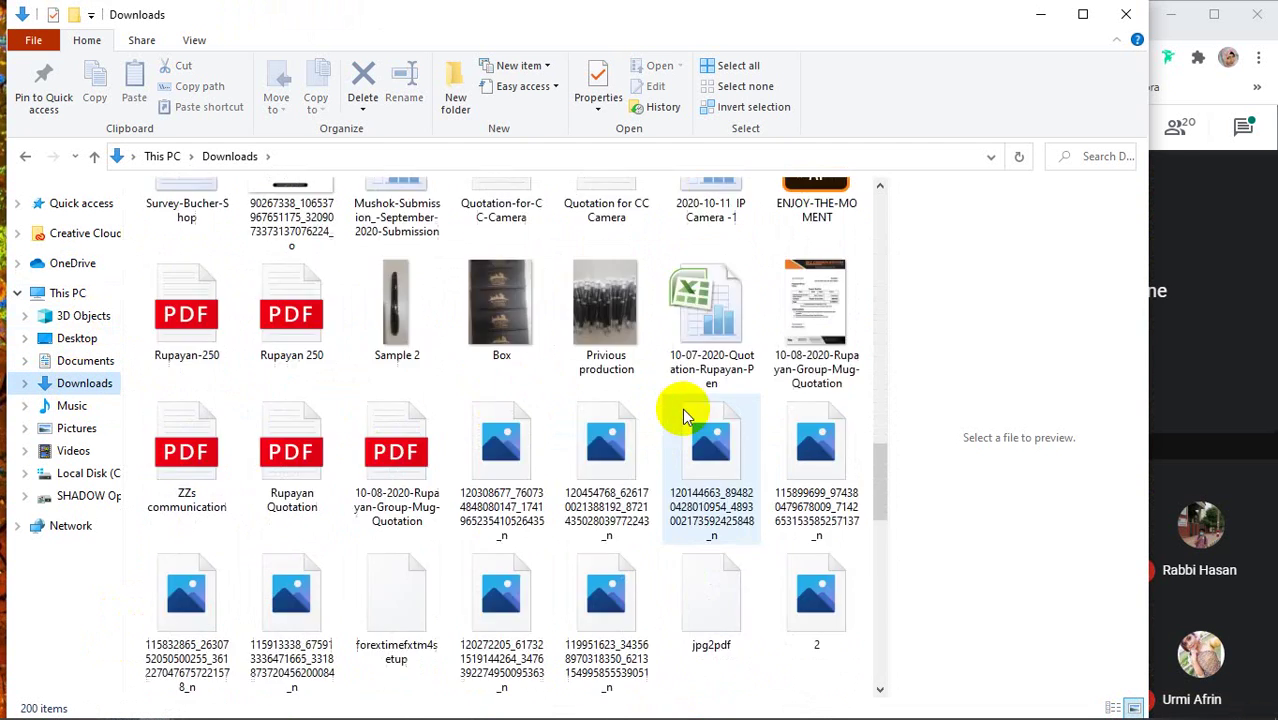
{"action": "scroll", "coordinate": [684, 414], "scroll_direction": "down", "scroll_amount": 1}
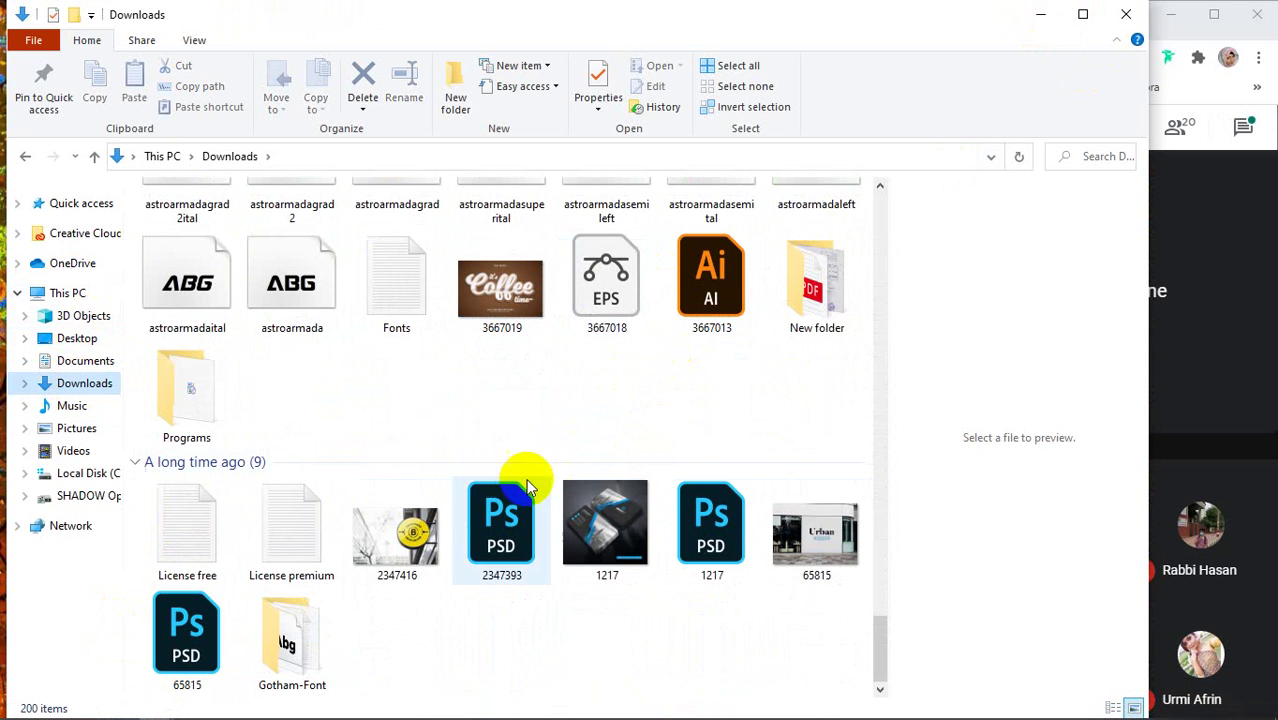
Check the Captain fishing, deed and Diary folders inside the desktop subfolder
{"action": "left_click", "coordinate": [77, 338]}
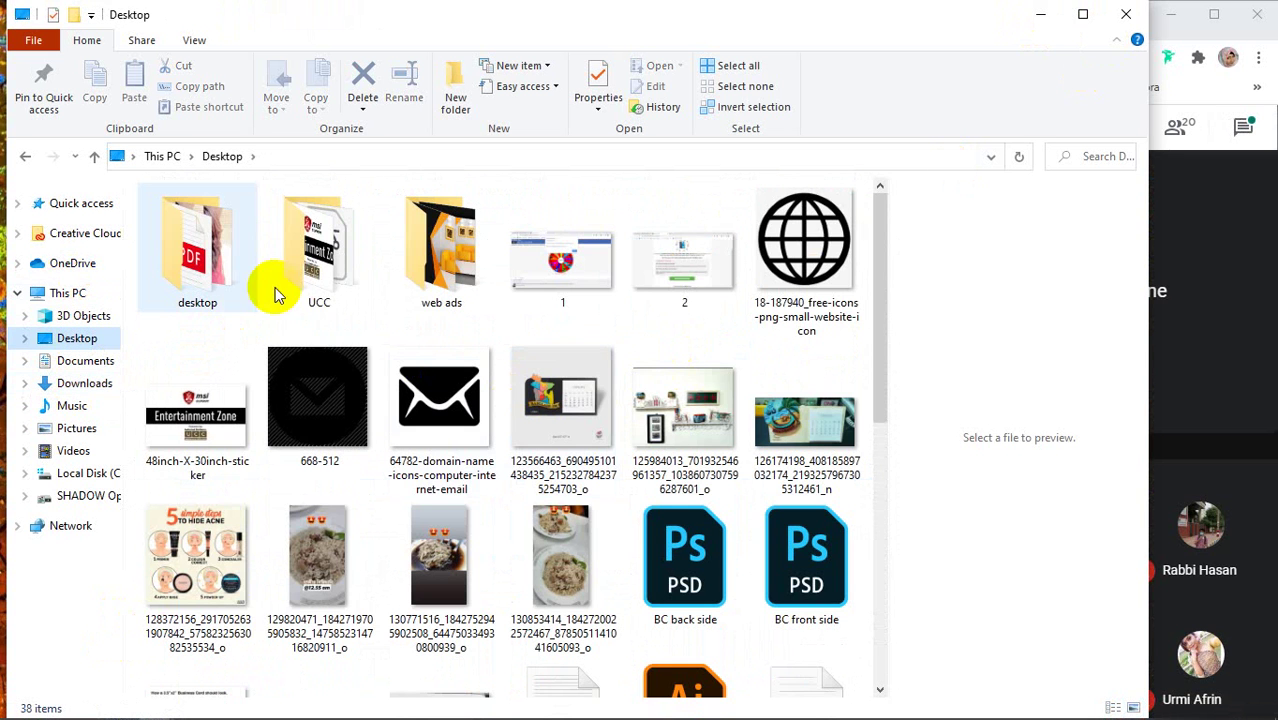
{"action": "double_click", "coordinate": [211, 249]}
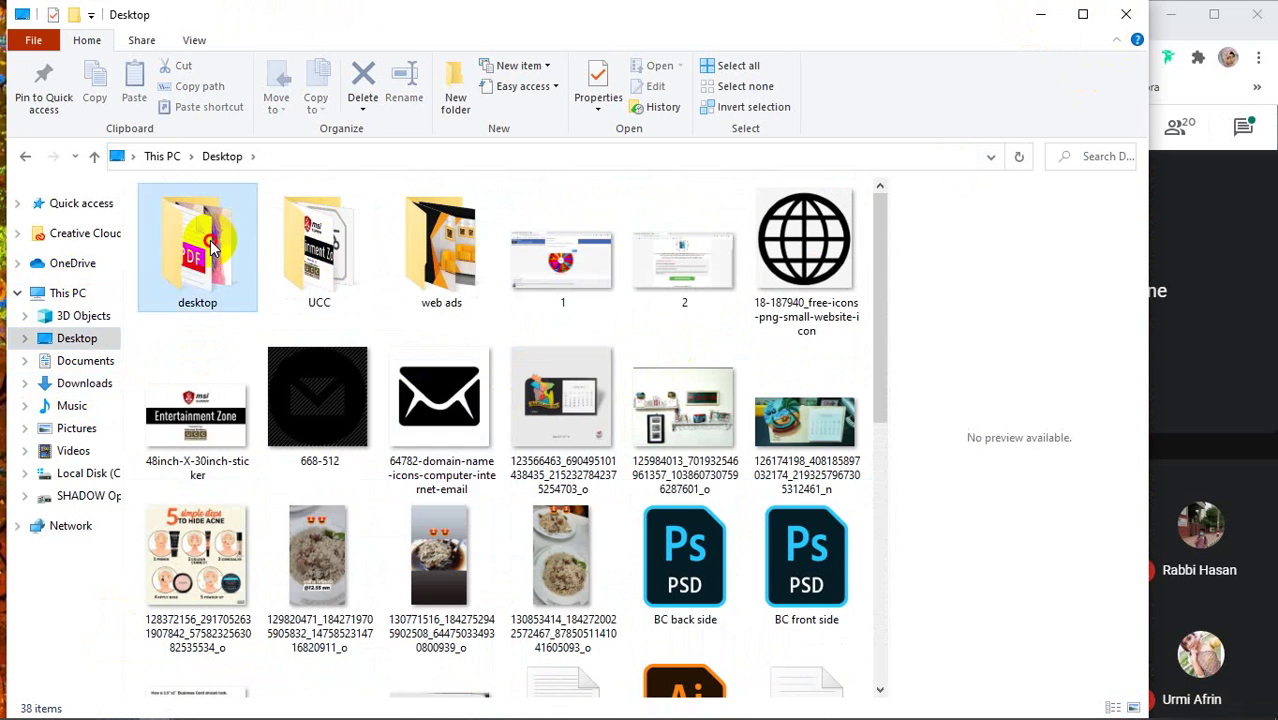
{"action": "double_click", "coordinate": [216, 243]}
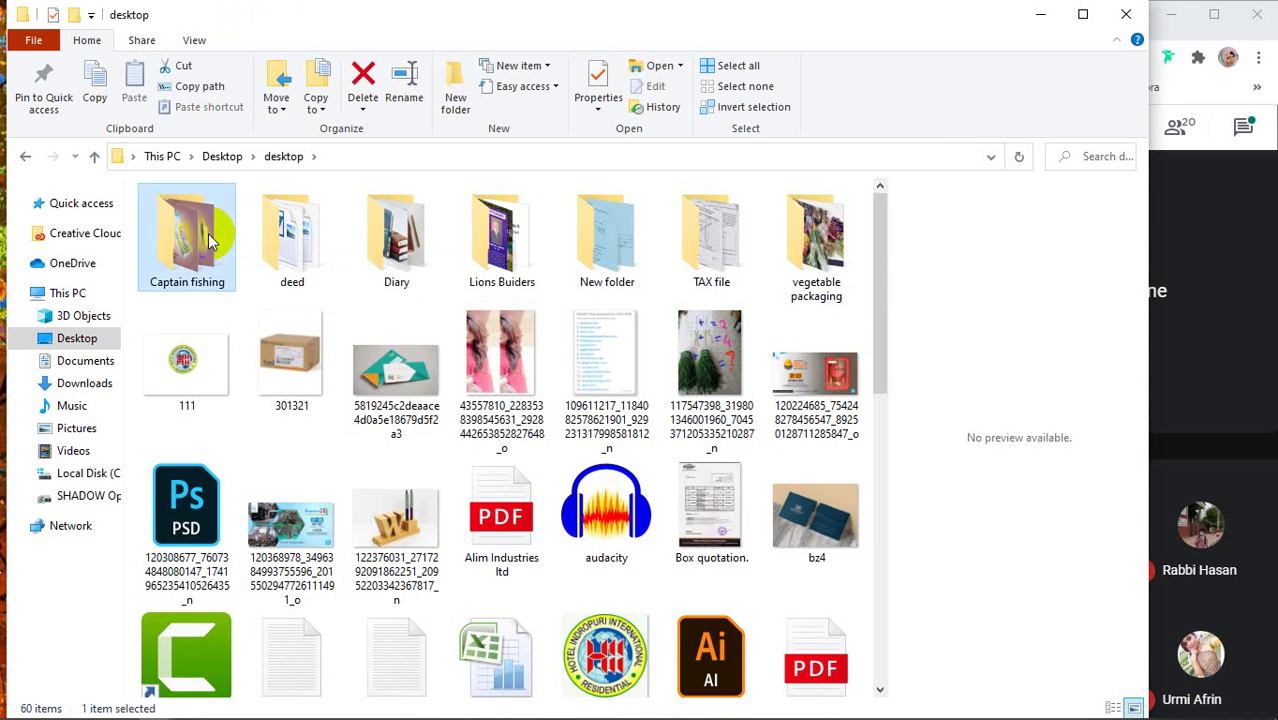
{"action": "left_click", "coordinate": [25, 160]}
{"action": "double_click", "coordinate": [288, 220]}
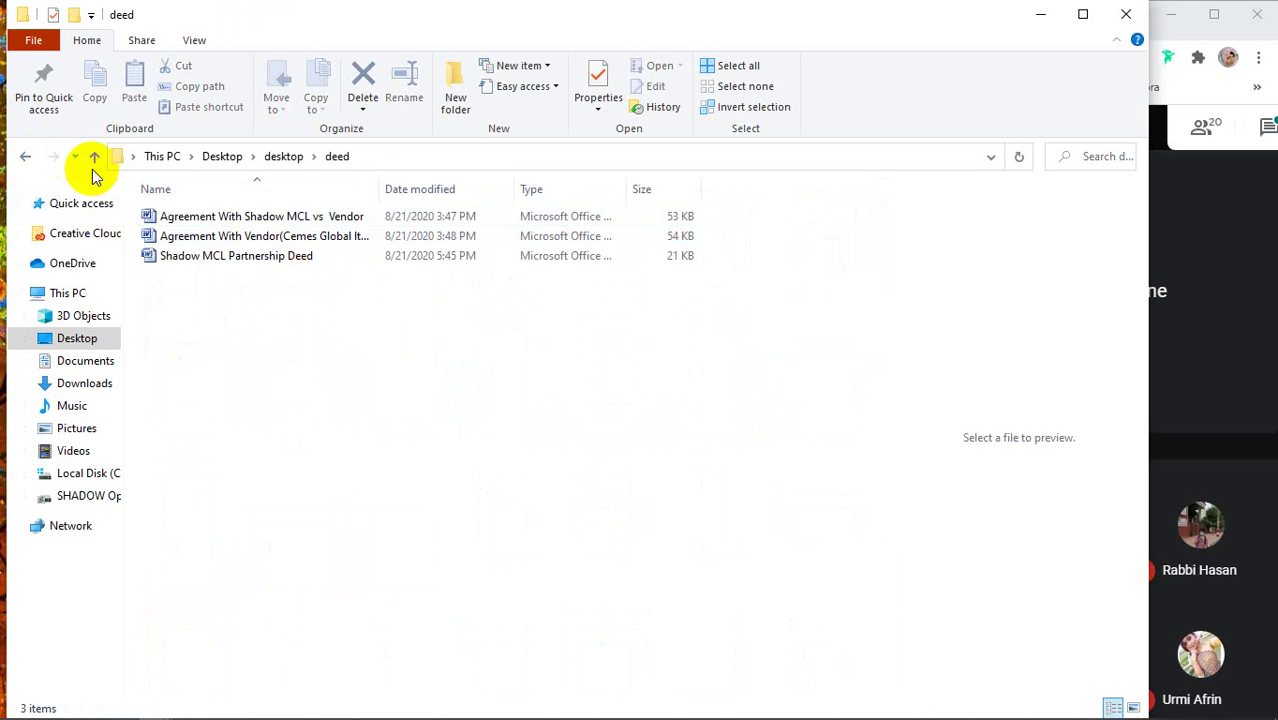
{"action": "left_click", "coordinate": [25, 158]}
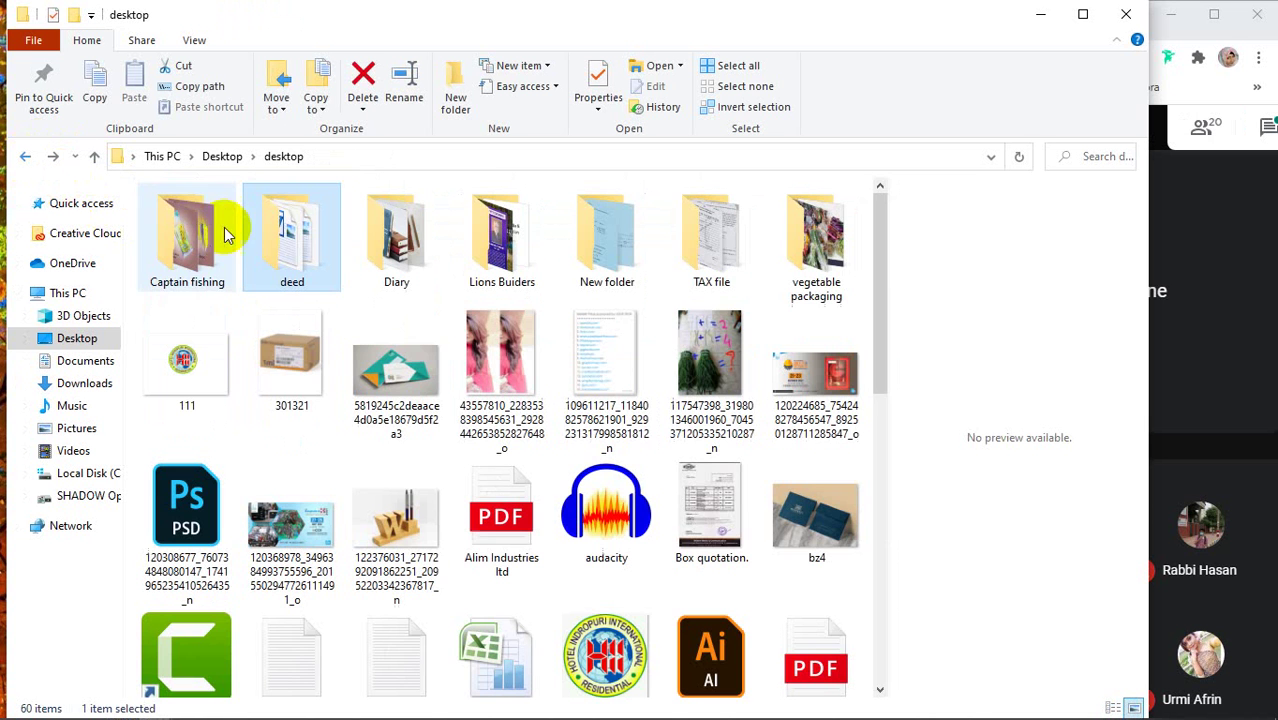
{"action": "double_click", "coordinate": [398, 242]}
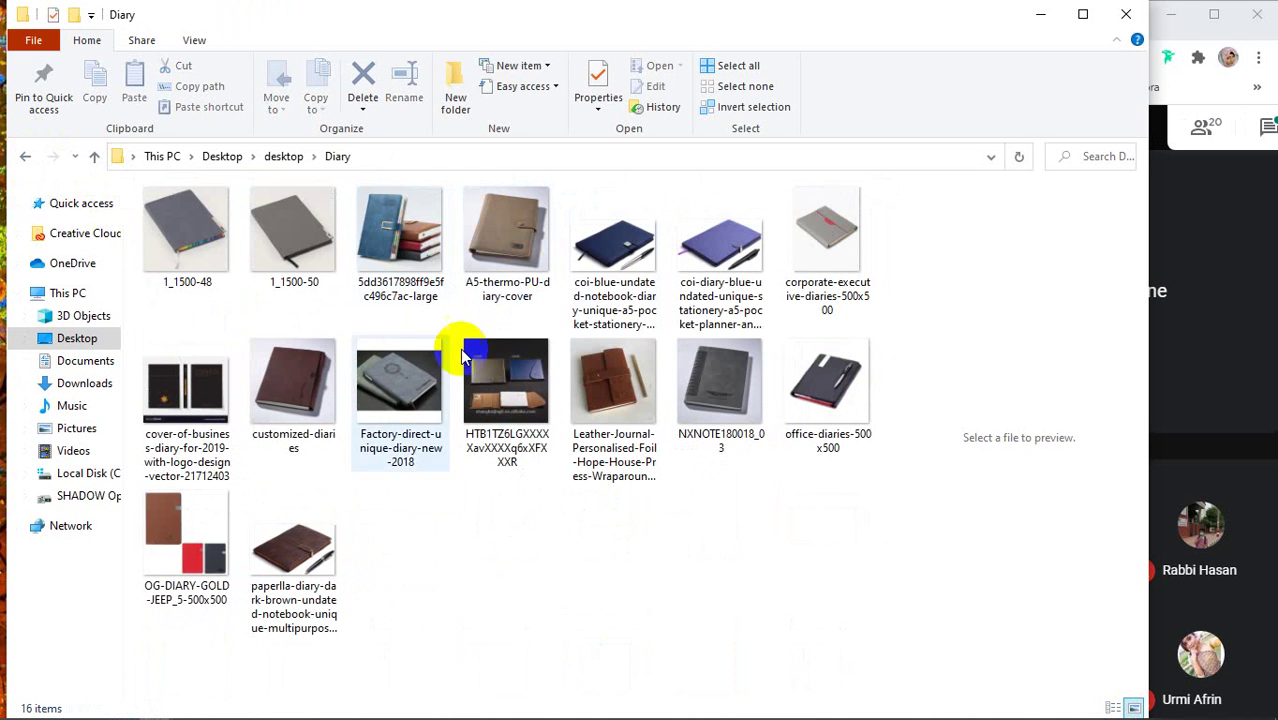
{"action": "left_click", "coordinate": [25, 156]}
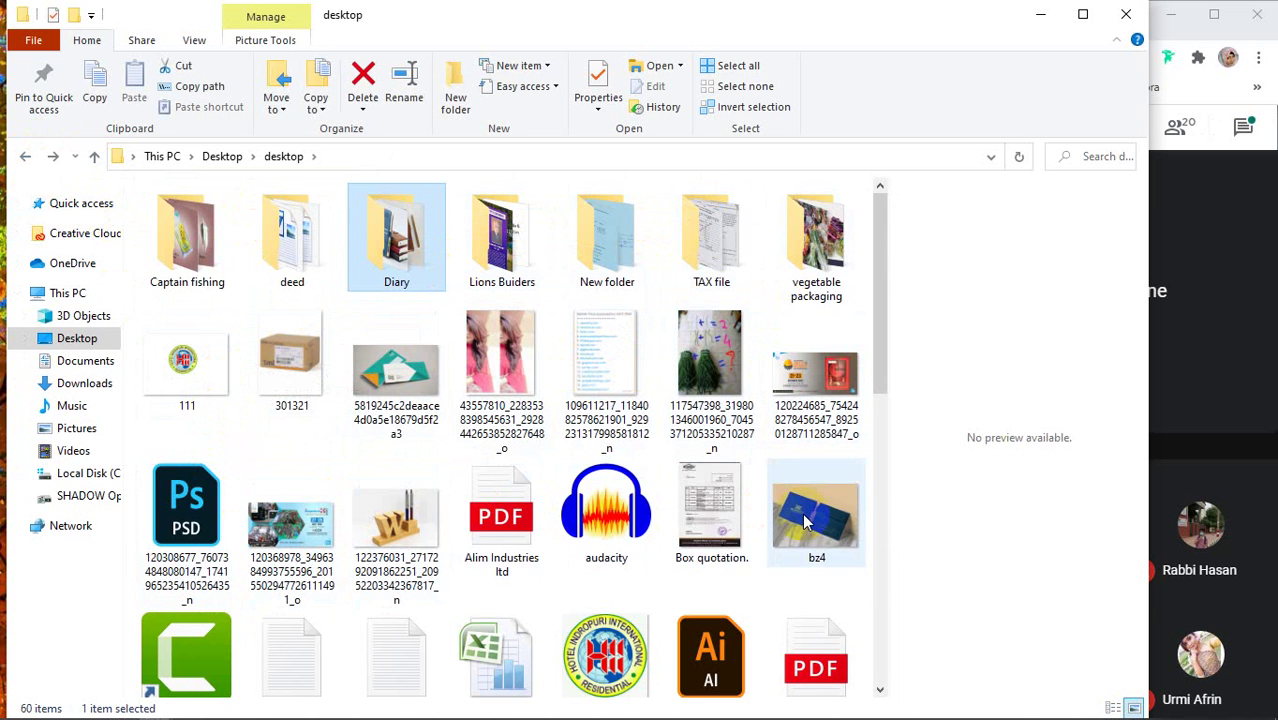
{"action": "scroll", "coordinate": [806, 516], "scroll_direction": "down", "scroll_amount": 3}
{"action": "scroll", "coordinate": [790, 525], "scroll_direction": "down", "scroll_amount": 4}
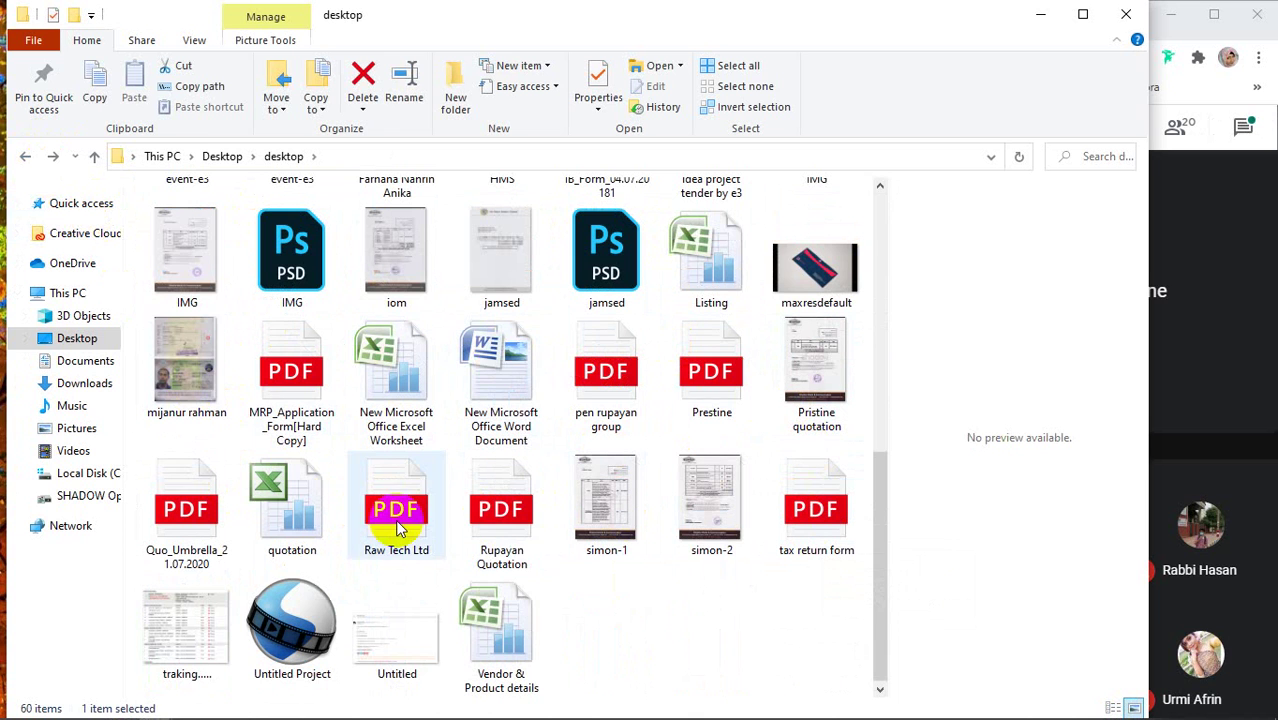
Minimize File Explorer and return to Photoshop
{"action": "left_click", "coordinate": [1043, 15]}
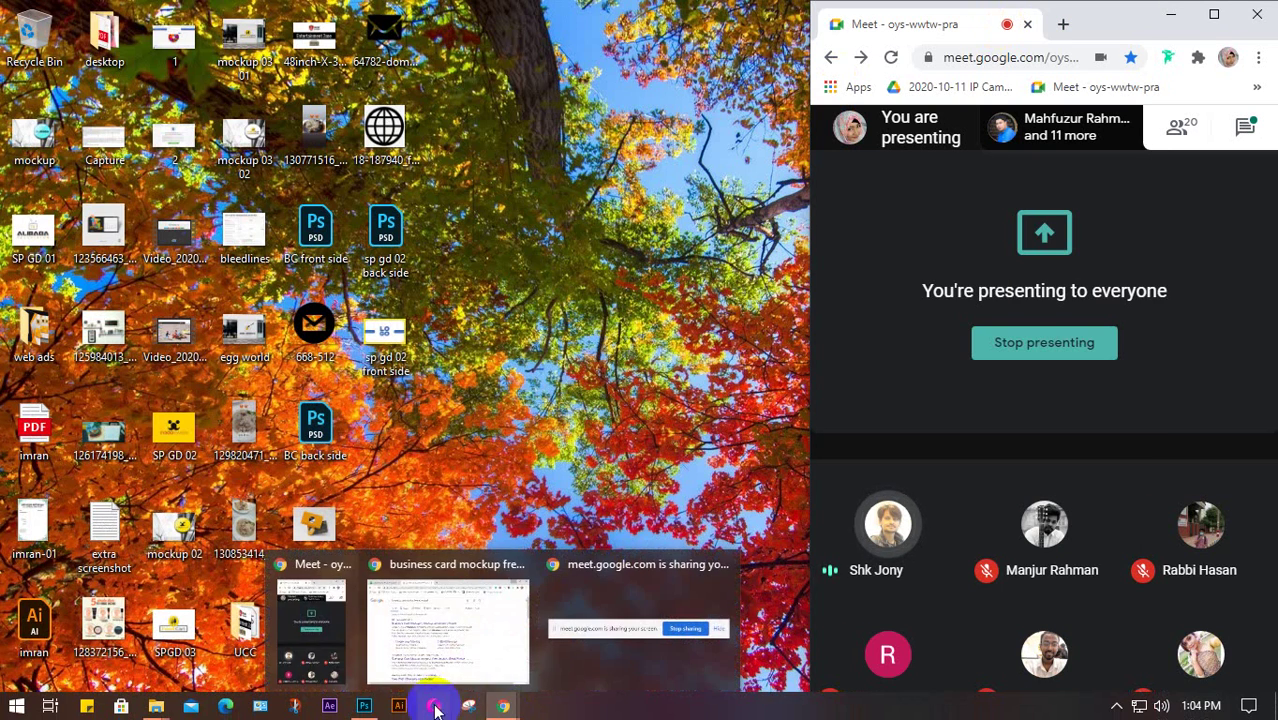
{"action": "mouse_move", "coordinate": [364, 706]}
{"action": "left_click", "coordinate": [388, 513]}
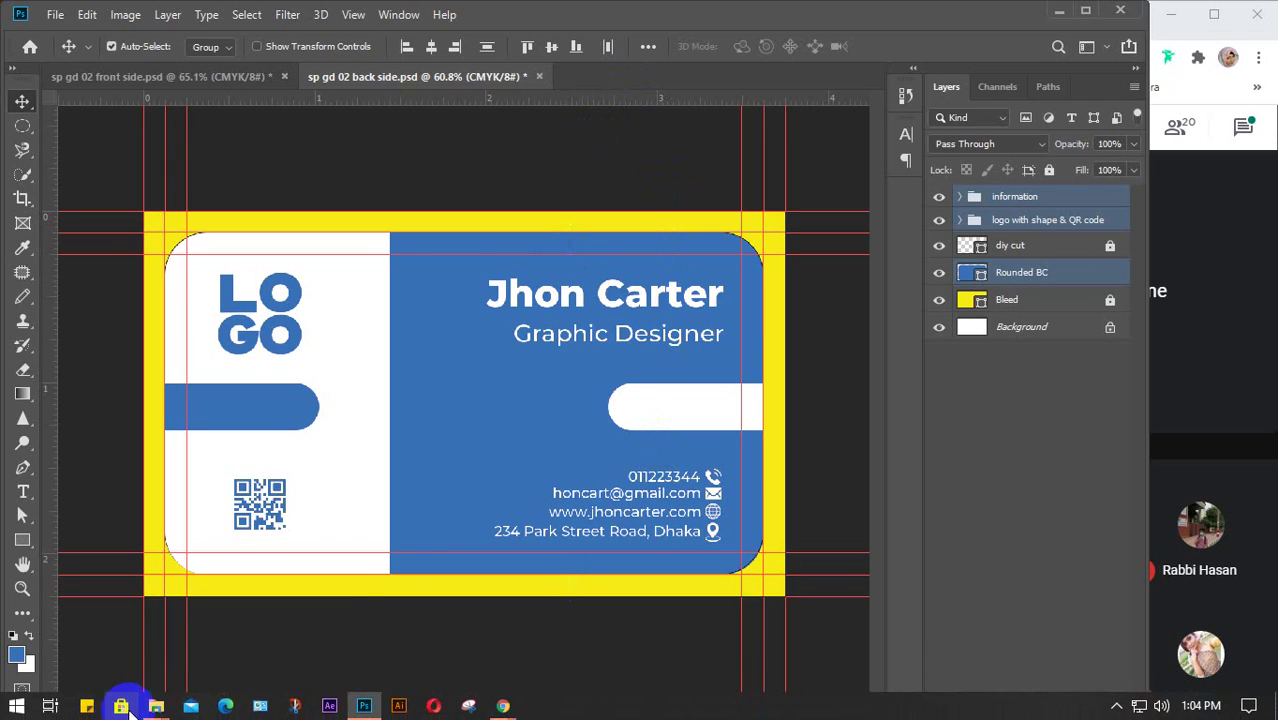
Reopen MockUp_3 from Downloads in Photoshop and hide the free-psd-templates.com watermark layer
{"action": "mouse_move", "coordinate": [156, 706]}
{"action": "left_click", "coordinate": [157, 677]}
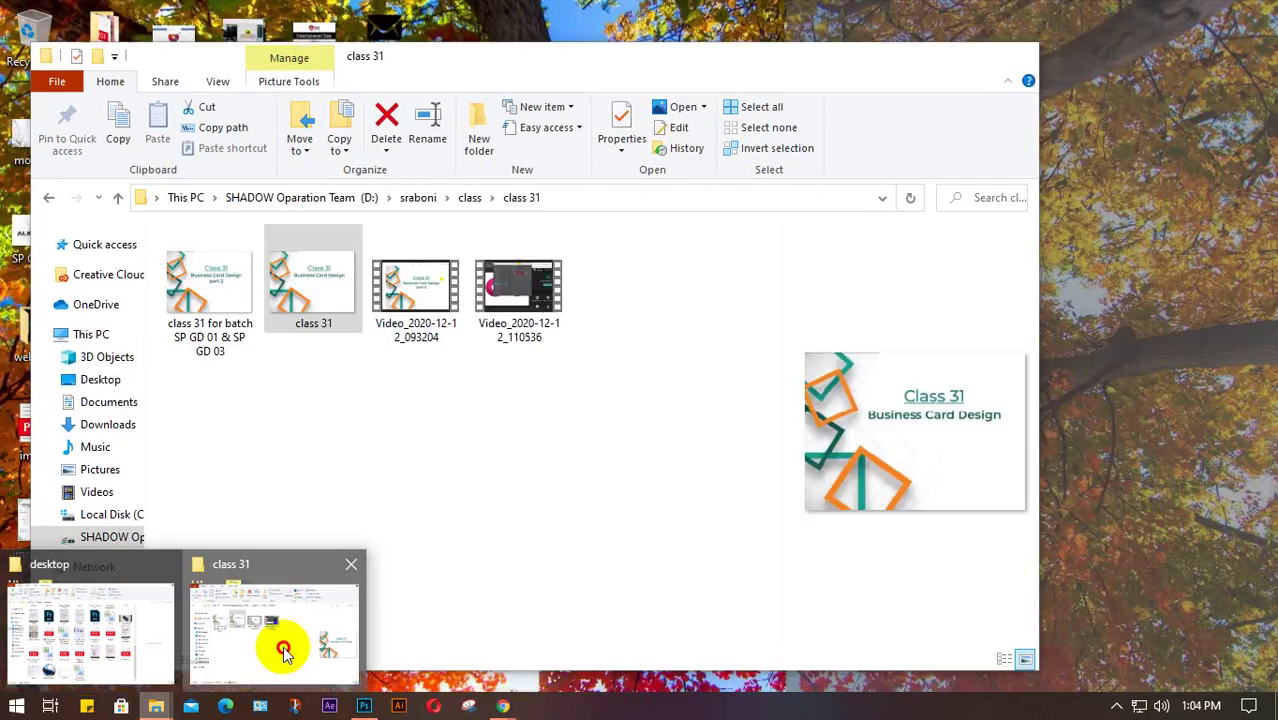
{"action": "left_click", "coordinate": [285, 648]}
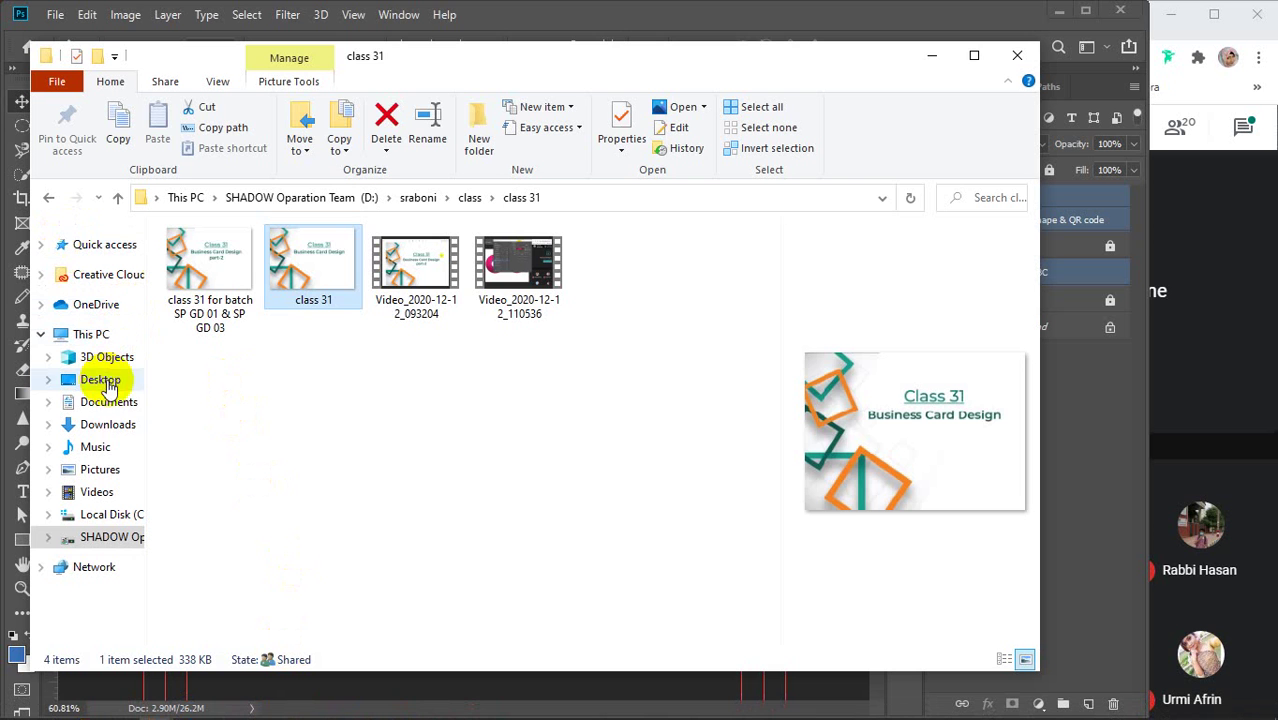
{"action": "left_click", "coordinate": [107, 424]}
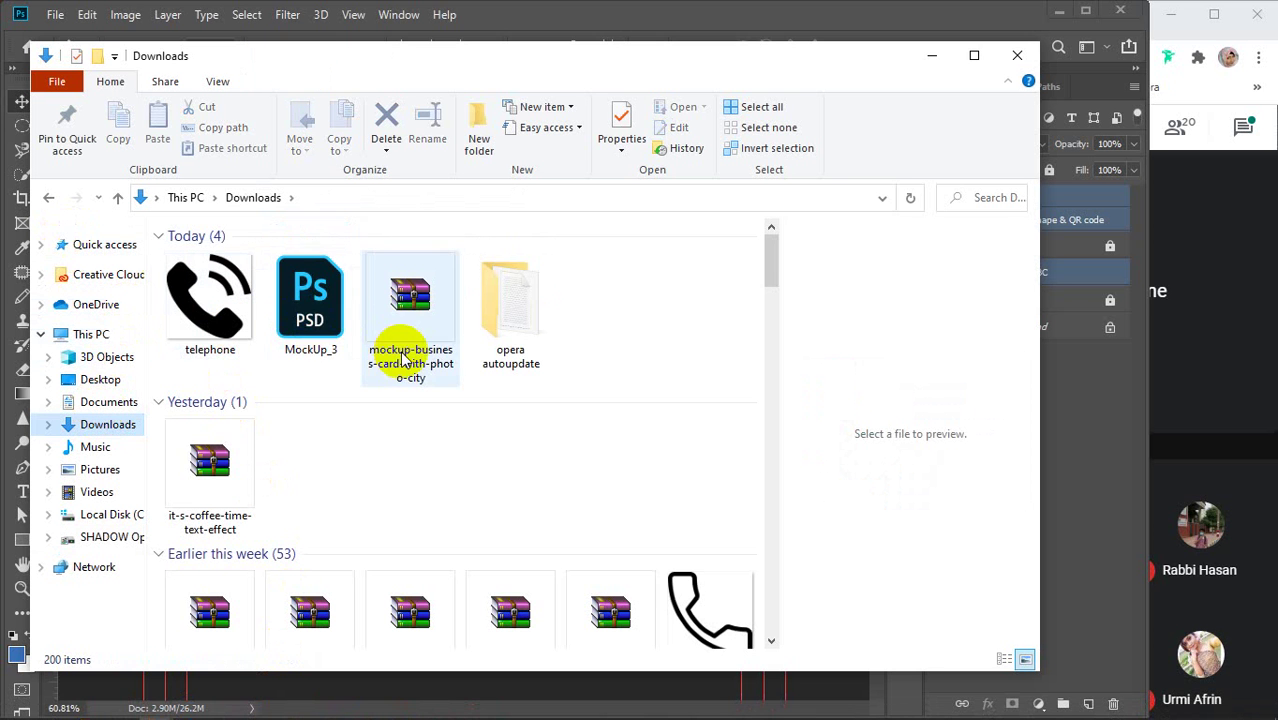
{"action": "left_click", "coordinate": [293, 320]}
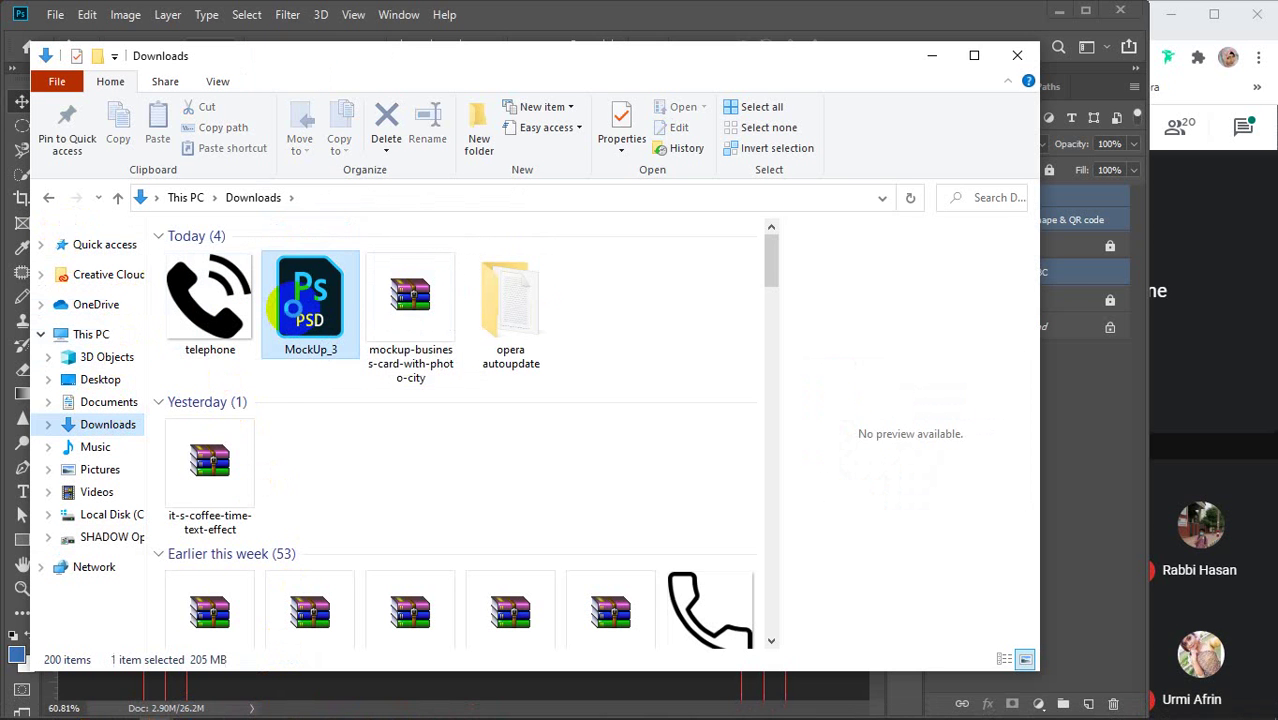
{"action": "double_click", "coordinate": [294, 318]}
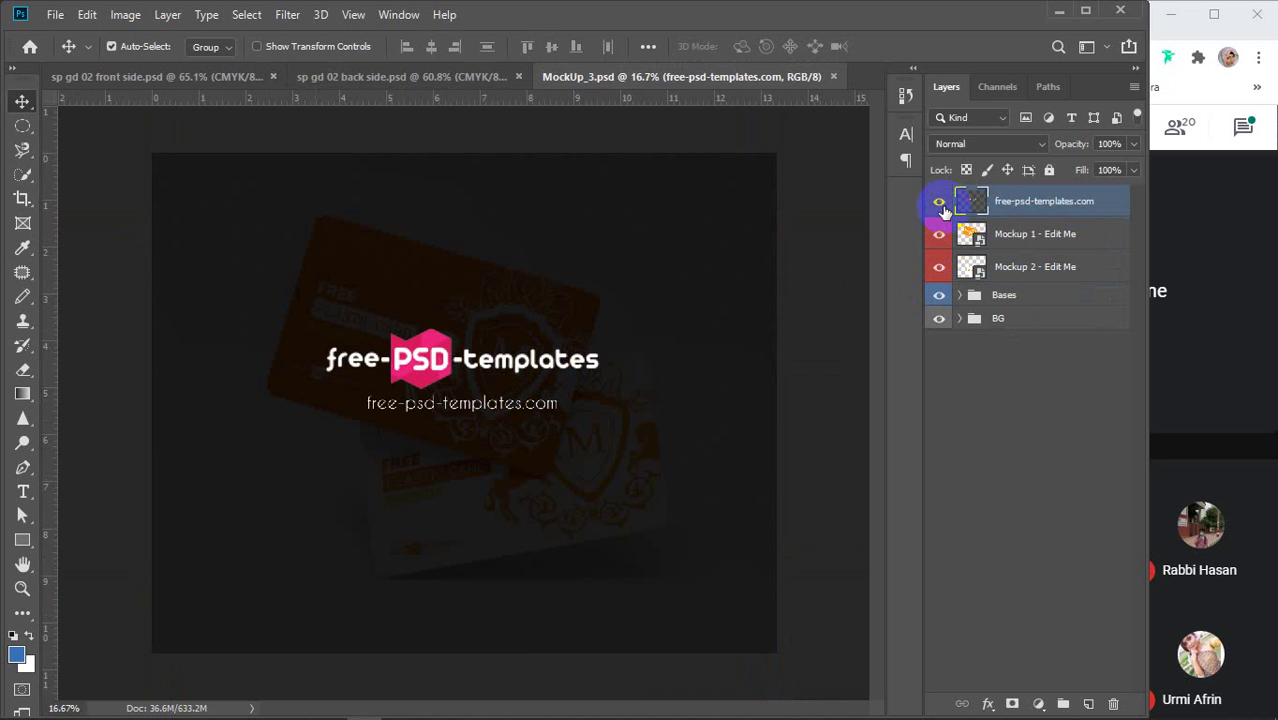
{"action": "left_click", "coordinate": [939, 203]}
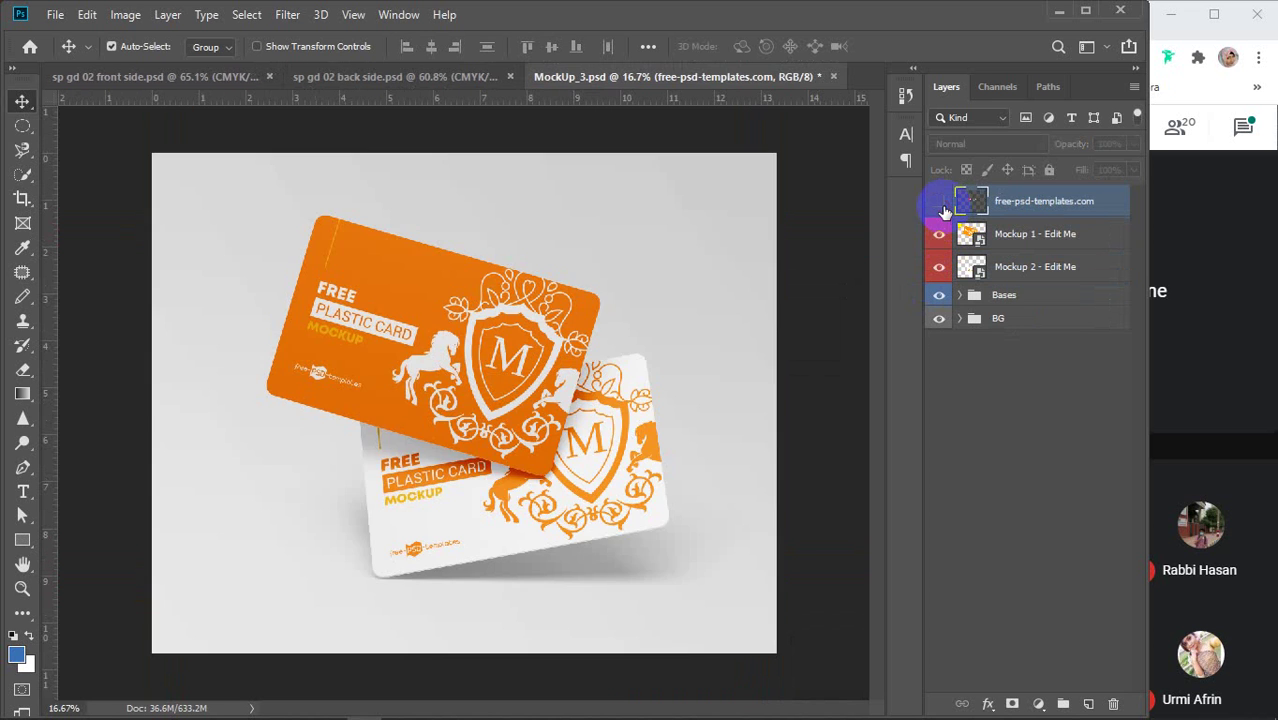
Review the front and back card designs, then return to the mockup document
{"action": "left_click", "coordinate": [154, 80]}
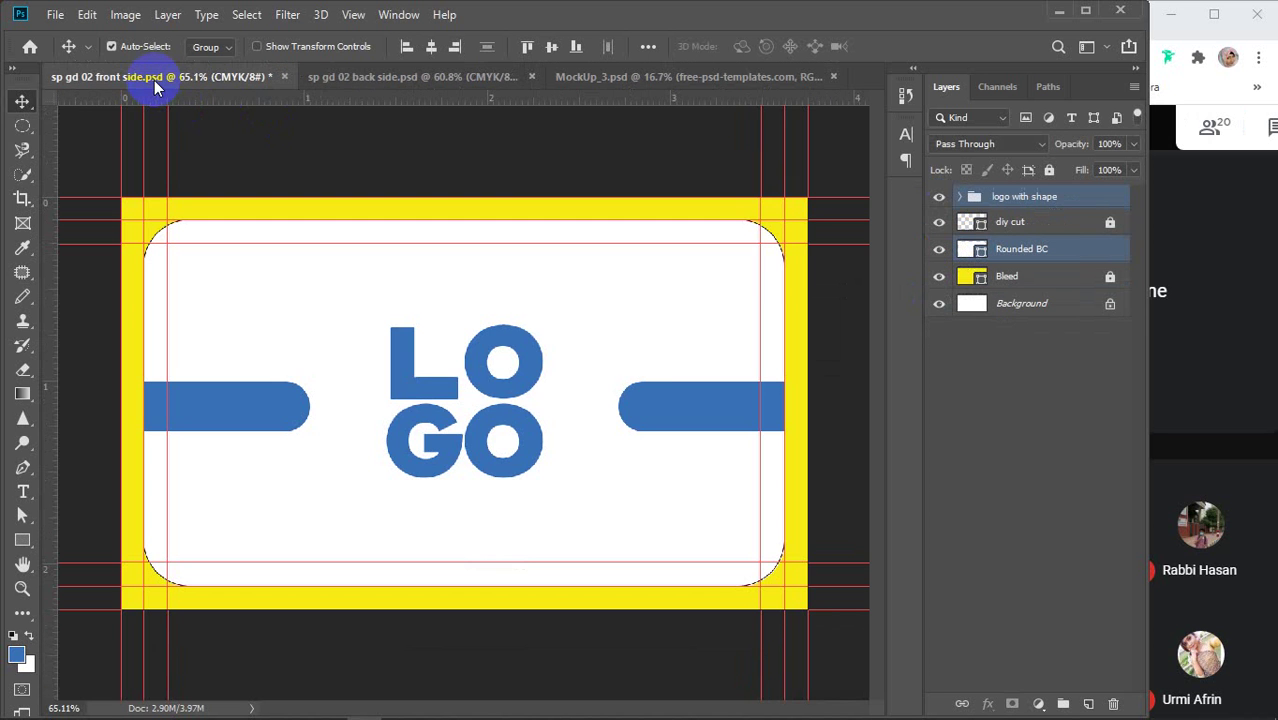
{"action": "left_click", "coordinate": [334, 74]}
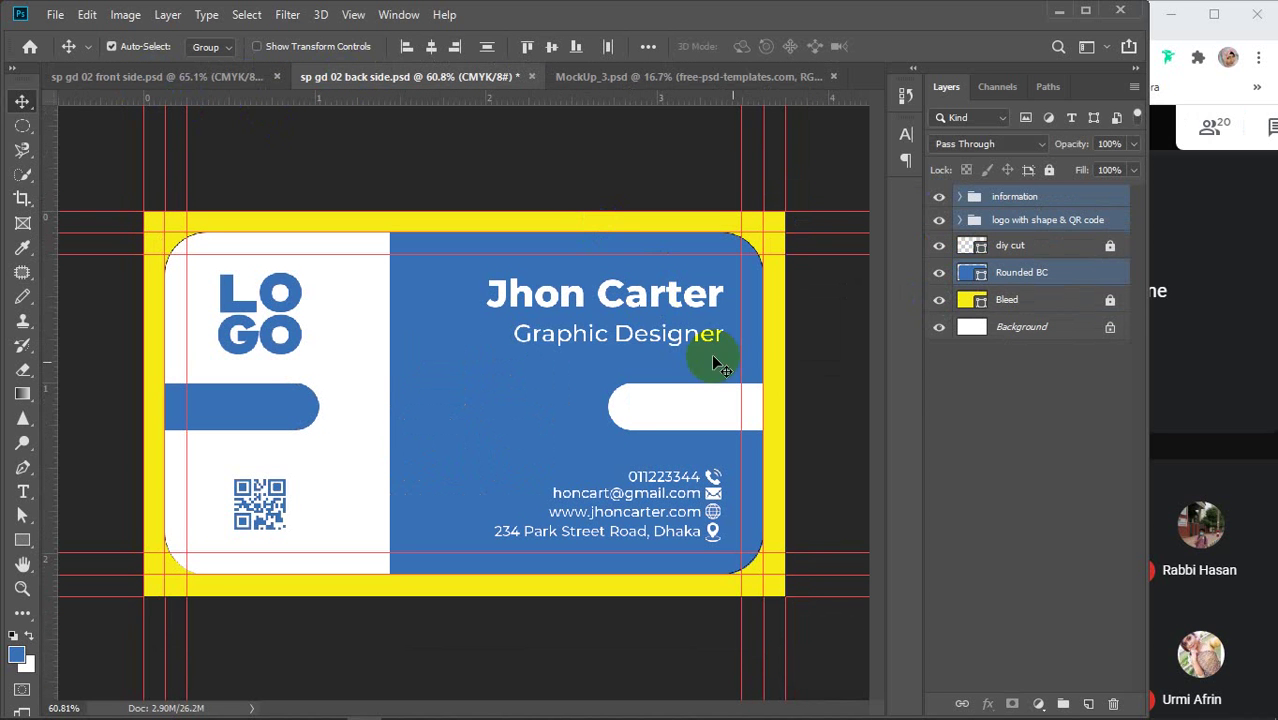
{"action": "left_click", "coordinate": [665, 77]}
Open the Mockup 1 artwork, bring in the back-side layers and merge them into one
{"action": "double_click", "coordinate": [971, 234]}
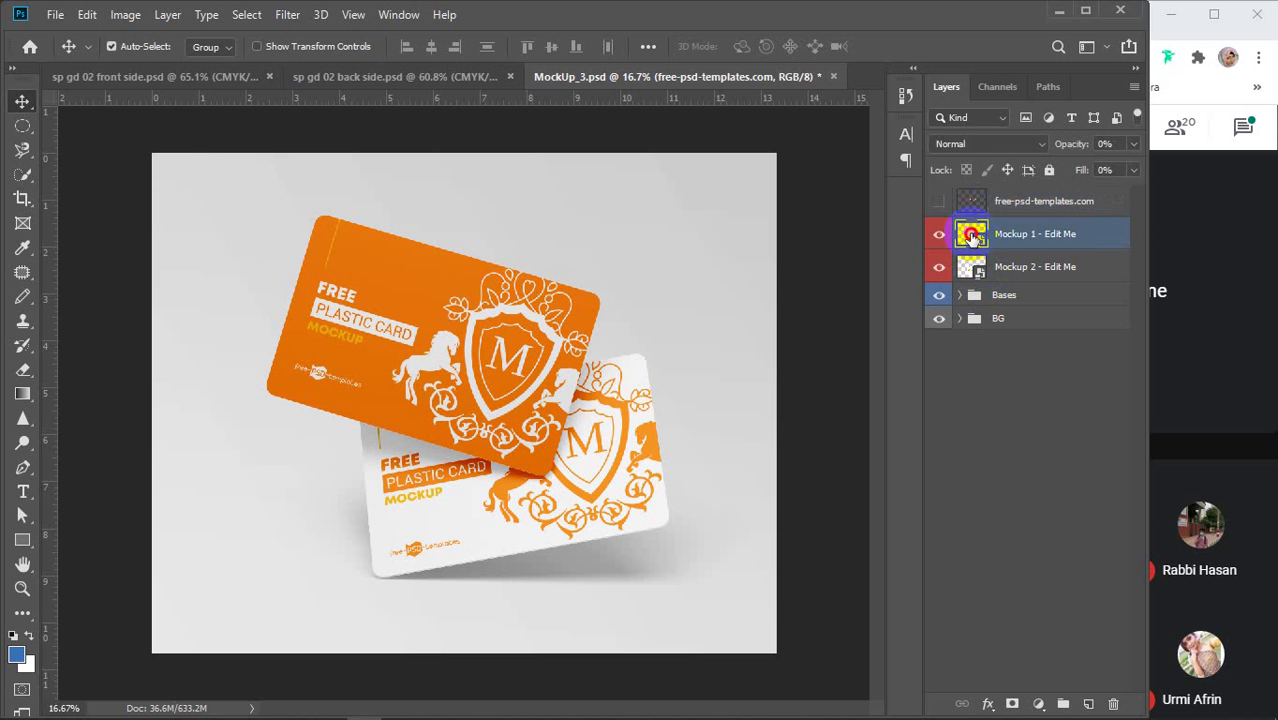
{"action": "left_click_drag", "start_coordinate": [604, 317], "coordinate": [606, 319]}
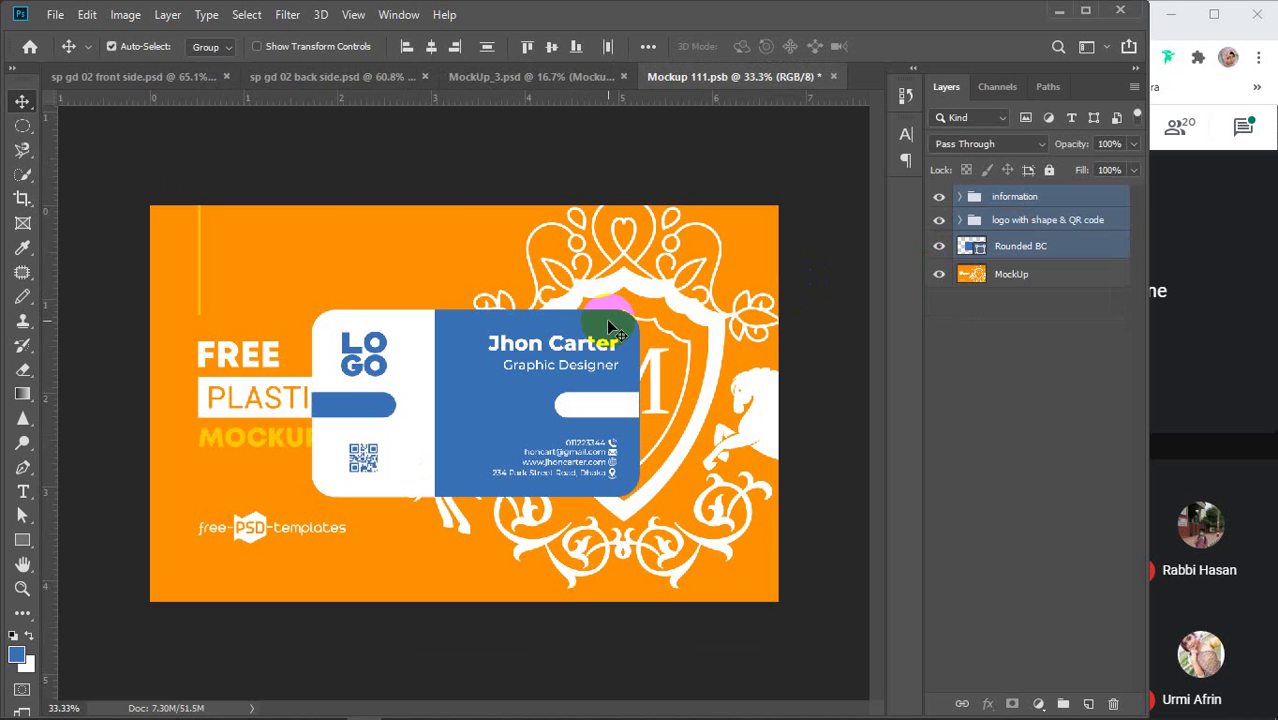
{"action": "key", "text": "ctrl+e"}
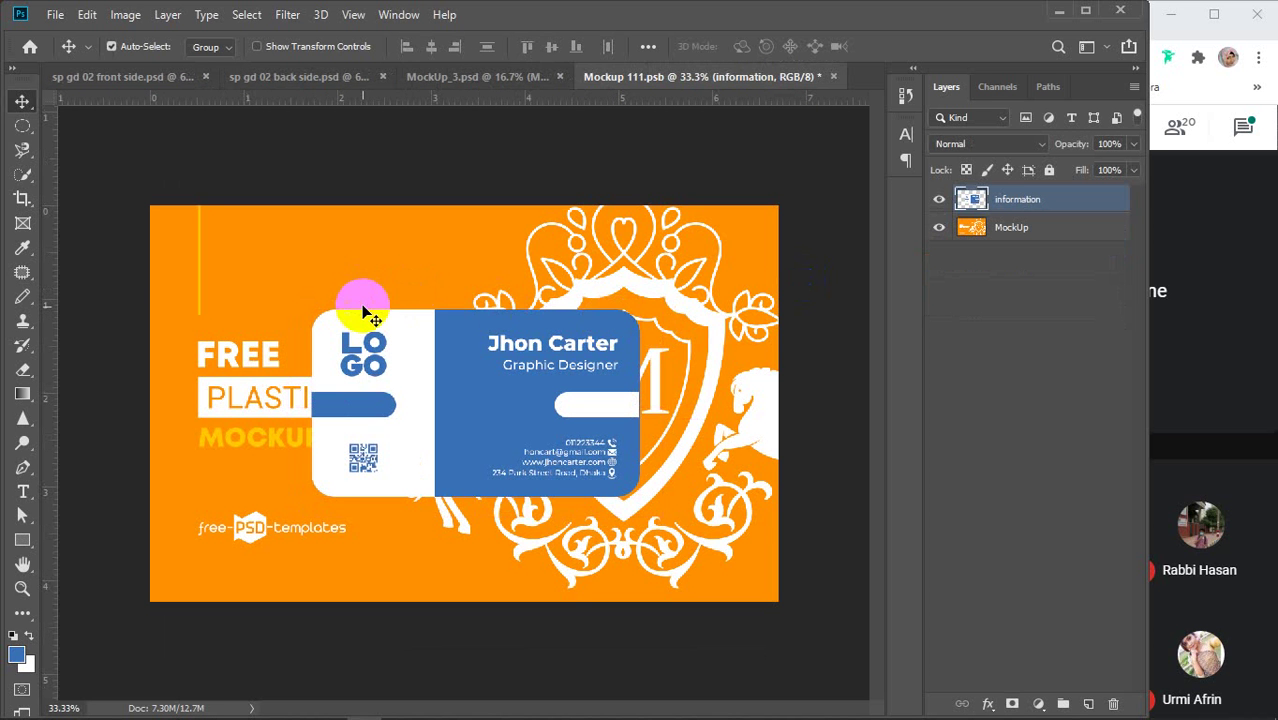
Enlarge the merged back design to about 211% so it covers the card, and commit
{"action": "key", "text": "ctrl+t"}
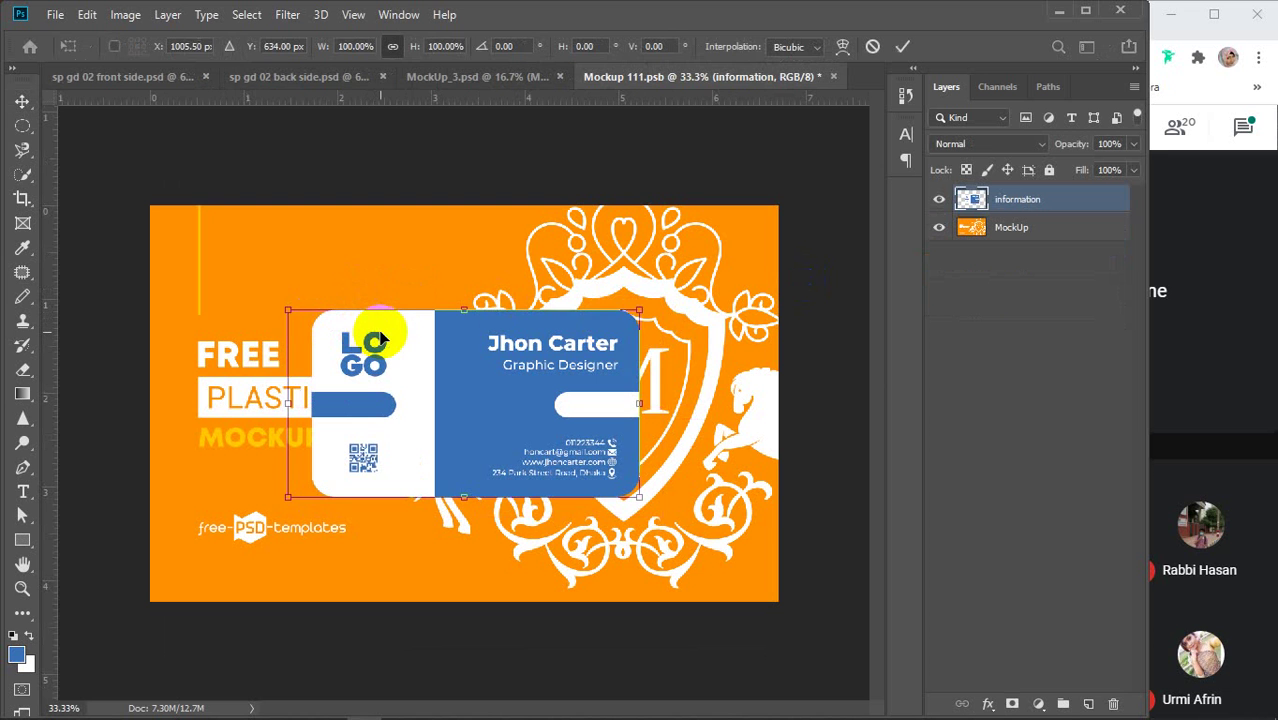
{"action": "left_click_drag", "start_coordinate": [289, 313], "coordinate": [110, 169]}
{"action": "left_click_drag", "start_coordinate": [636, 494], "coordinate": [826, 605]}
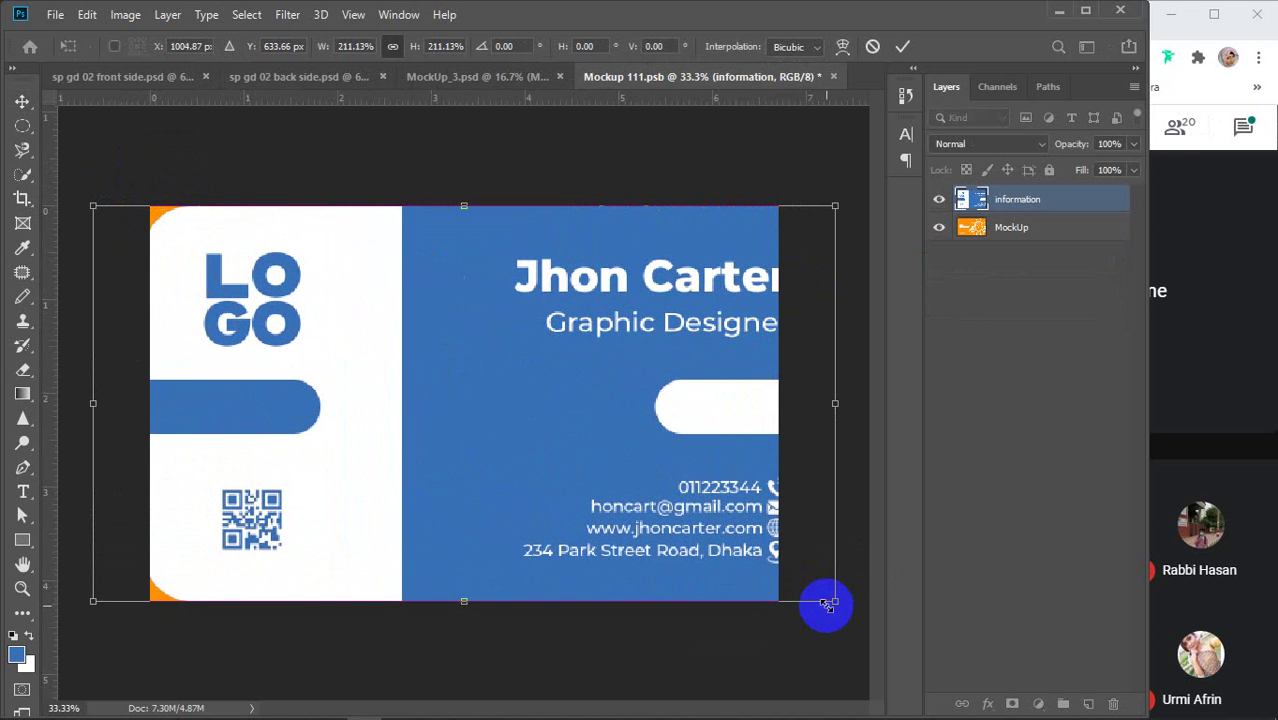
{"action": "left_click_drag", "start_coordinate": [633, 457], "coordinate": [609, 461]}
{"action": "left_click", "coordinate": [55, 15]}
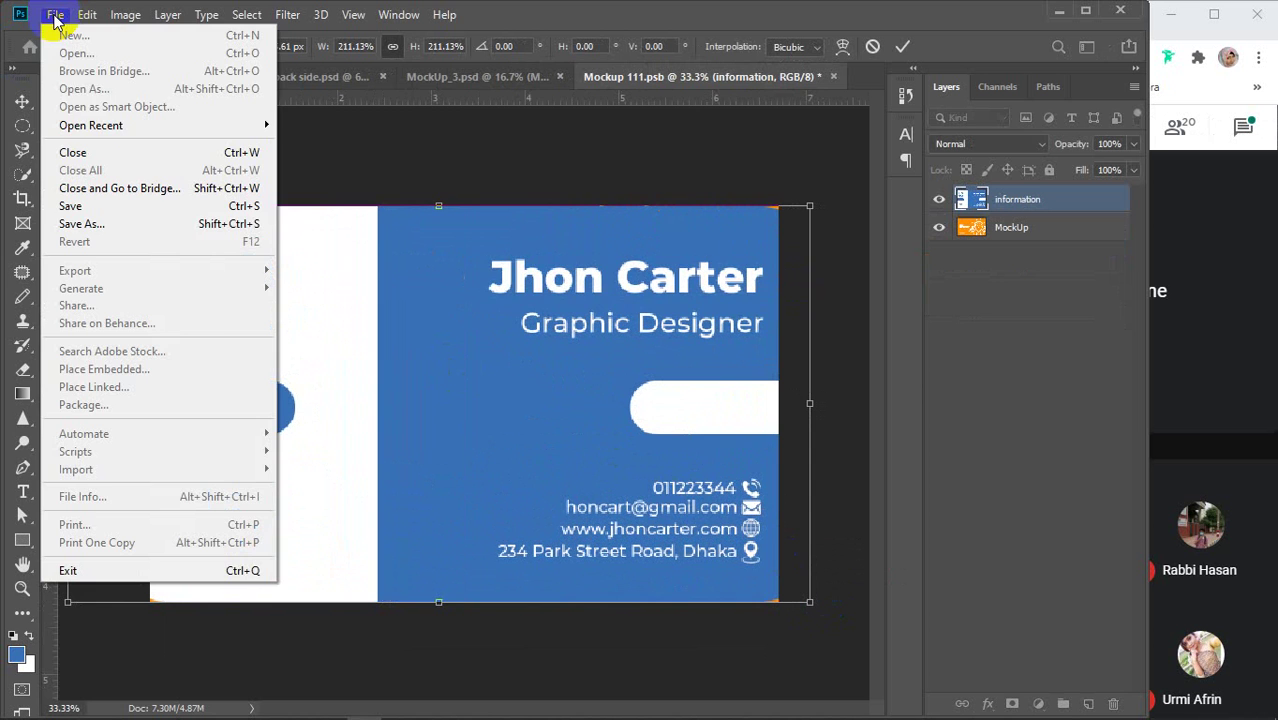
{"action": "left_click", "coordinate": [120, 226]}
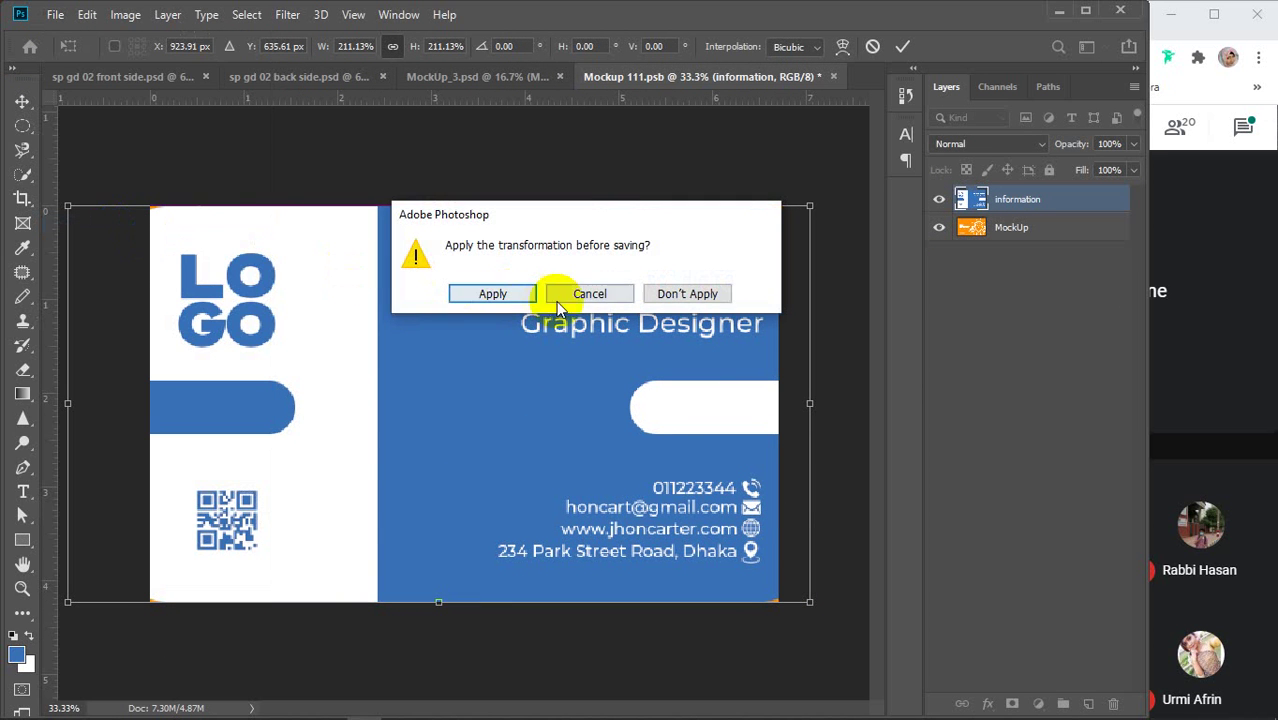
{"action": "left_click", "coordinate": [589, 294]}
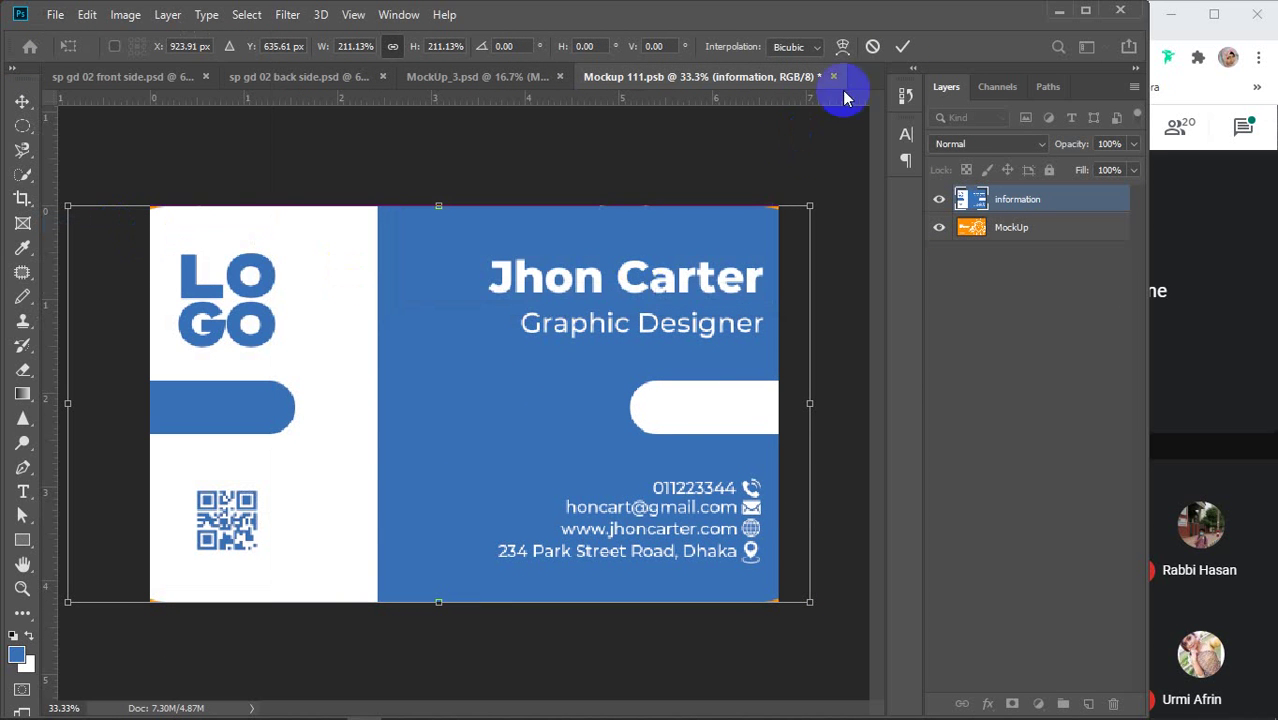
{"action": "left_click", "coordinate": [902, 49]}
{"action": "left_click", "coordinate": [53, 16]}
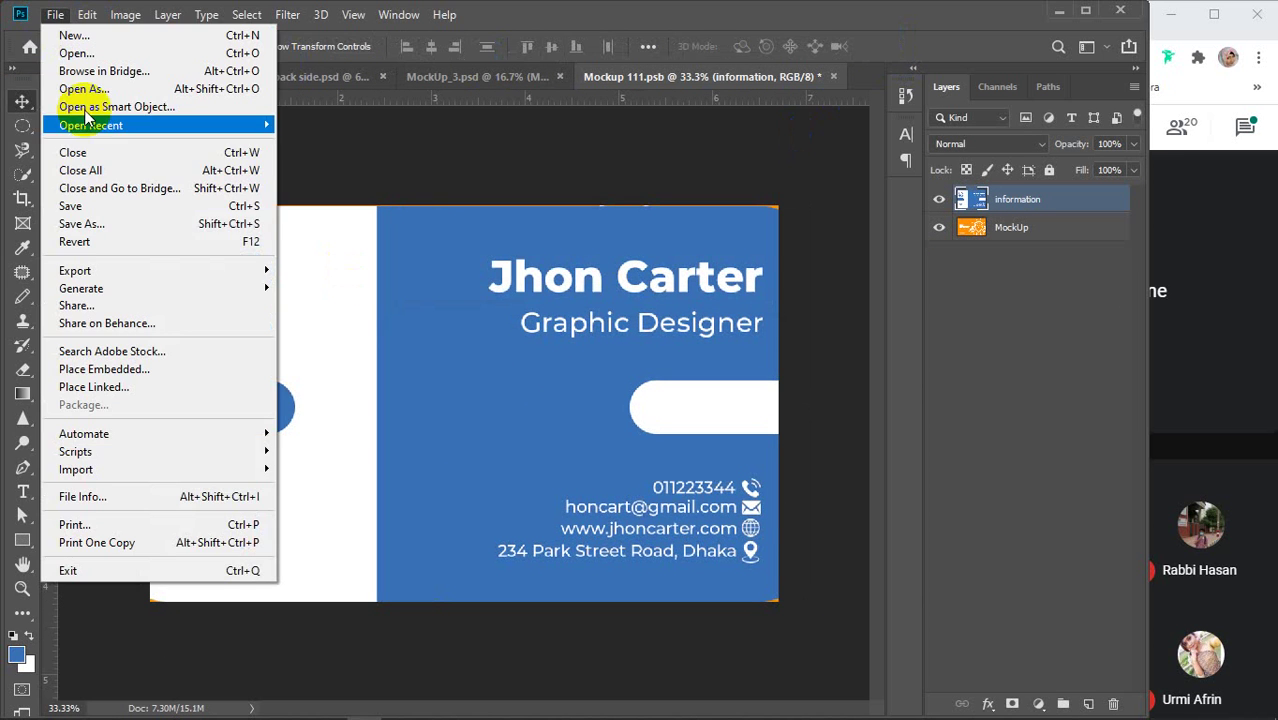
Cancel Save As, hide the orange MockUp layer, then save and close Mockup 111.psb
{"action": "left_click", "coordinate": [85, 220]}
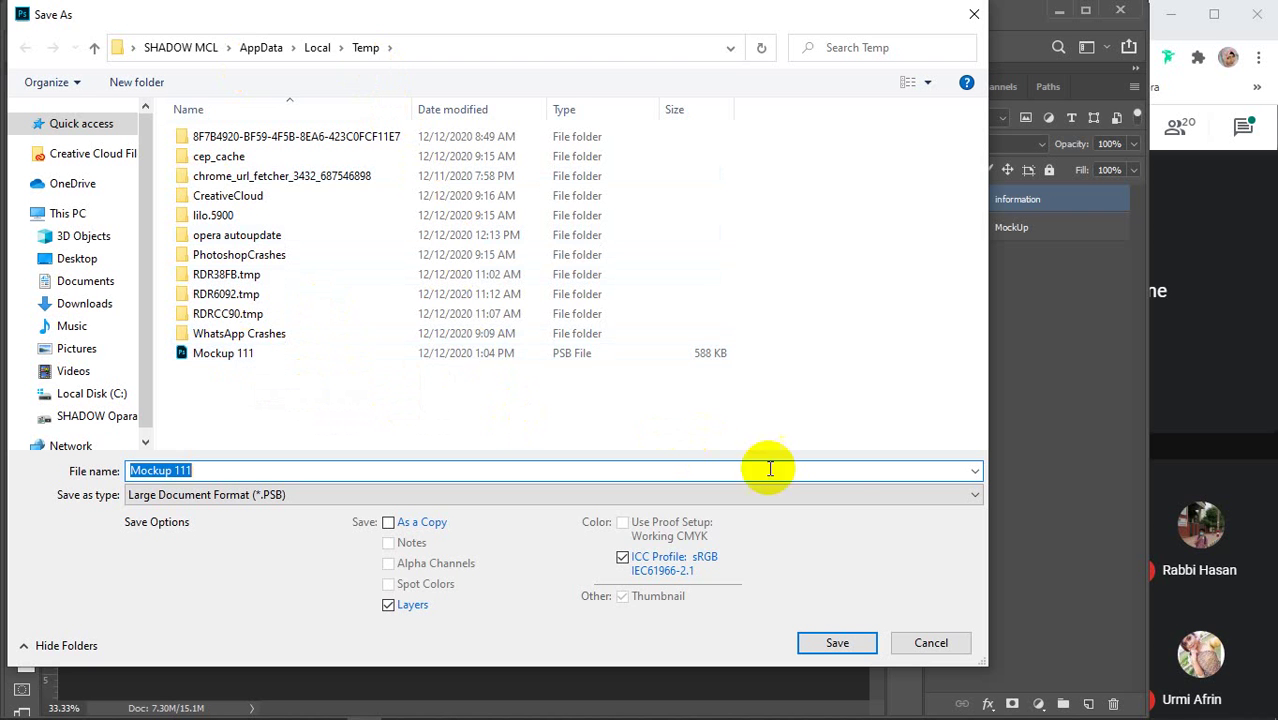
{"action": "left_click", "coordinate": [974, 17]}
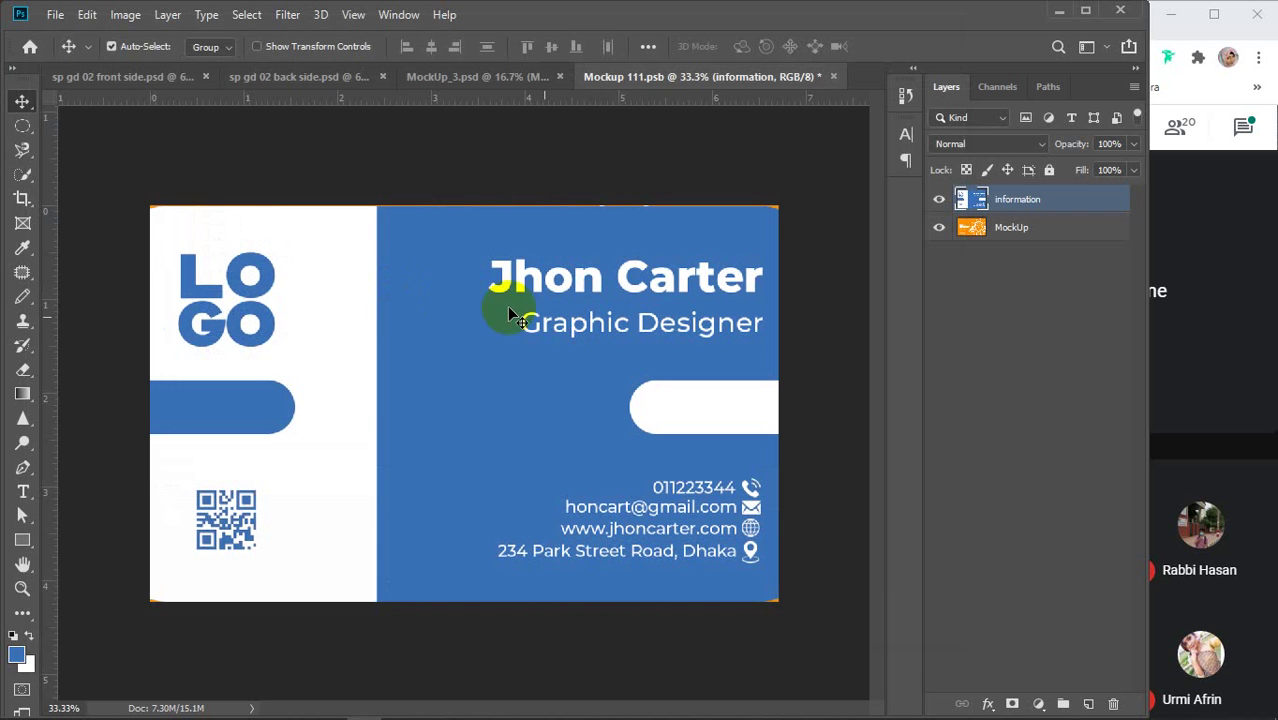
{"action": "left_click", "coordinate": [943, 230]}
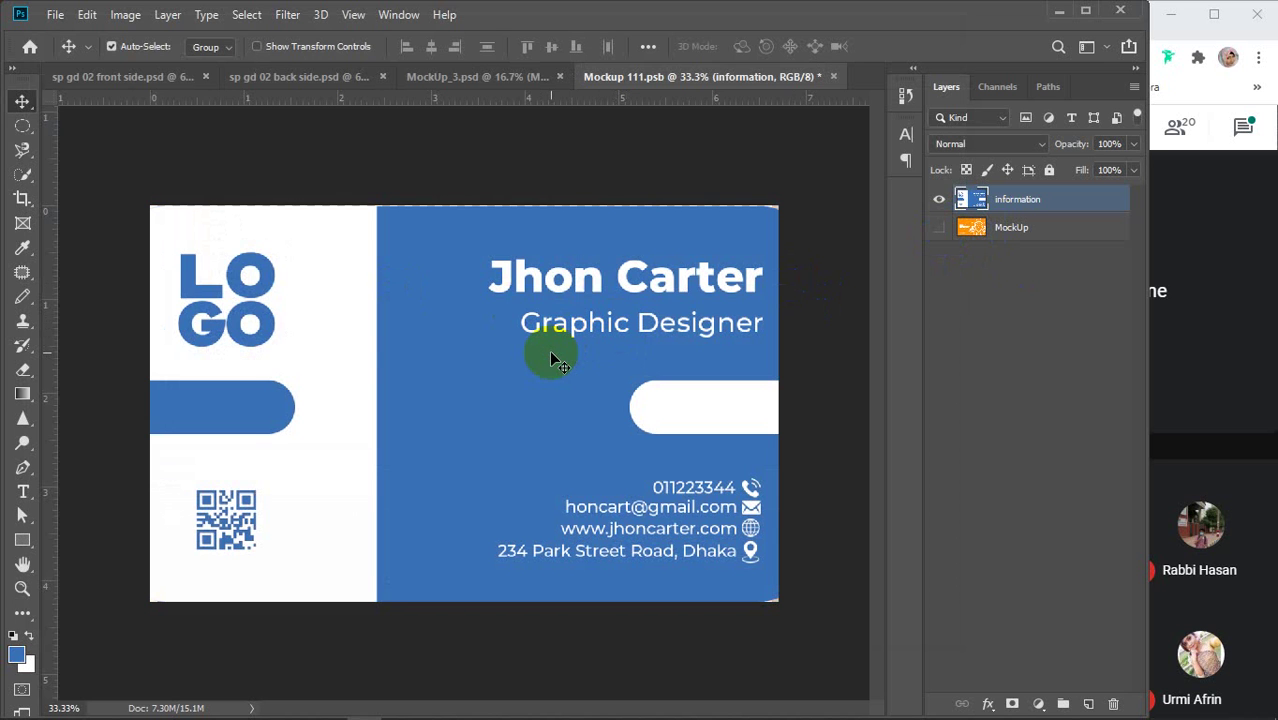
{"action": "key", "text": "ctrl+s"}
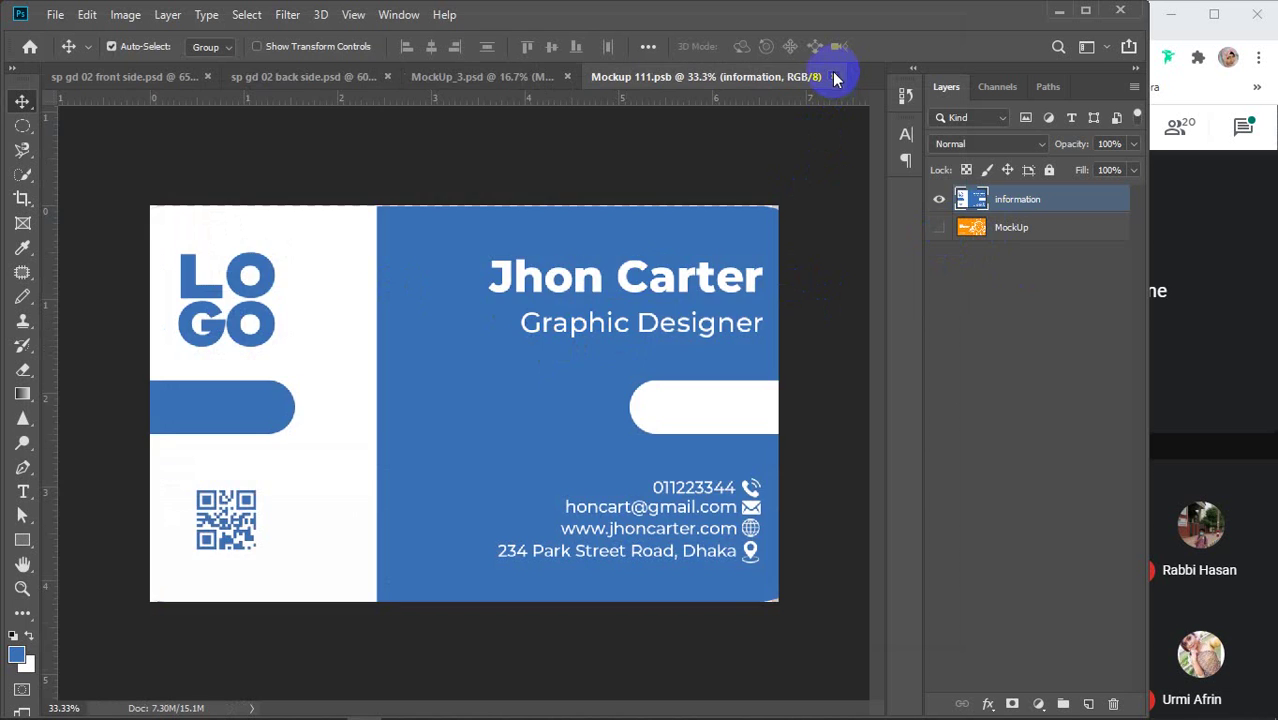
{"action": "left_click", "coordinate": [834, 76]}
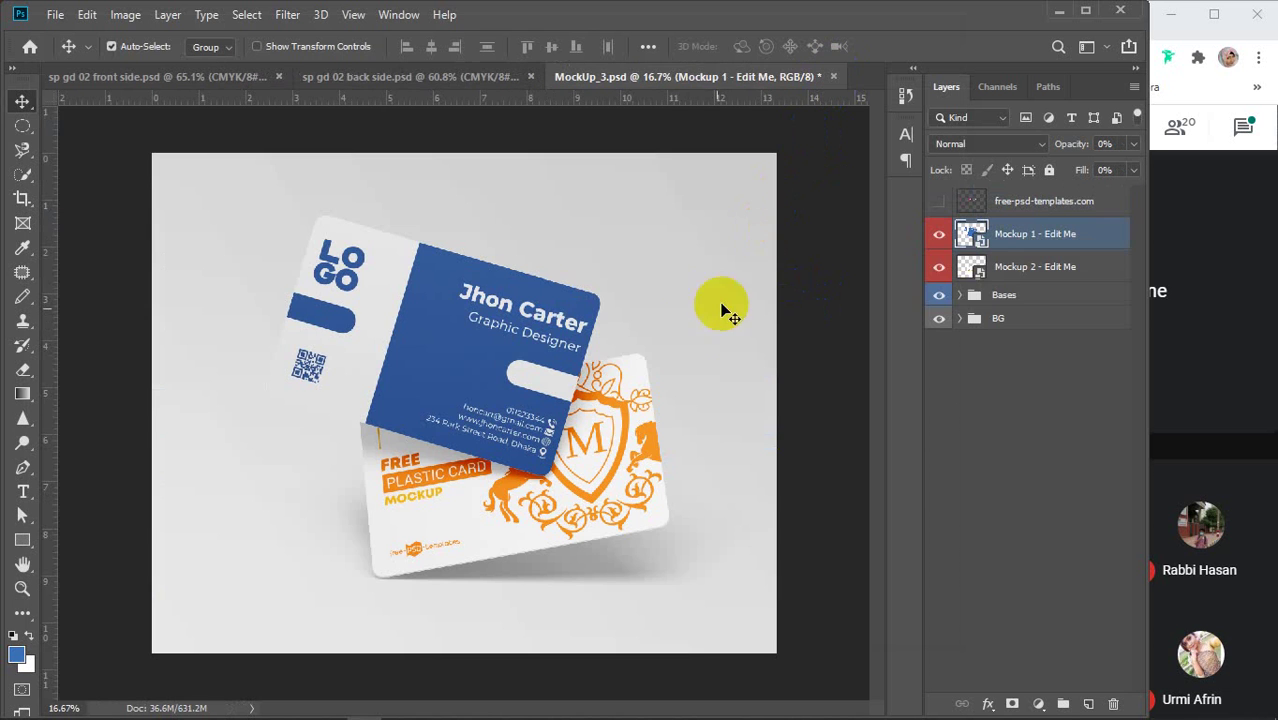
Open the Mockup 2 artwork, bring in the front-side logo layers and merge them
{"action": "double_click", "coordinate": [975, 268]}
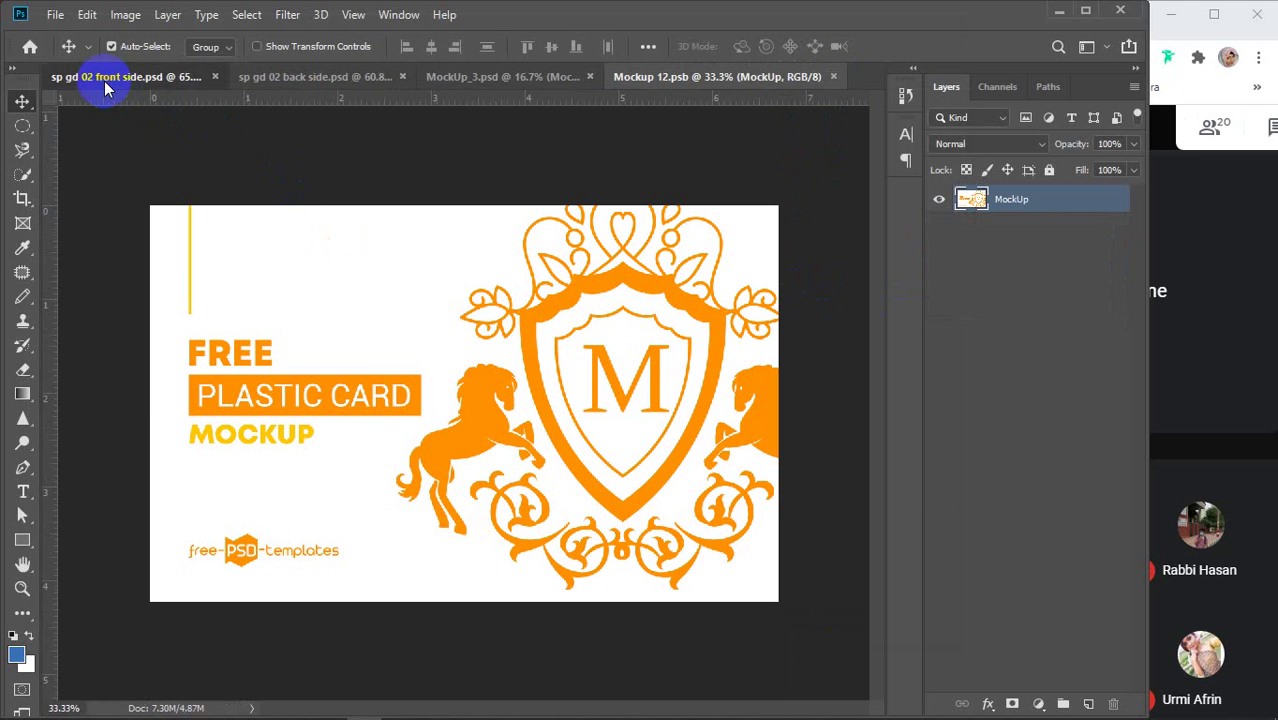
{"action": "left_click", "coordinate": [104, 78]}
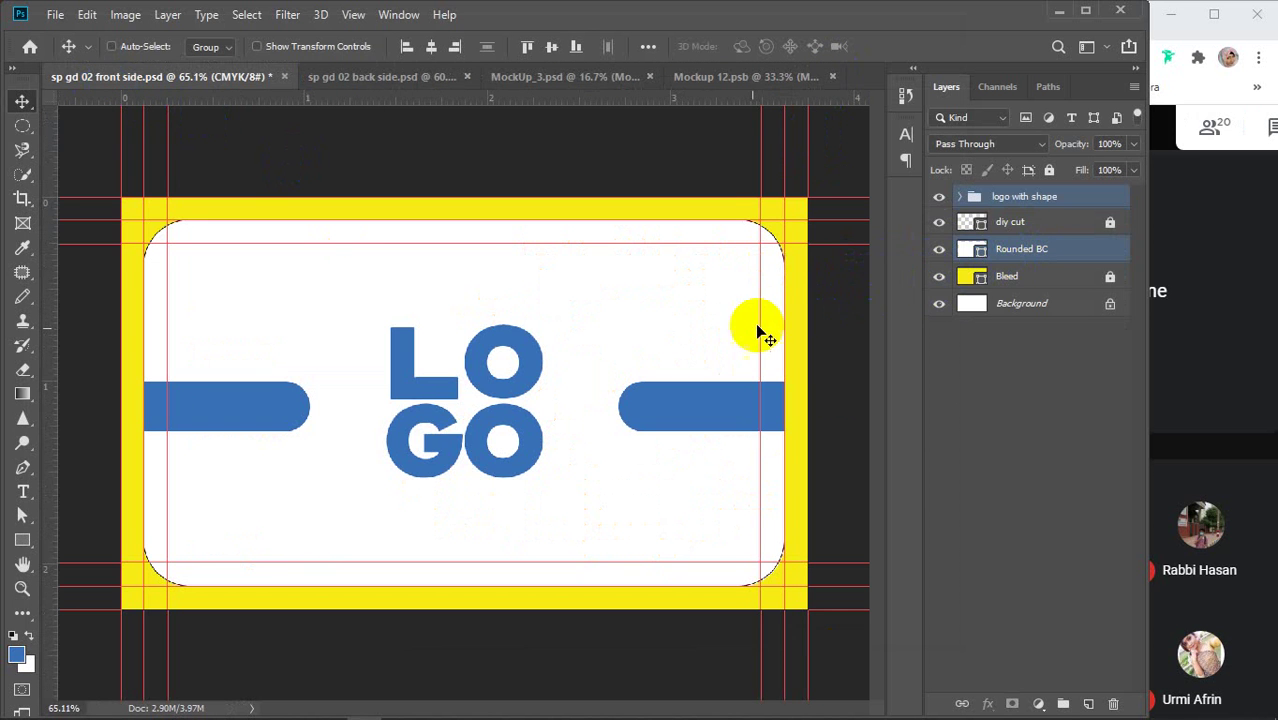
{"action": "left_click_drag", "start_coordinate": [713, 74], "coordinate": [570, 422]}
{"action": "key", "text": "ctrl"}
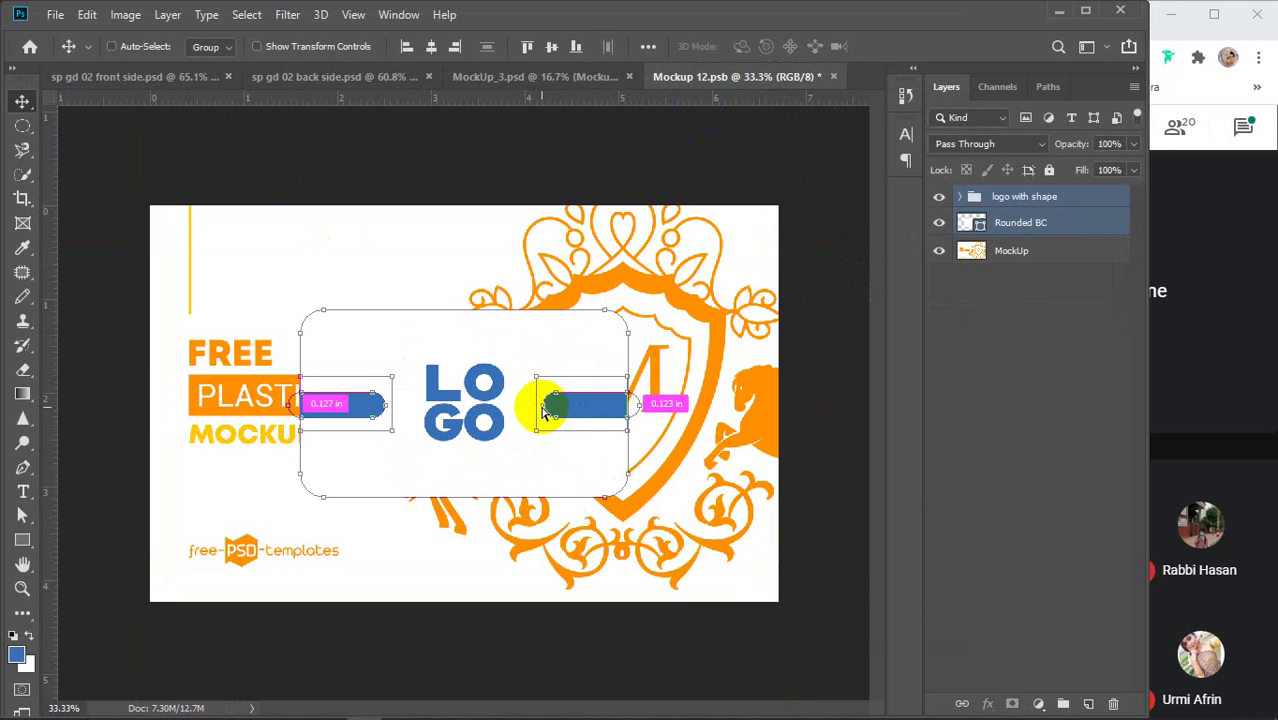
{"action": "key", "text": "ctrl+e"}
Enlarge the merged logo design to cover the whole card and commit
{"action": "key", "text": "ctrl+t"}
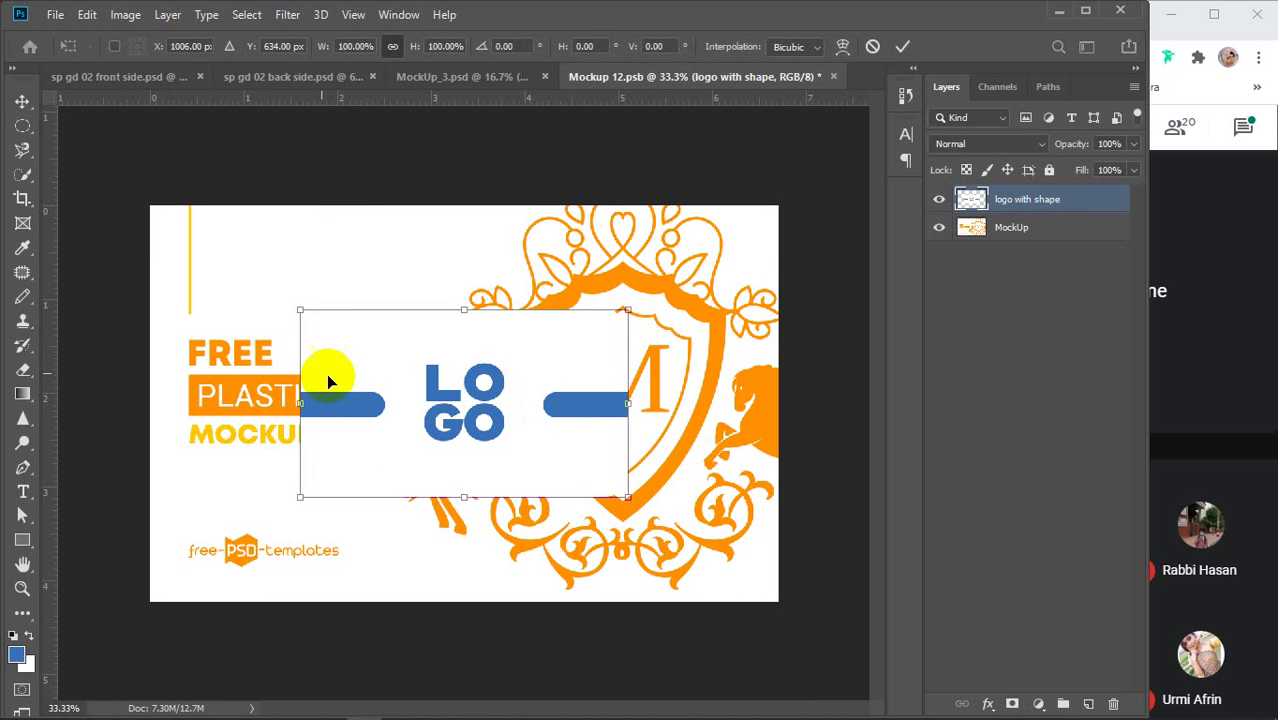
{"action": "left_click_drag", "start_coordinate": [285, 308], "coordinate": [114, 204]}
{"action": "left_click_drag", "start_coordinate": [617, 495], "coordinate": [803, 607]}
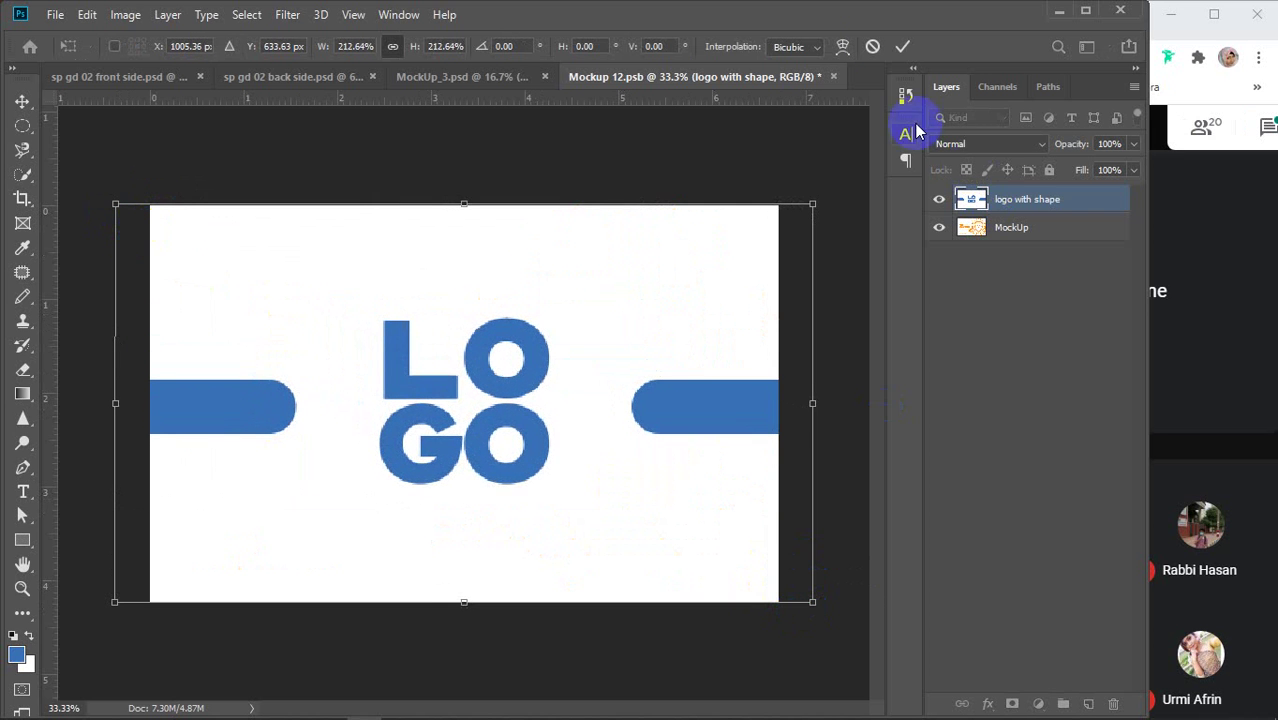
{"action": "left_click", "coordinate": [903, 46]}
Hide the orange MockUp layer, save and close Mockup 12.psb, returning to the mockup
{"action": "left_click", "coordinate": [939, 227]}
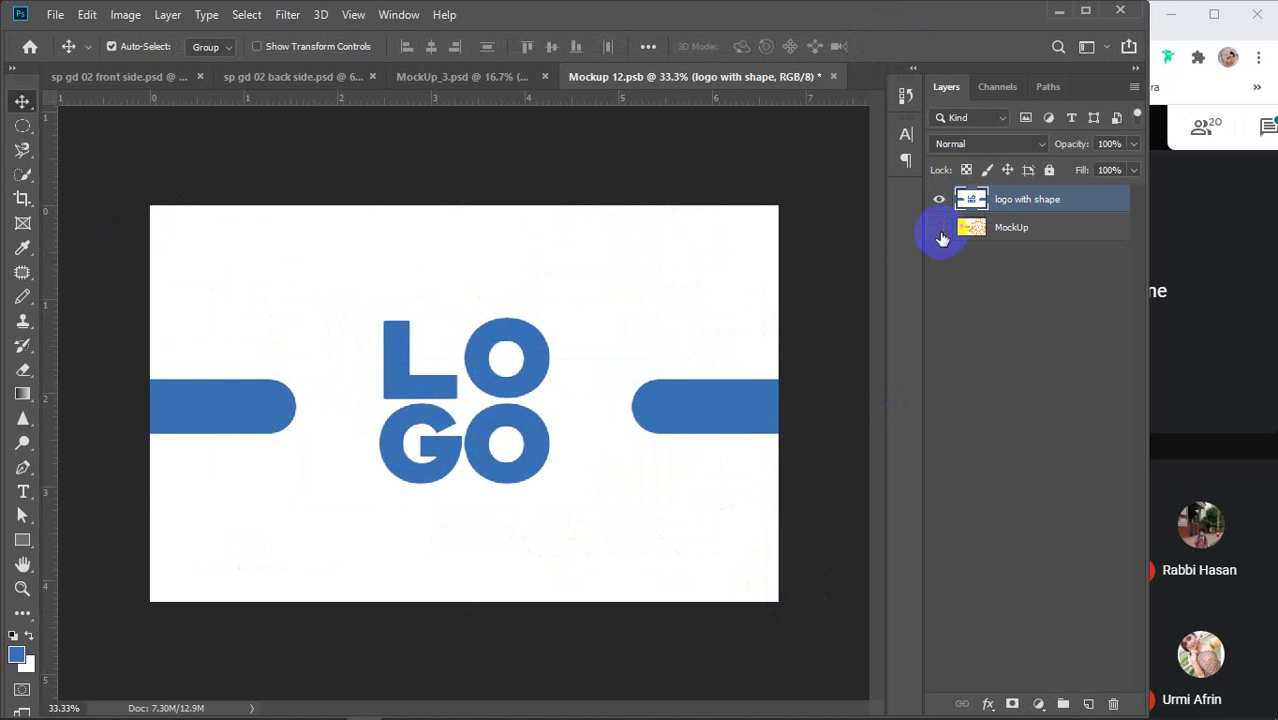
{"action": "key", "text": "ctrl+s"}
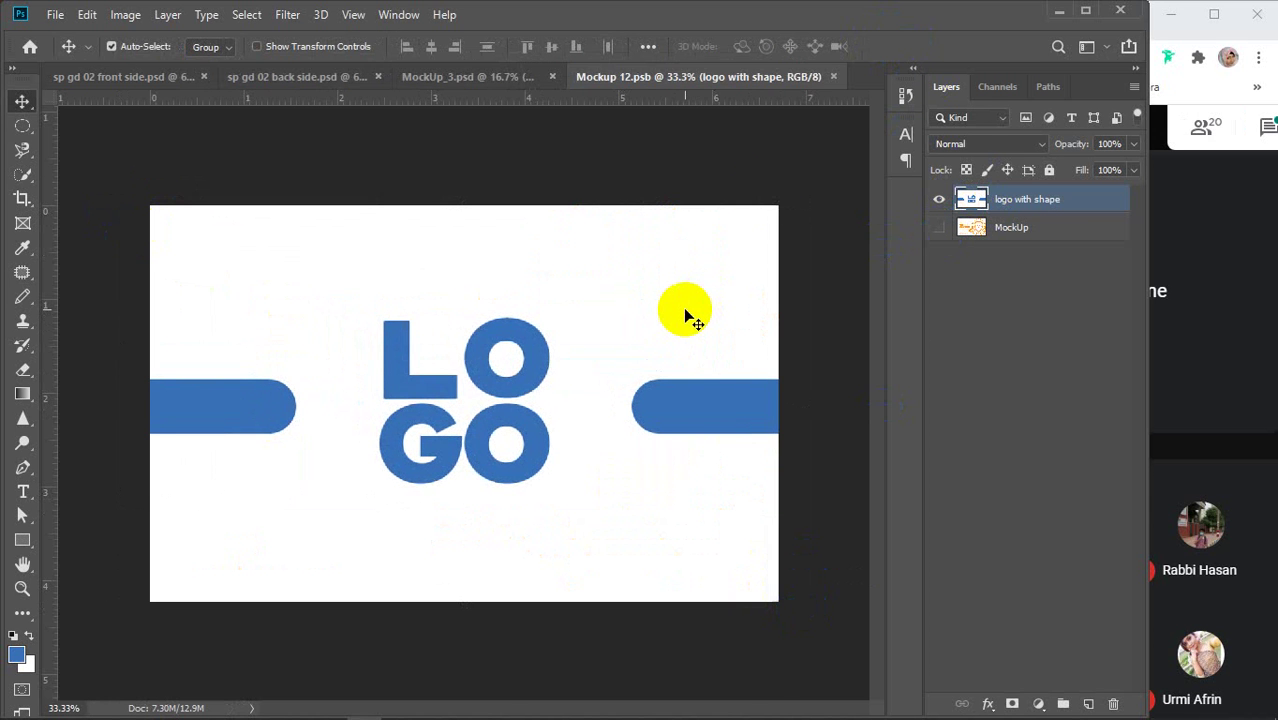
{"action": "left_click", "coordinate": [835, 78]}
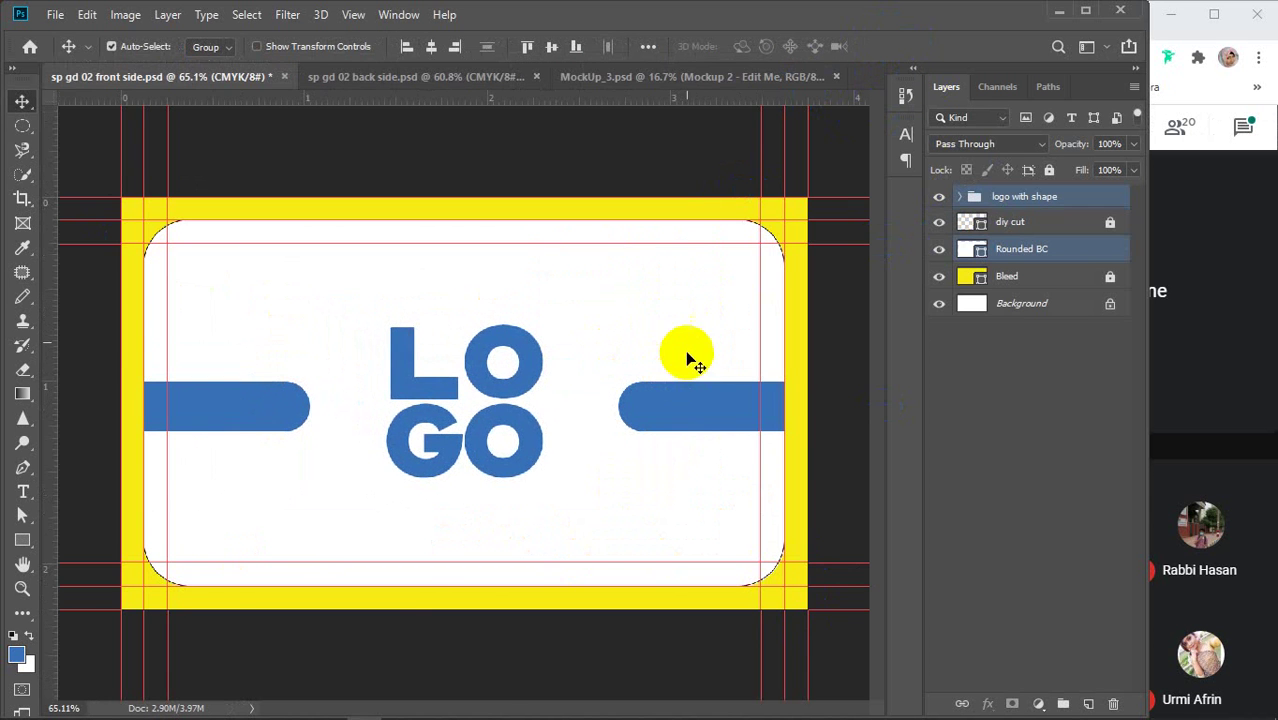
{"action": "left_click", "coordinate": [684, 77]}
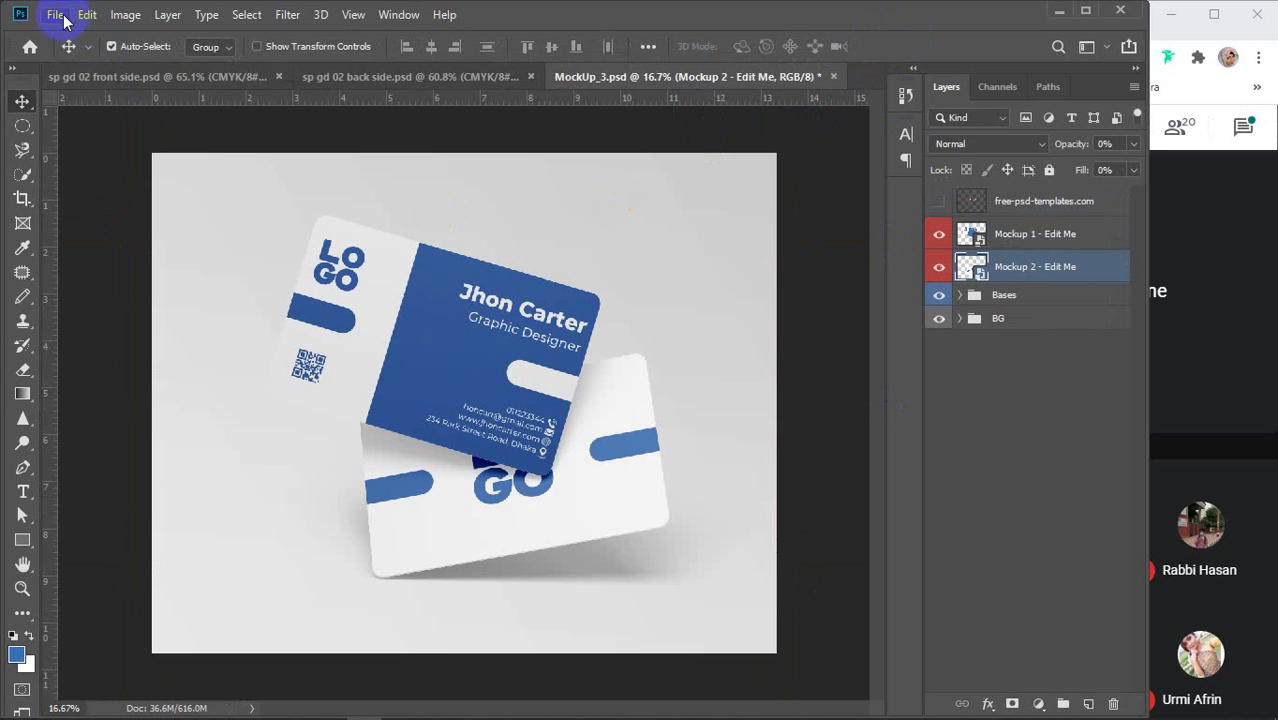
Save the mockup to the Desktop in JPEG format
{"action": "left_click", "coordinate": [55, 15]}
{"action": "left_click", "coordinate": [96, 206]}
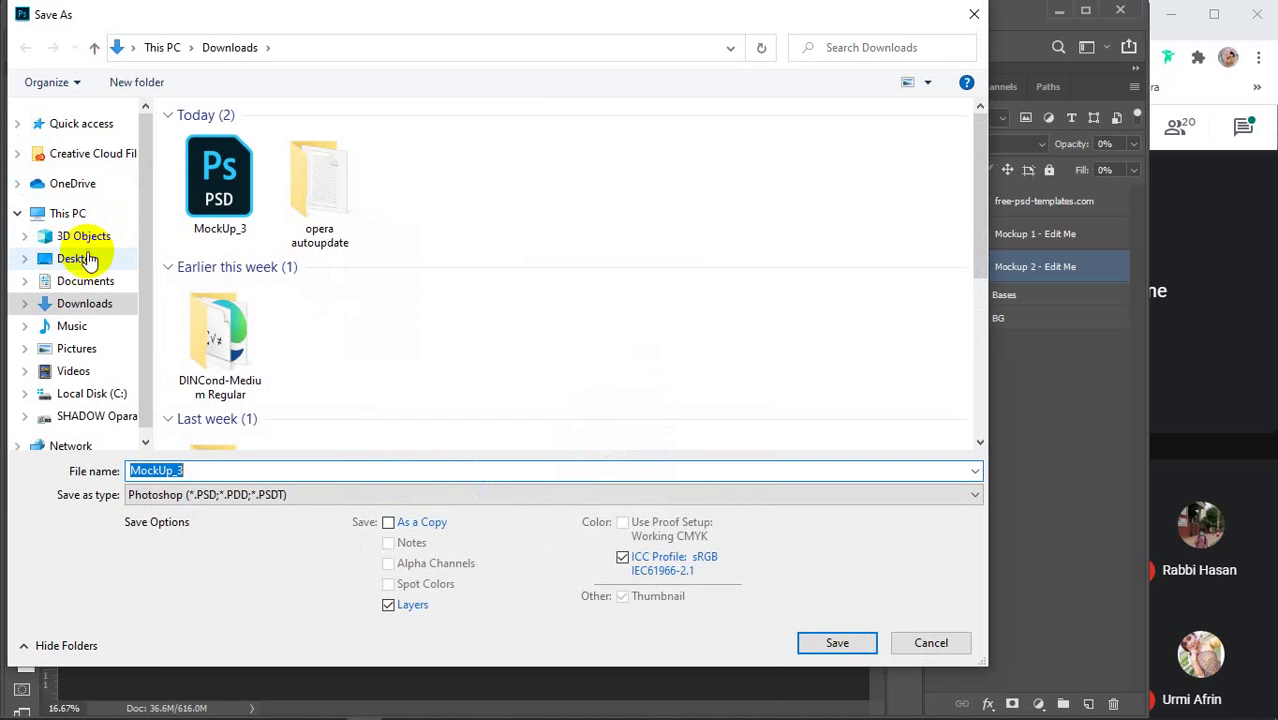
{"action": "left_click", "coordinate": [86, 260]}
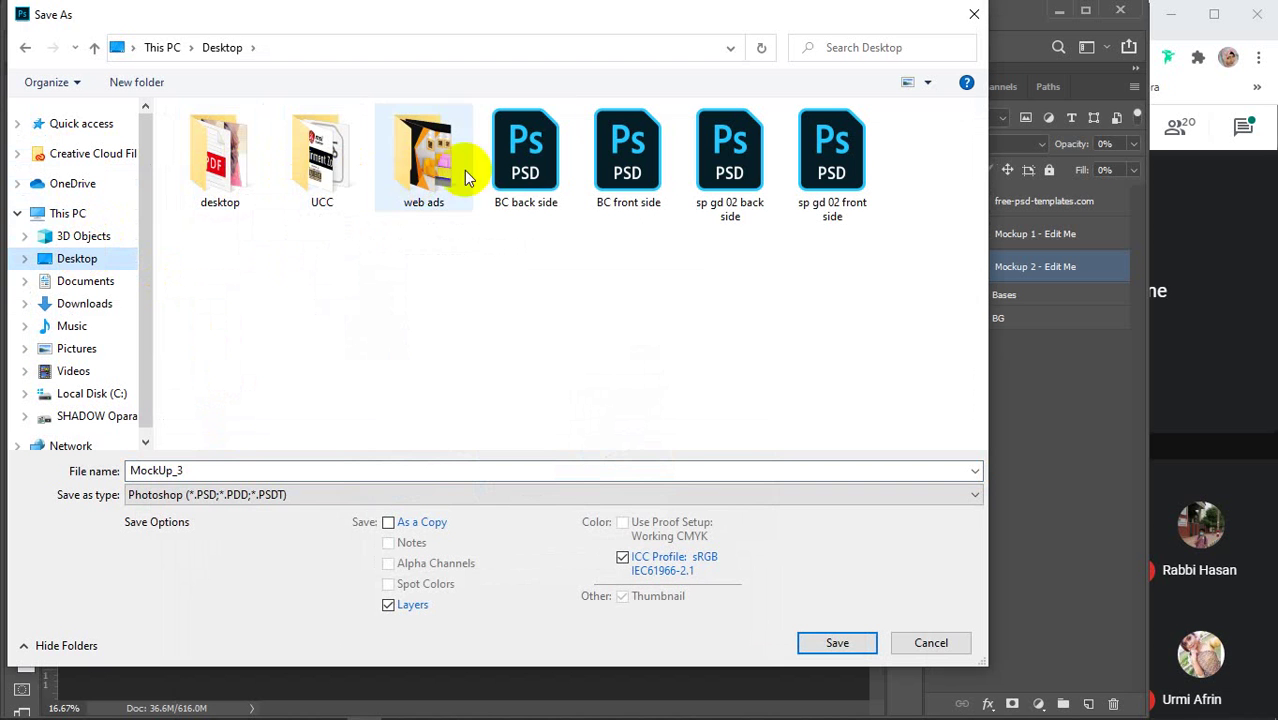
{"action": "left_click", "coordinate": [308, 496]}
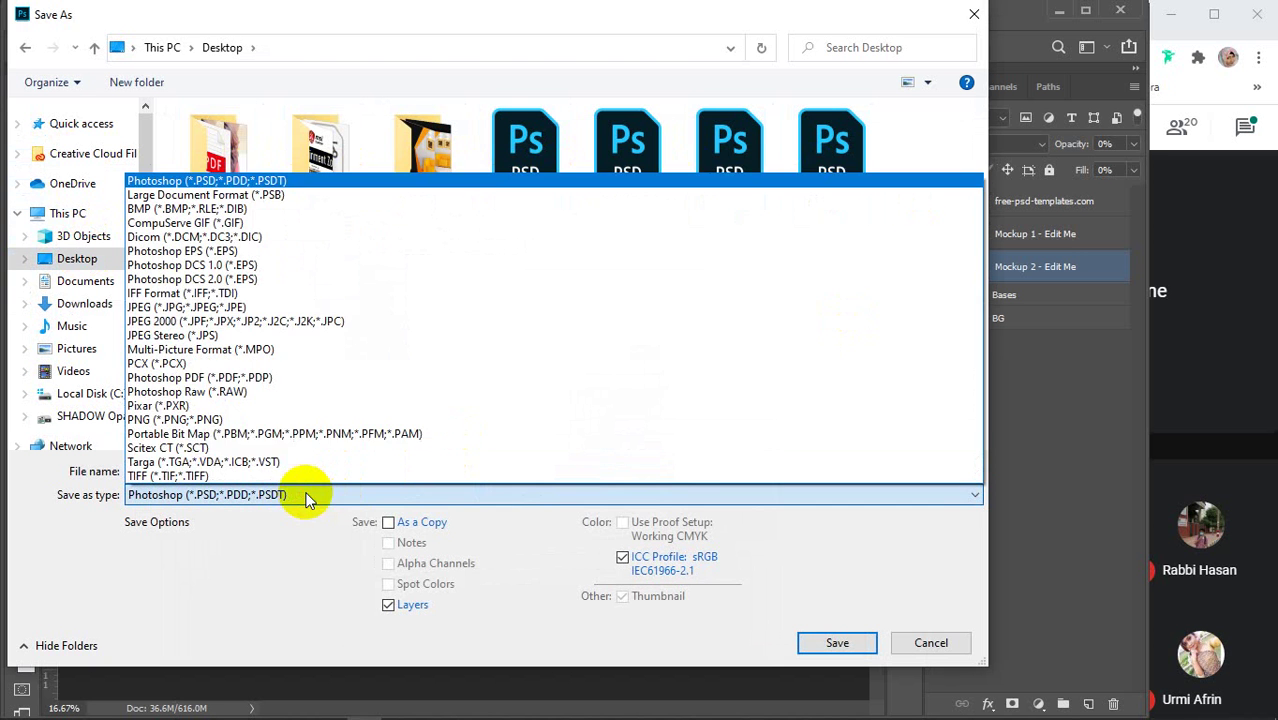
{"action": "left_click", "coordinate": [258, 307]}
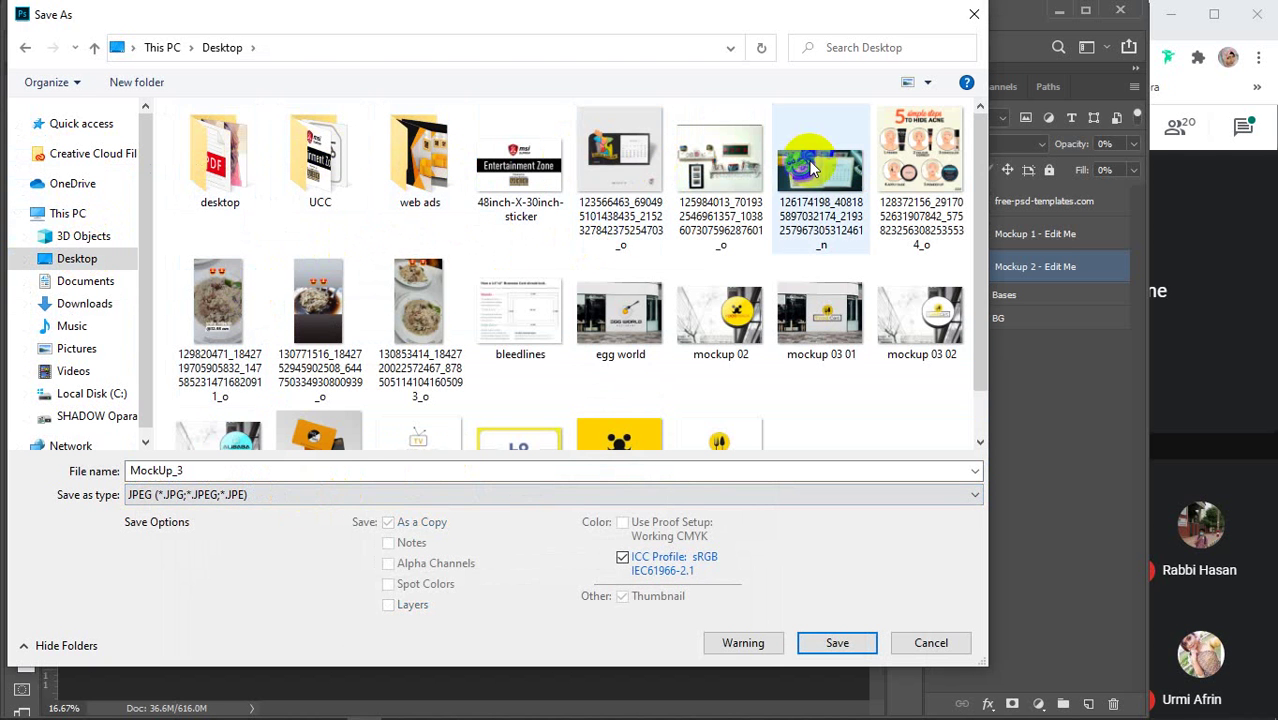
{"action": "scroll", "coordinate": [780, 240], "scroll_direction": "down", "scroll_amount": 1}
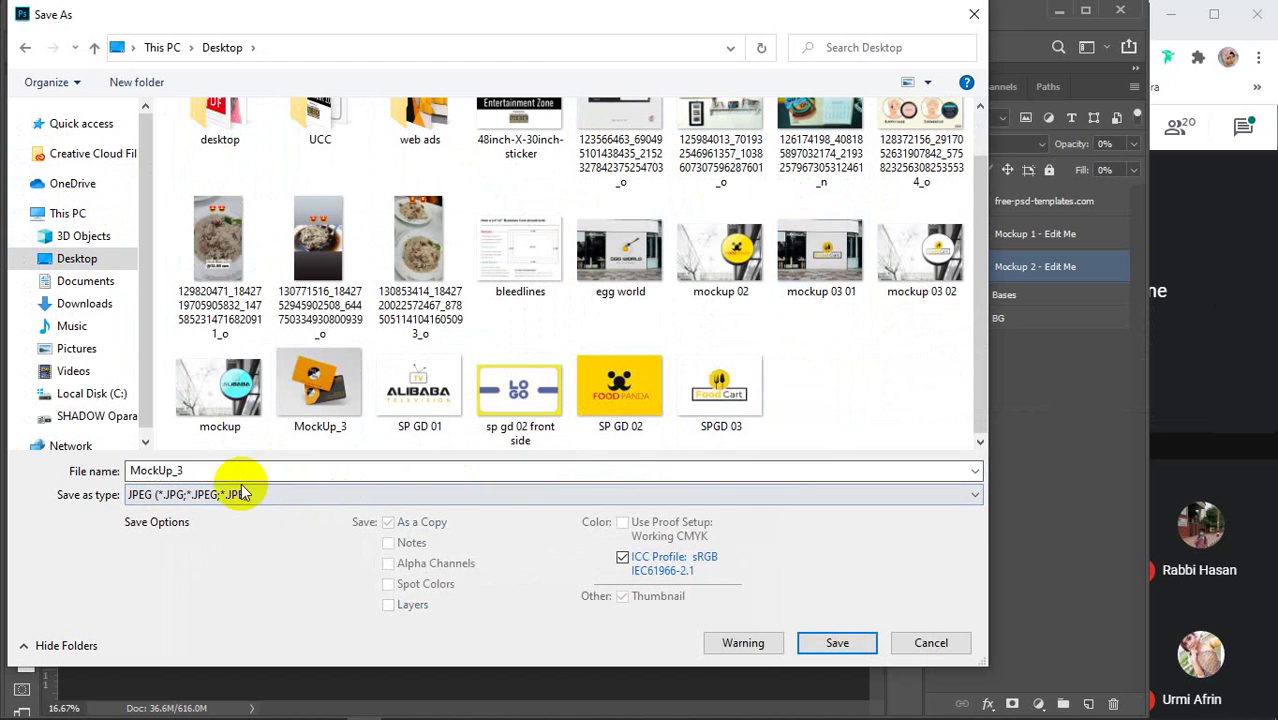
{"action": "left_click", "coordinate": [821, 640]}
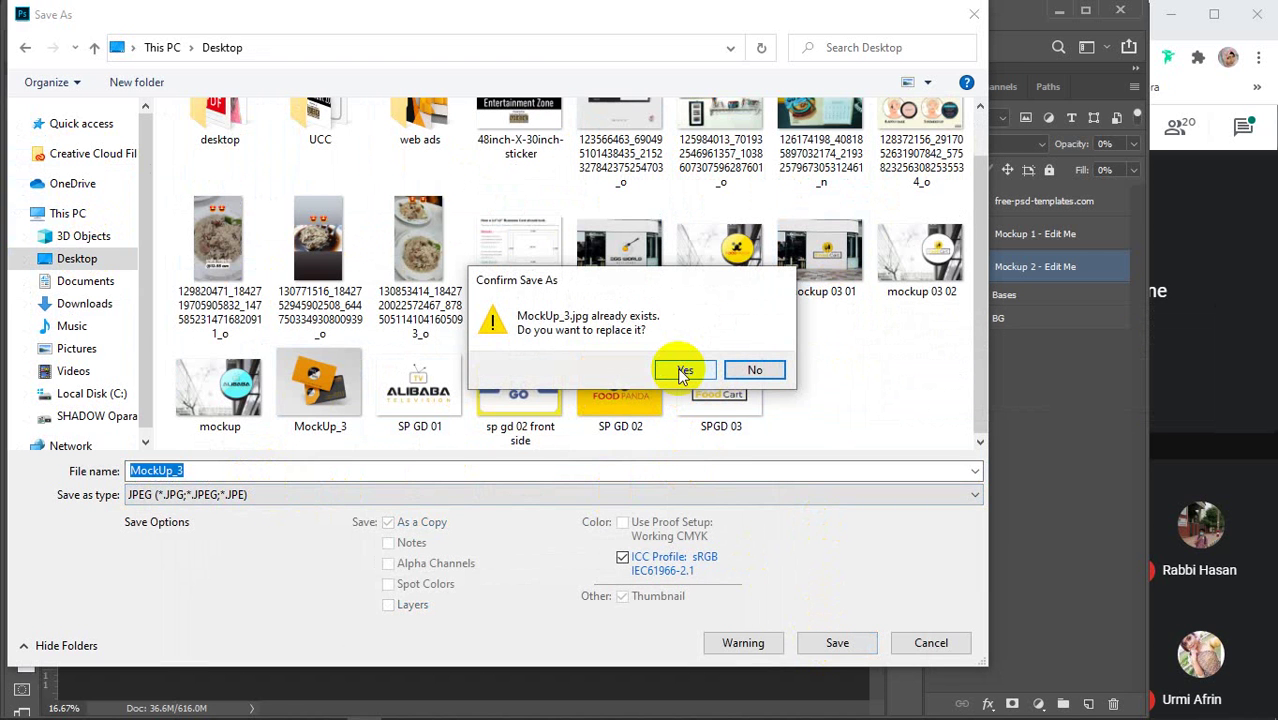
Decline replacing existing files, name it 'sp gd 02 BC', and accept Quality 12
{"action": "left_click", "coordinate": [757, 371]}
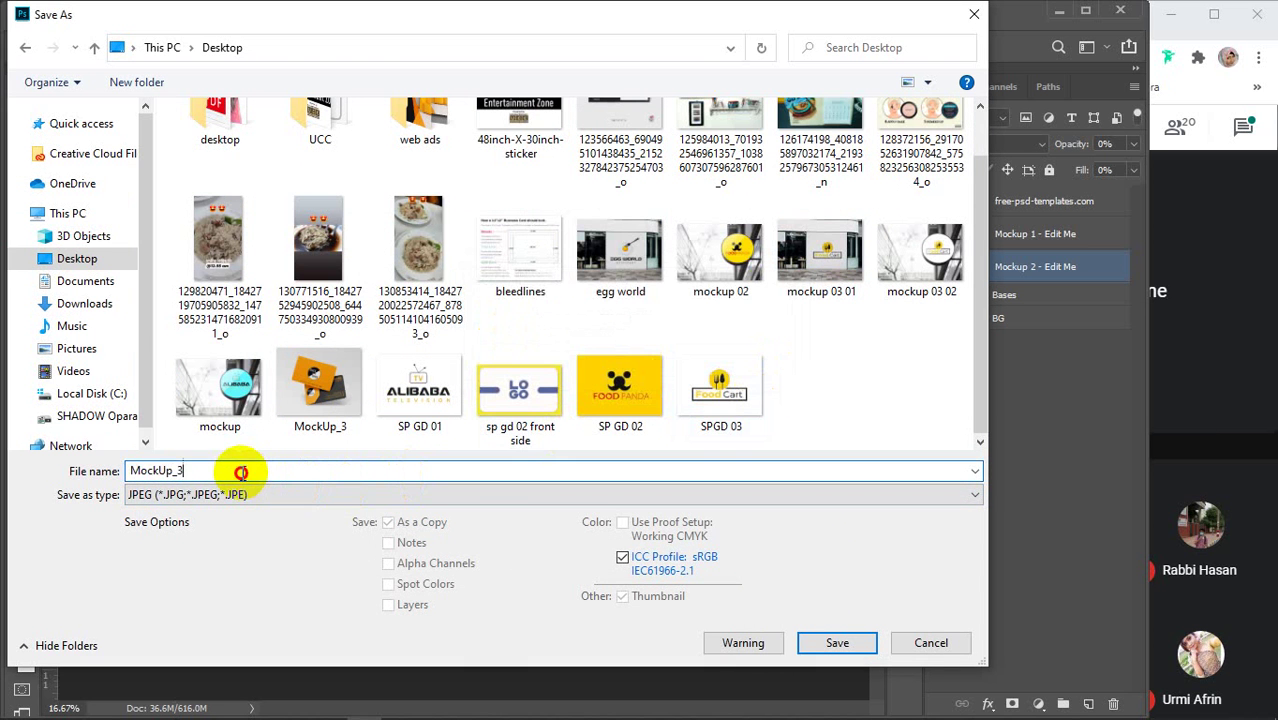
{"action": "left_click_drag", "start_coordinate": [241, 472], "coordinate": [82, 470]}
{"action": "type", "text": "sp "}
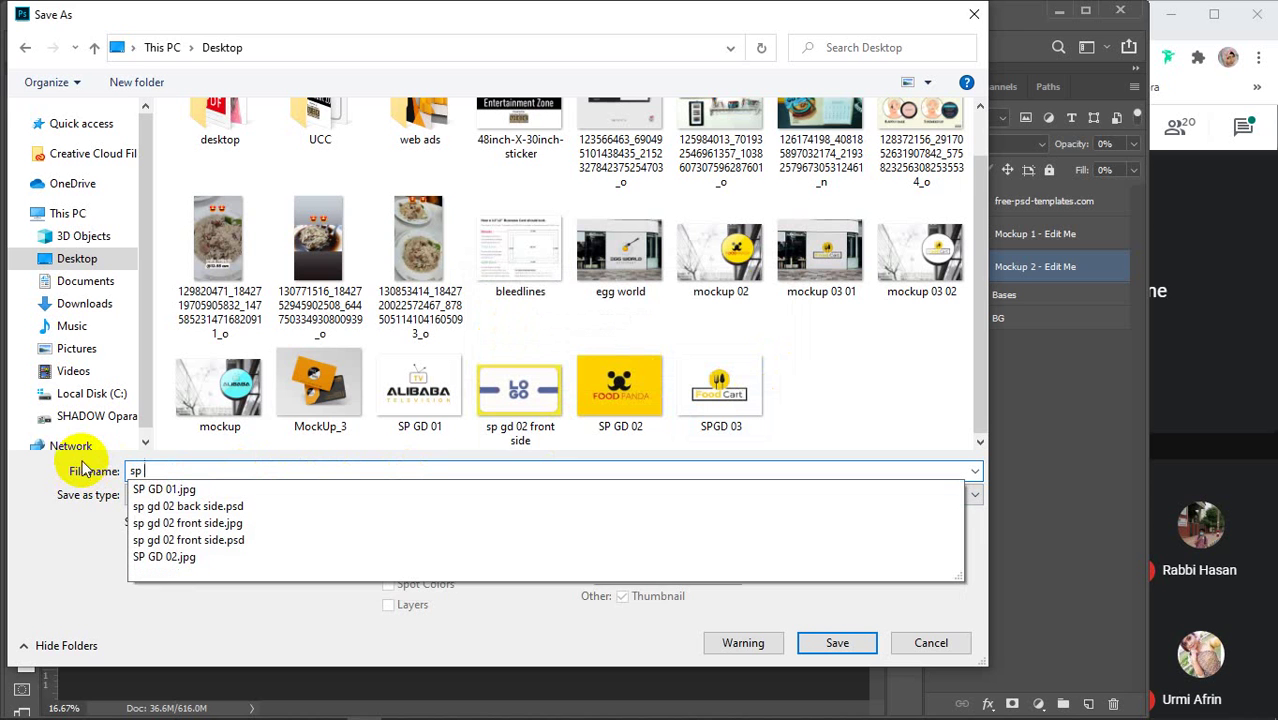
{"action": "type", "text": "gd 02"}
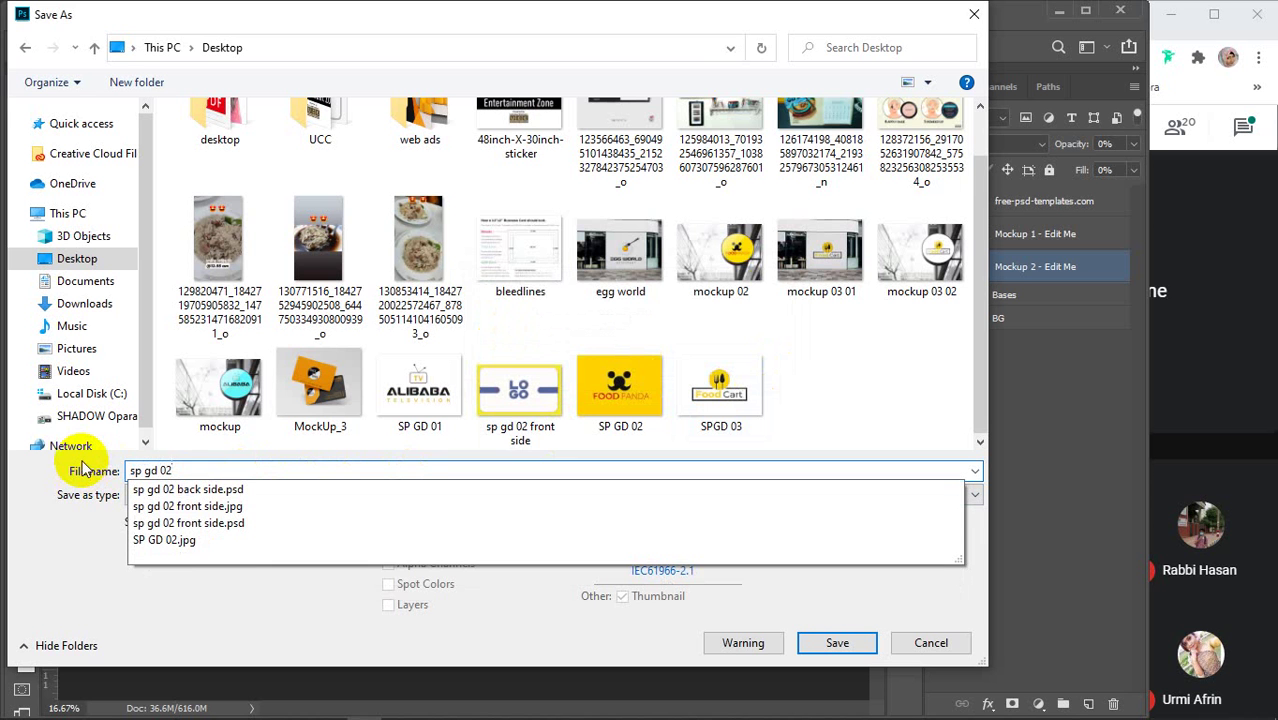
{"action": "key", "text": "Return"}
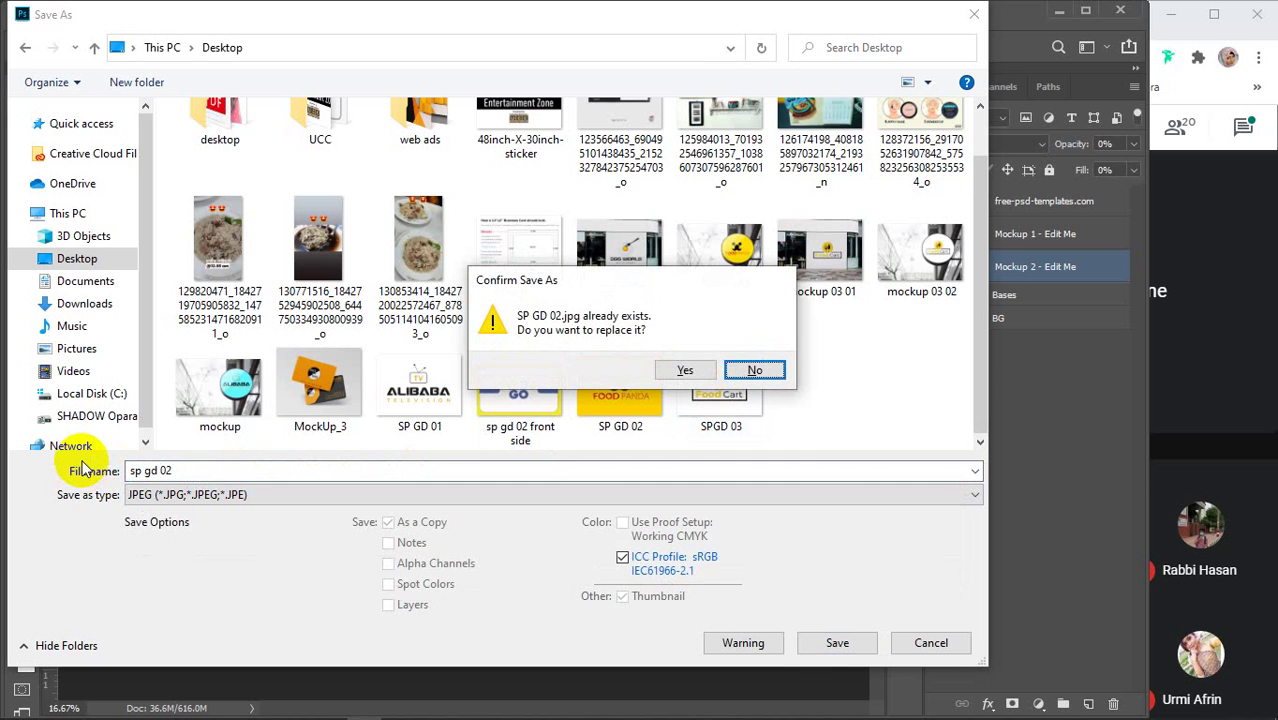
{"action": "left_click", "coordinate": [754, 371]}
{"action": "left_click", "coordinate": [245, 474]}
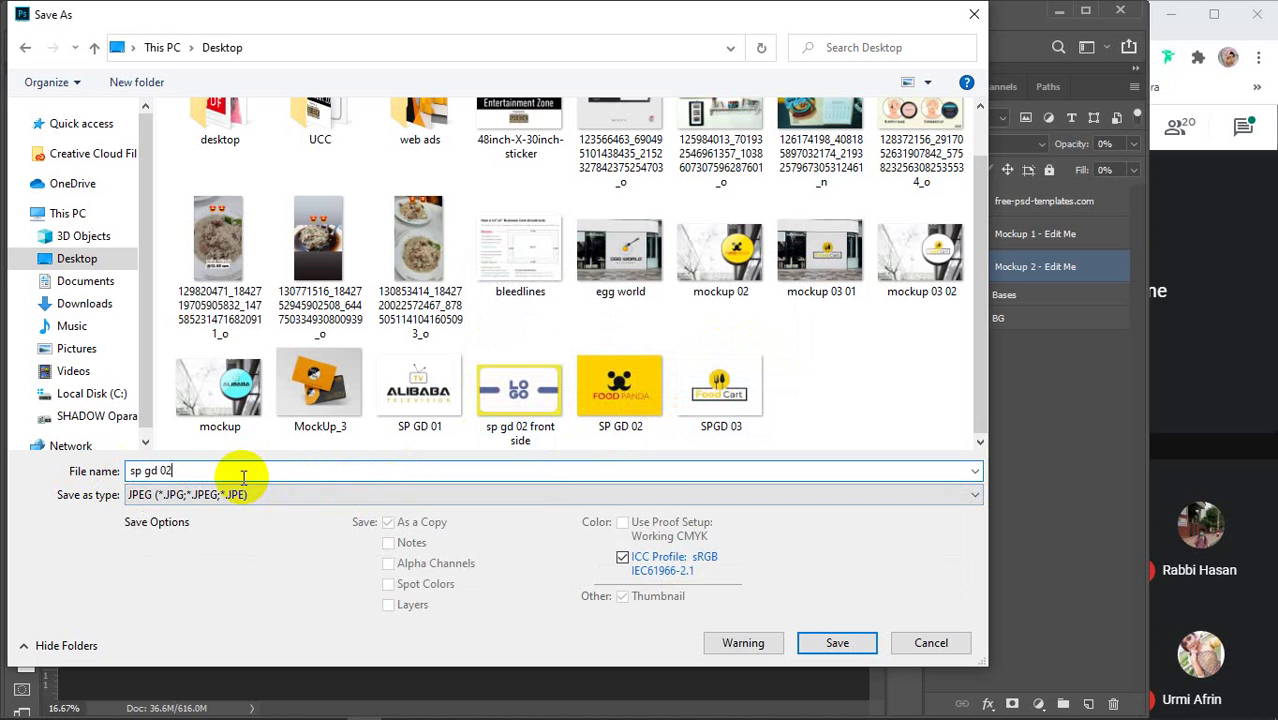
{"action": "type", "text": "BC"}
{"action": "key", "text": "Return"}
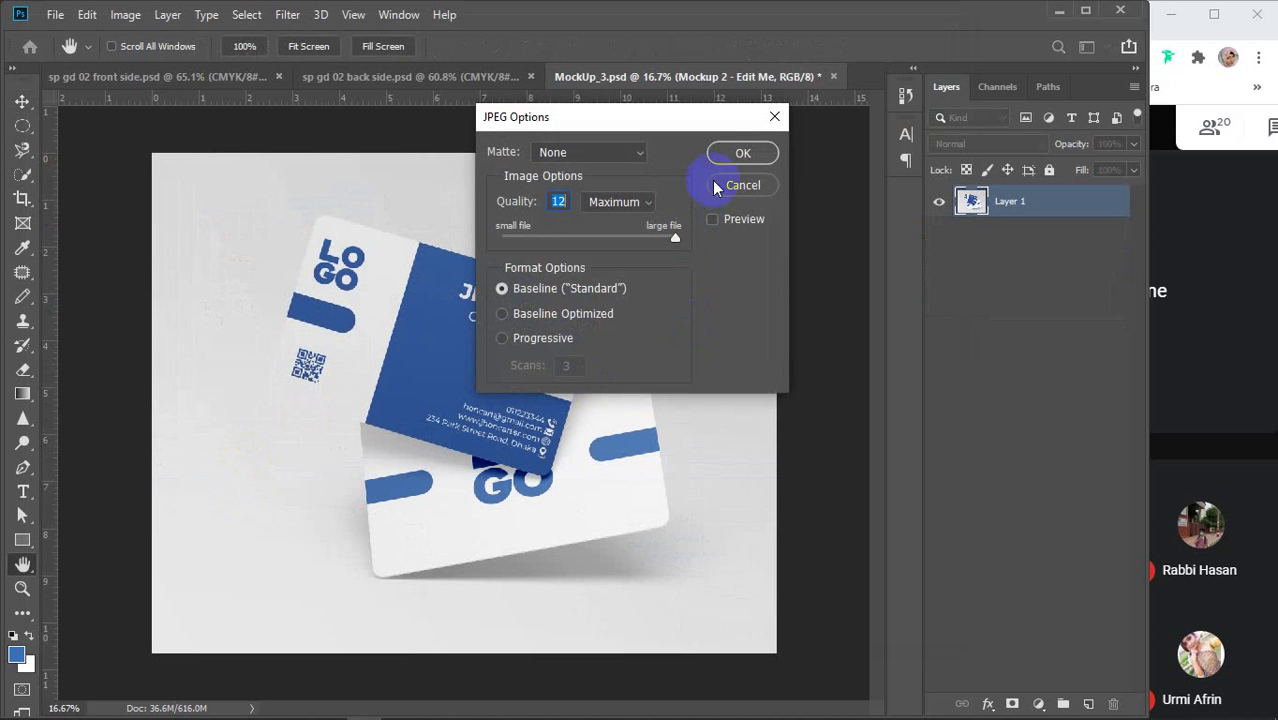
{"action": "left_click", "coordinate": [742, 153]}
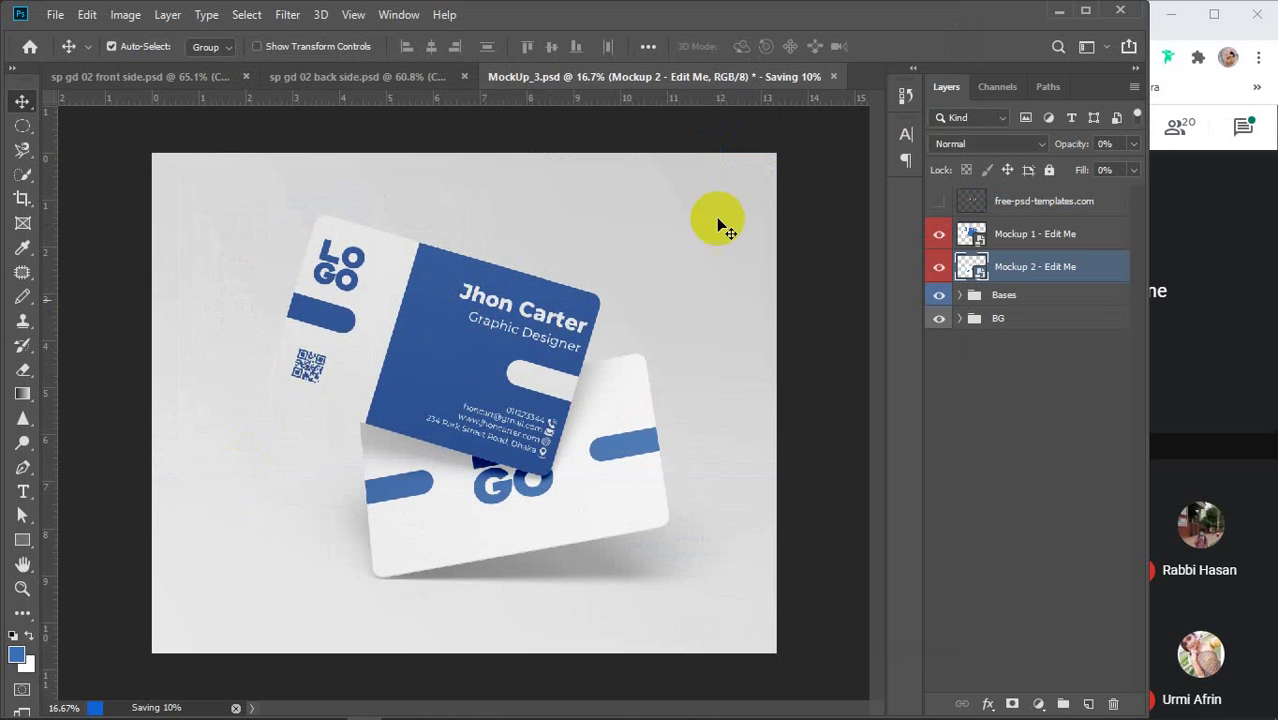
Bring up File Explorer showing the user's Desktop folder
{"action": "mouse_move", "coordinate": [328, 700]}
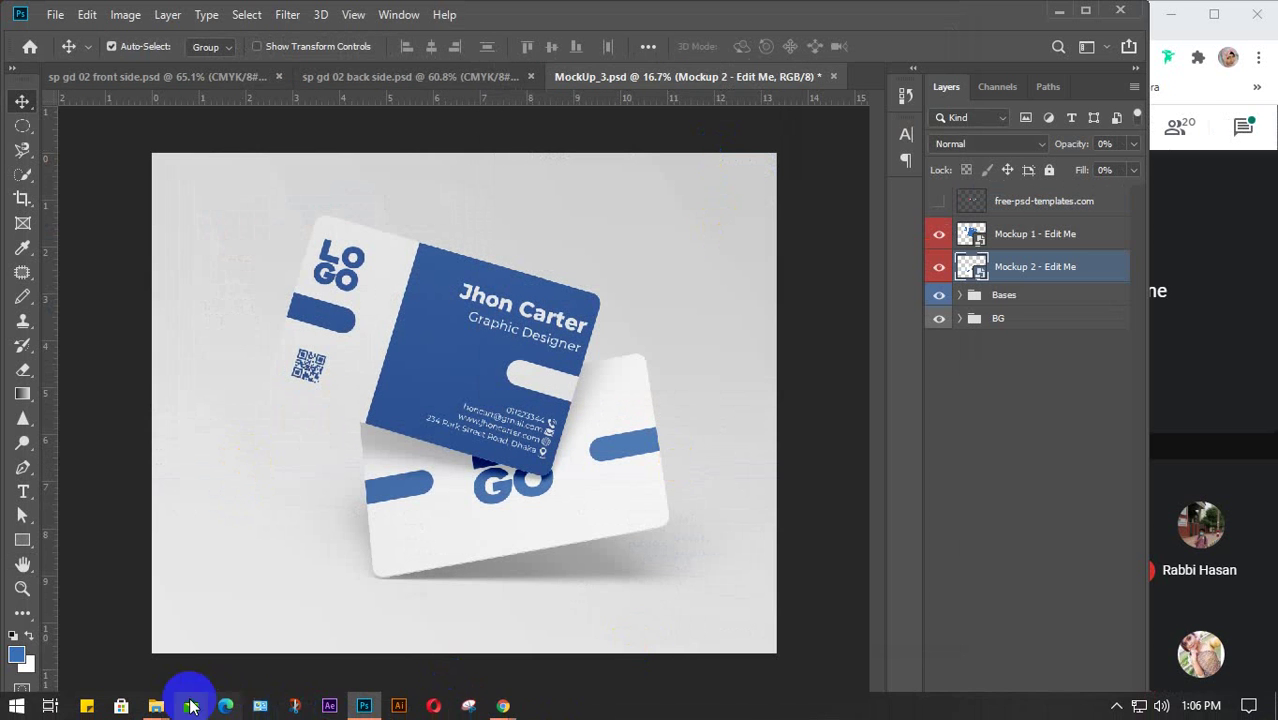
{"action": "mouse_move", "coordinate": [190, 706]}
{"action": "left_click", "coordinate": [114, 650]}
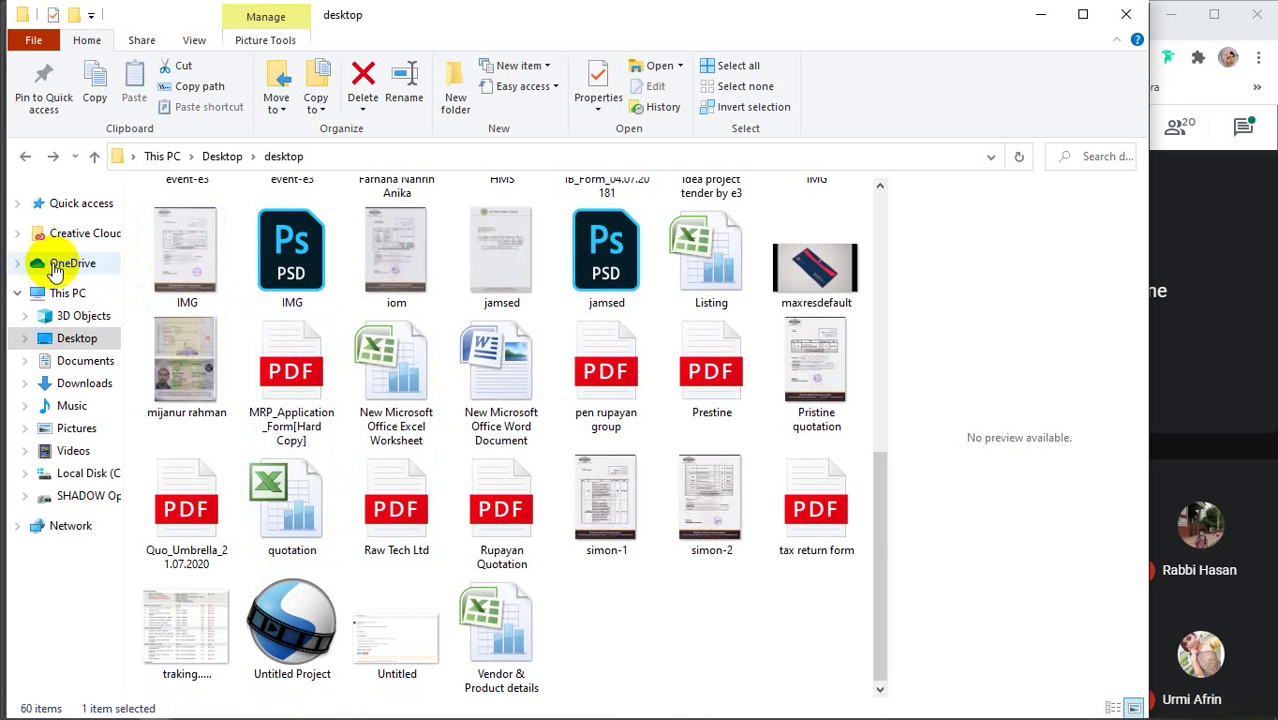
{"action": "left_click", "coordinate": [79, 340]}
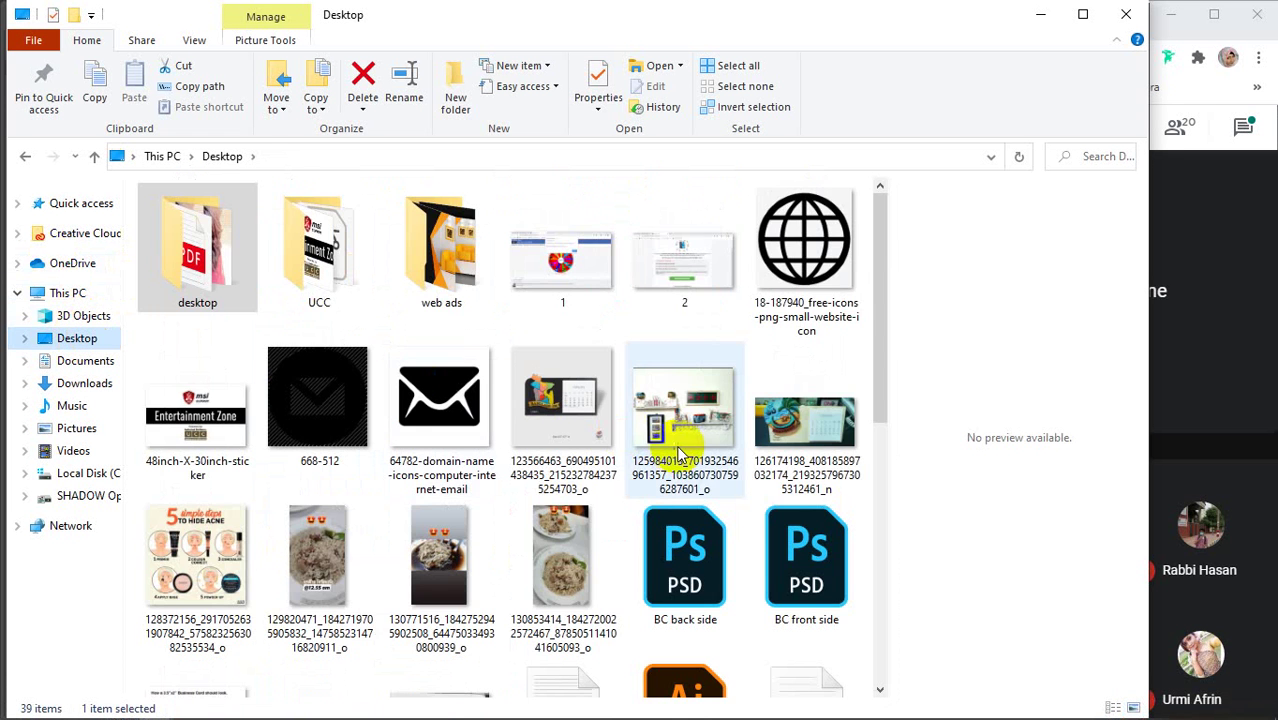
View 'sp gd 02 BC' in Photos, close it, then minimise Explorer
{"action": "scroll", "coordinate": [678, 455], "scroll_direction": "down", "scroll_amount": 5}
{"action": "left_click", "coordinate": [420, 495]}
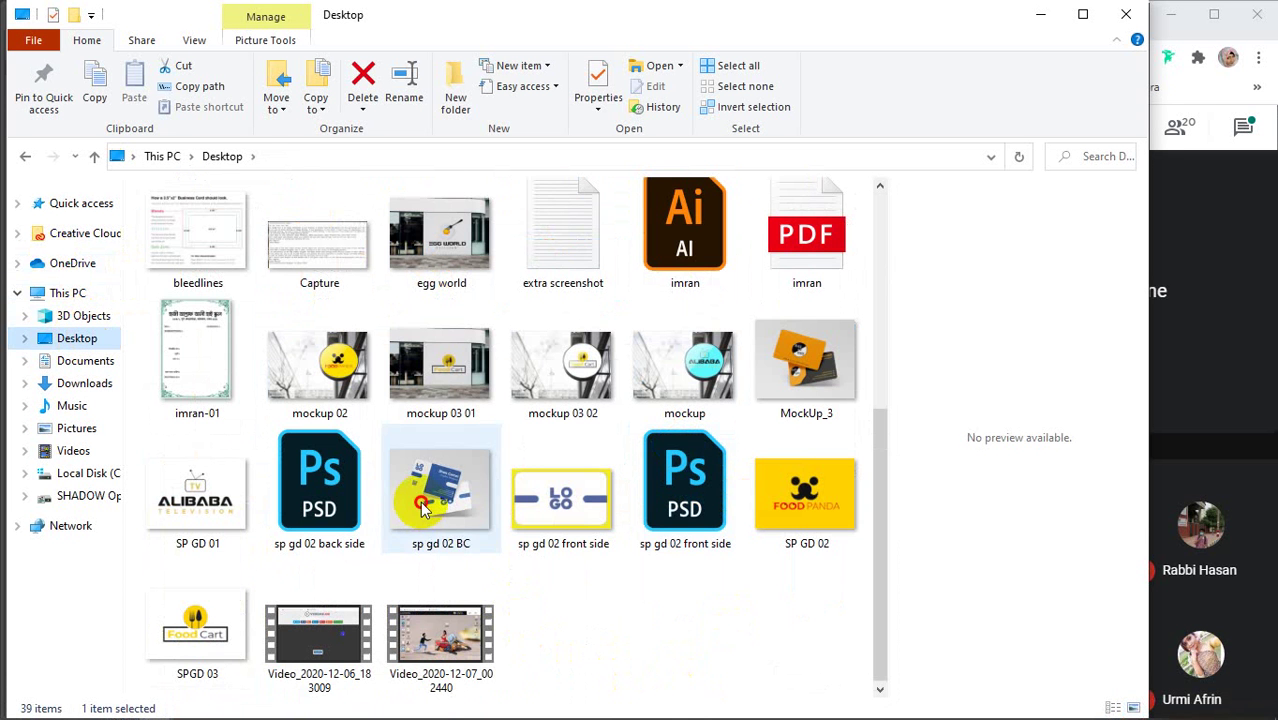
{"action": "double_click", "coordinate": [421, 506]}
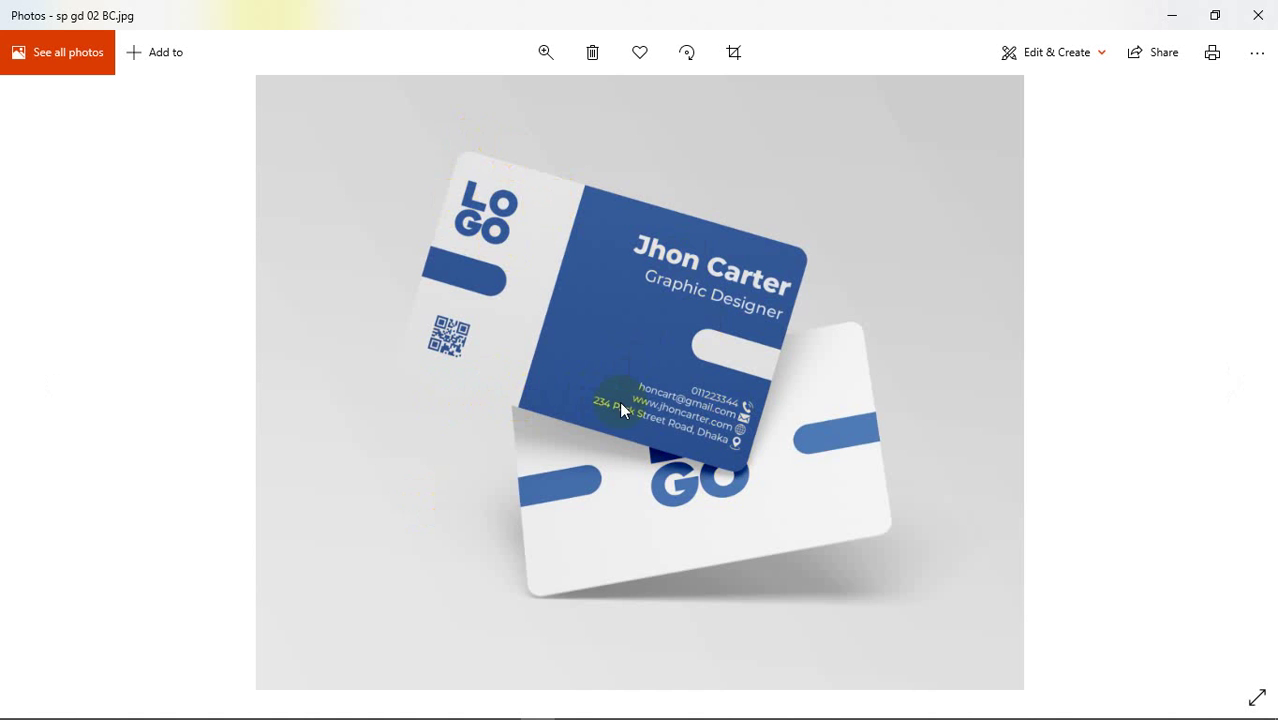
{"action": "left_click", "coordinate": [1259, 18]}
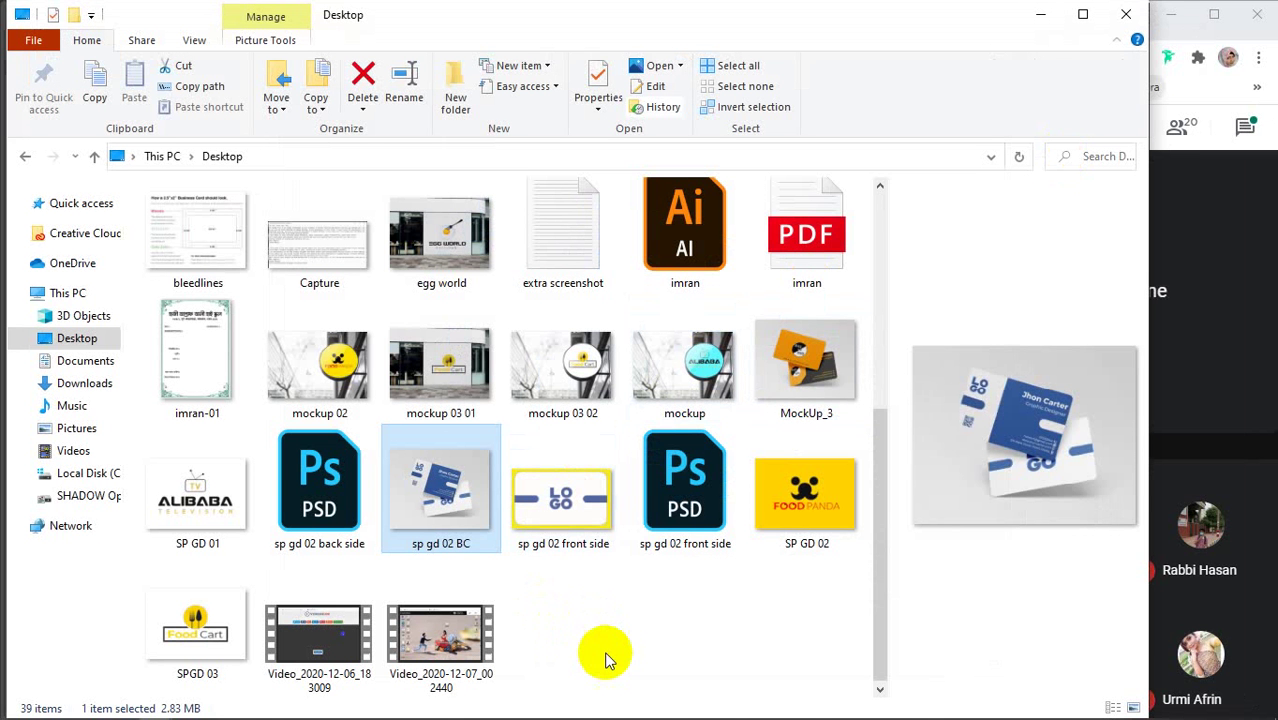
{"action": "left_click", "coordinate": [540, 512]}
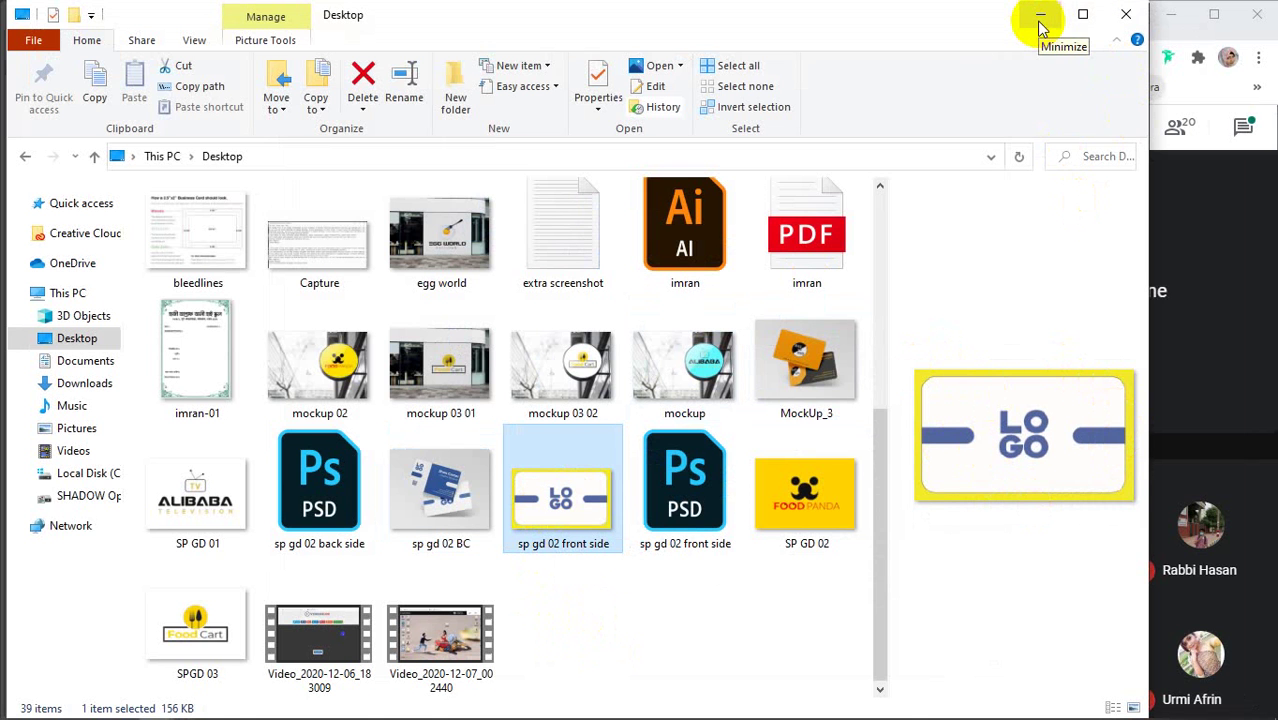
{"action": "left_click", "coordinate": [1126, 14]}
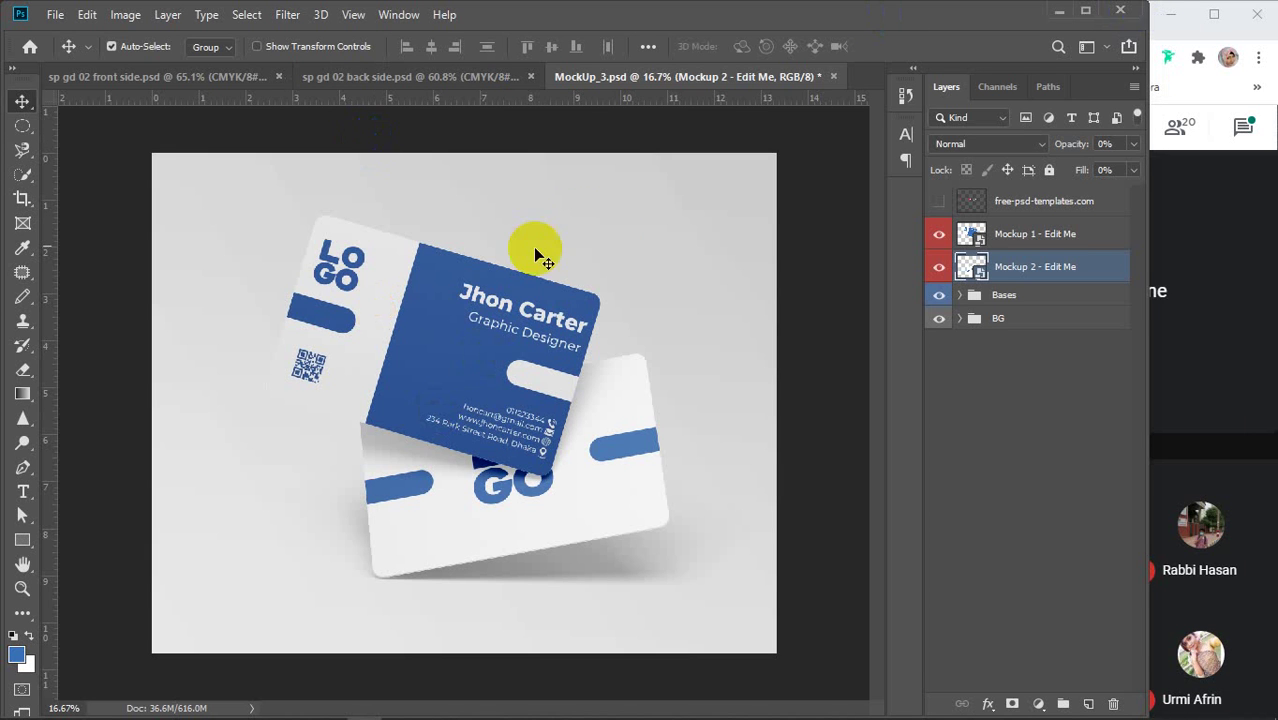
Close MockUp_3 and the front and back card documents without saving, quitting Photoshop
{"action": "left_click", "coordinate": [833, 76]}
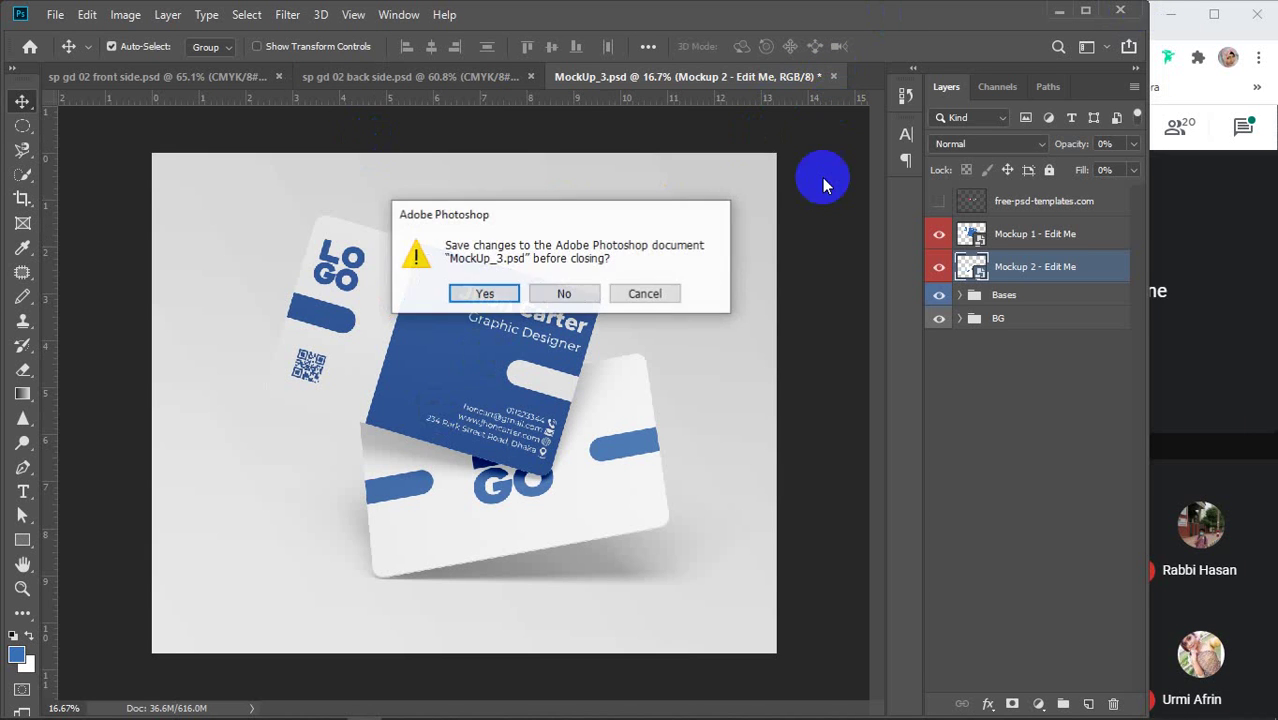
{"action": "left_click", "coordinate": [563, 294]}
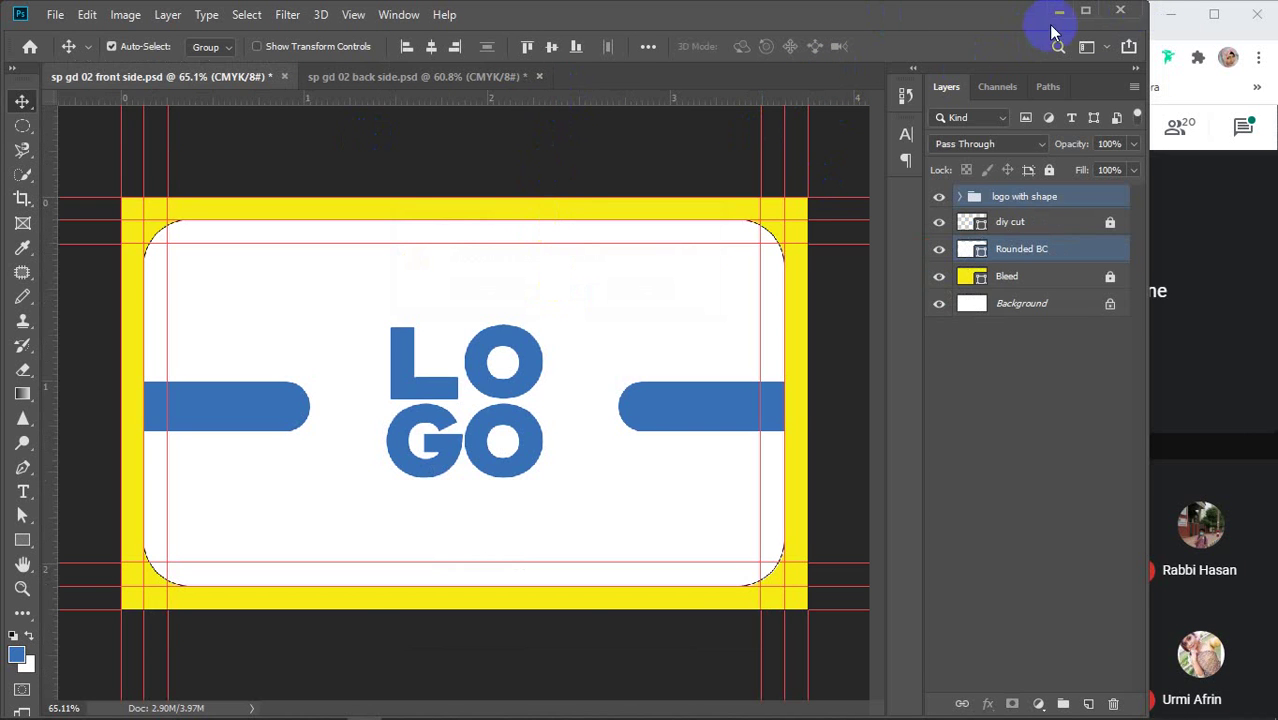
{"action": "left_click", "coordinate": [1120, 11]}
{"action": "left_click", "coordinate": [574, 300]}
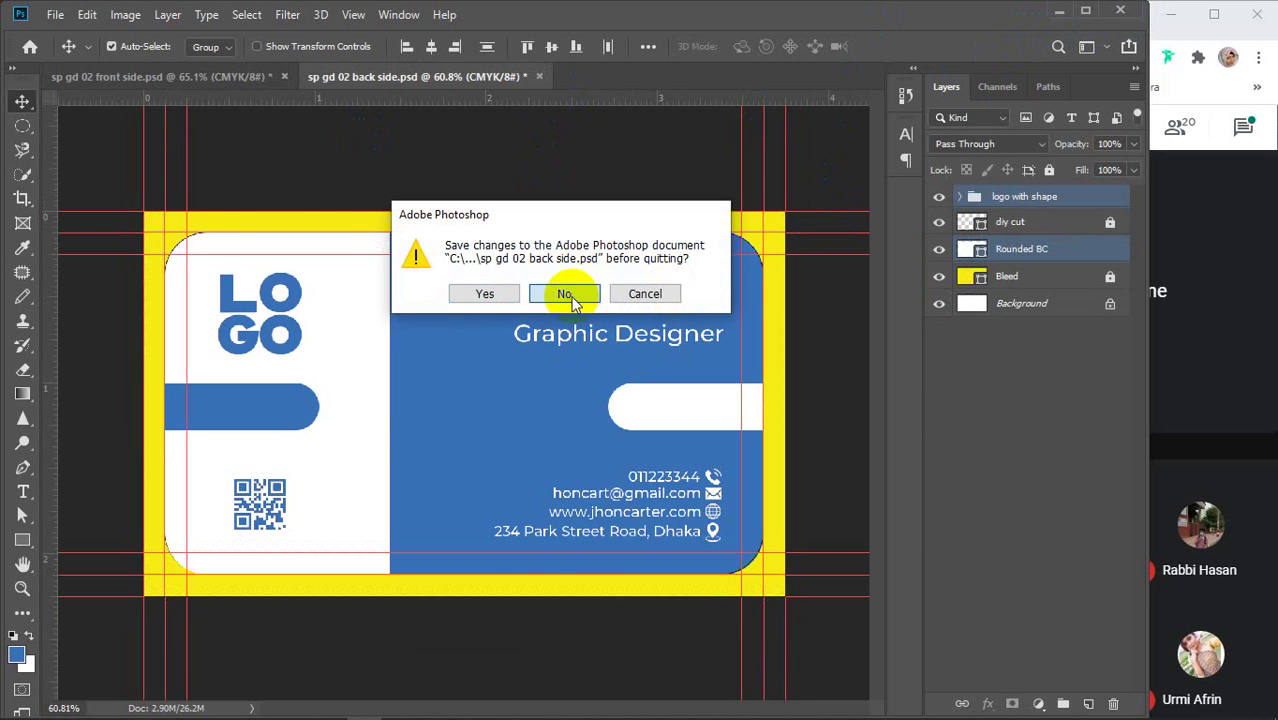
{"action": "left_click", "coordinate": [574, 300]}
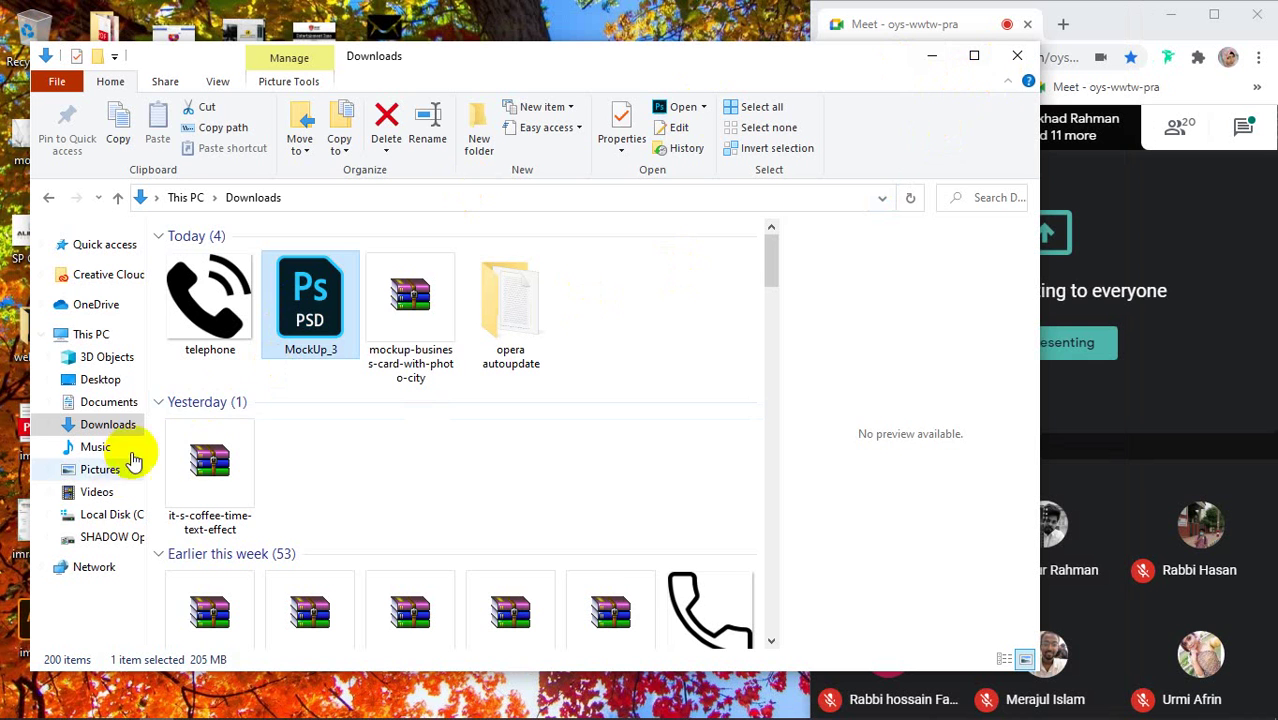
Look through the Client and Desktop folders on the D: drive, then close File Explorer
{"action": "left_click", "coordinate": [103, 540]}
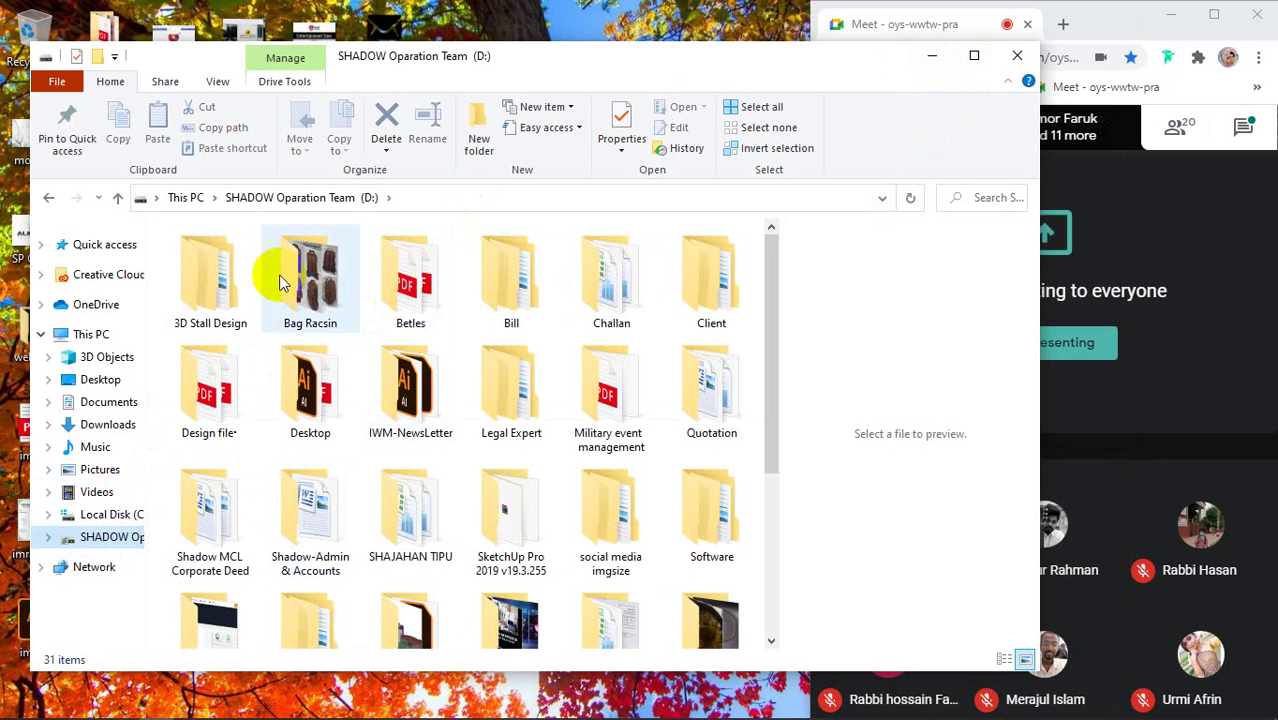
{"action": "double_click", "coordinate": [712, 285]}
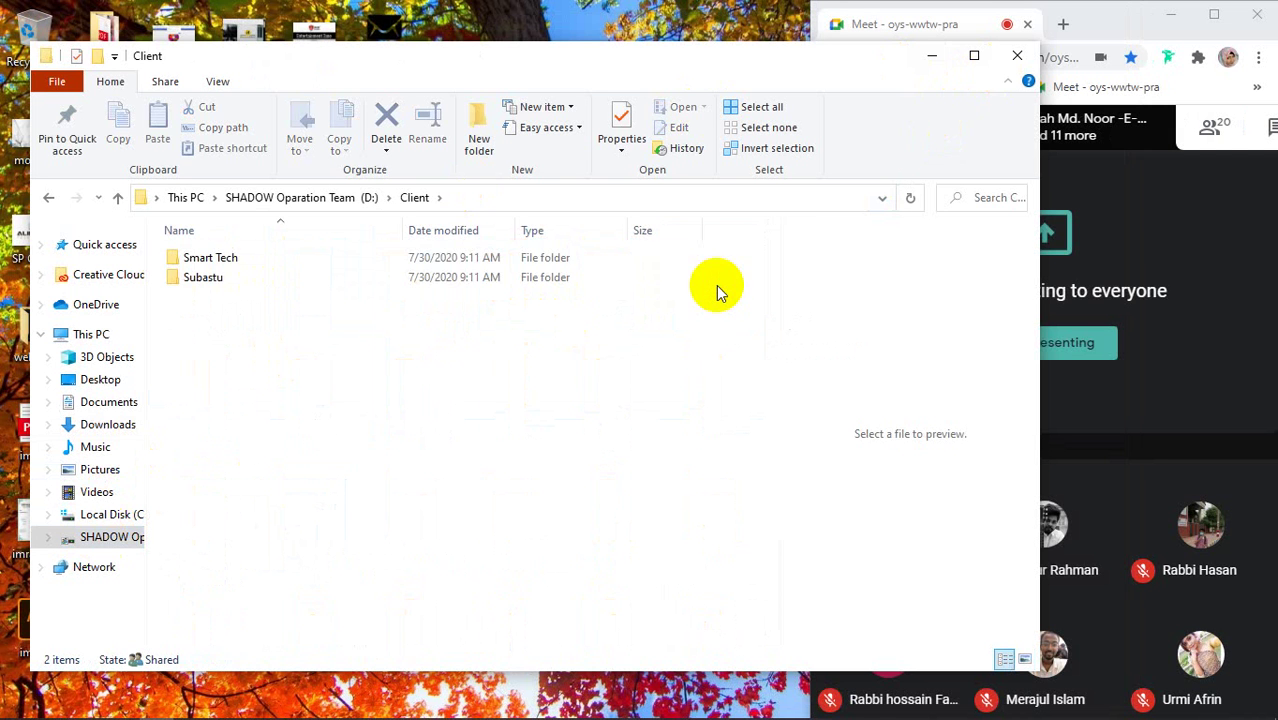
{"action": "left_click", "coordinate": [48, 199]}
{"action": "scroll", "coordinate": [485, 360], "scroll_direction": "down", "scroll_amount": 2}
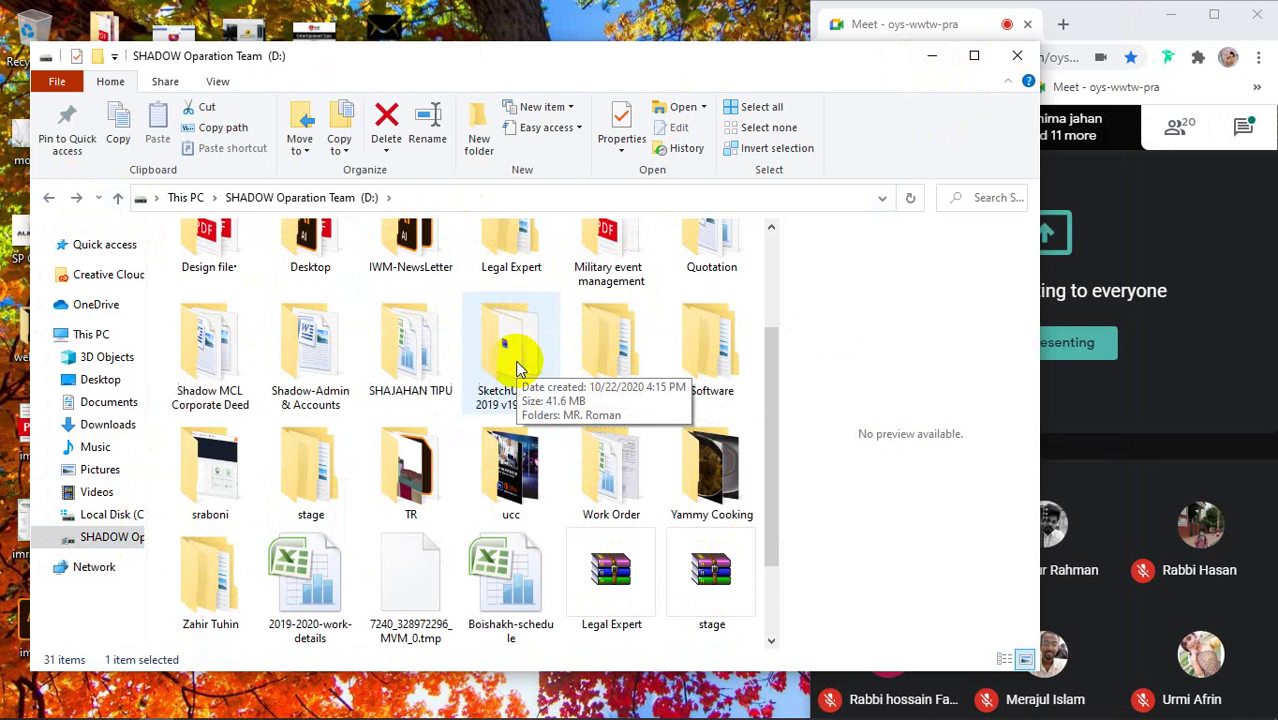
{"action": "left_click", "coordinate": [323, 258]}
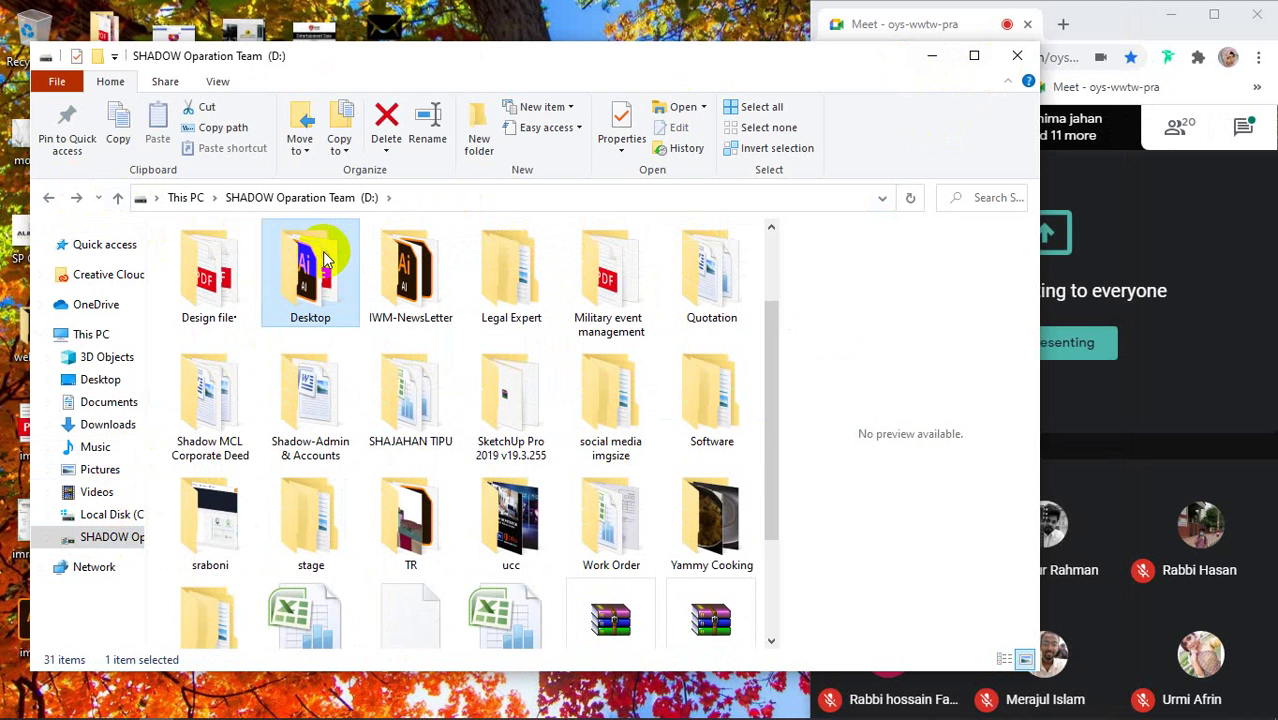
{"action": "double_click", "coordinate": [323, 258]}
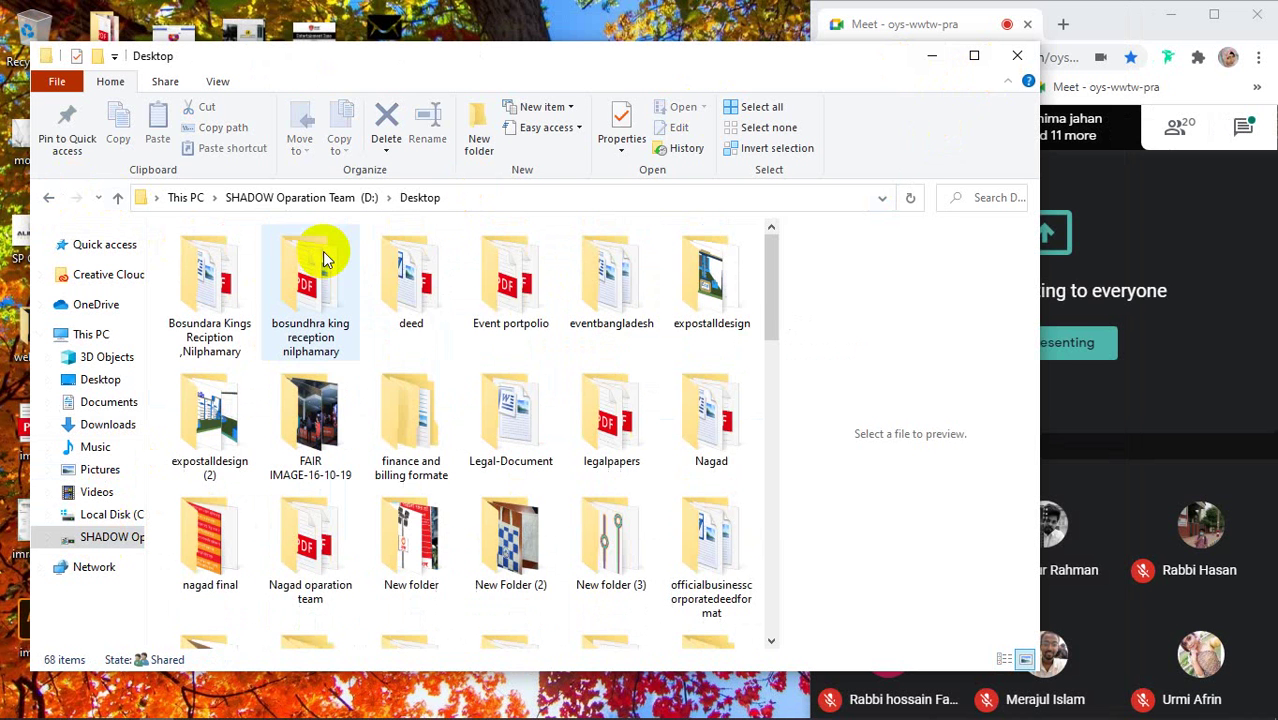
{"action": "left_click", "coordinate": [48, 203]}
{"action": "scroll", "coordinate": [500, 420], "scroll_direction": "down", "scroll_amount": 5}
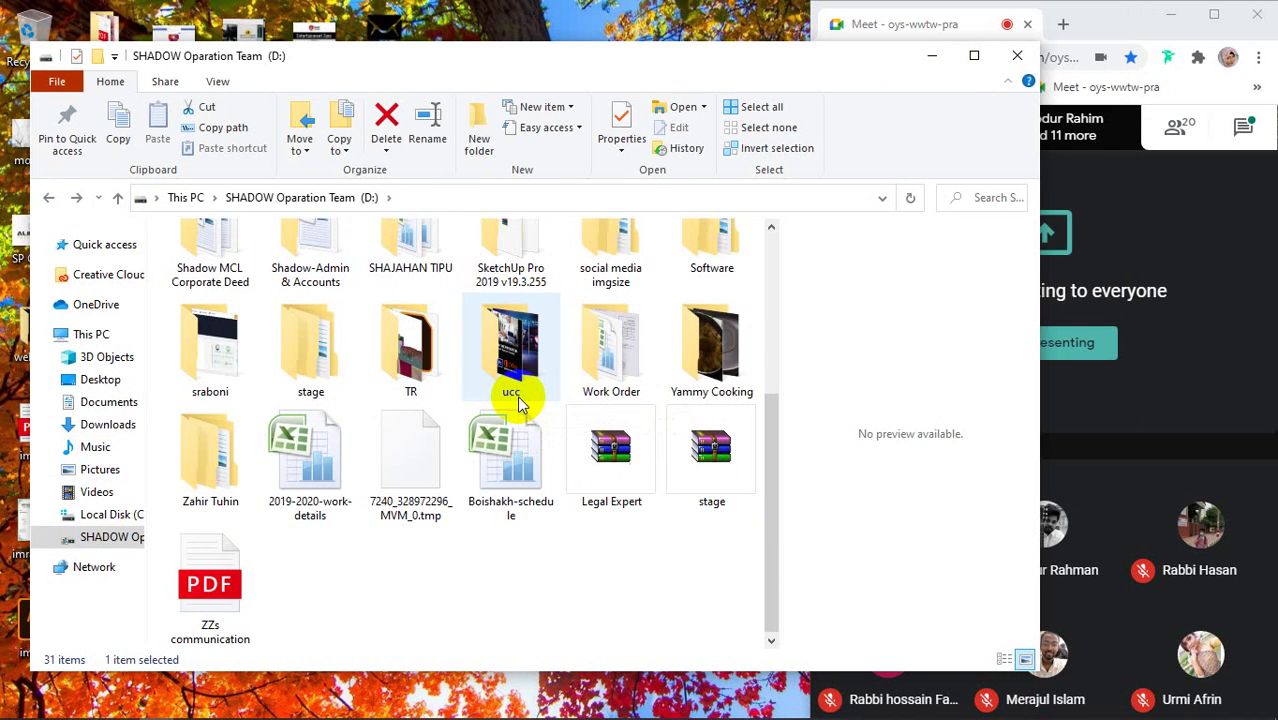
{"action": "scroll", "coordinate": [575, 600], "scroll_direction": "up", "scroll_amount": 3}
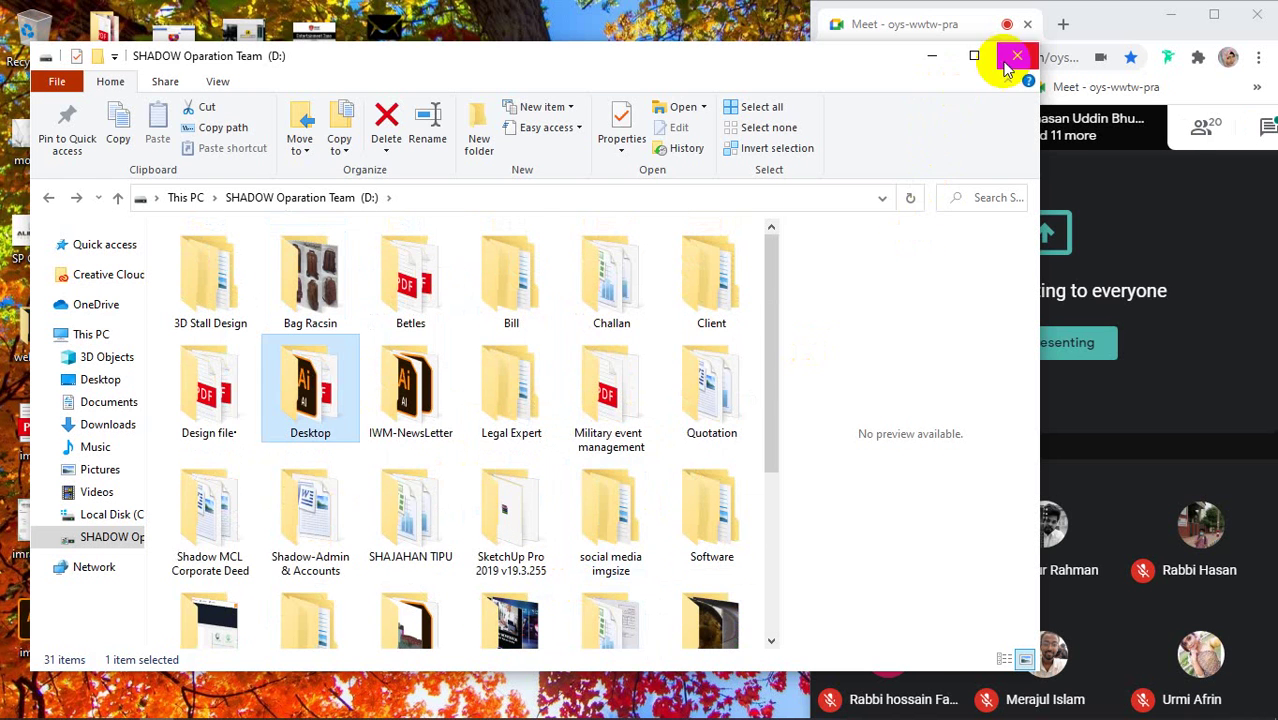
{"action": "left_click", "coordinate": [1017, 55]}
Close Chrome's 'business card mockup free download' tab and reveal the hidden tray icons
{"action": "mouse_move", "coordinate": [496, 703]}
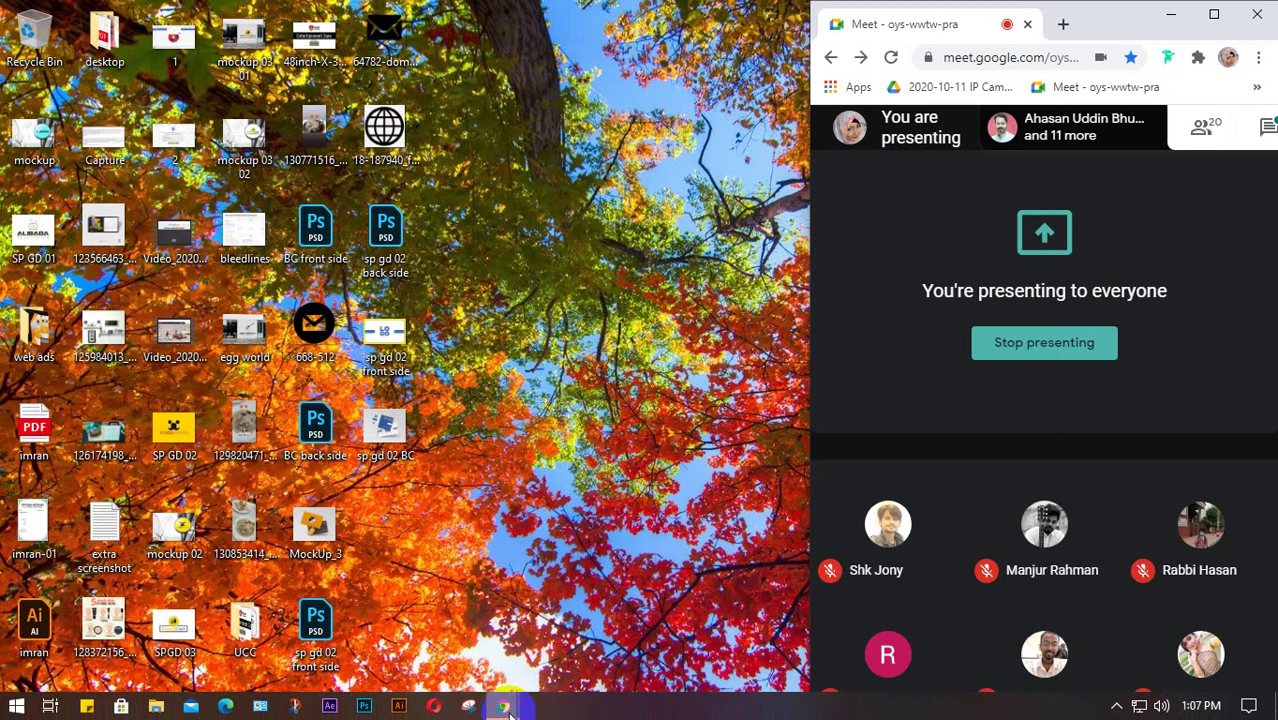
{"action": "left_click", "coordinate": [480, 650]}
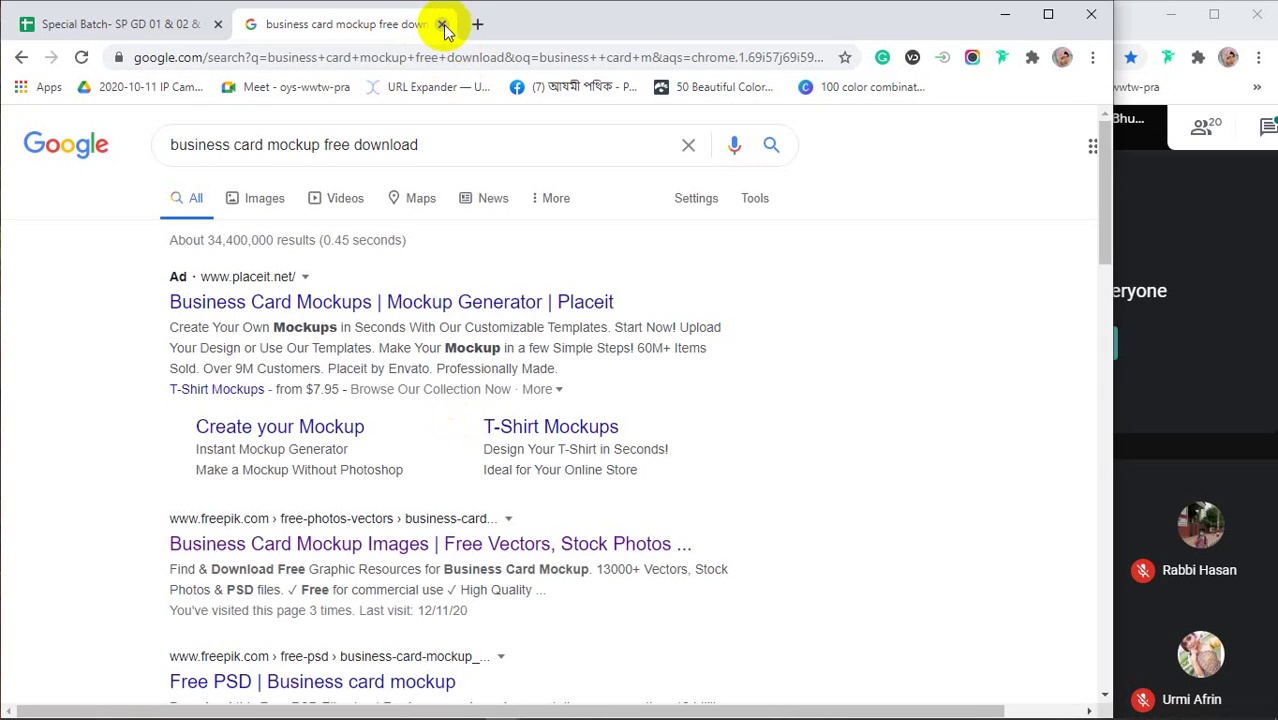
{"action": "left_click", "coordinate": [441, 24]}
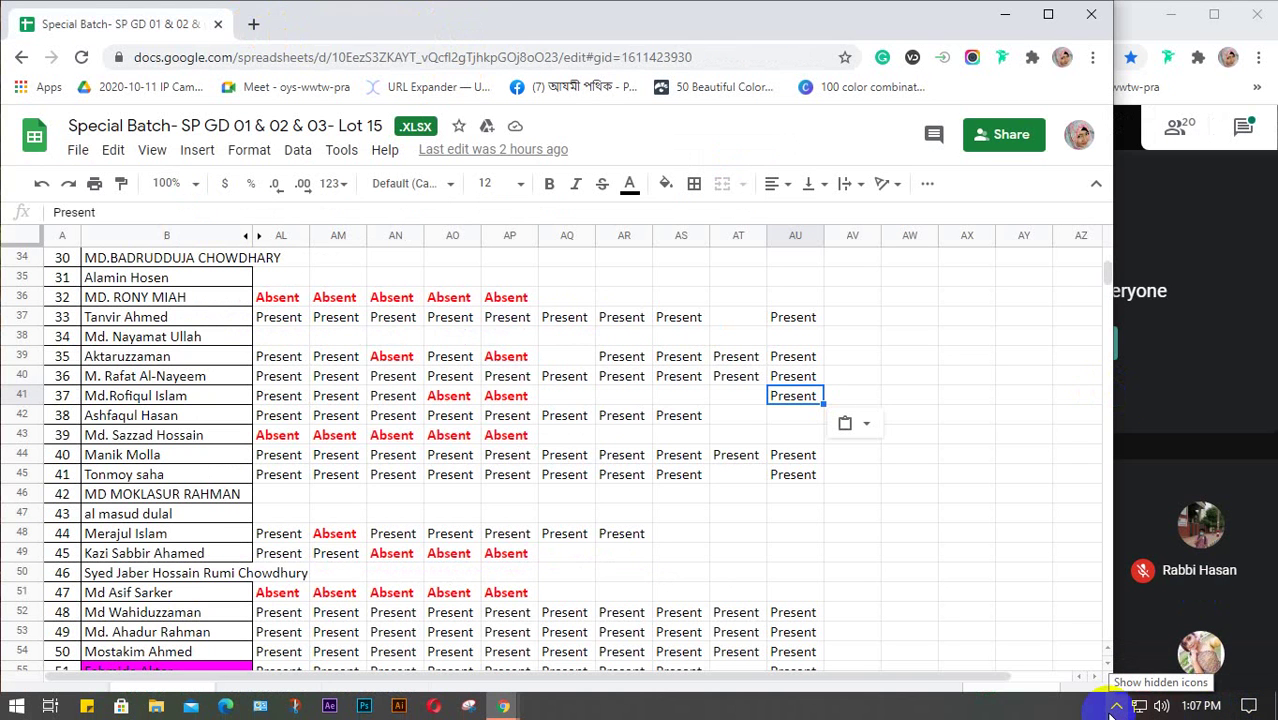
{"action": "left_click", "coordinate": [1110, 710]}
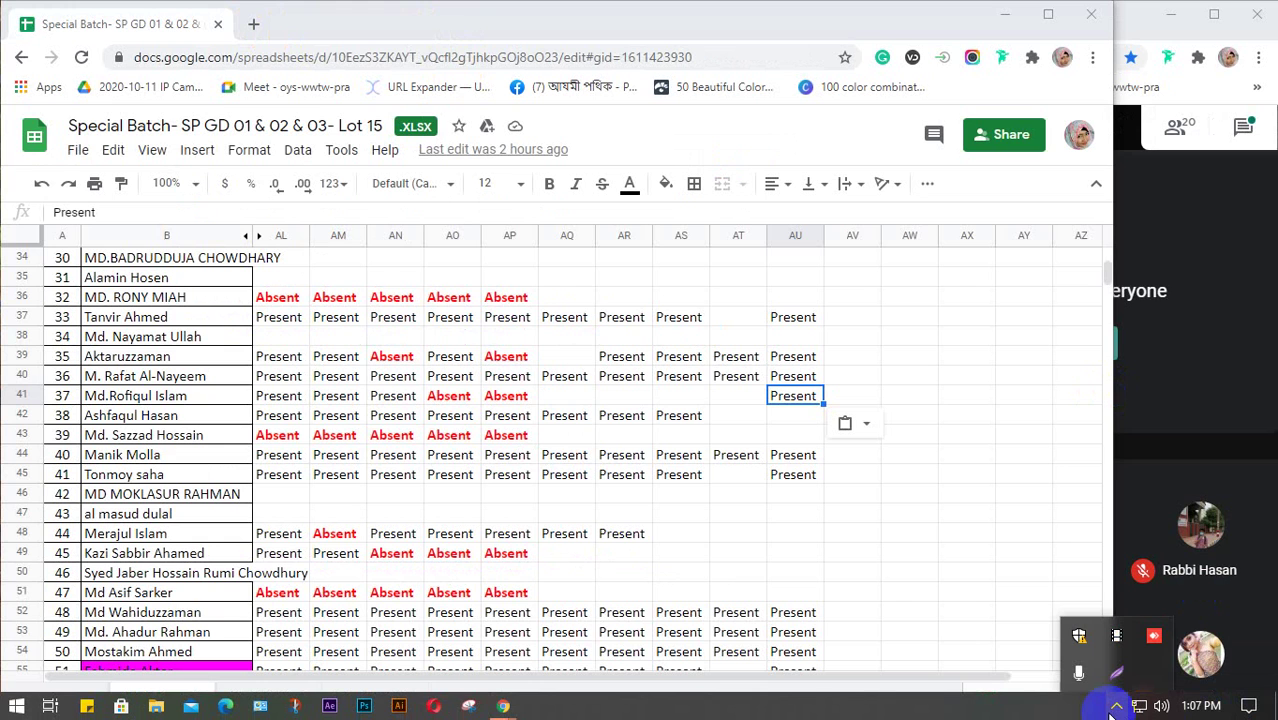